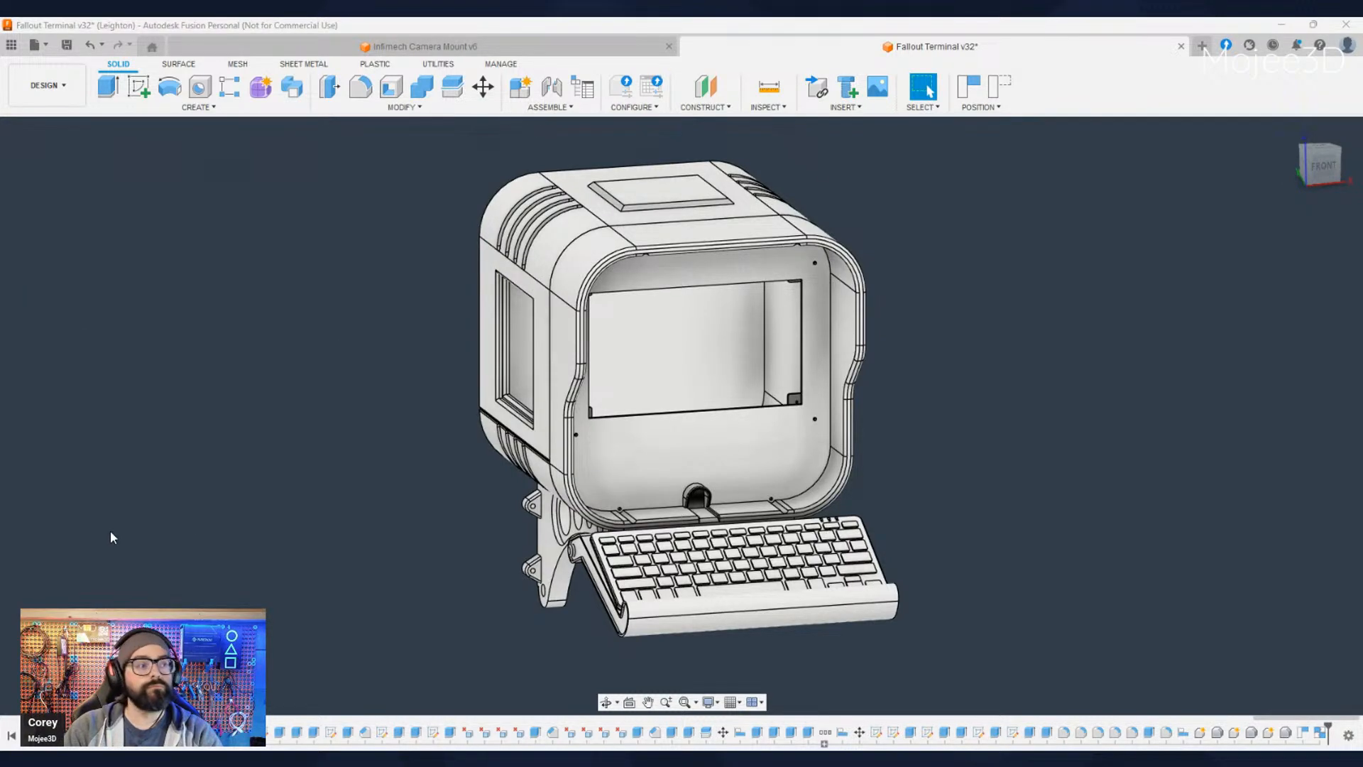
# - Examine the terminal's support brackets and the keyboard tray hinge from the front, side and below
pyautogui.scroll(1, 457, 511)
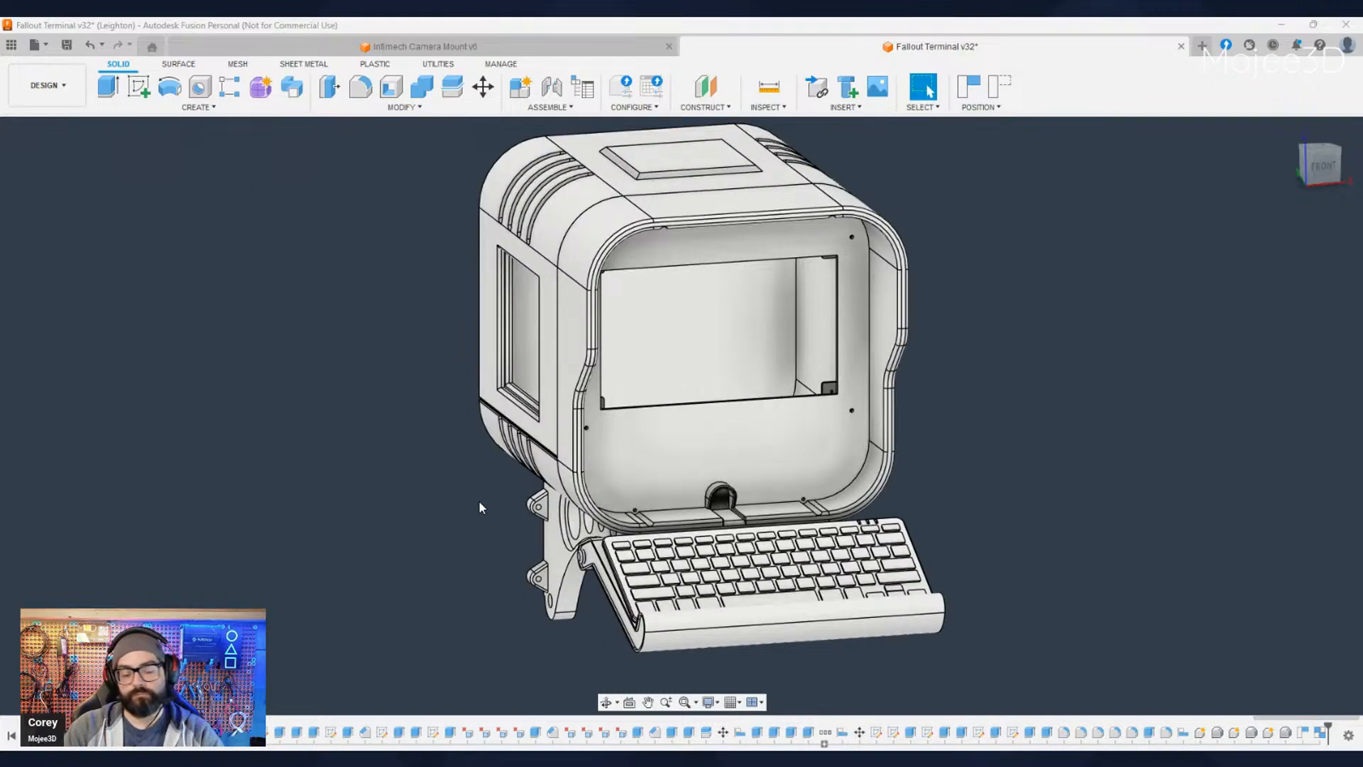
pyautogui.keyDown('shift'); pyautogui.moveTo(443, 546); pyautogui.dragTo(482, 592, button='middle'); pyautogui.keyUp('shift')
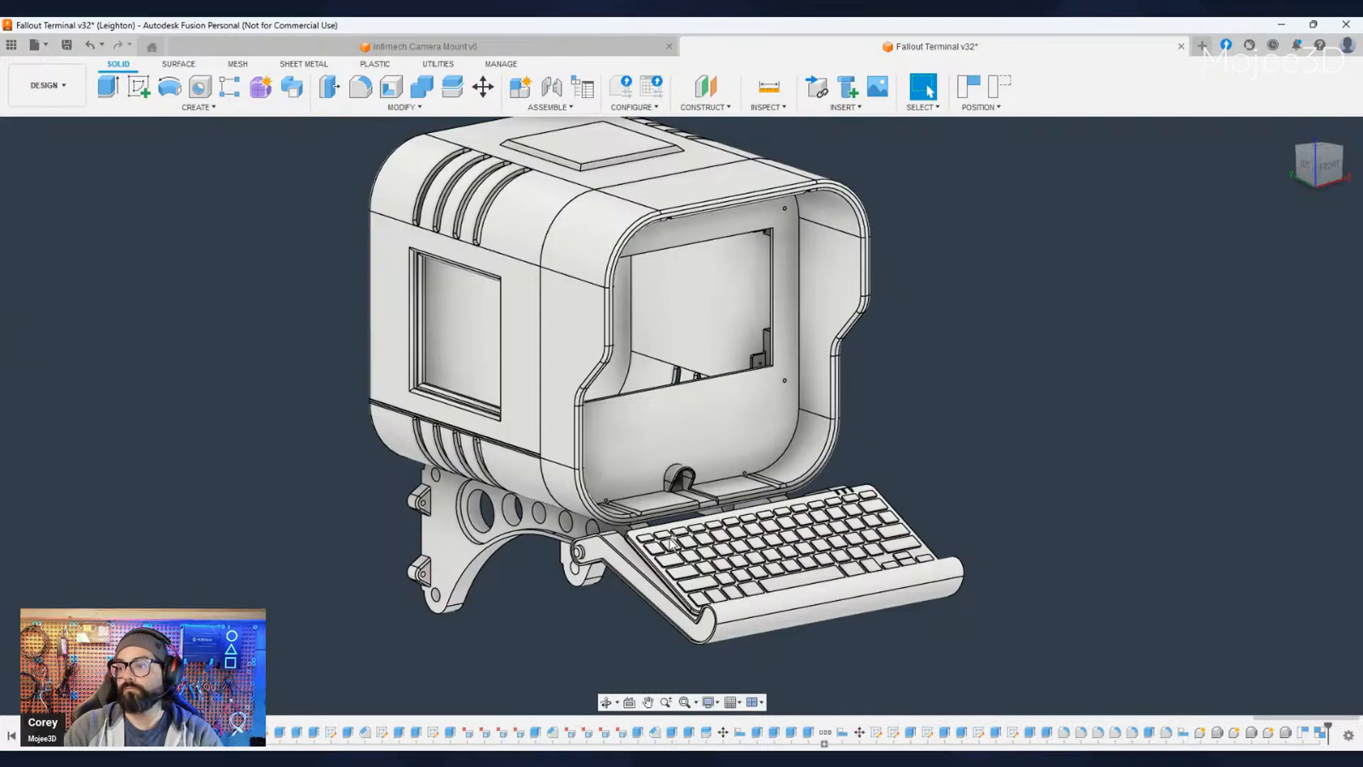
pyautogui.scroll(2, 541, 607)
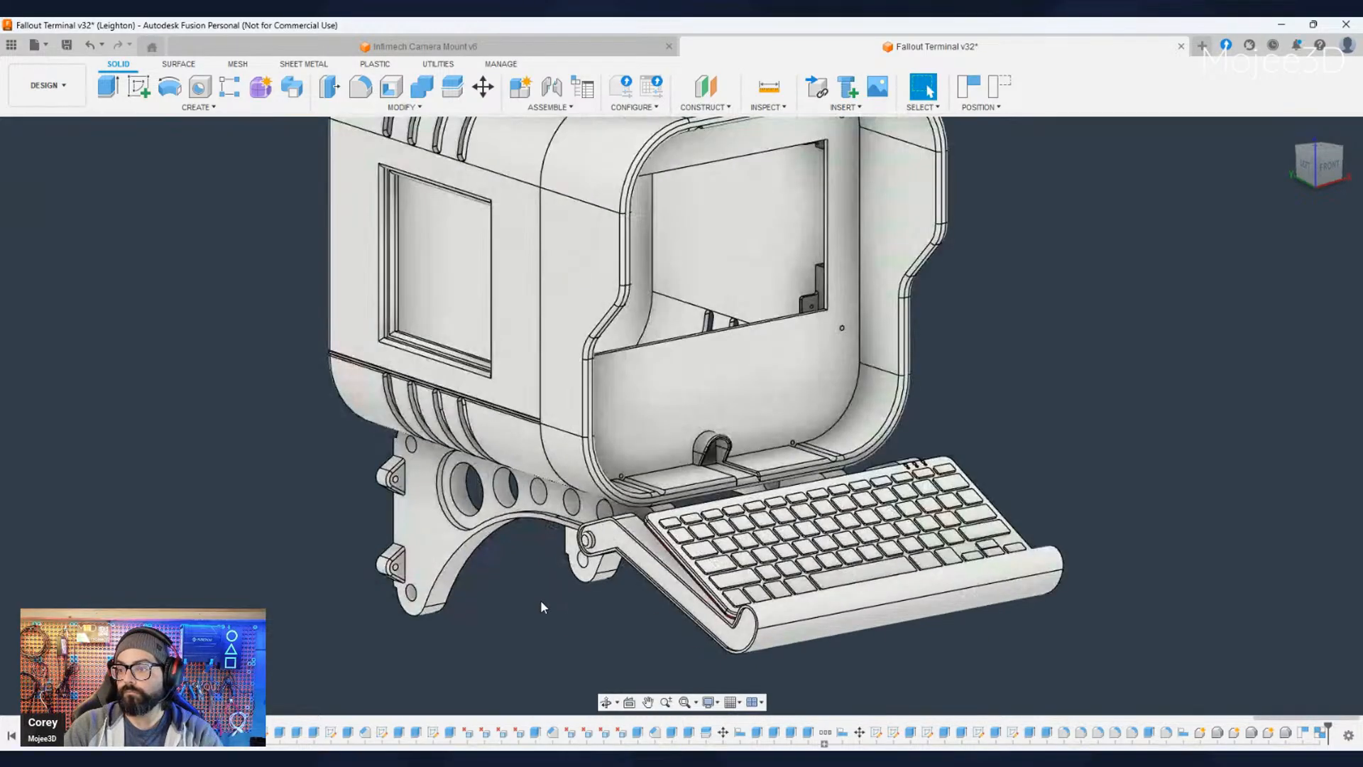
pyautogui.keyDown('shift'); pyautogui.moveTo(545, 606); pyautogui.dragTo(896, 584, button='middle'); pyautogui.keyUp('shift')
pyautogui.moveTo(896, 583); pyautogui.dragTo(651, 570, button='middle')
pyautogui.keyDown('shift'); pyautogui.moveTo(651, 570); pyautogui.dragTo(722, 543, button='middle'); pyautogui.keyUp('shift')
pyautogui.moveTo(722, 544); pyautogui.dragTo(673, 595, button='middle')
pyautogui.scroll(1, 616, 534)
pyautogui.scroll(2, 615, 535)
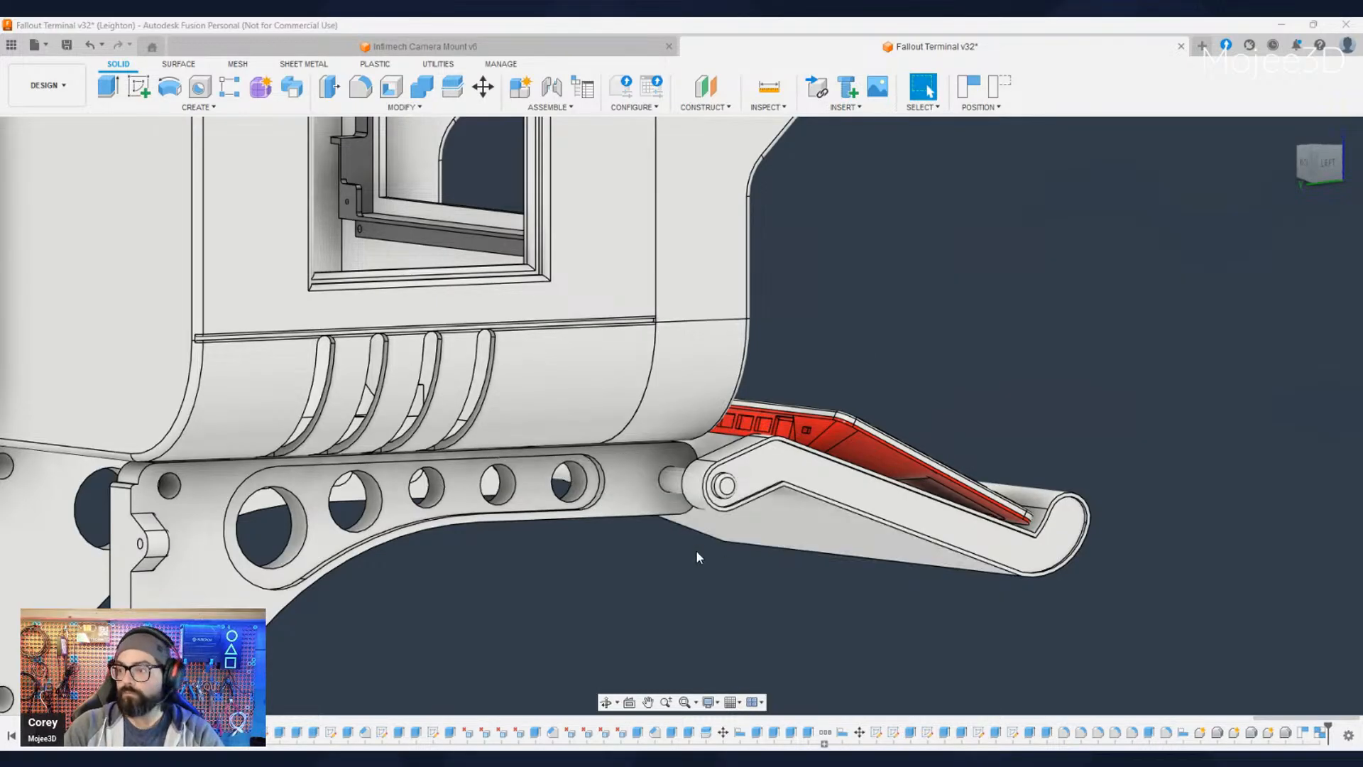
# - Start a sketch on the outer side face of the support bracket arm
pyautogui.click(653, 501)
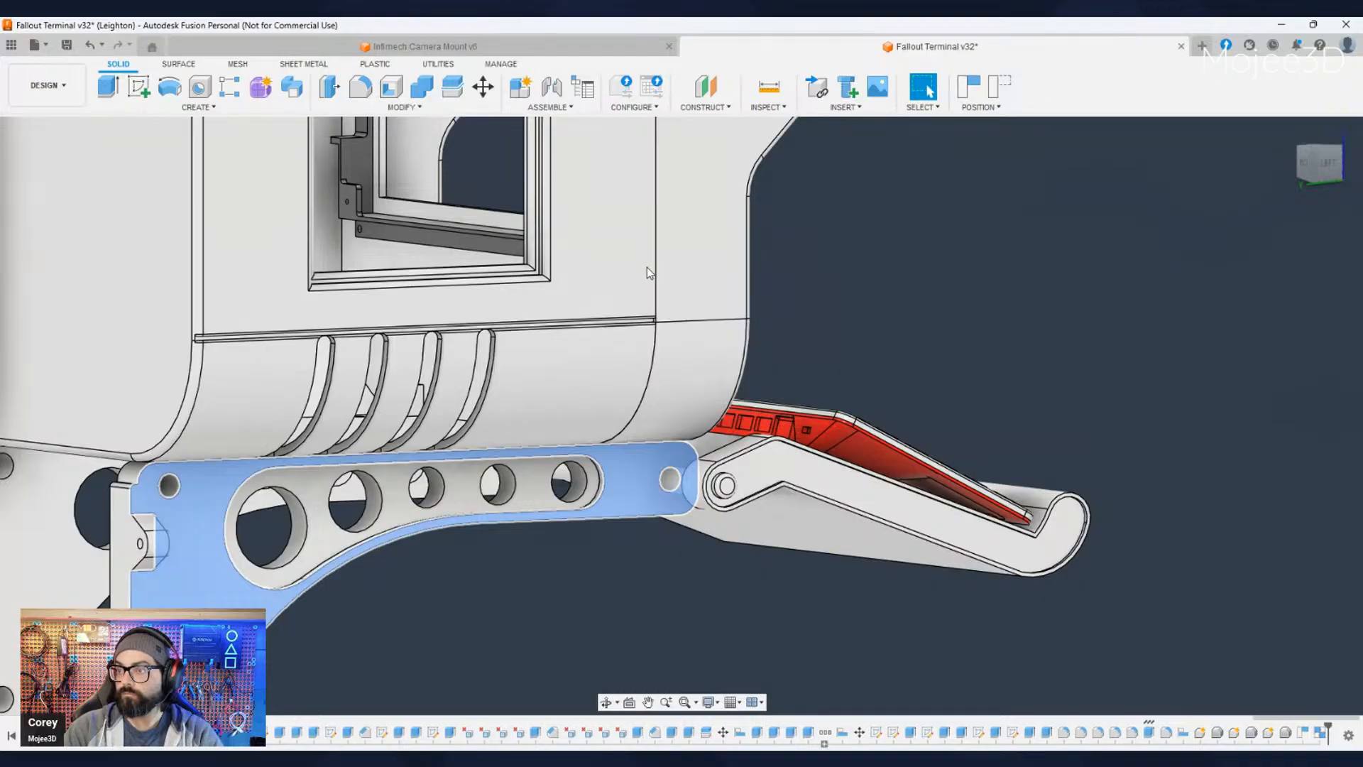
pyautogui.press('i')
pyautogui.click(795, 411)
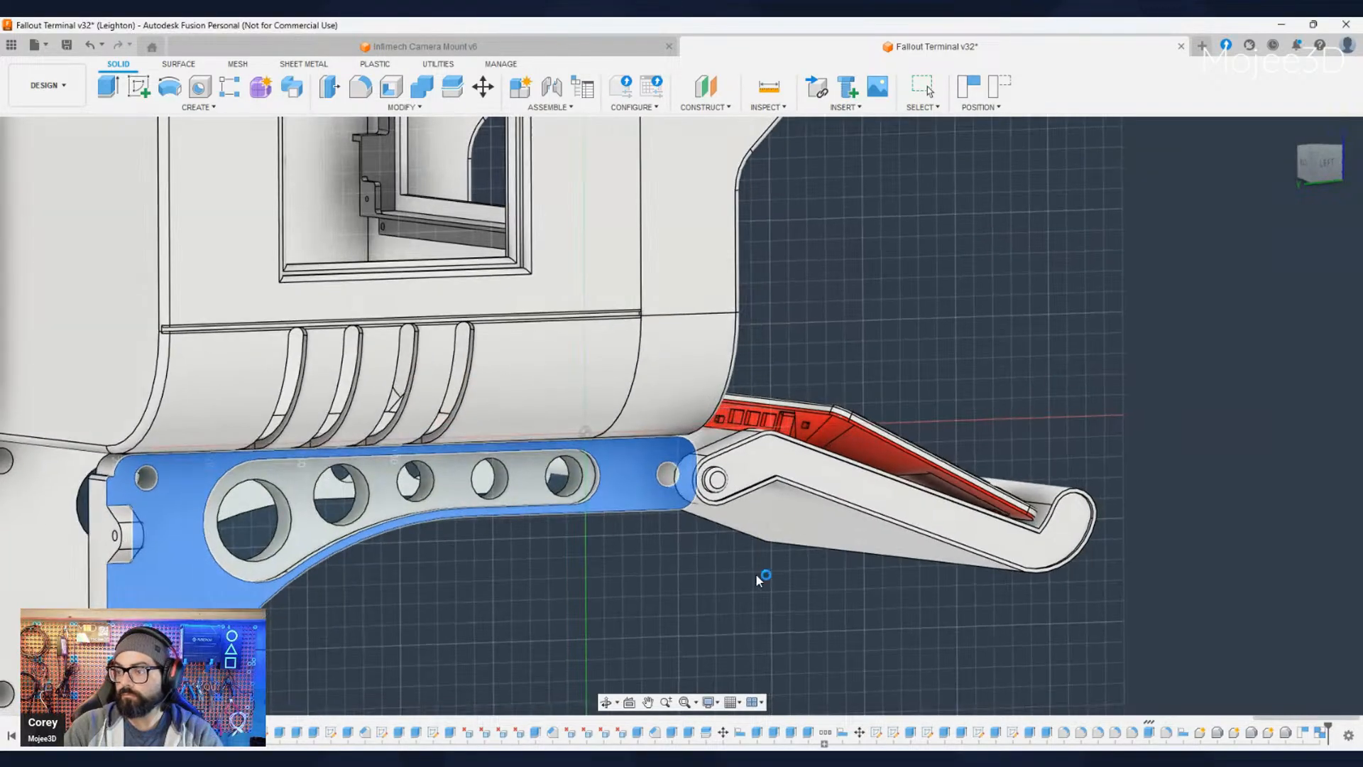
# - Project the curved inner edge of the keyboard tray's hinge end and its adjoining straight lower edge into the sketch
pyautogui.moveTo(723, 594)
pyautogui.keyDown('shift'); pyautogui.mouseDown(button='middle')
pyautogui.moveTo(824, 590)
pyautogui.moveTo(654, 505)
pyautogui.moveTo(683, 506)
pyautogui.moveTo(559, 561)
pyautogui.moveTo(608, 540)
pyautogui.moveTo(595, 546)
pyautogui.mouseUp(button='middle'); pyautogui.keyUp('shift')
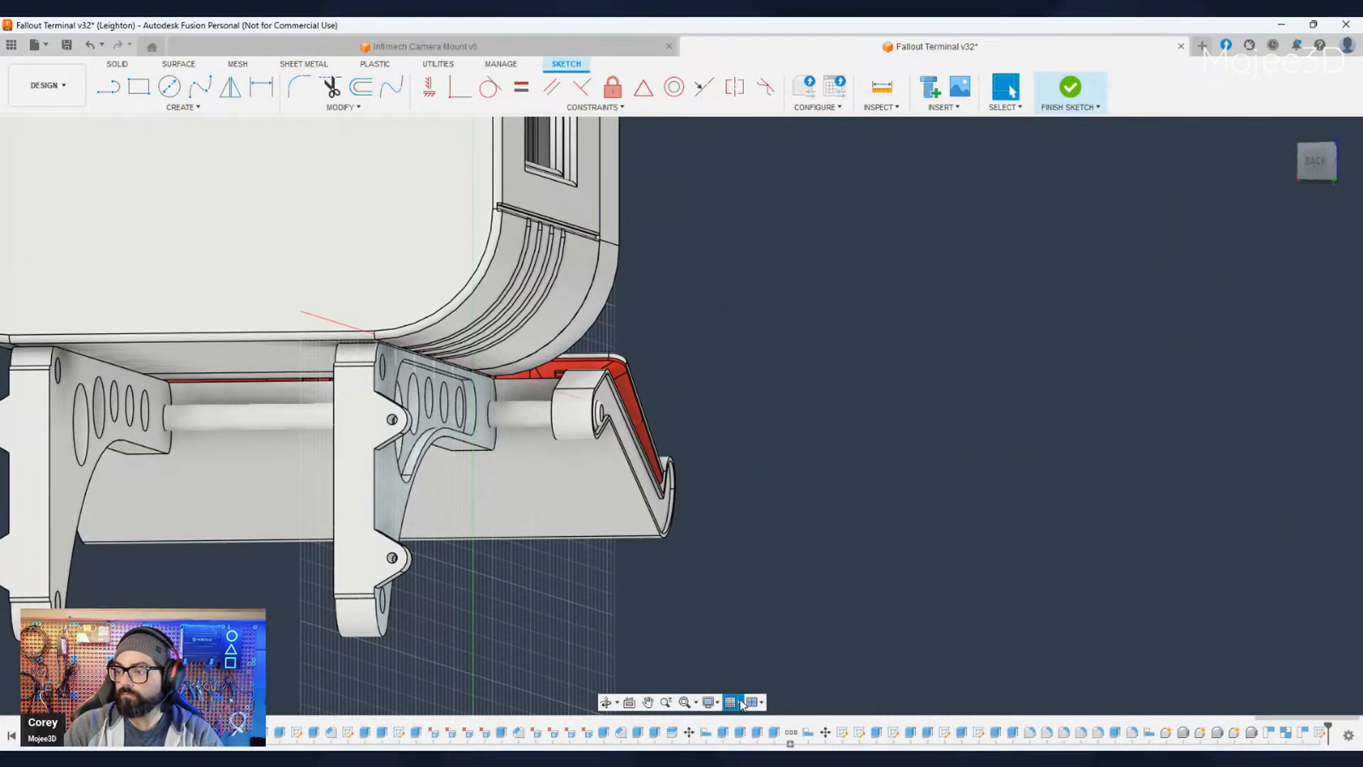
pyautogui.keyDown('shift'); pyautogui.moveTo(836, 616); pyautogui.dragTo(955, 614, button='middle'); pyautogui.keyUp('shift')
pyautogui.keyDown('shift'); pyautogui.moveTo(612, 569); pyautogui.dragTo(701, 581, button='middle'); pyautogui.keyUp('shift')
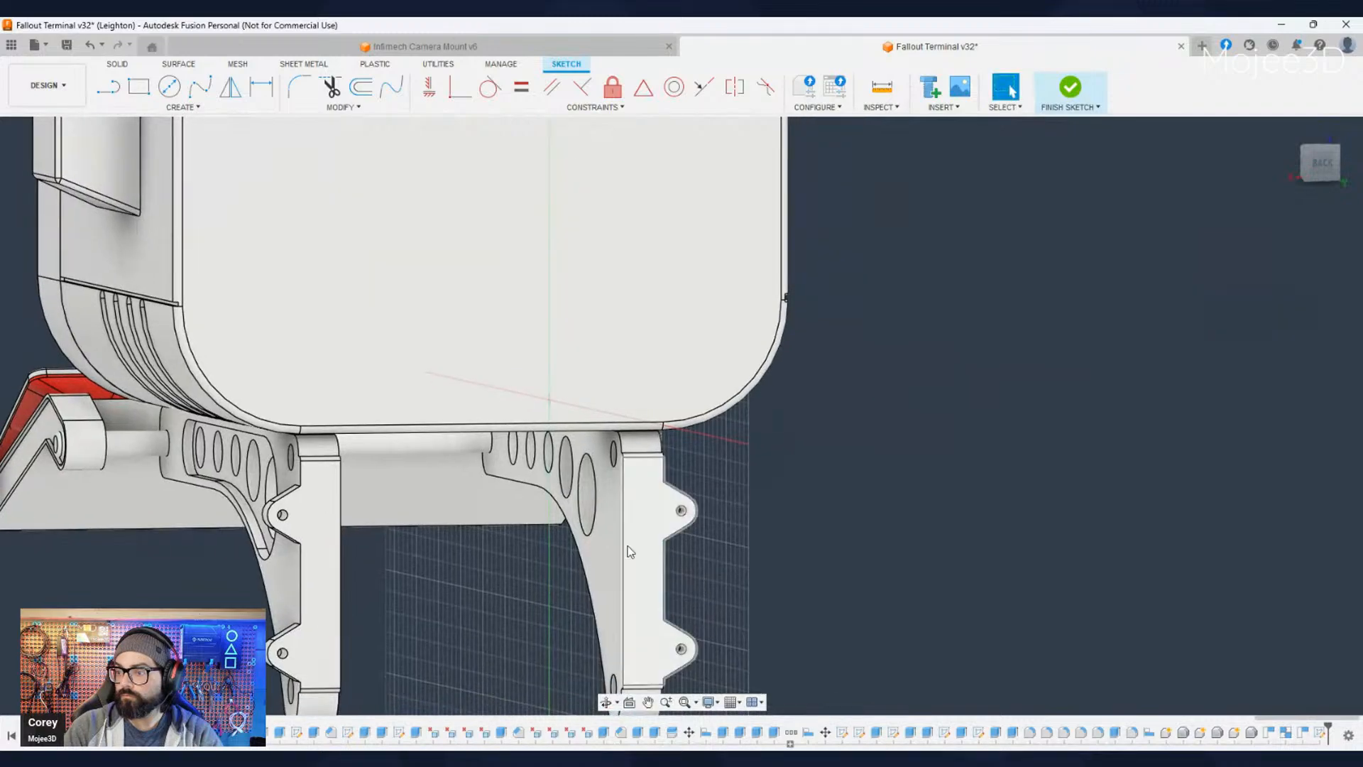
pyautogui.scroll(-3, 627, 545)
pyautogui.scroll(5, 628, 534)
pyautogui.keyDown('shift'); pyautogui.moveTo(733, 487); pyautogui.dragTo(822, 554, button='middle'); pyautogui.keyUp('shift')
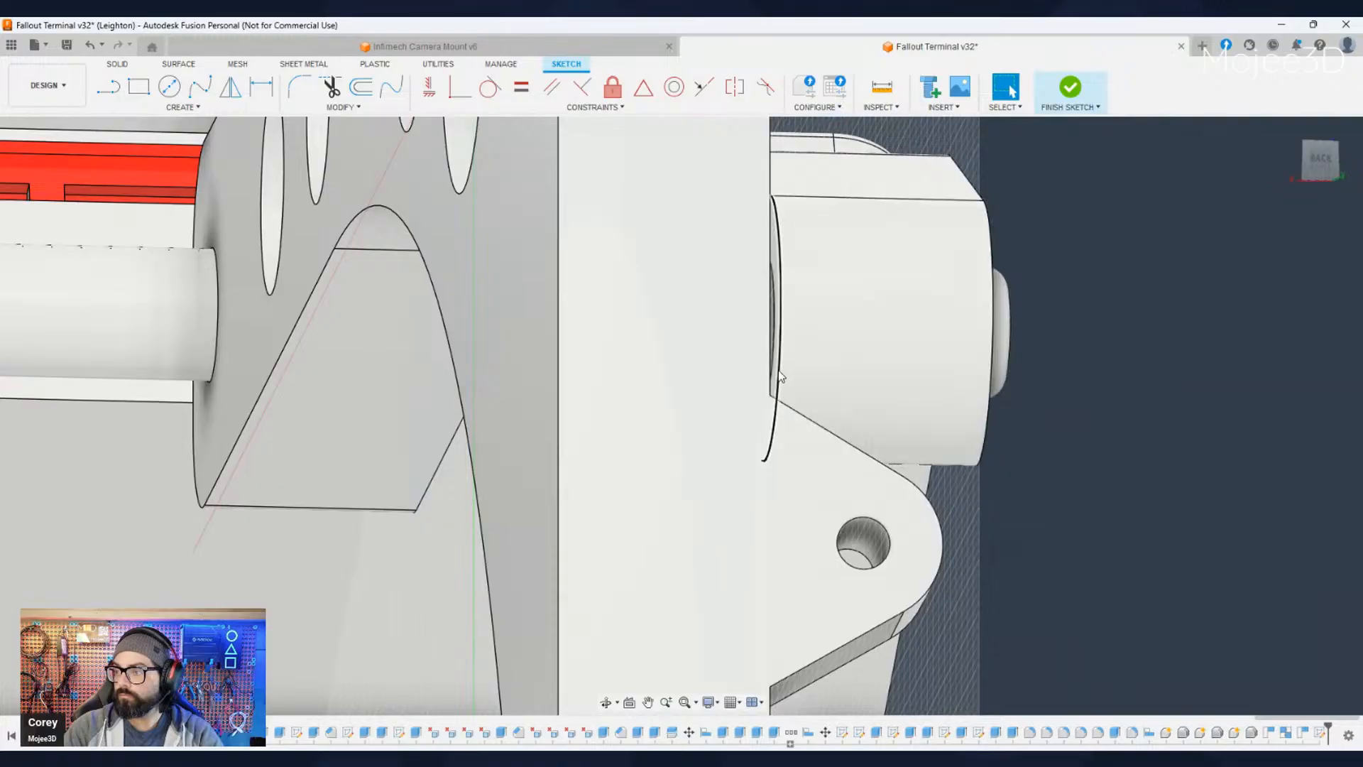
pyautogui.keyDown('shift'); pyautogui.moveTo(1005, 494); pyautogui.dragTo(902, 493, button='middle'); pyautogui.keyUp('shift')
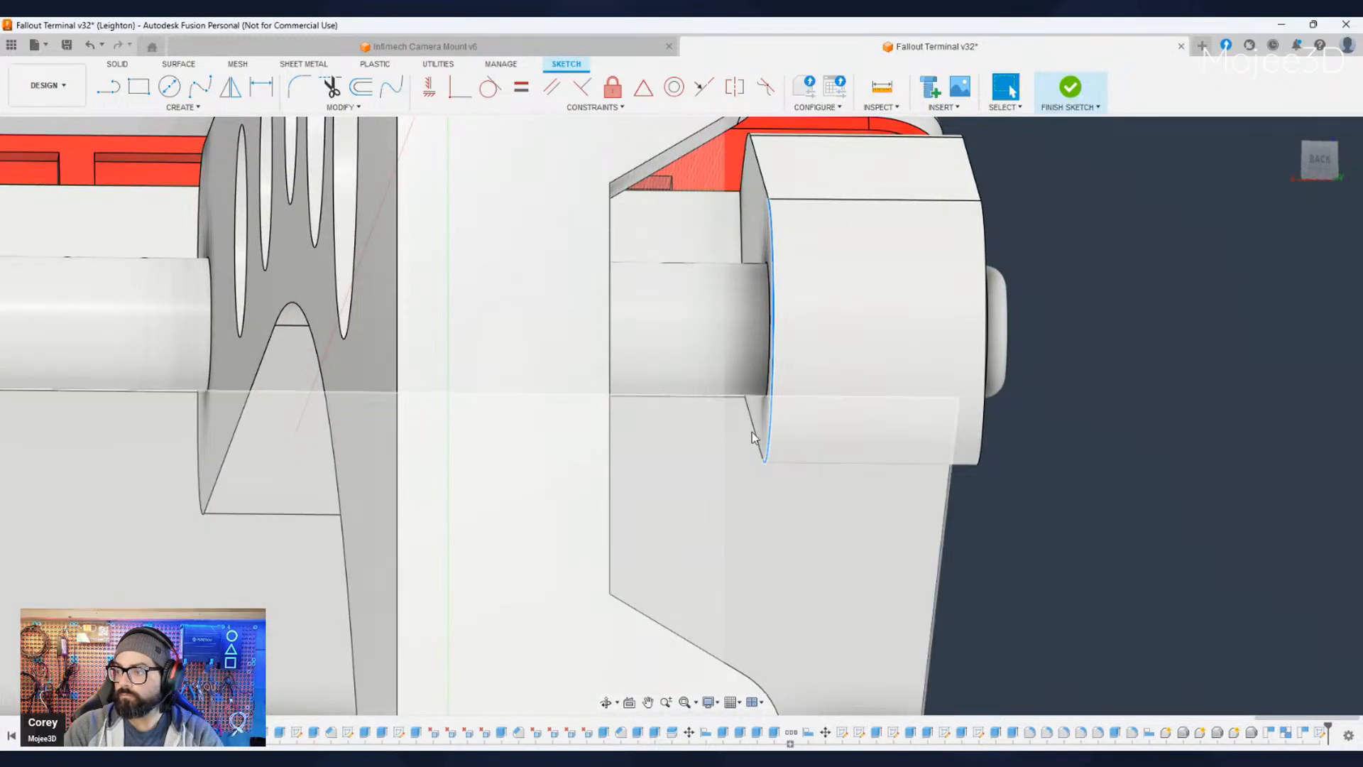
pyautogui.keyDown('shift'); pyautogui.click(757, 434); pyautogui.keyUp('shift')
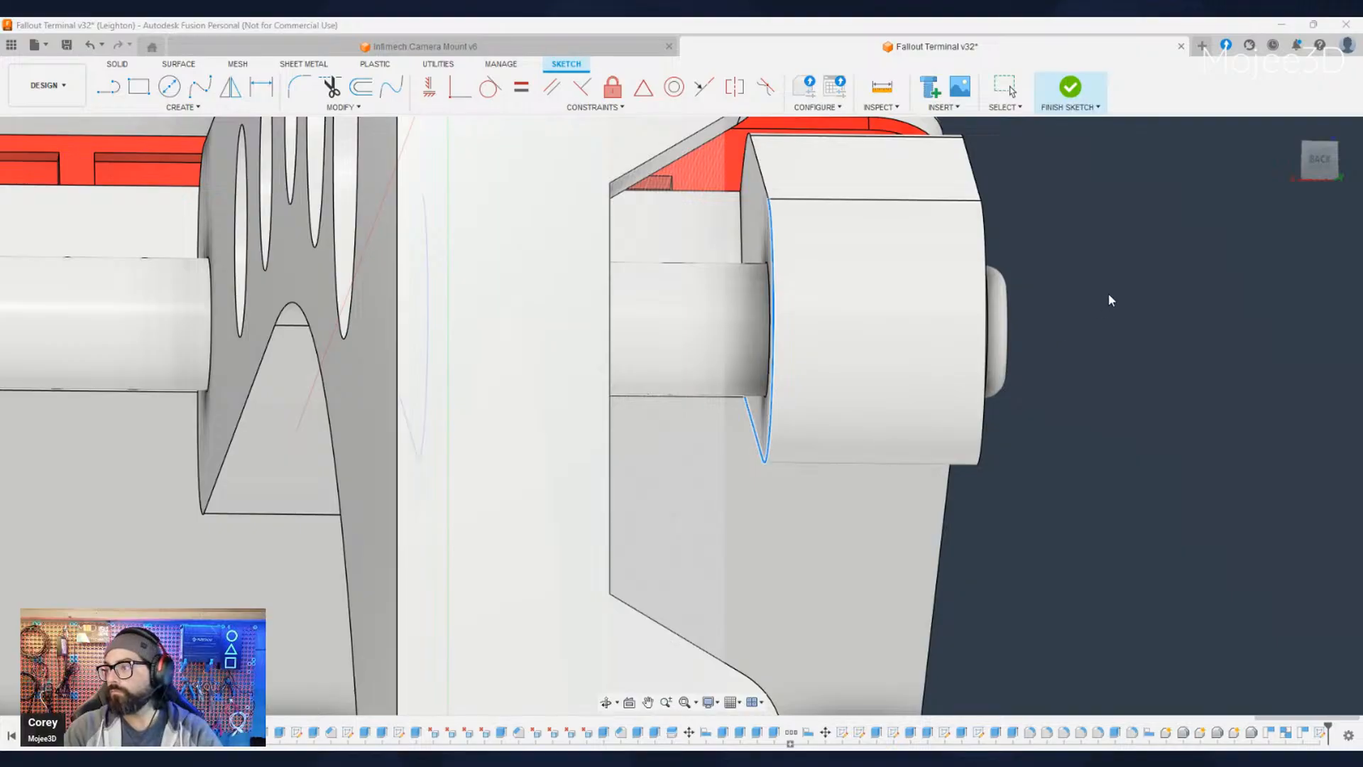
# - Hide the keyboard tray body so the hinge rod and the projected curves are exposed
pyautogui.keyDown('shift'); pyautogui.moveTo(1089, 313); pyautogui.dragTo(547, 466, button='middle'); pyautogui.keyUp('shift')
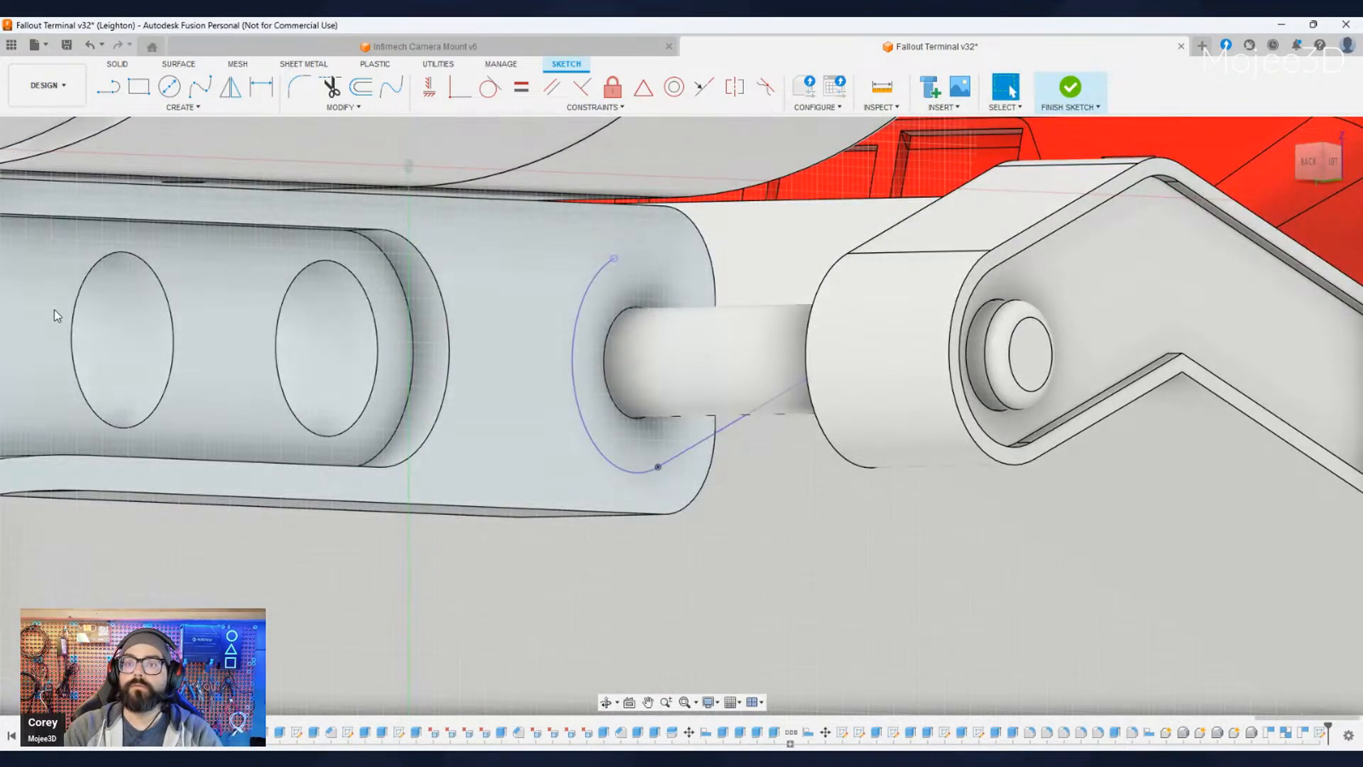
pyautogui.click(923, 344)
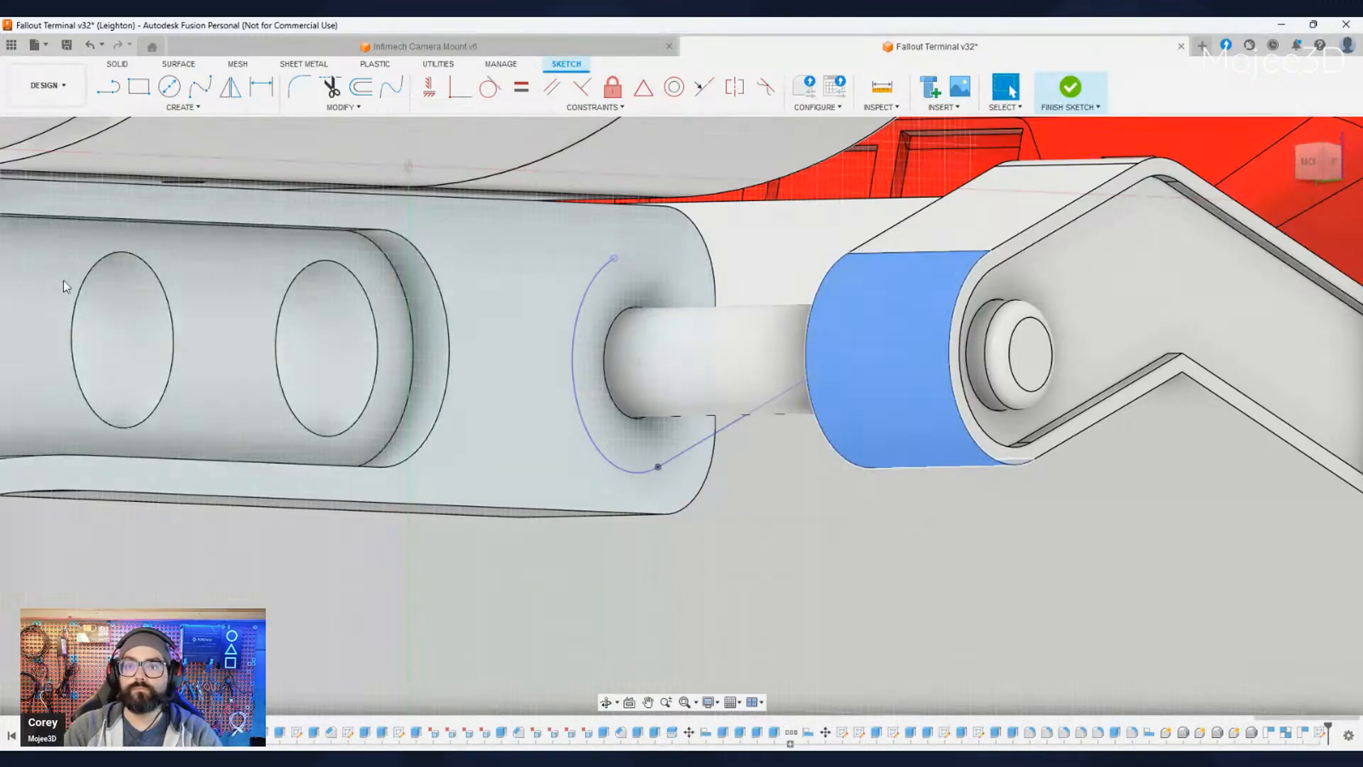
pyautogui.click(34, 274)
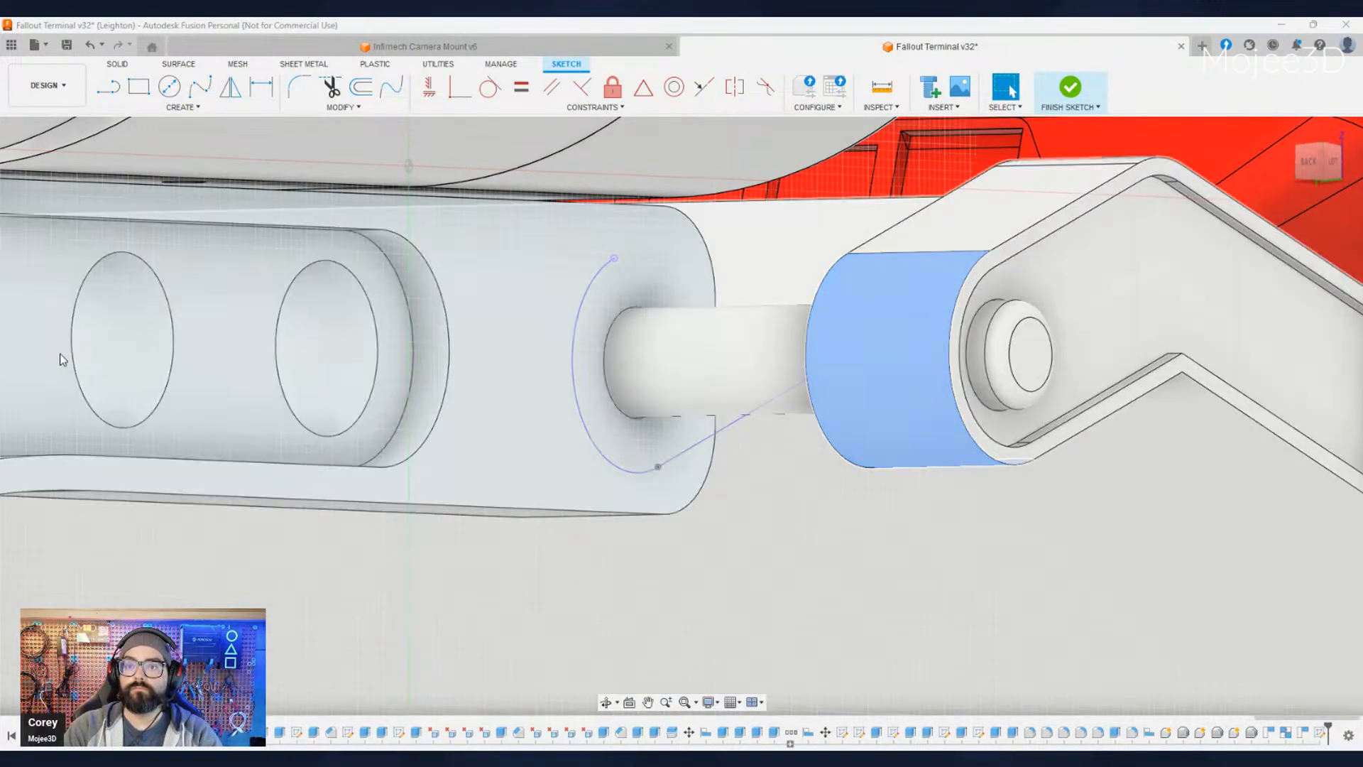
pyautogui.click(61, 359)
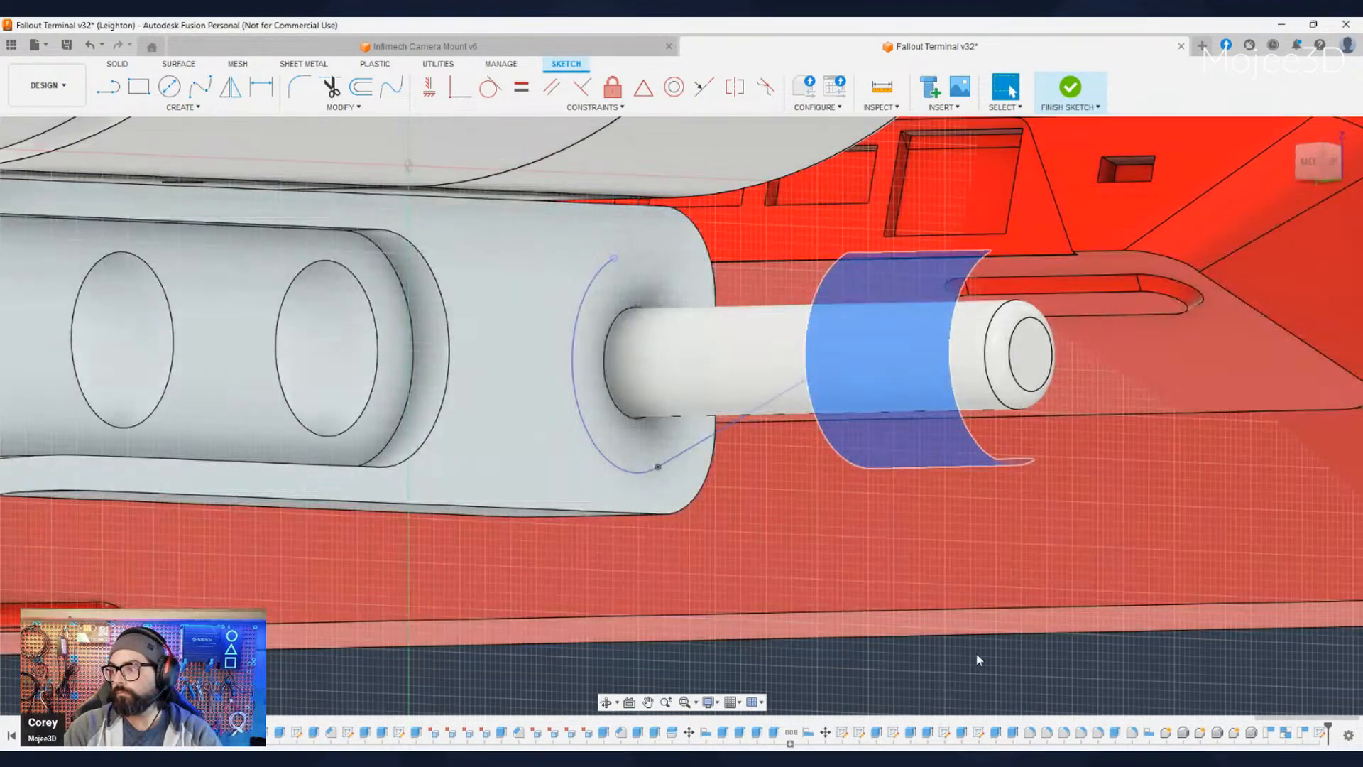
pyautogui.click(971, 656)
# - Offset the projected arc and line chain outwards, away from the hinge rod
pyautogui.keyDown('shift'); pyautogui.moveTo(969, 654); pyautogui.dragTo(609, 573, button='middle'); pyautogui.keyUp('shift')
pyautogui.scroll(-1, 656, 639)
pyautogui.click(734, 704)
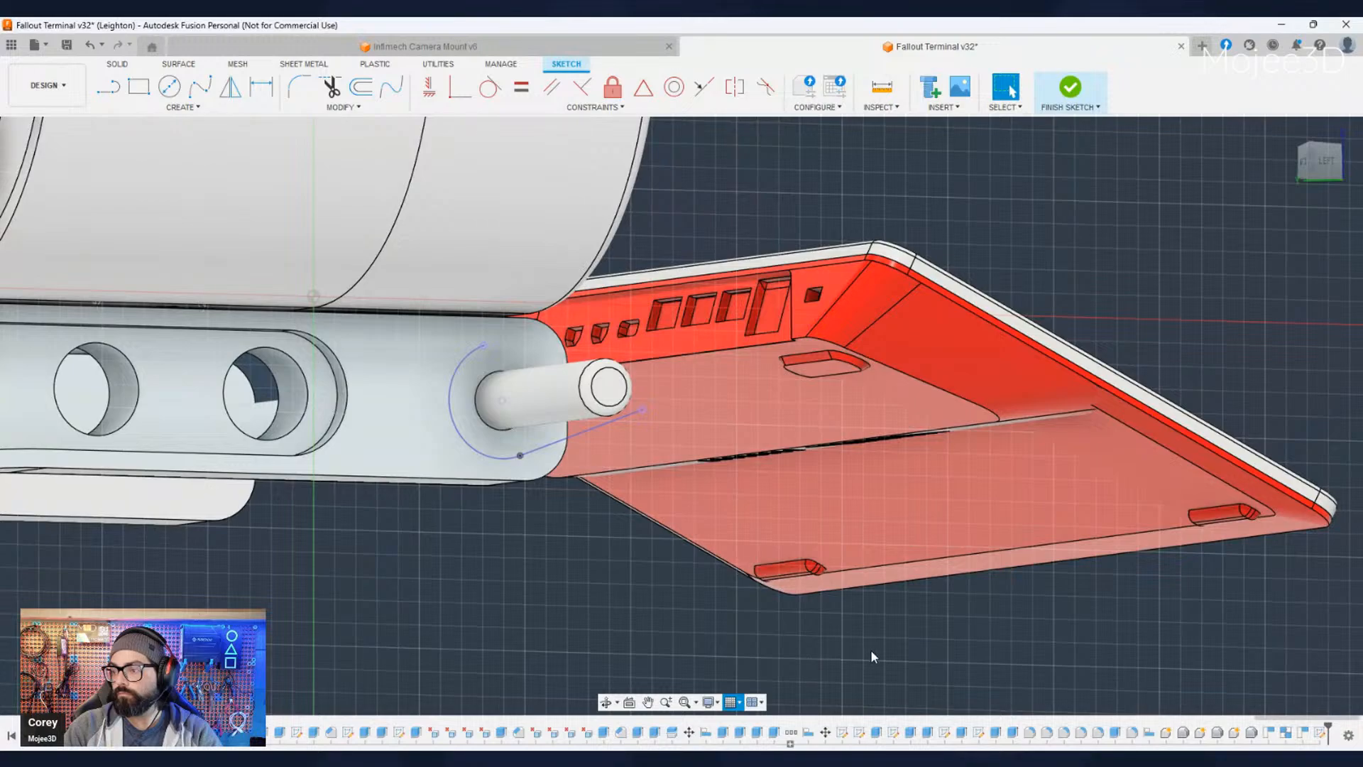
pyautogui.scroll(-3, 688, 619)
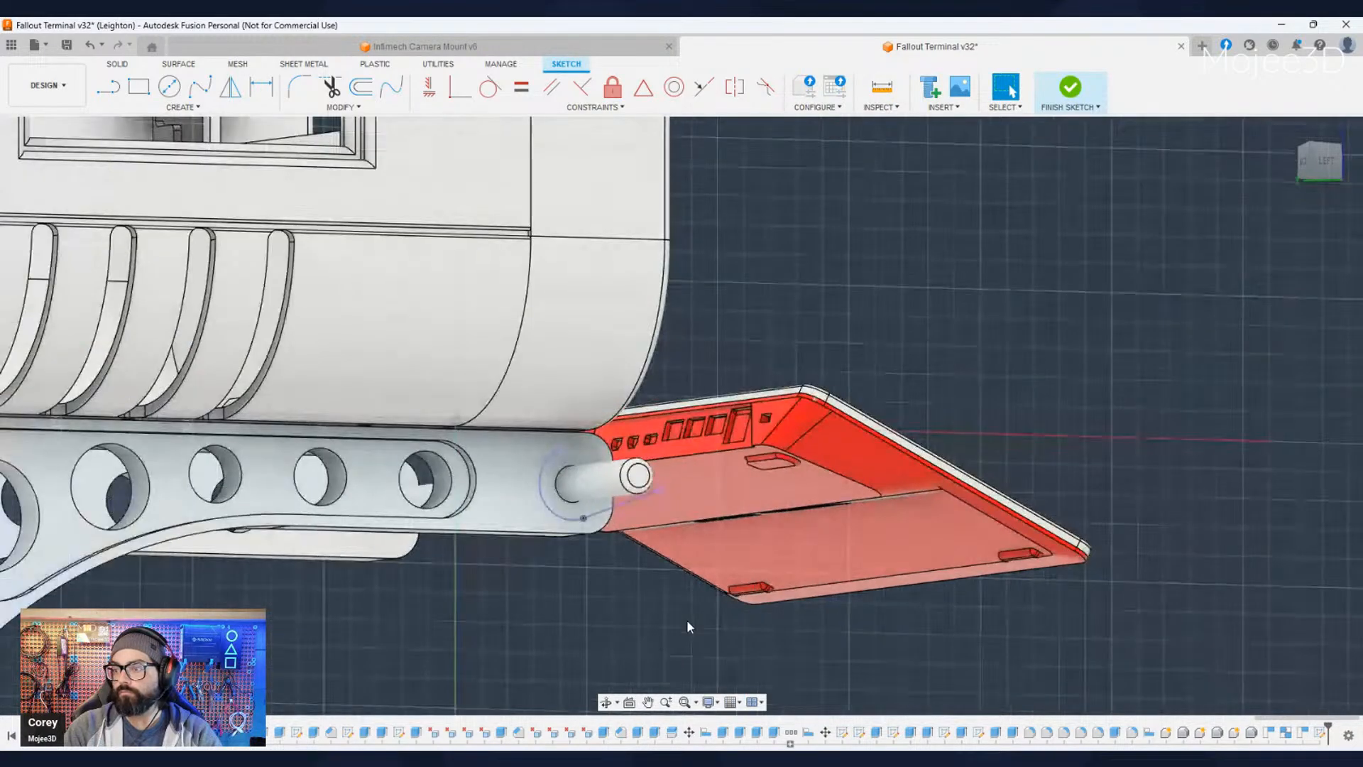
pyautogui.moveTo(687, 619); pyautogui.dragTo(742, 565, button='middle')
pyautogui.keyDown('shift'); pyautogui.moveTo(742, 566); pyautogui.dragTo(673, 573, button='middle'); pyautogui.keyUp('shift')
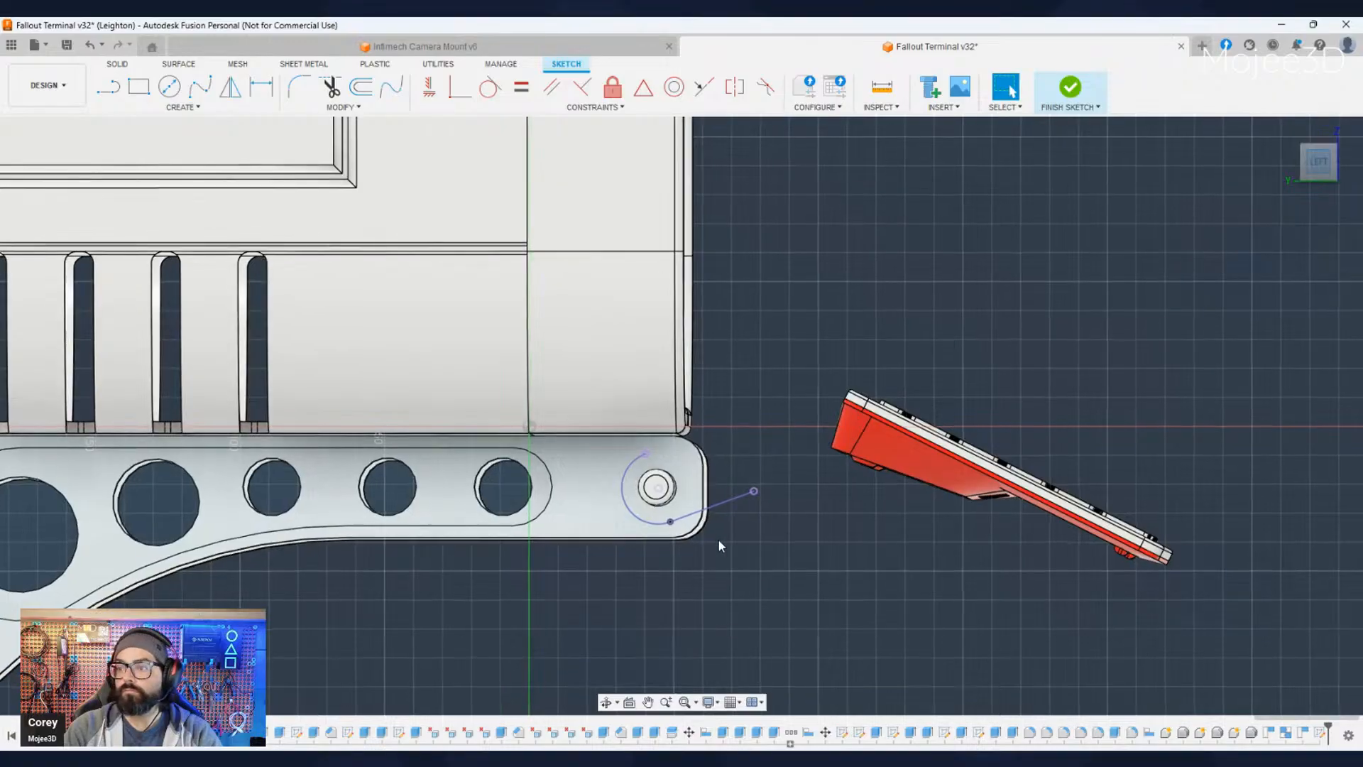
pyautogui.scroll(3, 628, 507)
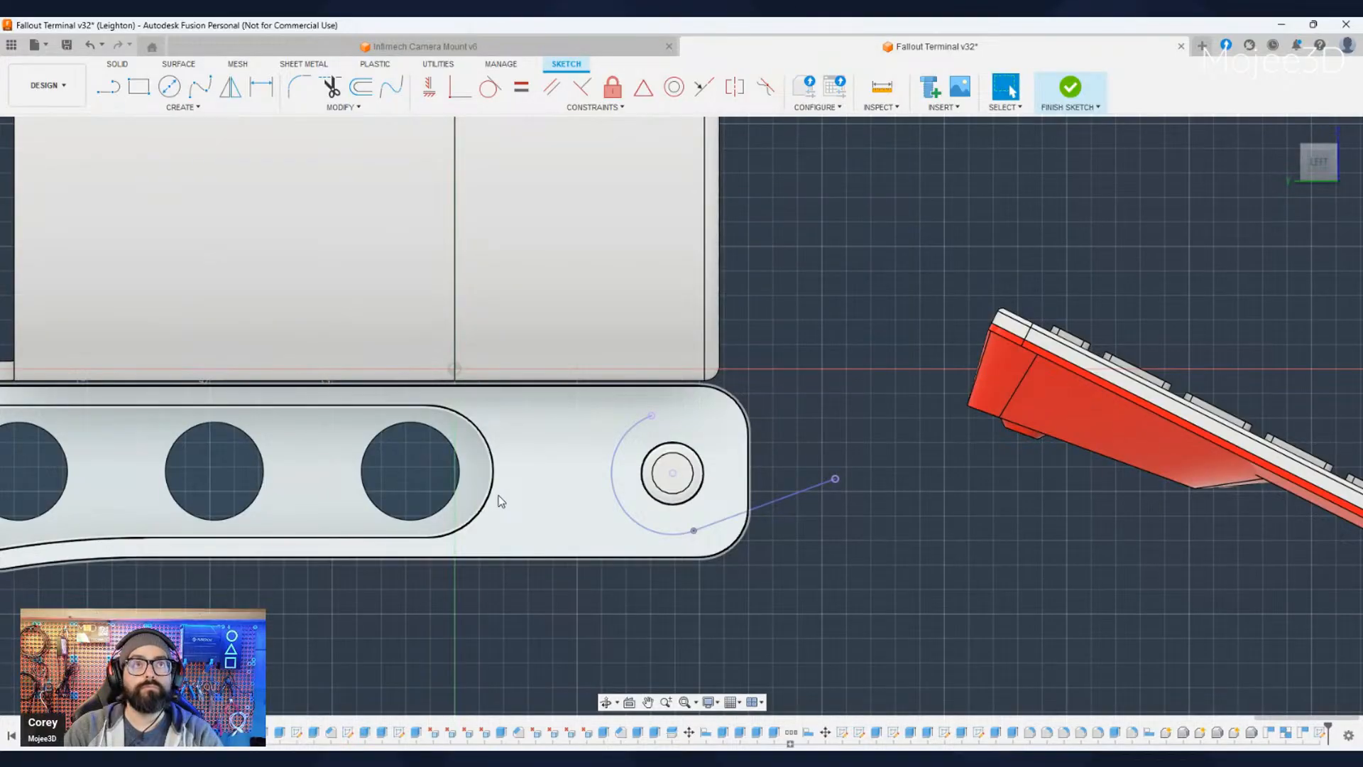
pyautogui.scroll(3, 612, 522)
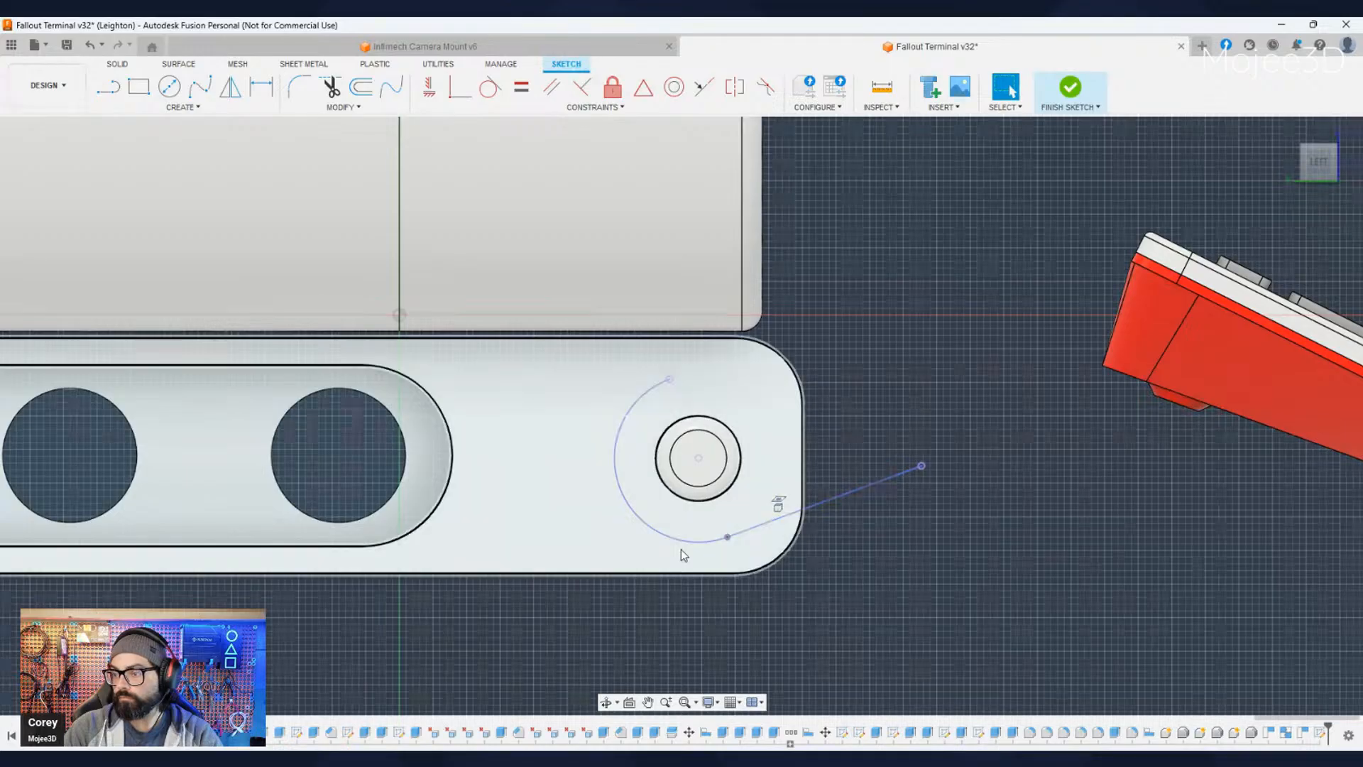
pyautogui.scroll(1, 680, 548)
pyautogui.click(361, 86)
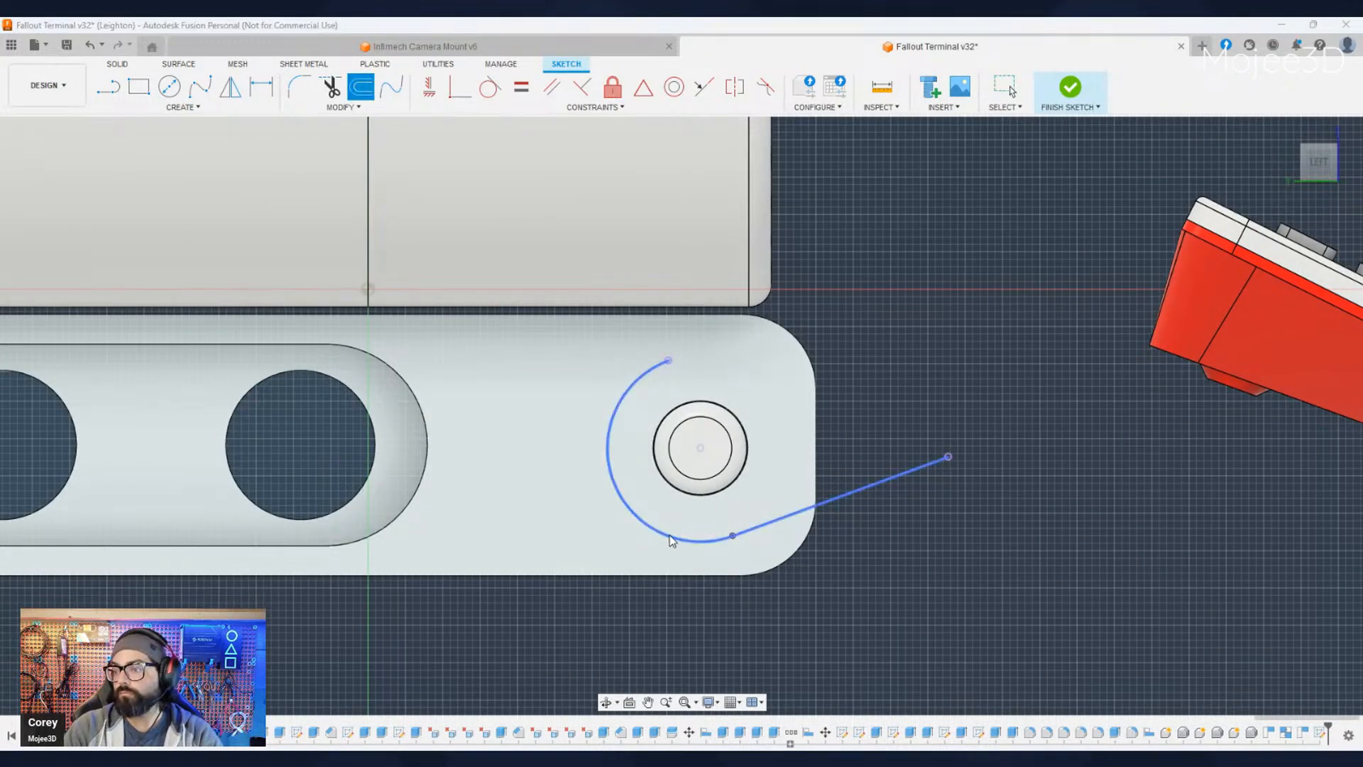
pyautogui.click(668, 542)
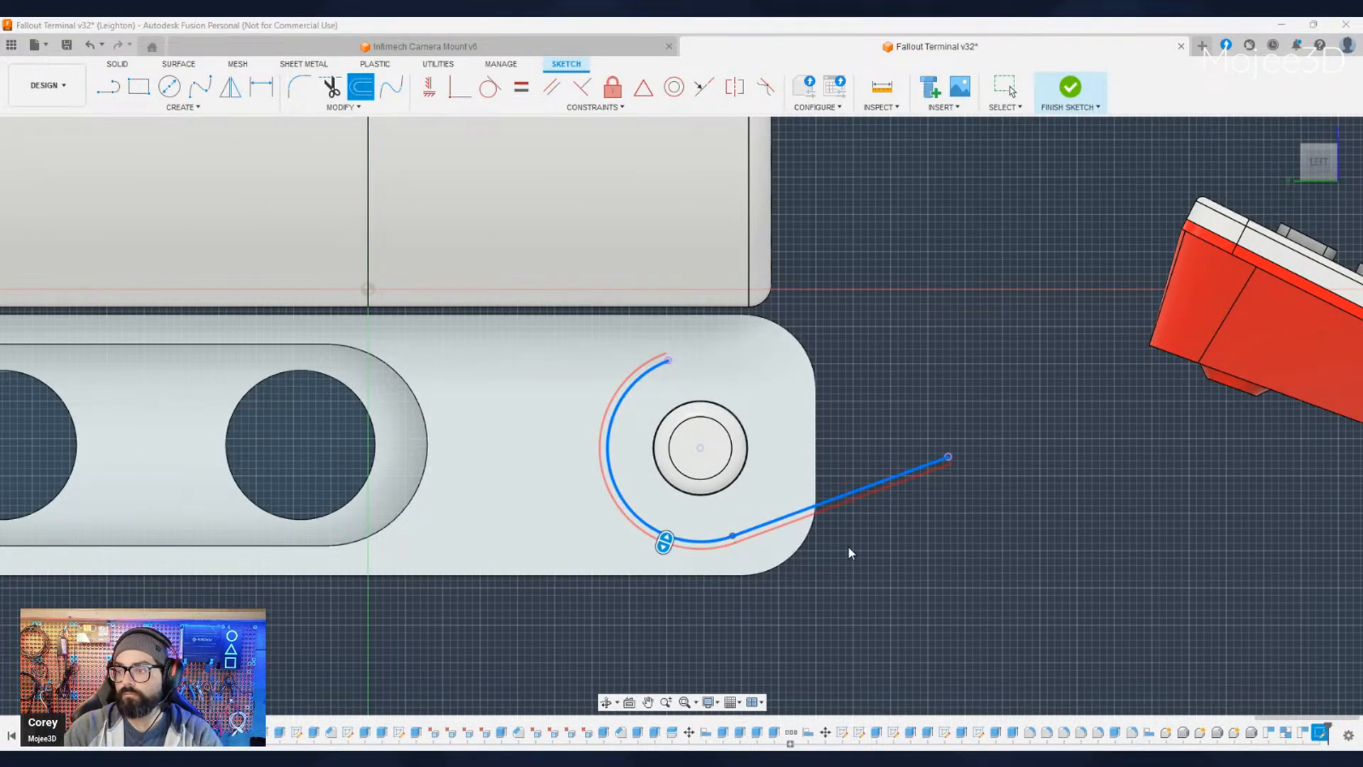
pyautogui.press('Return')
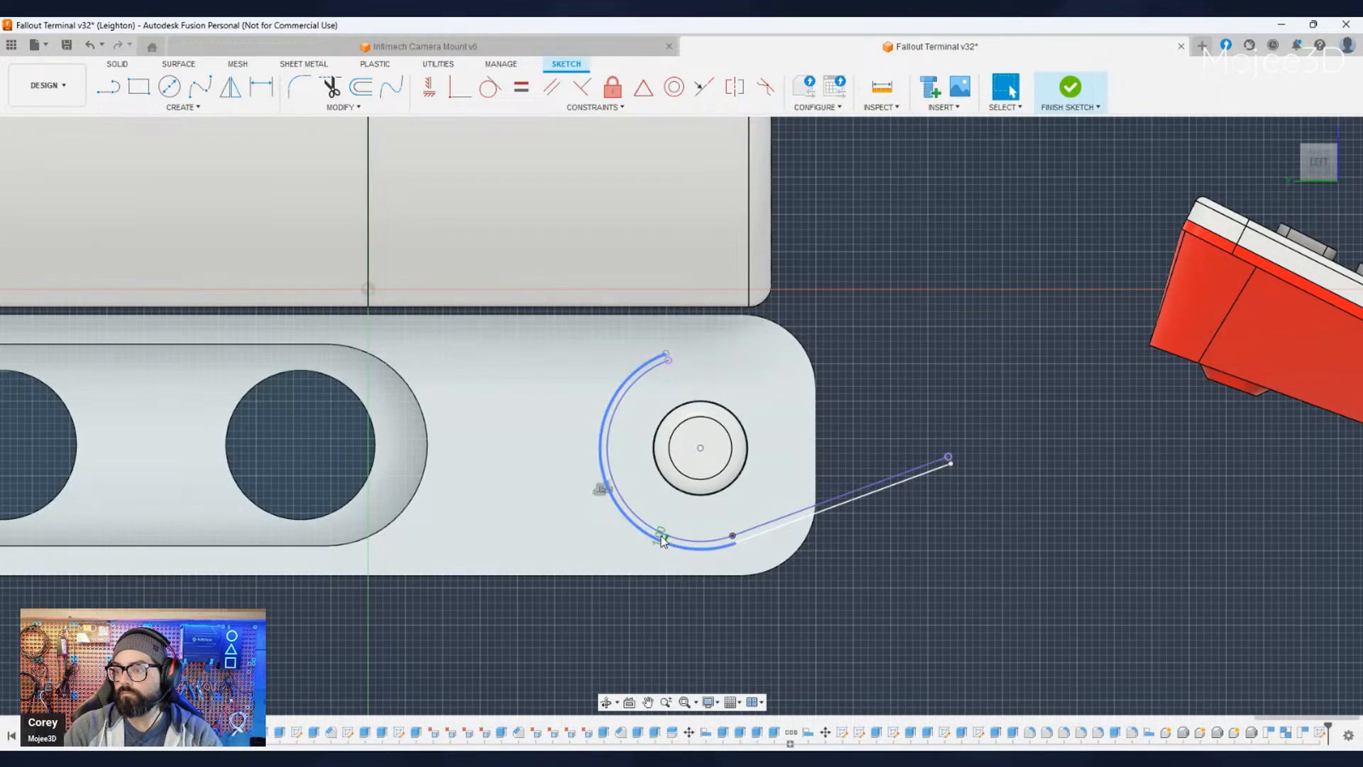
# - Place the offset dimension below the arc and set the offset distance to 0.50
pyautogui.moveTo(660, 538); pyautogui.dragTo(608, 607)
pyautogui.doubleClick(608, 607)
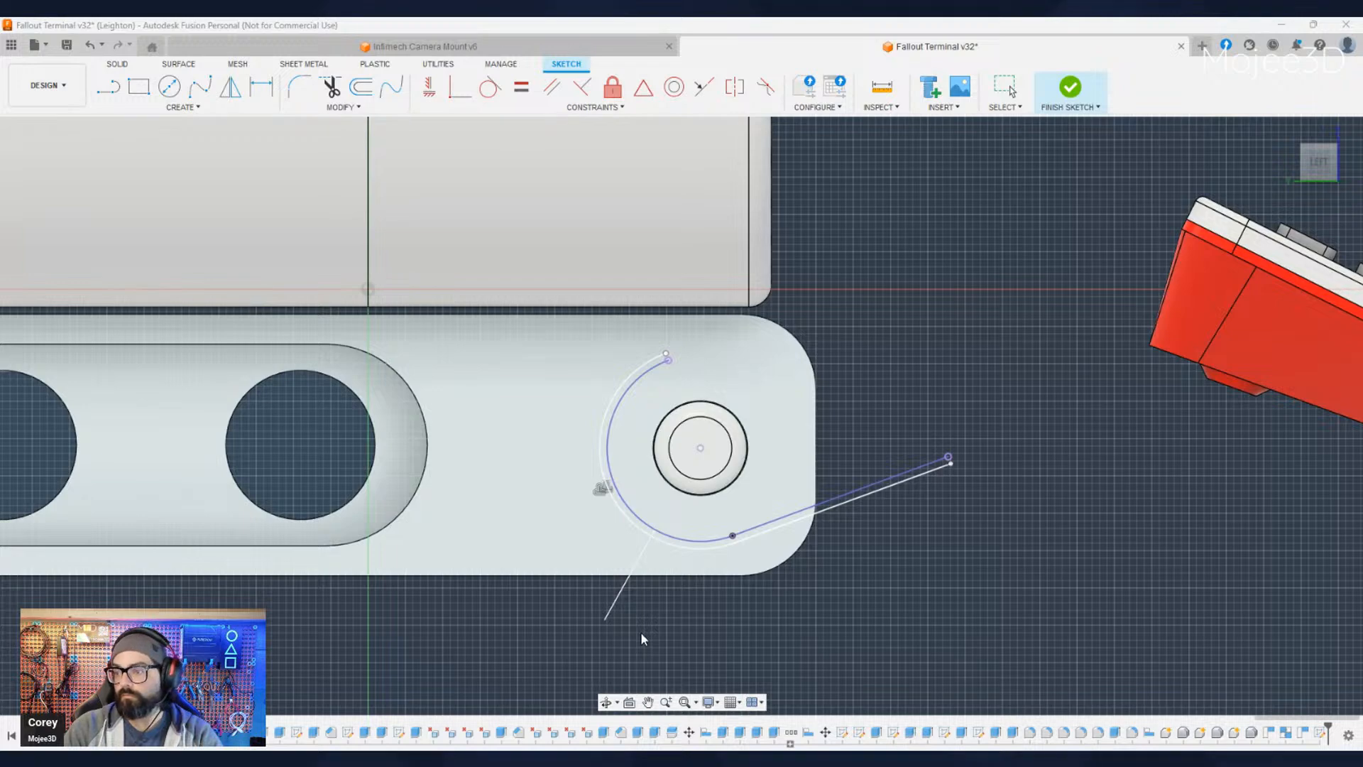
pyautogui.press('Return')
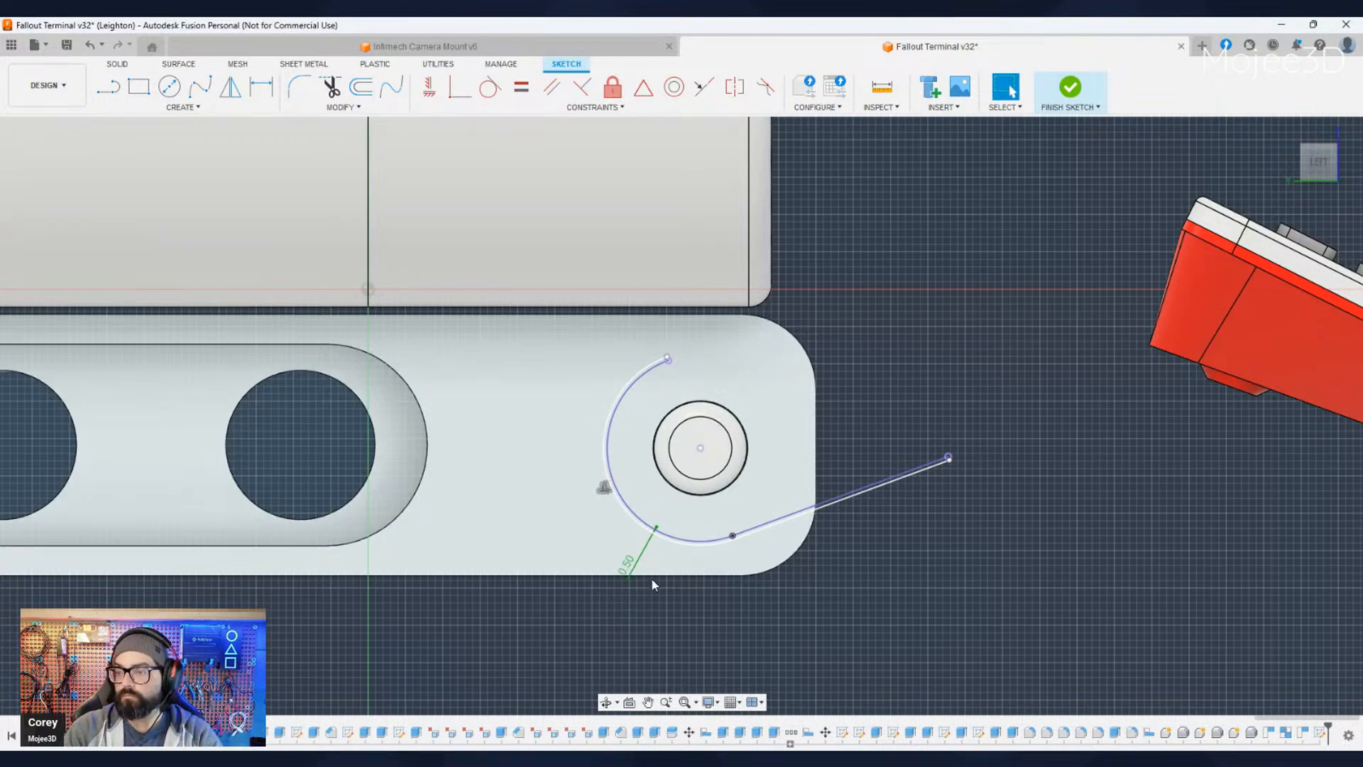
# - Draw a horizontal line from the offset arc to the rounded end of the bracket's recess and make it construction
pyautogui.scroll(1, 506, 434)
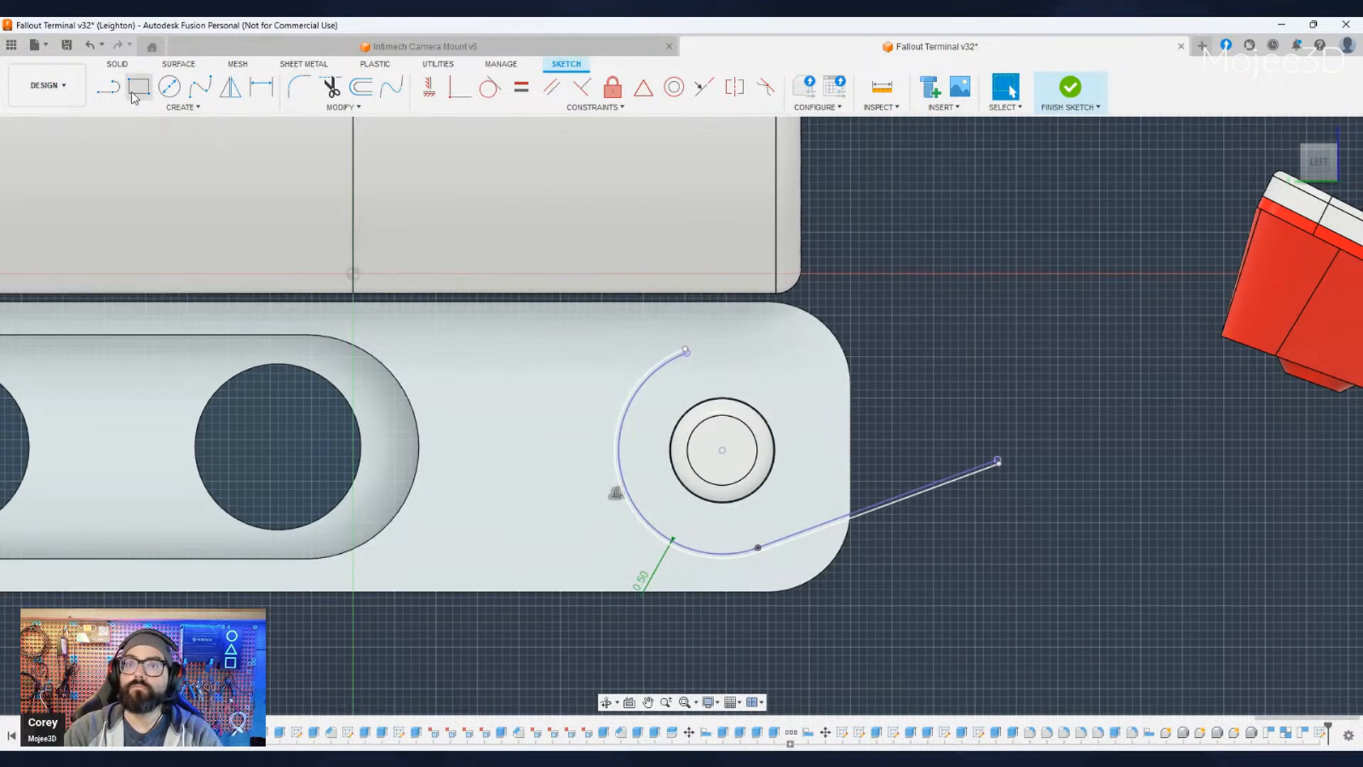
pyautogui.press('l')
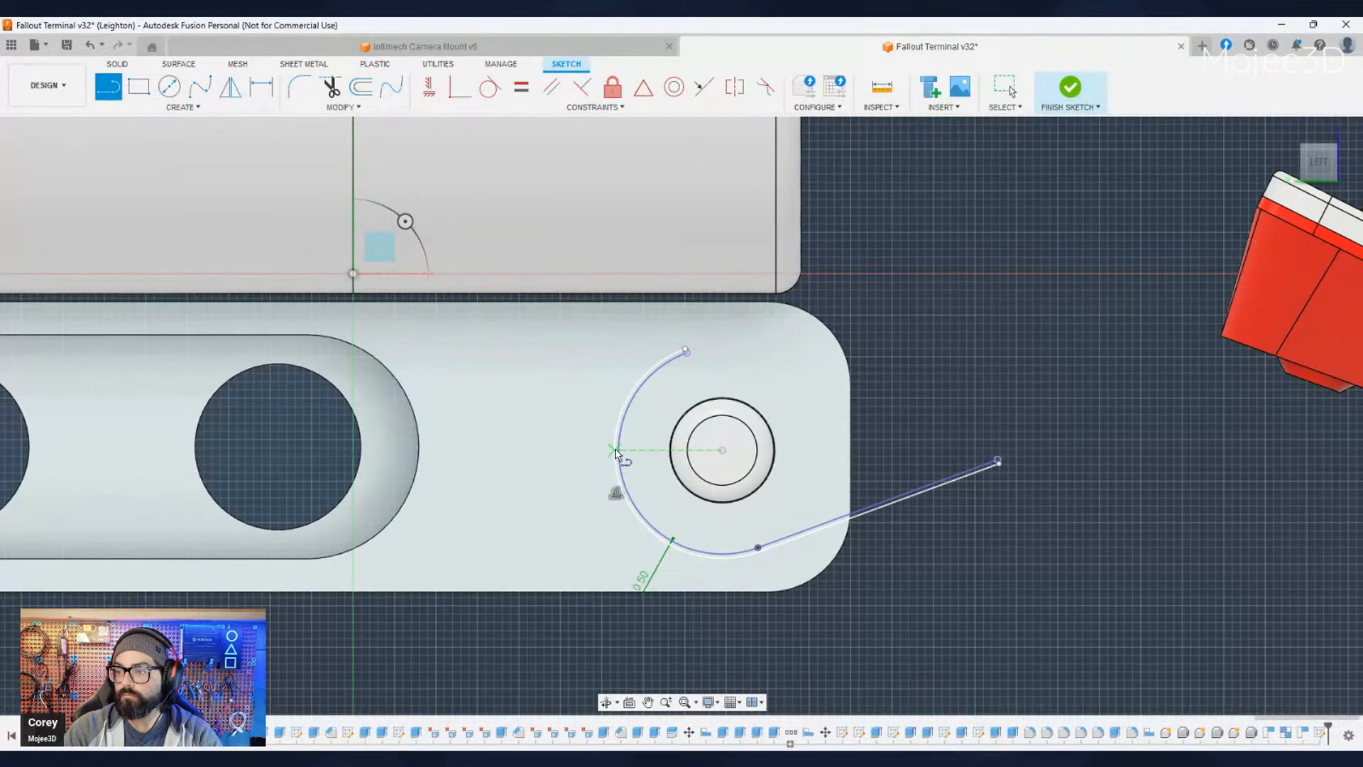
pyautogui.click(614, 450)
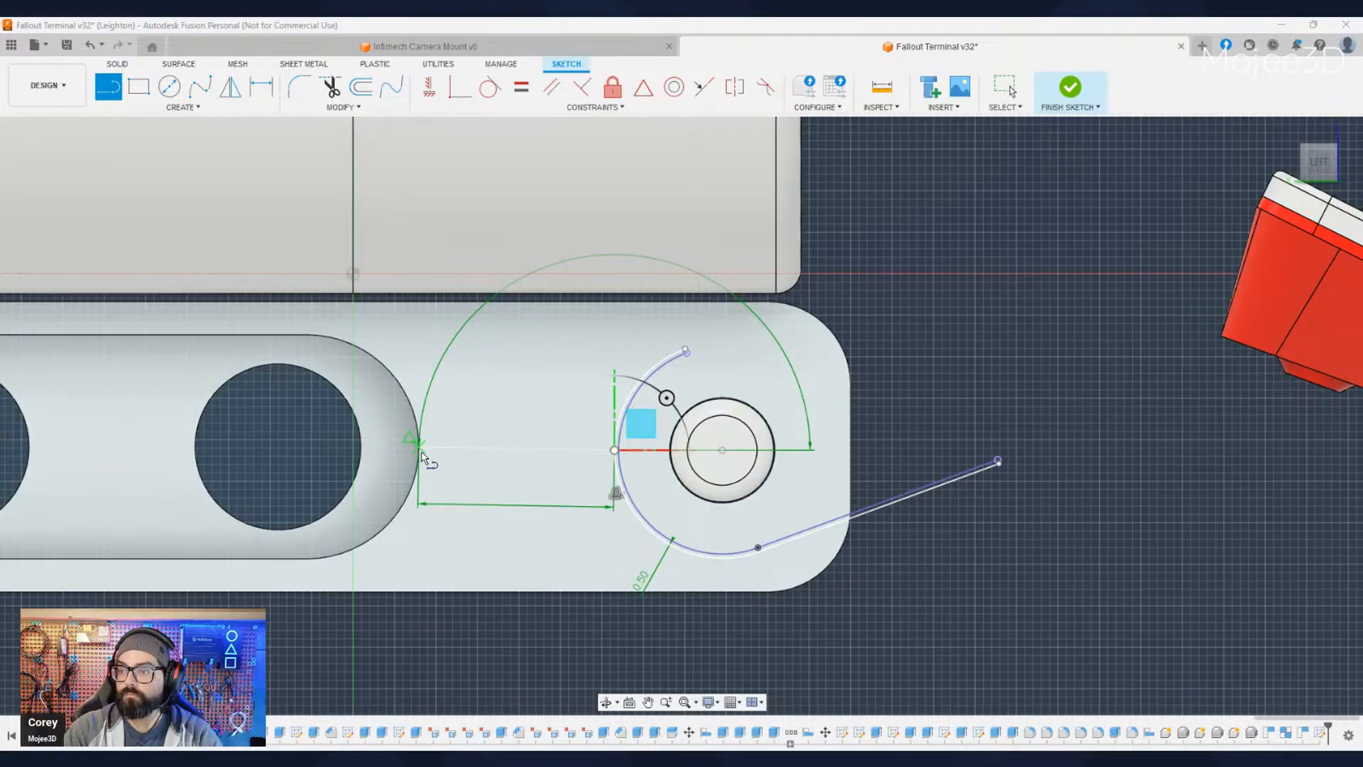
pyautogui.click(420, 453)
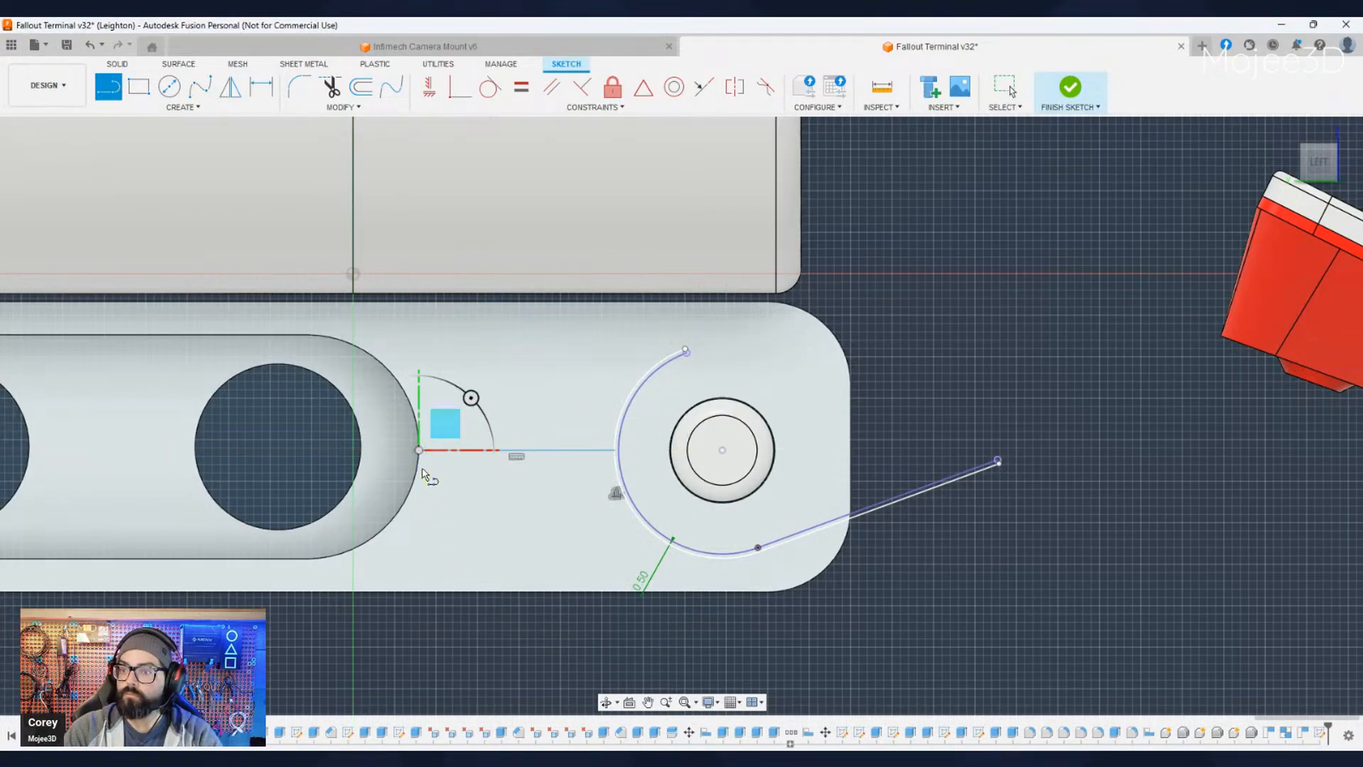
pyautogui.press('Escape')
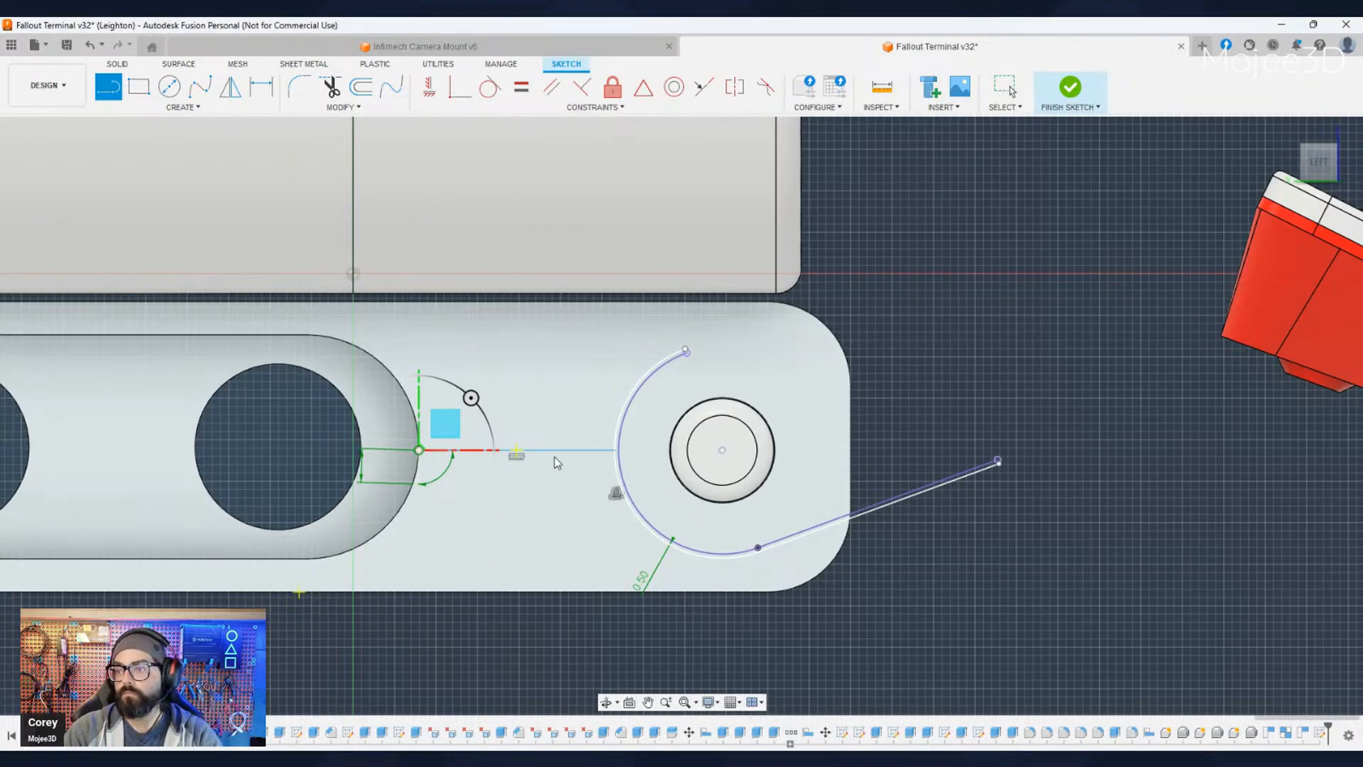
pyautogui.click(532, 451)
pyautogui.press('x')
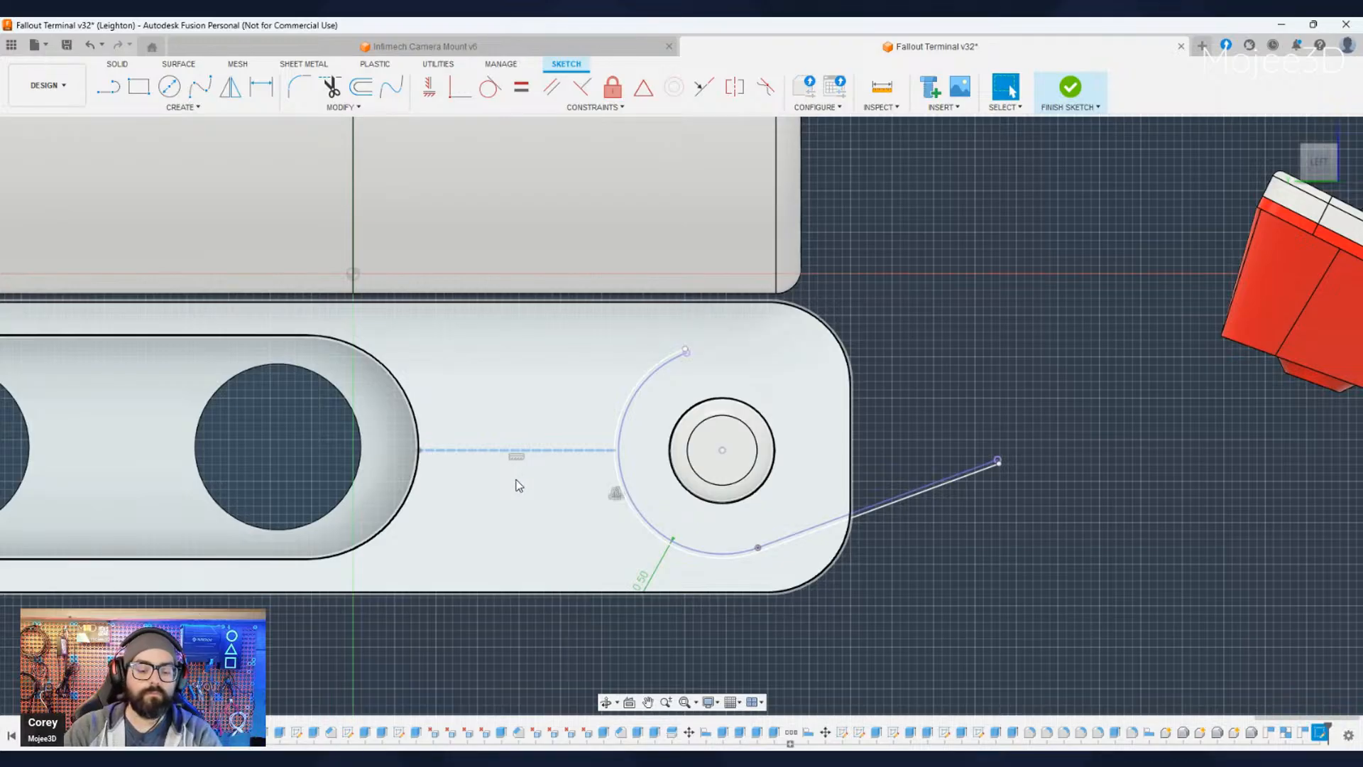
# - Draw a vertical line between the construction line's midpoint and the bracket's lower edge, and a horizontal line from that midpoint to the offset arc
pyautogui.press('l')
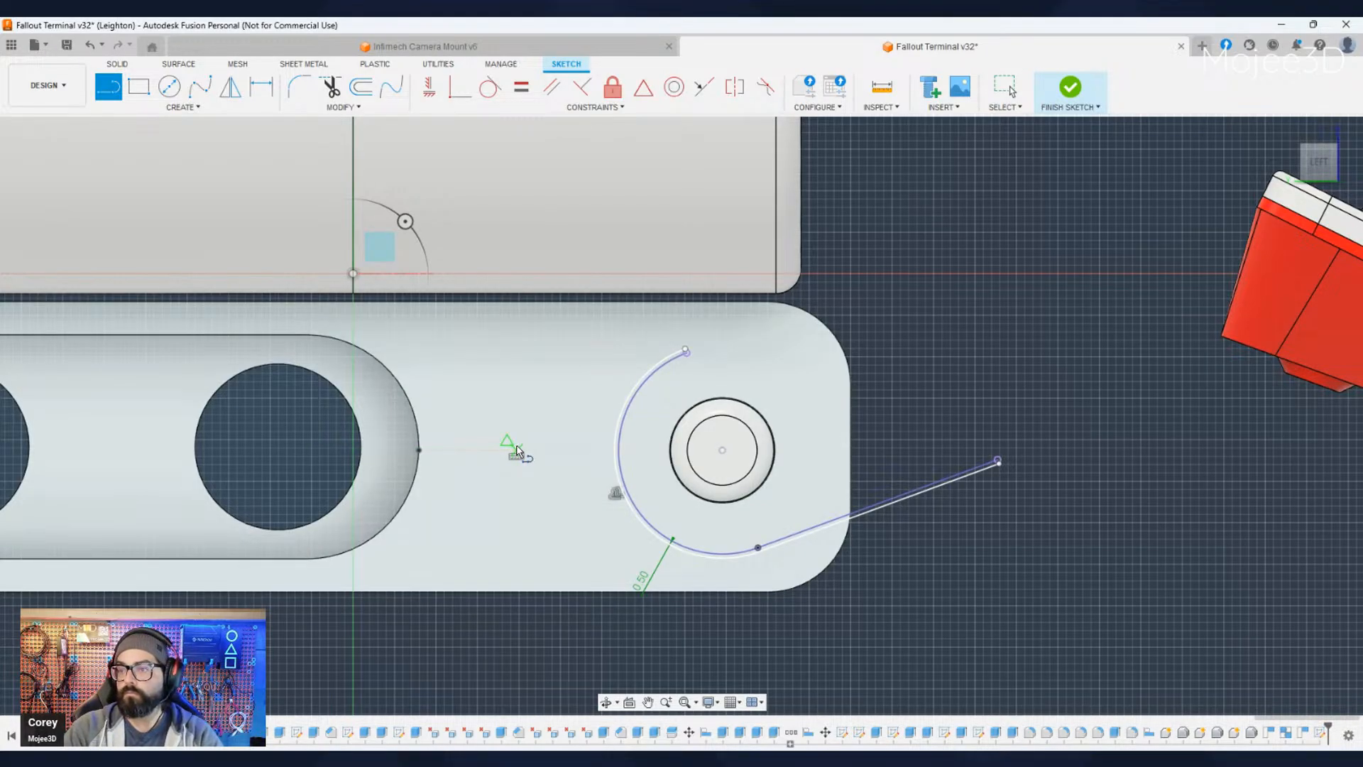
pyautogui.click(516, 451)
pyautogui.click(516, 591)
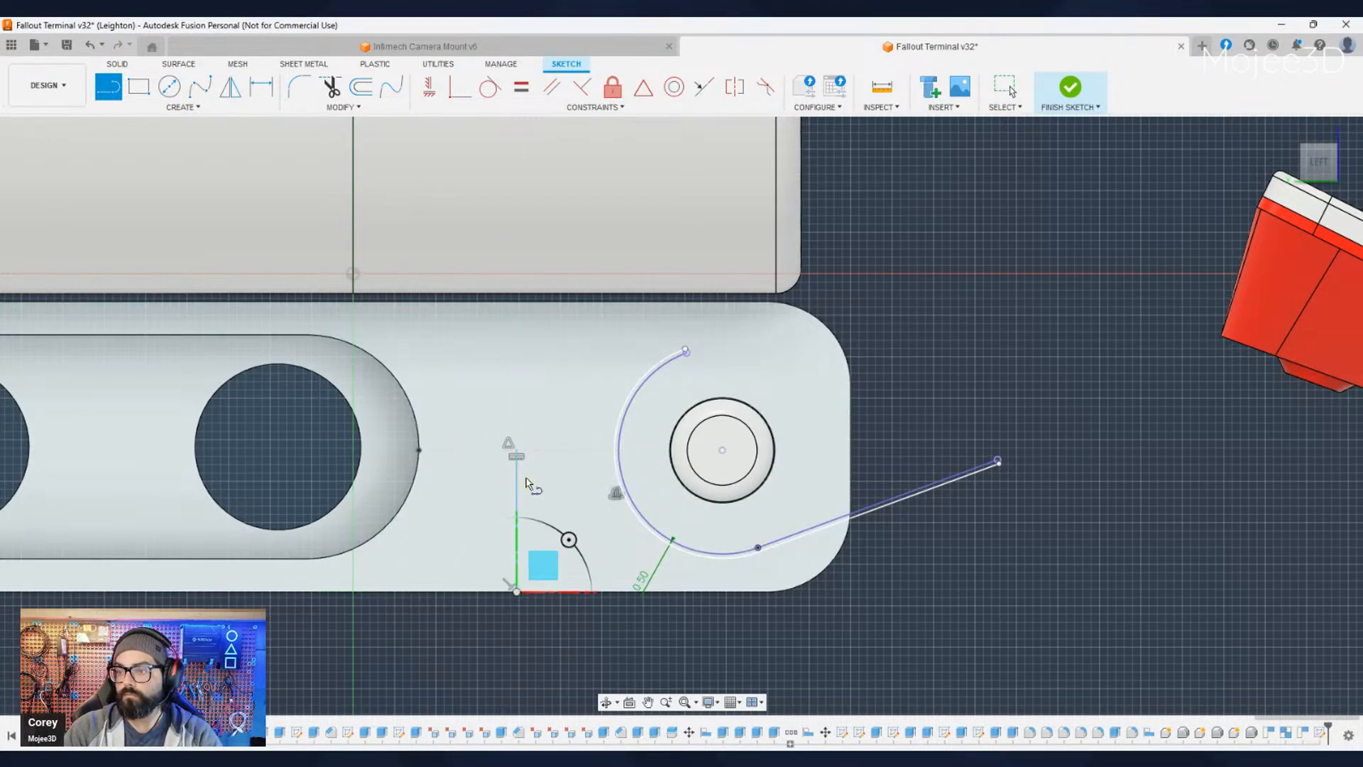
pyautogui.click(516, 451)
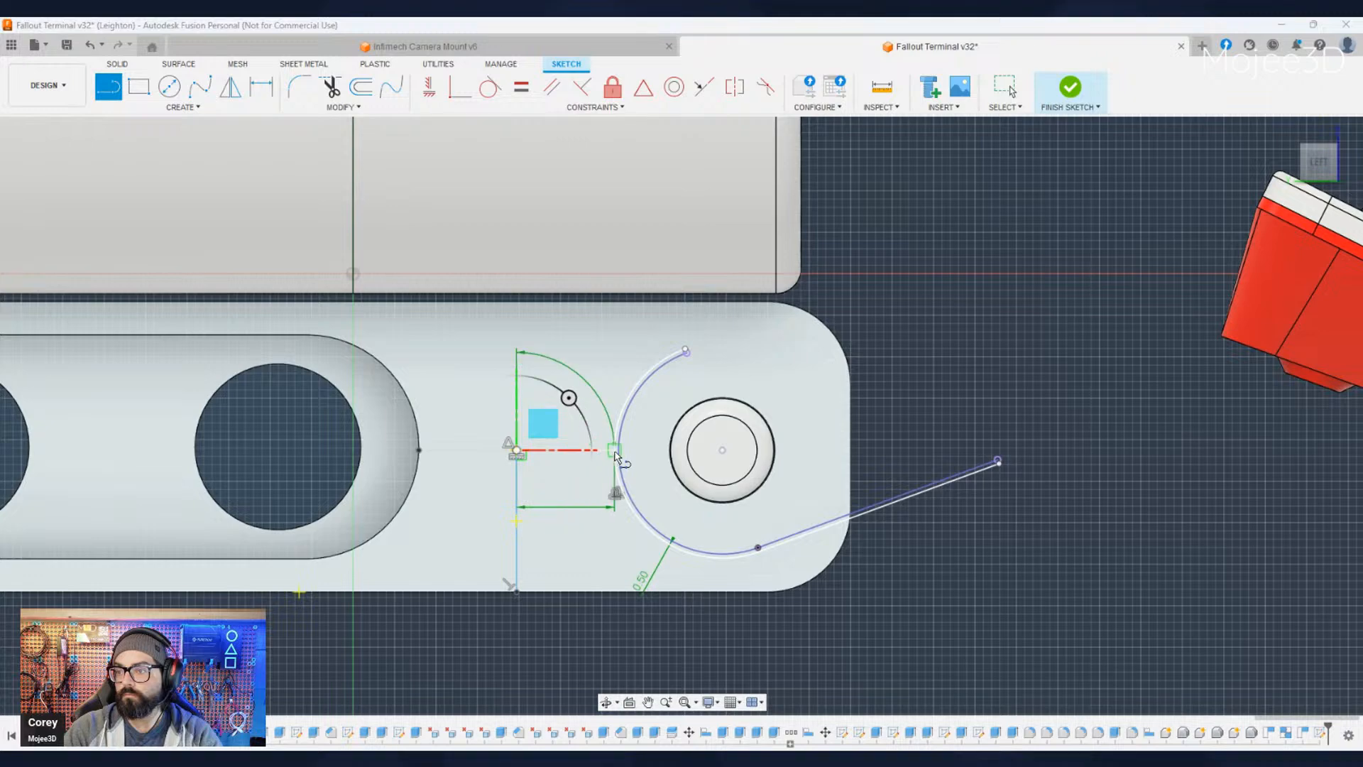
pyautogui.click(615, 451)
pyautogui.click(615, 451)
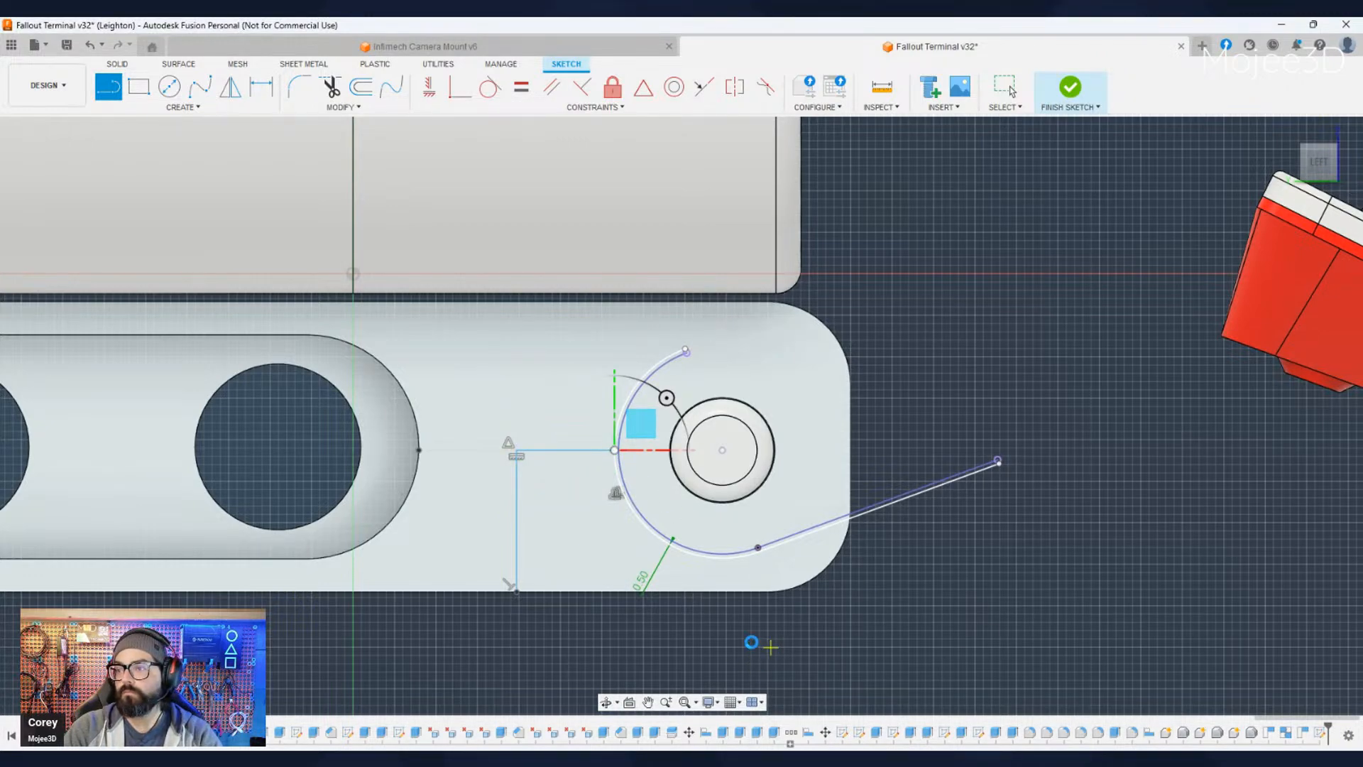
# - Finish drawing lines and show the hidden keyboard tray beside the support bracket
pyautogui.press('Escape')
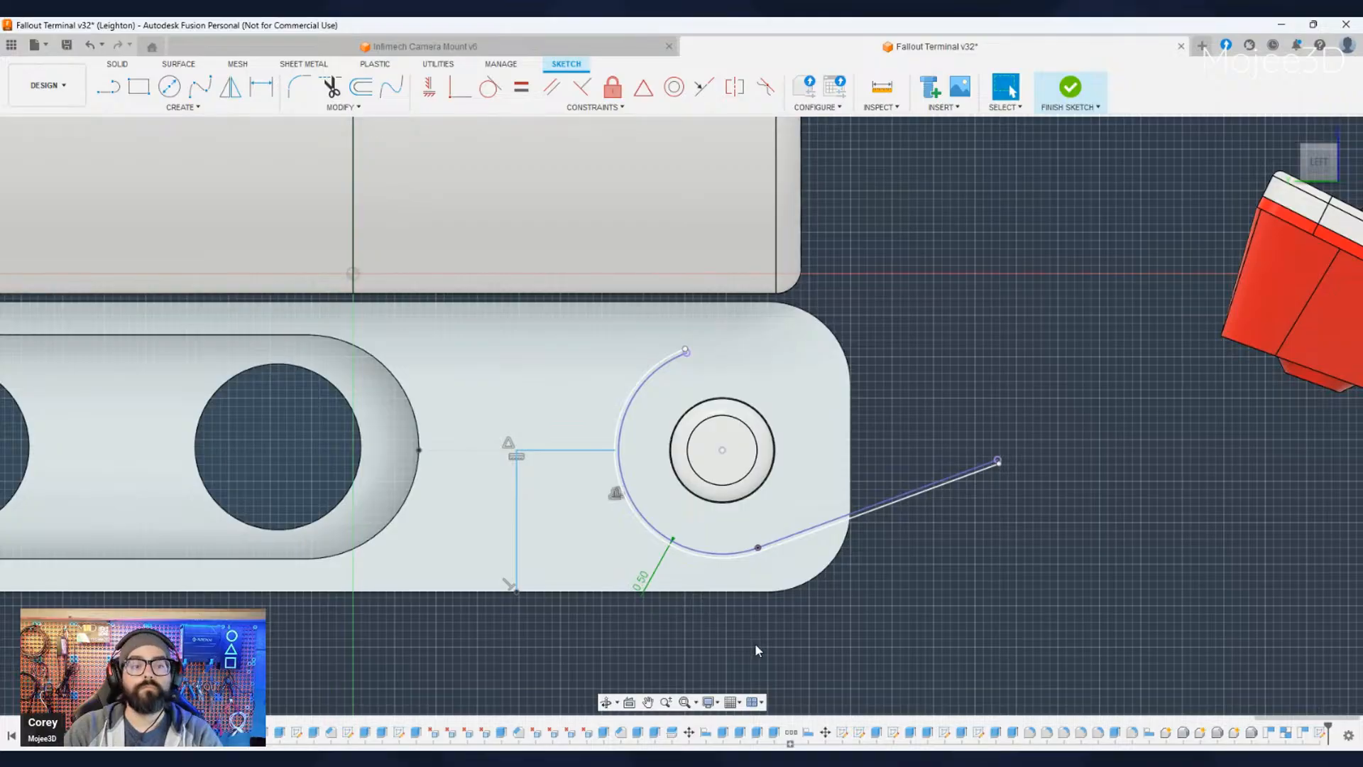
pyautogui.scroll(-2, 931, 617)
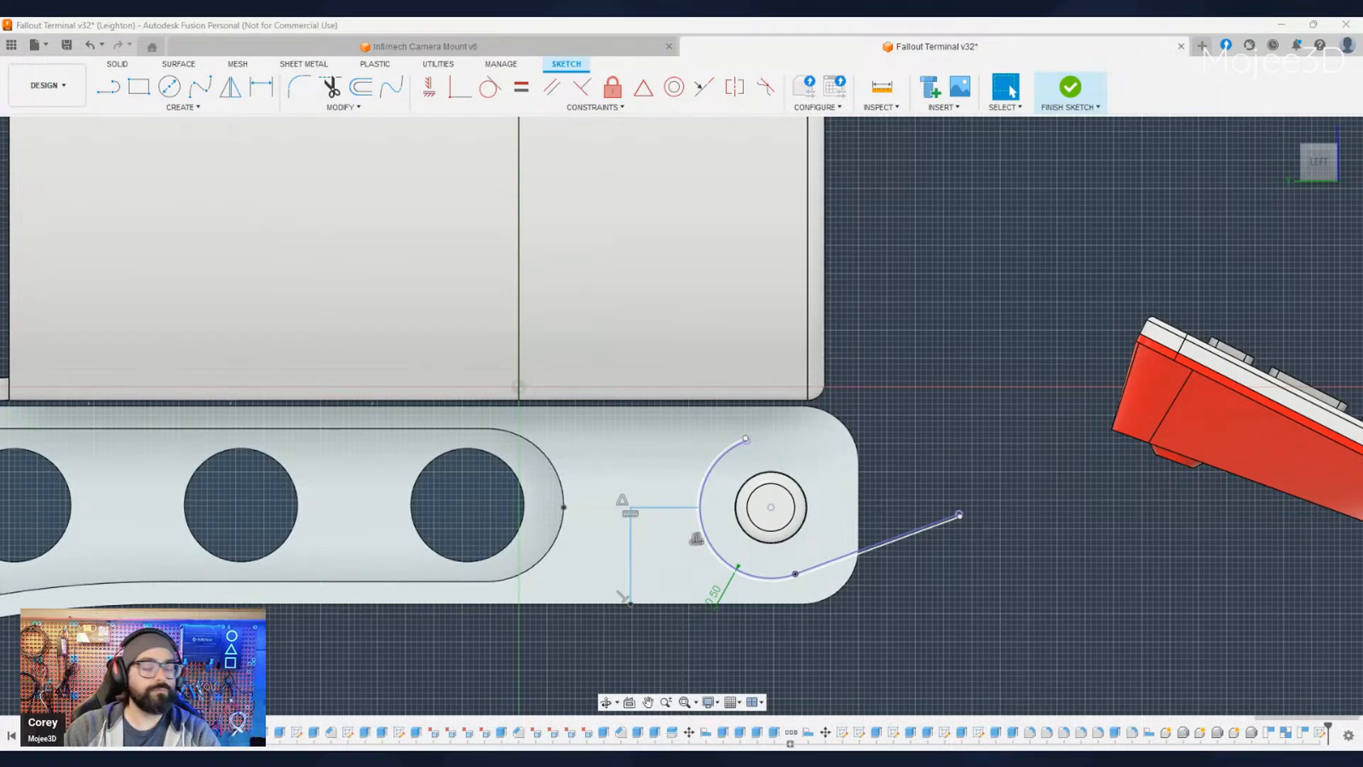
pyautogui.scroll(2, 702, 590)
pyautogui.scroll(-4, 744, 657)
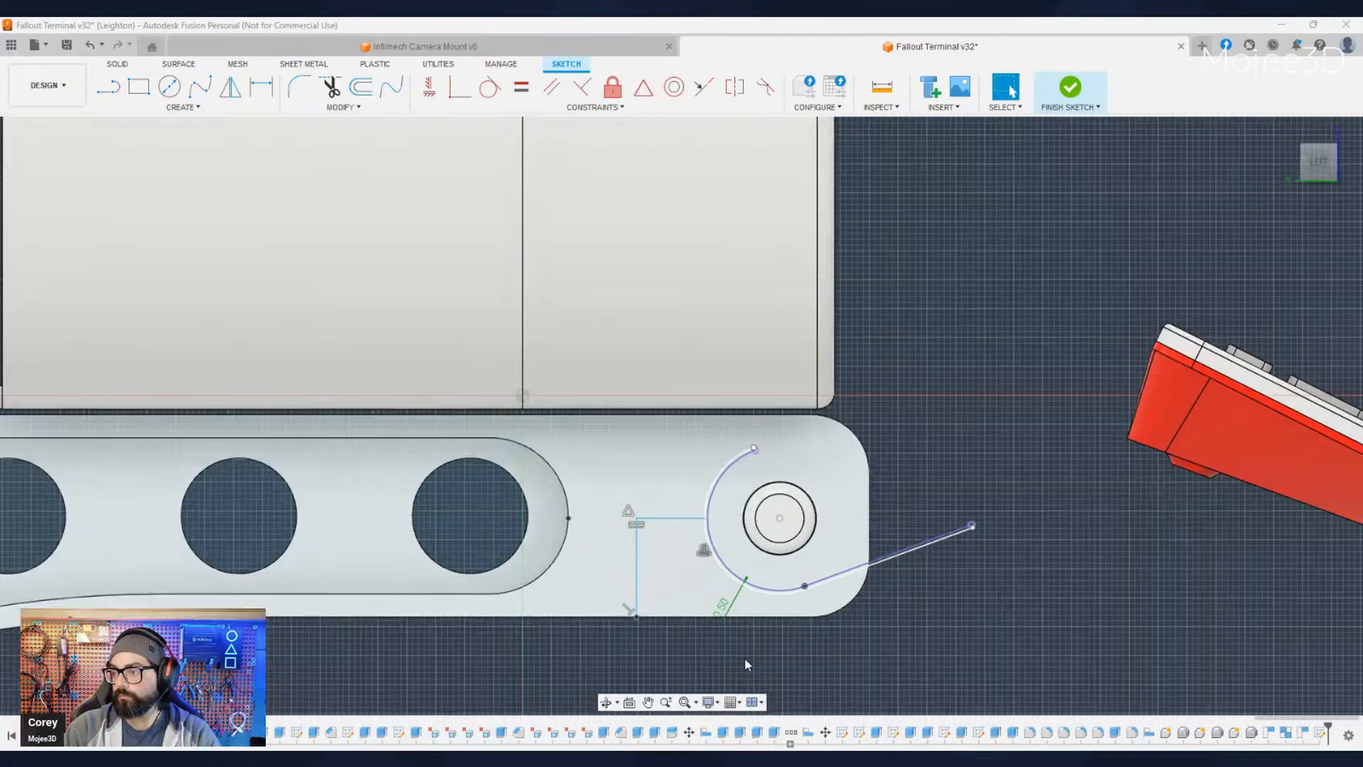
pyautogui.keyDown('shift'); pyautogui.moveTo(725, 661); pyautogui.dragTo(837, 655, button='middle'); pyautogui.keyUp('shift')
pyautogui.moveTo(837, 656); pyautogui.dragTo(697, 602, button='middle')
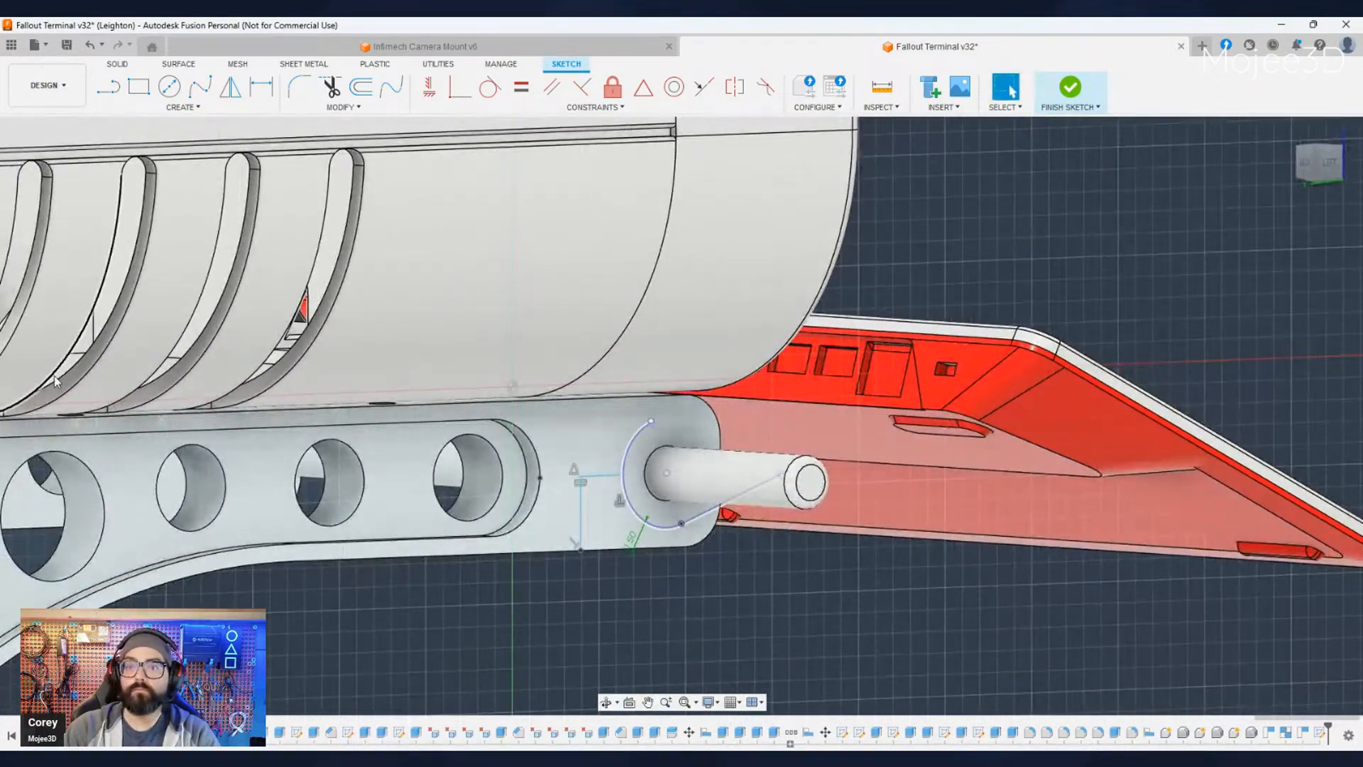
pyautogui.click(64, 356)
pyautogui.keyDown('shift'); pyautogui.moveTo(505, 639); pyautogui.dragTo(588, 602, button='middle'); pyautogui.keyUp('shift')
pyautogui.moveTo(941, 639); pyautogui.dragTo(809, 612, button='middle')
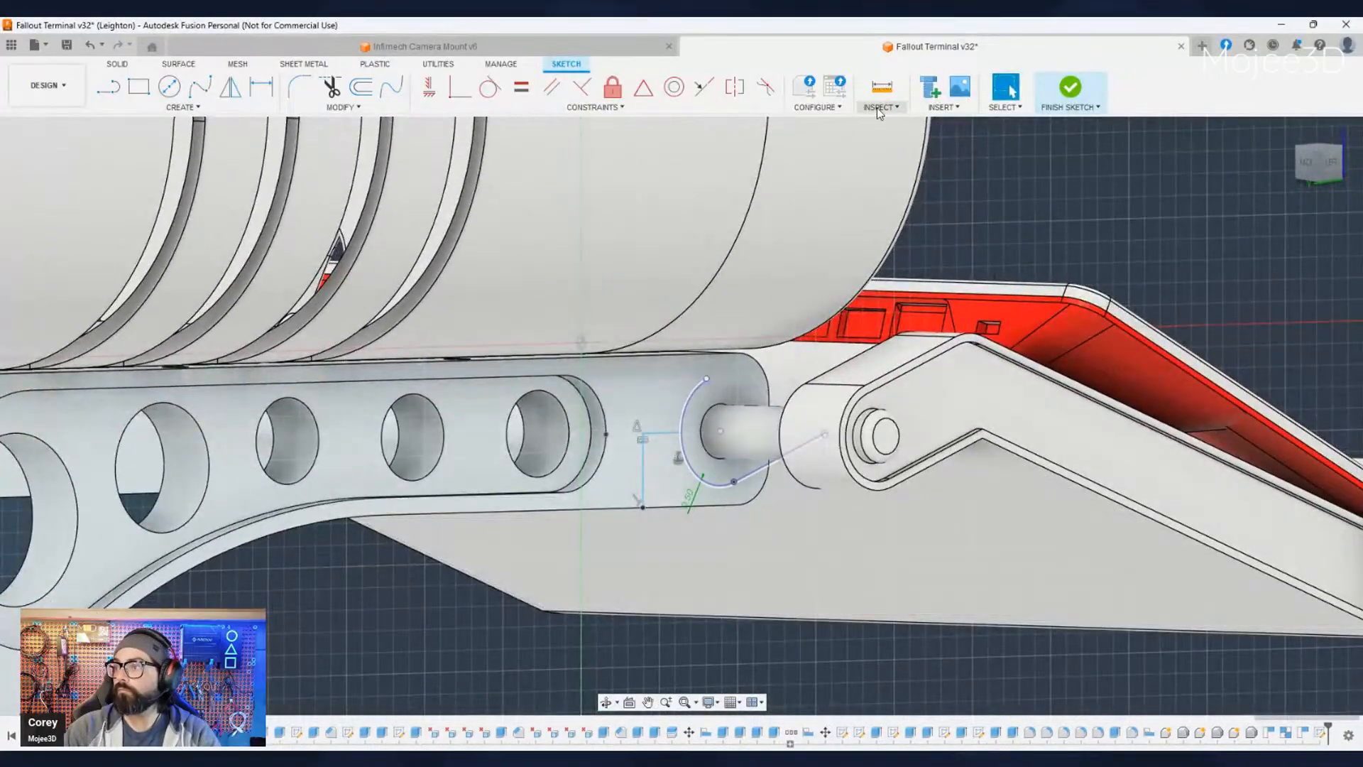
# - Measure the distance from the bracket's side face to the outer edge of the keyboard tray's hinge arm
pyautogui.click(890, 126)
pyautogui.click(654, 393)
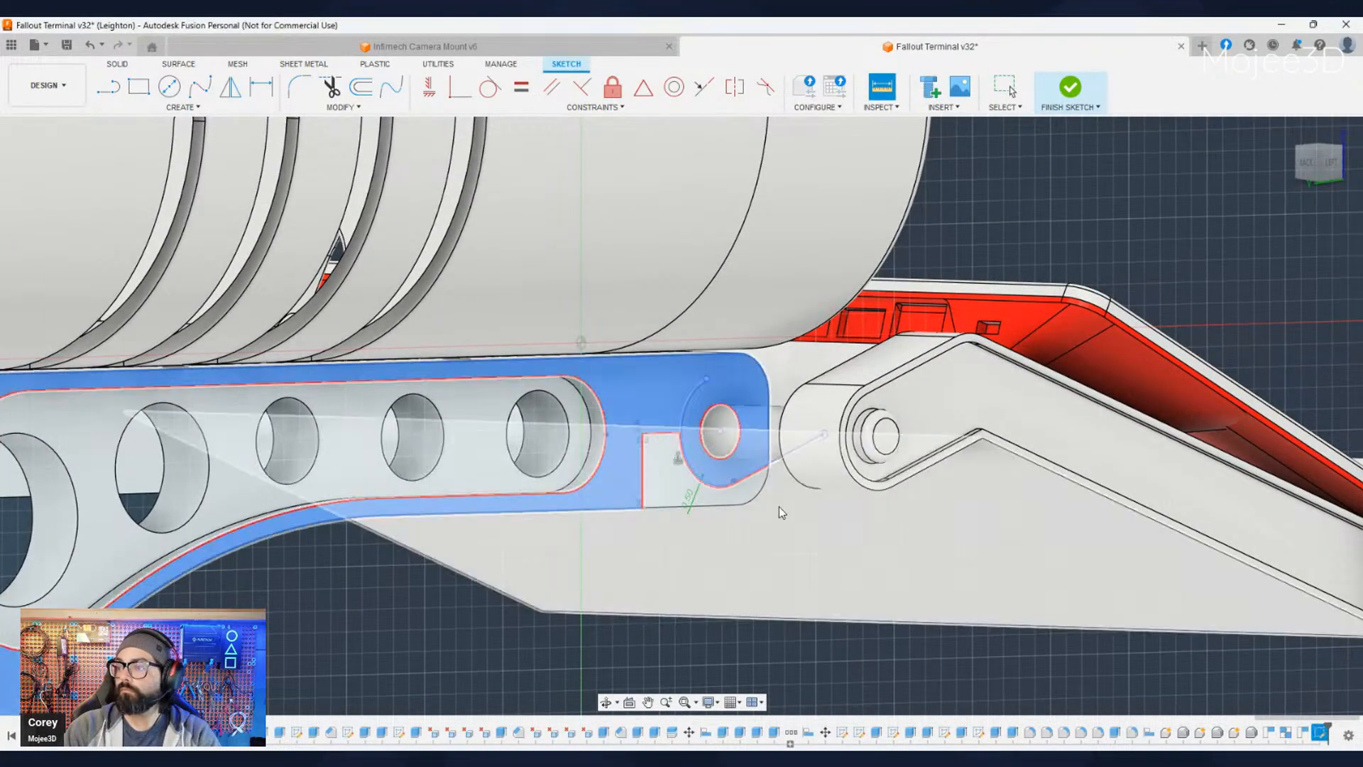
pyautogui.click(852, 477)
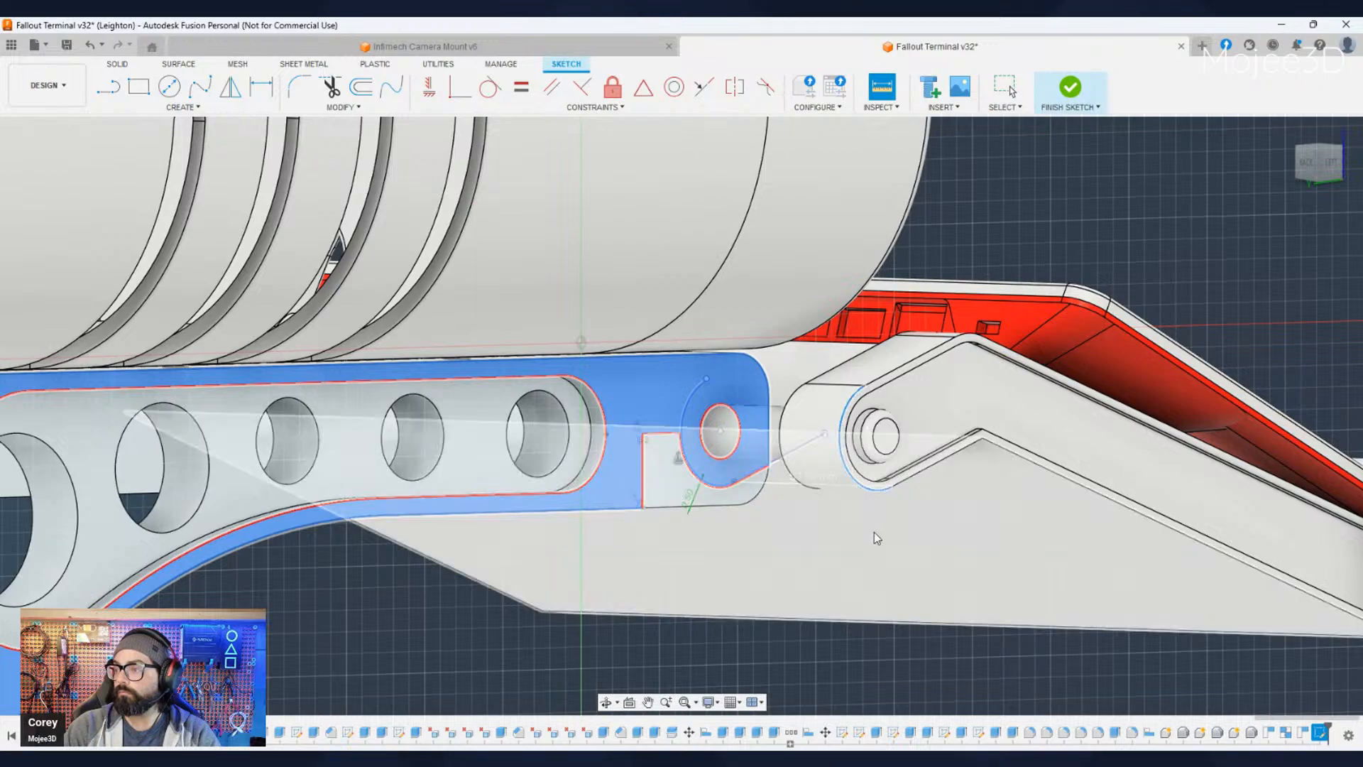
pyautogui.scroll(-3, 852, 526)
pyautogui.scroll(6, 824, 505)
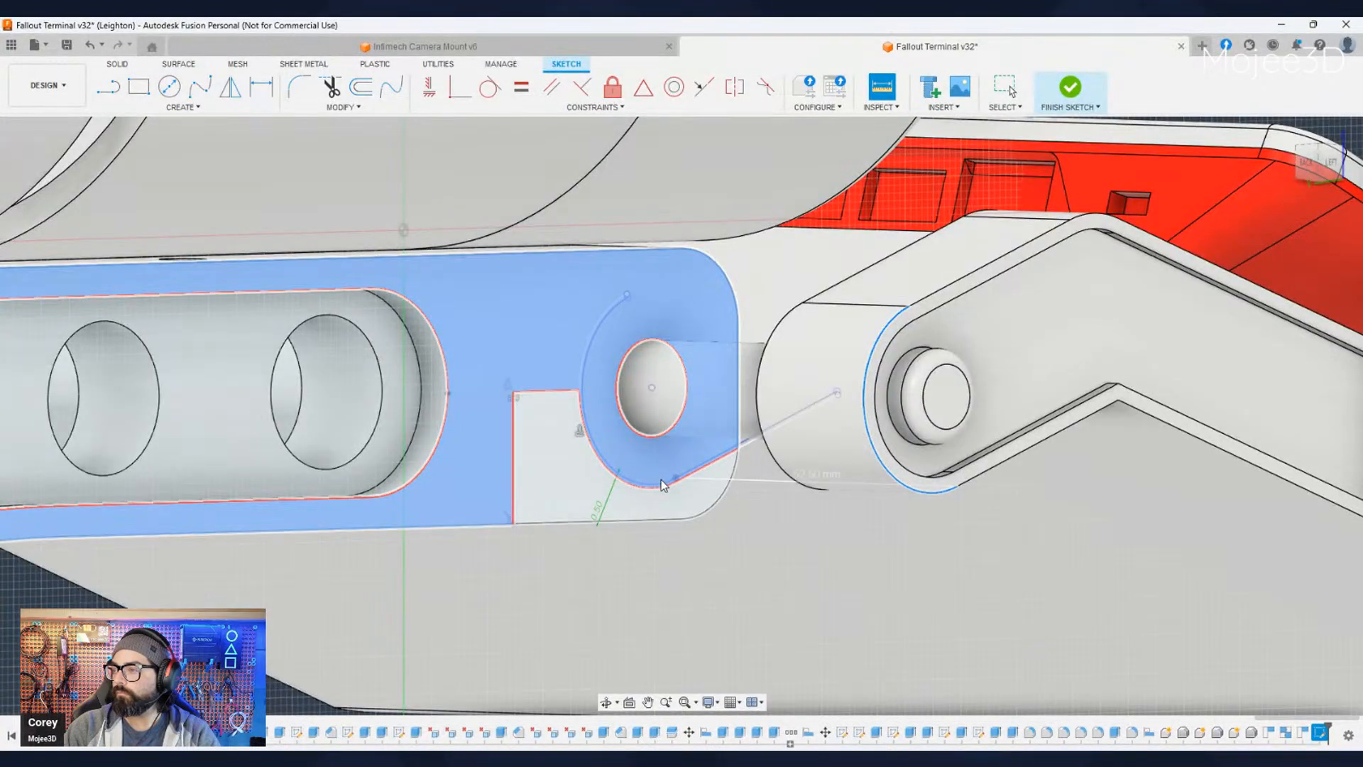
pyautogui.click(663, 485)
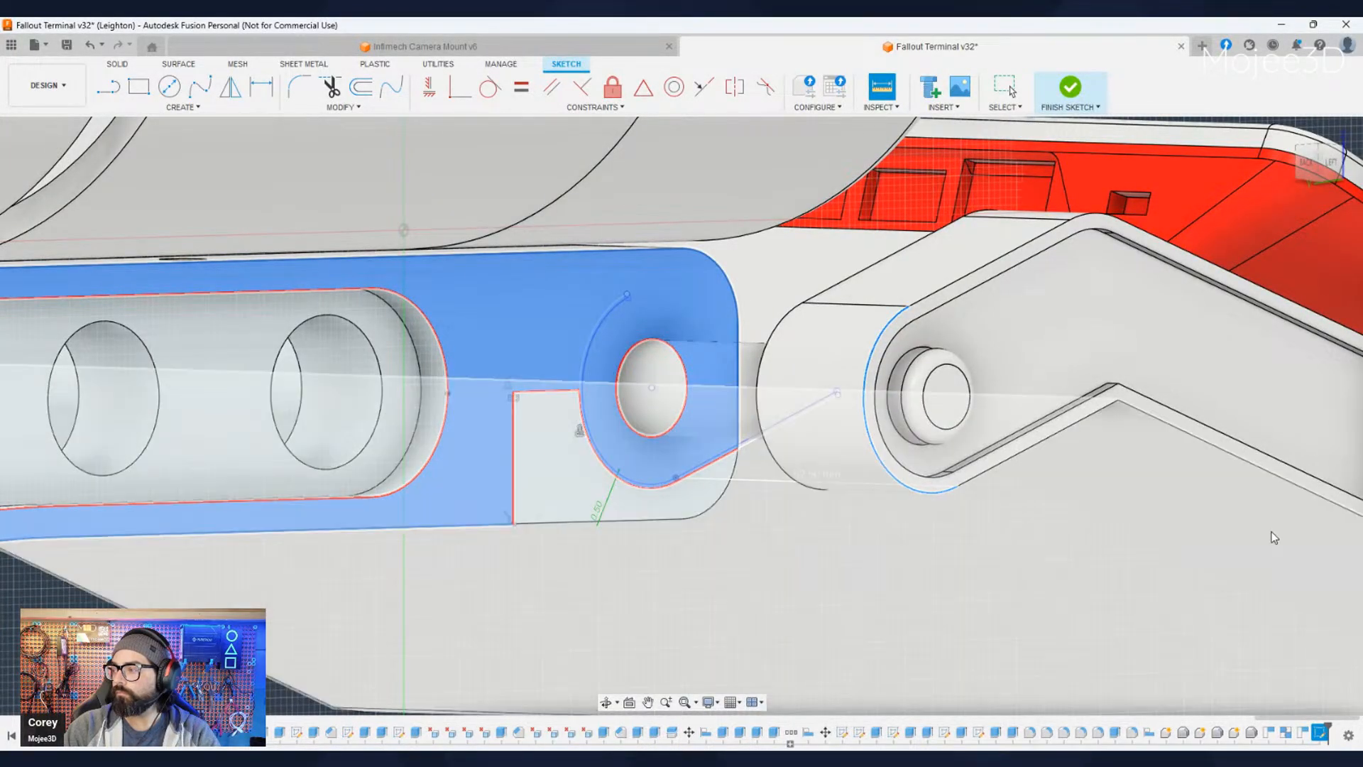
pyautogui.press('Escape')
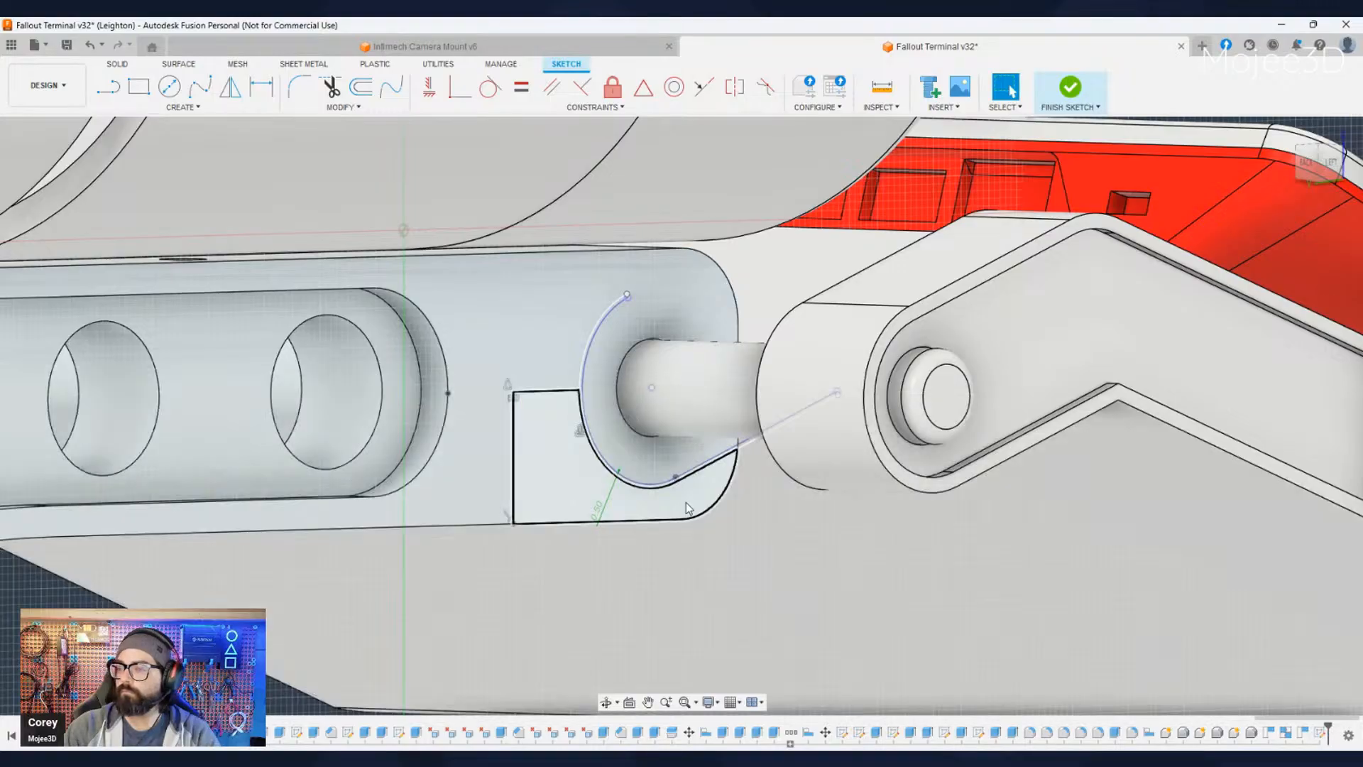
# - Extrude the closed clearance profile below the hinge rod by 8.1, outwards from the bracket's side face
pyautogui.press('e')
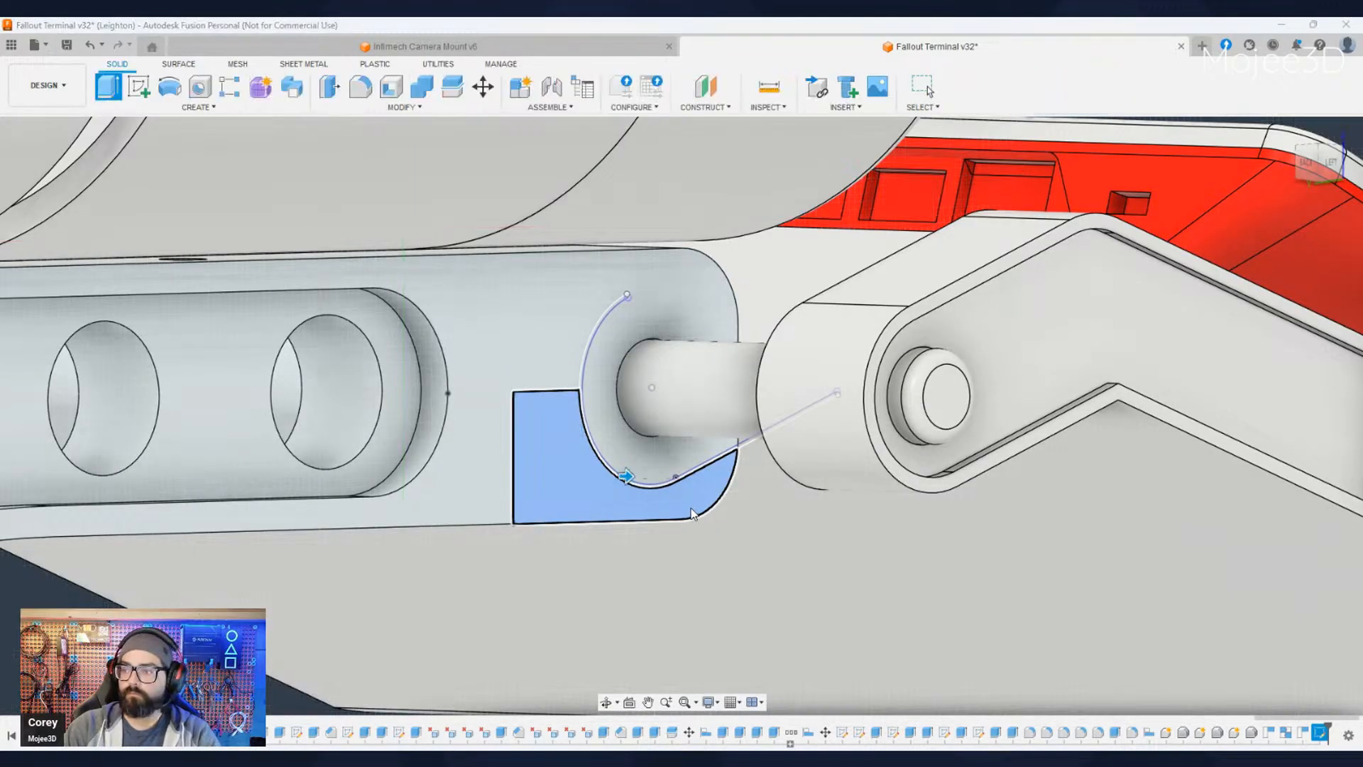
pyautogui.write('8.1')
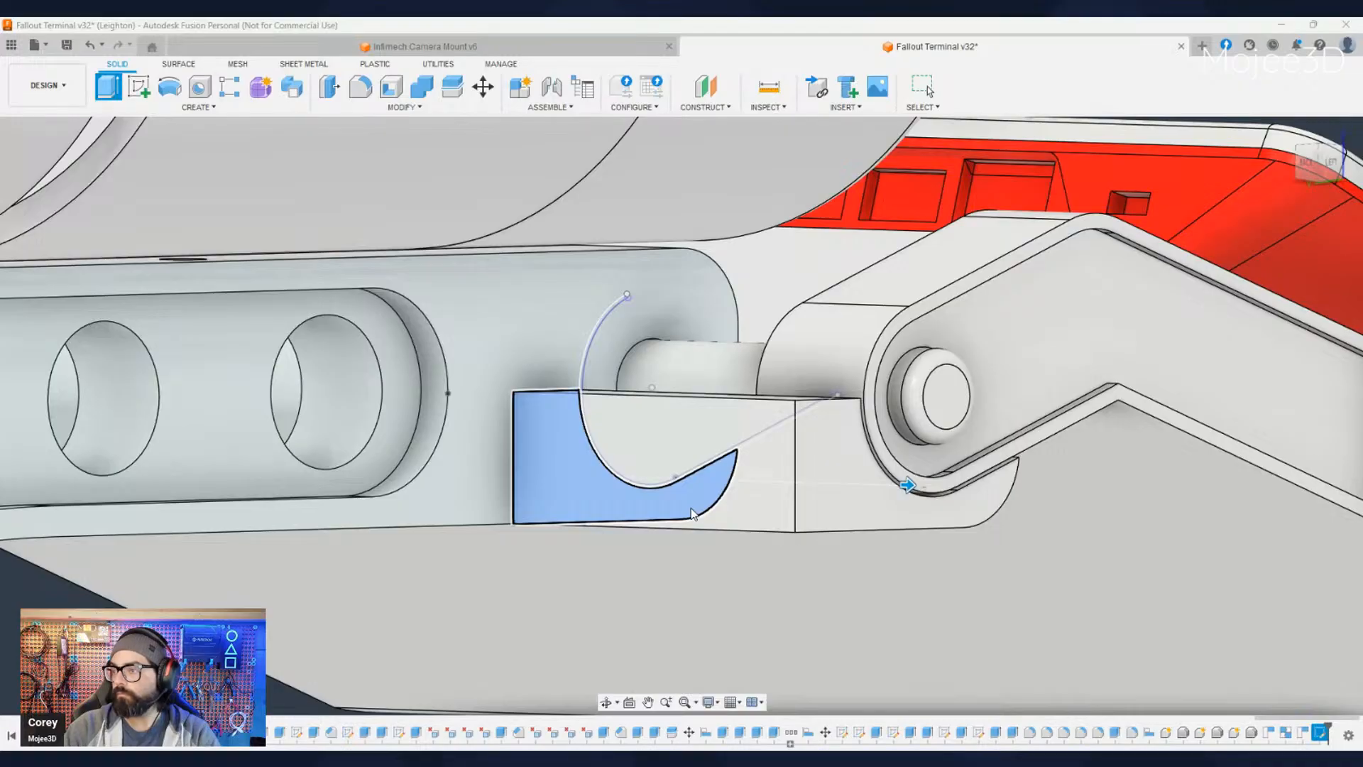
pyautogui.click(1280, 419)
# - Fillet the vertical inside corner where the rear of the extruded block meets the bracket's side face
pyautogui.scroll(-7, 1053, 464)
pyautogui.moveTo(1029, 579); pyautogui.dragTo(734, 537, button='middle')
pyautogui.moveTo(616, 517); pyautogui.dragTo(746, 511, button='middle')
pyautogui.scroll(4, 630, 472)
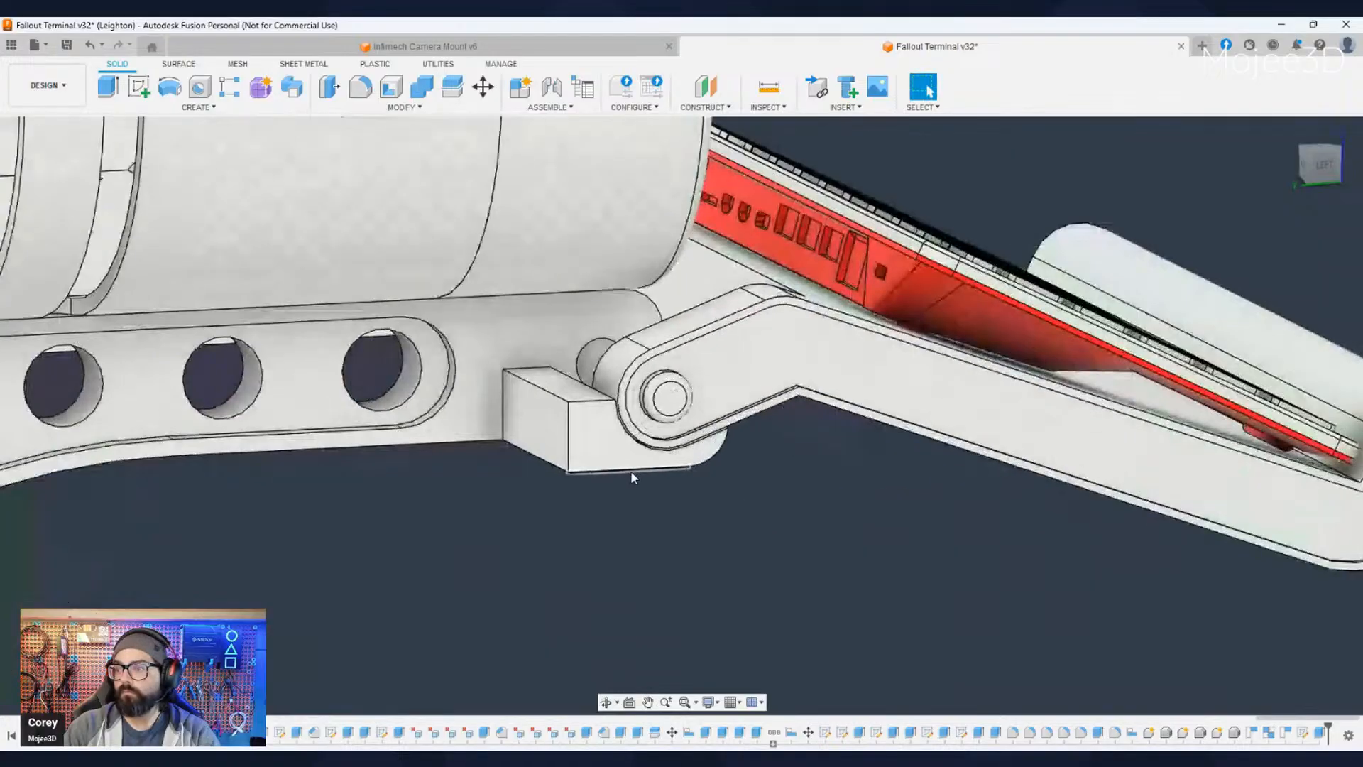
pyautogui.click(505, 399)
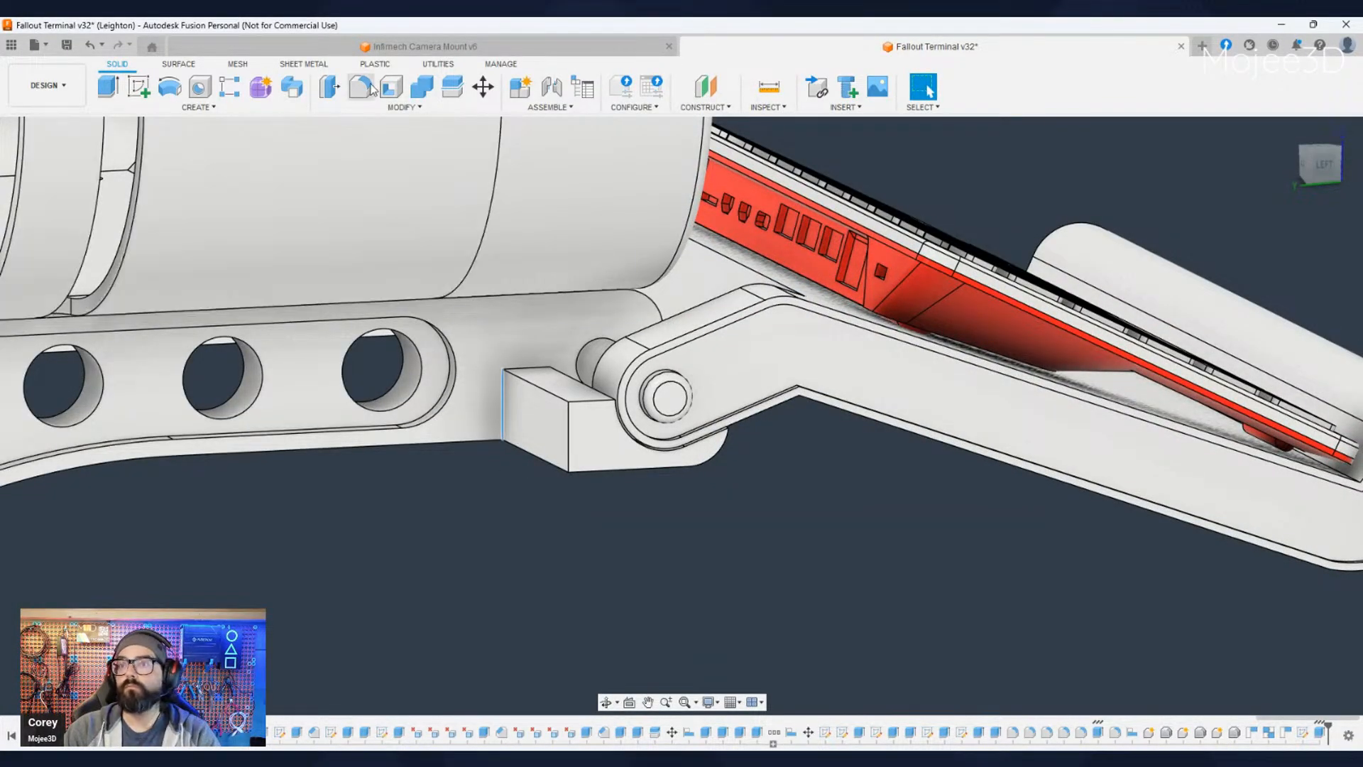
pyautogui.click(362, 87)
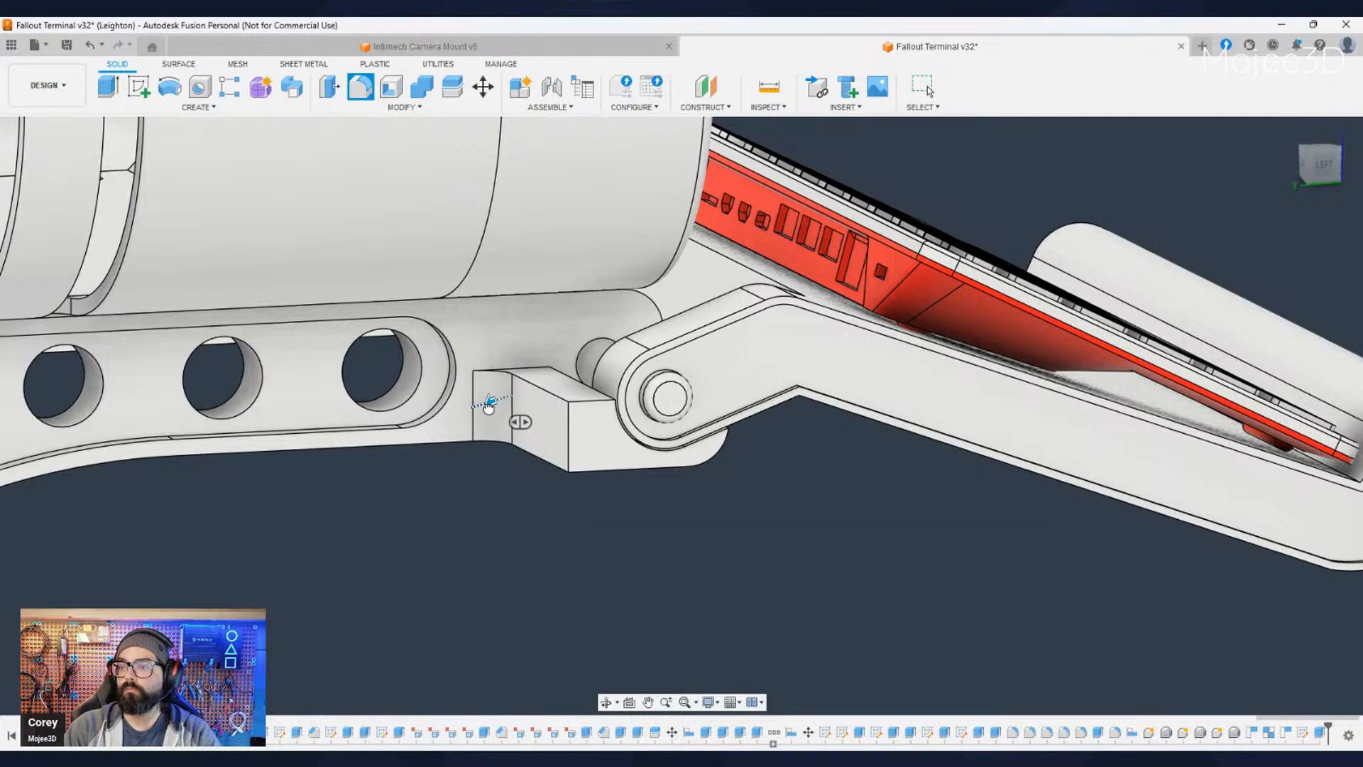
pyautogui.moveTo(489, 408); pyautogui.dragTo(486, 408)
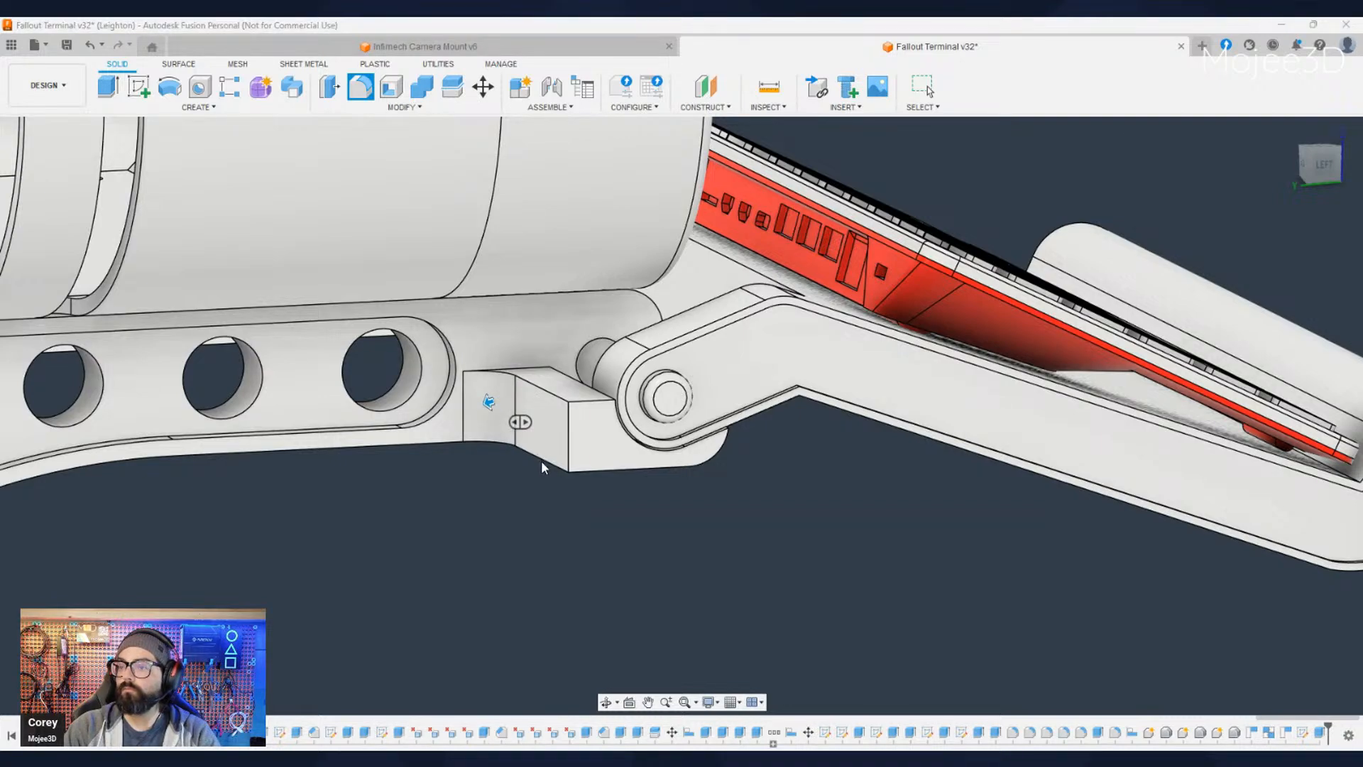
pyautogui.press('Return')
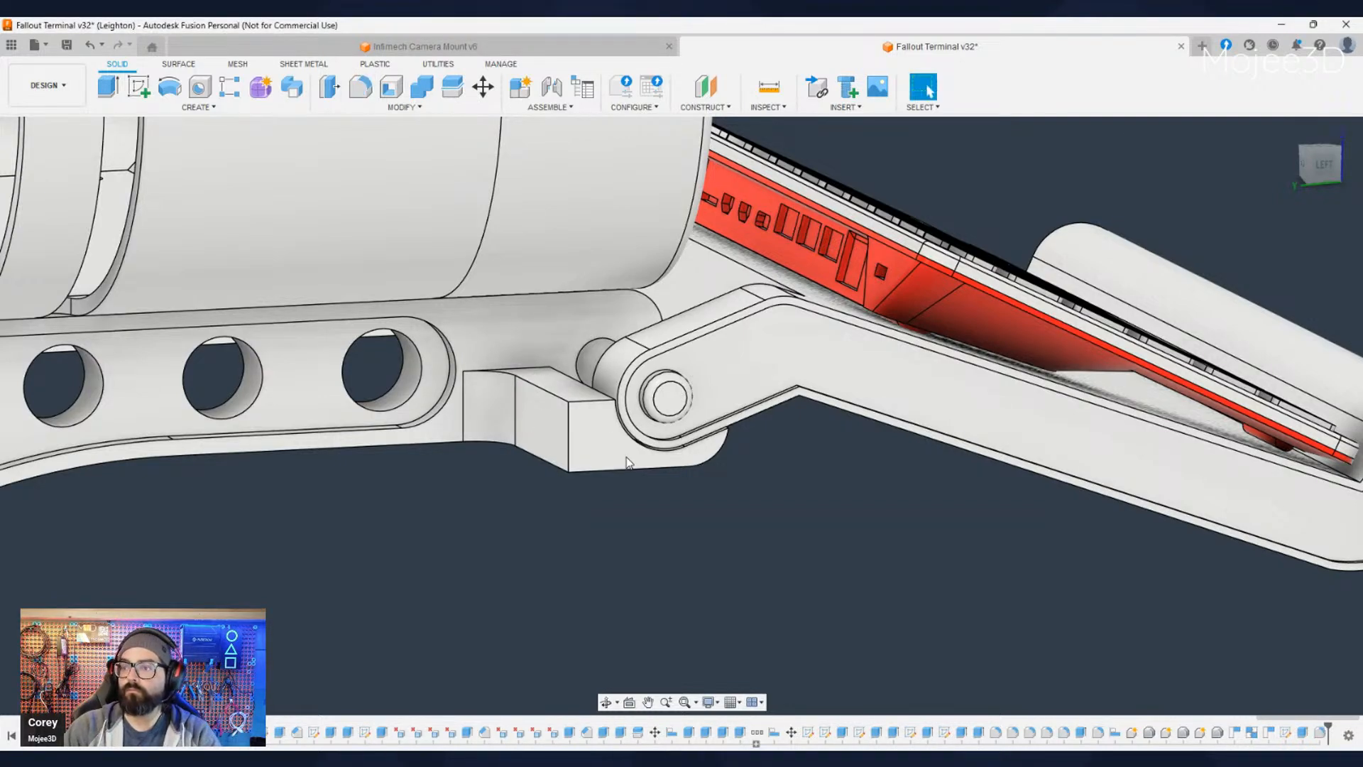
# - Fillet the horizontal inside edge where the block's upper face meets the bracket's side face
pyautogui.click(543, 371)
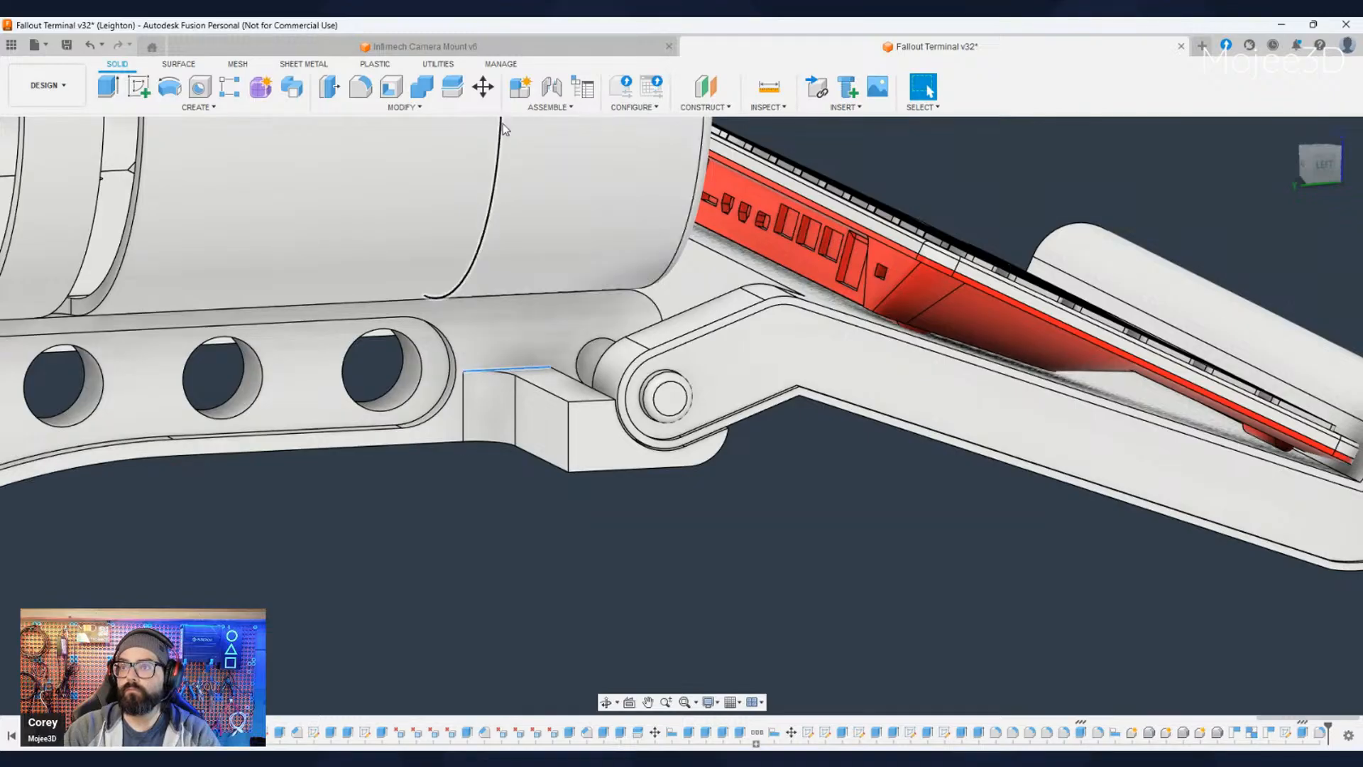
pyautogui.click(360, 86)
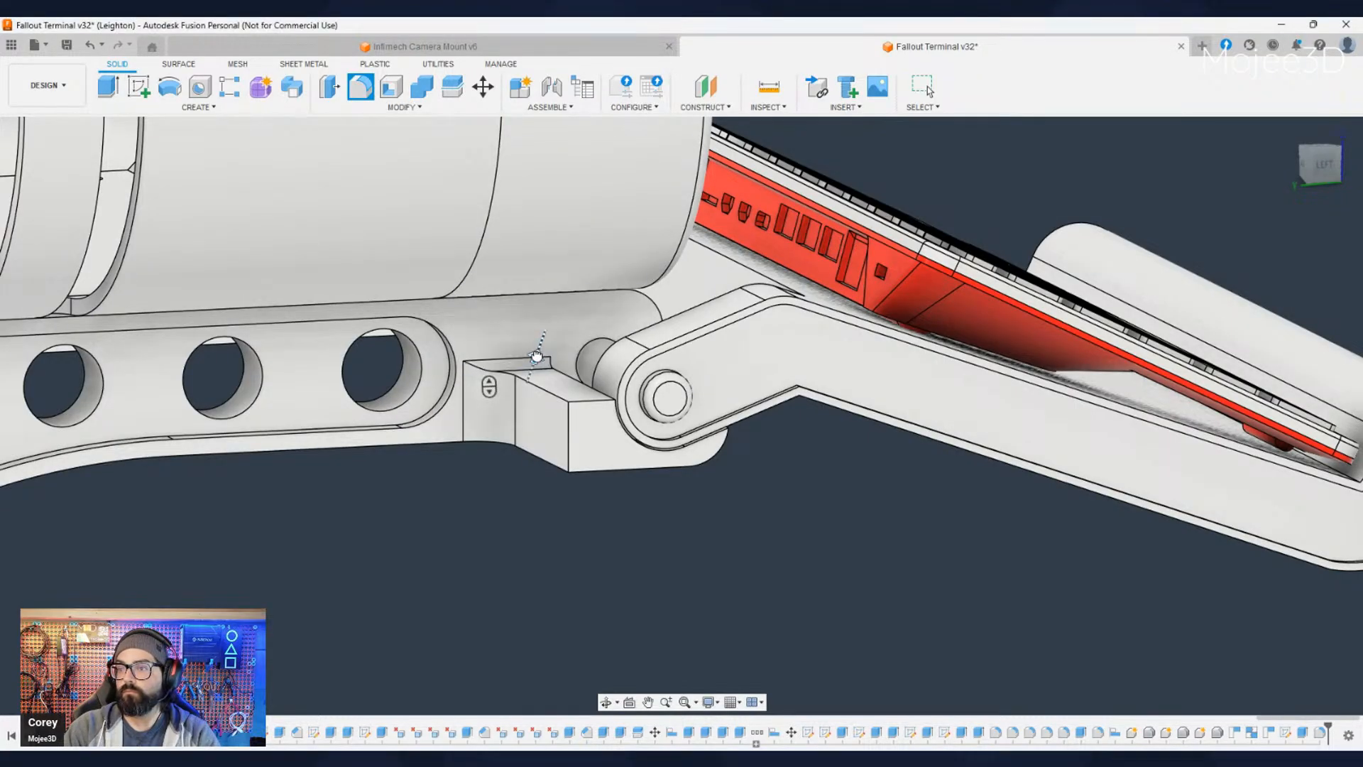
pyautogui.moveTo(536, 357); pyautogui.dragTo(541, 349)
pyautogui.press('Return')
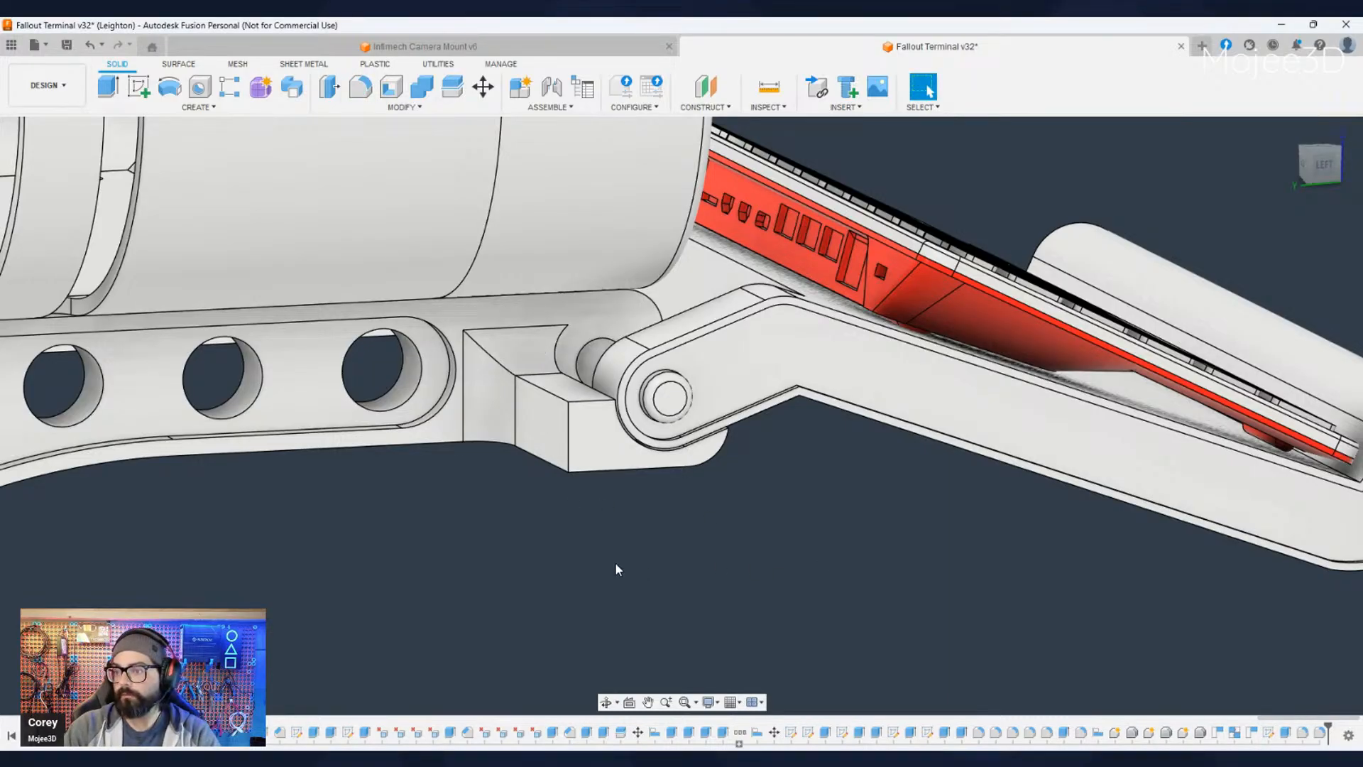
# - Fillet the block's outer rear vertical corner with a small radius
pyautogui.keyDown('shift'); pyautogui.moveTo(616, 568); pyautogui.dragTo(572, 455, button='middle'); pyautogui.keyUp('shift')
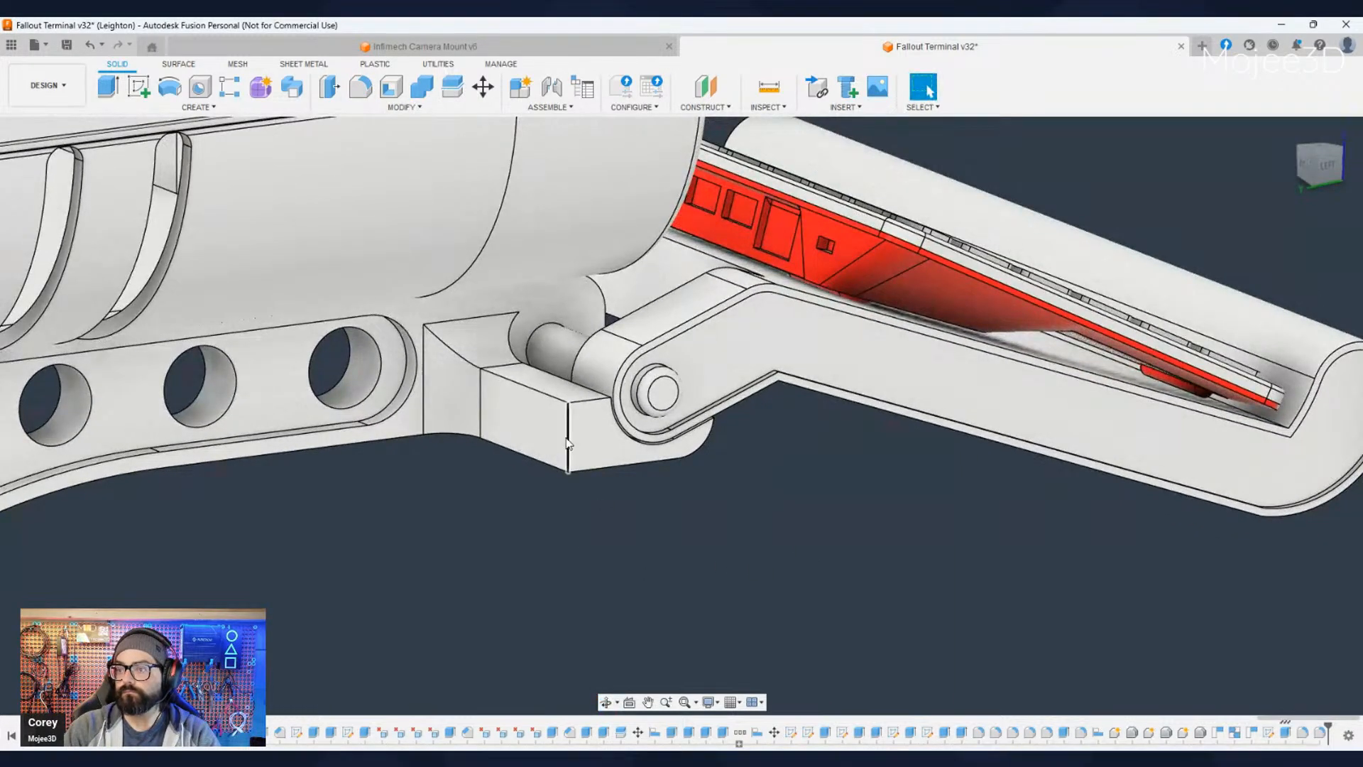
pyautogui.click(568, 444)
pyautogui.click(361, 86)
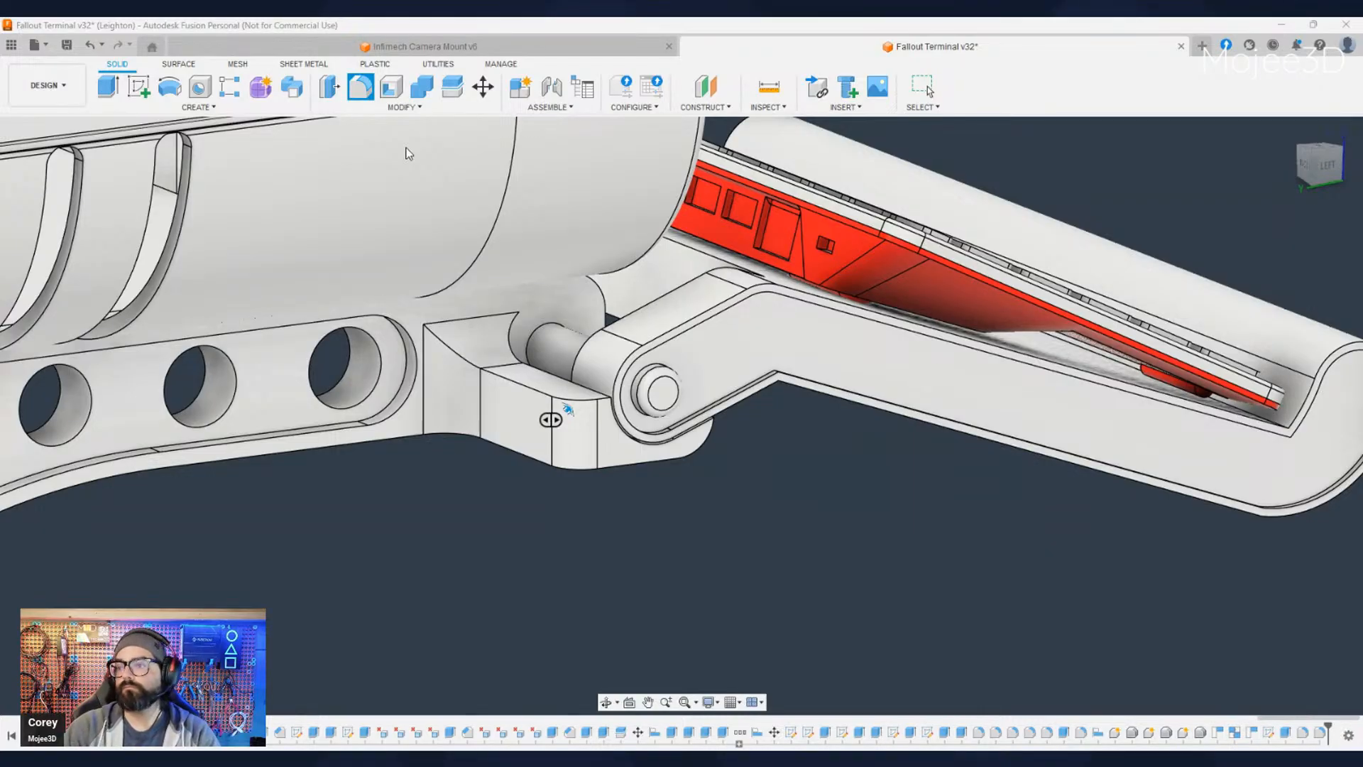
pyautogui.press('Escape')
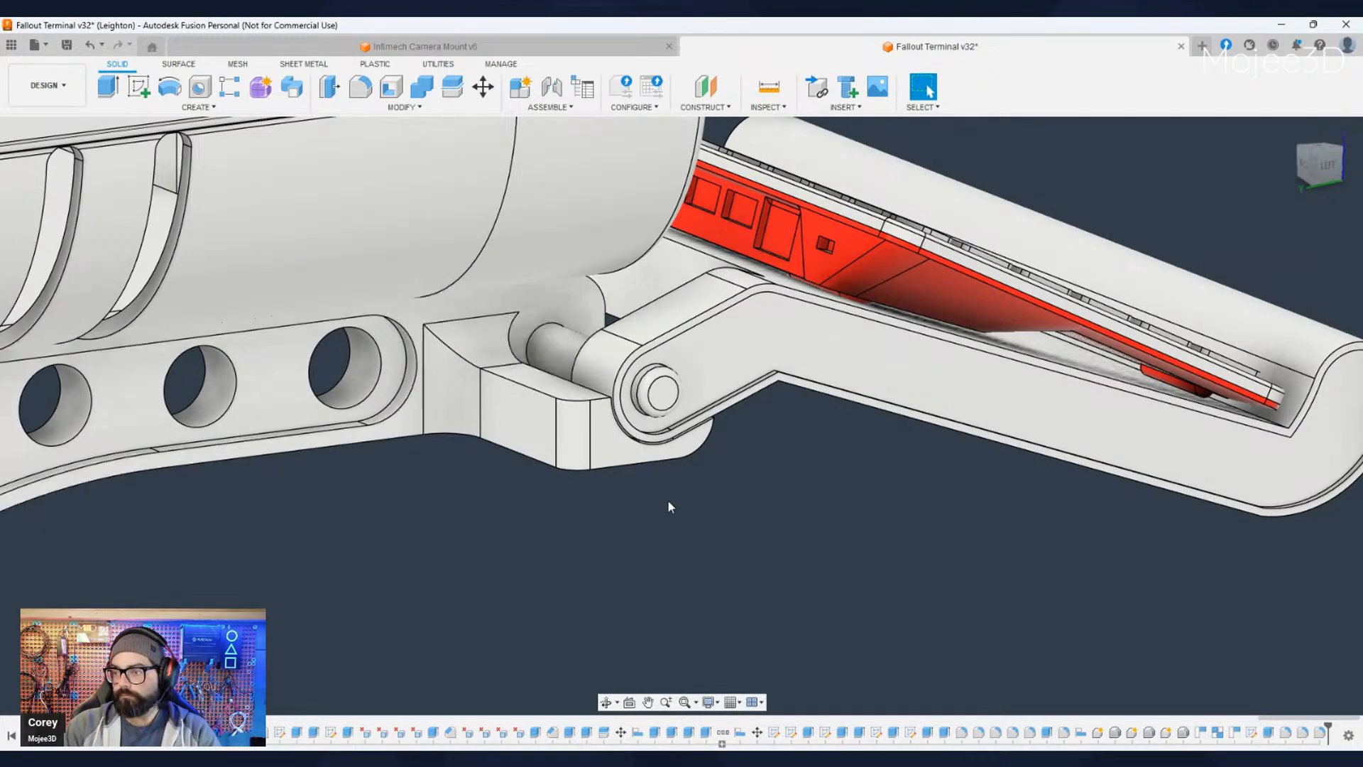
# - Examine the filleted support block and the keyboard tray's hinge on the whole terminal and up close
pyautogui.keyDown('shift'); pyautogui.moveTo(667, 500); pyautogui.dragTo(618, 507, button='middle'); pyautogui.keyUp('shift')
pyautogui.scroll(-2, 624, 512)
pyautogui.scroll(-2, 625, 518)
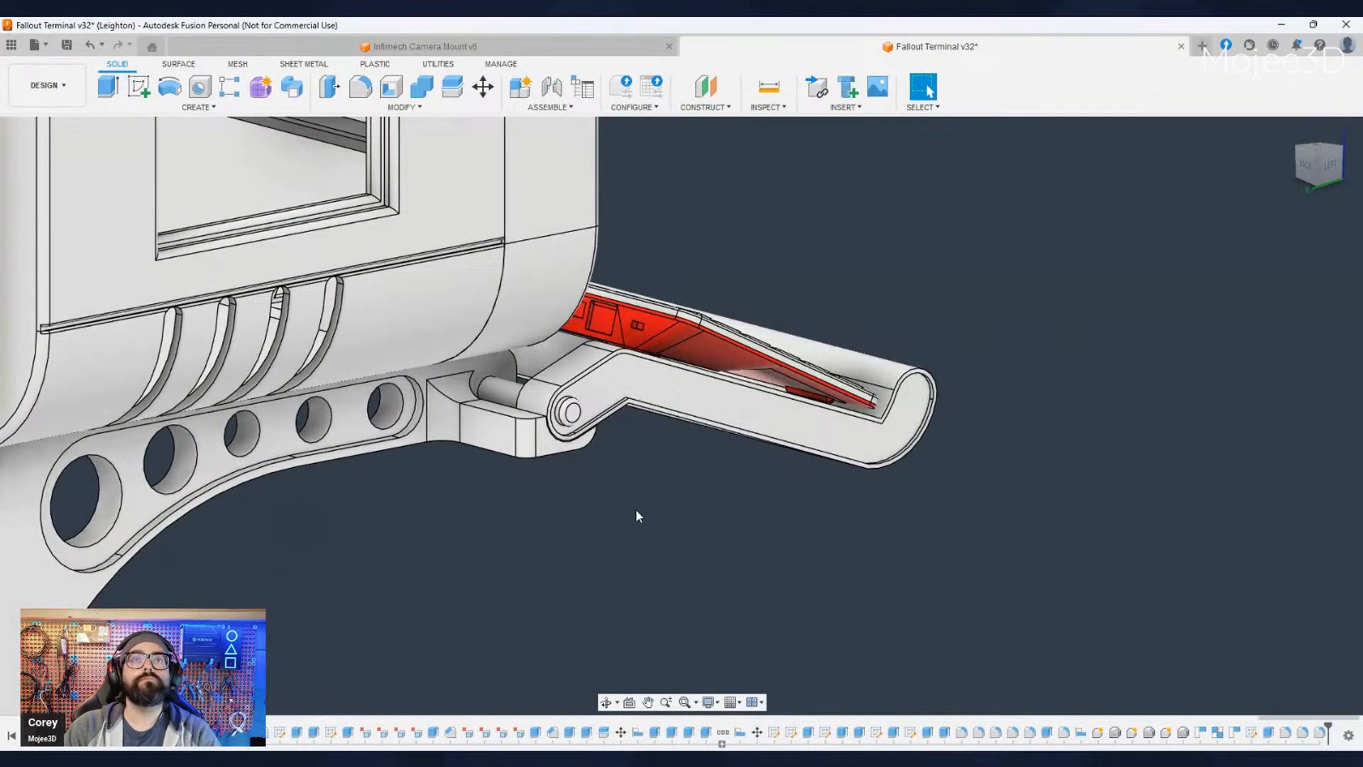
pyautogui.scroll(-5, 504, 465)
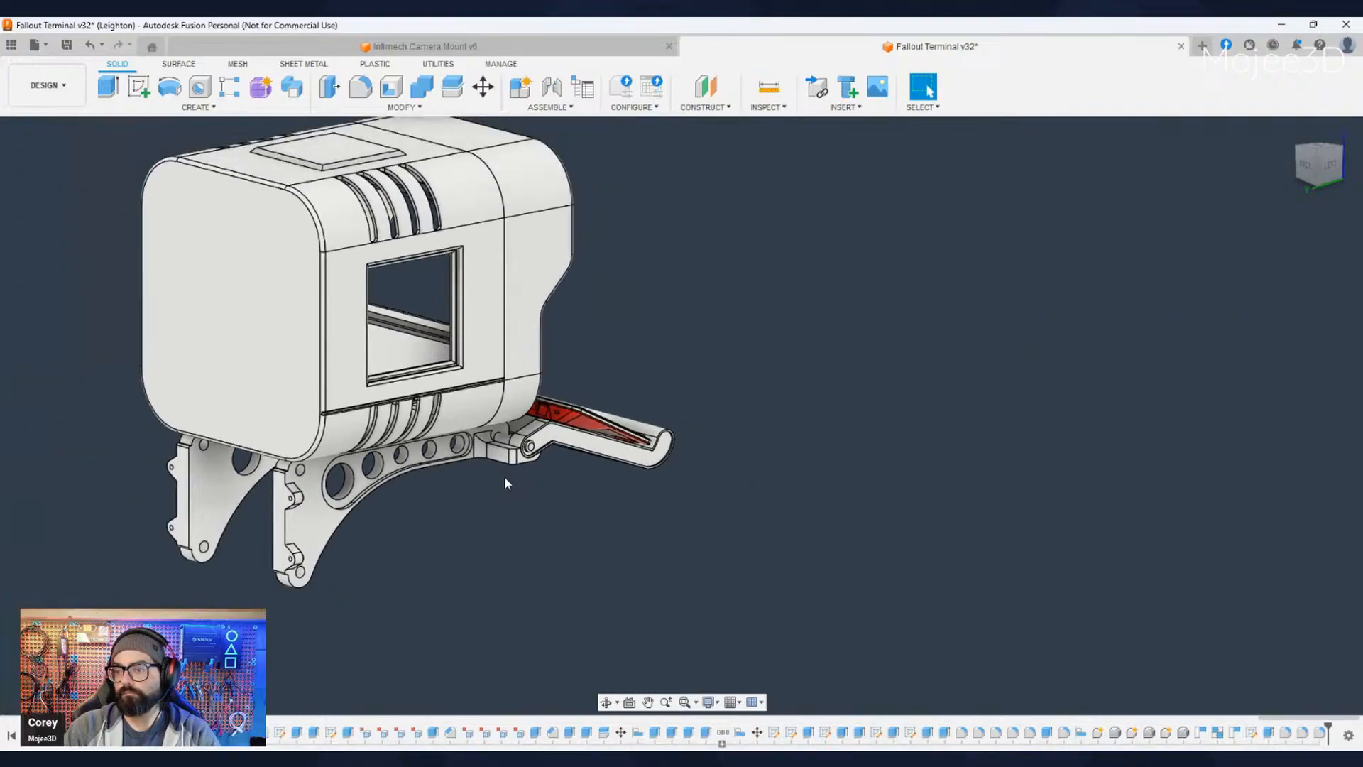
pyautogui.keyDown('shift'); pyautogui.moveTo(537, 515); pyautogui.dragTo(535, 561, button='middle'); pyautogui.keyUp('shift')
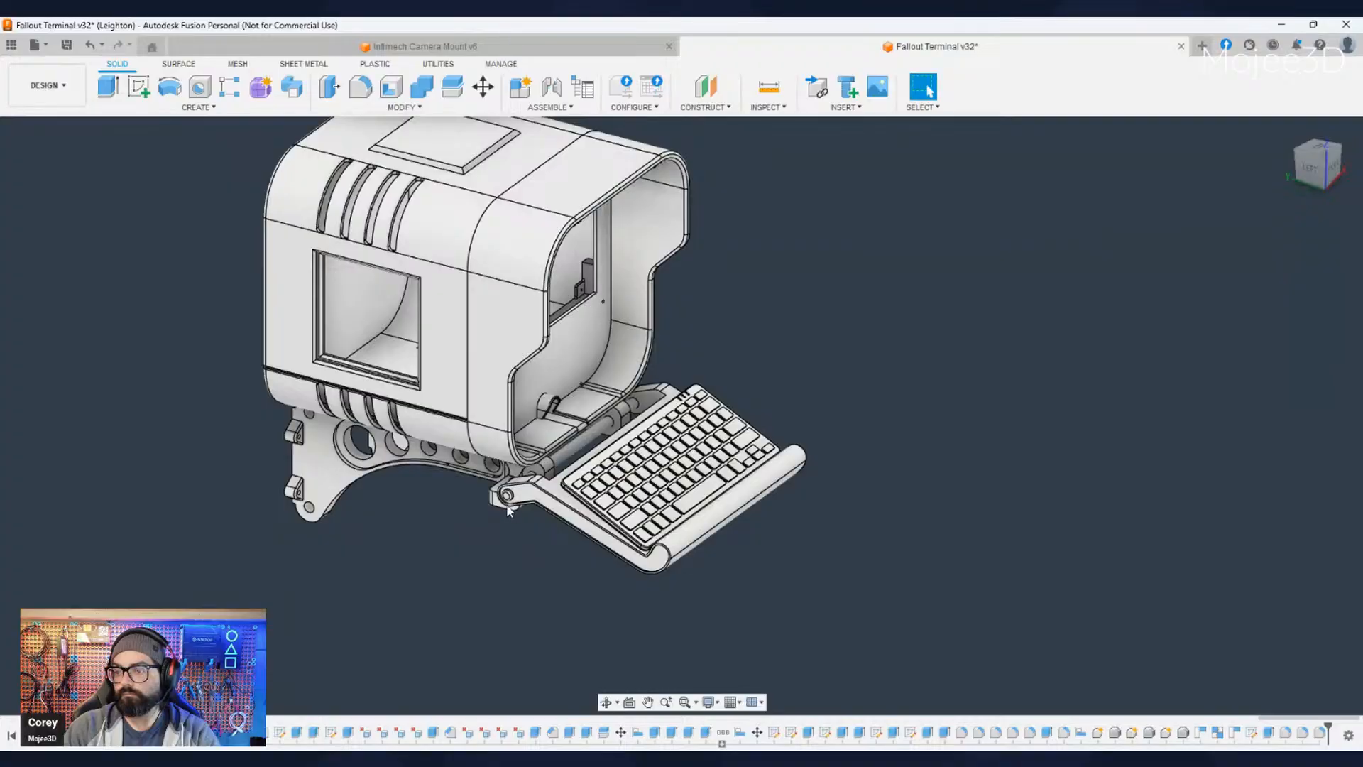
pyautogui.scroll(3, 507, 510)
pyautogui.scroll(10, 508, 510)
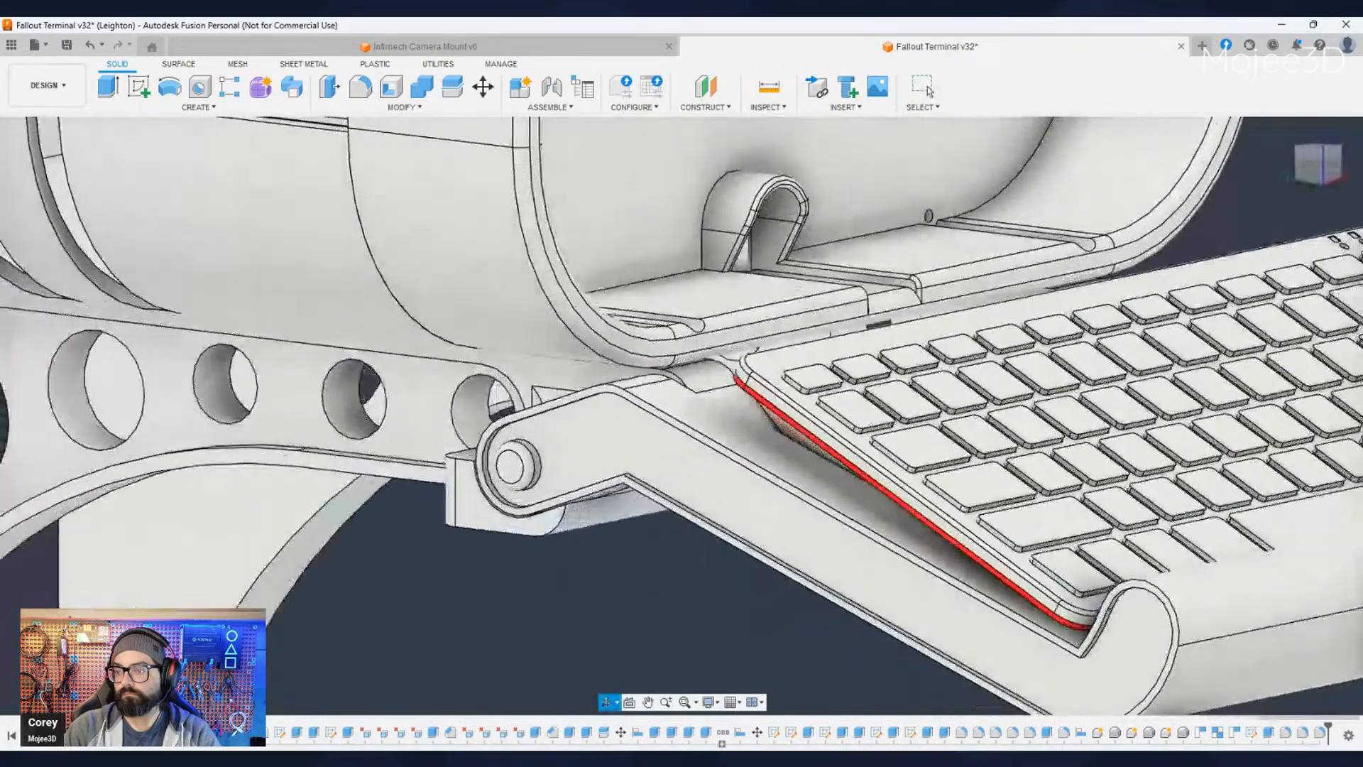
pyautogui.keyDown('shift'); pyautogui.moveTo(582, 591); pyautogui.dragTo(670, 581, button='middle'); pyautogui.keyUp('shift')
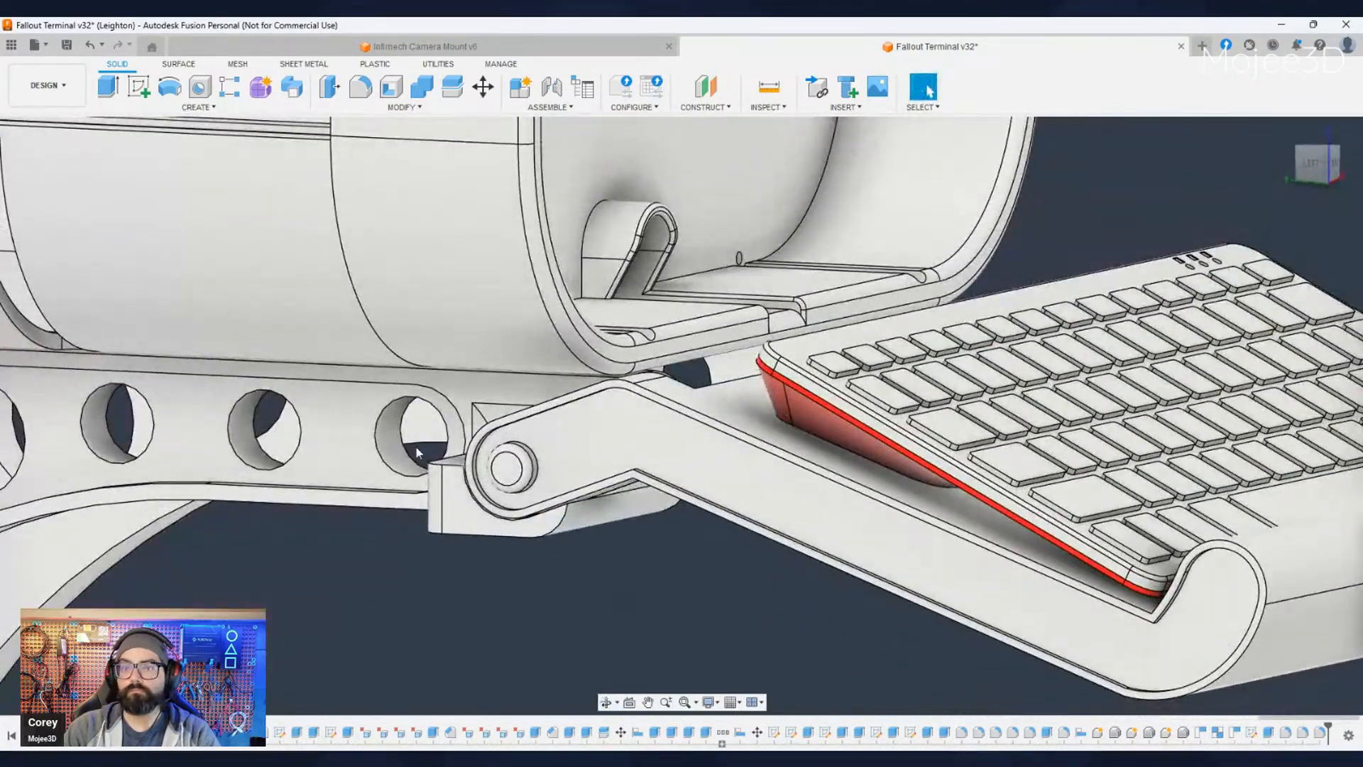
# - Hide the keyboard tray and fillet the front edge of the support block's lip beneath the hinge rod
pyautogui.click(76, 350)
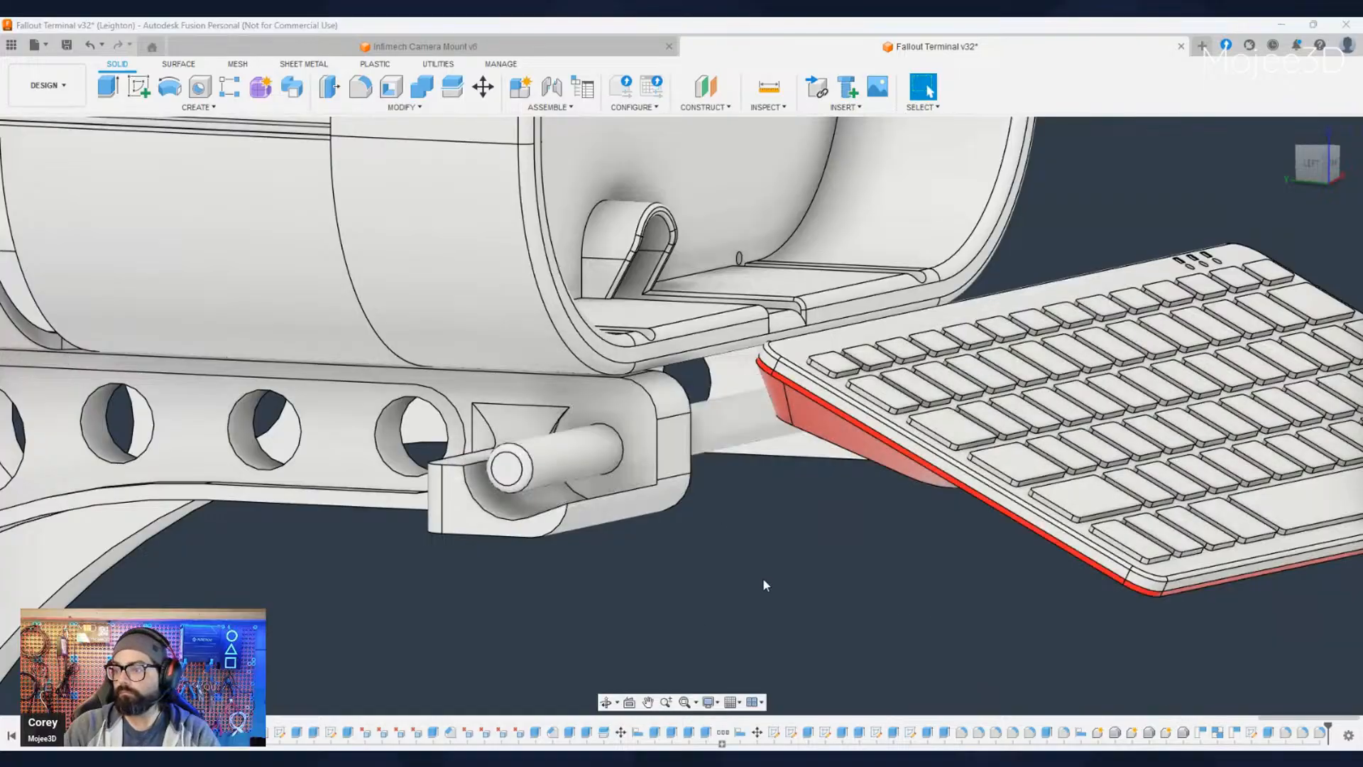
pyautogui.click(611, 494)
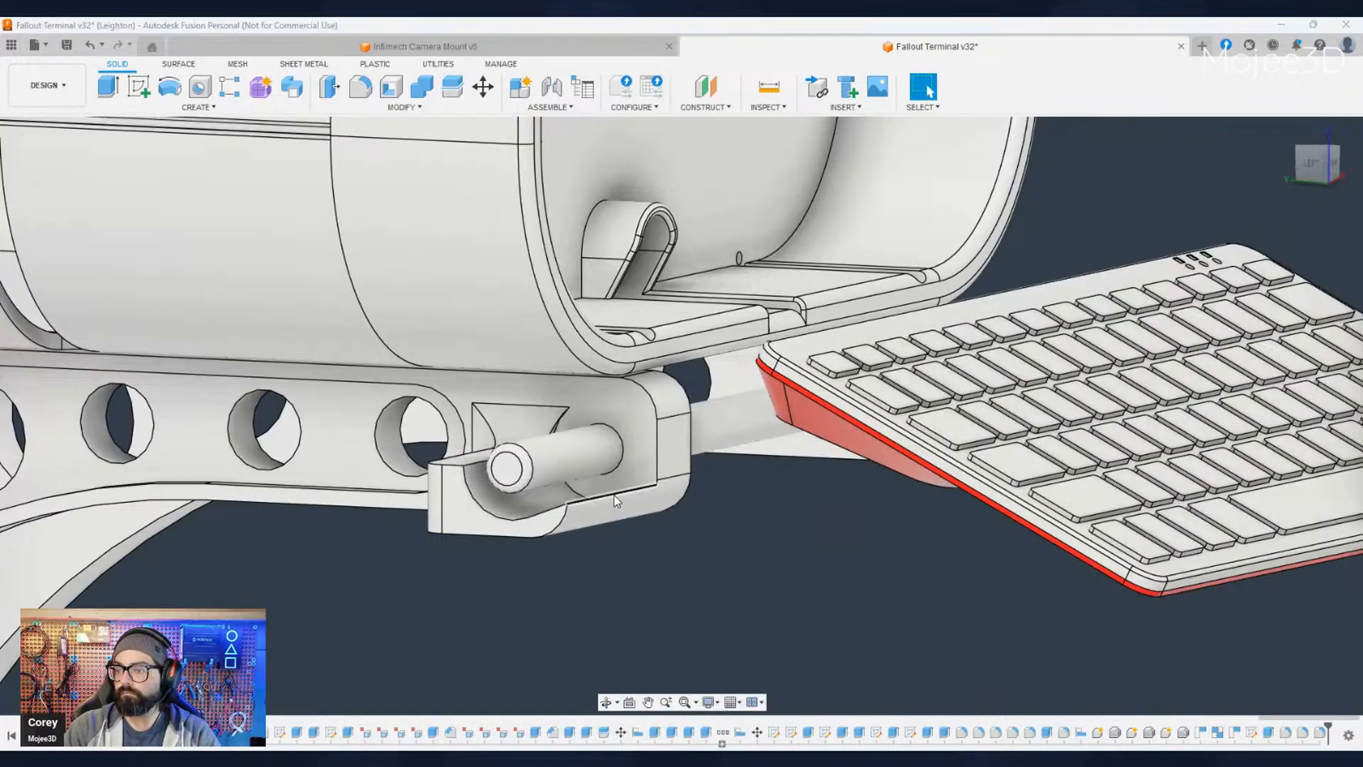
pyautogui.click(359, 89)
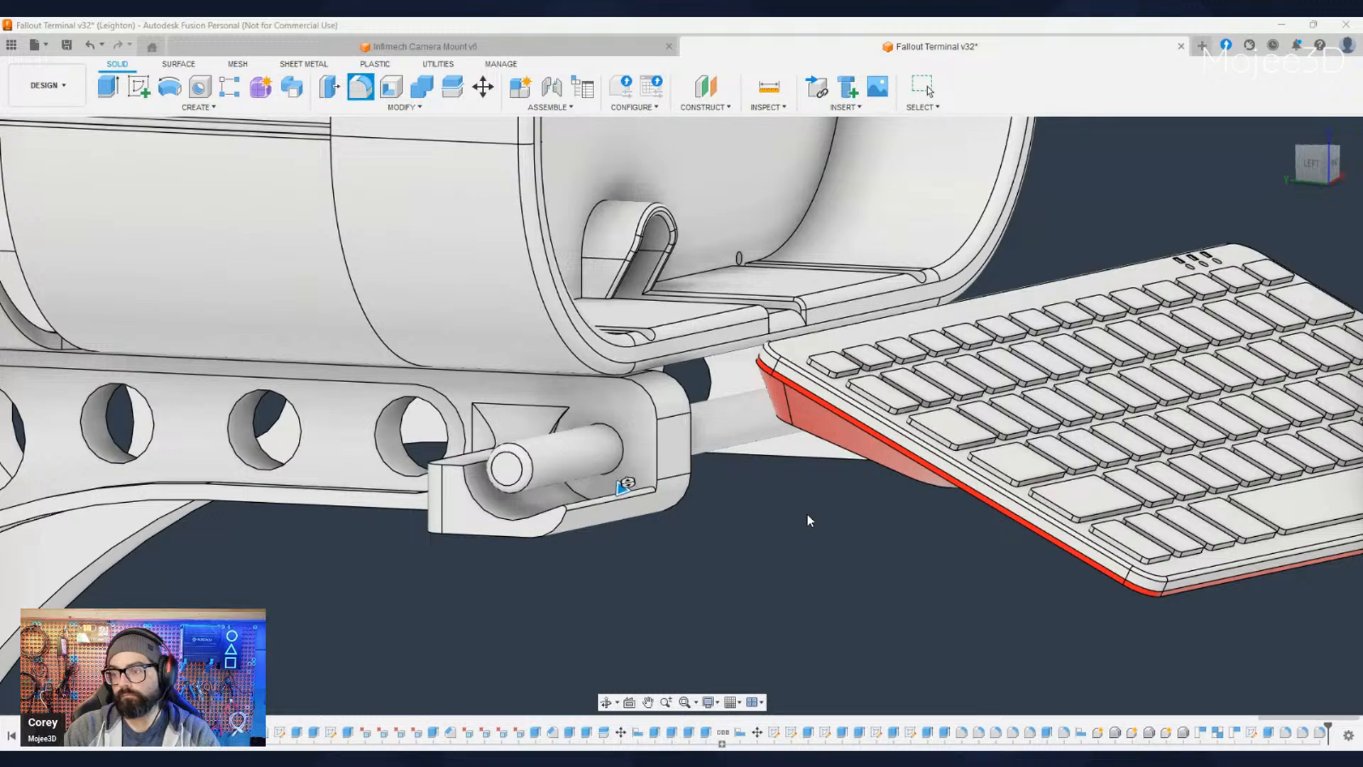
pyautogui.press('Return')
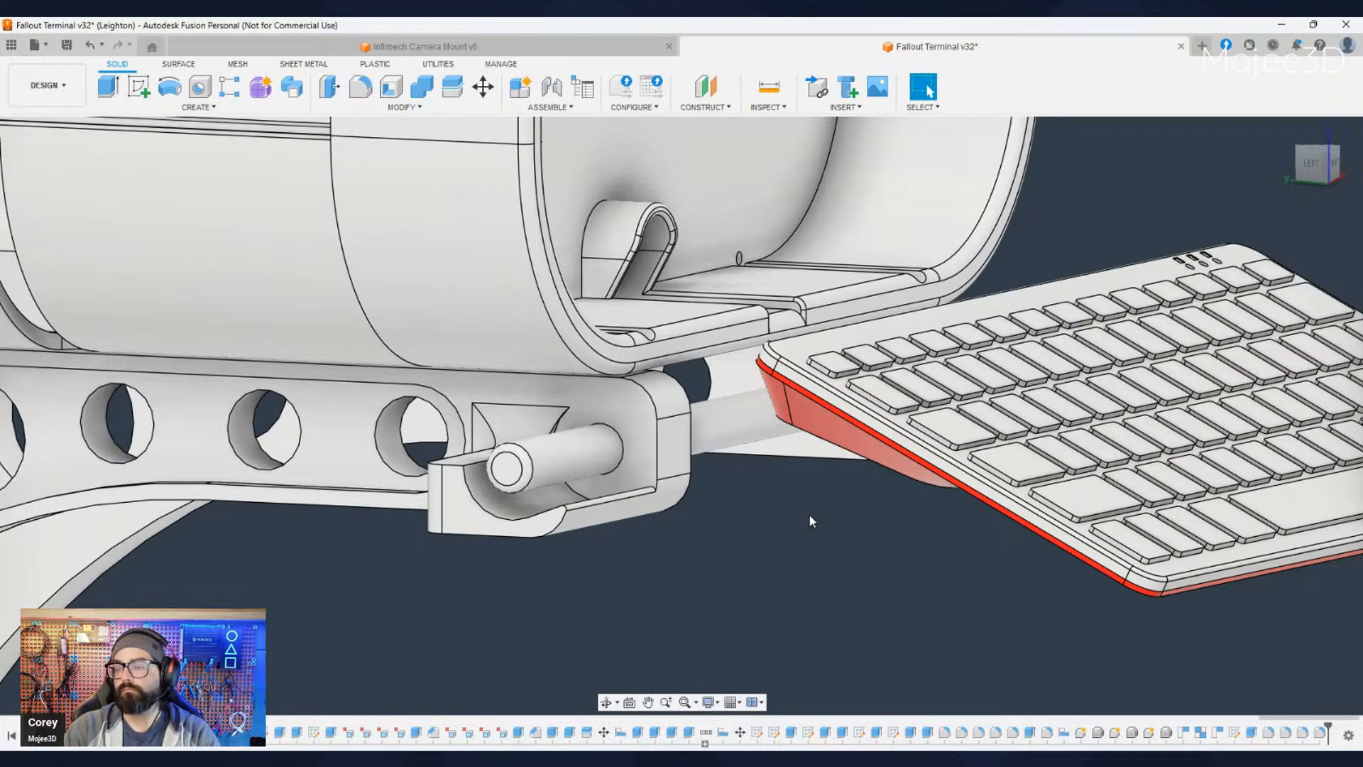
# - Inspect the rounded lip below the hinge rod up close and the keyboard tray's fit on the whole terminal
pyautogui.scroll(-1, 742, 566)
pyautogui.keyDown('shift'); pyautogui.moveTo(708, 603); pyautogui.dragTo(660, 626, button='middle'); pyautogui.keyUp('shift')
pyautogui.scroll(8, 589, 522)
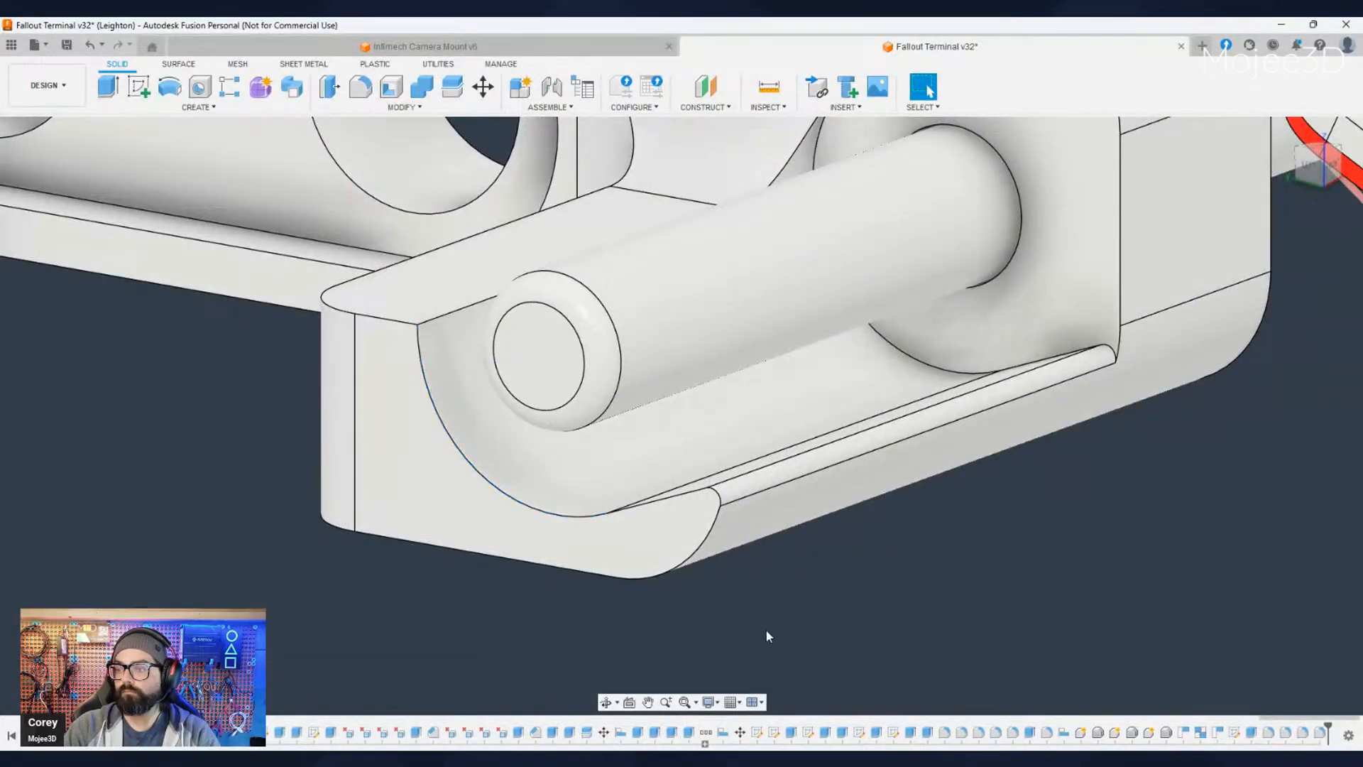
pyautogui.scroll(-6, 738, 616)
pyautogui.scroll(-2, 741, 620)
pyautogui.moveTo(879, 634); pyautogui.dragTo(657, 514, button='middle')
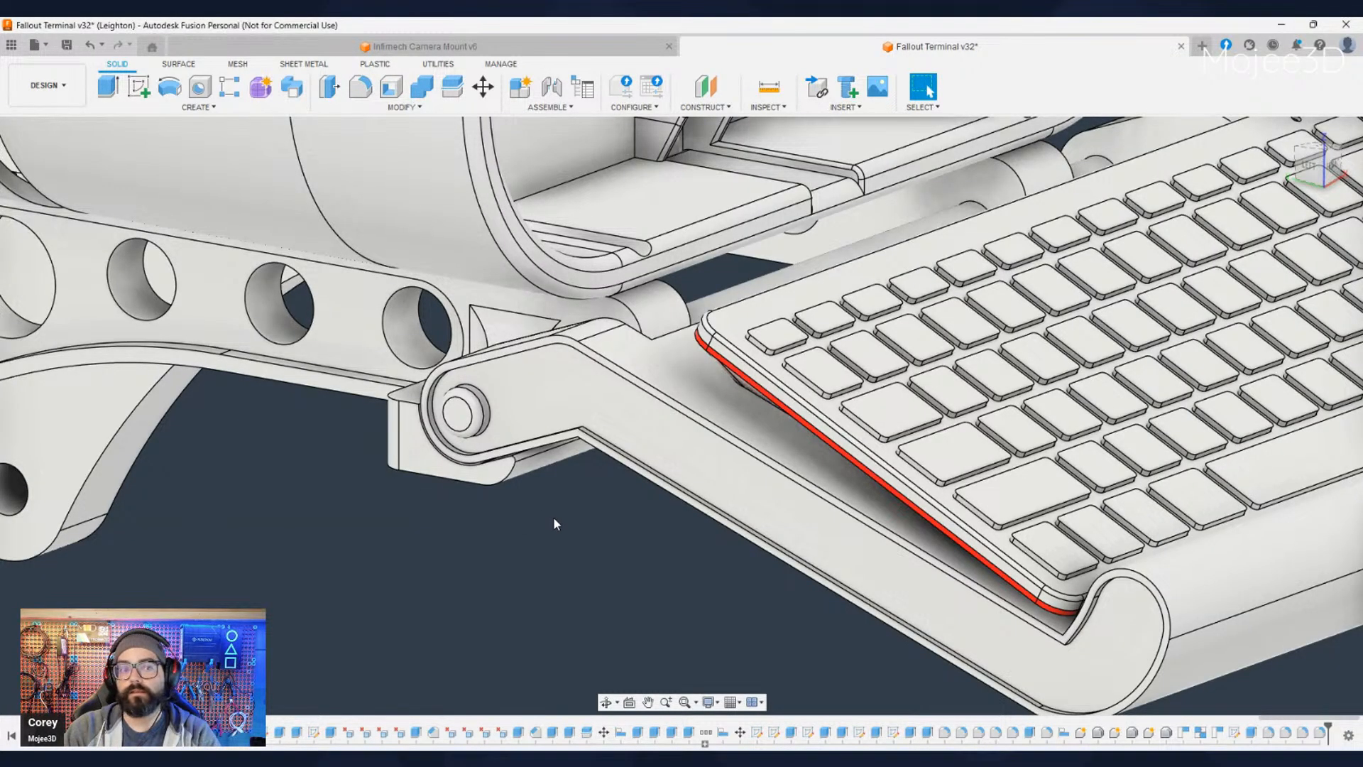
pyautogui.moveTo(553, 516); pyautogui.dragTo(538, 491, button='middle')
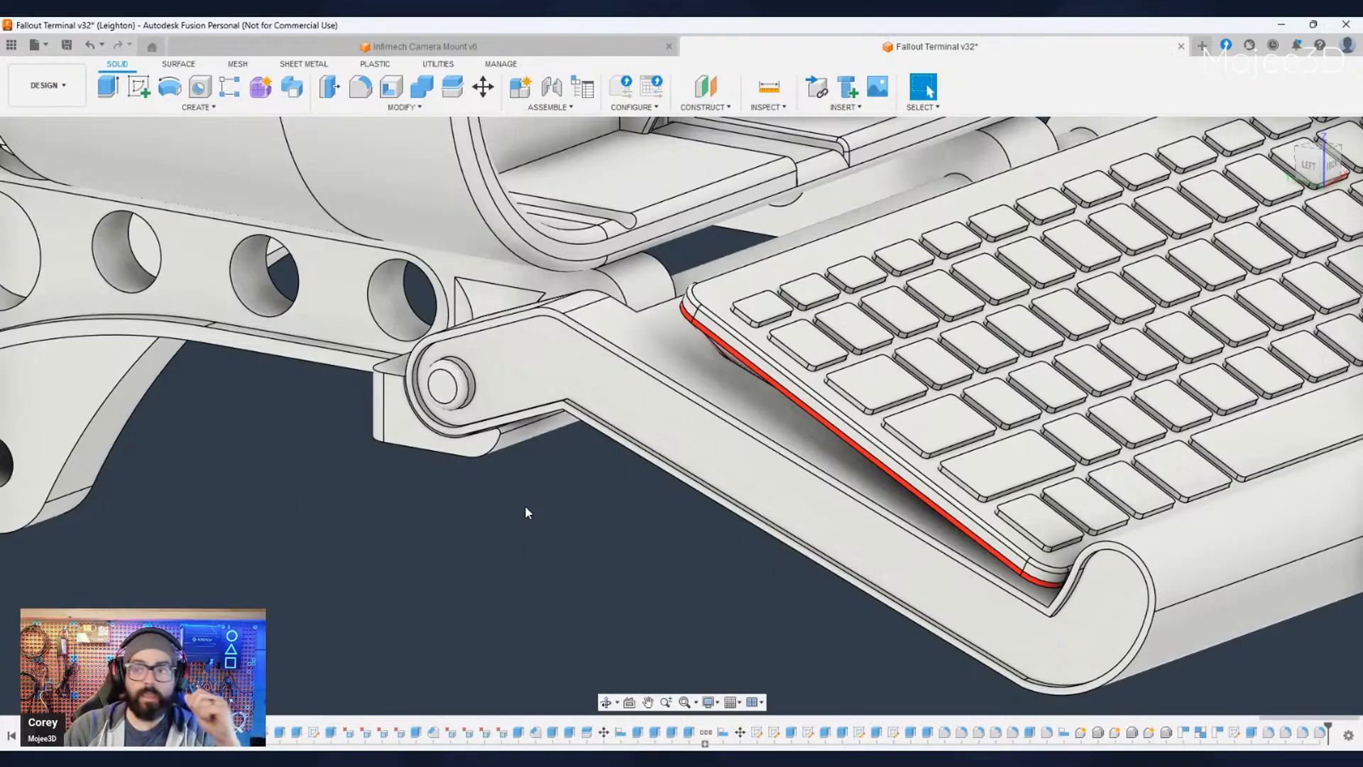
pyautogui.scroll(-5, 521, 512)
pyautogui.scroll(-2, 519, 513)
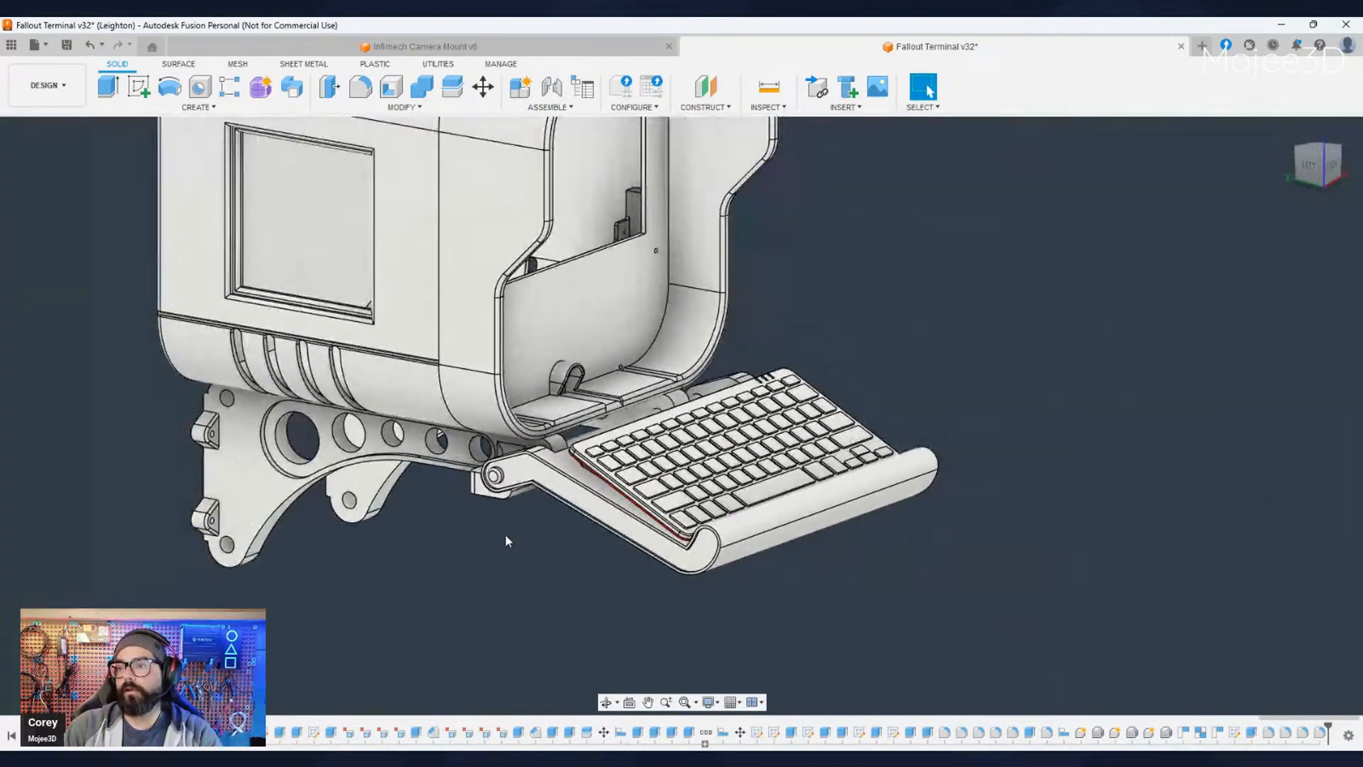
# - Examine the whole terminal with the keyboard tray in its open position from both front sides
pyautogui.moveTo(504, 534); pyautogui.dragTo(591, 559, button='middle')
pyautogui.scroll(-1, 572, 563)
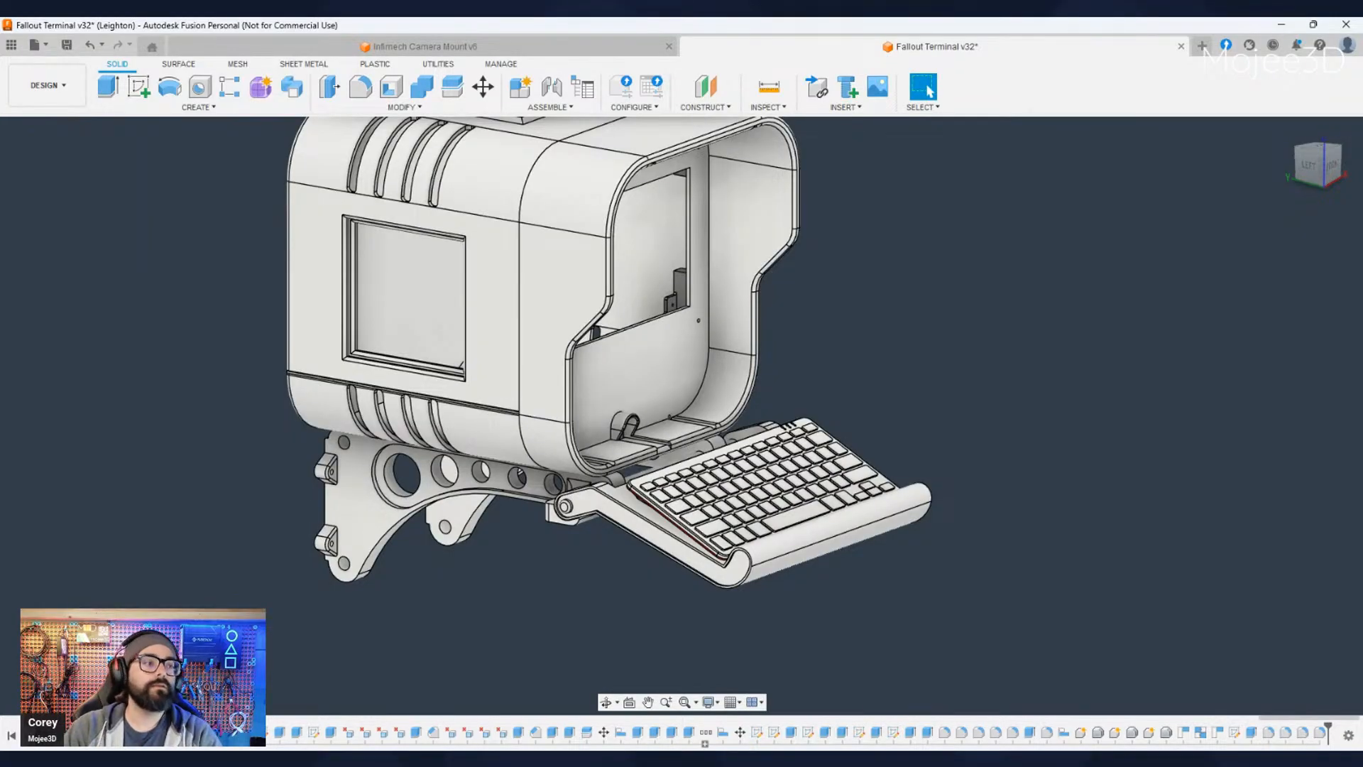
pyautogui.scroll(-2, 516, 607)
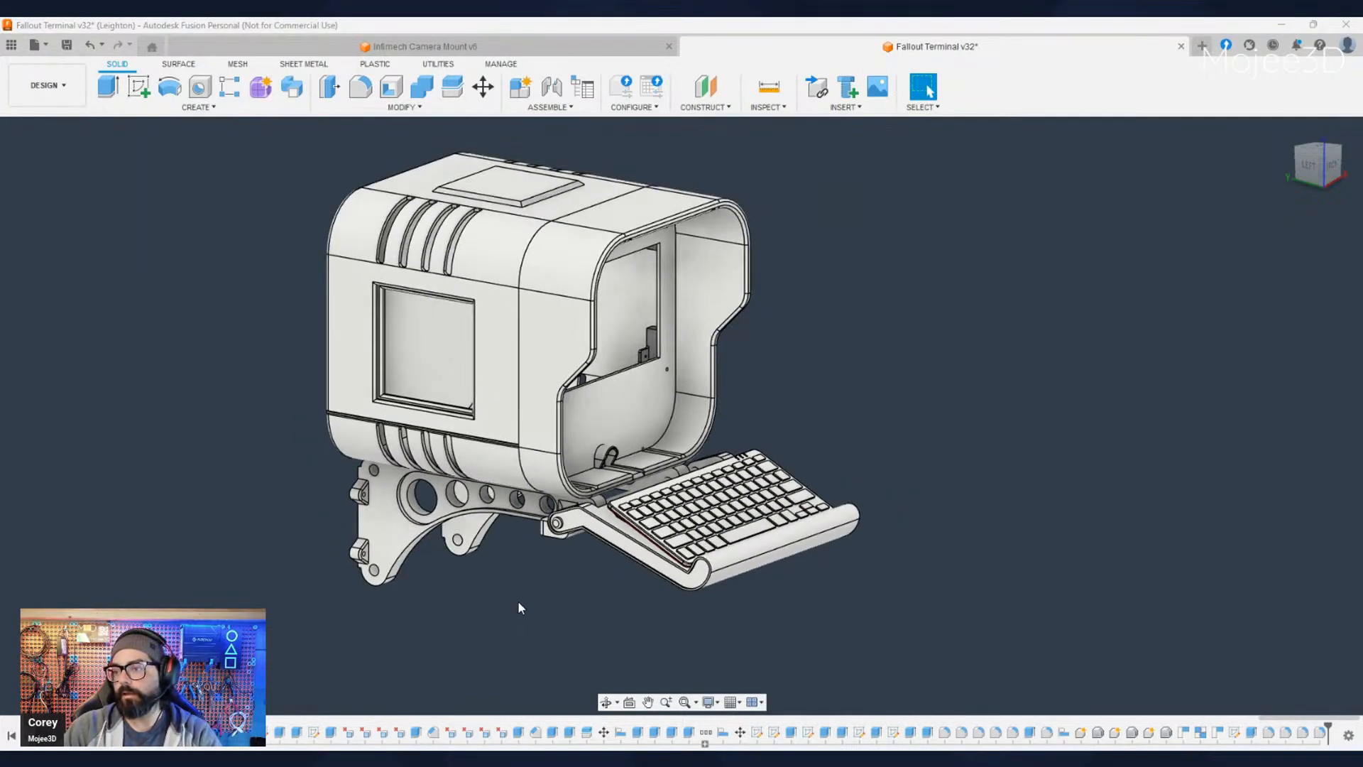
pyautogui.moveTo(527, 606); pyautogui.dragTo(642, 624, button='middle')
pyautogui.click(927, 86)
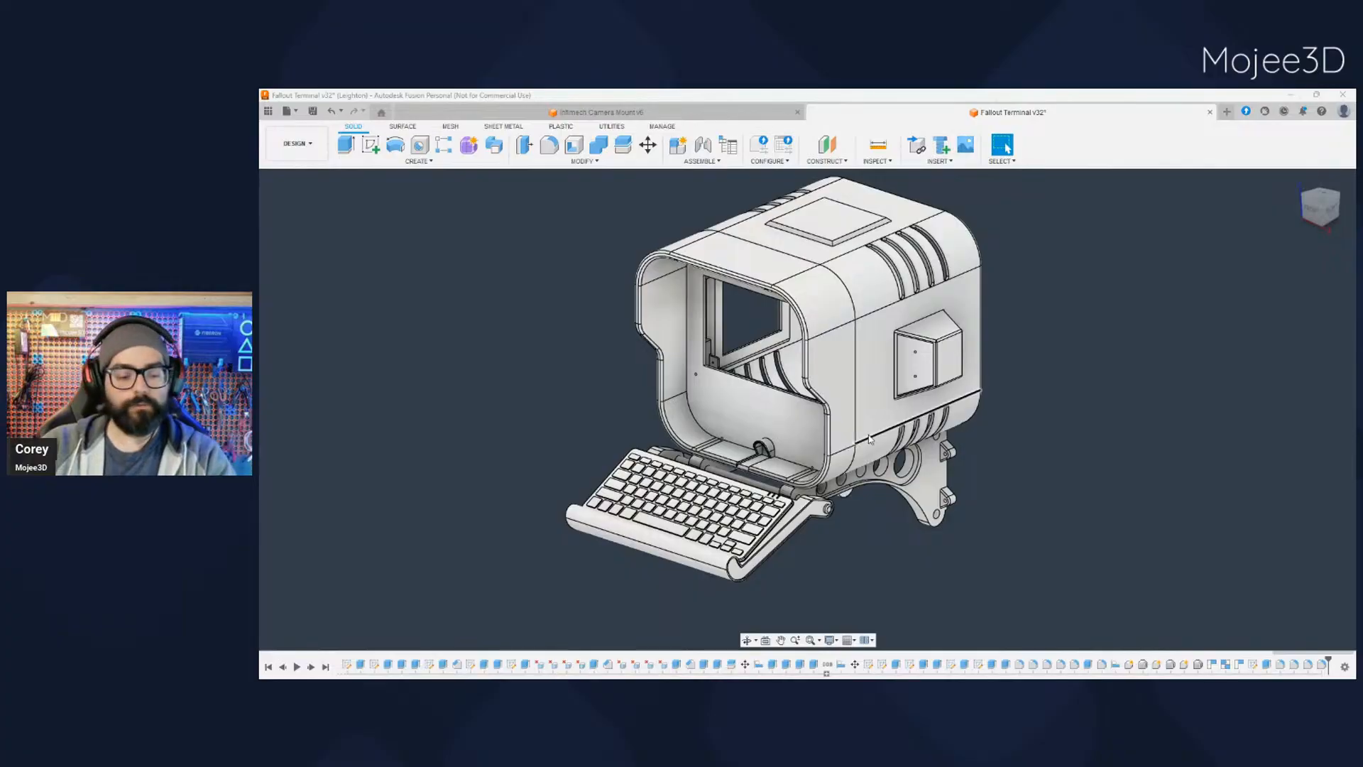
pyautogui.scroll(2, 817, 556)
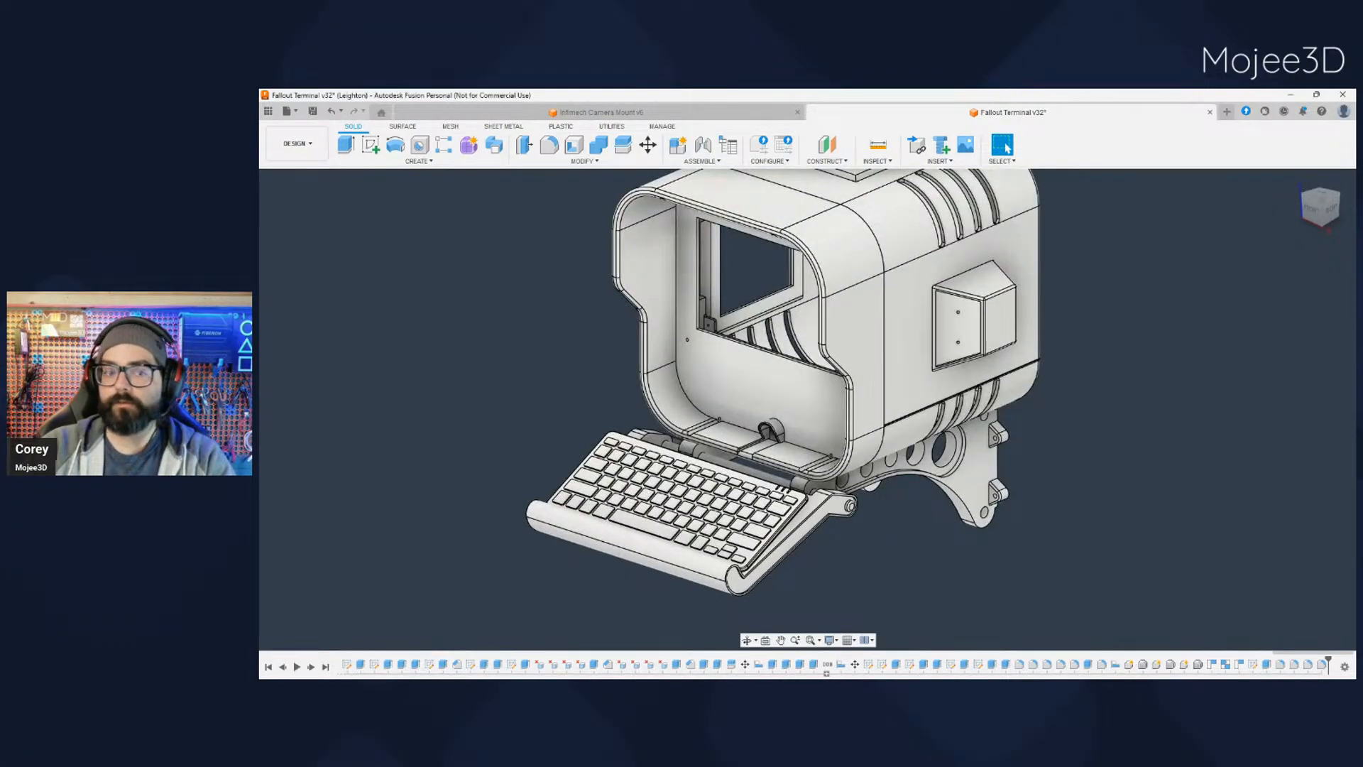
pyautogui.keyDown('shift'); pyautogui.moveTo(816, 557); pyautogui.dragTo(670, 497, button='middle'); pyautogui.keyUp('shift')
pyautogui.moveTo(722, 545); pyautogui.dragTo(660, 536, button='middle')
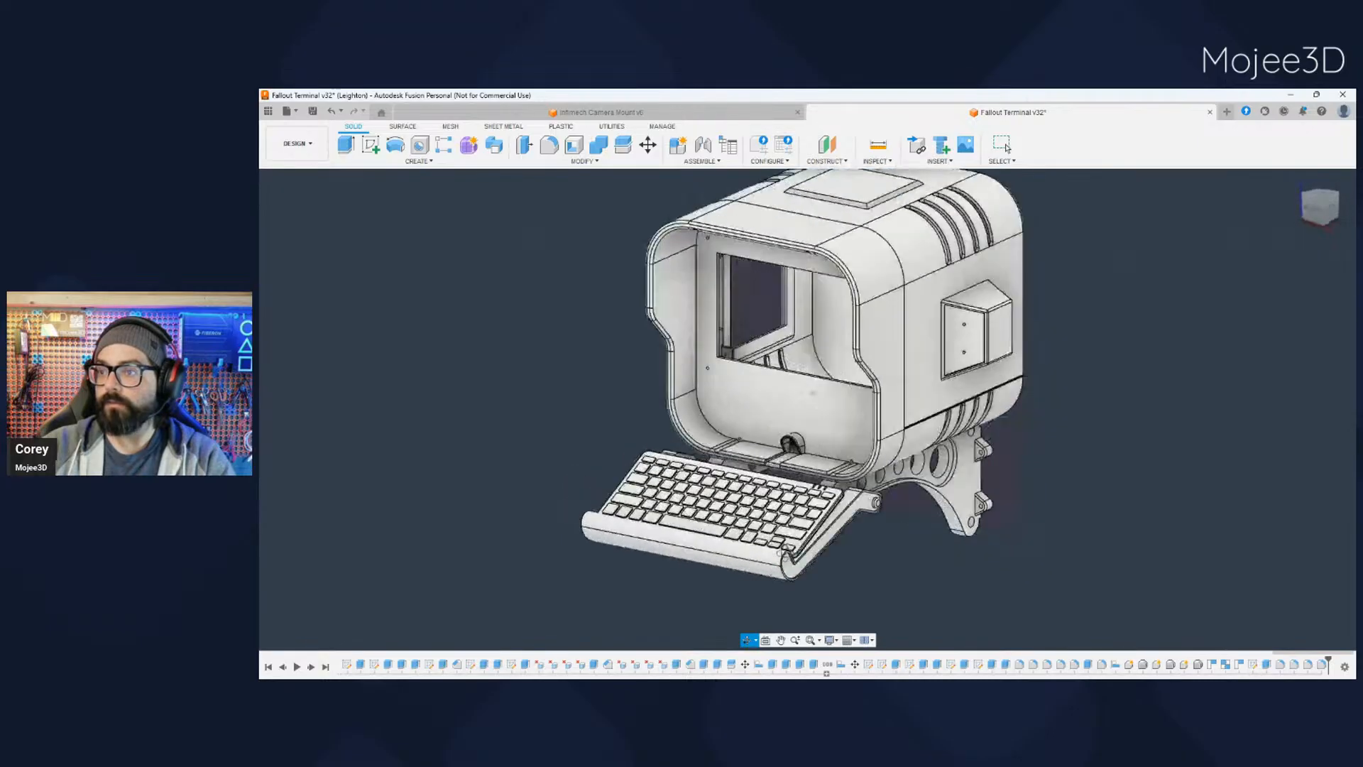
pyautogui.keyDown('shift'); pyautogui.moveTo(784, 552); pyautogui.dragTo(816, 553, button='middle'); pyautogui.keyUp('shift')
pyautogui.scroll(2, 805, 357)
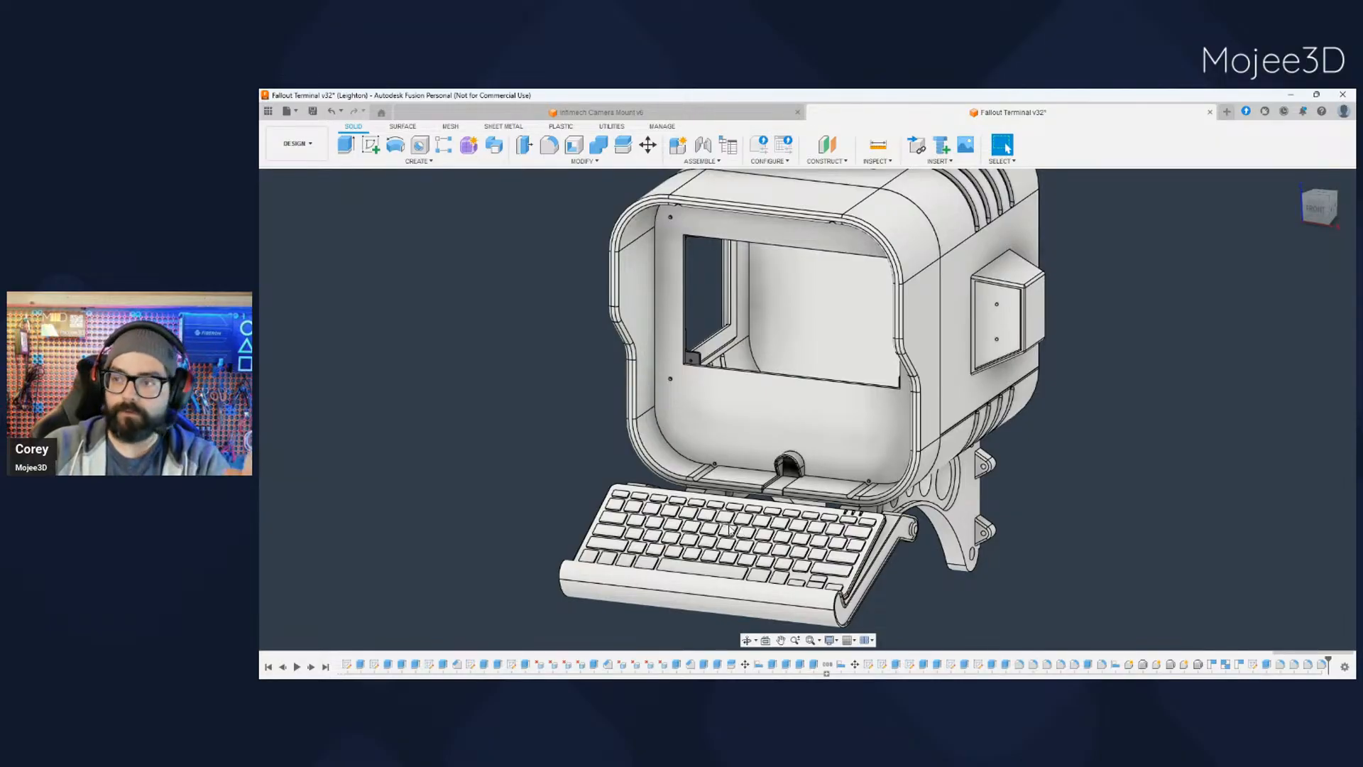
pyautogui.keyDown('shift'); pyautogui.moveTo(729, 528); pyautogui.dragTo(885, 477, button='middle'); pyautogui.keyUp('shift')
pyautogui.scroll(-3, 916, 523)
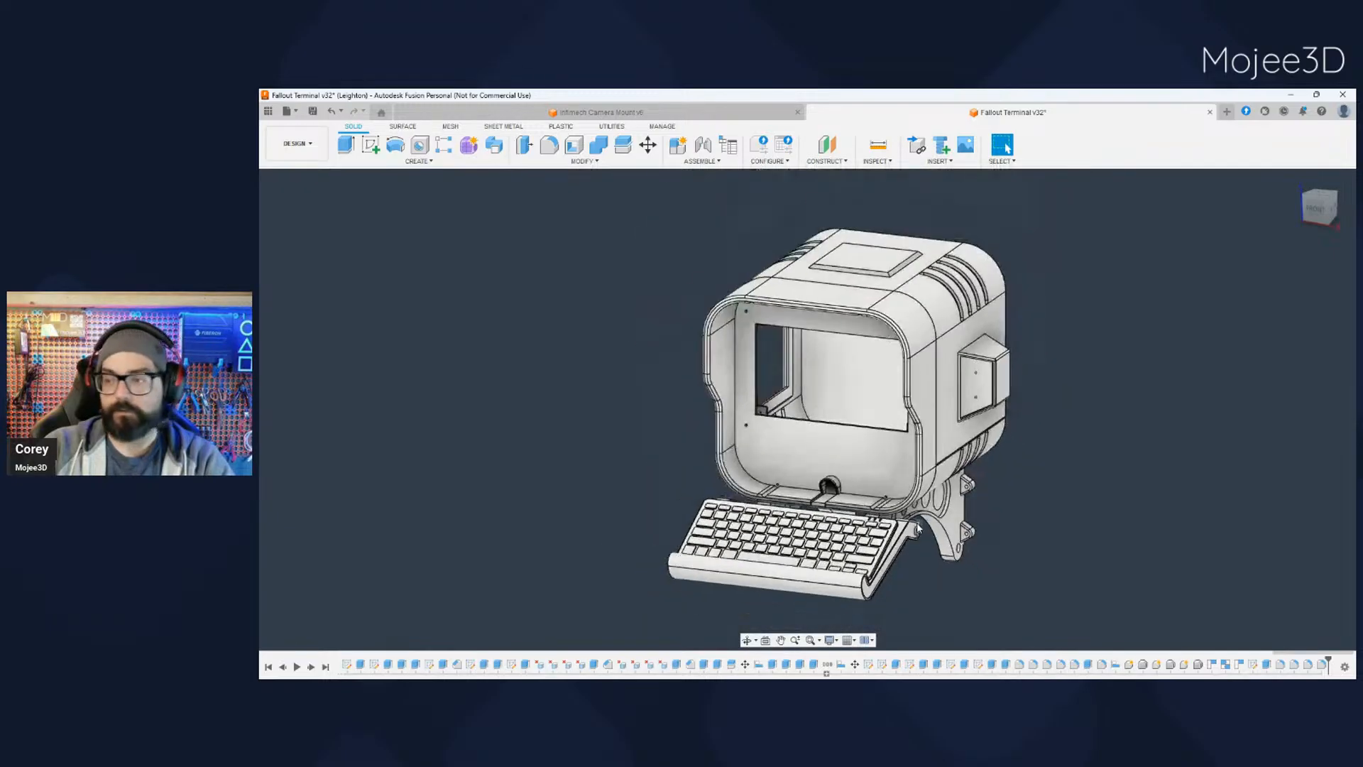
pyautogui.moveTo(991, 583)
pyautogui.mouseDown(button='middle')
pyautogui.moveTo(939, 559)
pyautogui.moveTo(1054, 574)
pyautogui.moveTo(986, 580)
pyautogui.mouseUp(button='middle')
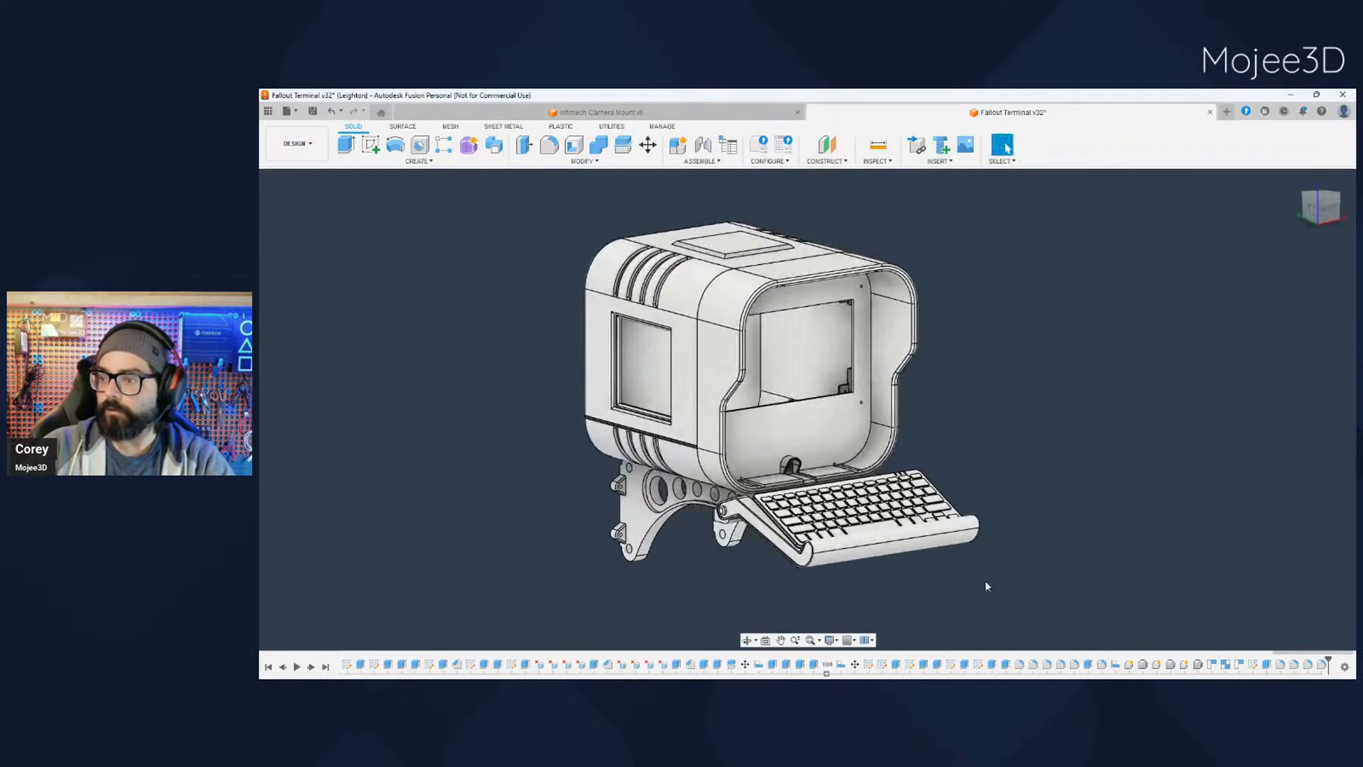
# - Examine the terminal's side profile and the keyboard tray's hinge at the front end of the bracket
pyautogui.scroll(4, 782, 518)
pyautogui.moveTo(766, 579); pyautogui.dragTo(848, 533, button='middle')
pyautogui.moveTo(751, 557); pyautogui.dragTo(781, 552, button='middle')
pyautogui.scroll(3, 810, 541)
pyautogui.scroll(-5, 811, 544)
pyautogui.click(685, 318)
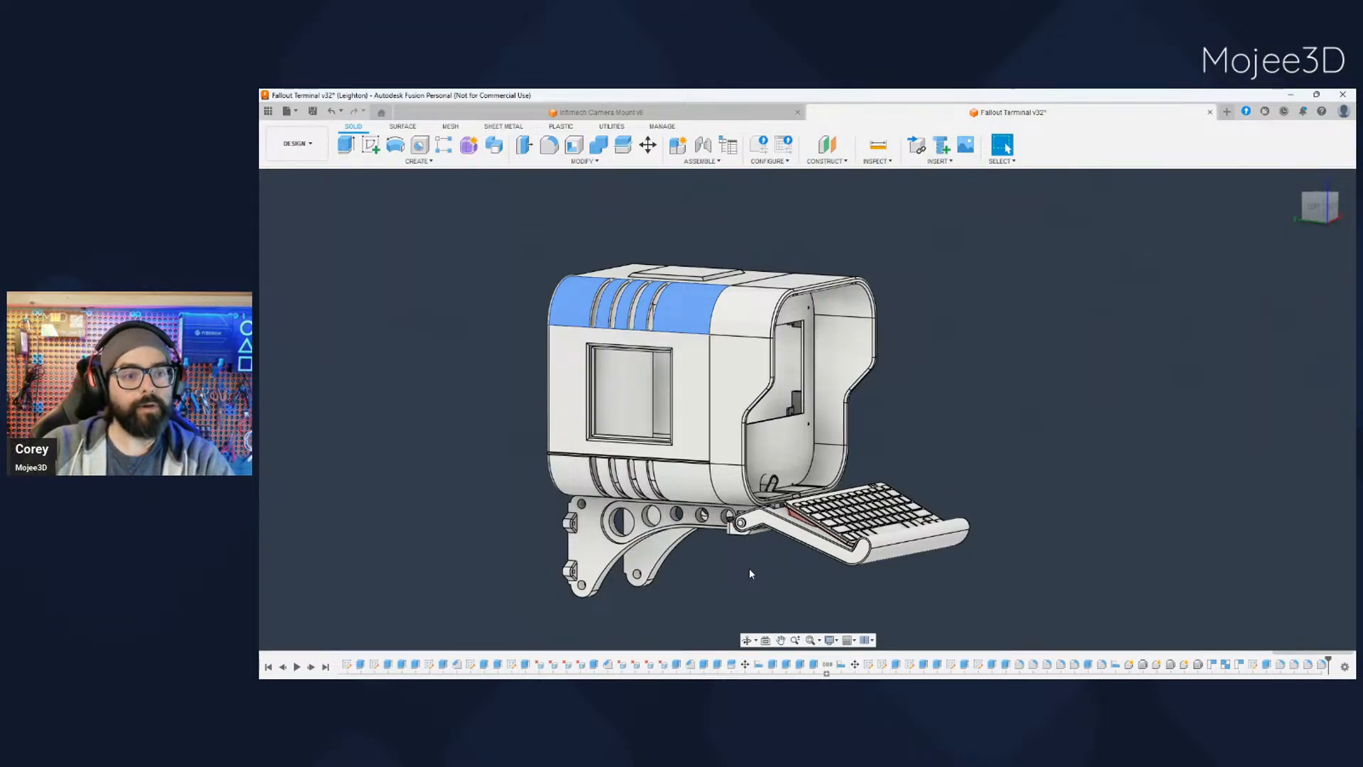
pyautogui.scroll(2, 733, 565)
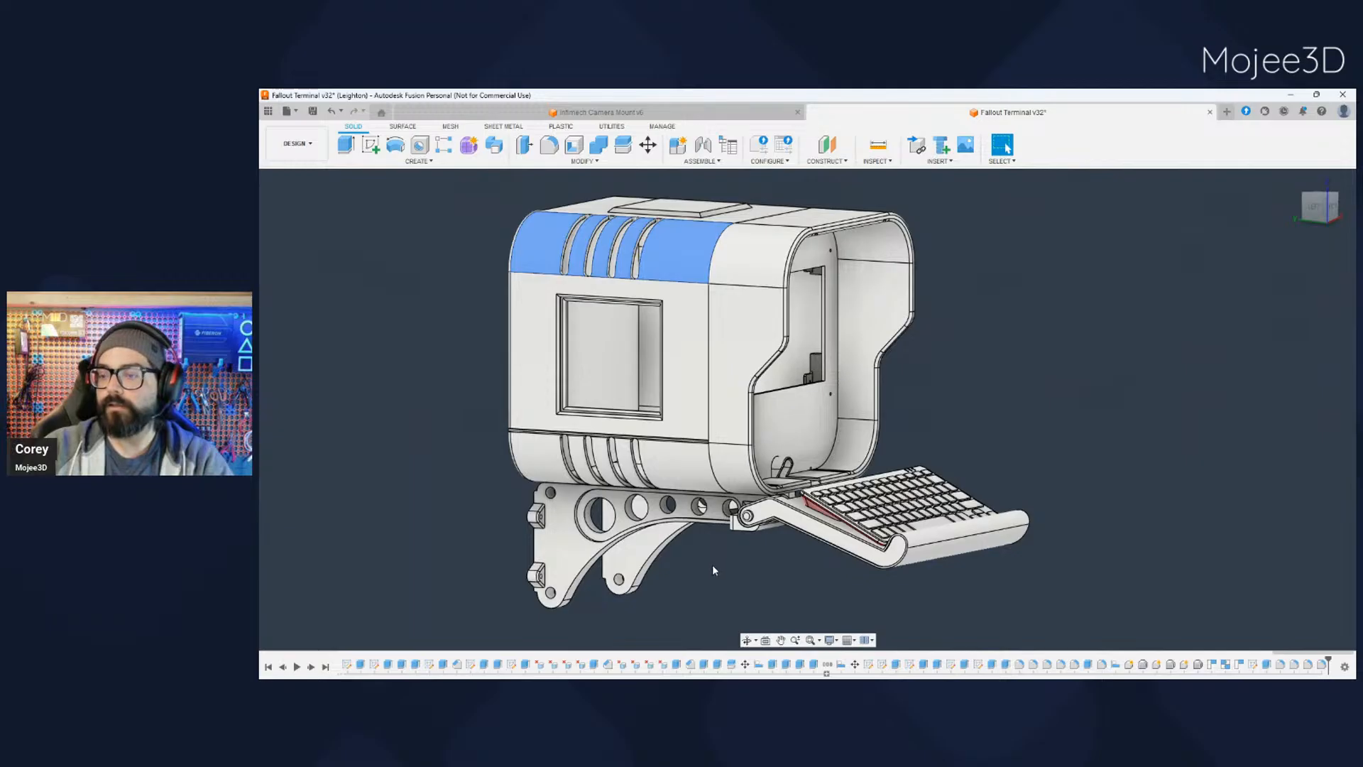
pyautogui.keyDown('shift'); pyautogui.moveTo(727, 569); pyautogui.dragTo(764, 496, button='middle'); pyautogui.keyUp('shift')
pyautogui.scroll(3, 764, 496)
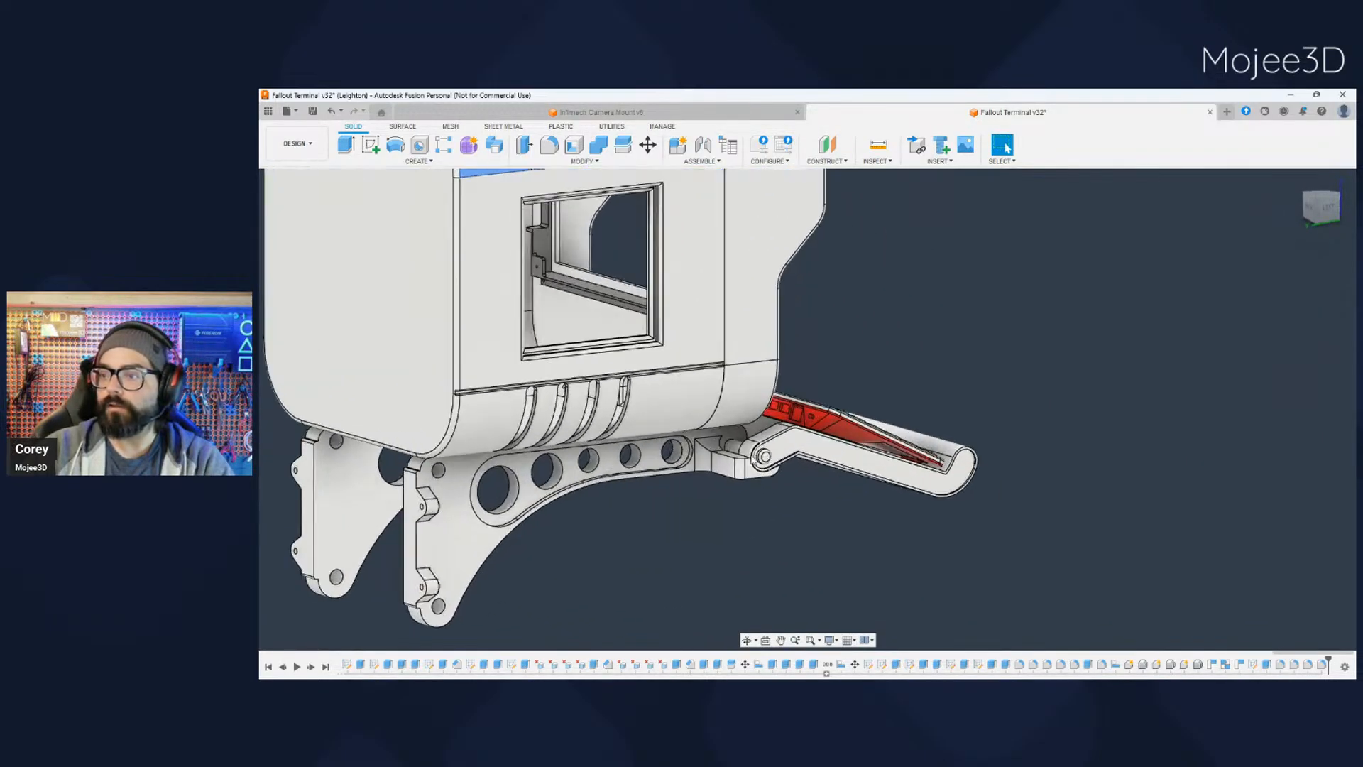
pyautogui.scroll(2, 727, 439)
# - Highlight the hinge rod and inspect how it runs through the bracket's support blocks and the tray from below and the side
pyautogui.click(728, 438)
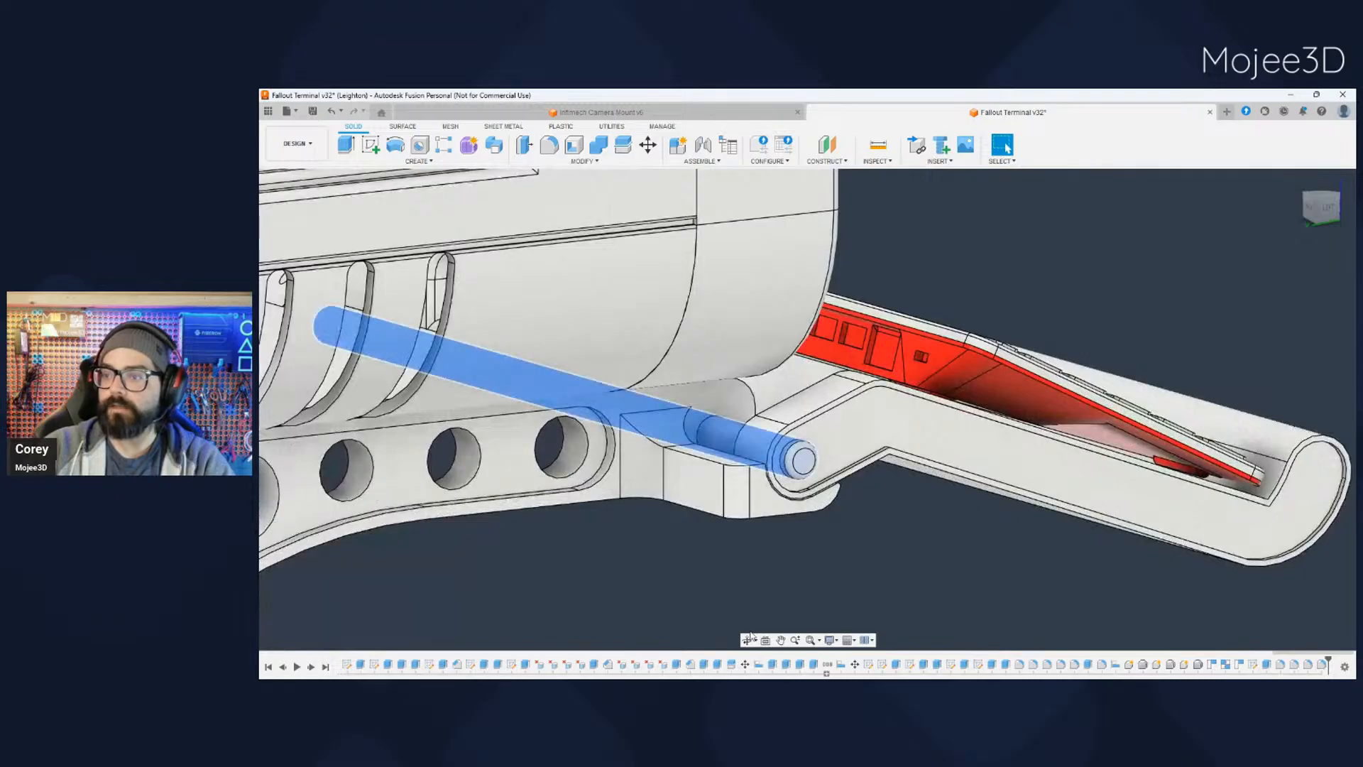
pyautogui.scroll(-2, 711, 584)
pyautogui.keyDown('shift'); pyautogui.moveTo(703, 592); pyautogui.dragTo(731, 458, button='middle'); pyautogui.keyUp('shift')
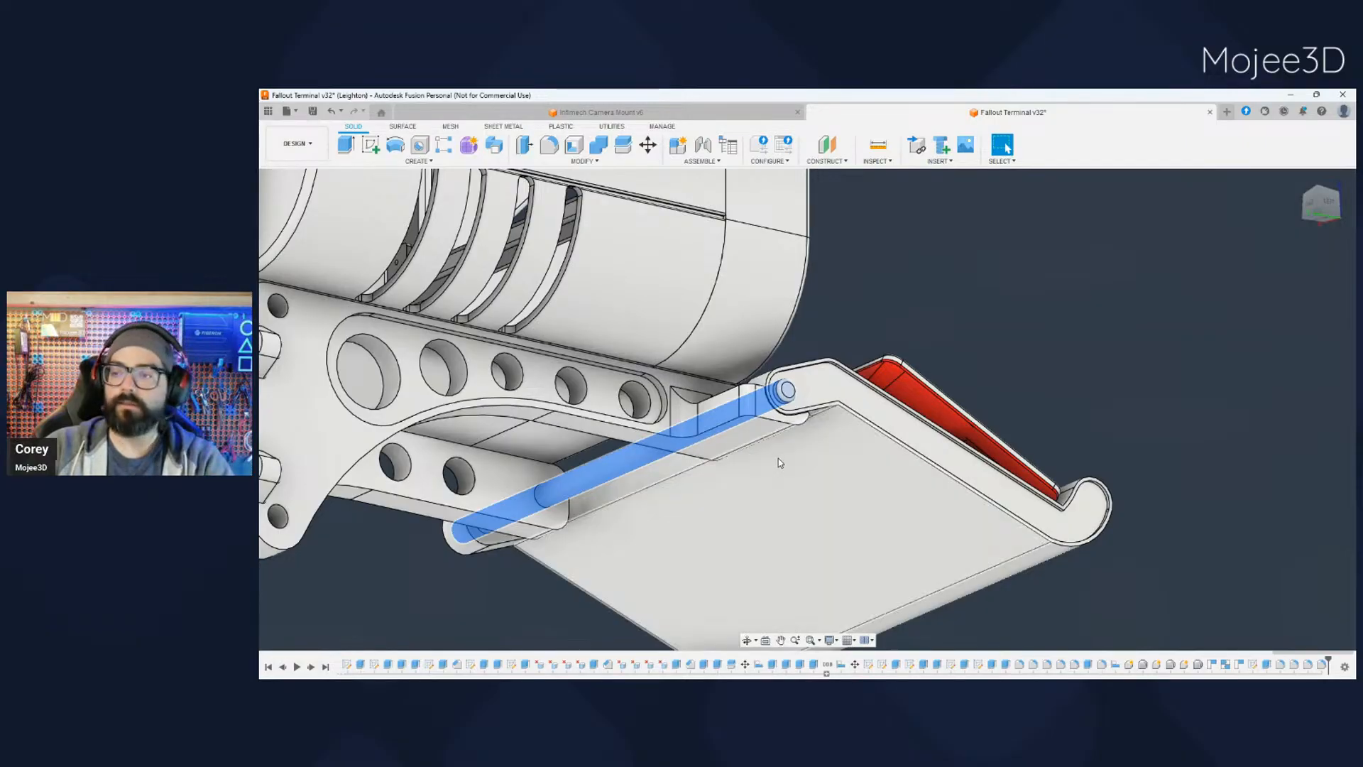
pyautogui.scroll(-4, 778, 470)
pyautogui.keyDown('shift'); pyautogui.moveTo(756, 465); pyautogui.dragTo(568, 465, button='middle'); pyautogui.keyUp('shift')
pyautogui.scroll(3, 738, 481)
pyautogui.scroll(2, 775, 492)
pyautogui.scroll(-3, 775, 492)
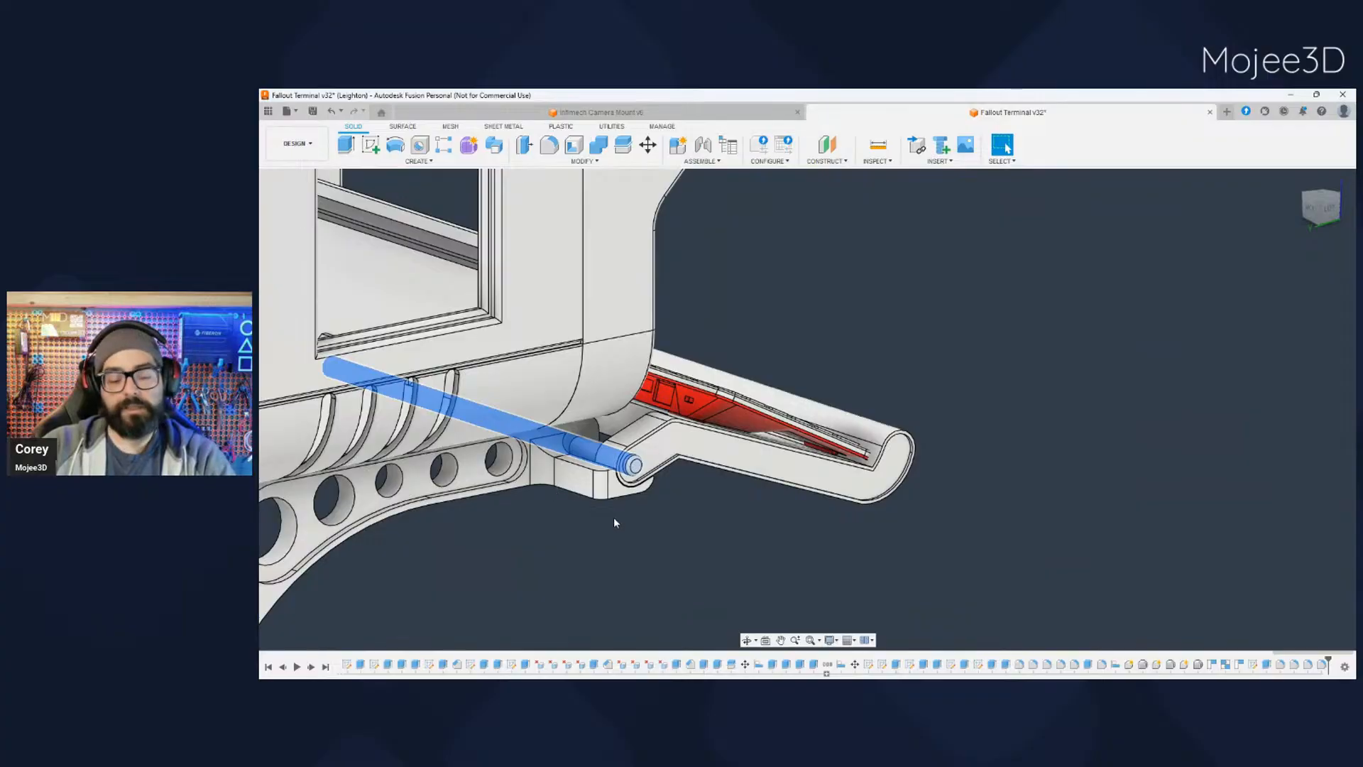
pyautogui.keyDown('shift'); pyautogui.moveTo(607, 535); pyautogui.dragTo(690, 478, button='middle'); pyautogui.keyUp('shift')
pyautogui.moveTo(584, 488); pyautogui.dragTo(525, 498, button='middle')
pyautogui.scroll(3, 542, 475)
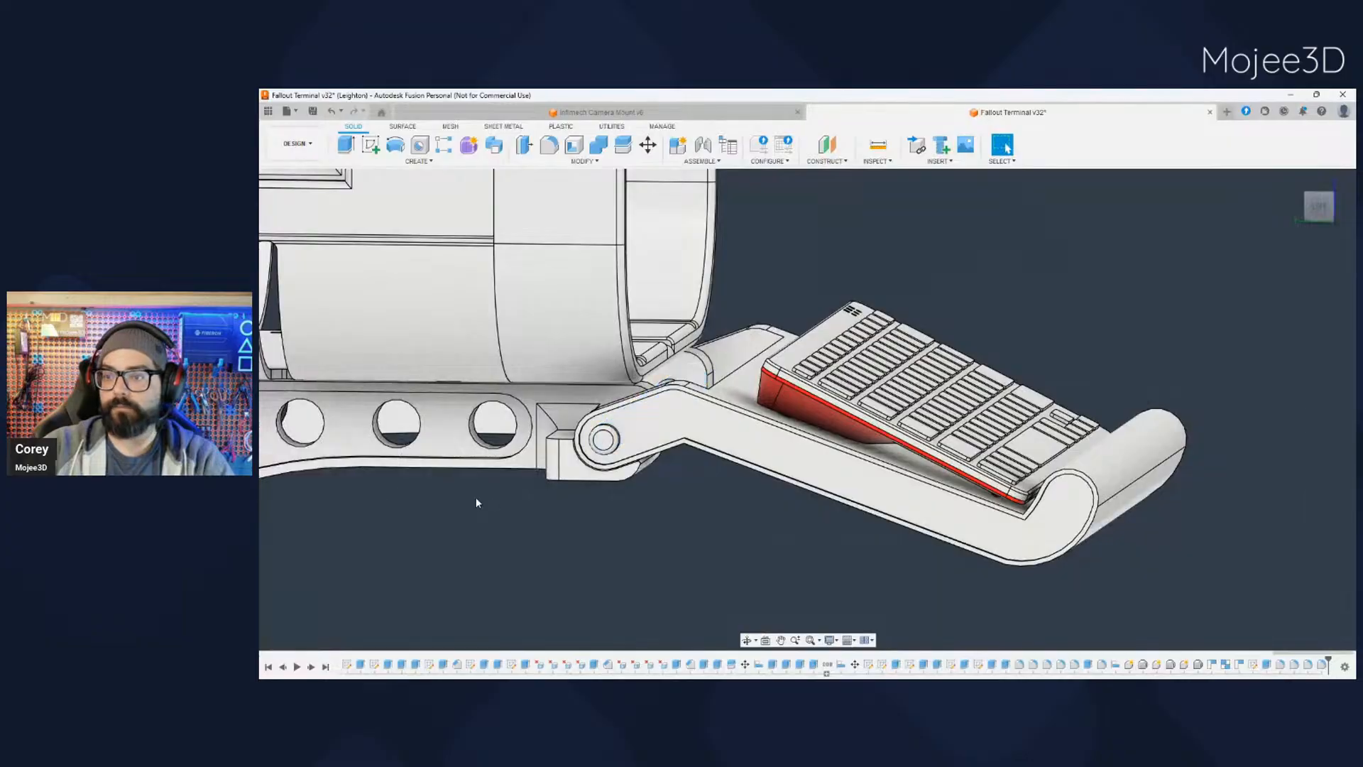
# - Hide the keyboard tray to inspect the support block around the hinge rod, and show it again to check the fit
pyautogui.click(312, 360)
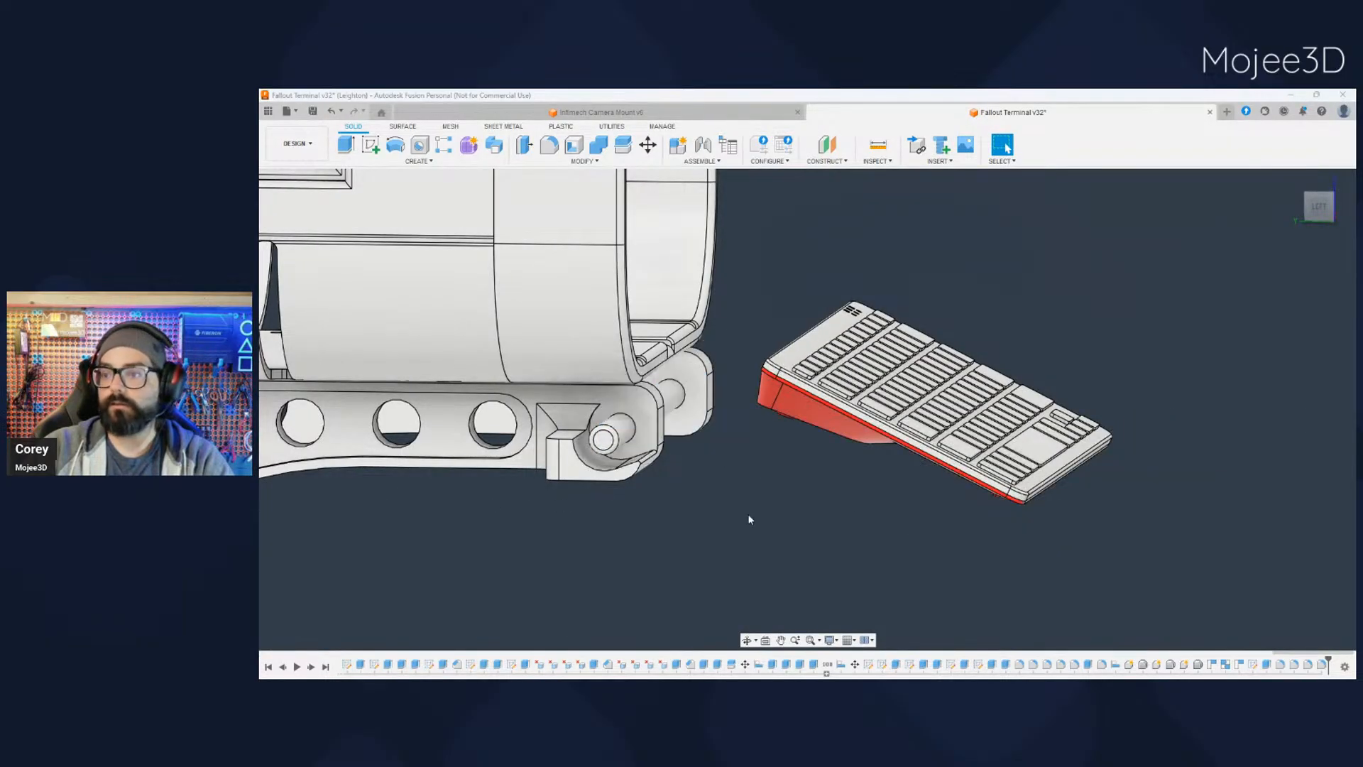
pyautogui.keyDown('shift'); pyautogui.moveTo(744, 513); pyautogui.dragTo(657, 505, button='middle'); pyautogui.keyUp('shift')
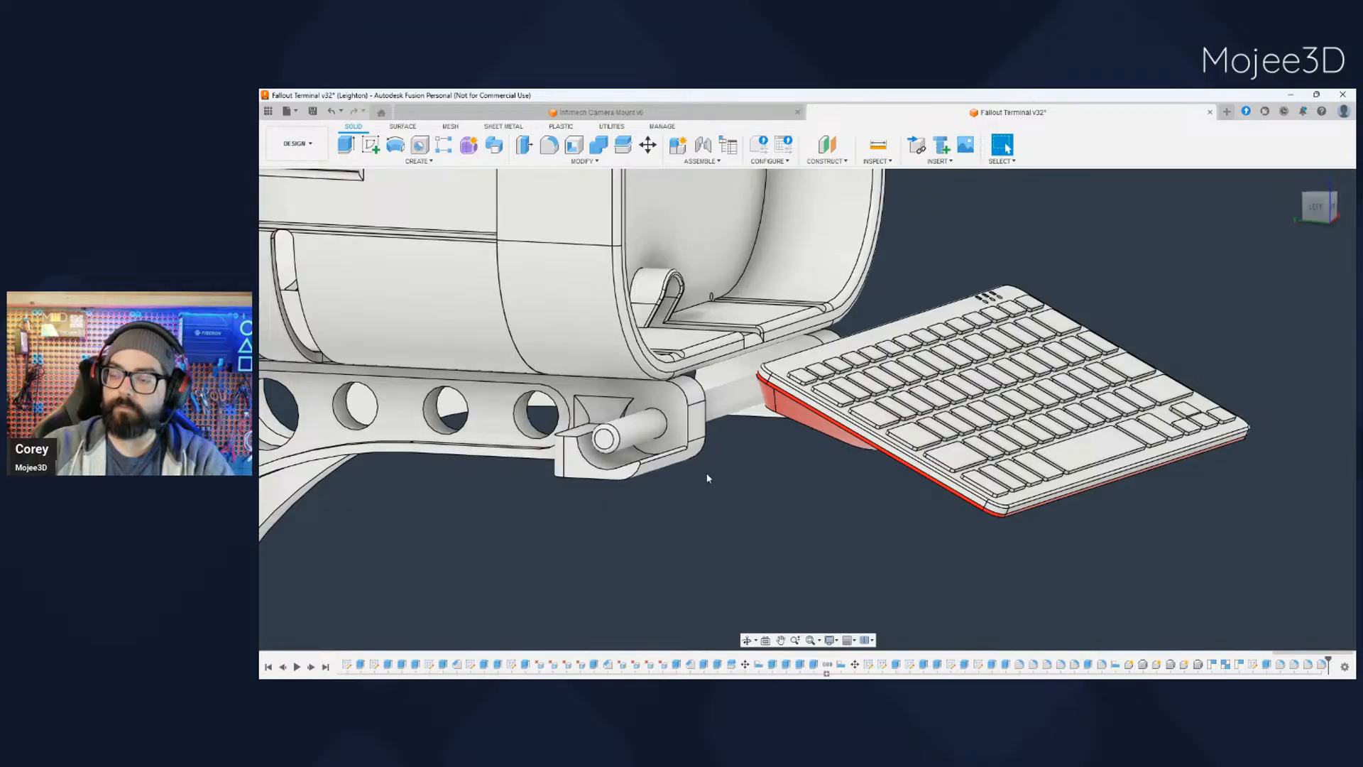
pyautogui.click(313, 360)
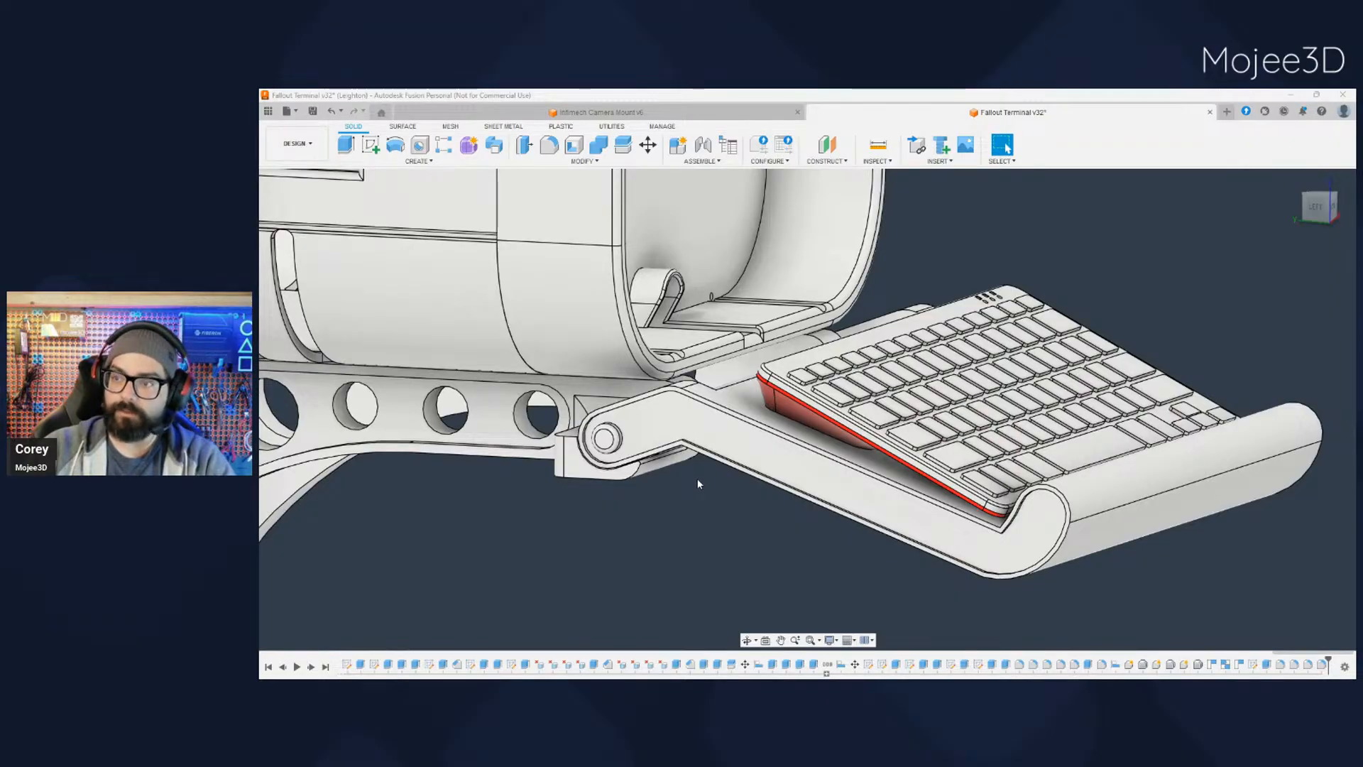
pyautogui.scroll(2, 710, 472)
pyautogui.scroll(-5, 722, 467)
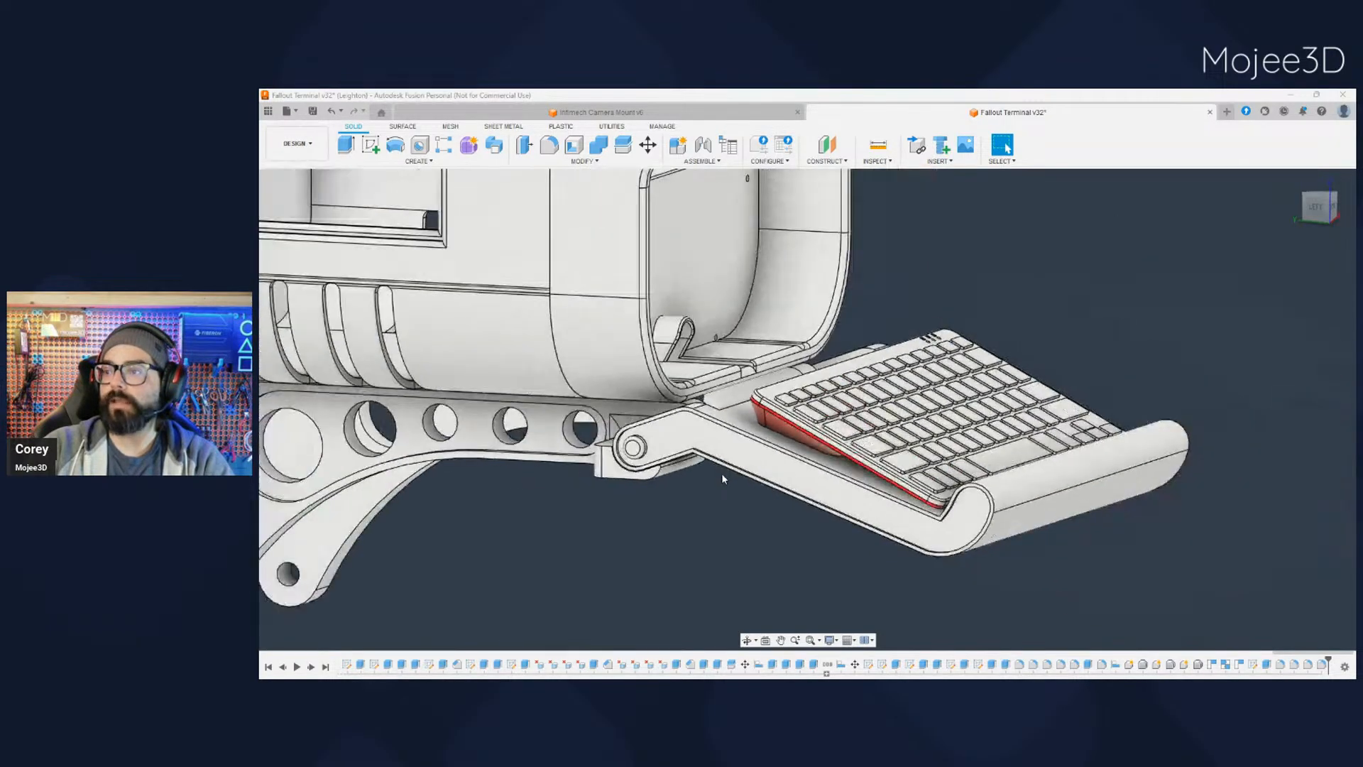
pyautogui.moveTo(723, 505); pyautogui.dragTo(726, 442, button='middle')
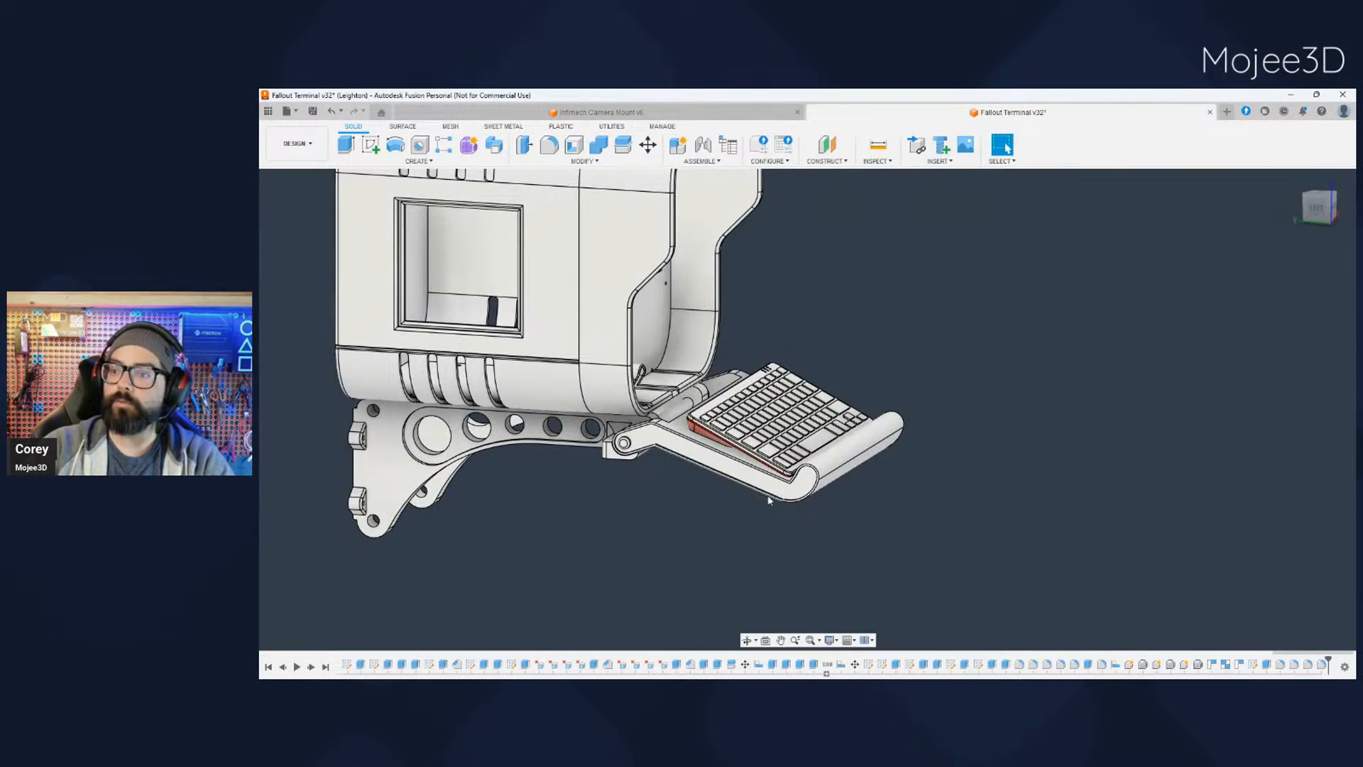
# - Hide the keyboard resting on the tray
pyautogui.scroll(-2, 770, 499)
pyautogui.keyDown('shift'); pyautogui.moveTo(712, 534); pyautogui.dragTo(740, 500, button='middle'); pyautogui.keyUp('shift')
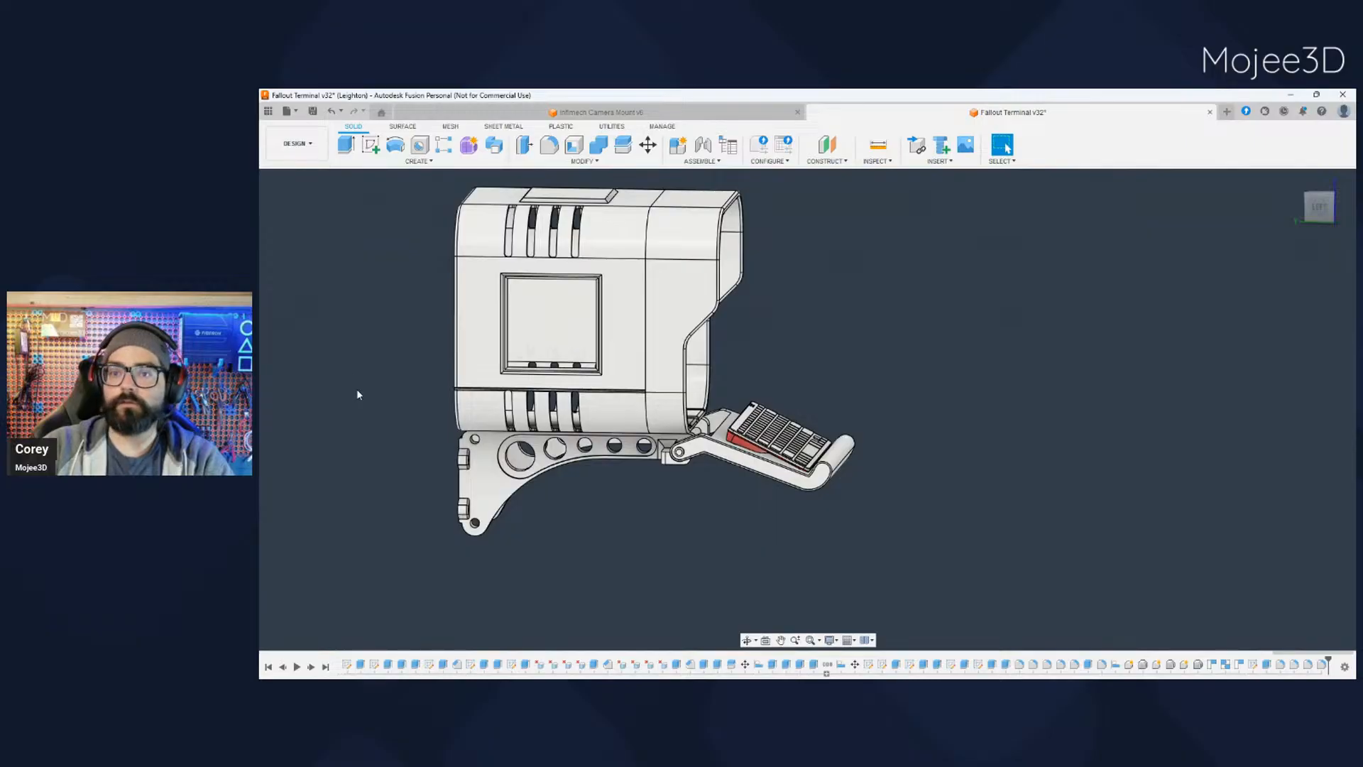
pyautogui.click(296, 441)
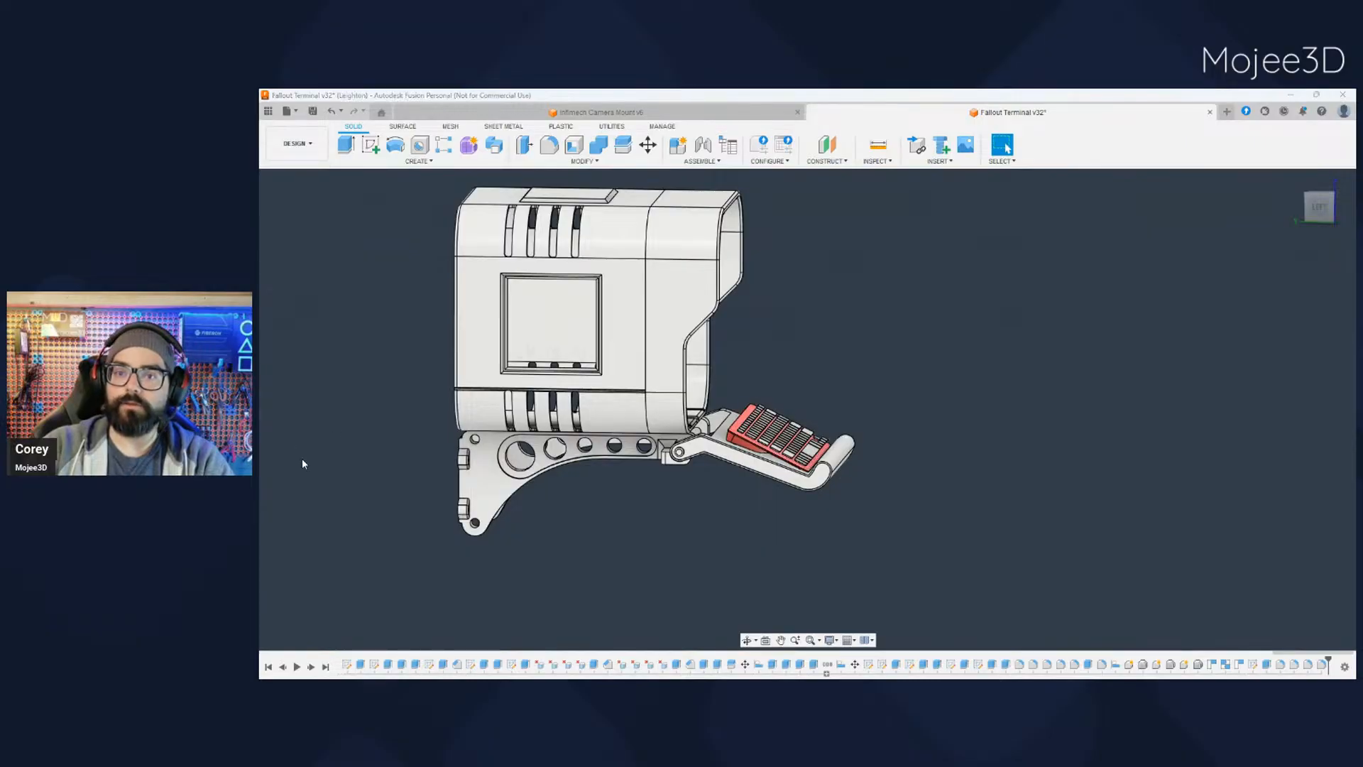
pyautogui.scroll(3, 739, 478)
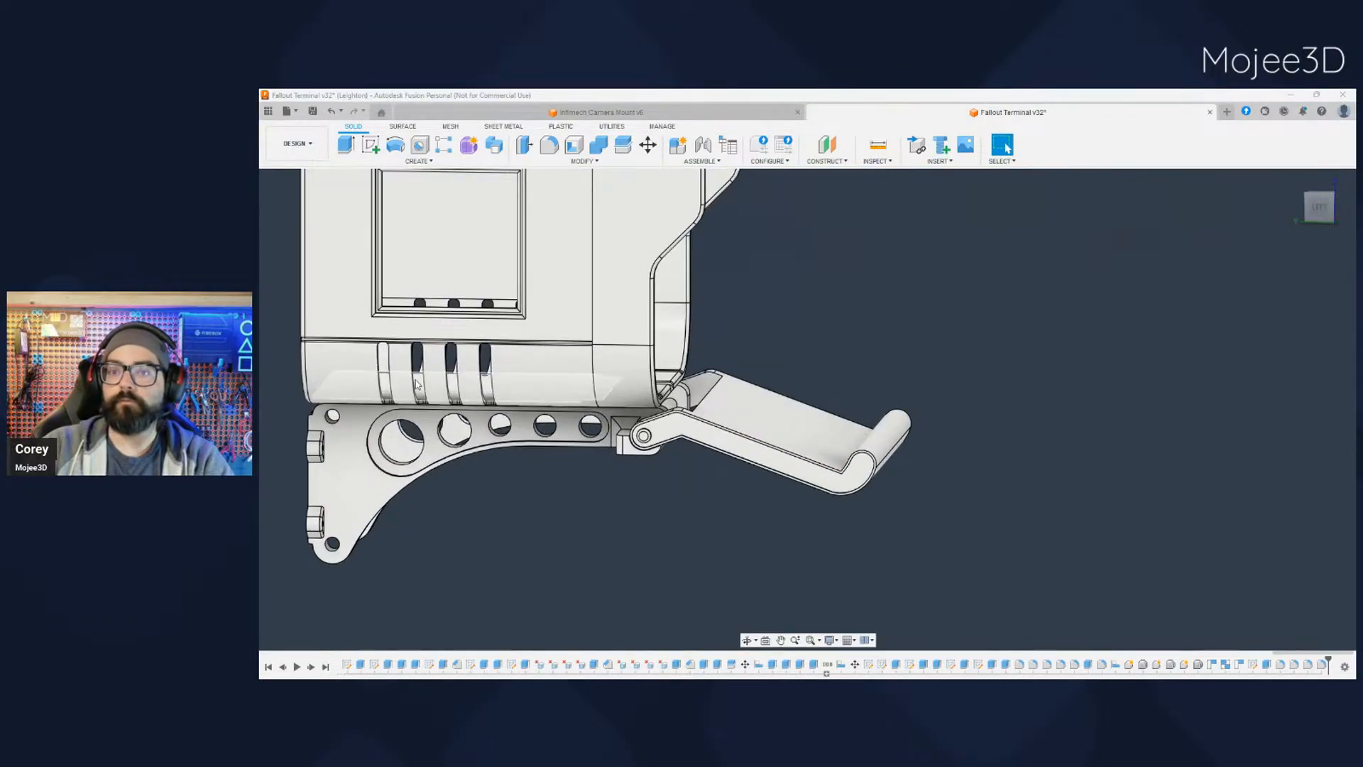
# - Move the keyboard tray with its pivot at the hinge rod's centre, rotating it up against the terminal's front opening
pyautogui.click(359, 366)
pyautogui.click(647, 146)
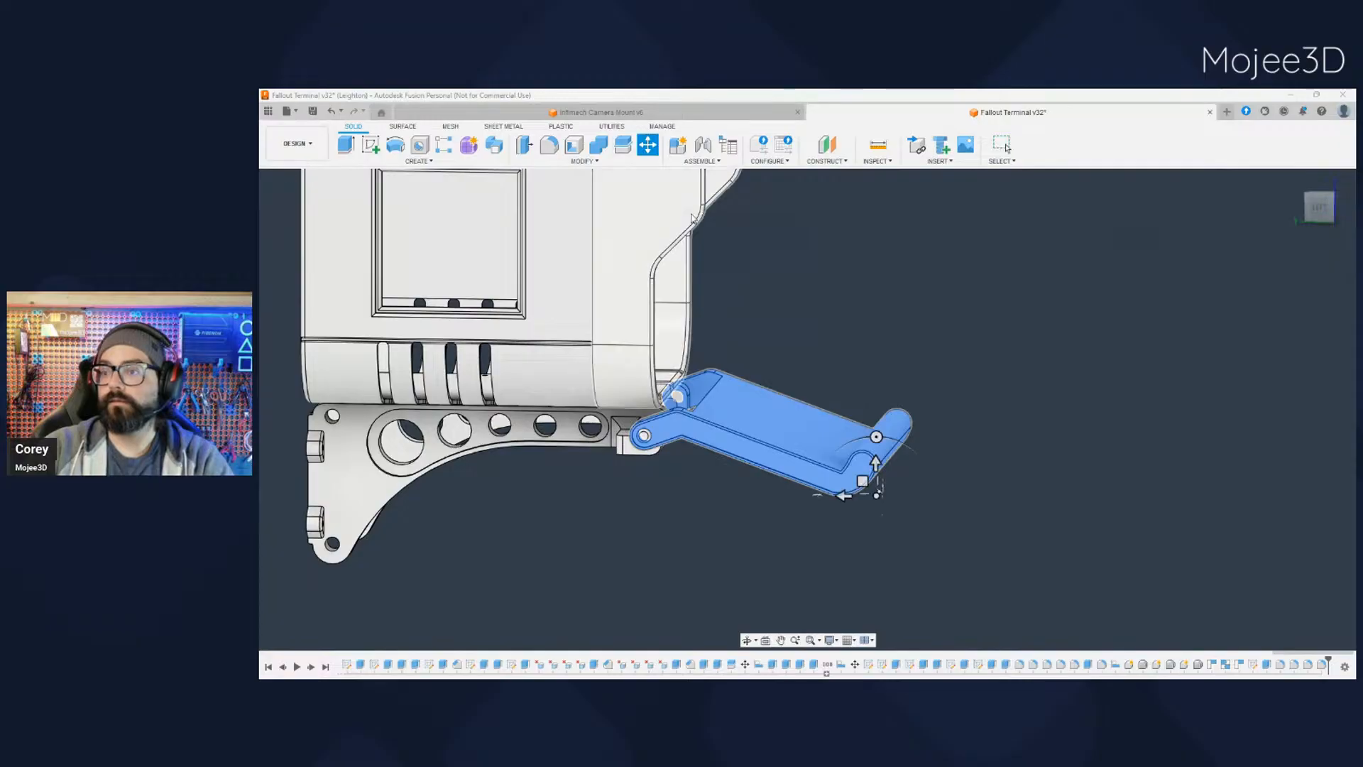
pyautogui.press('Escape')
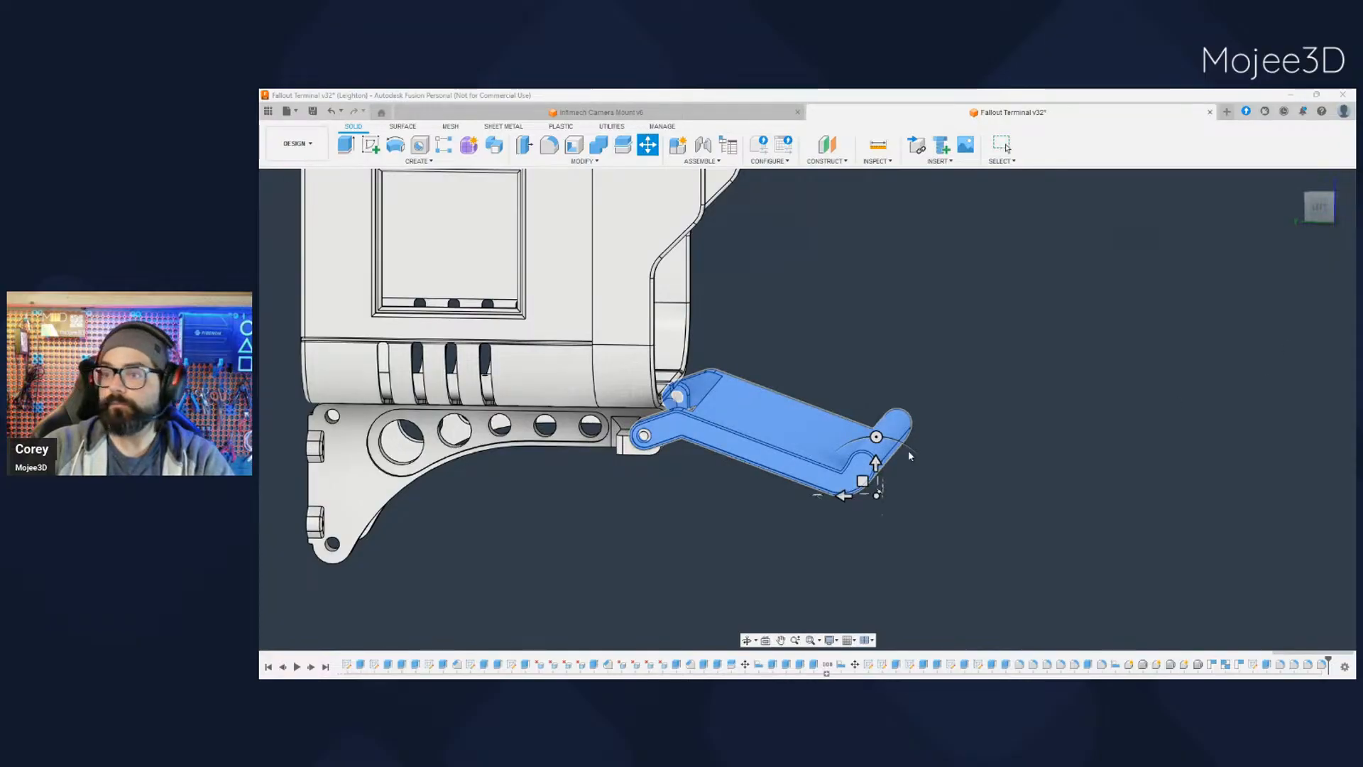
pyautogui.scroll(3, 735, 453)
pyautogui.click(567, 419)
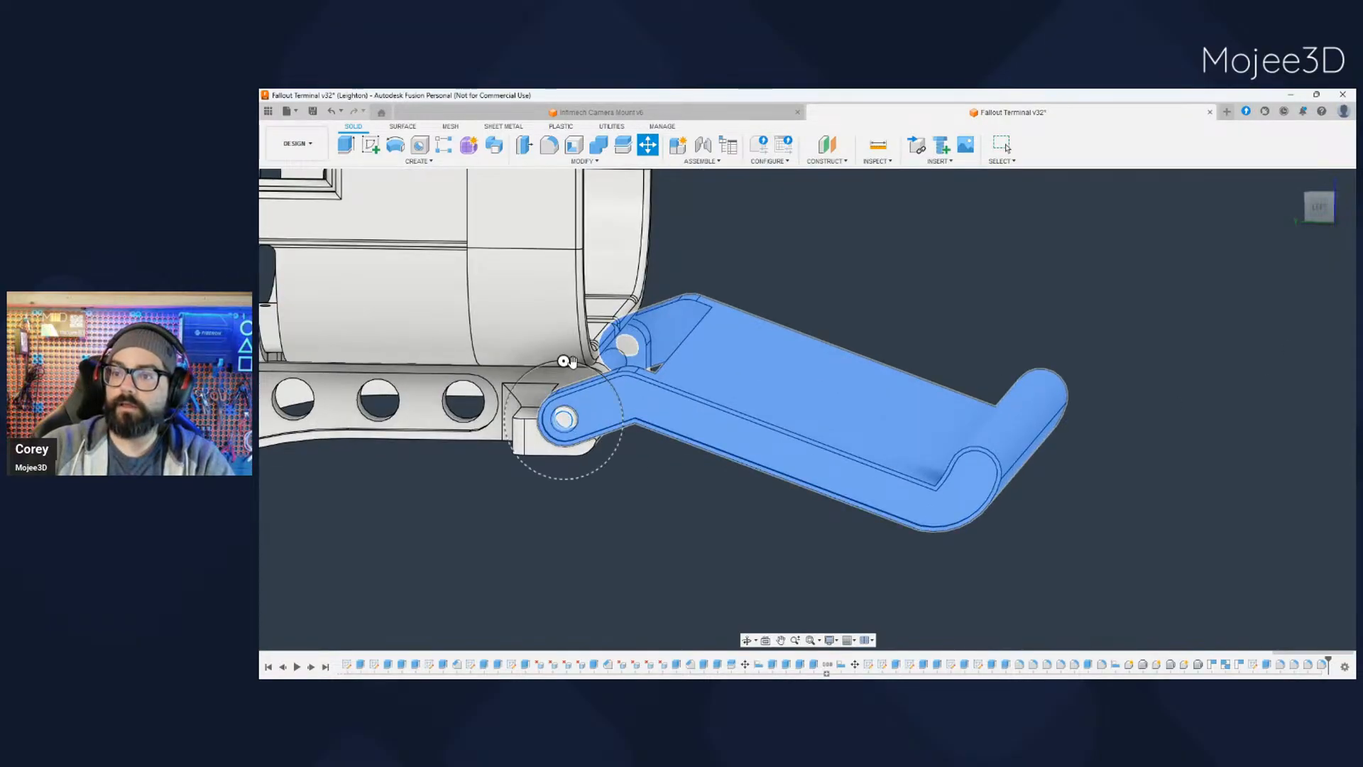
pyautogui.moveTo(564, 363); pyautogui.dragTo(521, 372)
pyautogui.scroll(-4, 595, 476)
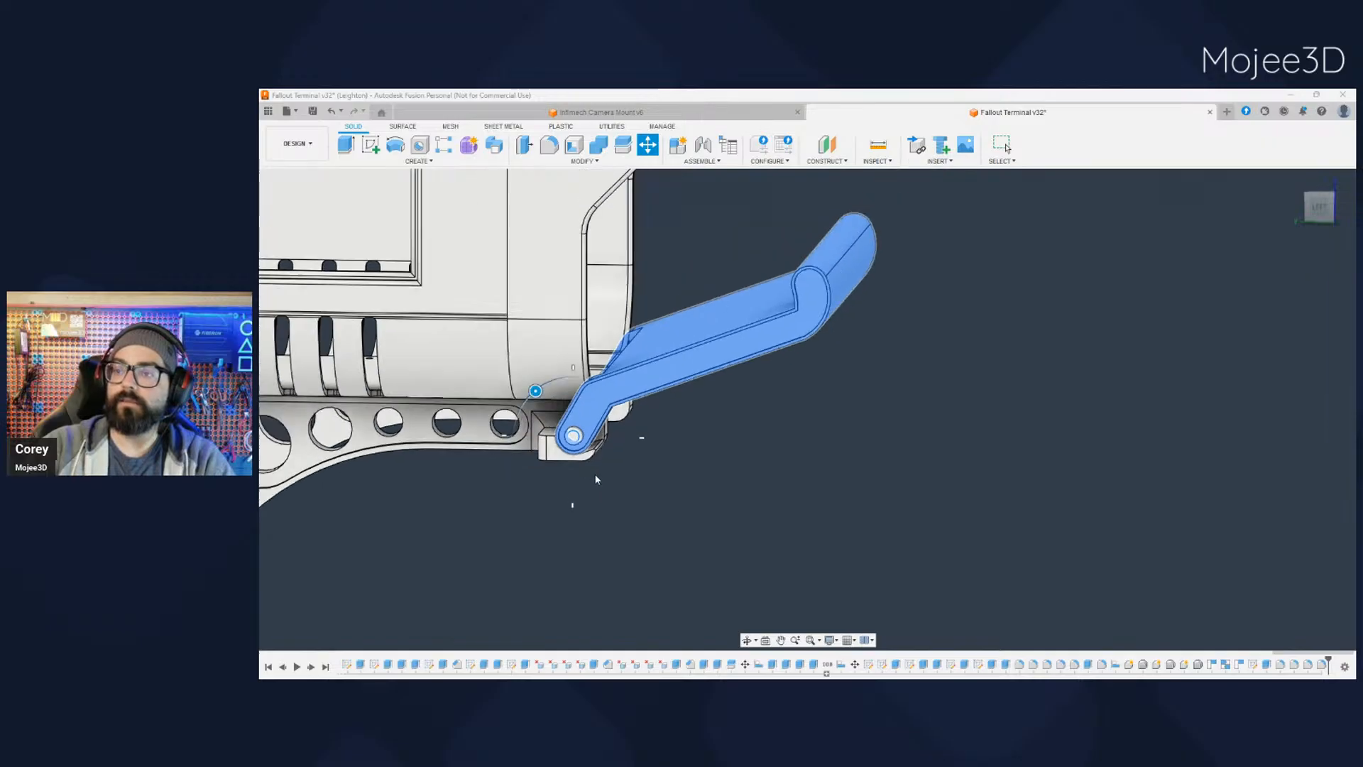
pyautogui.moveTo(598, 497); pyautogui.dragTo(644, 551, button='middle')
pyautogui.moveTo(578, 471); pyautogui.dragTo(468, 472)
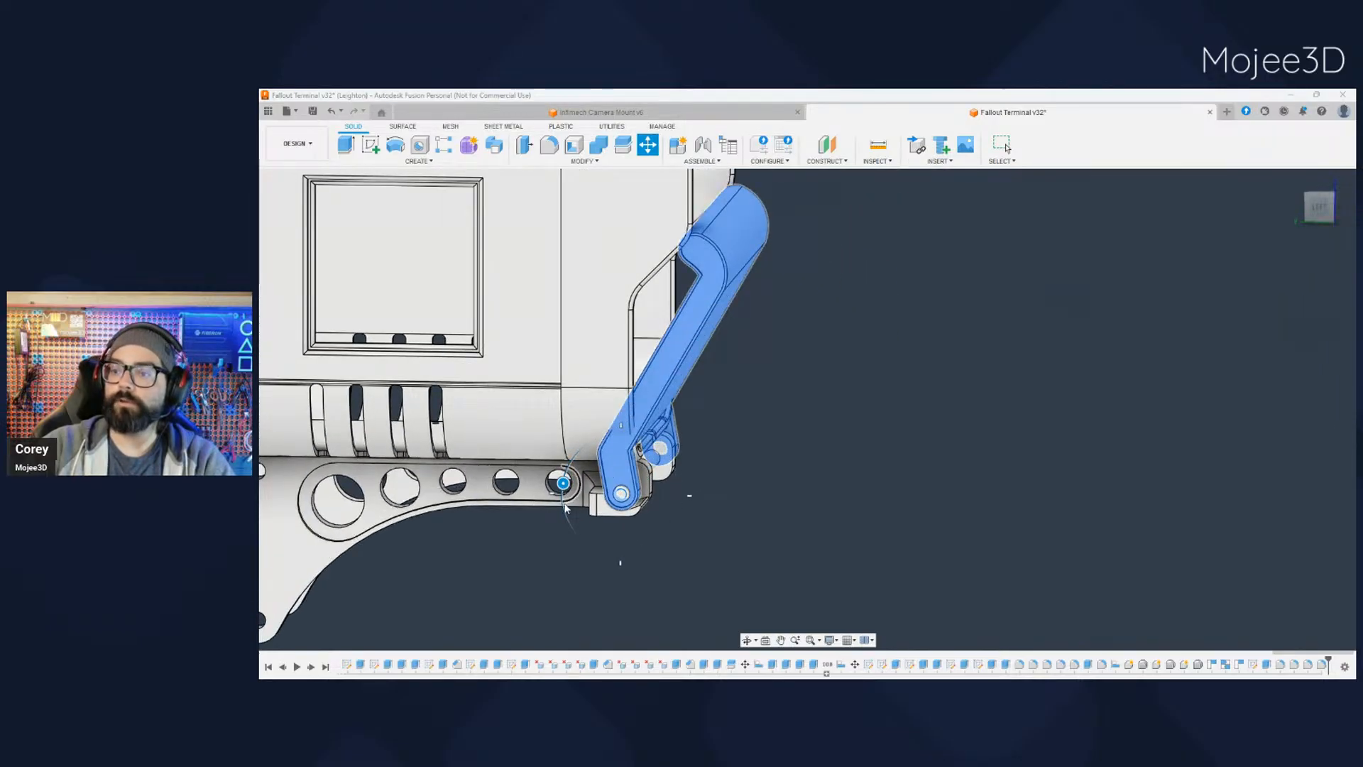
# - Examine the folded-up keyboard tray against the terminal's front opening and hinge from the front and side
pyautogui.scroll(3, 567, 507)
pyautogui.scroll(-4, 601, 526)
pyautogui.scroll(-3, 645, 549)
pyautogui.moveTo(645, 550); pyautogui.dragTo(533, 557, button='middle')
pyautogui.press('m')
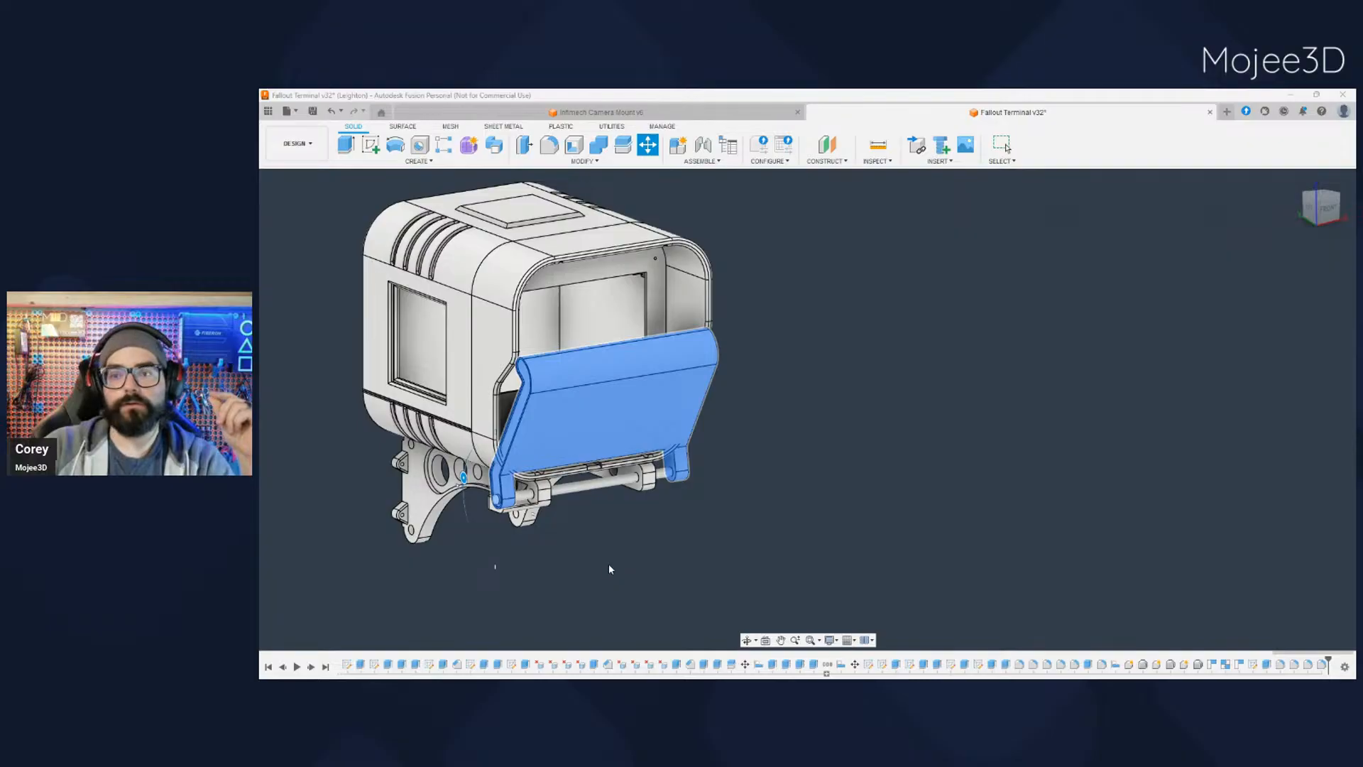
pyautogui.keyDown('shift'); pyautogui.moveTo(511, 584); pyautogui.dragTo(561, 573, button='middle'); pyautogui.keyUp('shift')
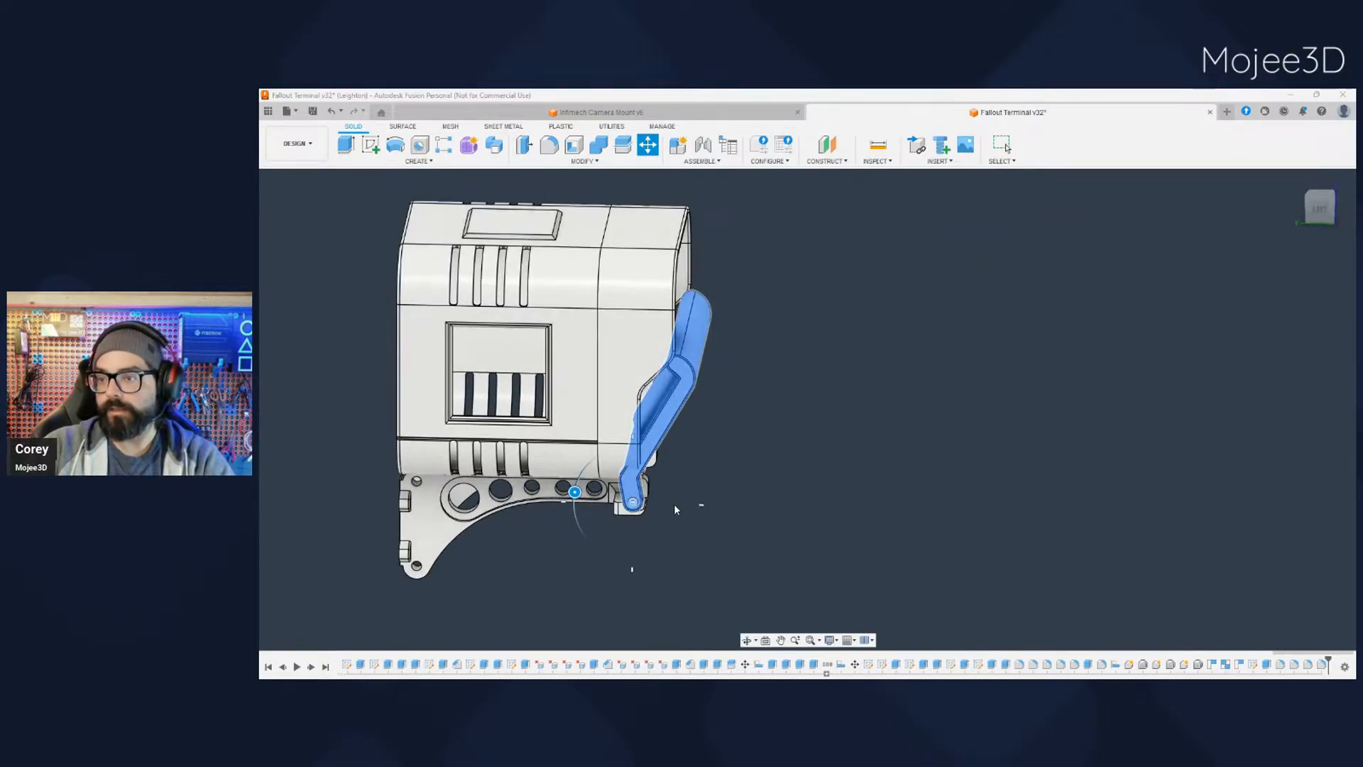
pyautogui.keyDown('shift'); pyautogui.moveTo(642, 568); pyautogui.dragTo(604, 579, button='middle'); pyautogui.keyUp('shift')
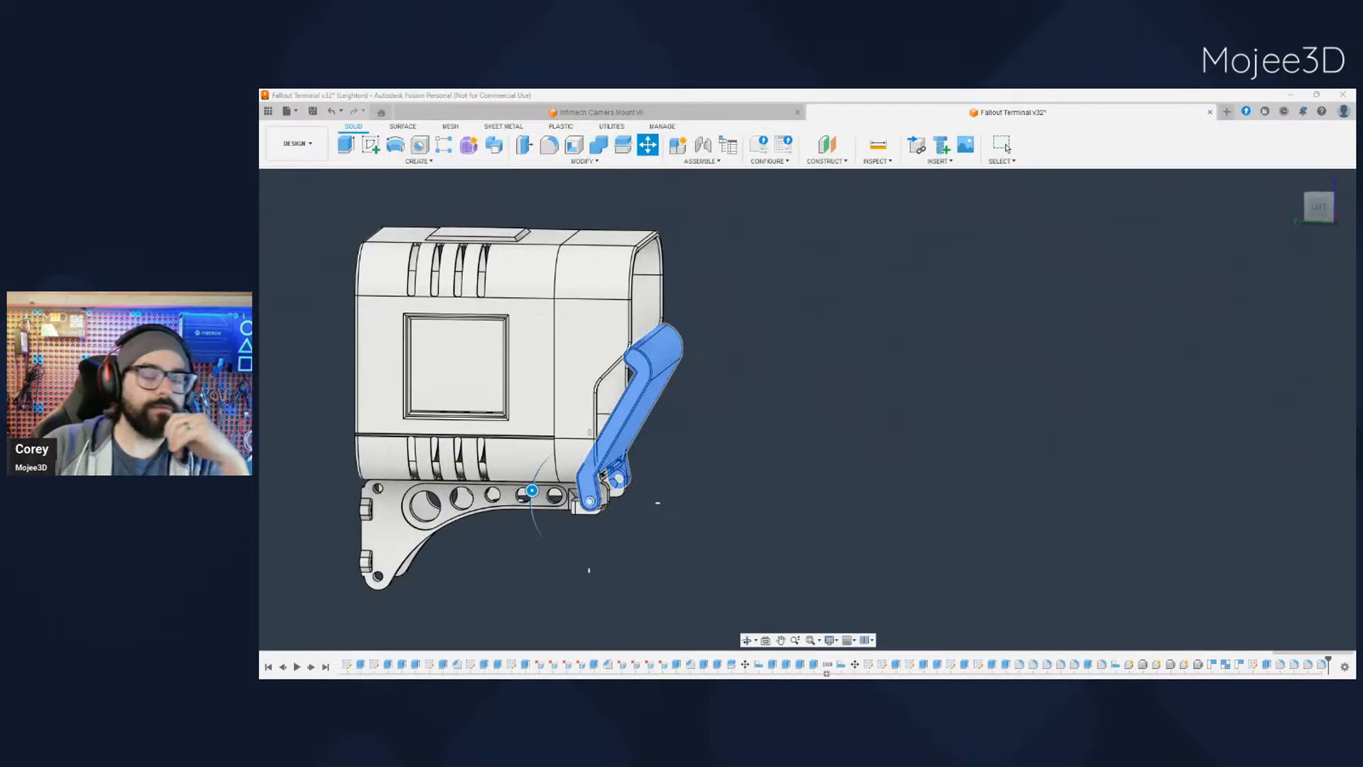
pyautogui.moveTo(722, 485); pyautogui.dragTo(840, 471, button='middle')
pyautogui.scroll(3, 757, 475)
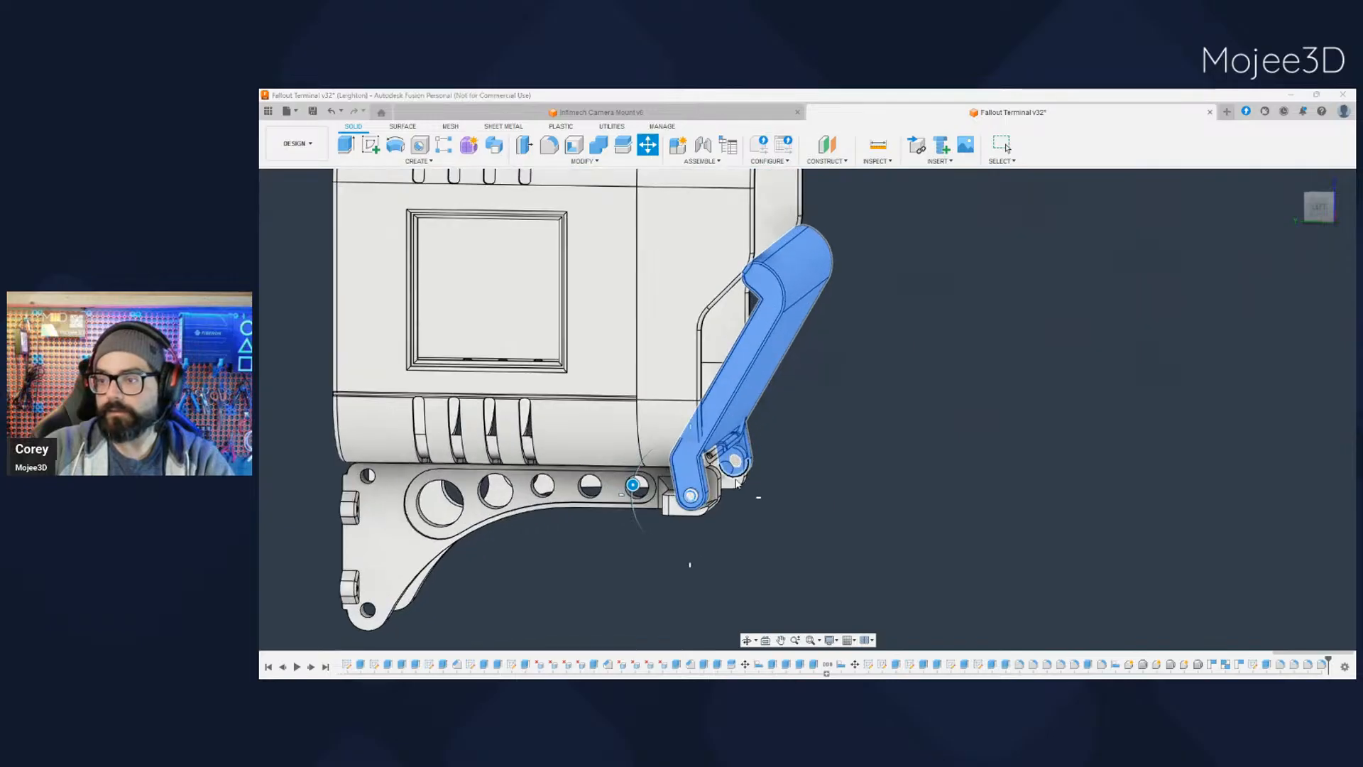
# - Rotate the keyboard tray back down about the hinge rod and end the move
pyautogui.moveTo(639, 485); pyautogui.dragTo(698, 471)
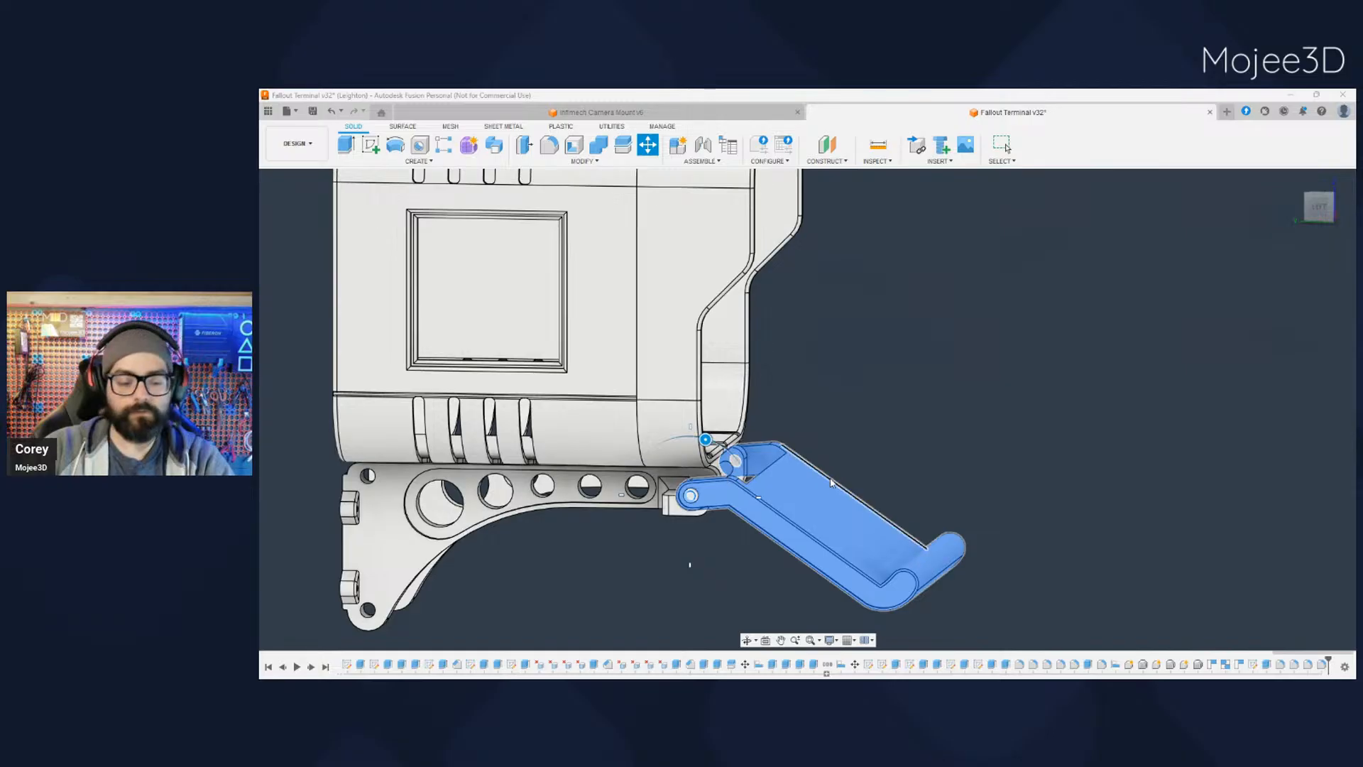
pyautogui.press('Return')
pyautogui.moveTo(685, 510)
pyautogui.keyDown('shift'); pyautogui.mouseDown(button='middle')
pyautogui.moveTo(668, 447)
pyautogui.moveTo(706, 500)
pyautogui.moveTo(698, 518)
pyautogui.mouseUp(button='middle'); pyautogui.keyUp('shift')
pyautogui.moveTo(755, 560); pyautogui.dragTo(757, 496, button='middle')
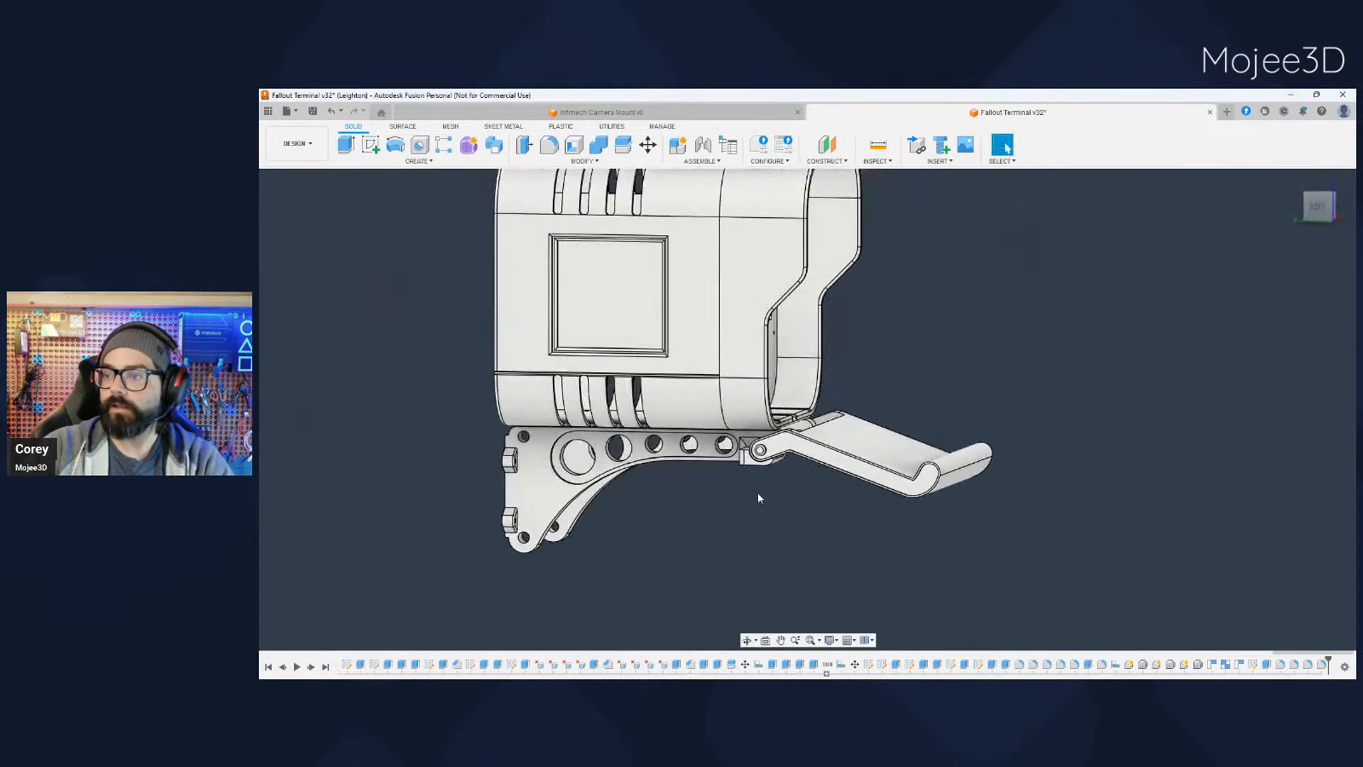
pyautogui.moveTo(853, 470); pyautogui.dragTo(784, 472, button='middle')
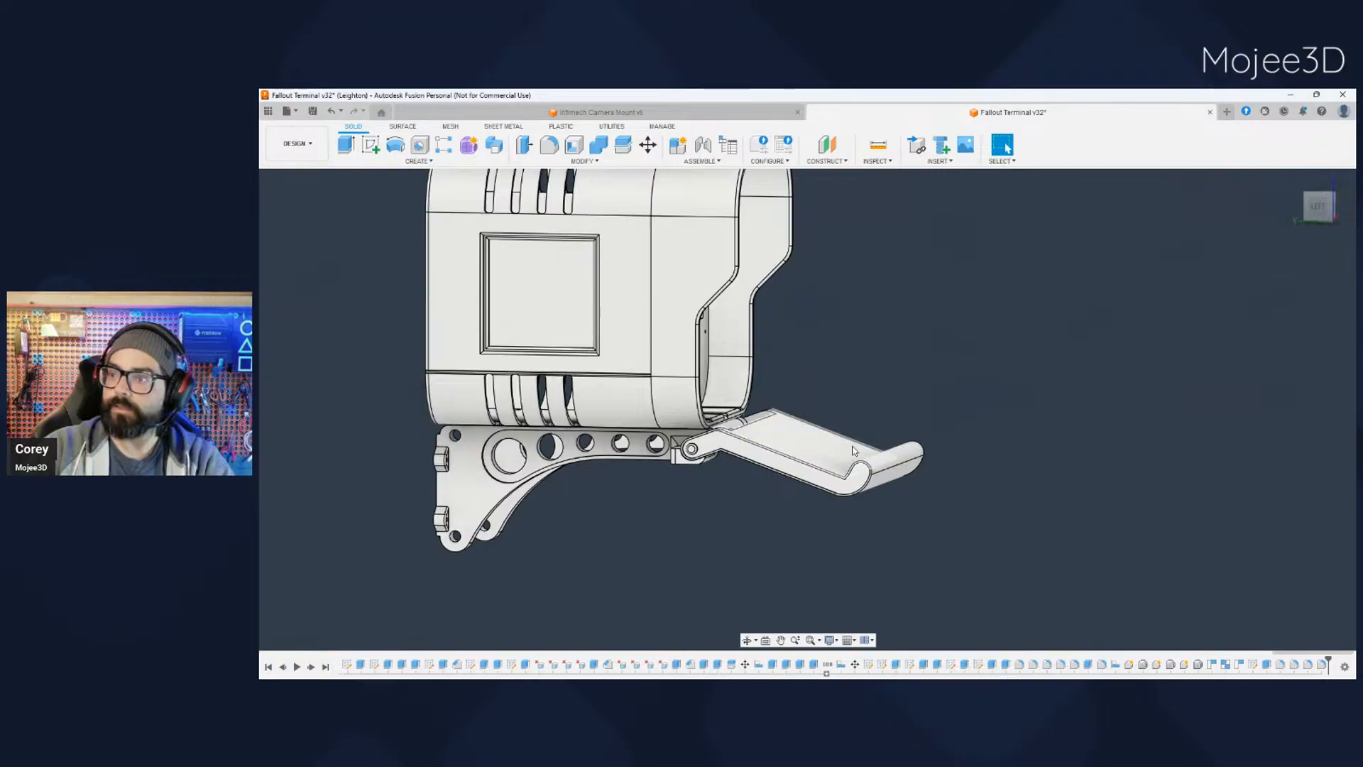
# - Examine the lowered keyboard tray together with the terminal body and bracket from the side, the front and an angle
pyautogui.keyDown('shift'); pyautogui.moveTo(911, 445); pyautogui.dragTo(1007, 148, button='middle'); pyautogui.keyUp('shift')
pyautogui.keyDown('shift'); pyautogui.moveTo(770, 511); pyautogui.dragTo(755, 511, button='middle'); pyautogui.keyUp('shift')
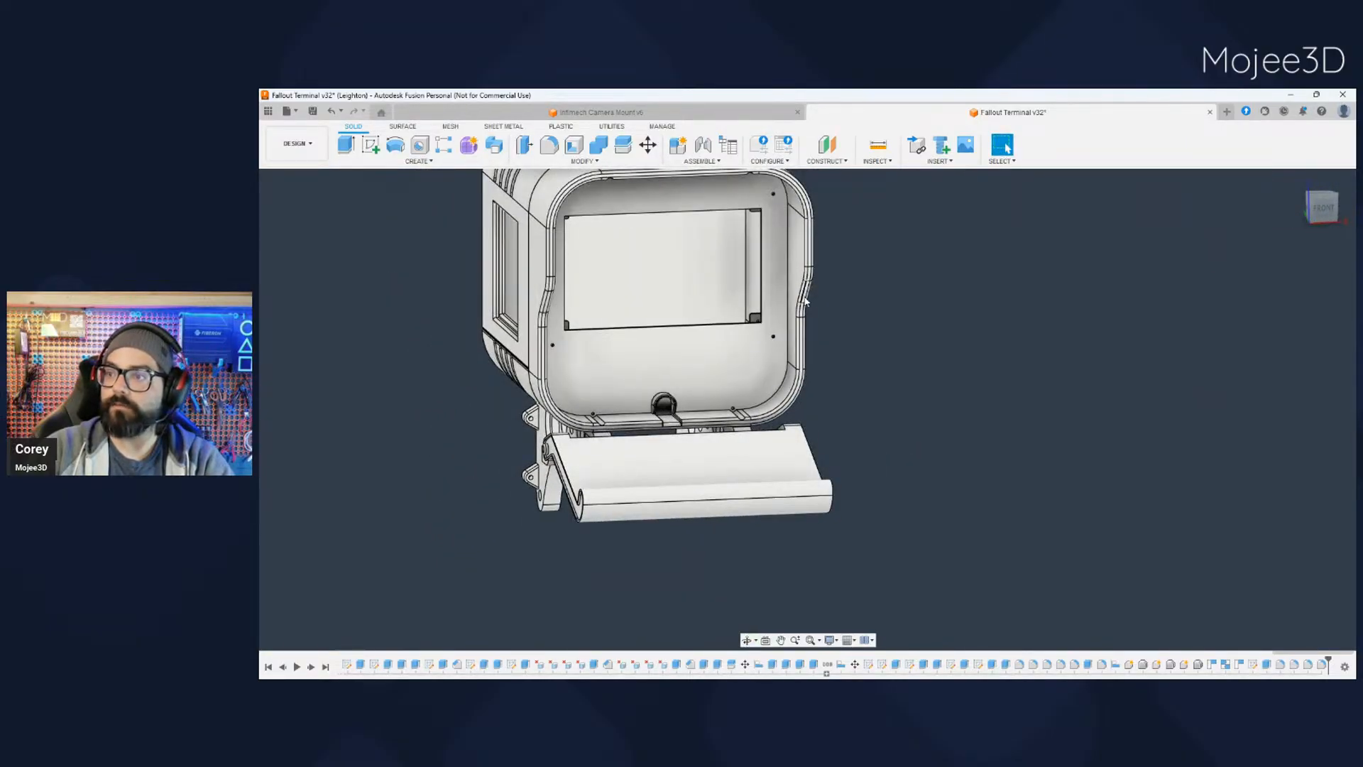
pyautogui.keyDown('shift'); pyautogui.moveTo(824, 348); pyautogui.dragTo(821, 488, button='middle'); pyautogui.keyUp('shift')
pyautogui.keyDown('shift'); pyautogui.moveTo(773, 554); pyautogui.dragTo(932, 579, button='middle'); pyautogui.keyUp('shift')
pyautogui.scroll(-2, 893, 588)
pyautogui.scroll(5, 888, 585)
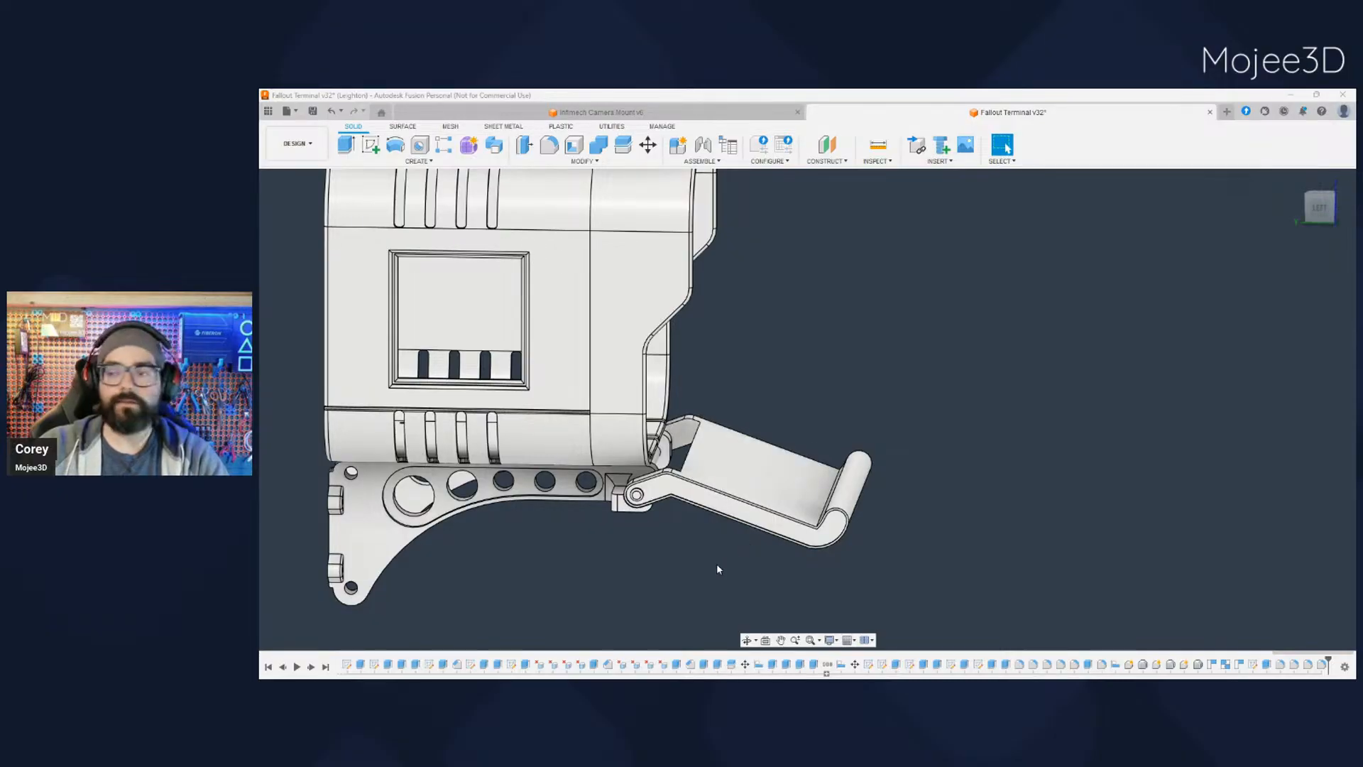
pyautogui.scroll(-3, 687, 551)
pyautogui.scroll(5, 679, 552)
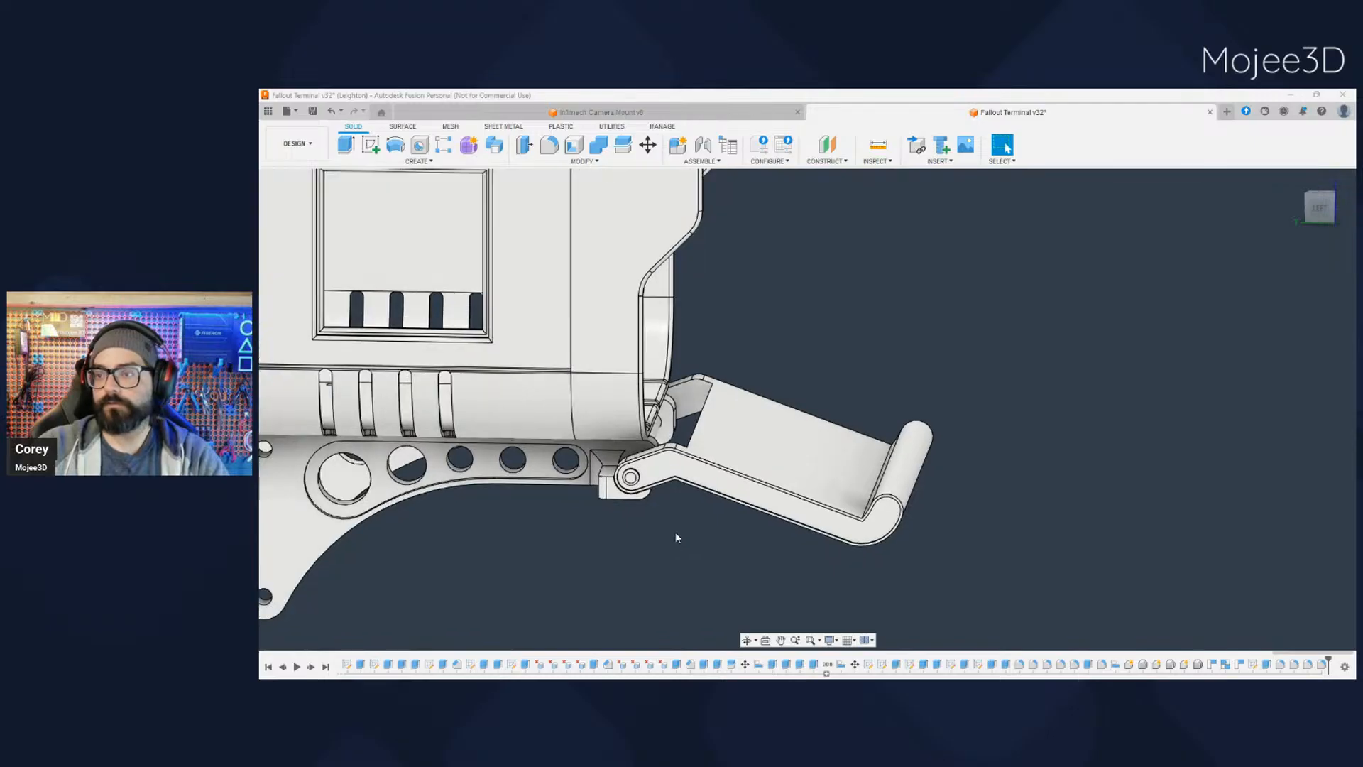
pyautogui.moveTo(676, 539); pyautogui.dragTo(739, 523, button='middle')
pyautogui.scroll(2, 739, 523)
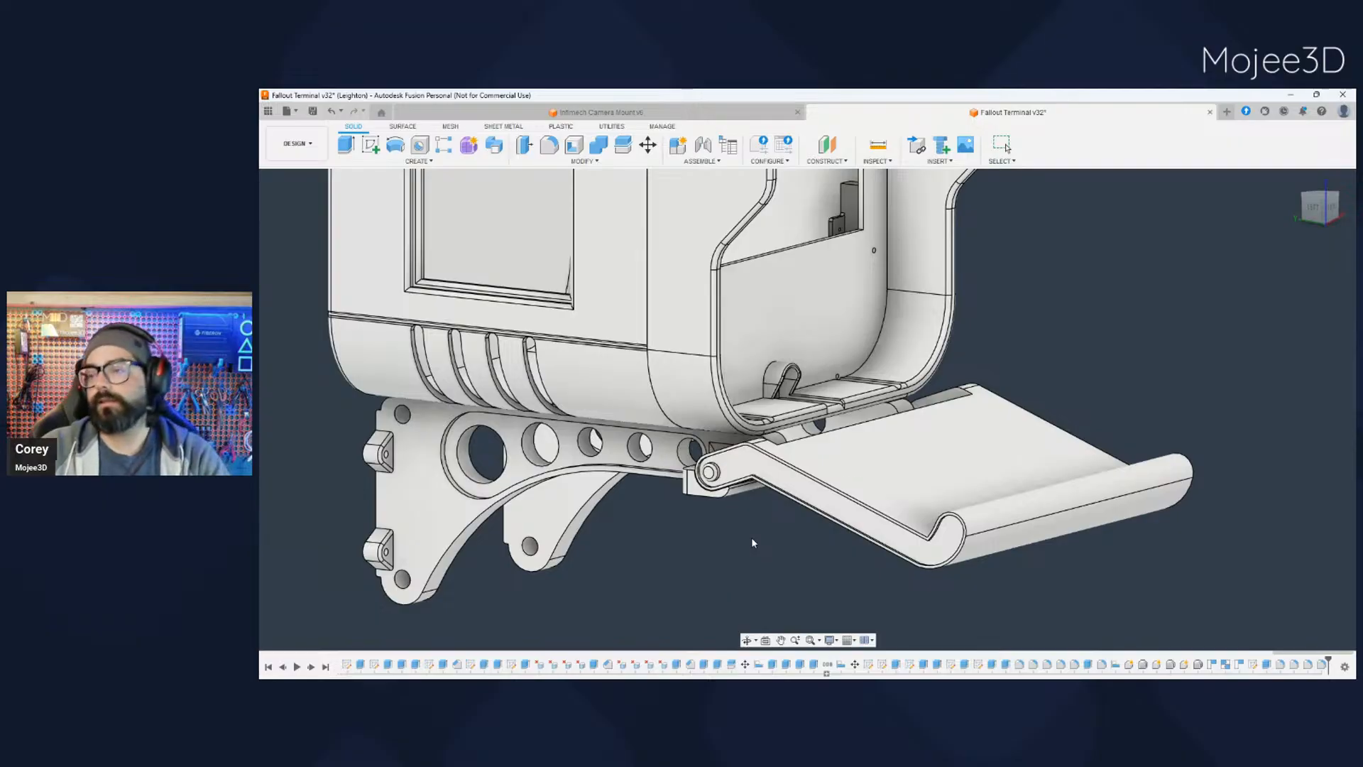
pyautogui.keyDown('shift'); pyautogui.moveTo(797, 510); pyautogui.dragTo(746, 545, button='middle'); pyautogui.keyUp('shift')
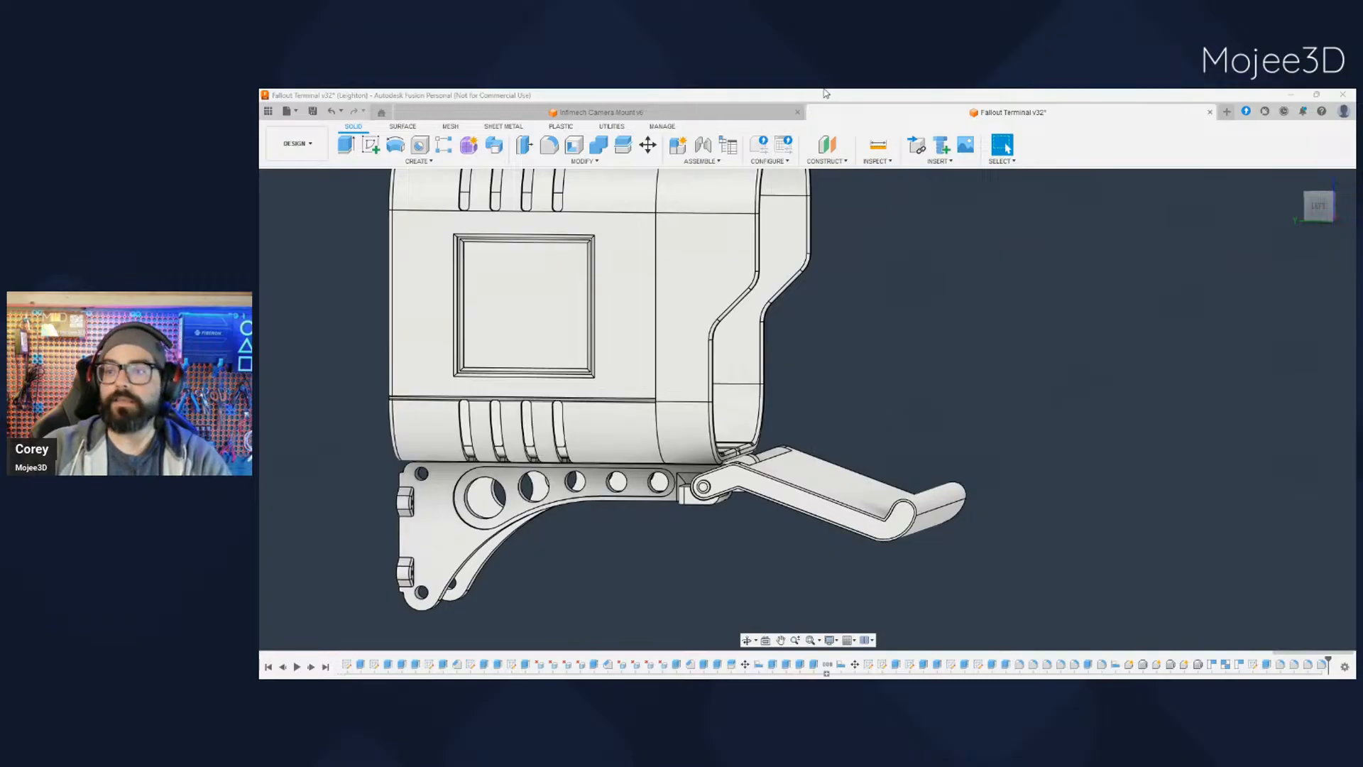
pyautogui.moveTo(941, 450); pyautogui.dragTo(1052, 471, button='middle')
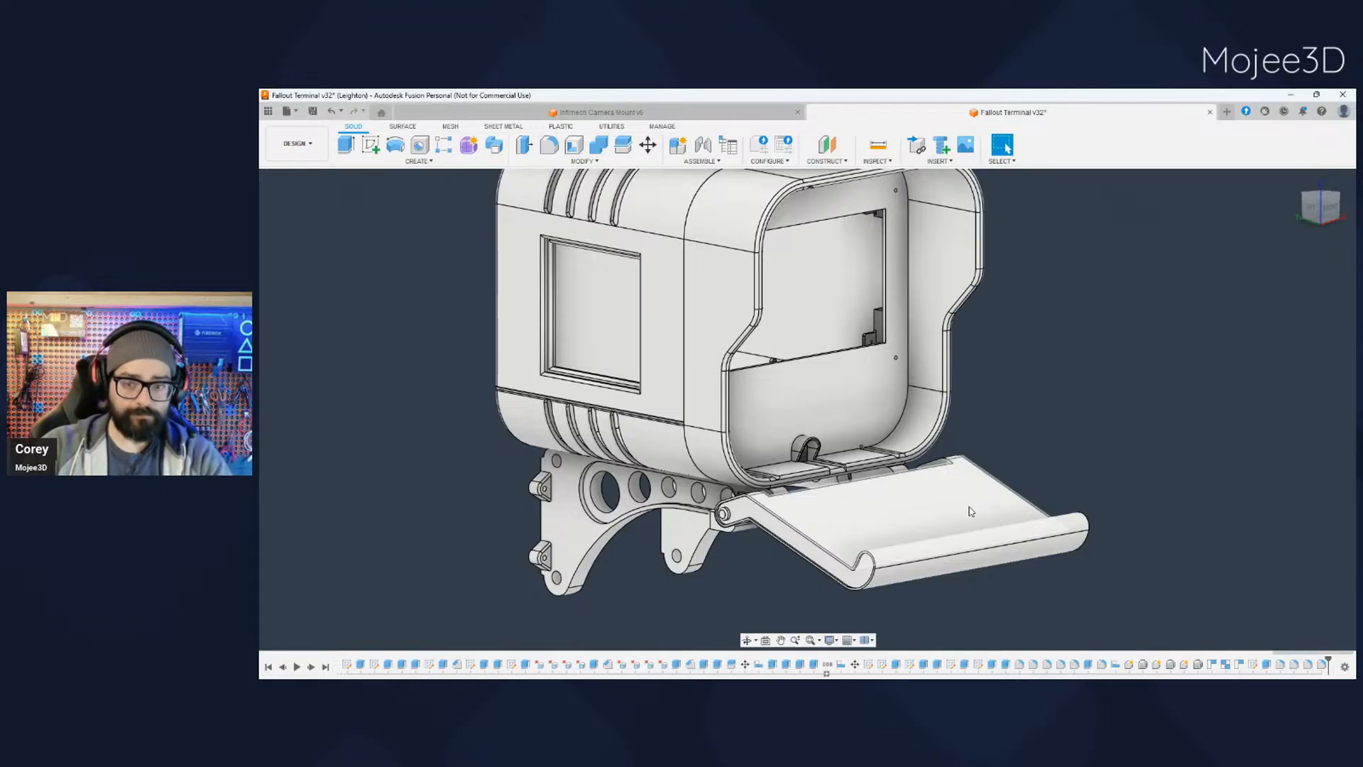
pyautogui.scroll(-2, 844, 484)
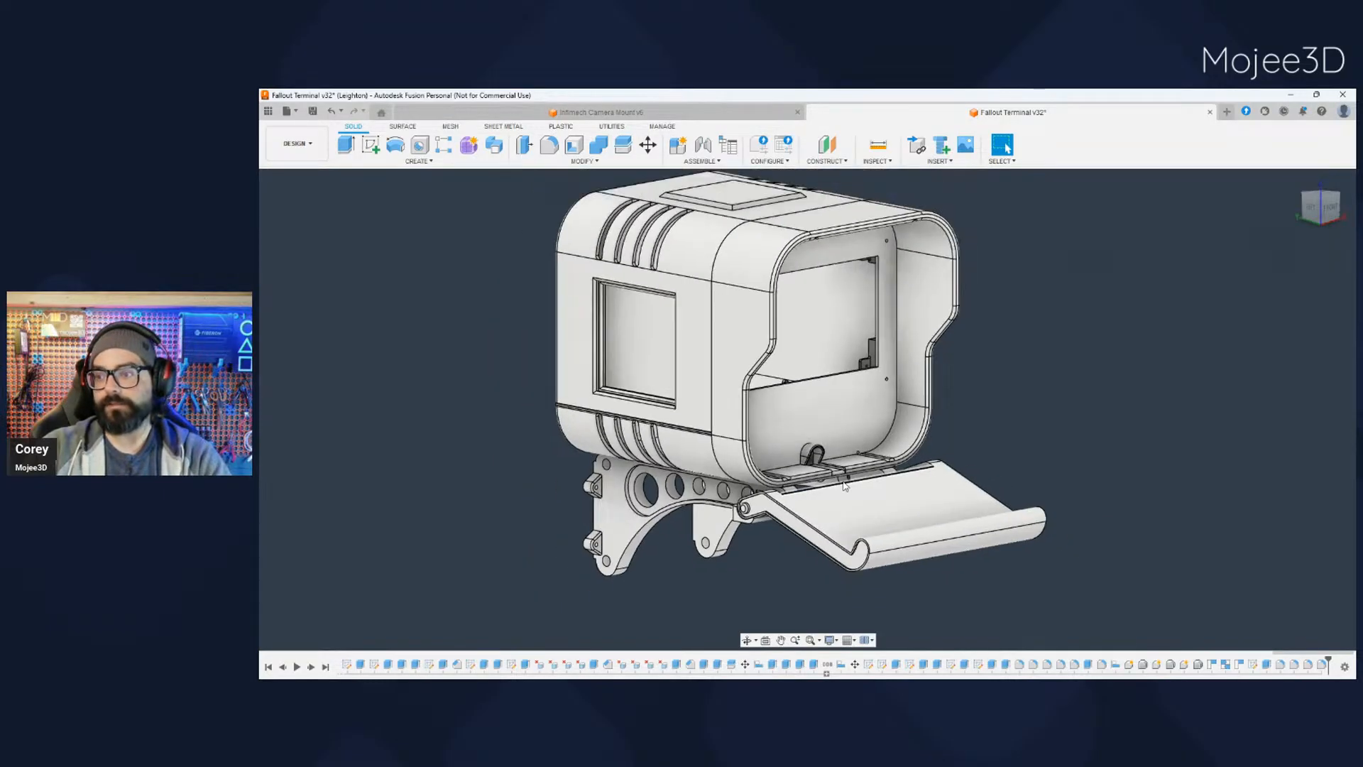
pyautogui.scroll(3, 844, 485)
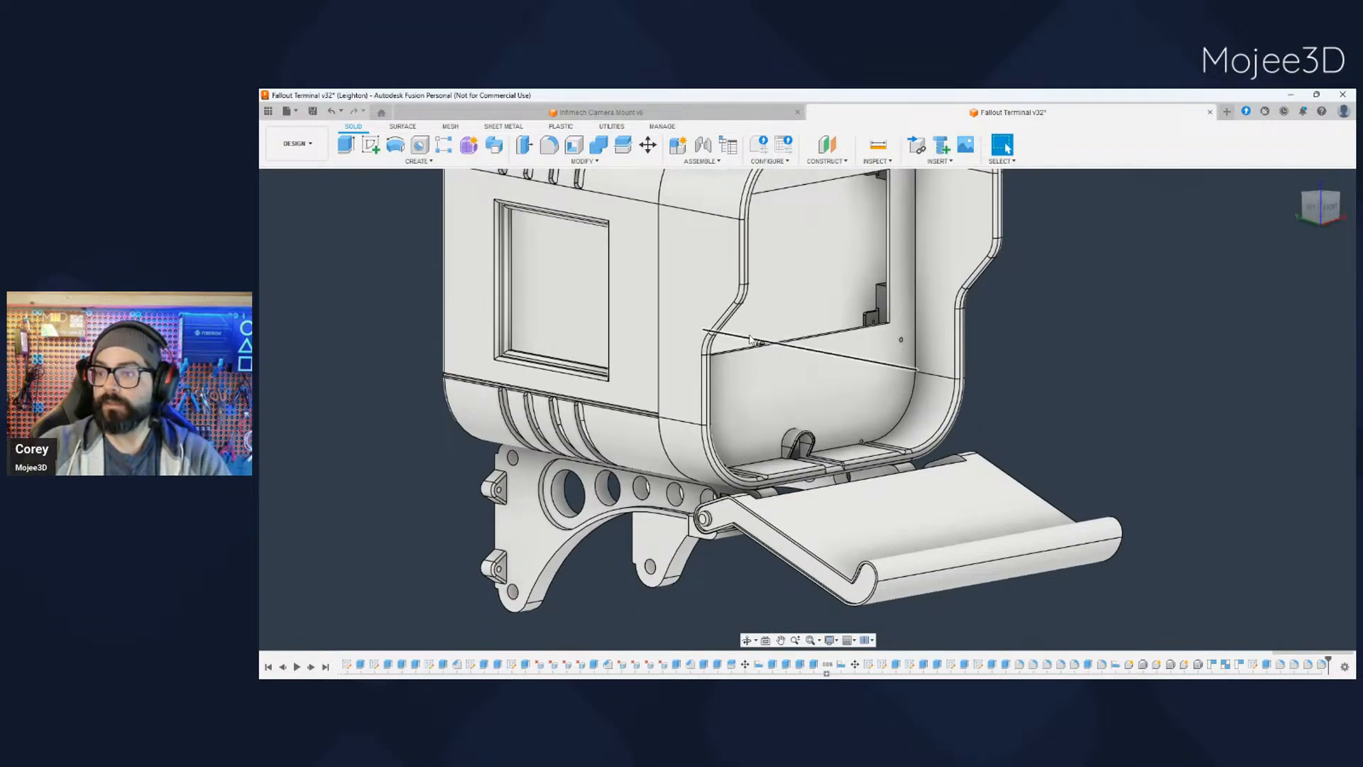
pyautogui.doubleClick(703, 373)
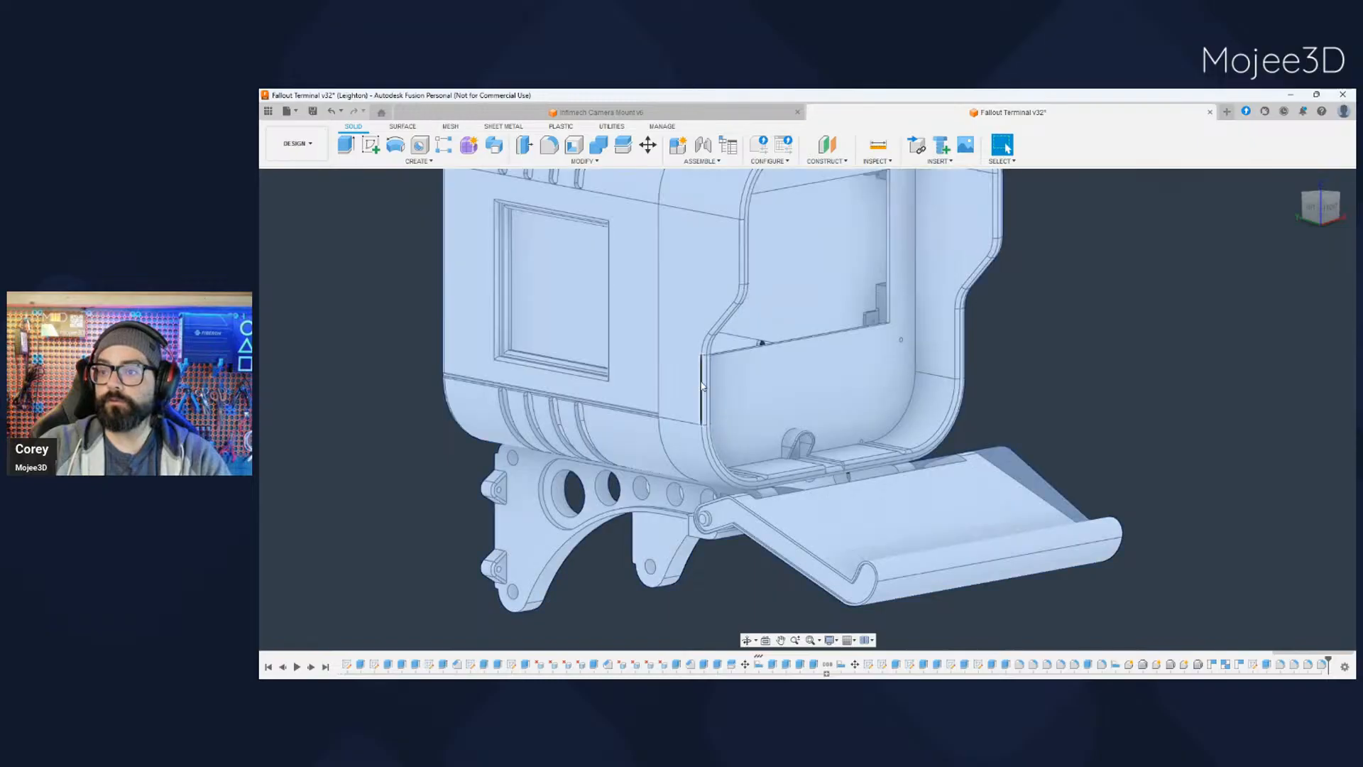
pyautogui.click(1021, 378)
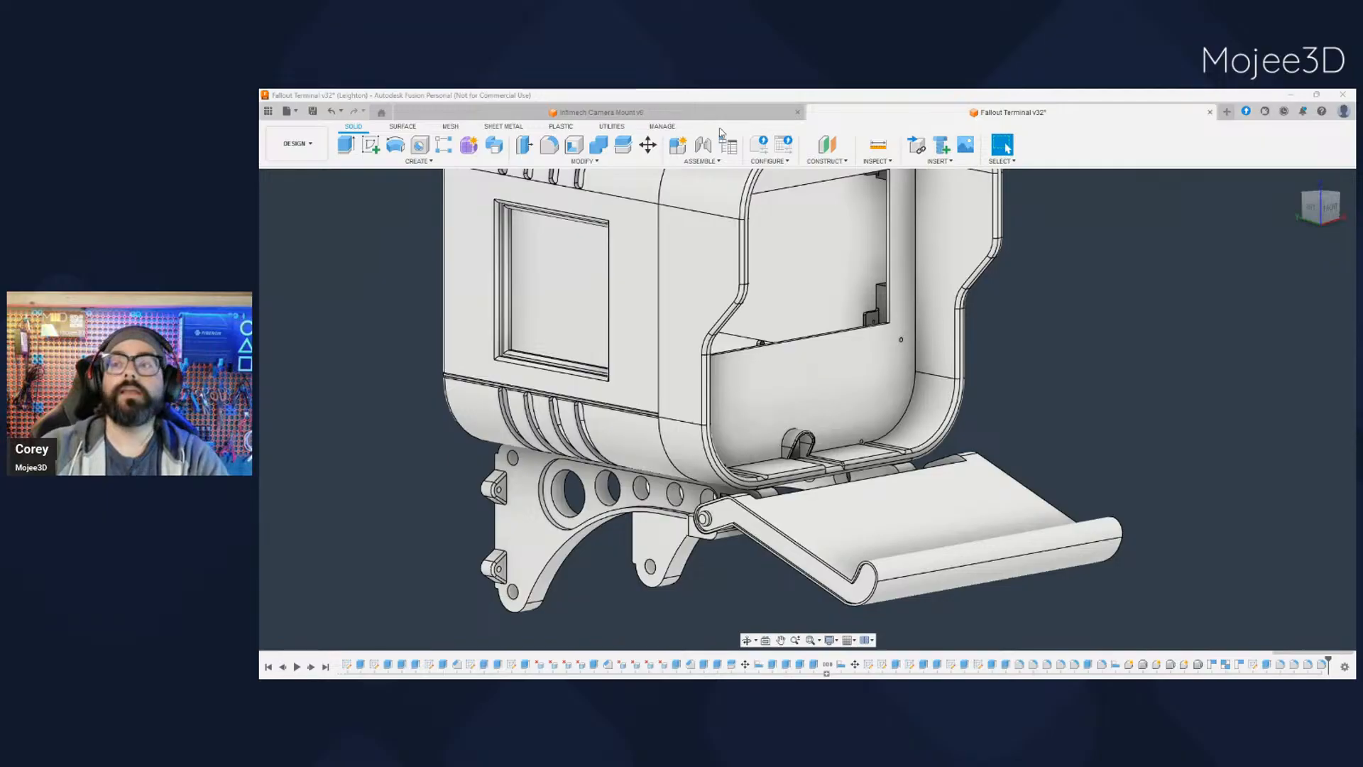
# - Examine the hinge support block and rod where the tray's arm meets the bracket, up close and from the opposite side
pyautogui.scroll(-1, 1024, 456)
pyautogui.moveTo(1043, 444); pyautogui.dragTo(1060, 442, button='middle')
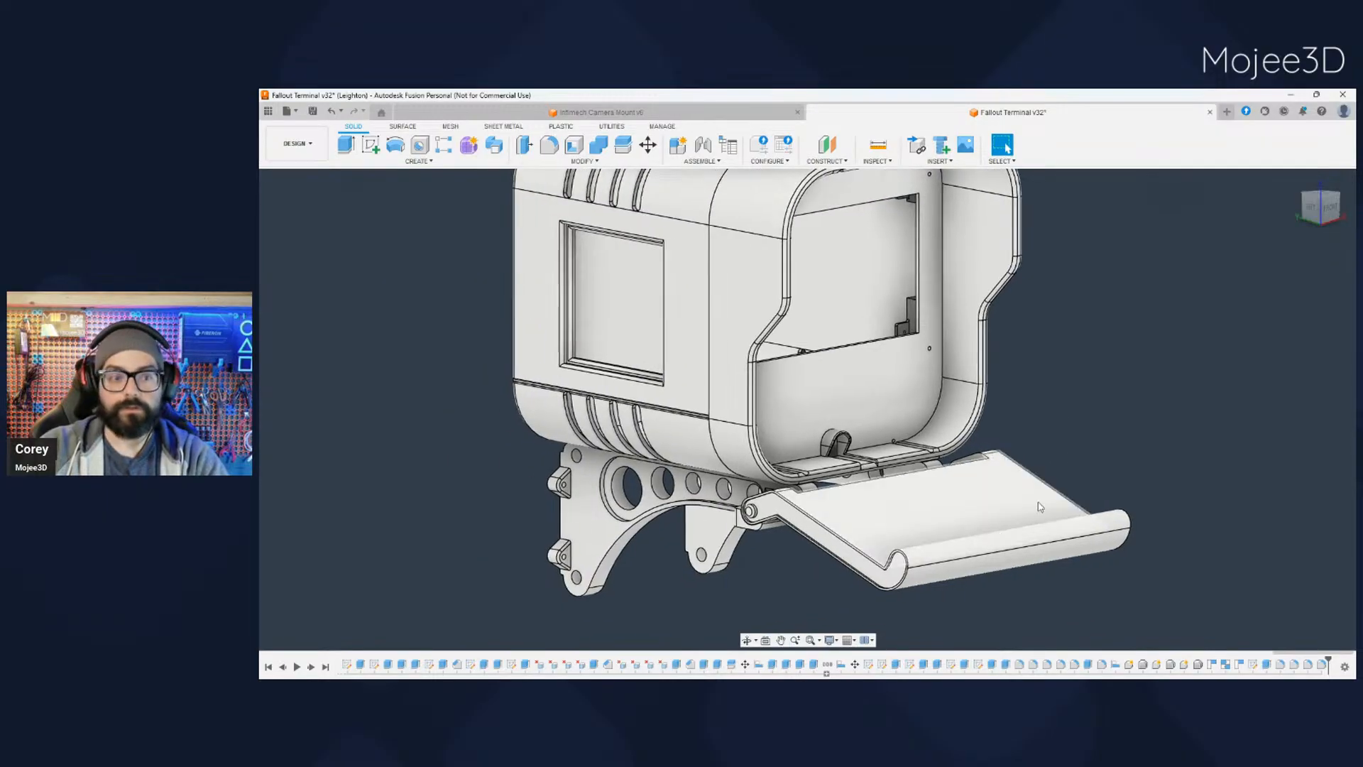
pyautogui.moveTo(834, 585)
pyautogui.keyDown('shift'); pyautogui.mouseDown(button='middle')
pyautogui.moveTo(965, 567)
pyautogui.moveTo(824, 580)
pyautogui.mouseUp(button='middle'); pyautogui.keyUp('shift')
pyautogui.moveTo(823, 580); pyautogui.dragTo(885, 499, button='middle')
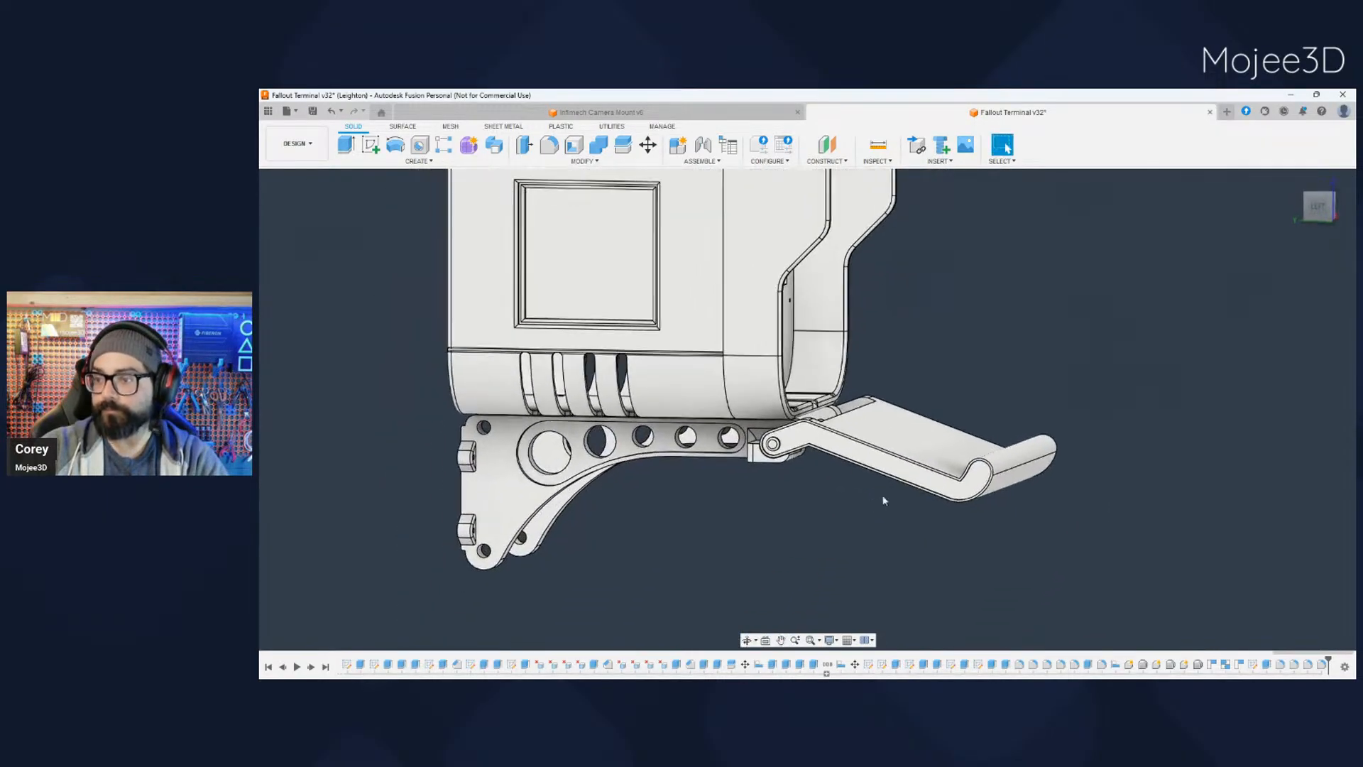
pyautogui.scroll(3, 791, 477)
pyautogui.scroll(2, 790, 486)
pyautogui.scroll(-3, 790, 492)
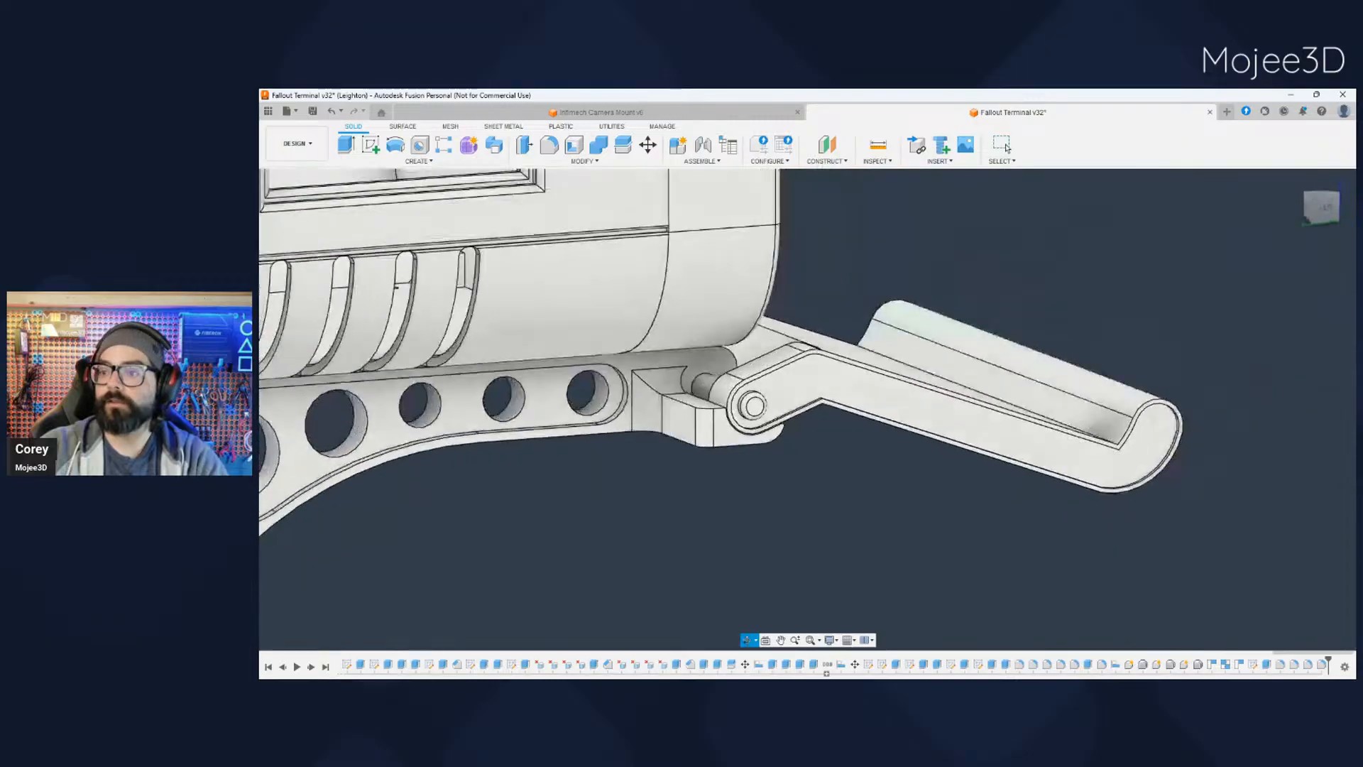
pyautogui.keyDown('shift'); pyautogui.moveTo(789, 491); pyautogui.dragTo(738, 549, button='middle'); pyautogui.keyUp('shift')
pyautogui.scroll(4, 723, 537)
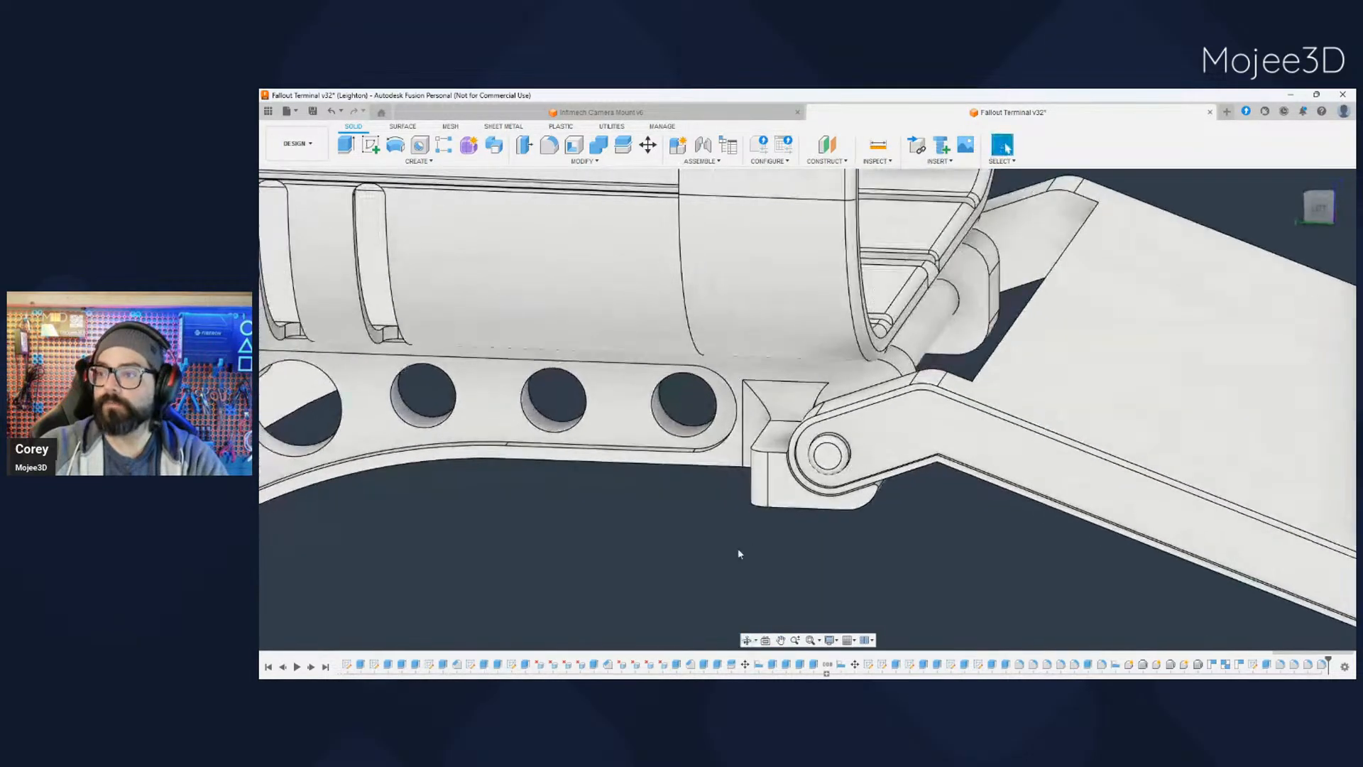
pyautogui.moveTo(852, 549); pyautogui.dragTo(851, 516, button='middle')
pyautogui.scroll(-5, 769, 529)
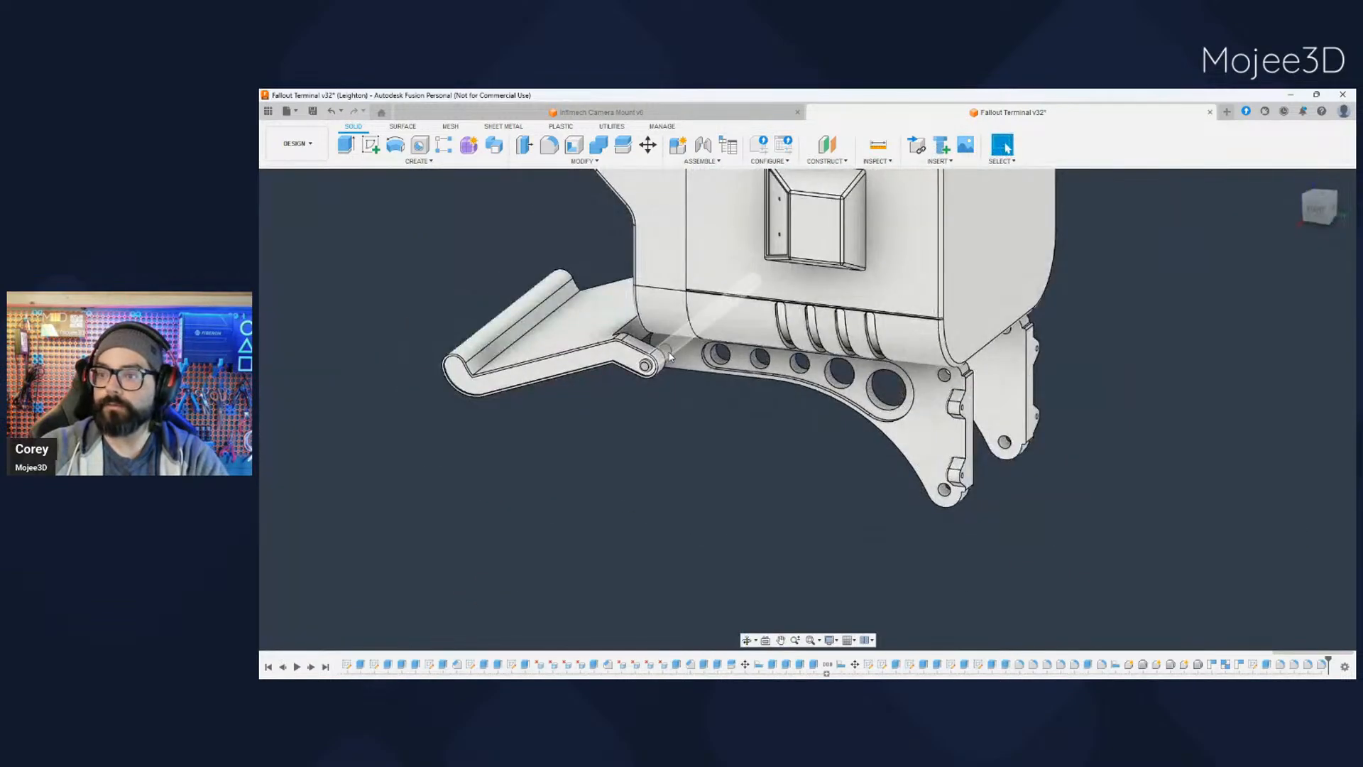
# - Inspect the clearance between the tray's arm, the support block and the terminal's lower front edge from the side and below
pyautogui.scroll(-1, 670, 481)
pyautogui.keyDown('shift'); pyautogui.moveTo(670, 481); pyautogui.dragTo(566, 474, button='middle'); pyautogui.keyUp('shift')
pyautogui.scroll(-2, 681, 521)
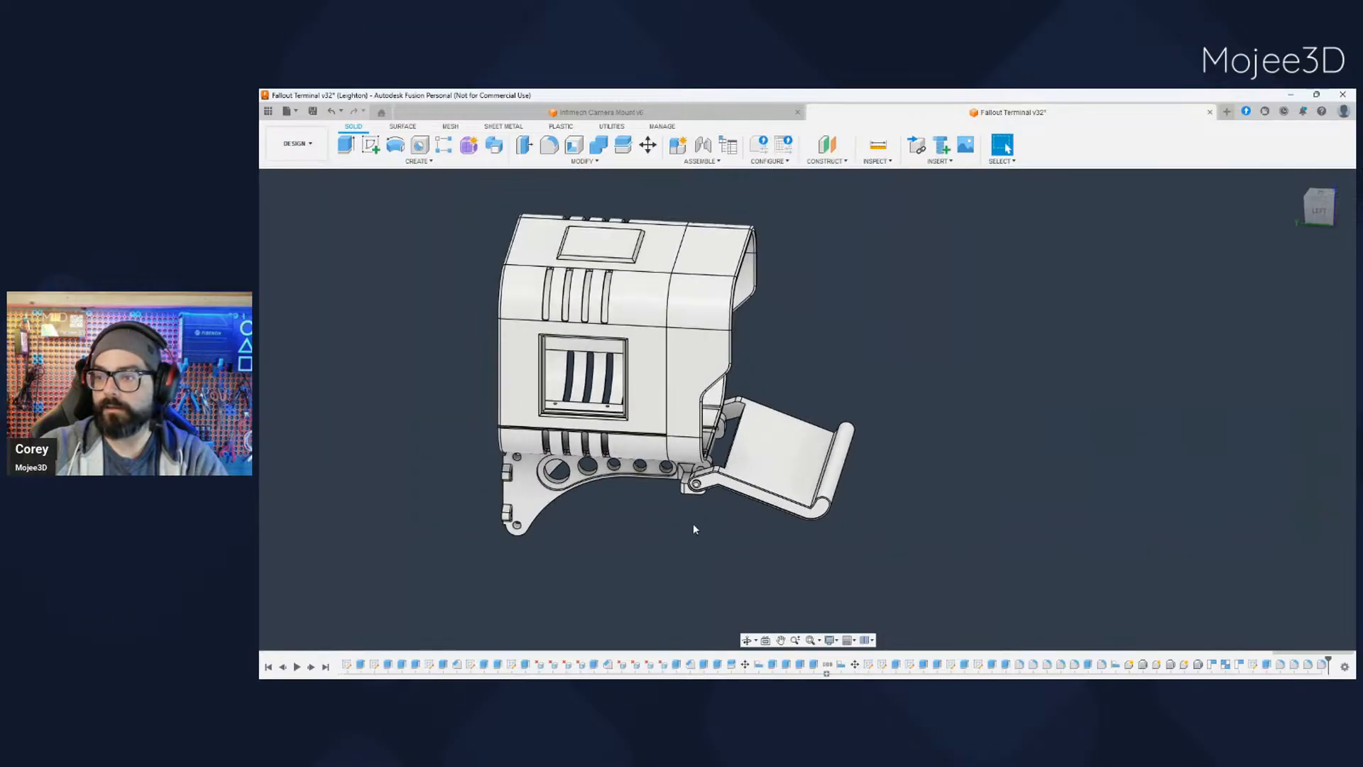
pyautogui.scroll(6, 680, 512)
pyautogui.keyDown('shift'); pyautogui.moveTo(682, 498); pyautogui.dragTo(671, 437, button='middle'); pyautogui.keyUp('shift')
pyautogui.keyDown('shift'); pyautogui.moveTo(739, 471); pyautogui.dragTo(688, 427, button='middle'); pyautogui.keyUp('shift')
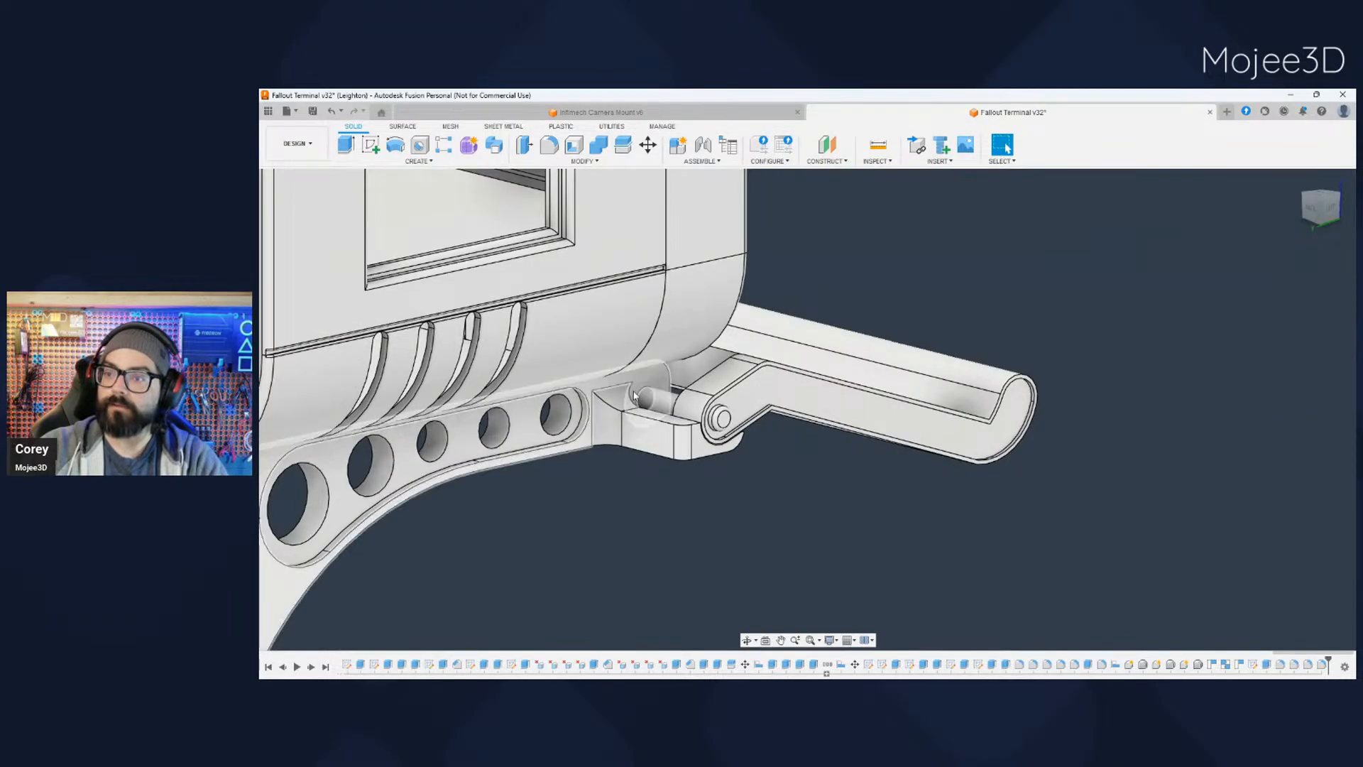
pyautogui.keyDown('shift'); pyautogui.moveTo(620, 466); pyautogui.dragTo(686, 446, button='middle'); pyautogui.keyUp('shift')
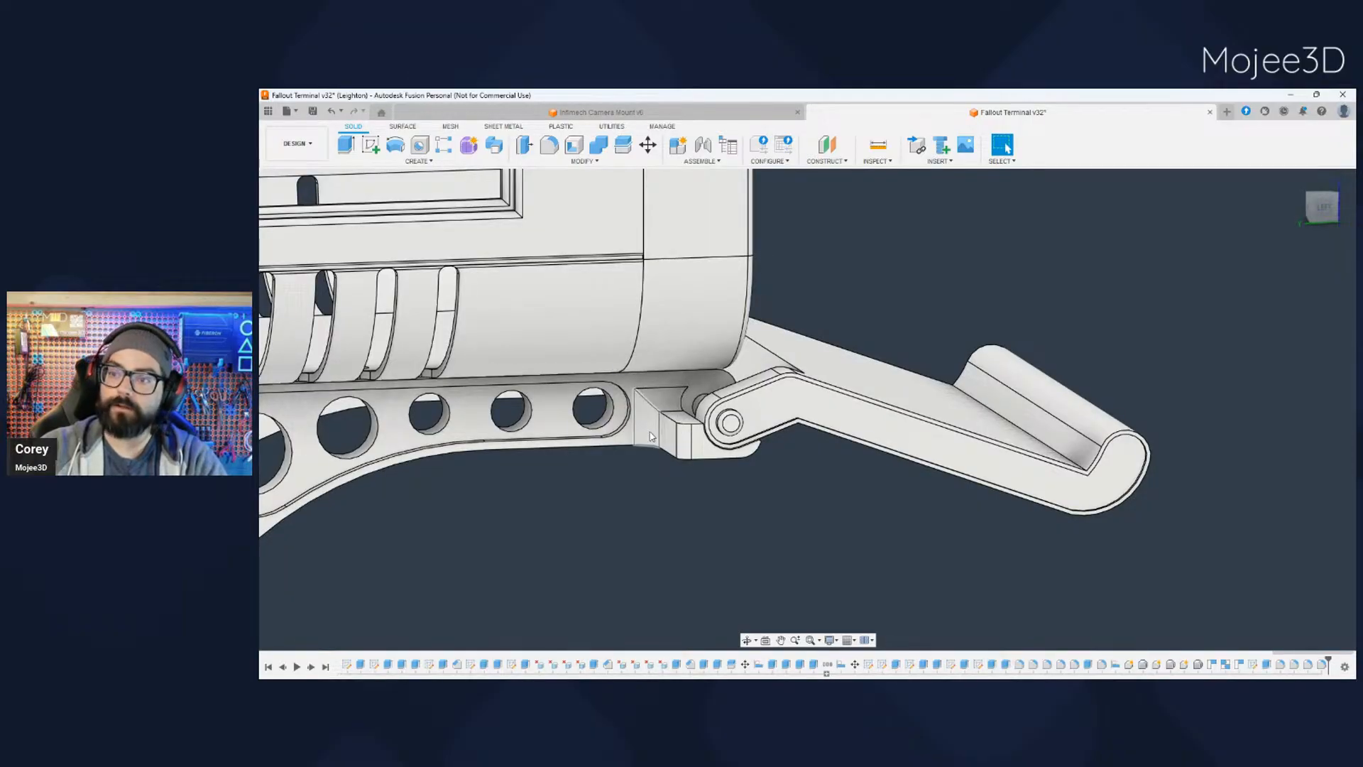
pyautogui.moveTo(724, 489); pyautogui.dragTo(703, 519, button='middle')
pyautogui.keyDown('shift'); pyautogui.moveTo(690, 499); pyautogui.dragTo(693, 557, button='middle'); pyautogui.keyUp('shift')
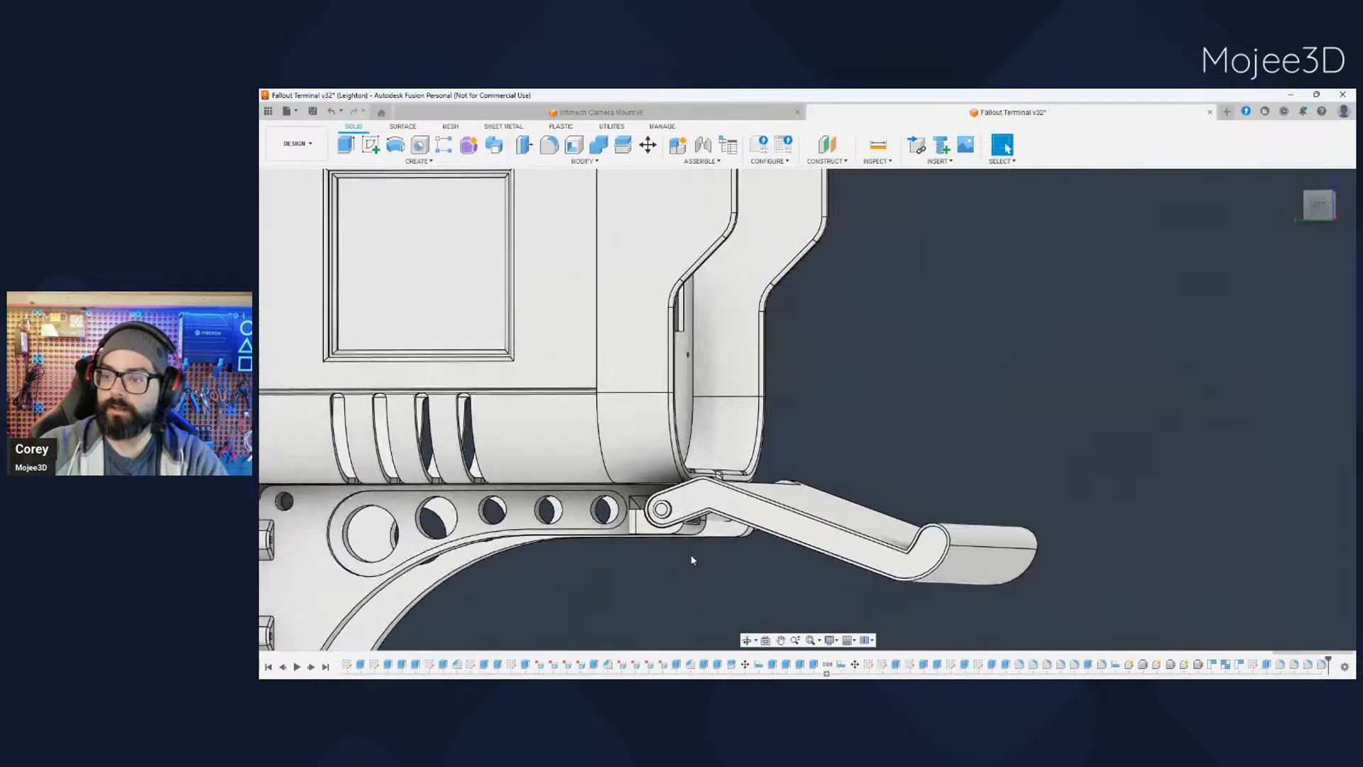
pyautogui.scroll(5, 680, 546)
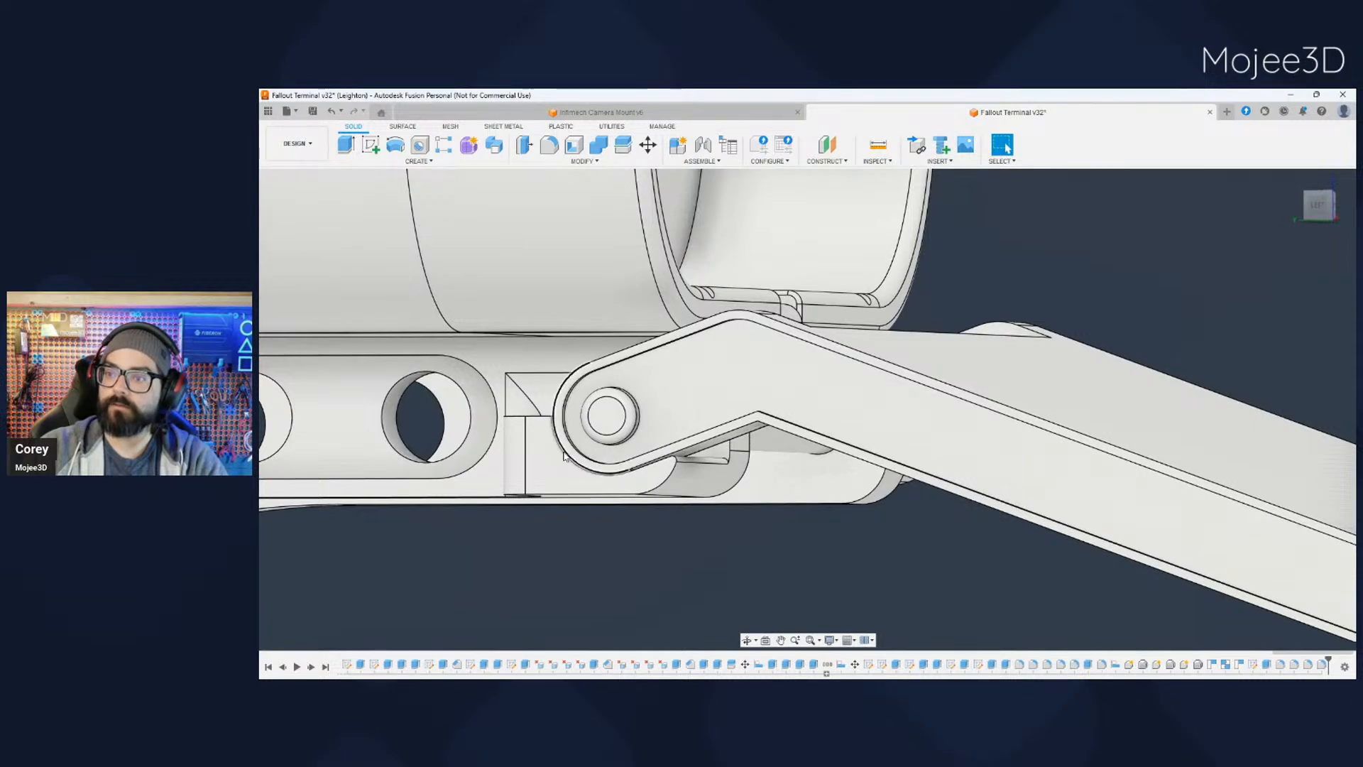
pyautogui.scroll(-2, 738, 534)
pyautogui.scroll(-5, 738, 534)
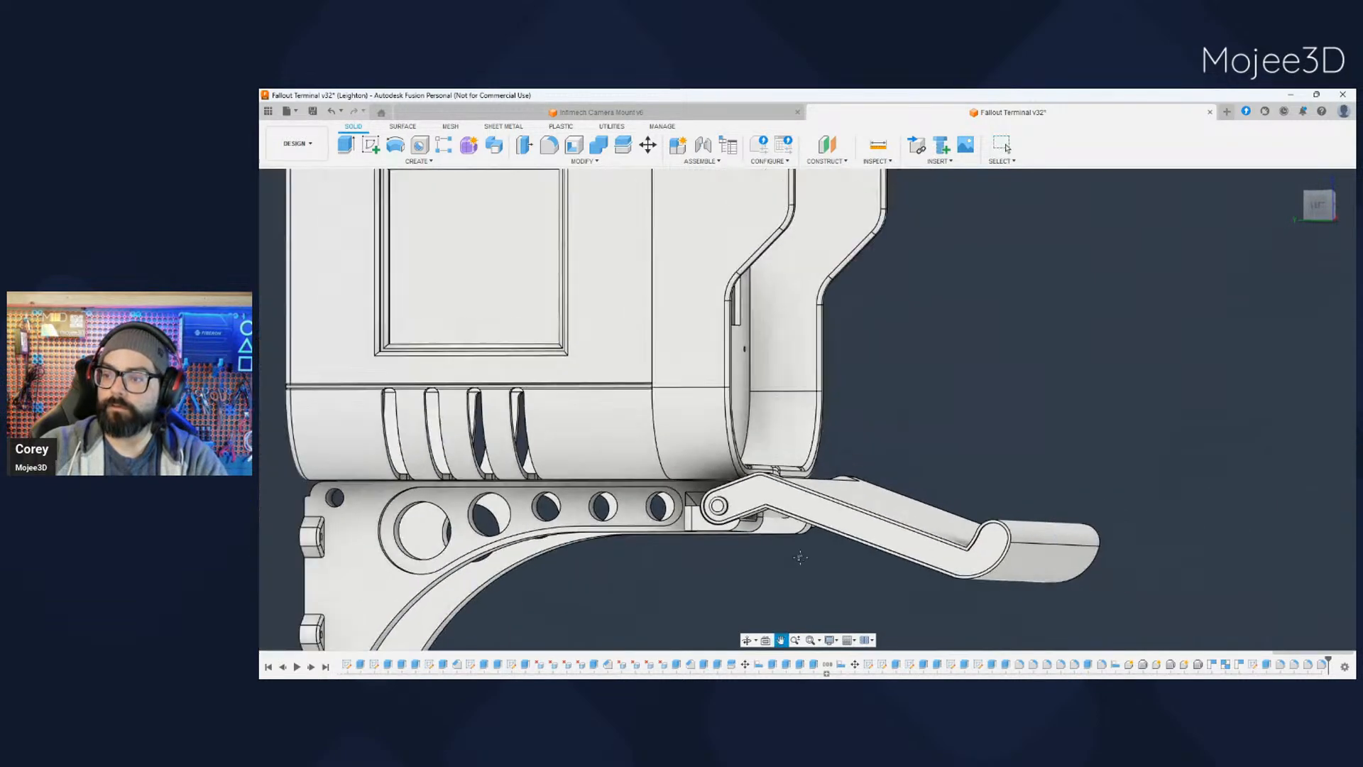
# - Examine the two bracket arms and their mounting tabs from behind and the hinge rod from underneath
pyautogui.keyDown('shift'); pyautogui.moveTo(792, 530); pyautogui.dragTo(906, 507, button='middle'); pyautogui.keyUp('shift')
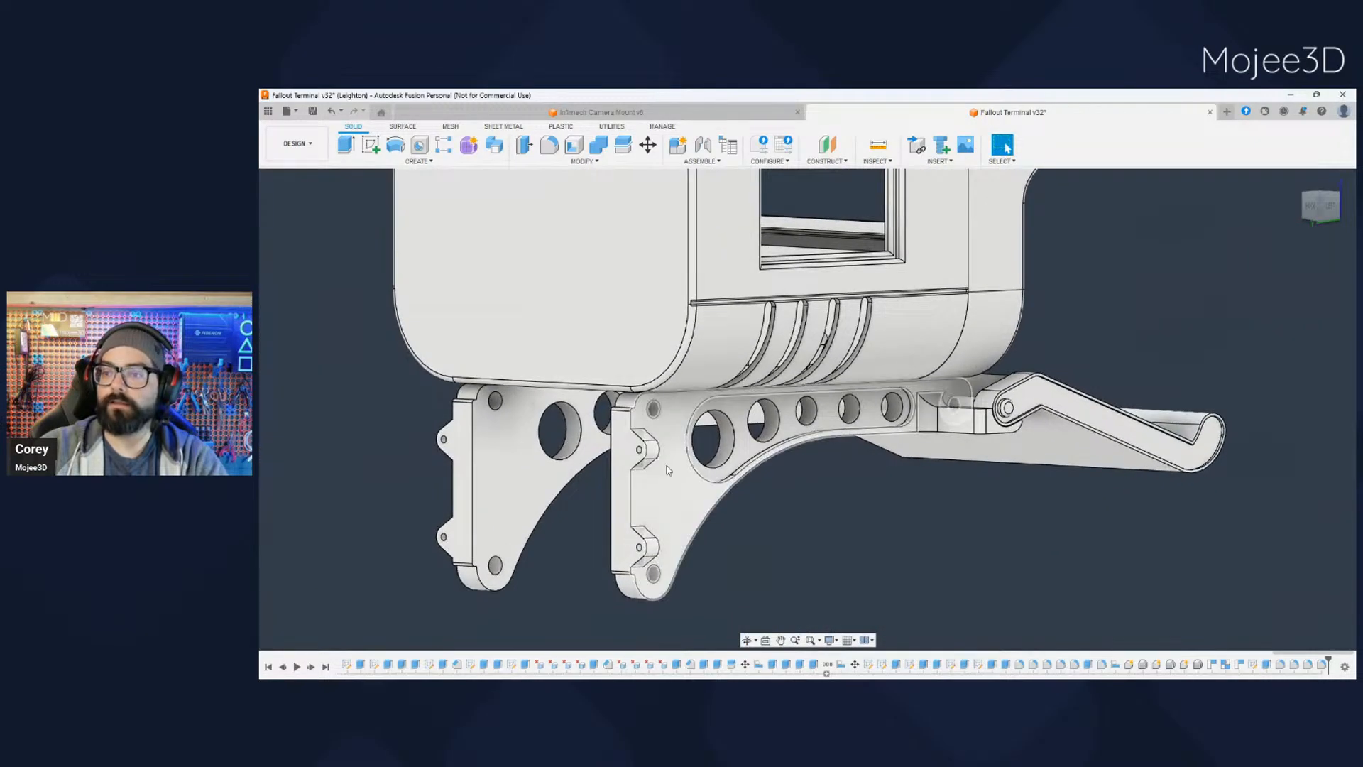
pyautogui.scroll(-2, 763, 505)
pyautogui.keyDown('shift'); pyautogui.moveTo(763, 508); pyautogui.dragTo(825, 512, button='middle'); pyautogui.keyUp('shift')
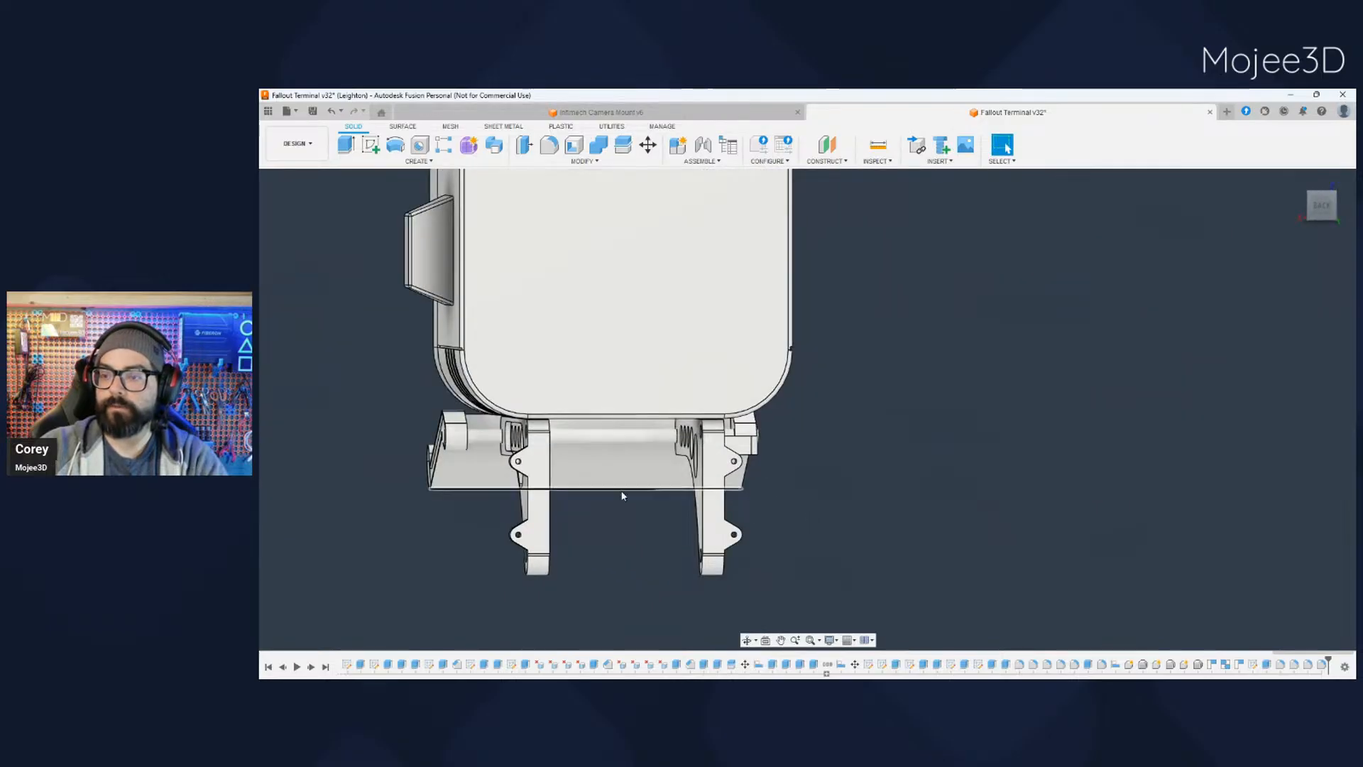
pyautogui.scroll(-2, 620, 493)
pyautogui.scroll(4, 632, 536)
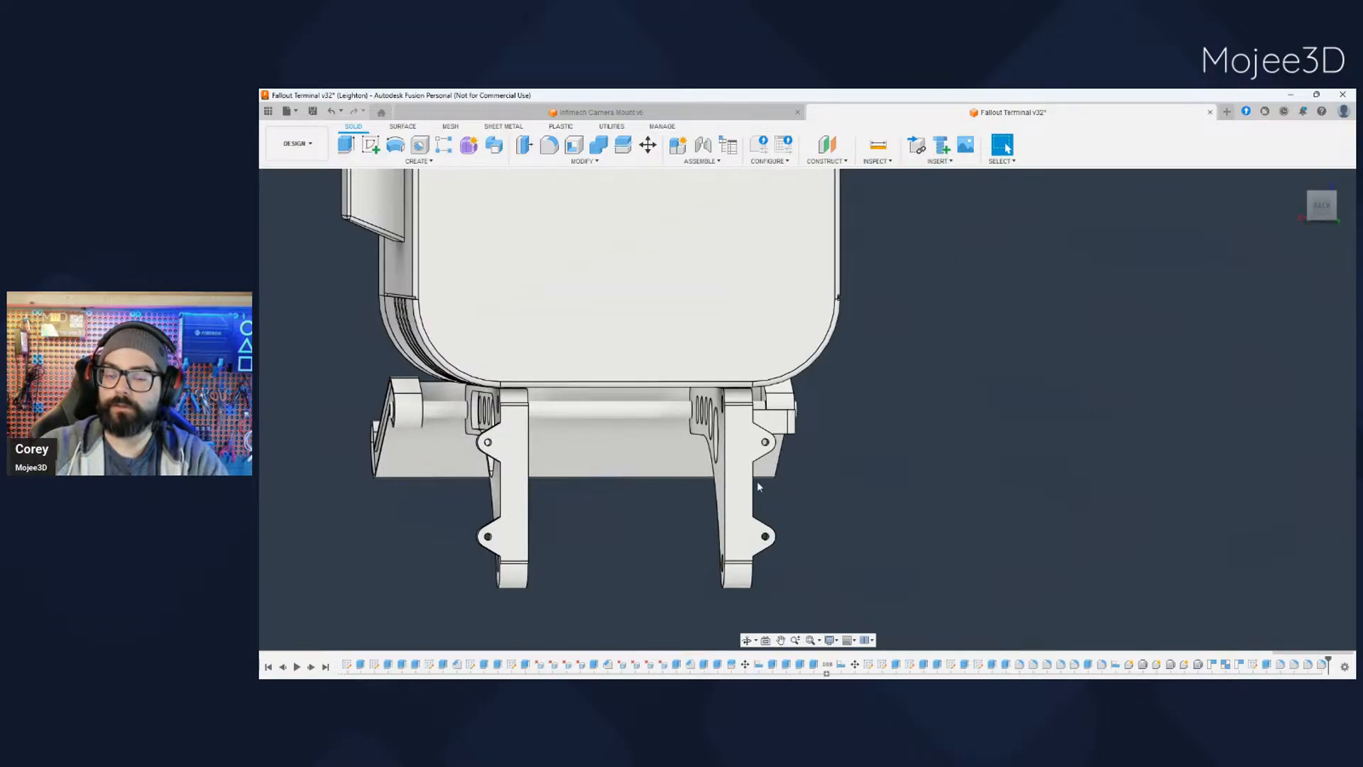
pyautogui.keyDown('shift'); pyautogui.moveTo(760, 504); pyautogui.dragTo(915, 440, button='middle'); pyautogui.keyUp('shift')
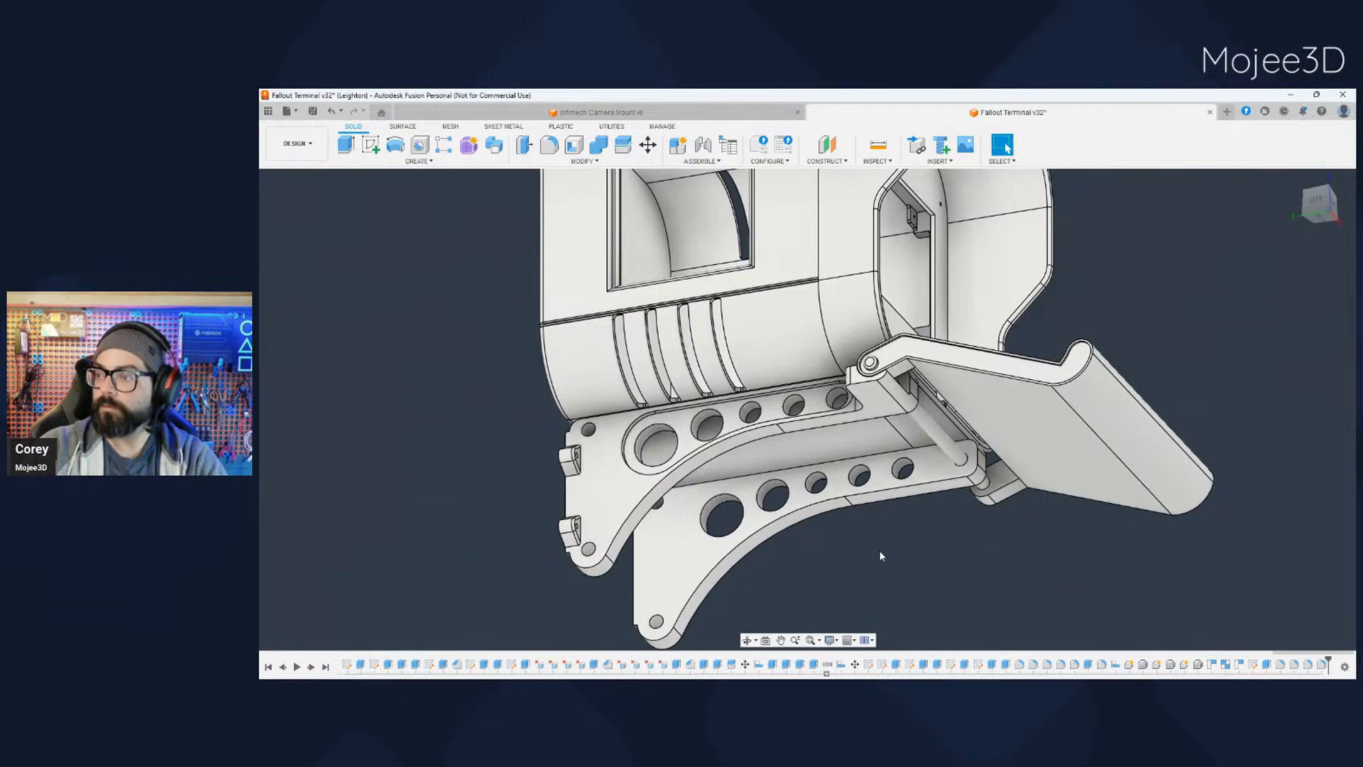
pyautogui.moveTo(879, 551)
pyautogui.keyDown('shift'); pyautogui.mouseDown(button='middle')
pyautogui.moveTo(926, 581)
pyautogui.moveTo(880, 519)
pyautogui.moveTo(845, 548)
pyautogui.moveTo(884, 554)
pyautogui.mouseUp(button='middle'); pyautogui.keyUp('shift')
pyautogui.scroll(-3, 876, 523)
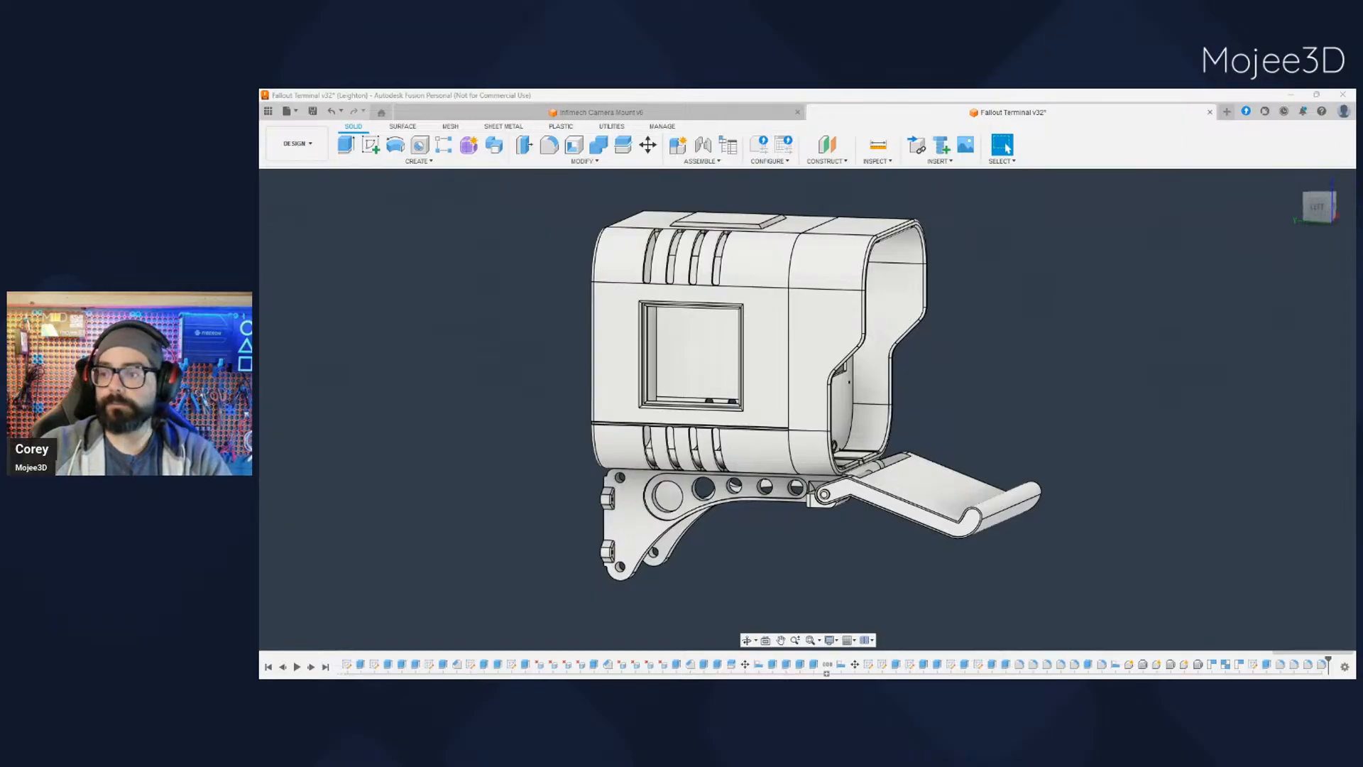
# - Show the keyboard resting on the tray again
pyautogui.scroll(2, 949, 362)
pyautogui.scroll(-2, 839, 559)
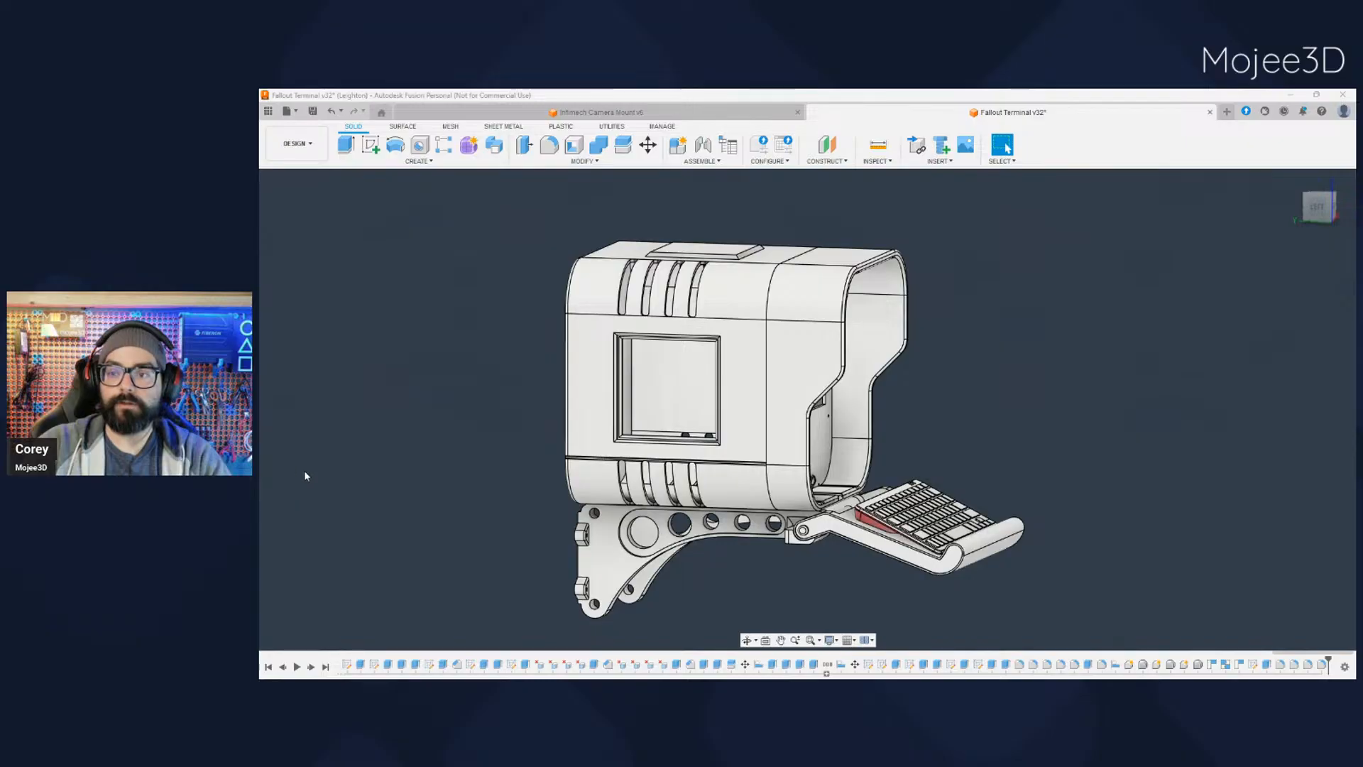
pyautogui.moveTo(796, 593); pyautogui.dragTo(789, 532, button='middle')
pyautogui.scroll(5, 778, 445)
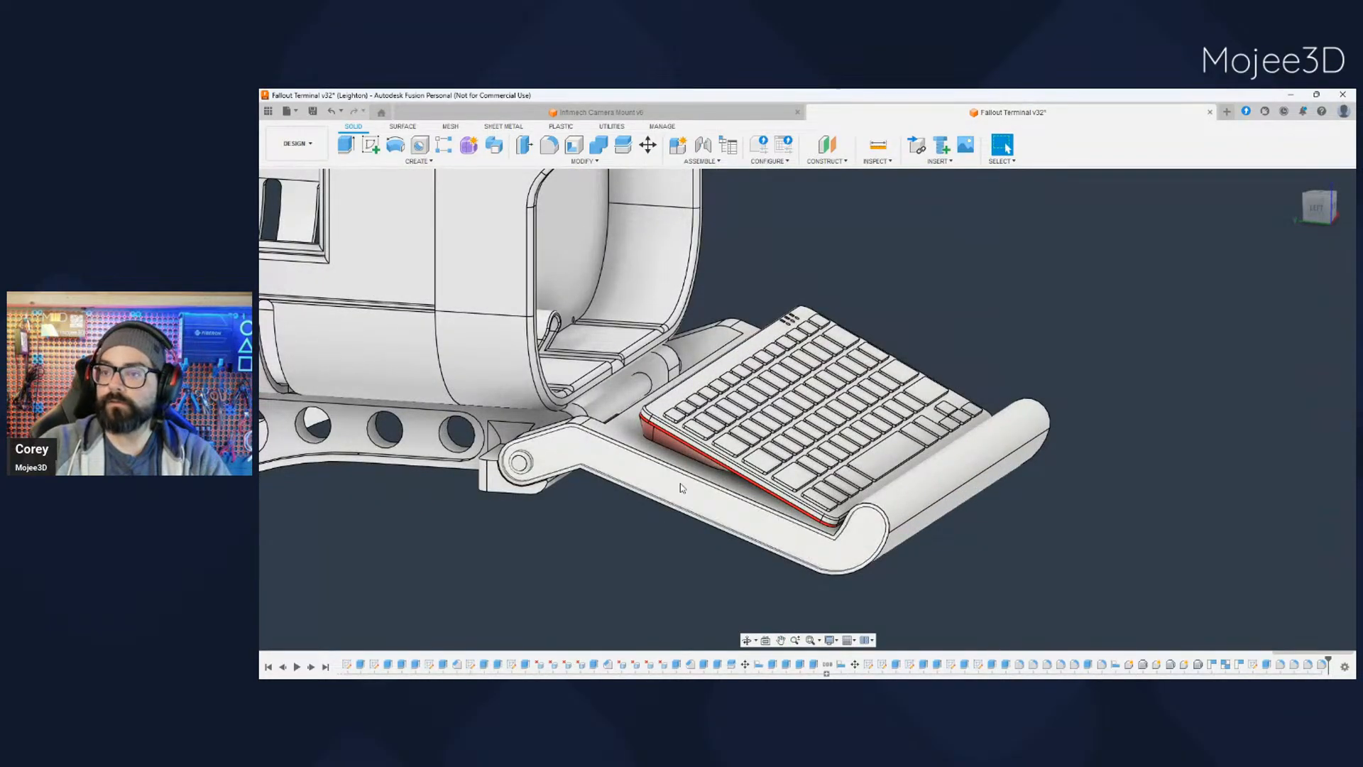
# - Examine how the keyboard sits on the tray relative to the curled front lip, the hinge and the terminal's opening
pyautogui.keyDown('shift'); pyautogui.moveTo(679, 487); pyautogui.dragTo(619, 560, button='middle'); pyautogui.keyUp('shift')
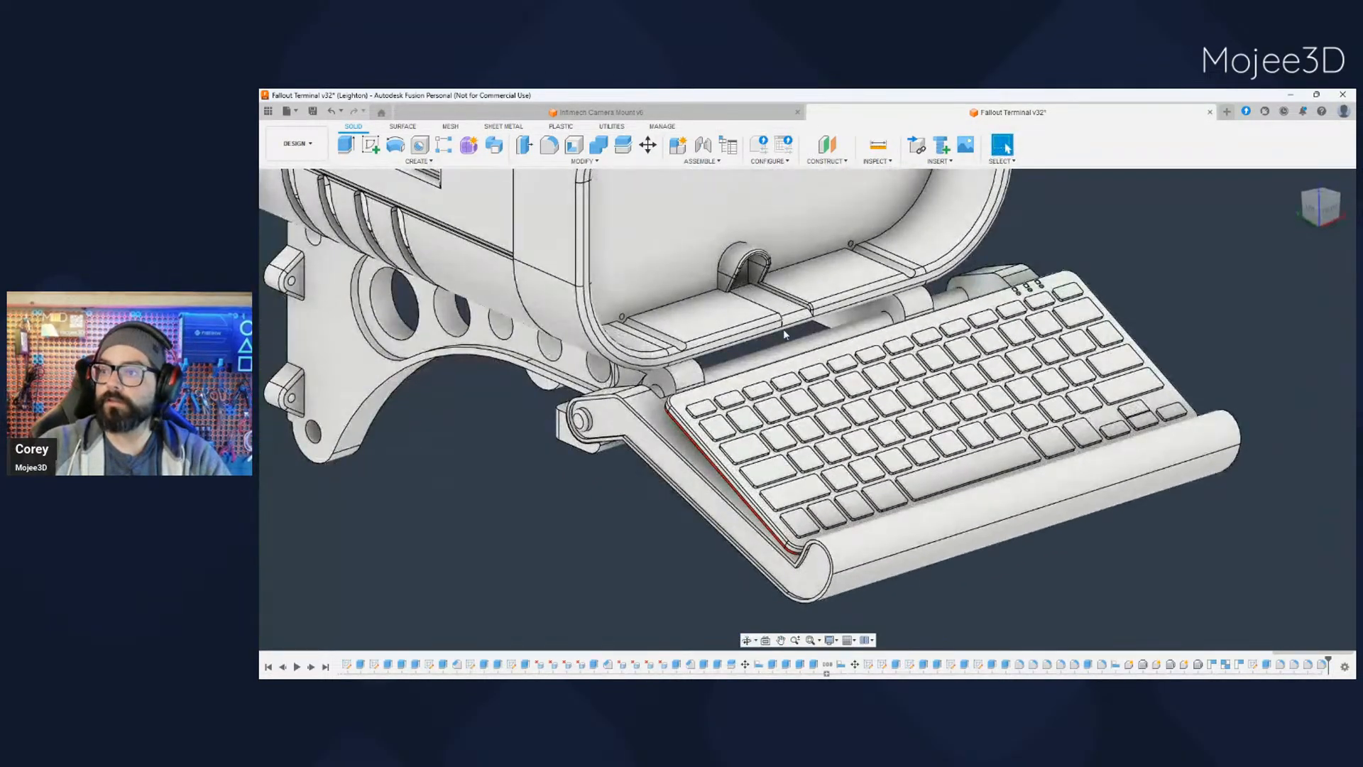
pyautogui.keyDown('shift'); pyautogui.moveTo(675, 487); pyautogui.dragTo(632, 524, button='middle'); pyautogui.keyUp('shift')
pyautogui.keyDown('shift'); pyautogui.moveTo(681, 342); pyautogui.dragTo(669, 334, button='middle'); pyautogui.keyUp('shift')
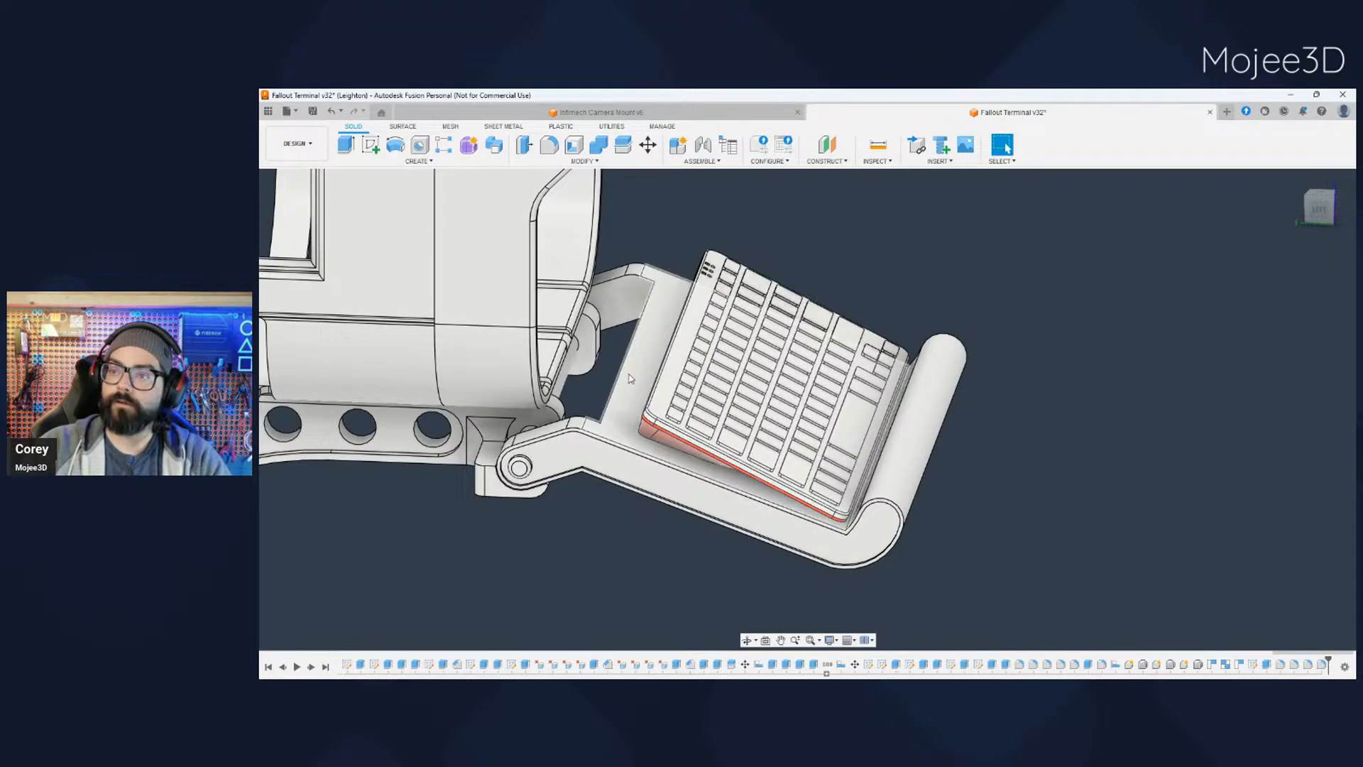
pyautogui.keyDown('shift'); pyautogui.moveTo(612, 431); pyautogui.dragTo(724, 367, button='middle'); pyautogui.keyUp('shift')
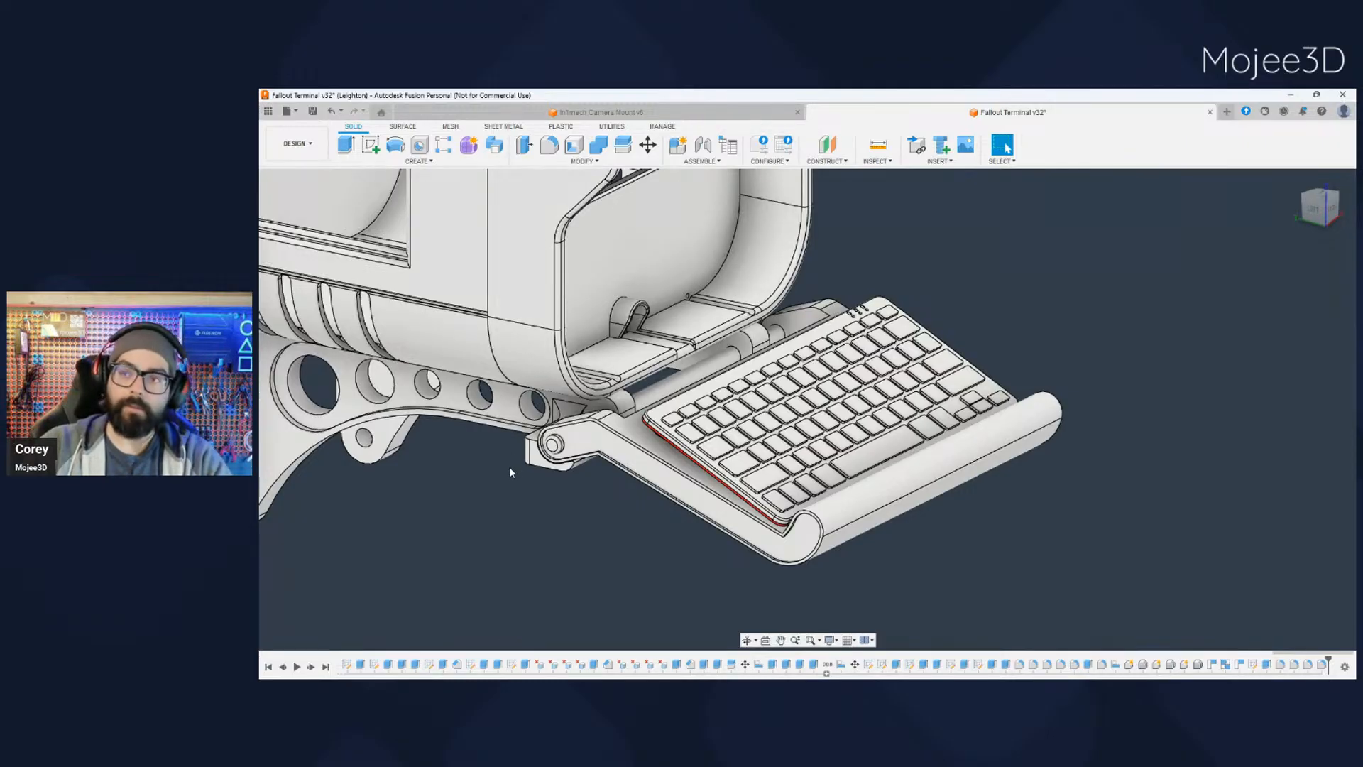
pyautogui.scroll(-2, 517, 475)
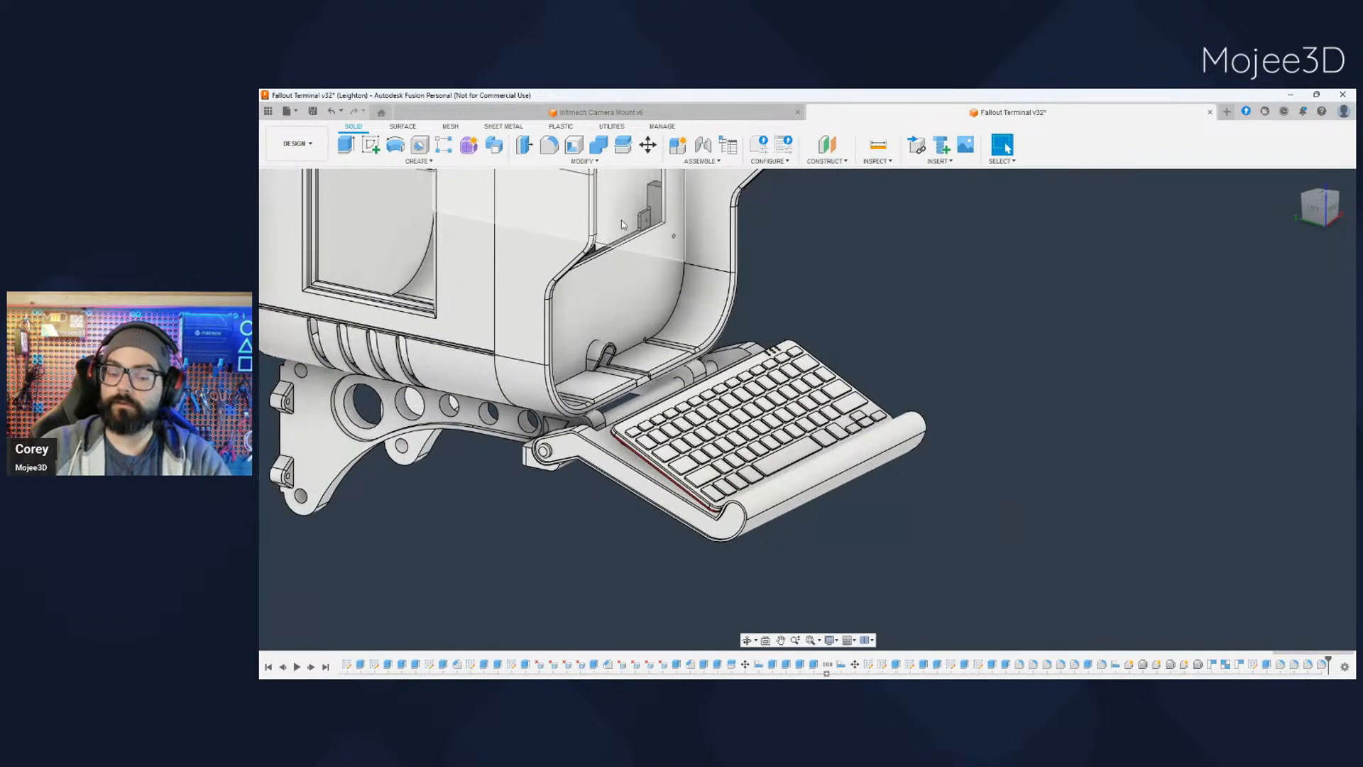
pyautogui.keyDown('shift'); pyautogui.moveTo(586, 516); pyautogui.dragTo(648, 422, button='middle'); pyautogui.keyUp('shift')
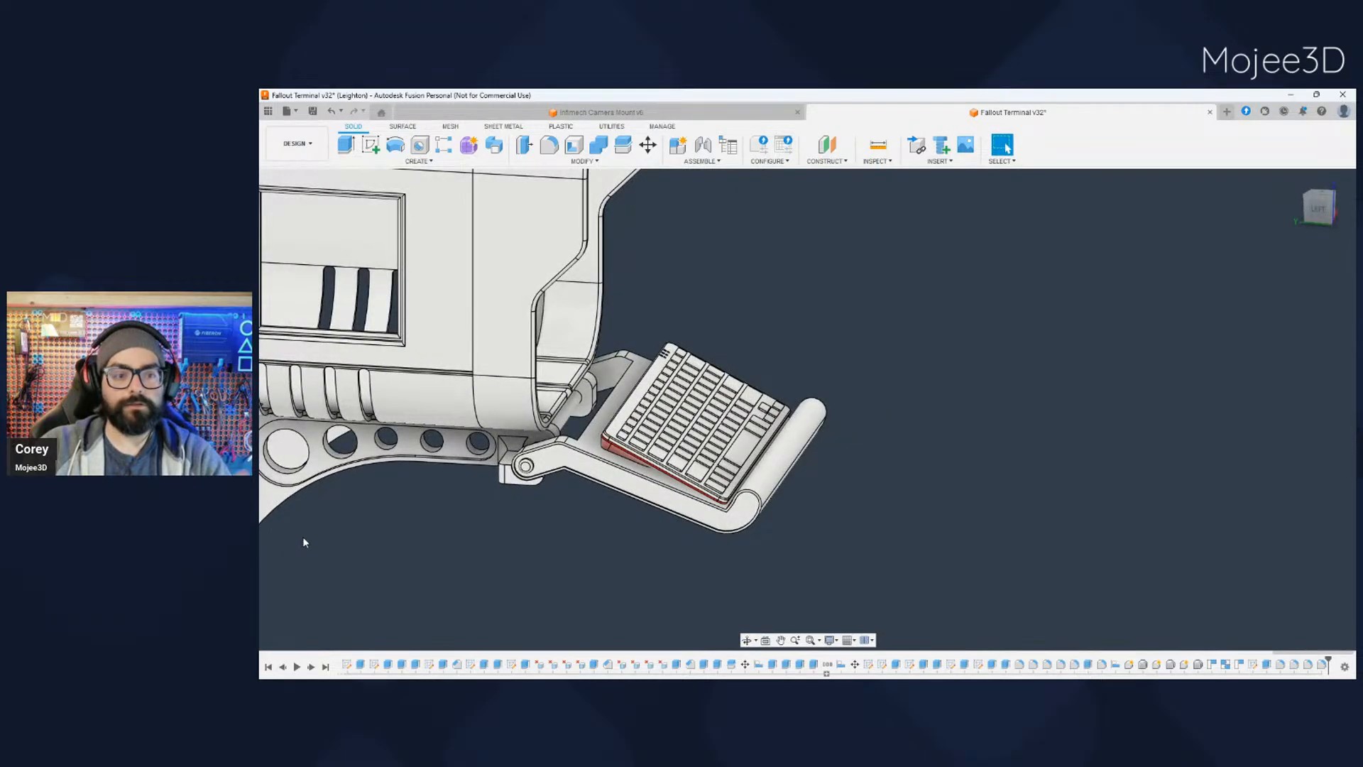
pyautogui.keyDown('shift'); pyautogui.moveTo(450, 542); pyautogui.dragTo(674, 561, button='middle'); pyautogui.keyUp('shift')
pyautogui.moveTo(0, 0); pyautogui.dragTo(0, 0)
pyautogui.keyDown('shift'); pyautogui.moveTo(752, 529); pyautogui.dragTo(581, 573, button='middle'); pyautogui.keyUp('shift')
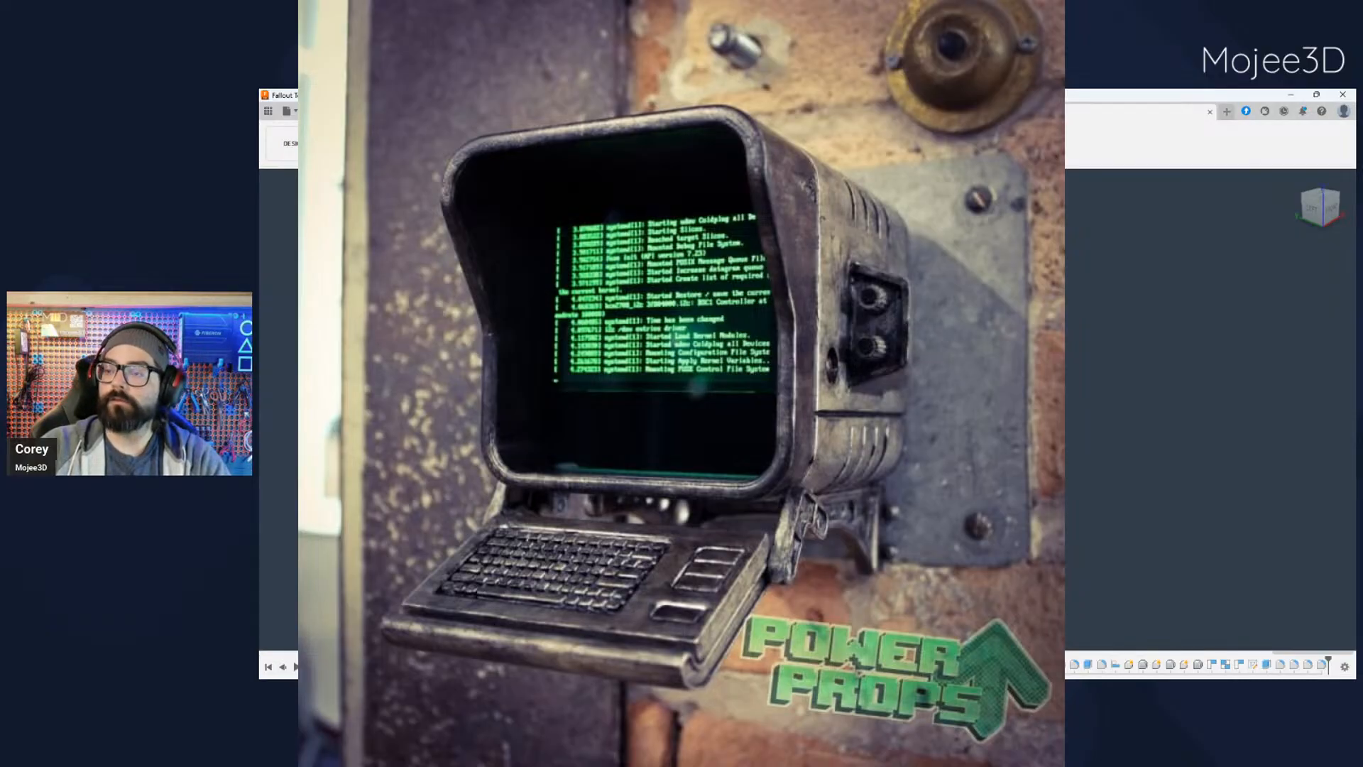
pyautogui.scroll(3, 807, 408)
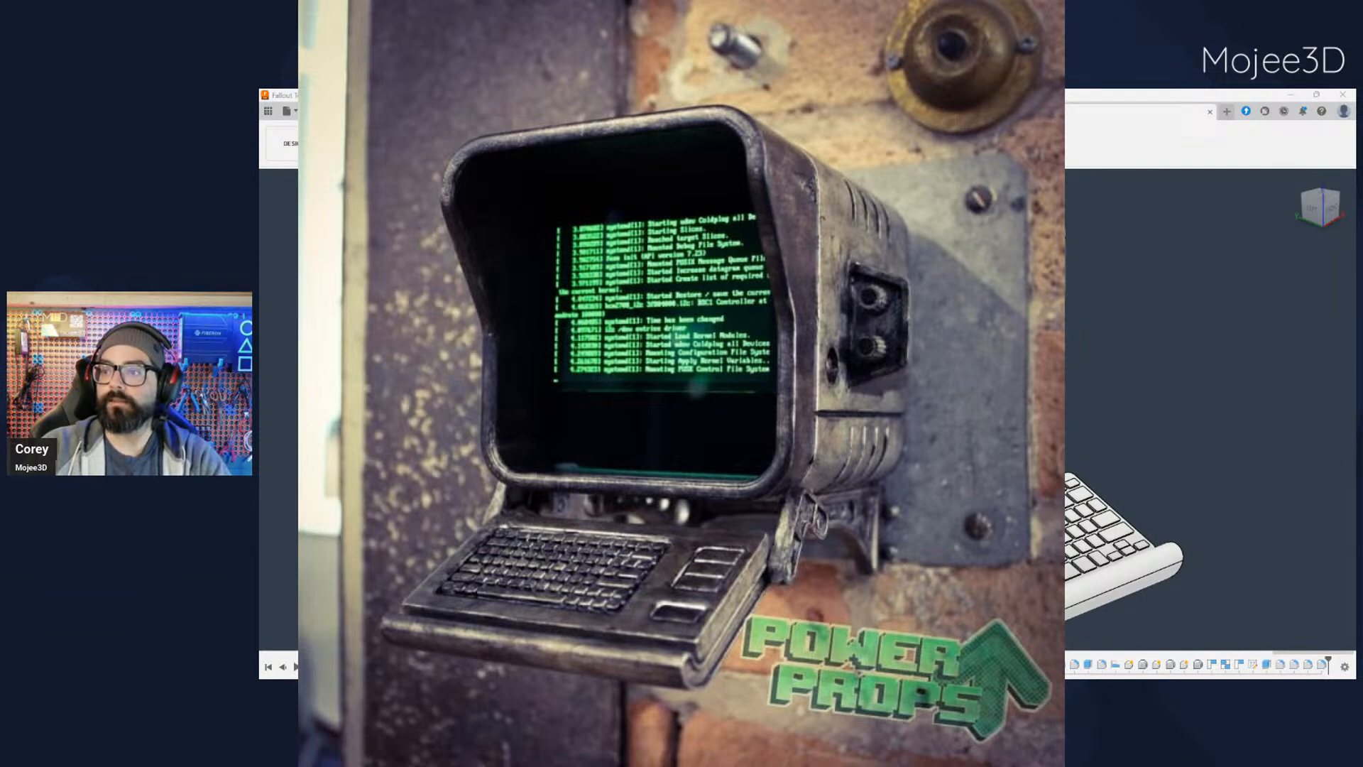
pyautogui.scroll(-3, 851, 553)
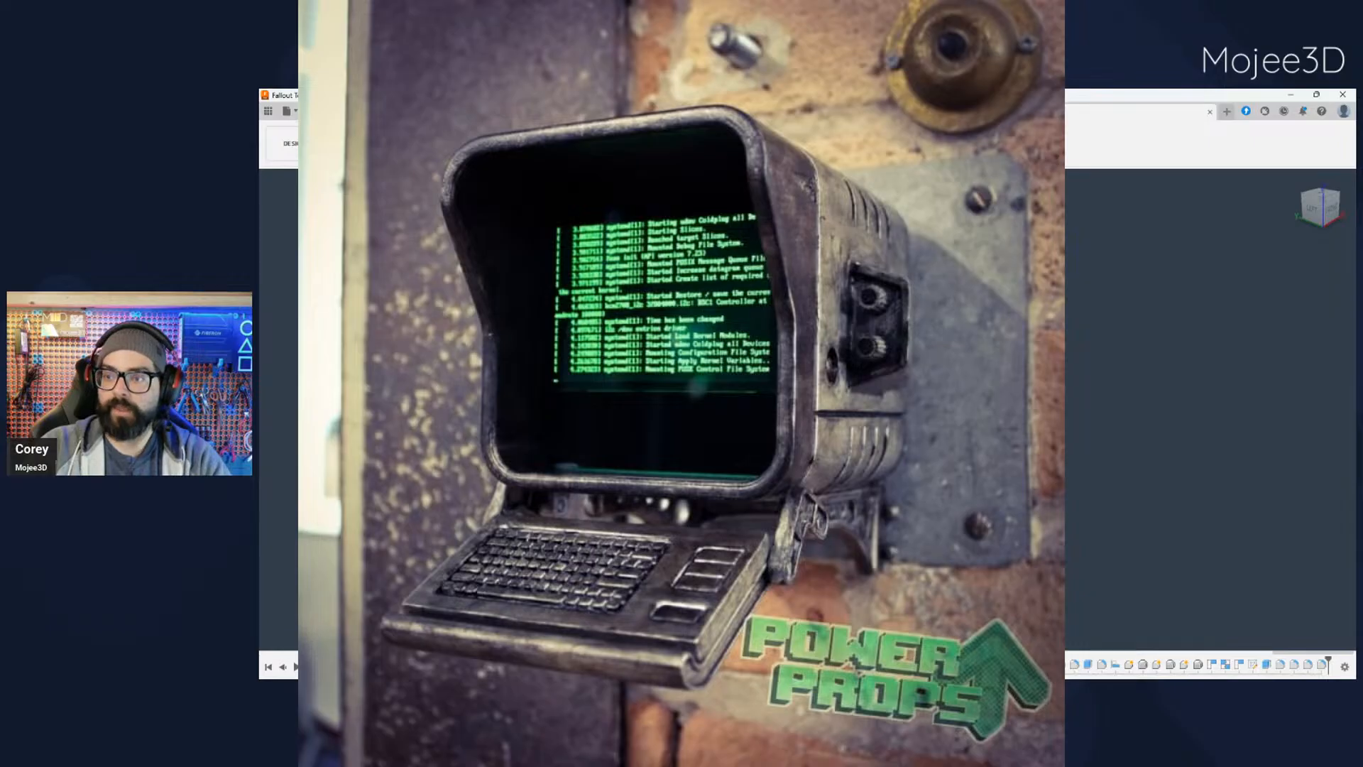
pyautogui.keyDown('shift'); pyautogui.moveTo(710, 426); pyautogui.dragTo(646, 425, button='middle'); pyautogui.keyUp('shift')
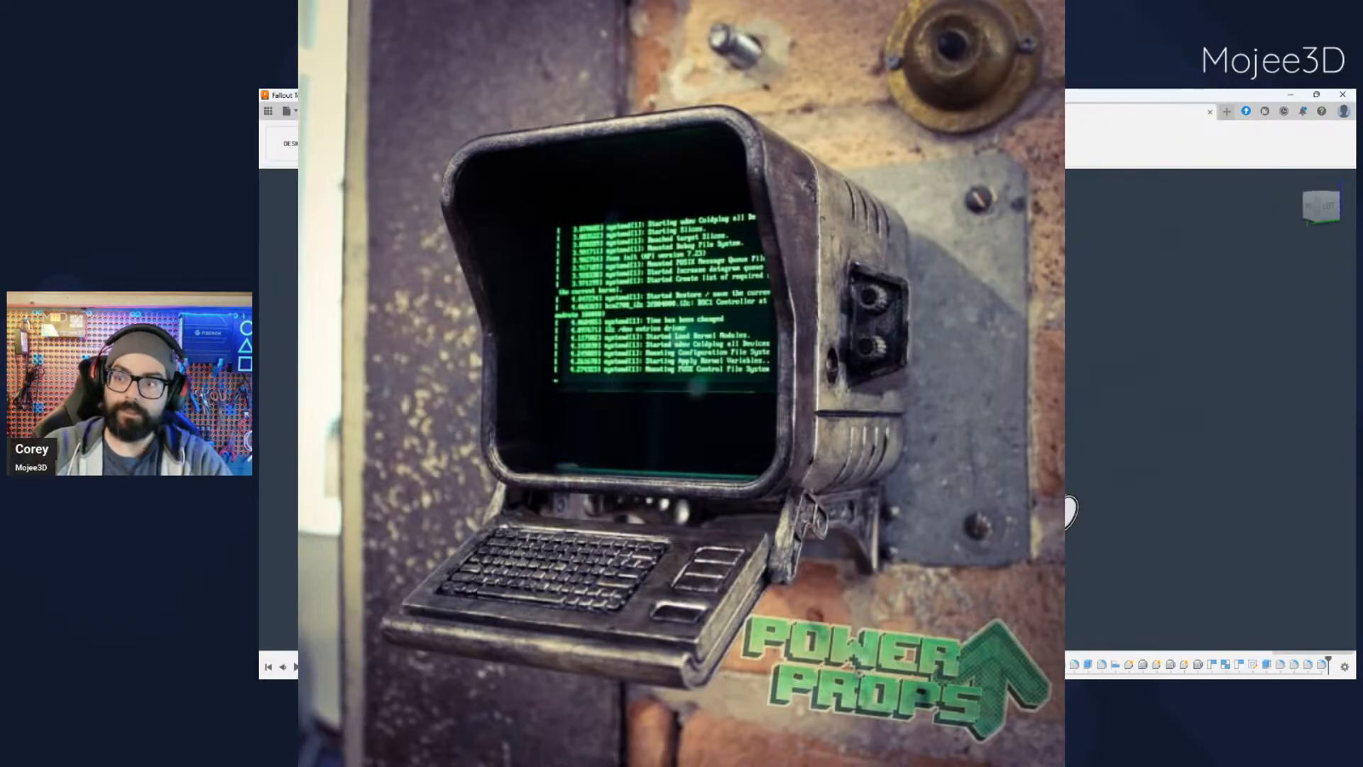
pyautogui.keyDown('shift'); pyautogui.moveTo(994, 507); pyautogui.dragTo(809, 519, button='middle'); pyautogui.keyUp('shift')
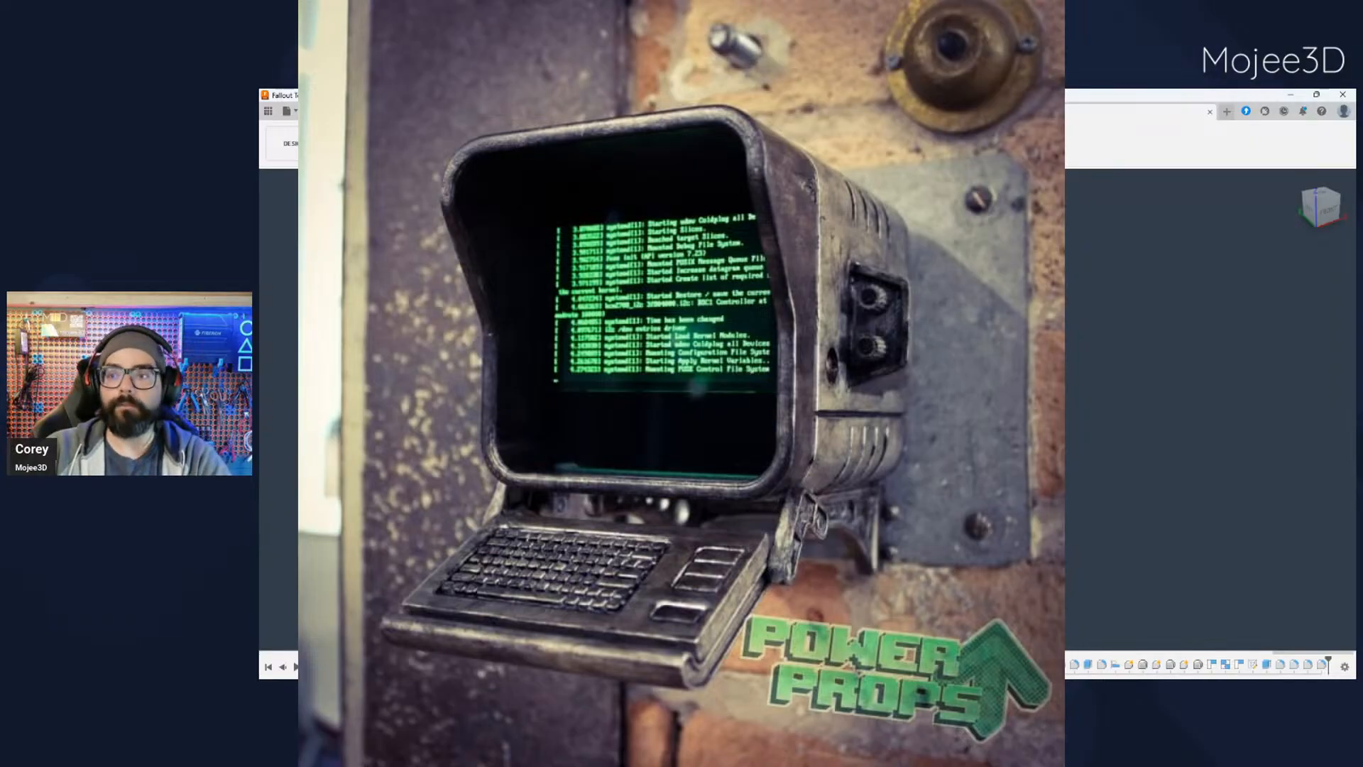
pyautogui.keyDown('shift'); pyautogui.moveTo(639, 397); pyautogui.dragTo(802, 394, button='middle'); pyautogui.keyUp('shift')
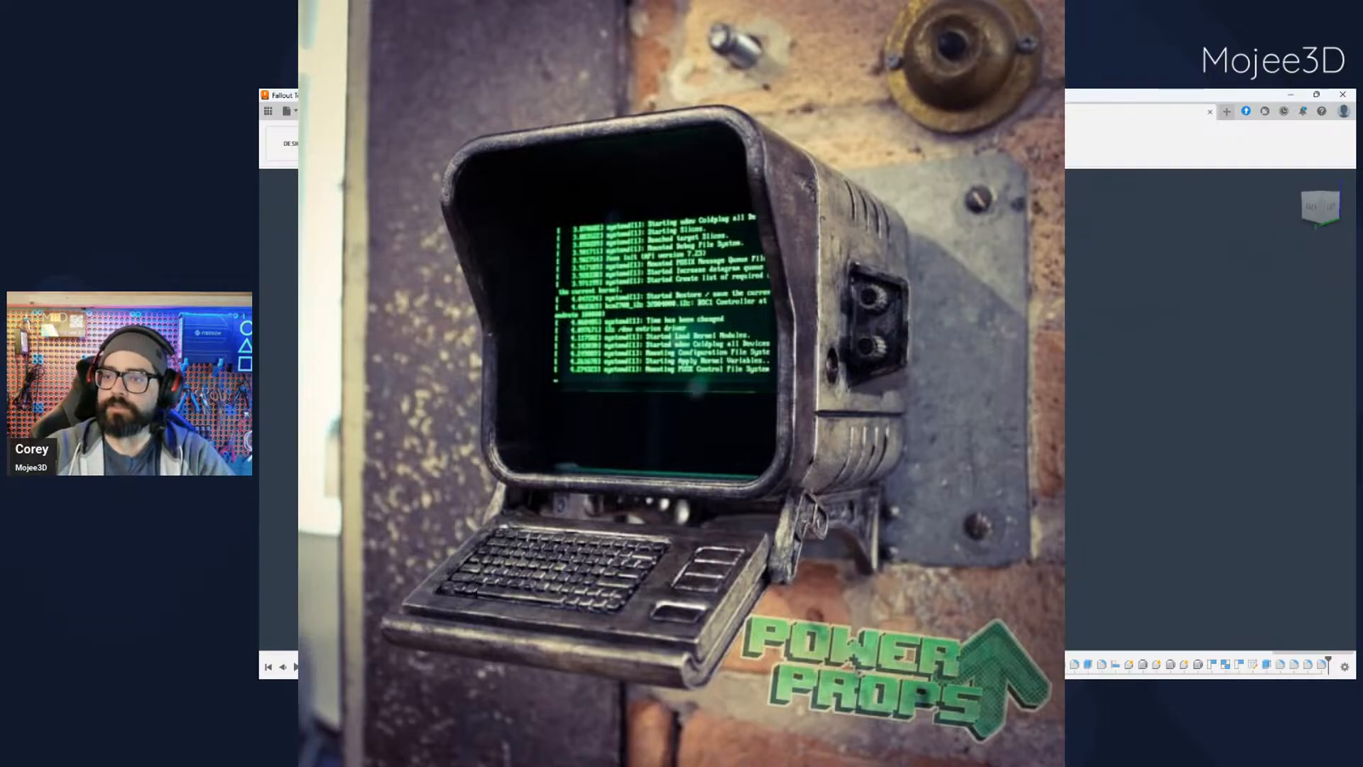
pyautogui.keyDown('shift'); pyautogui.moveTo(895, 397); pyautogui.dragTo(667, 398, button='middle'); pyautogui.keyUp('shift')
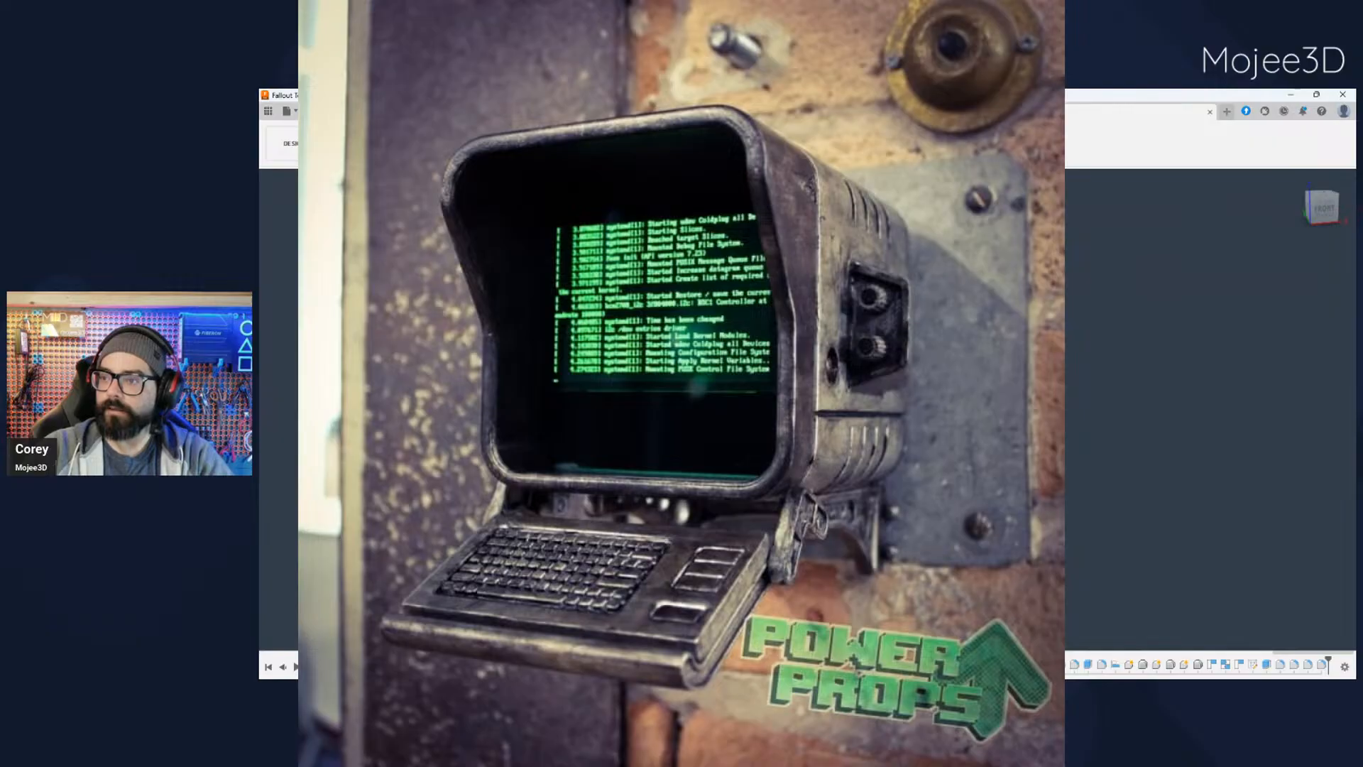
pyautogui.keyDown('shift'); pyautogui.moveTo(753, 455); pyautogui.dragTo(1065, 561, button='middle'); pyautogui.keyUp('shift')
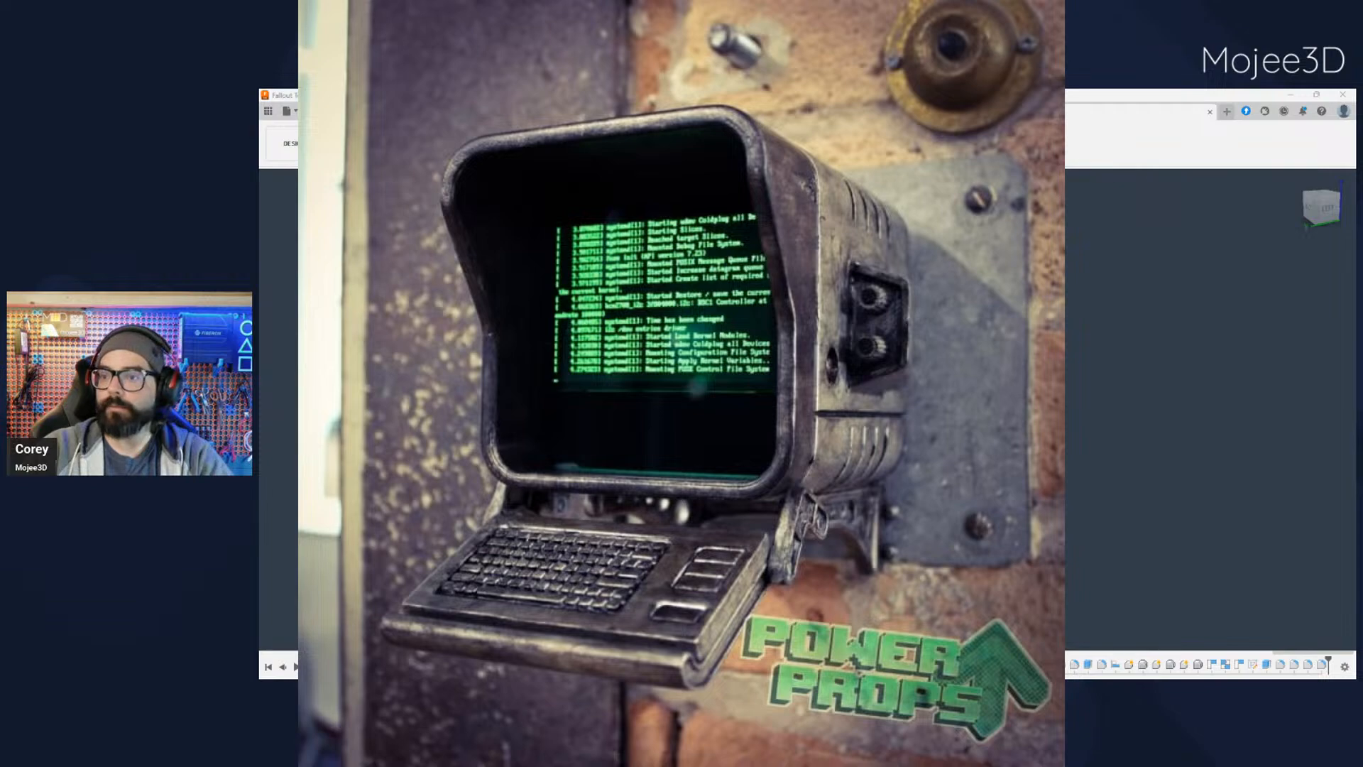
pyautogui.keyDown('shift'); pyautogui.moveTo(752, 440); pyautogui.dragTo(823, 418, button='middle'); pyautogui.keyUp('shift')
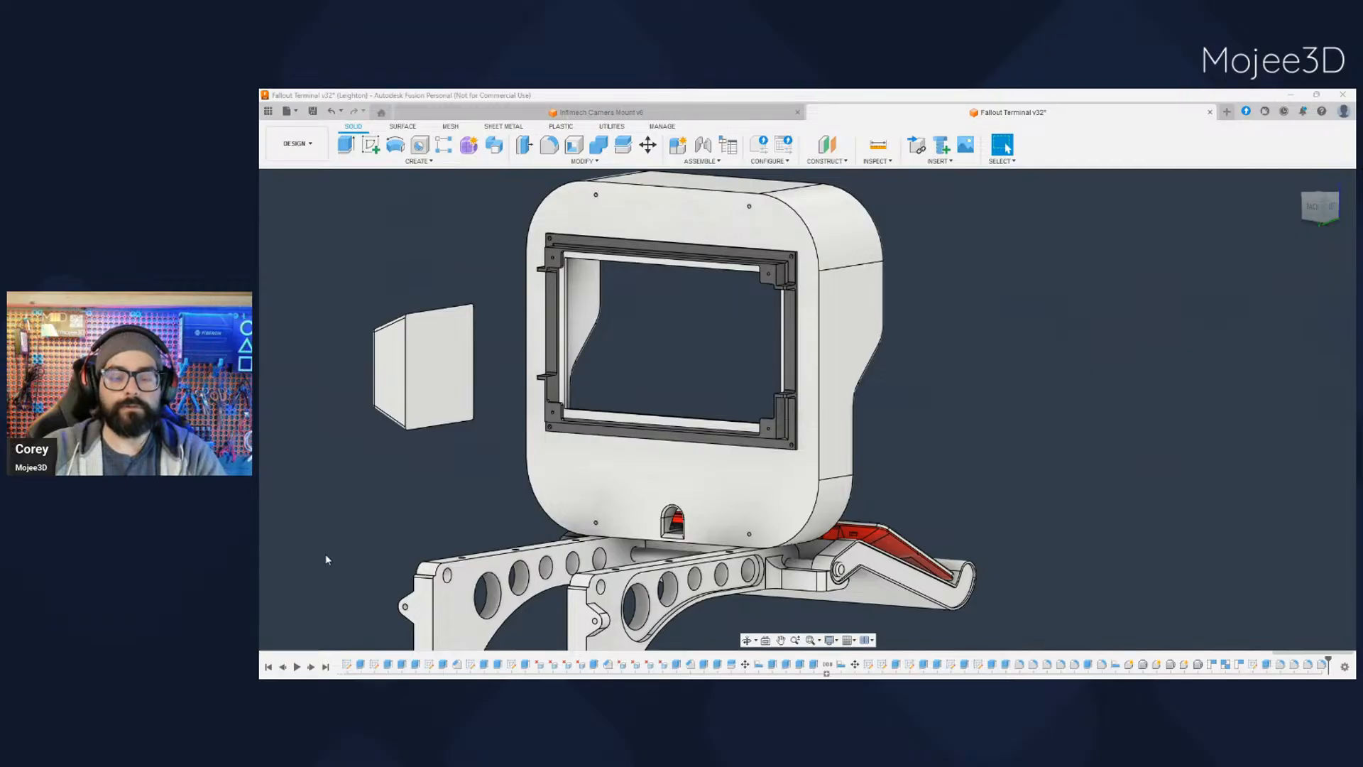
# - Examine the terminal housing, screen frame and bracket arms from behind, and the whole assembly with the keyboard on its tray from the front
pyautogui.scroll(-3, 796, 479)
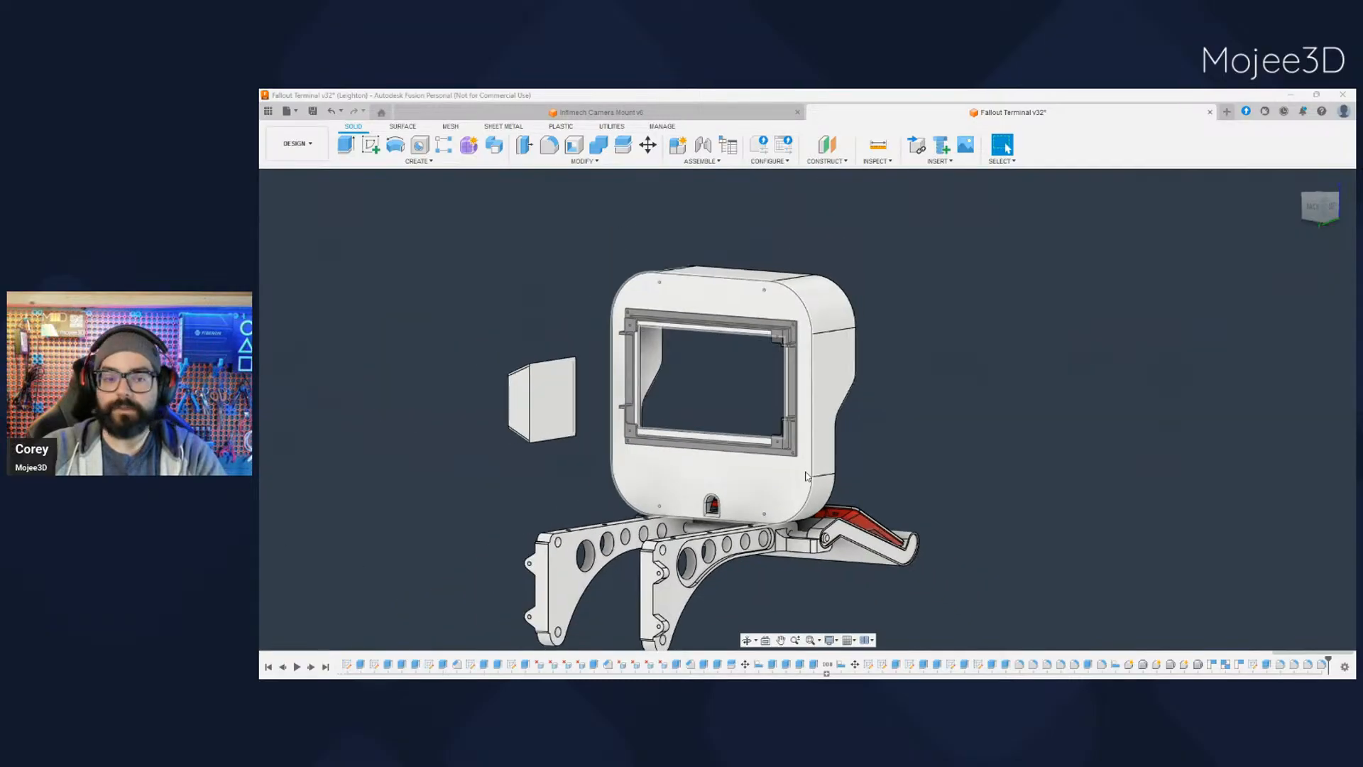
pyautogui.moveTo(909, 463); pyautogui.dragTo(912, 450, button='middle')
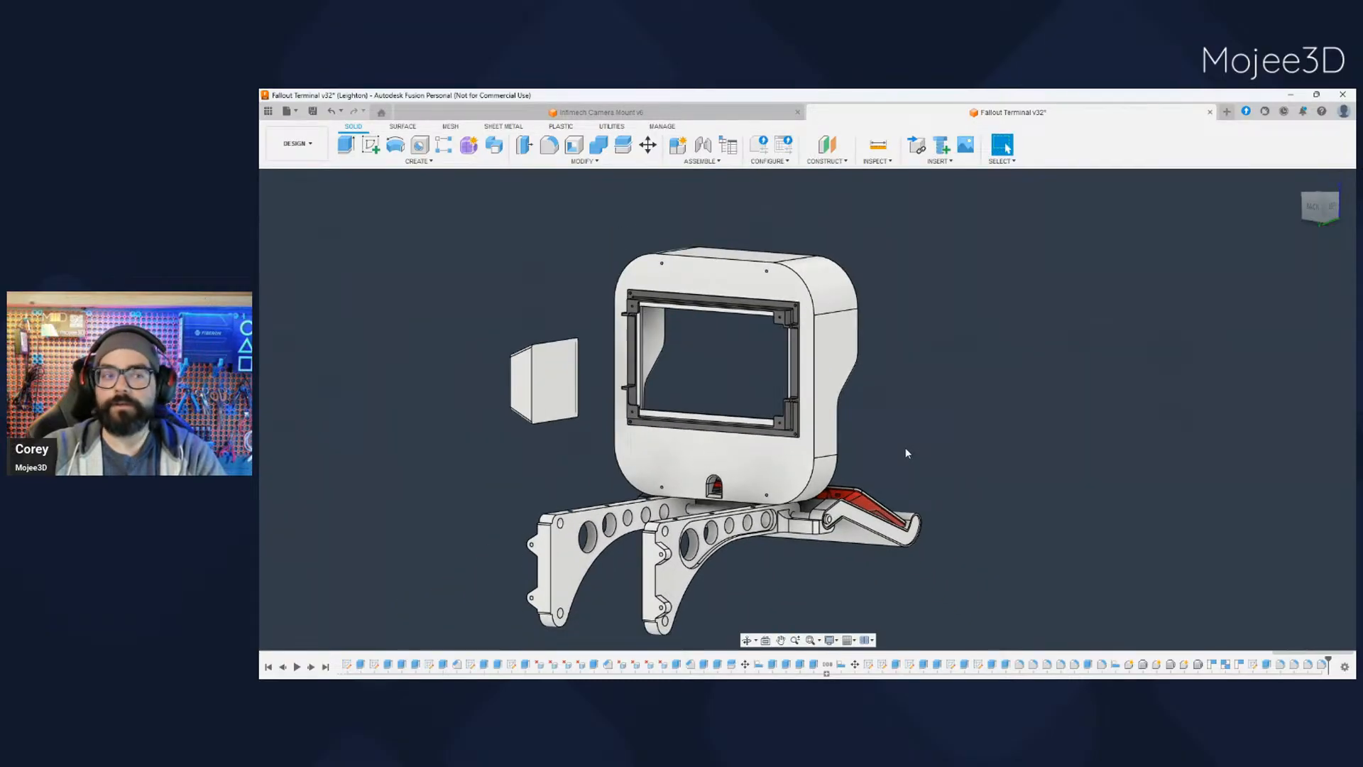
pyautogui.scroll(-3, 889, 460)
pyautogui.scroll(6, 880, 456)
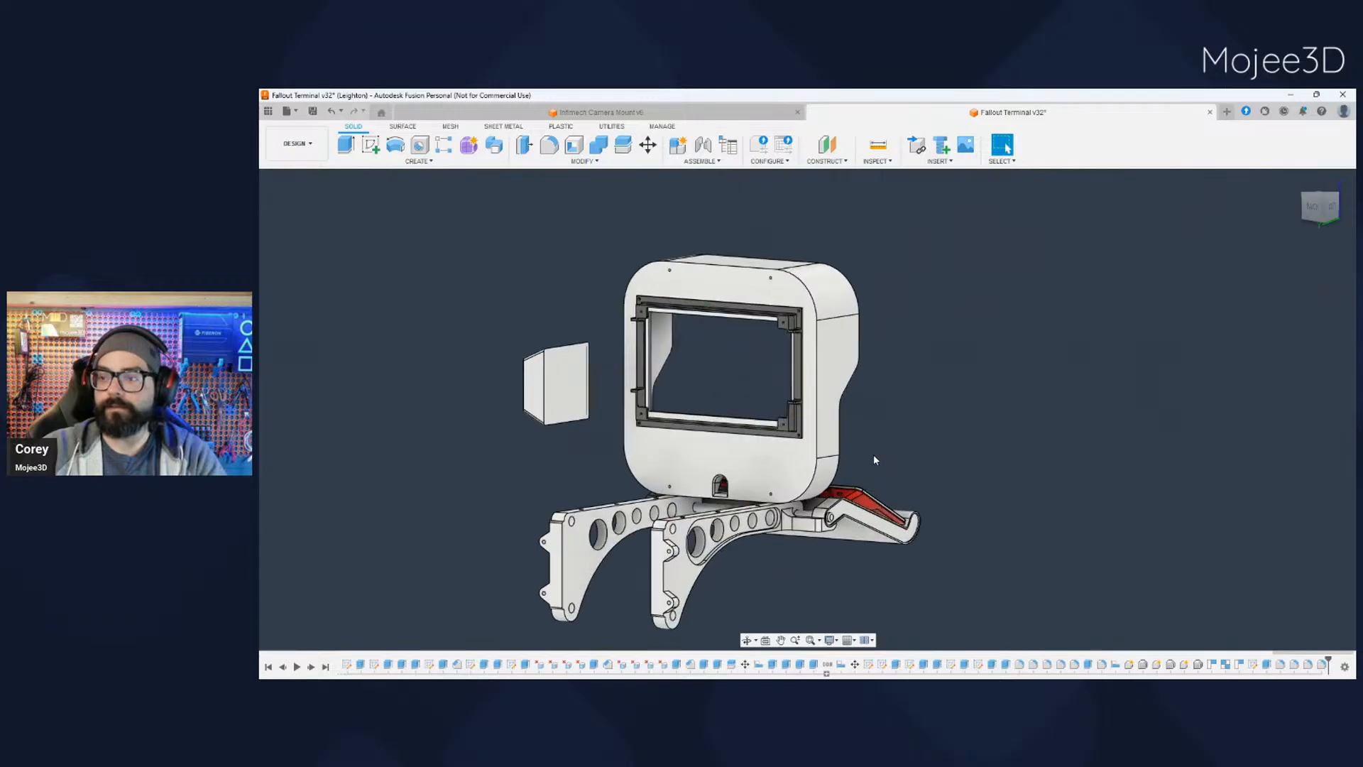
pyautogui.scroll(-2, 852, 455)
pyautogui.moveTo(853, 447); pyautogui.dragTo(905, 456, button='middle')
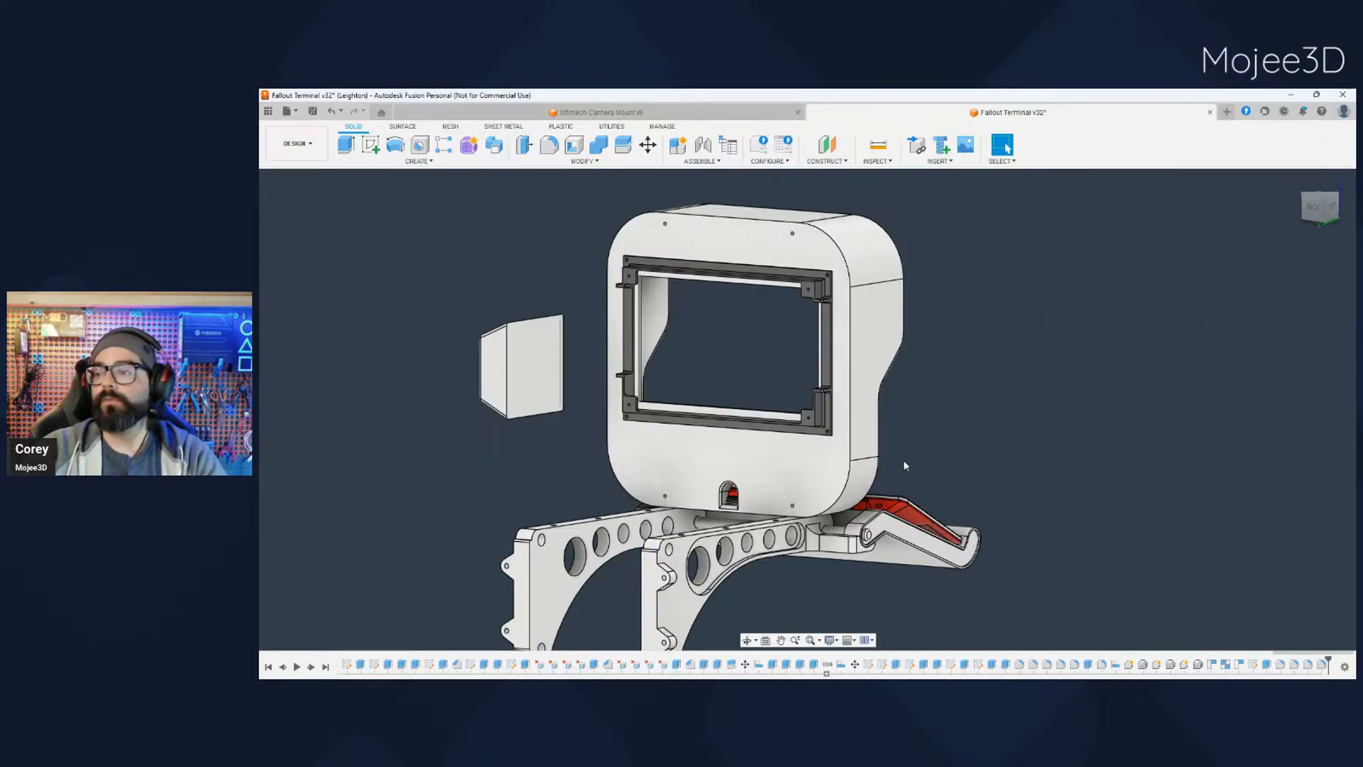
pyautogui.scroll(-2, 885, 548)
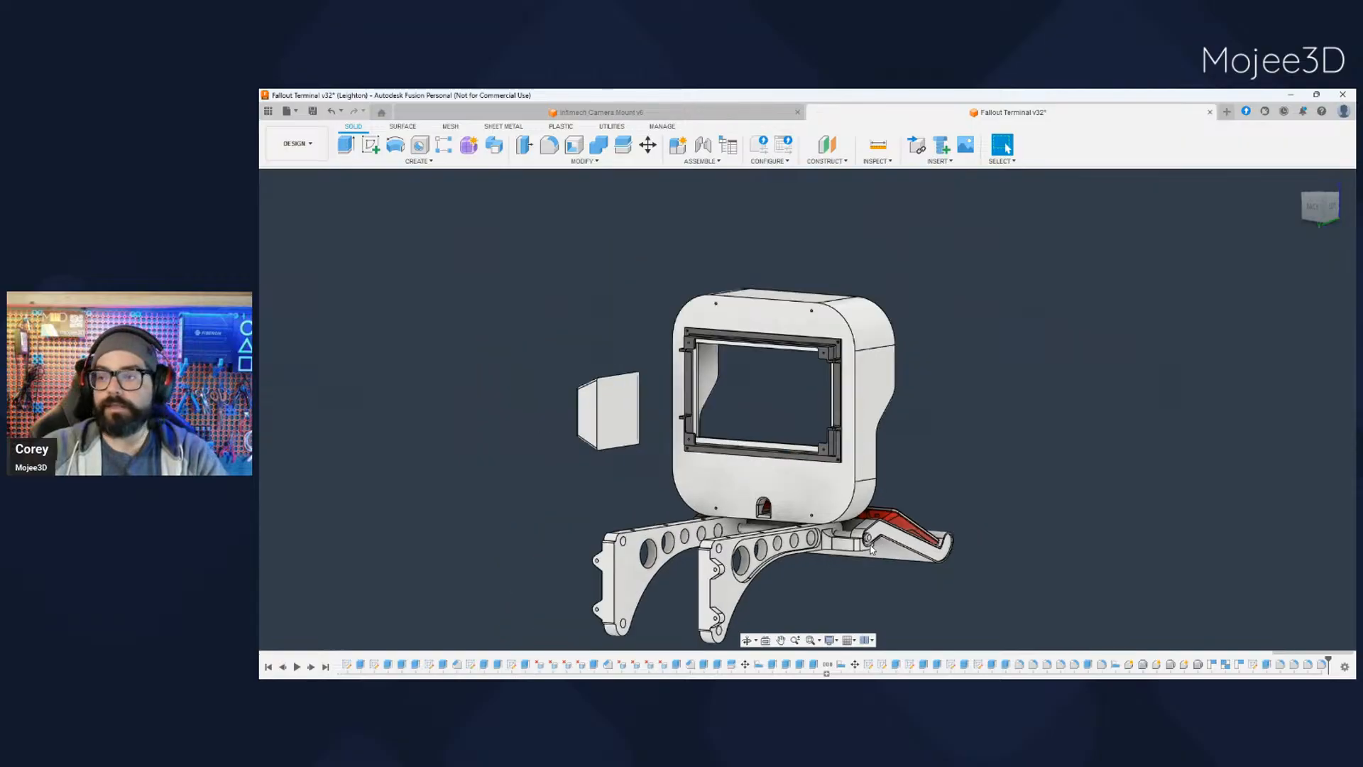
pyautogui.keyDown('shift'); pyautogui.moveTo(884, 548); pyautogui.dragTo(767, 531, button='middle'); pyautogui.keyUp('shift')
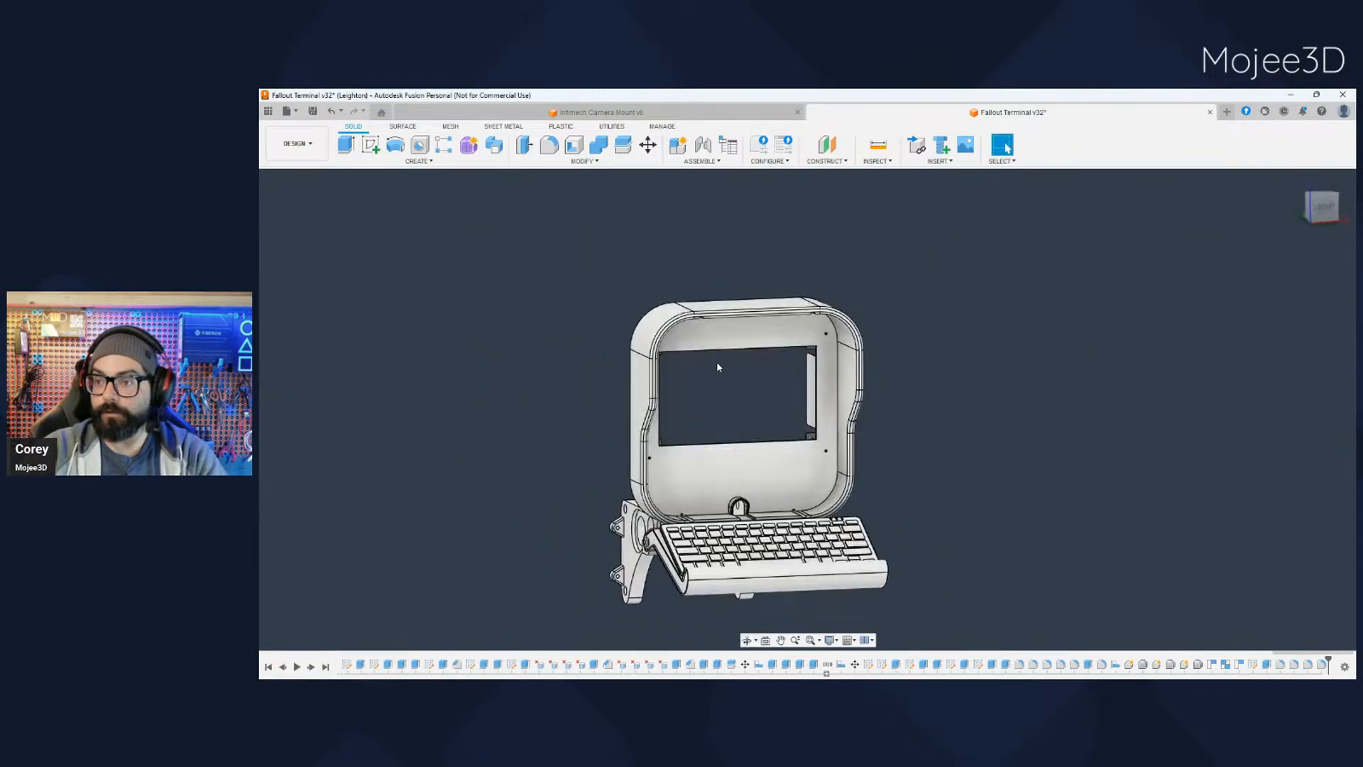
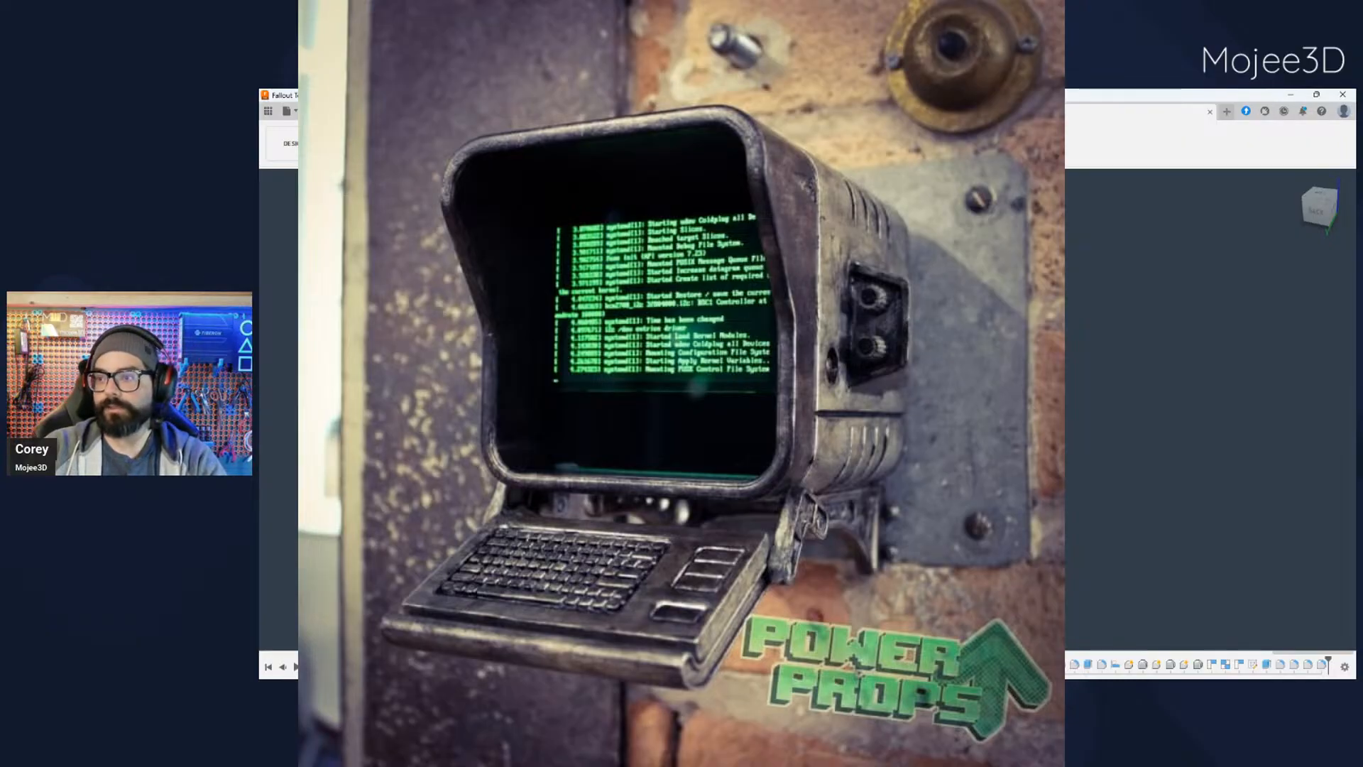
pyautogui.keyDown('shift'); pyautogui.moveTo(682, 426); pyautogui.dragTo(614, 370, button='middle'); pyautogui.keyUp('shift')
pyautogui.keyDown('shift'); pyautogui.moveTo(767, 398); pyautogui.dragTo(596, 397, button='middle'); pyautogui.keyUp('shift')
pyautogui.moveTo(709, 404); pyautogui.dragTo(625, 394, button='middle')
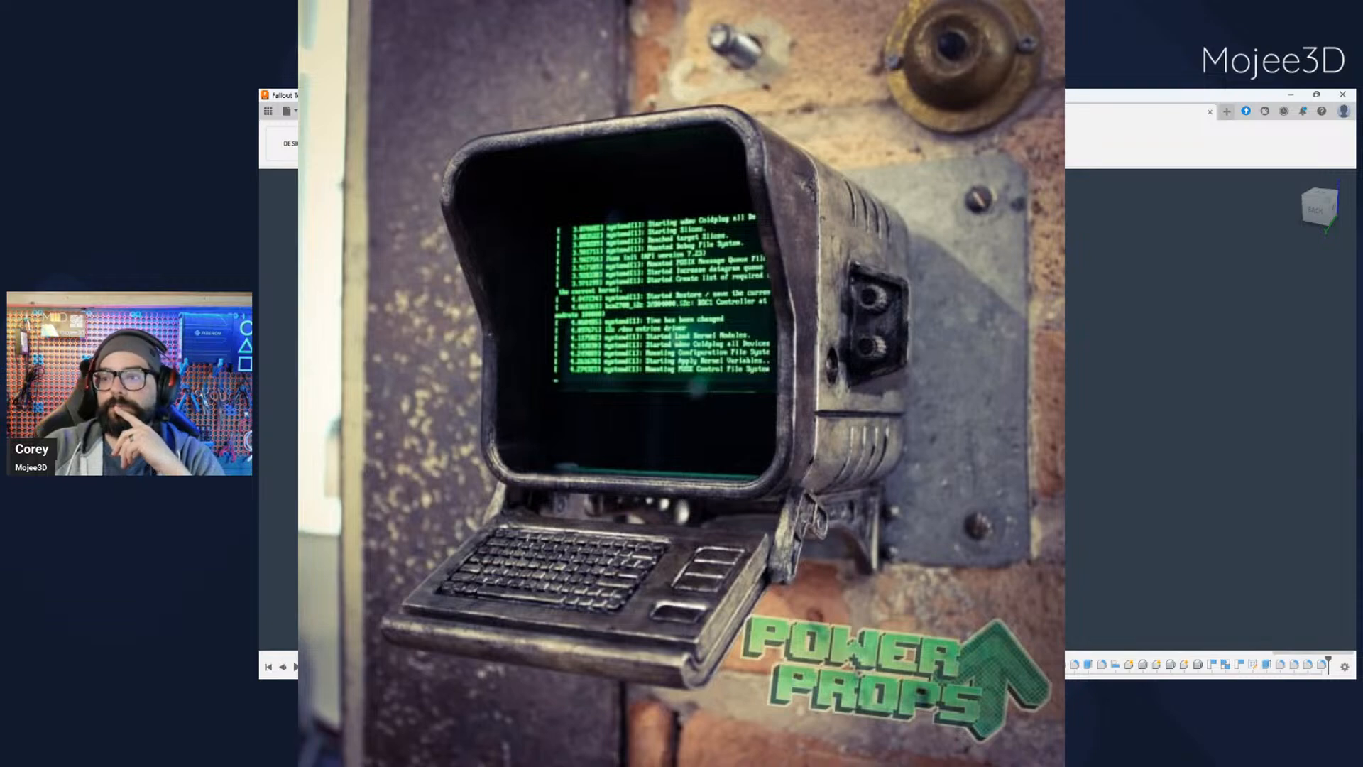
pyautogui.scroll(3, 807, 410)
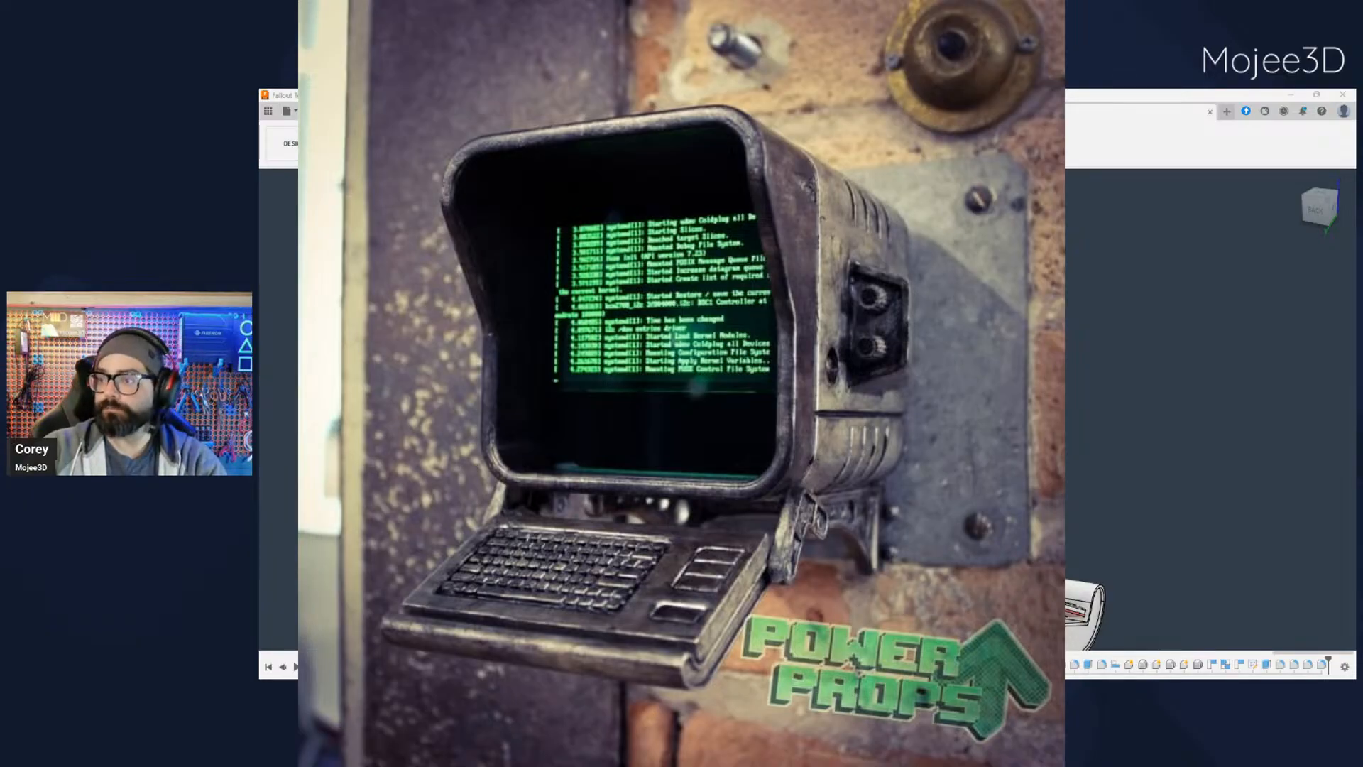
pyautogui.scroll(-2, 682, 412)
# - Show the terminal's main housing again and examine how the box mounted on its side sits against it
pyautogui.keyDown('shift'); pyautogui.moveTo(710, 426); pyautogui.dragTo(489, 419, button='middle'); pyautogui.keyUp('shift')
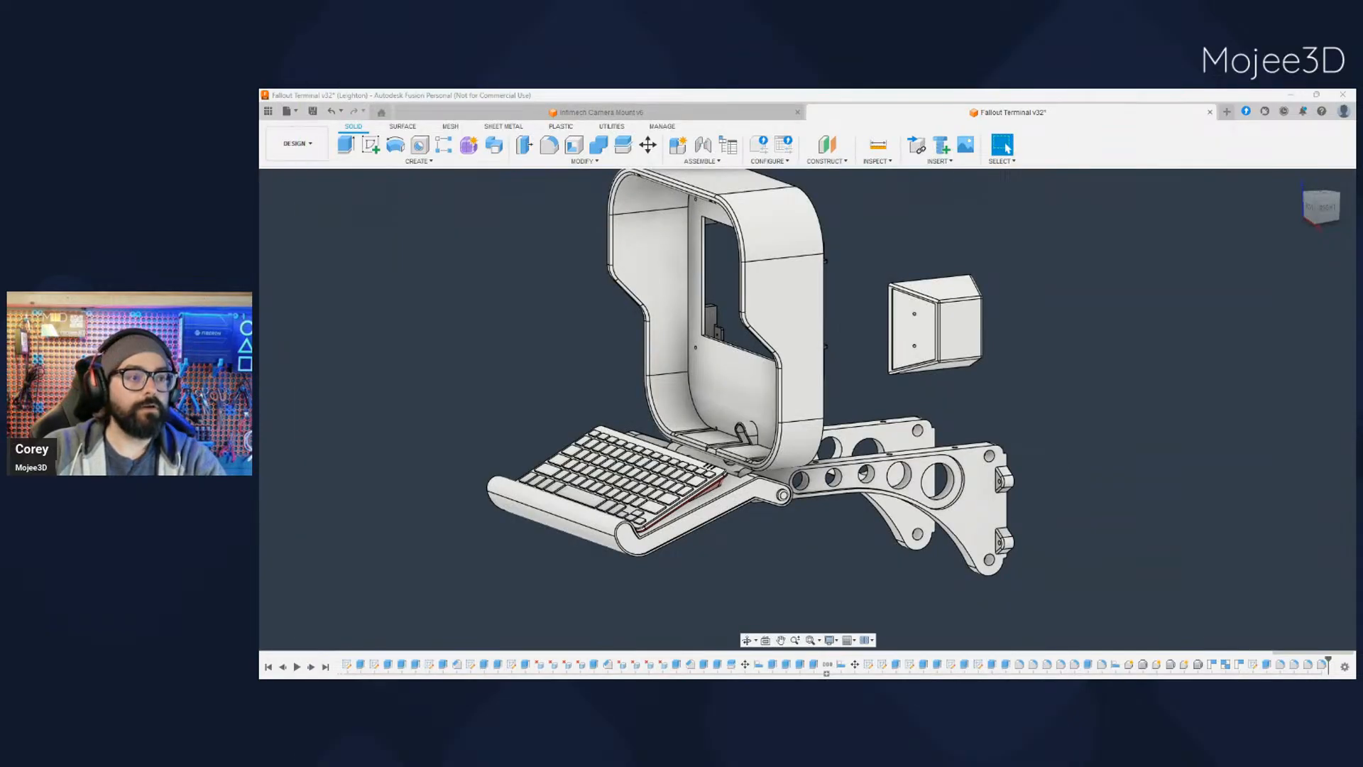
pyautogui.scroll(4, 914, 349)
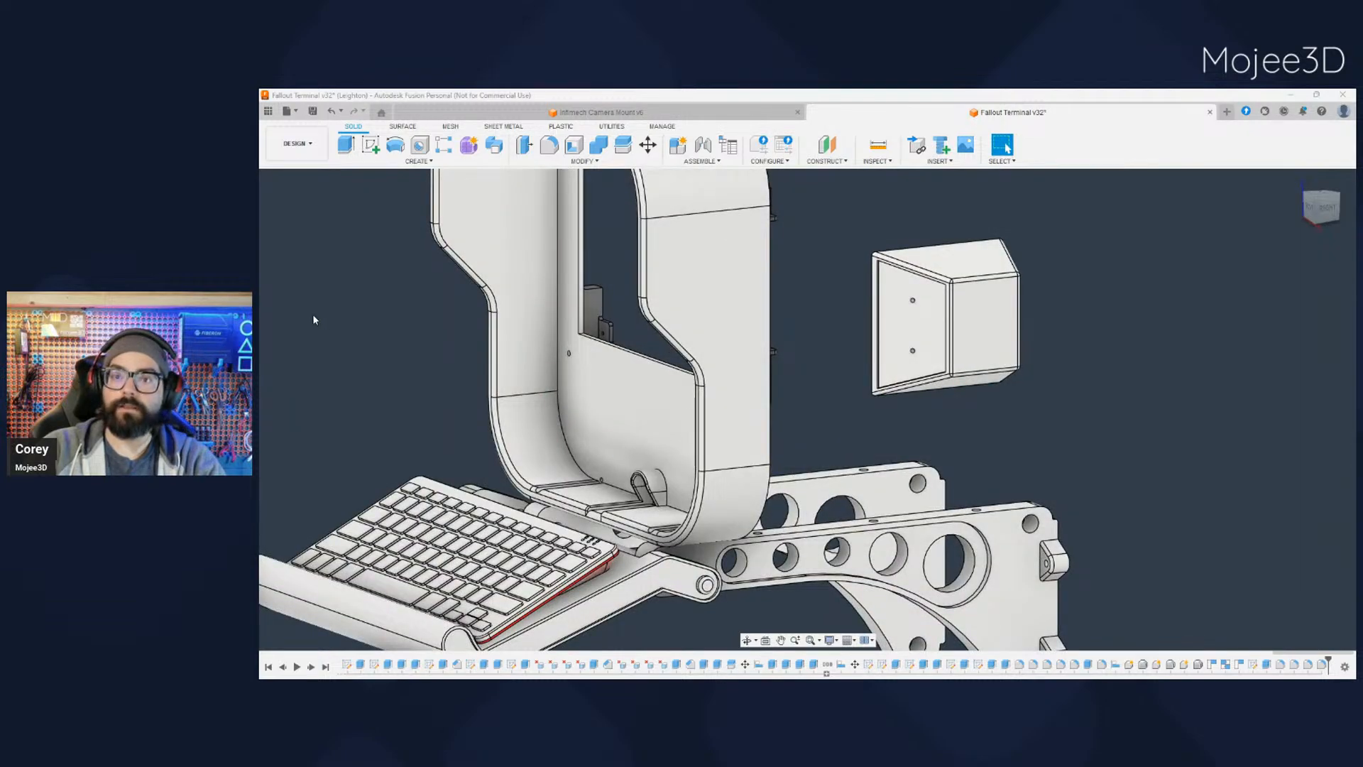
pyautogui.keyDown('shift'); pyautogui.moveTo(316, 310); pyautogui.dragTo(1092, 487, button='middle'); pyautogui.keyUp('shift')
pyautogui.press('Escape')
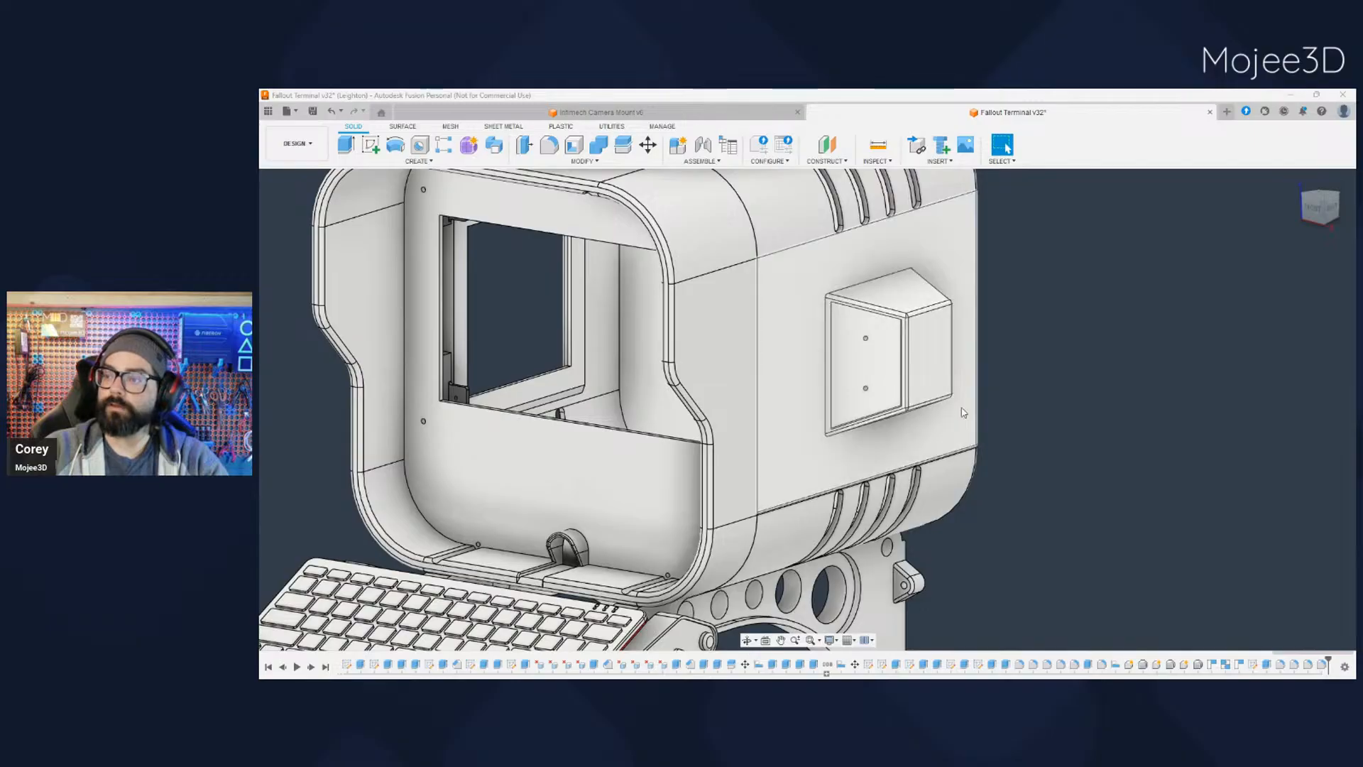
pyautogui.keyDown('shift'); pyautogui.moveTo(981, 453); pyautogui.dragTo(1044, 509, button='middle'); pyautogui.keyUp('shift')
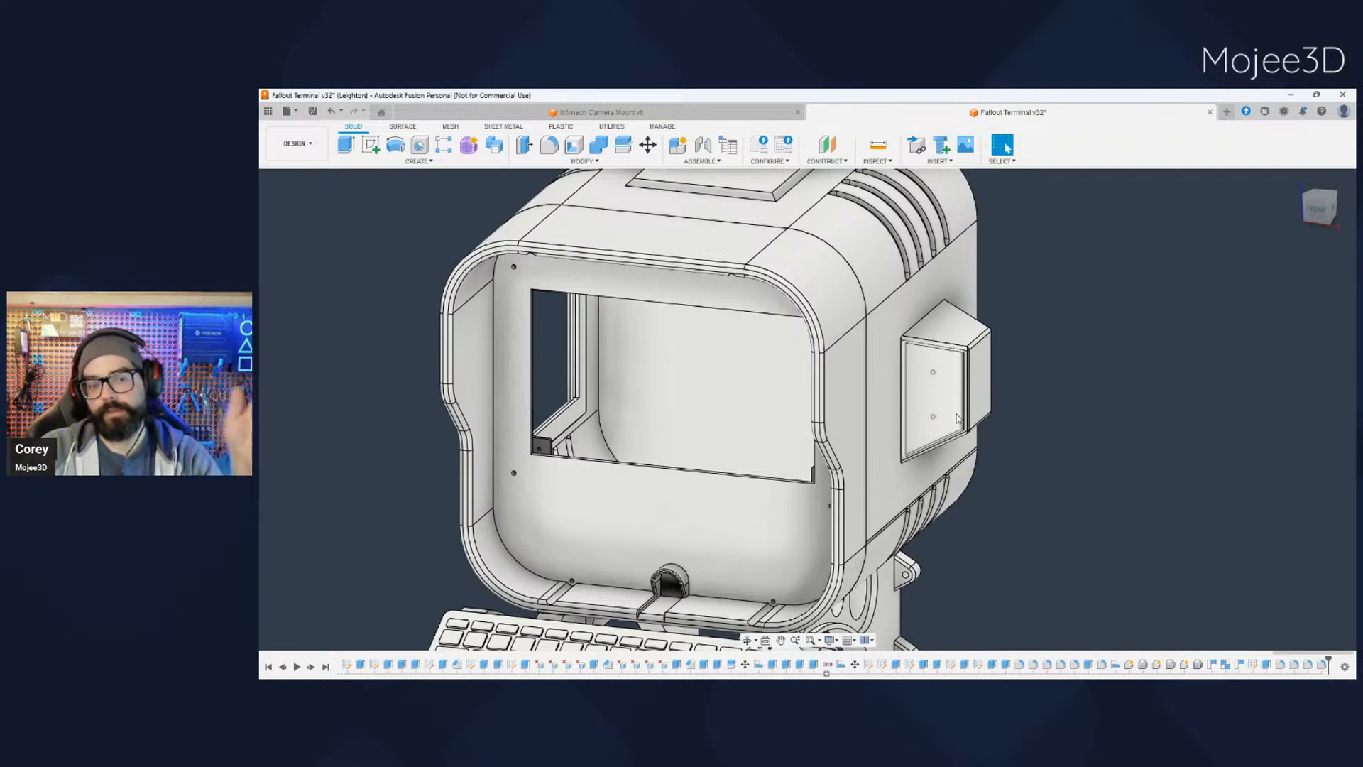
pyautogui.keyDown('shift'); pyautogui.moveTo(950, 426); pyautogui.dragTo(886, 355, button='middle'); pyautogui.keyUp('shift')
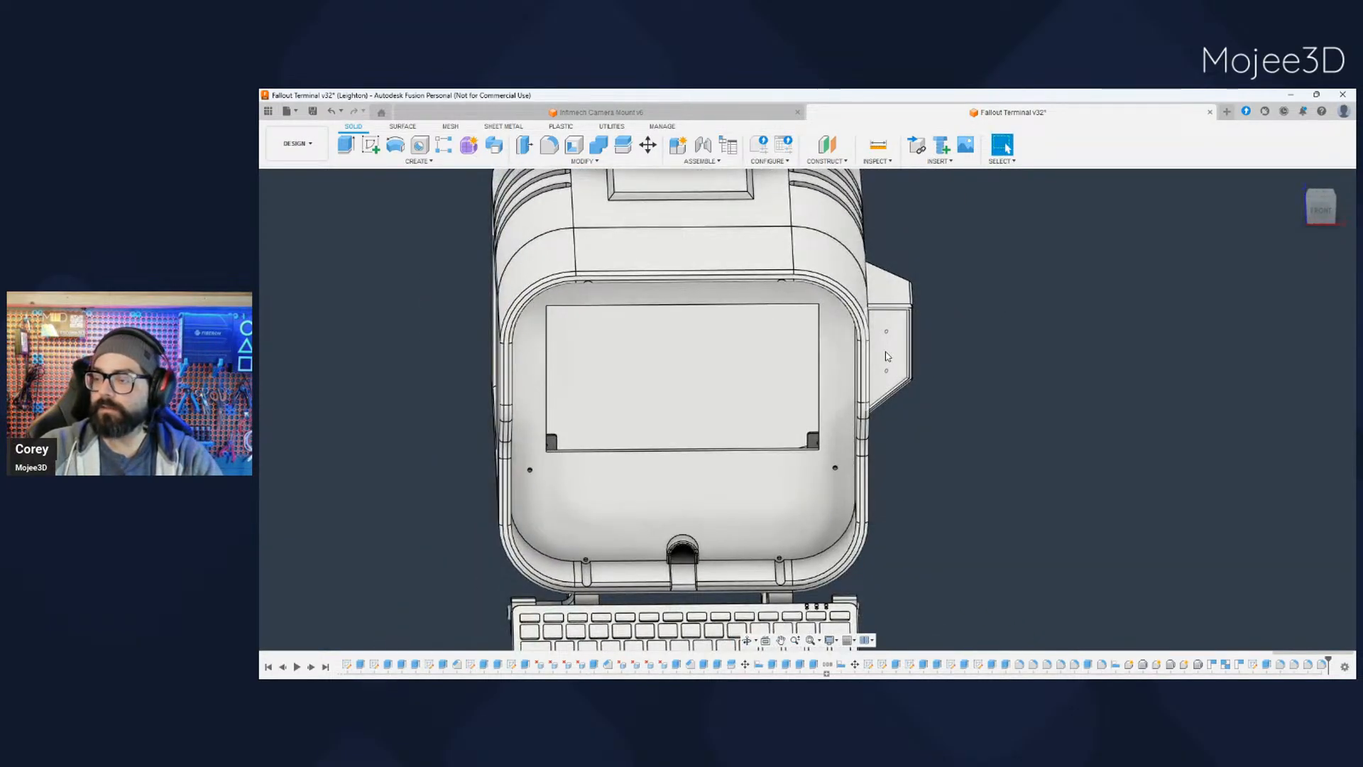
pyautogui.keyDown('shift'); pyautogui.moveTo(959, 487); pyautogui.dragTo(939, 360, button='middle'); pyautogui.keyUp('shift')
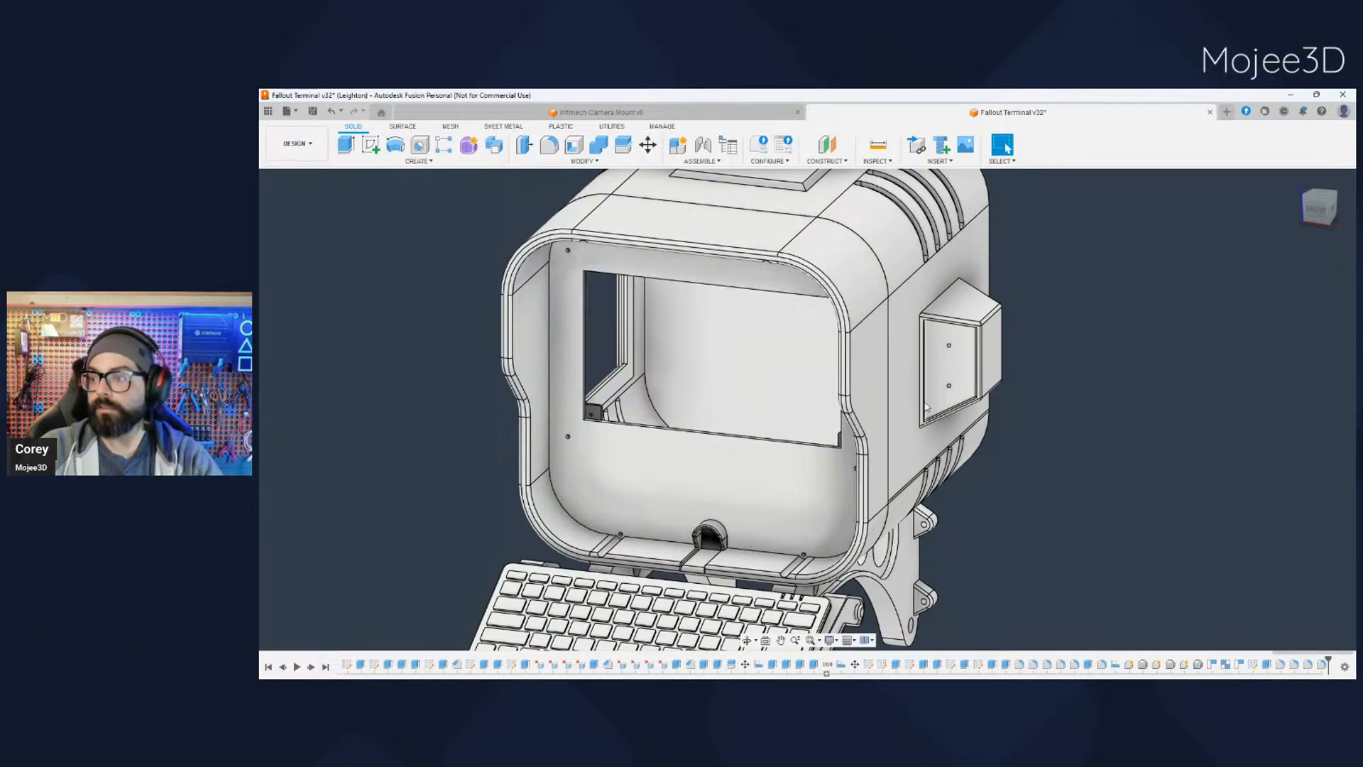
pyautogui.keyDown('shift'); pyautogui.moveTo(566, 294); pyautogui.dragTo(1007, 528, button='middle'); pyautogui.keyUp('shift')
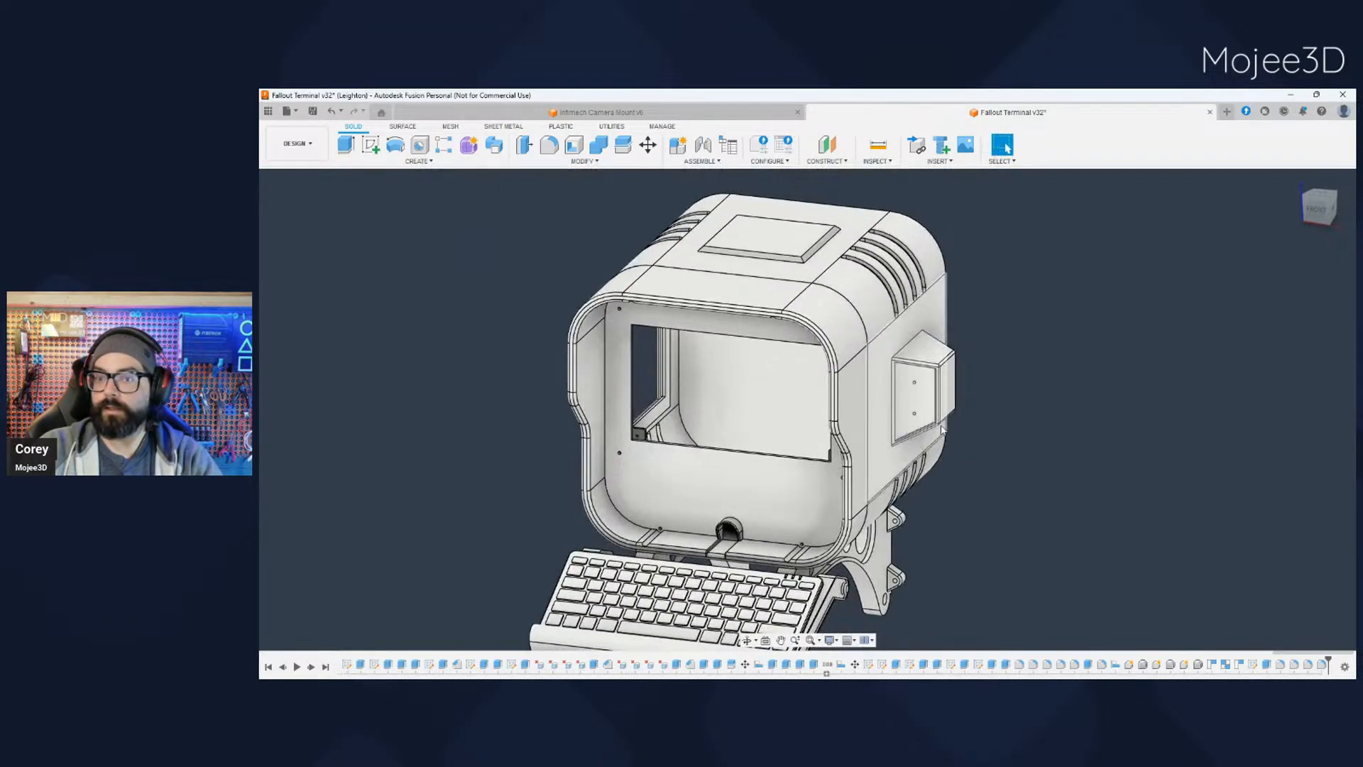
# - Examine the housing's vented rounded corner, its side box, the recessed opening on the opposite side and the bracket from behind
pyautogui.click(864, 303)
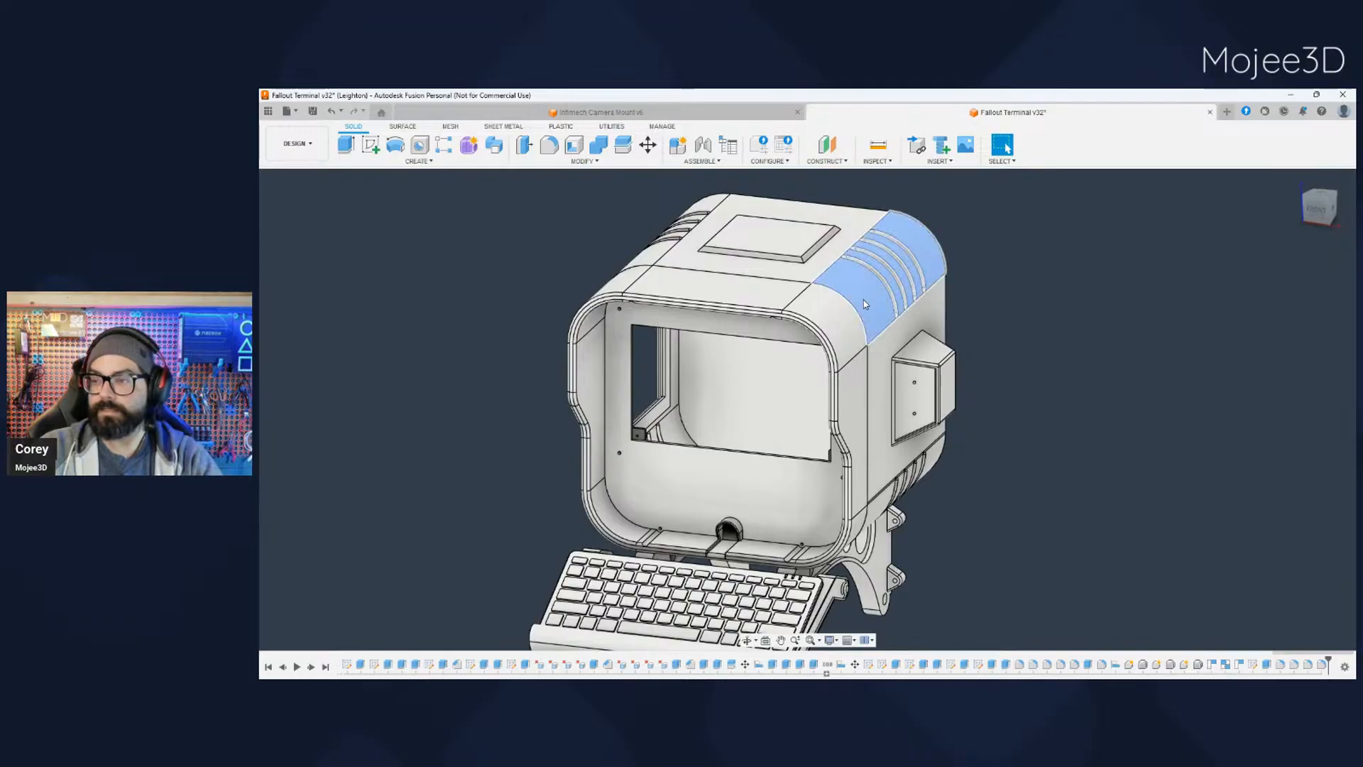
pyautogui.click(863, 300)
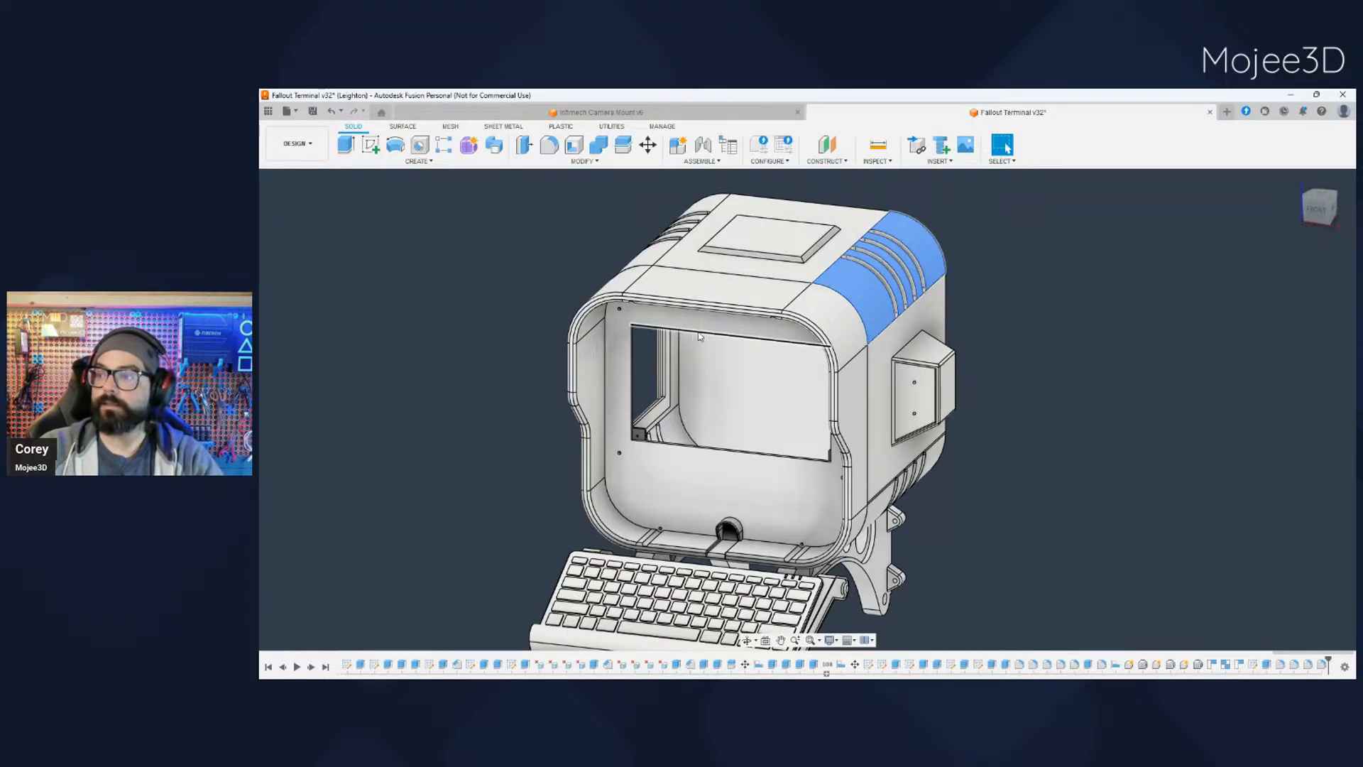
pyautogui.keyDown('shift'); pyautogui.moveTo(1039, 472); pyautogui.dragTo(979, 348, button='middle'); pyautogui.keyUp('shift')
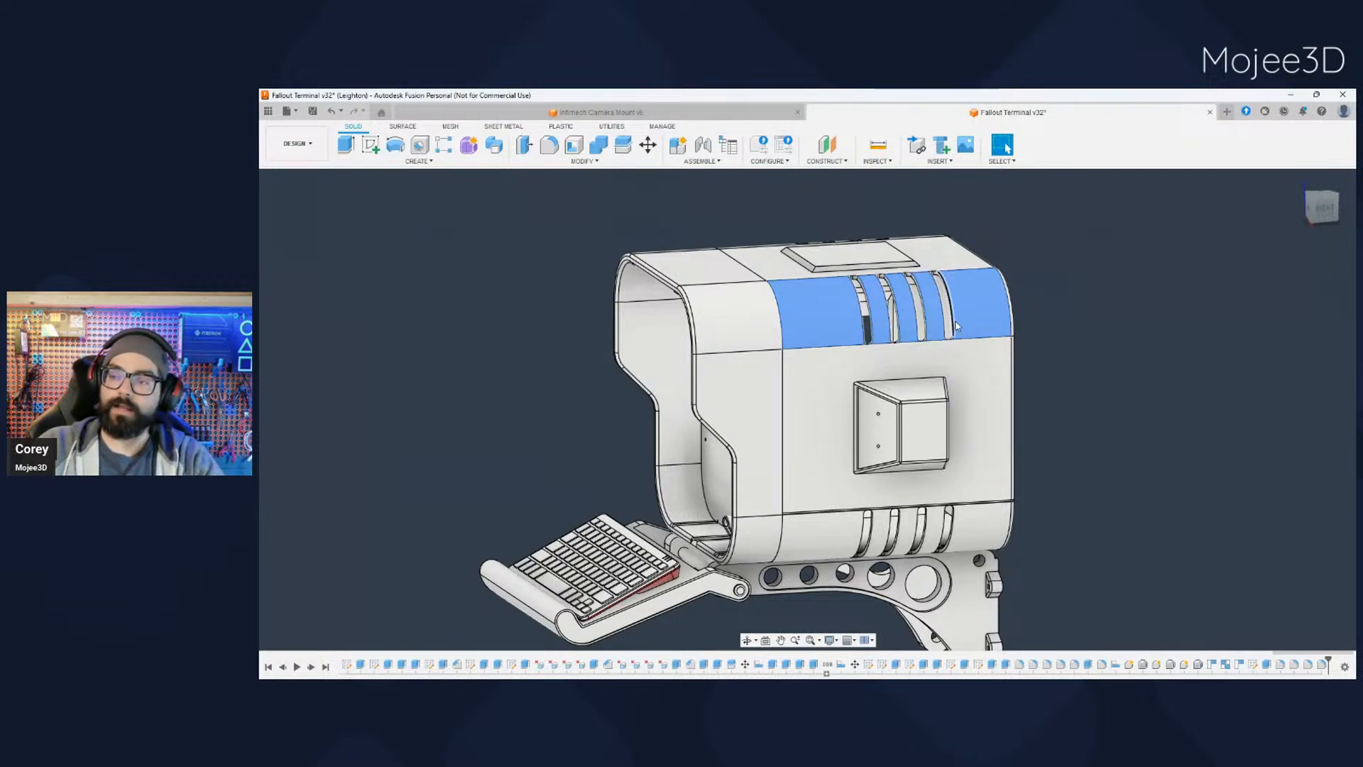
pyautogui.scroll(-3, 1065, 488)
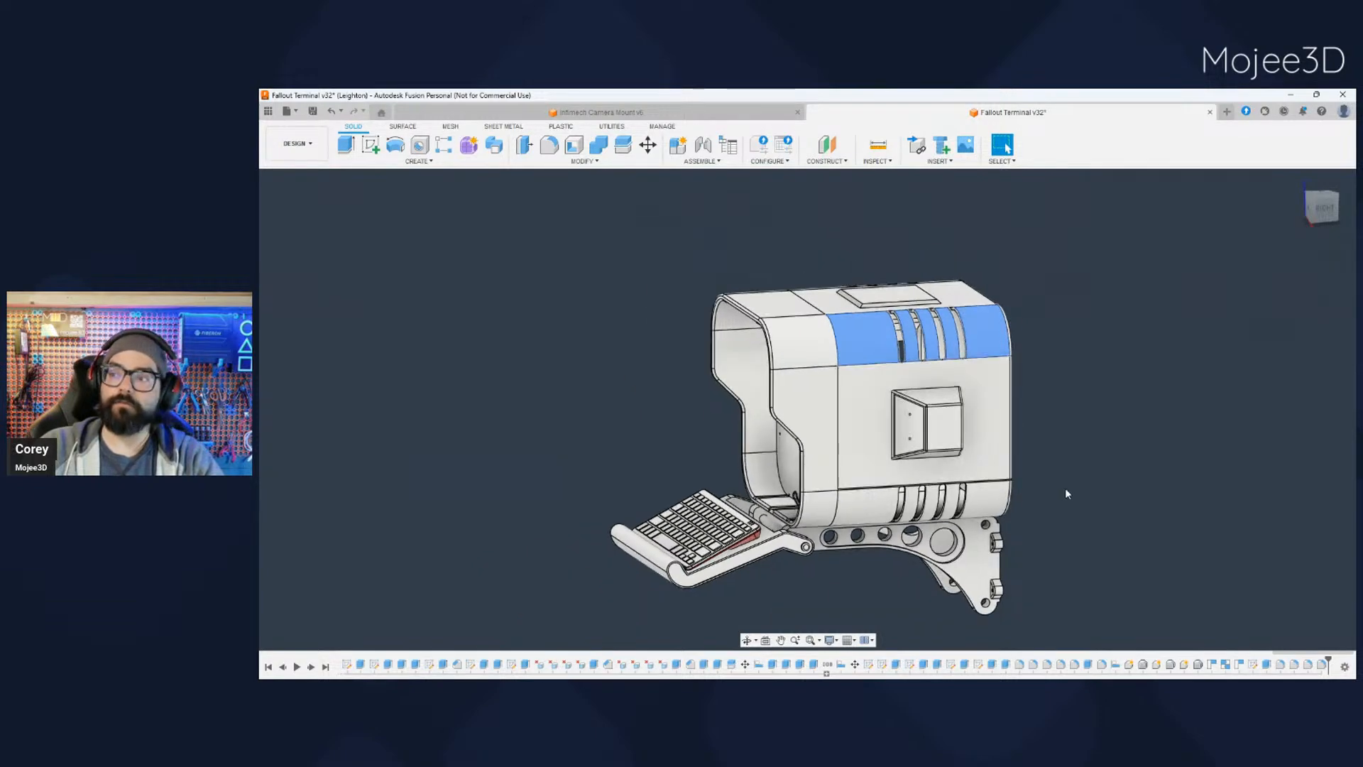
pyautogui.keyDown('shift'); pyautogui.moveTo(1065, 487); pyautogui.dragTo(1164, 504, button='middle'); pyautogui.keyUp('shift')
pyautogui.keyDown('shift'); pyautogui.moveTo(639, 434); pyautogui.dragTo(905, 463, button='middle'); pyautogui.keyUp('shift')
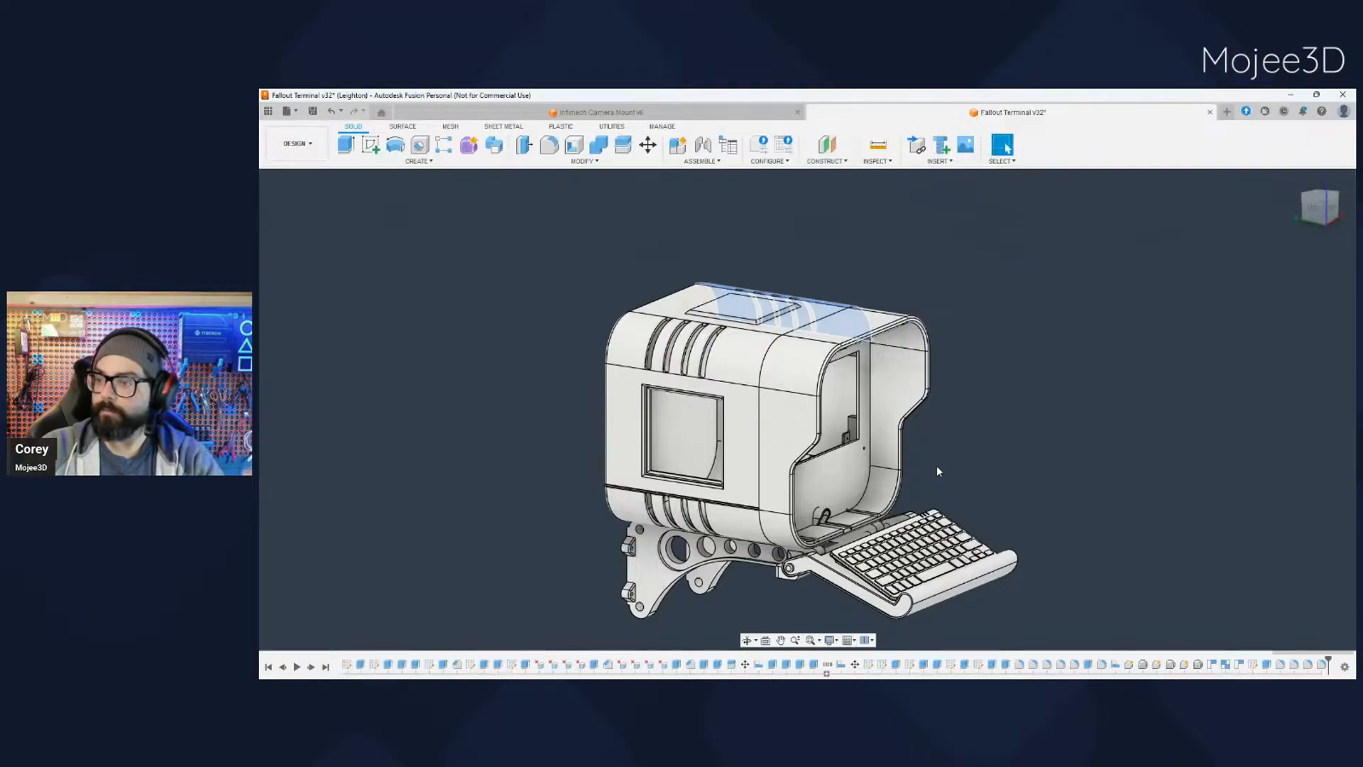
pyautogui.scroll(-3, 768, 497)
pyautogui.scroll(4, 768, 497)
pyautogui.scroll(2, 767, 496)
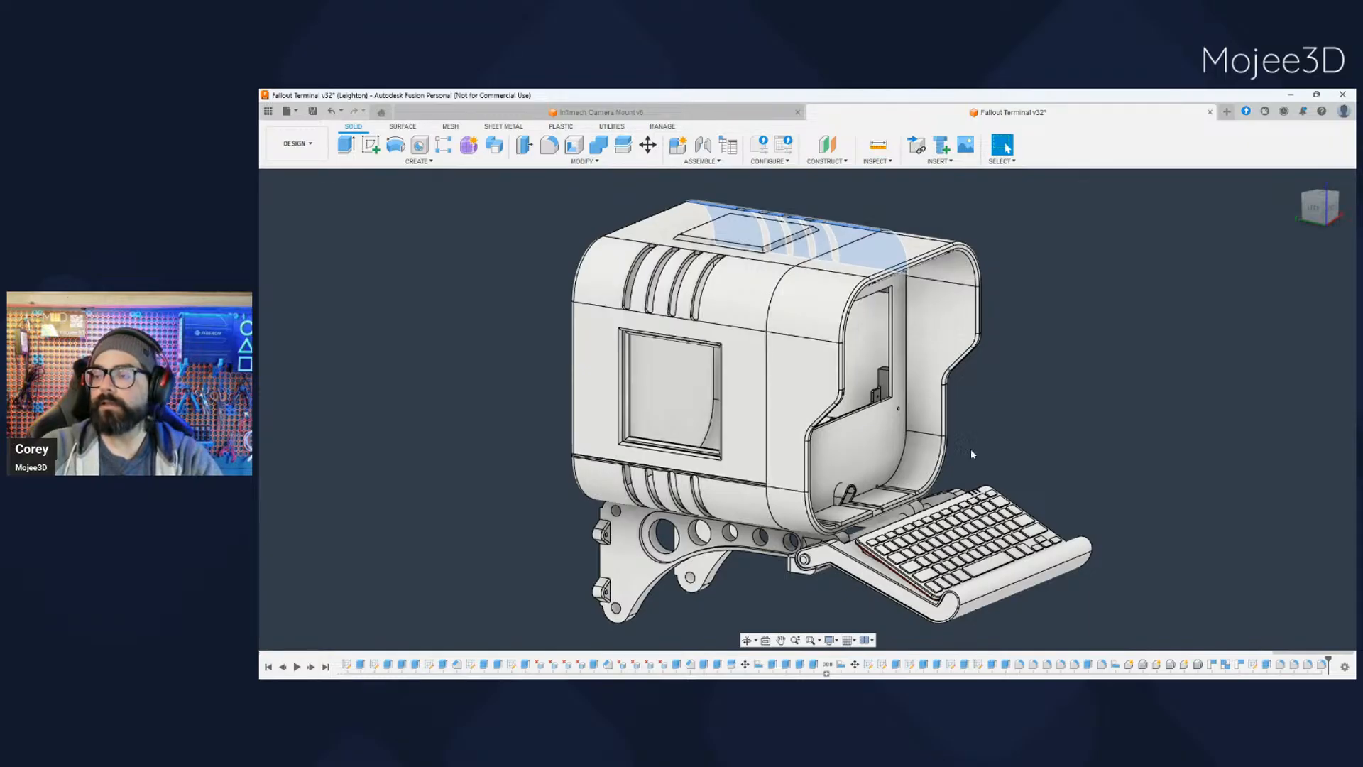
pyautogui.moveTo(970, 448); pyautogui.dragTo(843, 437, button='middle')
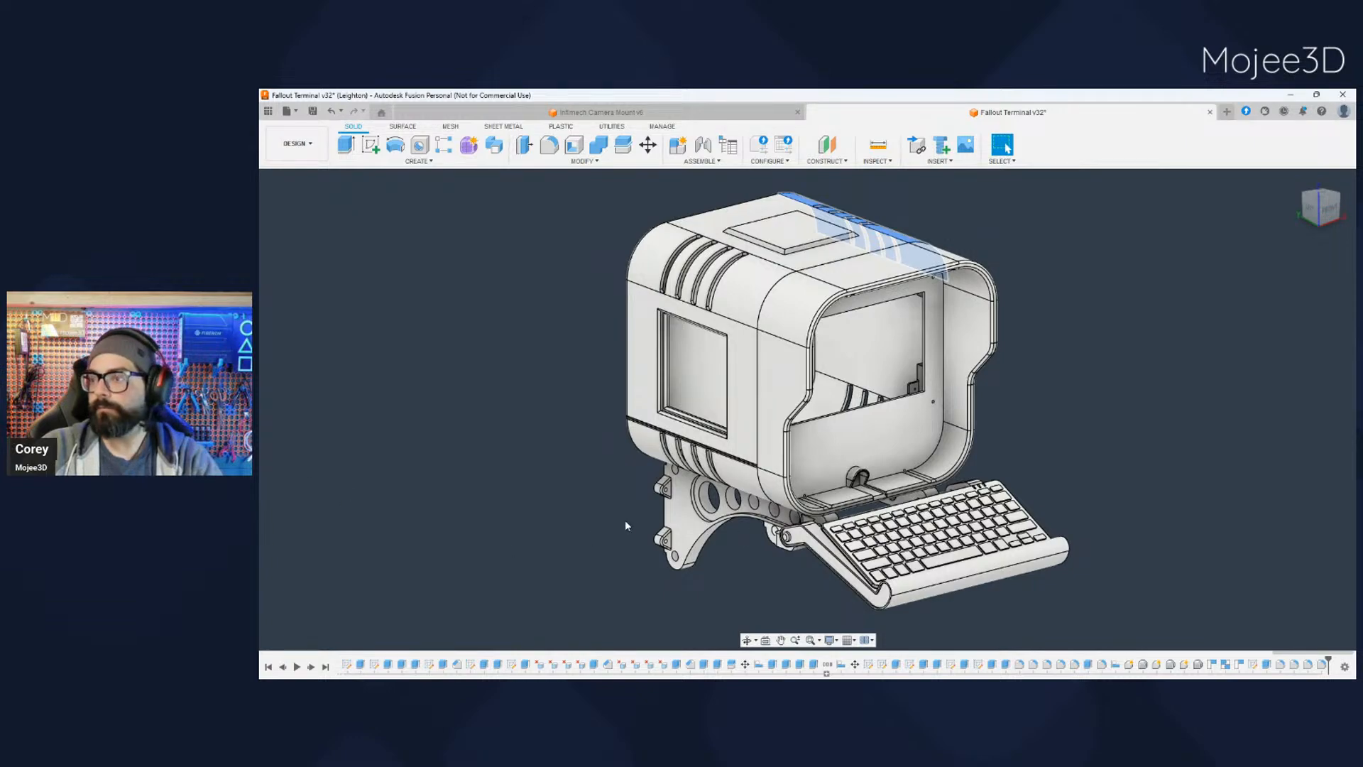
pyautogui.keyDown('shift'); pyautogui.moveTo(624, 519); pyautogui.dragTo(582, 505, button='middle'); pyautogui.keyUp('shift')
pyautogui.keyDown('shift'); pyautogui.moveTo(778, 561); pyautogui.dragTo(883, 579, button='middle'); pyautogui.keyUp('shift')
pyautogui.scroll(5, 766, 539)
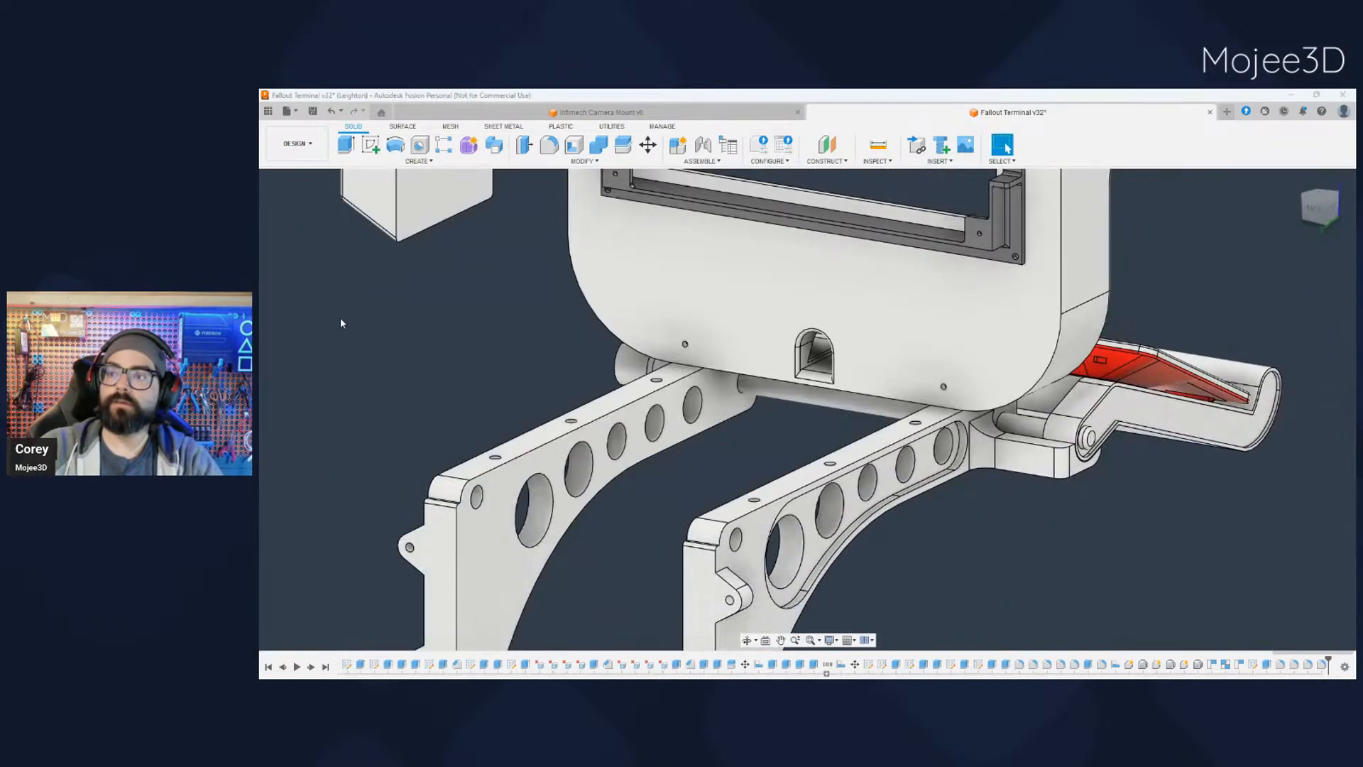
# - Hide the main housing, start a sketch on the side box's flat inner face and draw a 4.25 mm circle near its upper-left corner
pyautogui.scroll(-1, 339, 318)
pyautogui.moveTo(341, 318); pyautogui.dragTo(660, 339, button='middle')
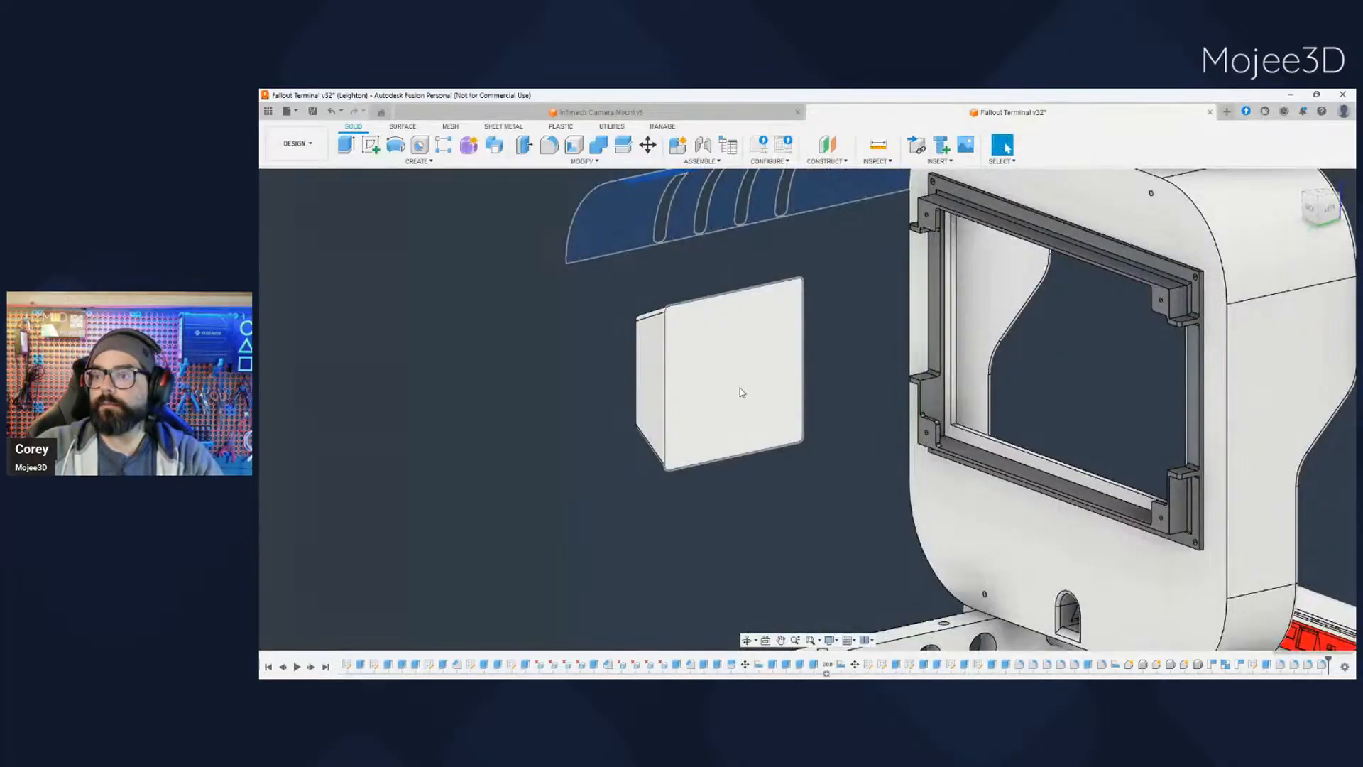
pyautogui.click(725, 397)
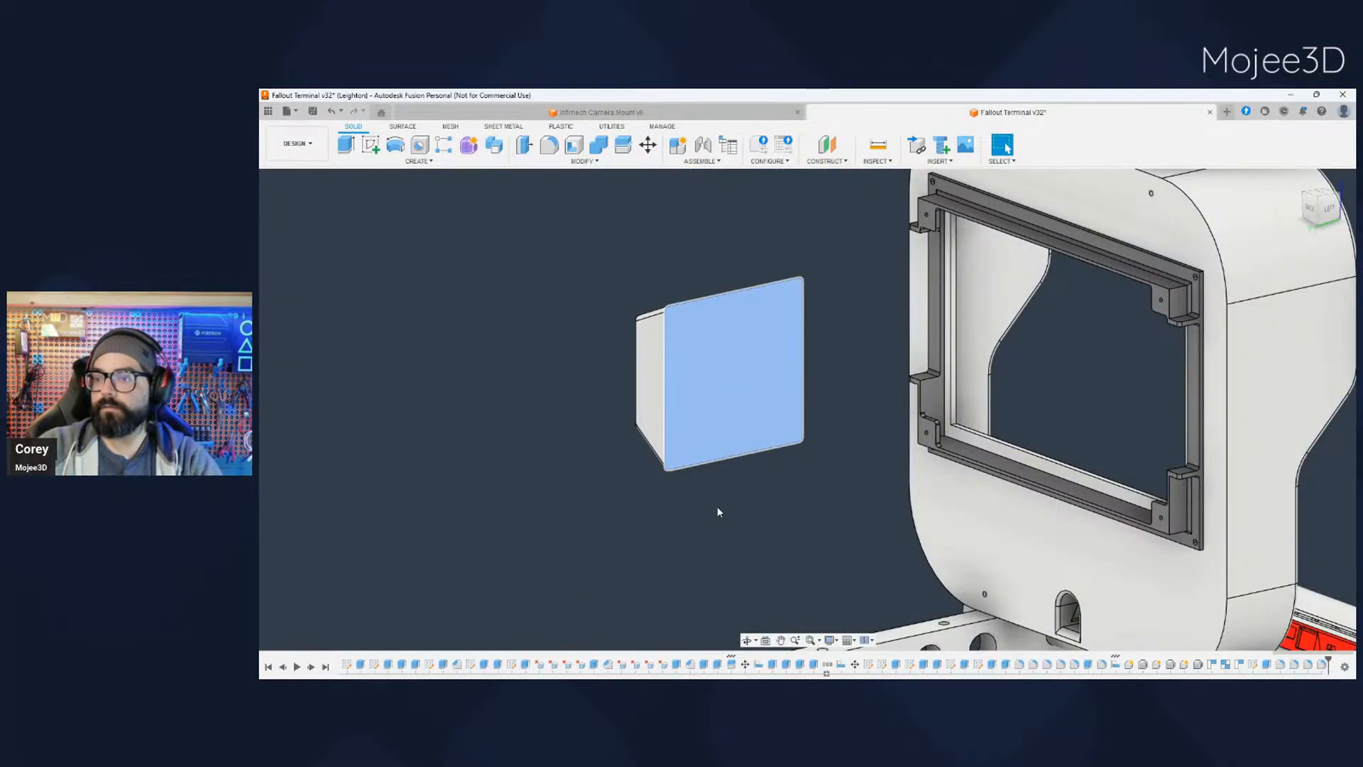
pyautogui.hotkey('shift', 's')
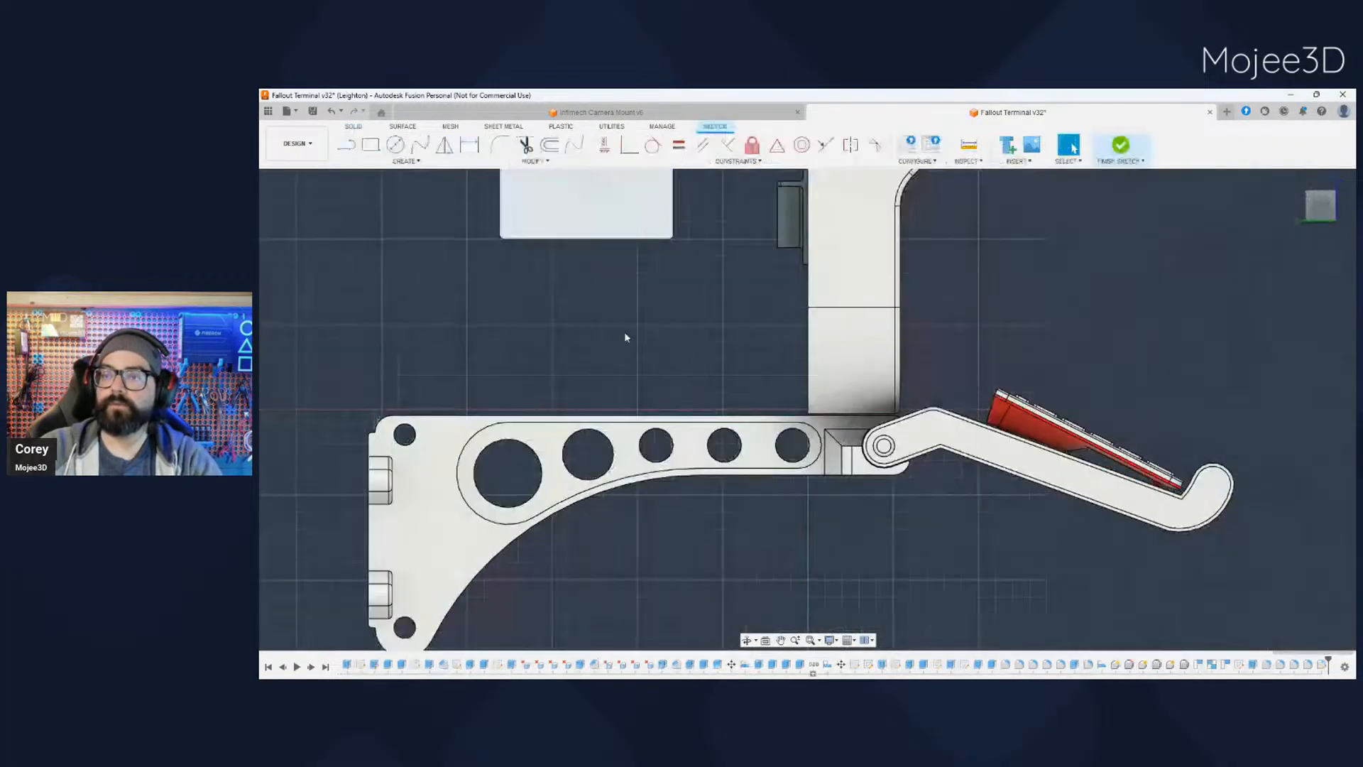
pyautogui.moveTo(624, 335); pyautogui.dragTo(760, 578, button='middle')
pyautogui.scroll(5, 703, 447)
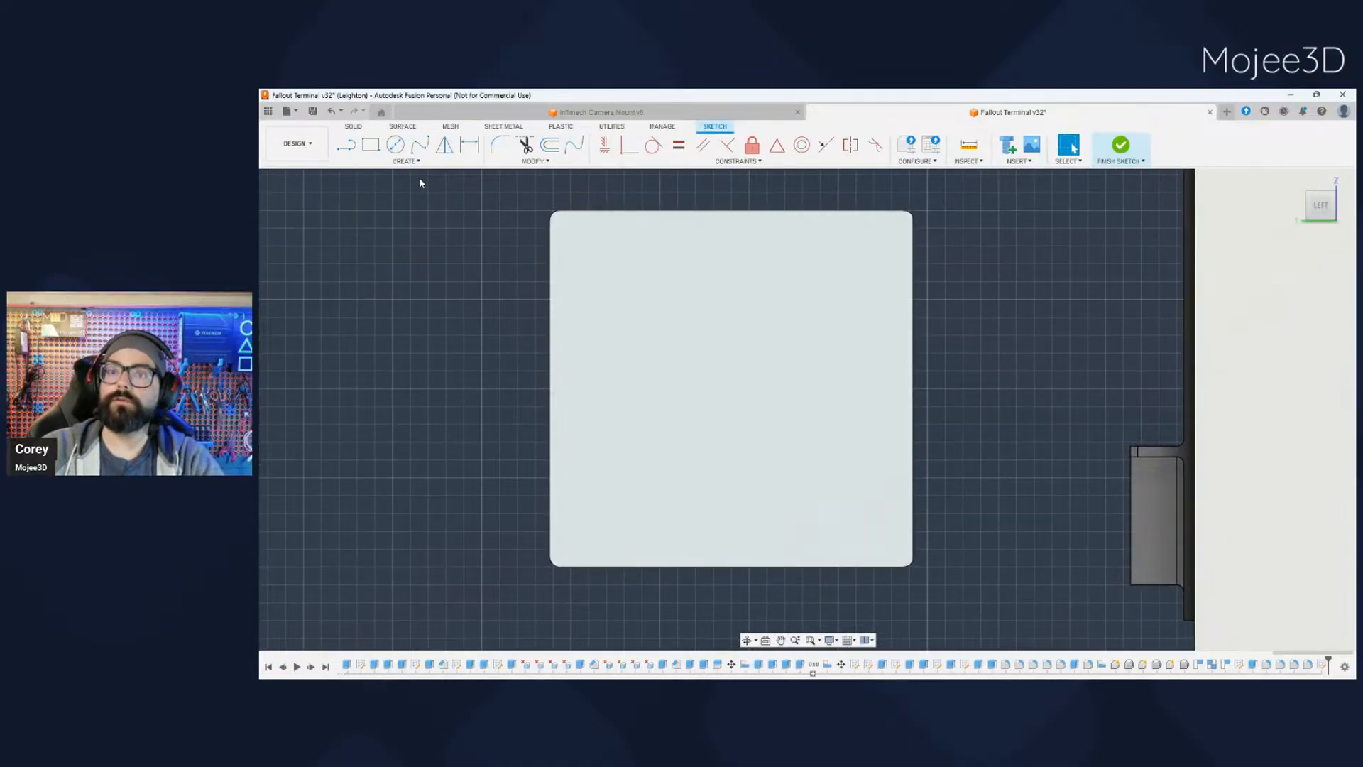
pyautogui.click(402, 151)
pyautogui.click(624, 271)
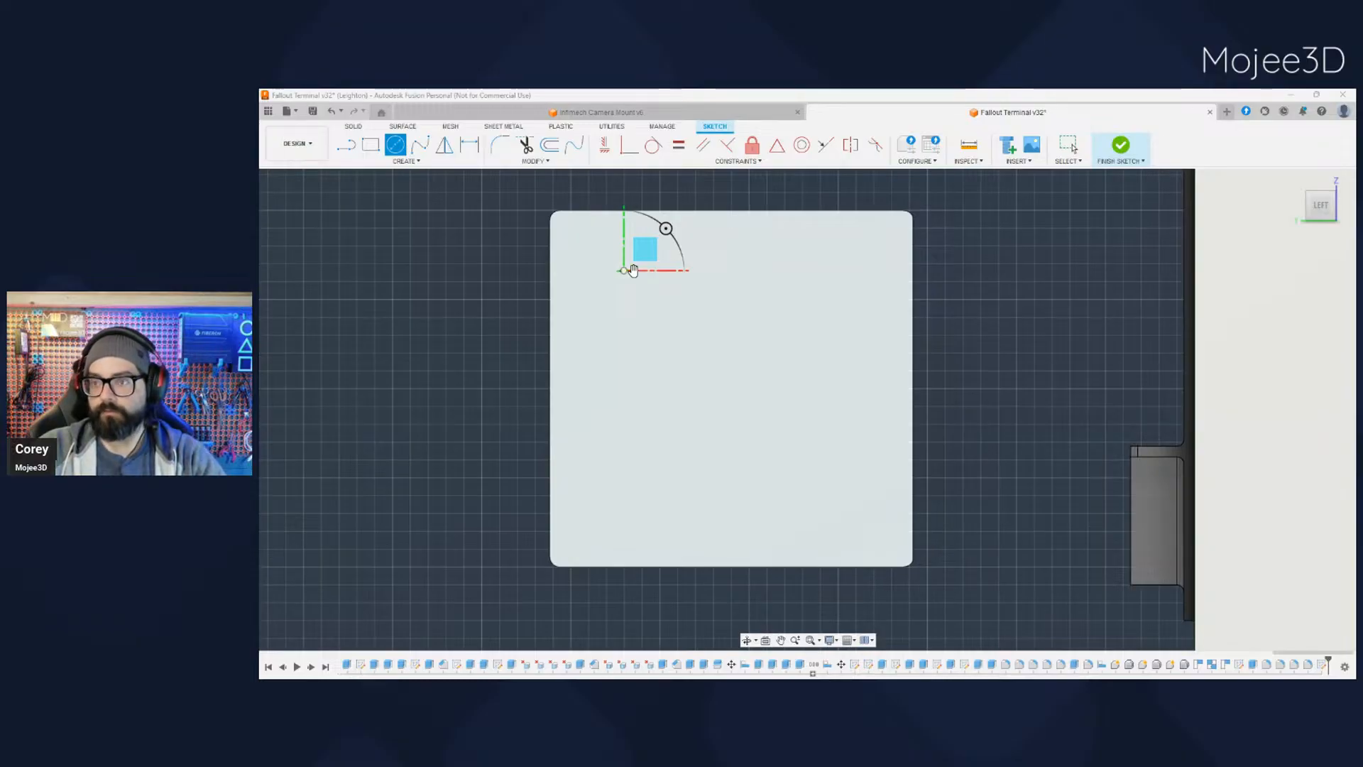
pyautogui.click(633, 270)
pyautogui.press('Escape')
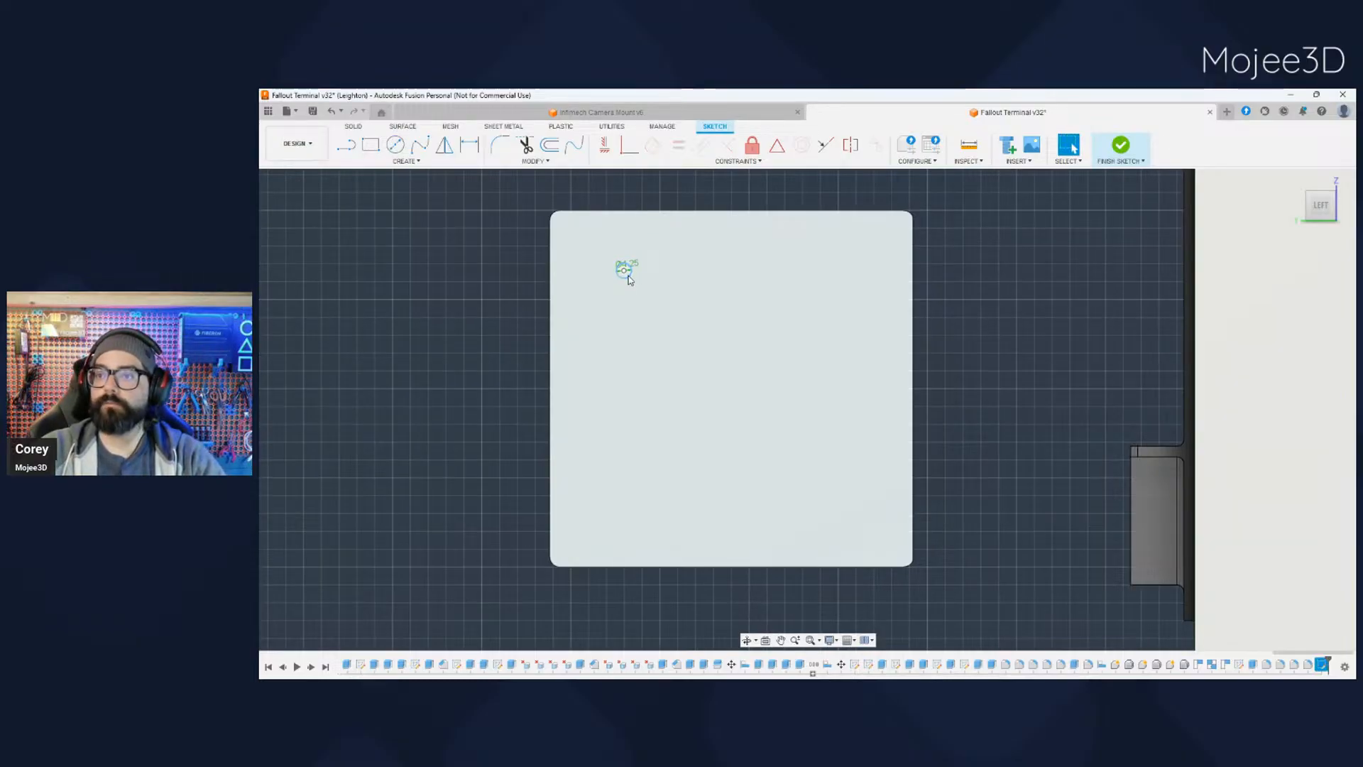
pyautogui.press('m')
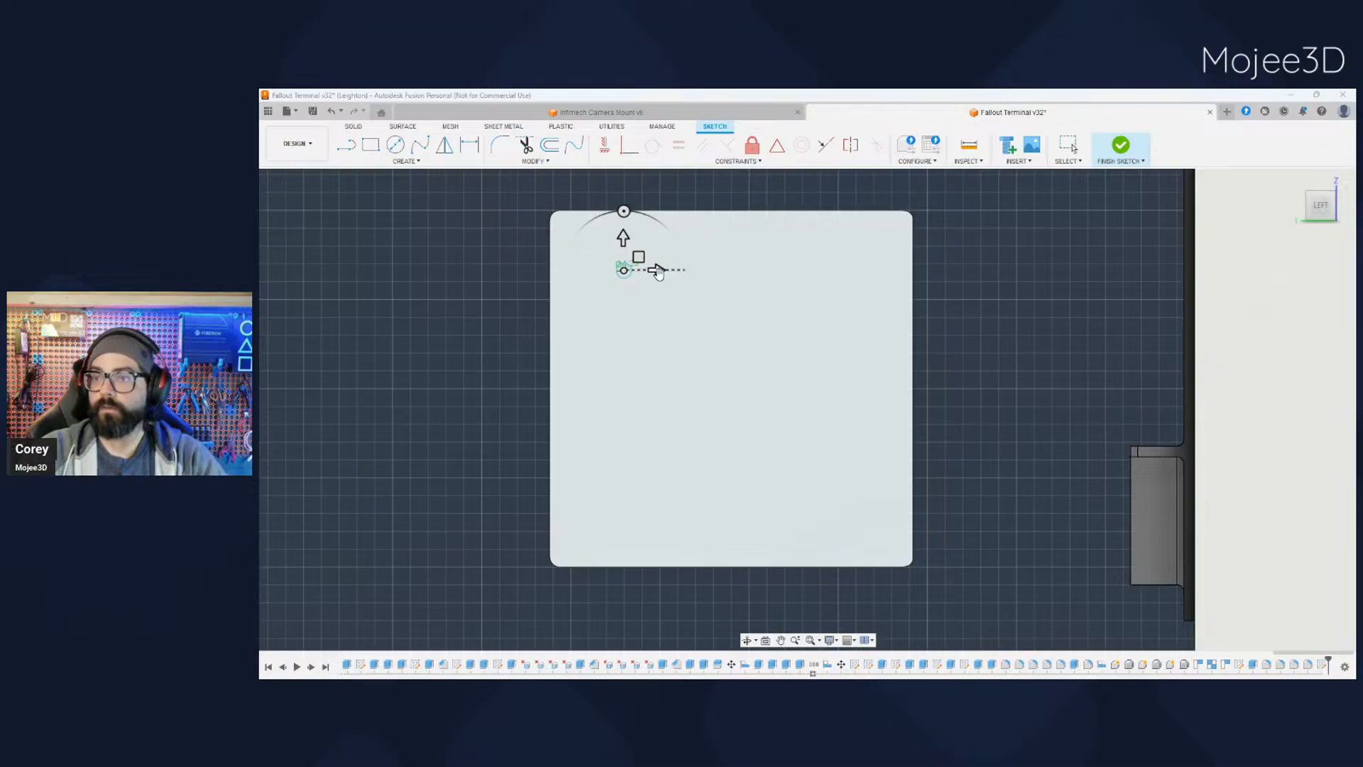
pyautogui.moveTo(657, 272); pyautogui.dragTo(836, 290)
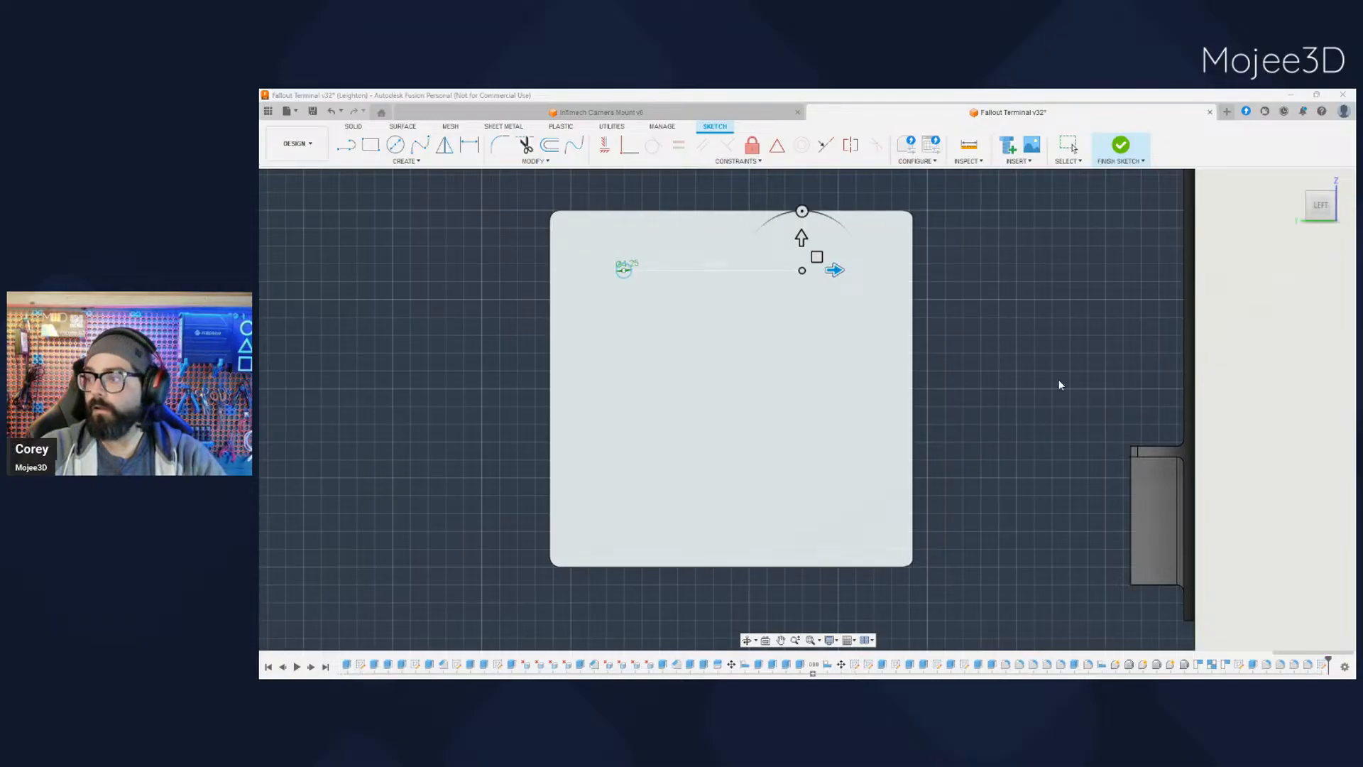
pyautogui.press('Escape')
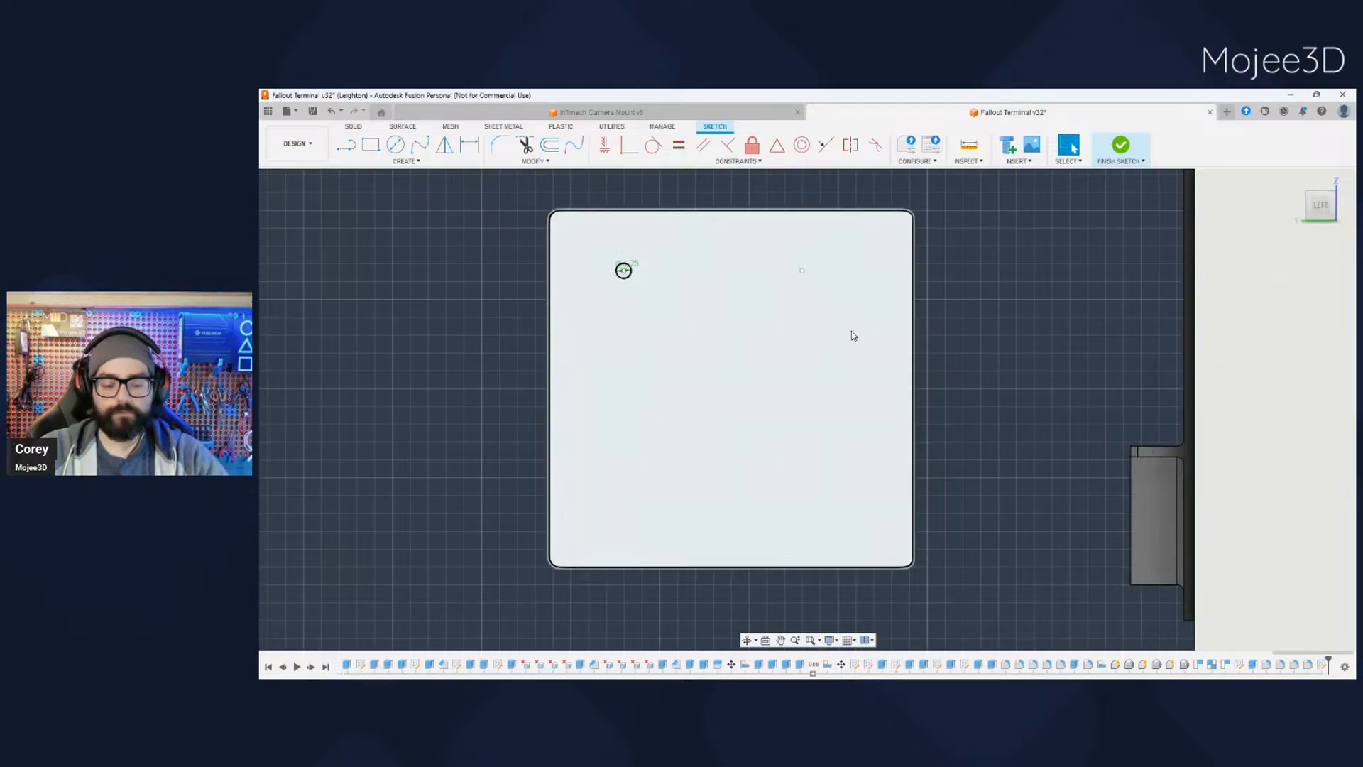
# - Draw three more 4.25 mm circles near the upper-right, lower-left and lower-right corners of the side box's face
pyautogui.press('c')
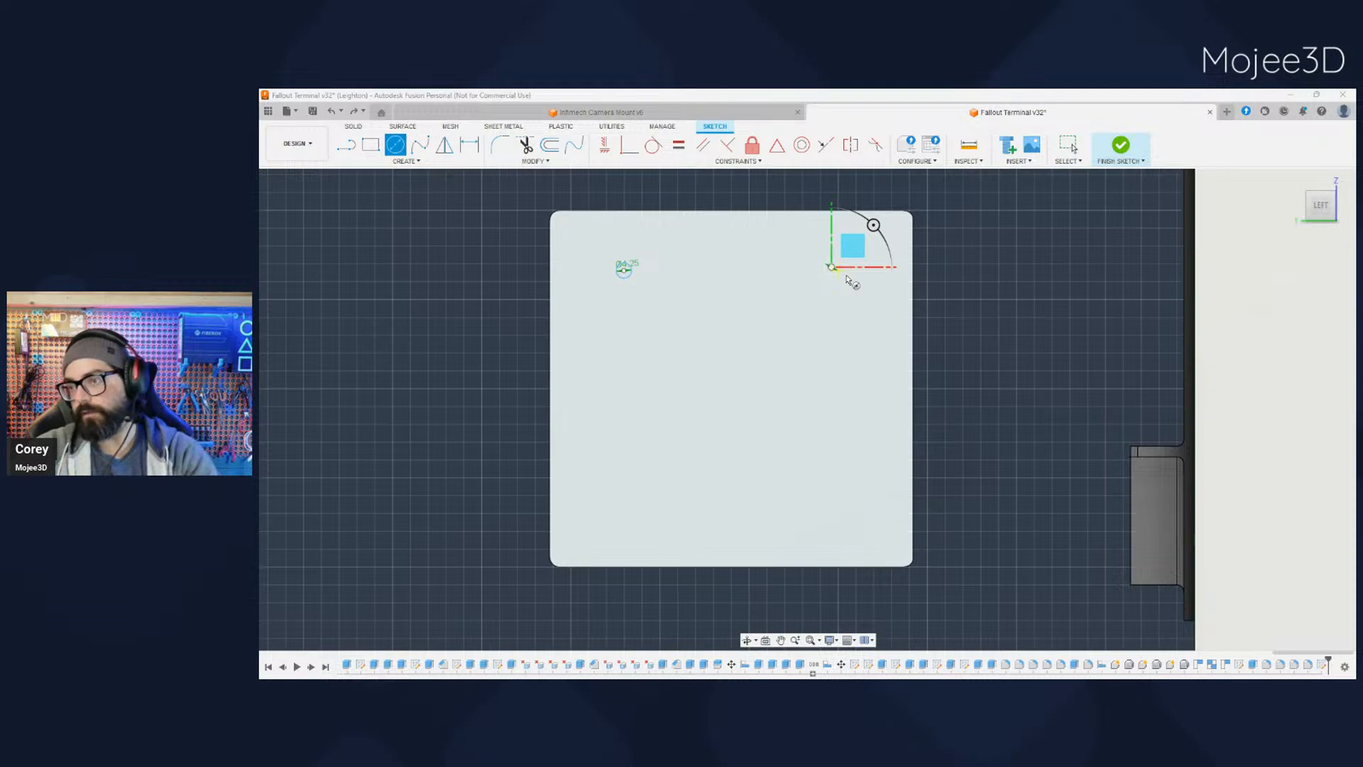
pyautogui.press('Return')
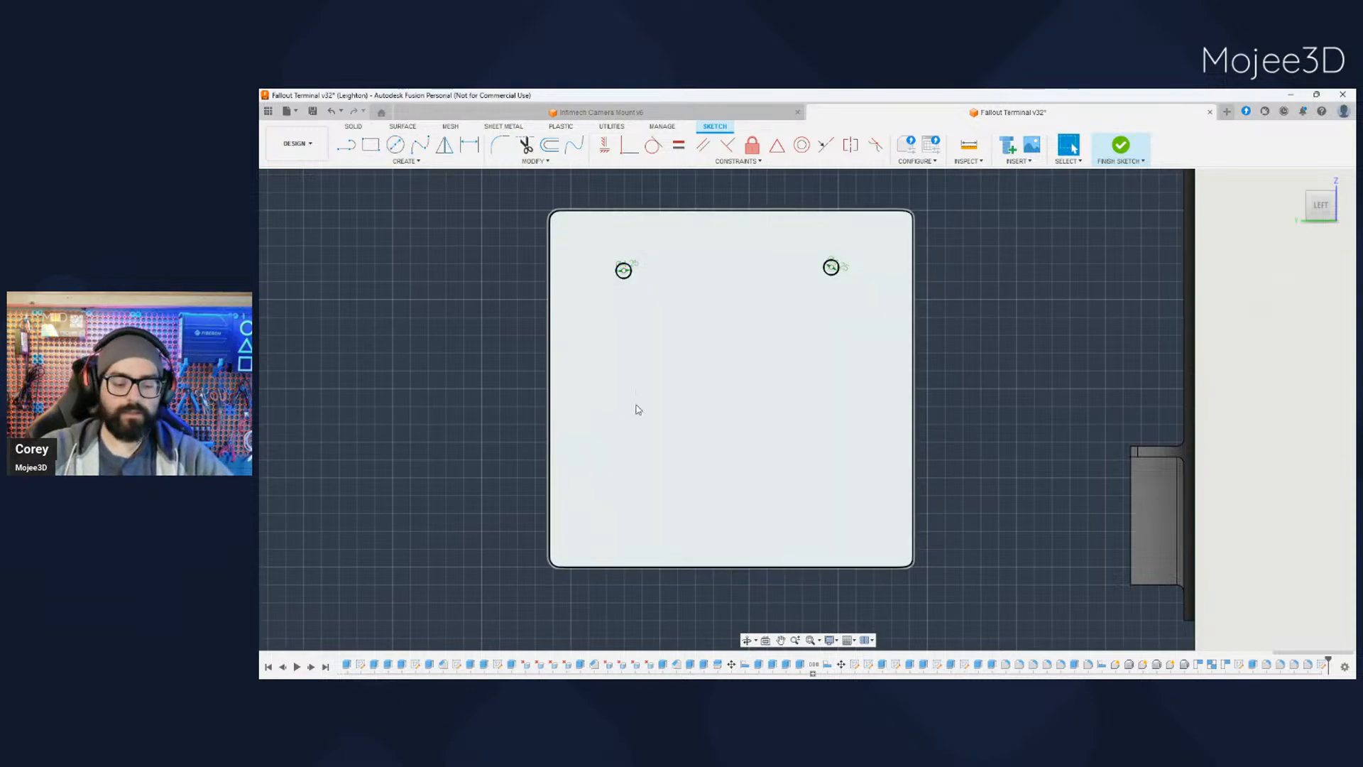
pyautogui.press('c')
pyautogui.click(623, 510)
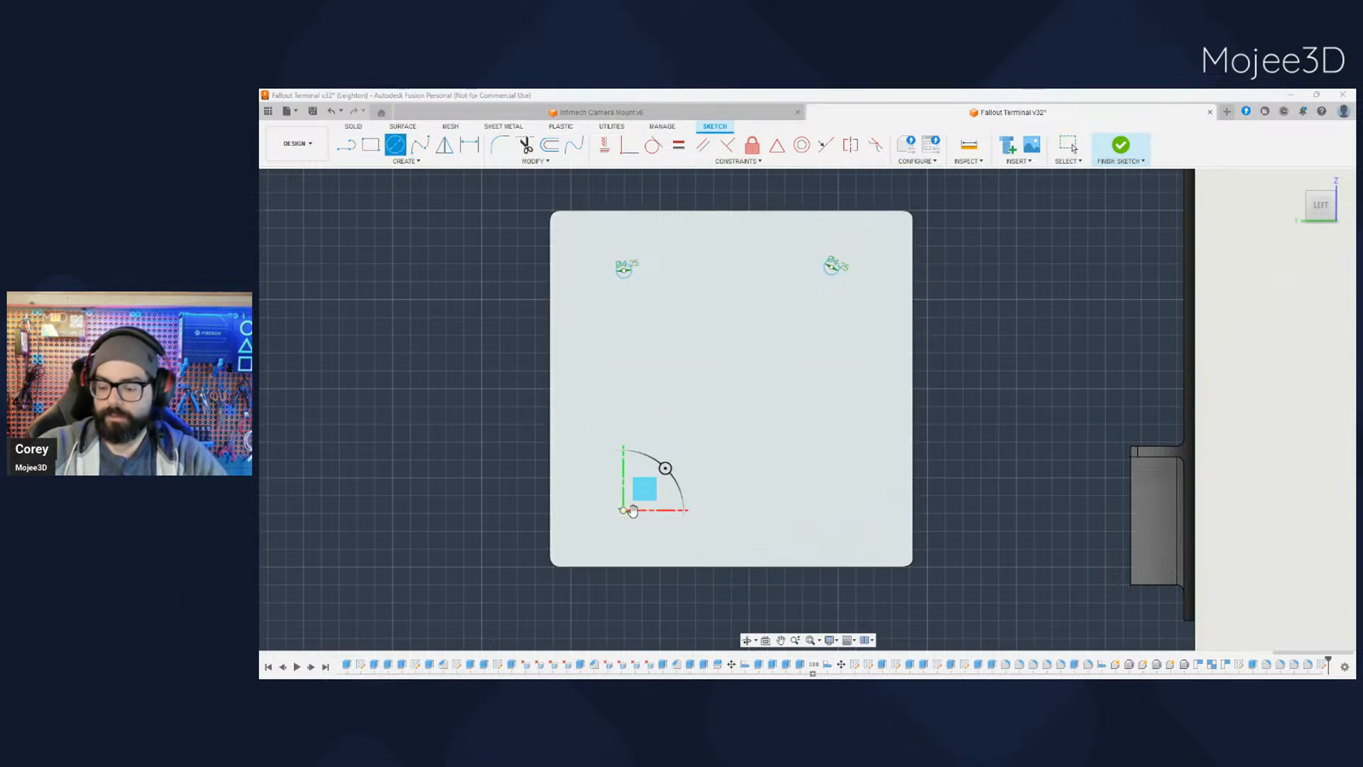
pyautogui.press('Return')
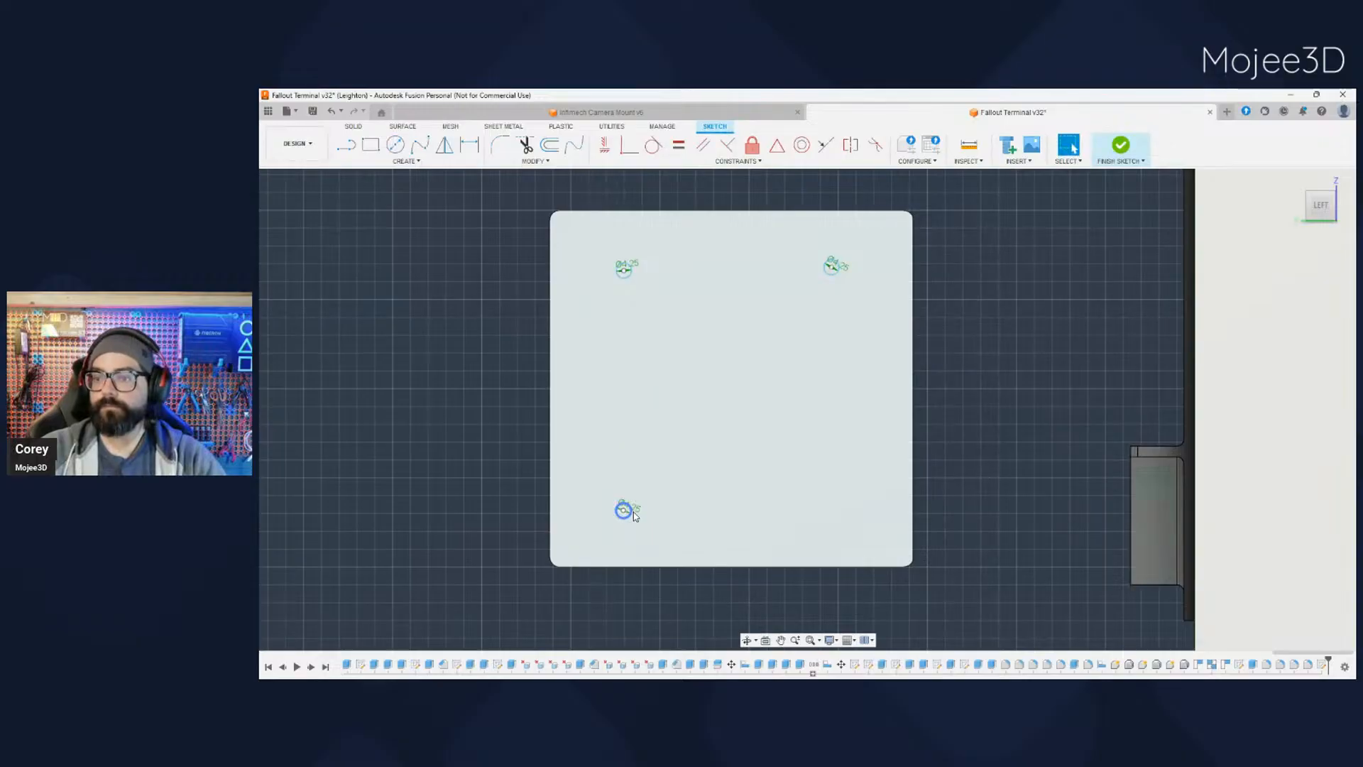
pyautogui.press('c')
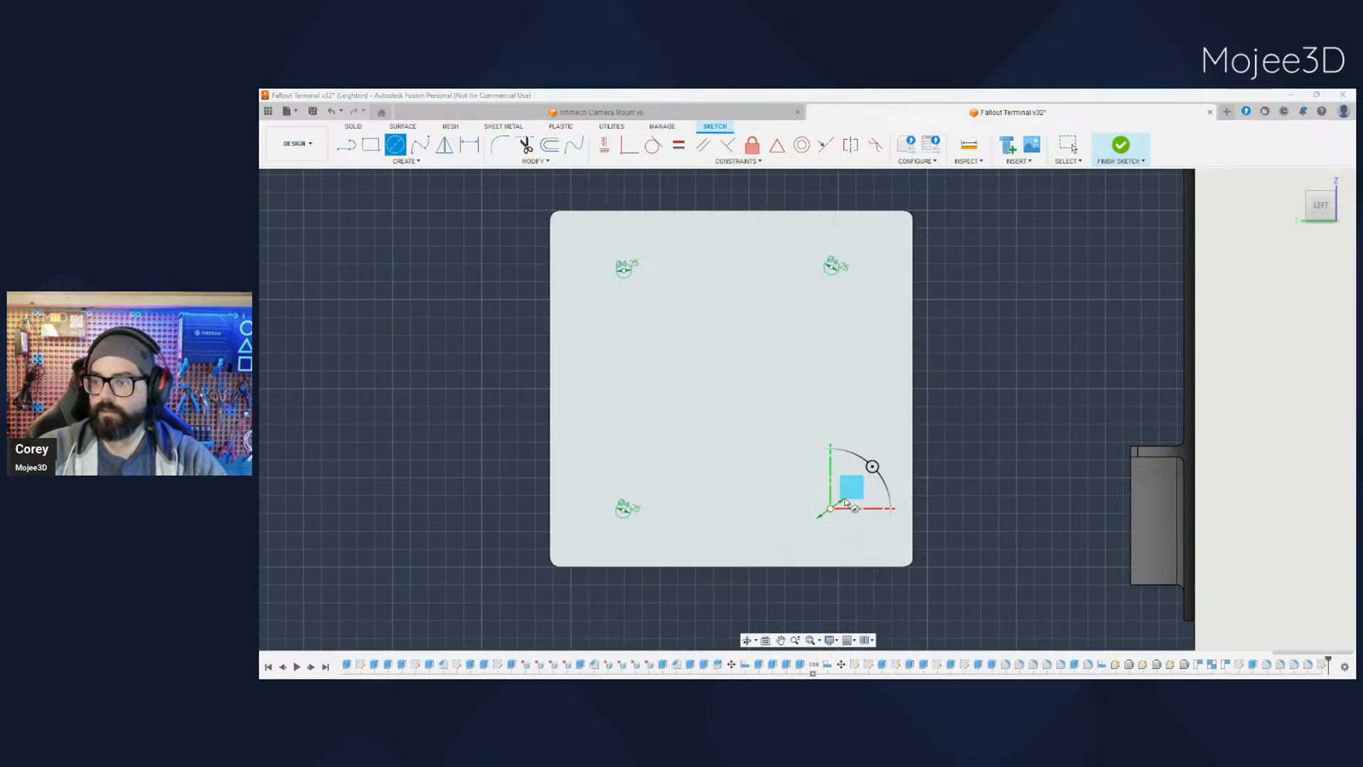
pyautogui.click(845, 502)
pyautogui.press('Return')
# - Dimension the lower-left circle's centre from the face's left edge and set the distance to 20 mm
pyautogui.scroll(2, 661, 528)
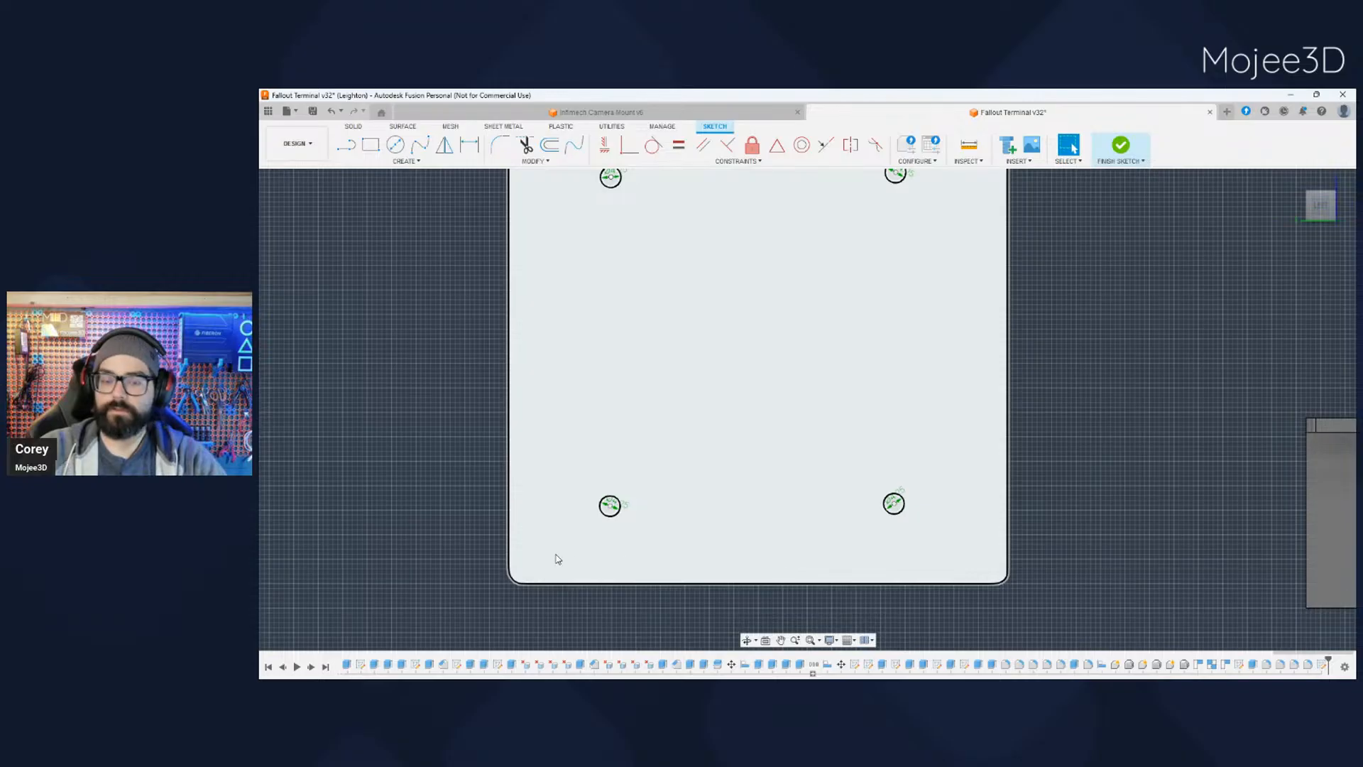
pyautogui.press('d')
pyautogui.click(511, 517)
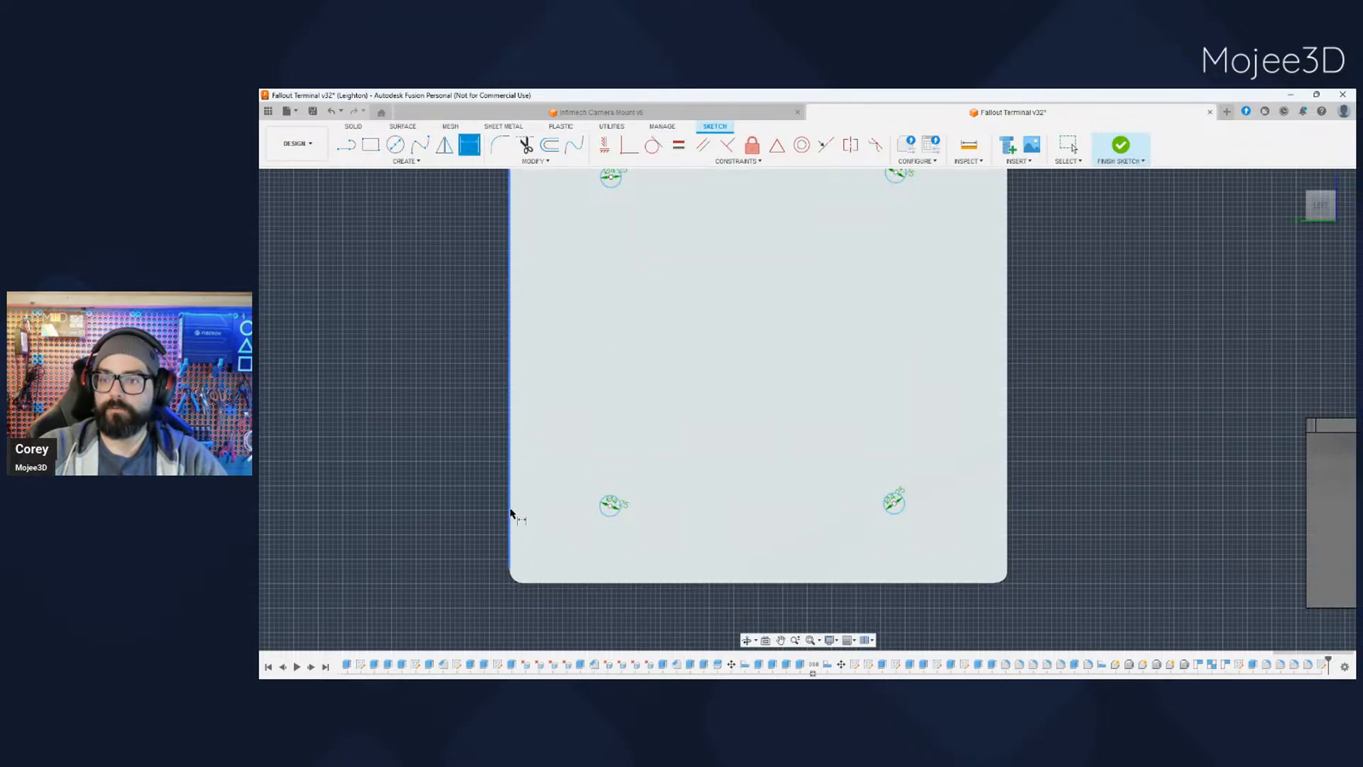
pyautogui.click(610, 507)
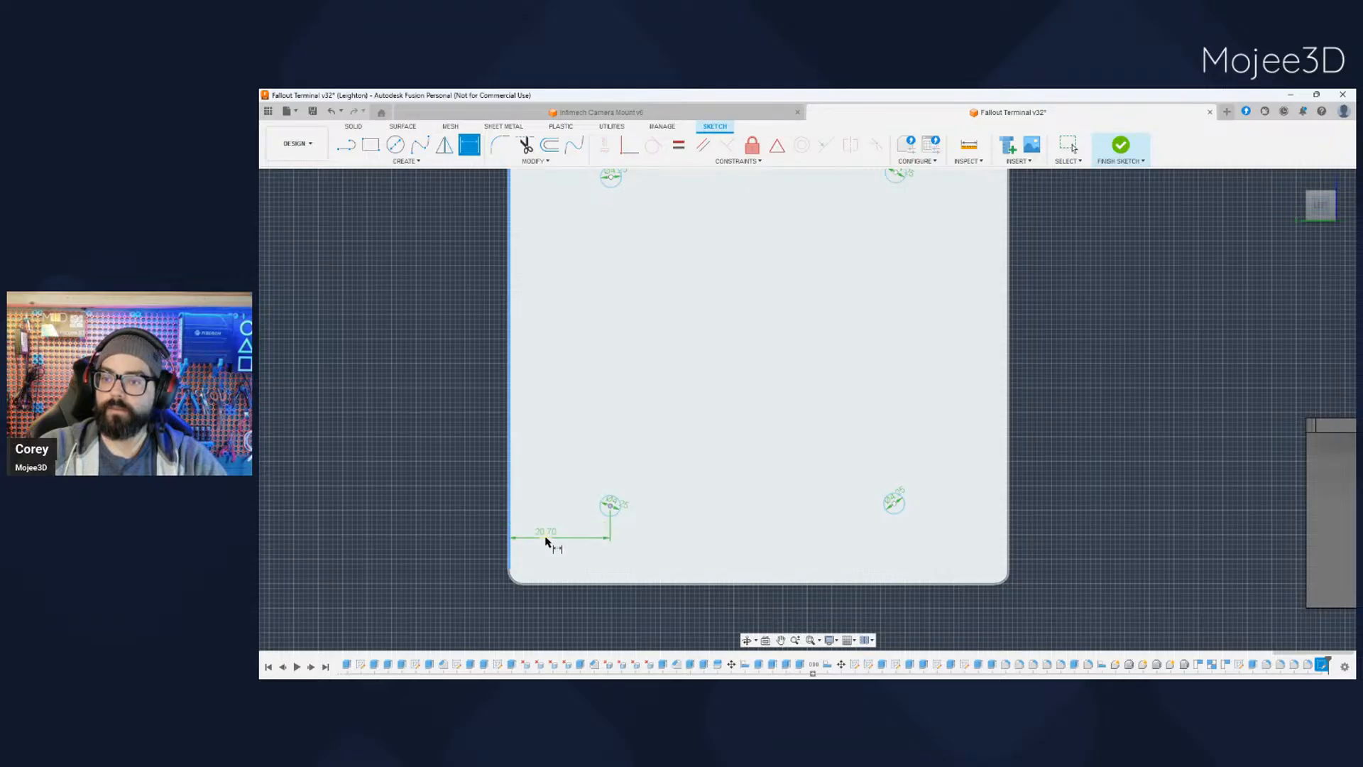
pyautogui.click(550, 539)
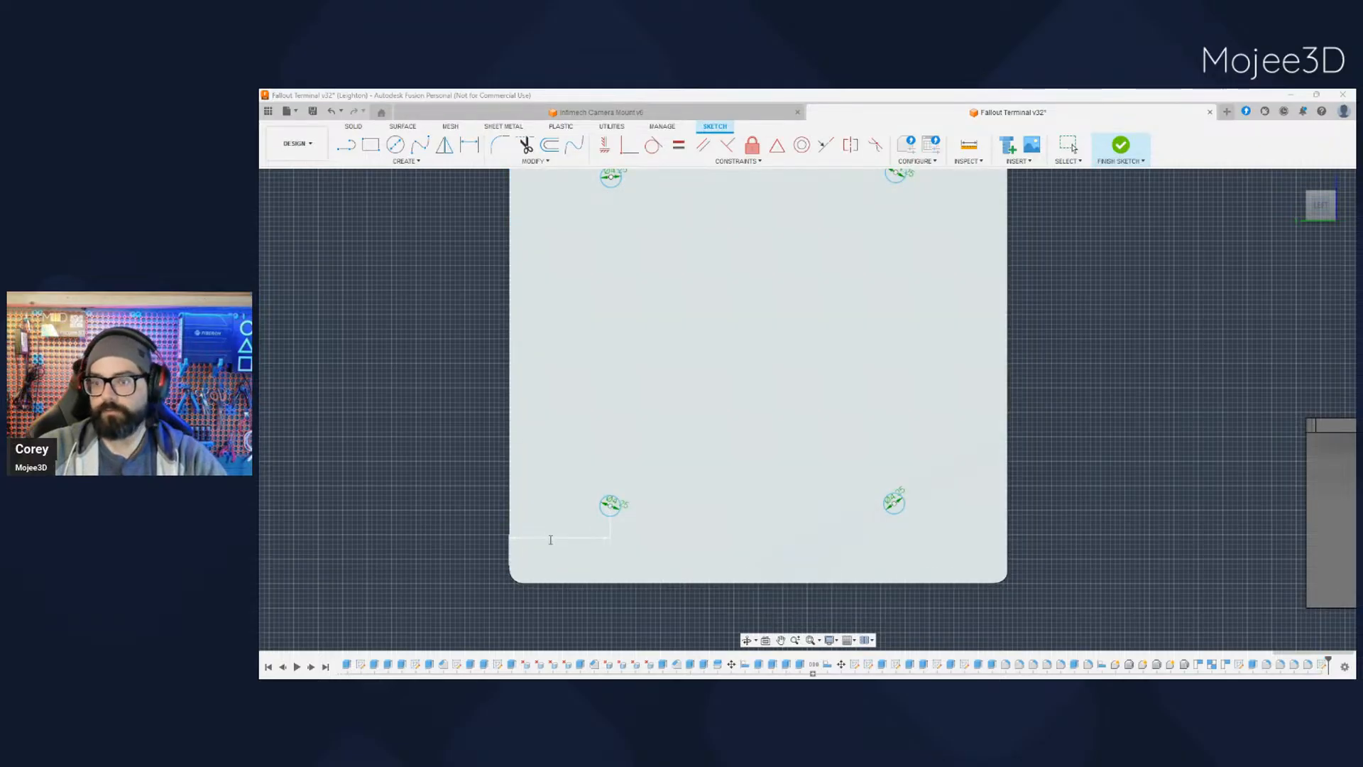
pyautogui.write('40')
pyautogui.press('Return')
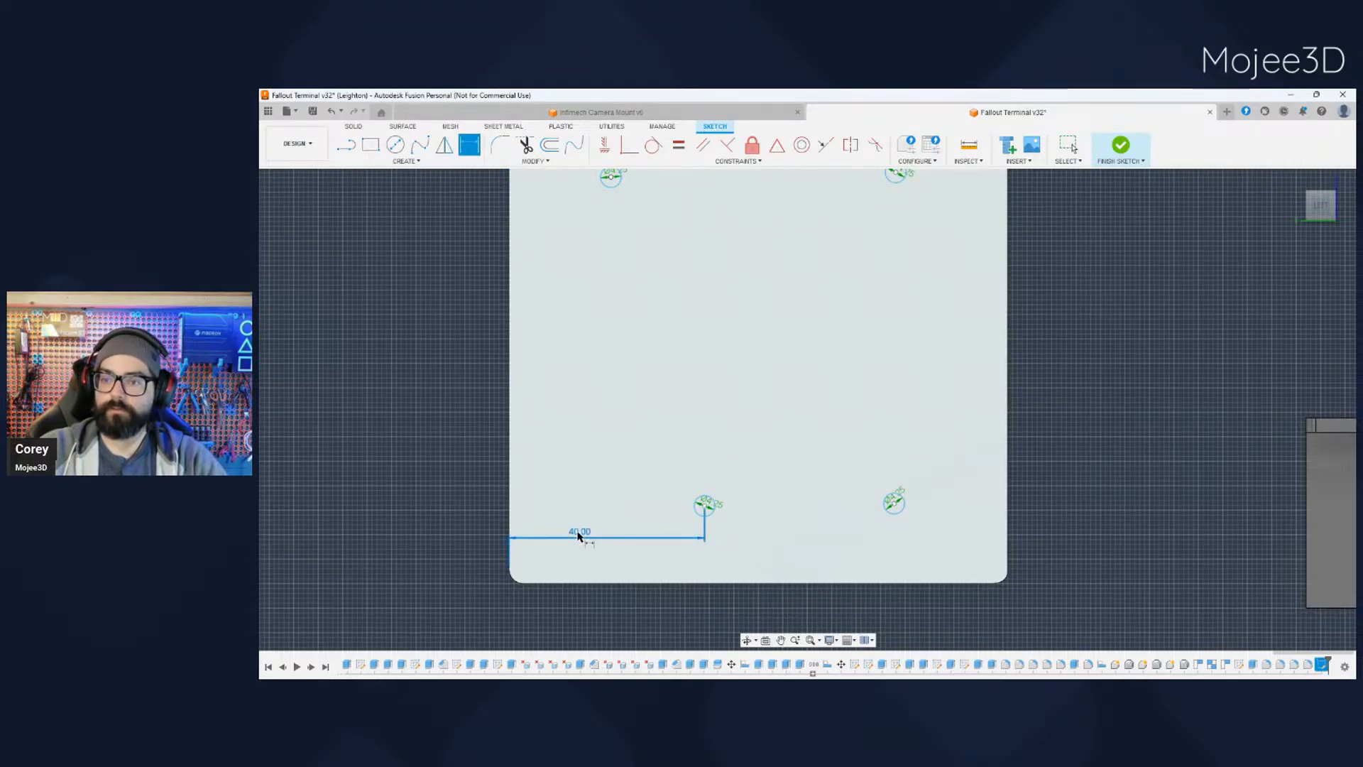
pyautogui.press('Escape')
pyautogui.write('20')
pyautogui.press('Return')
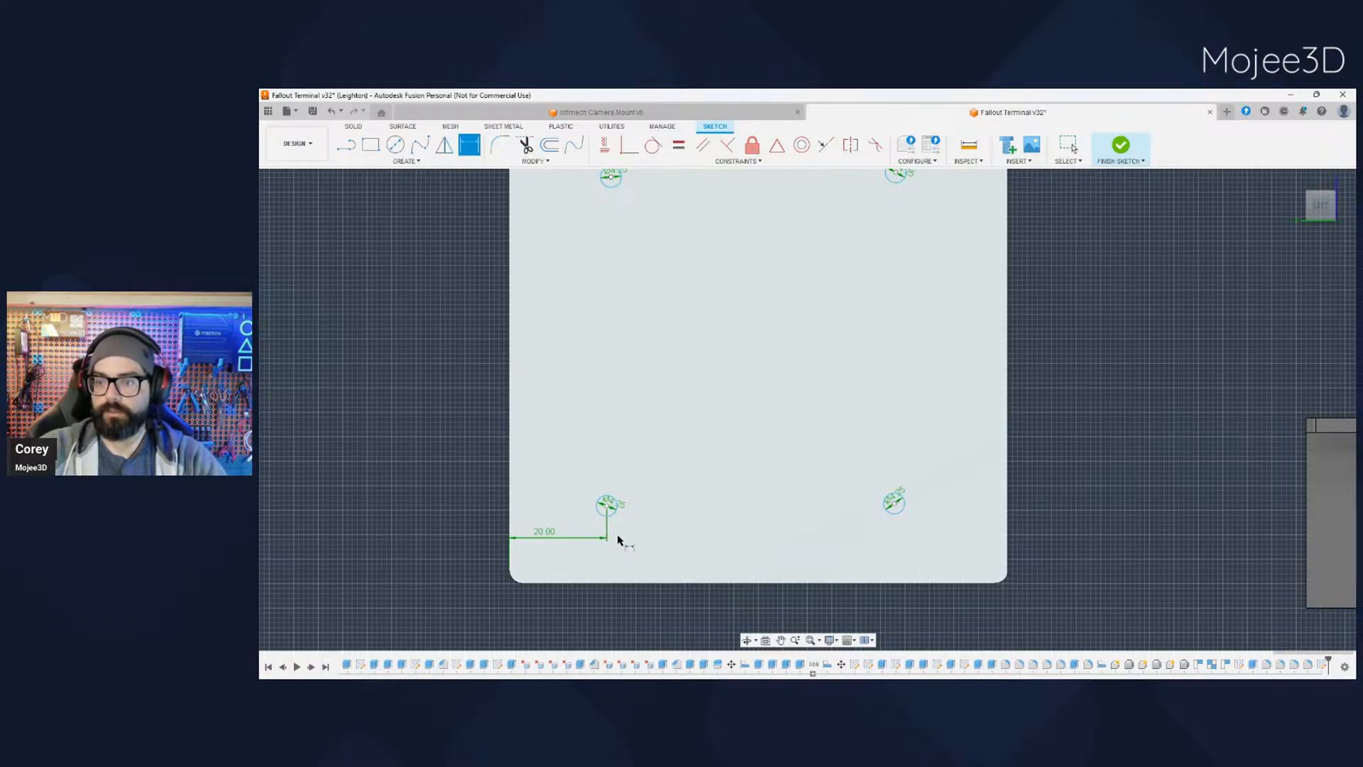
# - Dimension the lower-left circle's centre 20 mm from the bottom edge and reposition its horizontal dimension above the circle
pyautogui.click(607, 508)
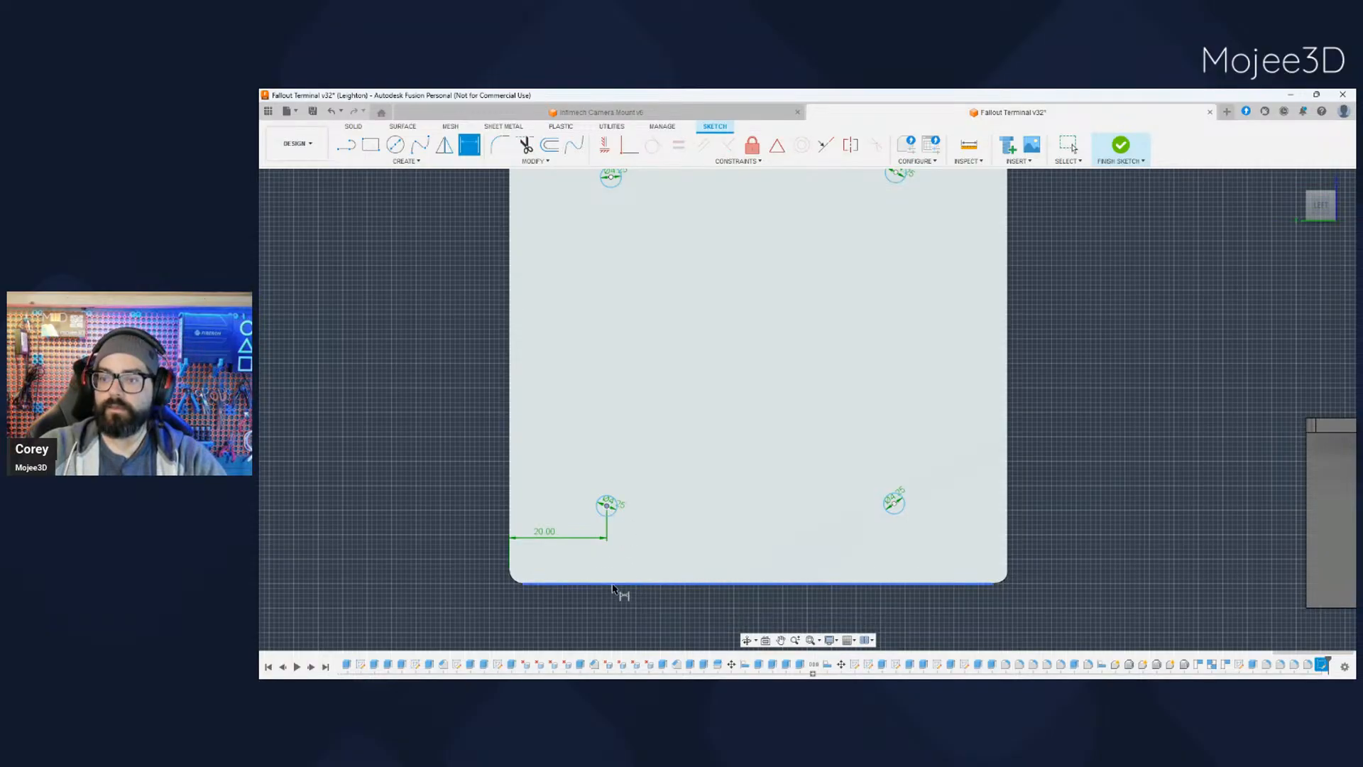
pyautogui.click(622, 583)
pyautogui.press('Escape')
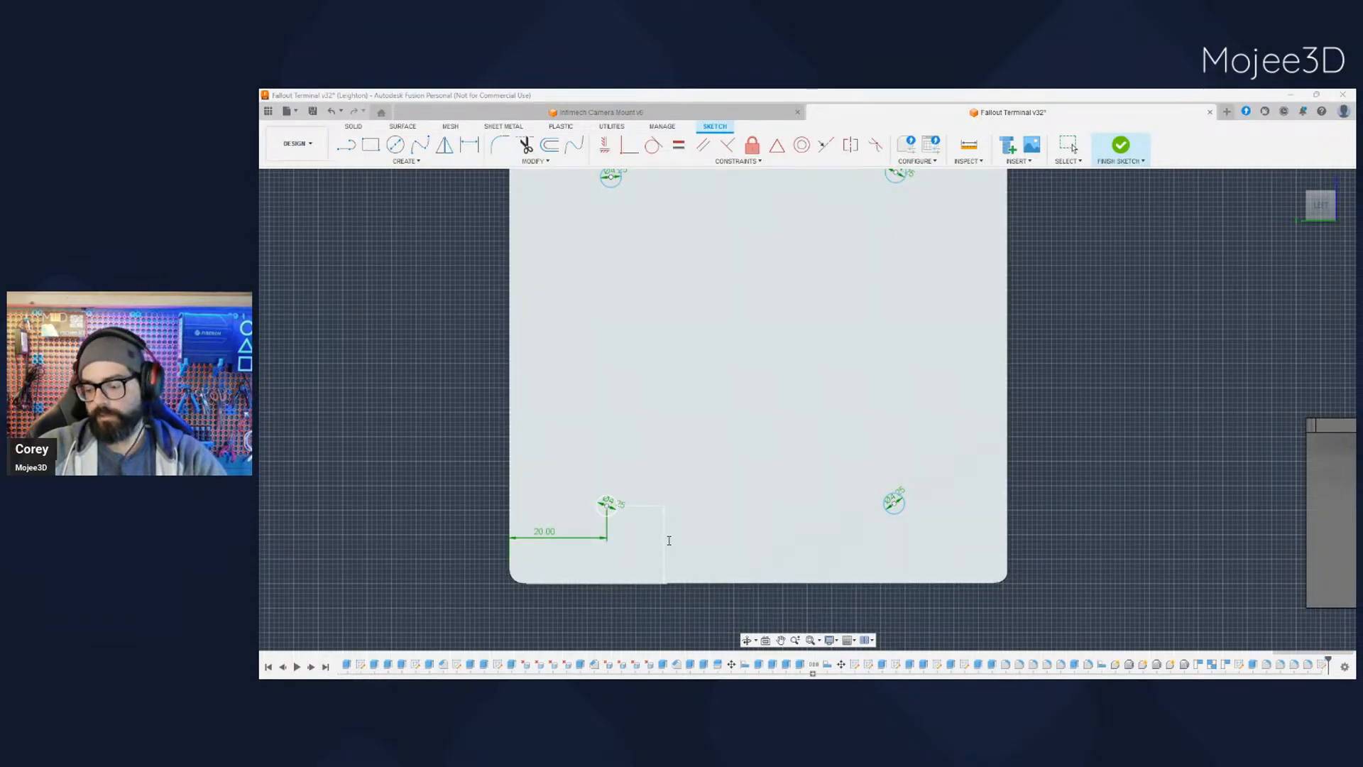
pyautogui.write('20')
pyautogui.press('Return')
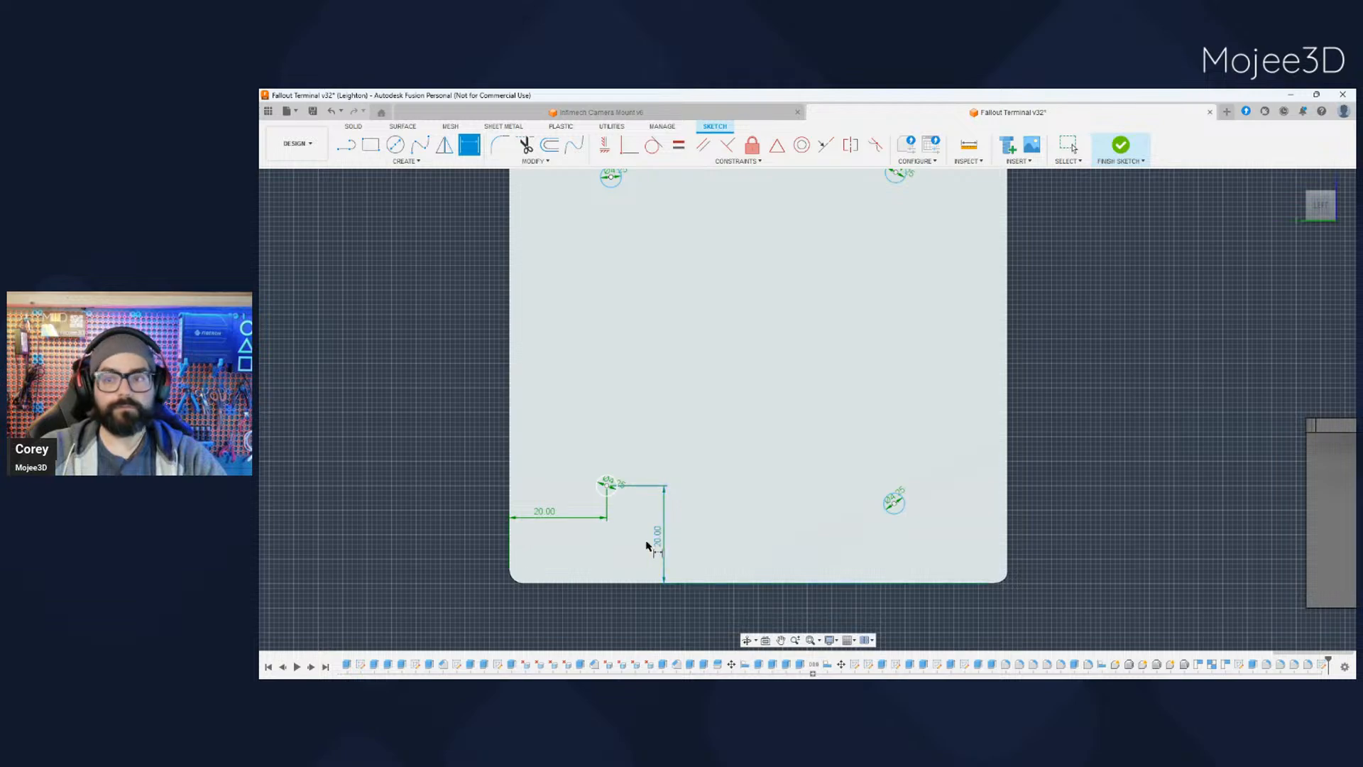
pyautogui.press('Escape')
pyautogui.moveTo(554, 520); pyautogui.dragTo(547, 443)
# - Dimension the lower-right circle's centre 20 mm from the face's right edge
pyautogui.press('d')
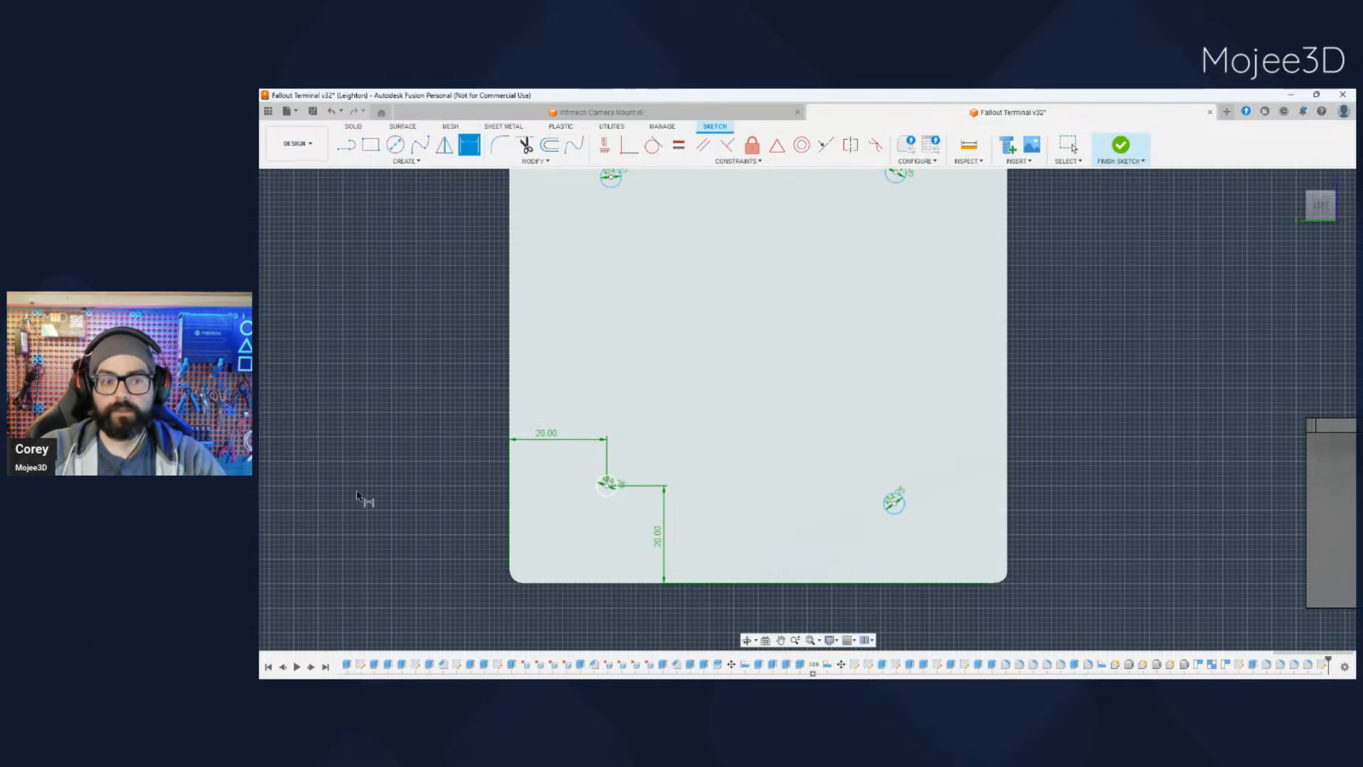
pyautogui.click(893, 505)
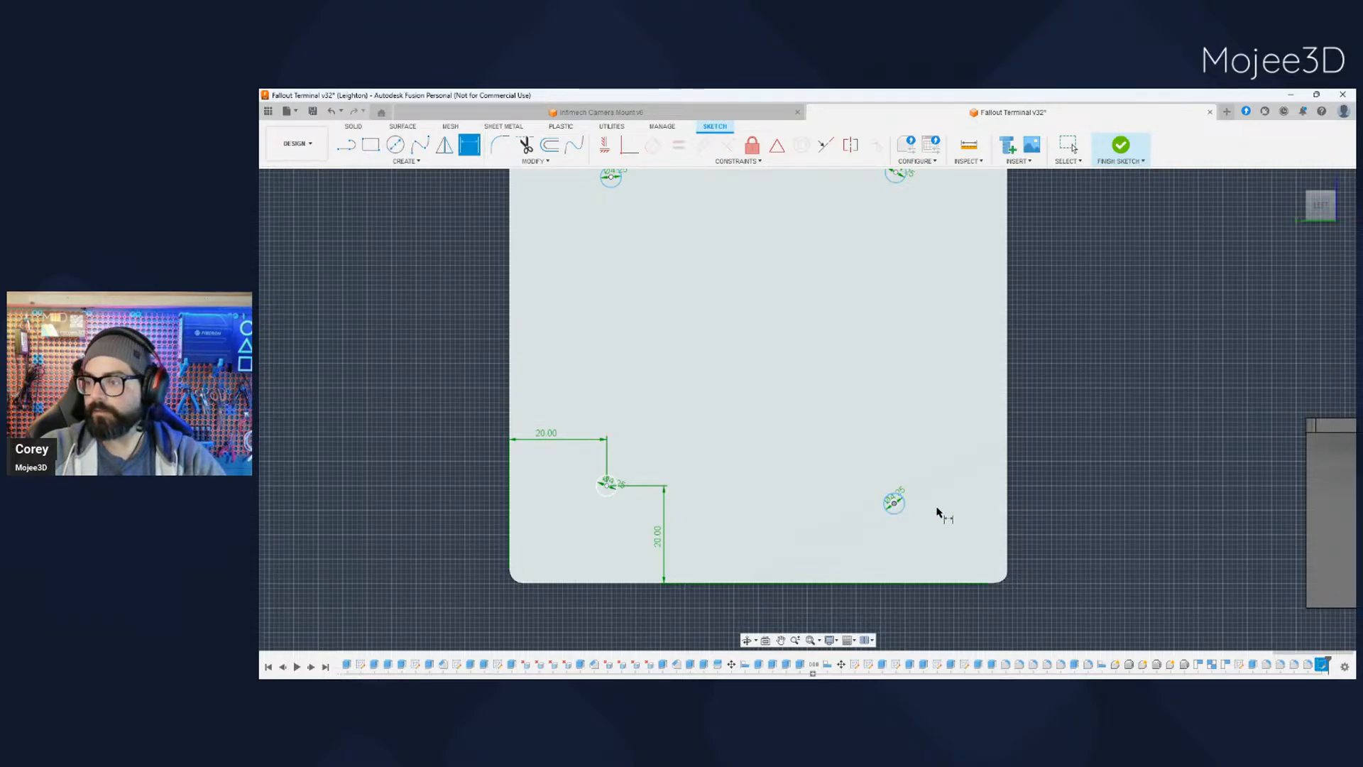
pyautogui.click(1007, 516)
pyautogui.click(949, 458)
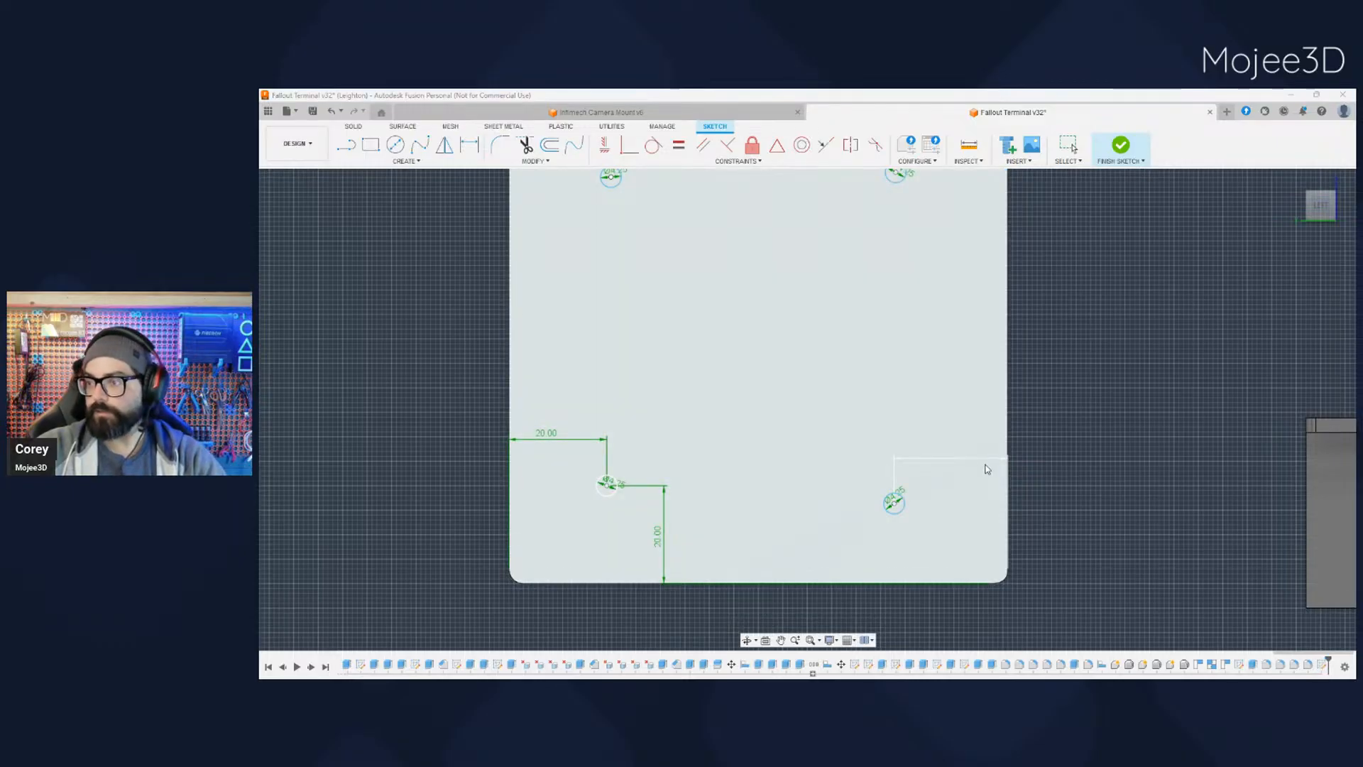
pyautogui.write('20')
pyautogui.press('Return')
# - Dimension the lower-right circle's centre 20 mm from the face's bottom edge
pyautogui.click(909, 507)
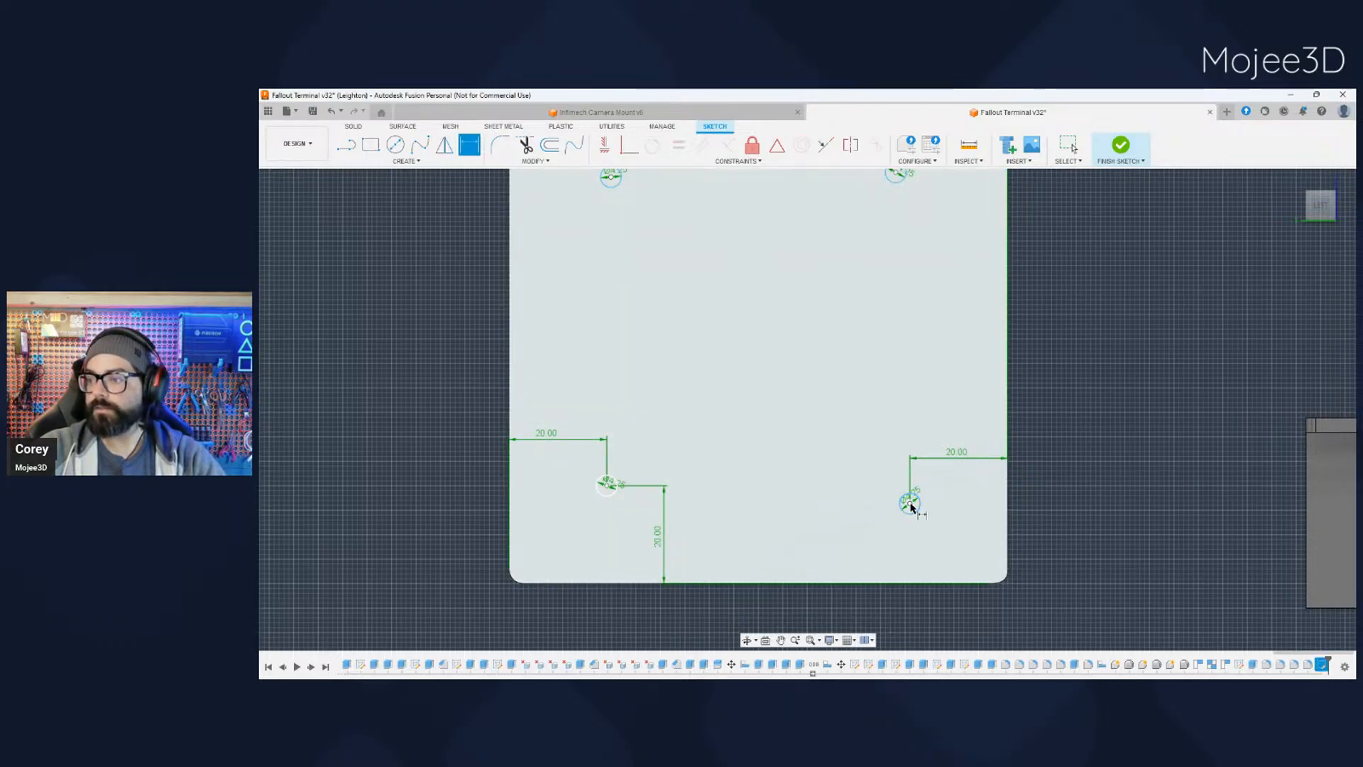
pyautogui.click(916, 584)
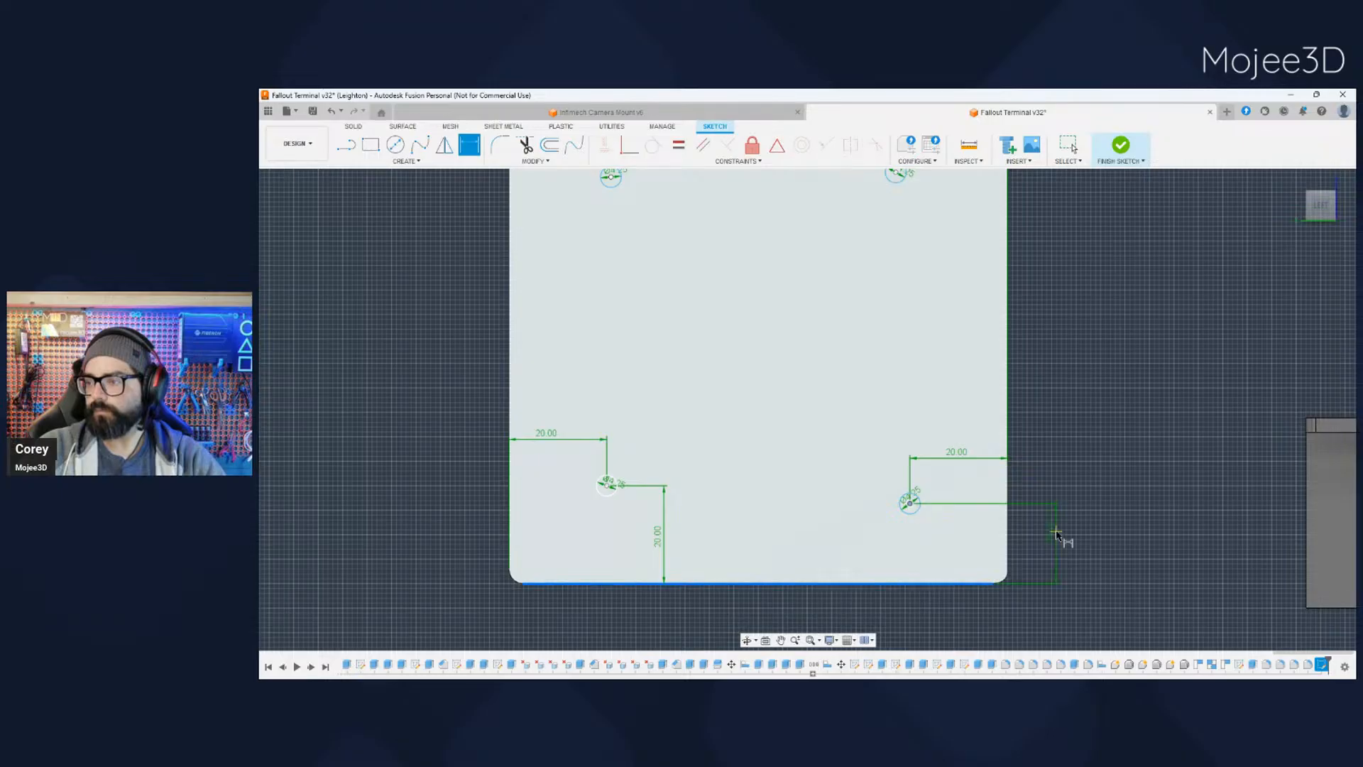
pyautogui.click(1057, 531)
pyautogui.write('20')
pyautogui.press('Return')
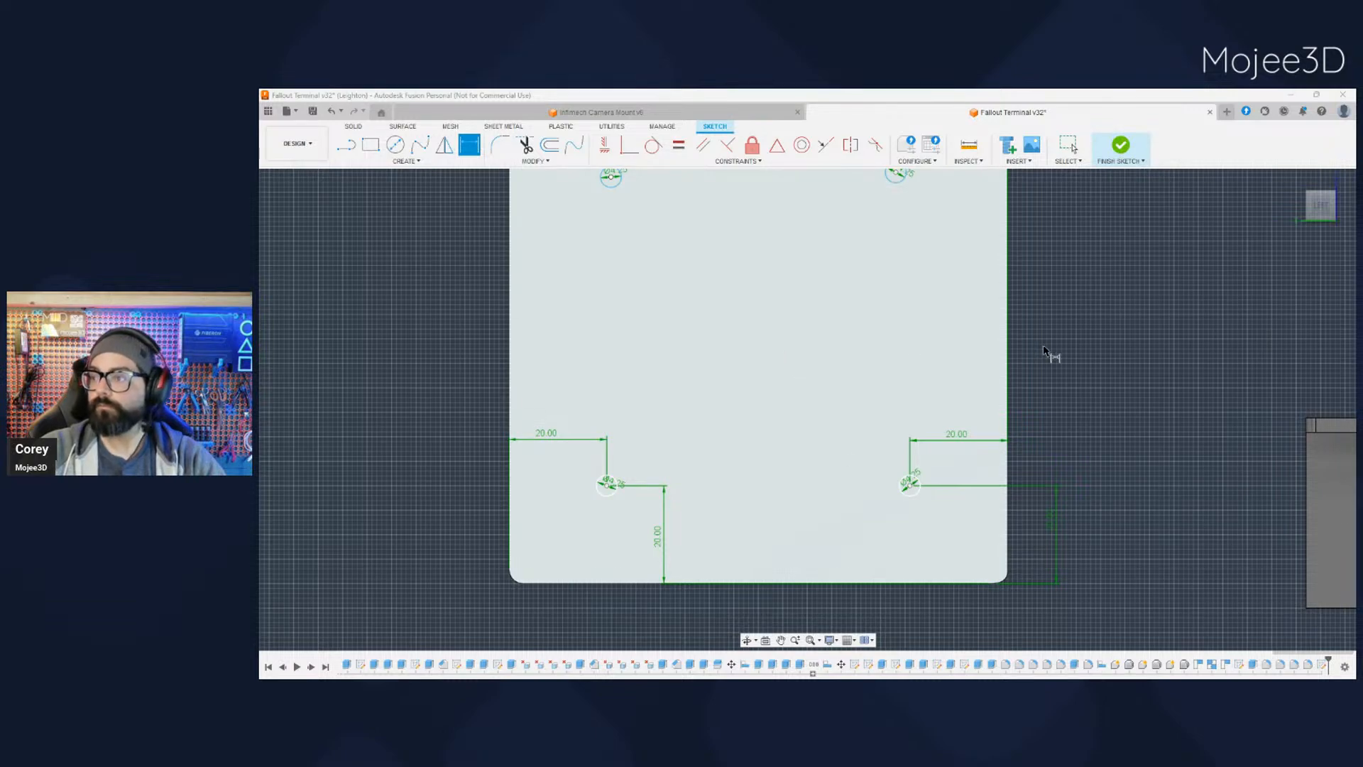
# - Dimension the upper-left circle's centre 20 mm from the face's top edge
pyautogui.moveTo(1043, 355); pyautogui.dragTo(1044, 485, button='middle')
pyautogui.press('d')
pyautogui.click(614, 311)
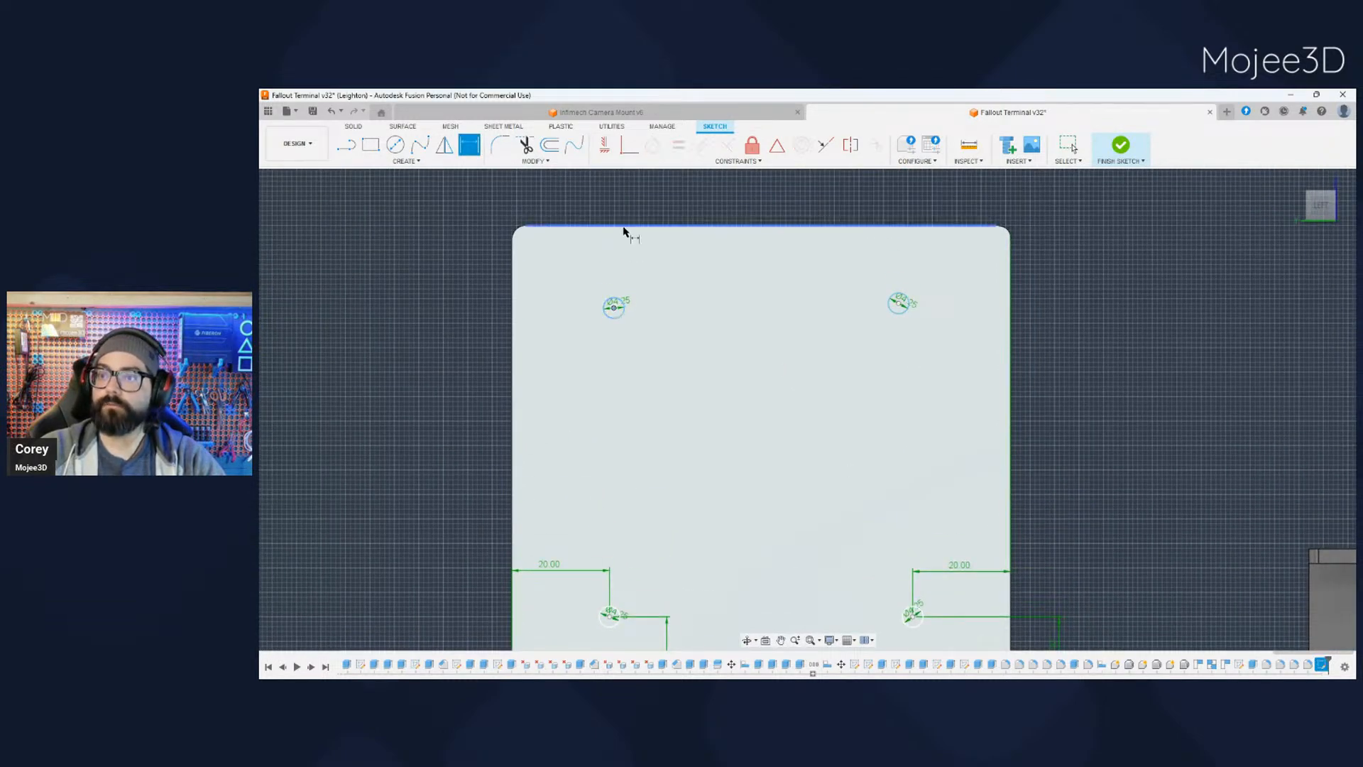
pyautogui.click(600, 227)
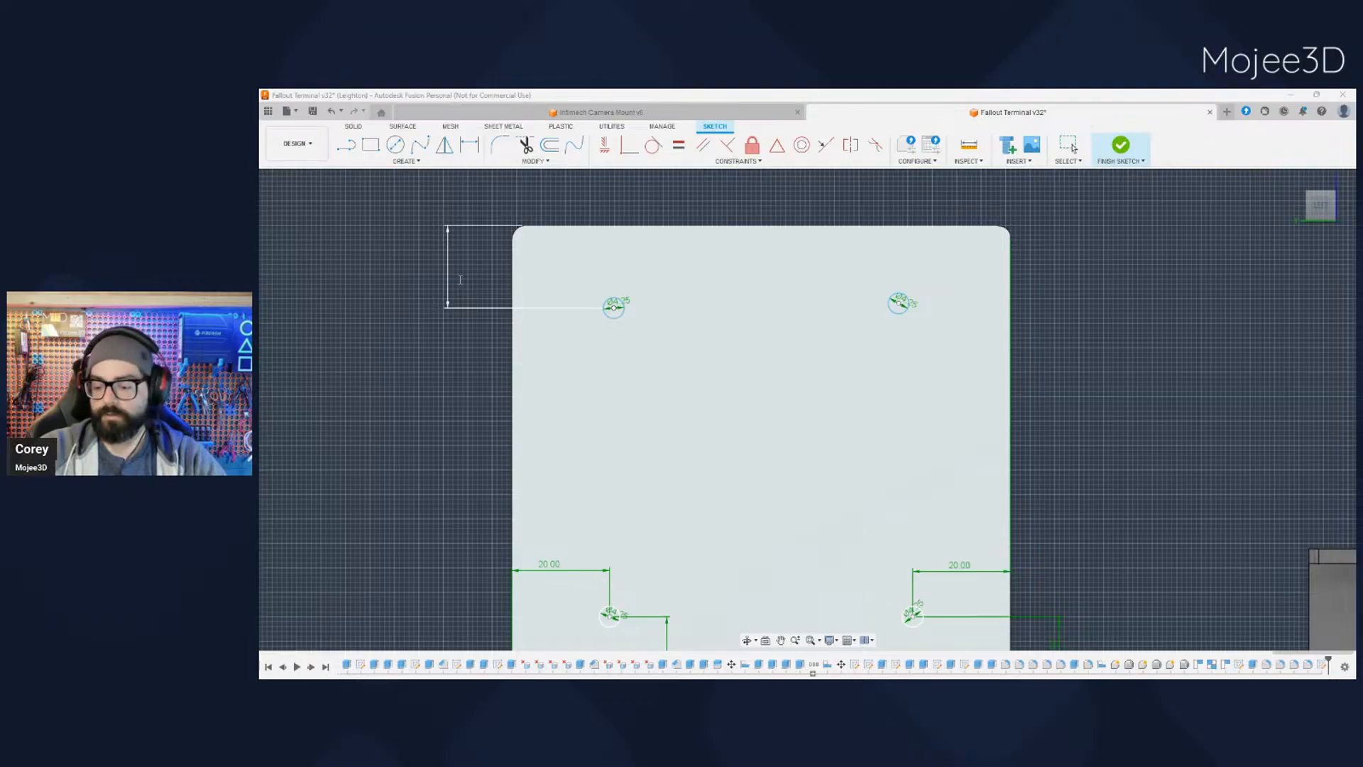
pyautogui.write('20')
pyautogui.press('Return')
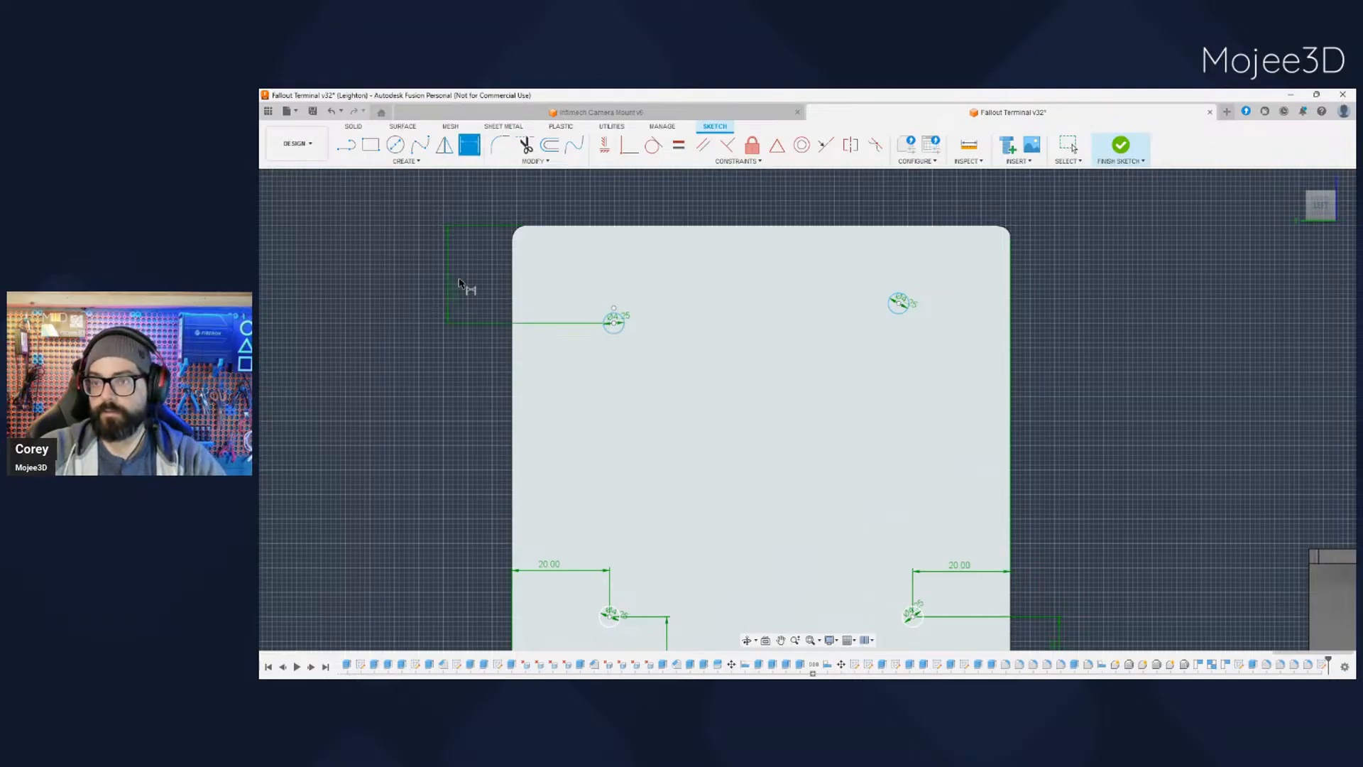
# - Dimension the upper-left circle's centre 20 mm from the face's left edge
pyautogui.click(615, 325)
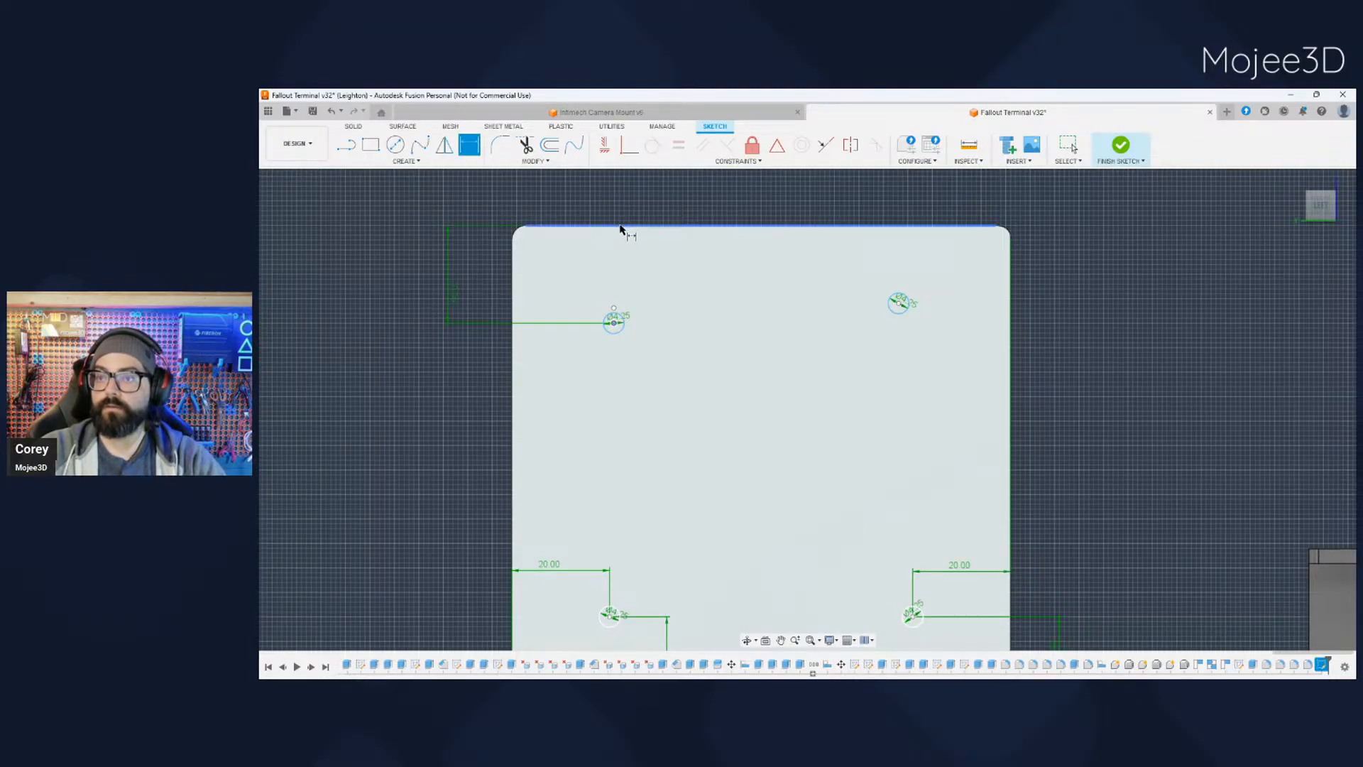
pyautogui.click(513, 310)
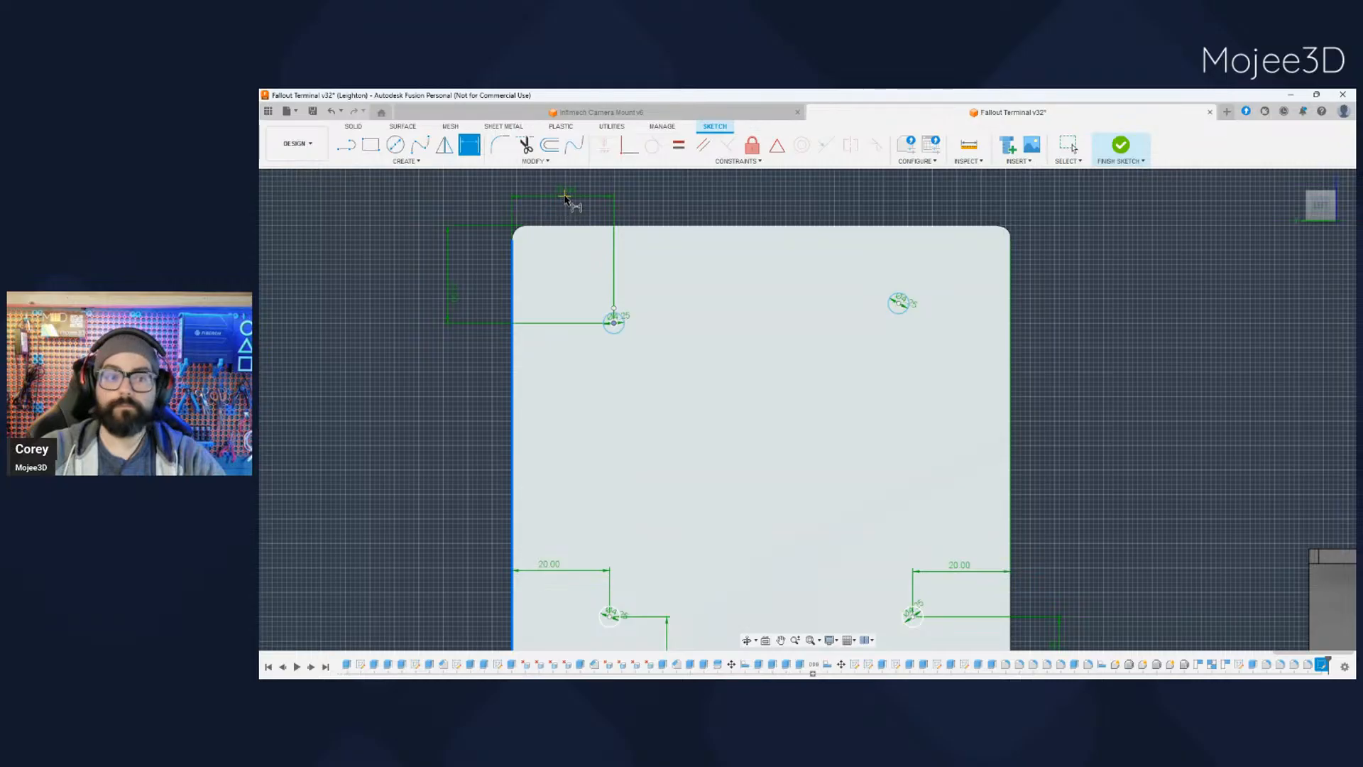
pyautogui.click(722, 244)
pyautogui.write('20')
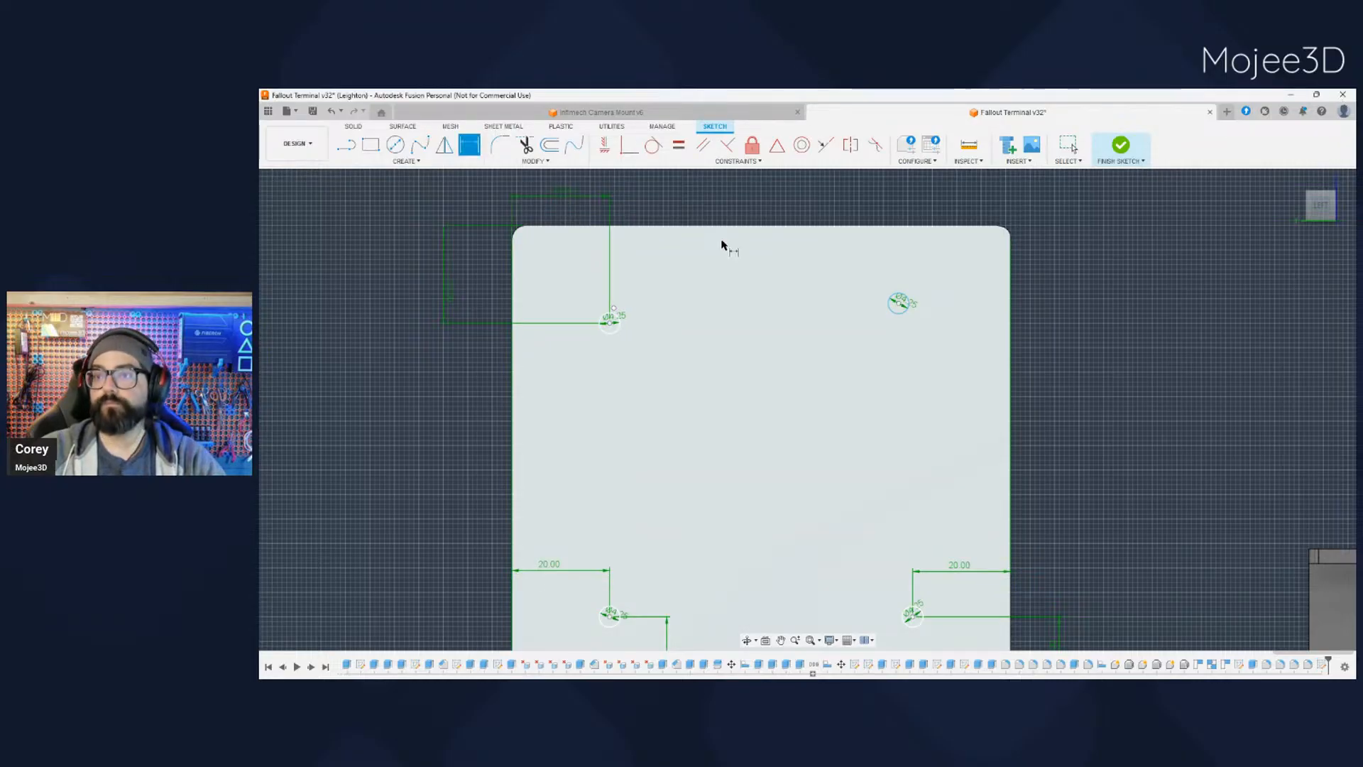
pyautogui.press('Return')
# - Dimension the upper-right circle's centre 20 mm from the face's top edge
pyautogui.click(898, 304)
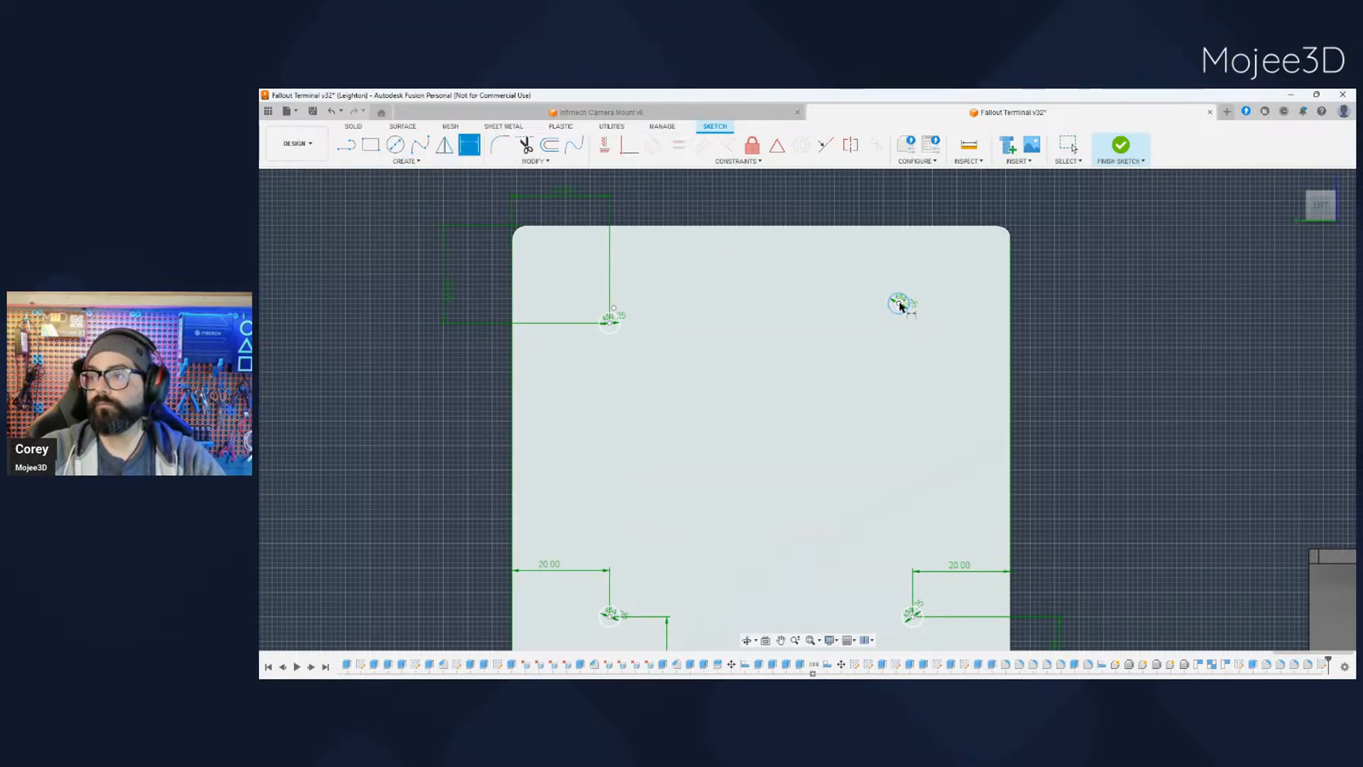
pyautogui.click(898, 228)
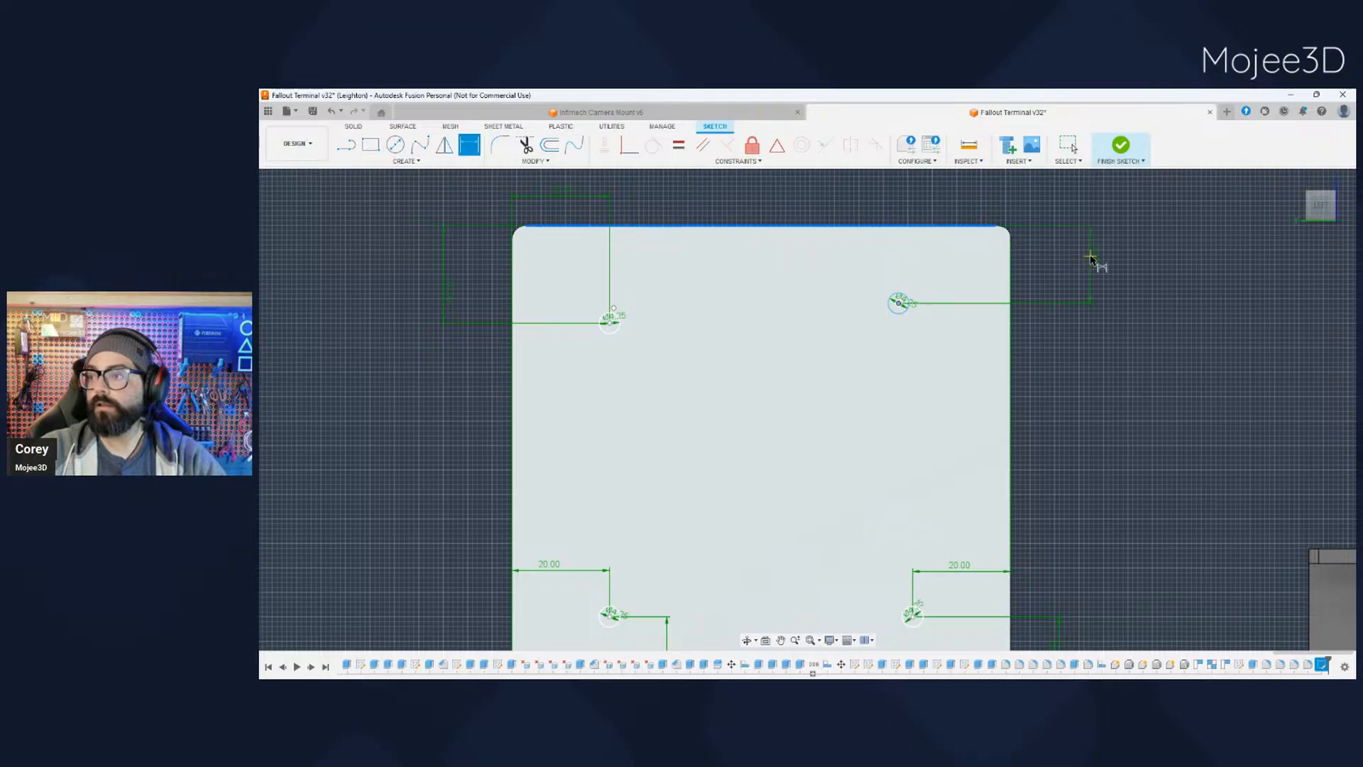
pyautogui.click(1137, 282)
pyautogui.write('20')
pyautogui.press('Return')
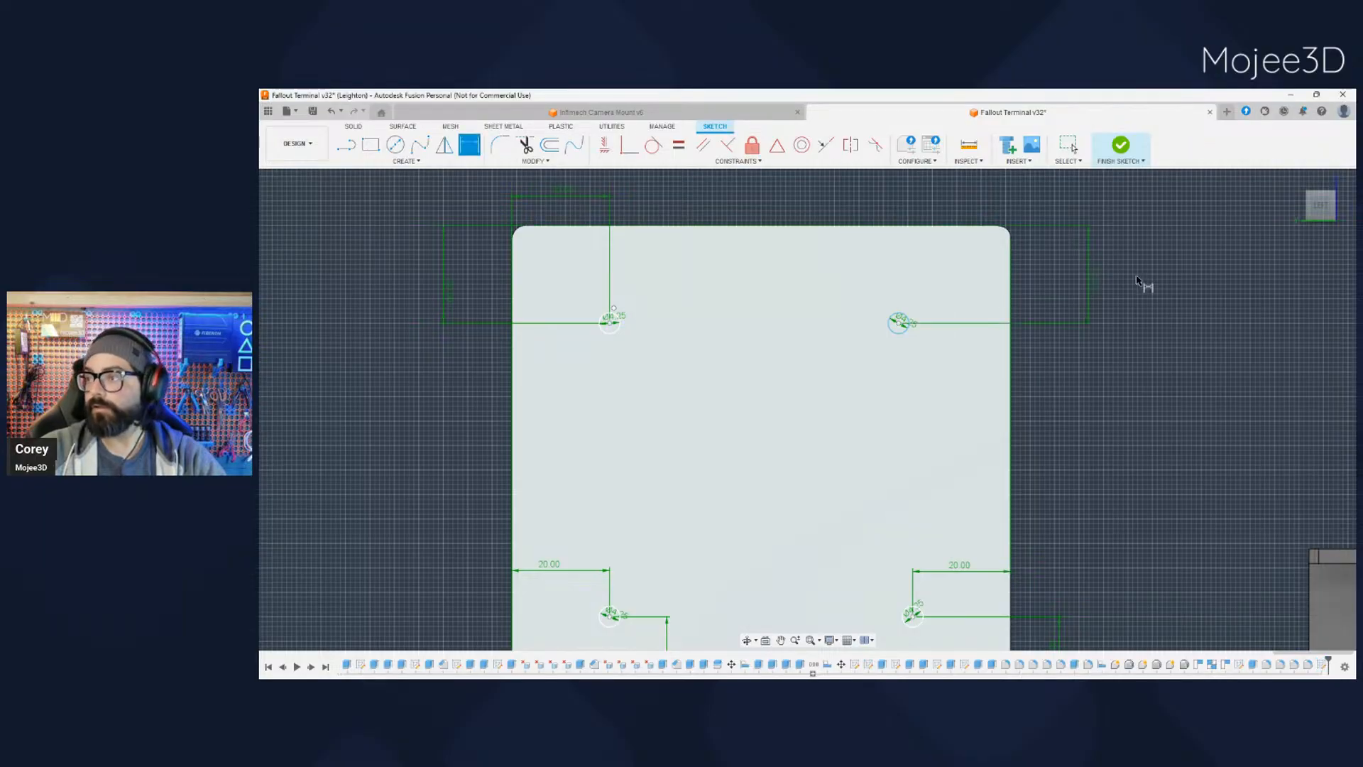
# - Dimension the upper-right circle's centre 20 mm from the face's right edge and leave the Dimension command
pyautogui.click(898, 324)
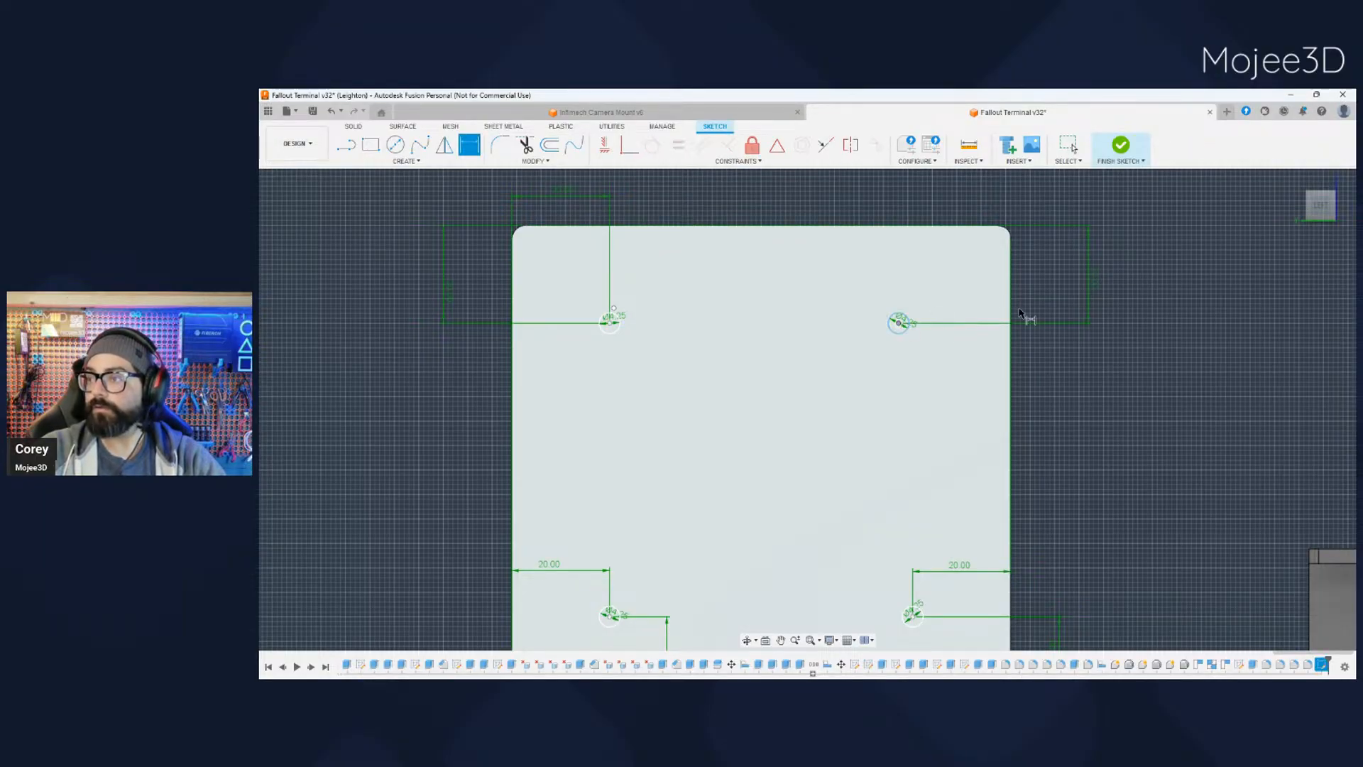
pyautogui.click(1013, 314)
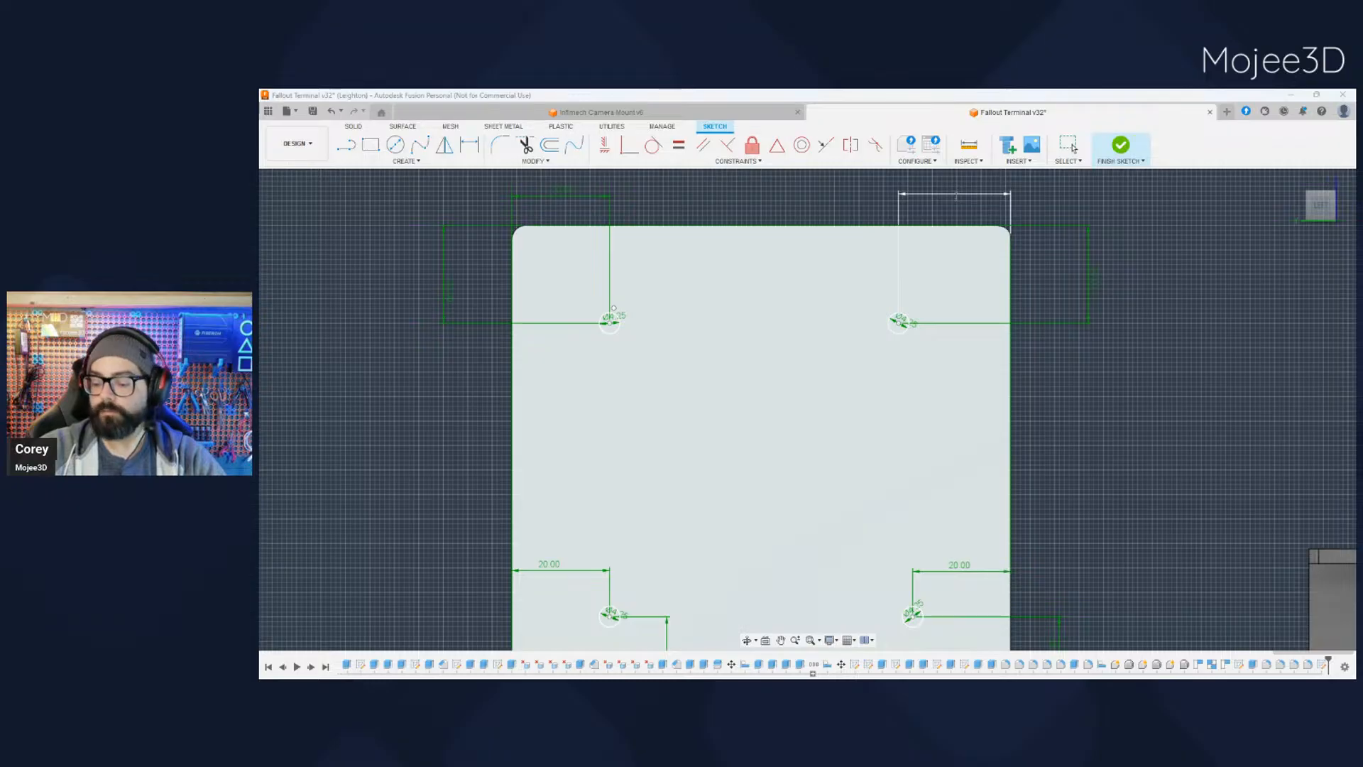
pyautogui.click(958, 190)
pyautogui.write('20')
pyautogui.press('Return')
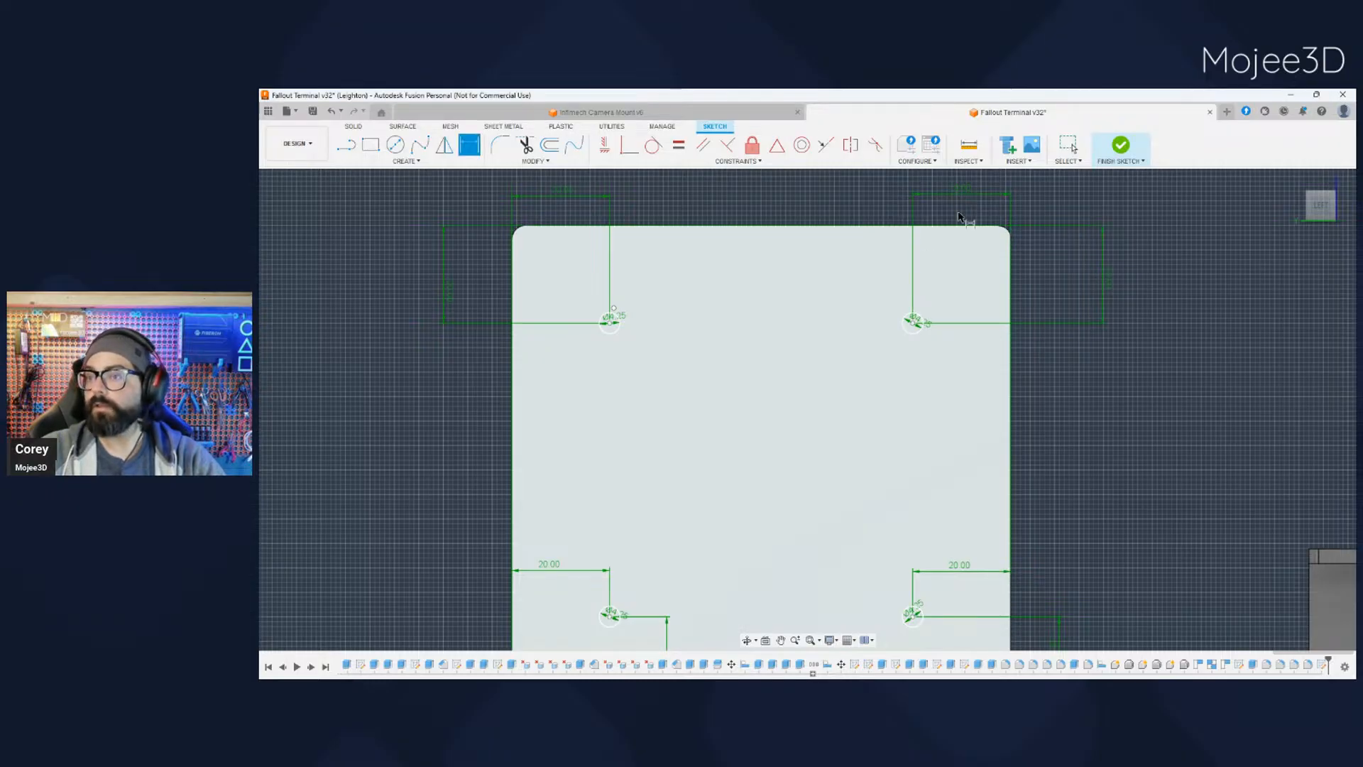
pyautogui.press('Escape')
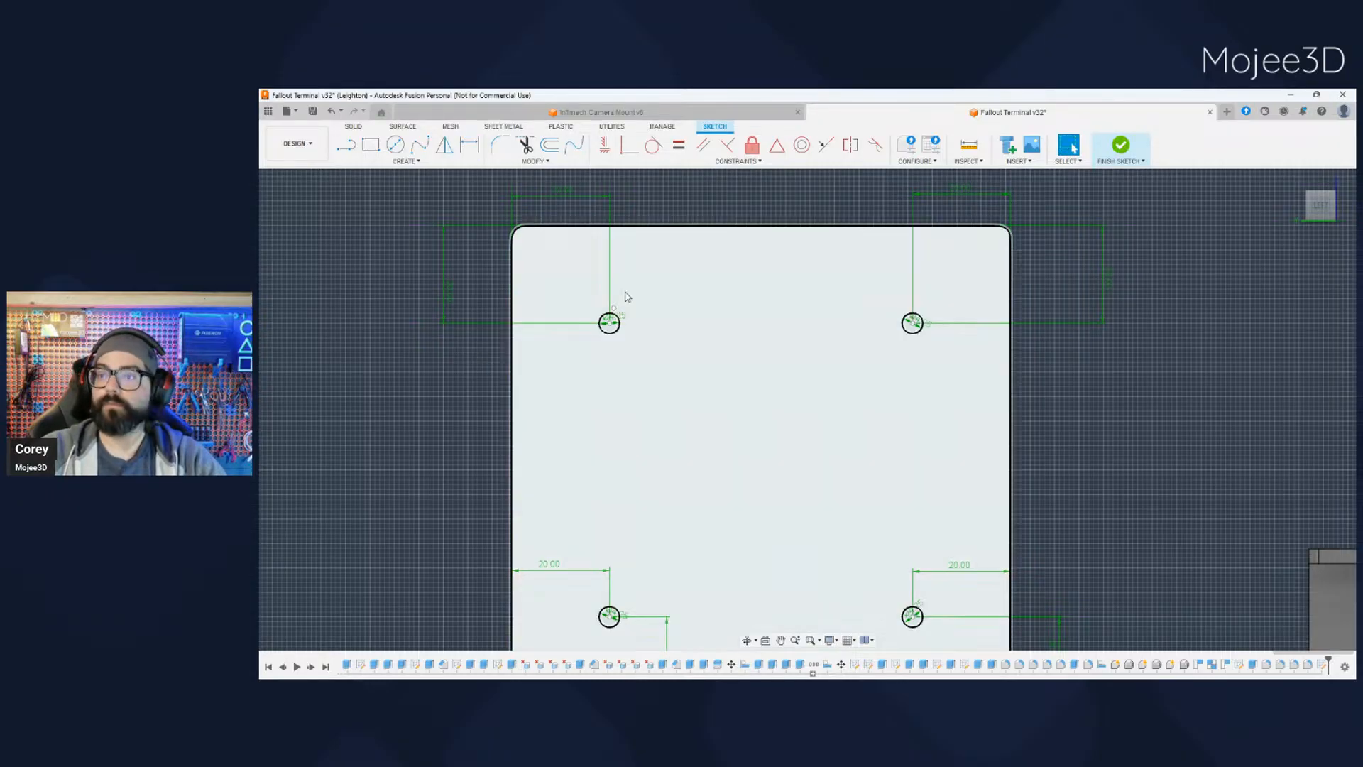
# - Delete the stray sketch point just above the upper-left circle and finish the hole sketch
pyautogui.click(615, 309)
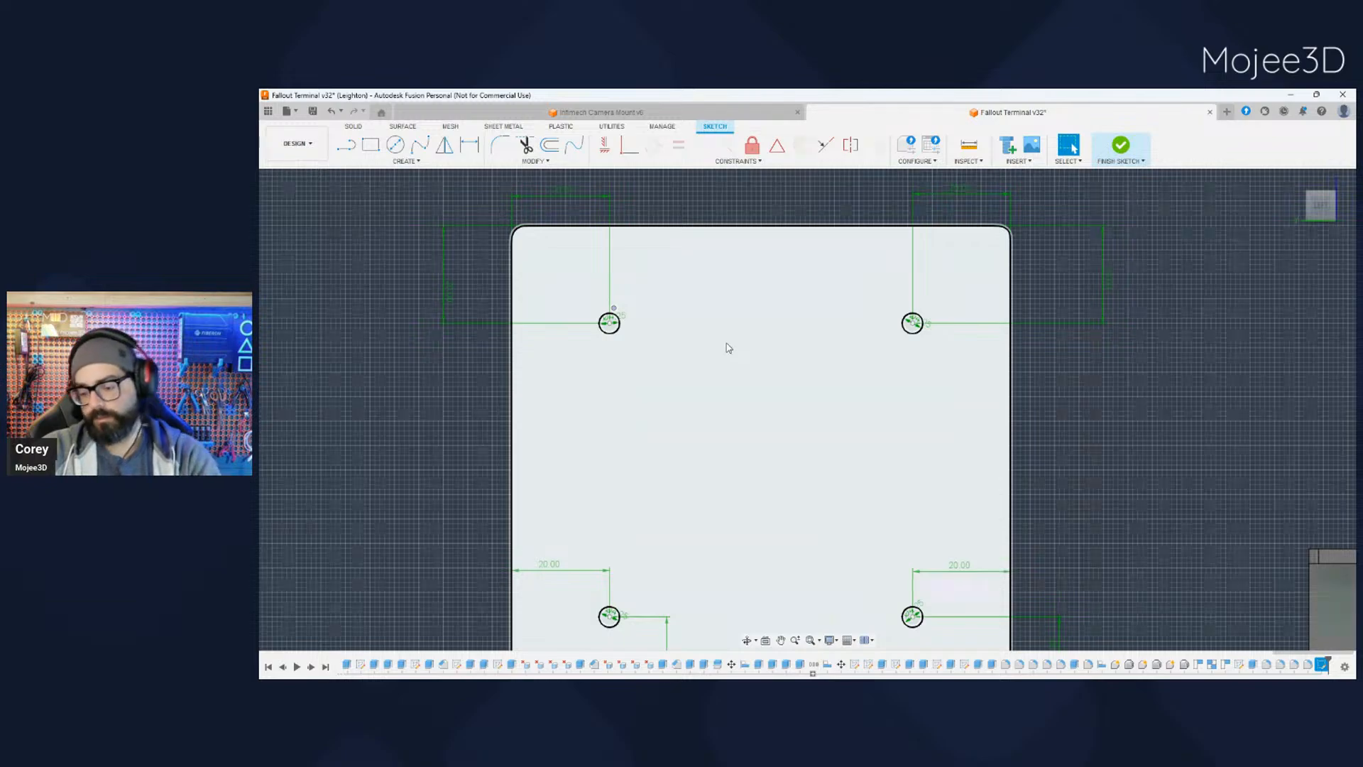
pyautogui.press('Delete')
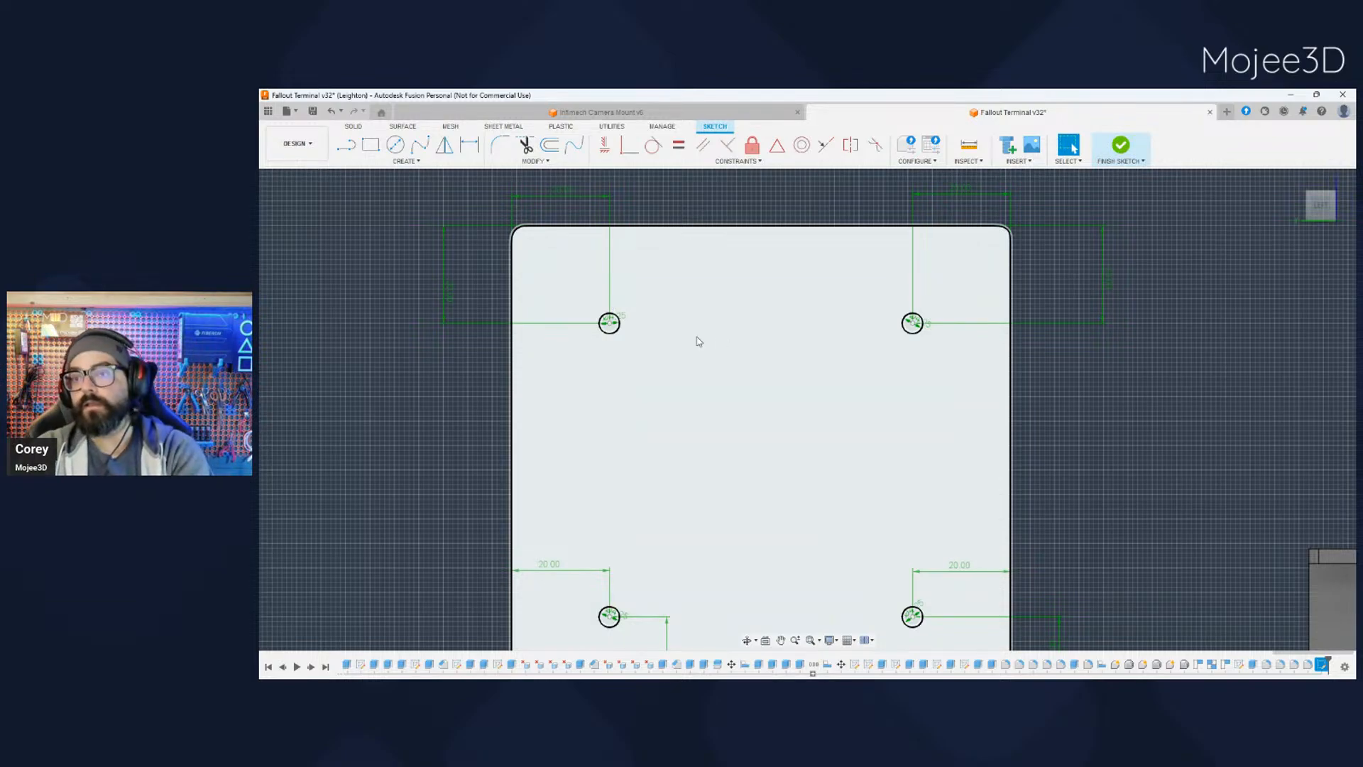
pyautogui.scroll(3, 1038, 462)
pyautogui.scroll(-3, 1039, 462)
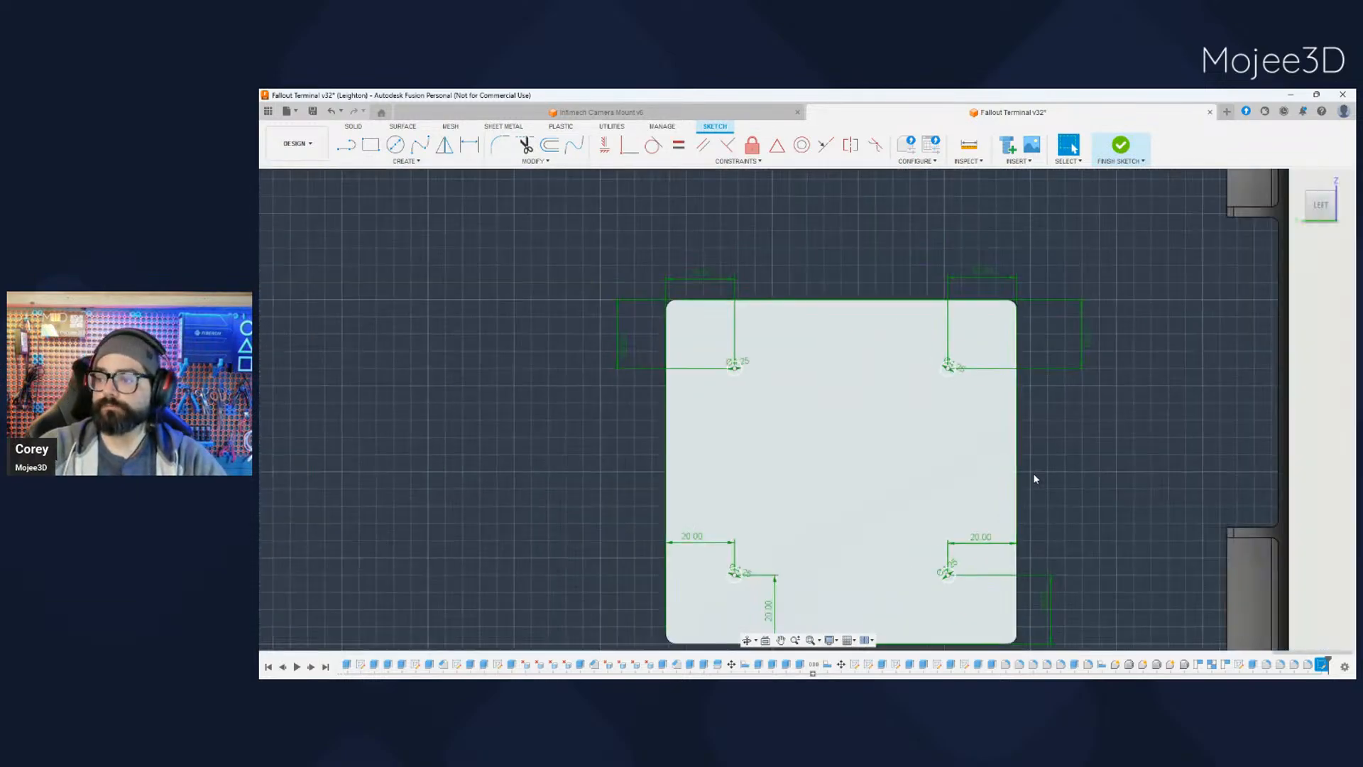
pyautogui.moveTo(1071, 538); pyautogui.dragTo(1007, 464, button='middle')
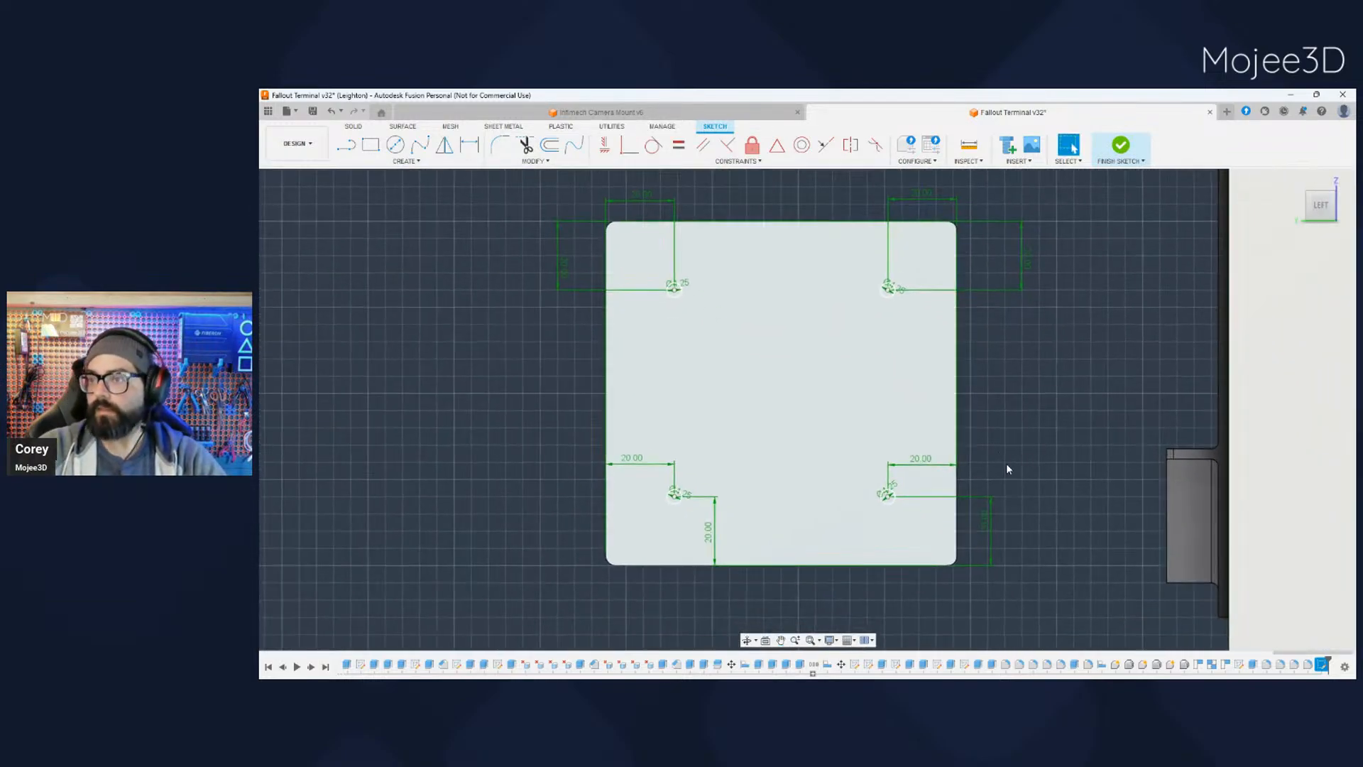
pyautogui.click(1315, 493)
# - Extrude-cut the four corner circles 5 mm deep into the side-mounted box's inner face
pyautogui.scroll(-2, 1065, 531)
pyautogui.moveTo(1016, 531)
pyautogui.keyDown('shift'); pyautogui.mouseDown(button='middle')
pyautogui.moveTo(1071, 541)
pyautogui.moveTo(1047, 508)
pyautogui.mouseUp(button='middle'); pyautogui.keyUp('shift')
pyautogui.scroll(5, 871, 501)
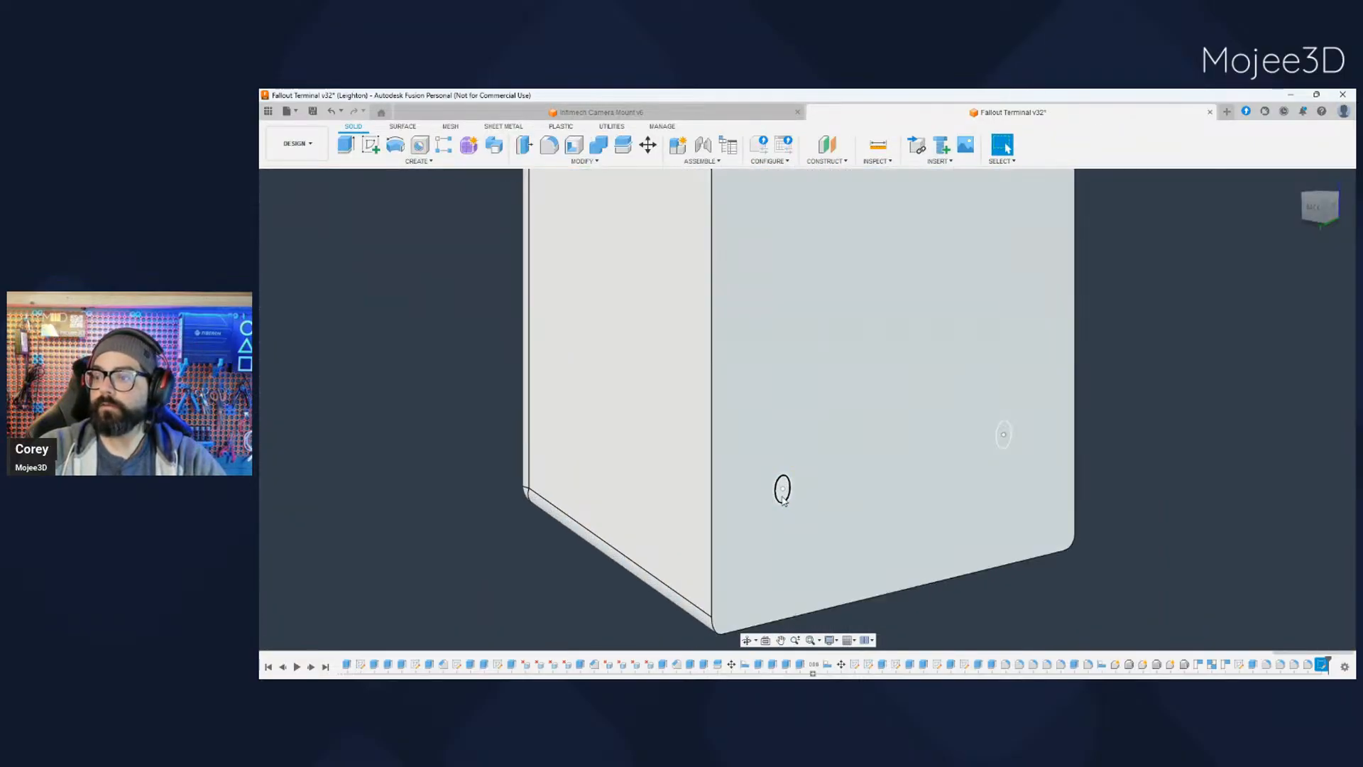
pyautogui.click(781, 488)
pyautogui.keyDown('ctrl'); pyautogui.click(1005, 442); pyautogui.keyUp('ctrl')
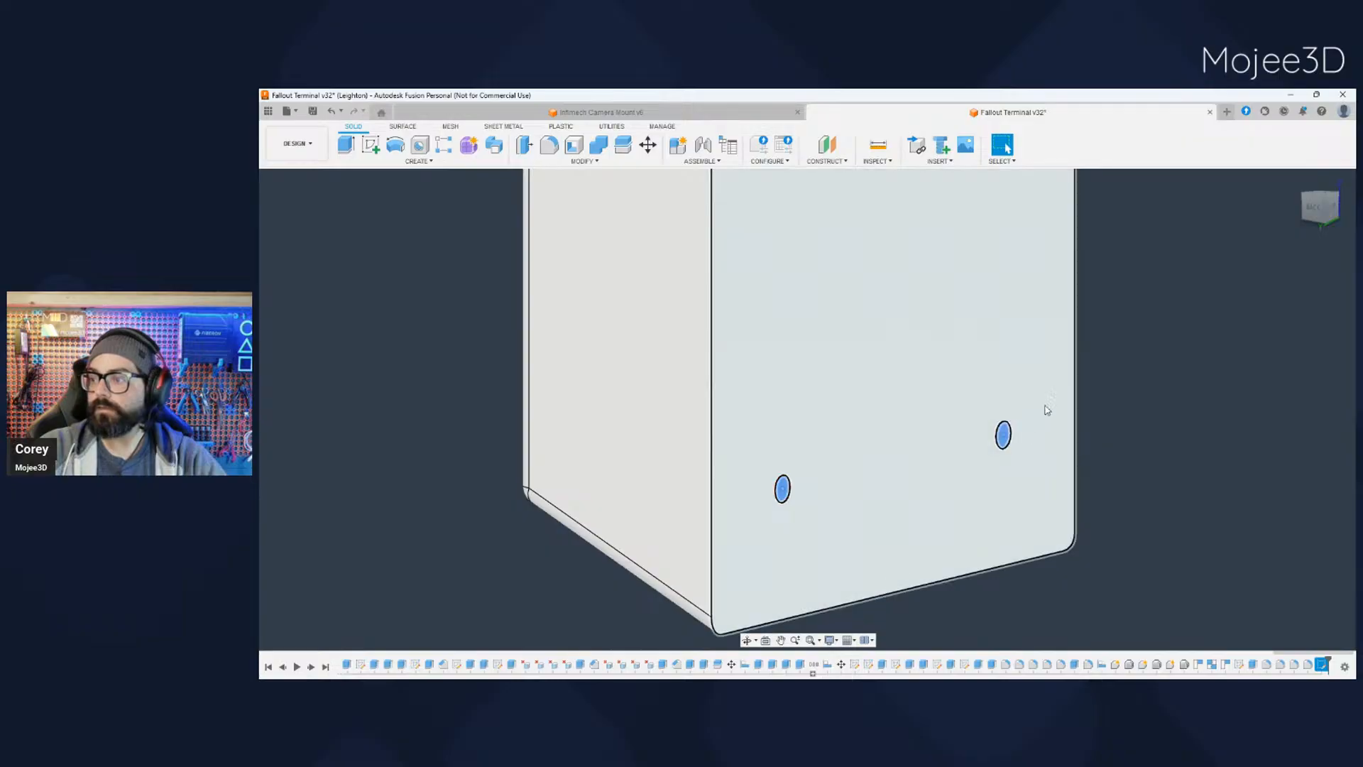
pyautogui.scroll(-1, 1041, 388)
pyautogui.moveTo(974, 278); pyautogui.dragTo(952, 418, button='middle')
pyautogui.scroll(3, 812, 283)
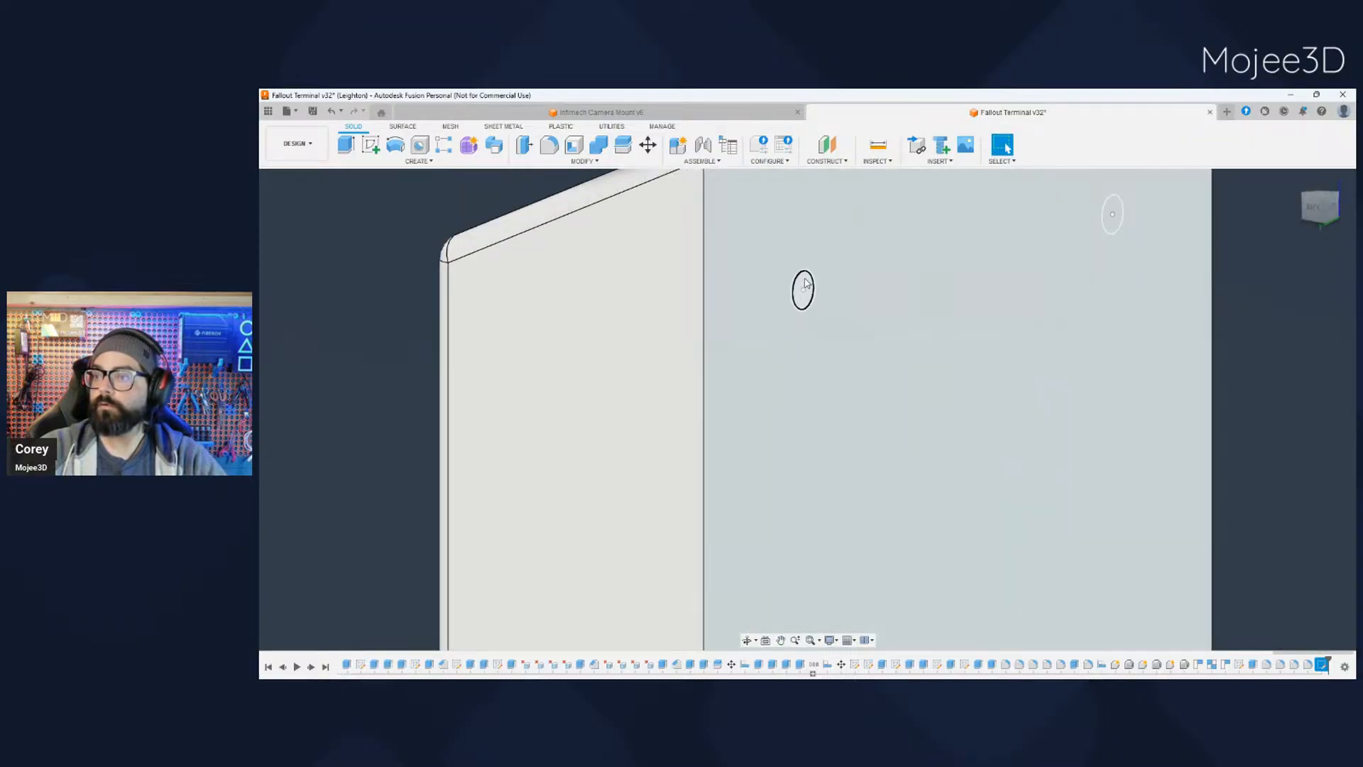
pyautogui.keyDown('ctrl'); pyautogui.click(803, 284); pyautogui.keyUp('ctrl')
pyautogui.keyDown('ctrl'); pyautogui.click(1112, 220); pyautogui.keyUp('ctrl')
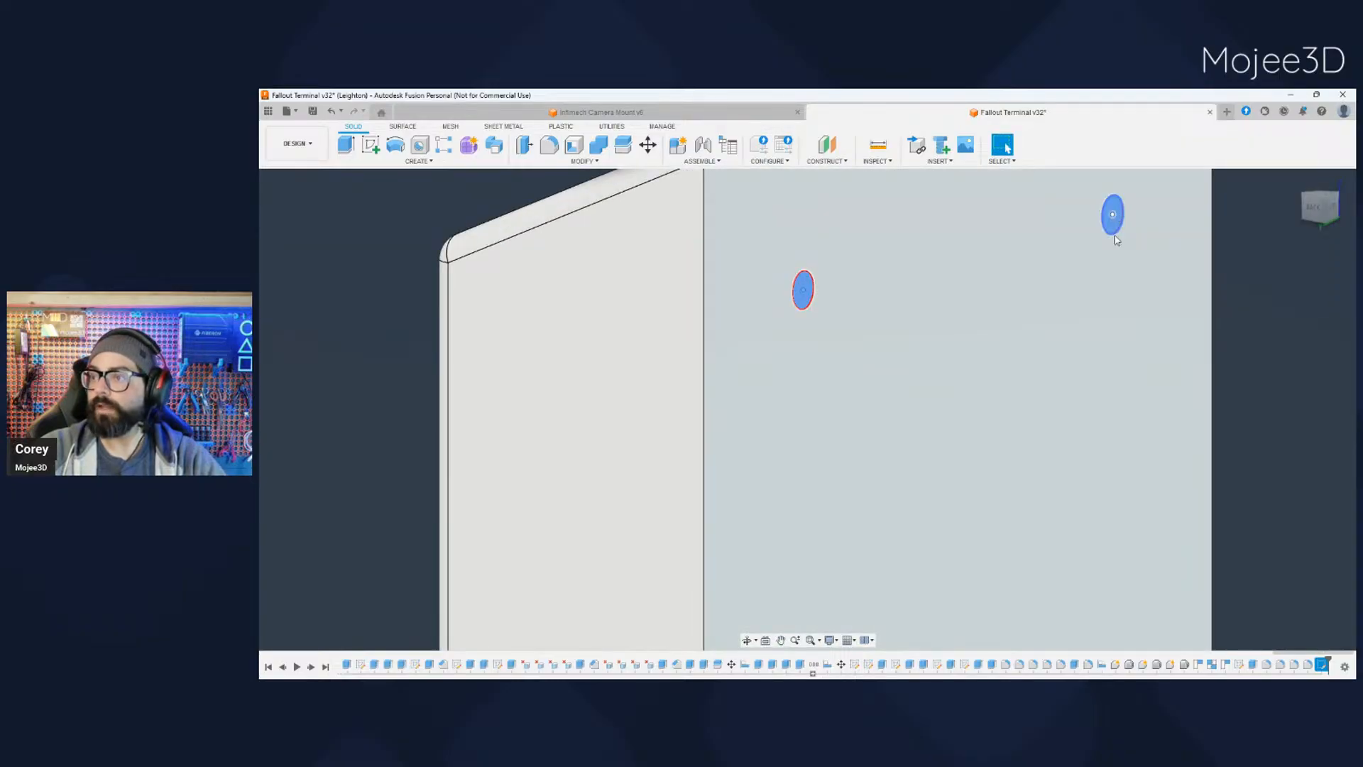
pyautogui.press('e')
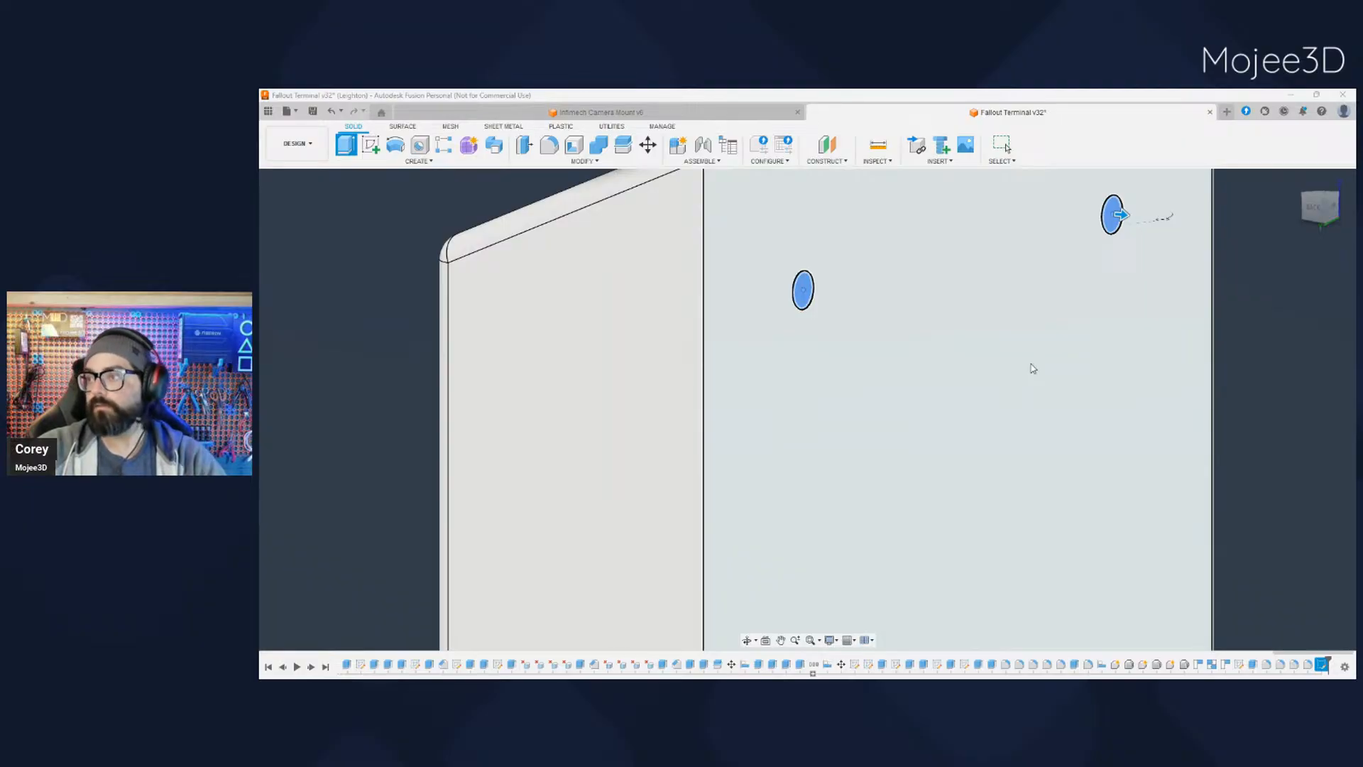
pyautogui.write('-5')
pyautogui.press('Return')
pyautogui.scroll(-5, 1044, 356)
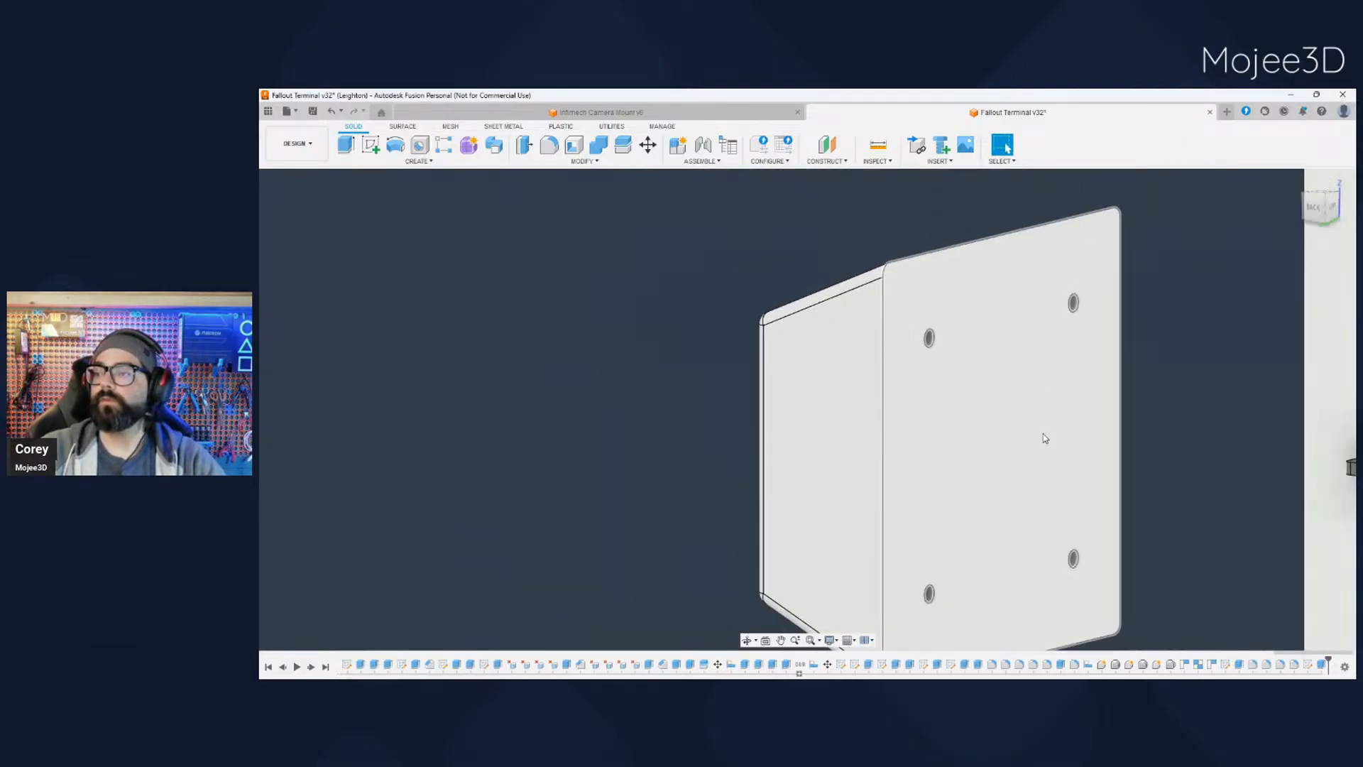
pyautogui.scroll(-1, 1043, 434)
pyautogui.moveTo(1113, 525); pyautogui.dragTo(998, 453, button='middle')
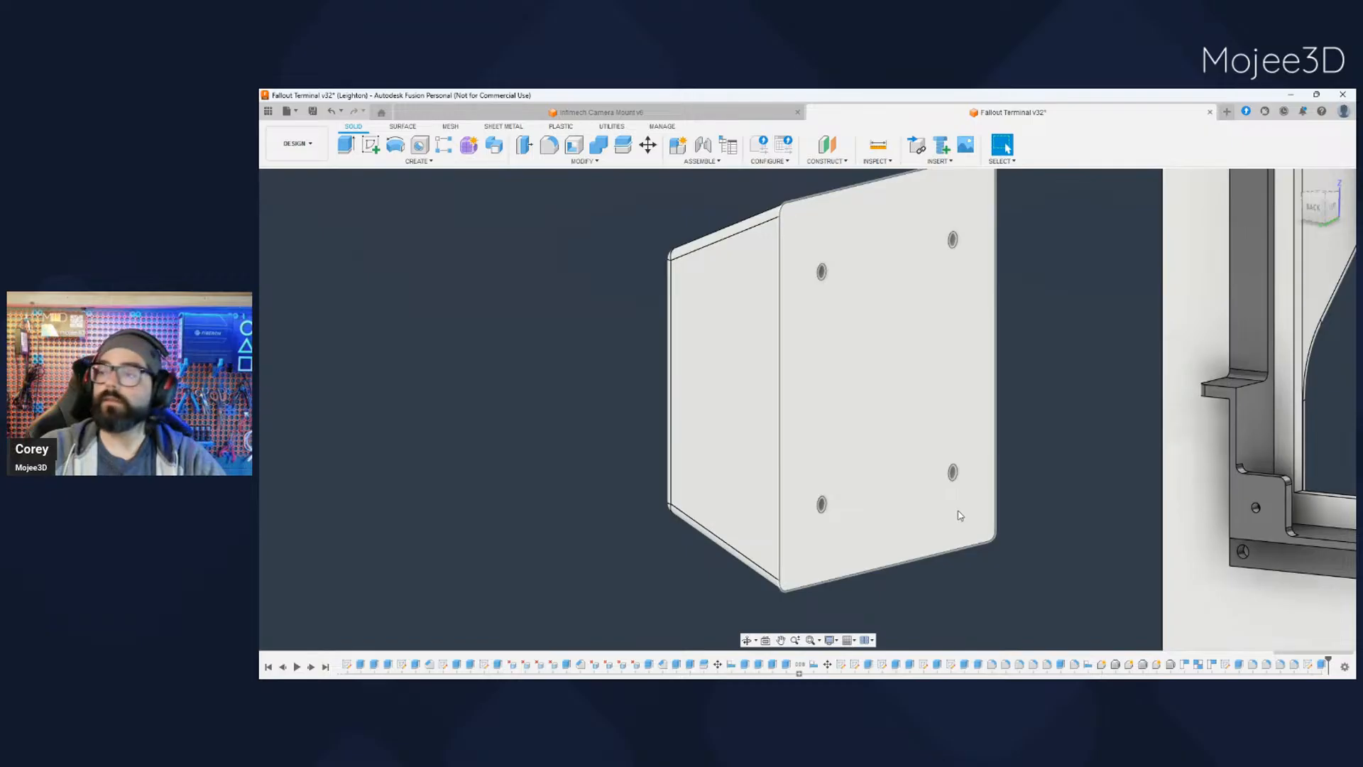
pyautogui.scroll(-2, 958, 514)
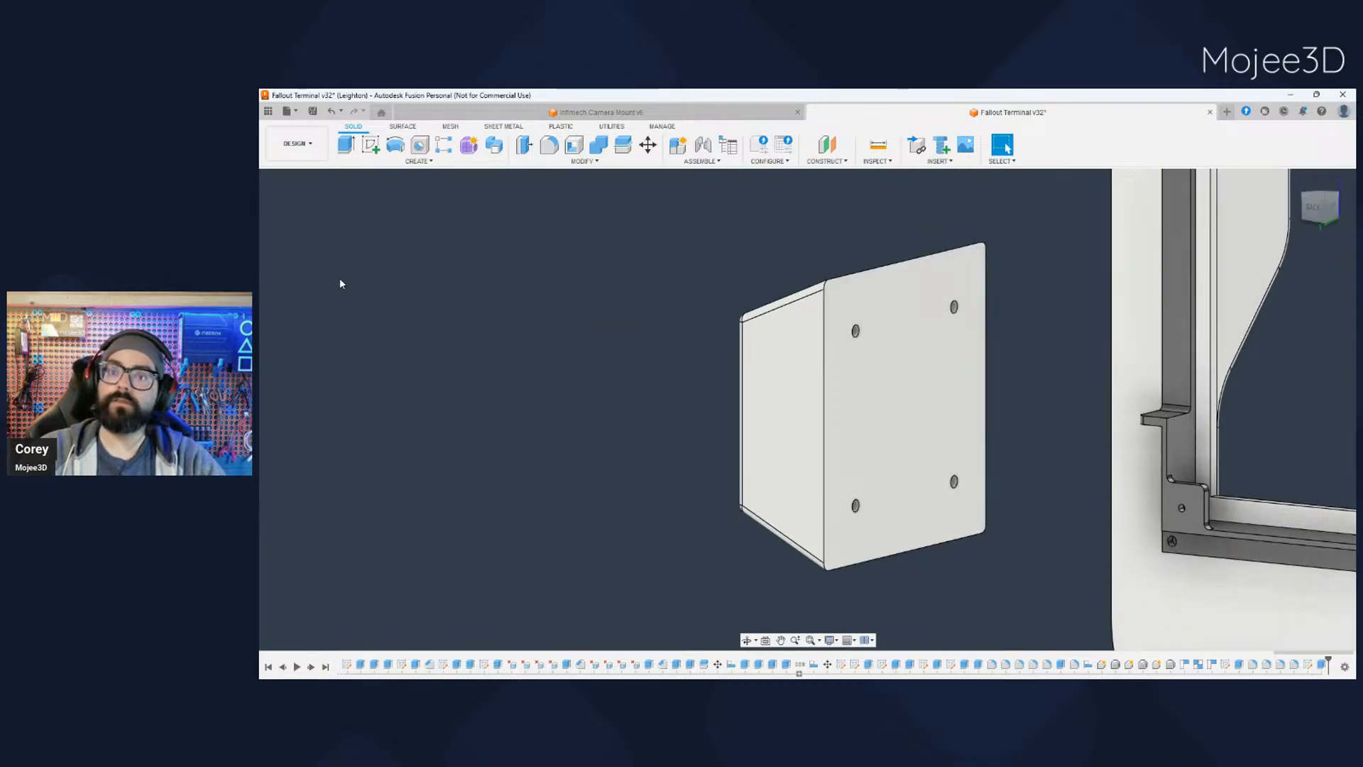
pyautogui.scroll(2, 840, 516)
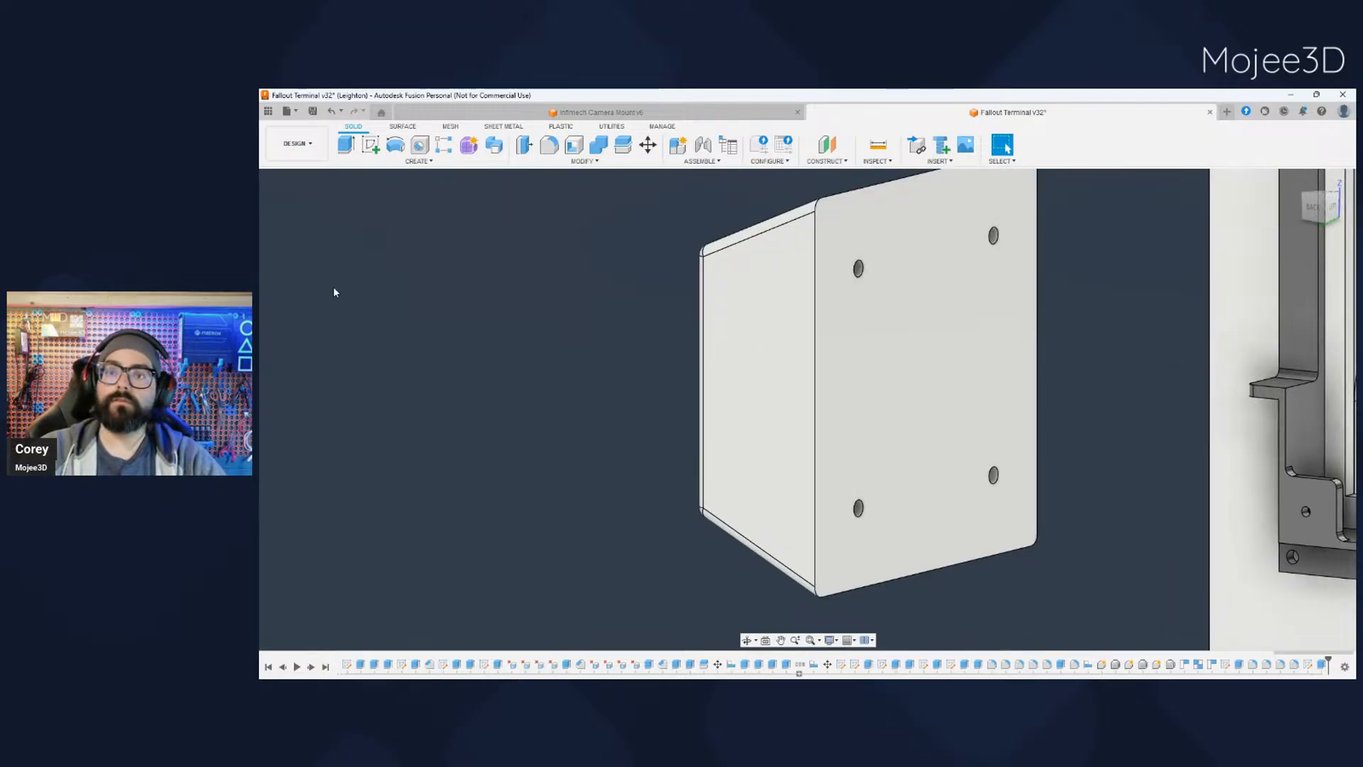
# - Start a sketch on the terminal shell's flat side face where the box is mounted
pyautogui.scroll(-4, 312, 304)
pyautogui.scroll(-1, 473, 452)
pyautogui.keyDown('shift'); pyautogui.moveTo(473, 453); pyautogui.dragTo(680, 426, button='middle'); pyautogui.keyUp('shift')
pyautogui.scroll(-3, 634, 504)
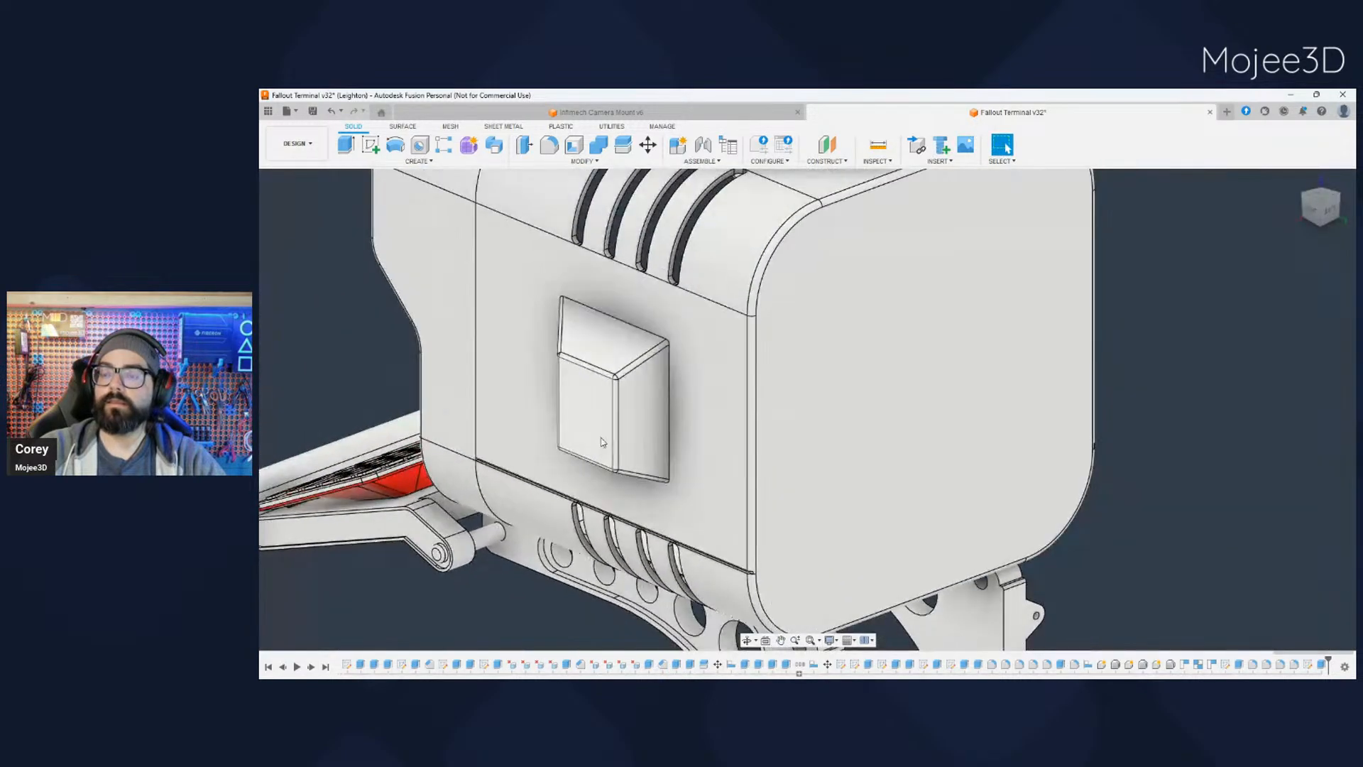
pyautogui.scroll(2, 391, 327)
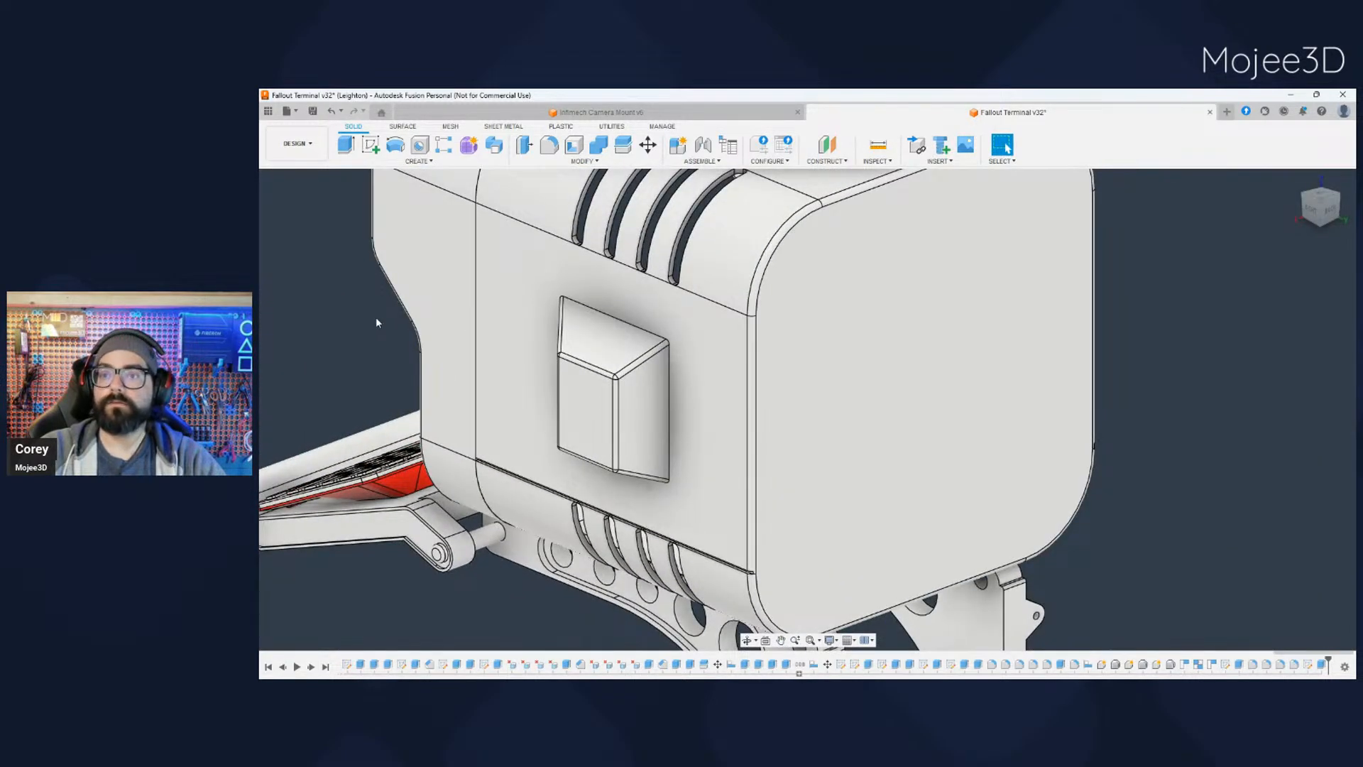
pyautogui.click(727, 417)
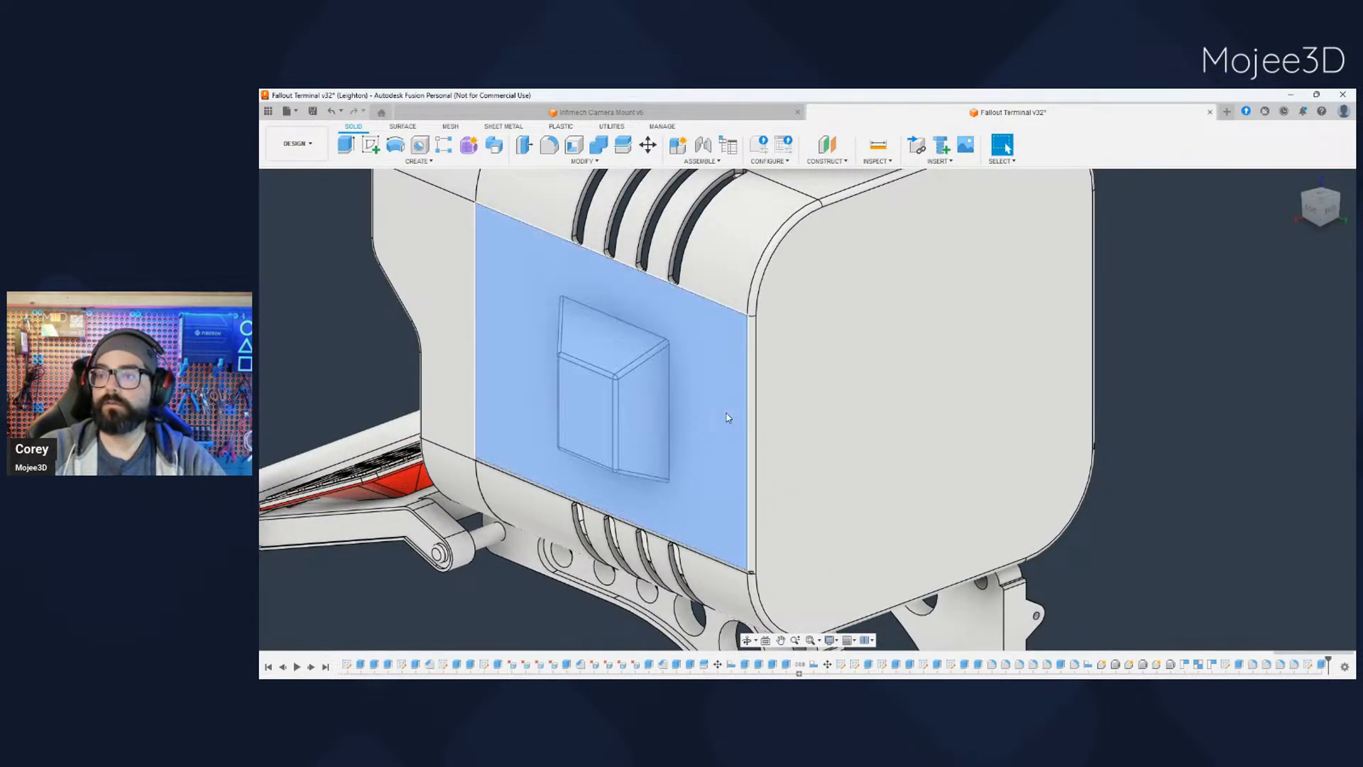
pyautogui.click(721, 490)
# - Hide the terminal's outer shell and project the four holes of the box's inner face into the sketch
pyautogui.moveTo(924, 467); pyautogui.dragTo(653, 631, button='middle')
pyautogui.keyDown('shift'); pyautogui.moveTo(994, 472); pyautogui.dragTo(787, 537, button='middle'); pyautogui.keyUp('shift')
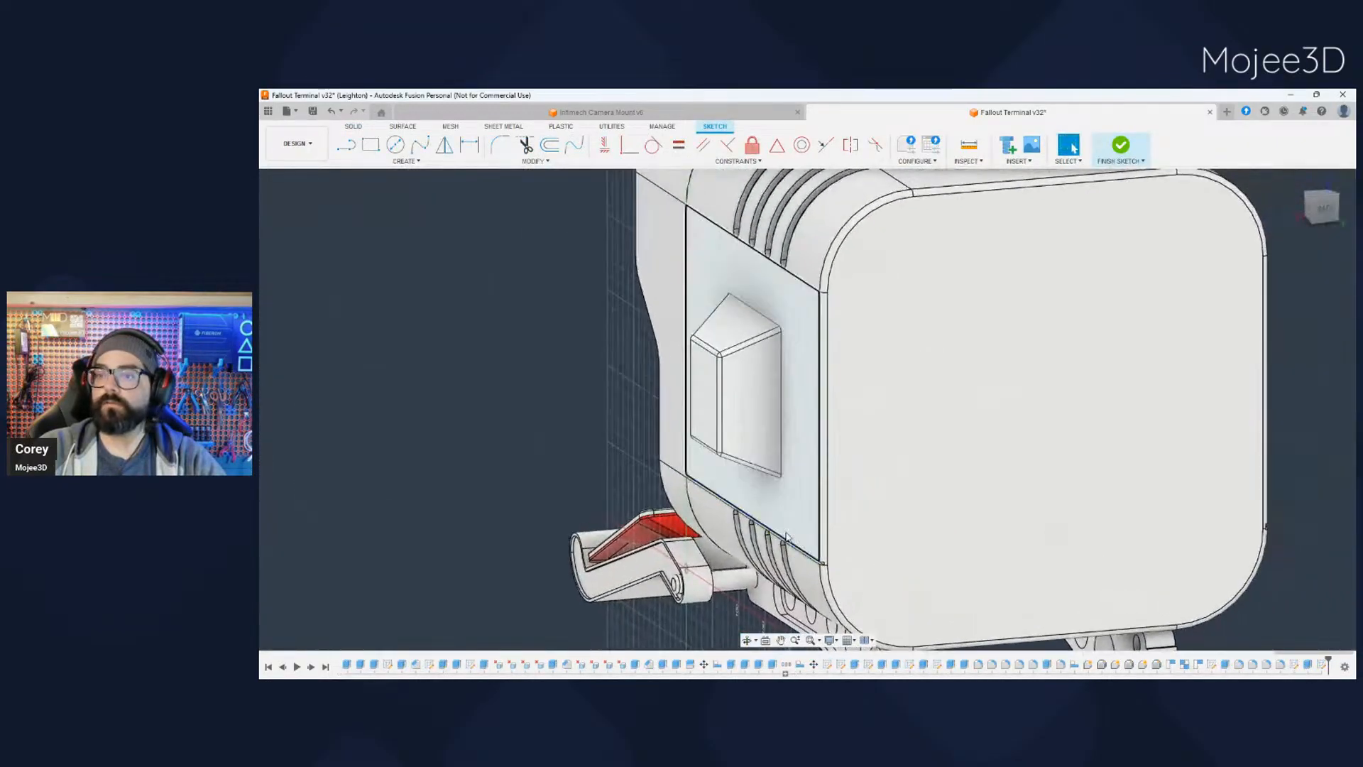
pyautogui.press('F7')
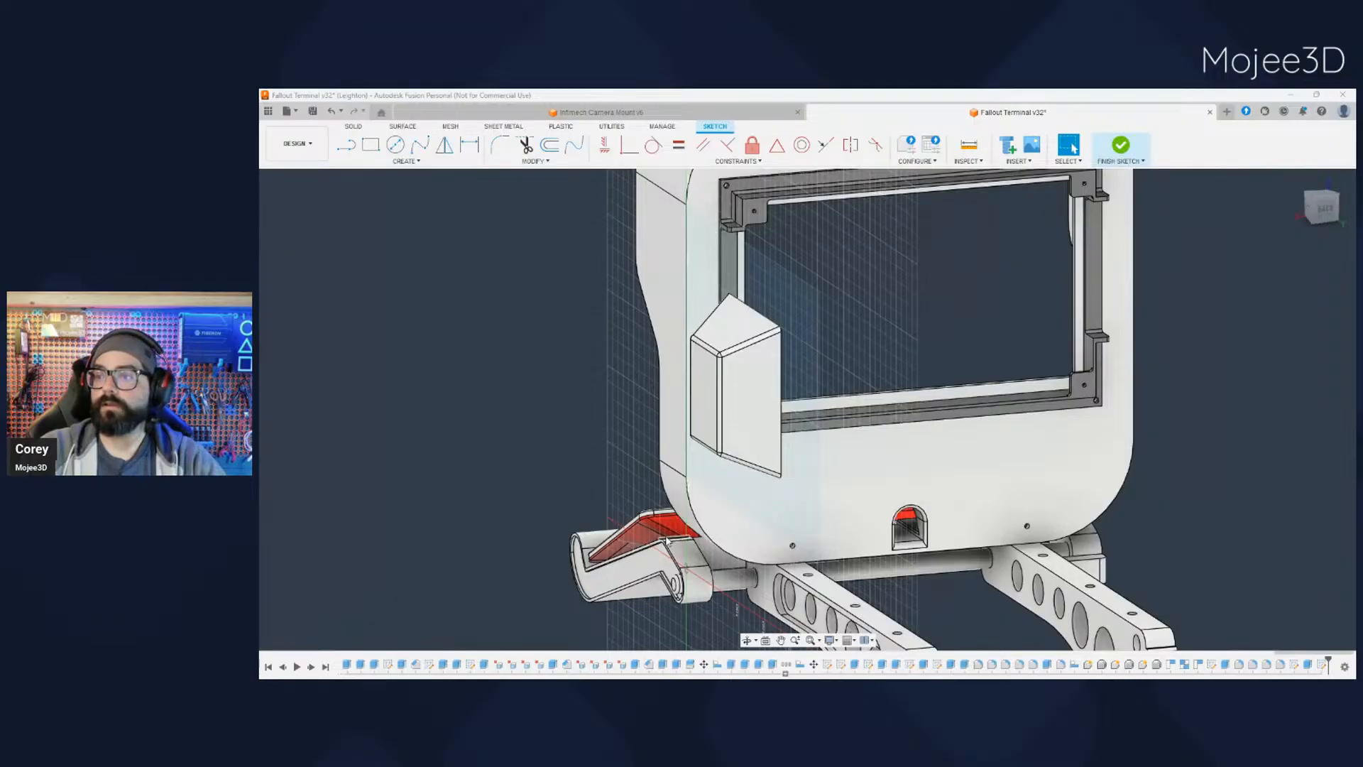
pyautogui.keyDown('shift'); pyautogui.moveTo(666, 541); pyautogui.dragTo(575, 386, button='middle'); pyautogui.keyUp('shift')
pyautogui.scroll(5, 576, 387)
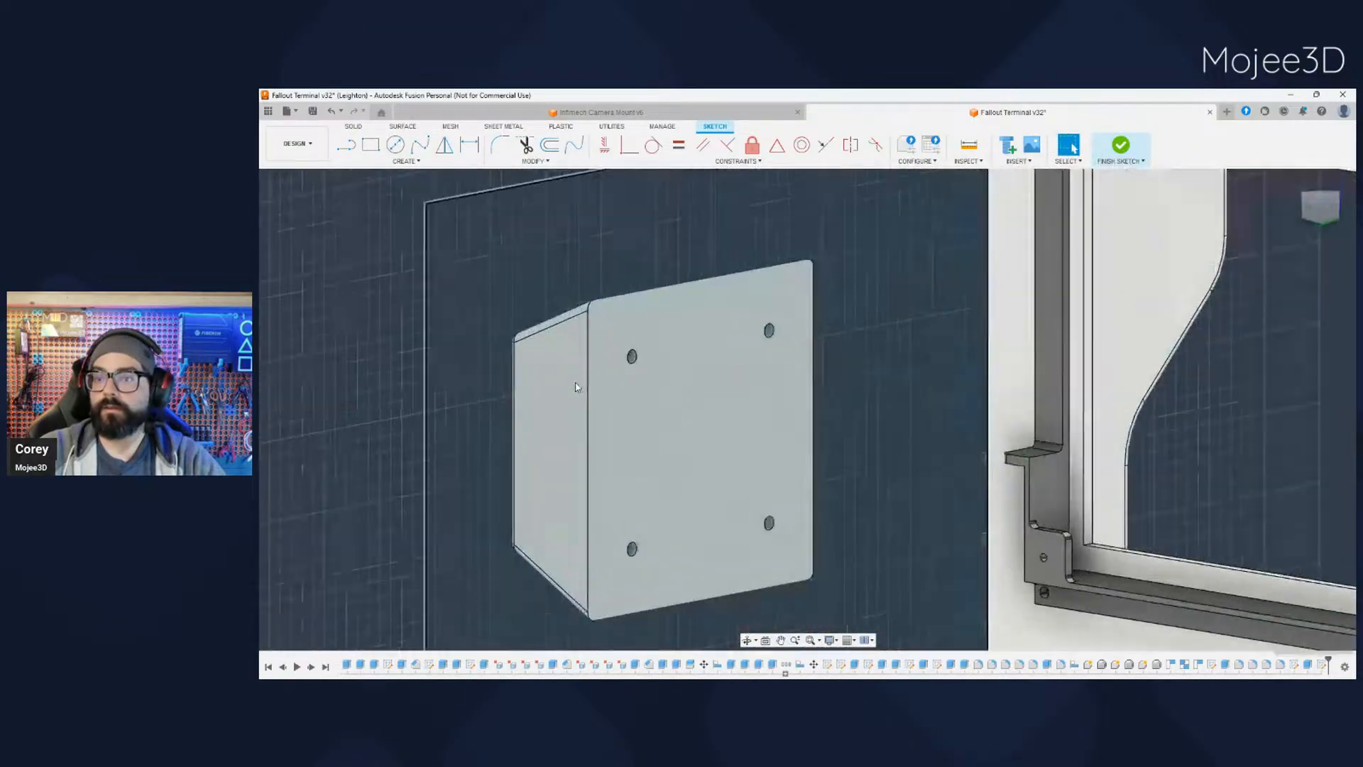
pyautogui.scroll(2, 575, 387)
pyautogui.click(648, 358)
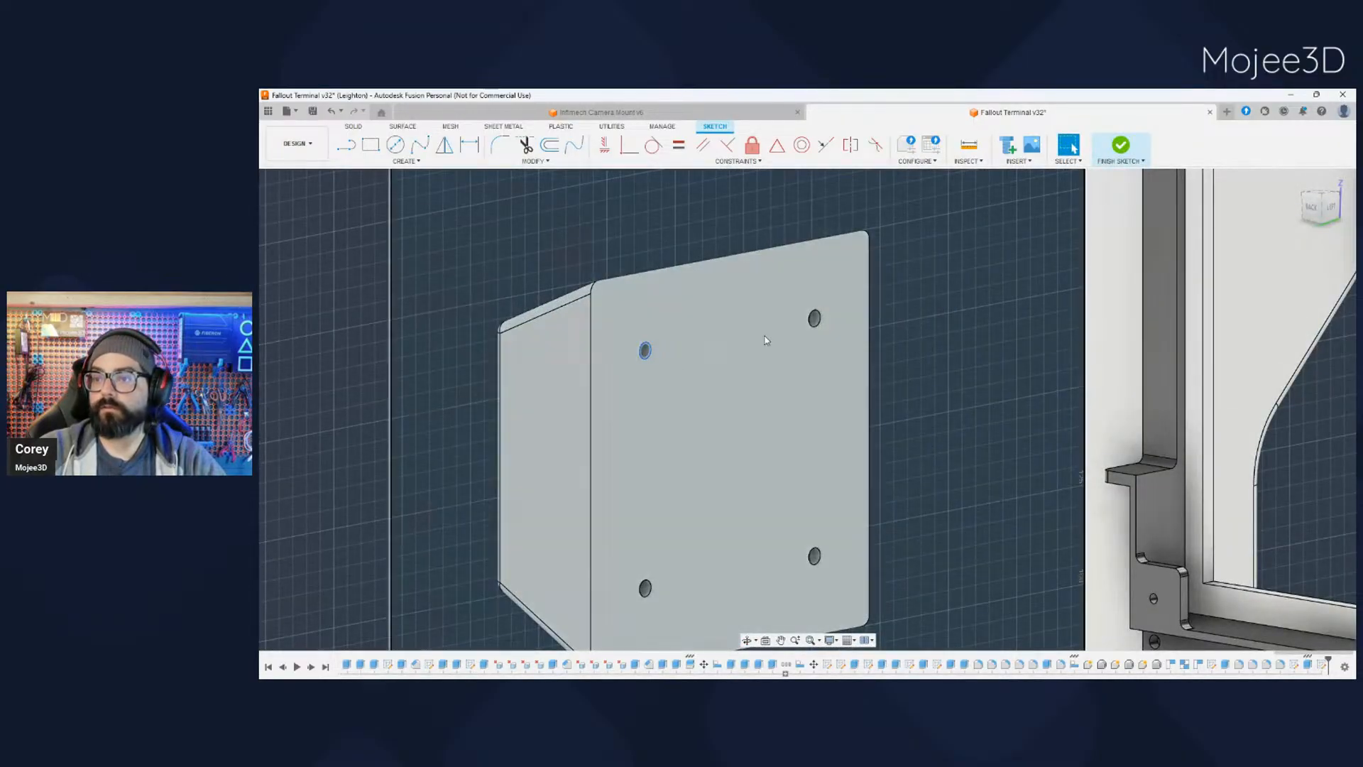
pyautogui.keyDown('ctrl'); pyautogui.click(815, 321); pyautogui.keyUp('ctrl')
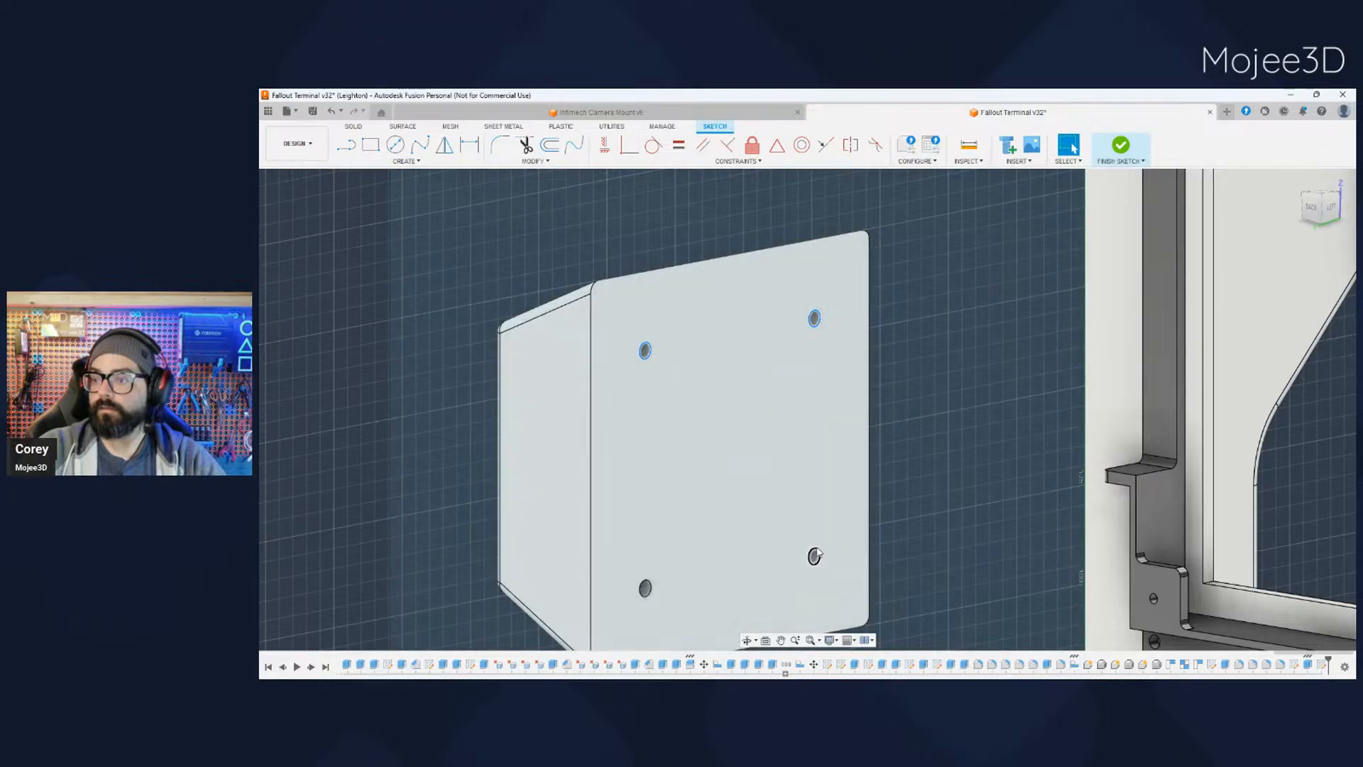
pyautogui.keyDown('ctrl'); pyautogui.click(815, 553); pyautogui.keyUp('ctrl')
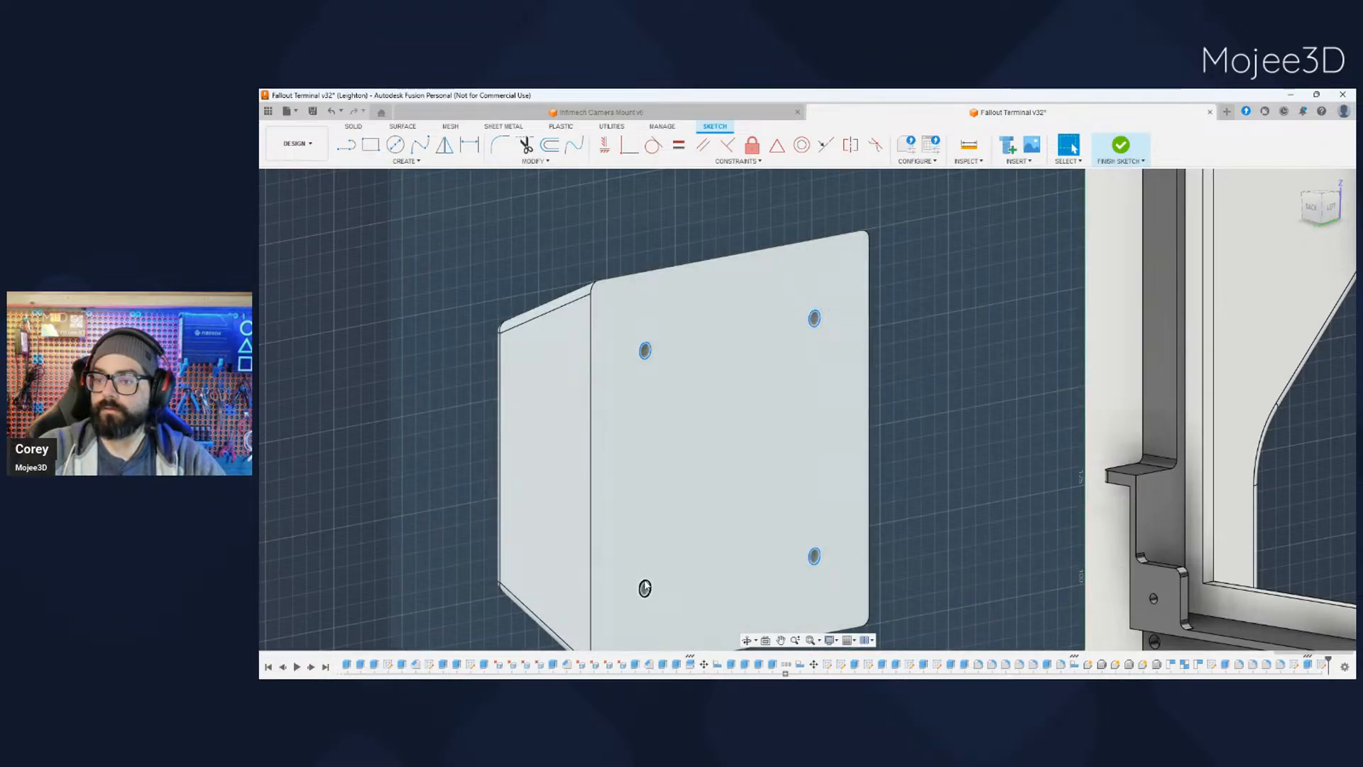
pyautogui.keyDown('ctrl'); pyautogui.click(645, 587); pyautogui.keyUp('ctrl')
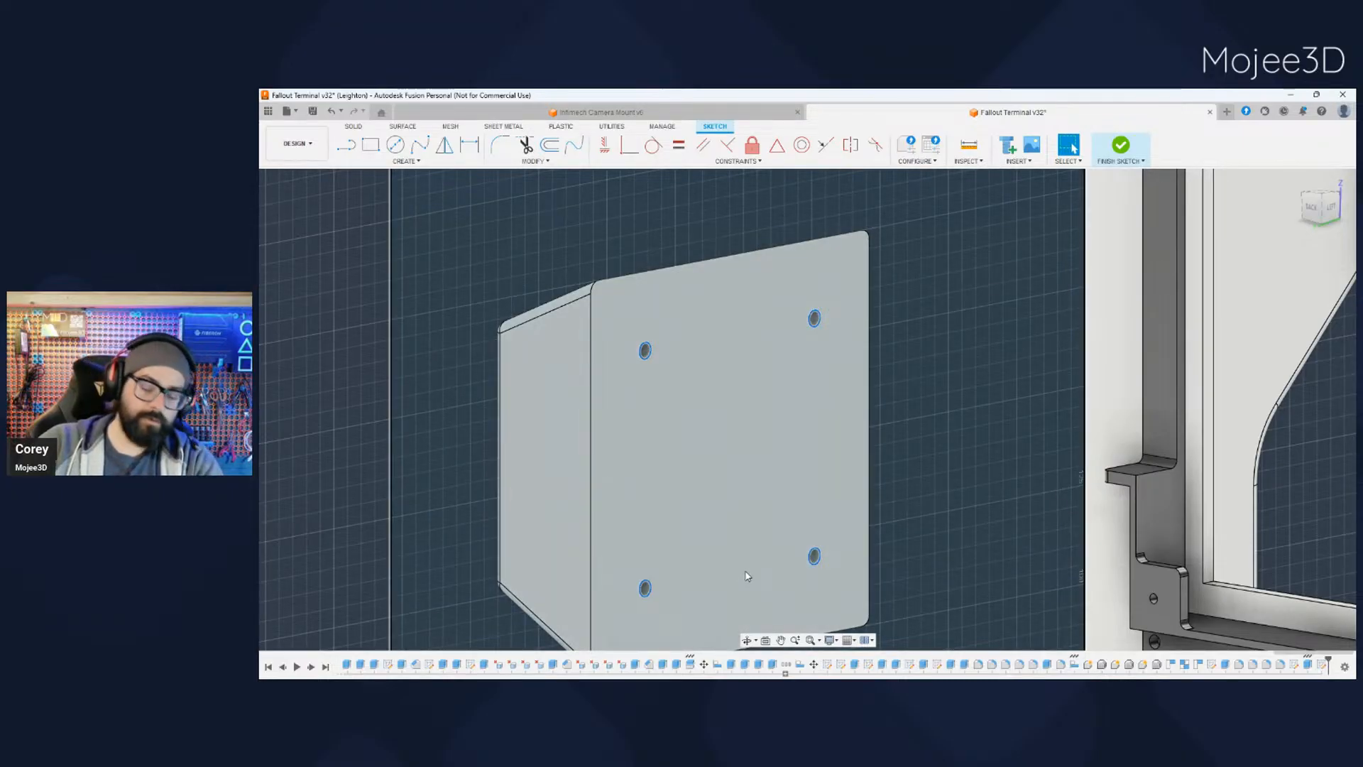
pyautogui.press('p')
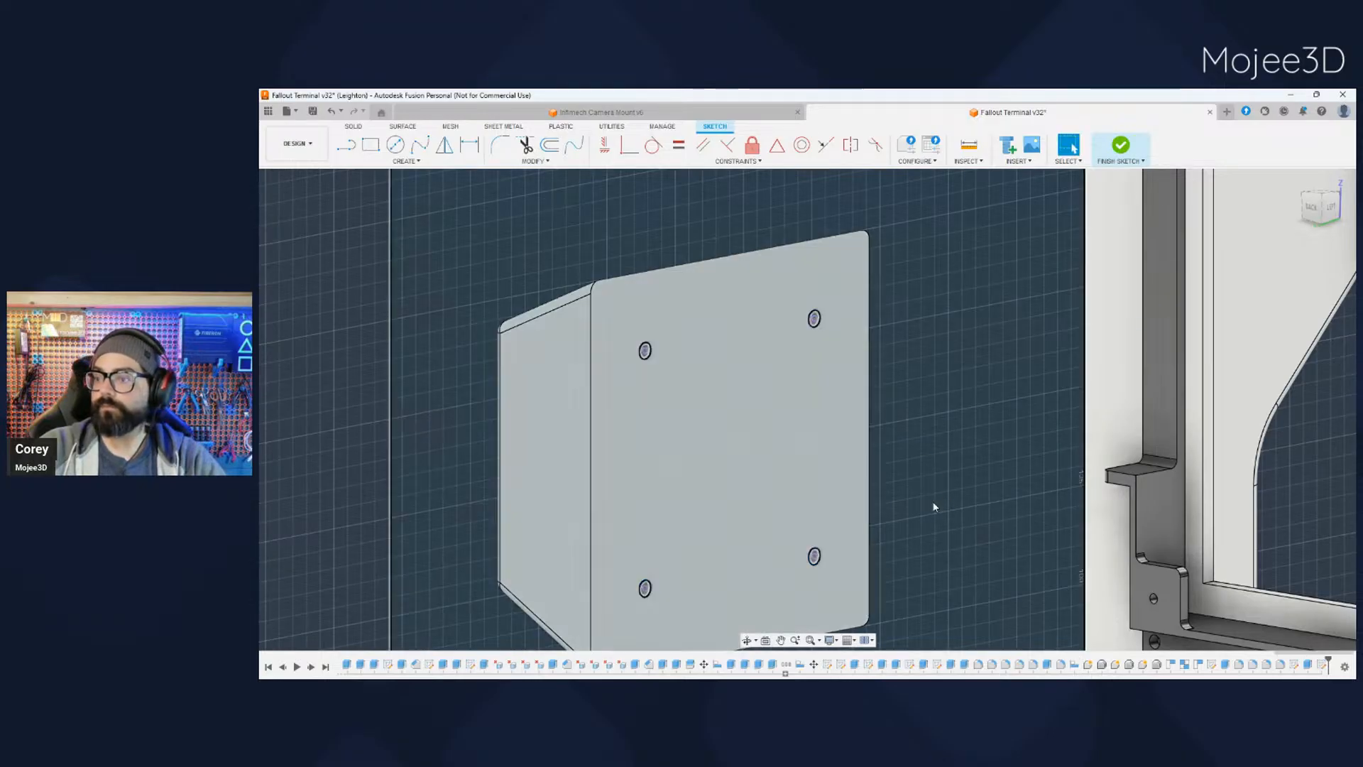
# - Show the terminal's outer shell again and hide the side-mounted box, leaving the projected circles accessible on the shell's side face
pyautogui.moveTo(934, 505); pyautogui.dragTo(906, 420, button='middle')
pyautogui.scroll(-5, 907, 419)
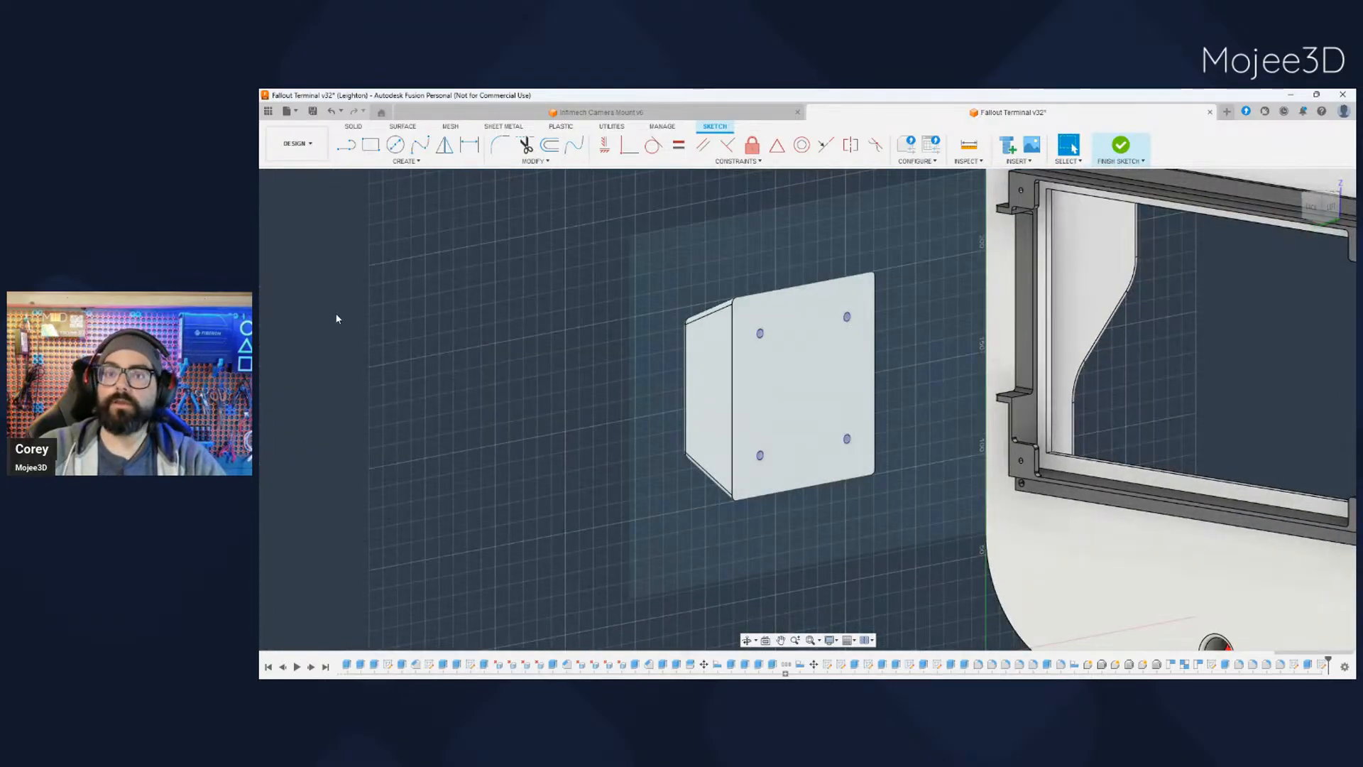
pyautogui.click(307, 302)
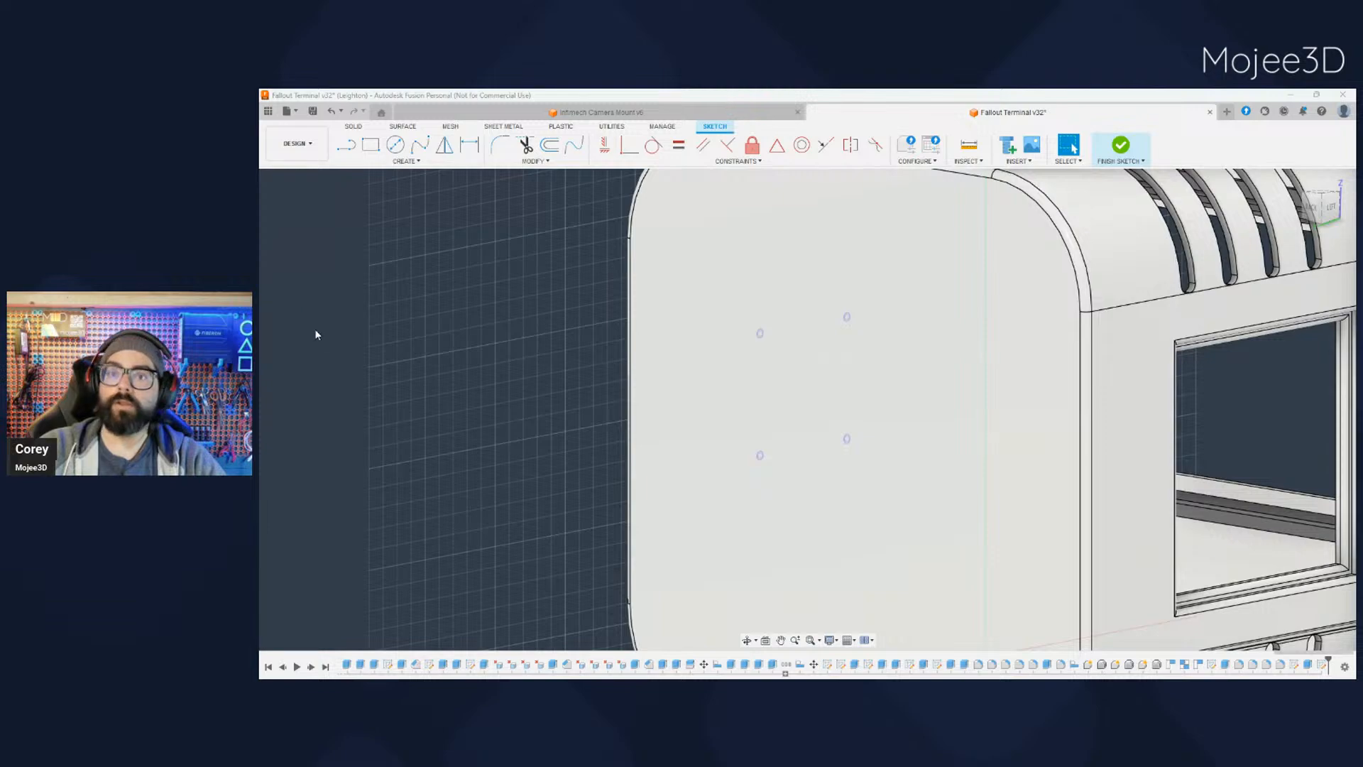
pyautogui.keyDown('shift'); pyautogui.moveTo(422, 445); pyautogui.dragTo(309, 388, button='middle'); pyautogui.keyUp('shift')
pyautogui.moveTo(448, 533); pyautogui.dragTo(625, 606, button='middle')
pyautogui.scroll(5, 747, 328)
pyautogui.scroll(3, 748, 327)
pyautogui.scroll(-4, 725, 376)
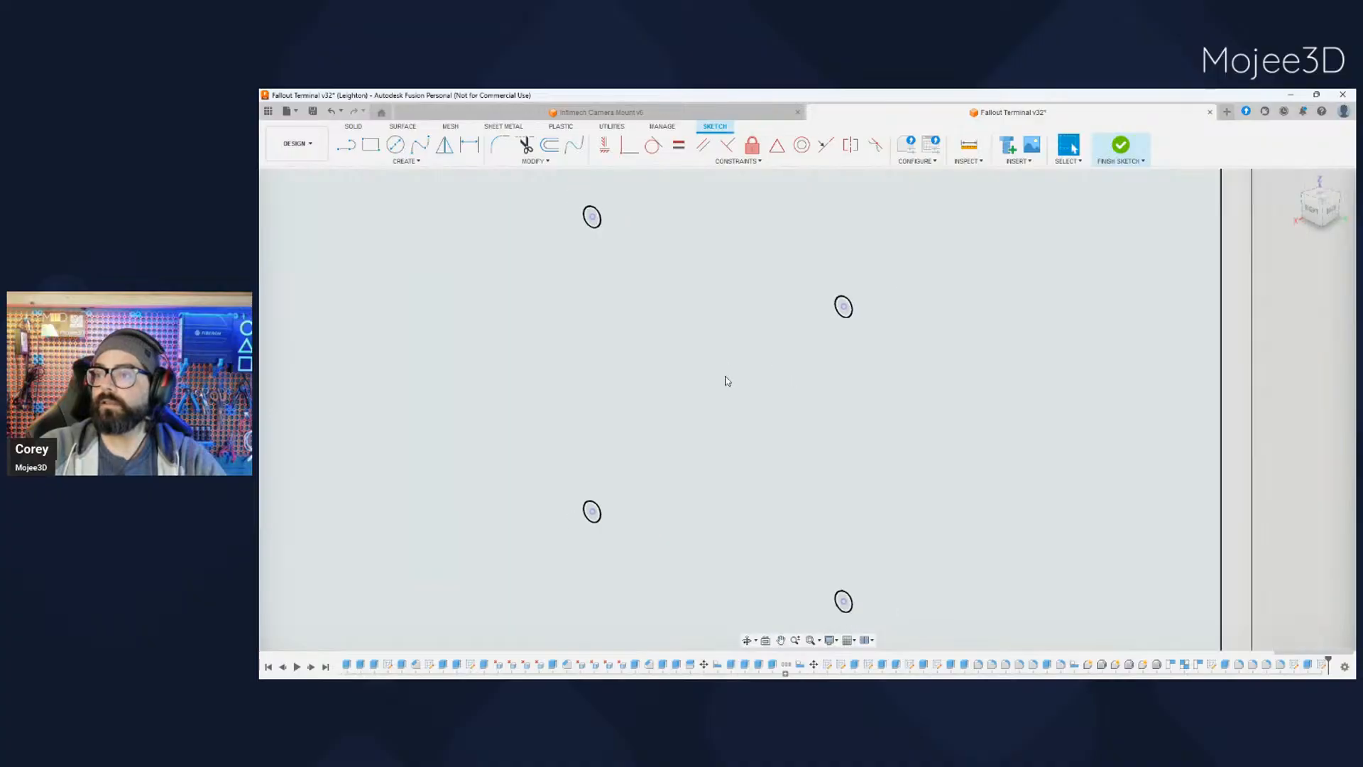
pyautogui.scroll(3, 646, 279)
pyautogui.scroll(4, 643, 277)
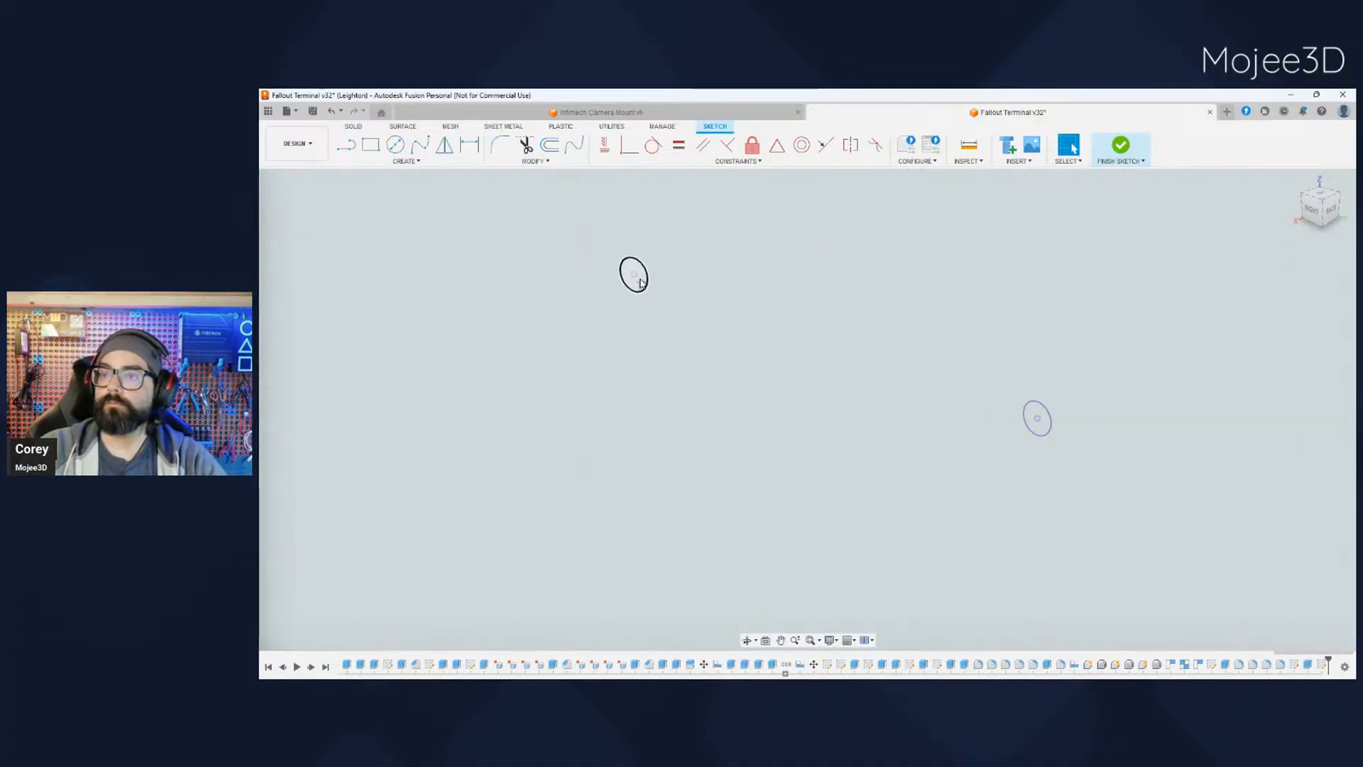
pyautogui.click(638, 271)
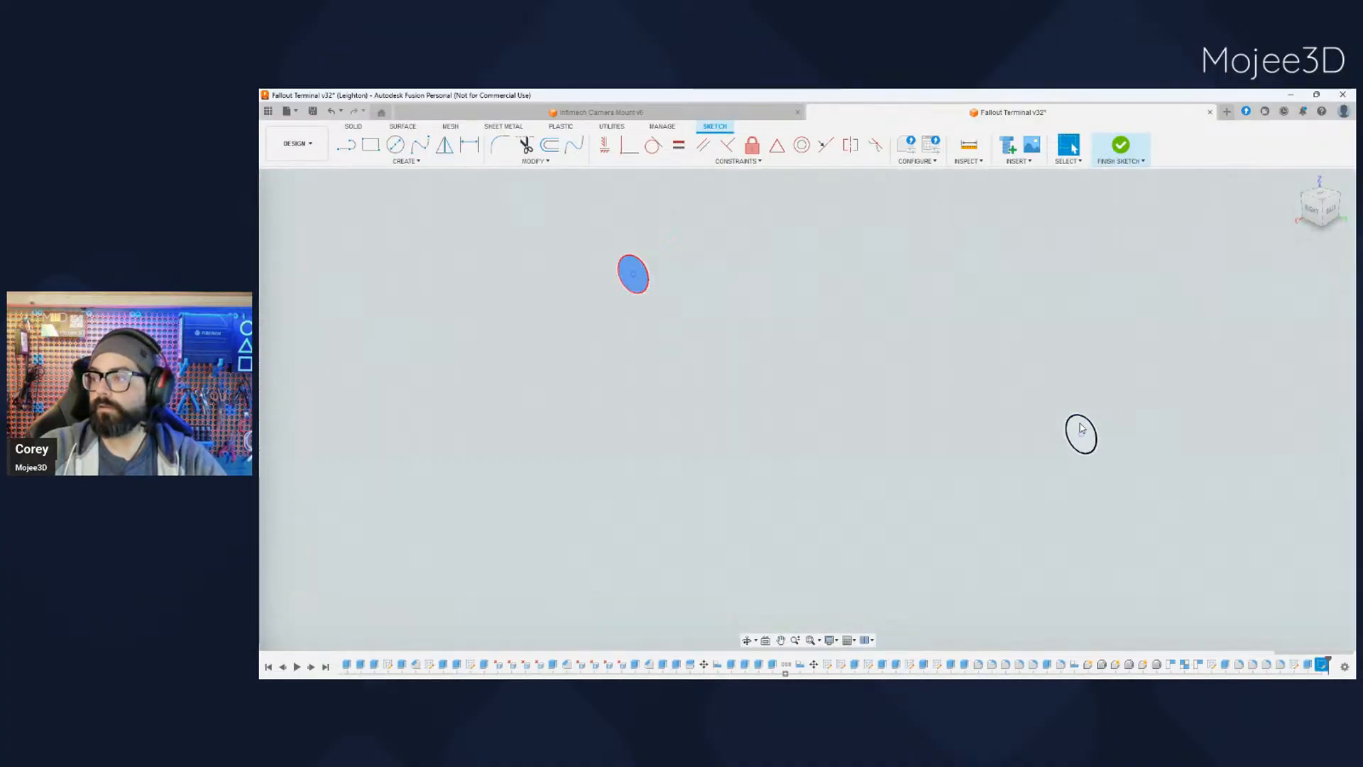
pyautogui.keyDown('shift'); pyautogui.click(1076, 431); pyautogui.keyUp('shift')
pyautogui.scroll(-3, 1076, 431)
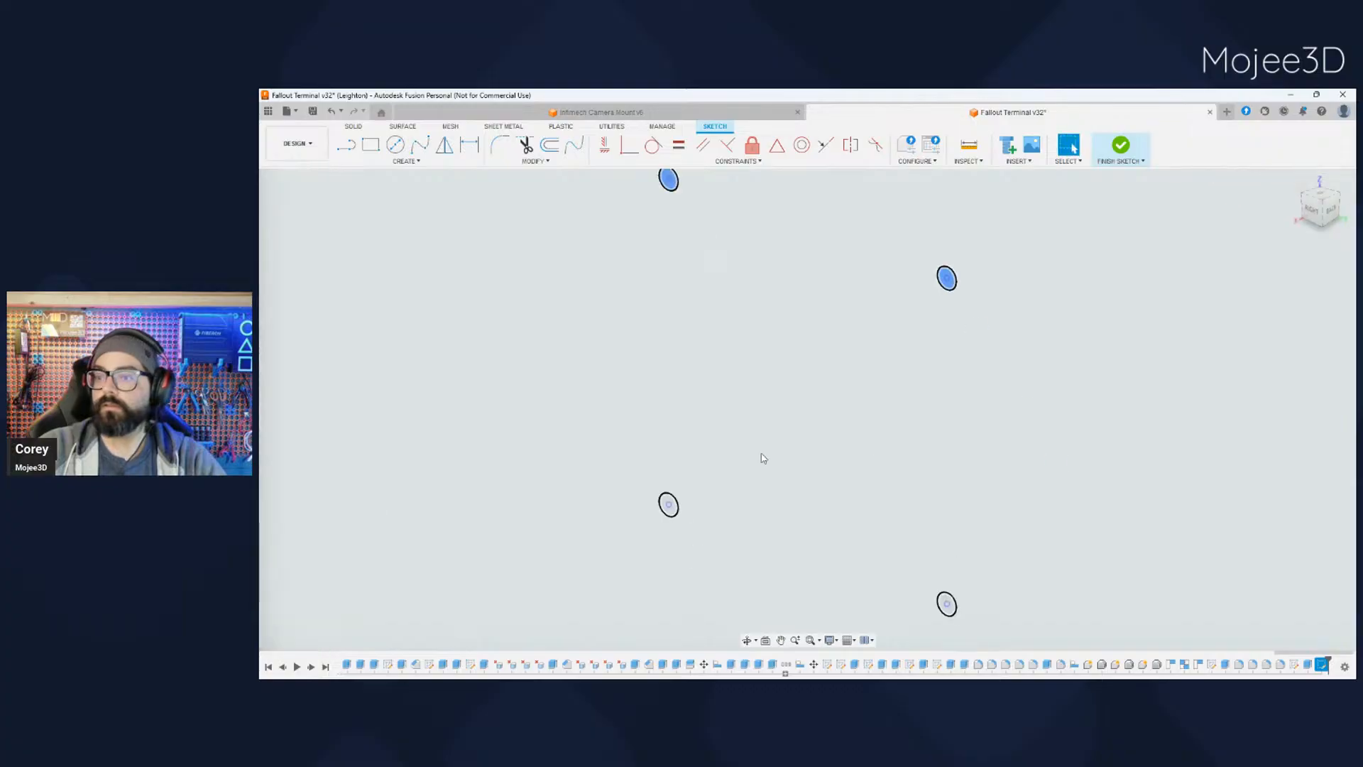
# - Extrude the four projected circles inward as a cut to make matching fastening holes in the terminal shell's side wall
pyautogui.scroll(3, 670, 509)
pyautogui.keyDown('shift'); pyautogui.click(671, 509); pyautogui.keyUp('shift')
pyautogui.moveTo(797, 578); pyautogui.dragTo(712, 415, button='middle')
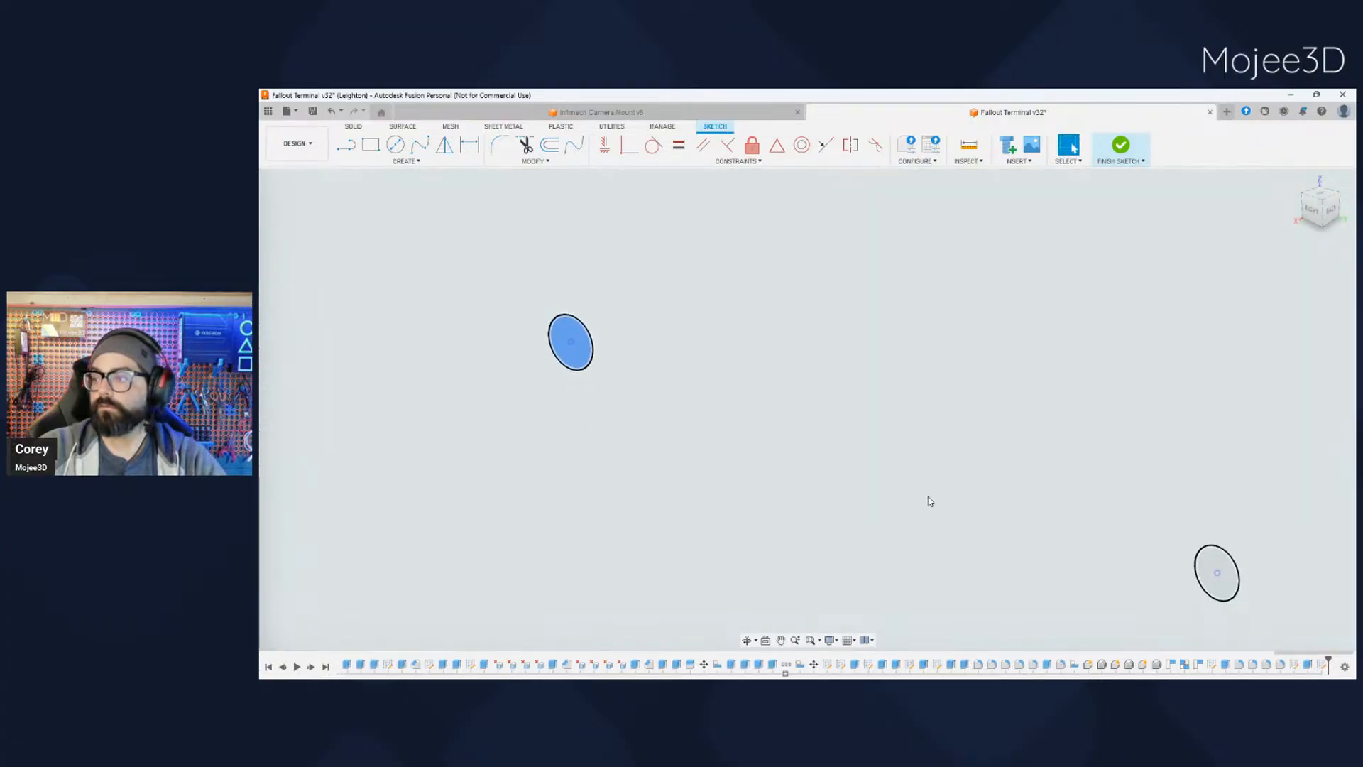
pyautogui.keyDown('shift'); pyautogui.click(1215, 566); pyautogui.keyUp('shift')
pyautogui.scroll(-5, 995, 566)
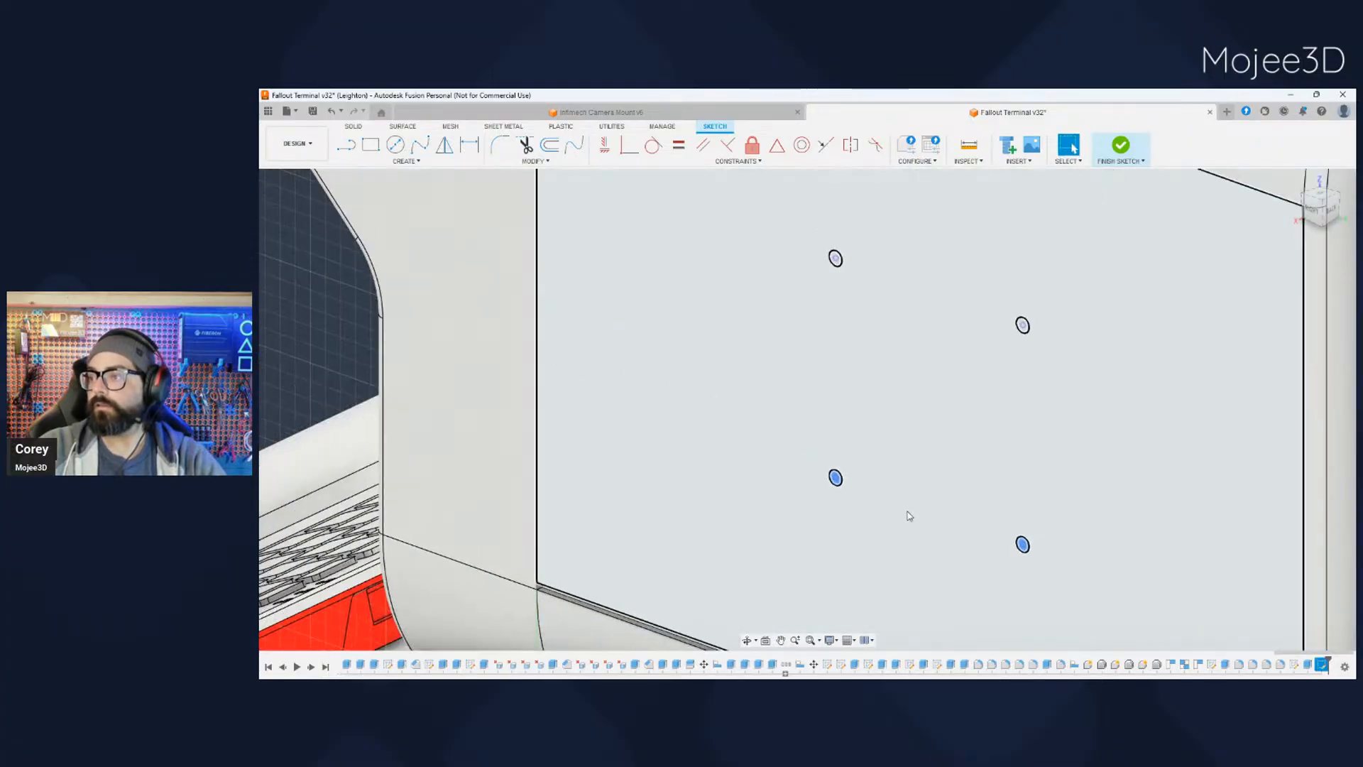
pyautogui.scroll(4, 773, 264)
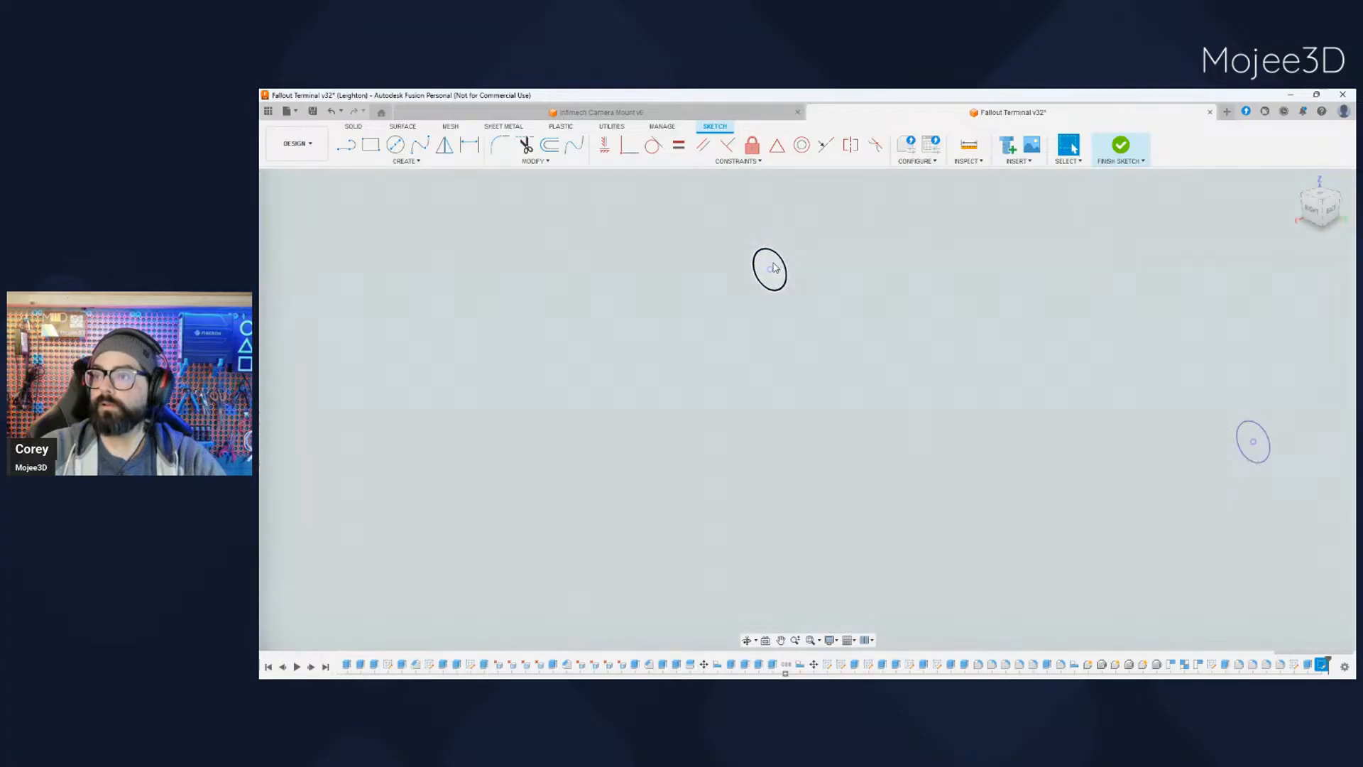
pyautogui.keyDown('shift'); pyautogui.click(771, 265); pyautogui.keyUp('shift')
pyautogui.scroll(-3, 950, 511)
pyautogui.moveTo(1028, 552); pyautogui.dragTo(900, 450, button='middle')
pyautogui.scroll(-1, 901, 449)
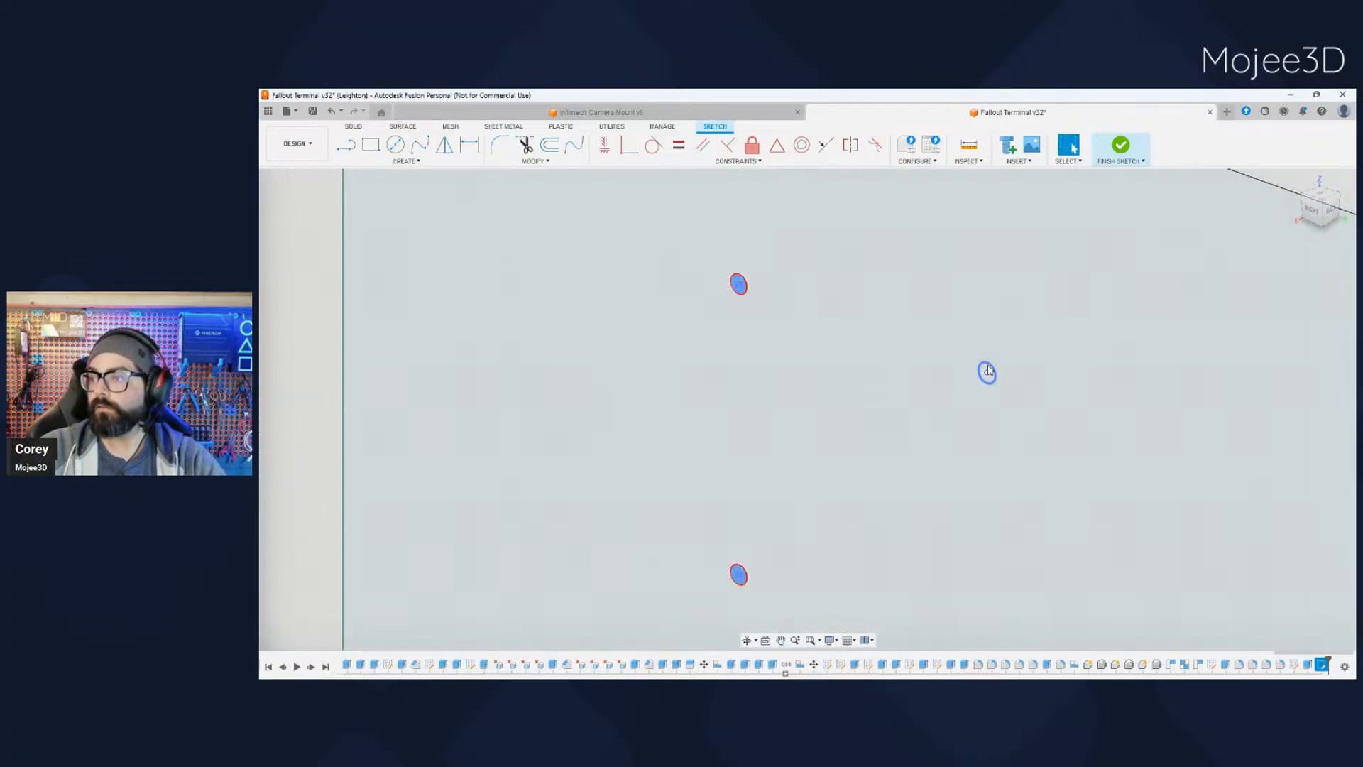
pyautogui.scroll(4, 1001, 369)
pyautogui.keyDown('shift'); pyautogui.click(978, 376); pyautogui.keyUp('shift')
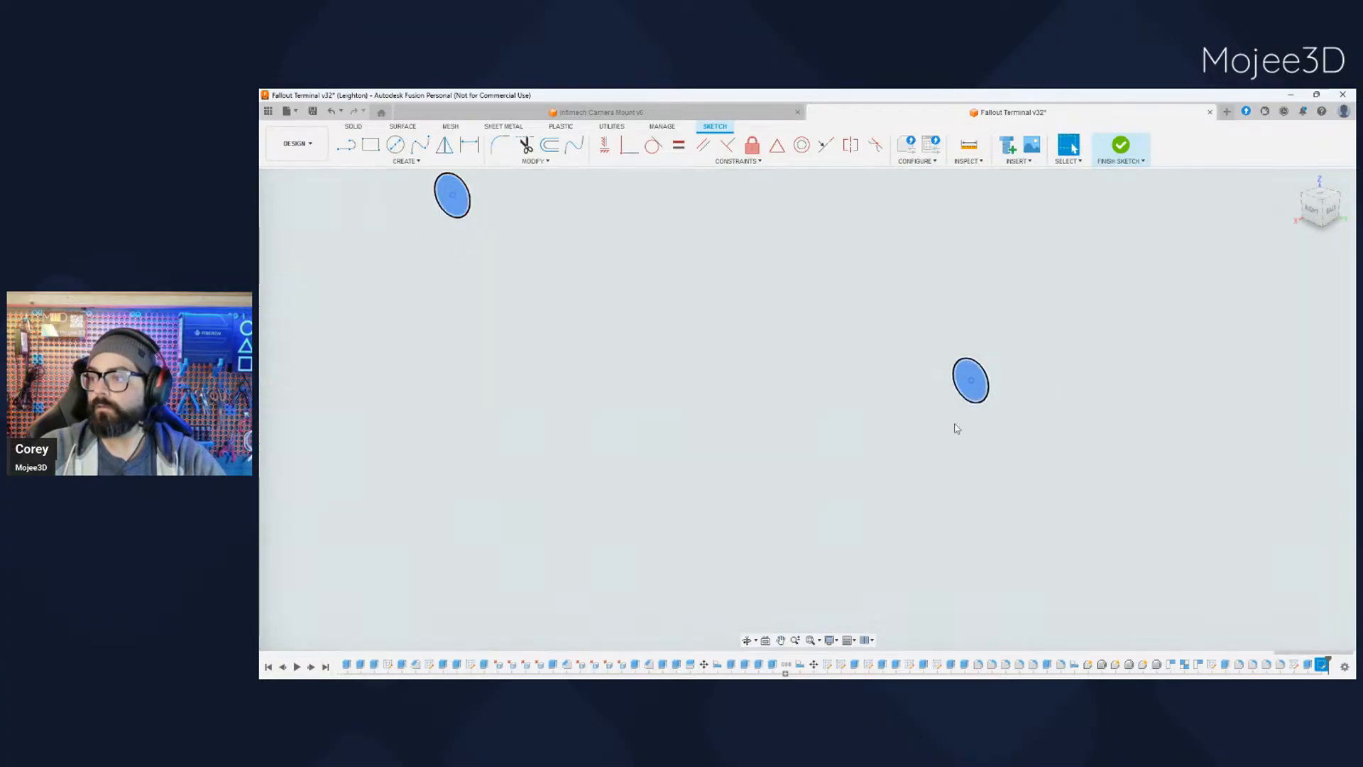
pyautogui.scroll(-5, 951, 440)
pyautogui.scroll(-2, 998, 576)
pyautogui.moveTo(1018, 572); pyautogui.dragTo(852, 487, button='middle')
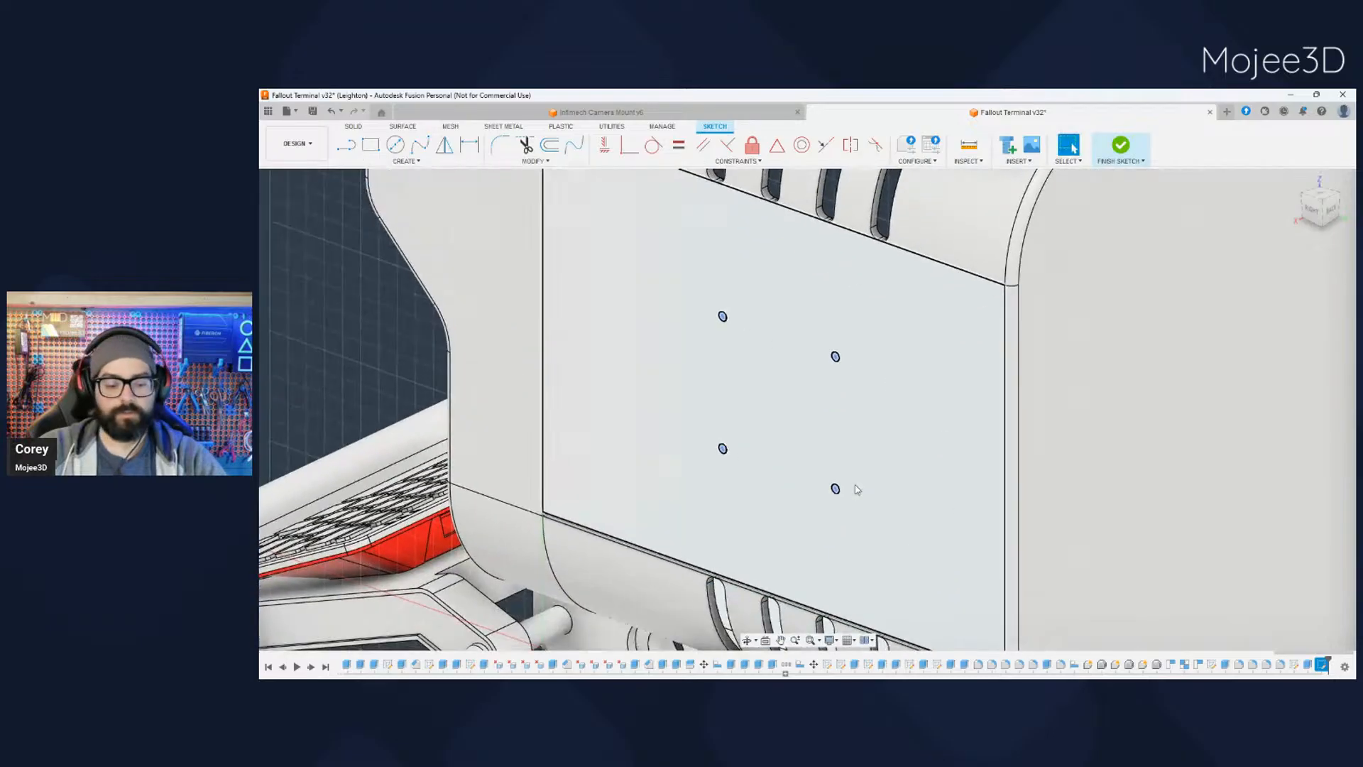
pyautogui.moveTo(830, 360); pyautogui.dragTo(855, 361)
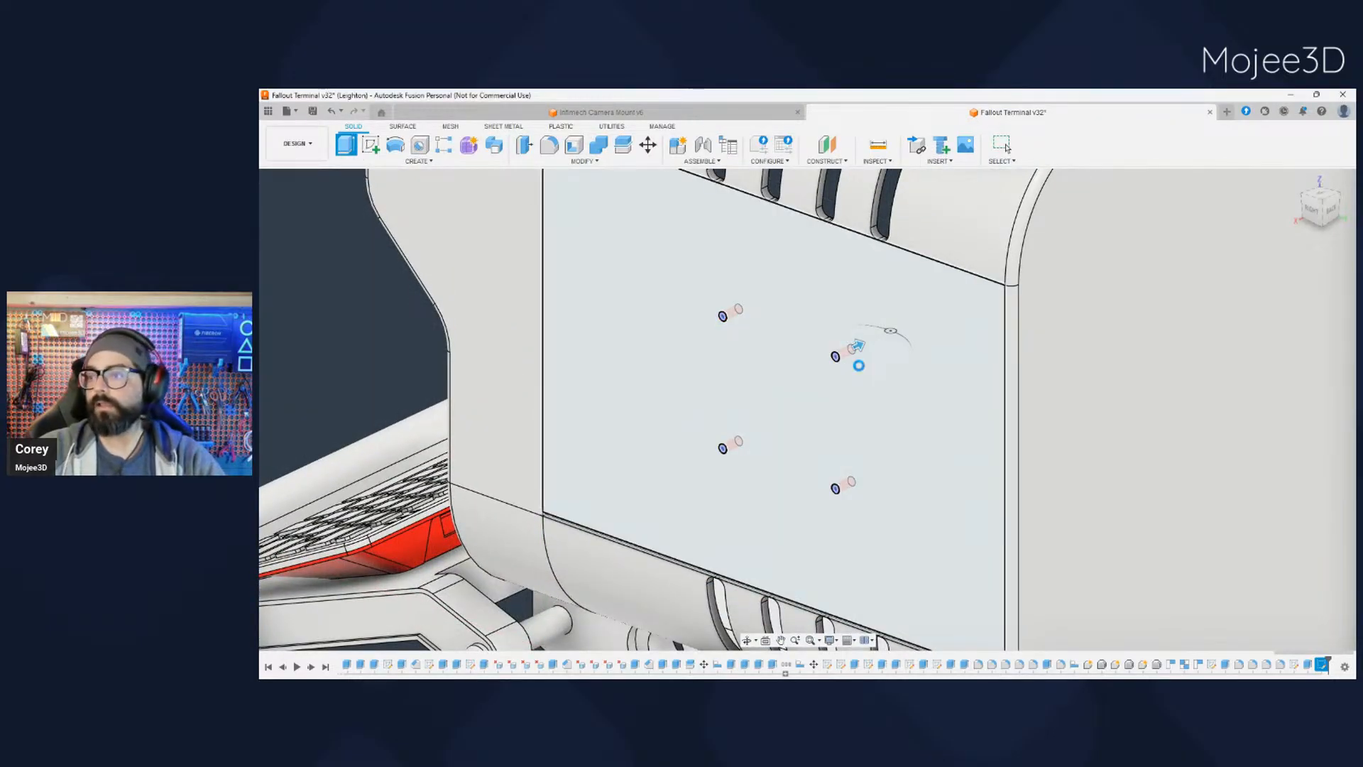
pyautogui.press('Return')
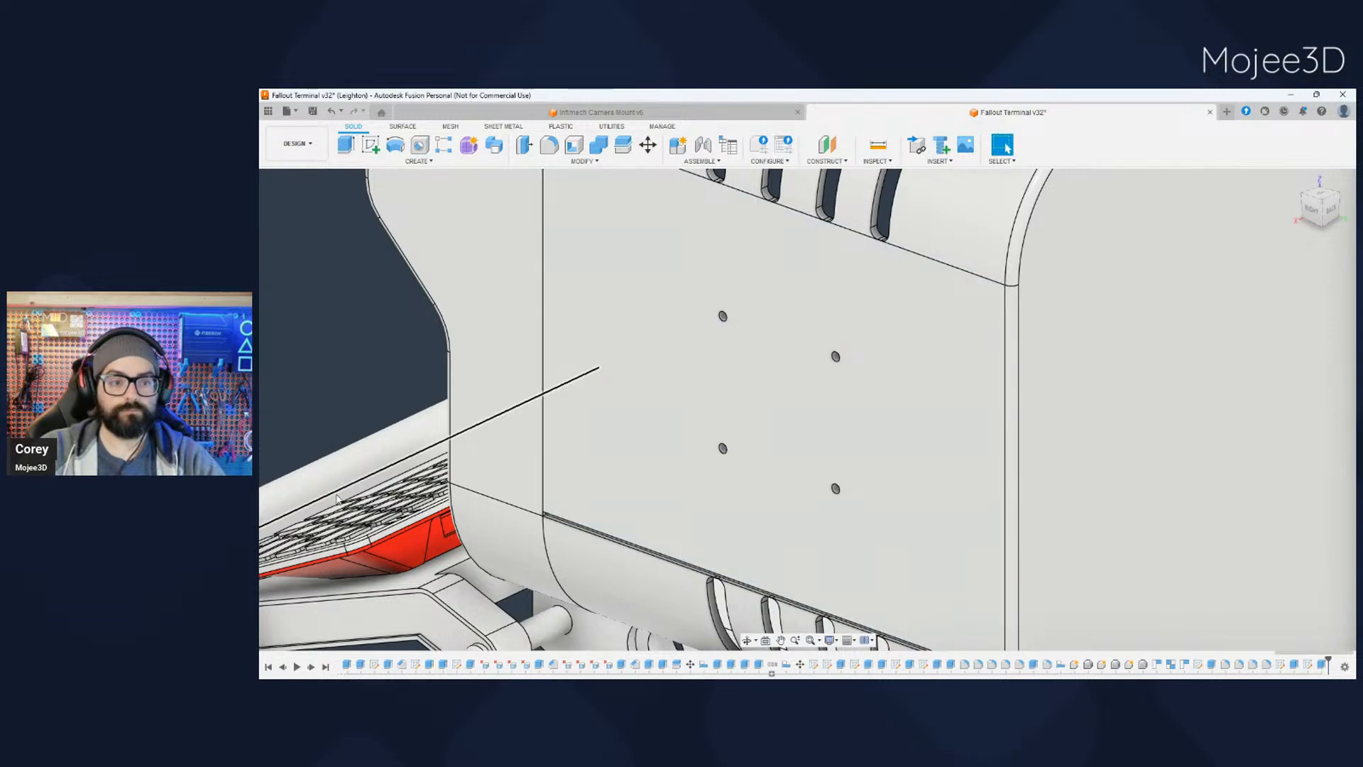
pyautogui.scroll(-5, 379, 506)
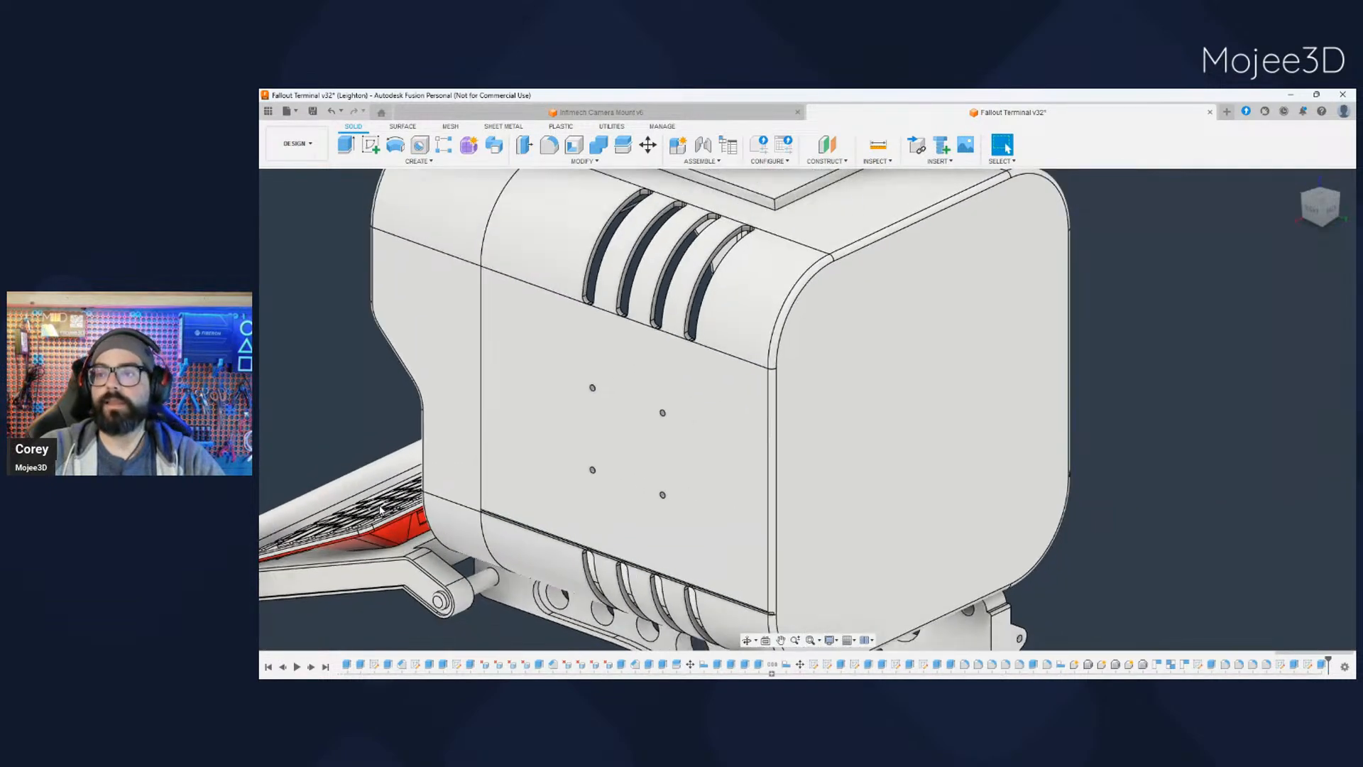
# - Hide the terminal's front bezel to expose the display frame and the inside of the shell
pyautogui.keyDown('shift'); pyautogui.moveTo(378, 511); pyautogui.dragTo(749, 590, button='middle'); pyautogui.keyUp('shift')
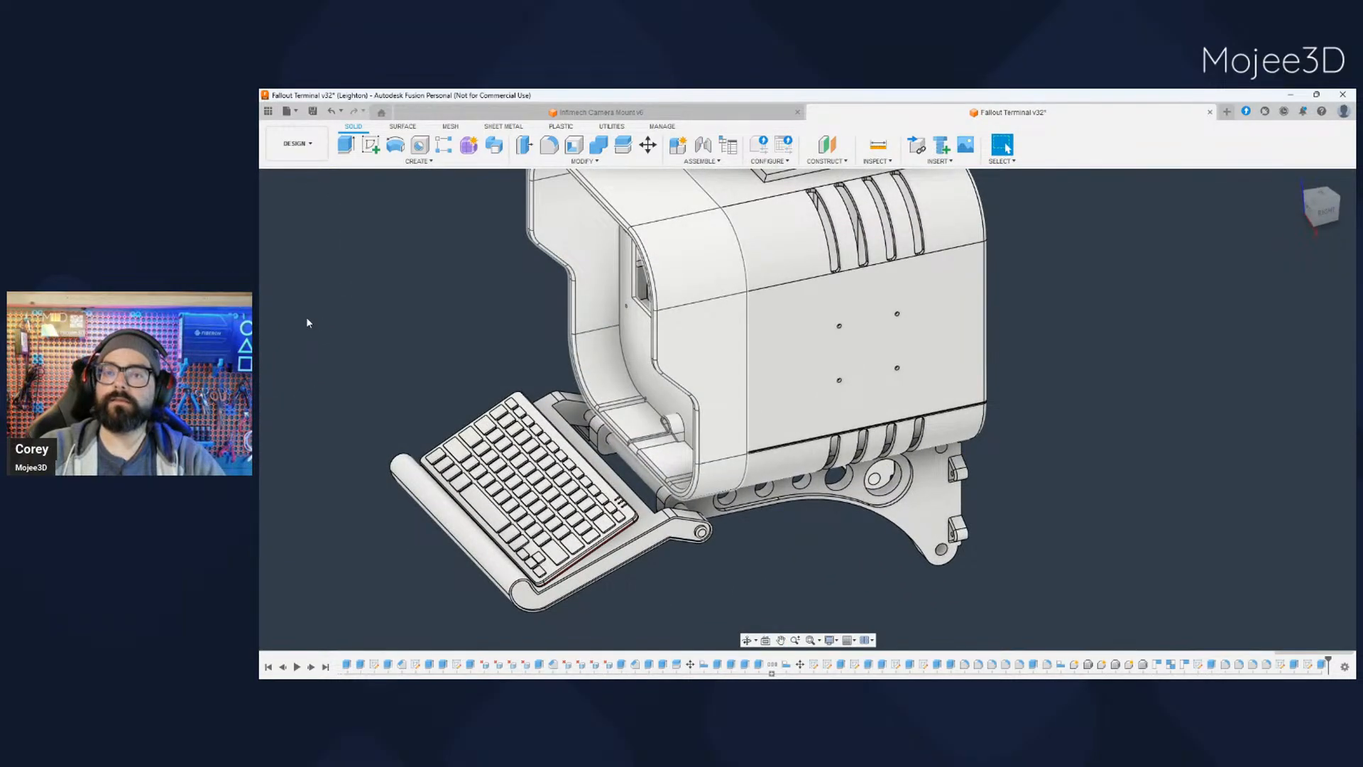
pyautogui.click(305, 318)
pyautogui.keyDown('shift'); pyautogui.moveTo(725, 541); pyautogui.dragTo(841, 545, button='middle'); pyautogui.keyUp('shift')
pyautogui.keyDown('shift'); pyautogui.moveTo(842, 545); pyautogui.dragTo(929, 513, button='middle'); pyautogui.keyUp('shift')
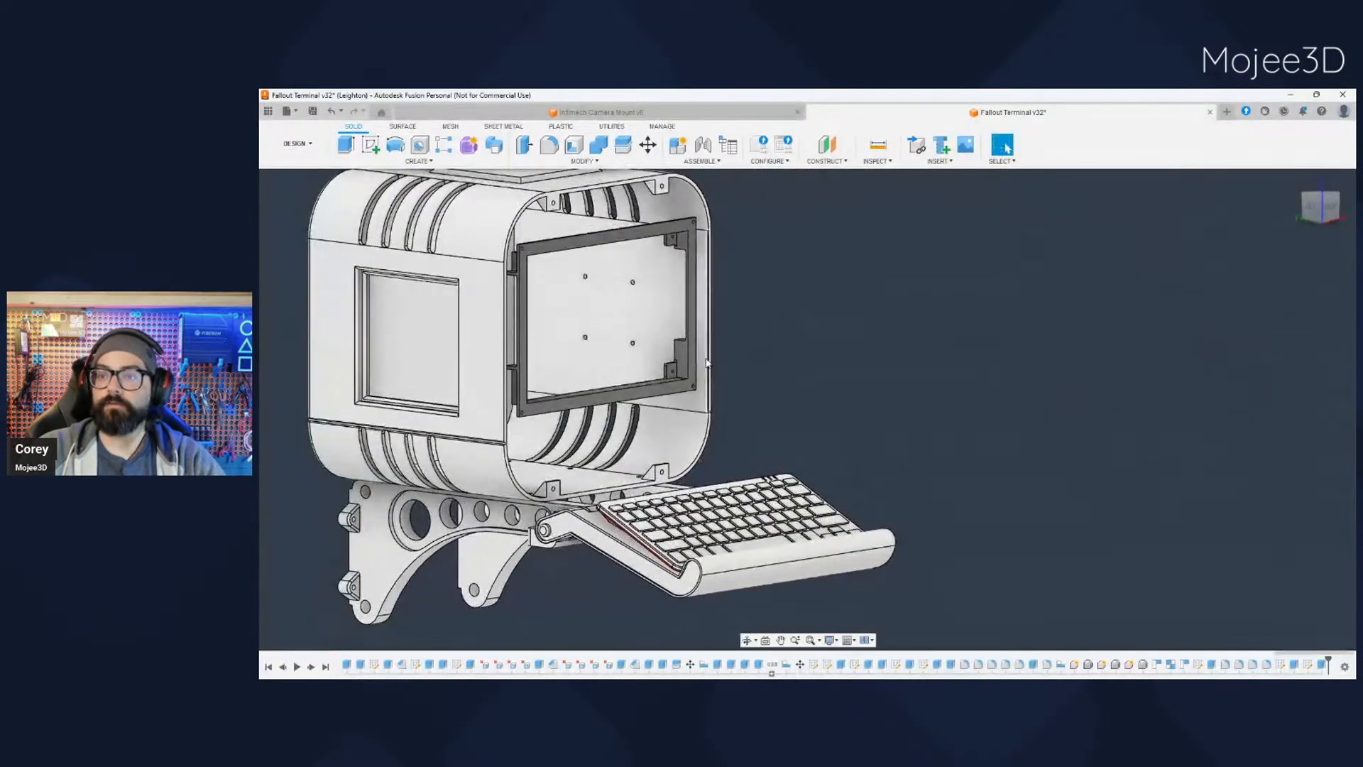
# - Examine the four fastening holes in the shell's side wall from inside, behind the display frame
pyautogui.moveTo(834, 343); pyautogui.dragTo(915, 404, button='middle')
pyautogui.scroll(3, 793, 481)
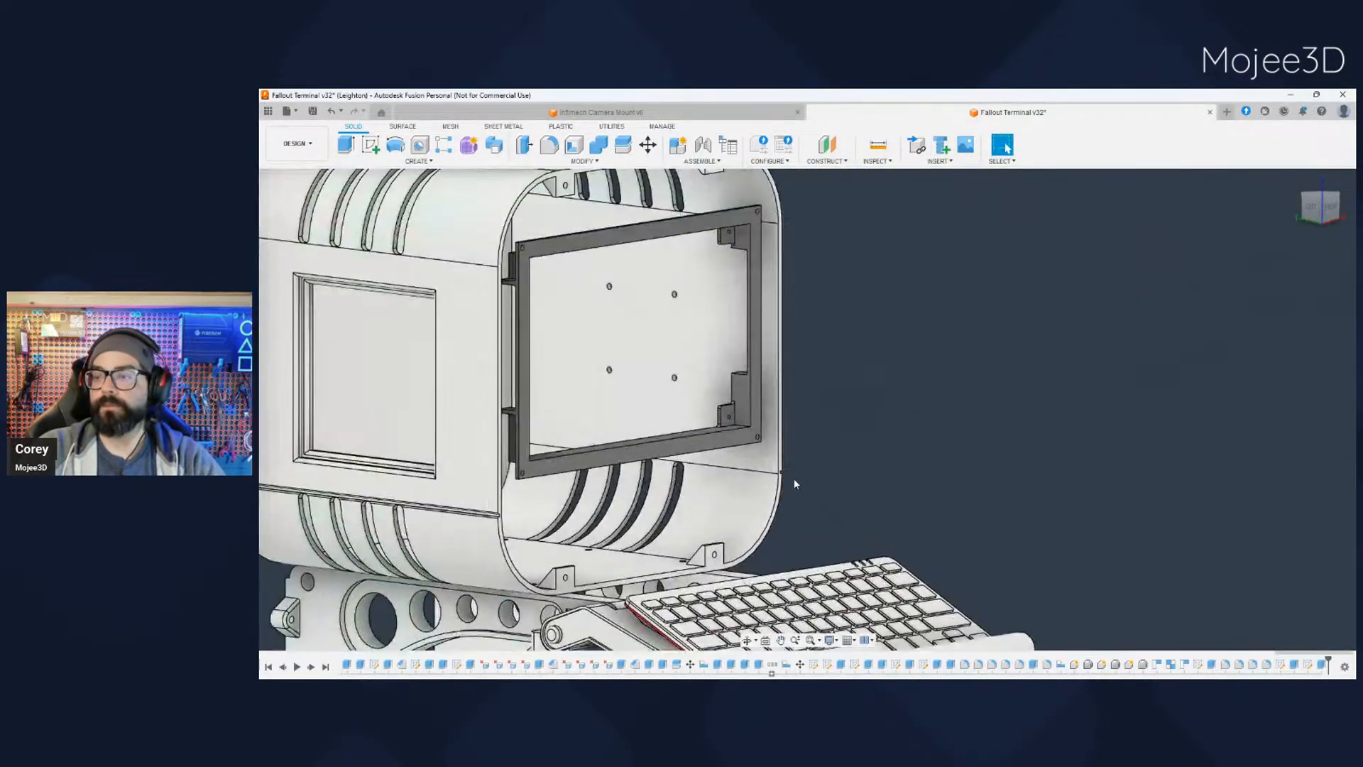
pyautogui.scroll(-5, 806, 478)
pyautogui.moveTo(807, 478); pyautogui.dragTo(838, 438, button='middle')
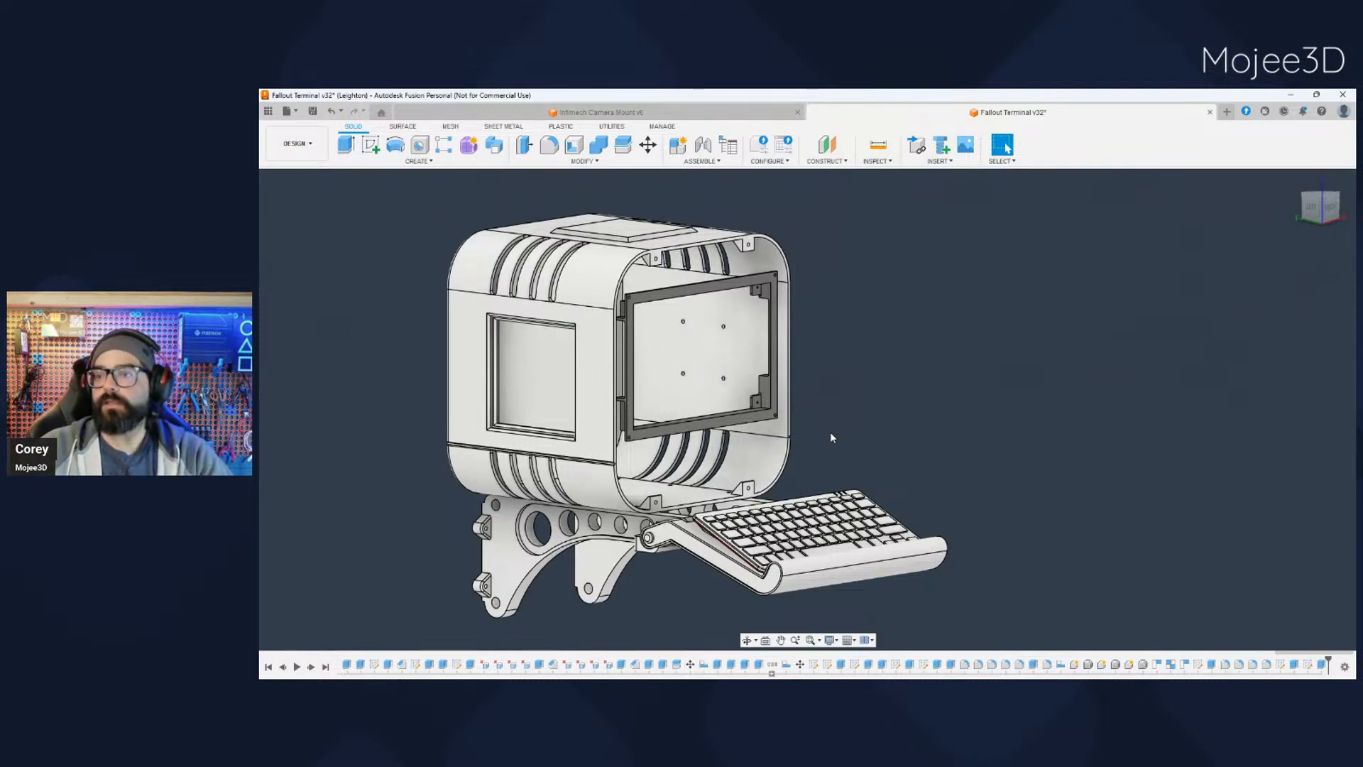
pyautogui.scroll(2, 829, 430)
pyautogui.scroll(-3, 829, 430)
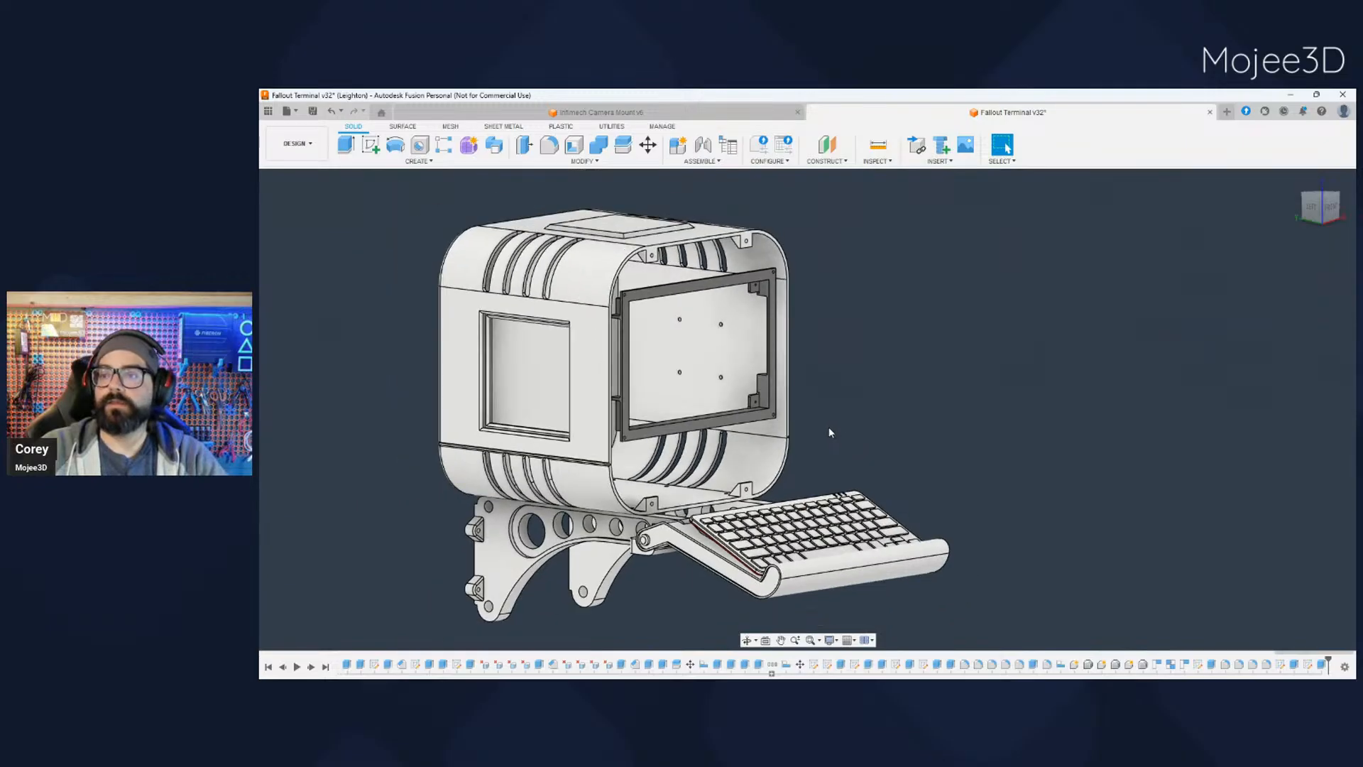
pyautogui.moveTo(847, 428); pyautogui.dragTo(911, 424, button='middle')
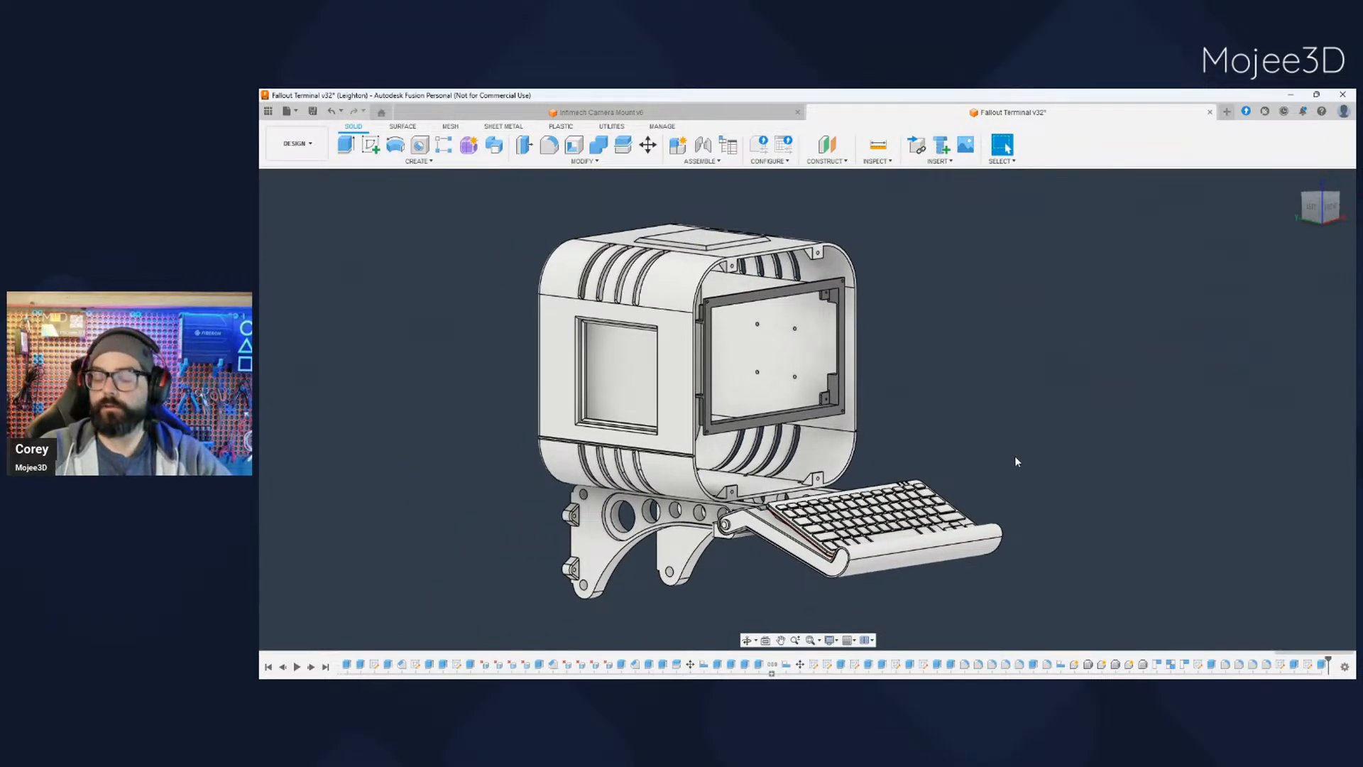
pyautogui.keyDown('shift'); pyautogui.moveTo(1017, 462); pyautogui.dragTo(820, 426, button='middle'); pyautogui.keyUp('shift')
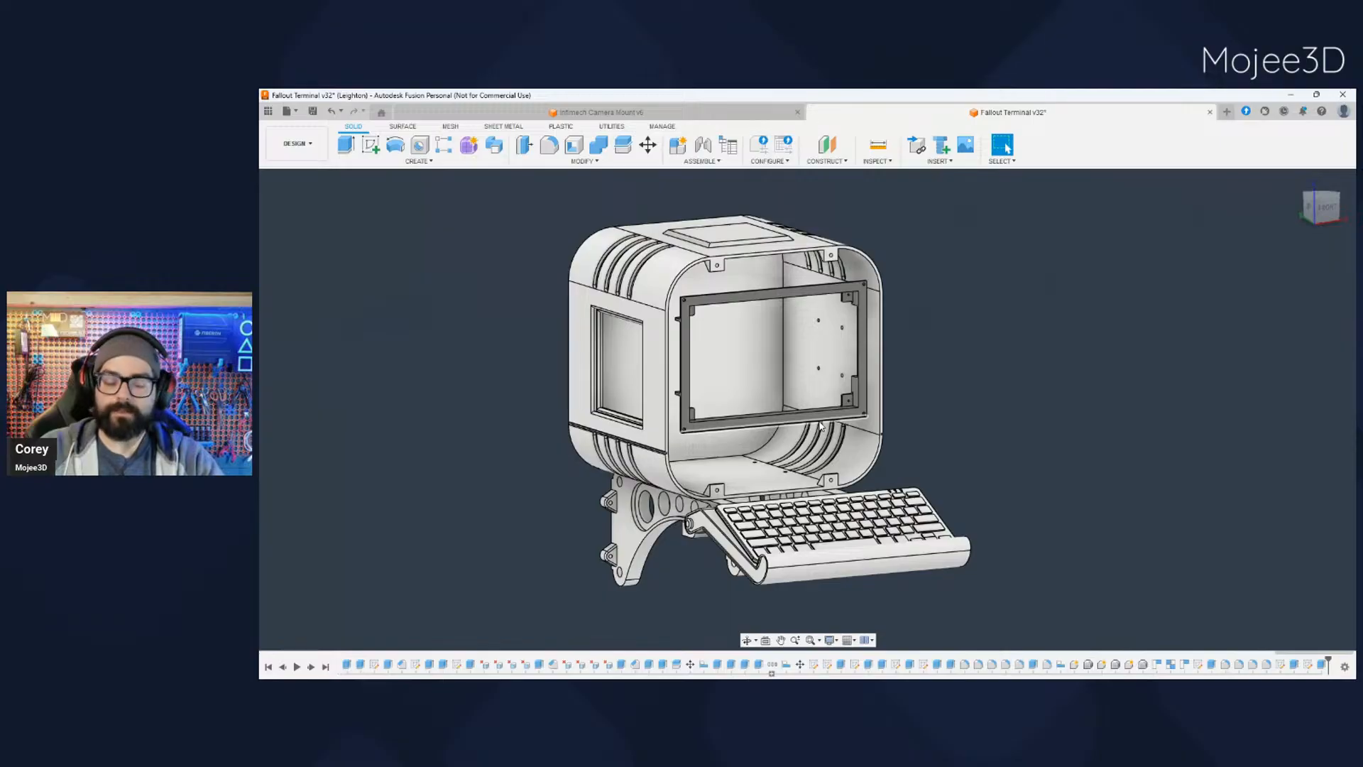
pyautogui.moveTo(911, 439); pyautogui.dragTo(945, 444, button='middle')
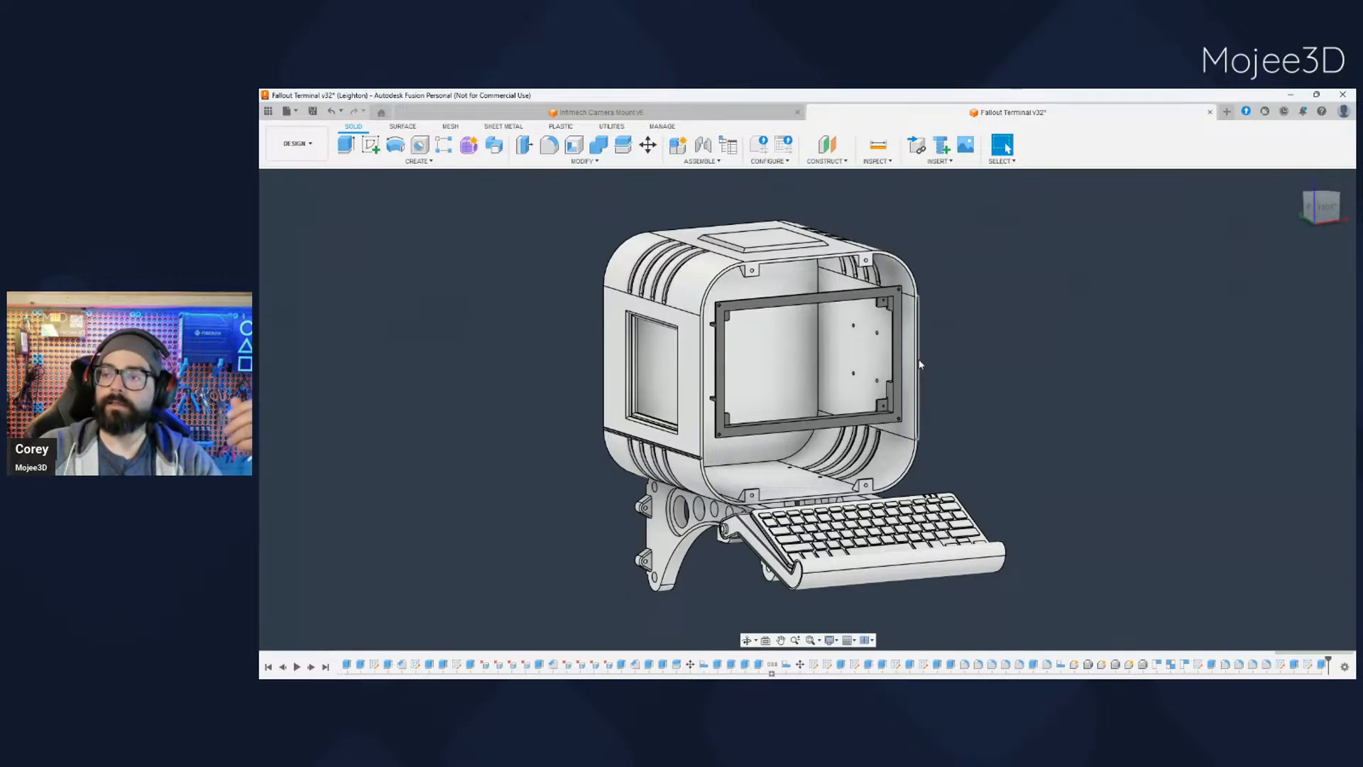
# - Toggle the front bezel on and off and inspect the shell's front rim and upper mounting tabs
pyautogui.click(312, 319)
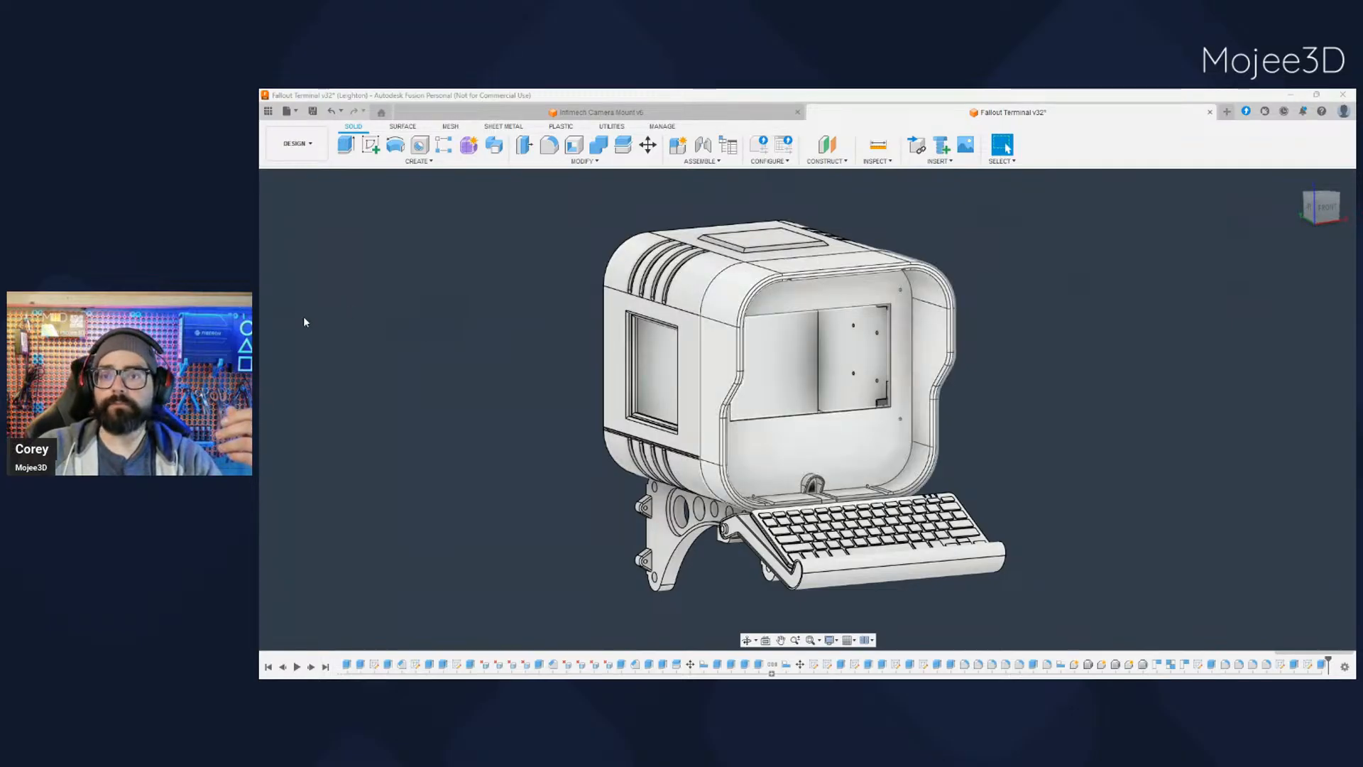
pyautogui.scroll(5, 751, 276)
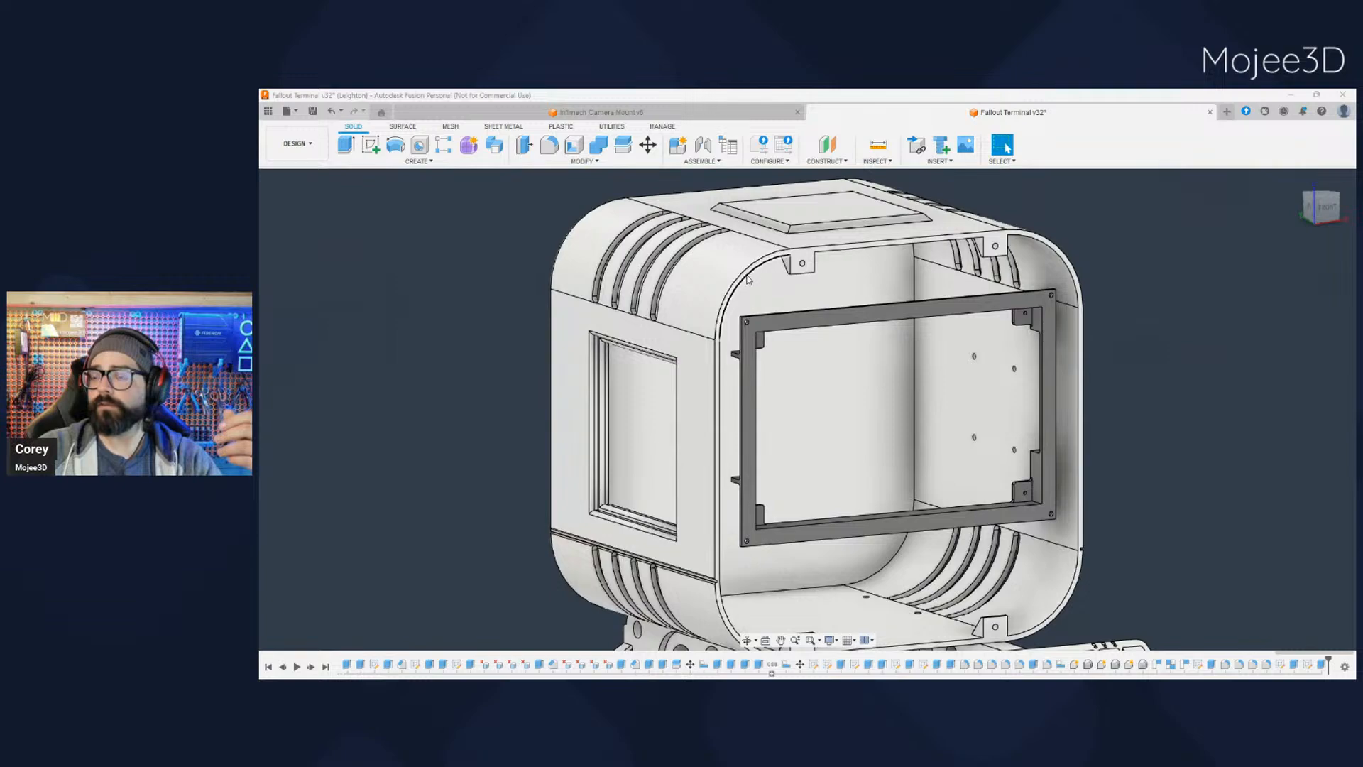
pyautogui.scroll(3, 752, 275)
pyautogui.scroll(3, 750, 278)
pyautogui.scroll(-3, 706, 398)
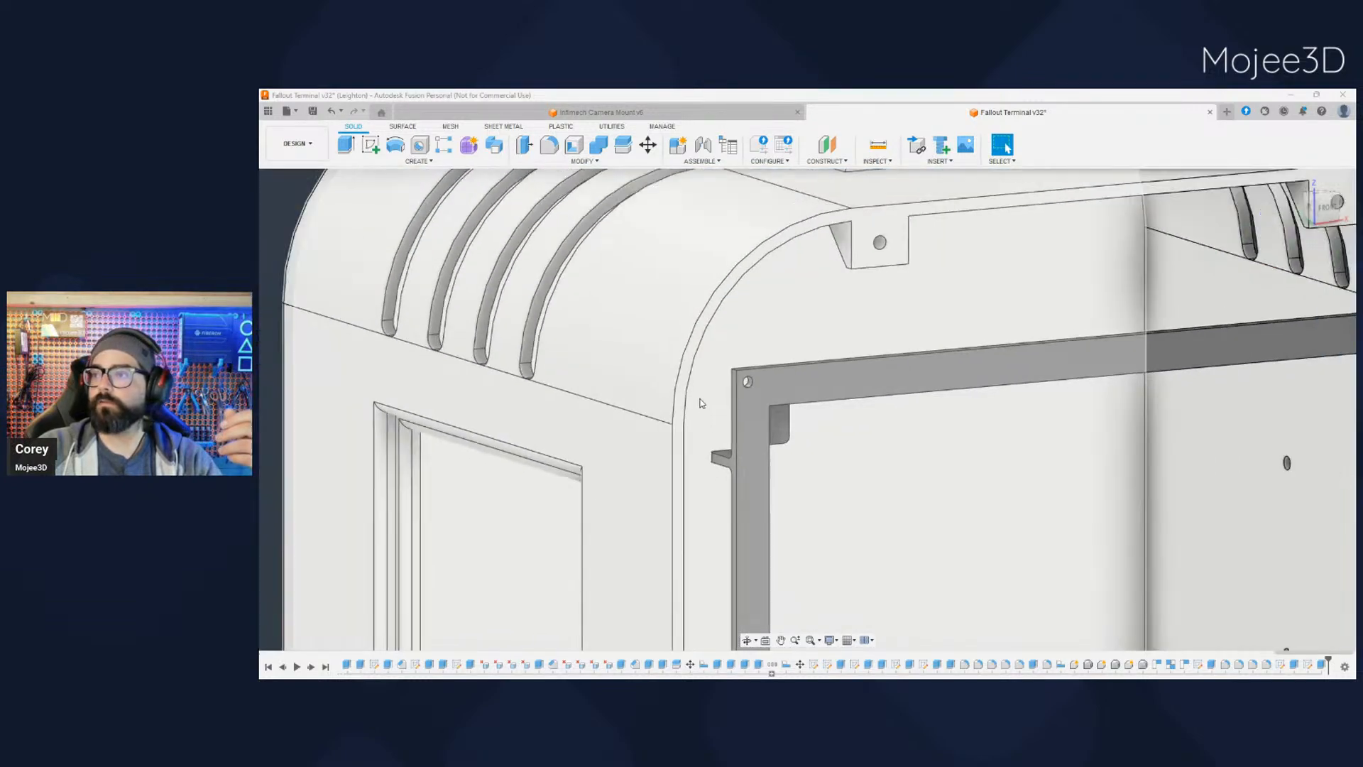
pyautogui.scroll(-4, 923, 255)
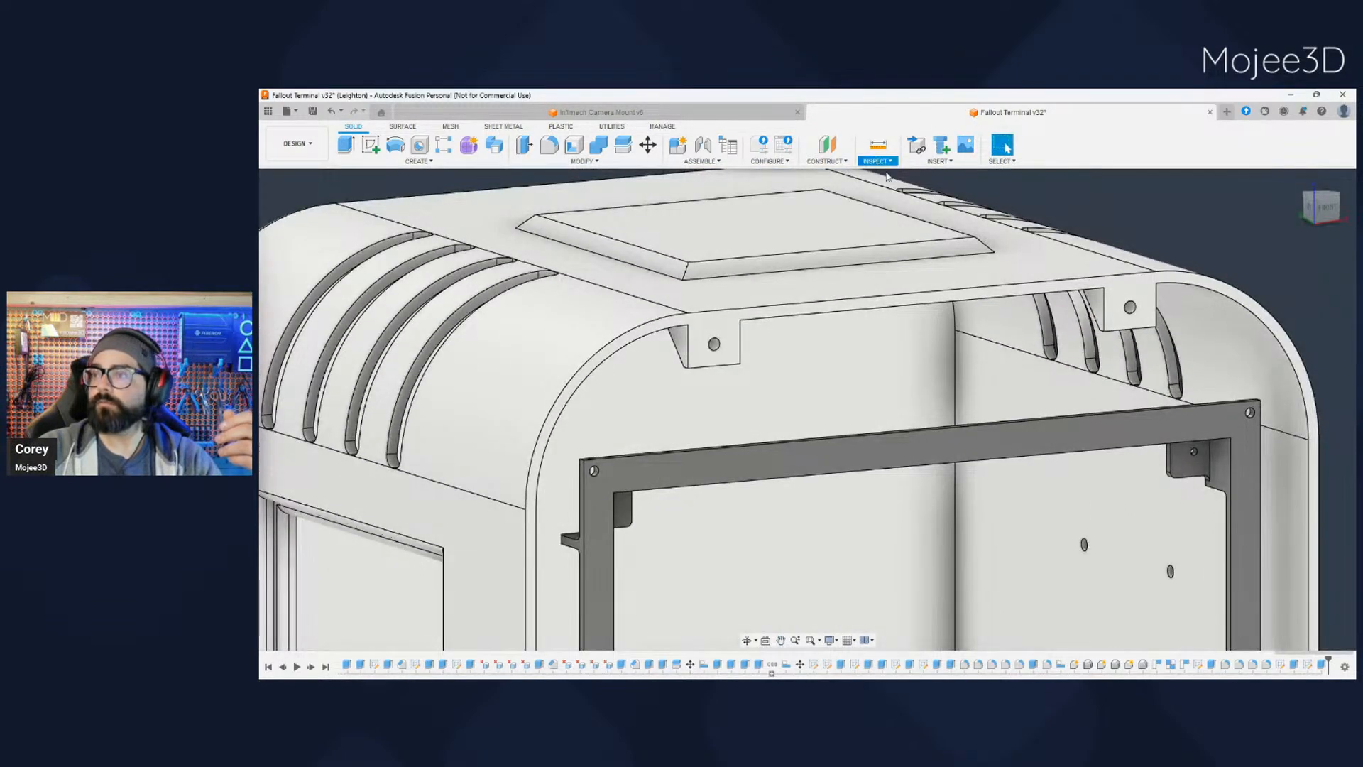
# - Measure the shell's wall thickness between the outer and inner edges of its top front rim
pyautogui.click(879, 146)
pyautogui.click(807, 311)
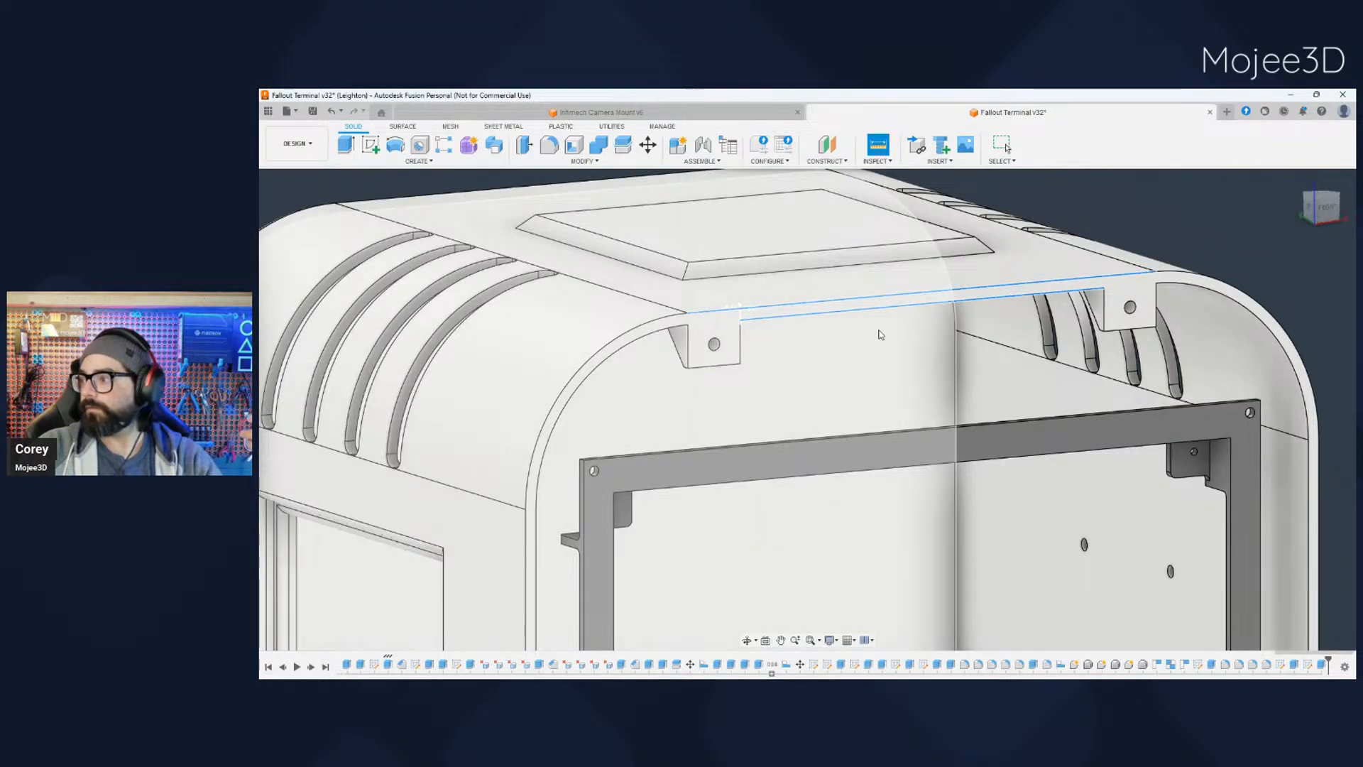
pyautogui.scroll(-4, 881, 334)
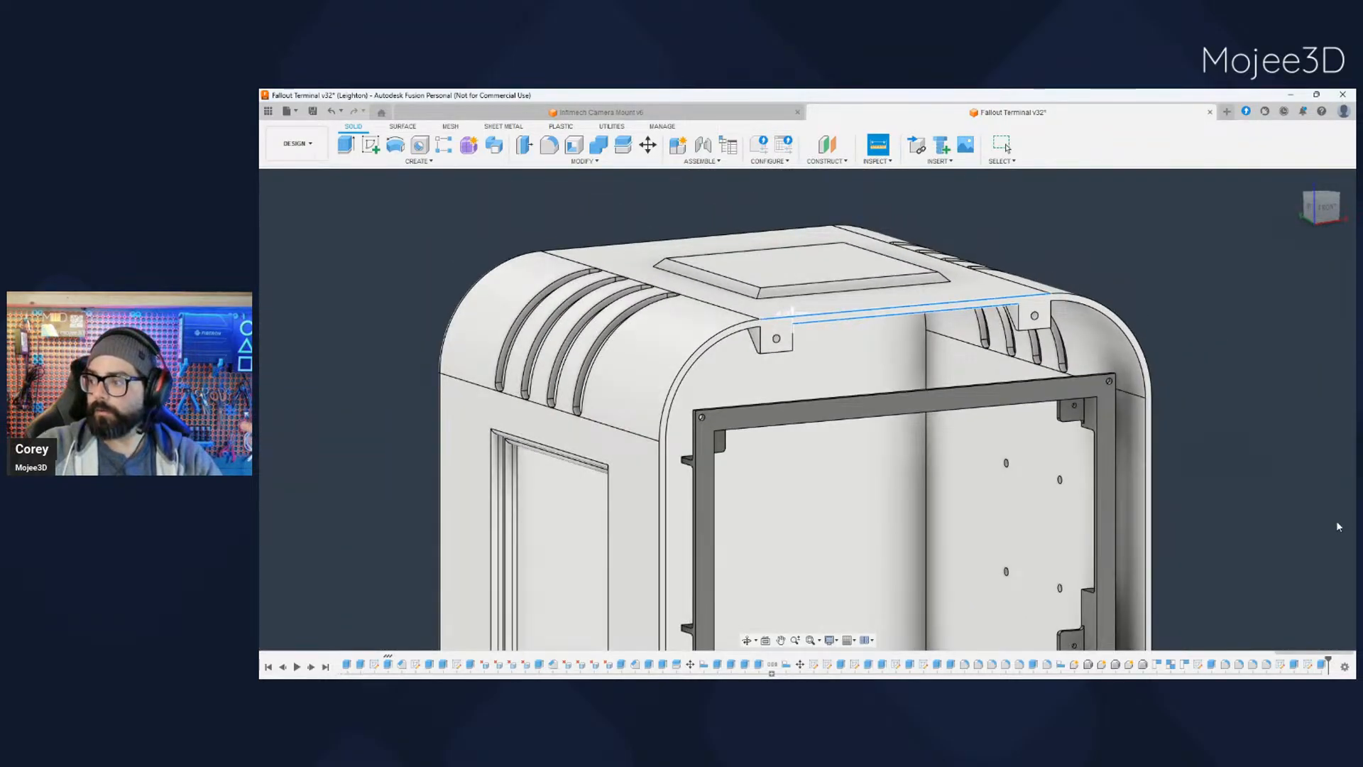
pyautogui.press('Escape')
# - Inspect the shell's open front around the display frame and show the terminal's front bezel again
pyautogui.moveTo(1268, 538); pyautogui.dragTo(1244, 517, button='middle')
pyautogui.scroll(3, 773, 306)
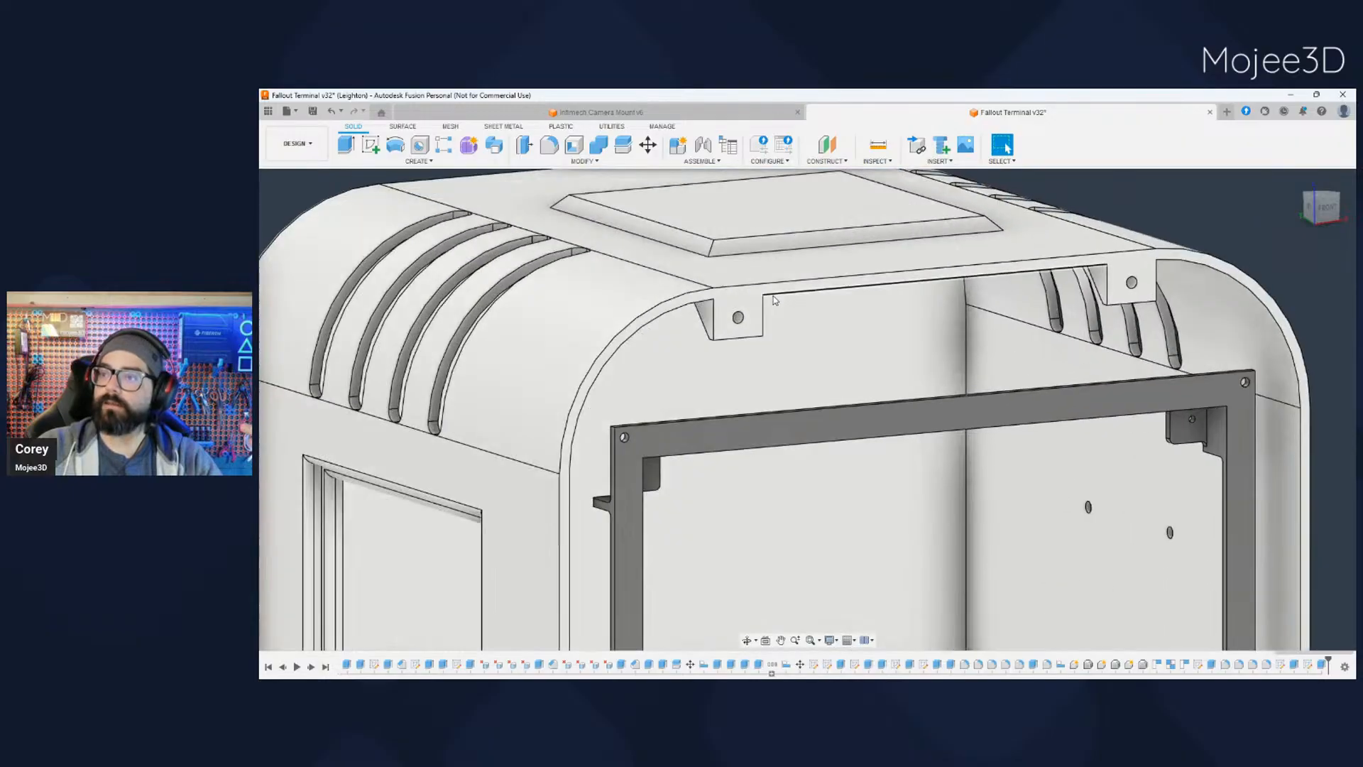
pyautogui.scroll(-5, 780, 305)
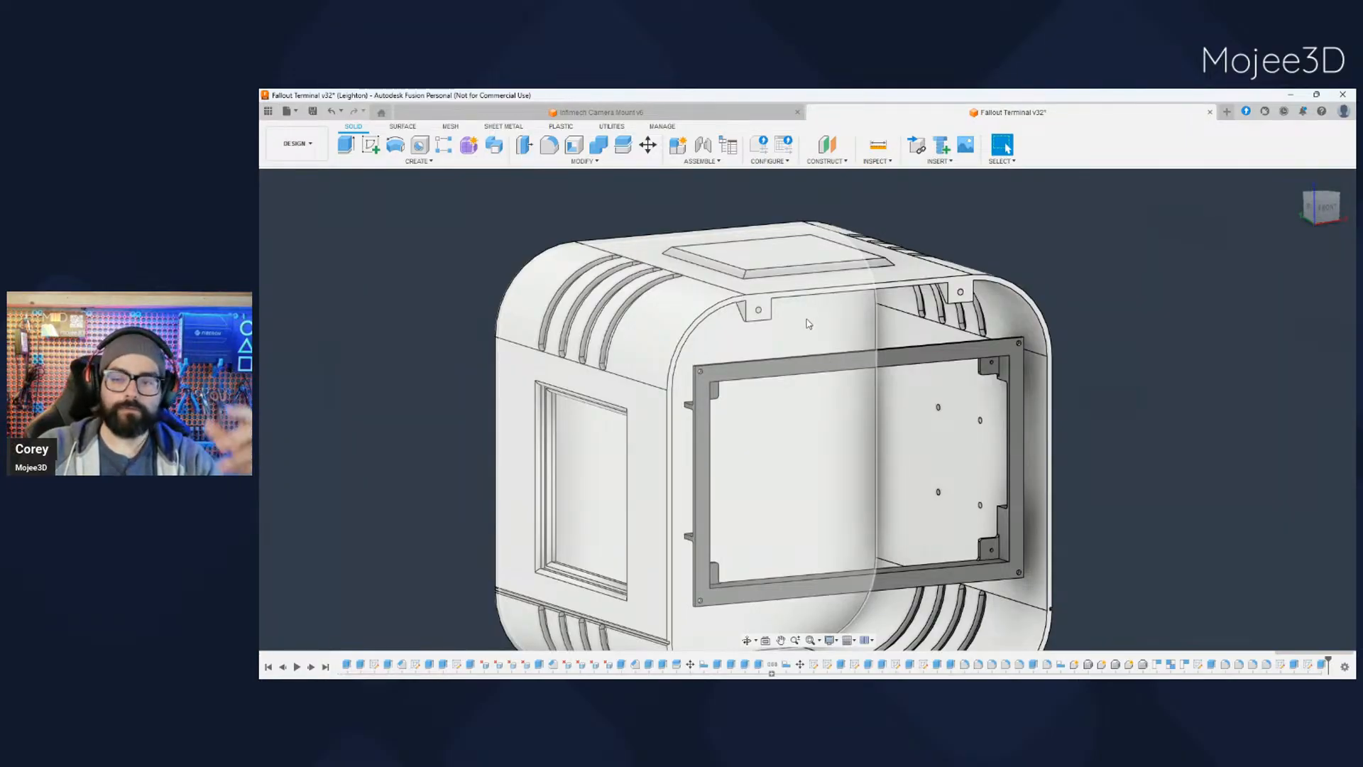
pyautogui.scroll(2, 807, 321)
pyautogui.scroll(-6, 807, 321)
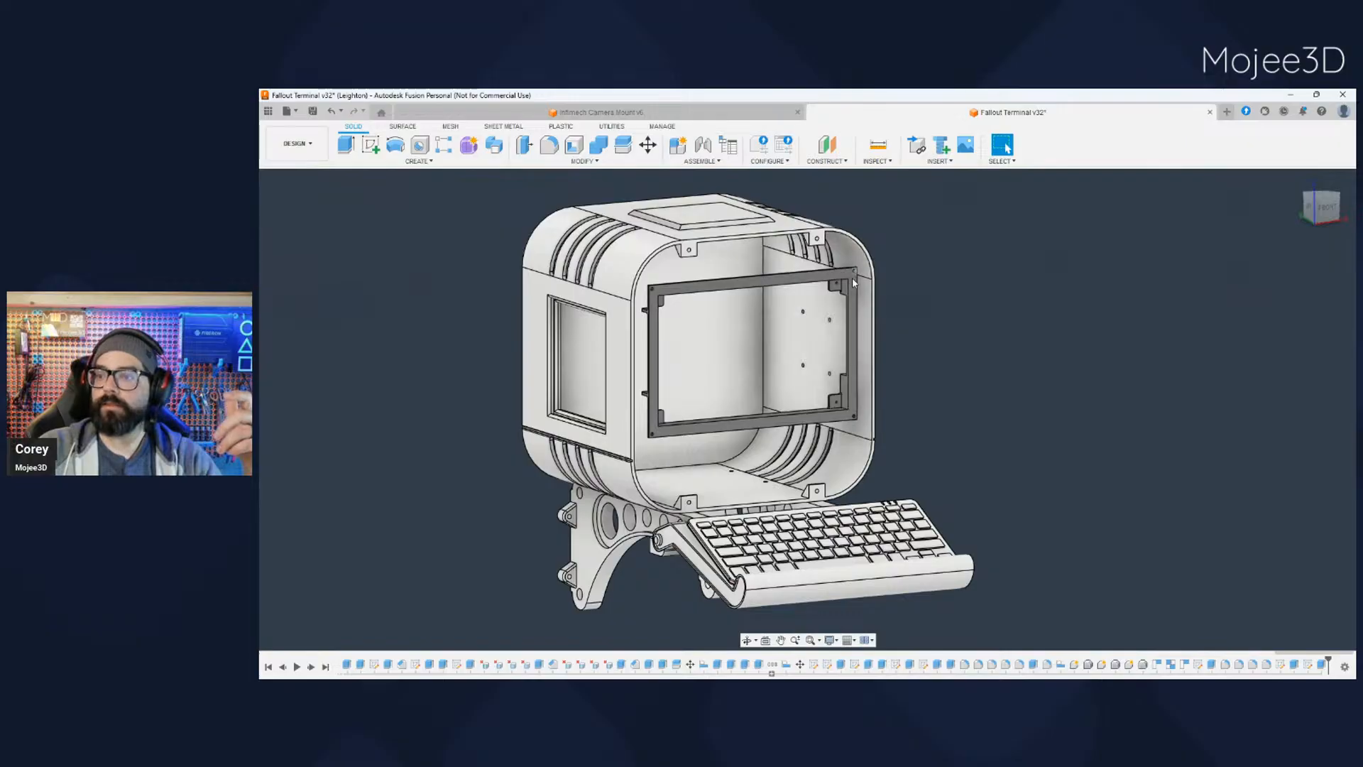
pyautogui.click(307, 316)
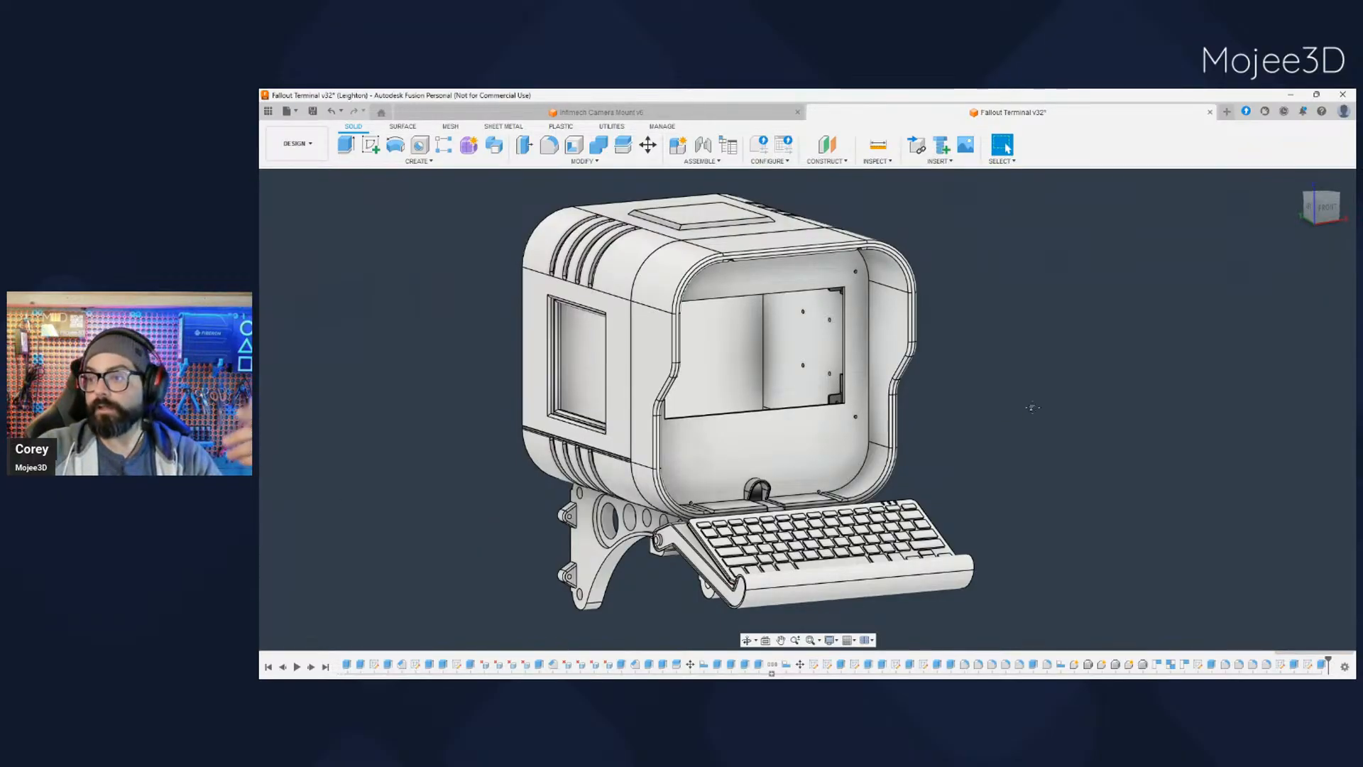
# - Examine the assembled terminal's front bezel, display opening and keyboard tray from several angles
pyautogui.moveTo(1028, 409); pyautogui.dragTo(1040, 403, button='middle')
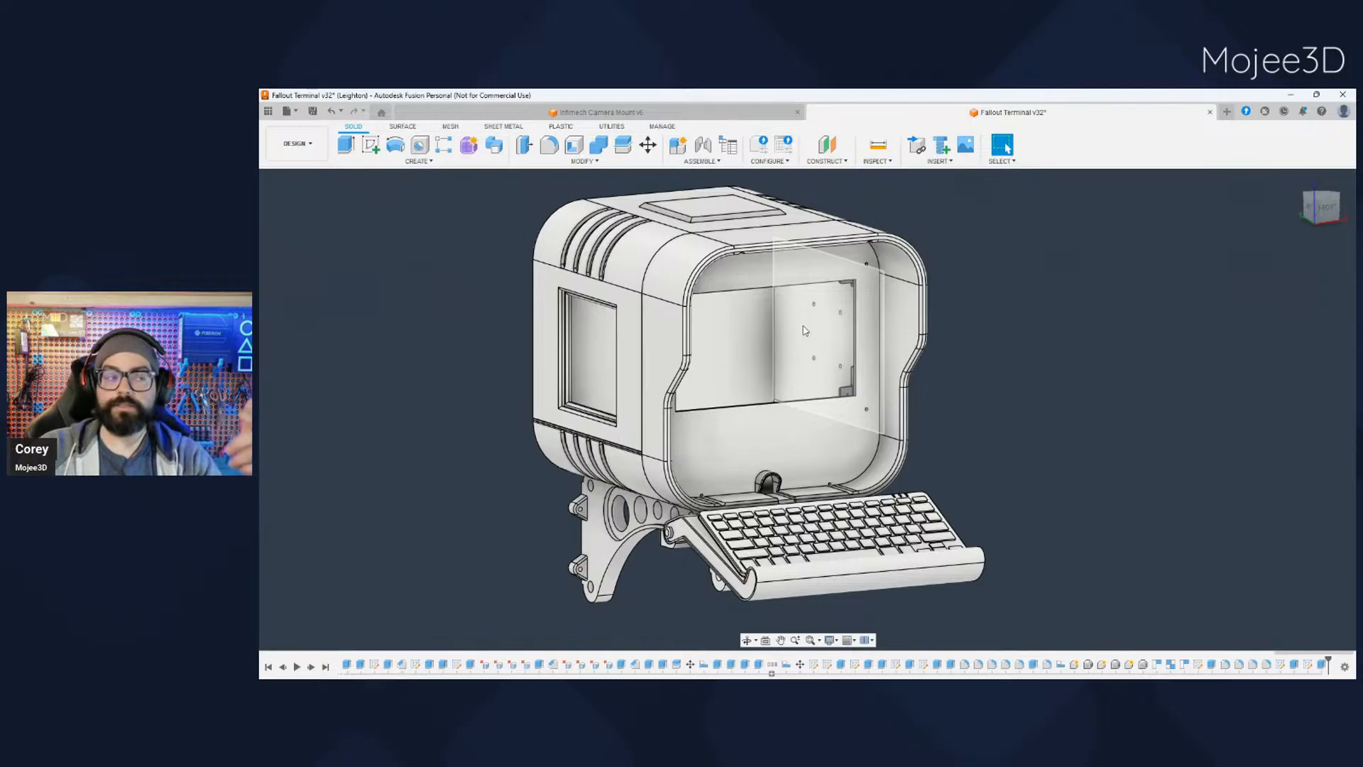
pyautogui.scroll(-3, 1033, 465)
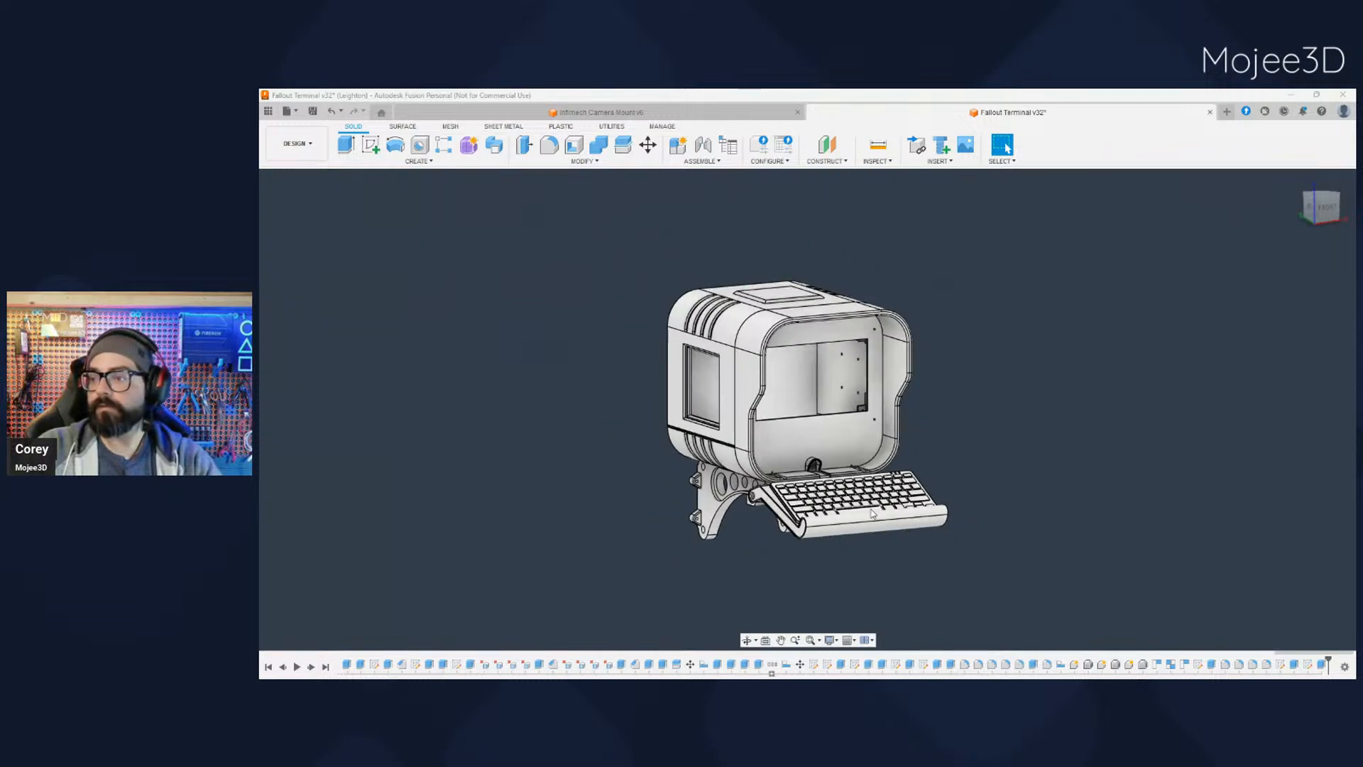
pyautogui.scroll(2, 873, 513)
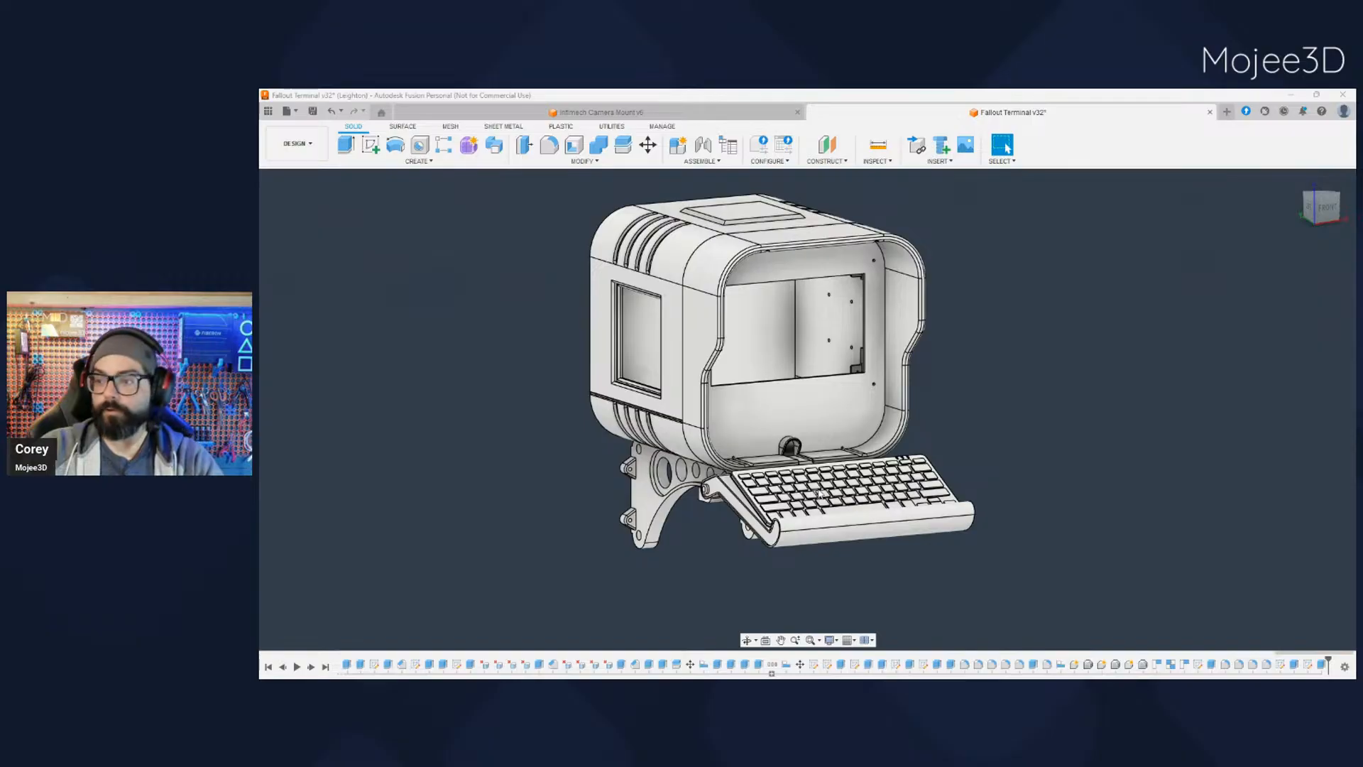
pyautogui.scroll(2, 916, 524)
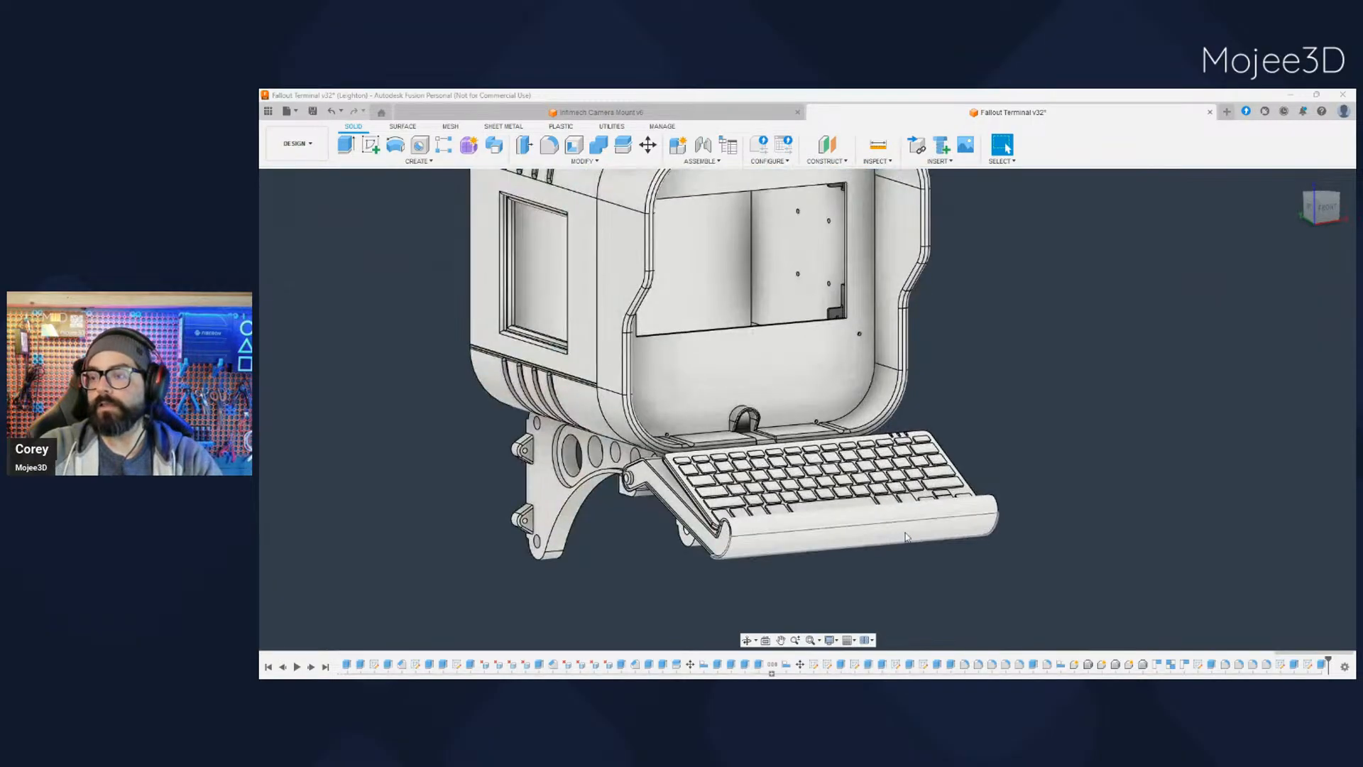
pyautogui.keyDown('shift'); pyautogui.moveTo(893, 590); pyautogui.dragTo(876, 542, button='middle'); pyautogui.keyUp('shift')
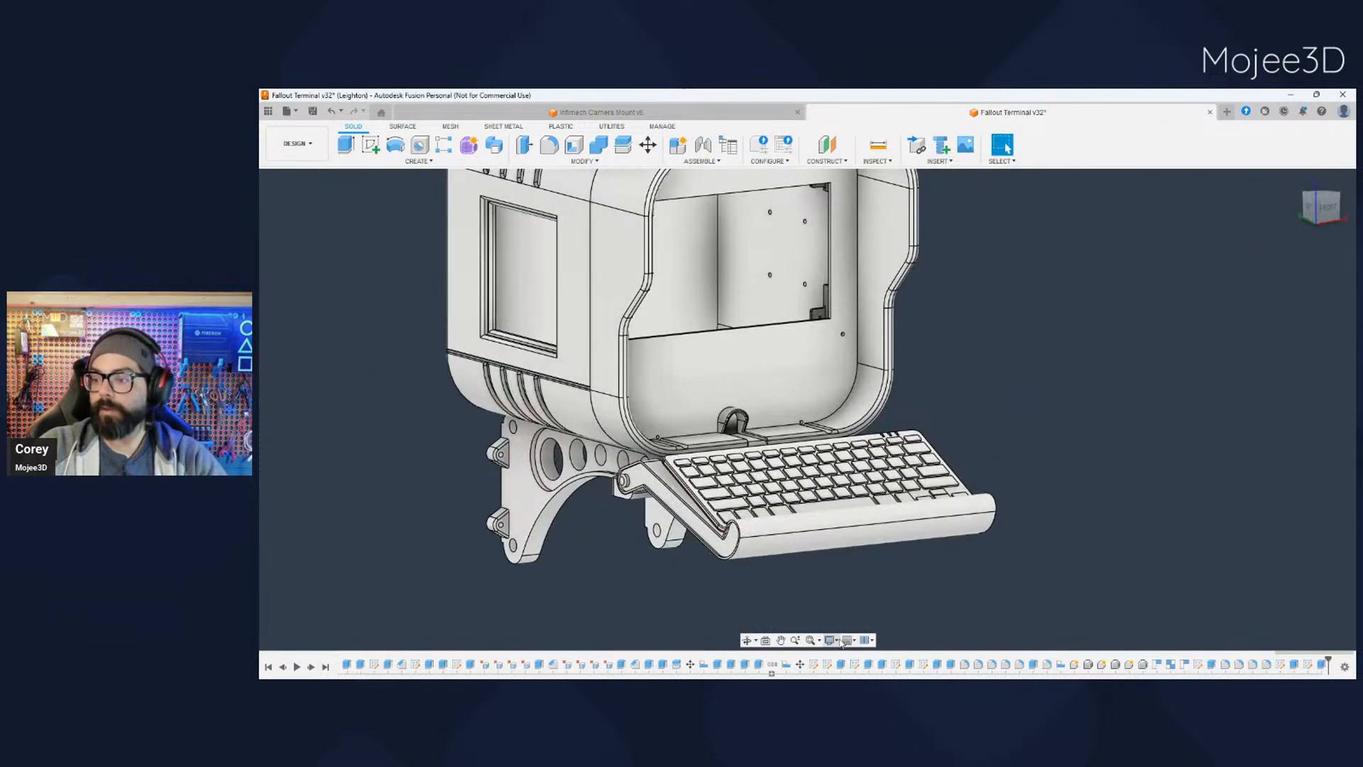
pyautogui.click(834, 640)
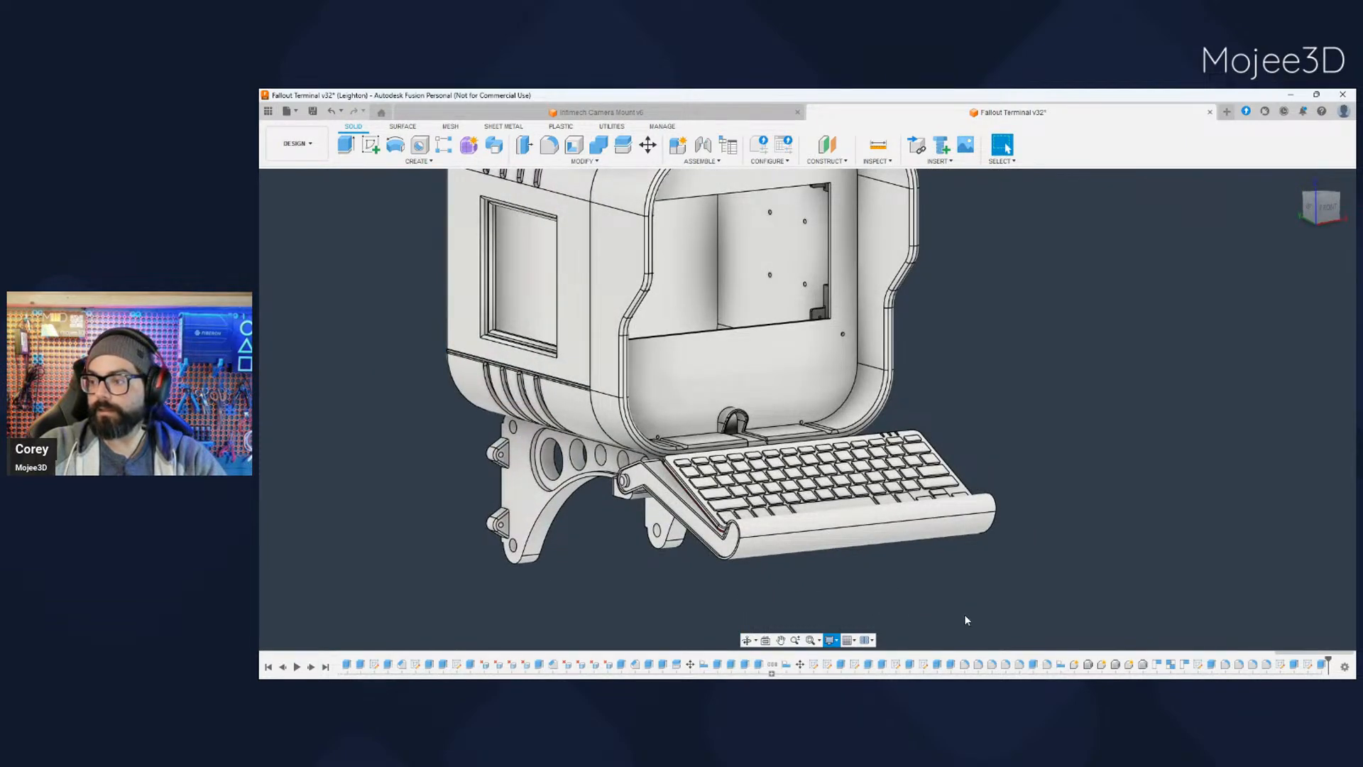
pyautogui.scroll(-4, 964, 617)
pyautogui.moveTo(936, 598)
pyautogui.keyDown('shift'); pyautogui.mouseDown(button='middle')
pyautogui.moveTo(827, 602)
pyautogui.moveTo(957, 588)
pyautogui.moveTo(922, 596)
pyautogui.mouseUp(button='middle'); pyautogui.keyUp('shift')
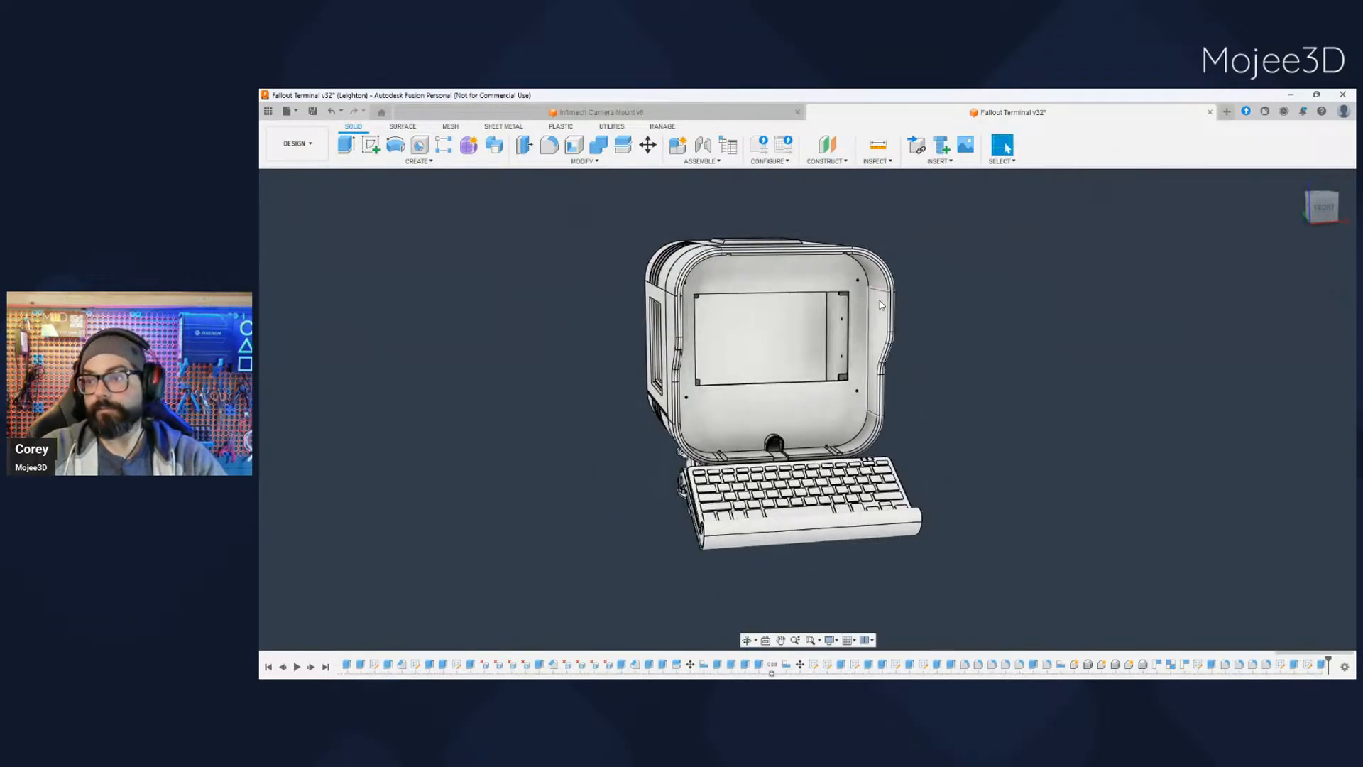
pyautogui.keyDown('shift'); pyautogui.moveTo(976, 466); pyautogui.dragTo(985, 479, button='middle'); pyautogui.keyUp('shift')
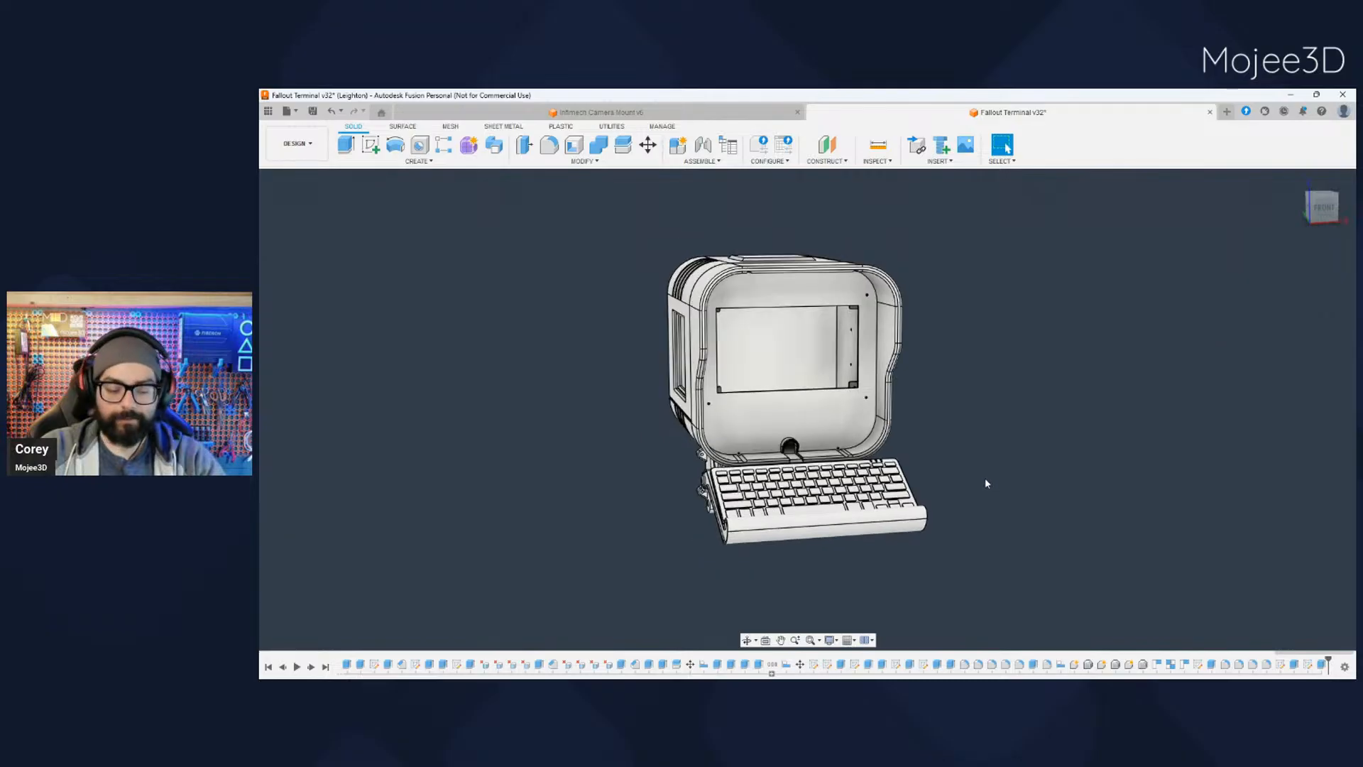
pyautogui.keyDown('shift'); pyautogui.moveTo(1015, 535); pyautogui.dragTo(1050, 525, button='middle'); pyautogui.keyUp('shift')
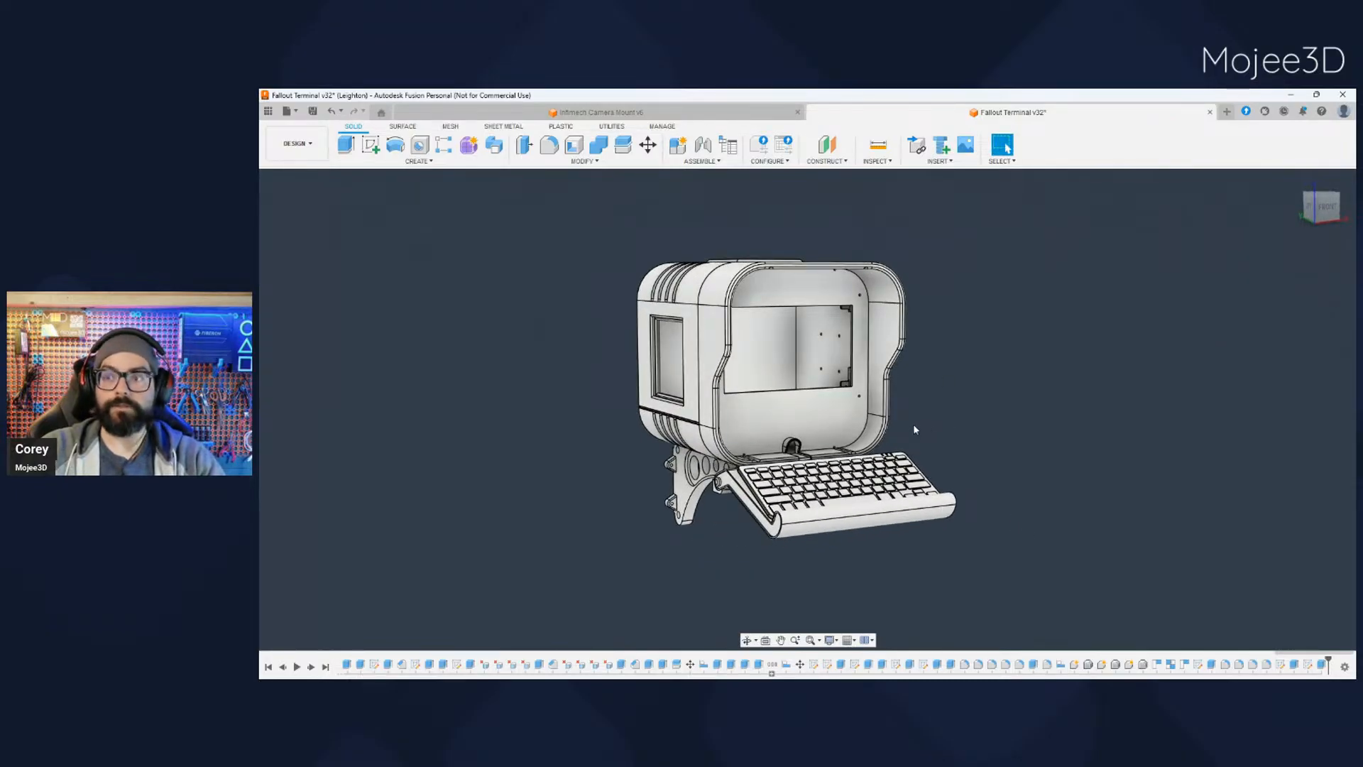
pyautogui.moveTo(922, 547); pyautogui.dragTo(893, 513, button='middle')
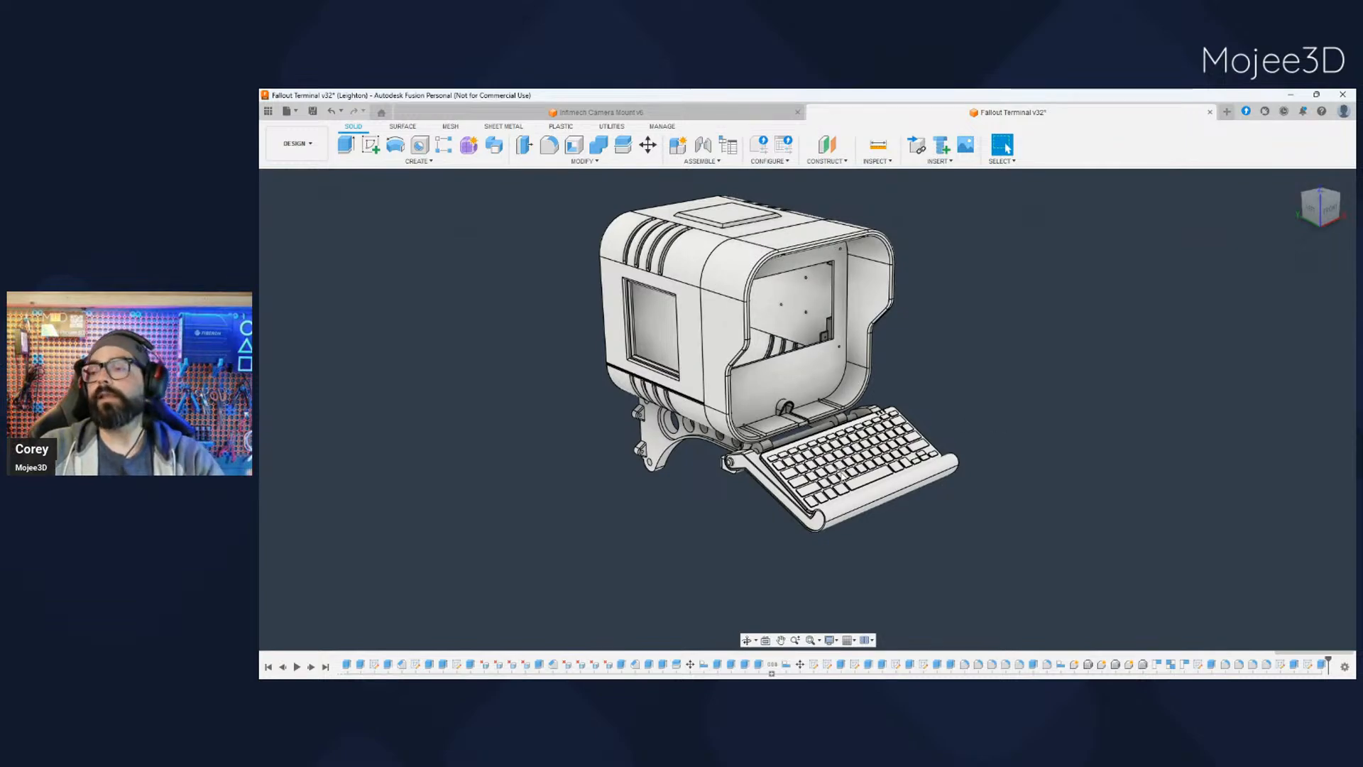
# - Examine the keyboard, its curved tray and the hinge arms joining it to the terminal up close
pyautogui.scroll(2, 826, 452)
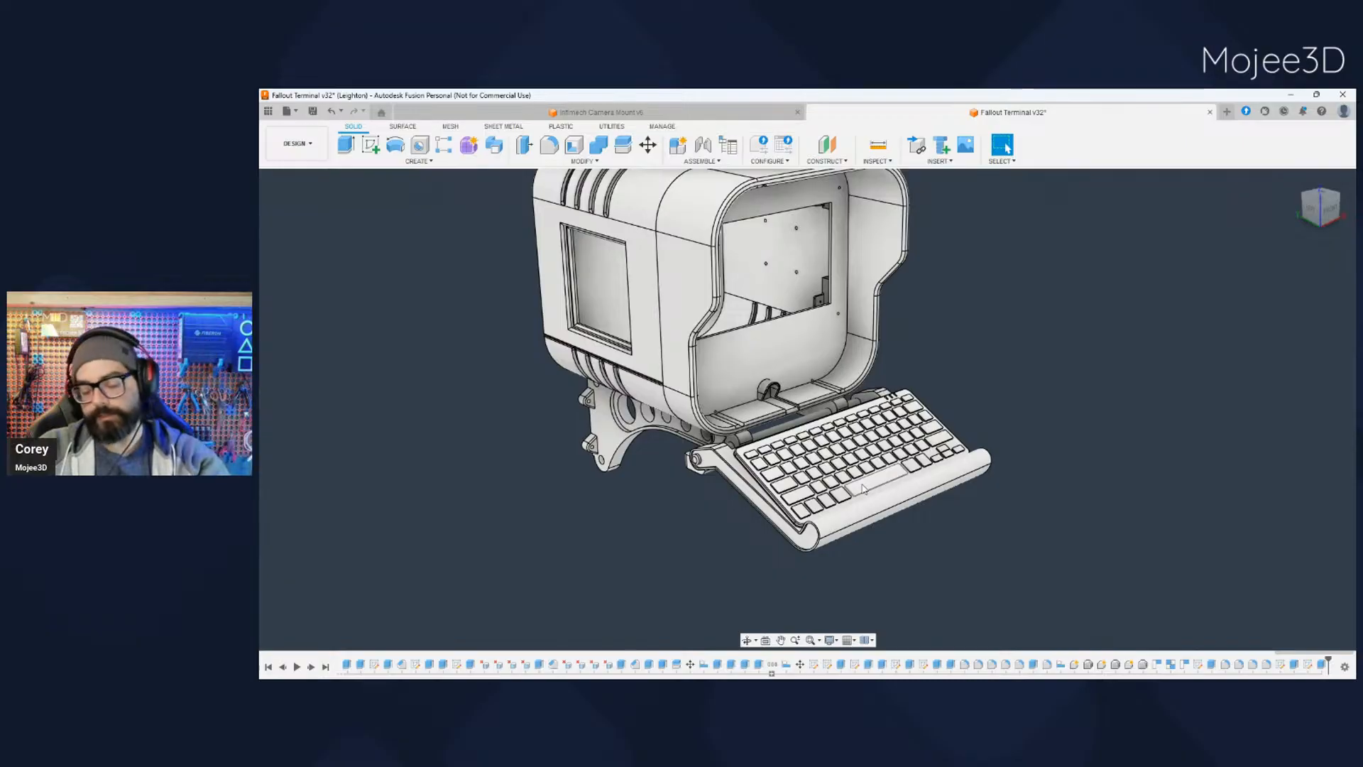
pyautogui.scroll(3, 824, 474)
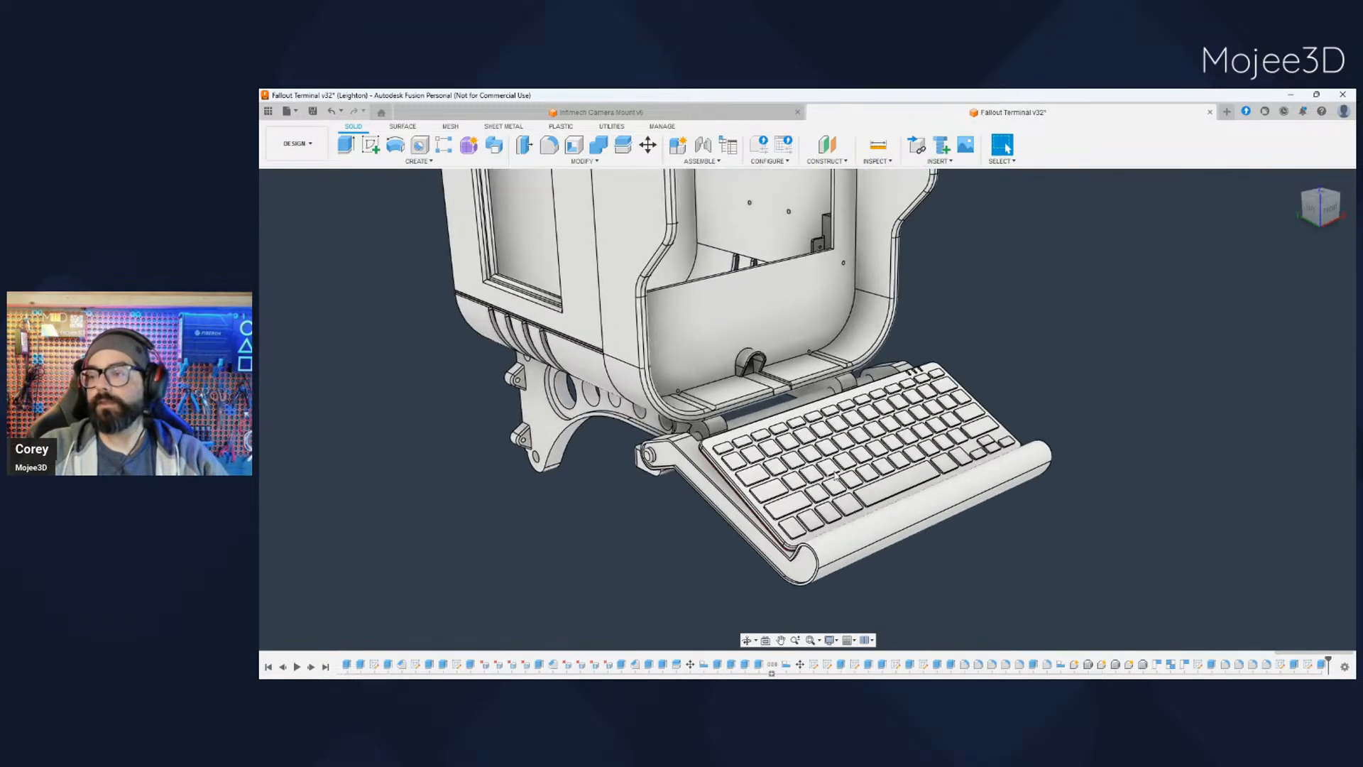
pyautogui.moveTo(824, 474); pyautogui.dragTo(780, 473, button='middle')
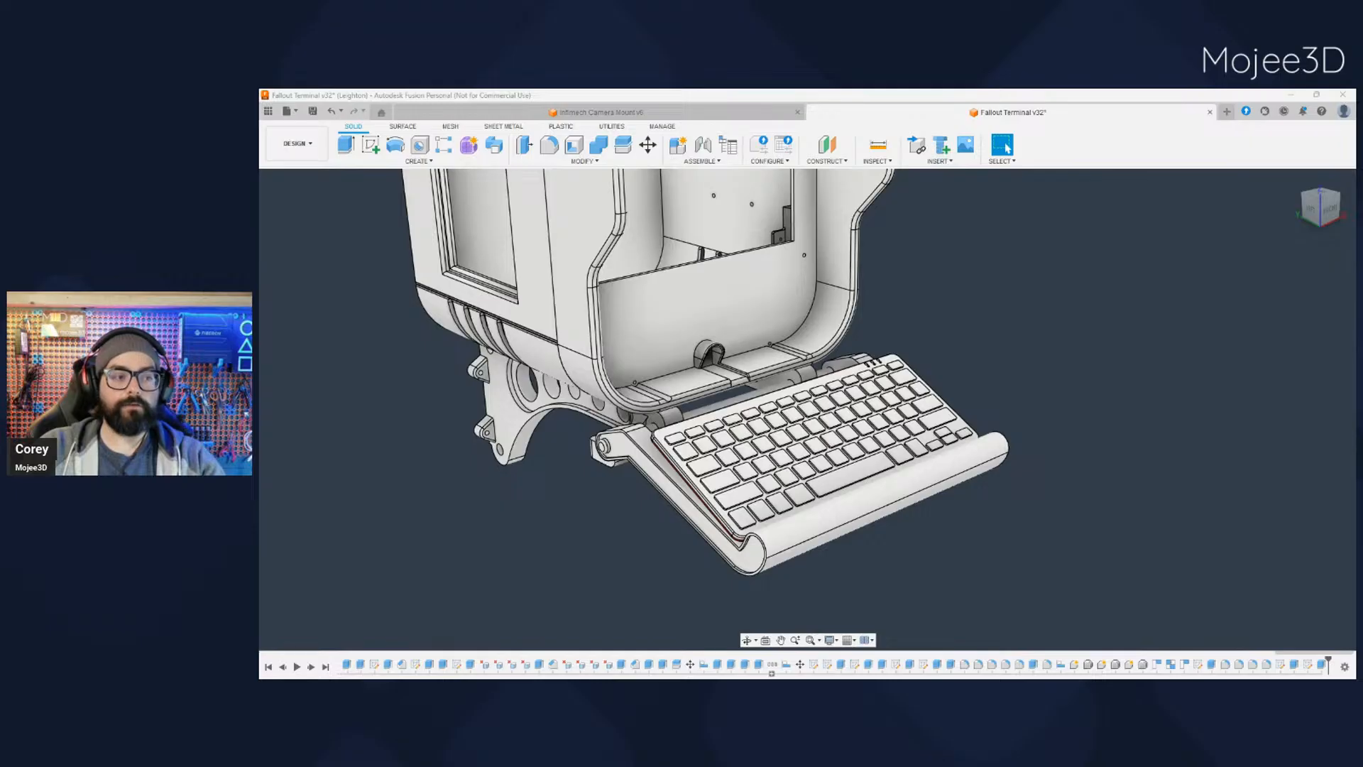
pyautogui.scroll(-1, 852, 518)
pyautogui.scroll(1, 893, 532)
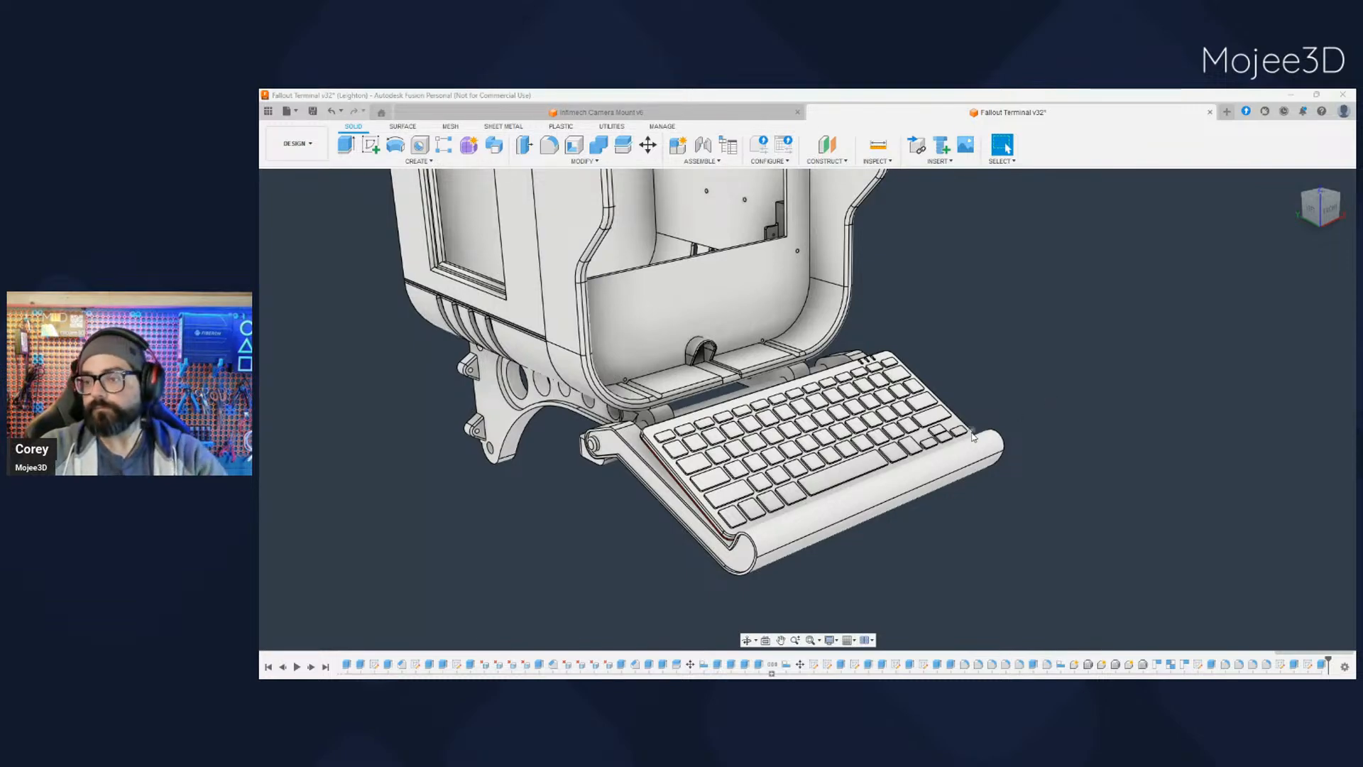
pyautogui.scroll(-5, 974, 491)
pyautogui.moveTo(1013, 530); pyautogui.dragTo(940, 518, button='middle')
pyautogui.keyDown('shift'); pyautogui.moveTo(865, 498); pyautogui.dragTo(918, 485, button='middle'); pyautogui.keyUp('shift')
pyautogui.scroll(4, 796, 410)
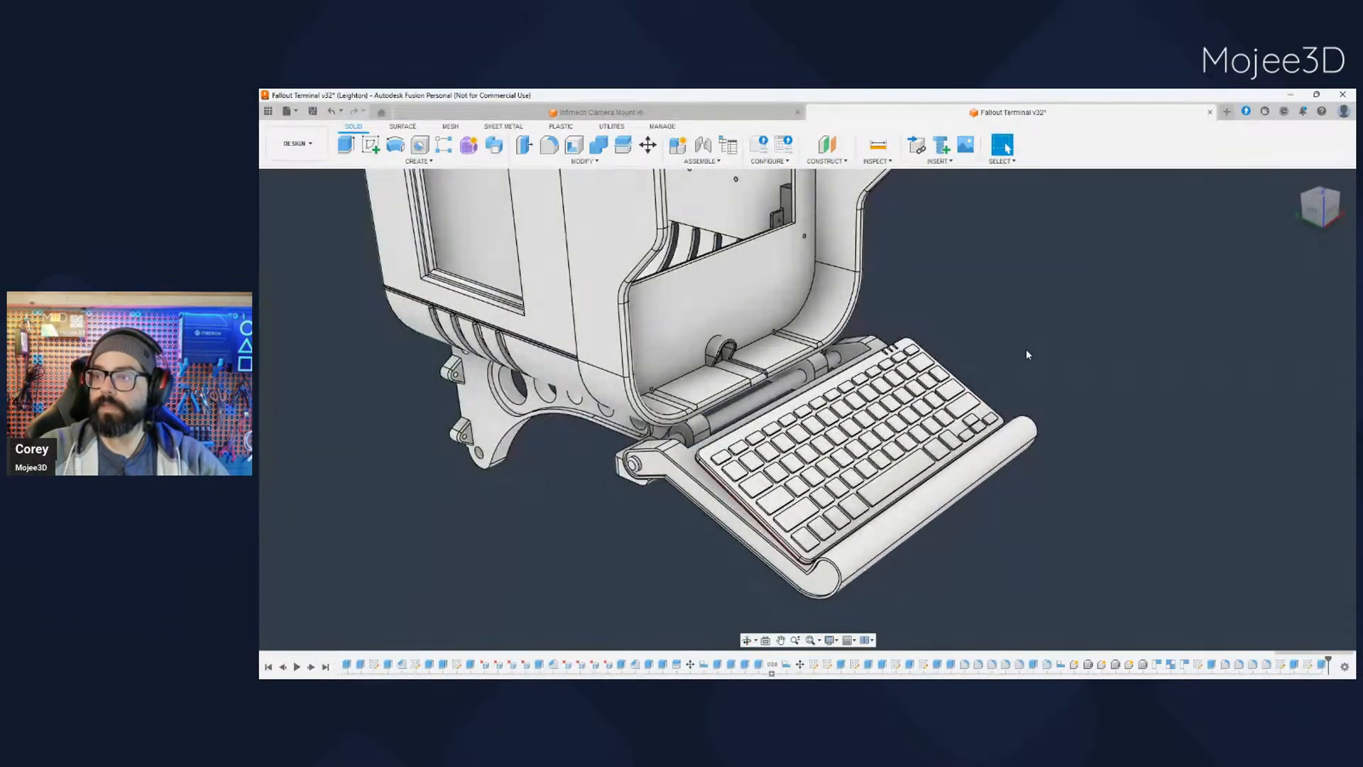
# - Inspect the four fastening holes from outside the terminal shell's side wall
pyautogui.scroll(-3, 1021, 355)
pyautogui.keyDown('shift'); pyautogui.moveTo(1020, 355); pyautogui.dragTo(1159, 319, button='middle'); pyautogui.keyUp('shift')
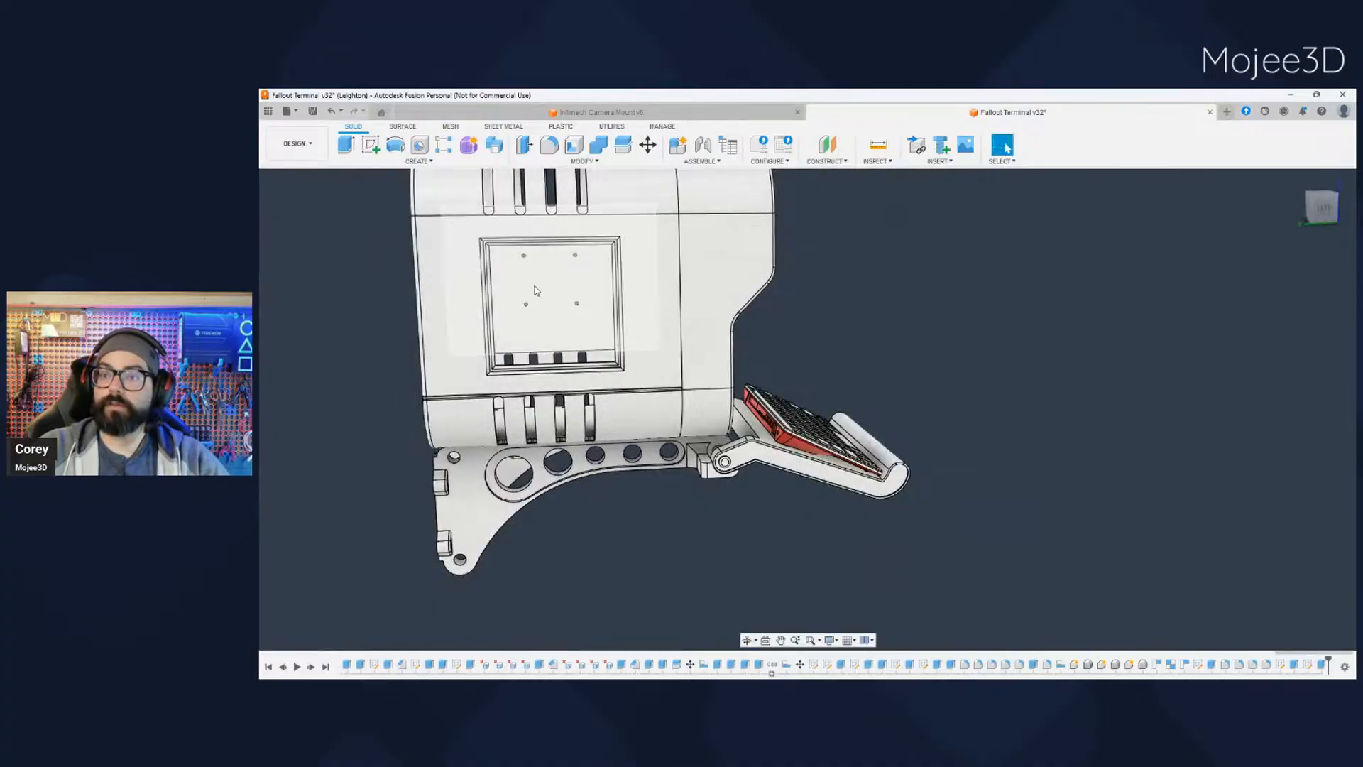
pyautogui.moveTo(644, 556); pyautogui.dragTo(412, 344, button='middle')
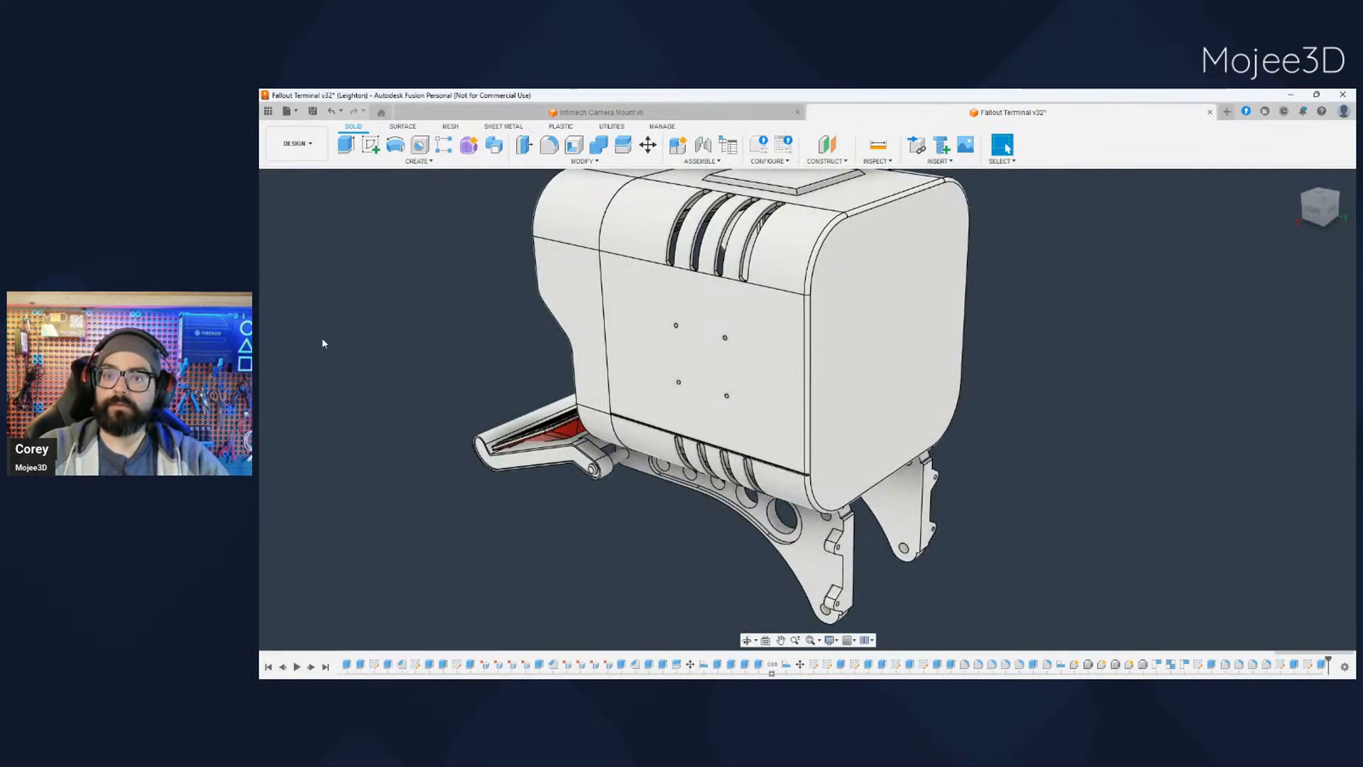
# - Show the side-mounted box on the terminal's shell again and view the model from the front
pyautogui.click(309, 390)
pyautogui.keyDown('shift'); pyautogui.moveTo(687, 525); pyautogui.dragTo(347, 529, button='middle'); pyautogui.keyUp('shift')
pyautogui.keyDown('shift'); pyautogui.moveTo(560, 420); pyautogui.dragTo(496, 512, button='middle'); pyautogui.keyUp('shift')
pyautogui.scroll(4, 660, 404)
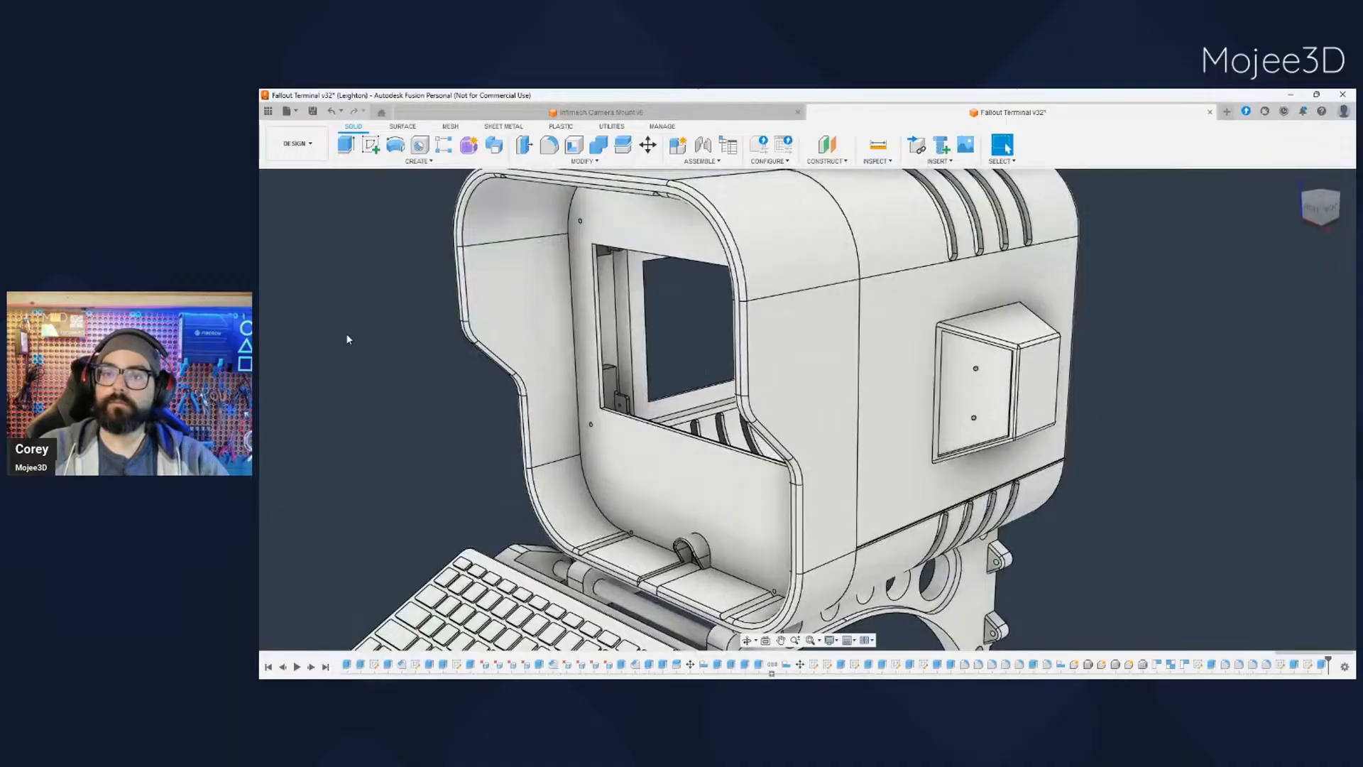
# - Hide the terminal's front bezel and the display frame, leaving the shell's front open
pyautogui.click(304, 320)
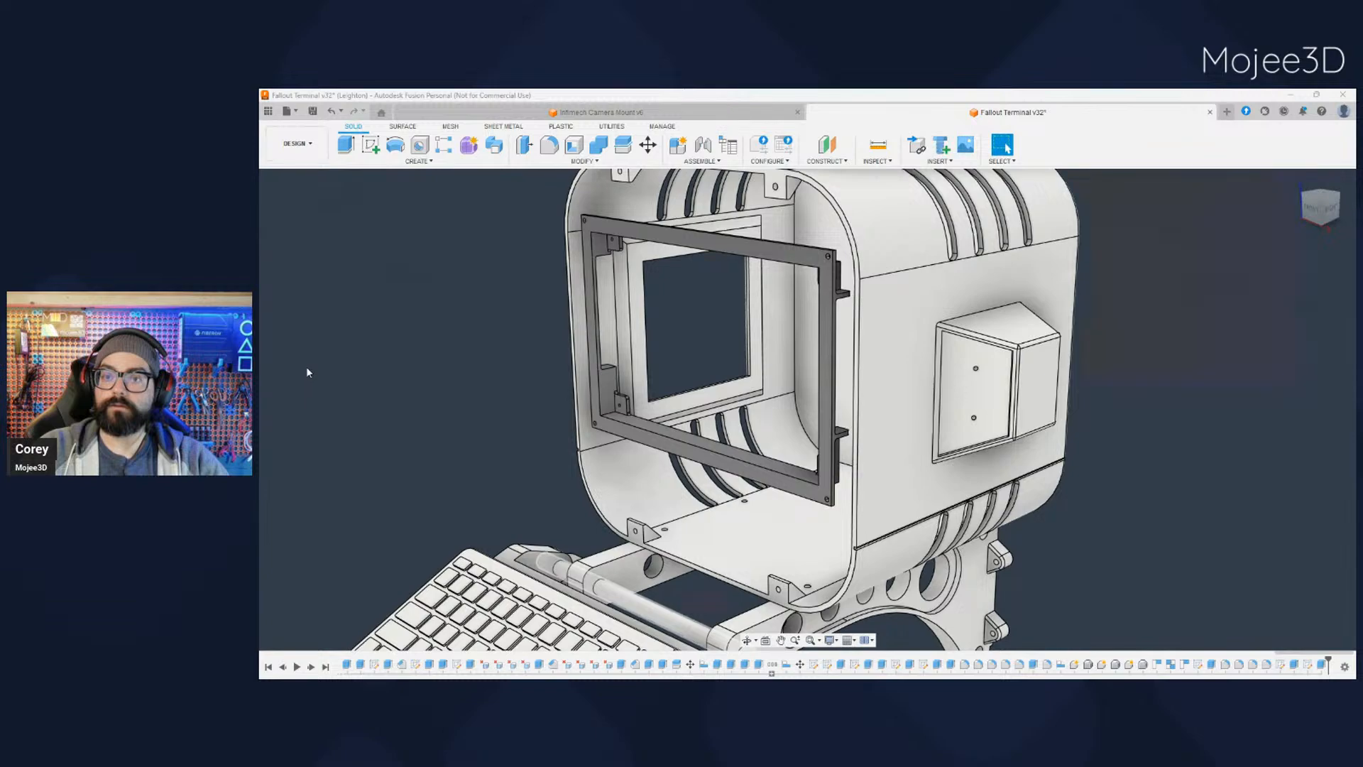
pyautogui.click(632, 241)
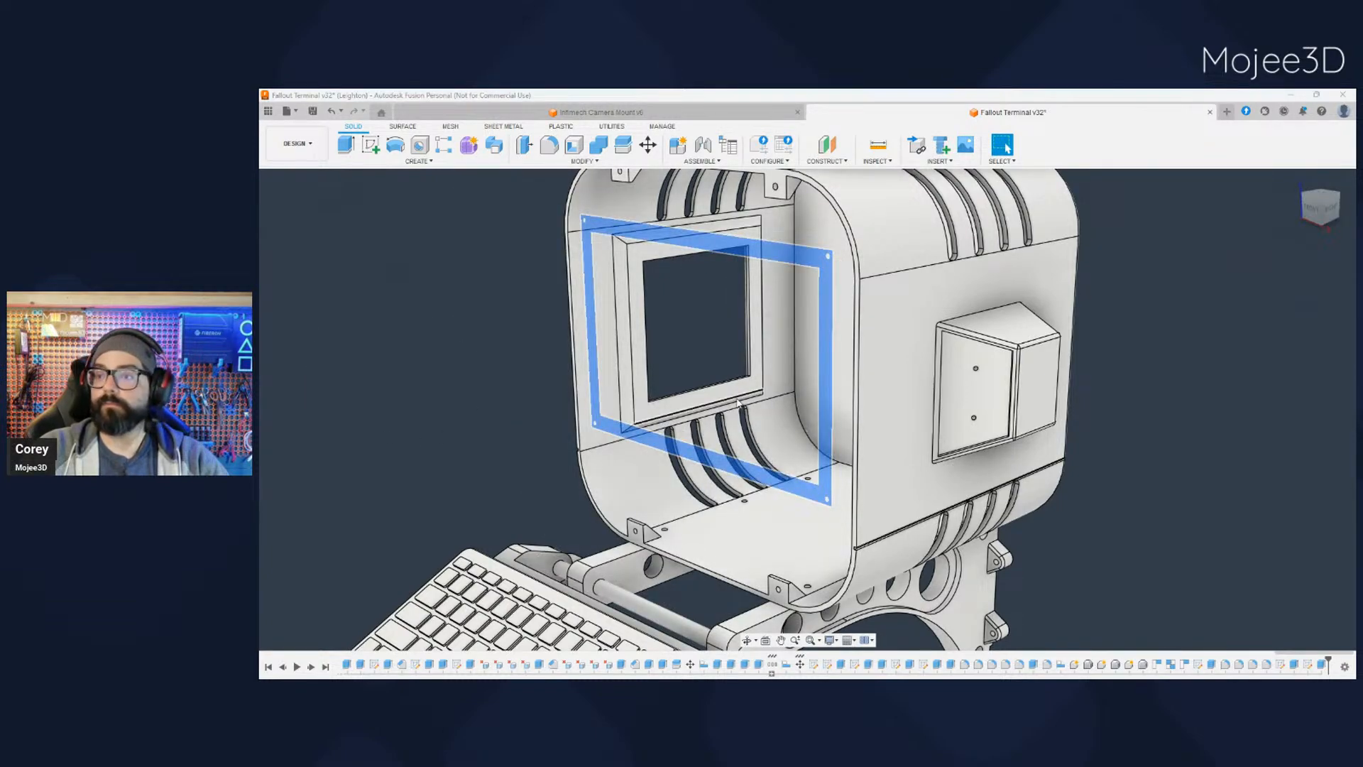
pyautogui.press('v')
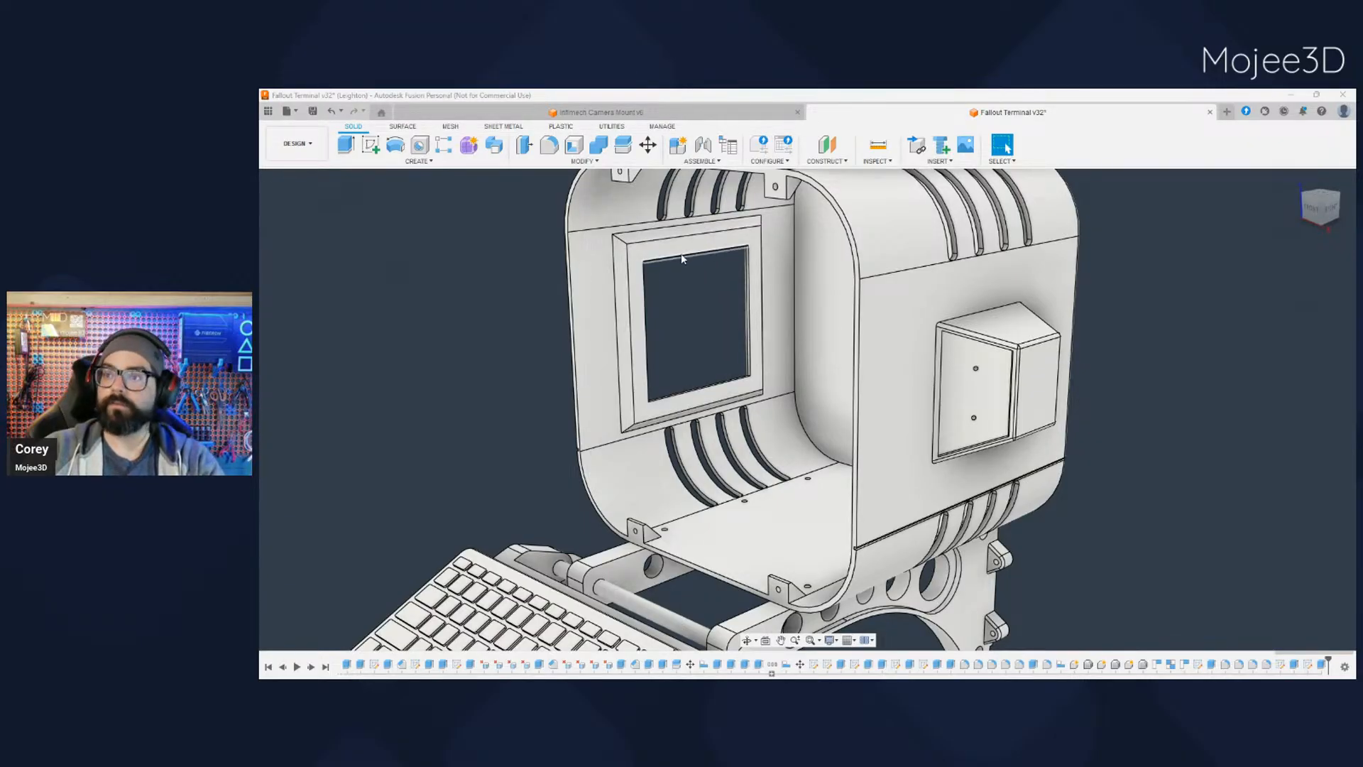
# - Examine the hinge joint, connecting rod and underside of the keyboard tray up close
pyautogui.keyDown('shift'); pyautogui.moveTo(684, 495); pyautogui.dragTo(752, 417, button='middle'); pyautogui.keyUp('shift')
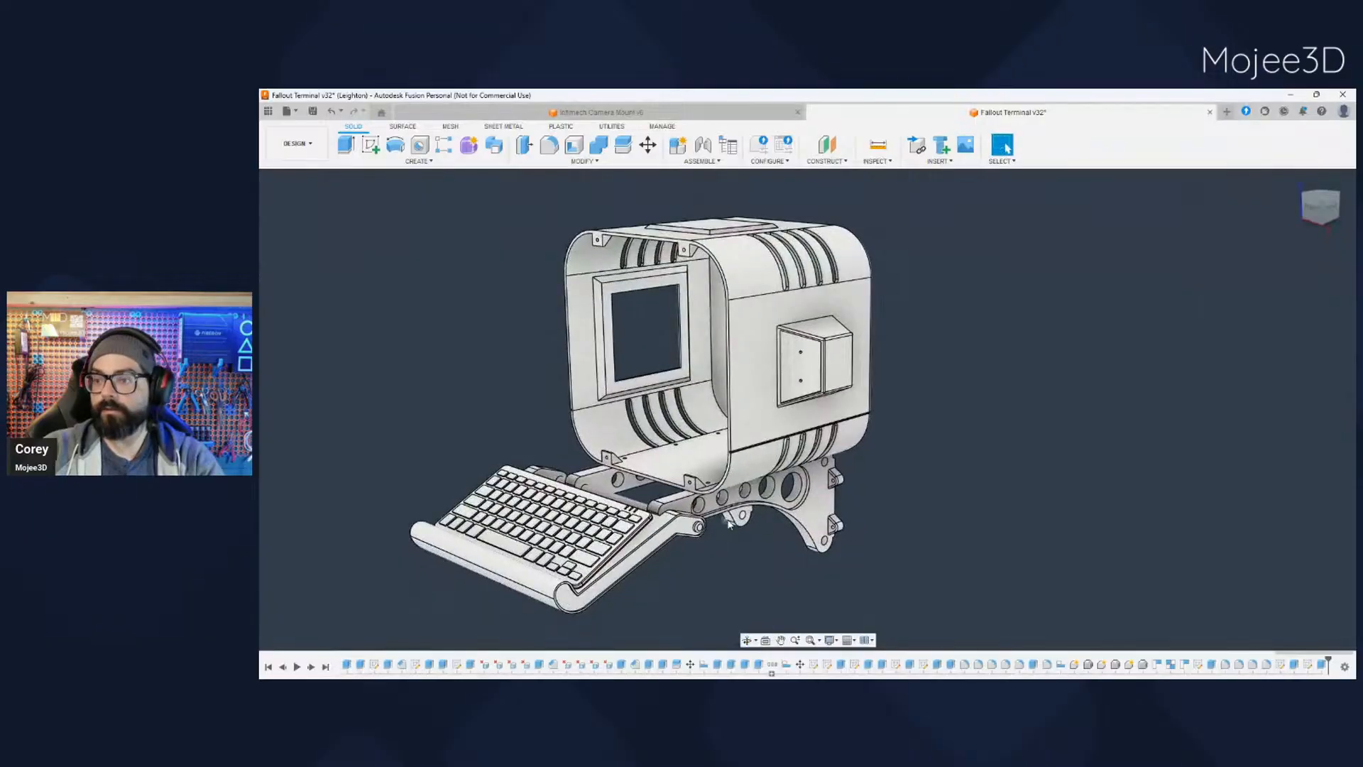
pyautogui.scroll(3, 720, 526)
pyautogui.keyDown('shift'); pyautogui.moveTo(719, 526); pyautogui.dragTo(659, 448, button='middle'); pyautogui.keyUp('shift')
pyautogui.scroll(4, 659, 449)
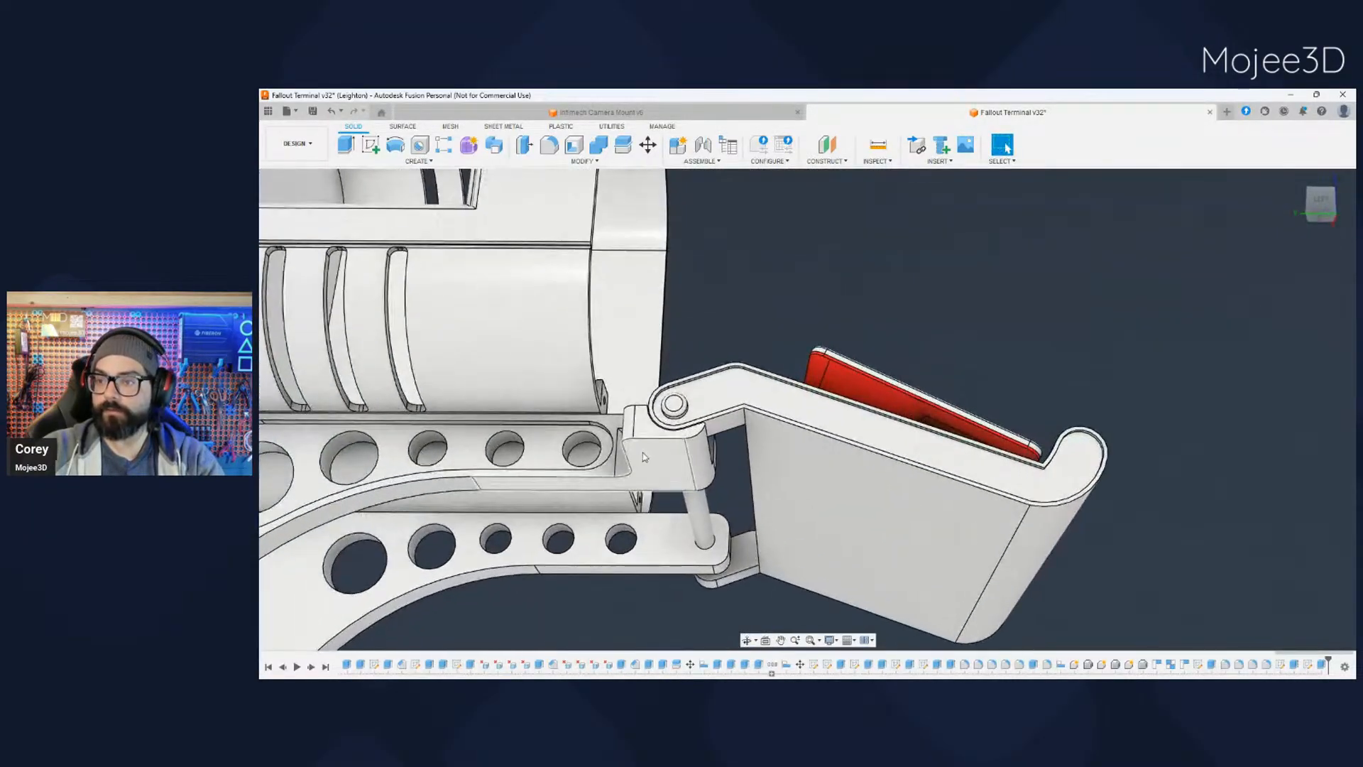
pyautogui.keyDown('shift'); pyautogui.moveTo(702, 524); pyautogui.dragTo(473, 487, button='middle'); pyautogui.keyUp('shift')
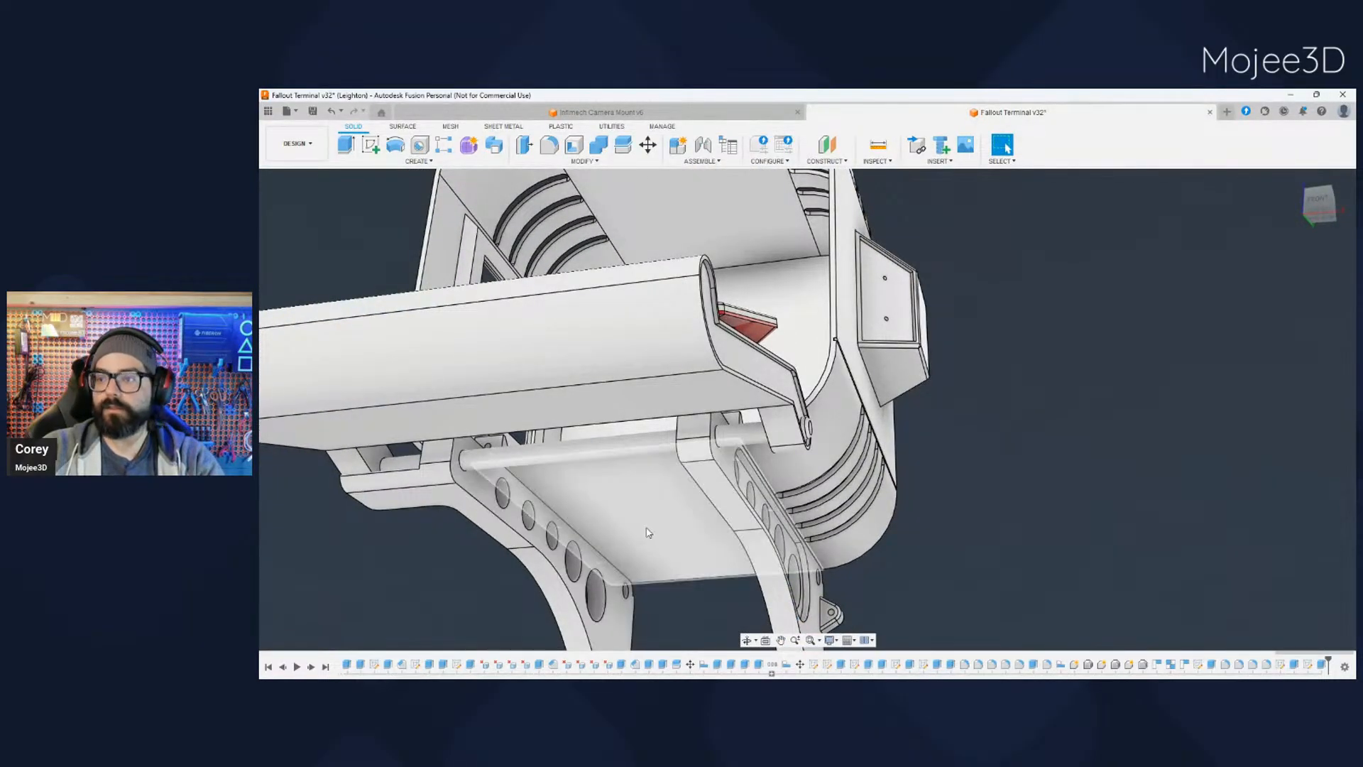
pyautogui.keyDown('shift'); pyautogui.moveTo(647, 533); pyautogui.dragTo(680, 505, button='middle'); pyautogui.keyUp('shift')
pyautogui.scroll(-3, 686, 452)
pyautogui.scroll(6, 672, 525)
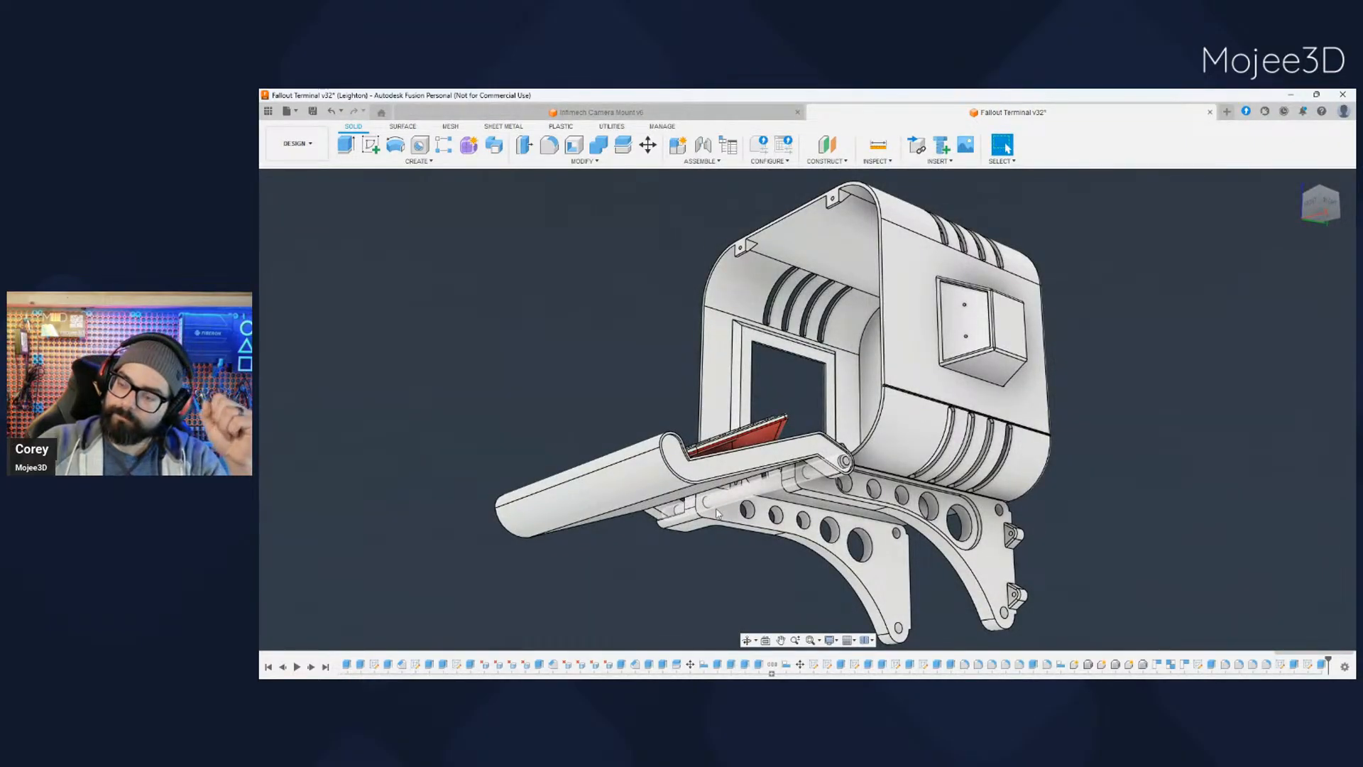
# - Examine the two curved support legs under the shell and their mounting tabs from several angles
pyautogui.scroll(2, 782, 539)
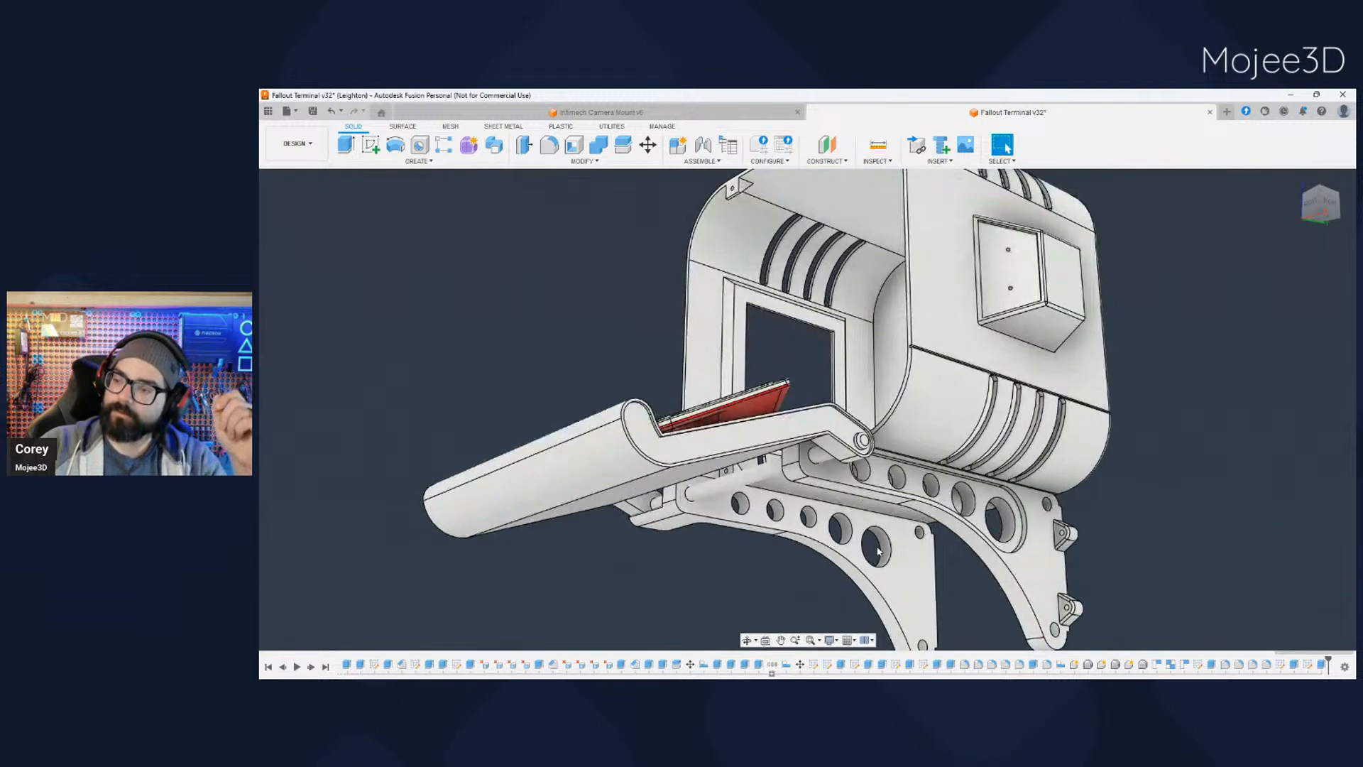
pyautogui.moveTo(800, 590); pyautogui.dragTo(792, 480, button='middle')
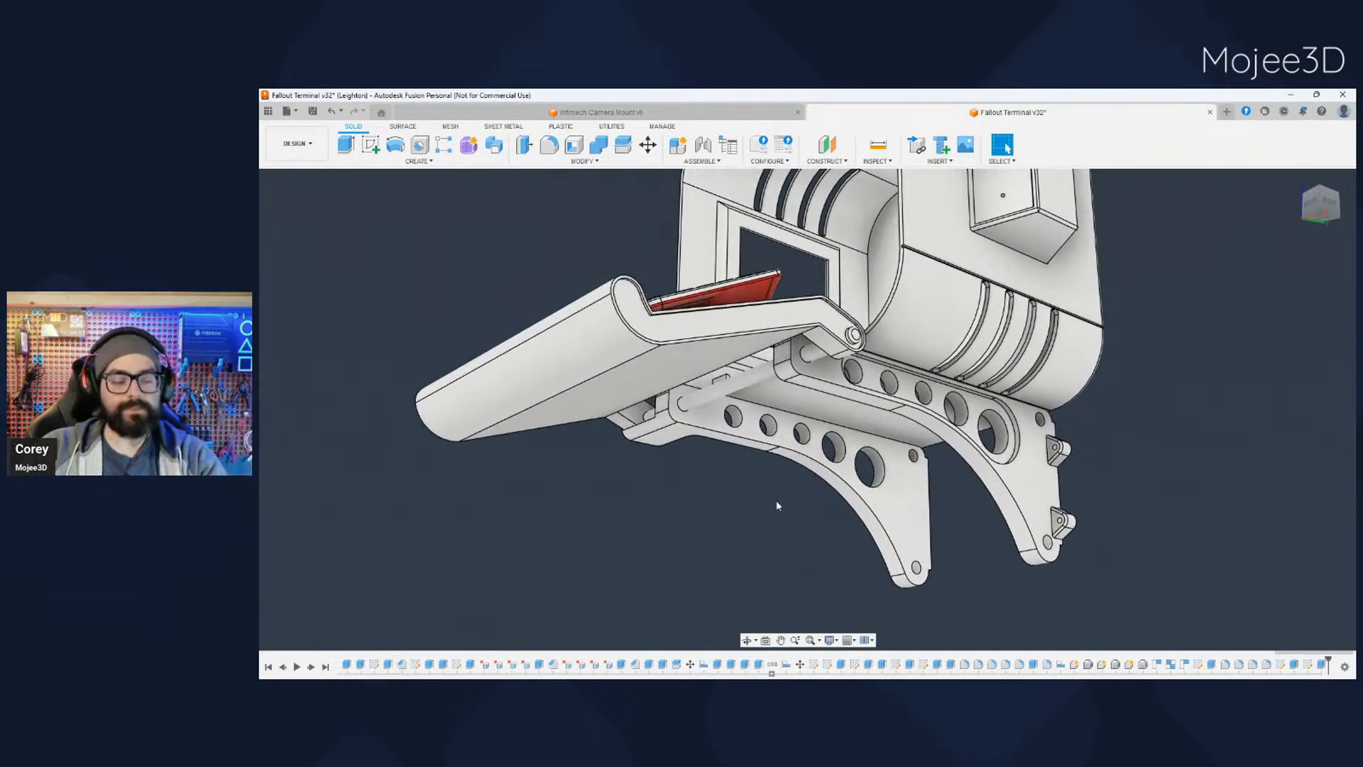
pyautogui.keyDown('shift'); pyautogui.moveTo(750, 531); pyautogui.dragTo(783, 523, button='middle'); pyautogui.keyUp('shift')
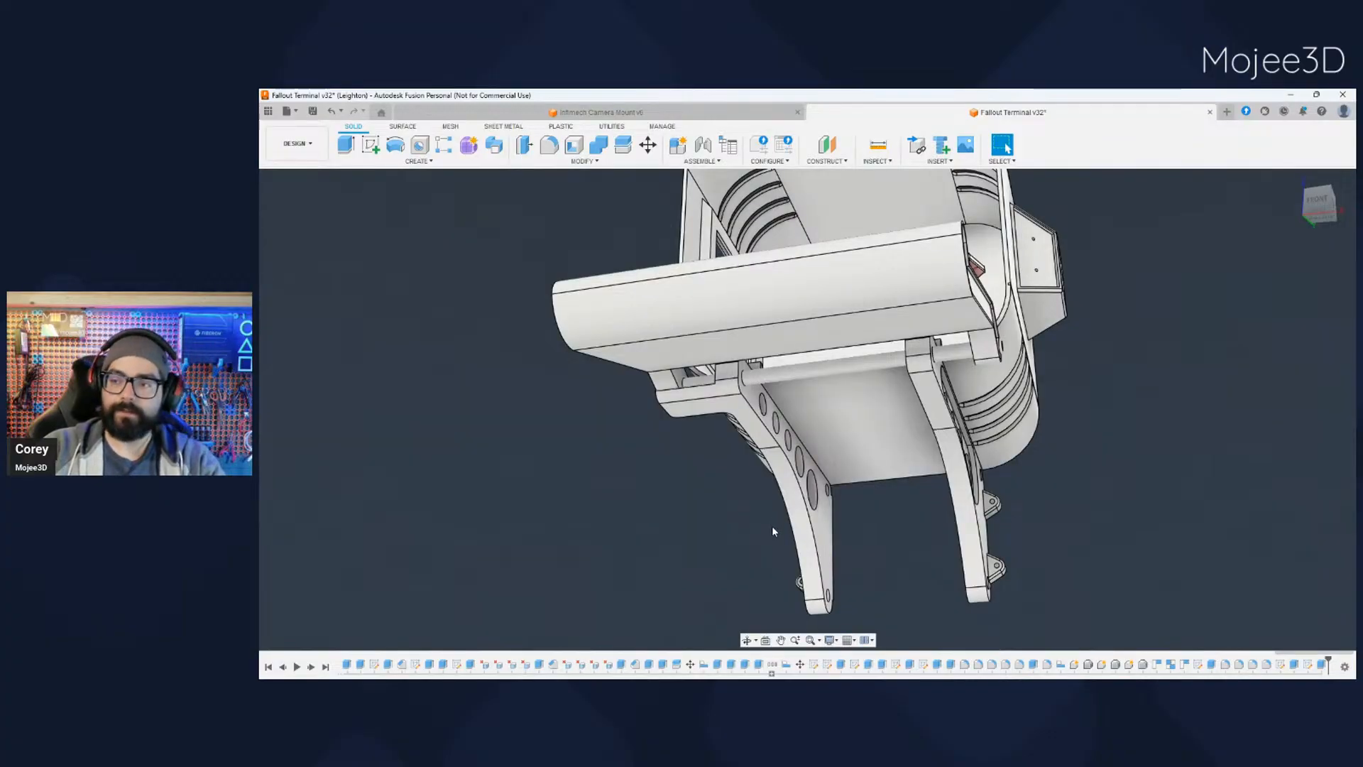
pyautogui.moveTo(772, 523); pyautogui.dragTo(737, 522, button='middle')
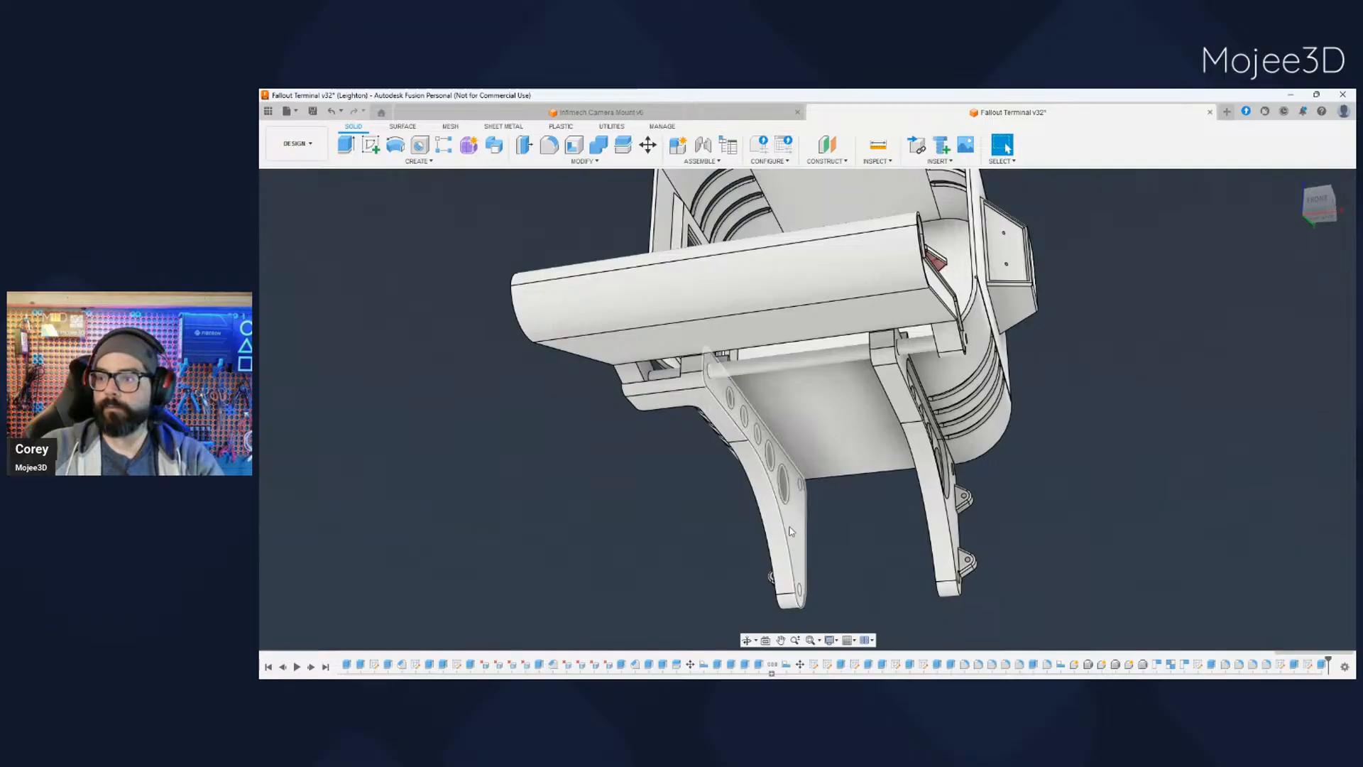
pyautogui.moveTo(735, 523); pyautogui.dragTo(673, 341, button='middle')
pyautogui.scroll(3, 675, 335)
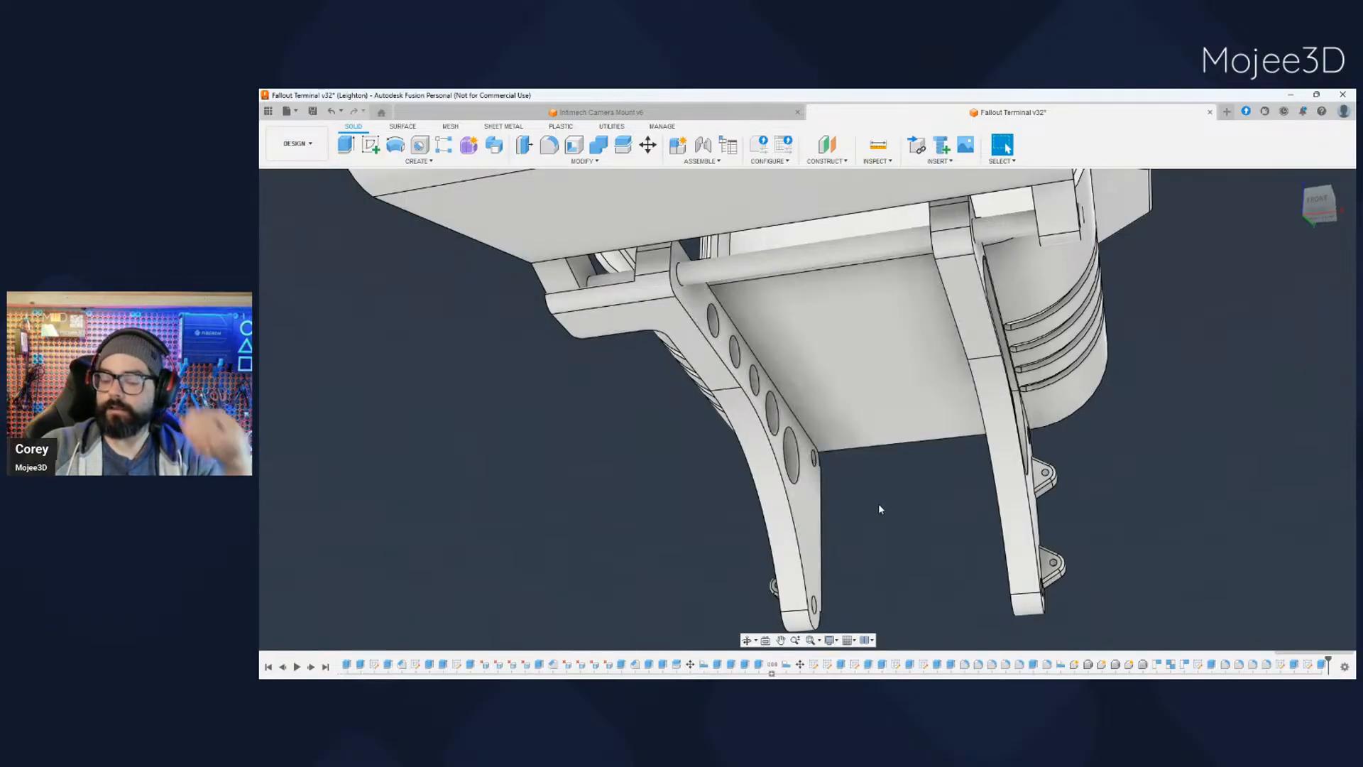
pyautogui.keyDown('shift'); pyautogui.moveTo(824, 517); pyautogui.dragTo(996, 429, button='middle'); pyautogui.keyUp('shift')
pyautogui.keyDown('shift'); pyautogui.moveTo(839, 487); pyautogui.dragTo(594, 423, button='middle'); pyautogui.keyUp('shift')
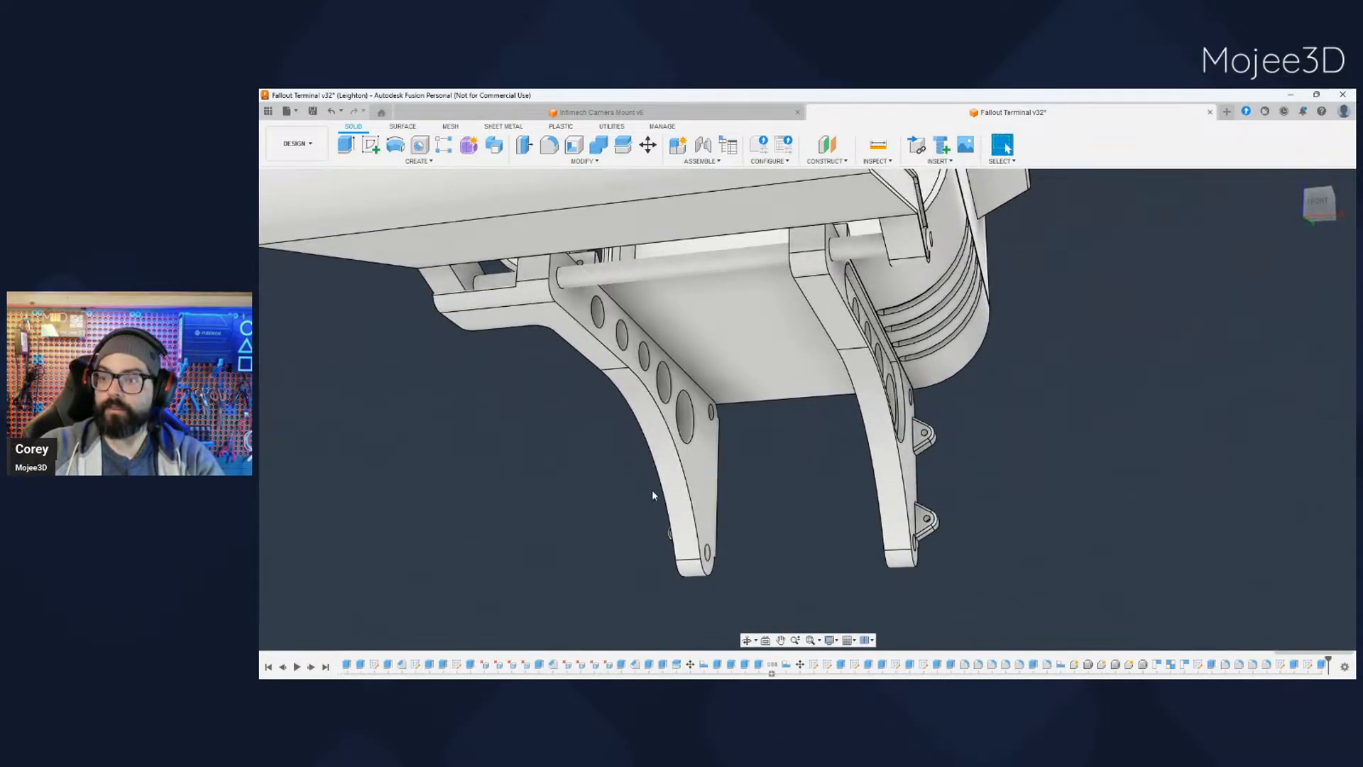
pyautogui.moveTo(651, 493)
pyautogui.keyDown('shift'); pyautogui.mouseDown(button='middle')
pyautogui.moveTo(676, 501)
pyautogui.moveTo(661, 486)
pyautogui.mouseUp(button='middle'); pyautogui.keyUp('shift')
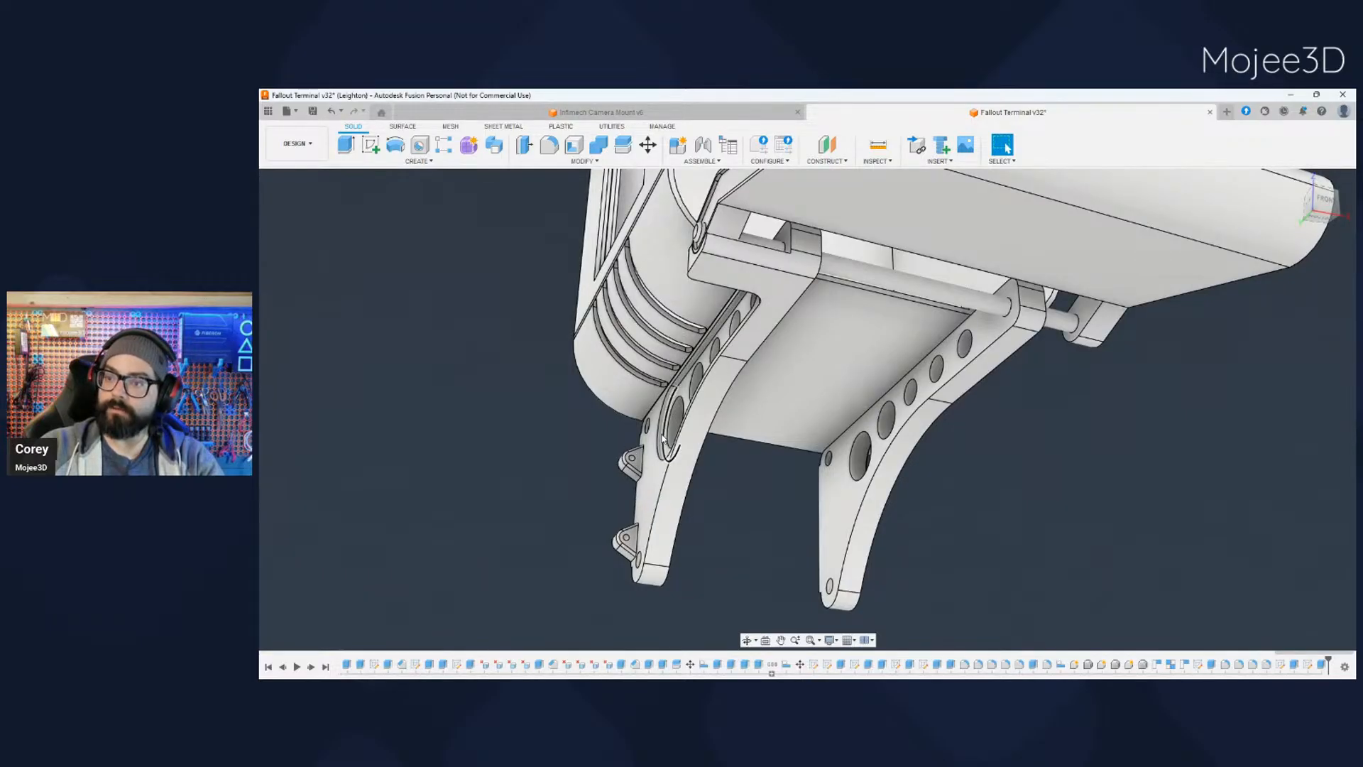
pyautogui.keyDown('shift'); pyautogui.moveTo(768, 428); pyautogui.dragTo(624, 468, button='middle'); pyautogui.keyUp('shift')
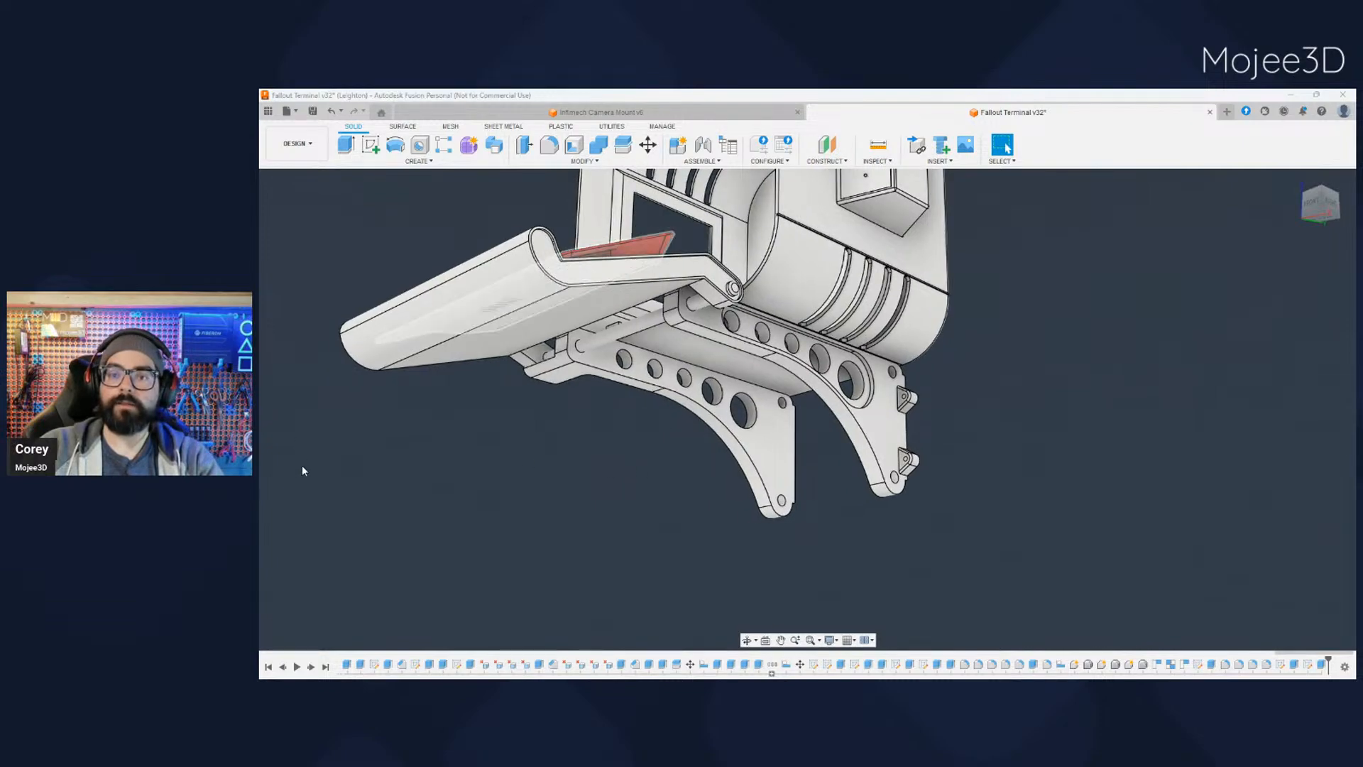
# - Hide the keyboard and inspect the curved lip at the end of the empty tray
pyautogui.keyDown('shift'); pyautogui.moveTo(439, 483); pyautogui.dragTo(514, 512, button='middle'); pyautogui.keyUp('shift')
pyautogui.keyDown('shift'); pyautogui.moveTo(472, 465); pyautogui.dragTo(552, 482, button='middle'); pyautogui.keyUp('shift')
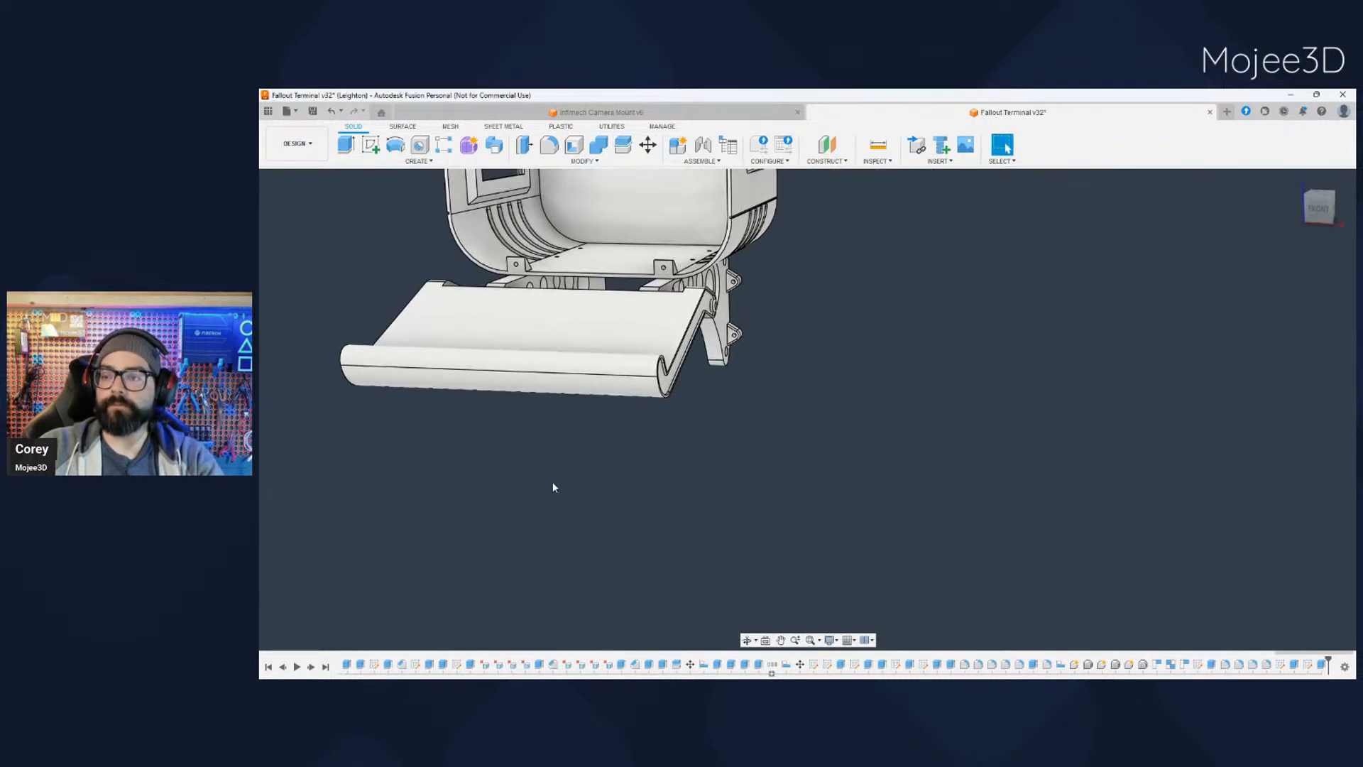
pyautogui.scroll(4, 696, 313)
pyautogui.keyDown('shift'); pyautogui.moveTo(657, 495); pyautogui.dragTo(642, 426, button='middle'); pyautogui.keyUp('shift')
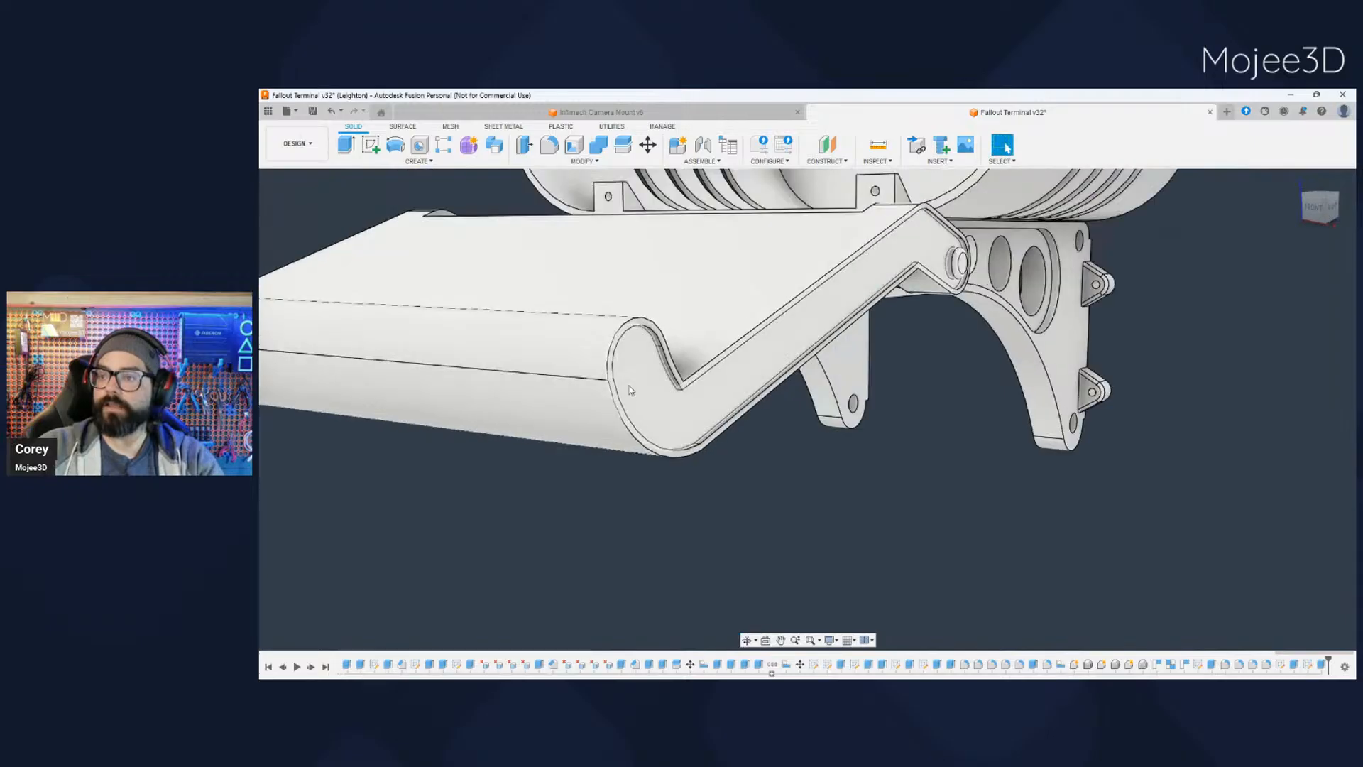
pyautogui.click(633, 327)
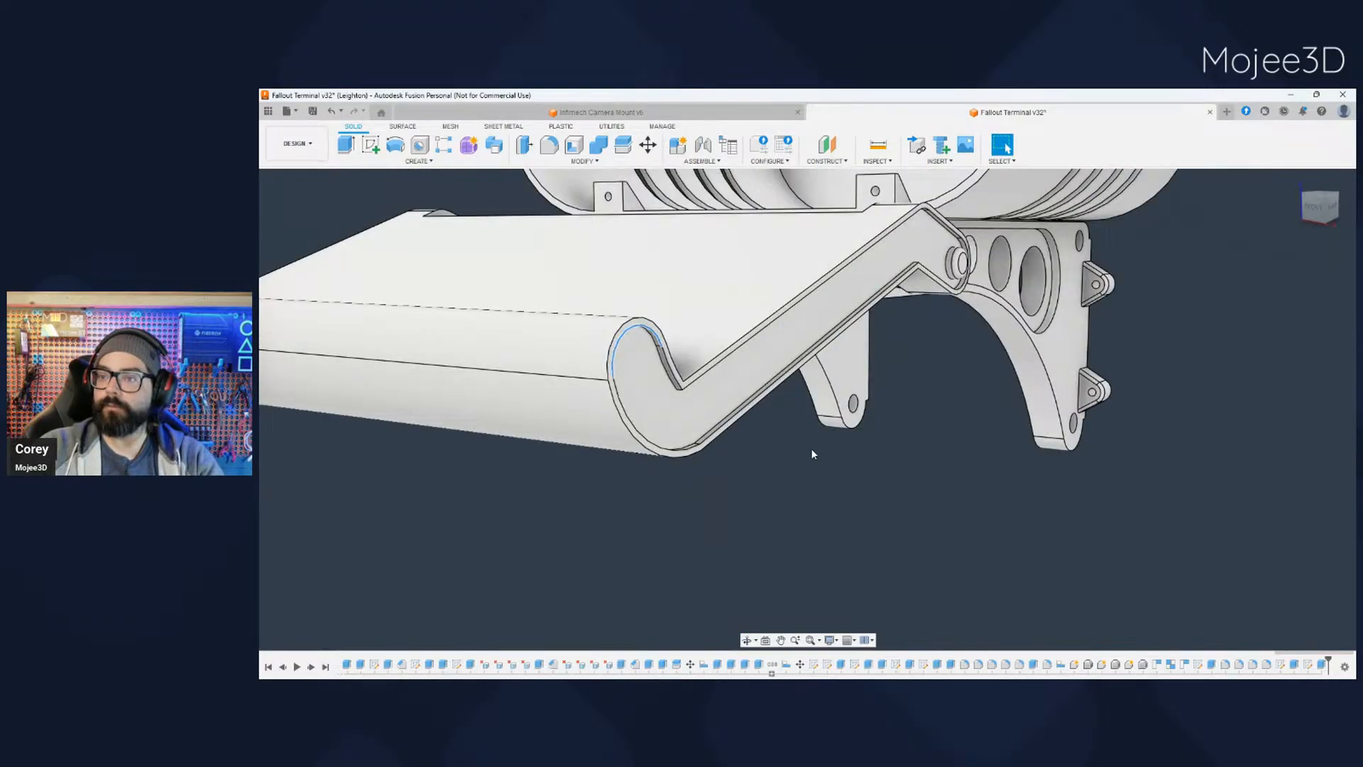
pyautogui.click(811, 449)
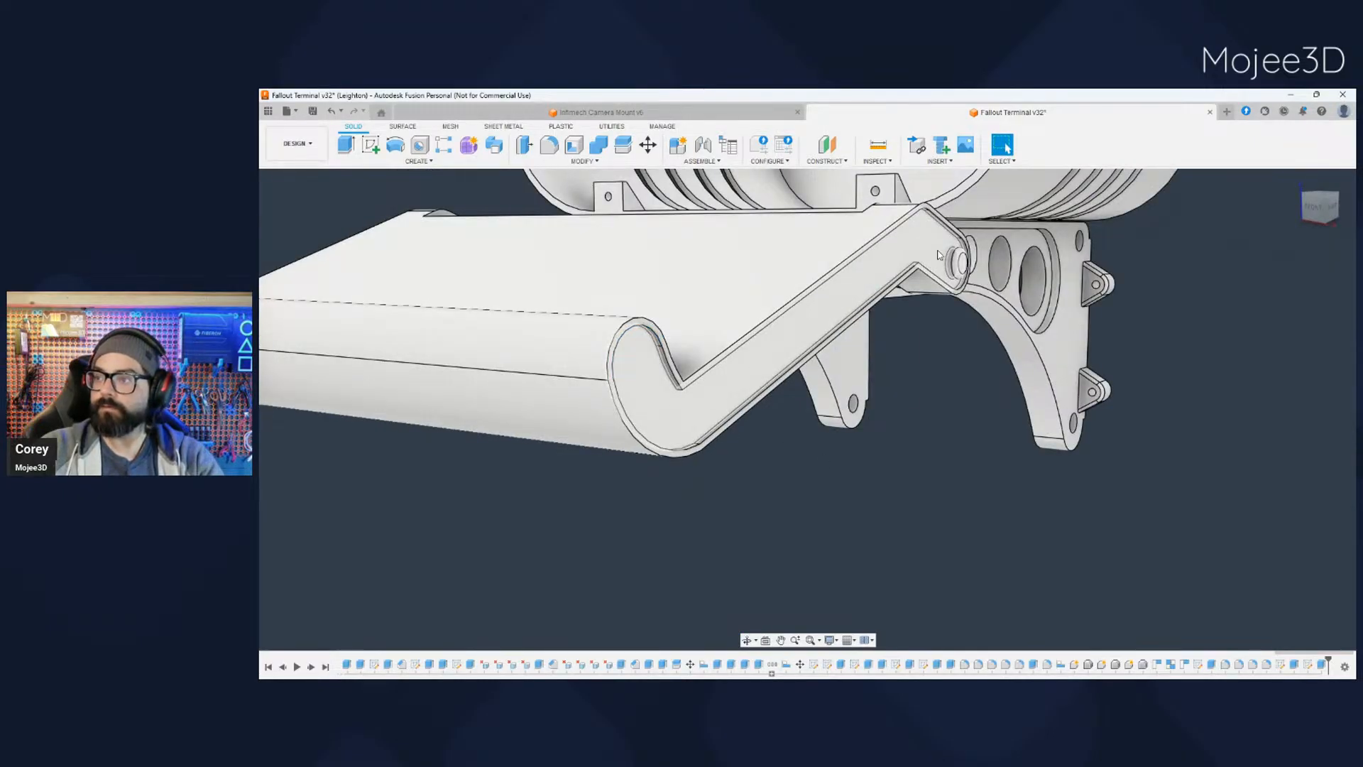
# - Select the whole keyboard tray and examine its shape and full width from the front
pyautogui.scroll(-5, 722, 485)
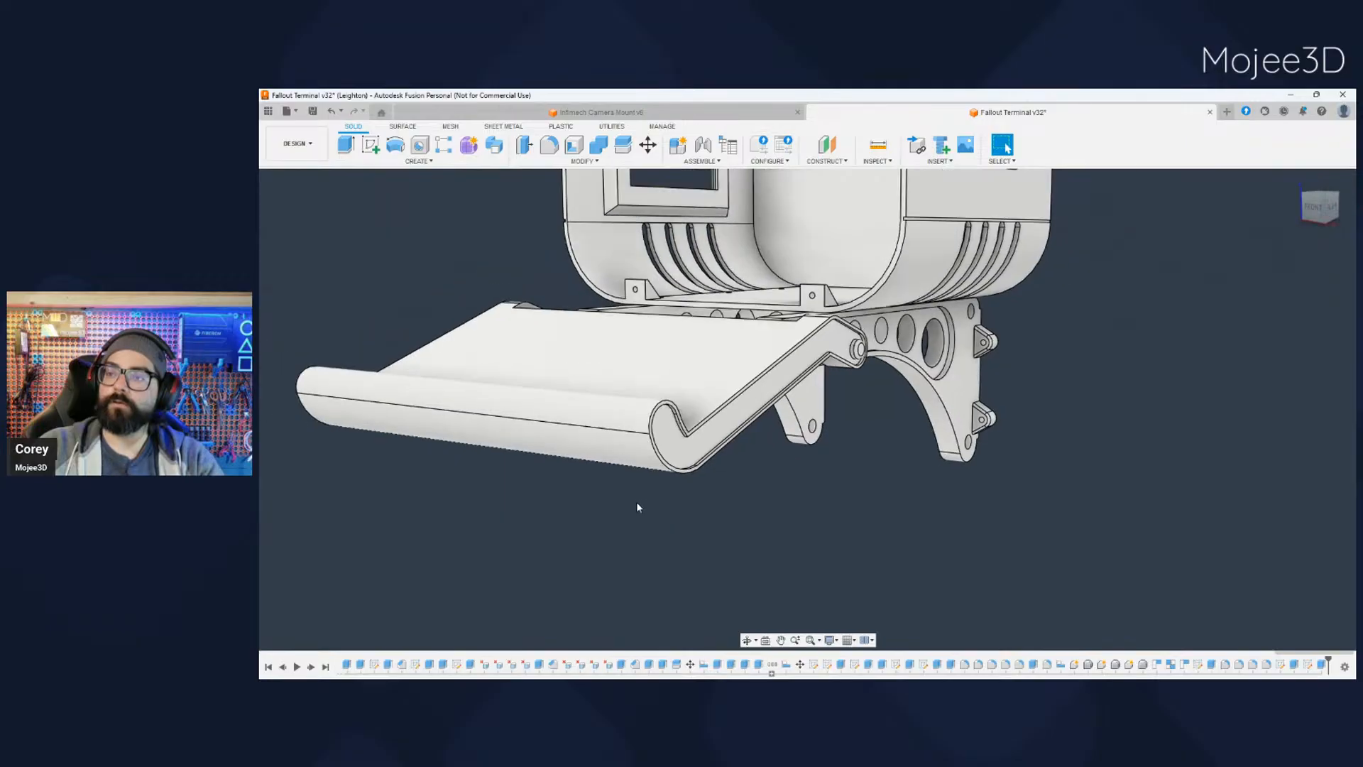
pyautogui.moveTo(623, 499); pyautogui.dragTo(726, 485, button='middle')
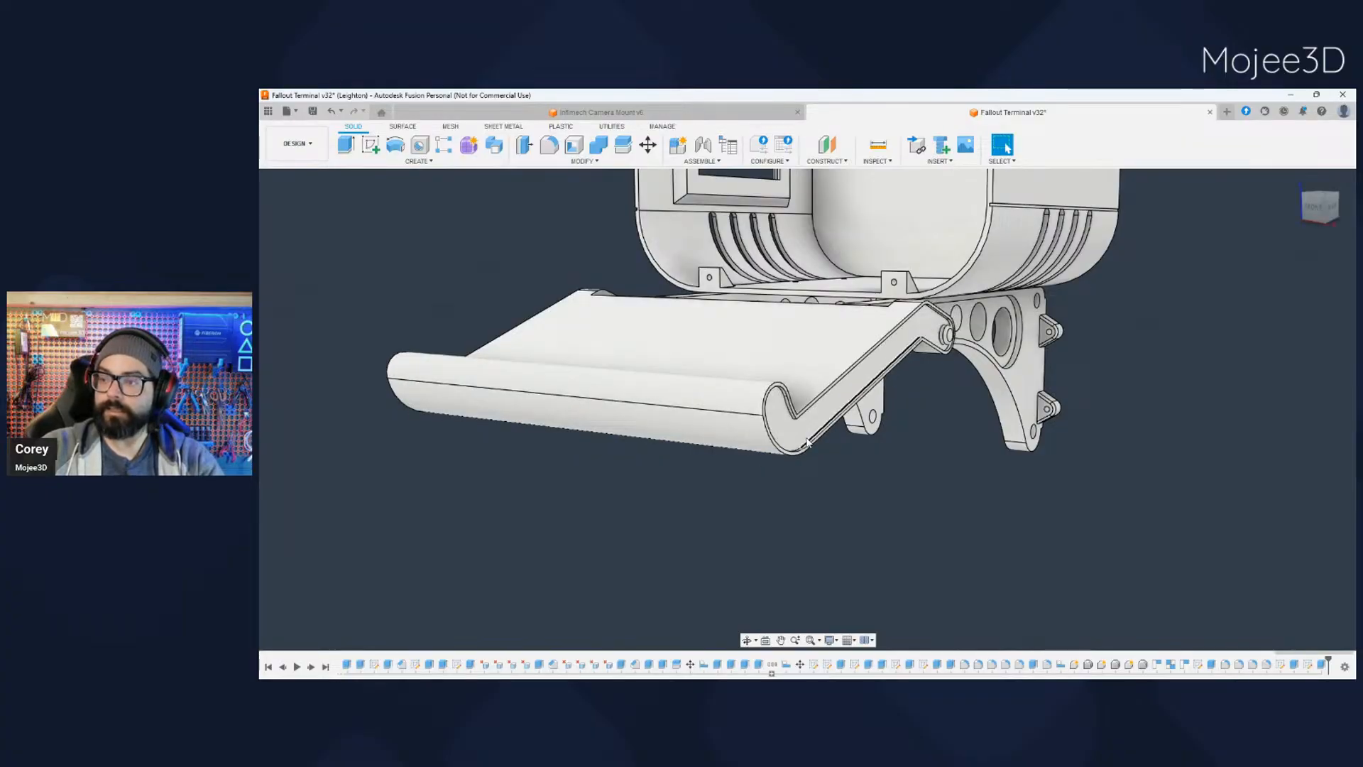
pyautogui.scroll(-1, 748, 482)
pyautogui.keyDown('shift'); pyautogui.moveTo(664, 557); pyautogui.dragTo(838, 508, button='middle'); pyautogui.keyUp('shift')
pyautogui.click(343, 357)
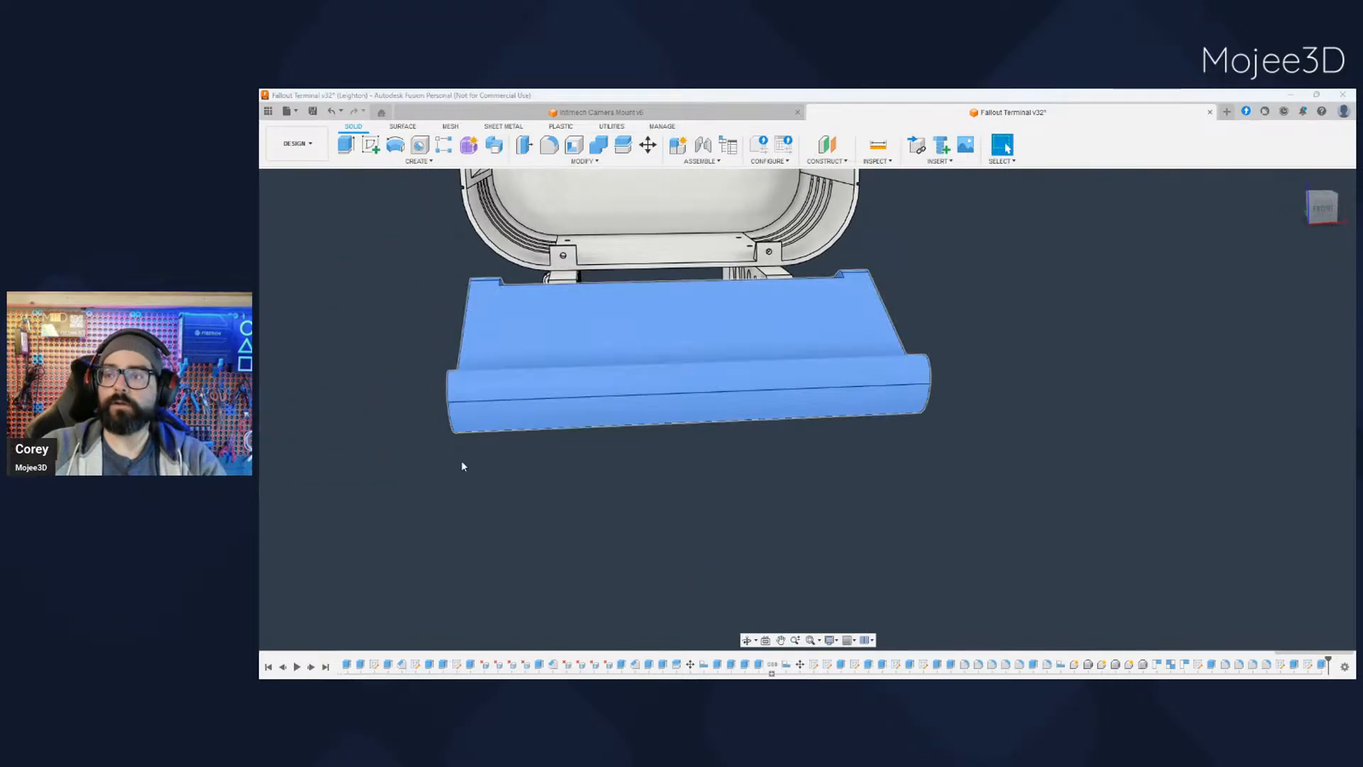
pyautogui.scroll(-1, 470, 466)
pyautogui.moveTo(512, 489); pyautogui.dragTo(611, 504, button='middle')
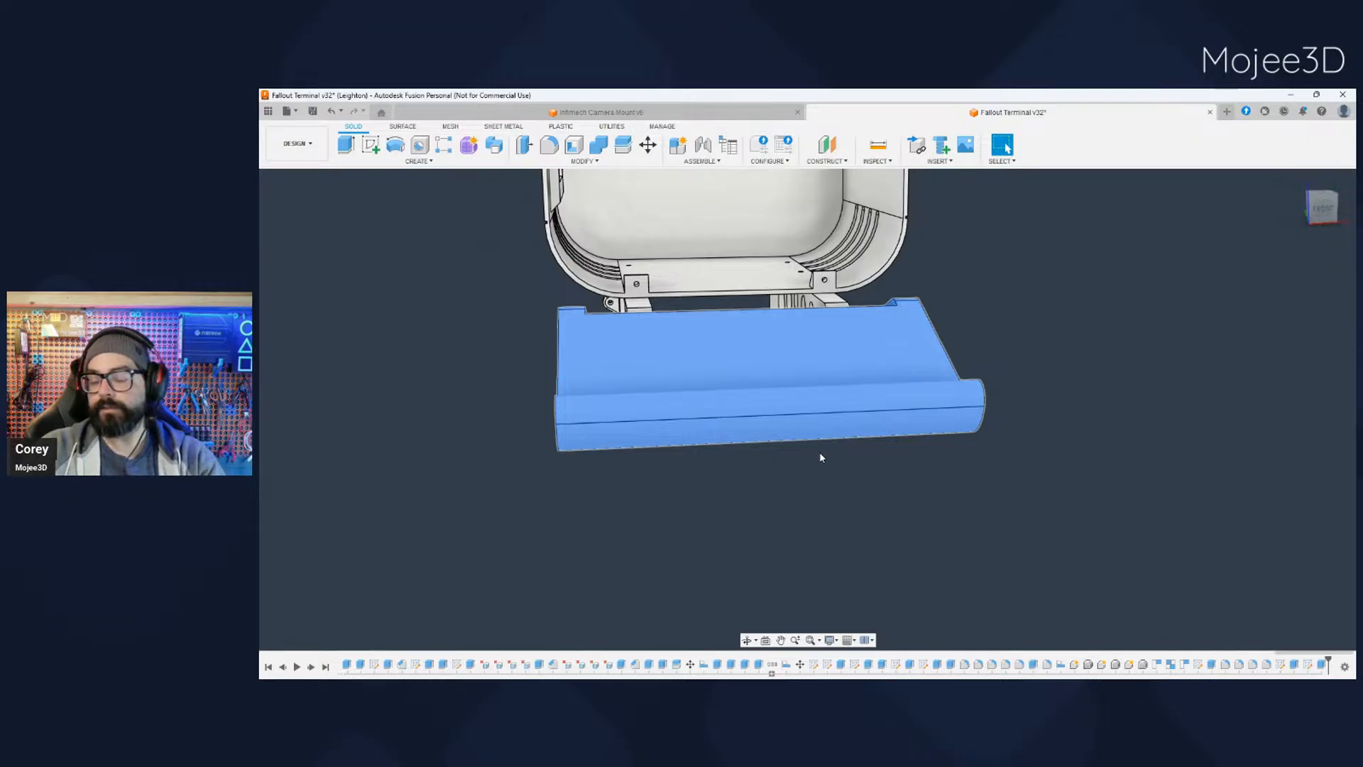
pyautogui.scroll(-1, 761, 490)
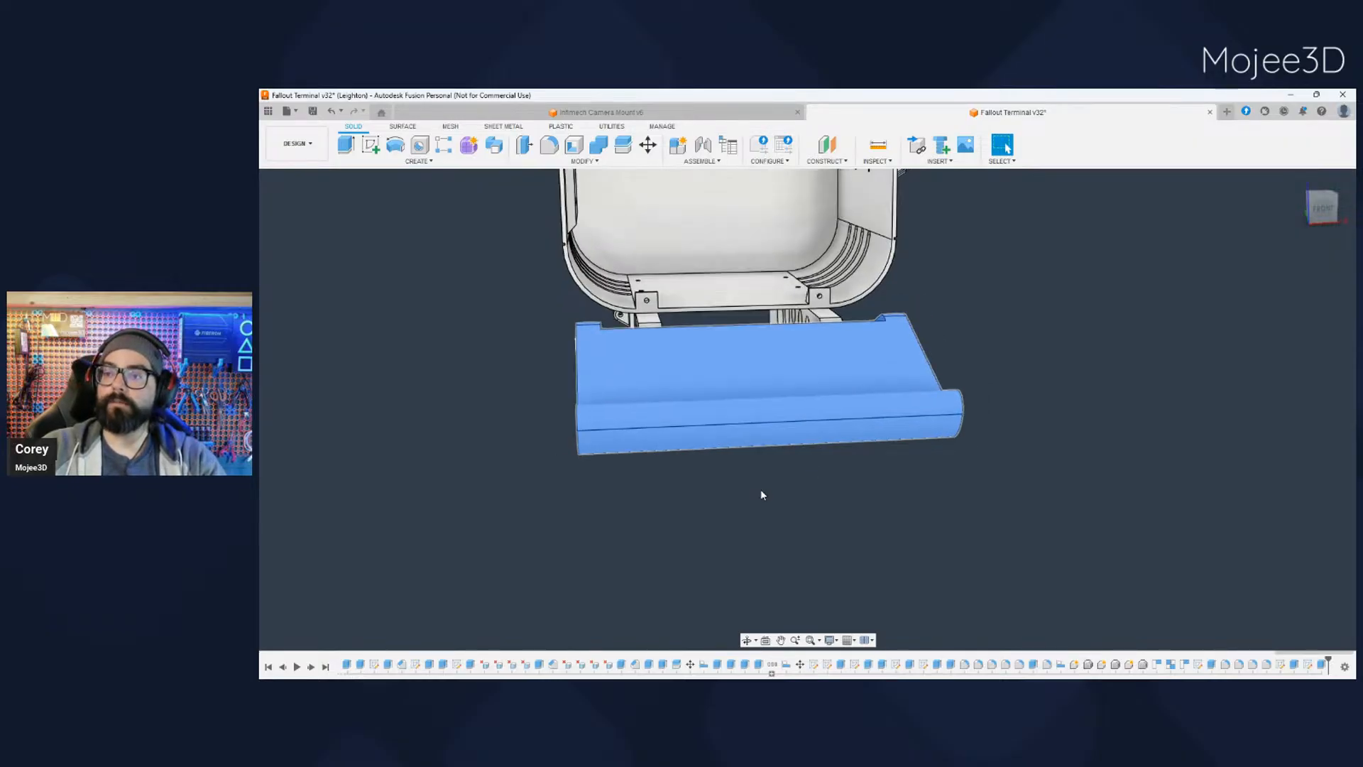
pyautogui.moveTo(756, 513); pyautogui.dragTo(731, 490, button='middle')
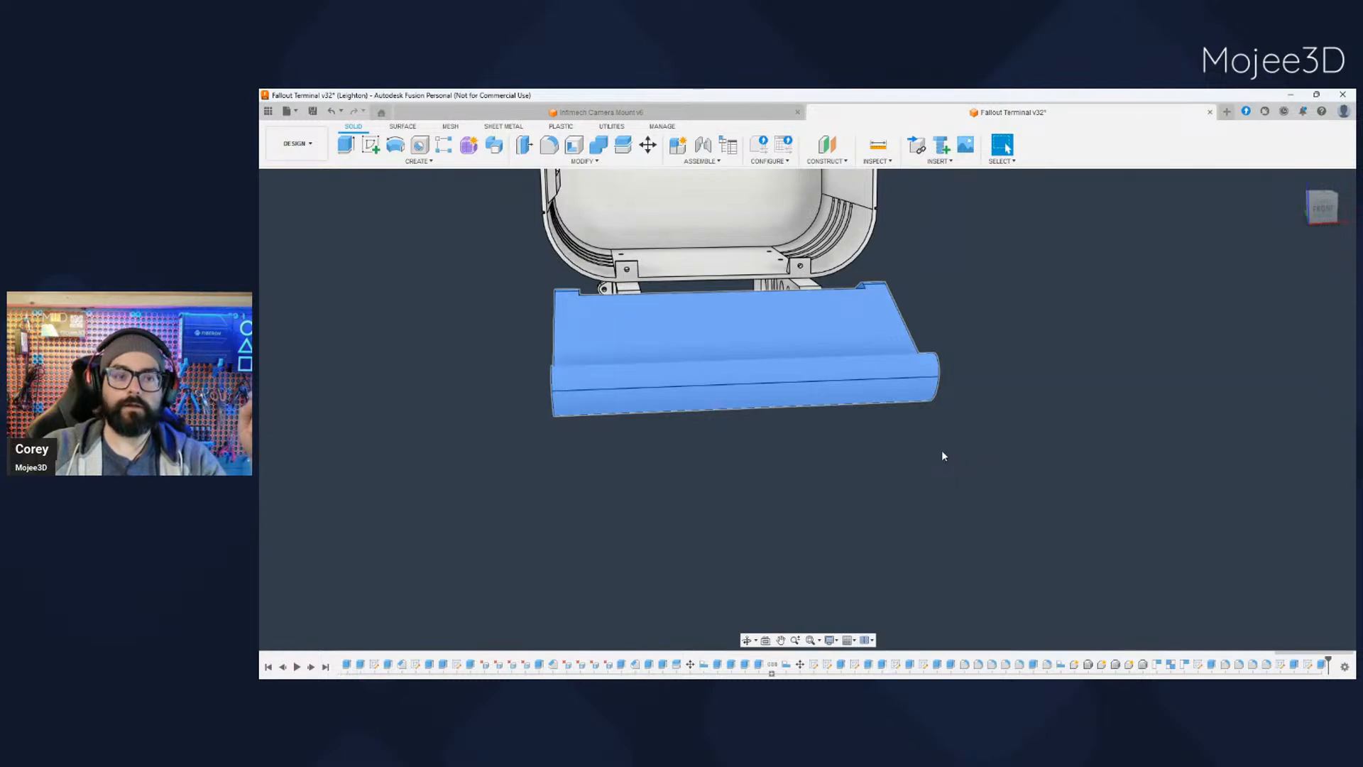
# - Measure the keyboard tray's width between its two side edges
pyautogui.click(762, 447)
pyautogui.scroll(2, 585, 411)
pyautogui.scroll(3, 585, 410)
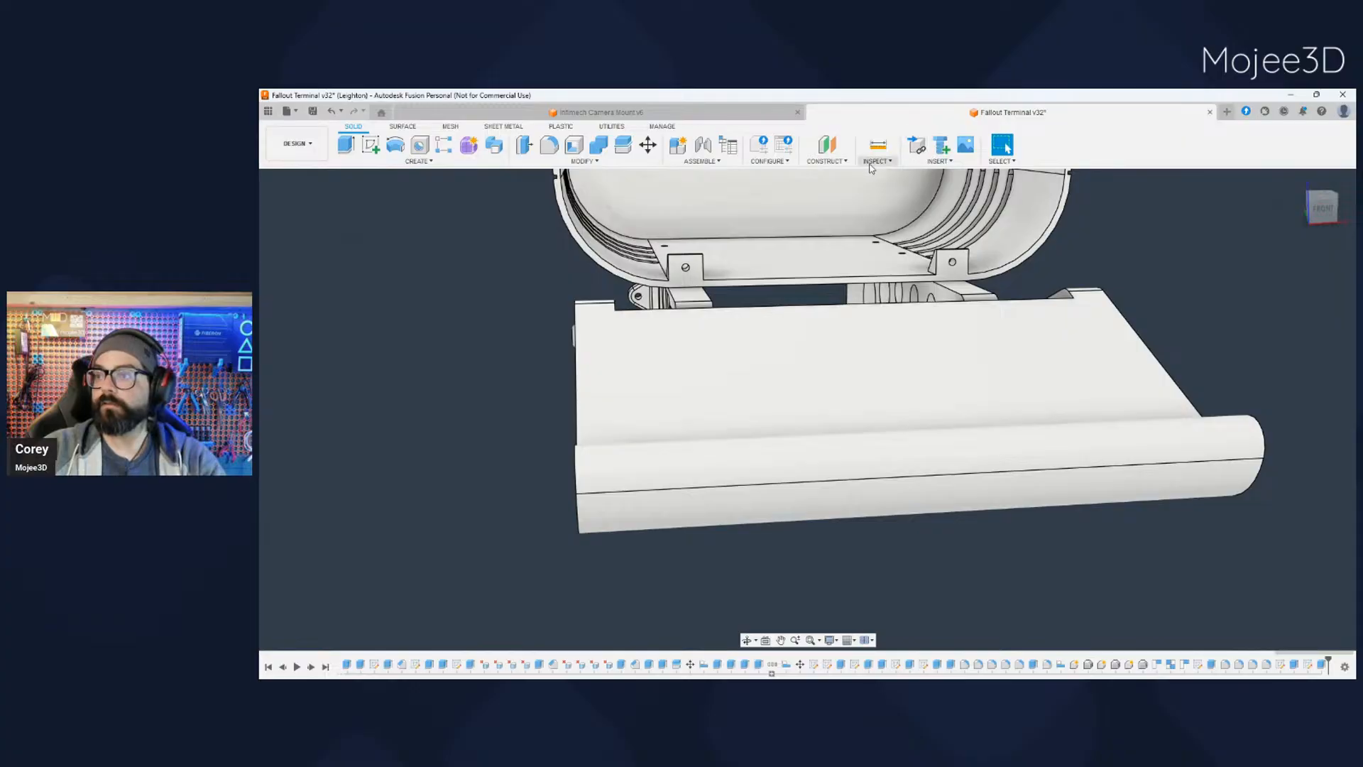
pyautogui.press('i')
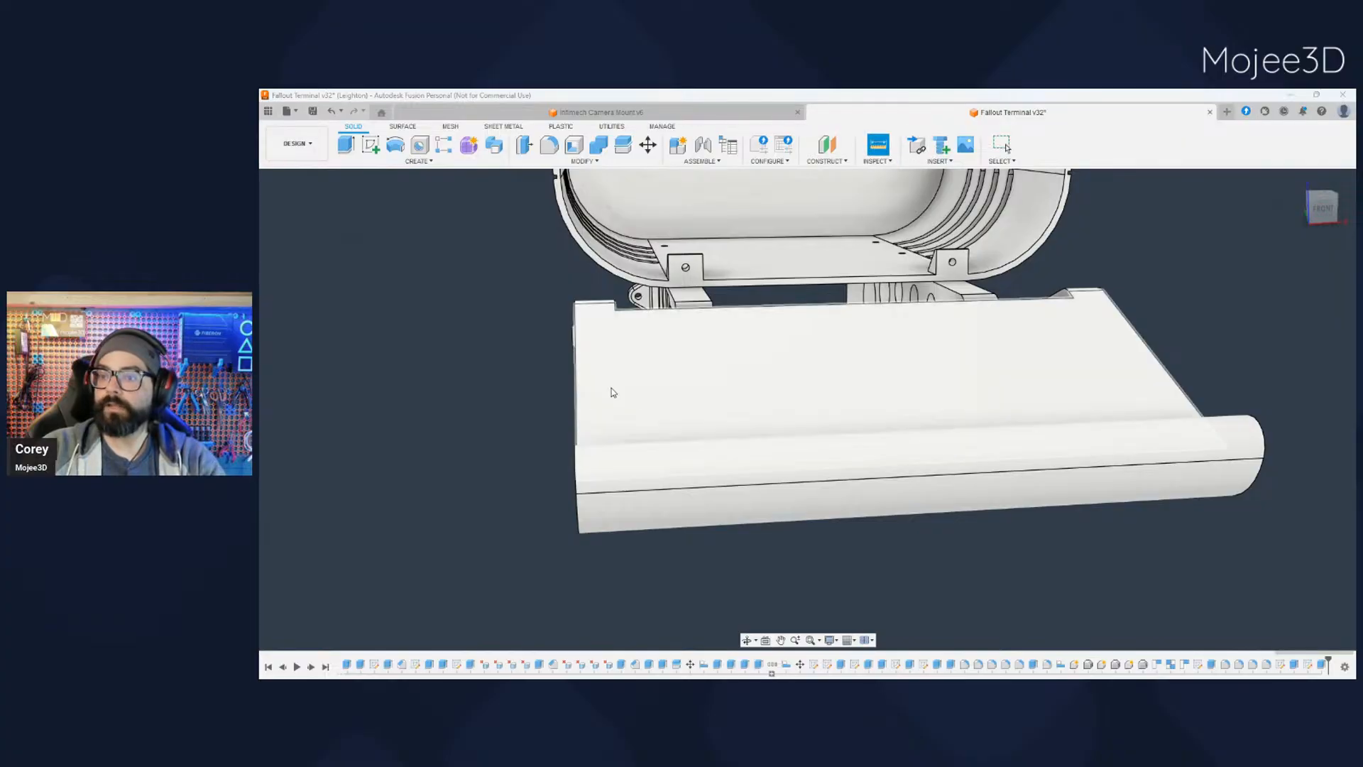
pyautogui.click(1150, 351)
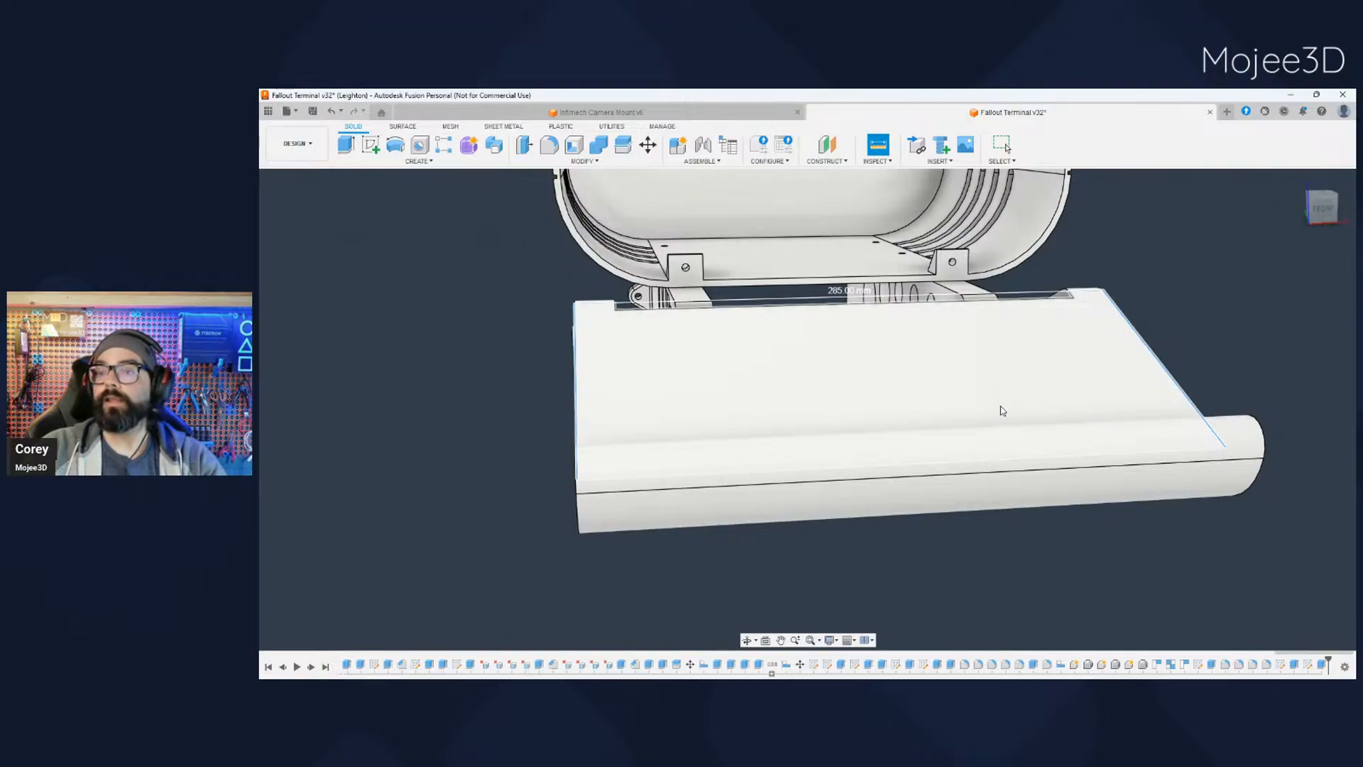
pyautogui.scroll(-2, 873, 438)
pyautogui.moveTo(916, 532); pyautogui.dragTo(873, 496, button='middle')
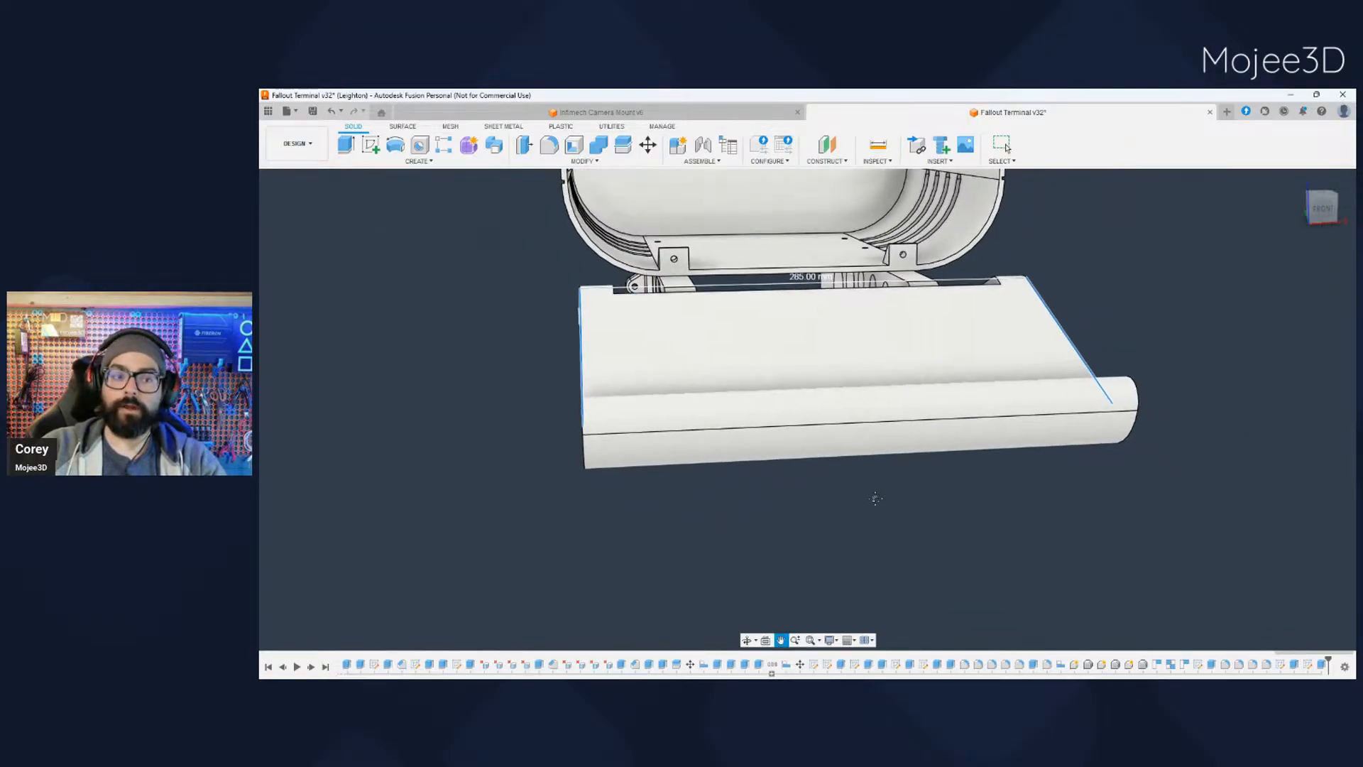
pyautogui.press('Escape')
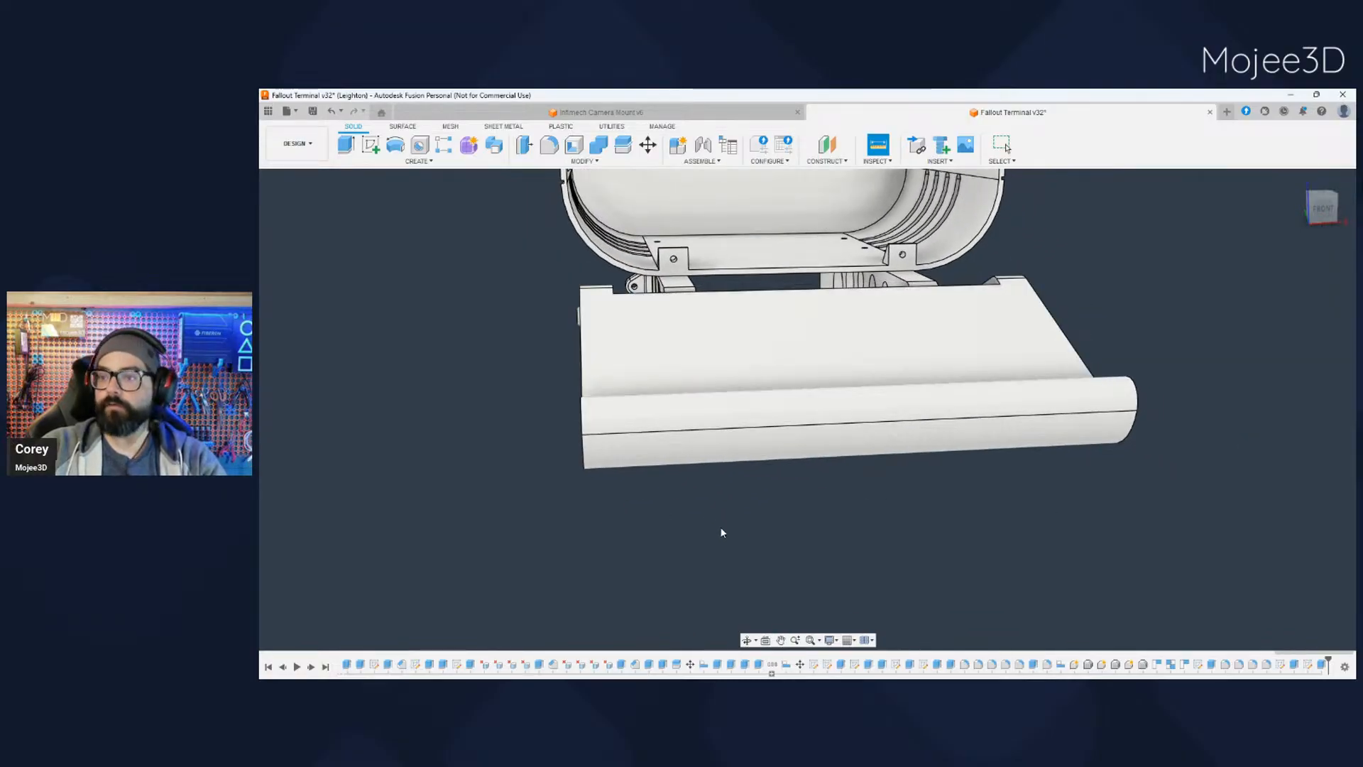
# - Examine the empty keyboard tray and its curved lip from the side and front
pyautogui.keyDown('shift'); pyautogui.moveTo(721, 533); pyautogui.dragTo(617, 480, button='middle'); pyautogui.keyUp('shift')
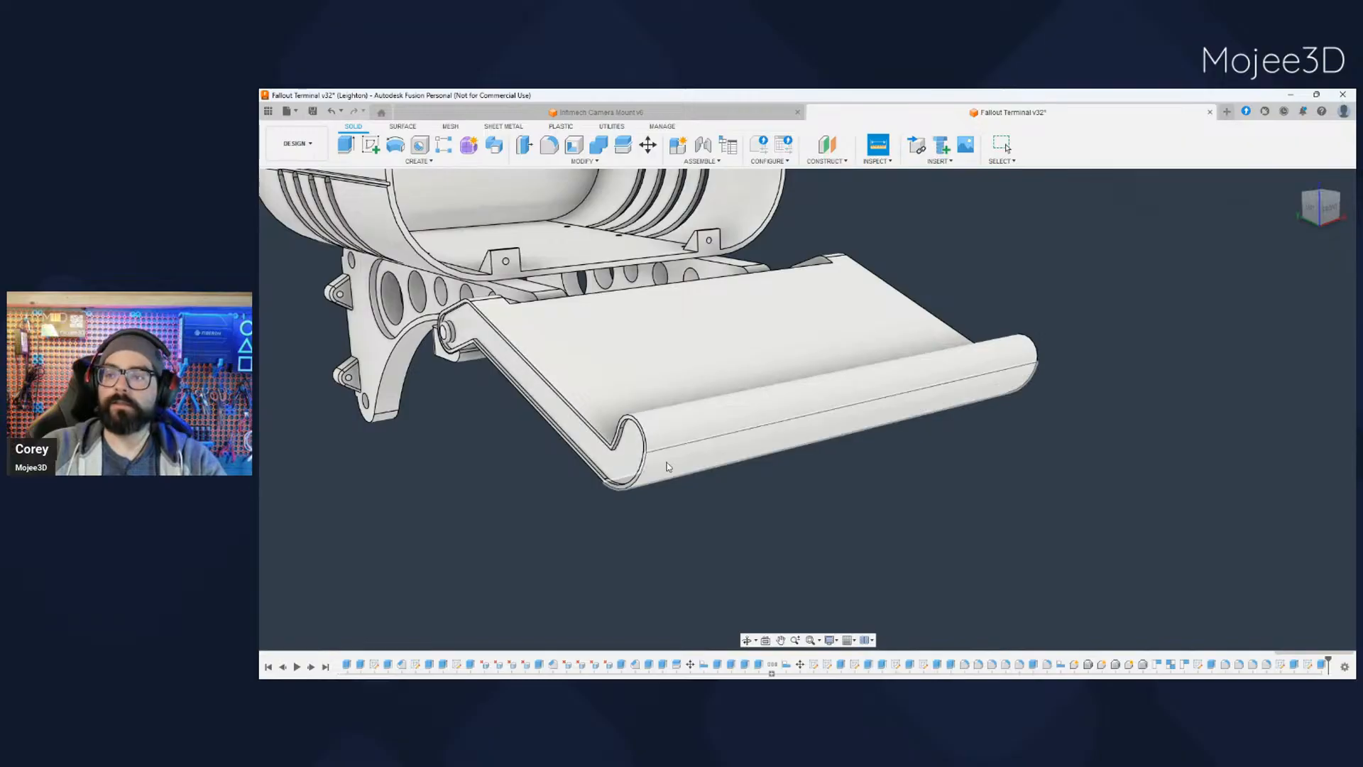
pyautogui.scroll(-3, 684, 496)
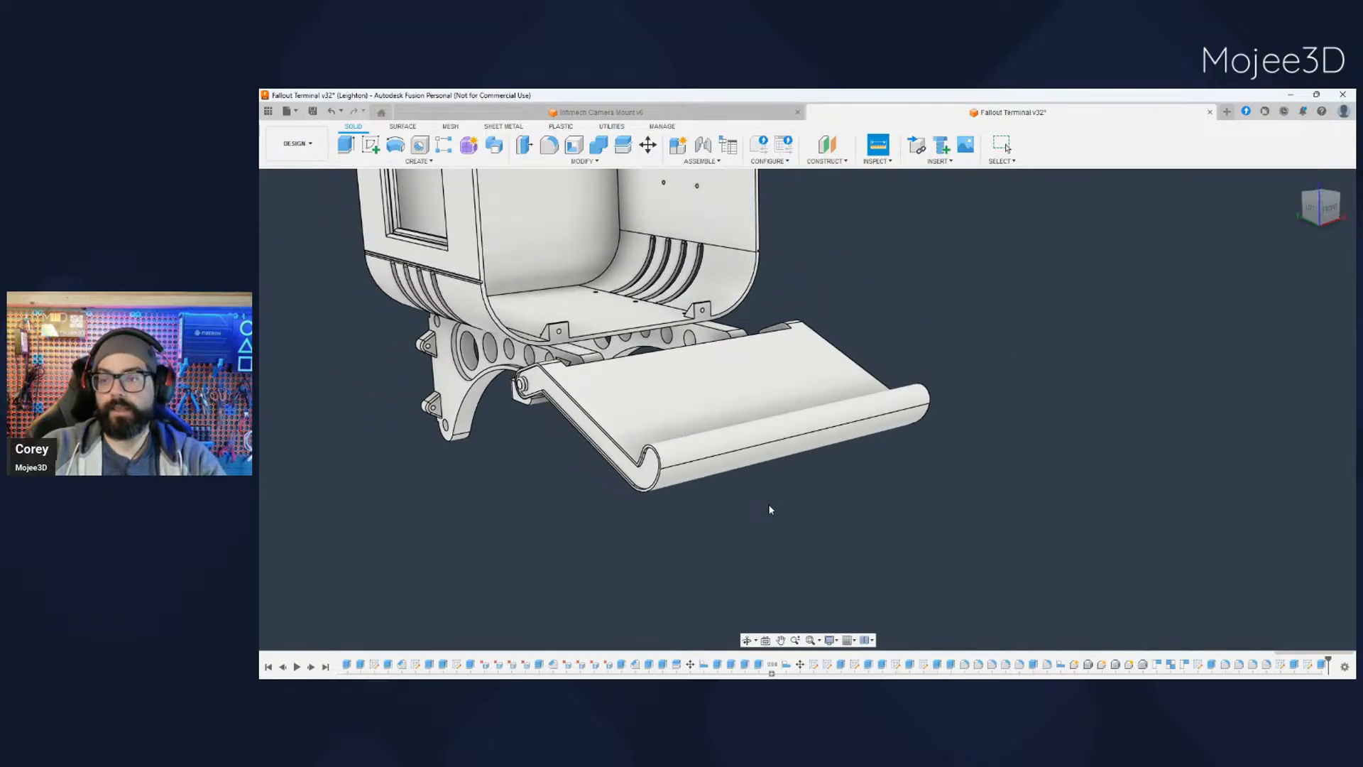
pyautogui.moveTo(769, 509)
pyautogui.keyDown('shift'); pyautogui.mouseDown(button='middle')
pyautogui.moveTo(788, 514)
pyautogui.moveTo(781, 528)
pyautogui.mouseUp(button='middle'); pyautogui.keyUp('shift')
pyautogui.scroll(-2, 771, 522)
pyautogui.scroll(4, 767, 525)
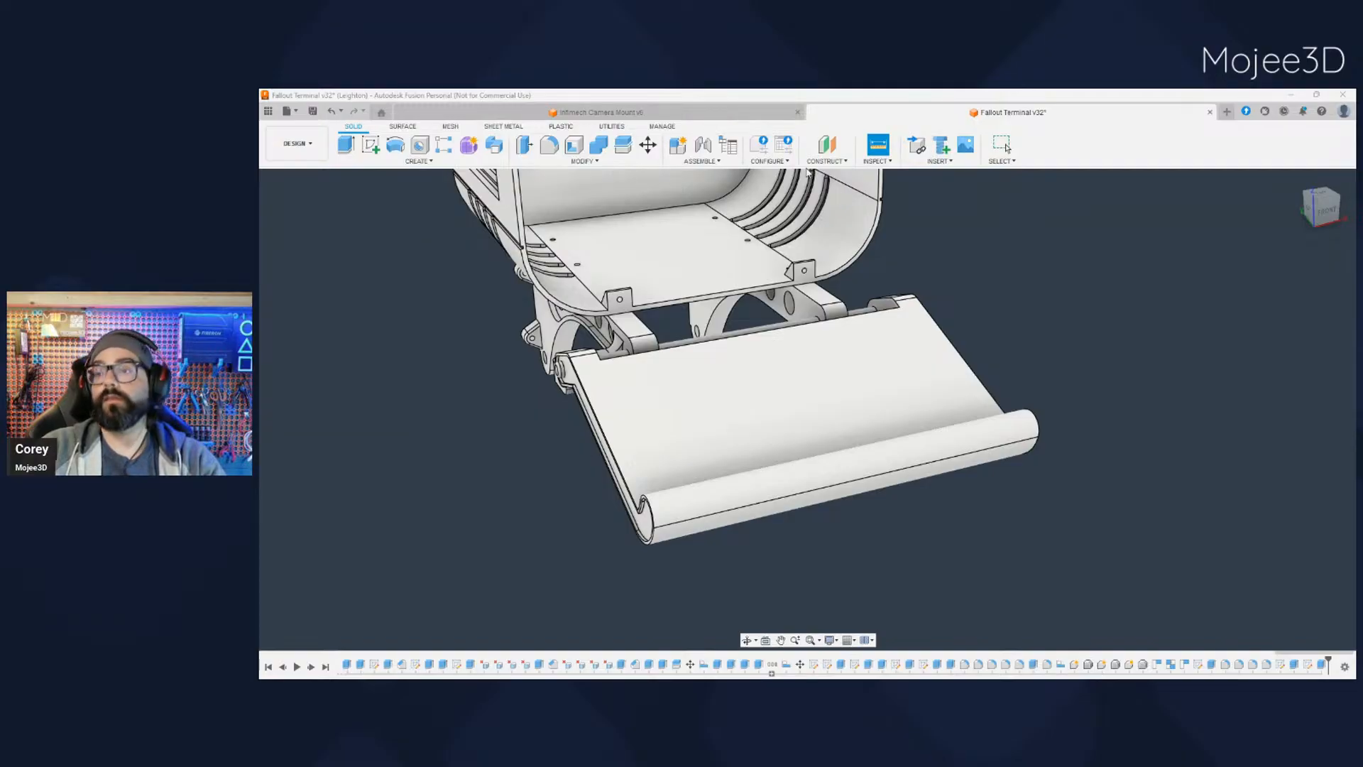
pyautogui.scroll(-2, 959, 550)
# - Split the whole keyboard tray body into two halves along the vertical centre plane of the model
pyautogui.click(833, 456)
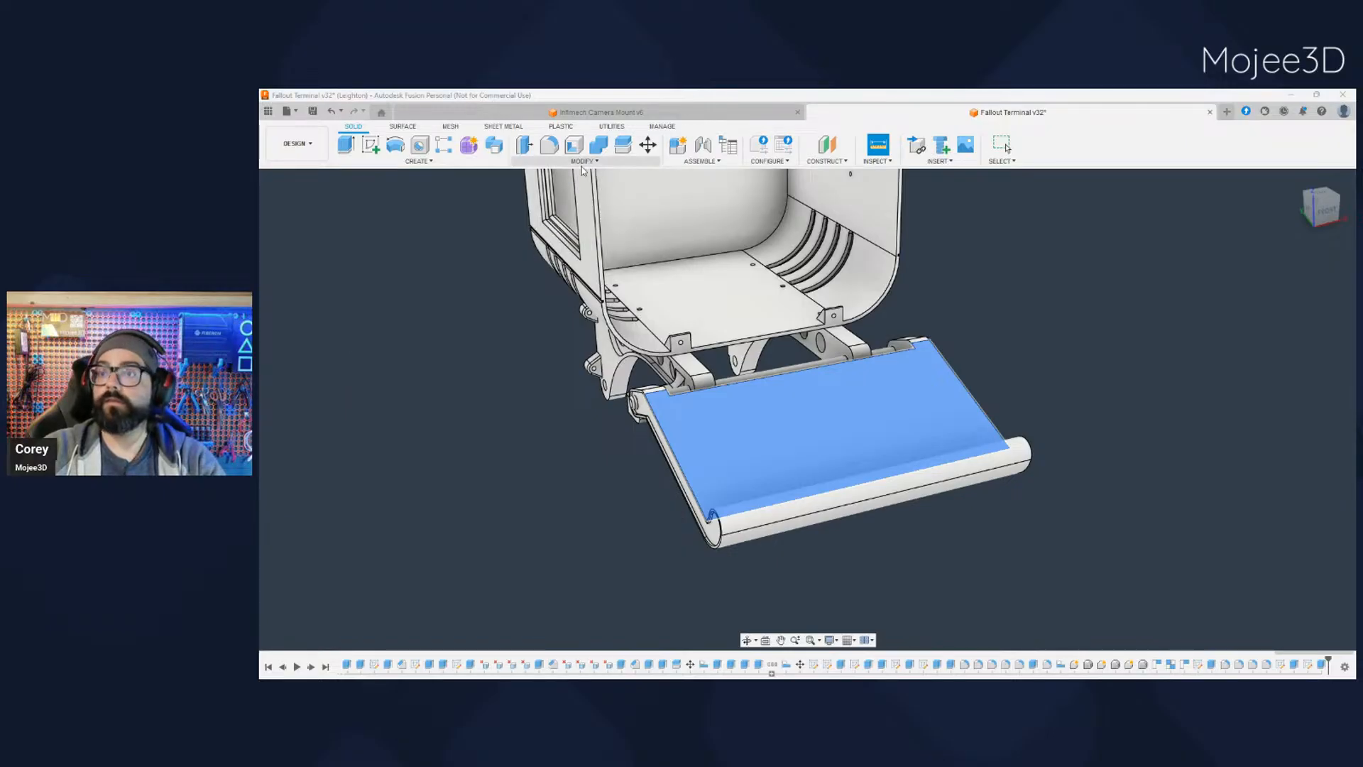
pyautogui.click(550, 289)
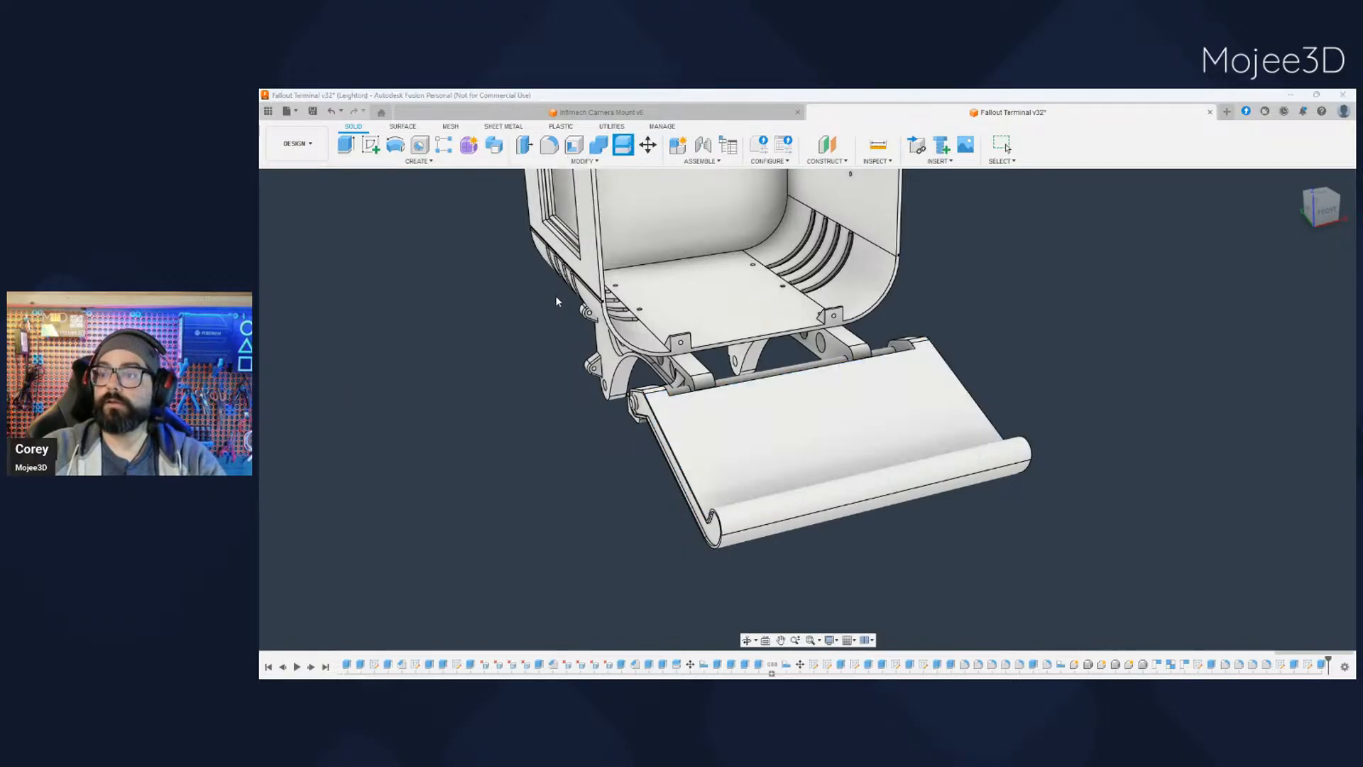
pyautogui.click(1308, 278)
pyautogui.click(745, 291)
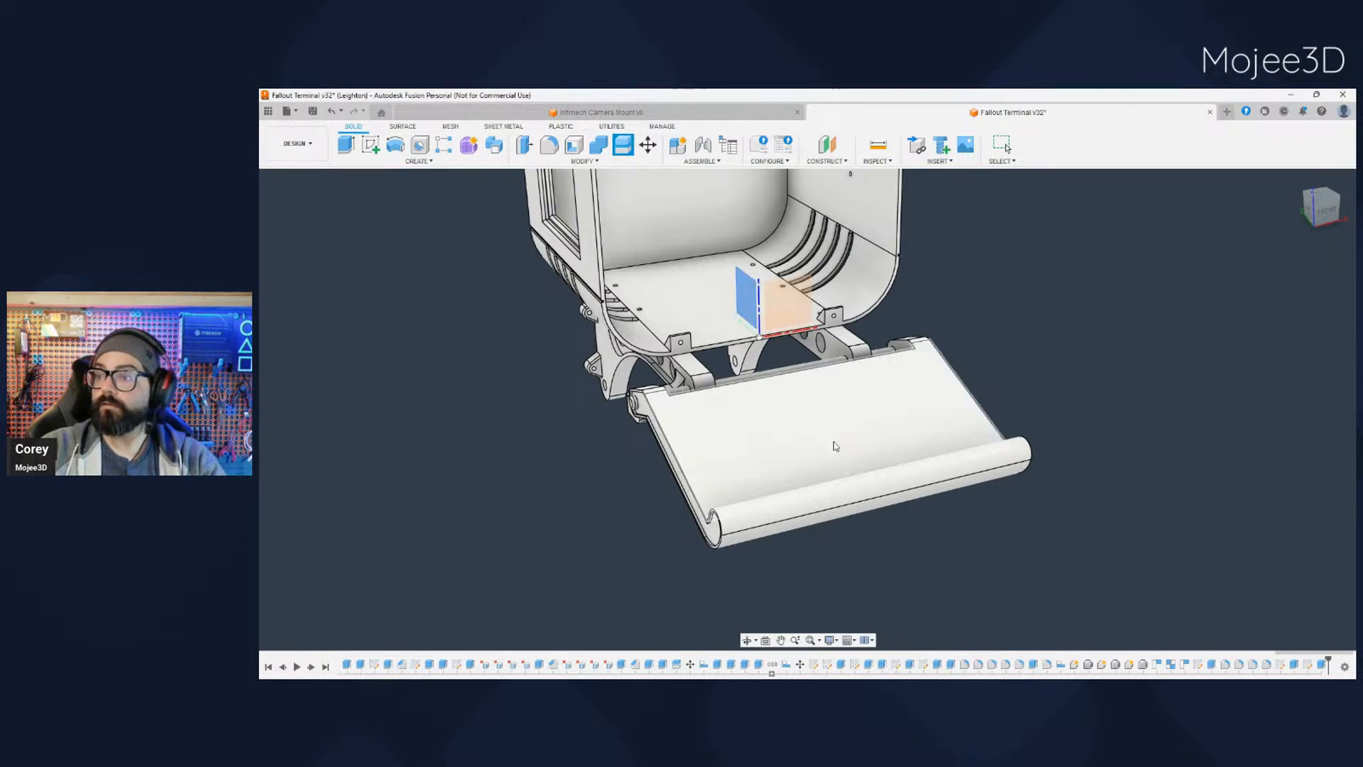
pyautogui.keyDown('shift'); pyautogui.moveTo(914, 575); pyautogui.dragTo(639, 398, button='middle'); pyautogui.keyUp('shift')
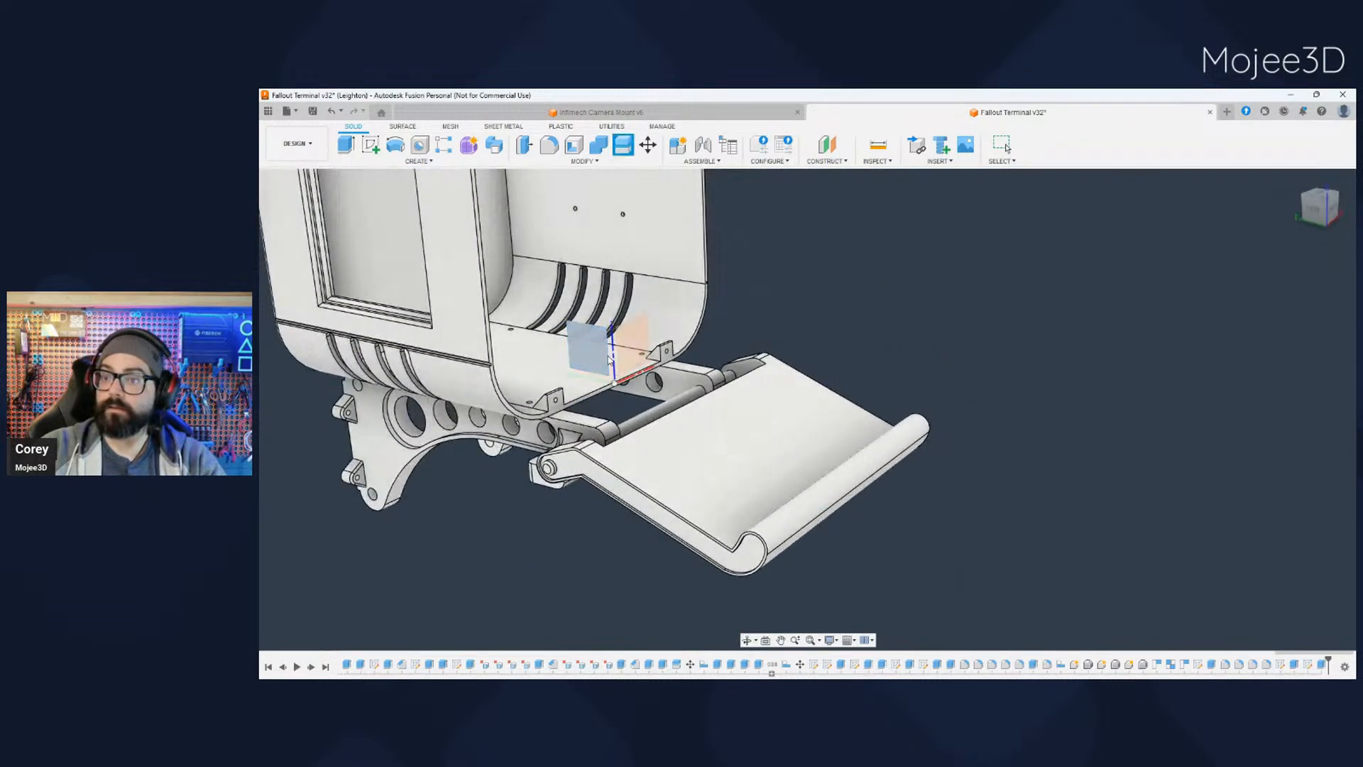
pyautogui.click(1301, 265)
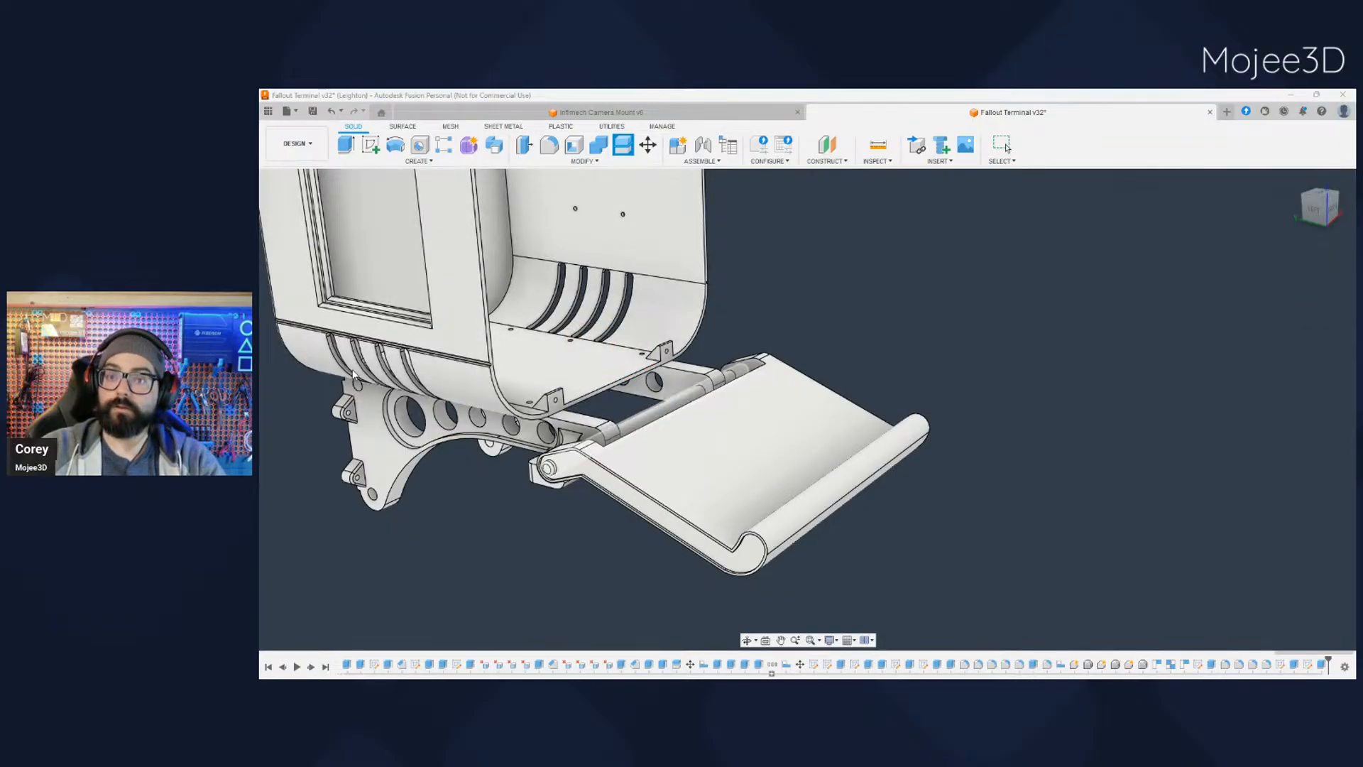
pyautogui.click(849, 494)
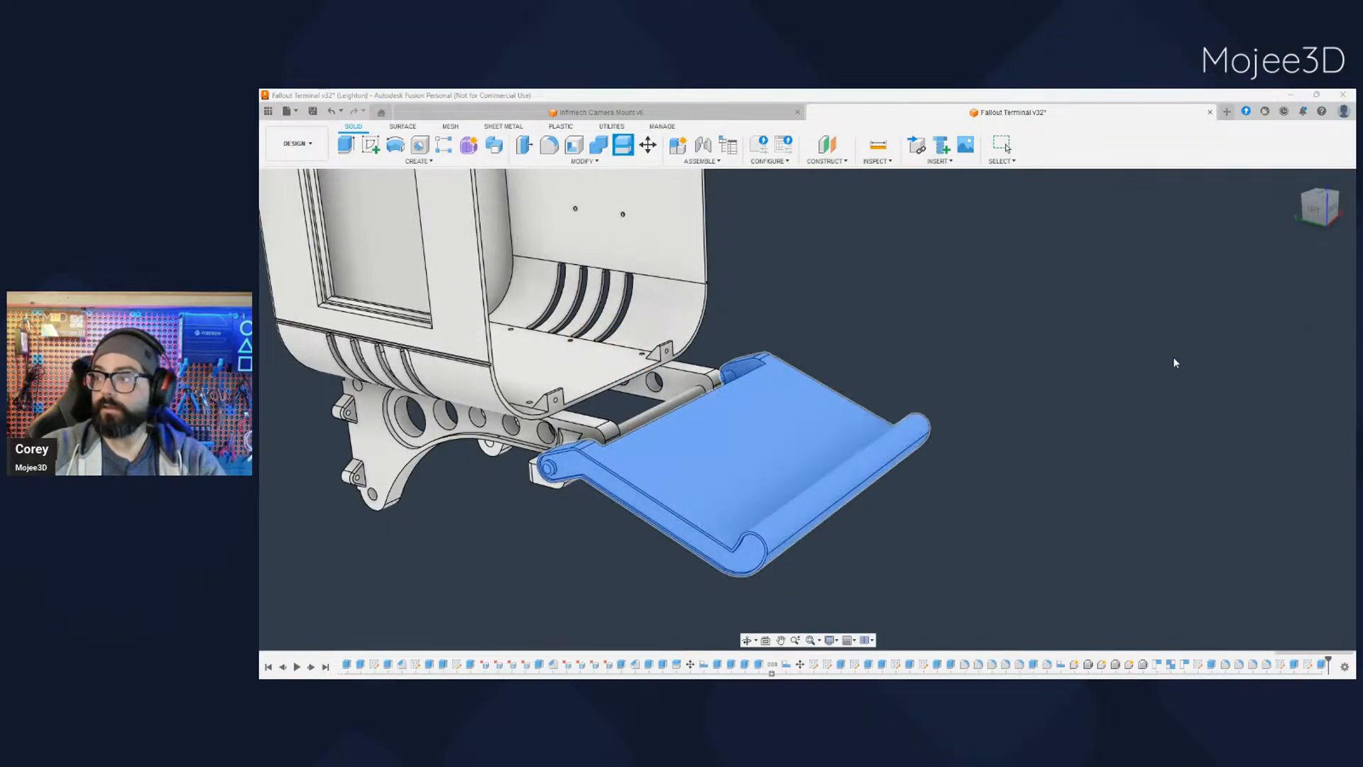
pyautogui.click(1319, 282)
pyautogui.click(587, 347)
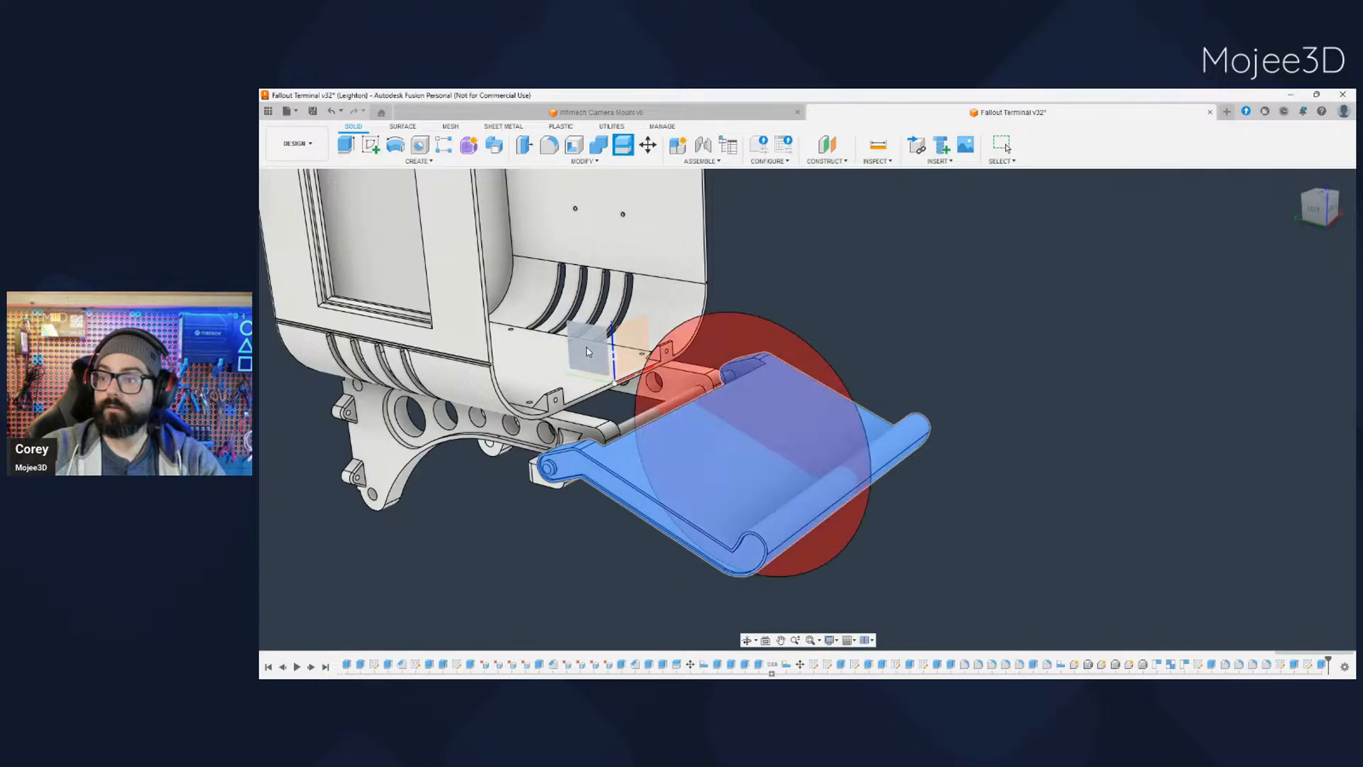
pyautogui.press('Return')
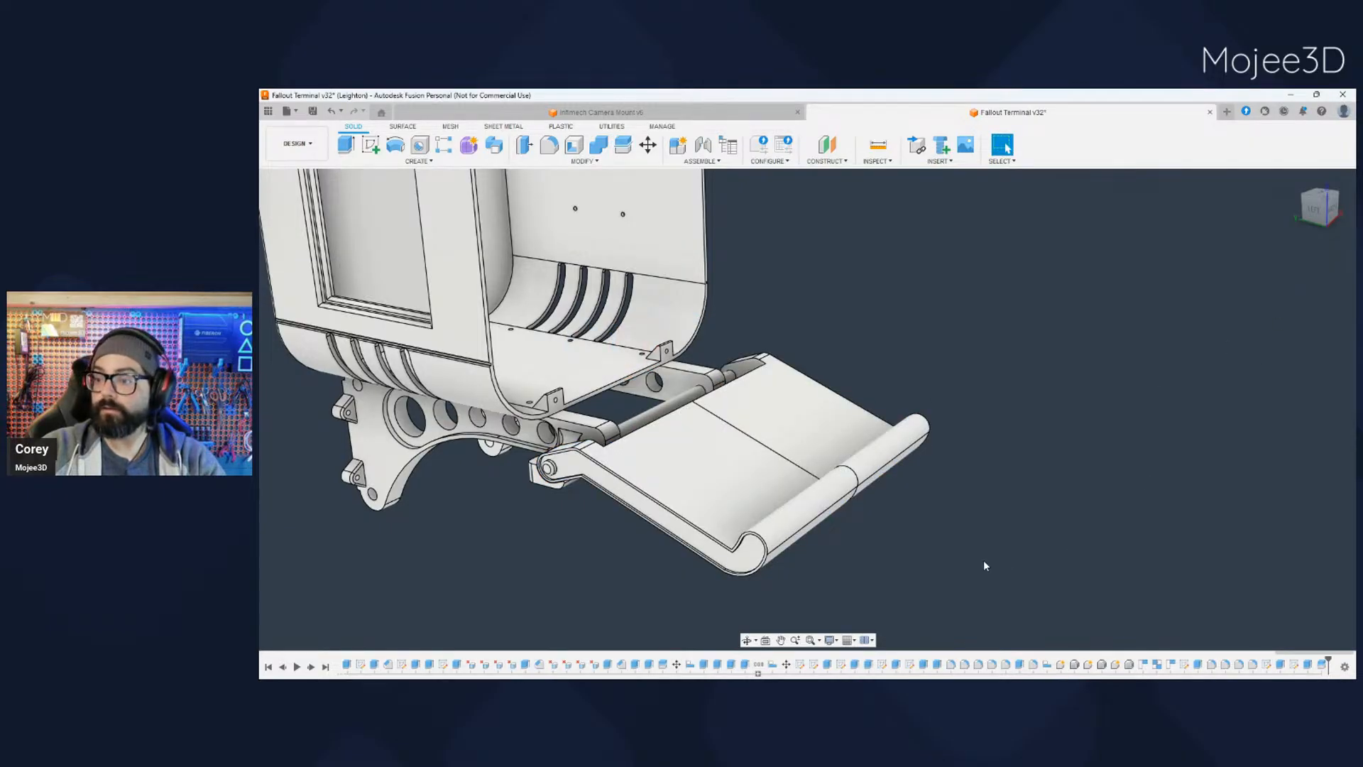
# - Highlight each half of the split keyboard tray in turn and examine how the tray is divided
pyautogui.keyDown('shift'); pyautogui.moveTo(984, 565); pyautogui.dragTo(876, 490, button='middle'); pyautogui.keyUp('shift')
pyautogui.click(883, 395)
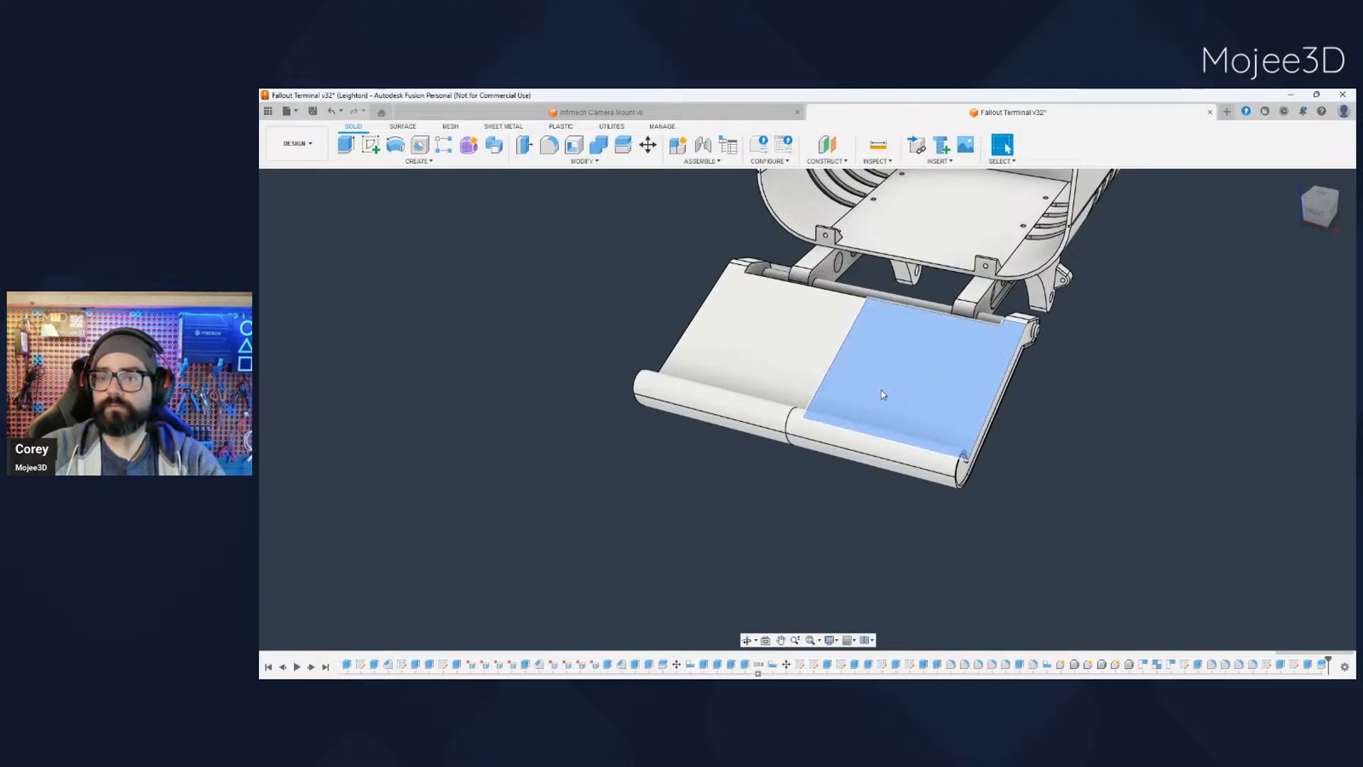
pyautogui.click(354, 360)
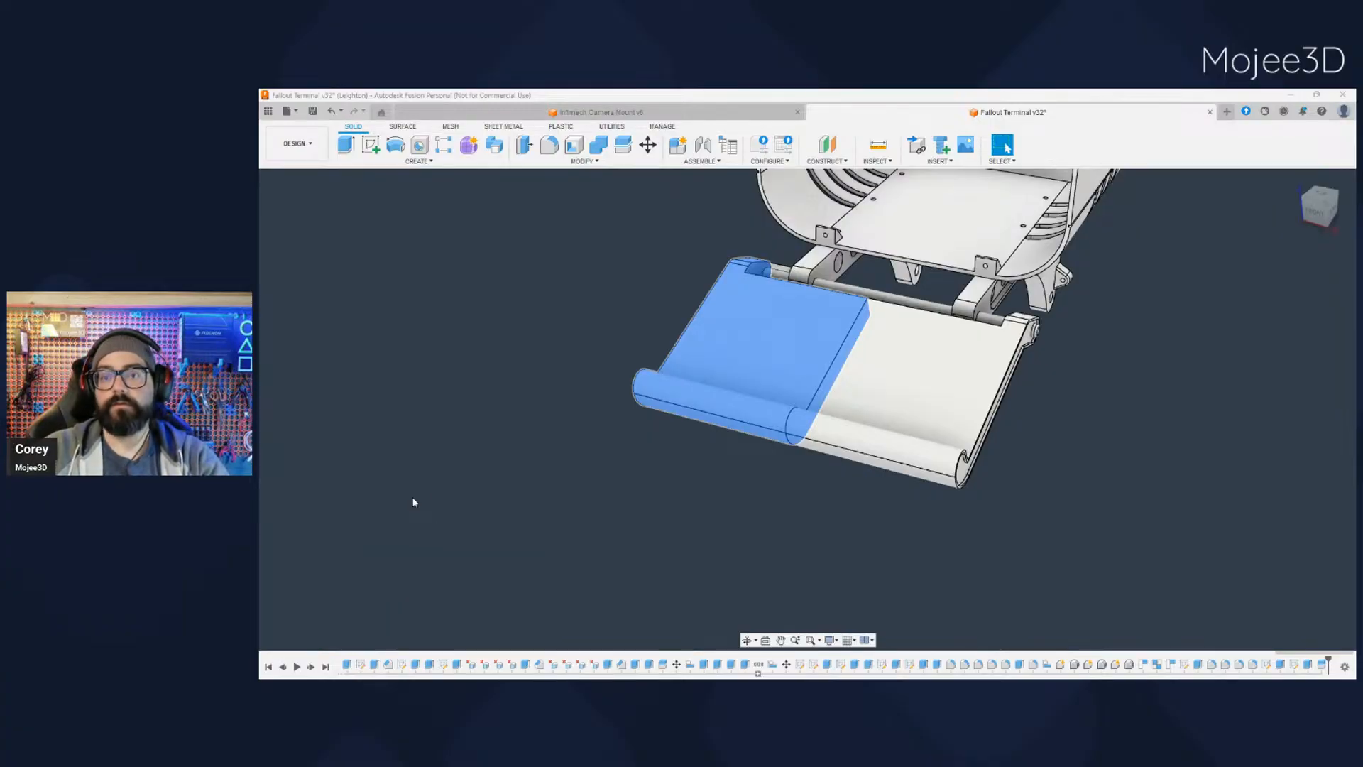
pyautogui.click(376, 407)
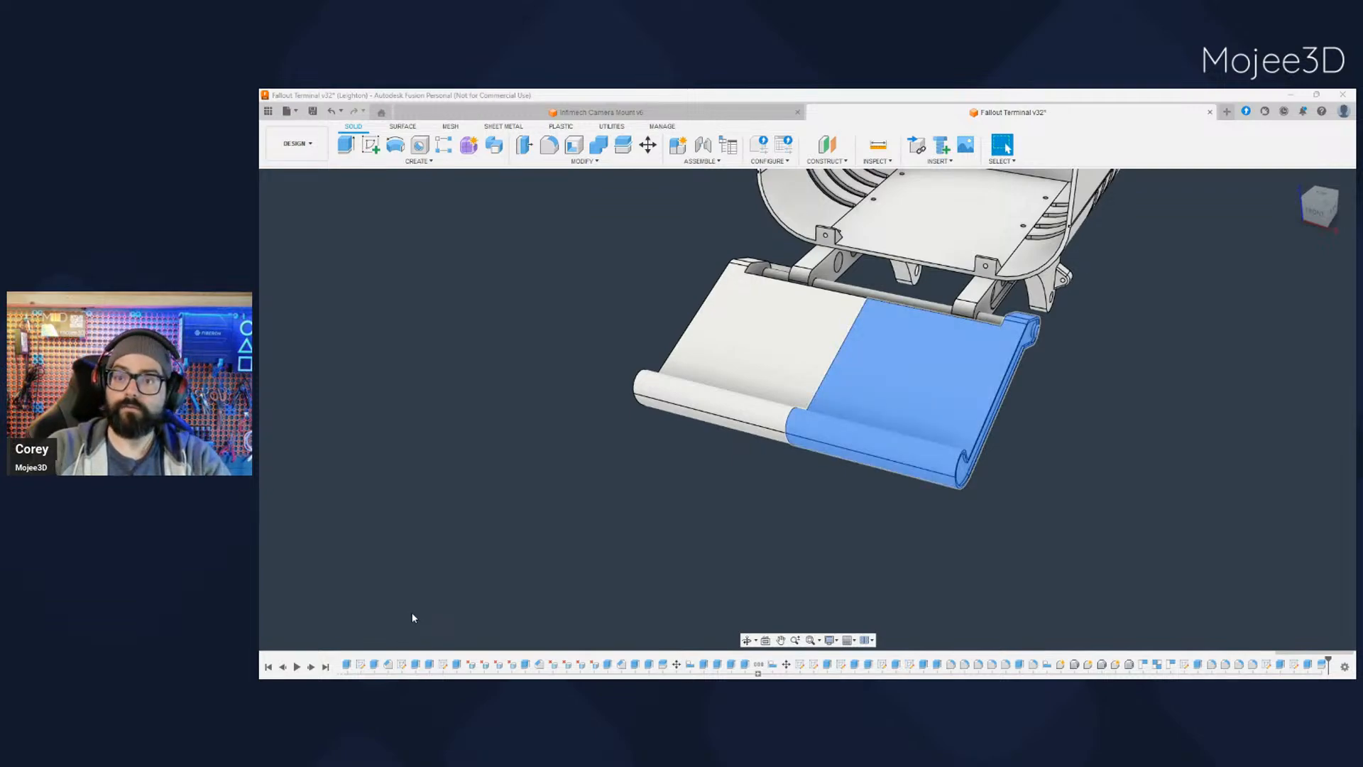
pyautogui.click(586, 497)
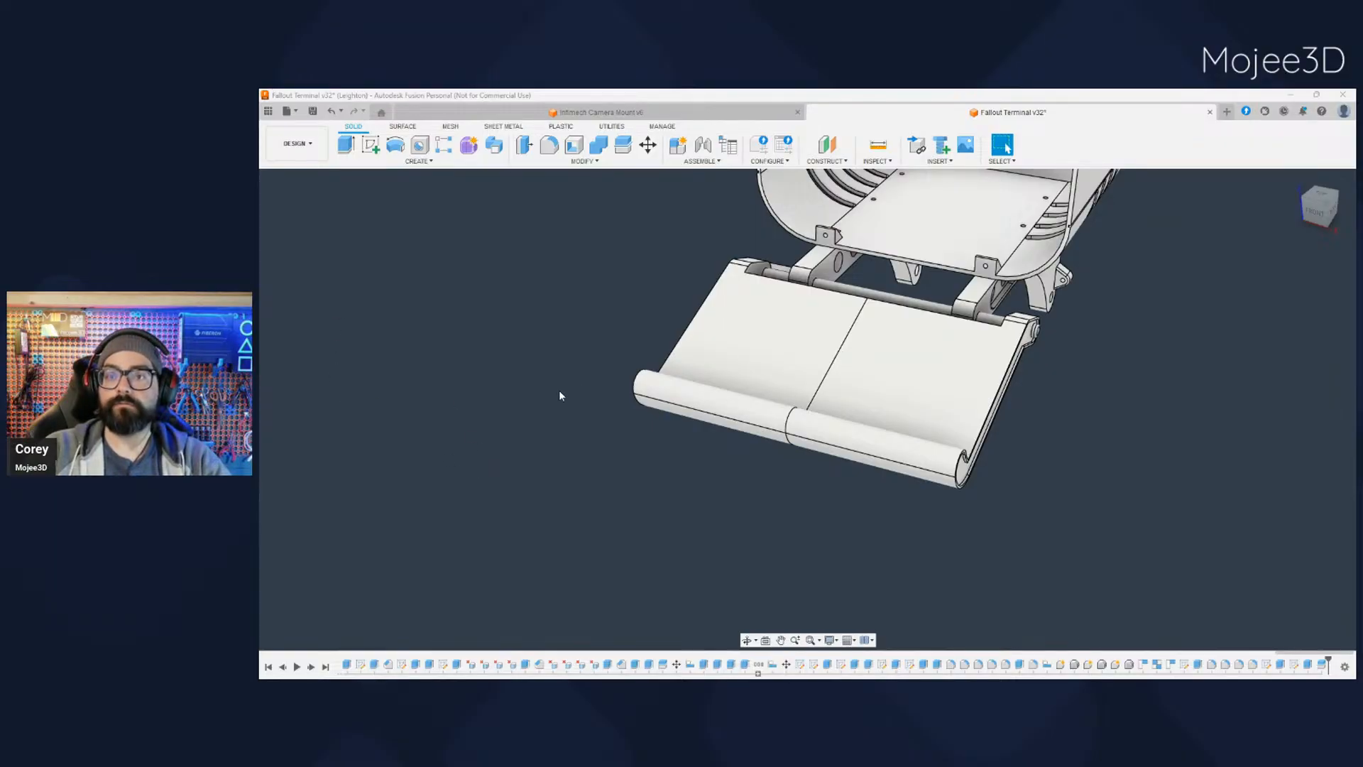
pyautogui.scroll(-1, 530, 398)
pyautogui.moveTo(533, 450); pyautogui.dragTo(604, 465, button='middle')
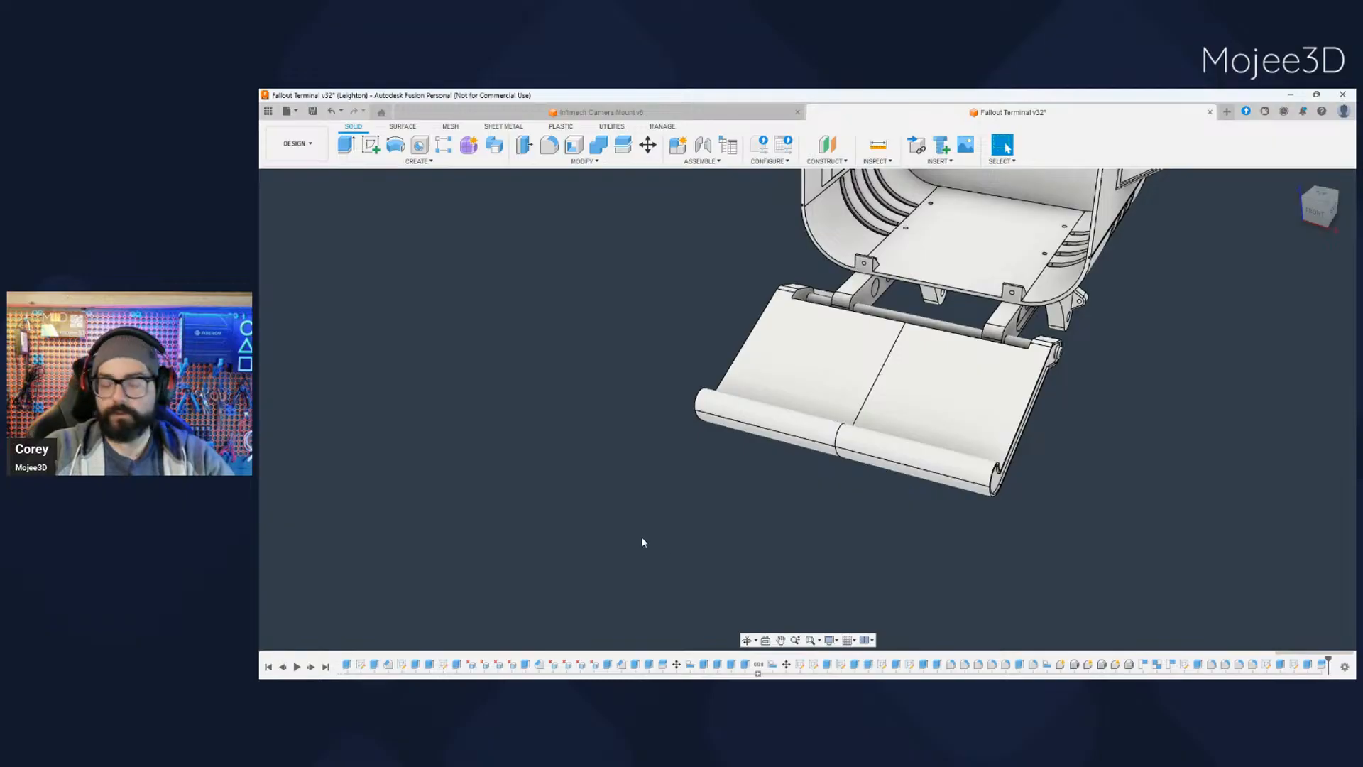
pyautogui.keyDown('shift'); pyautogui.moveTo(643, 543); pyautogui.dragTo(769, 521, button='middle'); pyautogui.keyUp('shift')
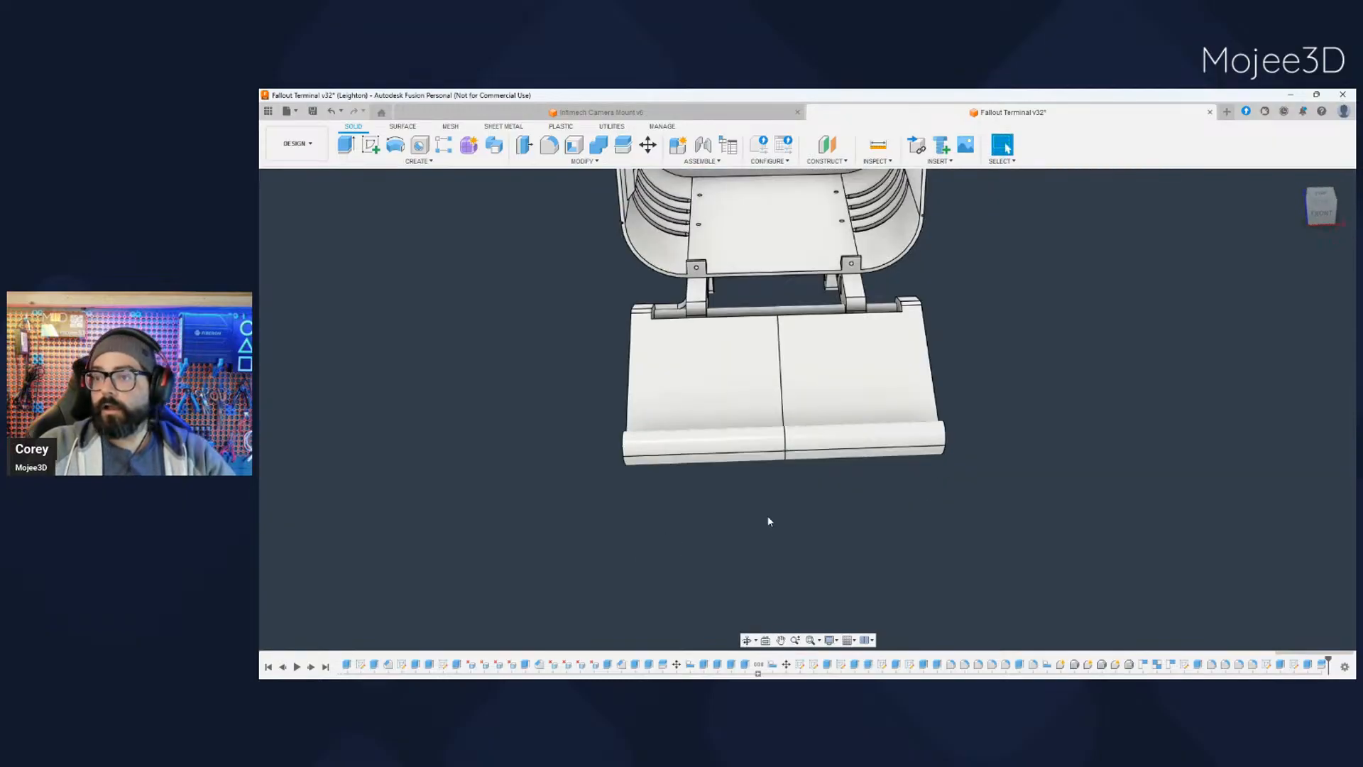
# - Hide the right half of the keyboard tray, as seen from the front
pyautogui.click(362, 369)
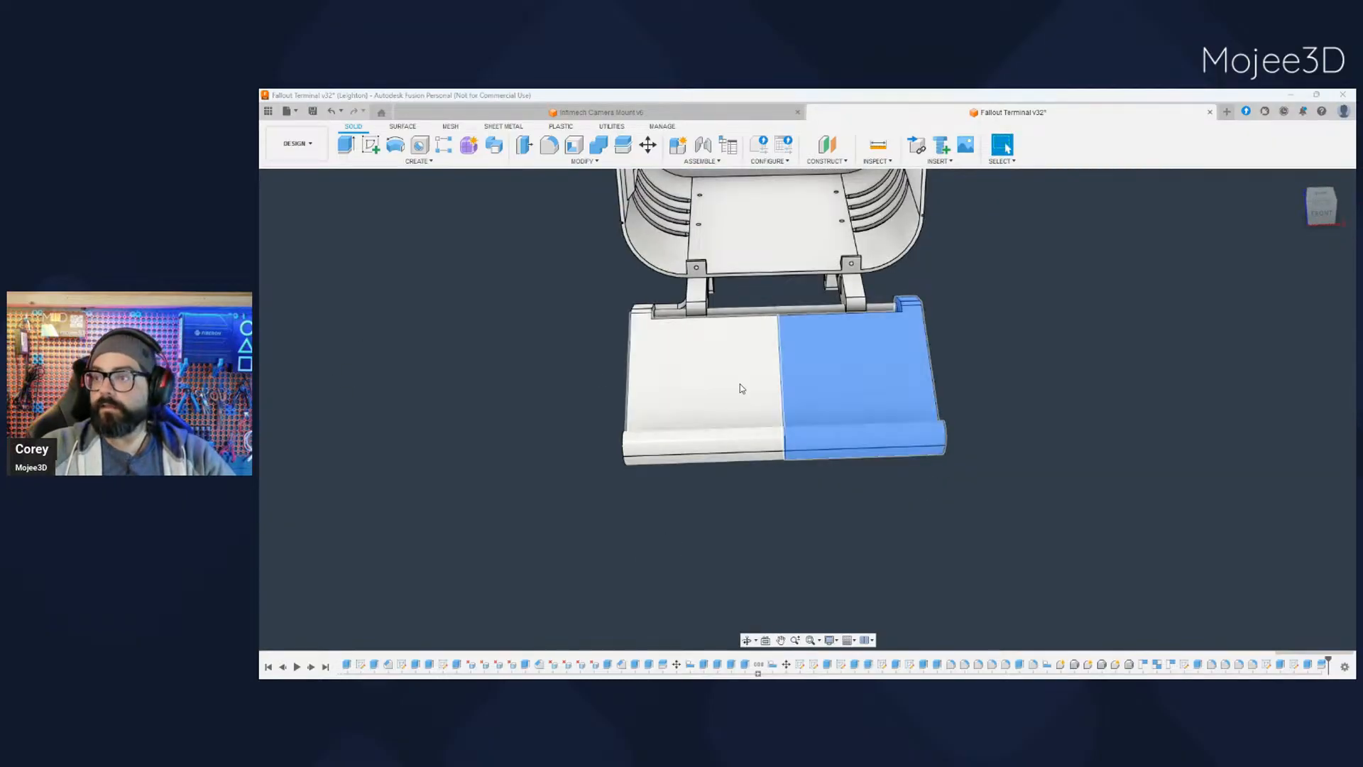
pyautogui.click(310, 375)
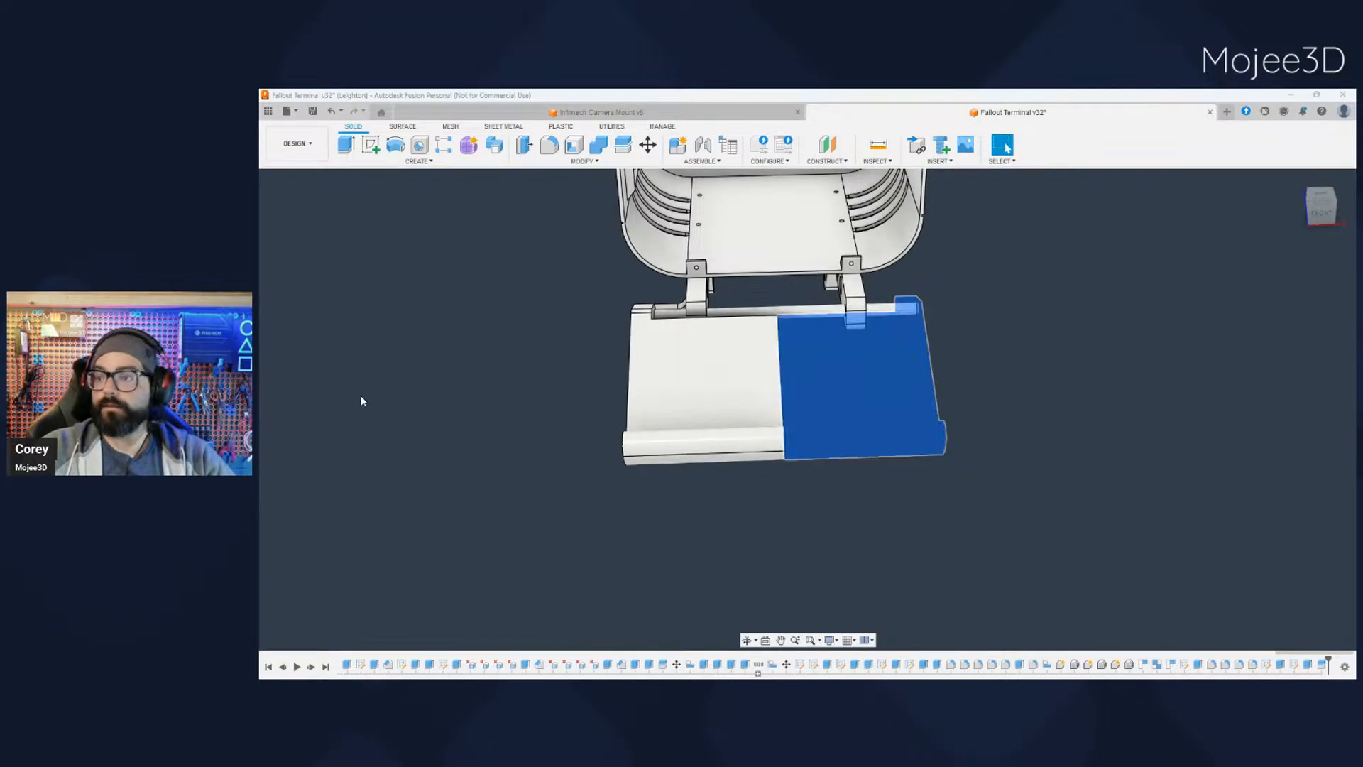
pyautogui.click(667, 544)
# - Start a sketch on the cut face of the remaining tray half and set the camera to orthographic
pyautogui.keyDown('shift'); pyautogui.moveTo(726, 559); pyautogui.dragTo(671, 534, button='middle'); pyautogui.keyUp('shift')
pyautogui.moveTo(777, 526); pyautogui.dragTo(686, 528, button='middle')
pyautogui.scroll(5, 690, 481)
pyautogui.click(598, 461)
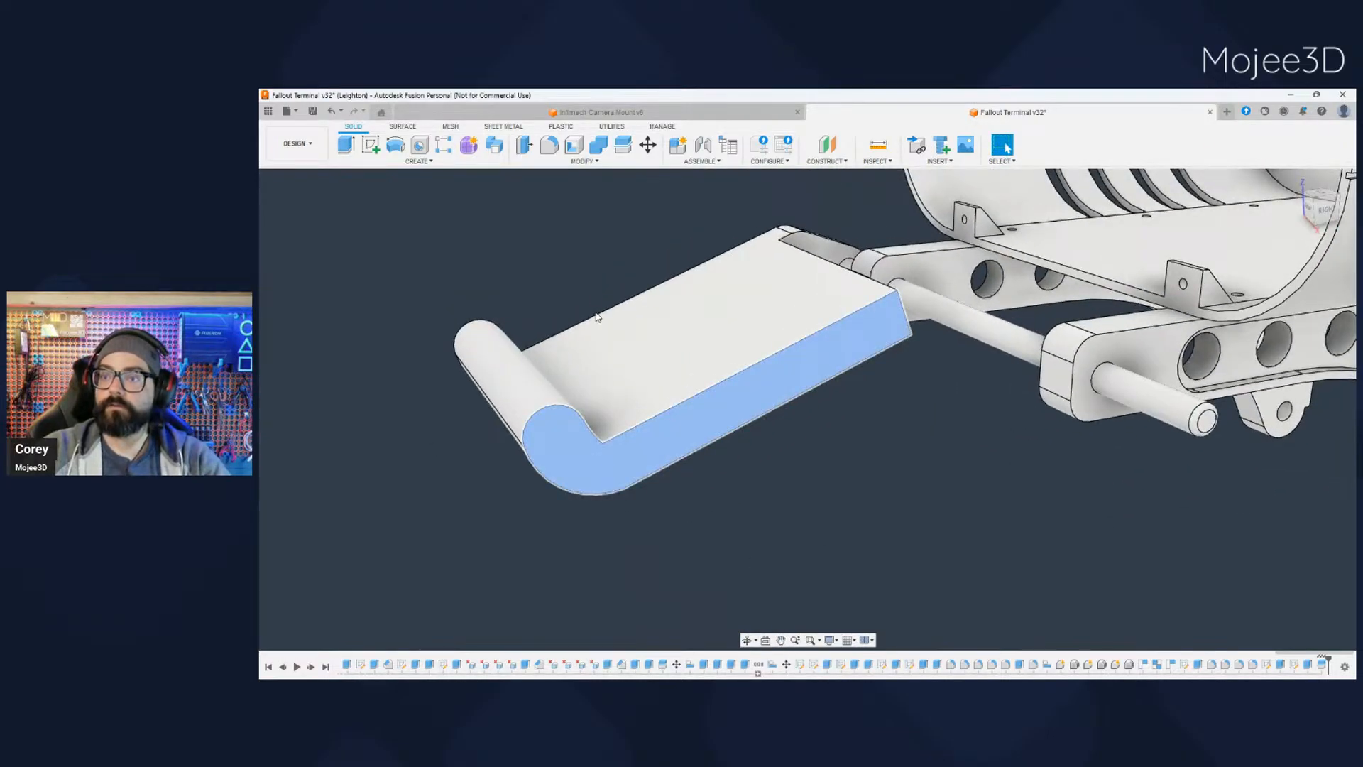
pyautogui.moveTo(590, 271); pyautogui.dragTo(649, 344, button='right')
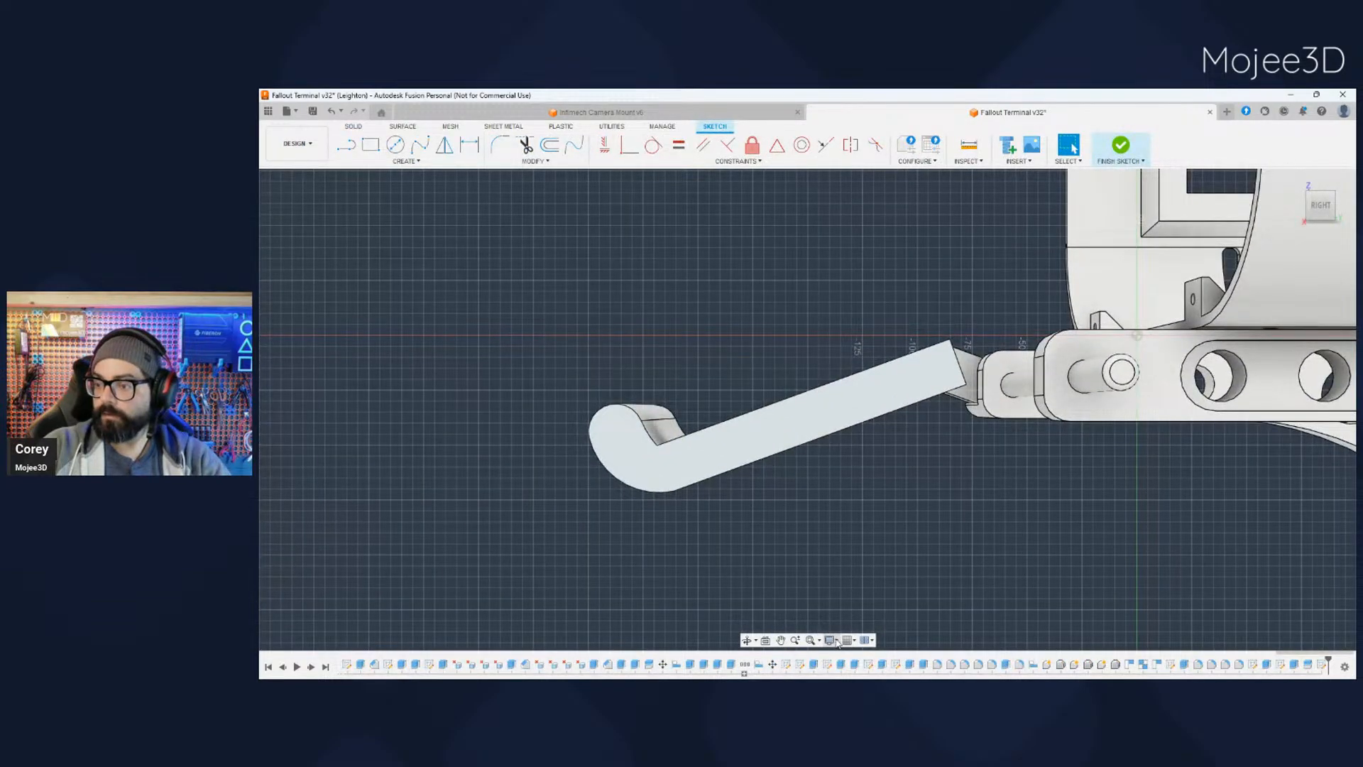
pyautogui.click(972, 597)
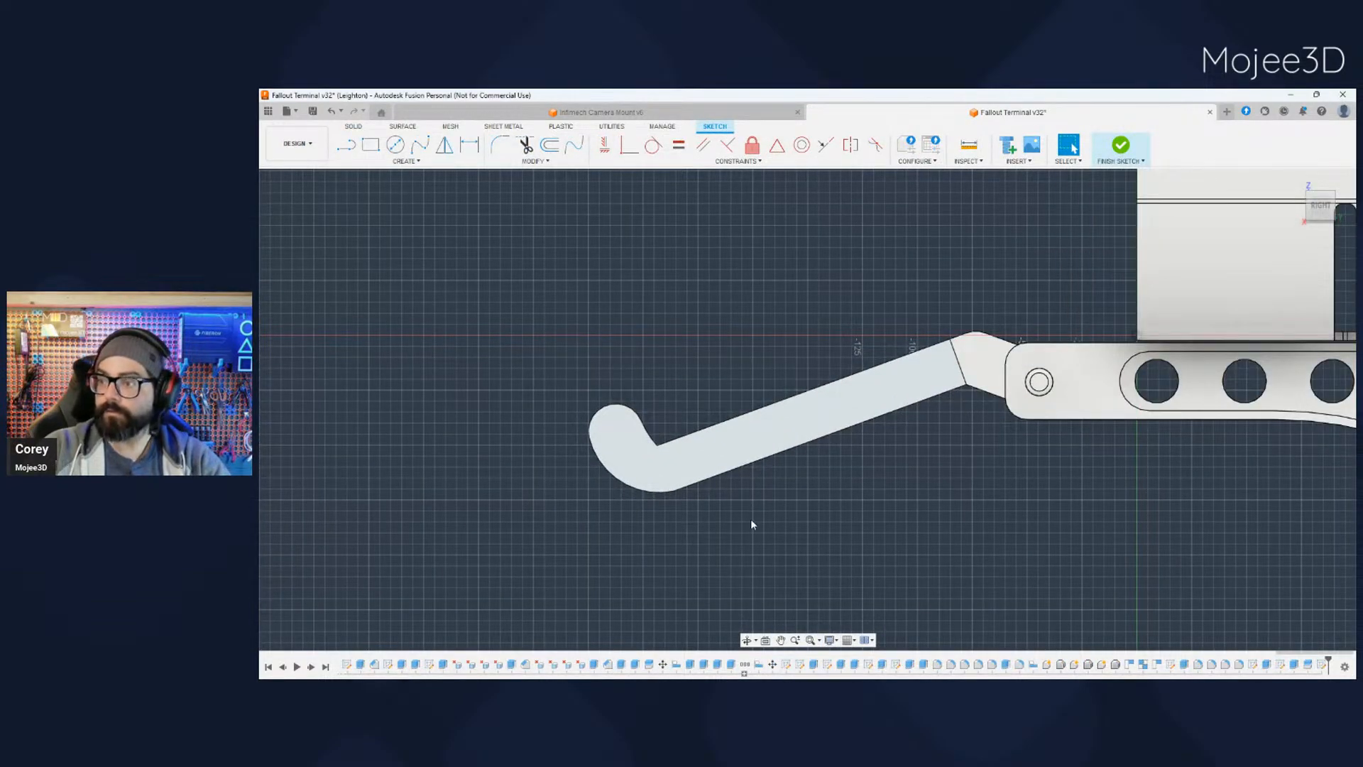
pyautogui.moveTo(754, 514); pyautogui.dragTo(780, 519, button='middle')
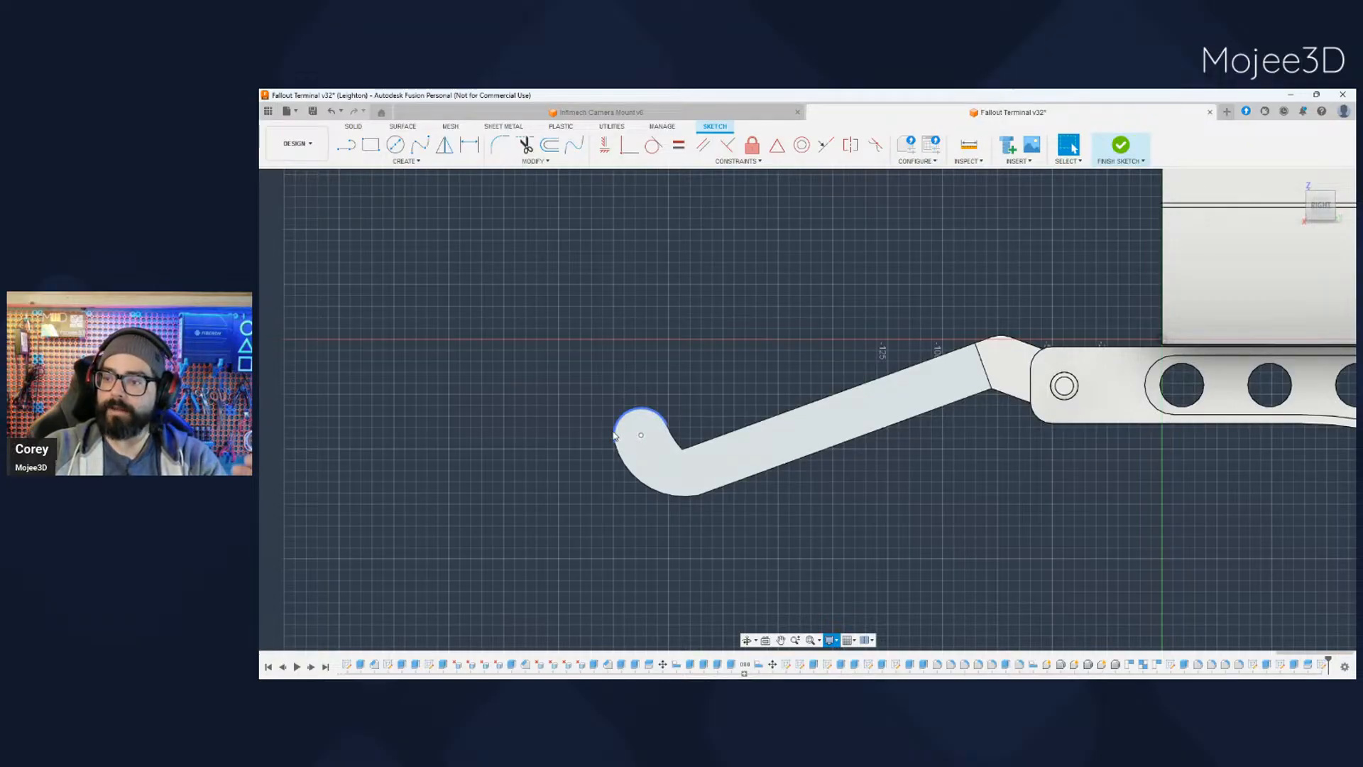
# - Switch the camera to perspective and back to orthographic to compare how the tray's cut profile is displayed
pyautogui.keyDown('shift'); pyautogui.moveTo(950, 609); pyautogui.dragTo(944, 607, button='middle'); pyautogui.keyUp('shift')
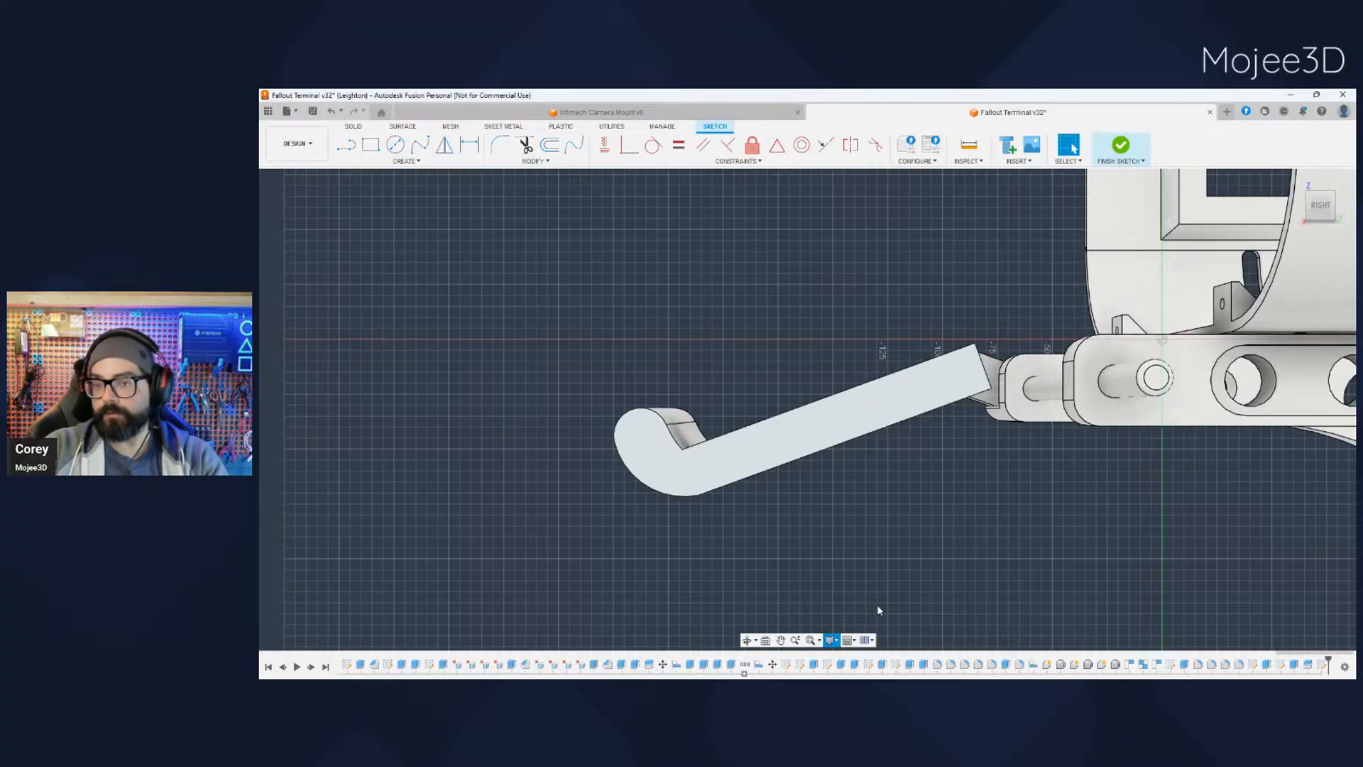
pyautogui.click(962, 602)
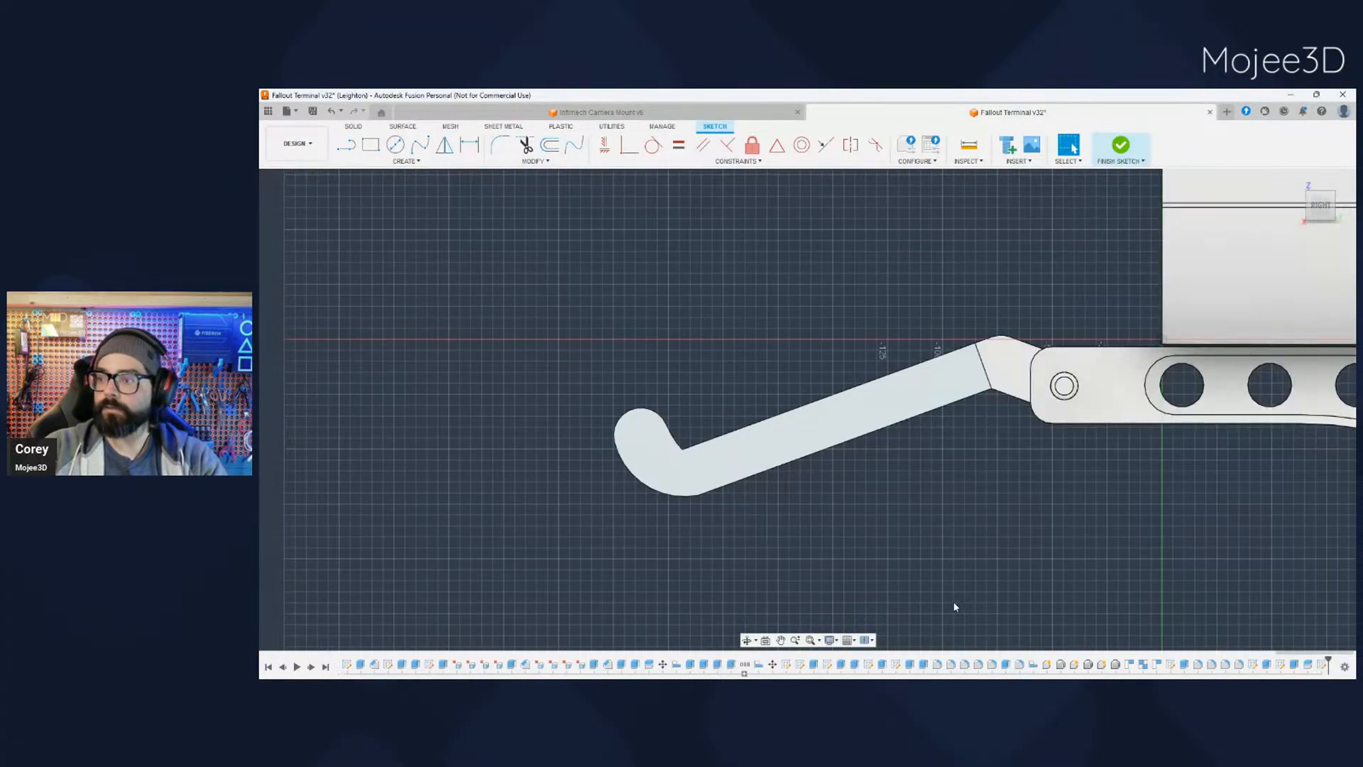
pyautogui.moveTo(797, 545); pyautogui.dragTo(838, 549, button='middle')
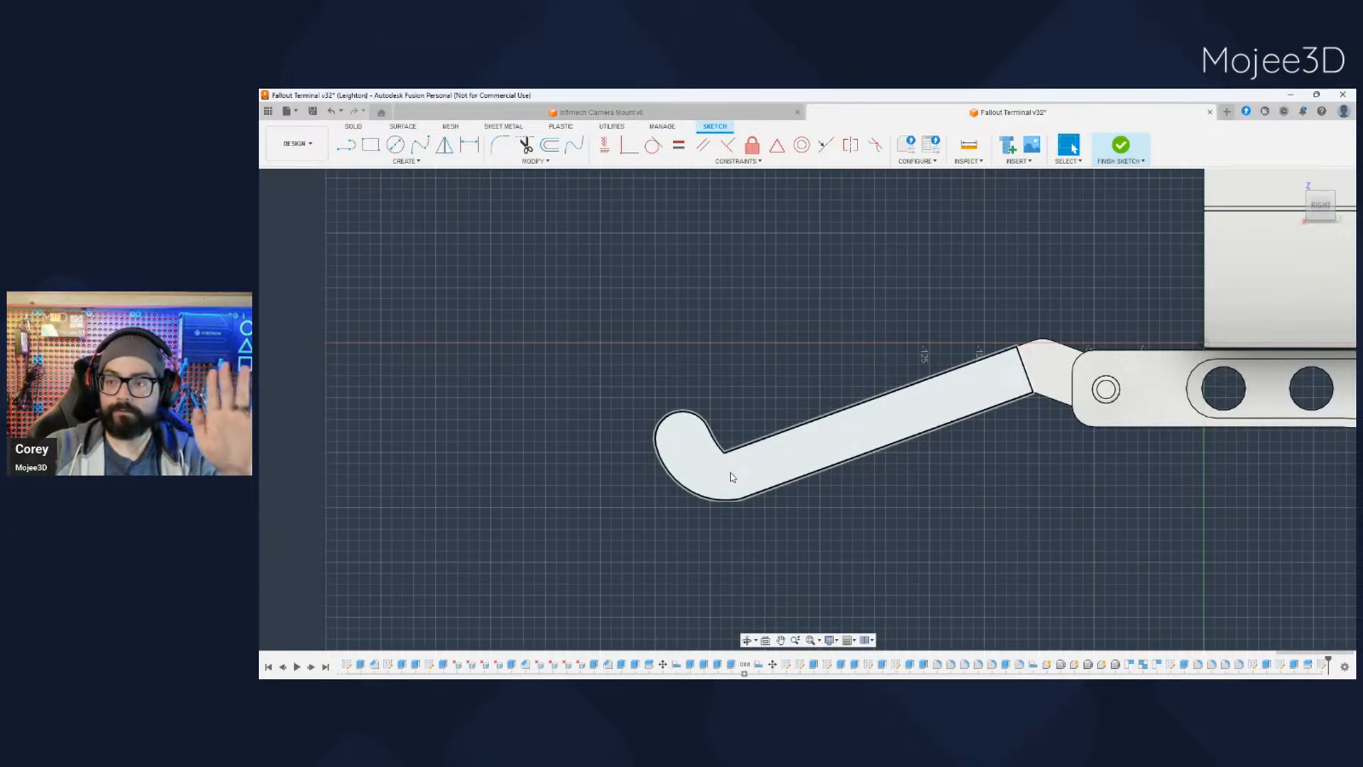
# - Begin a center-diameter circle at the arc centre of the tray lip's rounded end
pyautogui.scroll(2, 731, 477)
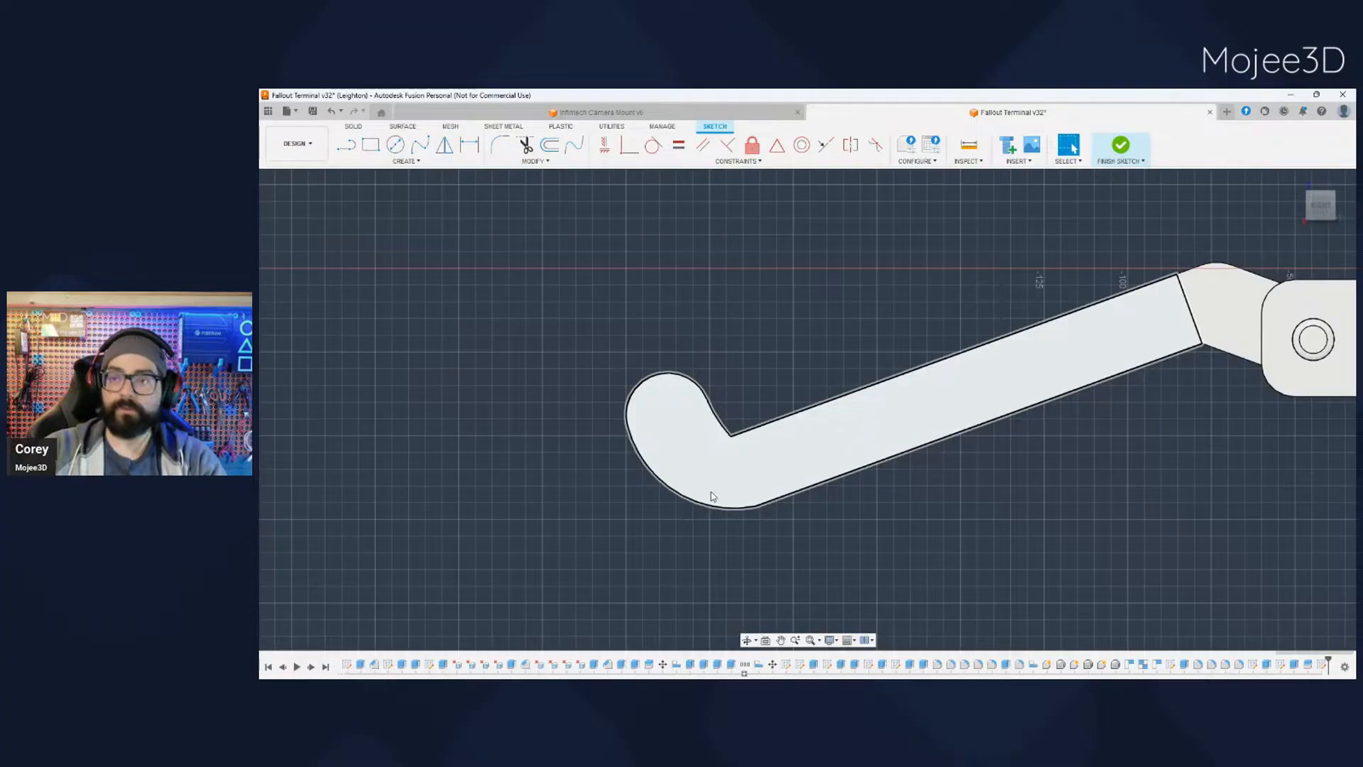
pyautogui.press('c')
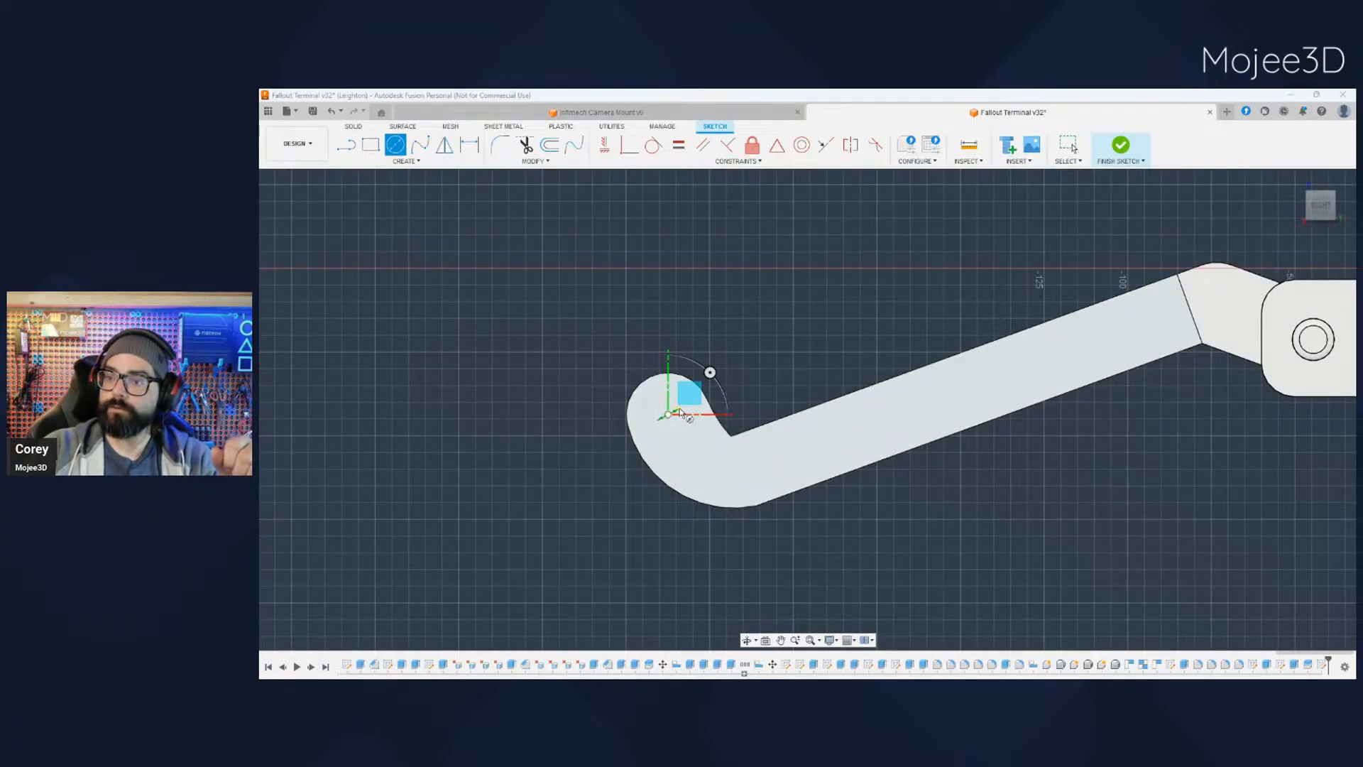
pyautogui.press('Escape')
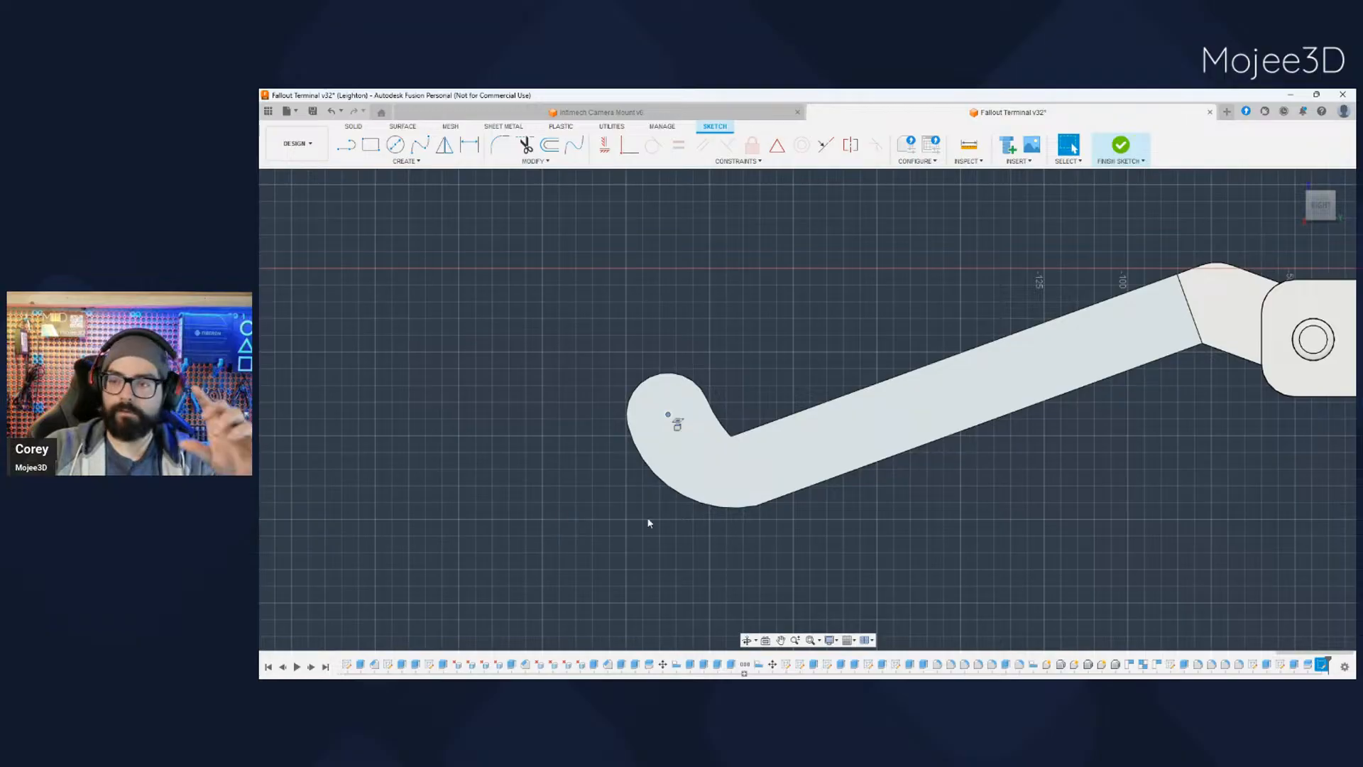
pyautogui.press('c')
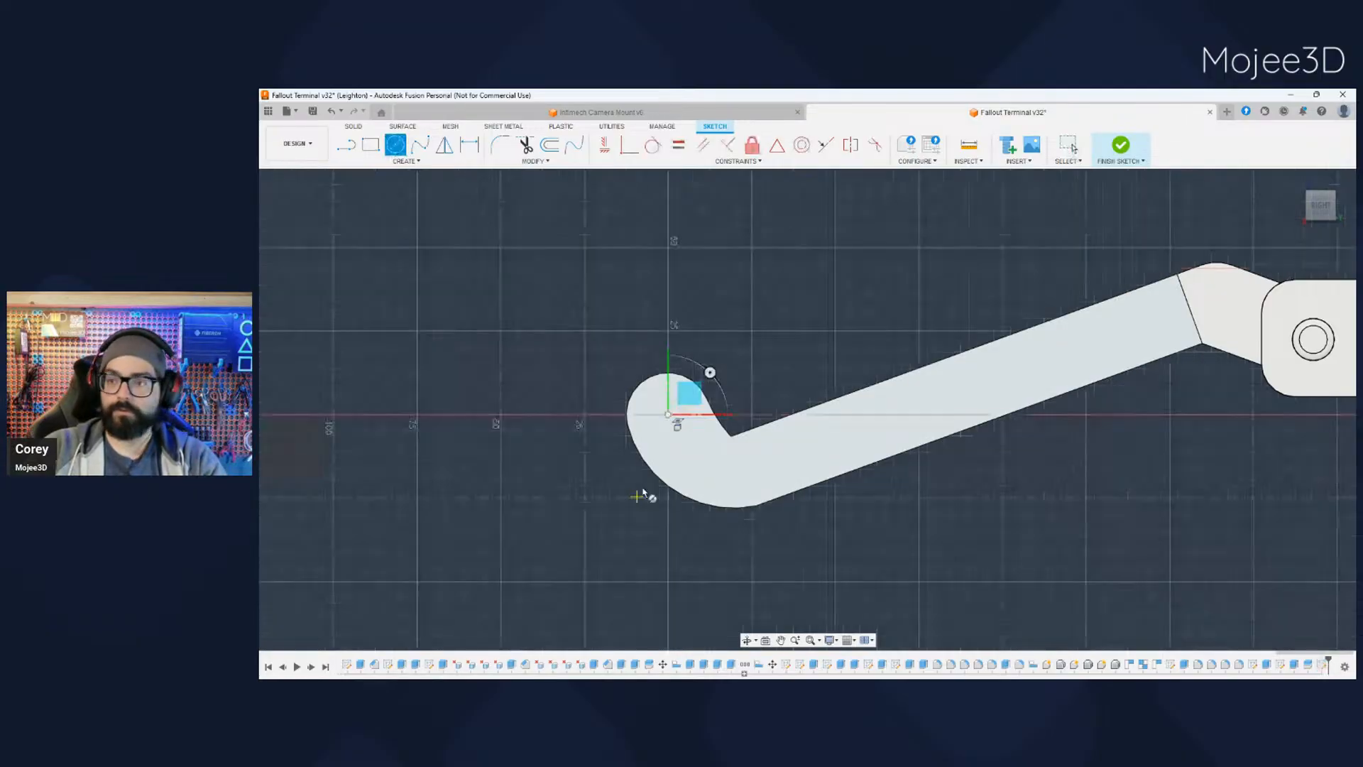
pyautogui.click(668, 416)
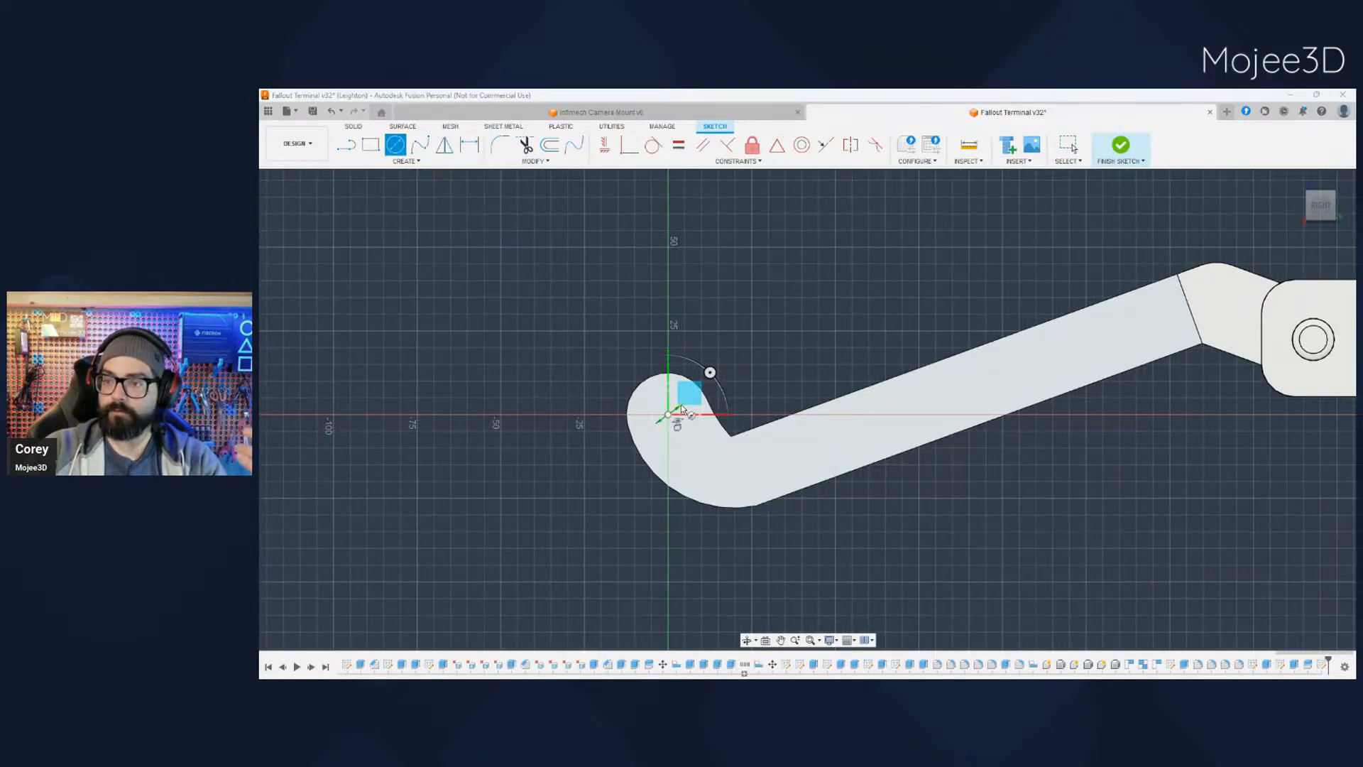
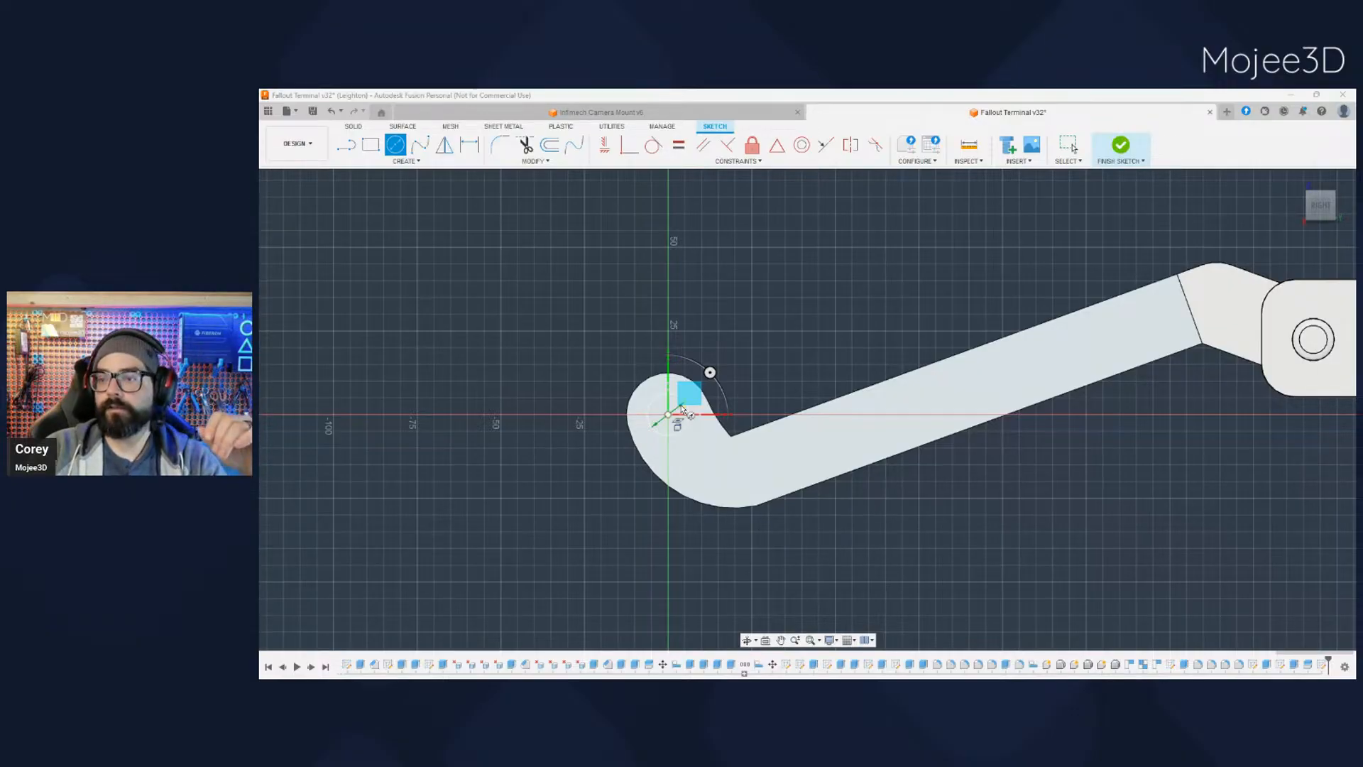
# - Complete the circle at the arc centre of the lip's rounded end with a 12.5 mm diameter
pyautogui.press('Return')
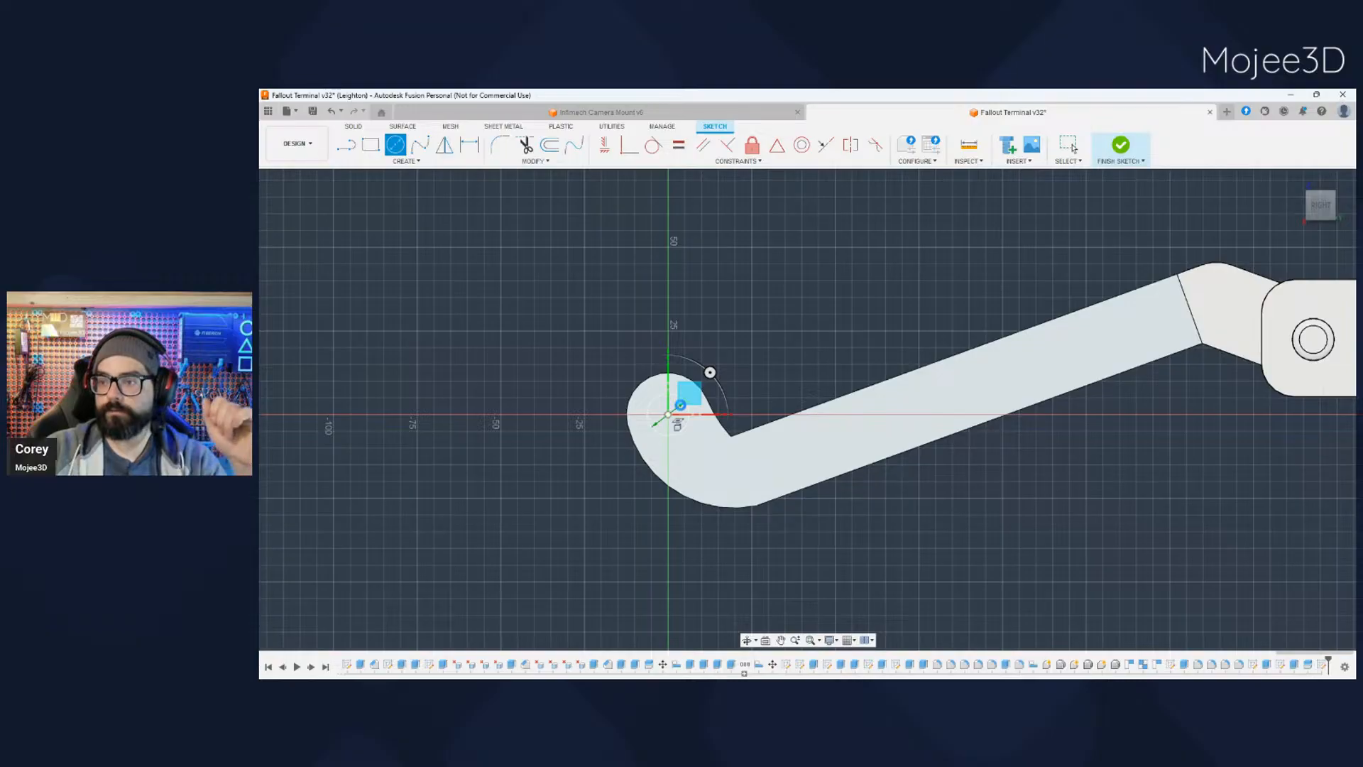
pyautogui.moveTo(864, 560); pyautogui.dragTo(759, 565, button='middle')
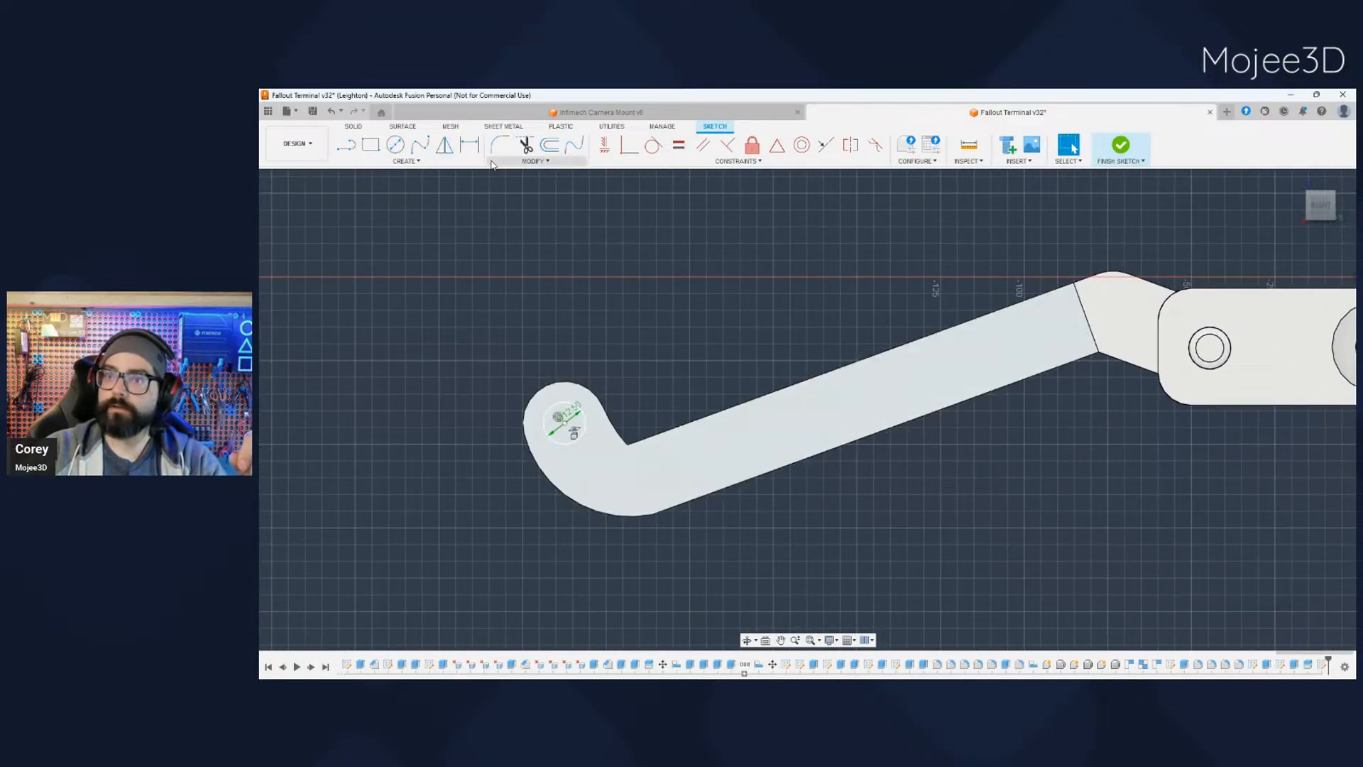
# - Draw a construction line along the middle of the tray profile, from the midpoint of its hinge-side end edge to the lip bend
pyautogui.click(347, 145)
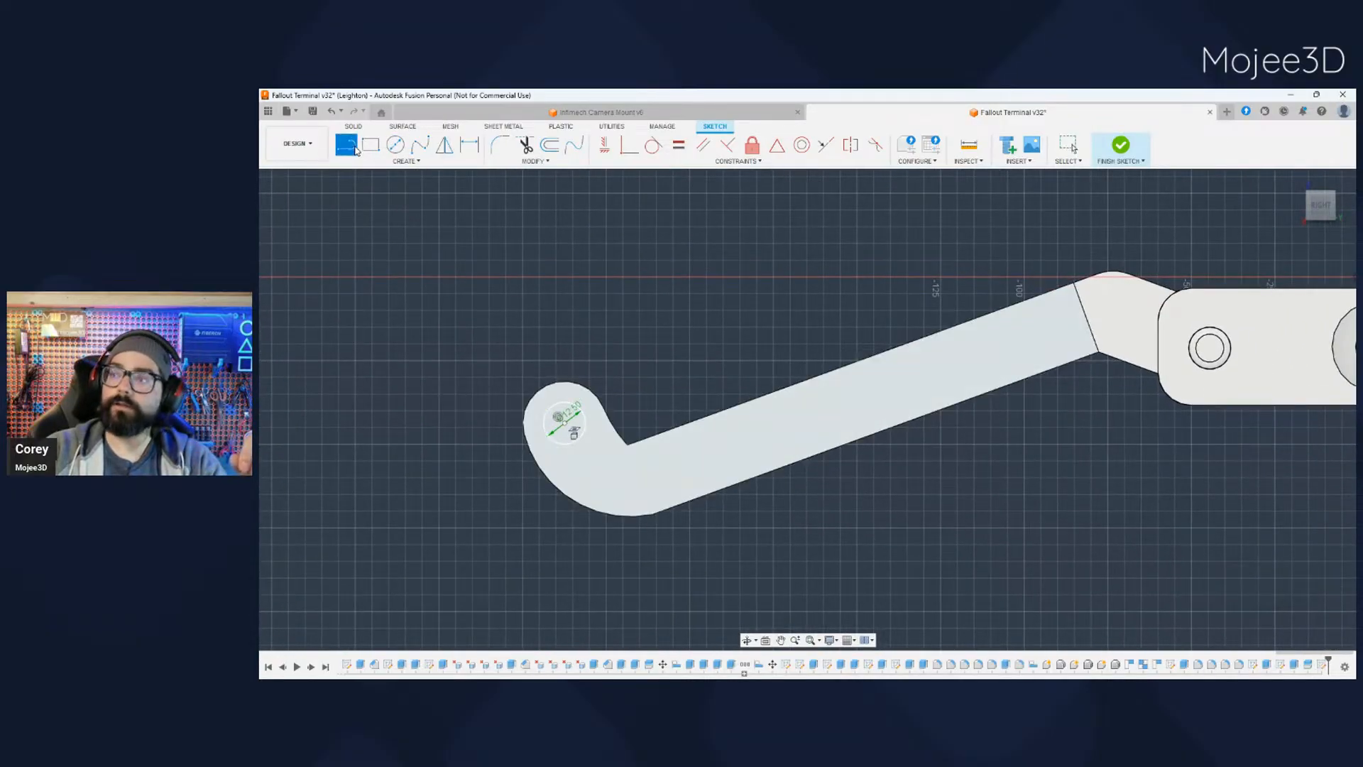
pyautogui.click(1086, 317)
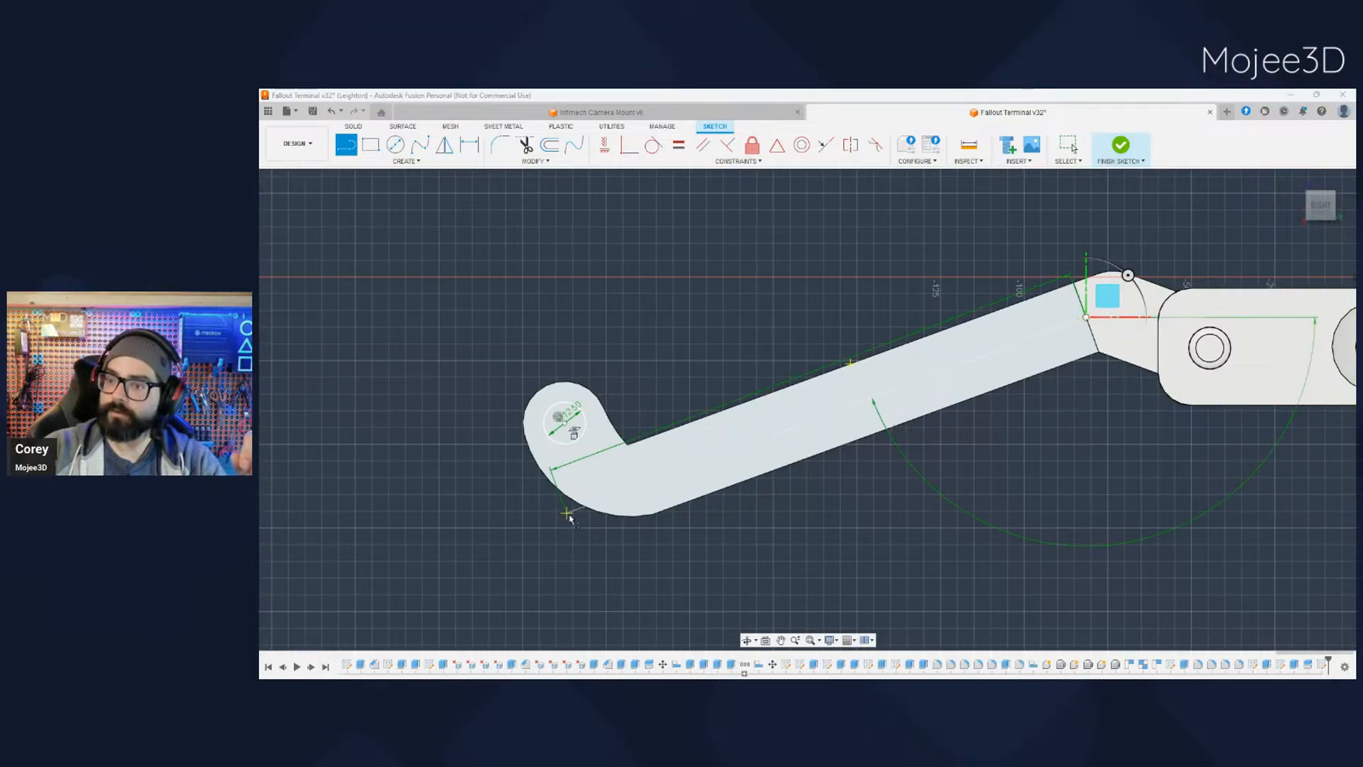
pyautogui.click(619, 438)
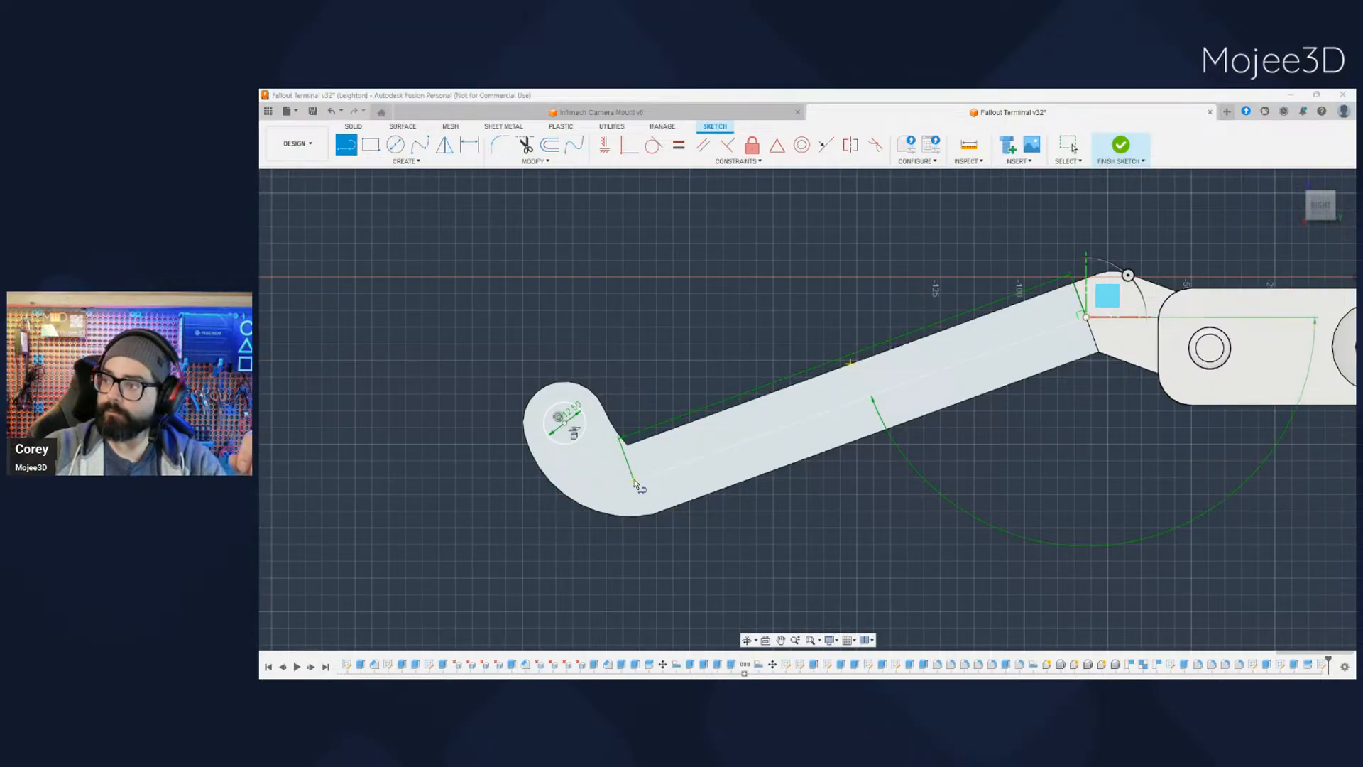
pyautogui.click(636, 484)
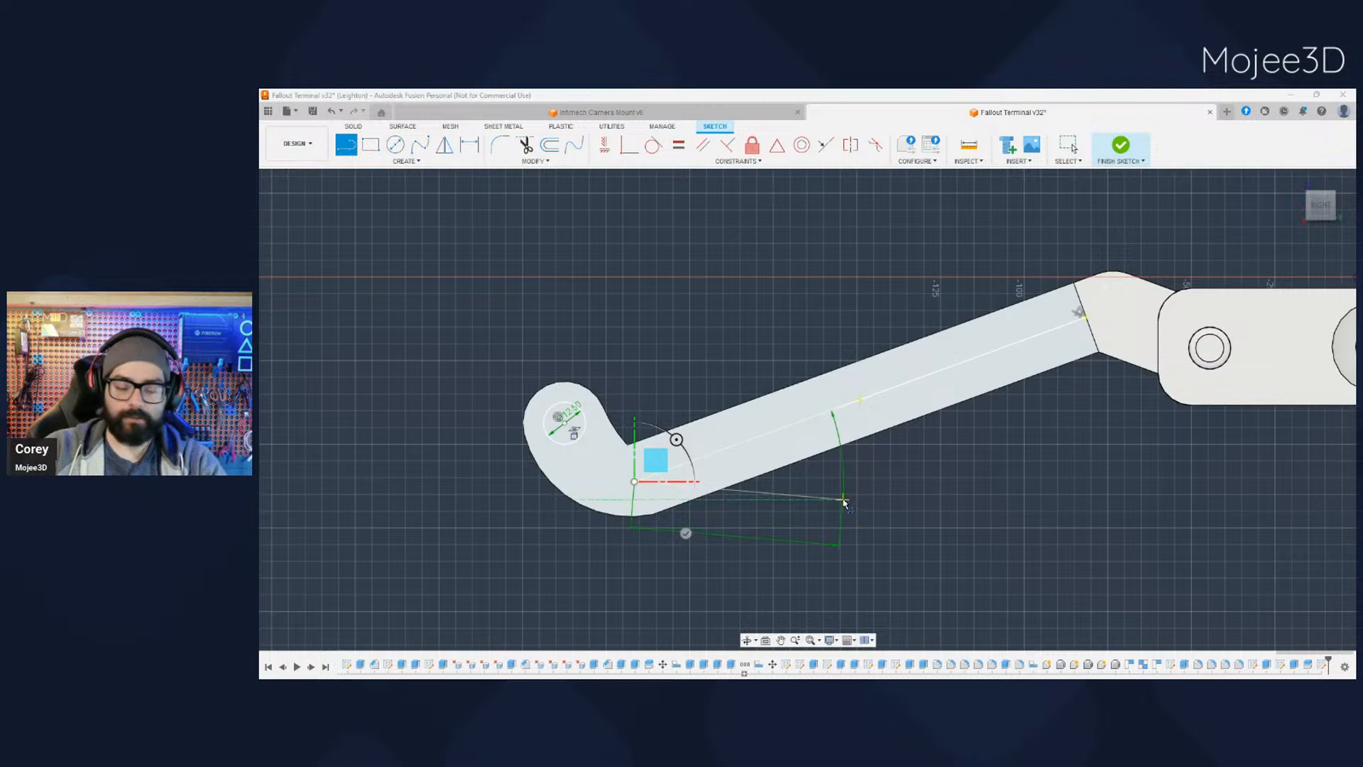
pyautogui.press('Escape')
pyautogui.click(785, 433)
pyautogui.press('x')
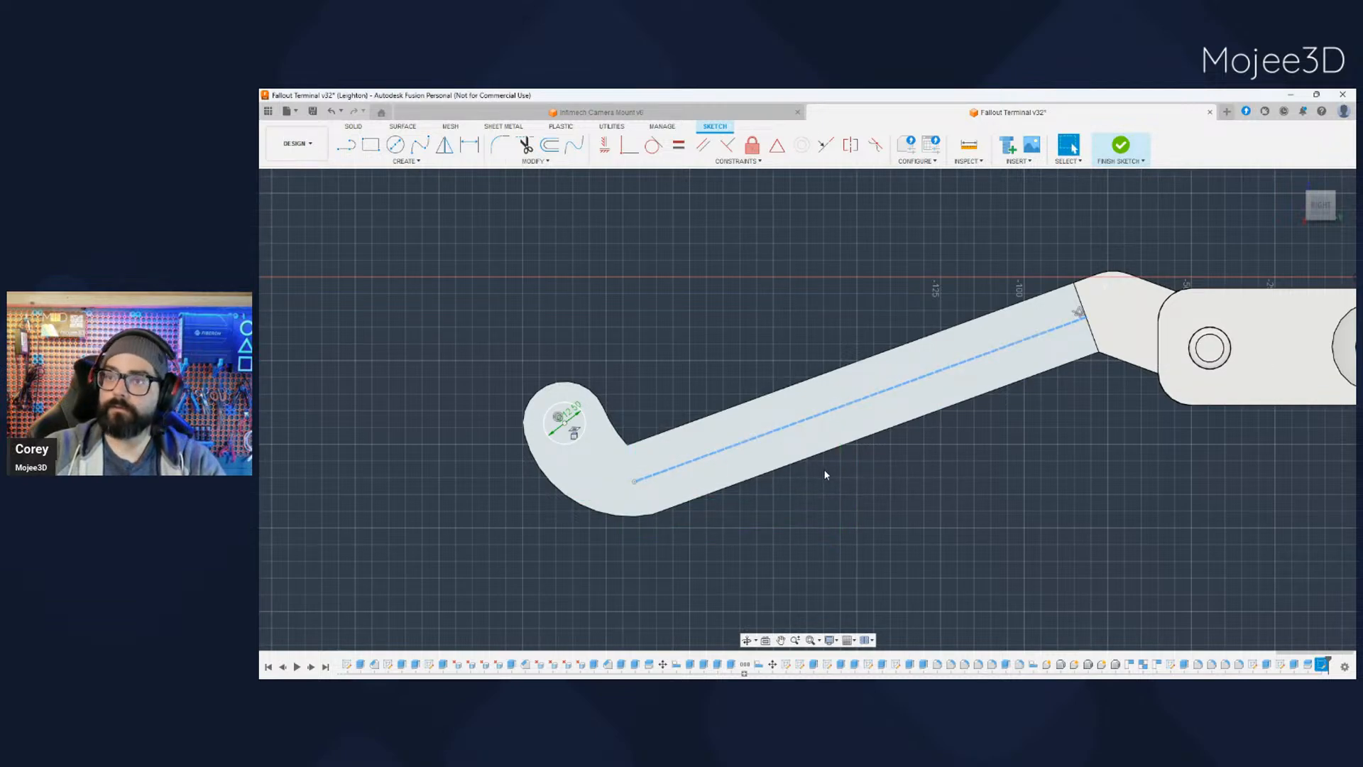
# - Add two 12.5 mm circles centred on the construction line, one near the hinge end and one closer to the lip
pyautogui.press('c')
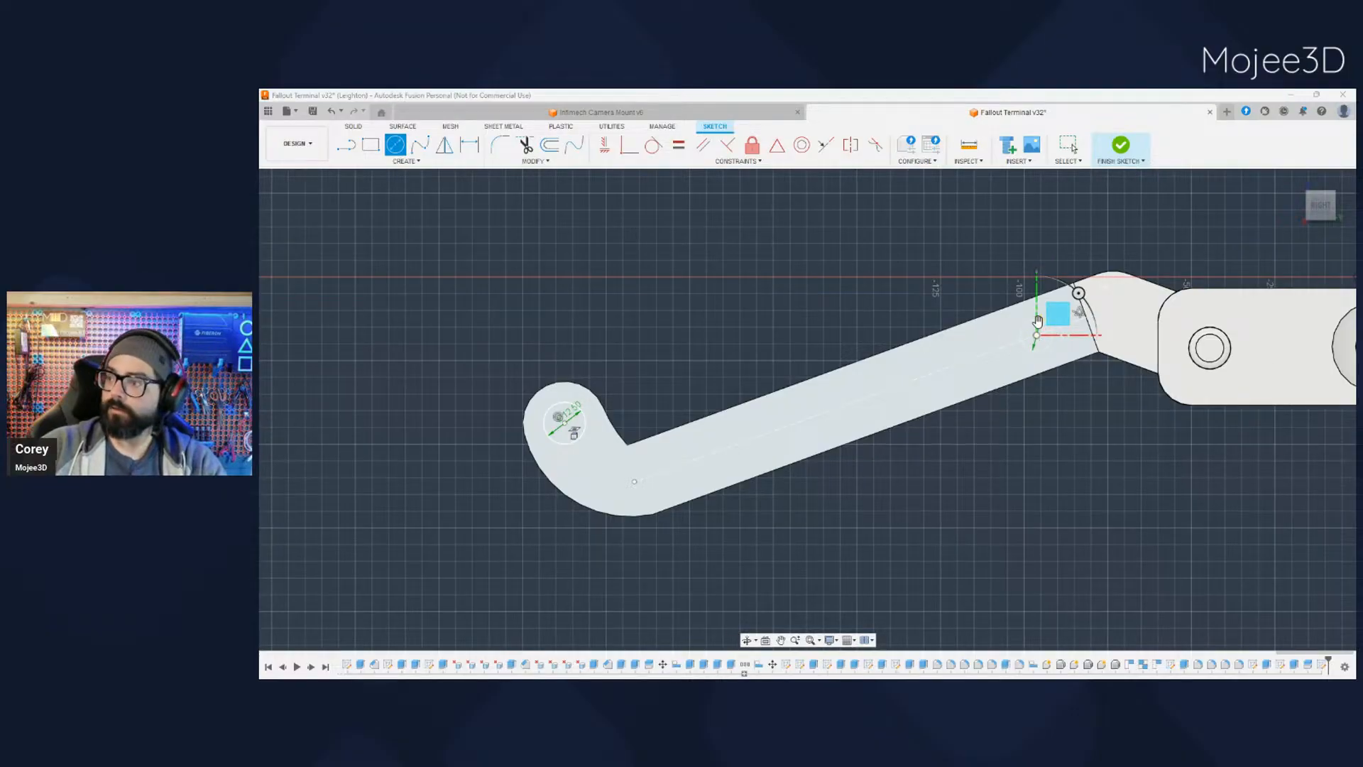
pyautogui.click(1037, 321)
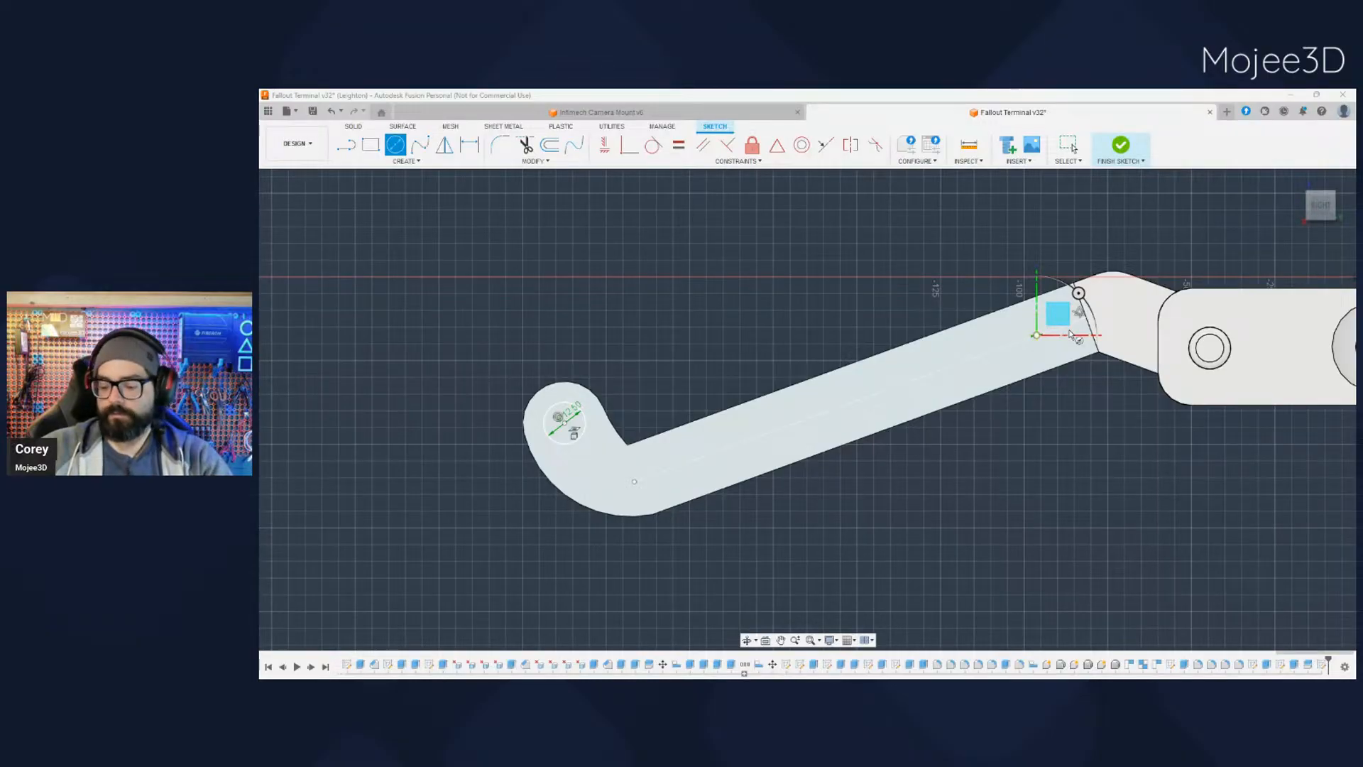
pyautogui.press('Return')
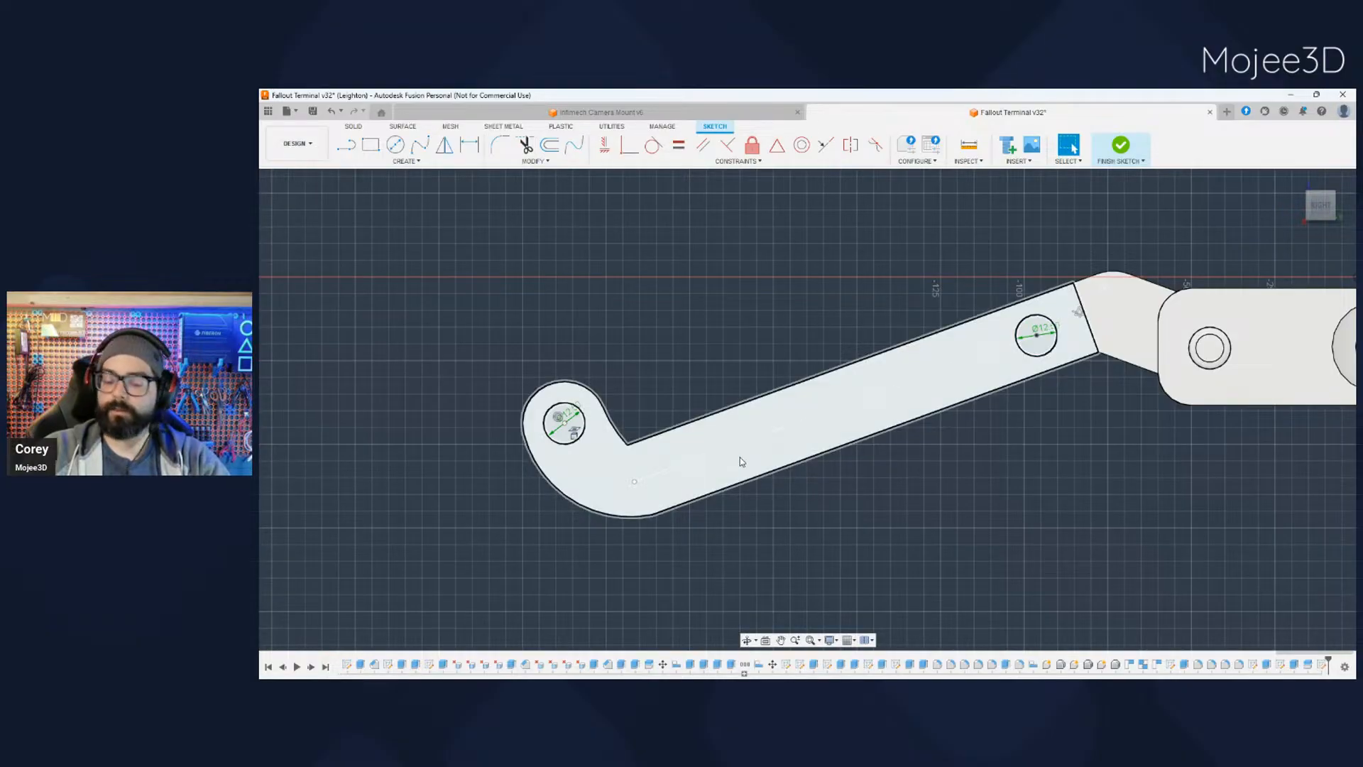
pyautogui.press('c')
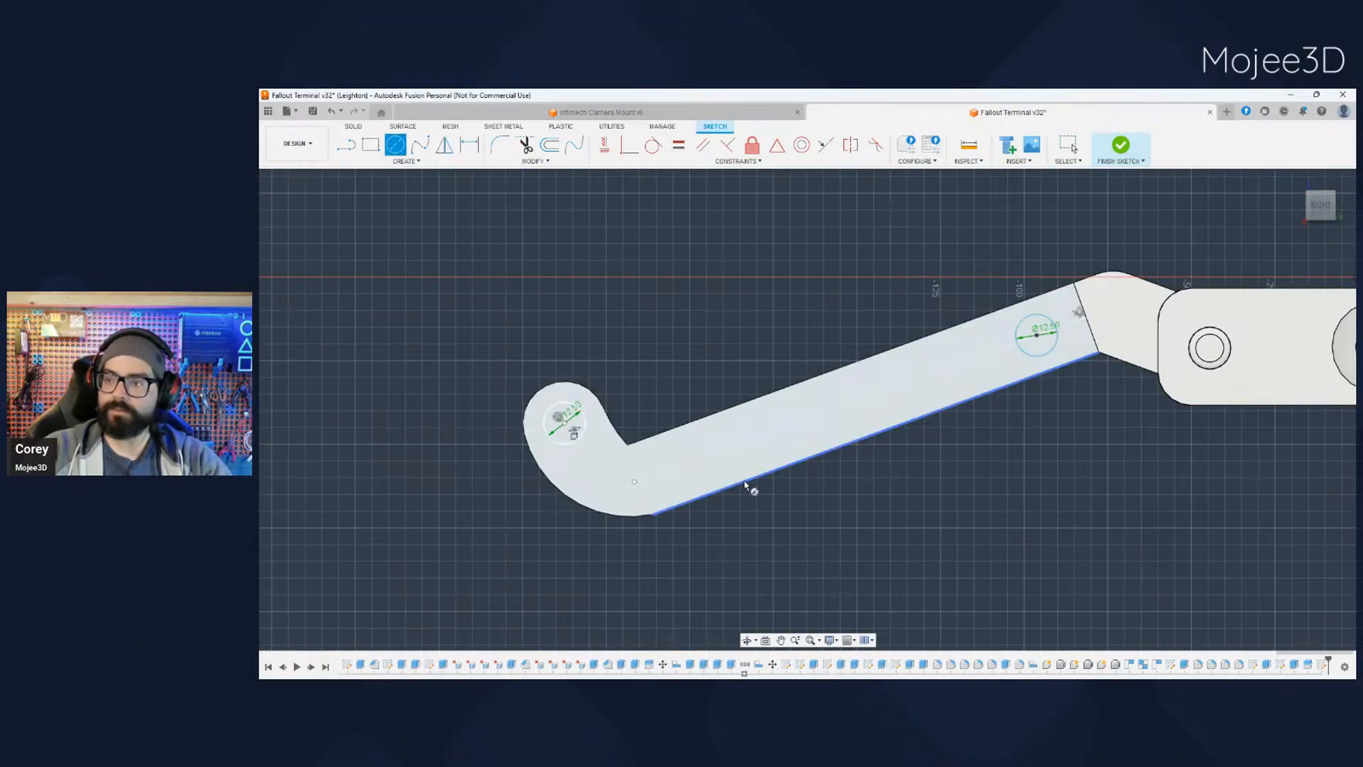
pyautogui.click(778, 431)
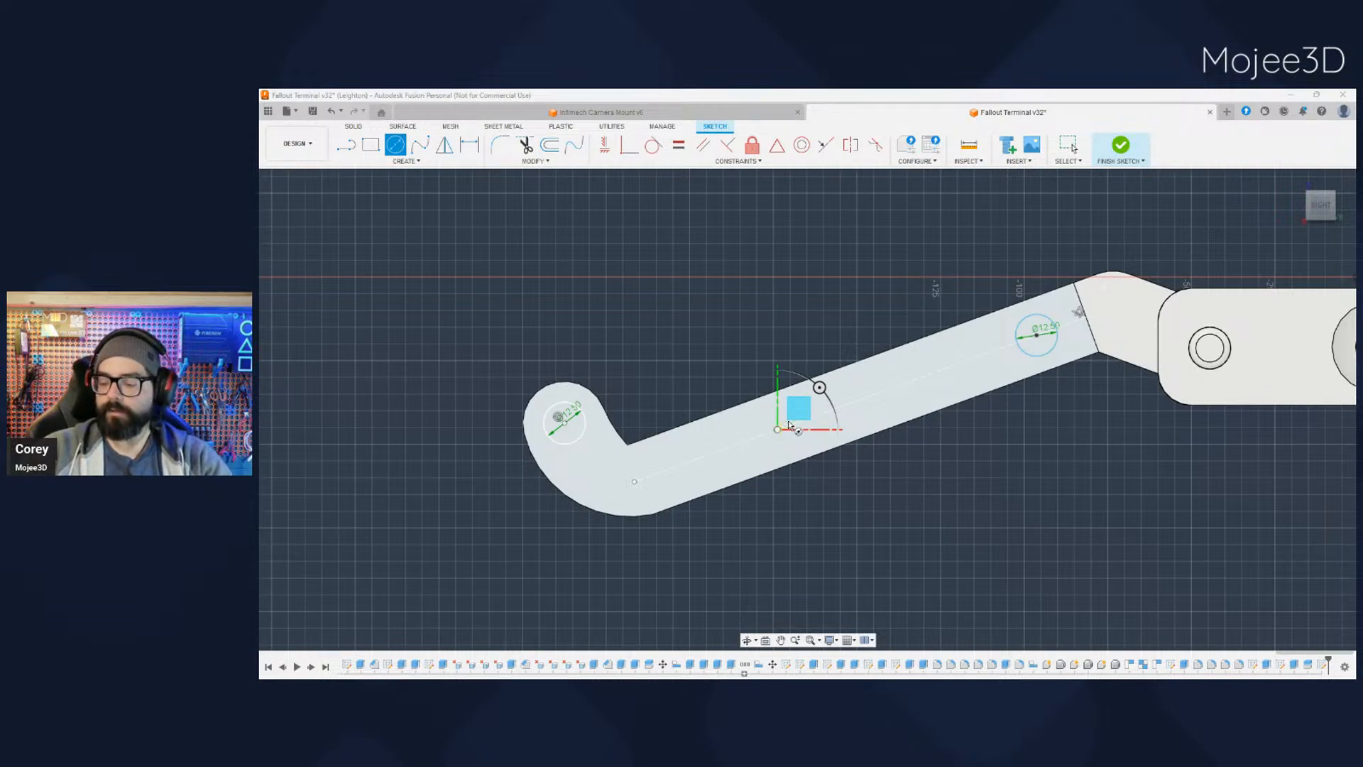
pyautogui.press('Return')
pyautogui.press('Escape')
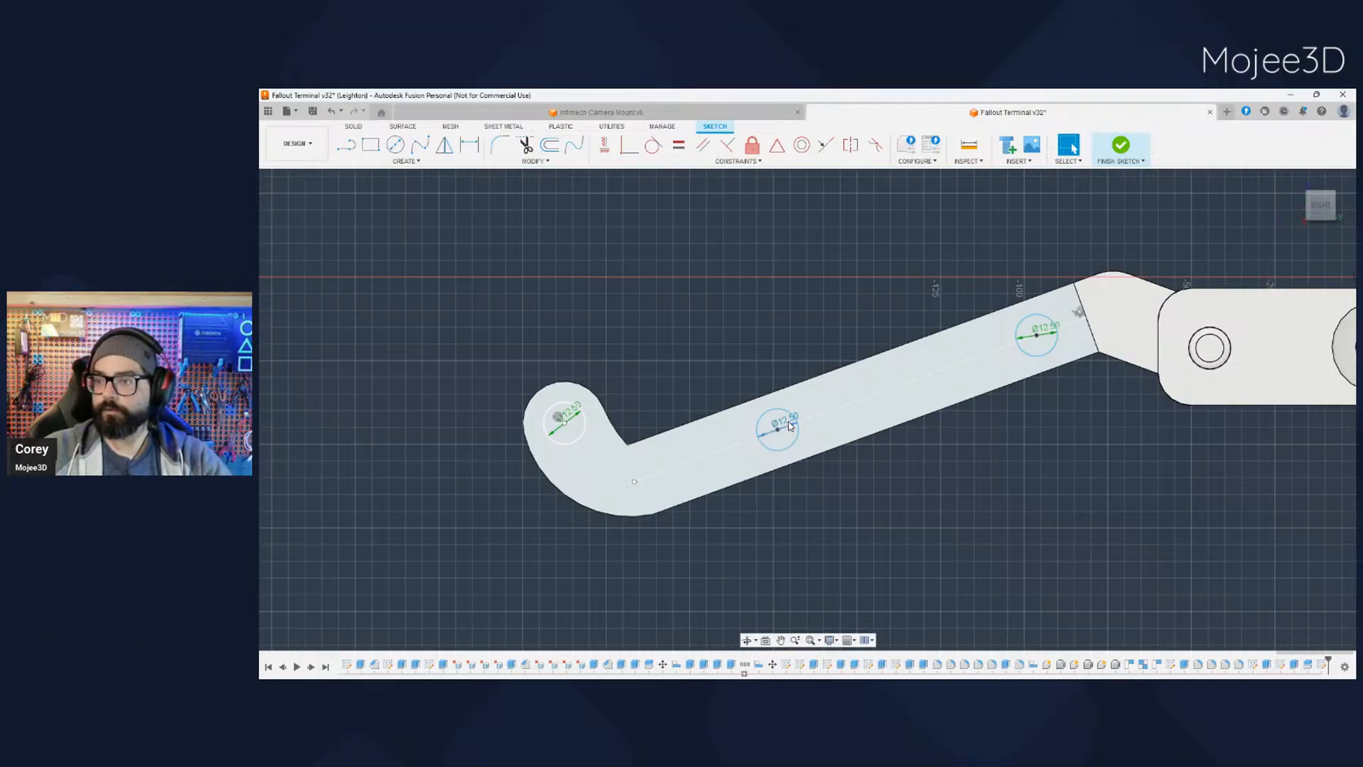
# - Extrude the three circles by -10 mm to cut blind holes into the tray half's cut face
pyautogui.keyDown('shift'); pyautogui.moveTo(812, 472); pyautogui.dragTo(823, 539, button='middle'); pyautogui.keyUp('shift')
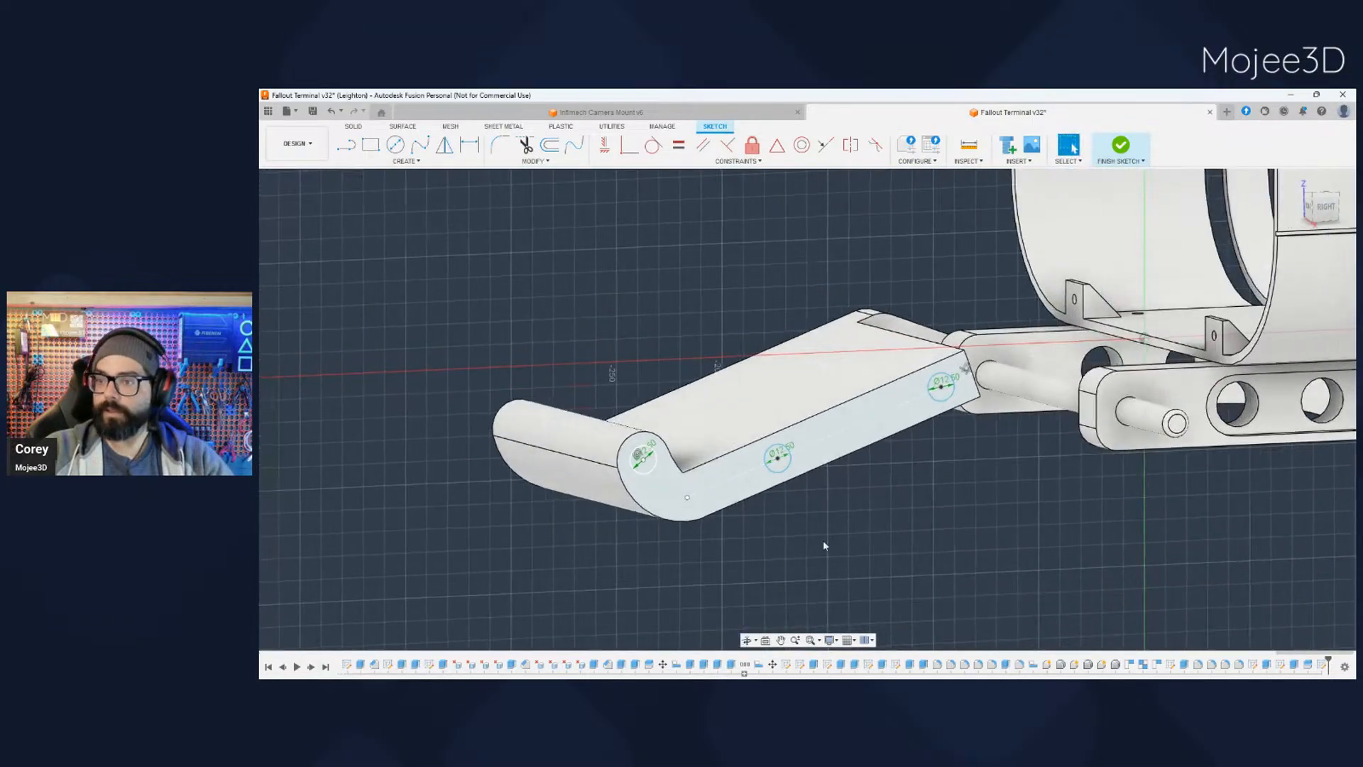
pyautogui.click(646, 468)
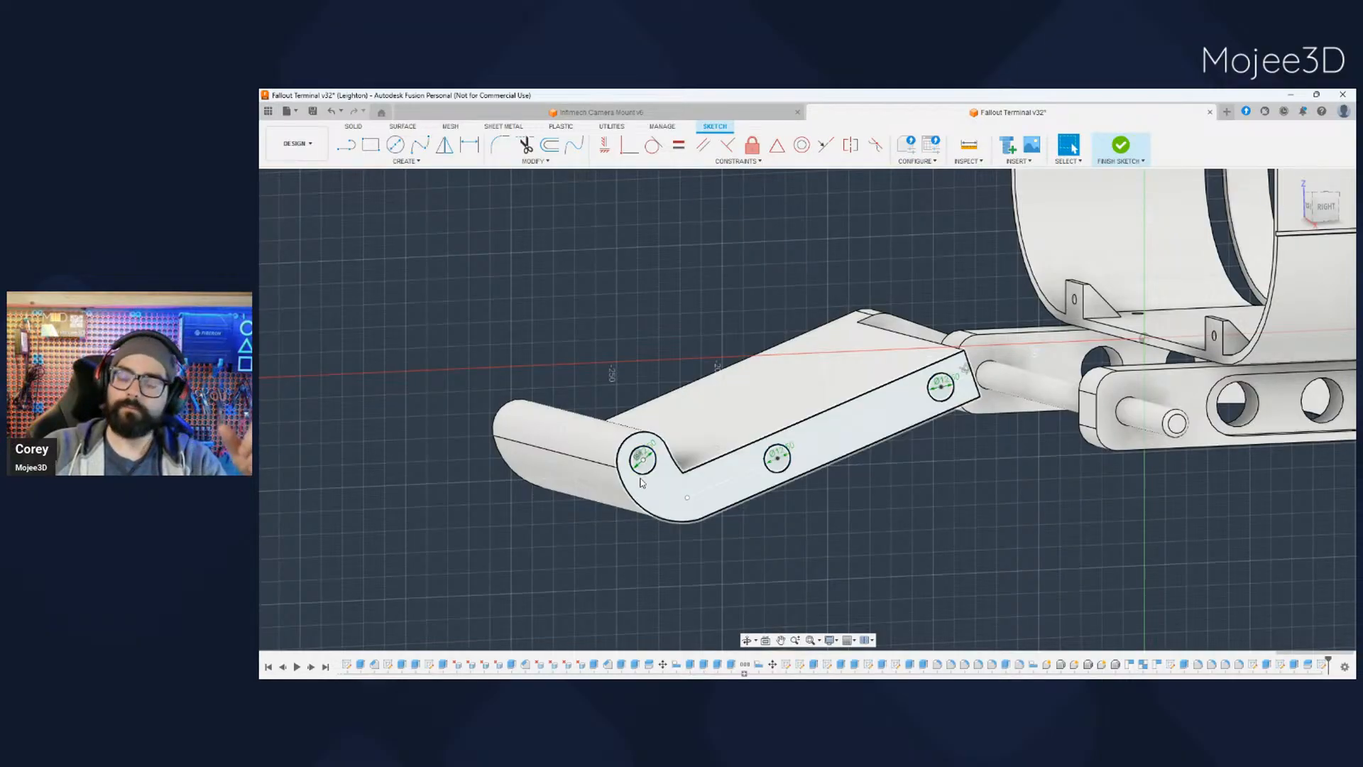
pyautogui.scroll(5, 639, 475)
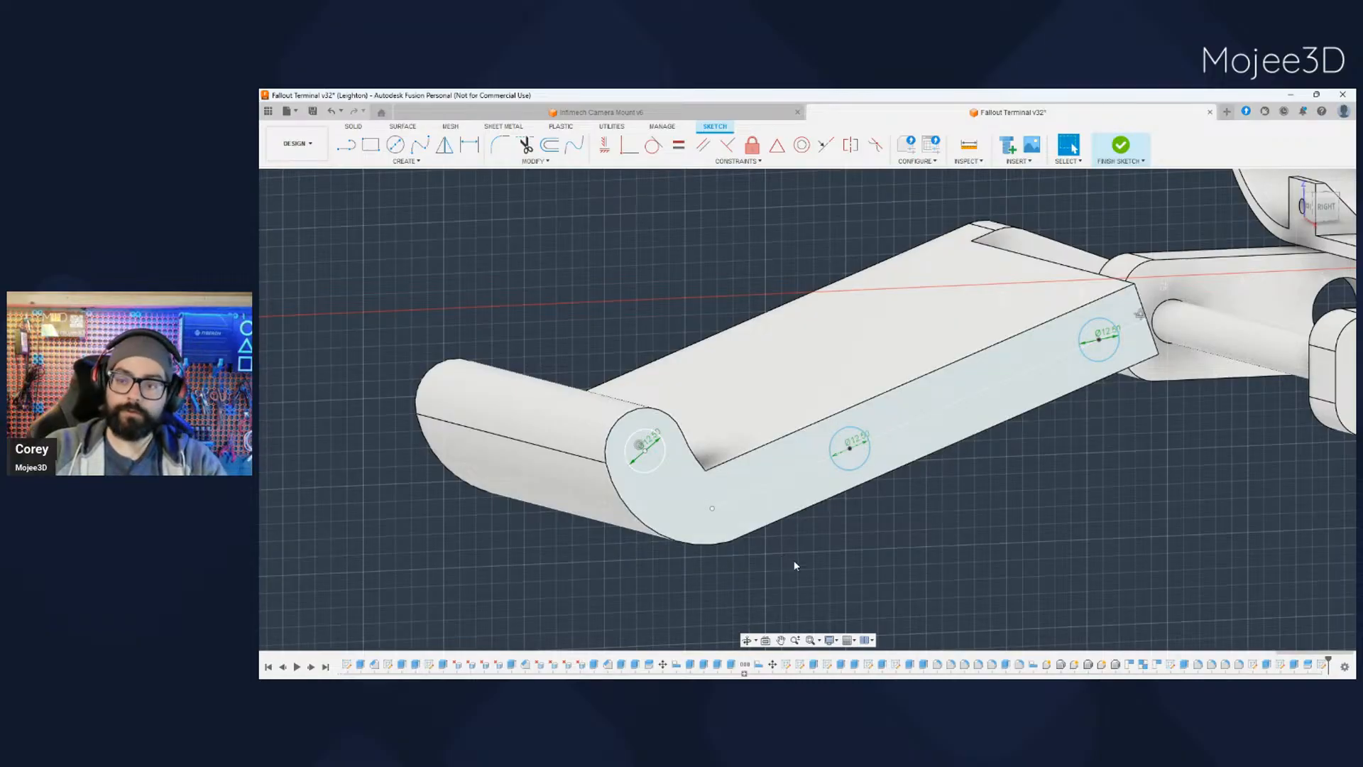
pyautogui.click(654, 461)
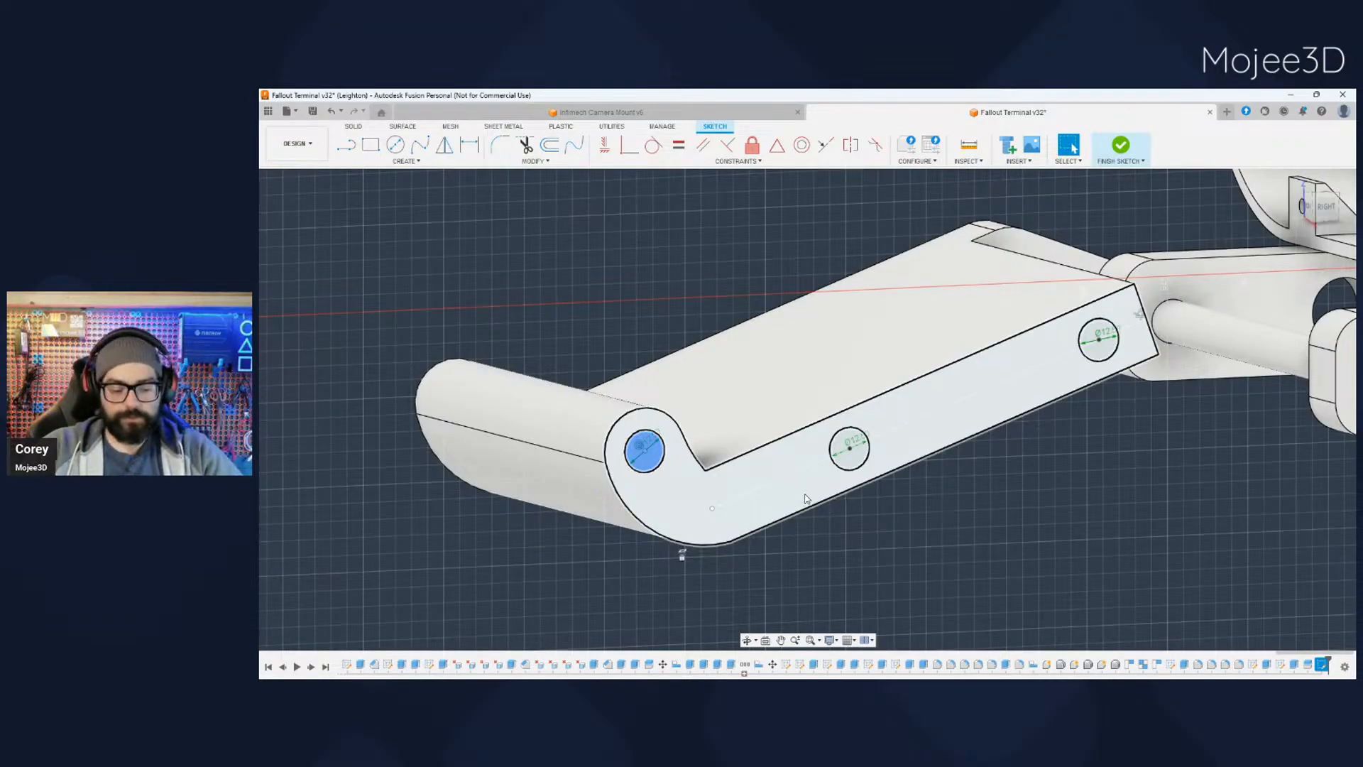
pyautogui.keyDown('shift'); pyautogui.click(852, 455); pyautogui.keyUp('shift')
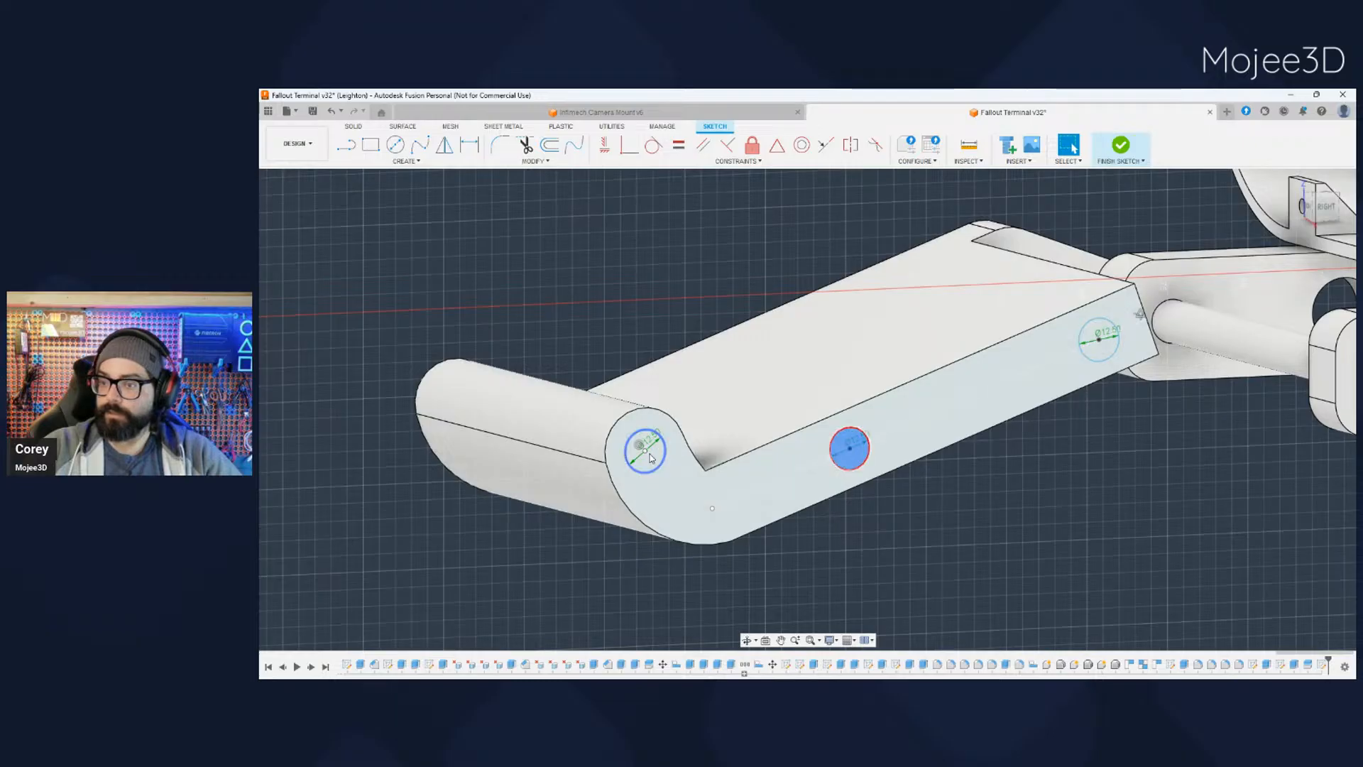
pyautogui.keyDown('shift'); pyautogui.click(1099, 339); pyautogui.keyUp('shift')
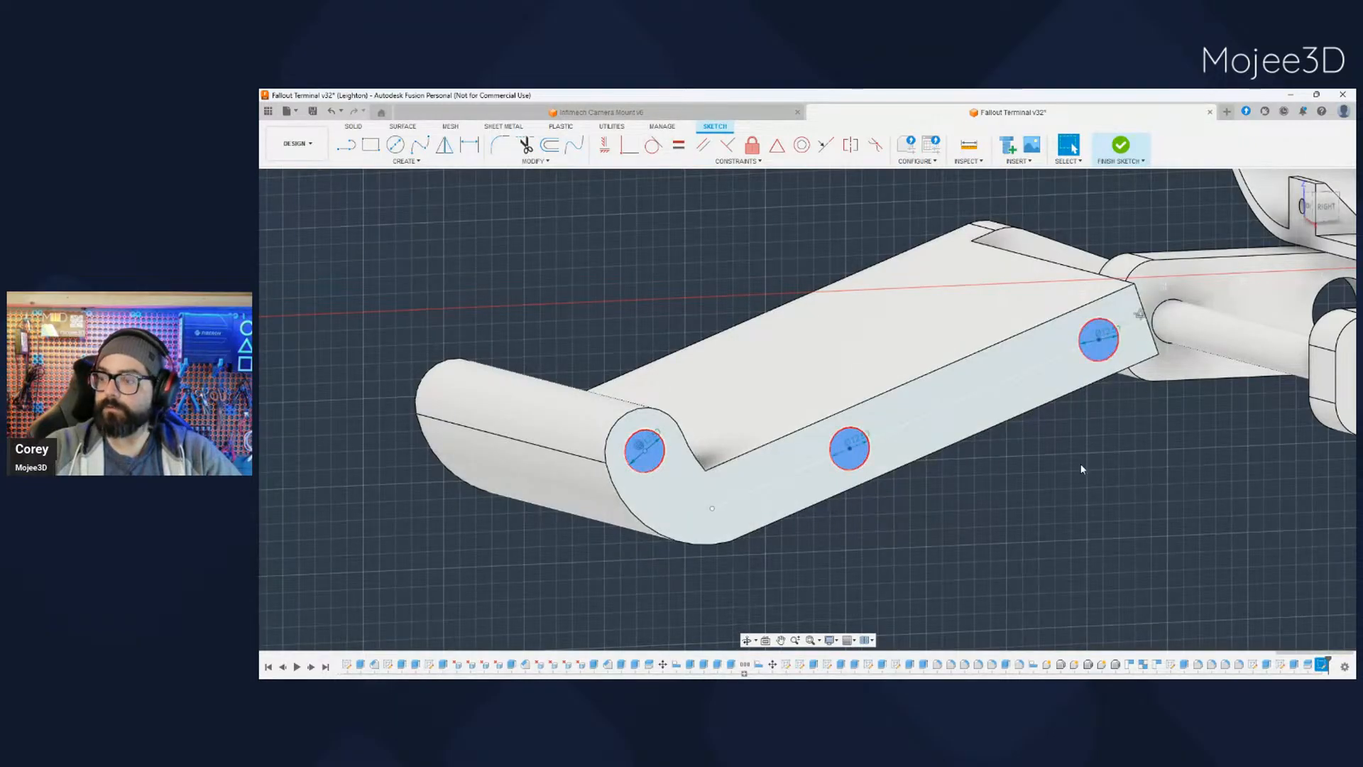
pyautogui.press('e')
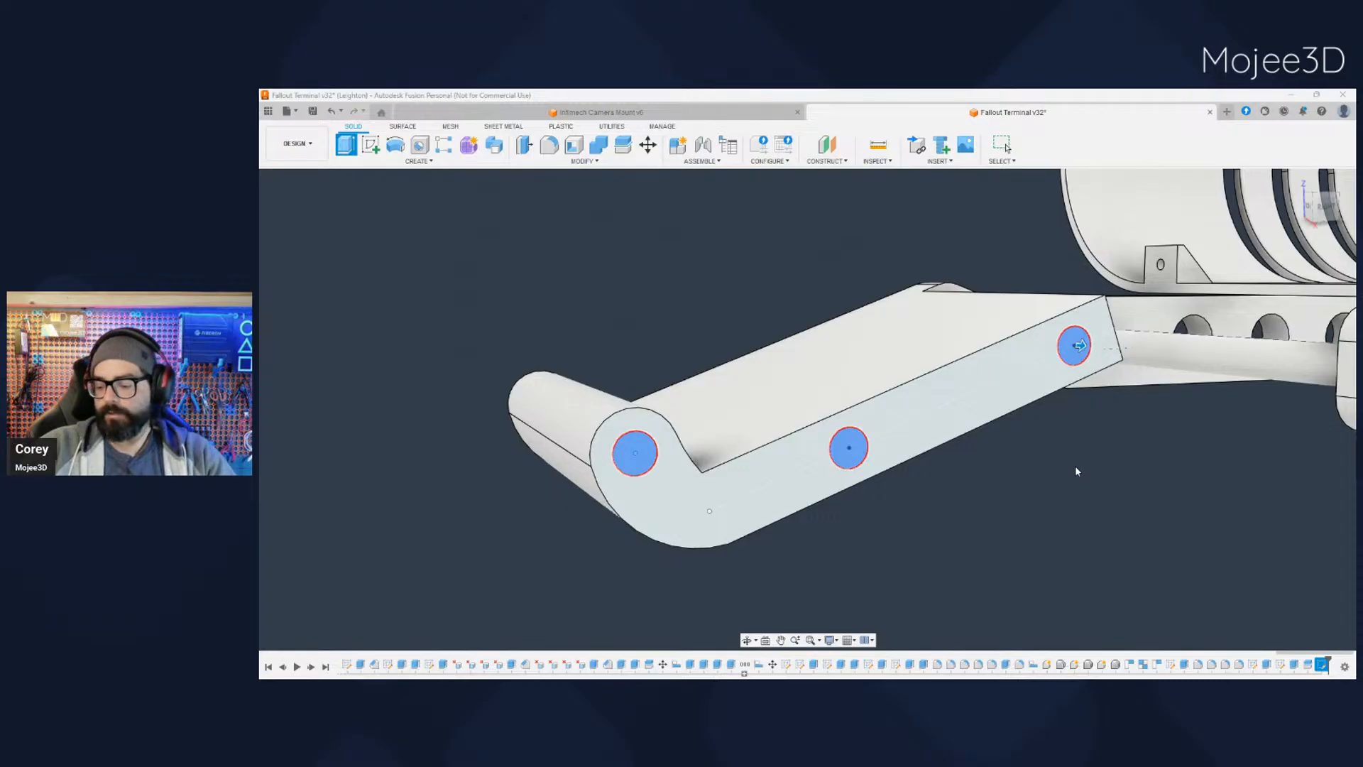
pyautogui.write('-10')
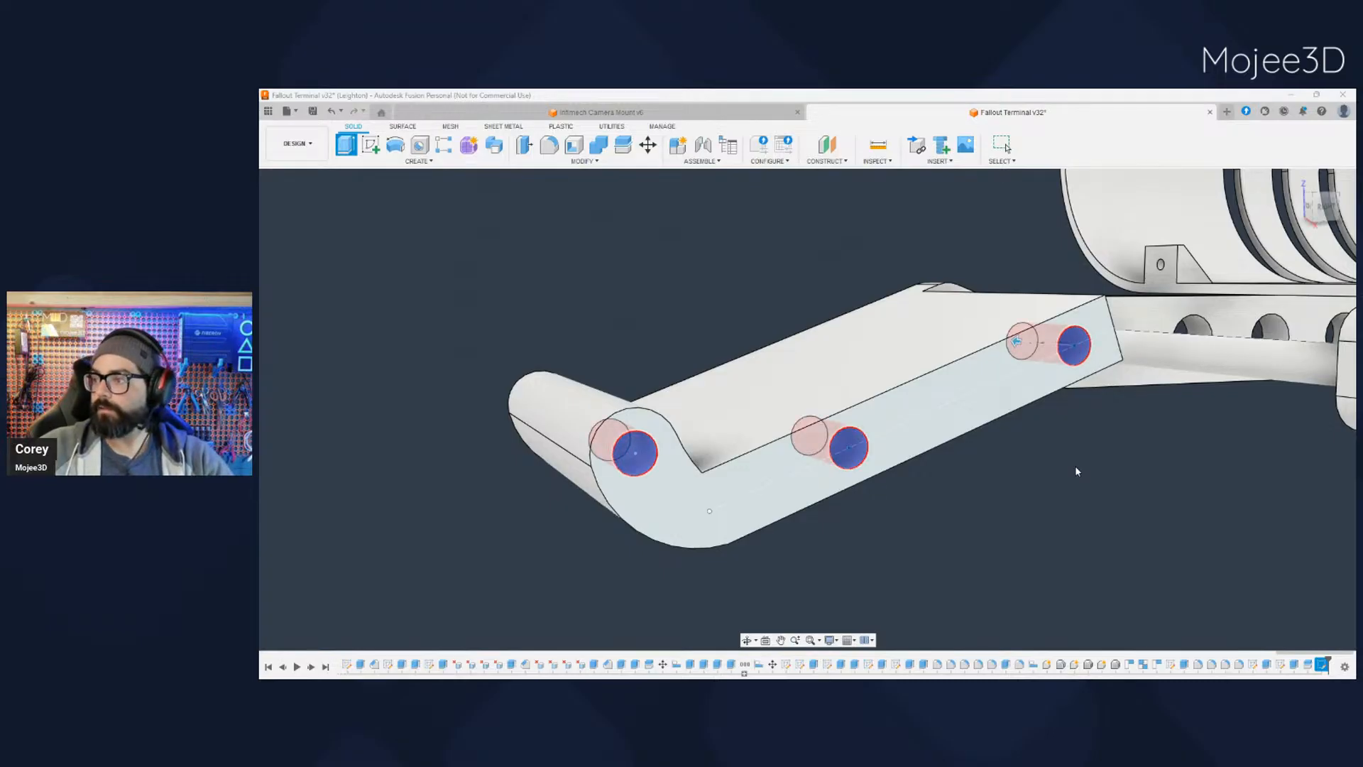
pyautogui.press('Return')
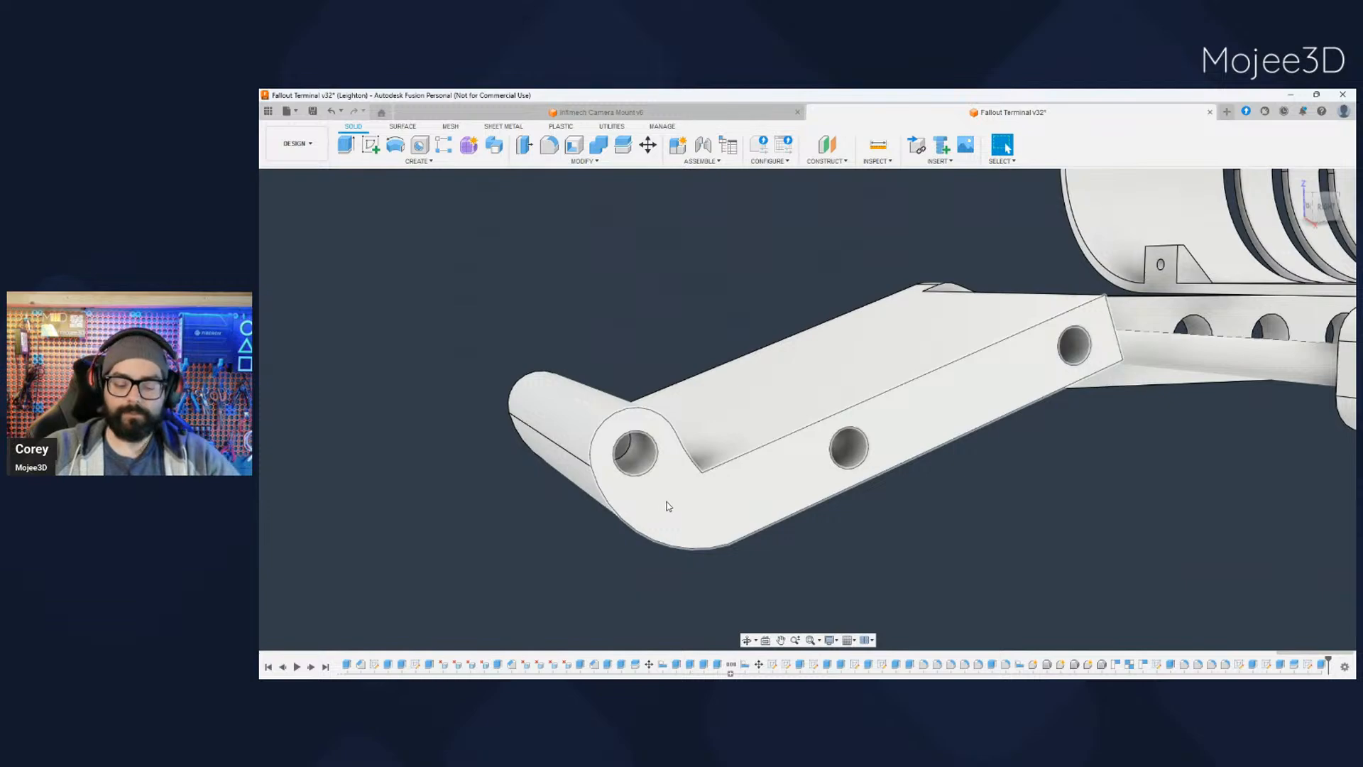
# - Hide the tray half with the holes and show the other half
pyautogui.scroll(-2, 687, 558)
pyautogui.moveTo(702, 562)
pyautogui.keyDown('shift'); pyautogui.mouseDown(button='middle')
pyautogui.moveTo(738, 558)
pyautogui.moveTo(708, 565)
pyautogui.mouseUp(button='middle'); pyautogui.keyUp('shift')
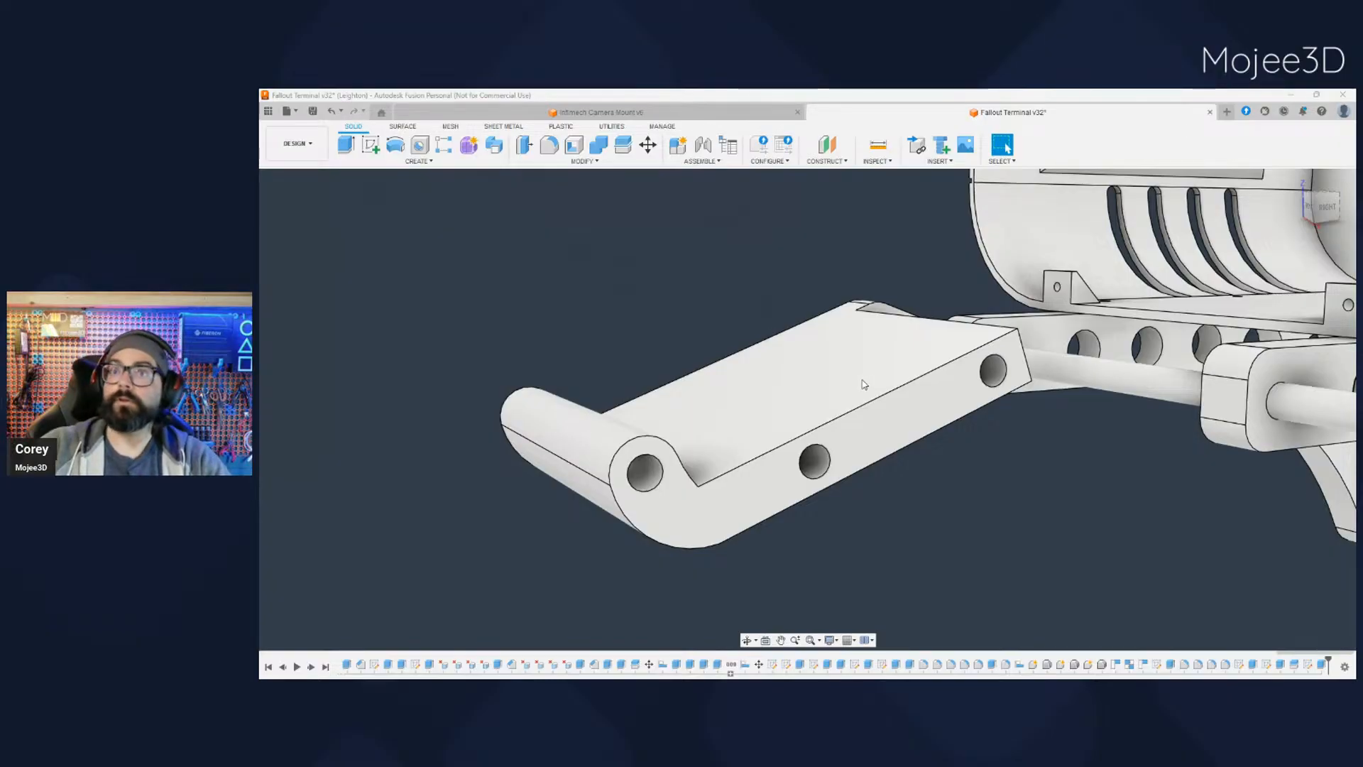
pyautogui.moveTo(857, 399); pyautogui.dragTo(861, 373, button='middle')
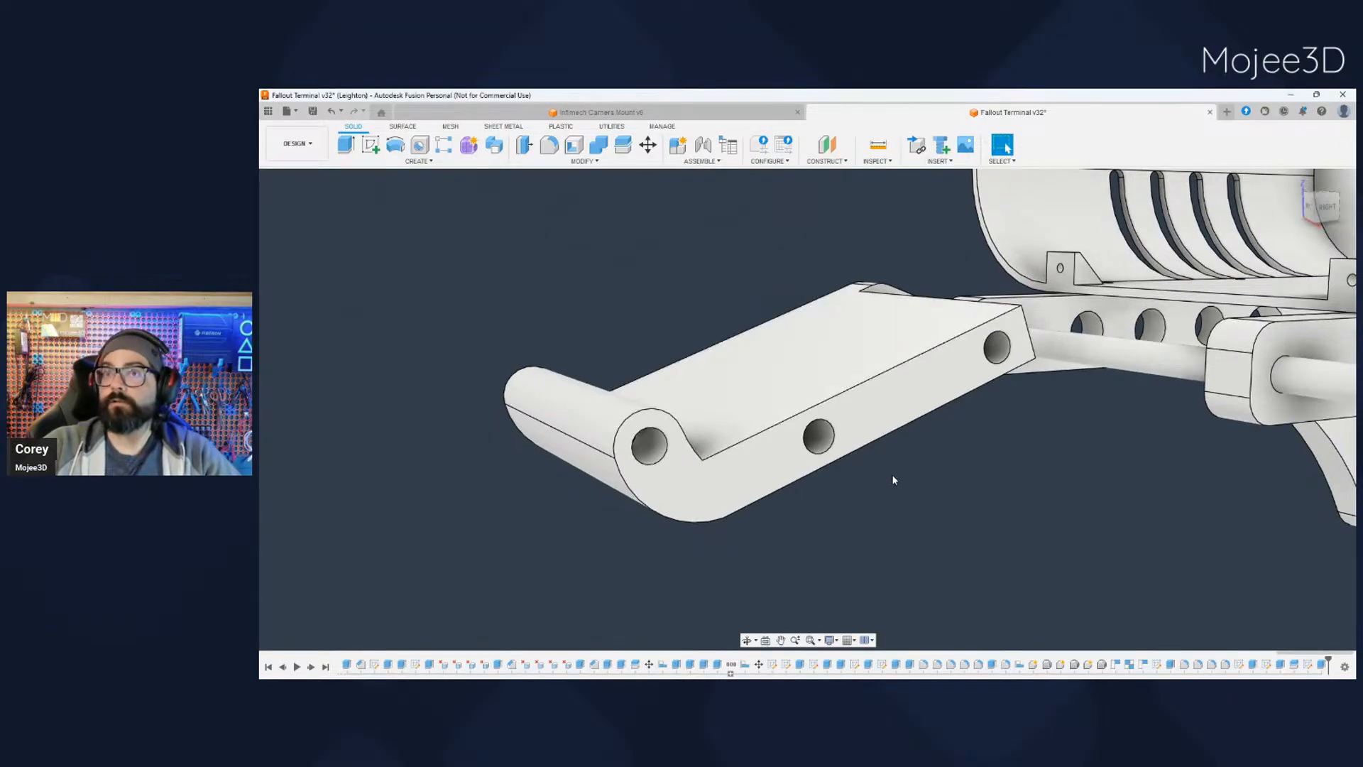
pyautogui.moveTo(892, 475); pyautogui.dragTo(703, 472, button='middle')
pyautogui.scroll(-2, 873, 447)
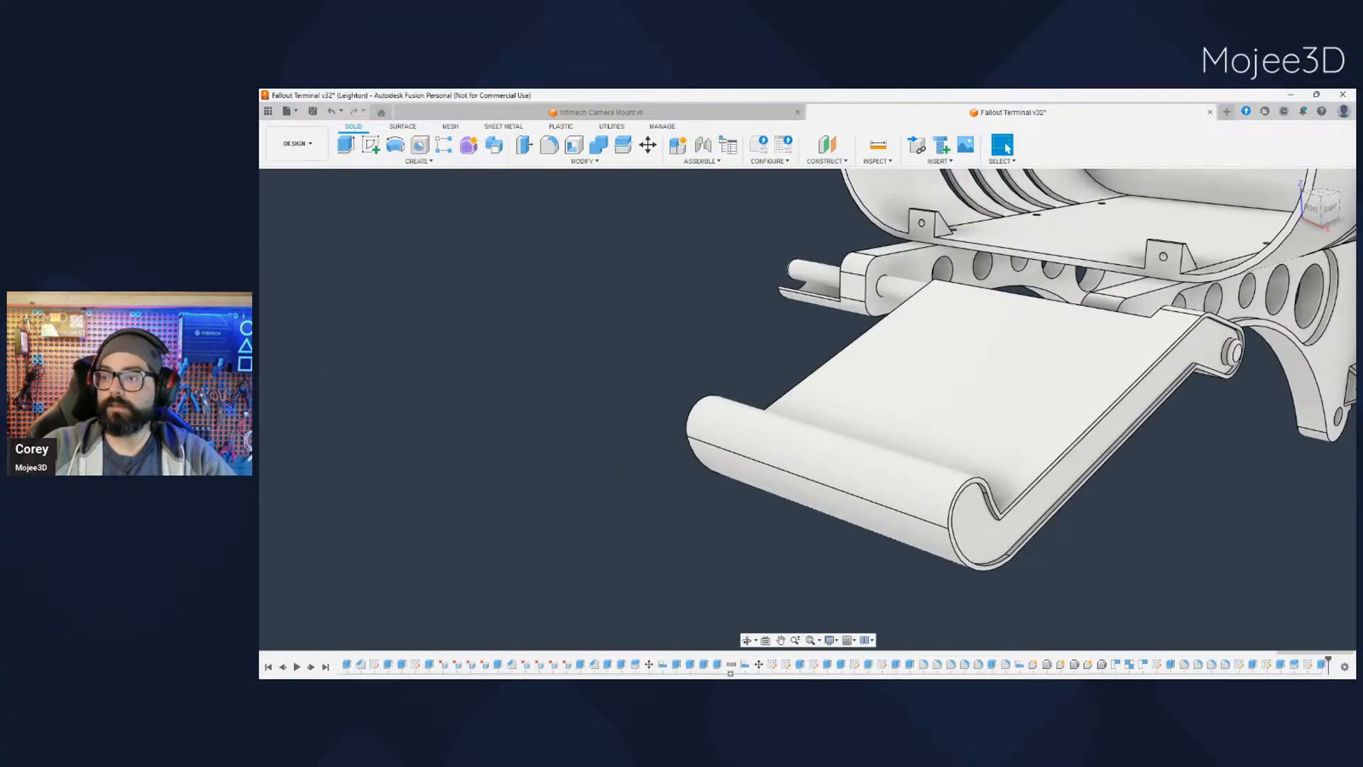
# - Start a sketch on the cut face of the half without holes and set the camera to orthographic
pyautogui.keyDown('shift'); pyautogui.moveTo(440, 440); pyautogui.dragTo(682, 456, button='middle'); pyautogui.keyUp('shift')
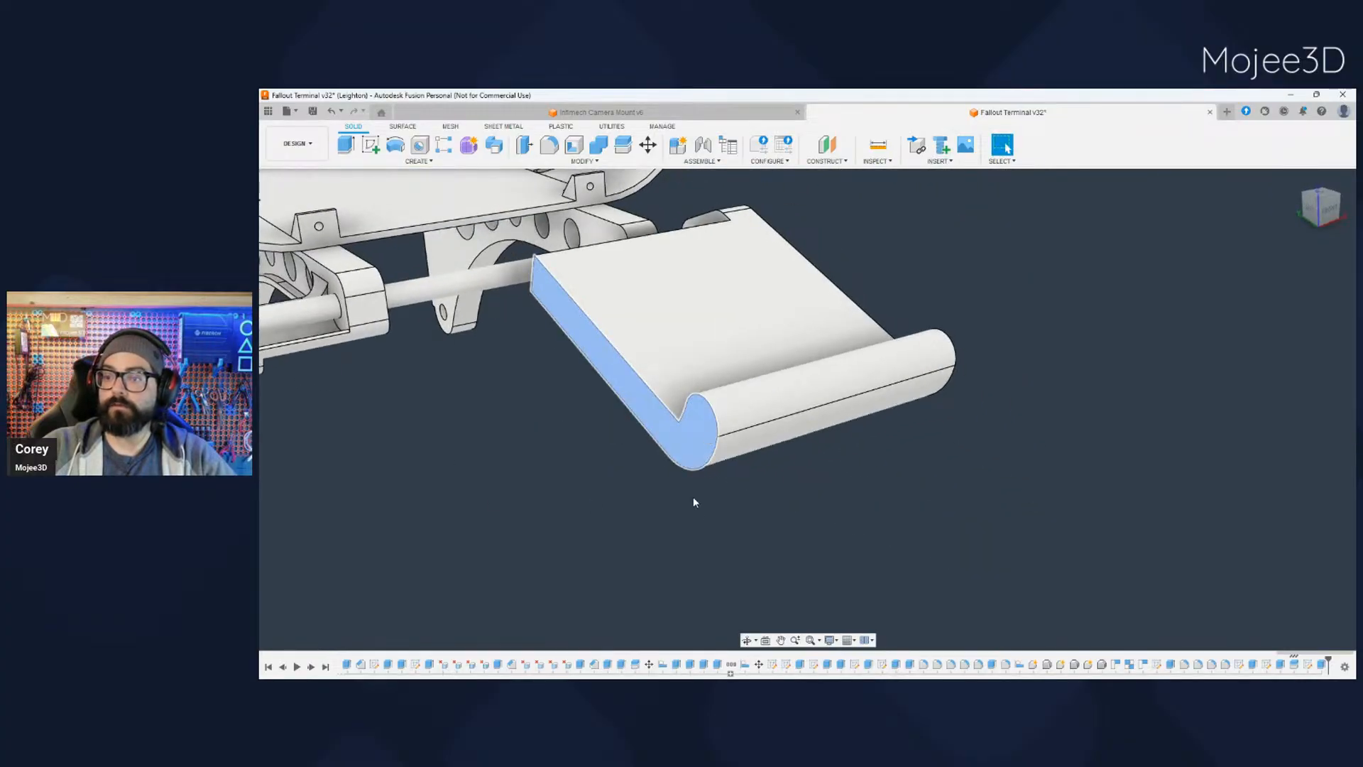
pyautogui.hotkey('shift', 's')
pyautogui.moveTo(1048, 573); pyautogui.dragTo(906, 568, button='middle')
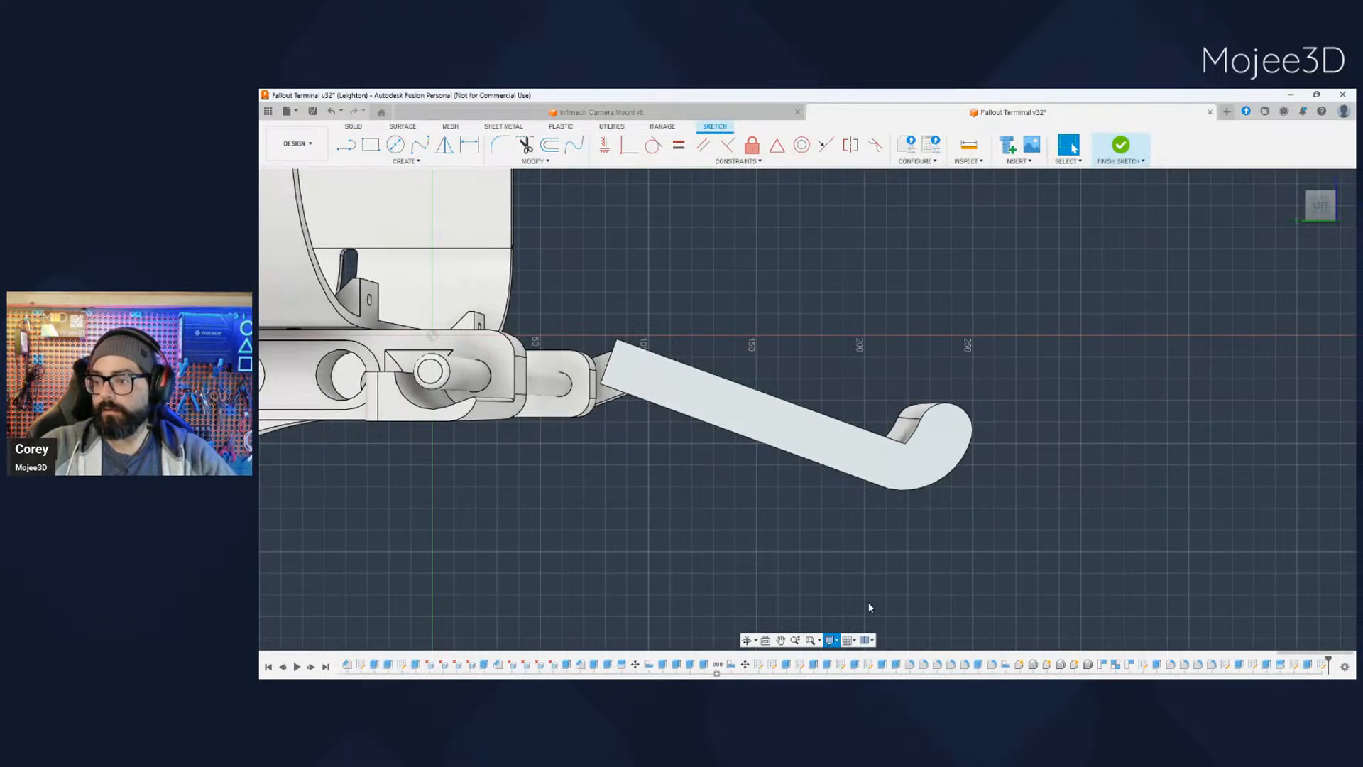
pyautogui.click(976, 601)
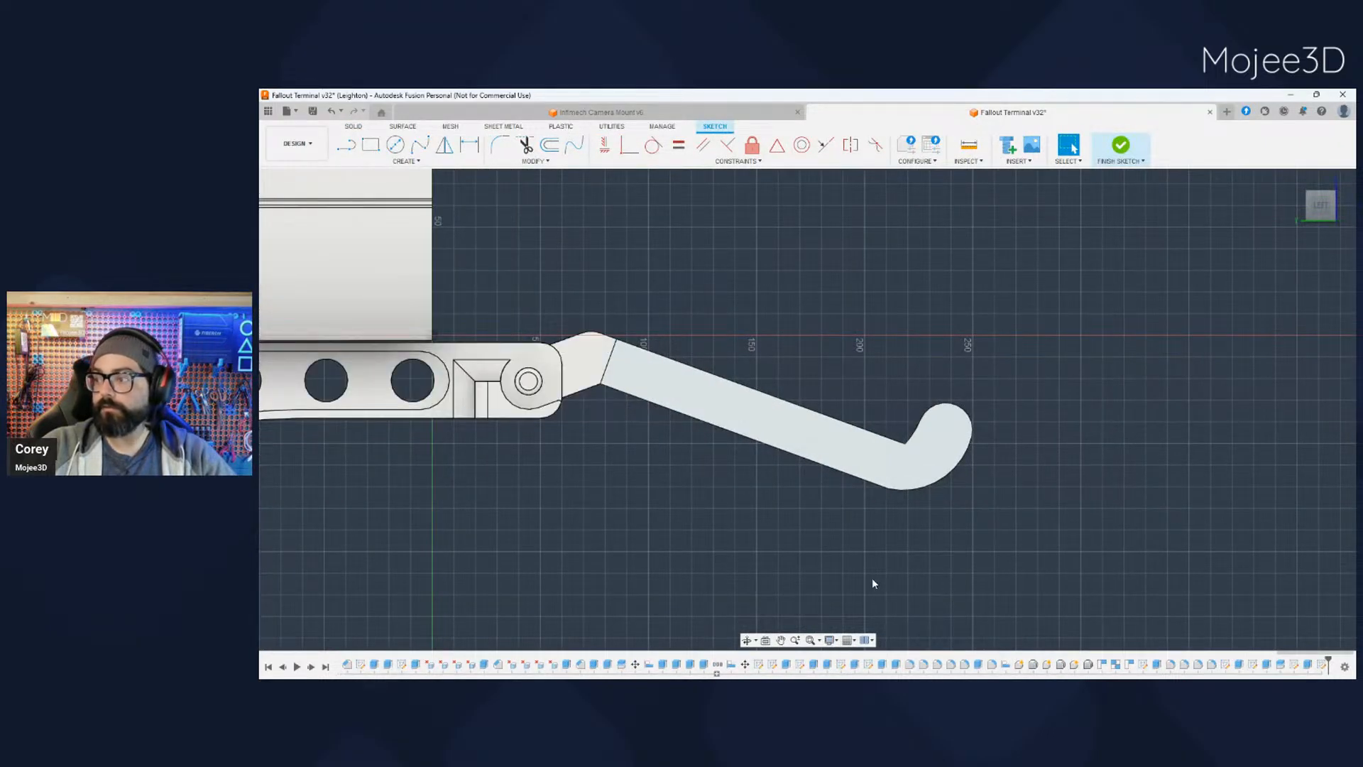
# - Hide the half being sketched on and show the half with the holes, with its cut face in view
pyautogui.keyDown('shift'); pyautogui.moveTo(1037, 328); pyautogui.dragTo(950, 350, button='middle'); pyautogui.keyUp('shift')
pyautogui.moveTo(554, 487); pyautogui.dragTo(600, 456, button='middle')
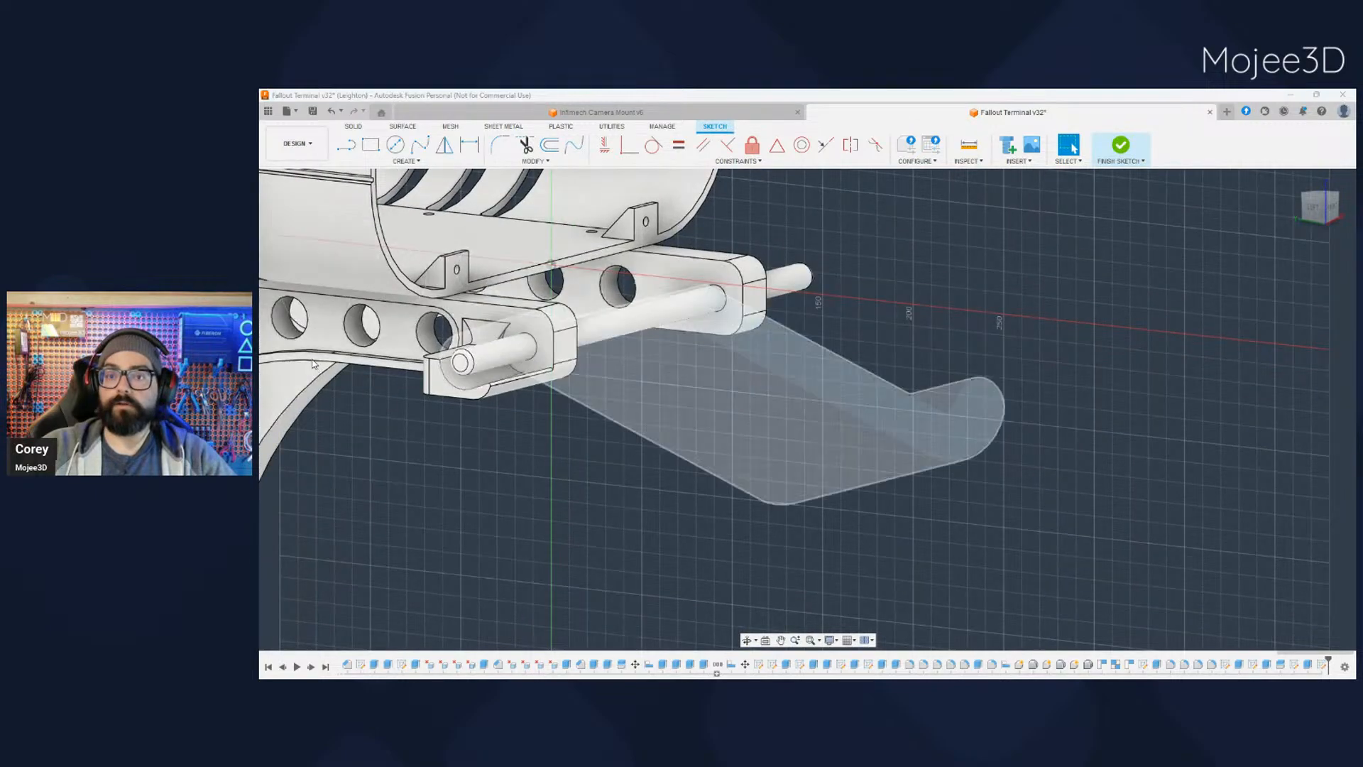
pyautogui.keyDown('shift'); pyautogui.moveTo(496, 462); pyautogui.dragTo(539, 454, button='middle'); pyautogui.keyUp('shift')
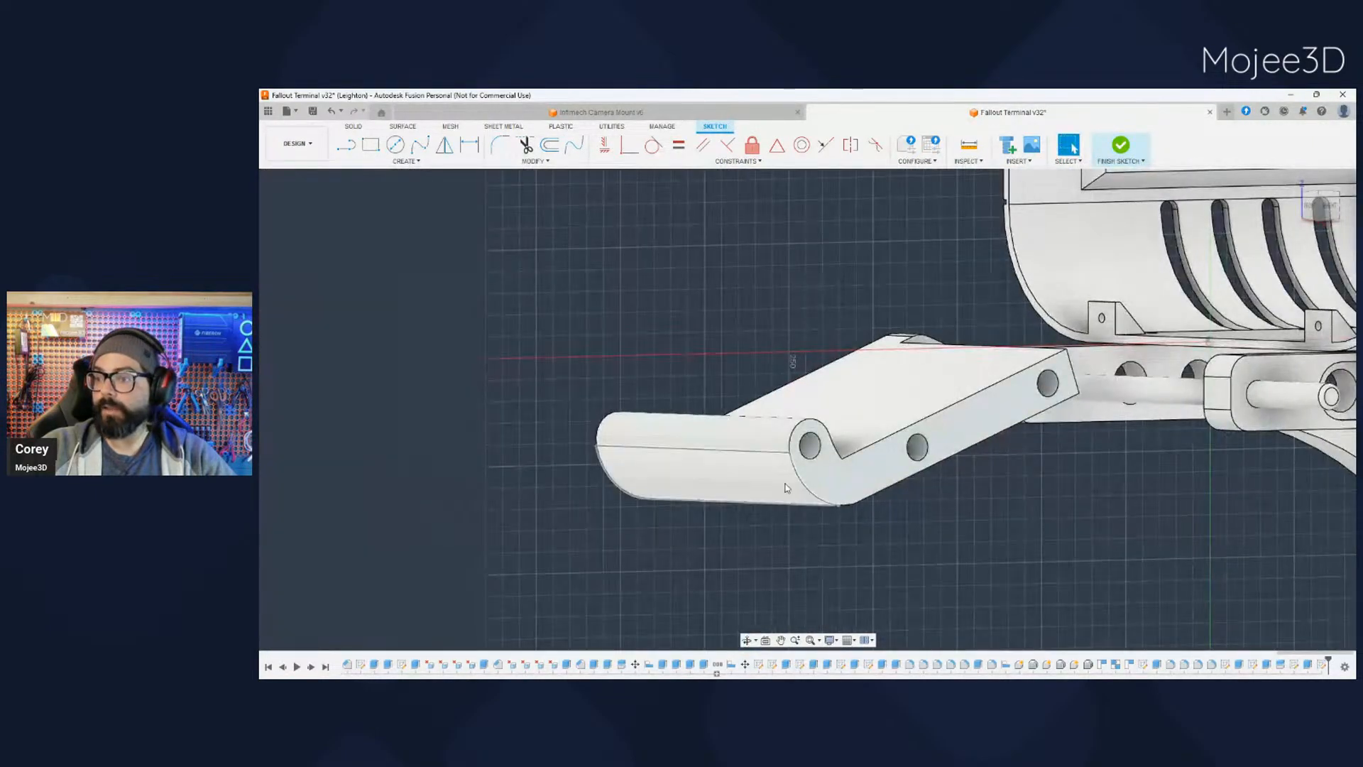
# - Project the edges of the three holes into the sketch, and switch visibility back to the tray half without holes
pyautogui.click(917, 447)
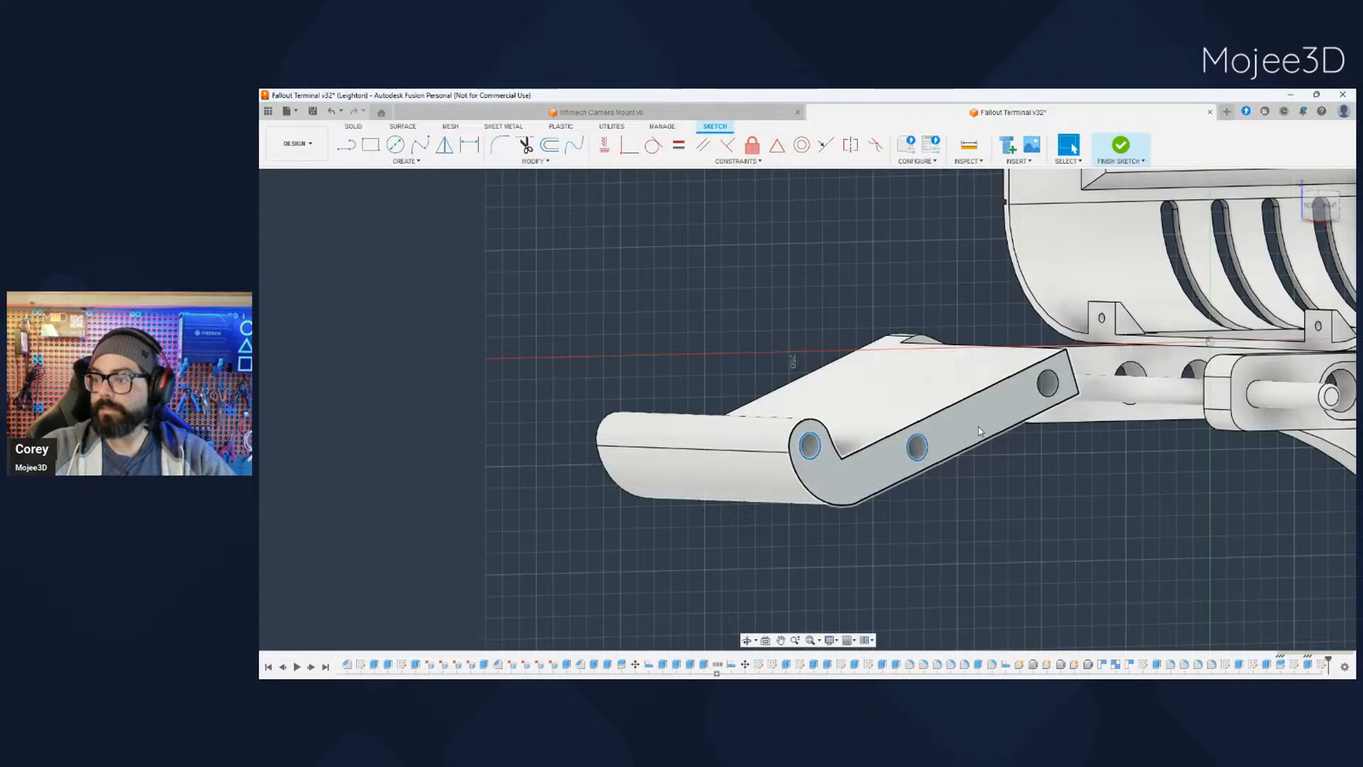
pyautogui.click(1044, 392)
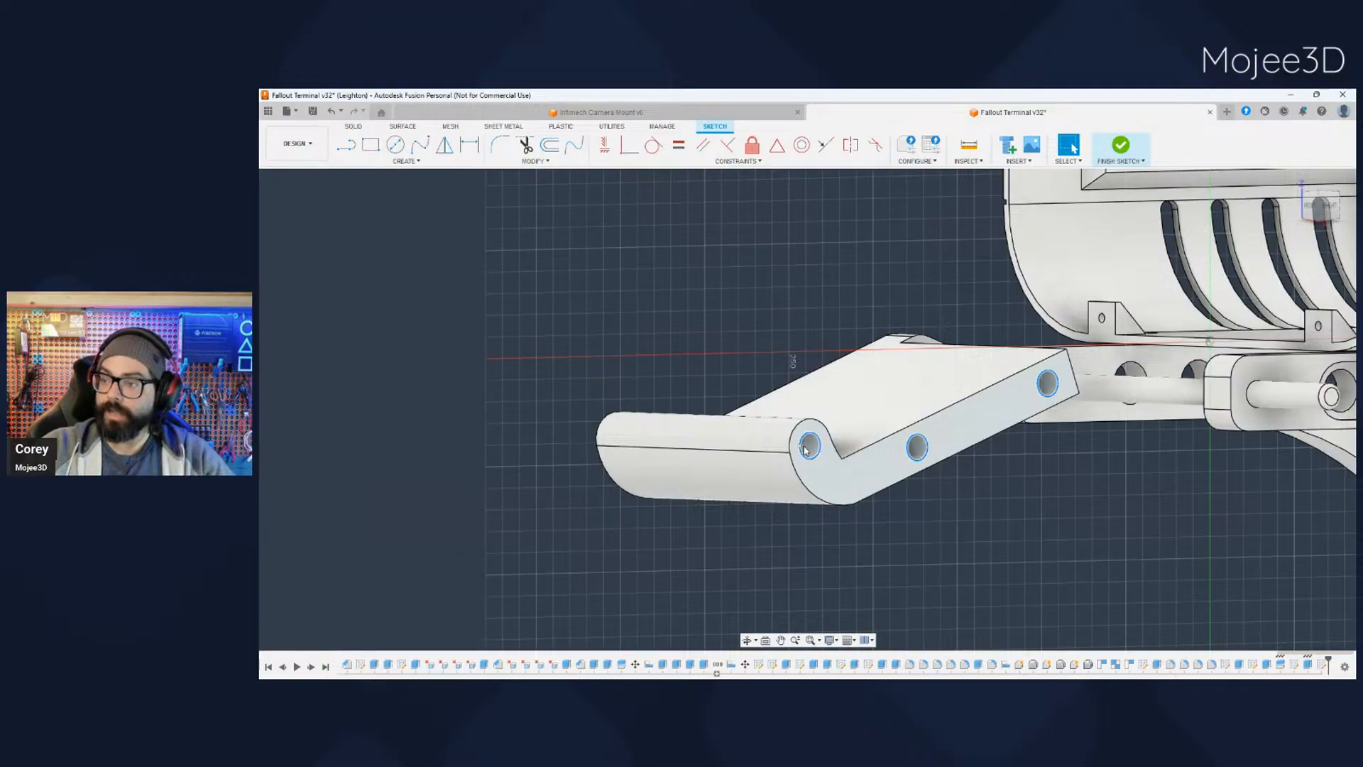
pyautogui.click(912, 454)
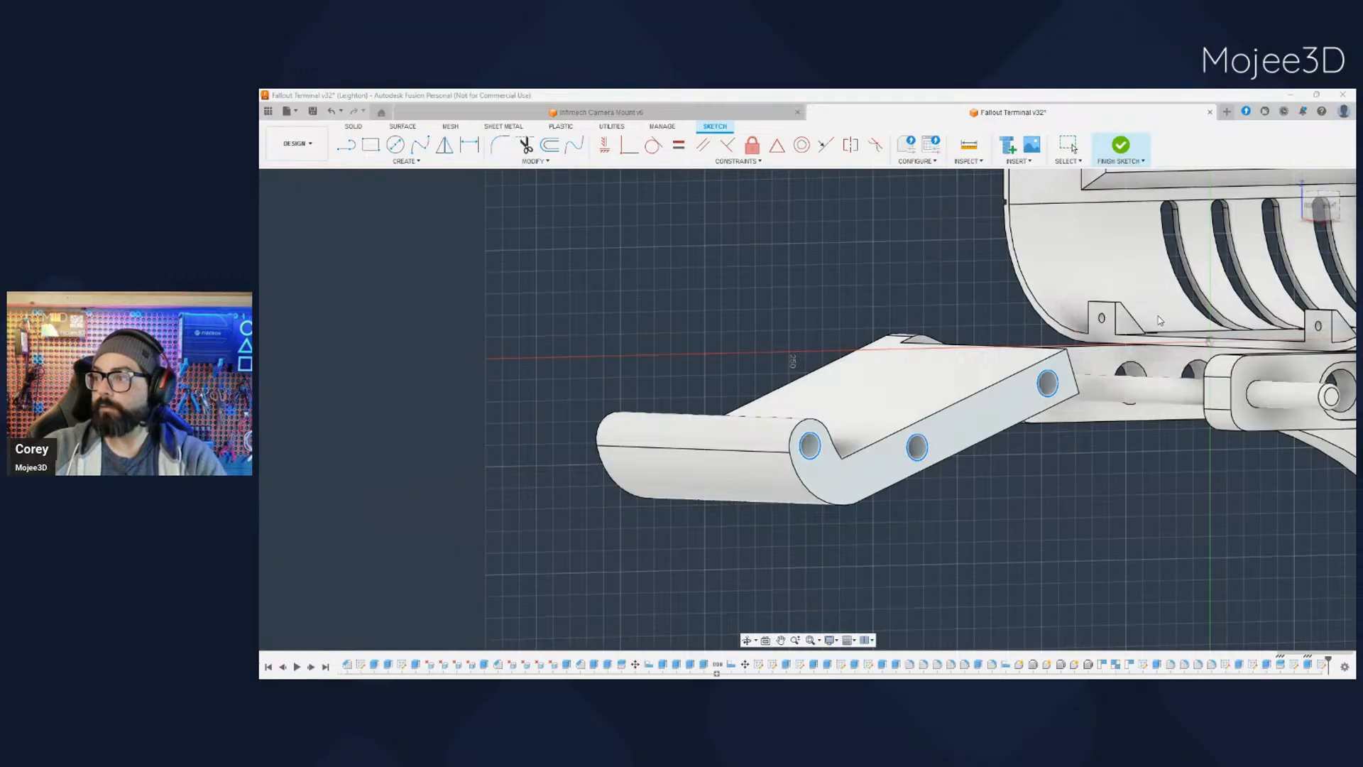
pyautogui.click(1281, 313)
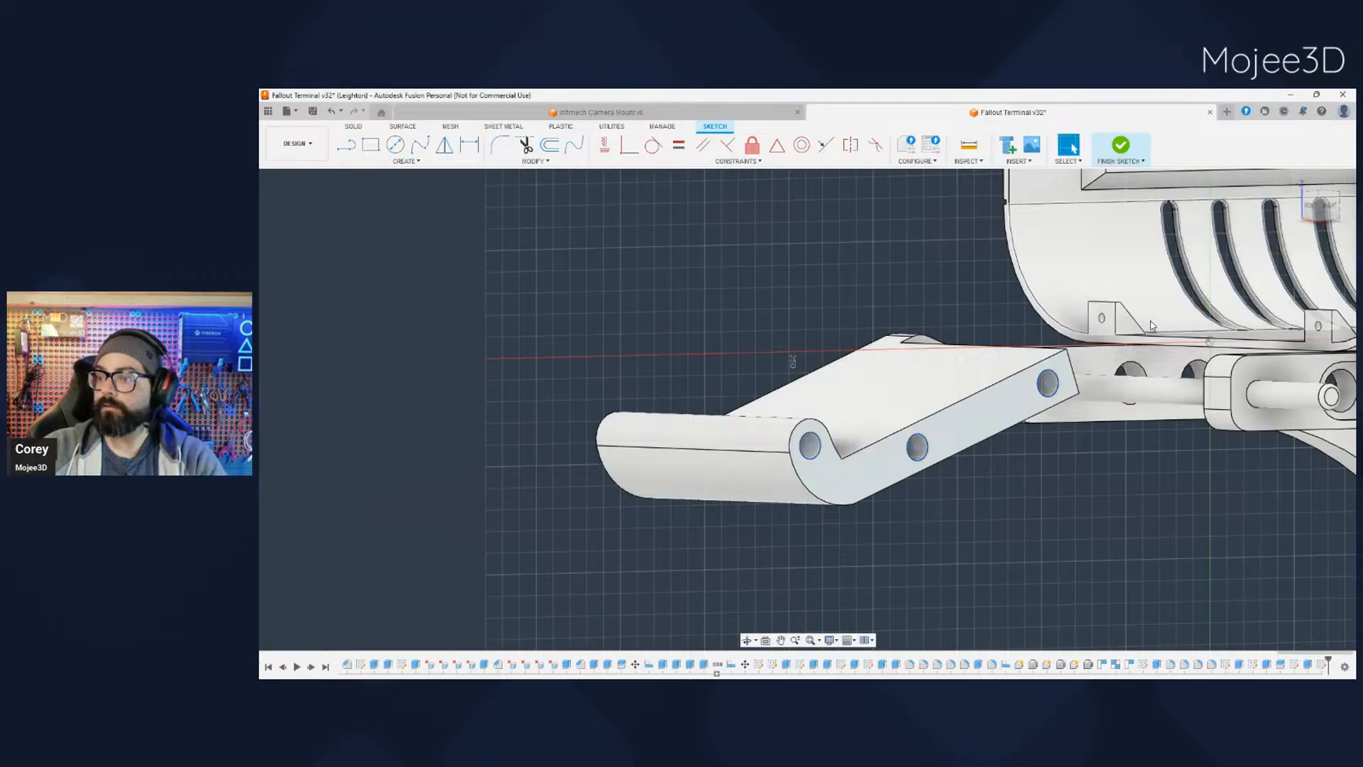
pyautogui.click(309, 365)
pyautogui.click(306, 375)
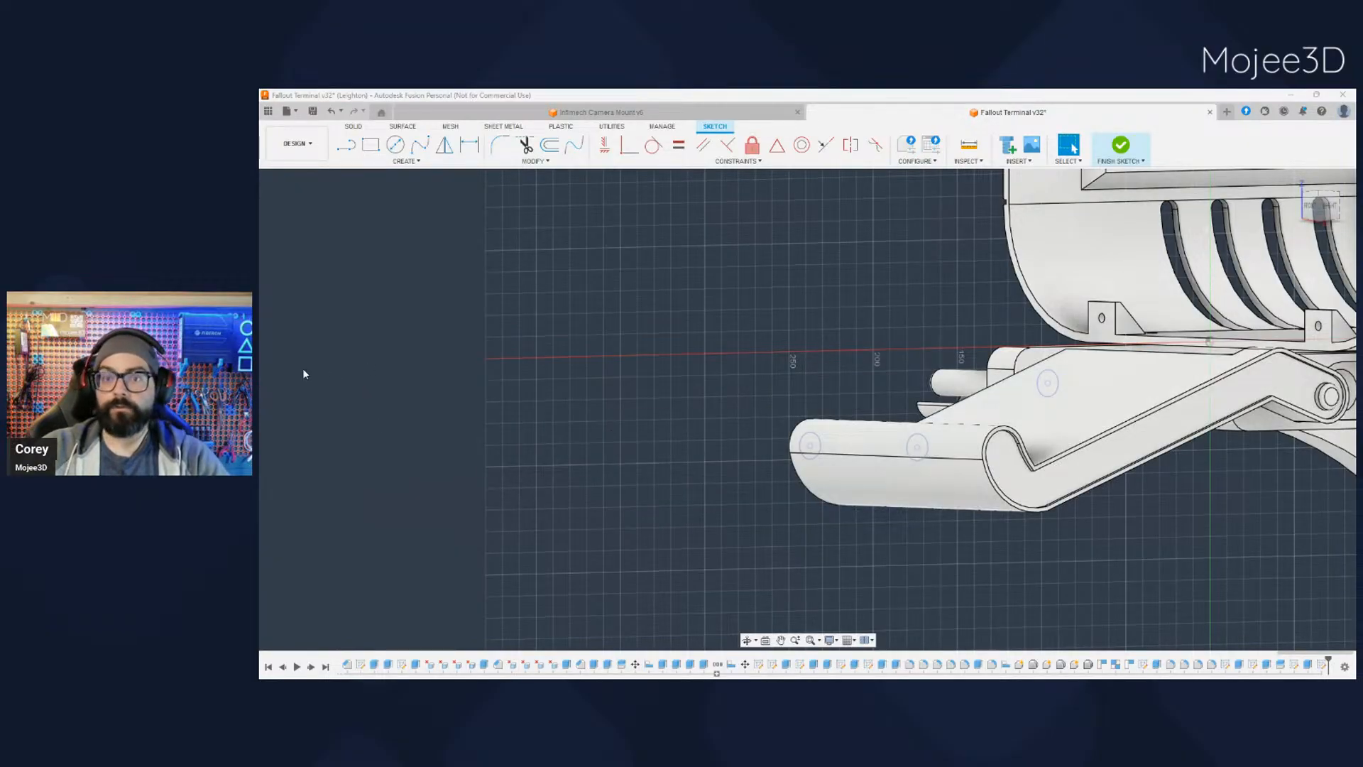
# - Toggle the visibility of the tray half being sketched on to check the three projected circles against its cut face
pyautogui.click(308, 371)
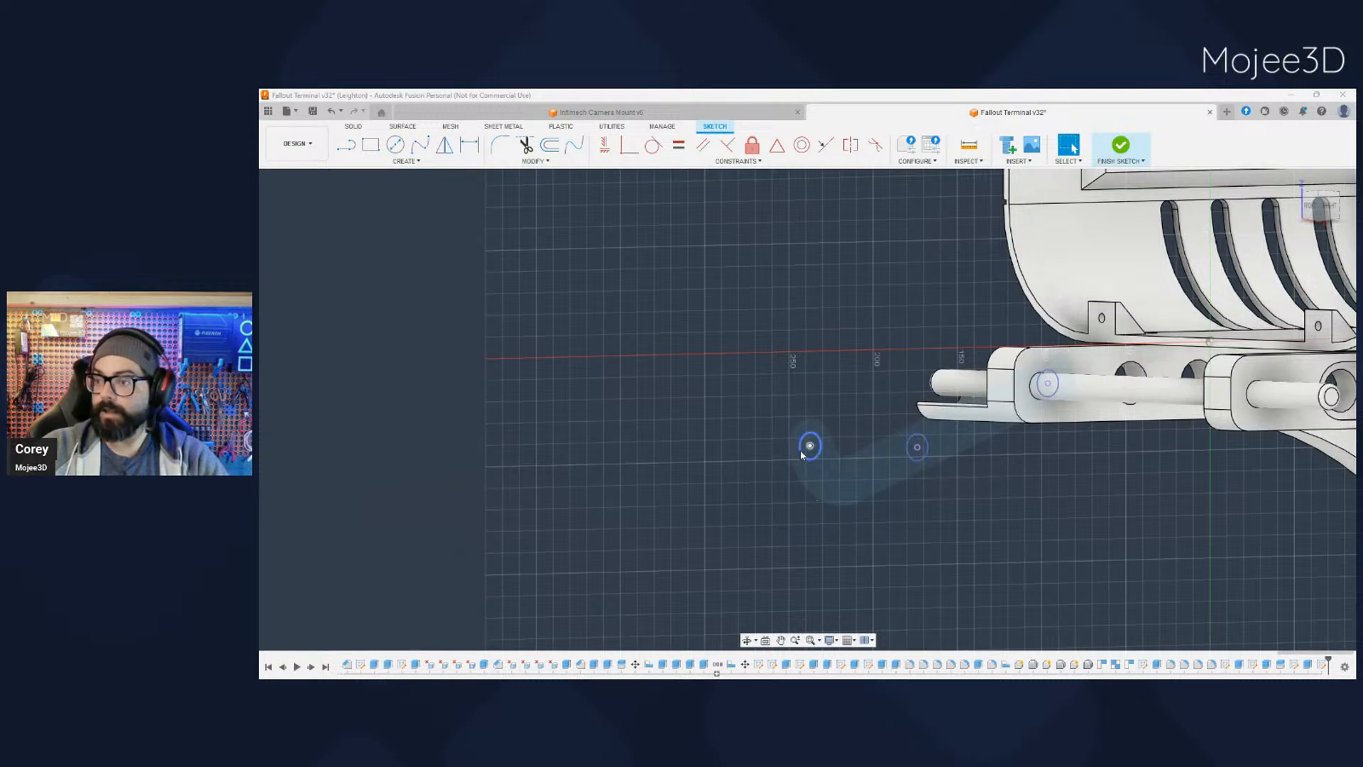
pyautogui.click(304, 371)
pyautogui.scroll(-2, 508, 518)
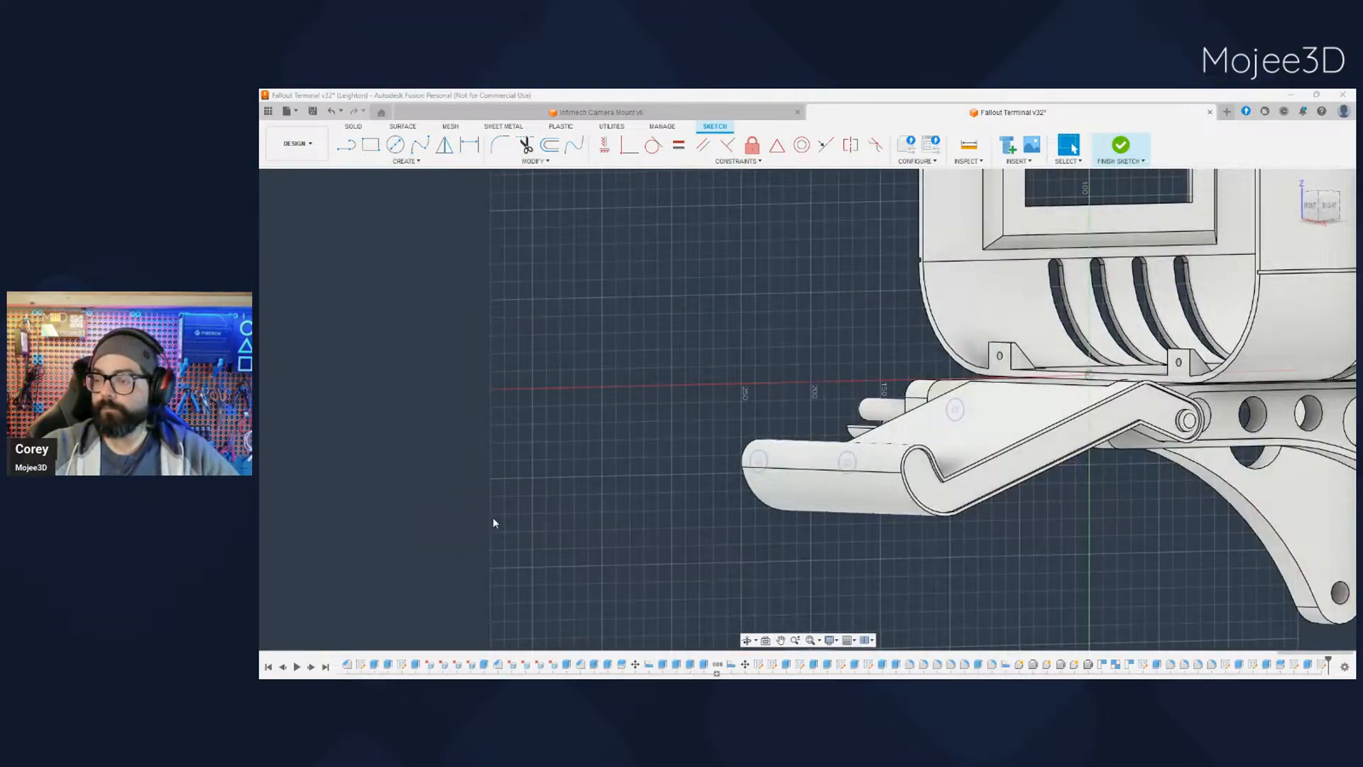
pyautogui.keyDown('shift'); pyautogui.moveTo(494, 522); pyautogui.dragTo(589, 480, button='middle'); pyautogui.keyUp('shift')
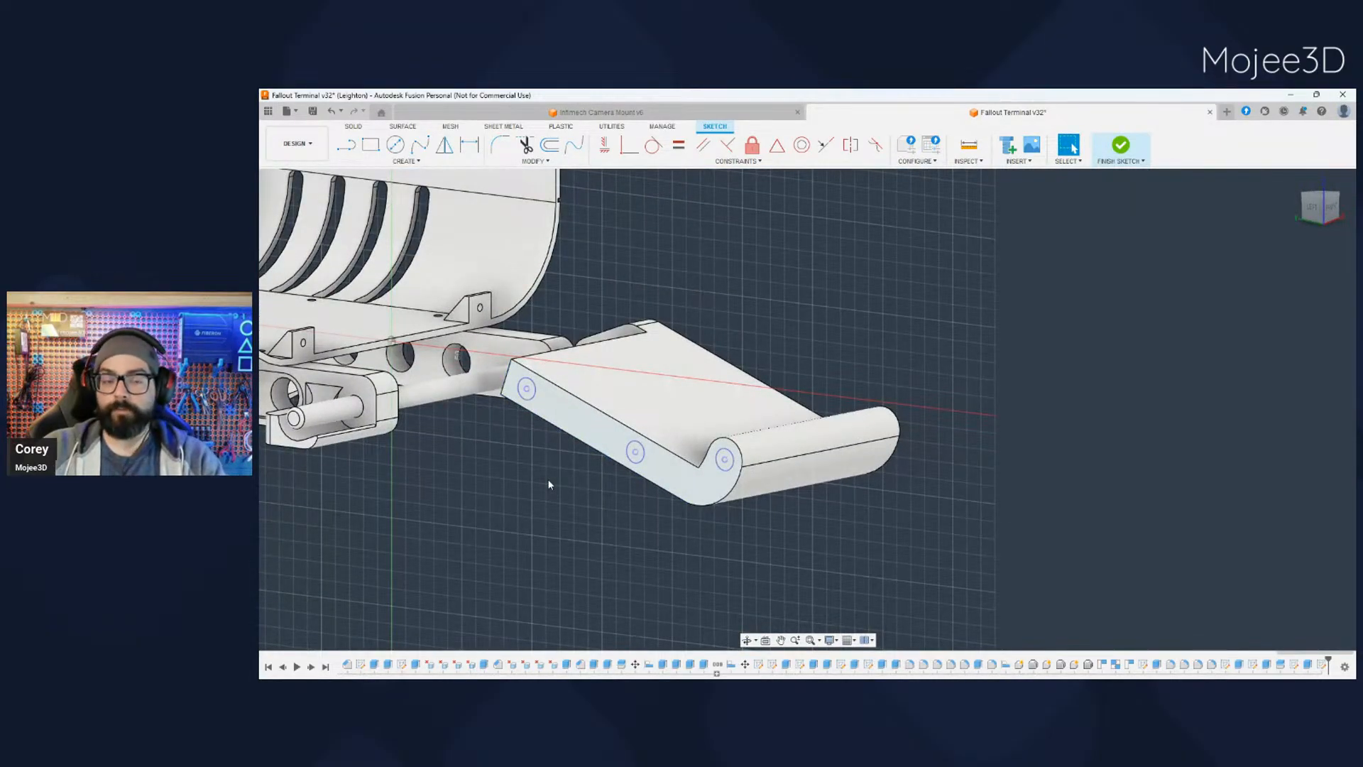
pyautogui.scroll(4, 521, 440)
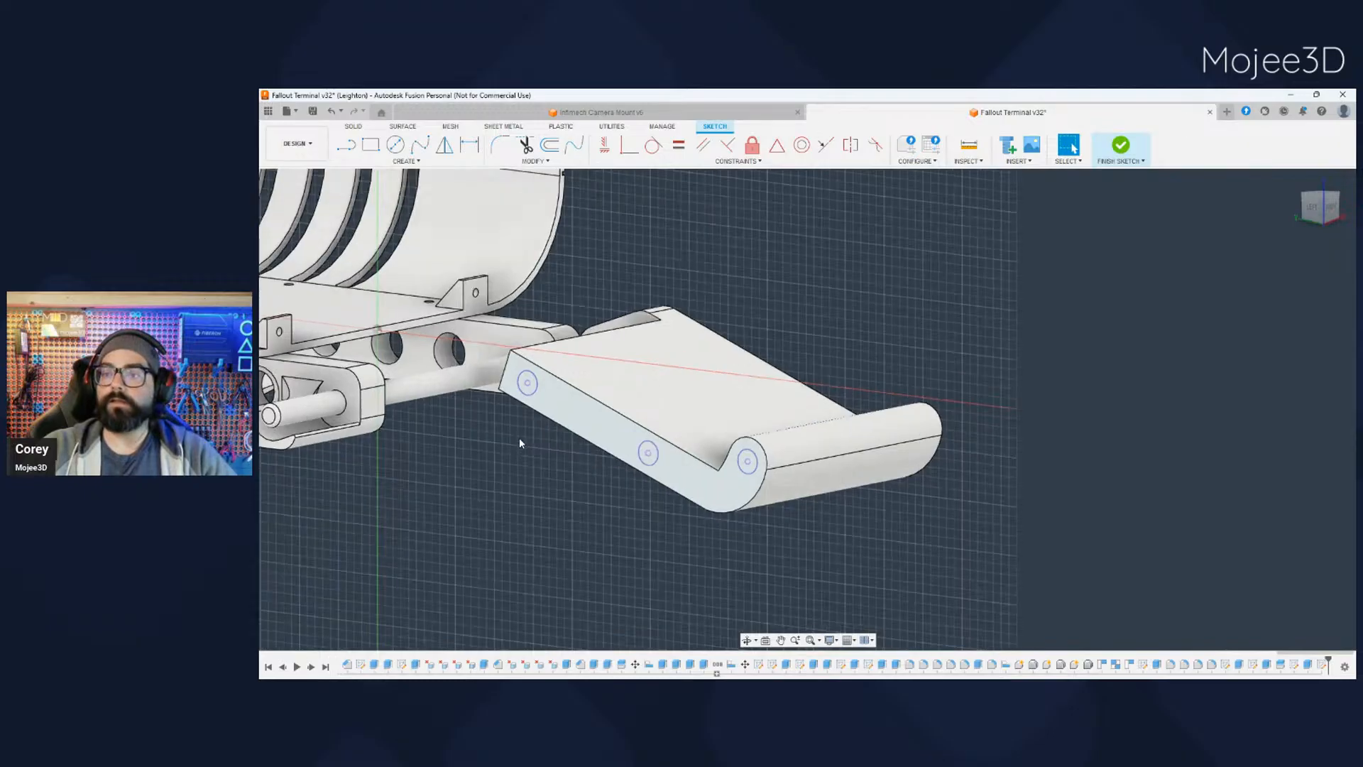
# - Extrude the three projected circles by -10 mm to cut matching holes into the cut face of the tray half
pyautogui.click(539, 367)
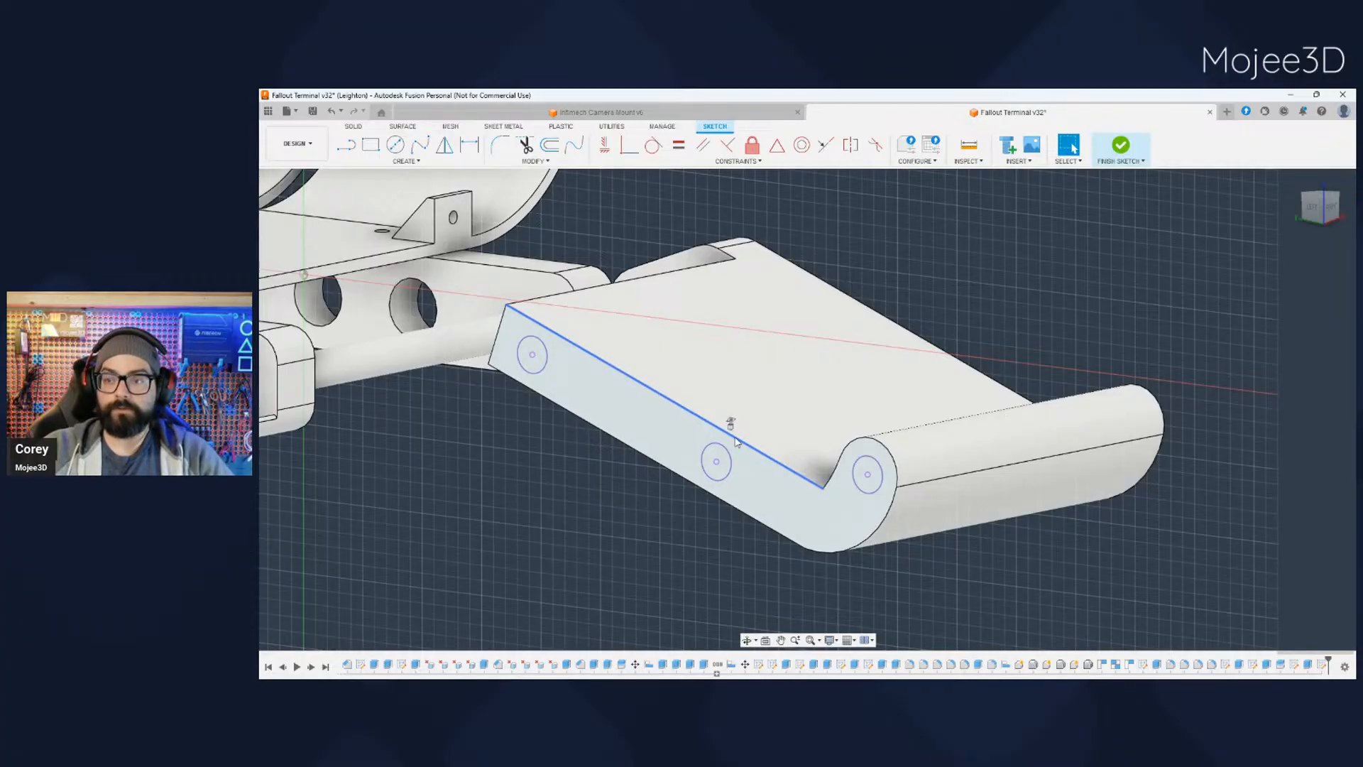
pyautogui.click(711, 465)
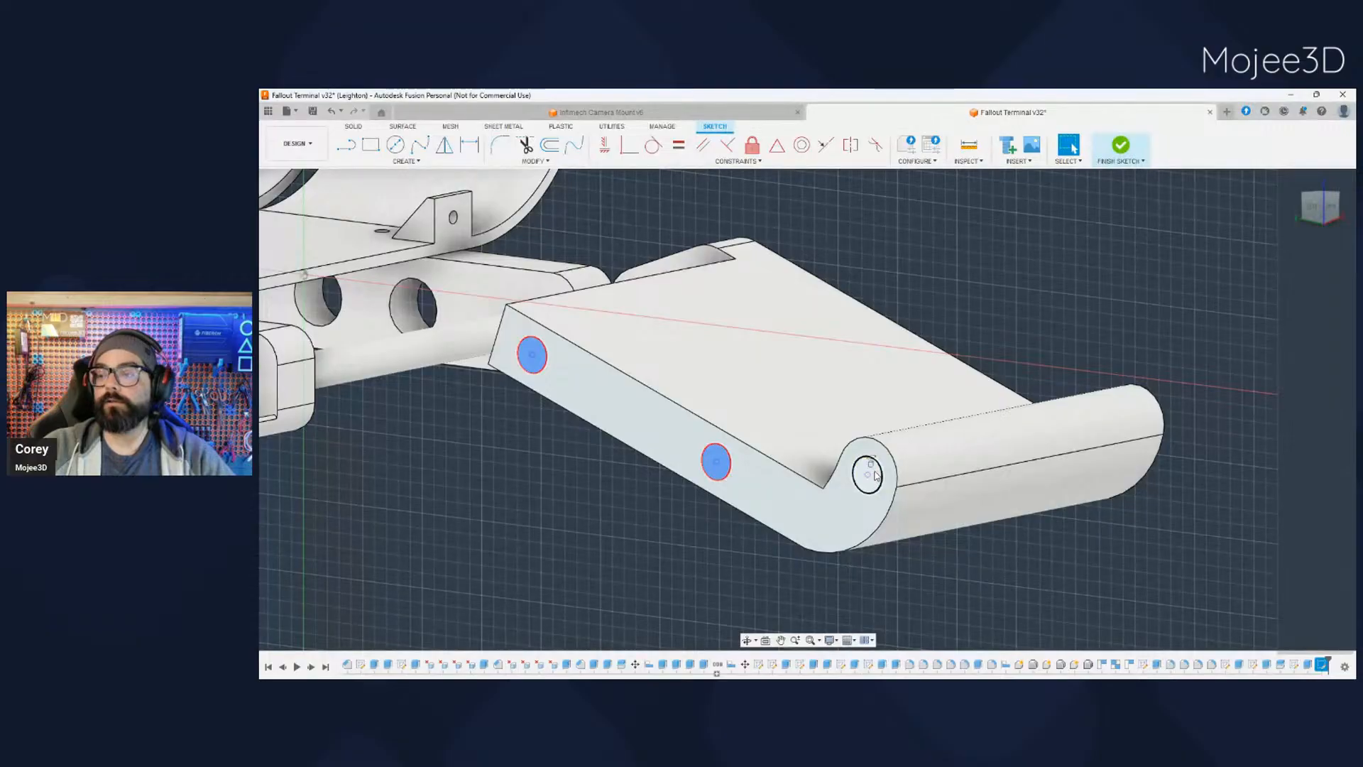
pyautogui.click(873, 474)
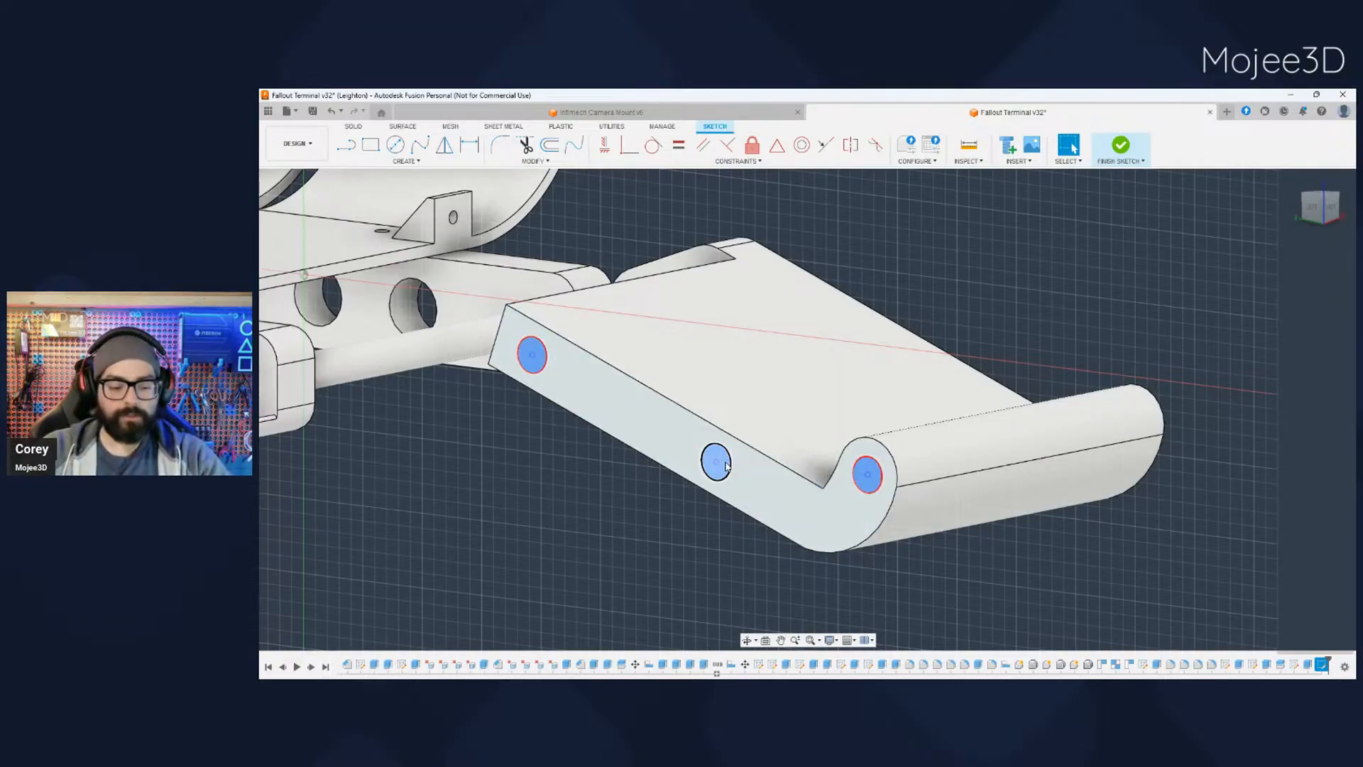
pyautogui.press('e')
pyautogui.scroll(3, 731, 468)
pyautogui.scroll(-5, 732, 468)
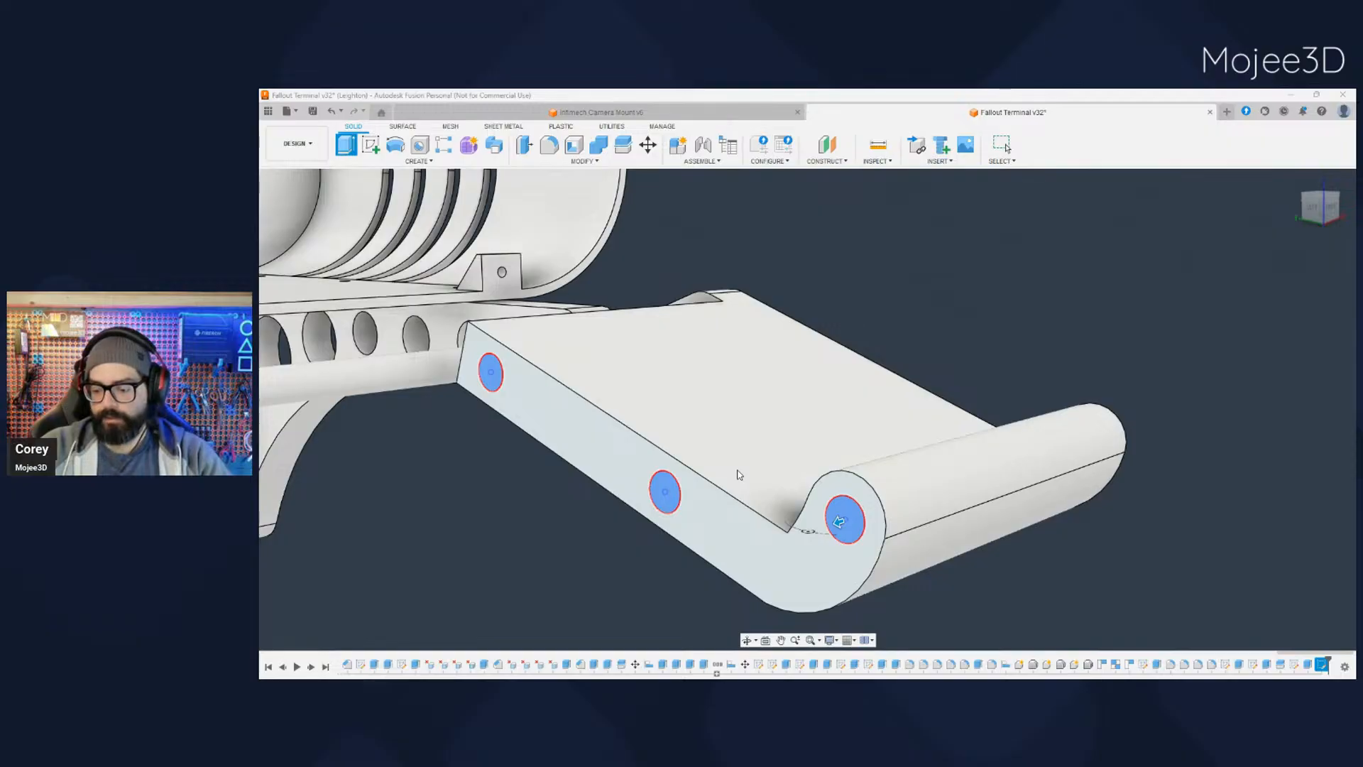
pyautogui.write('-10')
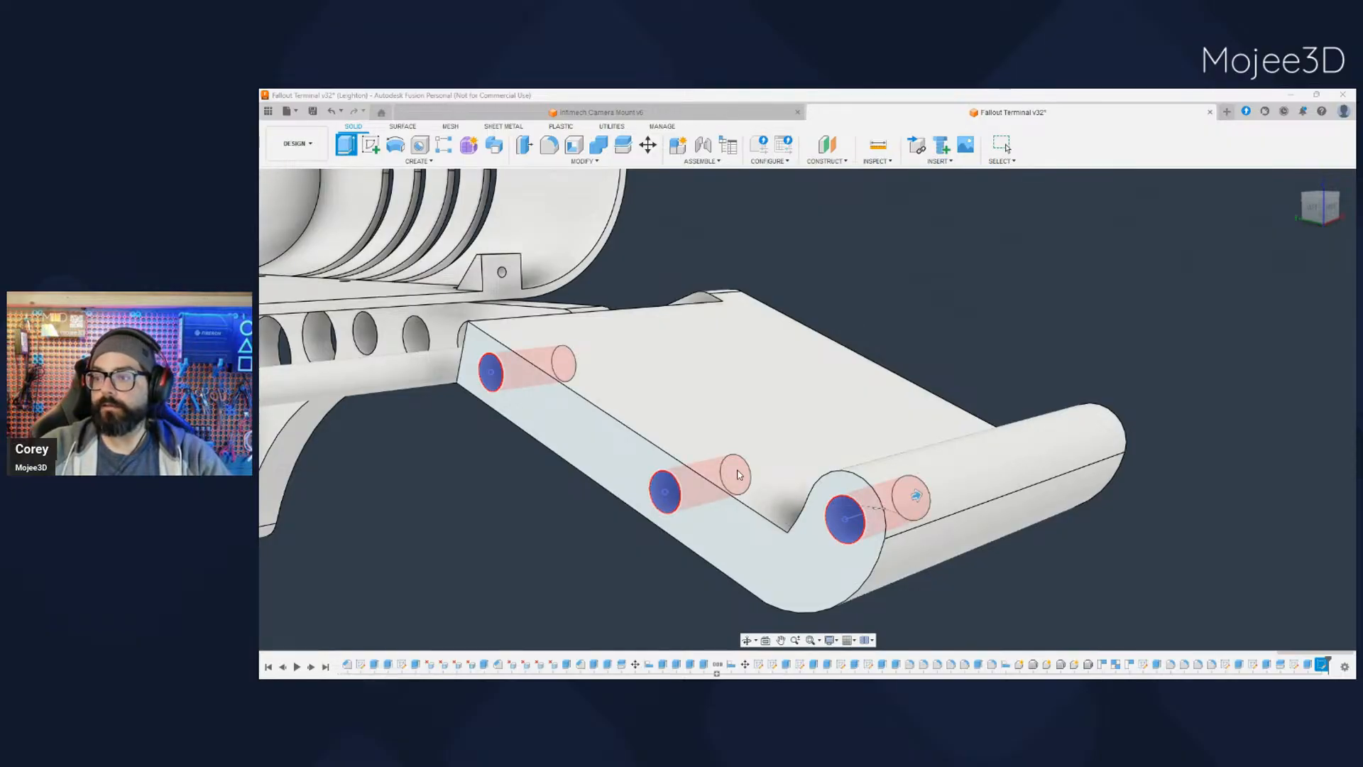
pyautogui.press('Return')
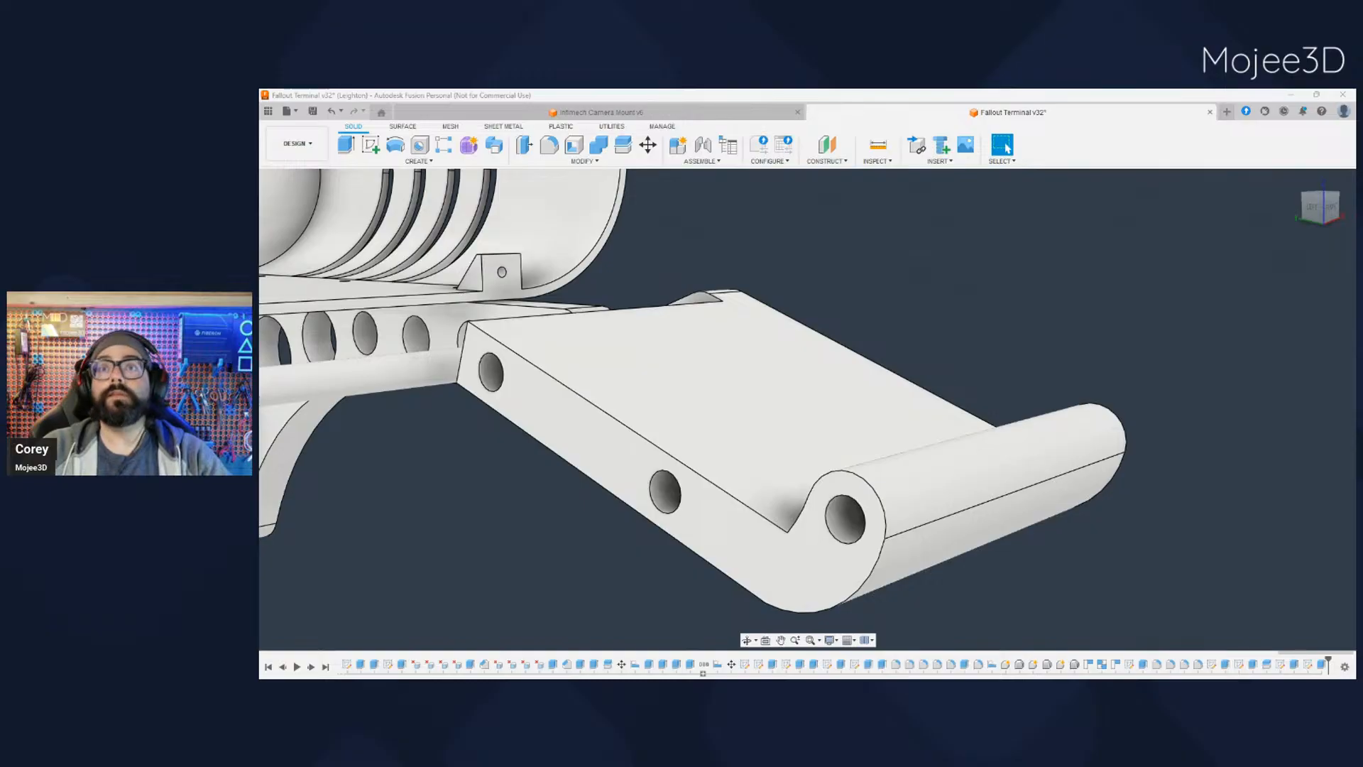
# - Show the hidden tray half beside the newly cut one and highlight both tray bodies
pyautogui.scroll(-5, 618, 516)
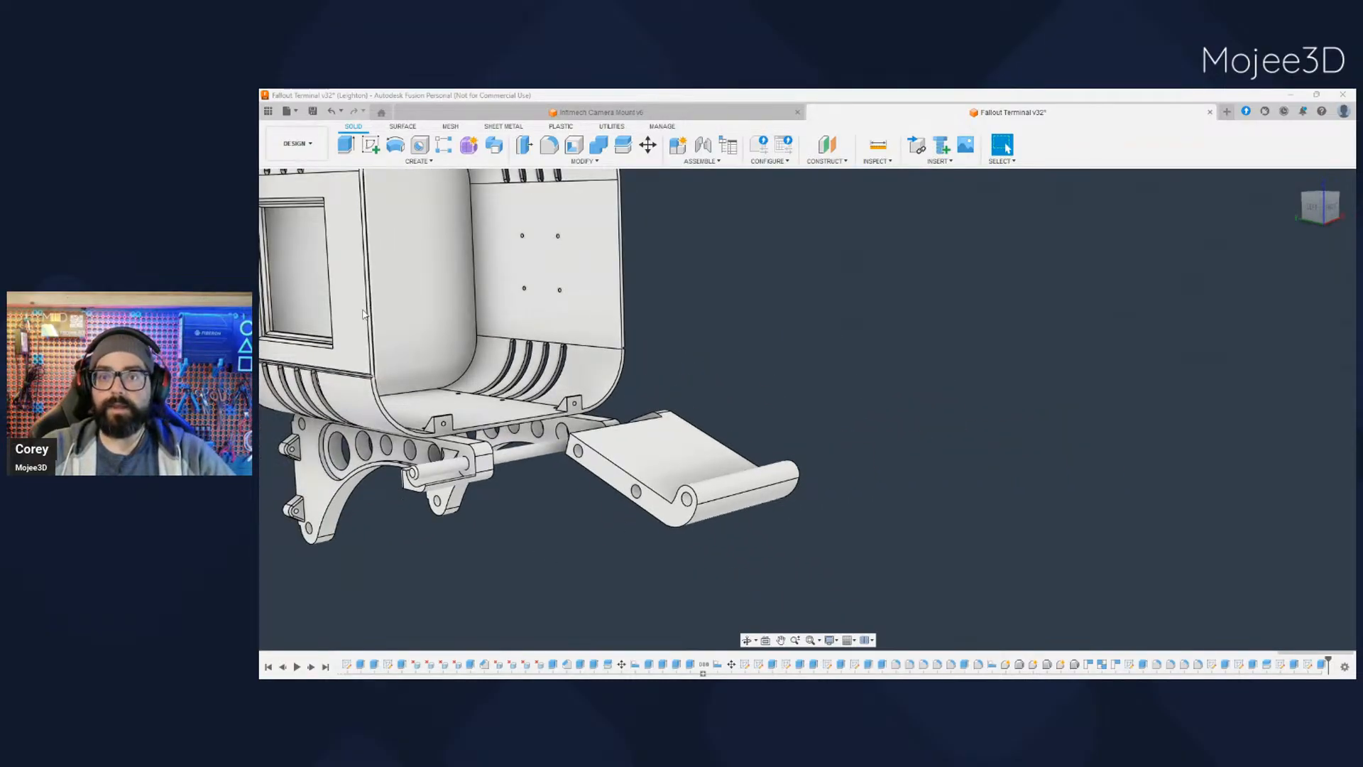
pyautogui.click(307, 357)
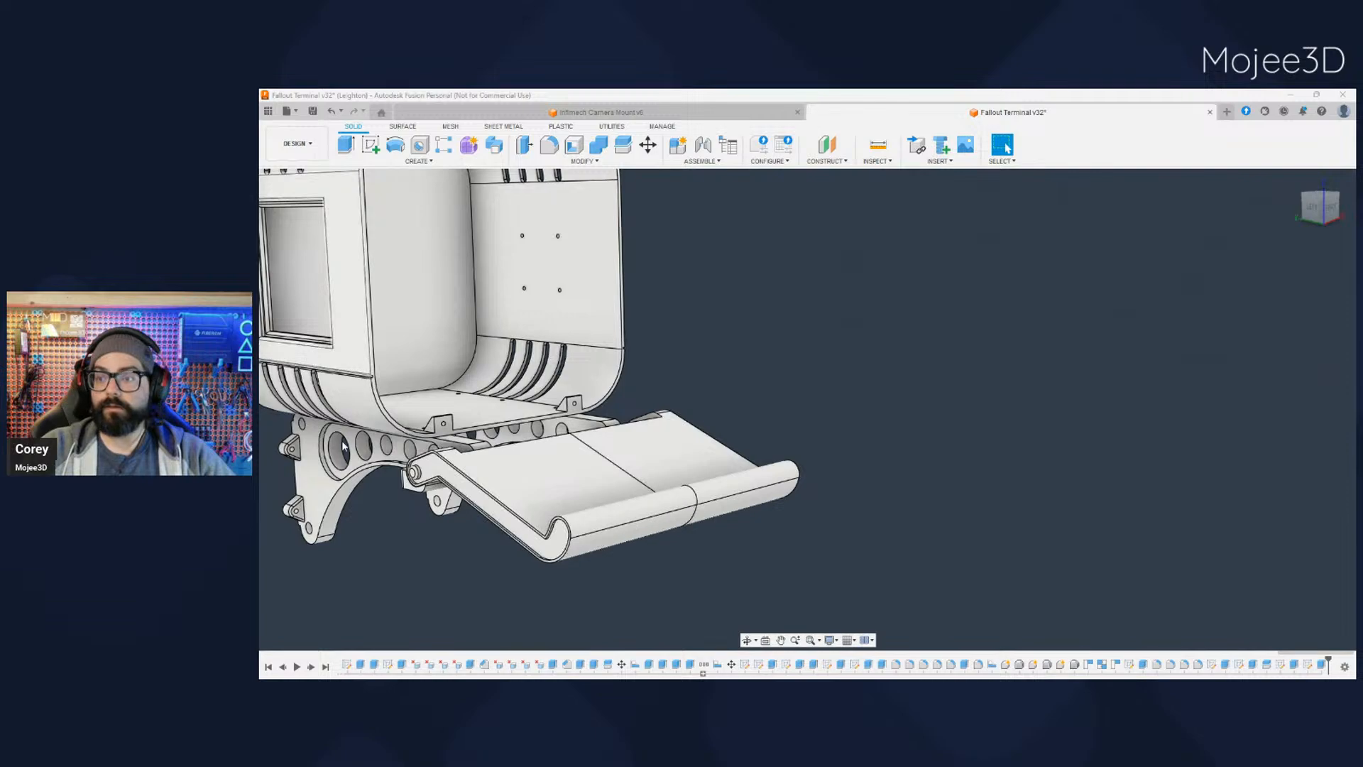
pyautogui.keyDown('shift'); pyautogui.moveTo(653, 578); pyautogui.dragTo(563, 599, button='middle'); pyautogui.keyUp('shift')
pyautogui.click(351, 365)
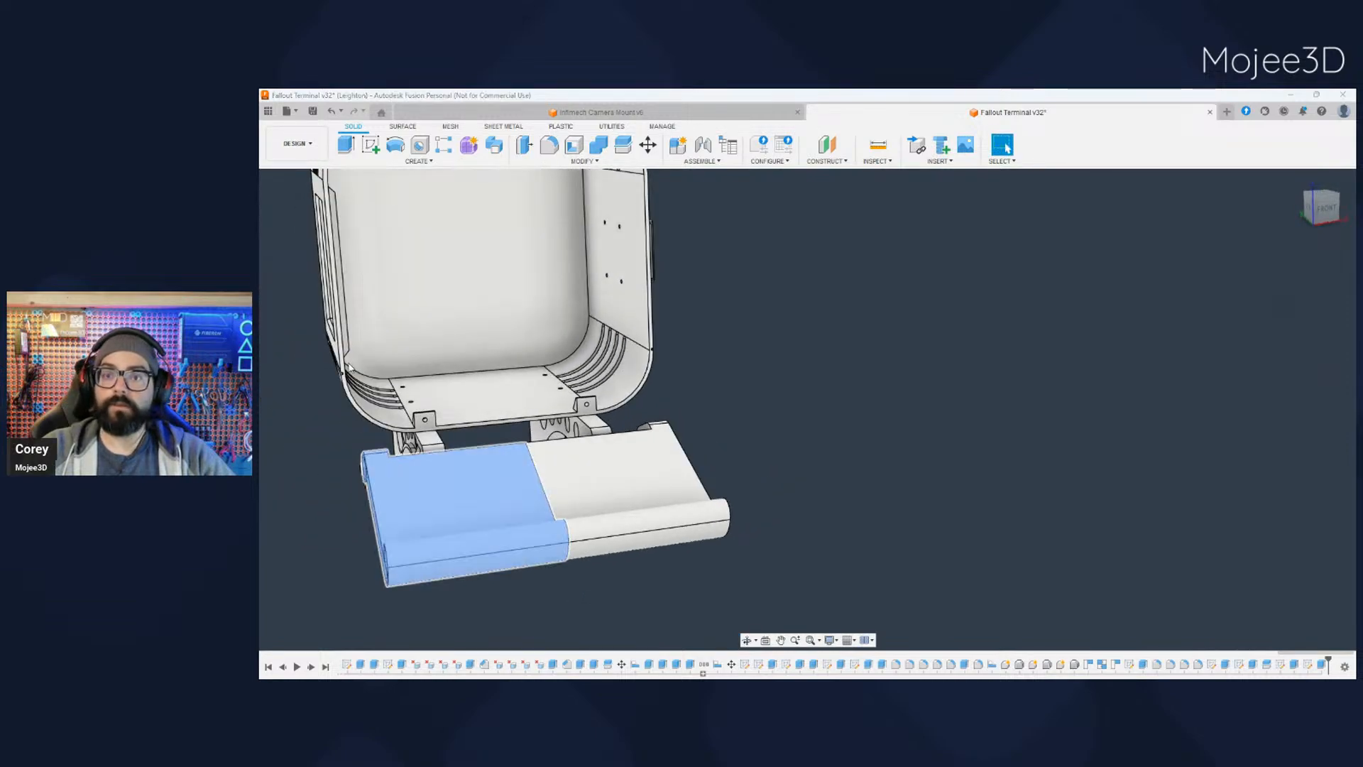
pyautogui.keyDown('shift'); pyautogui.click(351, 376); pyautogui.keyUp('shift')
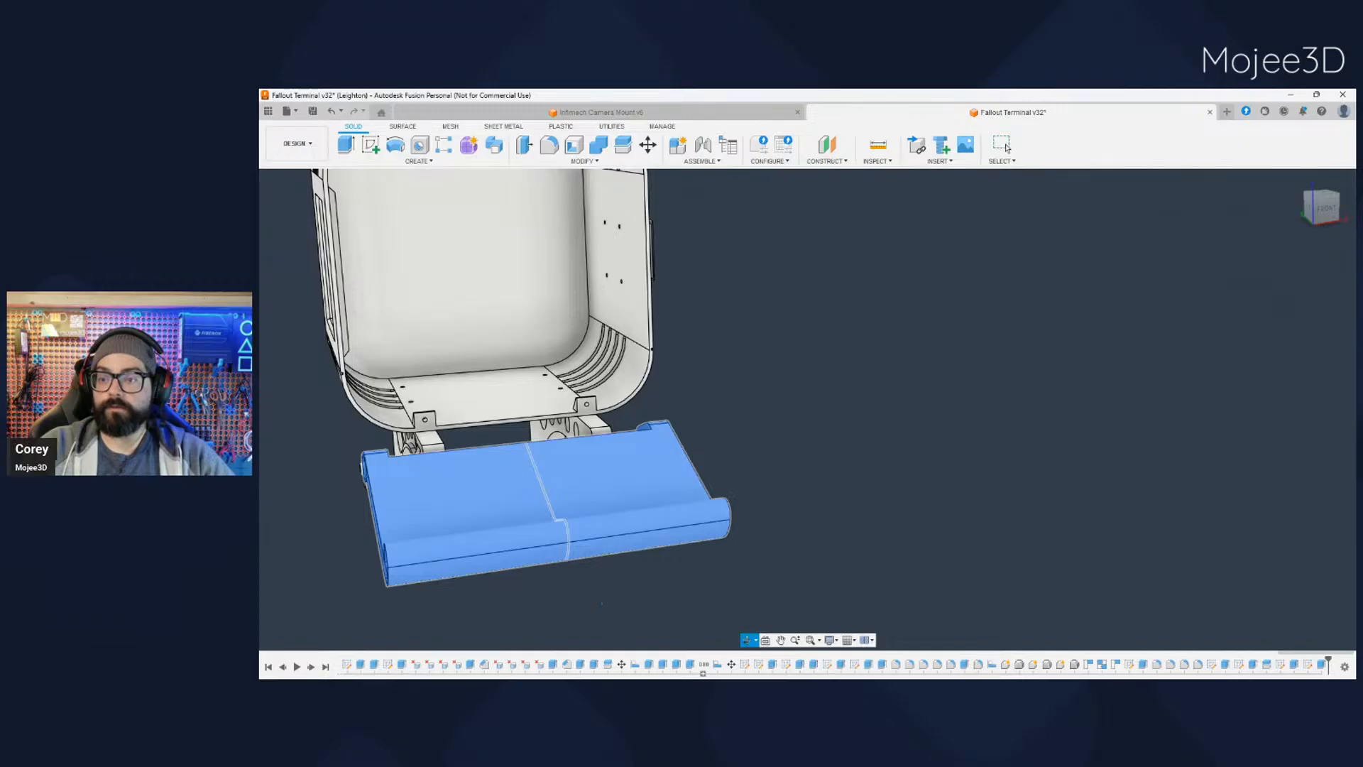
# - Make one tray half see-through, inspect the alignment of the holes across the joint, and restore it to solid
pyautogui.keyDown('shift'); pyautogui.moveTo(607, 599); pyautogui.dragTo(534, 510, button='middle'); pyautogui.keyUp('shift')
pyautogui.click(533, 506)
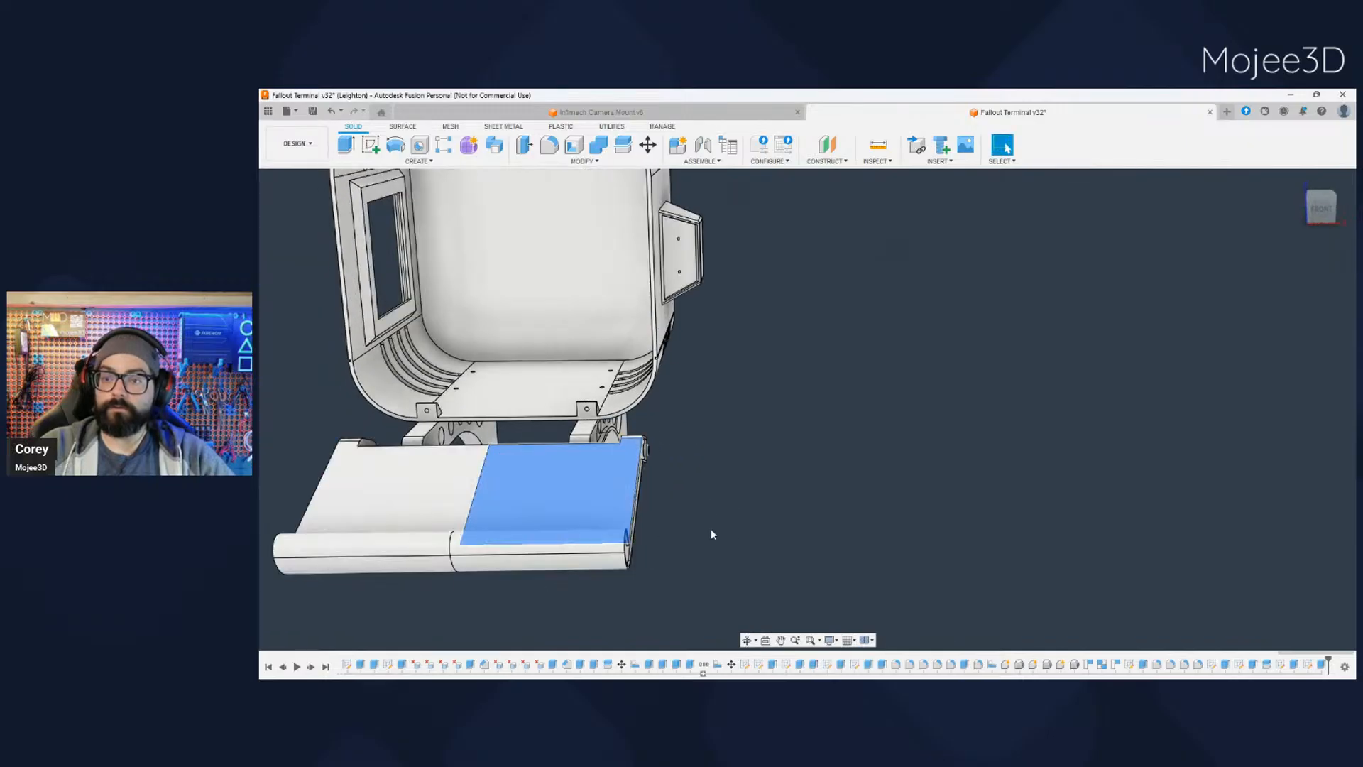
pyautogui.click(357, 378)
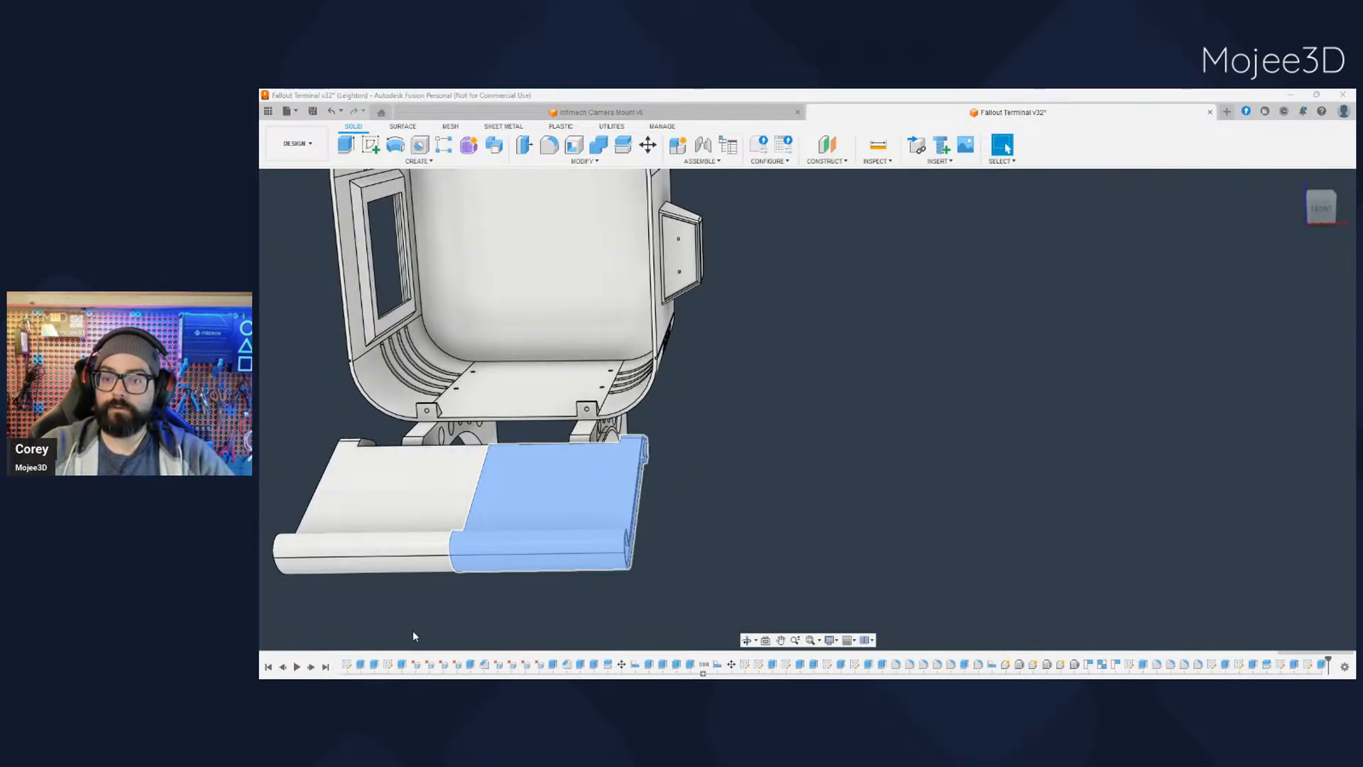
pyautogui.click(635, 619)
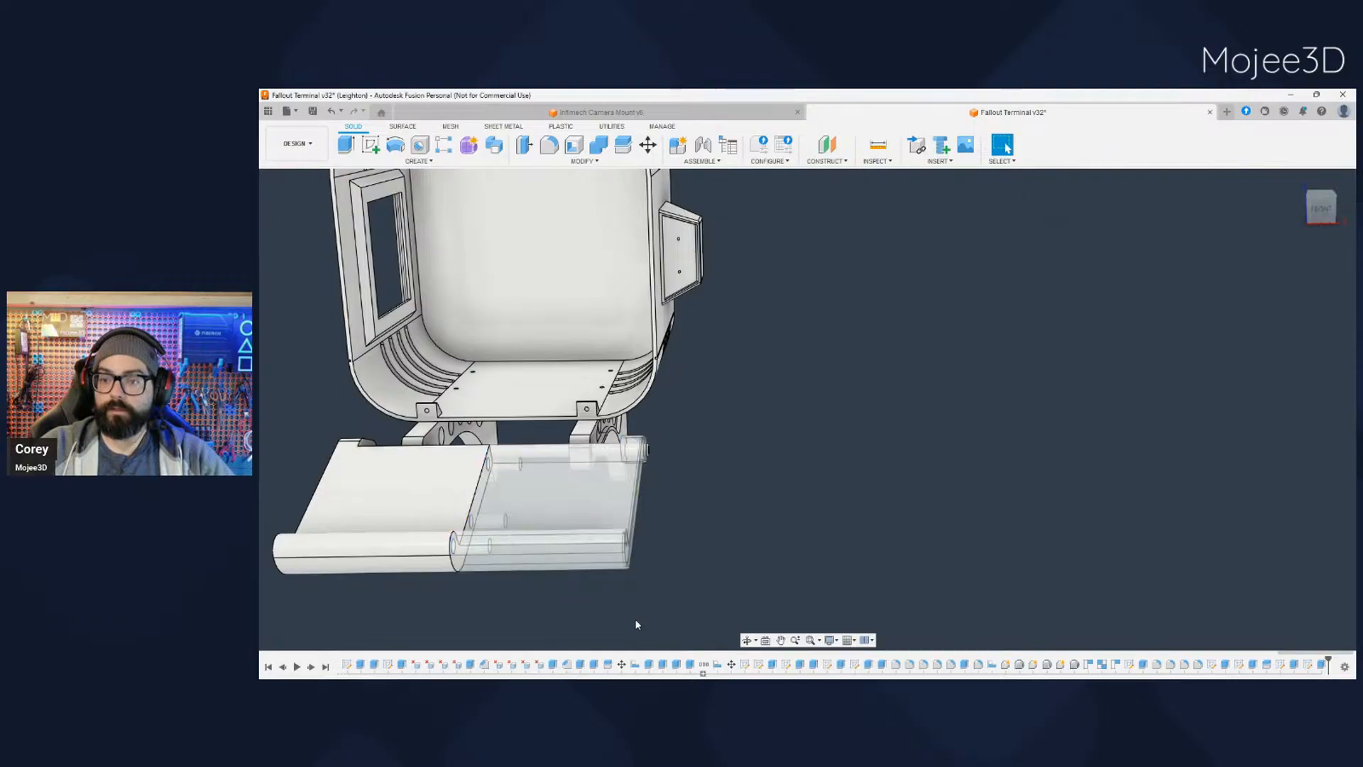
pyautogui.keyDown('shift'); pyautogui.moveTo(634, 619); pyautogui.dragTo(736, 408, button='middle'); pyautogui.keyUp('shift')
pyautogui.scroll(5, 581, 274)
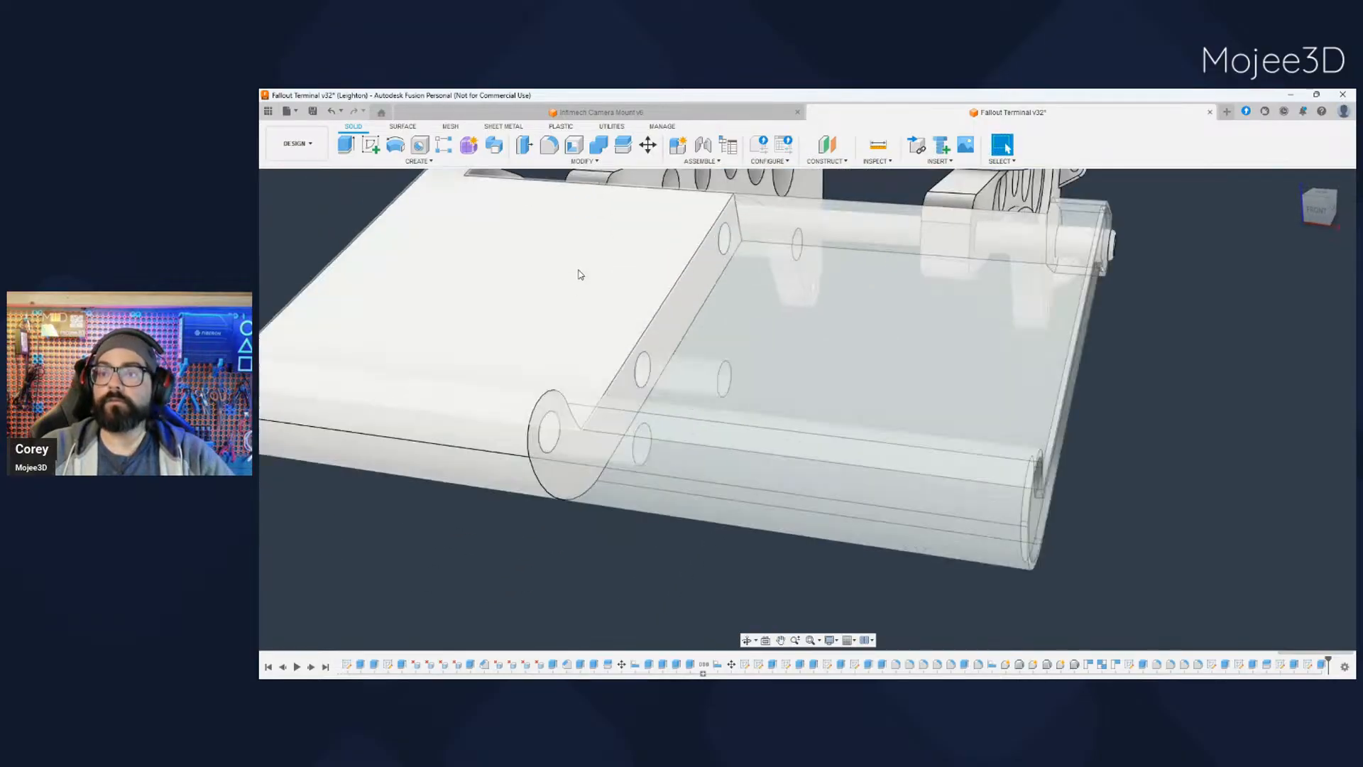
pyautogui.scroll(-3, 511, 586)
pyautogui.keyDown('shift'); pyautogui.moveTo(511, 587); pyautogui.dragTo(536, 563, button='middle'); pyautogui.keyUp('shift')
pyautogui.scroll(3, 517, 457)
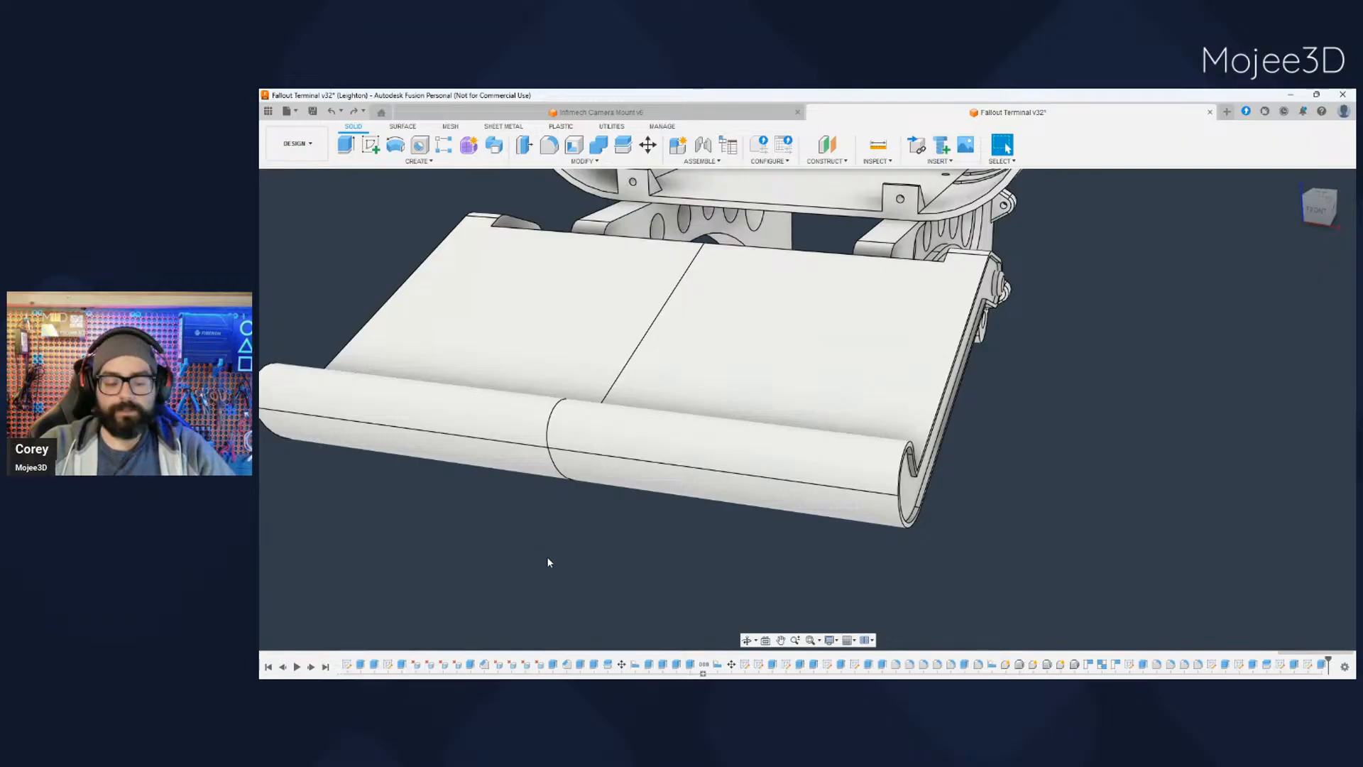
# - Examine the raised rim and recess on the tray's outer end, including its curled front edge and inner corner
pyautogui.scroll(-3, 546, 555)
pyautogui.moveTo(557, 570); pyautogui.dragTo(769, 502, button='middle')
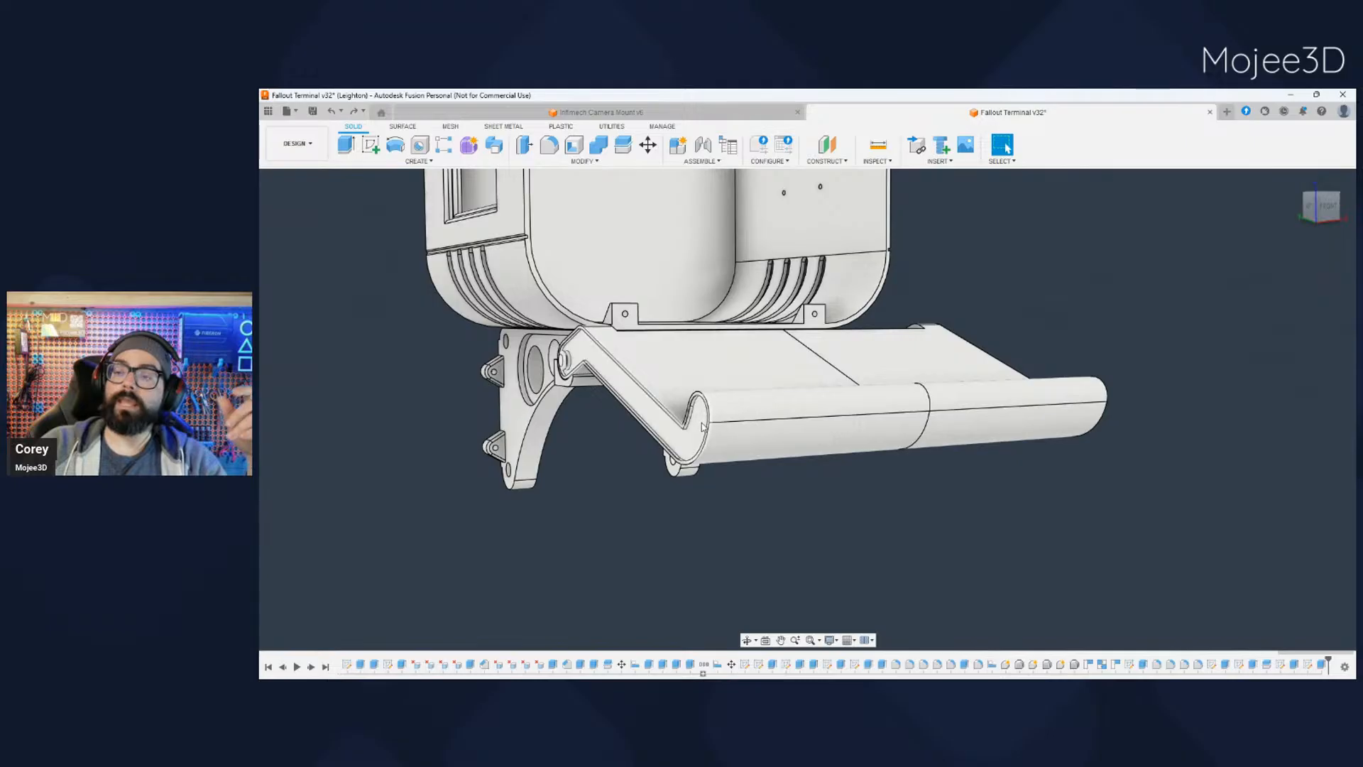
pyautogui.scroll(10, 701, 426)
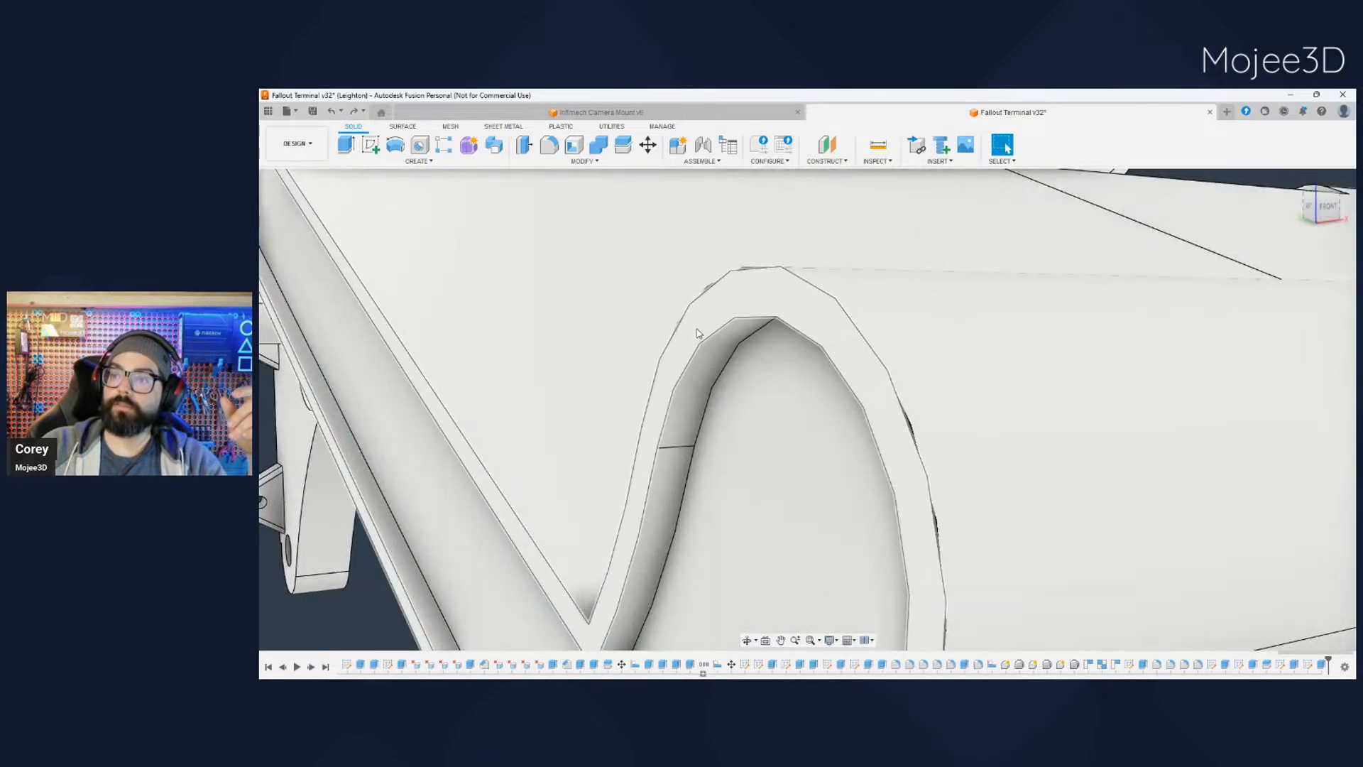
pyautogui.scroll(-10, 696, 341)
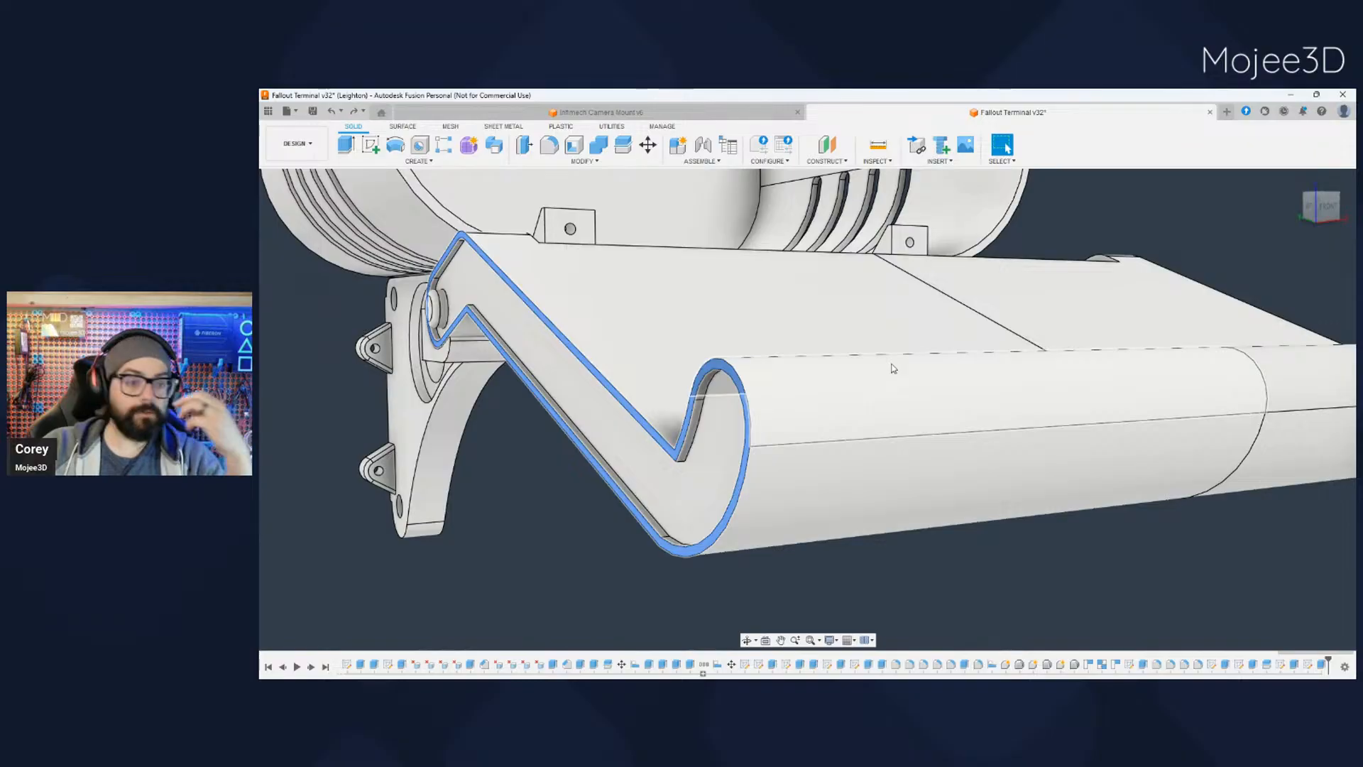
pyautogui.scroll(6, 668, 490)
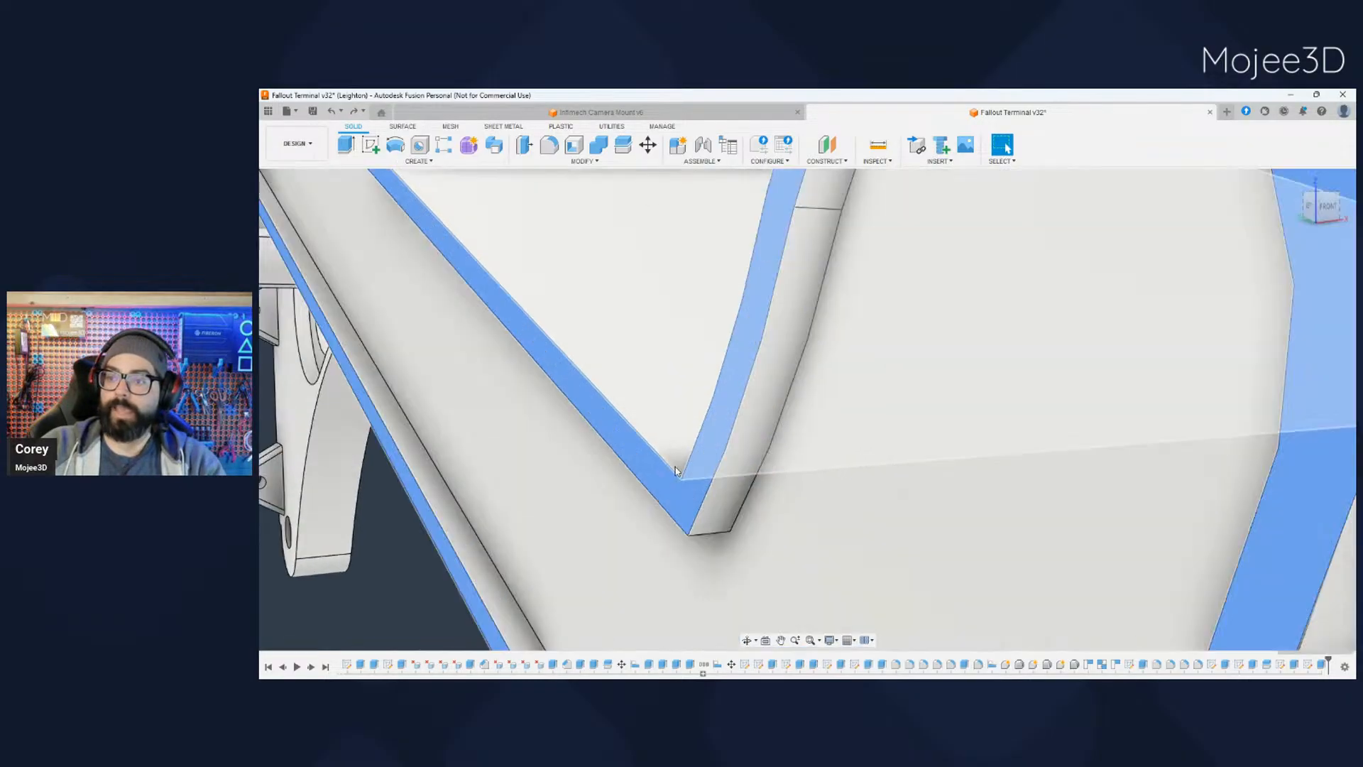
pyautogui.scroll(-8, 668, 494)
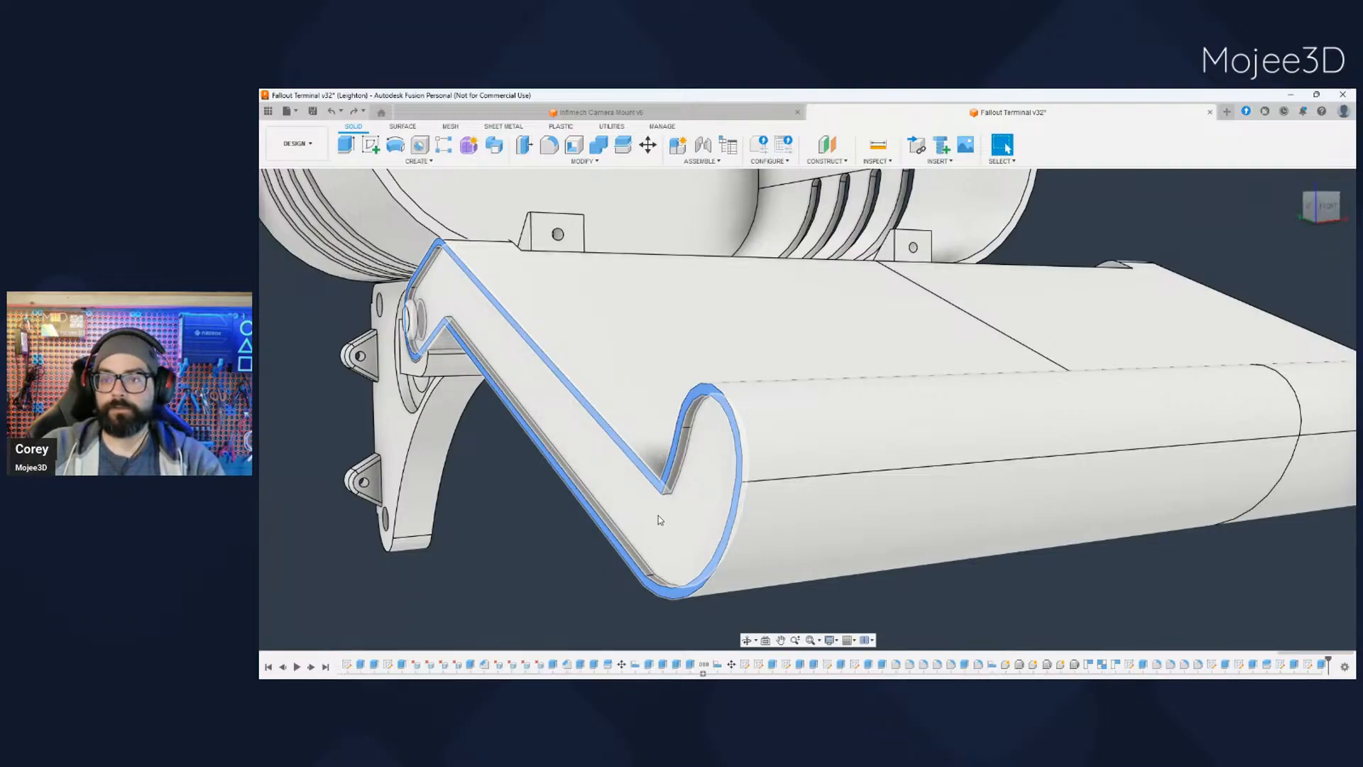
pyautogui.scroll(5, 654, 513)
pyautogui.scroll(-8, 650, 511)
pyautogui.scroll(-3, 663, 531)
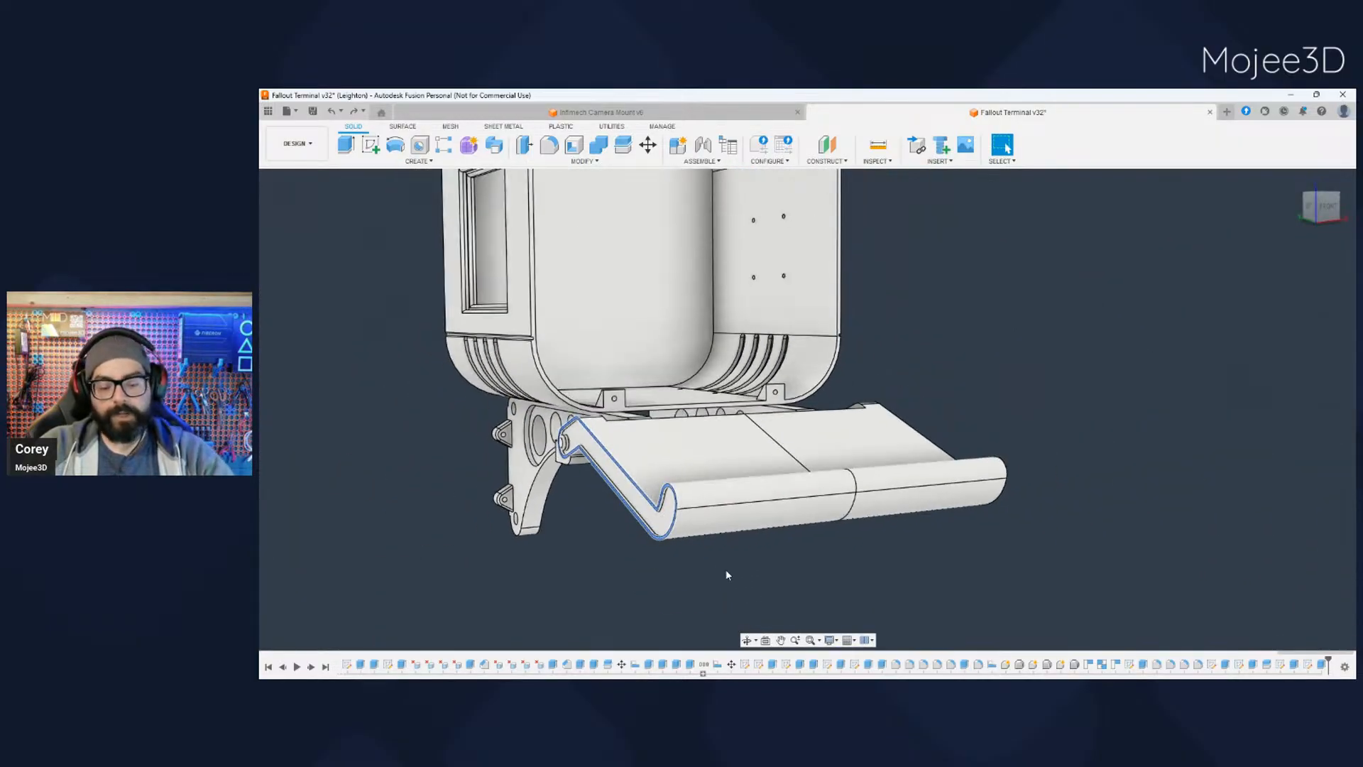
pyautogui.moveTo(767, 584); pyautogui.dragTo(694, 501, button='middle')
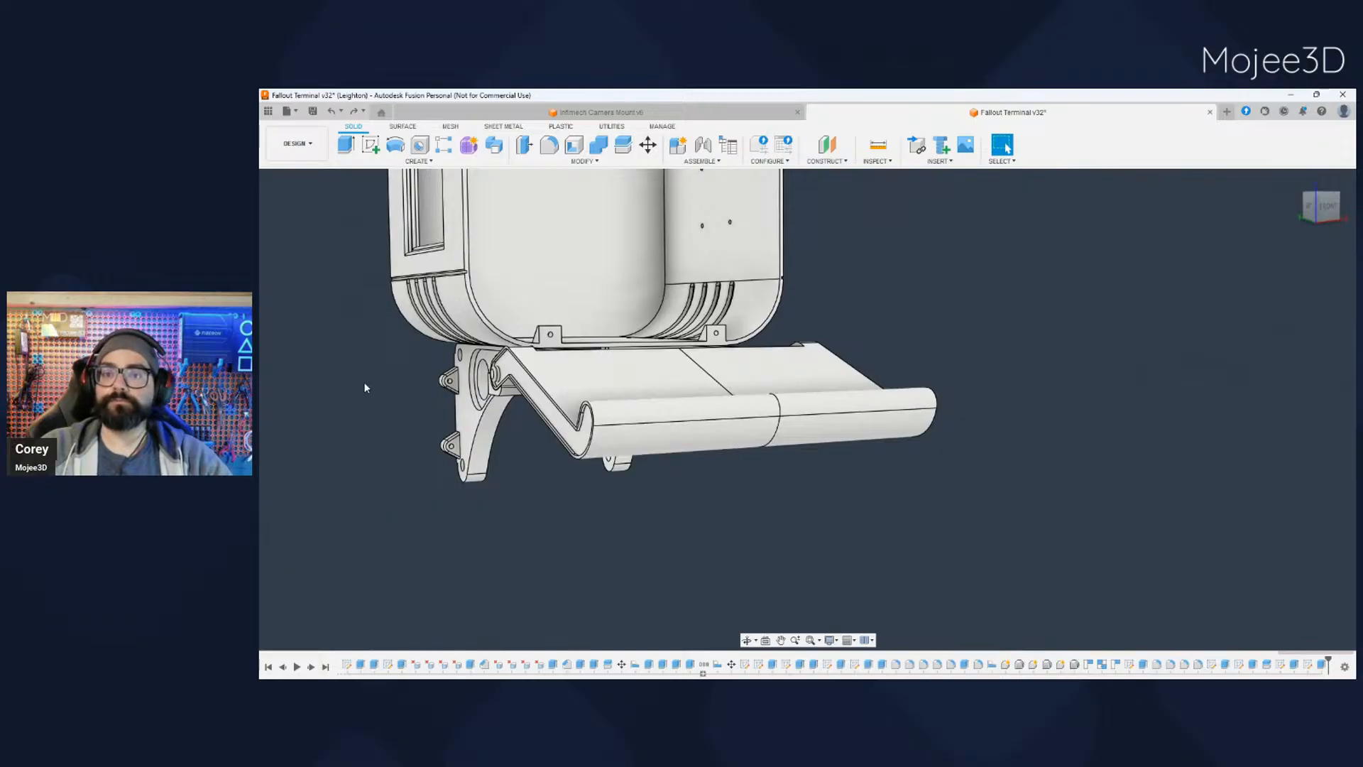
# - Hide the first-drilled tray half and select the cut face with three holes on the remaining half
pyautogui.click(308, 359)
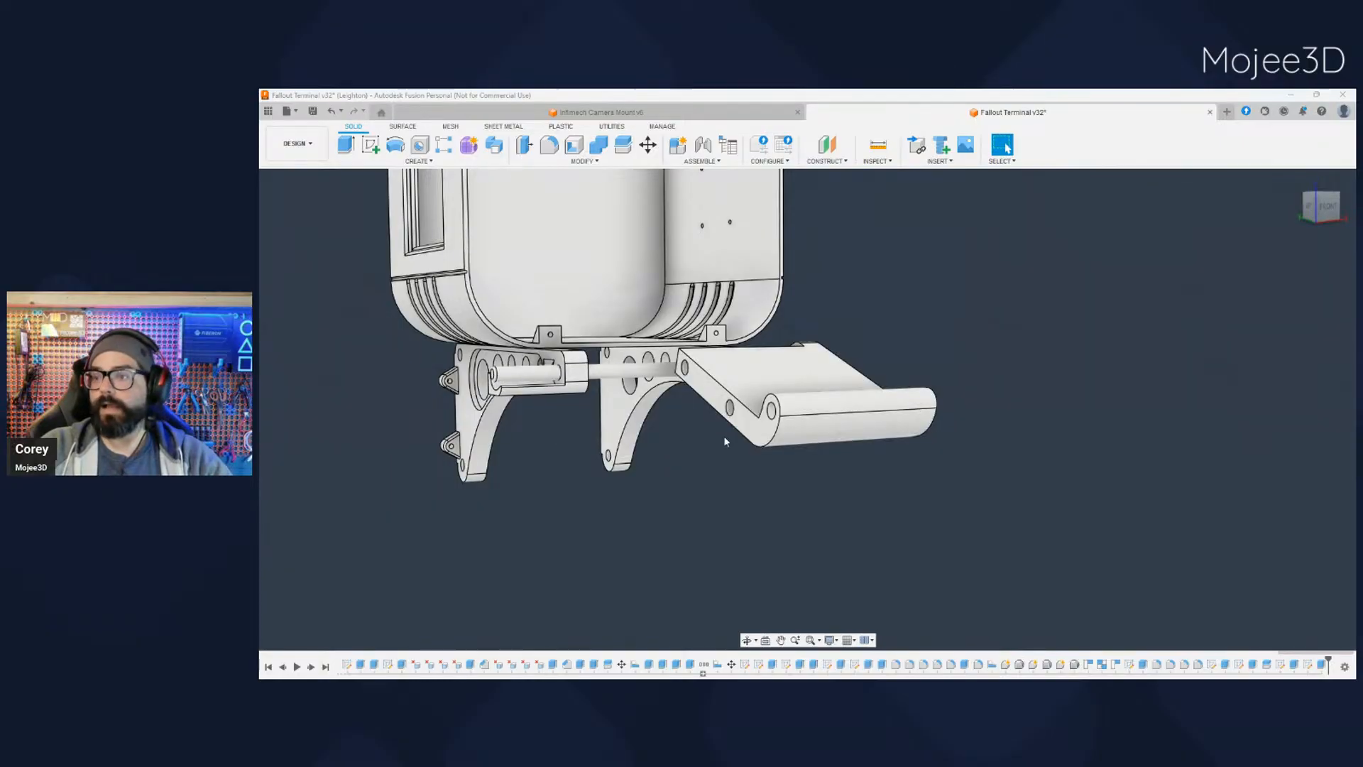
pyautogui.click(760, 426)
pyautogui.click(760, 429)
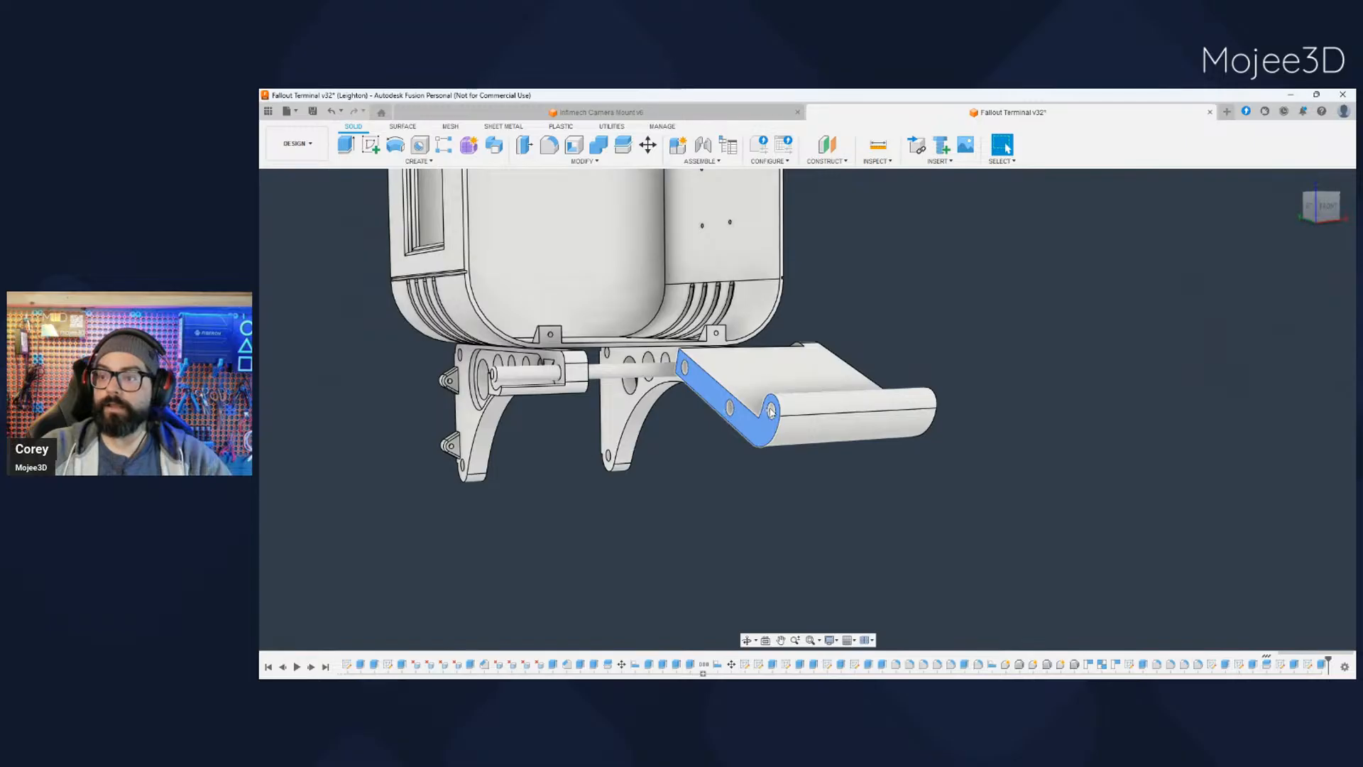
pyautogui.scroll(5, 778, 419)
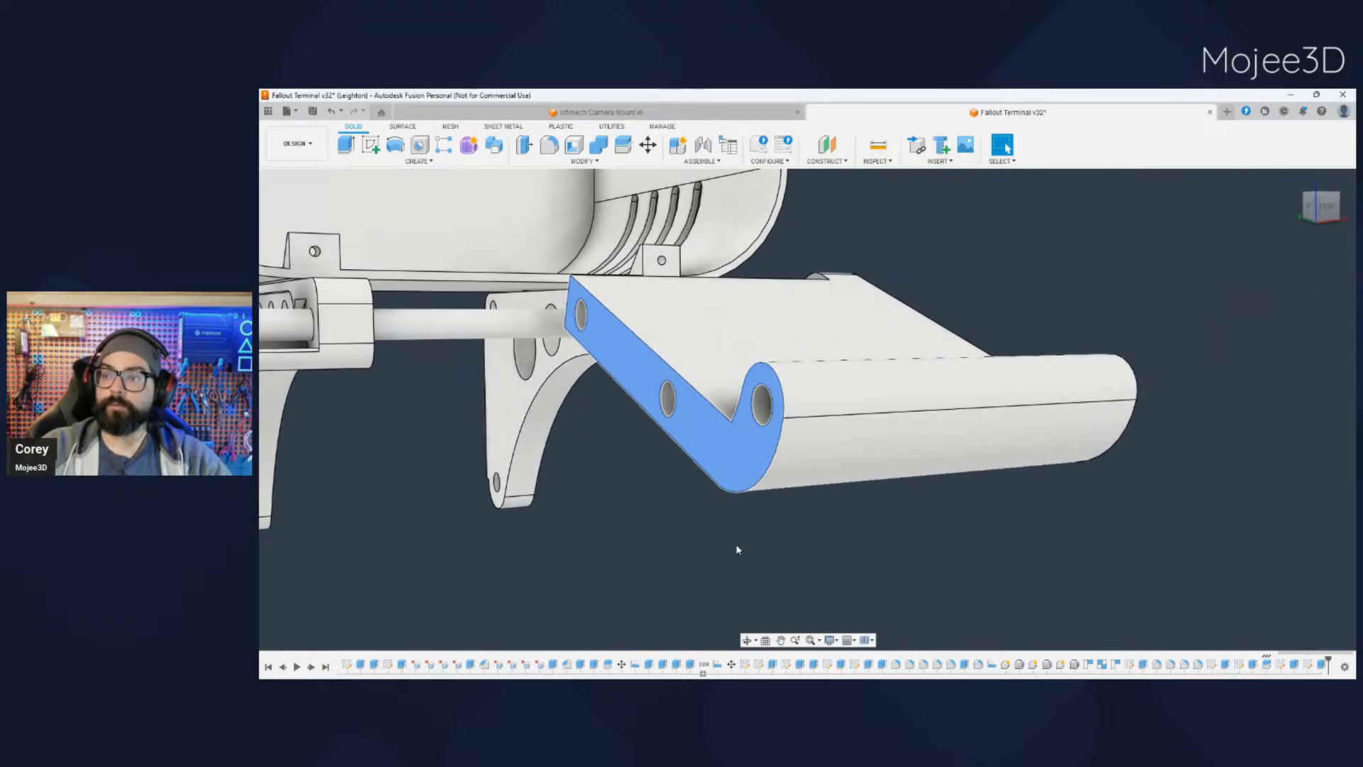
# - Select the edge of the hole in the curled front lip and examine the holes and the remaining tray half
pyautogui.keyDown('shift'); pyautogui.moveTo(724, 491); pyautogui.dragTo(806, 433, button='middle'); pyautogui.keyUp('shift')
pyautogui.click(772, 412)
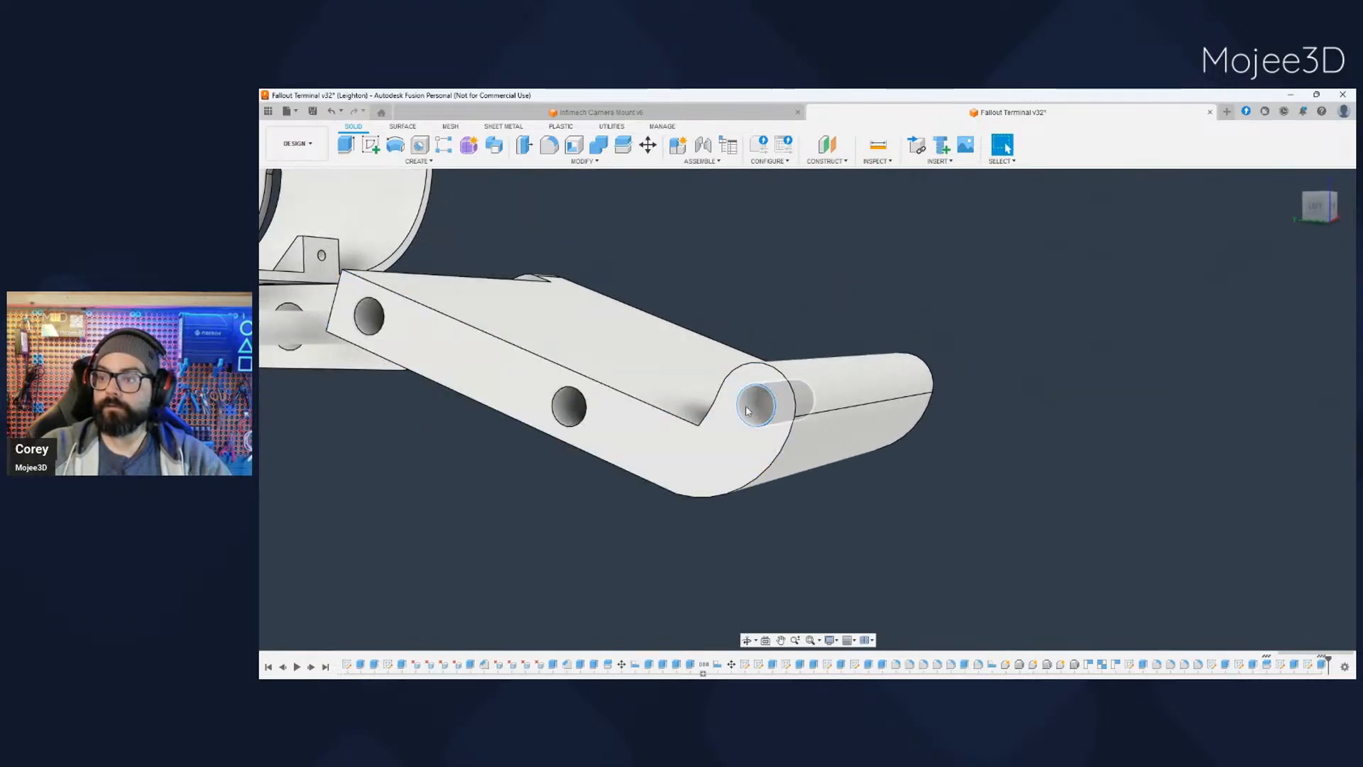
pyautogui.moveTo(786, 531)
pyautogui.keyDown('shift'); pyautogui.mouseDown(button='middle')
pyautogui.moveTo(817, 545)
pyautogui.moveTo(804, 512)
pyautogui.mouseUp(button='middle'); pyautogui.keyUp('shift')
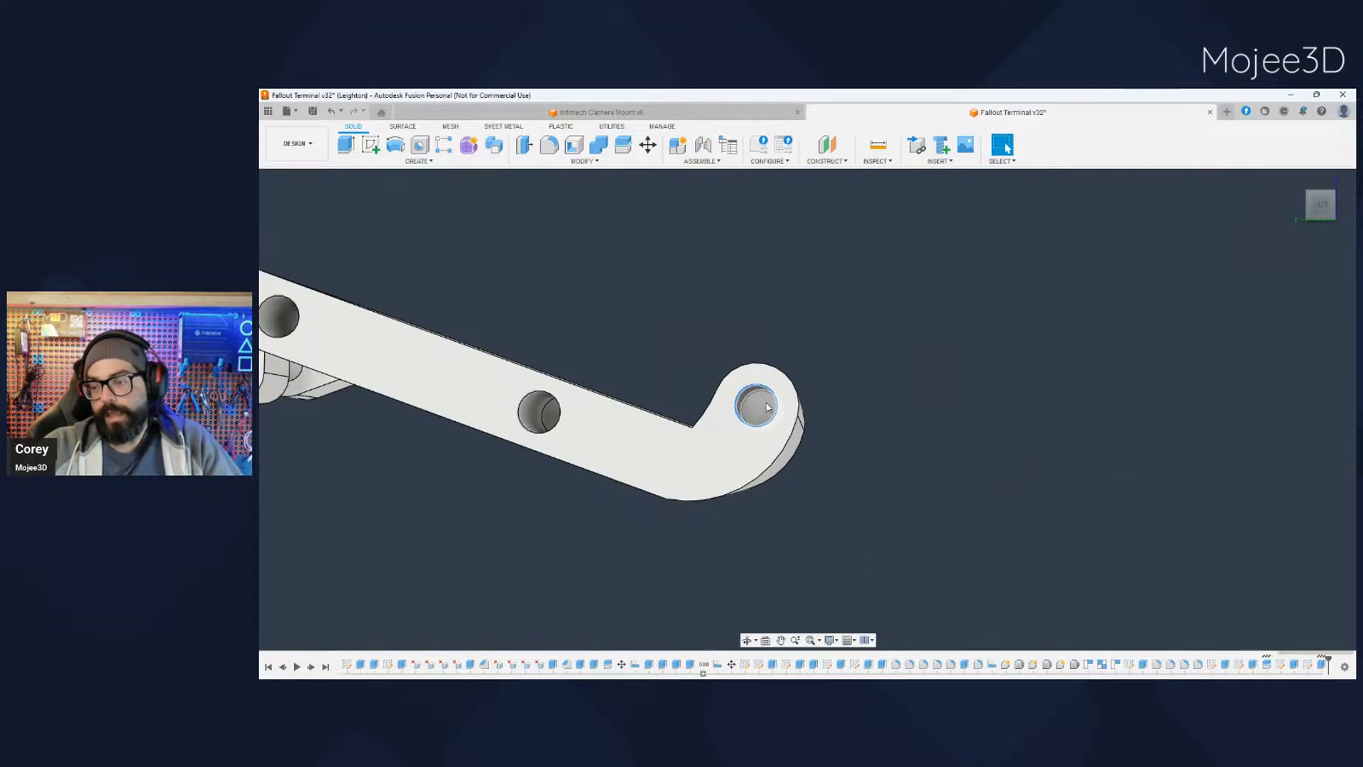
pyautogui.click(742, 422)
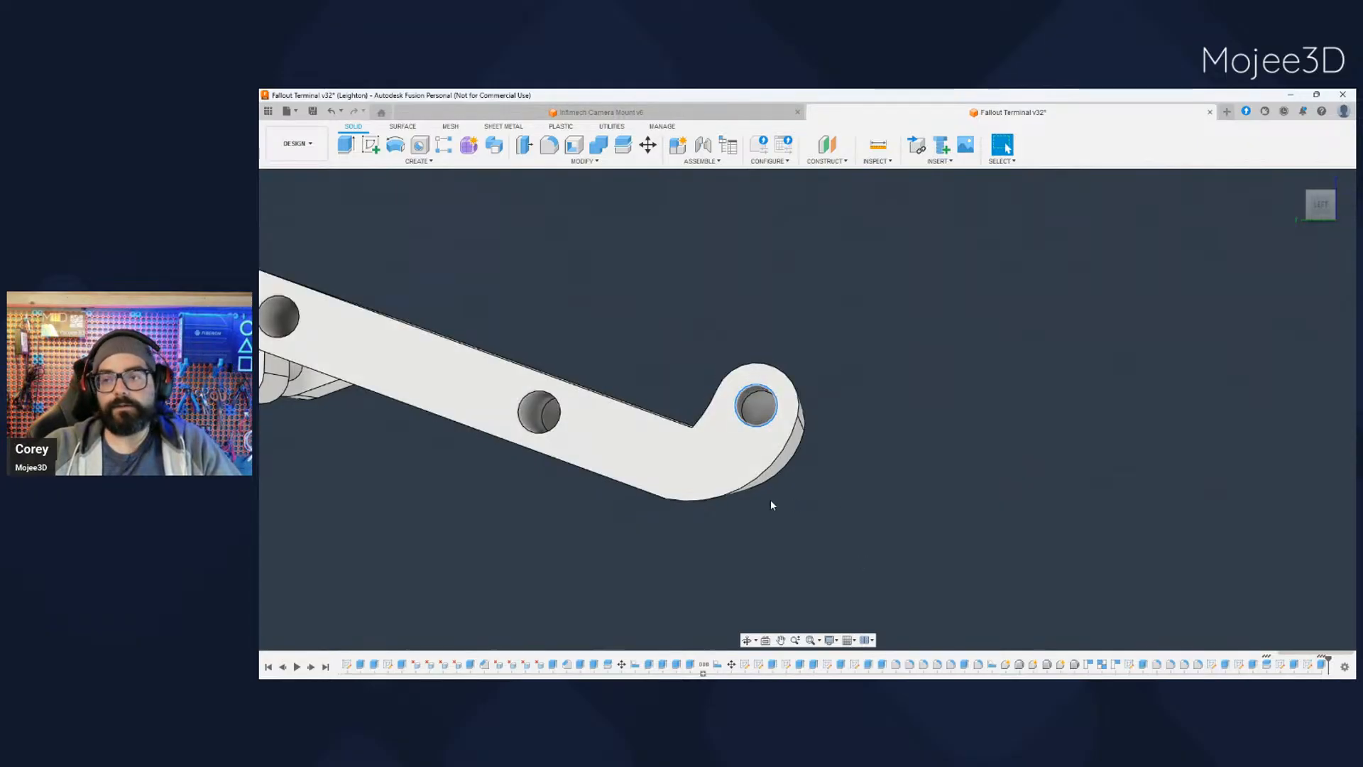
pyautogui.click(824, 488)
pyautogui.click(754, 425)
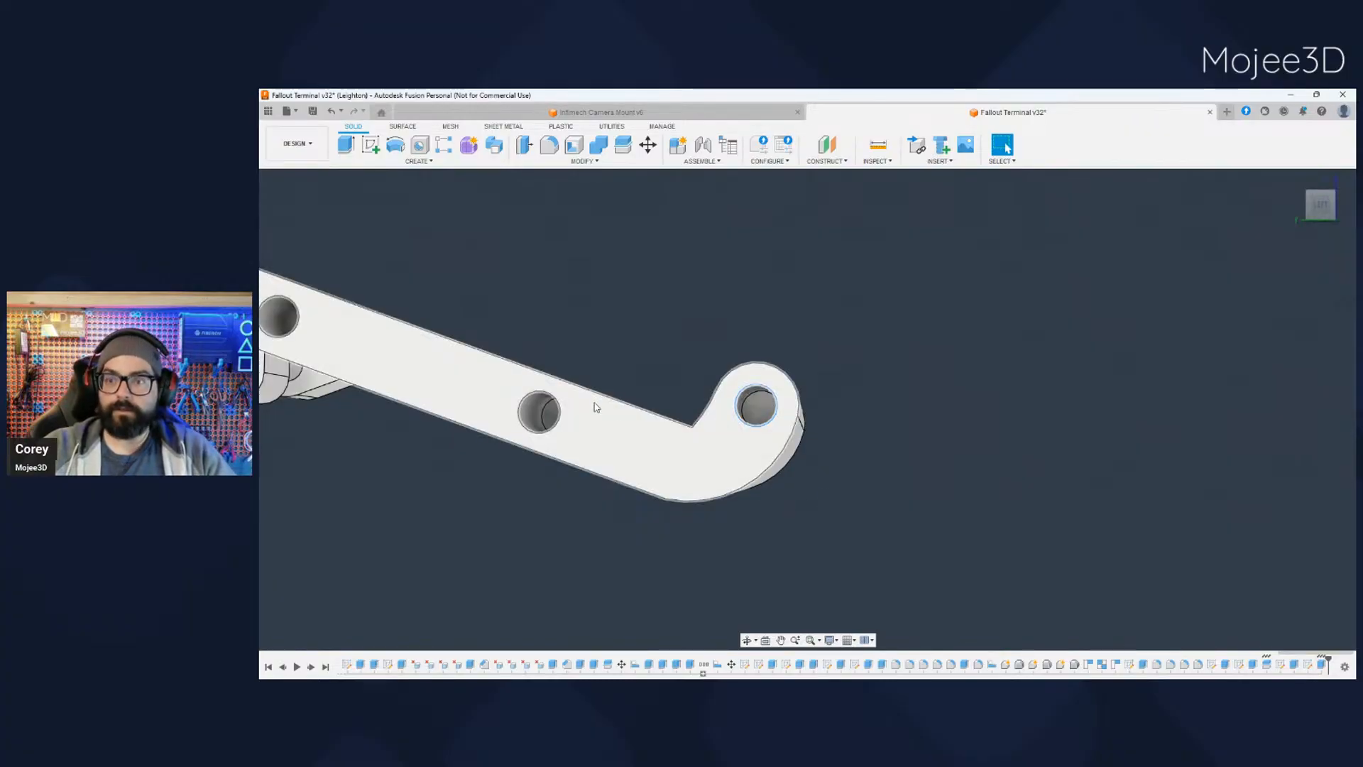
pyautogui.scroll(-5, 729, 469)
pyautogui.keyDown('shift'); pyautogui.moveTo(791, 517); pyautogui.dragTo(746, 487, button='middle'); pyautogui.keyUp('shift')
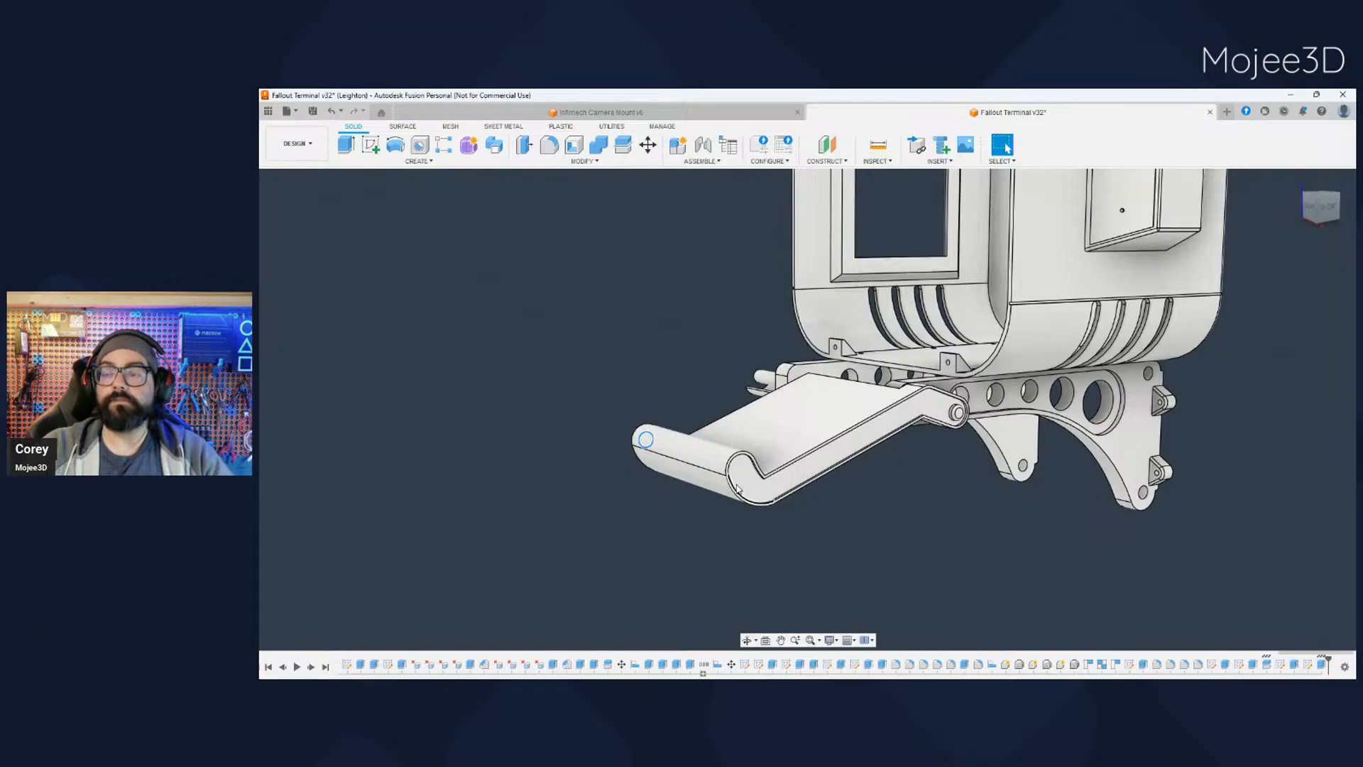
pyautogui.scroll(-3, 697, 538)
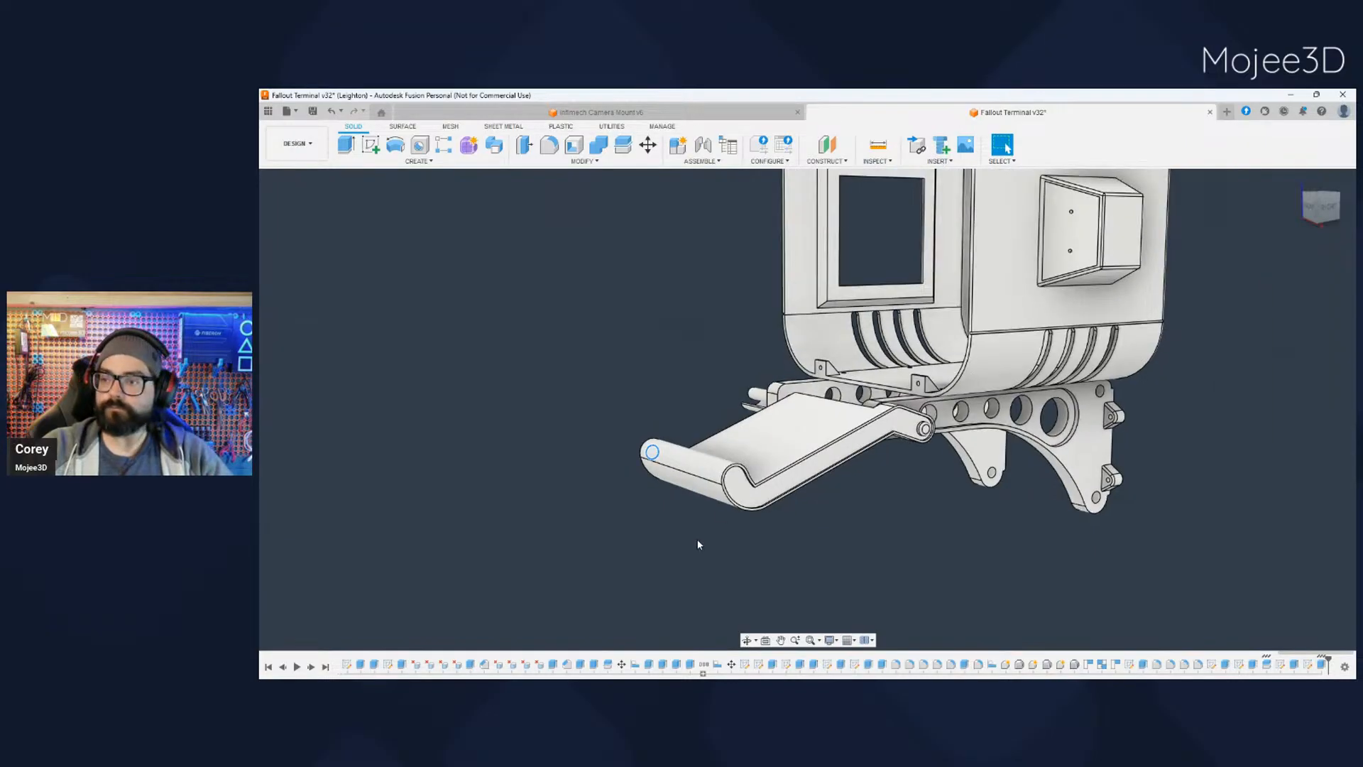
# - Show the hidden tray half again and clear the selection of the front lip's hole edge
pyautogui.keyDown('shift'); pyautogui.moveTo(694, 539); pyautogui.dragTo(856, 545, button='middle'); pyautogui.keyUp('shift')
pyautogui.moveTo(856, 544); pyautogui.dragTo(735, 520, button='middle')
pyautogui.click(310, 363)
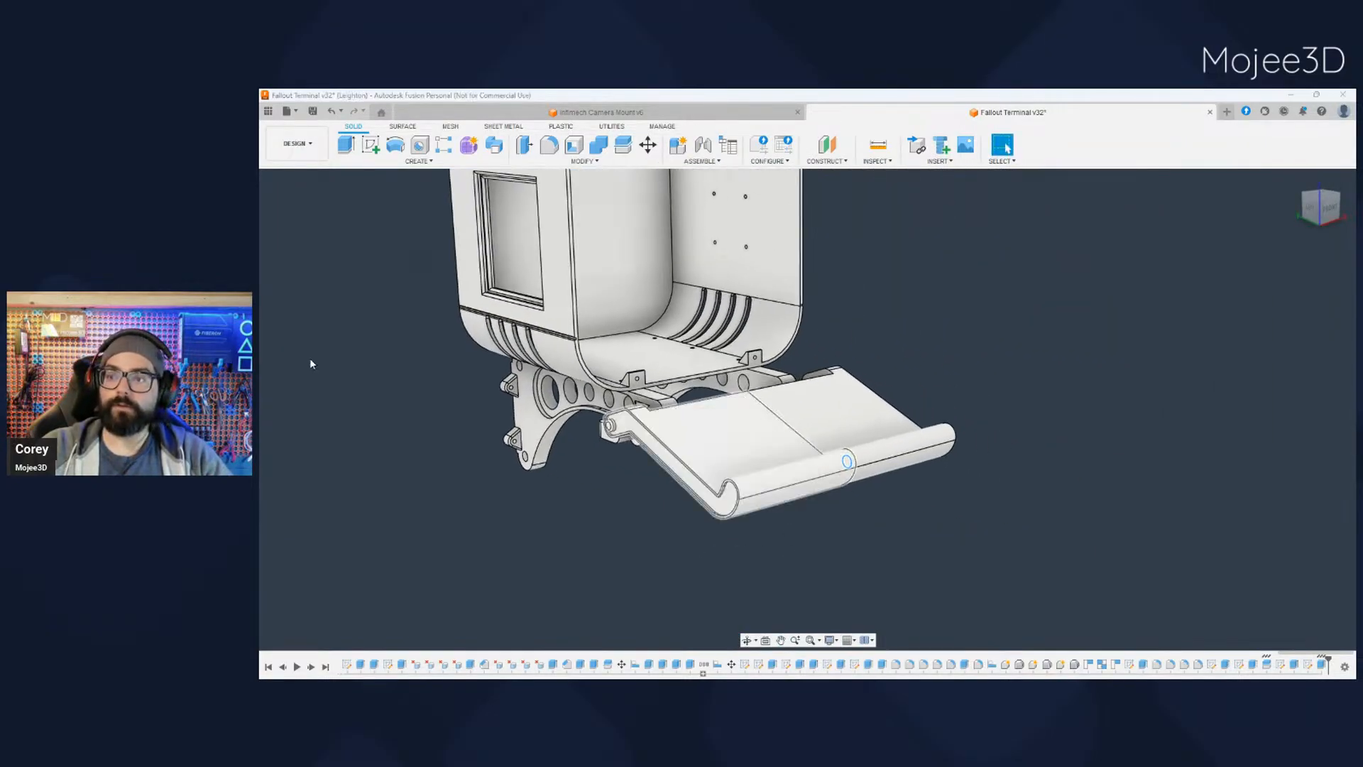
pyautogui.click(854, 550)
pyautogui.click(747, 640)
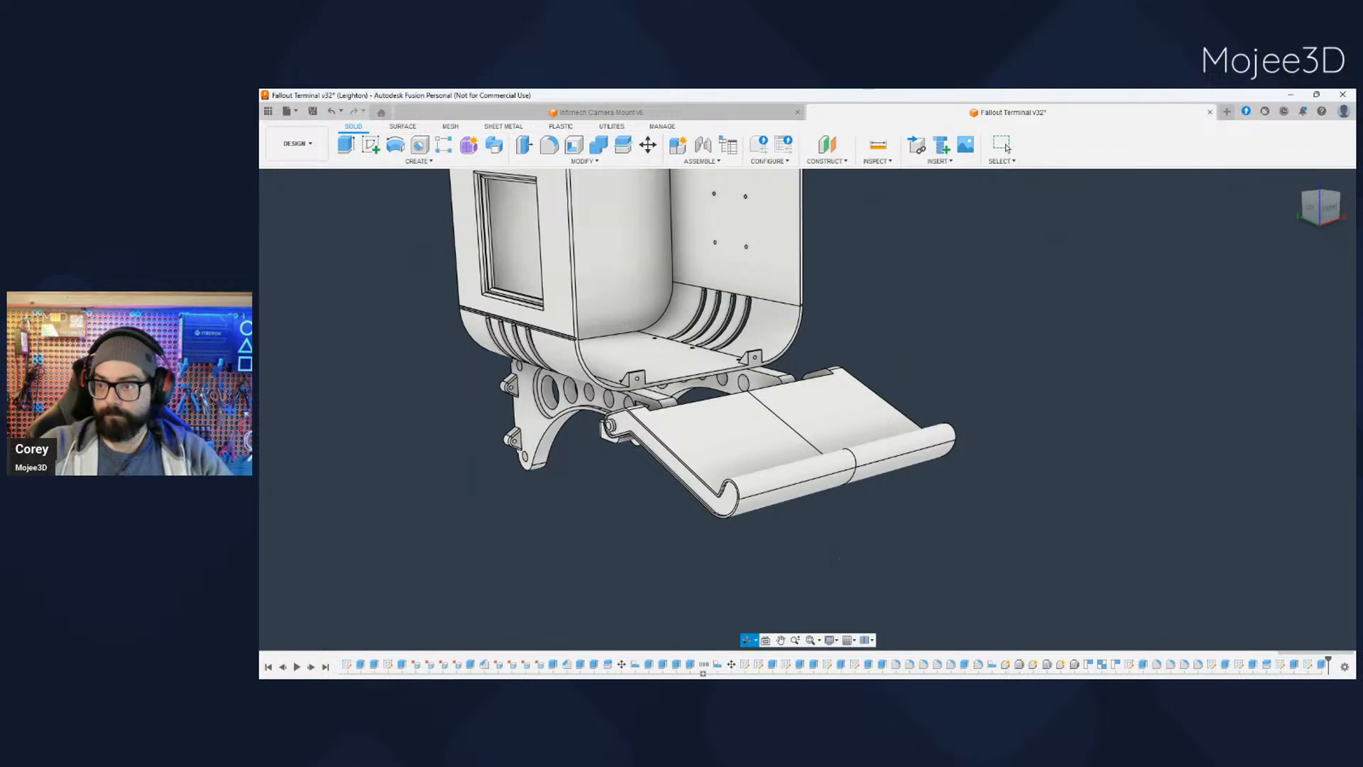
# - Examine the support brackets and the hinge joint where they meet the tray arms, from the side and below
pyautogui.moveTo(839, 558)
pyautogui.keyDown('shift'); pyautogui.mouseDown(button='middle')
pyautogui.moveTo(798, 558)
pyautogui.moveTo(854, 579)
pyautogui.moveTo(815, 545)
pyautogui.moveTo(754, 554)
pyautogui.moveTo(836, 540)
pyautogui.mouseUp(button='middle'); pyautogui.keyUp('shift')
pyautogui.middleClick(801, 559)
pyautogui.keyDown('shift'); pyautogui.moveTo(717, 514); pyautogui.dragTo(815, 454, button='middle'); pyautogui.keyUp('shift')
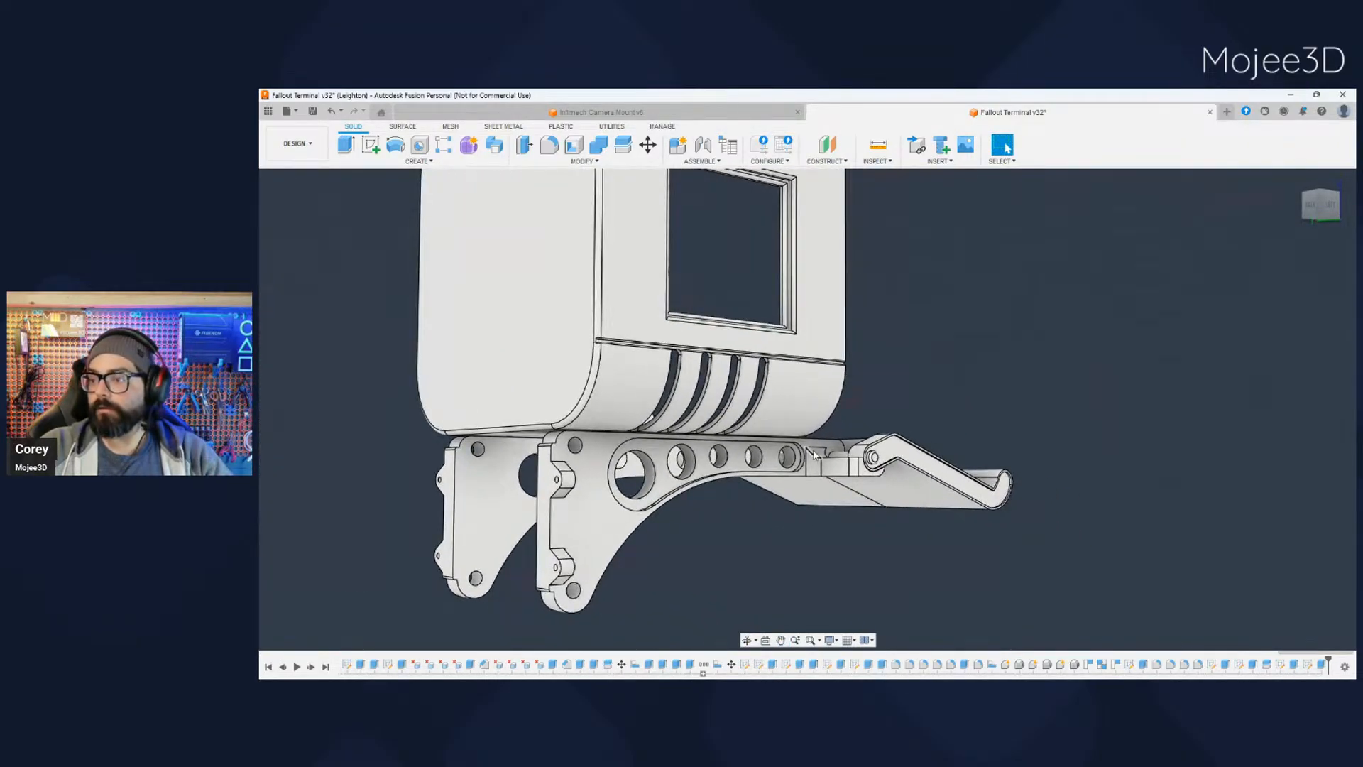
pyautogui.keyDown('shift'); pyautogui.moveTo(842, 547); pyautogui.dragTo(781, 558, button='middle'); pyautogui.keyUp('shift')
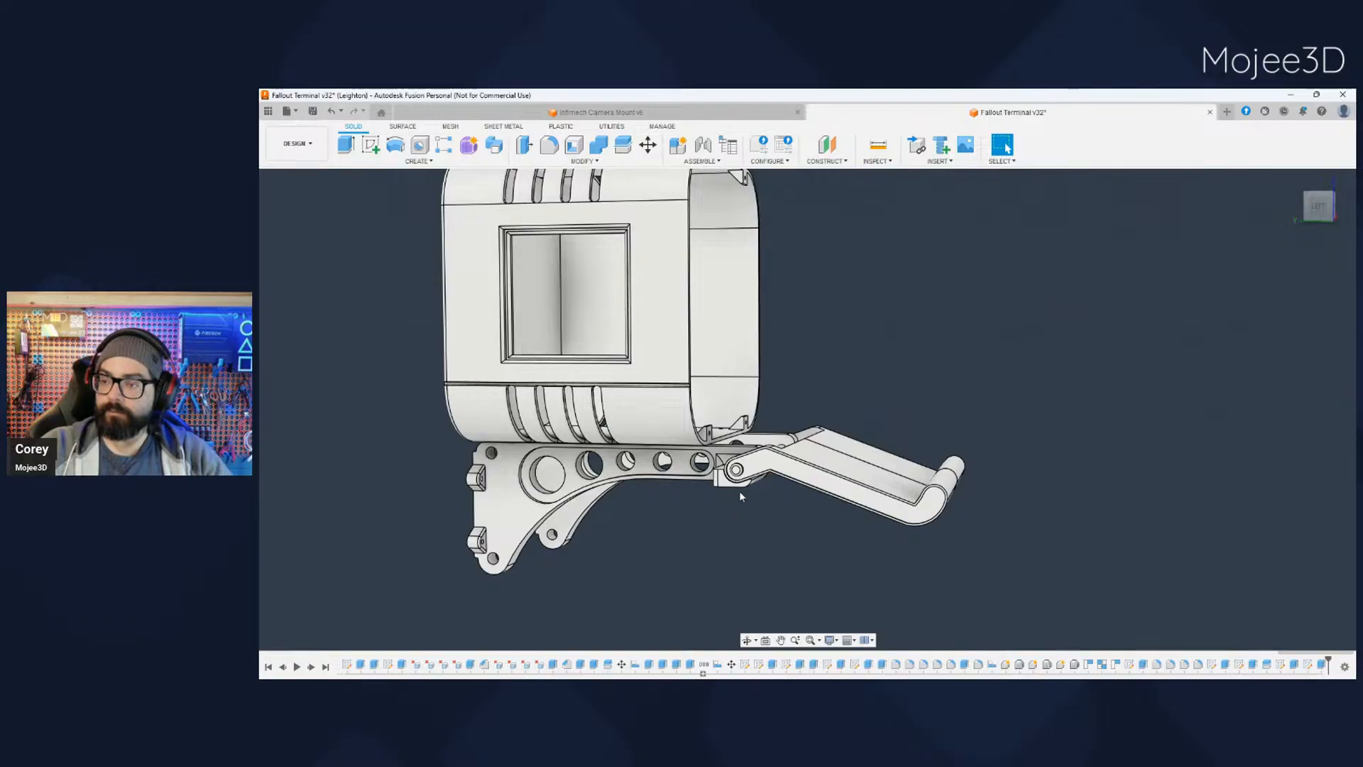
pyautogui.scroll(5, 739, 491)
pyautogui.keyDown('shift'); pyautogui.moveTo(739, 491); pyautogui.dragTo(756, 494, button='middle'); pyautogui.keyUp('shift')
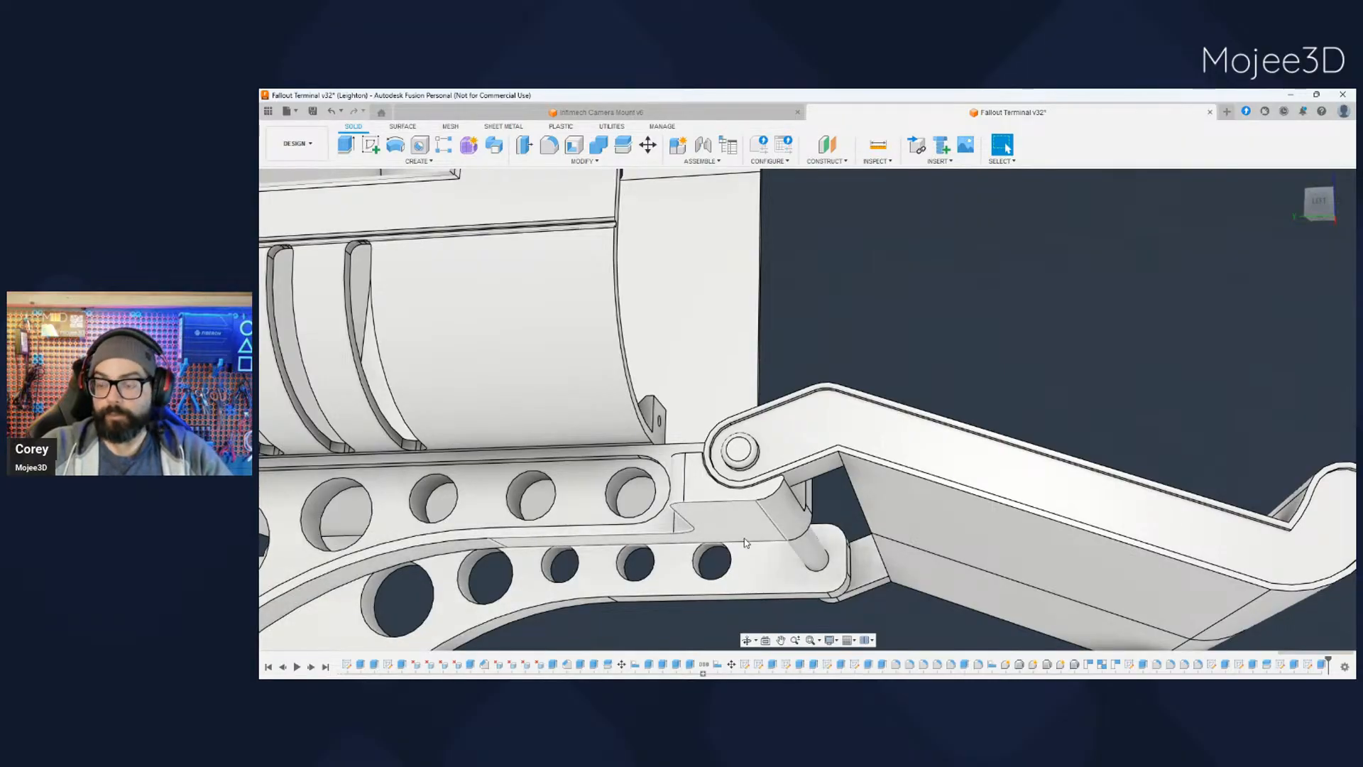
pyautogui.scroll(2, 747, 542)
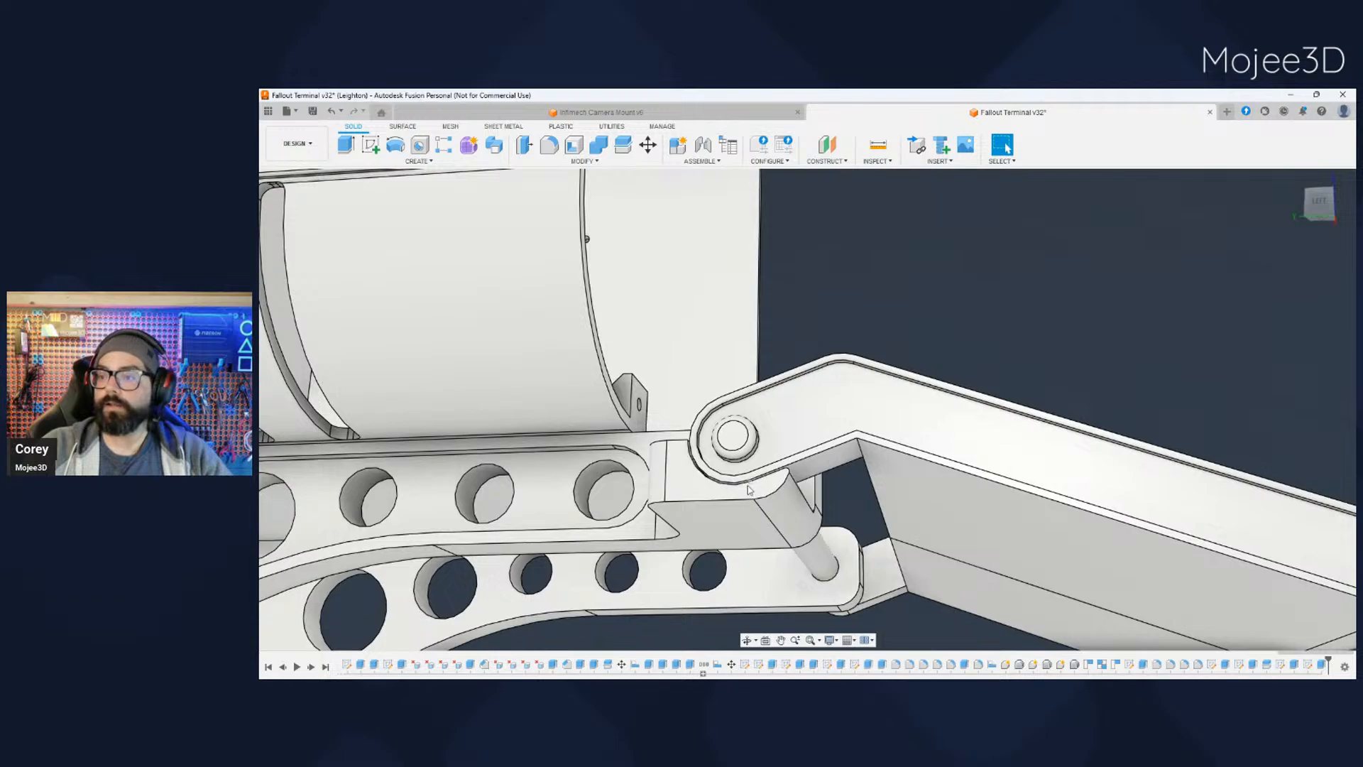
pyautogui.scroll(-5, 724, 497)
pyautogui.keyDown('shift'); pyautogui.moveTo(725, 497); pyautogui.dragTo(685, 589, button='middle'); pyautogui.keyUp('shift')
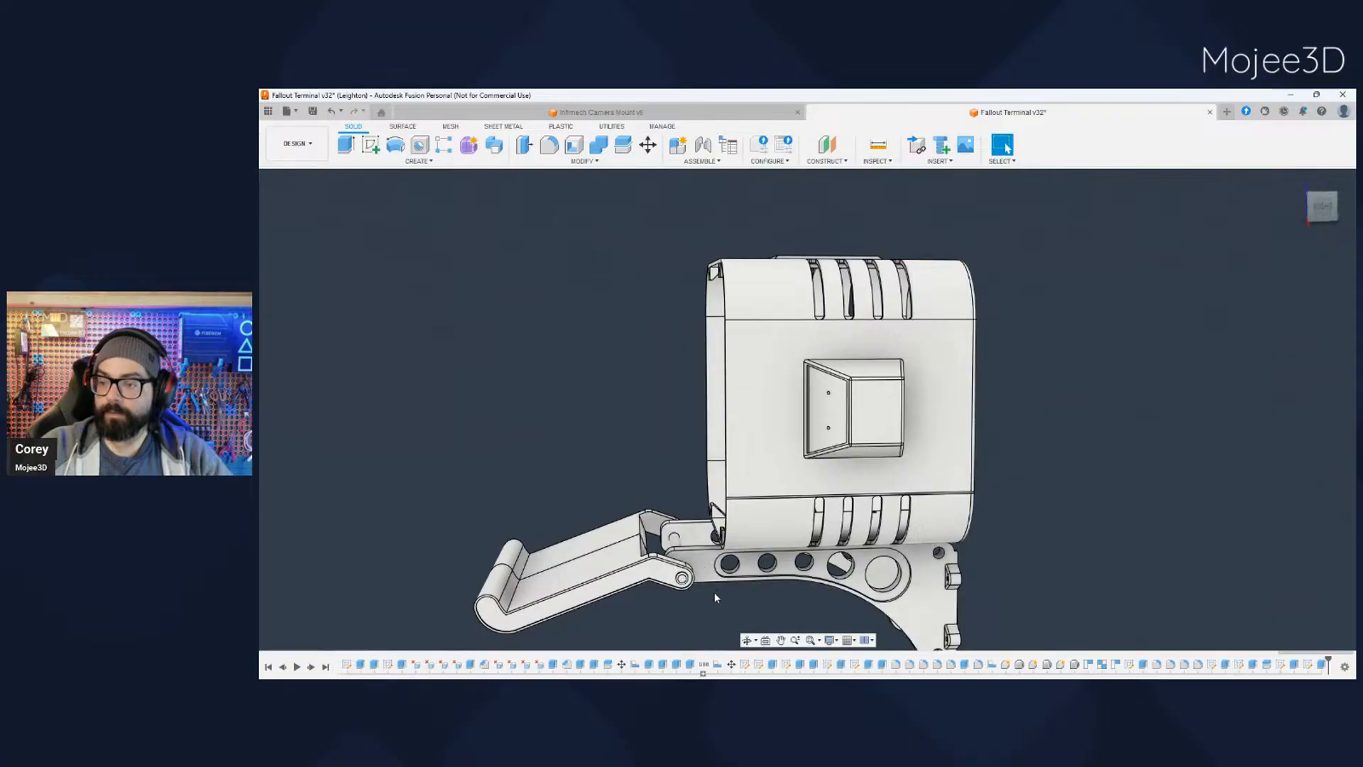
# - Examine how the joined tray sits in front of the open case and its support brackets
pyautogui.scroll(-4, 714, 592)
pyautogui.keyDown('shift'); pyautogui.moveTo(707, 600); pyautogui.dragTo(676, 605, button='middle'); pyautogui.keyUp('shift')
pyautogui.scroll(5, 676, 605)
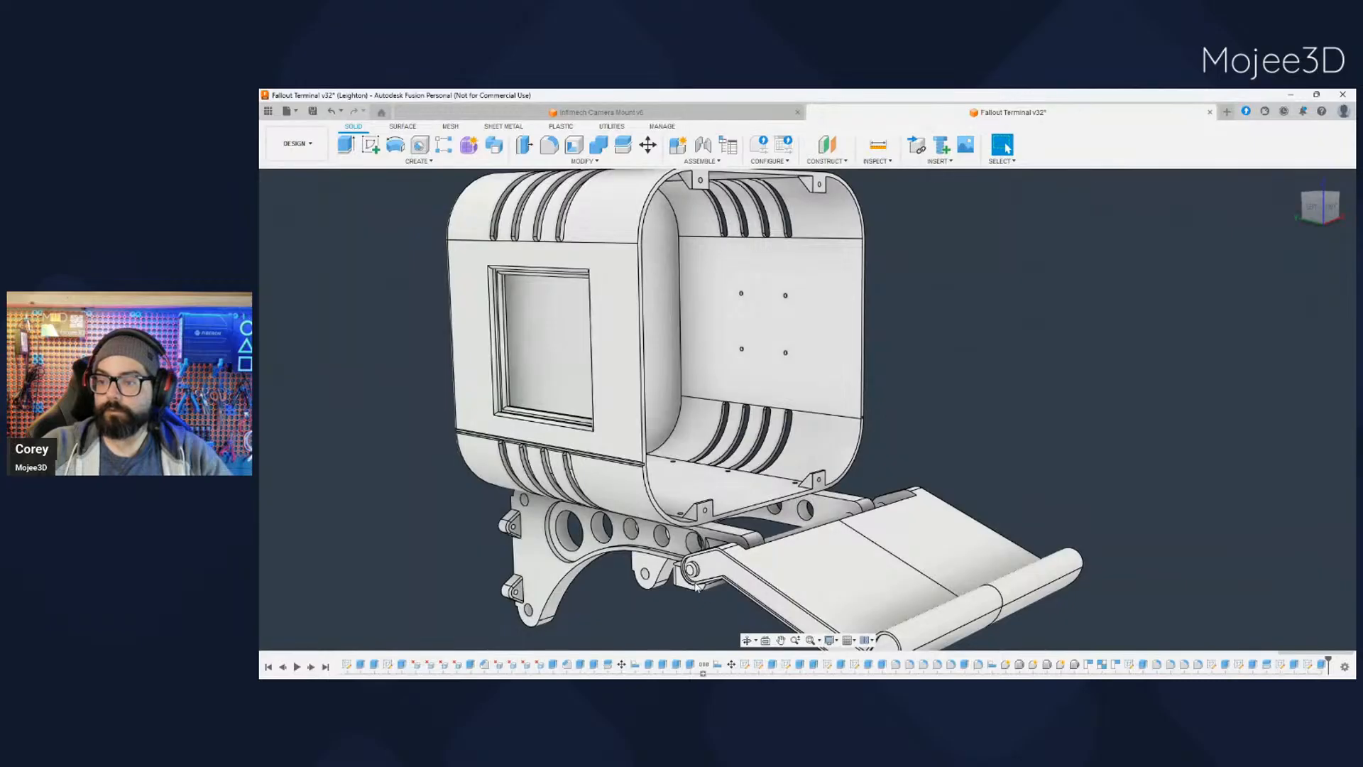
pyautogui.scroll(-2, 702, 602)
pyautogui.scroll(4, 710, 561)
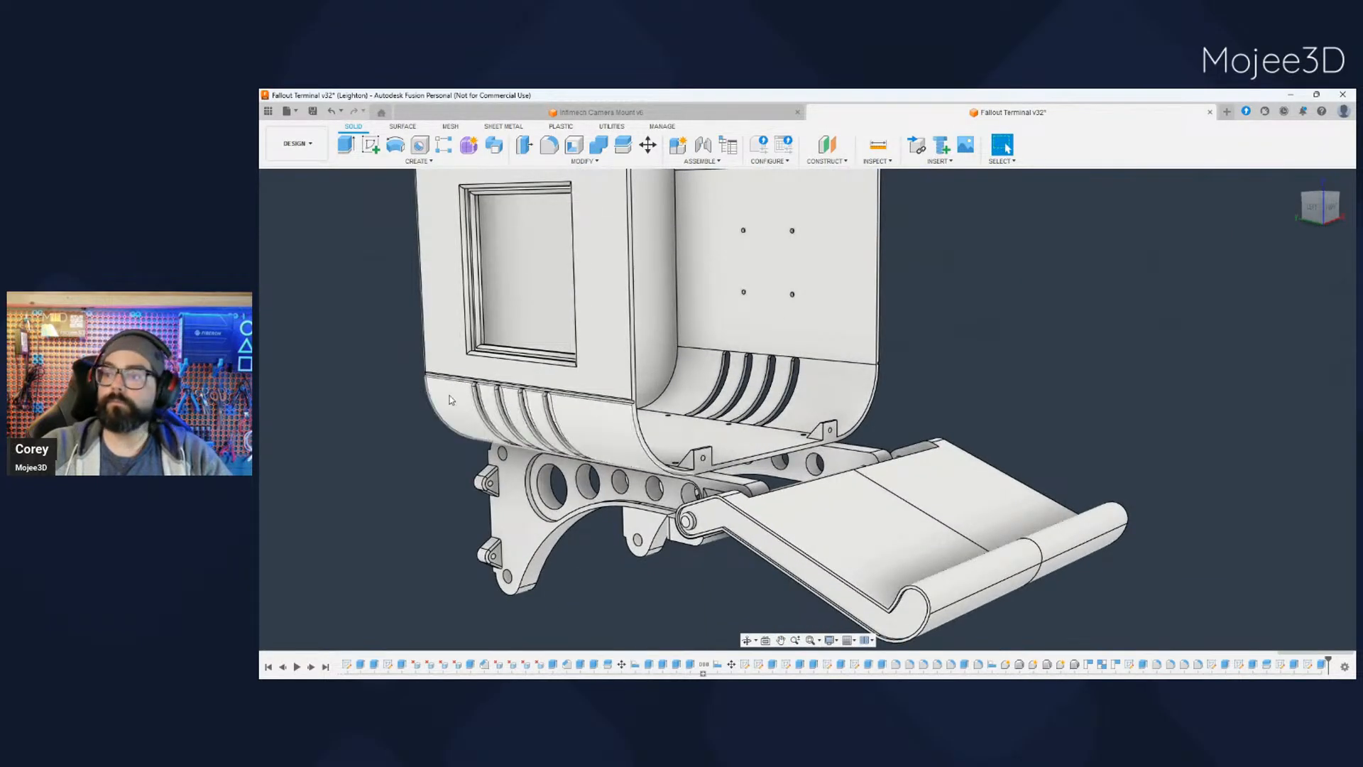
pyautogui.scroll(-2, 627, 484)
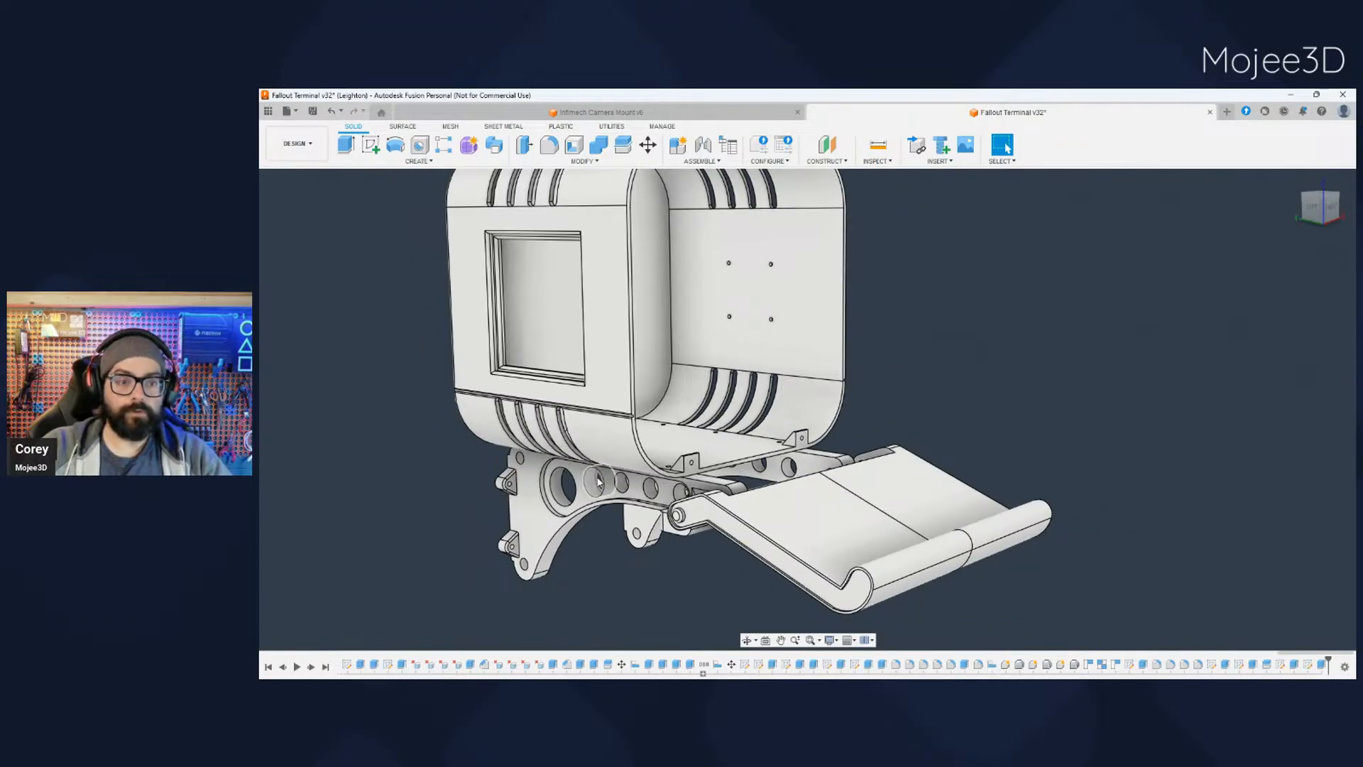
pyautogui.scroll(-1, 658, 513)
pyautogui.scroll(2, 659, 513)
pyautogui.scroll(-3, 658, 512)
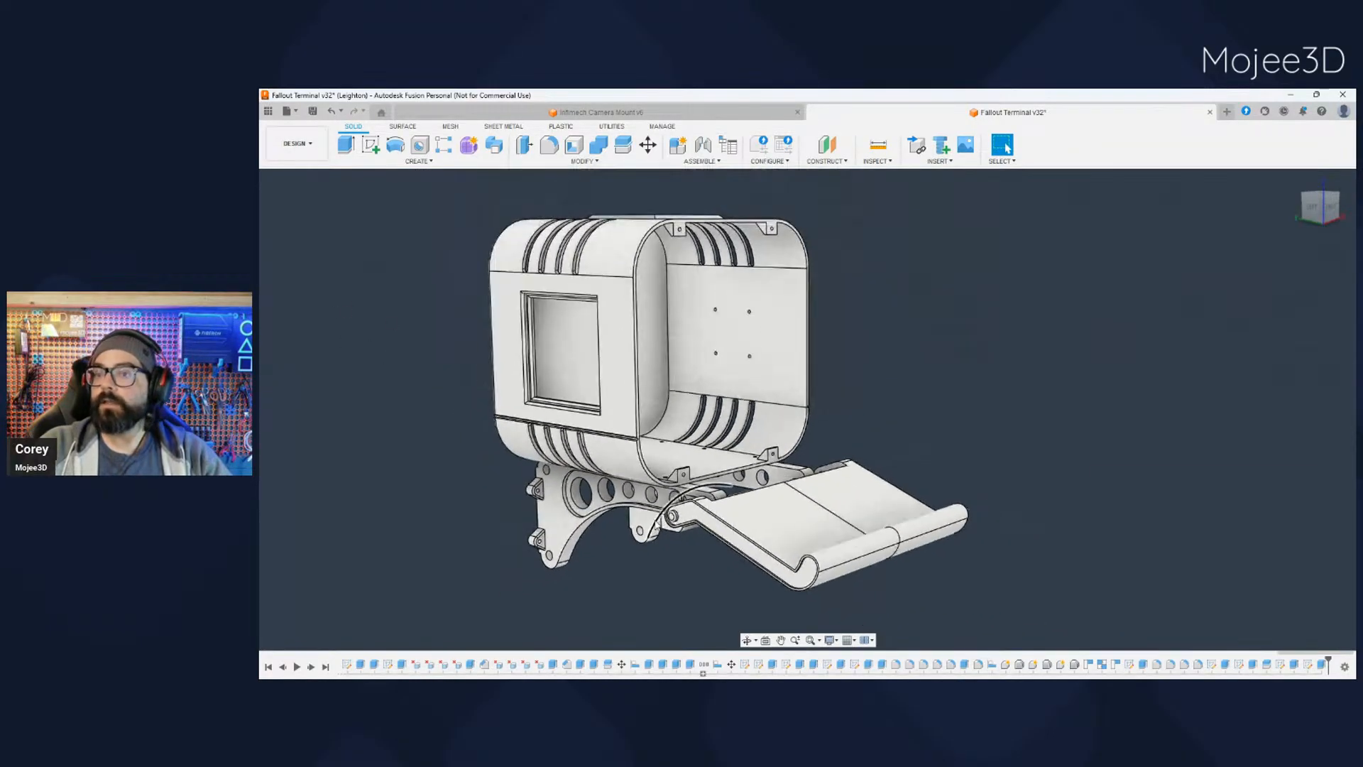
# - Show the front bezel on the case and check it above the keyboard tray
pyautogui.click(312, 323)
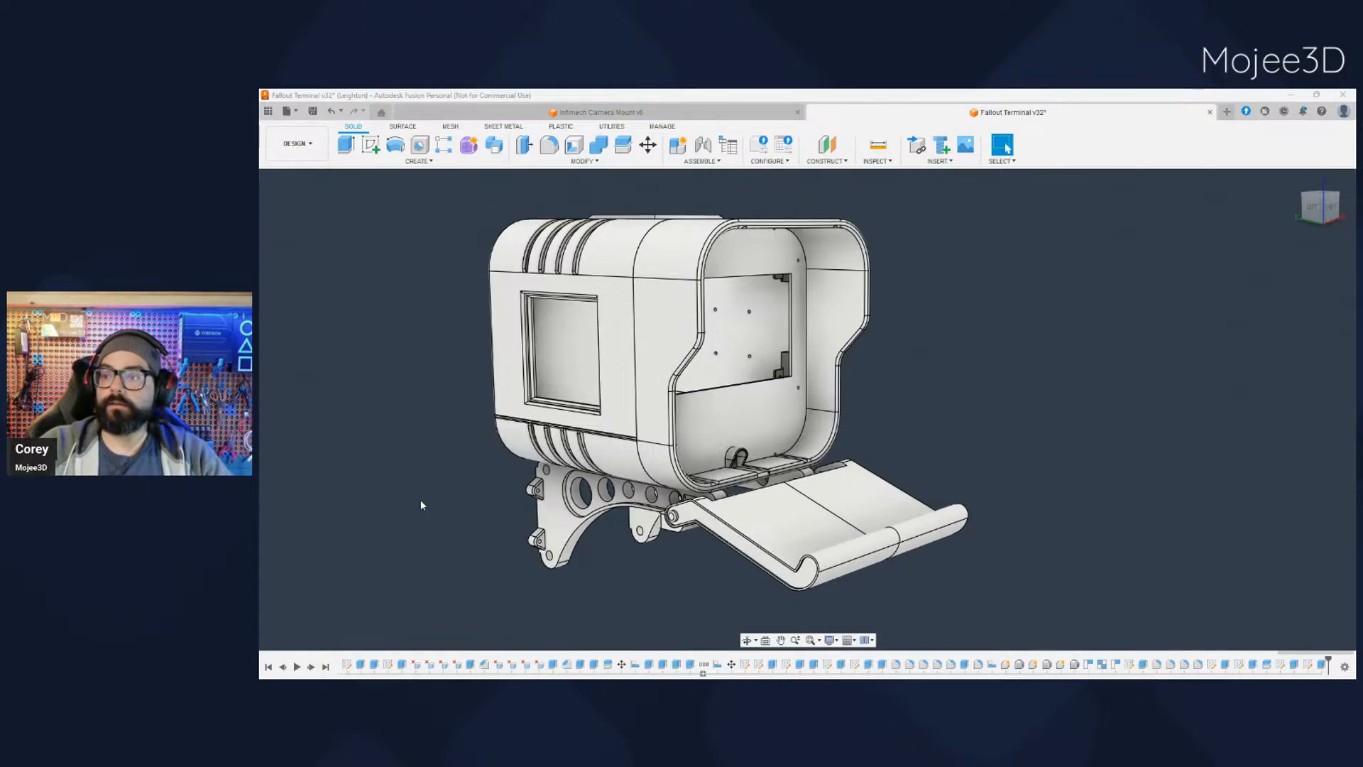
pyautogui.moveTo(424, 508)
pyautogui.keyDown('shift'); pyautogui.mouseDown(button='middle')
pyautogui.moveTo(474, 505)
pyautogui.moveTo(419, 512)
pyautogui.mouseUp(button='middle'); pyautogui.keyUp('shift')
pyautogui.moveTo(572, 562); pyautogui.dragTo(528, 518, button='middle')
pyautogui.scroll(-1, 528, 518)
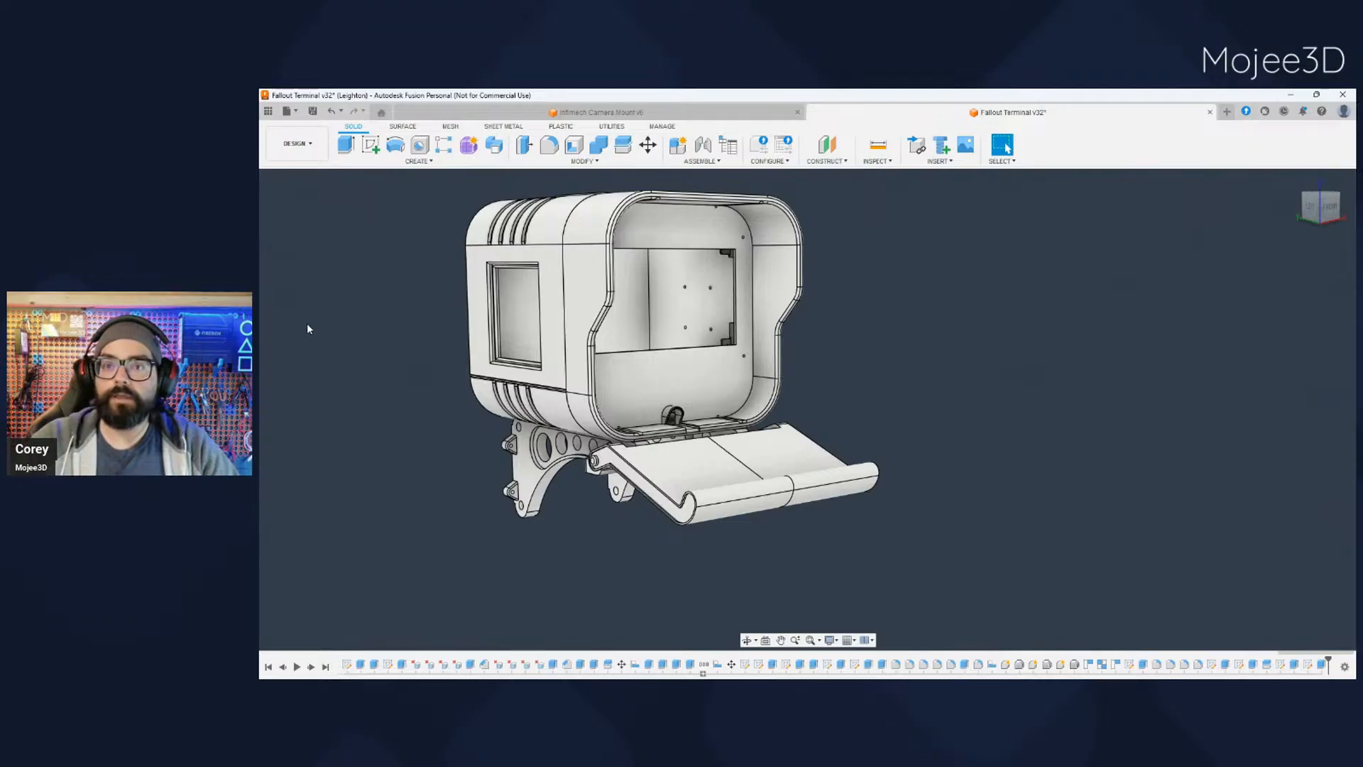
# - Hide the two support brackets beneath the case, leaving the tray and its hinge rod shown
pyautogui.keyDown('shift'); pyautogui.moveTo(578, 465); pyautogui.dragTo(705, 419, button='middle'); pyautogui.keyUp('shift')
pyautogui.scroll(-2, 689, 477)
pyautogui.scroll(4, 703, 486)
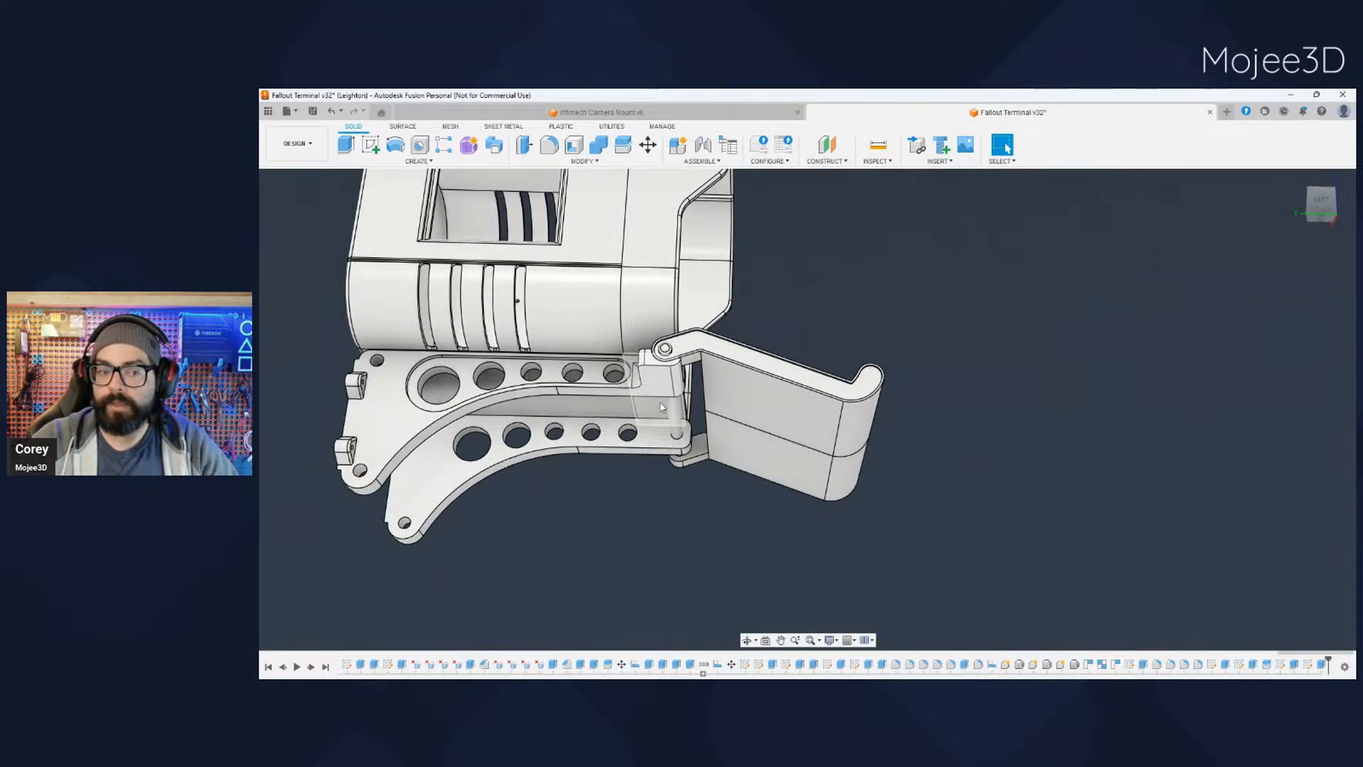
pyautogui.click(311, 328)
pyautogui.click(308, 342)
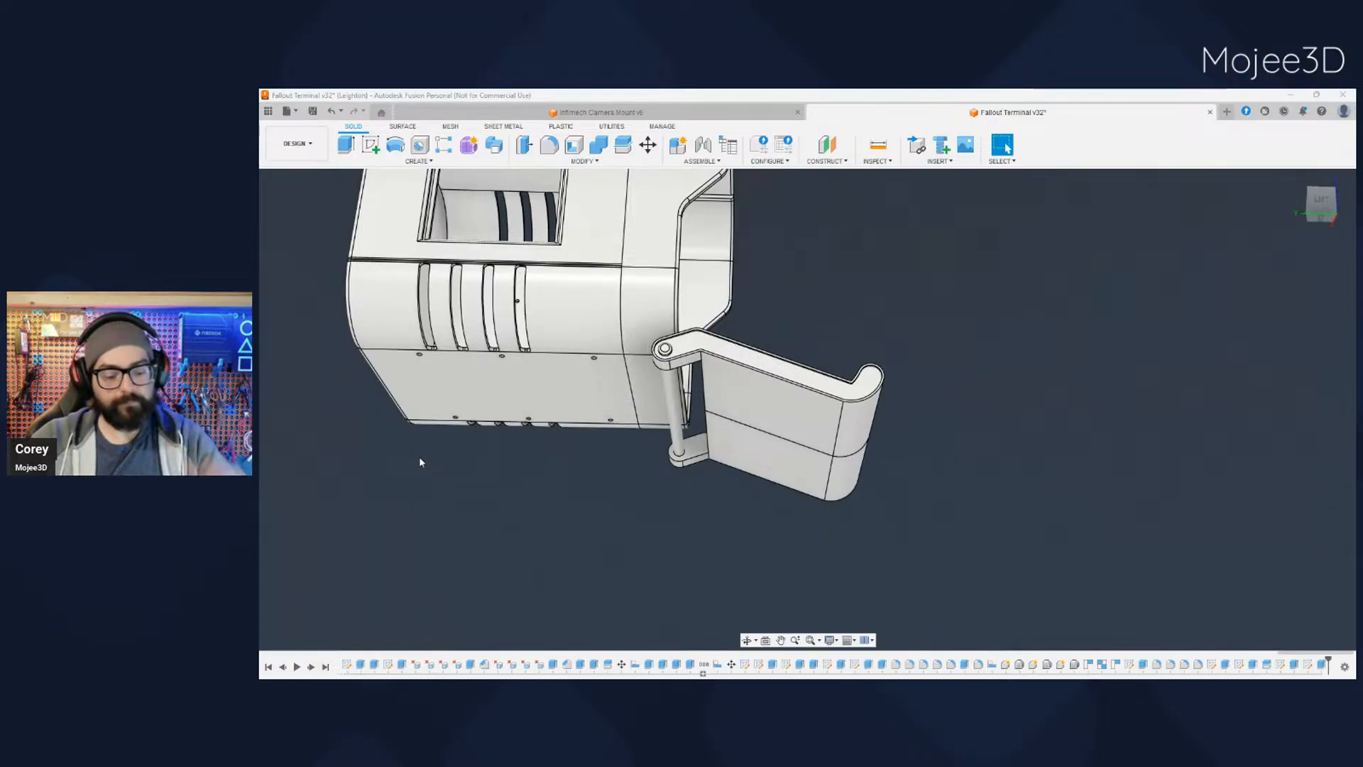
# - Check the tray's hinge end against the underside of the case in the left side view
pyautogui.keyDown('shift'); pyautogui.moveTo(465, 495); pyautogui.dragTo(738, 521, button='middle'); pyautogui.keyUp('shift')
pyautogui.scroll(-3, 612, 505)
pyautogui.scroll(6, 612, 503)
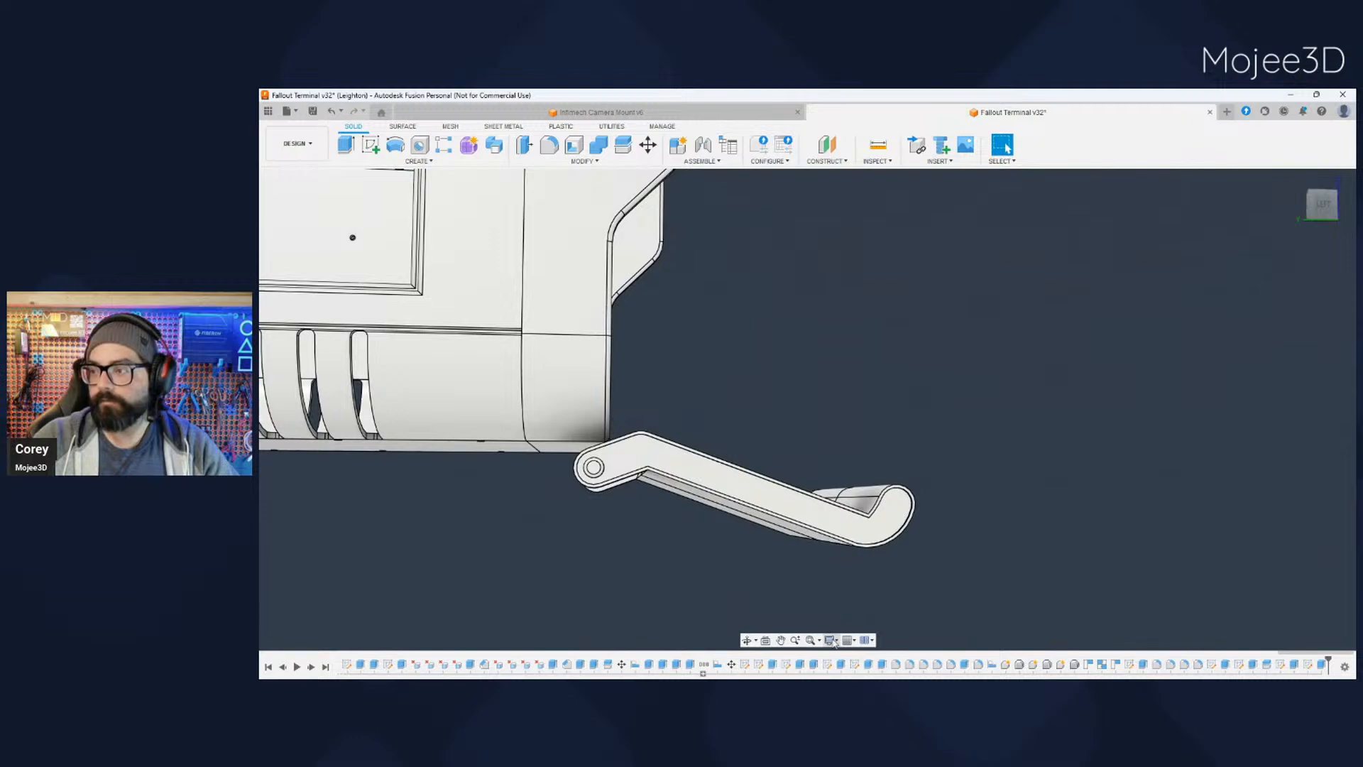
pyautogui.click(1324, 207)
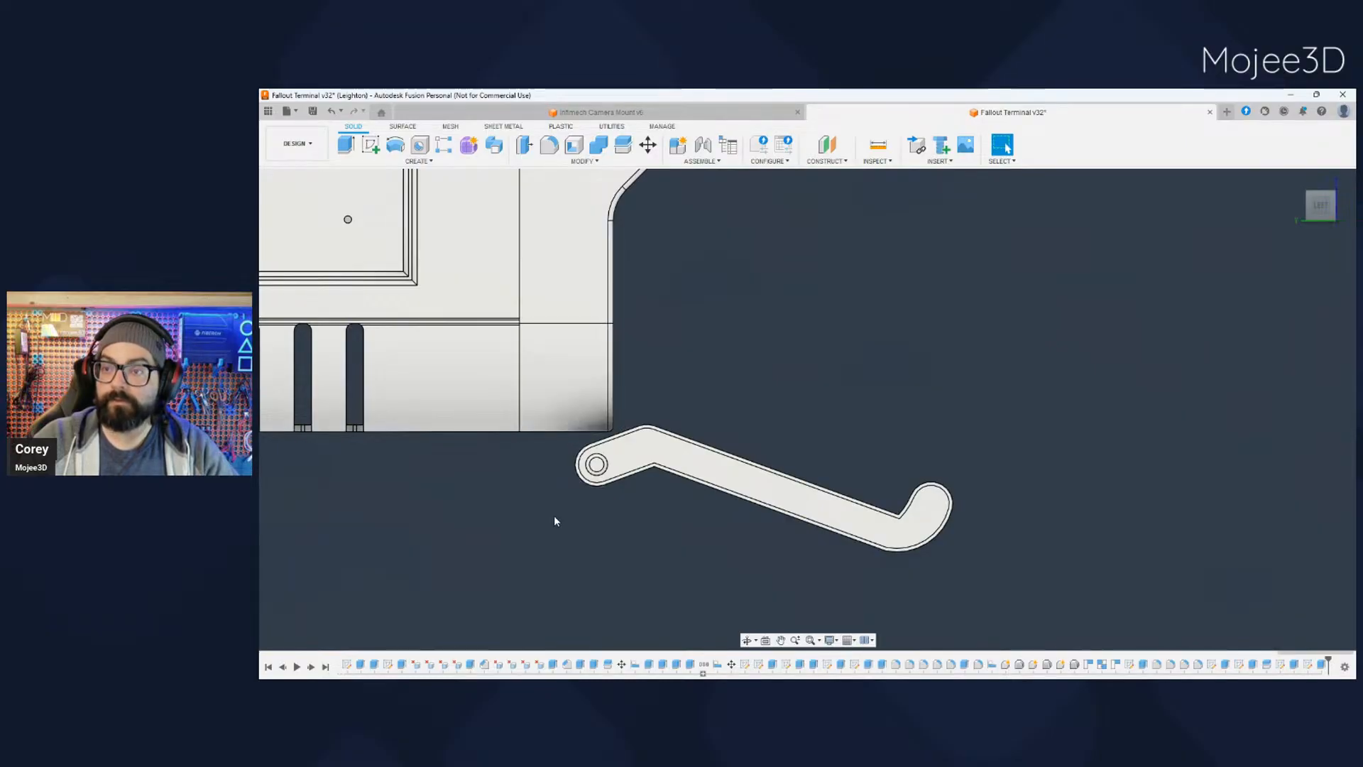
# - Toggle the front bezel off and on to compare it with the screen frame behind, leaving the bezel shown
pyautogui.keyDown('shift'); pyautogui.moveTo(555, 516); pyautogui.dragTo(334, 351, button='middle'); pyautogui.keyUp('shift')
pyautogui.scroll(-3, 526, 539)
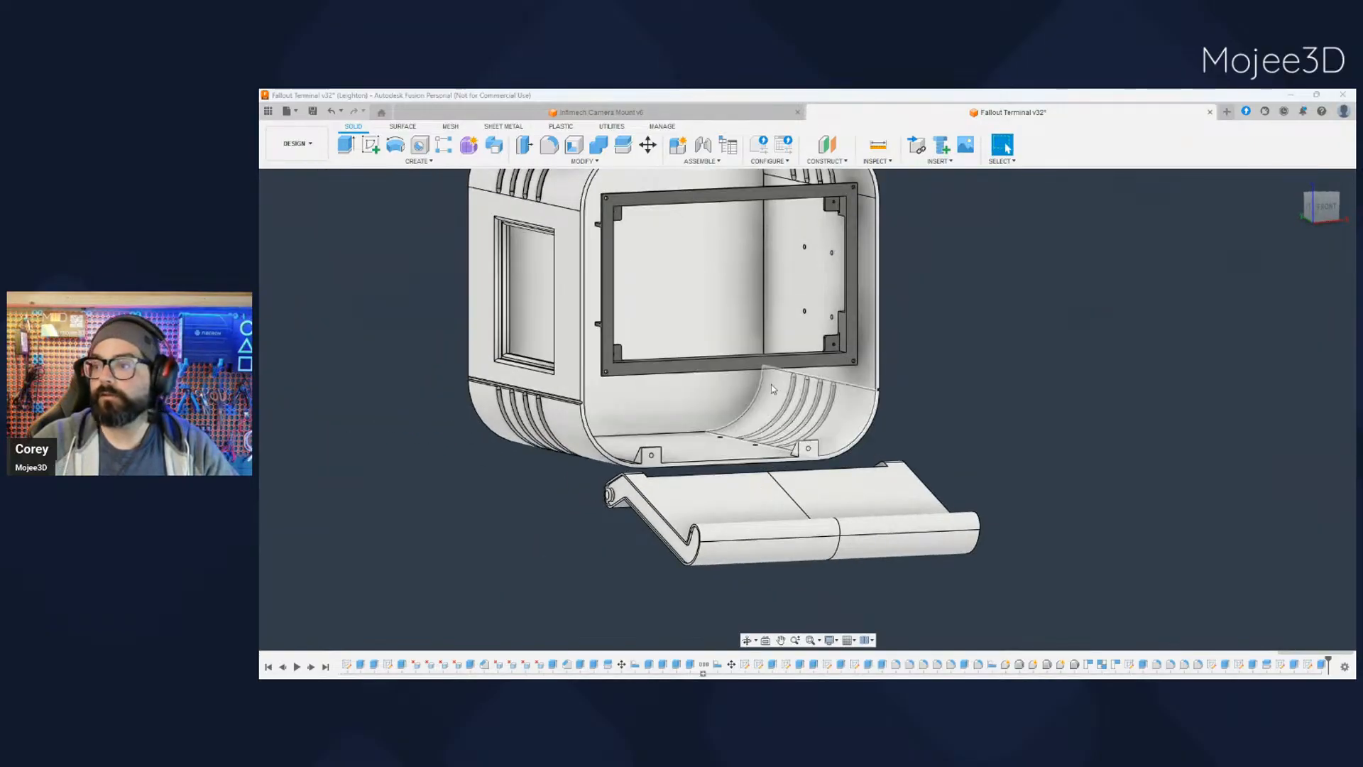
pyautogui.moveTo(921, 406); pyautogui.dragTo(882, 462, button='middle')
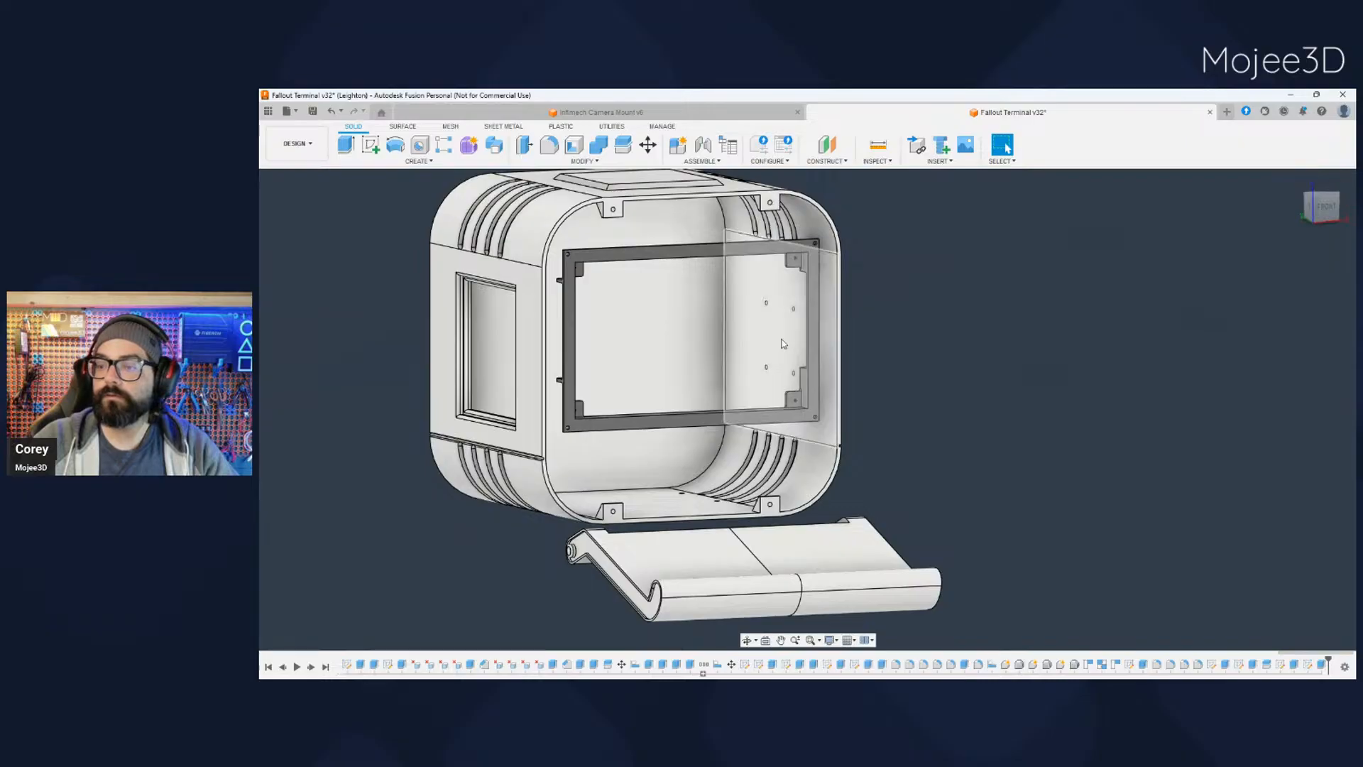
pyautogui.click(308, 320)
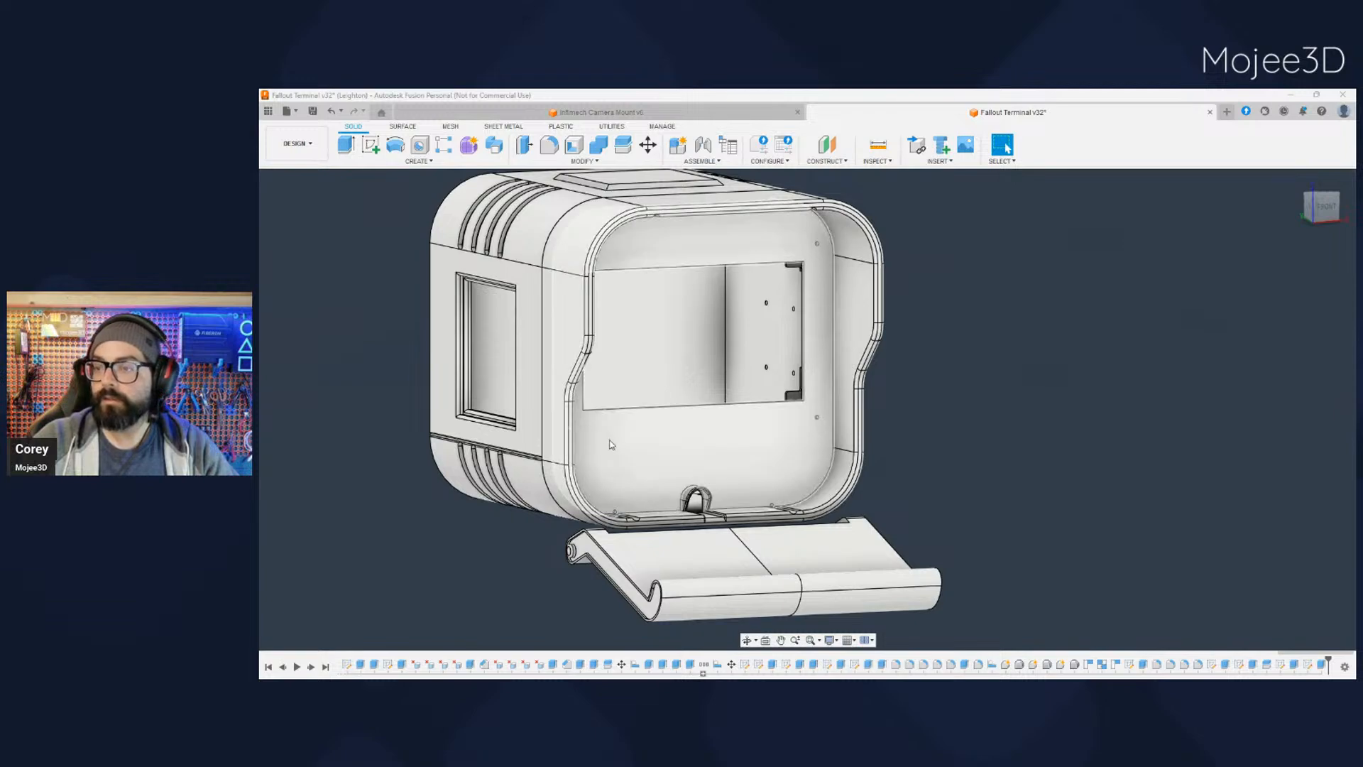
pyautogui.click(309, 319)
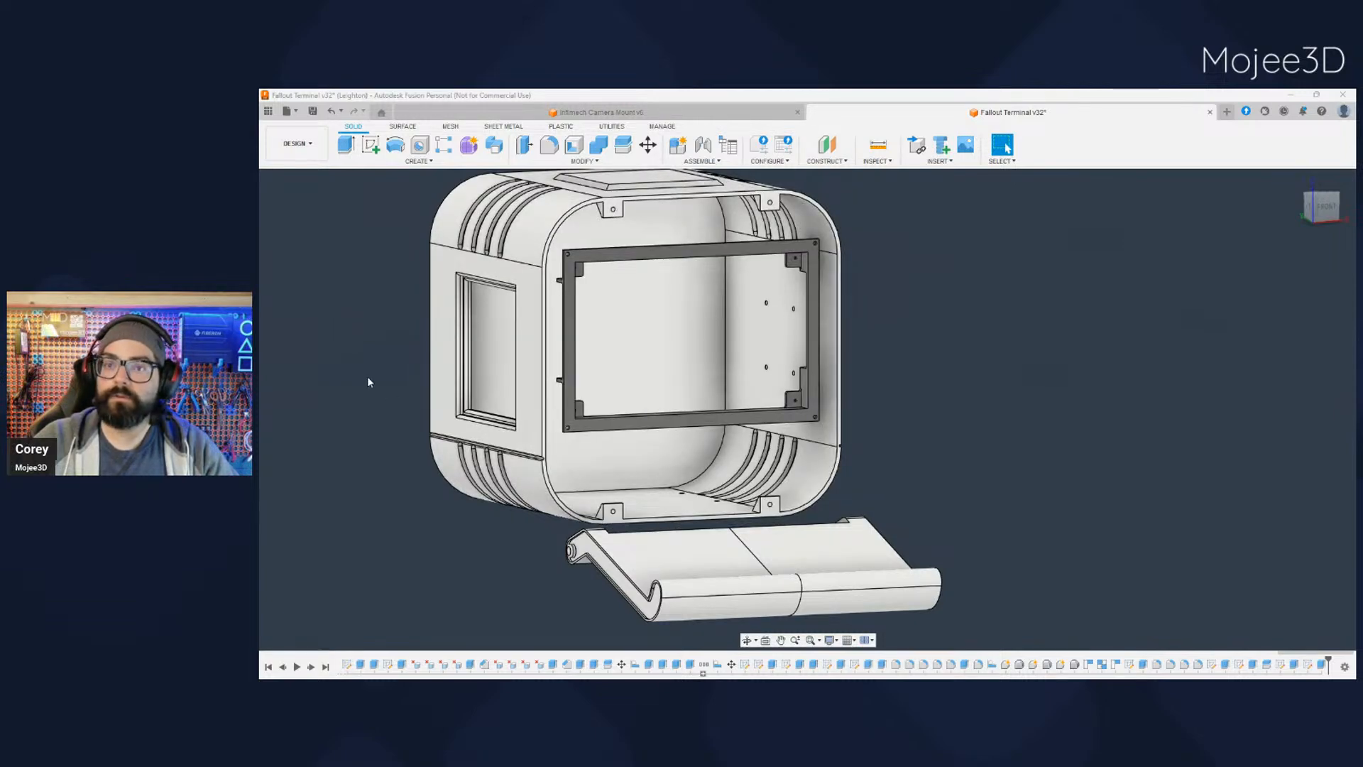
pyautogui.click(307, 317)
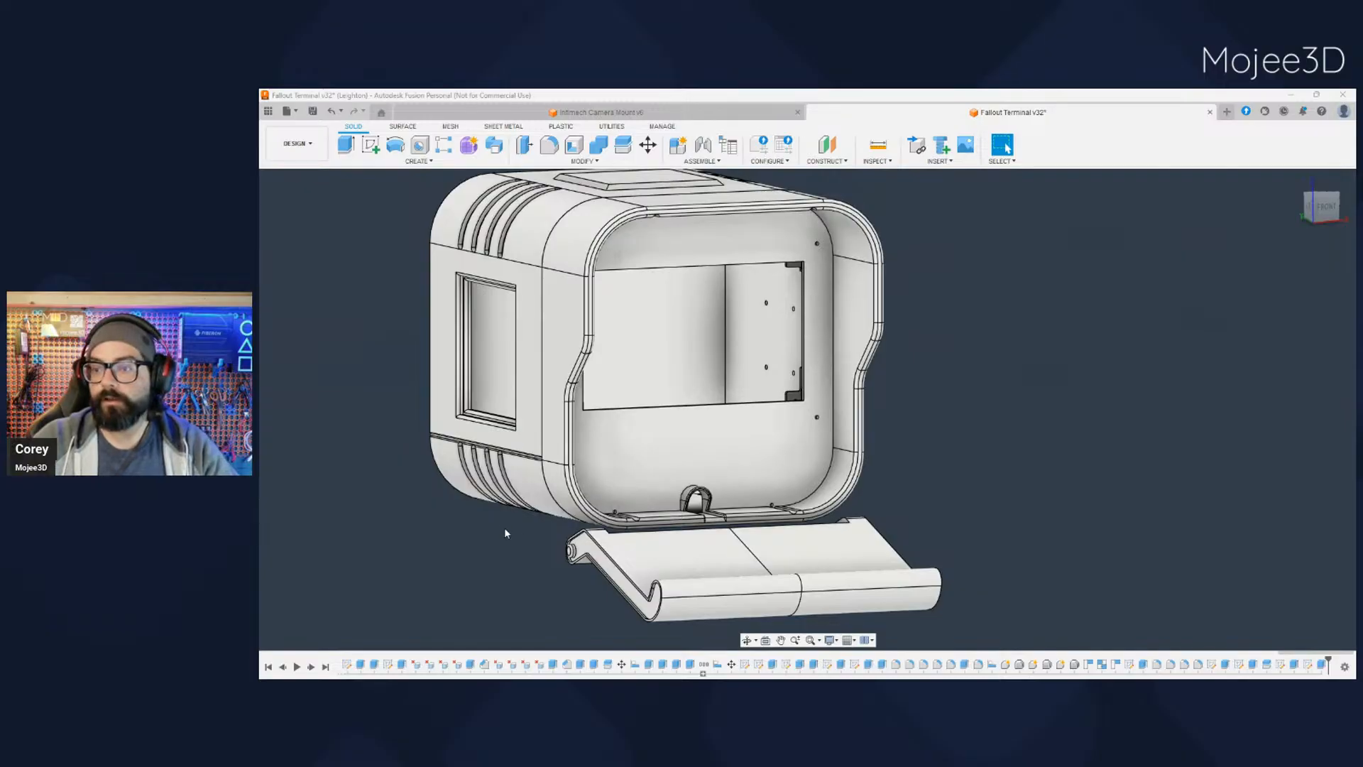
# - Inspect the tray's side profile from the left and bring up the support brackets to check the hinge position
pyautogui.scroll(-2, 496, 528)
pyautogui.scroll(4, 490, 527)
pyautogui.scroll(-1, 512, 532)
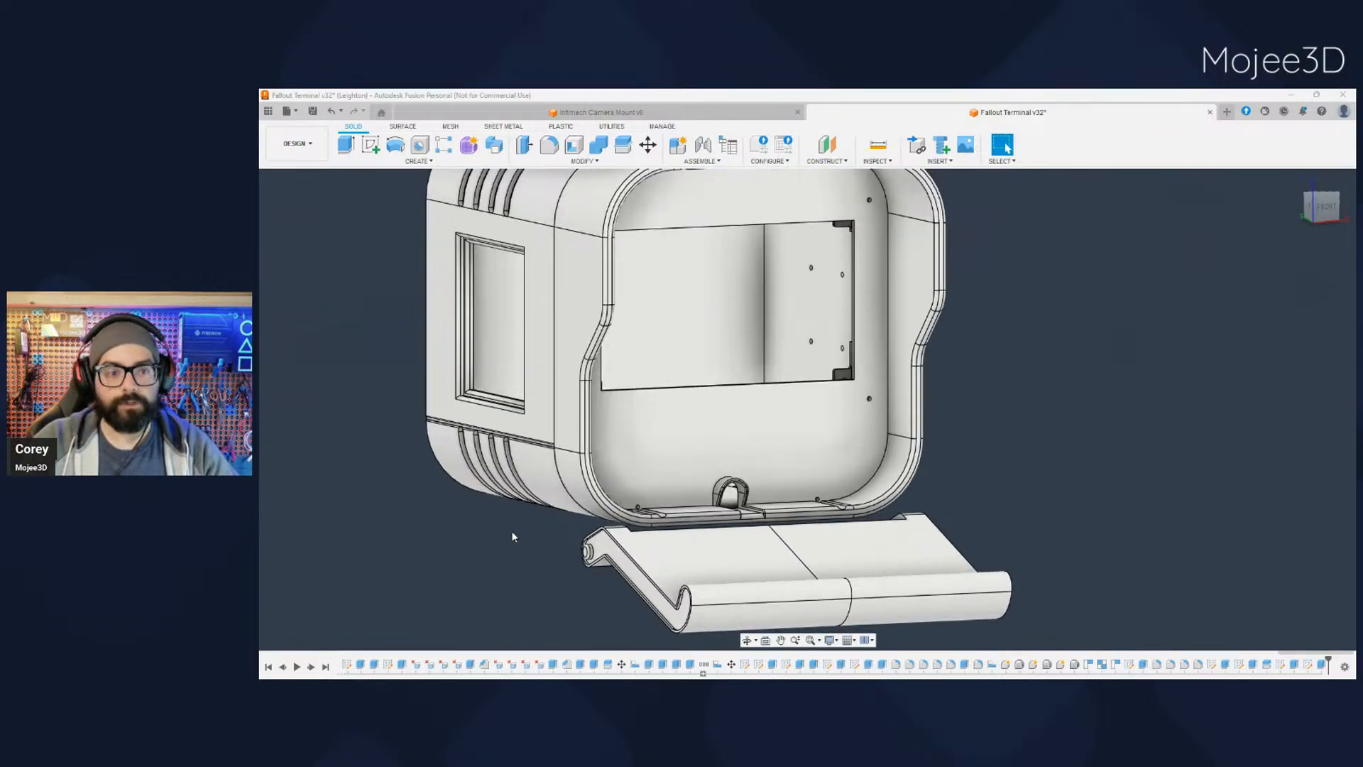
pyautogui.keyDown('shift'); pyautogui.moveTo(512, 531); pyautogui.dragTo(527, 493, button='middle'); pyautogui.keyUp('shift')
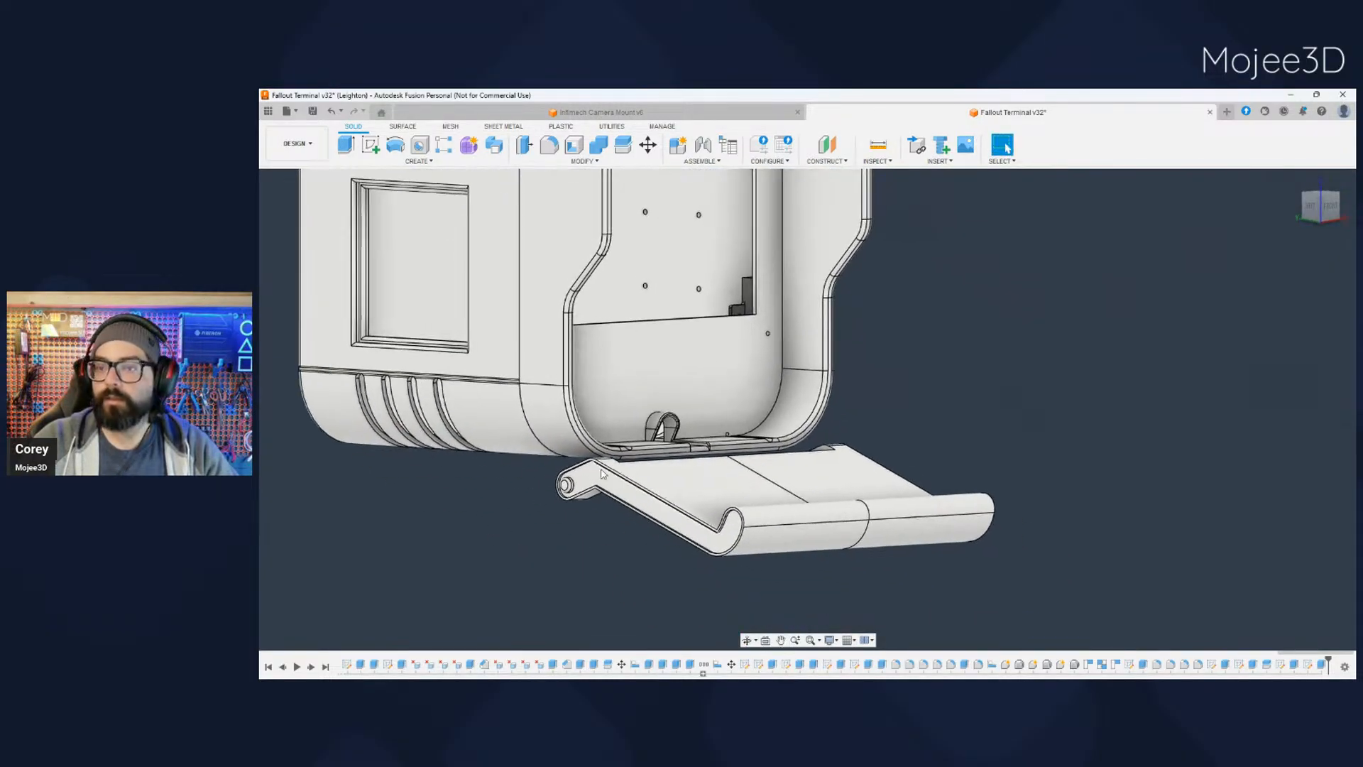
pyautogui.click(1311, 210)
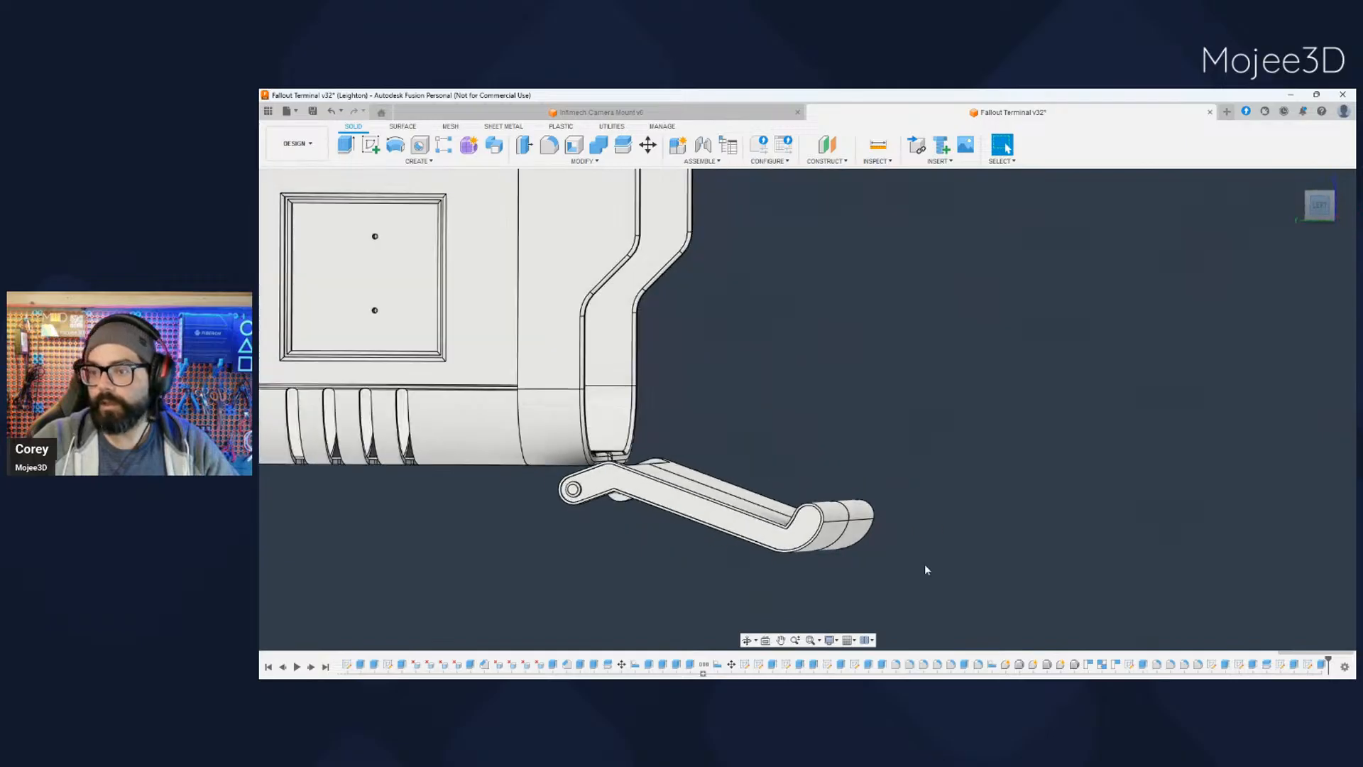
pyautogui.scroll(3, 661, 472)
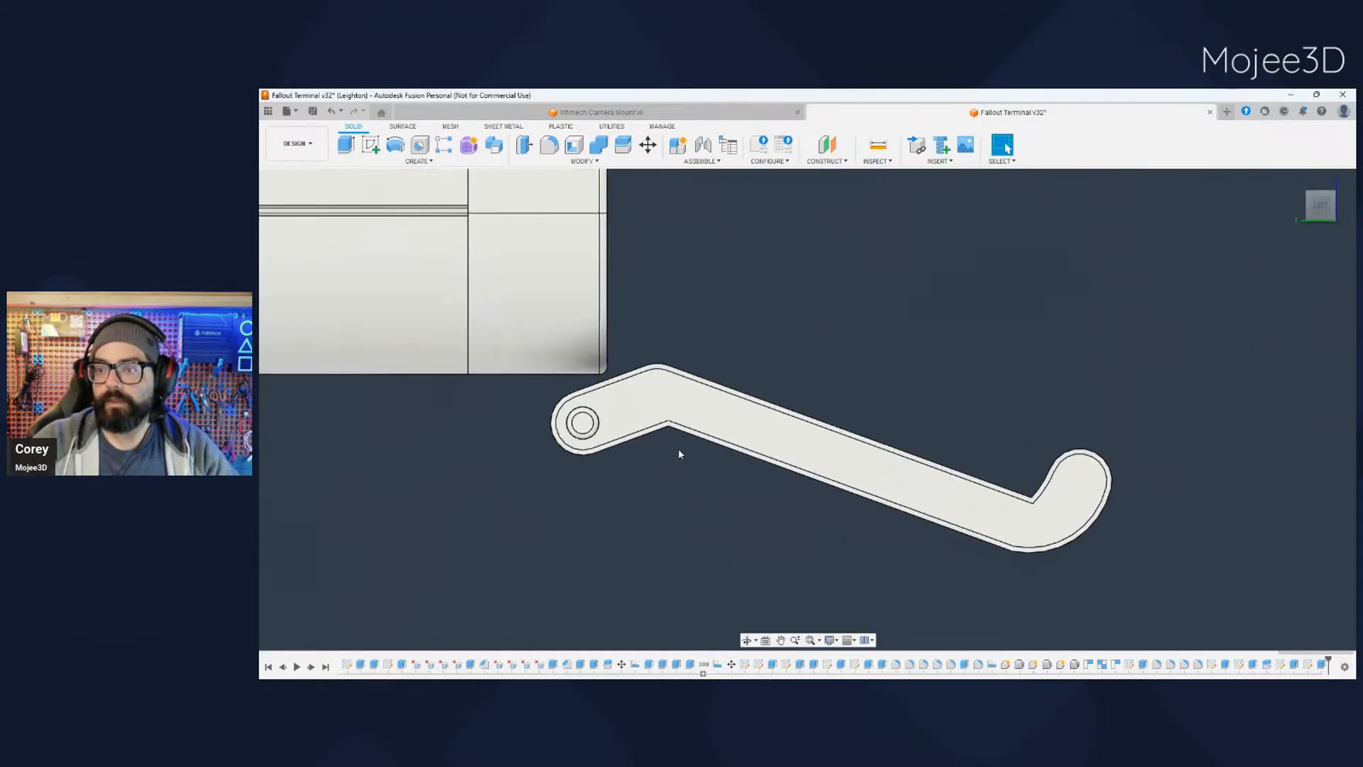
pyautogui.scroll(2, 664, 465)
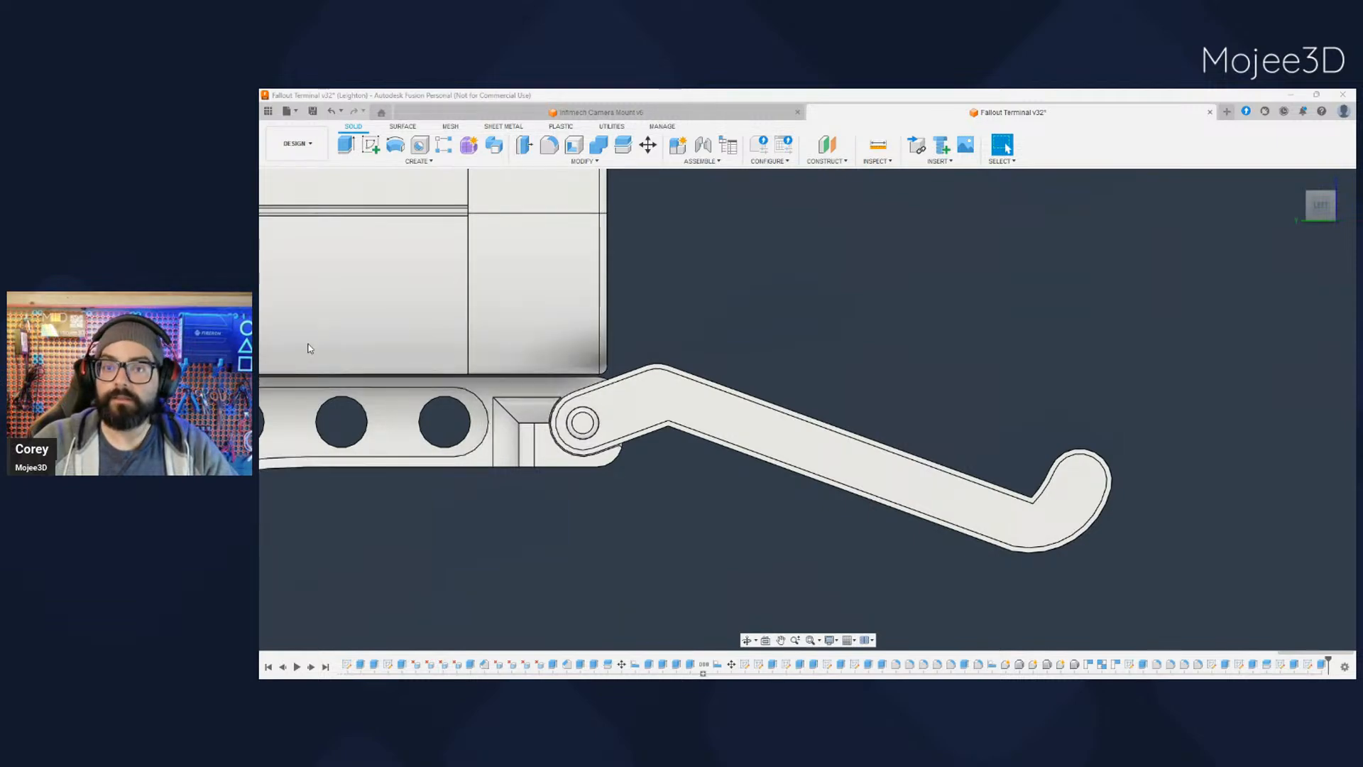
# - Hide the support brackets and the hinge rod running between the tray's two arms, and inspect the open pivot holes
pyautogui.keyDown('shift'); pyautogui.moveTo(572, 530); pyautogui.dragTo(672, 441, button='middle'); pyautogui.keyUp('shift')
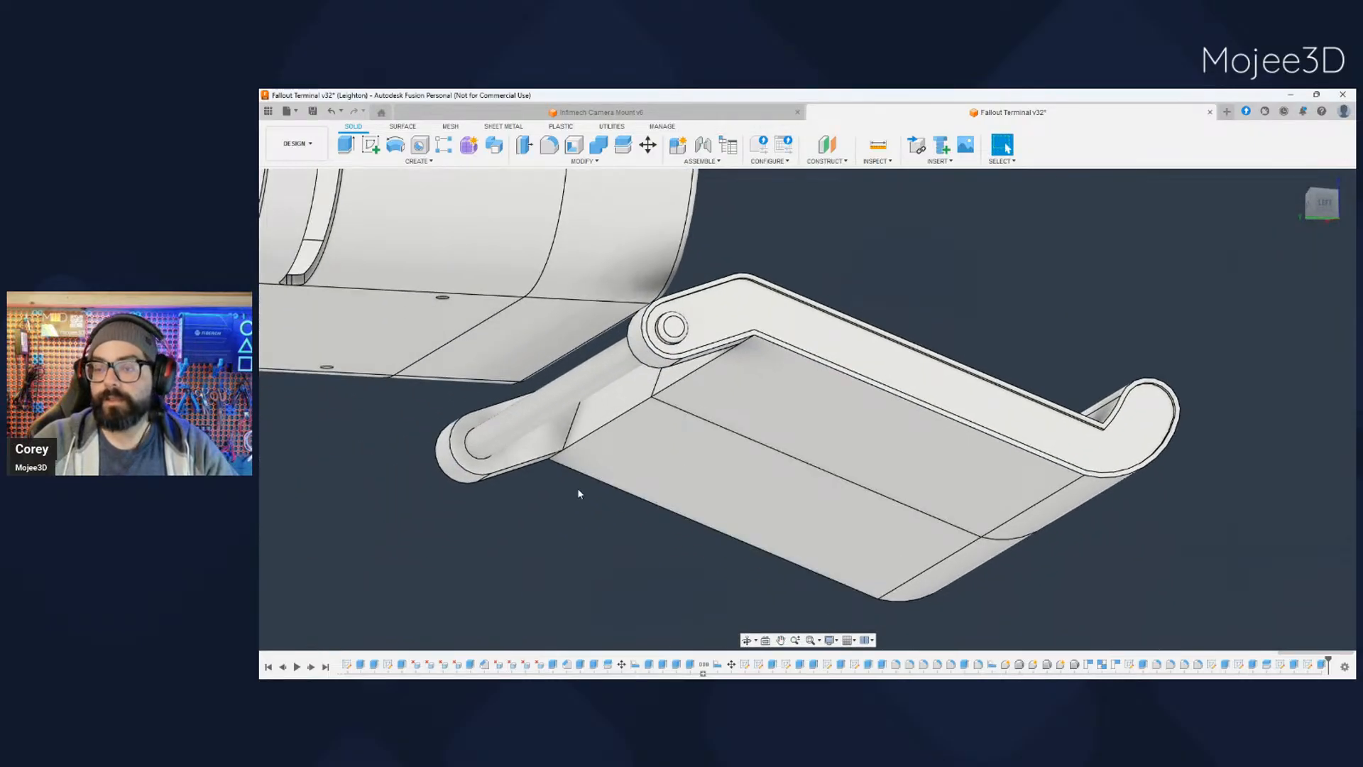
pyautogui.click(632, 403)
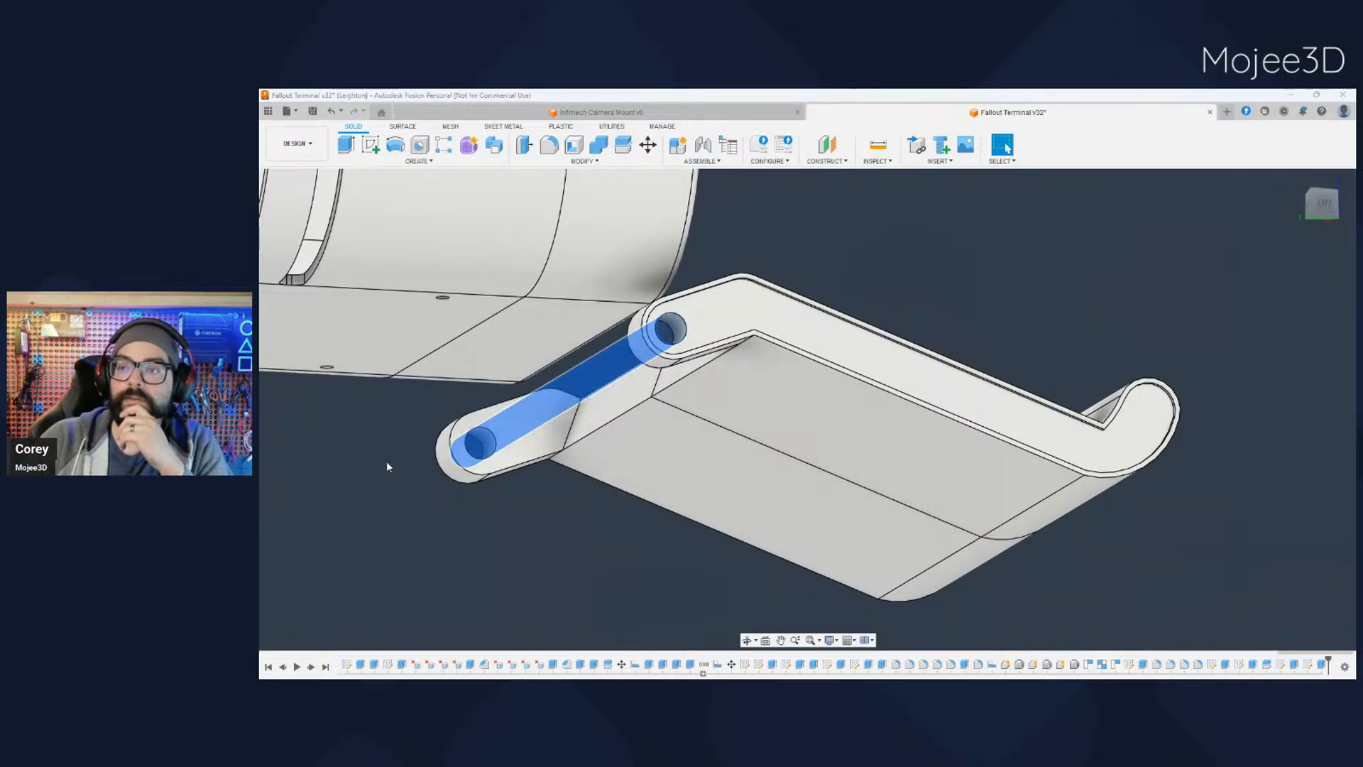
pyautogui.click(480, 534)
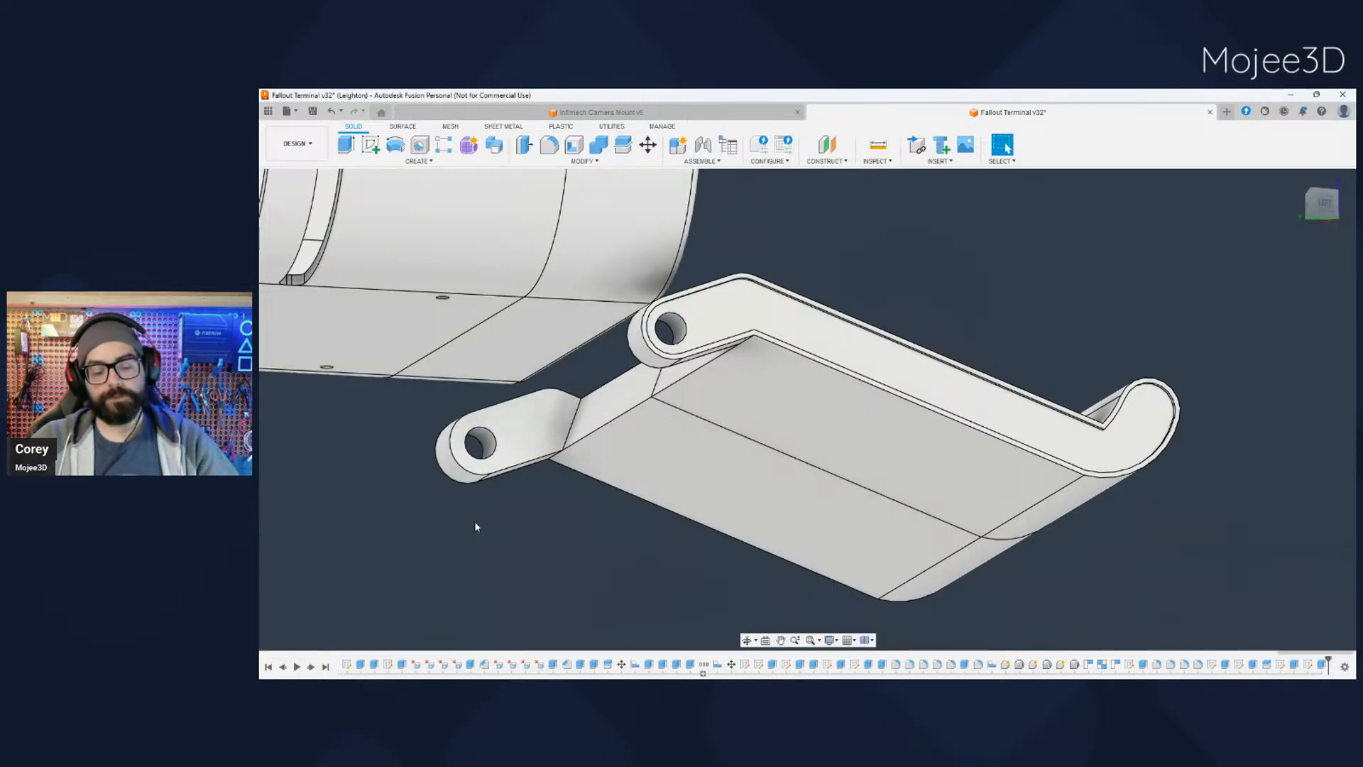
pyautogui.moveTo(475, 523); pyautogui.dragTo(519, 467, button='middle')
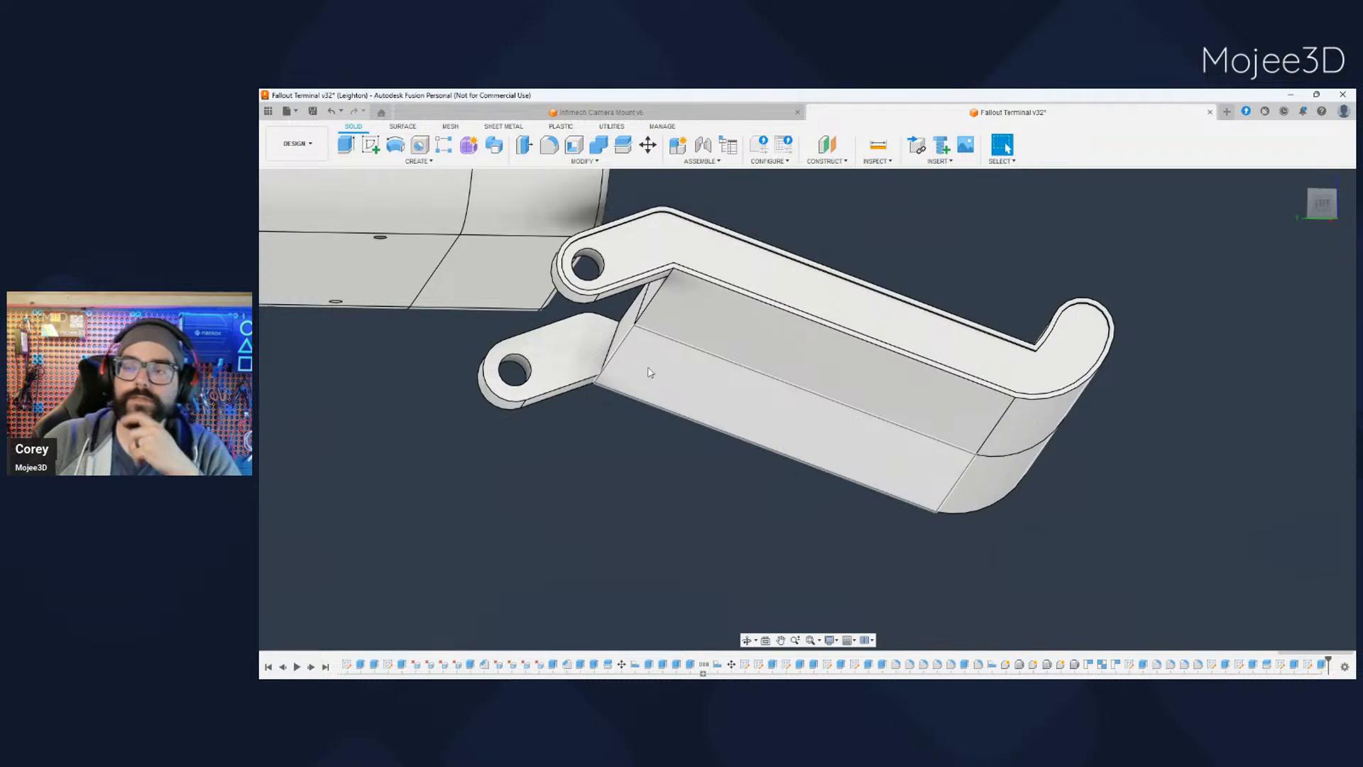
# - Select the tray's outer end face, then hide that near tray half to expose the other half's three-hole cut face
pyautogui.click(1323, 204)
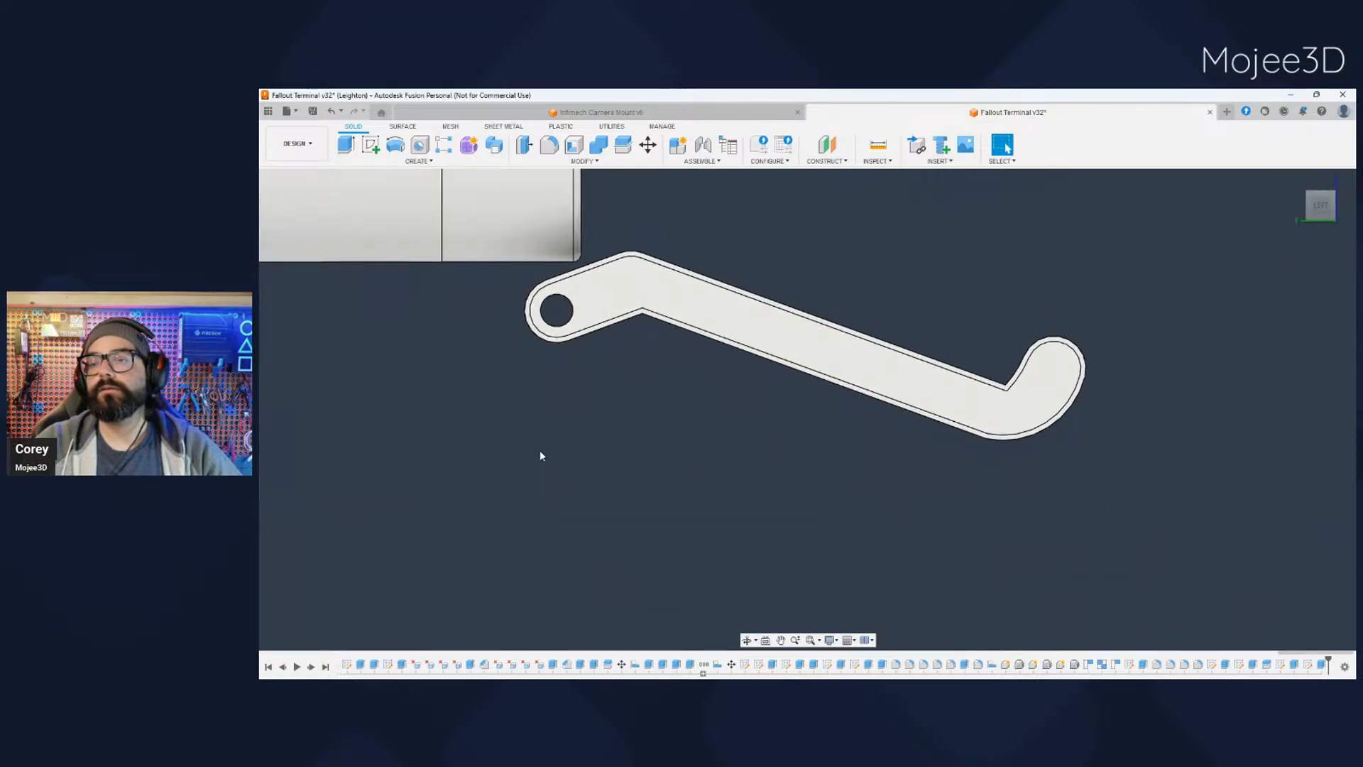
pyautogui.click(720, 304)
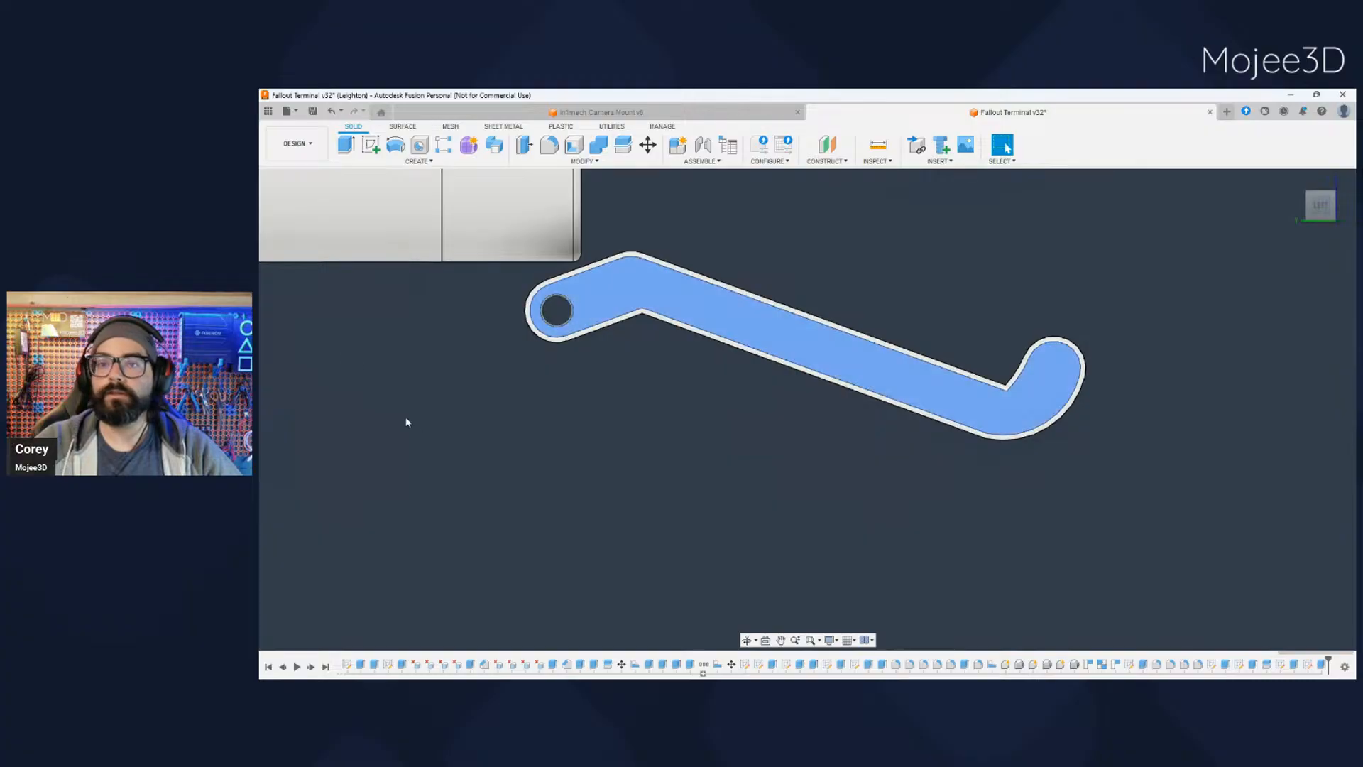
pyautogui.click(310, 361)
pyautogui.click(649, 416)
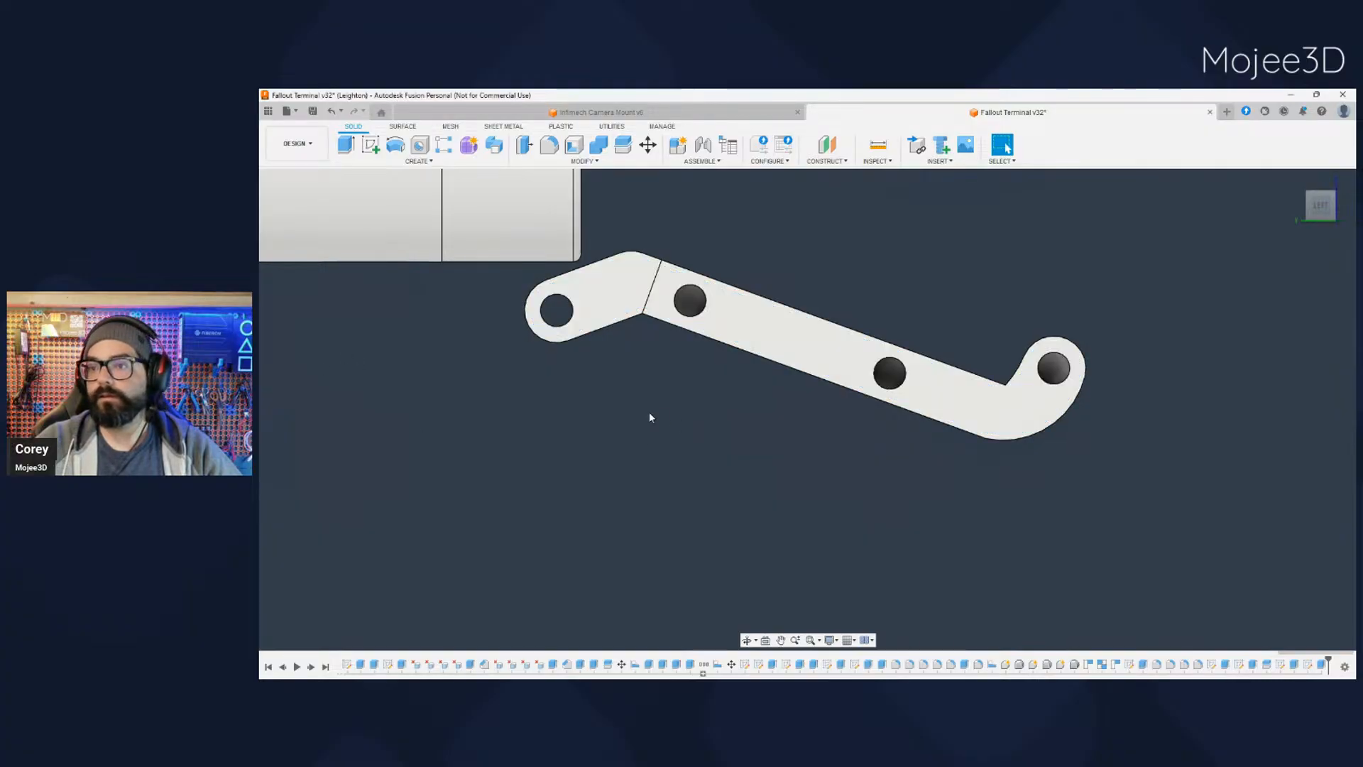
pyautogui.keyDown('shift'); pyautogui.moveTo(648, 413); pyautogui.dragTo(668, 443, button='middle'); pyautogui.keyUp('shift')
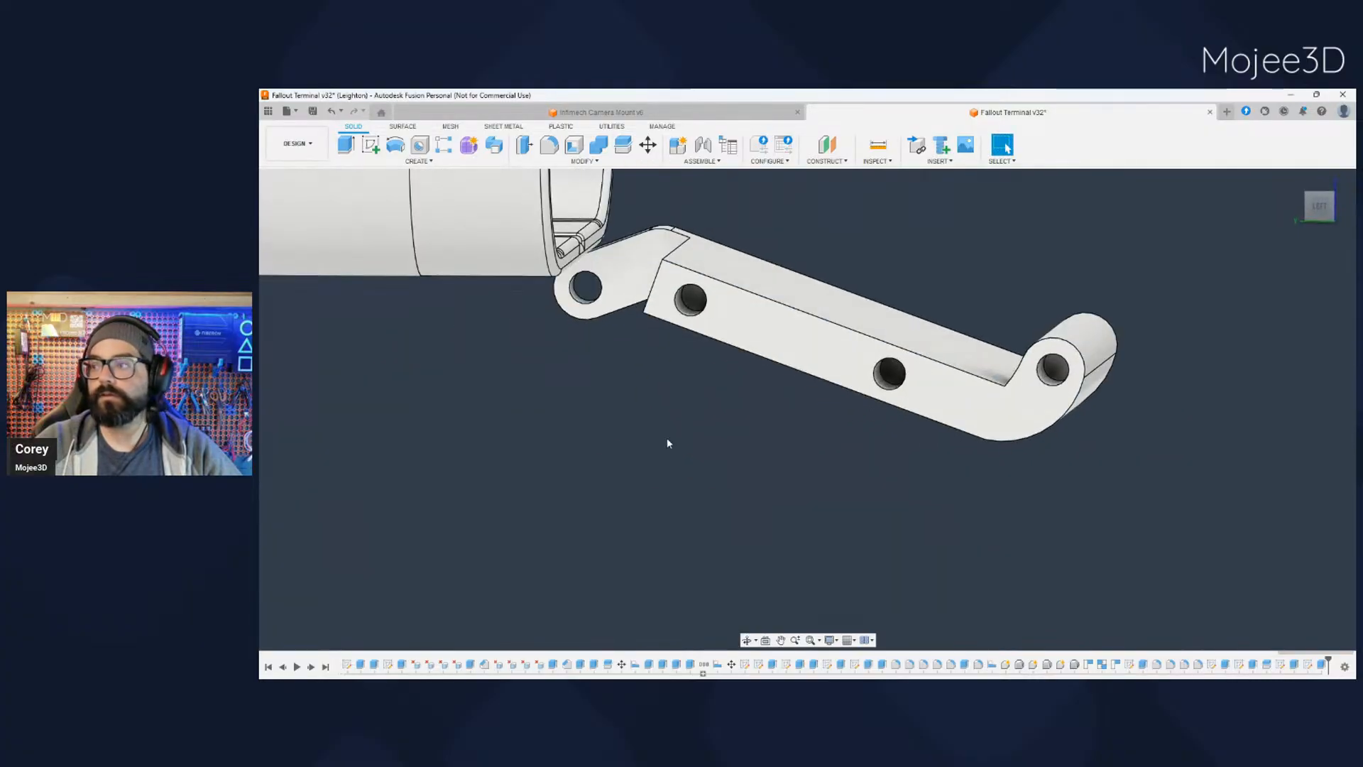
# - Start a sketch on the three-hole cut face of the visible tray half, viewed square from its side around the hinge arm
pyautogui.click(1323, 208)
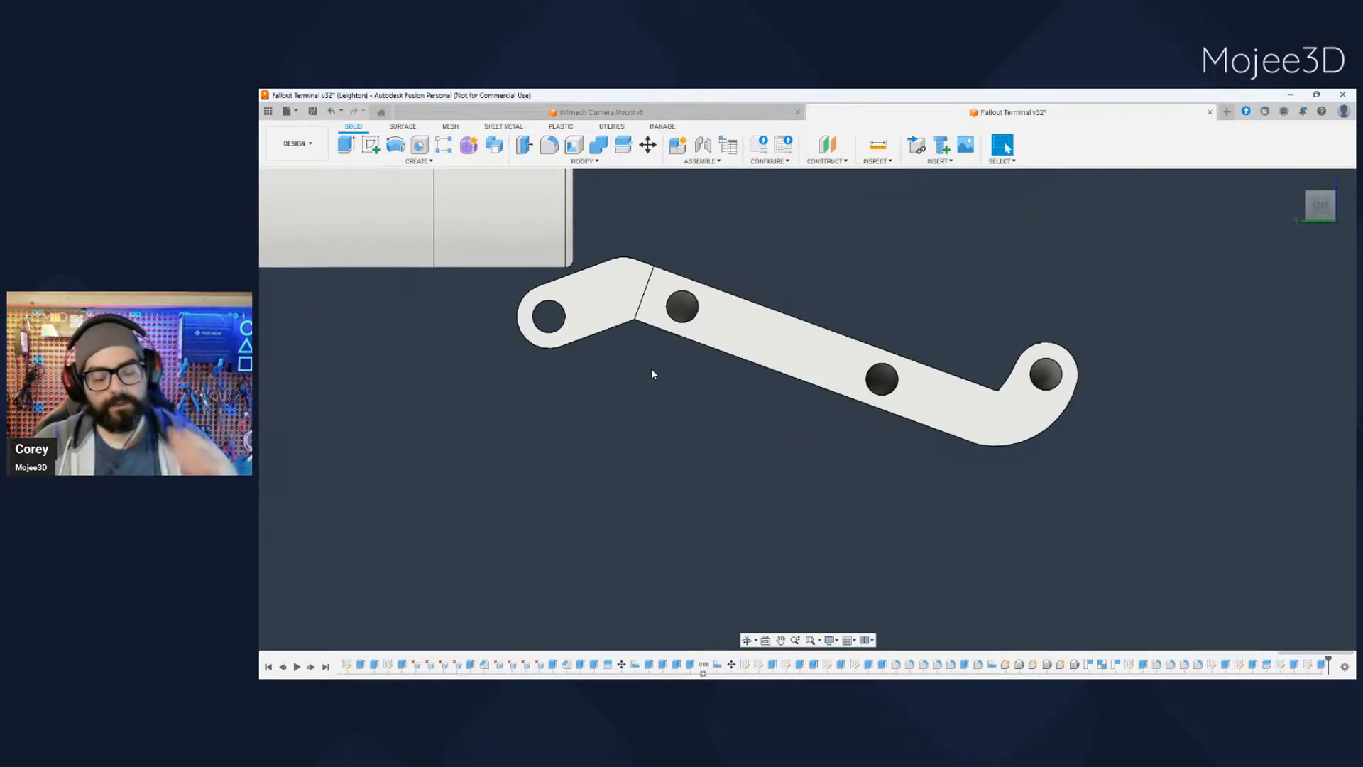
pyautogui.moveTo(649, 382)
pyautogui.keyDown('shift'); pyautogui.mouseDown(button='middle')
pyautogui.moveTo(697, 398)
pyautogui.moveTo(650, 395)
pyautogui.mouseUp(button='middle'); pyautogui.keyUp('shift')
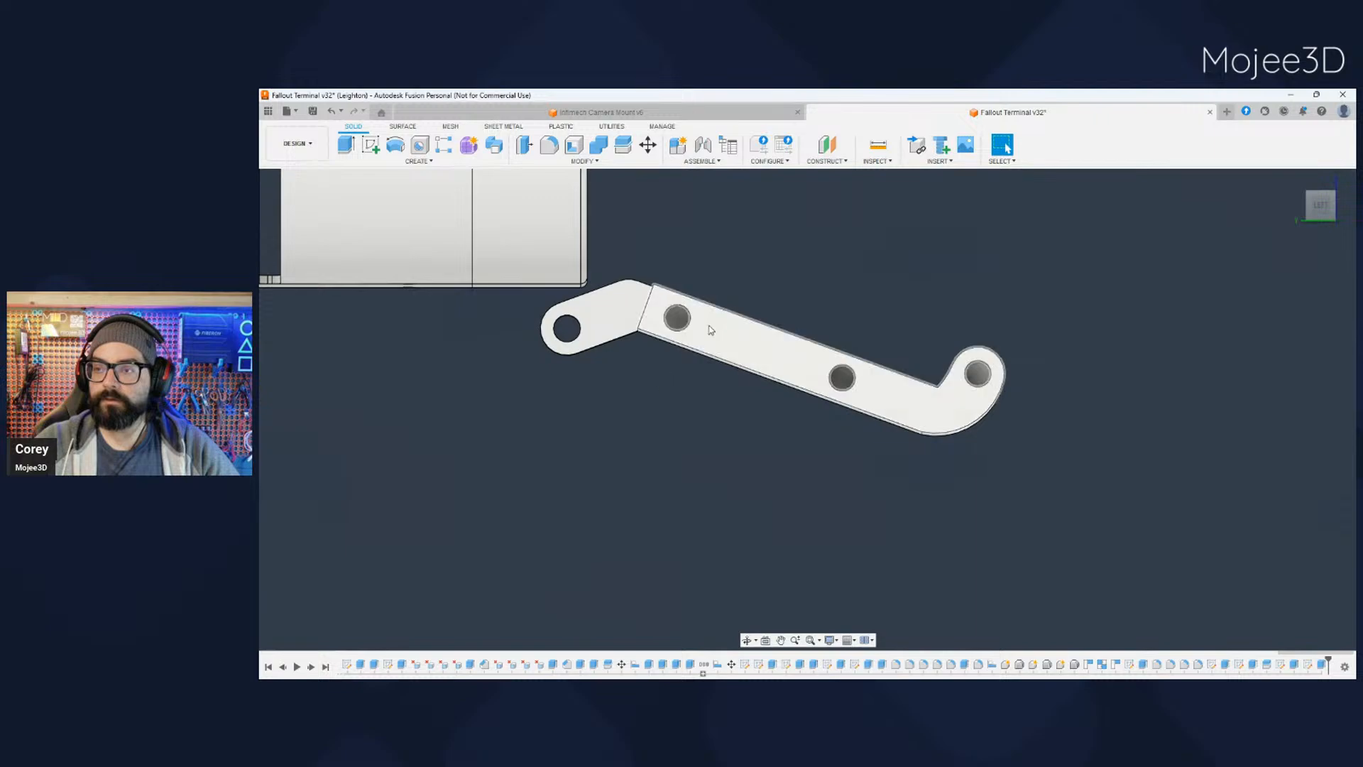
pyautogui.click(718, 335)
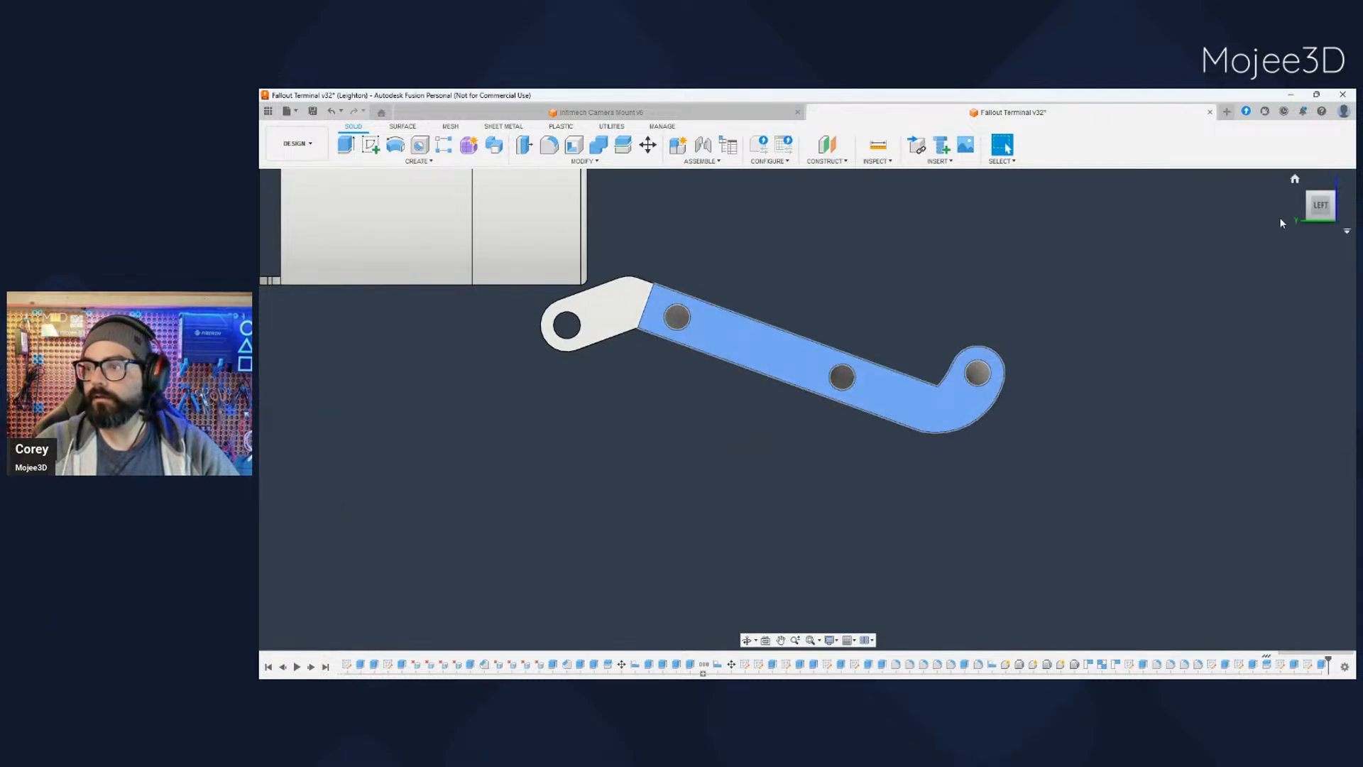
pyautogui.hotkey('shift', 's')
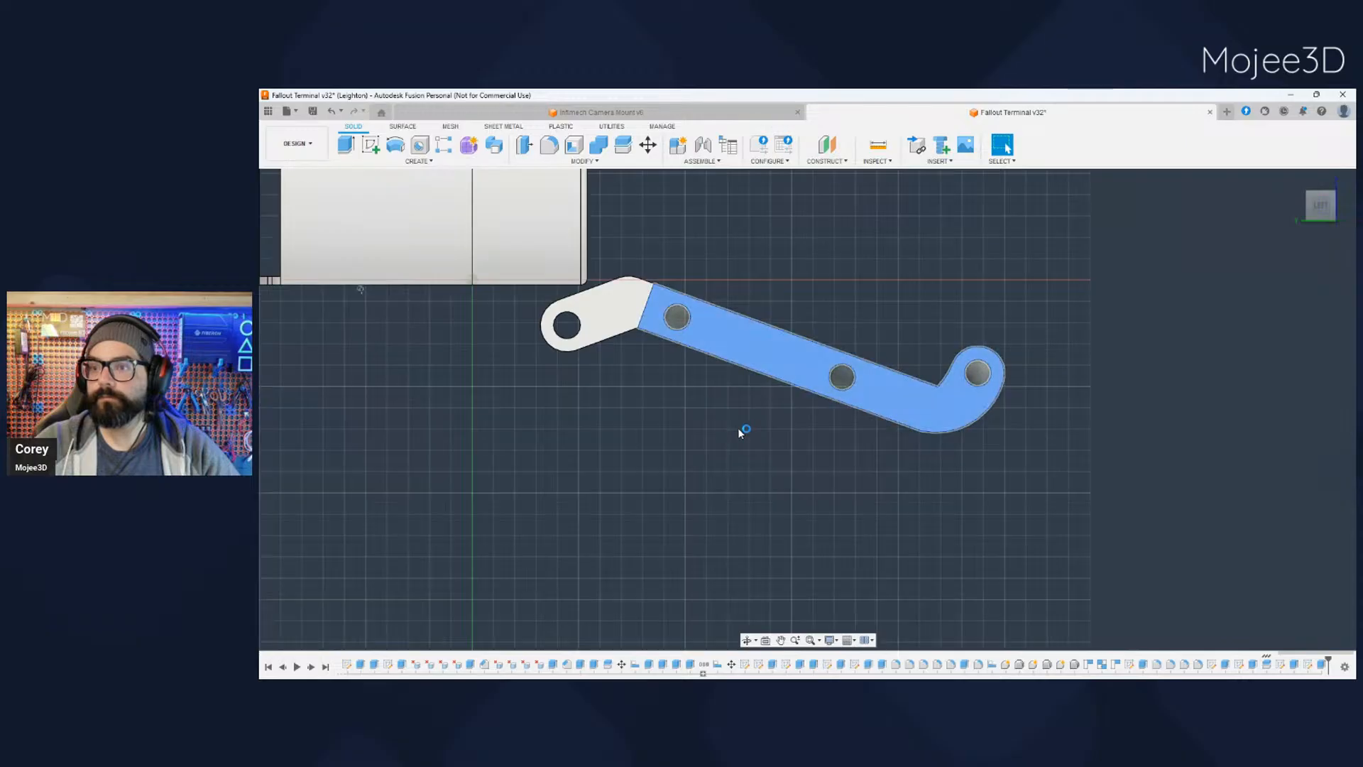
pyautogui.scroll(-2, 900, 508)
pyautogui.scroll(4, 904, 513)
pyautogui.moveTo(1003, 508)
pyautogui.mouseDown(button='middle')
pyautogui.moveTo(913, 402)
pyautogui.moveTo(854, 420)
pyautogui.mouseUp(button='middle')
pyautogui.scroll(1, 913, 402)
pyautogui.scroll(3, 854, 375)
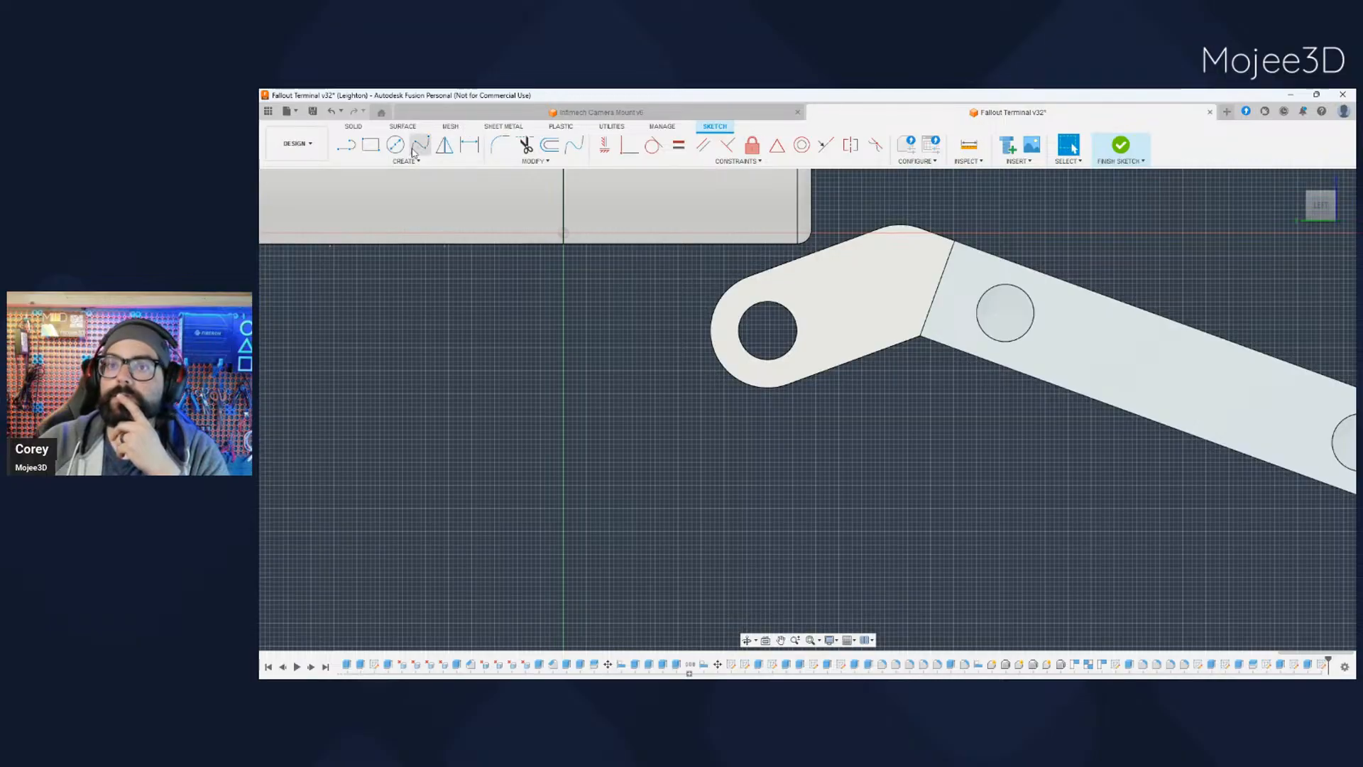
# - Try drawing a line from just beneath the case to the upper corner where the hinge arm meets the tray
pyautogui.click(346, 146)
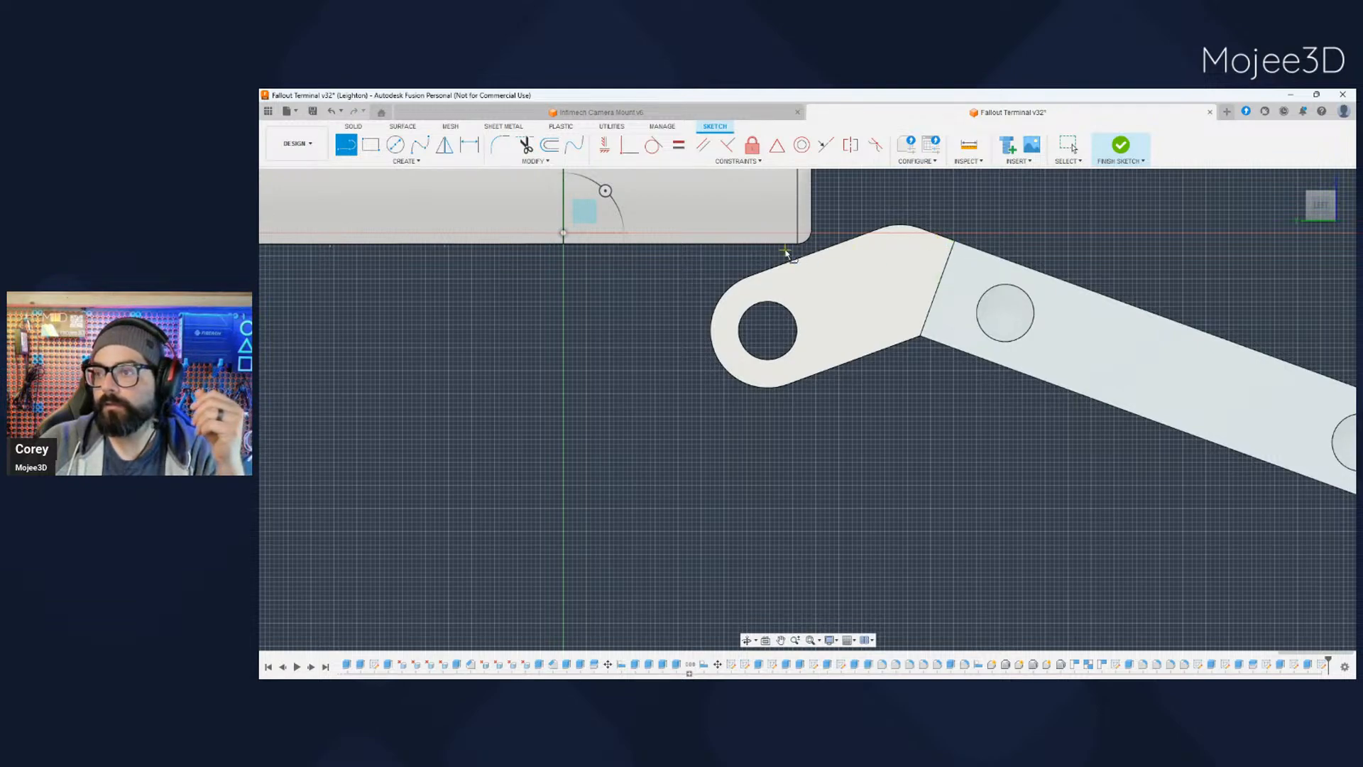
pyautogui.click(572, 246)
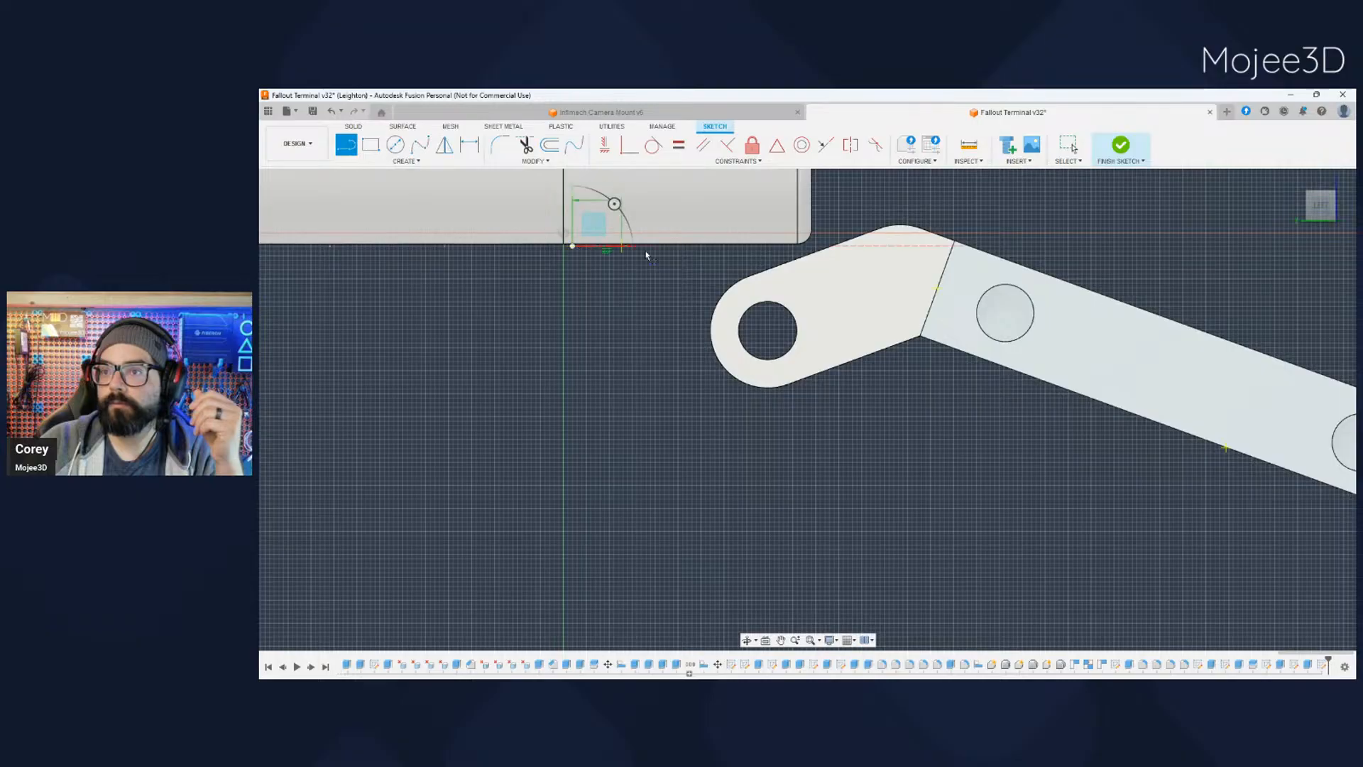
pyautogui.click(954, 242)
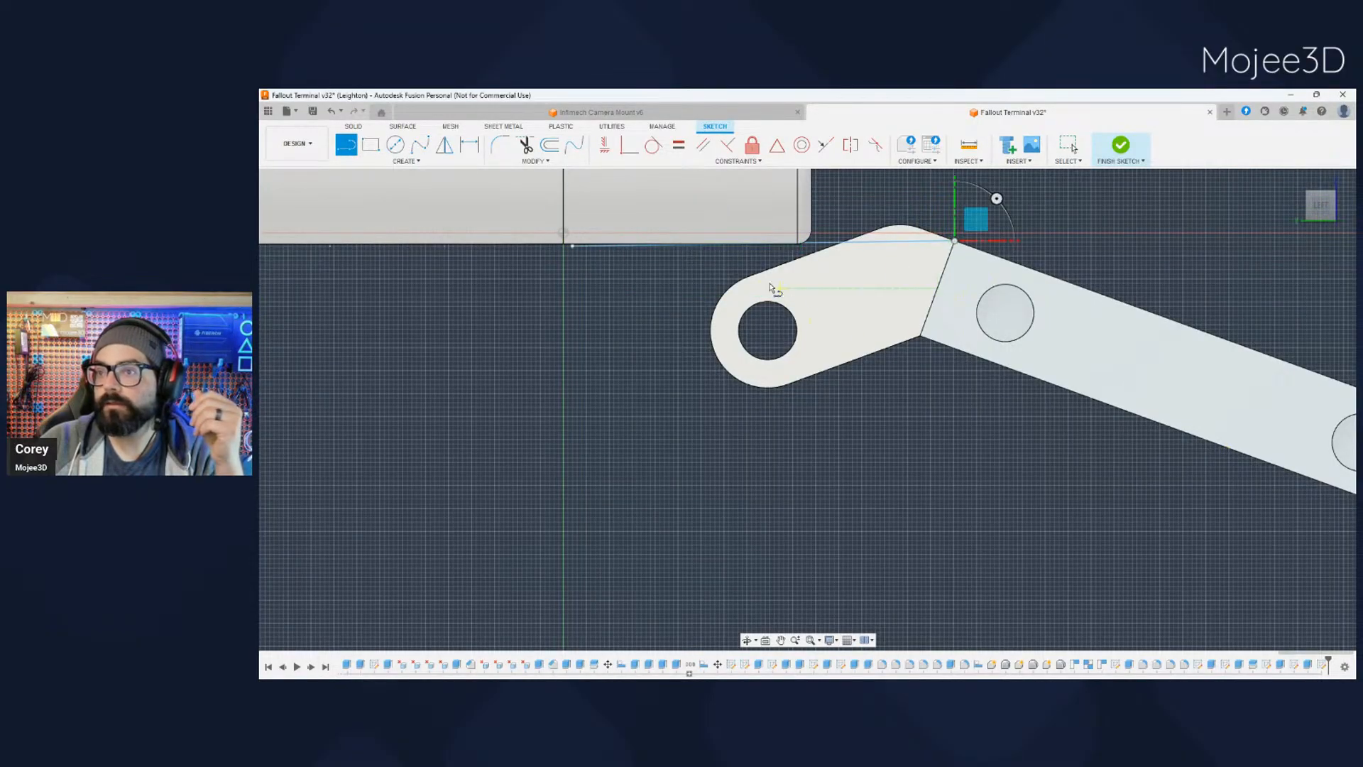
pyautogui.press('Escape')
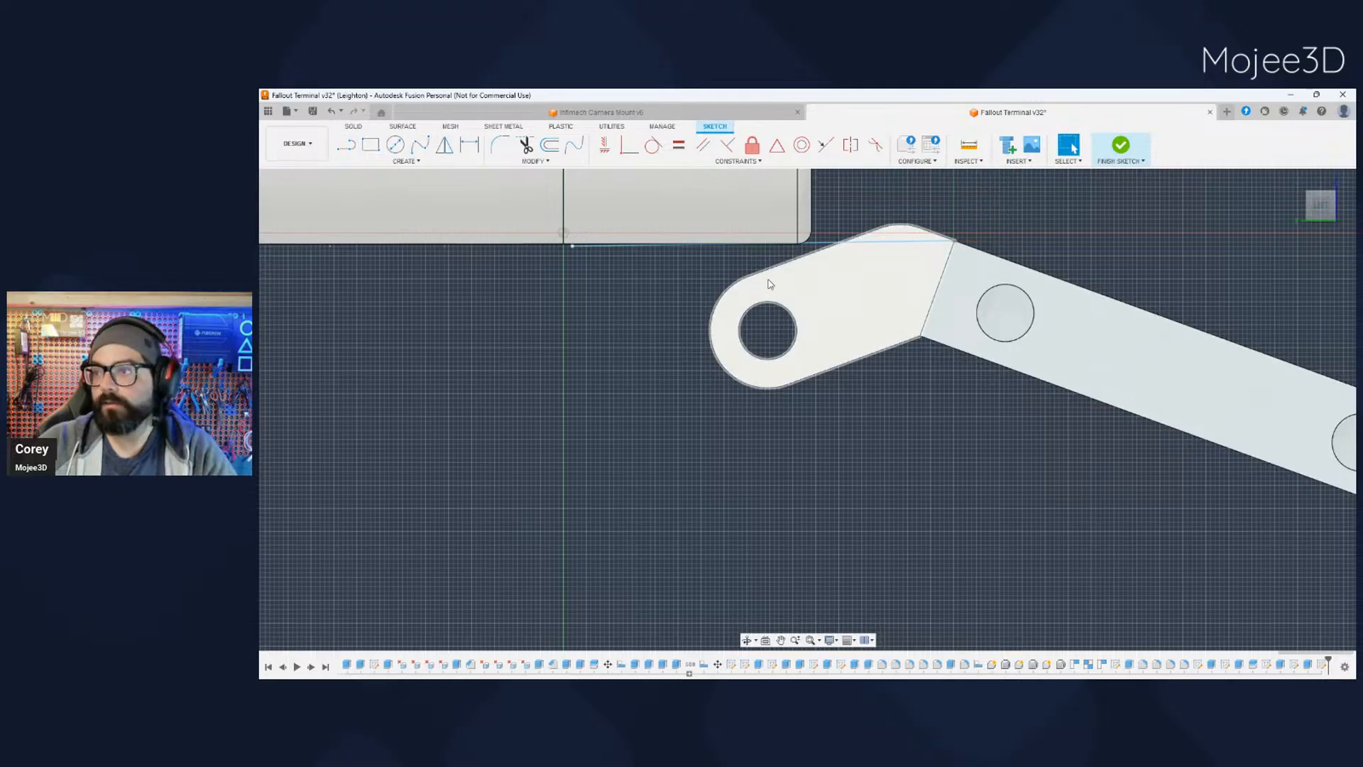
pyautogui.scroll(-1, 784, 277)
pyautogui.scroll(4, 779, 262)
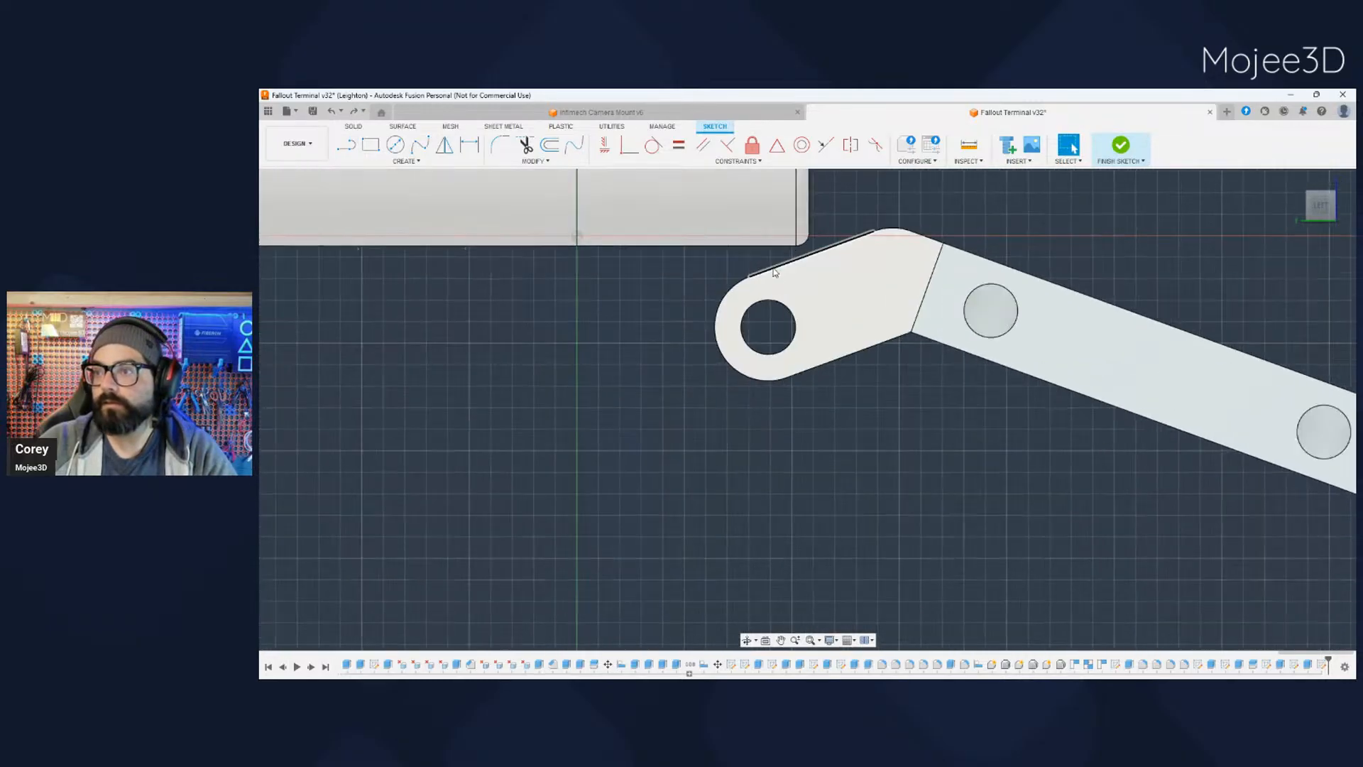
pyautogui.moveTo(778, 257); pyautogui.dragTo(767, 305, button='middle')
# - Try drawing a strictly horizontal line just beneath the case's bottom edge across to the arm-to-tray seam
pyautogui.press('l')
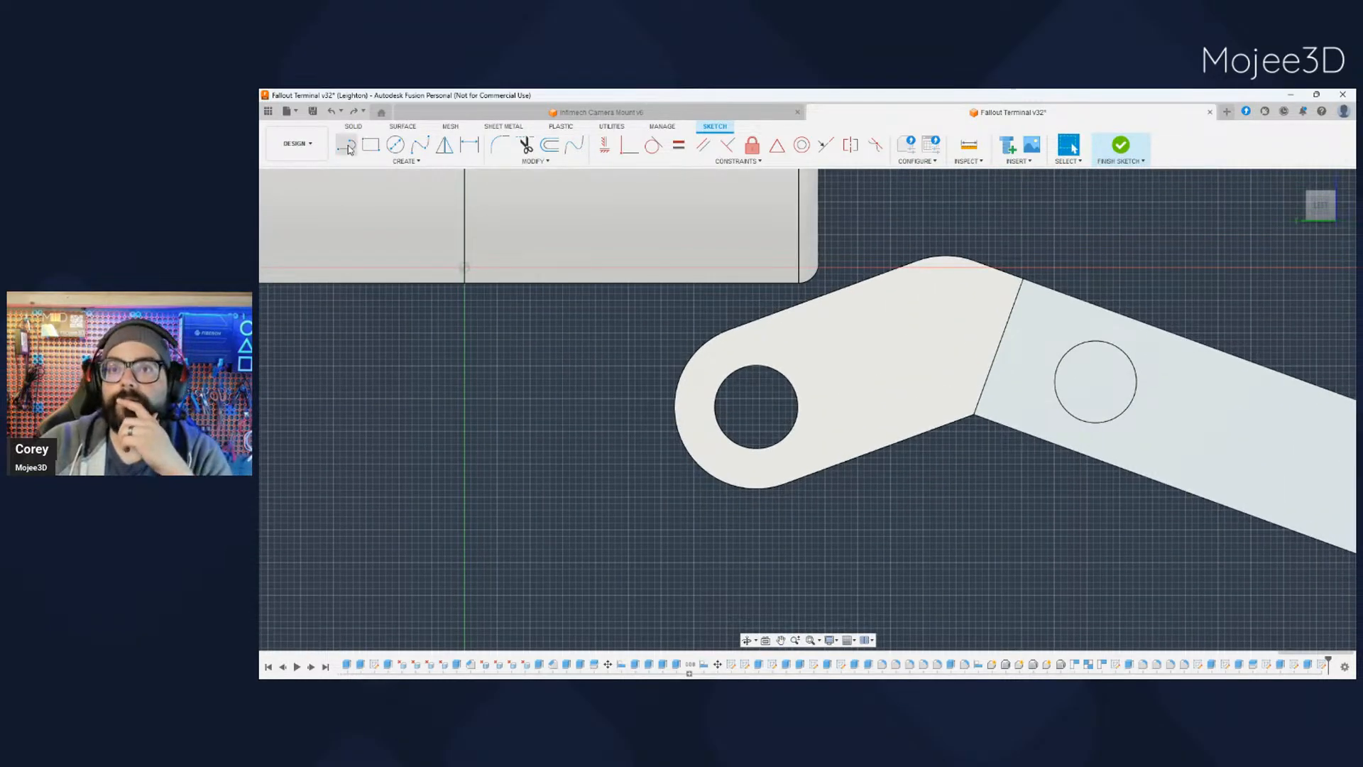
pyautogui.click(474, 287)
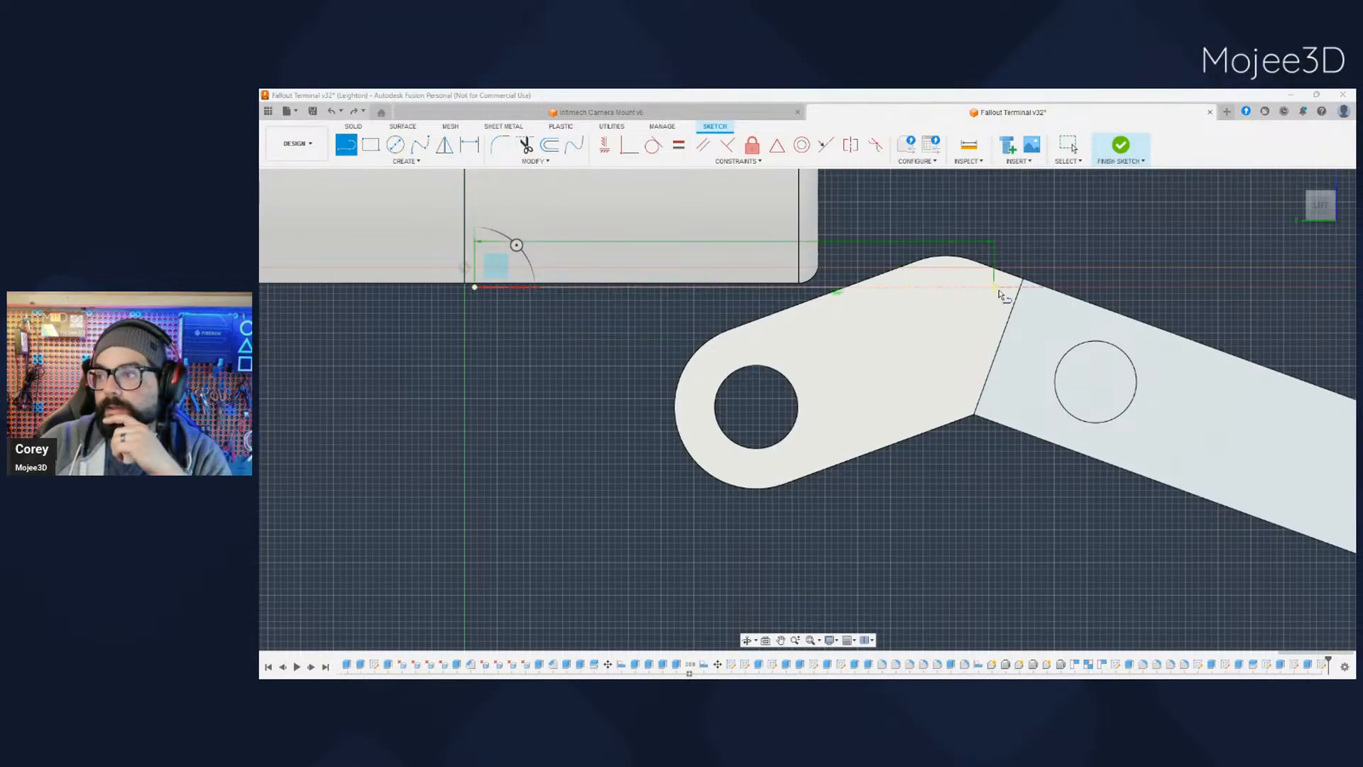
pyautogui.click(1021, 286)
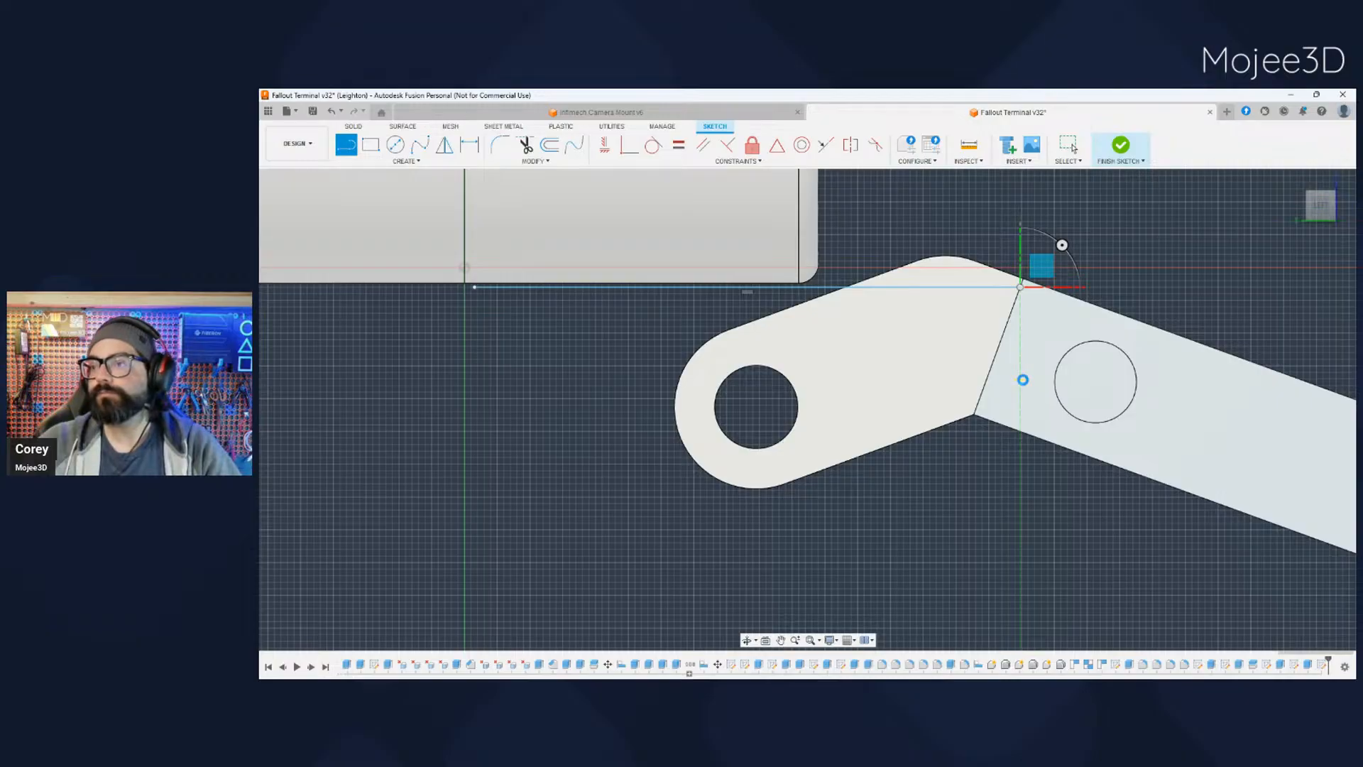
pyautogui.press('Escape')
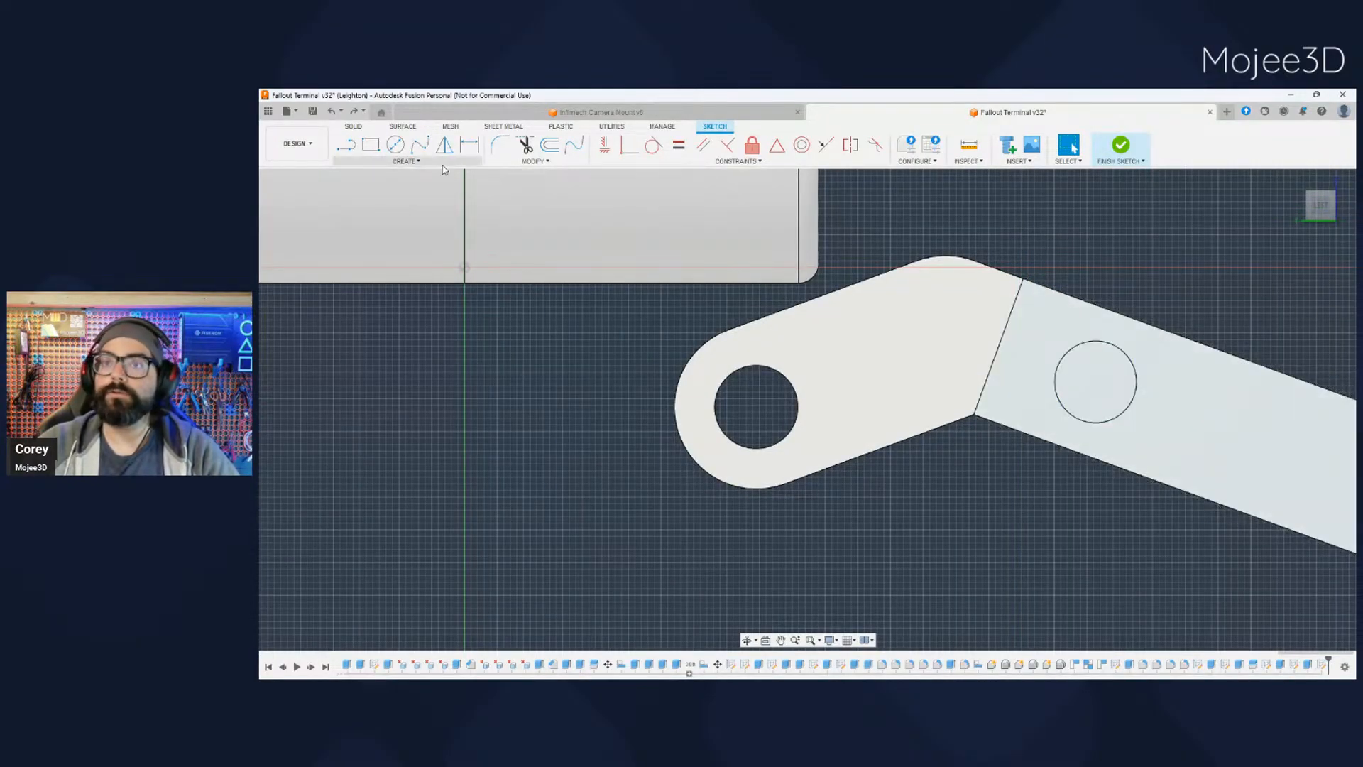
pyautogui.click(346, 144)
pyautogui.click(464, 267)
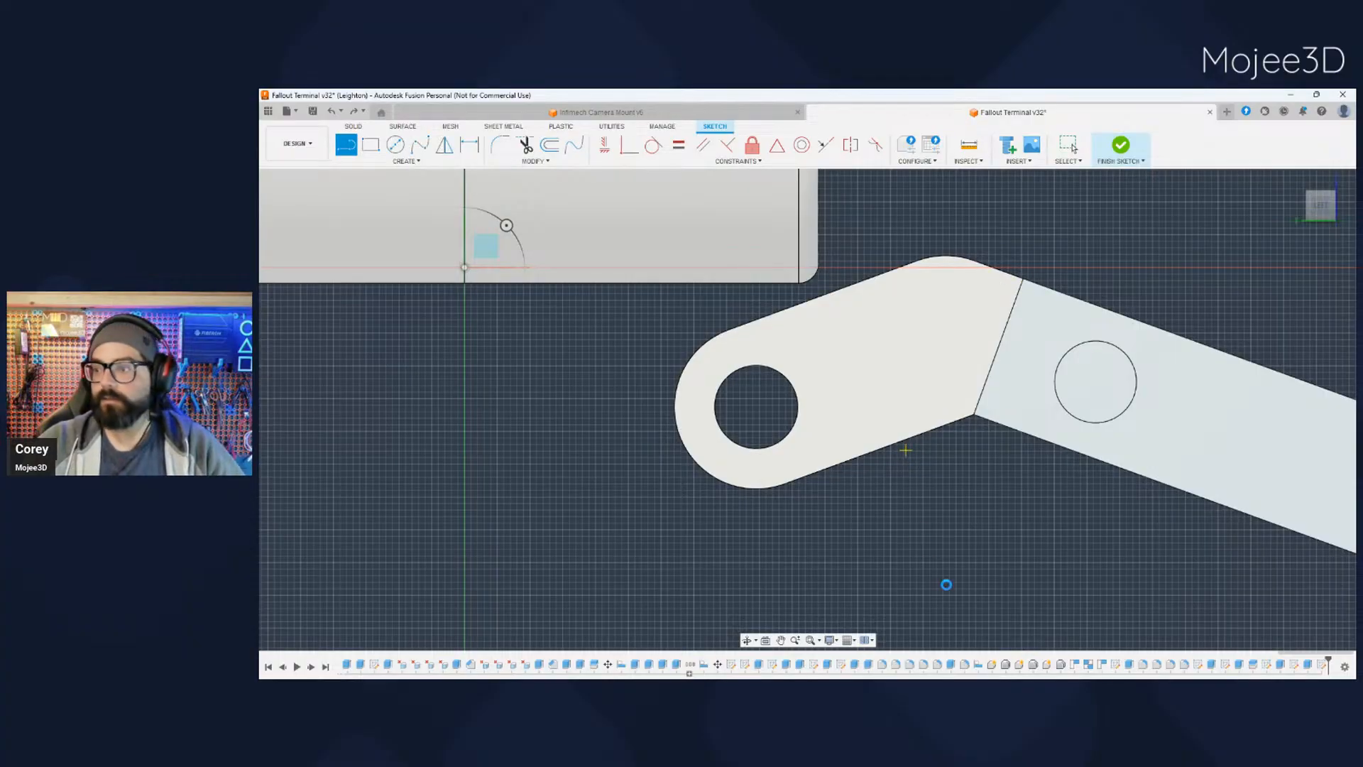
pyautogui.press('Escape')
# - Project the hinge arm's upper edge chain and its rounded pivot end into the sketch
pyautogui.scroll(-2, 928, 533)
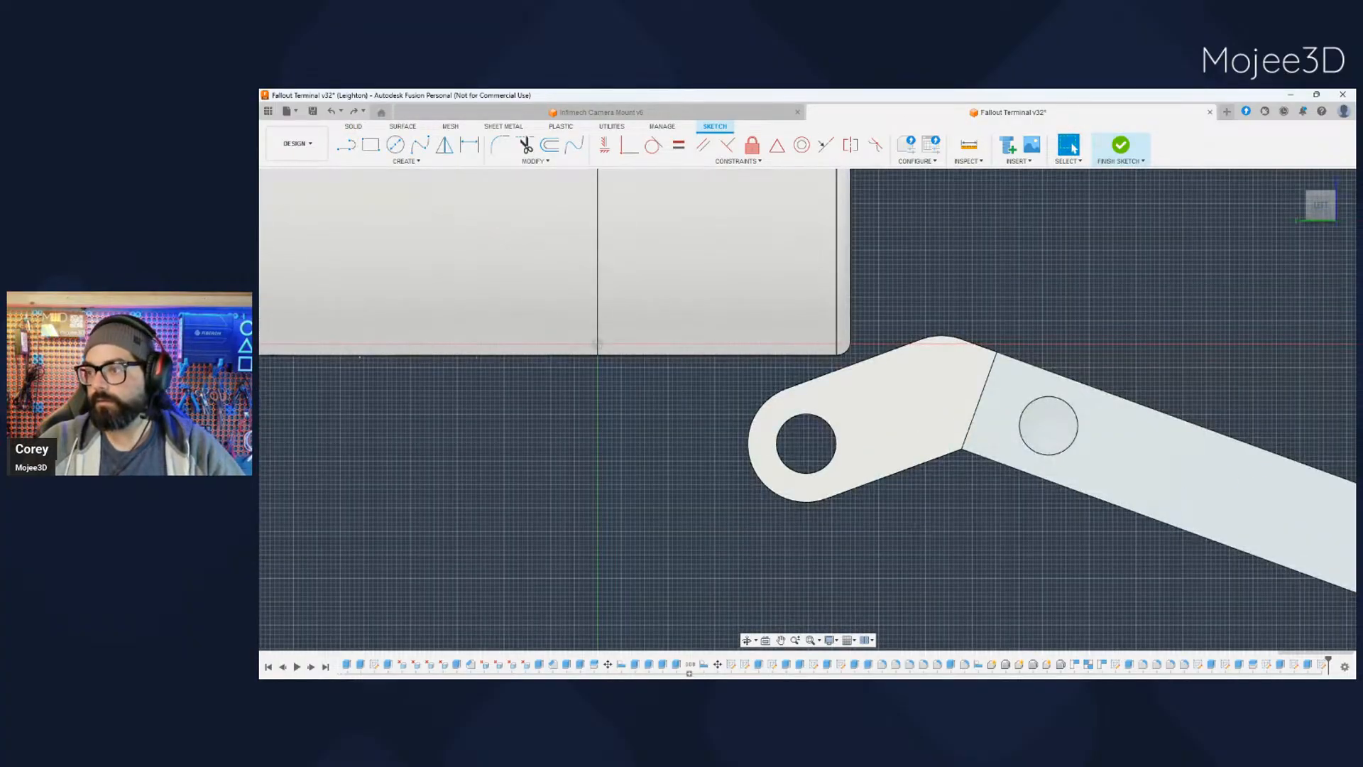
pyautogui.moveTo(926, 530)
pyautogui.keyDown('shift'); pyautogui.mouseDown(button='middle')
pyautogui.moveTo(994, 512)
pyautogui.moveTo(915, 519)
pyautogui.mouseUp(button='middle'); pyautogui.keyUp('shift')
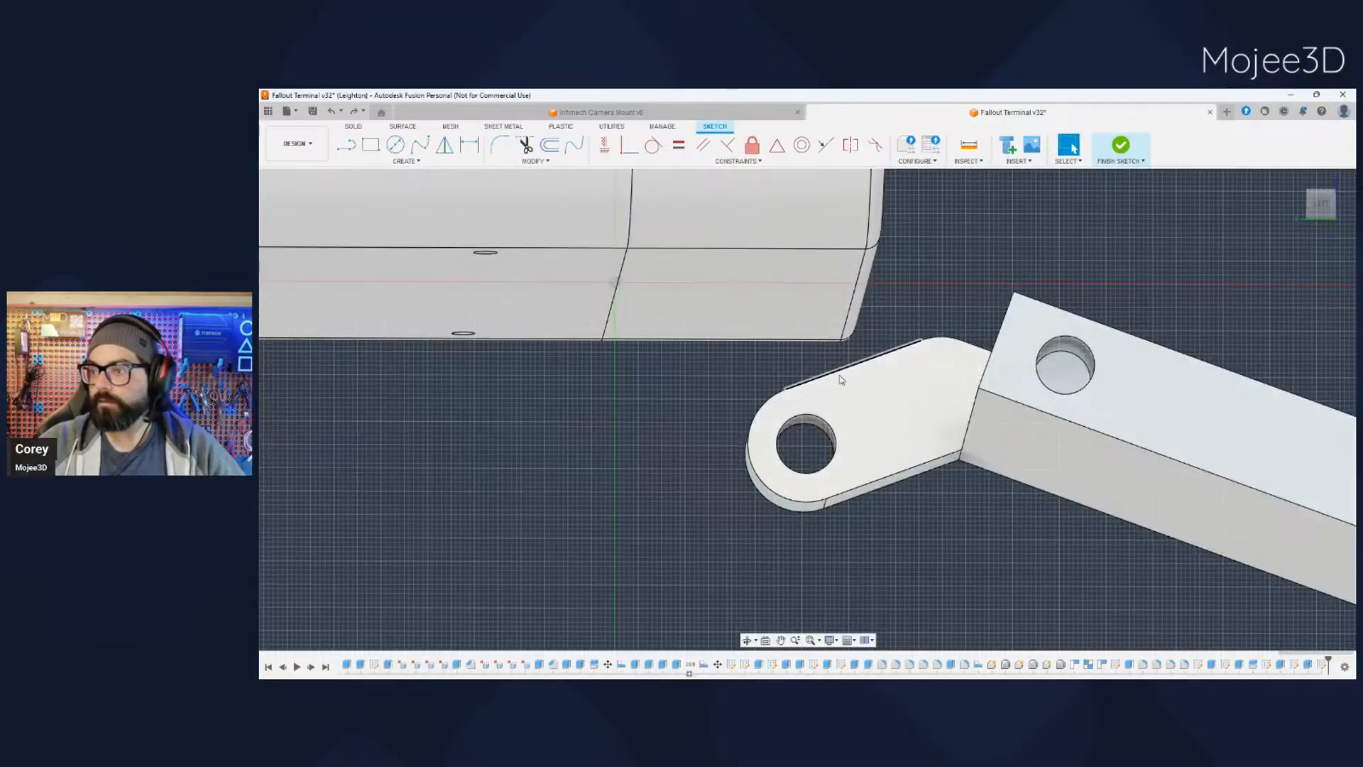
pyautogui.click(887, 353)
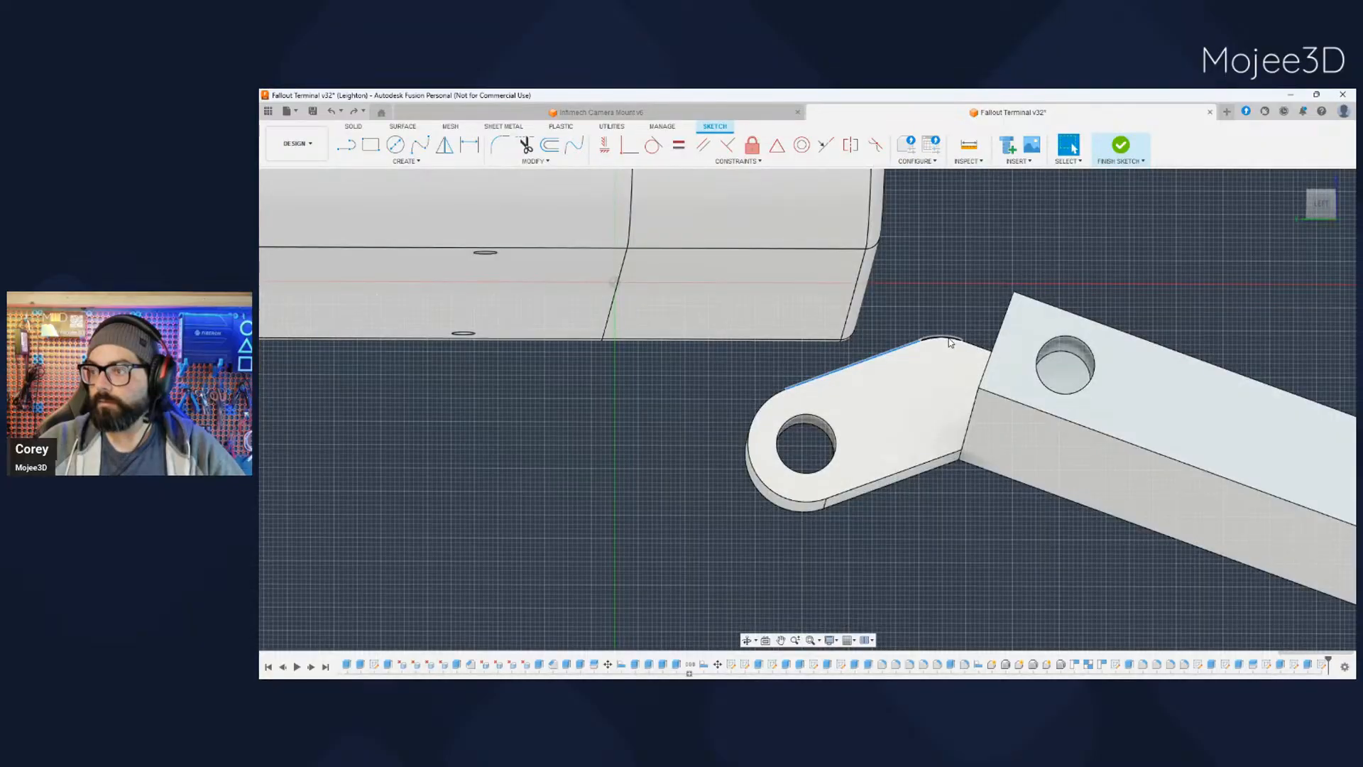
pyautogui.click(756, 411)
pyautogui.scroll(-1, 827, 539)
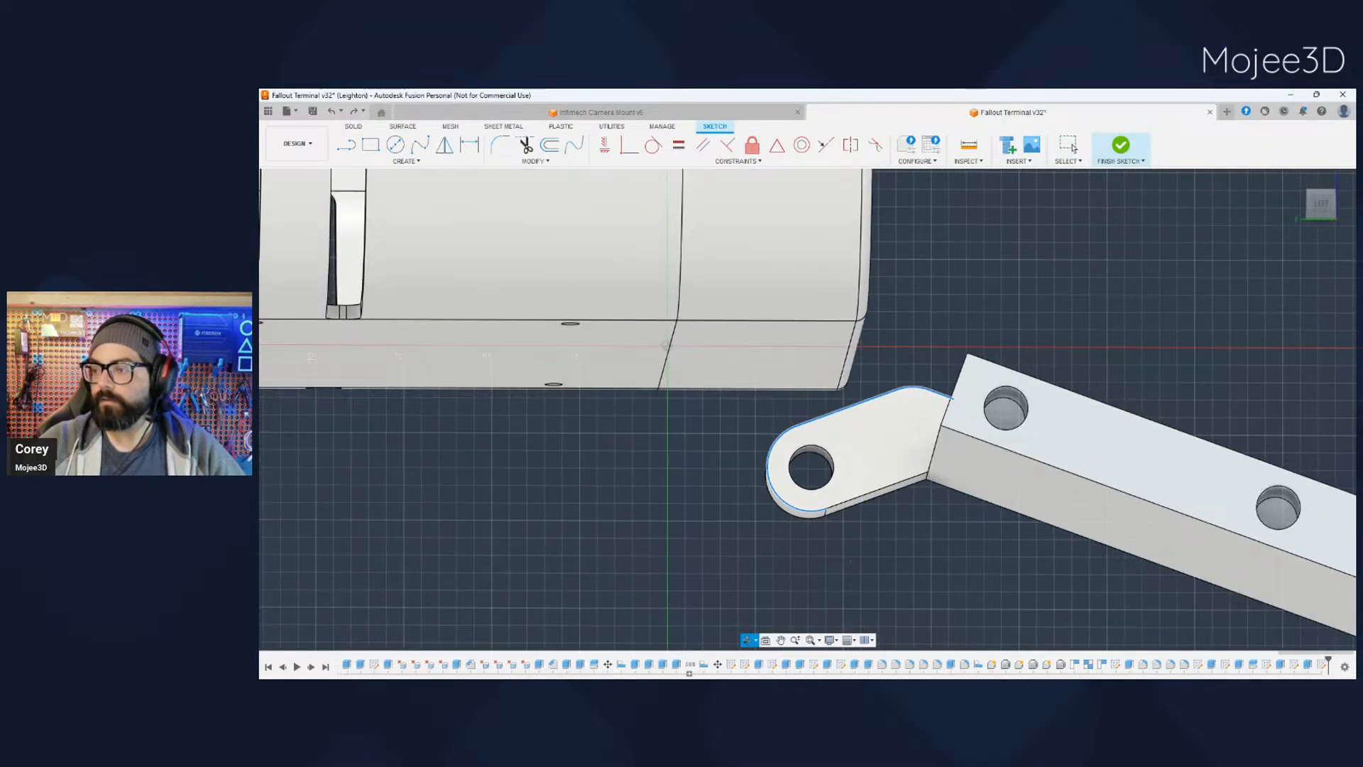
pyautogui.keyDown('shift'); pyautogui.moveTo(842, 565); pyautogui.dragTo(856, 576, button='middle'); pyautogui.keyUp('shift')
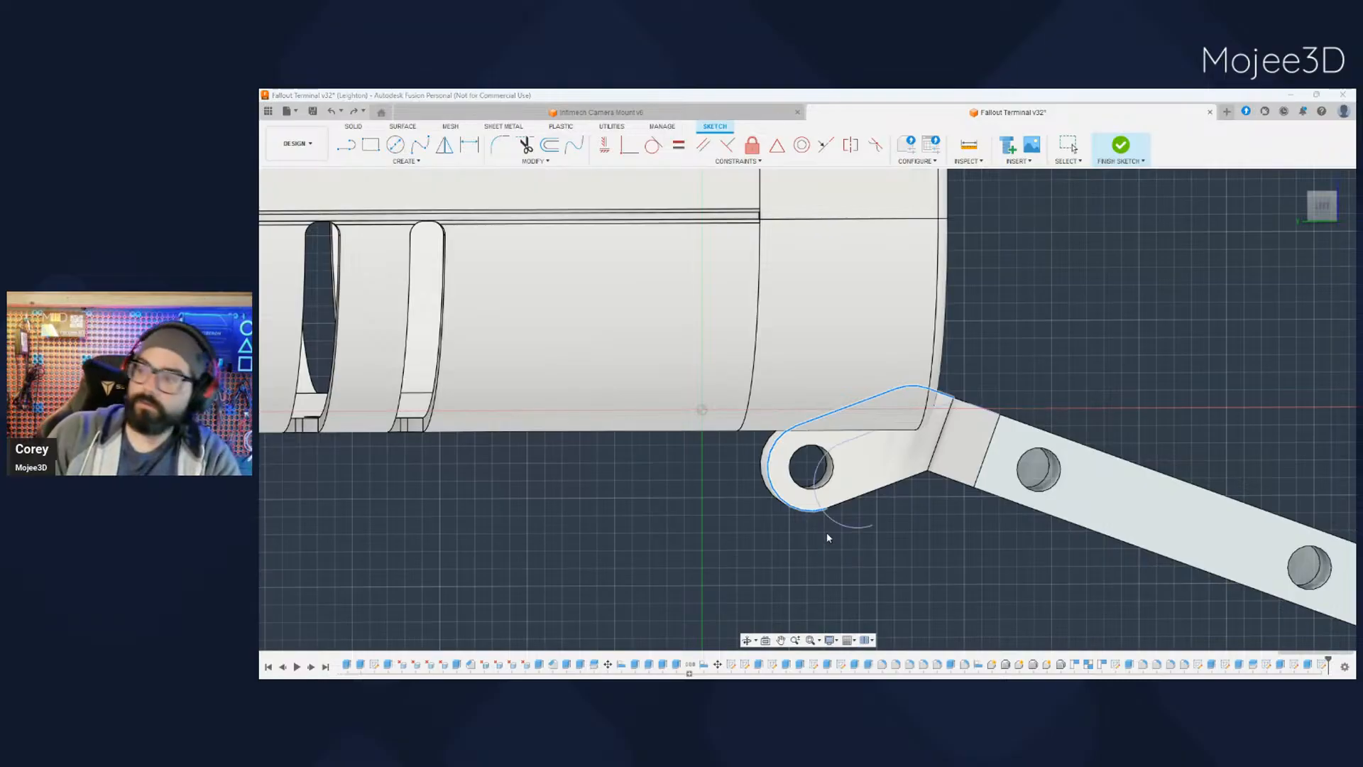
pyautogui.press('Return')
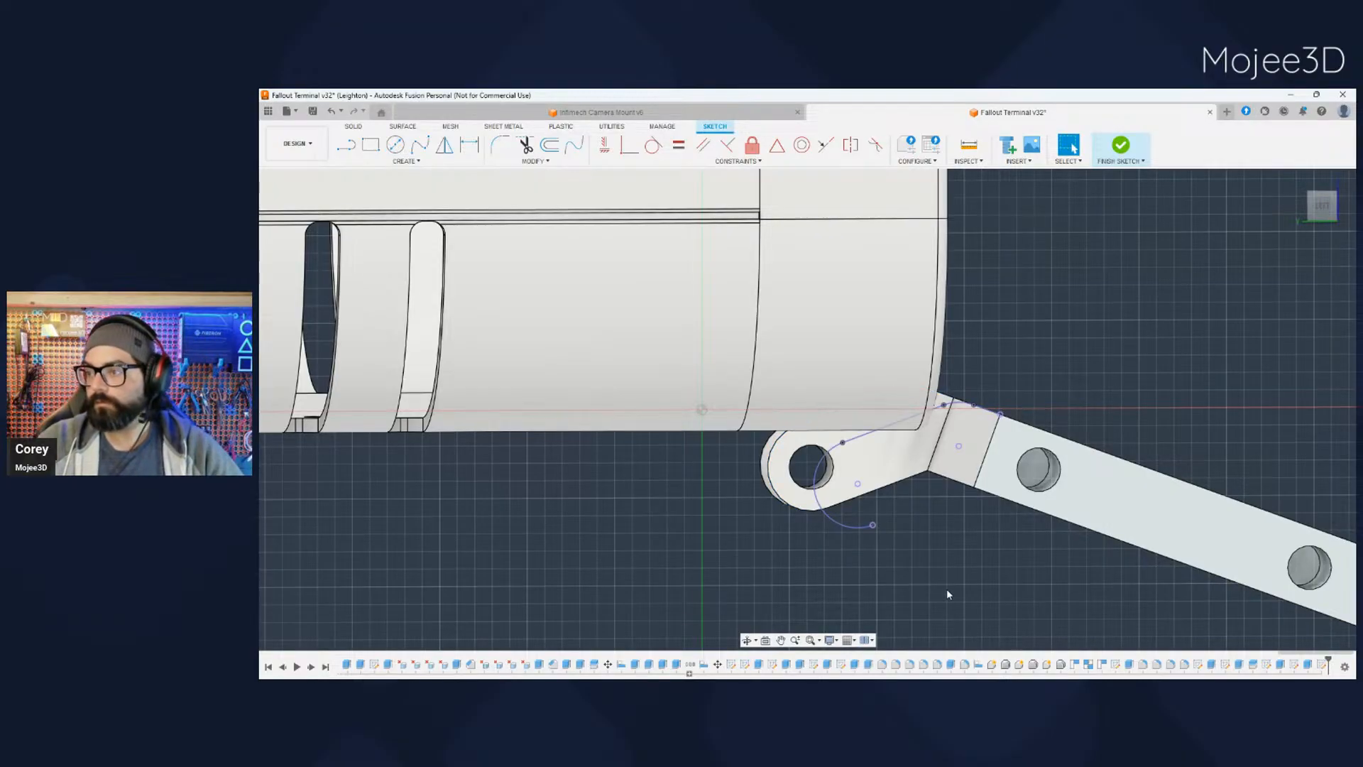
# - Draw a horizontal line just beneath the case's bottom edge, from near the vertical axis to the arm's projected upper edge
pyautogui.click(1322, 206)
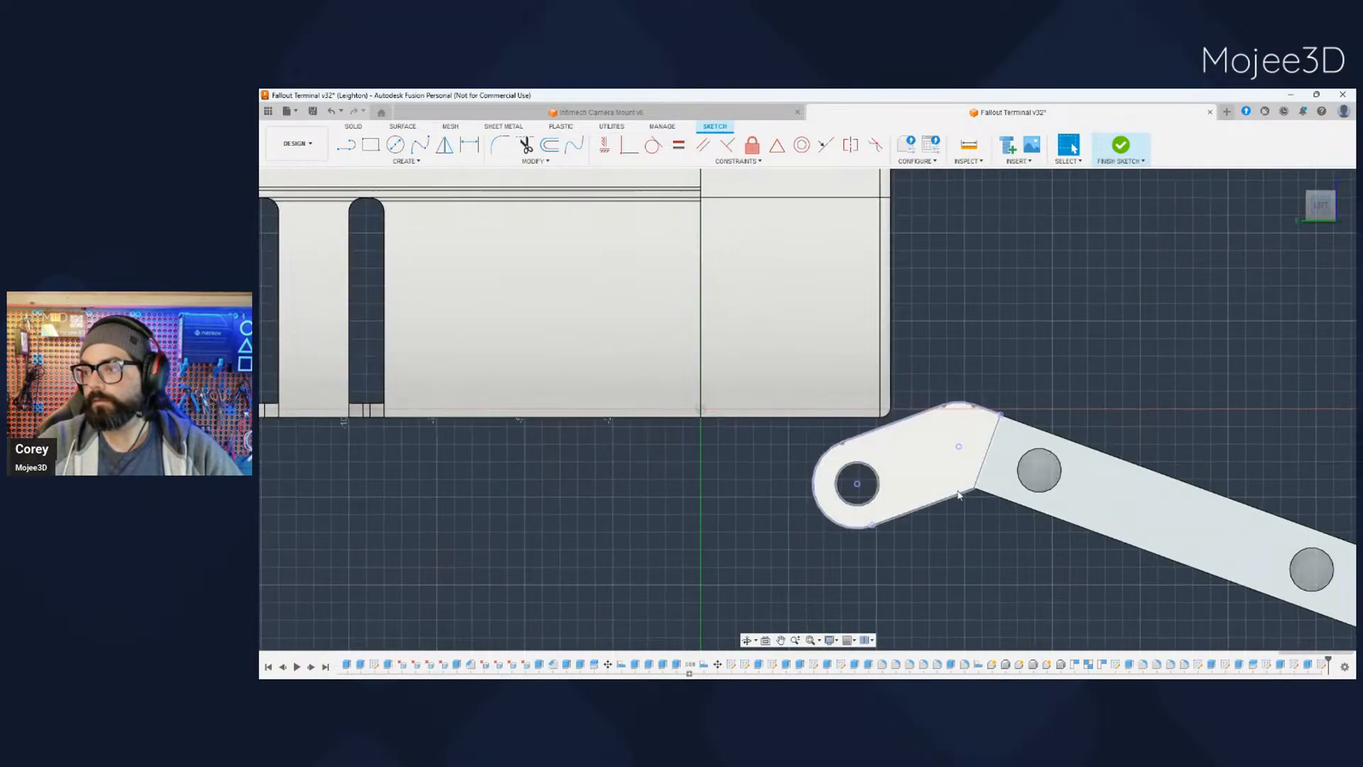
pyautogui.scroll(3, 902, 470)
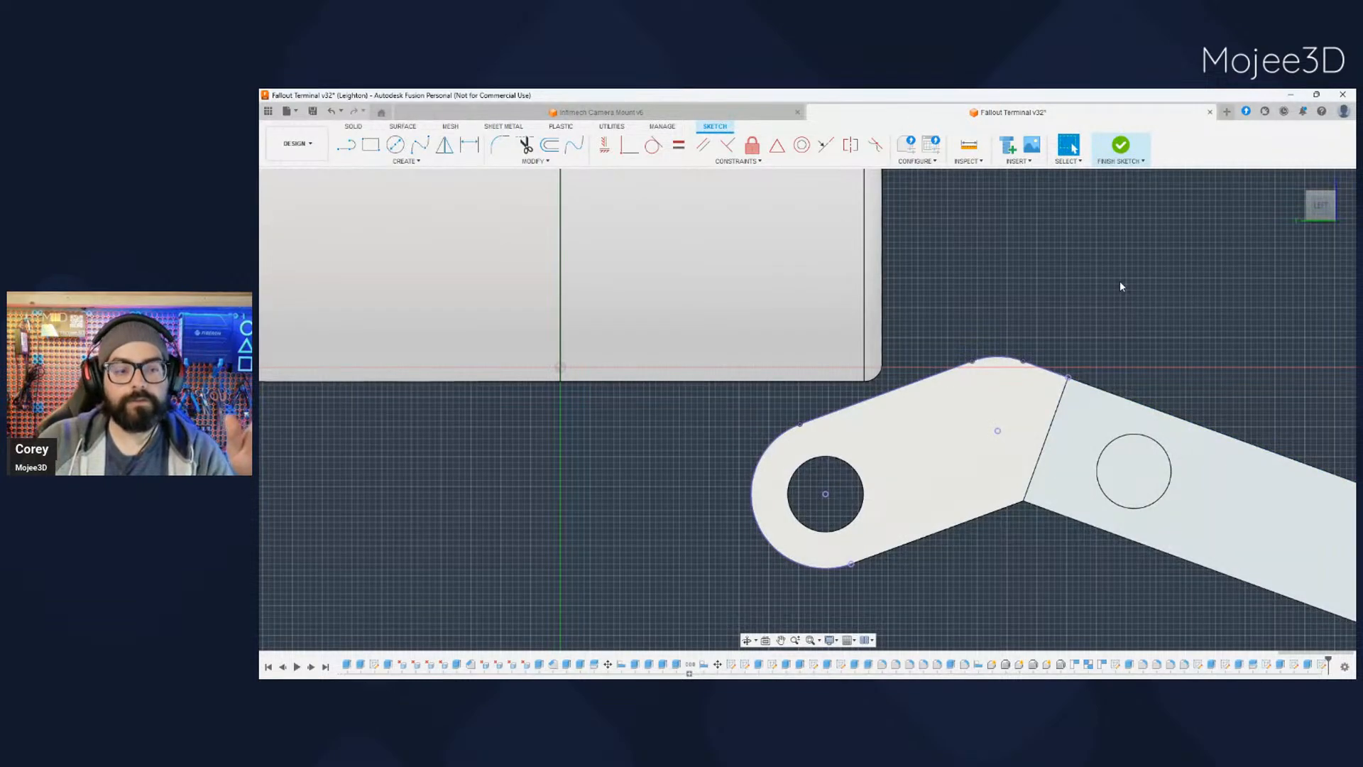
pyautogui.scroll(3, 859, 392)
pyautogui.scroll(-2, 891, 419)
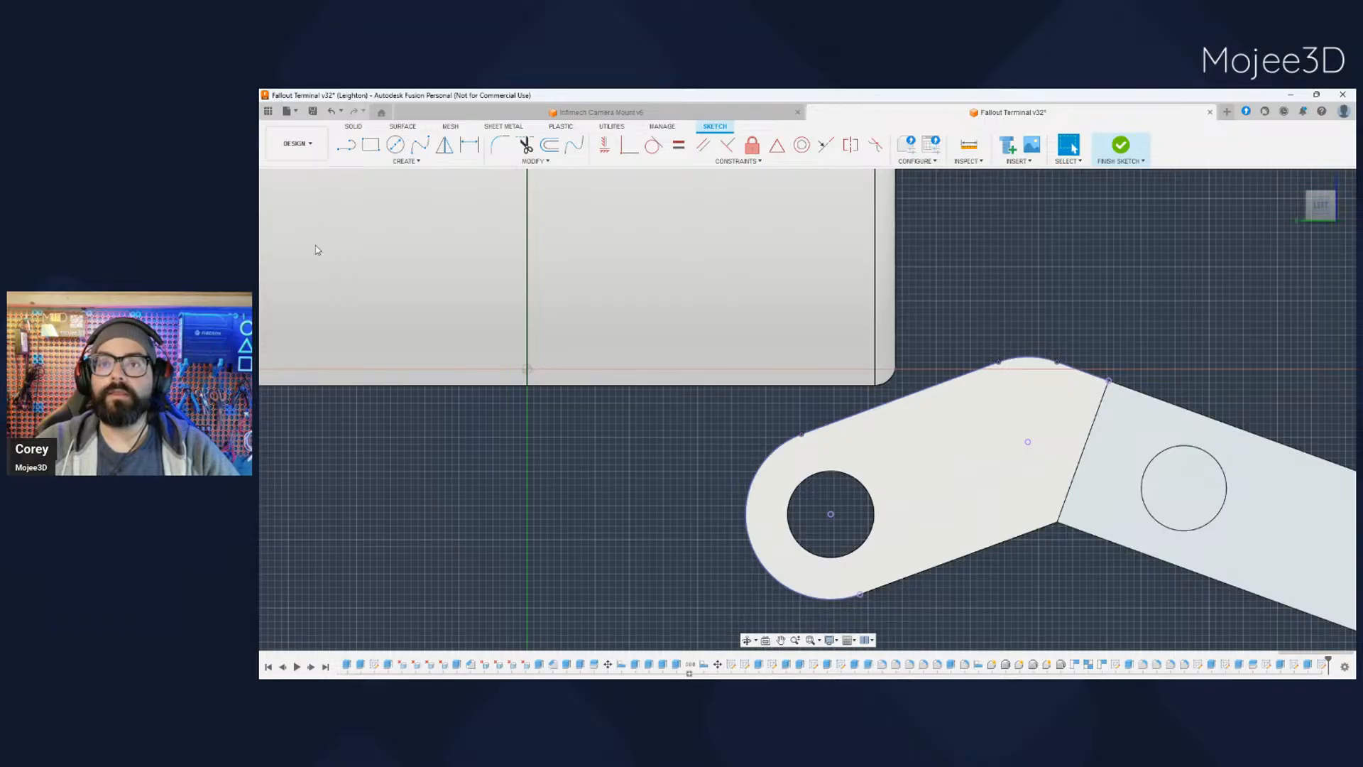
pyautogui.press('l')
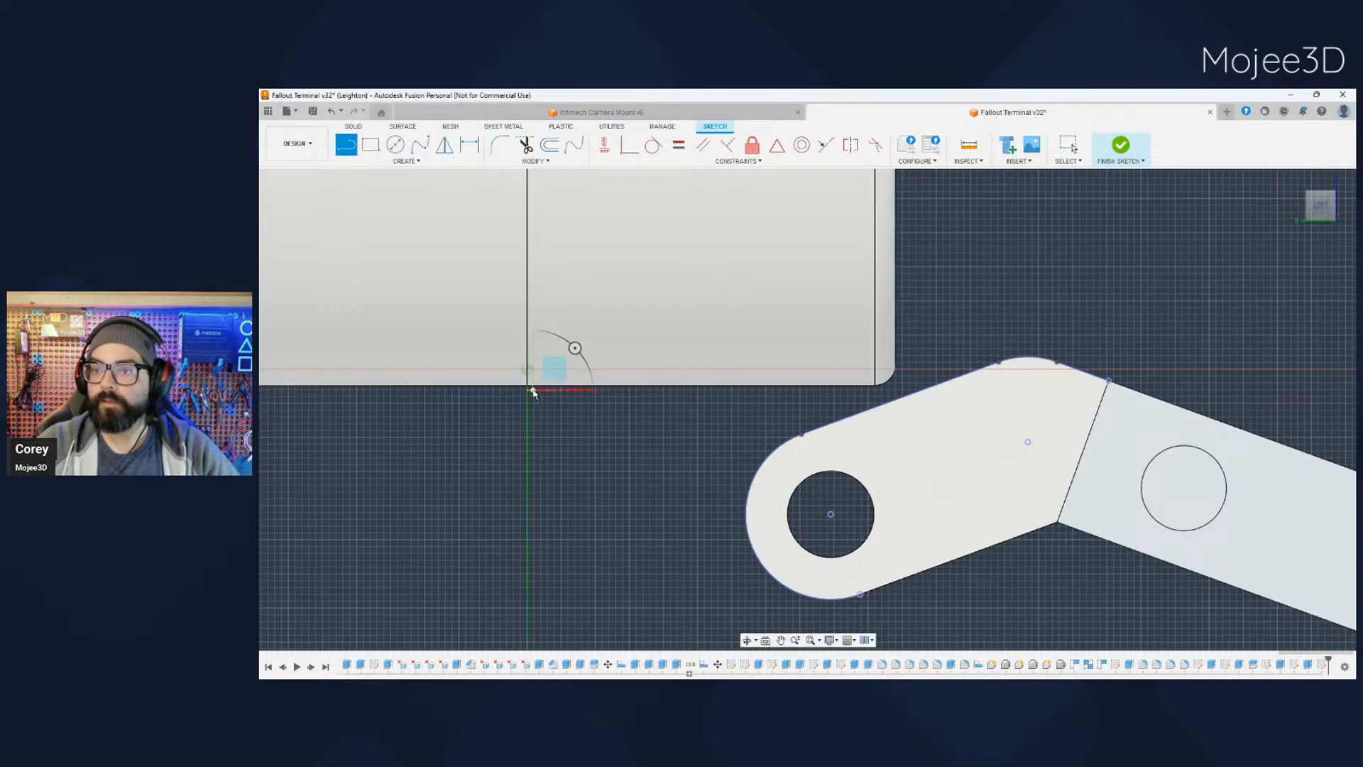
pyautogui.click(532, 389)
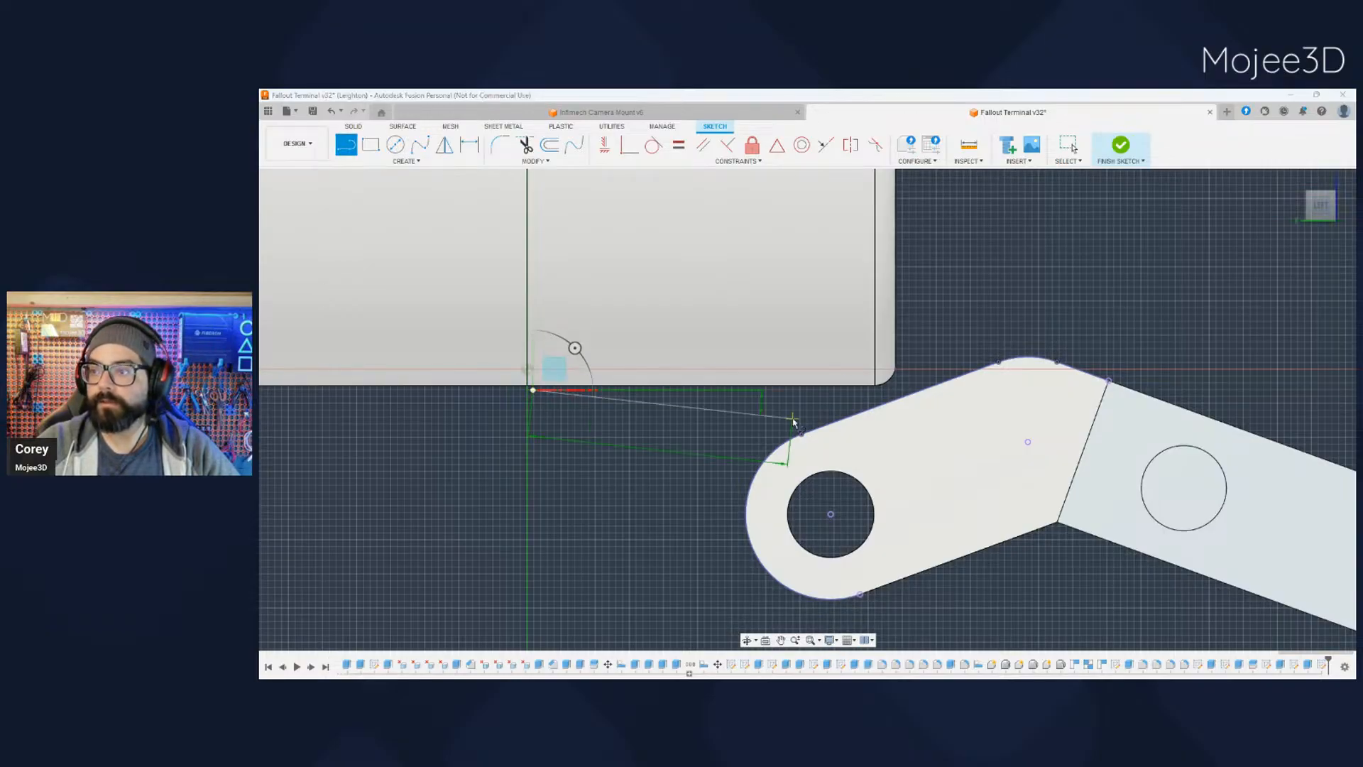
pyautogui.click(922, 390)
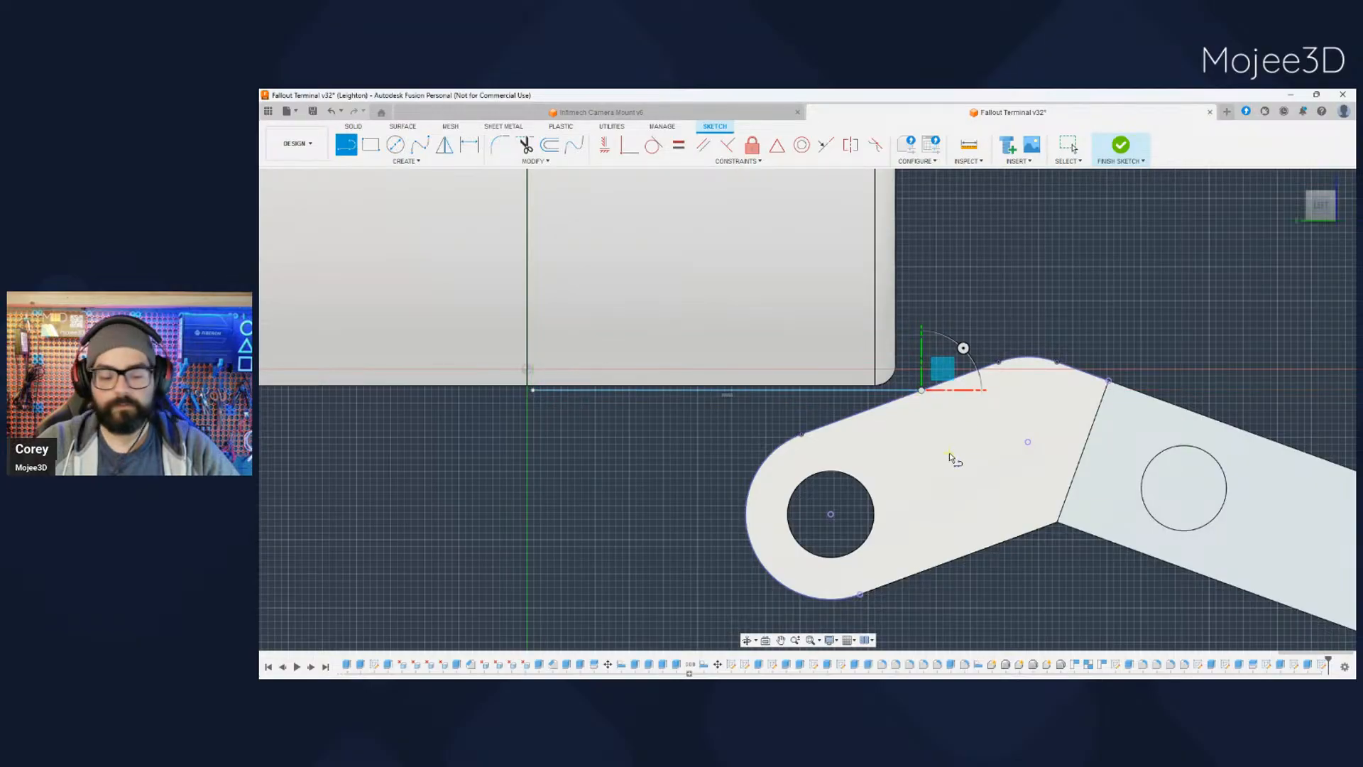
pyautogui.press('Escape')
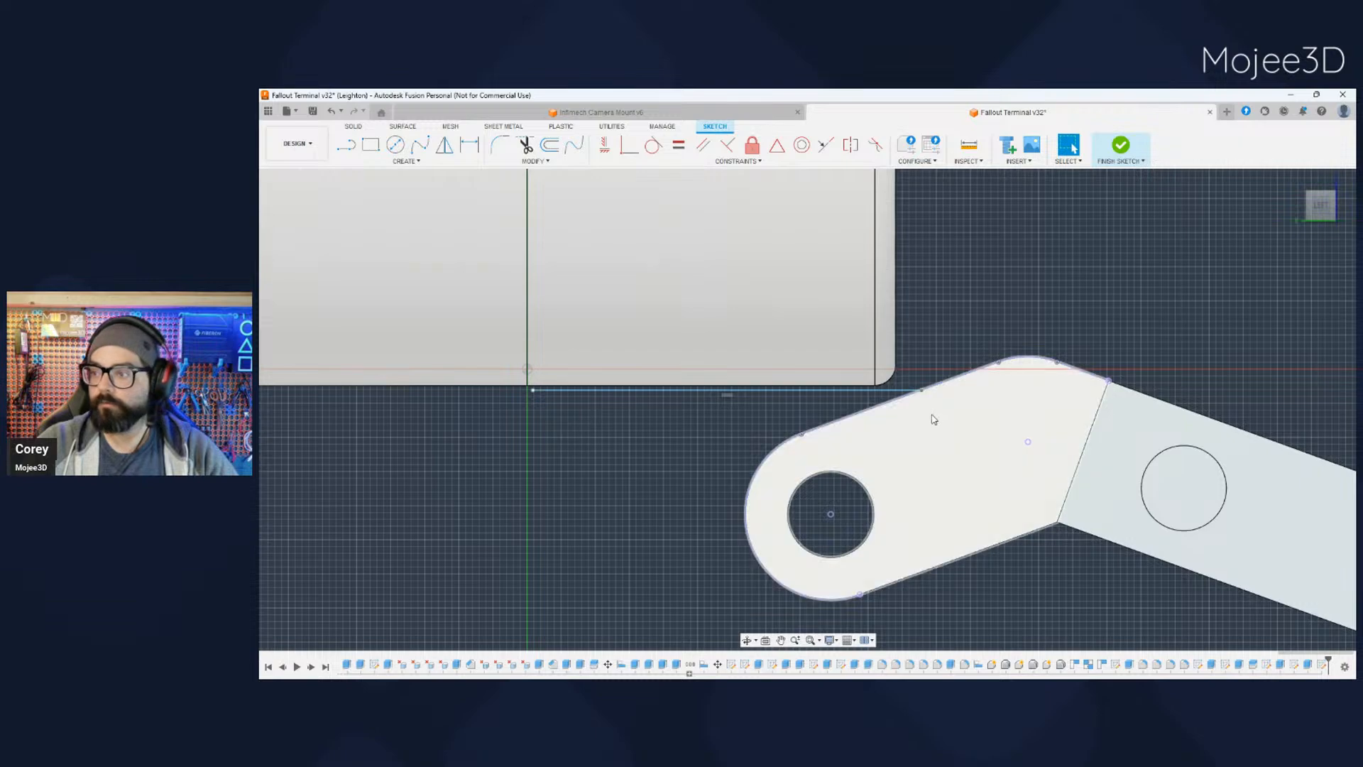
# - Draw a horizontal line from the lower arm-to-tray corner back to directly below the first line's free end
pyautogui.scroll(-2, 684, 478)
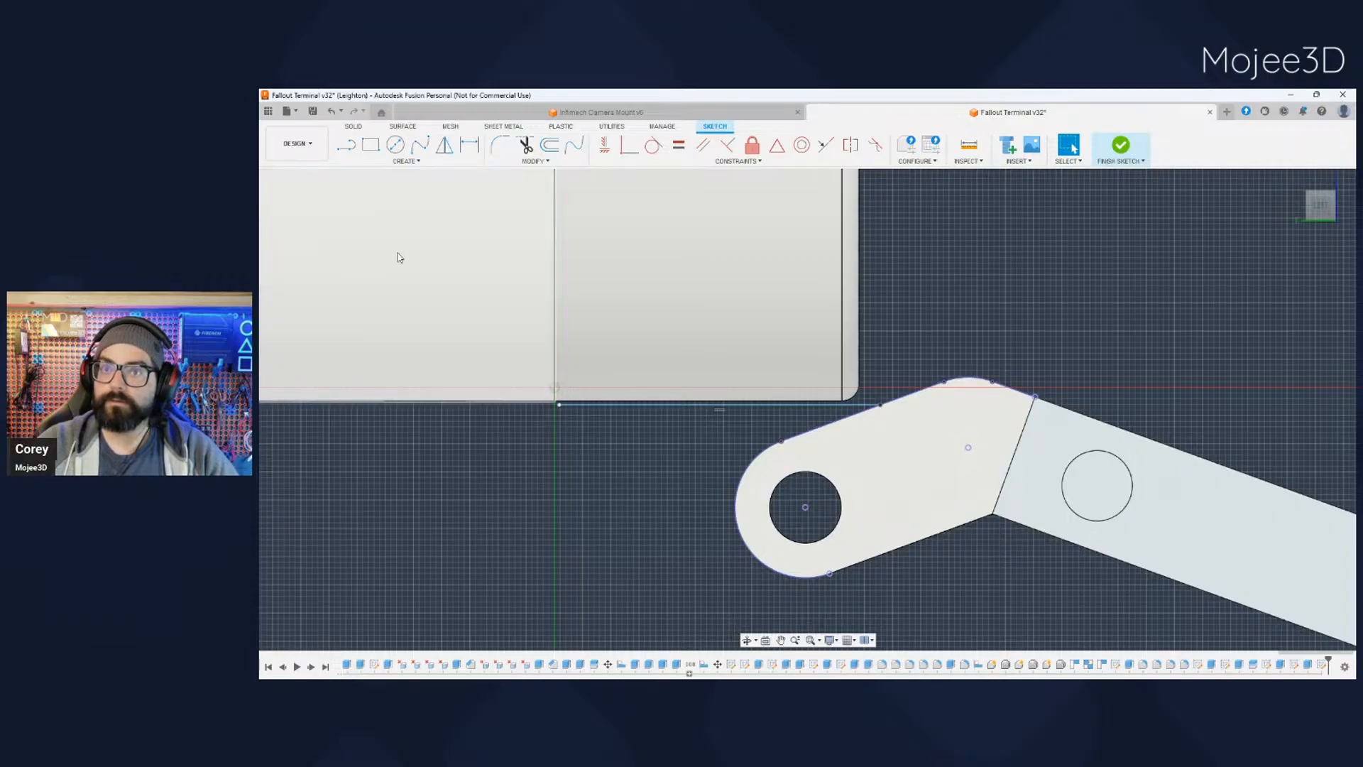
pyautogui.click(346, 144)
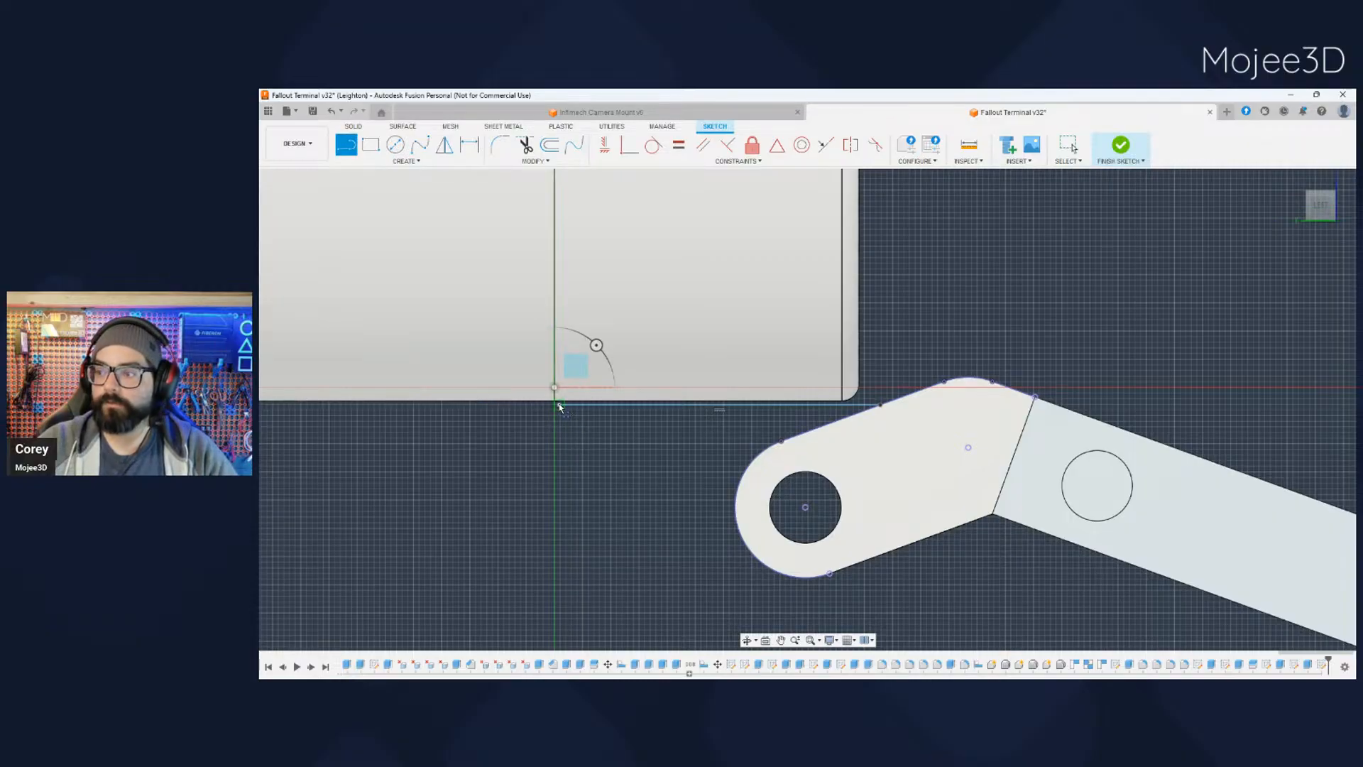
pyautogui.click(992, 512)
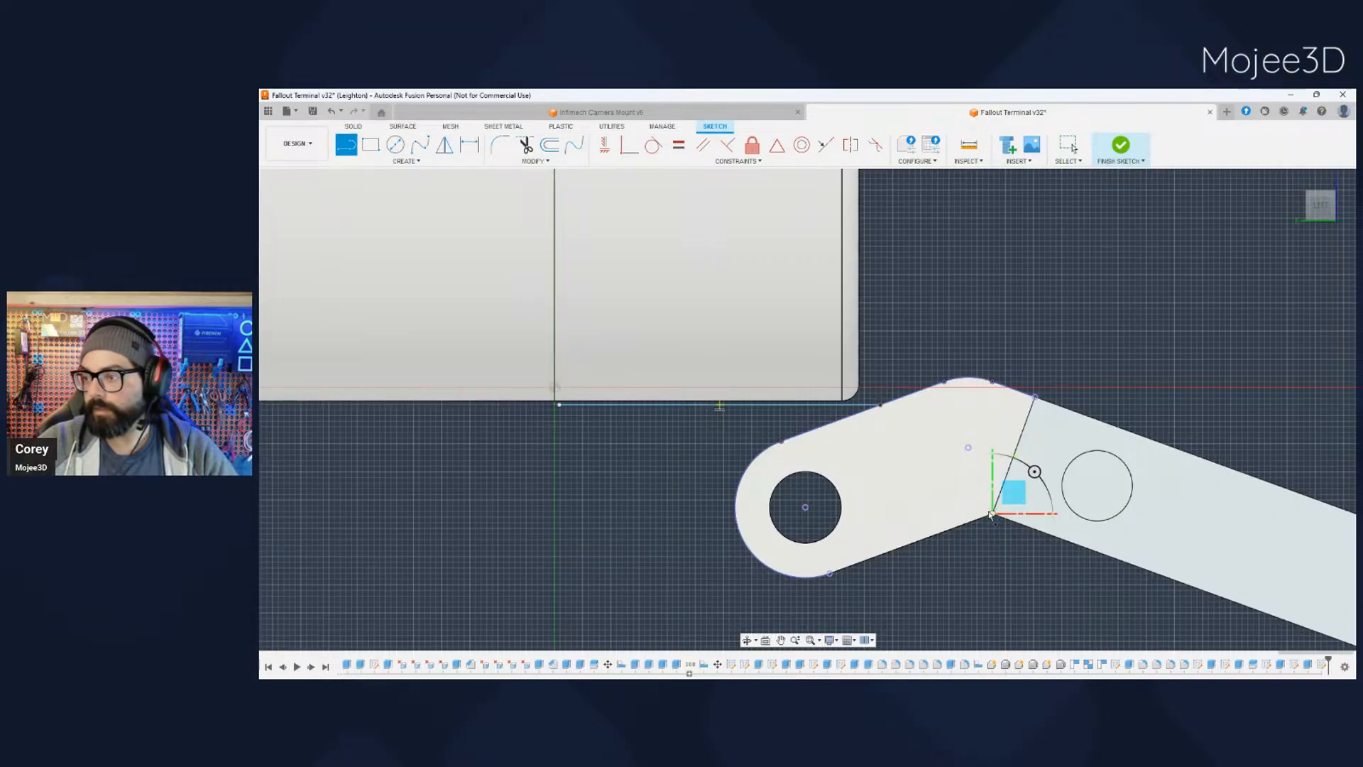
pyautogui.click(560, 514)
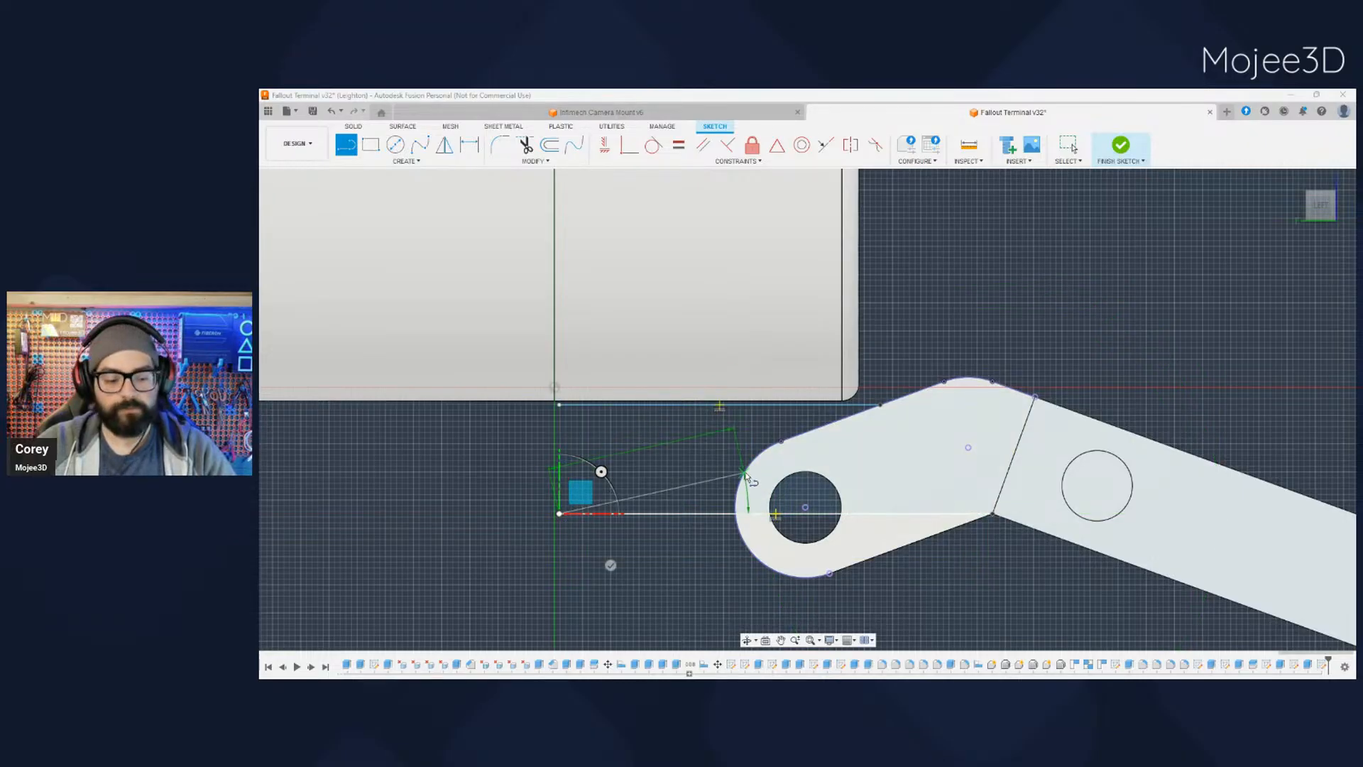
pyautogui.press('Escape')
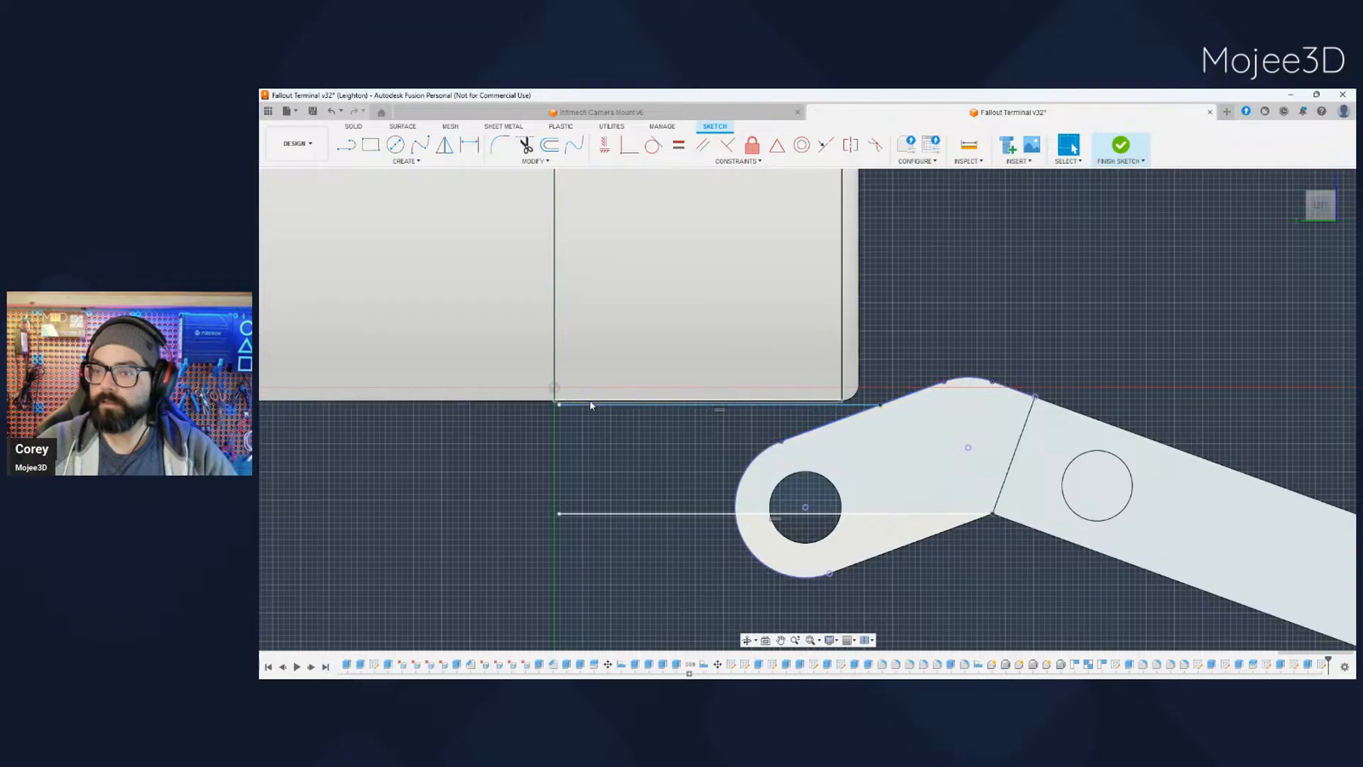
# - Draw a vertical line joining the free ends of the two horizontal lines to close the profile, and finish the sketch
pyautogui.press('l')
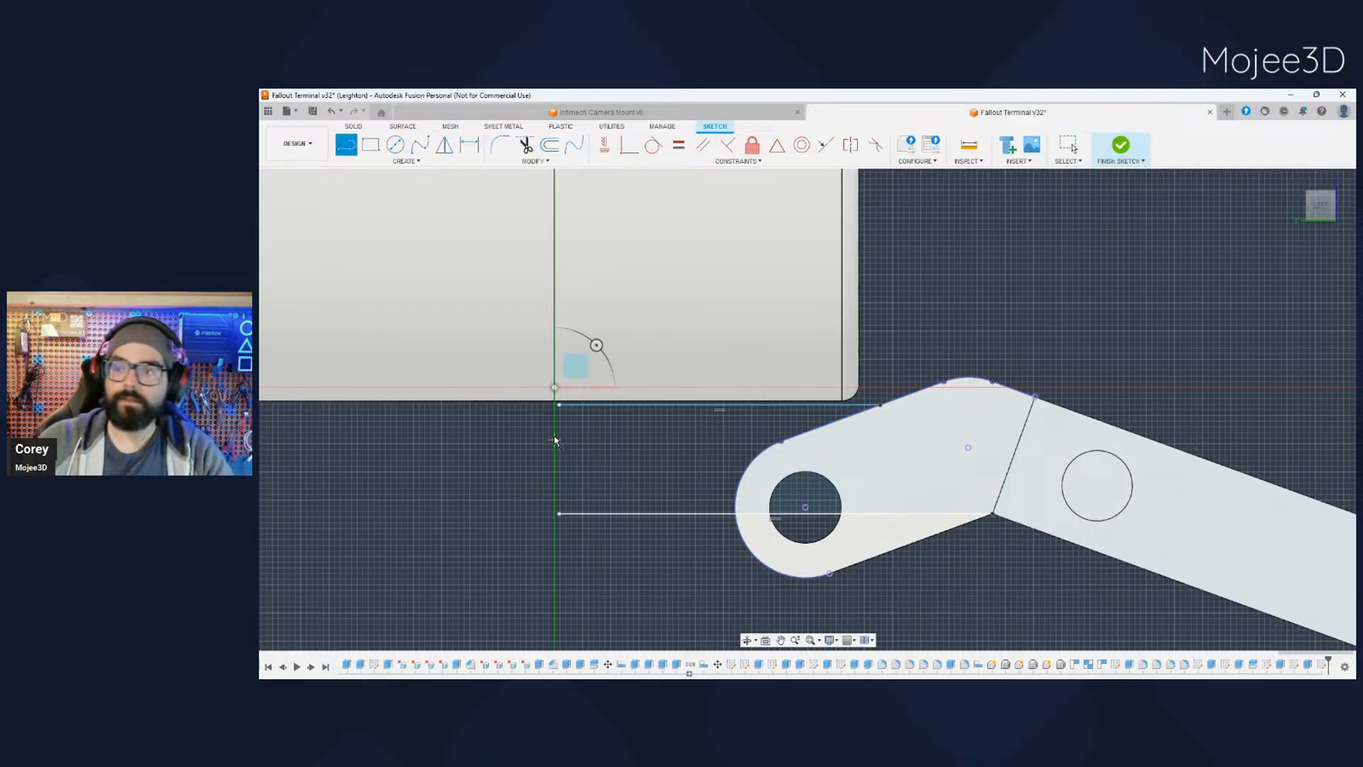
pyautogui.click(560, 405)
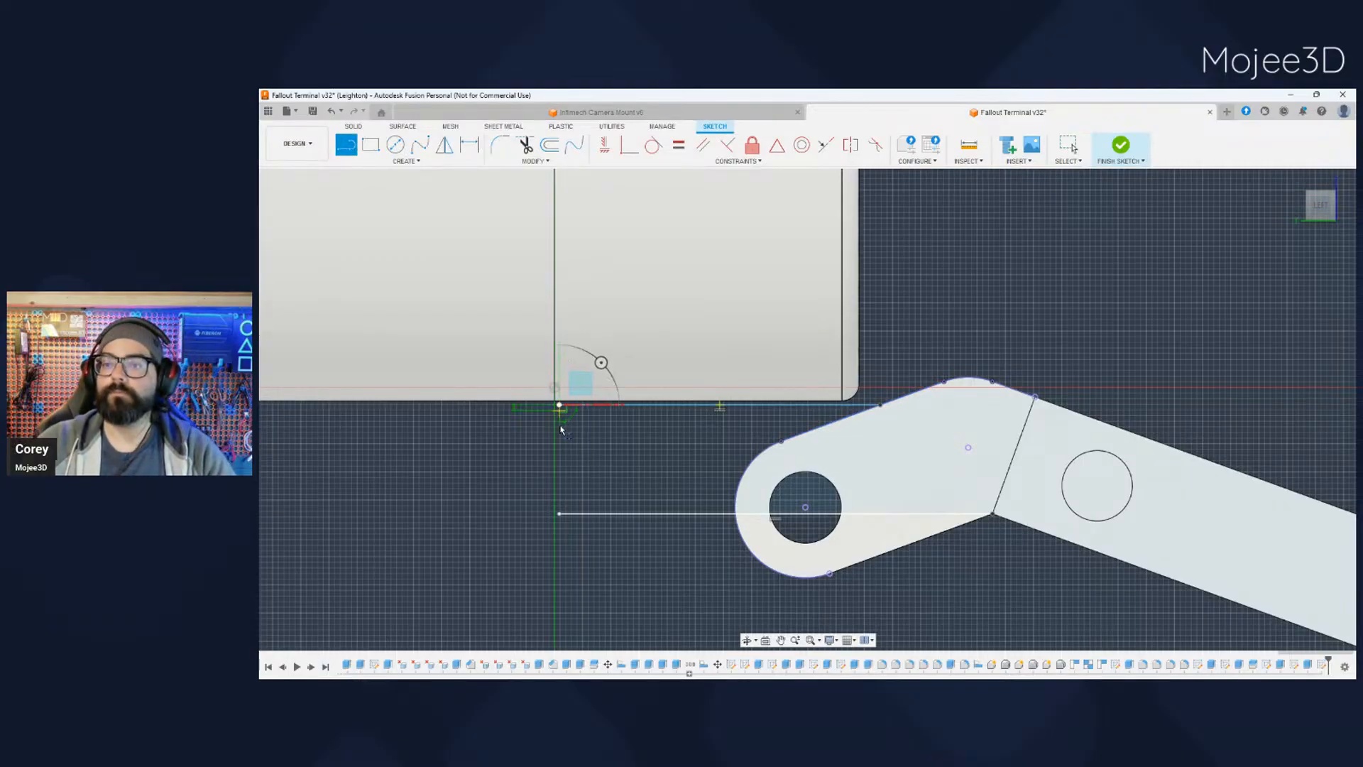
pyautogui.click(559, 513)
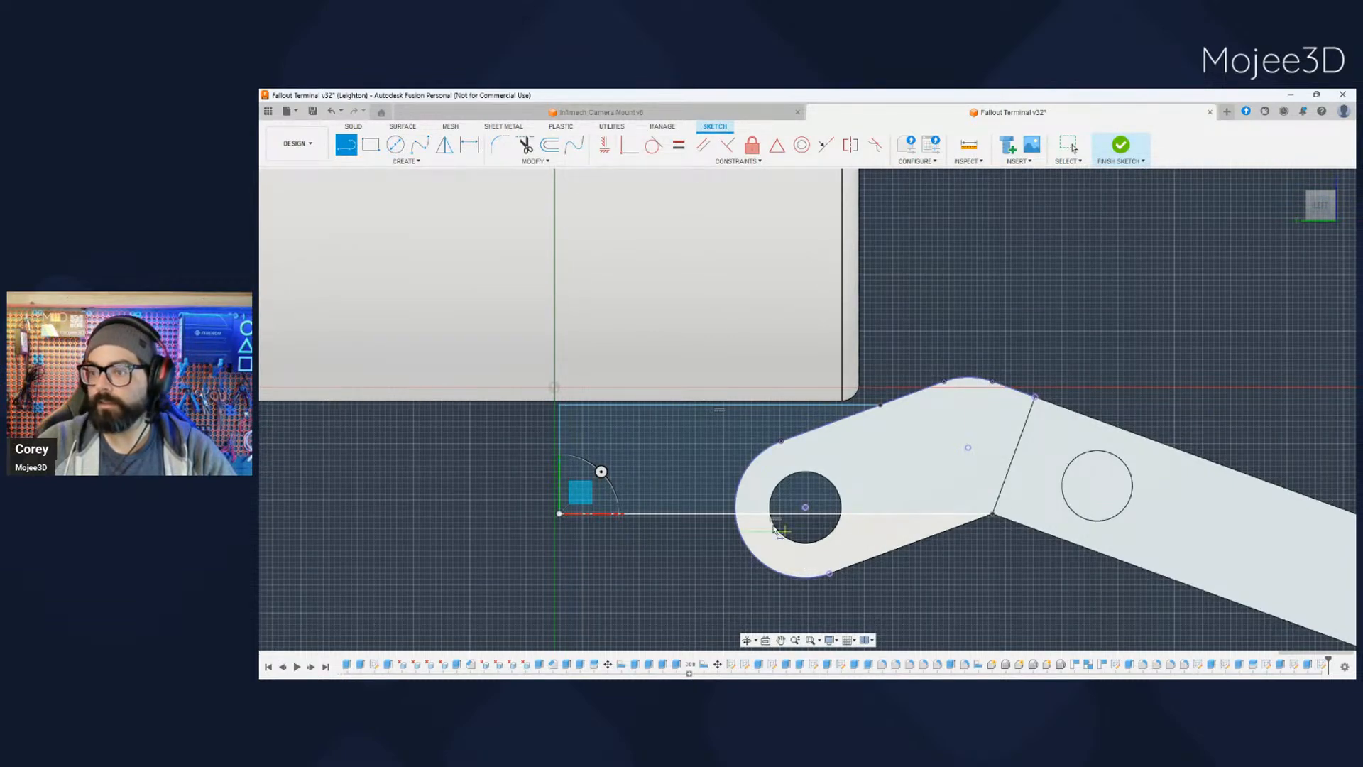
pyautogui.click(1318, 489)
pyautogui.scroll(-3, 1012, 577)
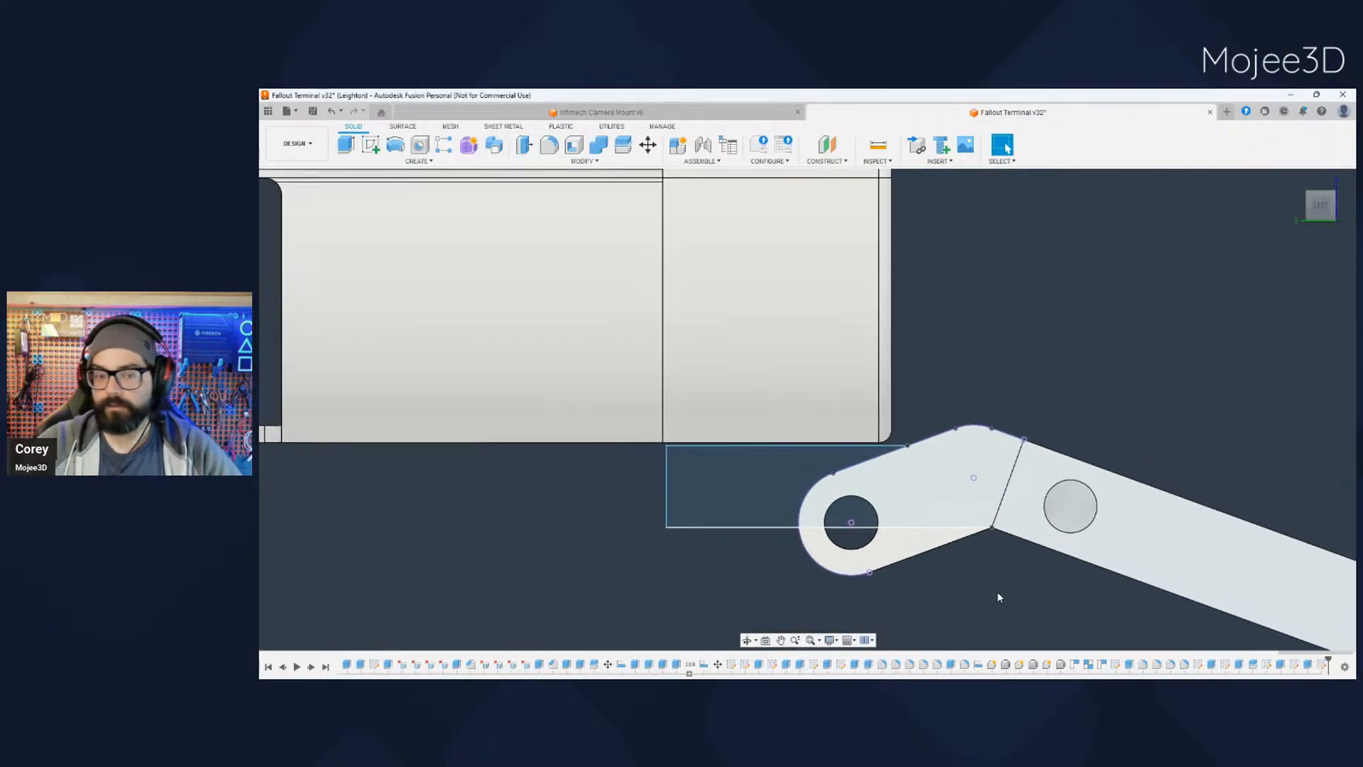
# - Extrude both closed profile regions by -5 to add a solid tab beneath the case at the tray half's hinge end
pyautogui.moveTo(999, 592)
pyautogui.mouseDown(button='middle')
pyautogui.moveTo(995, 560)
pyautogui.moveTo(873, 477)
pyautogui.mouseUp(button='middle')
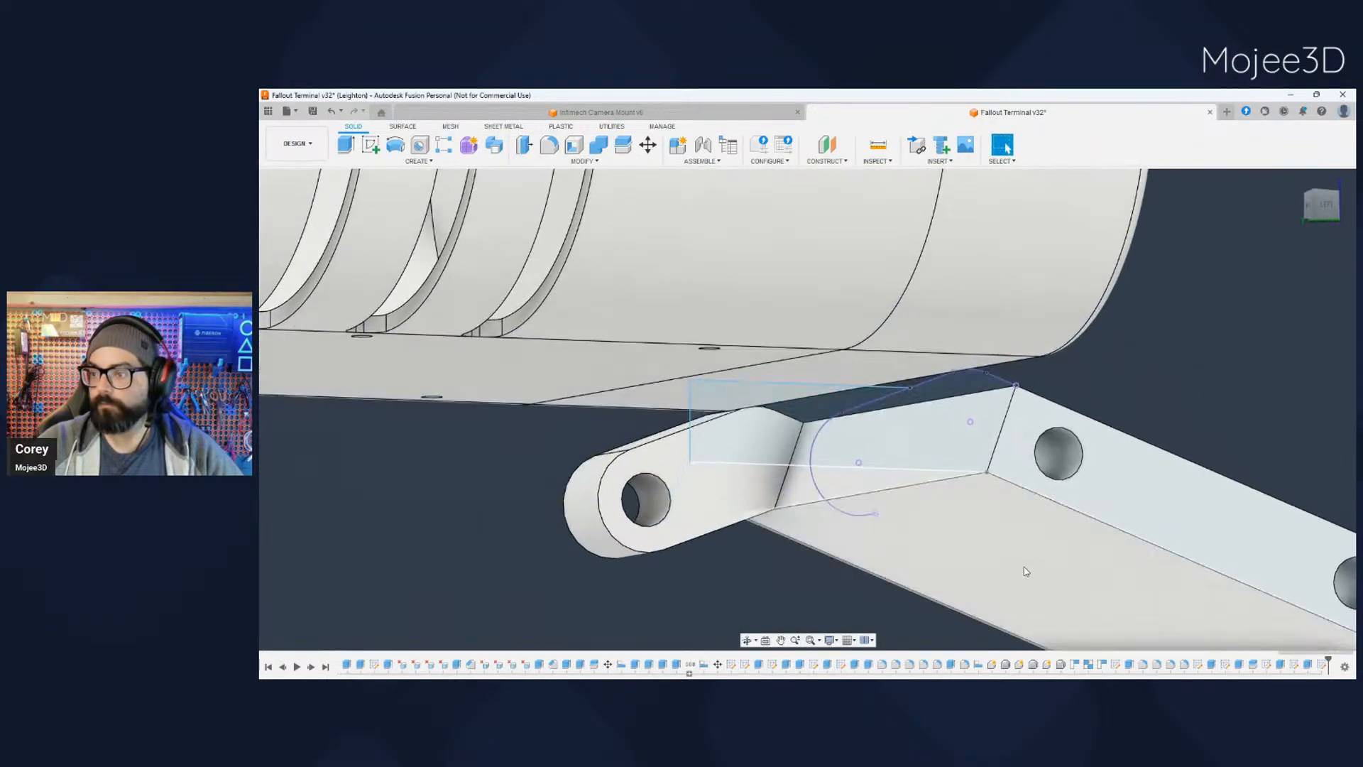
pyautogui.click(775, 434)
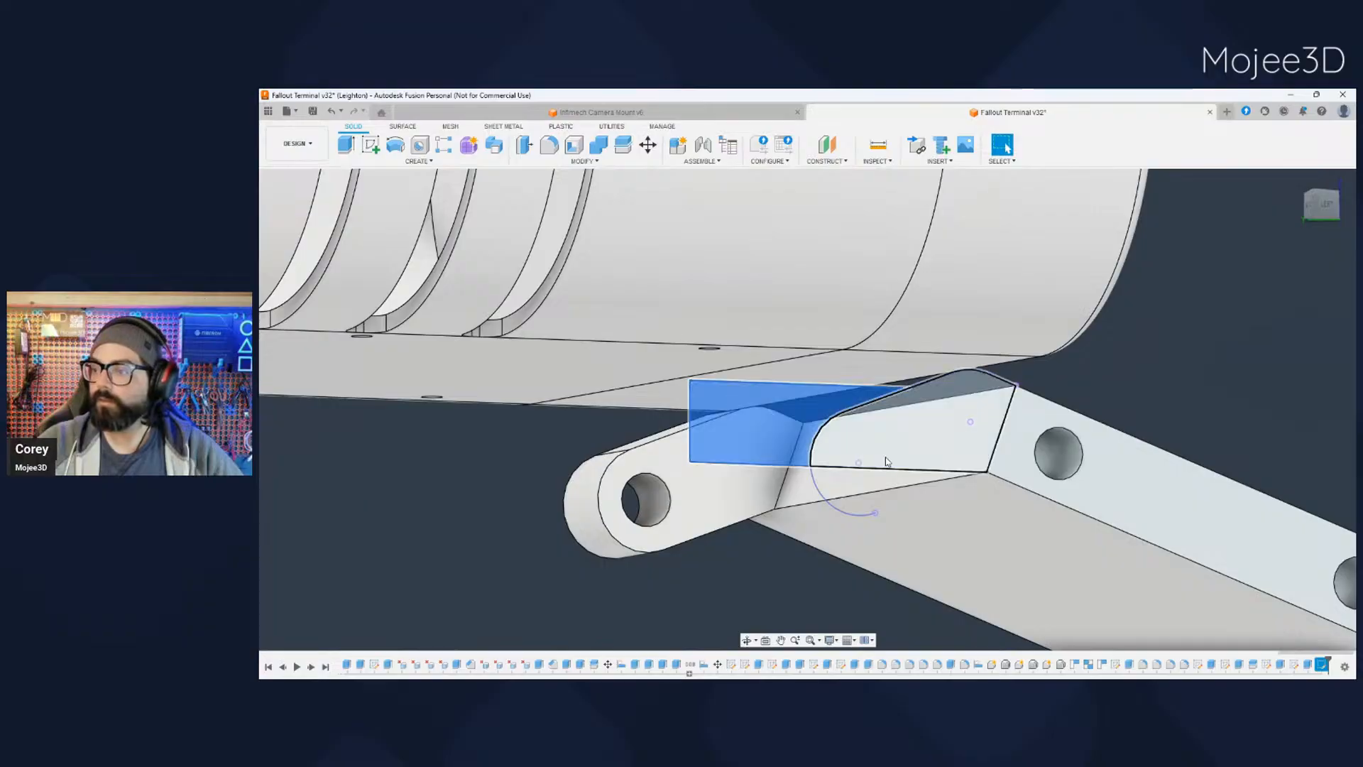
pyautogui.keyDown('shift'); pyautogui.click(888, 463); pyautogui.keyUp('shift')
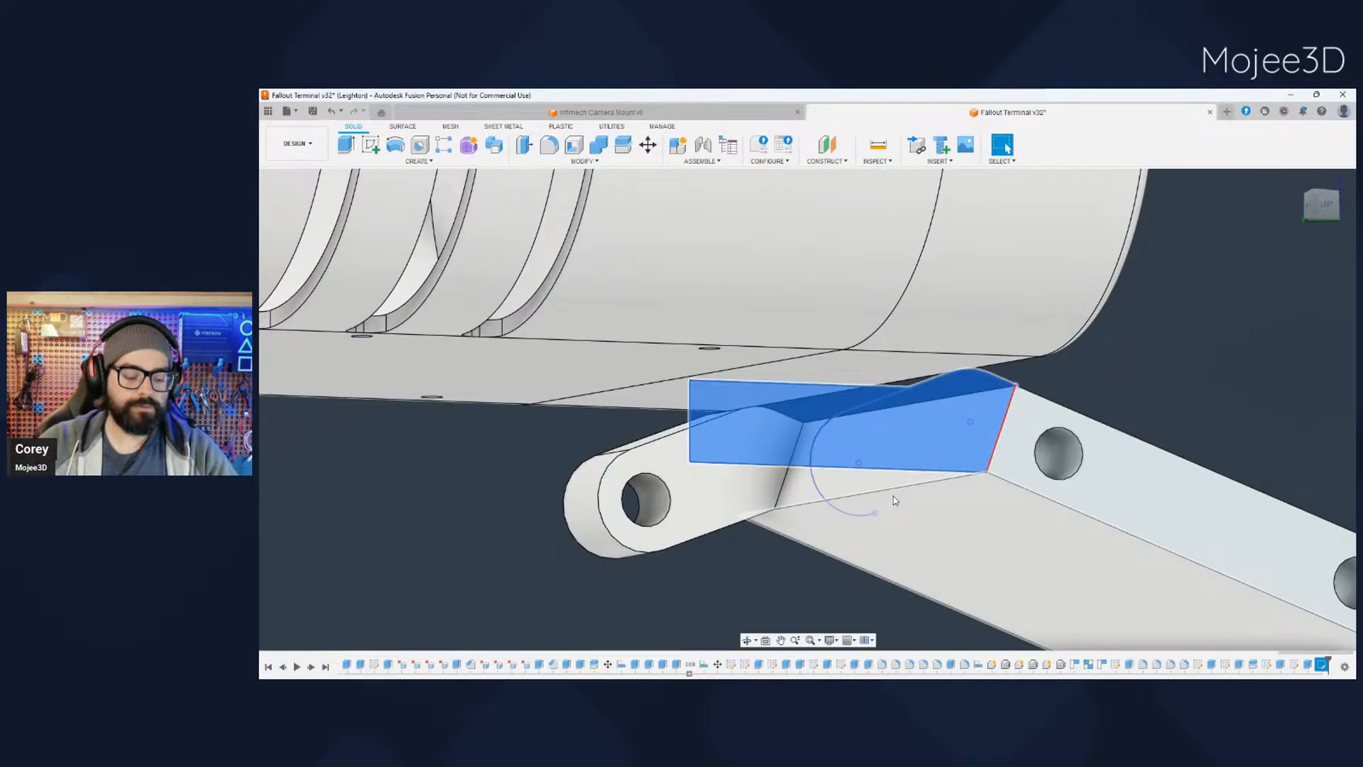
pyautogui.press('e')
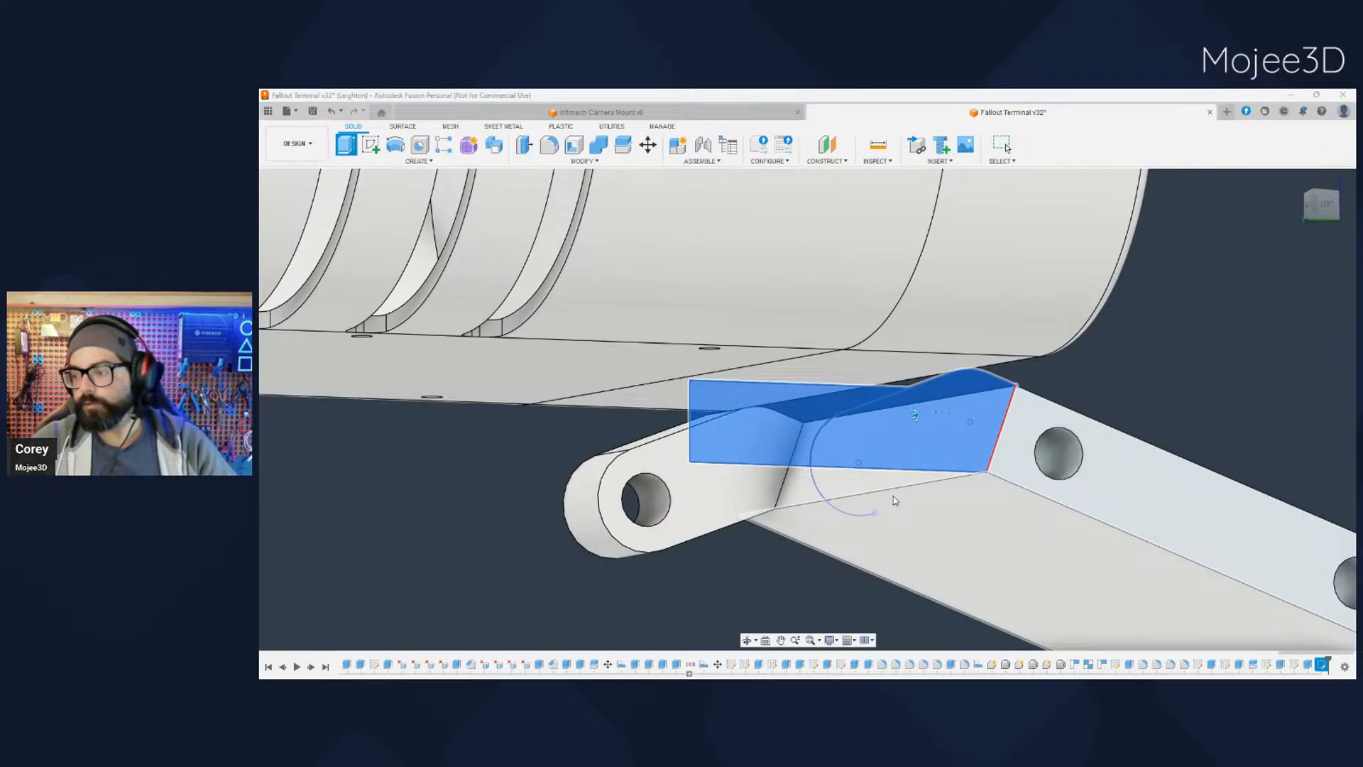
pyautogui.write('-5')
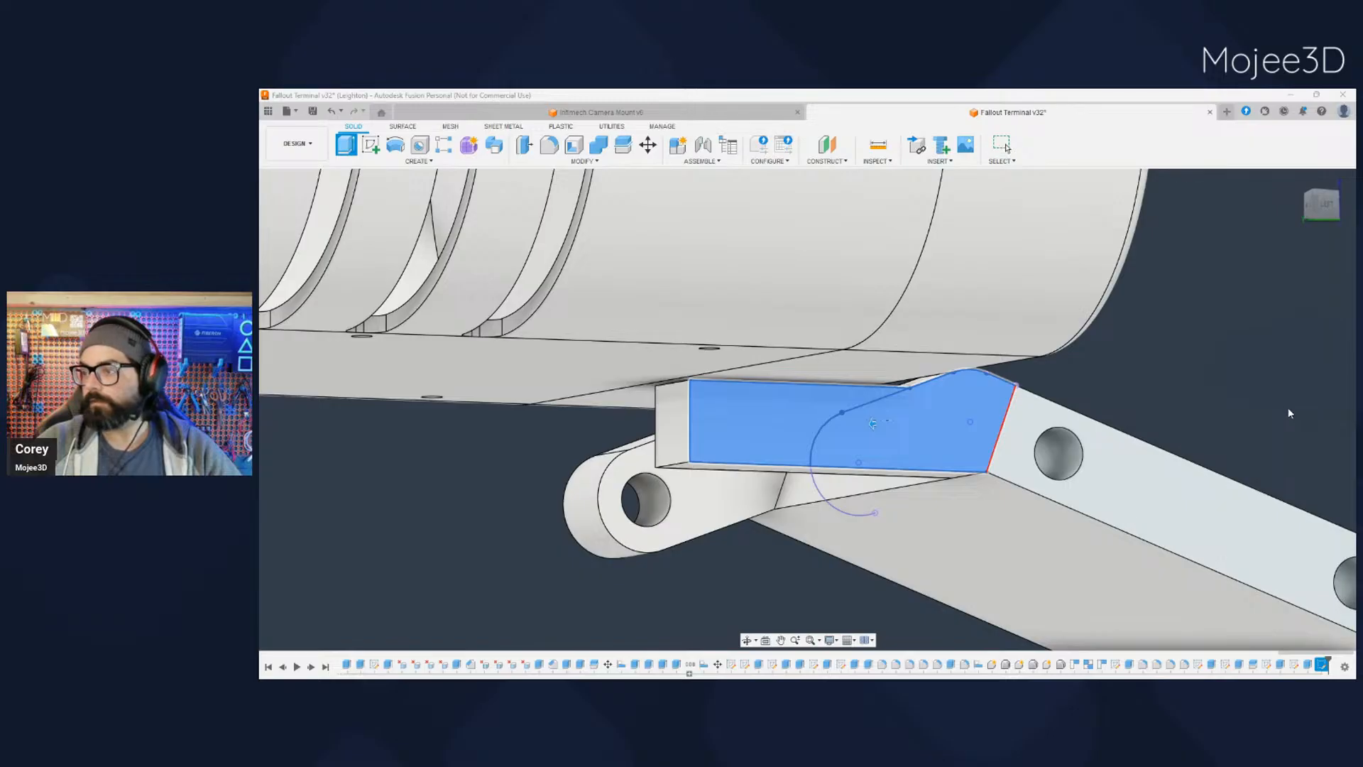
pyautogui.press('Return')
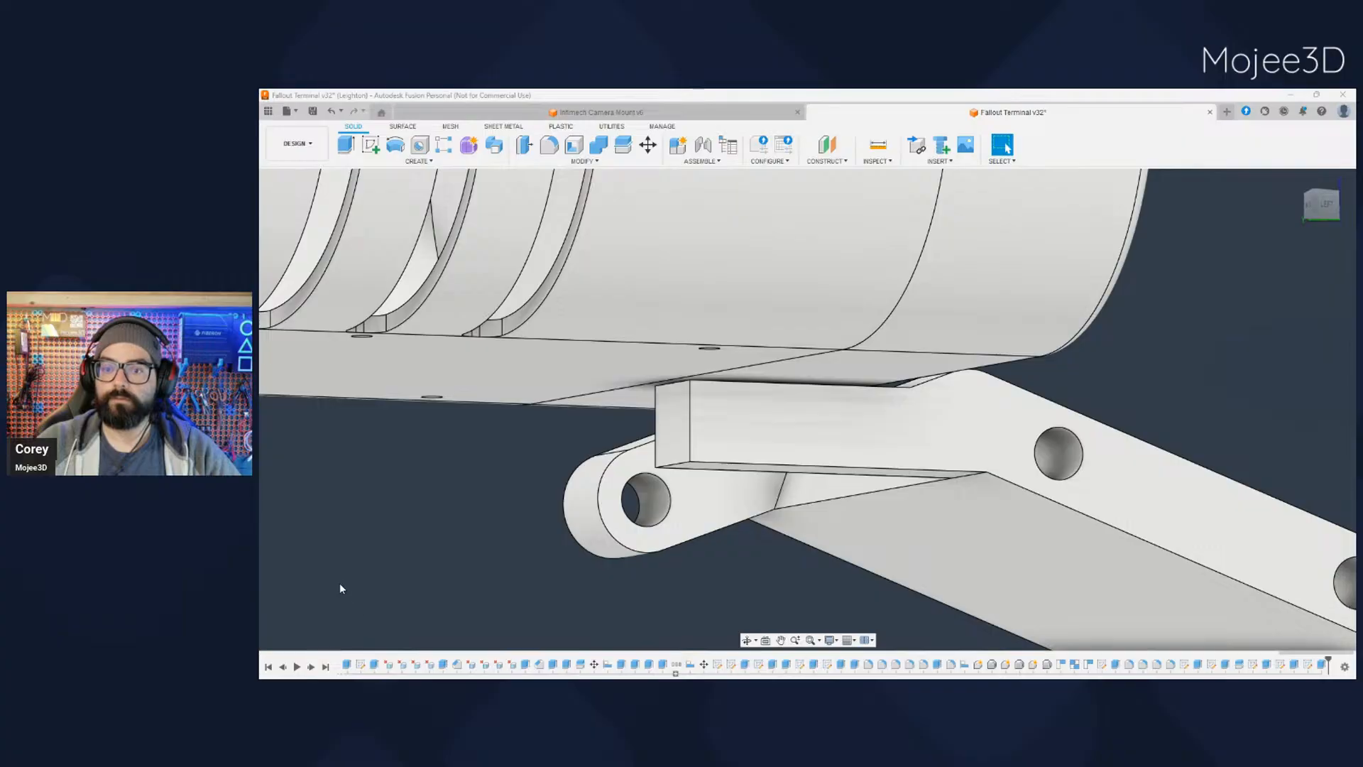
# - Edit the tab's sketch to project the hinge arm's pivot hole circle into it, and finish the sketch
pyautogui.click(343, 552)
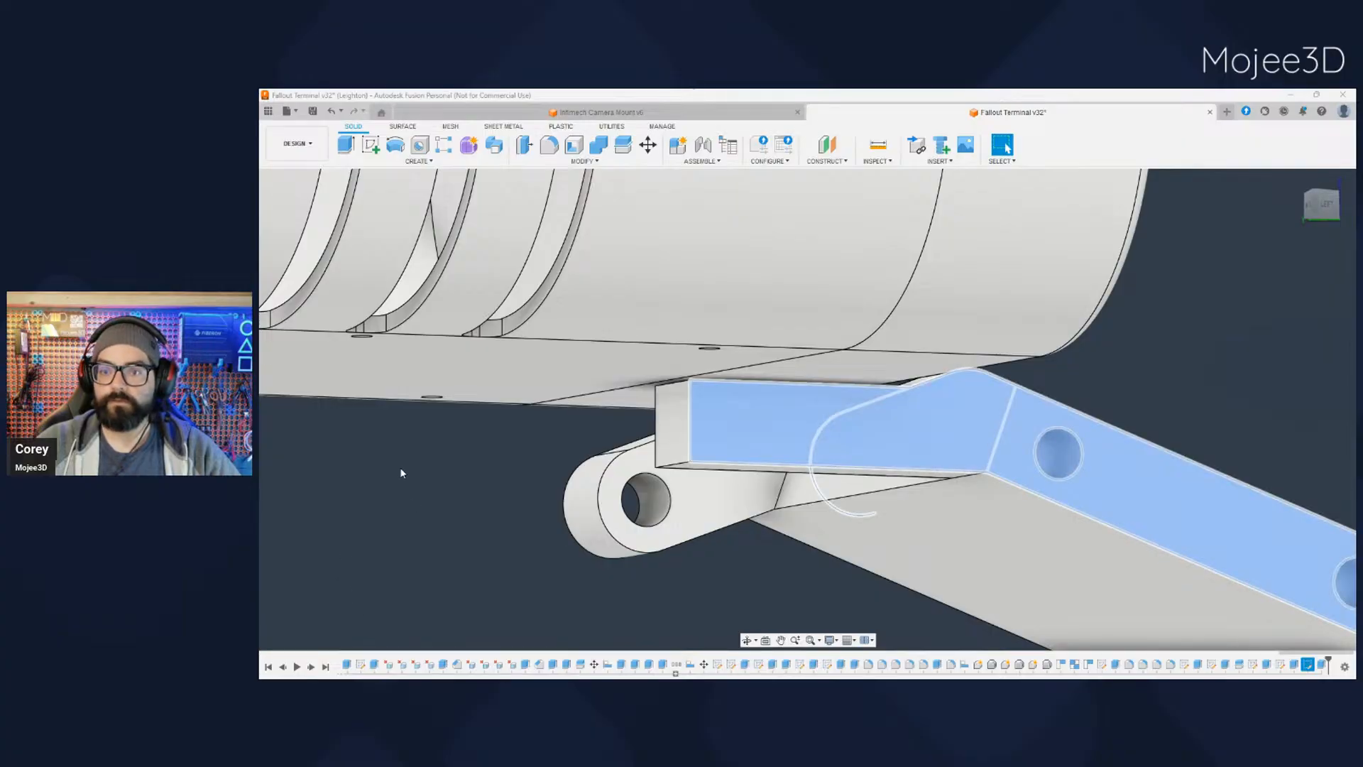
pyautogui.click(382, 373)
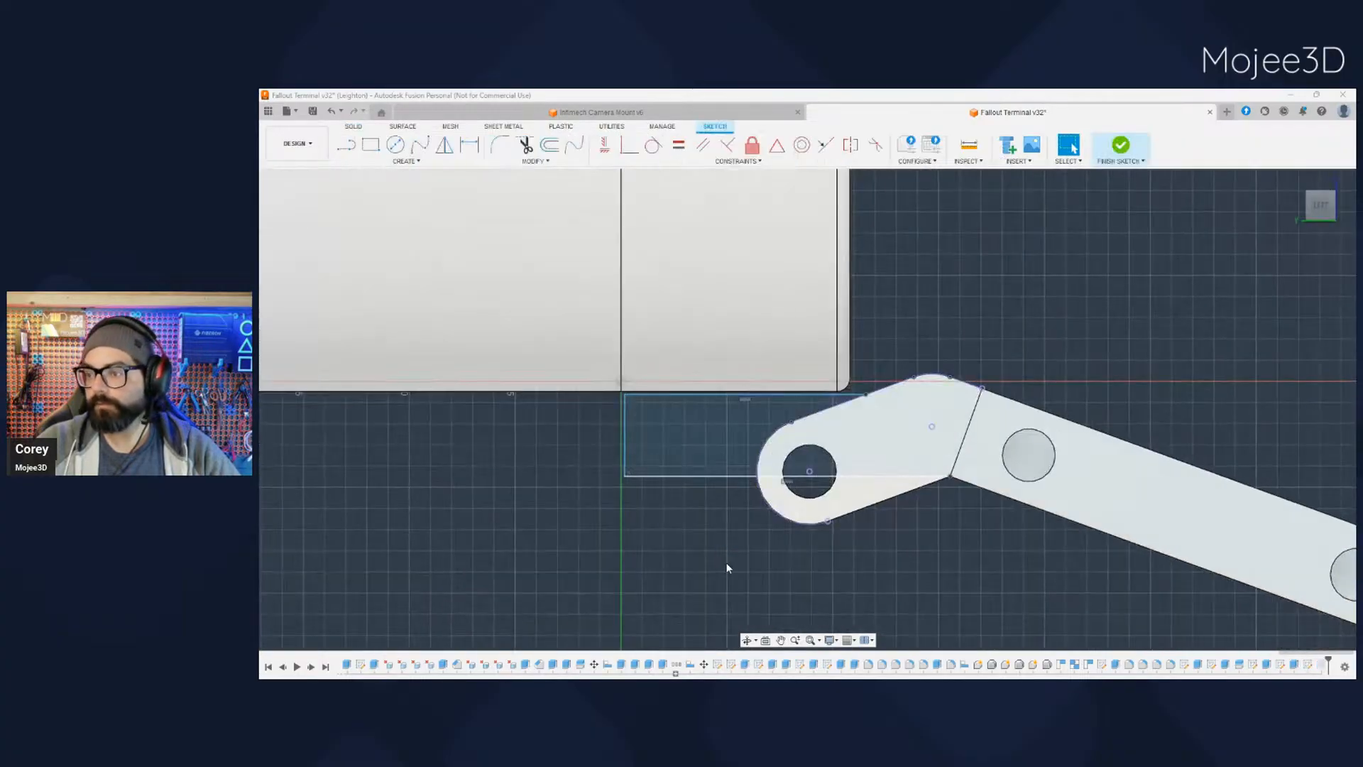
pyautogui.click(809, 499)
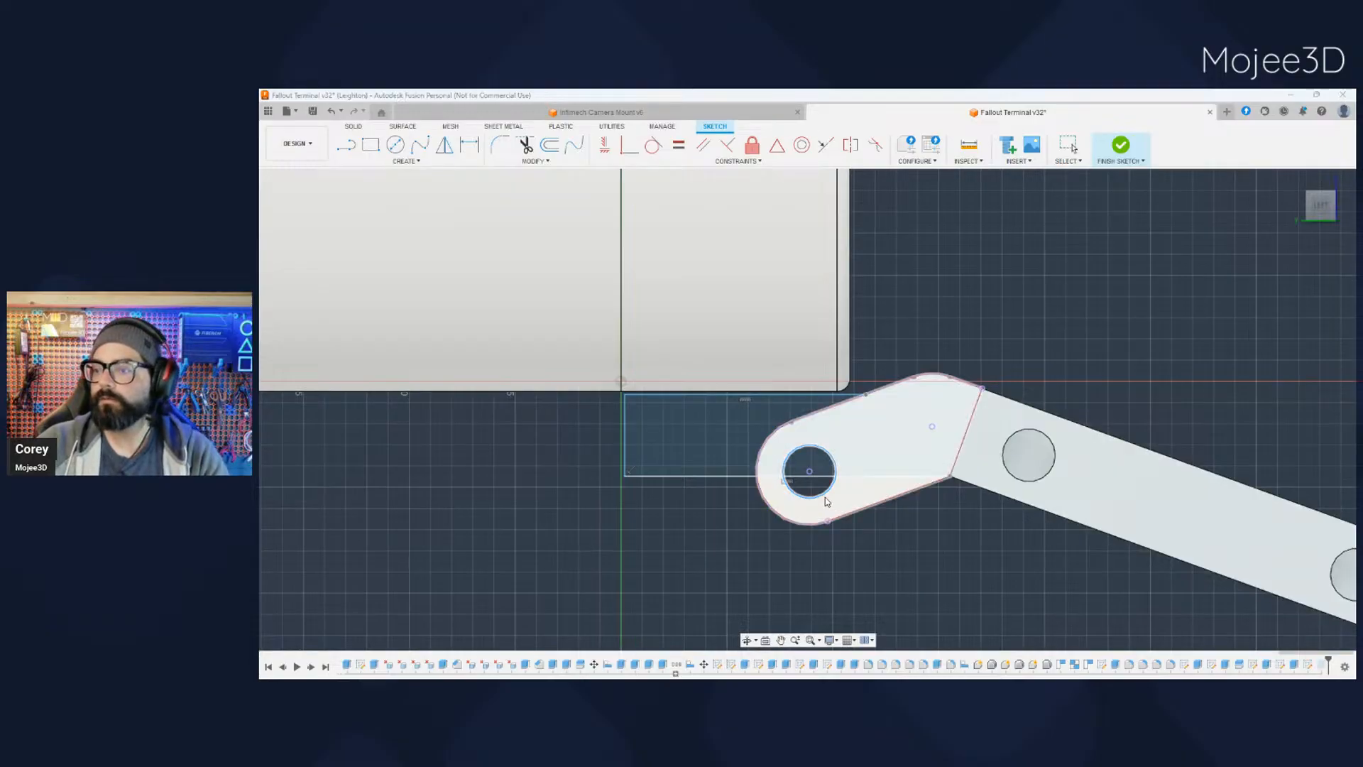
pyautogui.scroll(-1, 947, 548)
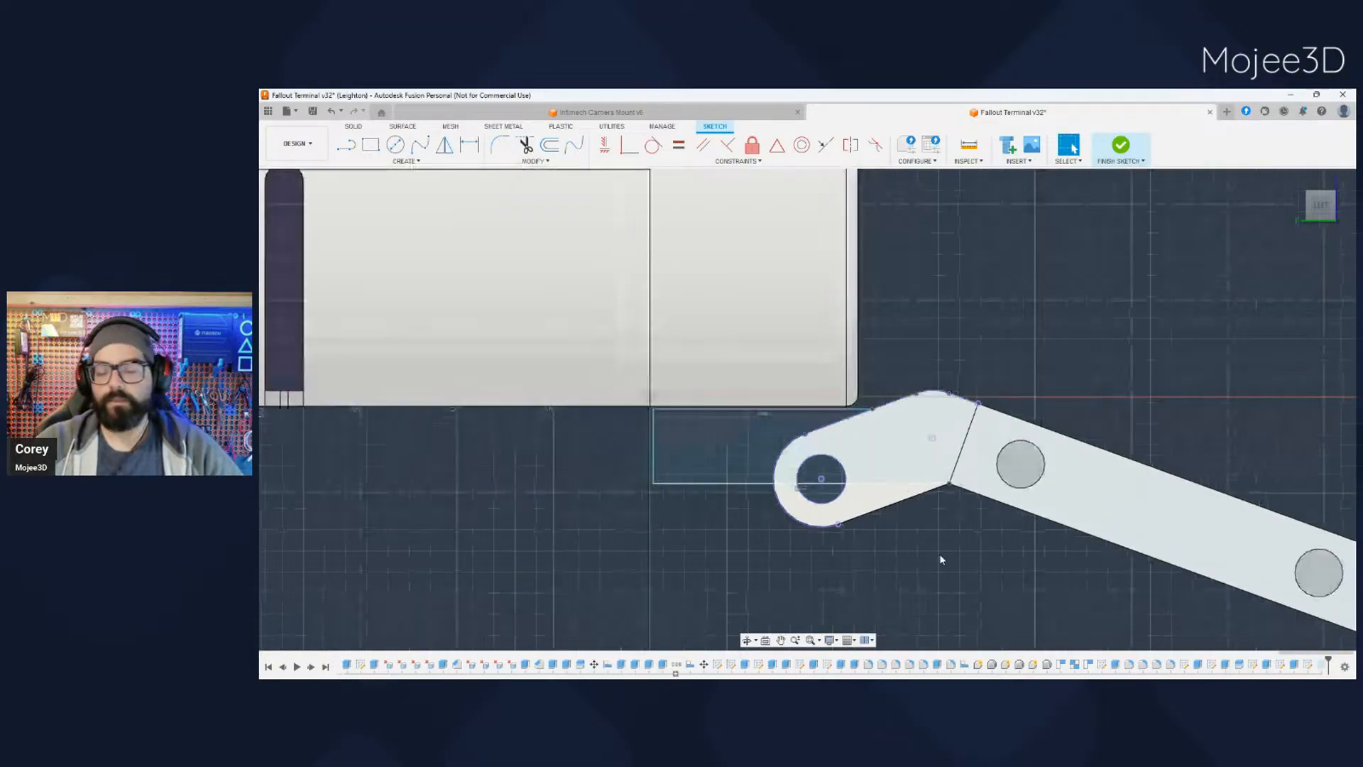
pyautogui.moveTo(947, 548)
pyautogui.keyDown('shift'); pyautogui.mouseDown(button='middle')
pyautogui.moveTo(970, 547)
pyautogui.moveTo(964, 508)
pyautogui.moveTo(1022, 461)
pyautogui.mouseUp(button='middle'); pyautogui.keyUp('shift')
pyautogui.click(1321, 493)
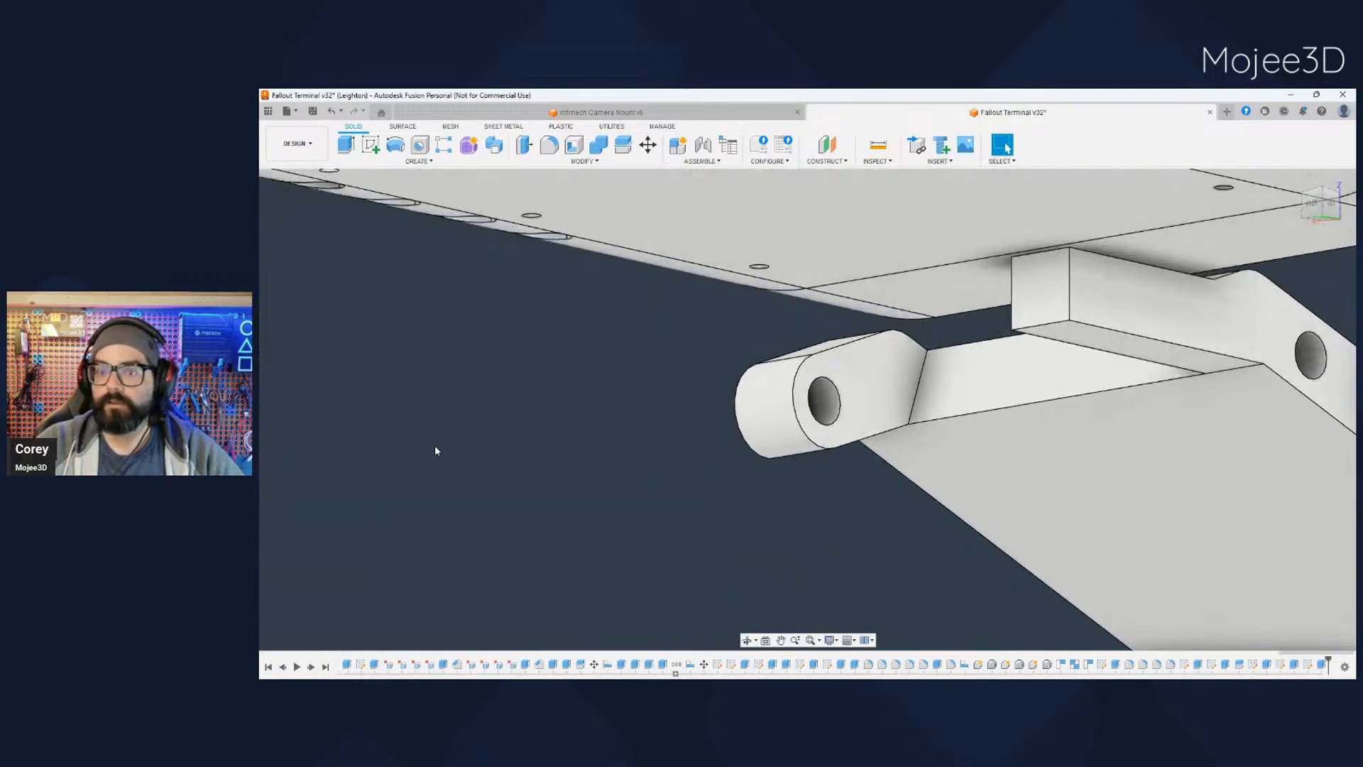
# - Show the tab's sketch and extrude-cut the upper part of the projected pivot circle through the tab
pyautogui.click(309, 551)
pyautogui.moveTo(1012, 643)
pyautogui.mouseDown(button='middle')
pyautogui.moveTo(902, 579)
pyautogui.moveTo(1065, 563)
pyautogui.moveTo(821, 478)
pyautogui.moveTo(885, 504)
pyautogui.moveTo(1076, 514)
pyautogui.mouseUp(button='middle')
pyautogui.moveTo(1156, 541); pyautogui.dragTo(1053, 499)
pyautogui.press('Escape')
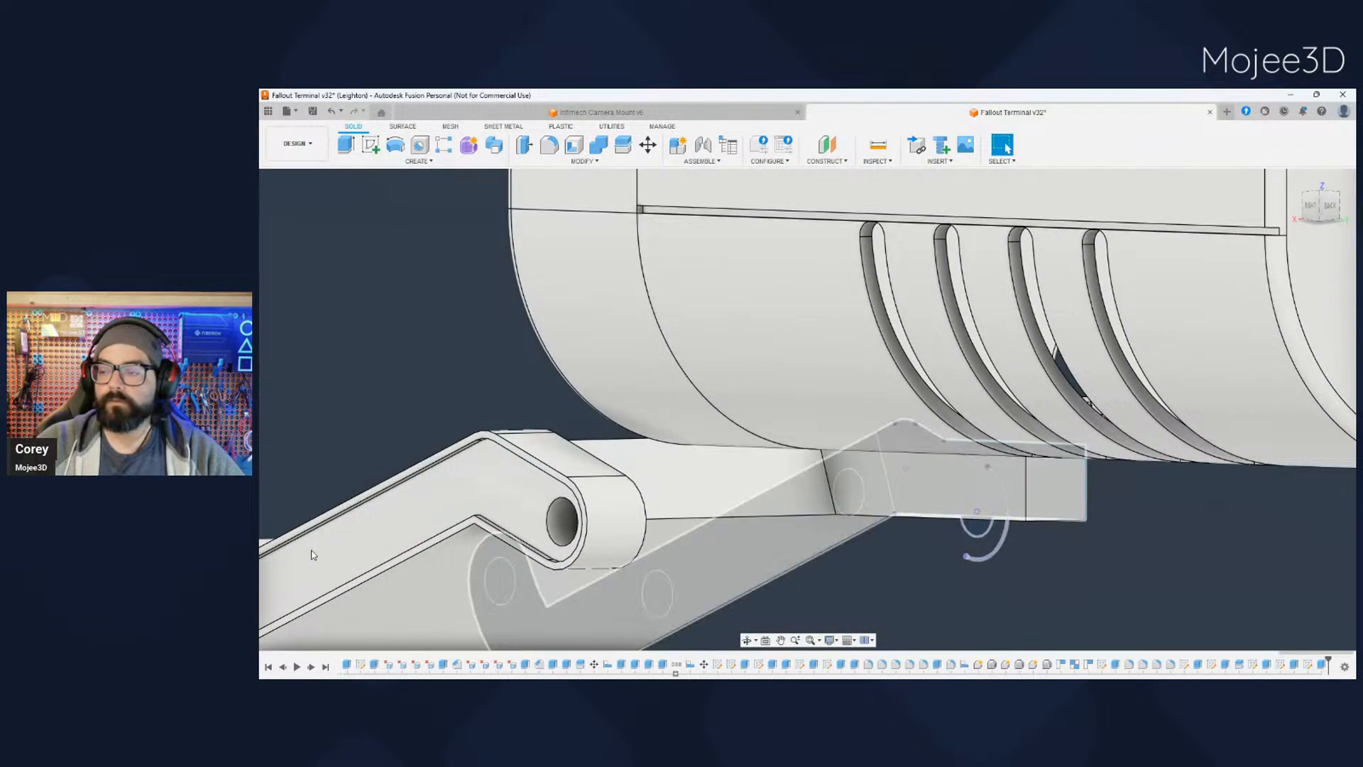
pyautogui.keyDown('shift'); pyautogui.moveTo(676, 610); pyautogui.dragTo(573, 589, button='middle'); pyautogui.keyUp('shift')
pyautogui.moveTo(574, 589); pyautogui.dragTo(842, 572, button='middle')
pyautogui.click(693, 472)
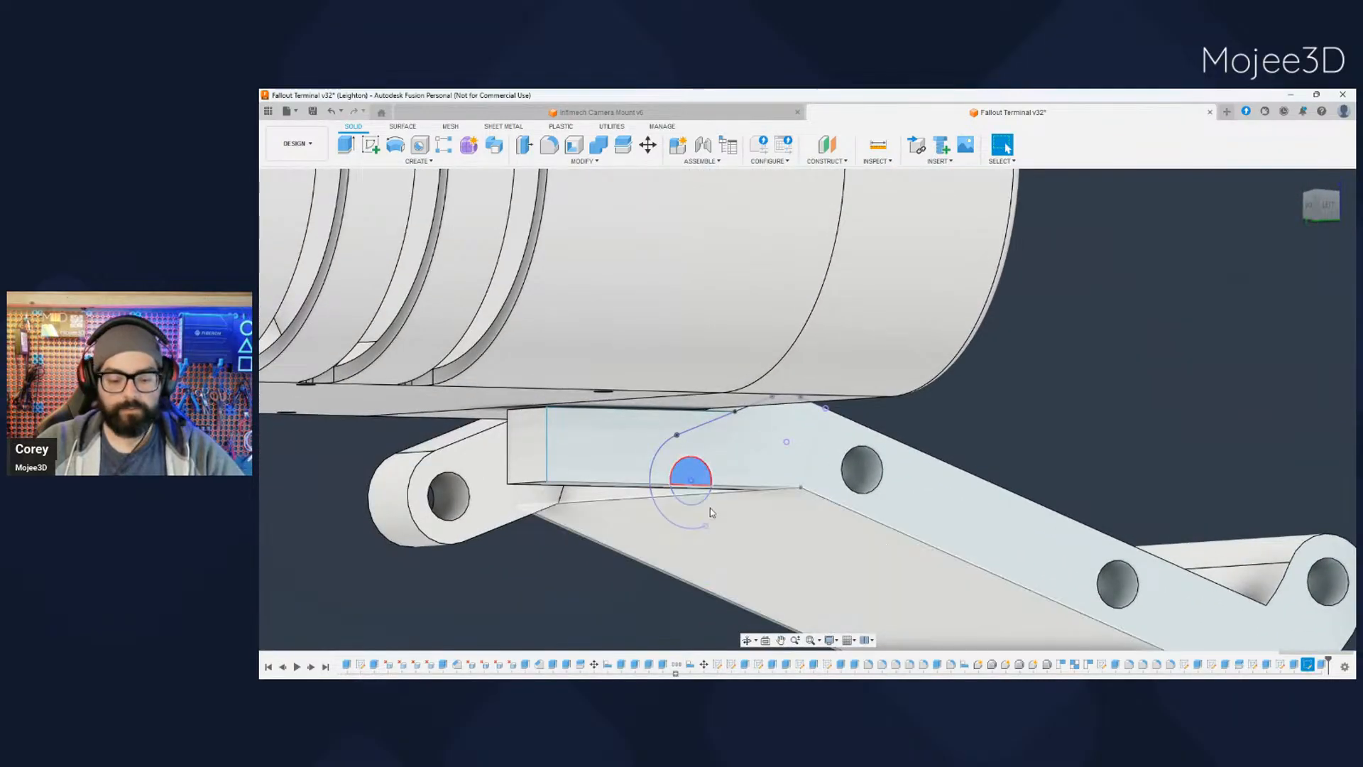
pyautogui.press('e')
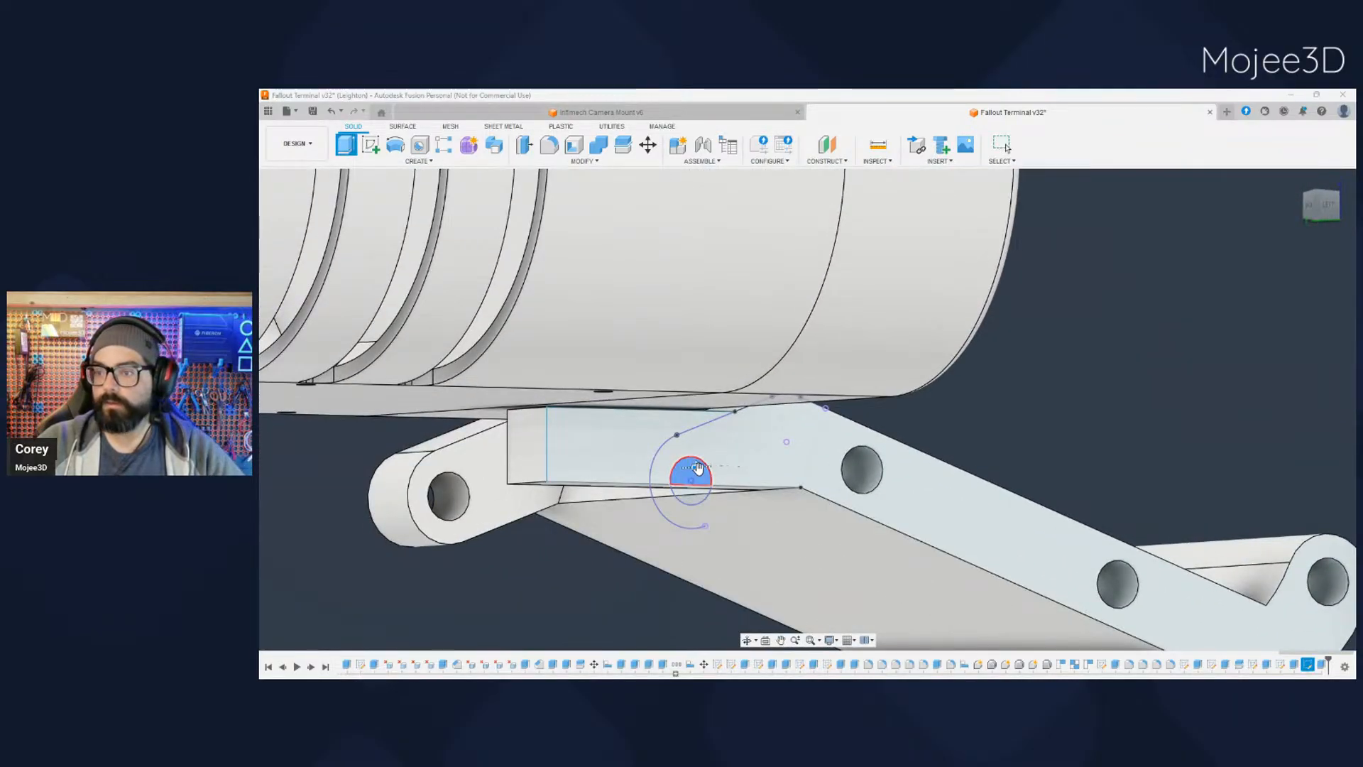
pyautogui.moveTo(694, 473); pyautogui.dragTo(602, 469)
pyautogui.press('Return')
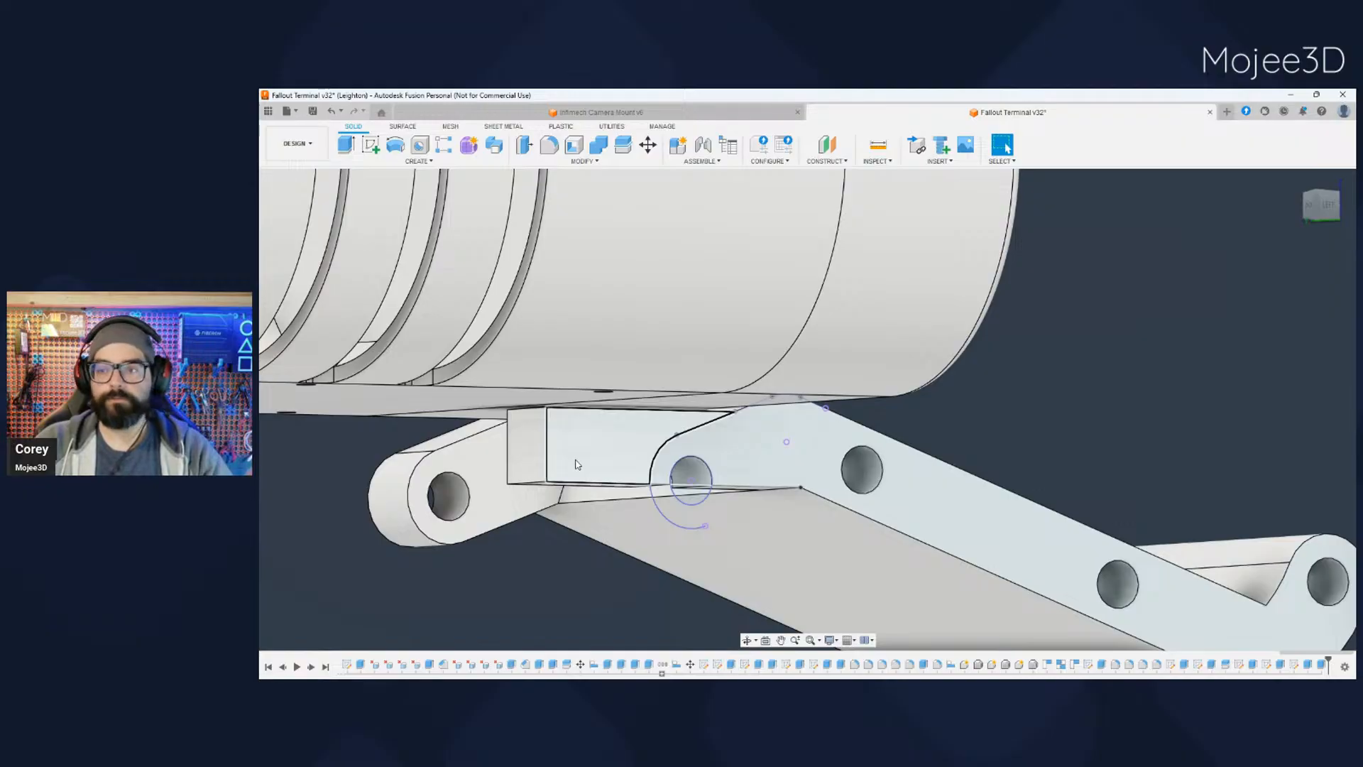
# - Show the support brackets and the other tray half beside the tray half with the tab
pyautogui.scroll(-2, 576, 464)
pyautogui.keyDown('shift'); pyautogui.moveTo(595, 565); pyautogui.dragTo(564, 555, button='middle'); pyautogui.keyUp('shift')
pyautogui.moveTo(564, 555); pyautogui.dragTo(678, 517, button='middle')
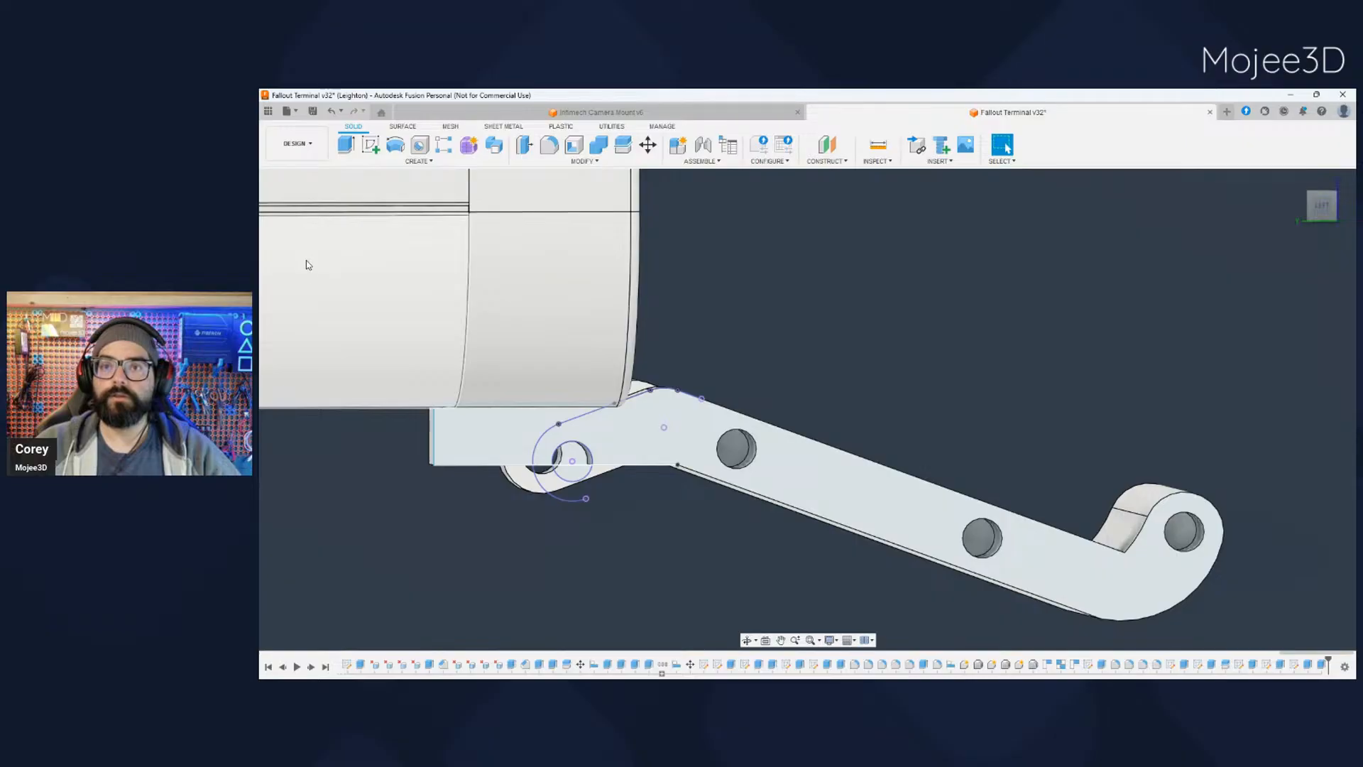
pyautogui.scroll(-1, 339, 387)
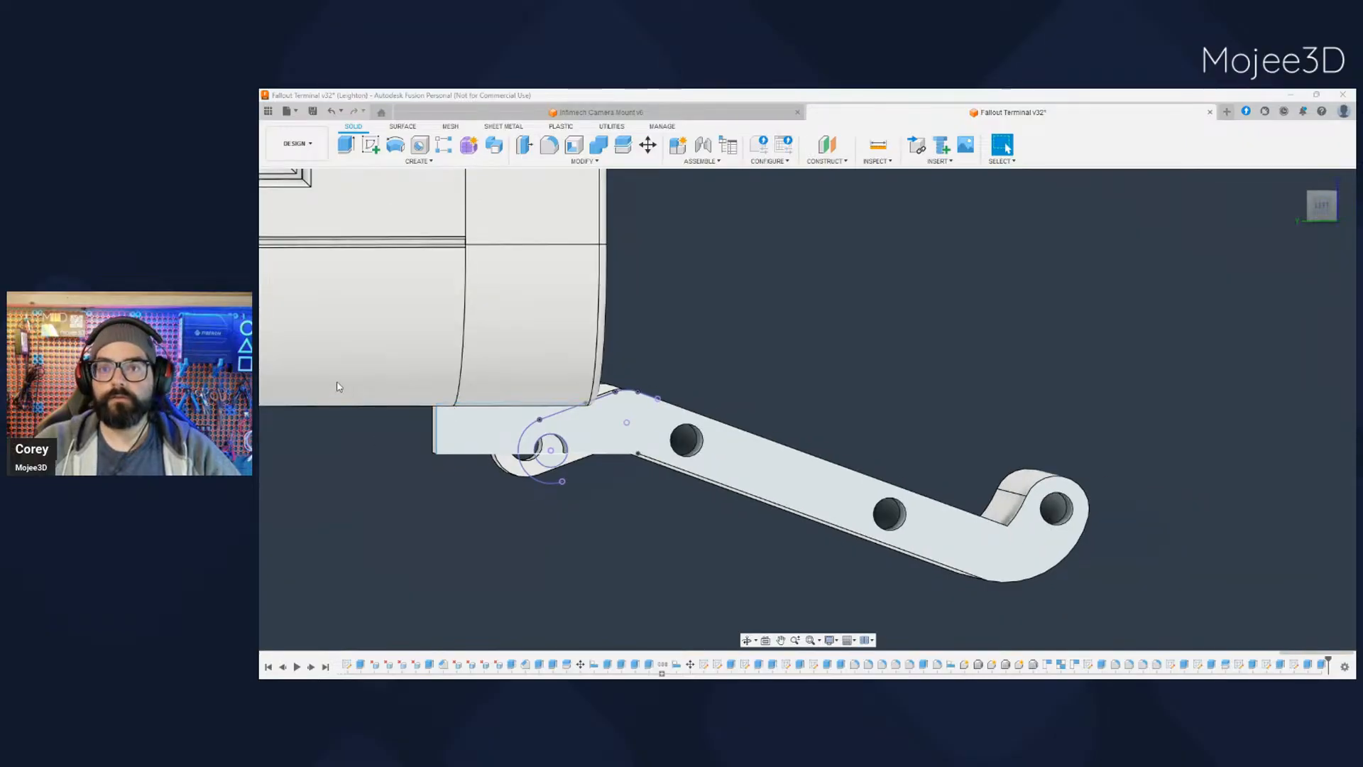
pyautogui.click(310, 346)
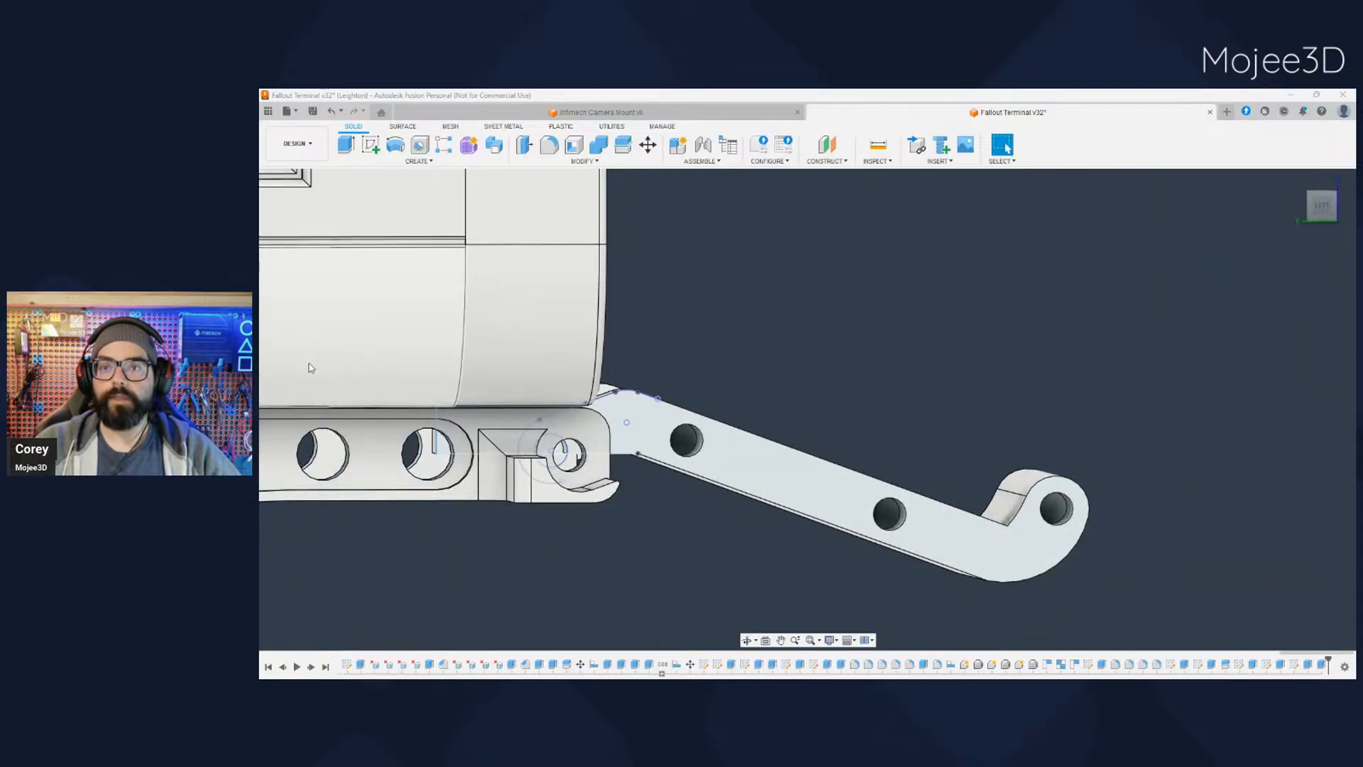
pyautogui.click(310, 363)
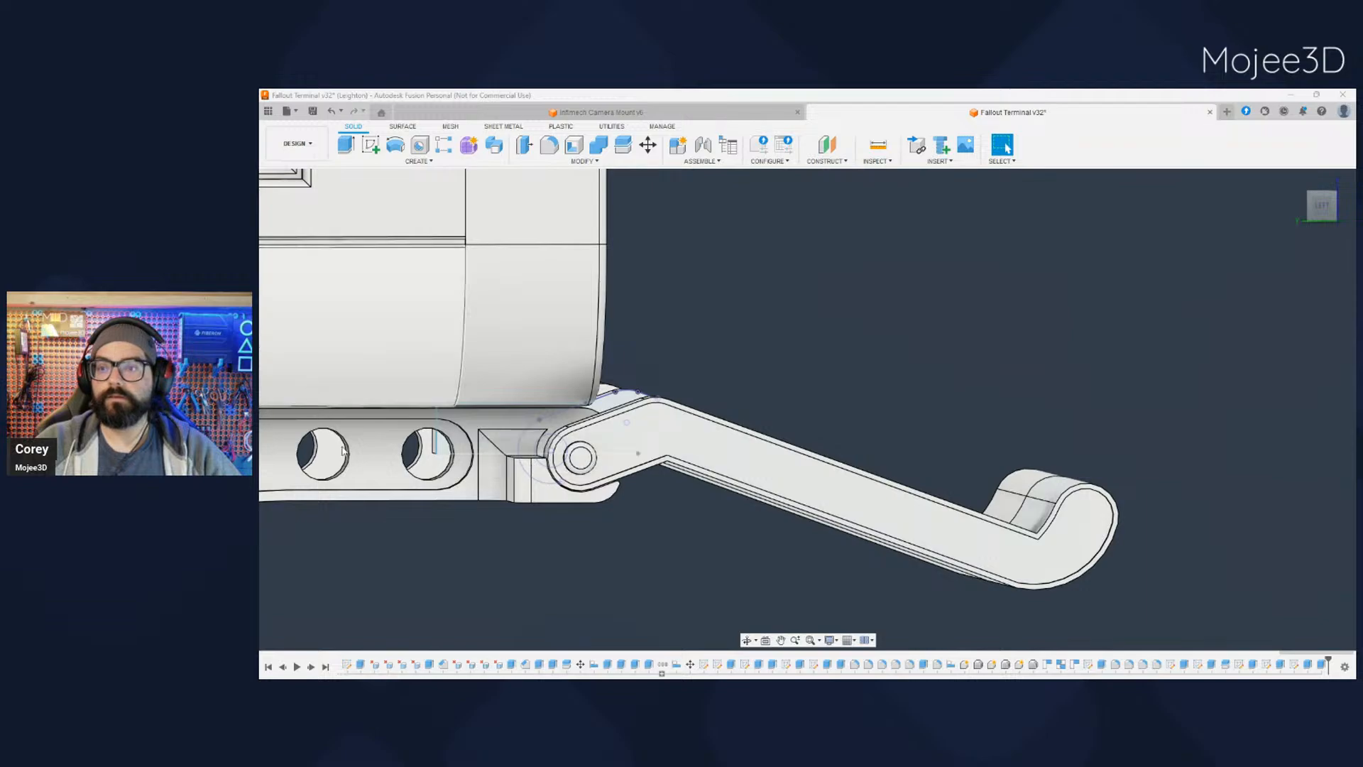
# - Examine the tray's hinge area from above and below, around the pivot rod, support brackets and new tab
pyautogui.keyDown('shift'); pyautogui.moveTo(515, 559); pyautogui.dragTo(411, 610, button='middle'); pyautogui.keyUp('shift')
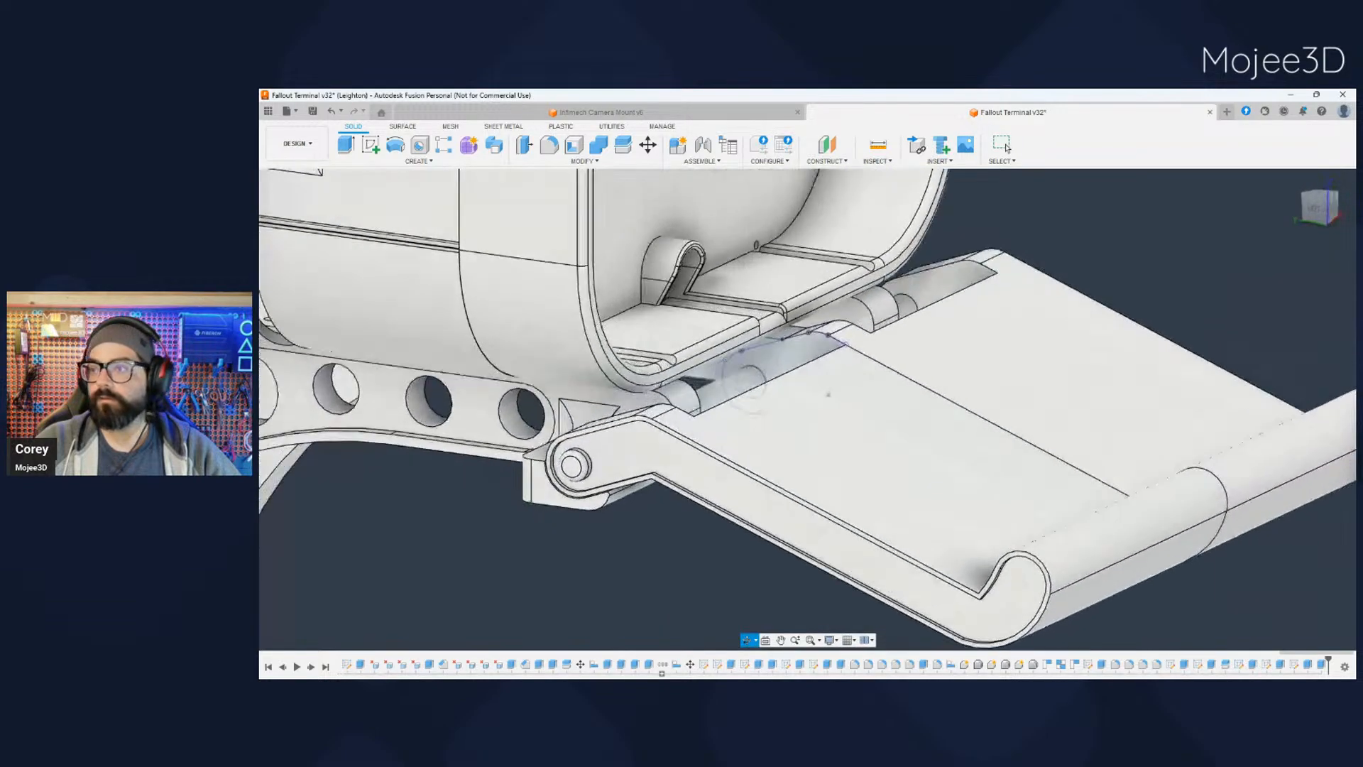
pyautogui.keyDown('shift'); pyautogui.moveTo(697, 381); pyautogui.dragTo(617, 440, button='middle'); pyautogui.keyUp('shift')
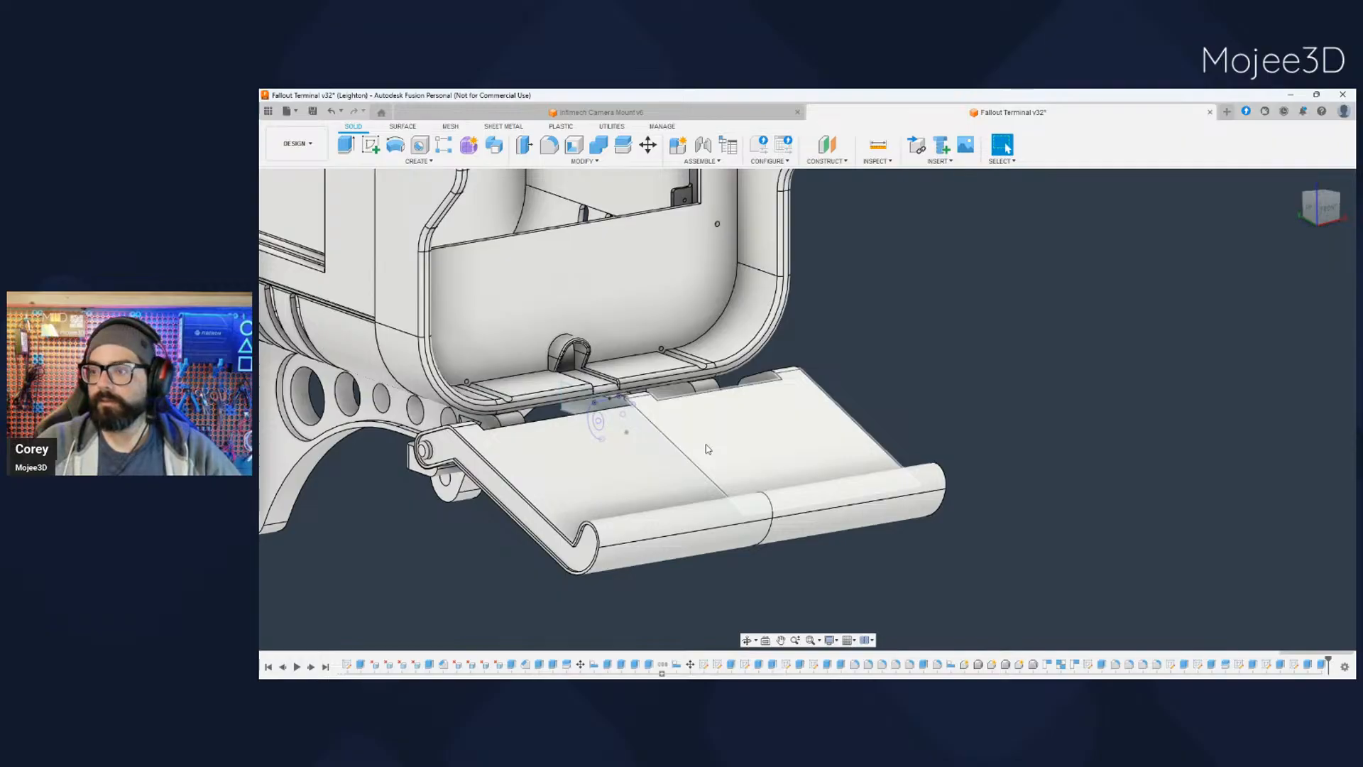
pyautogui.scroll(2, 708, 449)
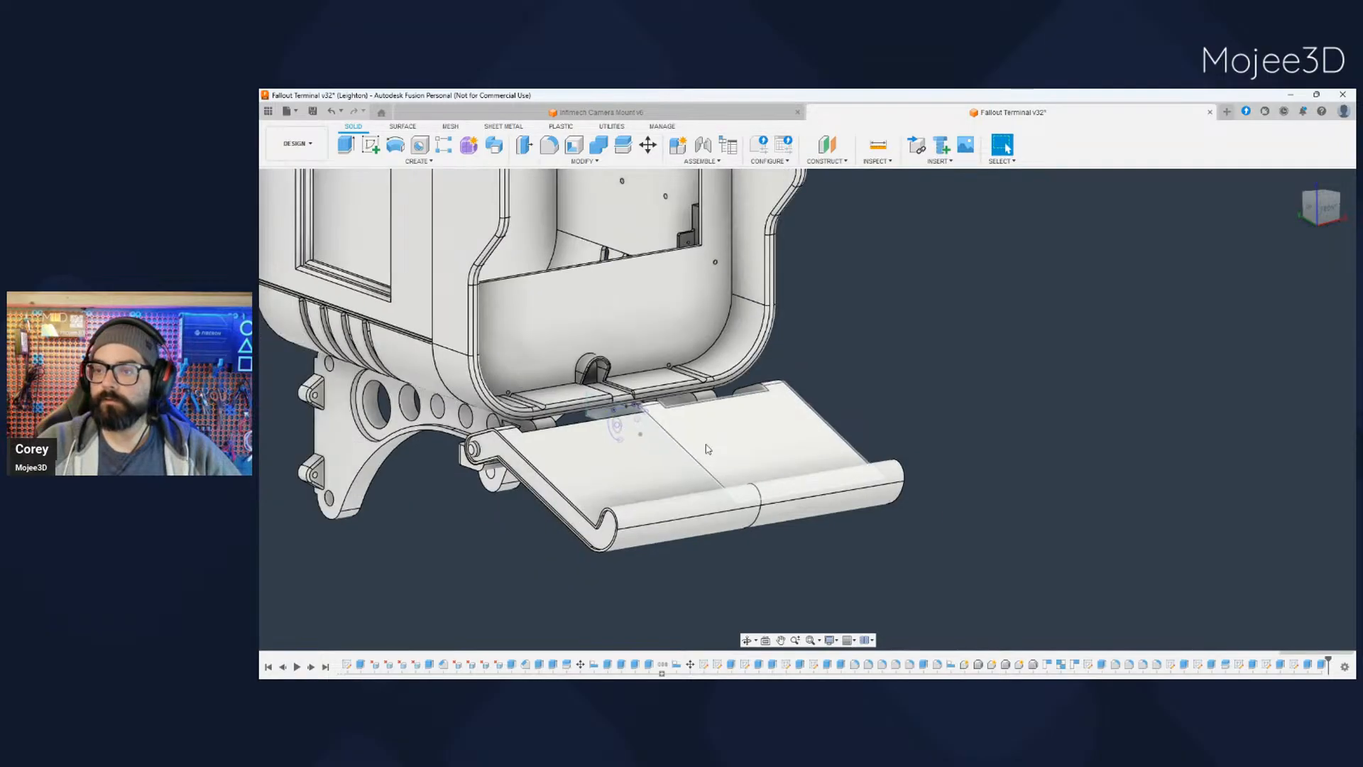
pyautogui.keyDown('shift'); pyautogui.moveTo(707, 445); pyautogui.dragTo(679, 481, button='middle'); pyautogui.keyUp('shift')
pyautogui.moveTo(566, 505); pyautogui.dragTo(701, 433, button='middle')
pyautogui.scroll(5, 593, 446)
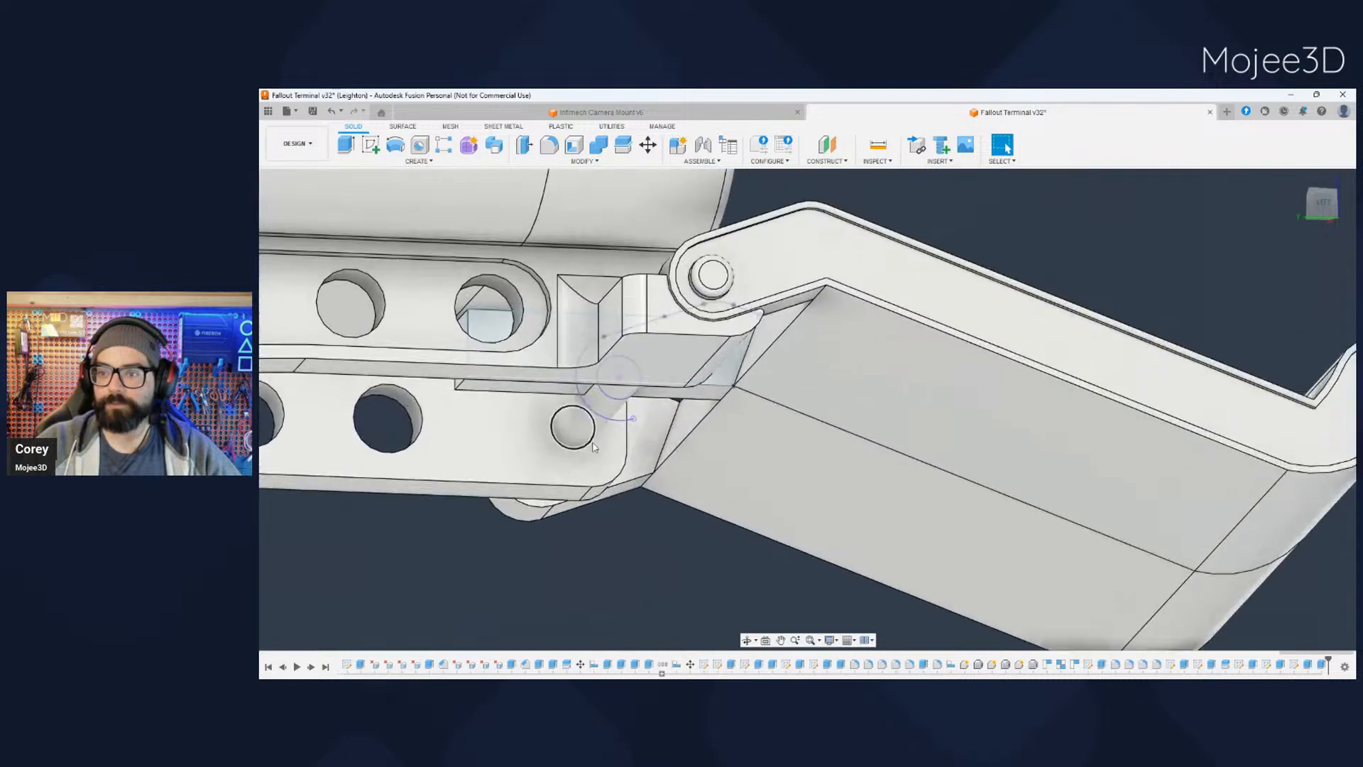
pyautogui.keyDown('shift'); pyautogui.moveTo(593, 446); pyautogui.dragTo(665, 376, button='middle'); pyautogui.keyUp('shift')
pyautogui.scroll(-5, 710, 304)
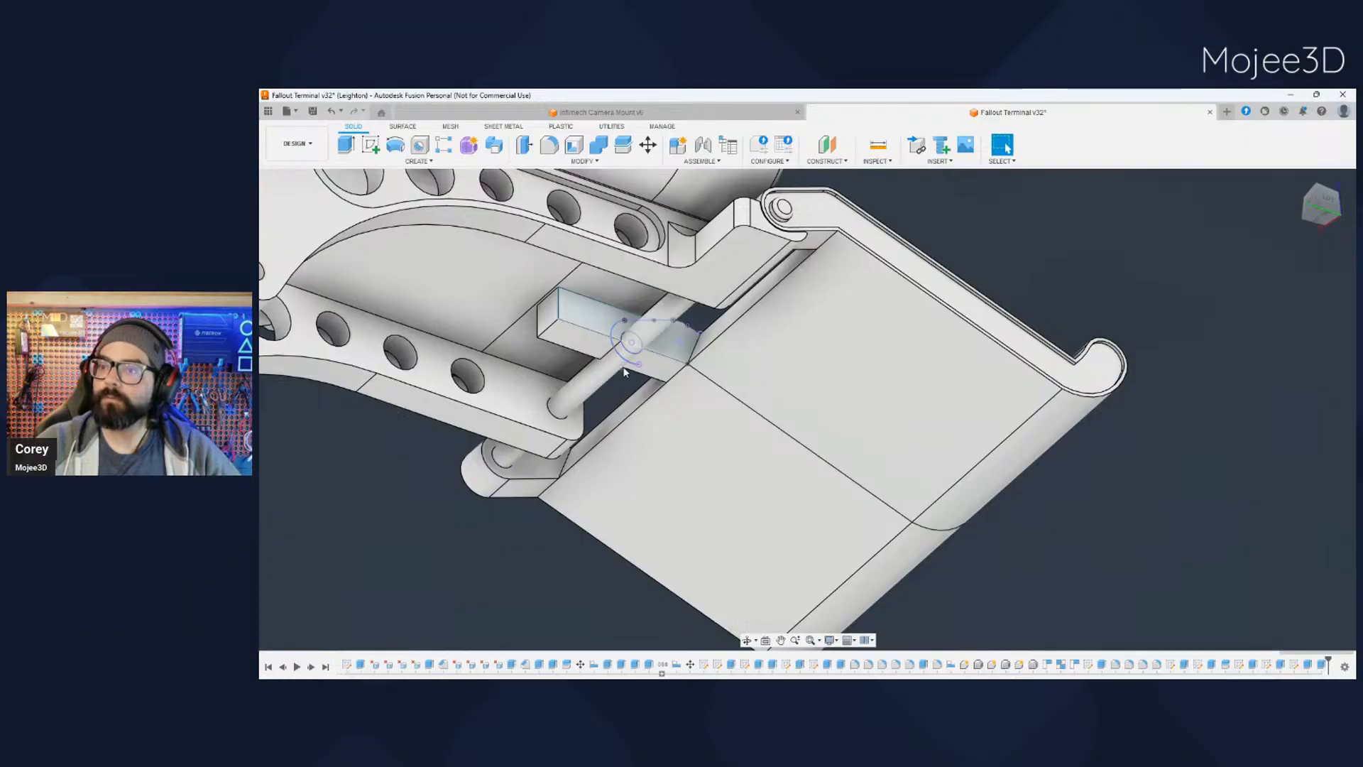
pyautogui.scroll(-1, 644, 461)
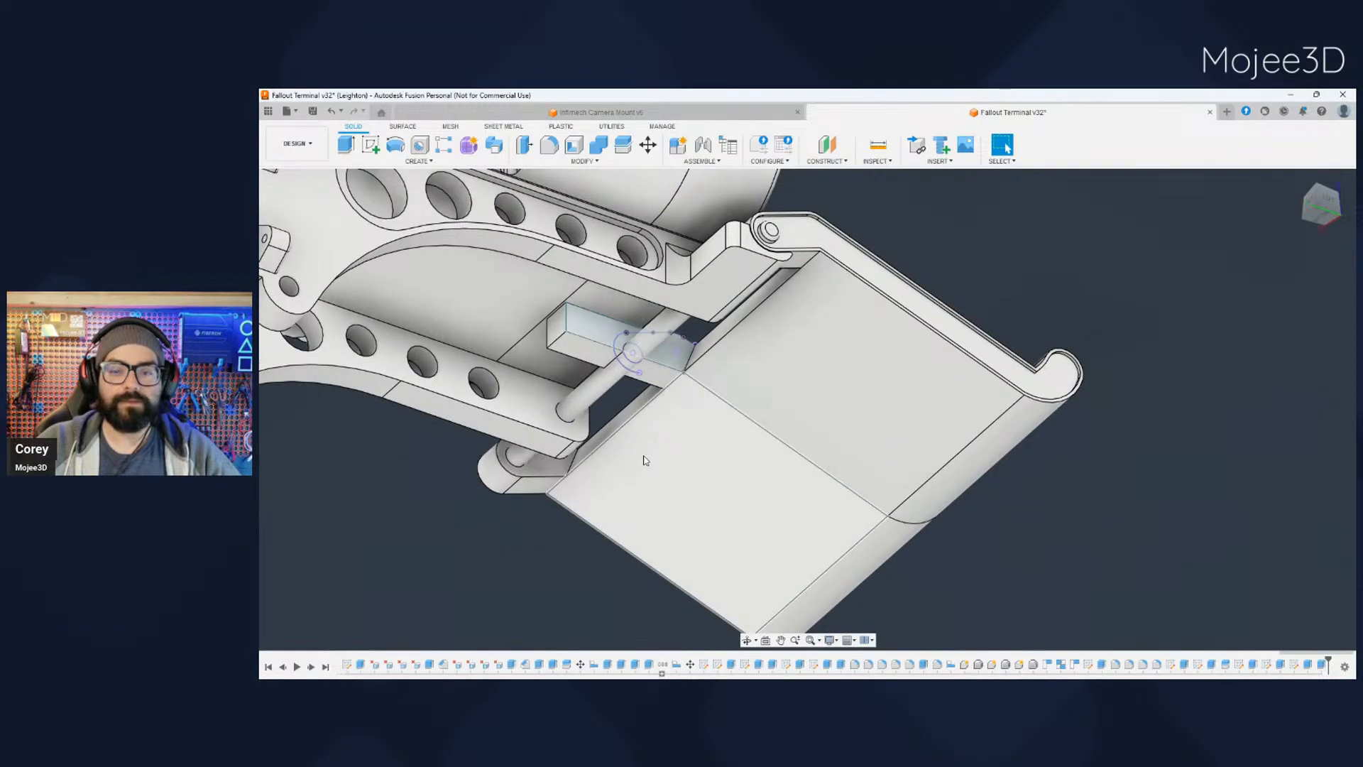
pyautogui.moveTo(682, 442)
pyautogui.mouseDown(button='middle')
pyautogui.moveTo(647, 410)
pyautogui.moveTo(676, 462)
pyautogui.mouseUp(button='middle')
pyautogui.scroll(-1, 683, 425)
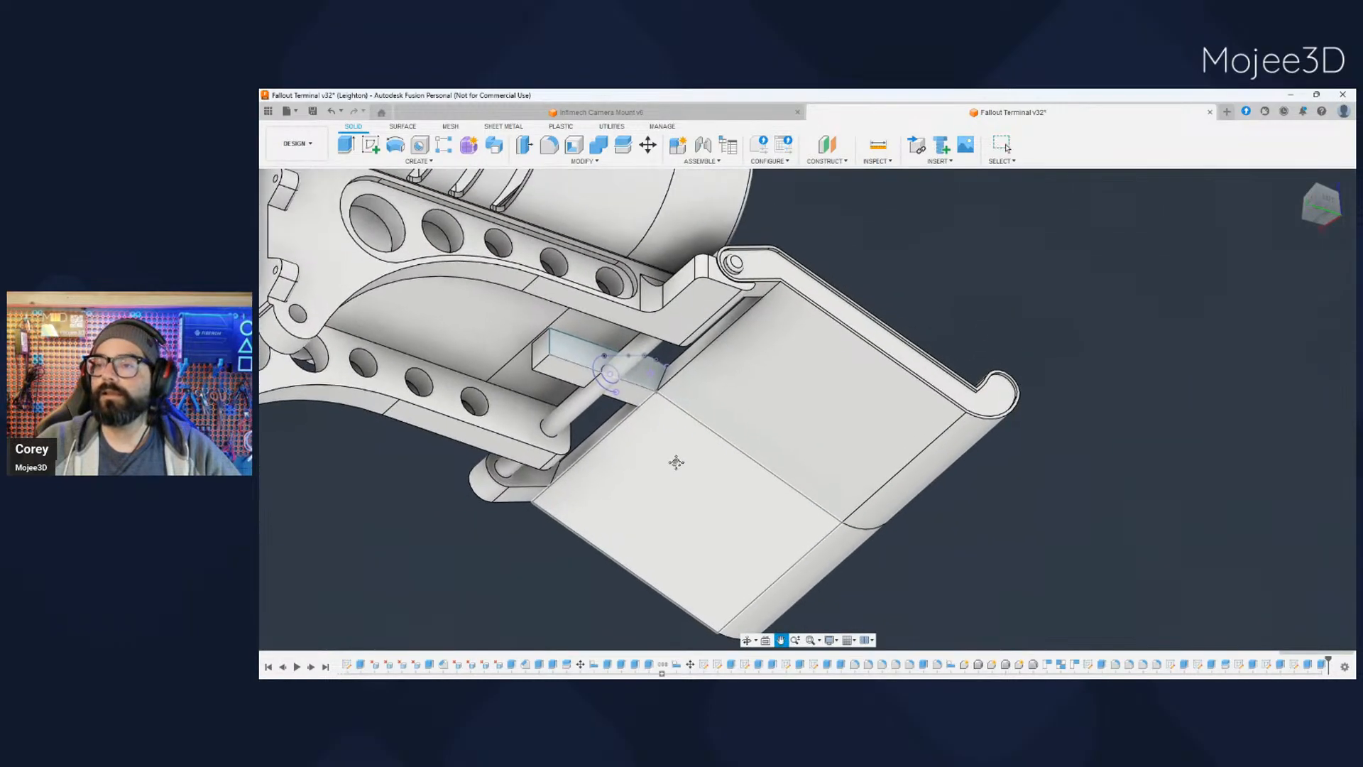
pyautogui.press('Escape')
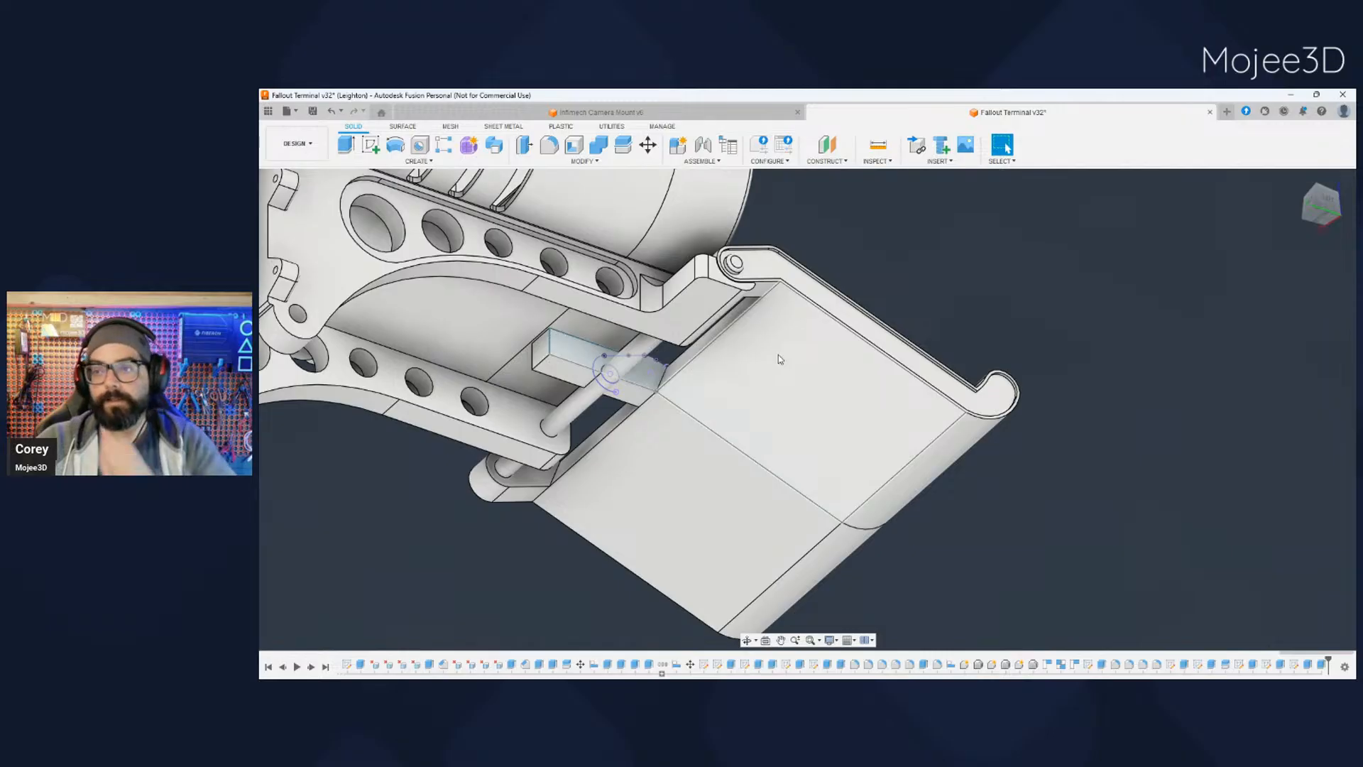
# - Hide and reshow each tray half in turn to compare their hinge ends around the pivot rod
pyautogui.click(308, 380)
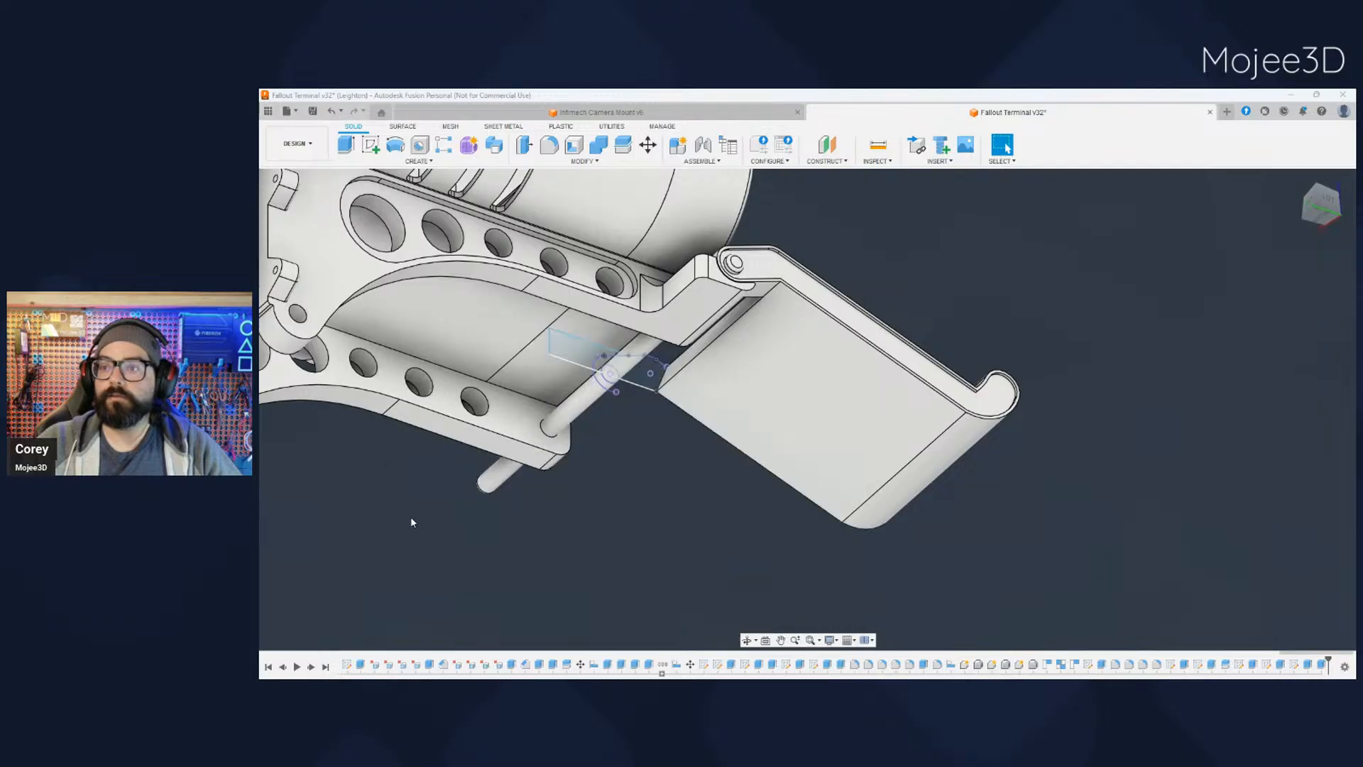
pyautogui.scroll(-1, 415, 518)
pyautogui.click(308, 379)
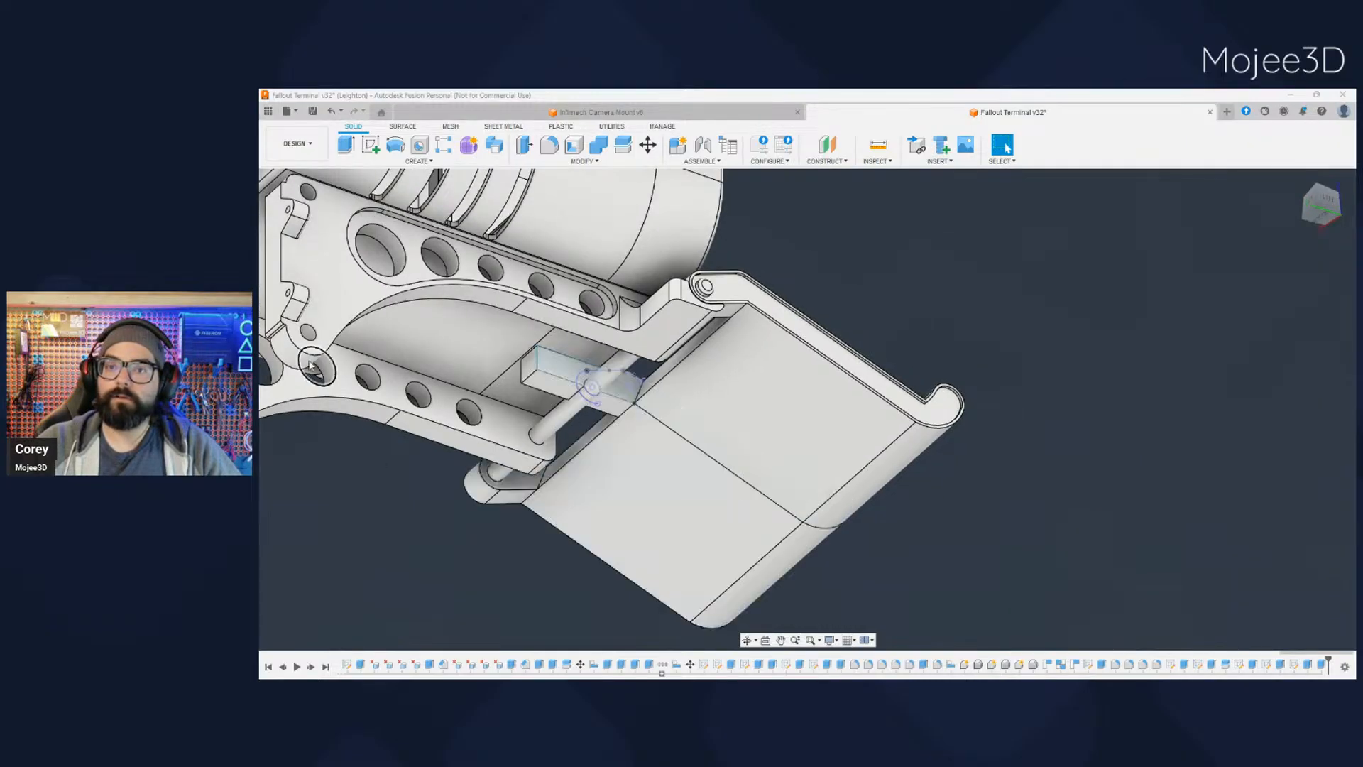
pyautogui.click(308, 369)
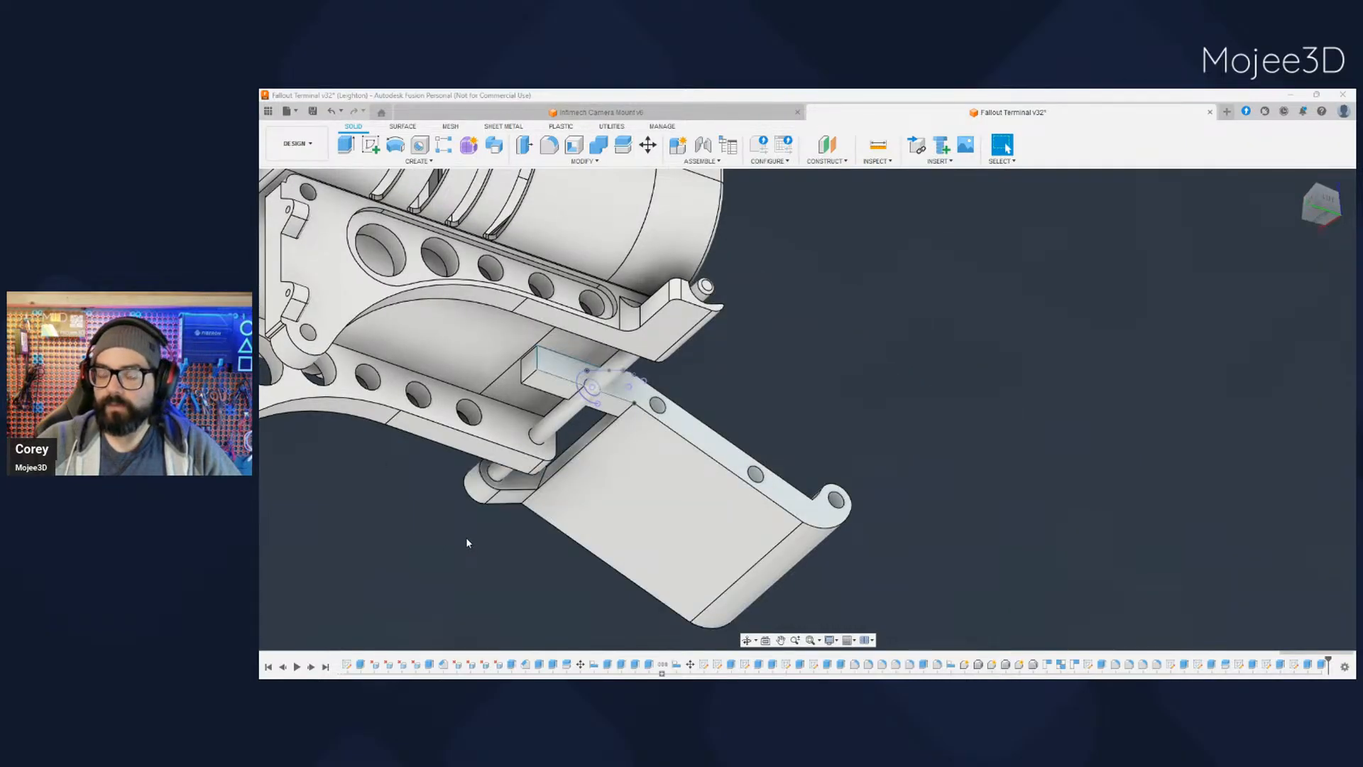
pyautogui.click(308, 368)
# - Isolate the tray half that lacks a tab and extrude the sketched tab profile between tray and pivot circle onto its hinge end
pyautogui.click(308, 380)
pyautogui.keyDown('shift'); pyautogui.moveTo(660, 433); pyautogui.dragTo(284, 529, button='middle'); pyautogui.keyUp('shift')
pyautogui.moveTo(284, 529); pyautogui.dragTo(559, 525, button='middle')
pyautogui.click(573, 448)
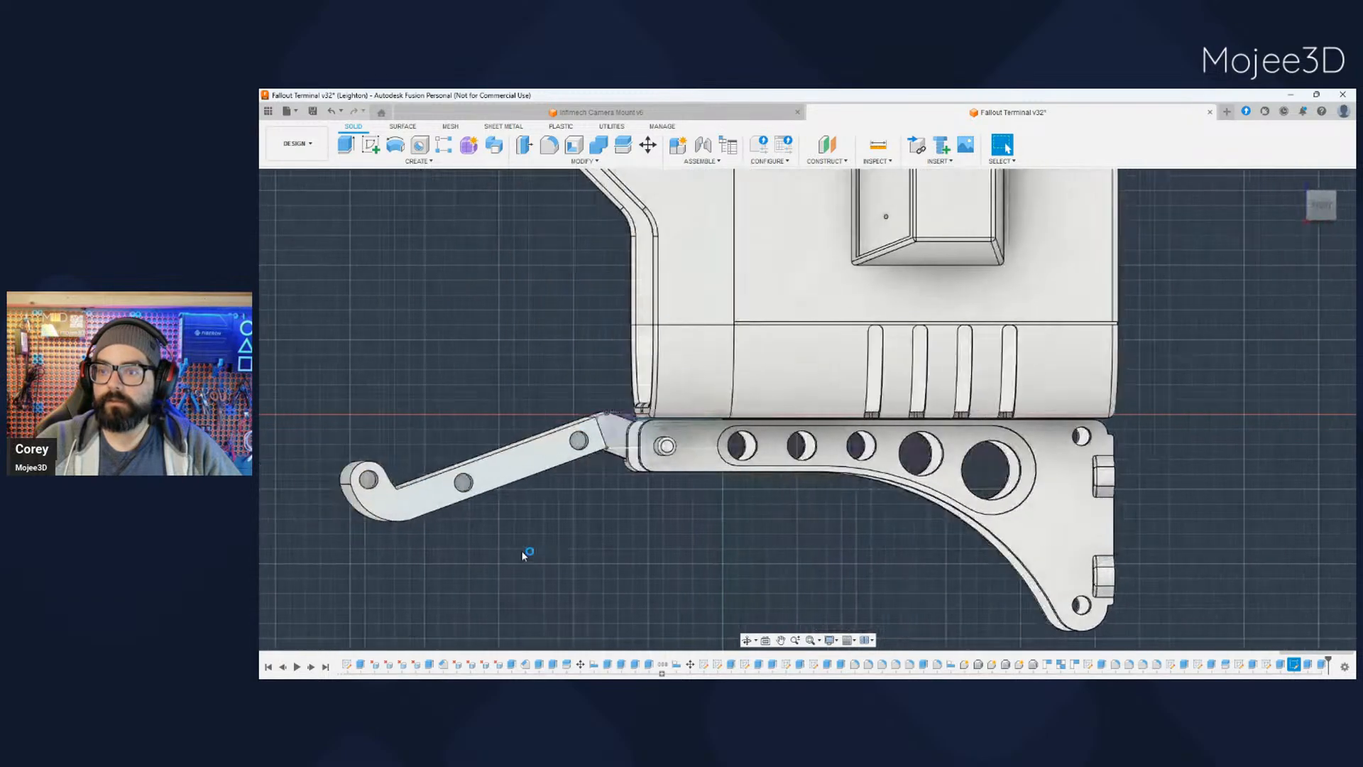
pyautogui.moveTo(563, 490)
pyautogui.mouseDown(button='middle')
pyautogui.moveTo(546, 511)
pyautogui.moveTo(788, 552)
pyautogui.mouseUp(button='middle')
pyautogui.scroll(6, 544, 490)
pyautogui.click(1330, 492)
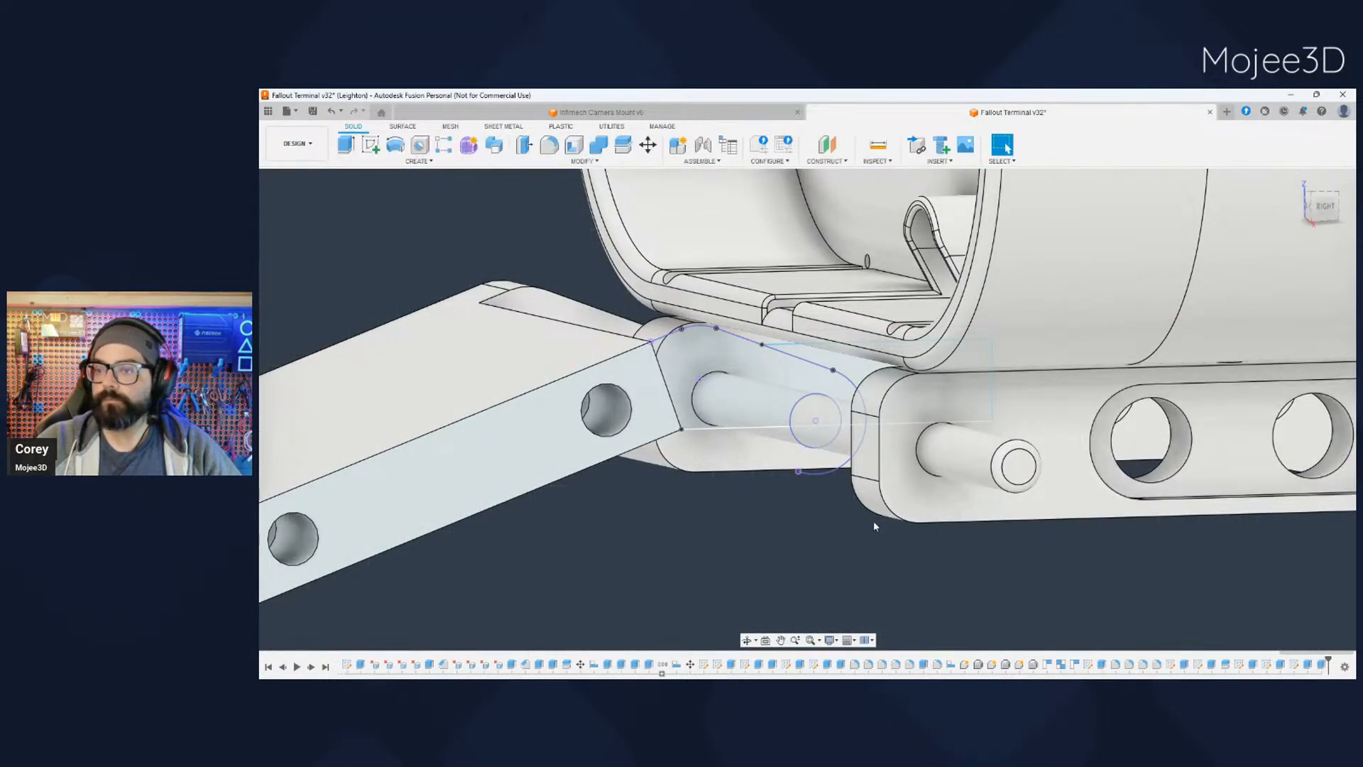
pyautogui.click(686, 375)
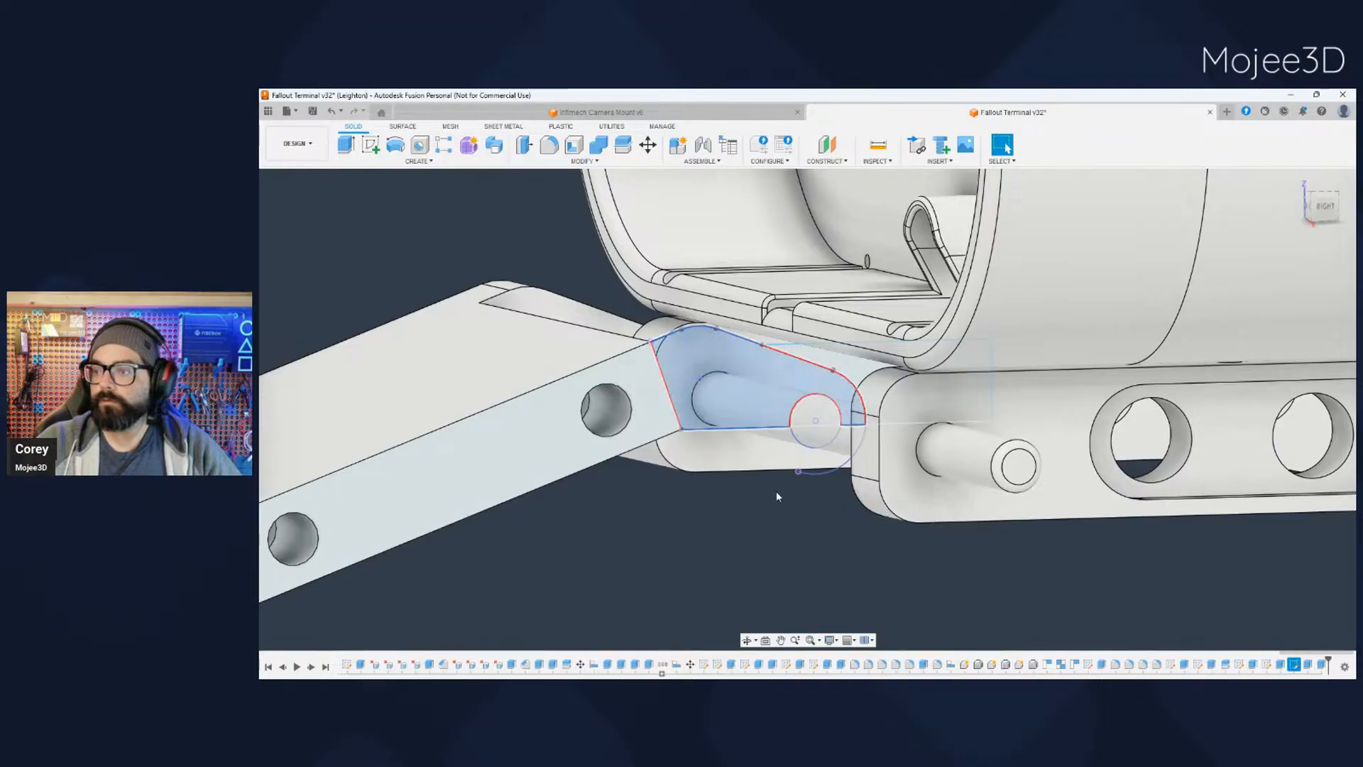
pyautogui.moveTo(777, 491); pyautogui.dragTo(711, 524, button='middle')
pyautogui.press('e')
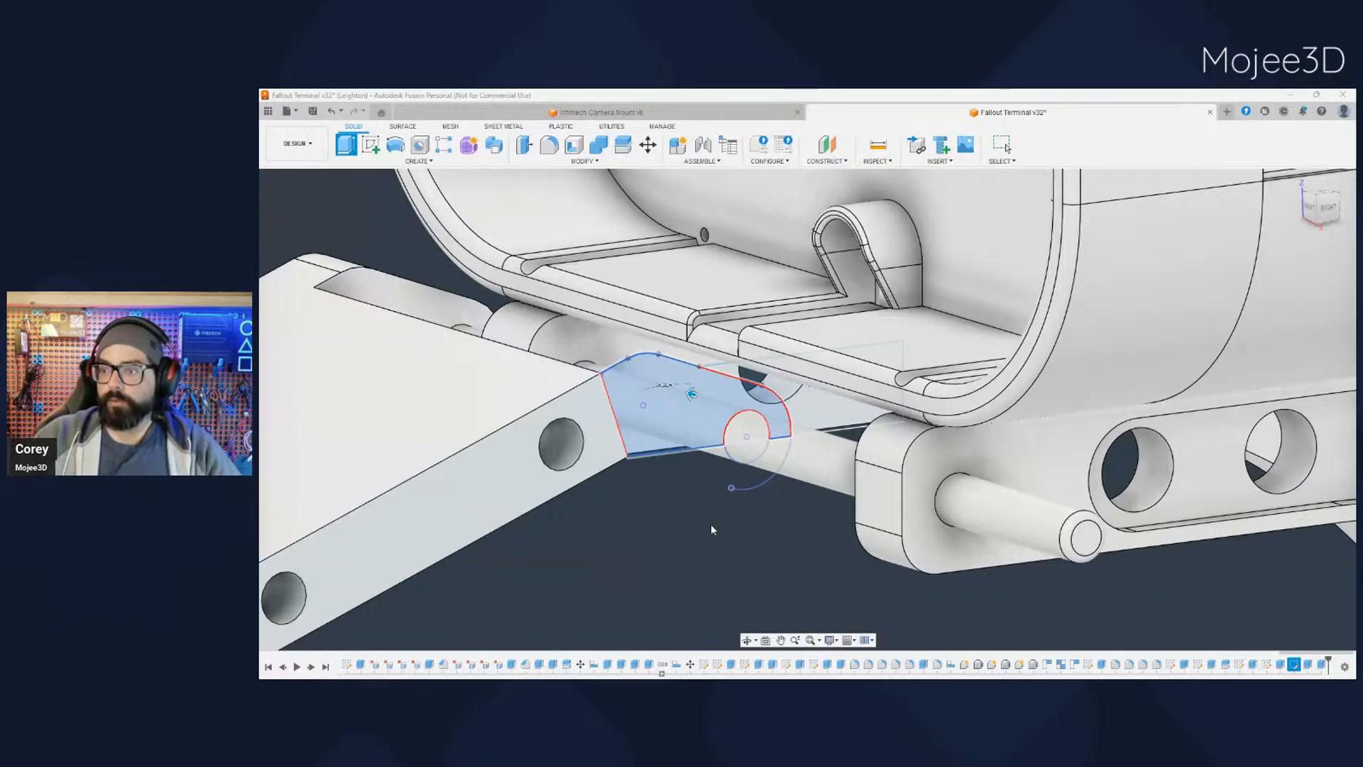
pyautogui.press('Escape')
pyautogui.click(713, 529)
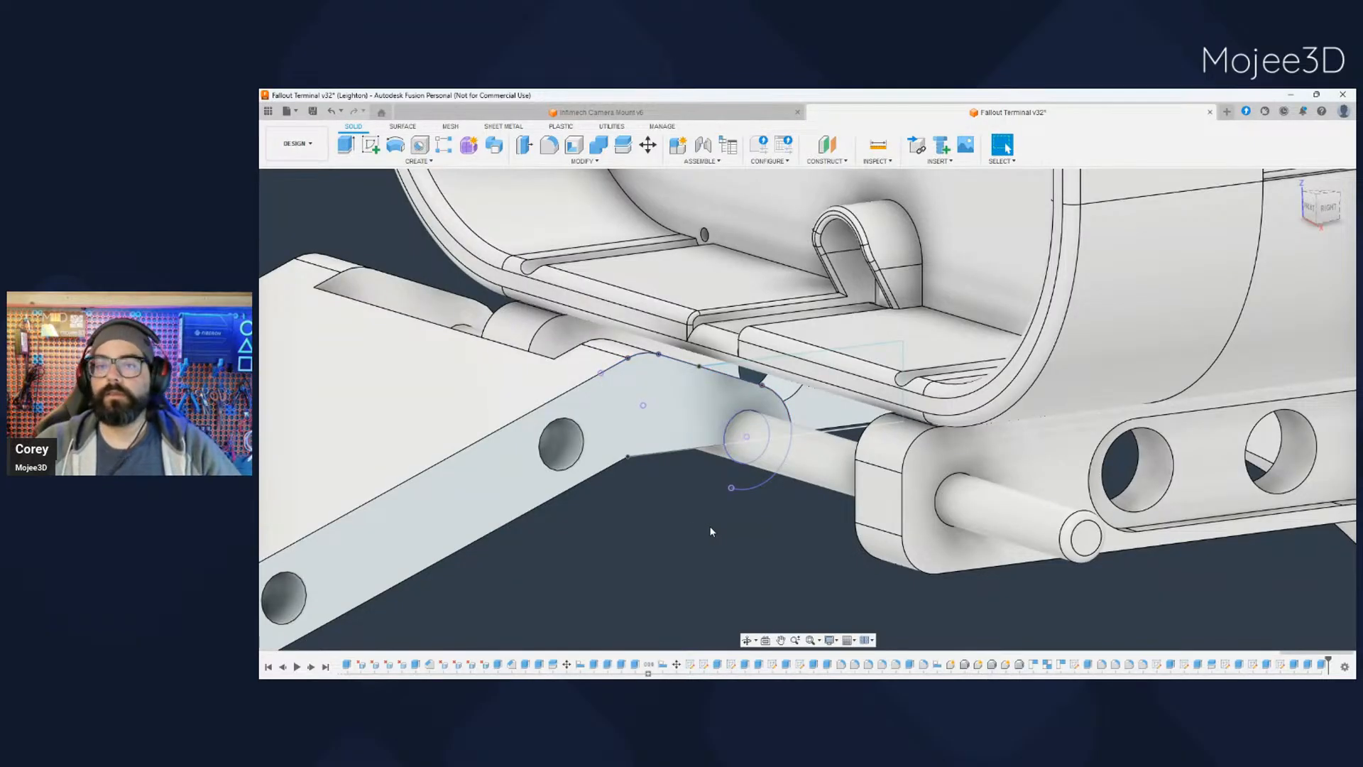
# - Examine both tray halves and the hinge beneath the case from the front, side and below, with the near support bracket hidden
pyautogui.scroll(-10, 309, 376)
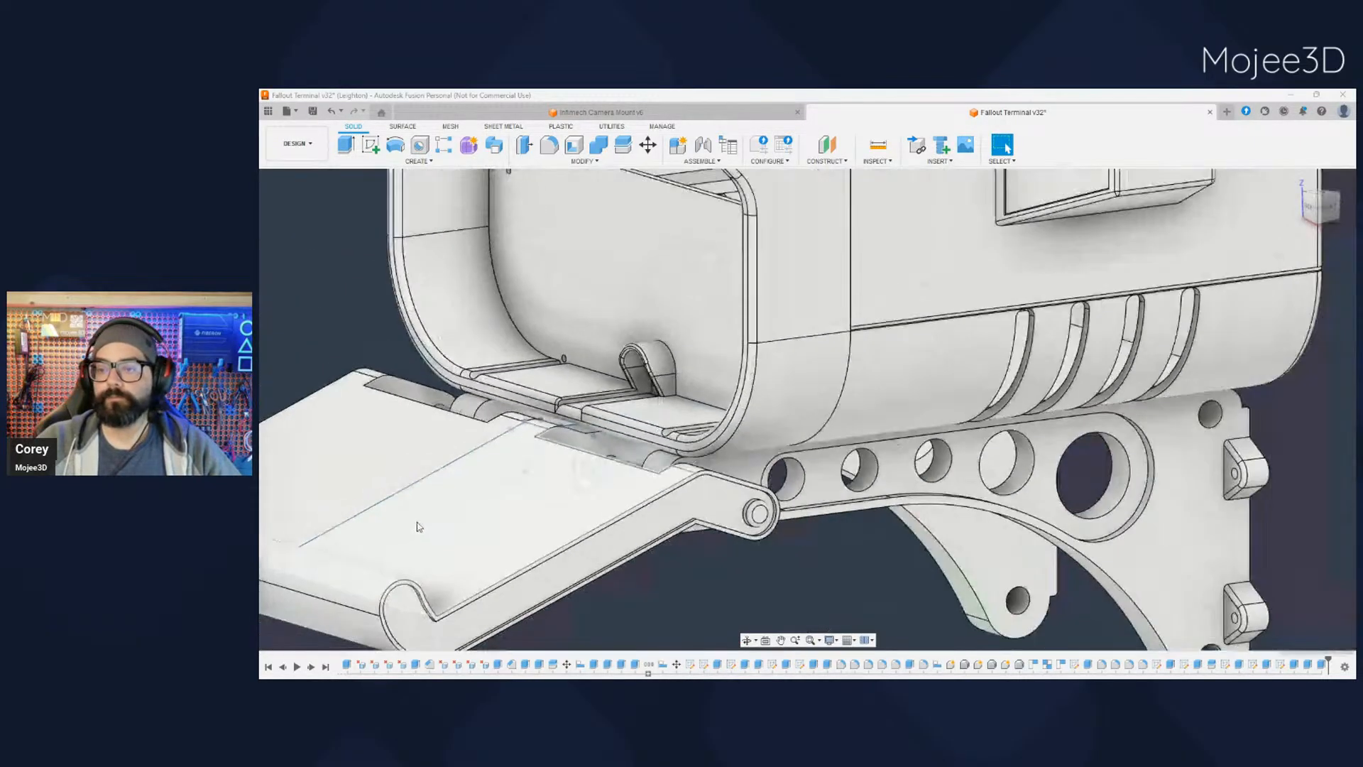
pyautogui.keyDown('shift'); pyautogui.moveTo(498, 573); pyautogui.dragTo(557, 566, button='middle'); pyautogui.keyUp('shift')
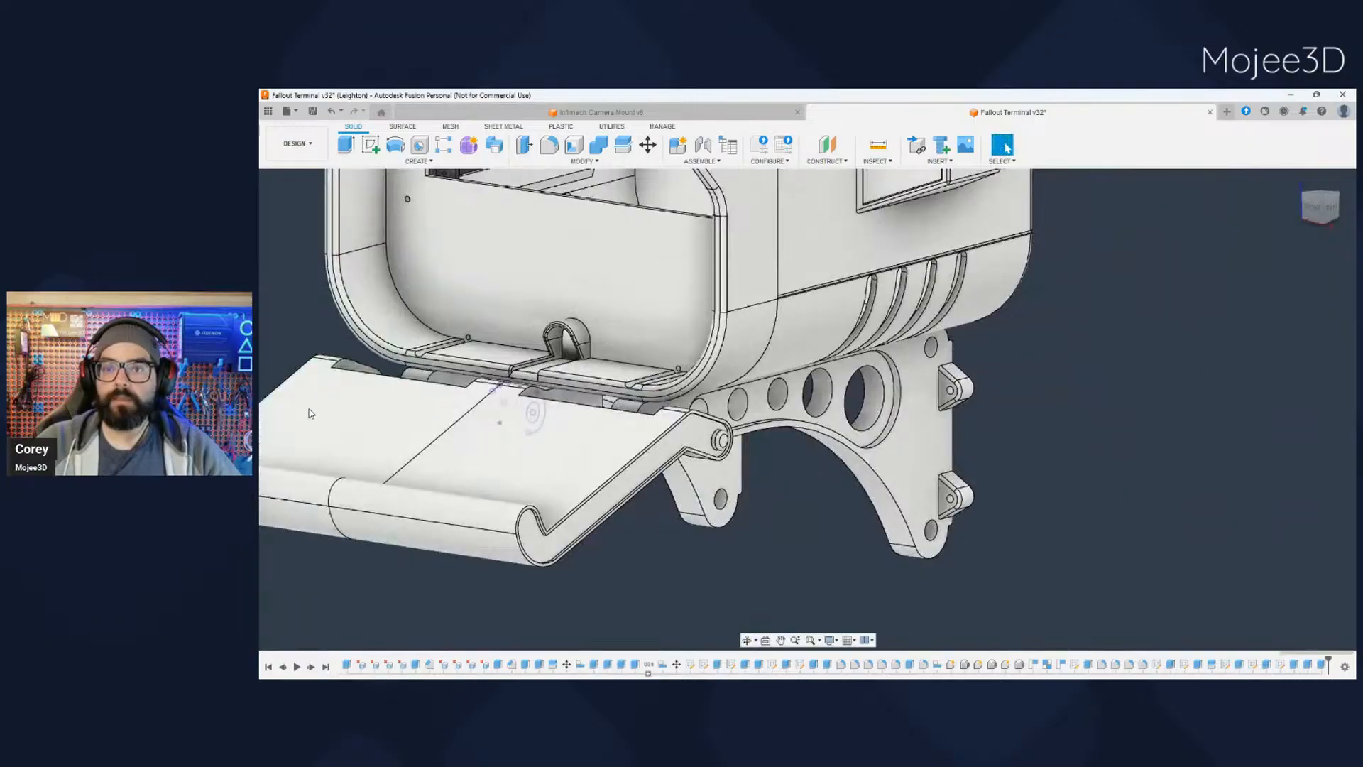
pyautogui.scroll(-3, 374, 493)
pyautogui.moveTo(386, 543); pyautogui.dragTo(606, 583, button='middle')
pyautogui.keyDown('shift'); pyautogui.moveTo(341, 593); pyautogui.dragTo(471, 607, button='middle'); pyautogui.keyUp('shift')
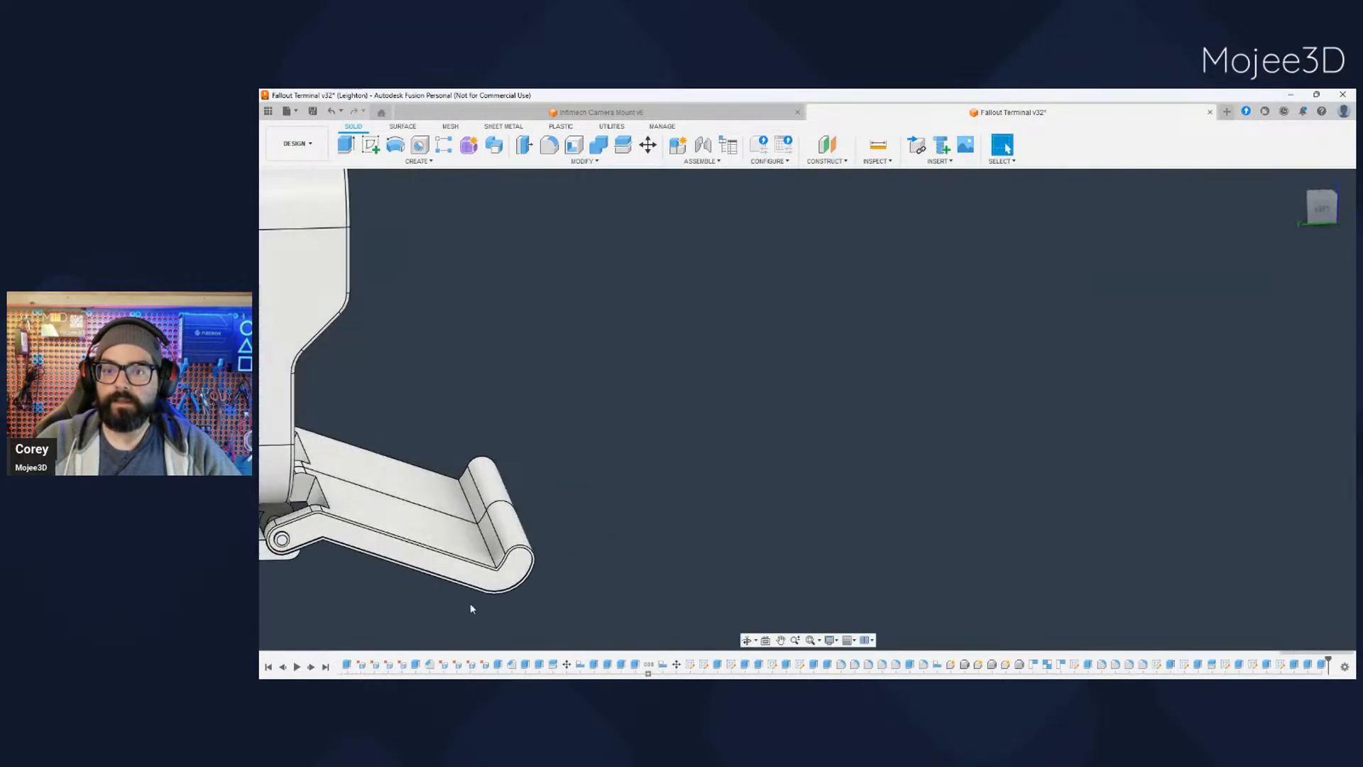
pyautogui.moveTo(277, 578); pyautogui.dragTo(529, 560, button='middle')
pyautogui.click(1321, 207)
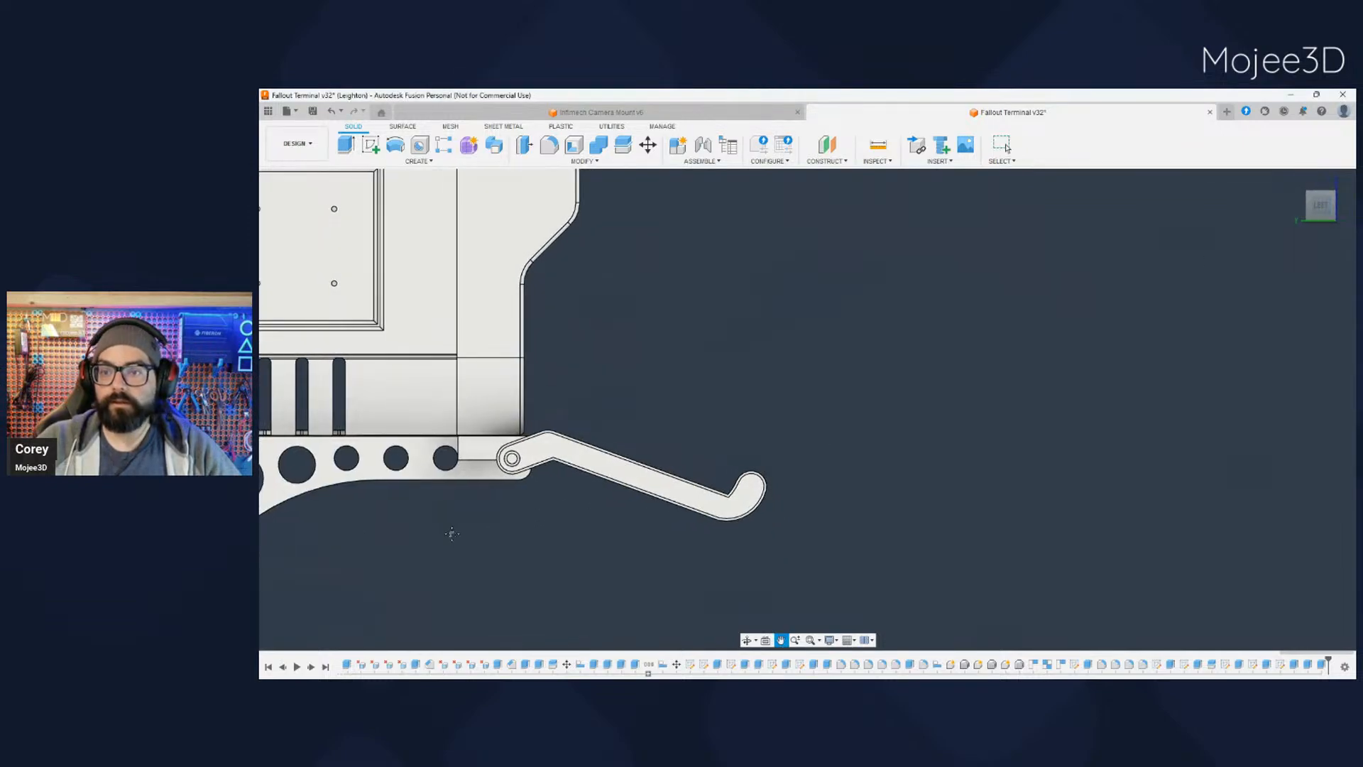
pyautogui.moveTo(450, 532); pyautogui.dragTo(612, 496, button='middle')
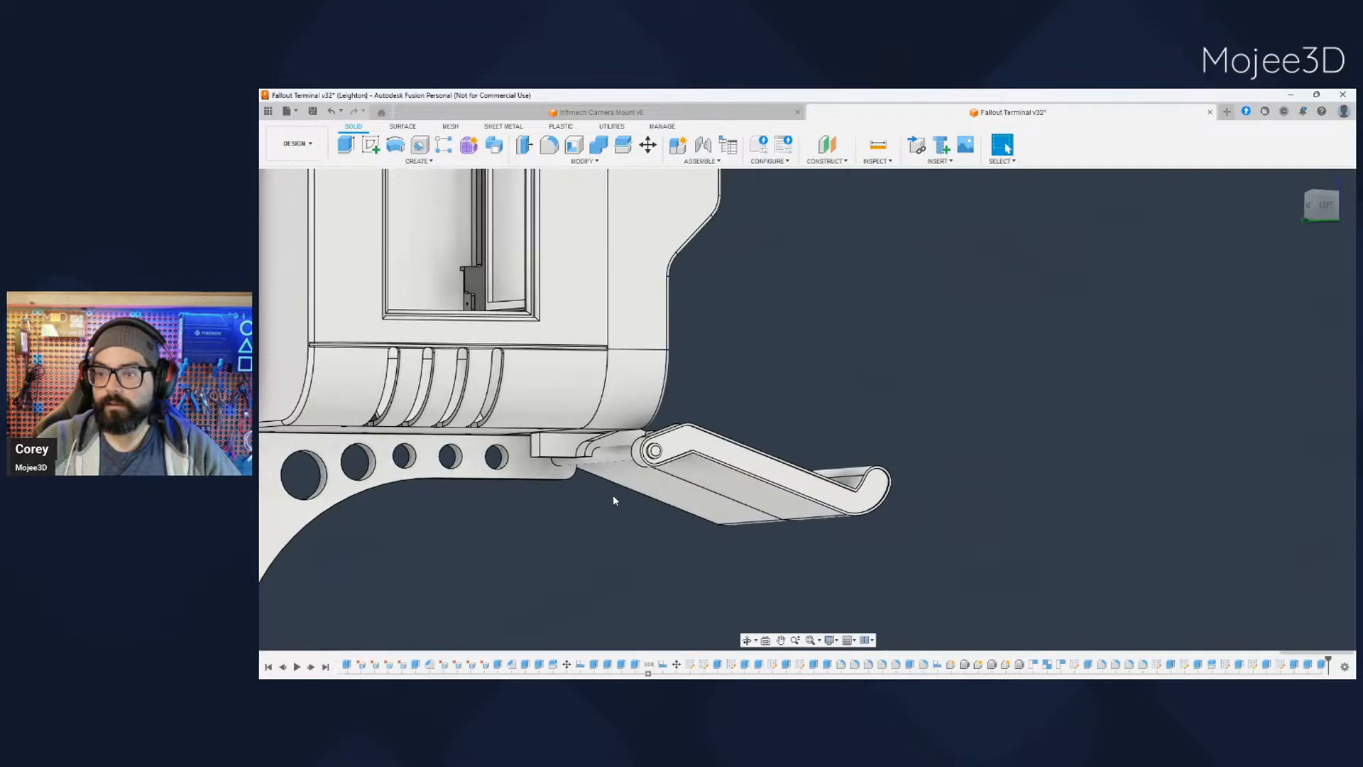
pyautogui.scroll(-3, 603, 483)
pyautogui.scroll(5, 602, 481)
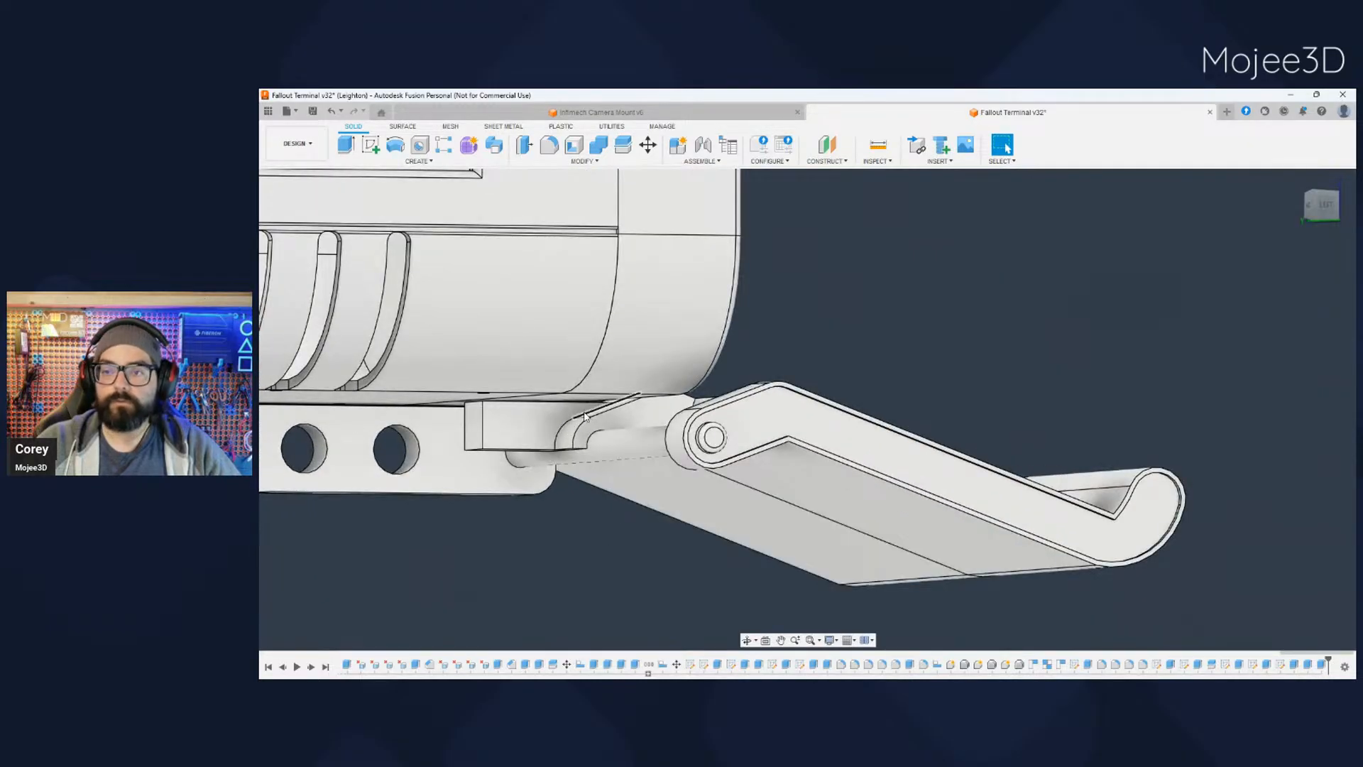
# - Restore the bracket, isolate the same tray half and extrude the remaining rectangular tab profile behind the pivot beneath the case
pyautogui.hotkey('ctrl', 'z')
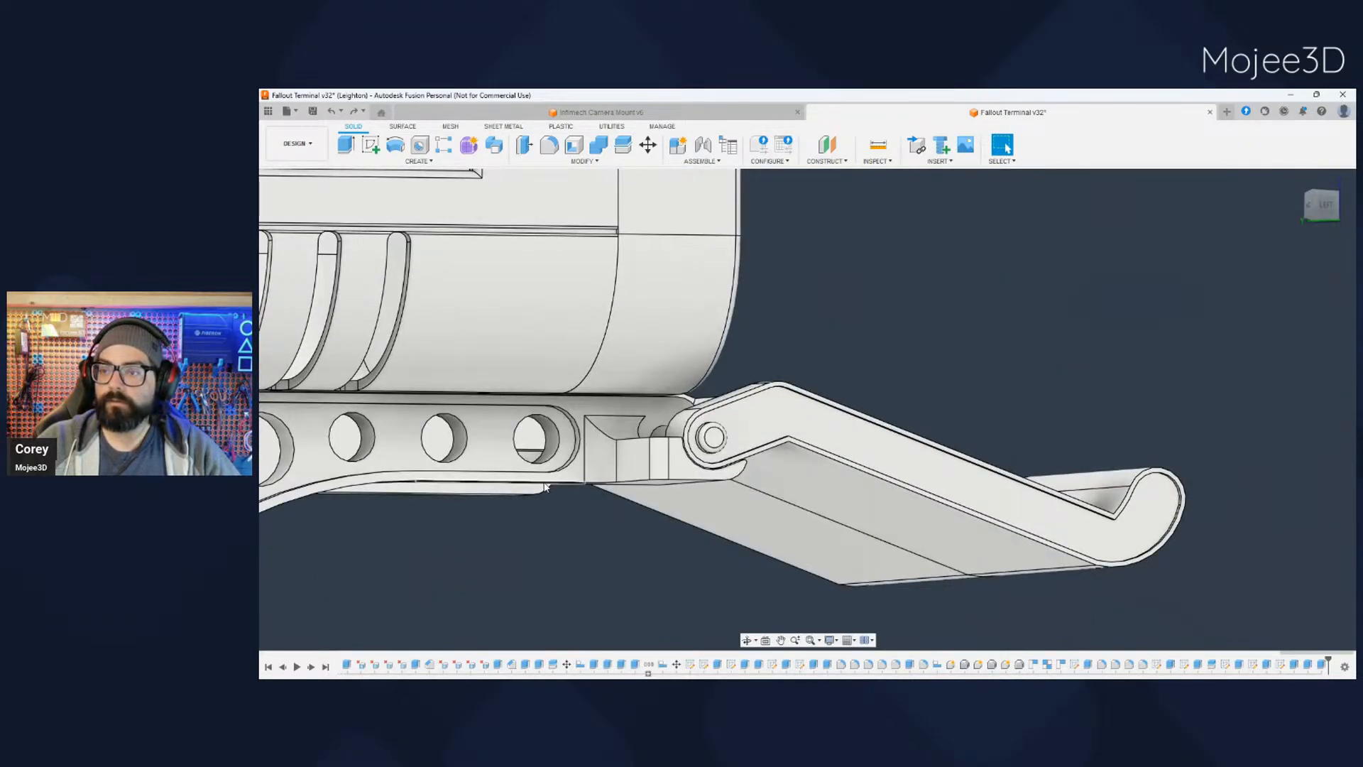
pyautogui.hotkey('ctrl', 'z')
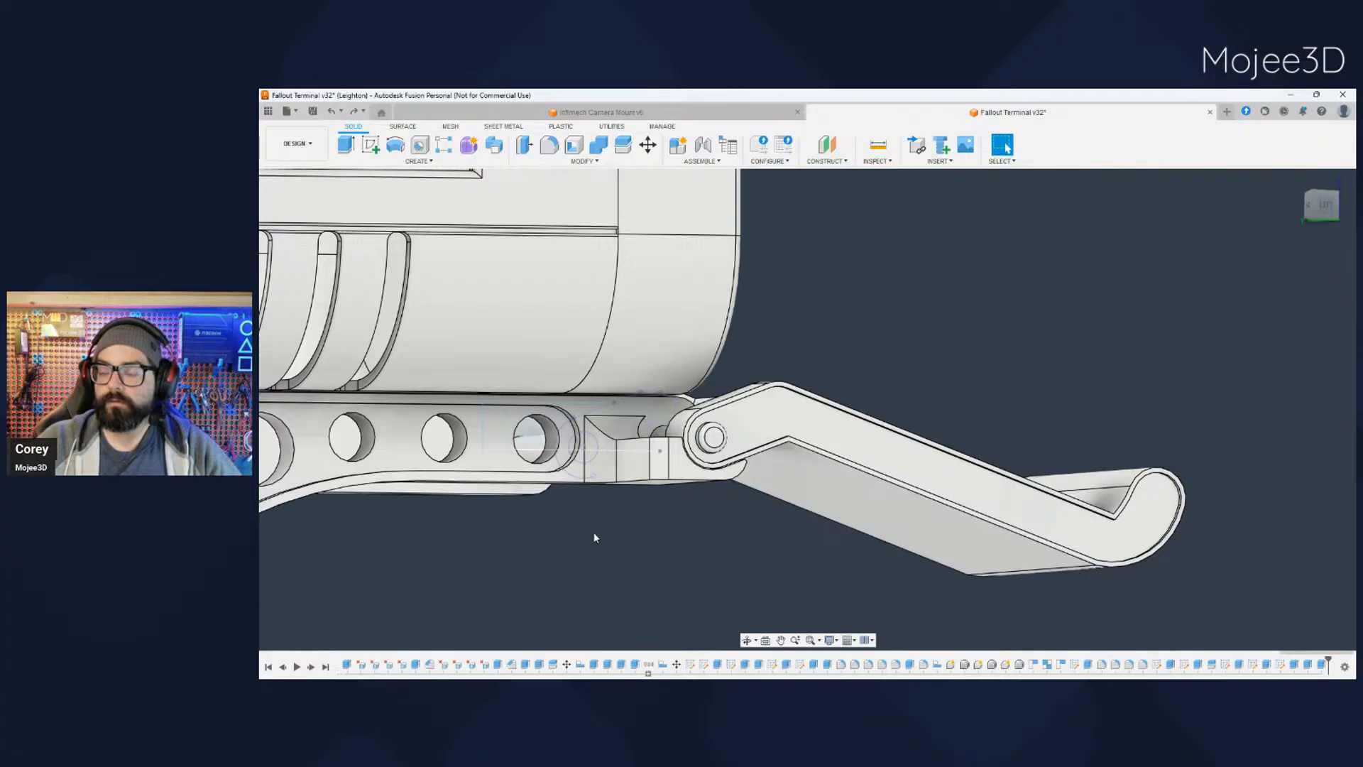
pyautogui.keyDown('shift'); pyautogui.moveTo(595, 538); pyautogui.dragTo(842, 369, button='middle'); pyautogui.keyUp('shift')
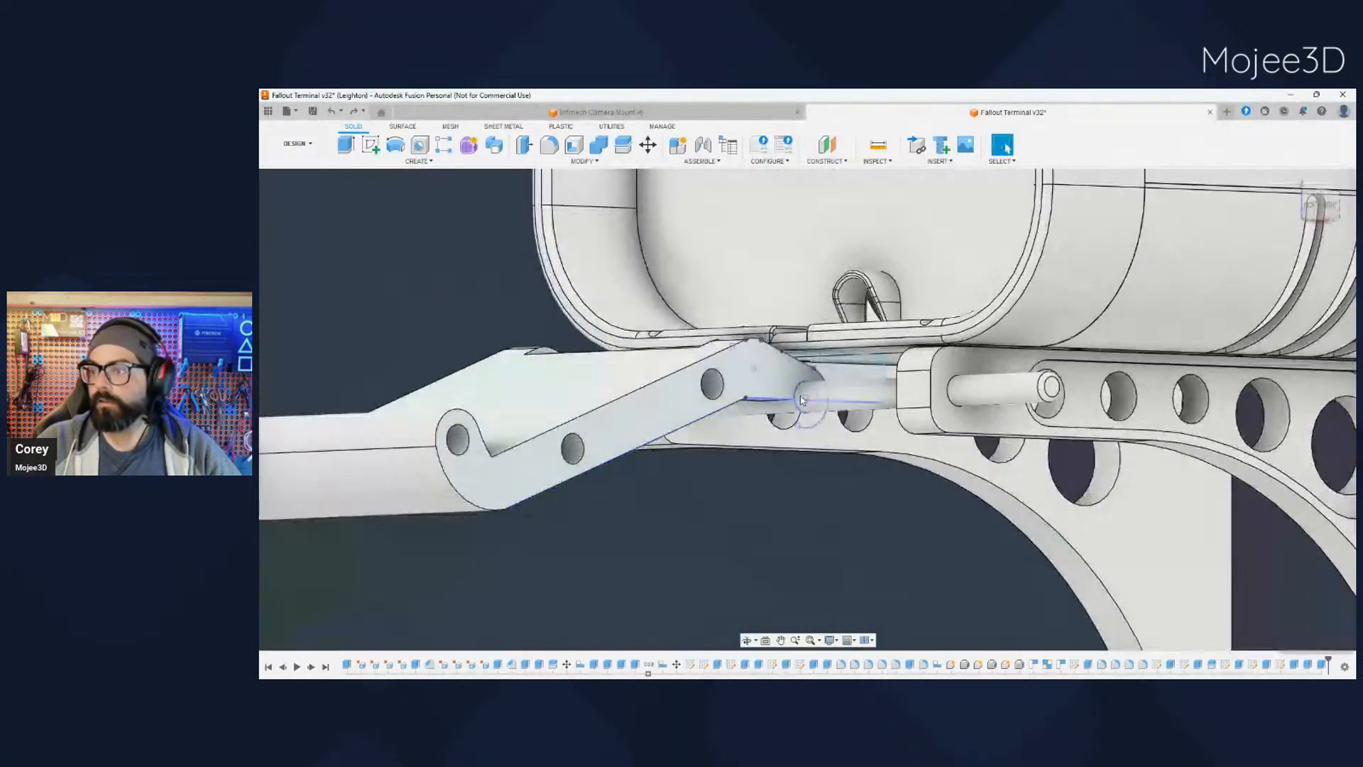
pyautogui.click(841, 370)
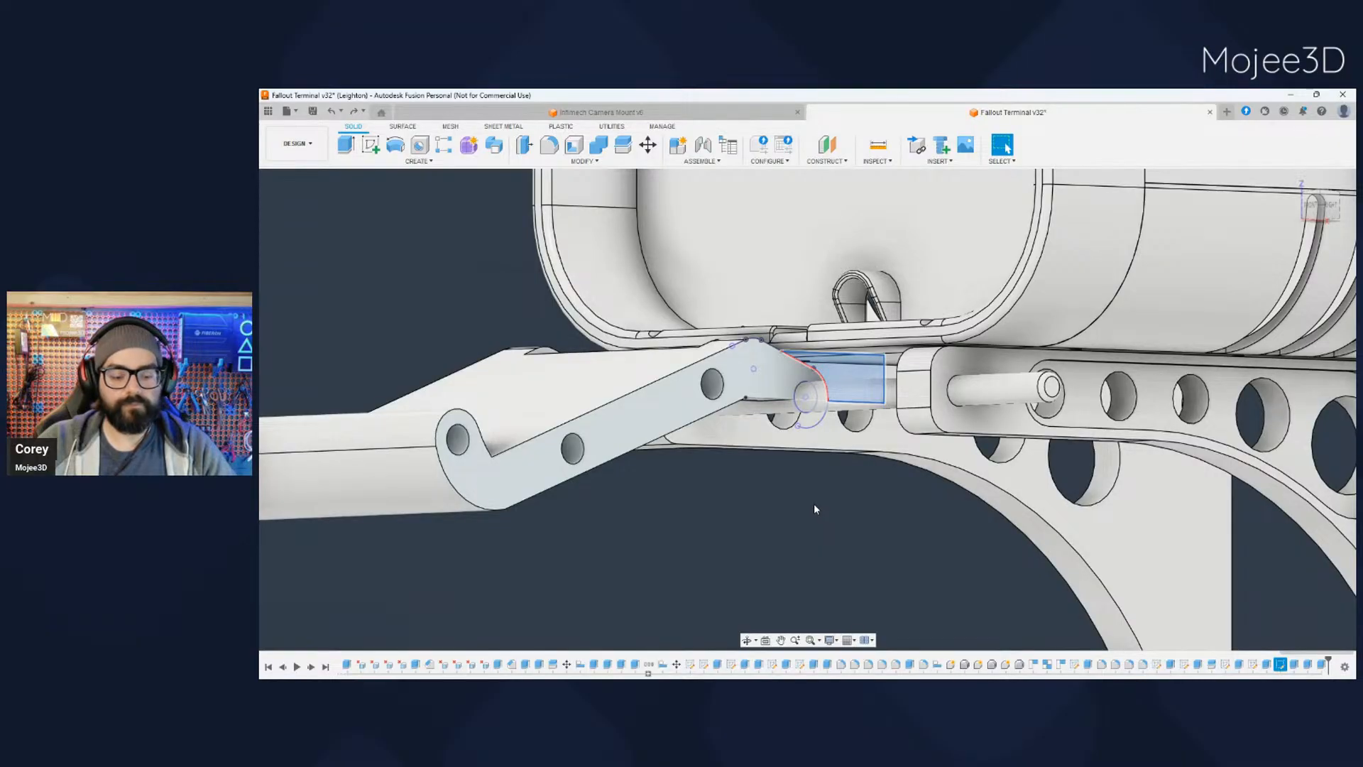
pyautogui.press('e')
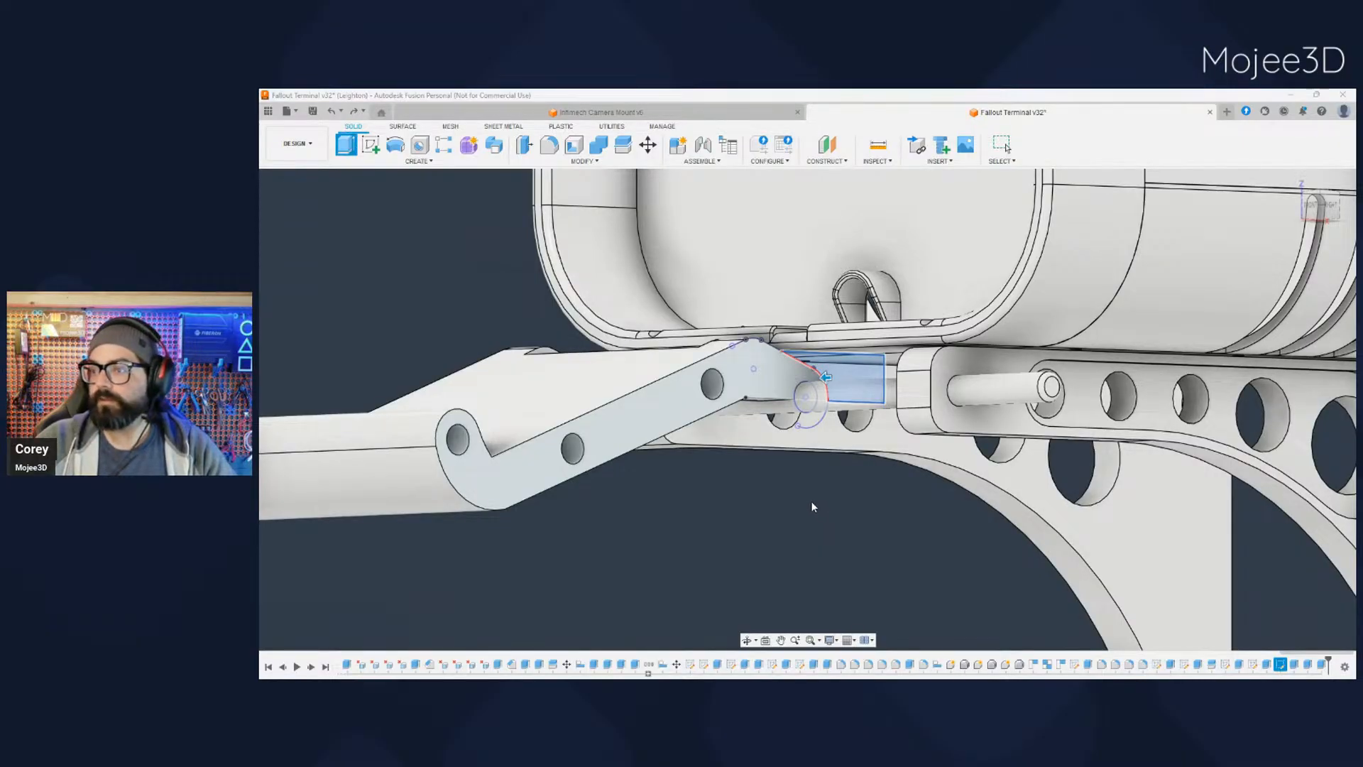
pyautogui.press('Escape')
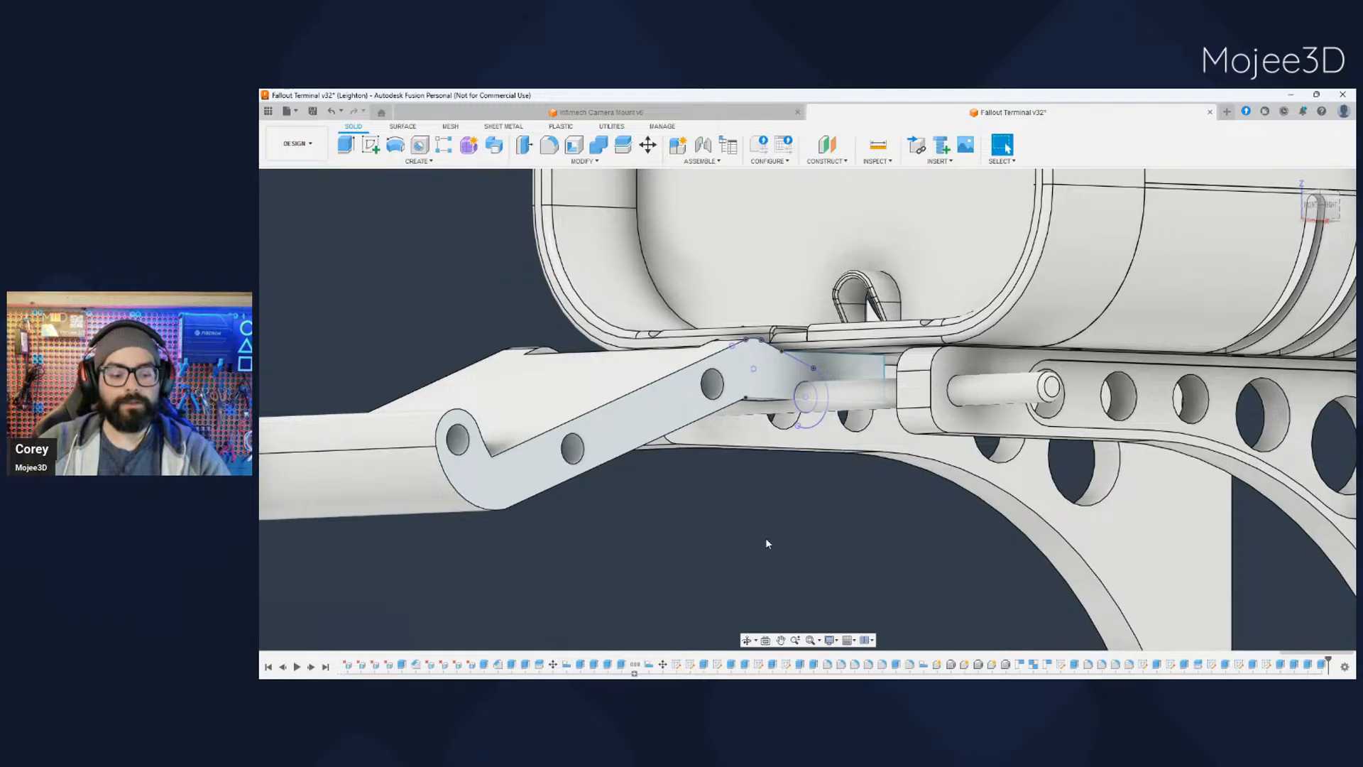
# - Hide the tab sketch and show the other tray half beside the one with the extended tab
pyautogui.keyDown('shift'); pyautogui.moveTo(781, 534); pyautogui.dragTo(802, 504, button='middle'); pyautogui.keyUp('shift')
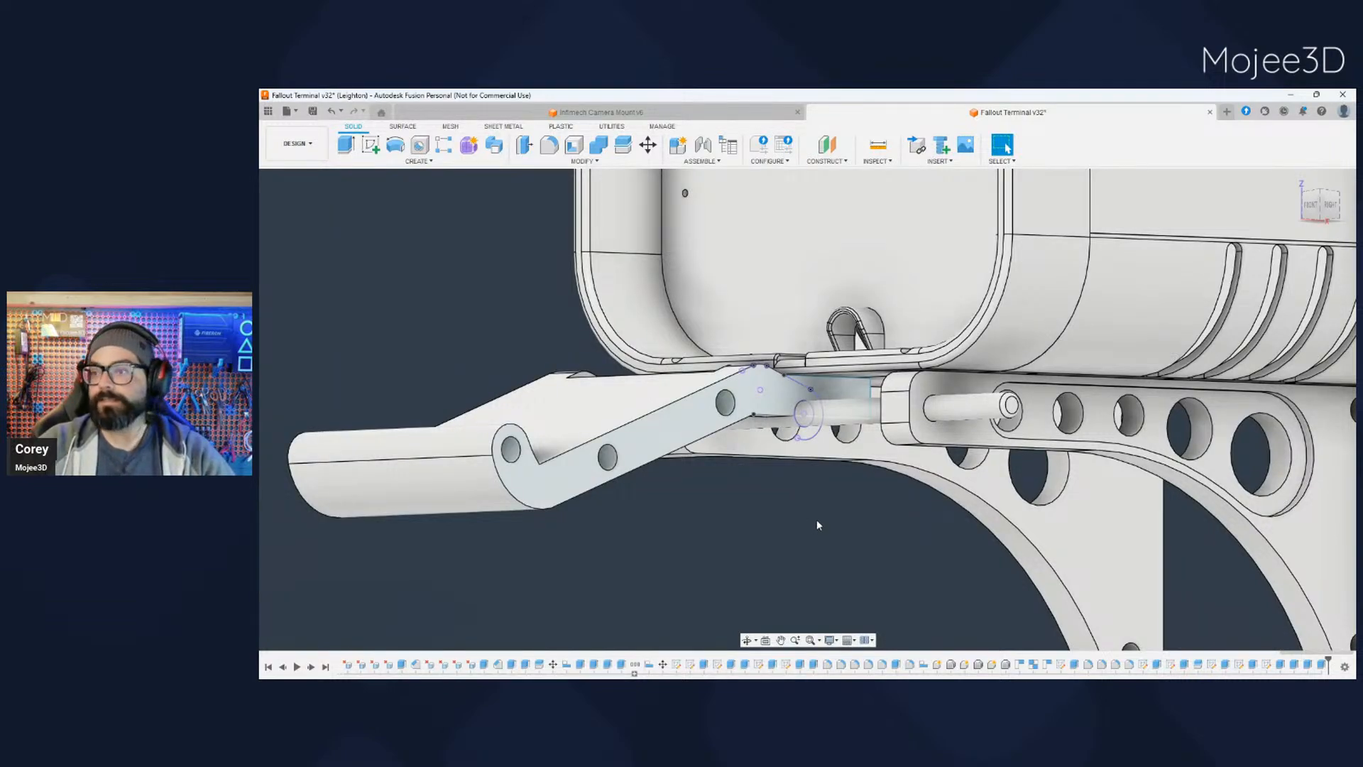
pyautogui.keyDown('shift'); pyautogui.moveTo(817, 520); pyautogui.dragTo(780, 493, button='middle'); pyautogui.keyUp('shift')
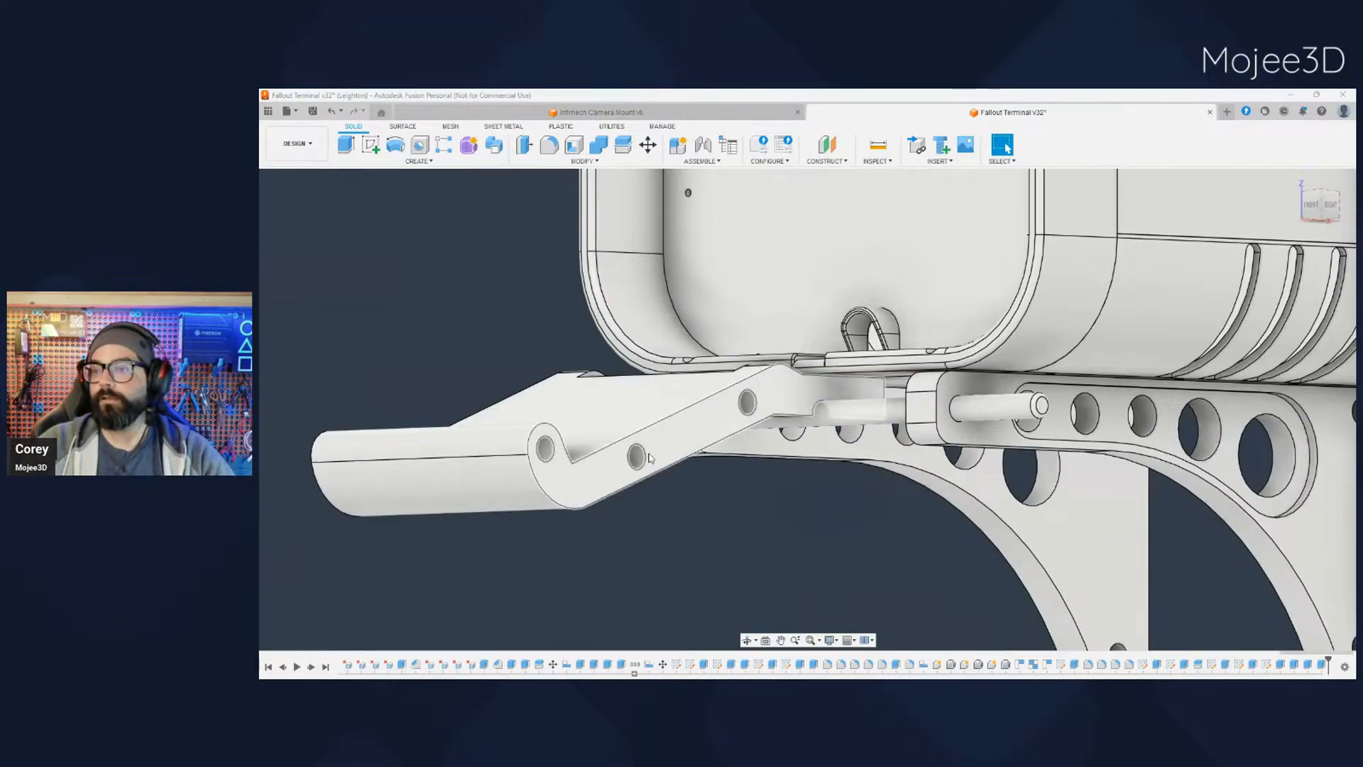
pyautogui.click(307, 376)
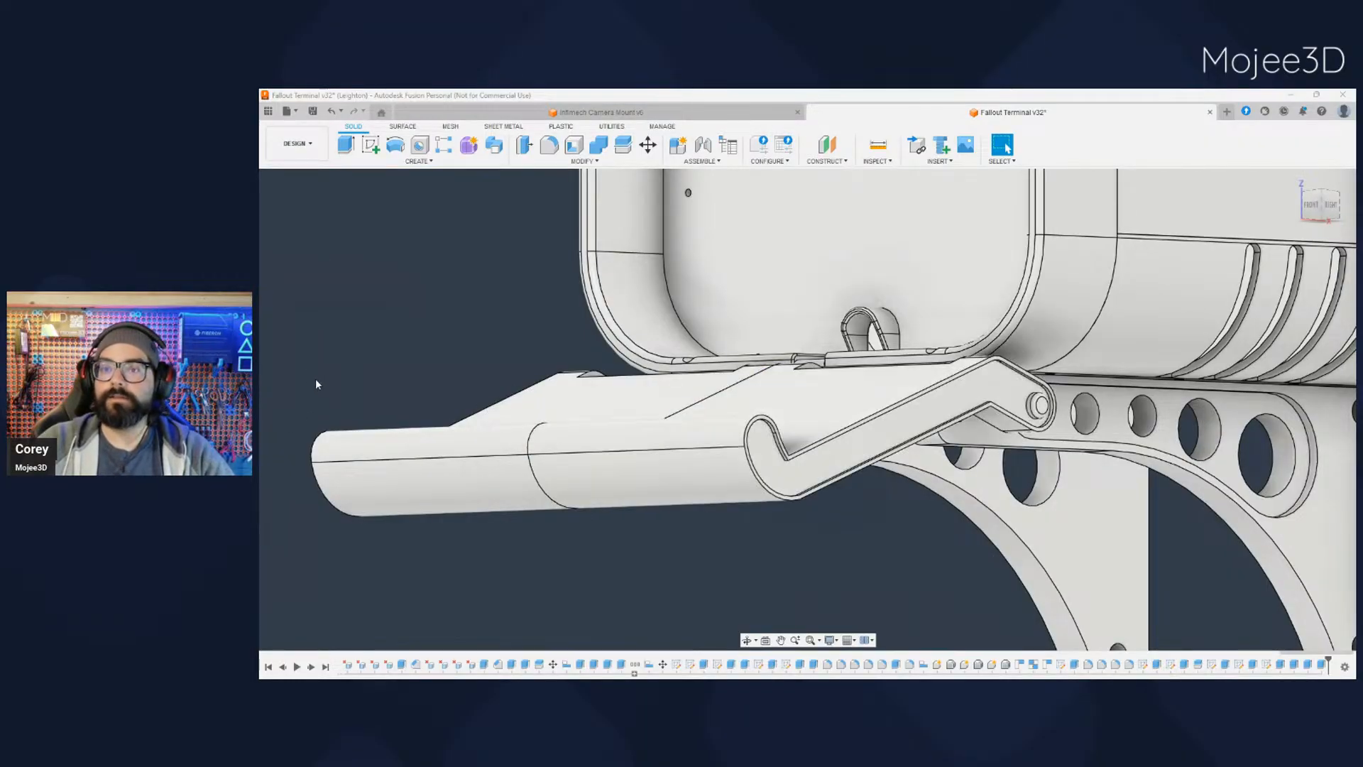
pyautogui.moveTo(682, 600); pyautogui.dragTo(859, 558, button='middle')
pyautogui.moveTo(505, 556); pyautogui.dragTo(1014, 554, button='middle')
pyautogui.moveTo(667, 477); pyautogui.dragTo(814, 520, button='middle')
pyautogui.moveTo(662, 514); pyautogui.dragTo(845, 522, button='middle')
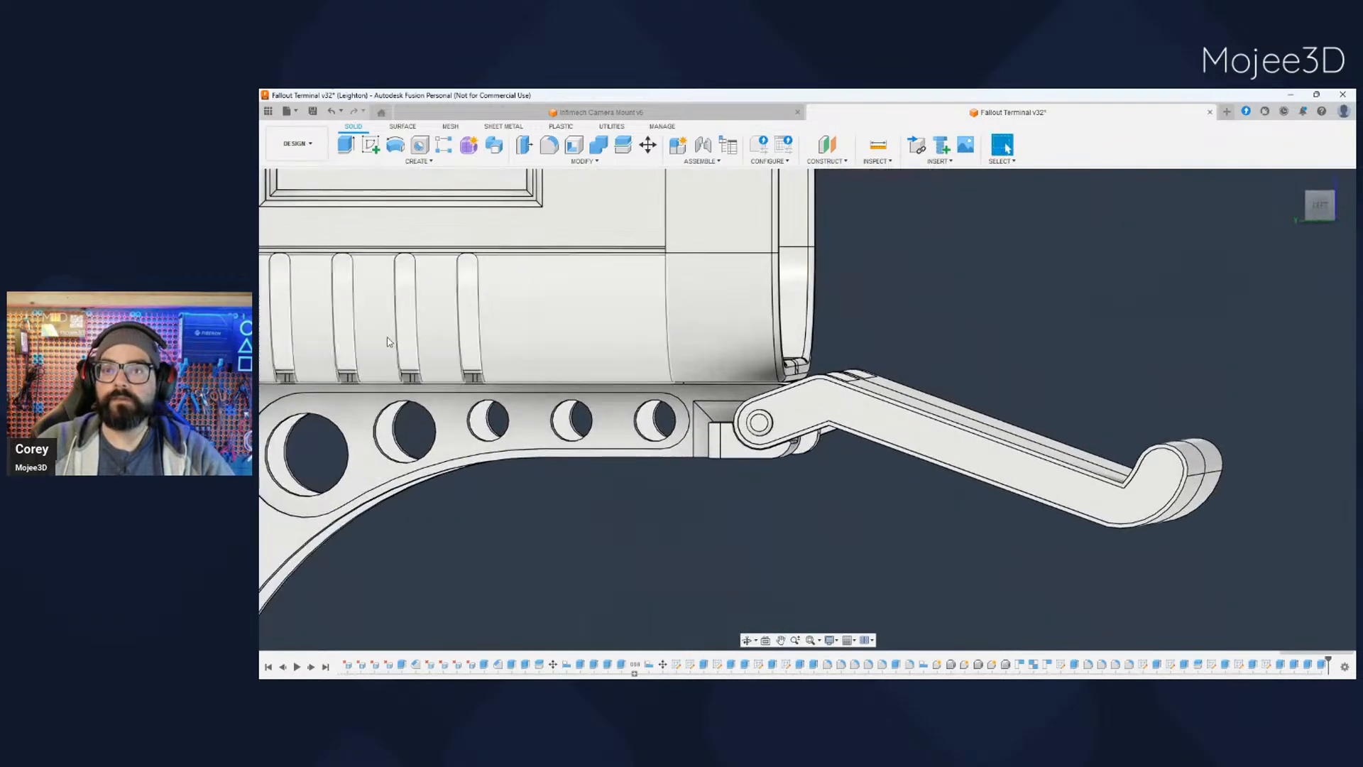
# - Hide both support brackets and the pivot rod to expose the underside of the tab
pyautogui.click(310, 335)
pyautogui.click(310, 349)
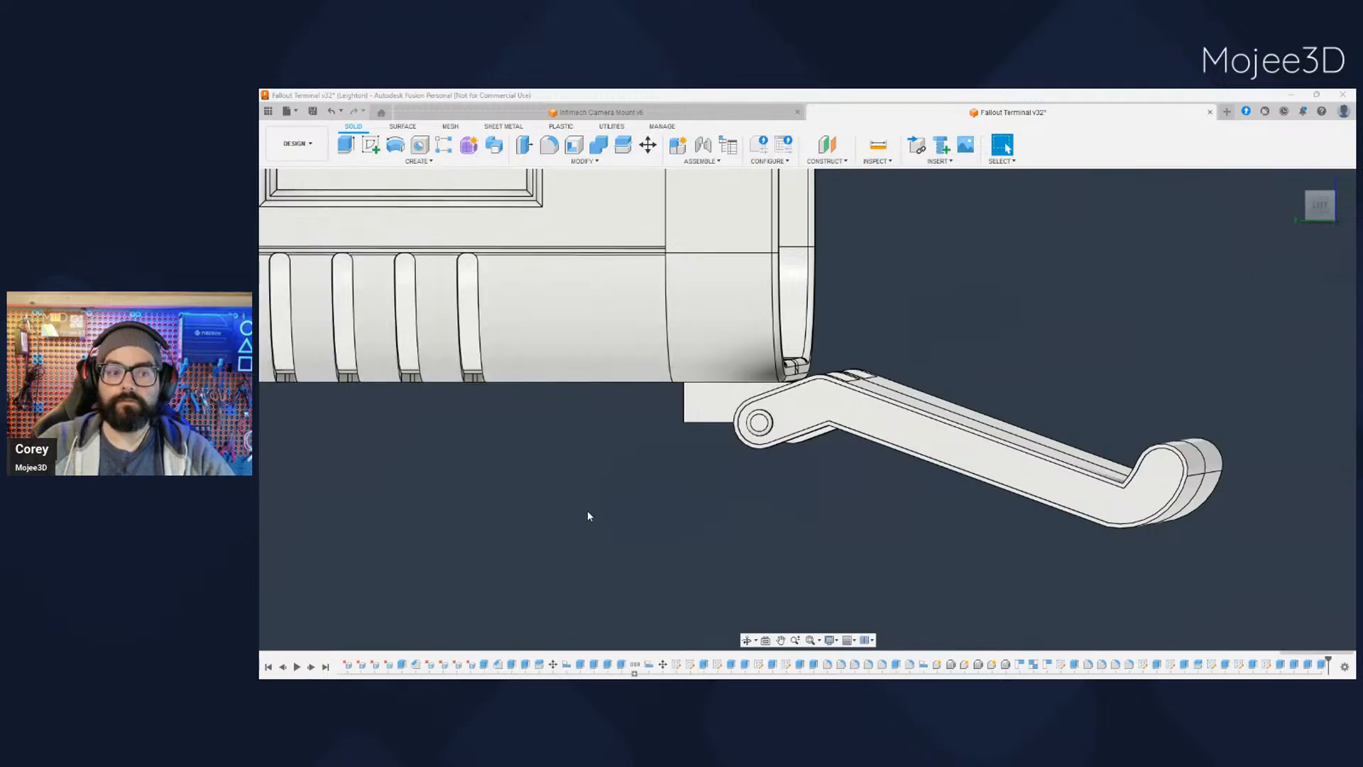
pyautogui.moveTo(610, 505)
pyautogui.mouseDown(button='middle')
pyautogui.moveTo(670, 492)
pyautogui.moveTo(803, 514)
pyautogui.mouseUp(button='middle')
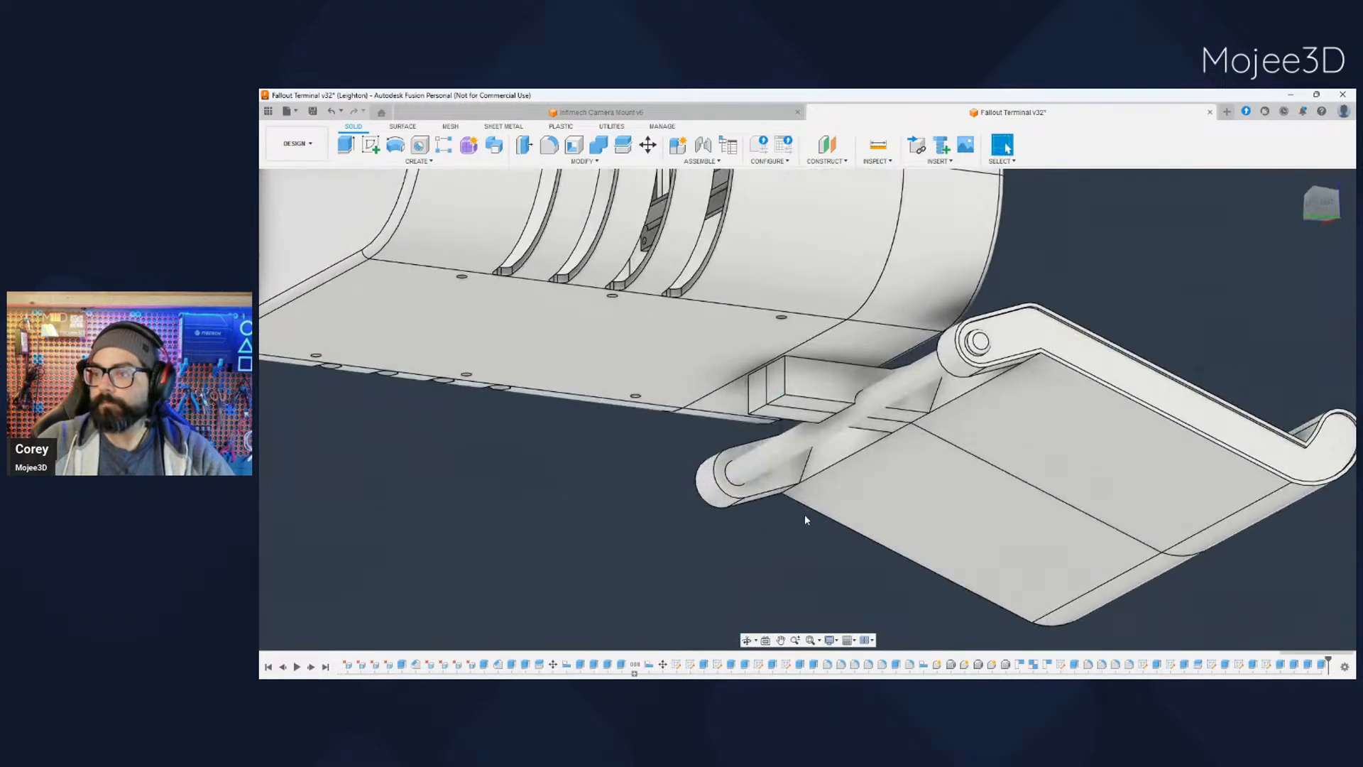
pyautogui.scroll(3, 781, 490)
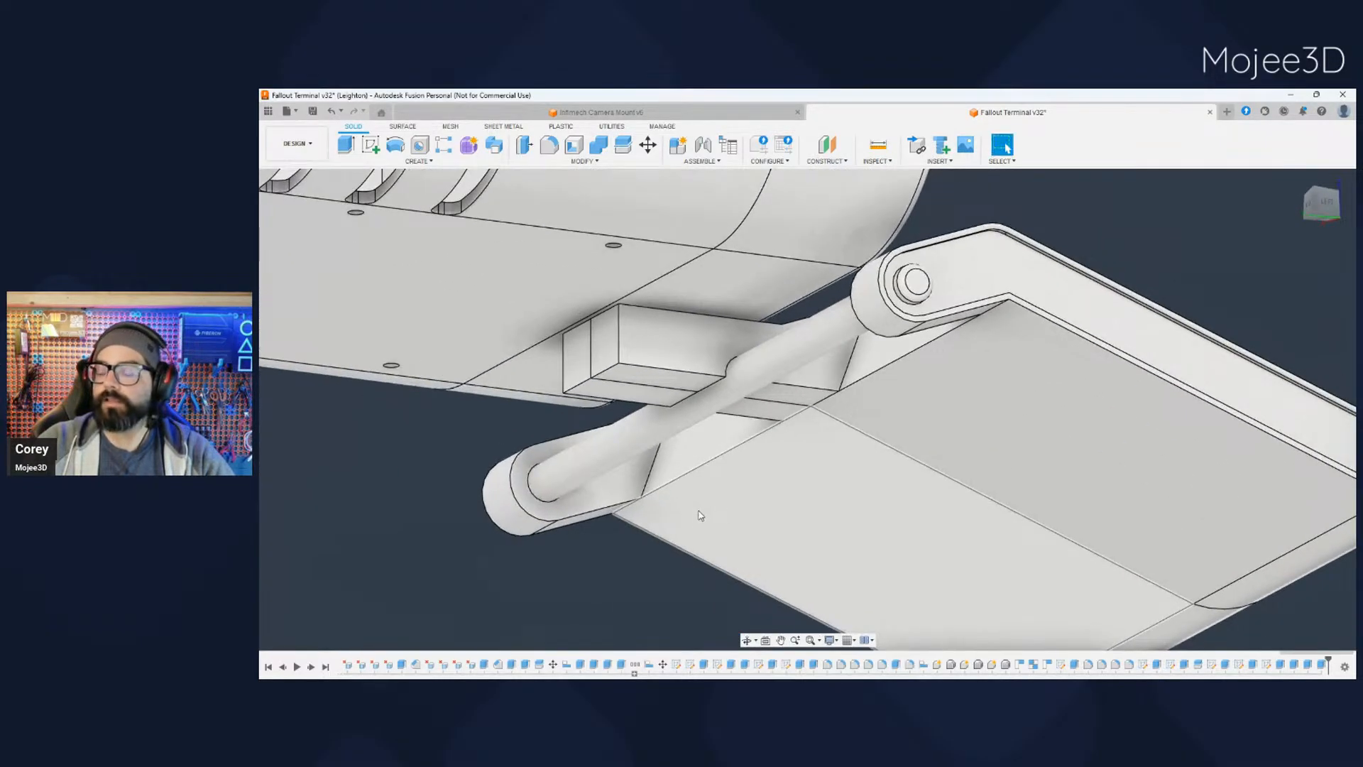
pyautogui.keyDown('shift'); pyautogui.moveTo(692, 543); pyautogui.dragTo(650, 537, button='middle'); pyautogui.keyUp('shift')
pyautogui.click(302, 387)
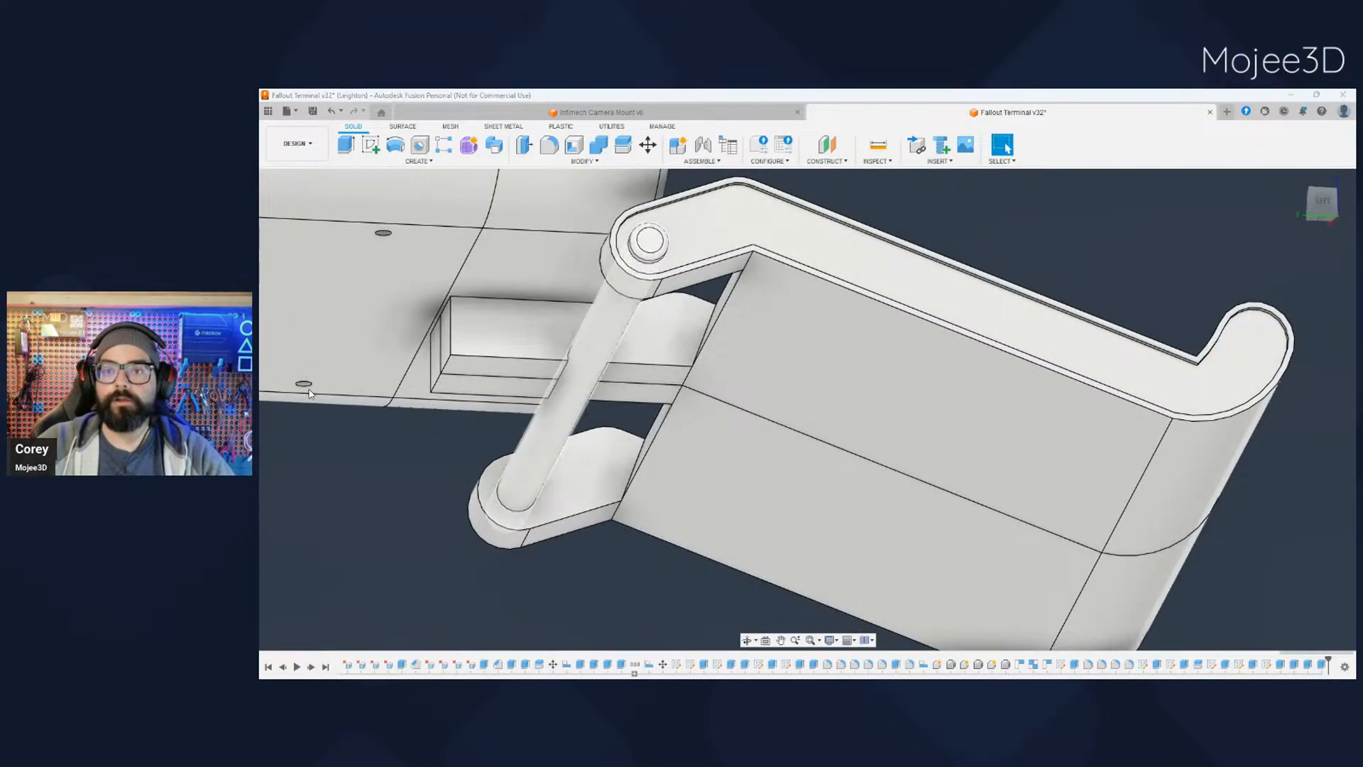
# - Fillet the lower entry edges on both sides of the tab's pivot slot, across both tray halves
pyautogui.scroll(4, 625, 447)
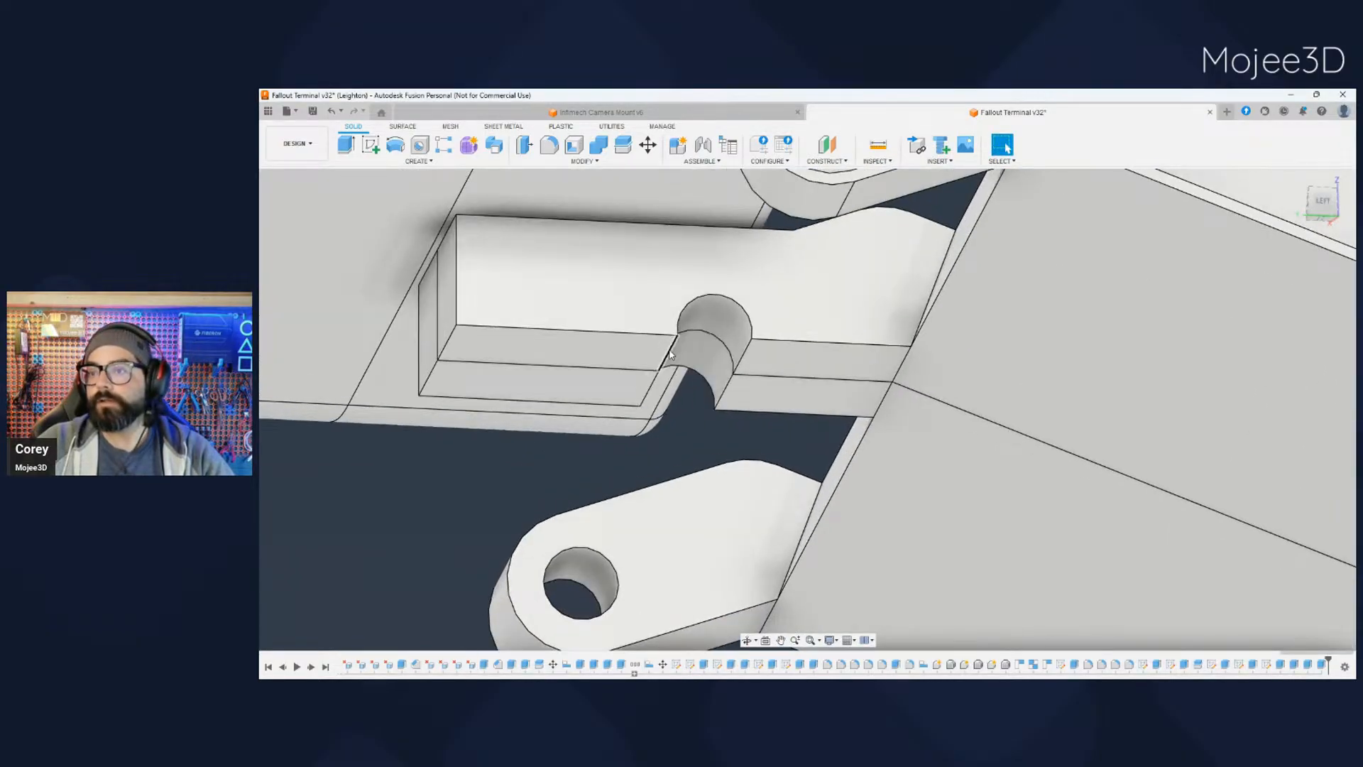
pyautogui.click(657, 384)
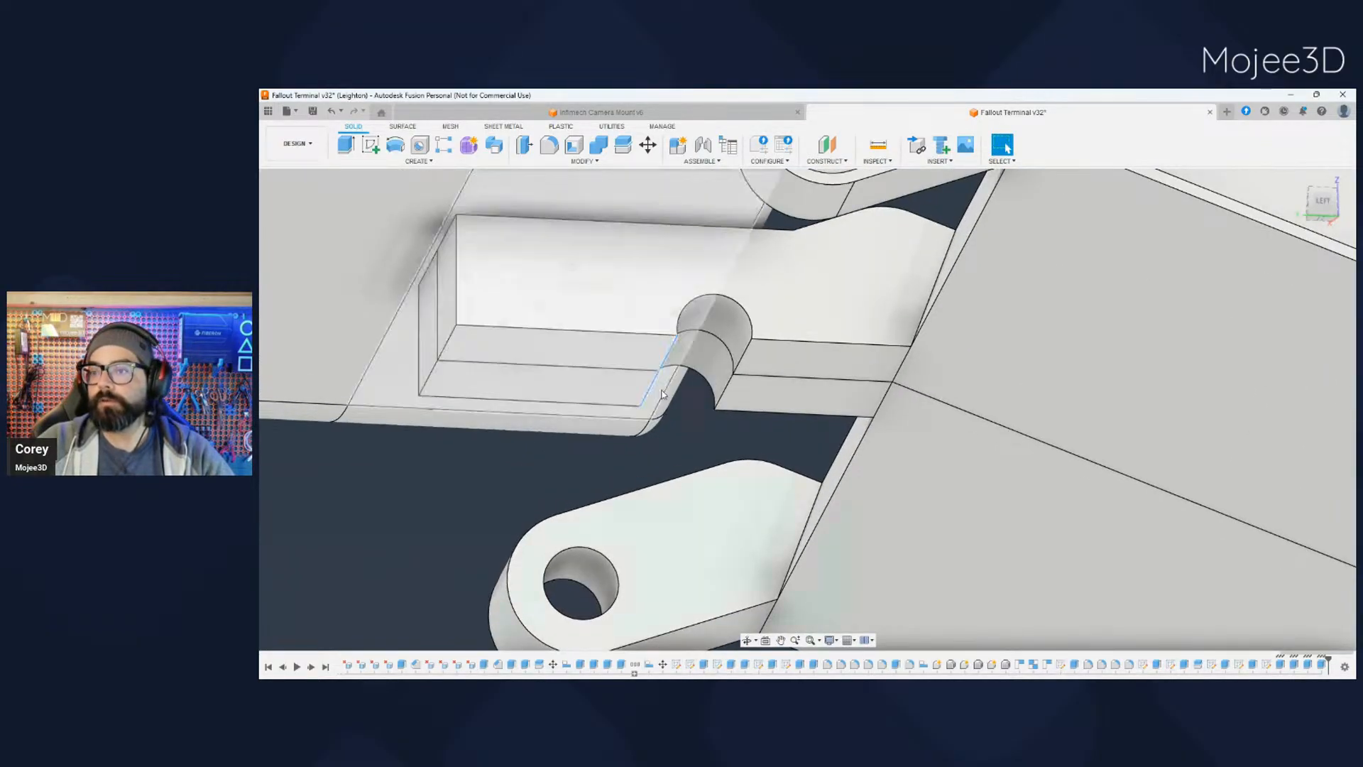
pyautogui.click(741, 375)
pyautogui.keyDown('shift'); pyautogui.moveTo(742, 375); pyautogui.dragTo(578, 450, button='middle'); pyautogui.keyUp('shift')
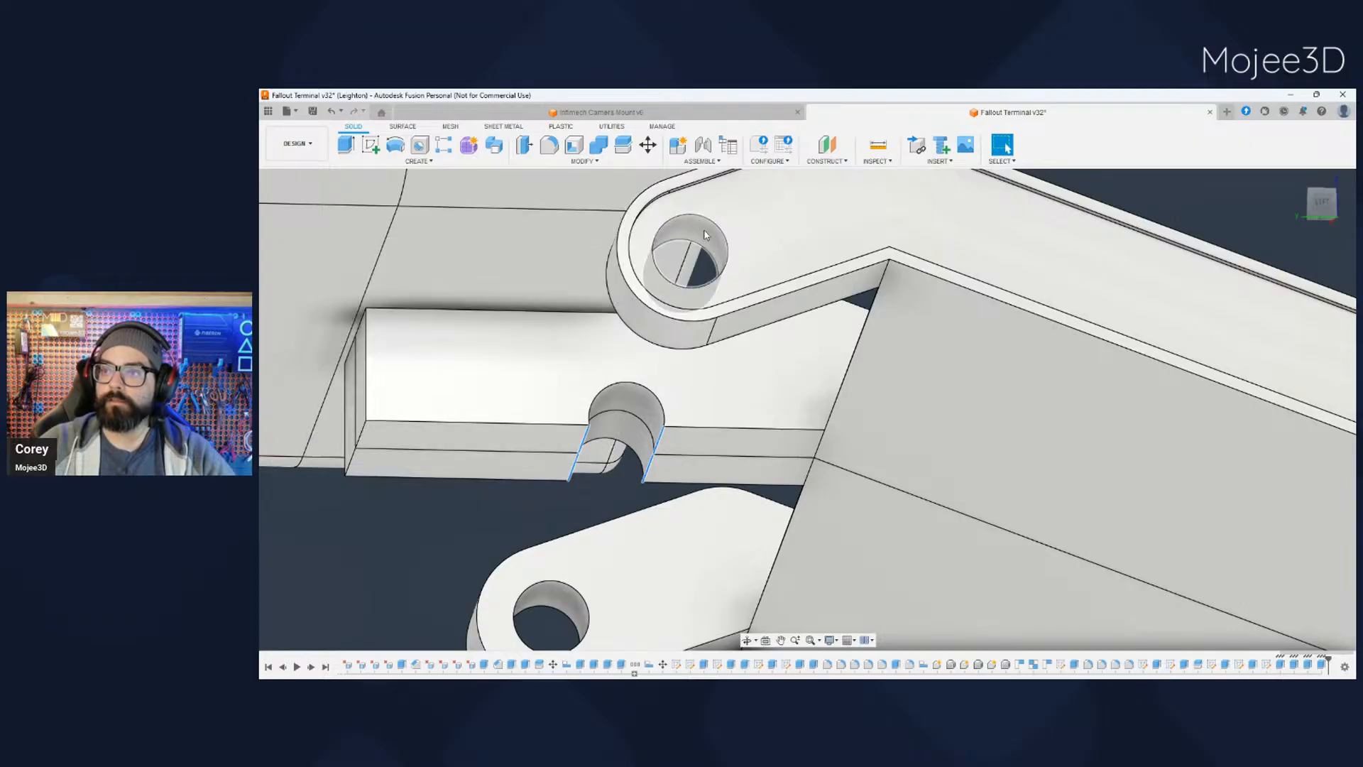
pyautogui.click(549, 145)
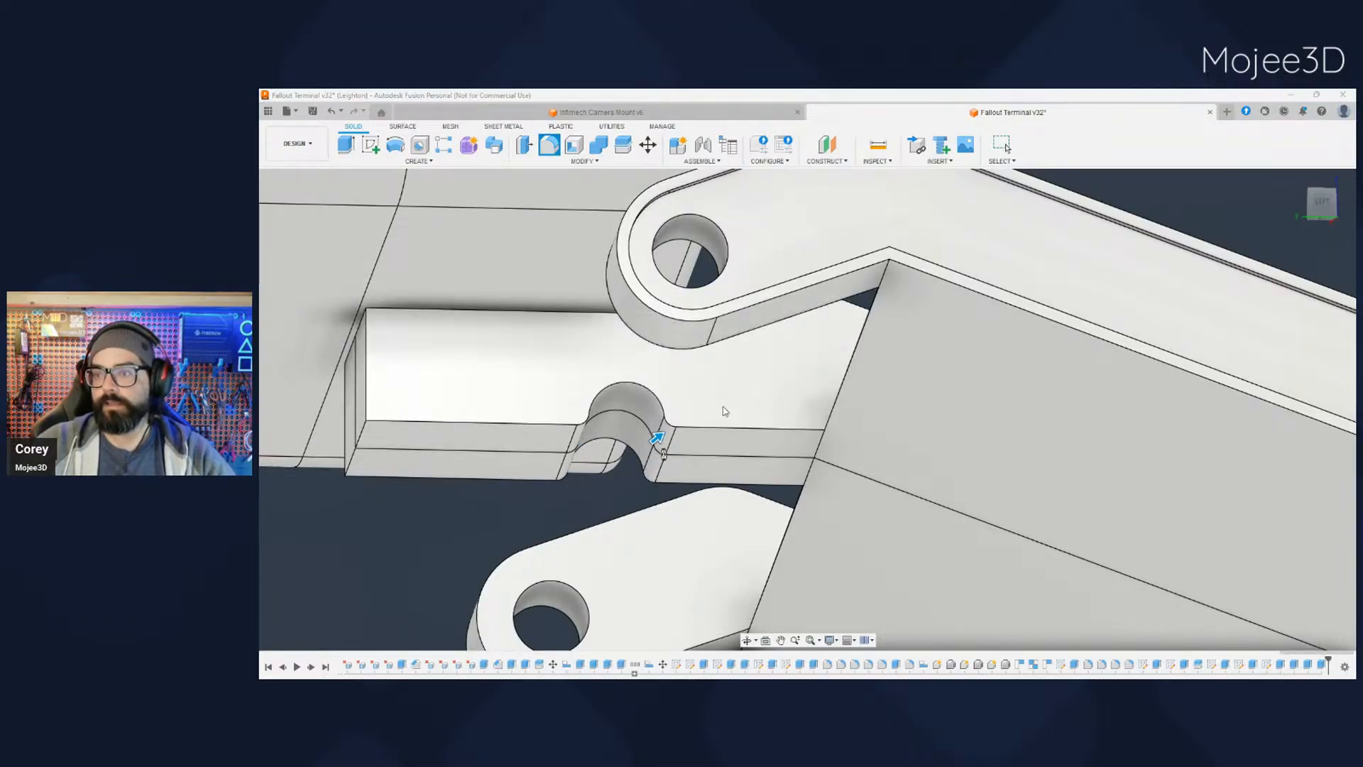
pyautogui.press('Return')
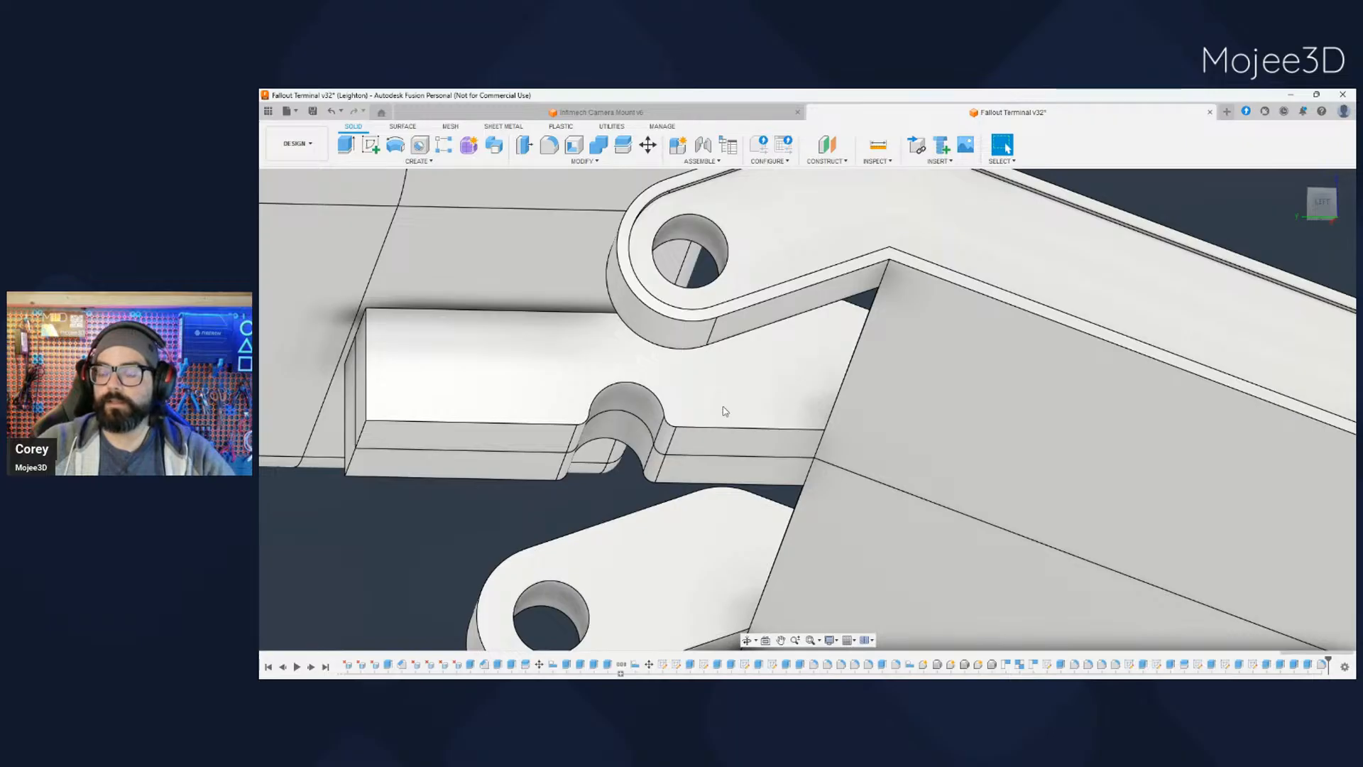
# - Fillet the rear lower edge of the support tab with a large radius, across both tray halves
pyautogui.keyDown('shift'); pyautogui.moveTo(724, 409); pyautogui.dragTo(623, 470, button='middle'); pyautogui.keyUp('shift')
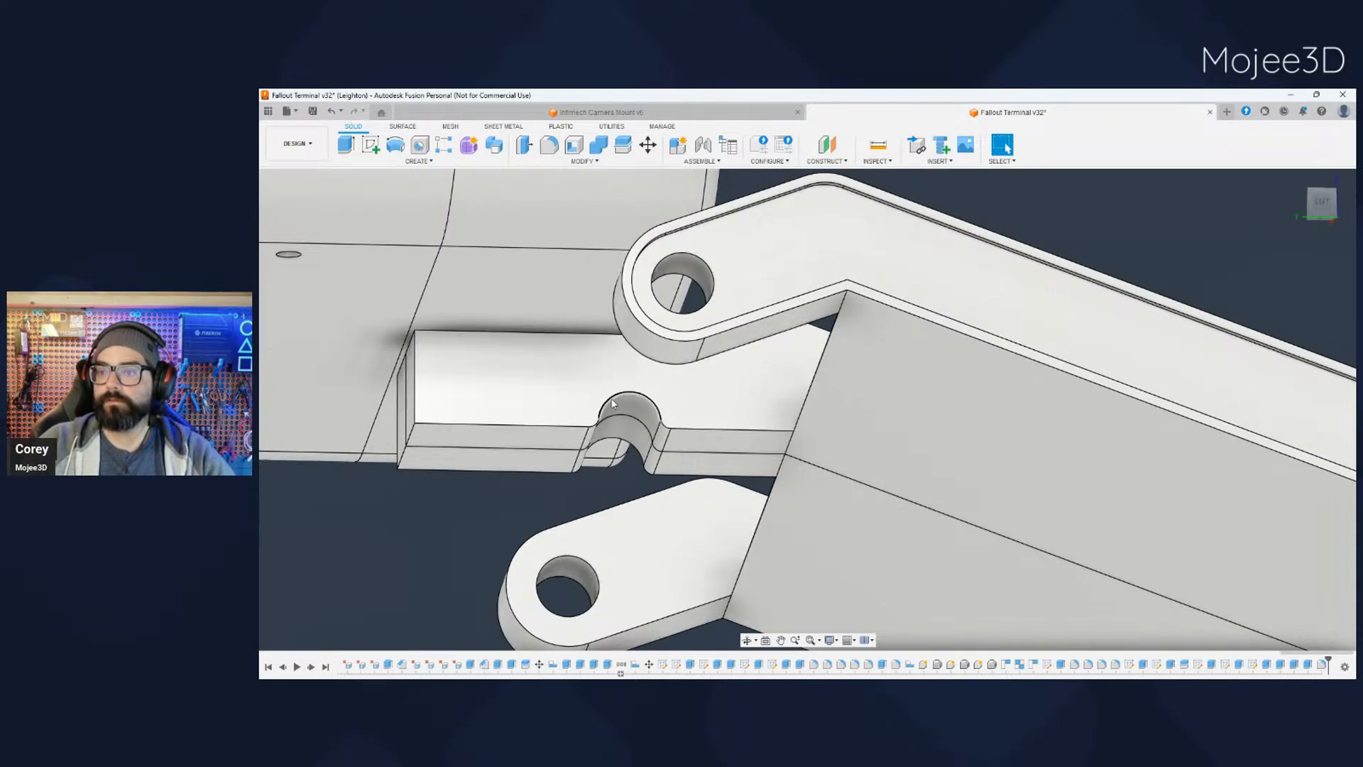
pyautogui.keyDown('shift'); pyautogui.moveTo(455, 521); pyautogui.dragTo(455, 561, button='middle'); pyautogui.keyUp('shift')
pyautogui.click(491, 460)
pyautogui.keyDown('ctrl'); pyautogui.click(449, 476); pyautogui.keyUp('ctrl')
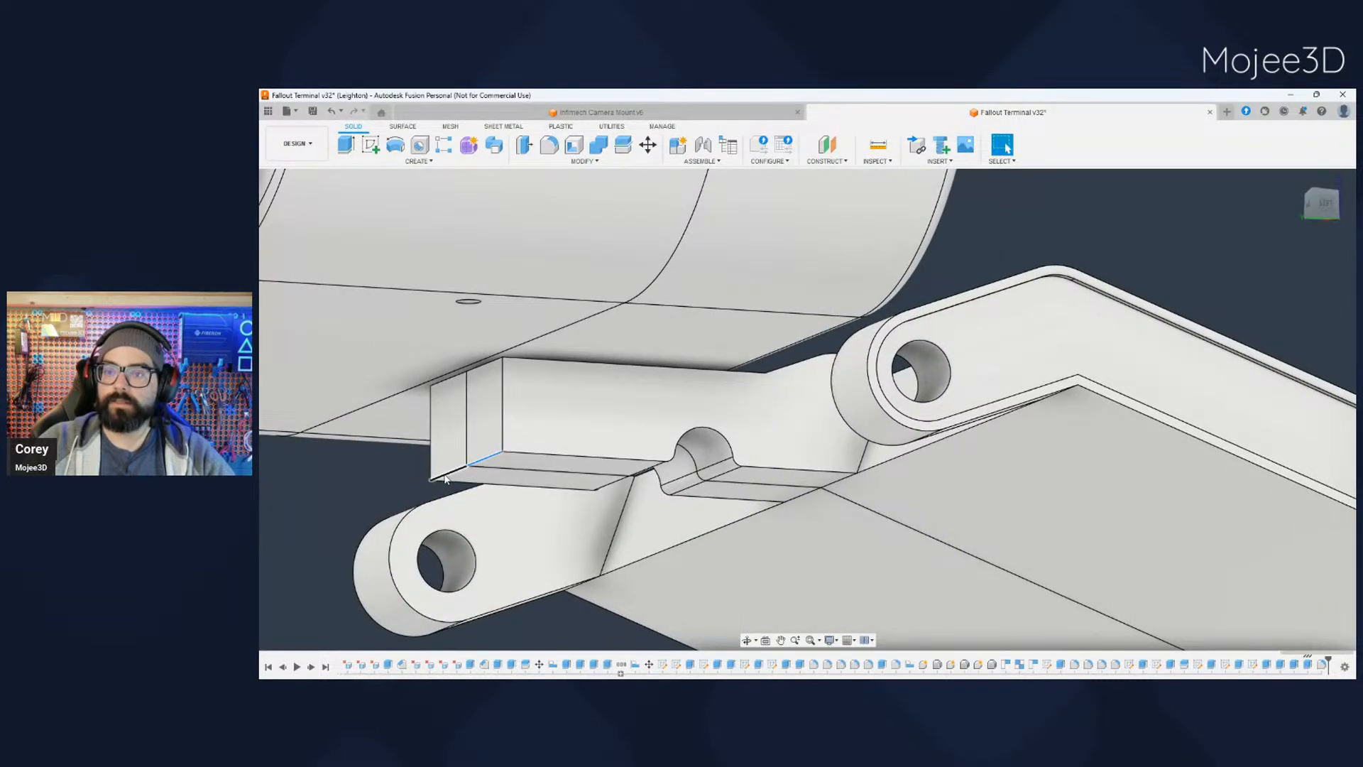
pyautogui.click(549, 145)
pyautogui.moveTo(438, 480); pyautogui.dragTo(471, 455)
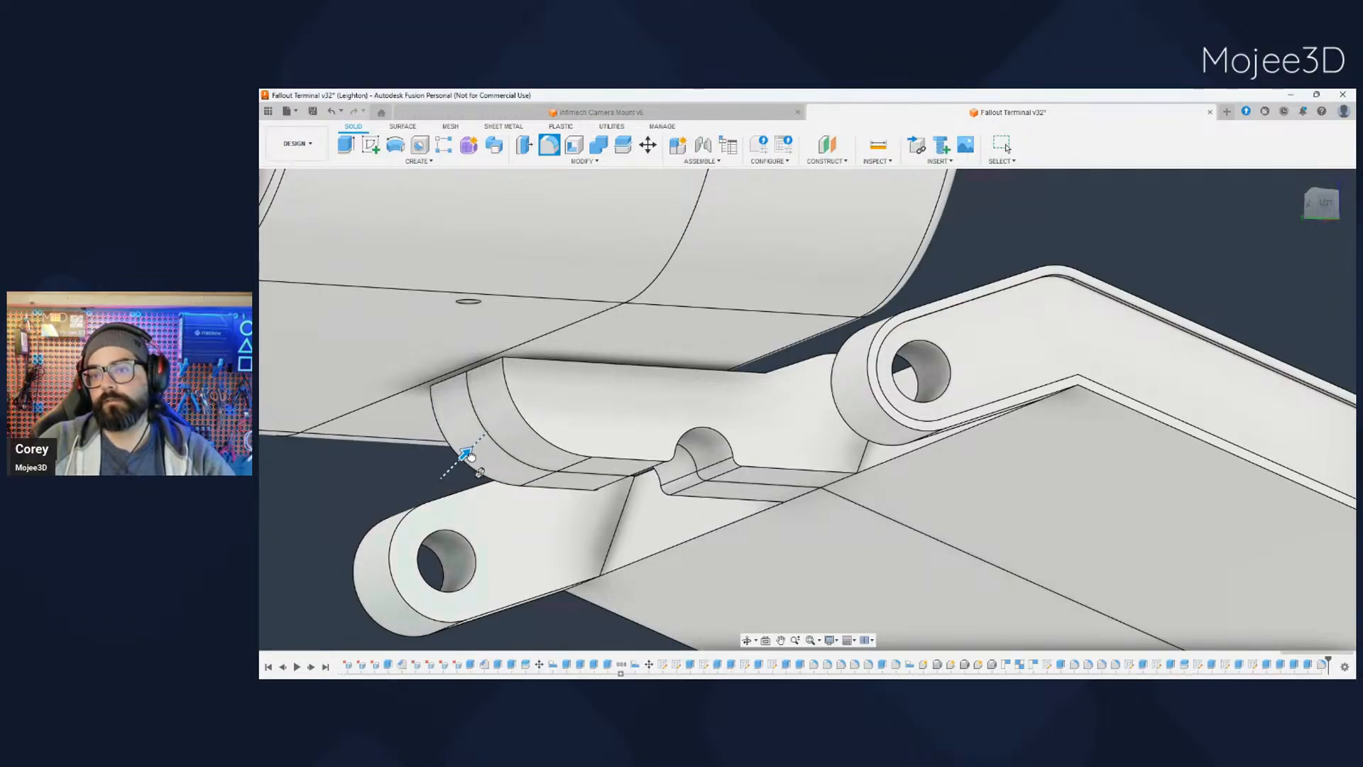
pyautogui.scroll(-4, 471, 456)
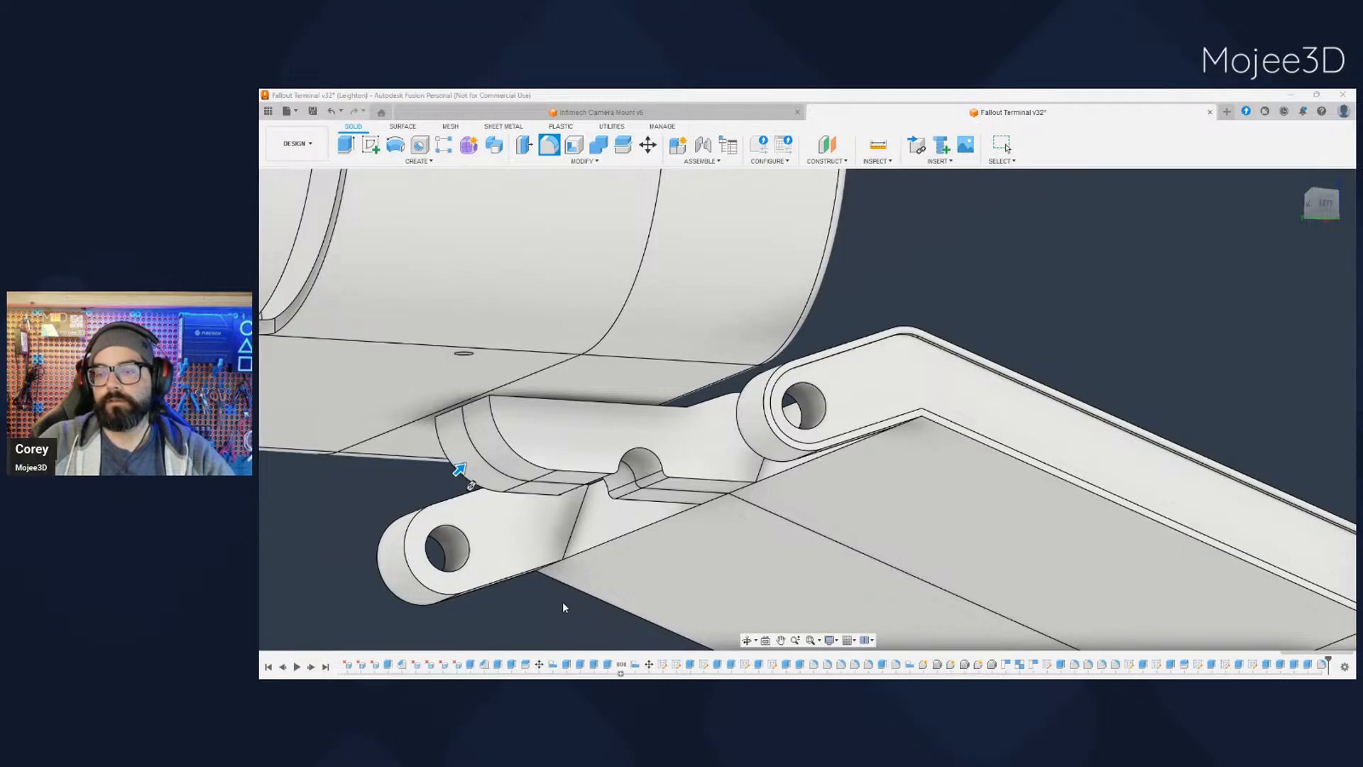
pyautogui.moveTo(563, 606); pyautogui.dragTo(693, 469, button='middle')
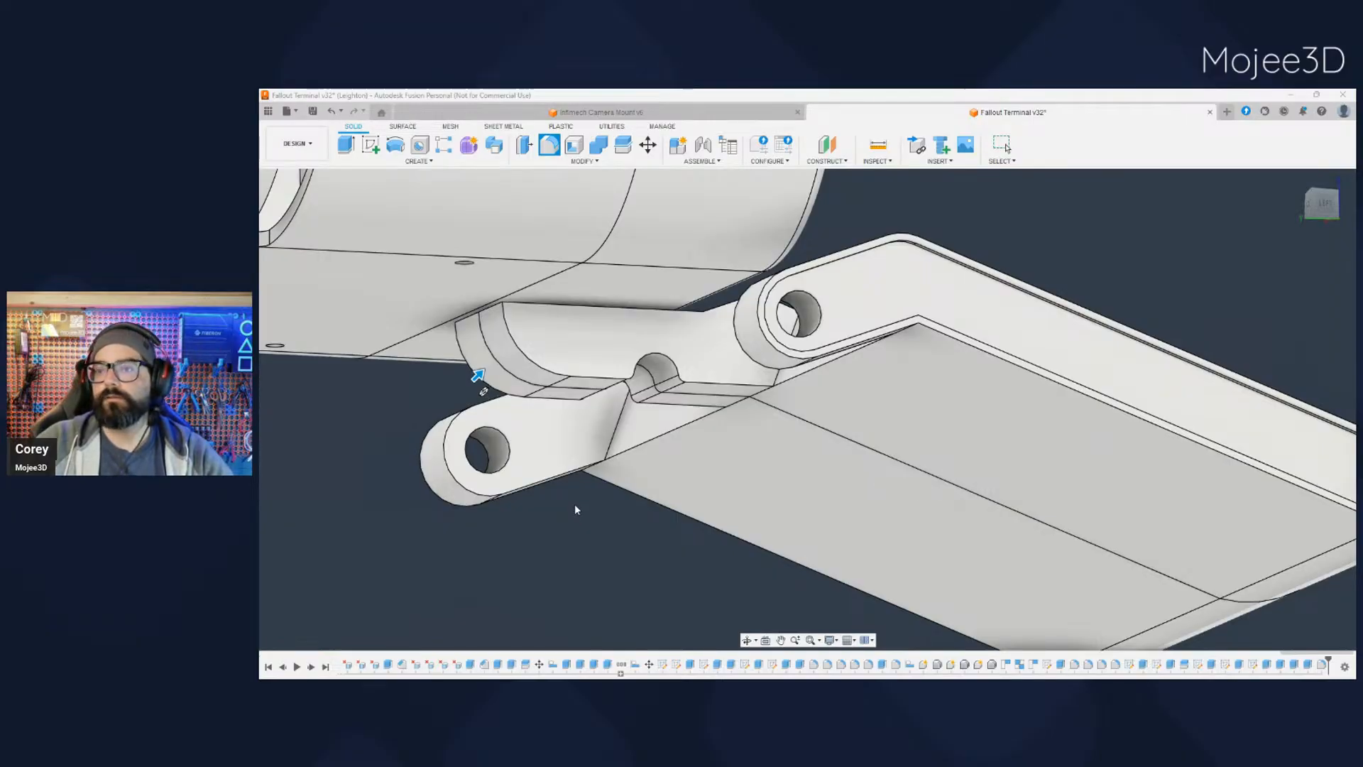
# - Show the support brackets, the pivot rod and the keyboard resting on the tray again
pyautogui.moveTo(575, 509)
pyautogui.keyDown('shift'); pyautogui.mouseDown(button='middle')
pyautogui.moveTo(559, 507)
pyautogui.moveTo(563, 535)
pyautogui.moveTo(516, 544)
pyautogui.moveTo(582, 518)
pyautogui.moveTo(567, 541)
pyautogui.moveTo(581, 519)
pyautogui.mouseUp(button='middle'); pyautogui.keyUp('shift')
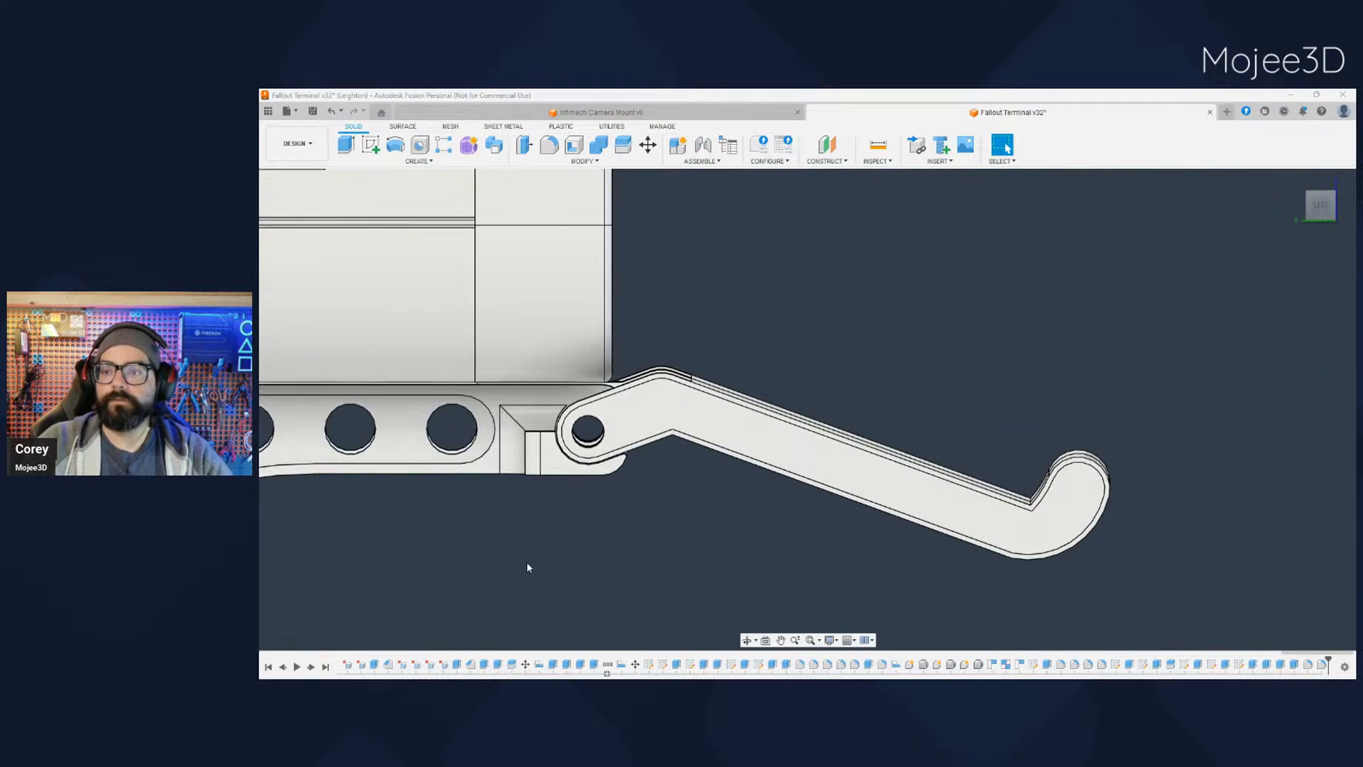
pyautogui.keyDown('shift'); pyautogui.moveTo(566, 578); pyautogui.dragTo(531, 587, button='middle'); pyautogui.keyUp('shift')
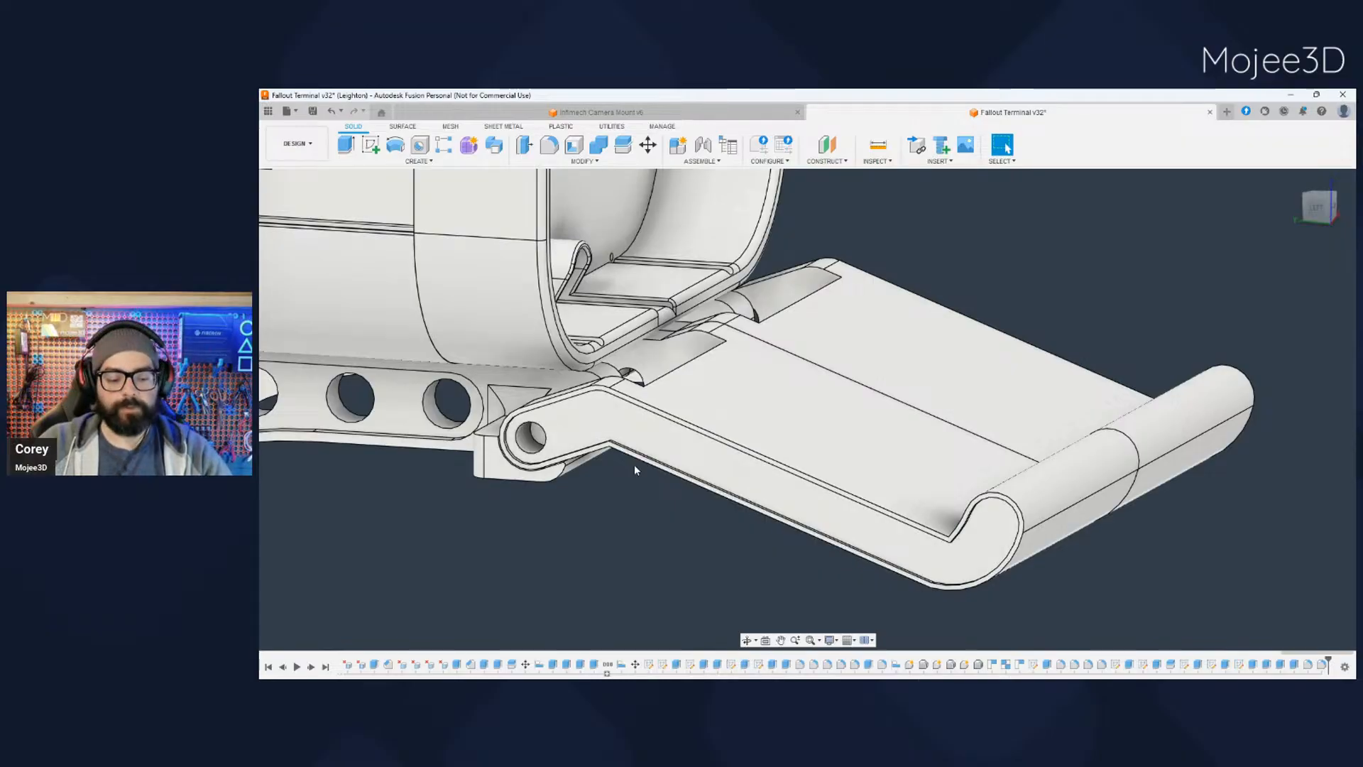
pyautogui.keyDown('shift'); pyautogui.moveTo(633, 464); pyautogui.dragTo(554, 490, button='middle'); pyautogui.keyUp('shift')
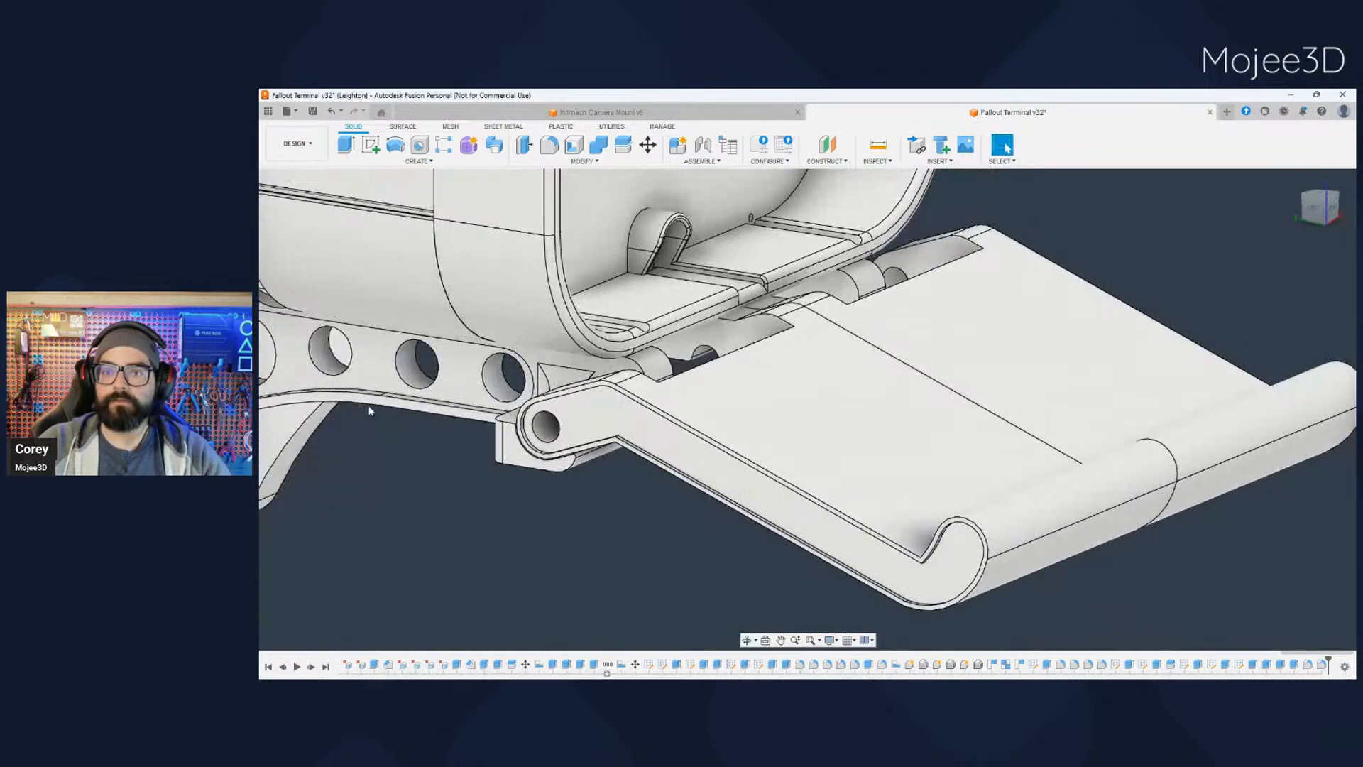
pyautogui.scroll(-8, 405, 462)
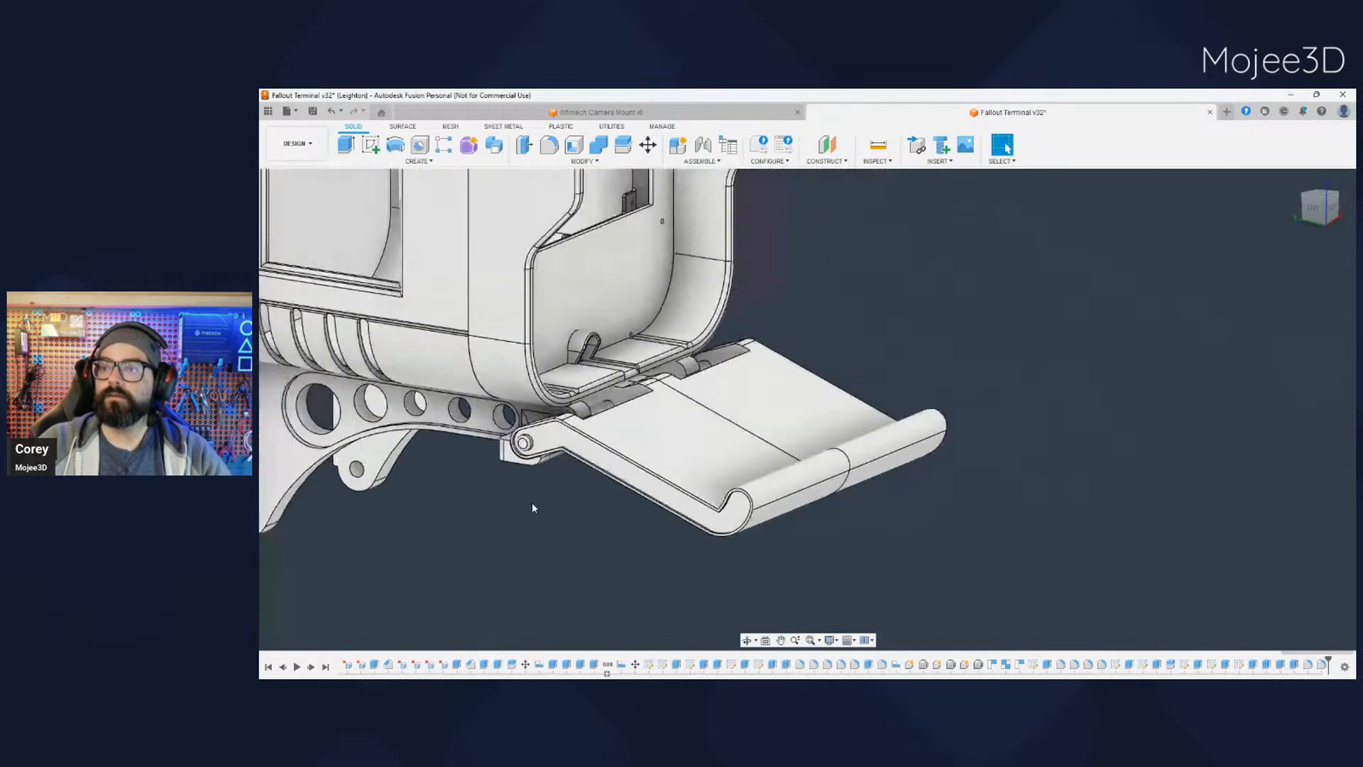
pyautogui.keyDown('shift'); pyautogui.moveTo(557, 522); pyautogui.dragTo(550, 564, button='middle'); pyautogui.keyUp('shift')
pyautogui.click(298, 475)
pyautogui.scroll(5, 577, 465)
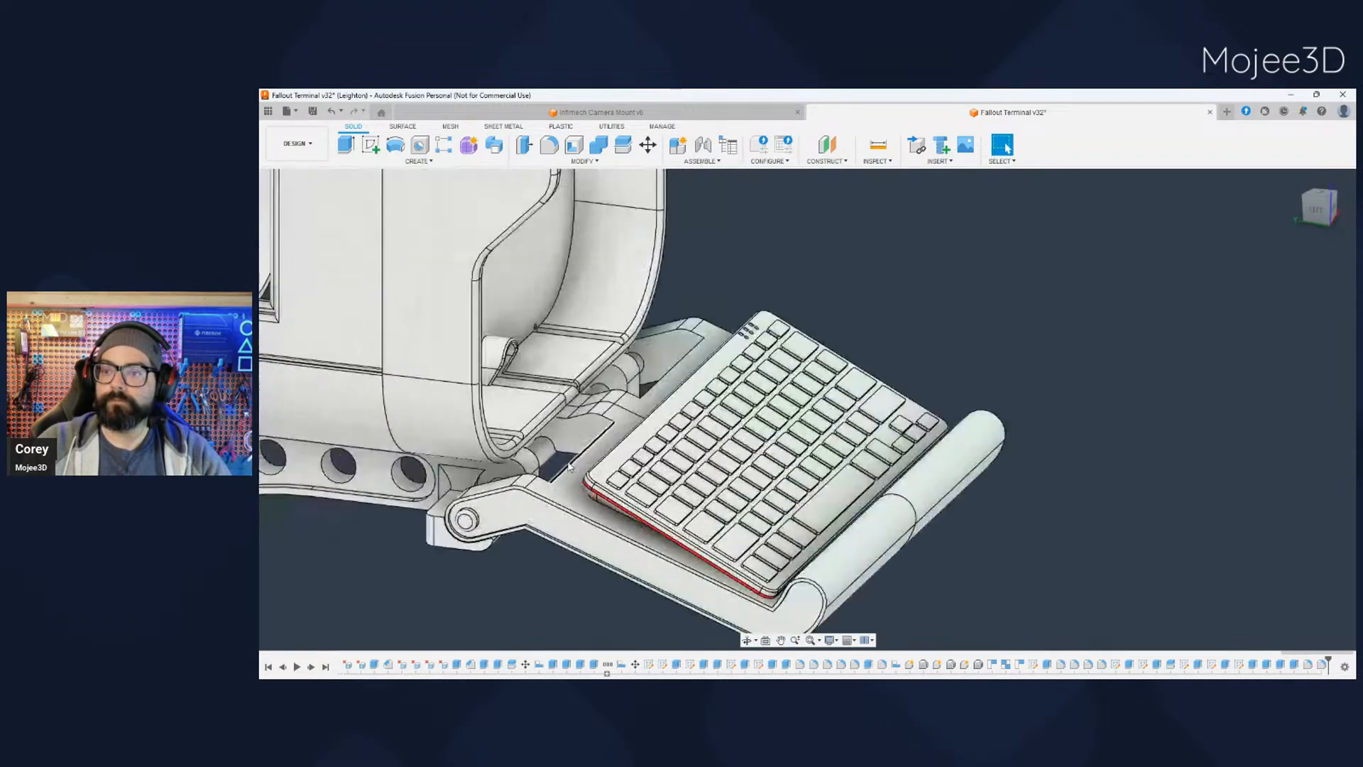
# - Fillet the inside corner edges where the flat tab meets the central hinge arm, on both tray halves
pyautogui.moveTo(552, 465)
pyautogui.keyDown('shift'); pyautogui.mouseDown(button='middle')
pyautogui.moveTo(569, 488)
pyautogui.moveTo(579, 462)
pyautogui.mouseUp(button='middle'); pyautogui.keyUp('shift')
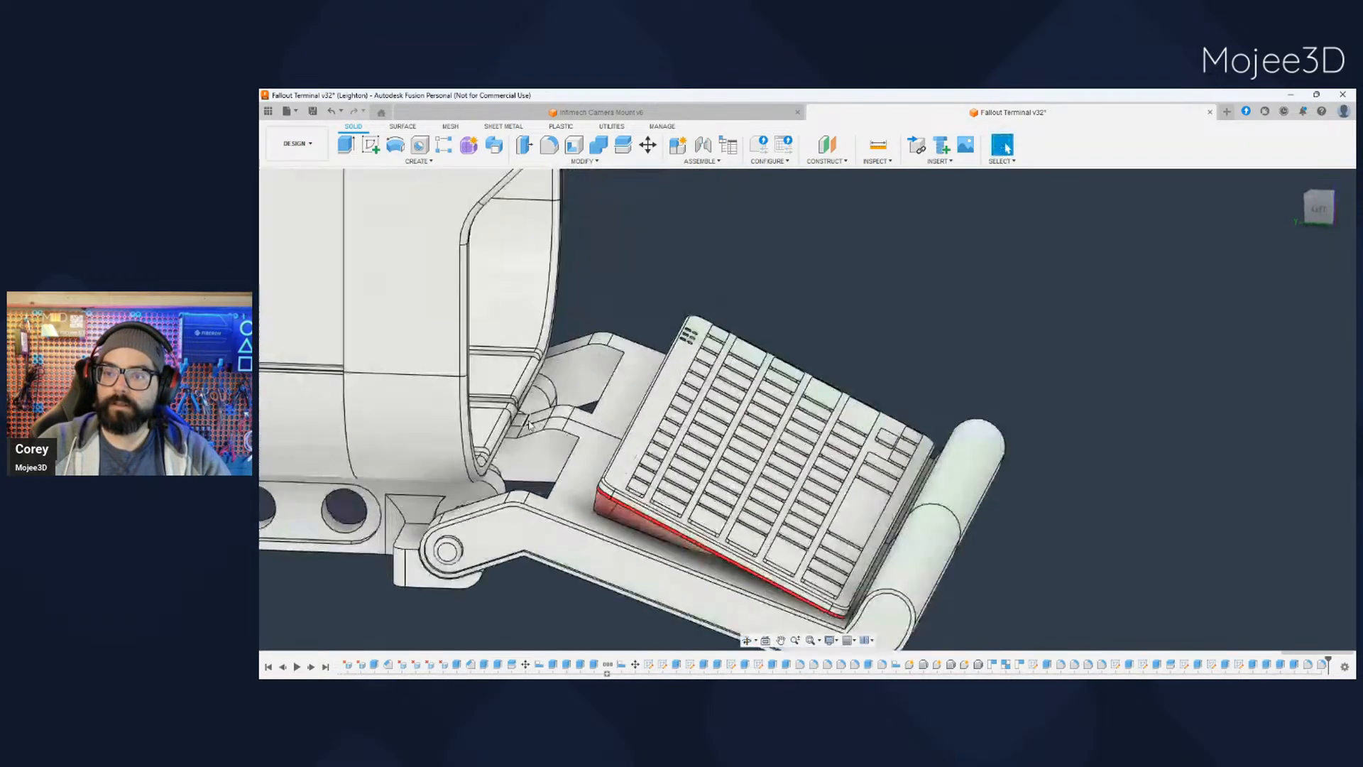
pyautogui.scroll(7, 513, 462)
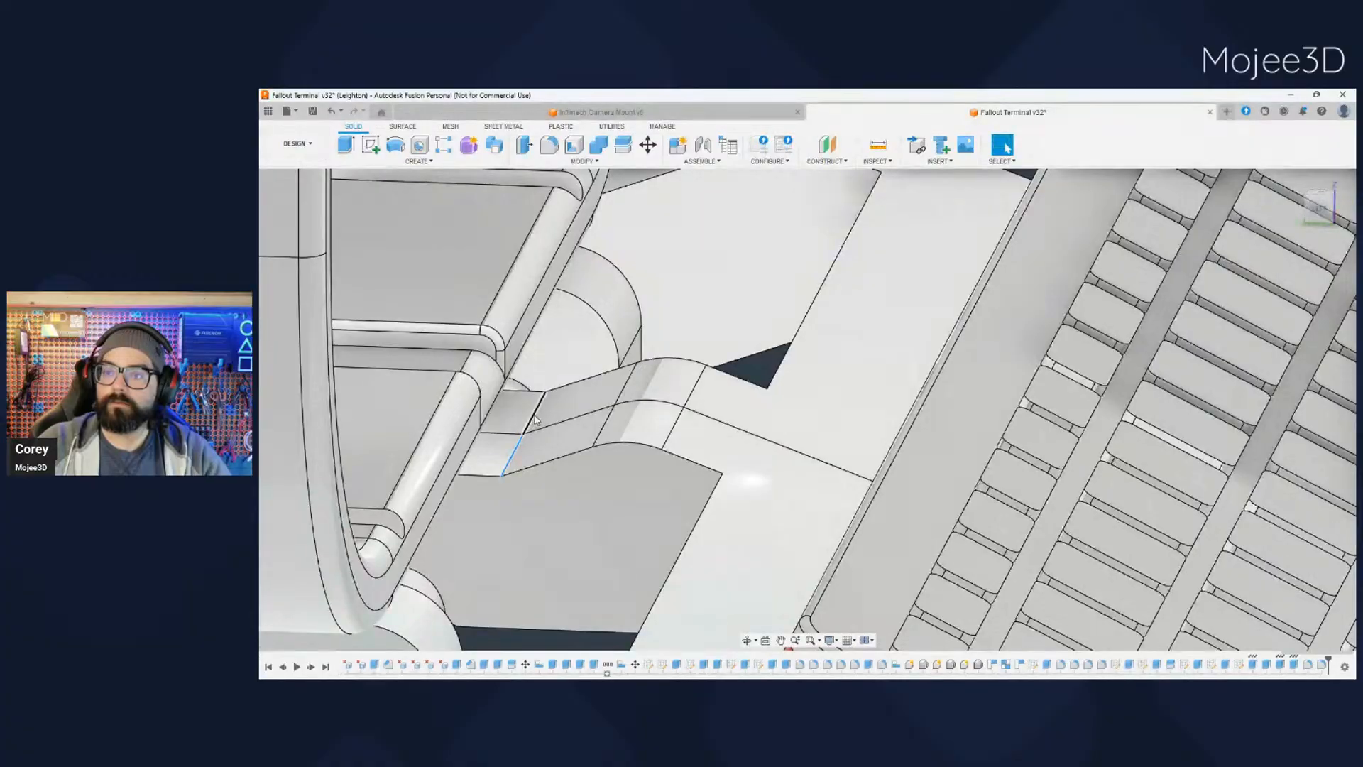
pyautogui.keyDown('ctrl'); pyautogui.click(534, 414); pyautogui.keyUp('ctrl')
pyautogui.click(548, 145)
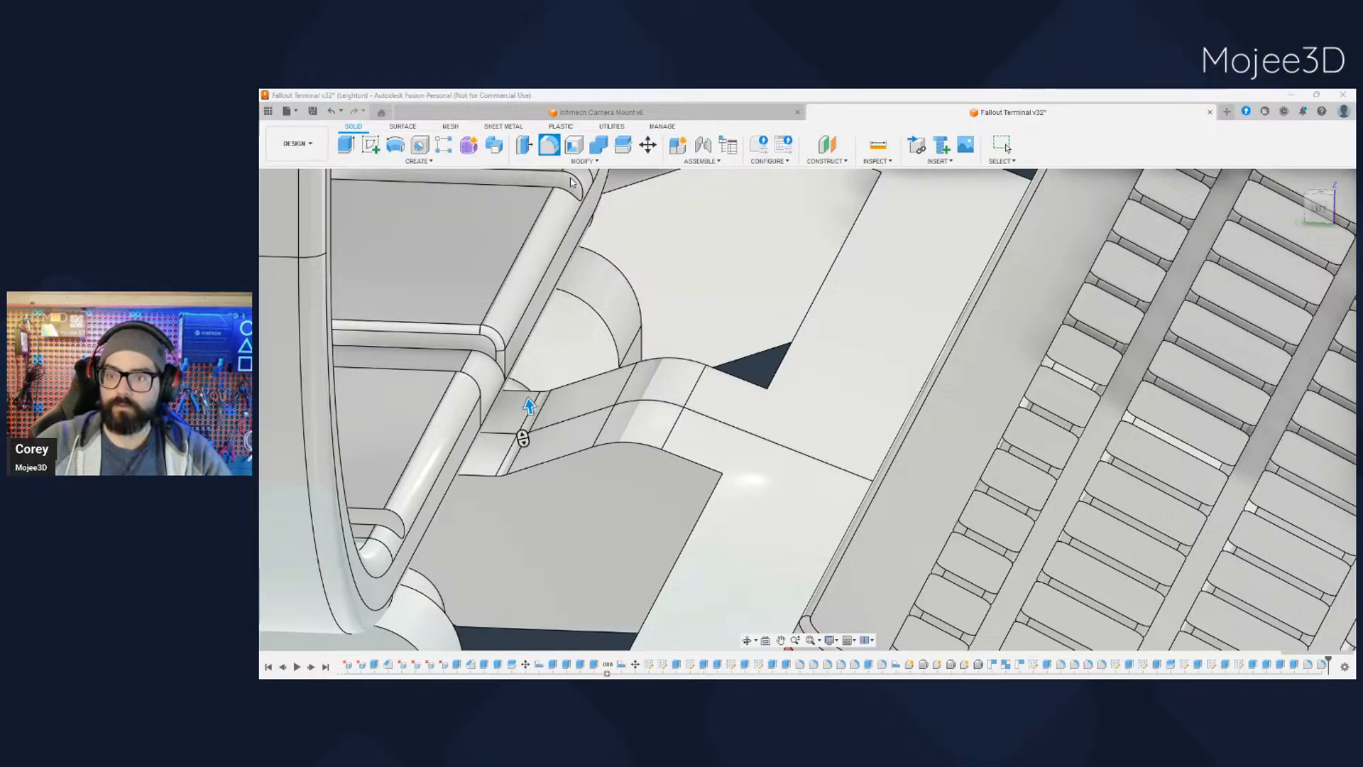
pyautogui.press('Return')
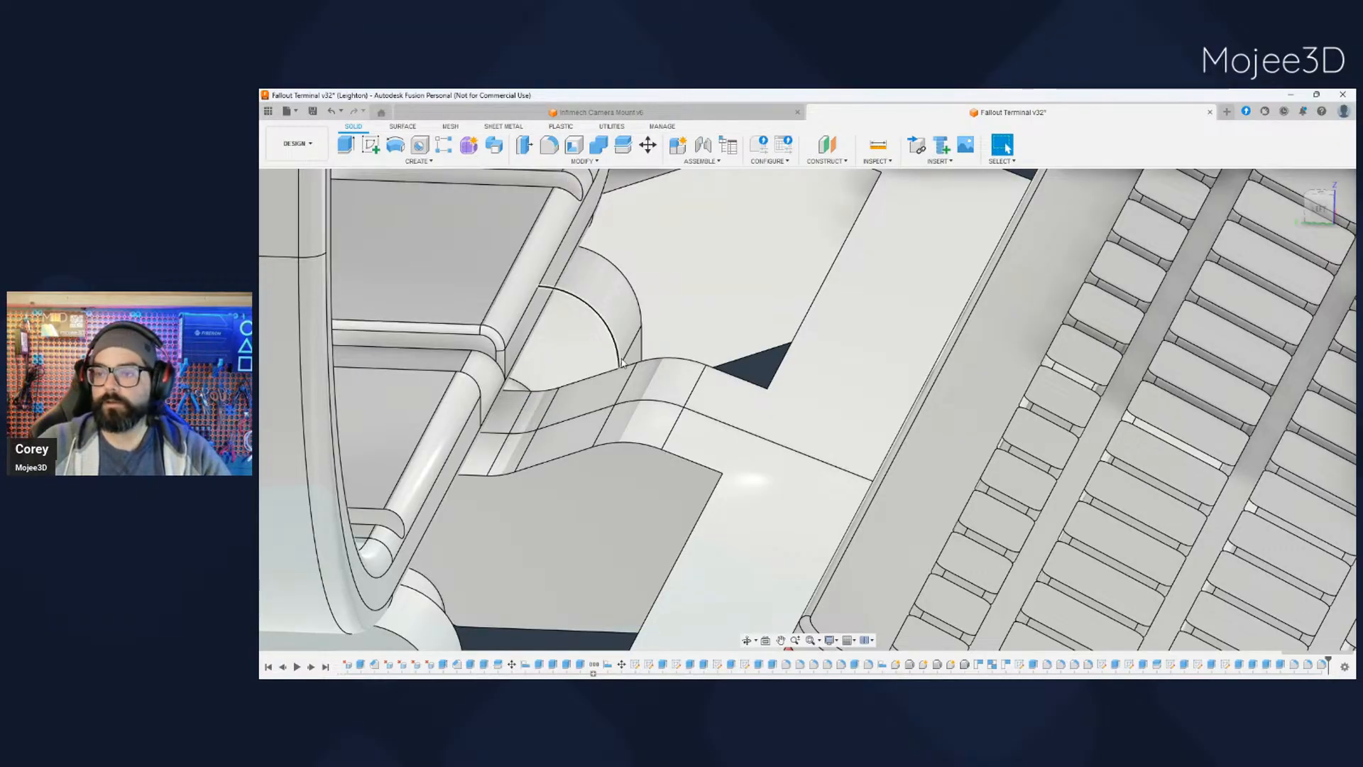
# - Examine how the keyboard sits on the tray, including its rear ports, raised back edge and clearance to the case
pyautogui.keyDown('shift'); pyautogui.moveTo(621, 357); pyautogui.dragTo(611, 387, button='middle'); pyautogui.keyUp('shift')
pyautogui.scroll(-4, 591, 396)
pyautogui.scroll(-7, 591, 396)
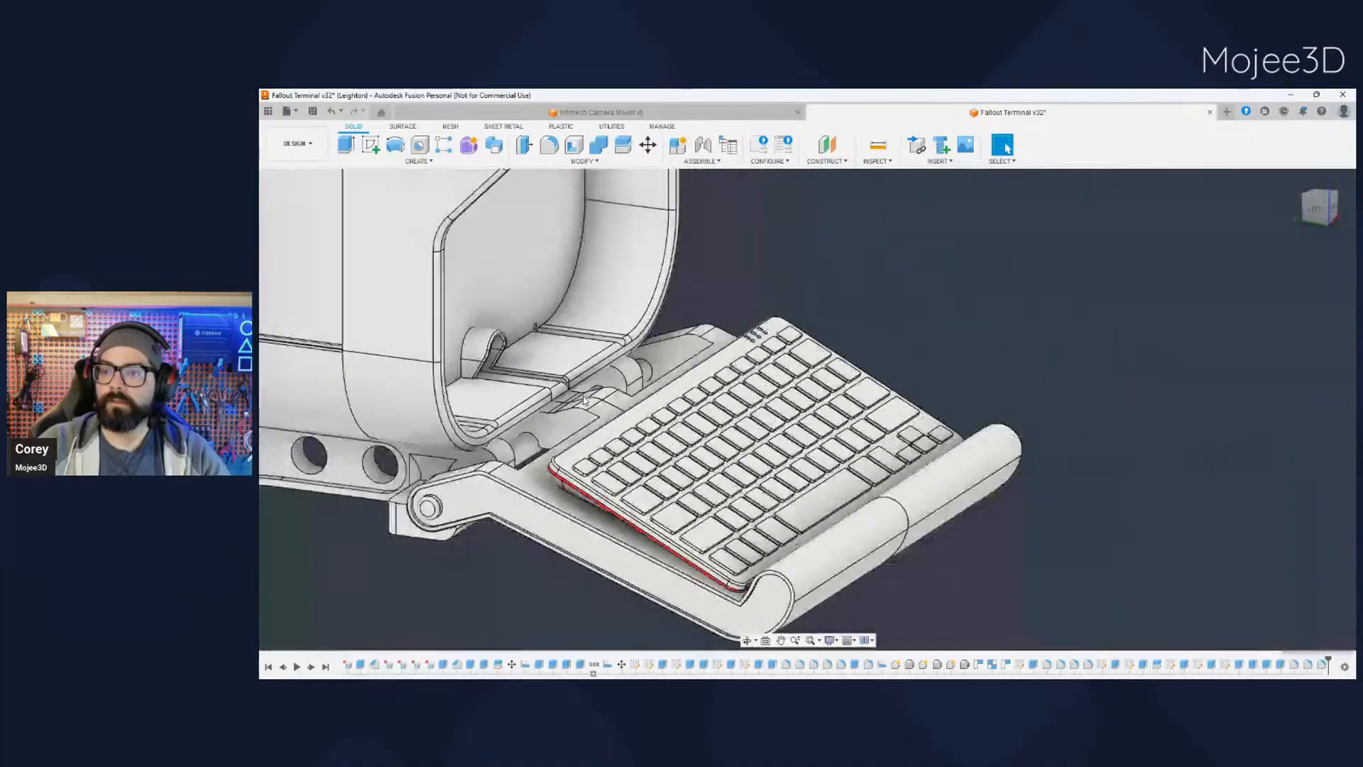
pyautogui.keyDown('shift'); pyautogui.moveTo(532, 538); pyautogui.dragTo(402, 528, button='middle'); pyautogui.keyUp('shift')
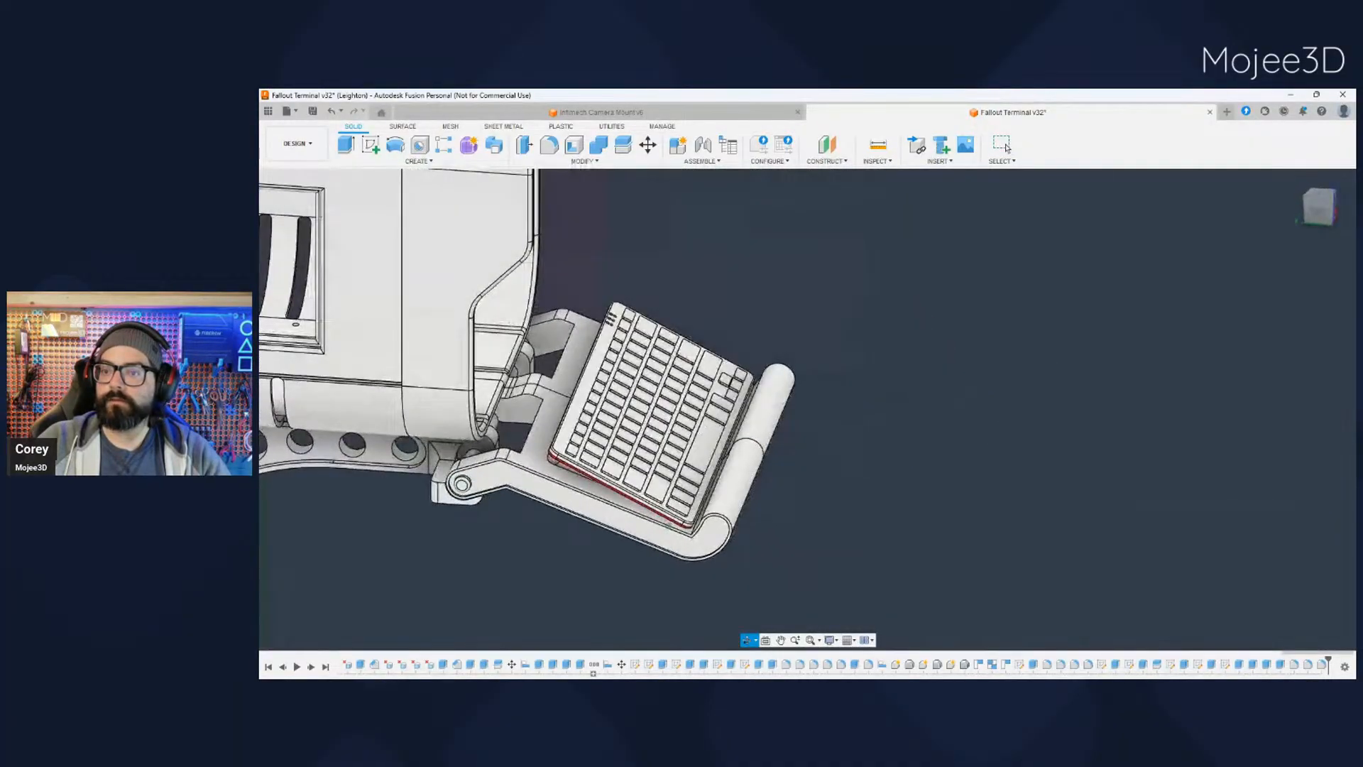
pyautogui.keyDown('shift'); pyautogui.moveTo(639, 529); pyautogui.dragTo(567, 541, button='middle'); pyautogui.keyUp('shift')
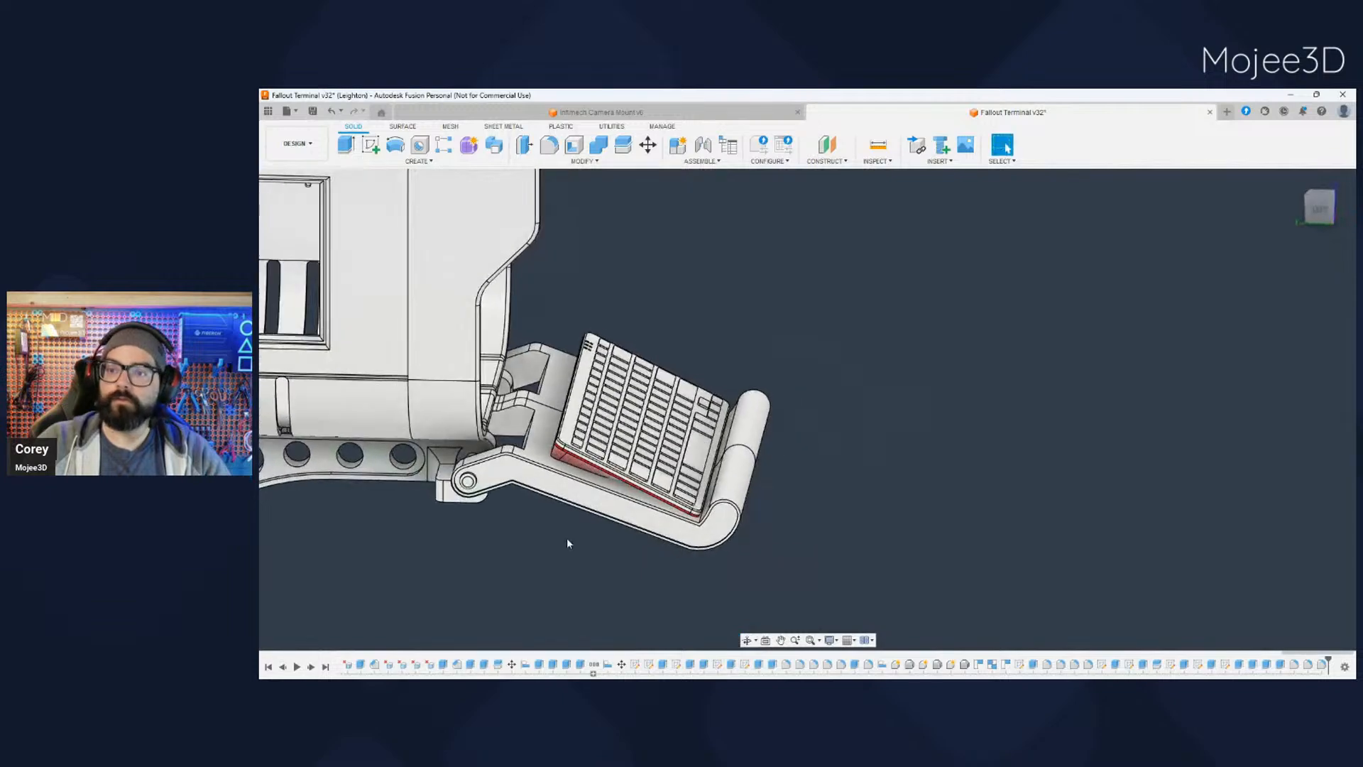
pyautogui.scroll(5, 557, 444)
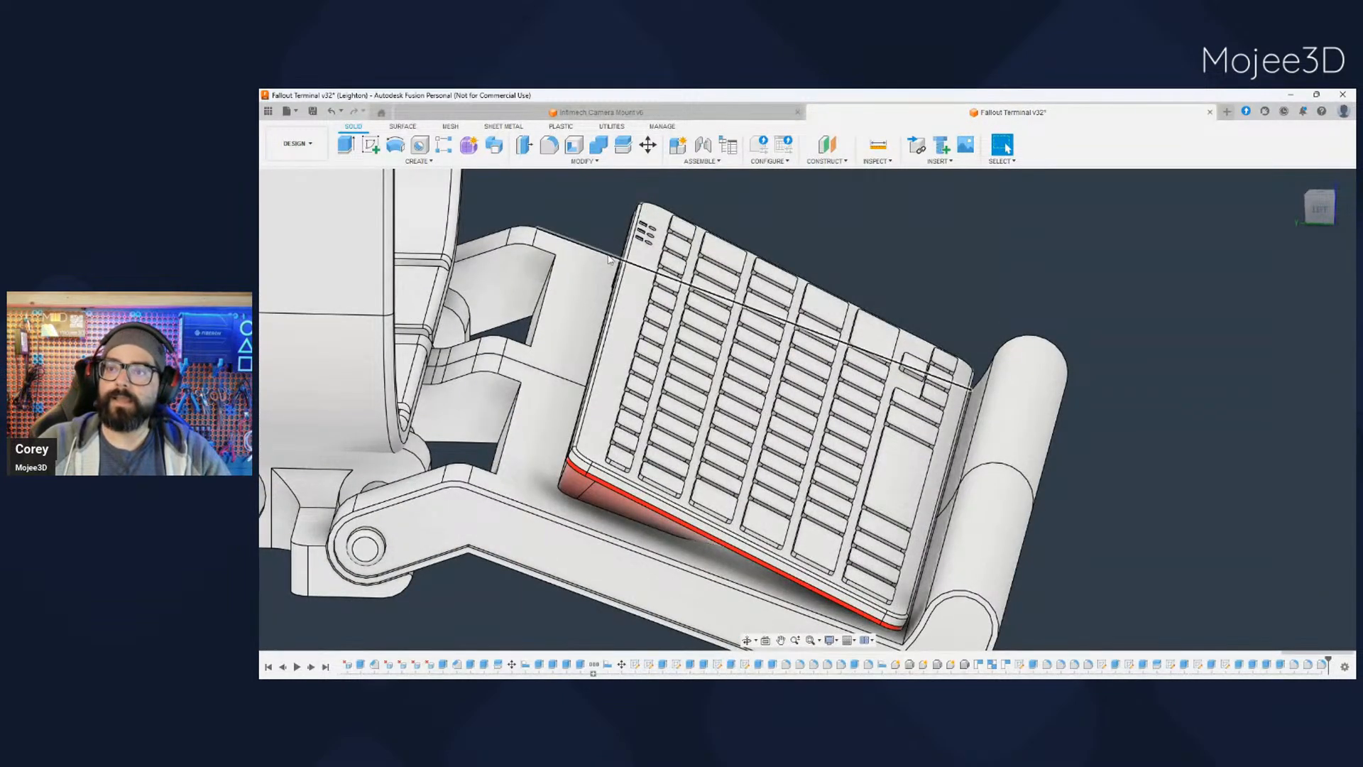
pyautogui.keyDown('shift'); pyautogui.moveTo(566, 385); pyautogui.dragTo(480, 390, button='middle'); pyautogui.keyUp('shift')
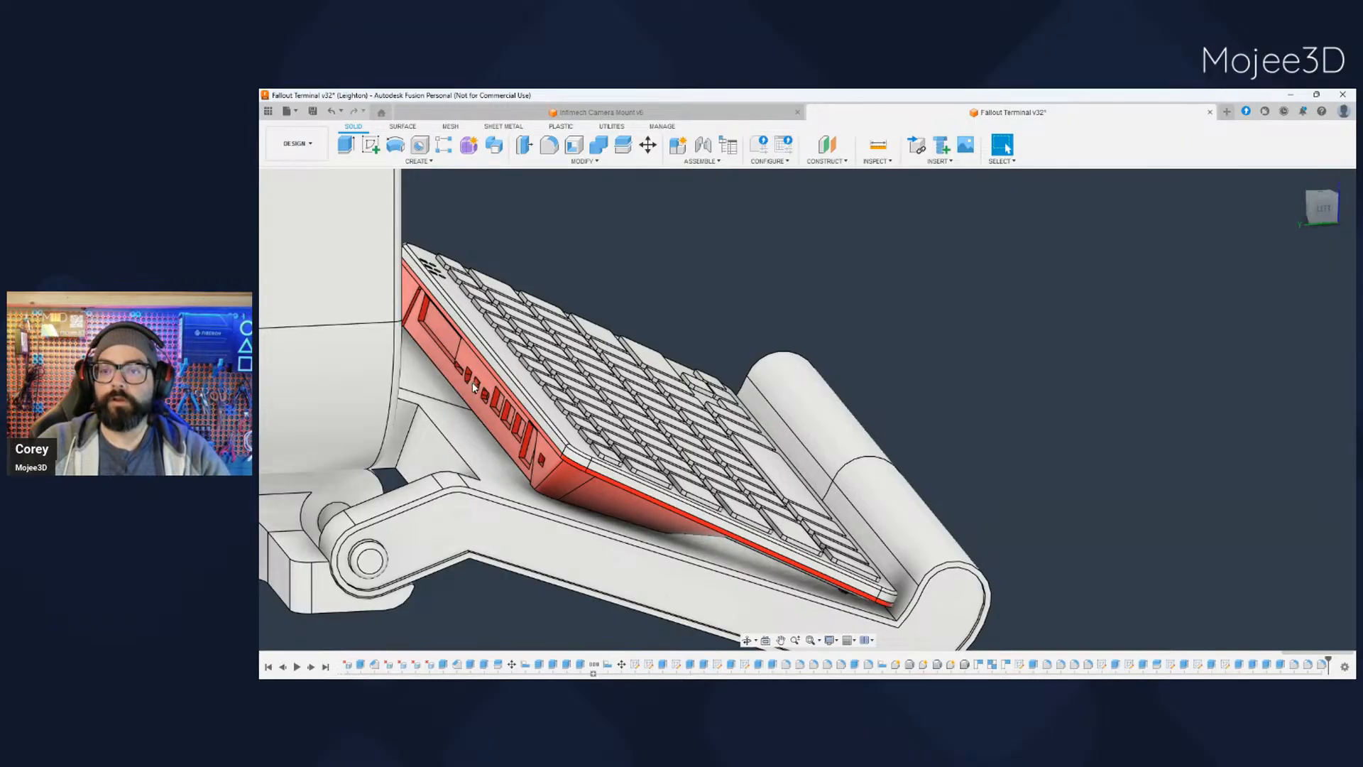
pyautogui.scroll(3, 481, 417)
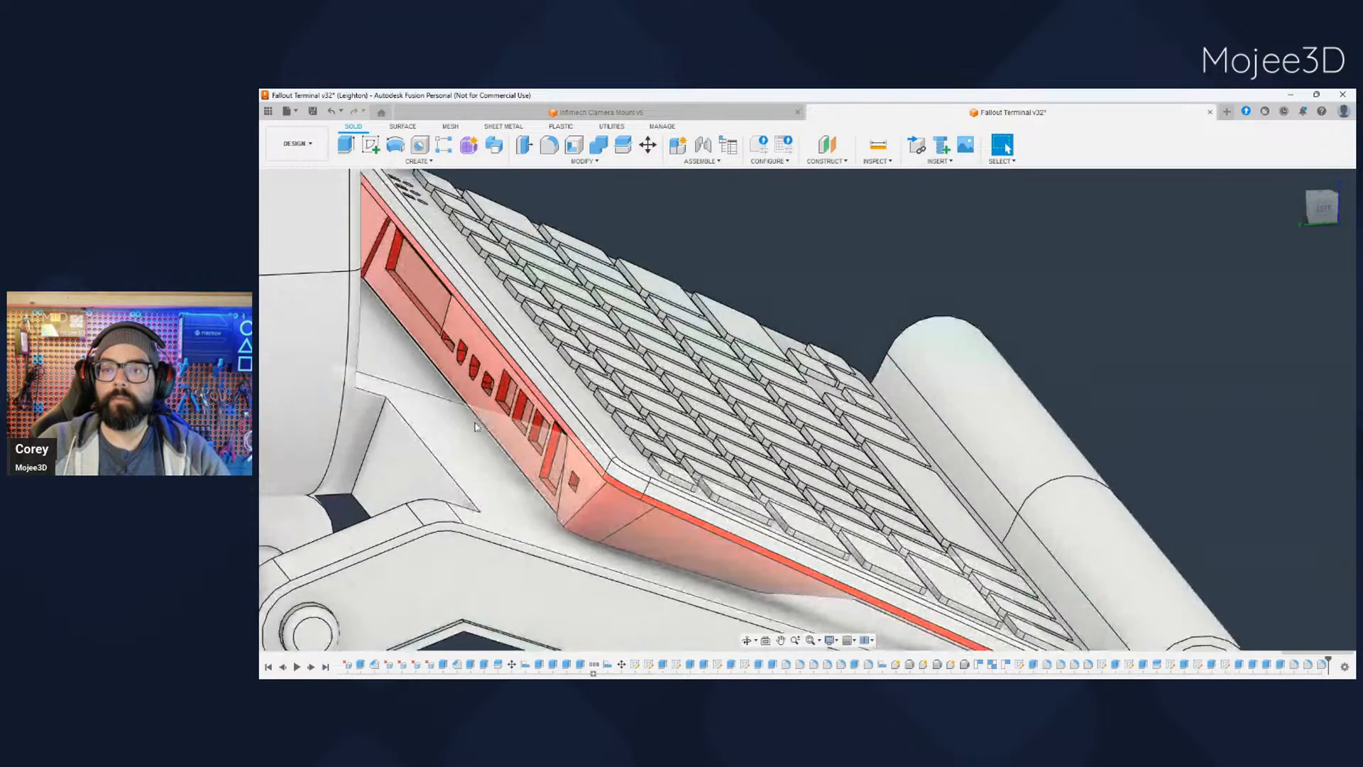
pyautogui.scroll(-5, 474, 435)
pyautogui.moveTo(515, 456); pyautogui.dragTo(539, 446, button='middle')
pyautogui.scroll(-1, 540, 447)
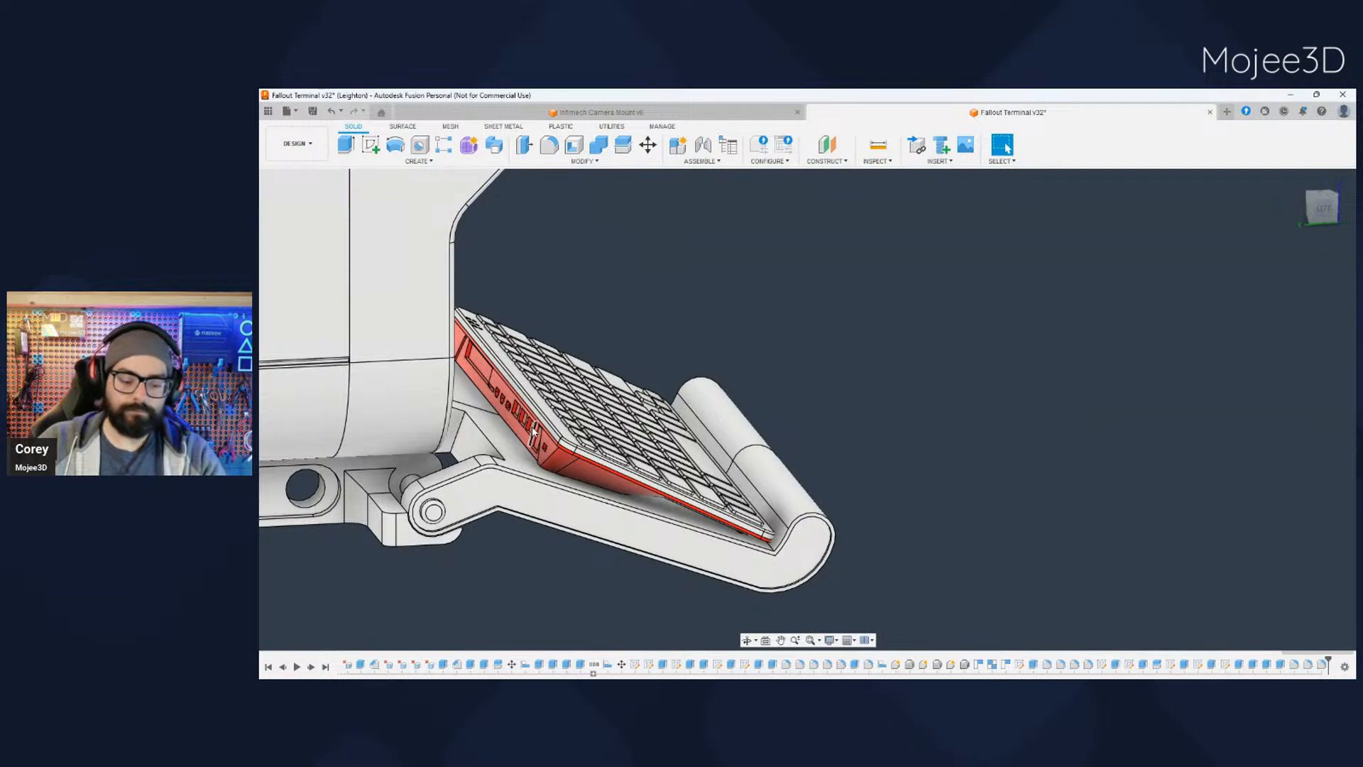
pyautogui.keyDown('shift'); pyautogui.moveTo(533, 431); pyautogui.dragTo(458, 517, button='middle'); pyautogui.keyUp('shift')
pyautogui.scroll(5, 529, 481)
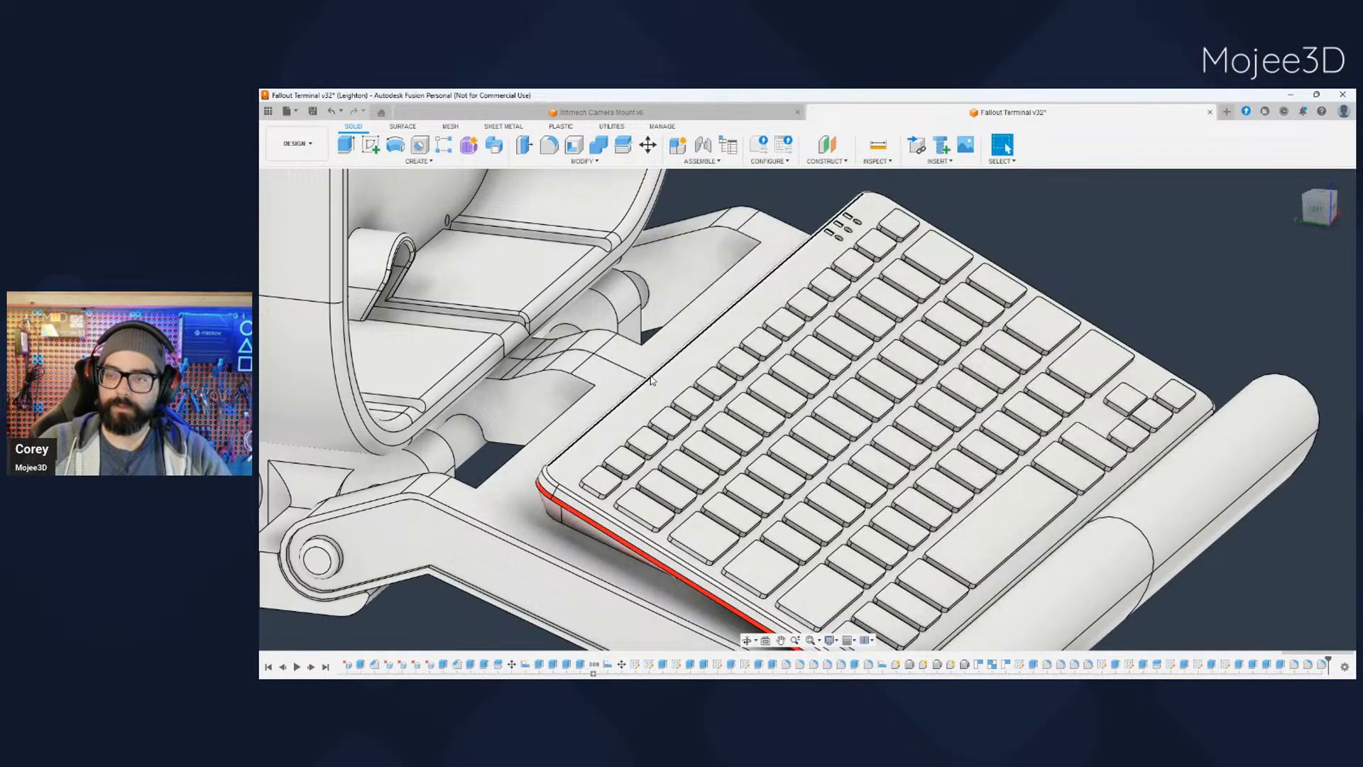
pyautogui.scroll(-3, 651, 380)
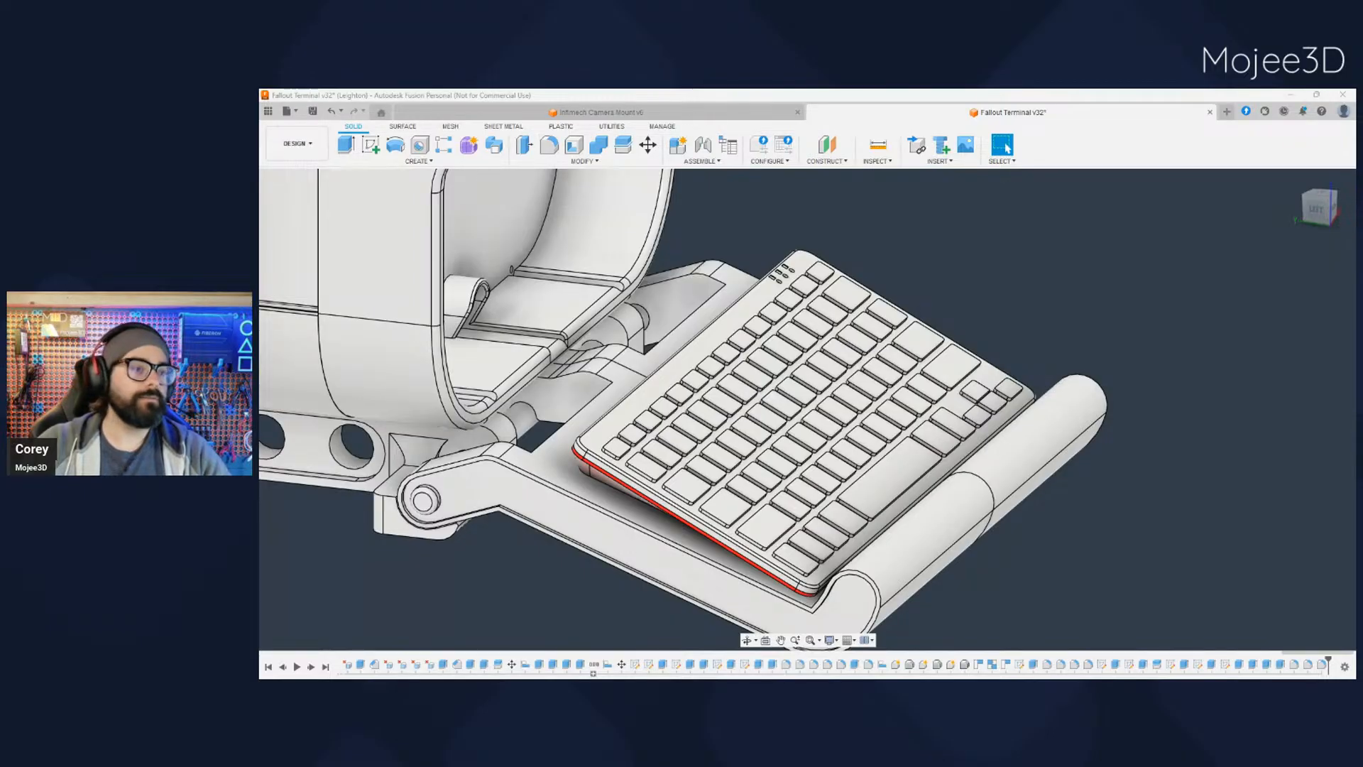
# - Examine the keyboard and tray in side profile, checking the keyboard's angle against the arms and front lip
pyautogui.moveTo(1079, 586); pyautogui.dragTo(1023, 493, button='middle')
pyautogui.scroll(3, 866, 488)
pyautogui.scroll(-6, 867, 488)
pyautogui.keyDown('shift'); pyautogui.moveTo(914, 555); pyautogui.dragTo(952, 526, button='middle'); pyautogui.keyUp('shift')
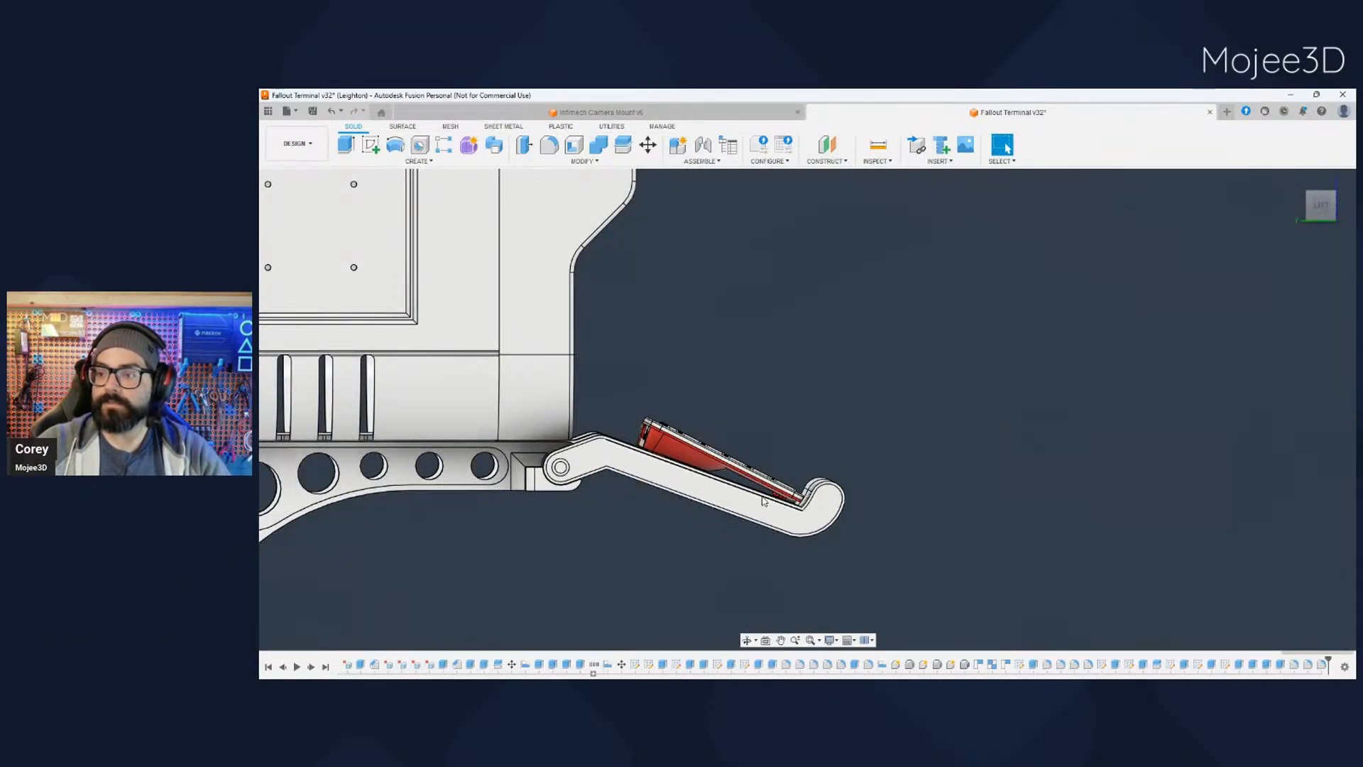
pyautogui.scroll(-3, 748, 545)
pyautogui.scroll(3, 736, 532)
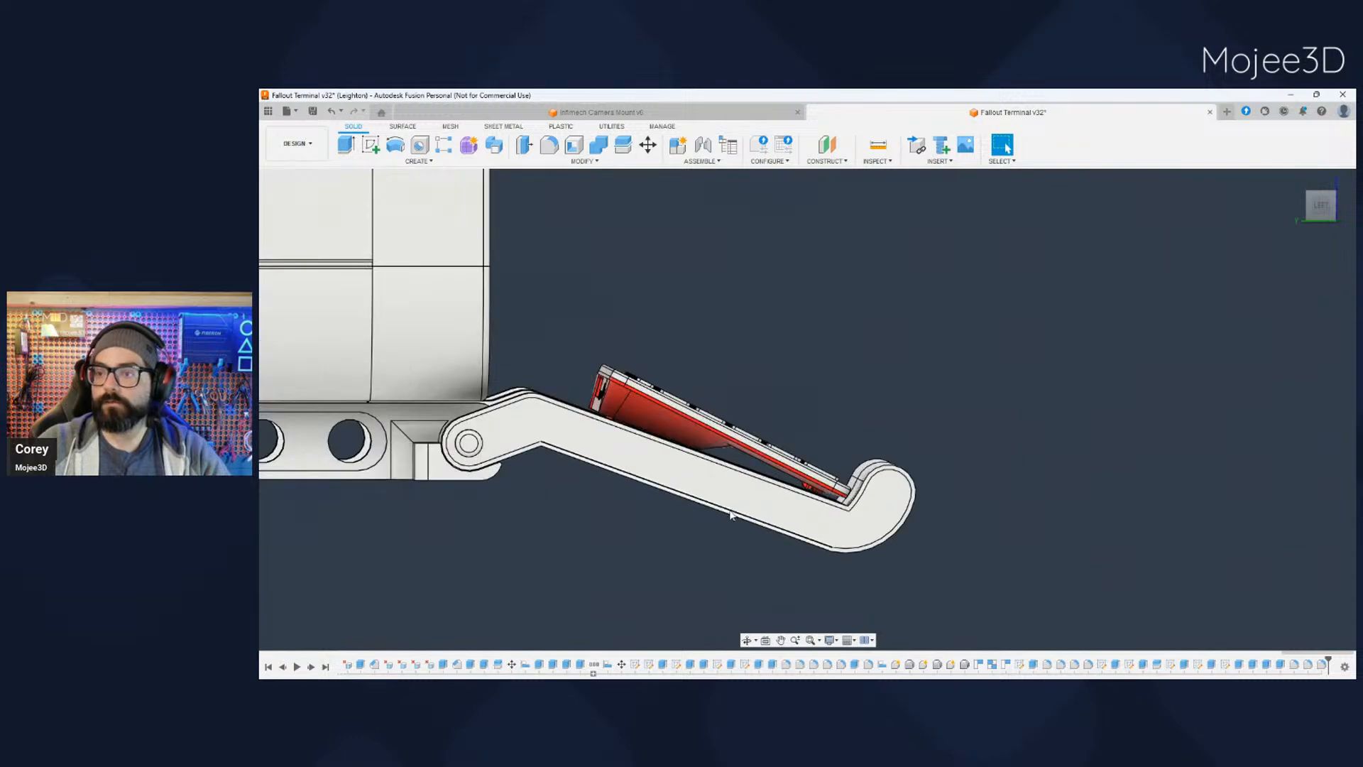
pyautogui.moveTo(733, 515)
pyautogui.keyDown('shift'); pyautogui.mouseDown(button='middle')
pyautogui.moveTo(752, 526)
pyautogui.moveTo(724, 532)
pyautogui.mouseUp(button='middle'); pyautogui.keyUp('shift')
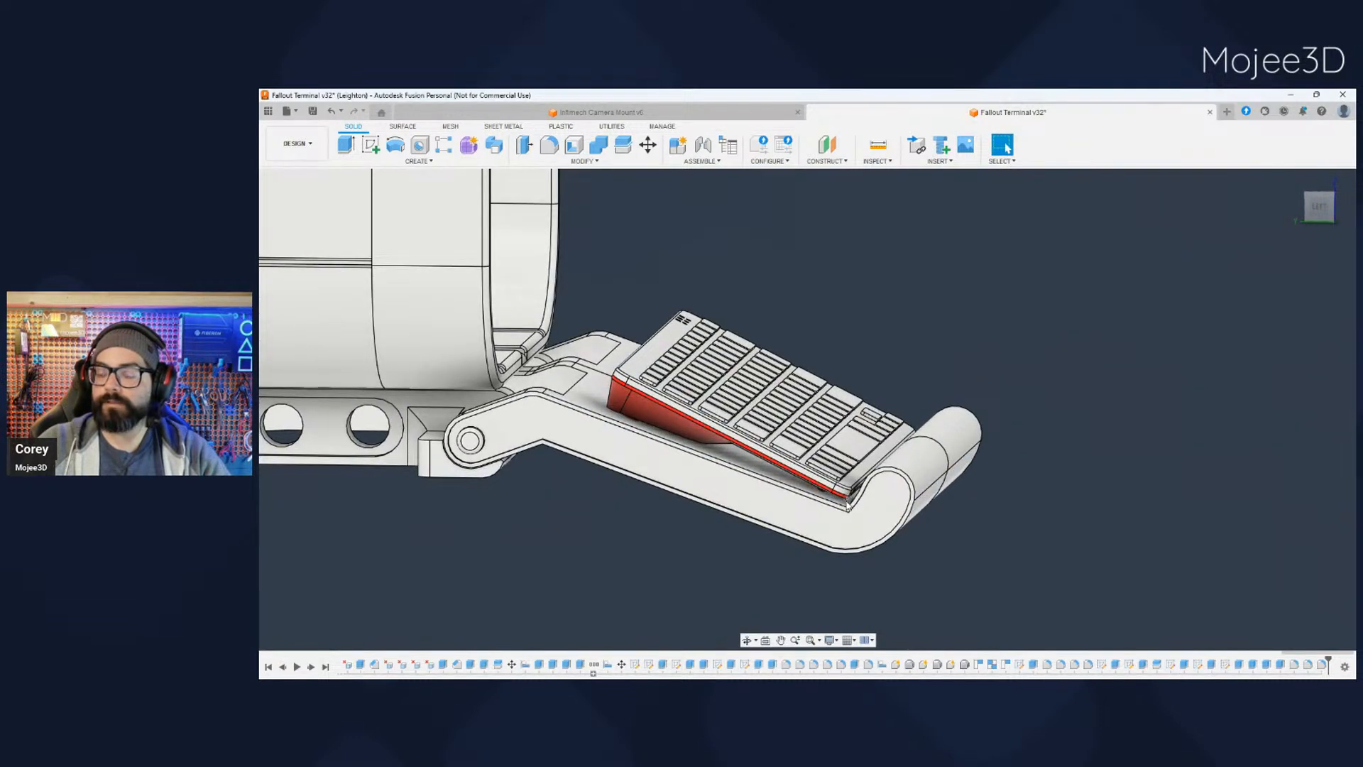
pyautogui.keyDown('shift'); pyautogui.moveTo(845, 499); pyautogui.dragTo(799, 544, button='middle'); pyautogui.keyUp('shift')
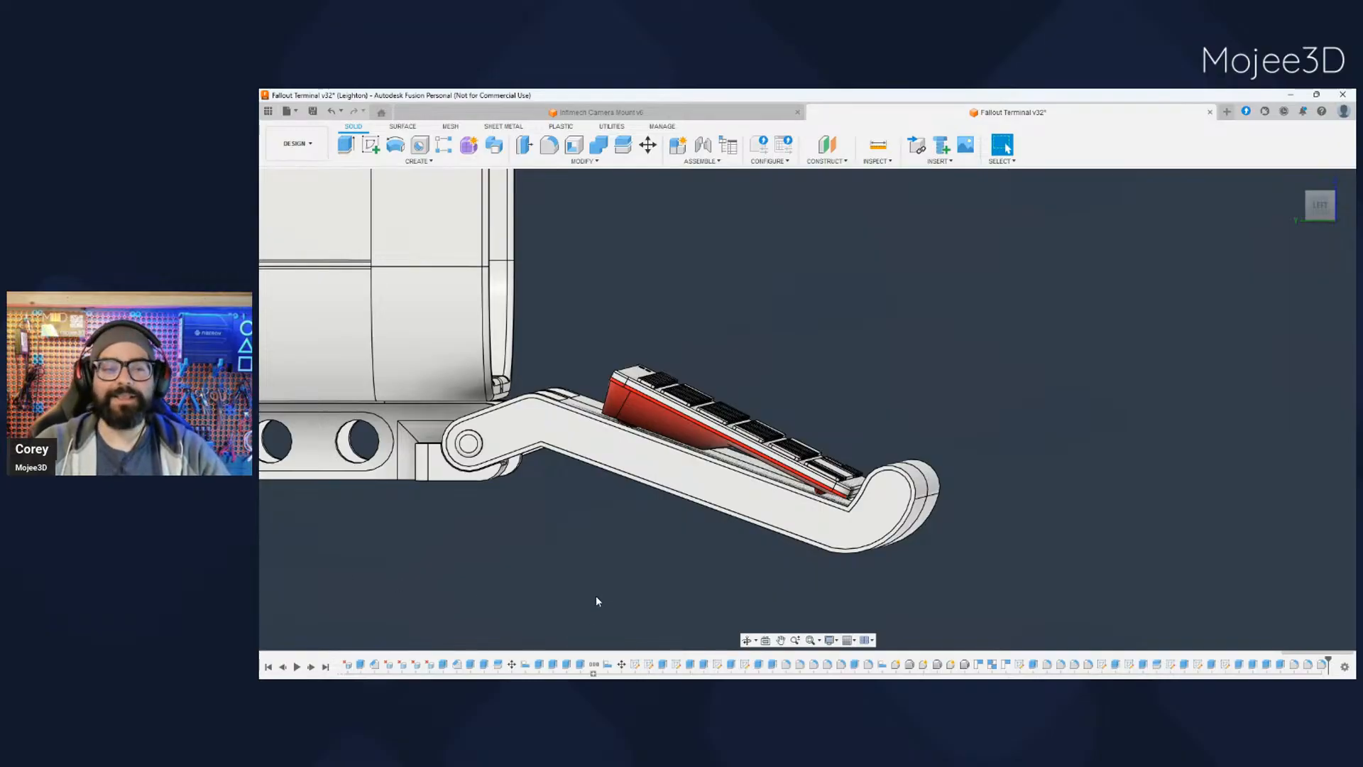
pyautogui.moveTo(764, 576)
pyautogui.keyDown('shift'); pyautogui.mouseDown(button='middle')
pyautogui.moveTo(870, 515)
pyautogui.moveTo(769, 576)
pyautogui.mouseUp(button='middle'); pyautogui.keyUp('shift')
pyautogui.click(1321, 206)
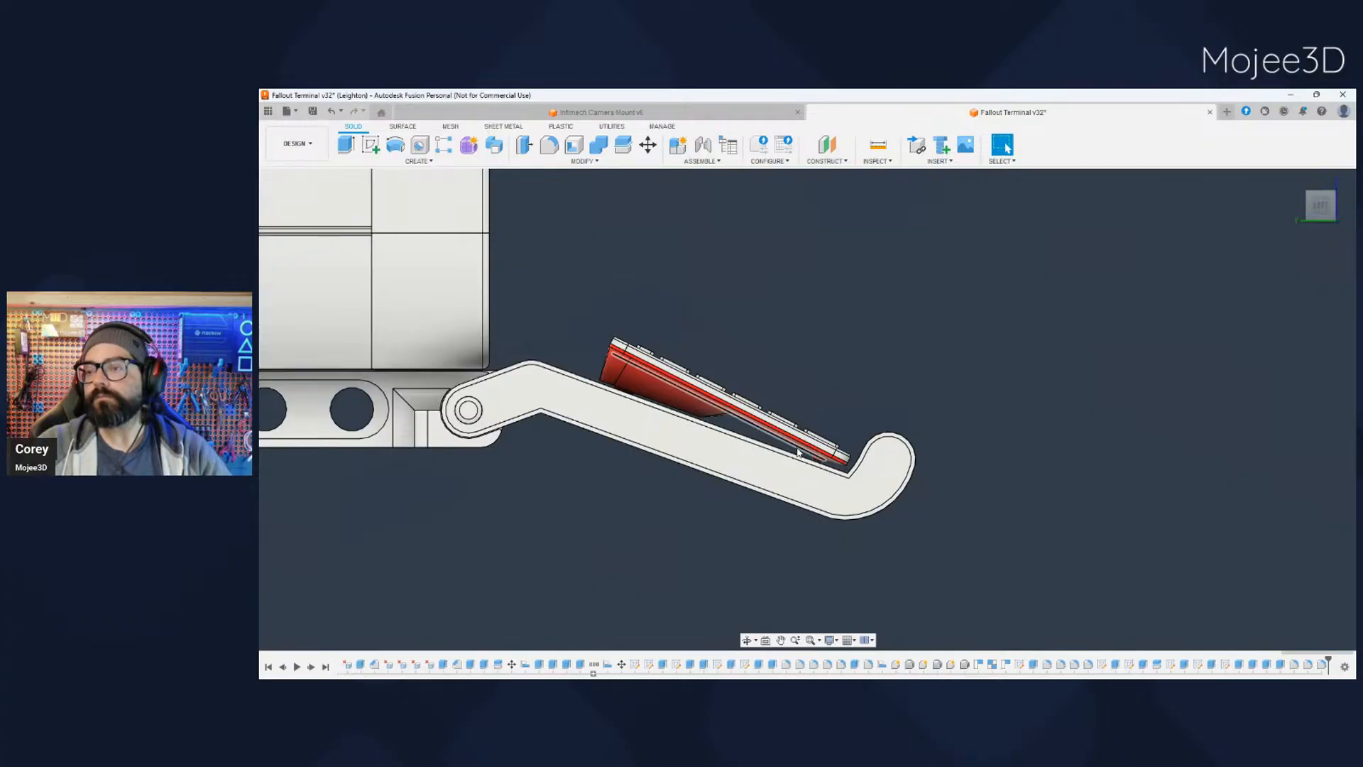
pyautogui.scroll(-2, 622, 487)
pyautogui.moveTo(622, 487)
pyautogui.mouseDown(button='middle')
pyautogui.moveTo(598, 509)
pyautogui.moveTo(598, 485)
pyautogui.mouseUp(button='middle')
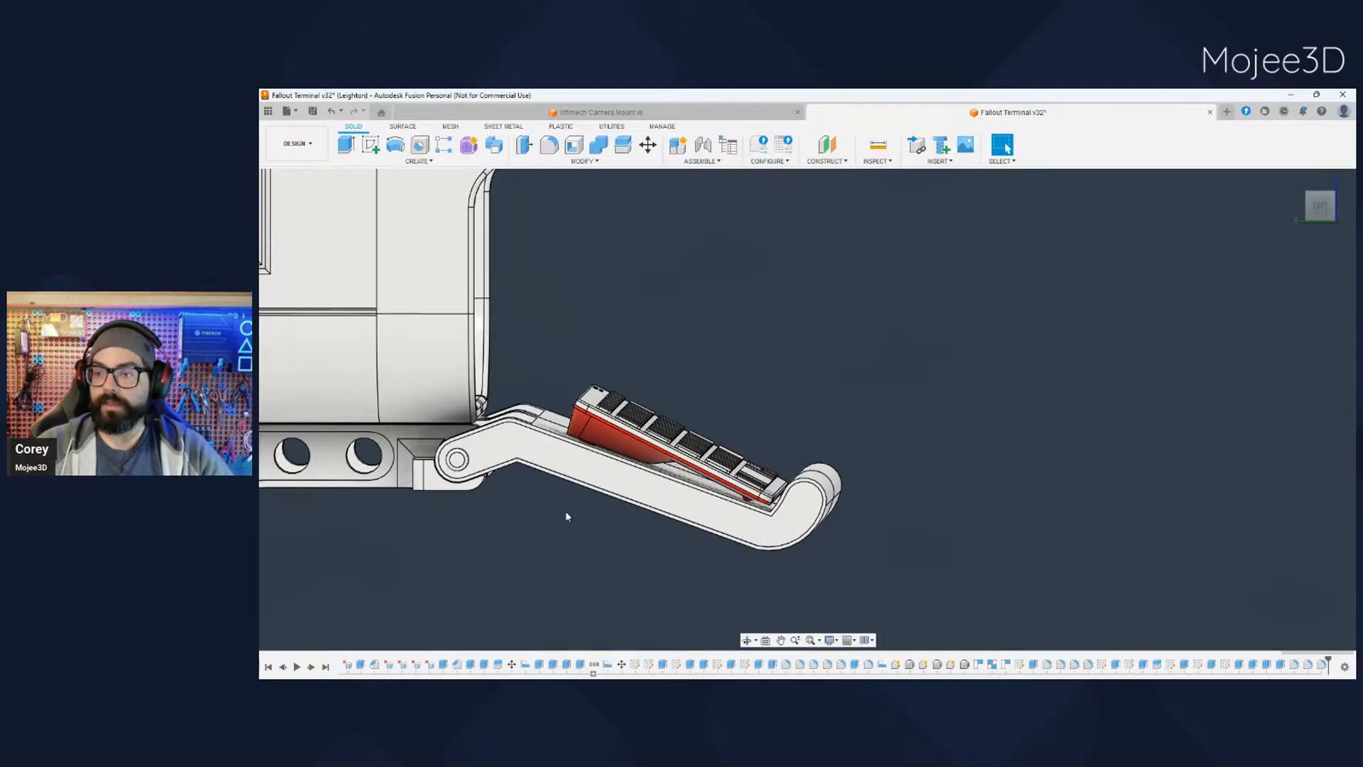
# - Review the whole terminal from the side and front, with the case, wall brackets, keyboard and split tray together
pyautogui.keyDown('shift'); pyautogui.moveTo(779, 463); pyautogui.dragTo(700, 582, button='middle'); pyautogui.keyUp('shift')
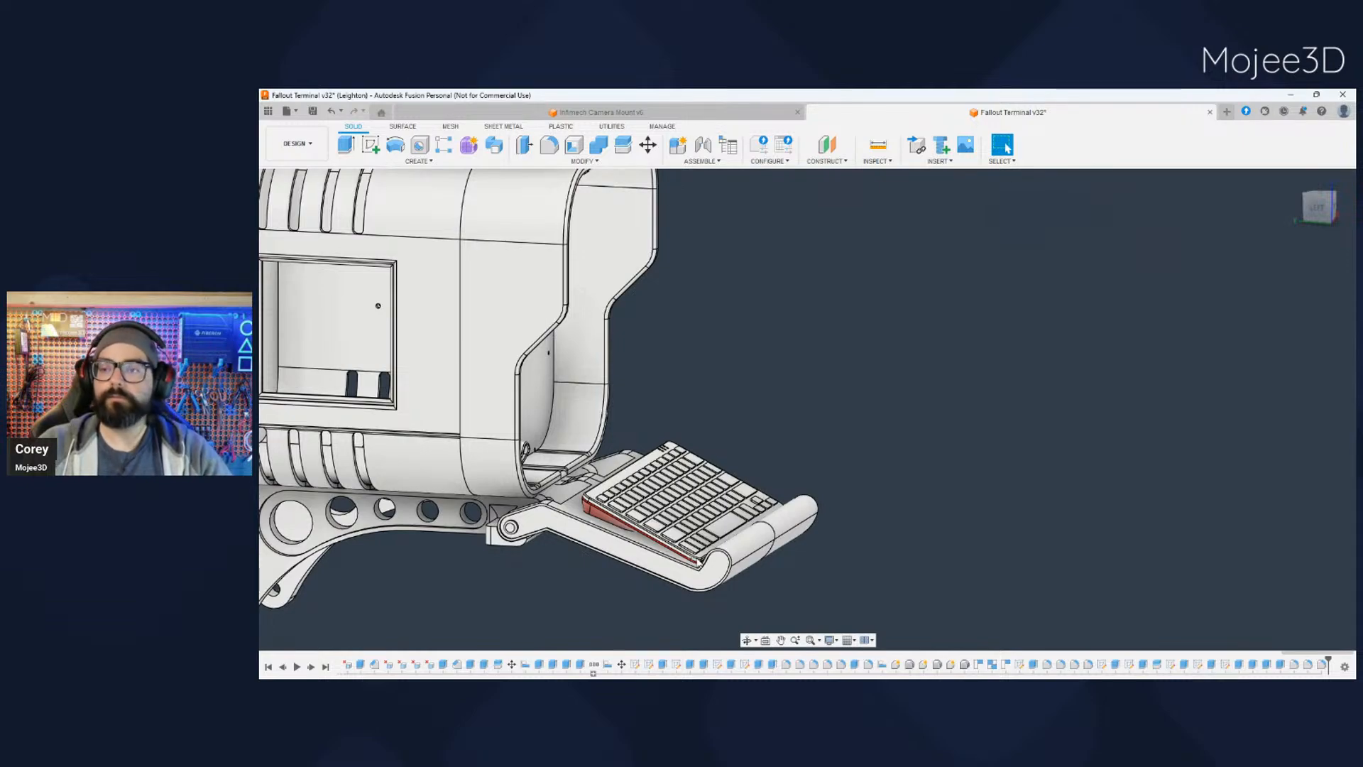
pyautogui.scroll(-2, 664, 540)
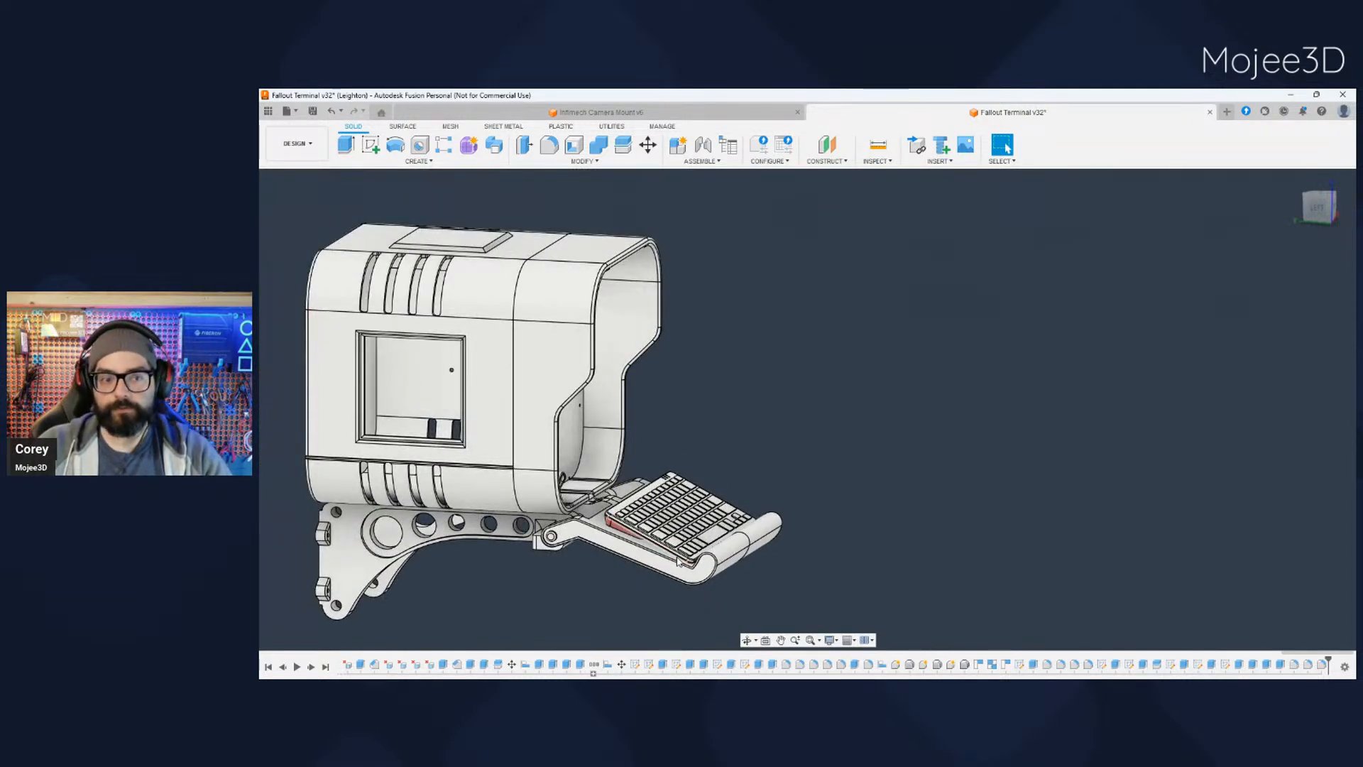
pyautogui.keyDown('shift'); pyautogui.moveTo(653, 589); pyautogui.dragTo(668, 549, button='middle'); pyautogui.keyUp('shift')
pyautogui.press('Escape')
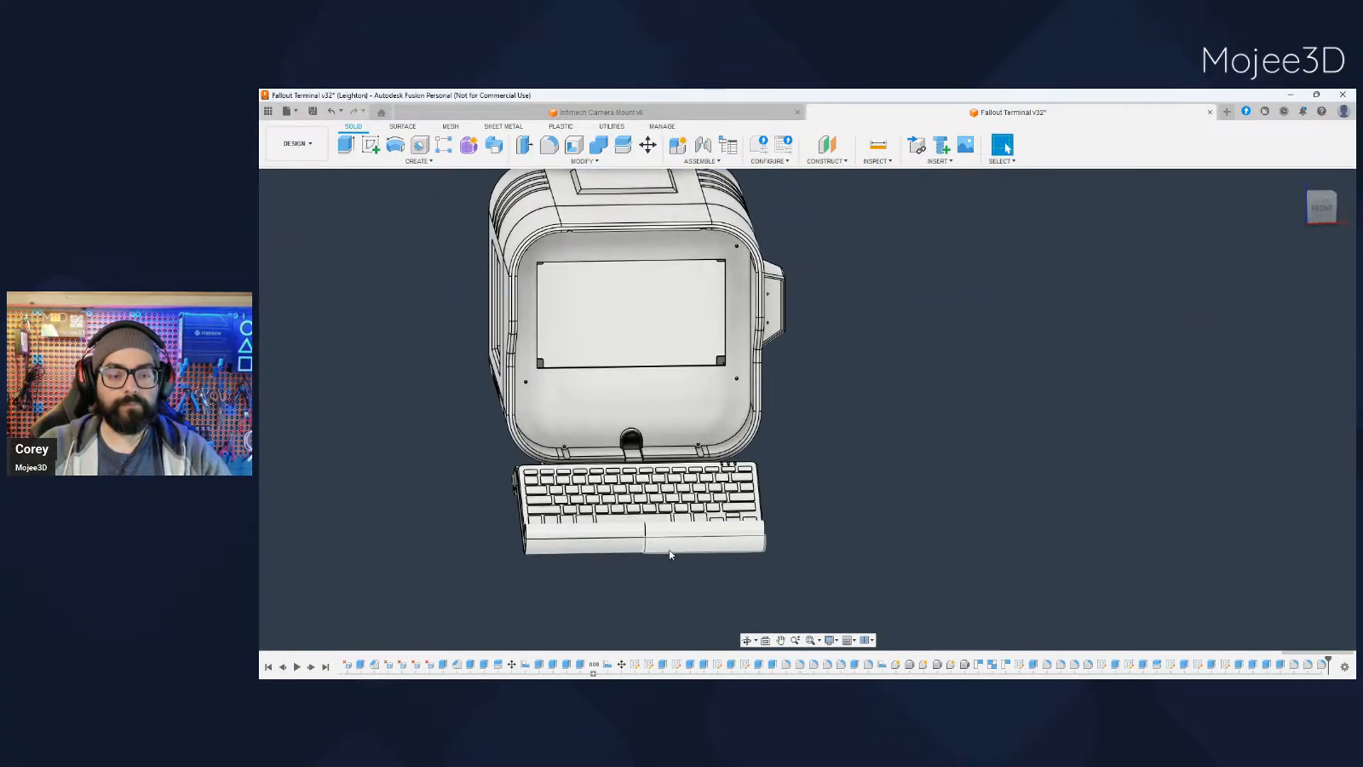
pyautogui.moveTo(627, 576); pyautogui.dragTo(666, 561, button='middle')
pyautogui.scroll(5, 666, 560)
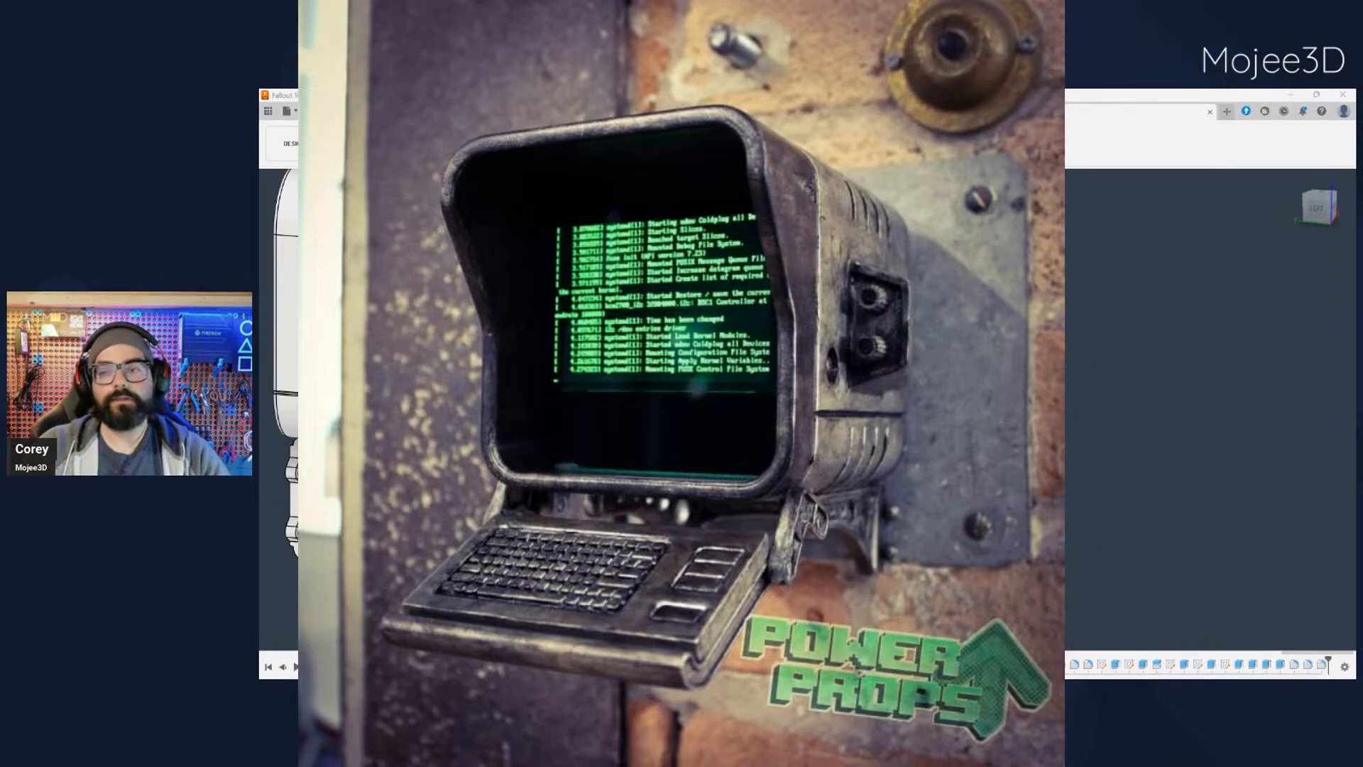
pyautogui.scroll(-2, 681, 409)
pyautogui.keyDown('shift'); pyautogui.moveTo(710, 409); pyautogui.dragTo(625, 409, button='middle'); pyautogui.keyUp('shift')
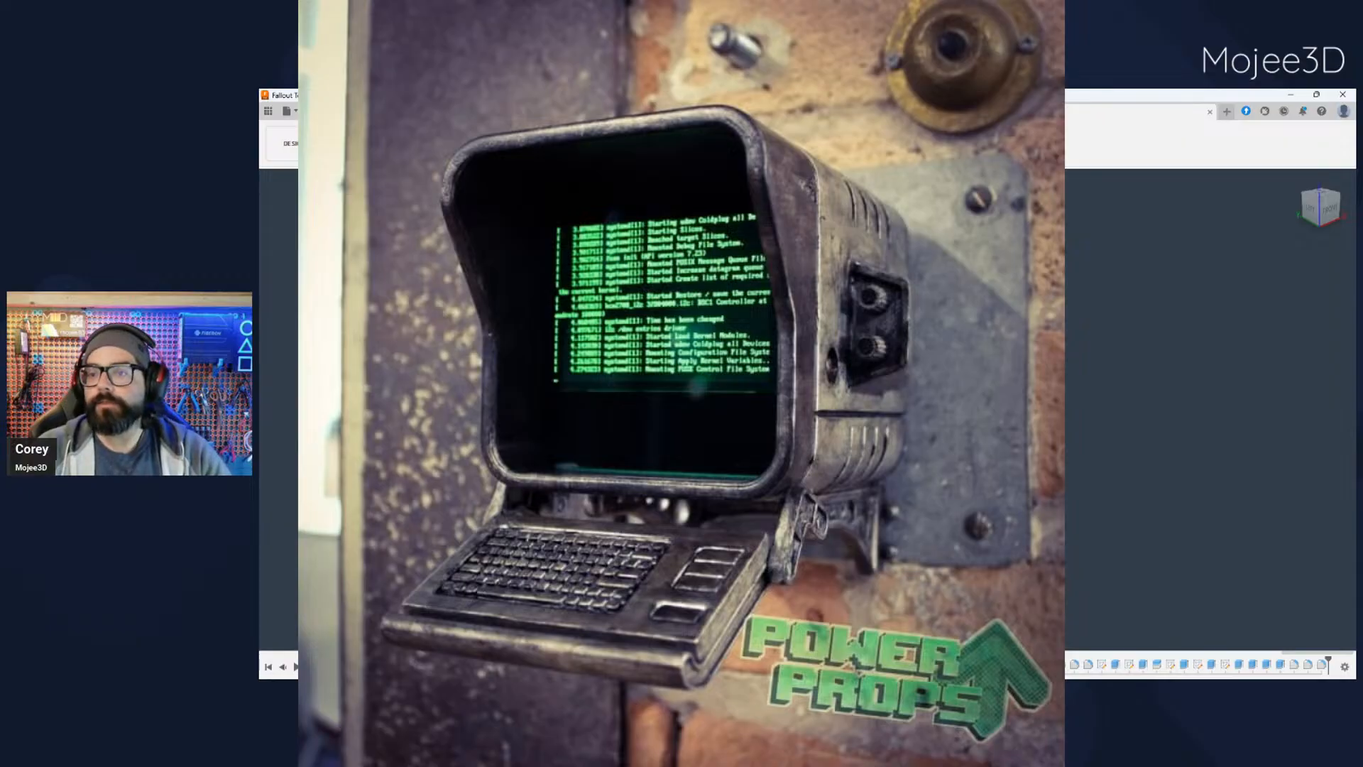
pyautogui.scroll(5, 681, 409)
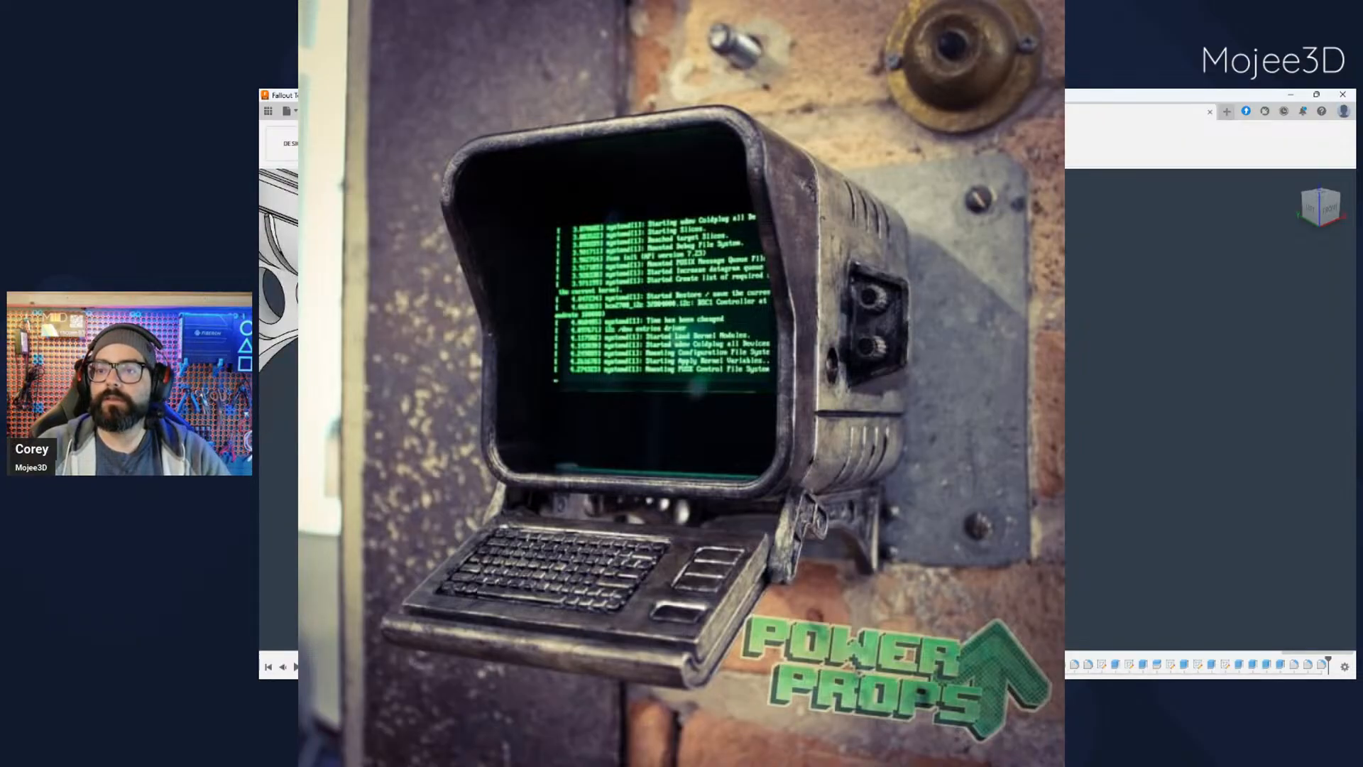
# - Compare the keyboard tray with the reference photo and examine the tray arm, keyboard and front lip in side profile
pyautogui.keyDown('shift'); pyautogui.moveTo(681, 409); pyautogui.dragTo(809, 408, button='middle'); pyautogui.keyUp('shift')
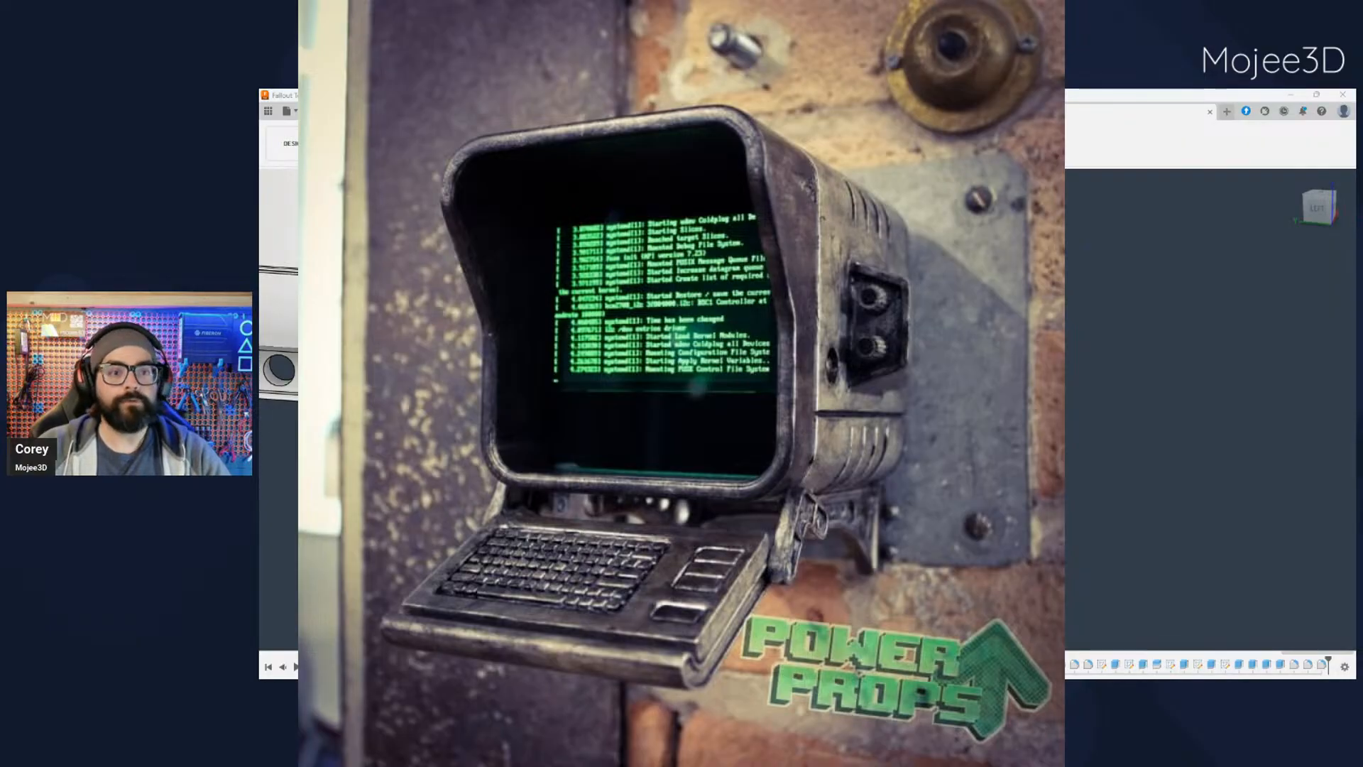
pyautogui.scroll(3, 739, 485)
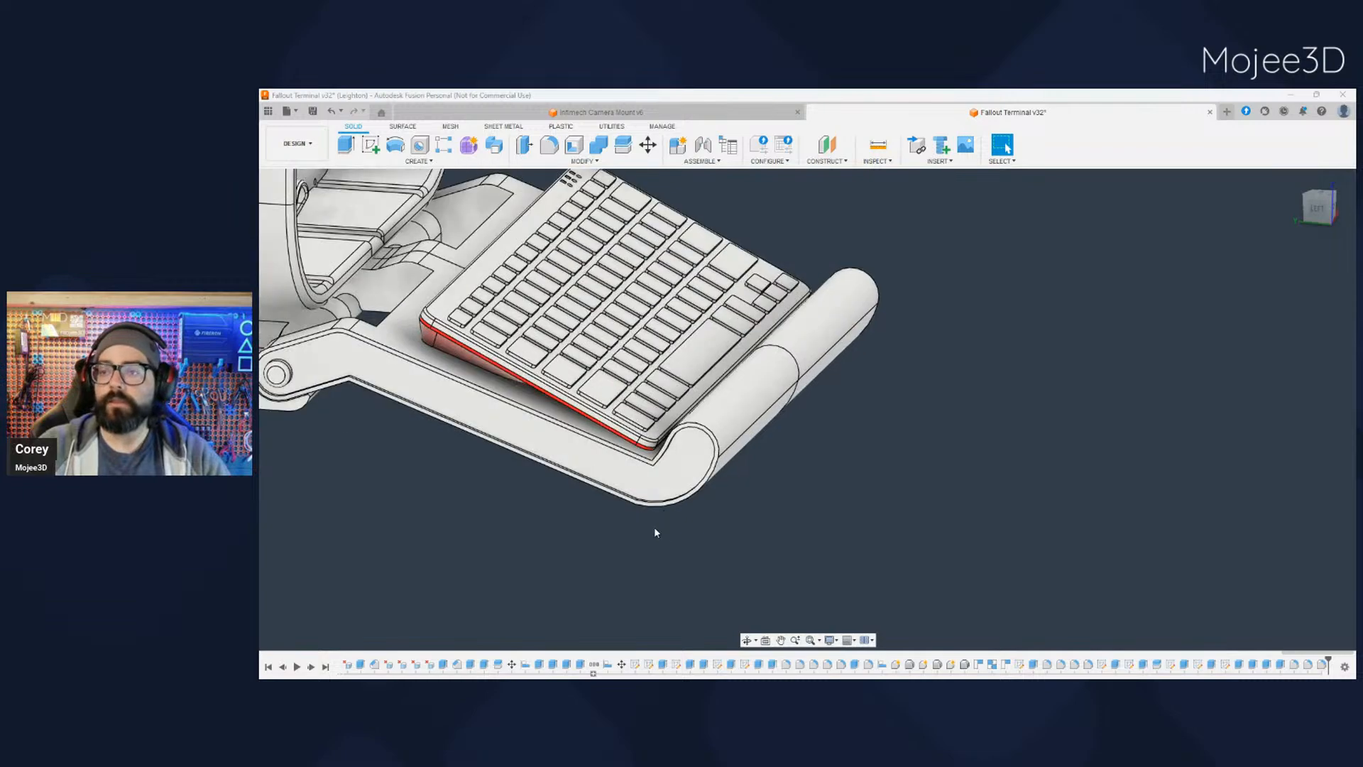
pyautogui.click(1318, 209)
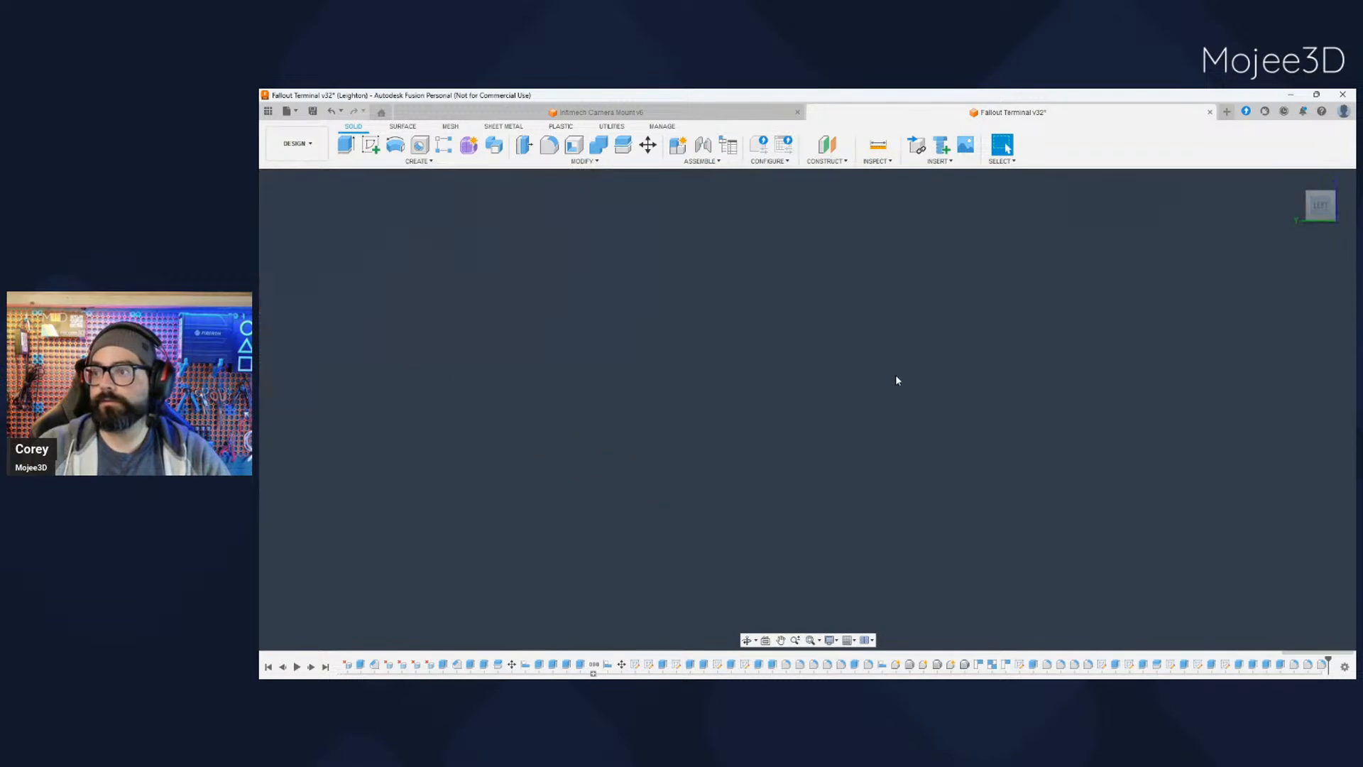
pyautogui.moveTo(876, 387); pyautogui.dragTo(712, 509, button='middle')
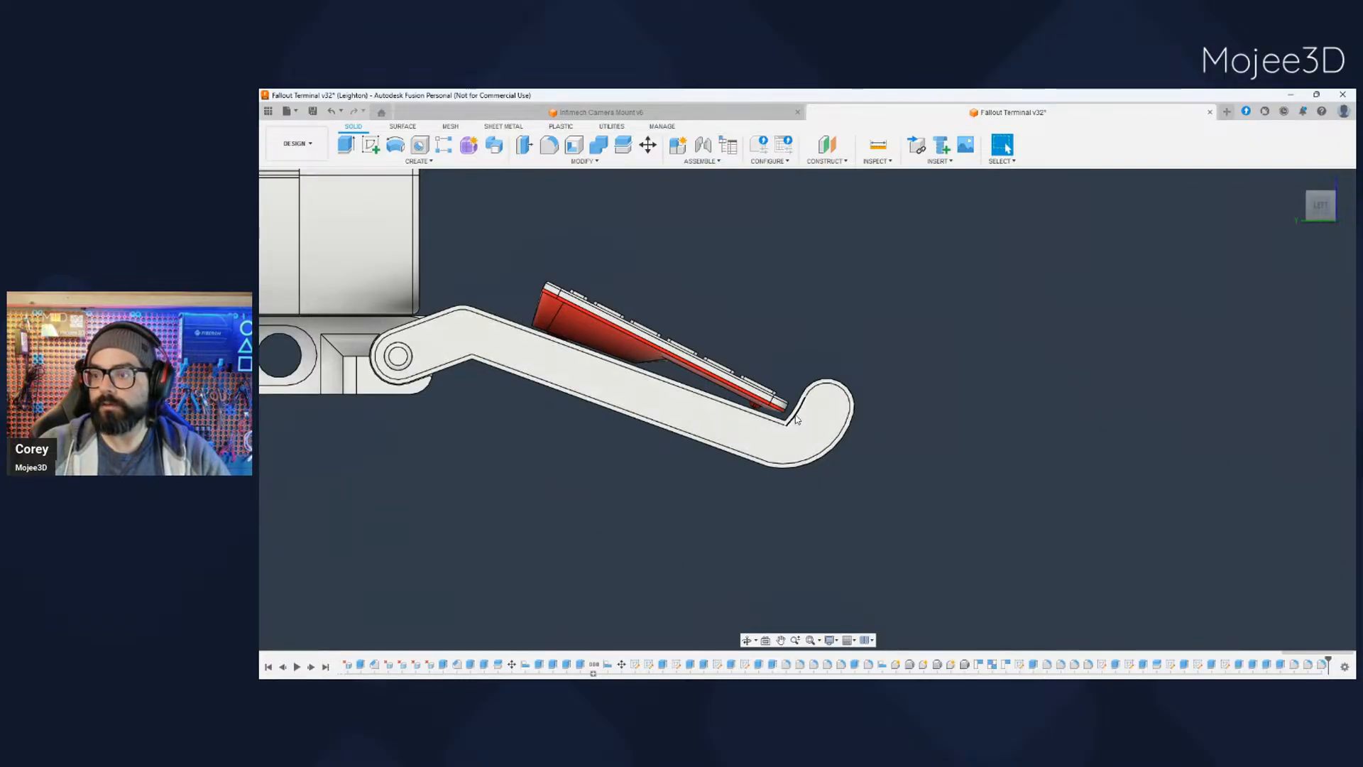
pyautogui.scroll(-5, 750, 511)
pyautogui.keyDown('shift'); pyautogui.moveTo(744, 511); pyautogui.dragTo(574, 526, button='middle'); pyautogui.keyUp('shift')
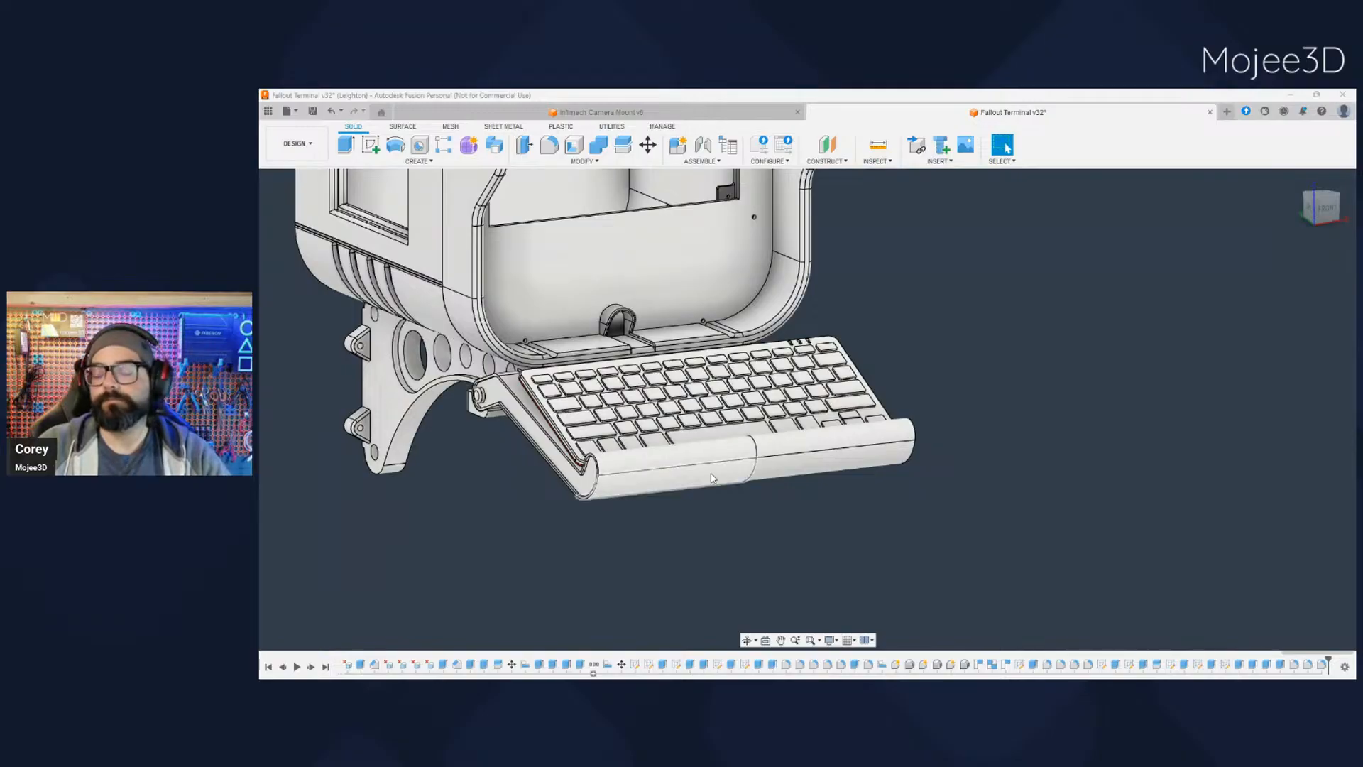
# - Examine the keyboard resting on the tray from the front and both sides, including its clearance to the case opening
pyautogui.keyDown('shift'); pyautogui.moveTo(695, 486); pyautogui.dragTo(930, 499, button='middle'); pyautogui.keyUp('shift')
pyautogui.keyDown('shift'); pyautogui.moveTo(730, 525); pyautogui.dragTo(670, 498, button='middle'); pyautogui.keyUp('shift')
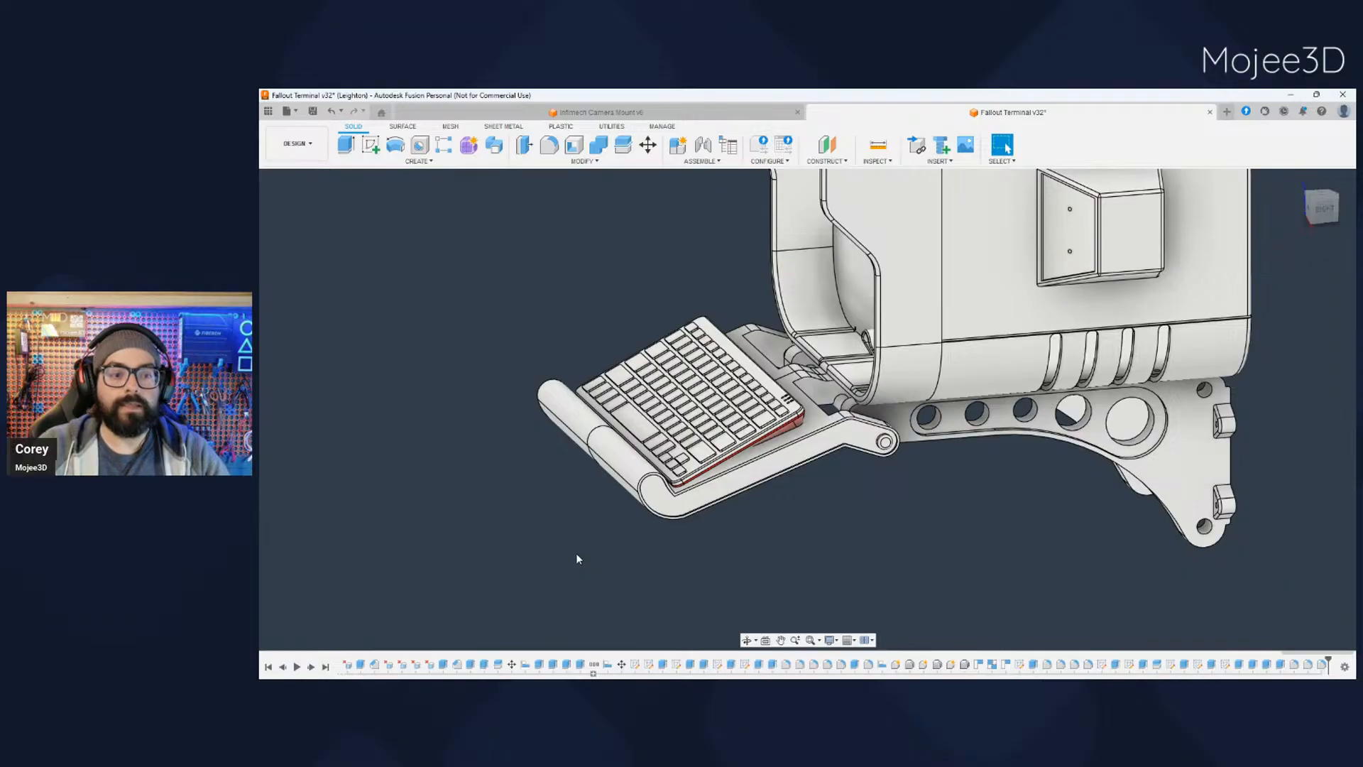
pyautogui.moveTo(576, 553); pyautogui.dragTo(675, 497, button='middle')
pyautogui.moveTo(683, 422); pyautogui.dragTo(776, 440, button='middle')
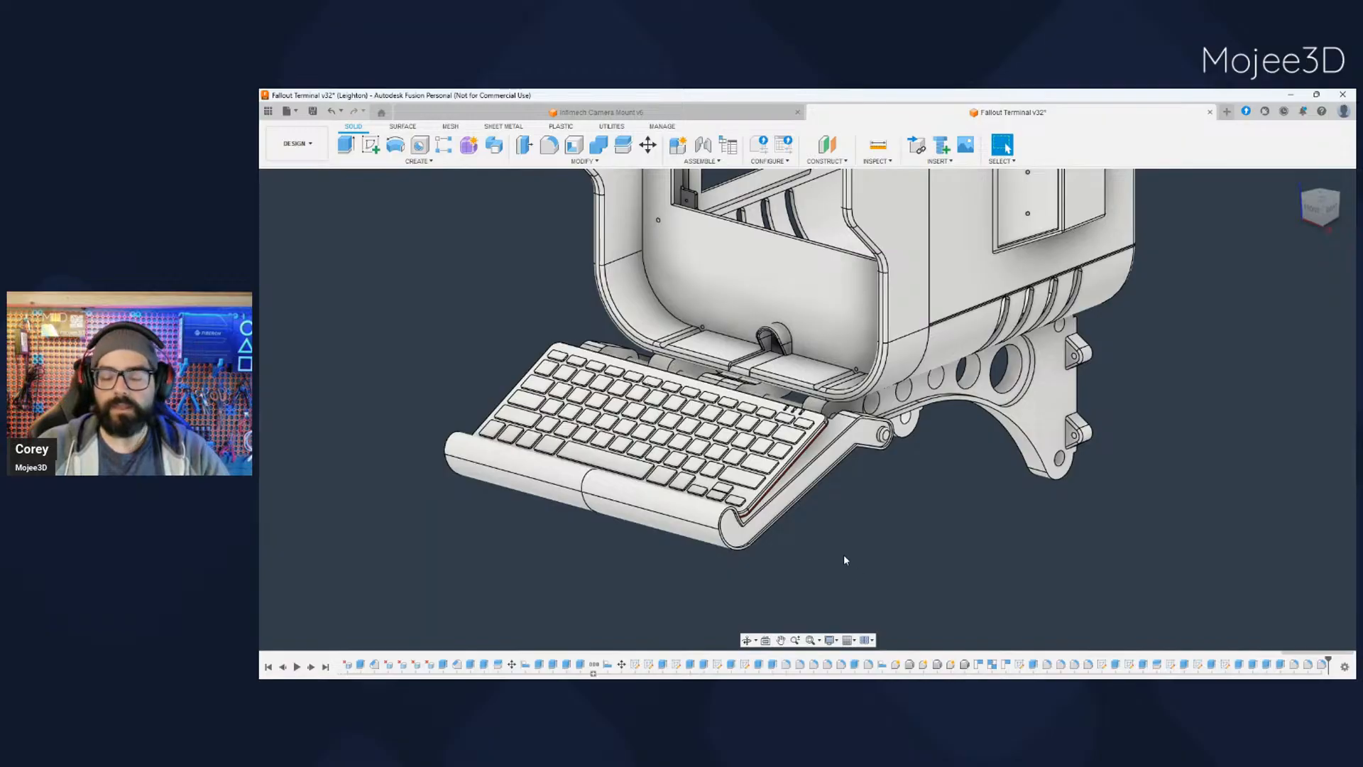
pyautogui.keyDown('shift'); pyautogui.moveTo(844, 555); pyautogui.dragTo(881, 553, button='middle'); pyautogui.keyUp('shift')
pyautogui.keyDown('shift'); pyautogui.moveTo(880, 404); pyautogui.dragTo(796, 387, button='middle'); pyautogui.keyUp('shift')
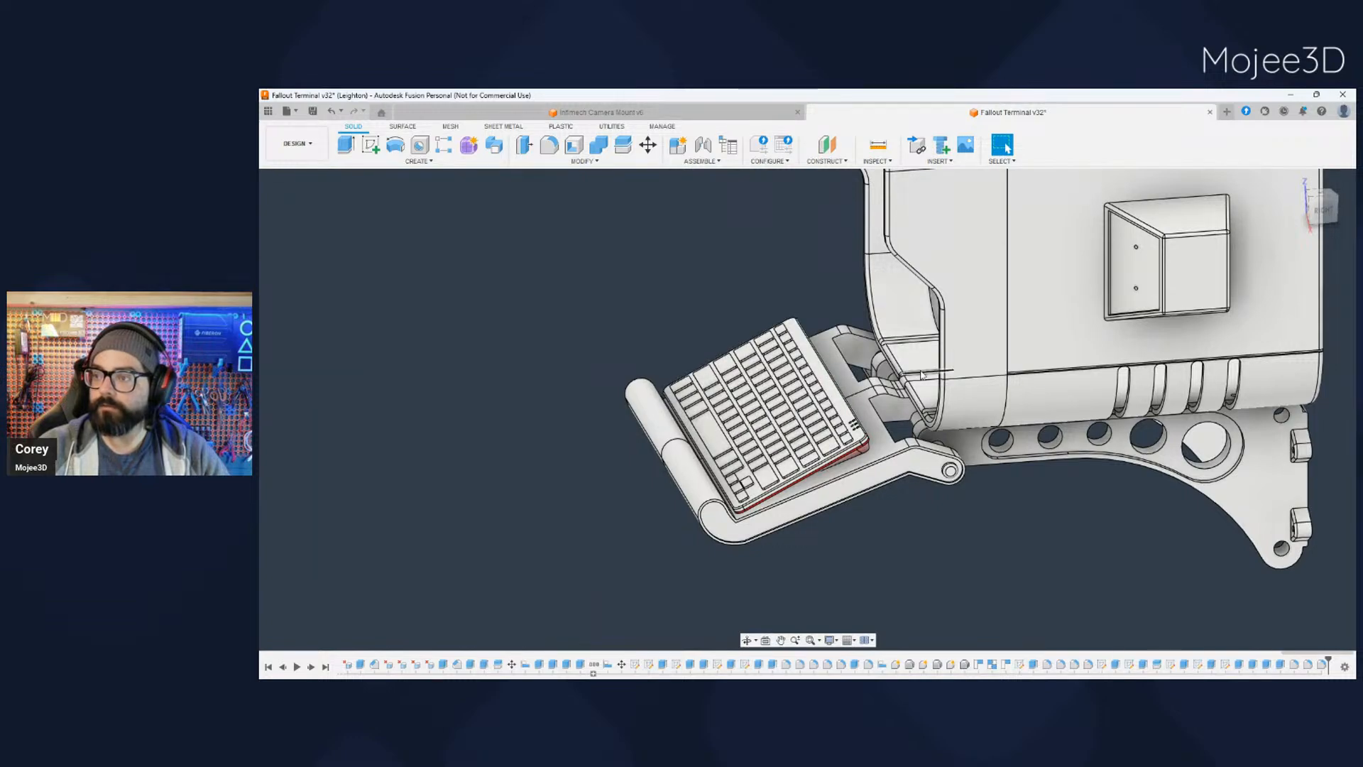
pyautogui.keyDown('shift'); pyautogui.moveTo(925, 377); pyautogui.dragTo(896, 376, button='middle'); pyautogui.keyUp('shift')
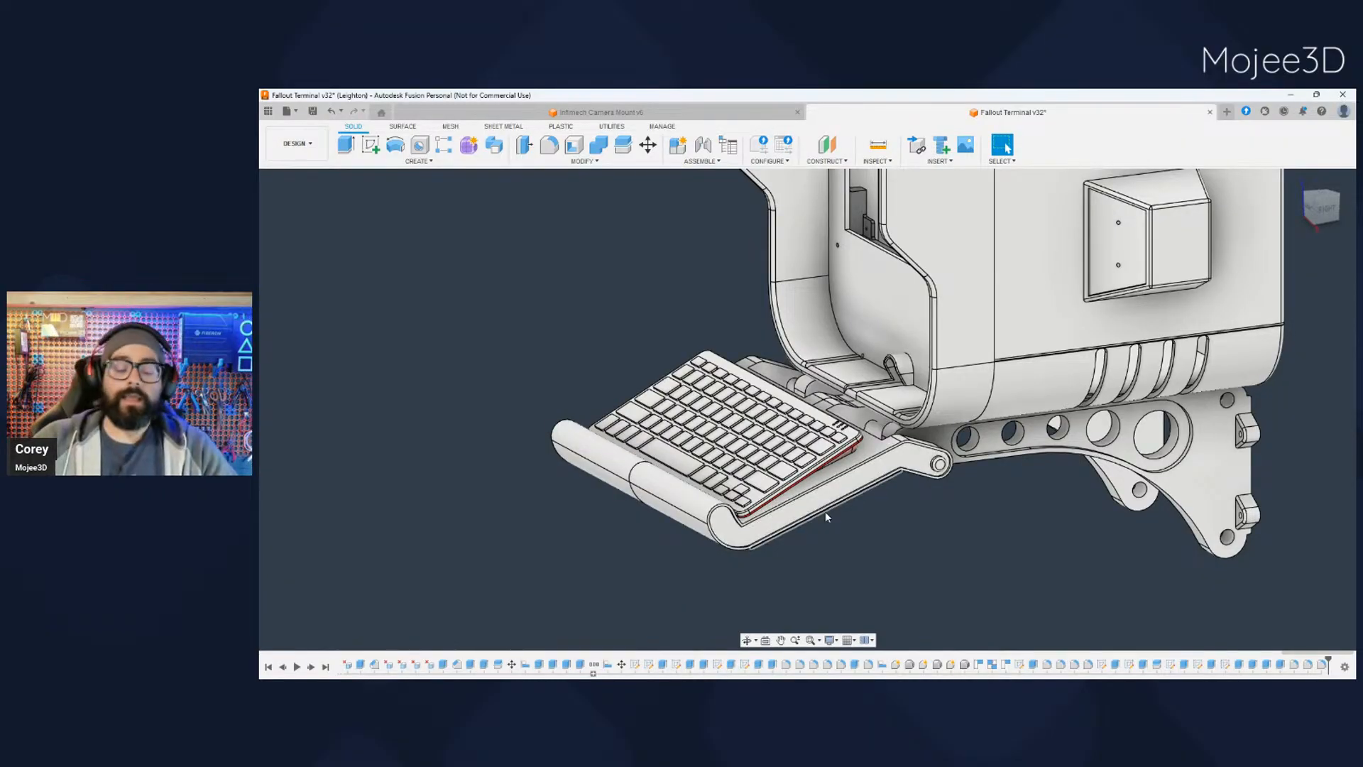
# - Hide the keyboard bodies to inspect the bare split tray and its hinge cutouts, and show the keyboard again
pyautogui.click(297, 470)
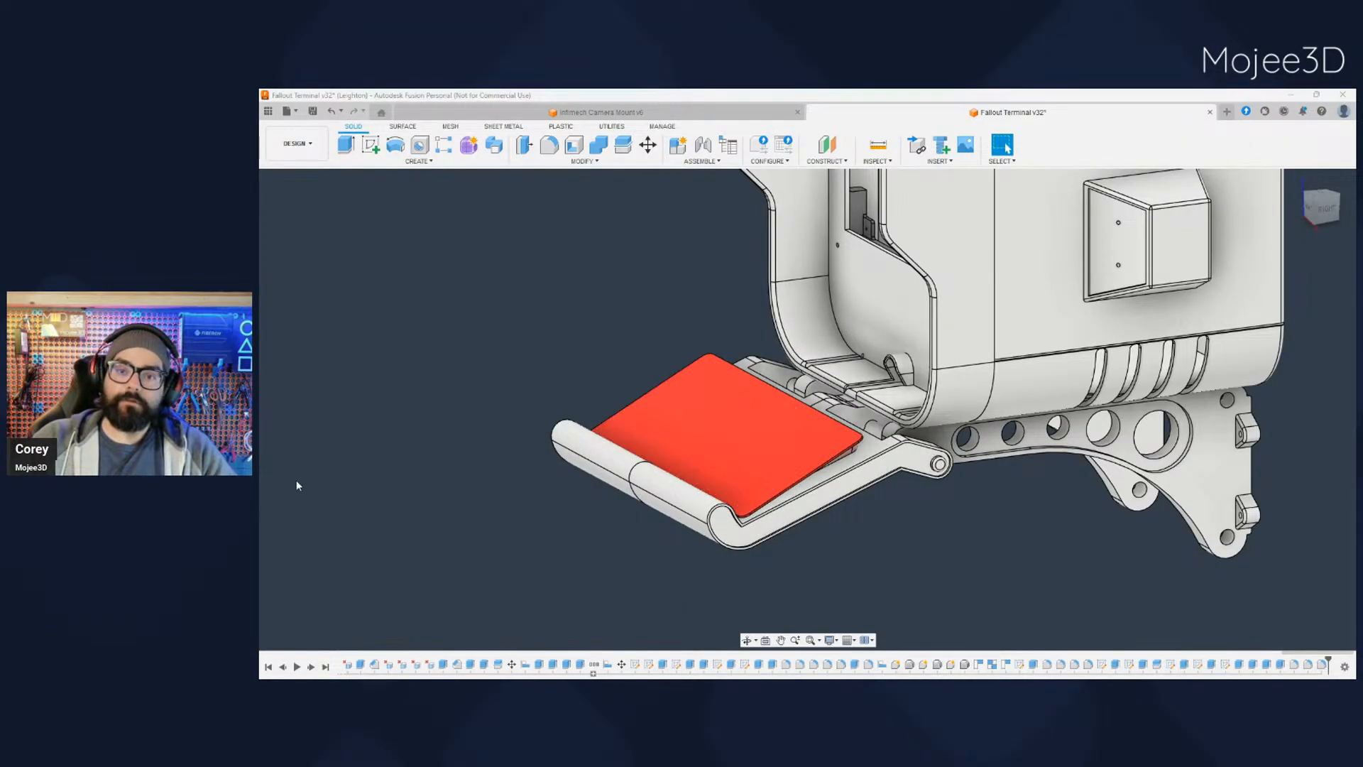
pyautogui.click(296, 482)
pyautogui.keyDown('shift'); pyautogui.moveTo(469, 556); pyautogui.dragTo(542, 542, button='middle'); pyautogui.keyUp('shift')
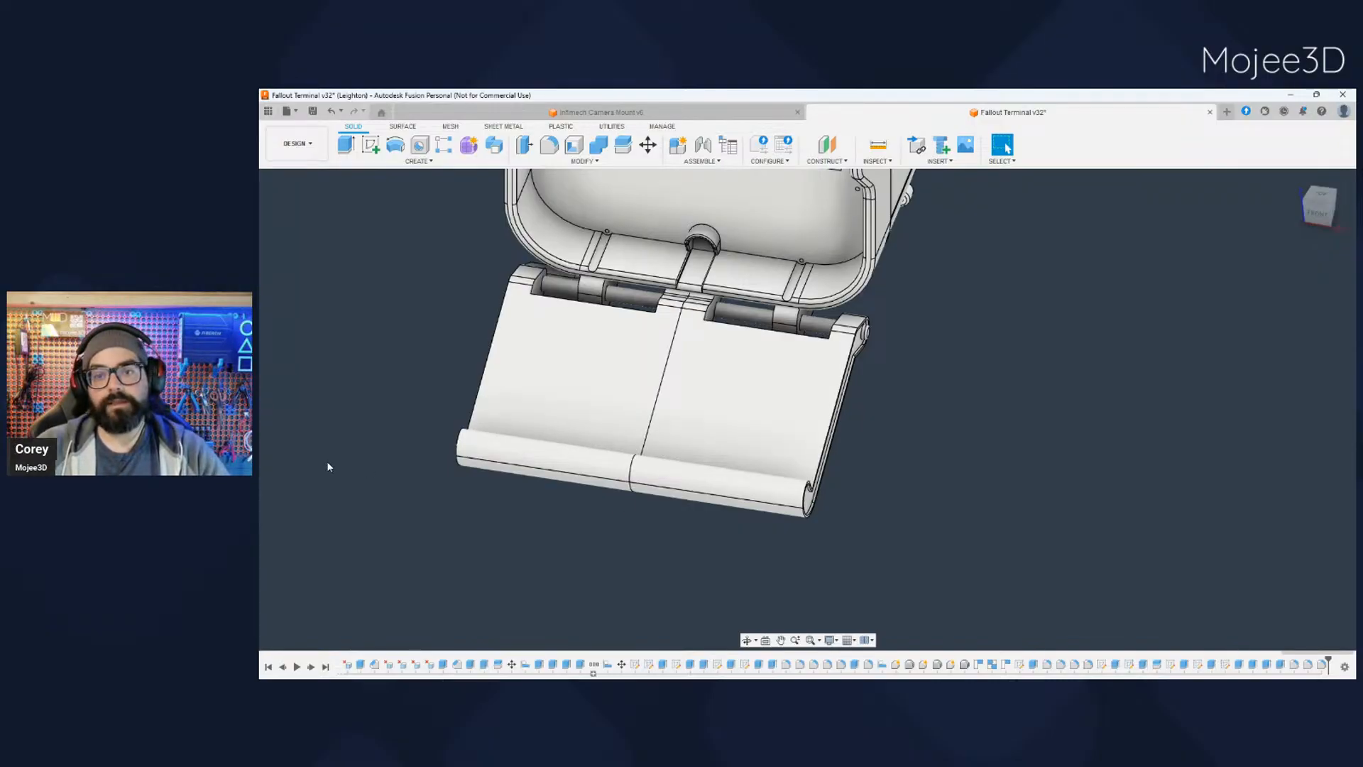
pyautogui.click(296, 477)
# - Examine the keyboard on the tray up close from opposite front corners, together with the hinge arms and wall brackets
pyautogui.keyDown('shift'); pyautogui.moveTo(560, 557); pyautogui.dragTo(746, 568, button='middle'); pyautogui.keyUp('shift')
pyautogui.moveTo(746, 568); pyautogui.dragTo(794, 569, button='middle')
pyautogui.scroll(1, 713, 507)
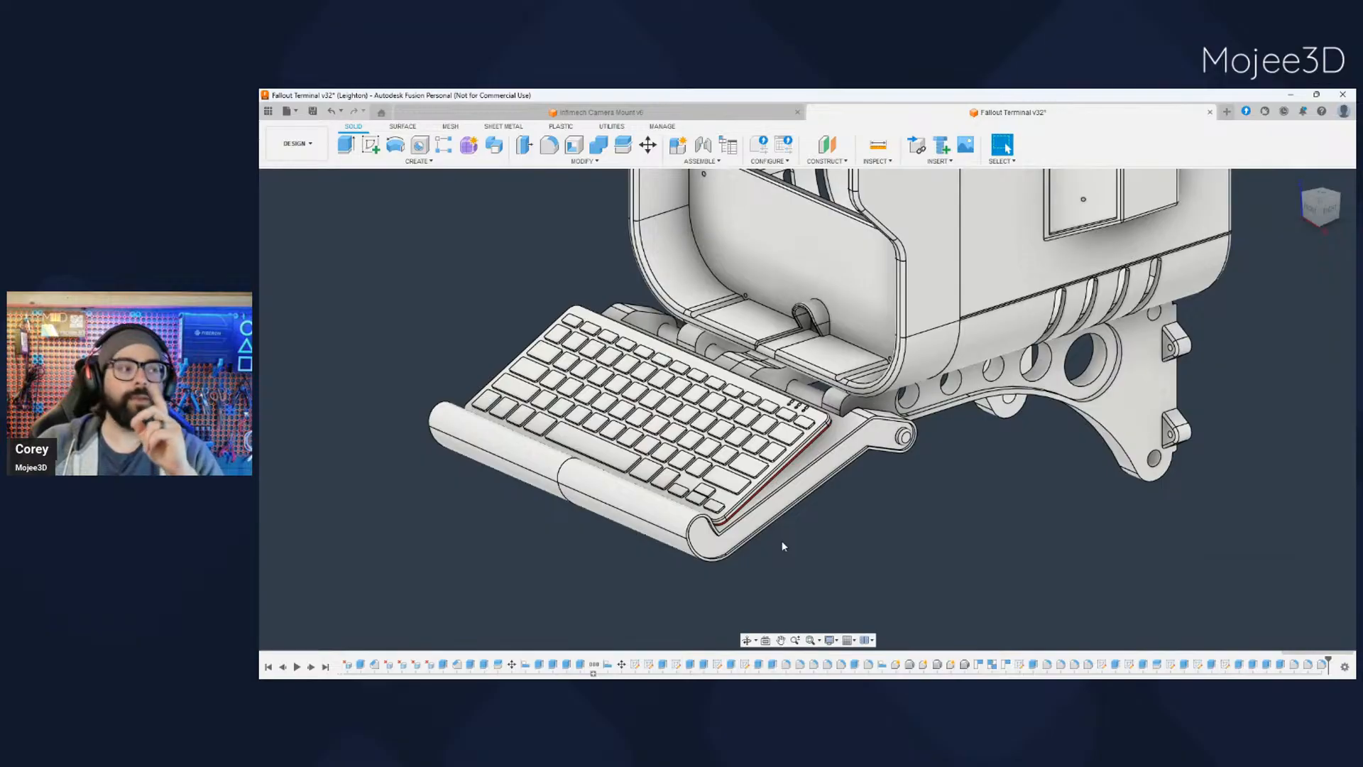
pyautogui.scroll(3, 781, 541)
pyautogui.scroll(-1, 774, 536)
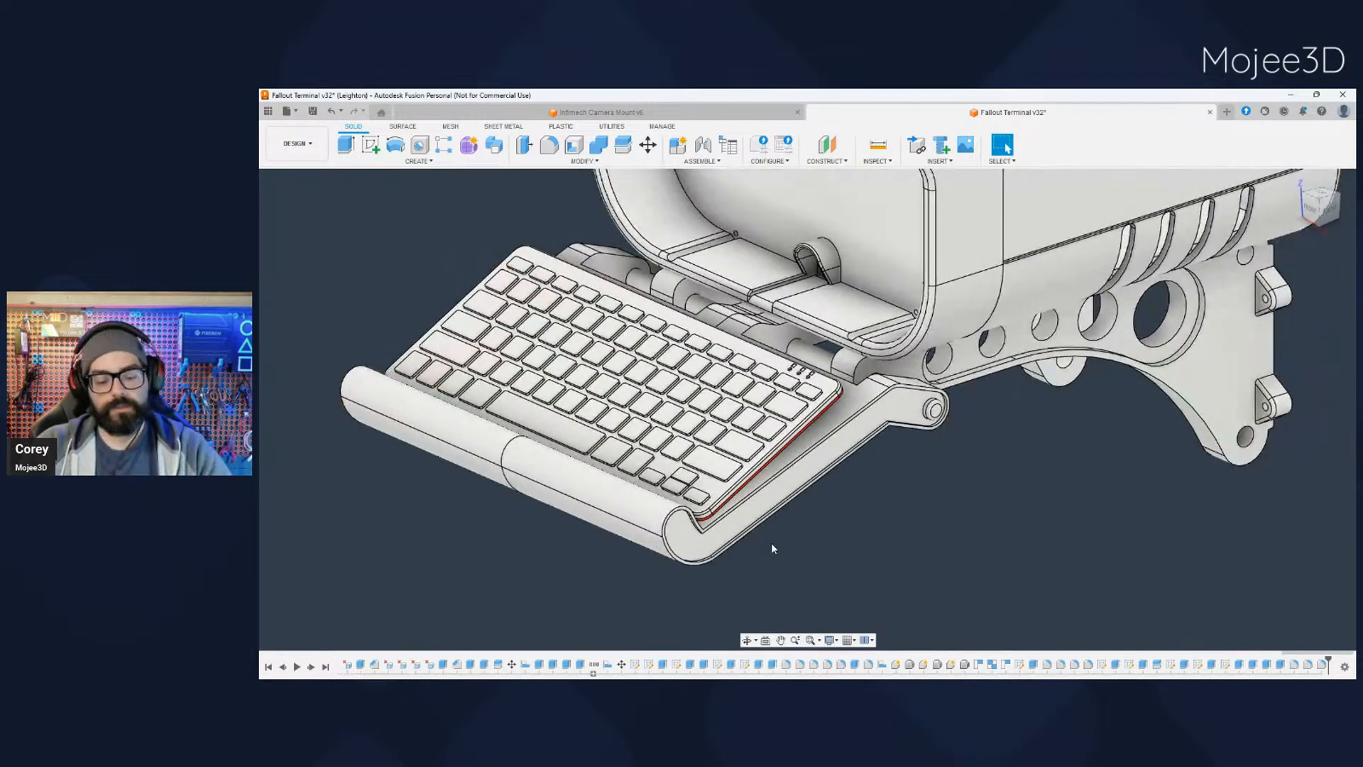
pyautogui.scroll(-2, 777, 570)
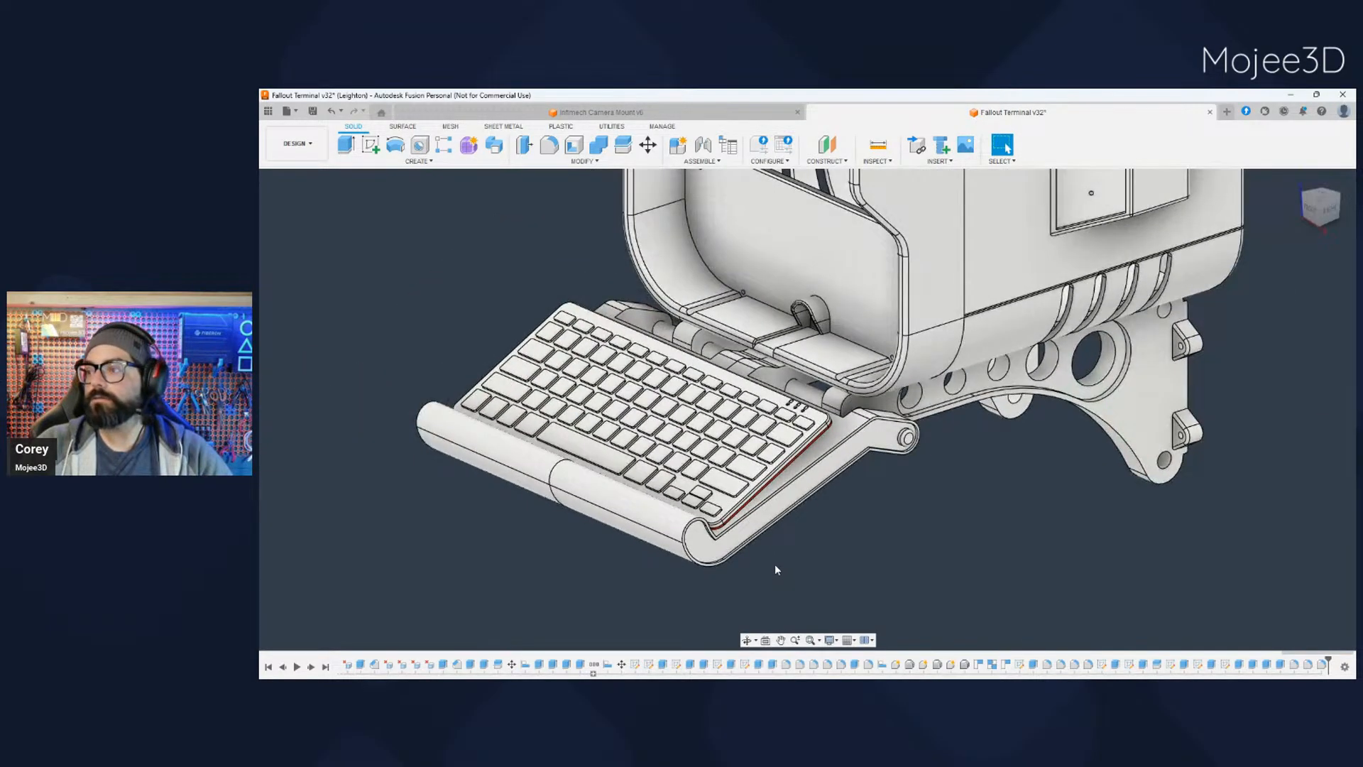
pyautogui.keyDown('shift'); pyautogui.moveTo(774, 568); pyautogui.dragTo(970, 545, button='middle'); pyautogui.keyUp('shift')
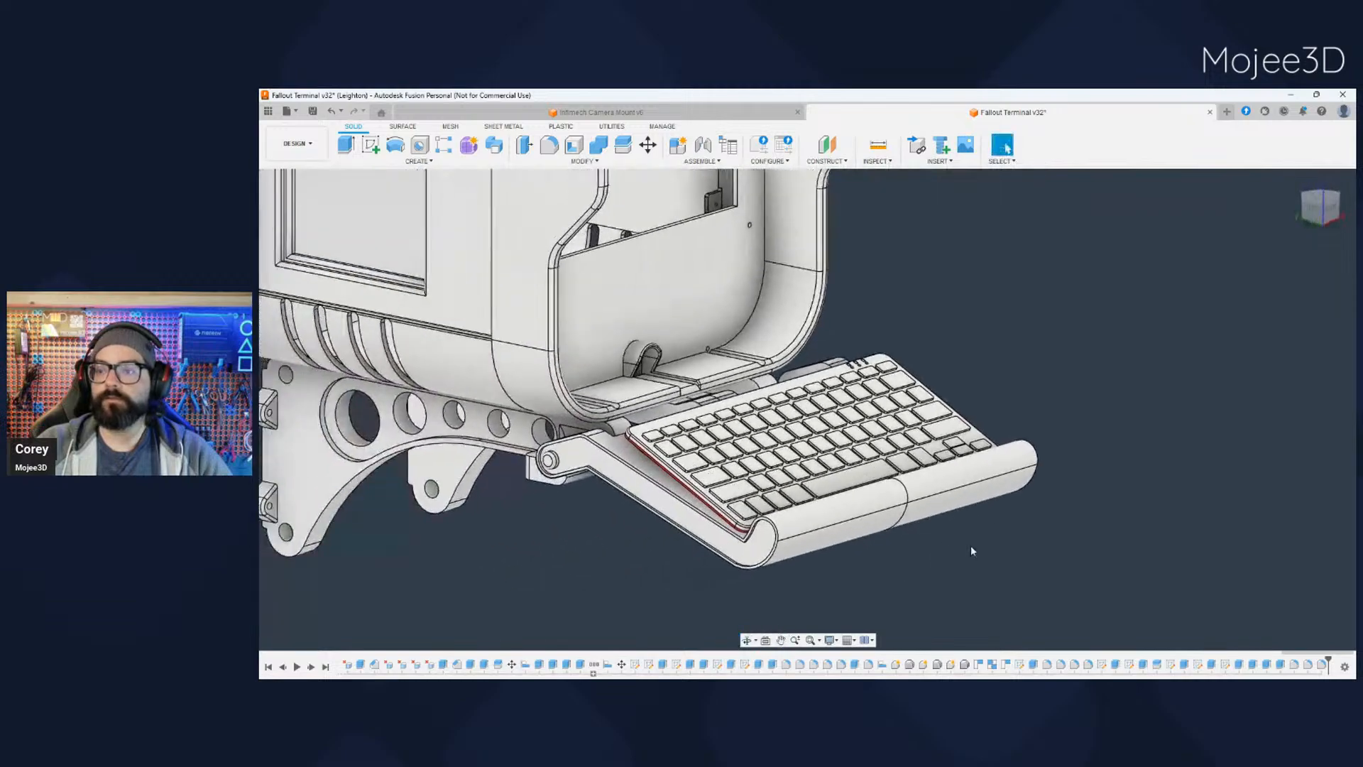
# - Hide the keyboard bodies, leaving the bare split tray displayed with the case and brackets
pyautogui.click(299, 458)
pyautogui.click(299, 468)
pyautogui.click(299, 478)
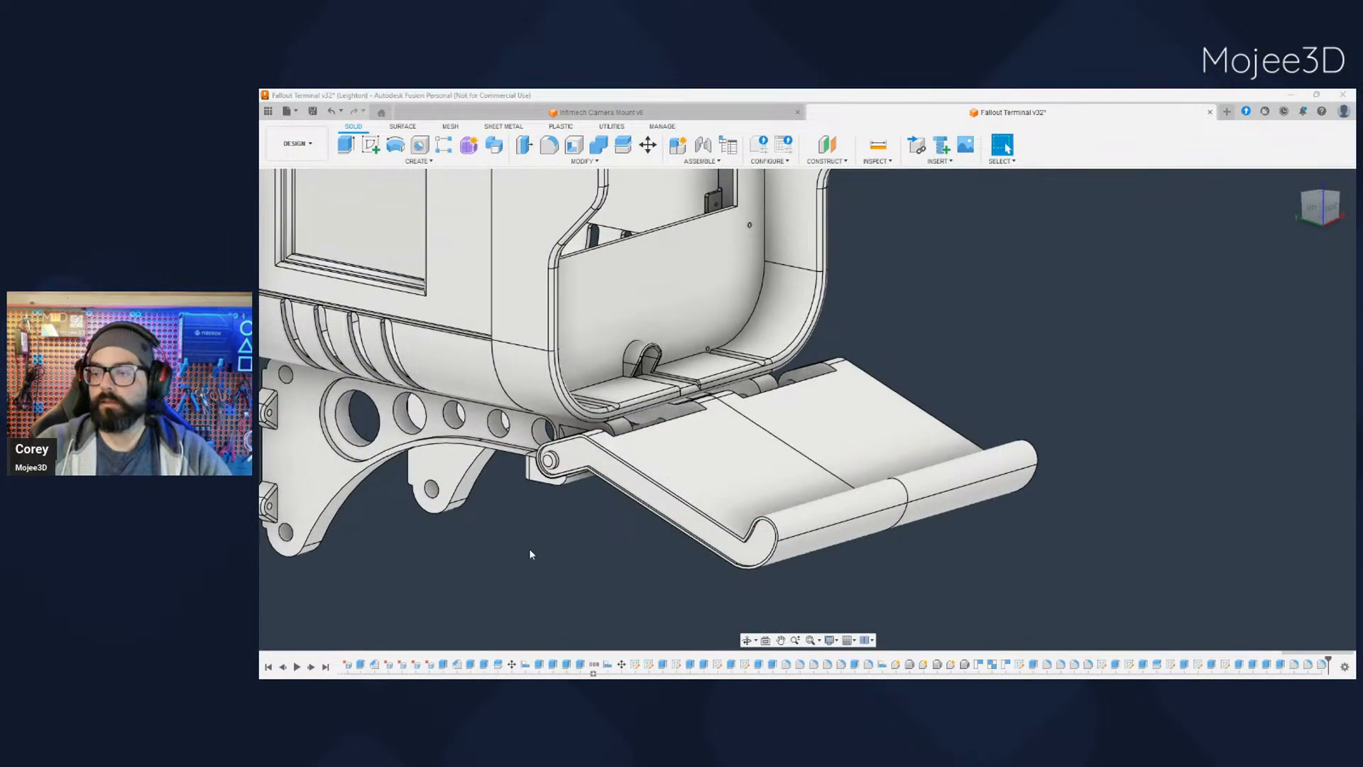
# - Inspect the tray's underside, pivot rod and bracket stops, along with the bare tray from the front and side
pyautogui.keyDown('shift'); pyautogui.moveTo(530, 551); pyautogui.dragTo(717, 447, button='middle'); pyautogui.keyUp('shift')
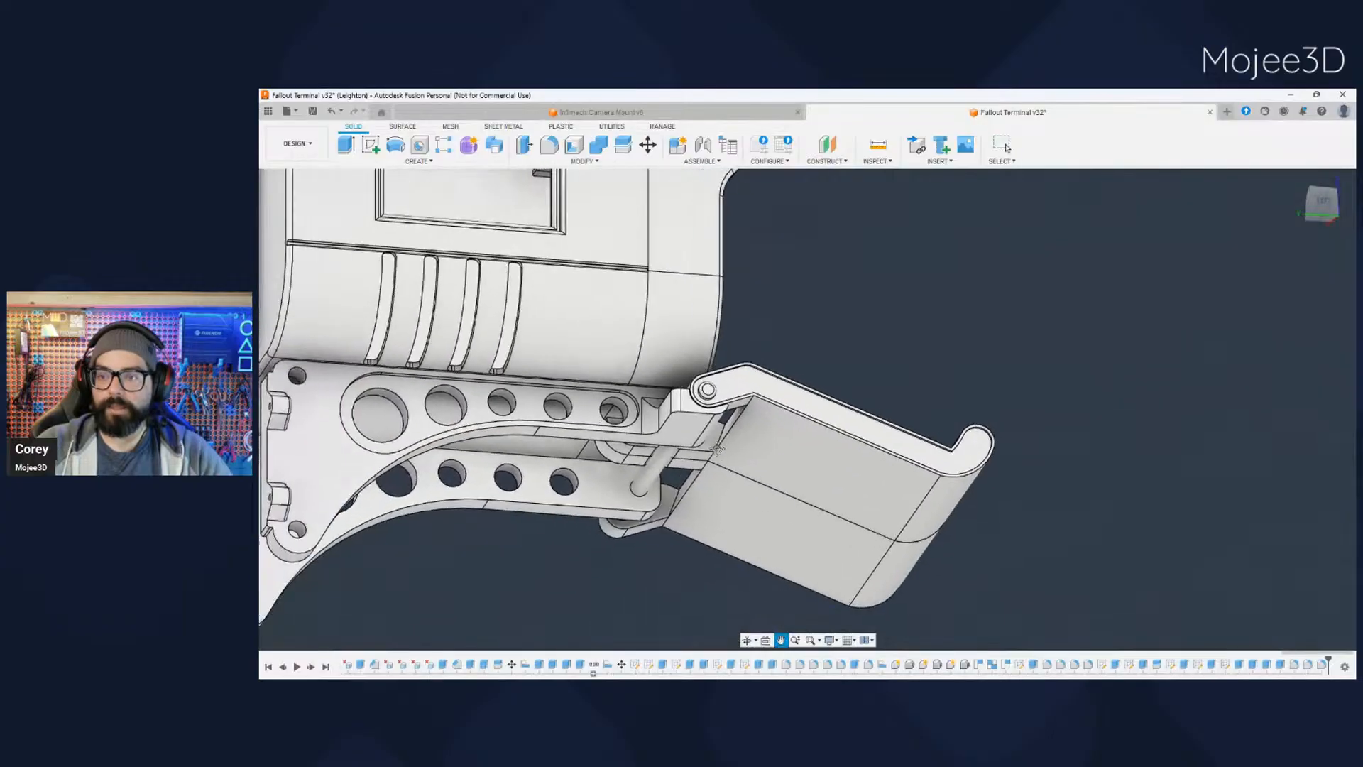
pyautogui.scroll(2, 717, 447)
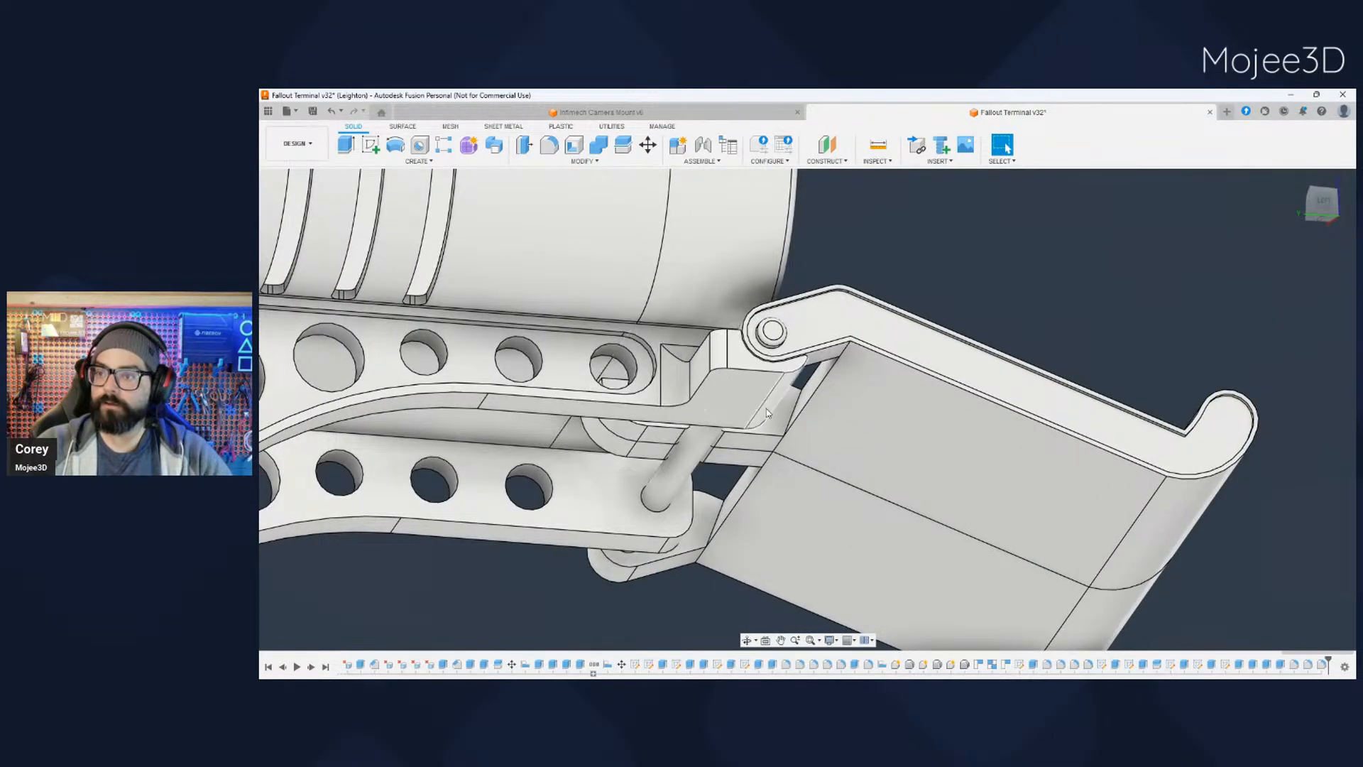
pyautogui.scroll(-2, 767, 413)
pyautogui.keyDown('shift'); pyautogui.moveTo(767, 426); pyautogui.dragTo(893, 404, button='middle'); pyautogui.keyUp('shift')
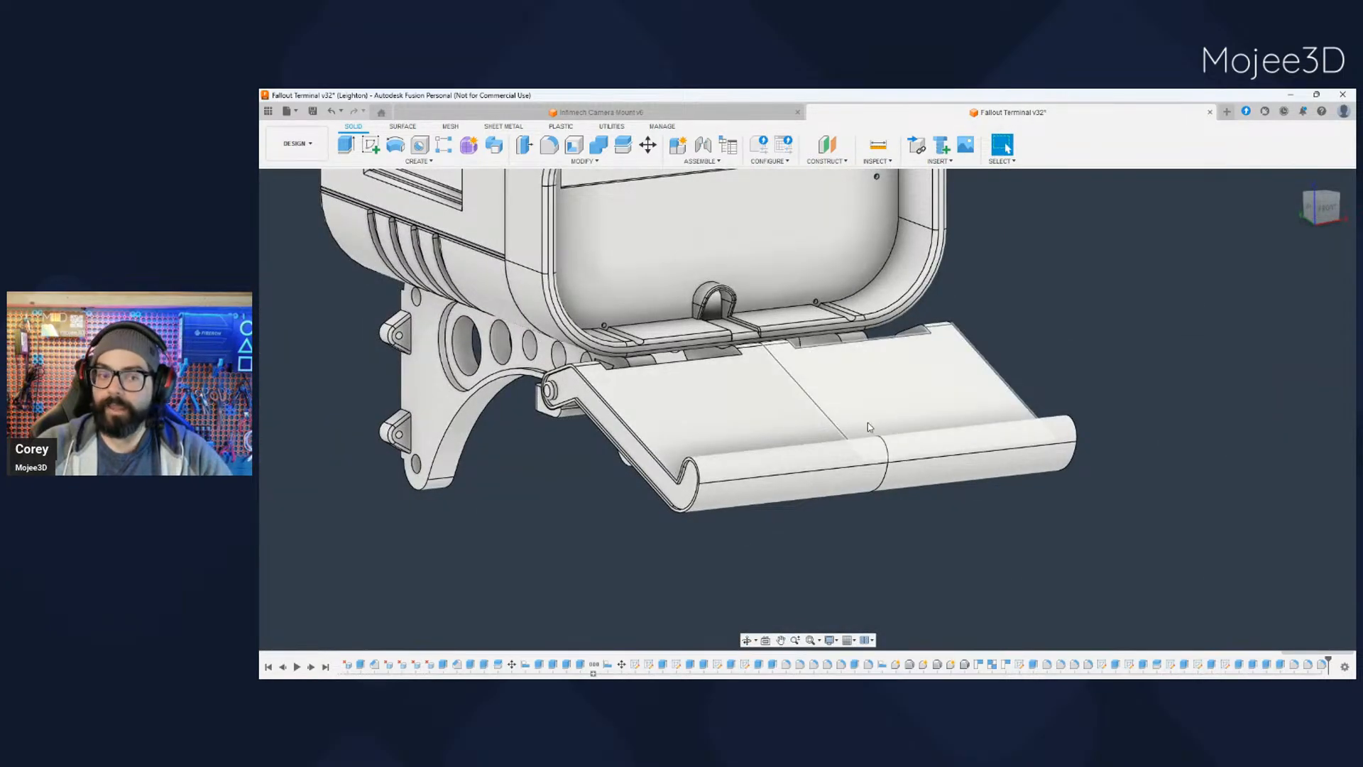
pyautogui.scroll(-2, 625, 522)
pyautogui.scroll(2, 625, 521)
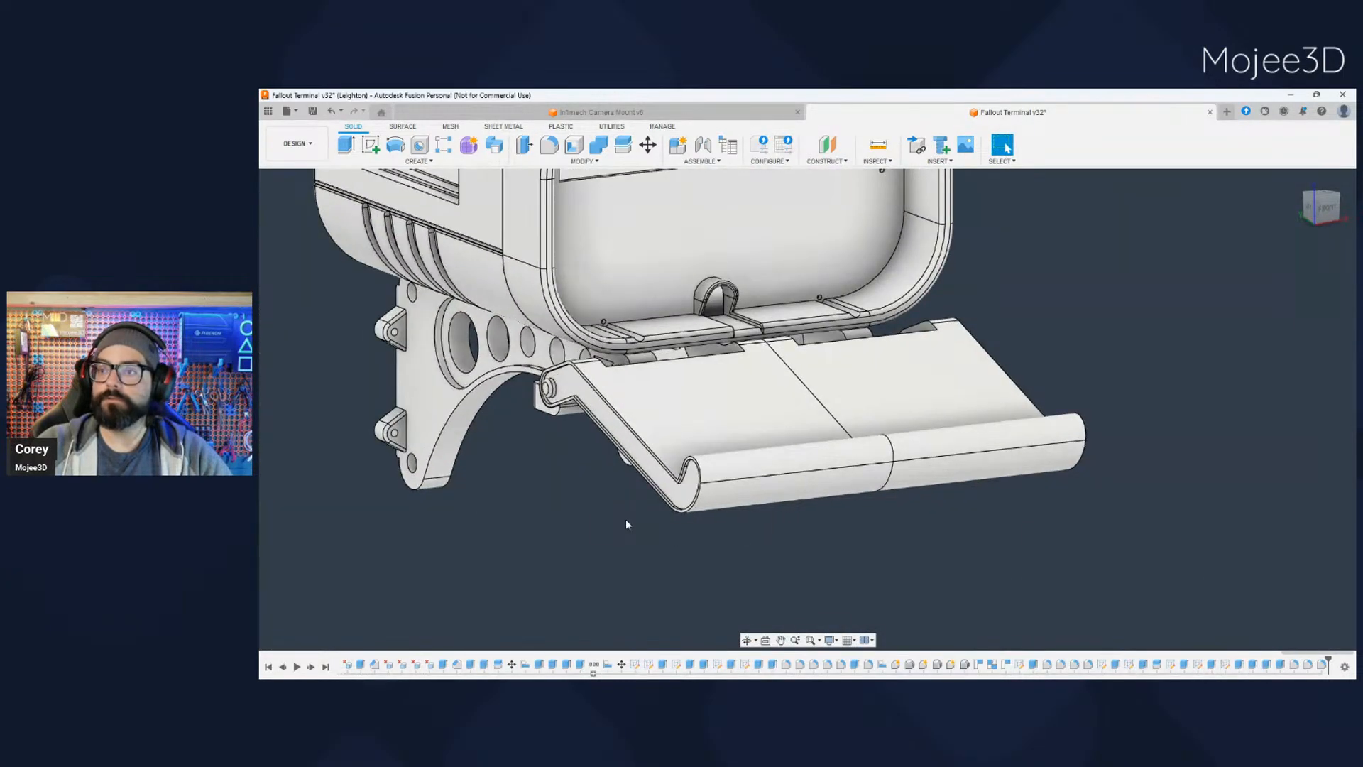
pyautogui.scroll(-2, 626, 524)
pyautogui.keyDown('shift'); pyautogui.moveTo(627, 530); pyautogui.dragTo(666, 541, button='middle'); pyautogui.keyUp('shift')
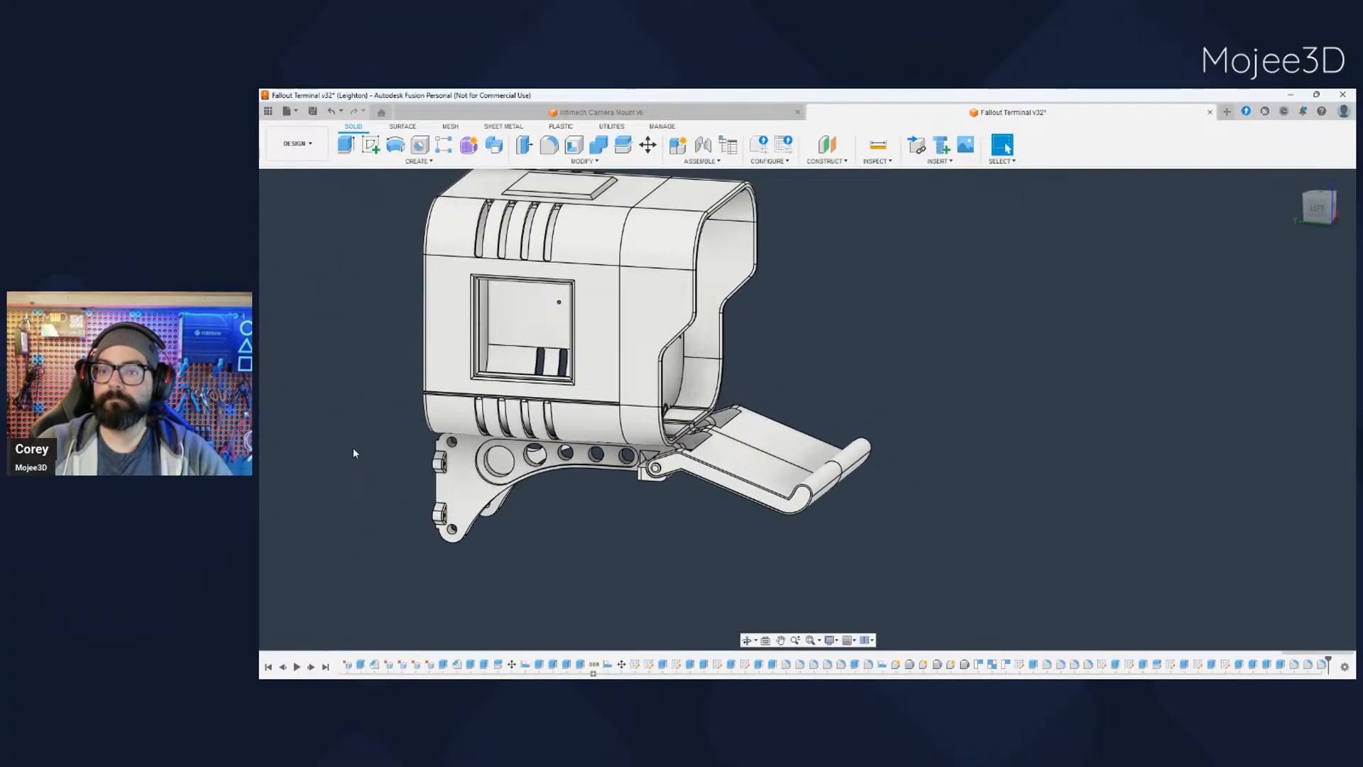
# - Highlight the near wall bracket to identify it in the model, and clear the selection
pyautogui.click(347, 370)
pyautogui.click(554, 511)
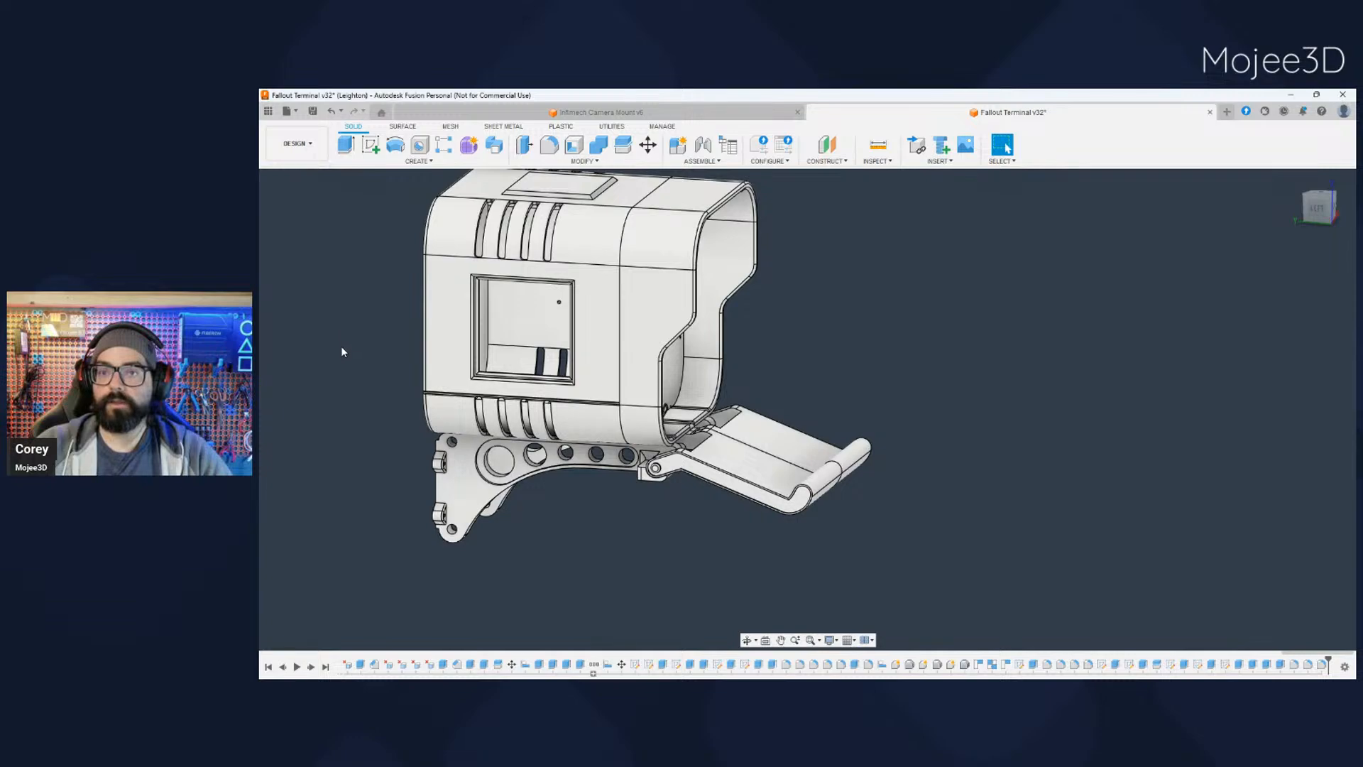
pyautogui.click(362, 371)
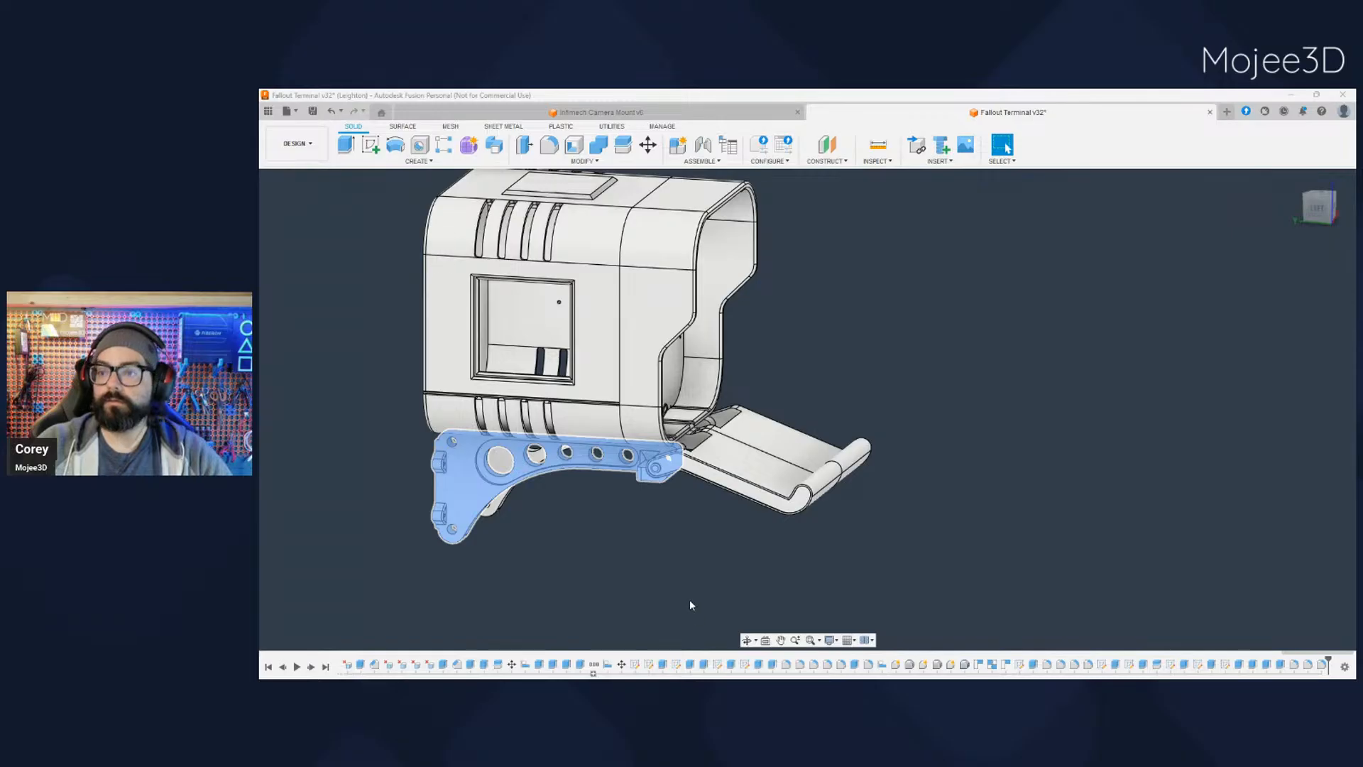
pyautogui.click(651, 566)
# - Review the complete case, wall brackets and bare tray from the front corner and in side profile
pyautogui.scroll(-2, 651, 562)
pyautogui.keyDown('shift'); pyautogui.moveTo(652, 565); pyautogui.dragTo(582, 472, button='middle'); pyautogui.keyUp('shift')
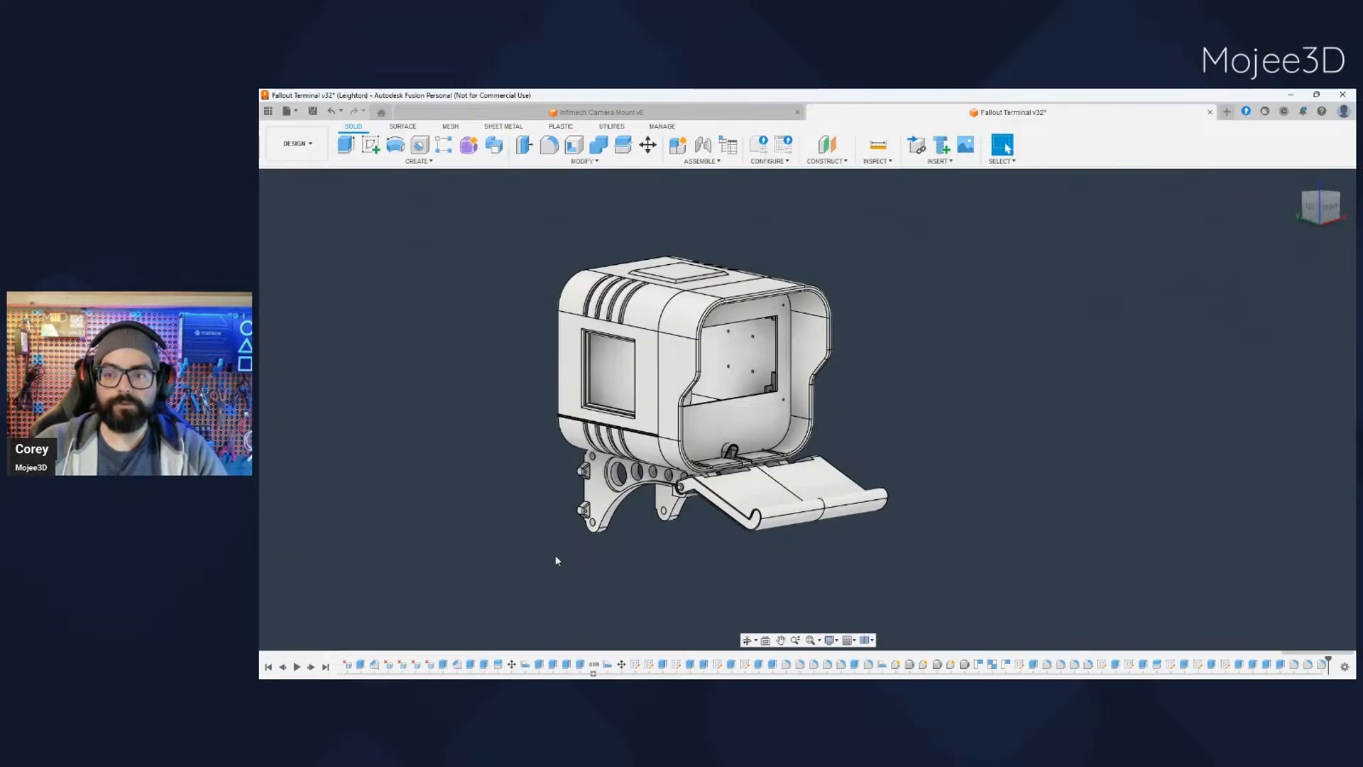
pyautogui.scroll(5, 566, 493)
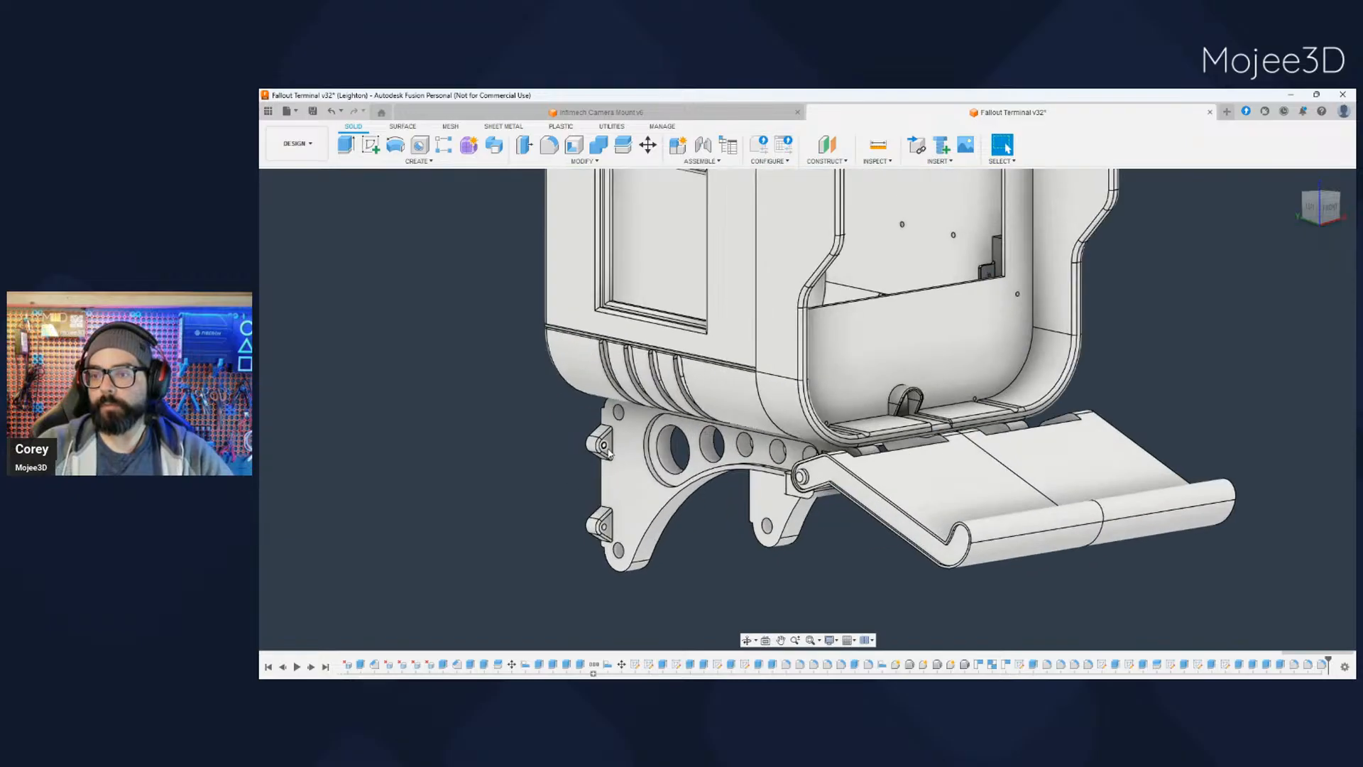
pyautogui.scroll(-5, 611, 550)
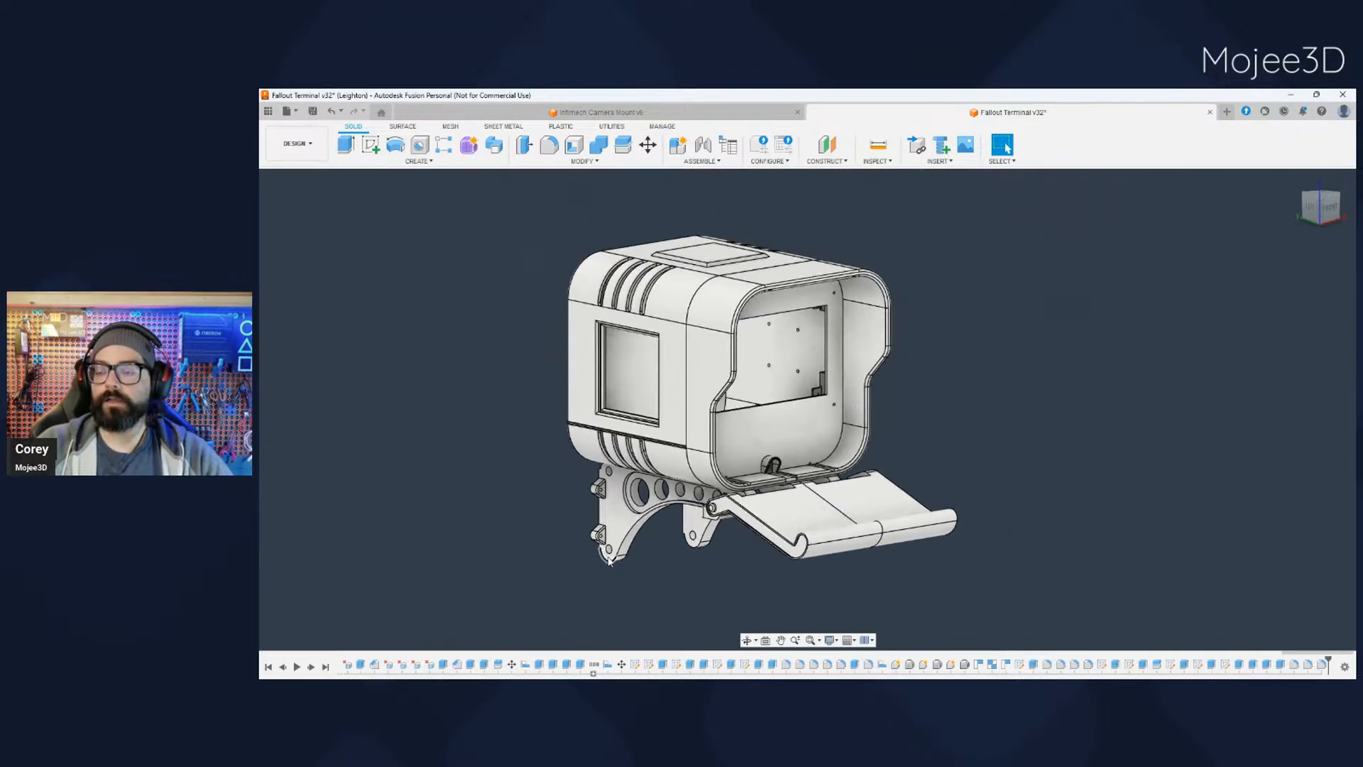
pyautogui.moveTo(637, 556); pyautogui.dragTo(656, 525)
pyautogui.press('Escape')
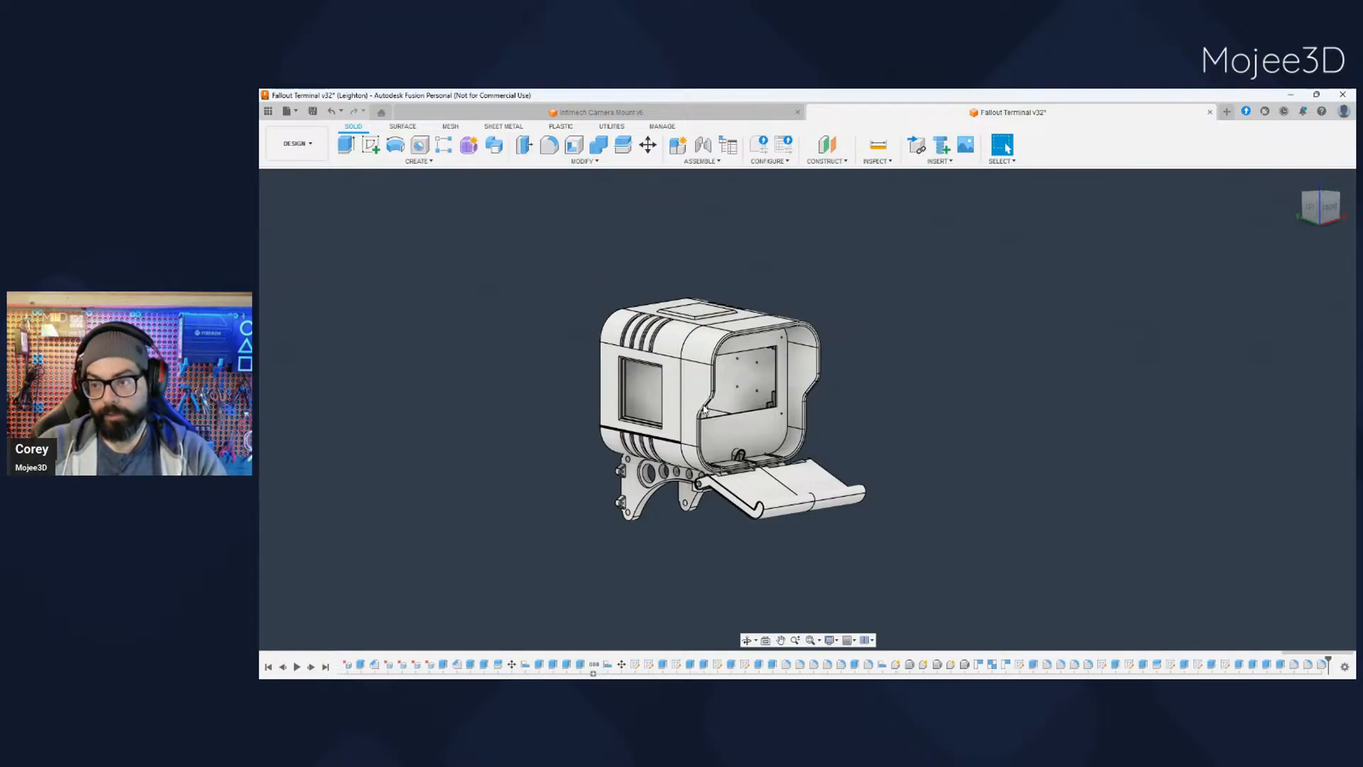
pyautogui.scroll(-1, 657, 549)
pyautogui.keyDown('shift'); pyautogui.moveTo(651, 554); pyautogui.dragTo(661, 536, button='middle'); pyautogui.keyUp('shift')
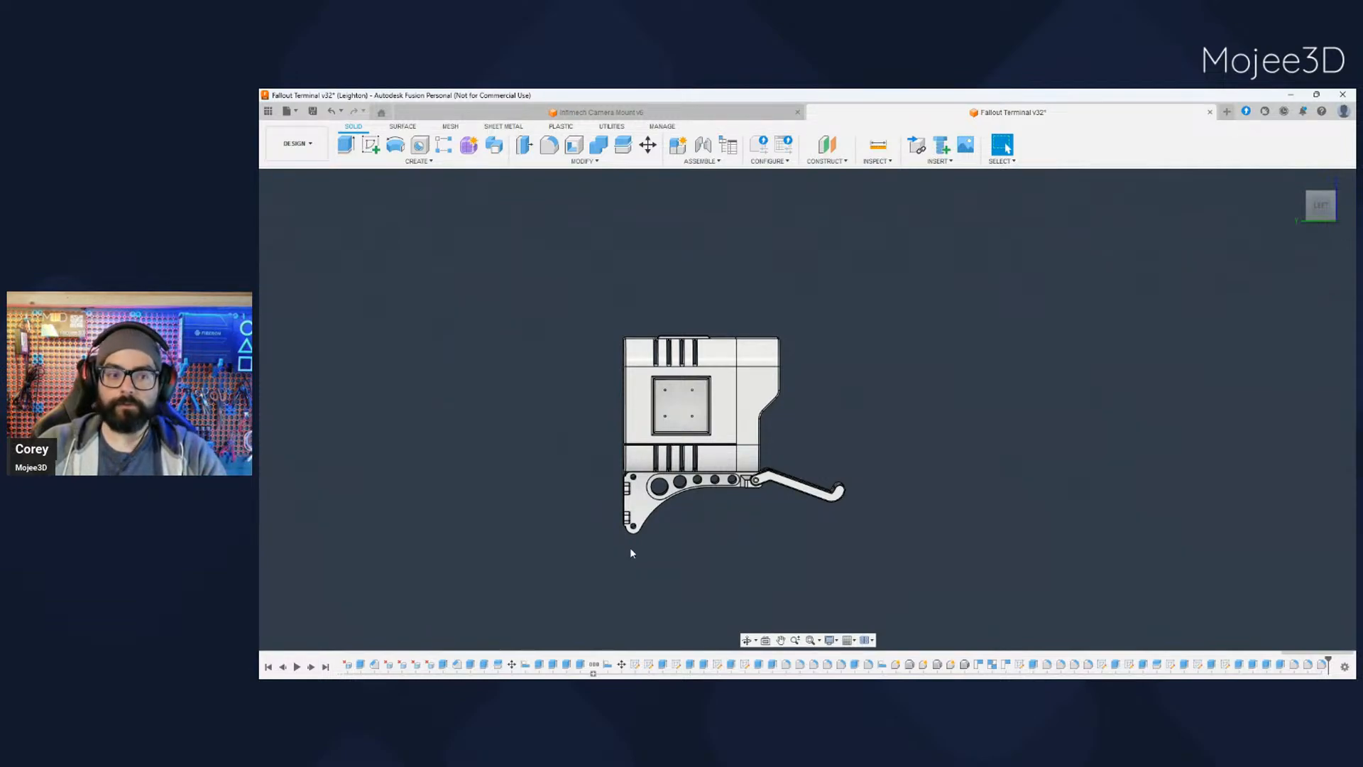
# - Examine the terminal's front opening, screen panel and cable passage together with the open tray
pyautogui.keyDown('shift'); pyautogui.moveTo(666, 558); pyautogui.dragTo(744, 563, button='middle'); pyautogui.keyUp('shift')
pyautogui.scroll(3, 717, 536)
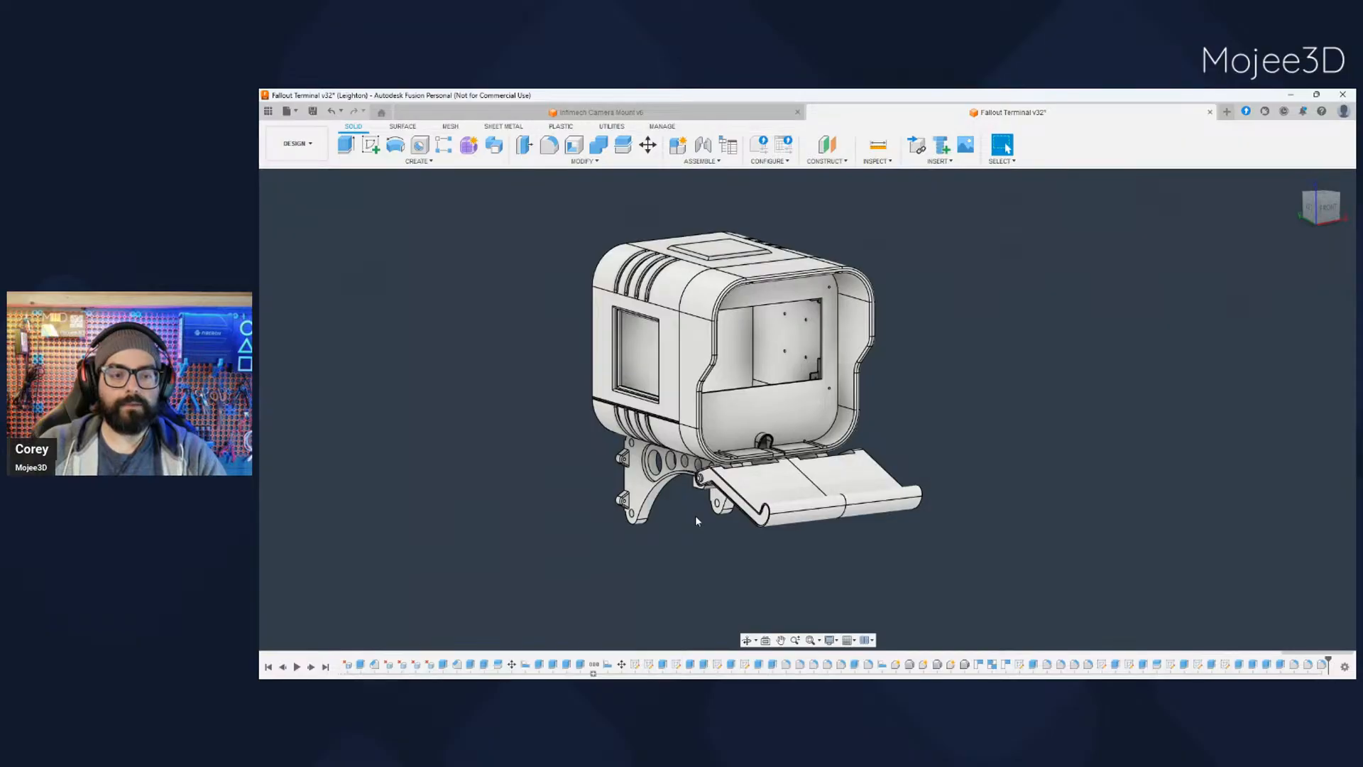
pyautogui.scroll(-3, 690, 518)
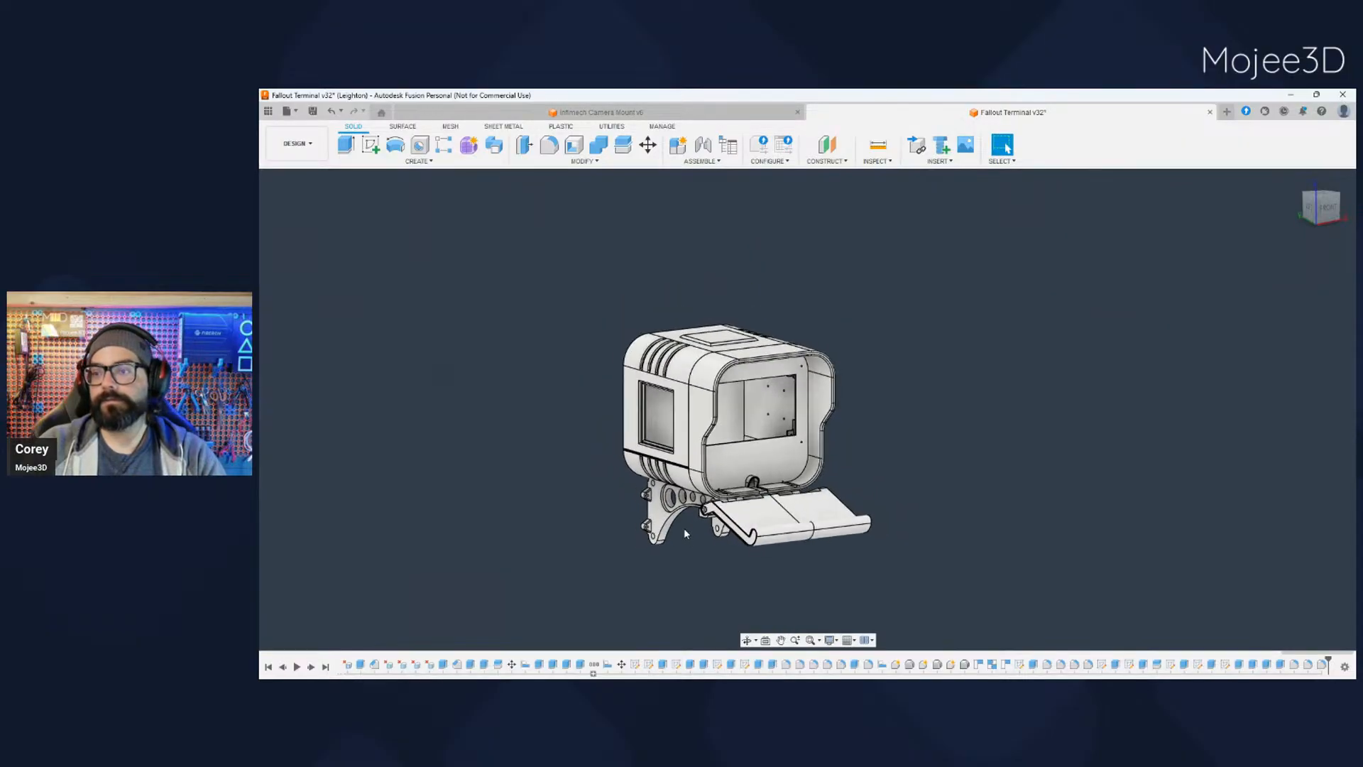
pyautogui.scroll(2, 685, 533)
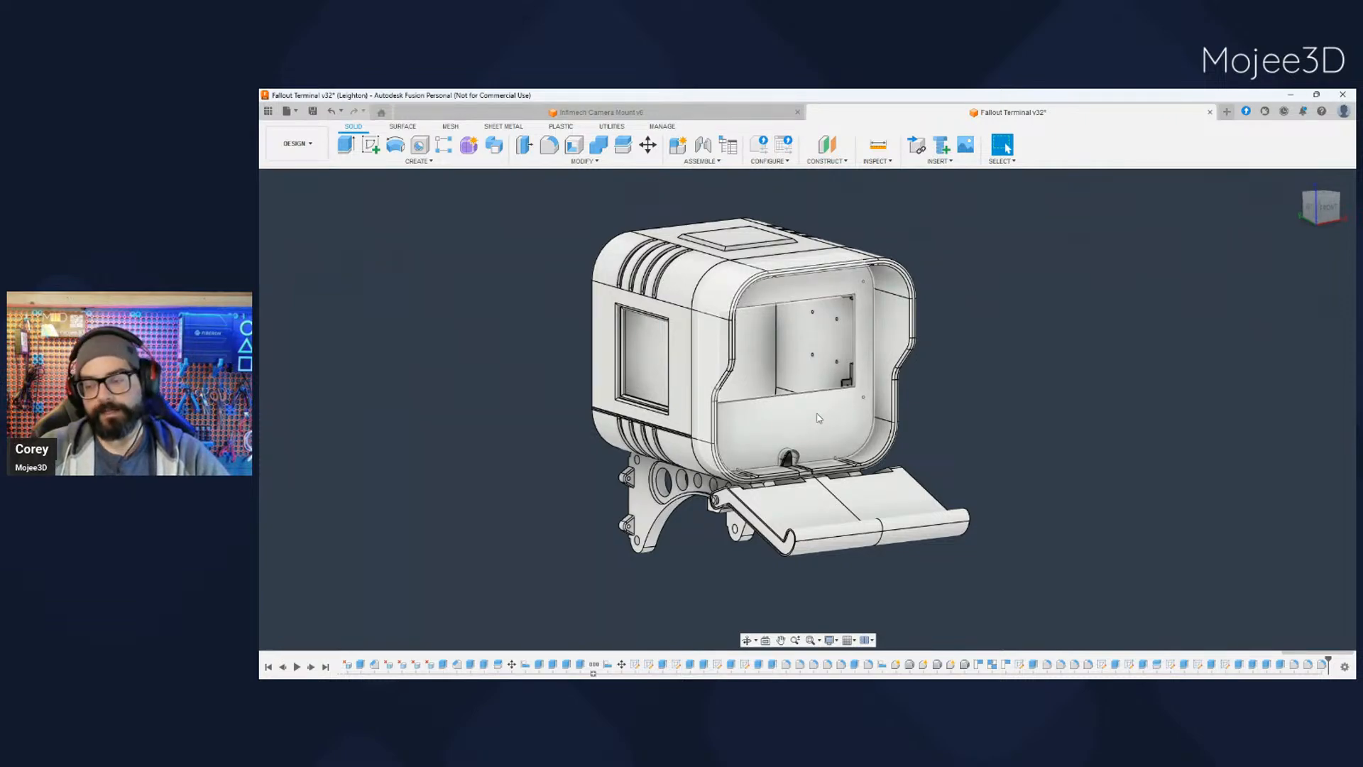
pyautogui.scroll(2, 795, 423)
pyautogui.scroll(2, 795, 424)
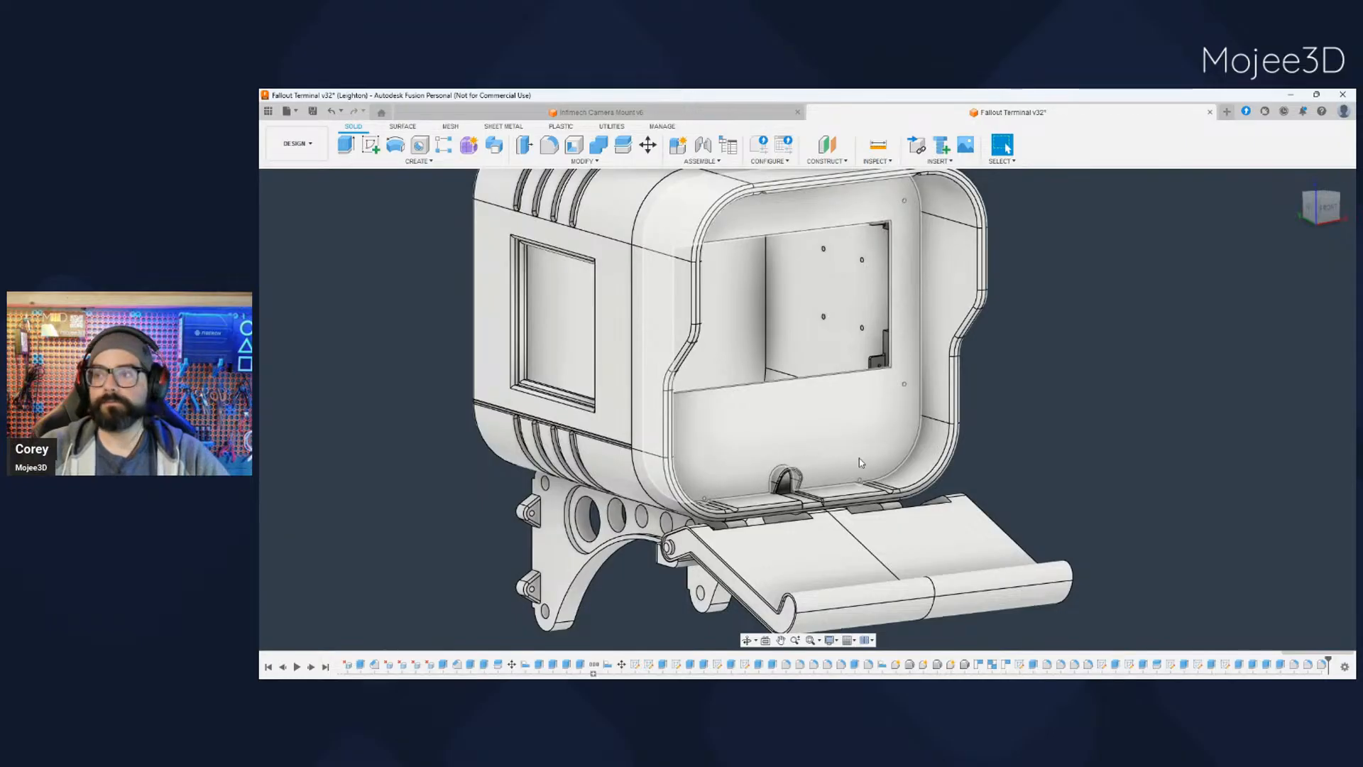
pyautogui.scroll(-1, 1082, 461)
pyautogui.scroll(-3, 1081, 462)
pyautogui.moveTo(1080, 462); pyautogui.dragTo(693, 466, button='middle')
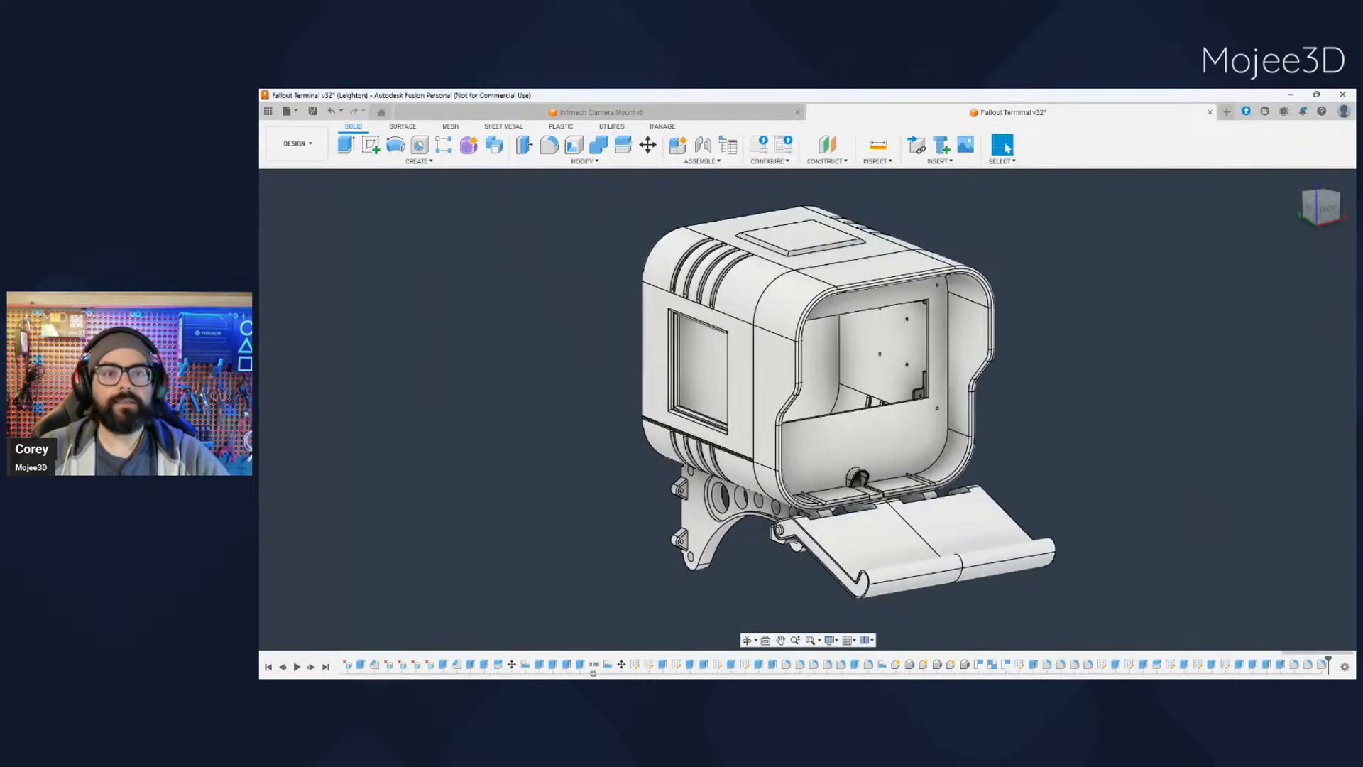
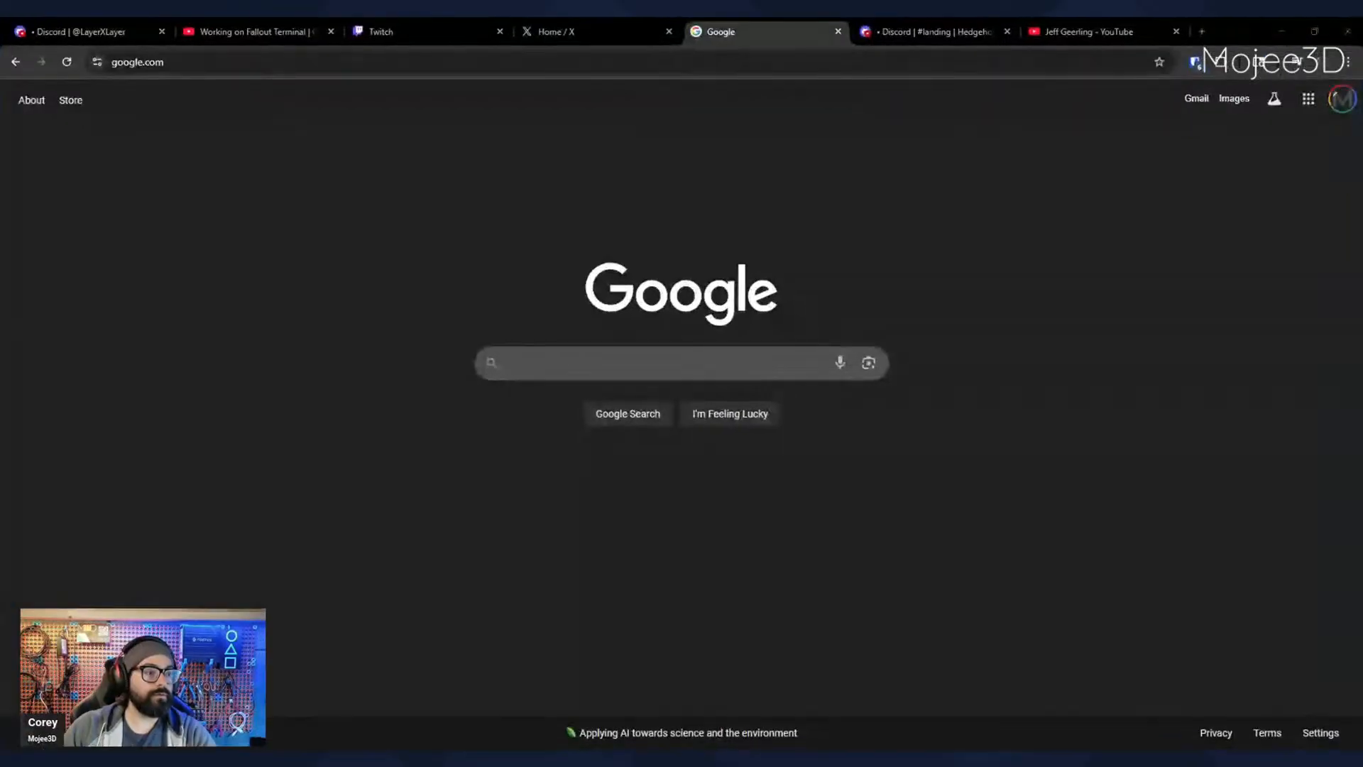
# - Search Google for "fallout terminal" and show the image results
pyautogui.click(752, 368)
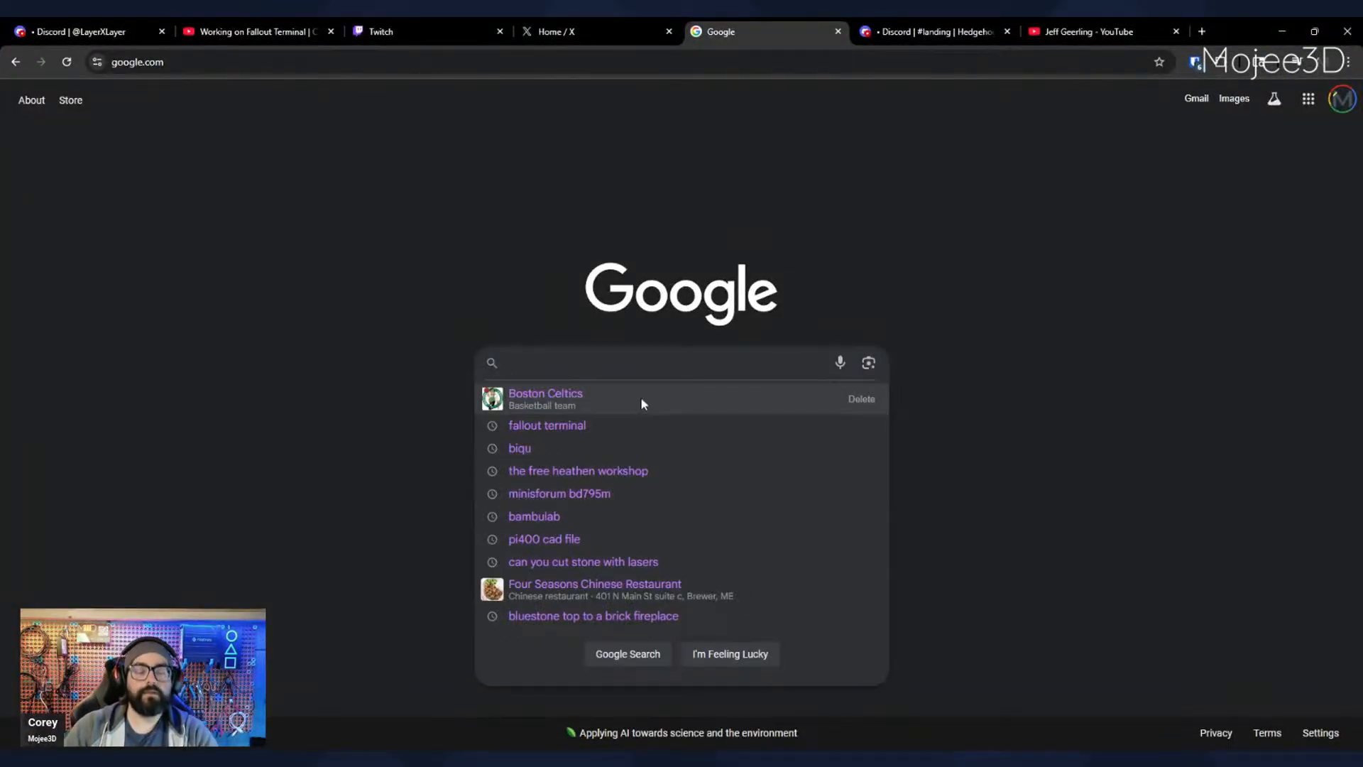
pyautogui.write('fallout terminal')
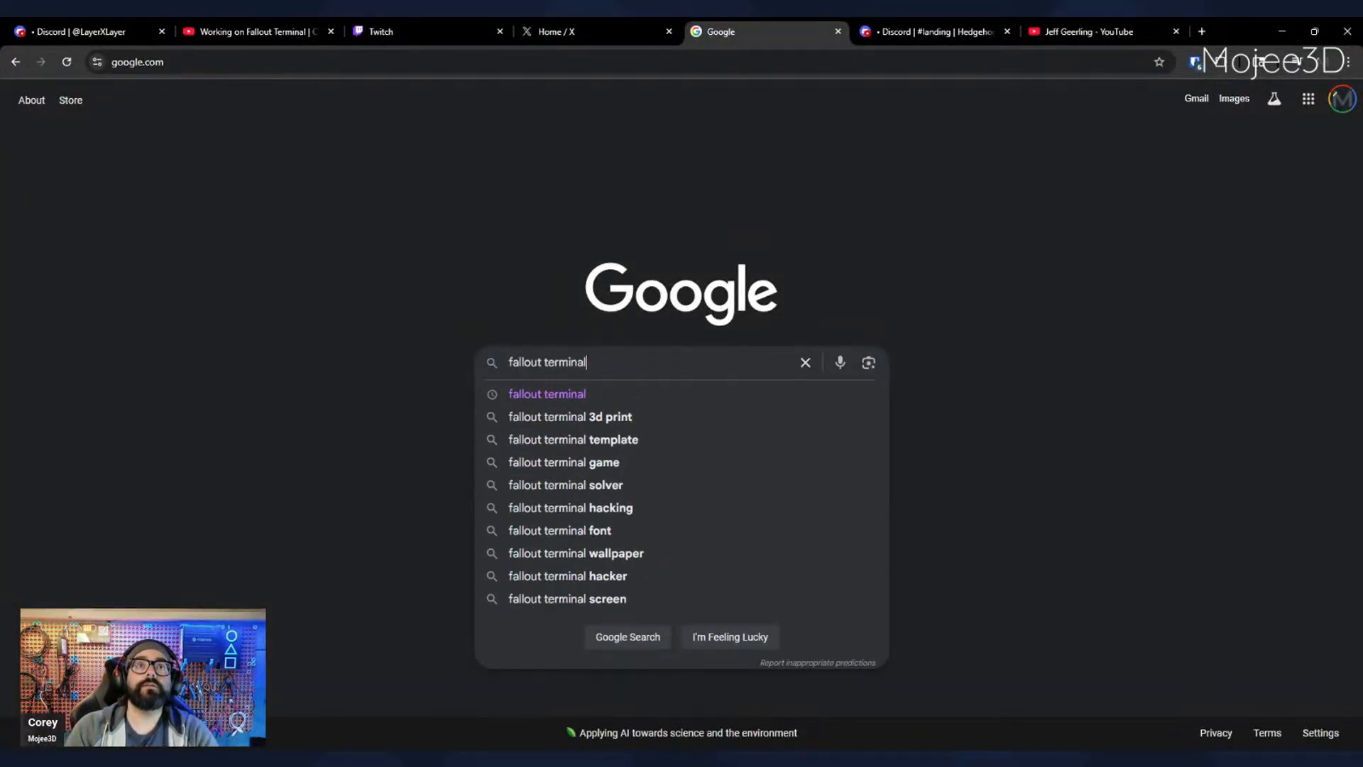
pyautogui.press('Return')
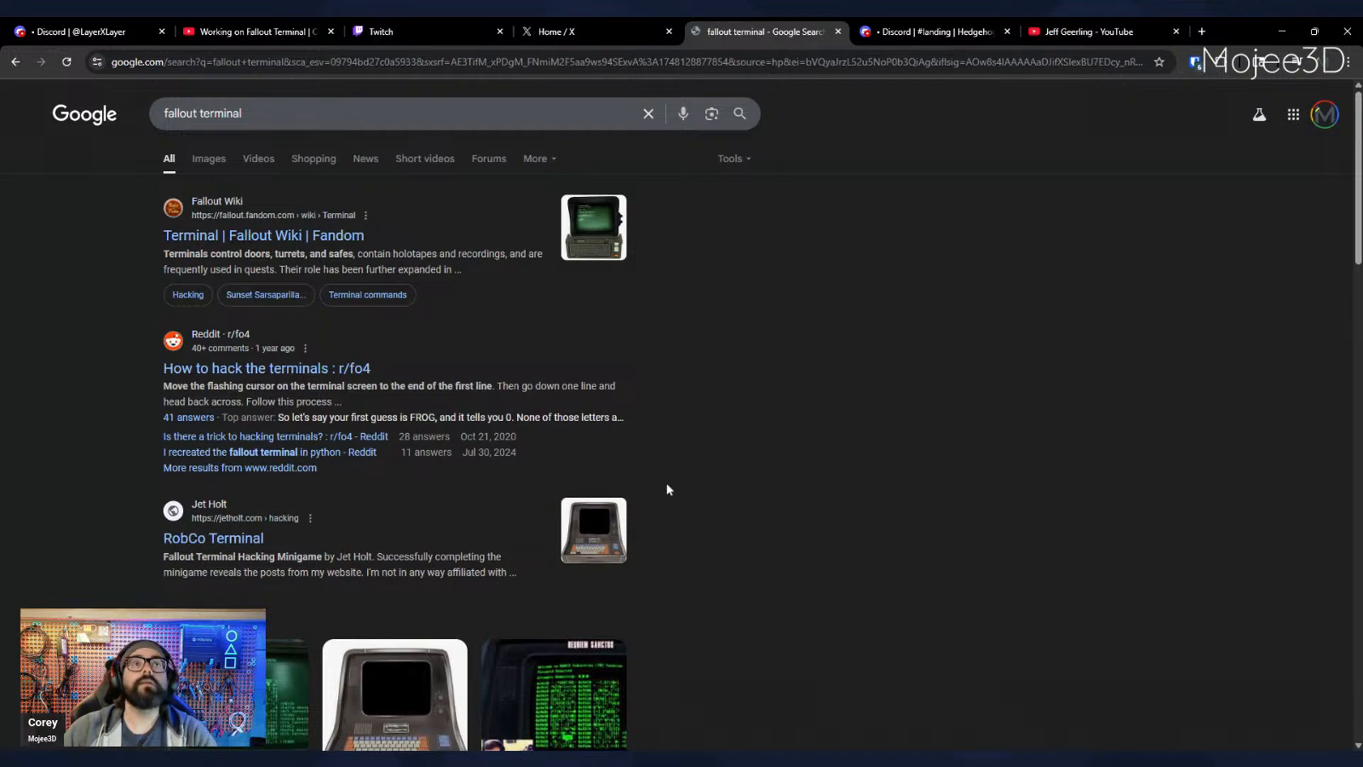
pyautogui.click(209, 159)
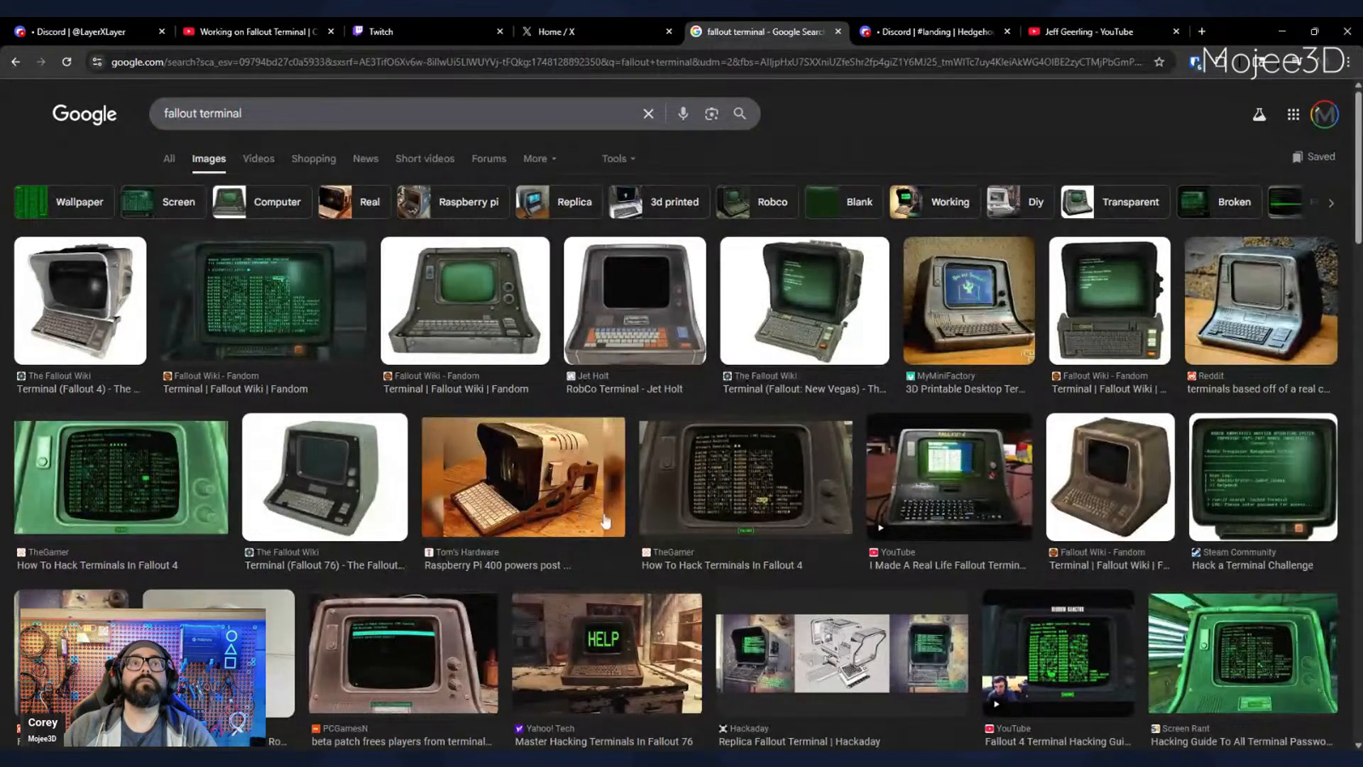
# - Preview the Tom's Hardware Raspberry Pi 400 terminal with its related images, and the MyMiniFactory desktop terminal replica
pyautogui.click(589, 490)
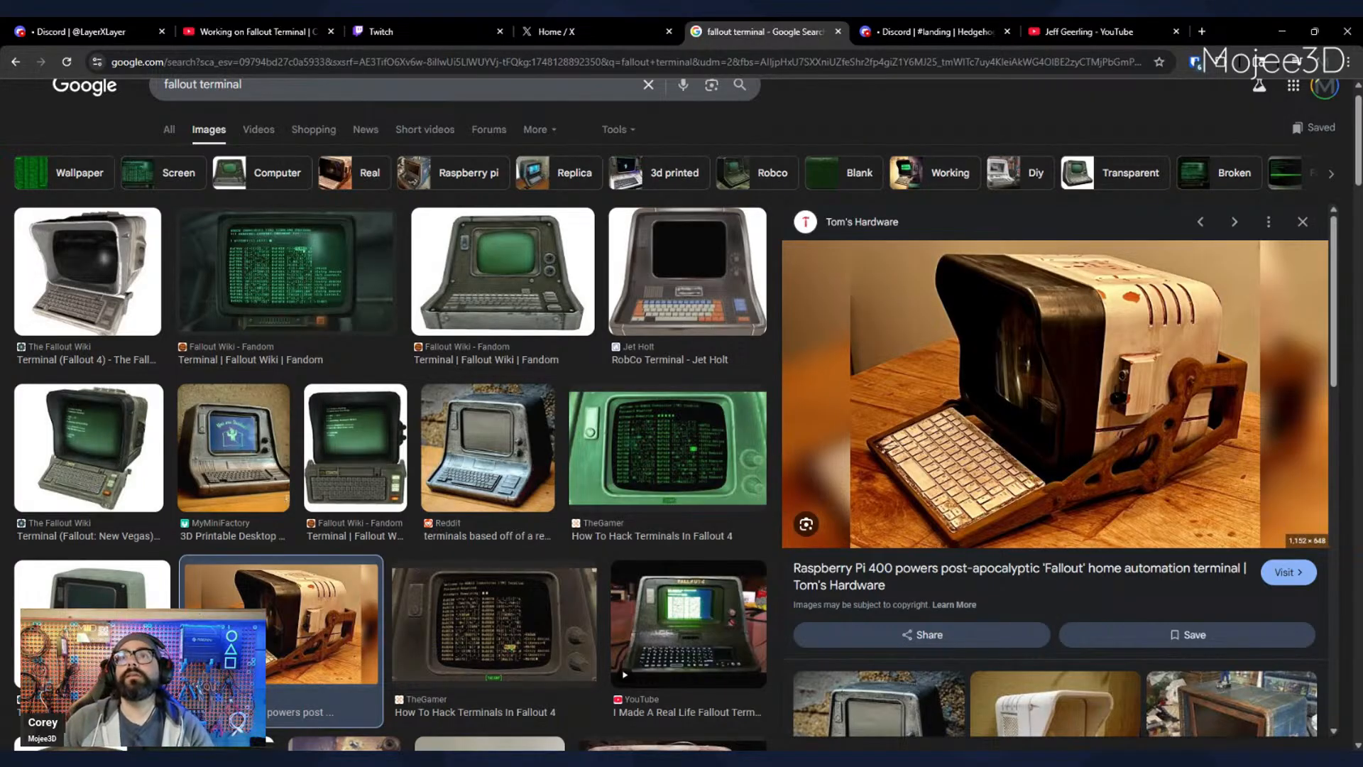
pyautogui.scroll(-6, 1121, 320)
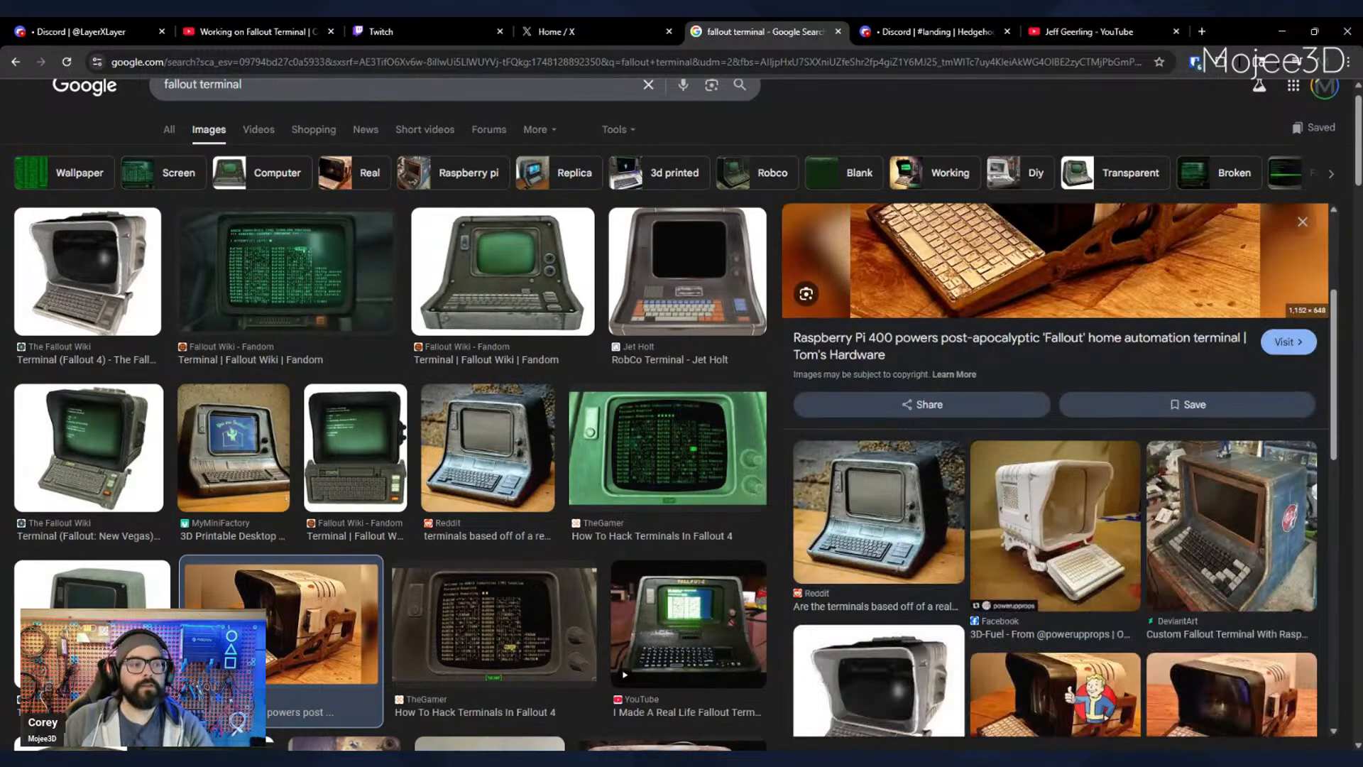
pyautogui.scroll(6, 1120, 320)
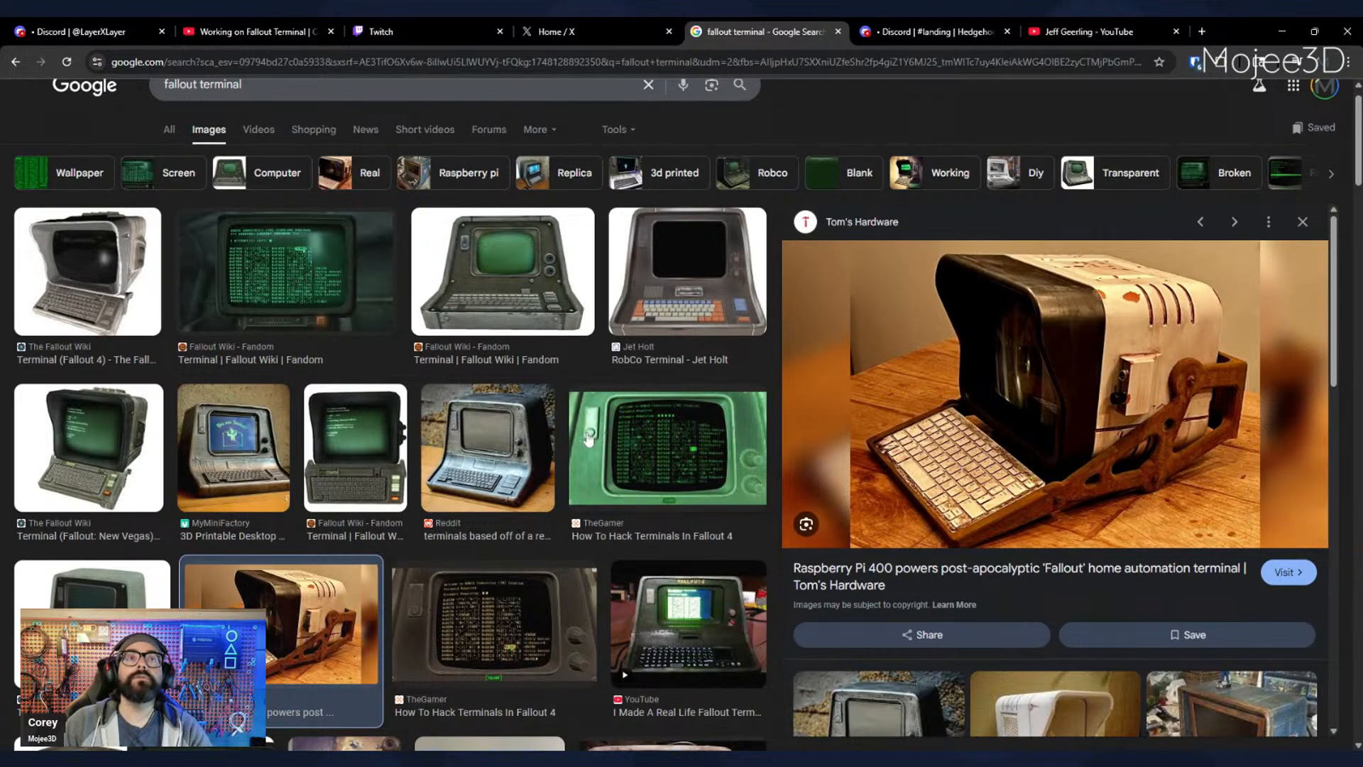
pyautogui.scroll(-1, 587, 438)
pyautogui.scroll(-1, 587, 439)
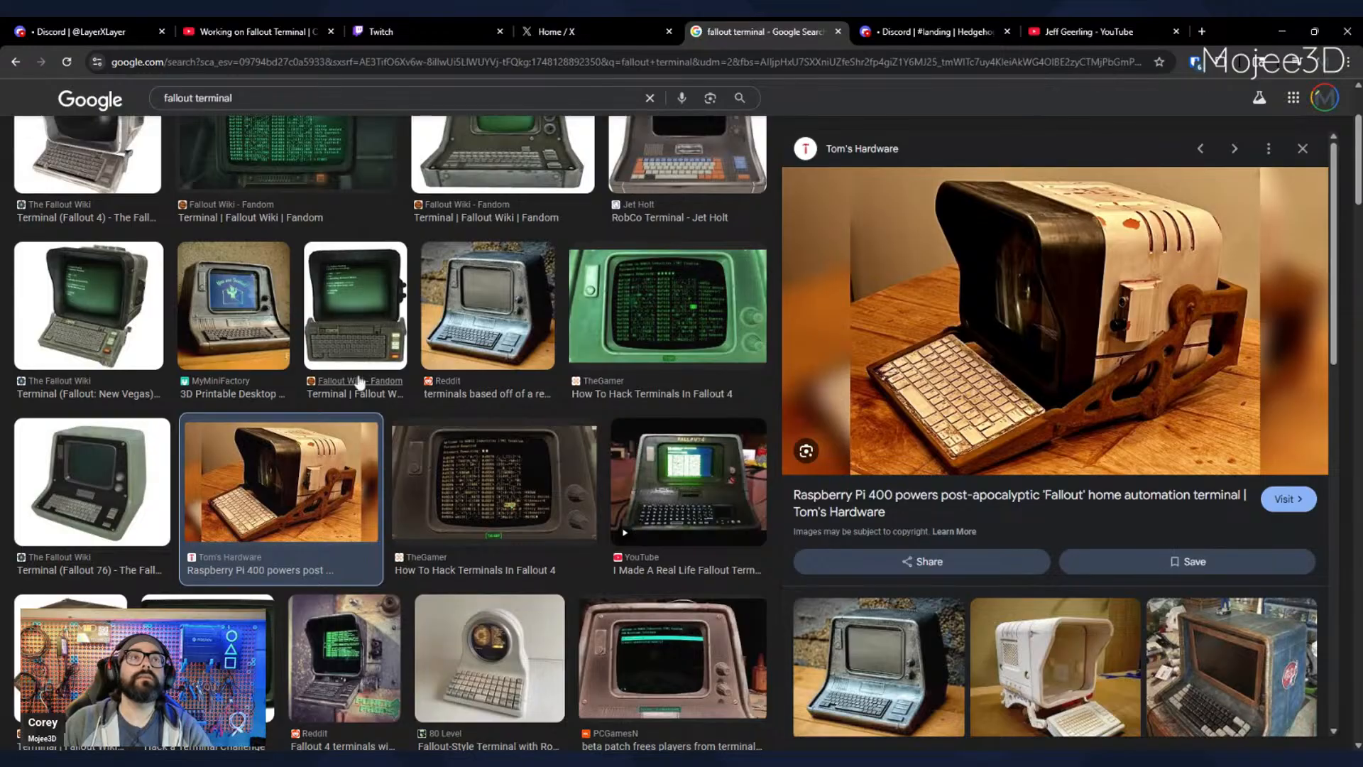
pyautogui.click(288, 342)
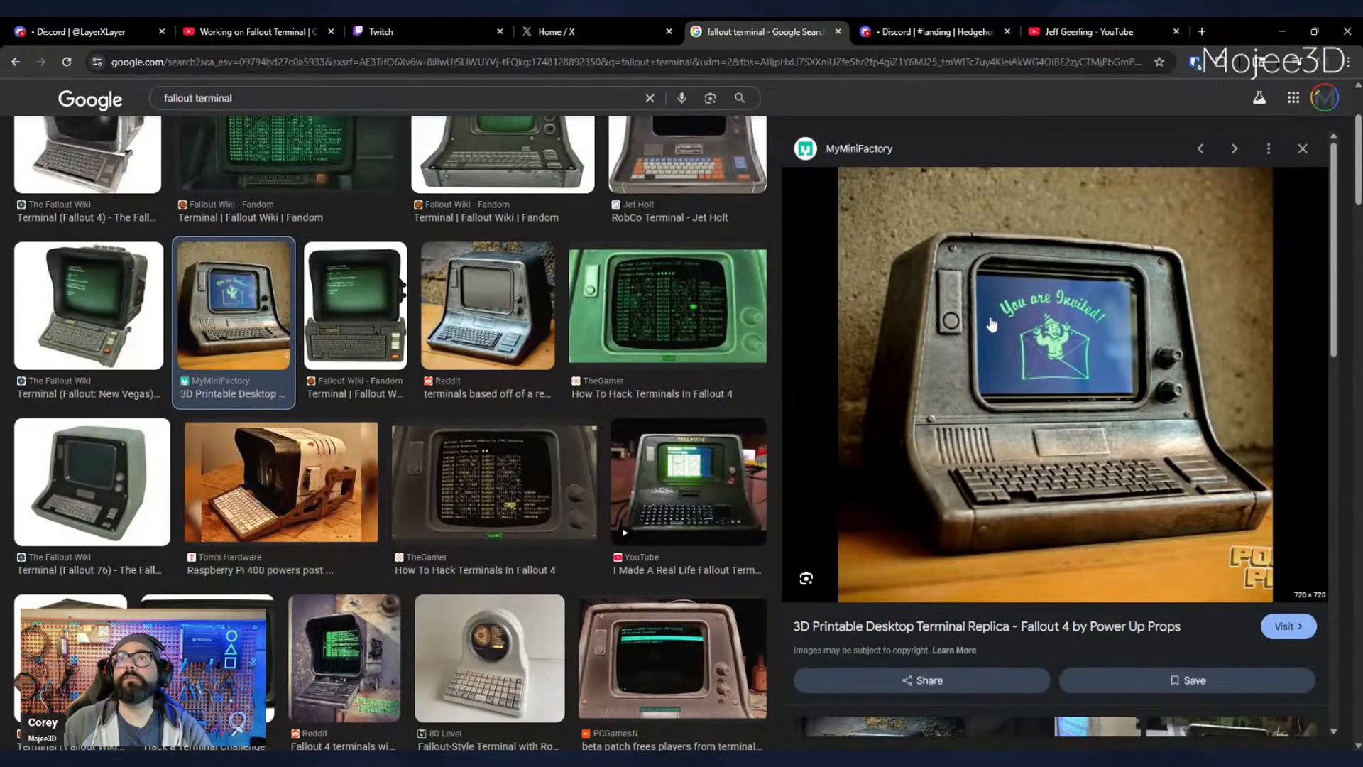
# - Find the Hackaday replica terminal image with the exploded drawing, briefly open its article, and look through the related images
pyautogui.scroll(-1, 925, 509)
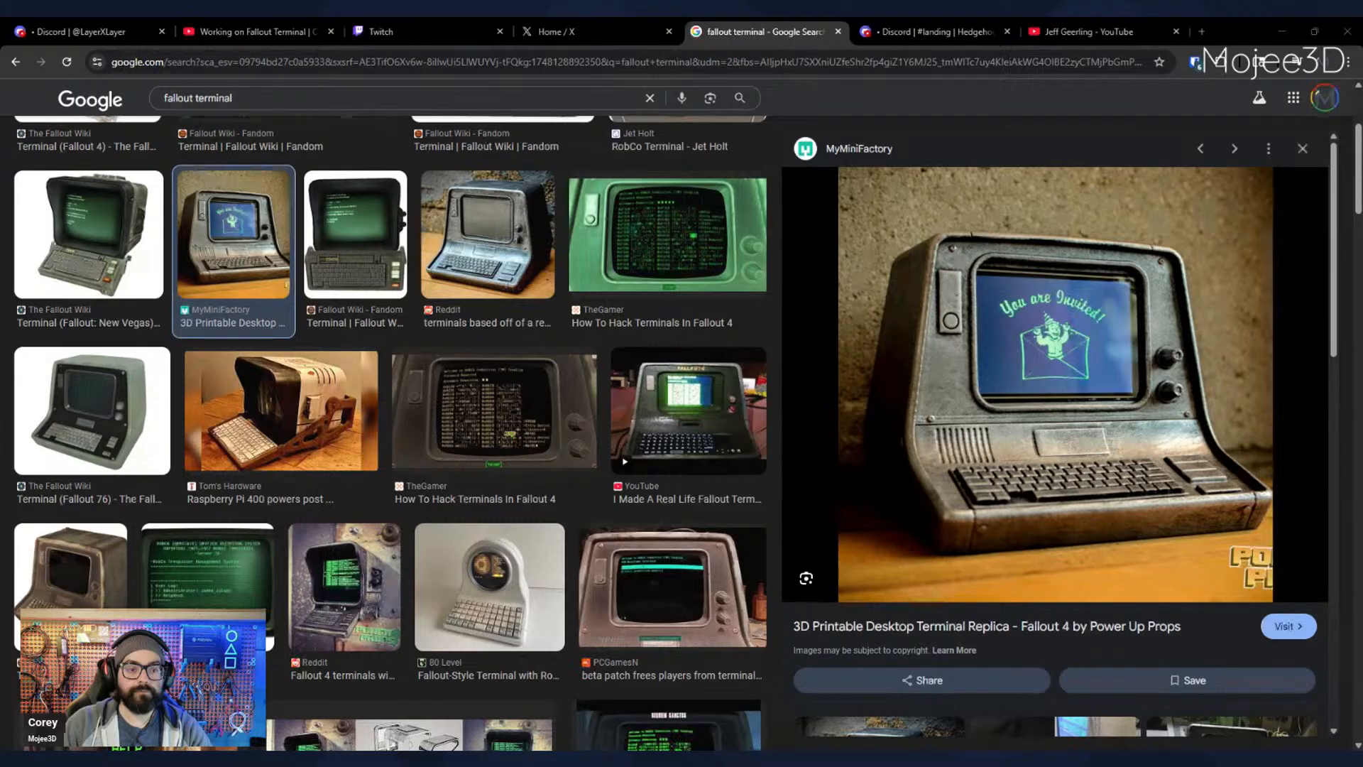
pyautogui.scroll(-5, 579, 479)
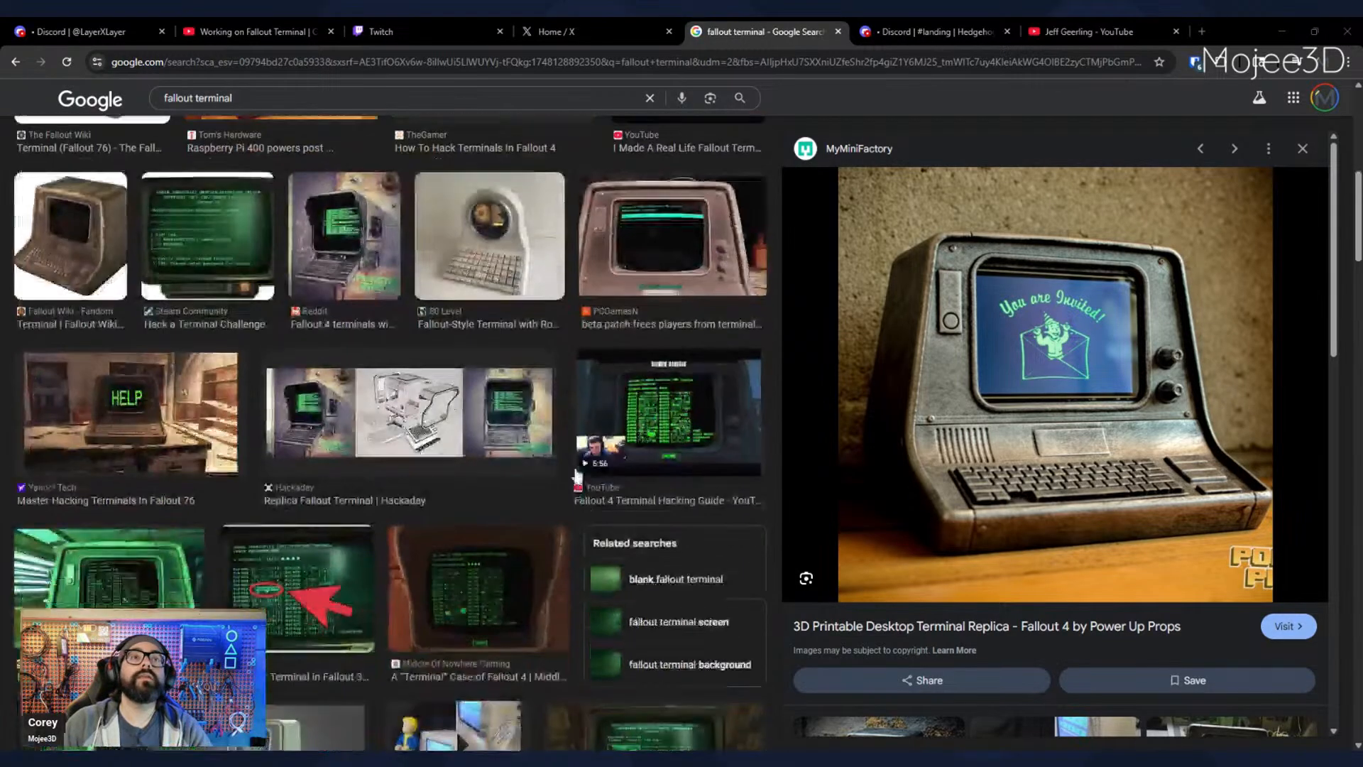
pyautogui.click(426, 412)
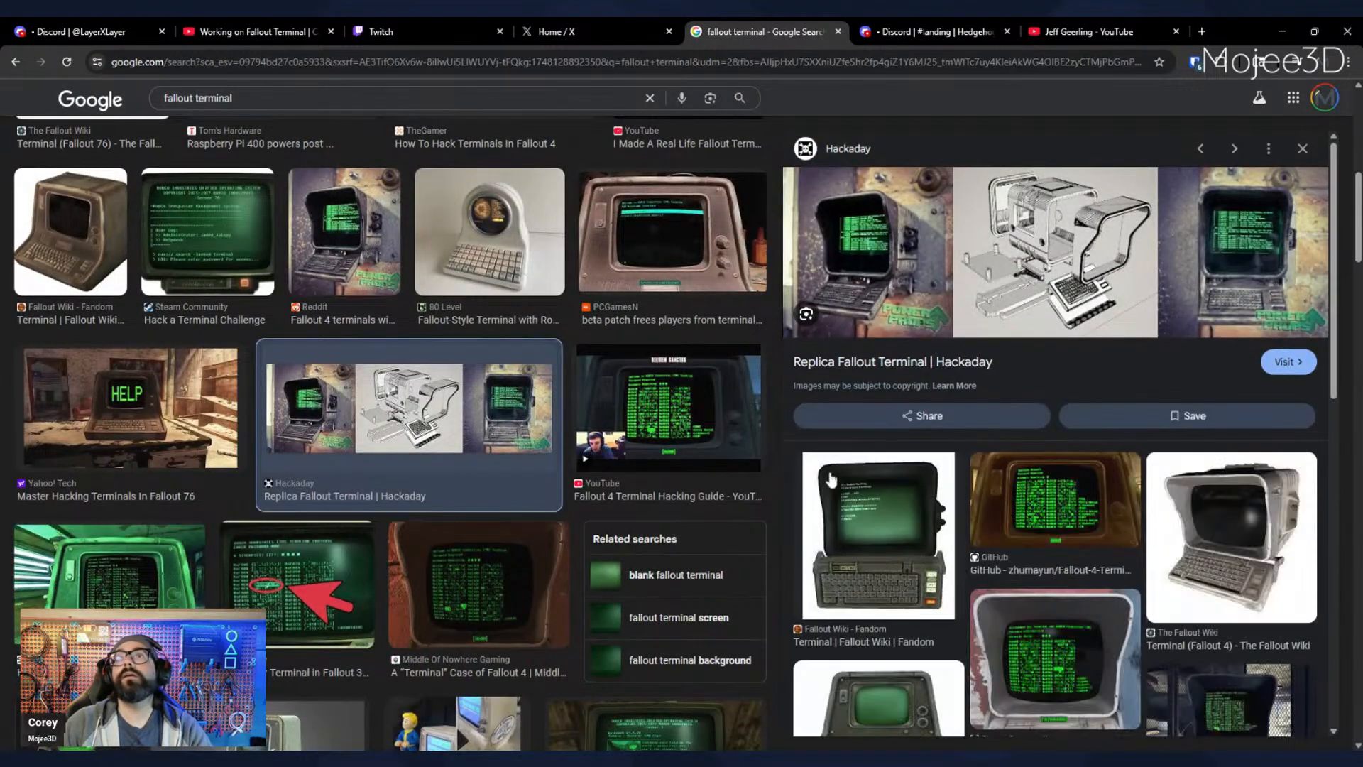
pyautogui.click(1093, 274)
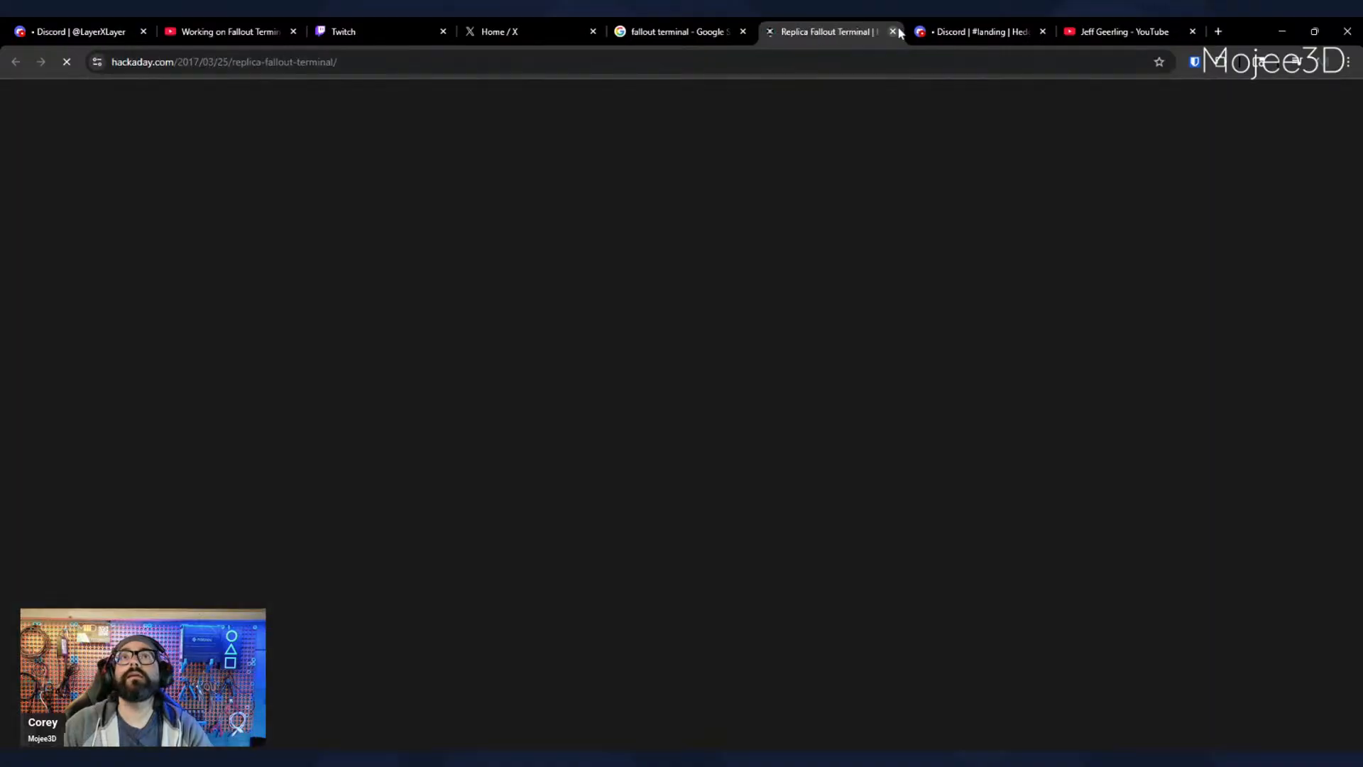
pyautogui.click(899, 32)
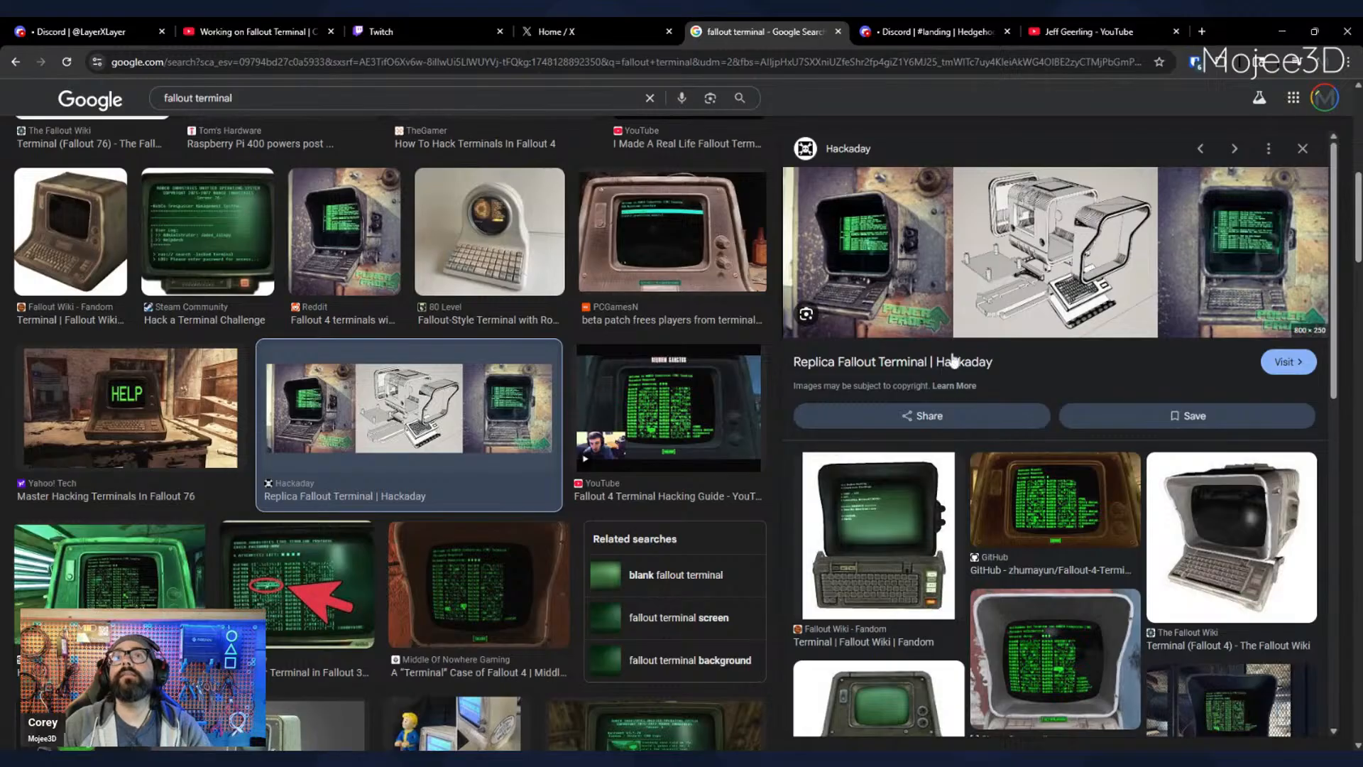
pyautogui.scroll(-5, 1106, 504)
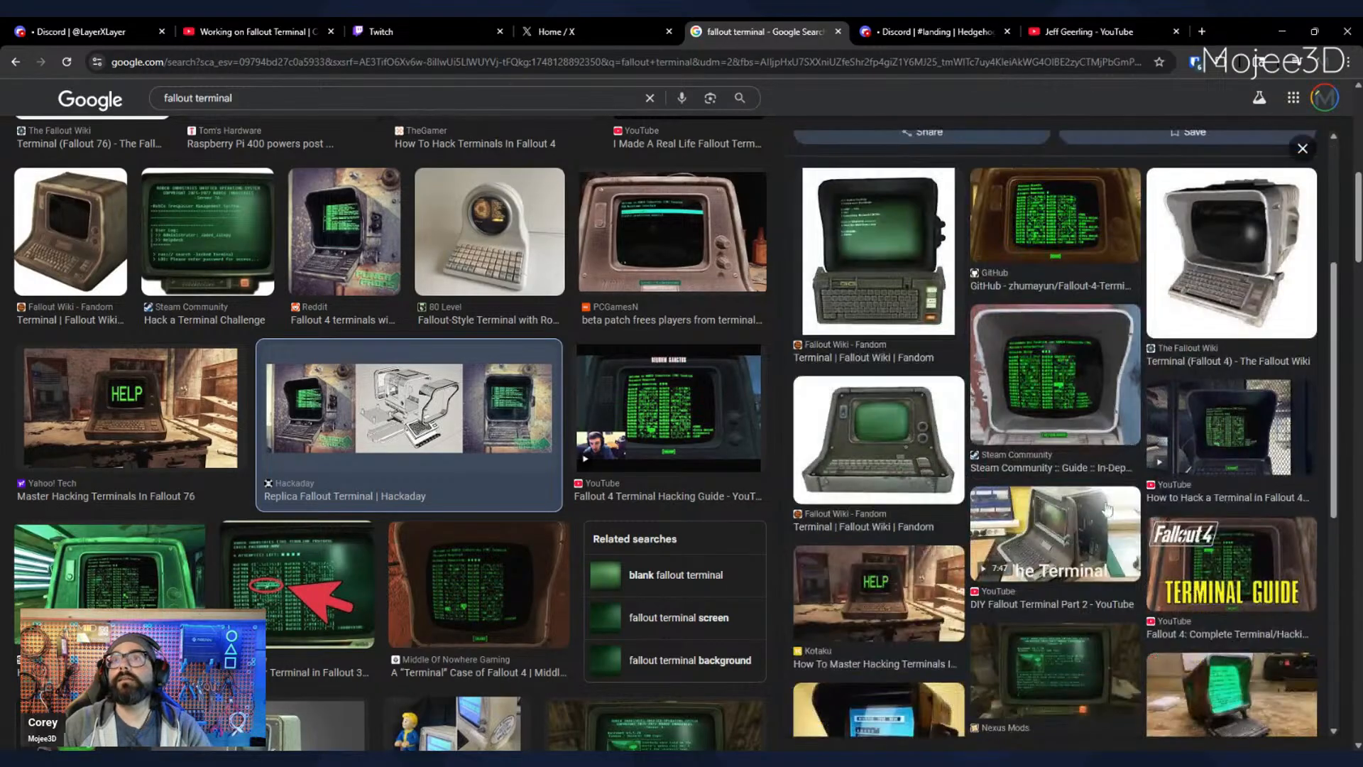
pyautogui.scroll(5, 1106, 505)
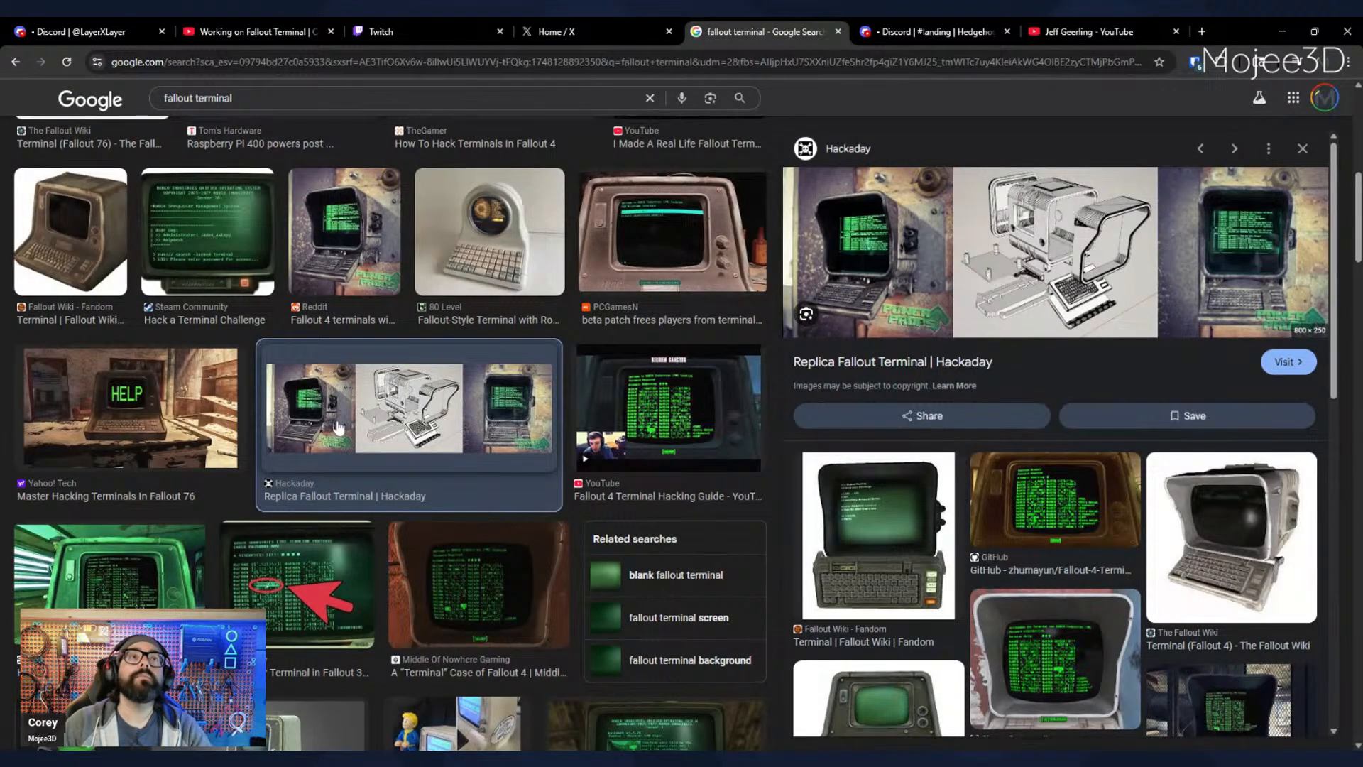
# - Examine the MagPi photo of the wall-mounted Fallout 4 terminal built with a Raspberry Pi
pyautogui.scroll(-5, 338, 426)
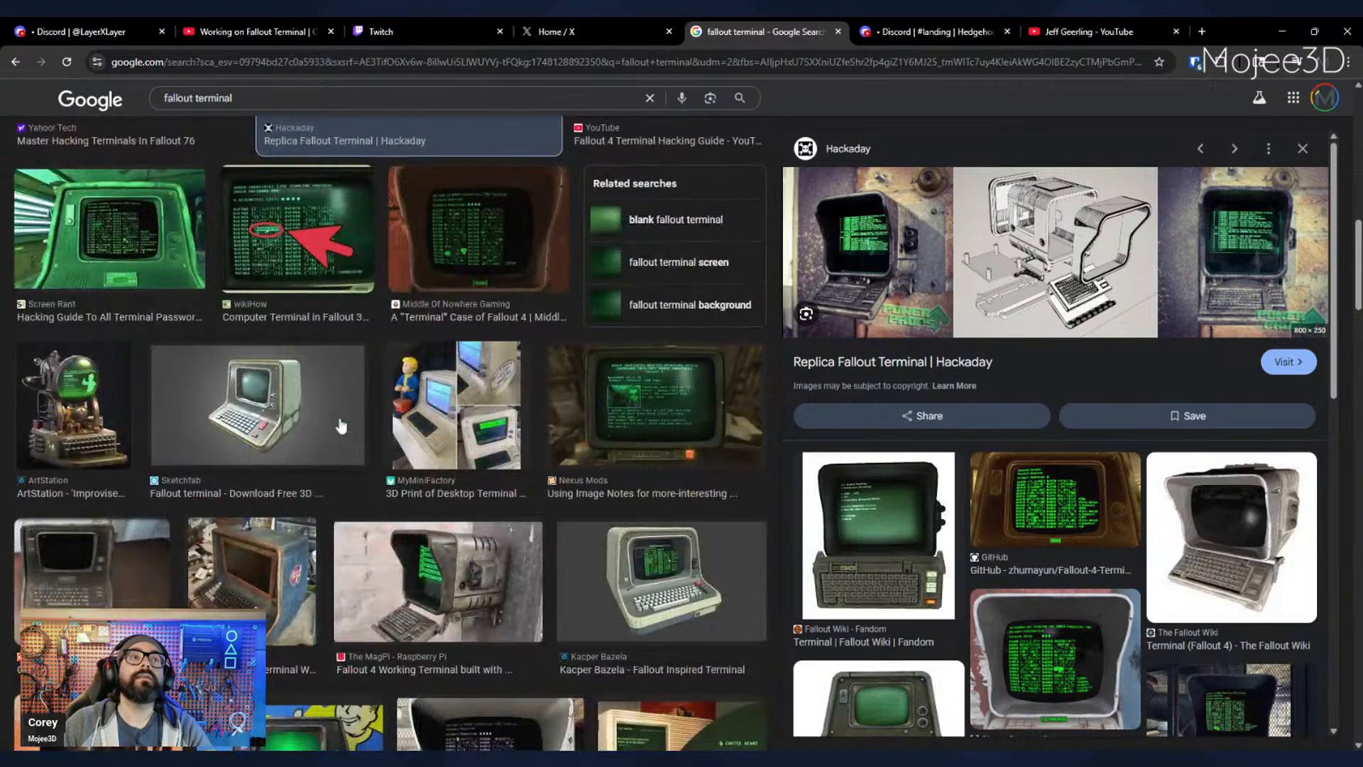
pyautogui.click(465, 554)
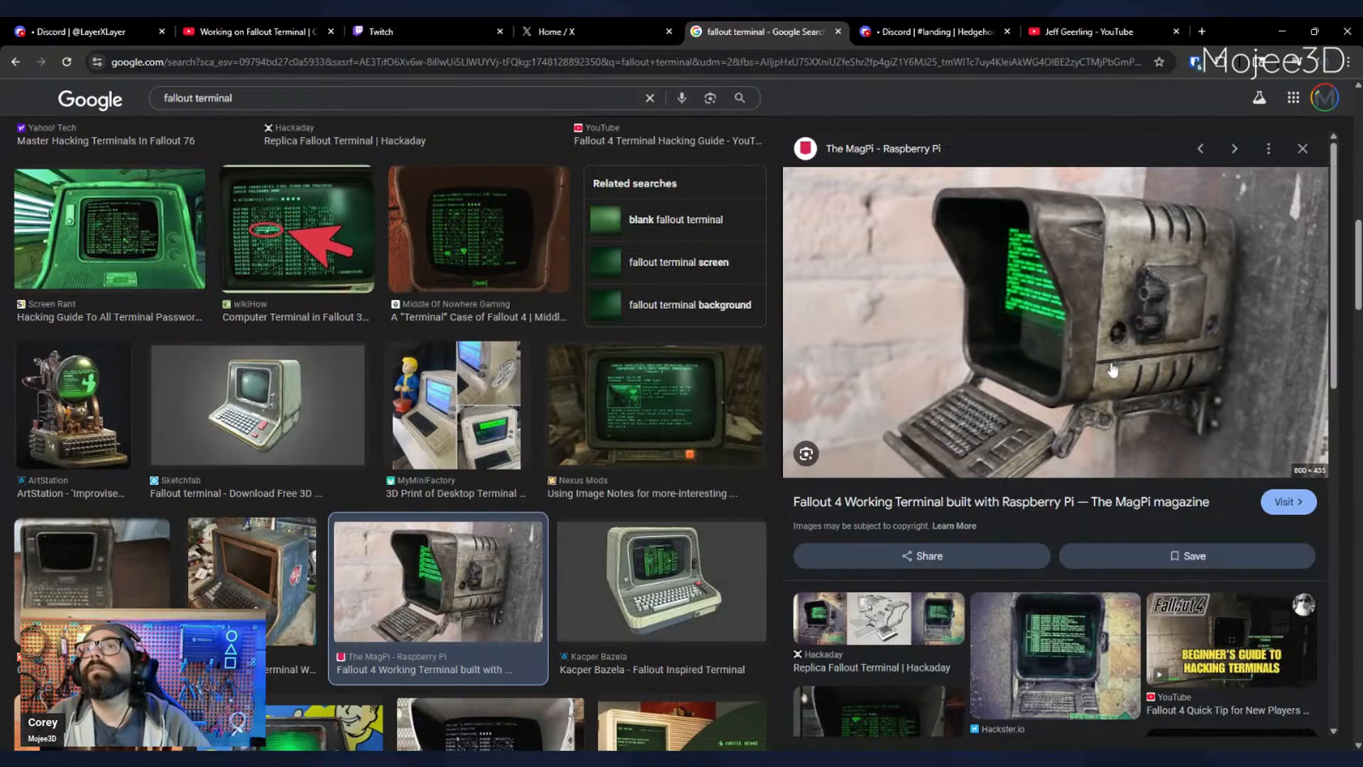
pyautogui.scroll(-3, 187, 528)
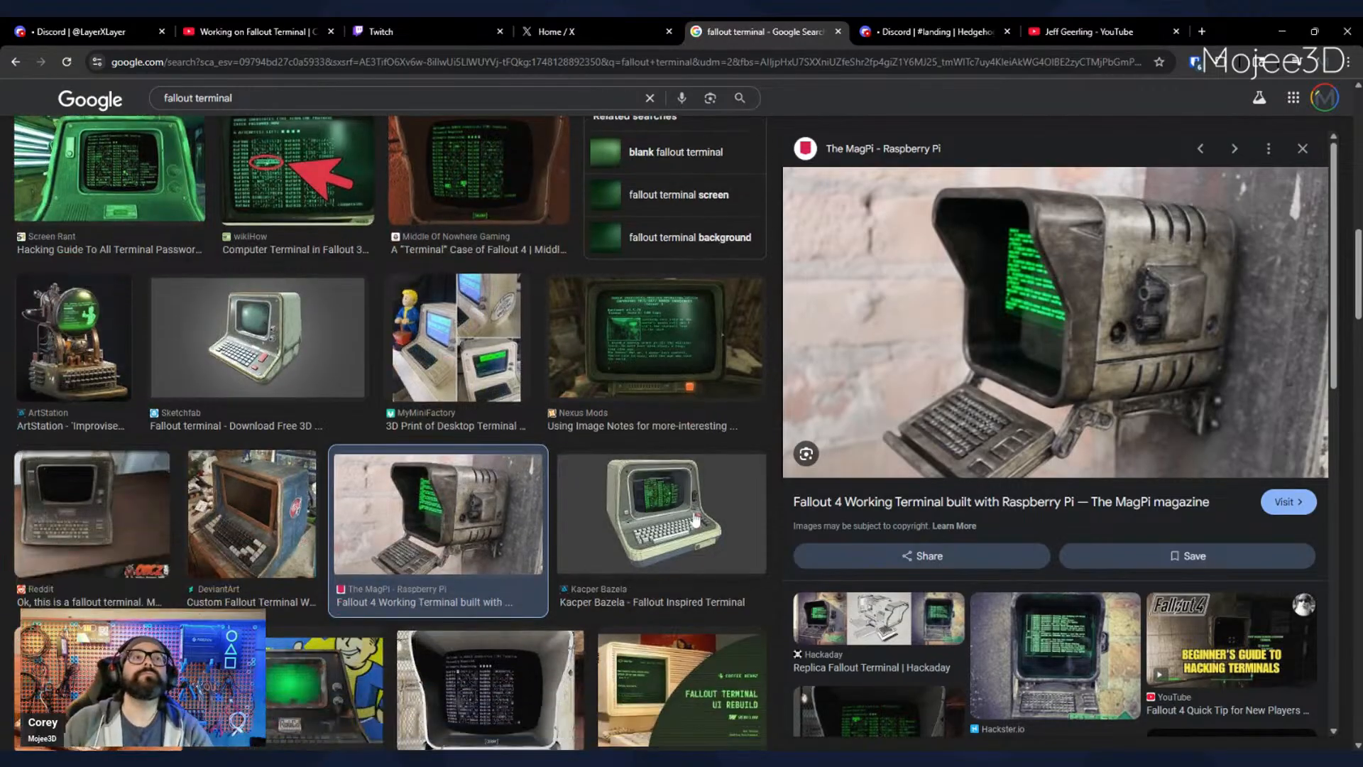
pyautogui.scroll(-4, 186, 527)
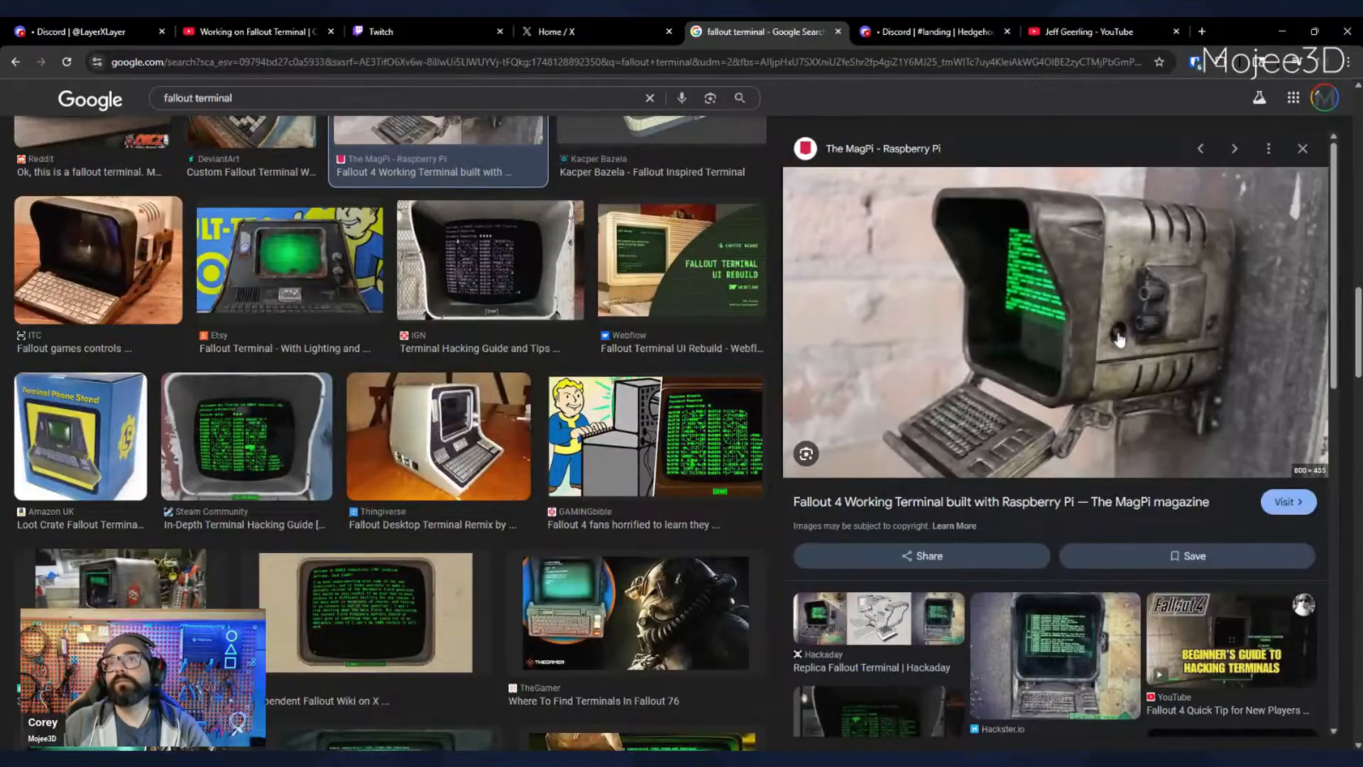
# - Look further through the image results for replica builds and preview the 3D-printed Fallout 4 wall-mounted terminal on MyMiniFactory
pyautogui.scroll(-8, 546, 521)
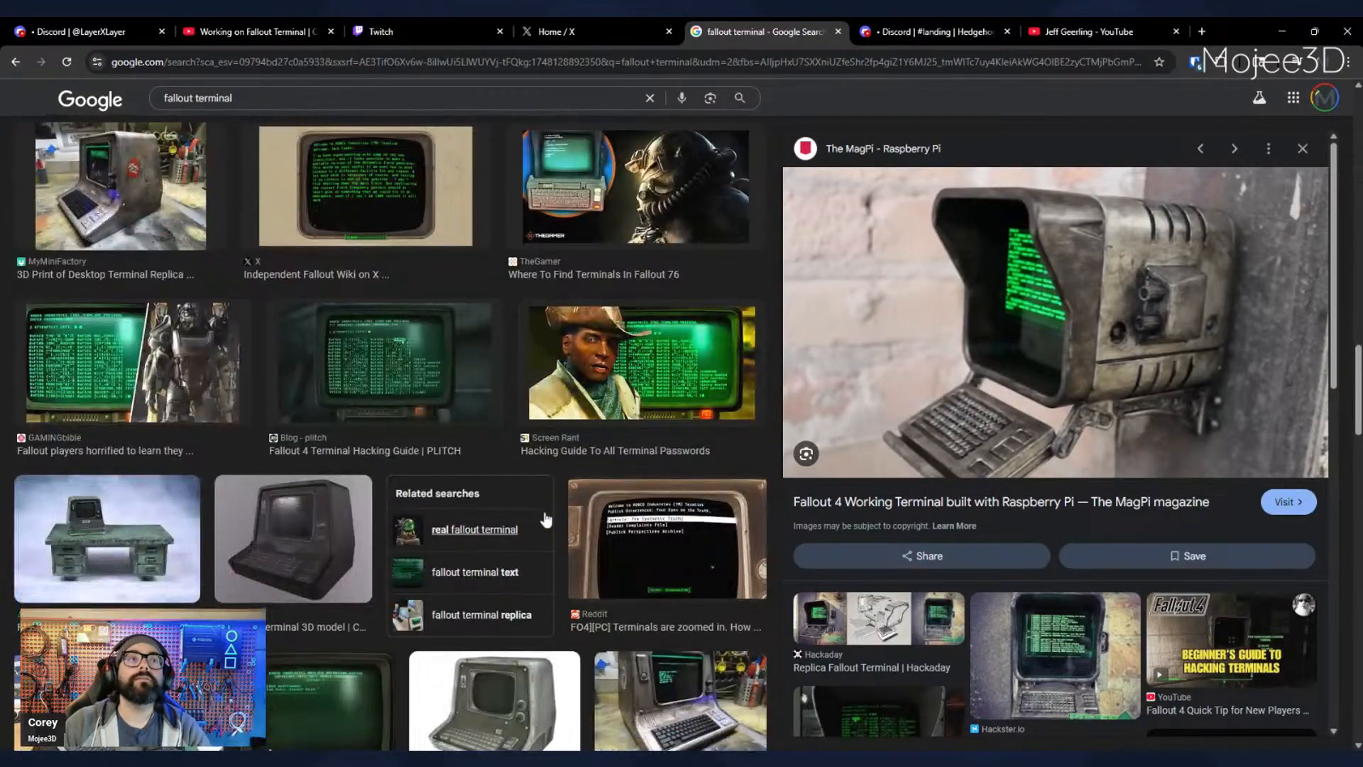
pyautogui.scroll(-2, 317, 623)
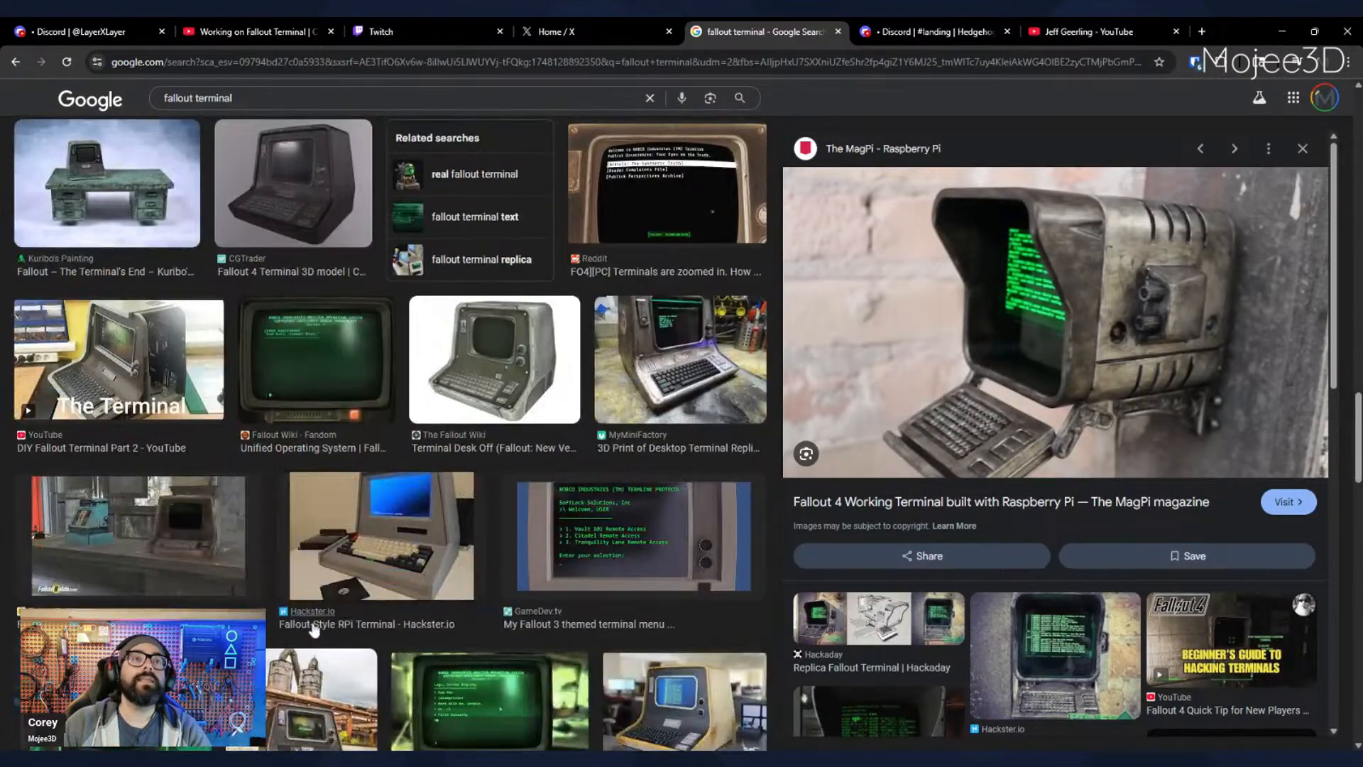
pyautogui.scroll(-3, 316, 624)
pyautogui.scroll(-4, 317, 625)
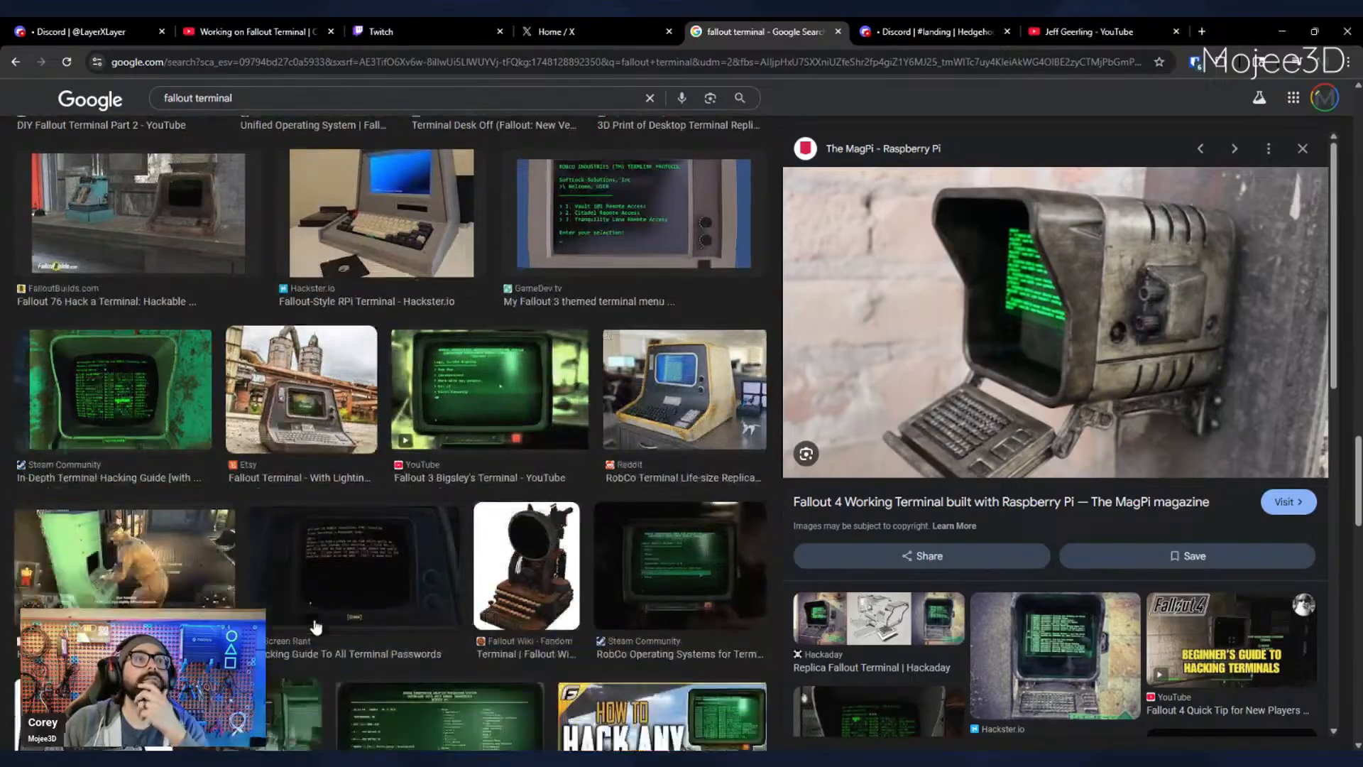
pyautogui.scroll(-5, 316, 619)
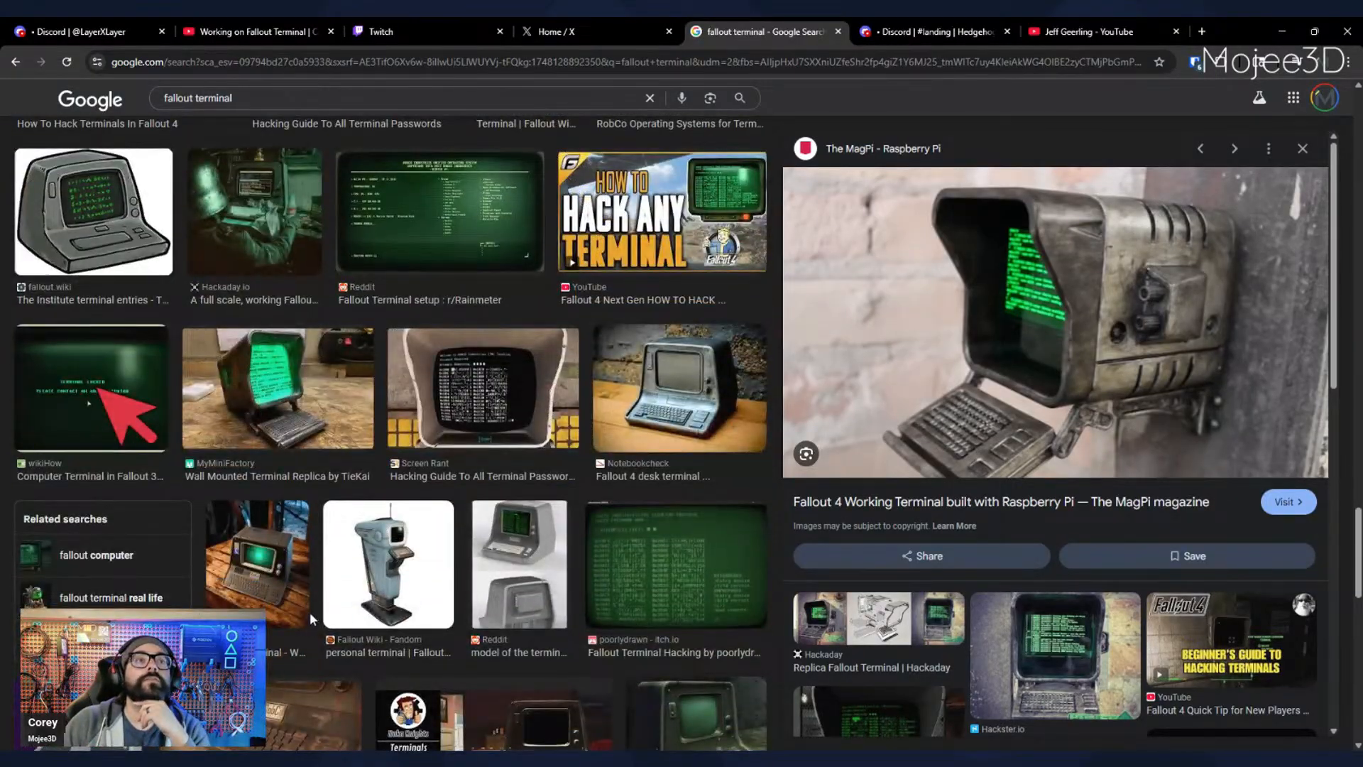
pyautogui.scroll(-3, 310, 612)
pyautogui.scroll(-2, 312, 621)
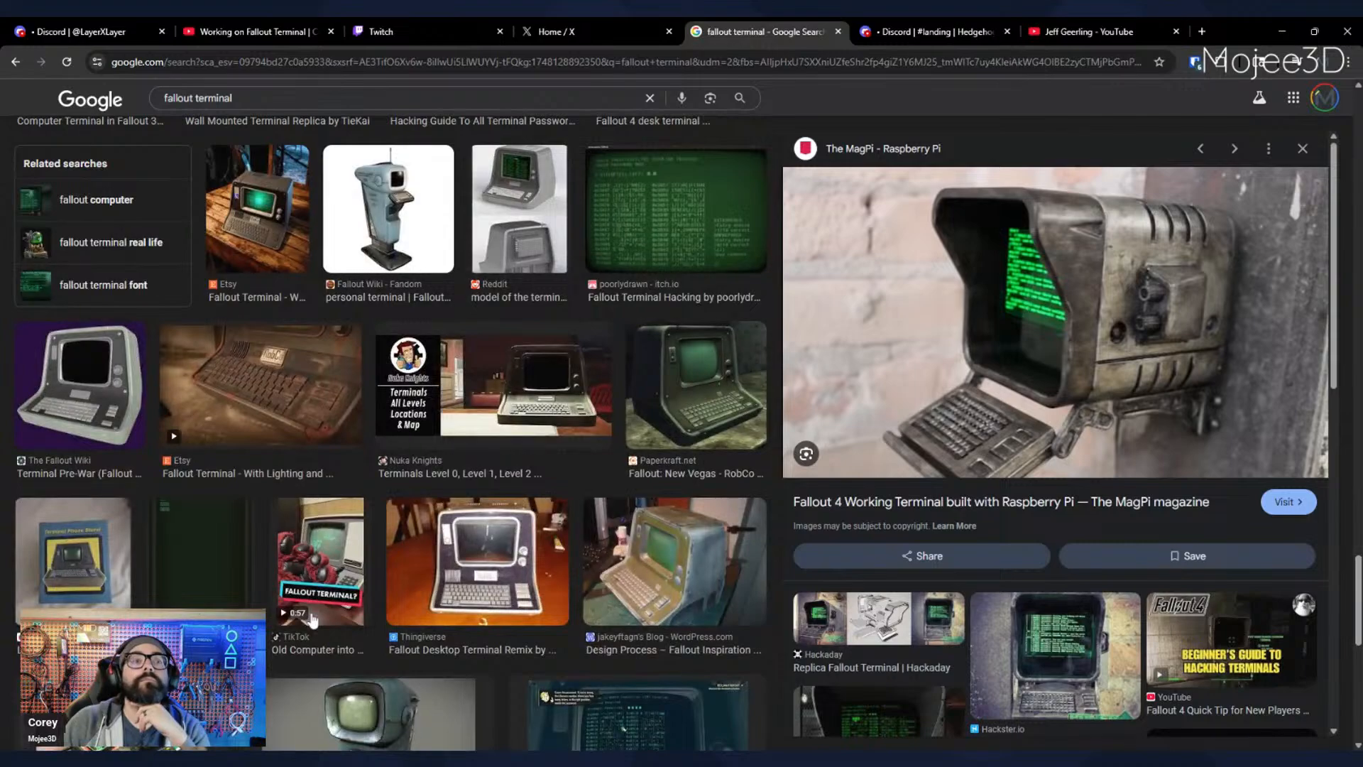
pyautogui.scroll(-5, 311, 619)
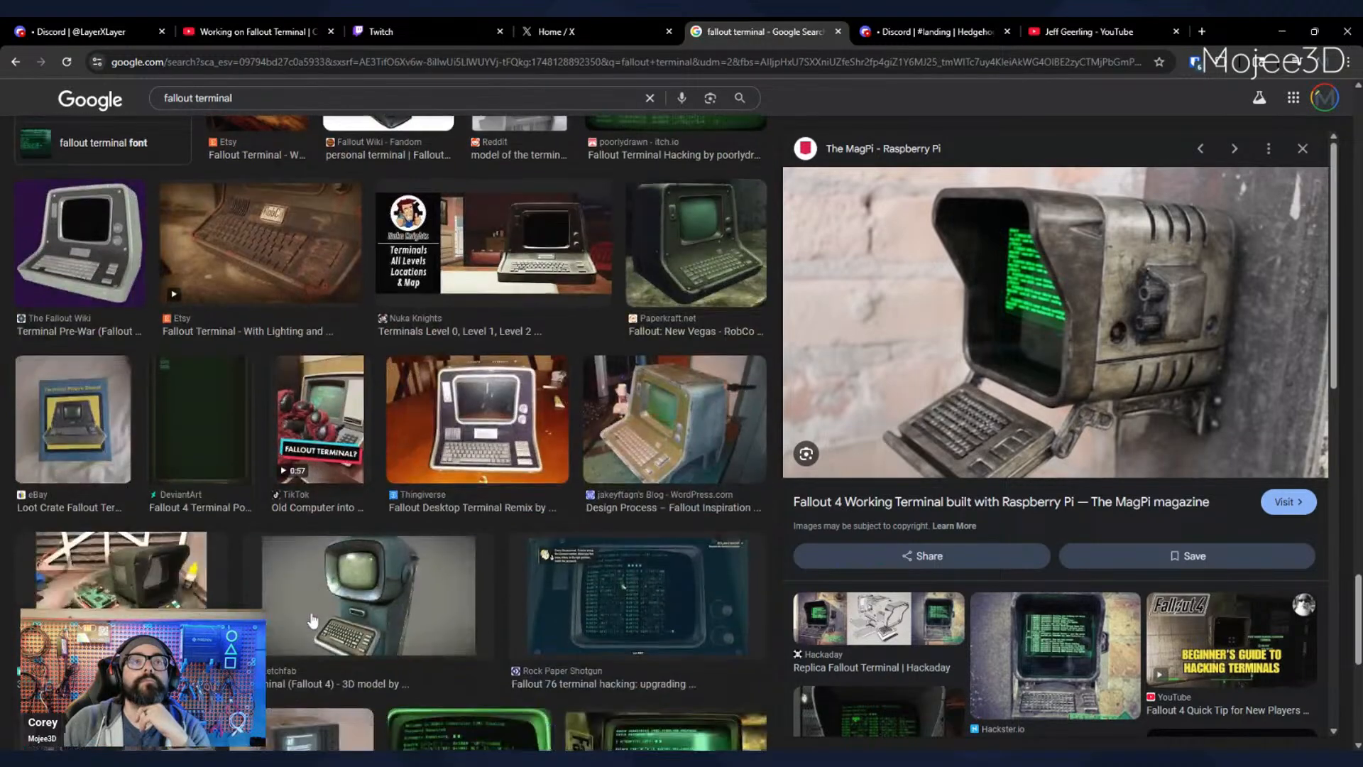
pyautogui.scroll(3, 439, 555)
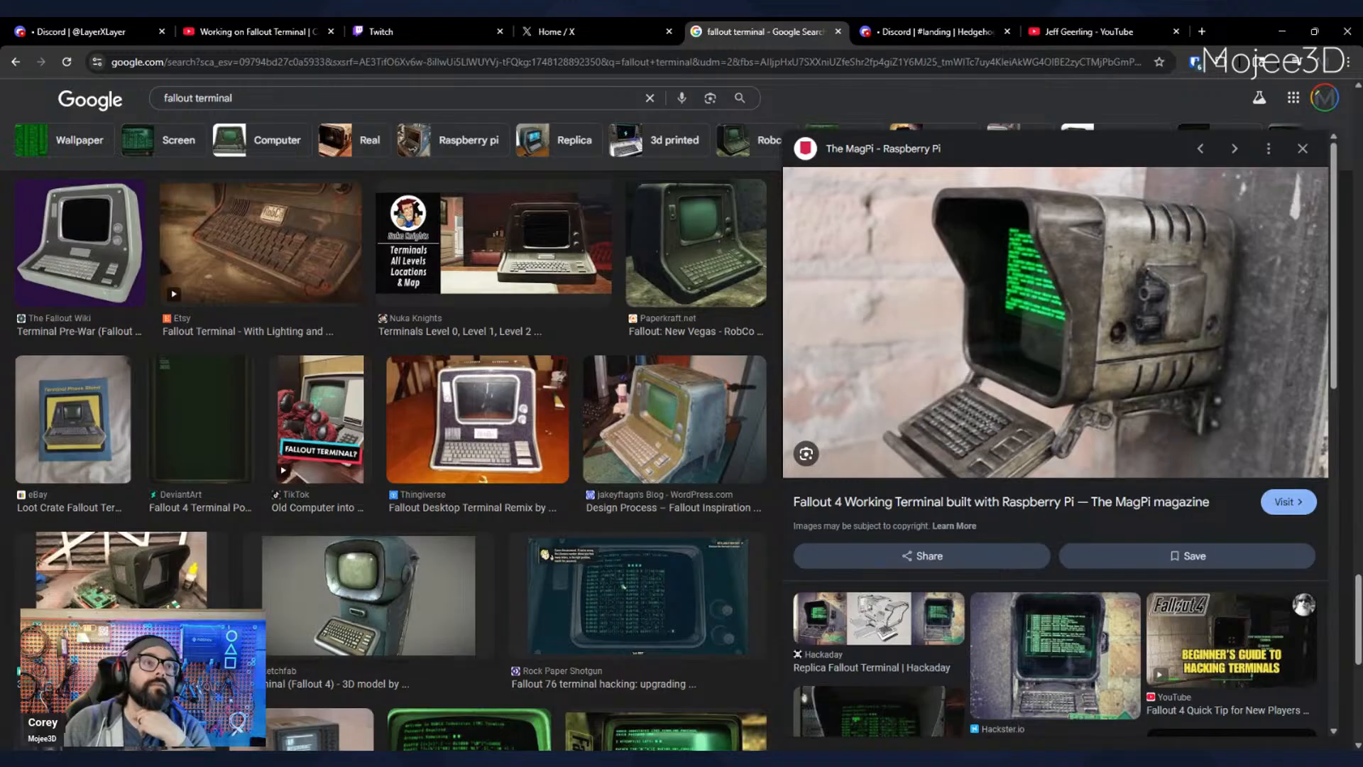
pyautogui.click(162, 602)
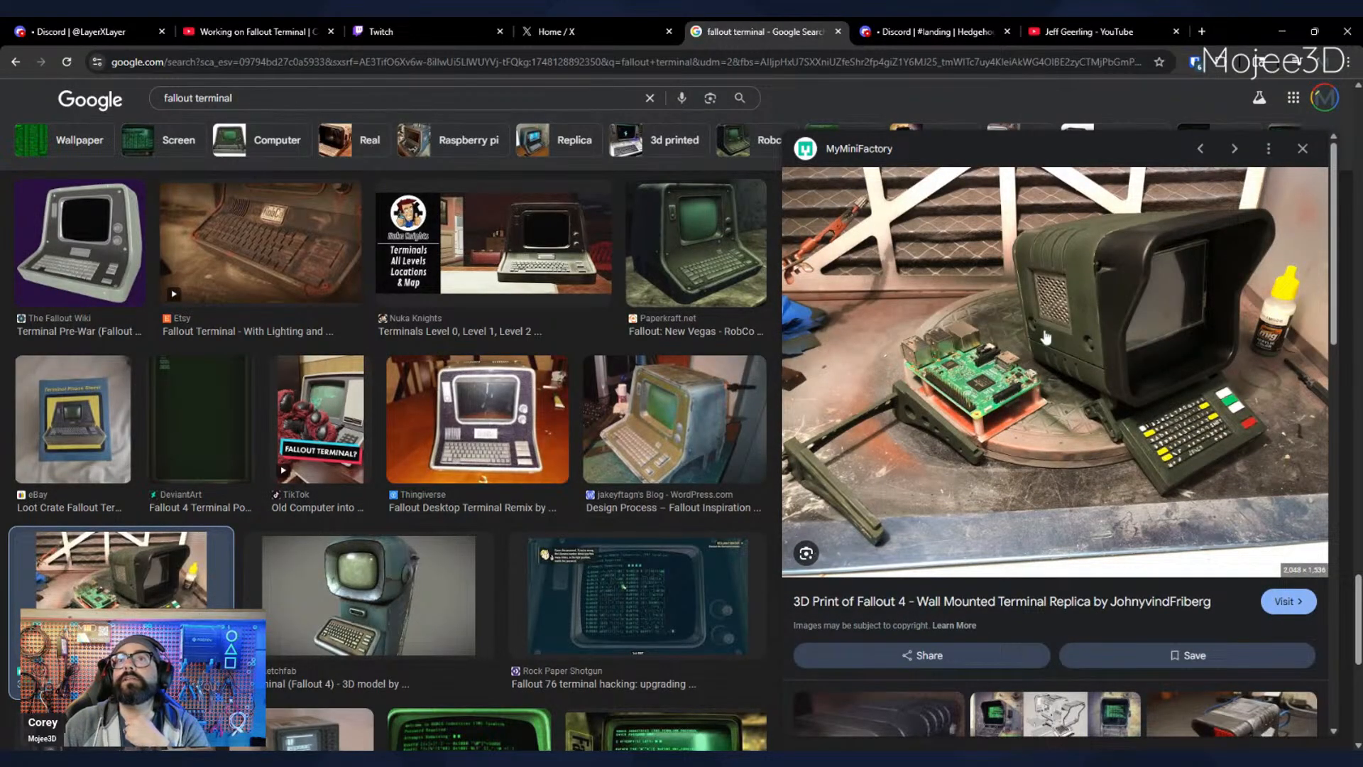
# - Compare the Imgur RetroPie Edition terminal replica with the MyMiniFactory wall-mounted print, and look through more image results
pyautogui.scroll(-6, 495, 561)
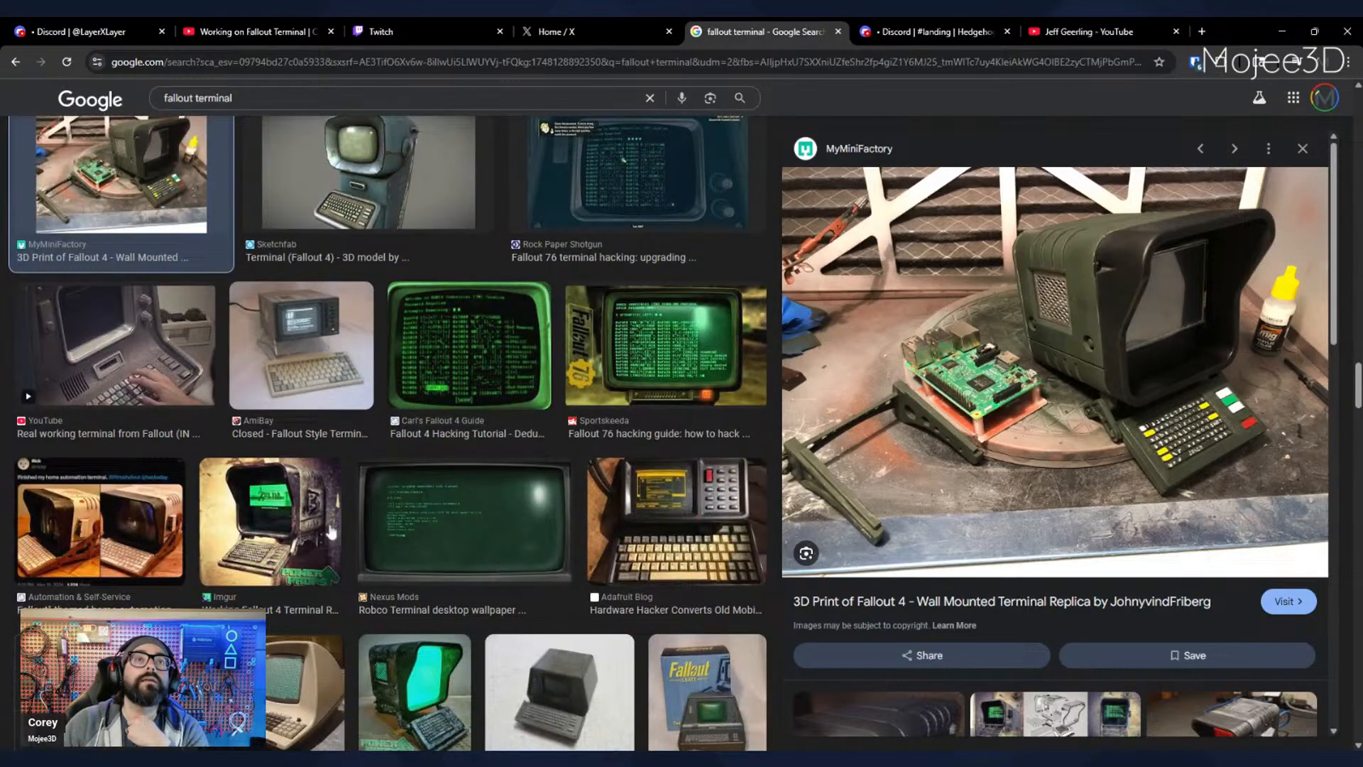
pyautogui.click(331, 531)
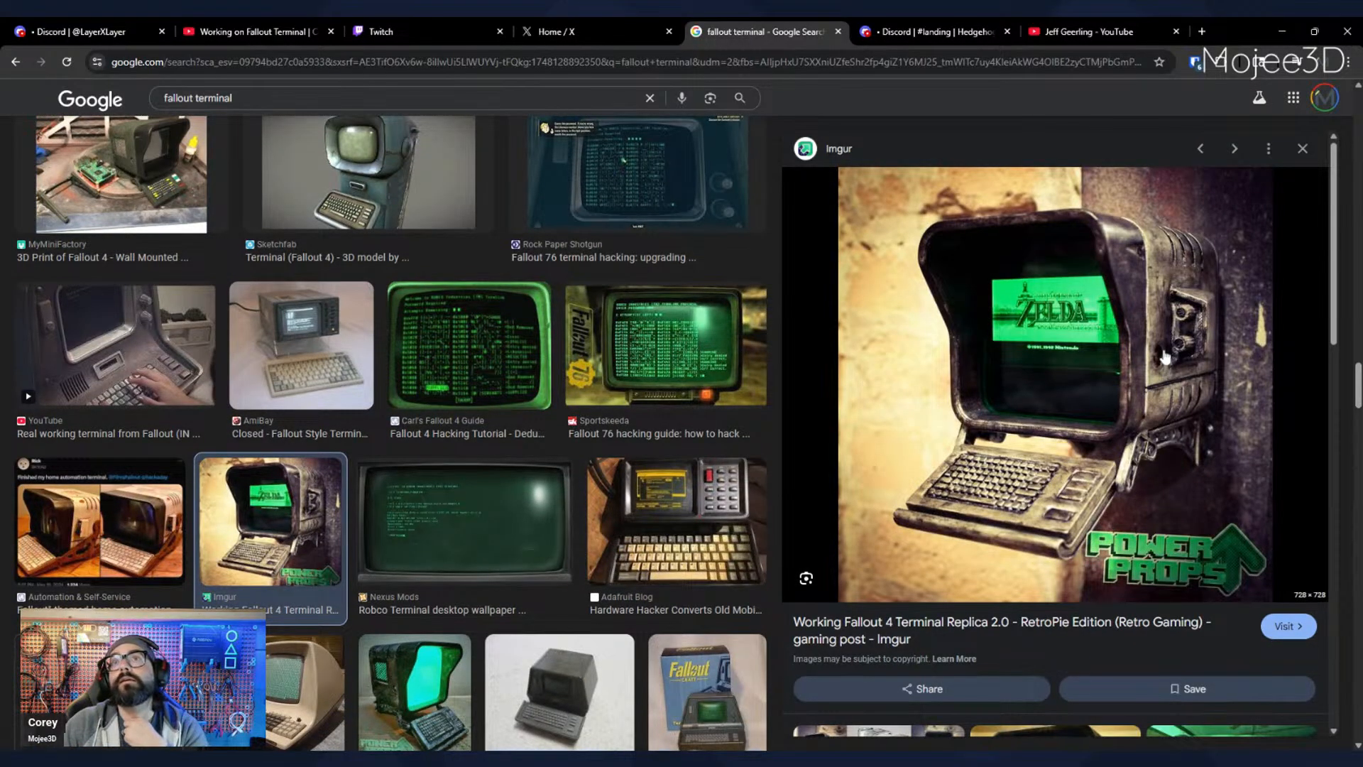
pyautogui.scroll(-5, 461, 426)
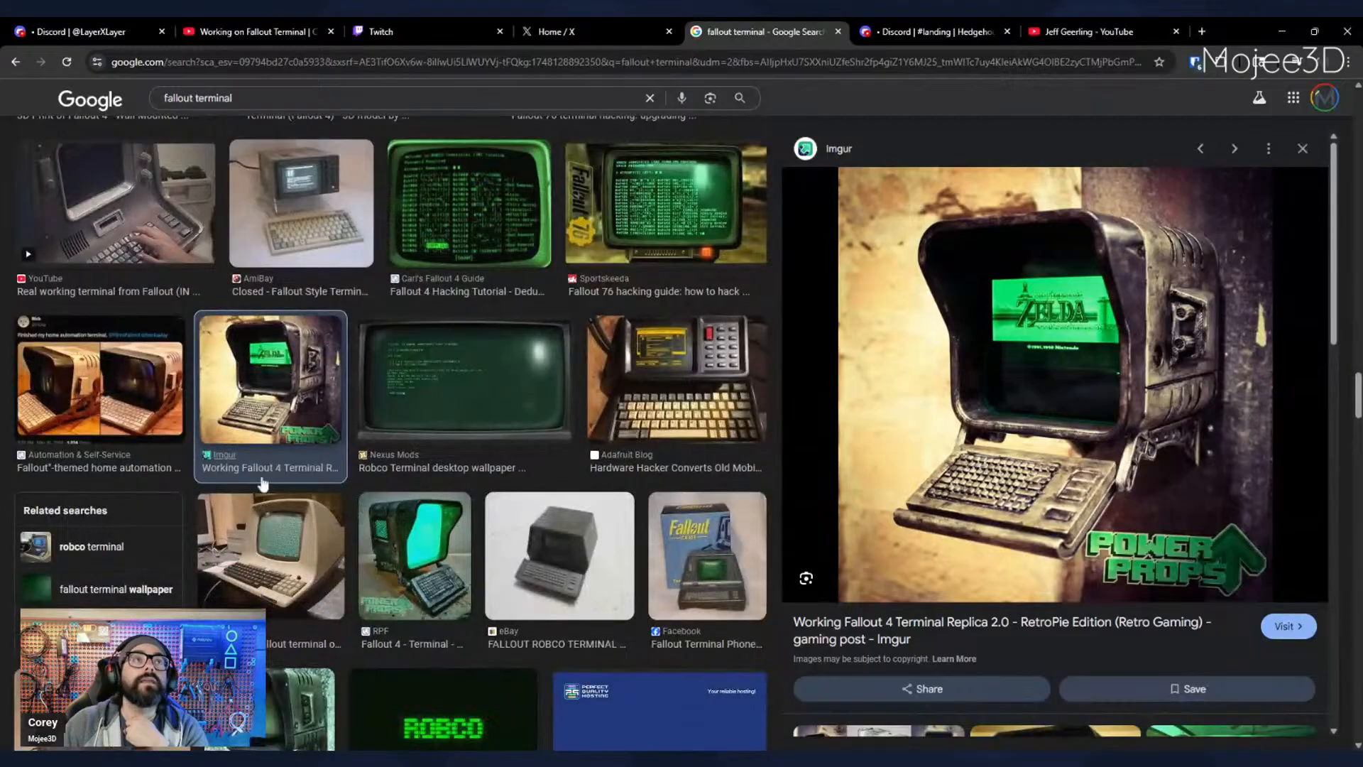
pyautogui.scroll(8, 144, 371)
pyautogui.click(144, 371)
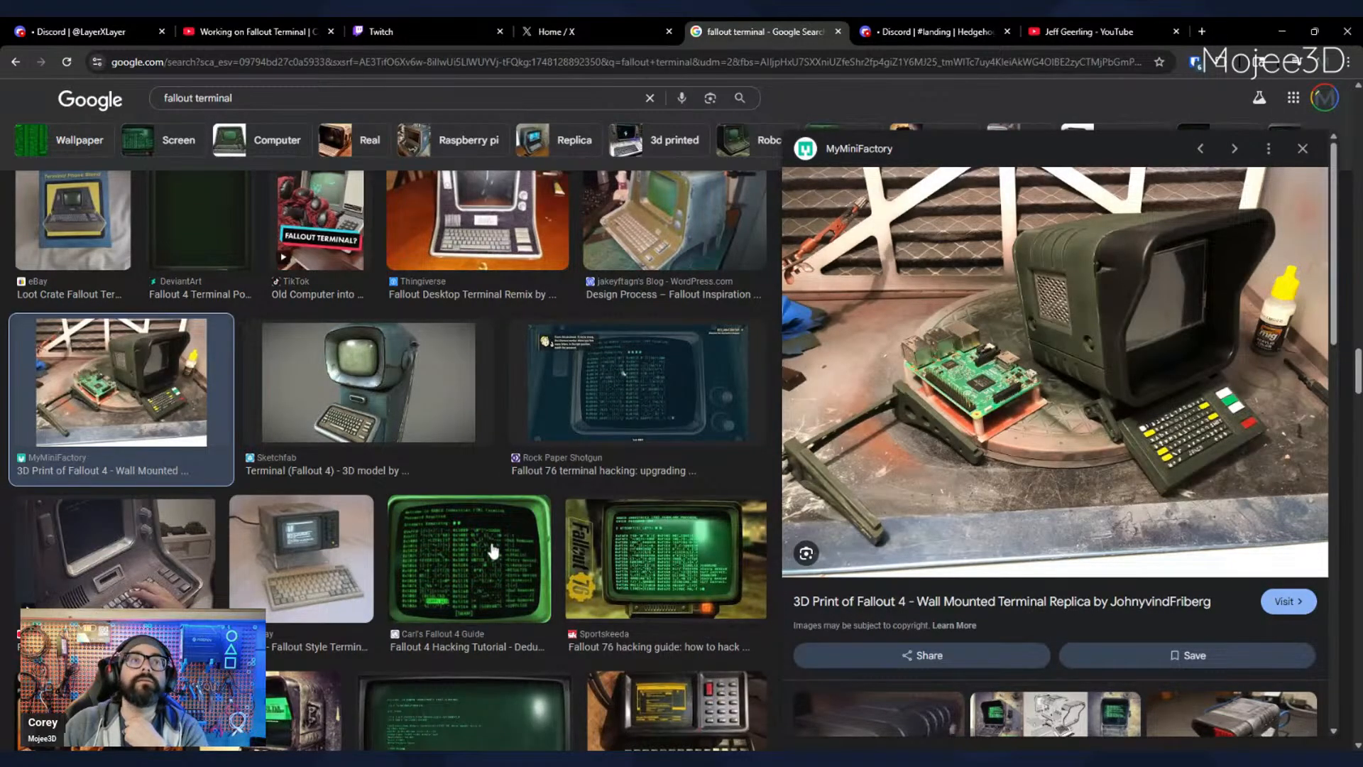
pyautogui.scroll(-3, 492, 550)
pyautogui.scroll(-1, 434, 559)
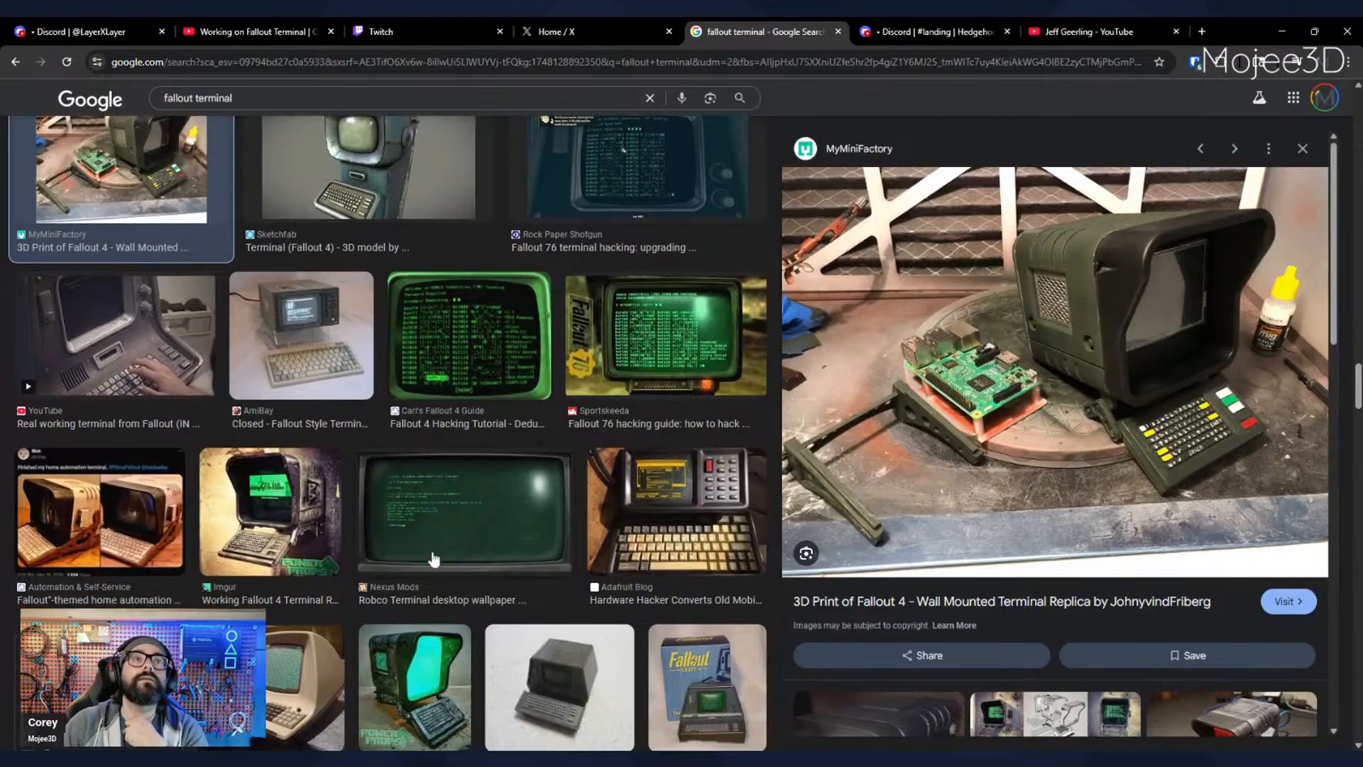
pyautogui.click(312, 481)
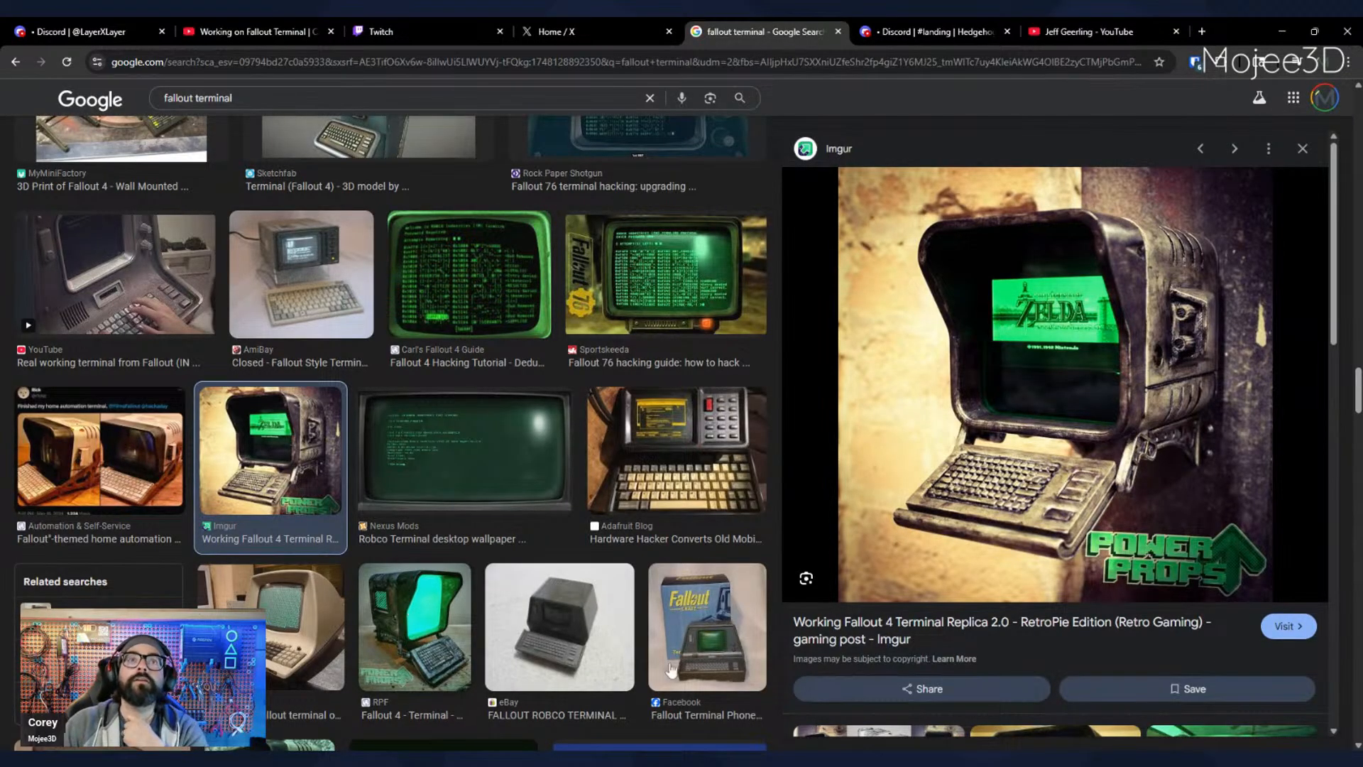
pyautogui.scroll(-5, 592, 639)
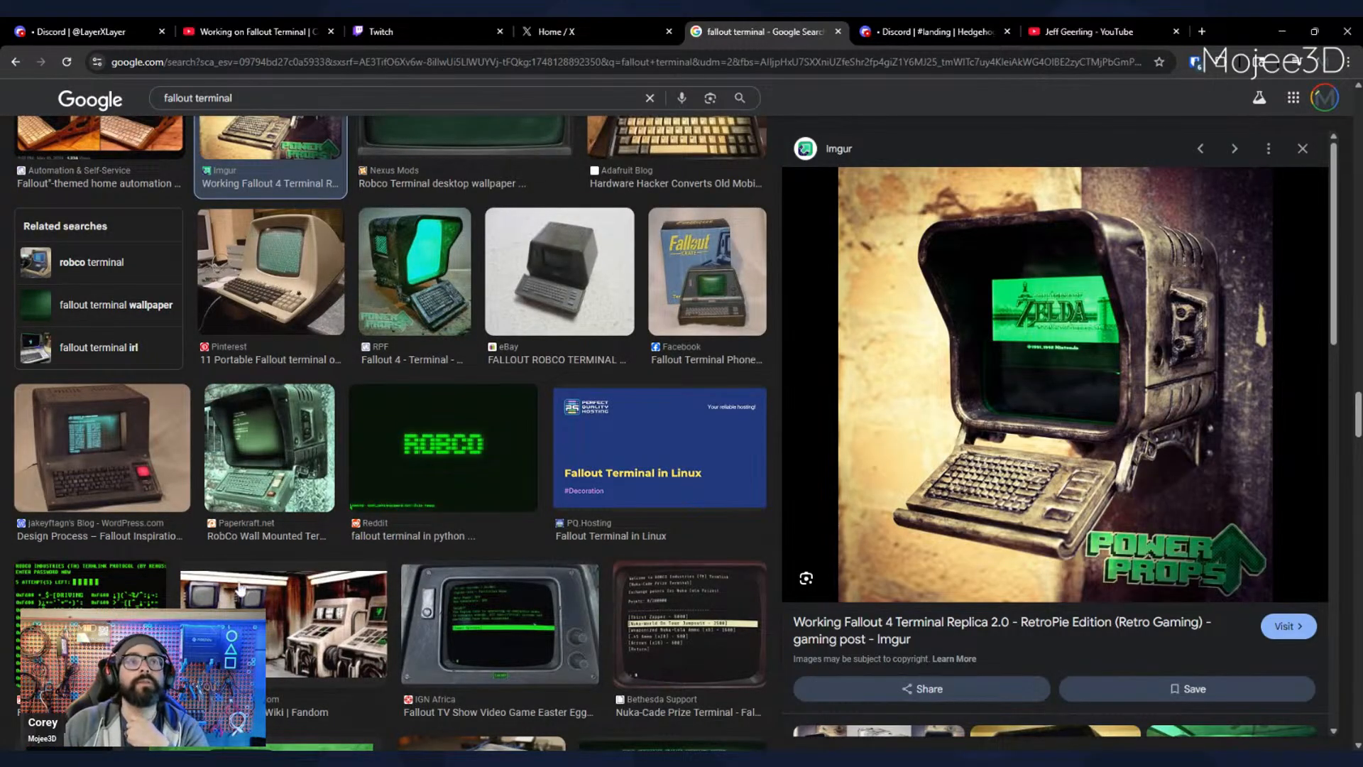
# - Preview the MyMiniFactory wall-mounted terminal print with the red screen and look through further image results for replicas
pyautogui.scroll(-4, 240, 589)
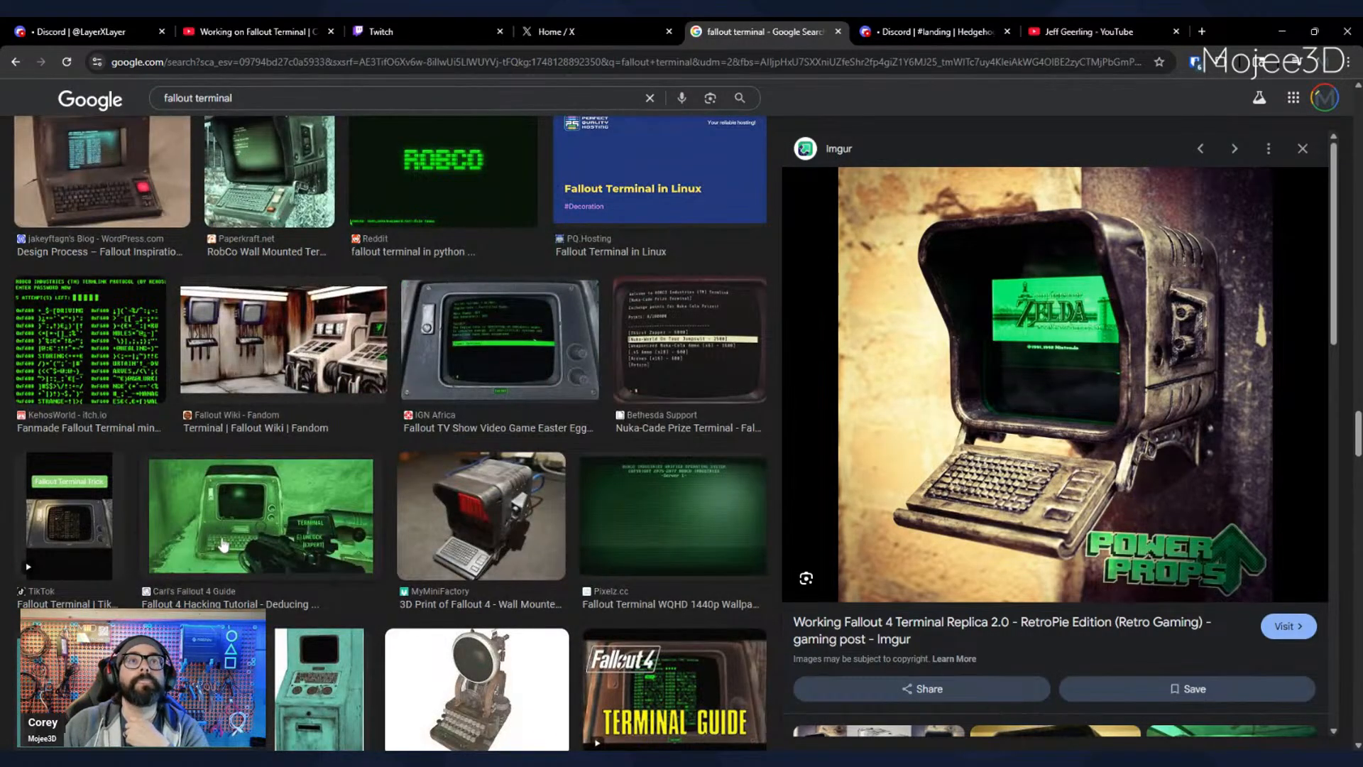
pyautogui.click(482, 543)
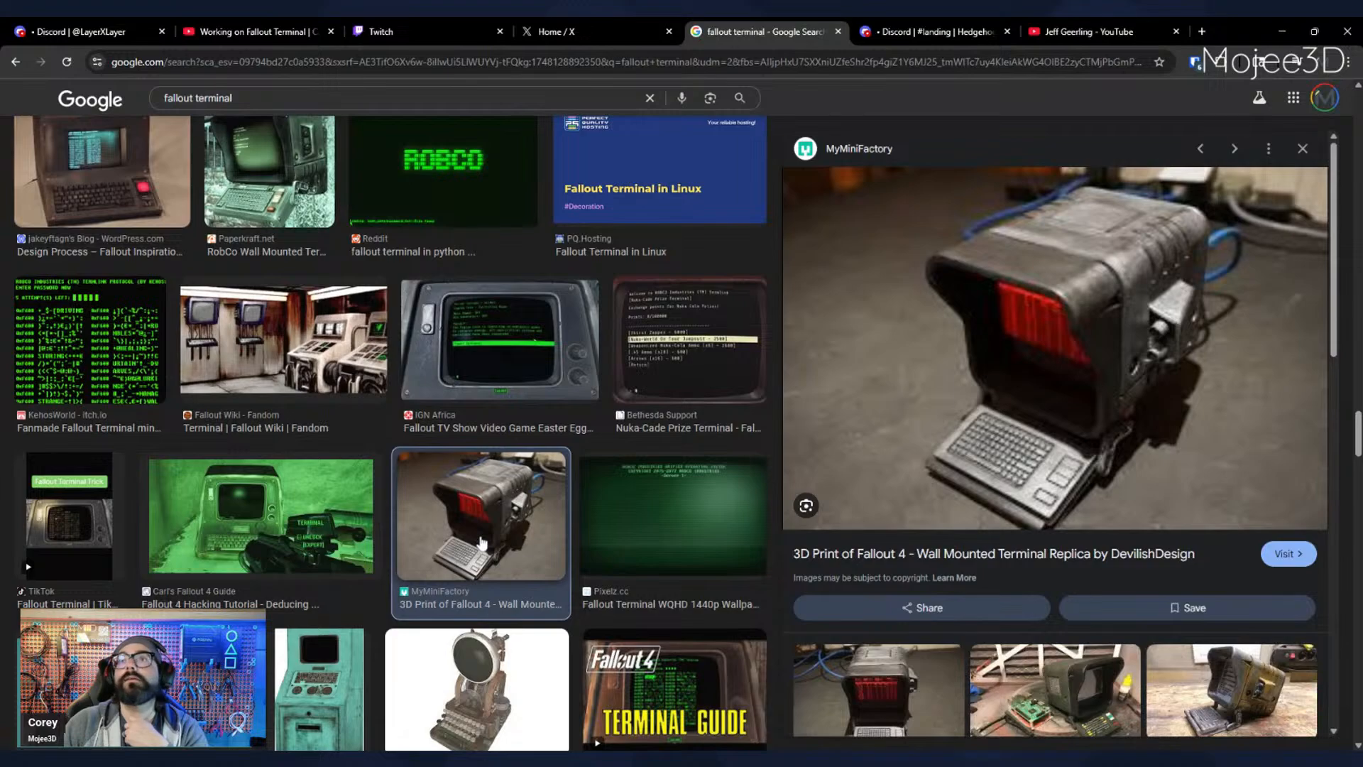
pyautogui.scroll(-2, 260, 483)
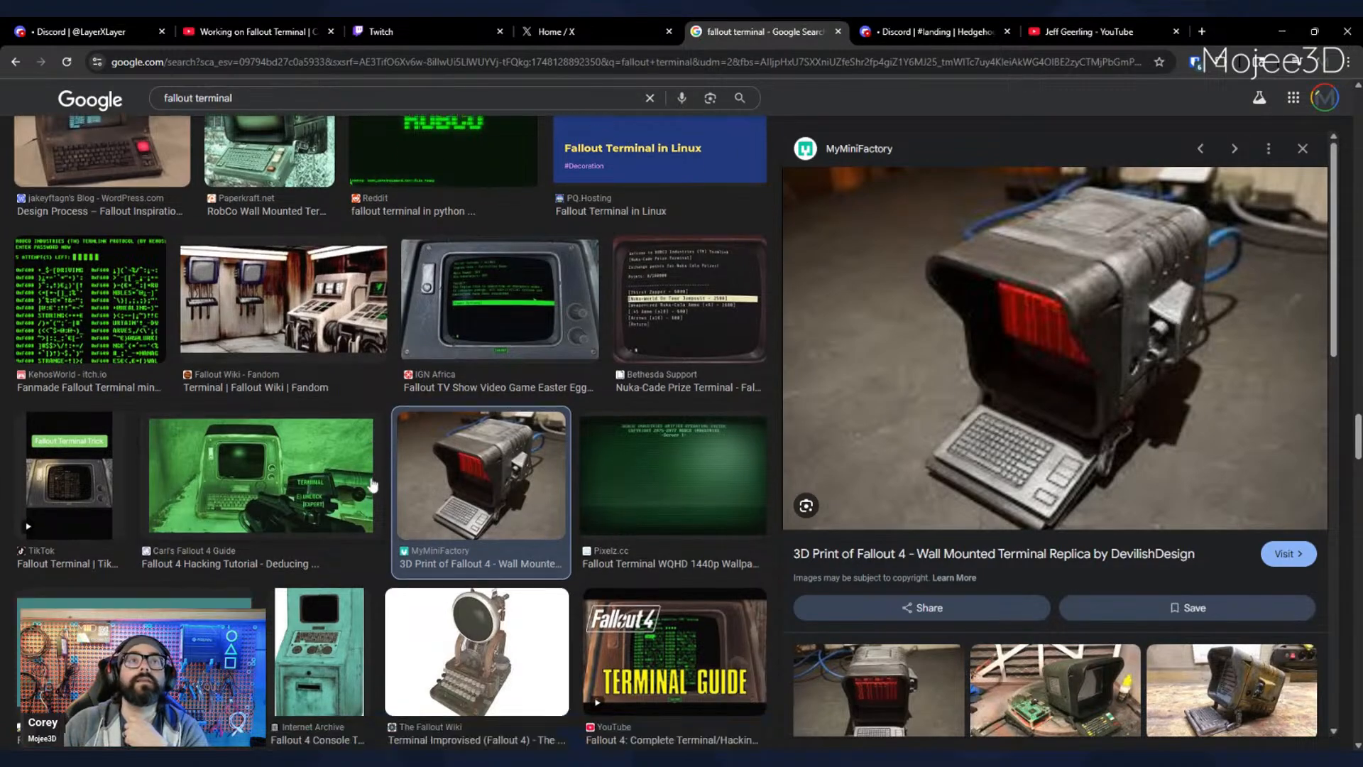
pyautogui.scroll(-5, 259, 483)
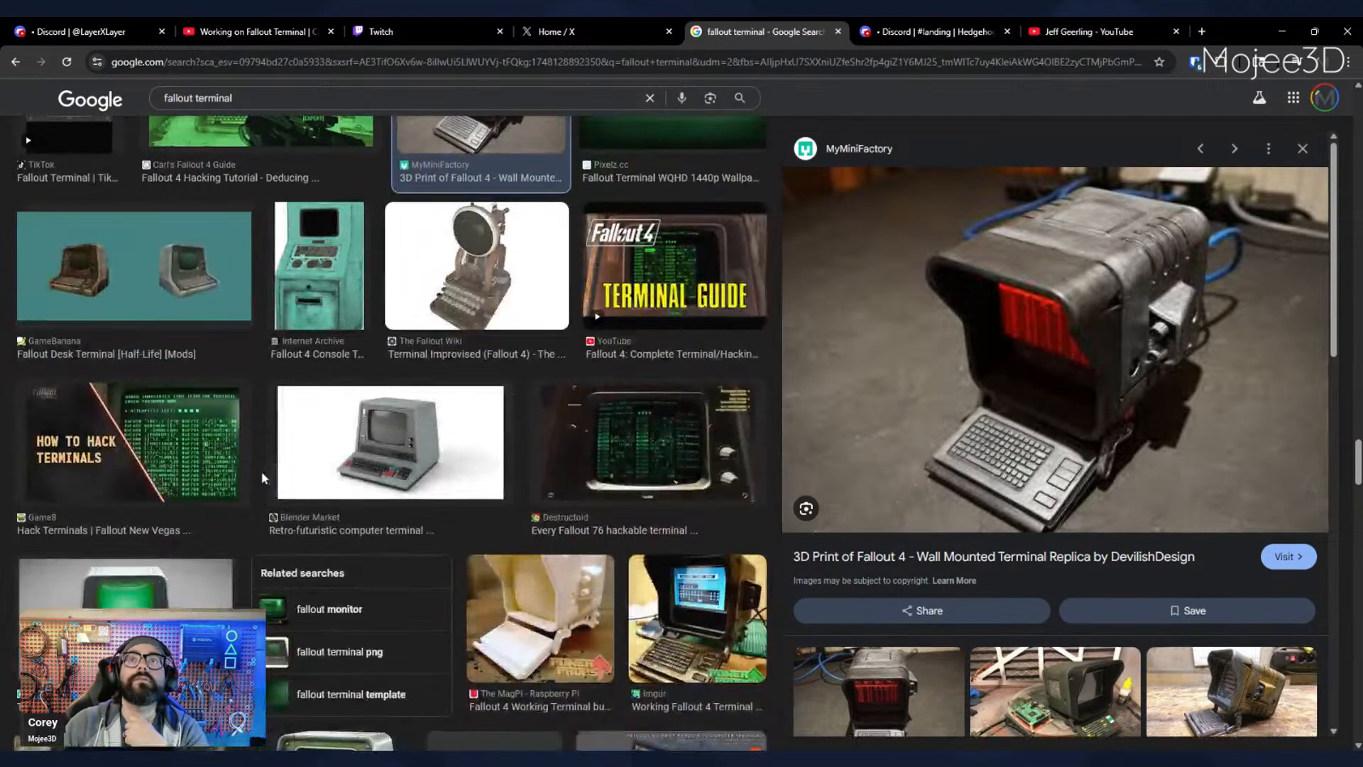
pyautogui.scroll(-4, 269, 472)
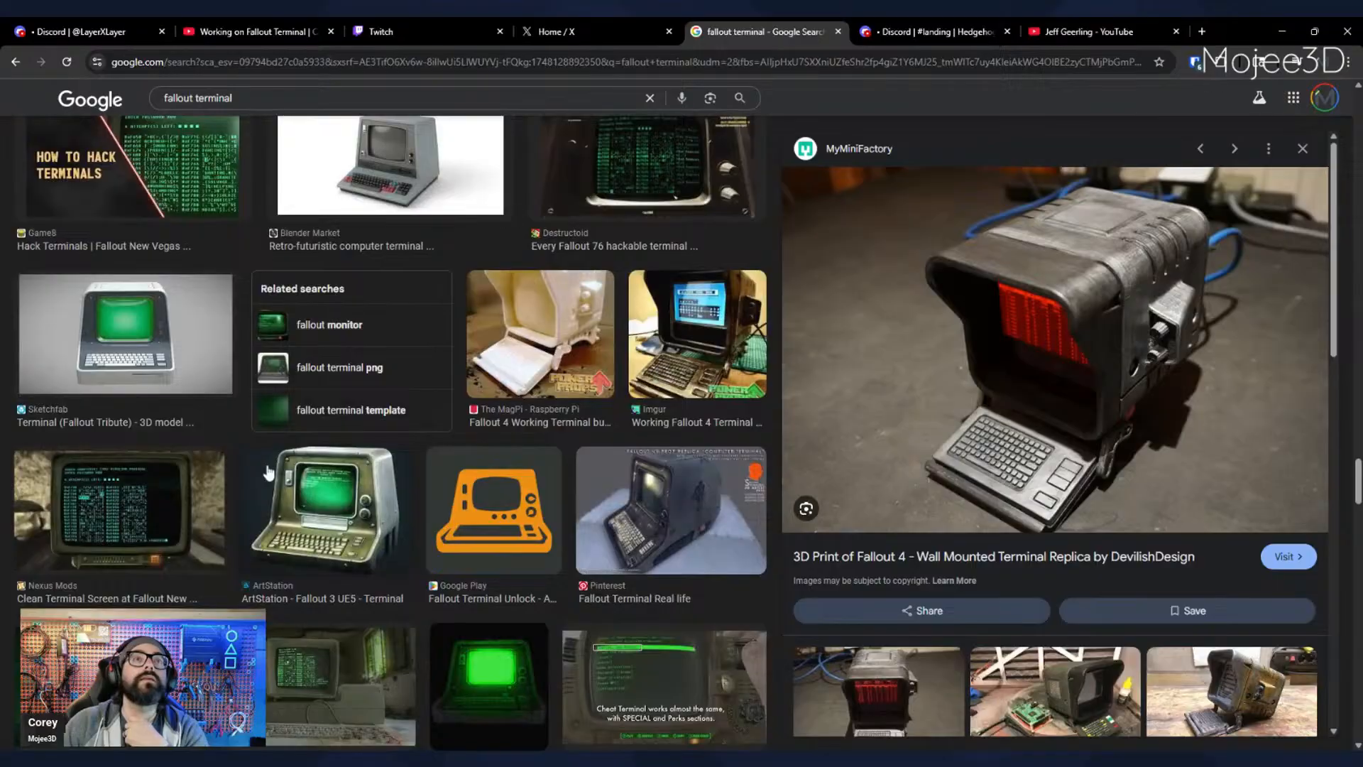
pyautogui.scroll(-1, 268, 473)
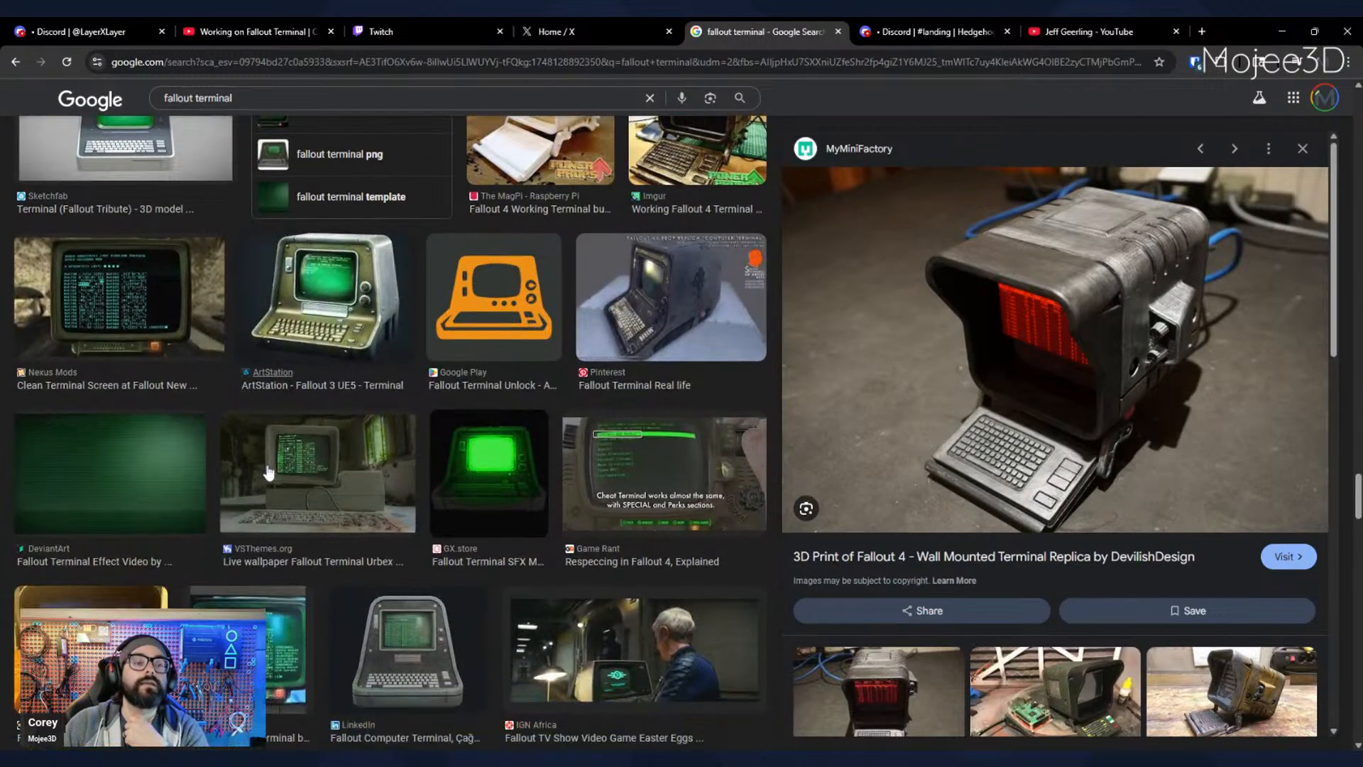
pyautogui.scroll(-6, 268, 472)
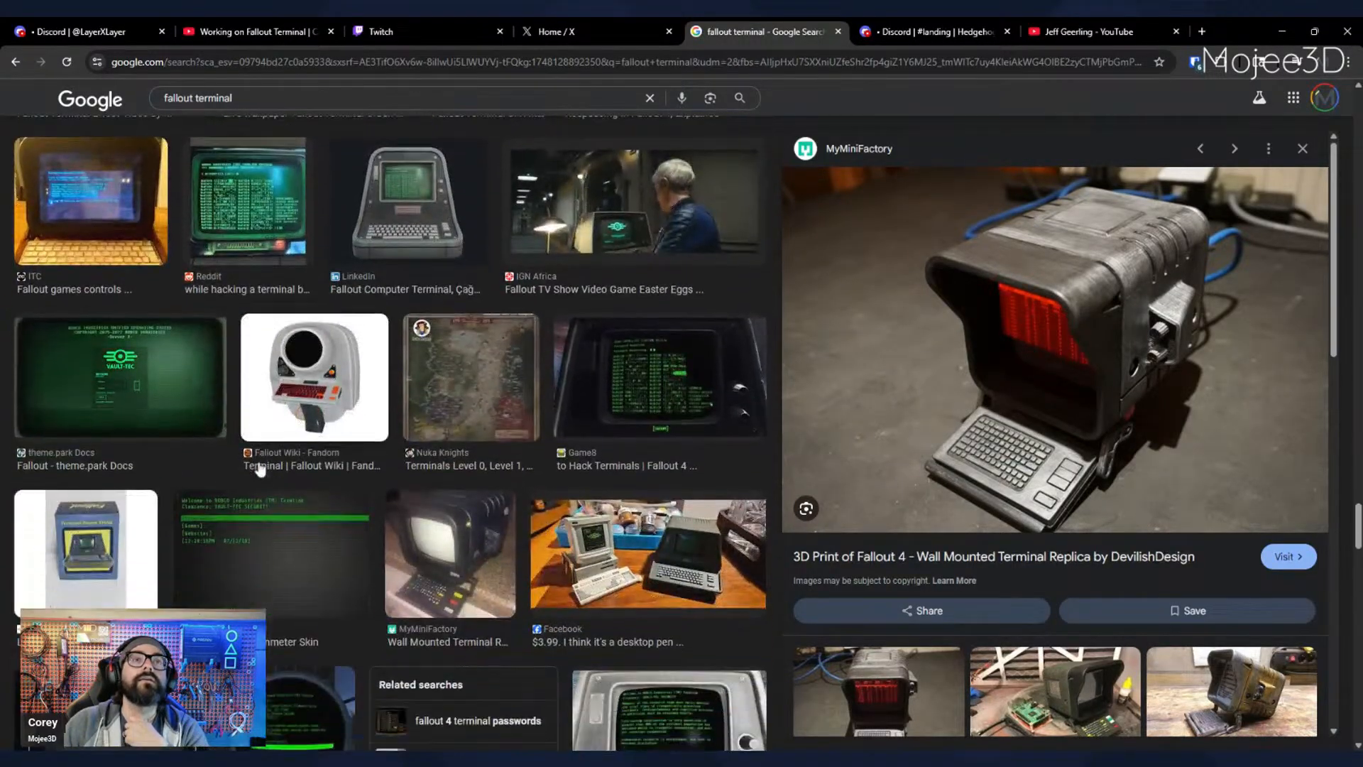
pyautogui.scroll(-1, 260, 469)
# - Compare the dark blue MyMiniFactory wall-mounted replica with the Sketchfab Fallout Terminal model mounted on a bolted wall plate
pyautogui.click(450, 508)
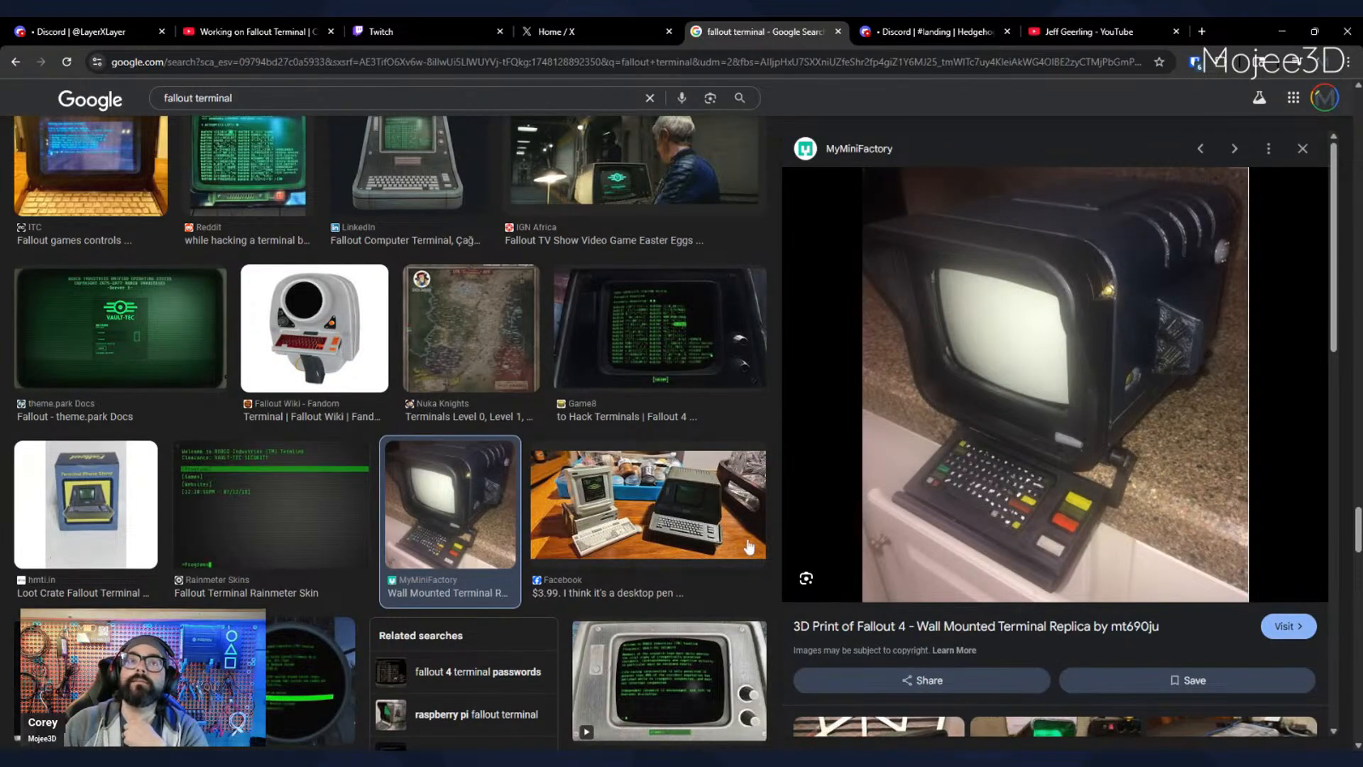
pyautogui.scroll(-5, 748, 547)
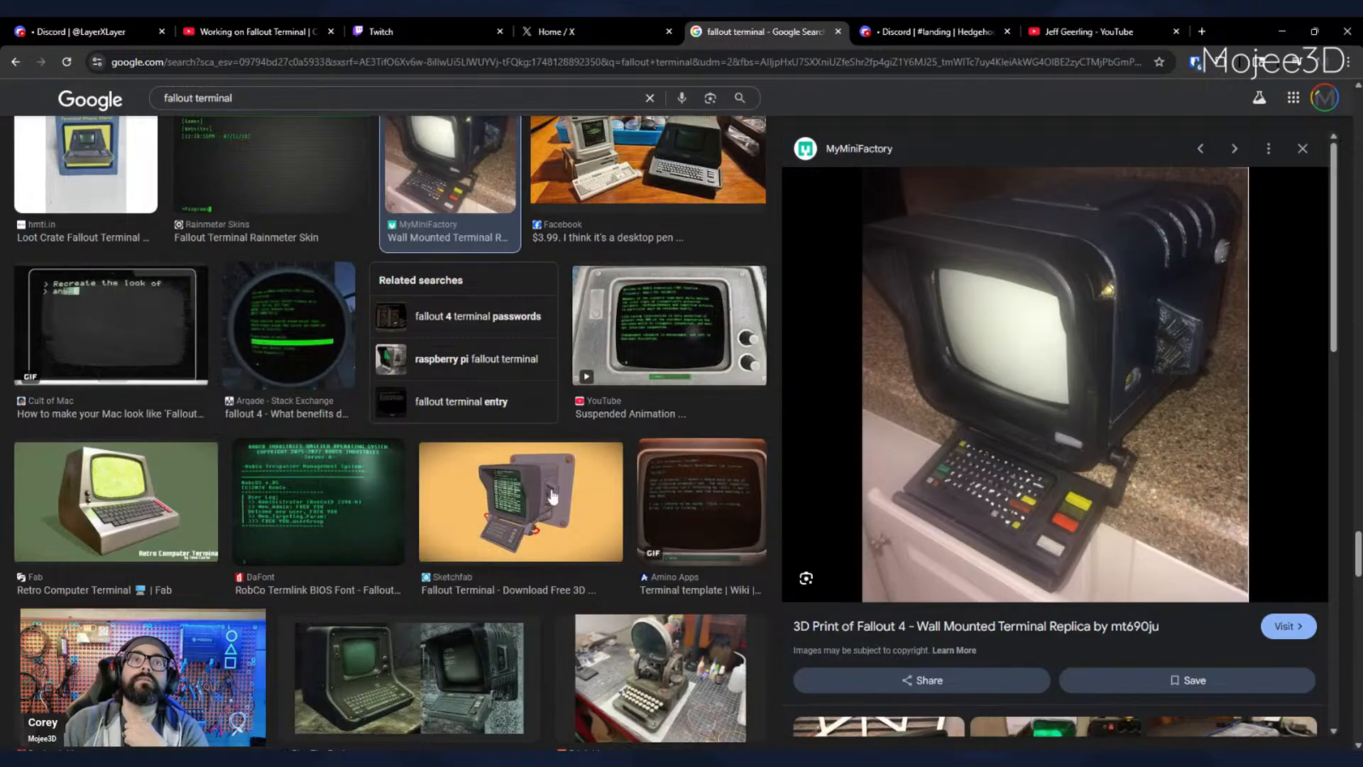
pyautogui.click(553, 496)
pyautogui.scroll(-2, 550, 490)
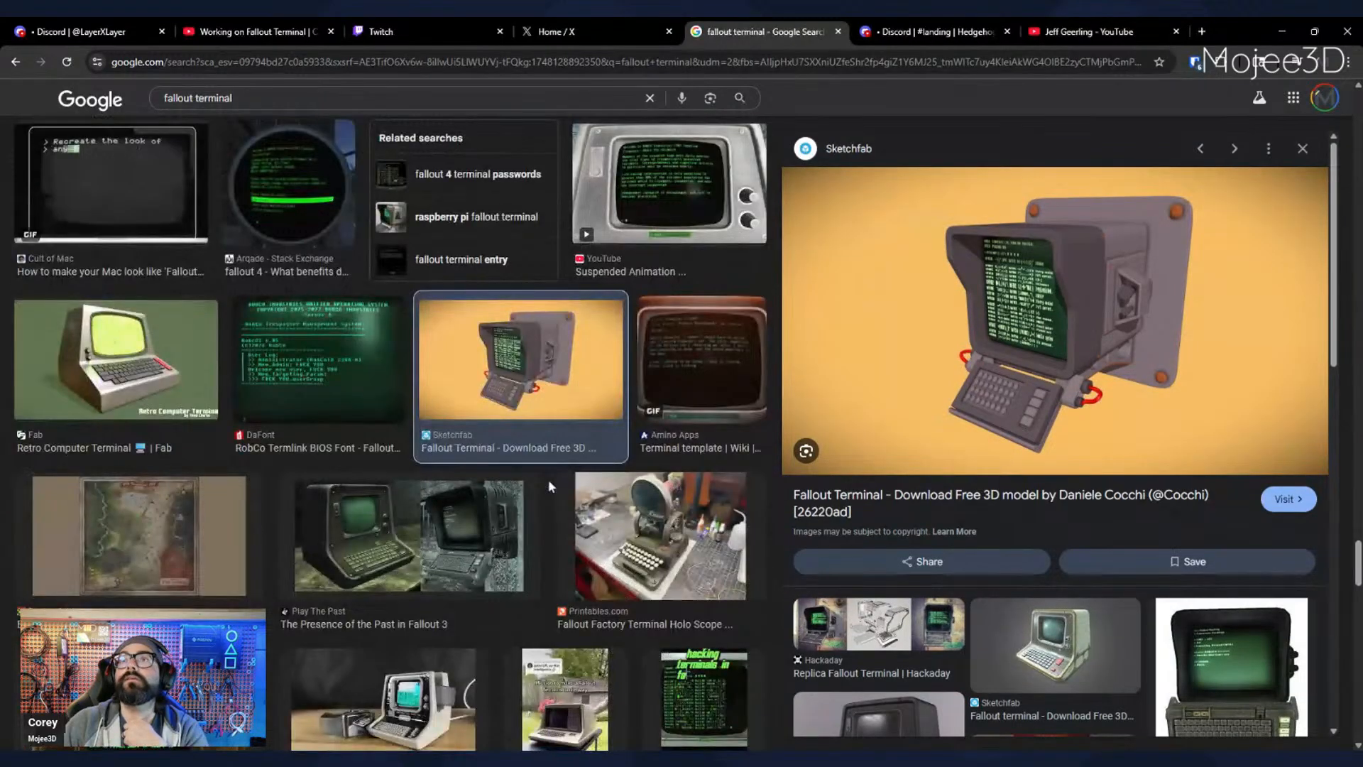
pyautogui.scroll(-1, 548, 486)
# - Examine the Play The Past image of the two Fallout 3 terminals and browse its related images
pyautogui.click(525, 495)
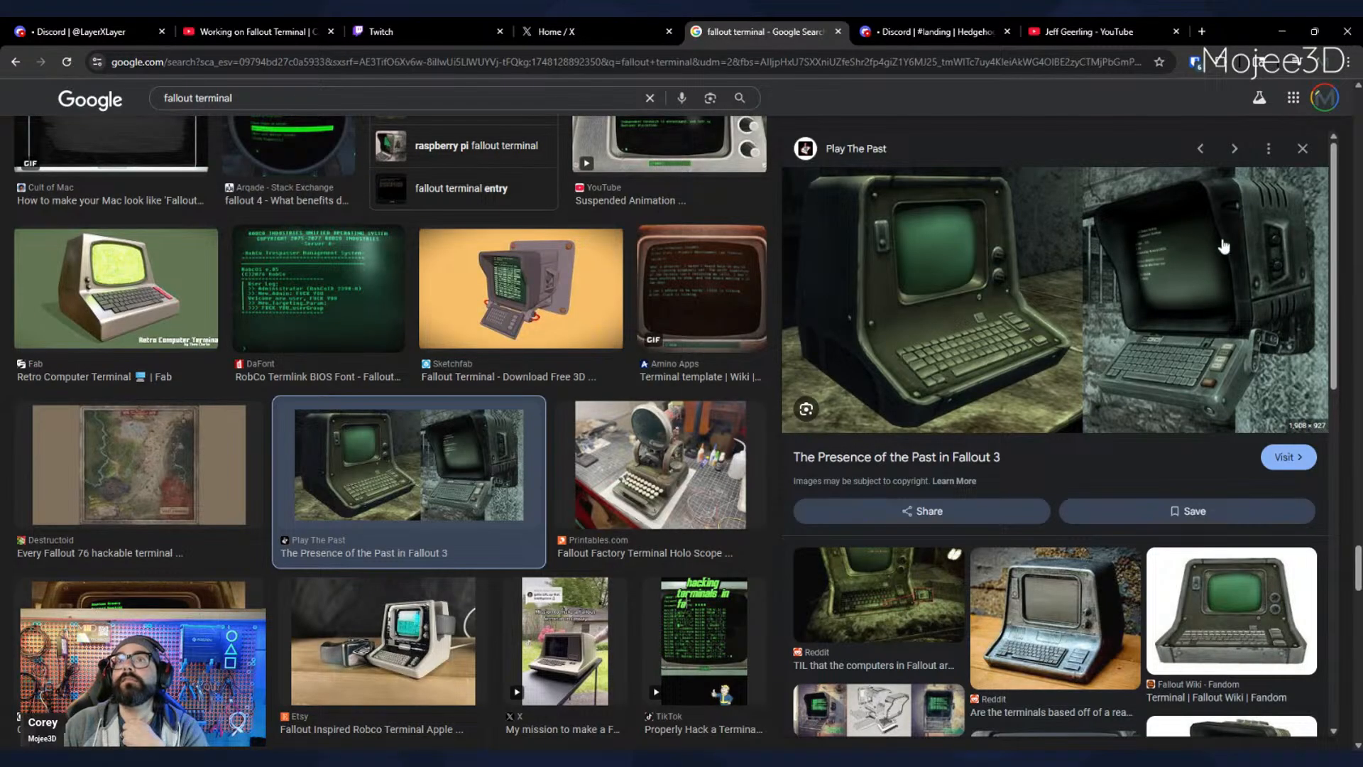
pyautogui.scroll(-2, 1027, 463)
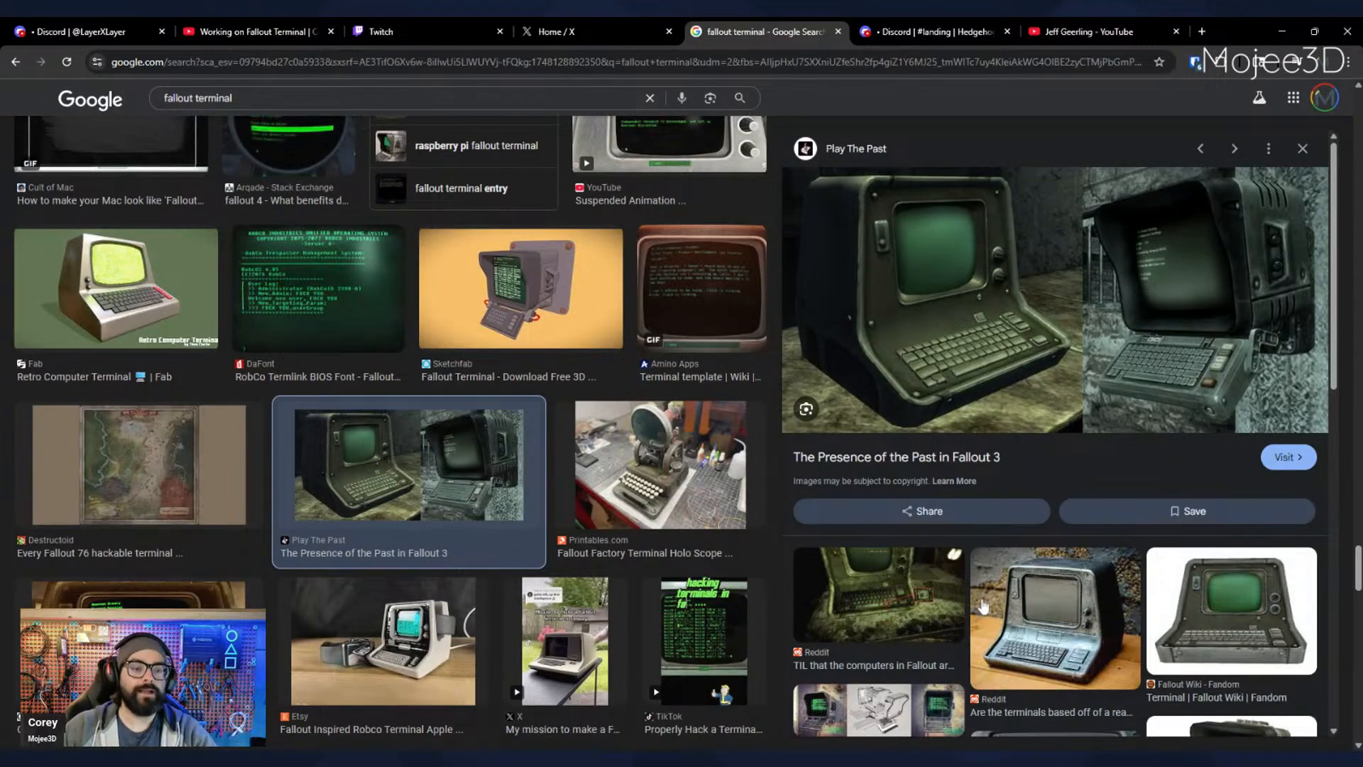
pyautogui.scroll(-2, 985, 601)
pyautogui.scroll(2, 993, 593)
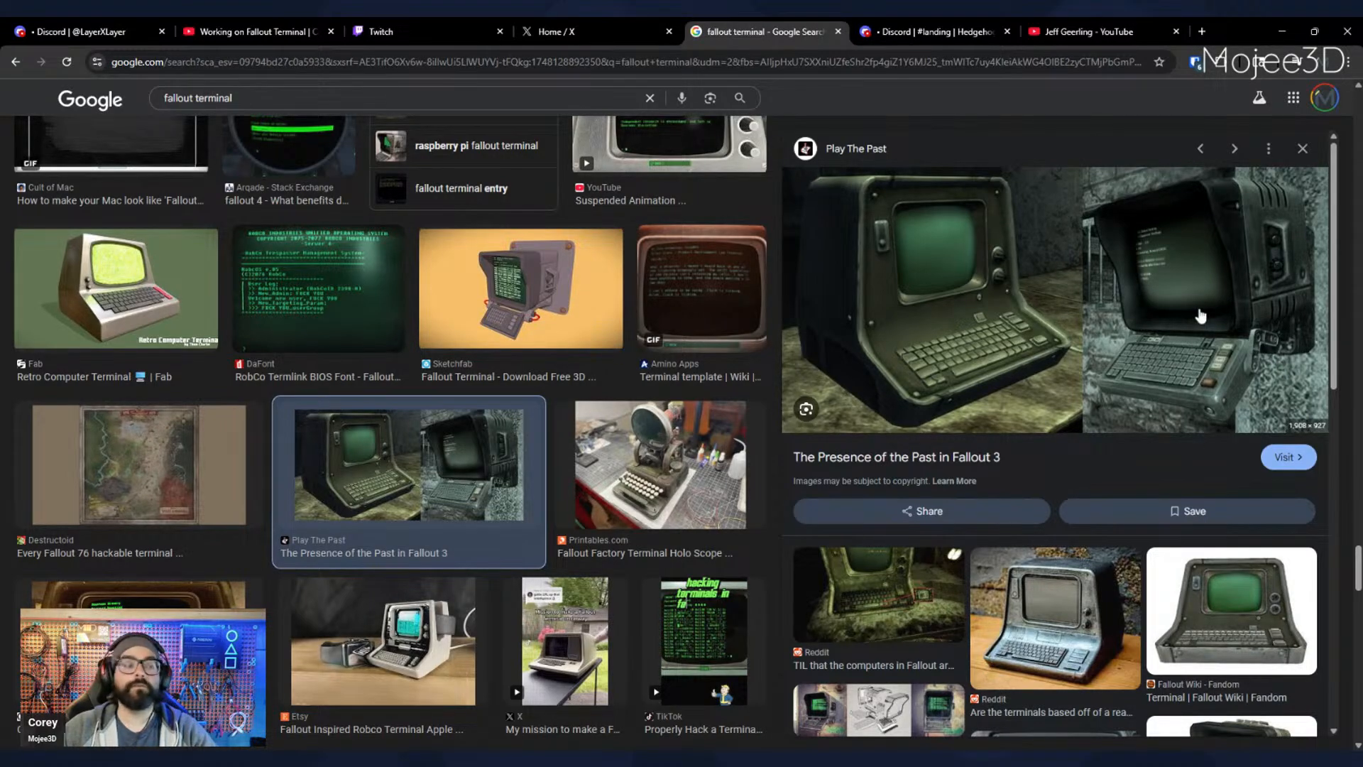
pyautogui.scroll(-5, 1196, 334)
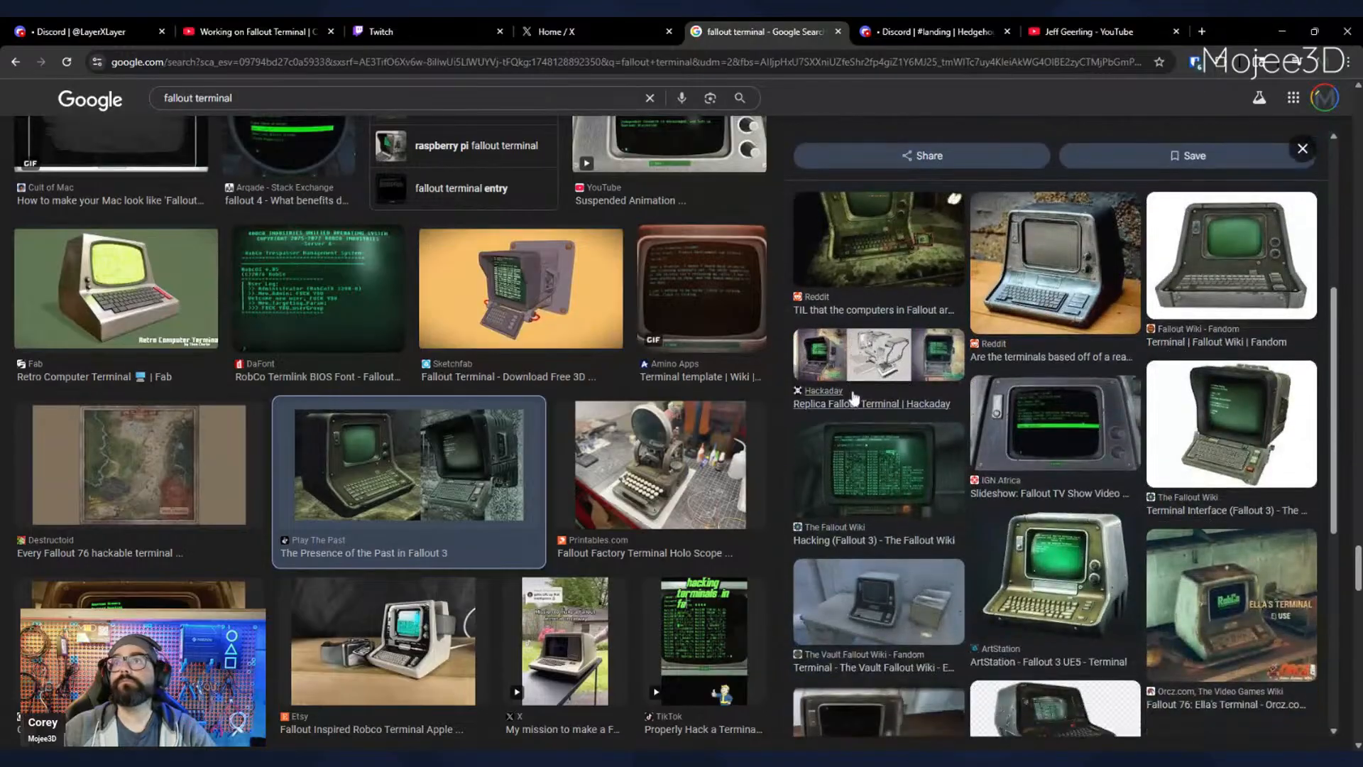
pyautogui.scroll(-6, 854, 397)
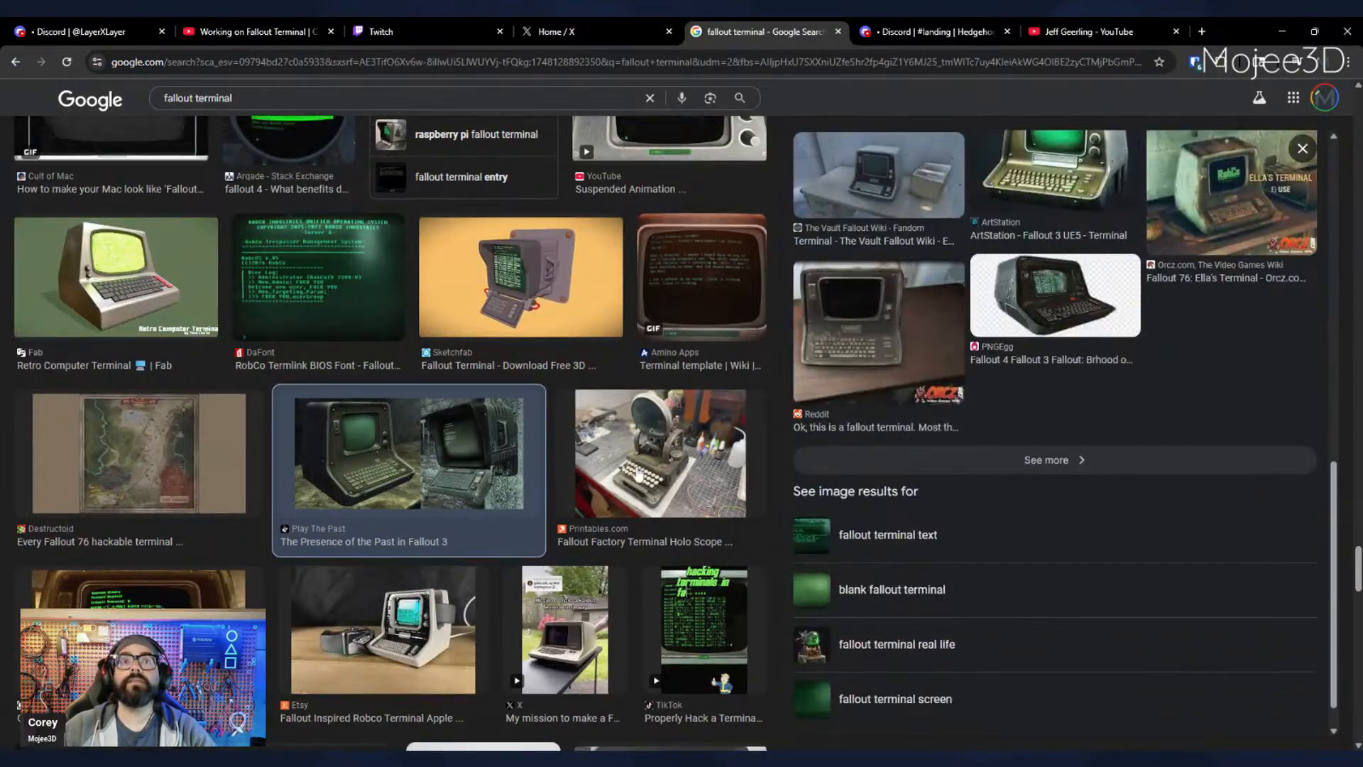
# - Look through the remaining fallout terminal image results for more replica and in-game references
pyautogui.scroll(-13, 638, 474)
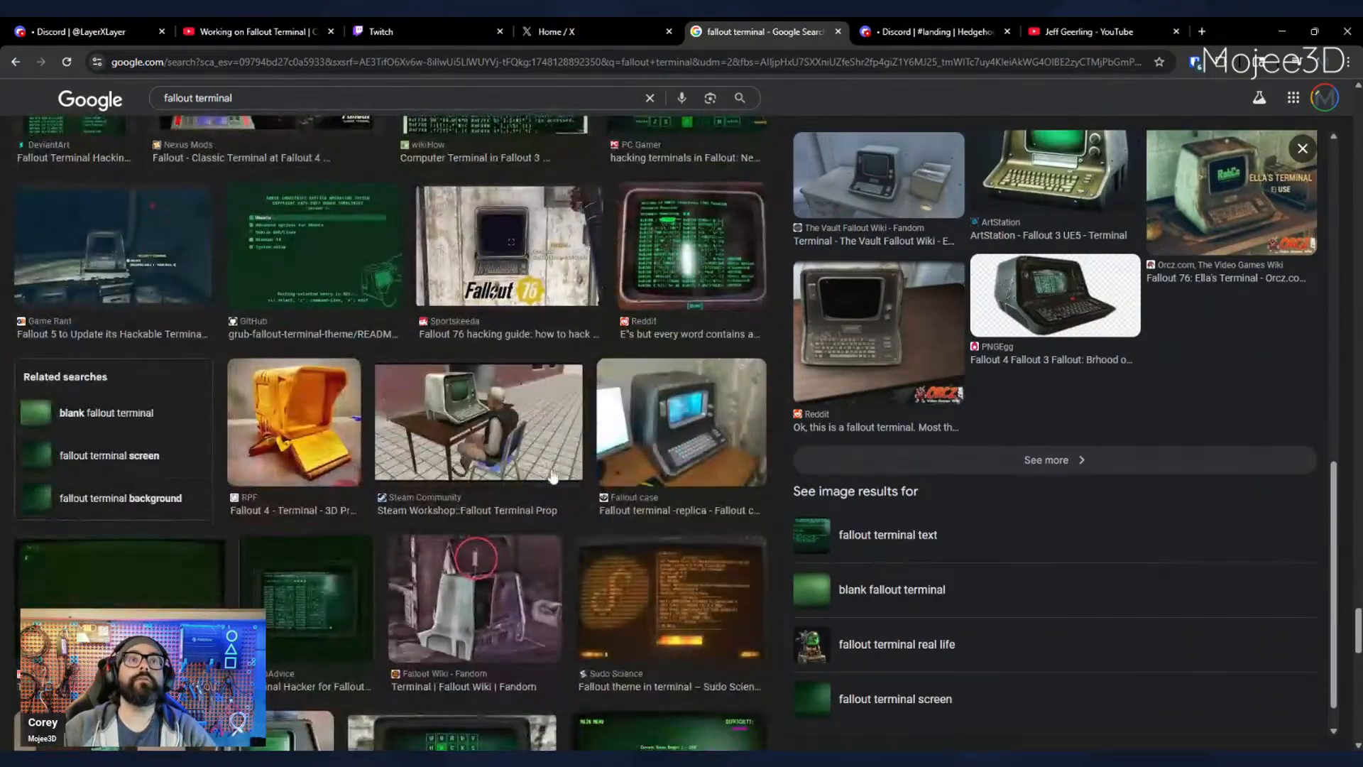
pyautogui.scroll(-5, 552, 476)
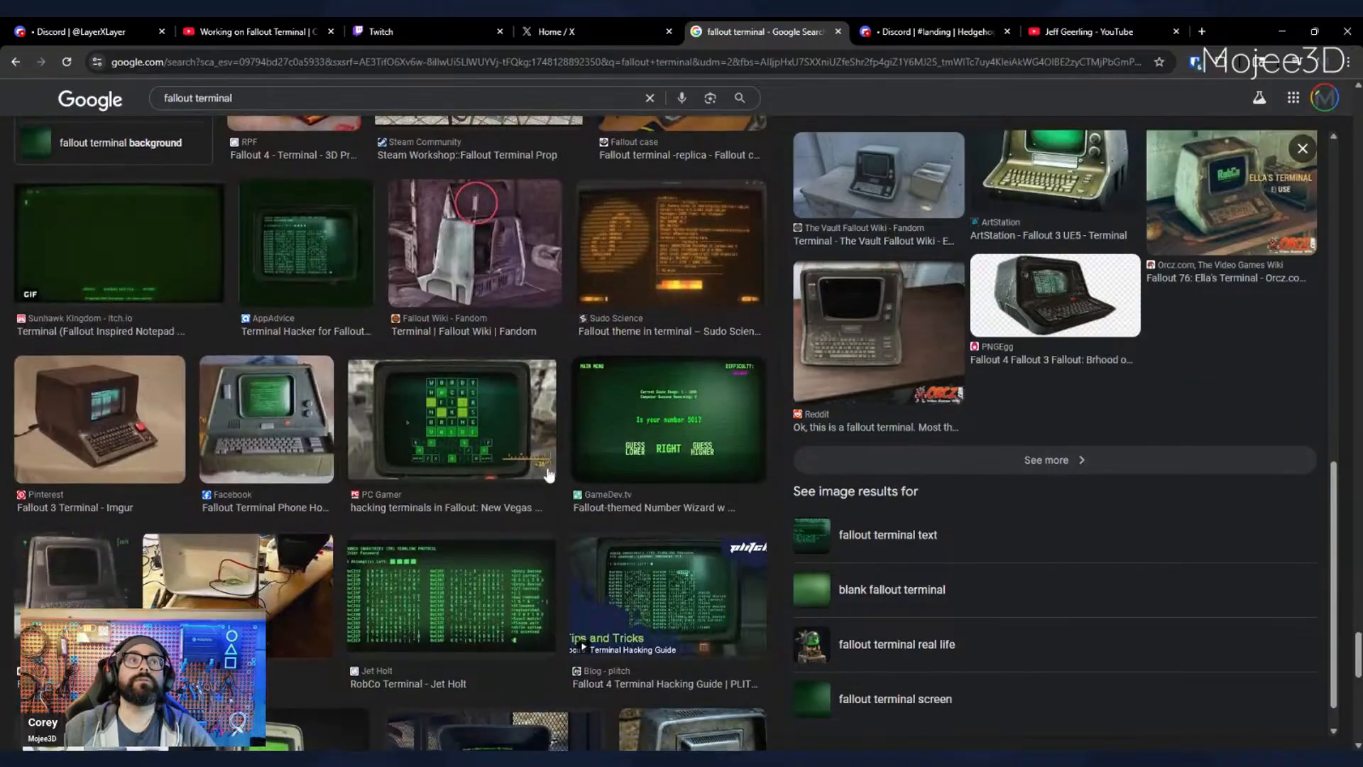
pyautogui.scroll(-2, 549, 474)
pyautogui.scroll(-2, 546, 475)
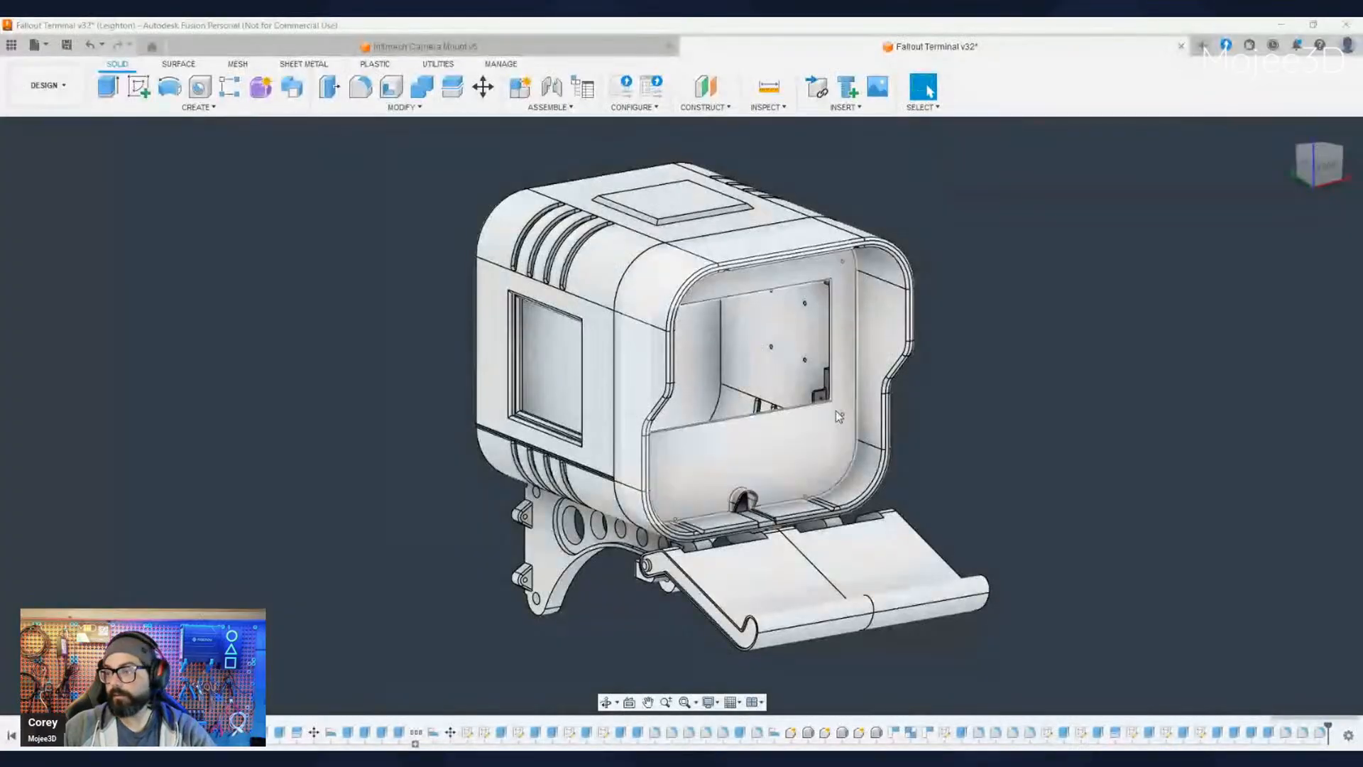
# - Switch to Autodesk Fusion and inspect the right side of the Fallout Terminal housing with its protruding box and bracket
pyautogui.scroll(3, 836, 411)
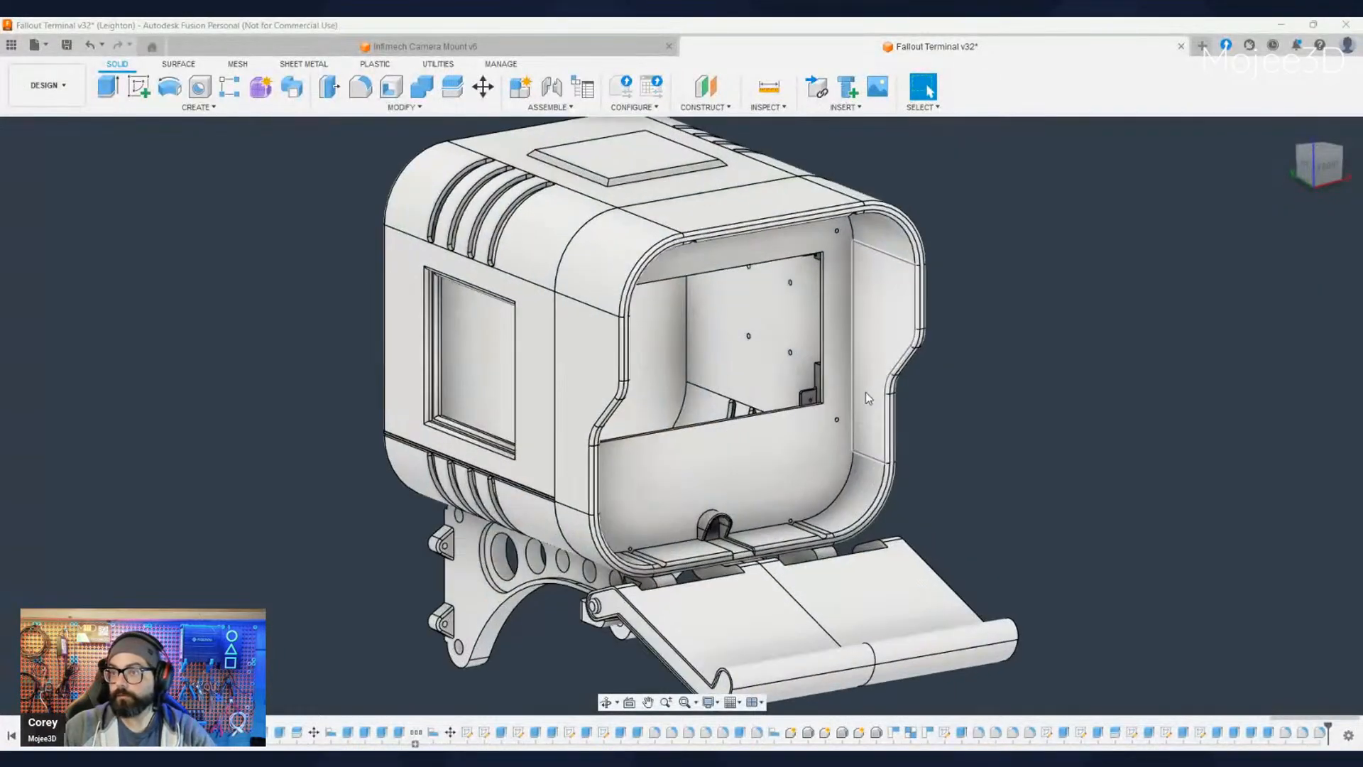
pyautogui.scroll(-1, 837, 390)
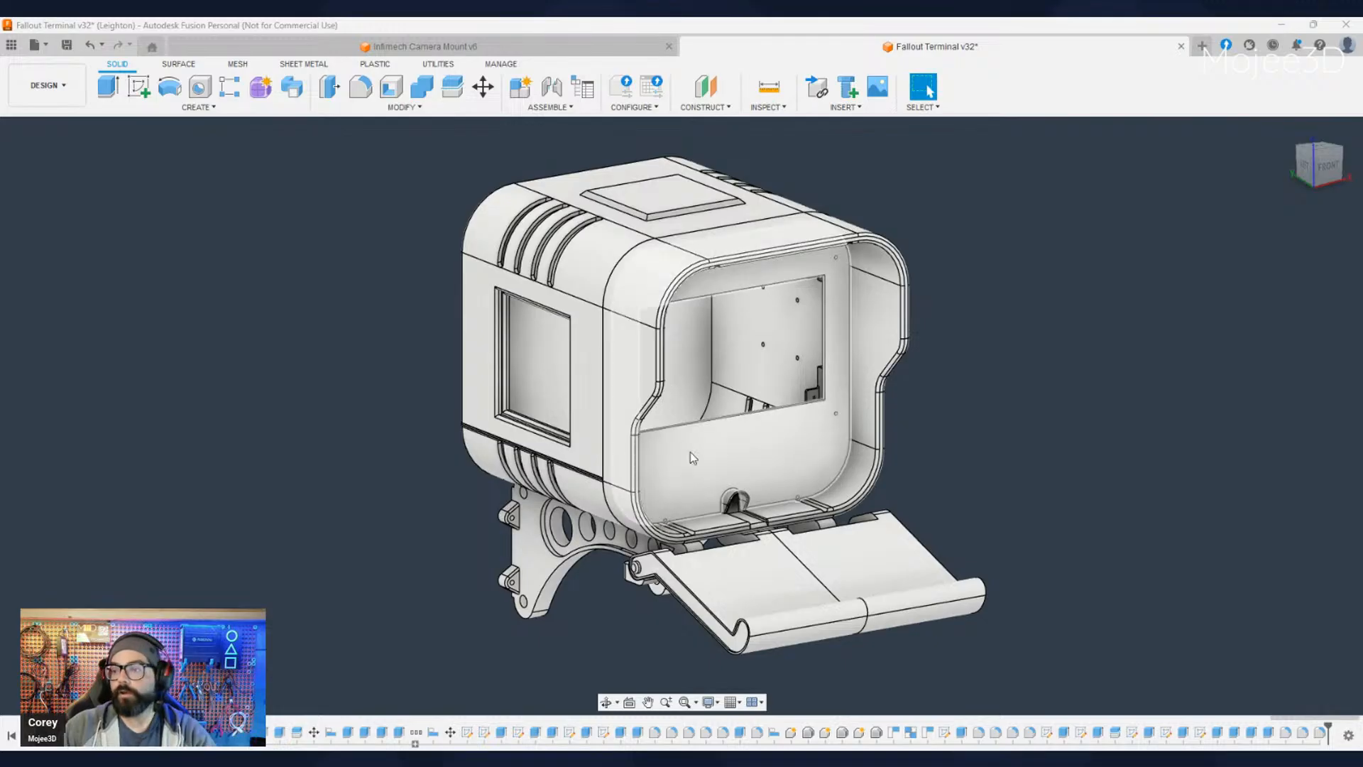
pyautogui.moveTo(668, 494); pyautogui.dragTo(608, 489, button='middle')
pyautogui.keyDown('shift'); pyautogui.moveTo(608, 490); pyautogui.dragTo(731, 505, button='middle'); pyautogui.keyUp('shift')
pyautogui.keyDown('shift'); pyautogui.moveTo(618, 581); pyautogui.dragTo(780, 501, button='middle'); pyautogui.keyUp('shift')
pyautogui.scroll(3, 781, 500)
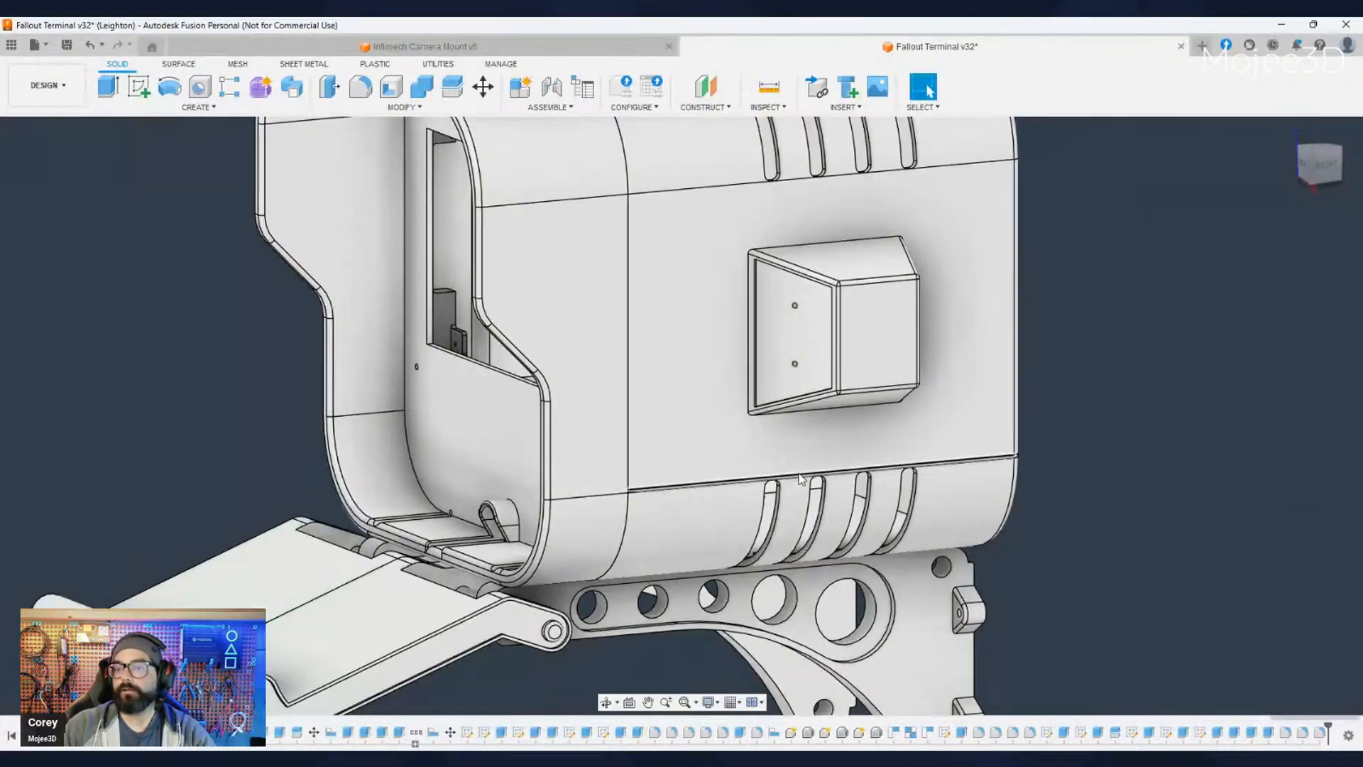
# - Start a sketch on the housing's flat right side panel, the face around the protruding box
pyautogui.click(691, 419)
pyautogui.click(671, 401)
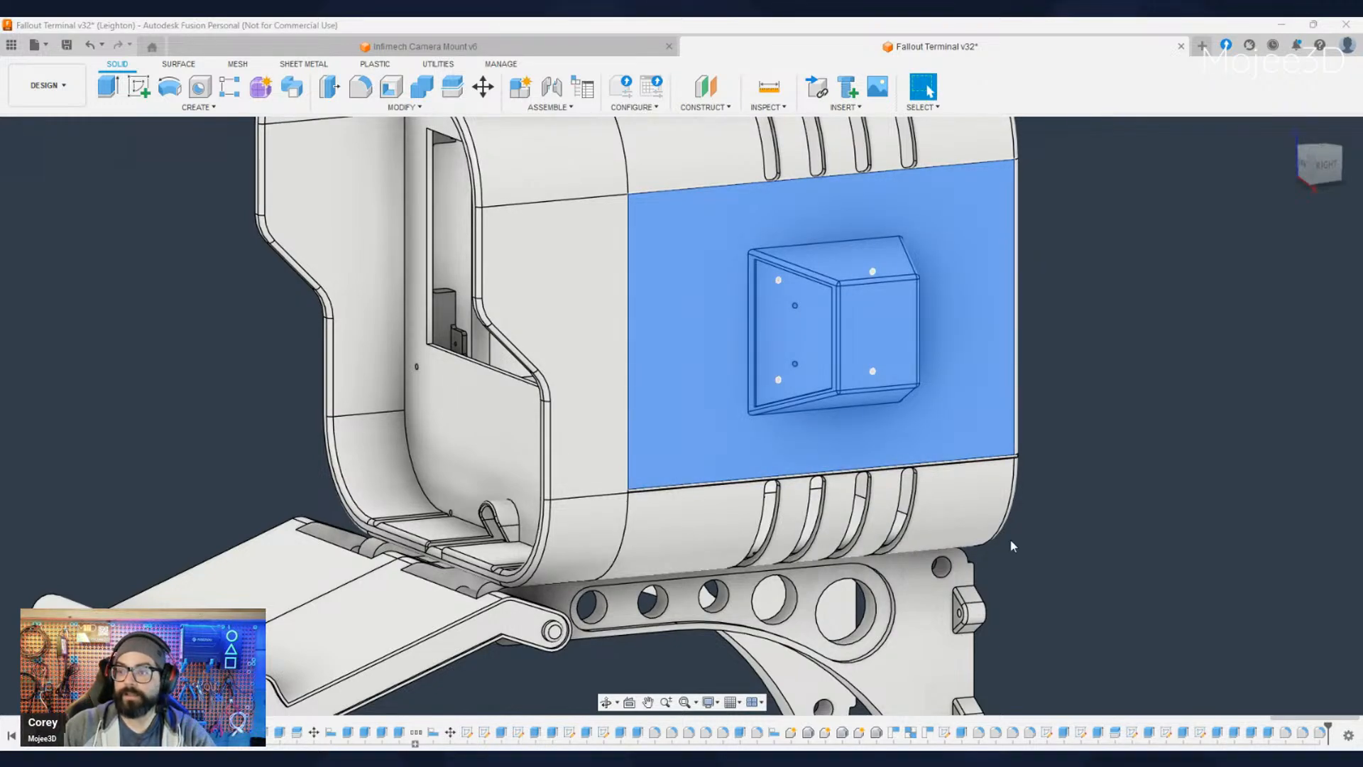
pyautogui.moveTo(1096, 540); pyautogui.dragTo(1037, 507, button='middle')
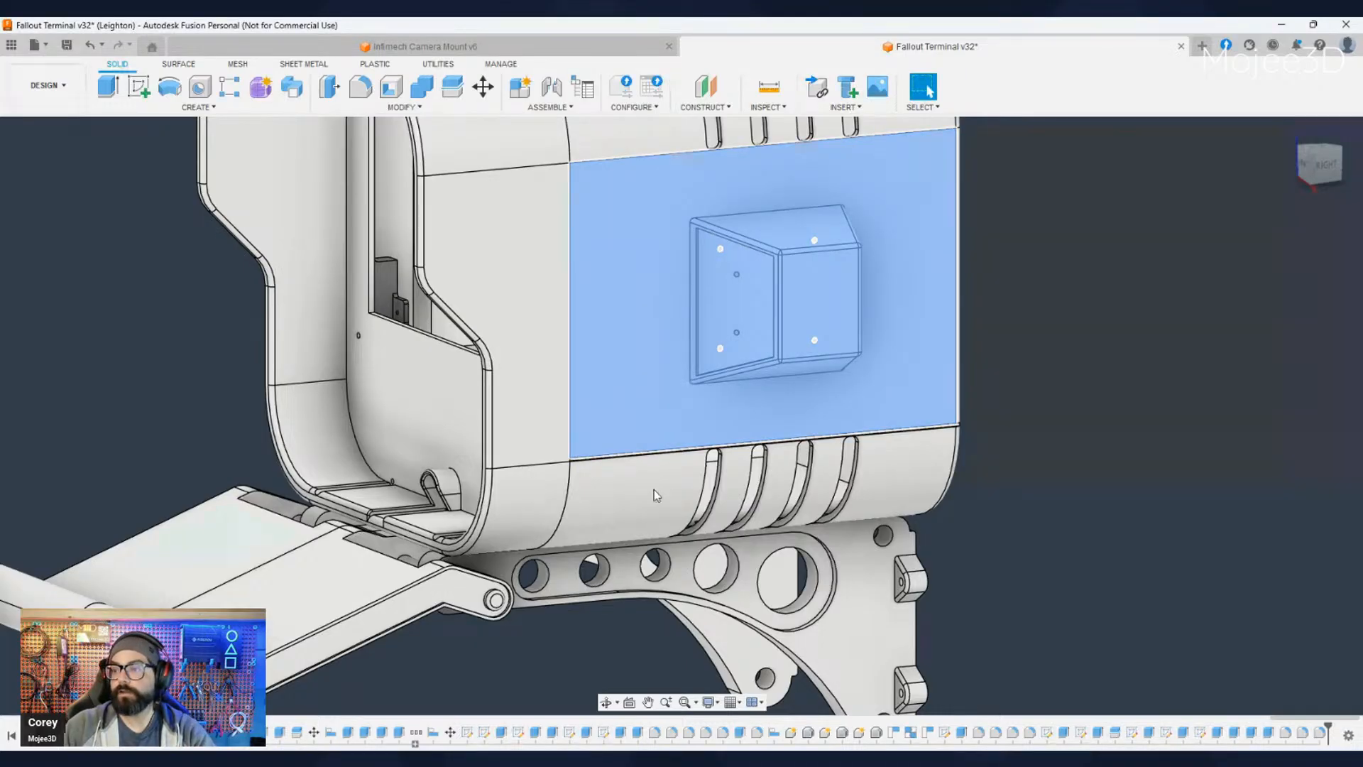
pyautogui.click(1128, 463)
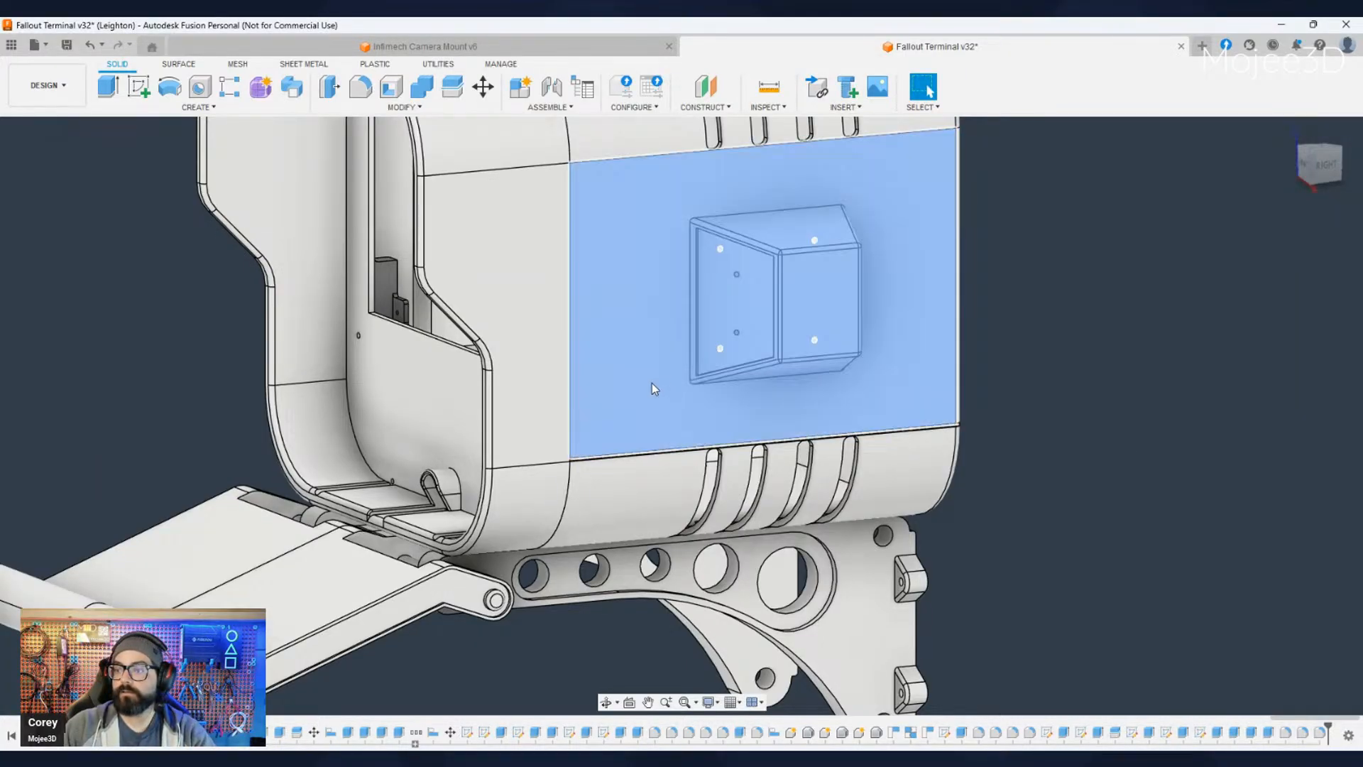
pyautogui.press('s')
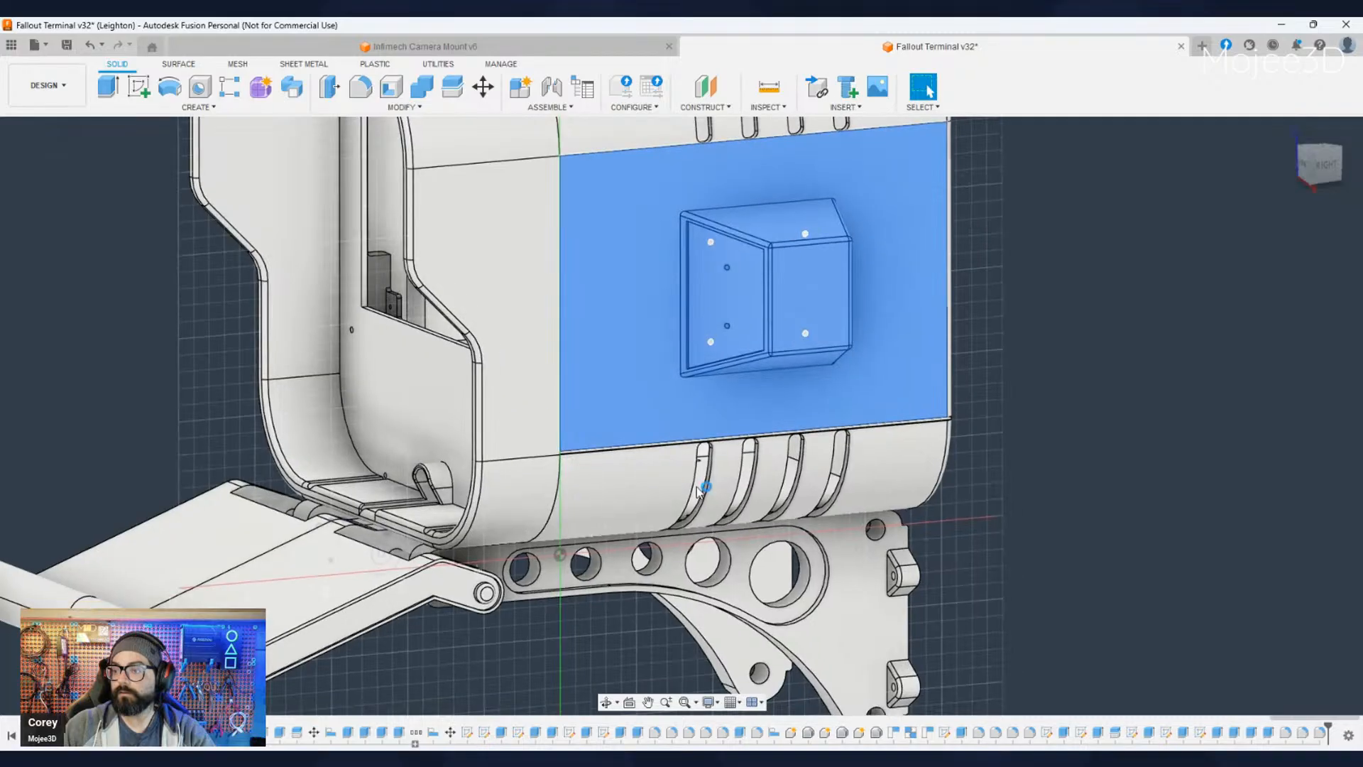
pyautogui.moveTo(883, 392)
pyautogui.mouseDown(button='middle')
pyautogui.moveTo(888, 371)
pyautogui.moveTo(771, 601)
pyautogui.mouseUp(button='middle')
pyautogui.scroll(3, 692, 455)
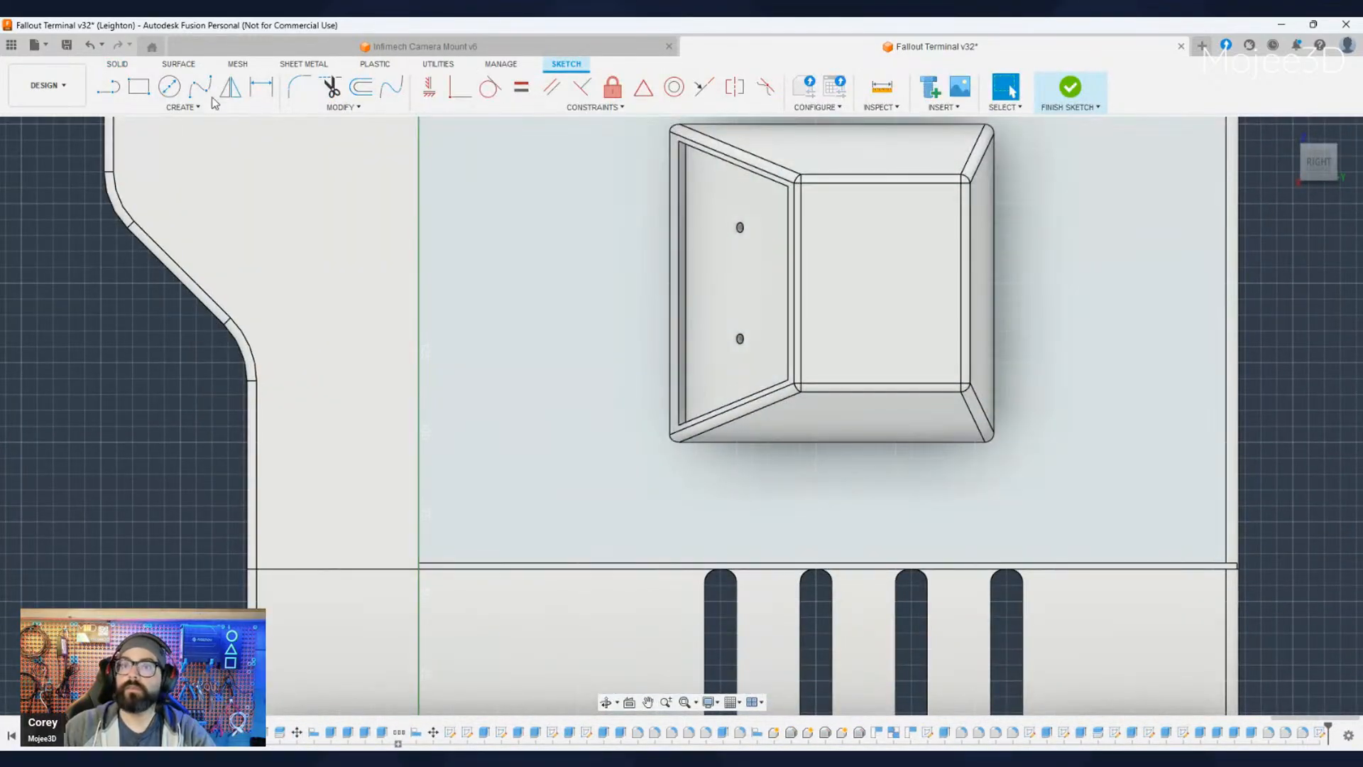
pyautogui.click(169, 87)
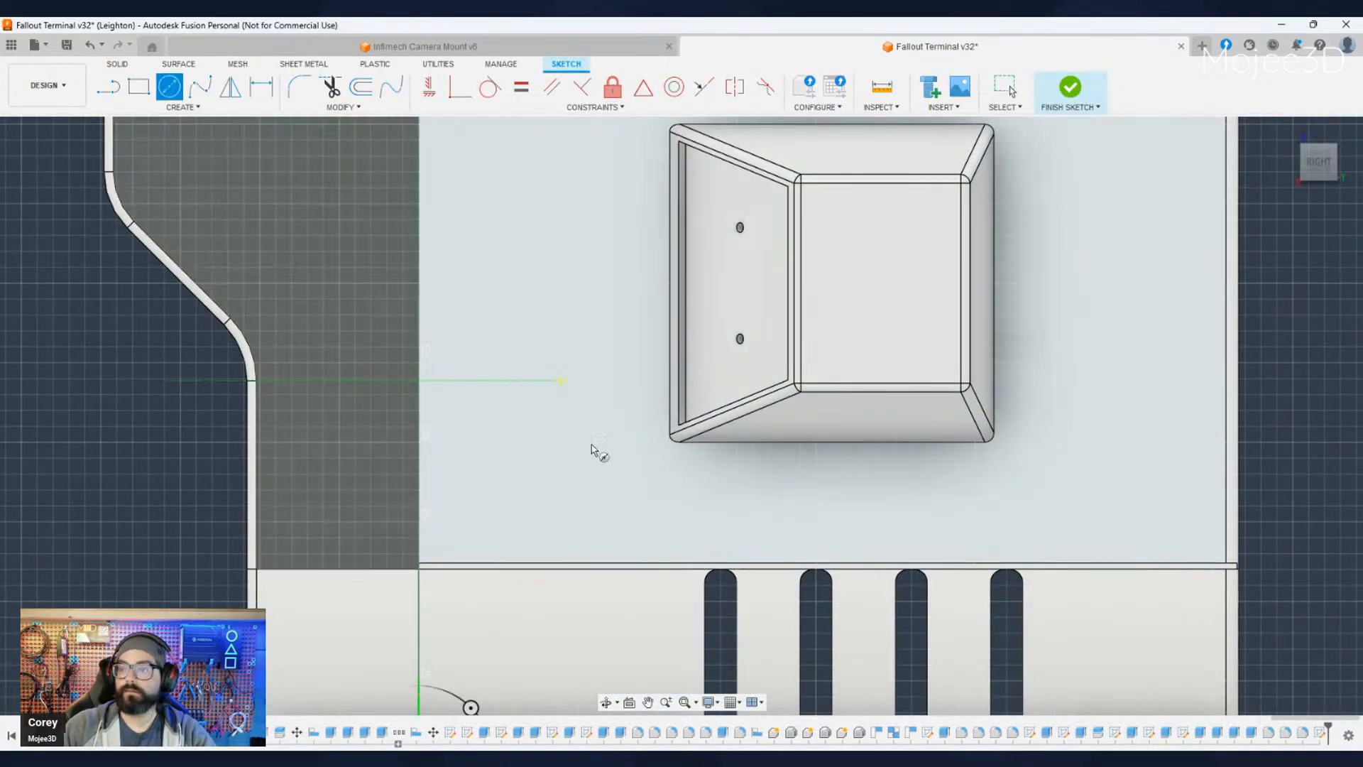
pyautogui.click(537, 440)
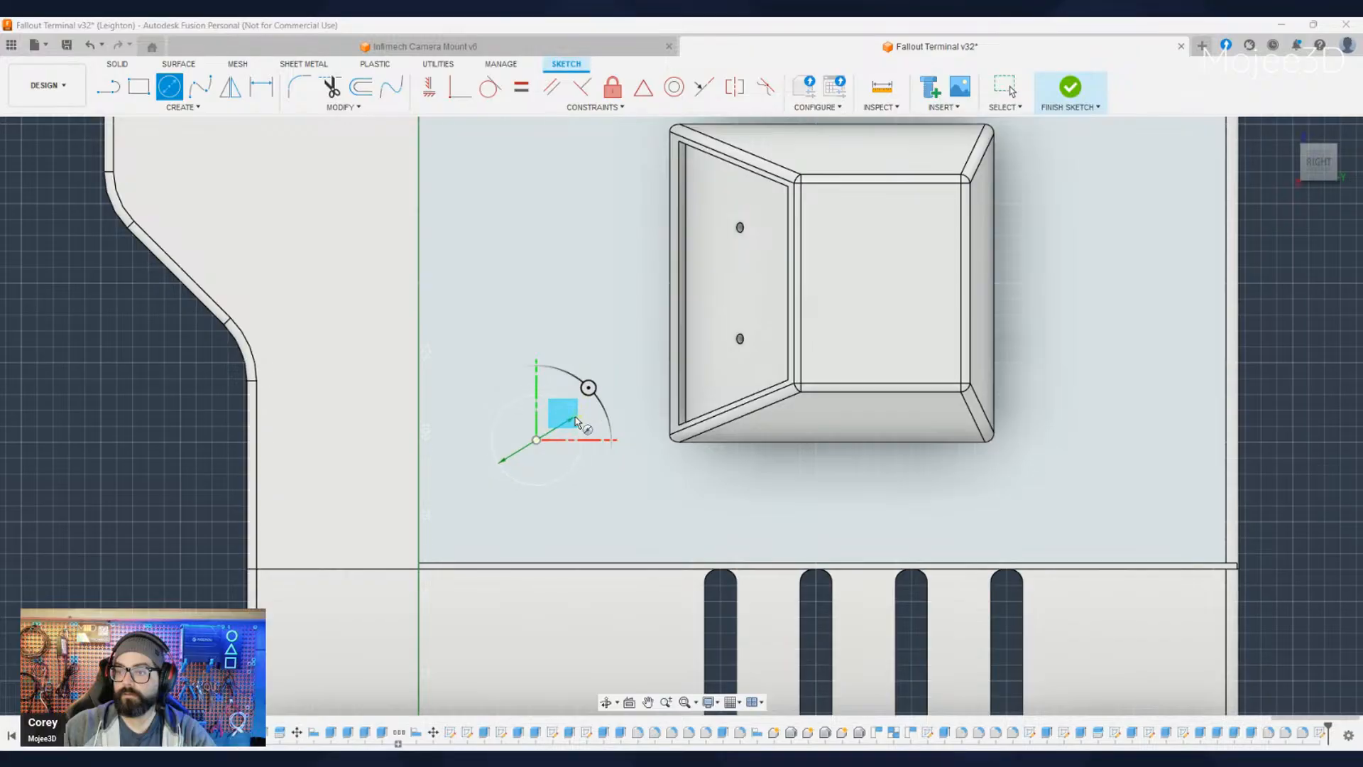
pyautogui.click(579, 426)
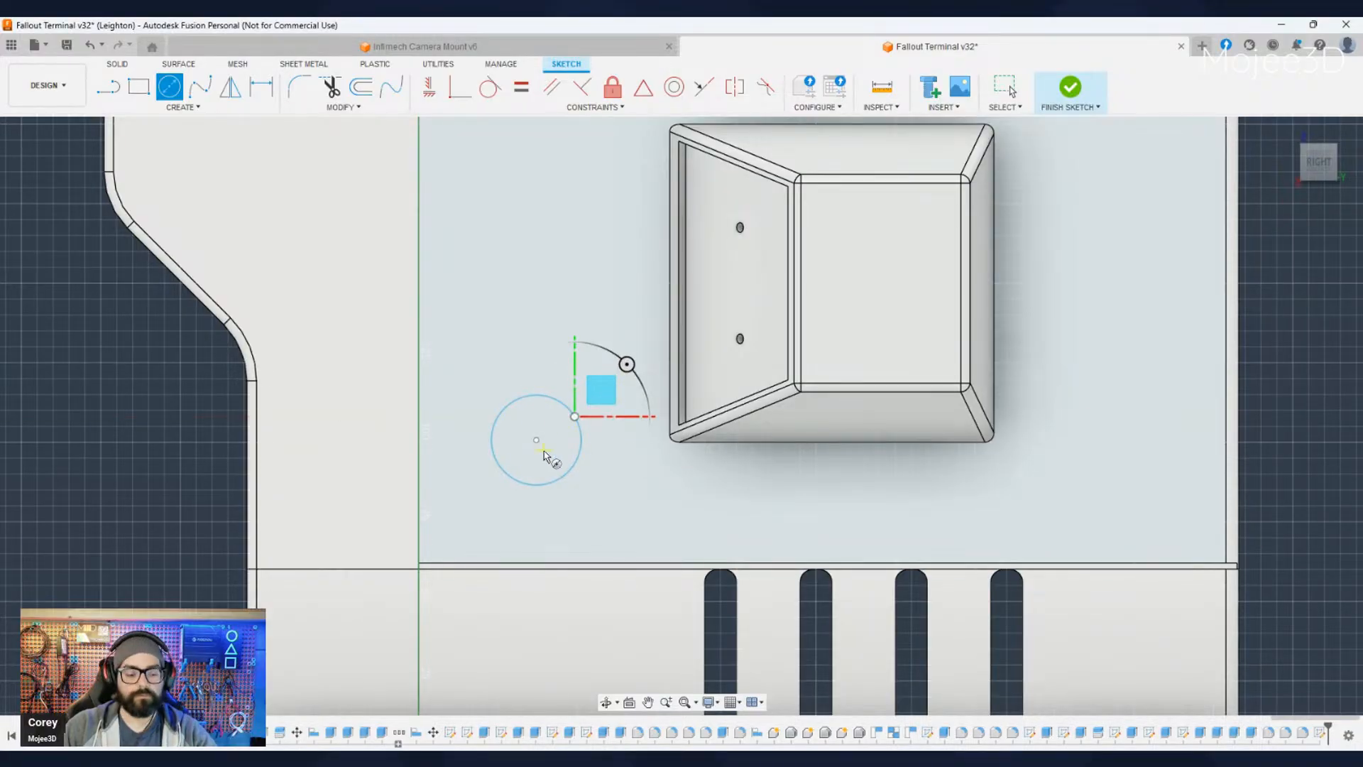
pyautogui.press('Escape')
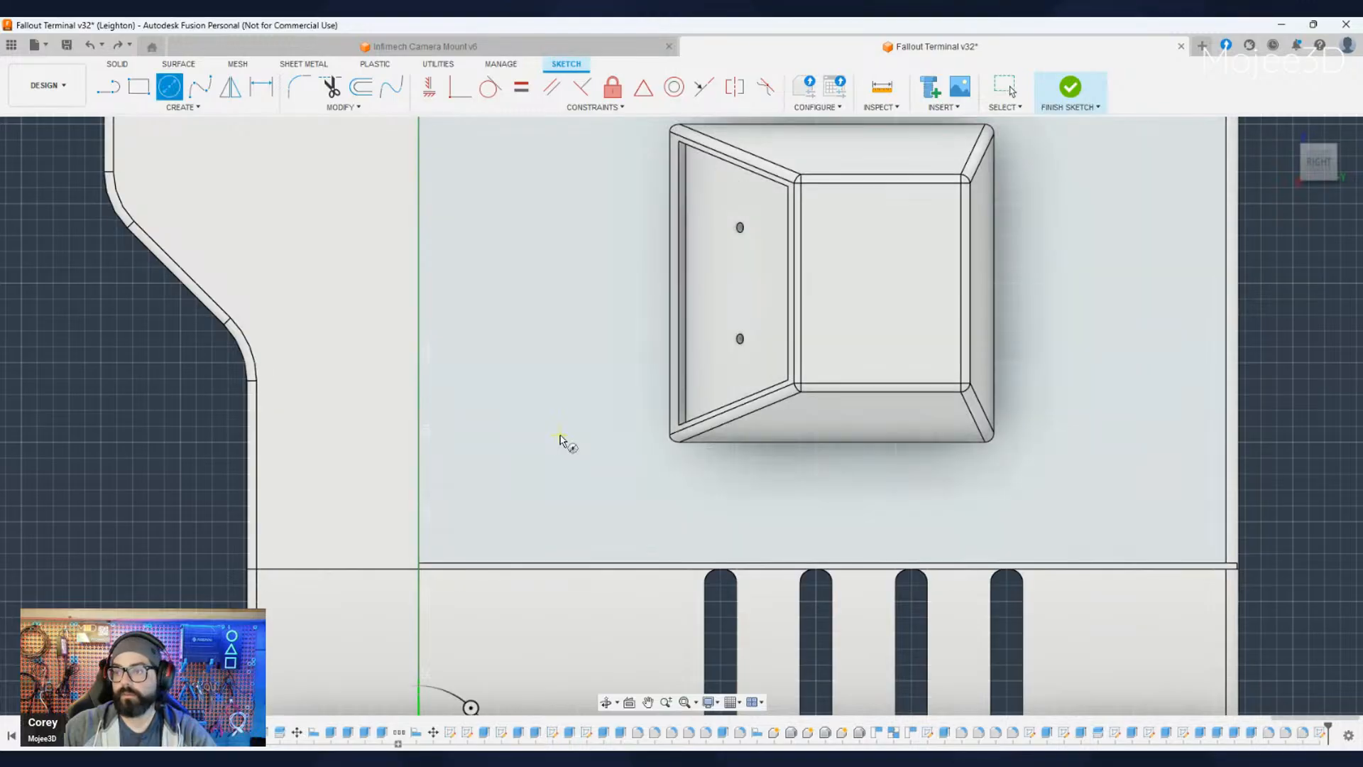
pyautogui.click(535, 435)
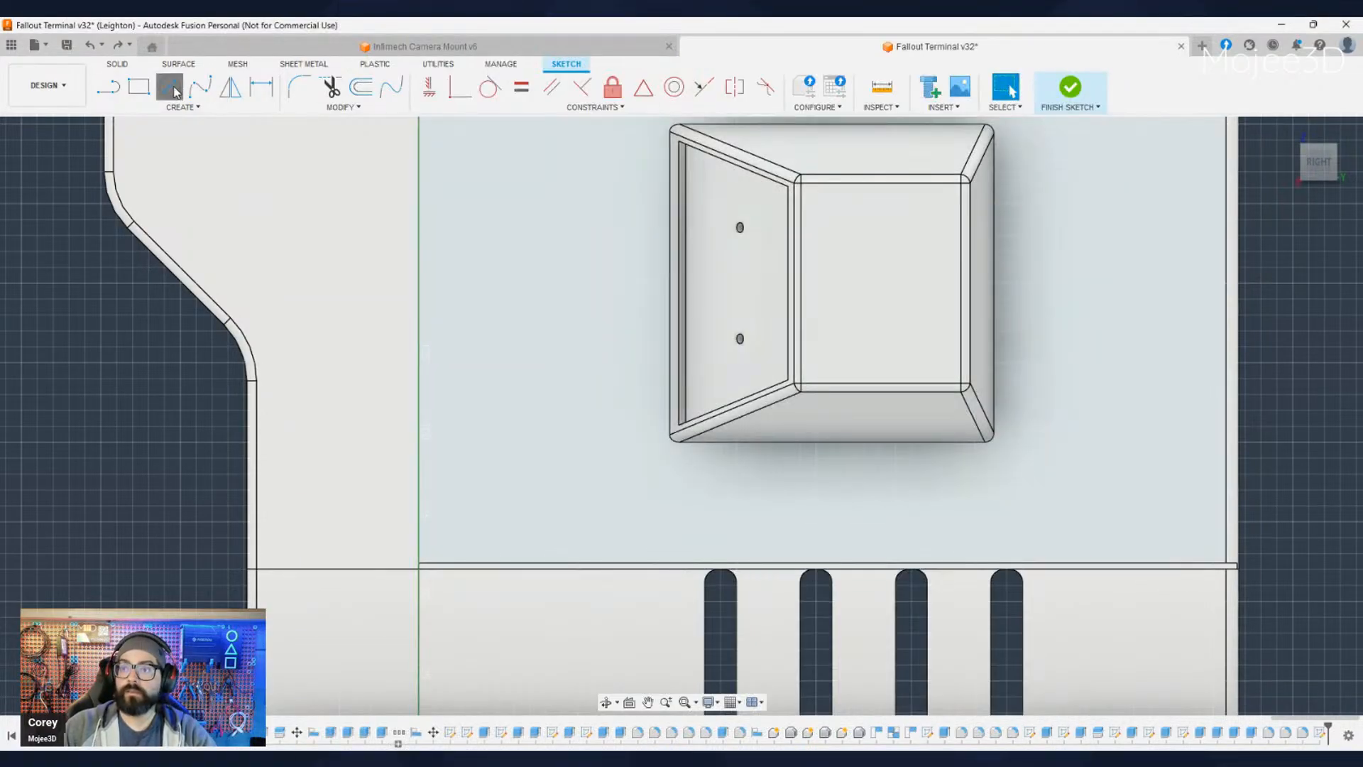
# - Sketch a circle 30 mm in diameter on the side panel, between its front edge and the protruding box
pyautogui.click(171, 86)
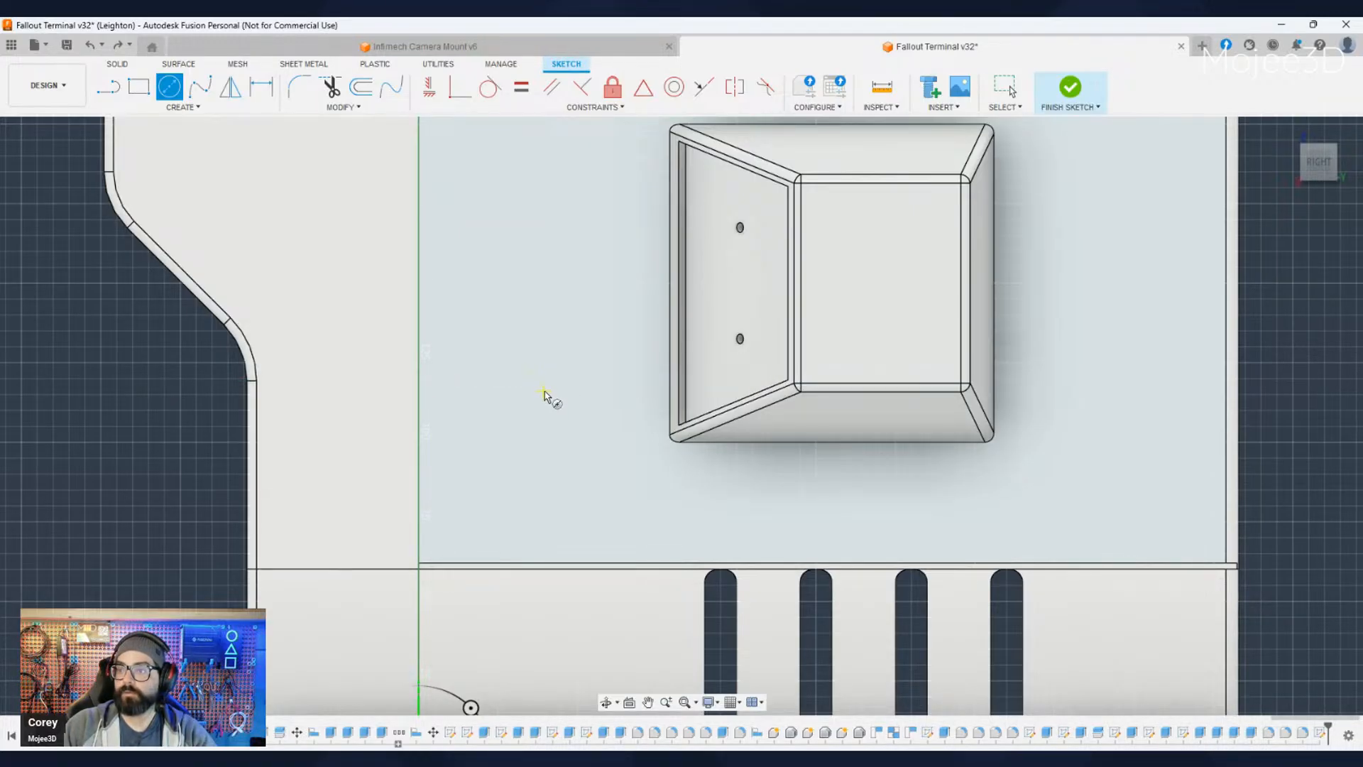
pyautogui.click(545, 389)
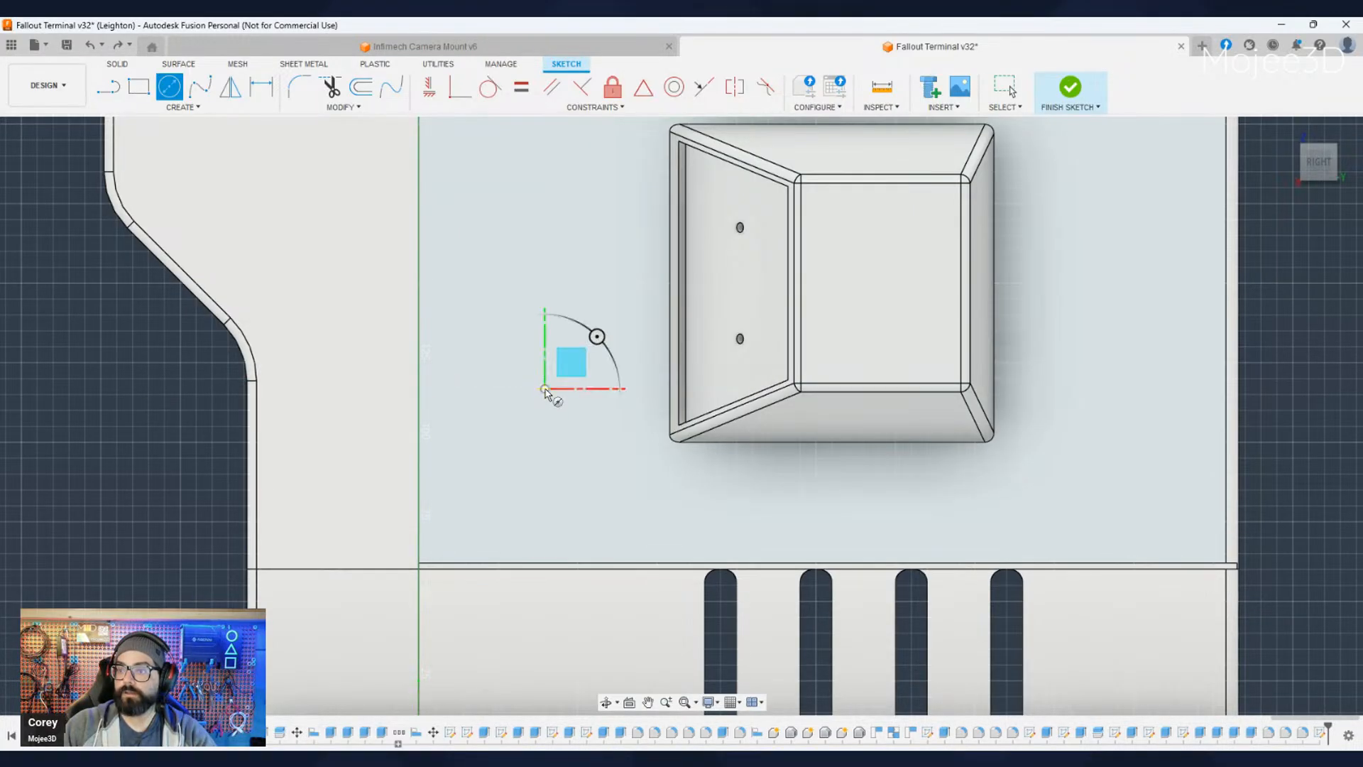
pyautogui.click(596, 380)
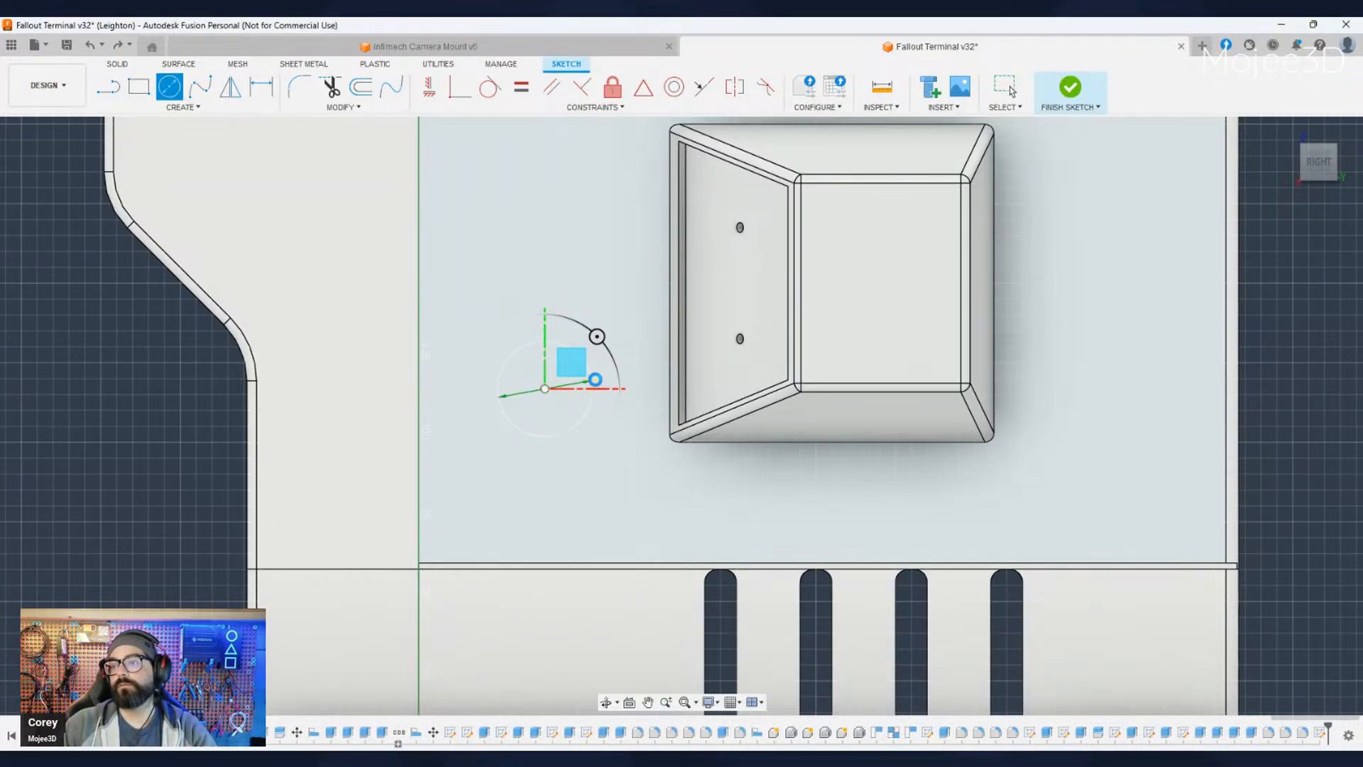
pyautogui.press('Escape')
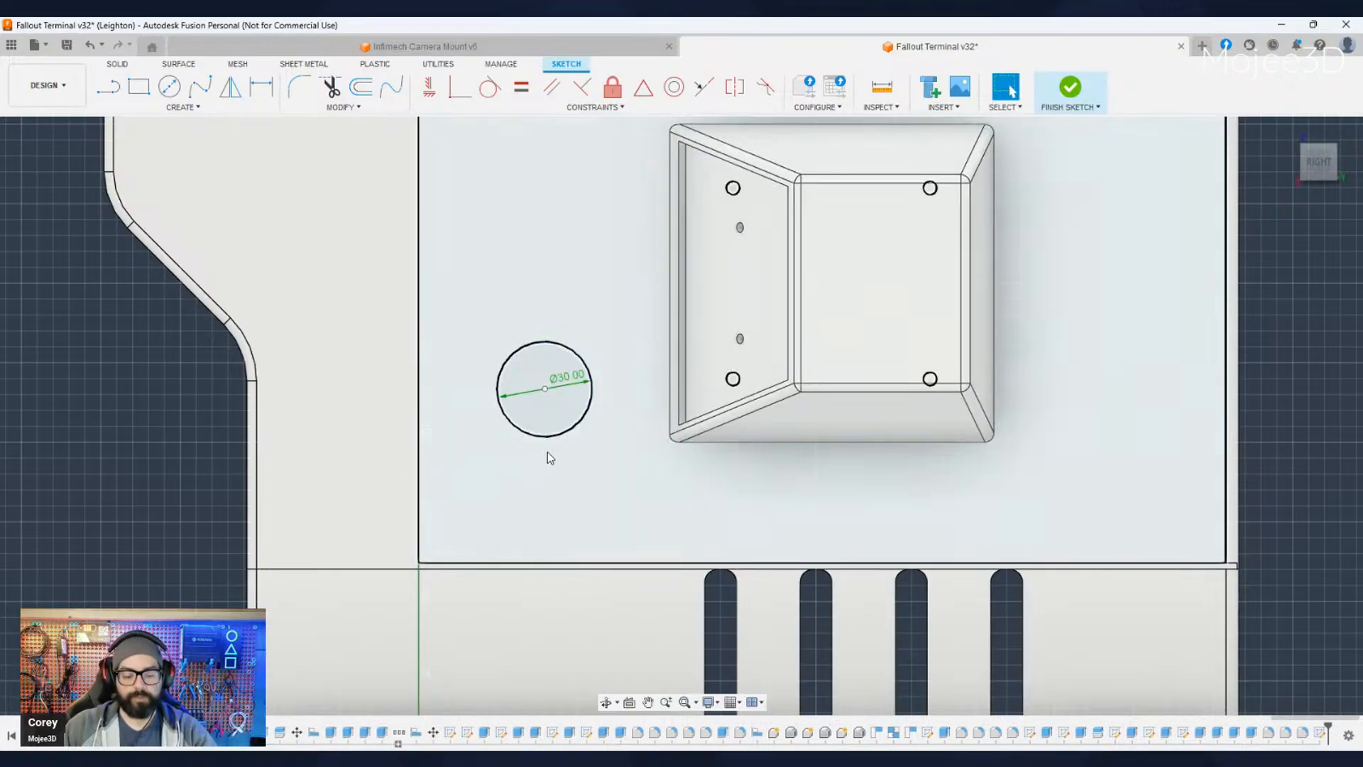
# - Add a concentric 20 mm circle inside the 30 mm circle and place both diameter dimensions clear of the geometry
pyautogui.press('c')
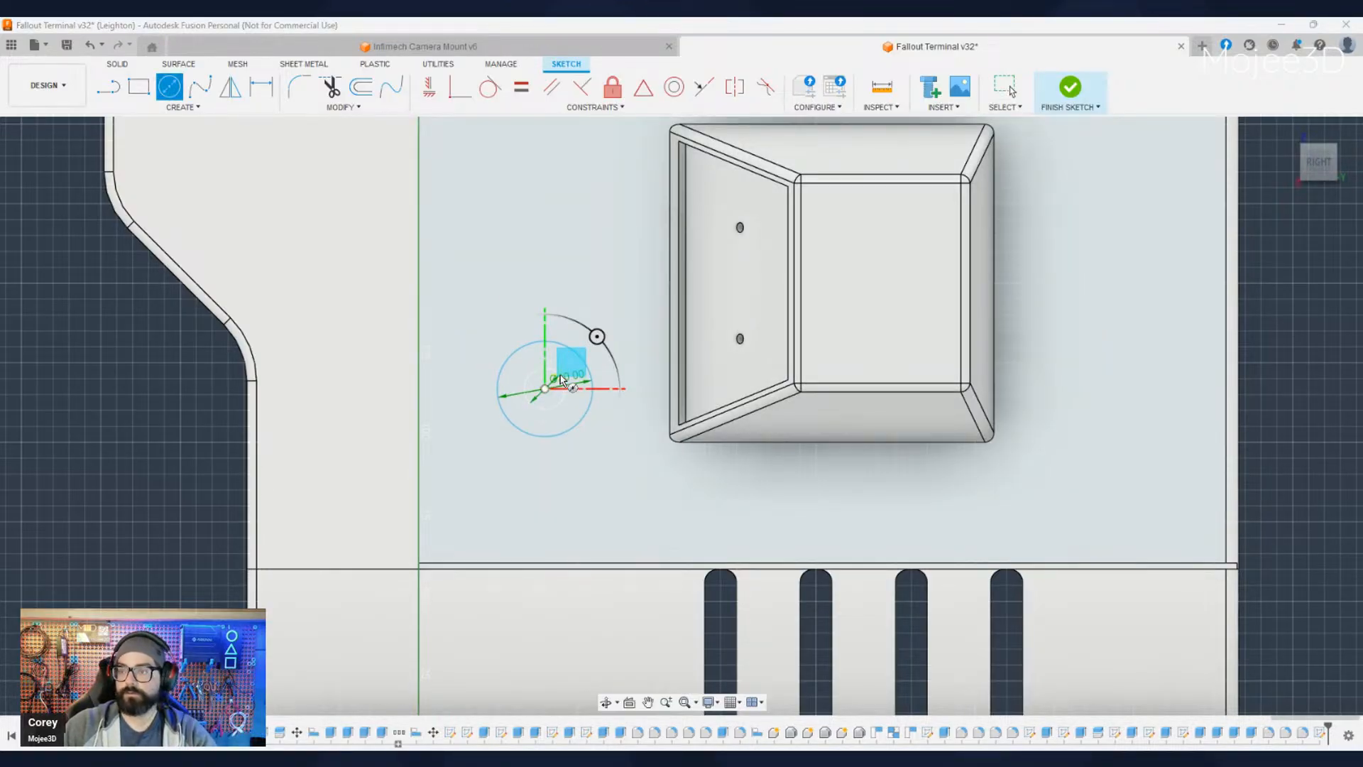
pyautogui.press('Escape')
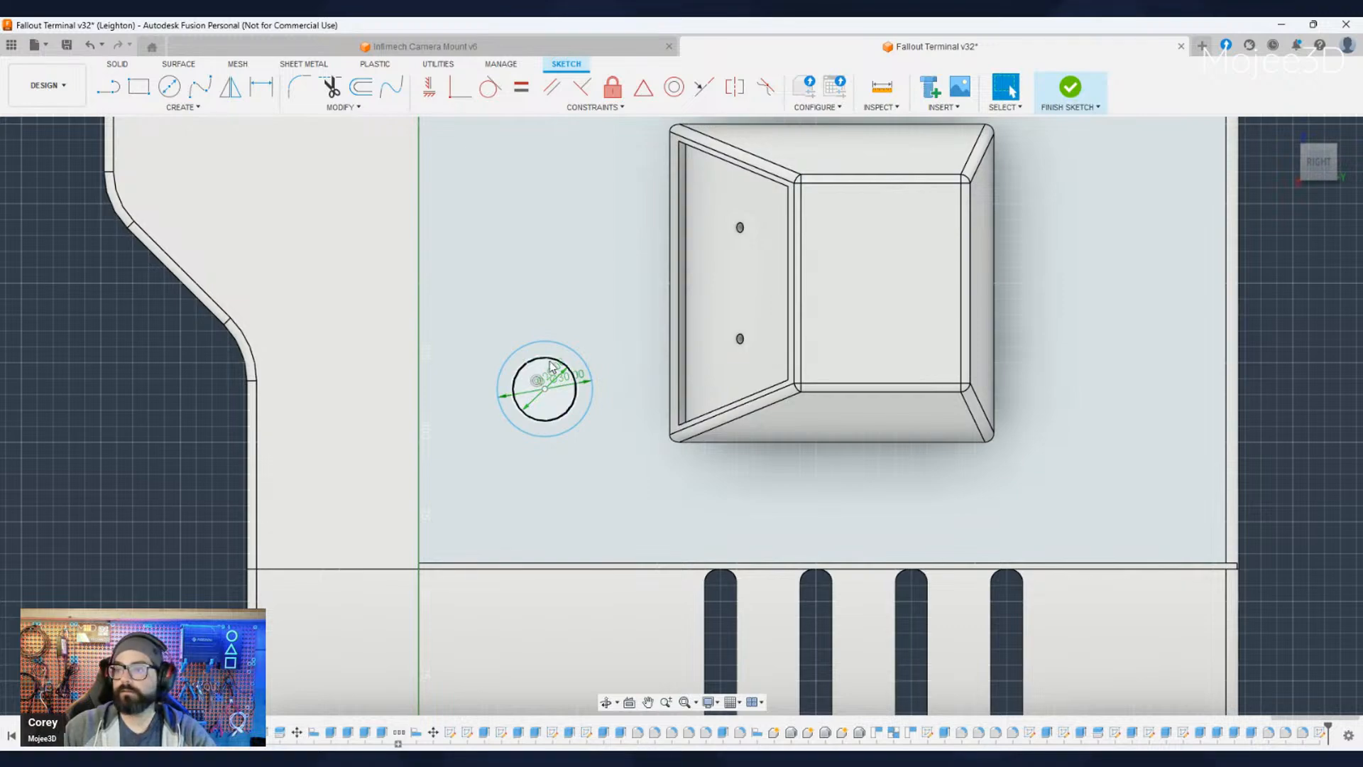
pyautogui.moveTo(563, 372); pyautogui.dragTo(597, 301)
pyautogui.click(583, 385)
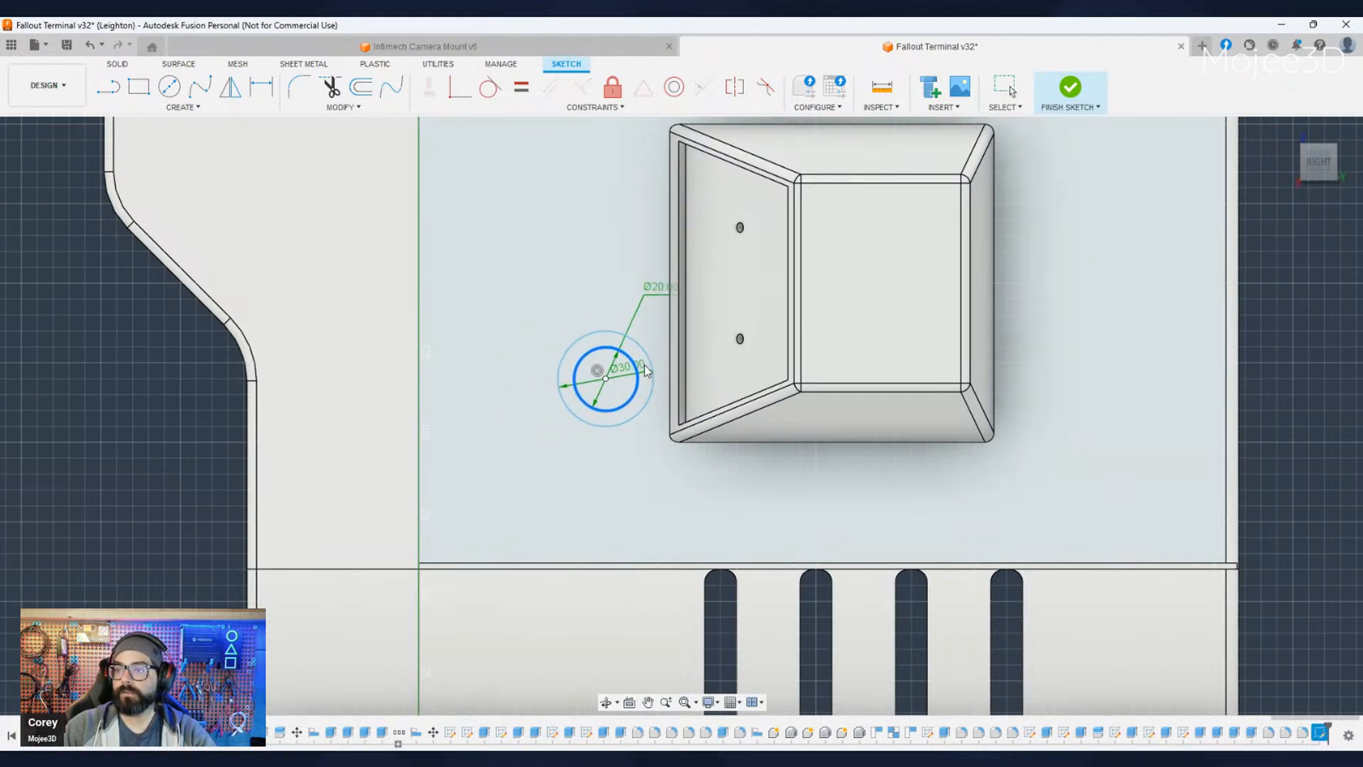
pyautogui.moveTo(584, 385); pyautogui.dragTo(633, 376)
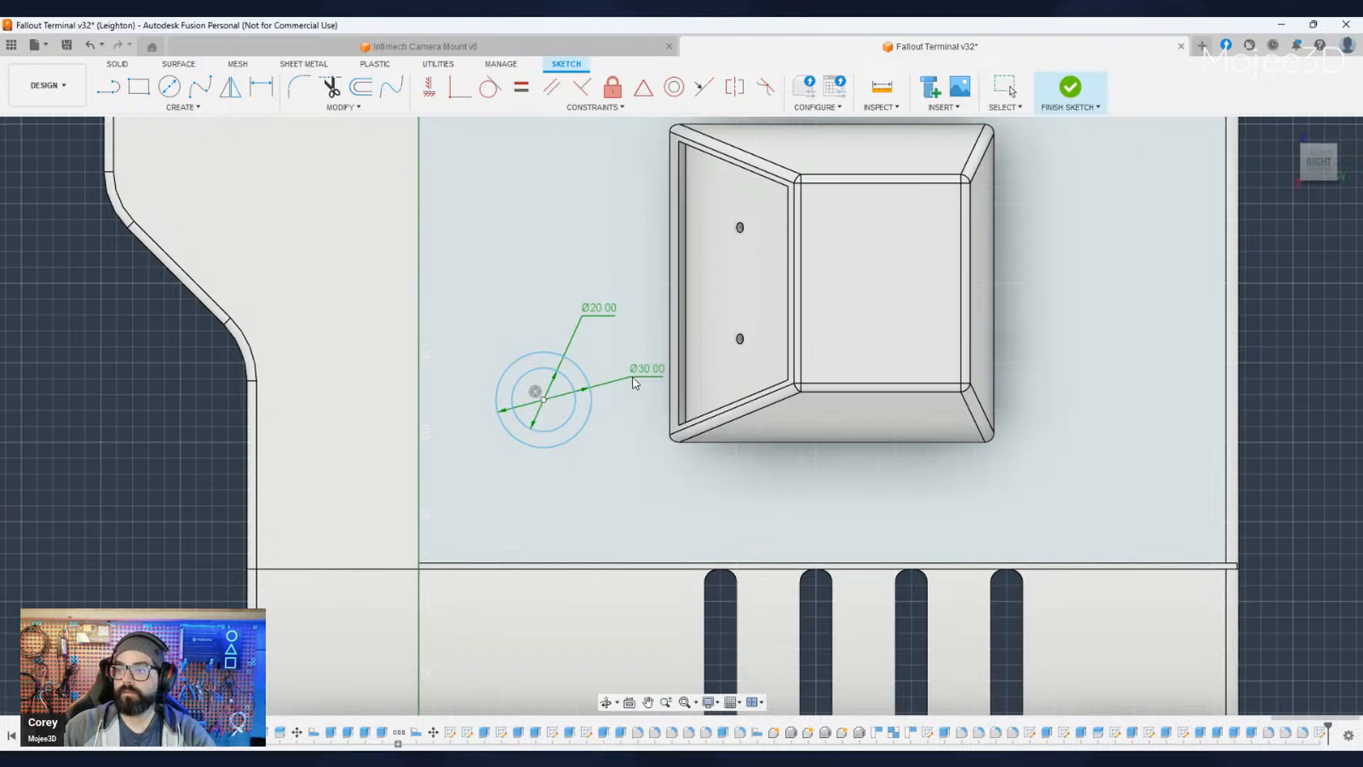
# - Examine the concentric circles on the side panel in relation to the protruding box and the surrounding housing
pyautogui.scroll(-2, 578, 525)
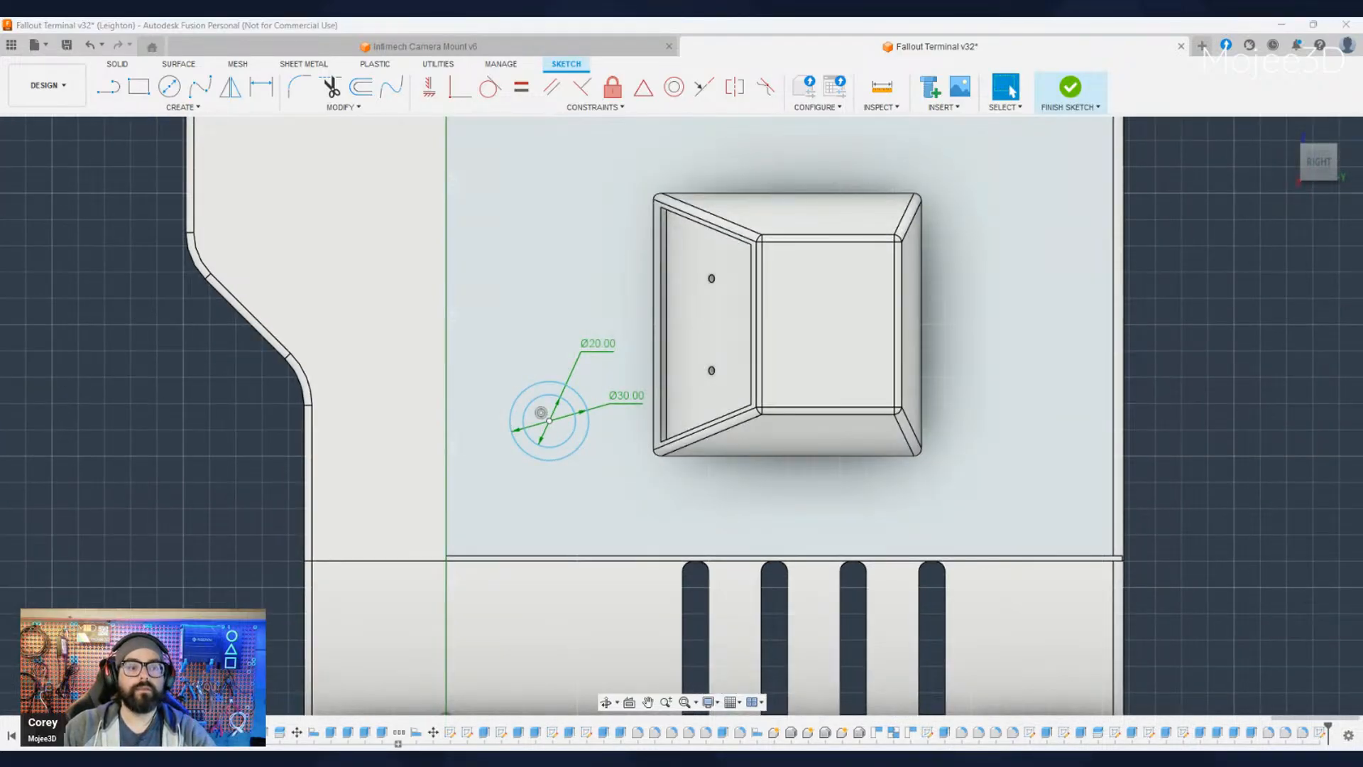
pyautogui.keyDown('shift'); pyautogui.moveTo(283, 534); pyautogui.dragTo(447, 551, button='middle'); pyautogui.keyUp('shift')
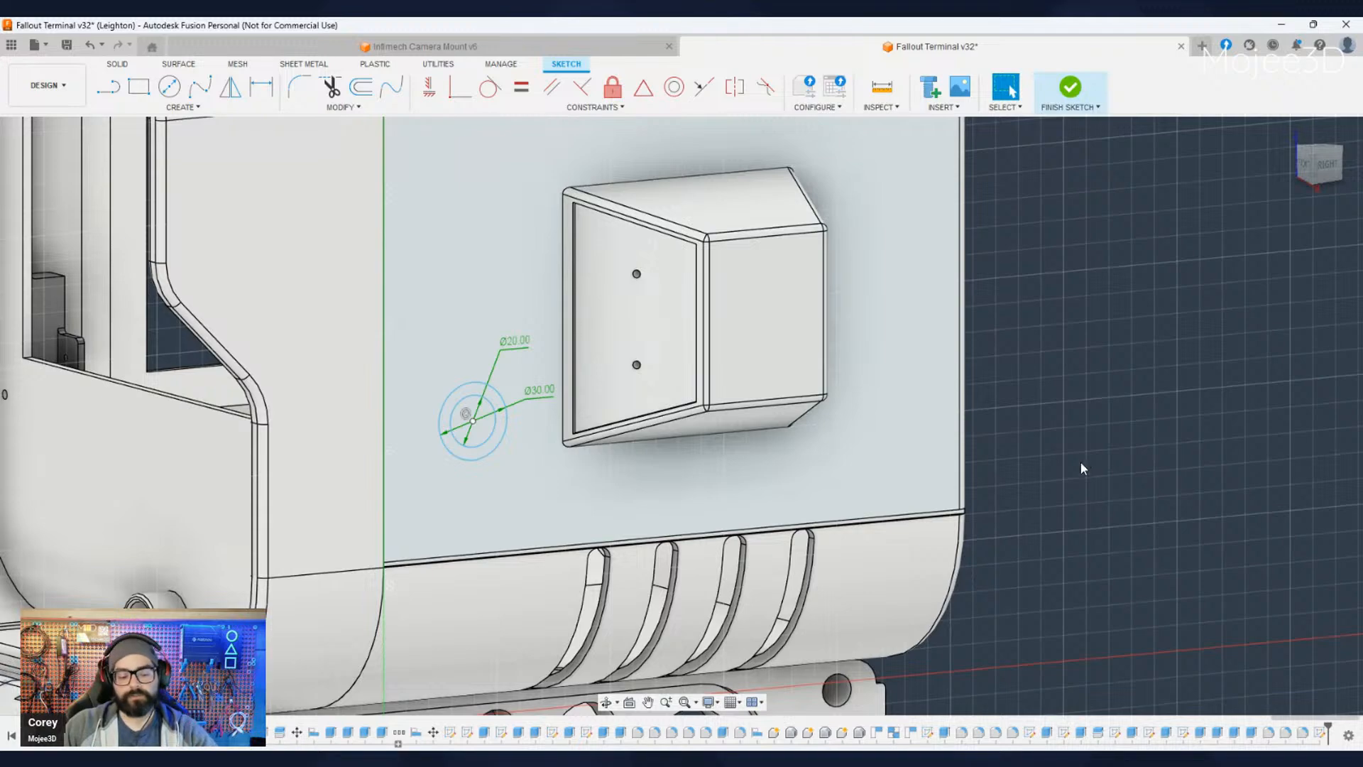
pyautogui.moveTo(1090, 477)
pyautogui.keyDown('shift'); pyautogui.mouseDown(button='middle')
pyautogui.moveTo(1119, 514)
pyautogui.moveTo(1104, 476)
pyautogui.mouseUp(button='middle'); pyautogui.keyUp('shift')
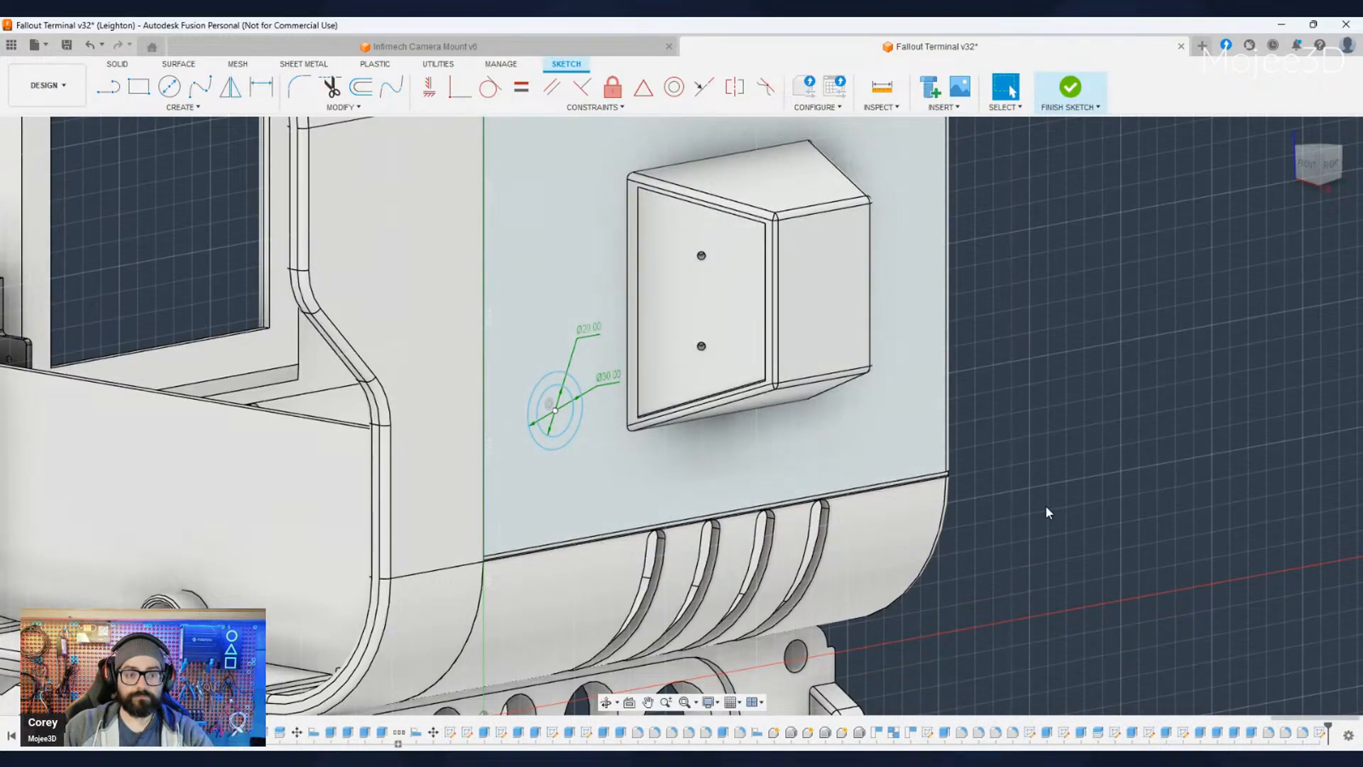
pyautogui.scroll(2, 823, 450)
pyautogui.scroll(-3, 825, 451)
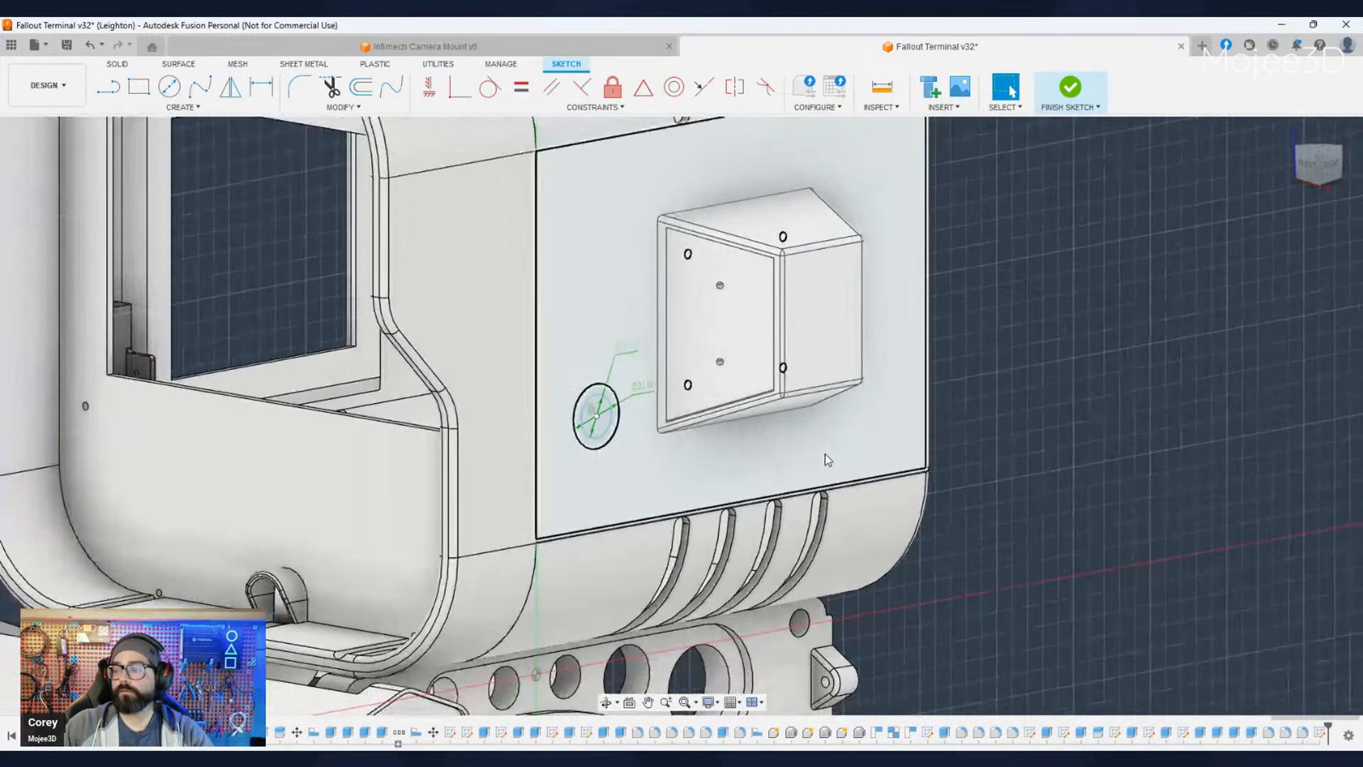
pyautogui.scroll(-2, 1055, 531)
pyautogui.scroll(3, 922, 502)
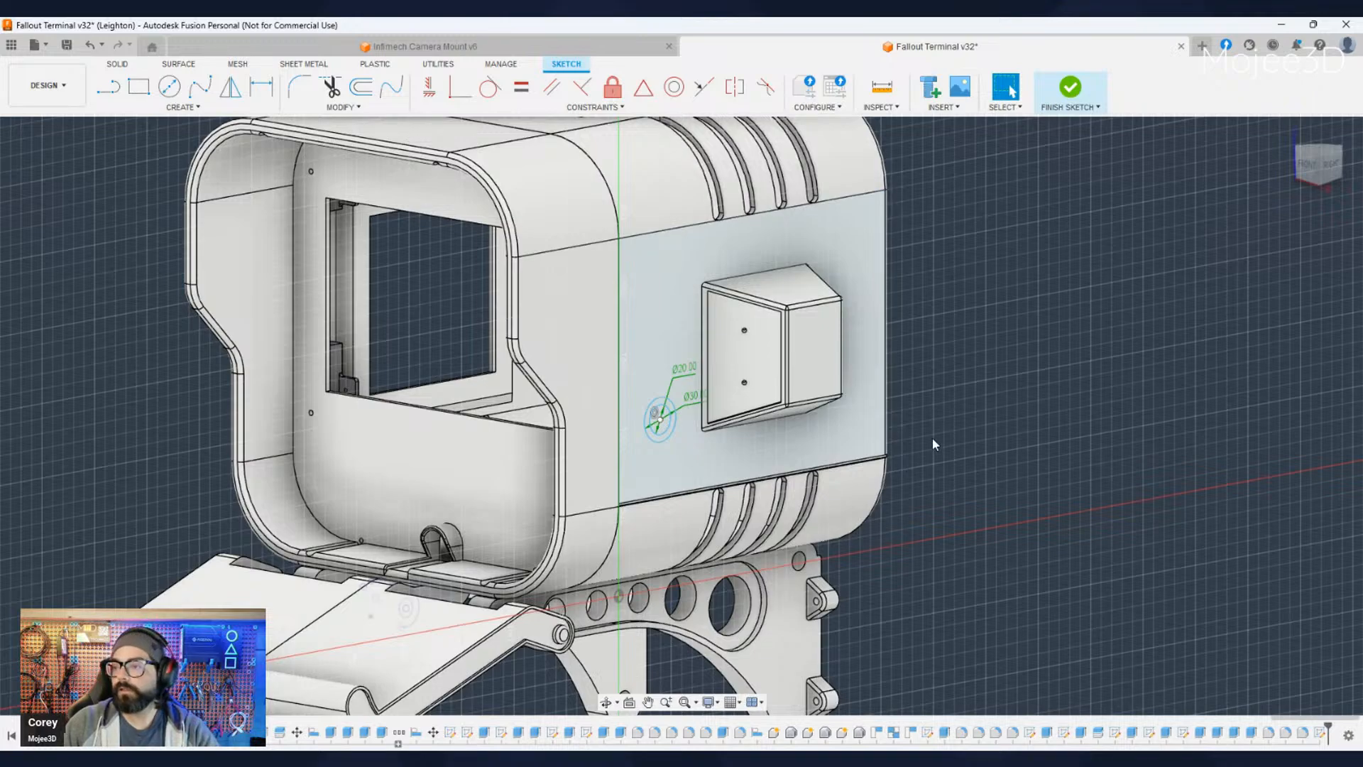
pyautogui.scroll(2, 756, 390)
pyautogui.scroll(2, 667, 403)
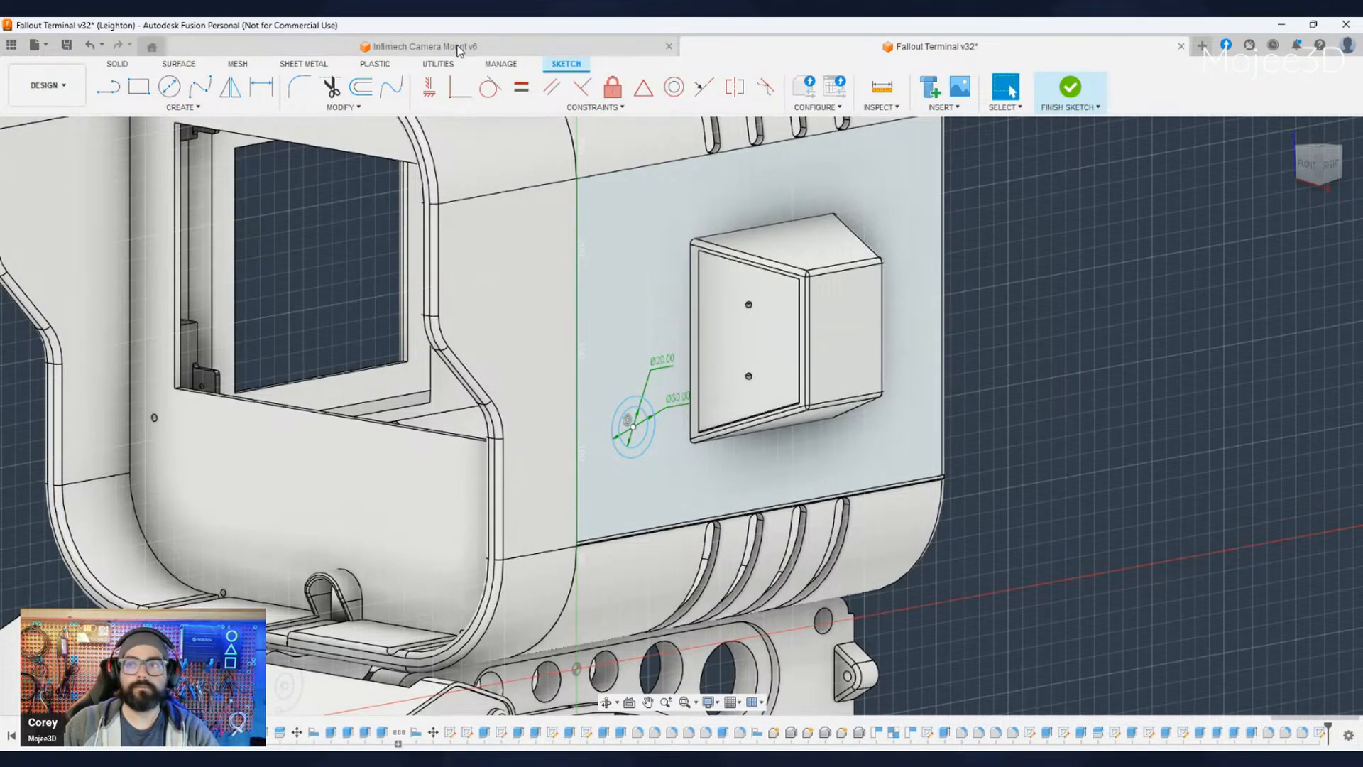
# - Switch to the Infimech Camera Mount design and inspect its arm, slotted upright and mounting plate from several angles
pyautogui.click(458, 48)
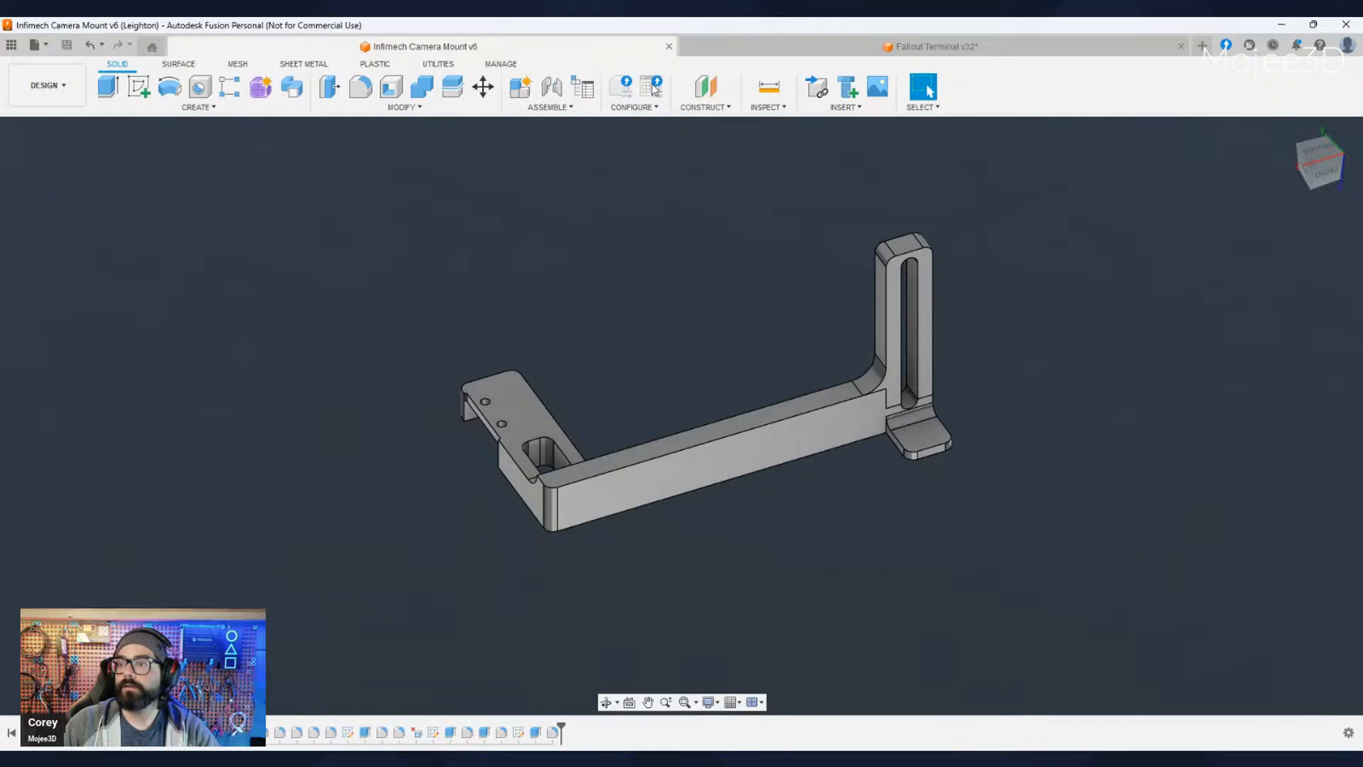
pyautogui.keyDown('shift'); pyautogui.moveTo(708, 407); pyautogui.dragTo(606, 513, button='middle'); pyautogui.keyUp('shift')
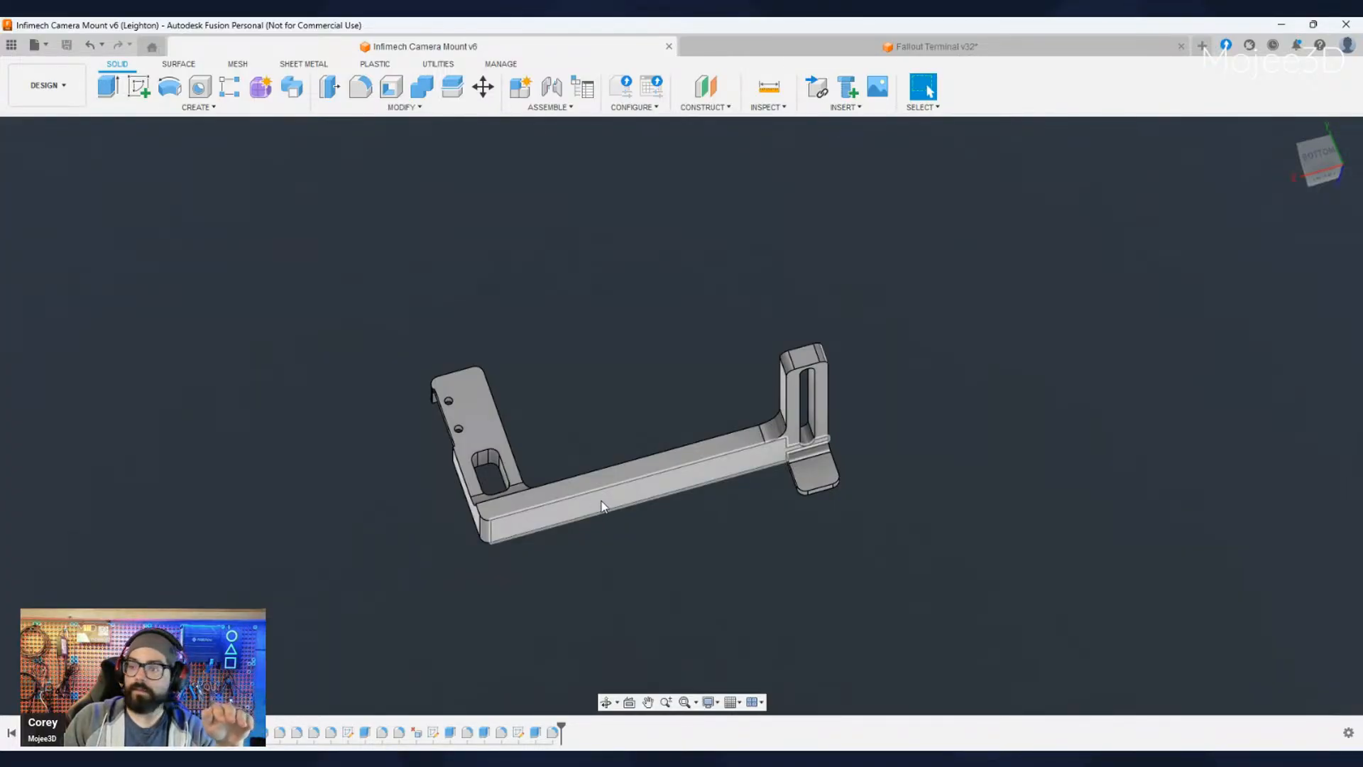
pyautogui.keyDown('shift'); pyautogui.moveTo(704, 532); pyautogui.dragTo(681, 569, button='middle'); pyautogui.keyUp('shift')
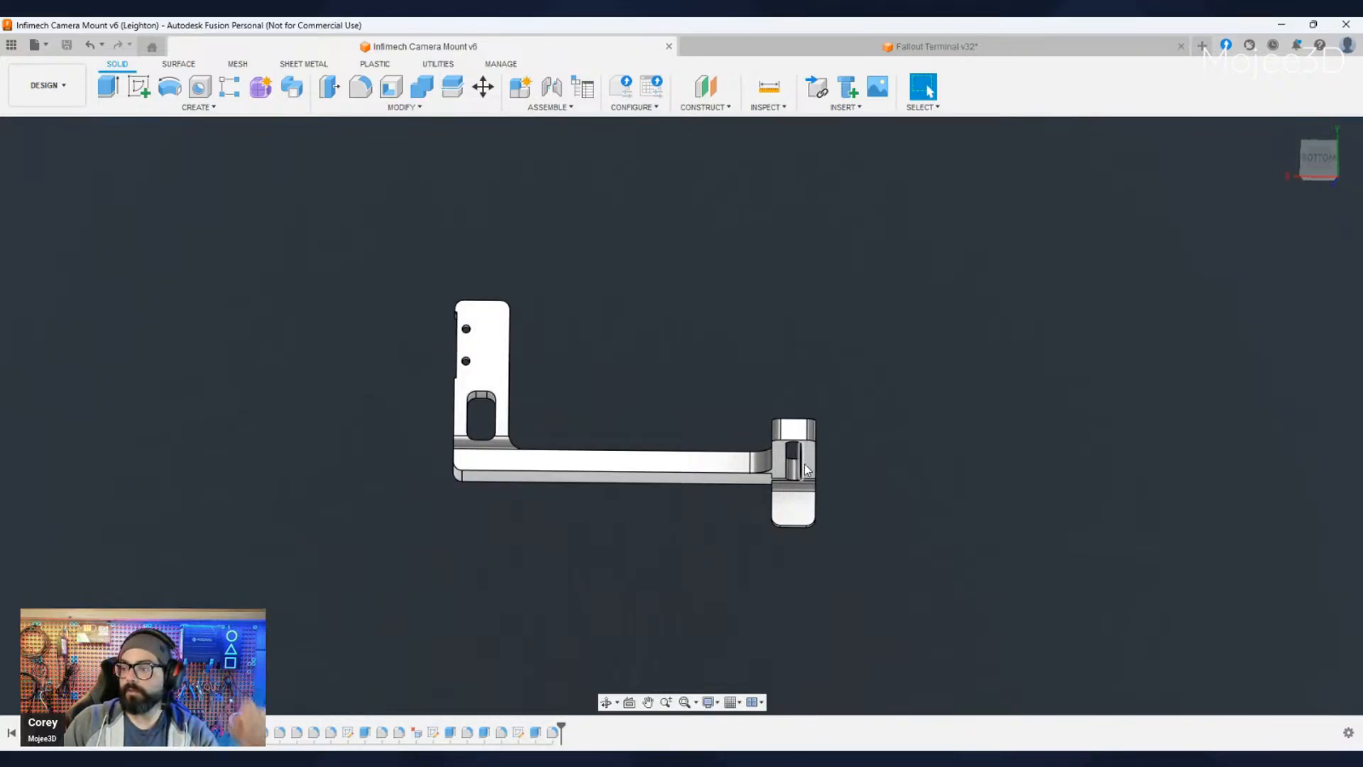
pyautogui.keyDown('shift'); pyautogui.moveTo(740, 533); pyautogui.dragTo(655, 511, button='middle'); pyautogui.keyUp('shift')
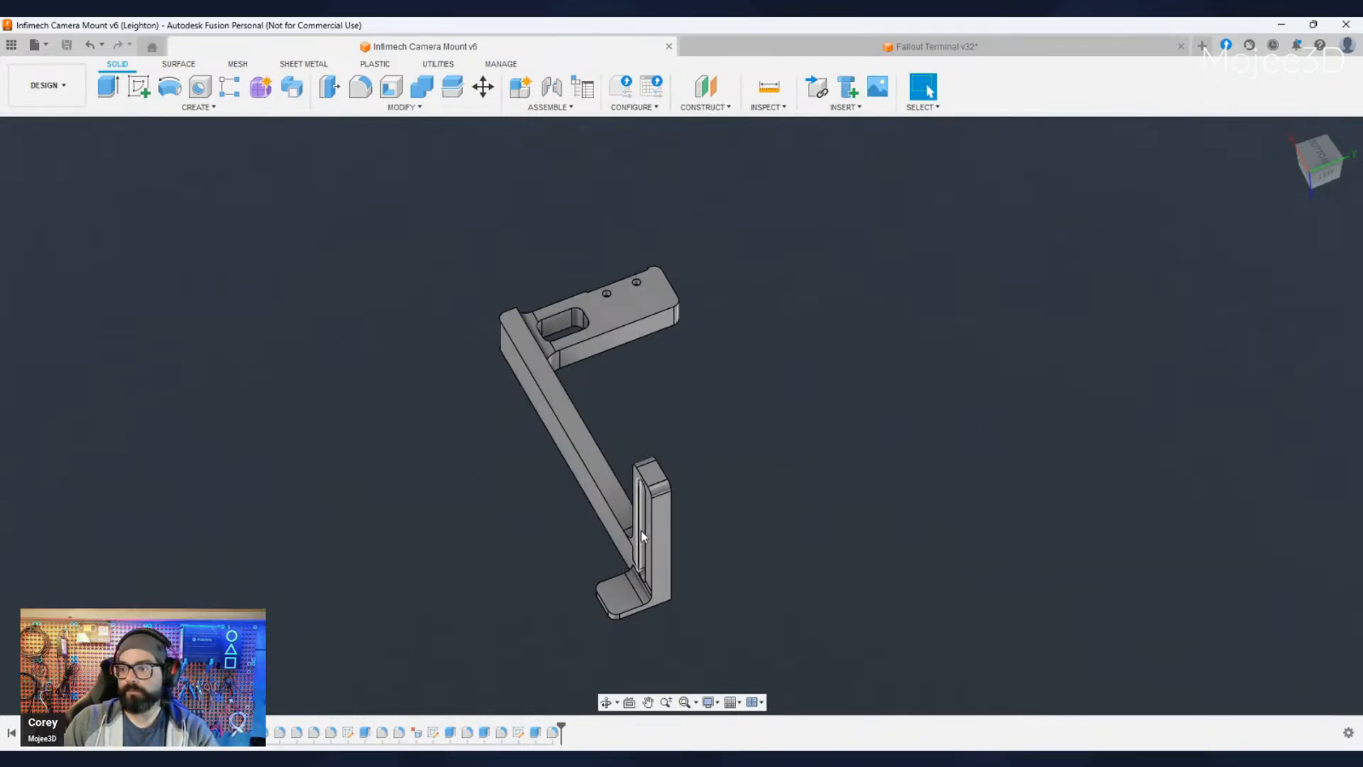
pyautogui.keyDown('shift'); pyautogui.moveTo(635, 567); pyautogui.dragTo(653, 624, button='middle'); pyautogui.keyUp('shift')
pyautogui.keyDown('shift'); pyautogui.moveTo(588, 548); pyautogui.dragTo(679, 562, button='middle'); pyautogui.keyUp('shift')
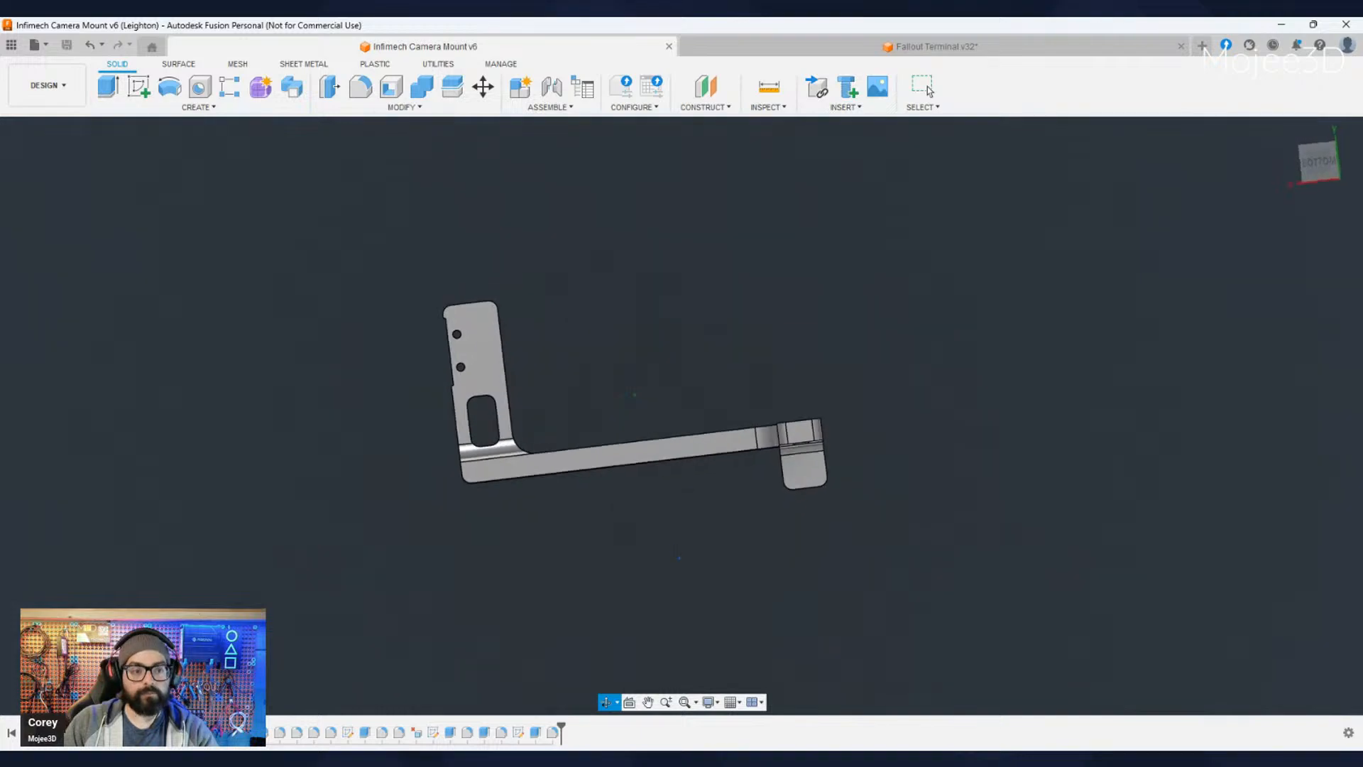
pyautogui.keyDown('shift'); pyautogui.moveTo(509, 427); pyautogui.dragTo(628, 506, button='middle'); pyautogui.keyUp('shift')
# - Create a new design, show the layout grid and start a sketch on the horizontal ground plane
pyautogui.hotkey('ctrl', 'n')
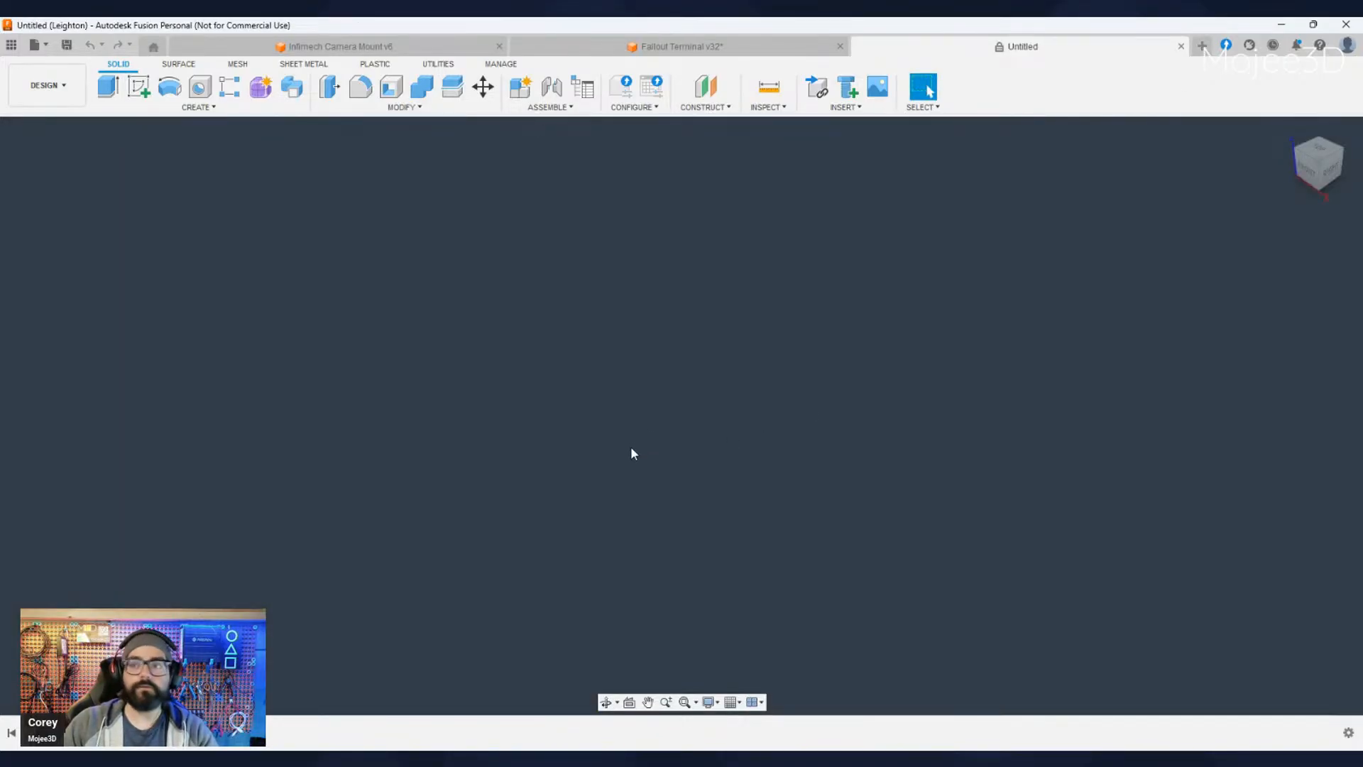
pyautogui.click(734, 703)
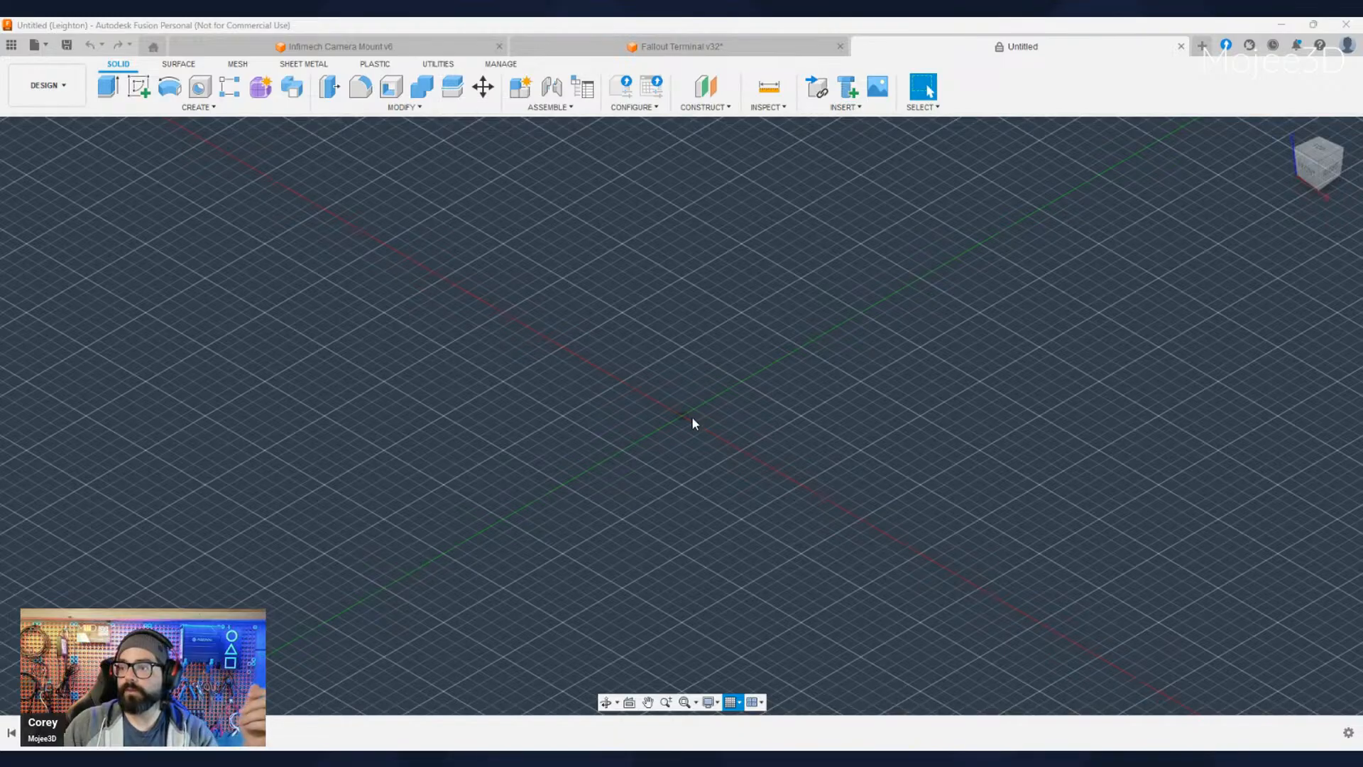
pyautogui.click(138, 87)
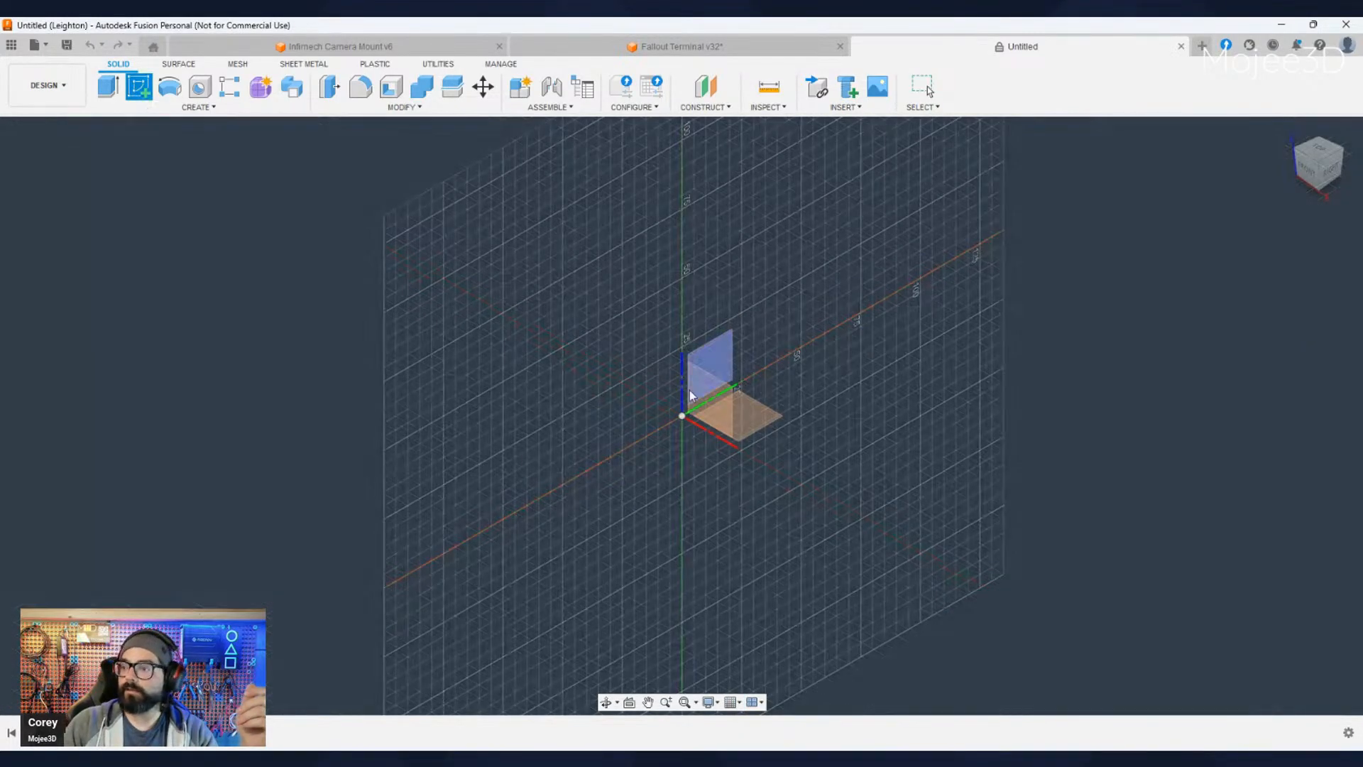
pyautogui.click(754, 425)
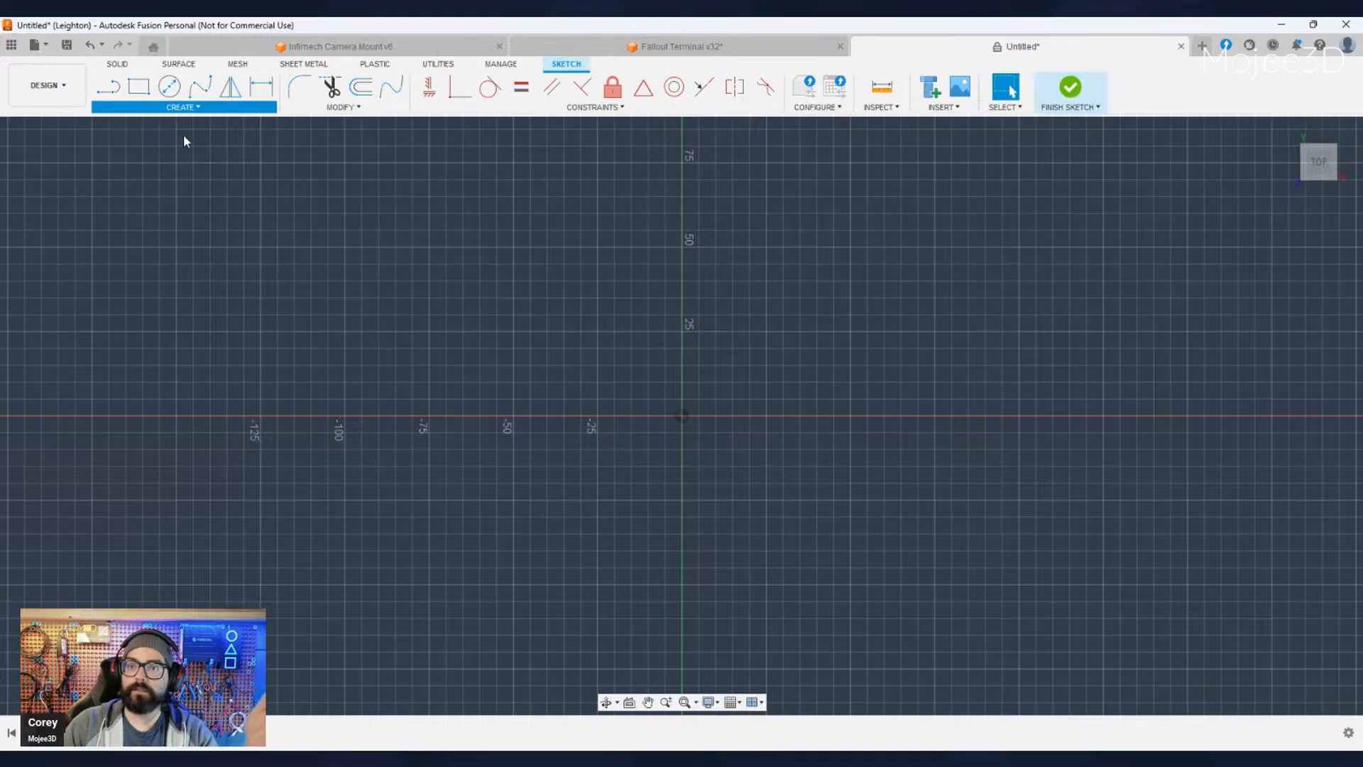
# - Sketch a center rectangle on the origin with a smaller circle at its center, and finish the sketch
pyautogui.press('r')
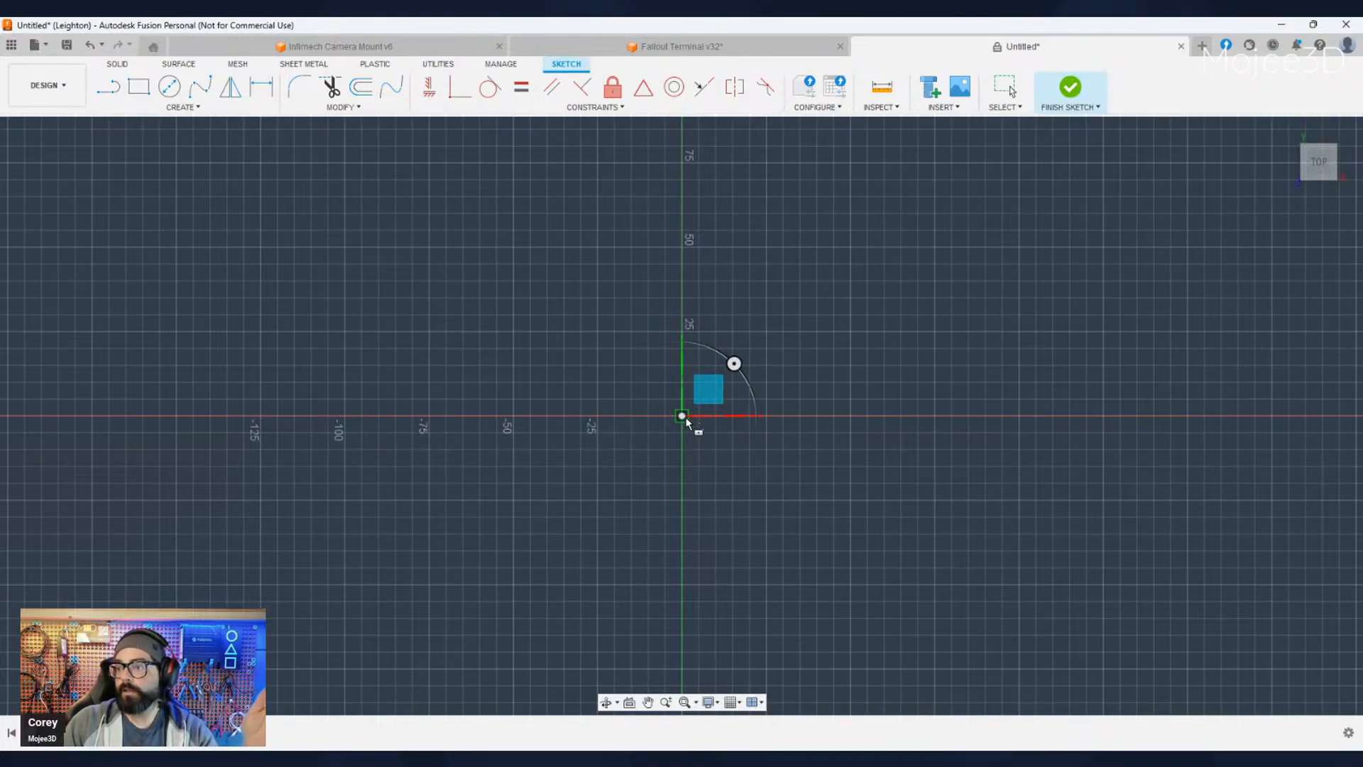
pyautogui.click(681, 415)
pyautogui.click(839, 289)
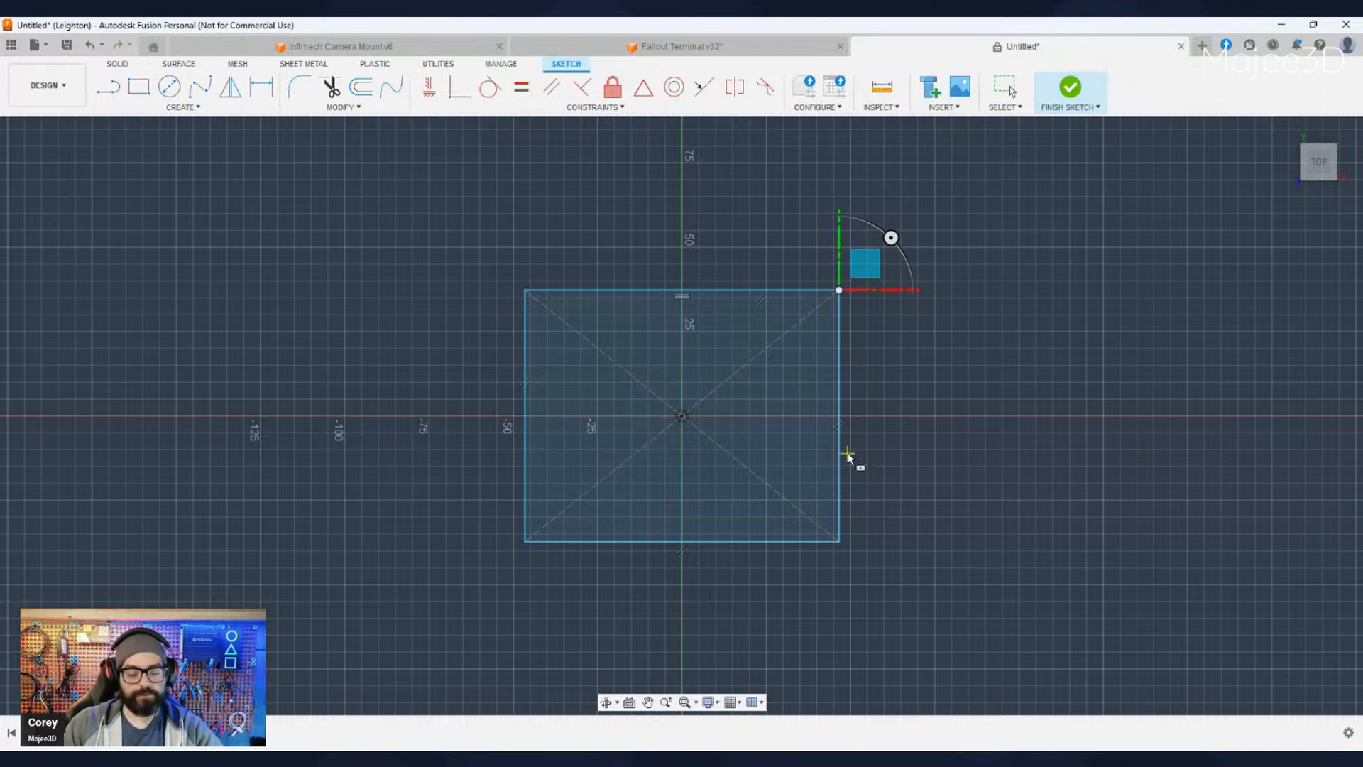
pyautogui.click(169, 86)
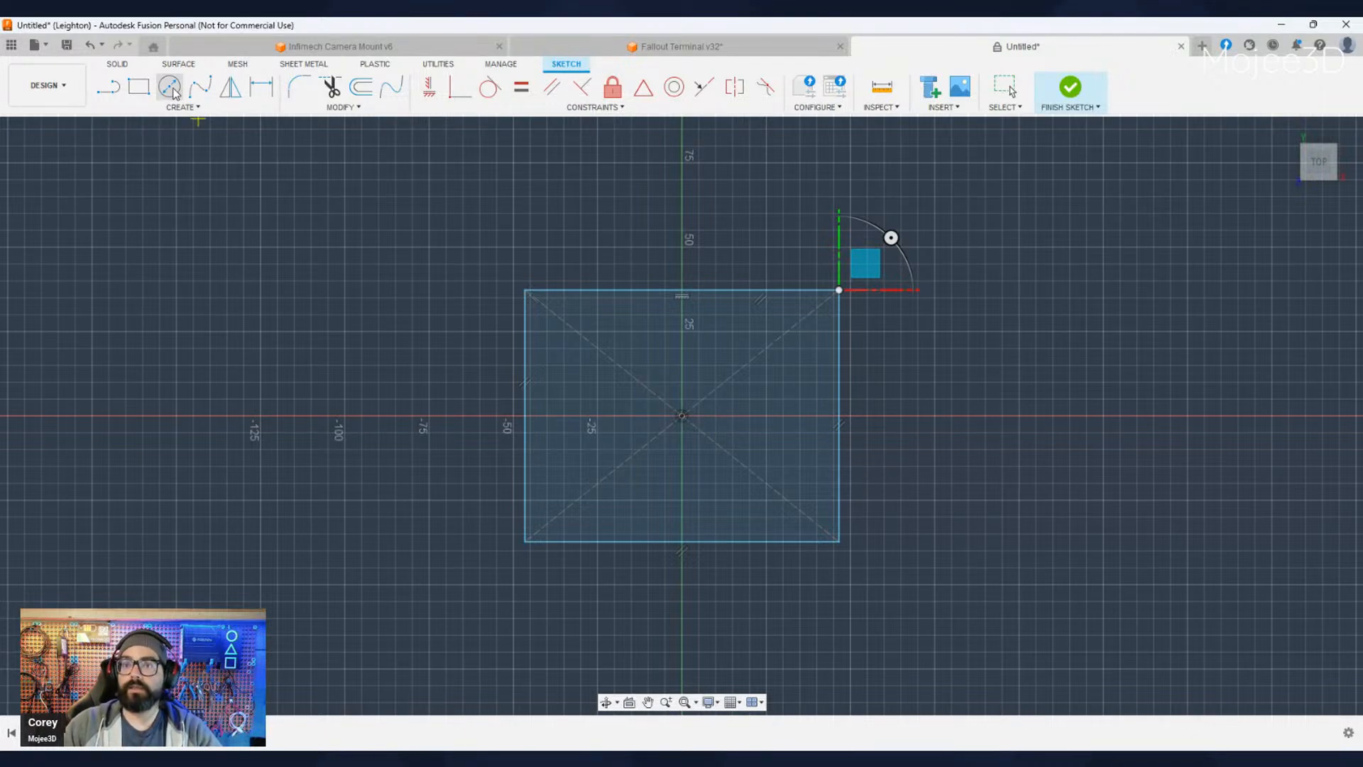
pyautogui.click(681, 415)
pyautogui.click(729, 392)
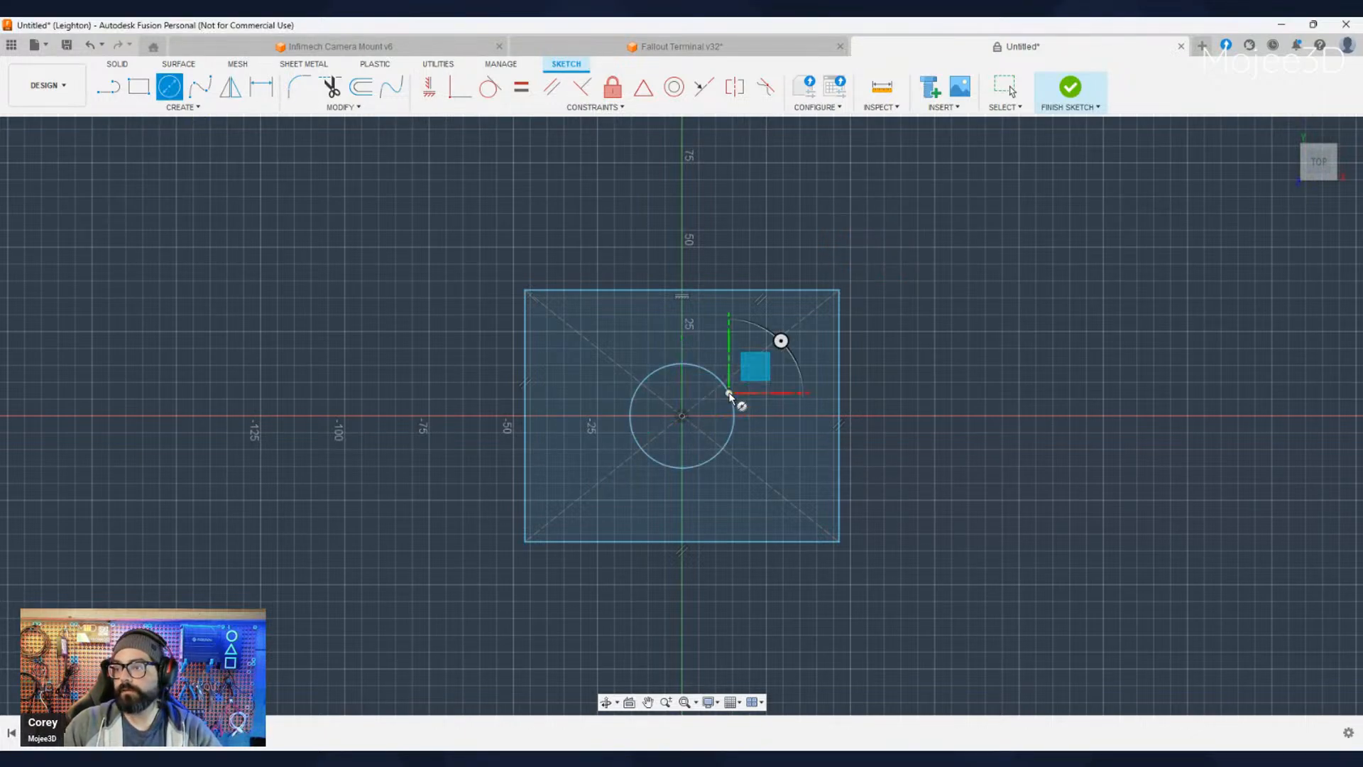
pyautogui.moveTo(949, 566)
pyautogui.keyDown('shift'); pyautogui.mouseDown(button='middle')
pyautogui.moveTo(984, 557)
pyautogui.moveTo(1015, 490)
pyautogui.moveTo(1051, 538)
pyautogui.mouseUp(button='middle'); pyautogui.keyUp('shift')
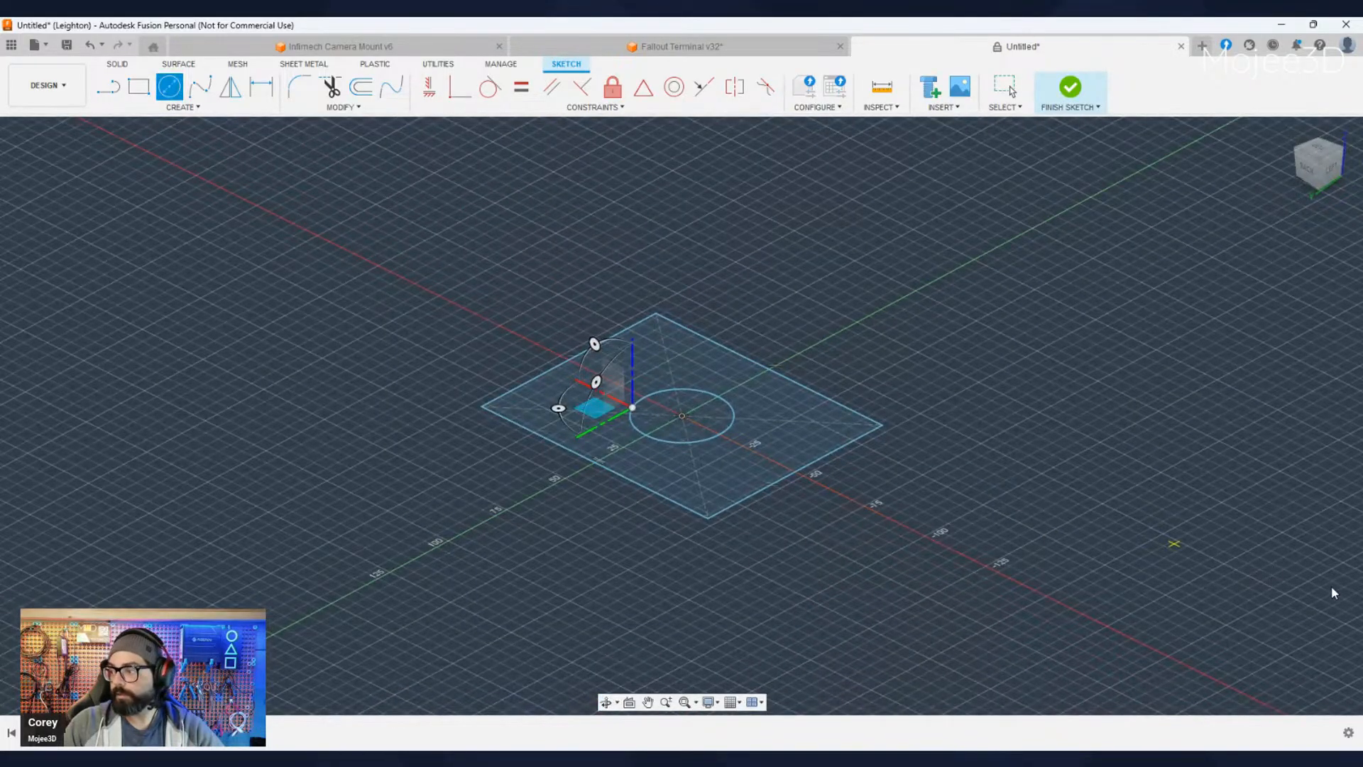
pyautogui.click(1071, 86)
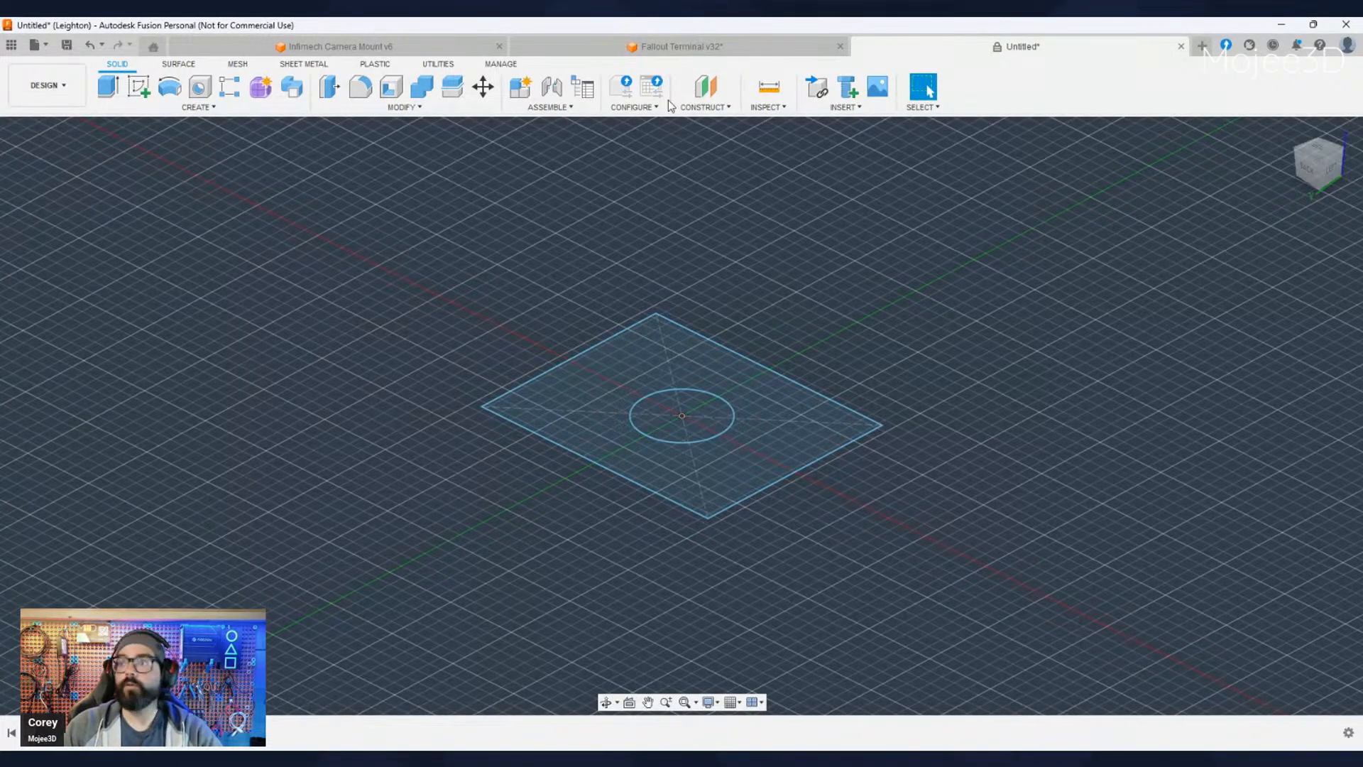
# - Return to the Fallout Terminal design and examine the whole housing, side panel, support bracket and front tray
pyautogui.click(683, 48)
pyautogui.scroll(-4, 528, 372)
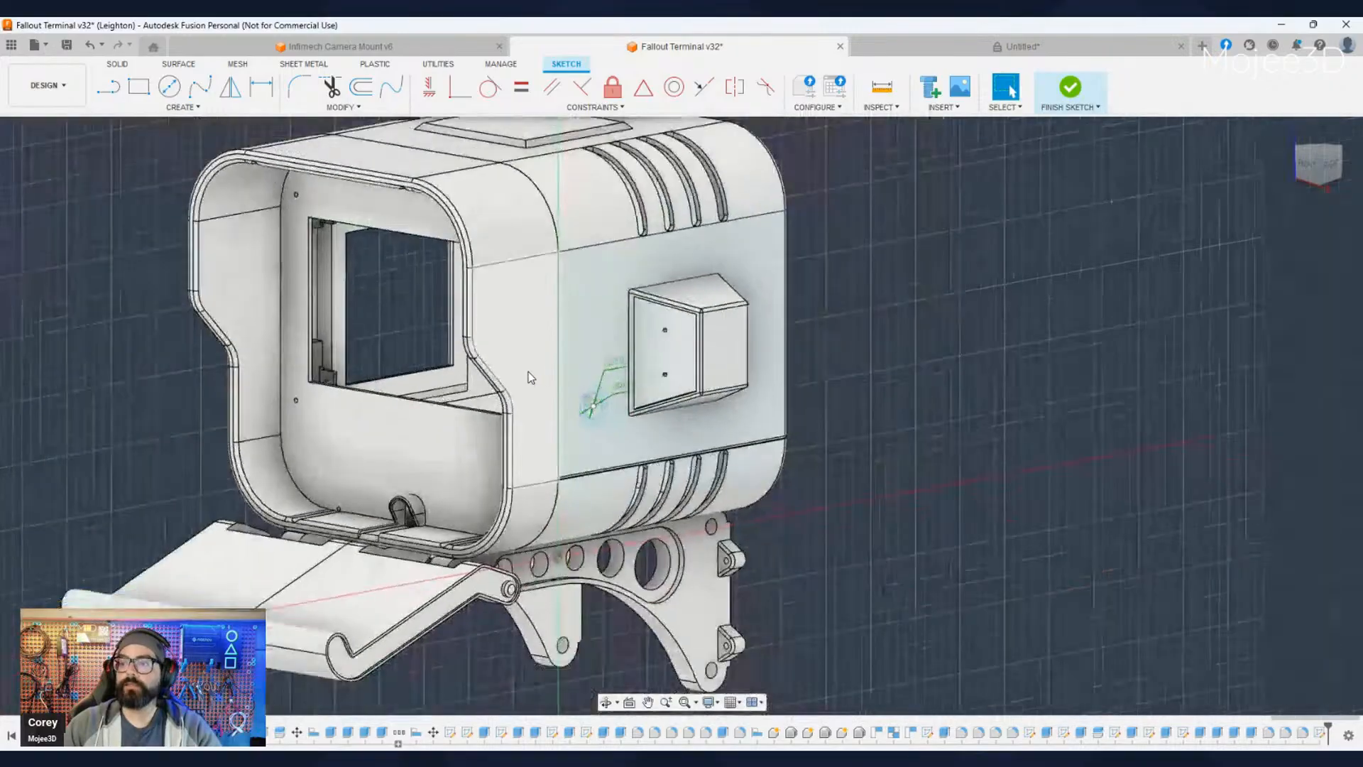
pyautogui.moveTo(816, 522); pyautogui.dragTo(898, 547, button='middle')
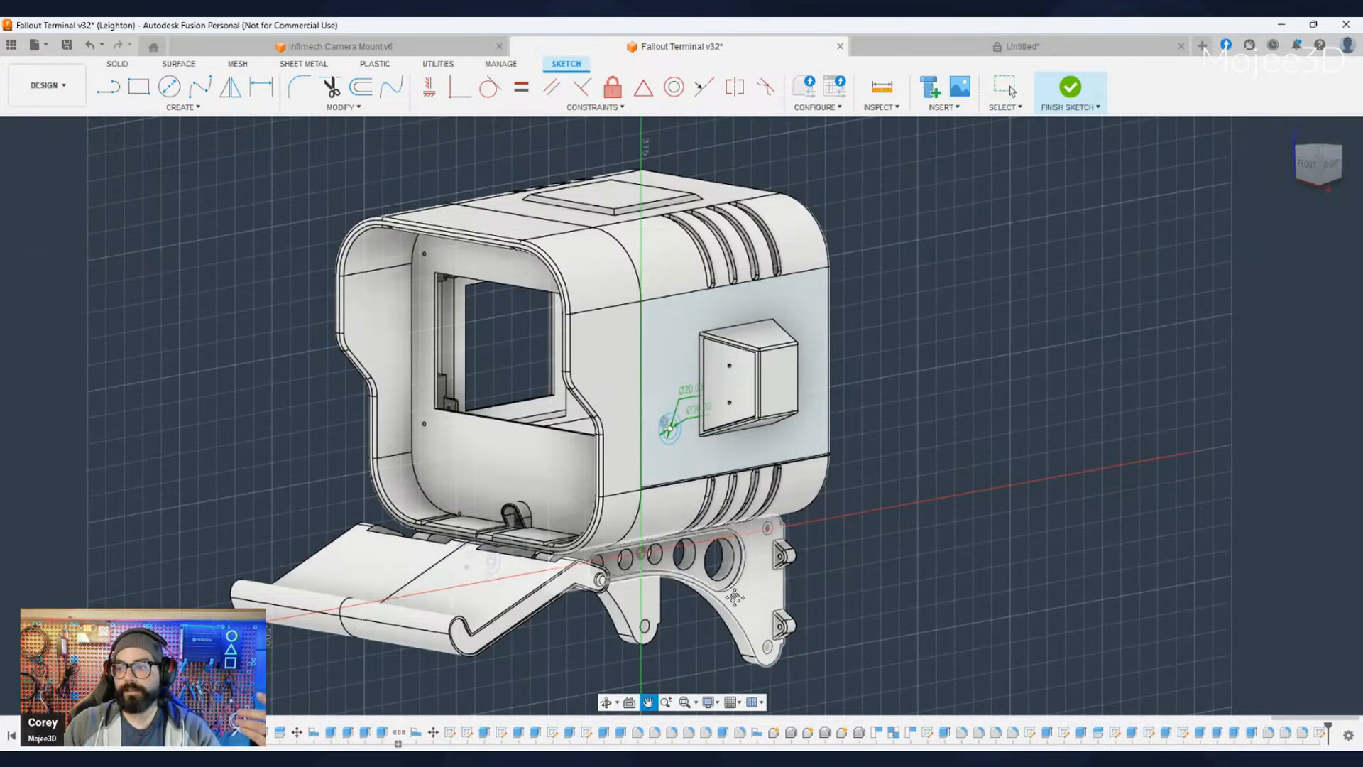
pyautogui.scroll(1, 784, 541)
pyautogui.moveTo(730, 596); pyautogui.dragTo(775, 565, button='middle')
pyautogui.scroll(-2, 738, 568)
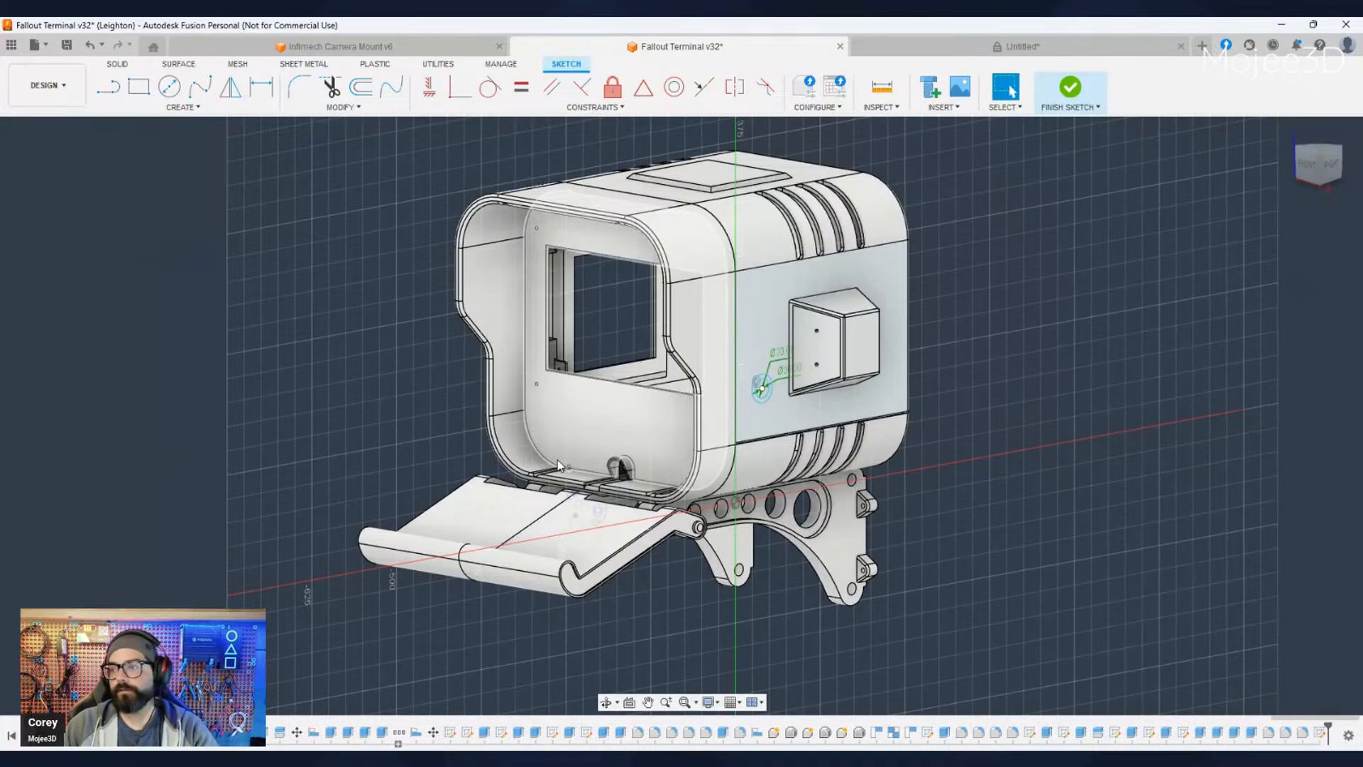
pyautogui.scroll(-2, 1019, 536)
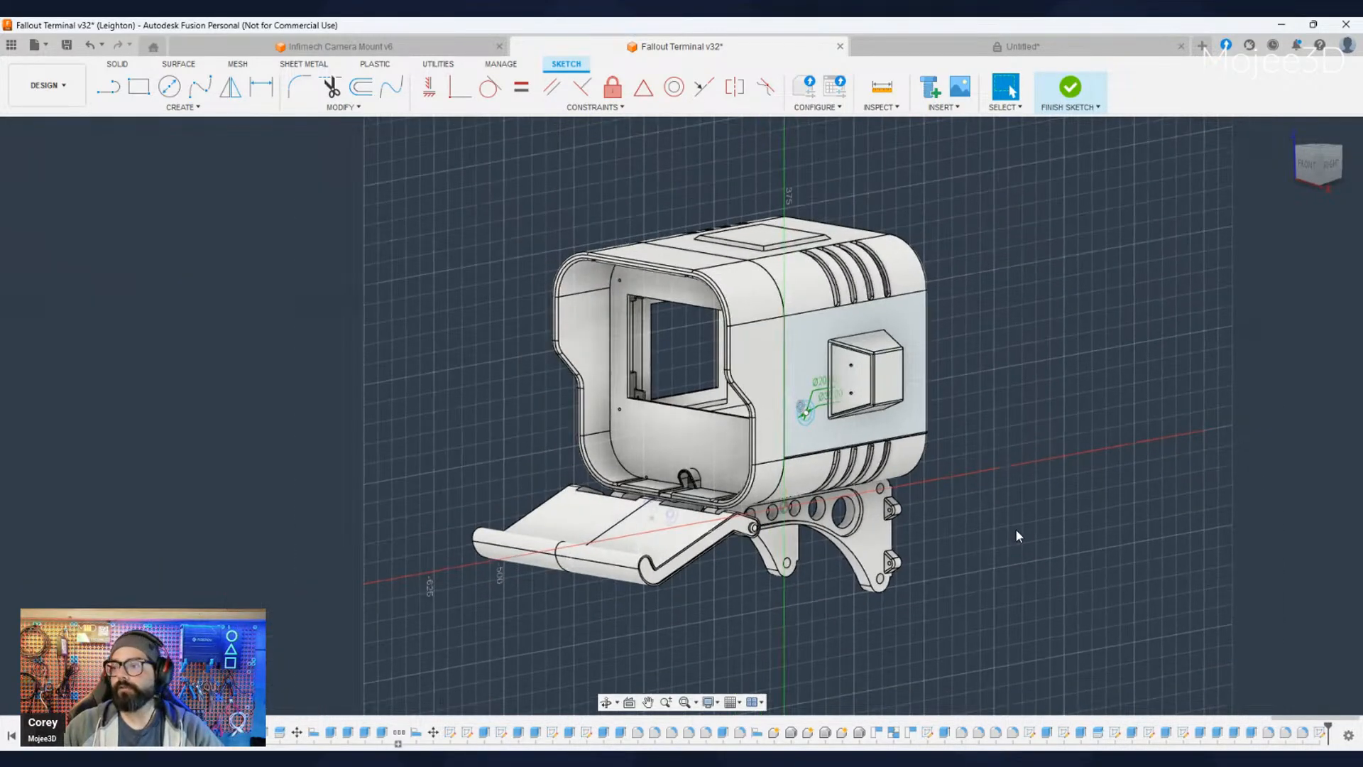
pyautogui.scroll(2, 1008, 527)
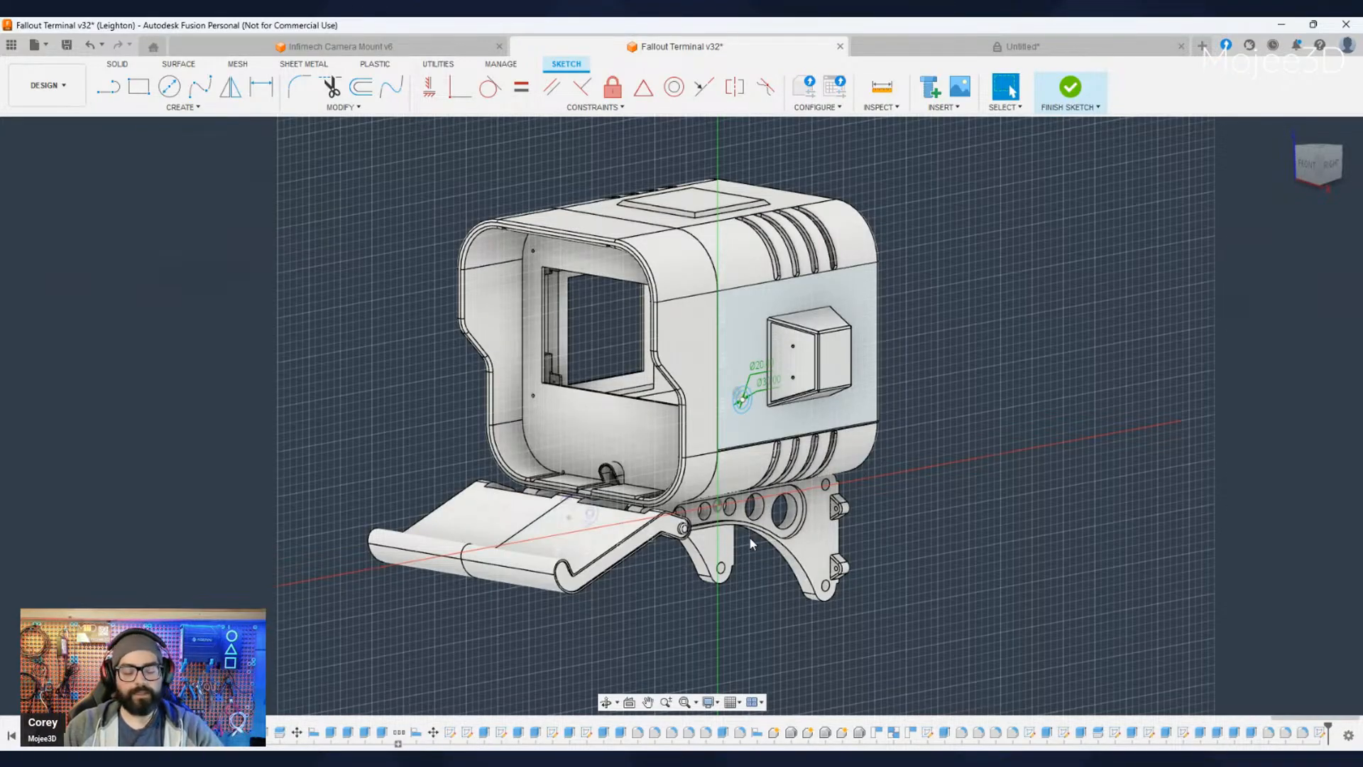
pyautogui.moveTo(749, 555); pyautogui.dragTo(939, 603, button='middle')
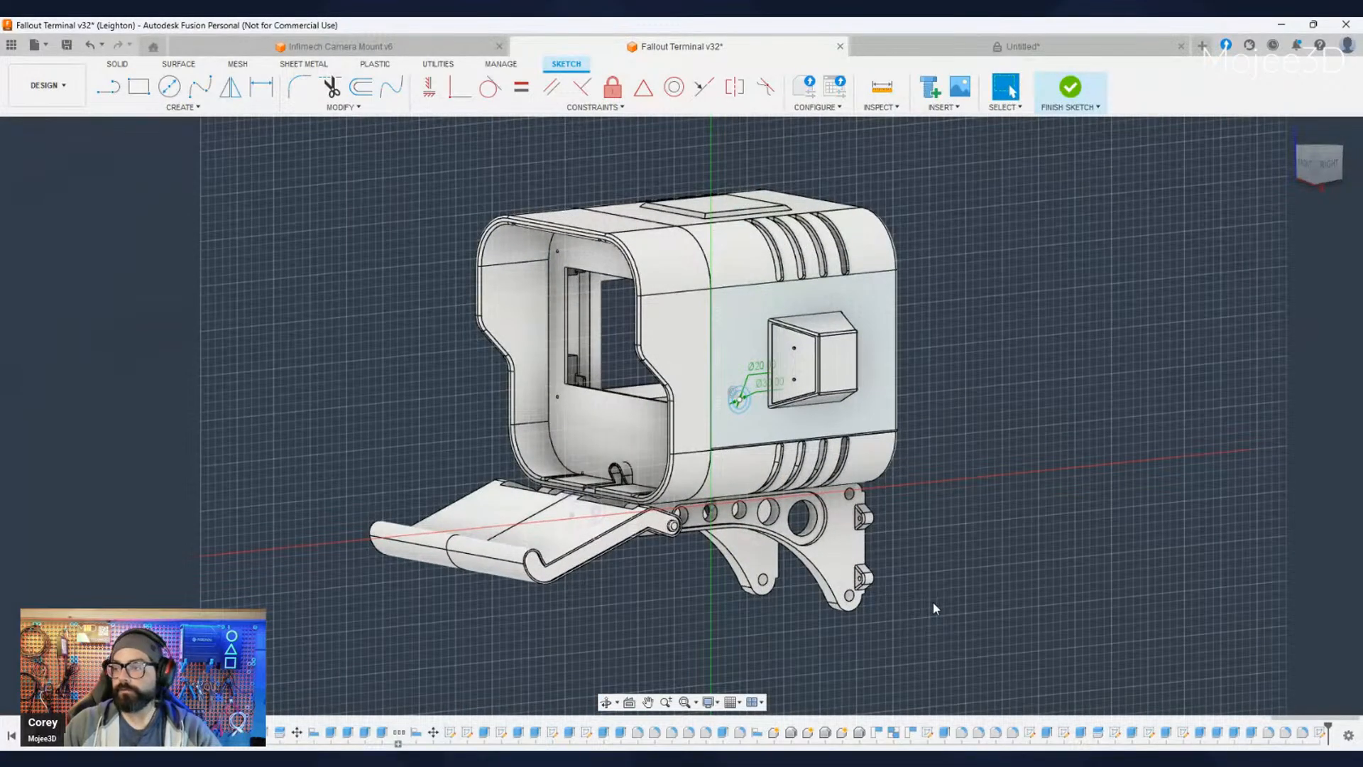
pyautogui.scroll(-2, 906, 577)
pyautogui.scroll(3, 901, 576)
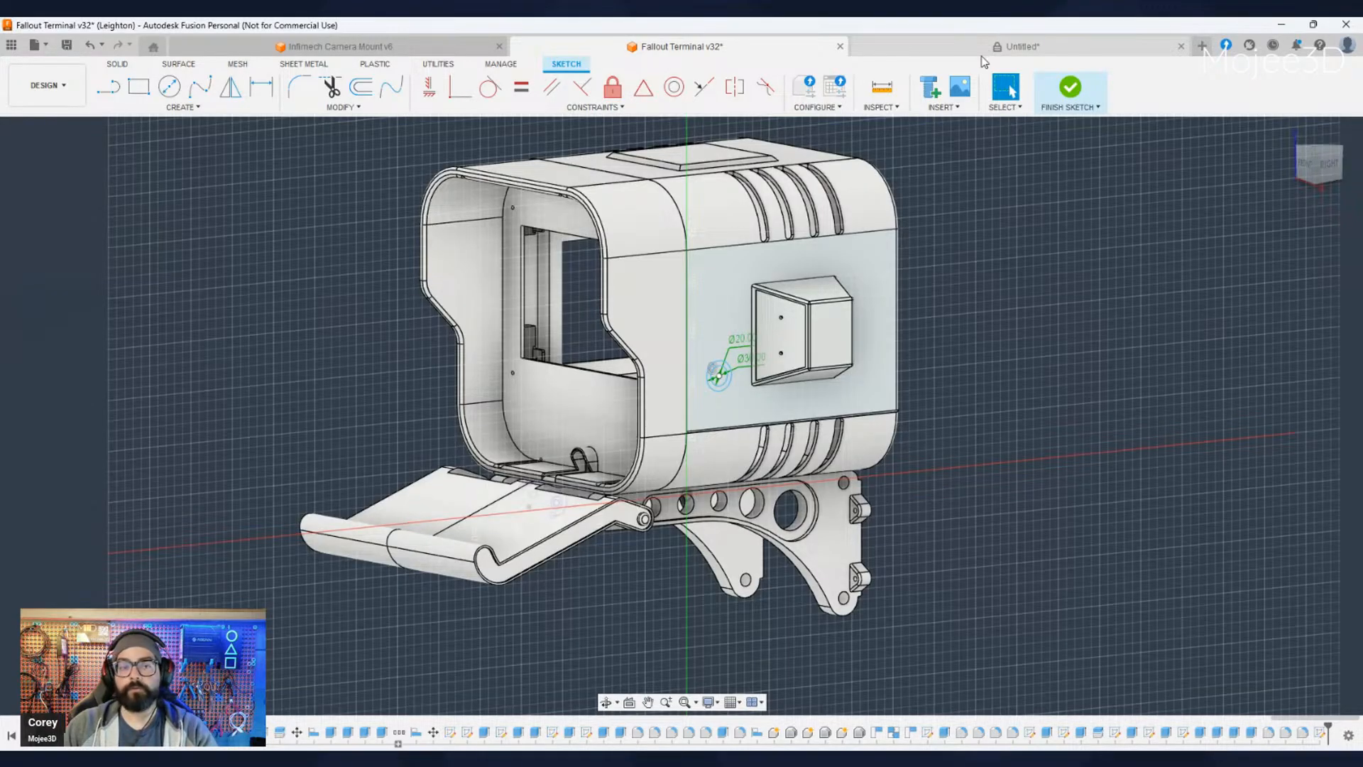
pyautogui.scroll(-2, 297, 401)
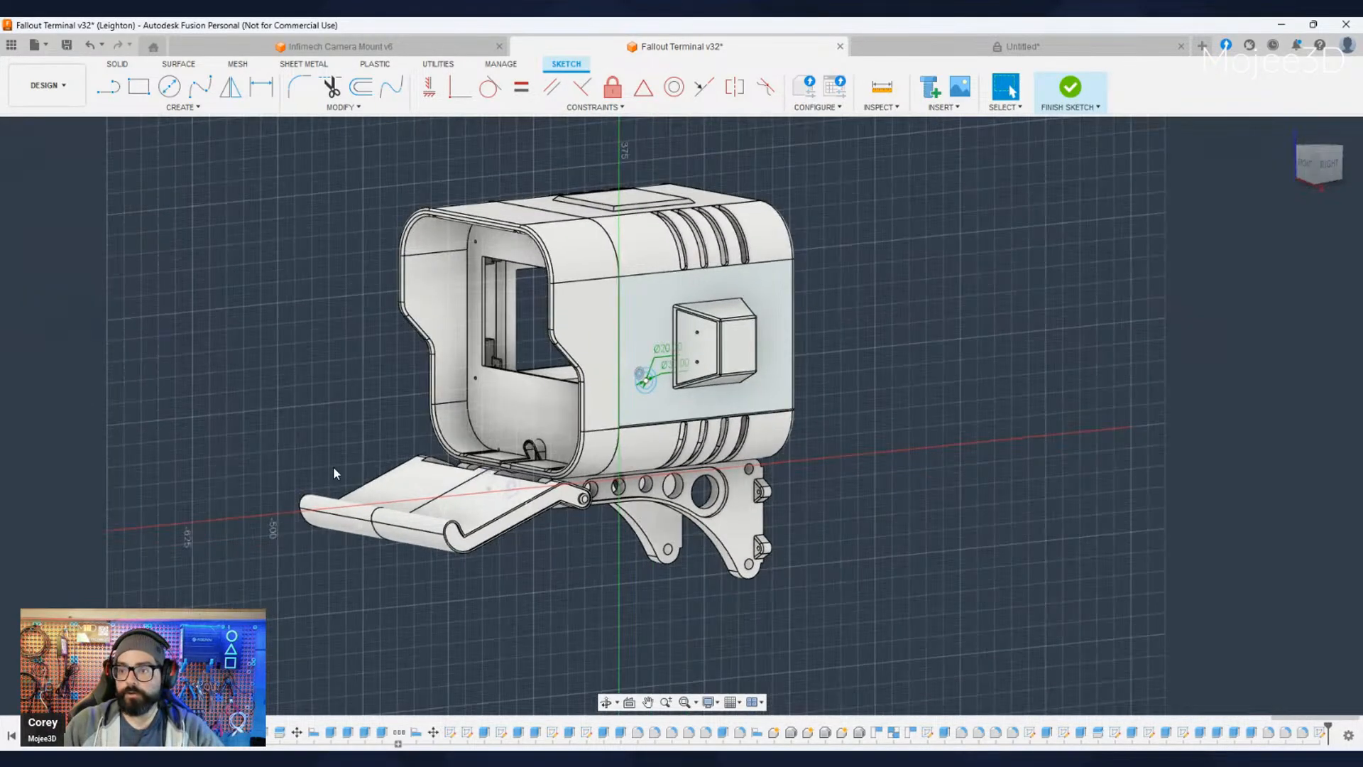
# - Examine the terminal's front tray and lower housing opening up close, and finish the side panel sketch
pyautogui.scroll(1, 334, 465)
pyautogui.moveTo(353, 477)
pyautogui.keyDown('shift'); pyautogui.mouseDown(button='middle')
pyautogui.moveTo(800, 543)
pyautogui.moveTo(793, 453)
pyautogui.moveTo(800, 498)
pyautogui.mouseUp(button='middle'); pyautogui.keyUp('shift')
pyautogui.scroll(1, 794, 453)
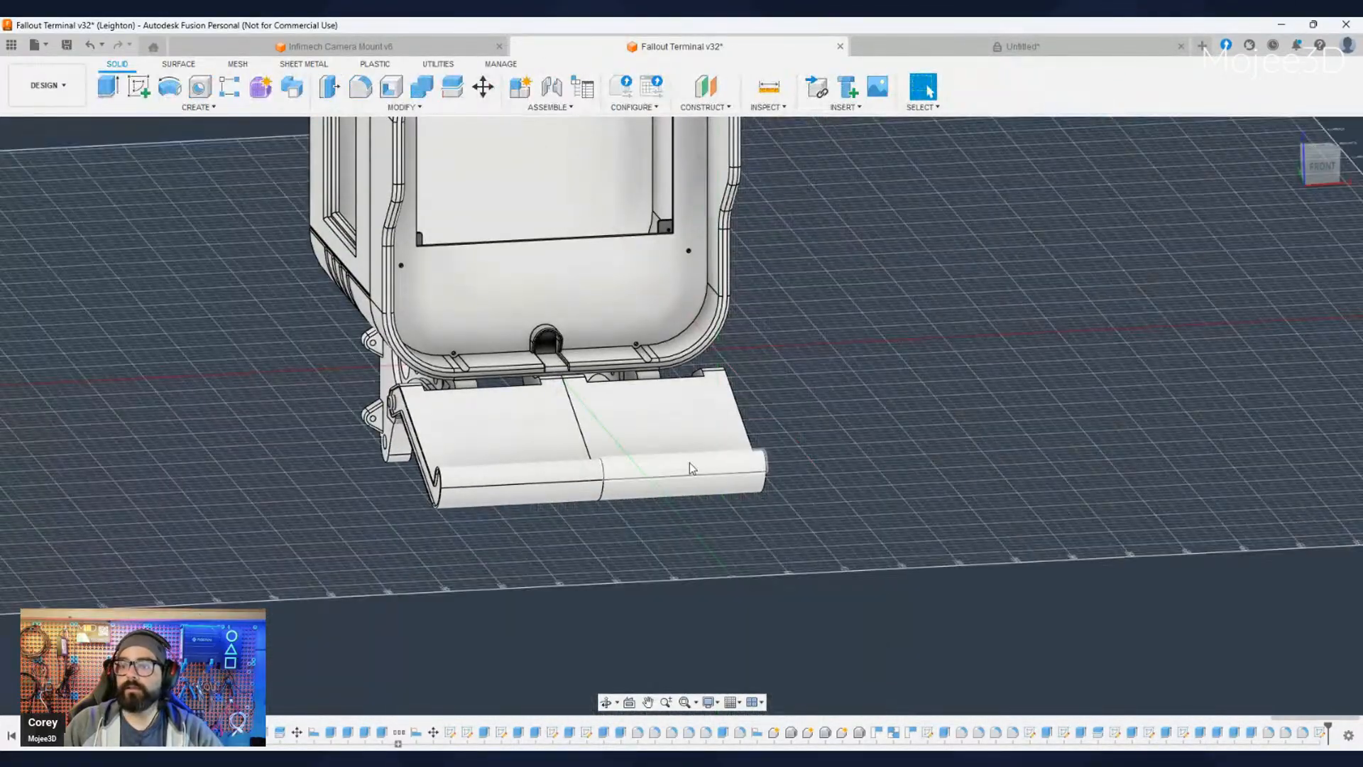
pyautogui.scroll(-1, 668, 465)
pyautogui.scroll(2, 659, 465)
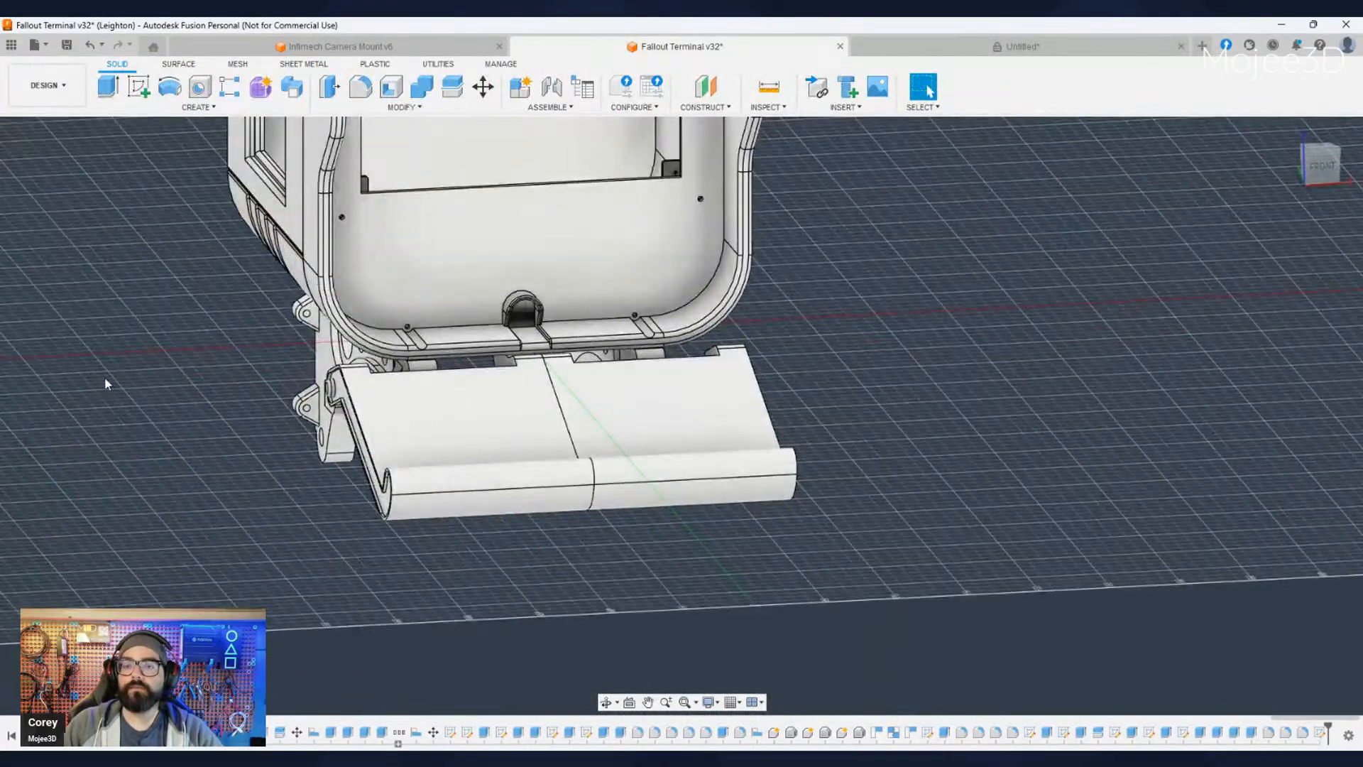
# - Hide one half of the front tray, show the keyboard model resting on it for a fit check, and hide the keyboard again
pyautogui.click(62, 372)
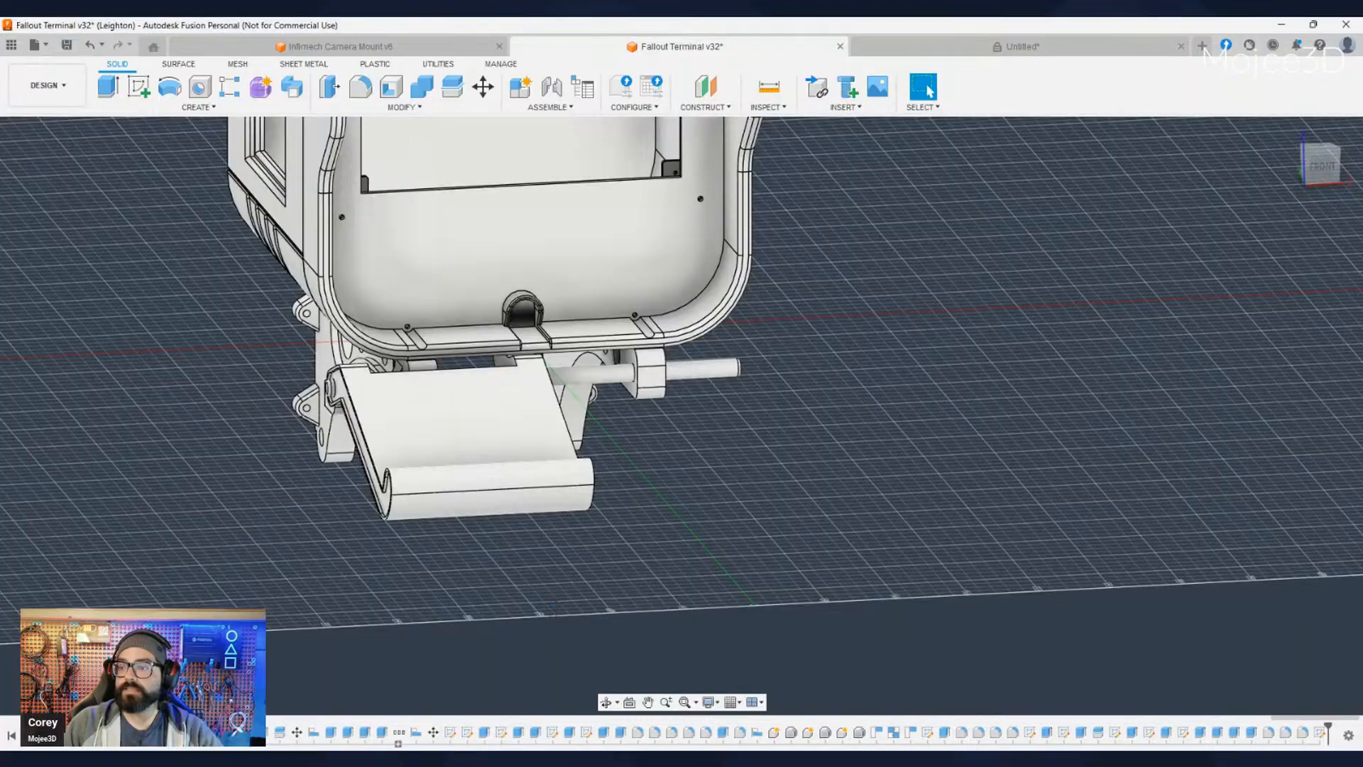
pyautogui.keyDown('shift'); pyautogui.moveTo(915, 514); pyautogui.dragTo(518, 462, button='middle'); pyautogui.keyUp('shift')
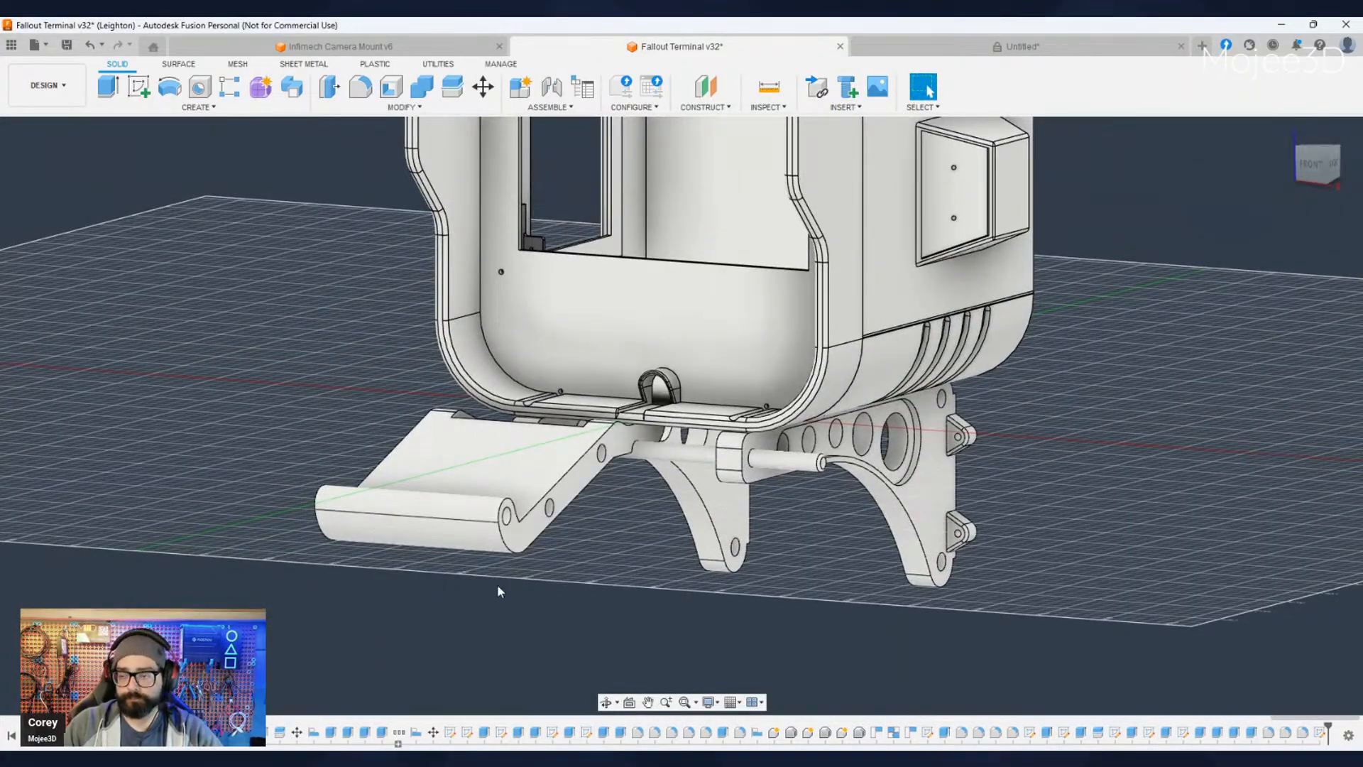
pyautogui.click(606, 701)
pyautogui.keyDown('shift'); pyautogui.moveTo(611, 550); pyautogui.dragTo(590, 572, button='middle'); pyautogui.keyUp('shift')
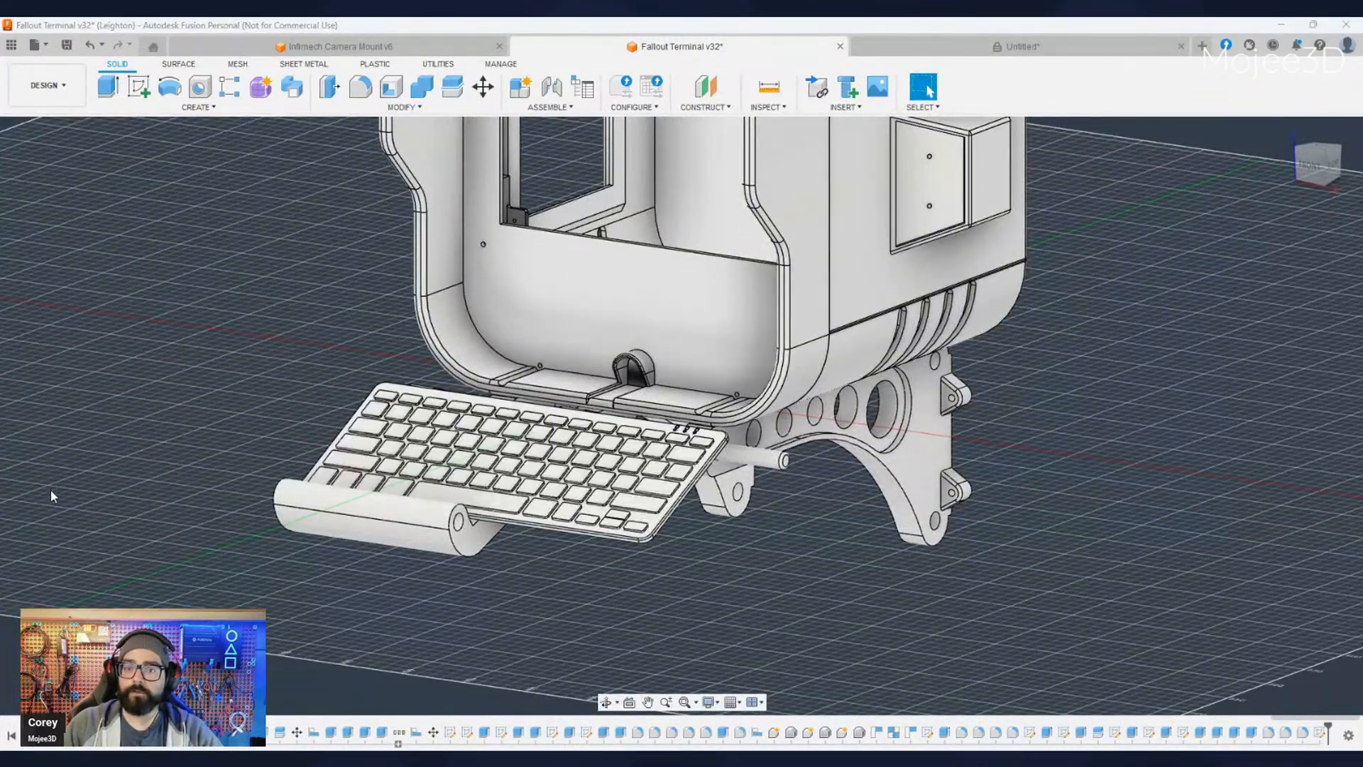
pyautogui.moveTo(468, 589)
pyautogui.keyDown('shift'); pyautogui.mouseDown(button='middle')
pyautogui.moveTo(305, 515)
pyautogui.moveTo(554, 596)
pyautogui.moveTo(475, 589)
pyautogui.mouseUp(button='middle'); pyautogui.keyUp('shift')
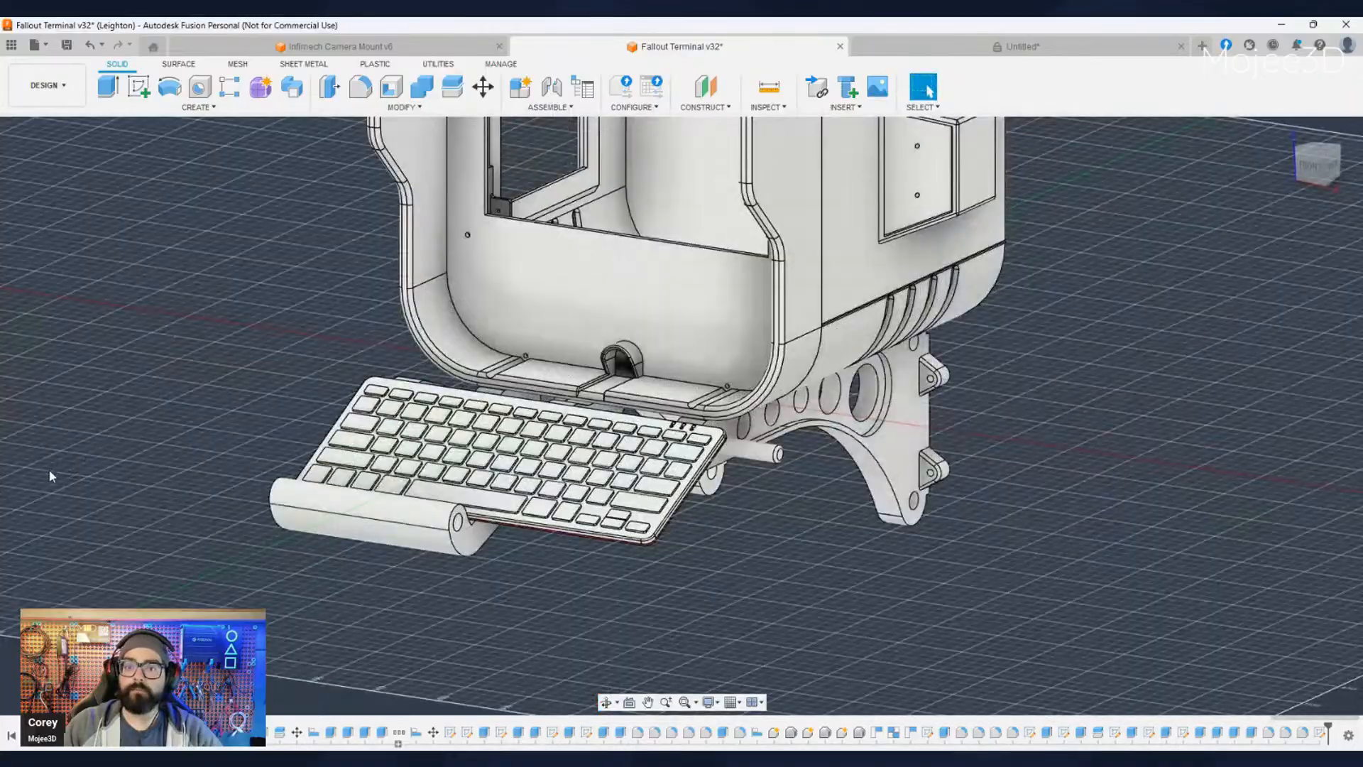
pyautogui.click(46, 507)
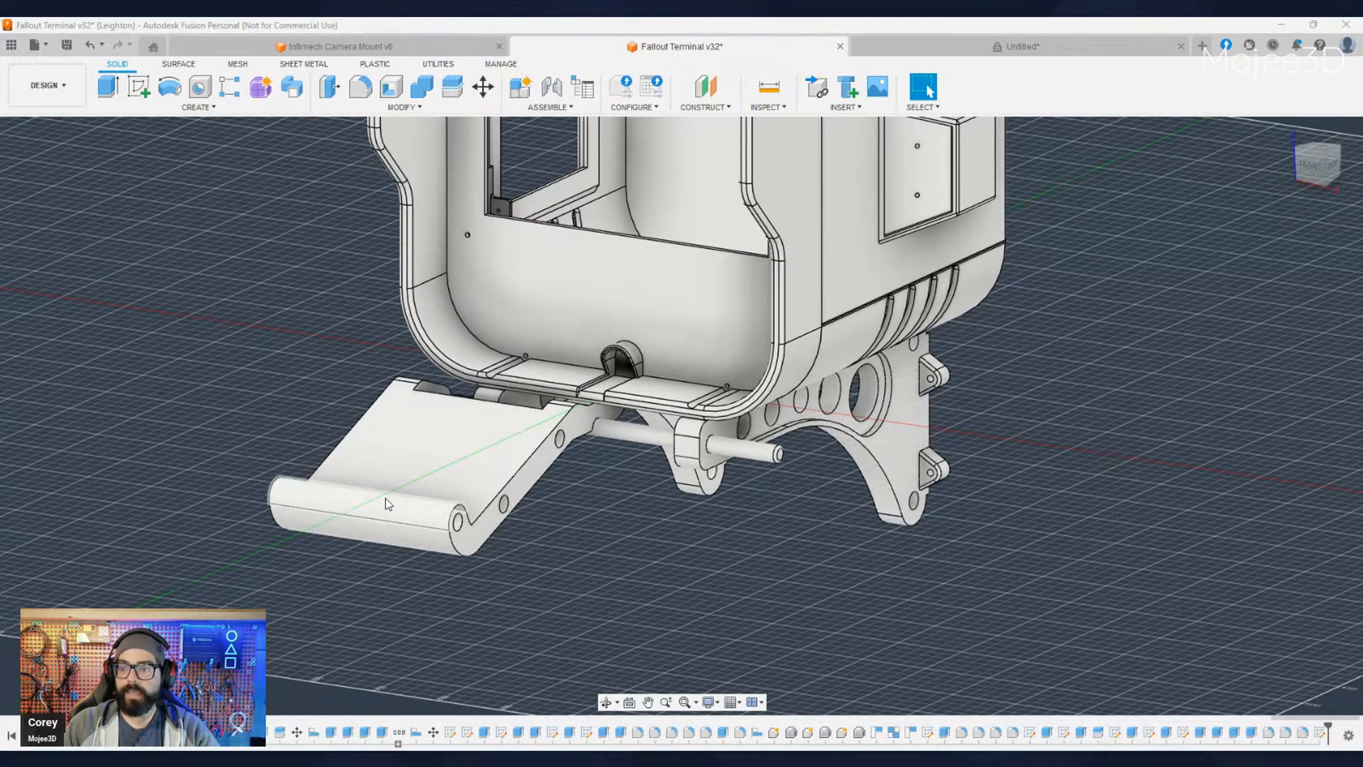
# - Examine the remaining tray half from both sides, highlighting the hinge rod and the hole in the end of the rolled lip
pyautogui.keyDown('shift'); pyautogui.moveTo(386, 502); pyautogui.dragTo(568, 505, button='middle'); pyautogui.keyUp('shift')
pyautogui.keyDown('shift'); pyautogui.moveTo(418, 543); pyautogui.dragTo(444, 545, button='middle'); pyautogui.keyUp('shift')
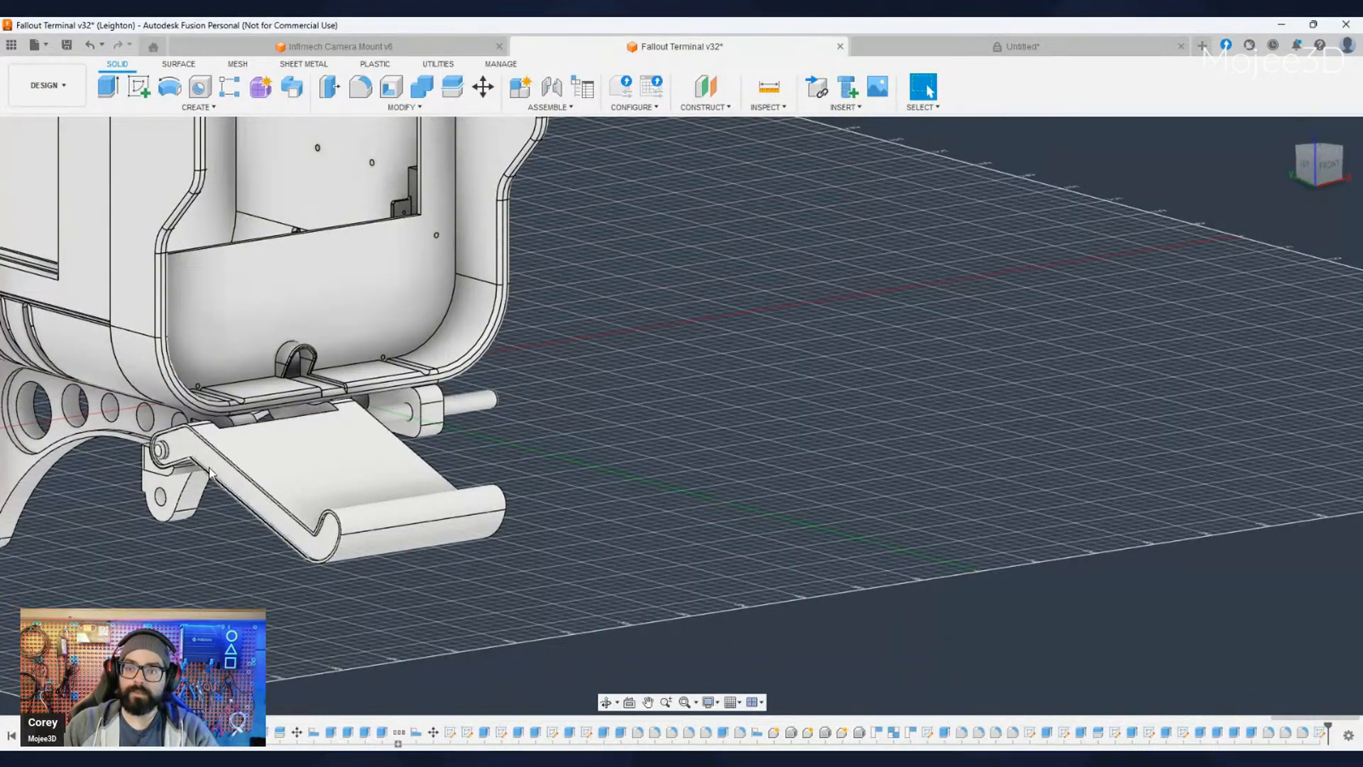
pyautogui.keyDown('shift'); pyautogui.moveTo(361, 614); pyautogui.dragTo(142, 632, button='middle'); pyautogui.keyUp('shift')
pyautogui.moveTo(142, 631); pyautogui.dragTo(80, 587, button='middle')
pyautogui.keyDown('shift'); pyautogui.moveTo(477, 650); pyautogui.dragTo(445, 598, button='middle'); pyautogui.keyUp('shift')
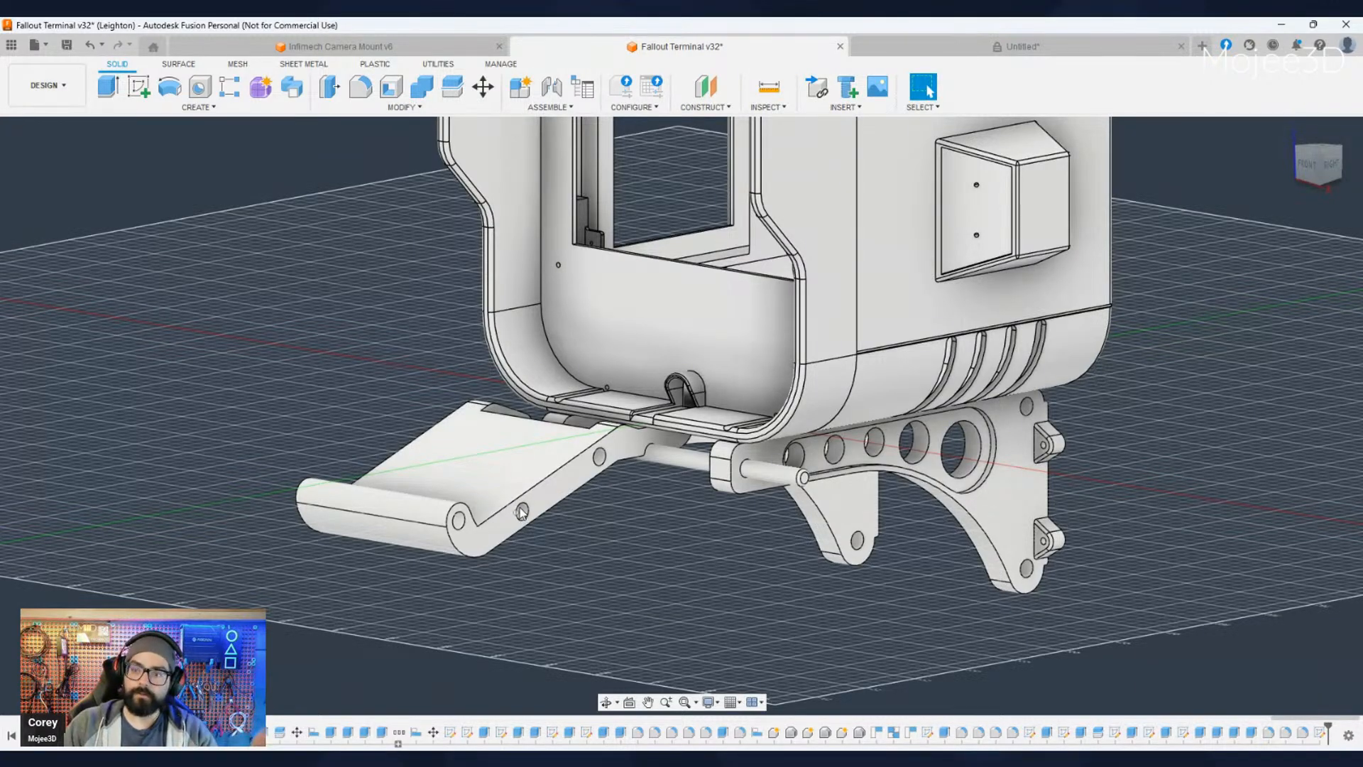
pyautogui.scroll(3, 468, 536)
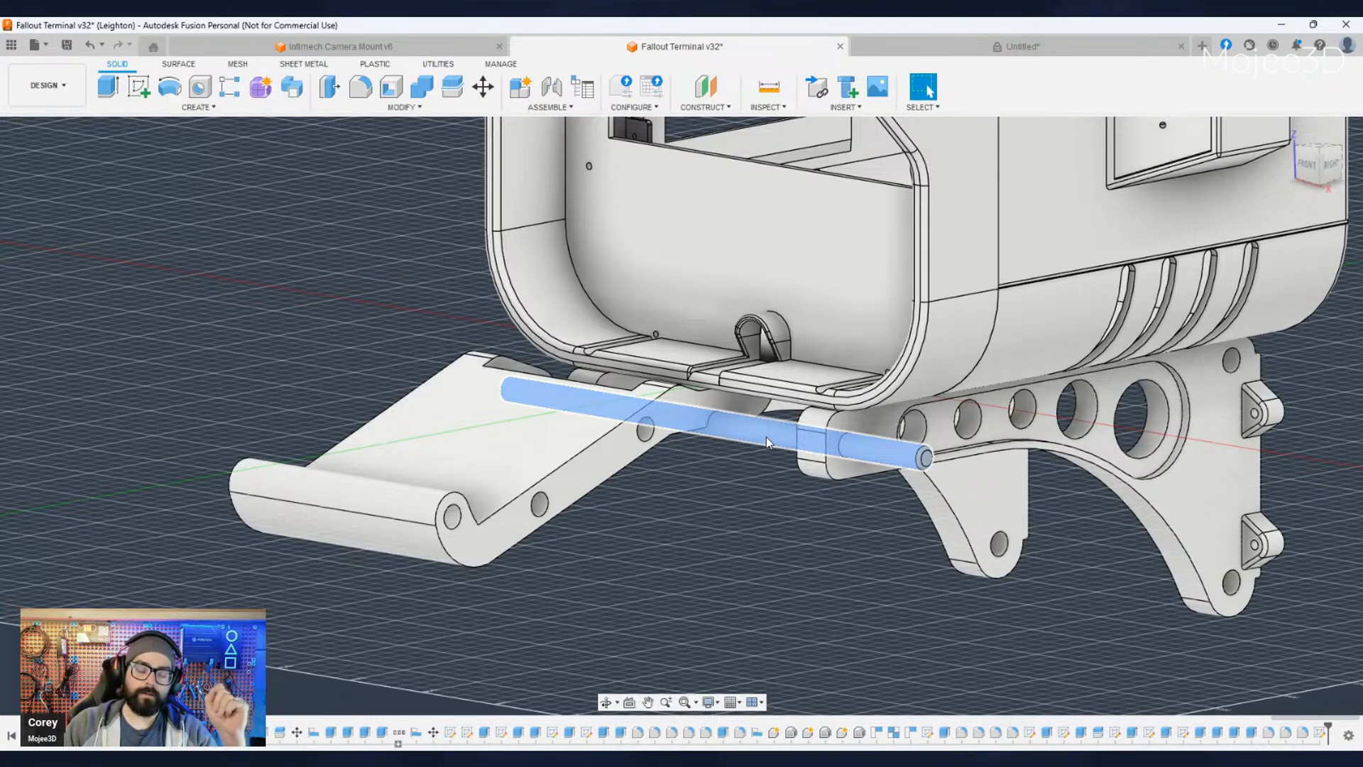
pyautogui.click(765, 437)
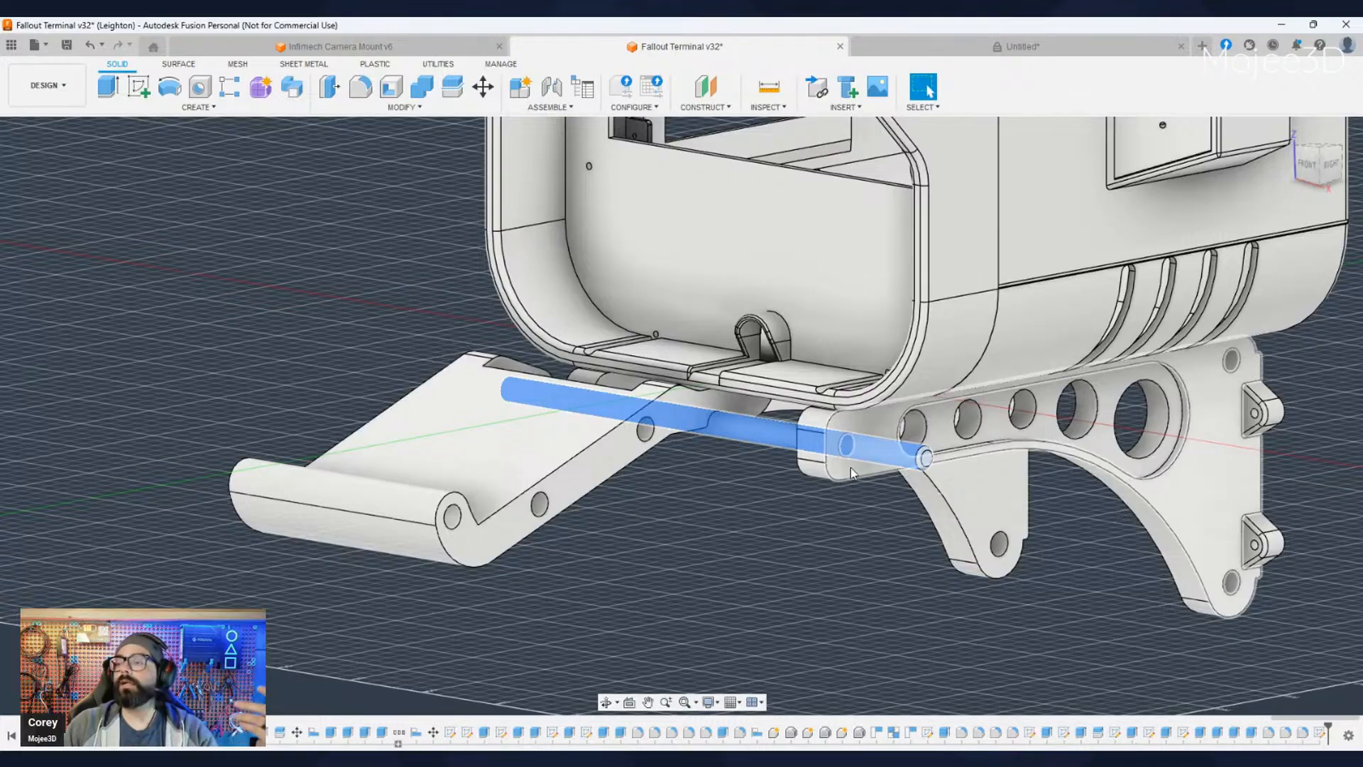
pyautogui.click(447, 520)
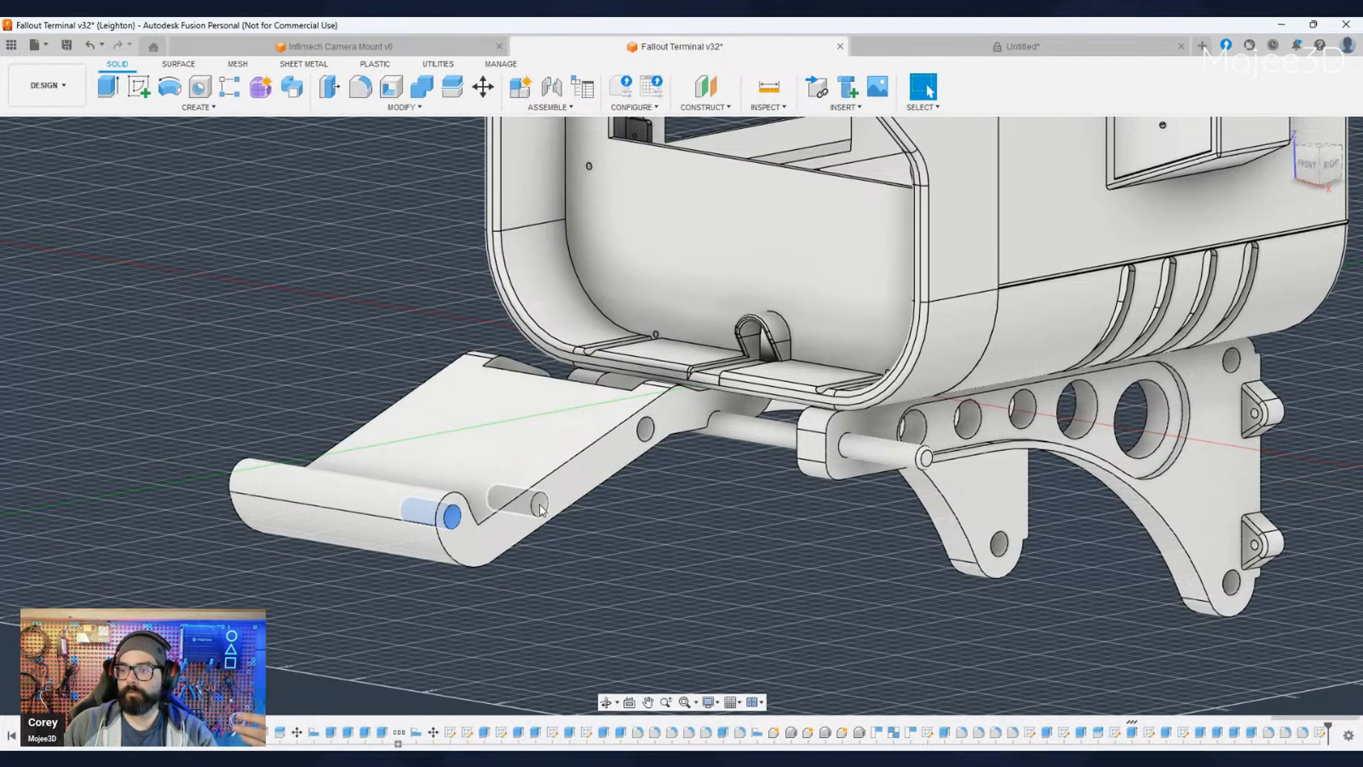
# - Examine how the housing, hinge rod and remaining tray half fit together, up close around the holes in the tray's joining face
pyautogui.scroll(-2, 657, 519)
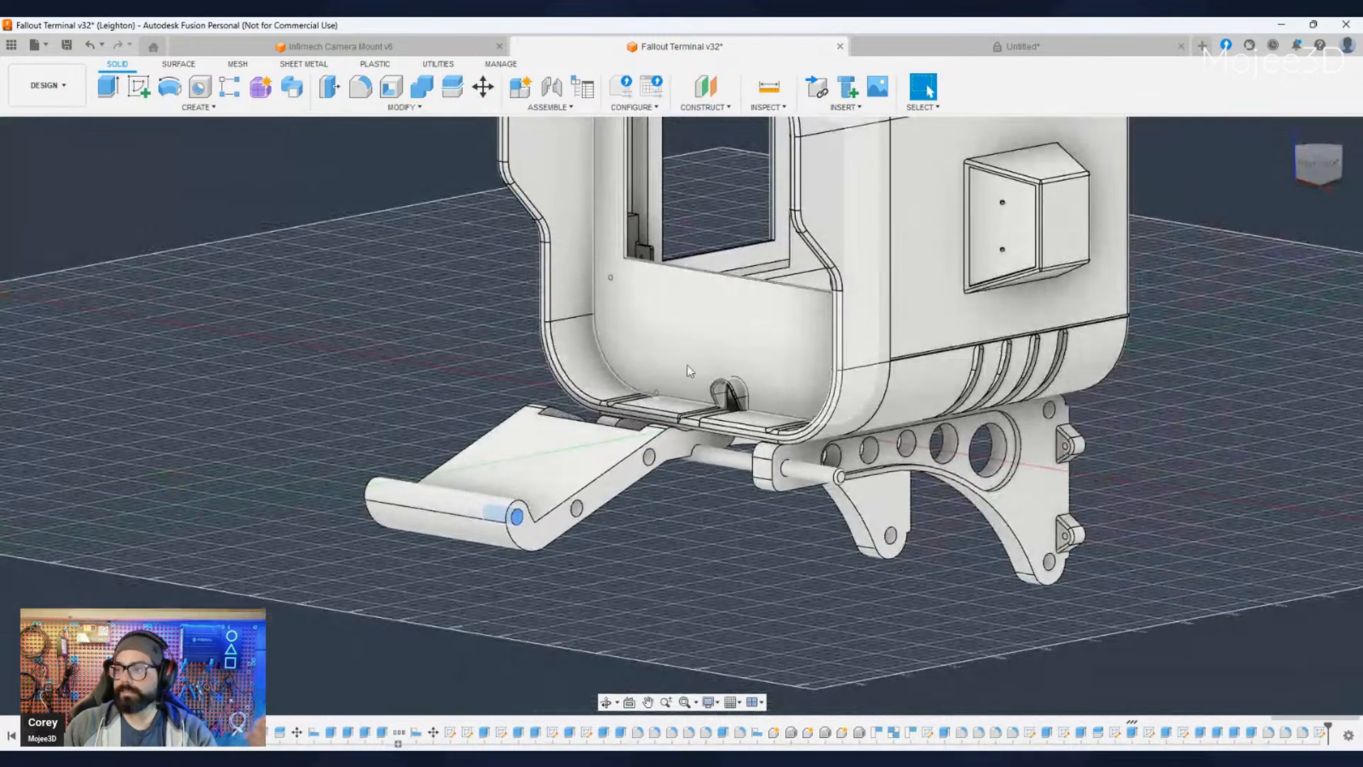
pyautogui.scroll(-3, 709, 454)
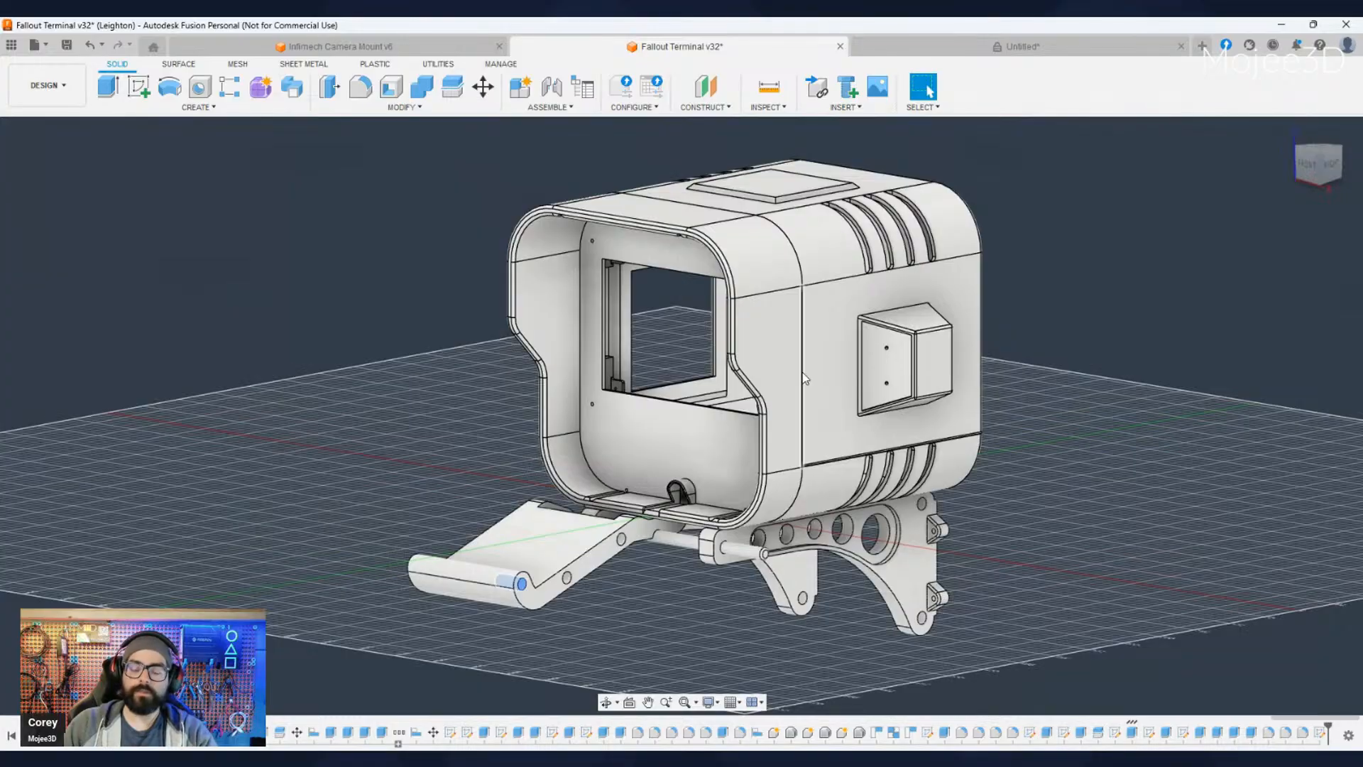
pyautogui.scroll(2, 718, 446)
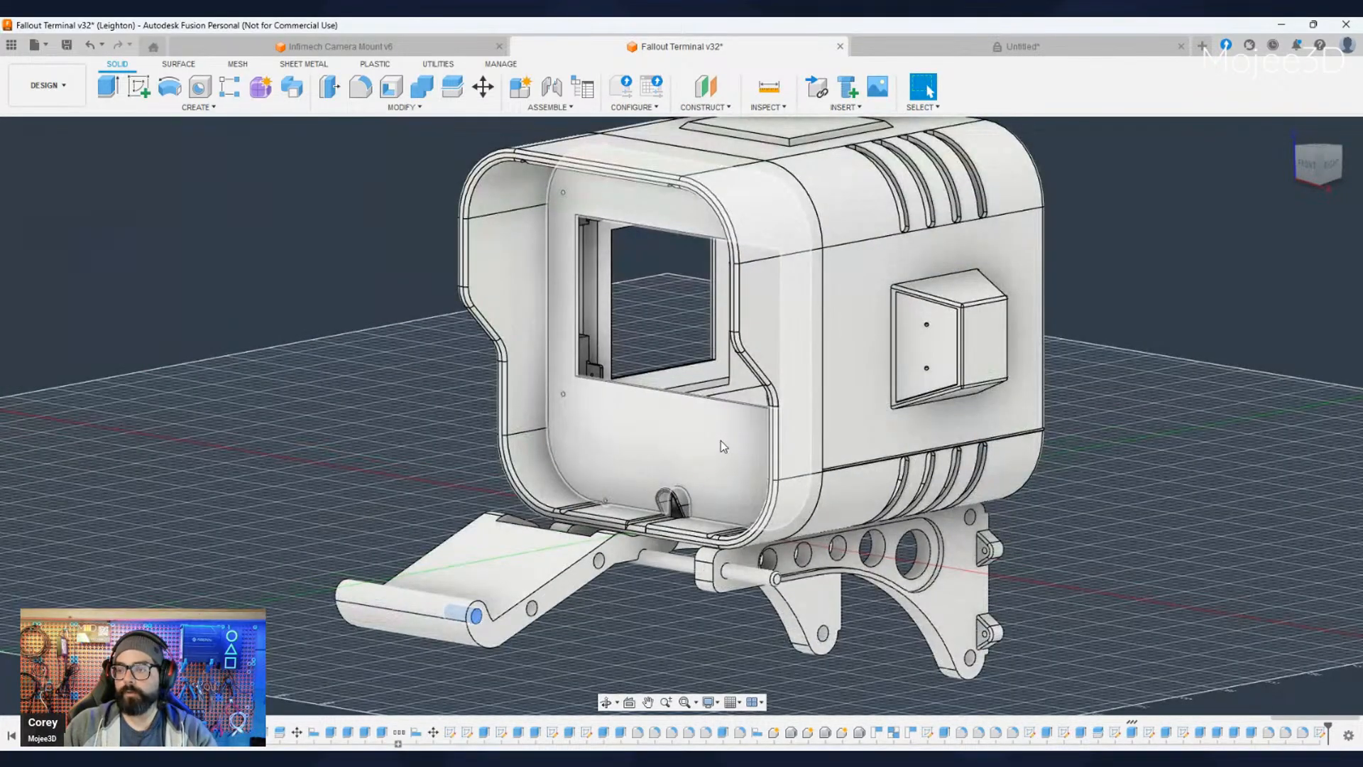
pyautogui.scroll(-2, 718, 454)
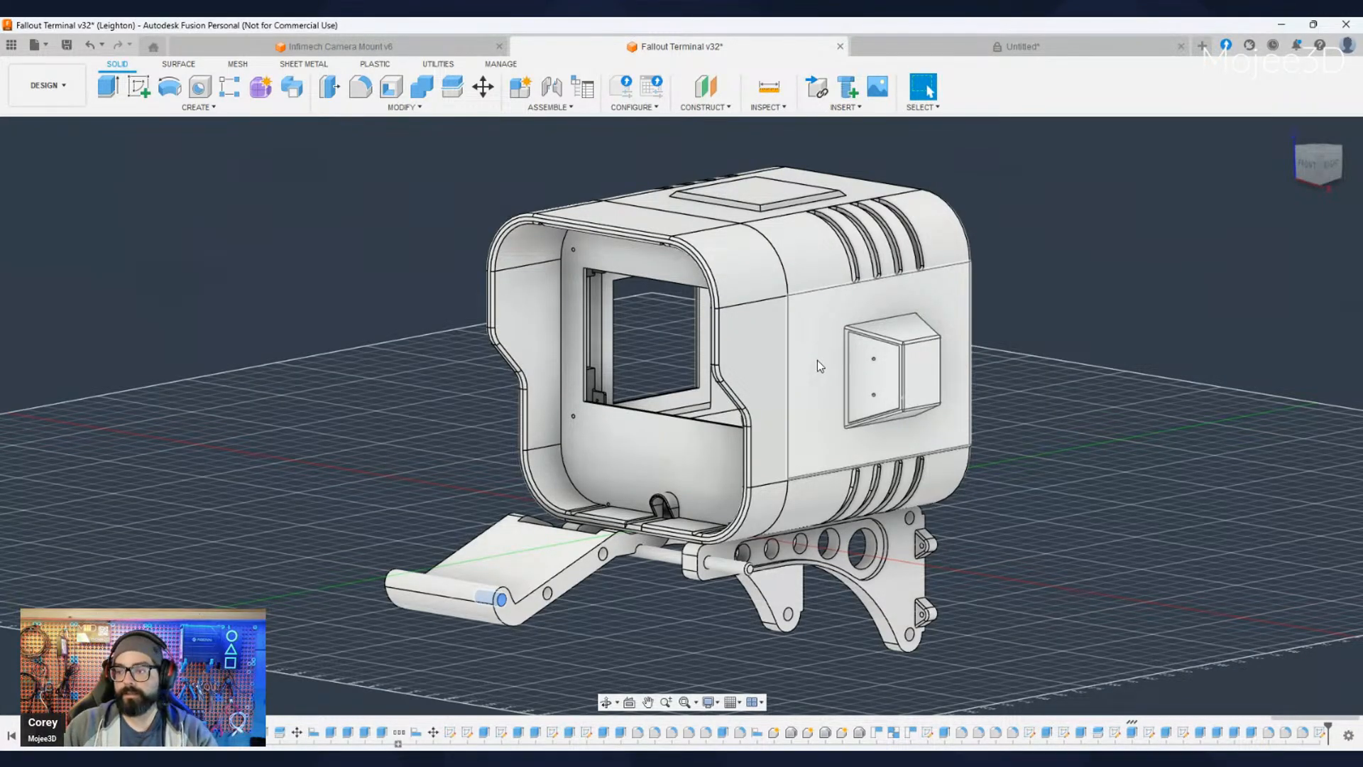
pyautogui.scroll(3, 568, 561)
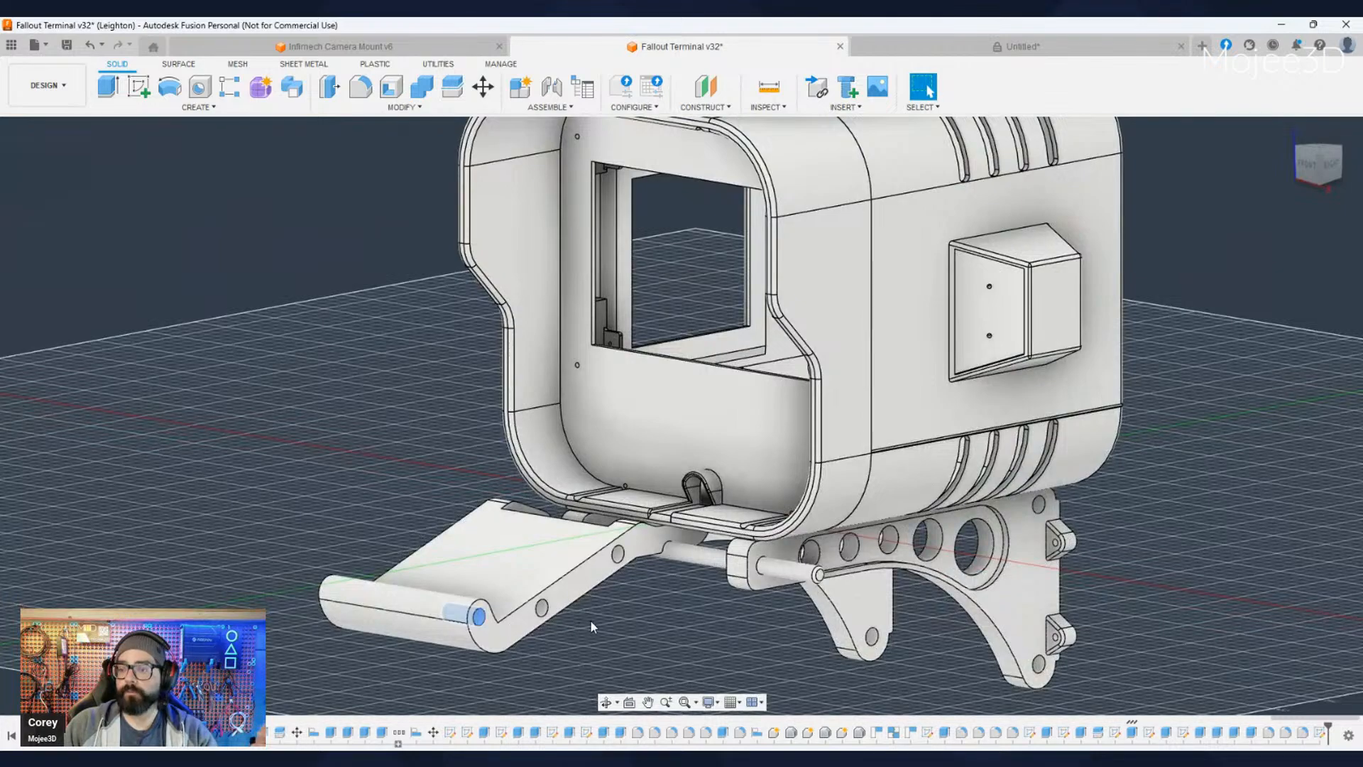
pyautogui.moveTo(593, 626); pyautogui.dragTo(595, 500, button='middle')
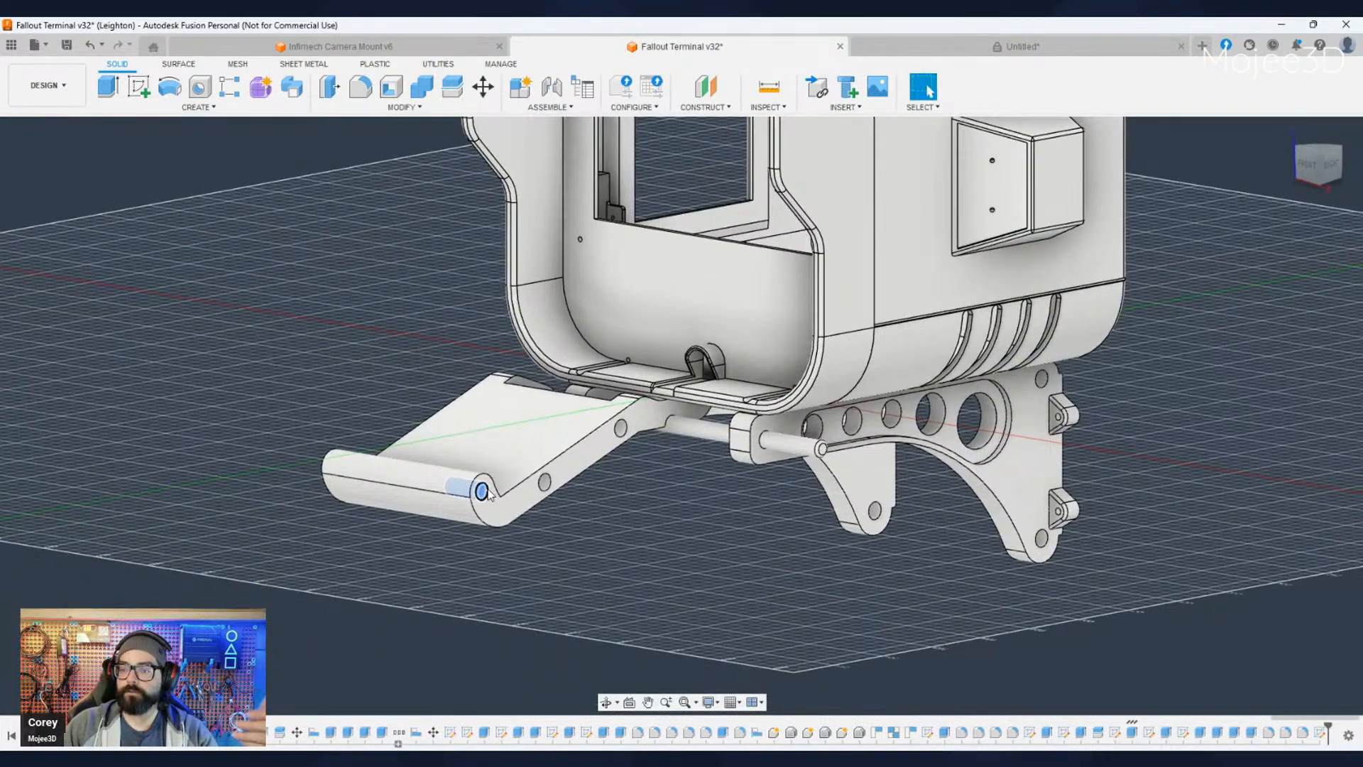
pyautogui.scroll(2, 489, 495)
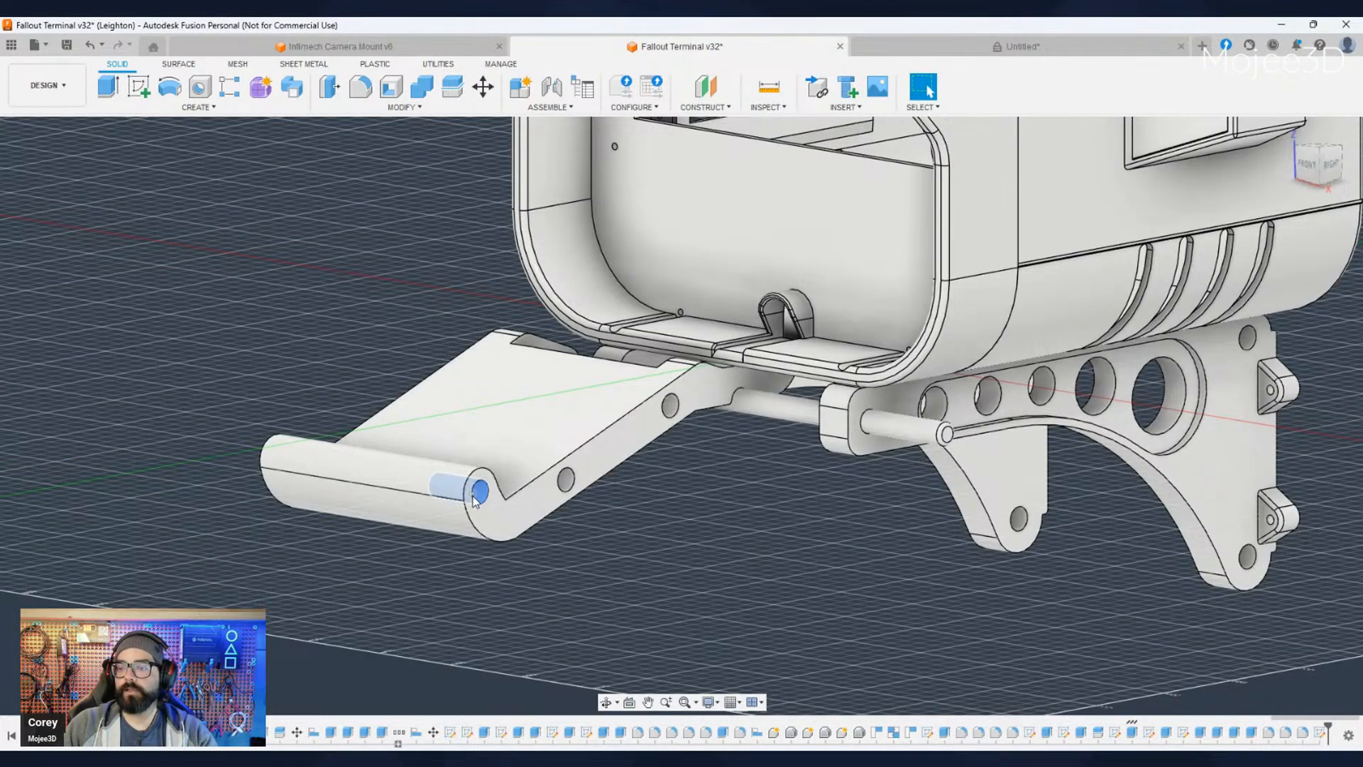
pyautogui.scroll(1, 487, 493)
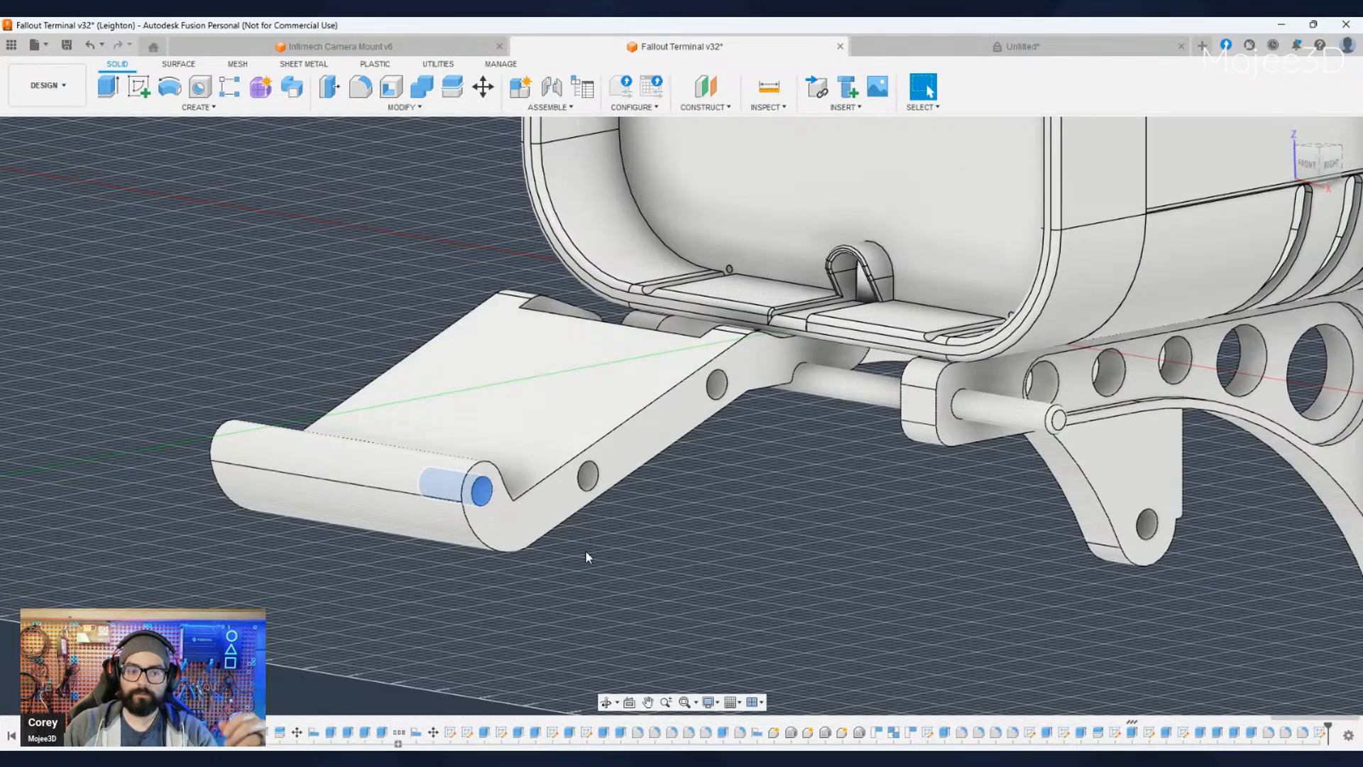
pyautogui.scroll(-1, 588, 552)
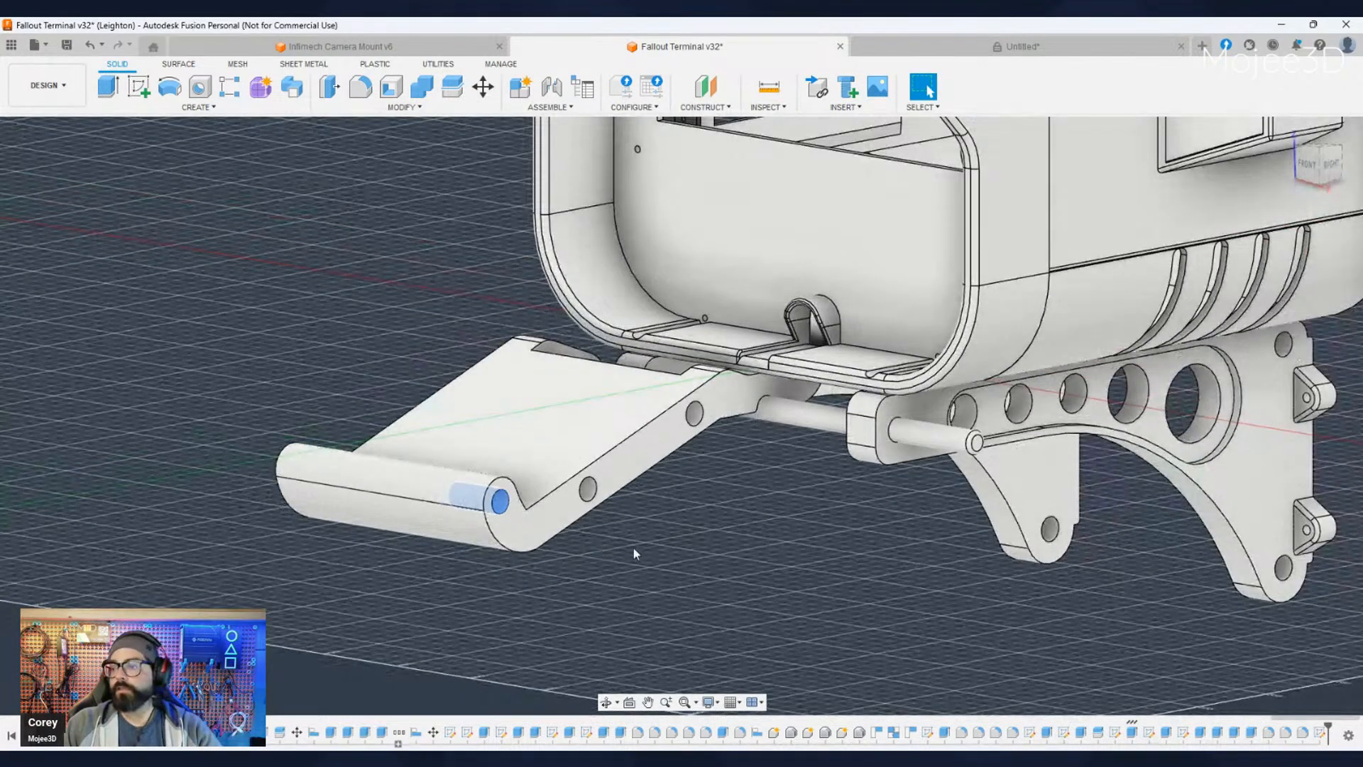
pyautogui.scroll(-1, 634, 548)
pyautogui.moveTo(722, 536); pyautogui.dragTo(696, 533, button='middle')
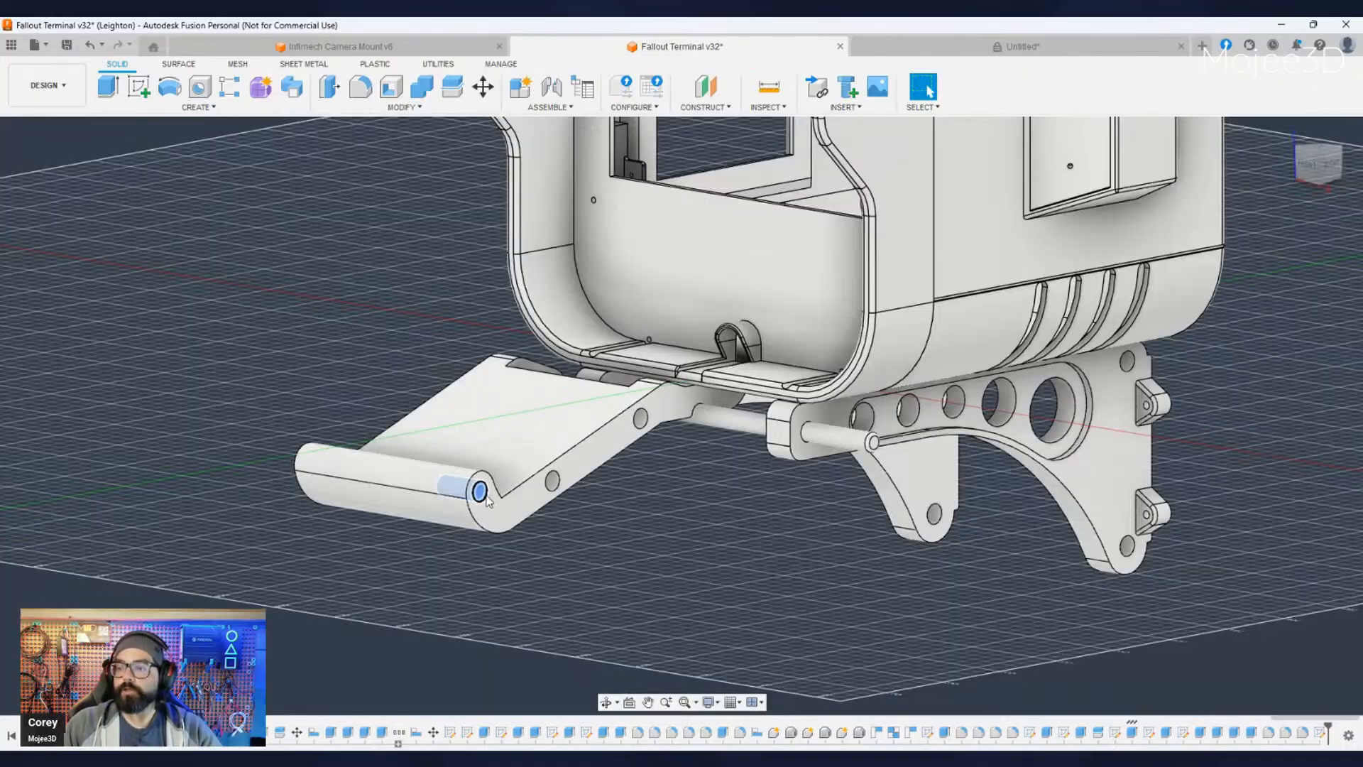
pyautogui.scroll(2, 483, 488)
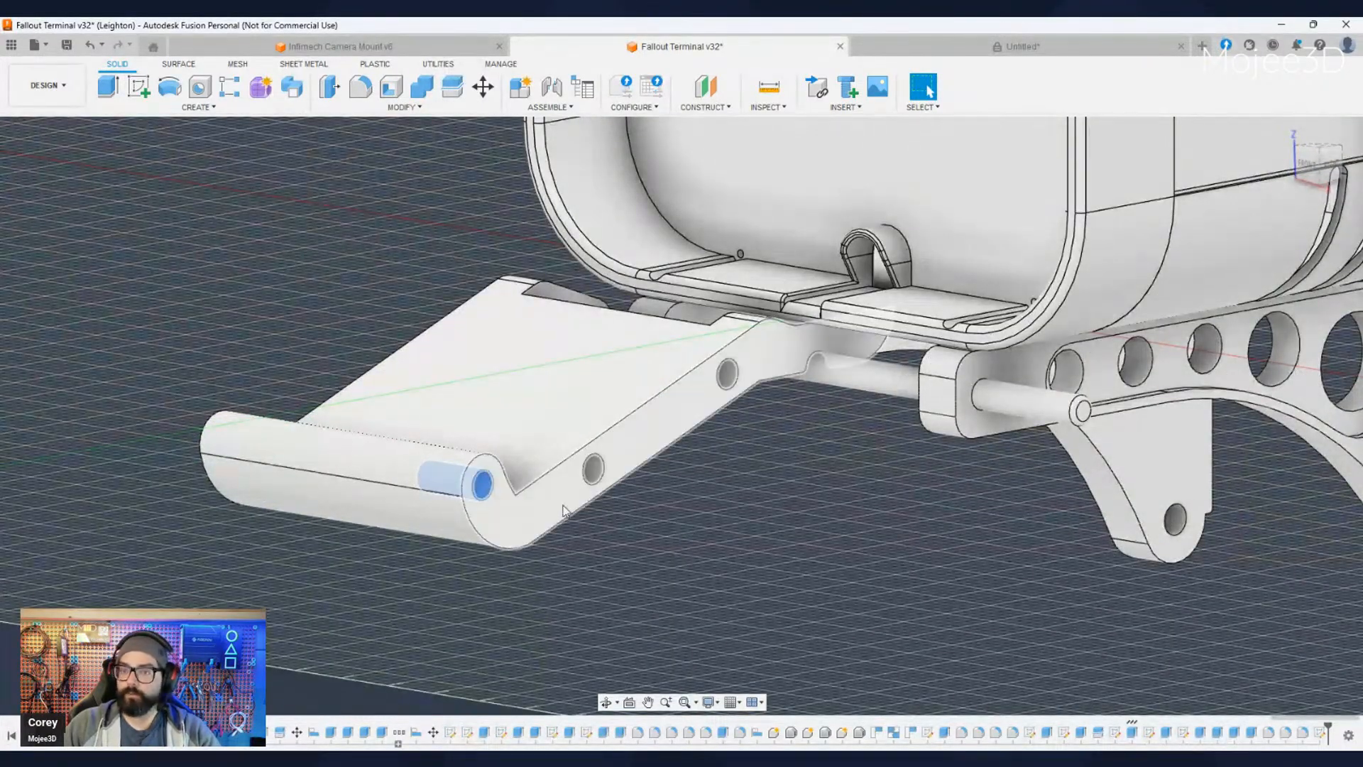
# - Show the hidden tray half again and lower its opacity so the internal joining holes can be inspected
pyautogui.click(78, 355)
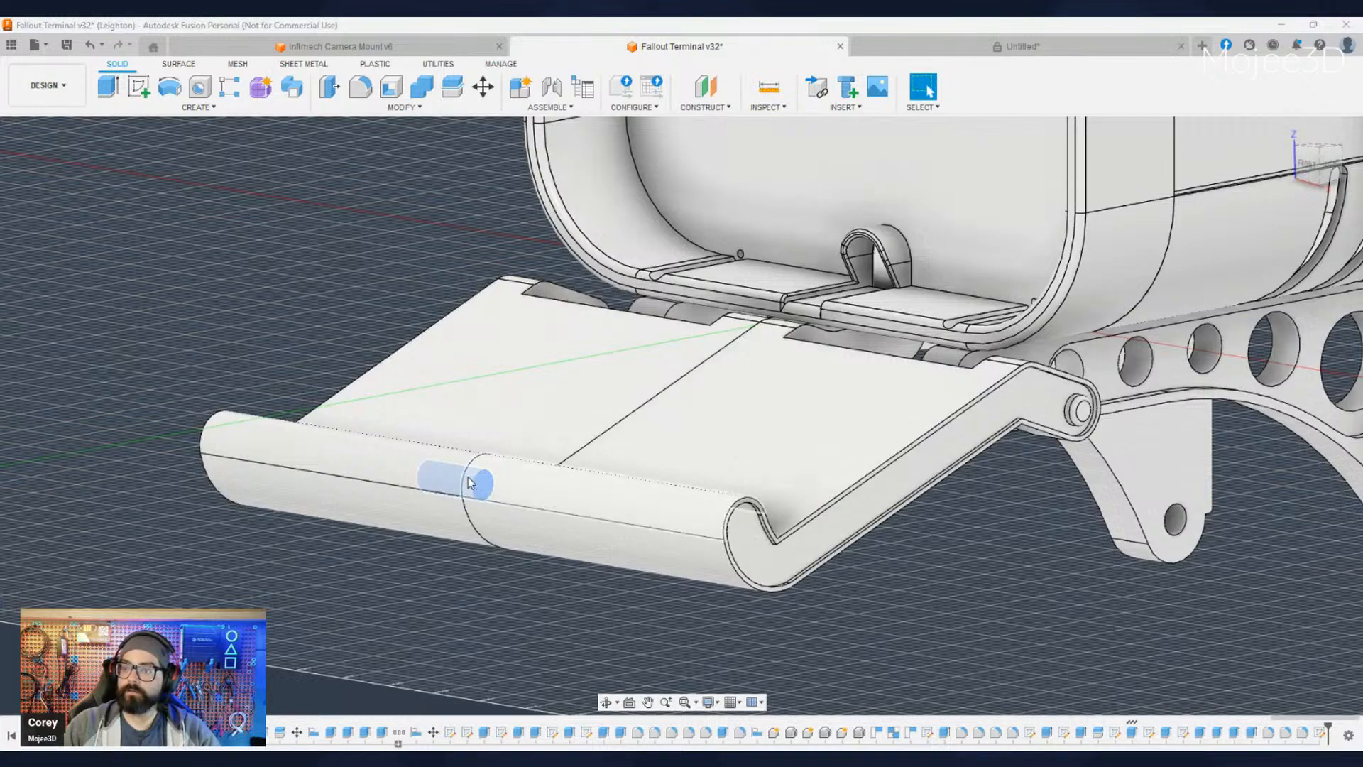
pyautogui.click(654, 490)
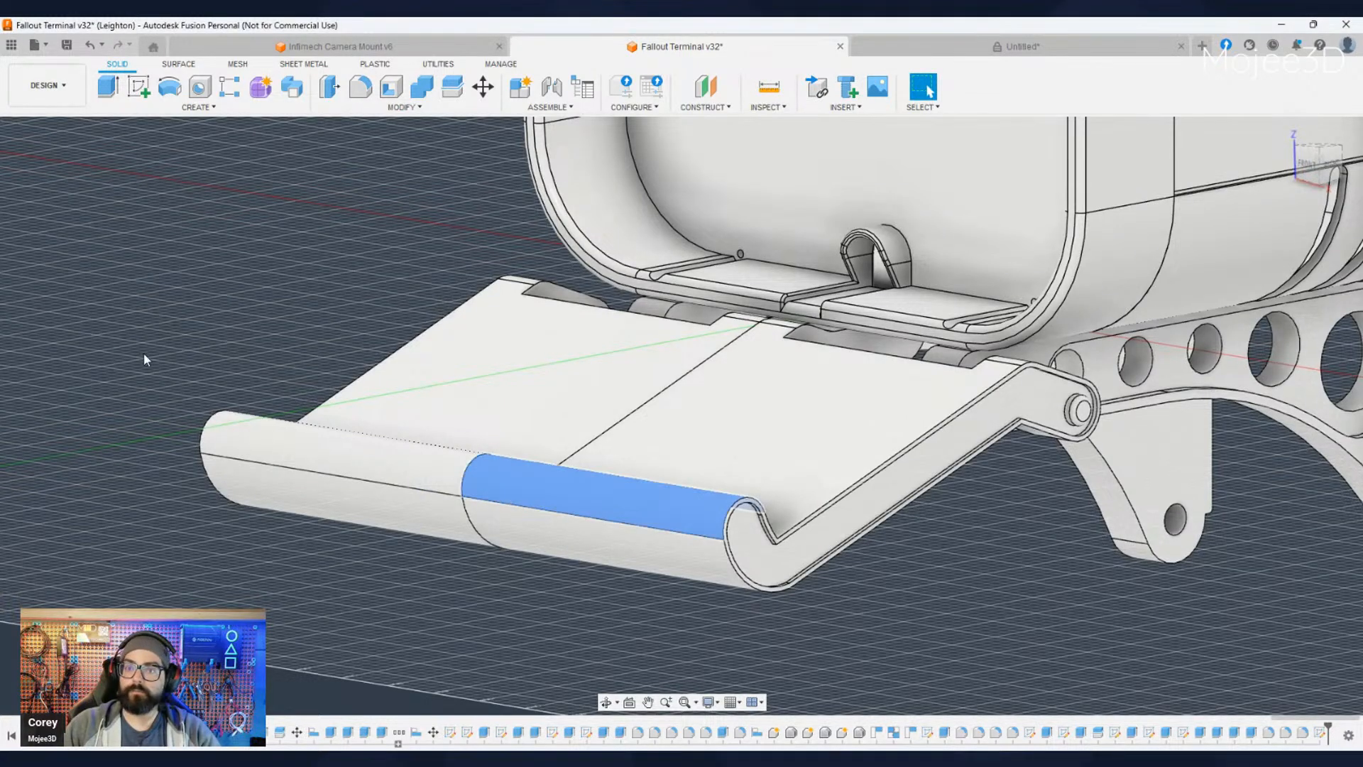
pyautogui.click(117, 372)
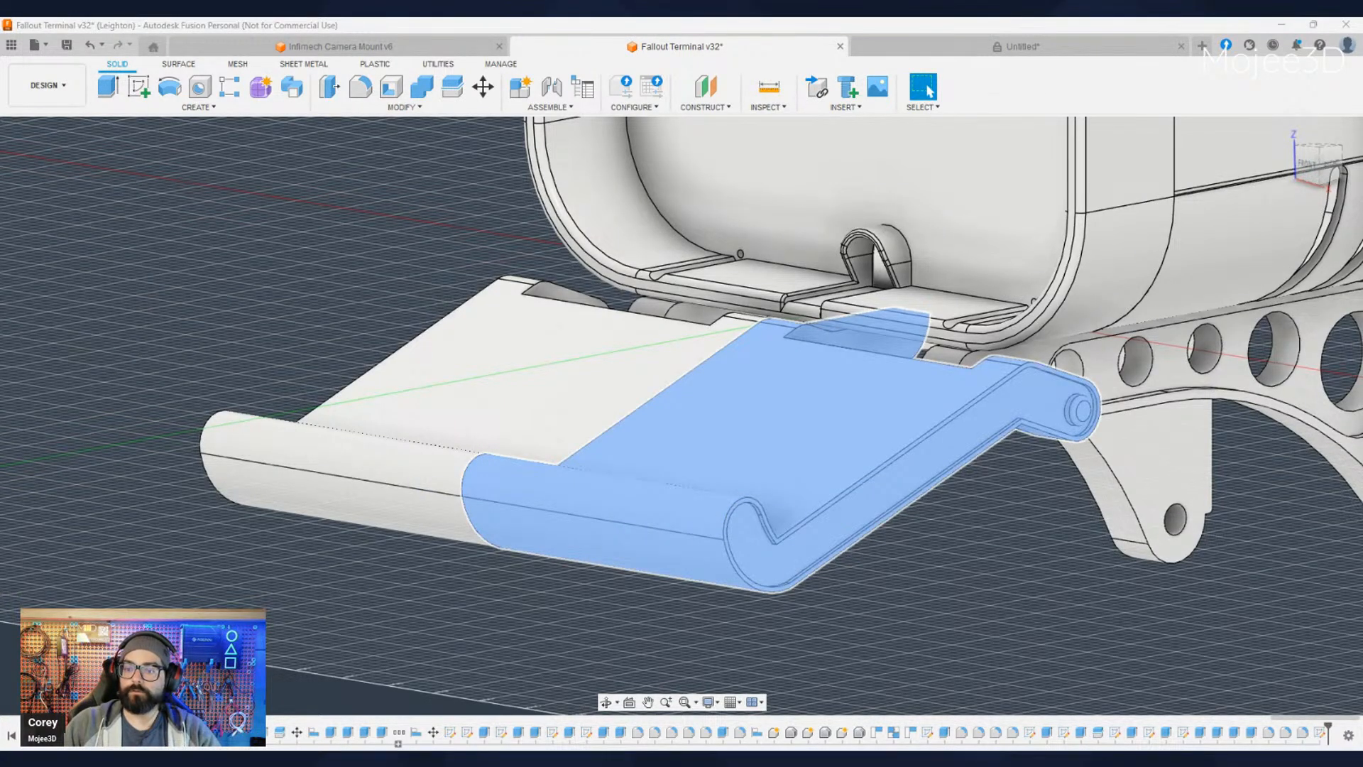
pyautogui.click(312, 676)
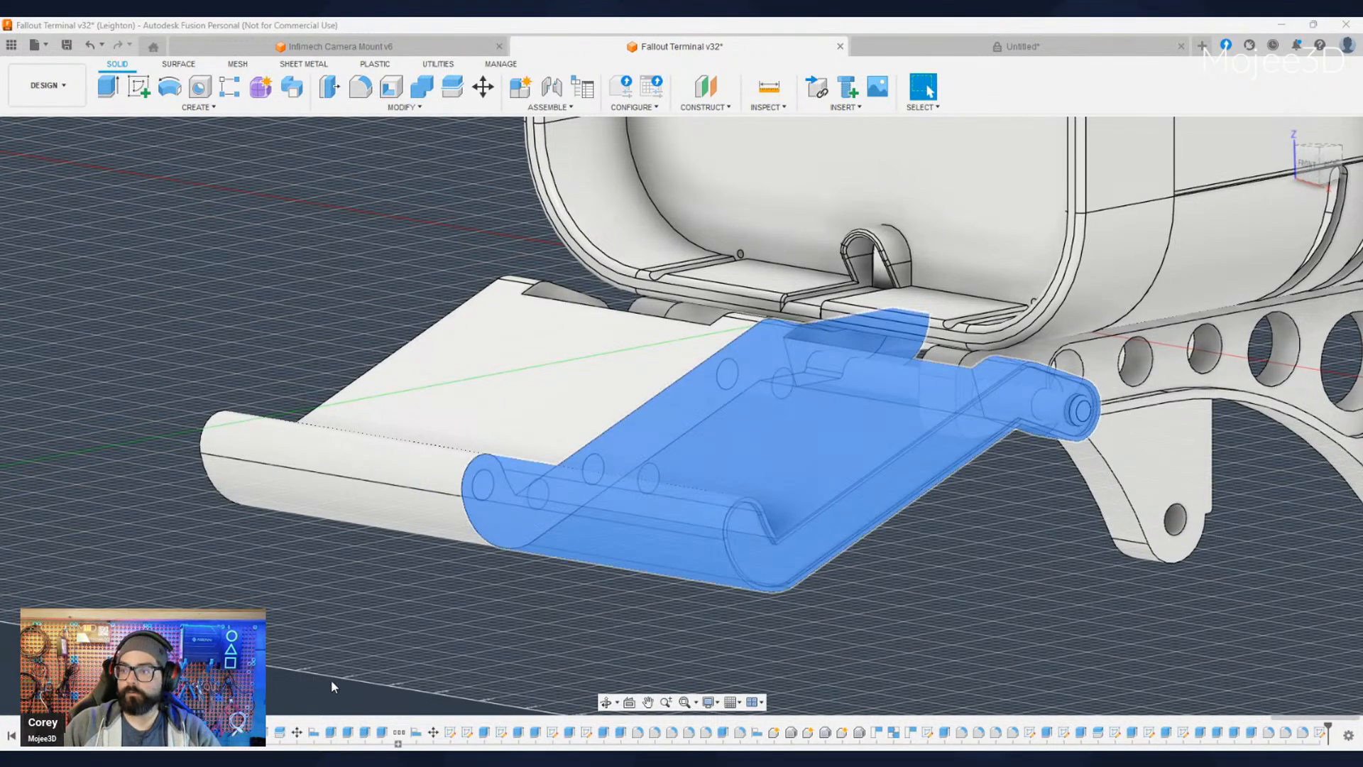
pyautogui.scroll(-2, 523, 652)
pyautogui.click(539, 650)
pyautogui.keyDown('shift'); pyautogui.moveTo(578, 570); pyautogui.dragTo(539, 655, button='middle'); pyautogui.keyUp('shift')
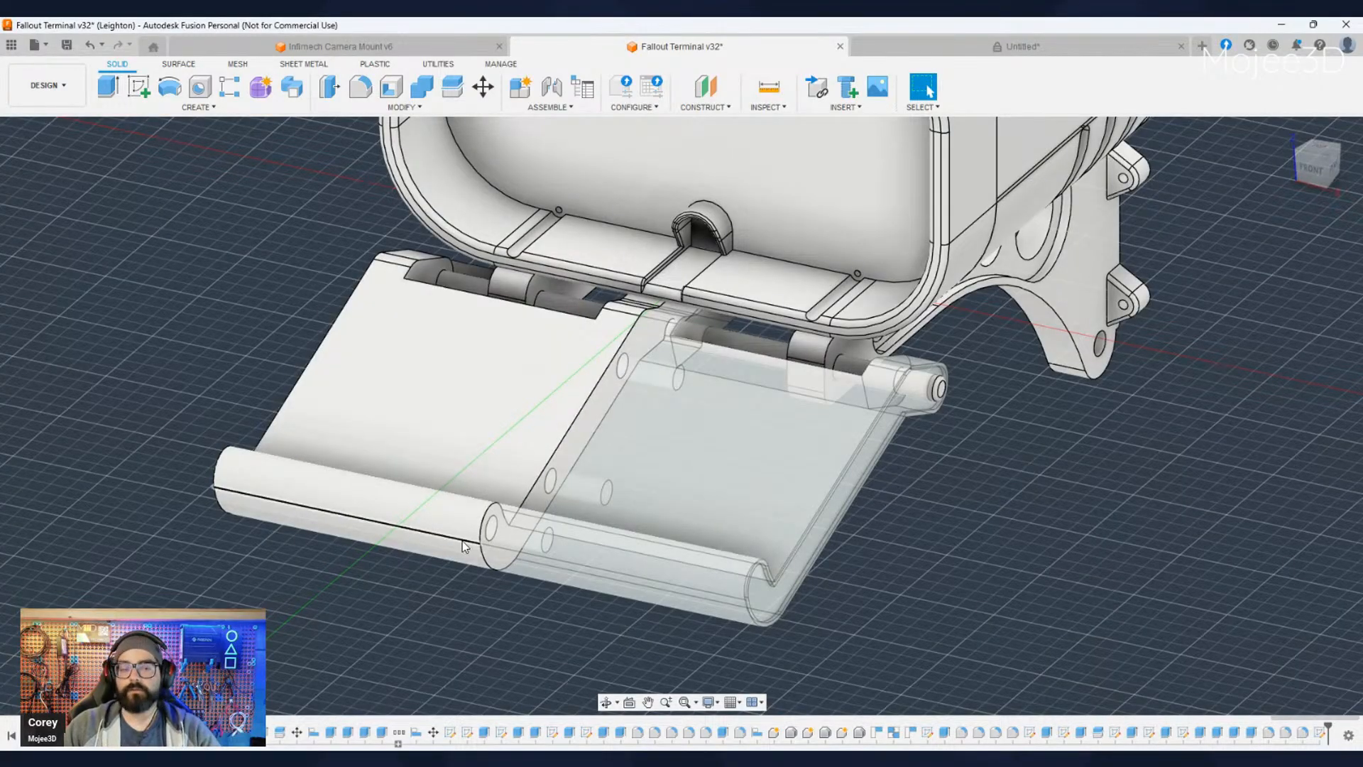
pyautogui.scroll(-1, 465, 546)
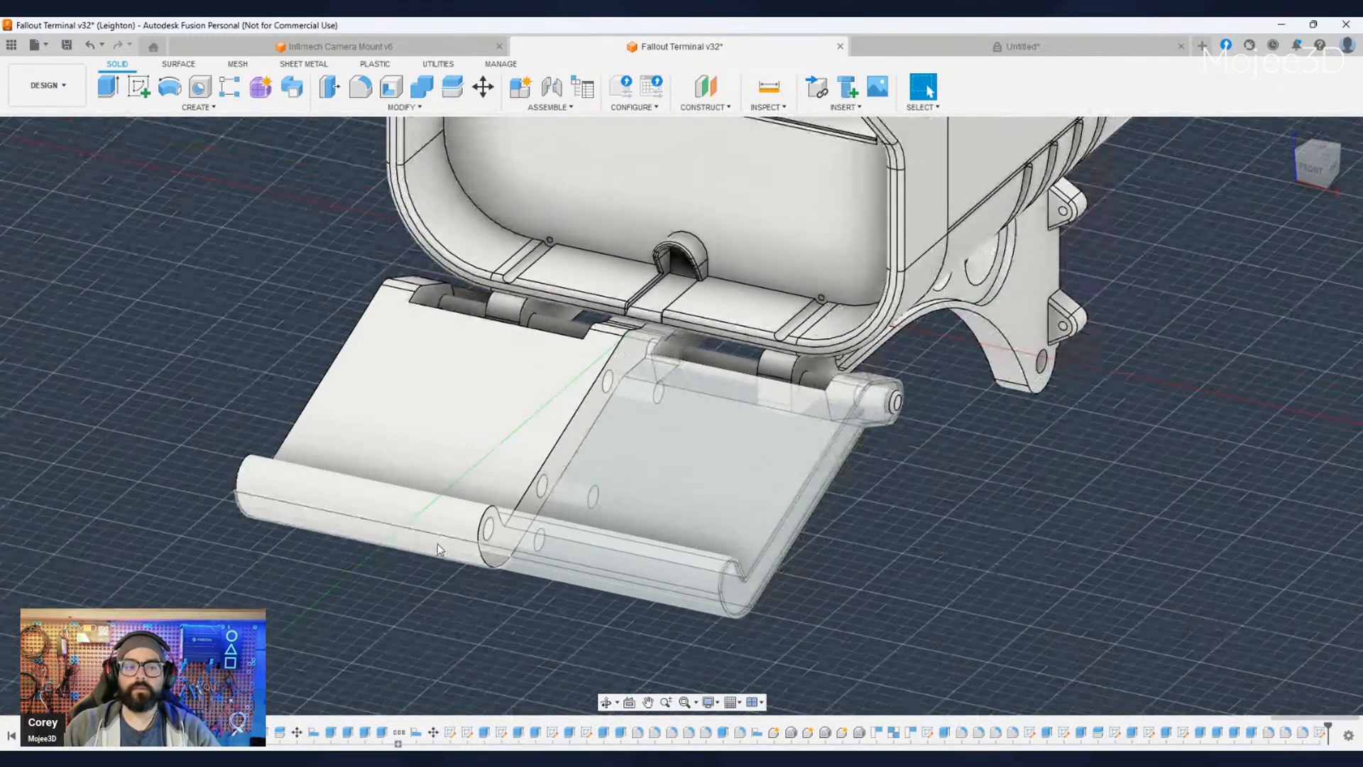
# - Switch to the untitled design and create a construction plane offset 100 mm above the rectangle-and-circle profile
pyautogui.click(1022, 47)
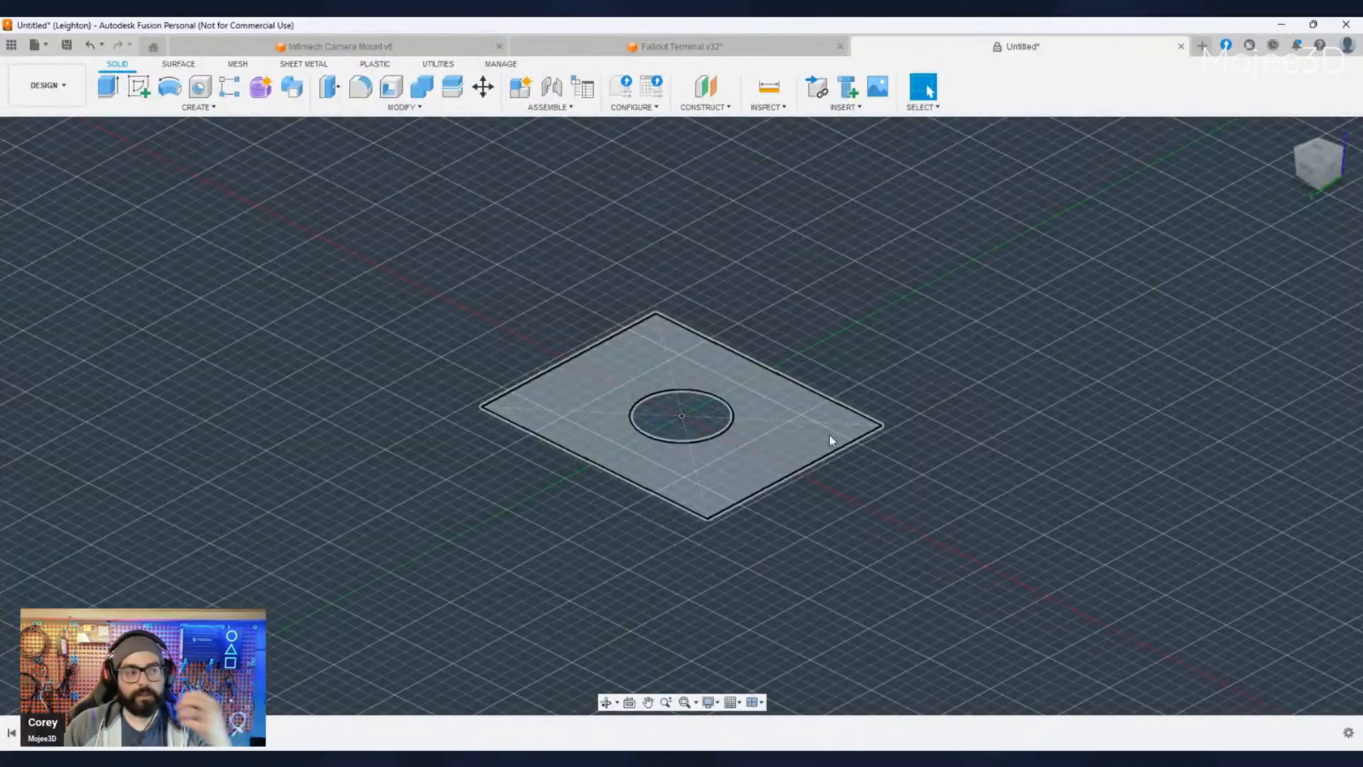
pyautogui.moveTo(931, 548); pyautogui.dragTo(903, 522, button='middle')
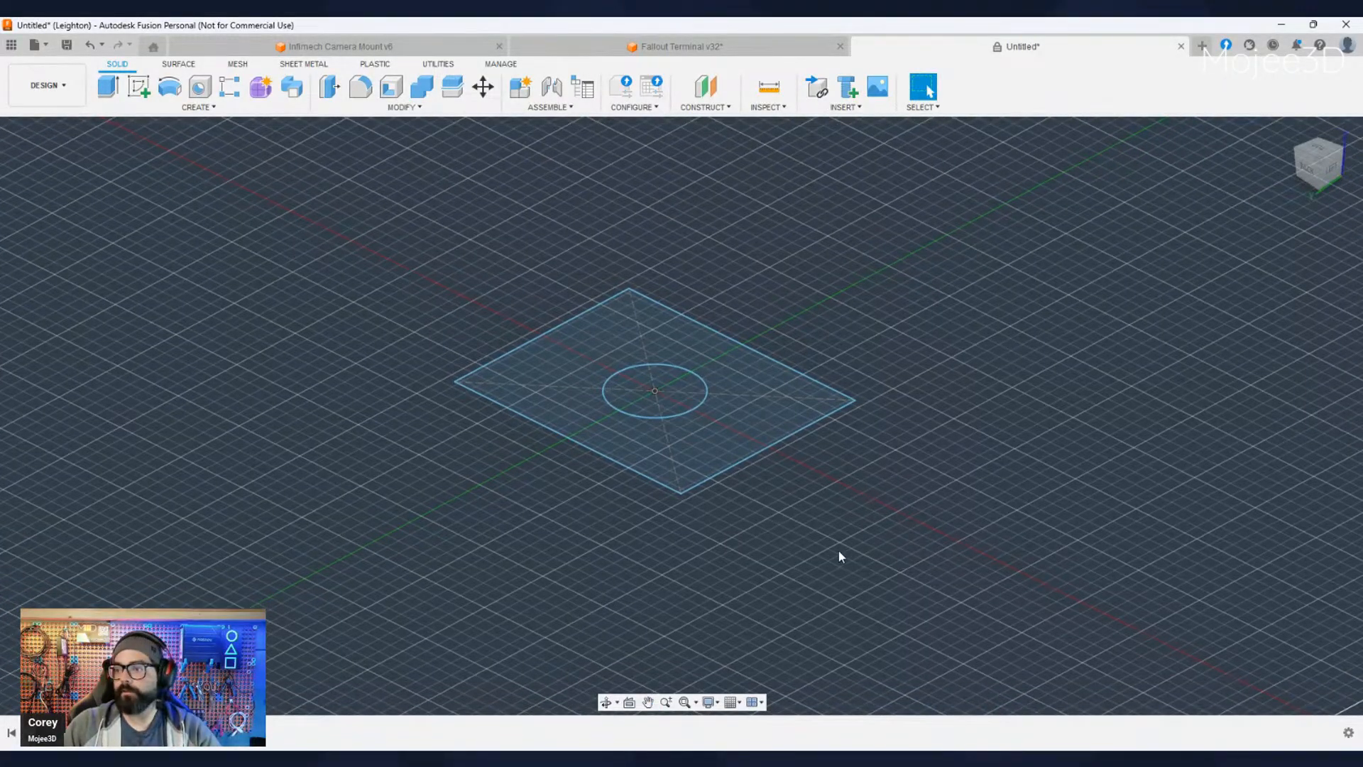
pyautogui.keyDown('shift'); pyautogui.moveTo(840, 552); pyautogui.dragTo(890, 560, button='middle'); pyautogui.keyUp('shift')
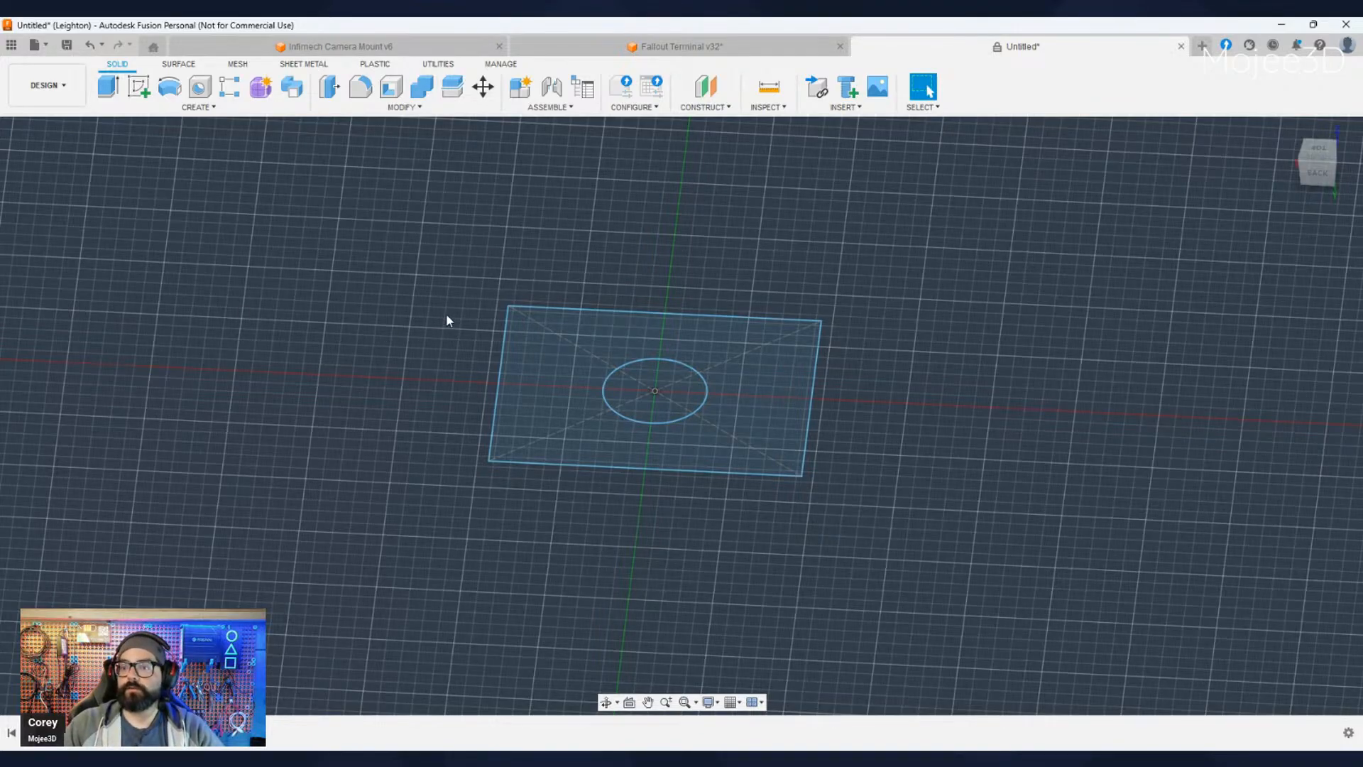
pyautogui.click(773, 421)
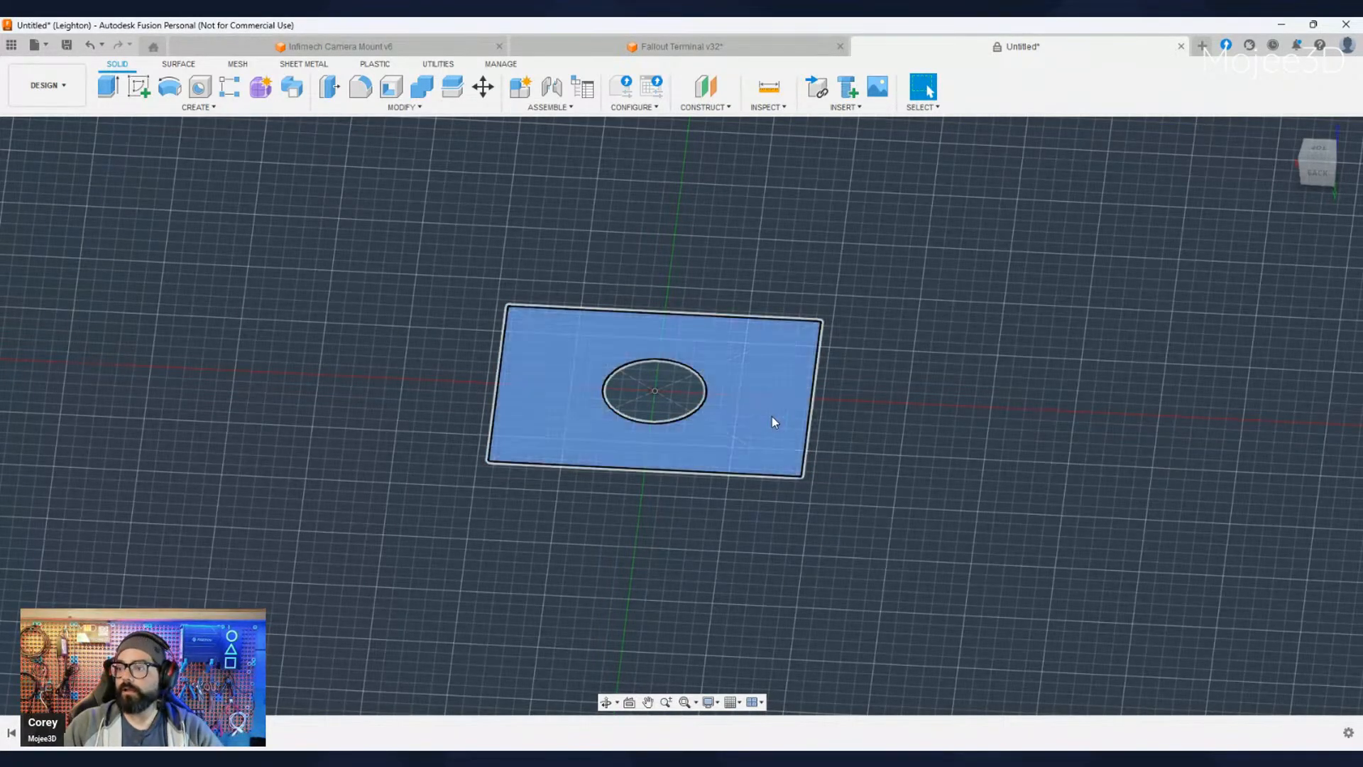
pyautogui.press('o')
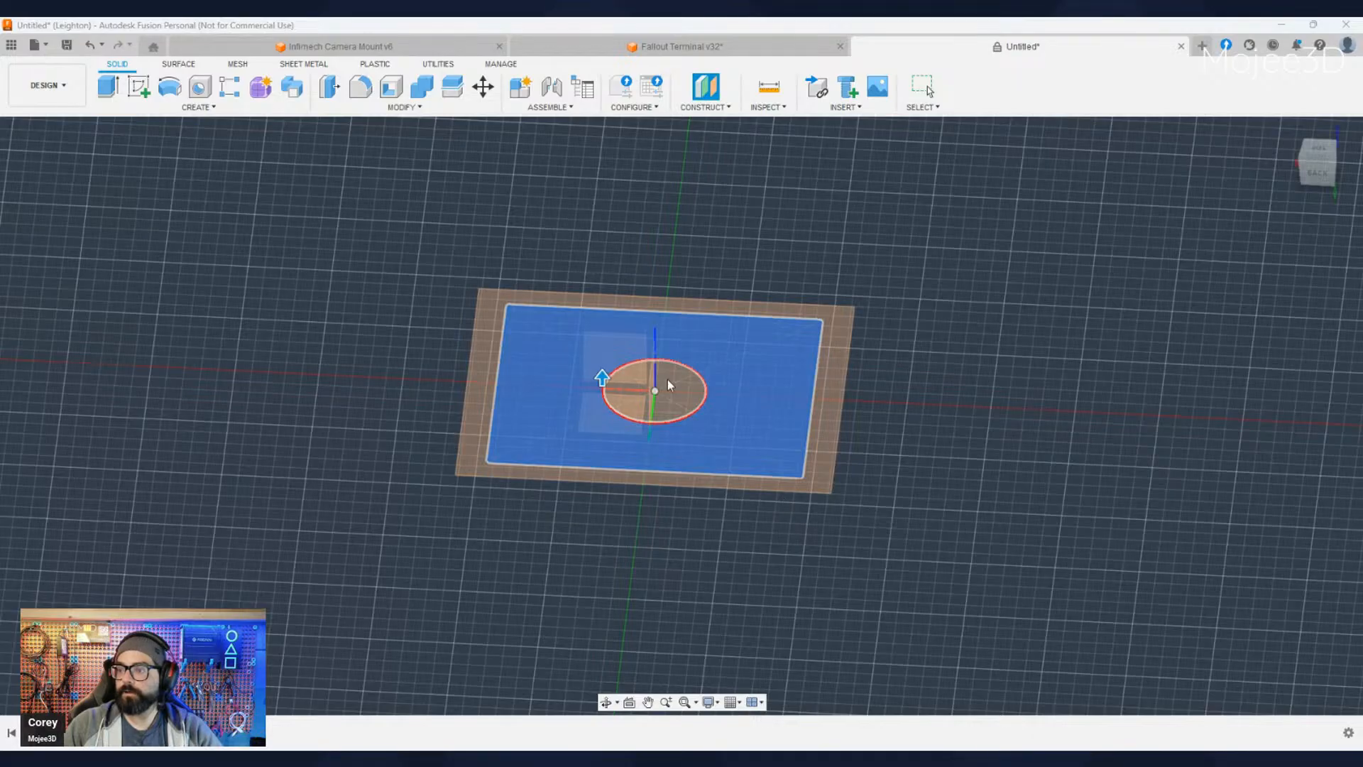
pyautogui.write('100.00')
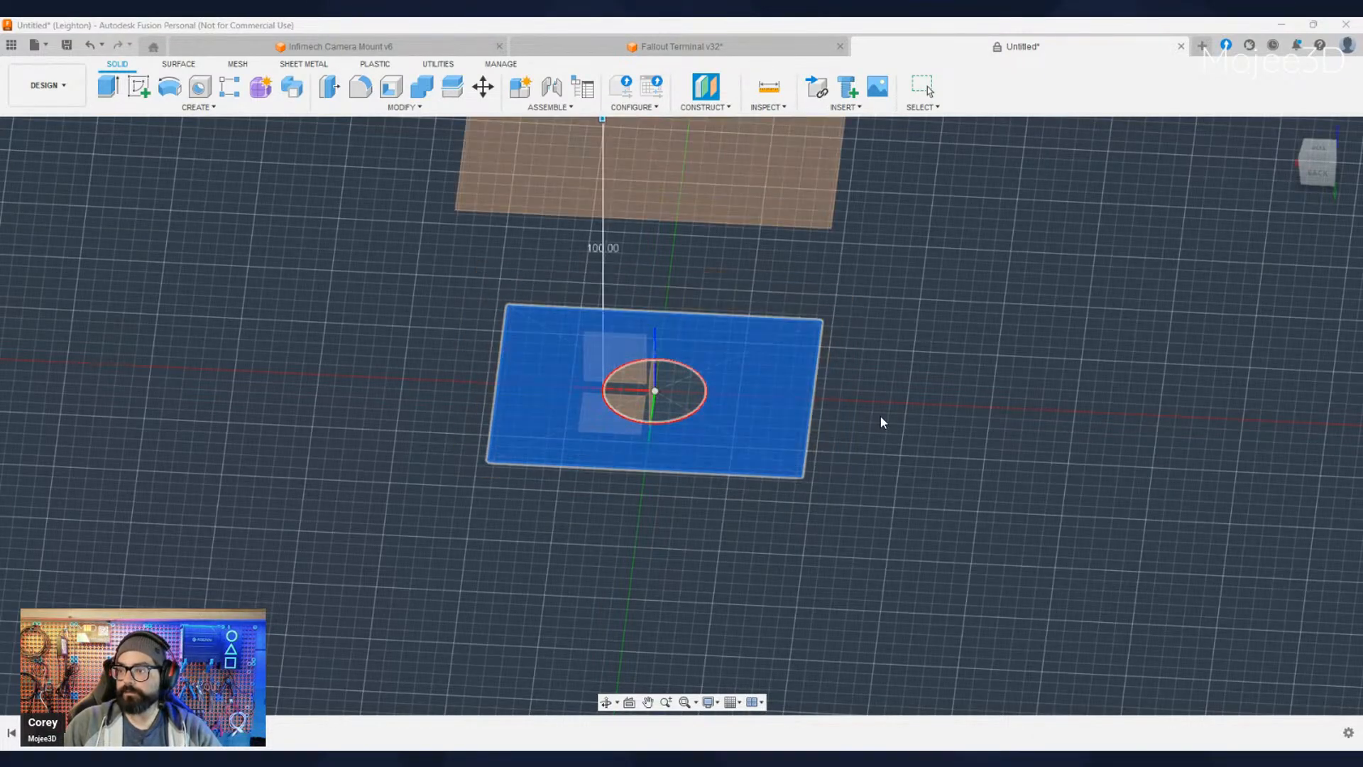
pyautogui.press('Return')
# - Start a new sketch on the offset construction plane above the rectangle
pyautogui.scroll(-4, 849, 424)
pyautogui.moveTo(892, 441); pyautogui.dragTo(770, 500, button='middle')
pyautogui.click(139, 87)
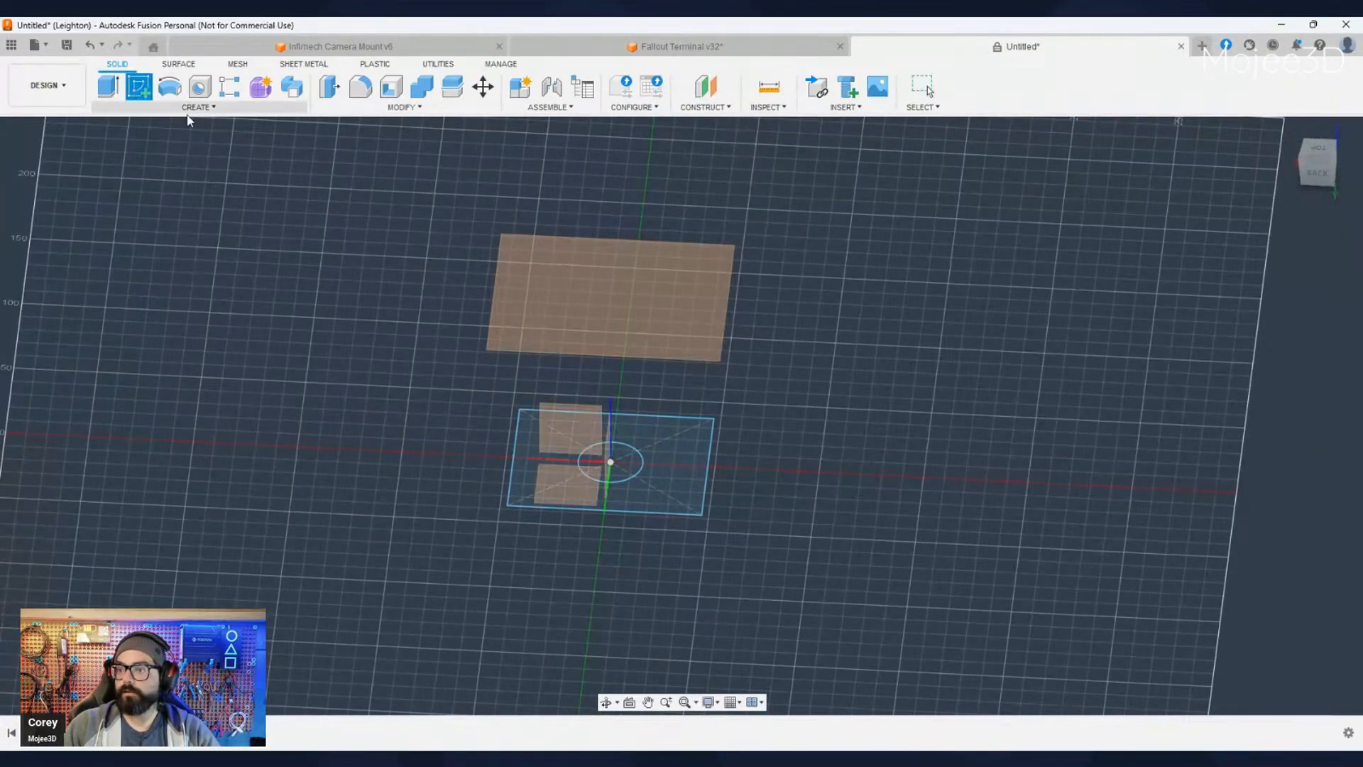
pyautogui.click(636, 320)
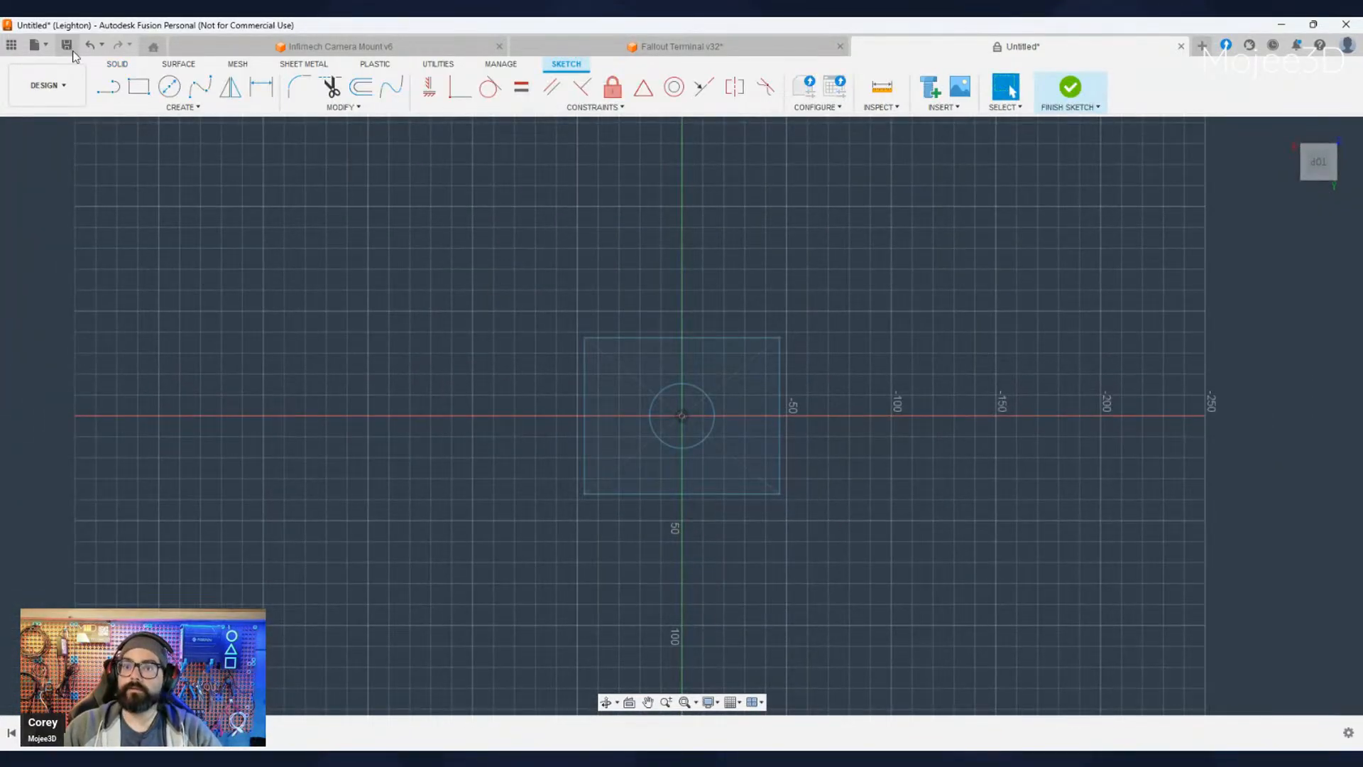
# - Sketch a larger rectangle on the offset plane, surrounding the lower rectangle-and-circle profile, and finish the sketch
pyautogui.click(138, 87)
pyautogui.click(455, 267)
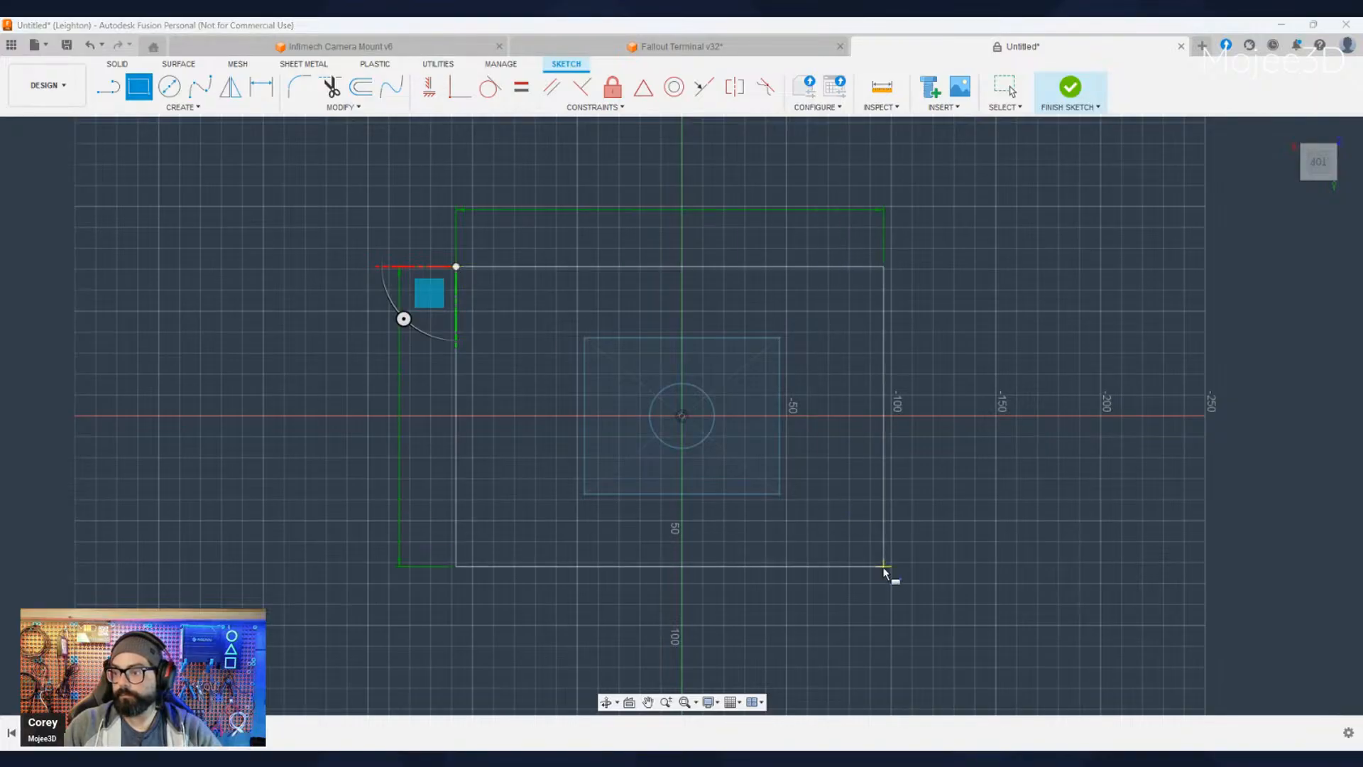
pyautogui.click(913, 584)
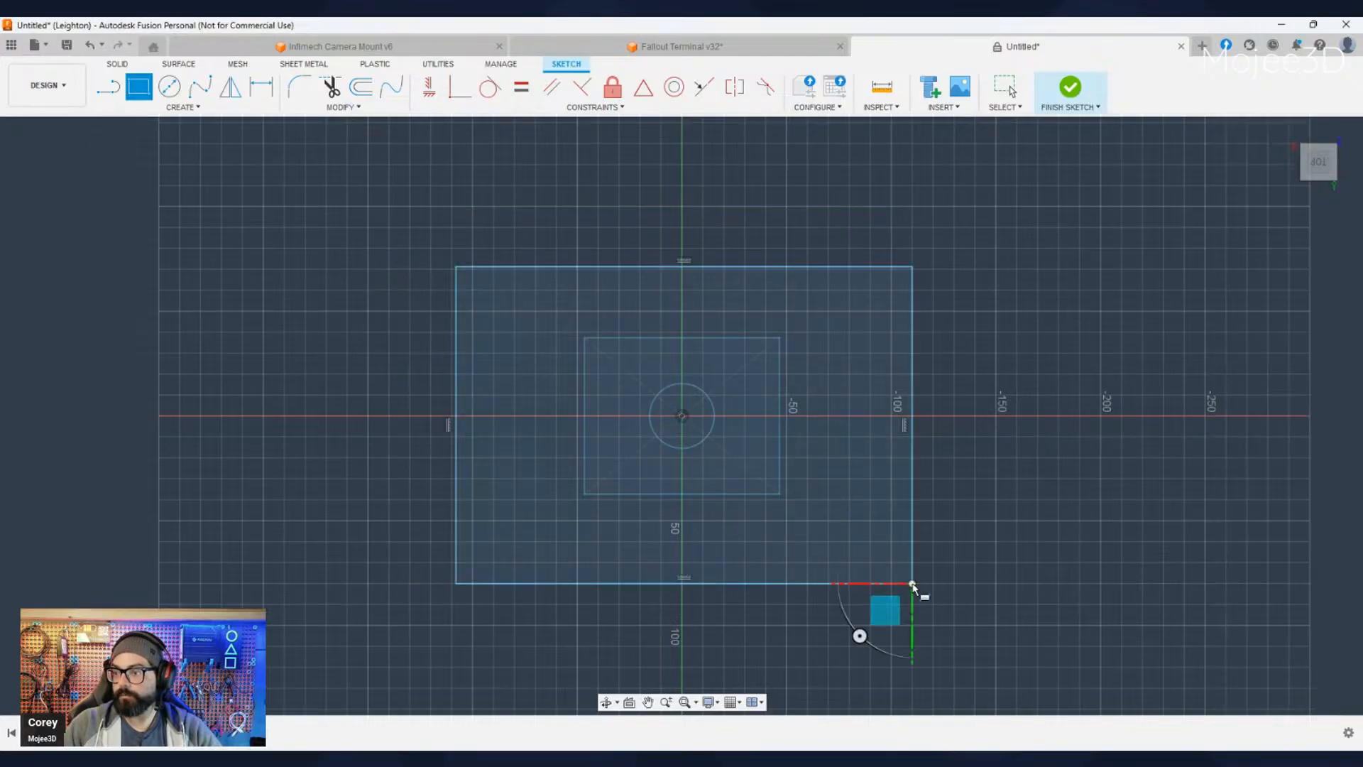
pyautogui.click(1320, 561)
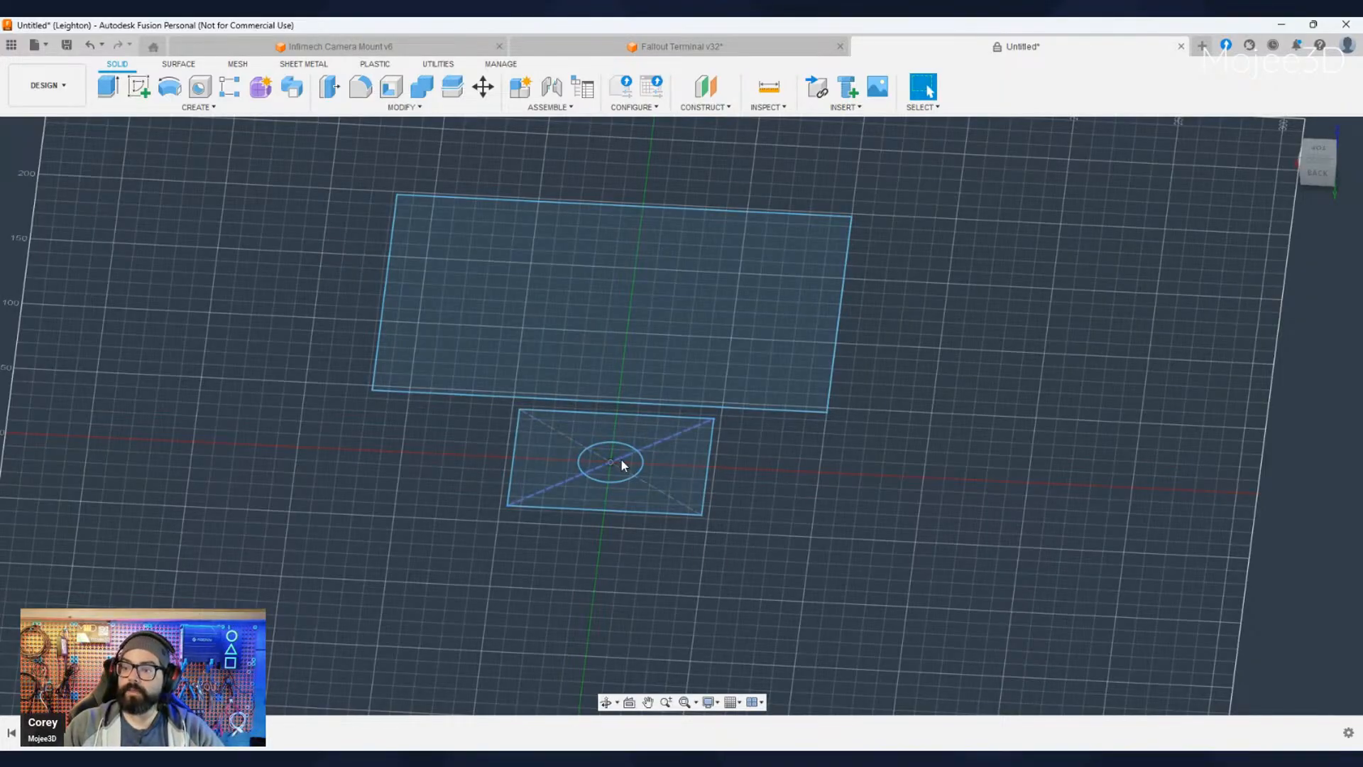
# - Extrude the lower rectangle downward into a block with the circle left as a hole, and extrude the upper rectangle upward into a thin plate
pyautogui.click(645, 493)
pyautogui.press('e')
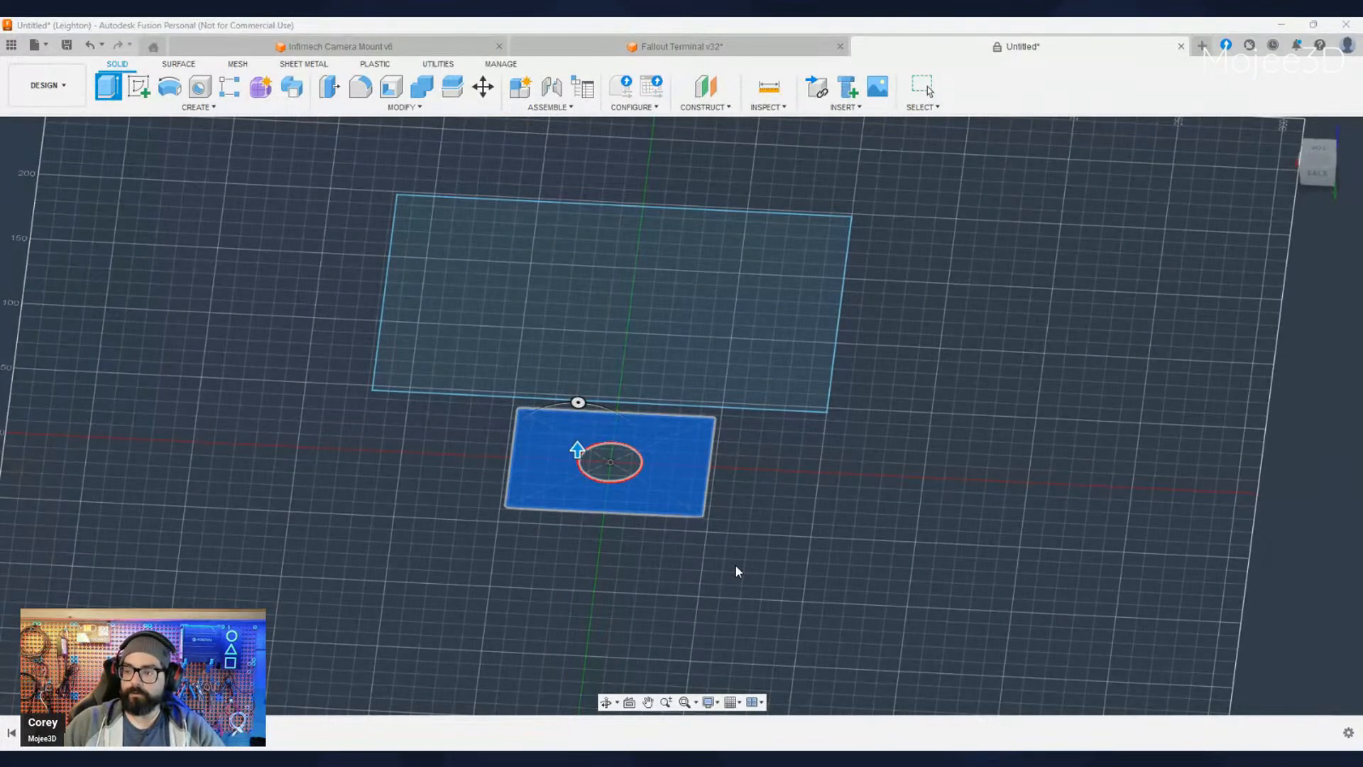
pyautogui.press('Return')
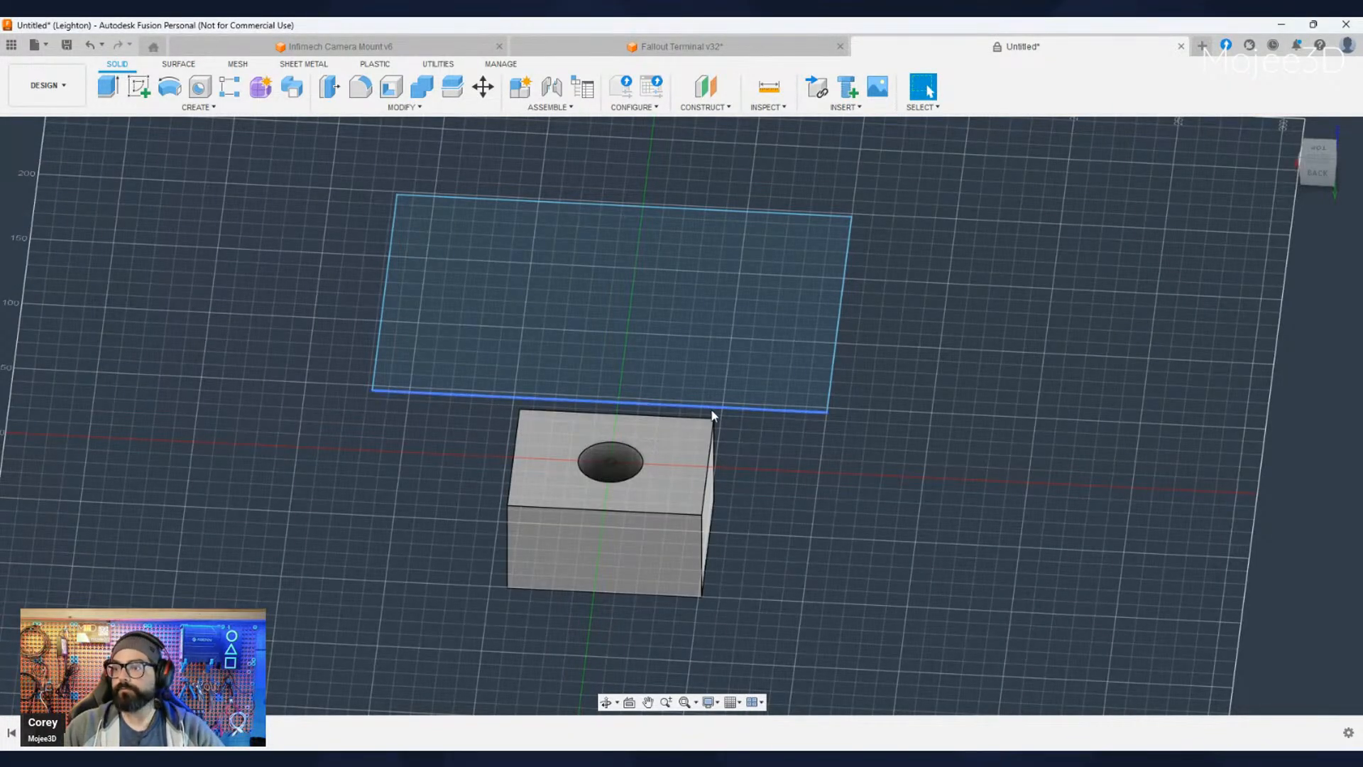
pyautogui.click(717, 372)
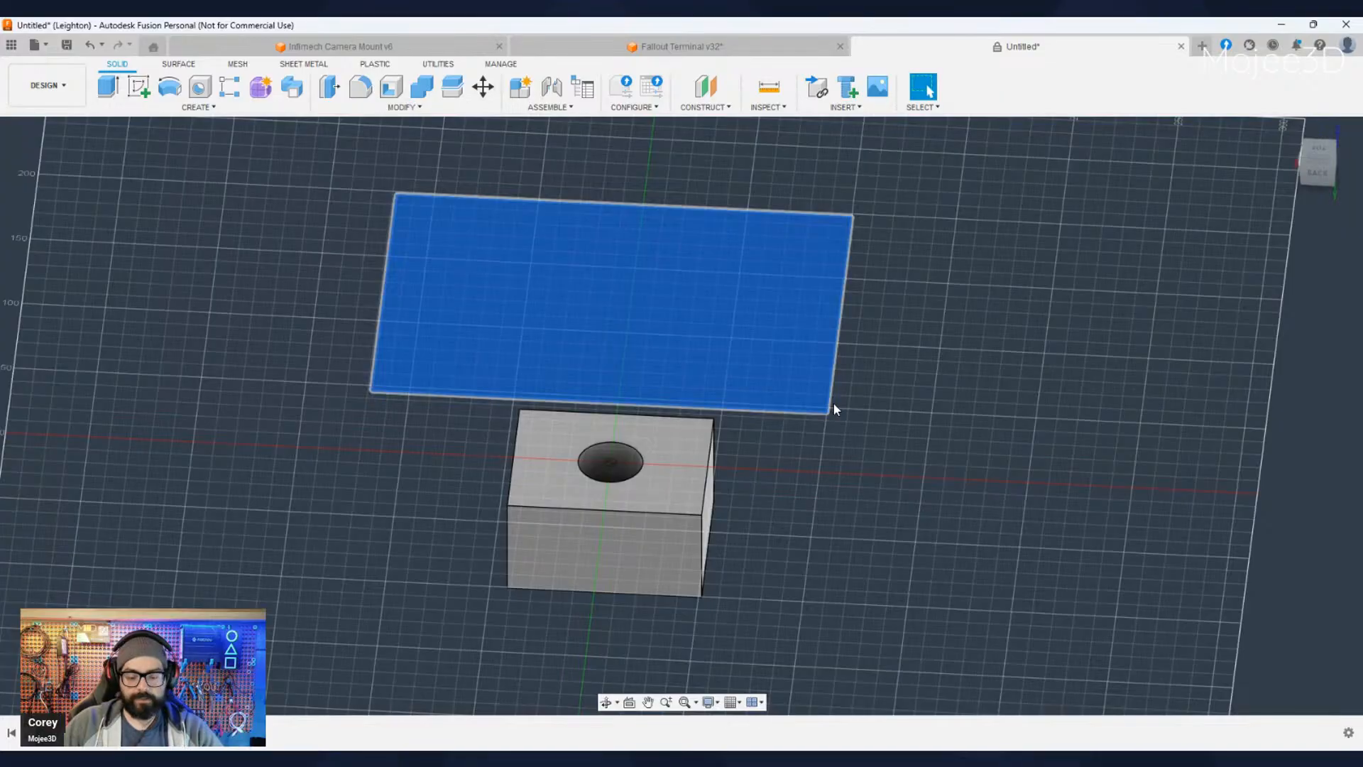
pyautogui.press('e')
pyautogui.press('Return')
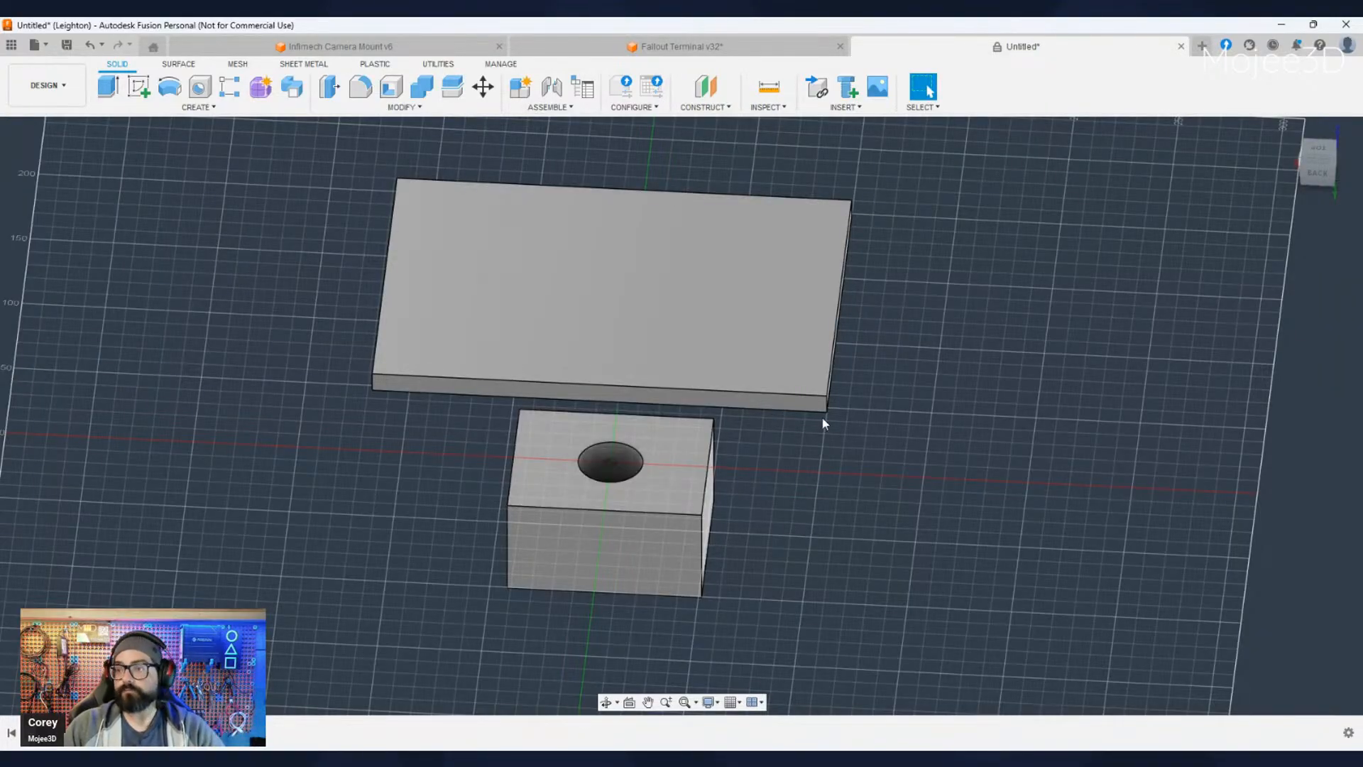
# - Reopen the upper plate's sketch for editing, with both it and the lower rectangle-and-circle sketch in view
pyautogui.keyDown('shift'); pyautogui.moveTo(793, 545); pyautogui.dragTo(752, 450, button='middle'); pyautogui.keyUp('shift')
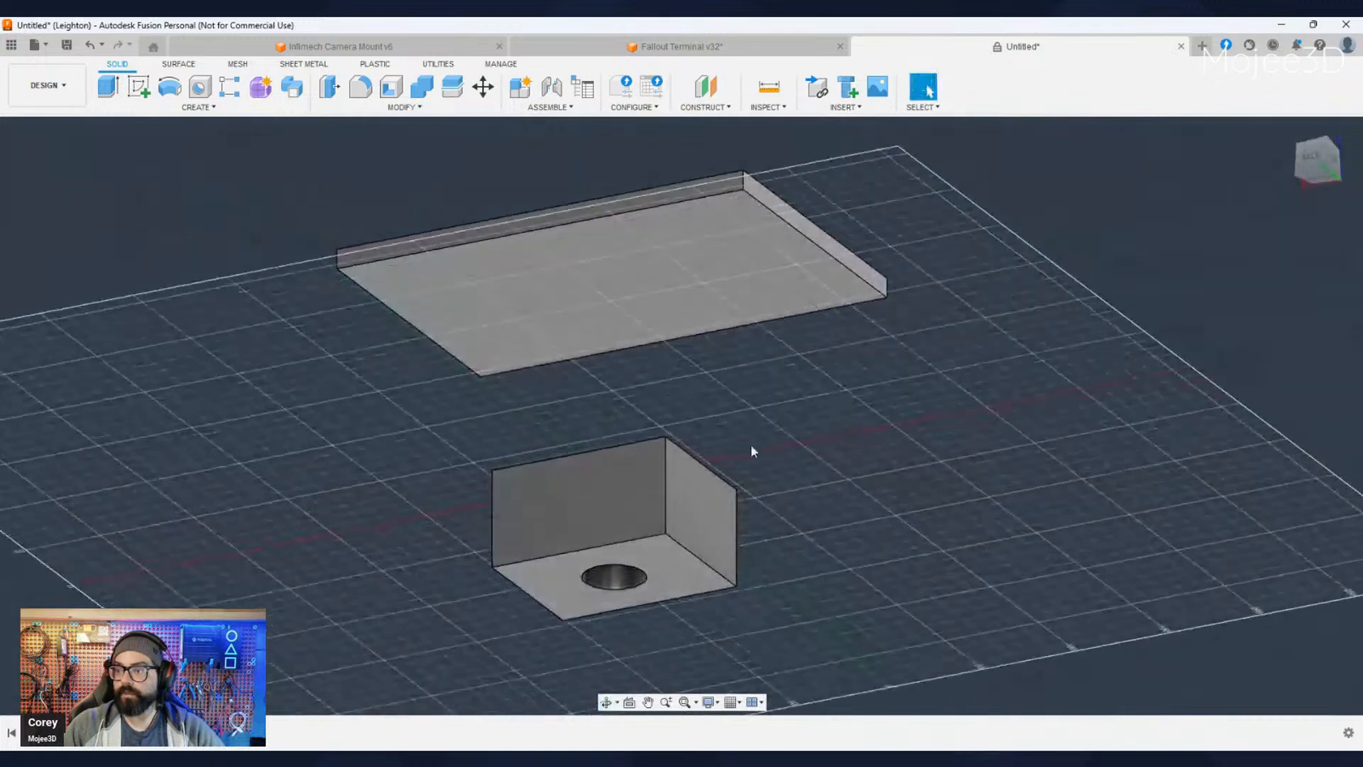
pyautogui.keyDown('shift'); pyautogui.moveTo(871, 423); pyautogui.dragTo(882, 526, button='middle'); pyautogui.keyUp('shift')
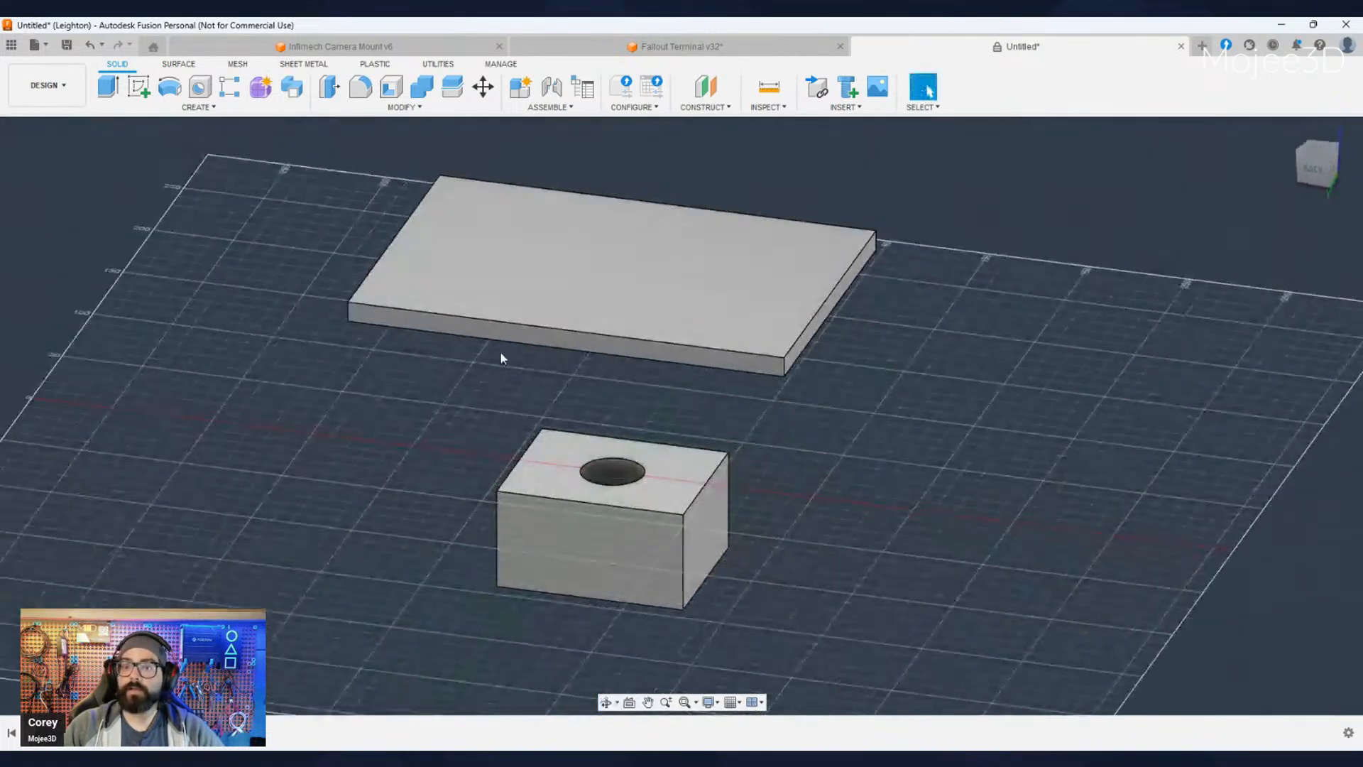
pyautogui.click(32, 232)
pyautogui.click(100, 268)
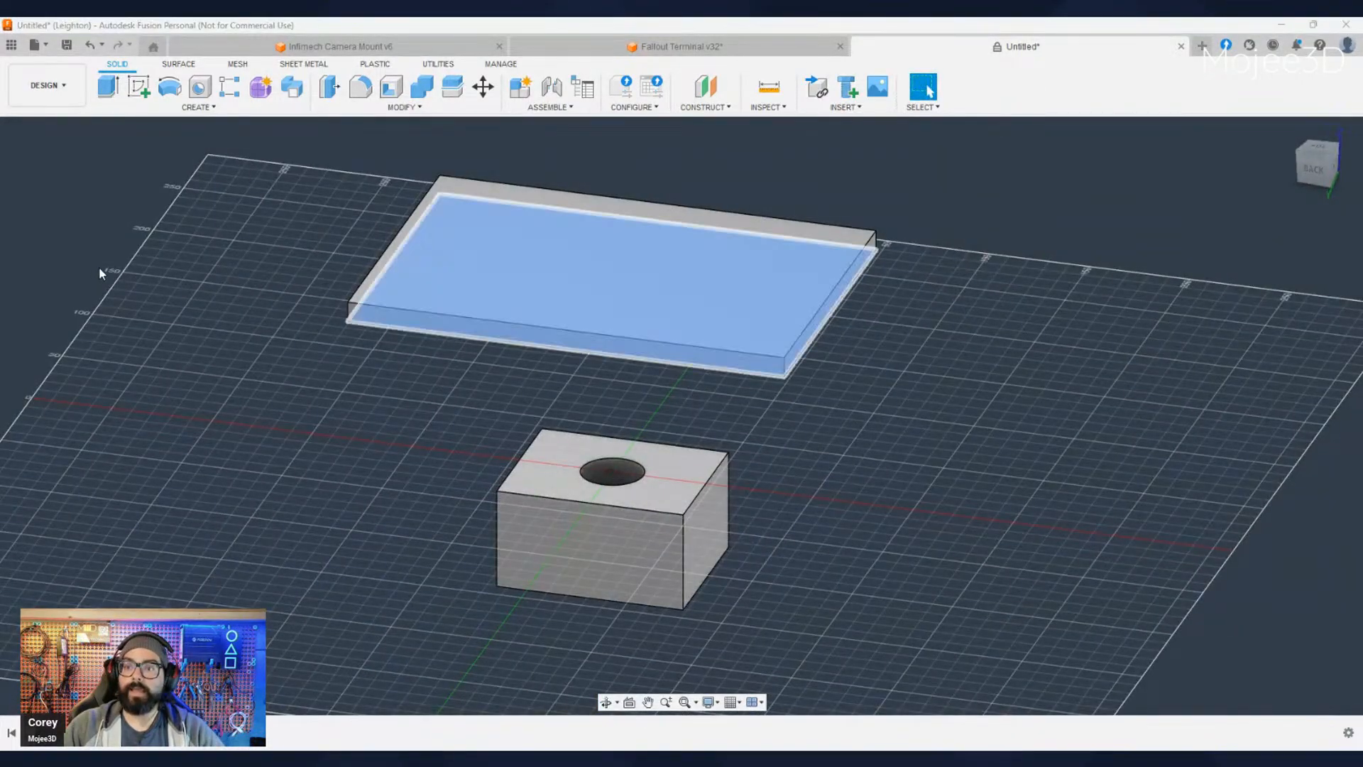
pyautogui.click(143, 331)
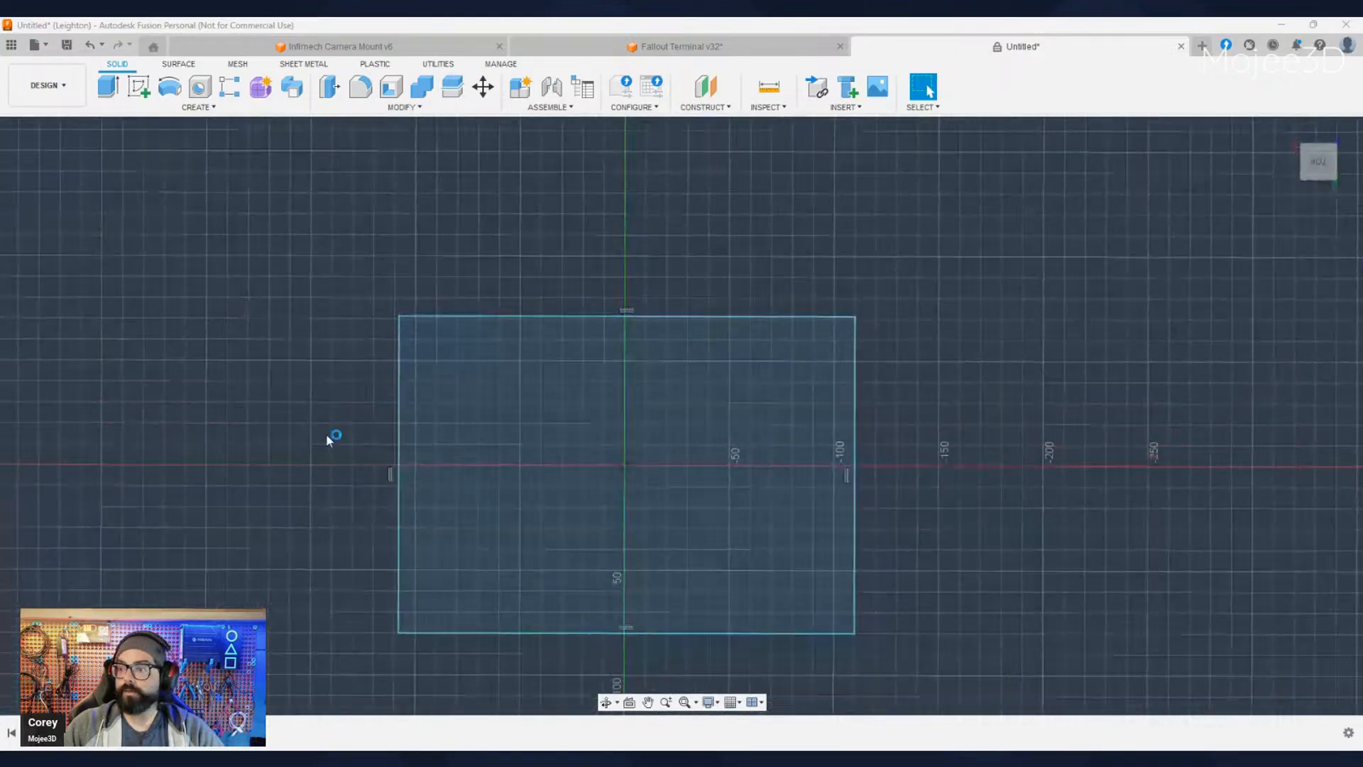
pyautogui.moveTo(938, 644)
pyautogui.keyDown('shift'); pyautogui.mouseDown(button='middle')
pyautogui.moveTo(907, 595)
pyautogui.moveTo(874, 611)
pyautogui.moveTo(865, 557)
pyautogui.moveTo(811, 495)
pyautogui.mouseUp(button='middle'); pyautogui.keyUp('shift')
pyautogui.scroll(-4, 865, 556)
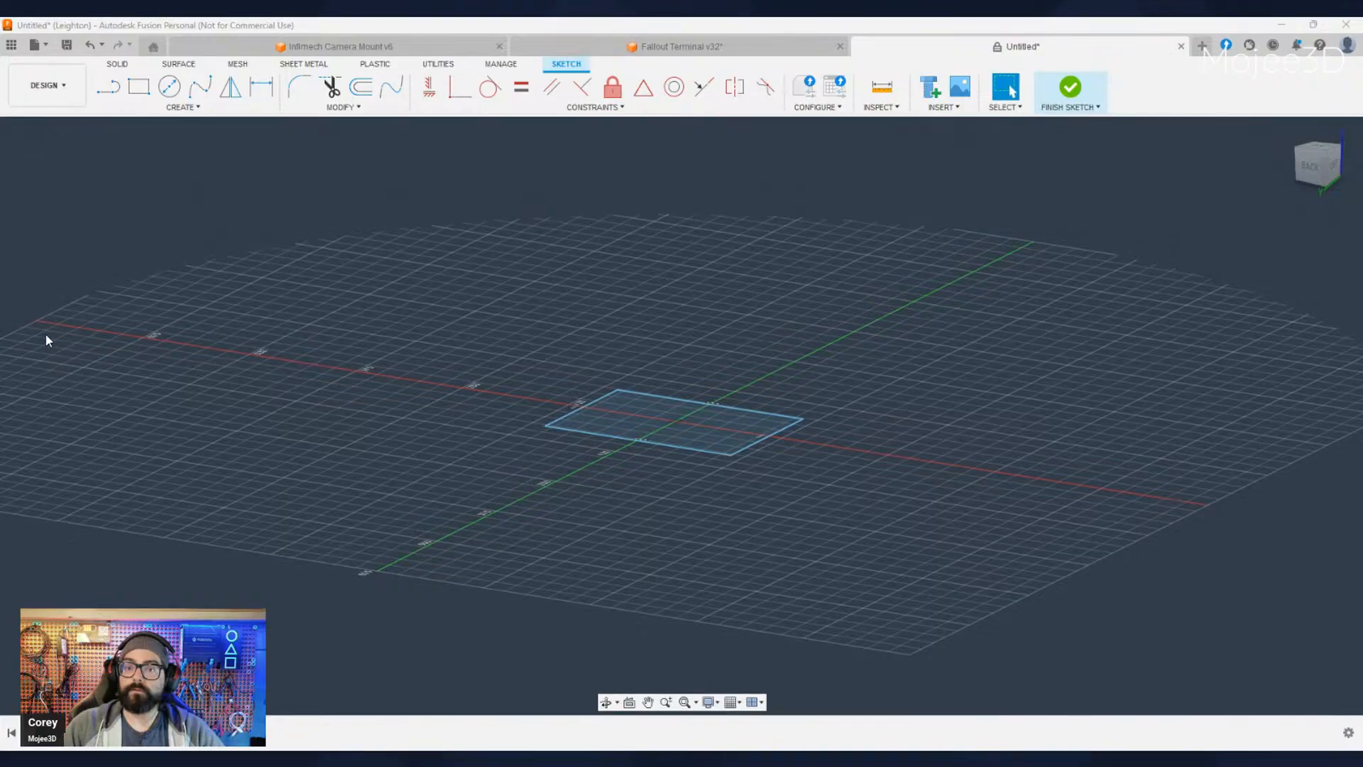
pyautogui.scroll(5, 761, 544)
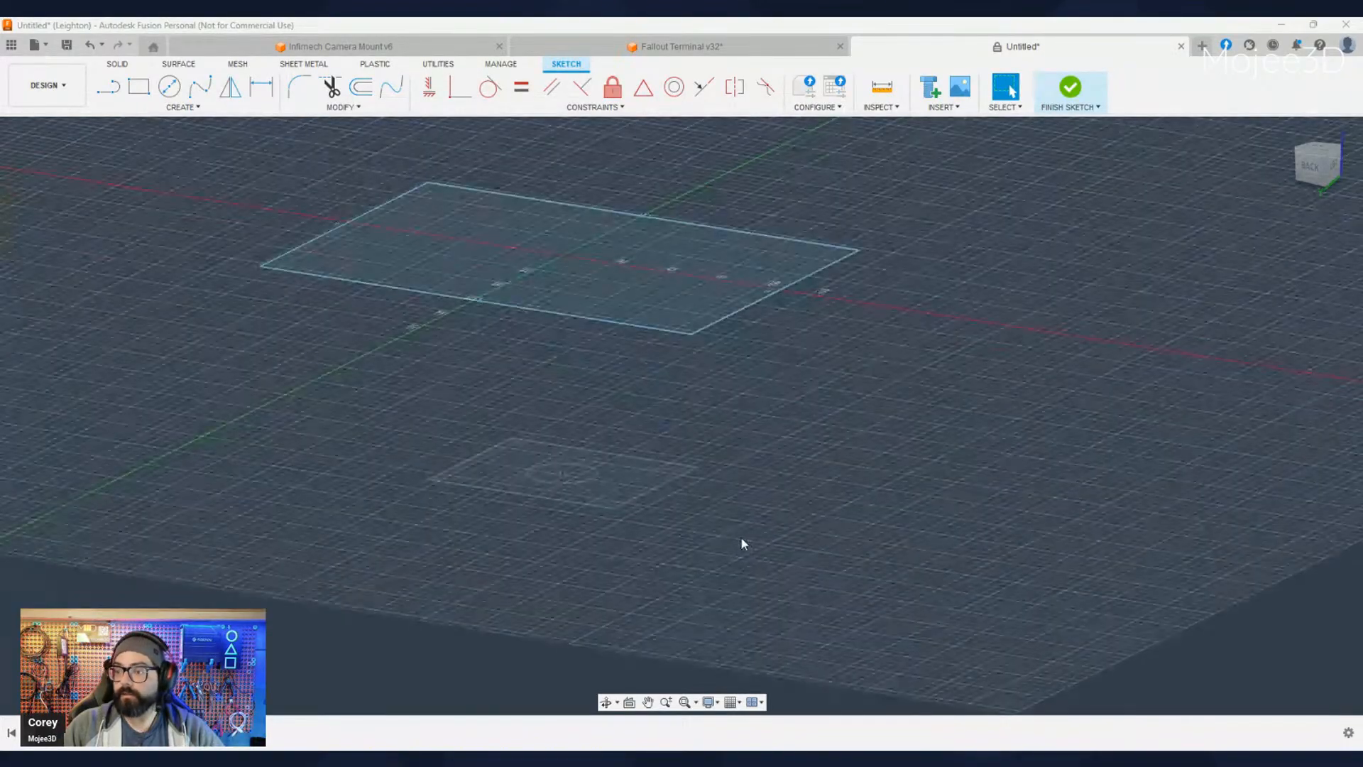
pyautogui.click(585, 479)
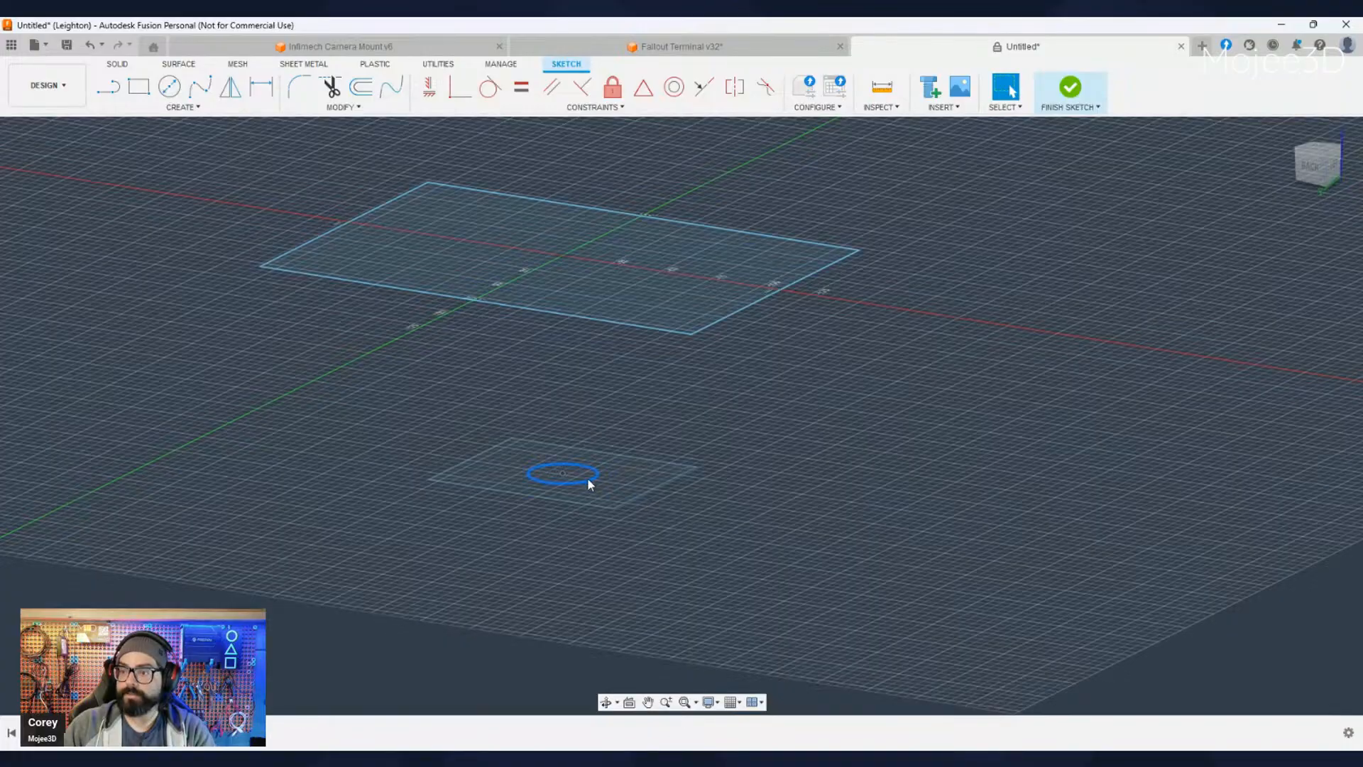
pyautogui.press('p')
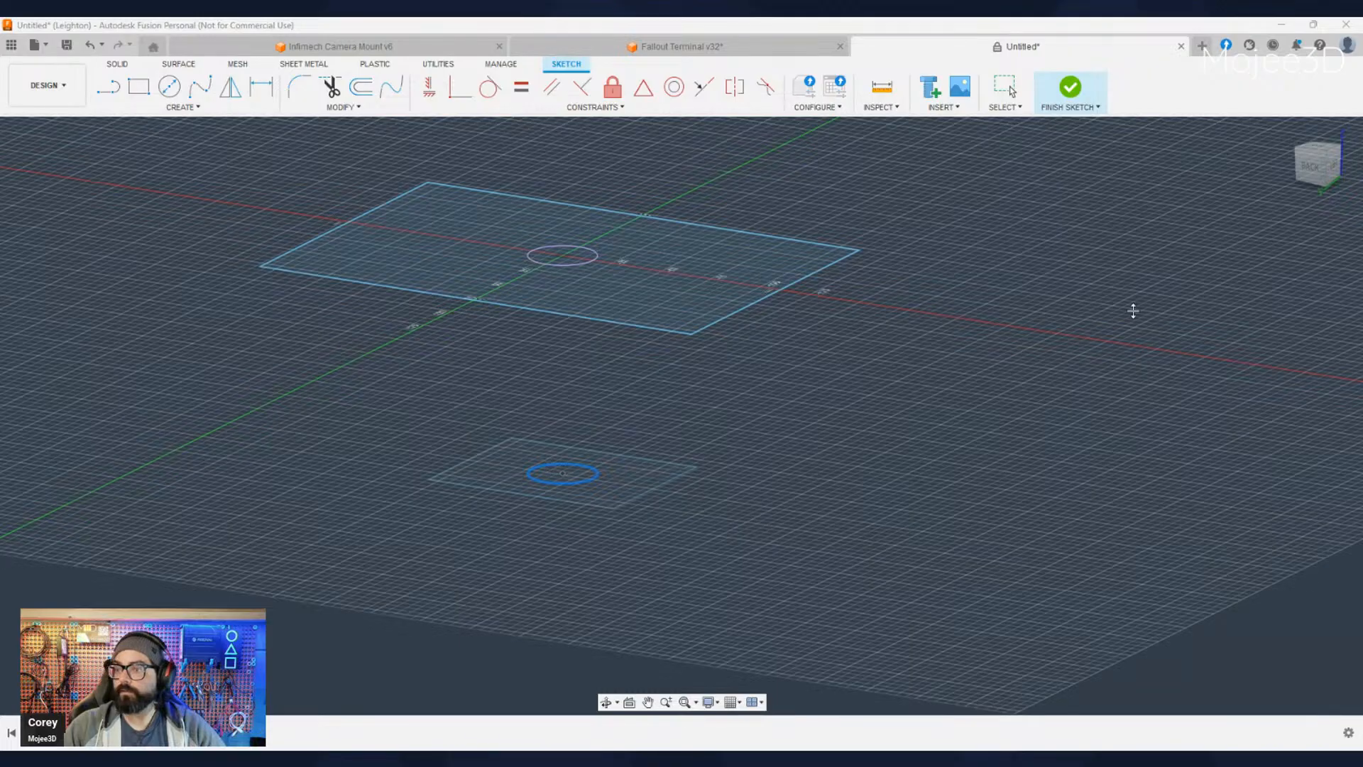
pyautogui.press('Escape')
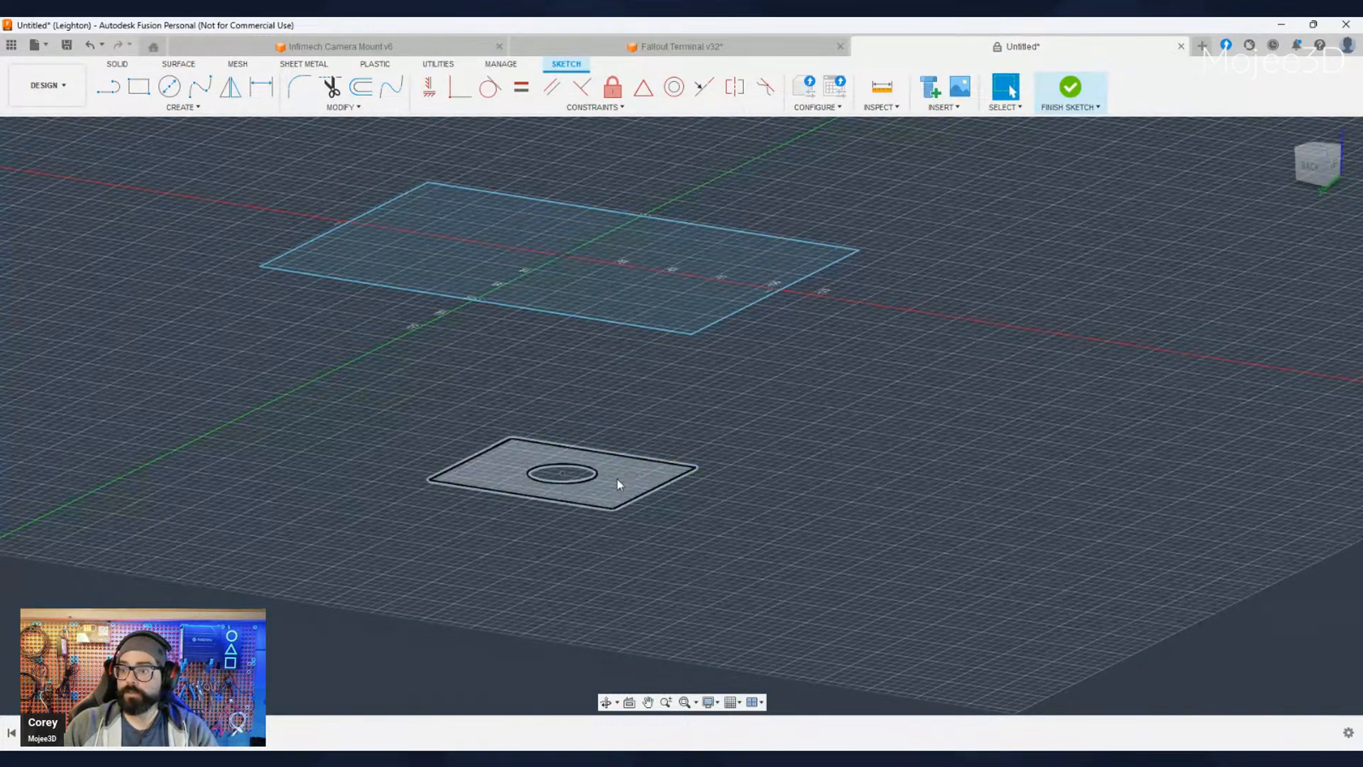
pyautogui.click(593, 476)
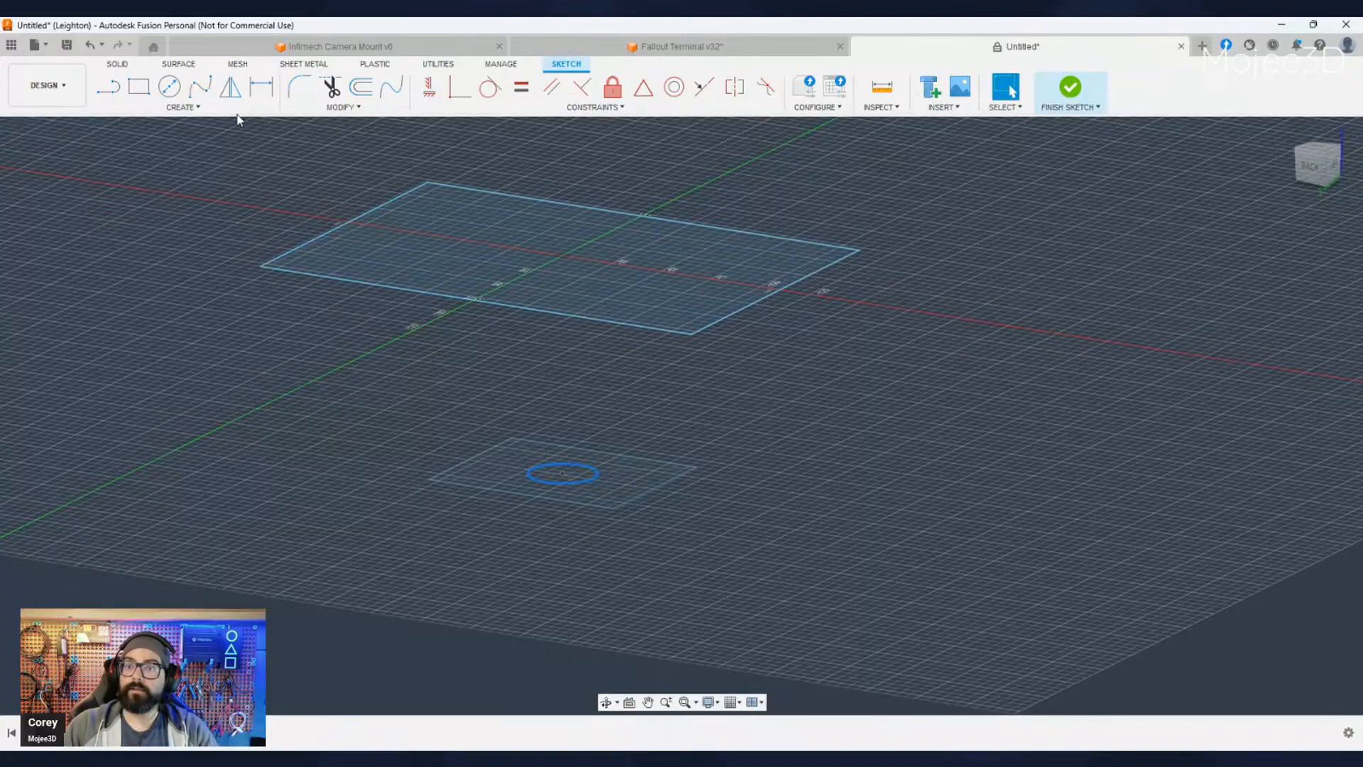
pyautogui.click(355, 109)
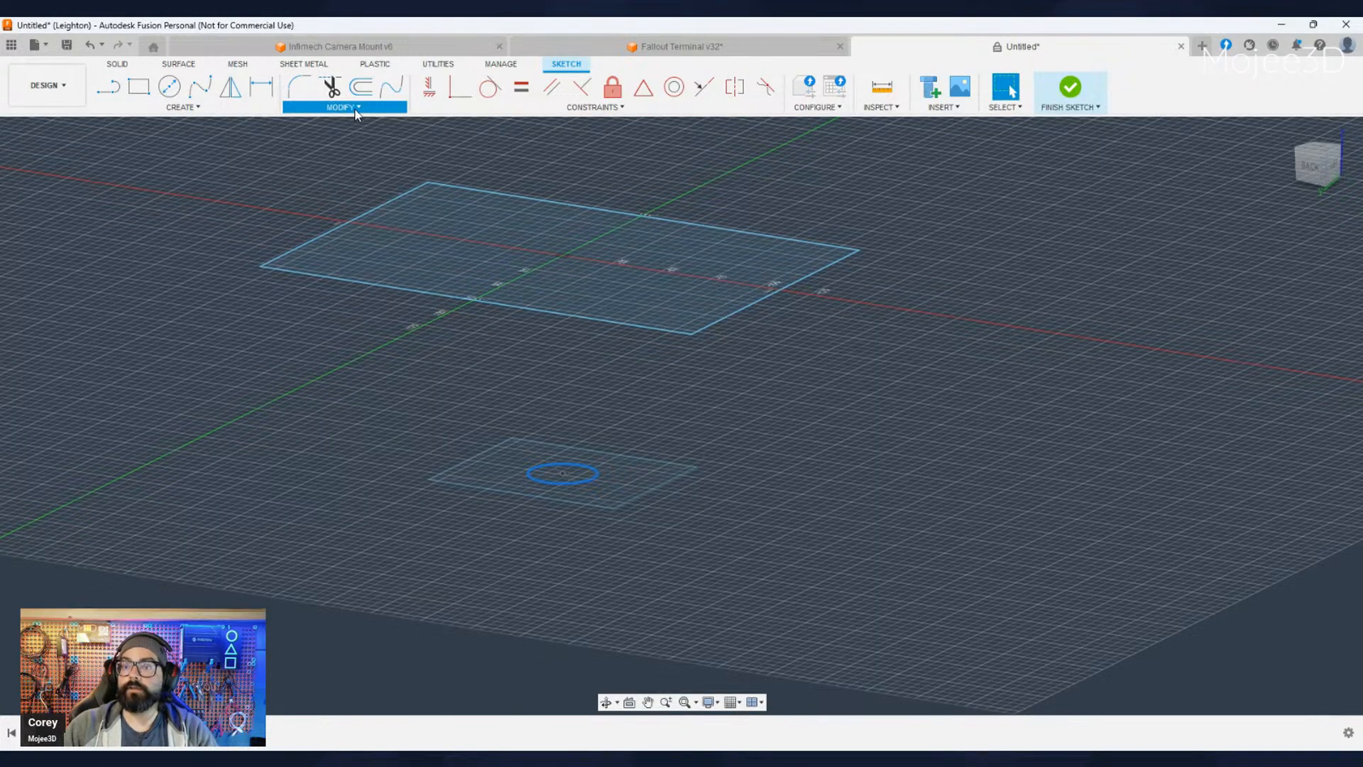
pyautogui.click(234, 108)
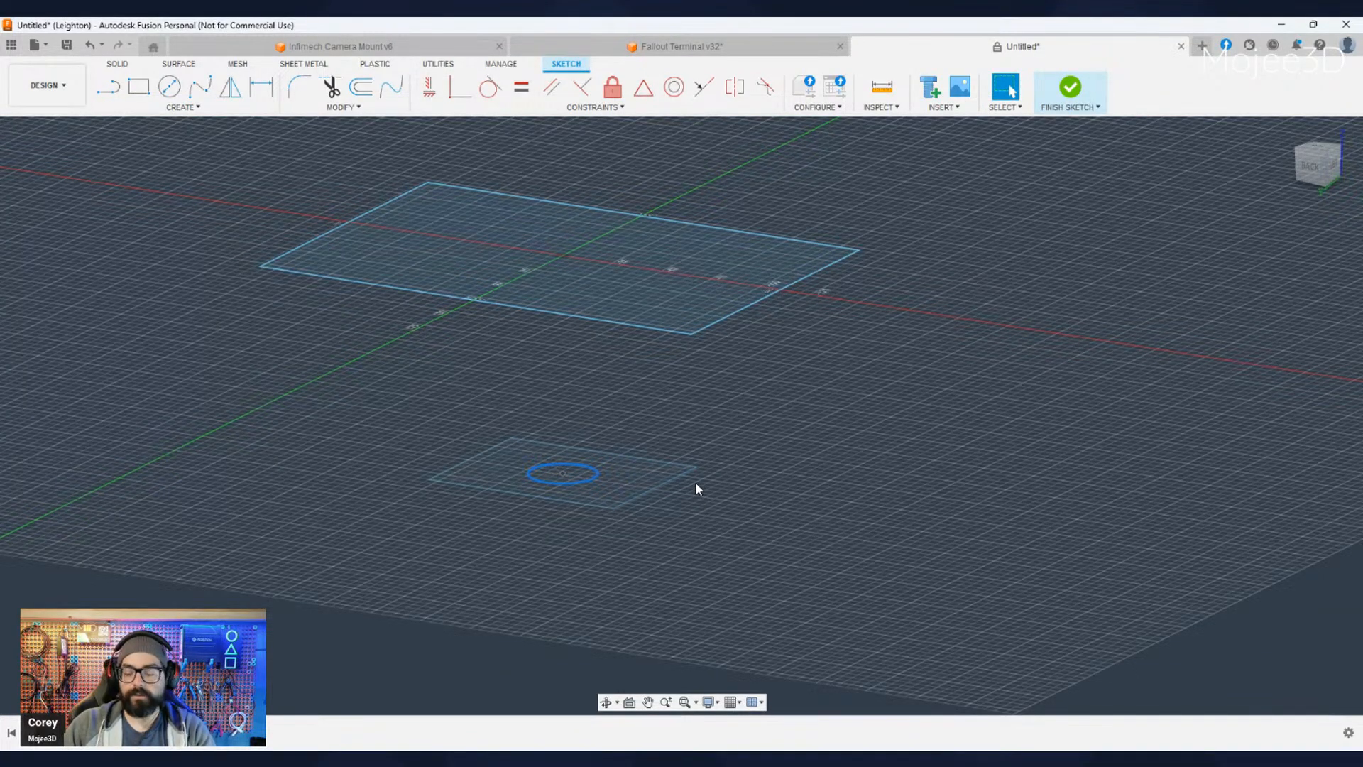
pyautogui.press('p')
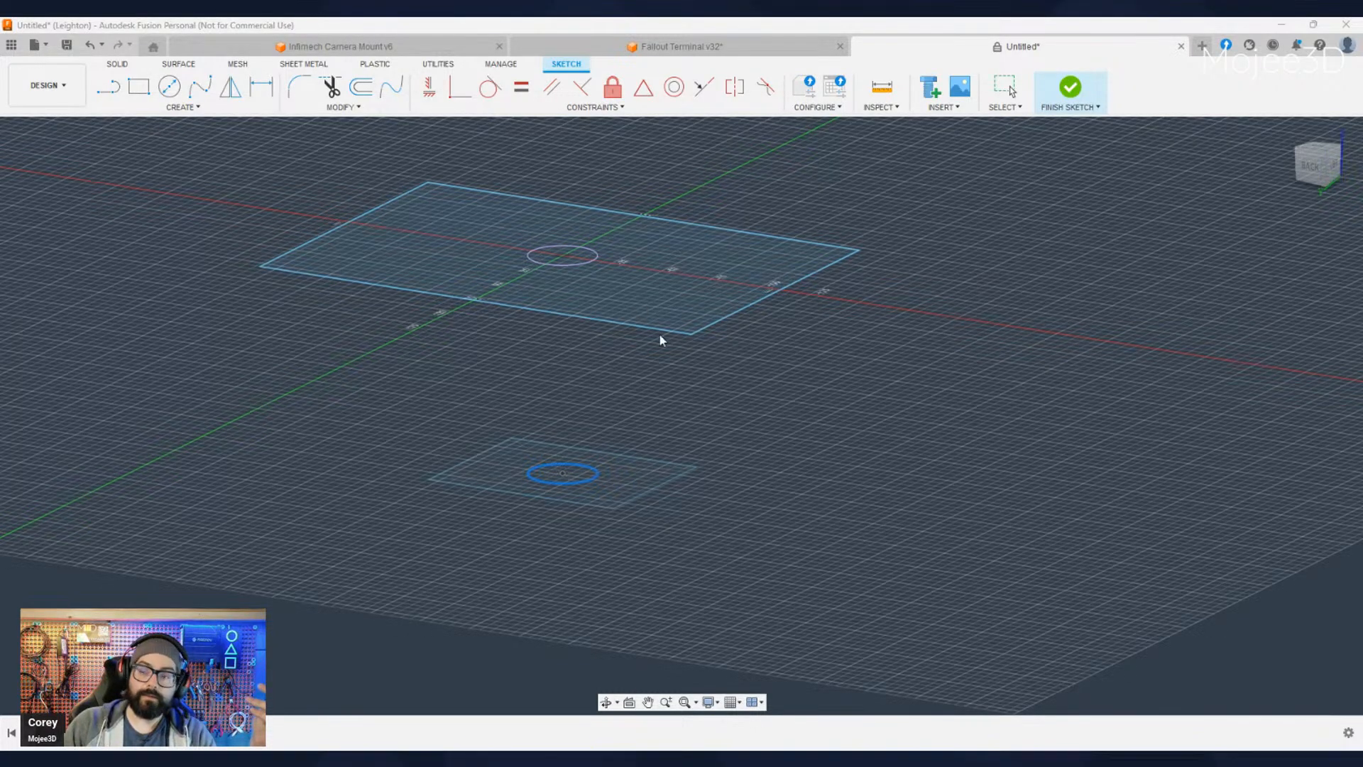
pyautogui.press('Escape')
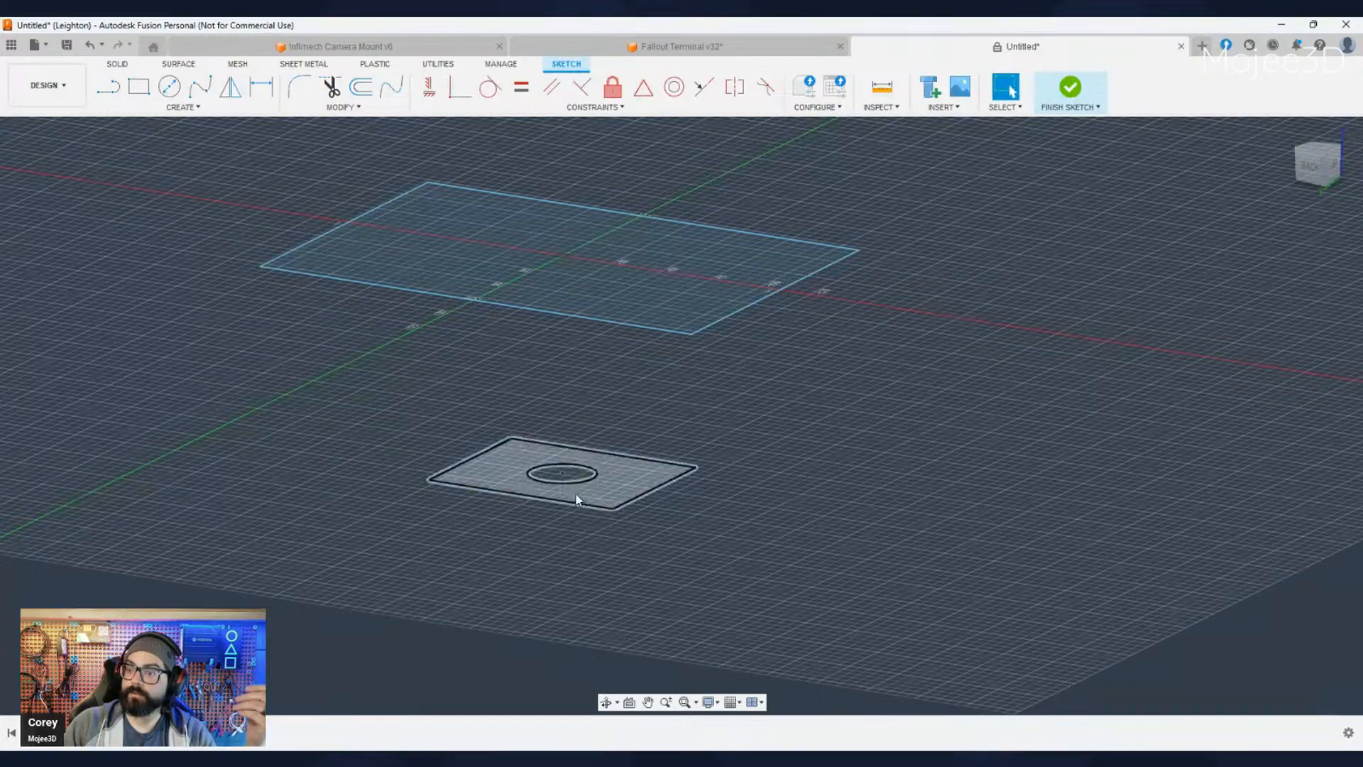
pyautogui.press('p')
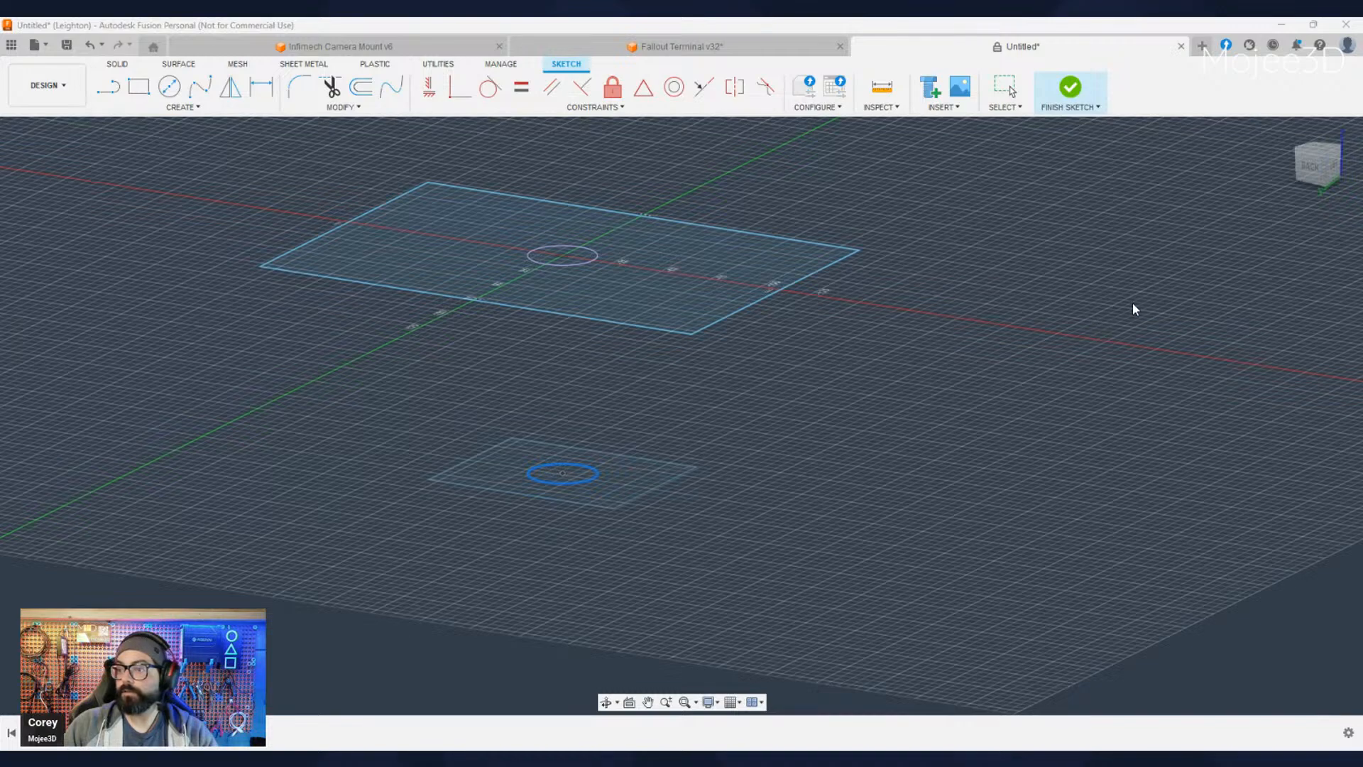
pyautogui.press('Escape')
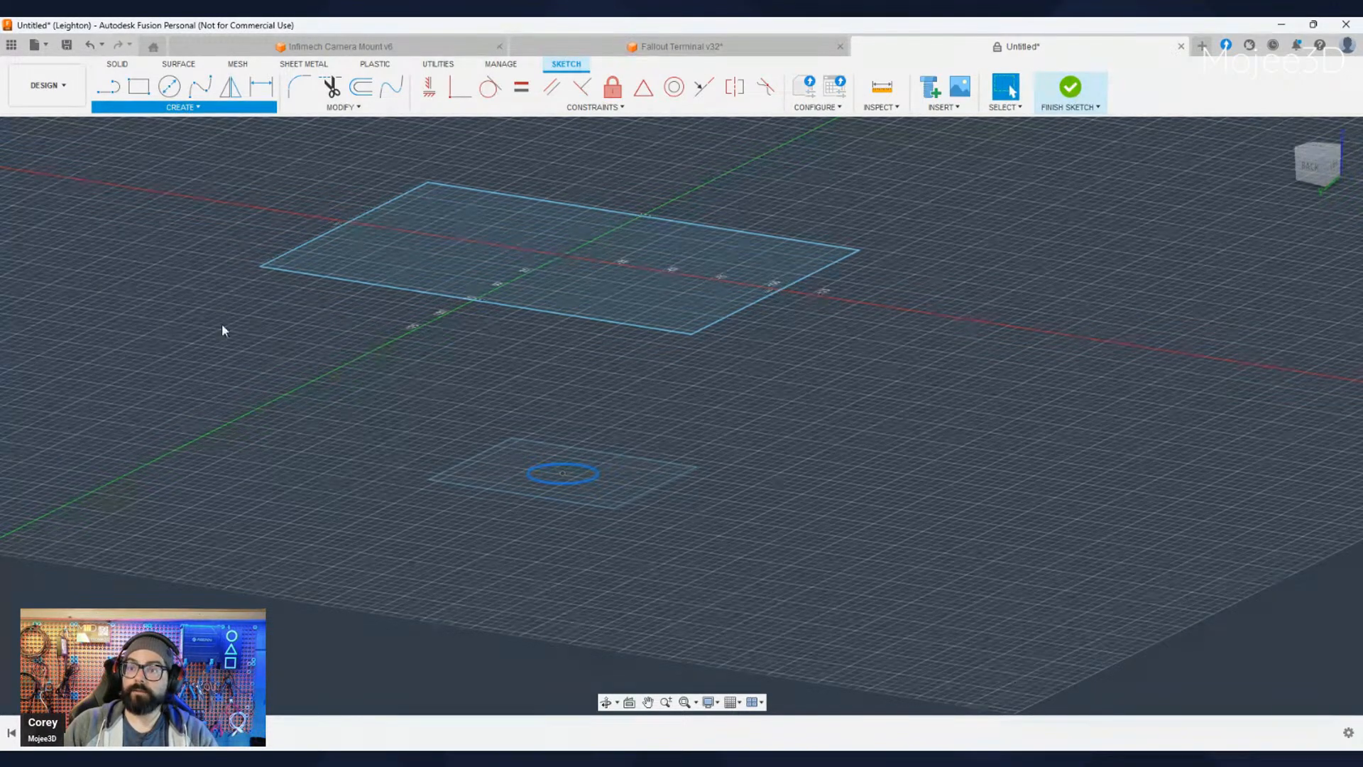
pyautogui.click(277, 325)
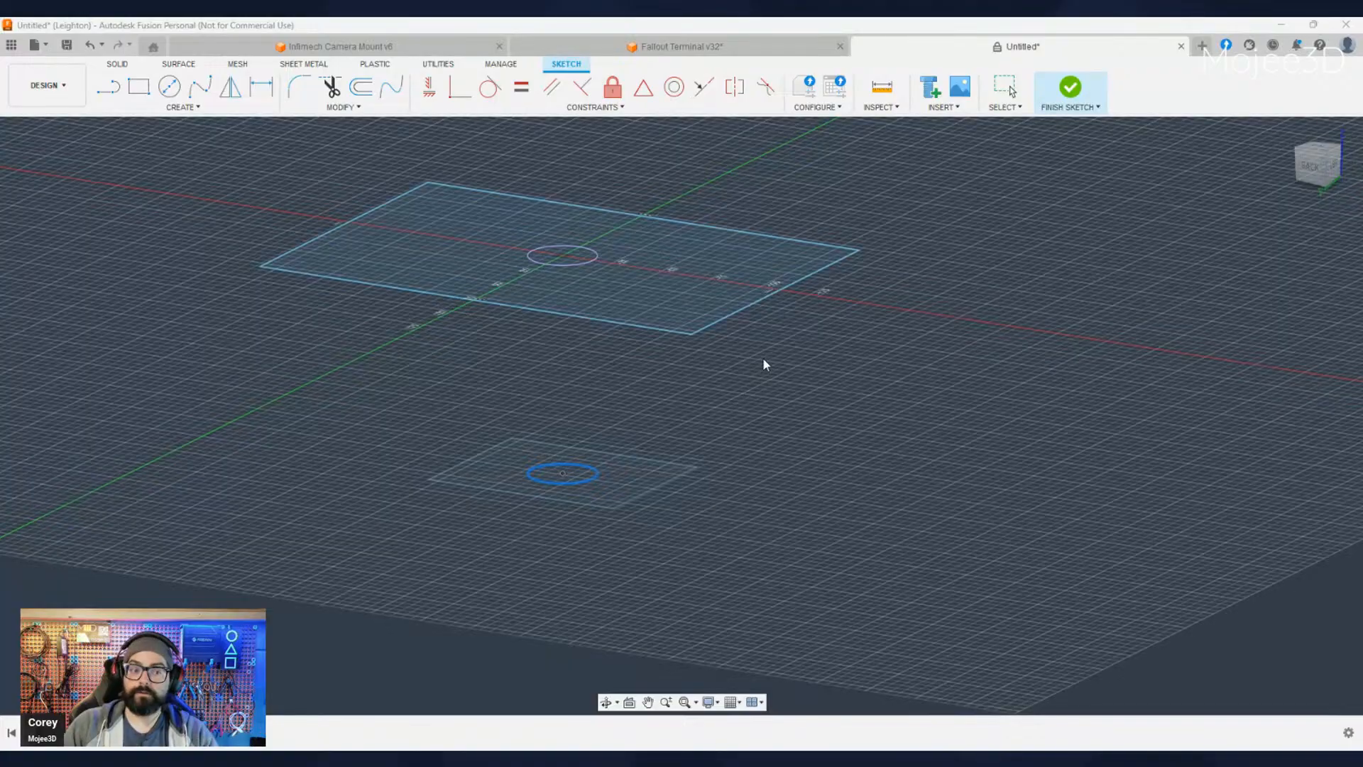
pyautogui.press('Escape')
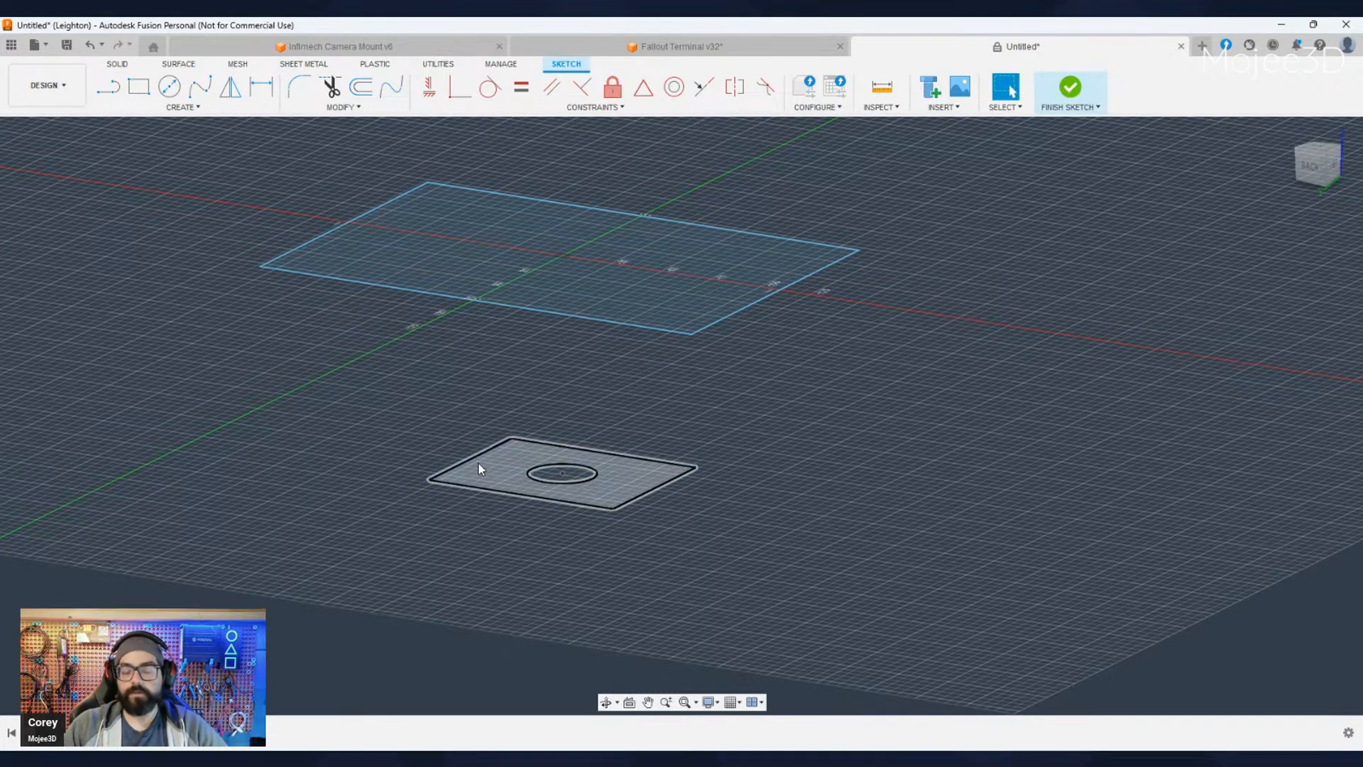
# - Project the lower sketch's rectangle and circle onto the upper sketch, and finish the sketch
pyautogui.doubleClick(578, 502)
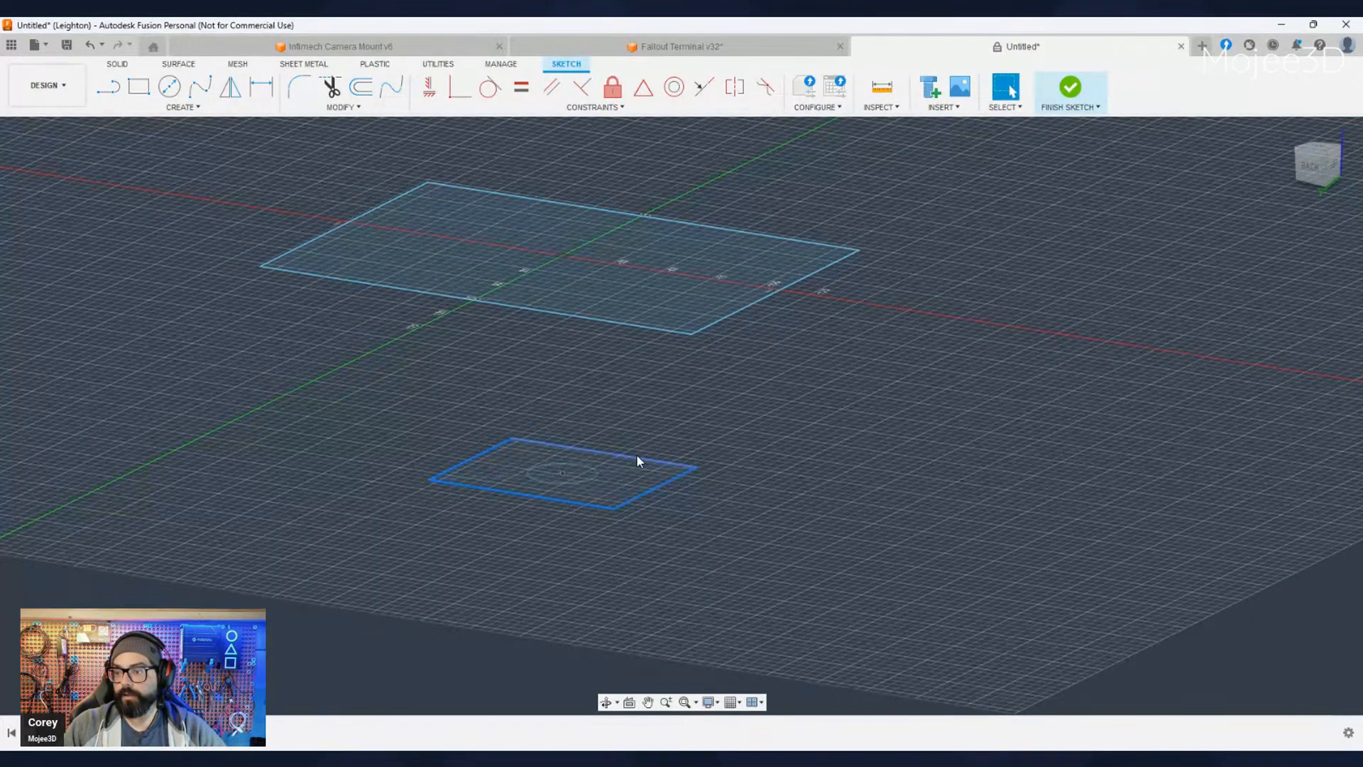
pyautogui.click(586, 483)
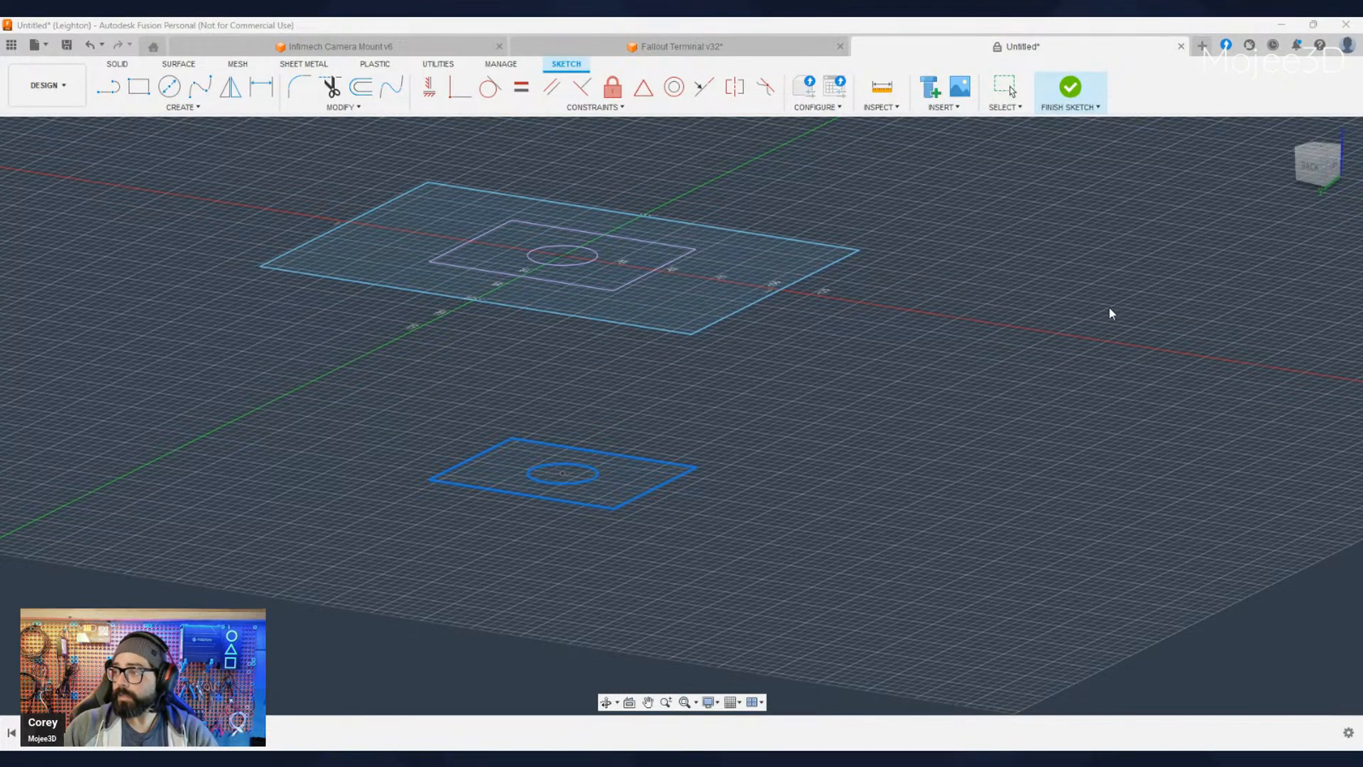
pyautogui.press('Escape')
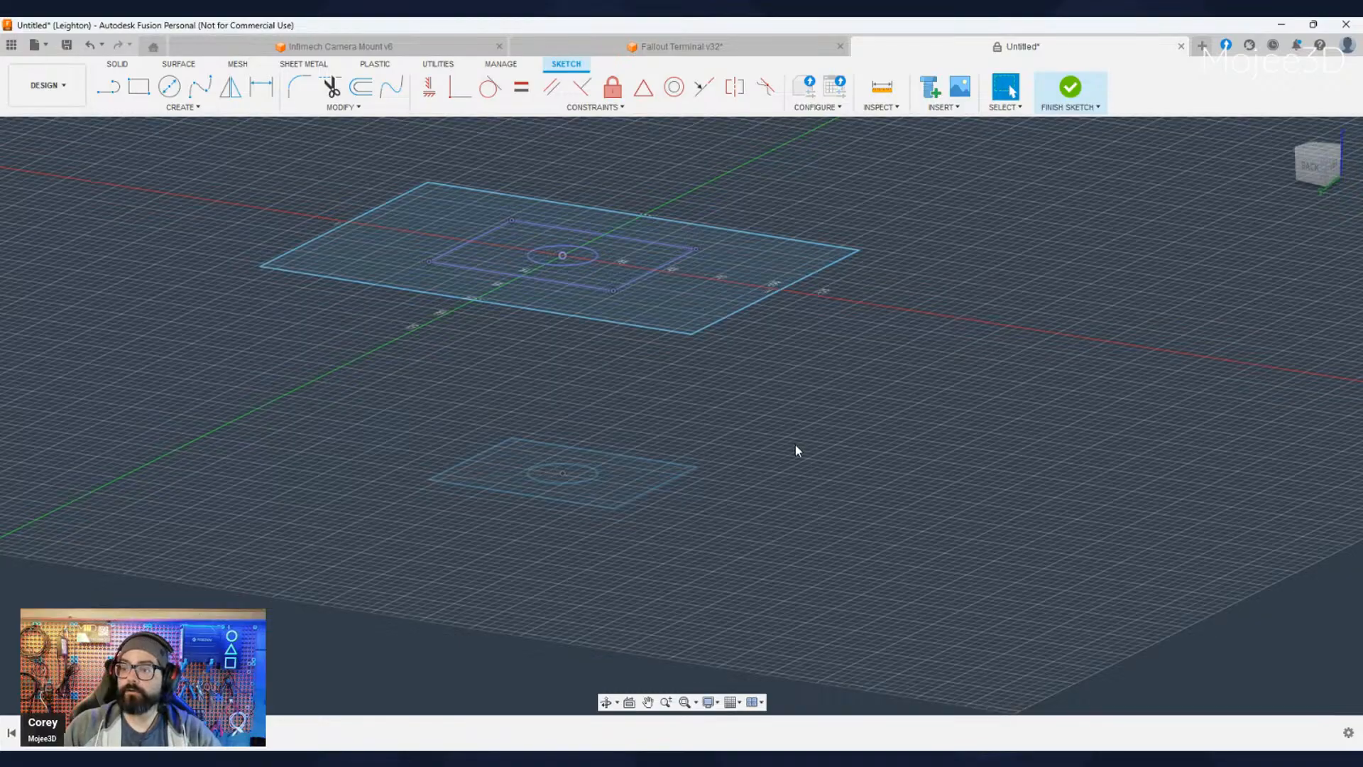
pyautogui.scroll(-2, 794, 440)
pyautogui.keyDown('shift'); pyautogui.moveTo(792, 437); pyautogui.dragTo(751, 472, button='middle'); pyautogui.keyUp('shift')
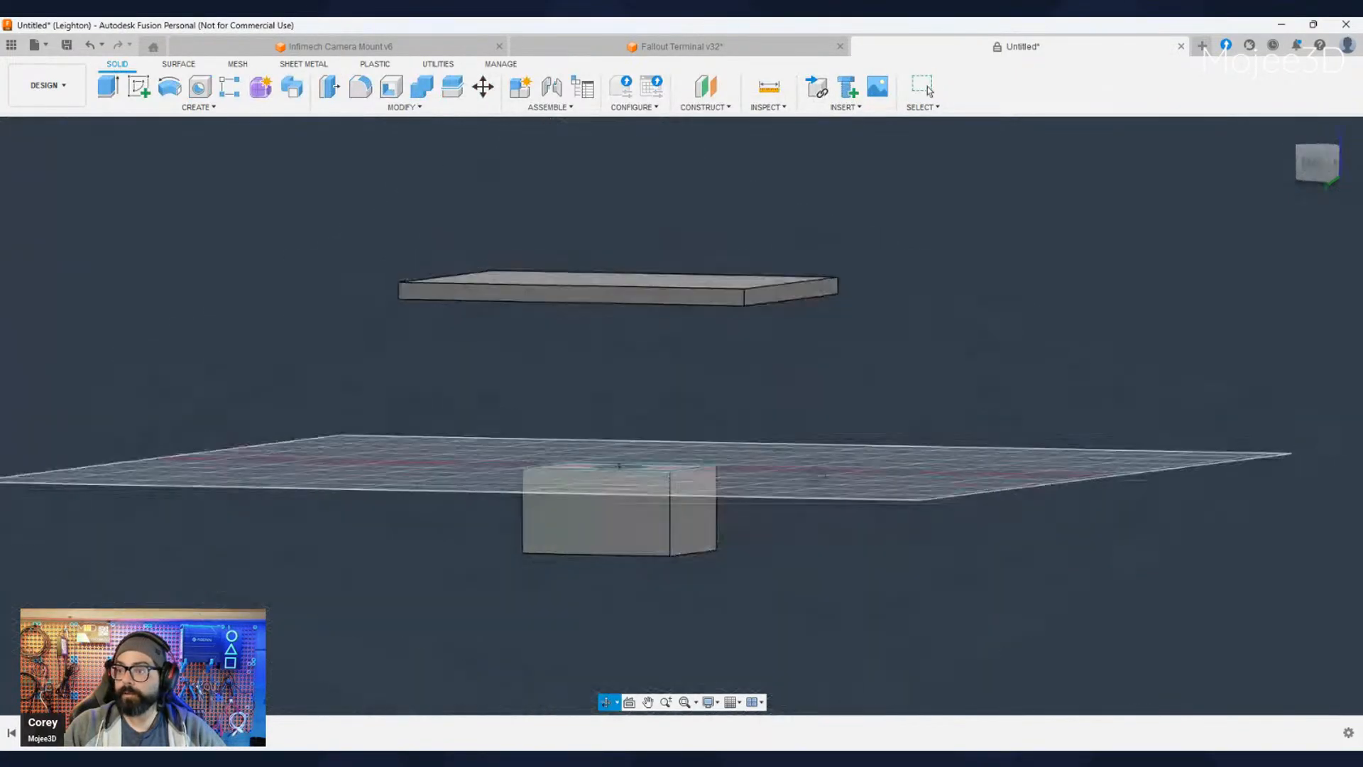
pyautogui.moveTo(291, 525)
pyautogui.keyDown('shift'); pyautogui.mouseDown(button='middle')
pyautogui.moveTo(305, 377)
pyautogui.moveTo(262, 433)
pyautogui.mouseUp(button='middle'); pyautogui.keyUp('shift')
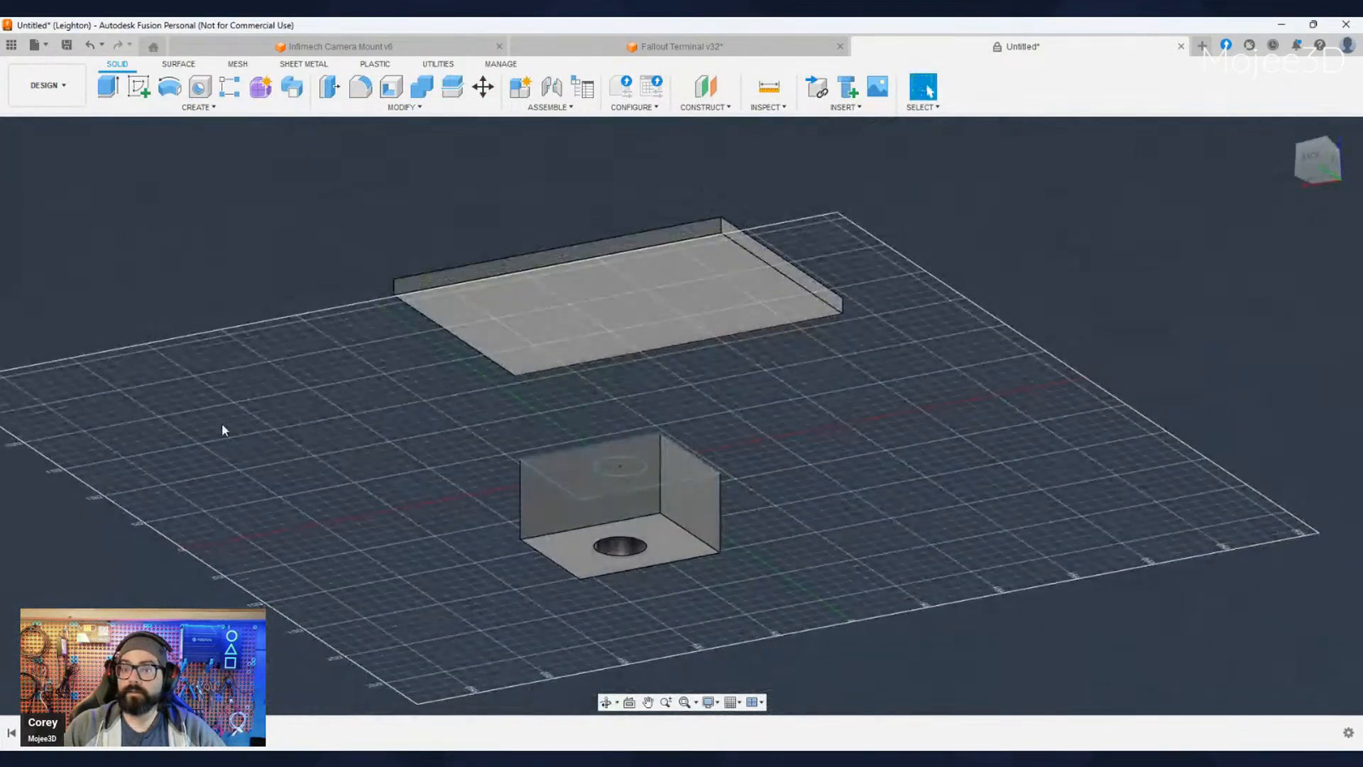
# - Show the upper sketch, hide the lower one, and cut the projected circle through the plate with a 30 mm Extrude
pyautogui.click(61, 385)
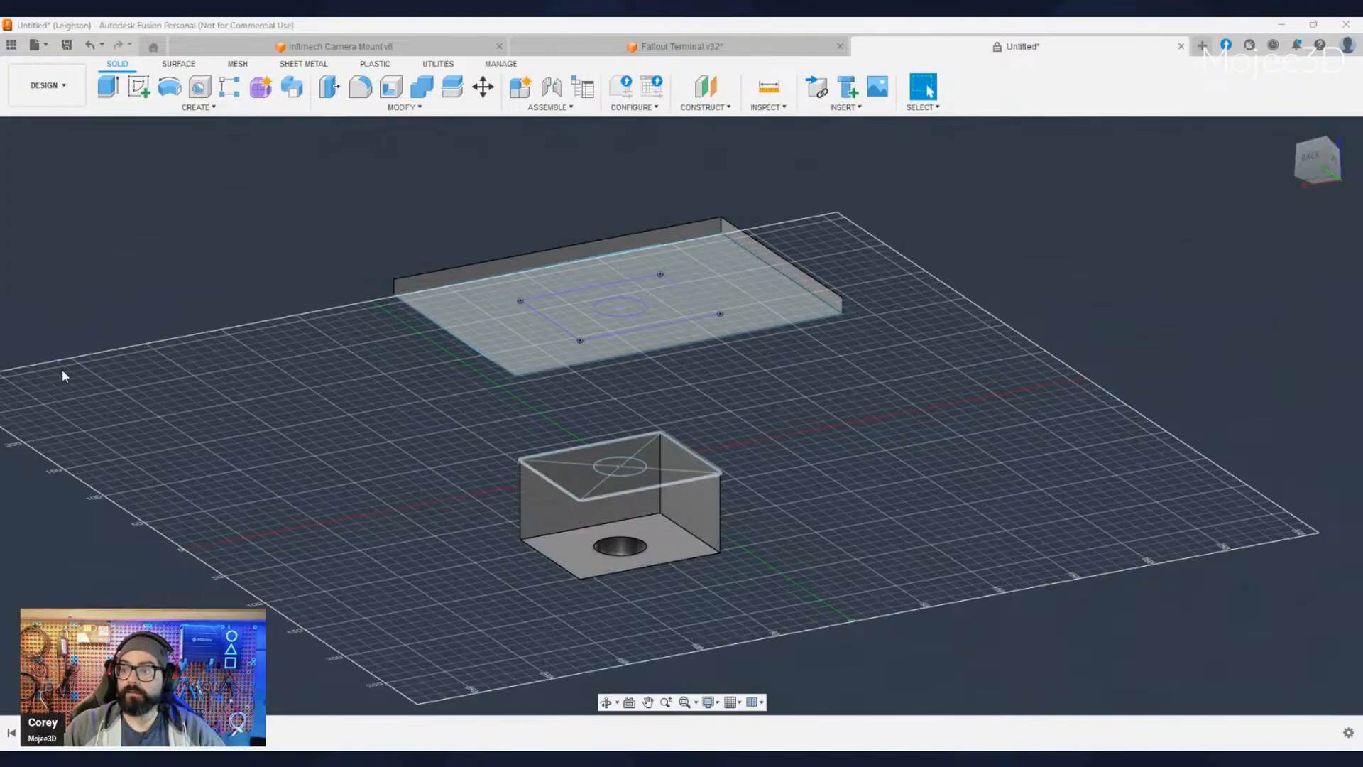
pyautogui.click(61, 370)
pyautogui.moveTo(643, 365)
pyautogui.keyDown('shift'); pyautogui.mouseDown(button='middle')
pyautogui.moveTo(630, 507)
pyautogui.moveTo(643, 301)
pyautogui.mouseUp(button='middle'); pyautogui.keyUp('shift')
pyautogui.click(637, 336)
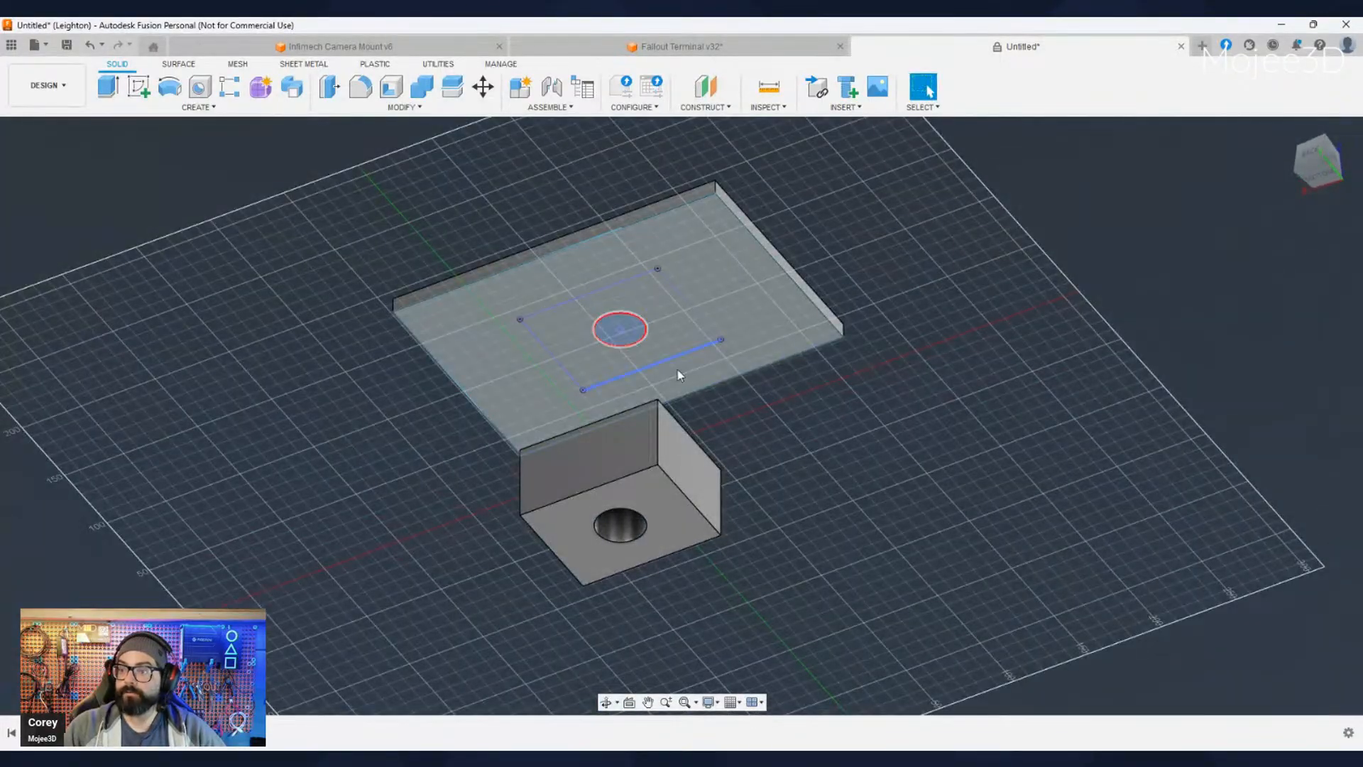
pyautogui.keyDown('shift'); pyautogui.moveTo(774, 398); pyautogui.dragTo(792, 512, button='middle'); pyautogui.keyUp('shift')
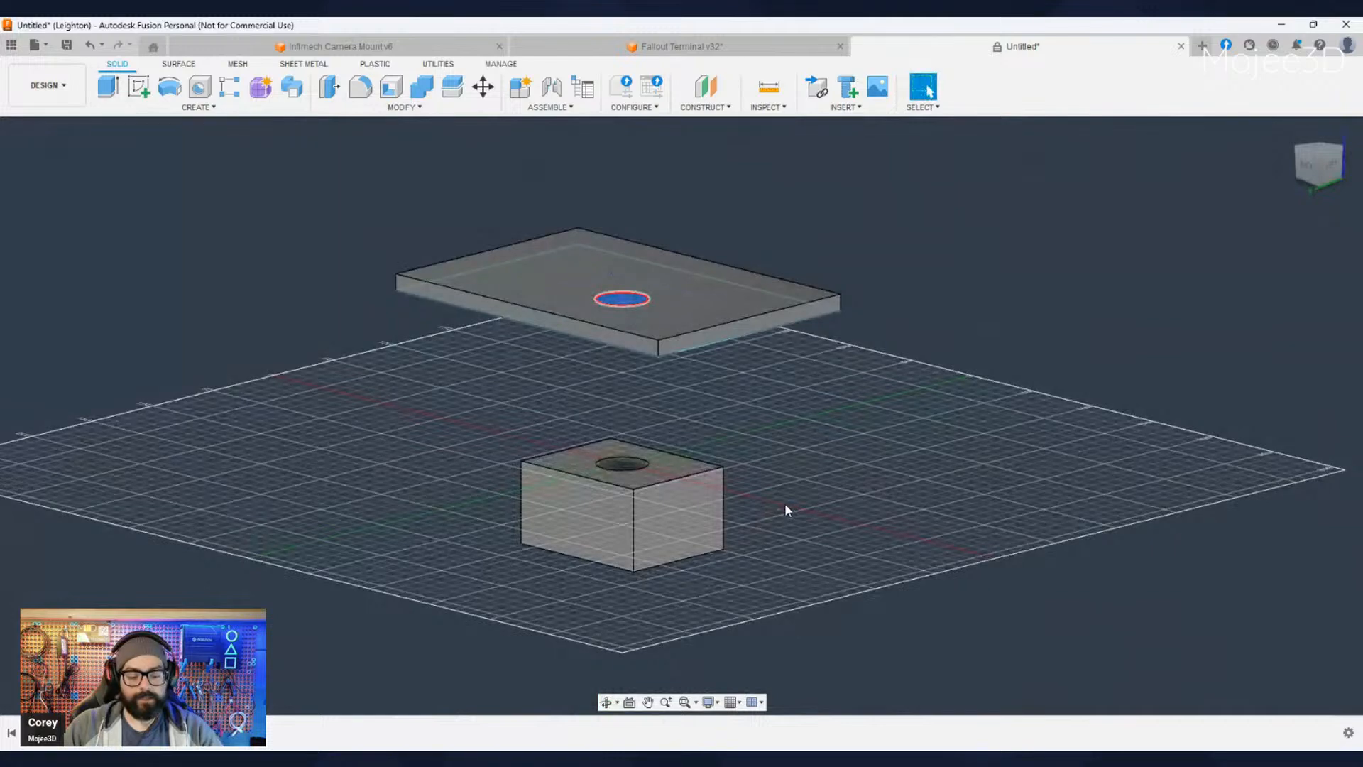
pyautogui.press('e')
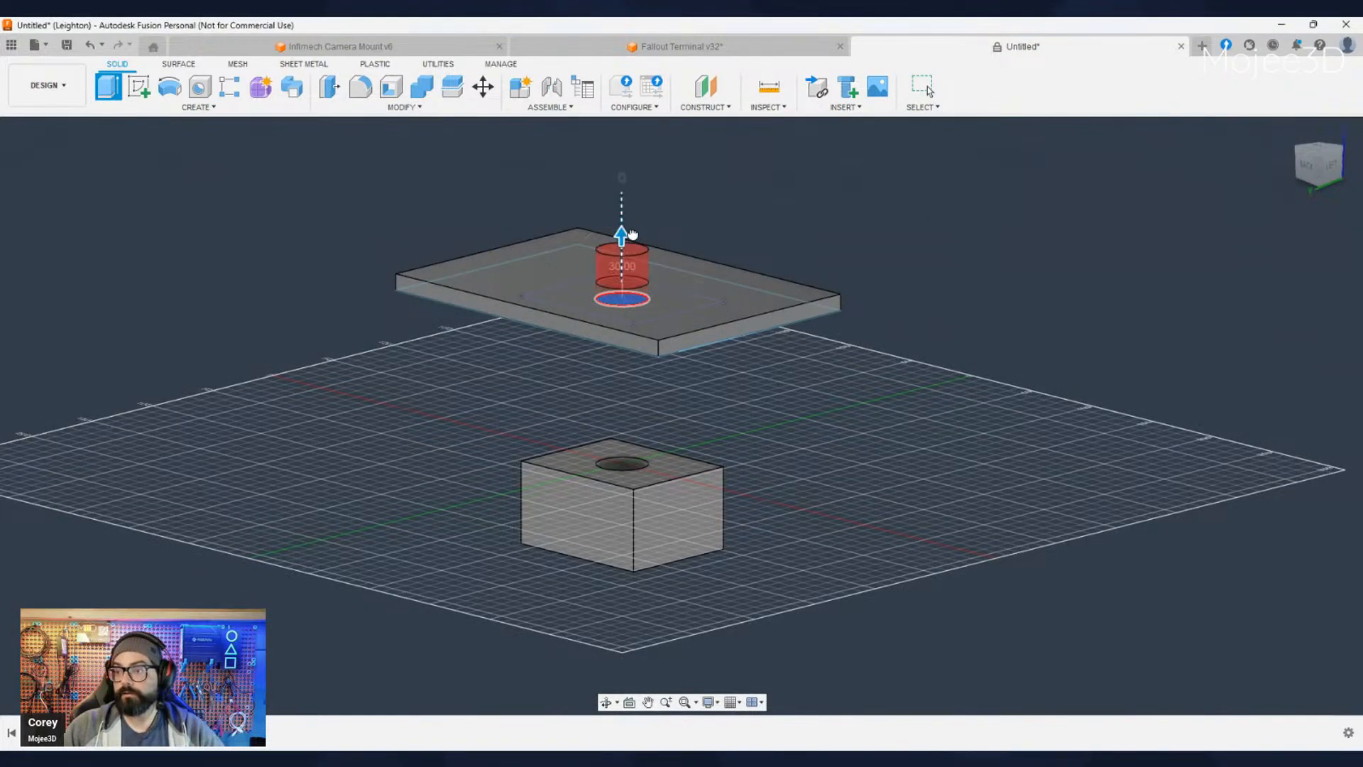
pyautogui.click(1287, 434)
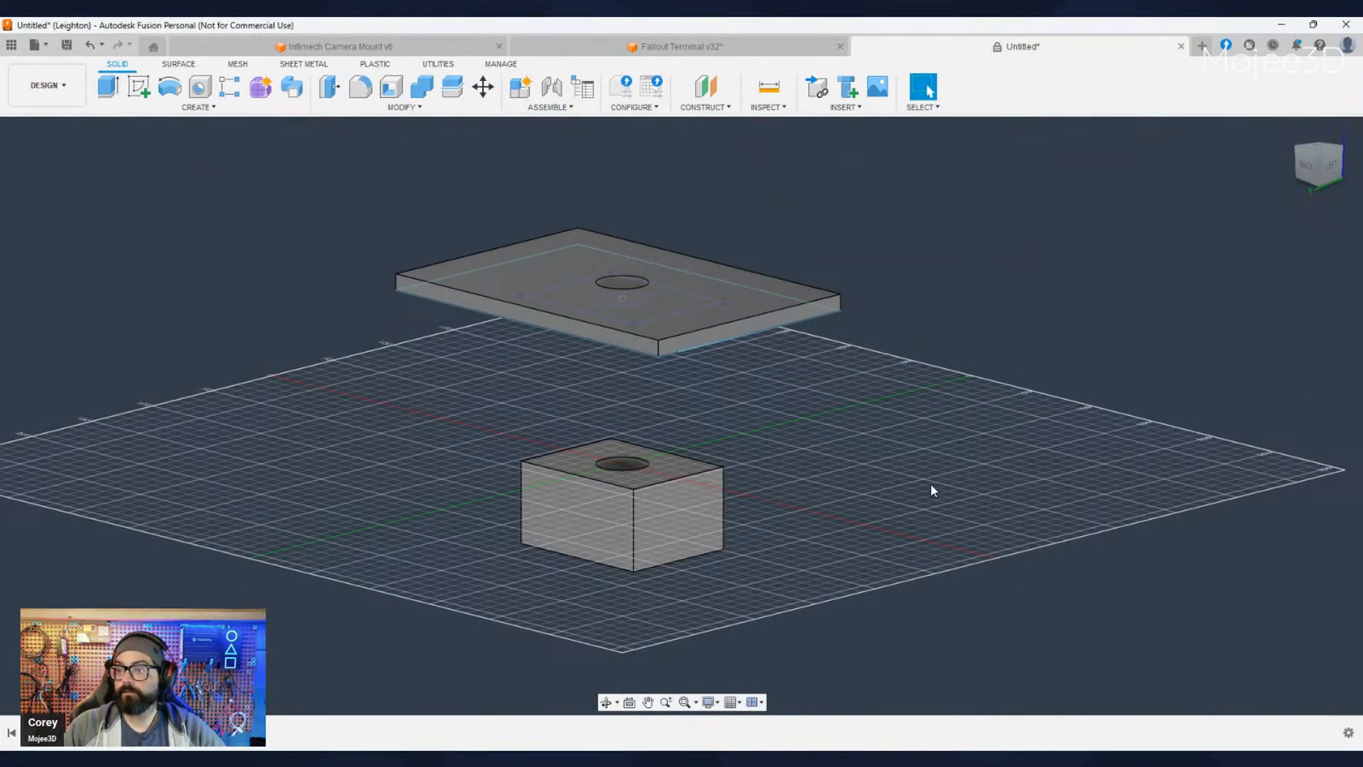
# - Examine from above and at an angle how the plate's hole lines up with the block's hole
pyautogui.keyDown('shift'); pyautogui.moveTo(929, 485); pyautogui.dragTo(947, 598, button='middle'); pyautogui.keyUp('shift')
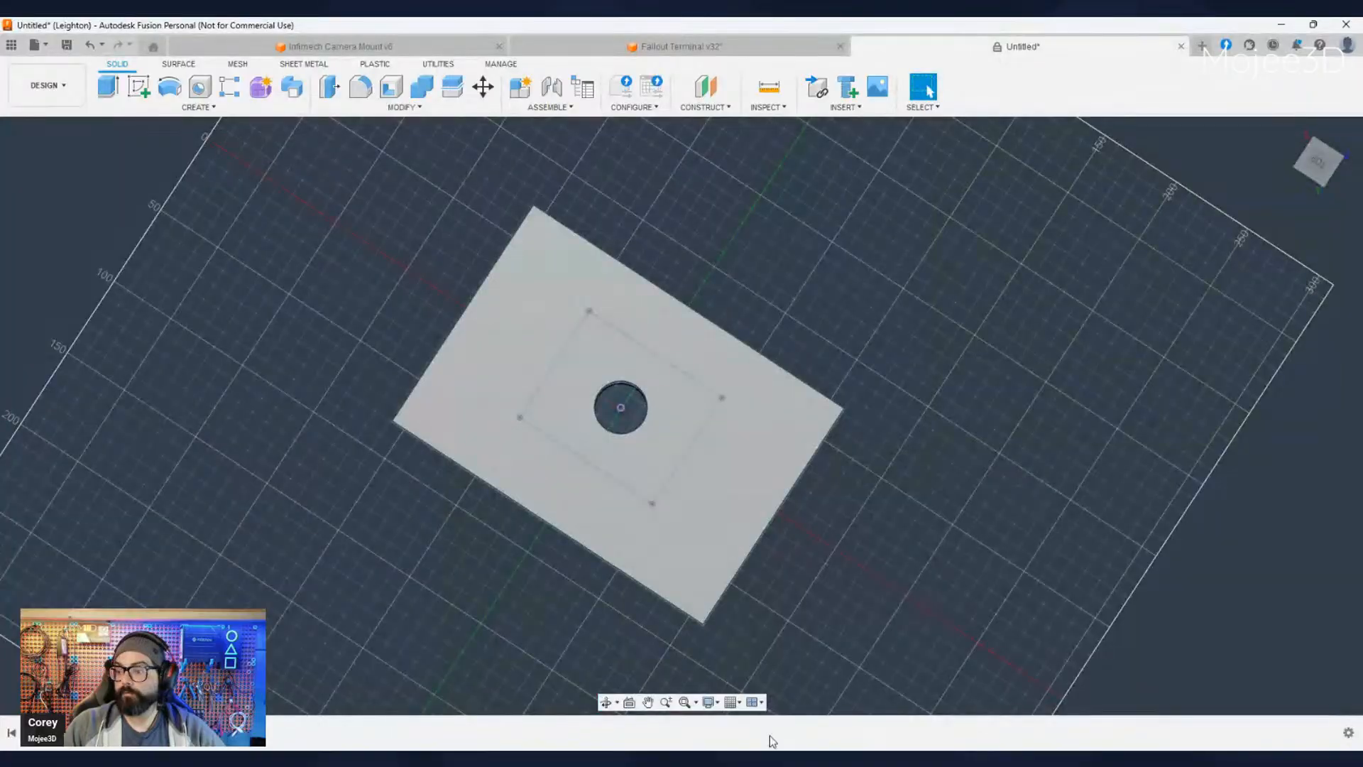
pyautogui.click(892, 664)
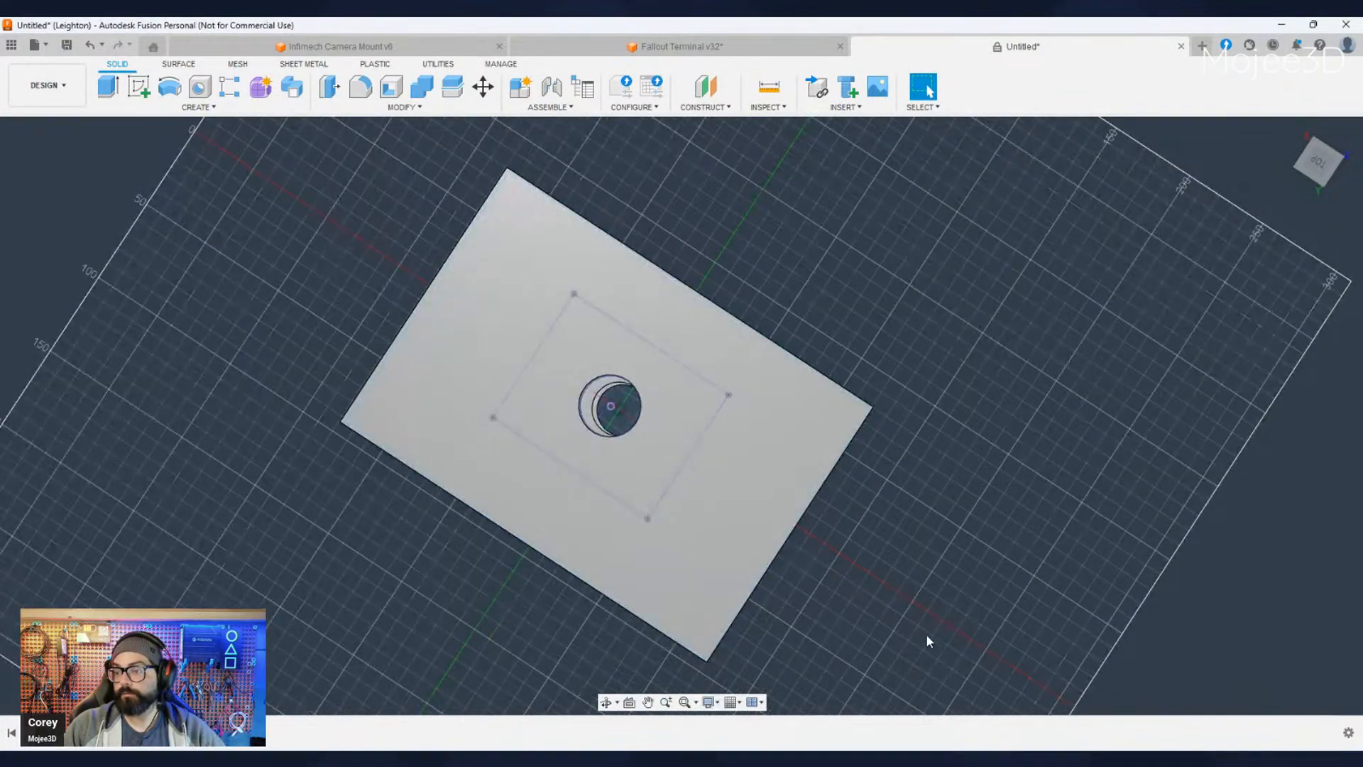
pyautogui.keyDown('shift'); pyautogui.moveTo(703, 567); pyautogui.dragTo(653, 551, button='middle'); pyautogui.keyUp('shift')
pyautogui.click(927, 87)
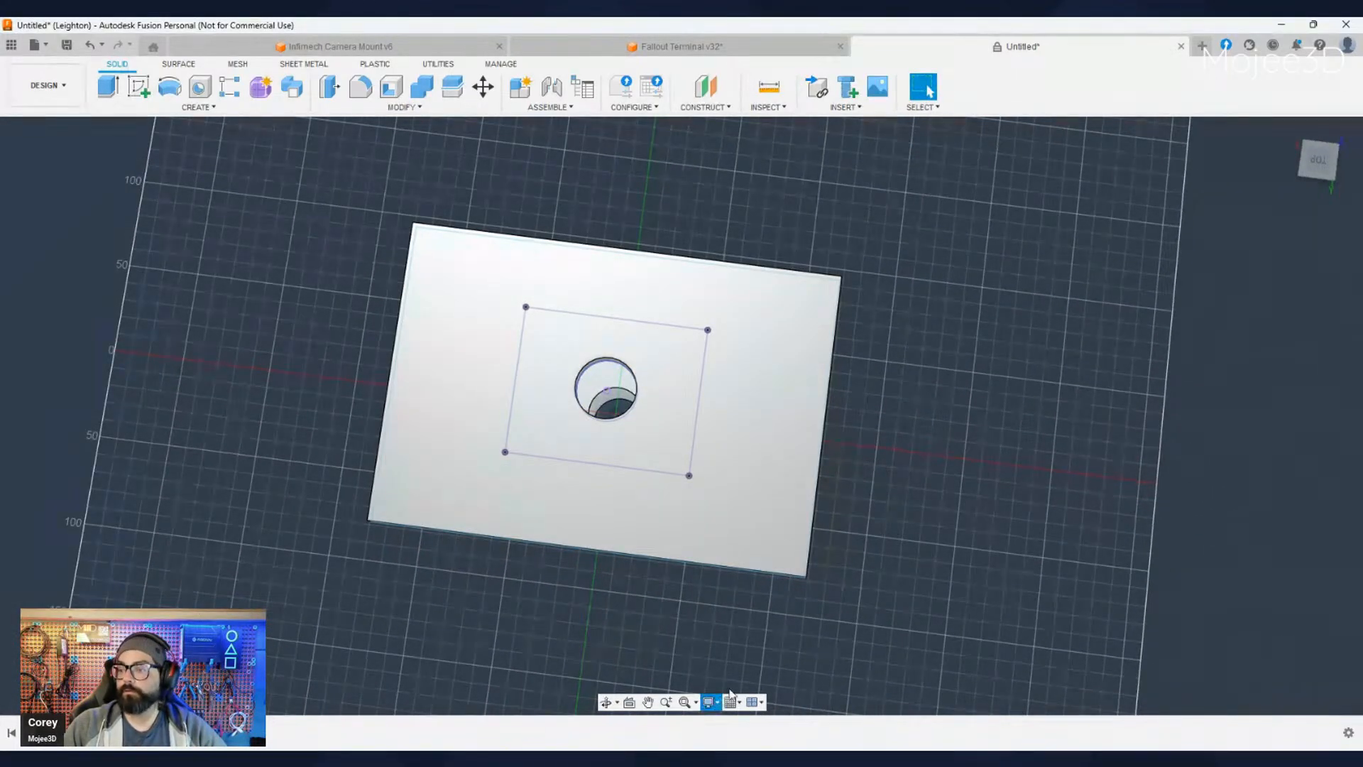
pyautogui.click(891, 655)
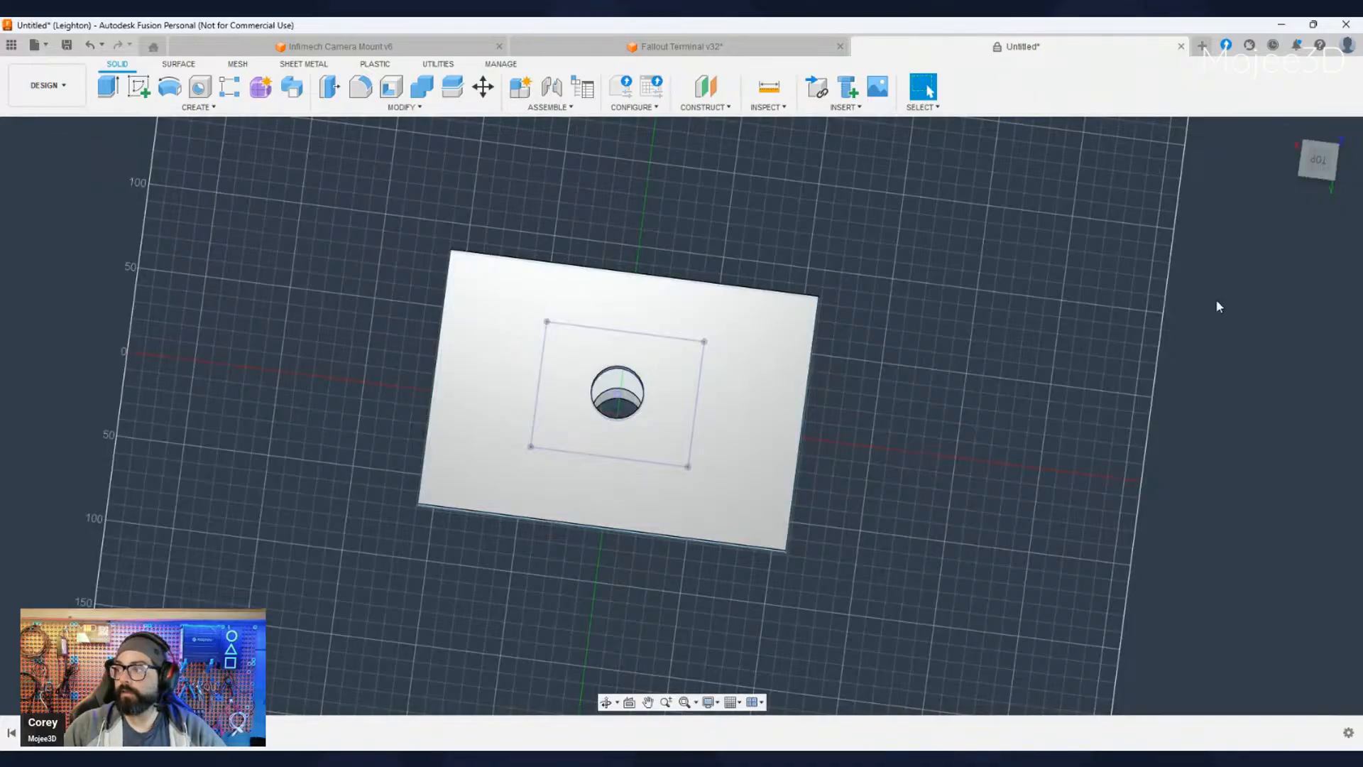
pyautogui.click(1318, 160)
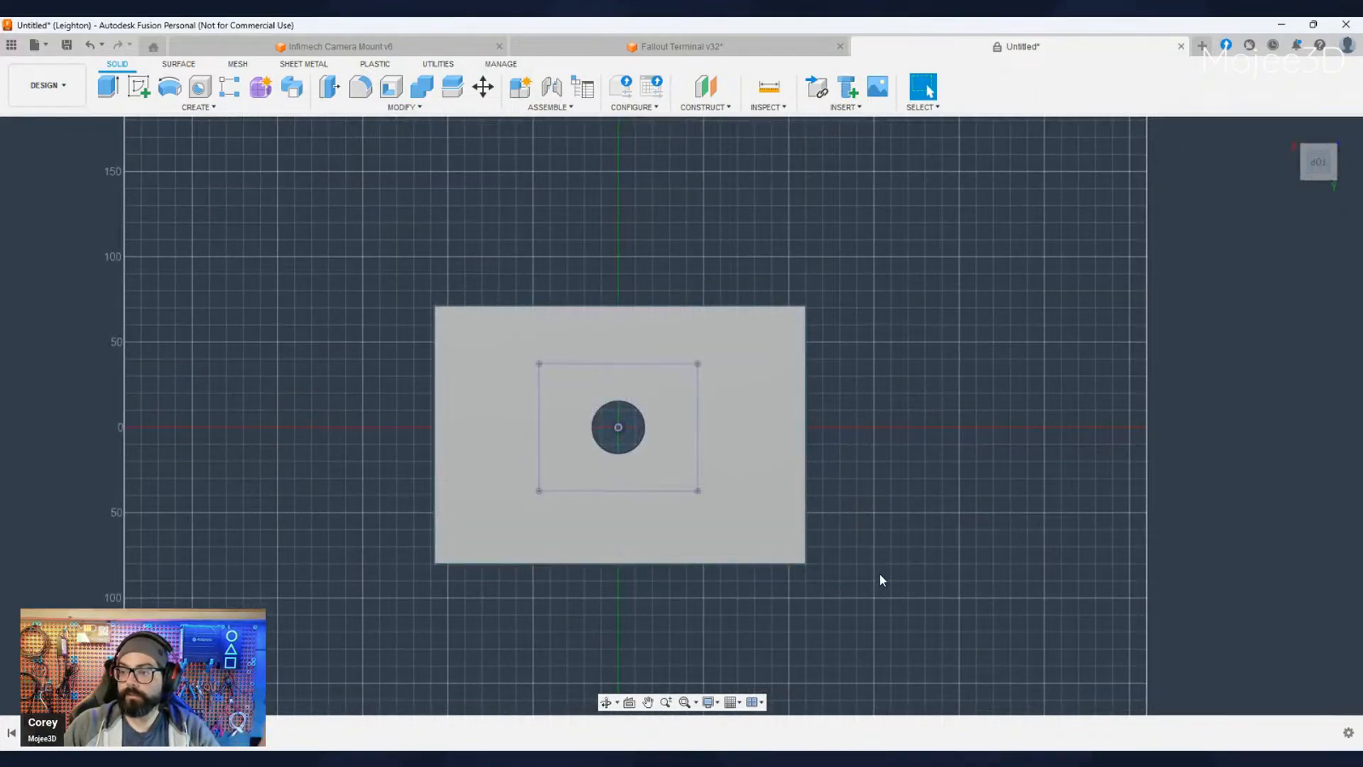
pyautogui.scroll(5, 566, 417)
pyautogui.scroll(-4, 594, 426)
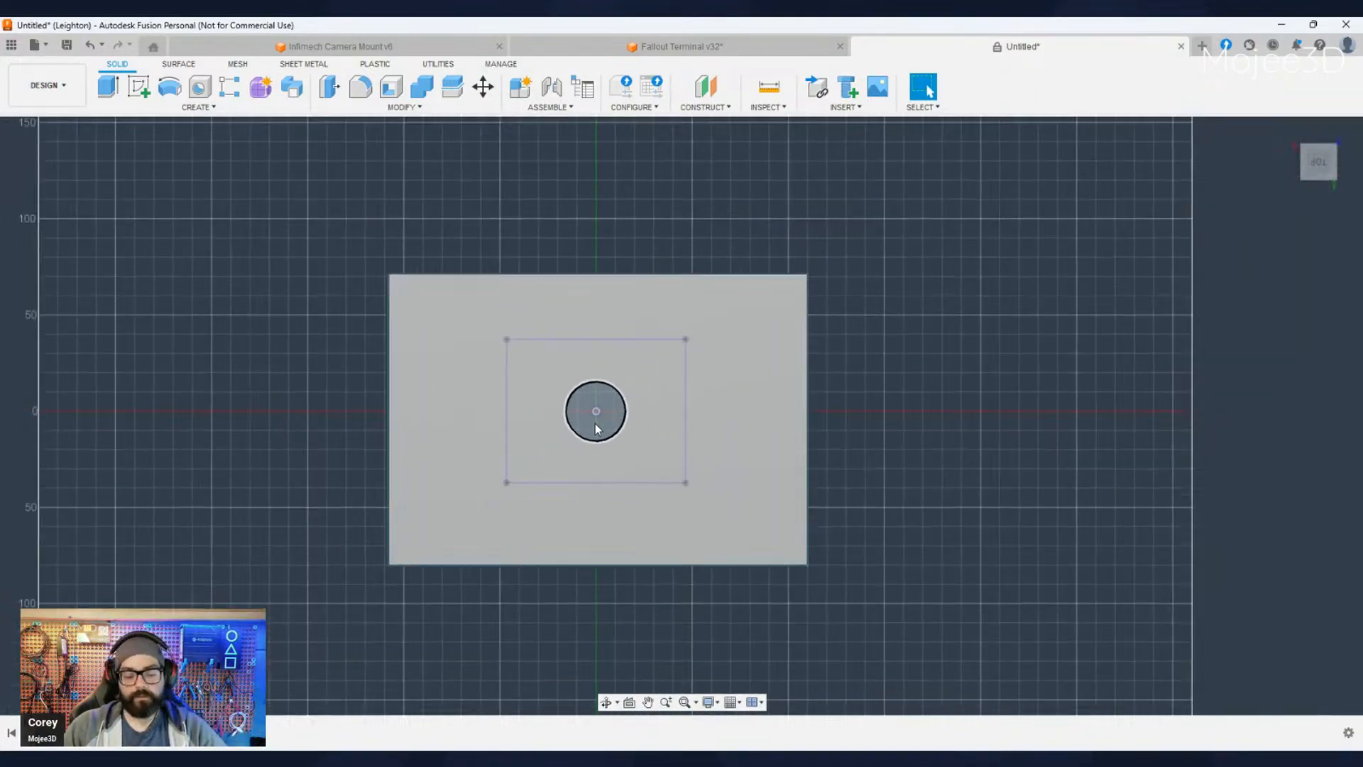
pyautogui.scroll(-2, 595, 425)
pyautogui.keyDown('shift'); pyautogui.moveTo(914, 561); pyautogui.dragTo(760, 433, button='middle'); pyautogui.keyUp('shift')
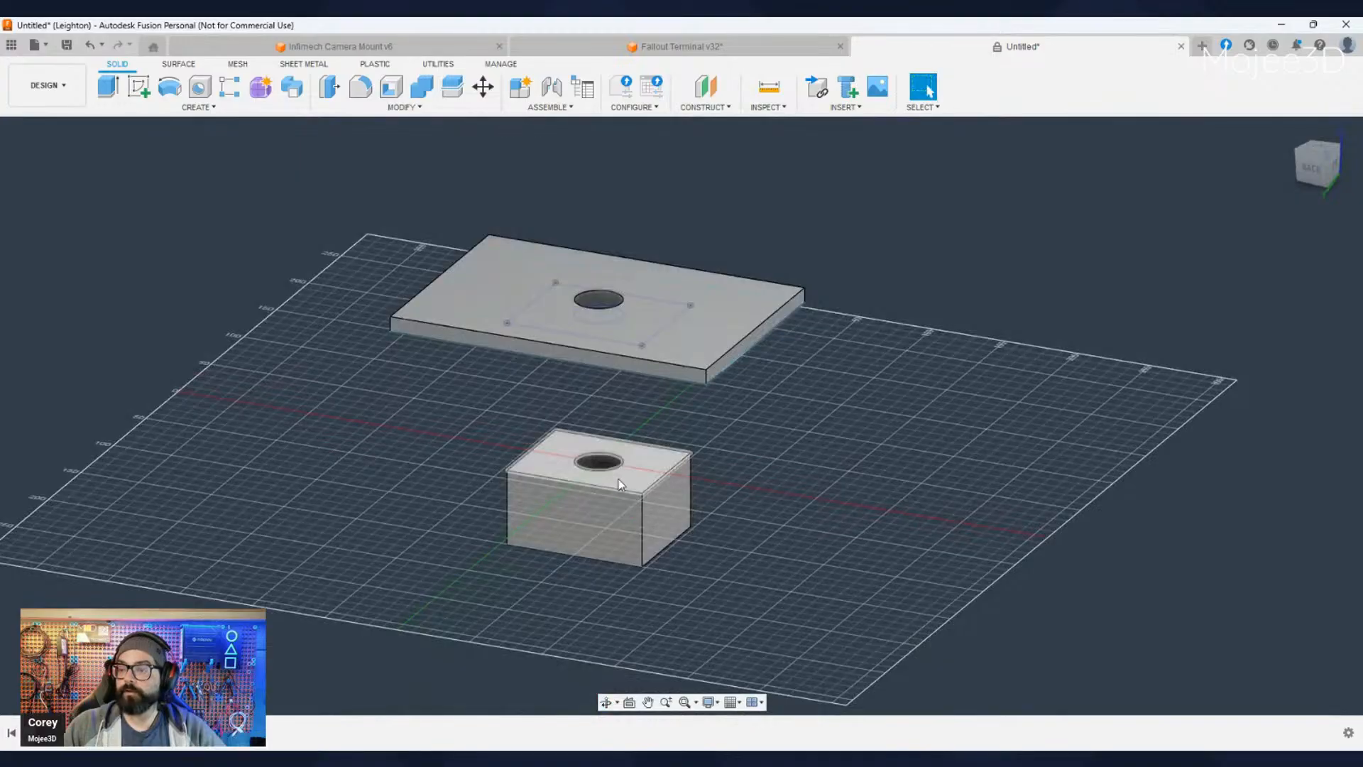
# - Extrude the projected rectangle around the hole upward into the plate's underside as a shallow pocket cut
pyautogui.keyDown('shift'); pyautogui.moveTo(619, 479); pyautogui.dragTo(629, 350, button='middle'); pyautogui.keyUp('shift')
pyautogui.moveTo(629, 350); pyautogui.dragTo(620, 403, button='middle')
pyautogui.scroll(4, 621, 403)
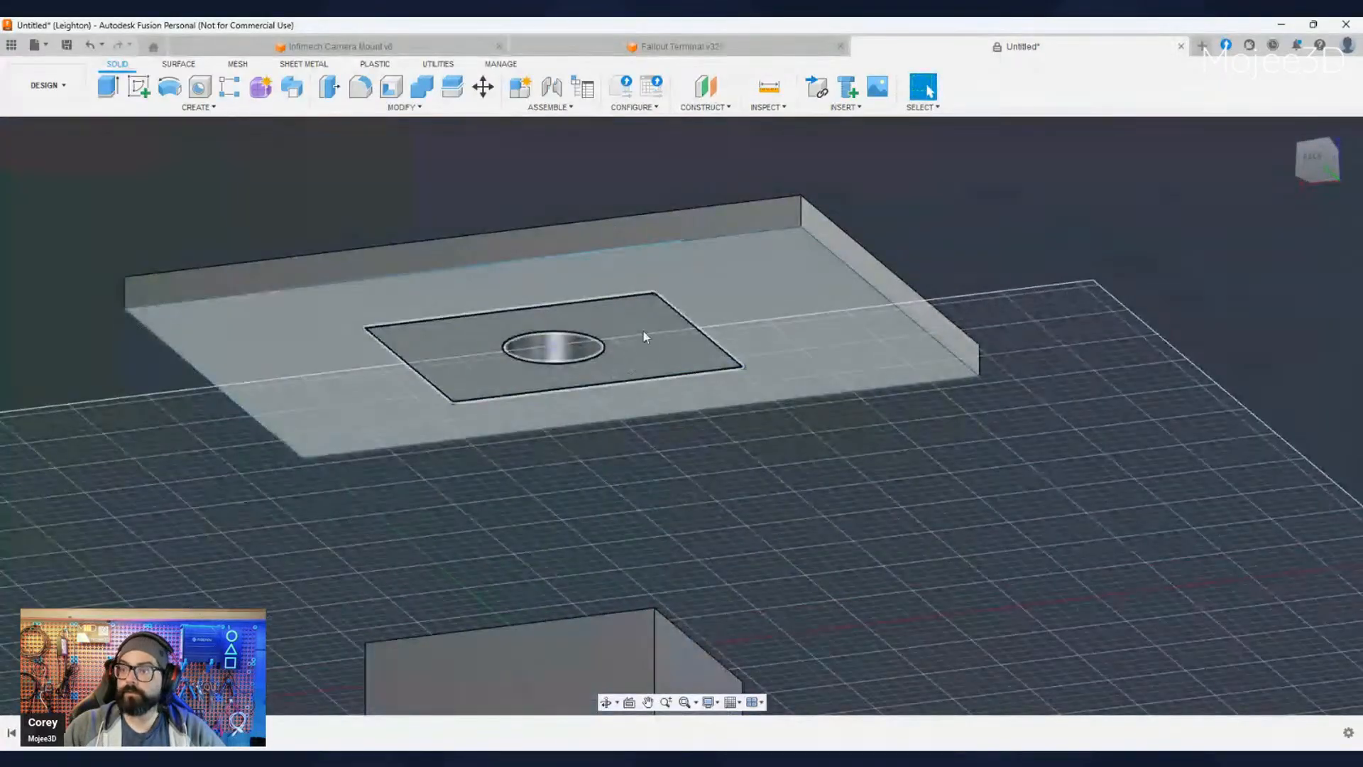
pyautogui.click(641, 332)
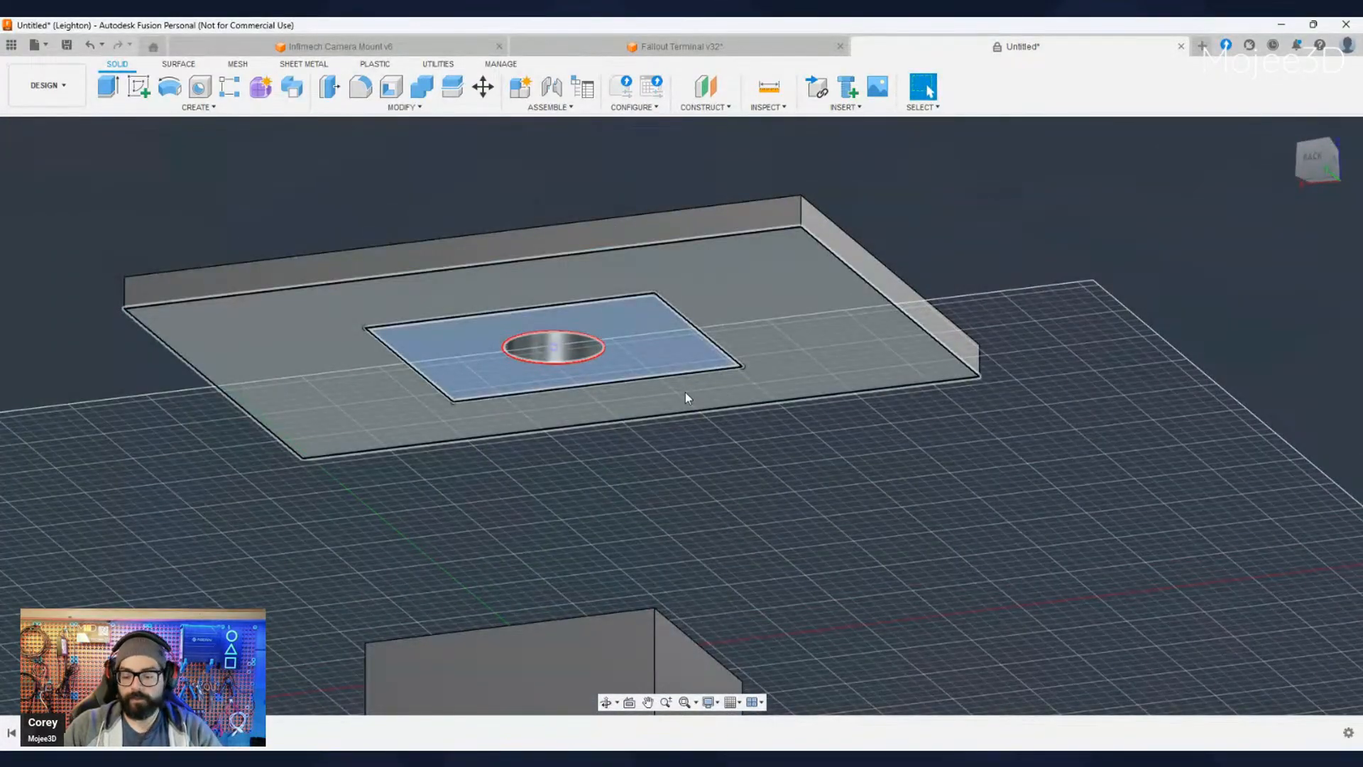
pyautogui.press('e')
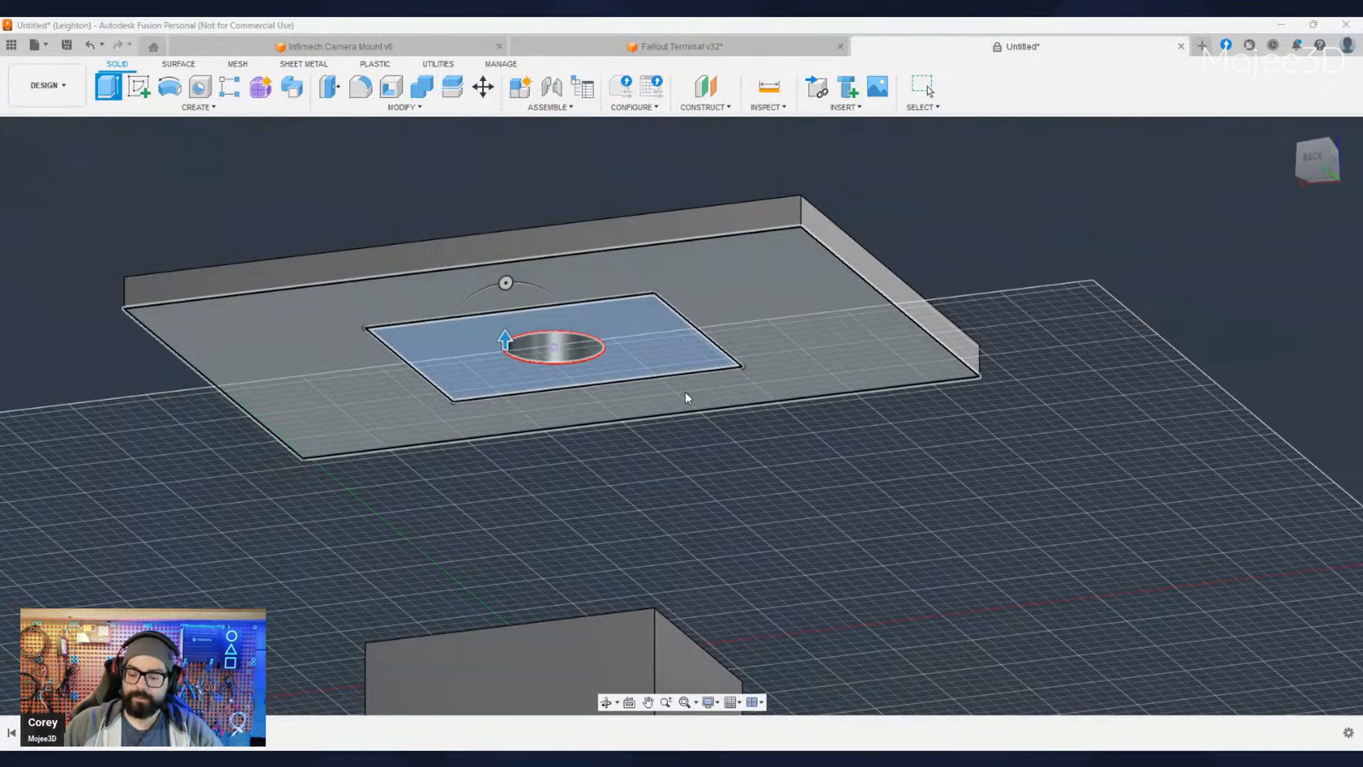
pyautogui.write('-2')
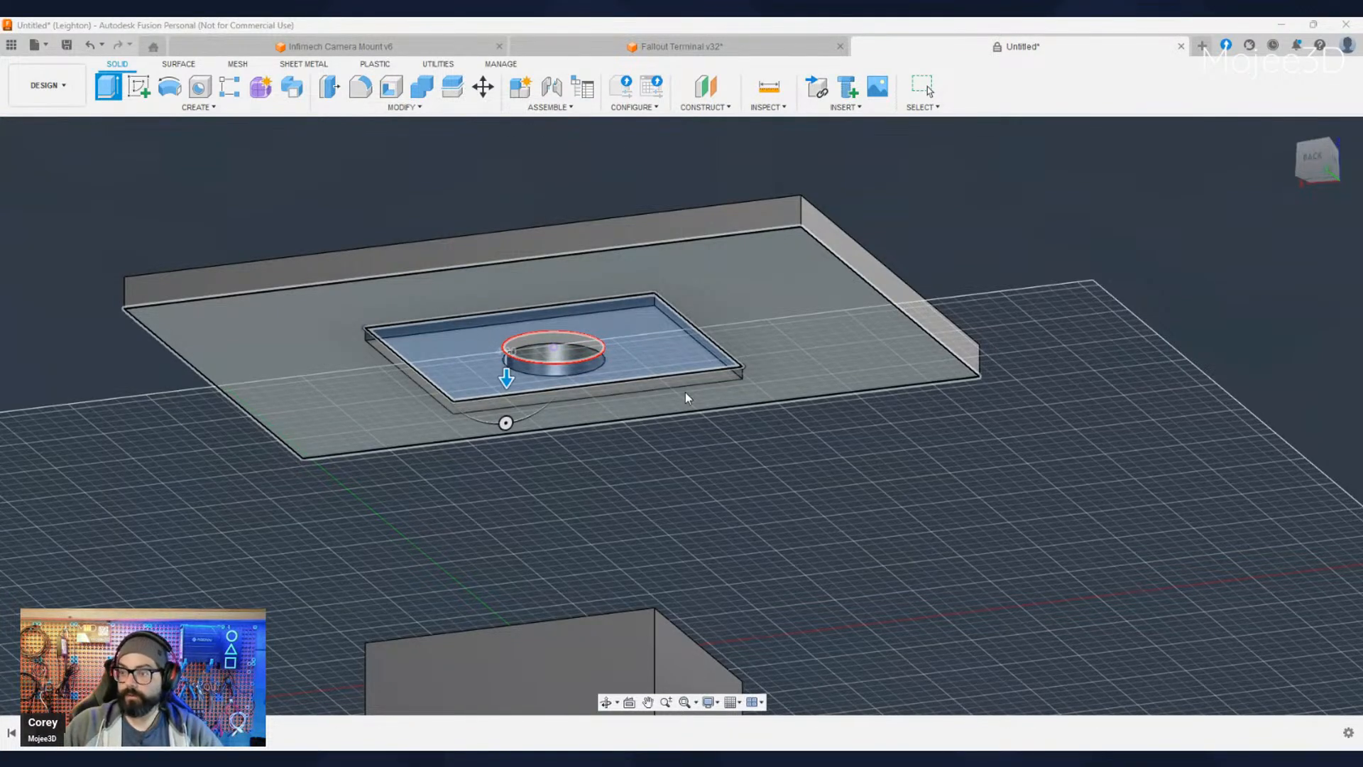
pyautogui.write('2')
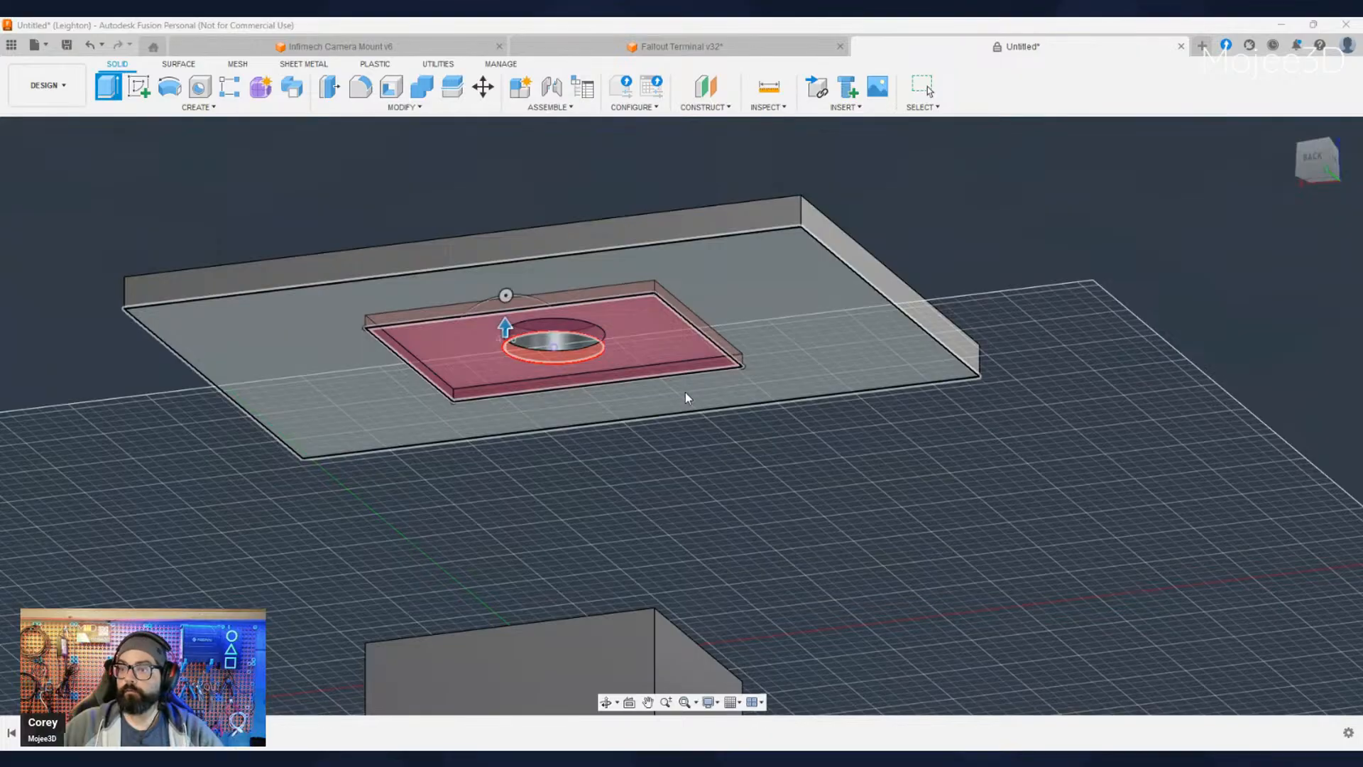
pyautogui.press('Return')
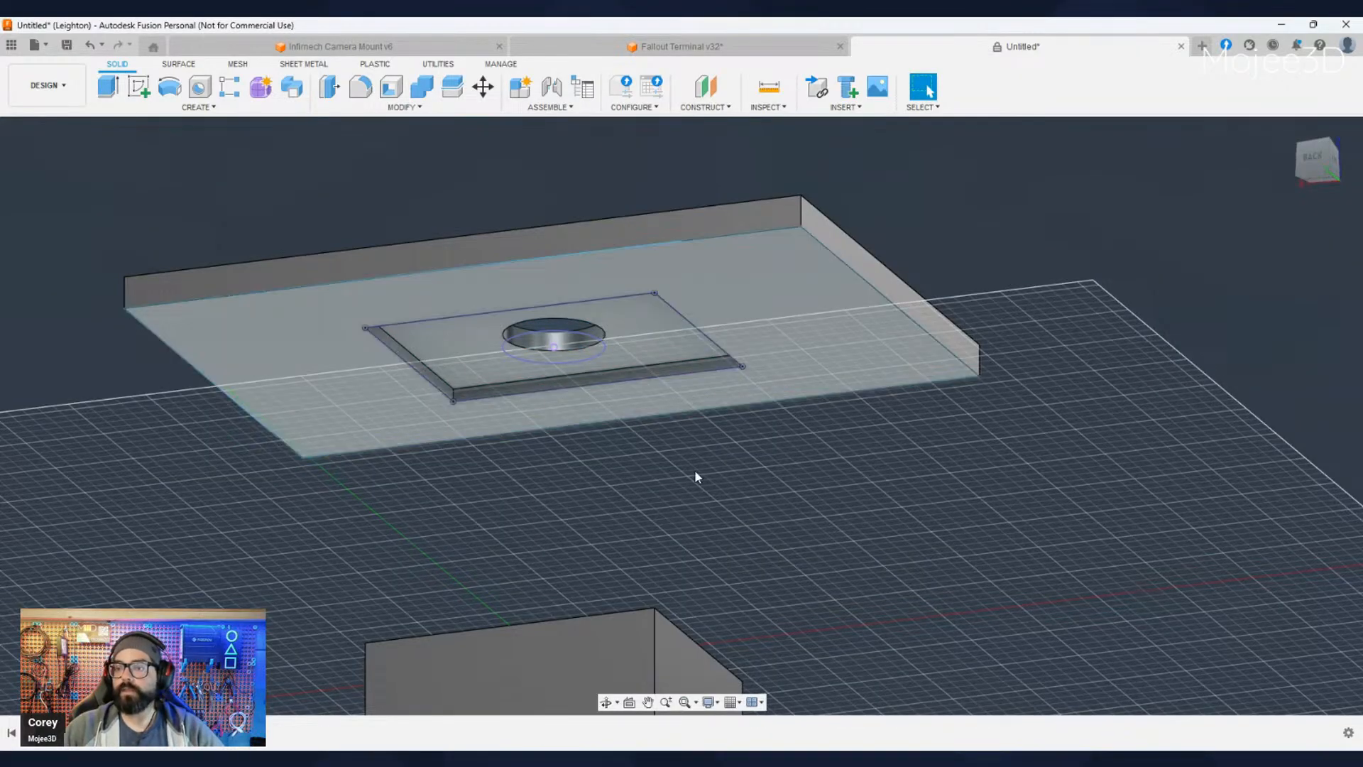
# - Examine the plate's underside pocket and through hole against the block's outline from above and below
pyautogui.scroll(-4, 696, 499)
pyautogui.keyDown('shift'); pyautogui.moveTo(700, 504); pyautogui.dragTo(642, 536, button='middle'); pyautogui.keyUp('shift')
pyautogui.keyDown('shift'); pyautogui.moveTo(704, 430); pyautogui.dragTo(720, 569, button='middle'); pyautogui.keyUp('shift')
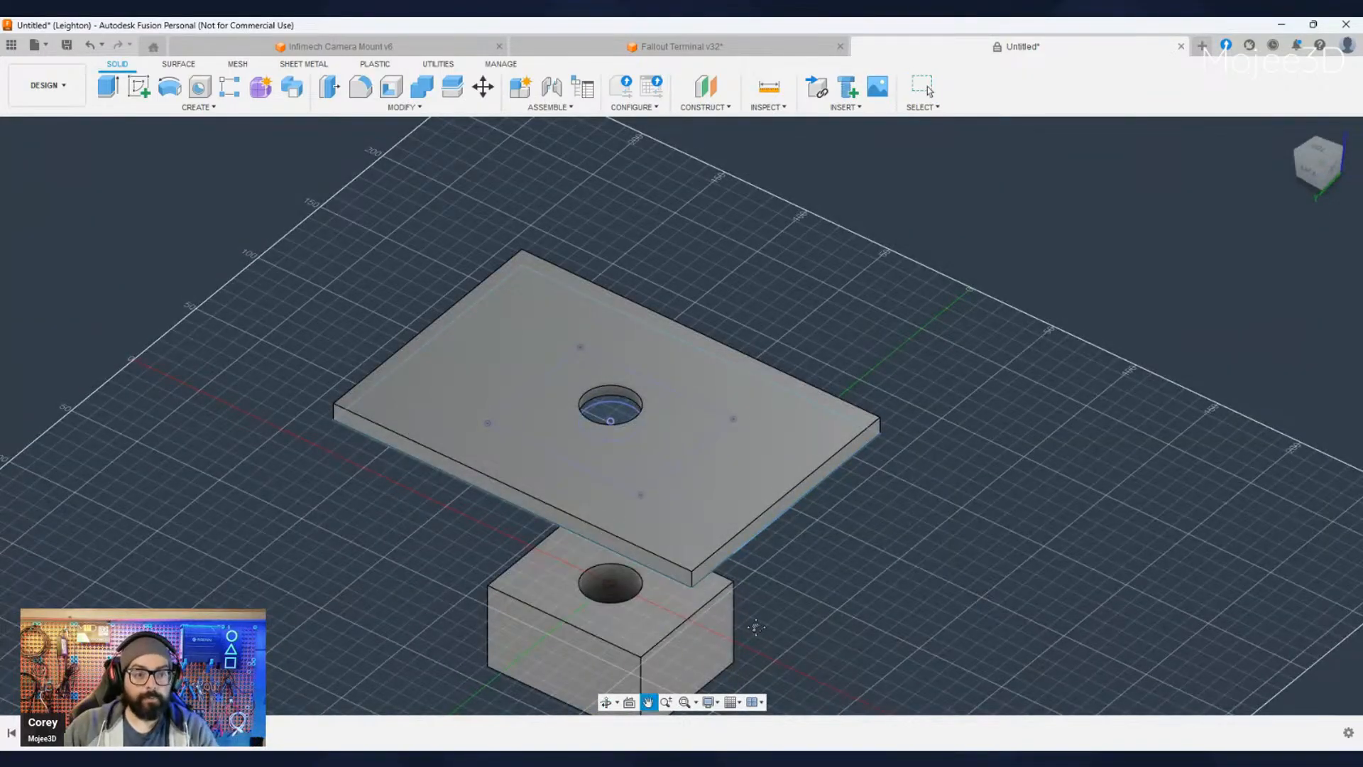
pyautogui.moveTo(754, 651); pyautogui.dragTo(772, 509, button='middle')
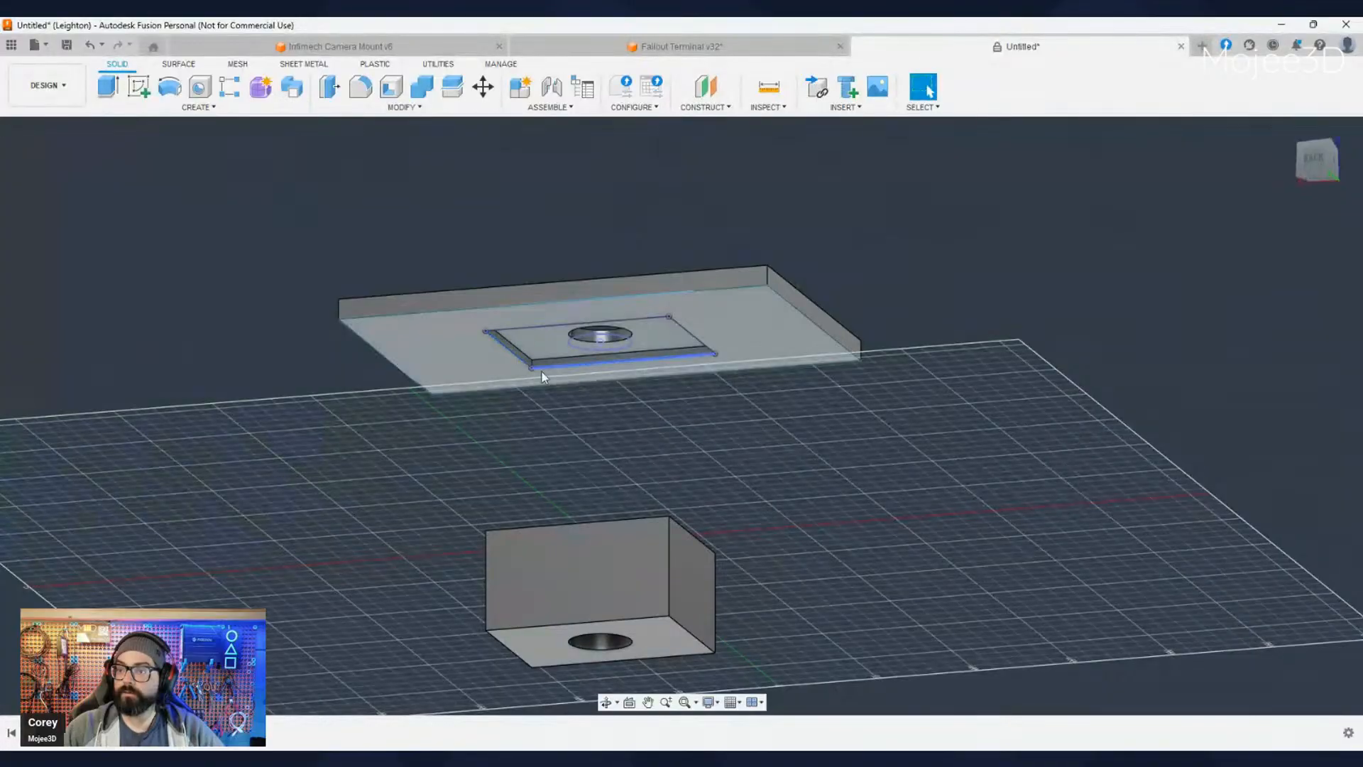
pyautogui.click(695, 358)
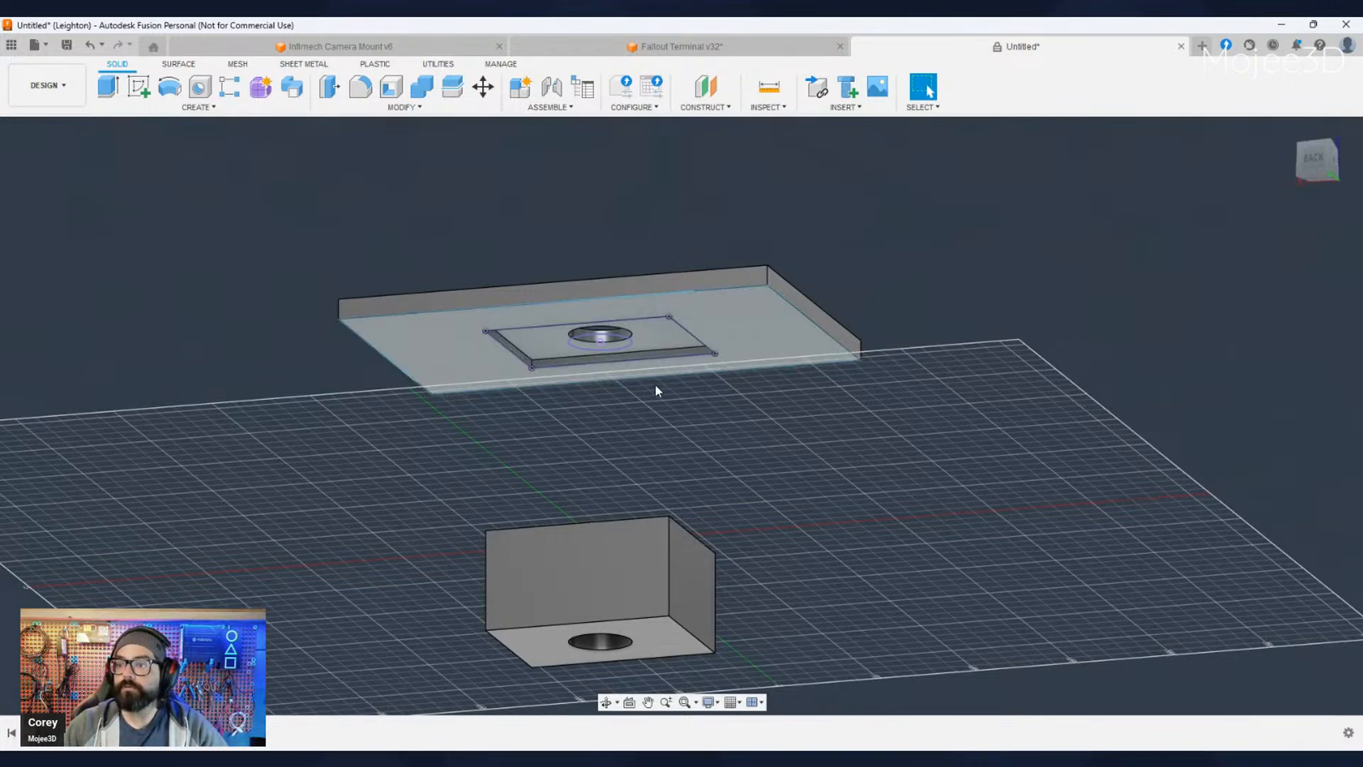
pyautogui.scroll(-1, 712, 422)
pyautogui.keyDown('shift'); pyautogui.moveTo(713, 423); pyautogui.dragTo(791, 509, button='middle'); pyautogui.keyUp('shift')
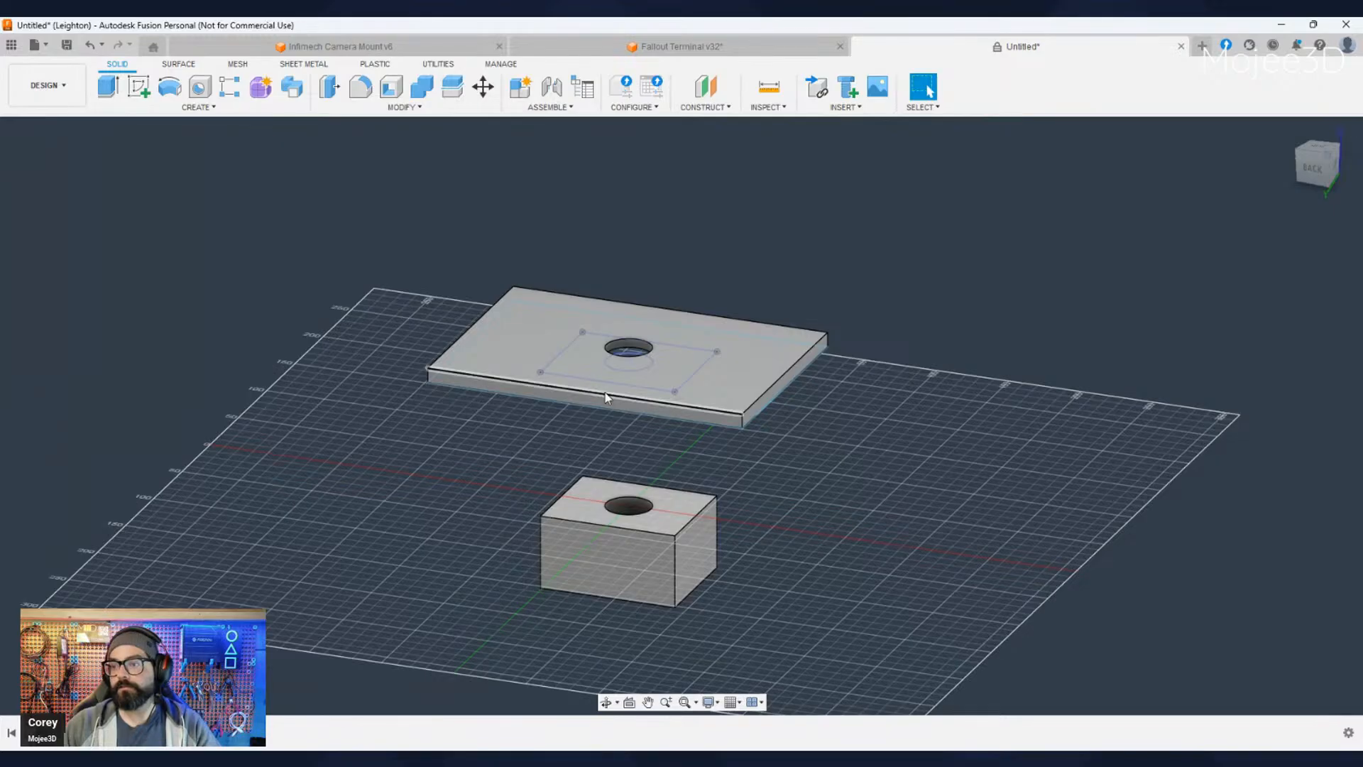
# - Close the untitled demonstration design and return to the Fallout Terminal v32 design
pyautogui.click(1182, 47)
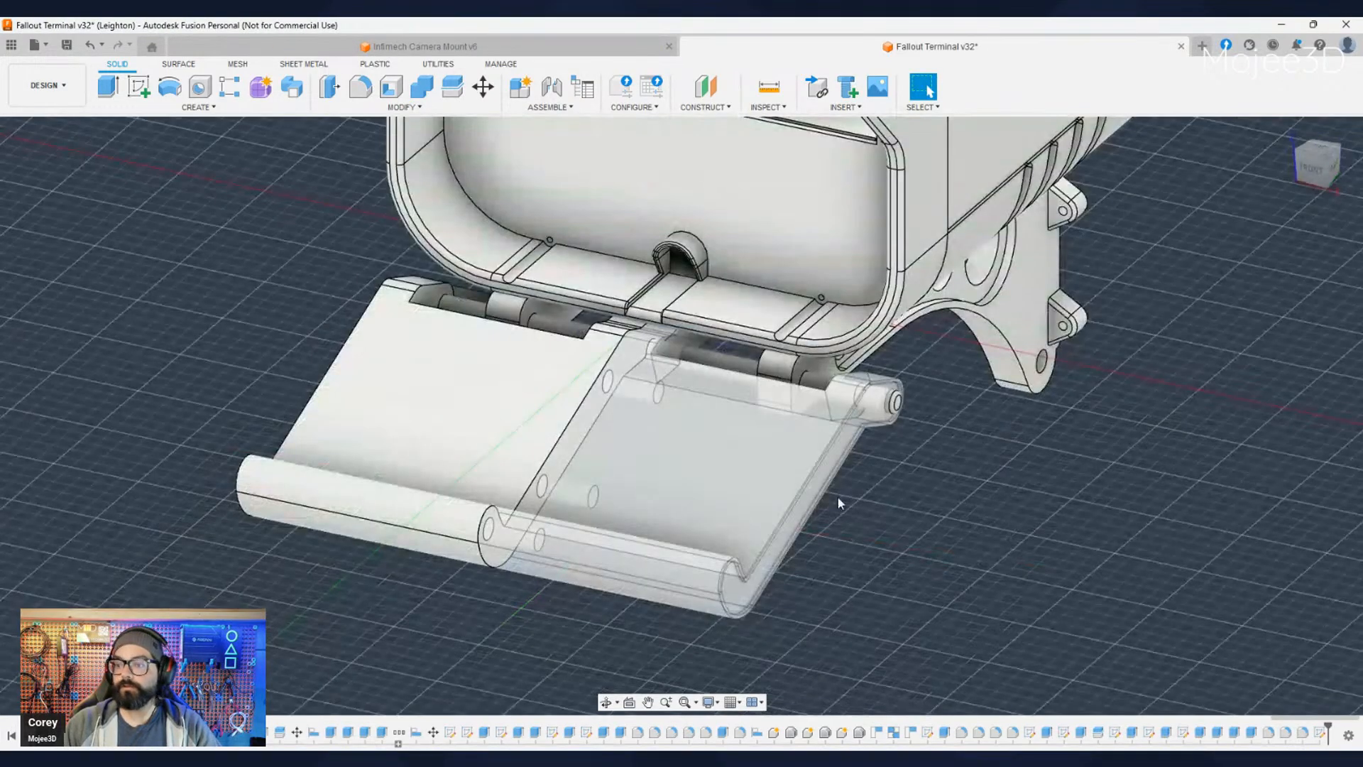
pyautogui.scroll(-3, 838, 497)
pyautogui.keyDown('shift'); pyautogui.moveTo(838, 497); pyautogui.dragTo(868, 602, button='middle'); pyautogui.keyUp('shift')
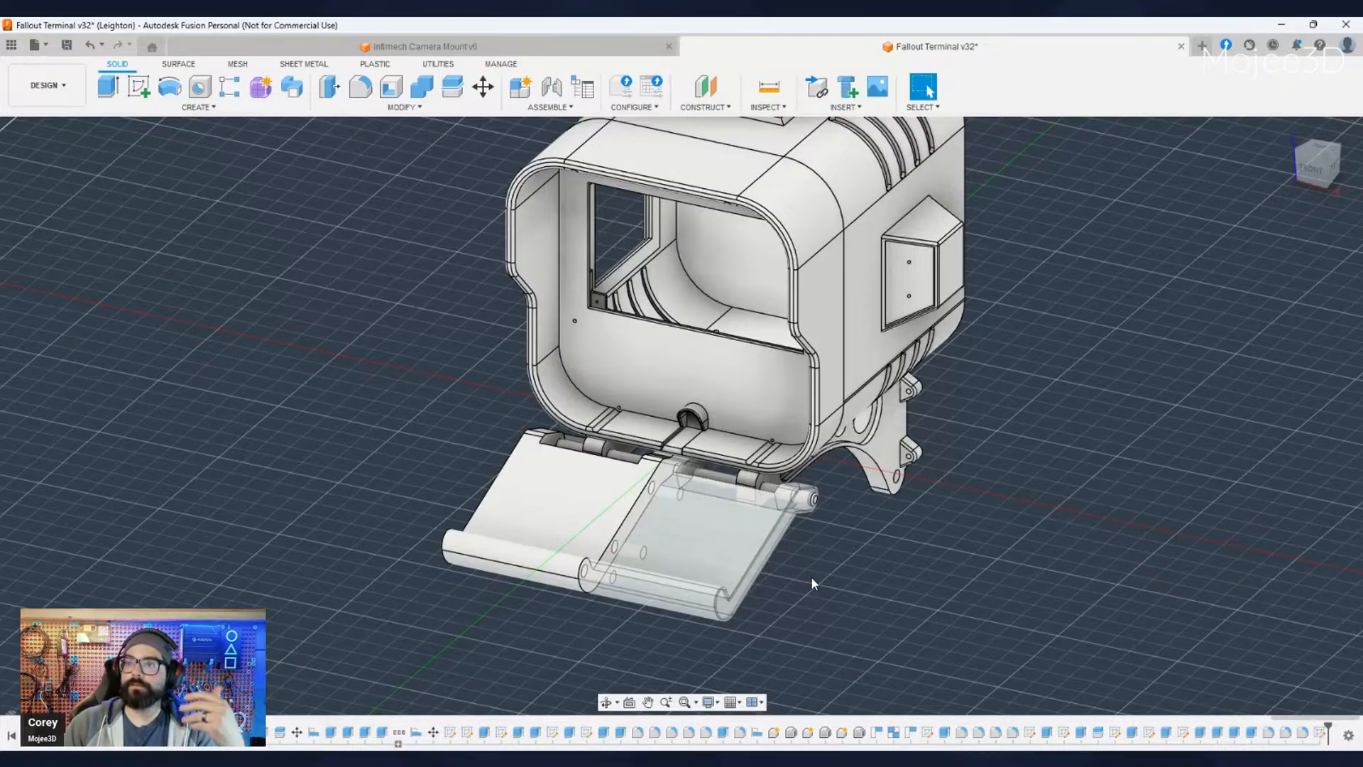
pyautogui.scroll(-2, 941, 641)
pyautogui.moveTo(937, 632); pyautogui.dragTo(890, 553, button='middle')
pyautogui.click(131, 86)
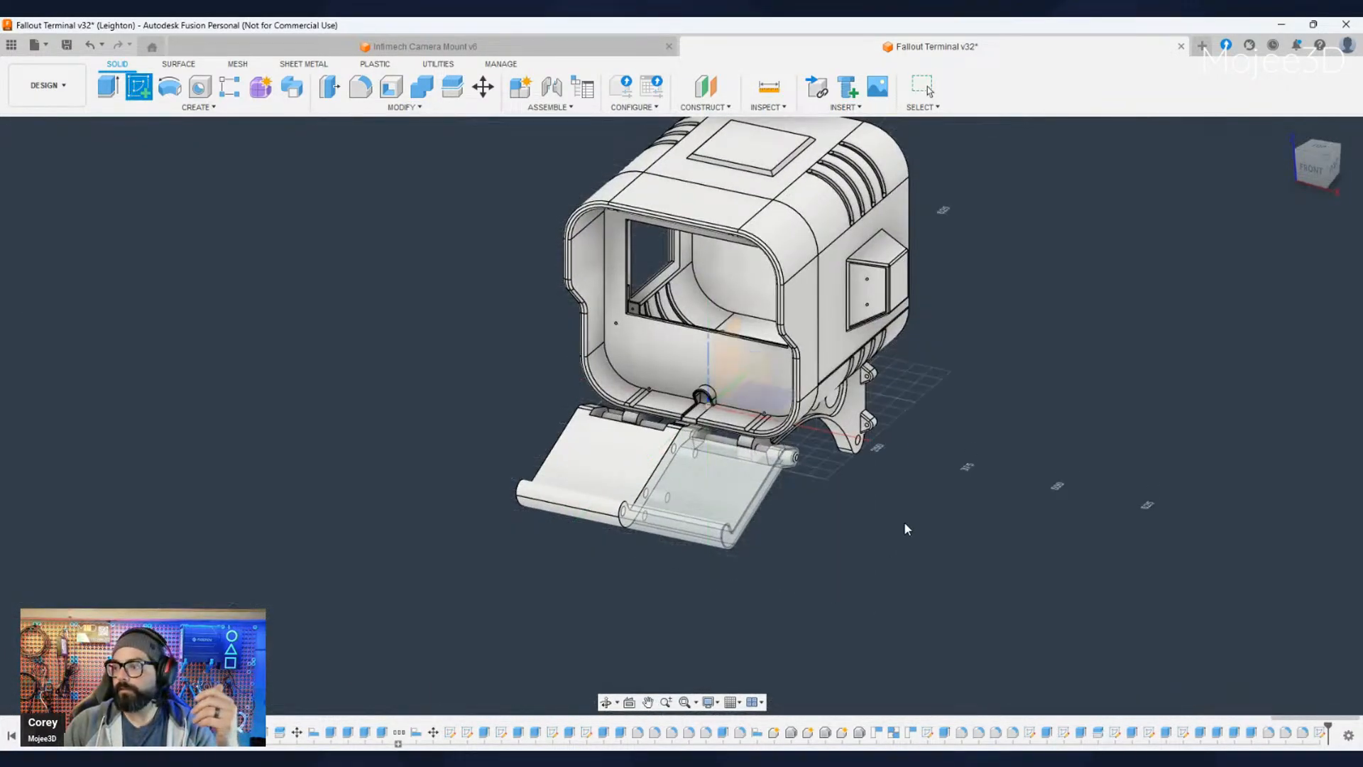
pyautogui.click(904, 521)
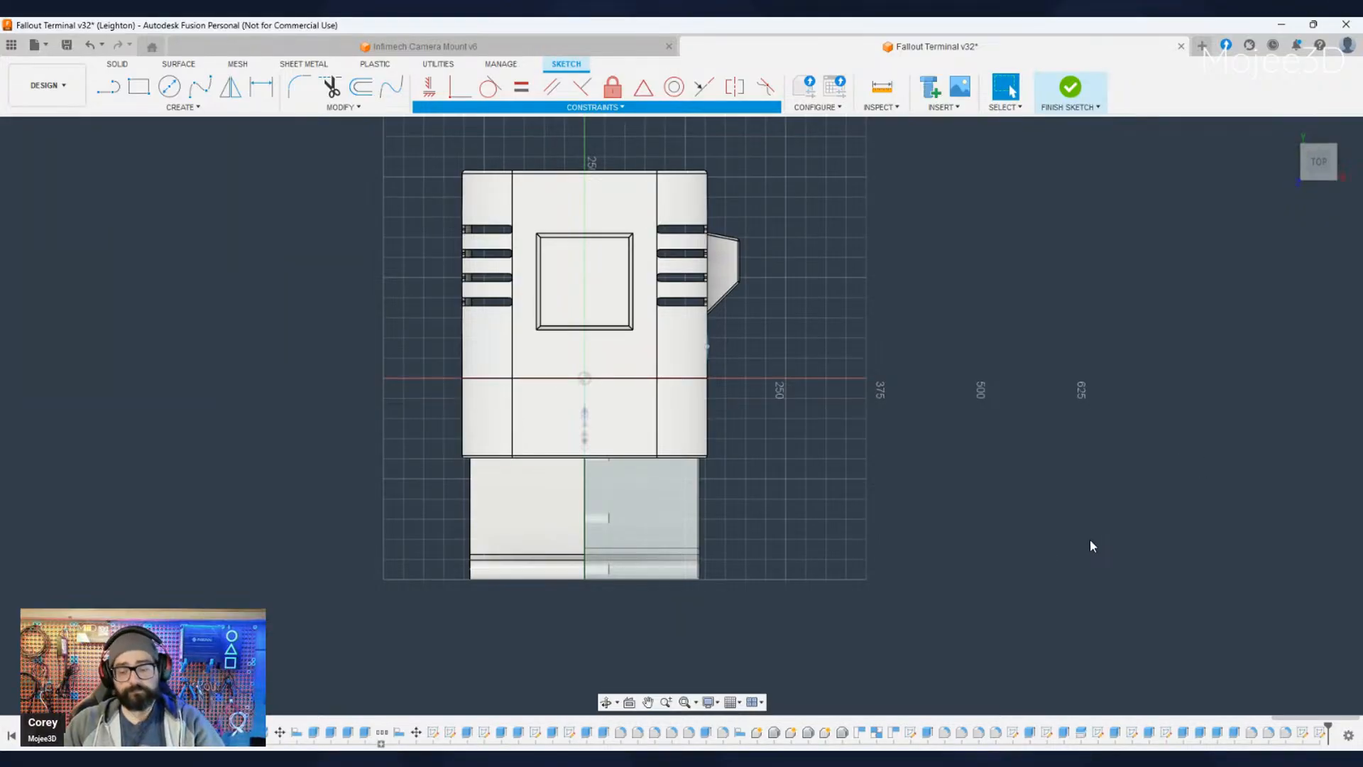
pyautogui.moveTo(1090, 540)
pyautogui.keyDown('shift'); pyautogui.mouseDown(button='middle')
pyautogui.moveTo(993, 548)
pyautogui.moveTo(921, 519)
pyautogui.mouseUp(button='middle'); pyautogui.keyUp('shift')
pyautogui.hotkey('ctrl', 'z')
pyautogui.scroll(-3, 892, 546)
pyautogui.scroll(5, 880, 543)
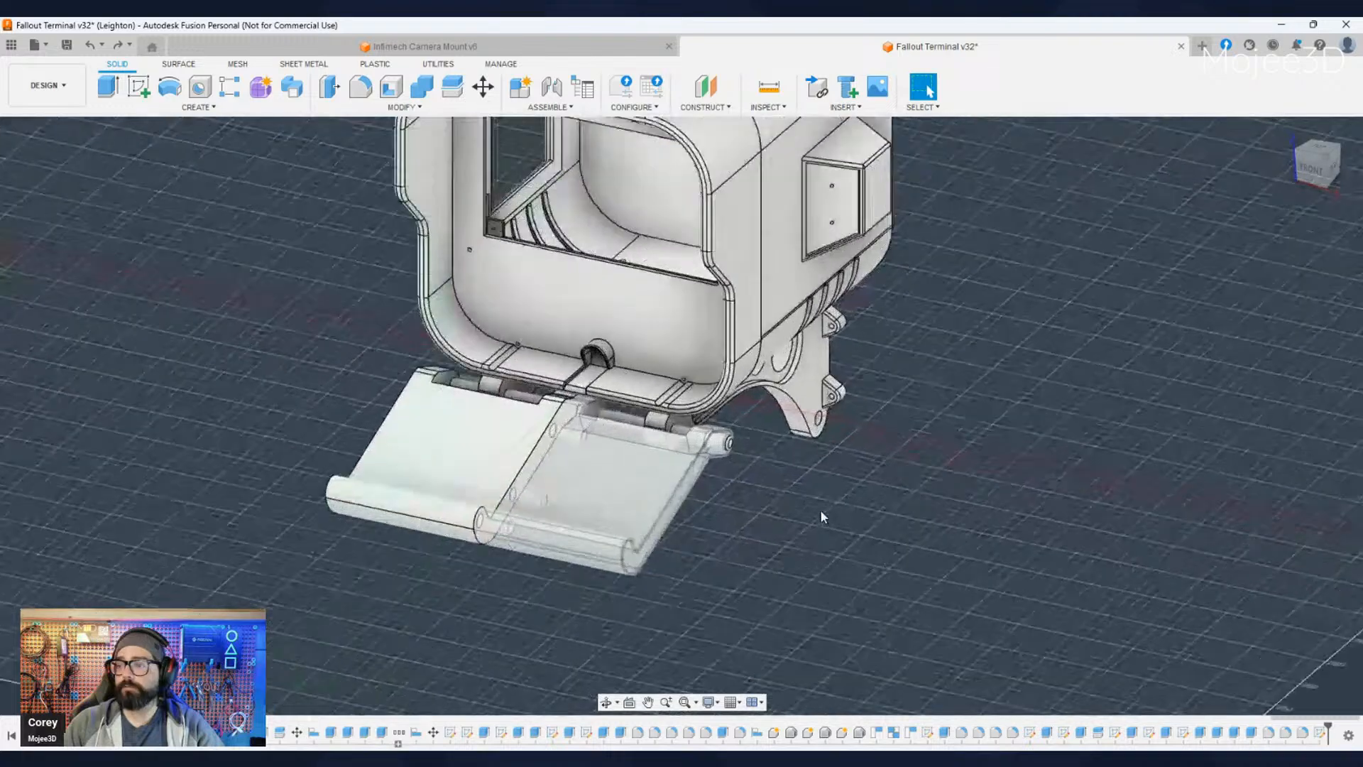
pyautogui.scroll(-5, 820, 516)
pyautogui.scroll(3, 855, 555)
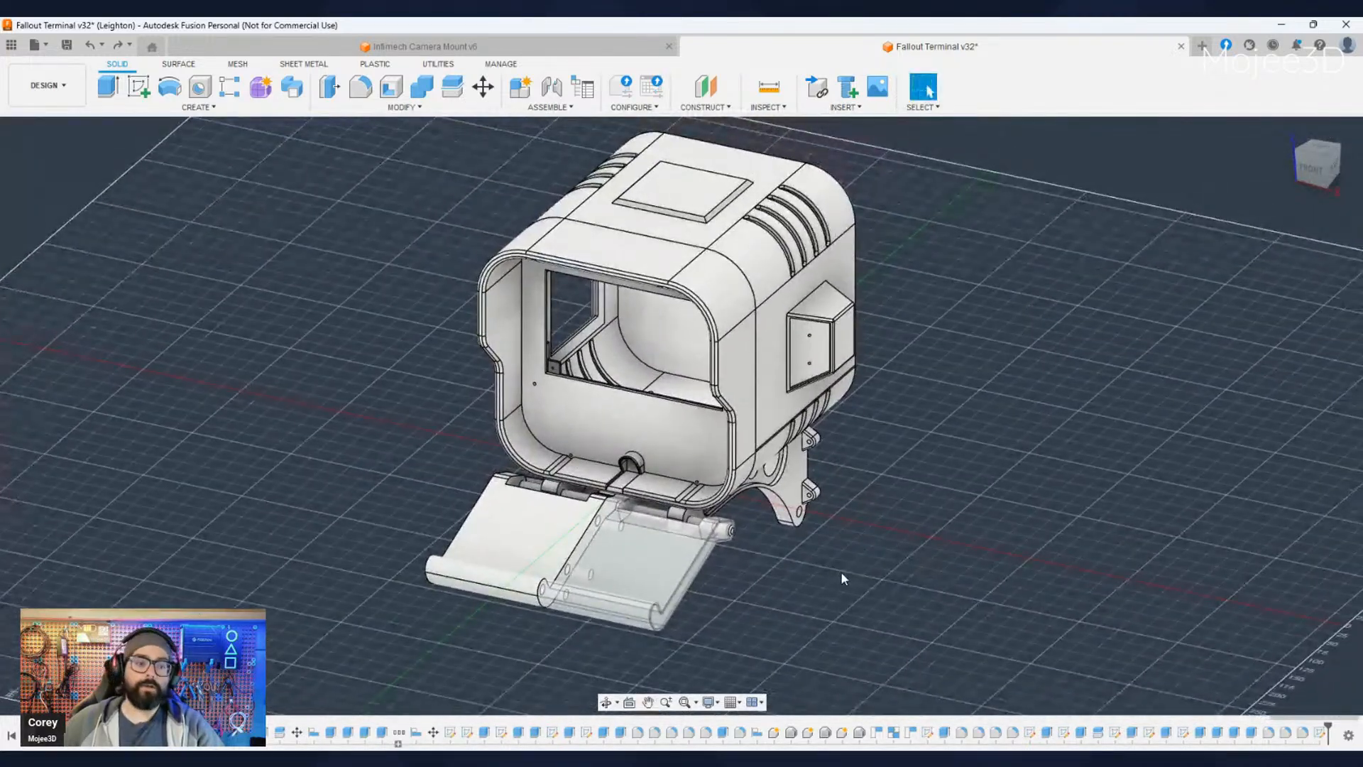
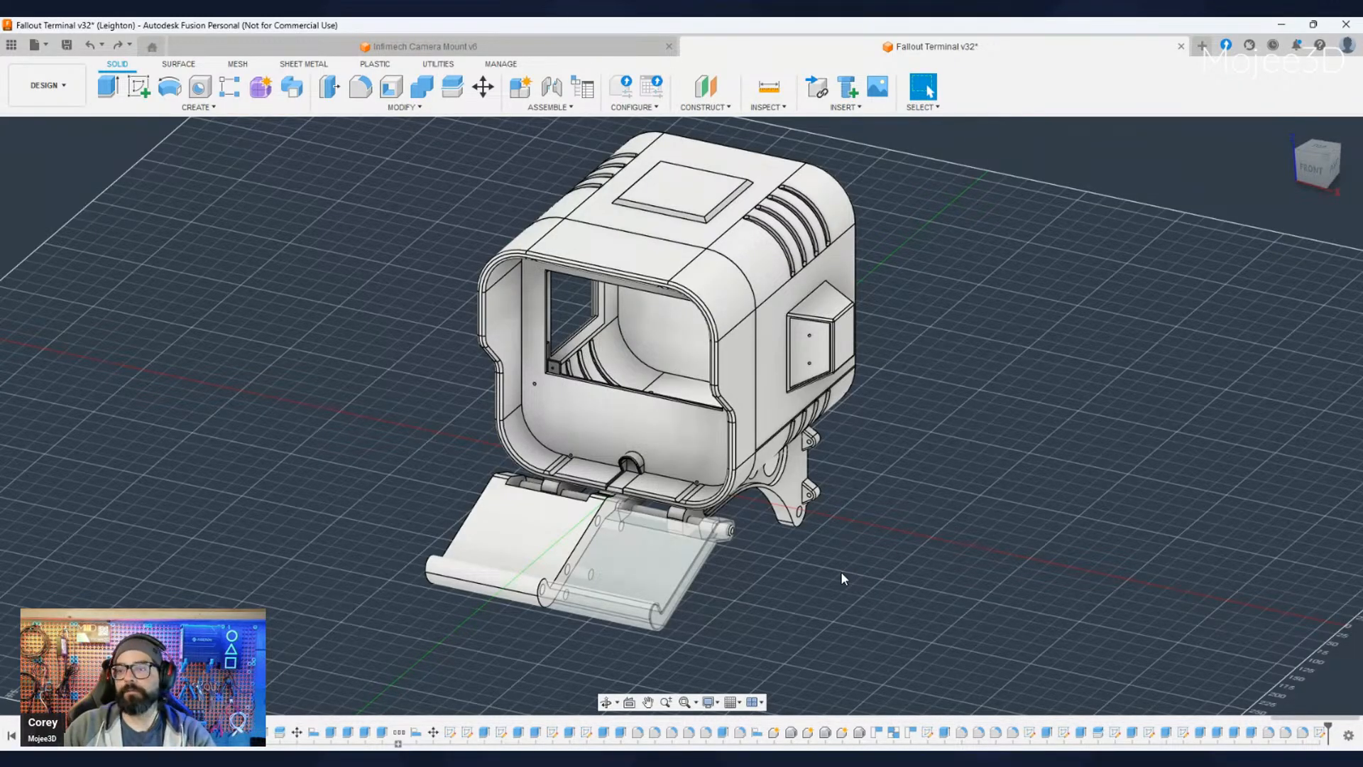
pyautogui.scroll(2, 776, 582)
pyautogui.moveTo(753, 589); pyautogui.dragTo(806, 576, button='middle')
pyautogui.scroll(1, 795, 582)
pyautogui.scroll(-2, 805, 577)
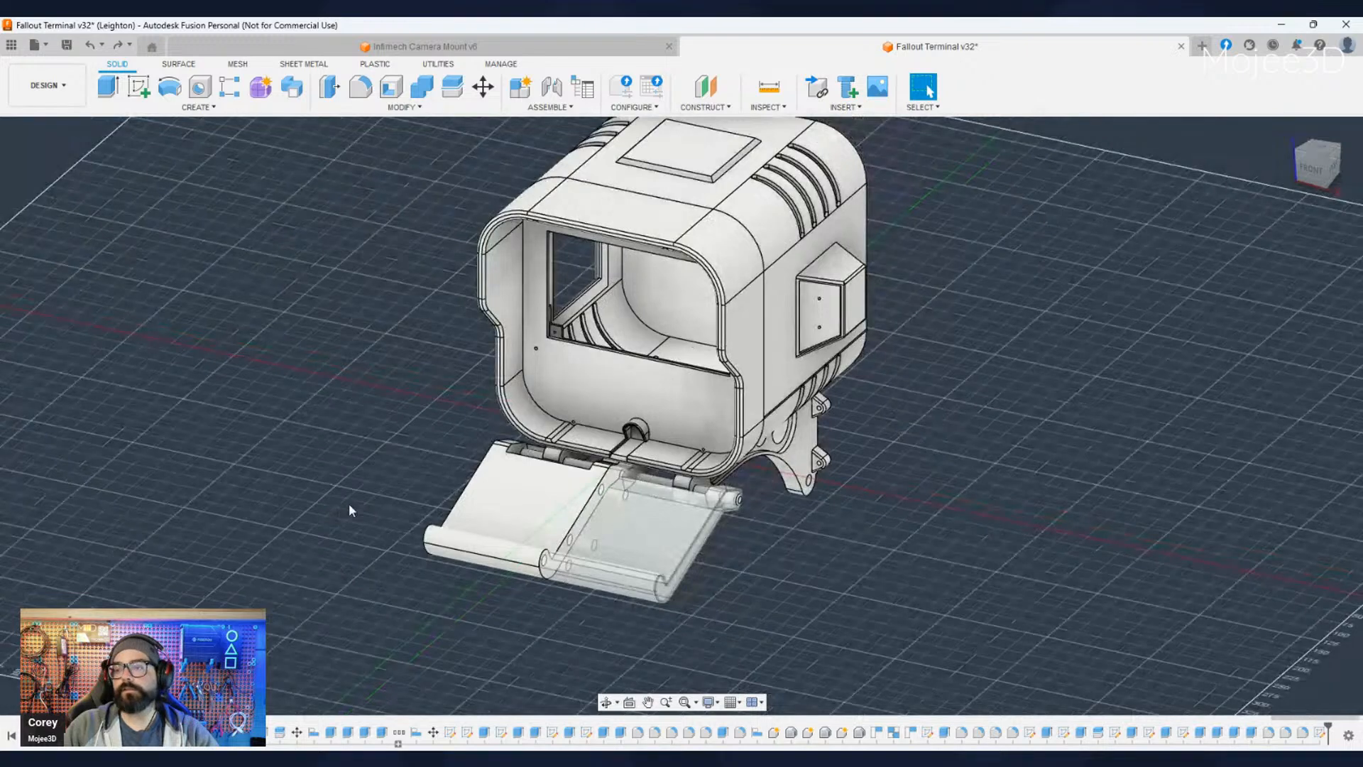
pyautogui.keyDown('shift'); pyautogui.moveTo(347, 503); pyautogui.dragTo(386, 505, button='middle'); pyautogui.keyUp('shift')
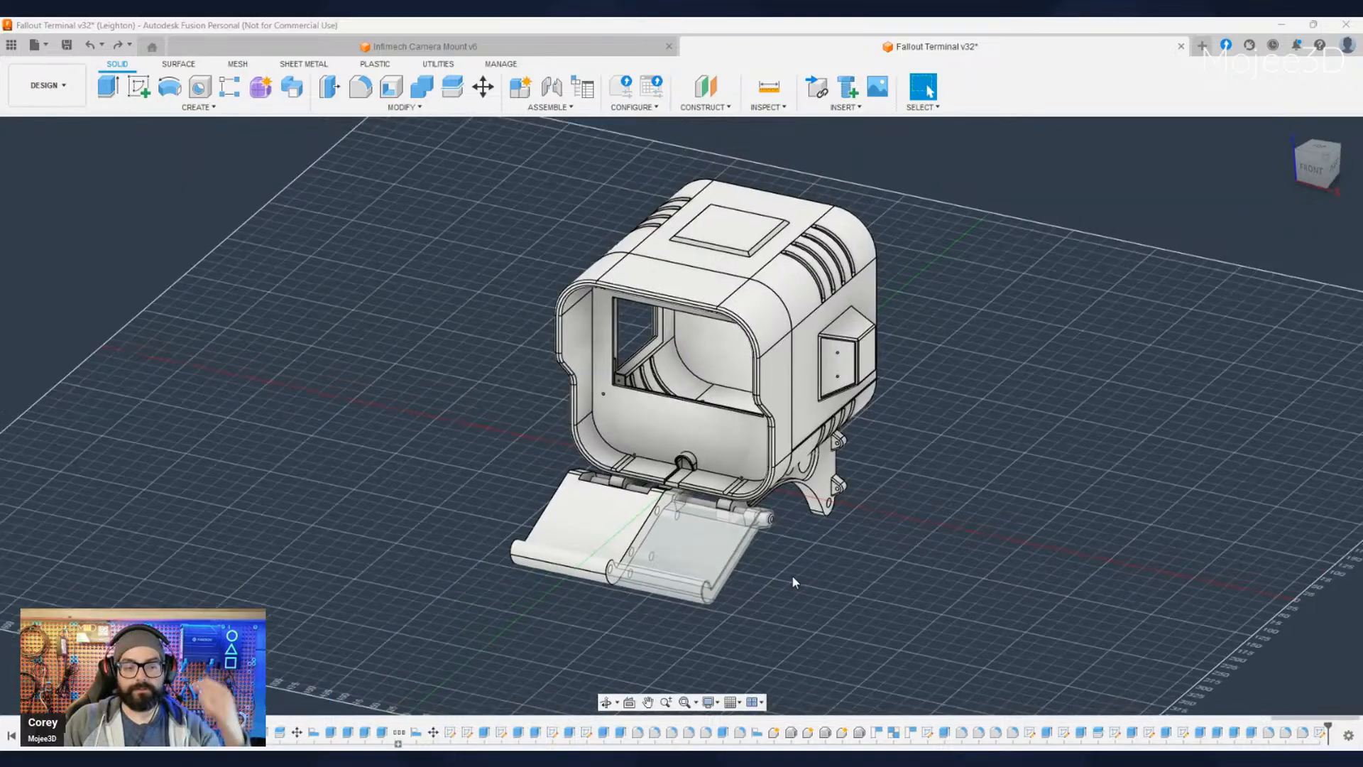
pyautogui.scroll(3, 795, 575)
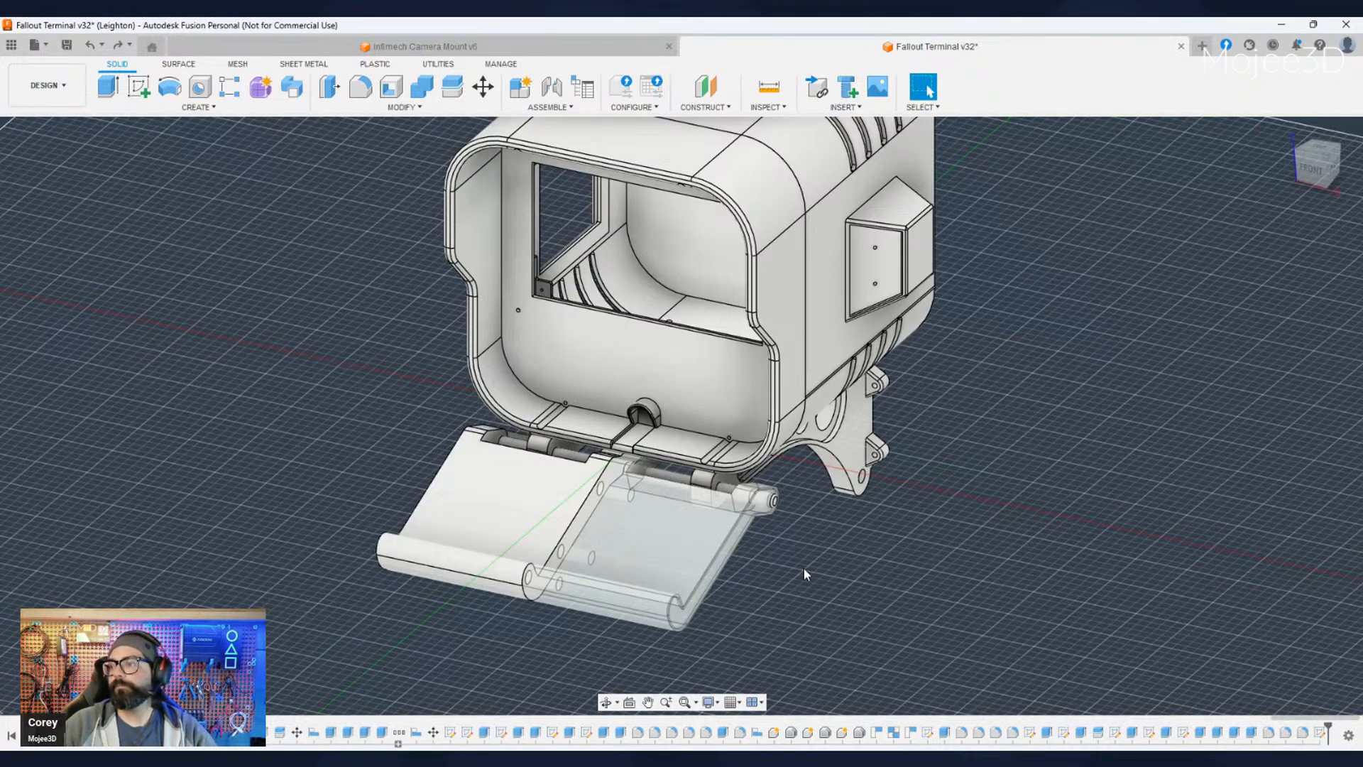
pyautogui.scroll(2, 911, 526)
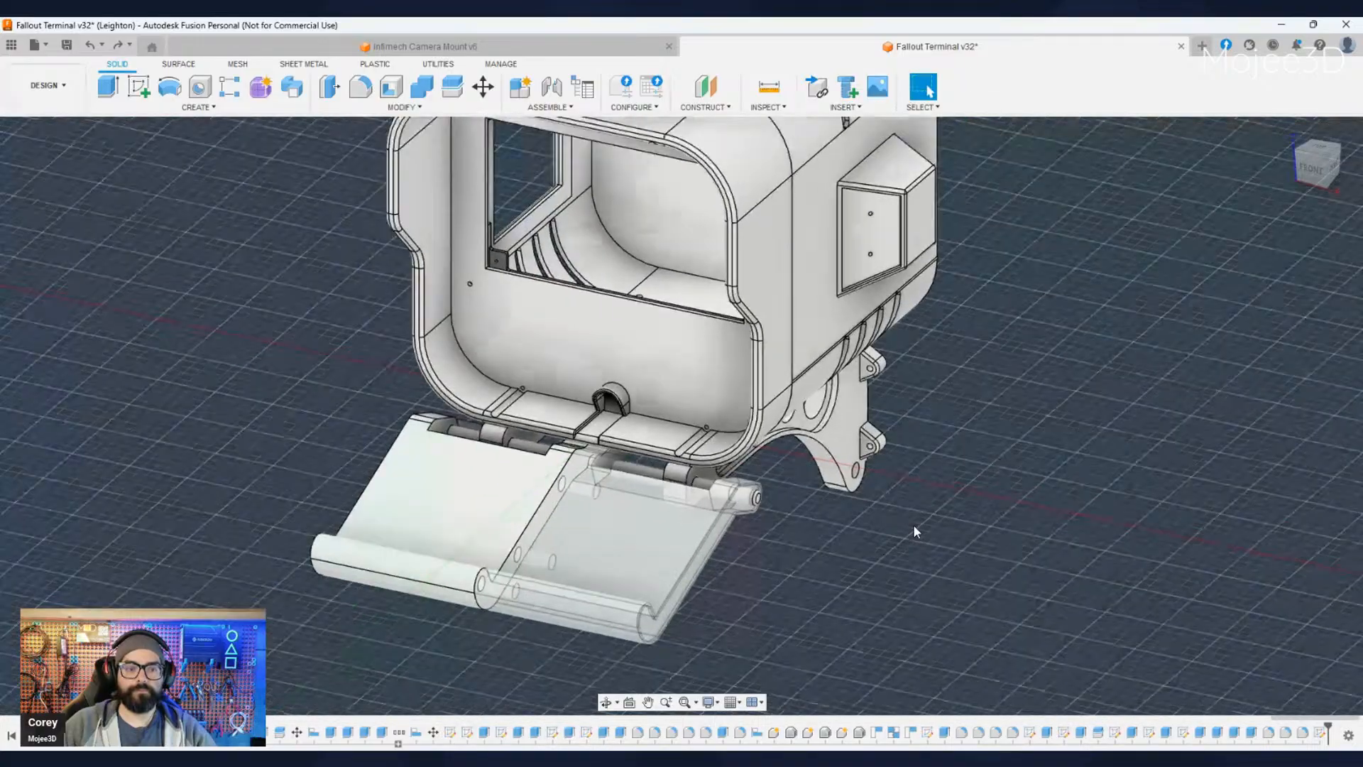
# - Make the translucent half of the terminal's fold-out tray fully opaque, matching the other half
pyautogui.scroll(-3, 913, 531)
pyautogui.keyDown('shift'); pyautogui.moveTo(934, 564); pyautogui.dragTo(410, 634, button='middle'); pyautogui.keyUp('shift')
pyautogui.click(762, 568)
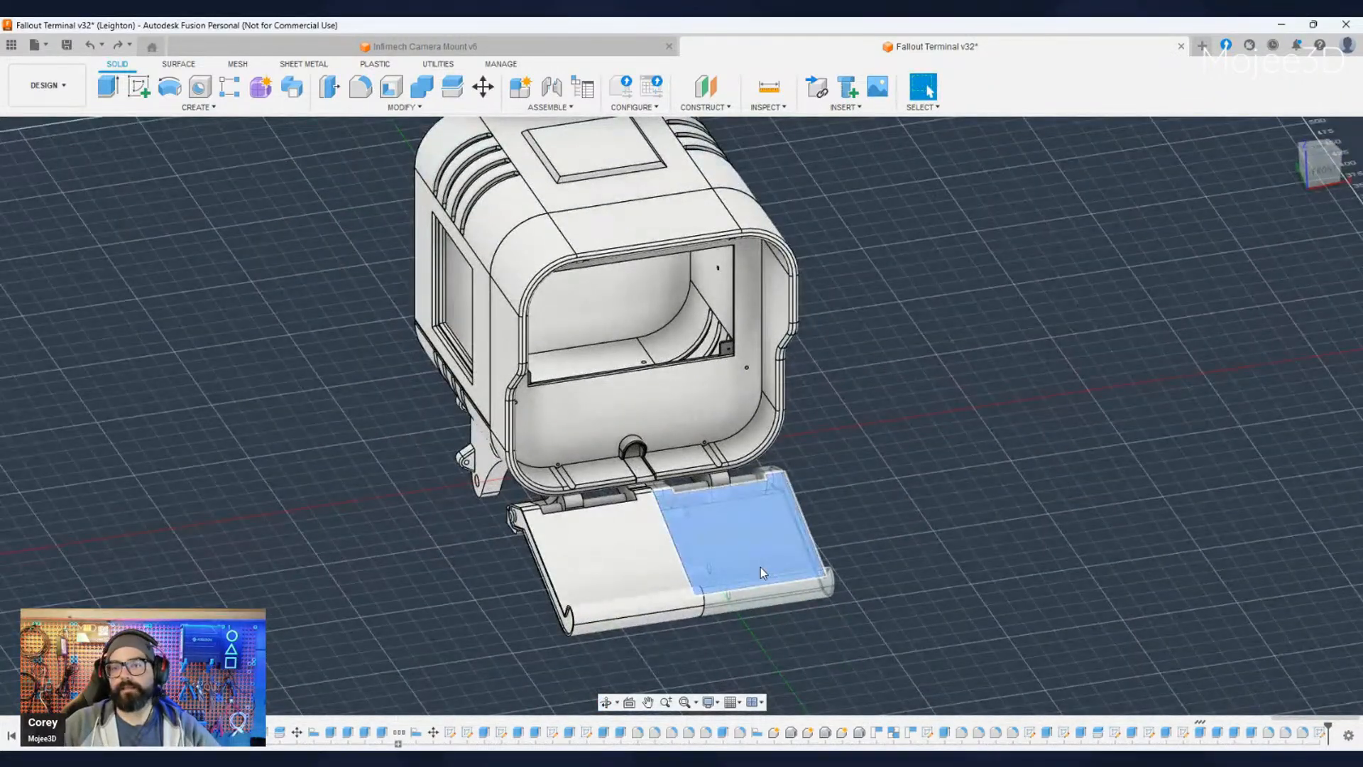
pyautogui.click(106, 371)
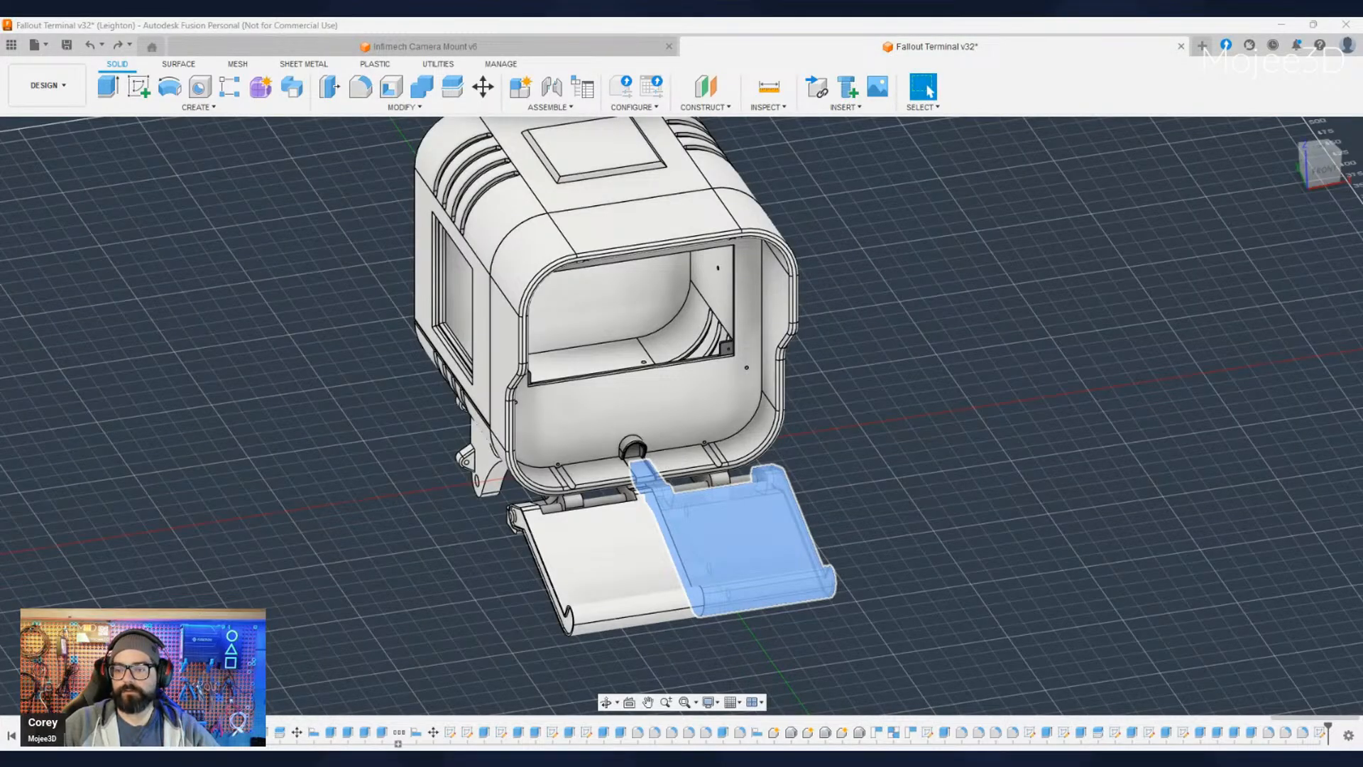
pyautogui.click(758, 662)
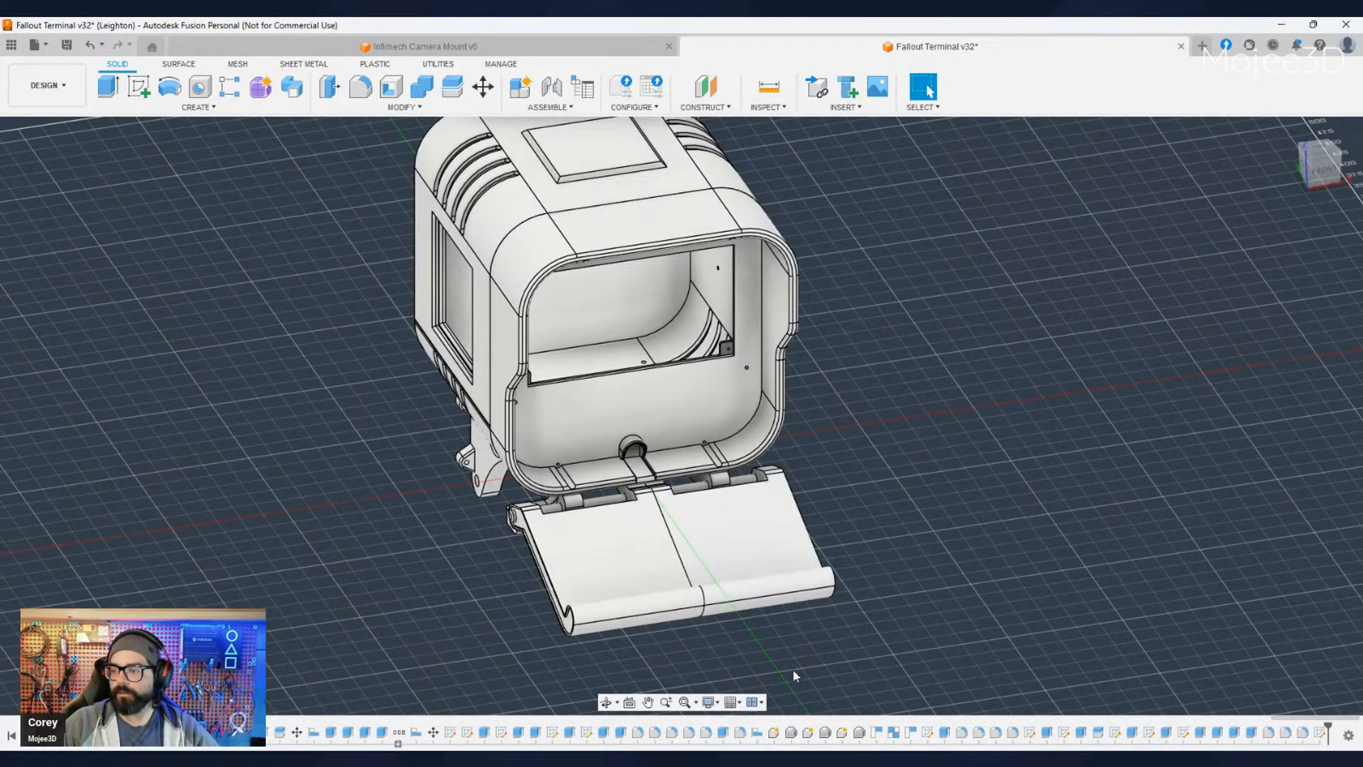
pyautogui.keyDown('shift'); pyautogui.moveTo(796, 675); pyautogui.dragTo(560, 642, button='middle'); pyautogui.keyUp('shift')
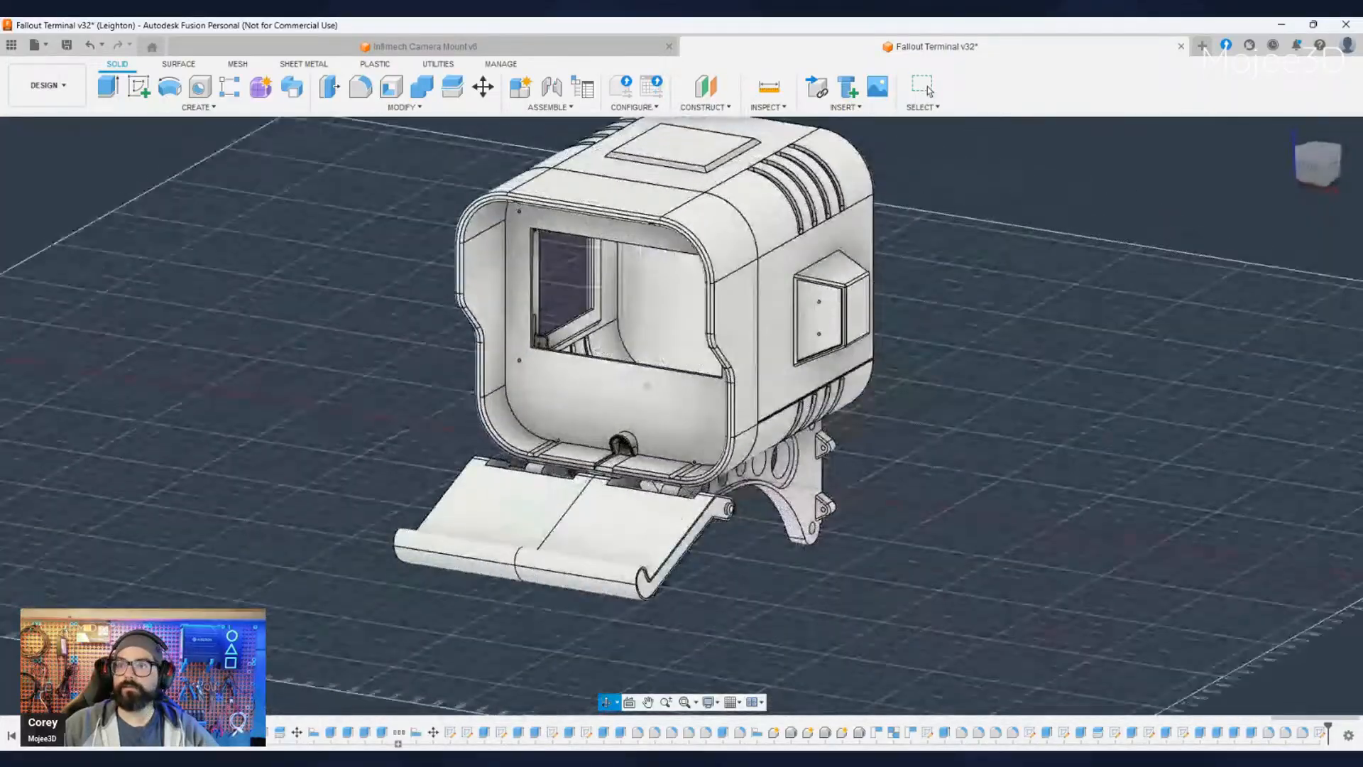
# - Switch to the Infimech Camera Mount v6 design and examine the bracket's arm, slots and screw holes from several angles, including the bottom view
pyautogui.click(440, 44)
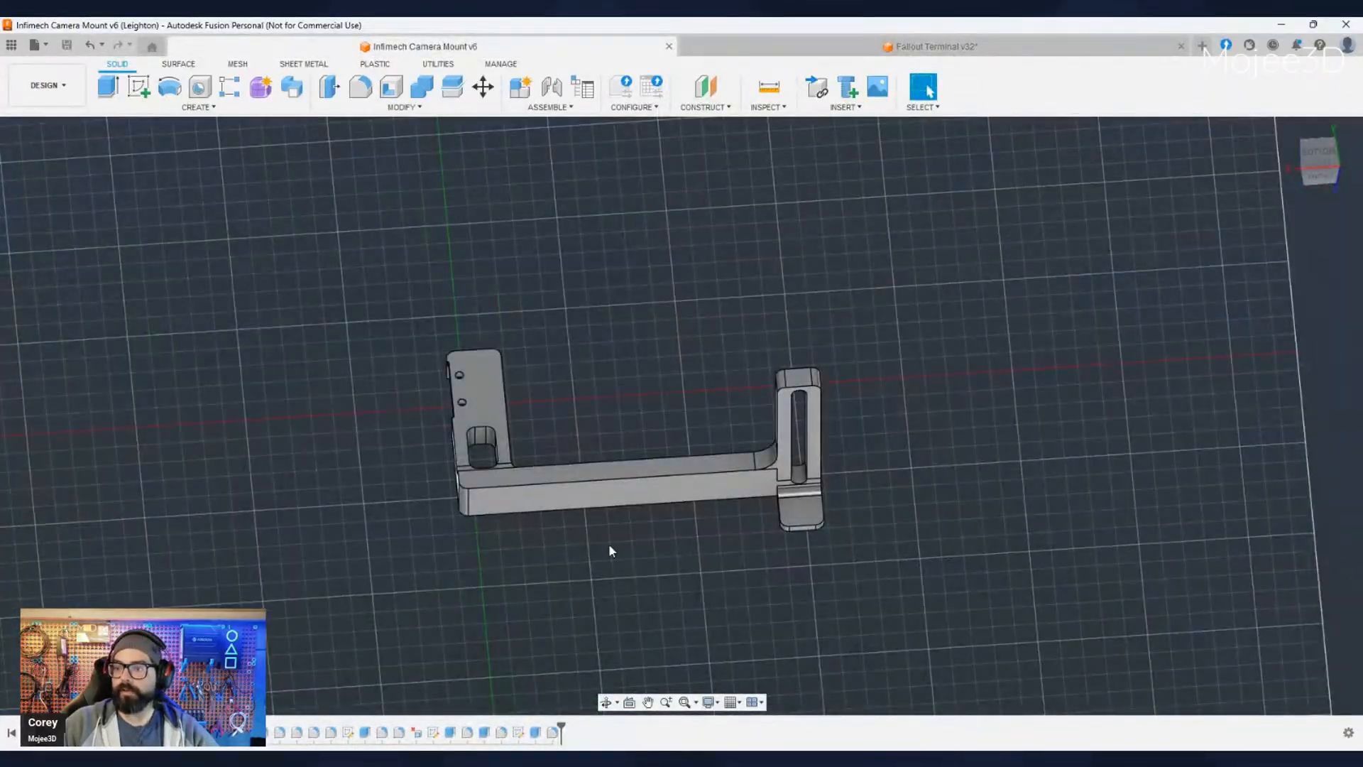
pyautogui.keyDown('shift'); pyautogui.moveTo(608, 546); pyautogui.dragTo(420, 521, button='middle'); pyautogui.keyUp('shift')
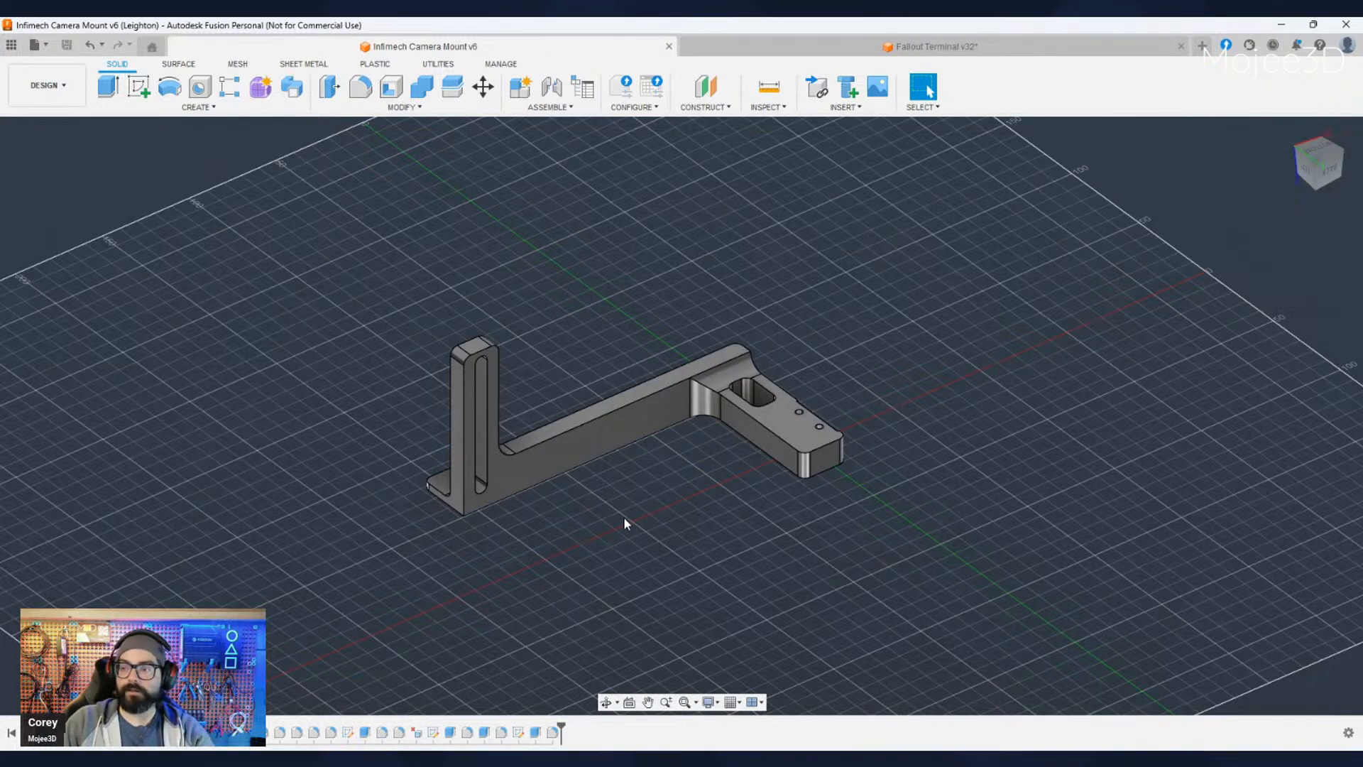
pyautogui.keyDown('shift'); pyautogui.moveTo(624, 523); pyautogui.dragTo(741, 521, button='middle'); pyautogui.keyUp('shift')
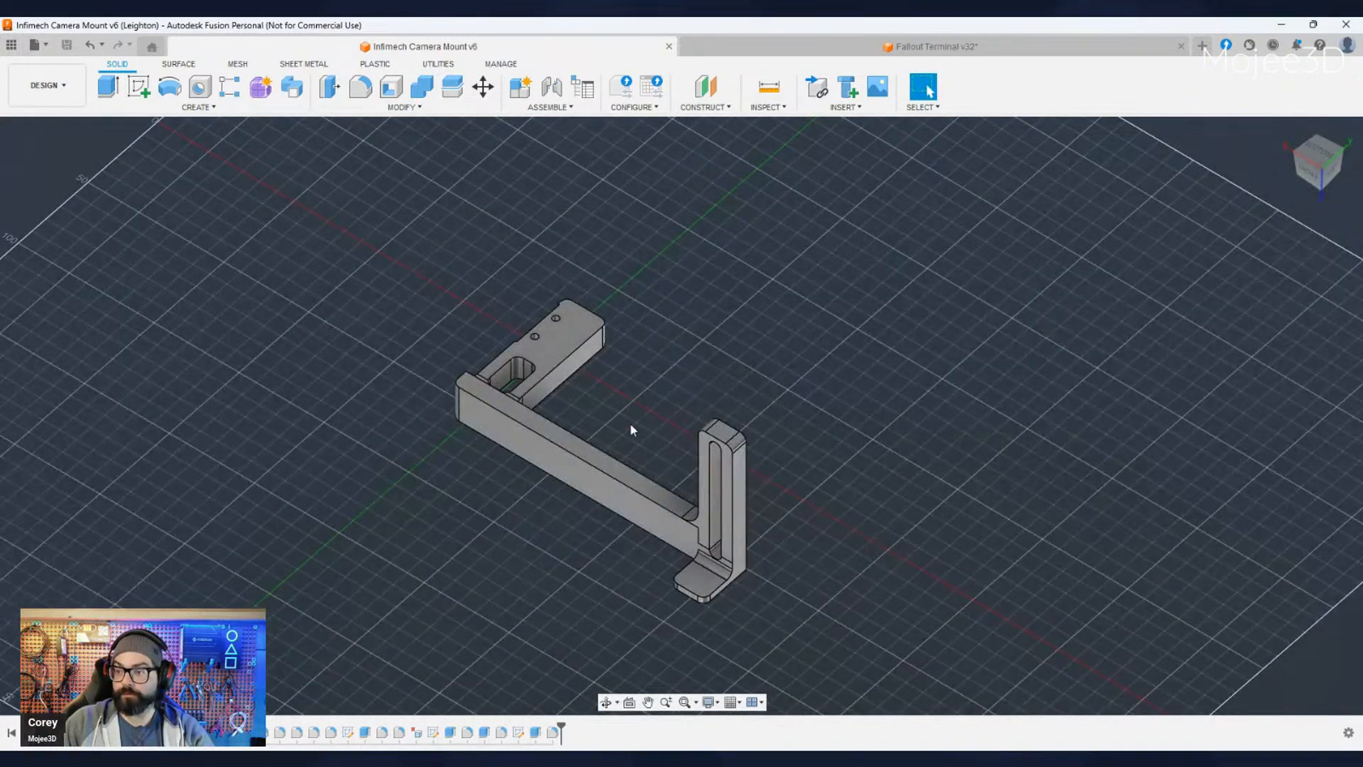
pyautogui.keyDown('shift'); pyautogui.moveTo(655, 550); pyautogui.dragTo(725, 616, button='middle'); pyautogui.keyUp('shift')
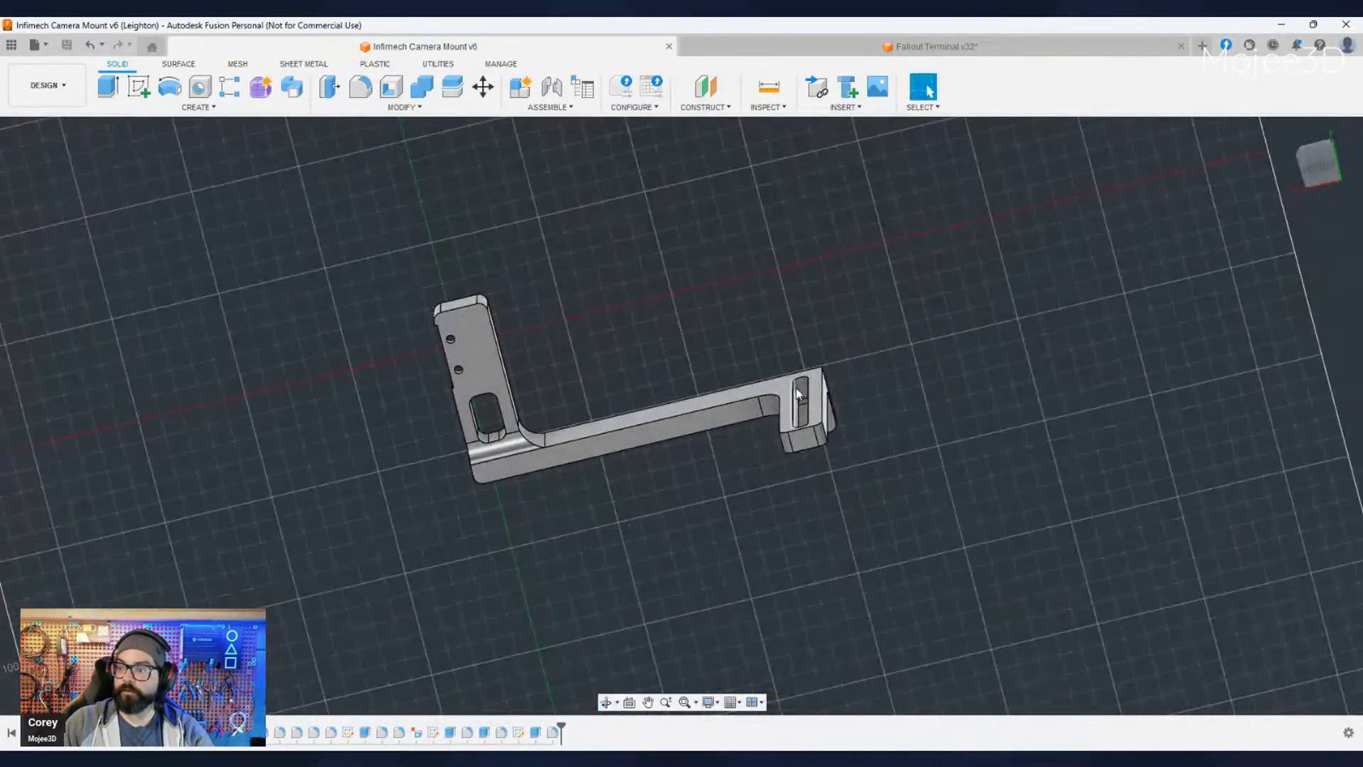
pyautogui.moveTo(712, 513)
pyautogui.keyDown('shift'); pyautogui.mouseDown(button='middle')
pyautogui.moveTo(703, 523)
pyautogui.moveTo(760, 501)
pyautogui.moveTo(696, 502)
pyautogui.mouseUp(button='middle'); pyautogui.keyUp('shift')
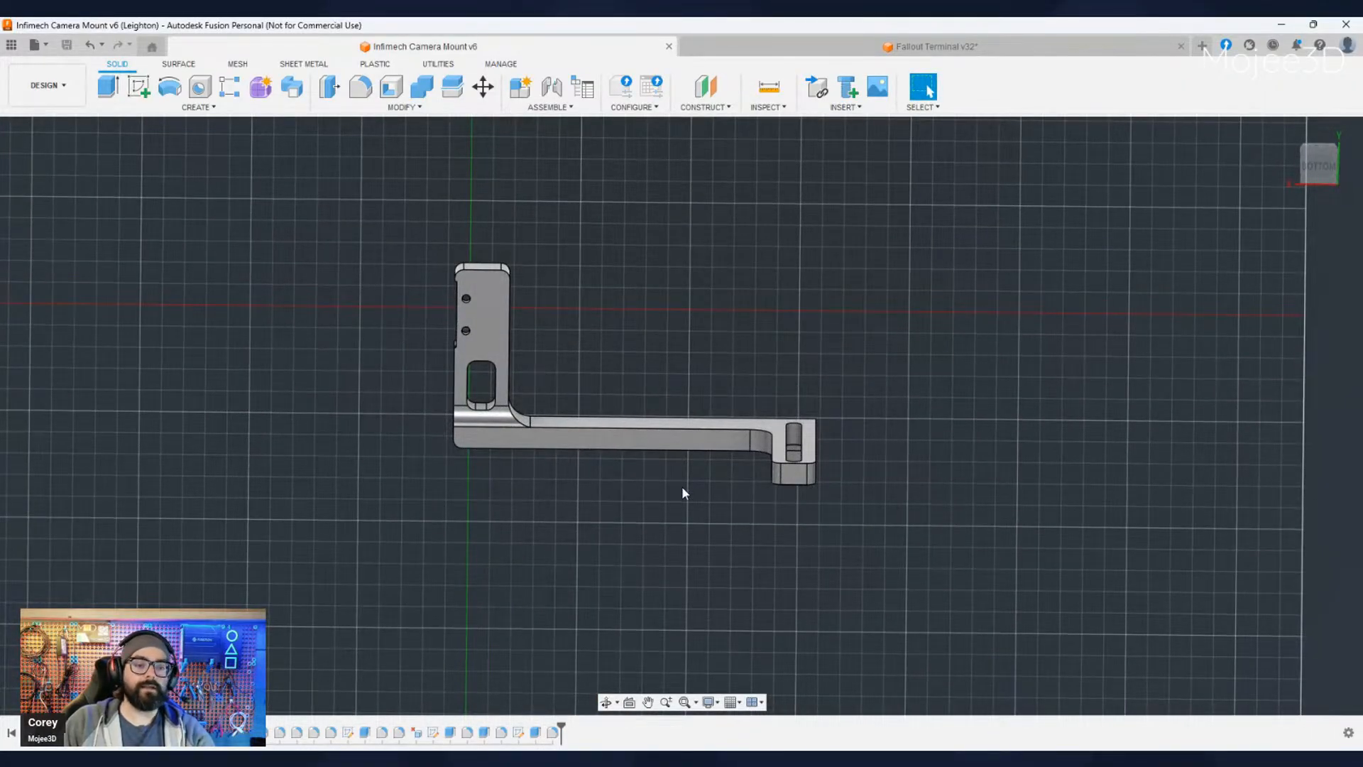
pyautogui.keyDown('shift'); pyautogui.moveTo(641, 495); pyautogui.dragTo(628, 409, button='middle'); pyautogui.keyUp('shift')
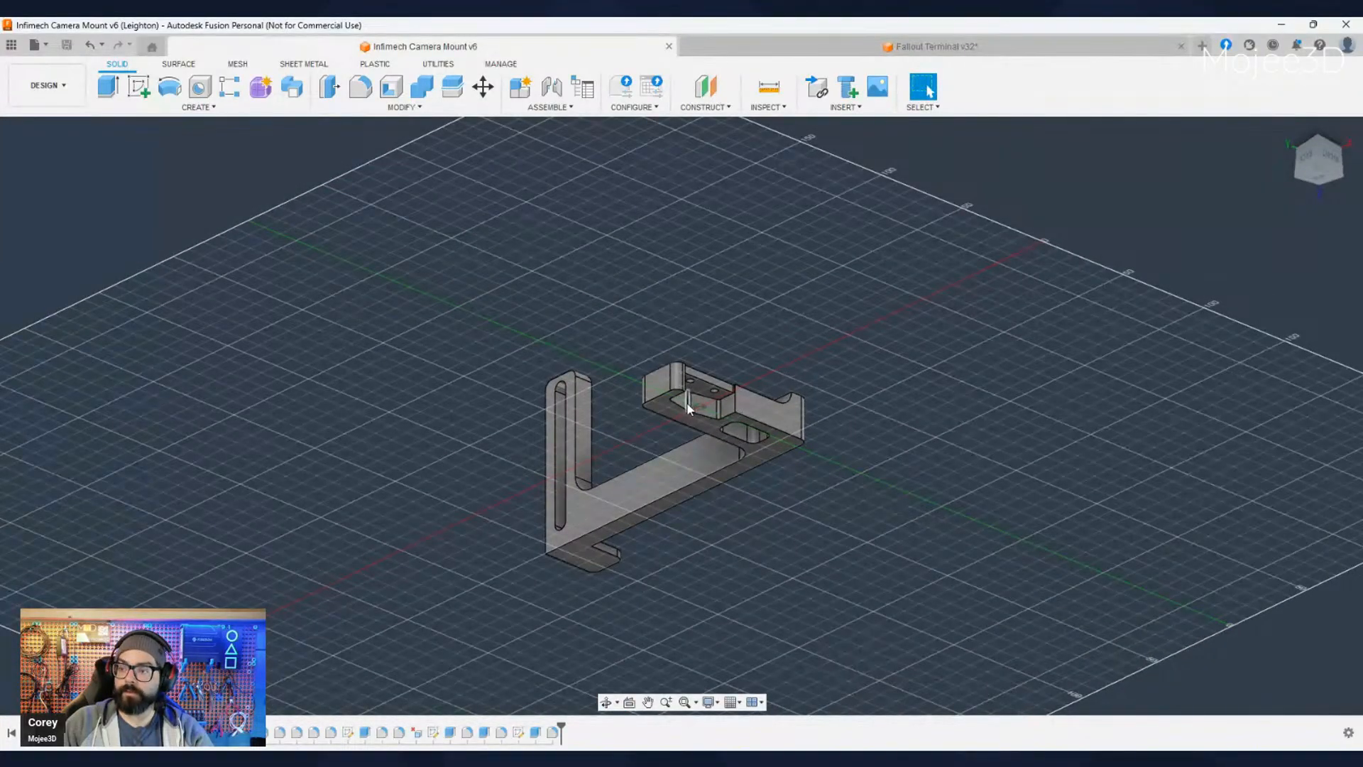
pyautogui.keyDown('shift'); pyautogui.moveTo(722, 428); pyautogui.dragTo(745, 617, button='middle'); pyautogui.keyUp('shift')
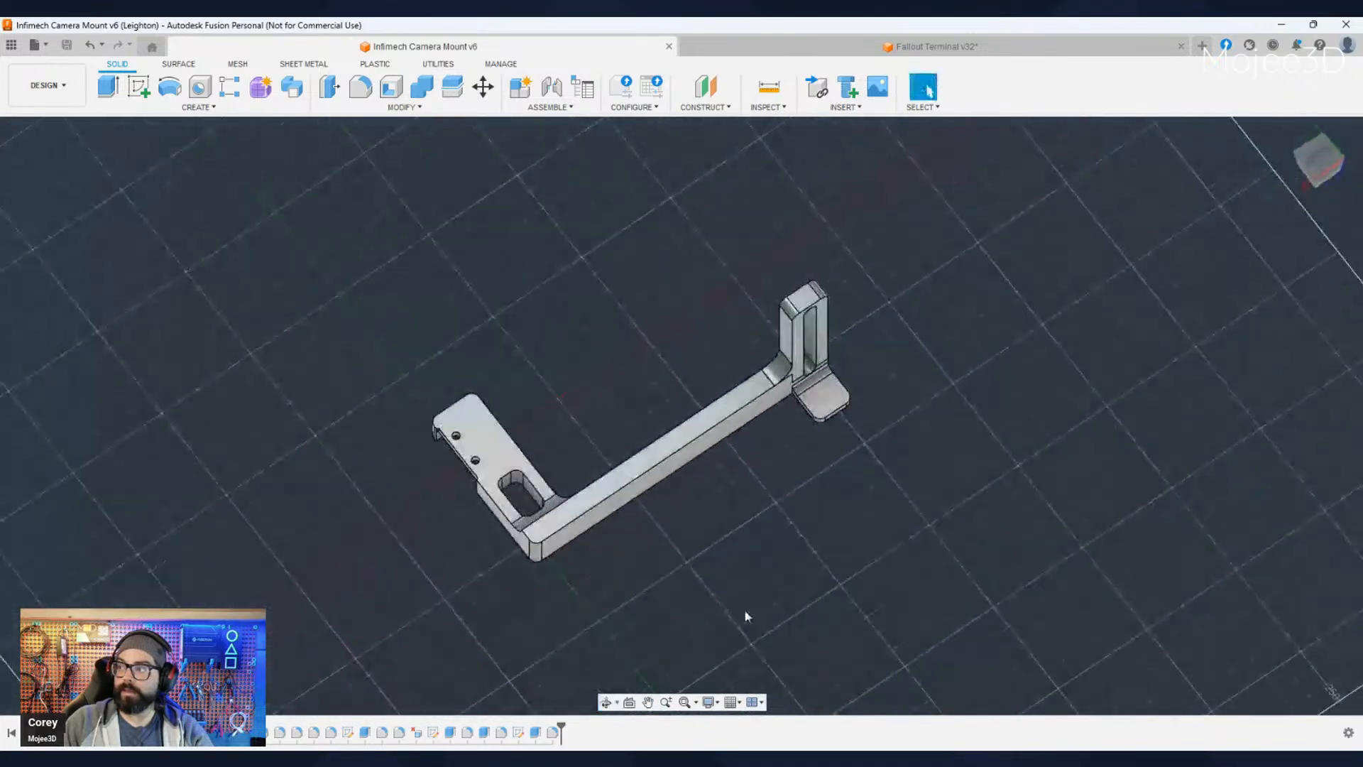
pyautogui.click(1312, 178)
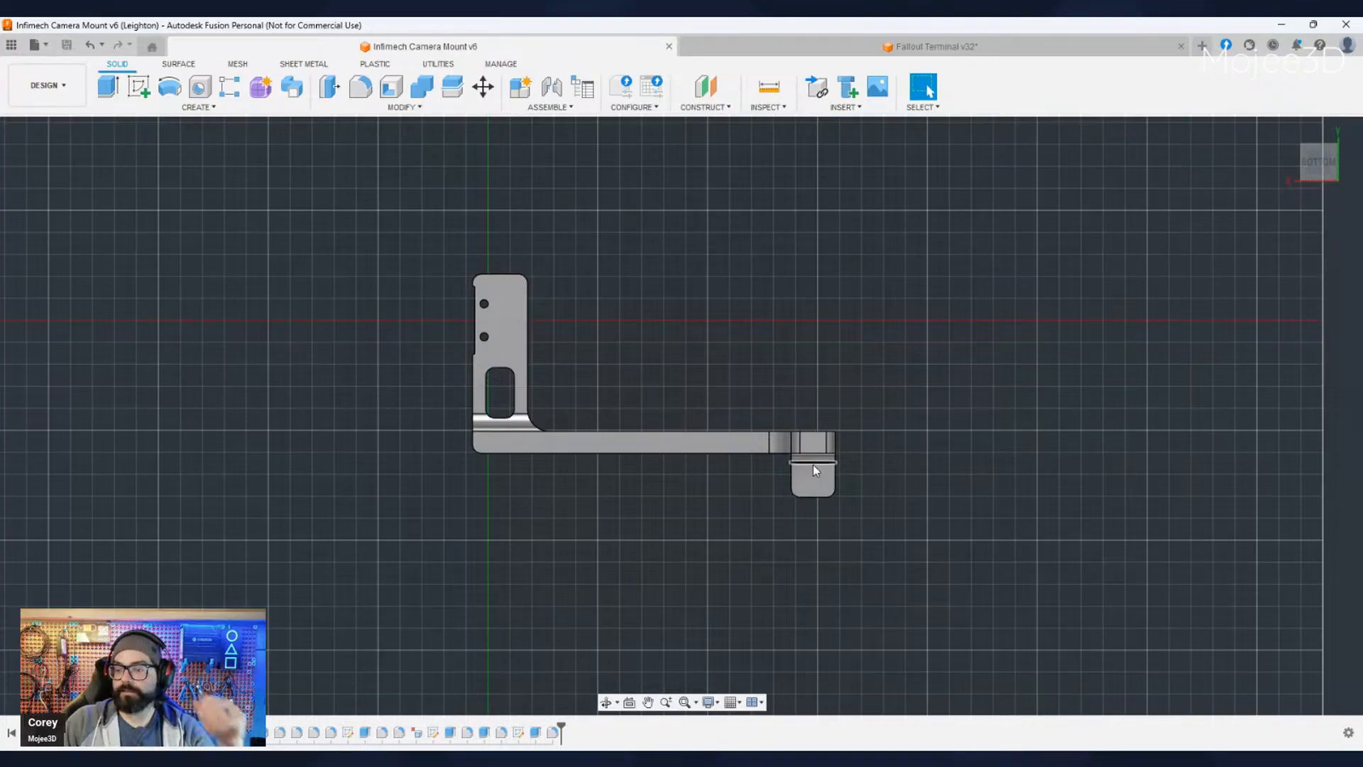
pyautogui.scroll(1, 794, 514)
pyautogui.scroll(-1, 794, 516)
pyautogui.moveTo(796, 516)
pyautogui.keyDown('shift'); pyautogui.mouseDown(button='middle')
pyautogui.moveTo(753, 531)
pyautogui.moveTo(844, 529)
pyautogui.moveTo(802, 525)
pyautogui.mouseUp(button='middle'); pyautogui.keyUp('shift')
pyautogui.click(1310, 168)
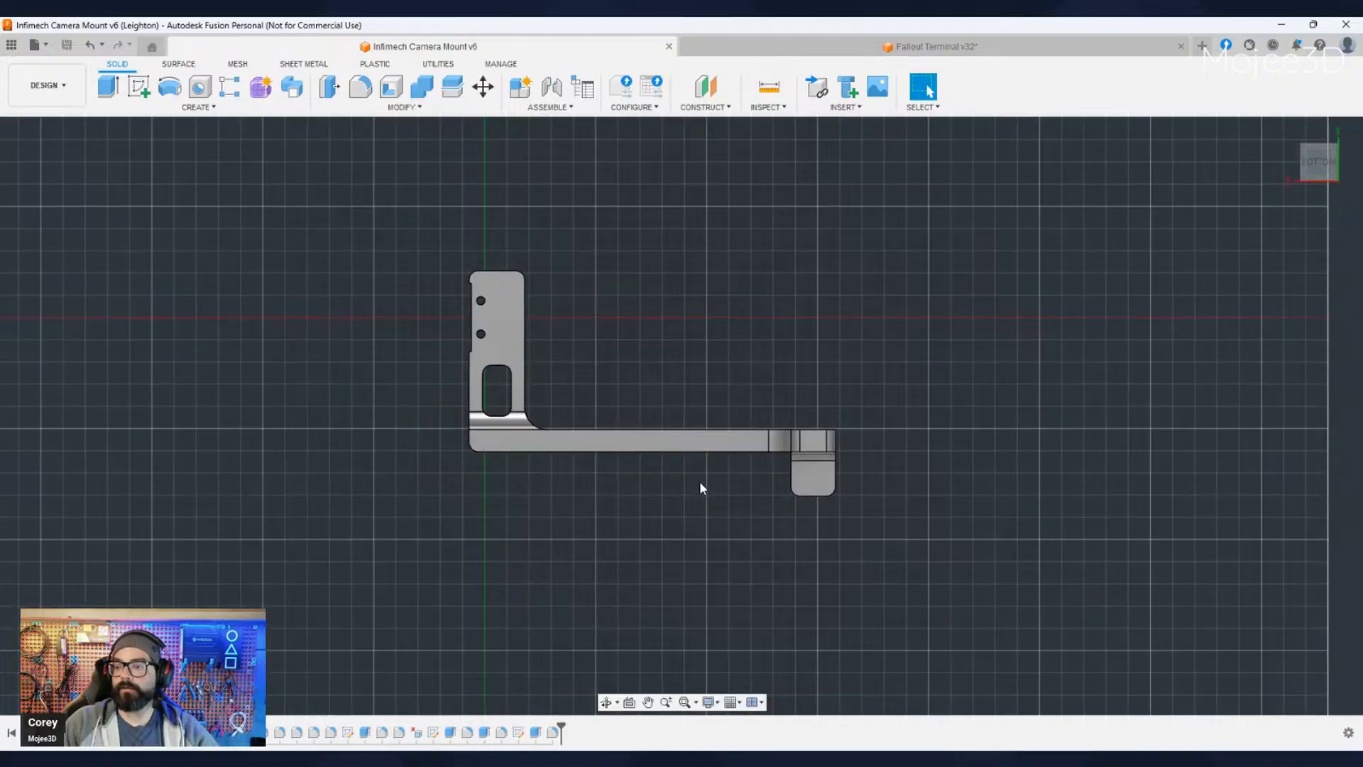
pyautogui.keyDown('shift'); pyautogui.moveTo(700, 484); pyautogui.dragTo(686, 417, button='middle'); pyautogui.keyUp('shift')
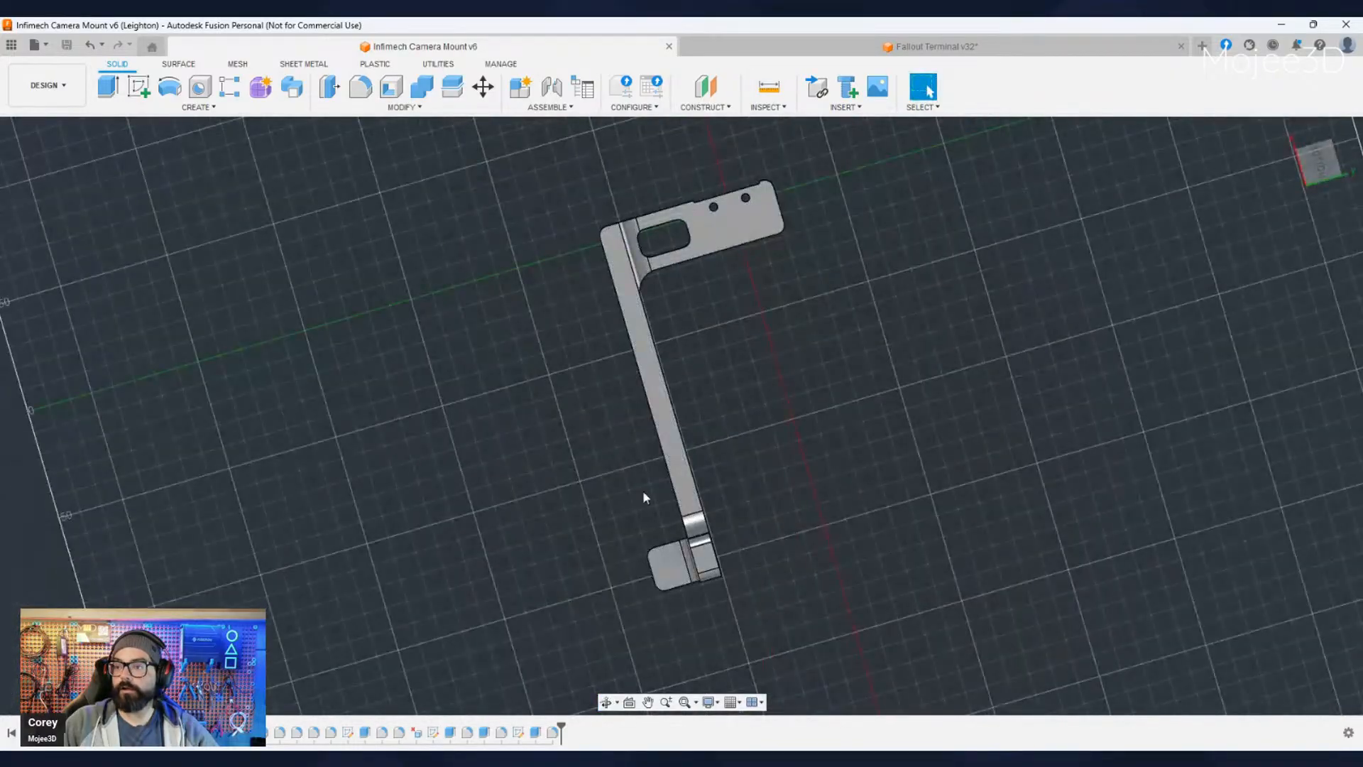
pyautogui.keyDown('shift'); pyautogui.moveTo(643, 494); pyautogui.dragTo(534, 501, button='middle'); pyautogui.keyUp('shift')
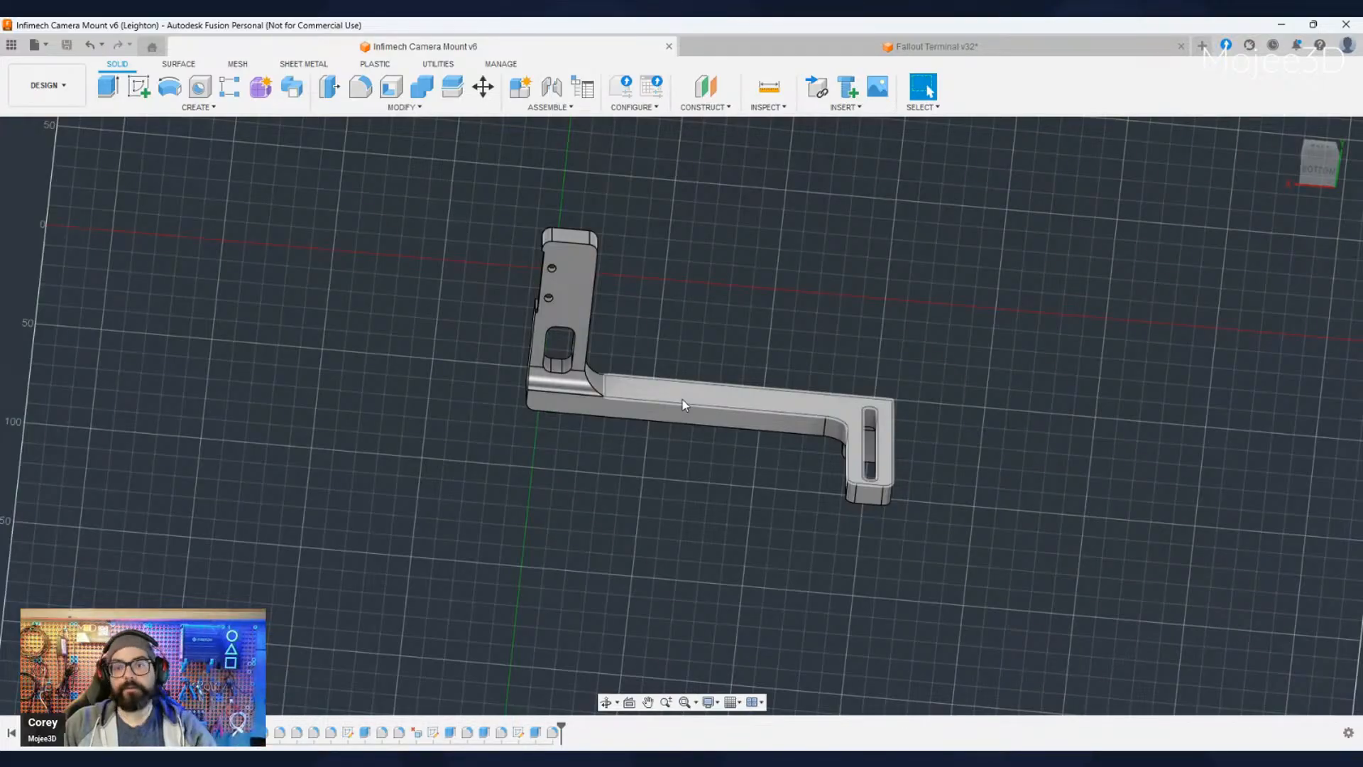
pyautogui.keyDown('shift'); pyautogui.moveTo(523, 486); pyautogui.dragTo(617, 334, button='middle'); pyautogui.keyUp('shift')
pyautogui.keyDown('shift'); pyautogui.moveTo(471, 580); pyautogui.dragTo(471, 571, button='middle'); pyautogui.keyUp('shift')
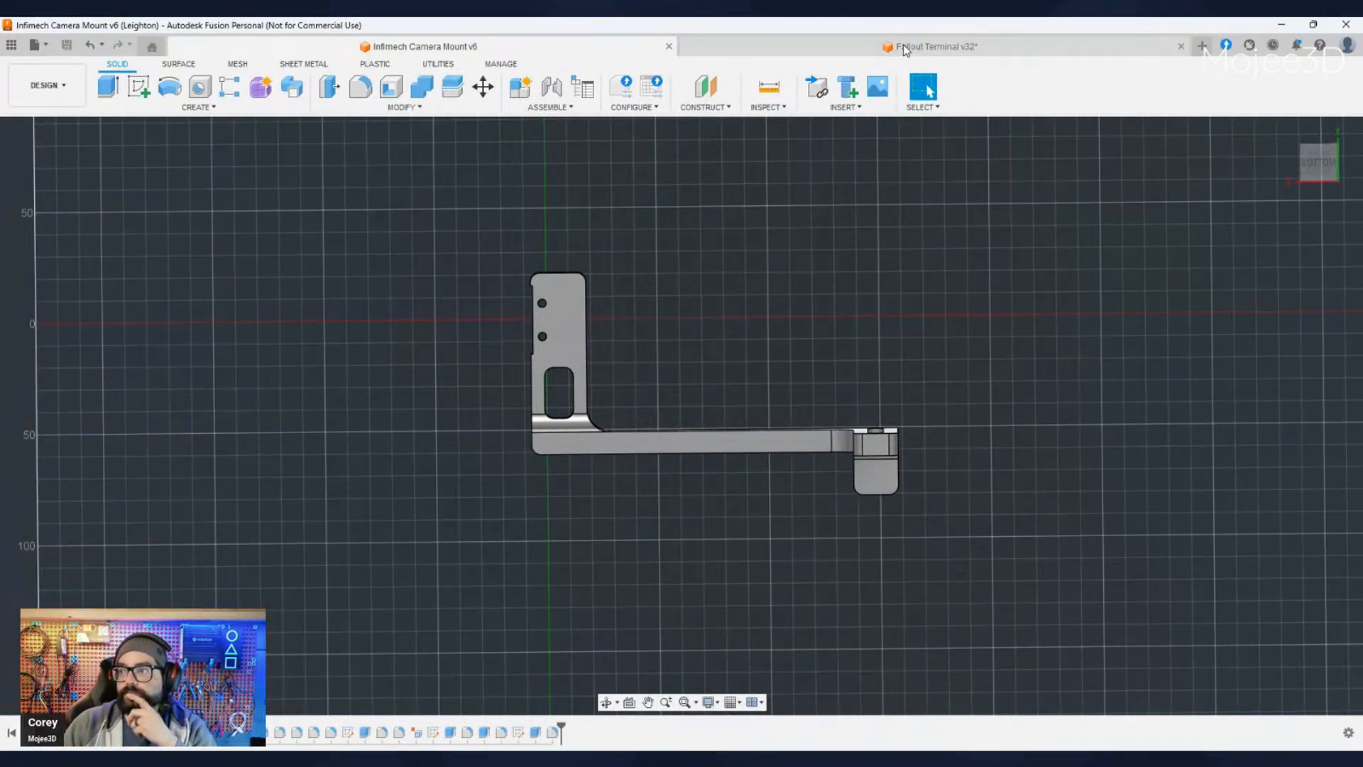
# - Compare the Fallout Terminal and Infimech Camera Mount designs, ending on the Fallout Terminal
pyautogui.click(903, 45)
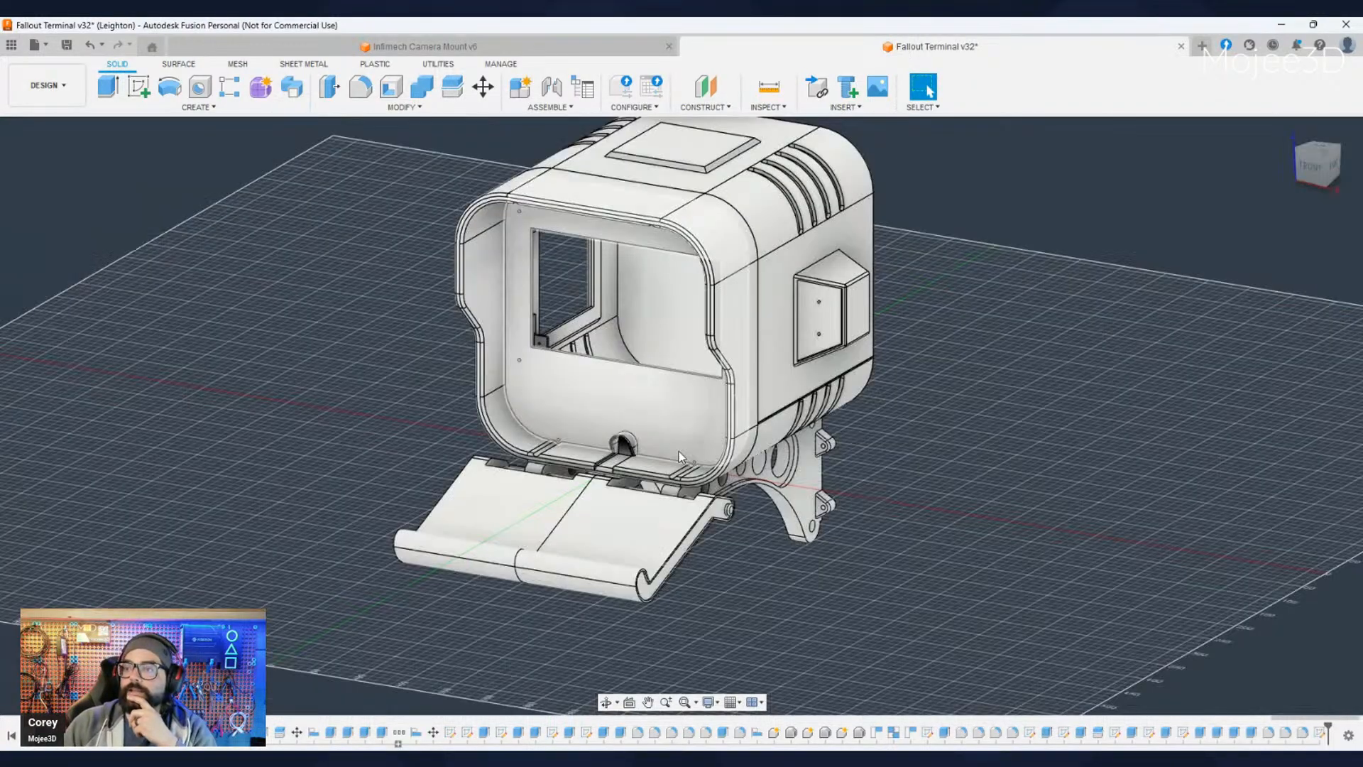
pyautogui.click(424, 46)
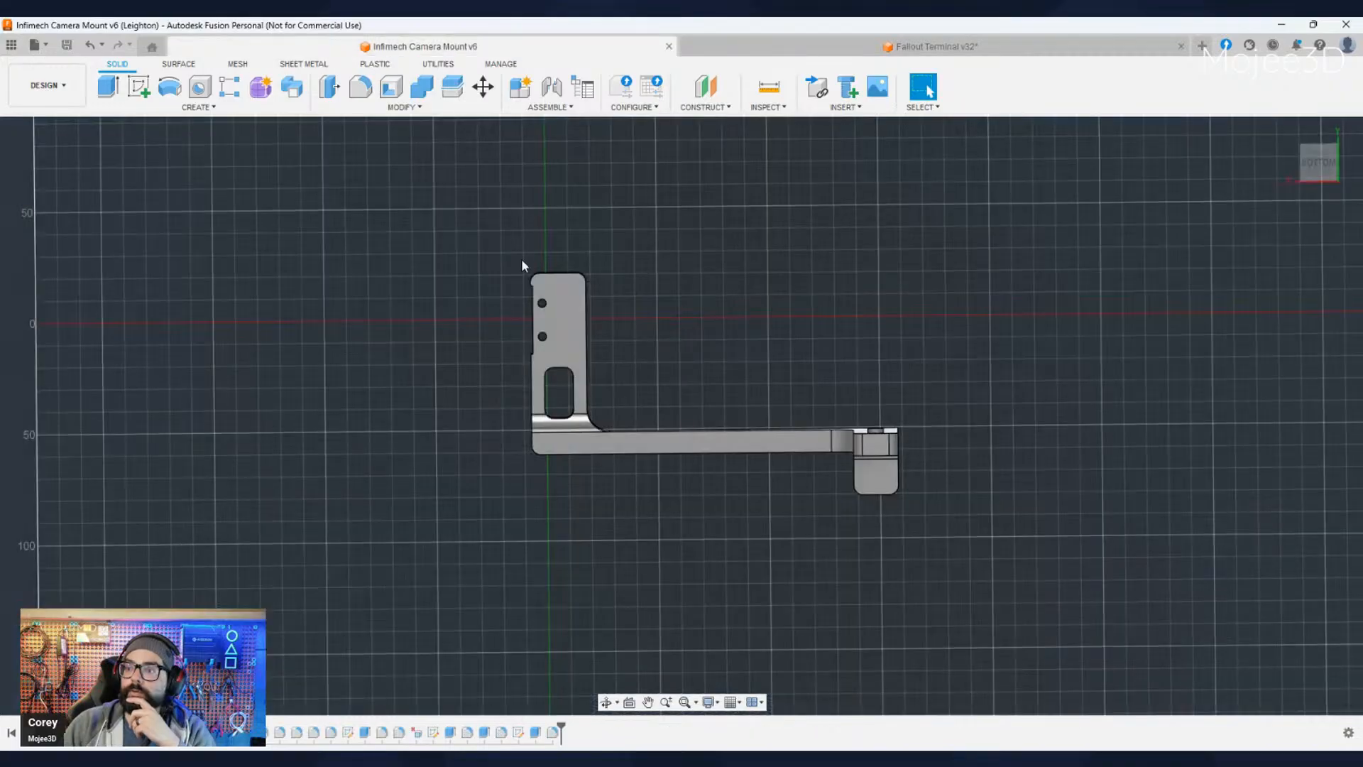
pyautogui.moveTo(717, 453)
pyautogui.keyDown('shift'); pyautogui.mouseDown(button='middle')
pyautogui.moveTo(726, 499)
pyautogui.moveTo(702, 512)
pyautogui.moveTo(757, 477)
pyautogui.moveTo(710, 469)
pyautogui.mouseUp(button='middle'); pyautogui.keyUp('shift')
pyautogui.click(927, 87)
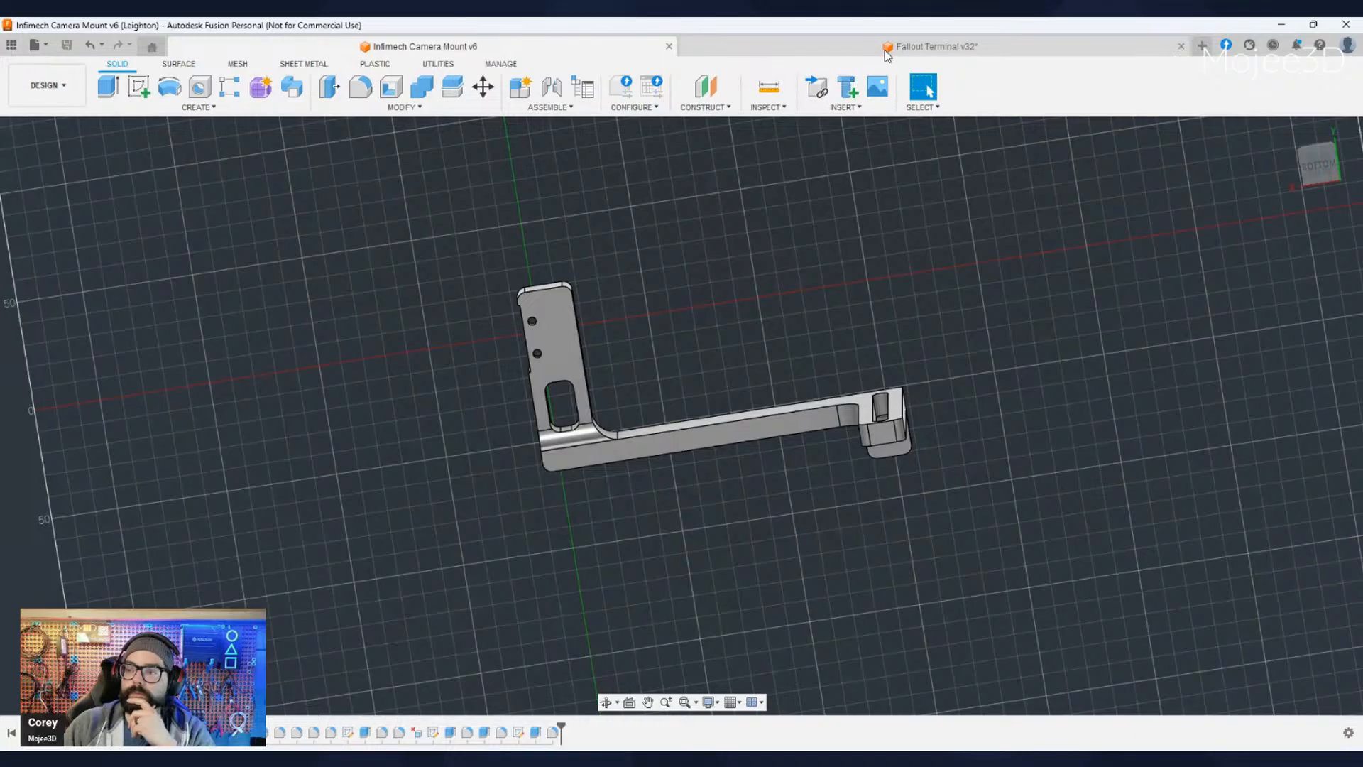
pyautogui.click(923, 47)
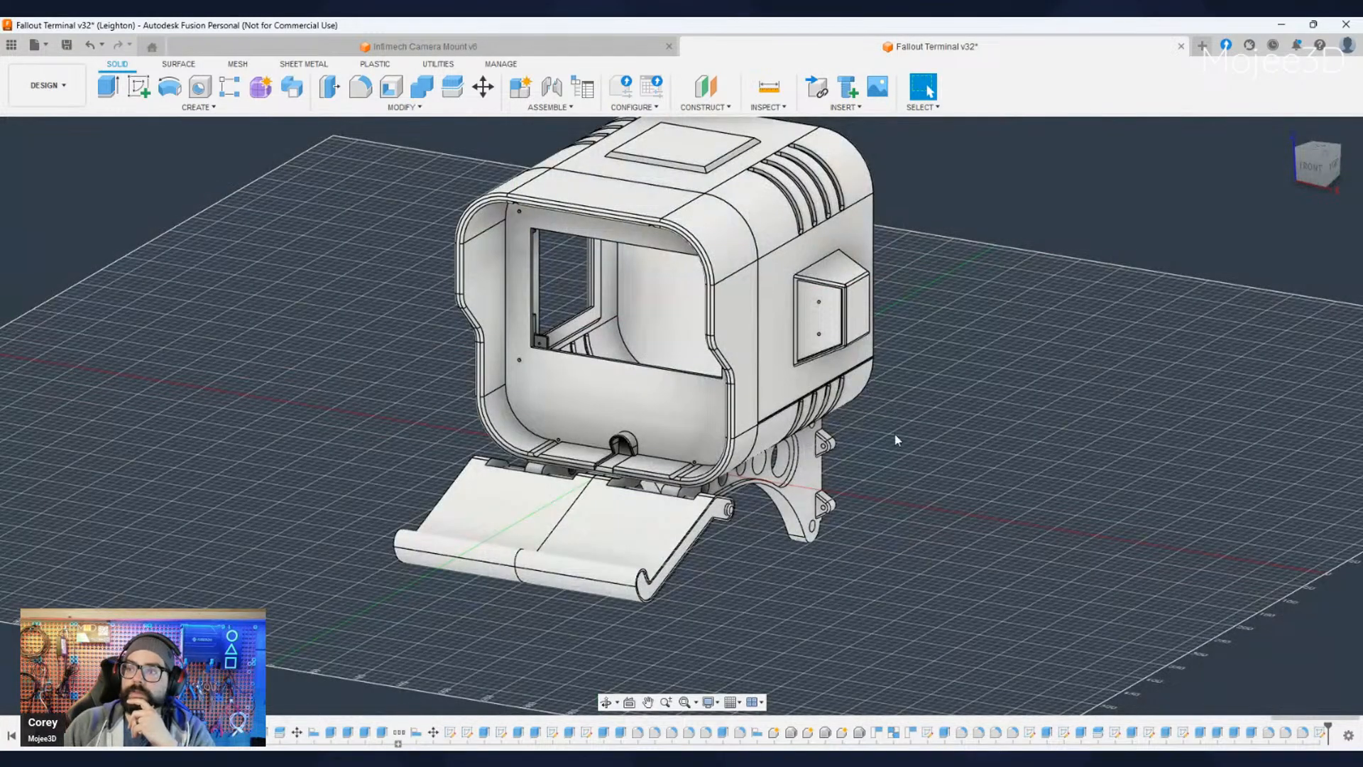
# - Examine the terminal housing's front opening, side window, support brackets and fold-out tray from the front and side
pyautogui.moveTo(843, 419); pyautogui.dragTo(840, 471, button='middle')
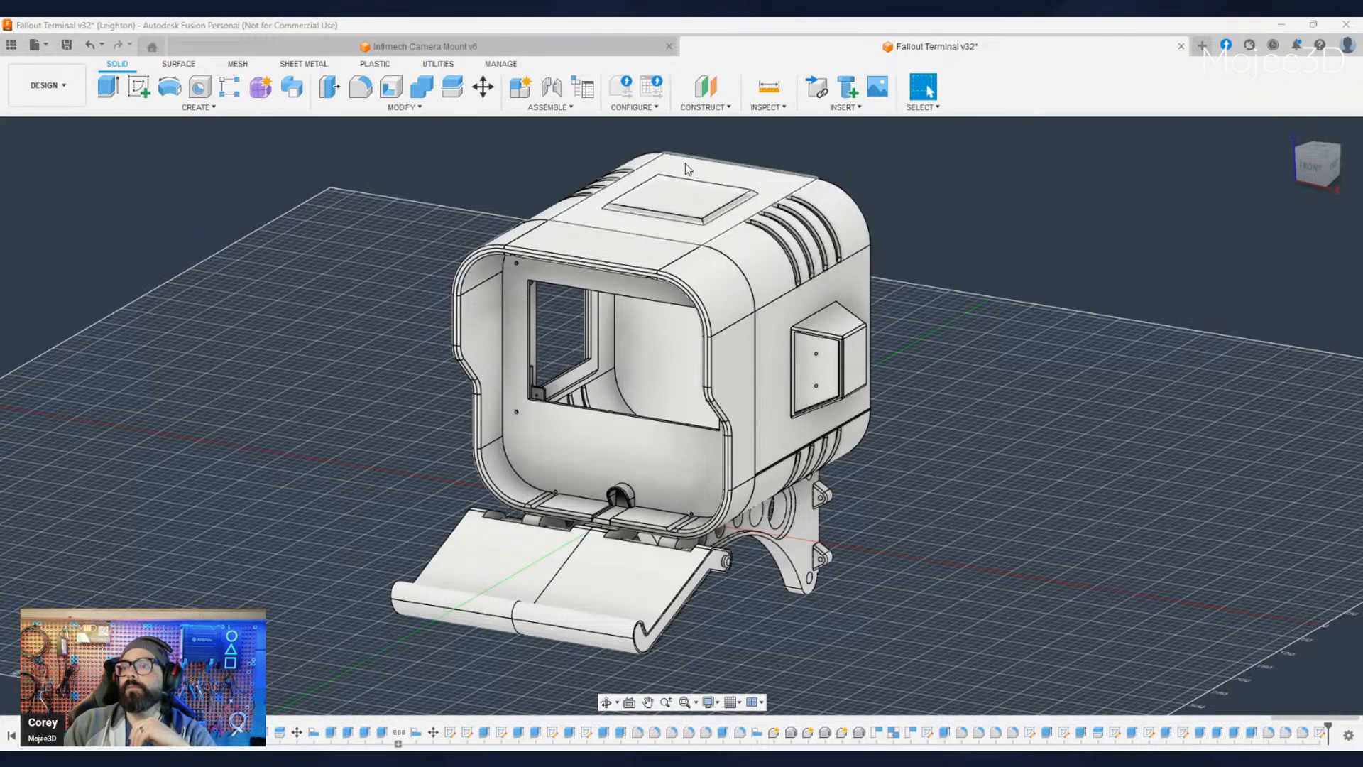
pyautogui.scroll(2, 810, 334)
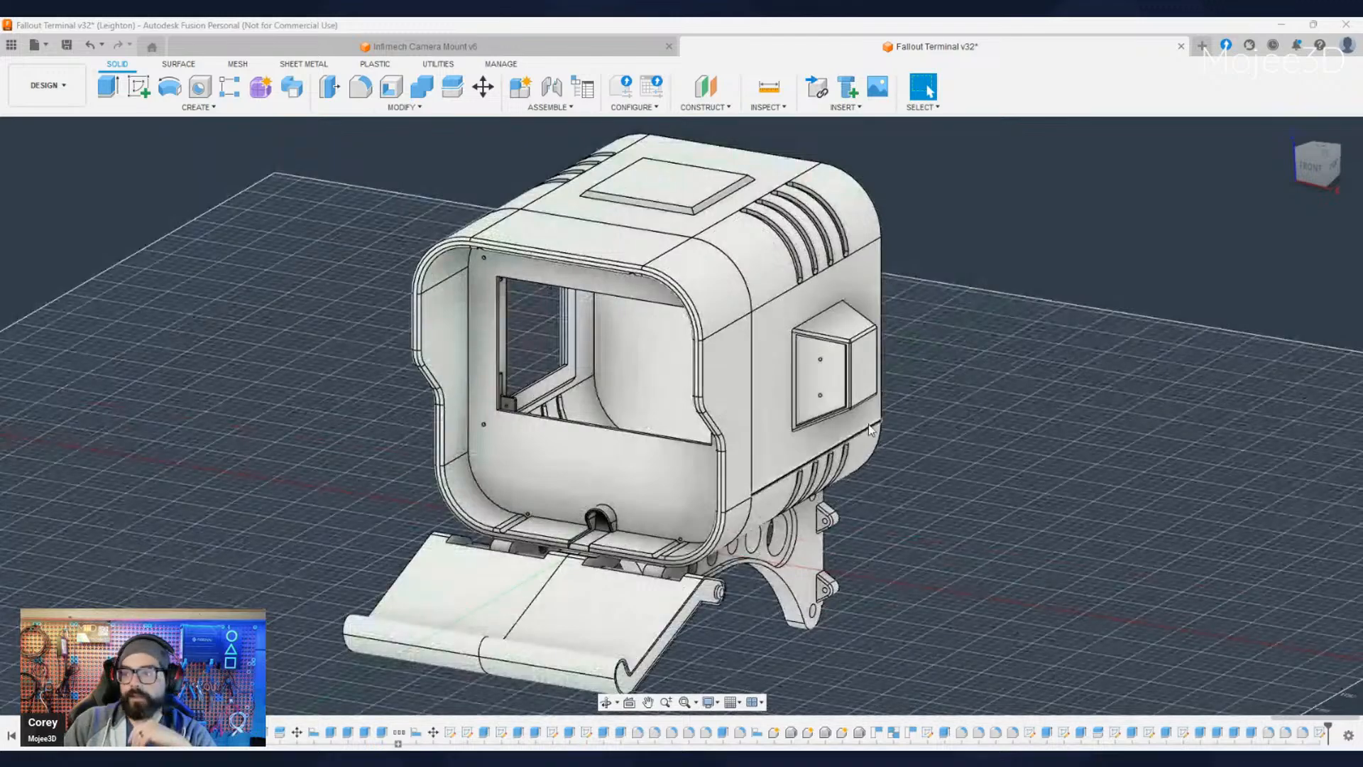
pyautogui.moveTo(867, 424); pyautogui.dragTo(838, 369, button='middle')
pyautogui.scroll(-1, 838, 369)
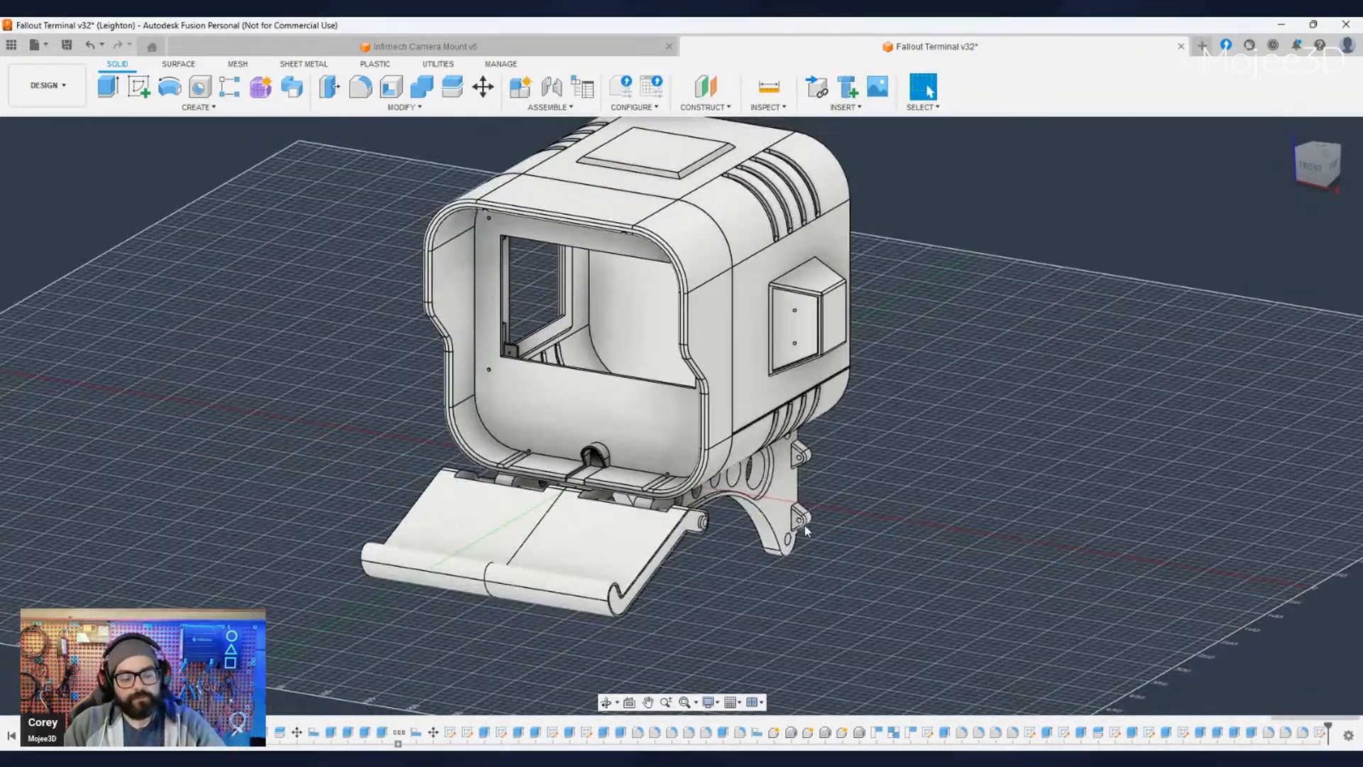
pyautogui.keyDown('shift'); pyautogui.moveTo(827, 587); pyautogui.dragTo(917, 601, button='middle'); pyautogui.keyUp('shift')
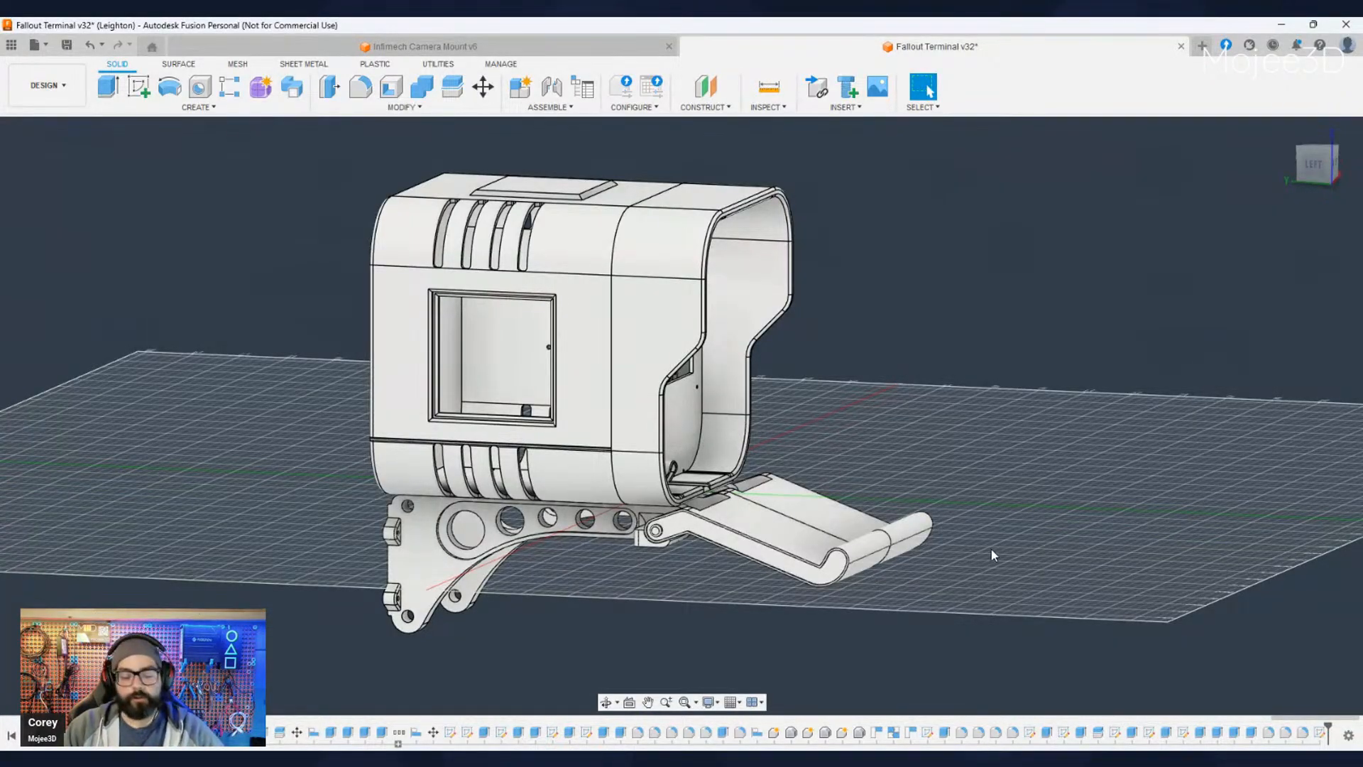
pyautogui.keyDown('shift'); pyautogui.moveTo(981, 578); pyautogui.dragTo(926, 635, button='middle'); pyautogui.keyUp('shift')
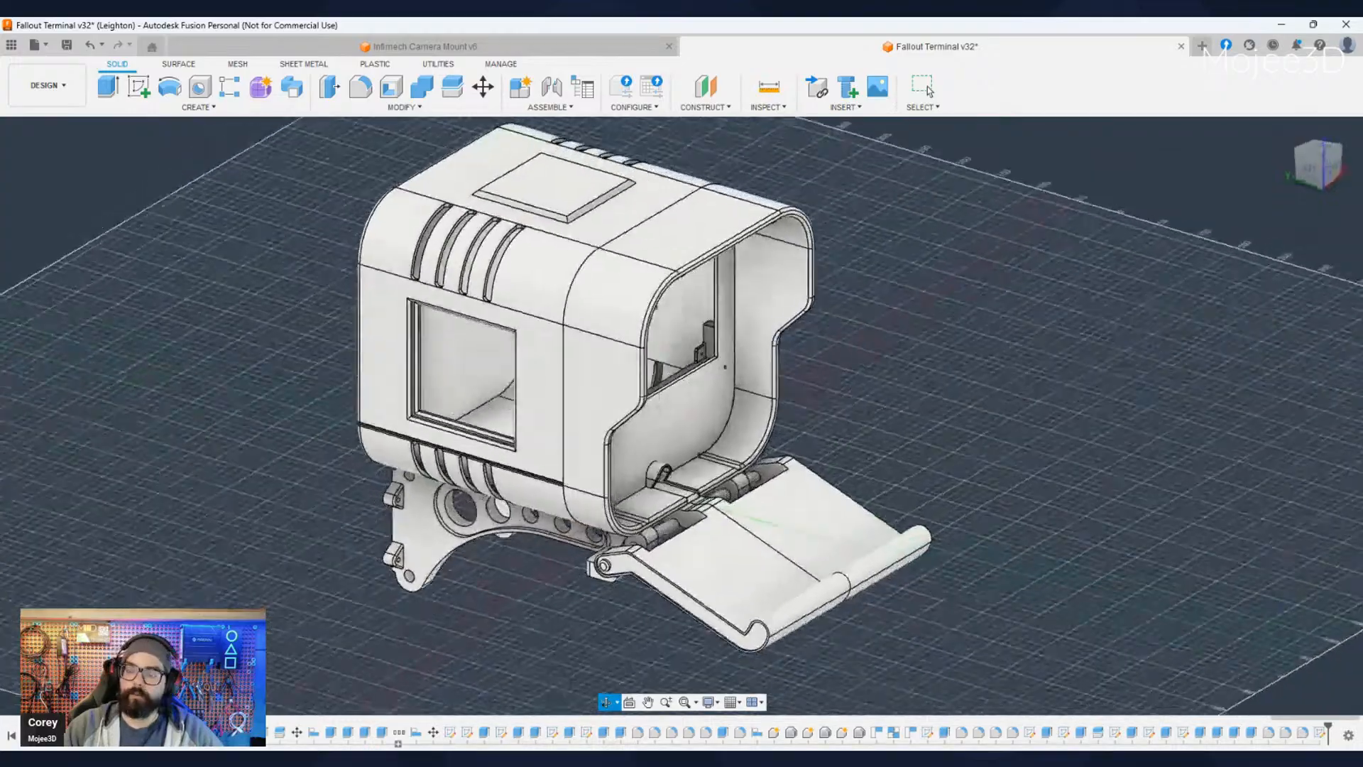
pyautogui.keyDown('shift'); pyautogui.moveTo(639, 376); pyautogui.dragTo(561, 340, button='middle'); pyautogui.keyUp('shift')
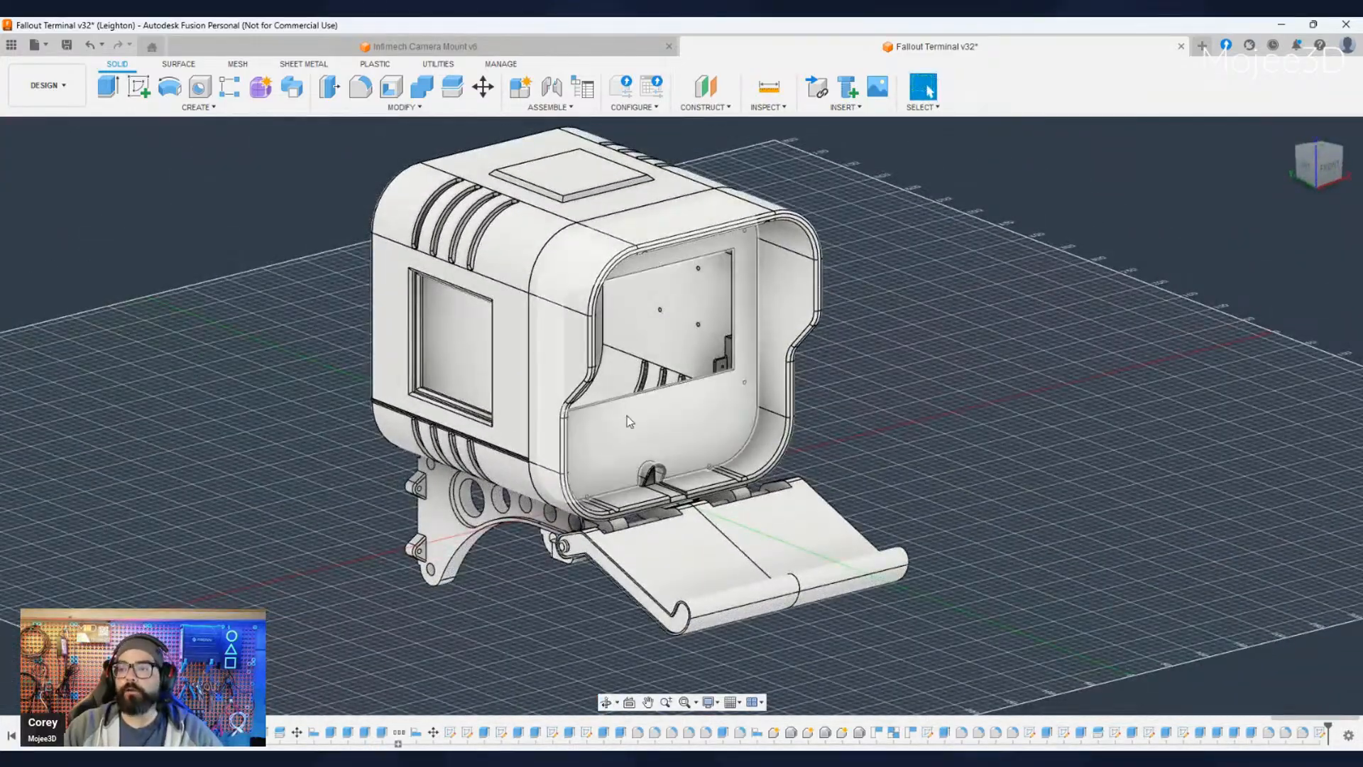
pyautogui.moveTo(732, 399); pyautogui.dragTo(743, 419, button='middle')
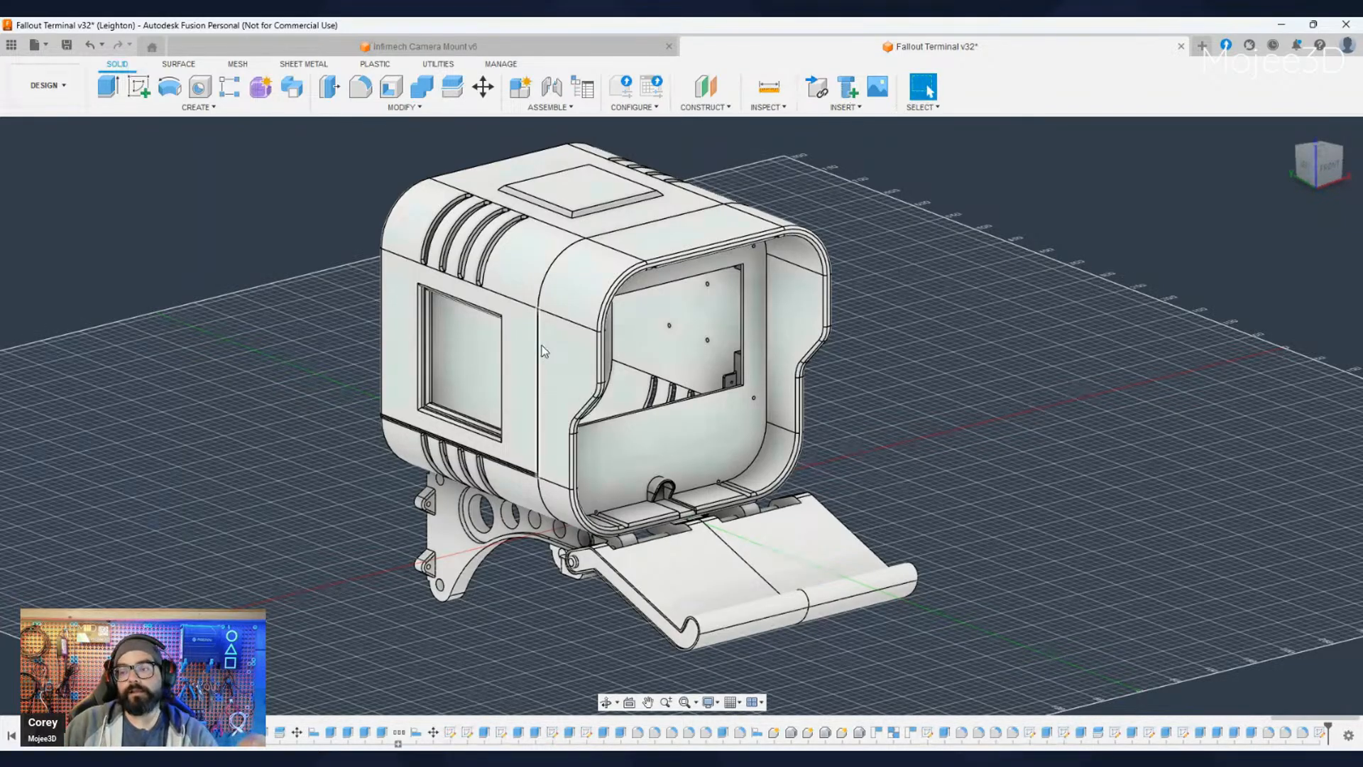
# - Show the keyboard on the fold-out tray and inspect how it fits in front of the housing
pyautogui.click(47, 503)
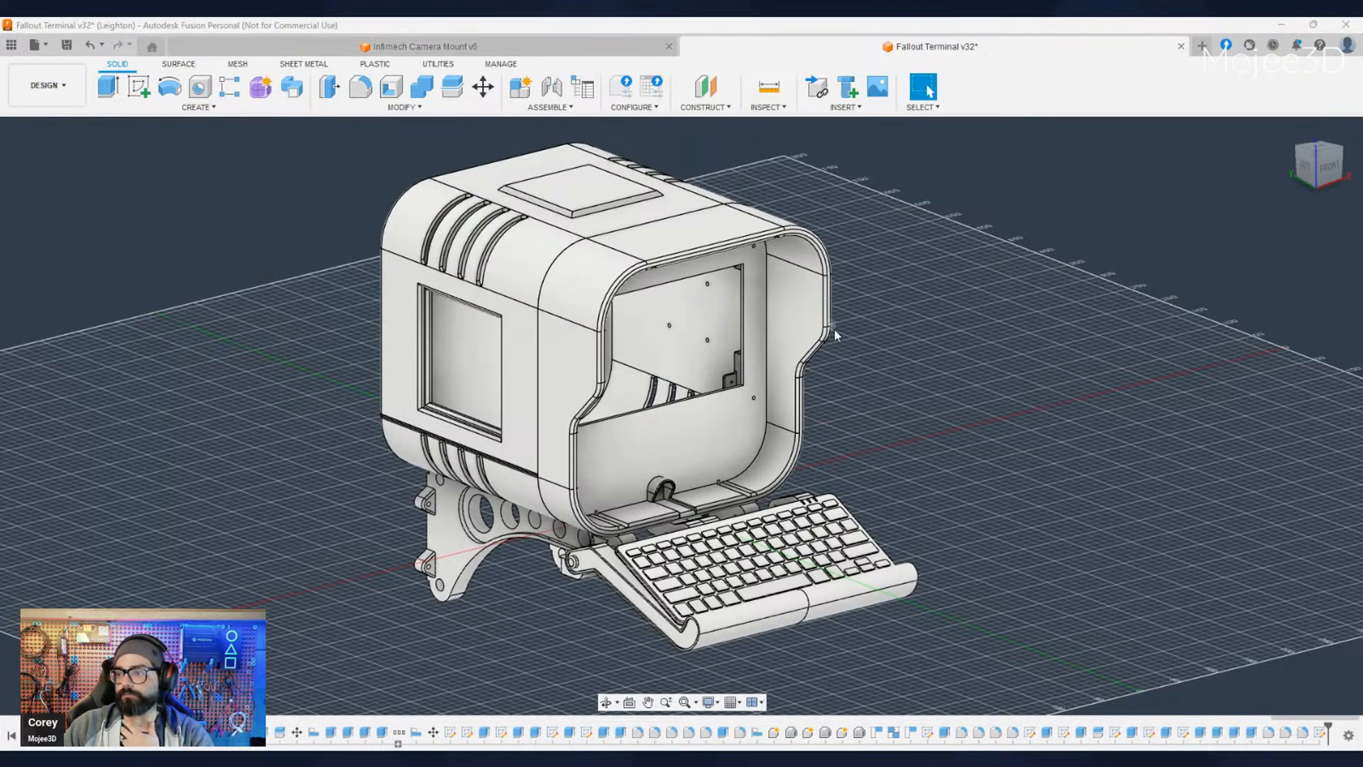
pyautogui.scroll(2, 820, 353)
pyautogui.scroll(3, 824, 351)
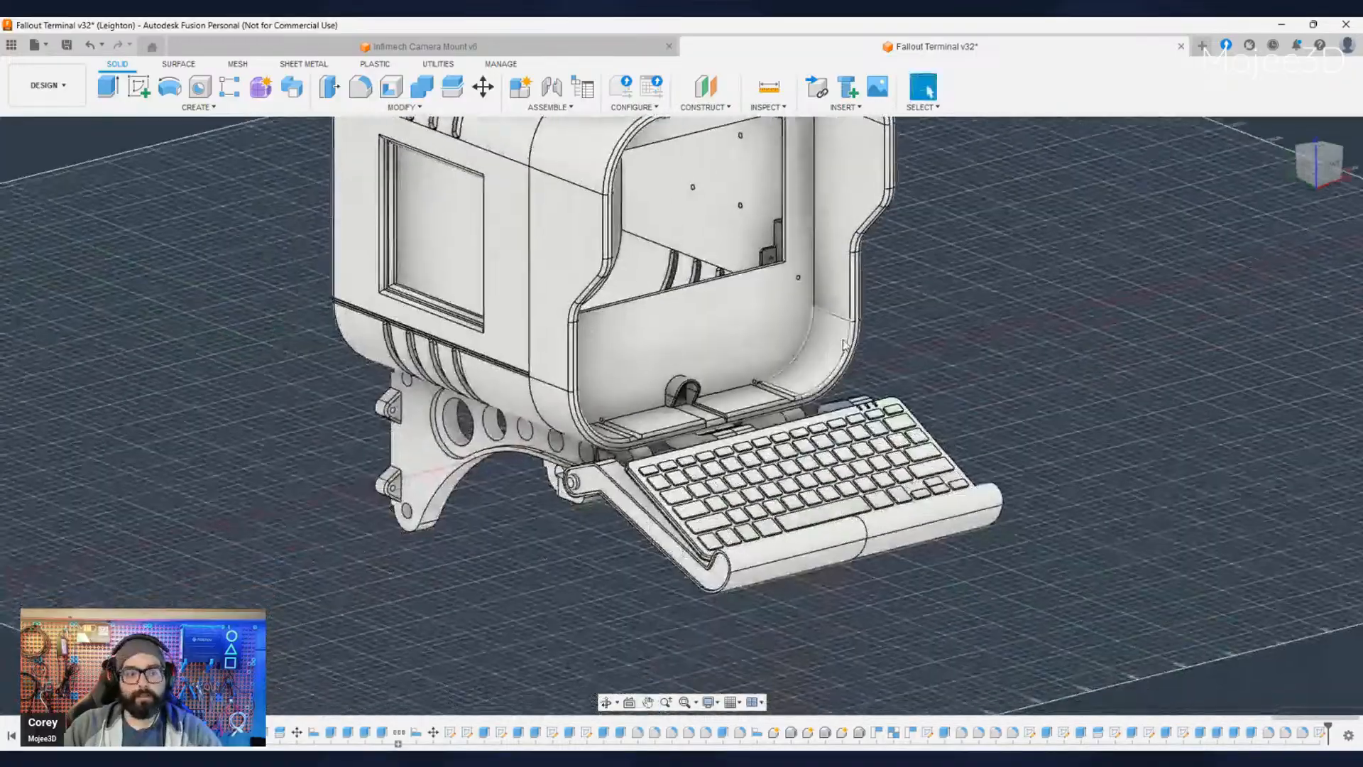
pyautogui.scroll(-5, 824, 355)
pyautogui.keyDown('shift'); pyautogui.moveTo(614, 535); pyautogui.dragTo(217, 481, button='middle'); pyautogui.keyUp('shift')
# - Hide the keyboard on the fold-out tray
pyautogui.click(46, 499)
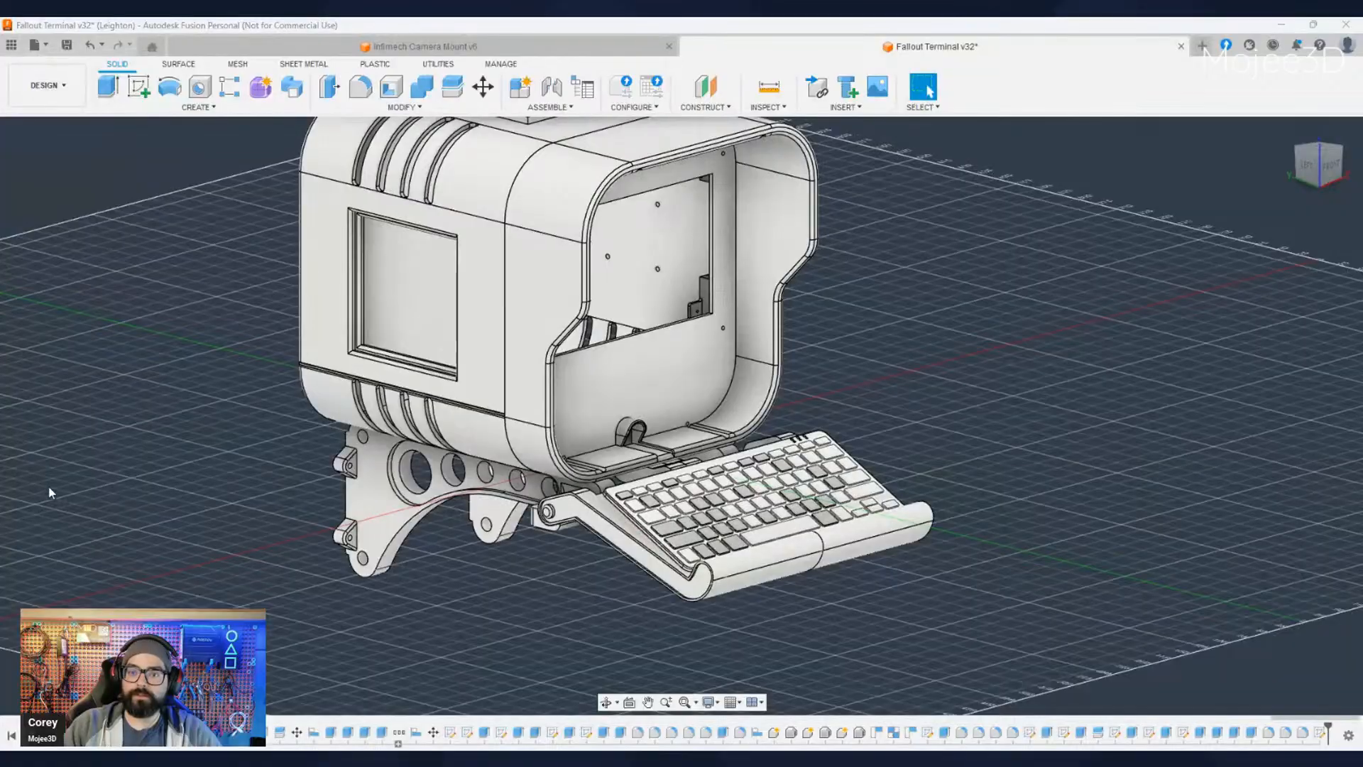
pyautogui.click(49, 486)
pyautogui.scroll(4, 538, 525)
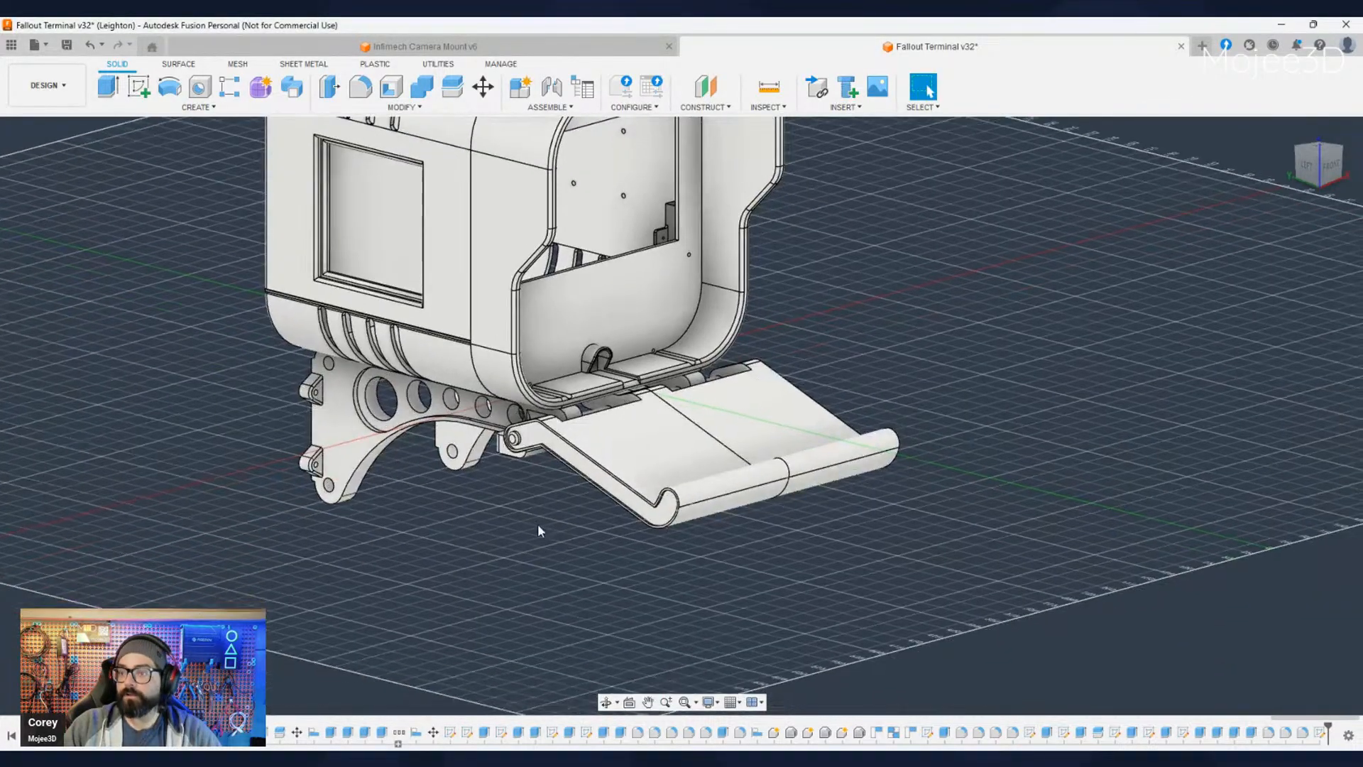
# - Examine the fold-out tray's hinge and pivot block on the support bracket from the side, front and underside
pyautogui.keyDown('shift'); pyautogui.moveTo(534, 486); pyautogui.dragTo(639, 525, button='middle'); pyautogui.keyUp('shift')
pyautogui.moveTo(534, 514); pyautogui.dragTo(649, 502, button='middle')
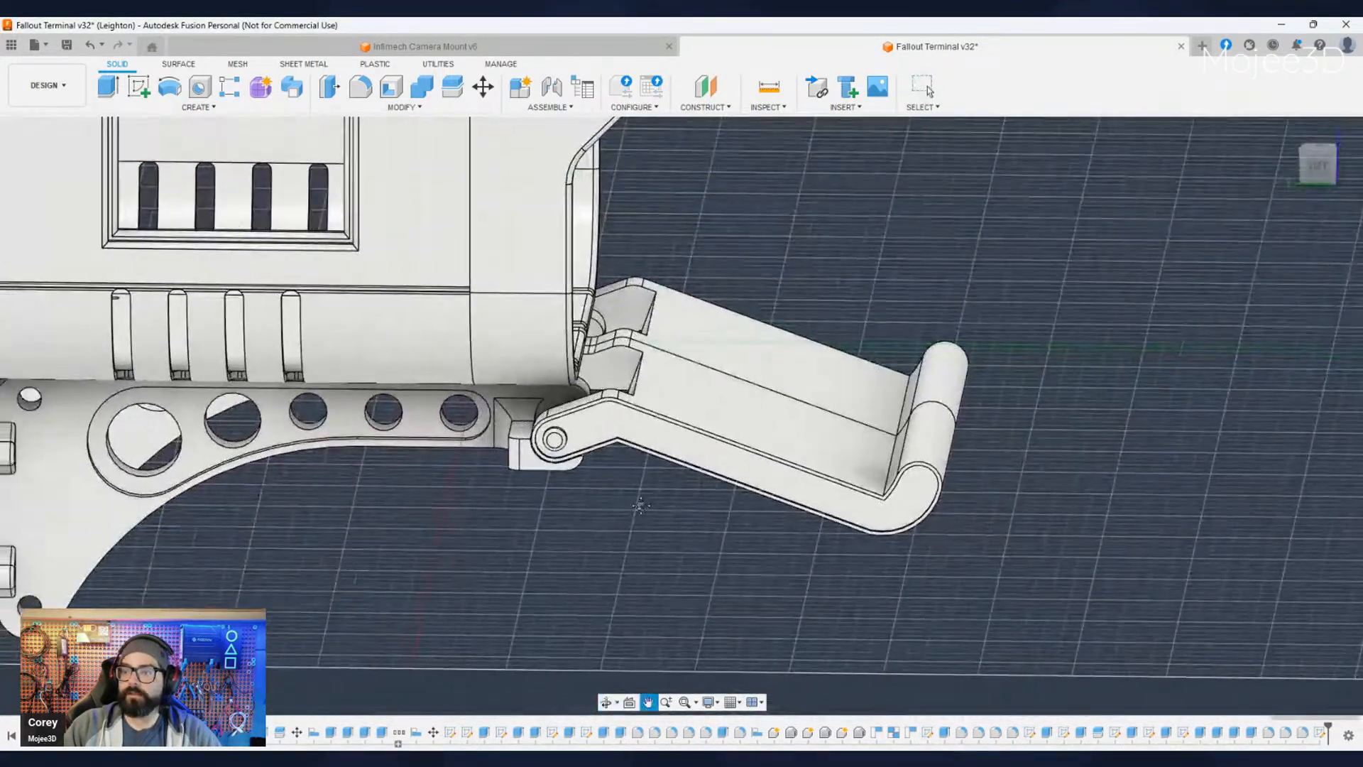
pyautogui.scroll(1, 498, 406)
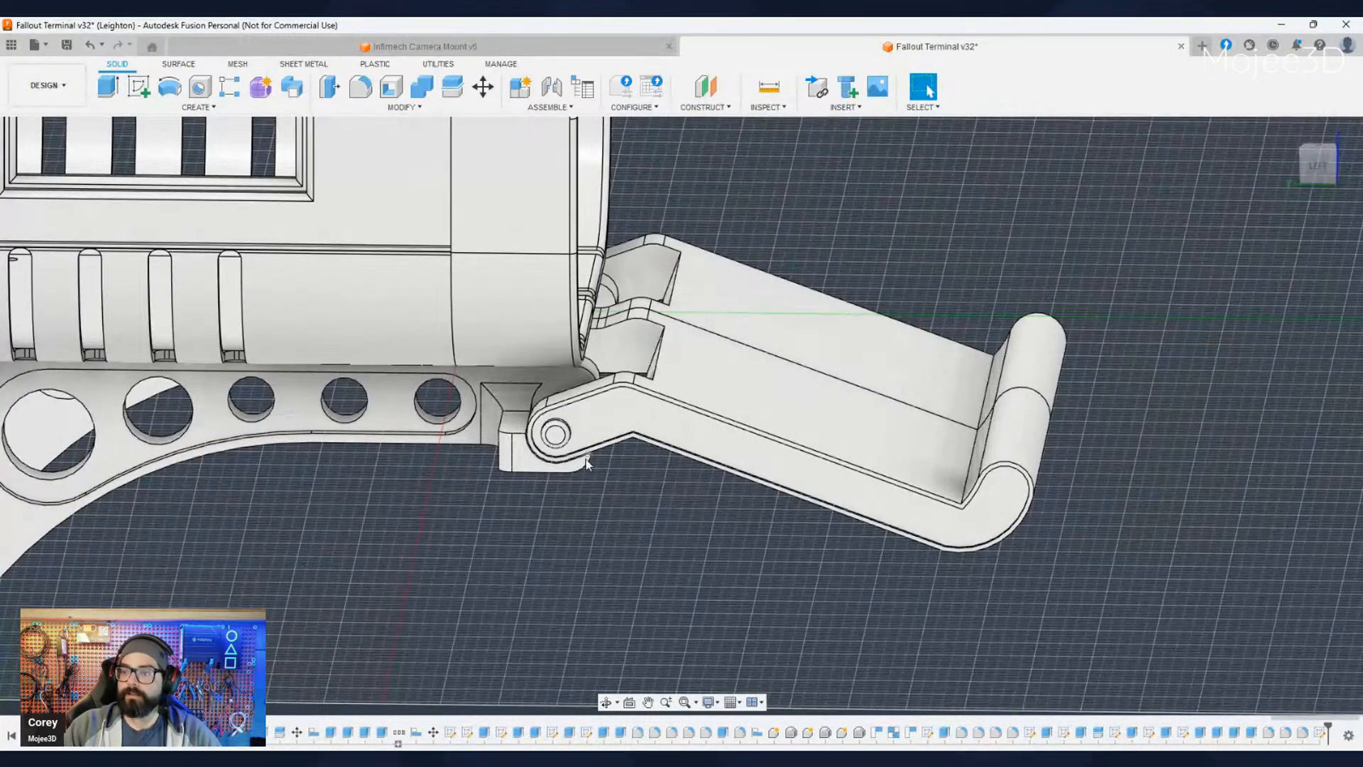
pyautogui.scroll(-5, 563, 475)
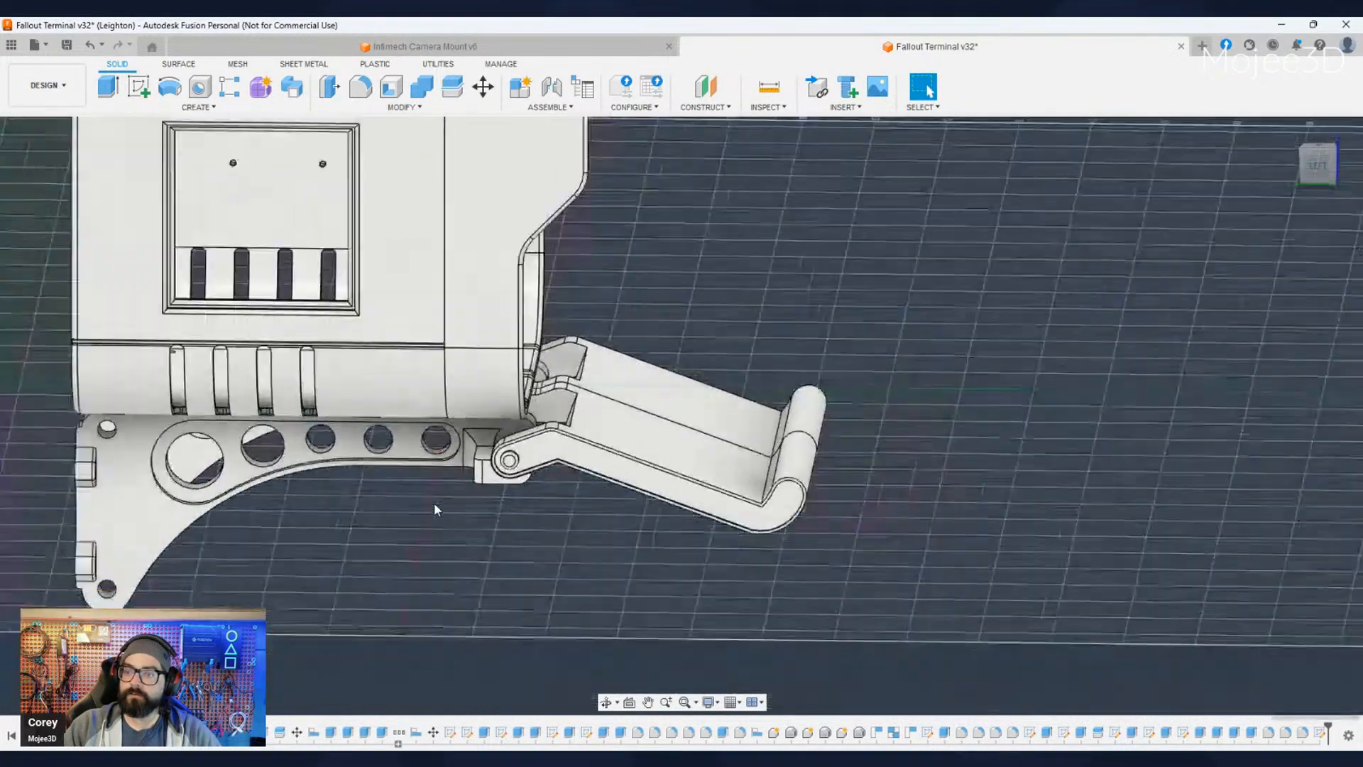
pyautogui.moveTo(343, 484); pyautogui.dragTo(453, 540, button='middle')
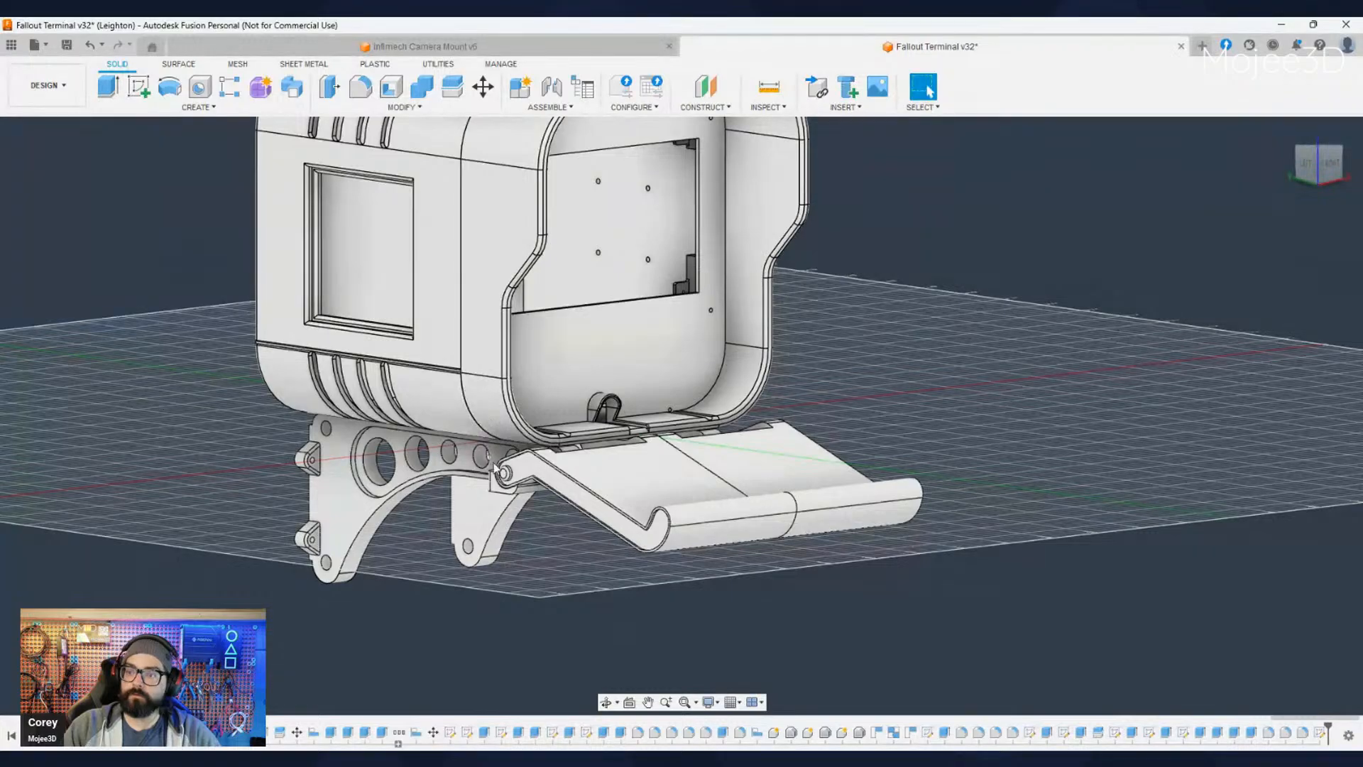
pyautogui.keyDown('shift'); pyautogui.moveTo(507, 632); pyautogui.dragTo(646, 496, button='middle'); pyautogui.keyUp('shift')
pyautogui.scroll(3, 663, 496)
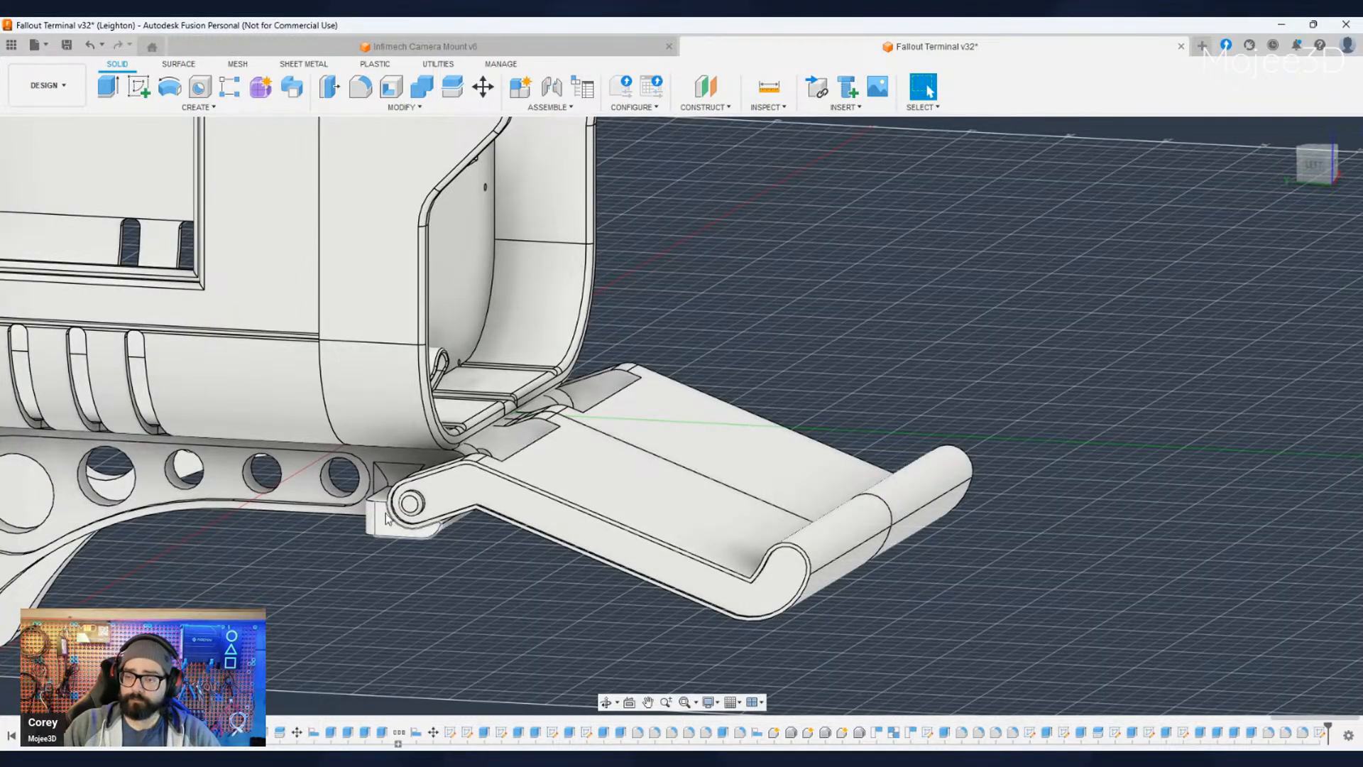
pyautogui.keyDown('shift'); pyautogui.moveTo(442, 556); pyautogui.dragTo(667, 434, button='middle'); pyautogui.keyUp('shift')
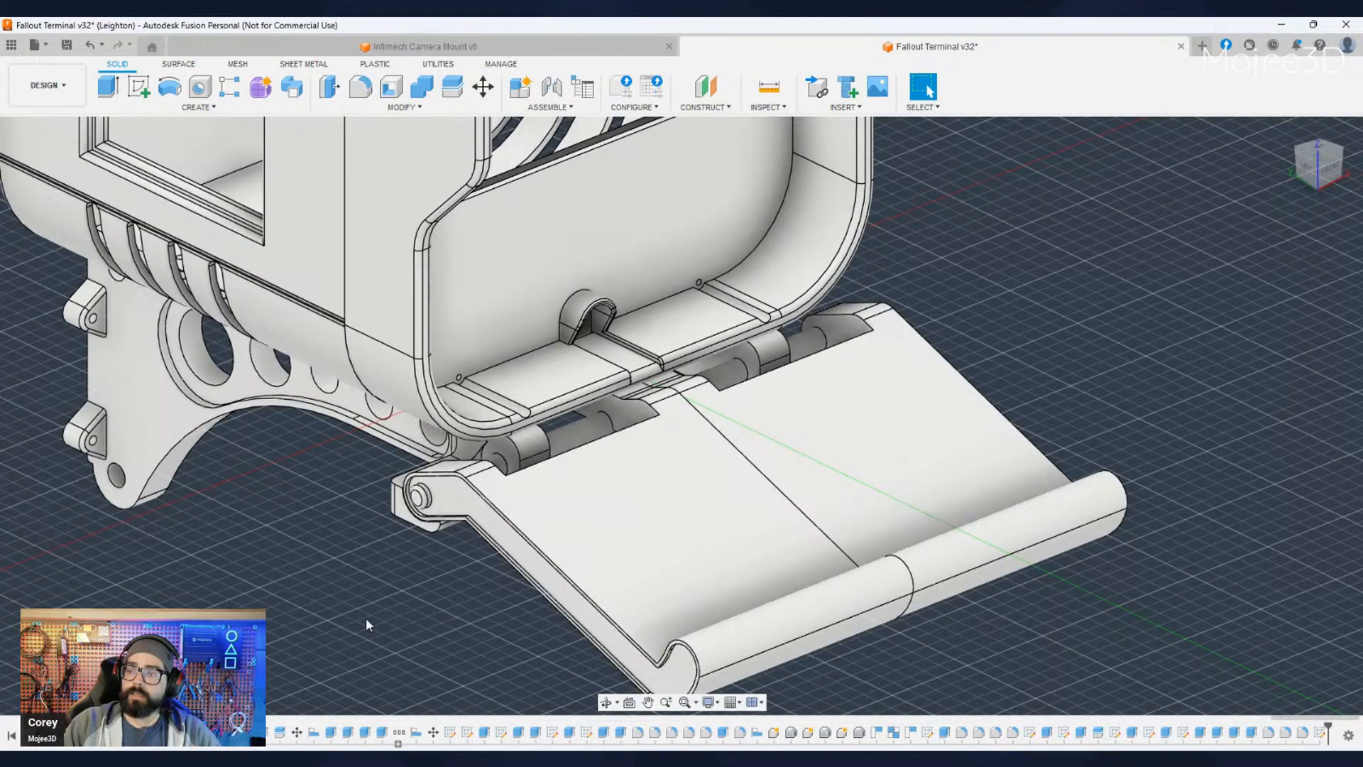
pyautogui.keyDown('shift'); pyautogui.moveTo(432, 602); pyautogui.dragTo(489, 429, button='middle'); pyautogui.keyUp('shift')
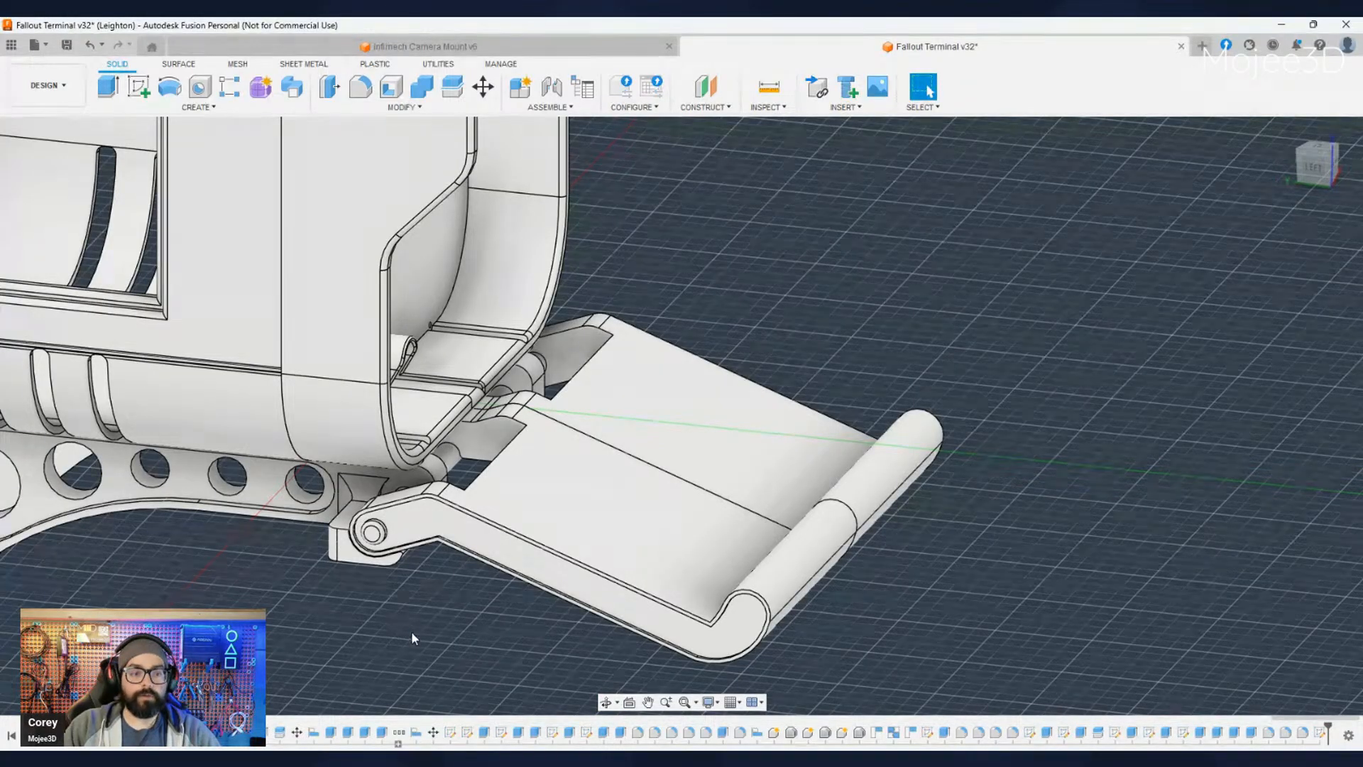
pyautogui.keyDown('shift'); pyautogui.moveTo(411, 632); pyautogui.dragTo(389, 600, button='middle'); pyautogui.keyUp('shift')
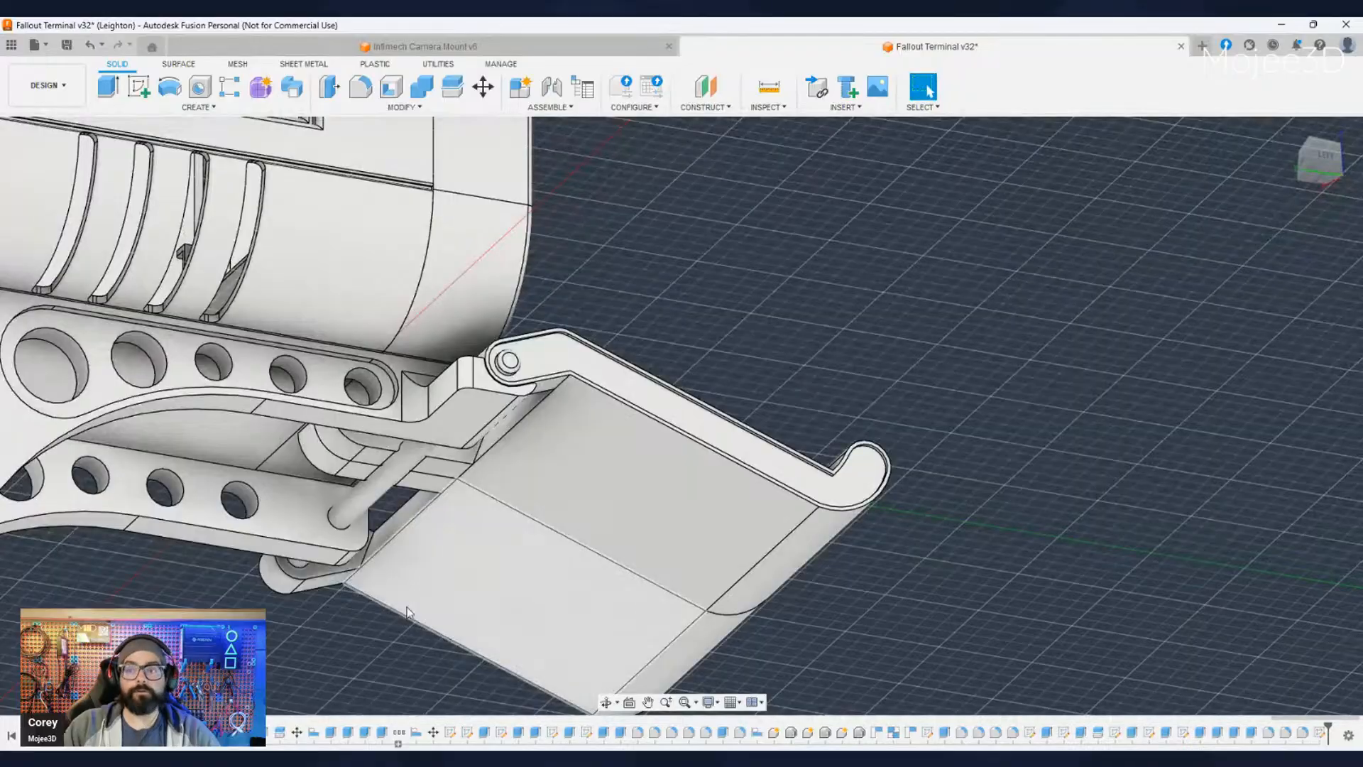
pyautogui.scroll(2, 380, 476)
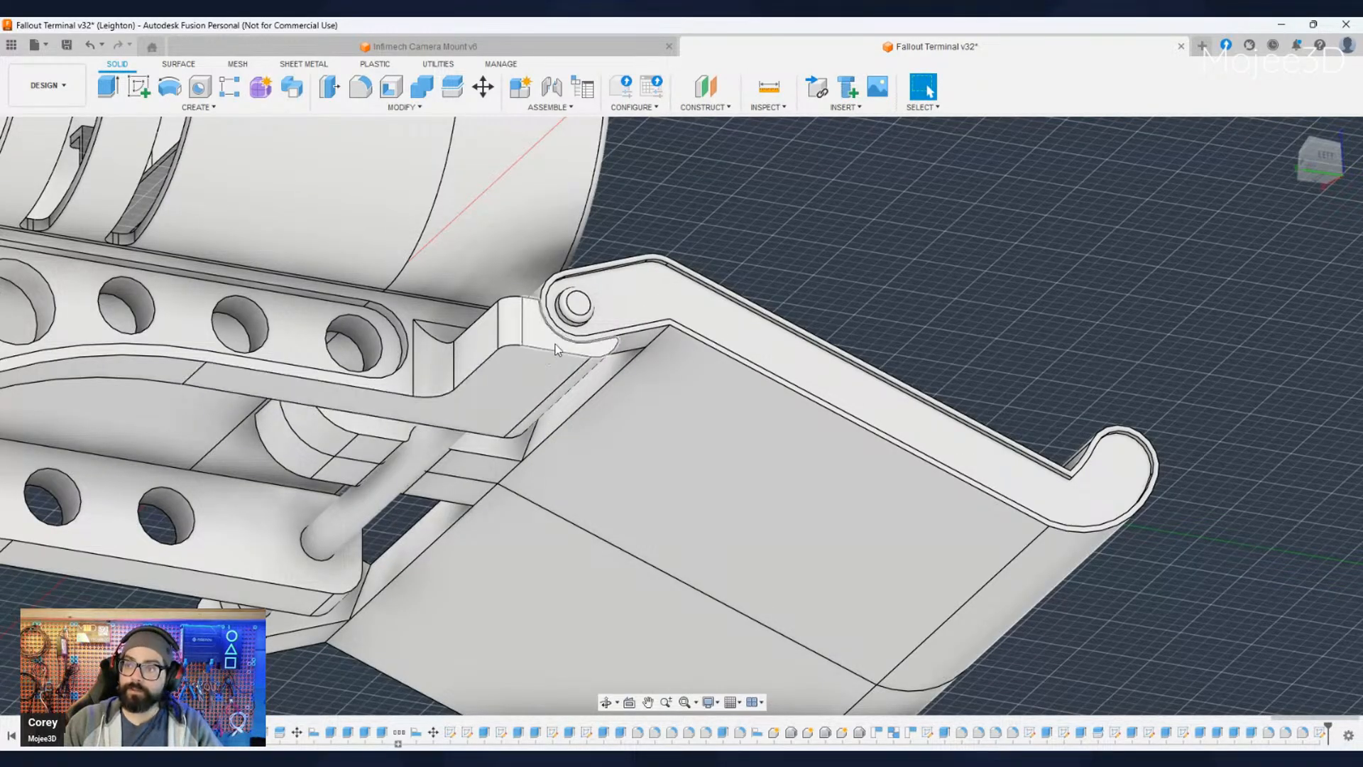
pyautogui.scroll(-3, 543, 426)
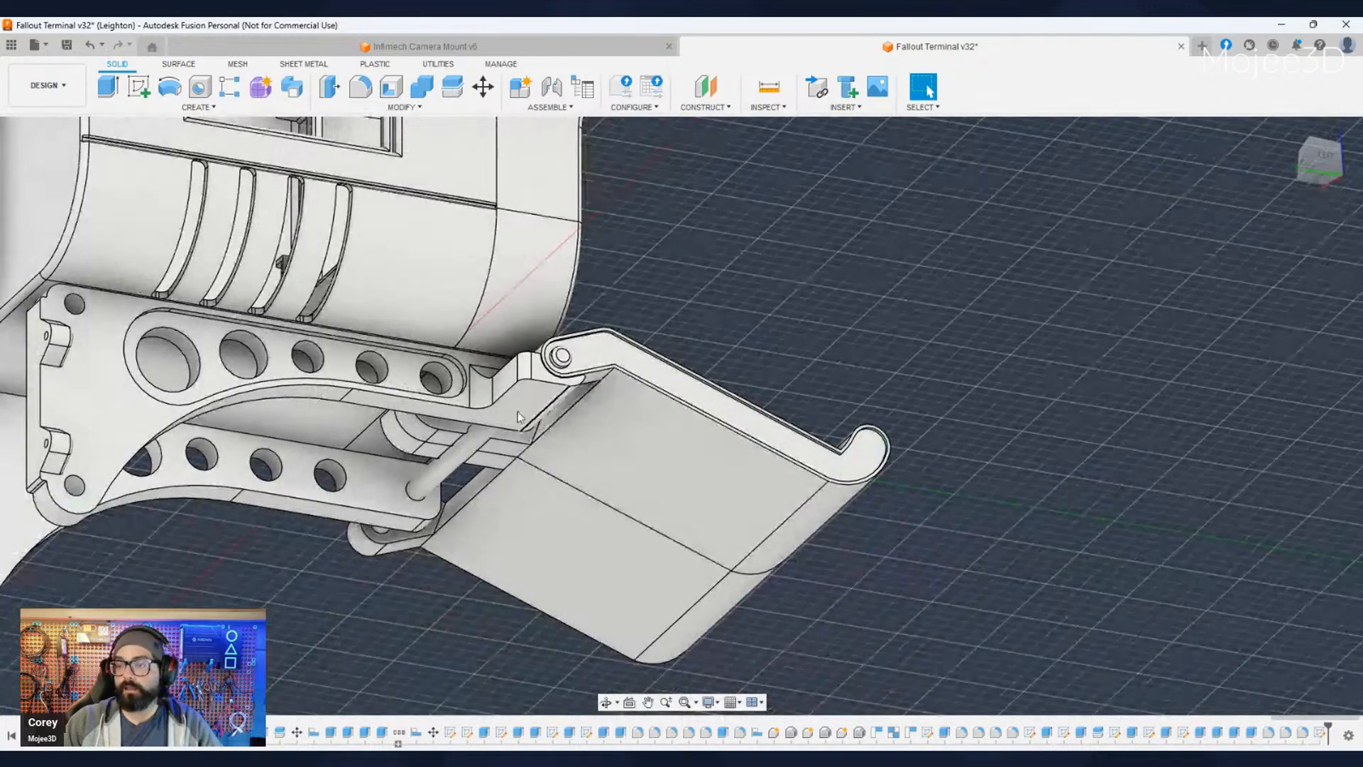
# - Inspect the tray arm's bent side profile and how its pivot end meets the bracket below the housing's front edge
pyautogui.keyDown('shift'); pyautogui.moveTo(568, 432); pyautogui.dragTo(568, 465, button='middle'); pyautogui.keyUp('shift')
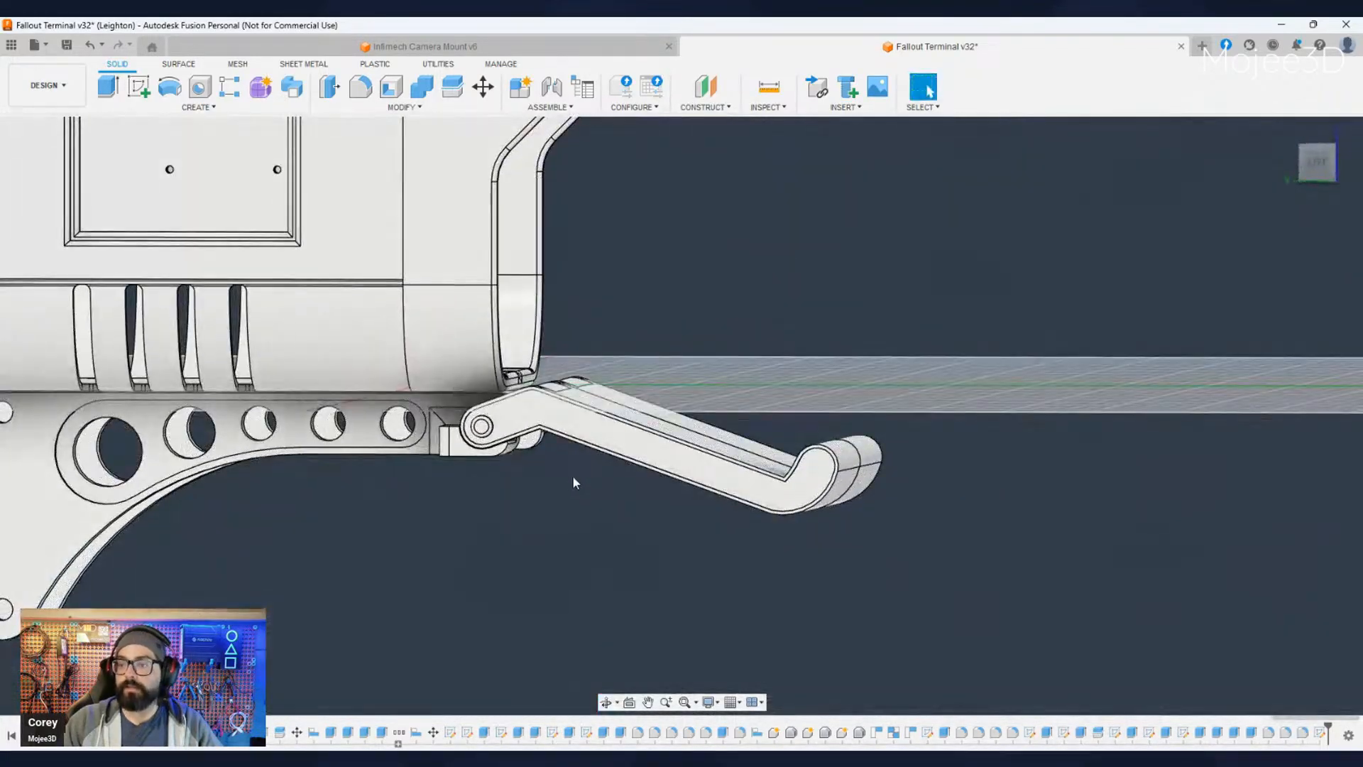
pyautogui.keyDown('shift'); pyautogui.moveTo(764, 298); pyautogui.dragTo(715, 359, button='middle'); pyautogui.keyUp('shift')
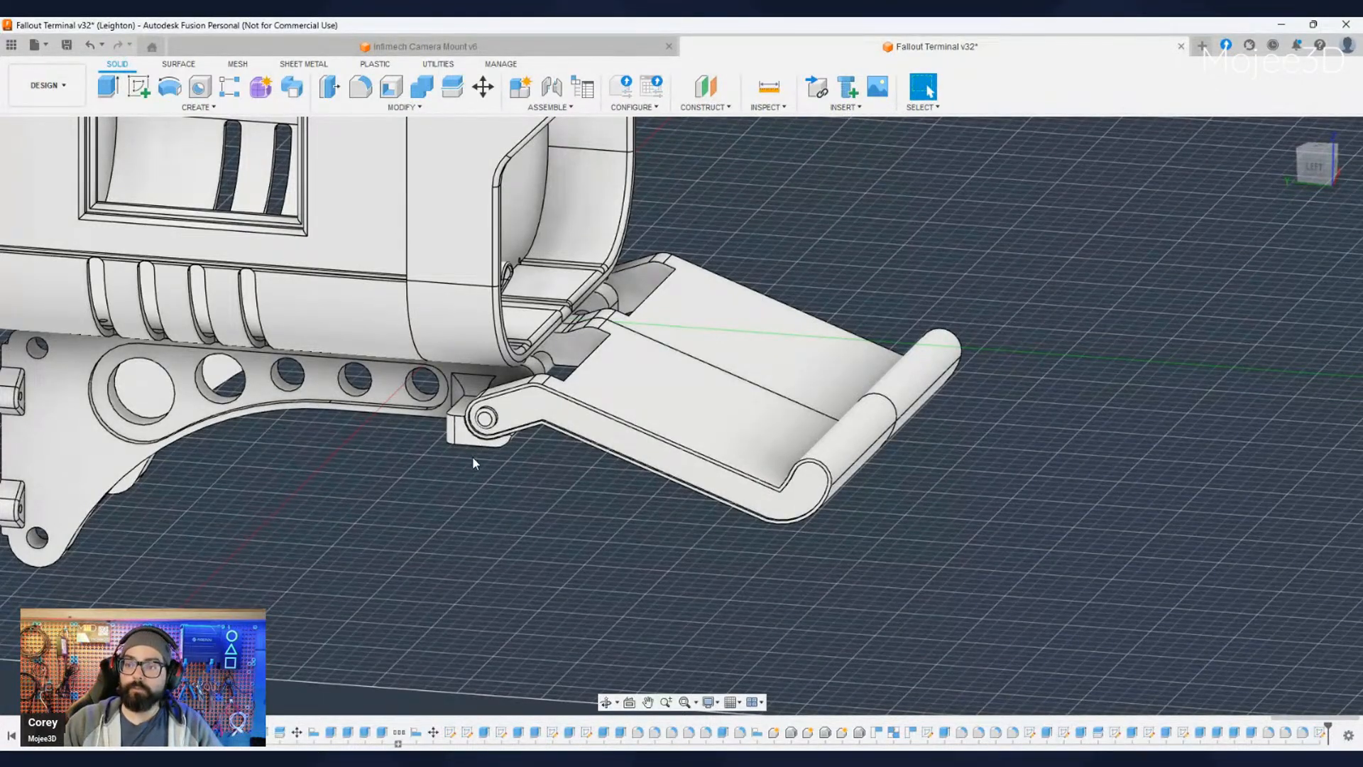
pyautogui.keyDown('shift'); pyautogui.moveTo(480, 456); pyautogui.dragTo(470, 430, button='middle'); pyautogui.keyUp('shift')
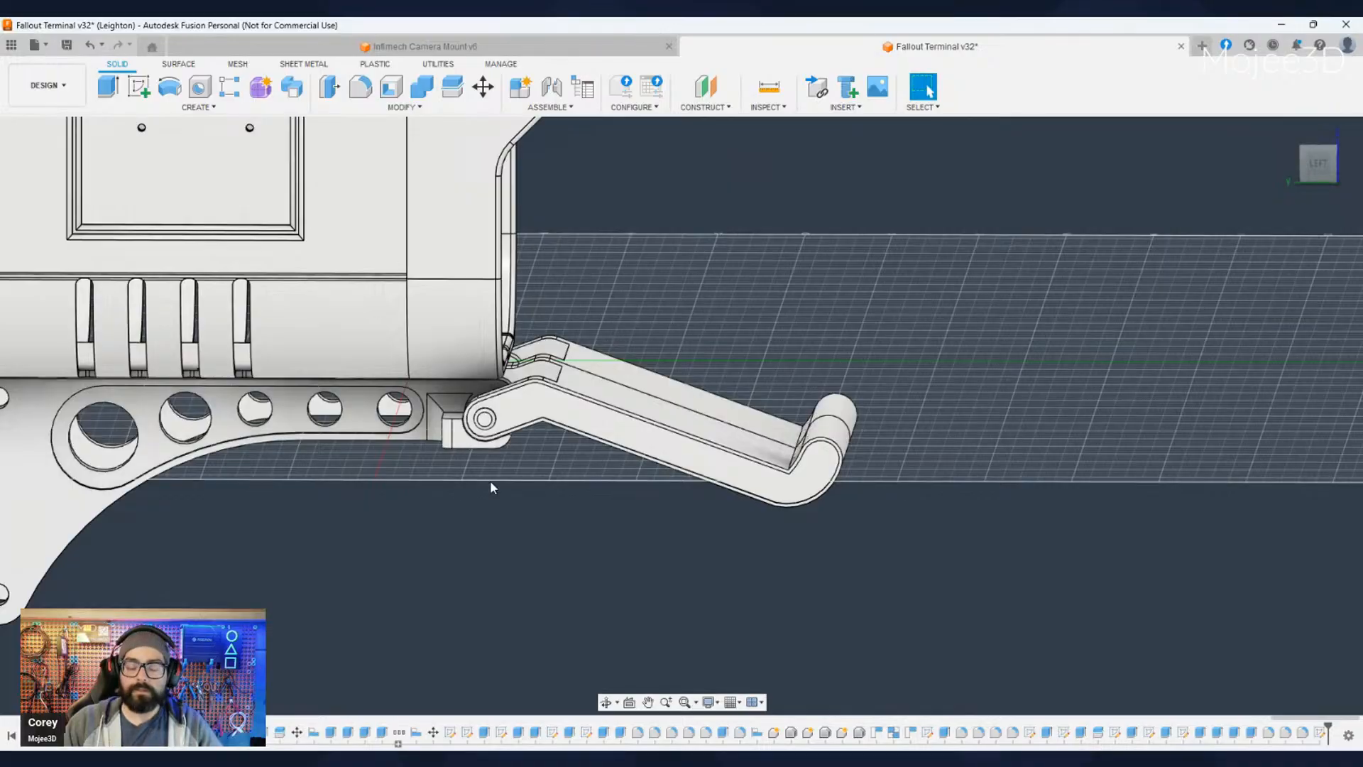
pyautogui.scroll(-3, 489, 485)
pyautogui.scroll(2, 478, 472)
pyautogui.scroll(-1, 483, 436)
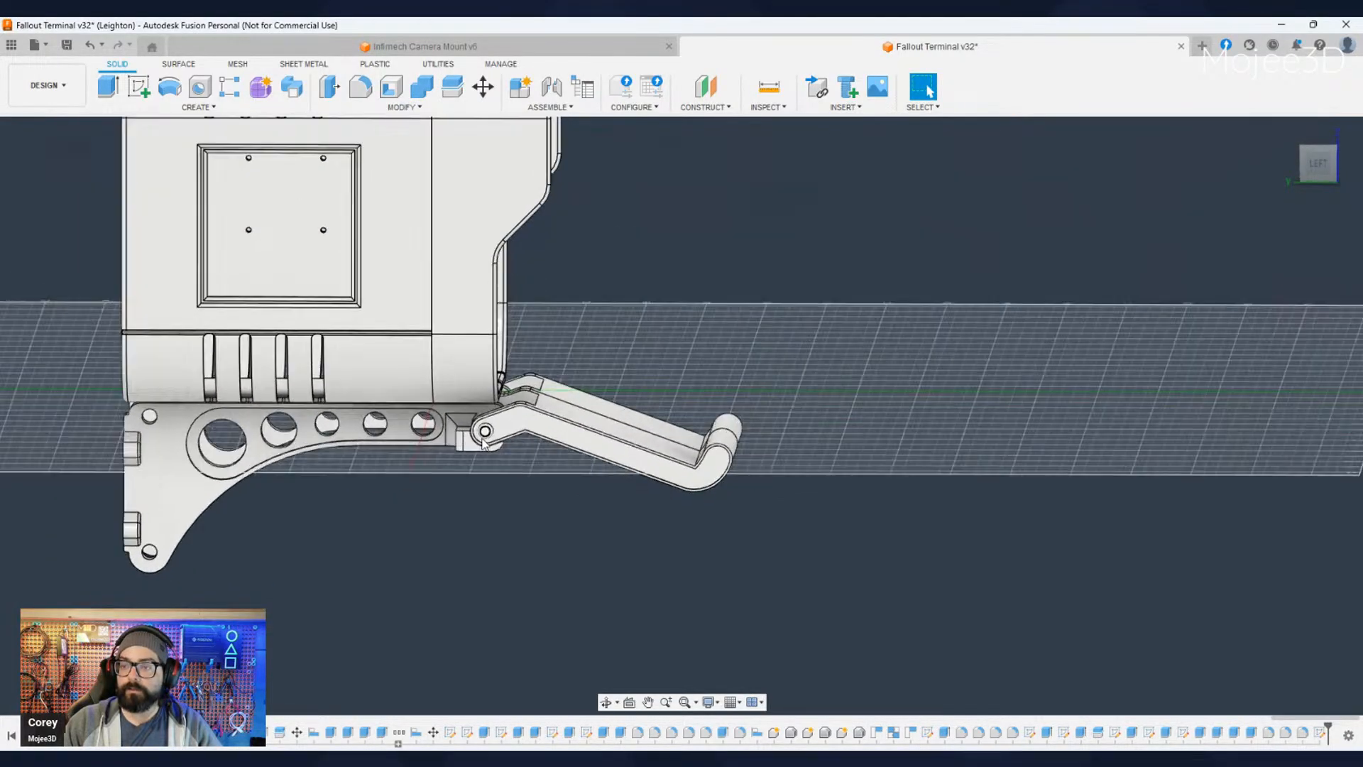
pyautogui.scroll(4, 484, 437)
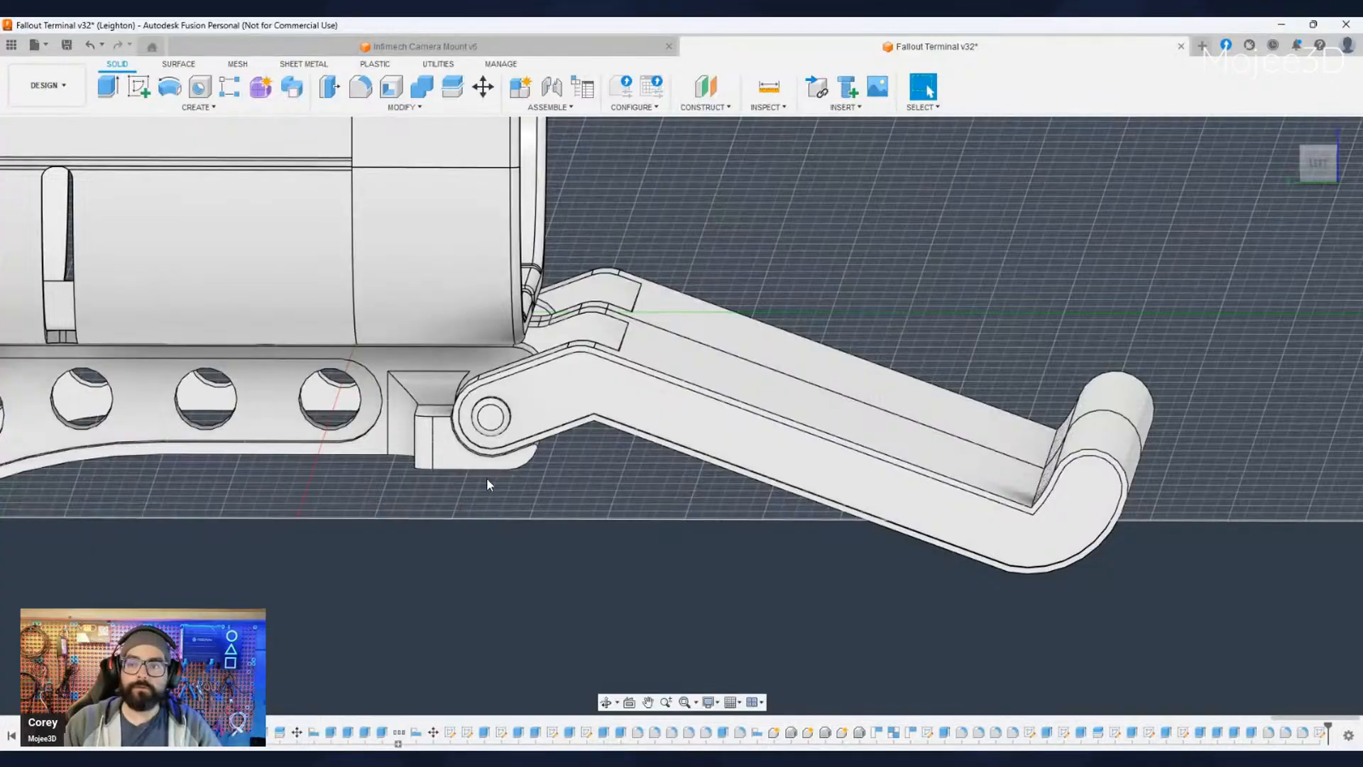
pyautogui.keyDown('shift'); pyautogui.moveTo(550, 524); pyautogui.dragTo(571, 537, button='middle'); pyautogui.keyUp('shift')
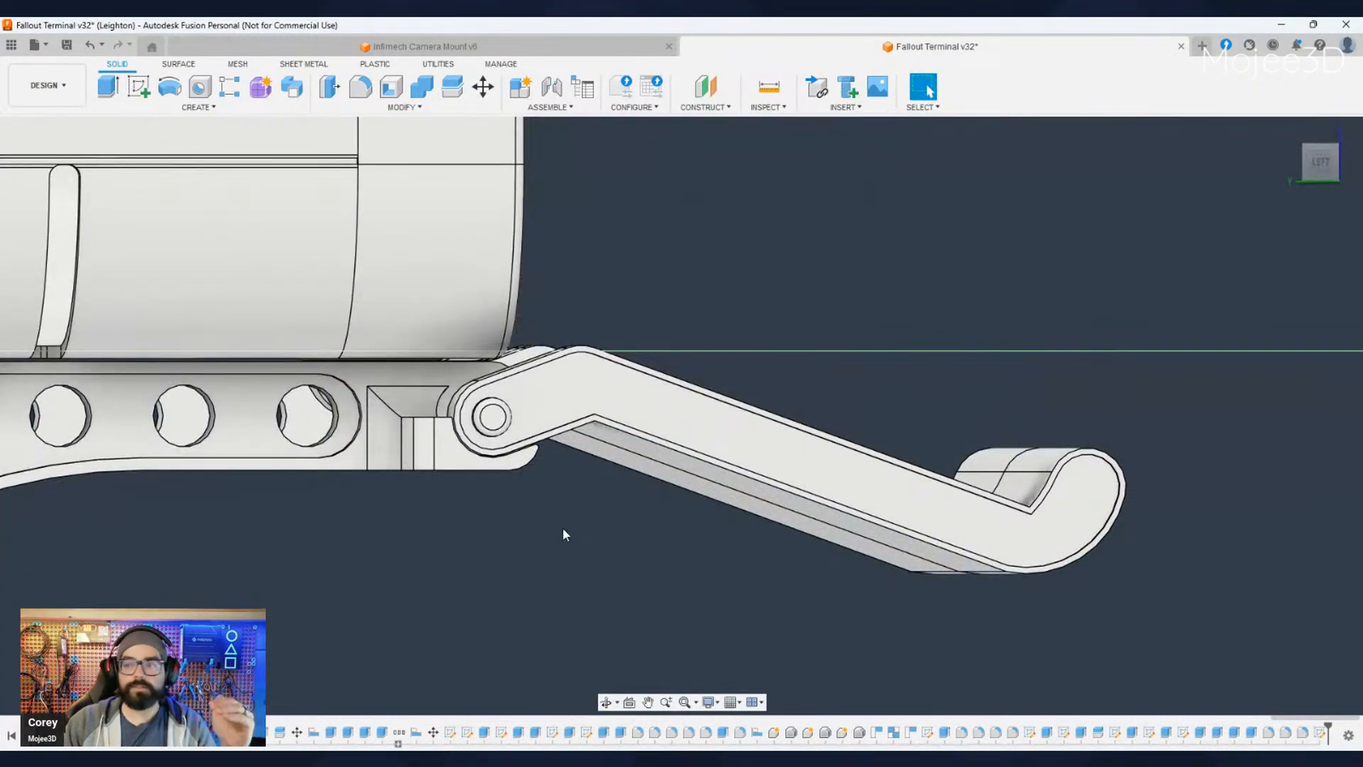
pyautogui.keyDown('shift'); pyautogui.moveTo(693, 517); pyautogui.dragTo(719, 480, button='middle'); pyautogui.keyUp('shift')
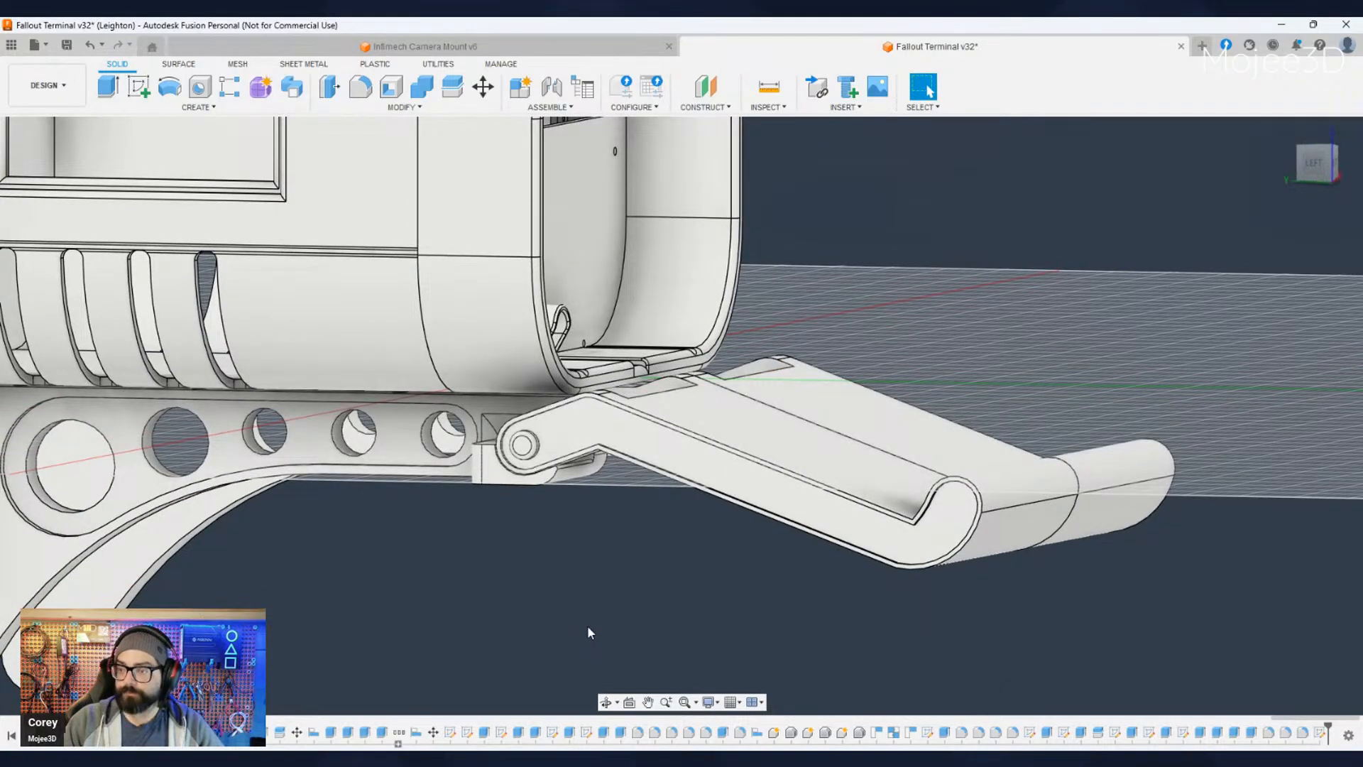
# - Examine the bracket tips, hinge rod and open tray together with the housing, from the side, above and underneath
pyautogui.scroll(-1, 632, 612)
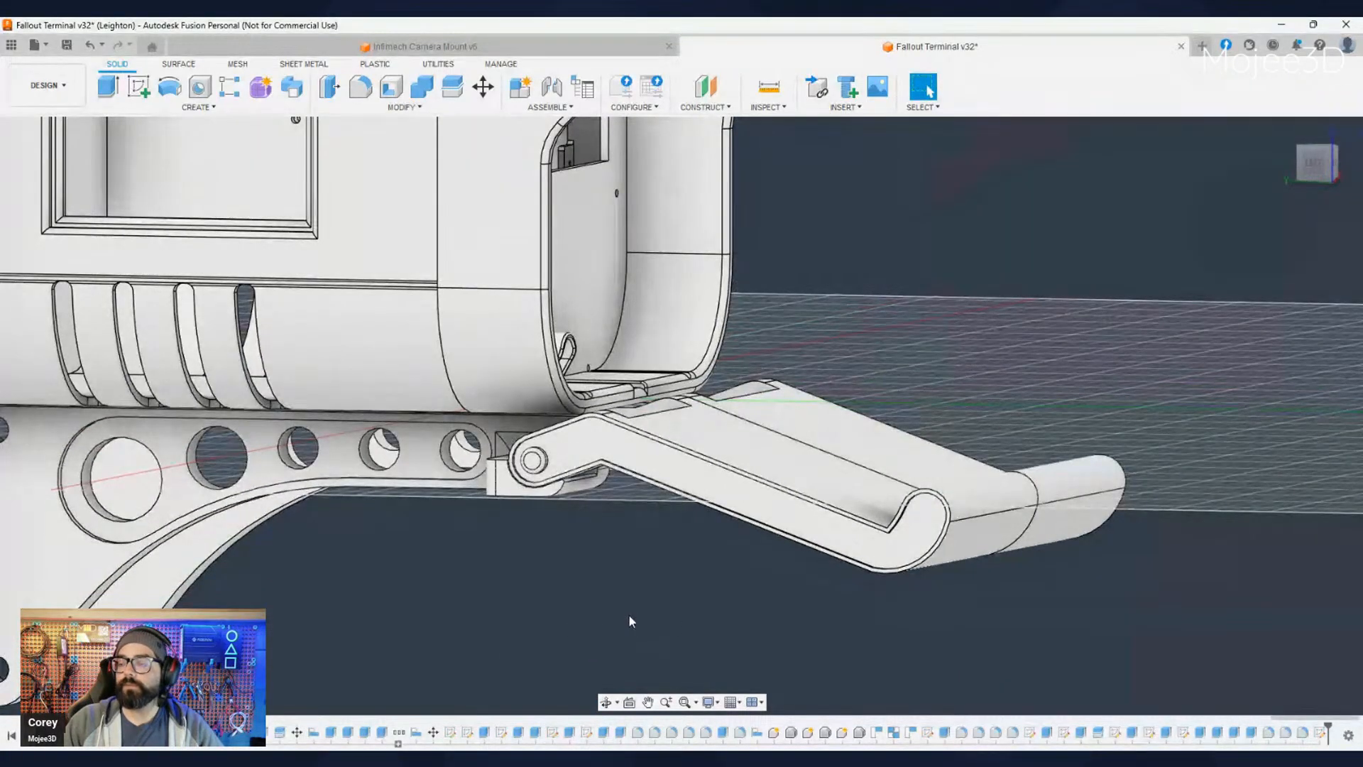
pyautogui.keyDown('shift'); pyautogui.moveTo(684, 513); pyautogui.dragTo(666, 546, button='middle'); pyautogui.keyUp('shift')
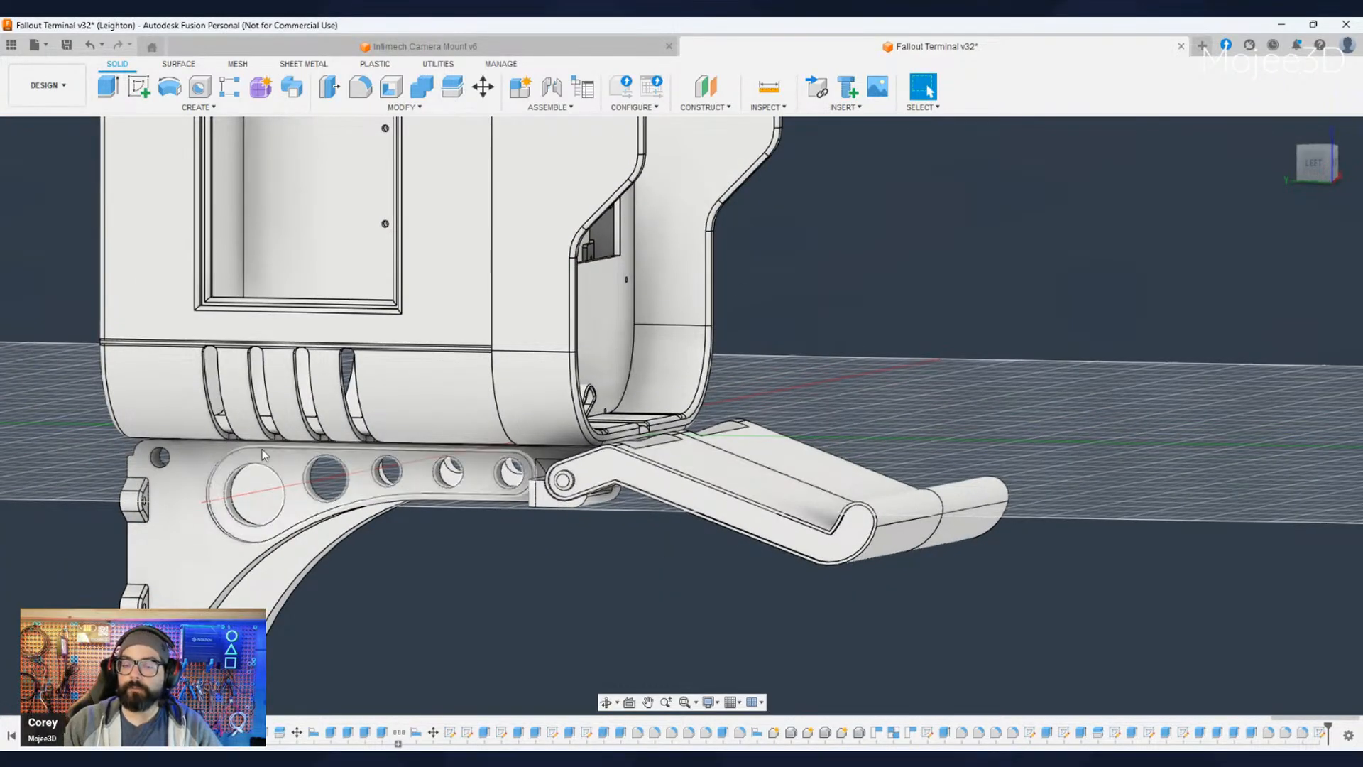
pyautogui.moveTo(592, 553); pyautogui.dragTo(529, 558, button='middle')
pyautogui.scroll(4, 509, 557)
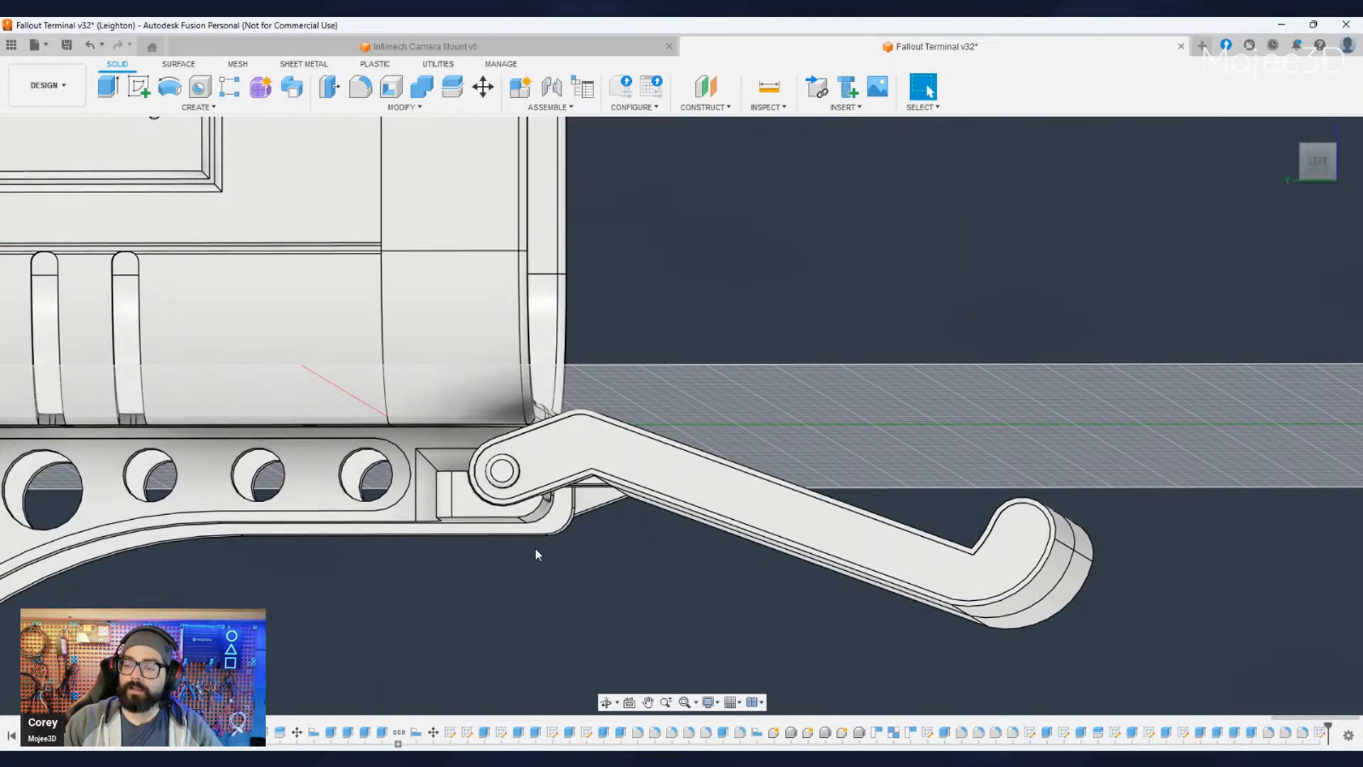
pyautogui.keyDown('shift'); pyautogui.moveTo(535, 548); pyautogui.dragTo(470, 517, button='middle'); pyautogui.keyUp('shift')
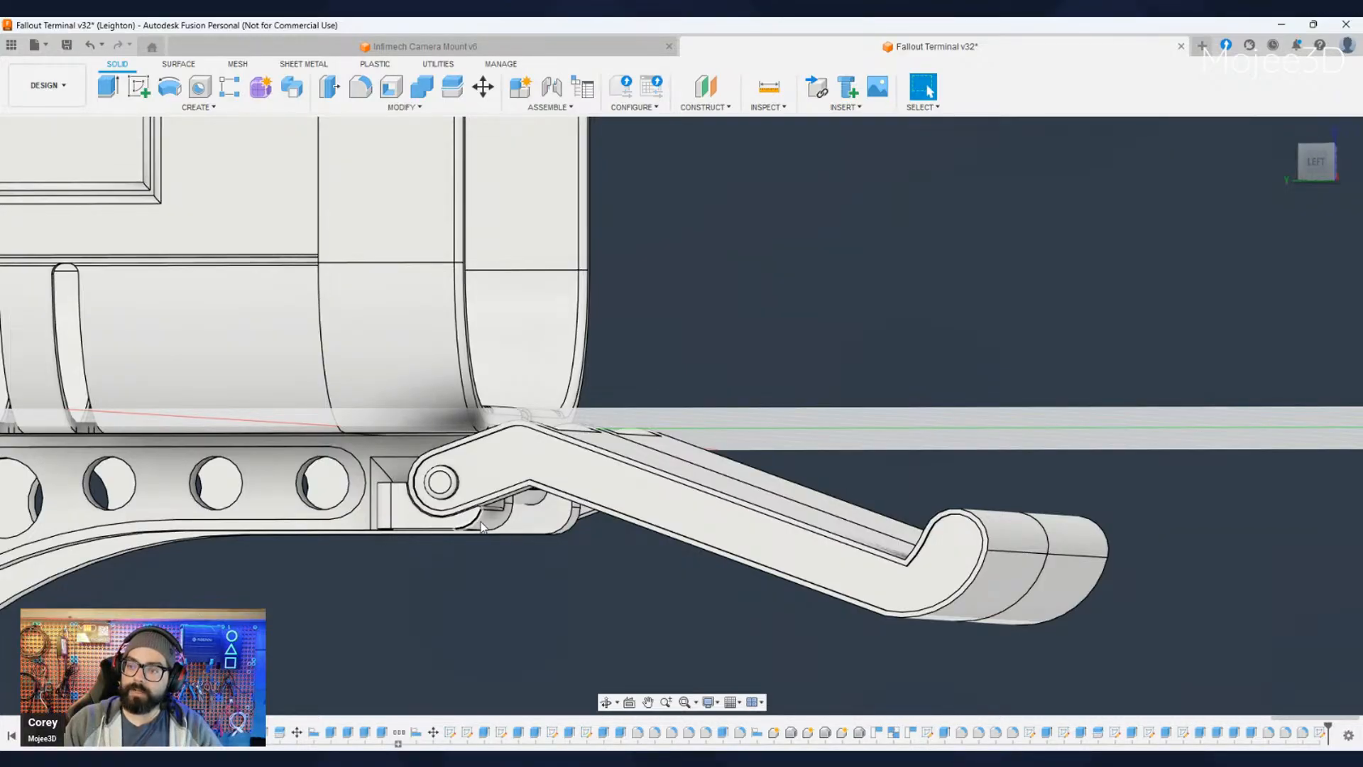
pyautogui.scroll(-3, 458, 573)
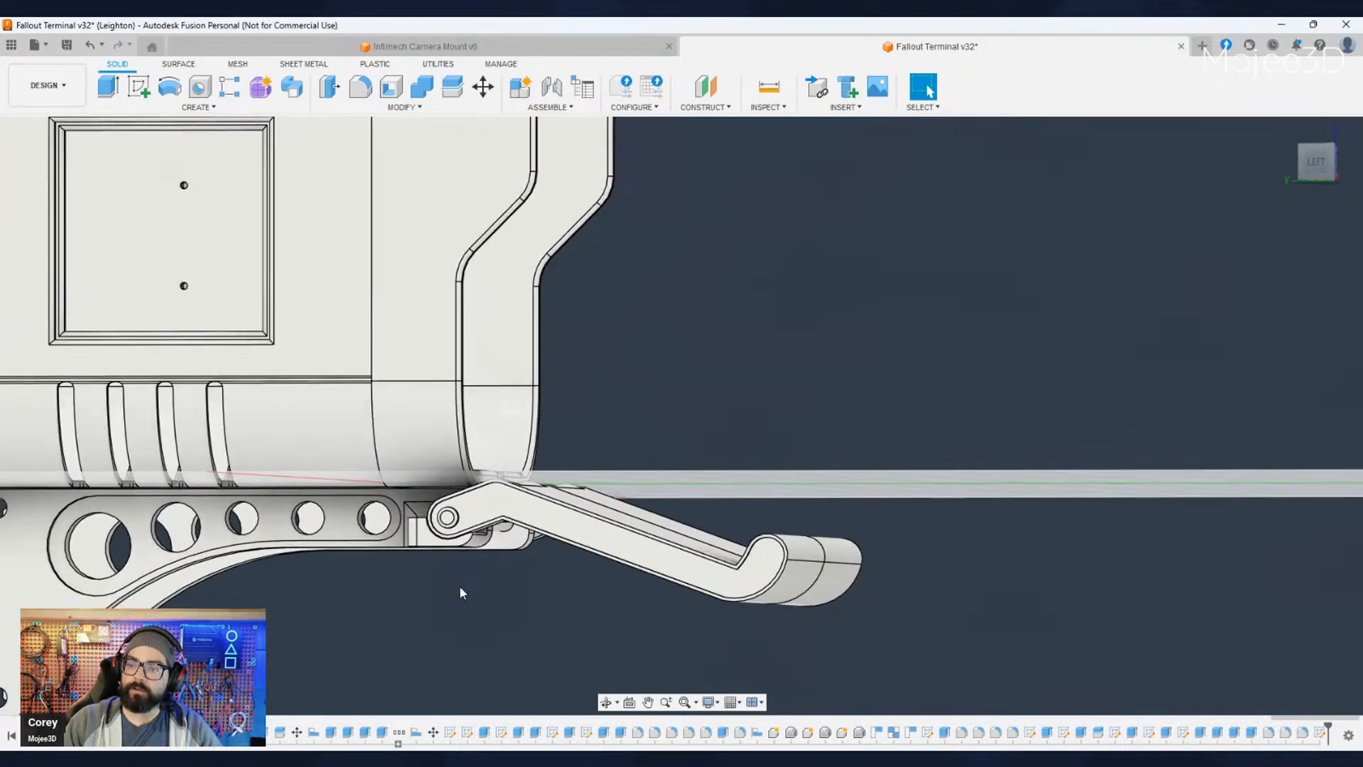
pyautogui.moveTo(459, 590)
pyautogui.keyDown('shift'); pyautogui.mouseDown(button='middle')
pyautogui.moveTo(496, 599)
pyautogui.moveTo(460, 610)
pyautogui.mouseUp(button='middle'); pyautogui.keyUp('shift')
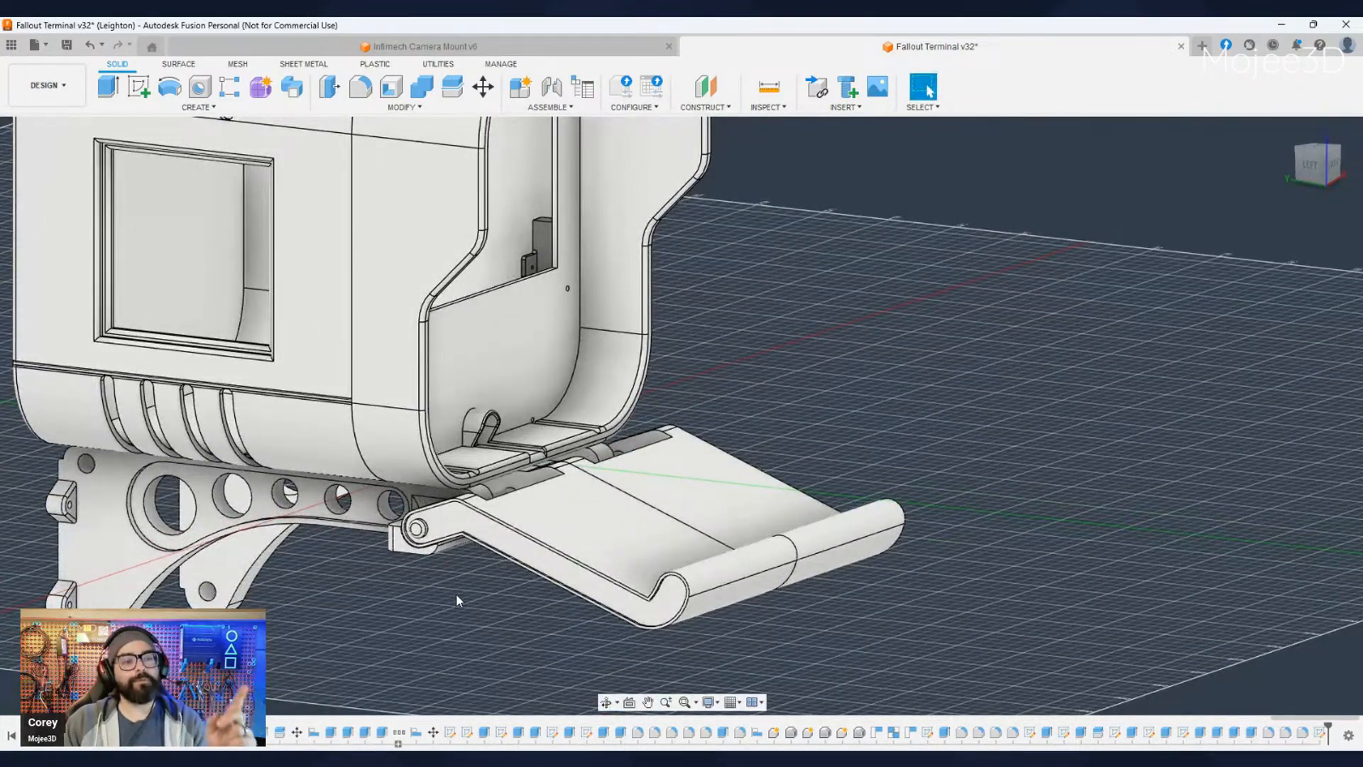
pyautogui.keyDown('shift'); pyautogui.moveTo(471, 620); pyautogui.dragTo(515, 609, button='middle'); pyautogui.keyUp('shift')
pyautogui.keyDown('shift'); pyautogui.moveTo(610, 565); pyautogui.dragTo(609, 570, button='middle'); pyautogui.keyUp('shift')
pyautogui.keyDown('shift'); pyautogui.moveTo(595, 366); pyautogui.dragTo(534, 404, button='middle'); pyautogui.keyUp('shift')
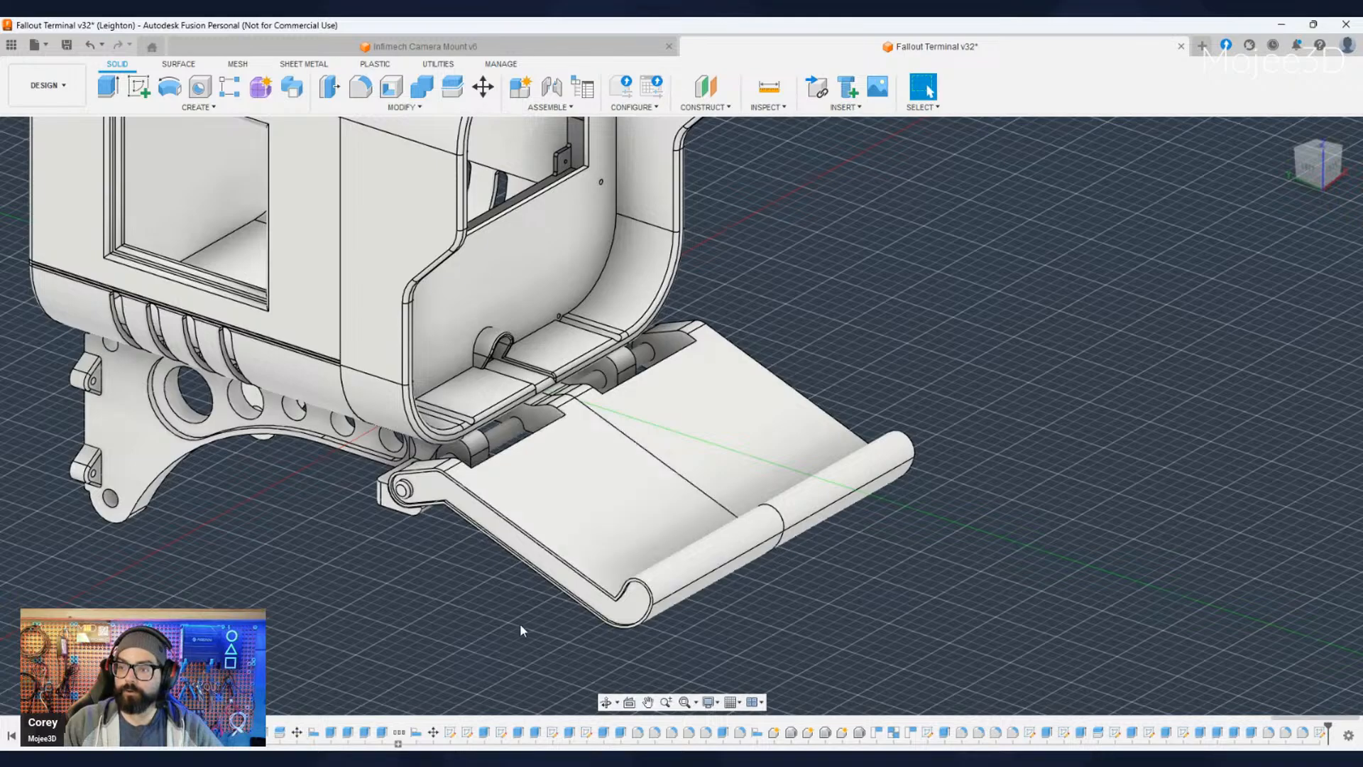
pyautogui.keyDown('shift'); pyautogui.moveTo(520, 623); pyautogui.dragTo(422, 574, button='middle'); pyautogui.keyUp('shift')
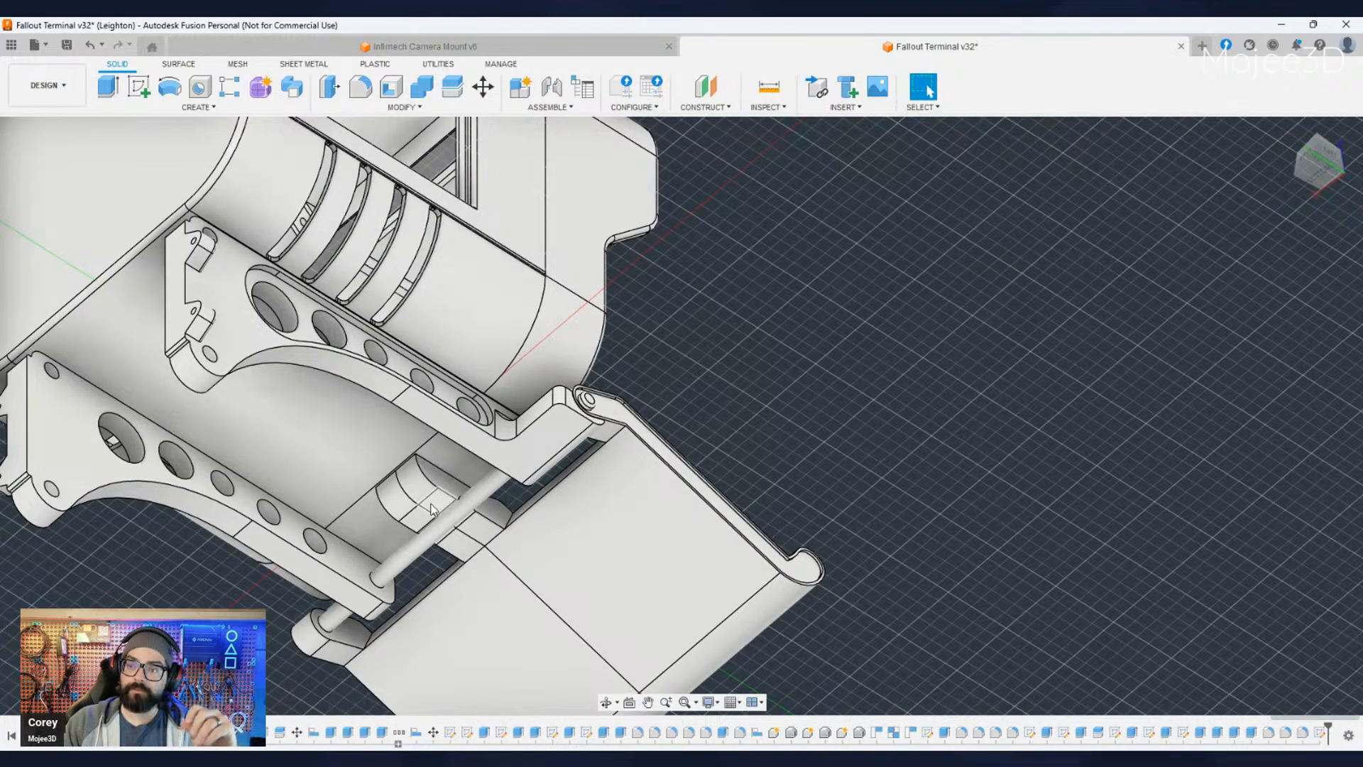
pyautogui.keyDown('shift'); pyautogui.moveTo(447, 593); pyautogui.dragTo(142, 349, button='middle'); pyautogui.keyUp('shift')
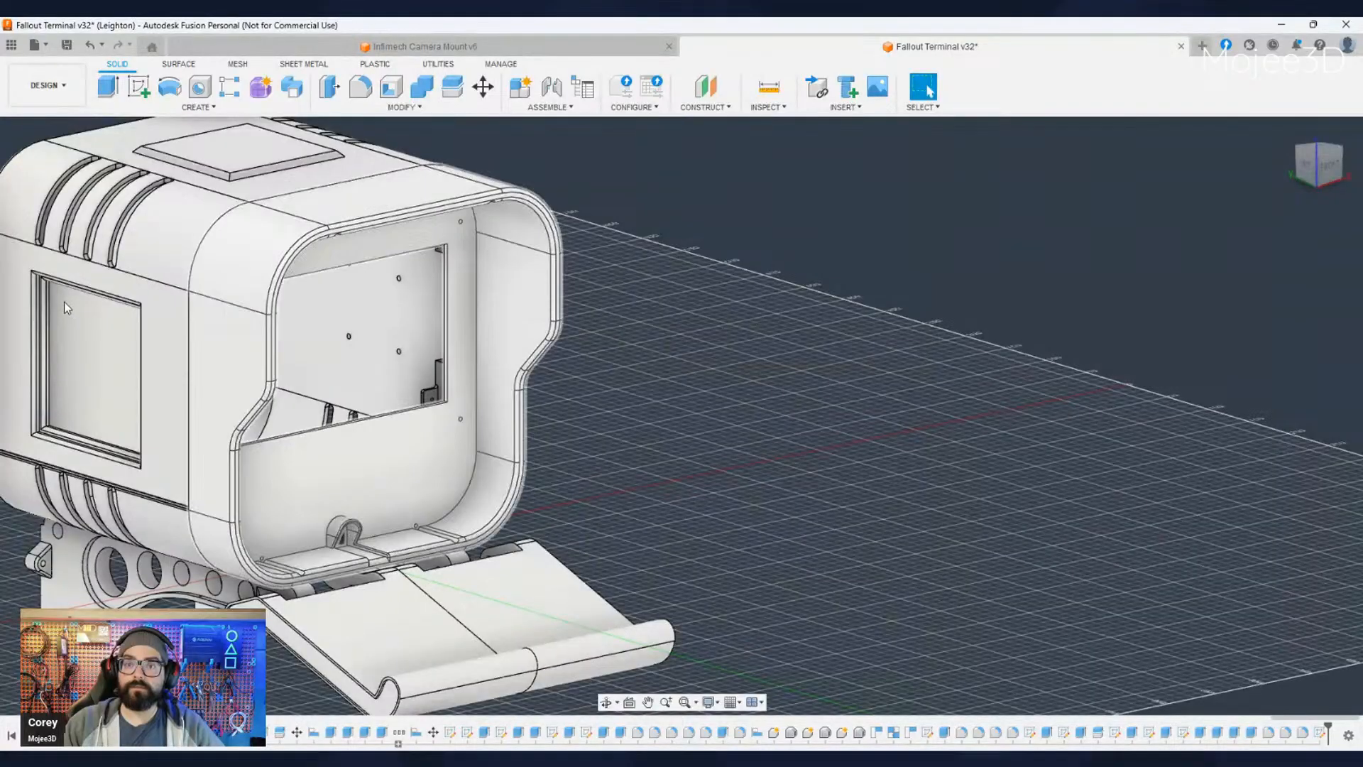
# - Hide the housing's front bezel and inspect the exposed hinge rod, bracket arms and tray knuckles
pyautogui.click(63, 301)
pyautogui.moveTo(543, 461); pyautogui.dragTo(634, 375, button='middle')
pyautogui.keyDown('shift'); pyautogui.moveTo(634, 376); pyautogui.dragTo(648, 449, button='middle'); pyautogui.keyUp('shift')
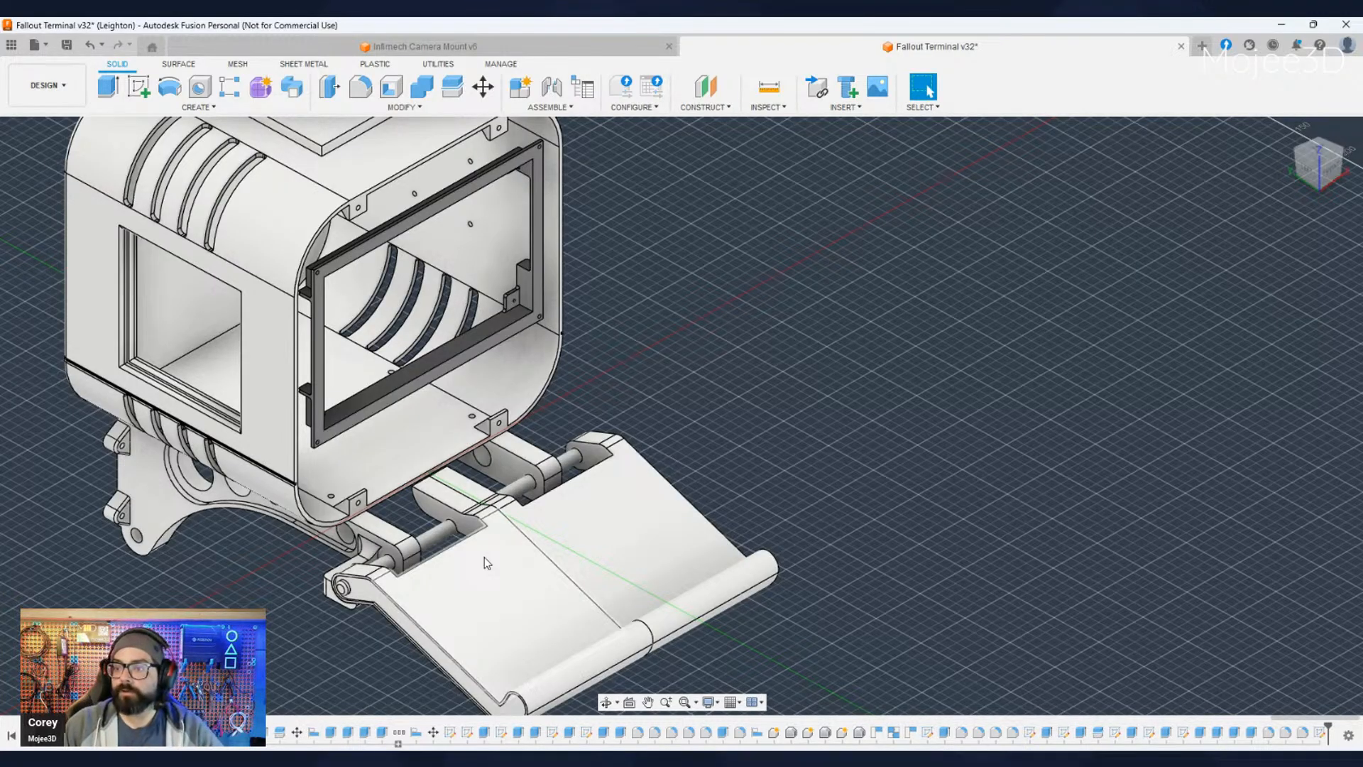
pyautogui.scroll(-2, 483, 559)
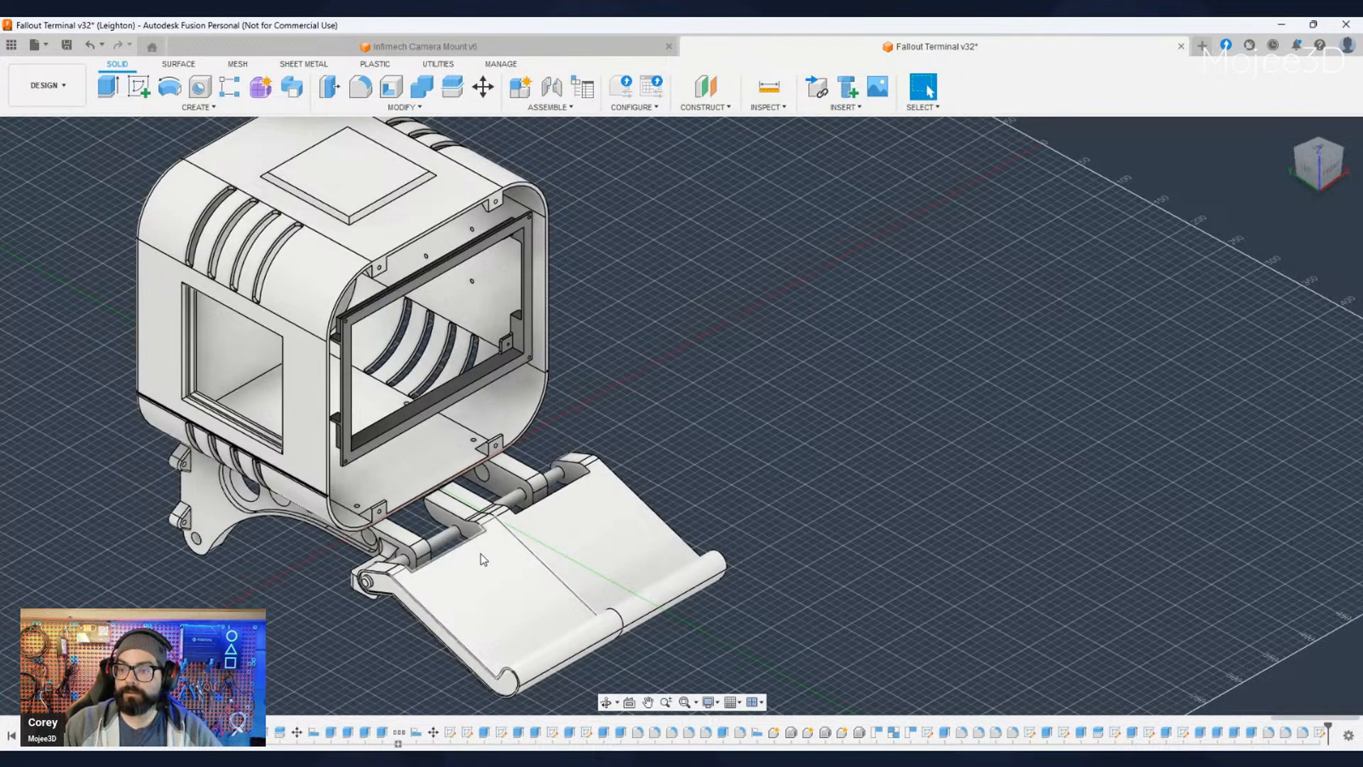
pyautogui.keyDown('shift'); pyautogui.moveTo(482, 559); pyautogui.dragTo(517, 524, button='middle'); pyautogui.keyUp('shift')
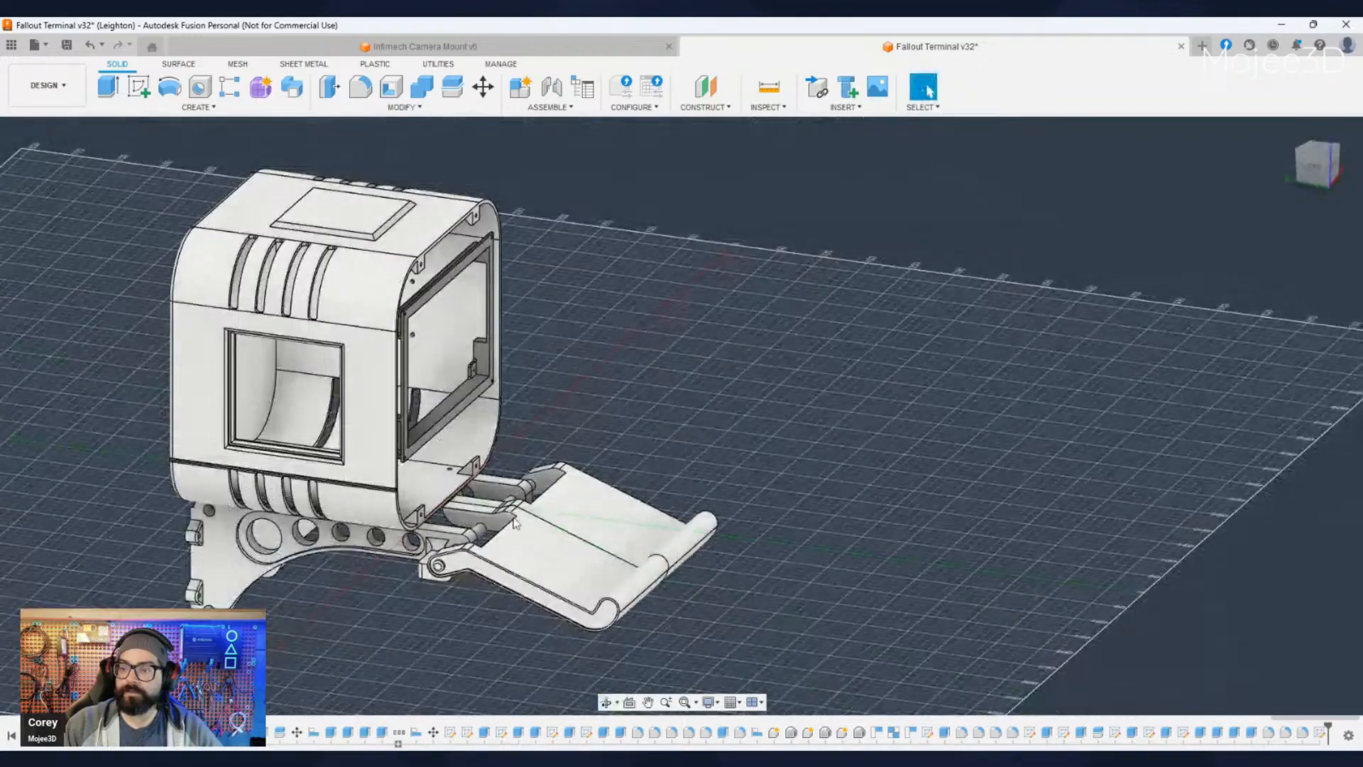
pyautogui.scroll(-2, 488, 508)
pyautogui.scroll(8, 461, 607)
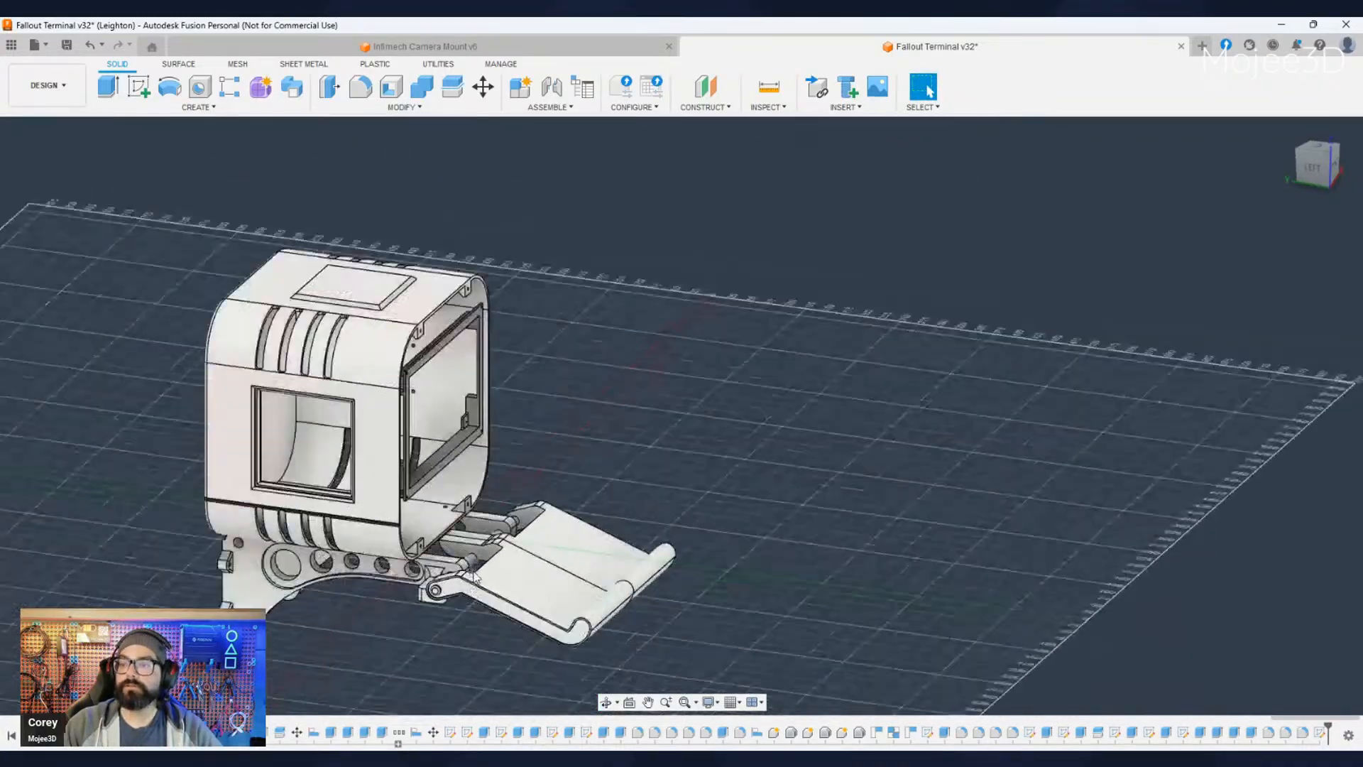
pyautogui.scroll(-4, 490, 564)
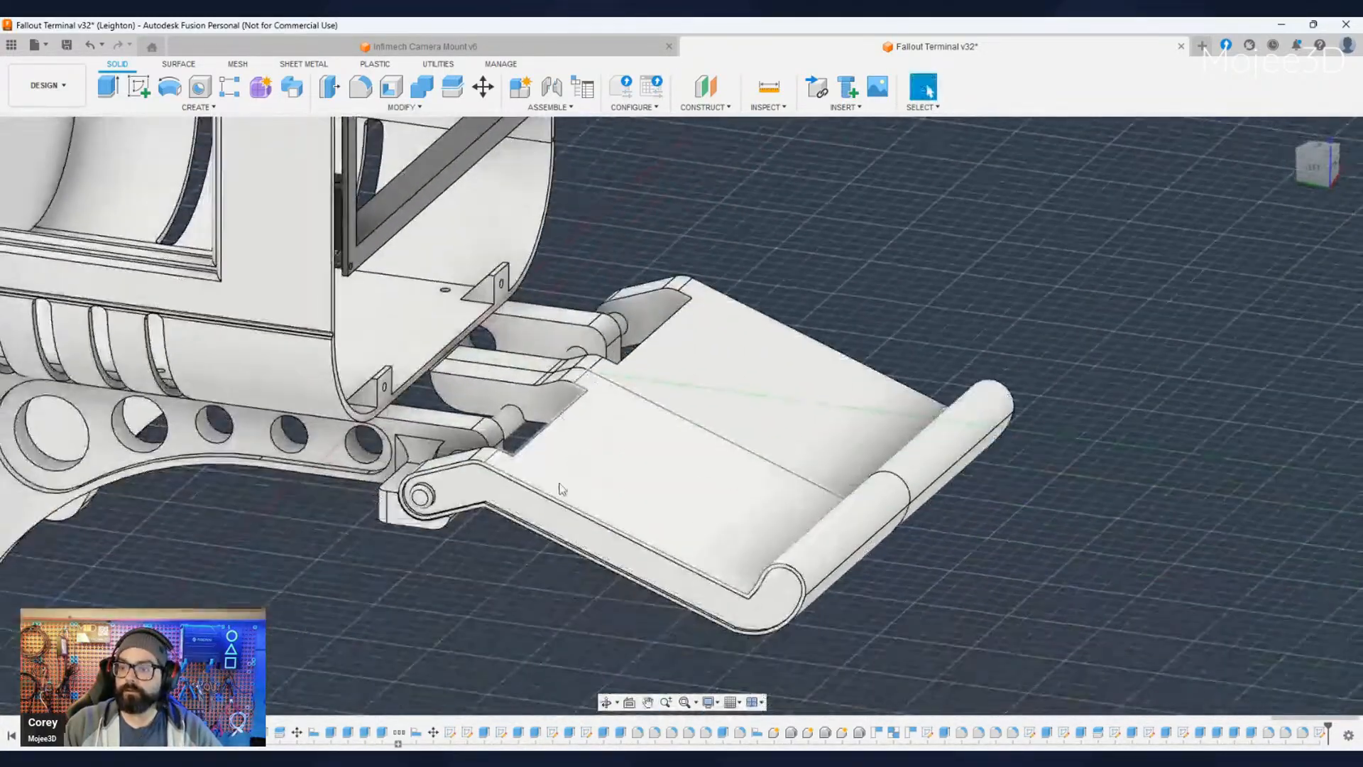
pyautogui.keyDown('shift'); pyautogui.moveTo(561, 489); pyautogui.dragTo(350, 600, button='middle'); pyautogui.keyUp('shift')
pyautogui.scroll(-3, 451, 509)
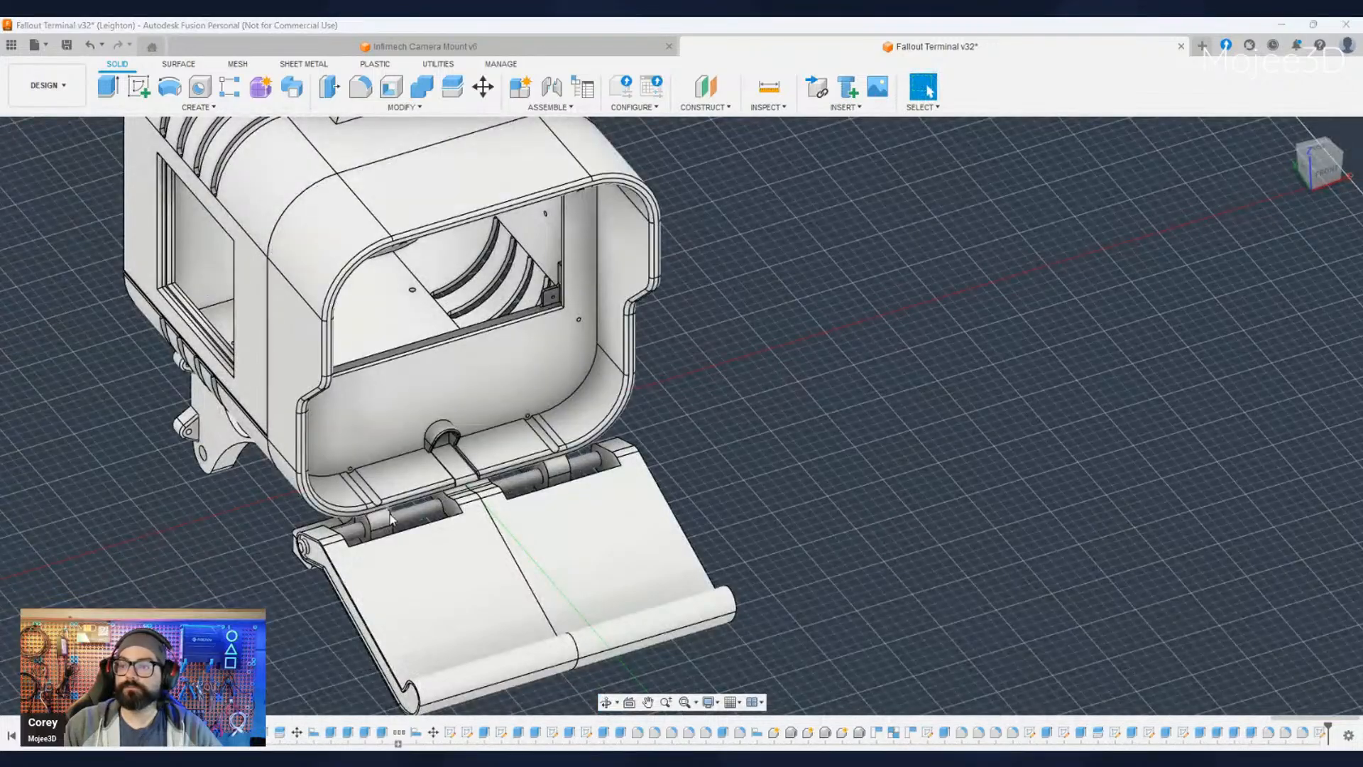
# - Show the front bezel again and examine the angled box protruding from the housing's opposite side wall
pyautogui.scroll(-4, 390, 519)
pyautogui.moveTo(492, 543)
pyautogui.keyDown('shift'); pyautogui.mouseDown(button='middle')
pyautogui.moveTo(413, 536)
pyautogui.moveTo(565, 517)
pyautogui.moveTo(501, 527)
pyautogui.mouseUp(button='middle'); pyautogui.keyUp('shift')
pyautogui.scroll(4, 619, 386)
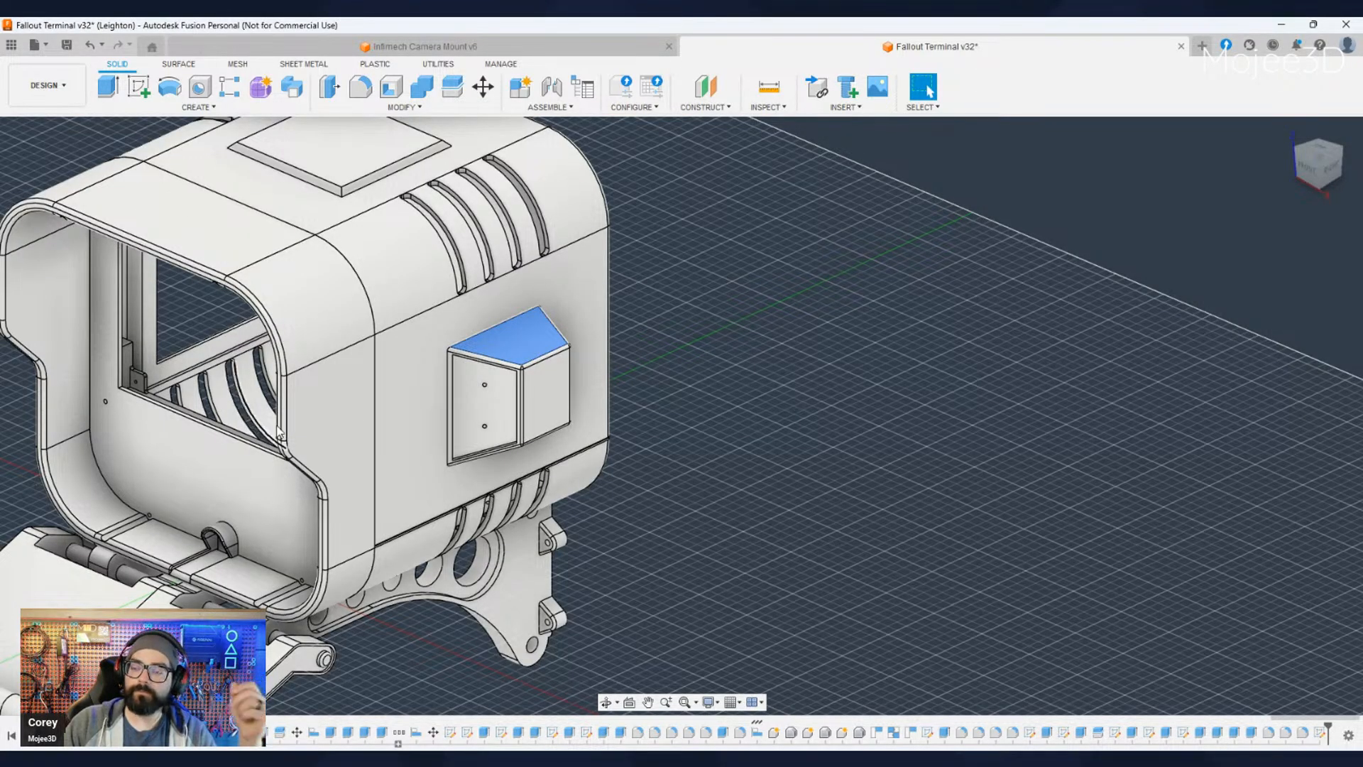
pyautogui.moveTo(675, 529); pyautogui.dragTo(746, 519, button='middle')
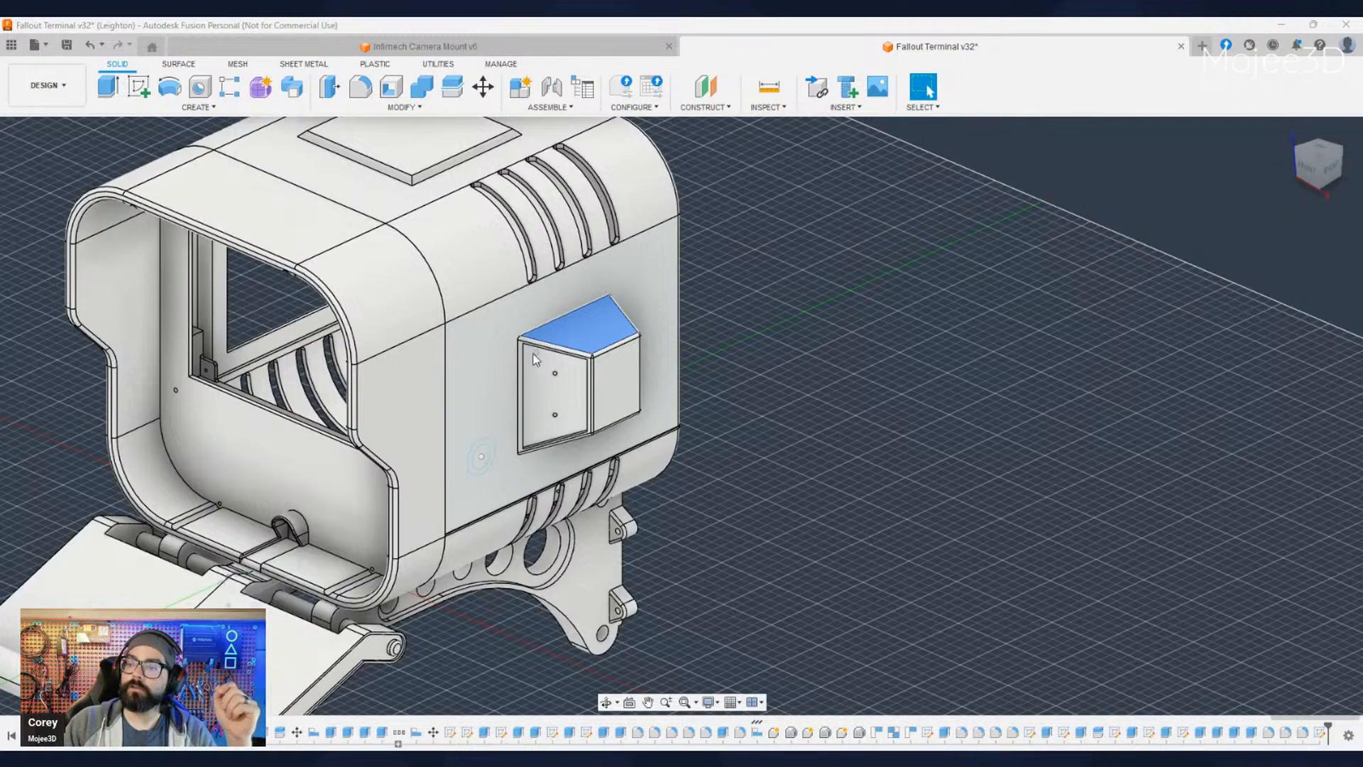
pyautogui.scroll(-3, 534, 360)
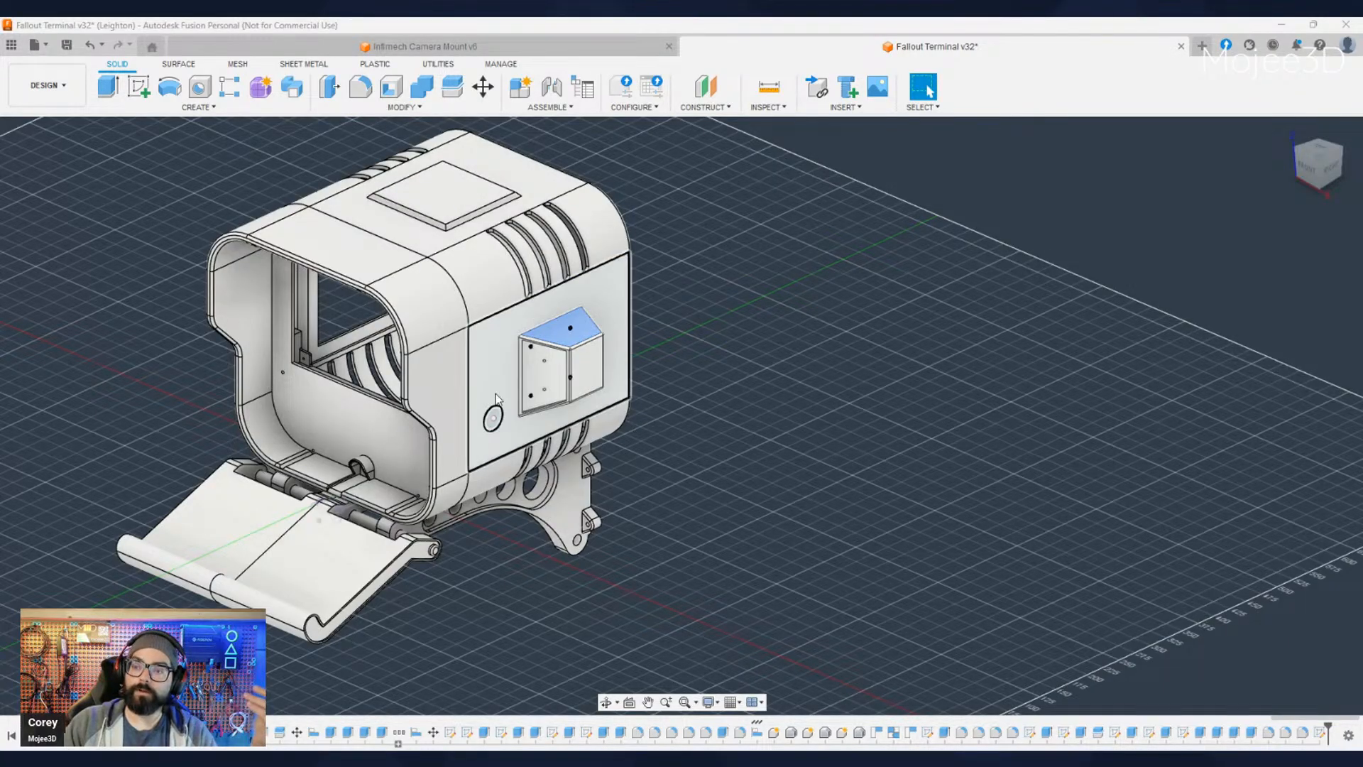
# - Hide the angled box on the housing's side wall to check the mounting holes behind it, and show it again
pyautogui.scroll(2, 628, 419)
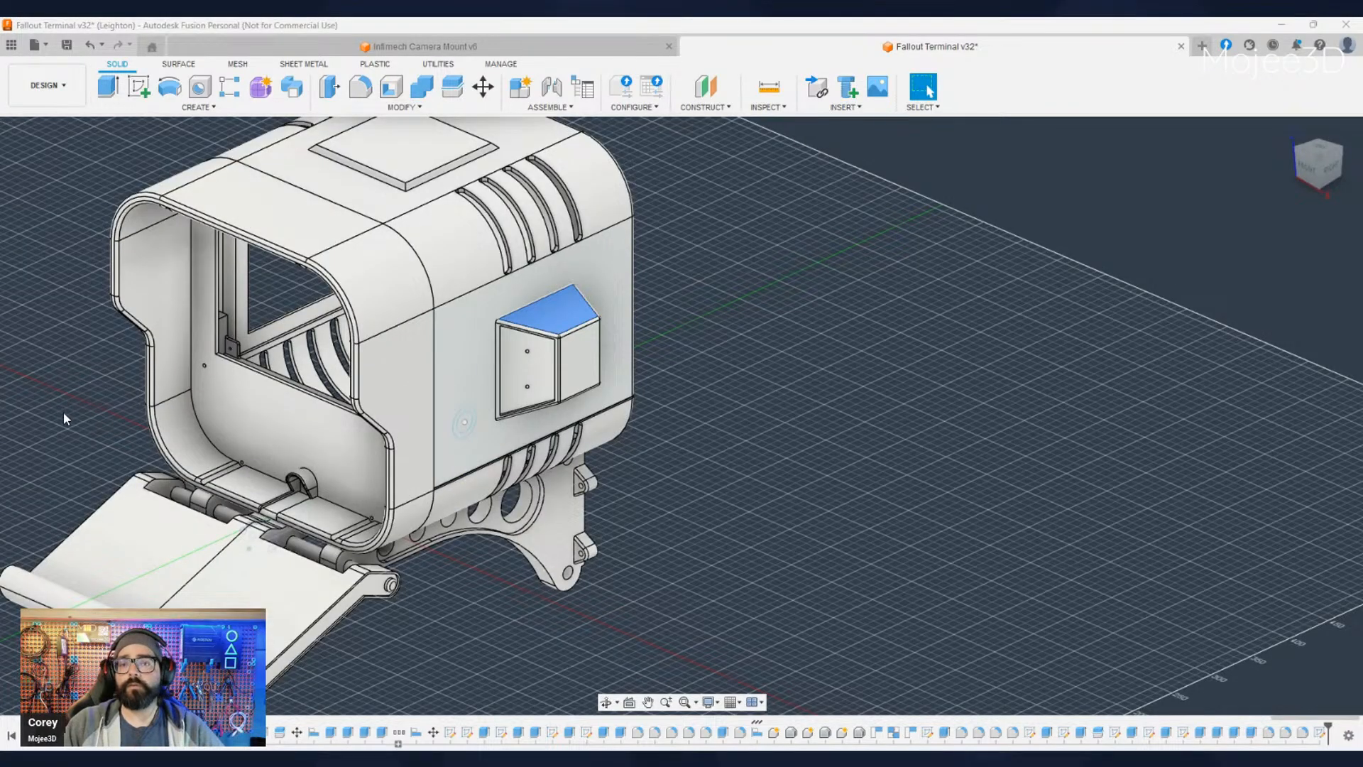
pyautogui.hotkey('ctrl', 'z')
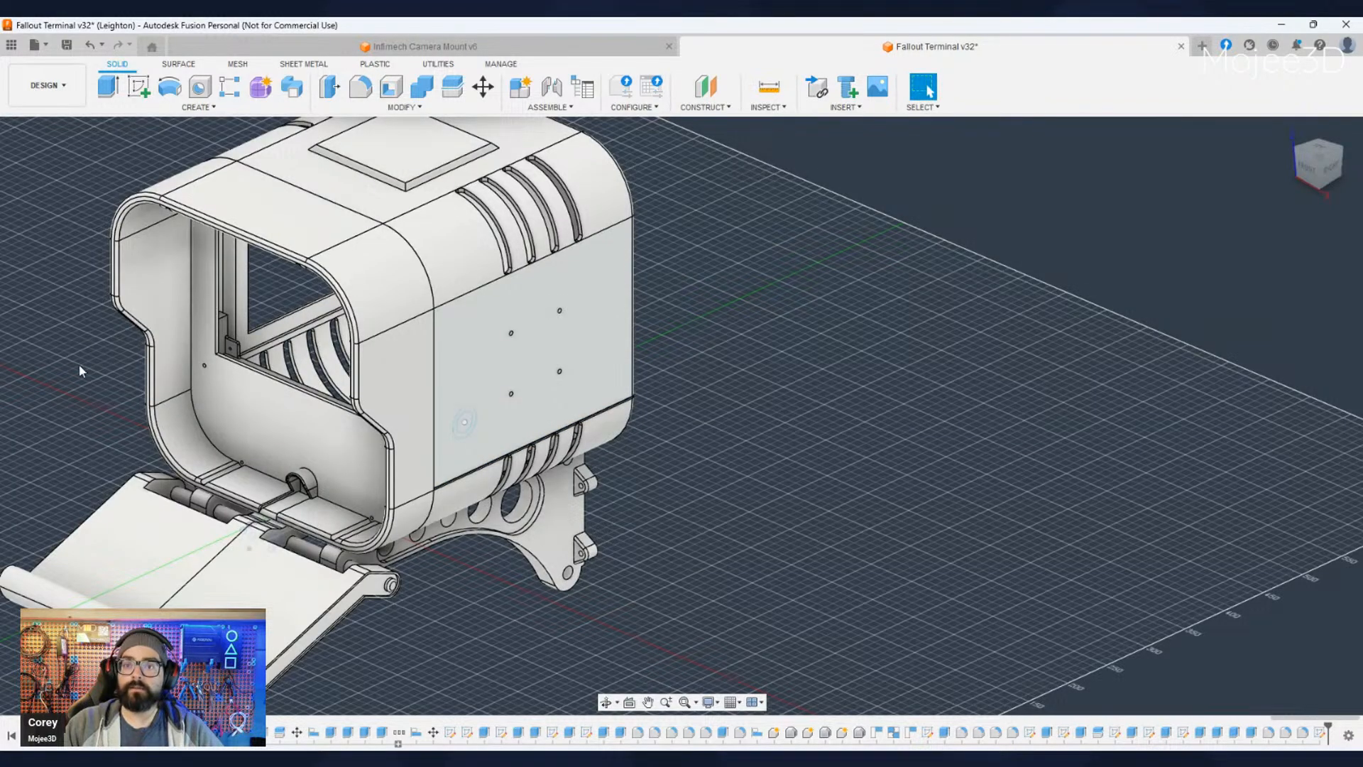
pyautogui.hotkey('ctrl', 'y')
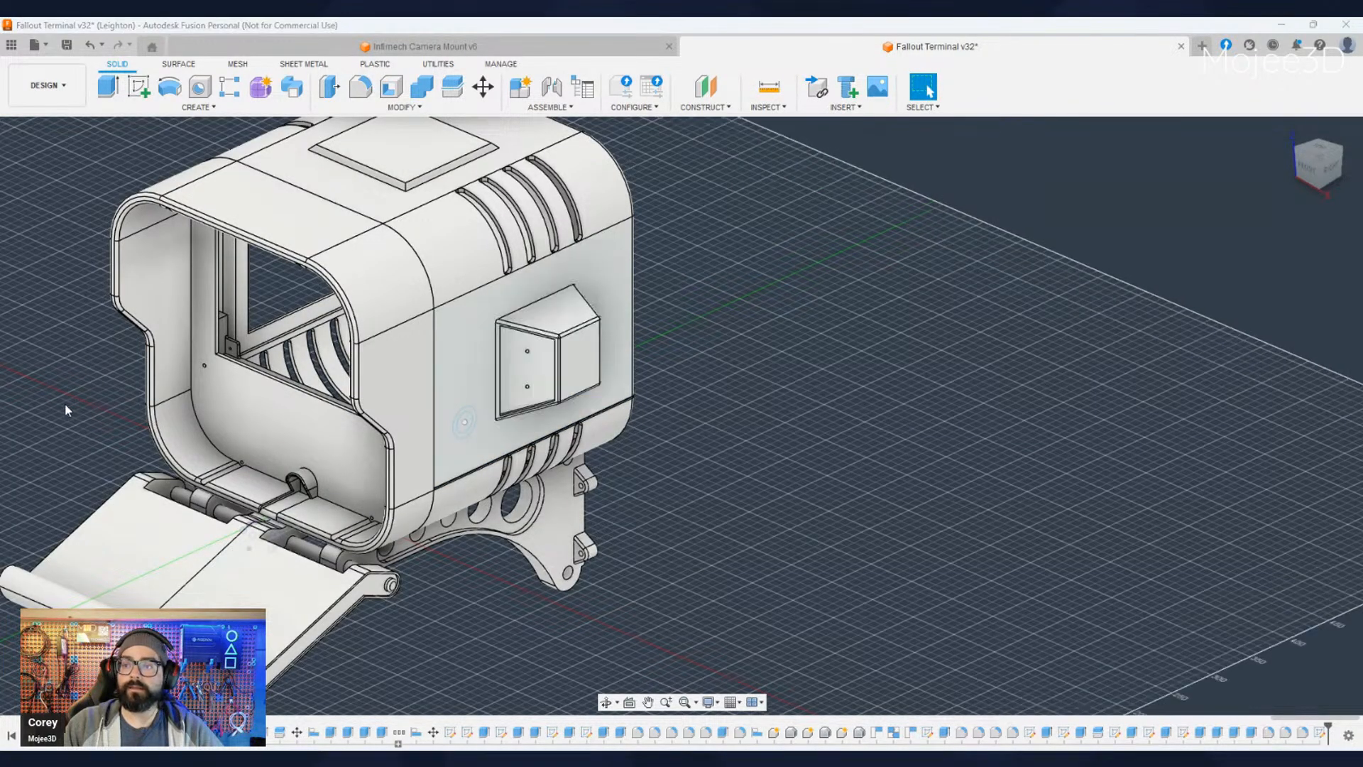
# - Hide the housing's slotted rear shell, leaving the front bezel, brackets and angled side box on display
pyautogui.click(446, 252)
pyautogui.click(62, 284)
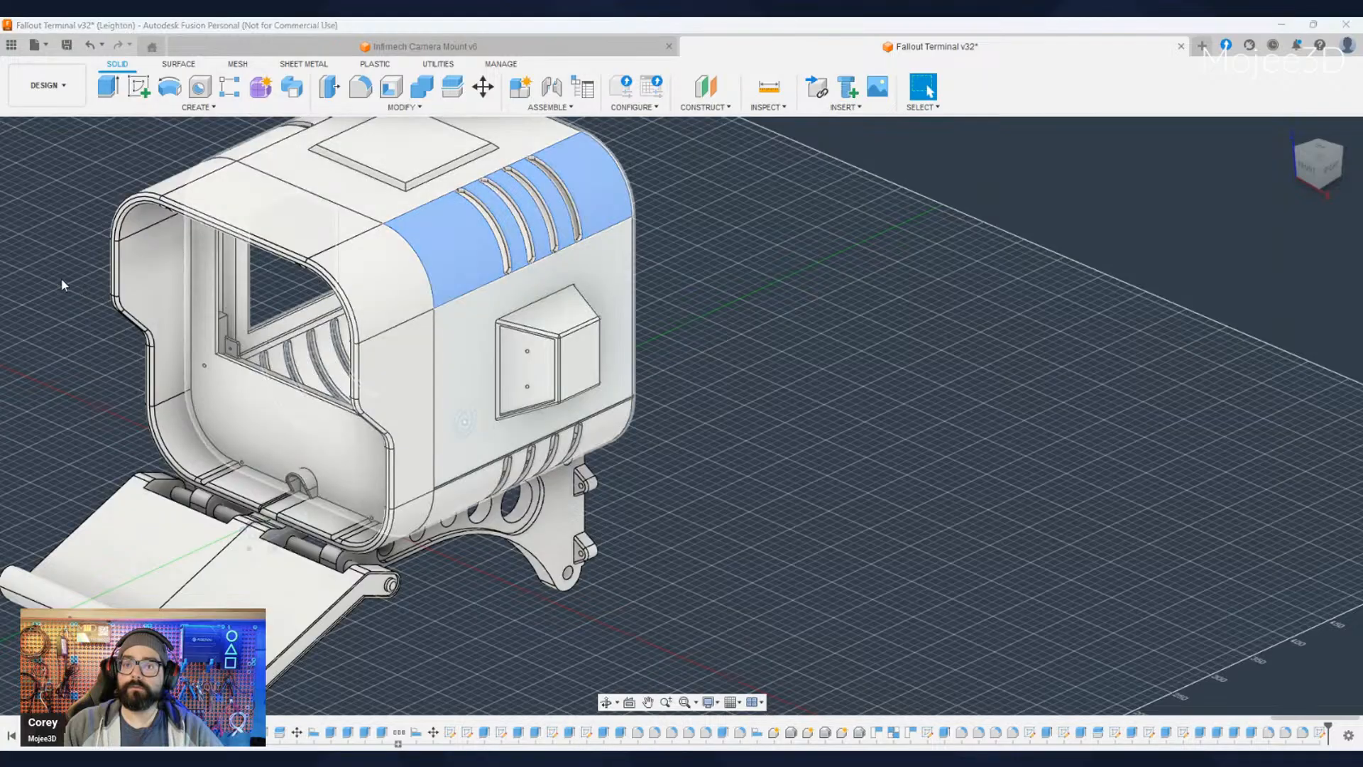
pyautogui.keyDown('shift'); pyautogui.moveTo(785, 404); pyautogui.dragTo(568, 408, button='middle'); pyautogui.keyUp('shift')
pyautogui.keyDown('shift'); pyautogui.moveTo(681, 418); pyautogui.dragTo(505, 441, button='middle'); pyautogui.keyUp('shift')
pyautogui.moveTo(505, 441); pyautogui.dragTo(744, 481, button='middle')
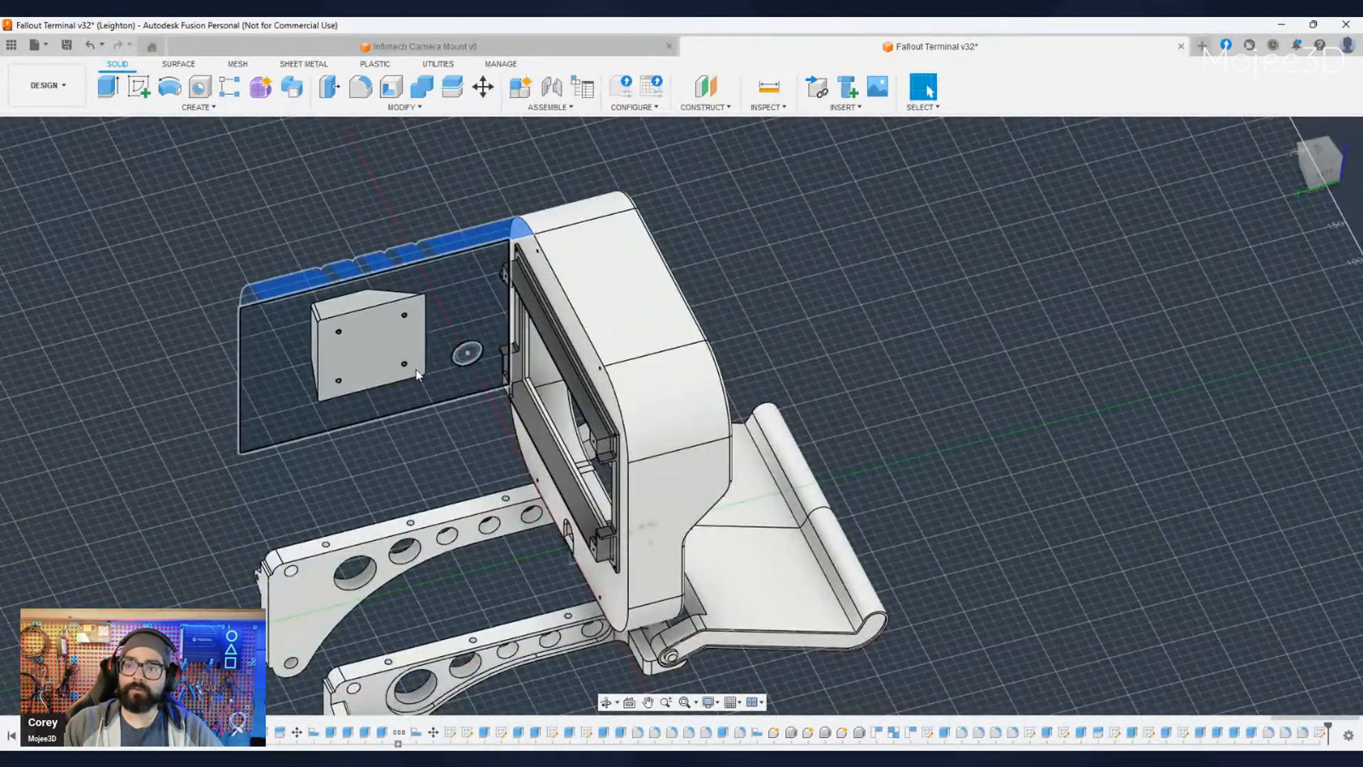
pyautogui.click(261, 497)
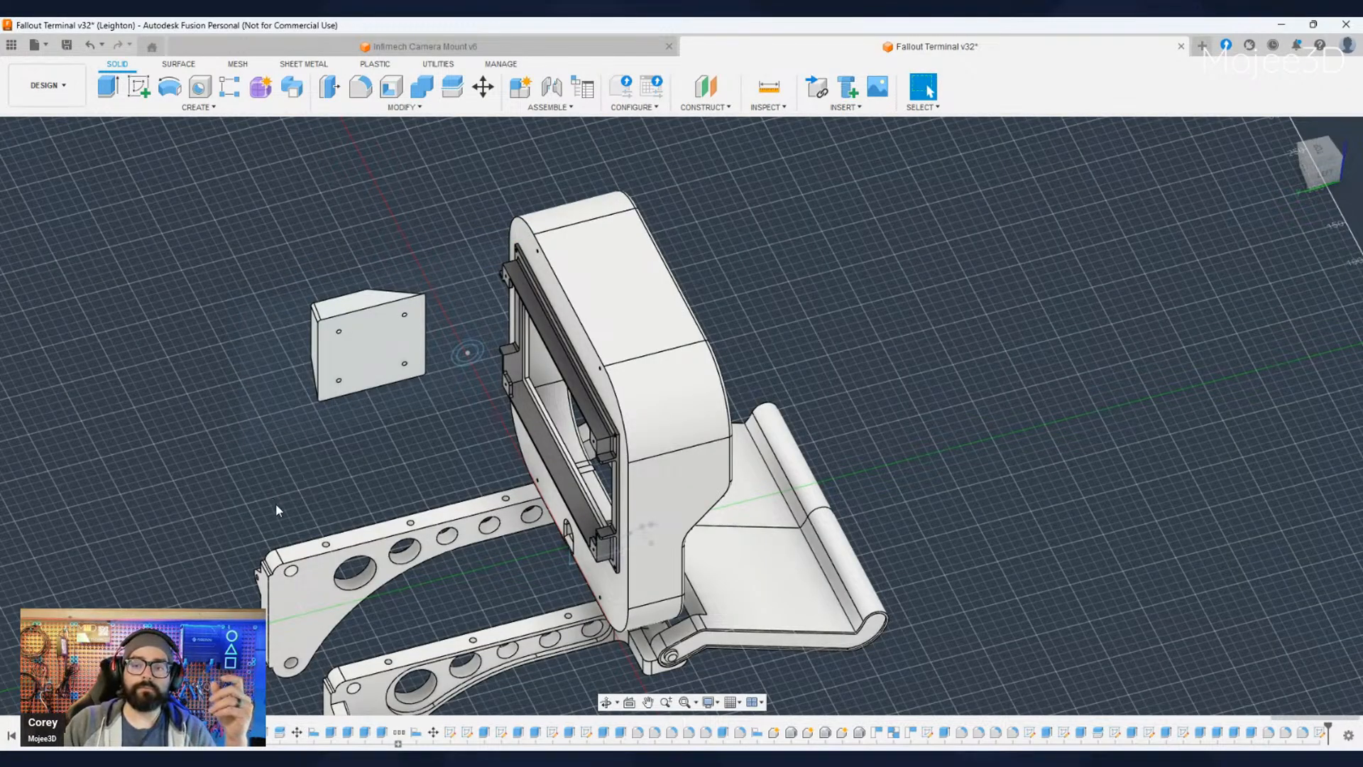
# - Examine the freestanding angled box from behind and the side, including the holes in its back face
pyautogui.moveTo(275, 504); pyautogui.dragTo(429, 534, button='middle')
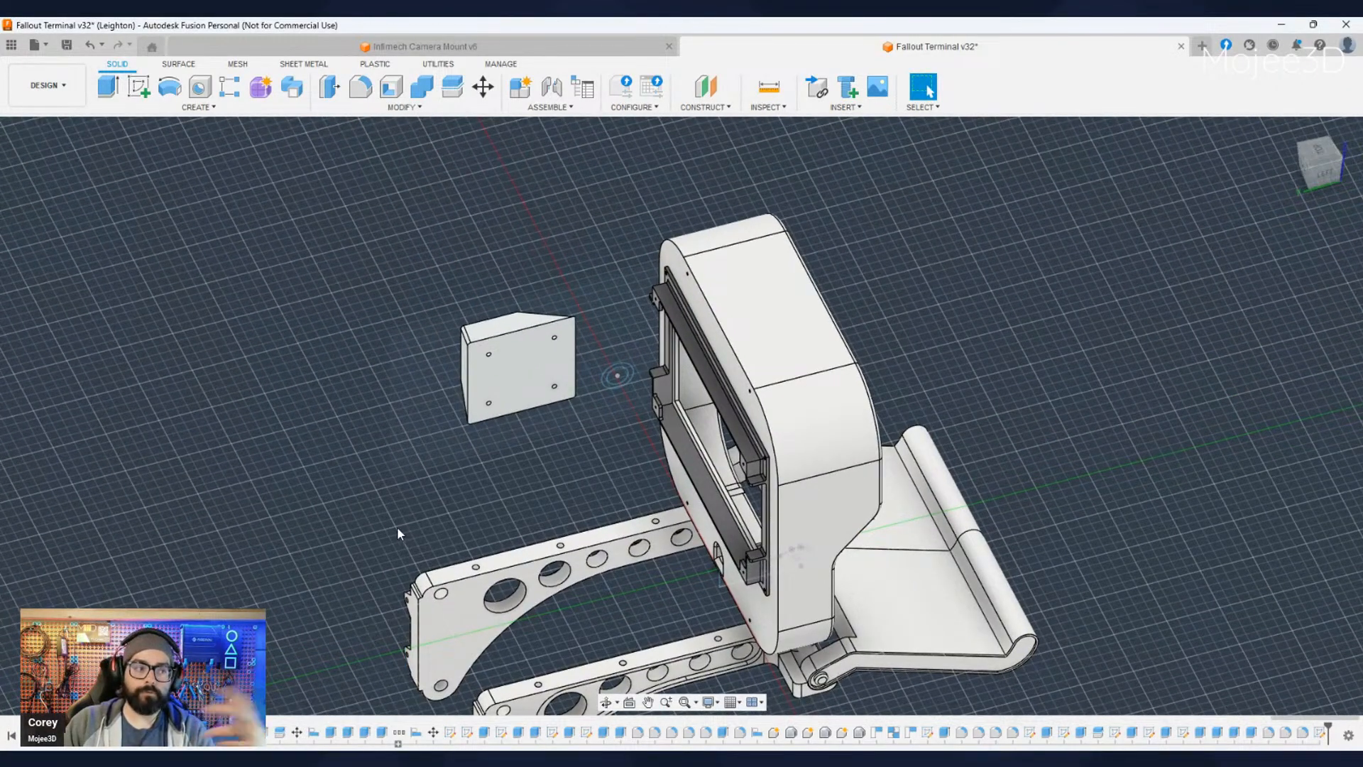
pyautogui.keyDown('shift'); pyautogui.moveTo(273, 545); pyautogui.dragTo(419, 522, button='middle'); pyautogui.keyUp('shift')
pyautogui.moveTo(419, 522); pyautogui.dragTo(595, 537, button='middle')
pyautogui.scroll(5, 649, 289)
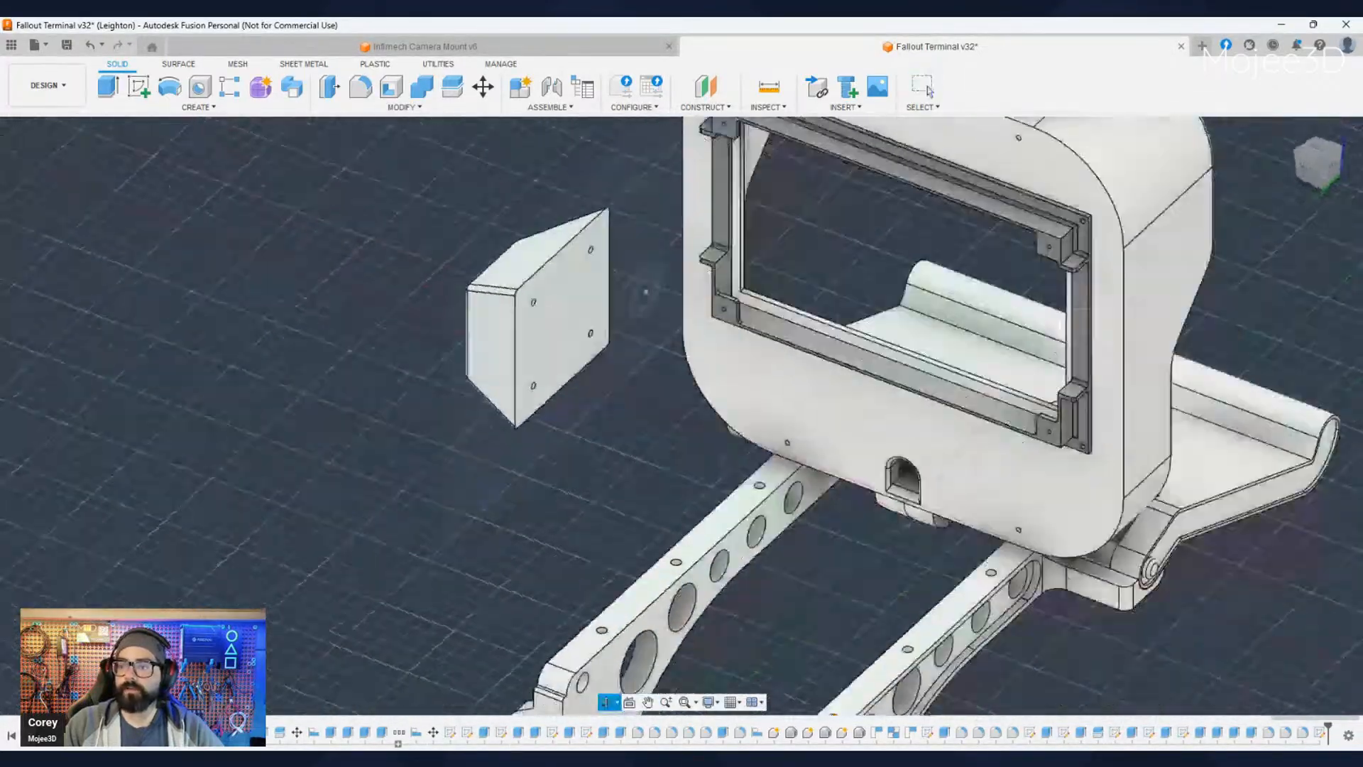
pyautogui.keyDown('shift'); pyautogui.moveTo(384, 522); pyautogui.dragTo(747, 518, button='middle'); pyautogui.keyUp('shift')
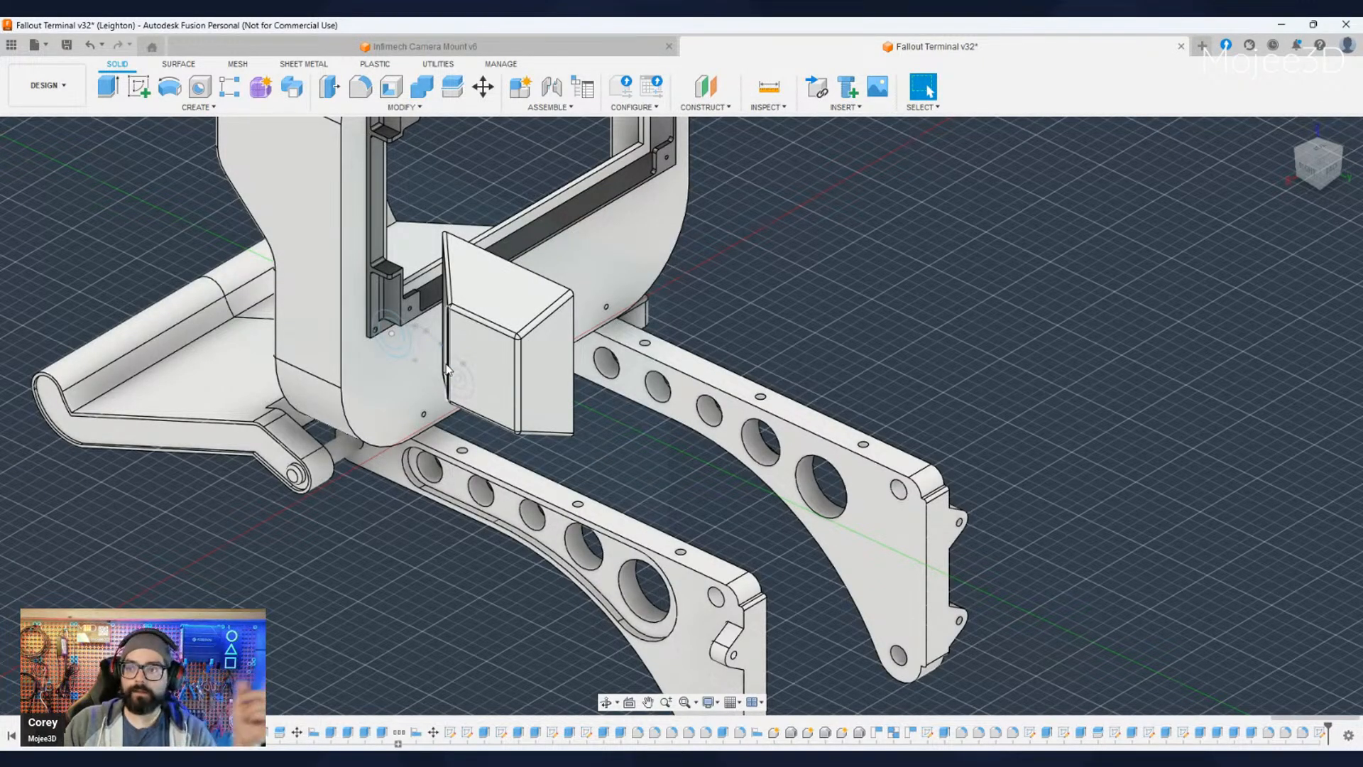
pyautogui.keyDown('shift'); pyautogui.moveTo(487, 508); pyautogui.dragTo(582, 347, button='middle'); pyautogui.keyUp('shift')
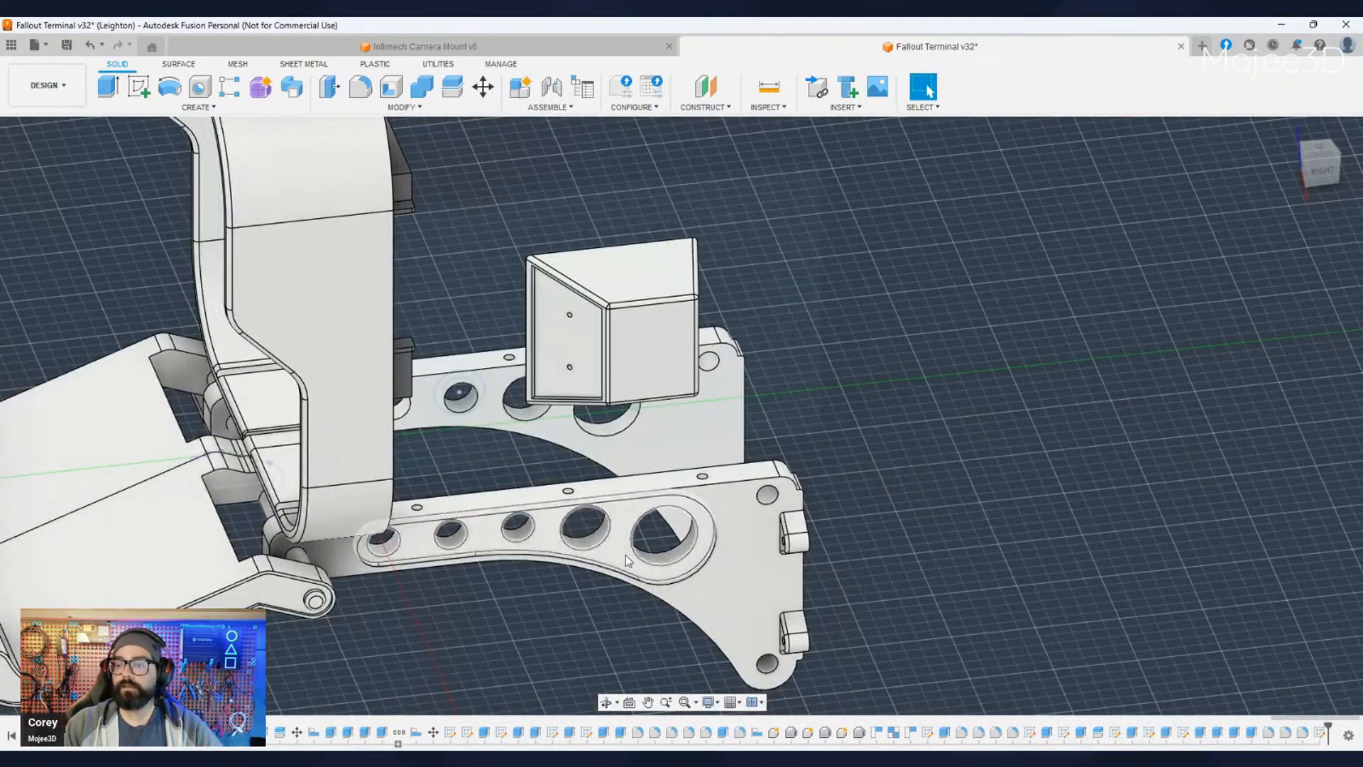
# - Show the housing's rear shell again and review the complete enclosure from the back
pyautogui.keyDown('shift'); pyautogui.moveTo(629, 566); pyautogui.dragTo(730, 512, button='middle'); pyautogui.keyUp('shift')
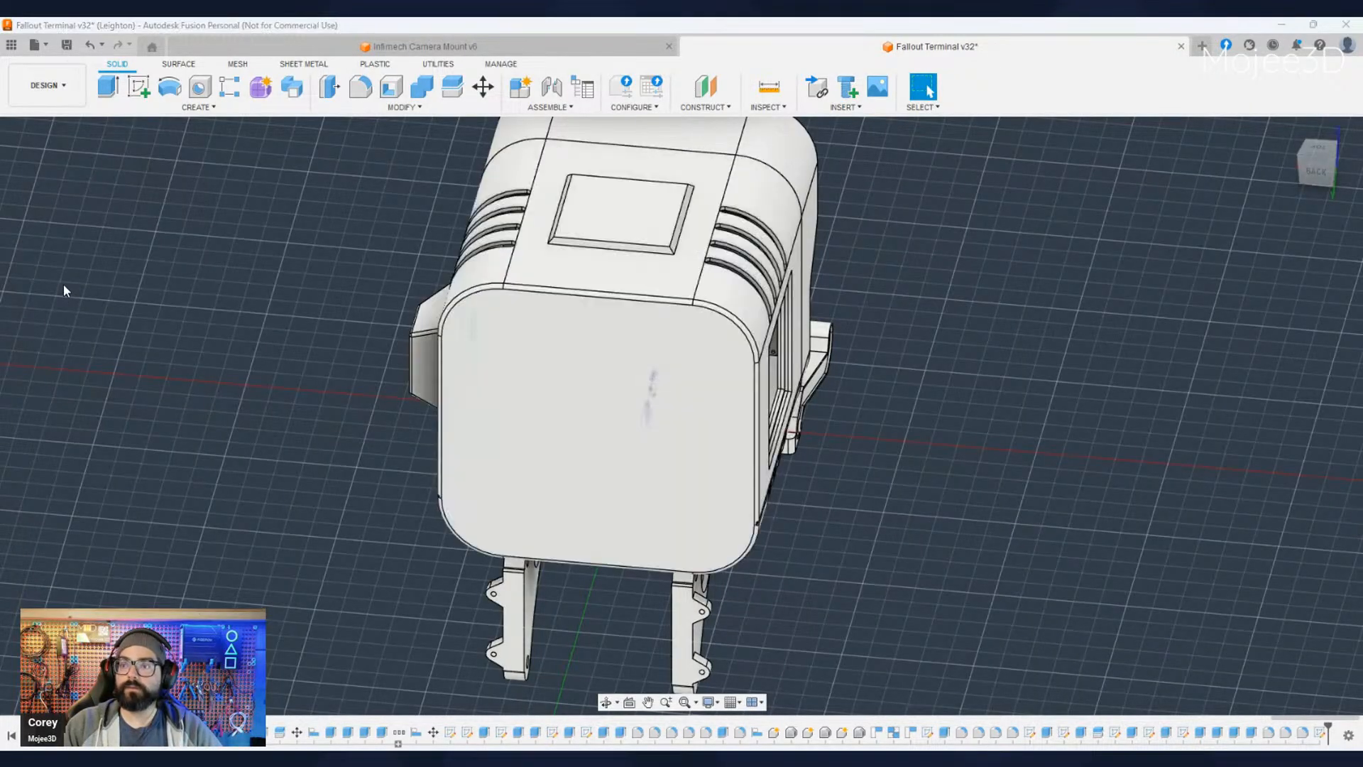
pyautogui.keyDown('shift'); pyautogui.moveTo(454, 348); pyautogui.dragTo(536, 337, button='middle'); pyautogui.keyUp('shift')
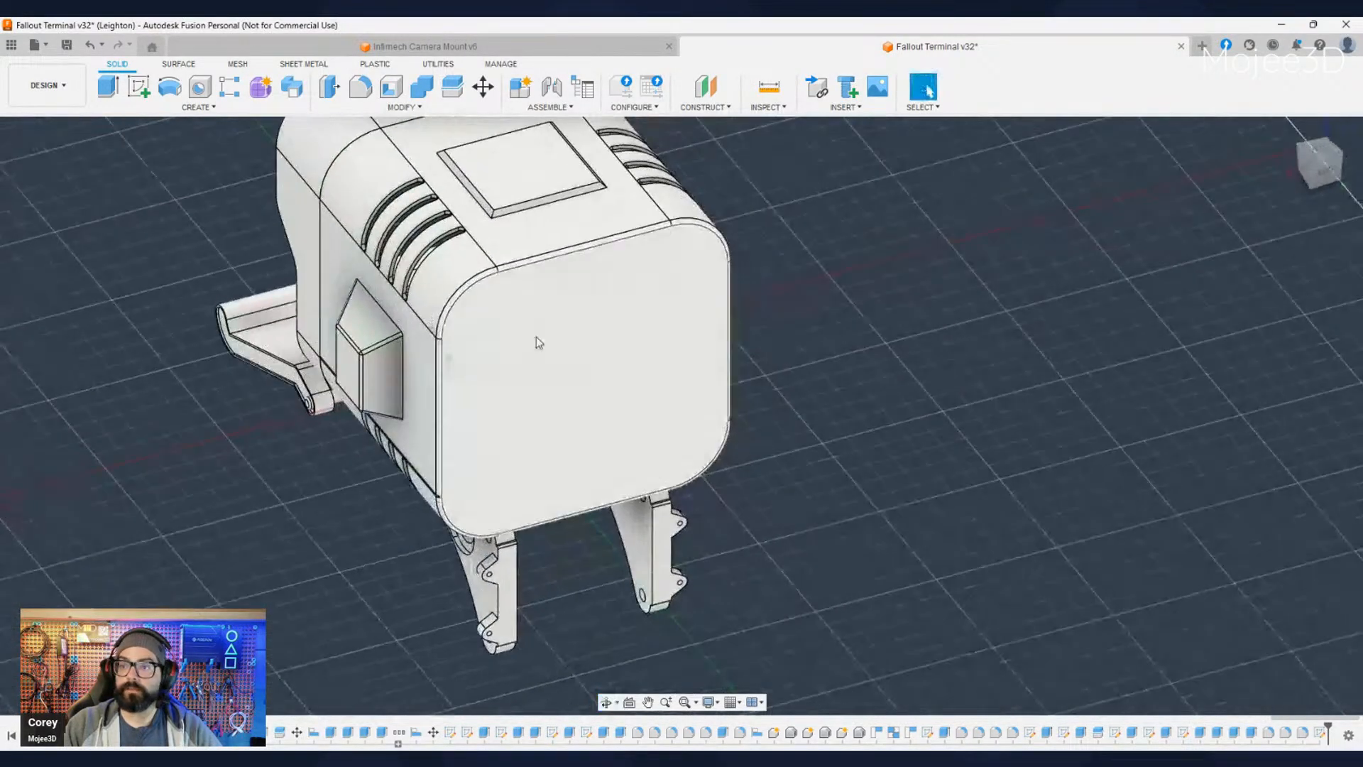
pyautogui.scroll(-2, 313, 546)
pyautogui.keyDown('shift'); pyautogui.moveTo(312, 546); pyautogui.dragTo(497, 536, button='middle'); pyautogui.keyUp('shift')
# - Show the keyboard model on the open tray and inspect how it rests between the tray surface and curled lip
pyautogui.keyDown('shift'); pyautogui.moveTo(309, 484); pyautogui.dragTo(570, 529, button='middle'); pyautogui.keyUp('shift')
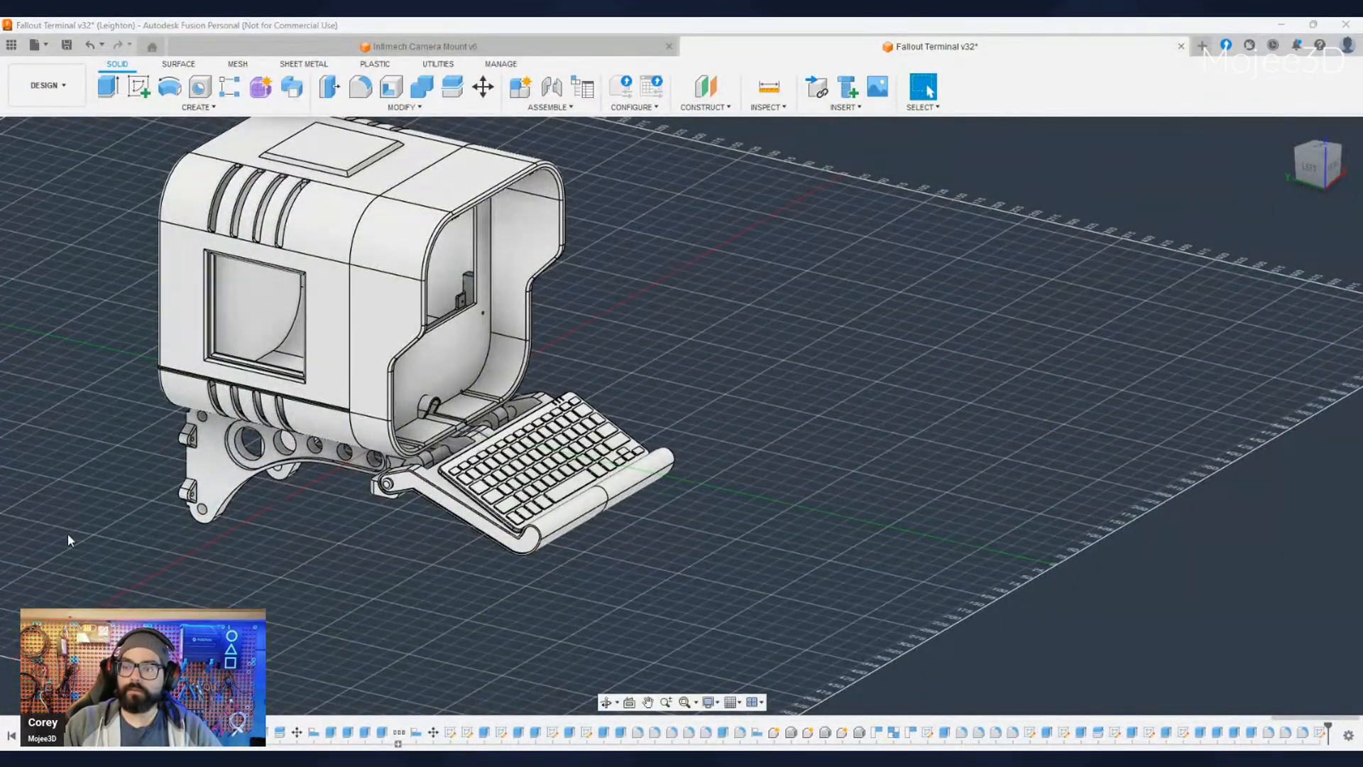
pyautogui.scroll(-2, 449, 557)
pyautogui.scroll(8, 450, 557)
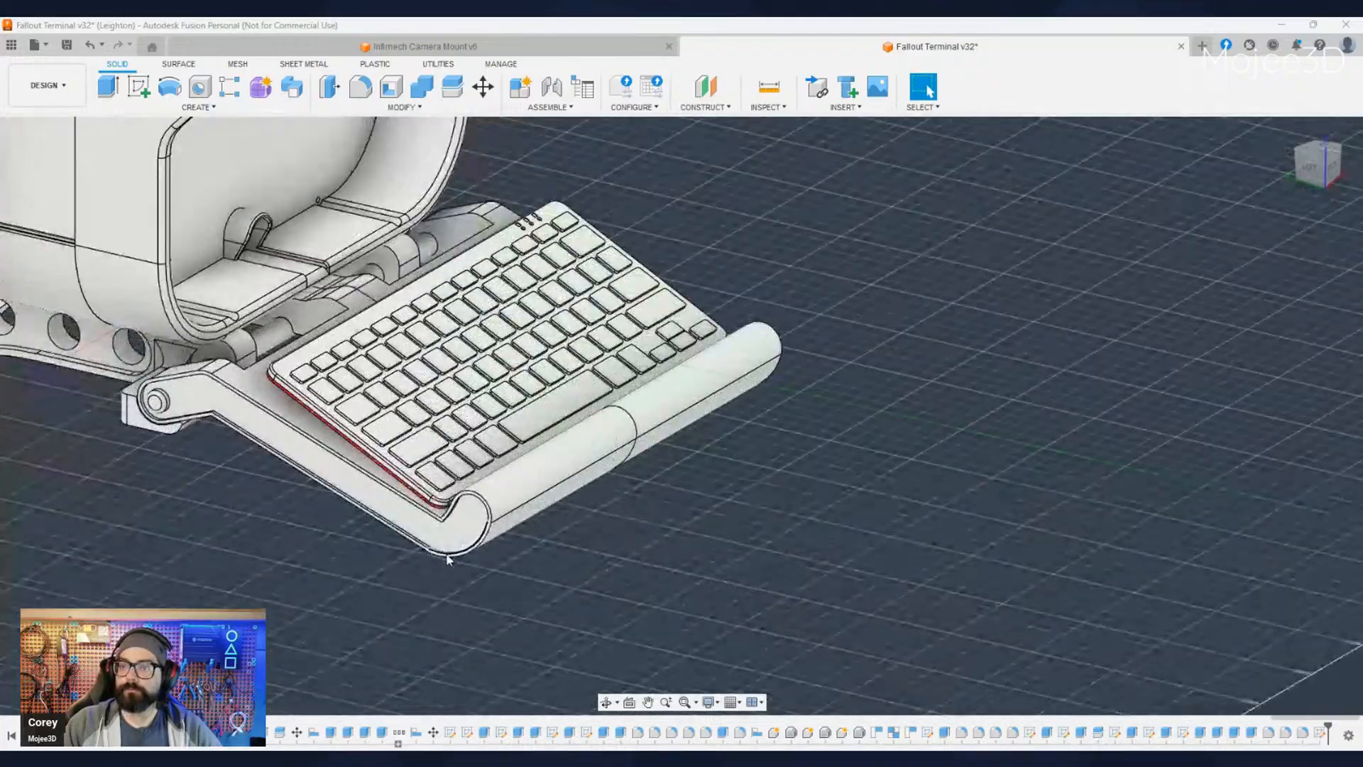
pyautogui.keyDown('shift'); pyautogui.moveTo(461, 561); pyautogui.dragTo(708, 501, button='middle'); pyautogui.keyUp('shift')
pyautogui.scroll(-3, 421, 585)
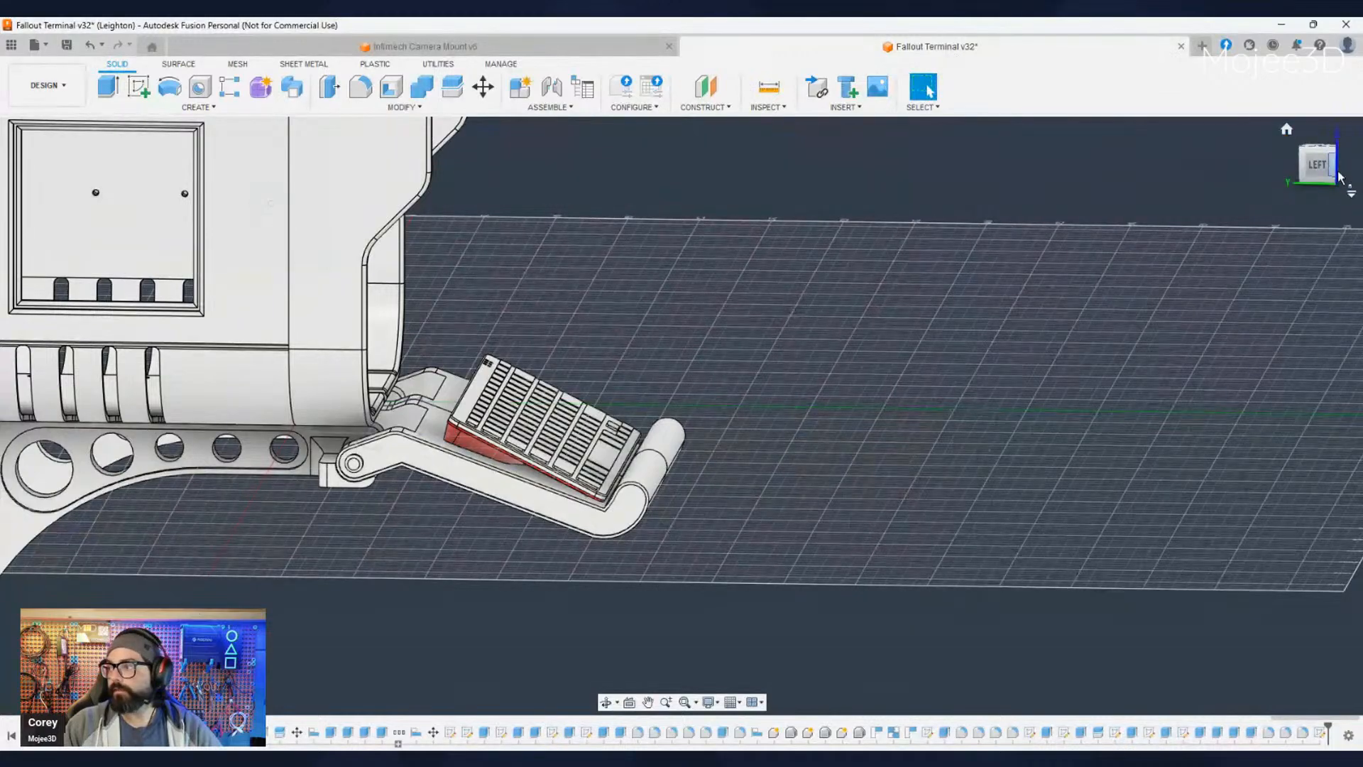
# - Rotate all the keyboard's components in the left side view so the keyboard lies closer to the tray arm's slope
pyautogui.click(1319, 165)
pyautogui.scroll(5, 492, 407)
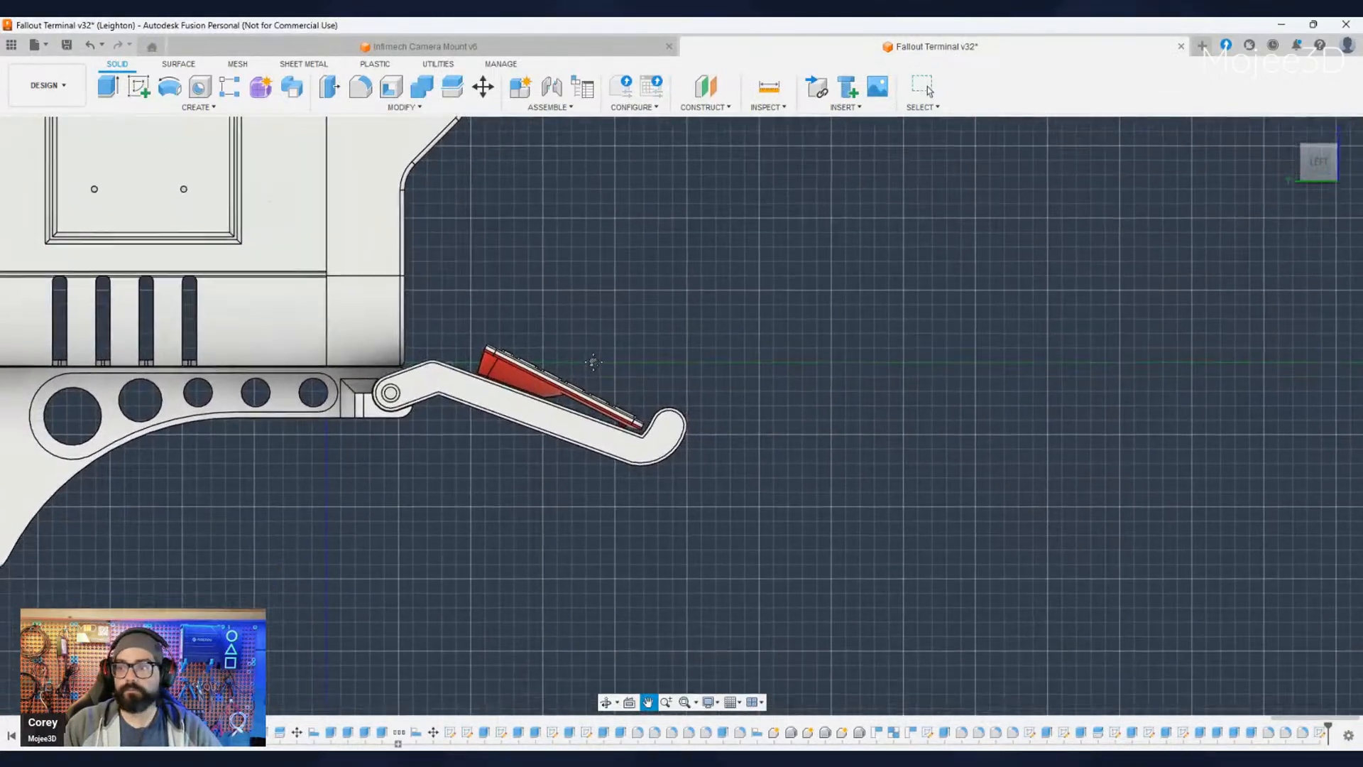
pyautogui.scroll(2, 493, 407)
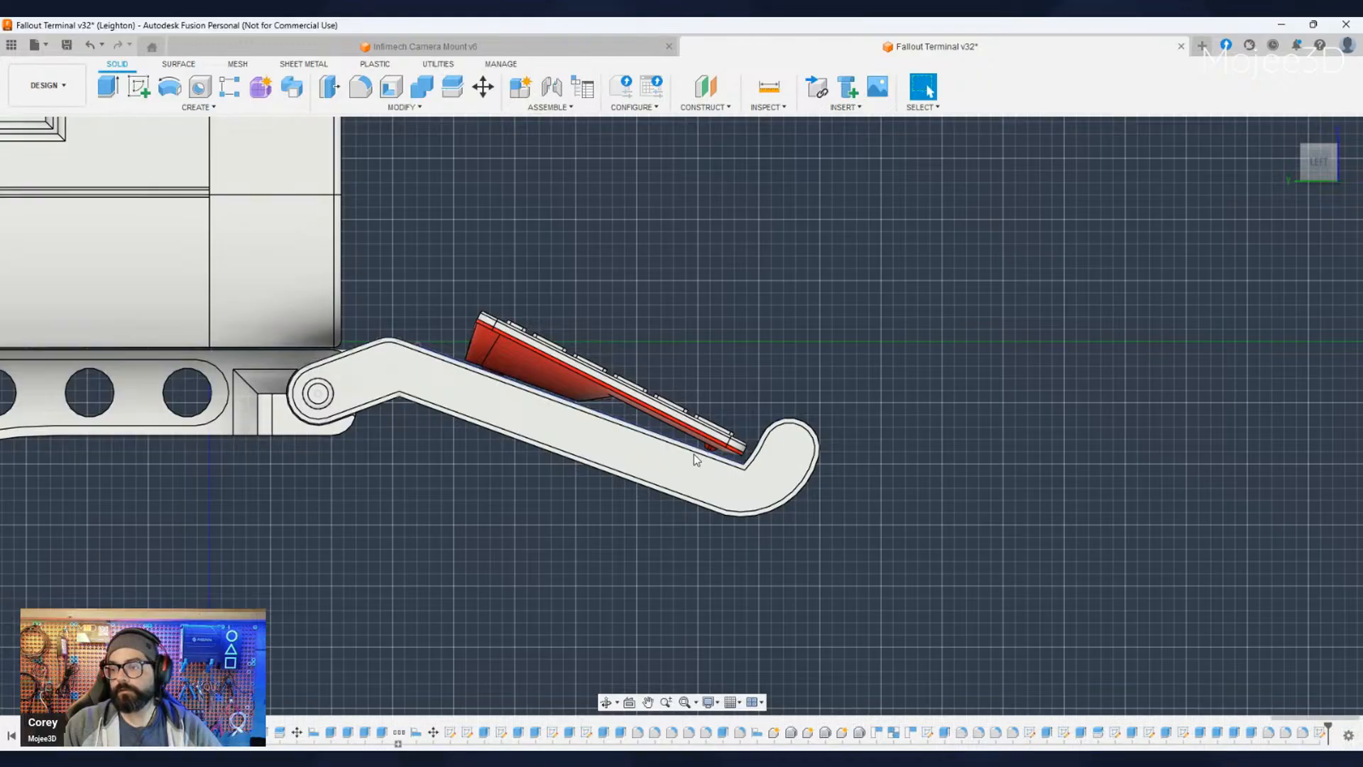
pyautogui.moveTo(694, 458); pyautogui.dragTo(639, 479, button='middle')
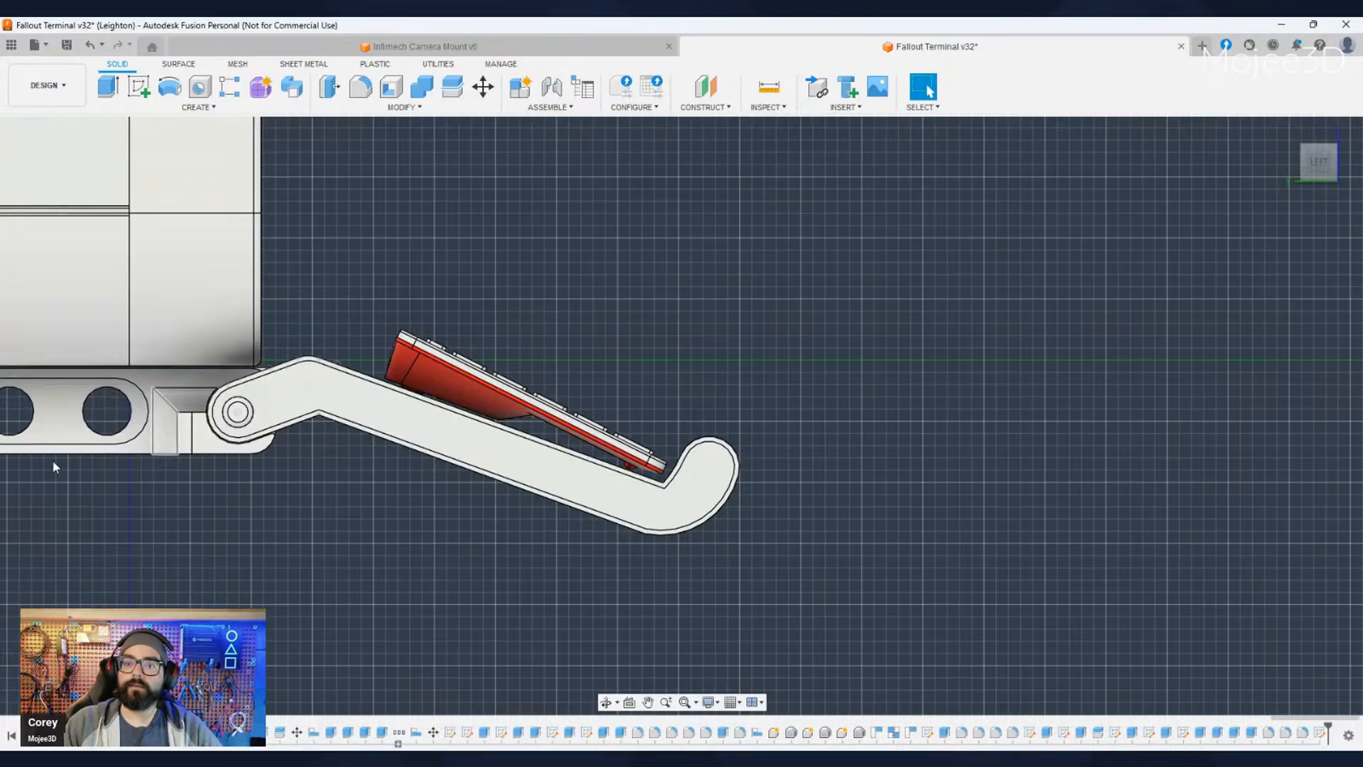
pyautogui.click(79, 475)
pyautogui.keyDown('ctrl'); pyautogui.click(86, 492); pyautogui.keyUp('ctrl')
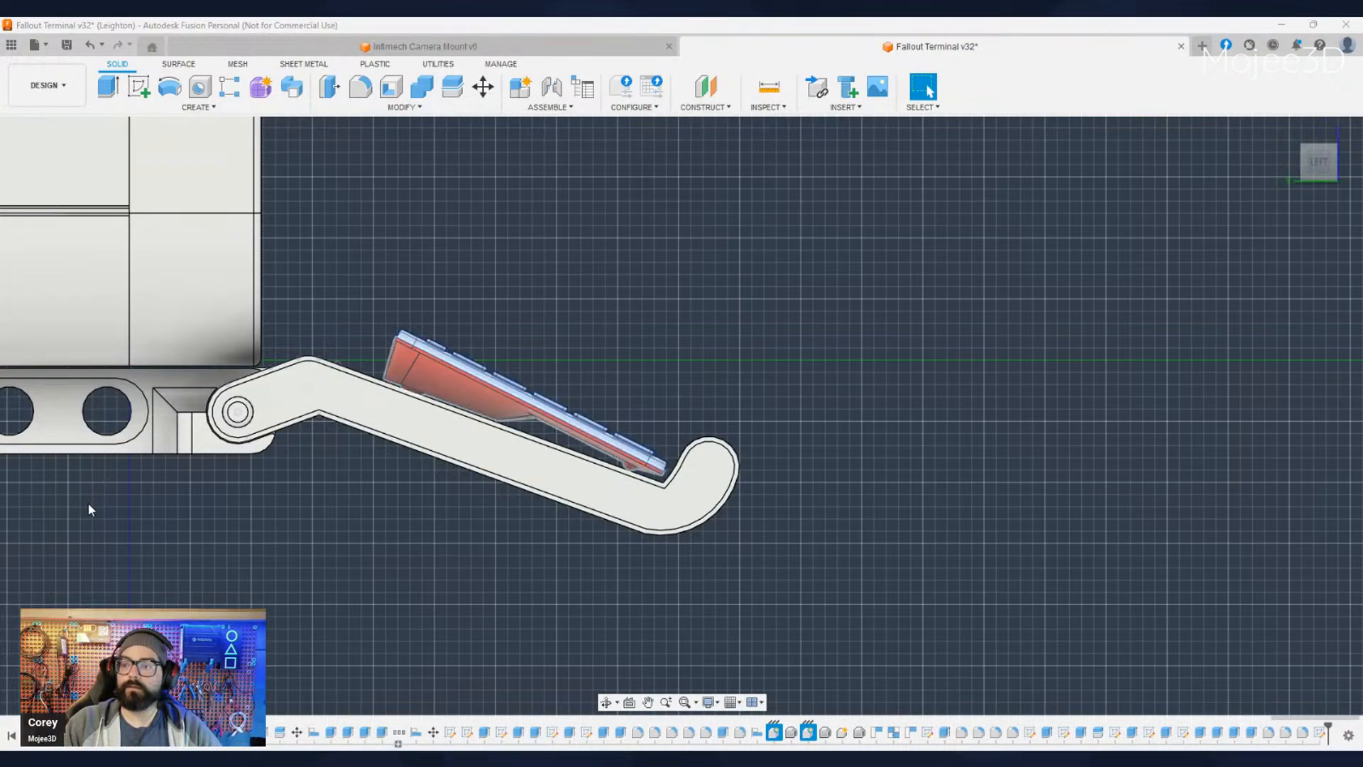
pyautogui.keyDown('ctrl'); pyautogui.click(87, 502); pyautogui.keyUp('ctrl')
pyautogui.click(482, 87)
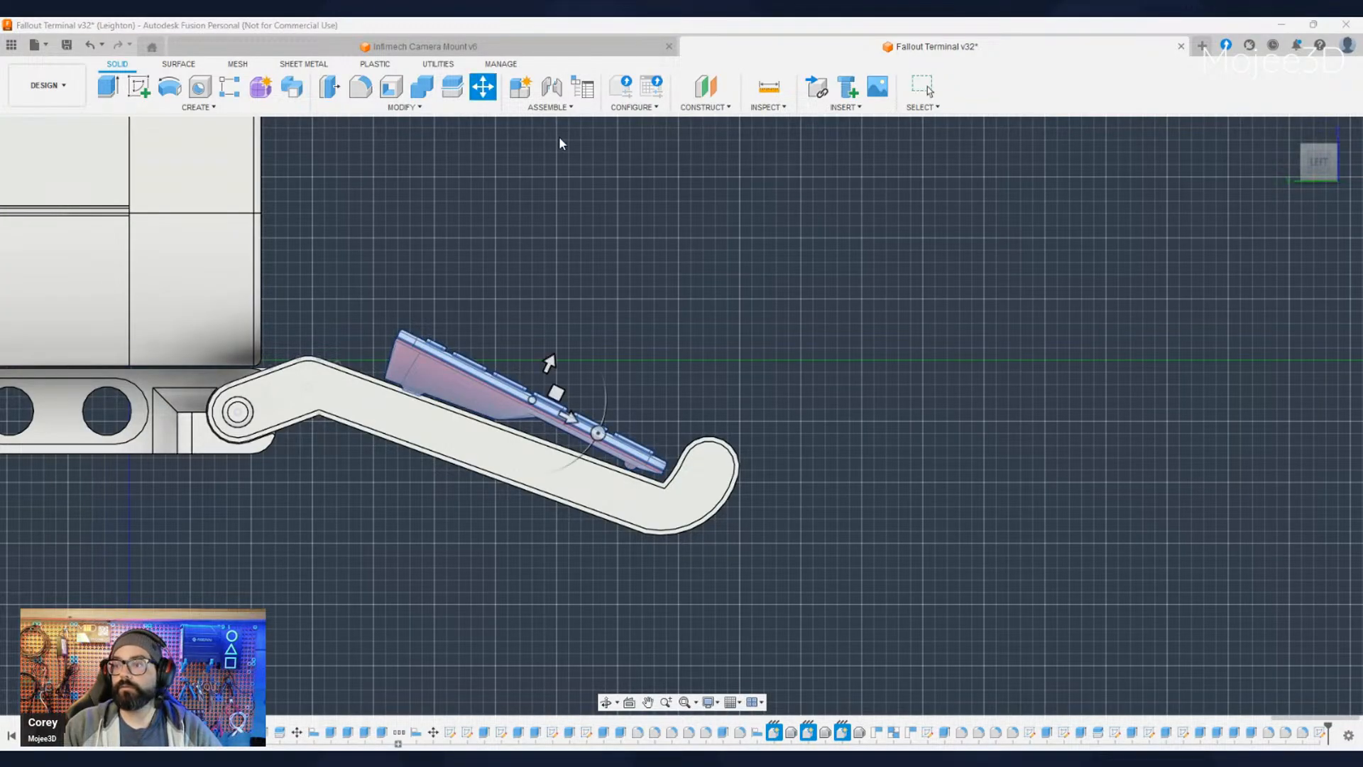
pyautogui.moveTo(598, 433); pyautogui.dragTo(602, 429)
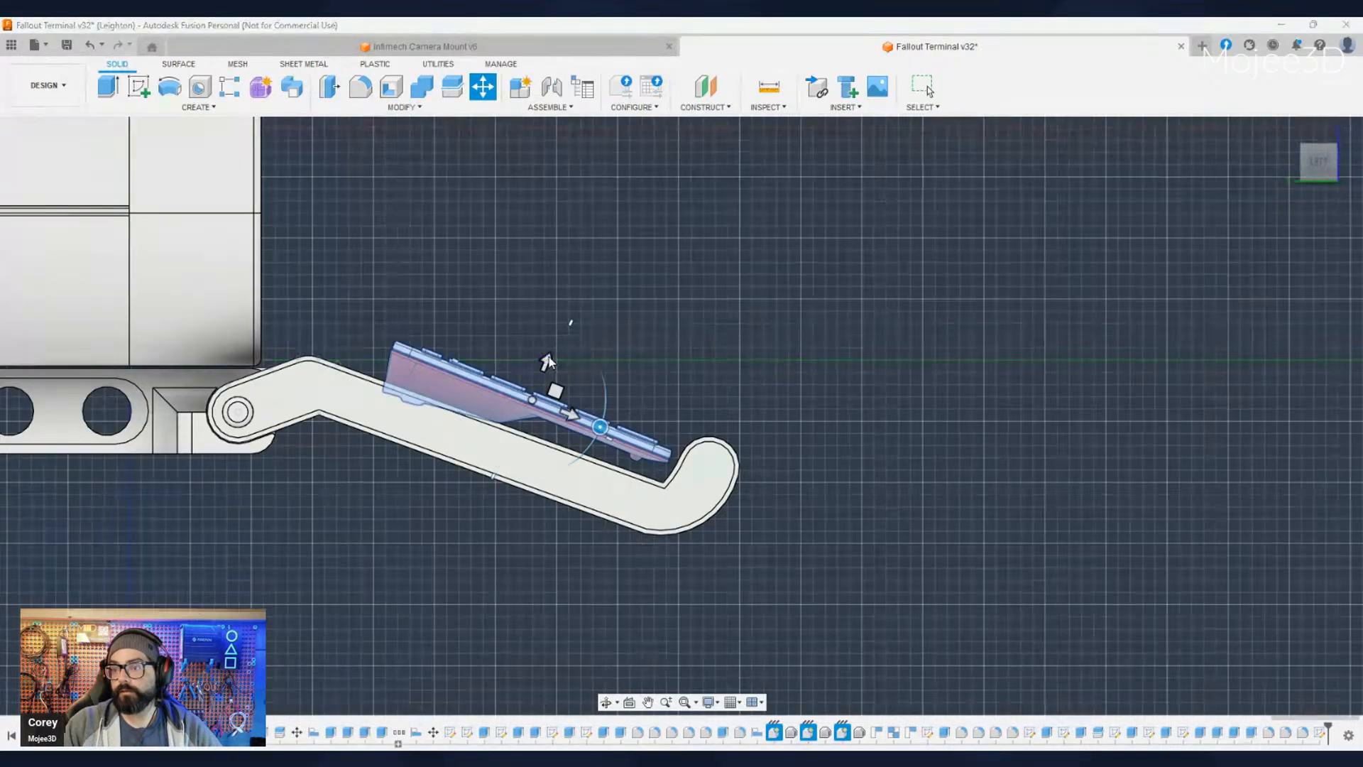
# - Raise the rotated keyboard perpendicular to its face, lifting it clear of the tray surface
pyautogui.moveTo(546, 360); pyautogui.dragTo(551, 349)
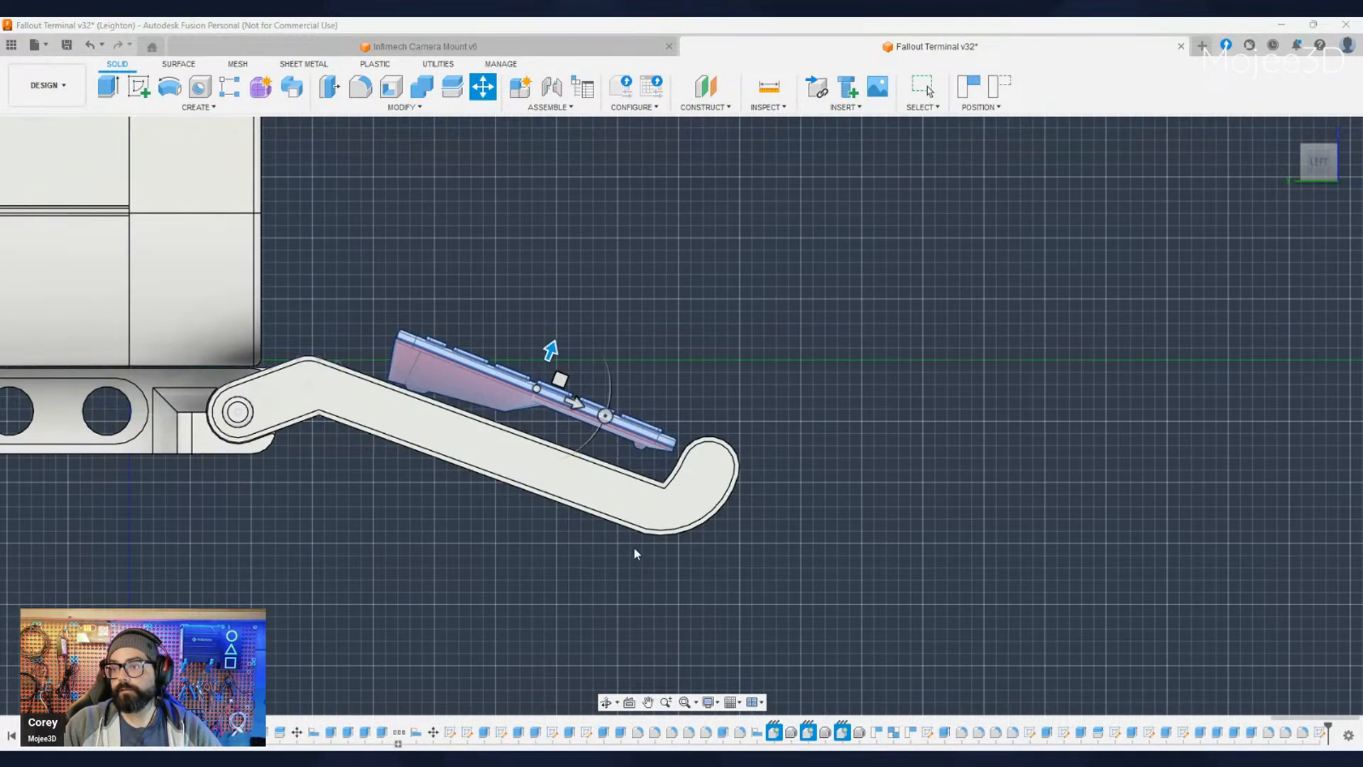
pyautogui.keyDown('shift'); pyautogui.moveTo(615, 574); pyautogui.dragTo(568, 586, button='middle'); pyautogui.keyUp('shift')
pyautogui.keyDown('shift'); pyautogui.moveTo(596, 334); pyautogui.dragTo(553, 394, button='middle'); pyautogui.keyUp('shift')
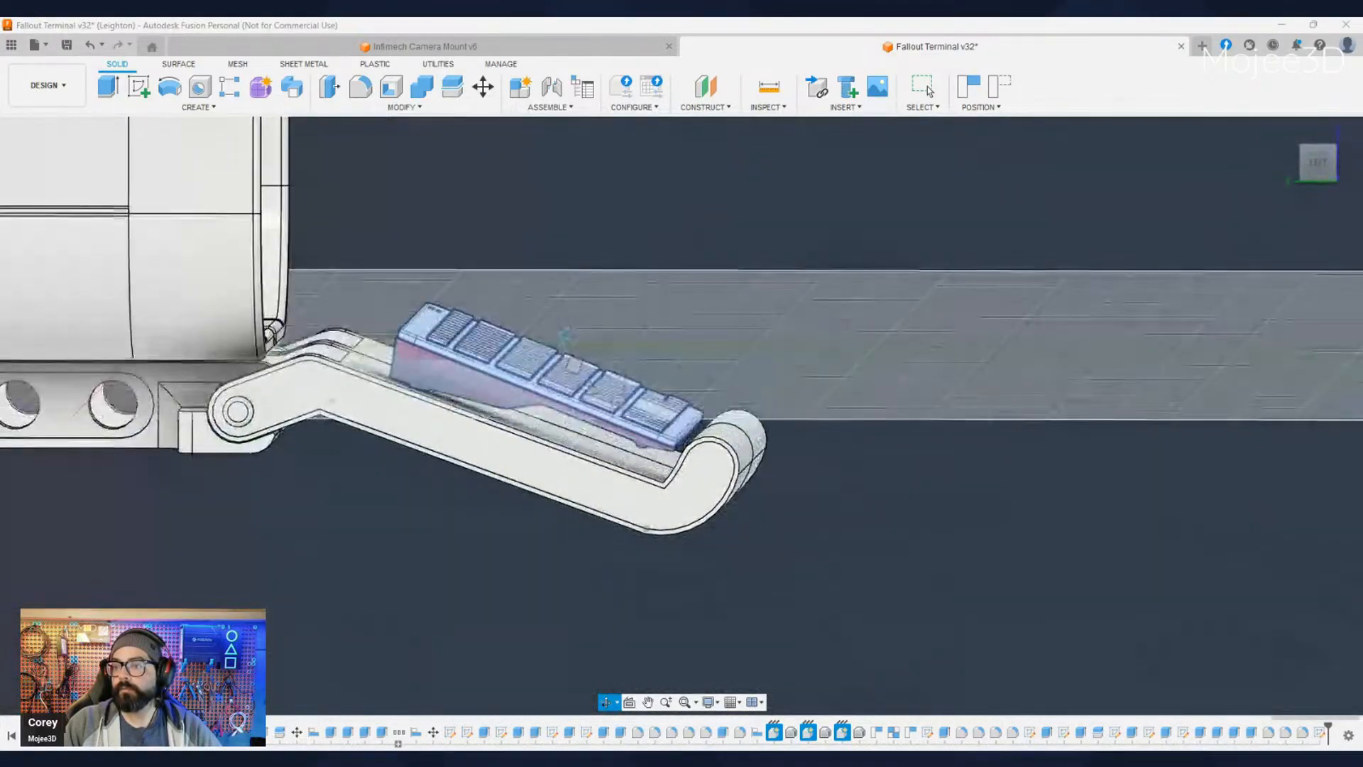
pyautogui.moveTo(565, 338); pyautogui.dragTo(570, 326)
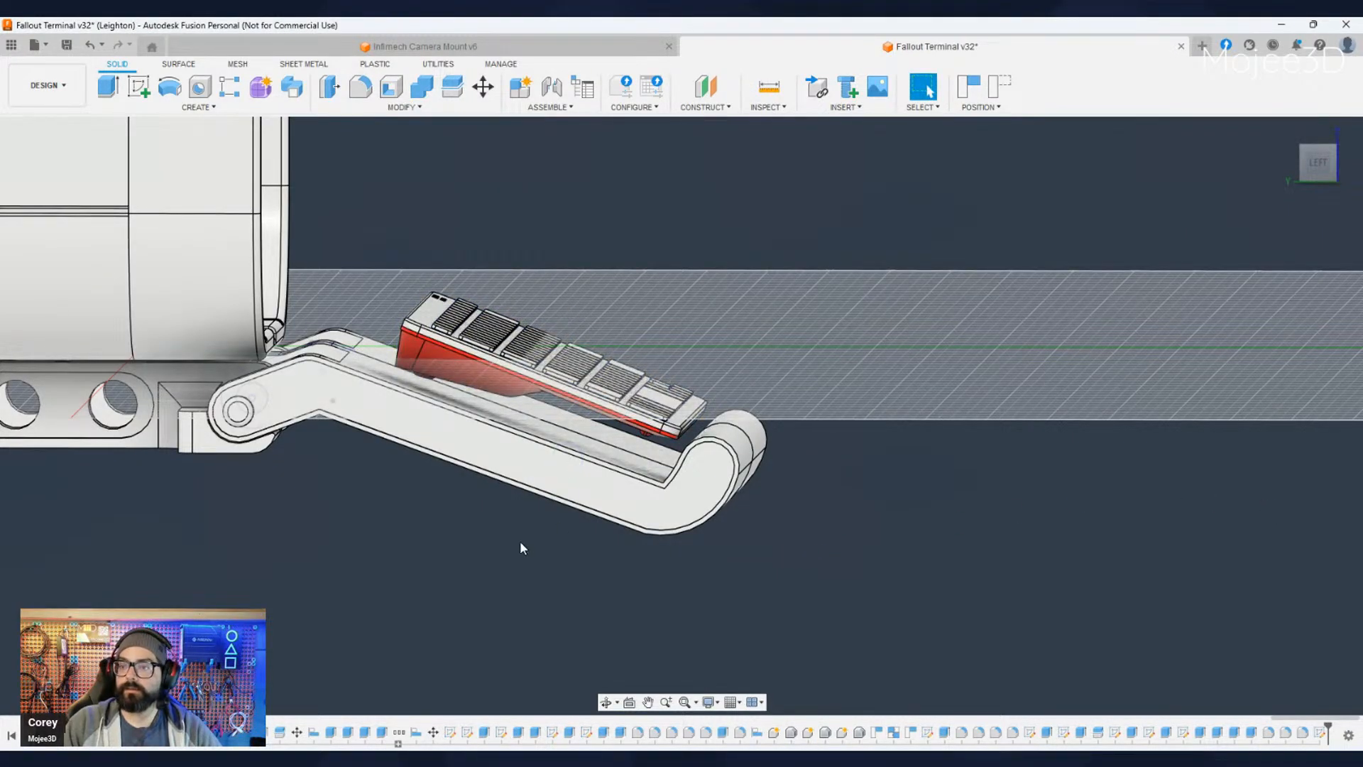
# - Examine the raised keyboard against the open tray and housing from the side and from above
pyautogui.keyDown('shift'); pyautogui.moveTo(519, 541); pyautogui.dragTo(426, 604, button='middle'); pyautogui.keyUp('shift')
pyautogui.keyDown('shift'); pyautogui.moveTo(895, 568); pyautogui.dragTo(852, 497, button='middle'); pyautogui.keyUp('shift')
pyautogui.keyDown('shift'); pyautogui.moveTo(639, 490); pyautogui.dragTo(494, 414, button='middle'); pyautogui.keyUp('shift')
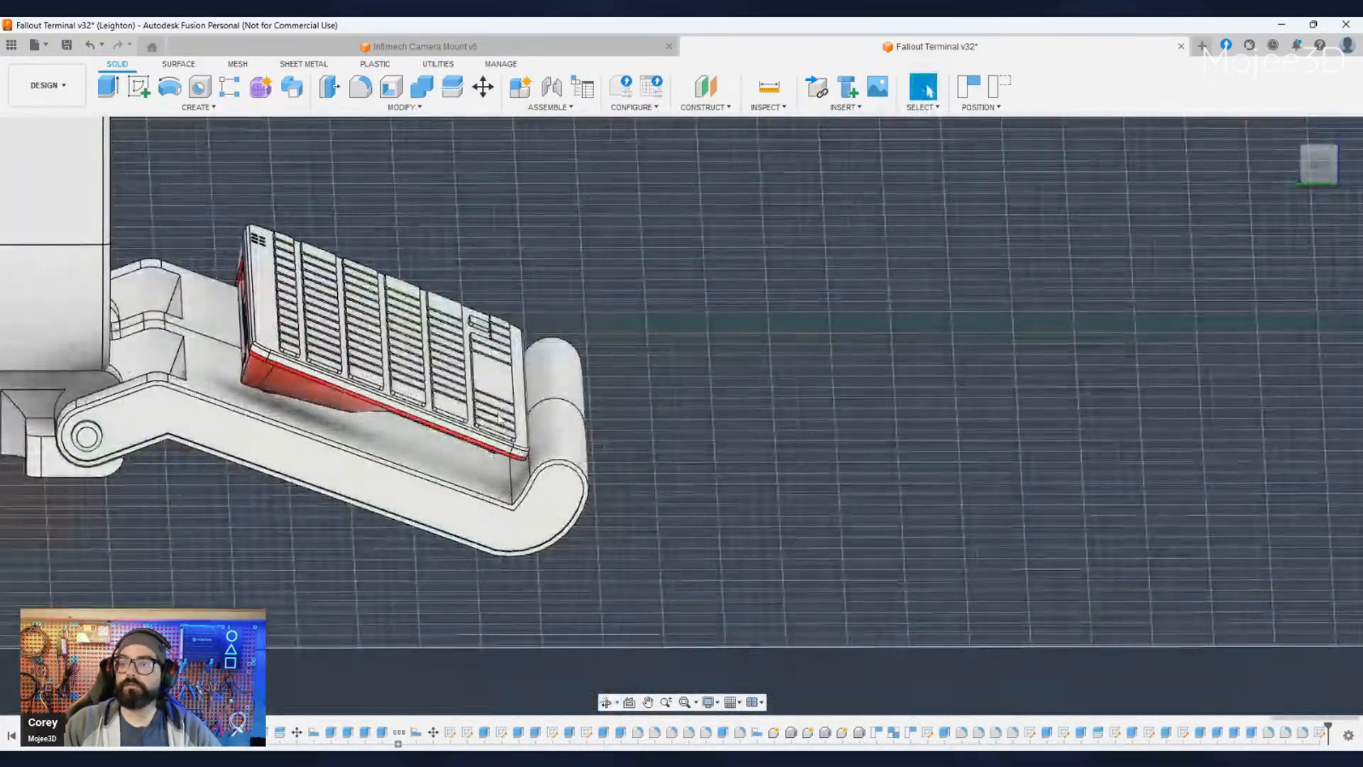
pyautogui.moveTo(132, 349); pyautogui.dragTo(332, 374, button='middle')
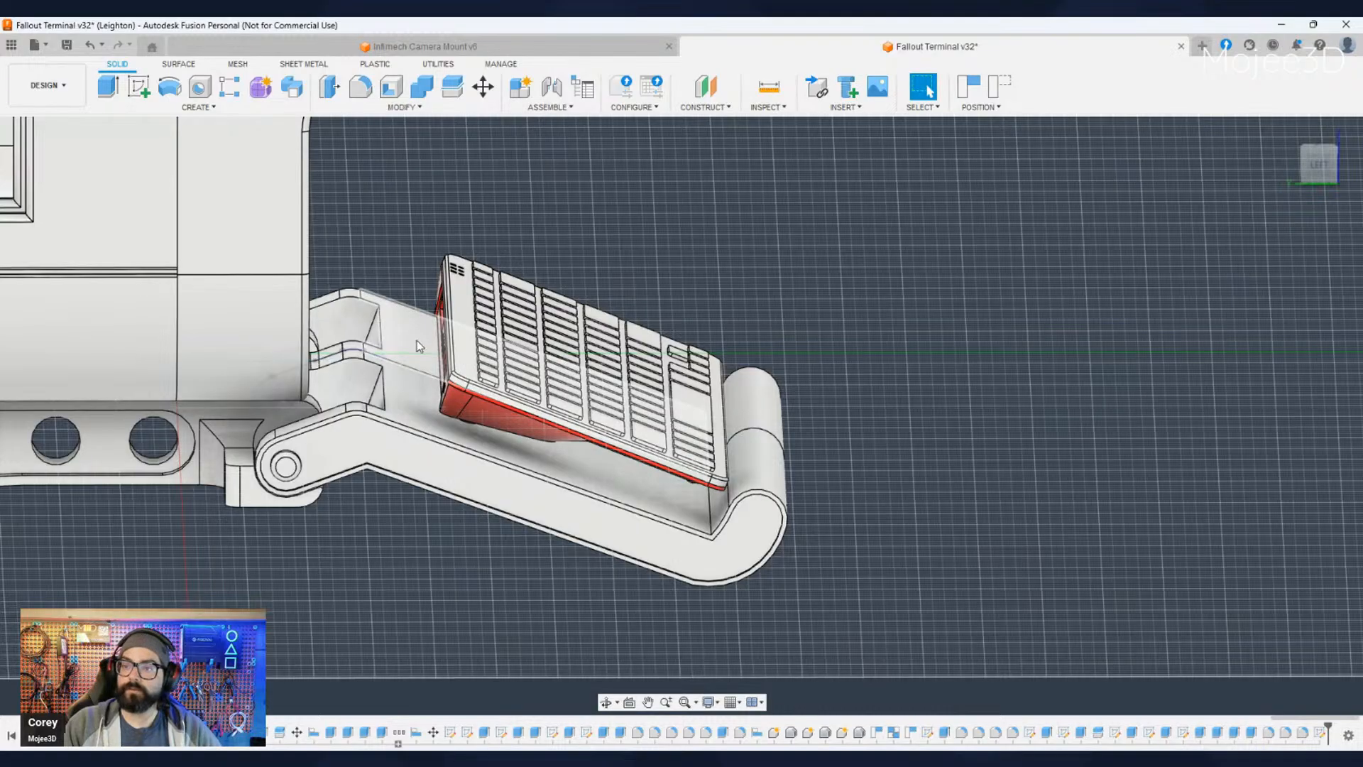
pyautogui.keyDown('shift'); pyautogui.moveTo(416, 339); pyautogui.dragTo(356, 548, button='middle'); pyautogui.keyUp('shift')
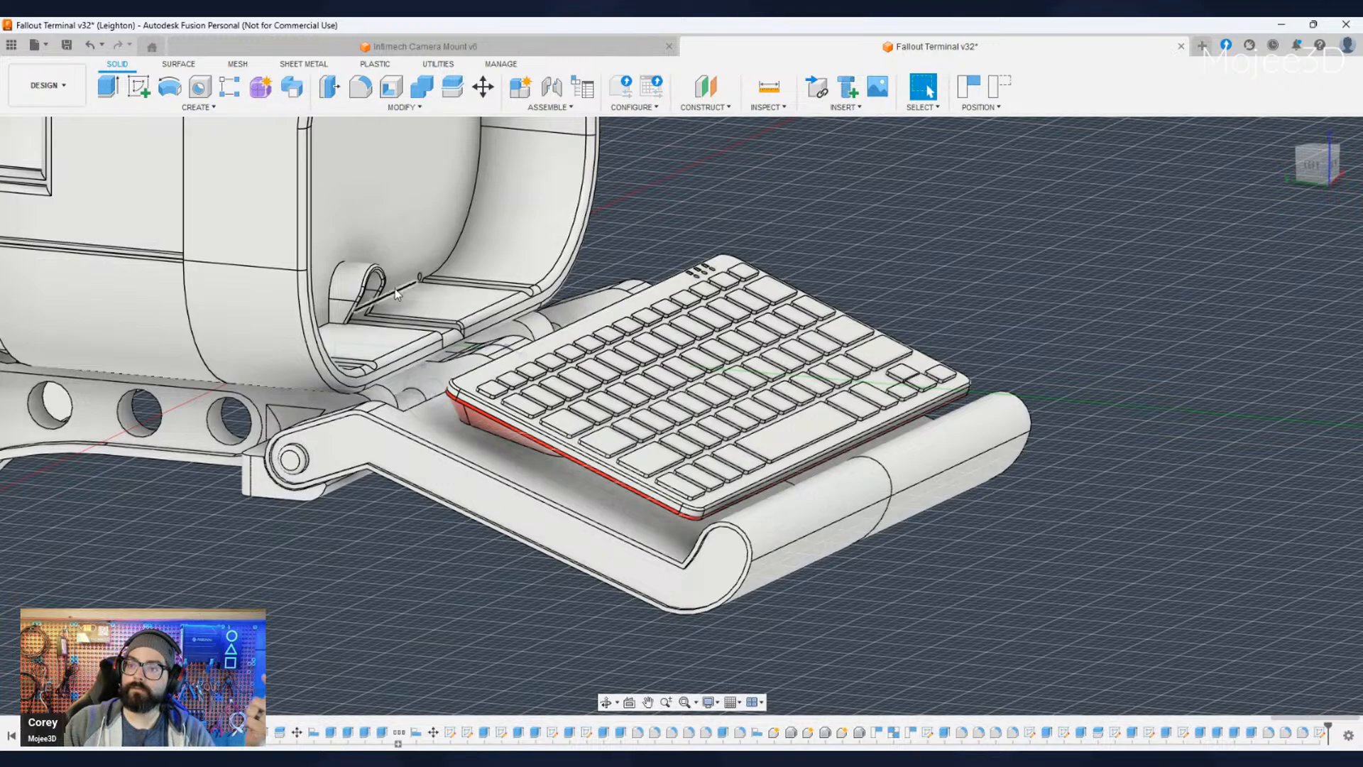
pyautogui.scroll(-4, 383, 417)
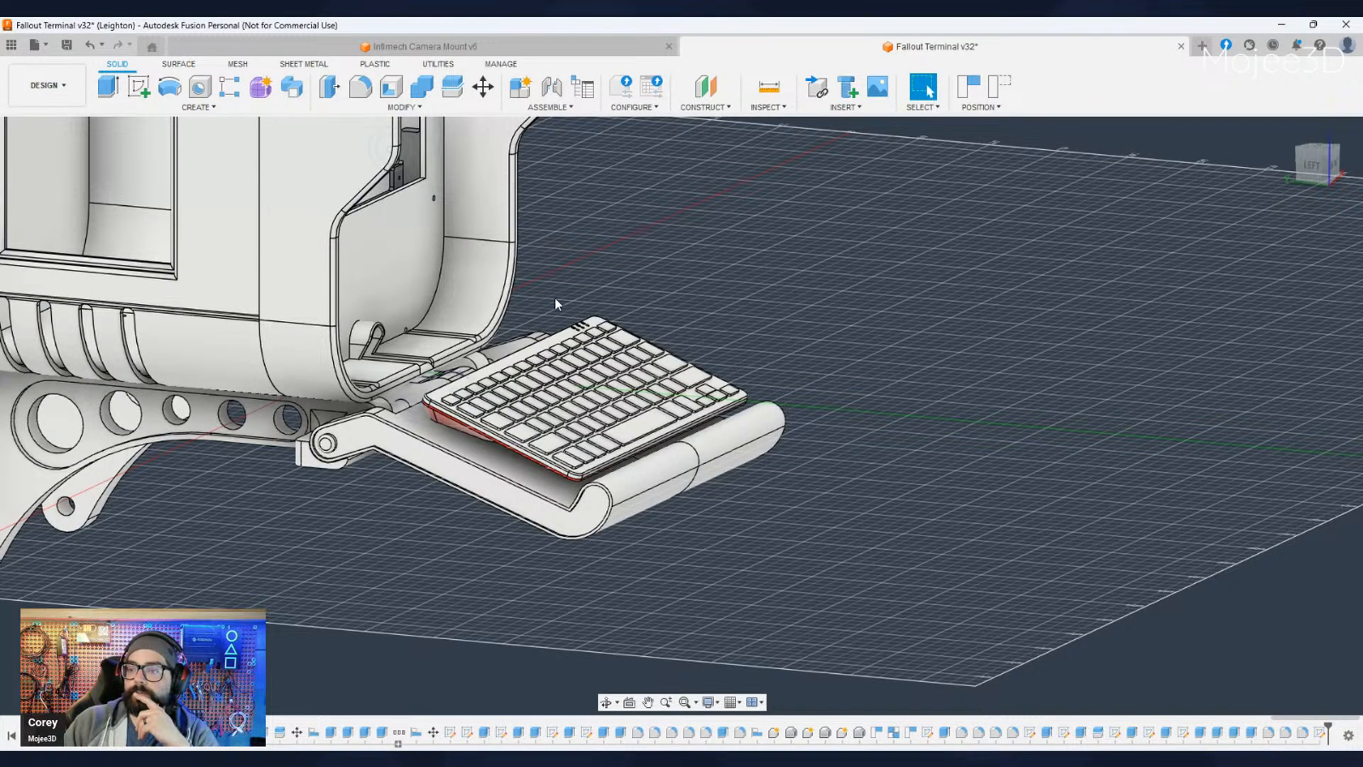
pyautogui.scroll(-2, 555, 297)
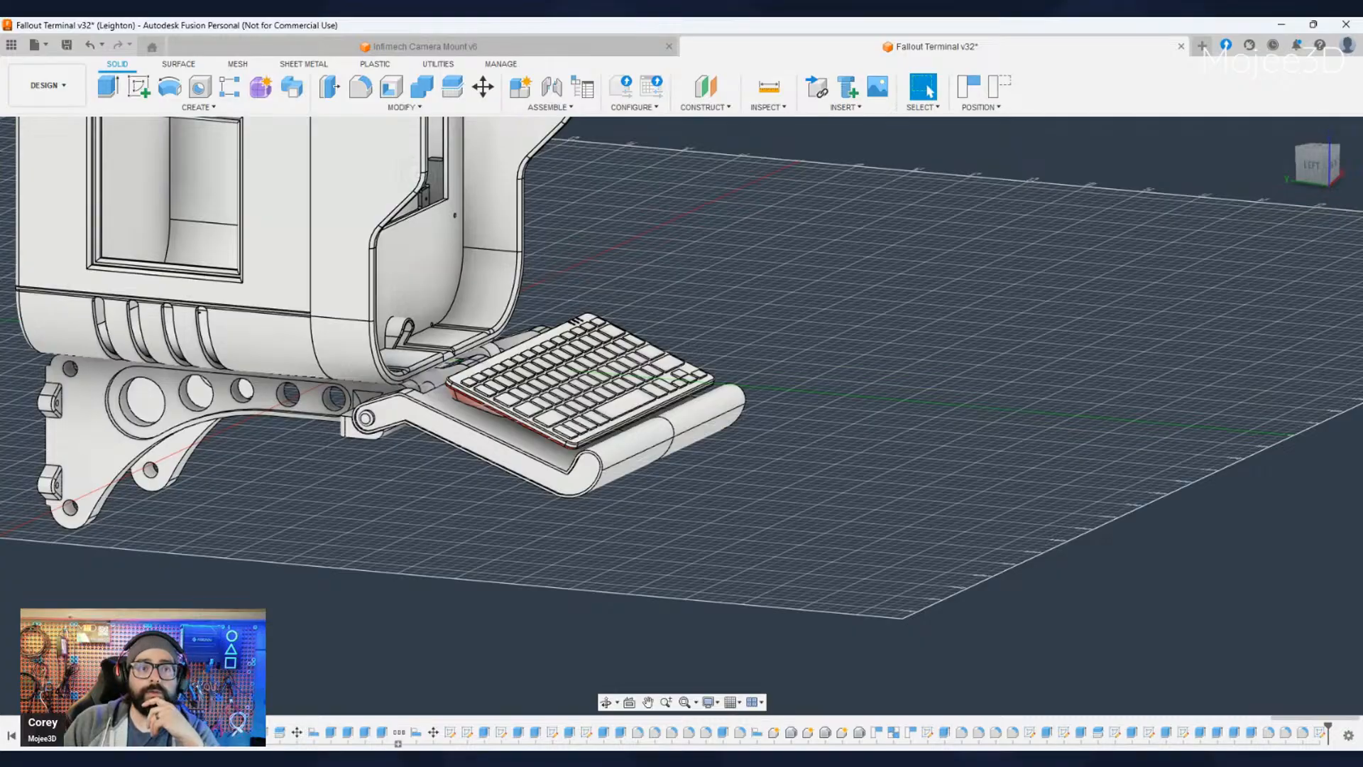
# - Inspect the clearance between the keyboard, tray surface and curled front lip from the side, at an angle and from the front
pyautogui.moveTo(498, 488); pyautogui.dragTo(447, 518, button='middle')
pyautogui.keyDown('shift'); pyautogui.moveTo(374, 441); pyautogui.dragTo(551, 489, button='middle'); pyautogui.keyUp('shift')
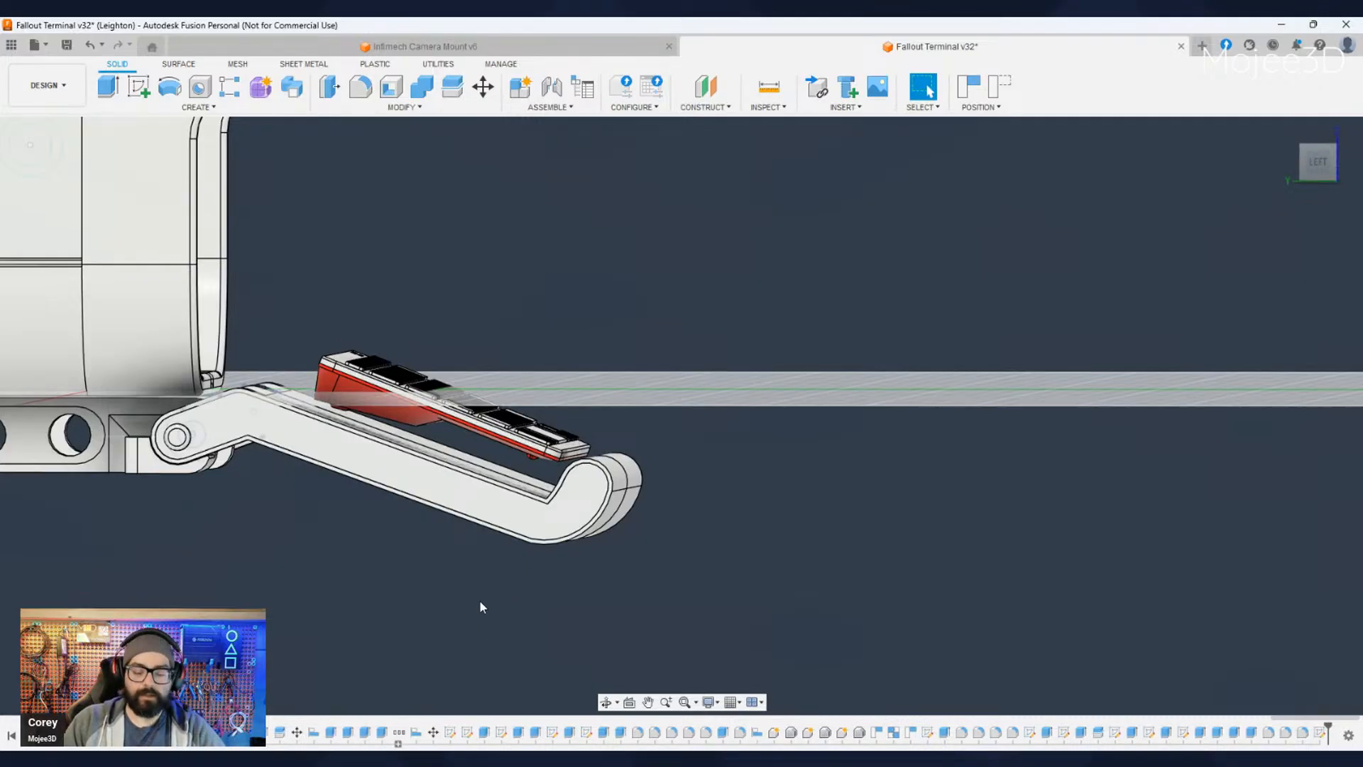
pyautogui.keyDown('shift'); pyautogui.moveTo(481, 607); pyautogui.dragTo(524, 455, button='middle'); pyautogui.keyUp('shift')
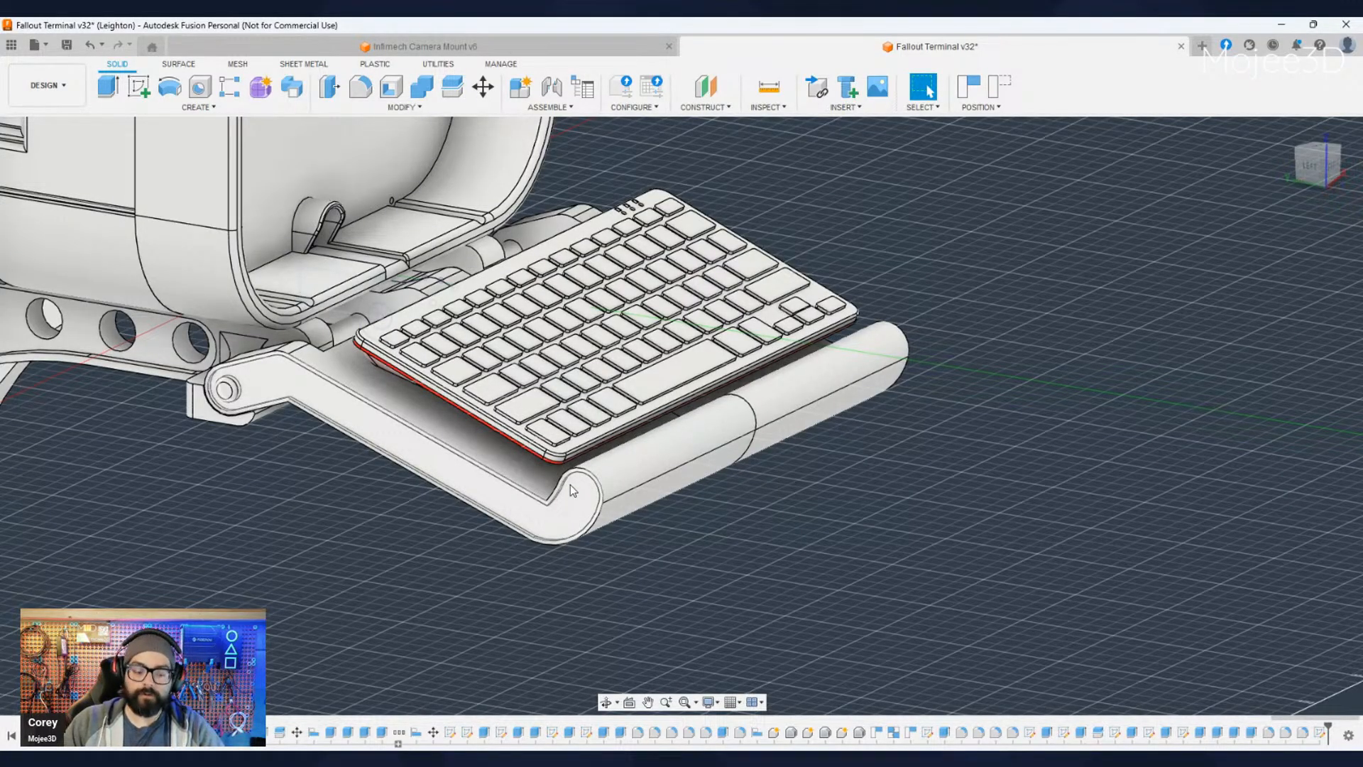
pyautogui.keyDown('shift'); pyautogui.moveTo(612, 478); pyautogui.dragTo(653, 526, button='middle'); pyautogui.keyUp('shift')
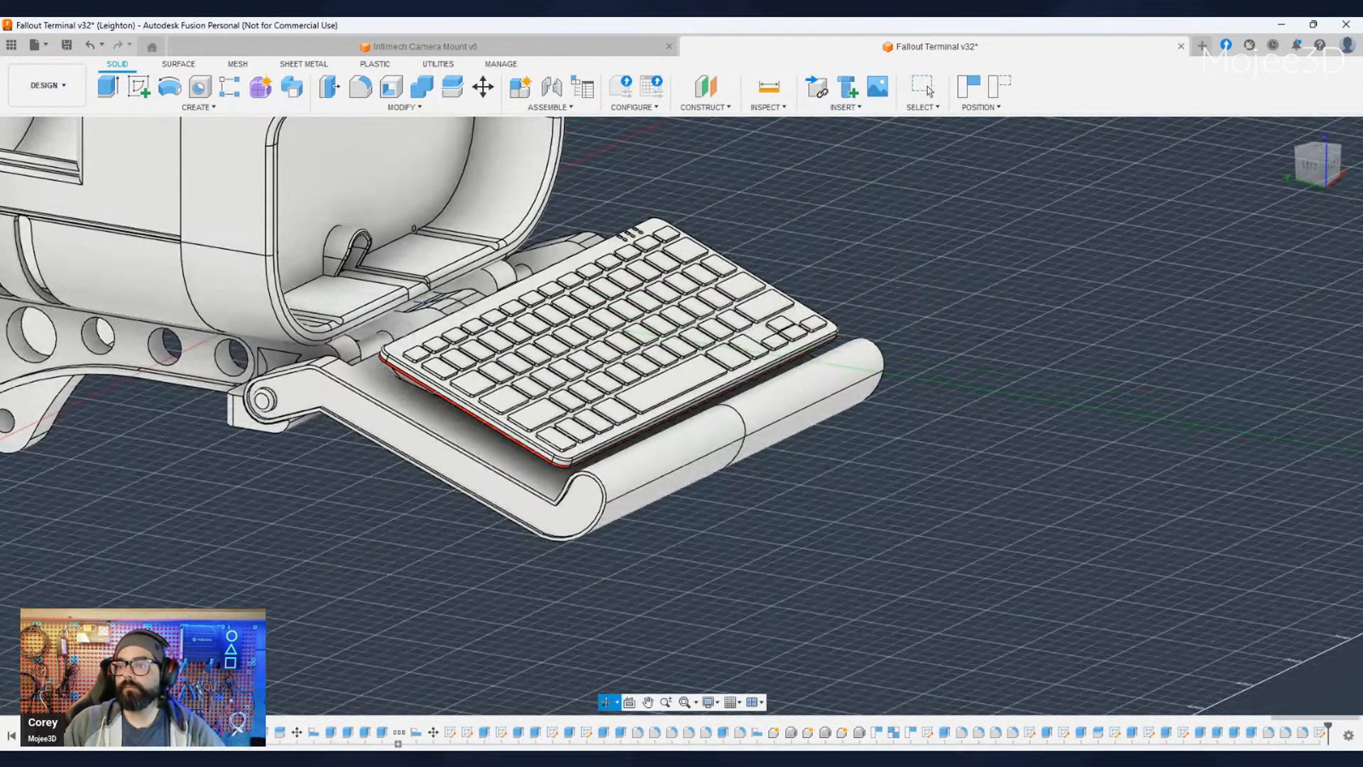
pyautogui.keyDown('shift'); pyautogui.moveTo(398, 398); pyautogui.dragTo(450, 410, button='middle'); pyautogui.keyUp('shift')
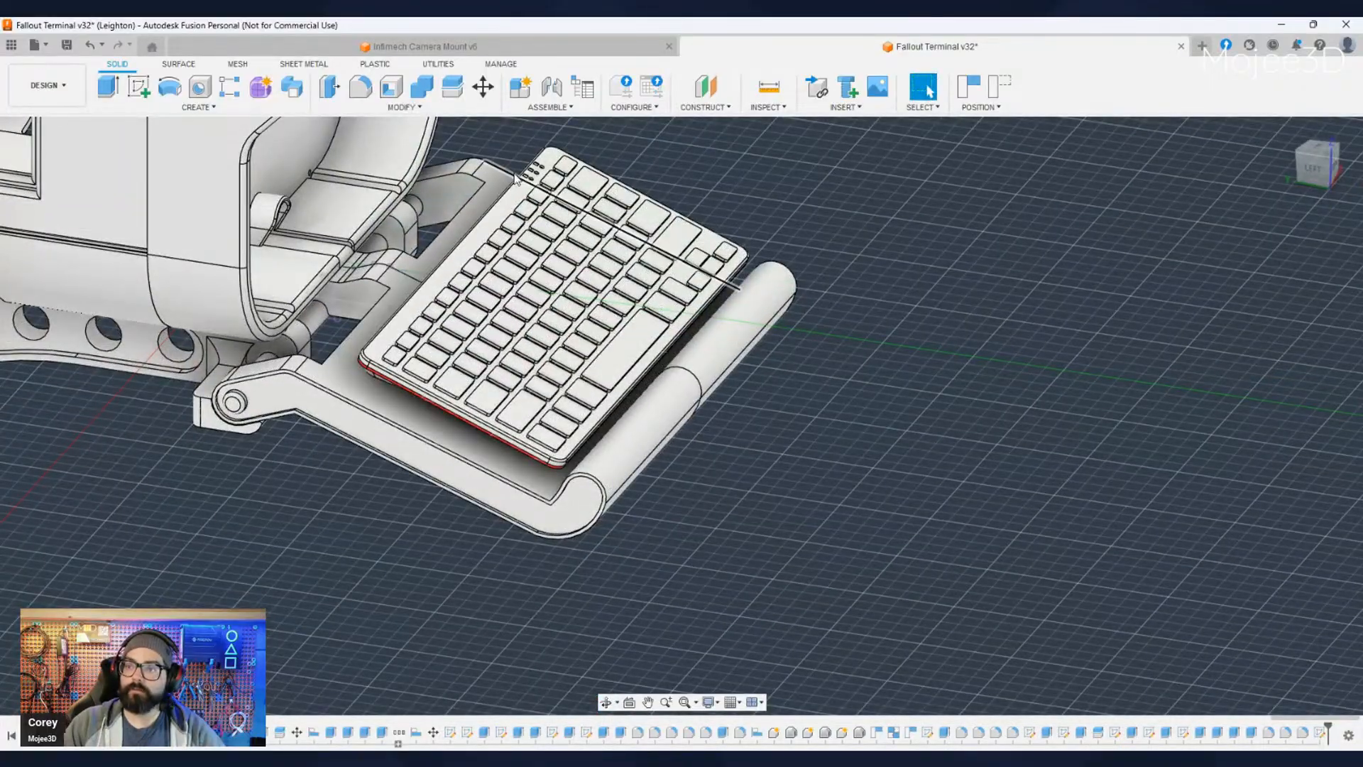
pyautogui.scroll(-2, 488, 598)
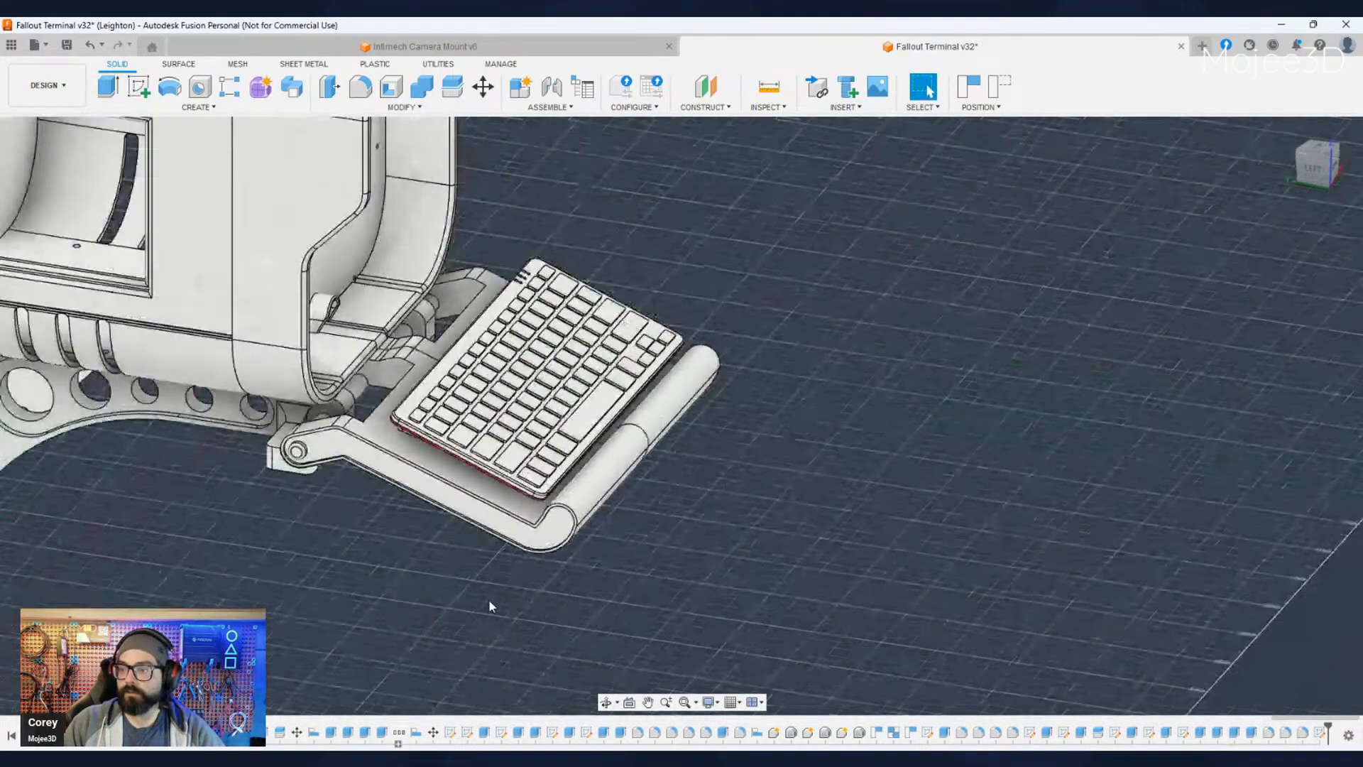
pyautogui.moveTo(603, 592); pyautogui.dragTo(383, 646, button='middle')
pyautogui.moveTo(724, 624); pyautogui.dragTo(585, 619, button='middle')
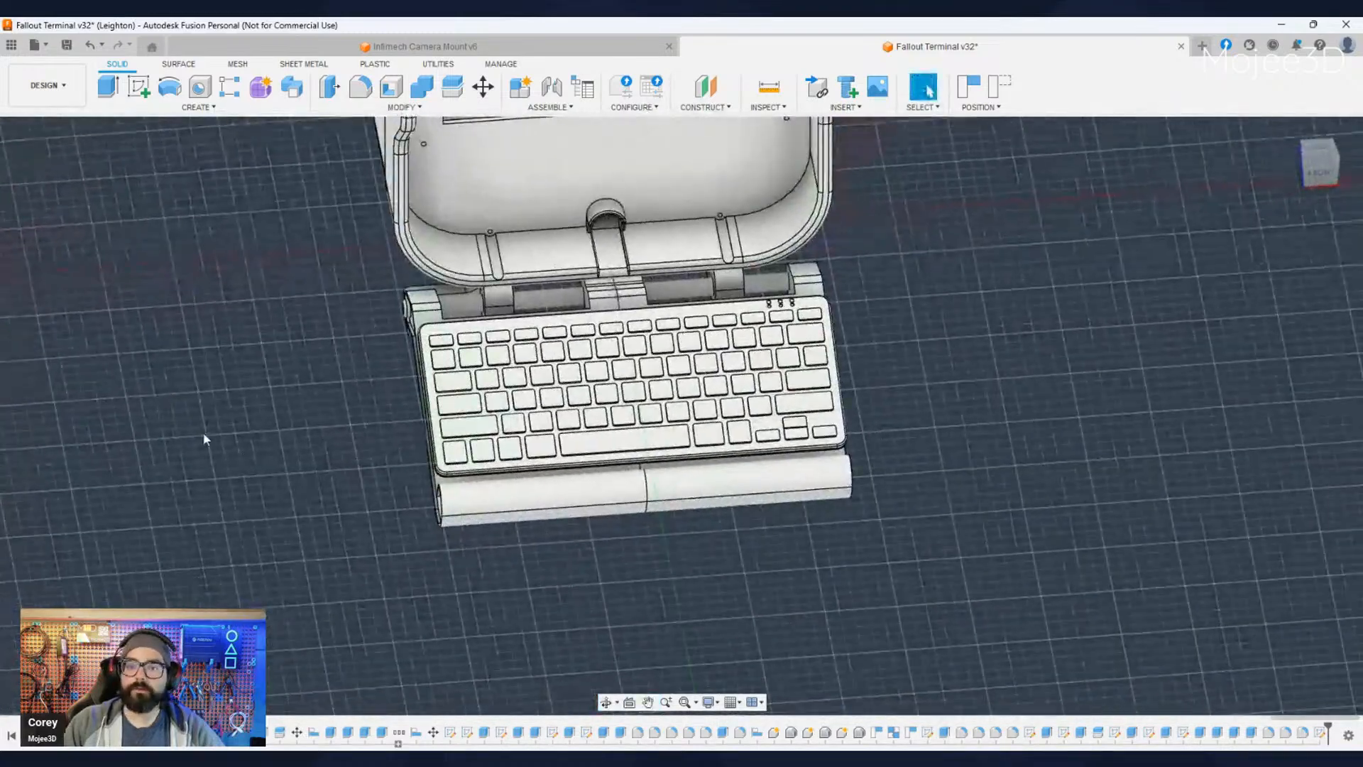
# - Move the entire keyboard 430 mm sideways, away from the fold-out tray and housing
pyautogui.click(83, 505)
pyautogui.keyDown('ctrl'); pyautogui.click(85, 490); pyautogui.keyUp('ctrl')
pyautogui.keyDown('ctrl'); pyautogui.click(89, 475); pyautogui.keyUp('ctrl')
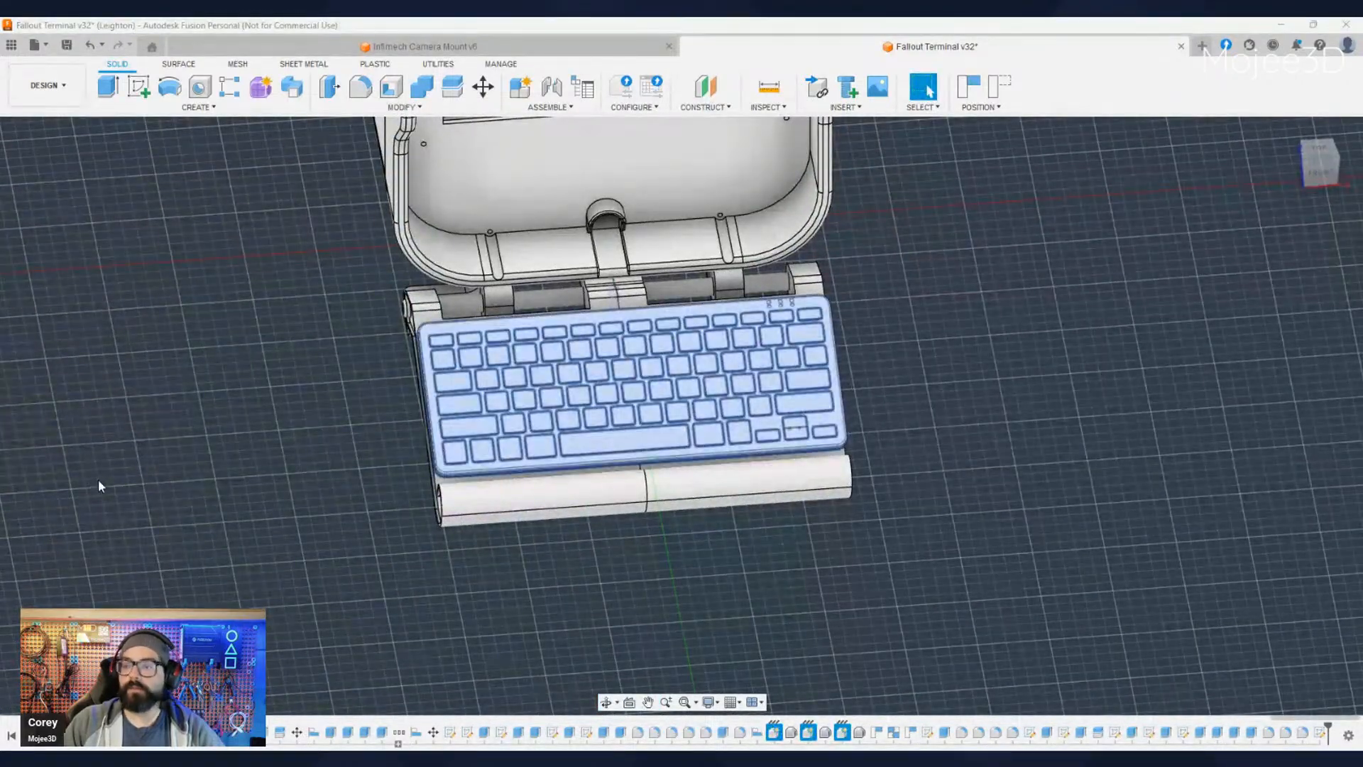
pyautogui.keyDown('shift'); pyautogui.moveTo(399, 560); pyautogui.dragTo(410, 560, button='middle'); pyautogui.keyUp('shift')
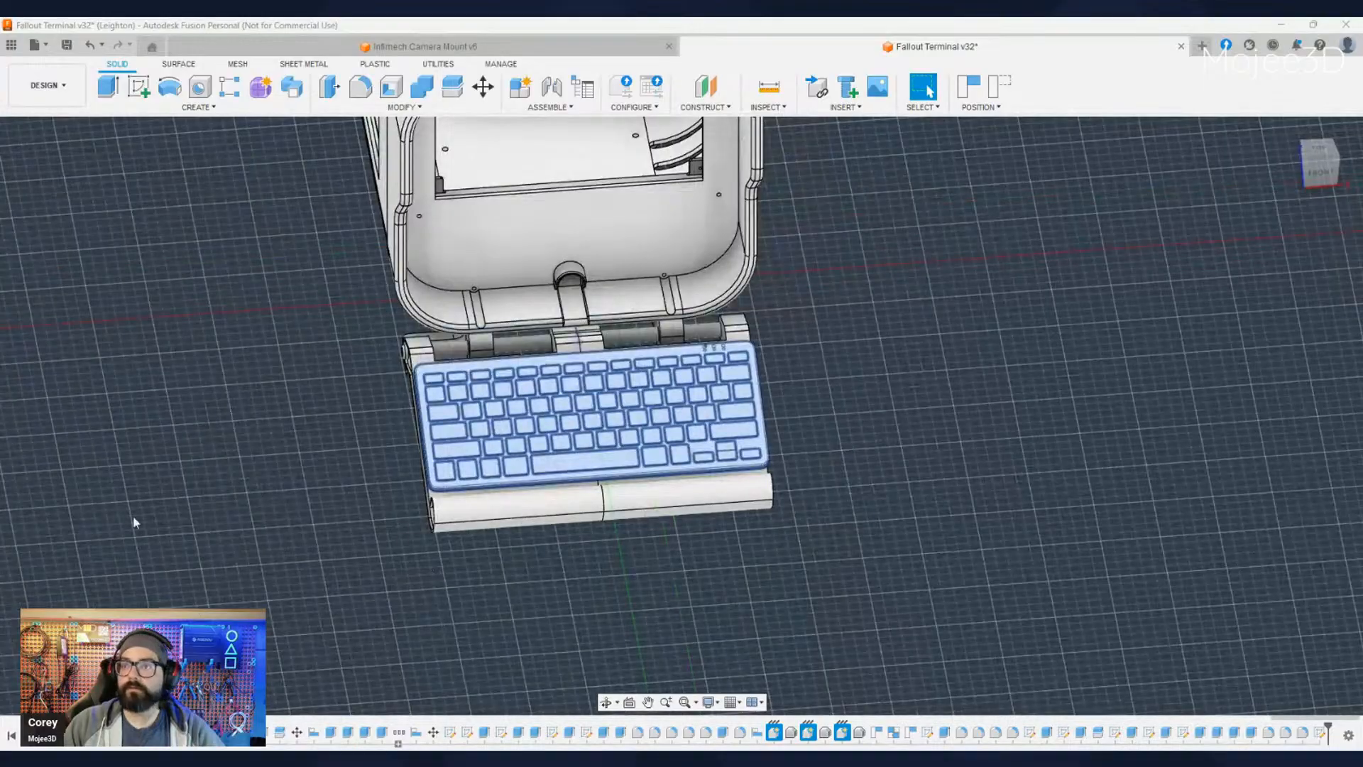
pyautogui.click(482, 87)
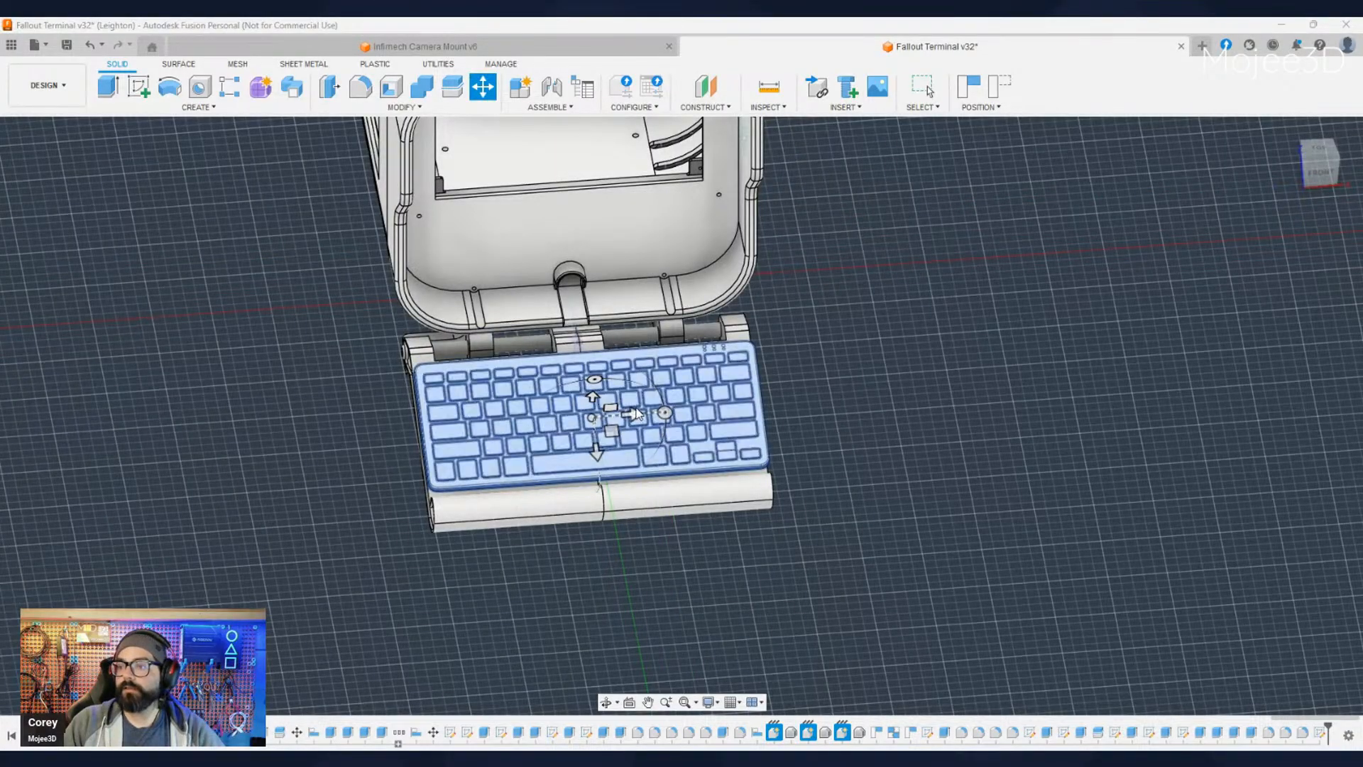
pyautogui.moveTo(636, 414); pyautogui.dragTo(1175, 538)
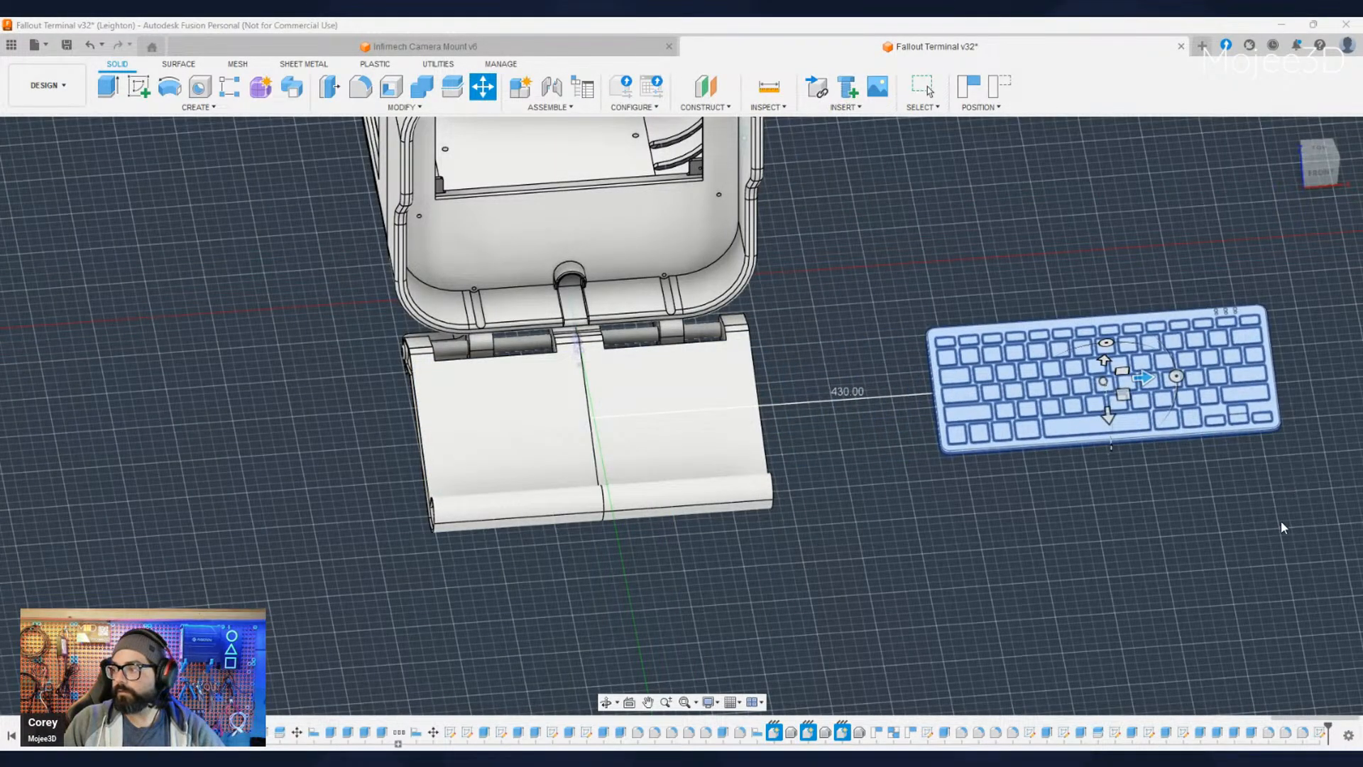
pyautogui.press('Return')
# - Clear away the red base and its leftover pieces beneath the keyboard, exposing the flat underside of the top plate
pyautogui.moveTo(1121, 578); pyautogui.dragTo(721, 543, button='middle')
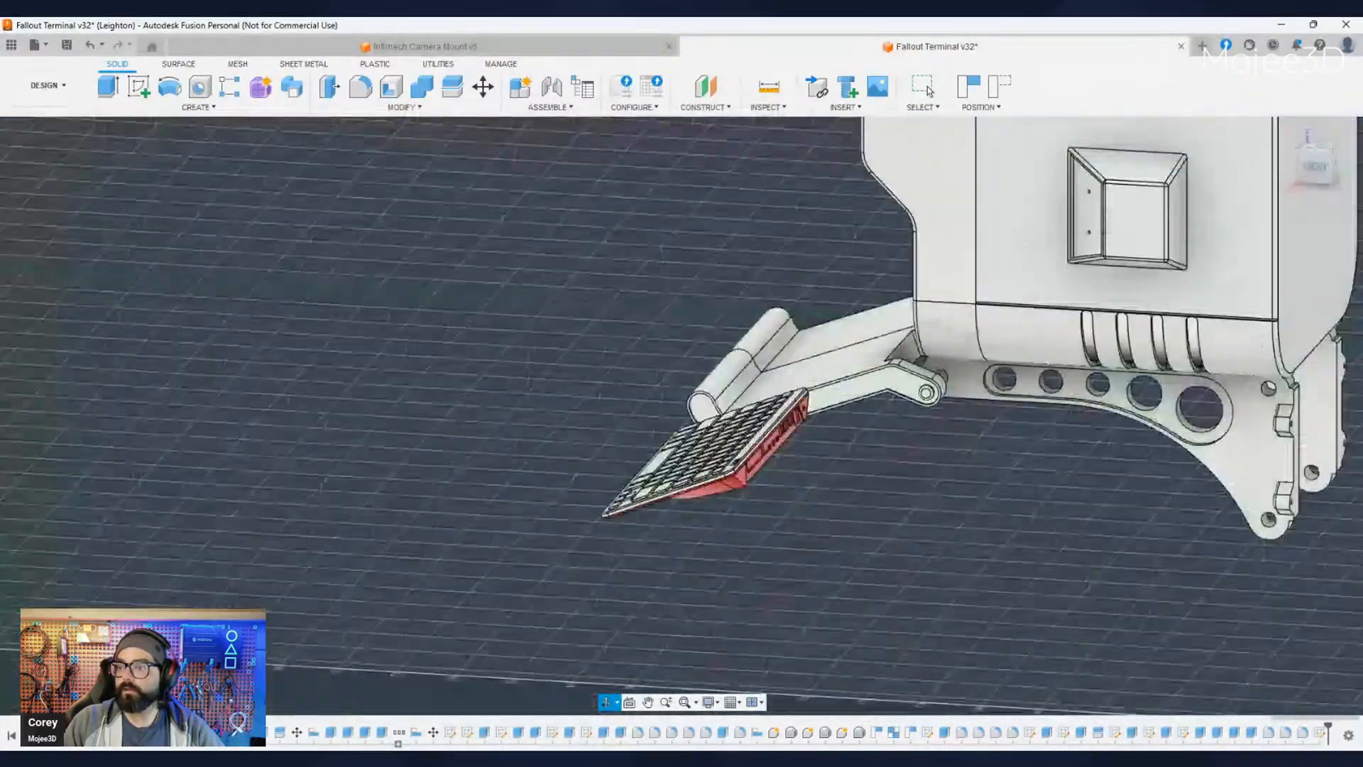
pyautogui.keyDown('shift'); pyautogui.moveTo(738, 561); pyautogui.dragTo(615, 470, button='middle'); pyautogui.keyUp('shift')
pyautogui.scroll(7, 607, 458)
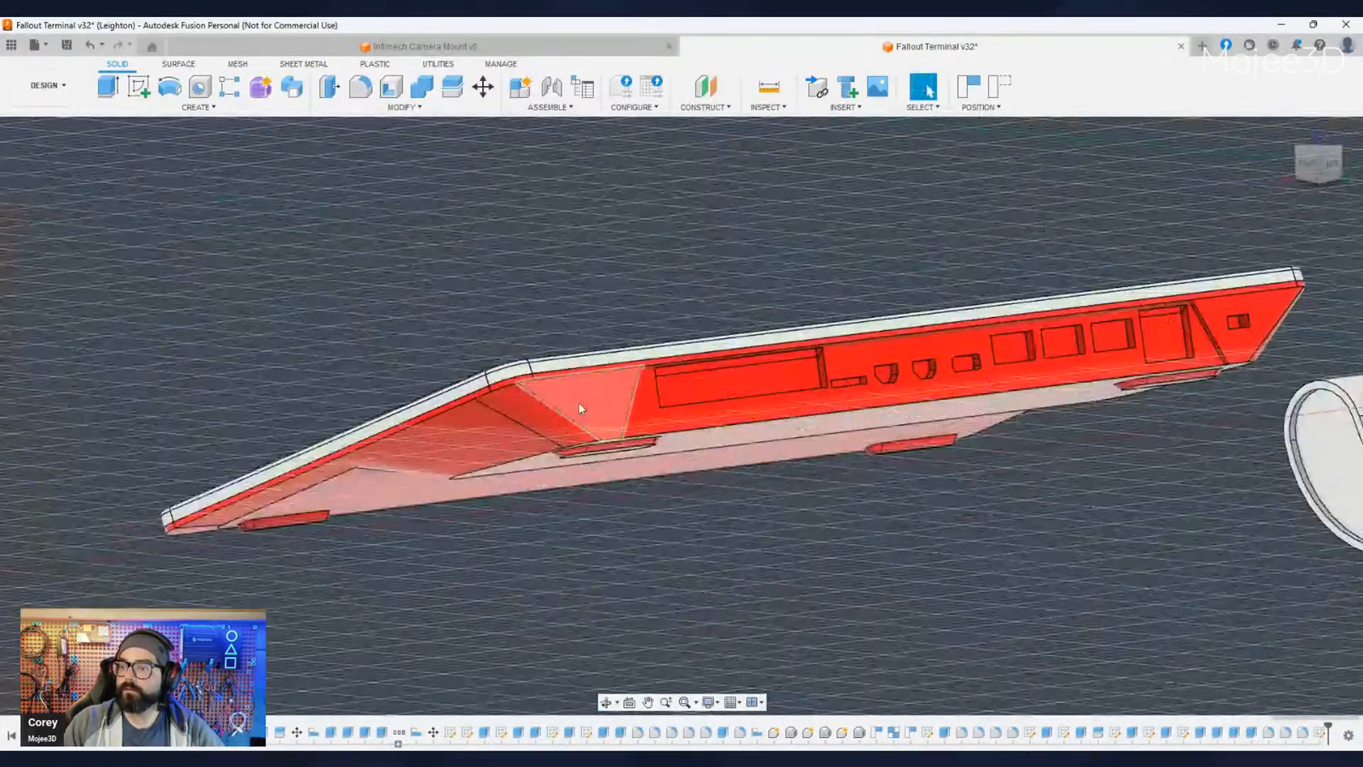
pyautogui.click(578, 403)
pyautogui.keyDown('shift'); pyautogui.moveTo(587, 536); pyautogui.dragTo(111, 406, button='middle'); pyautogui.keyUp('shift')
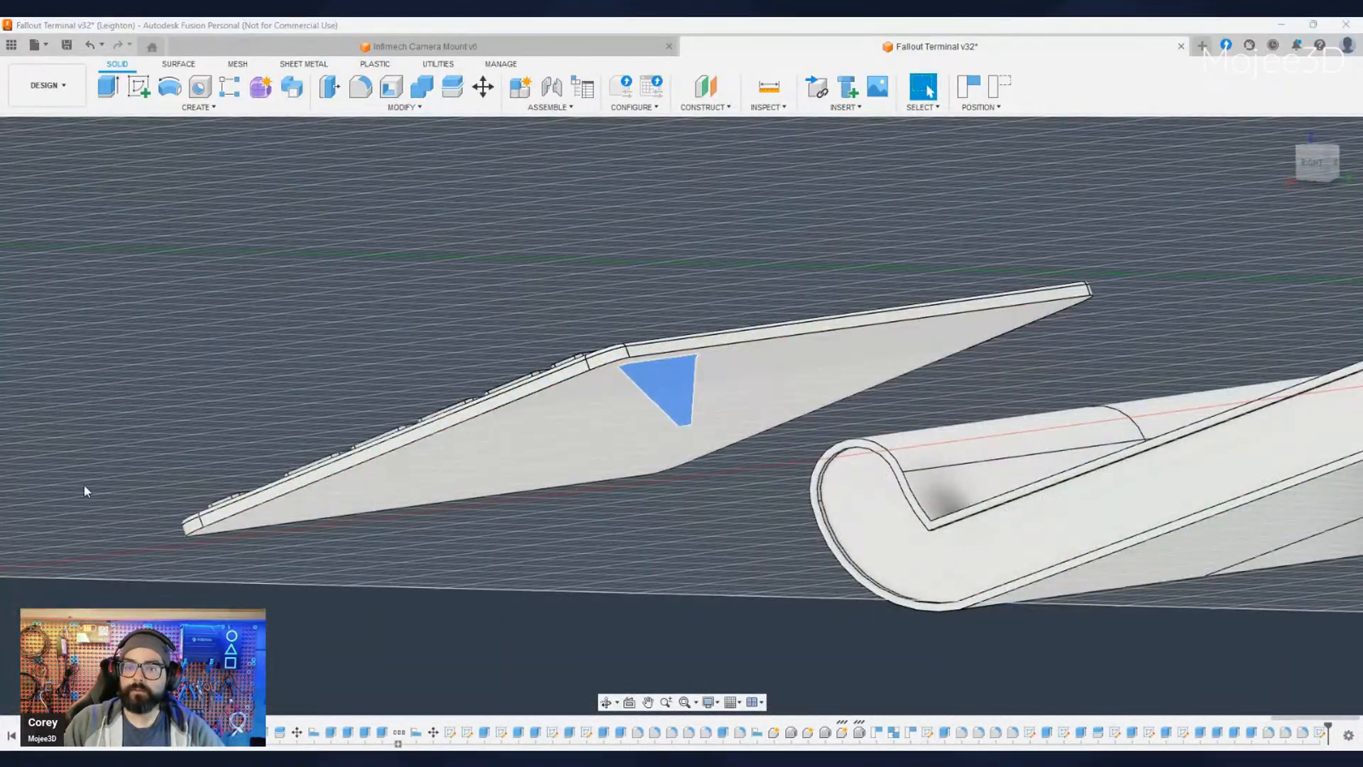
pyautogui.scroll(-4, 409, 600)
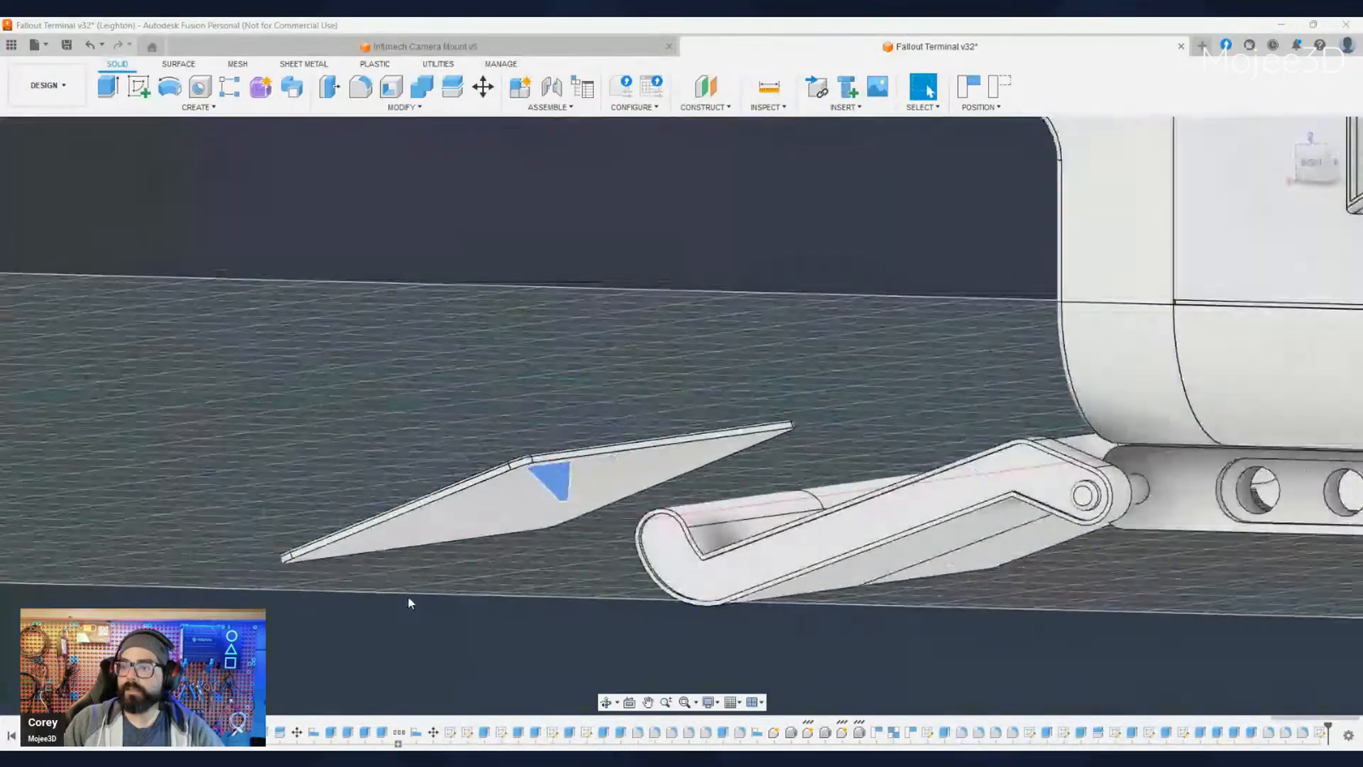
pyautogui.moveTo(409, 540)
pyautogui.keyDown('shift'); pyautogui.mouseDown(button='middle')
pyautogui.moveTo(426, 604)
pyautogui.moveTo(398, 433)
pyautogui.moveTo(373, 429)
pyautogui.moveTo(348, 458)
pyautogui.moveTo(468, 603)
pyautogui.moveTo(533, 589)
pyautogui.moveTo(462, 603)
pyautogui.moveTo(388, 555)
pyautogui.mouseUp(button='middle'); pyautogui.keyUp('shift')
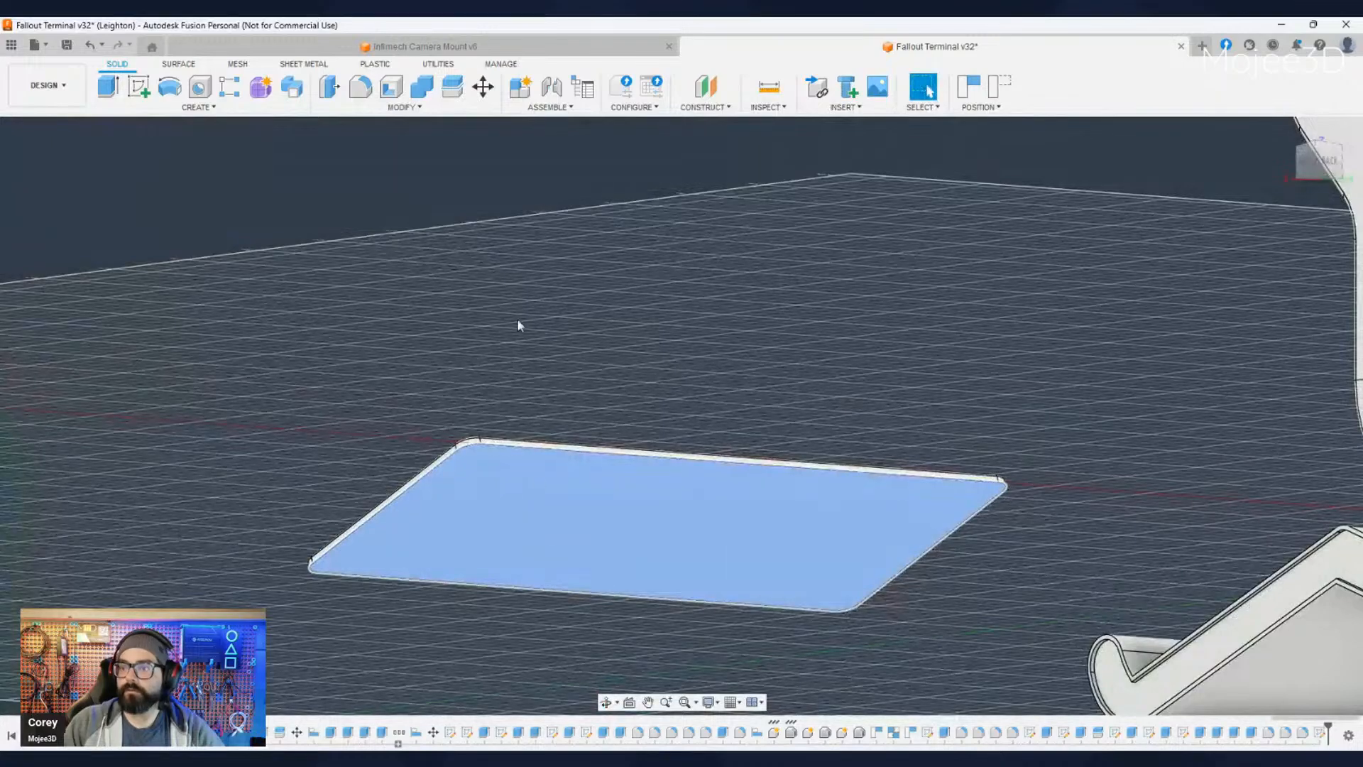
# - Create a sketch on the flat underside of the keyboard's top plate
pyautogui.press('e')
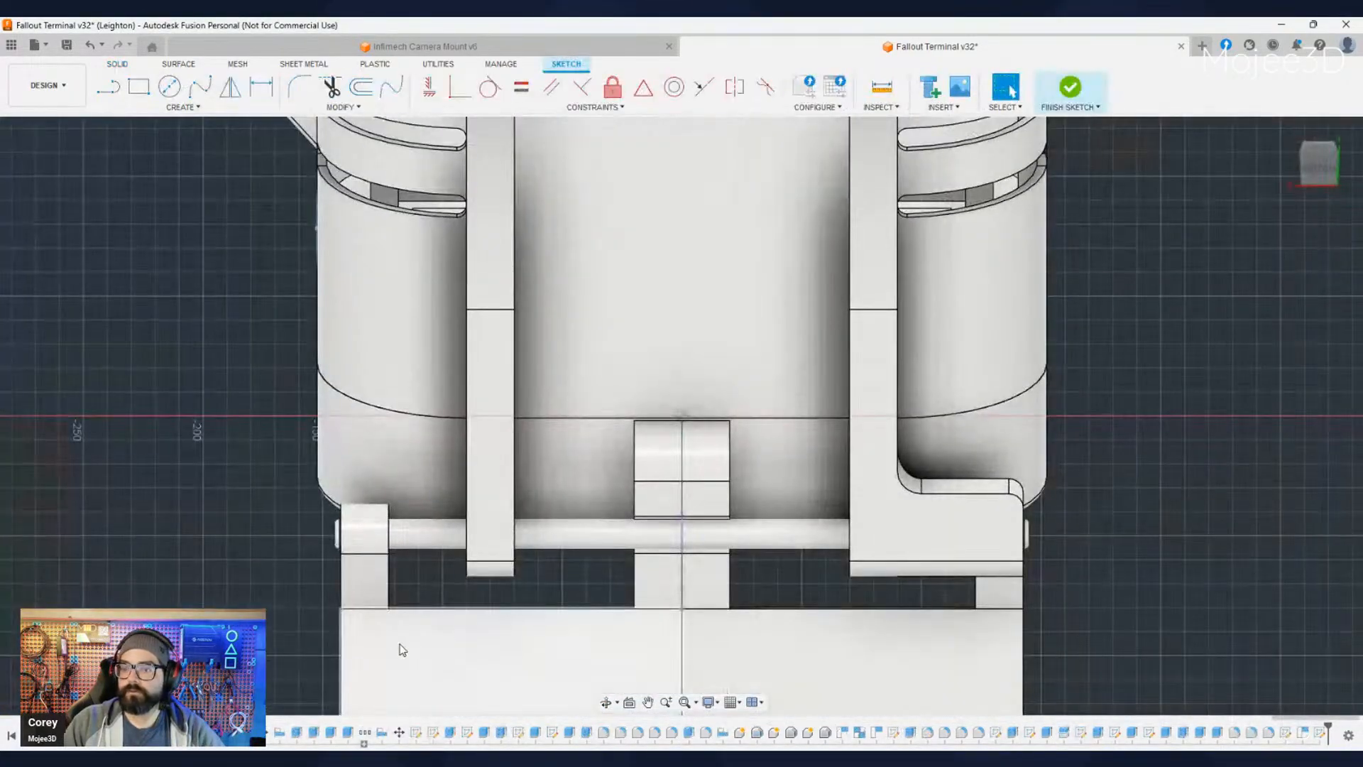
pyautogui.moveTo(398, 649)
pyautogui.mouseDown(button='middle')
pyautogui.moveTo(628, 480)
pyautogui.moveTo(797, 435)
pyautogui.mouseUp(button='middle')
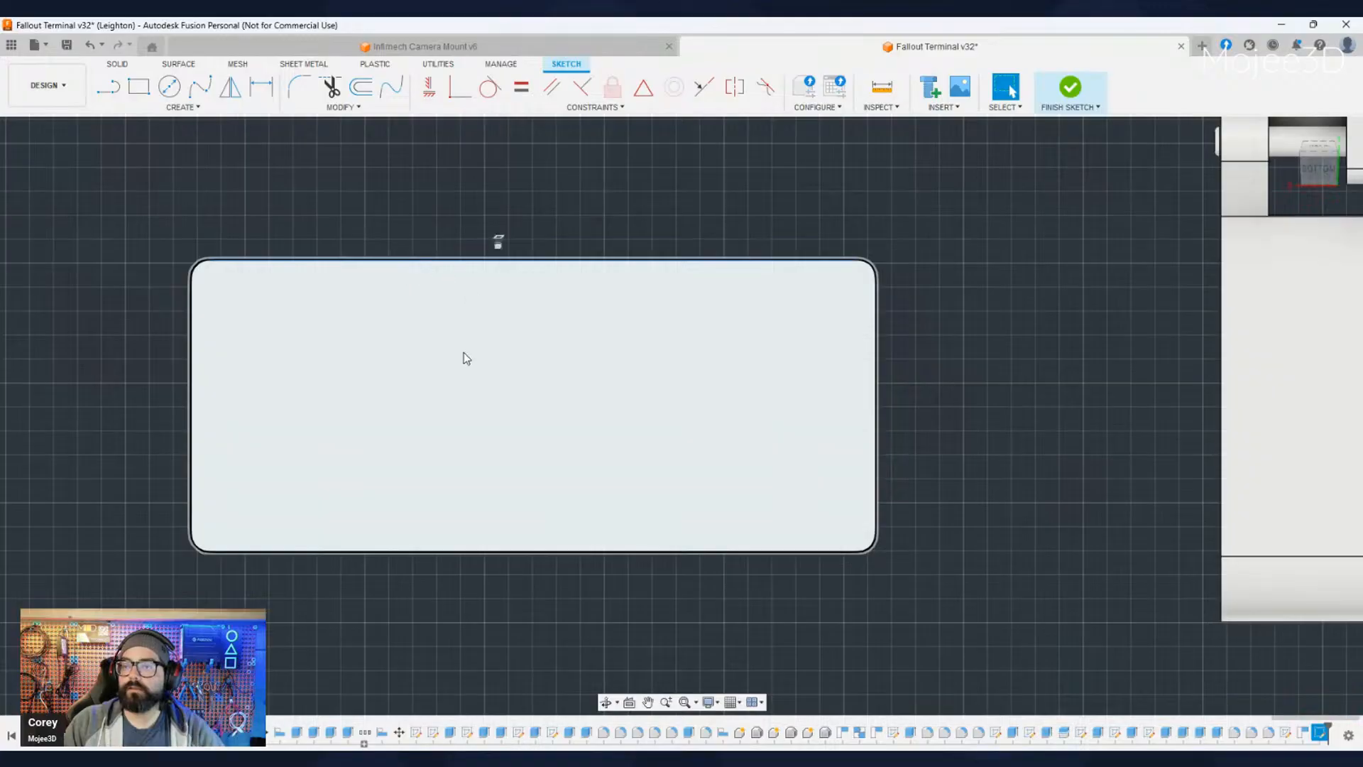
pyautogui.moveTo(473, 360); pyautogui.dragTo(543, 362, button='middle')
pyautogui.scroll(1, 542, 362)
# - Offset the entire rounded perimeter of the keyboard's underside slightly outward
pyautogui.click(361, 88)
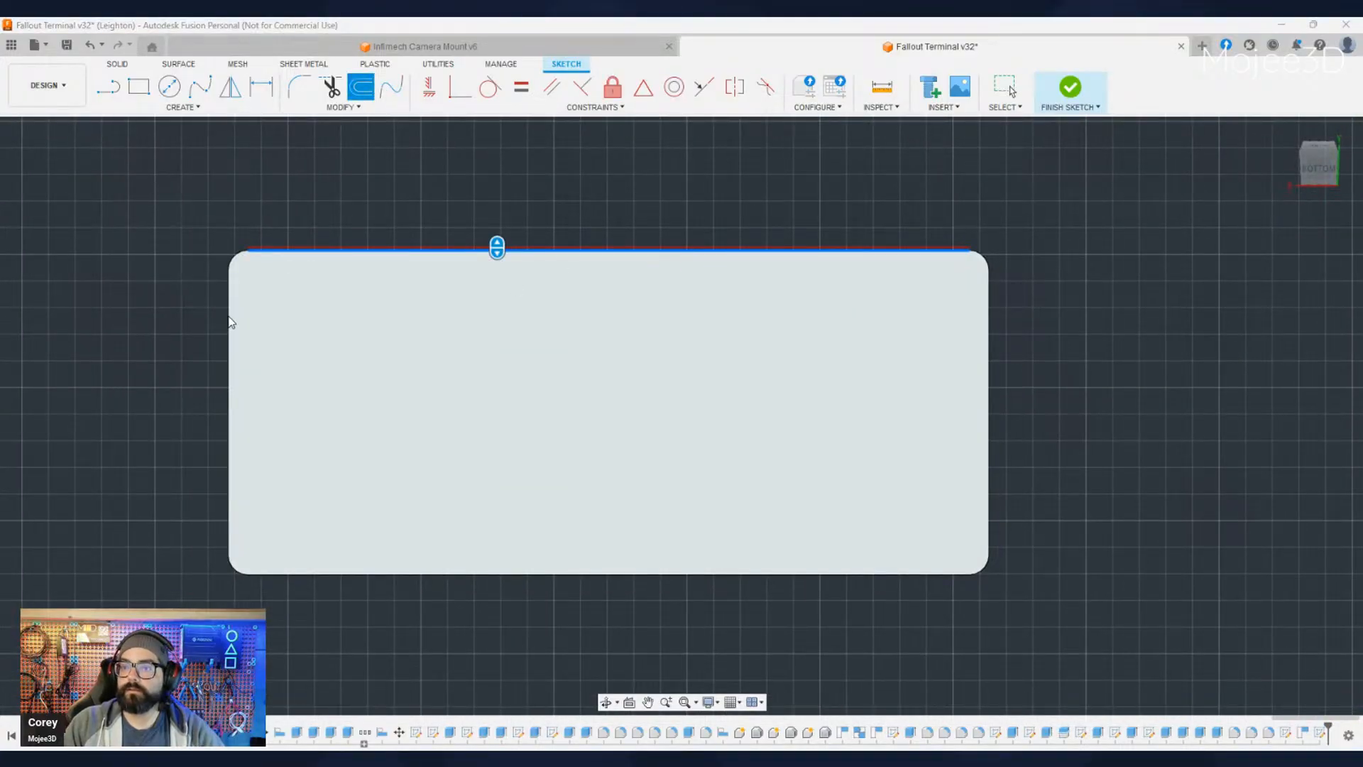
pyautogui.press('Escape')
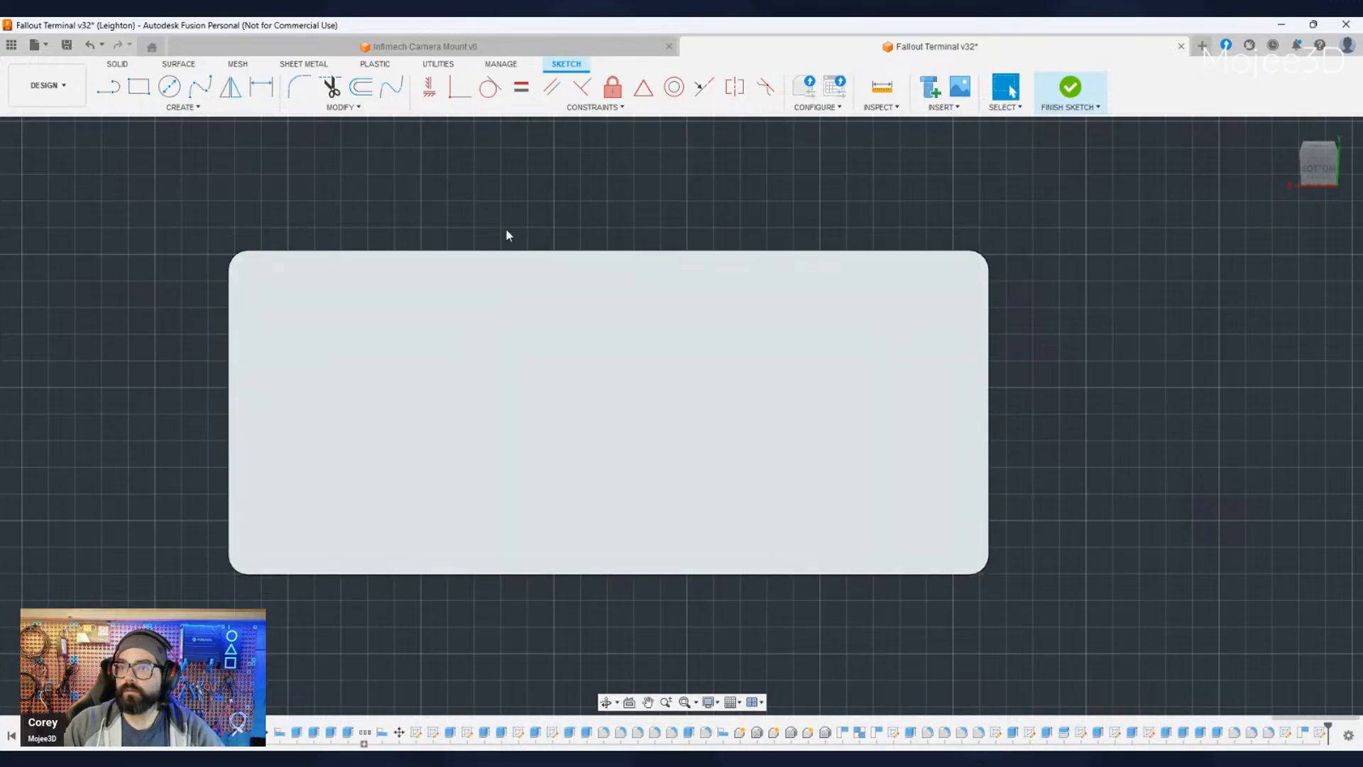
pyautogui.click(362, 95)
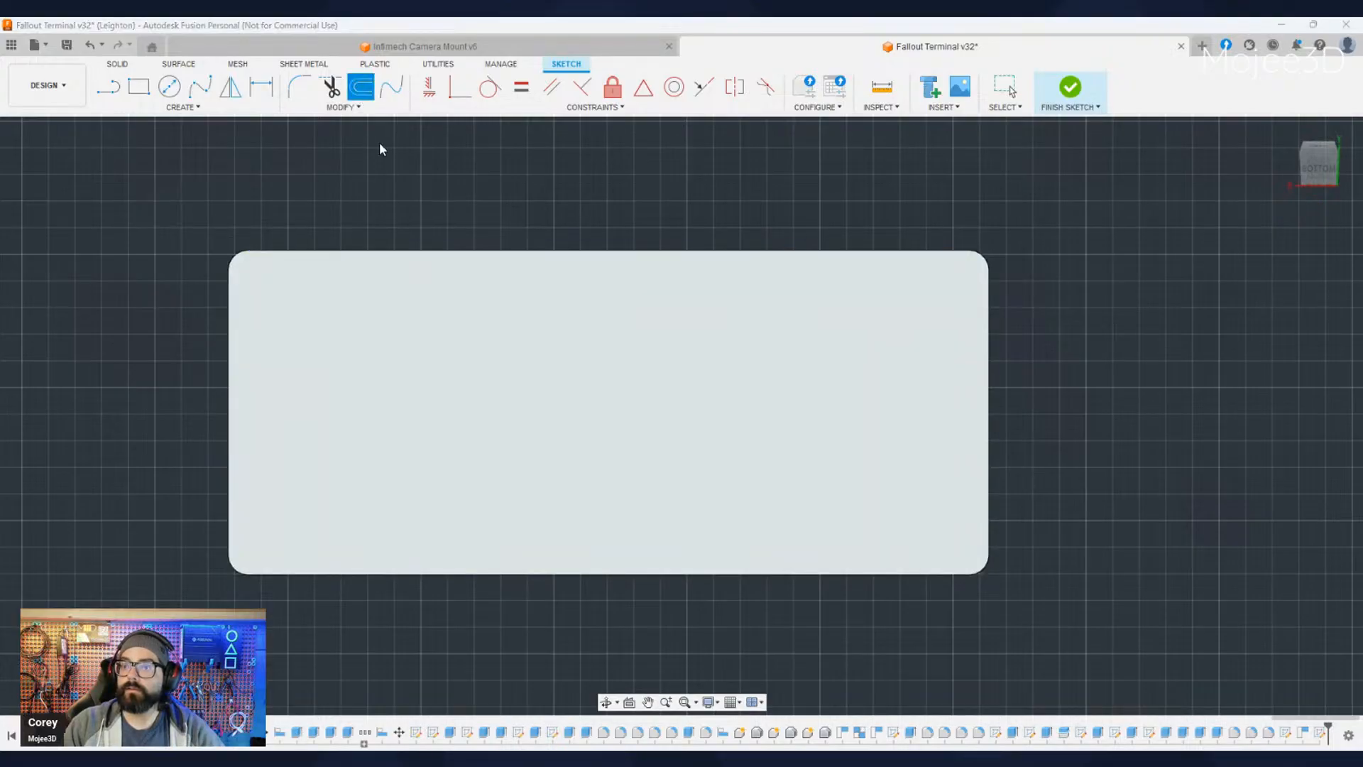
pyautogui.click(339, 249)
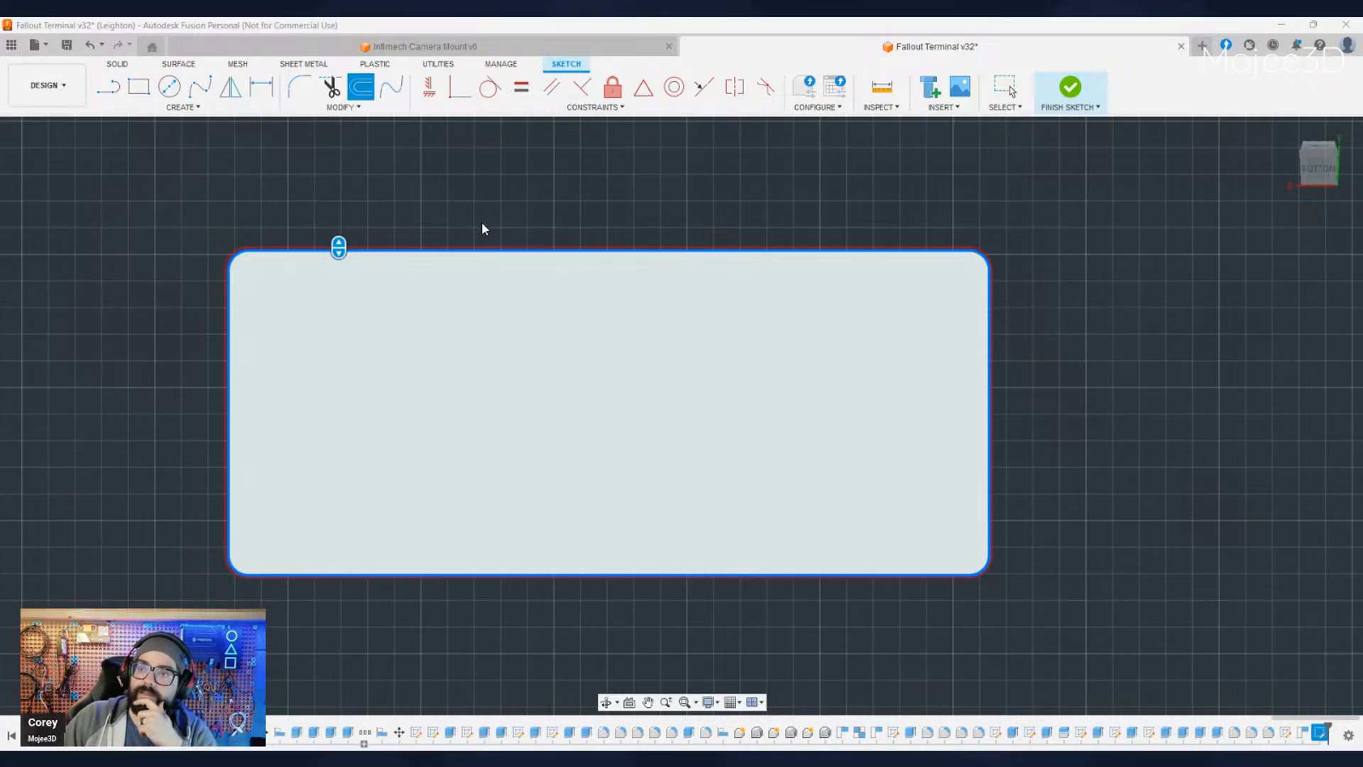
pyautogui.press('Return')
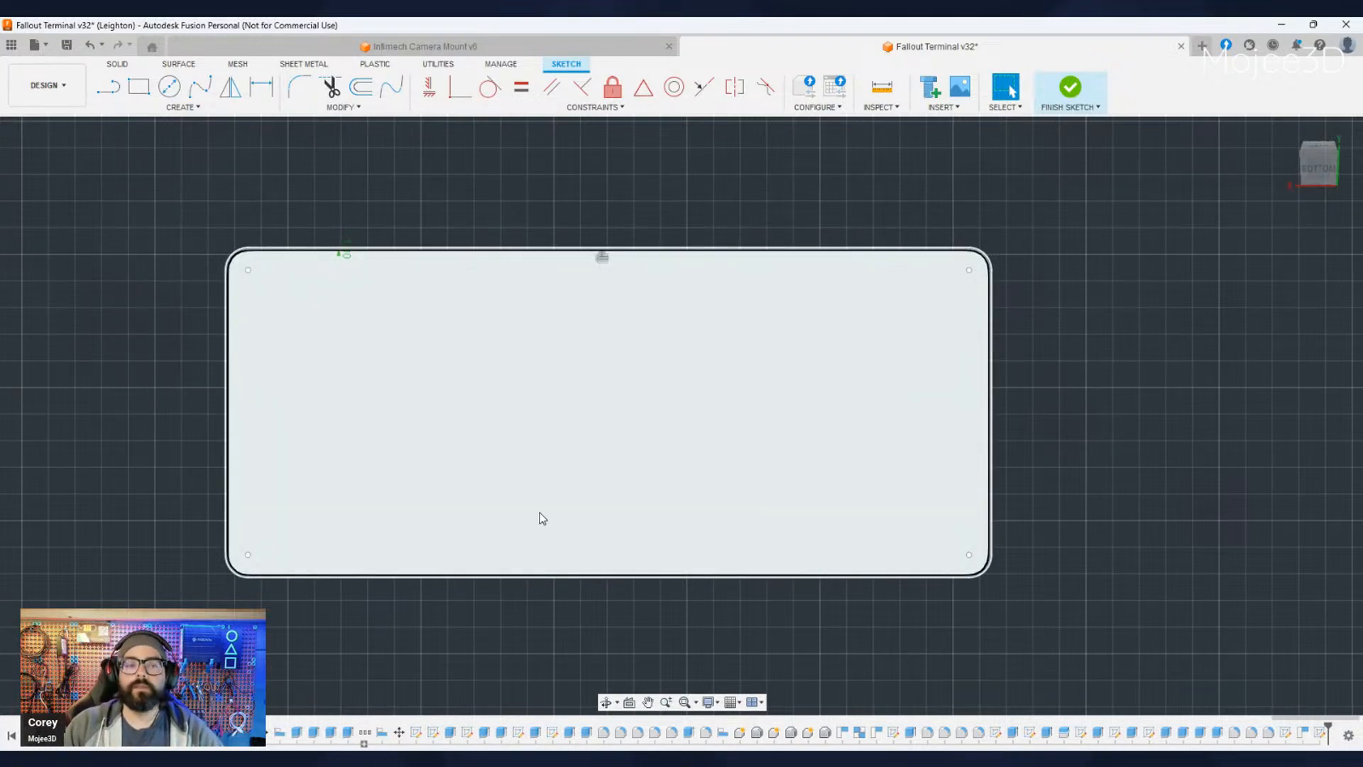
# - Examine the offset keyboard outline against the neighbouring tray in the straight bottom view
pyautogui.scroll(-3, 636, 564)
pyautogui.moveTo(601, 573)
pyautogui.keyDown('shift'); pyautogui.mouseDown(button='middle')
pyautogui.moveTo(853, 672)
pyautogui.moveTo(1084, 583)
pyautogui.moveTo(1015, 454)
pyautogui.moveTo(944, 553)
pyautogui.moveTo(1046, 450)
pyautogui.mouseUp(button='middle'); pyautogui.keyUp('shift')
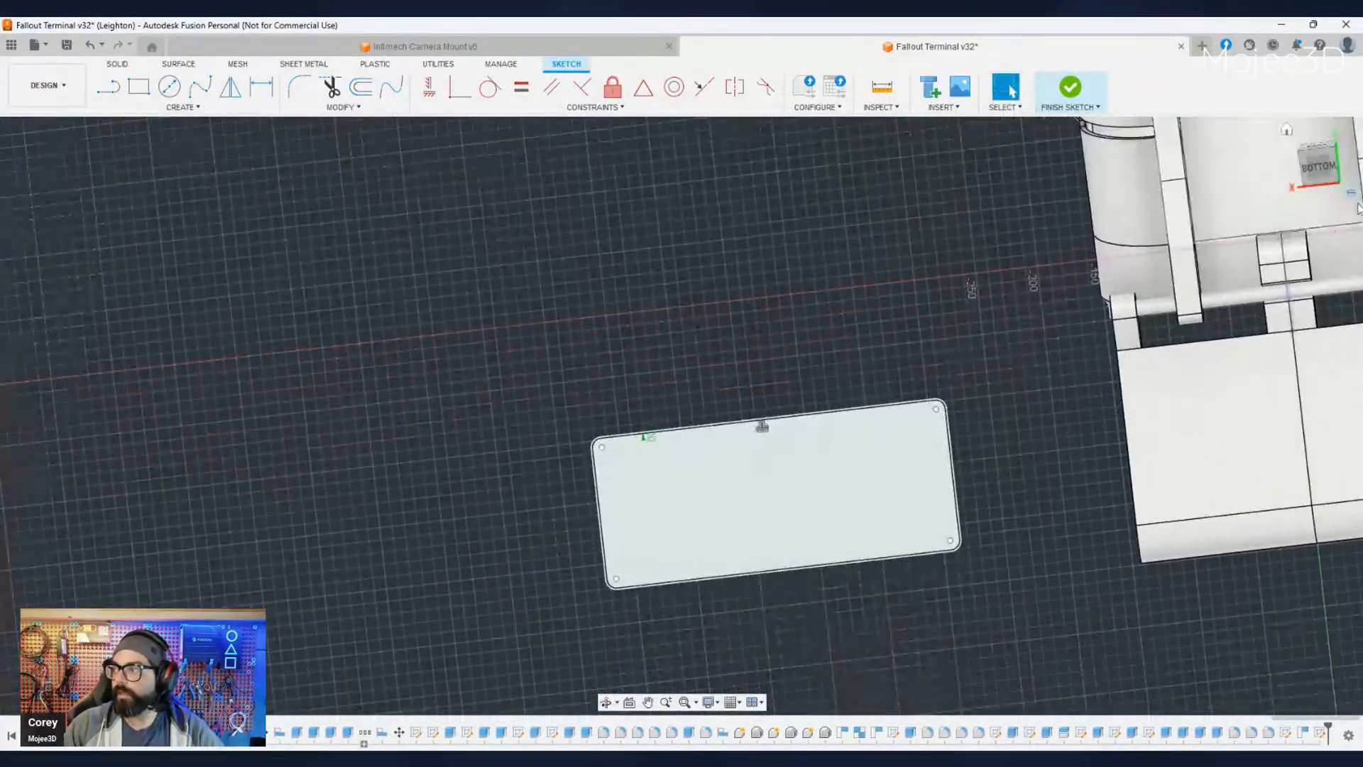
pyautogui.click(1318, 166)
pyautogui.moveTo(861, 566); pyautogui.dragTo(849, 333, button='middle')
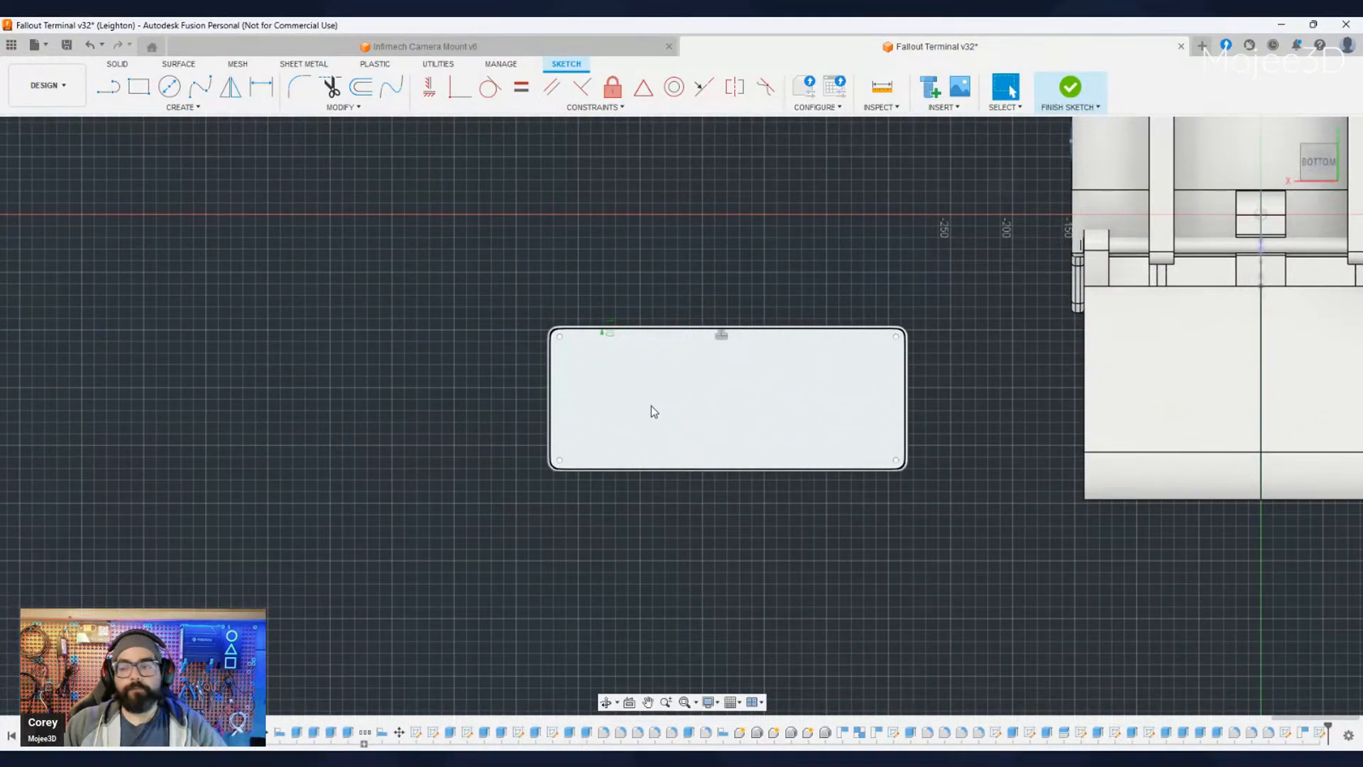
pyautogui.scroll(5, 778, 466)
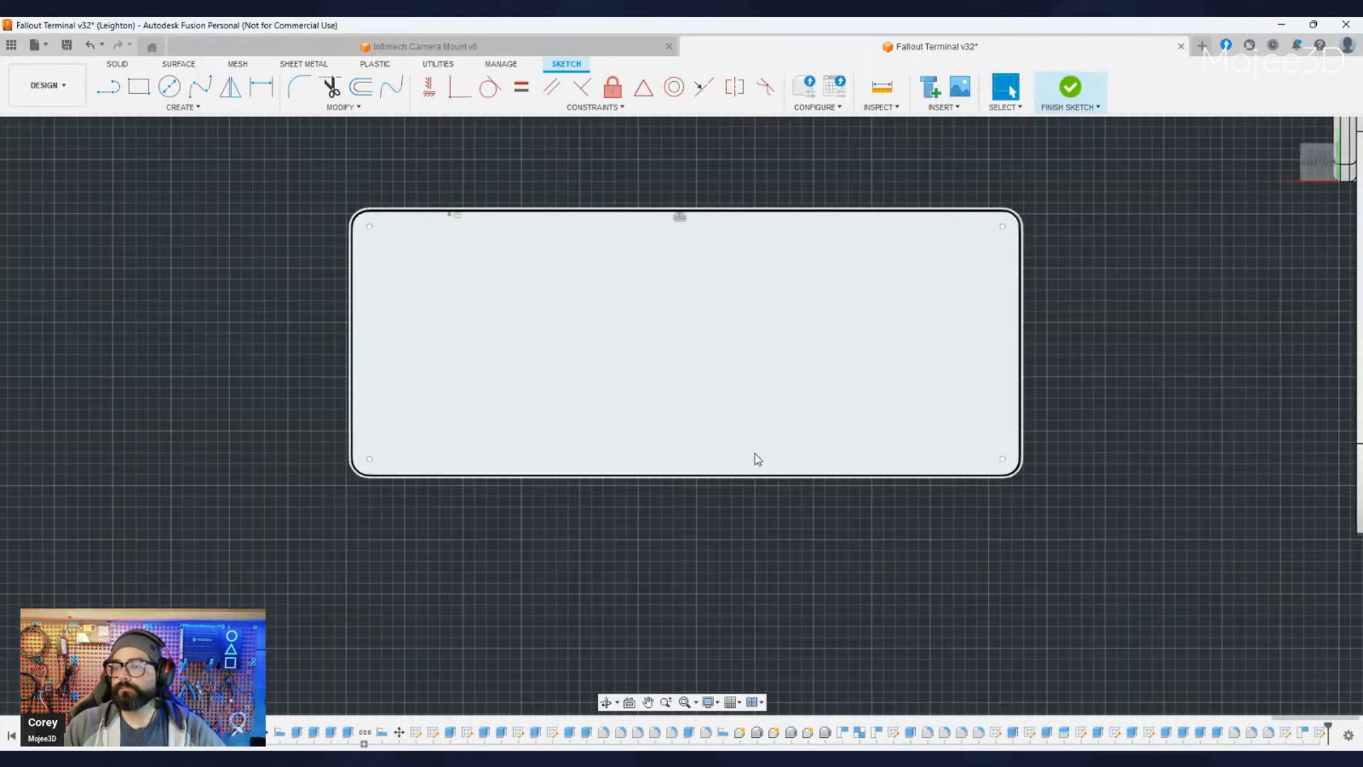
pyautogui.moveTo(672, 435); pyautogui.dragTo(661, 473, button='middle')
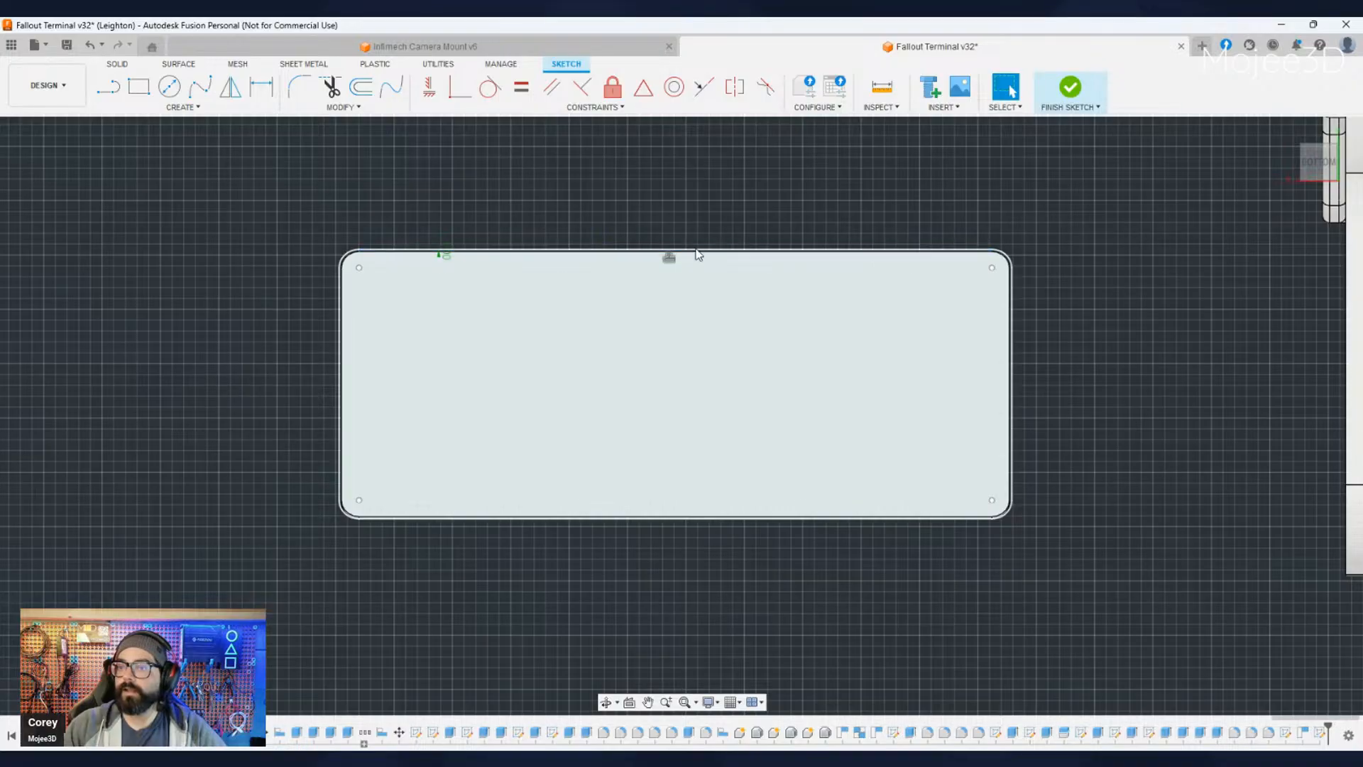
pyautogui.scroll(3, 565, 425)
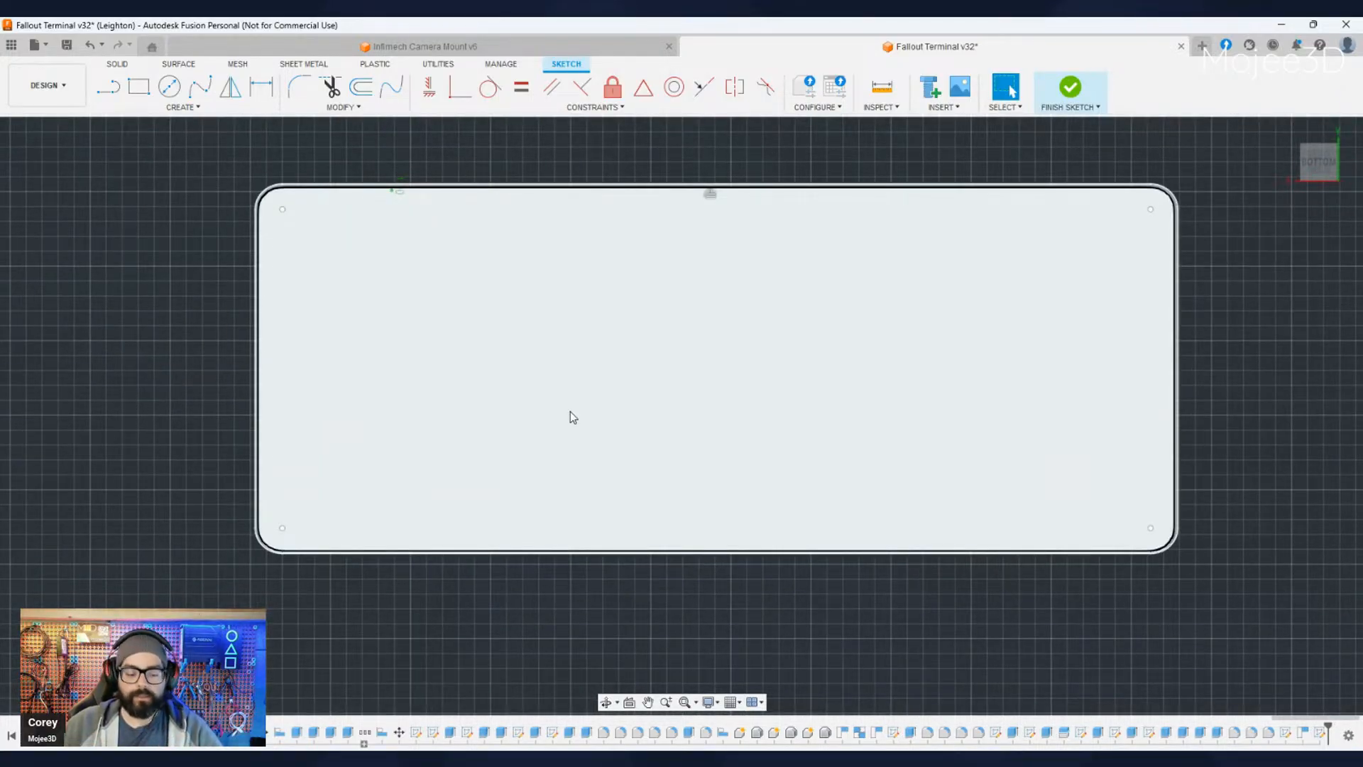
pyautogui.scroll(-2, 593, 433)
pyautogui.moveTo(715, 465); pyautogui.dragTo(651, 466, button='middle')
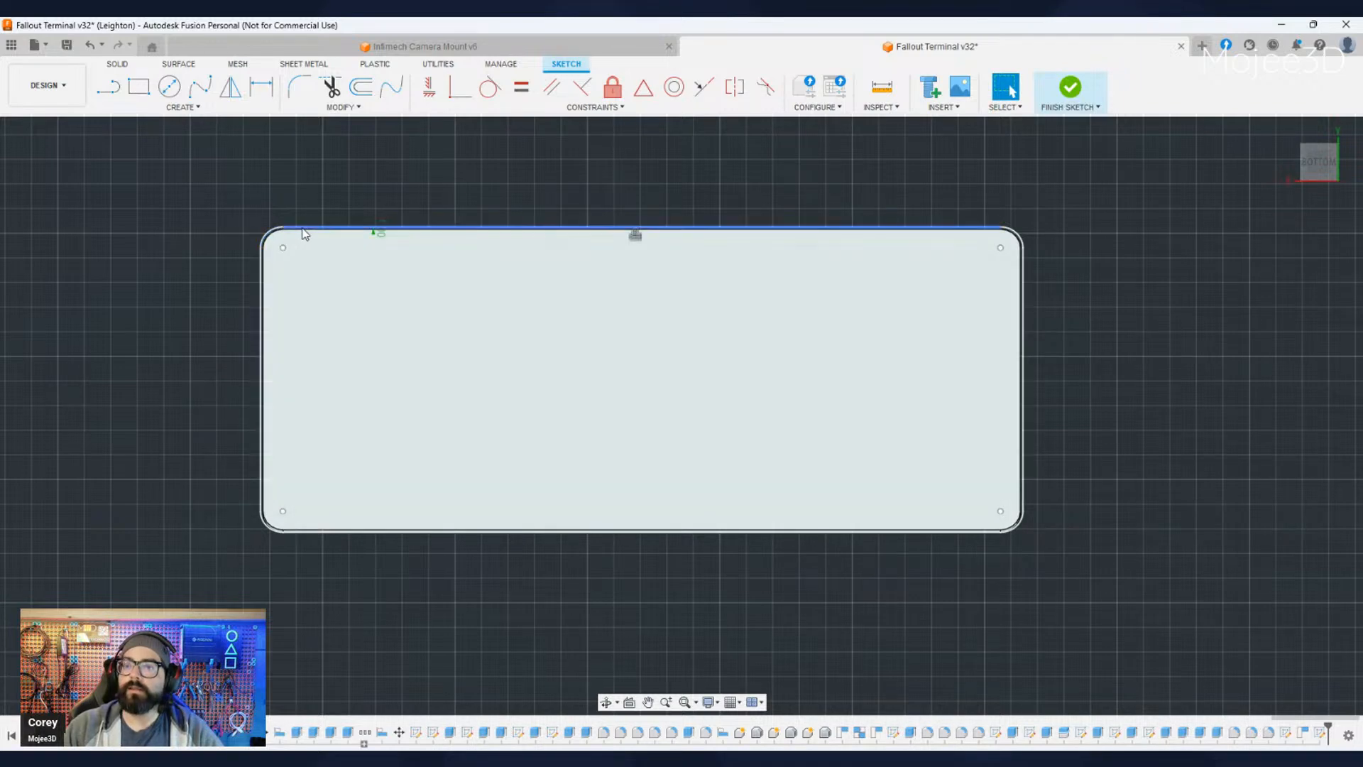
pyautogui.scroll(3, 304, 235)
pyautogui.press('o')
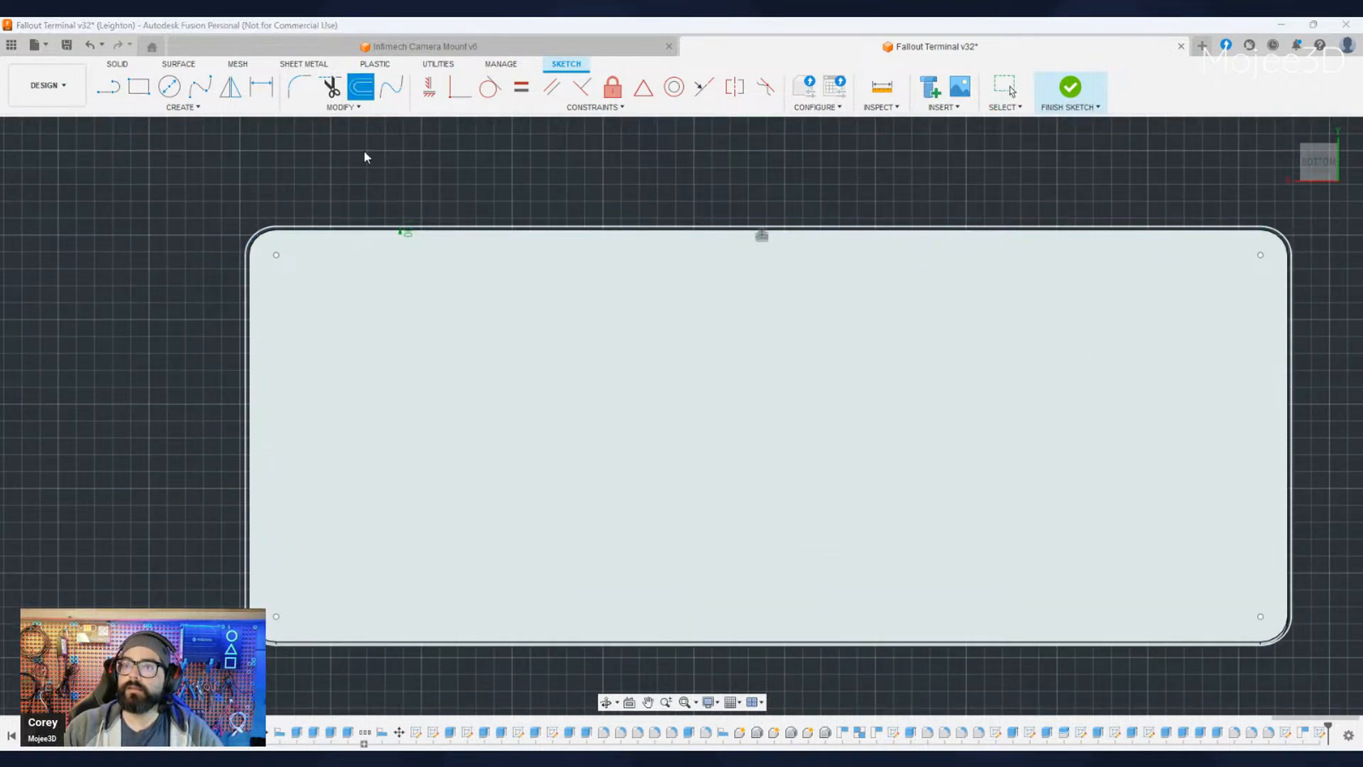
pyautogui.scroll(-3, 463, 426)
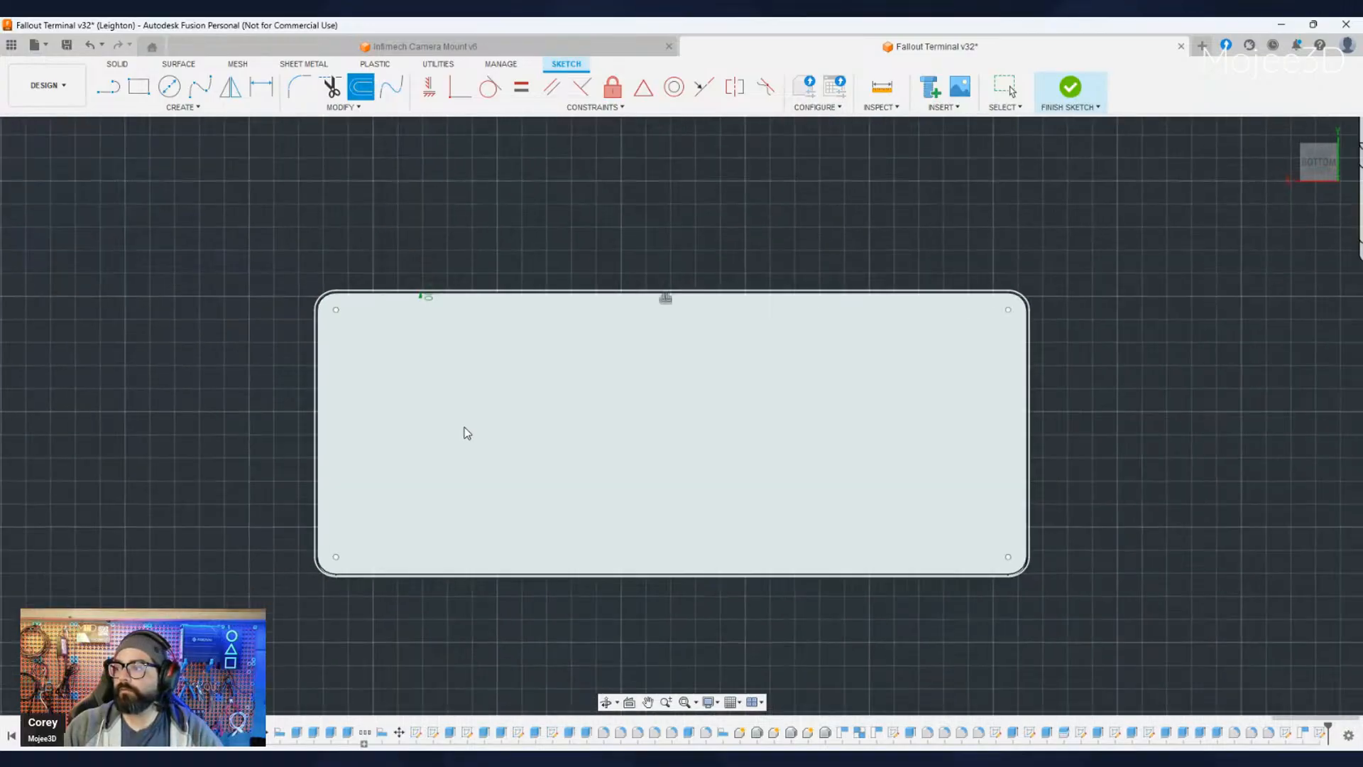
pyautogui.moveTo(538, 414); pyautogui.dragTo(474, 414, button='middle')
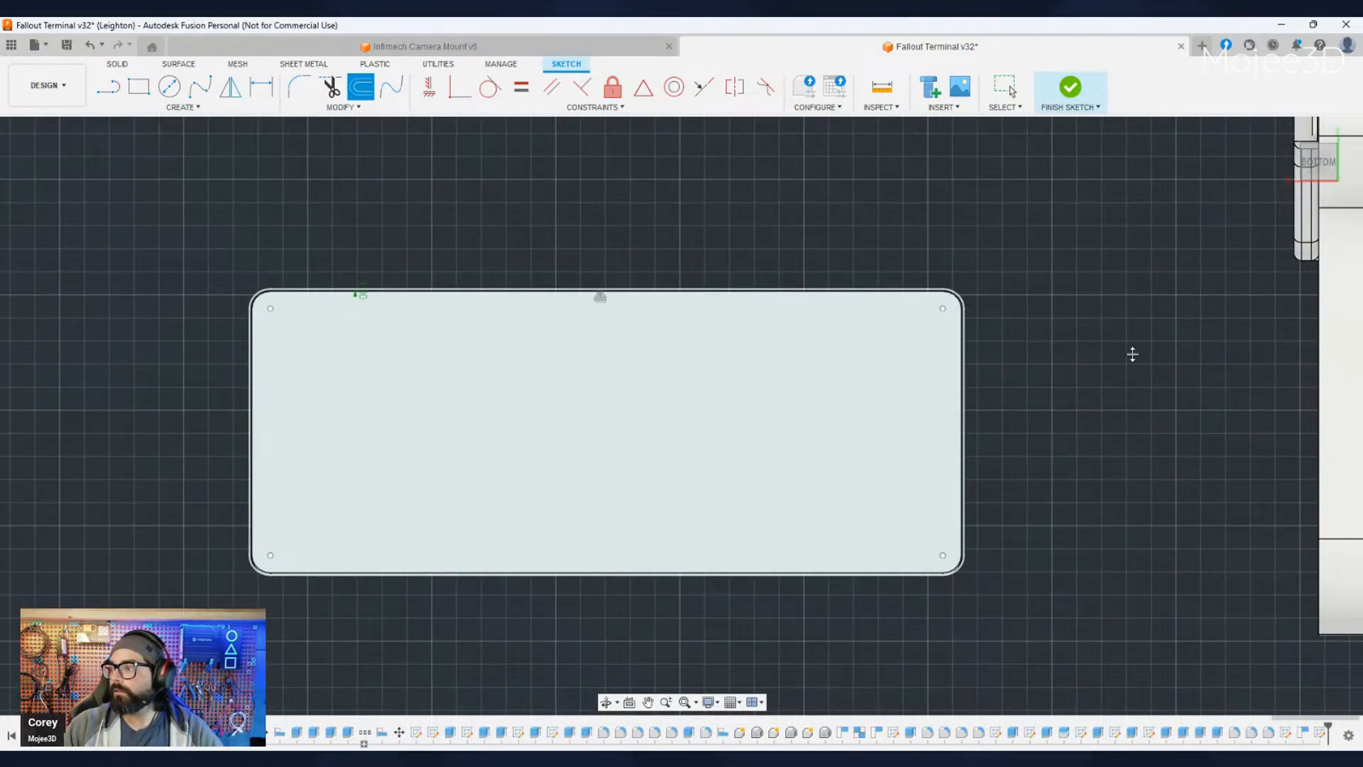
pyautogui.press('Escape')
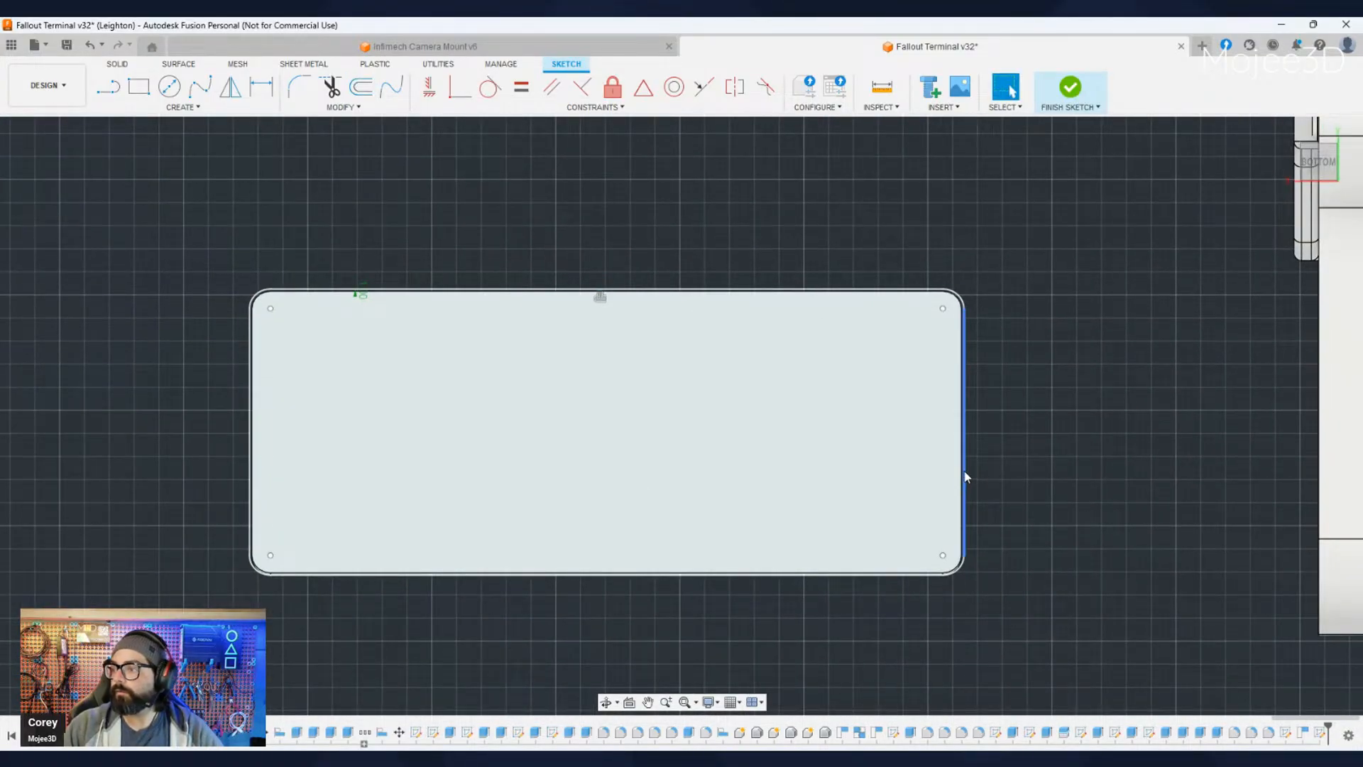
pyautogui.click(356, 89)
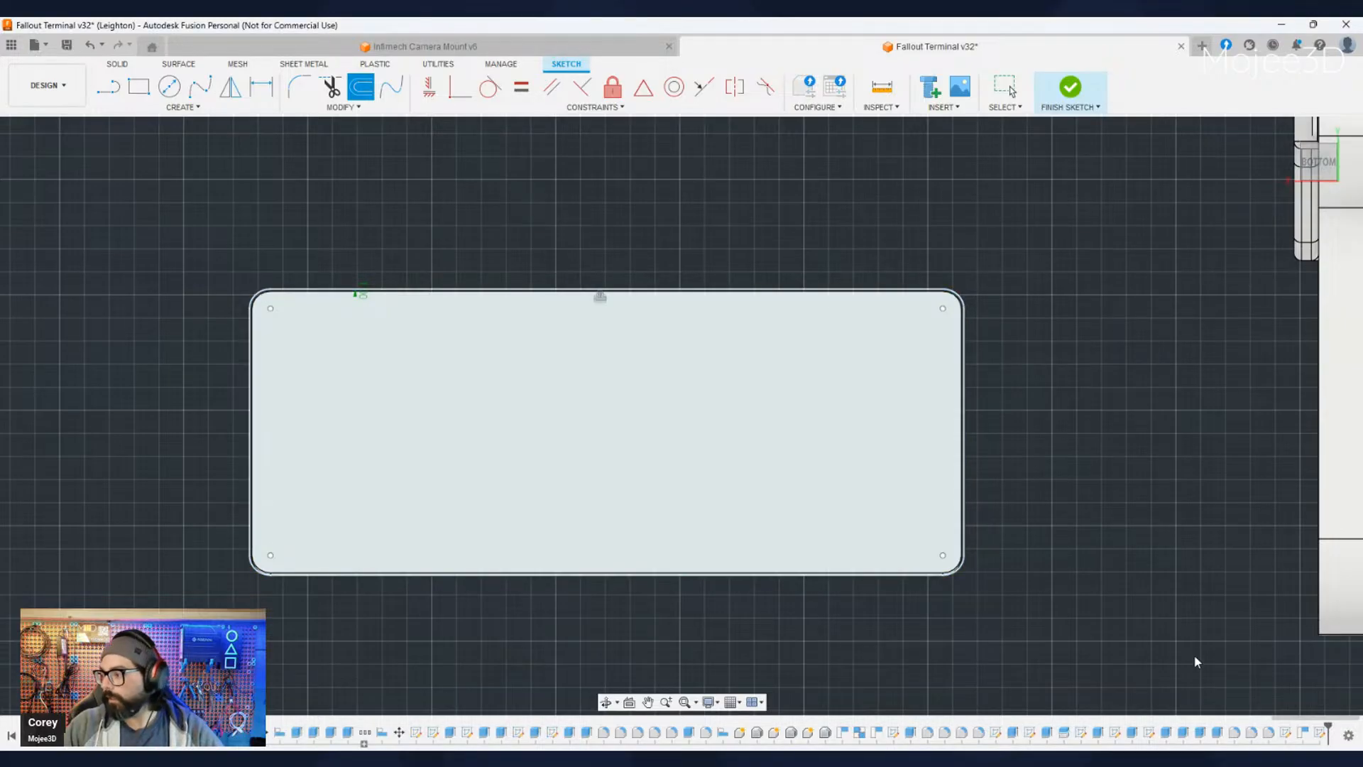
pyautogui.press('Escape')
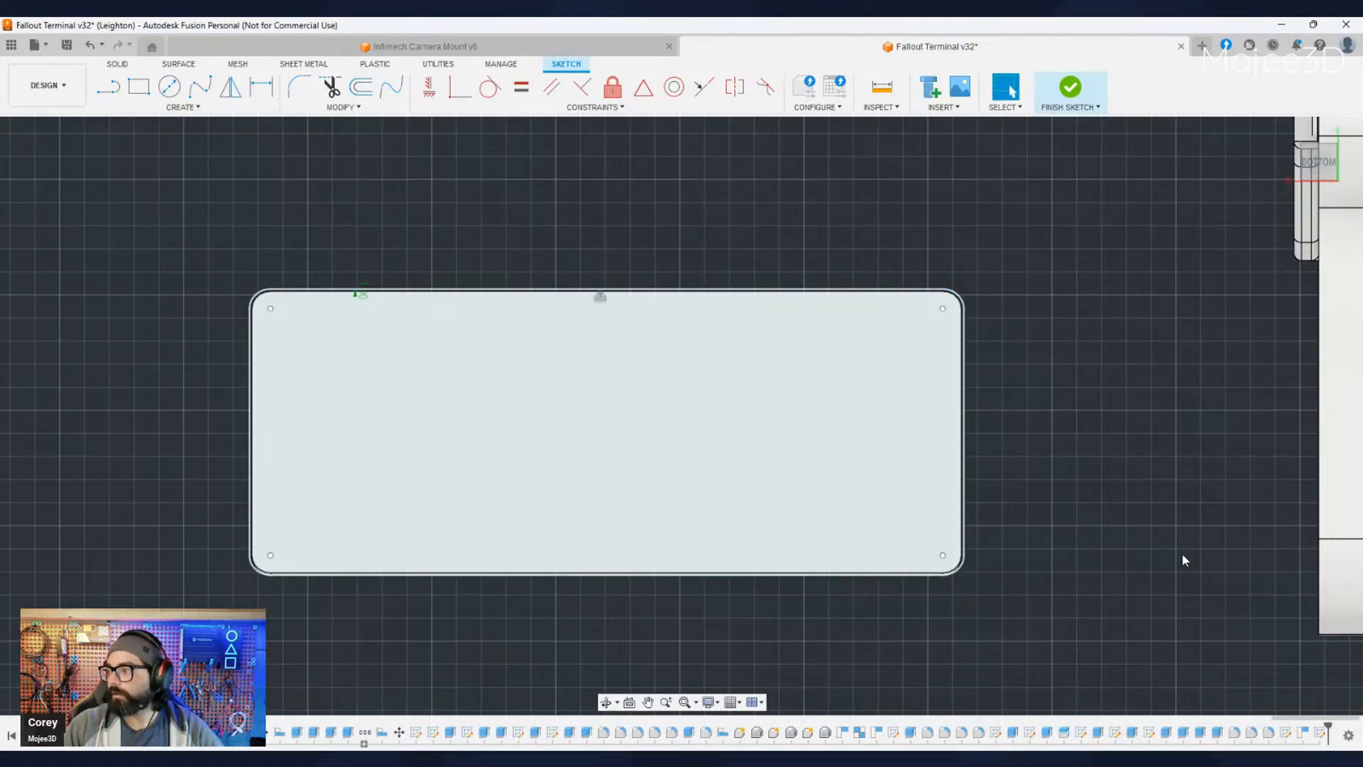
# - Finish the sketch of the offset keyboard outline
pyautogui.click(1326, 517)
pyautogui.scroll(-1, 943, 600)
pyautogui.keyDown('shift'); pyautogui.moveTo(943, 509); pyautogui.dragTo(985, 531, button='middle'); pyautogui.keyUp('shift')
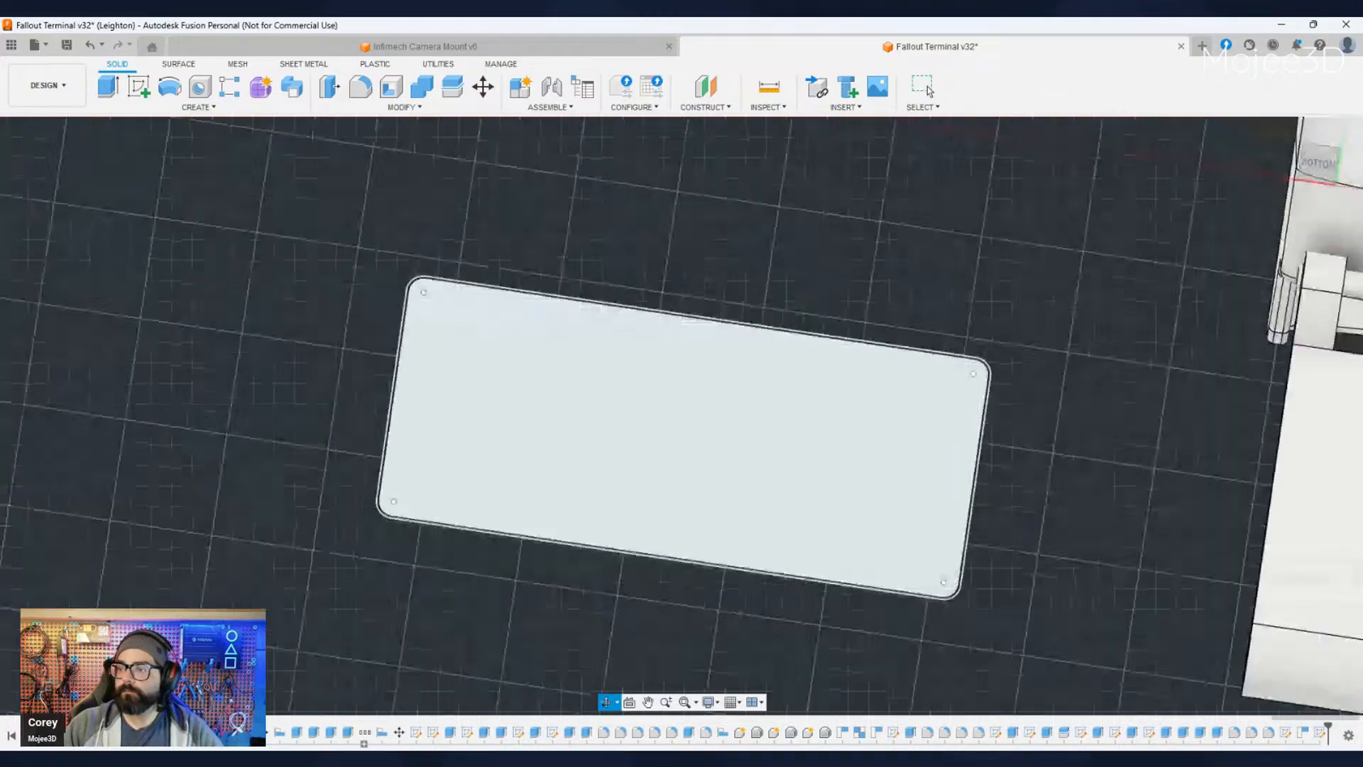
pyautogui.click(927, 87)
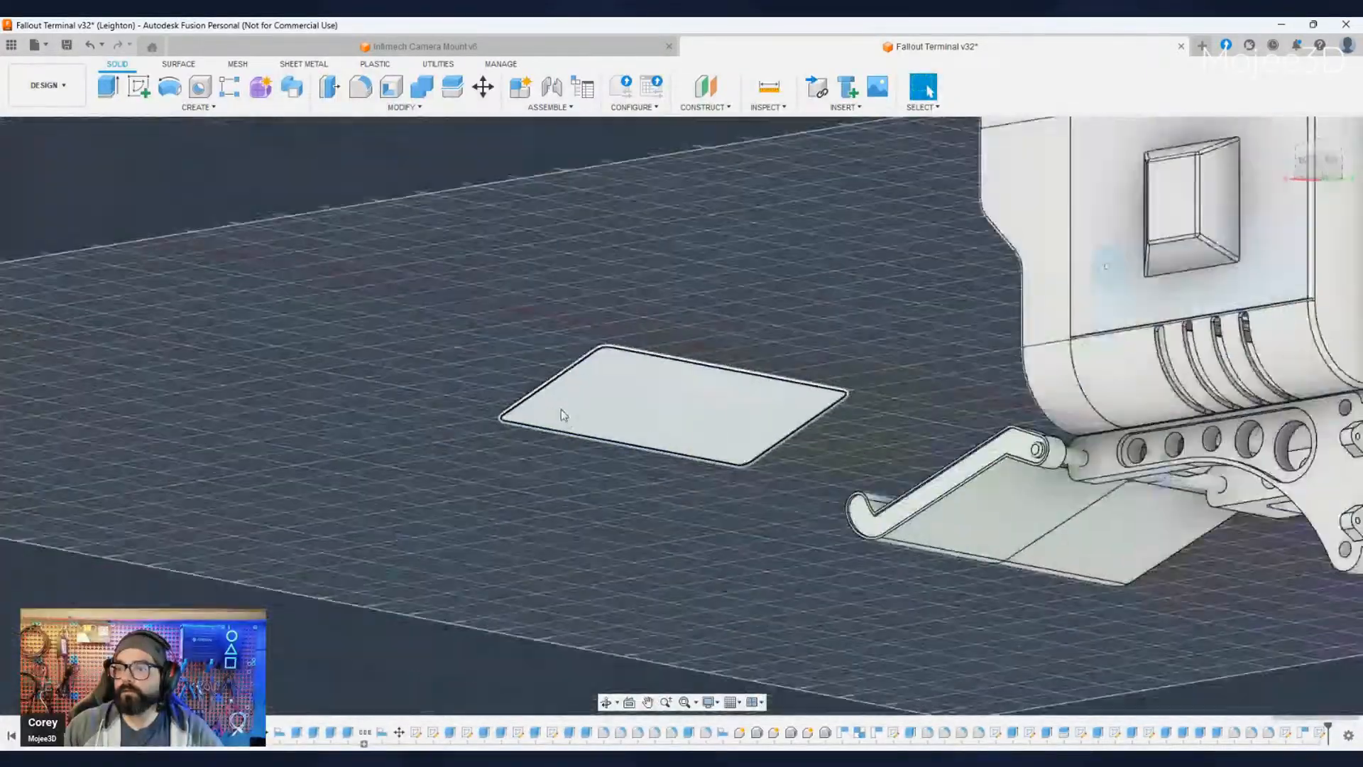
# - Extrude the narrow border between the keyboard outline and its offset 30 mm downward as a perimeter wall
pyautogui.scroll(8, 561, 409)
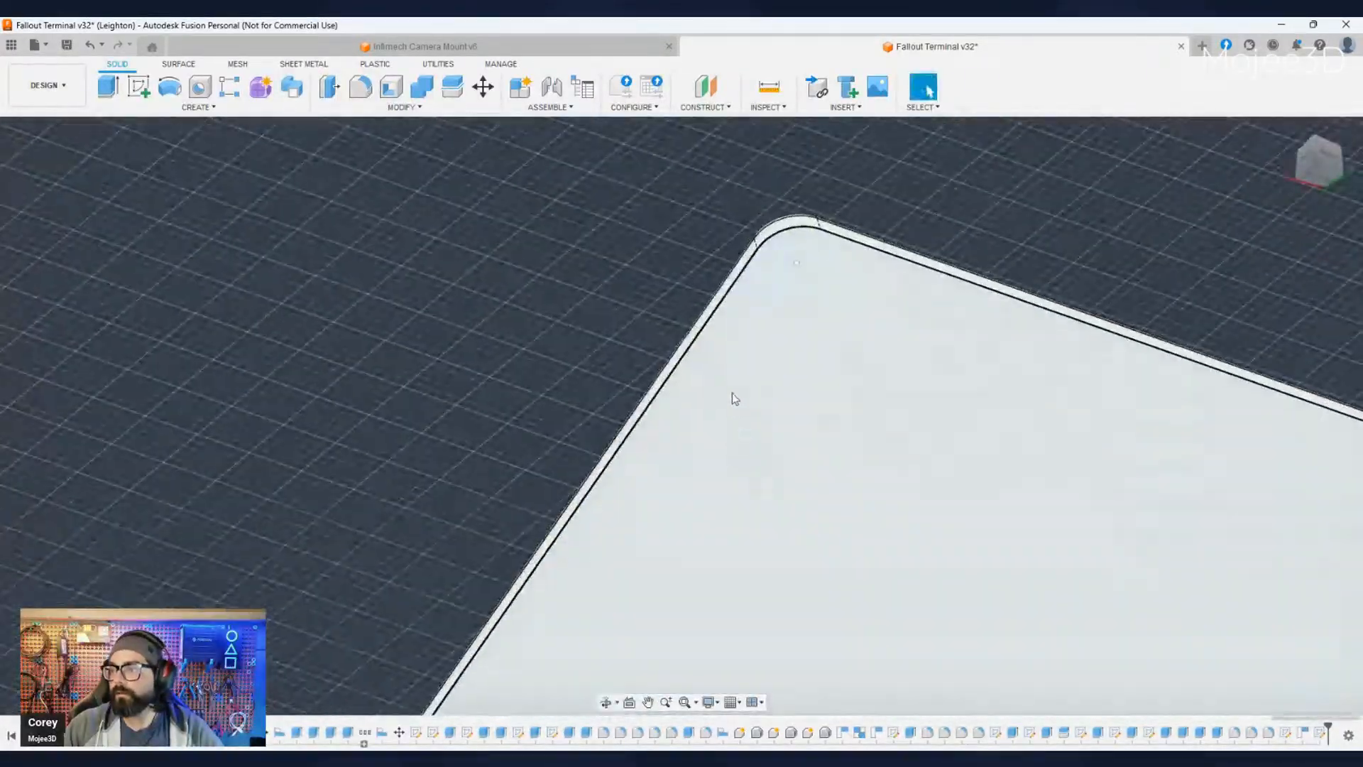
pyautogui.scroll(5, 717, 319)
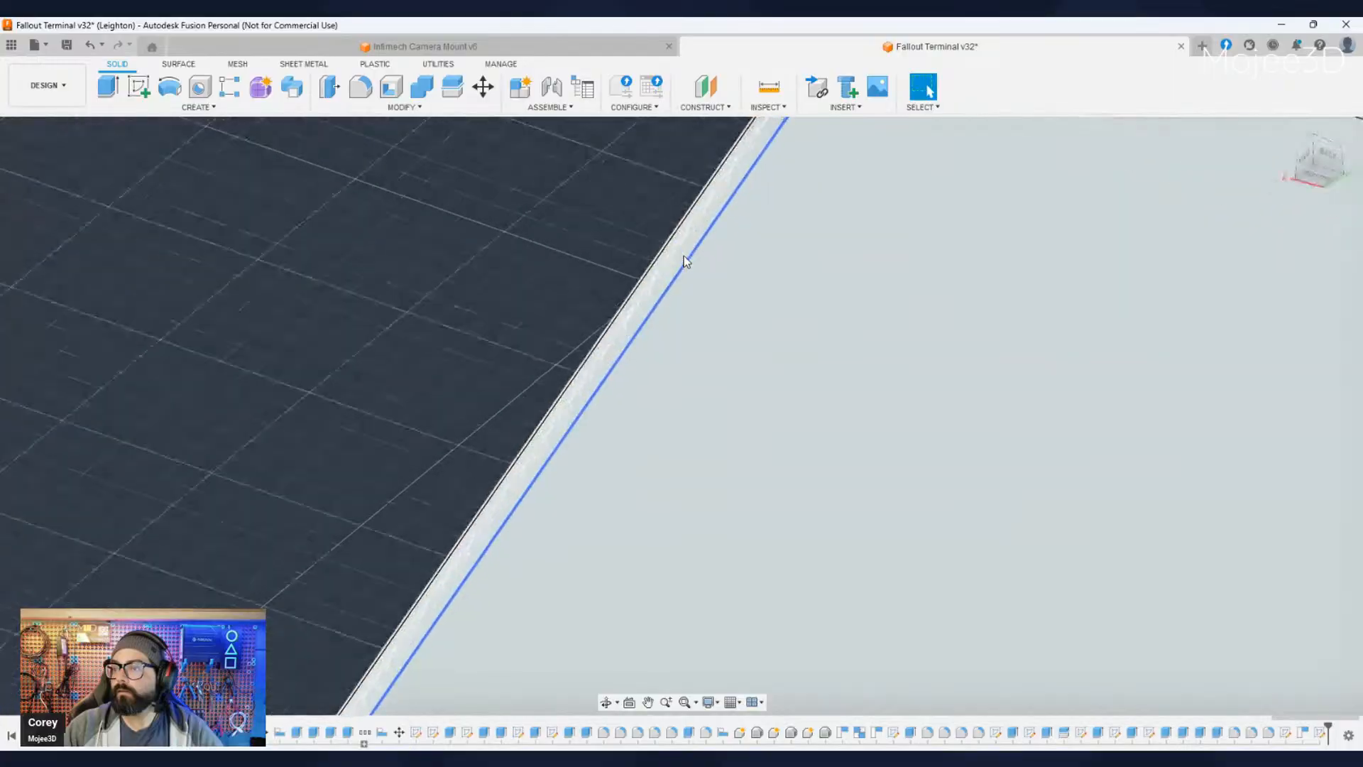
pyautogui.click(682, 257)
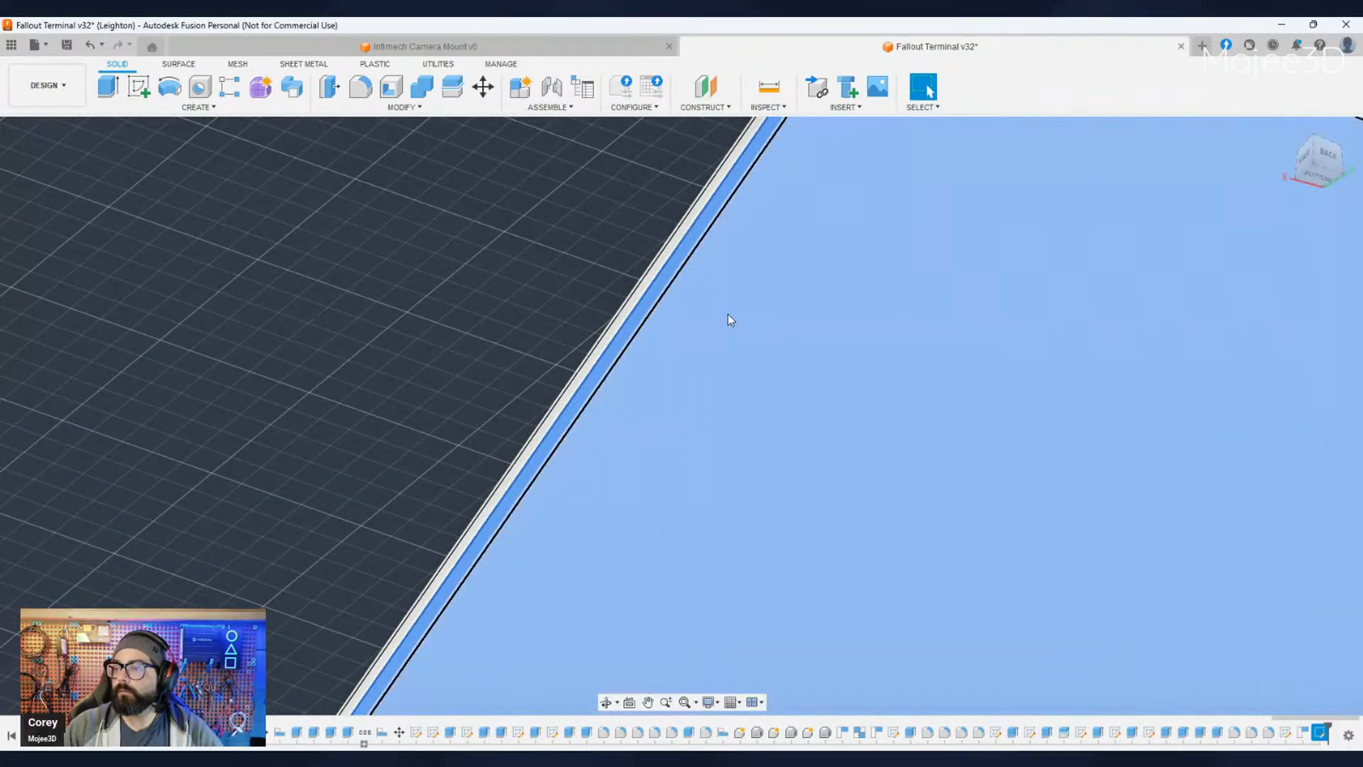
pyautogui.scroll(-5, 755, 352)
pyautogui.scroll(5, 873, 402)
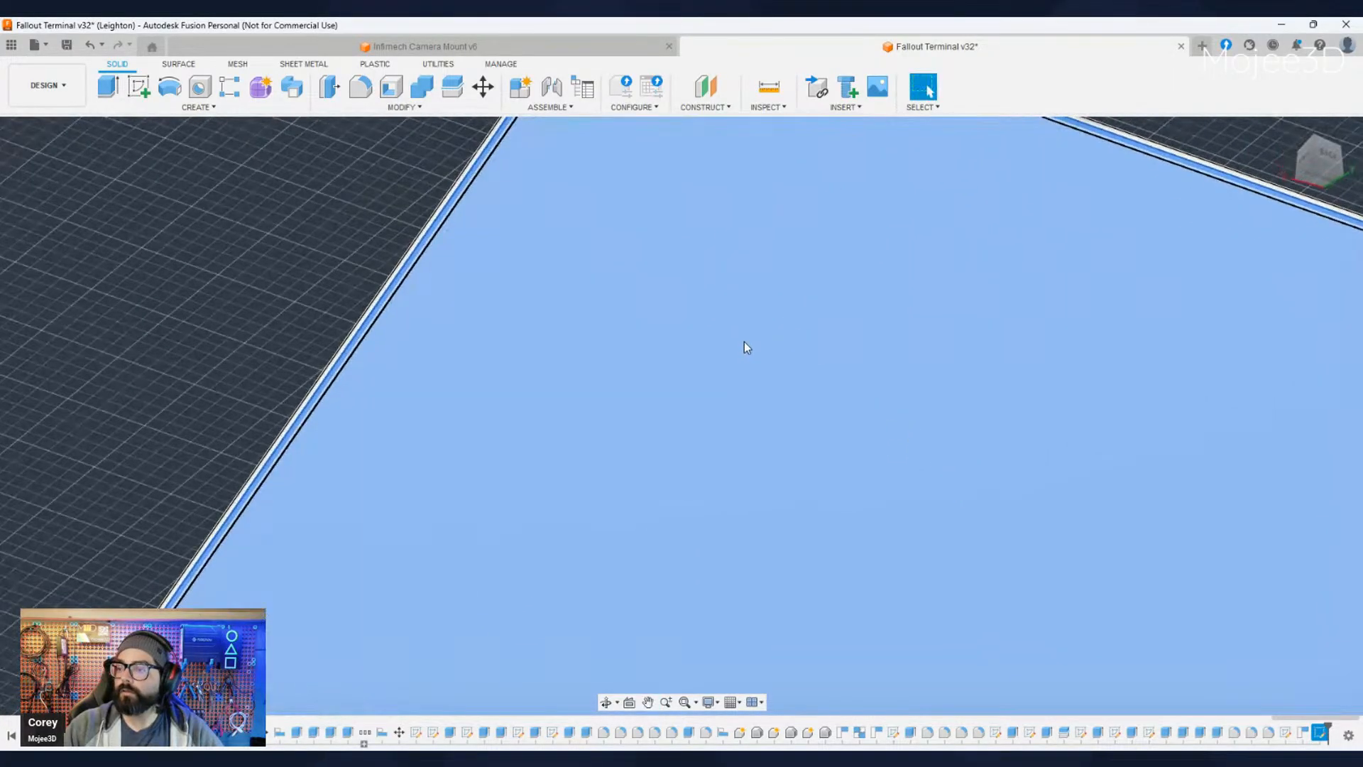
pyautogui.scroll(-5, 744, 348)
pyautogui.scroll(5, 367, 264)
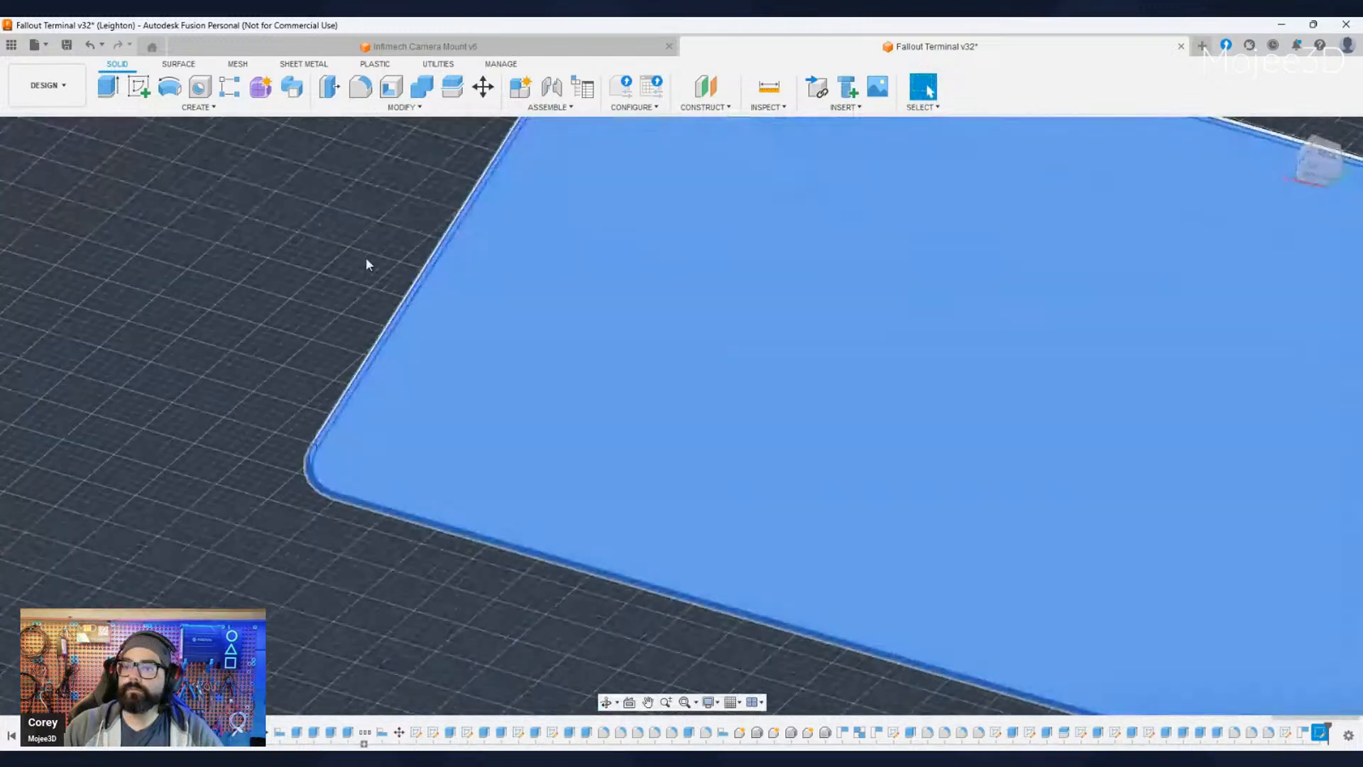
pyautogui.scroll(5, 364, 323)
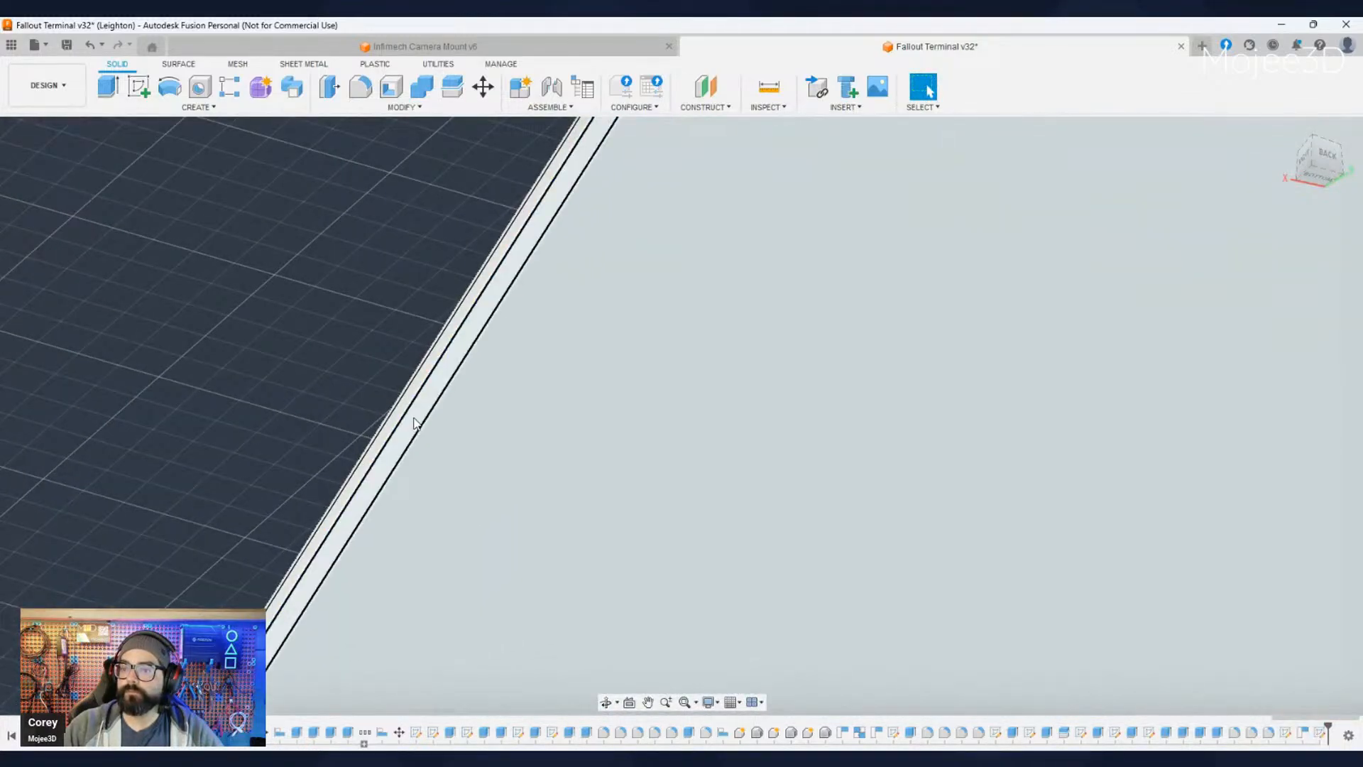
pyautogui.scroll(-5, 414, 423)
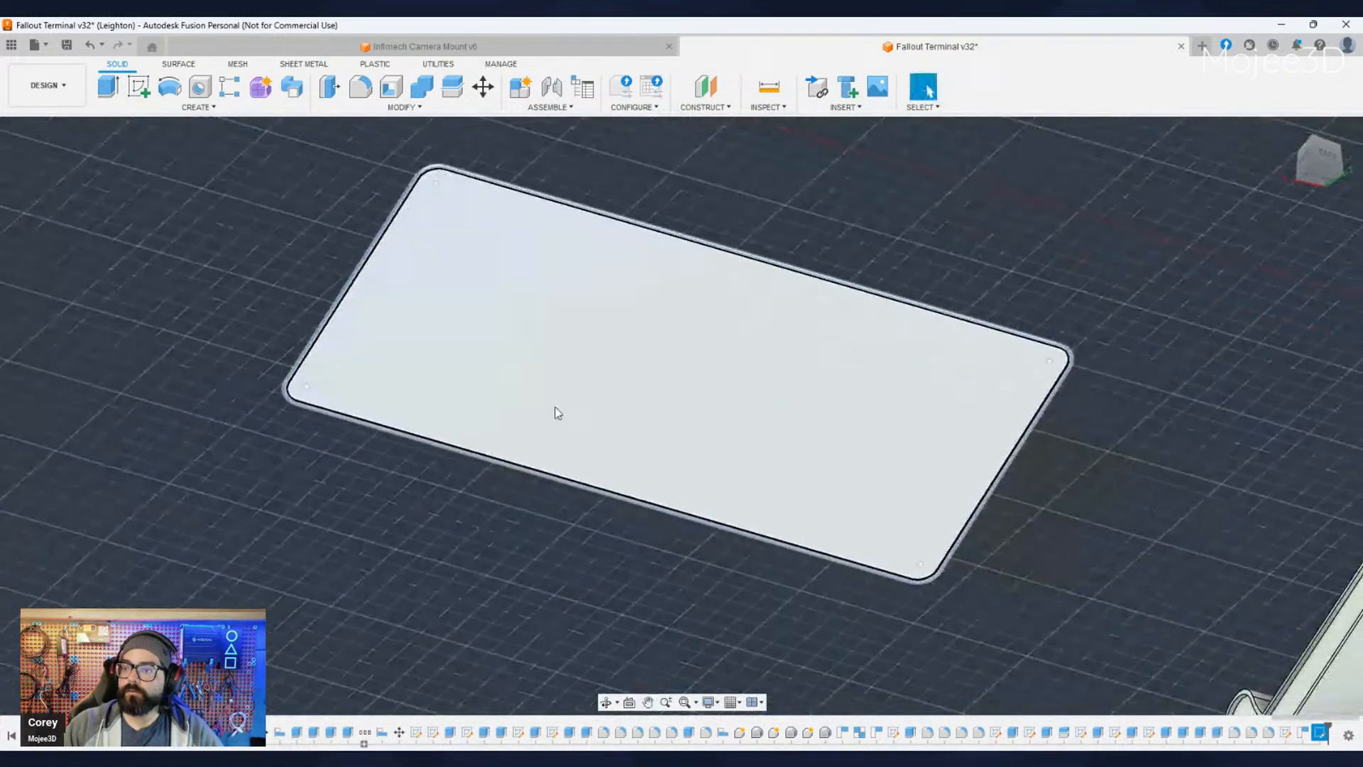
pyautogui.click(557, 412)
pyautogui.press('e')
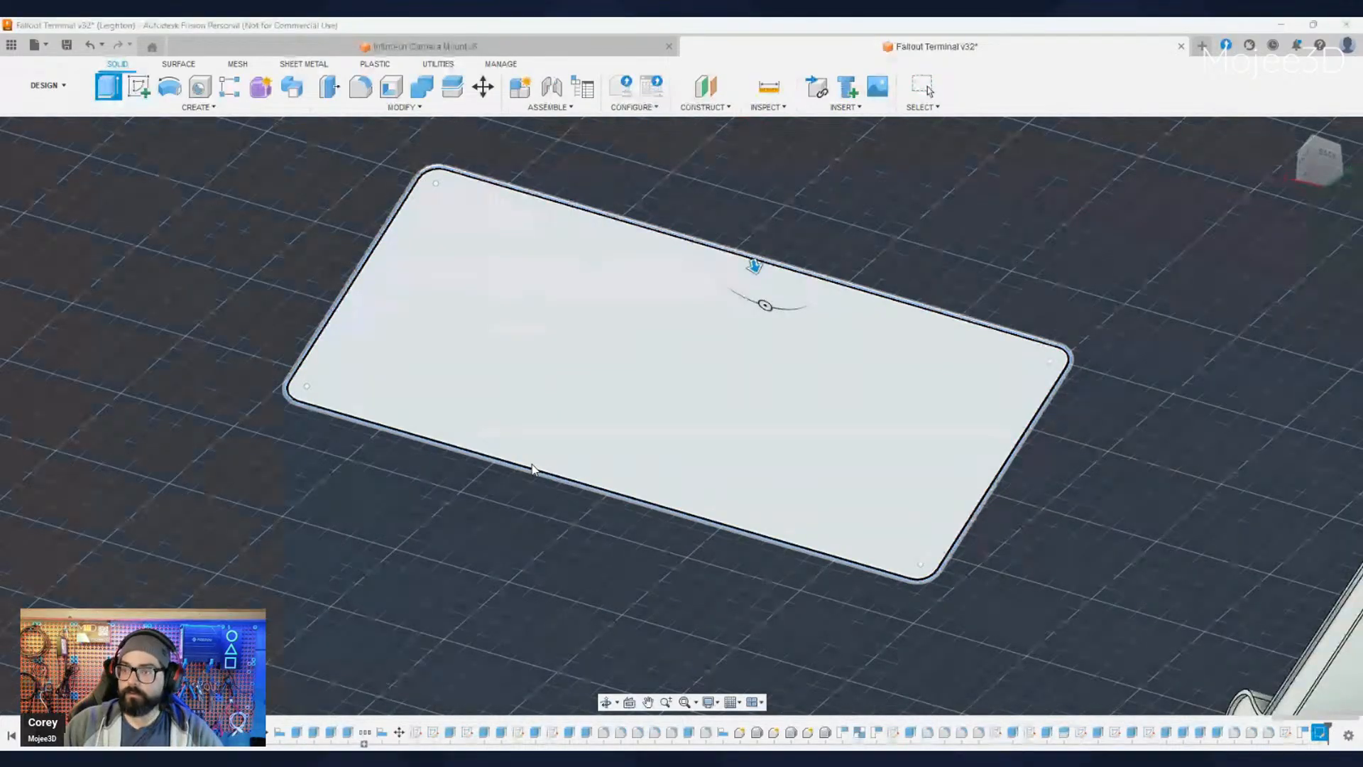
pyautogui.write('30')
pyautogui.press('Return')
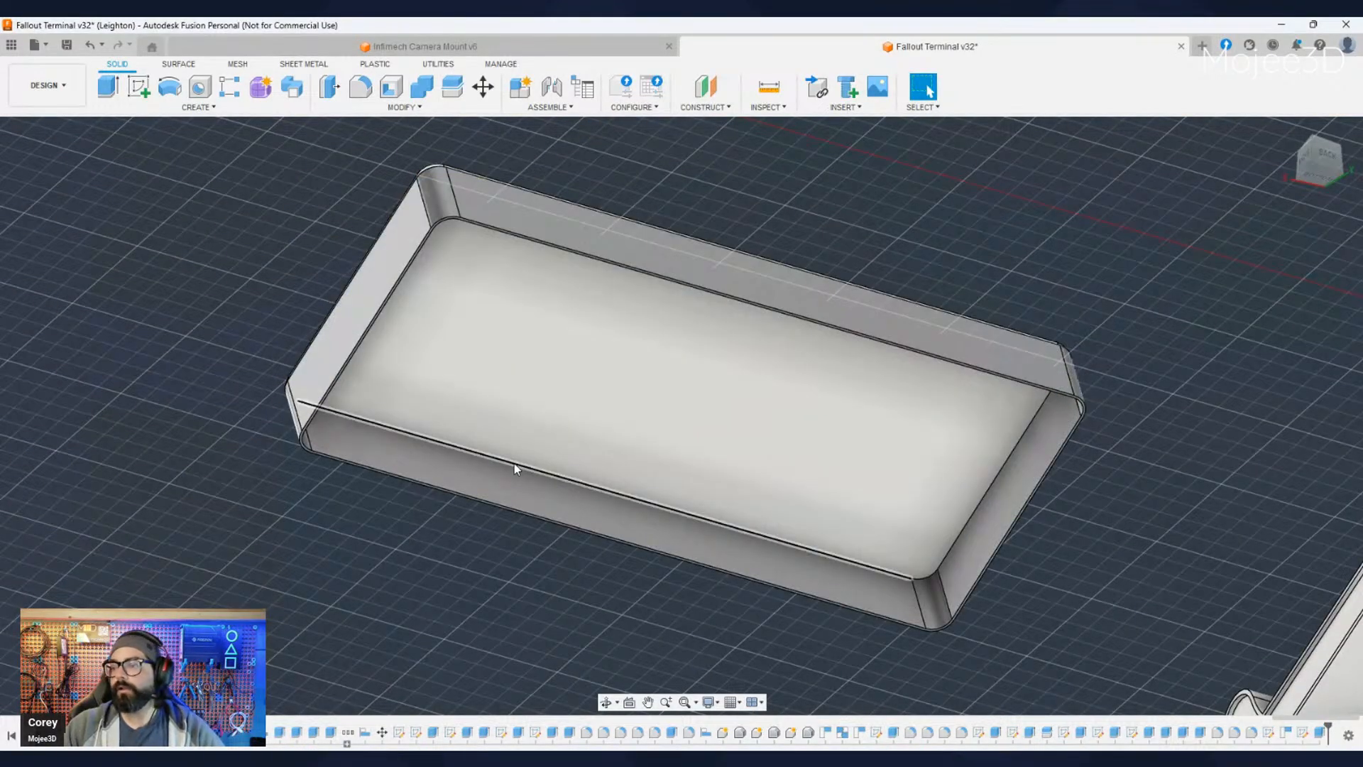
# - Examine the extruded keyboard wall beside the fold-out tray's side profile and curled front edge
pyautogui.scroll(-5, 501, 529)
pyautogui.keyDown('shift'); pyautogui.moveTo(503, 559); pyautogui.dragTo(700, 685, button='middle'); pyautogui.keyUp('shift')
pyautogui.keyDown('shift'); pyautogui.moveTo(188, 515); pyautogui.dragTo(537, 591, button='middle'); pyautogui.keyUp('shift')
pyautogui.scroll(4, 537, 590)
pyautogui.scroll(3, 537, 592)
pyautogui.moveTo(709, 619); pyautogui.dragTo(495, 588, button='middle')
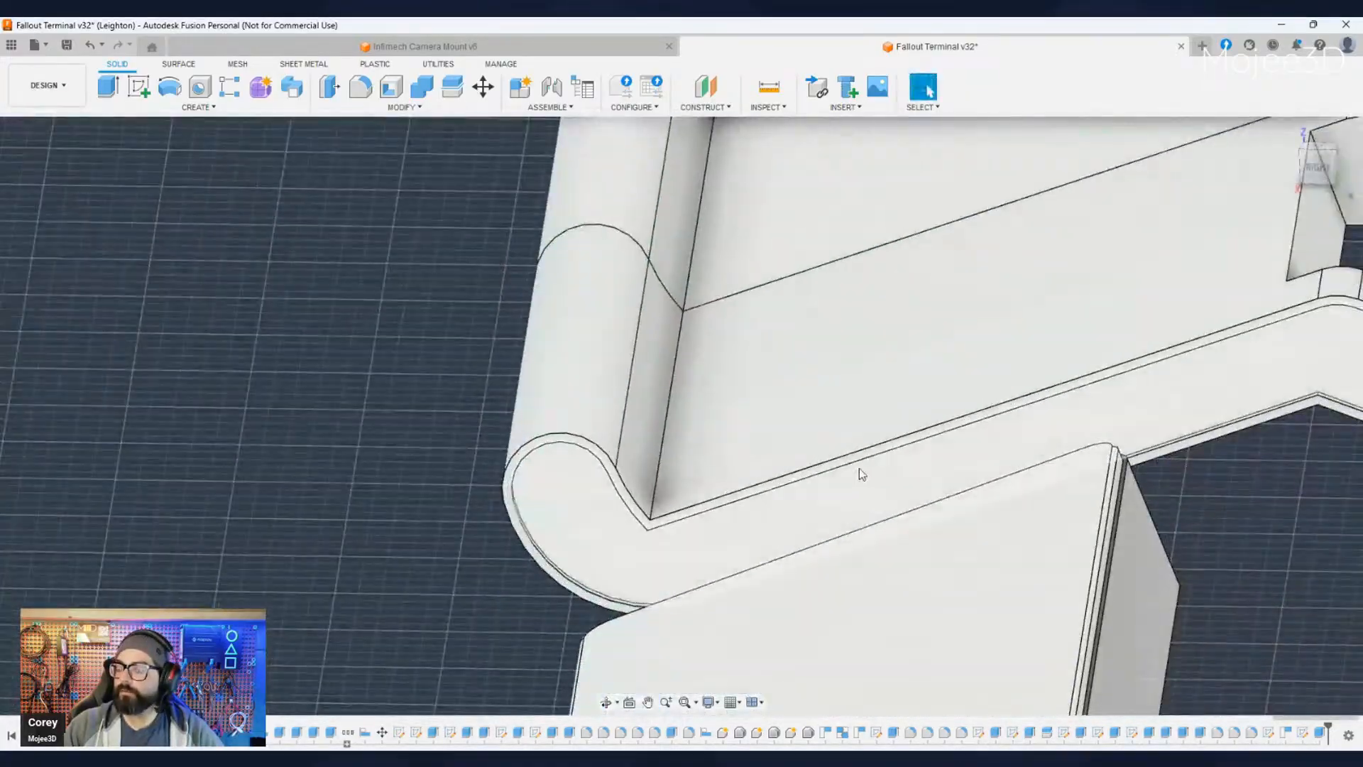
pyautogui.scroll(-2, 748, 496)
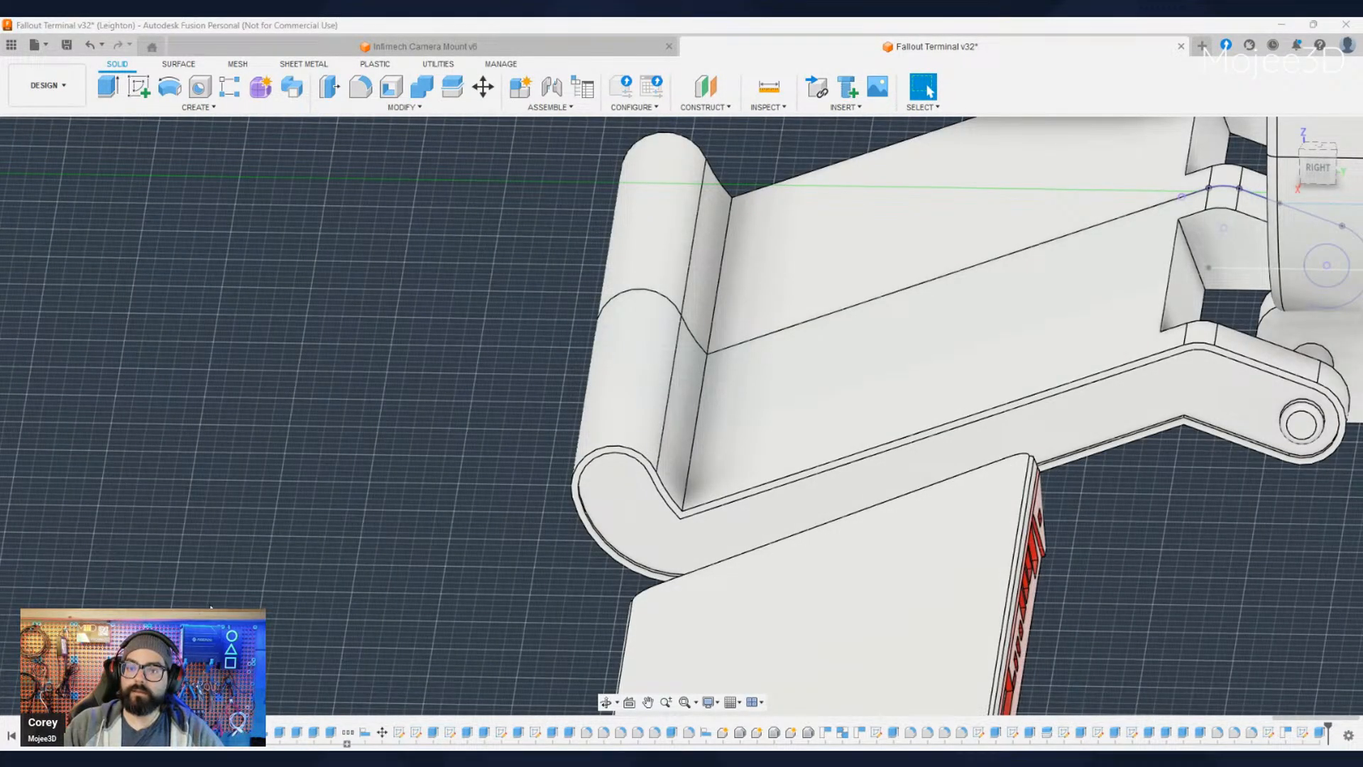
# - Bring the red base back into view and measure from its underside's foot recess to the keyboard's top face
pyautogui.moveTo(371, 653); pyautogui.dragTo(231, 474, button='middle')
pyautogui.scroll(3, 746, 607)
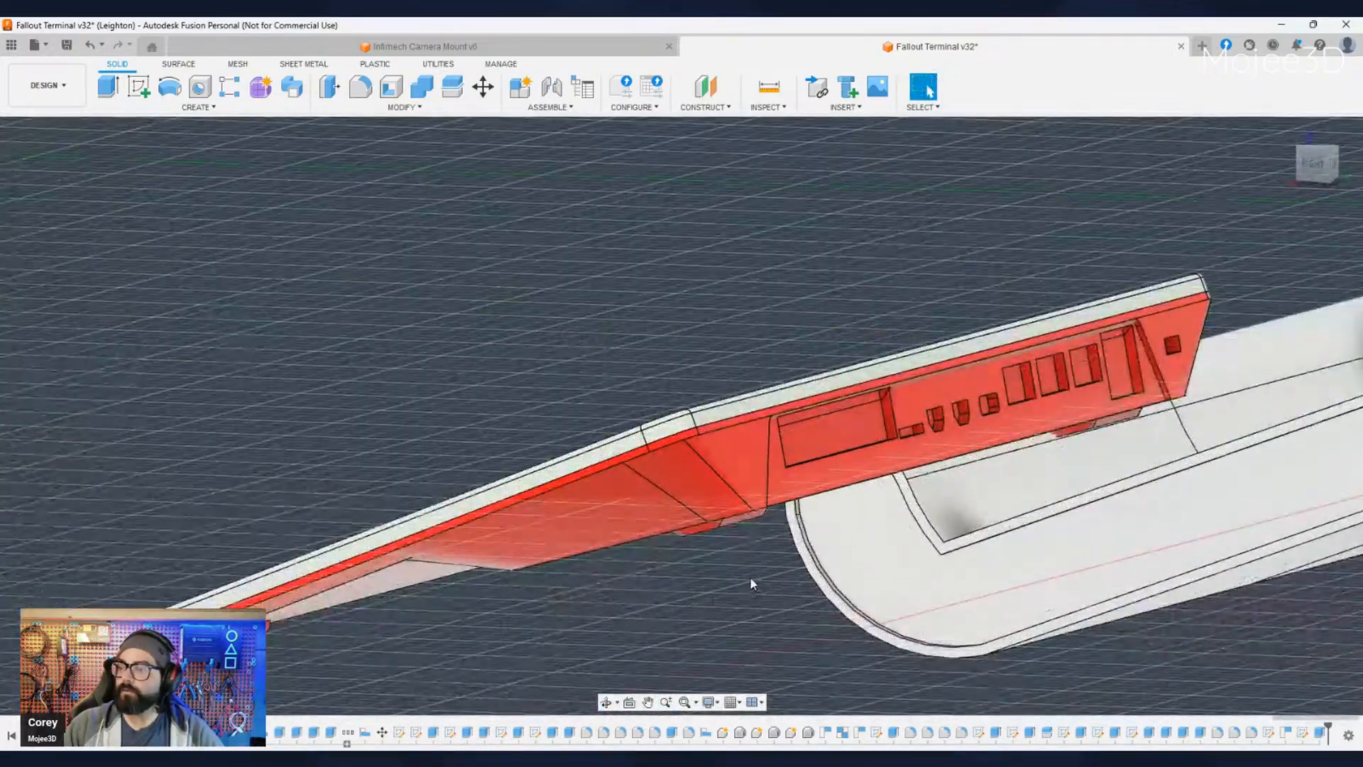
pyautogui.keyDown('shift'); pyautogui.moveTo(750, 583); pyautogui.dragTo(741, 576, button='middle'); pyautogui.keyUp('shift')
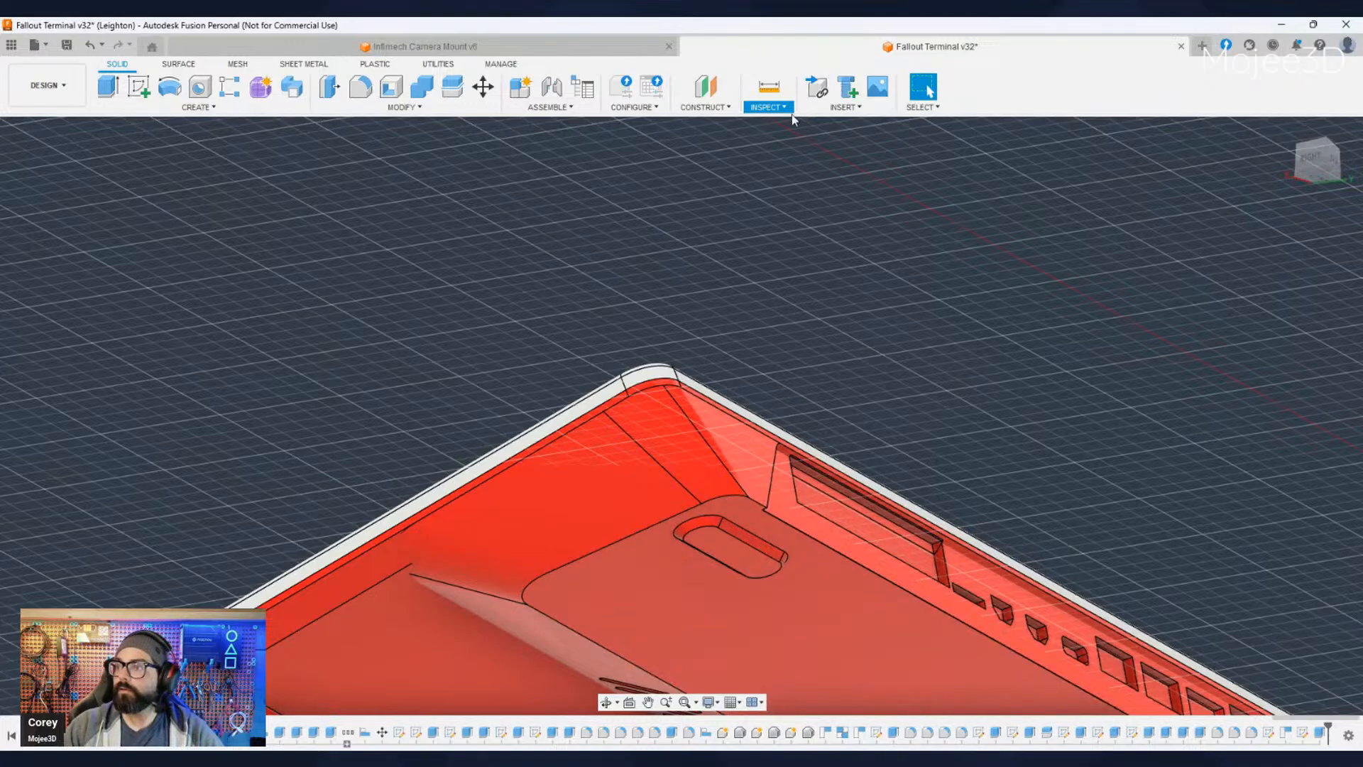
pyautogui.scroll(-4, 734, 561)
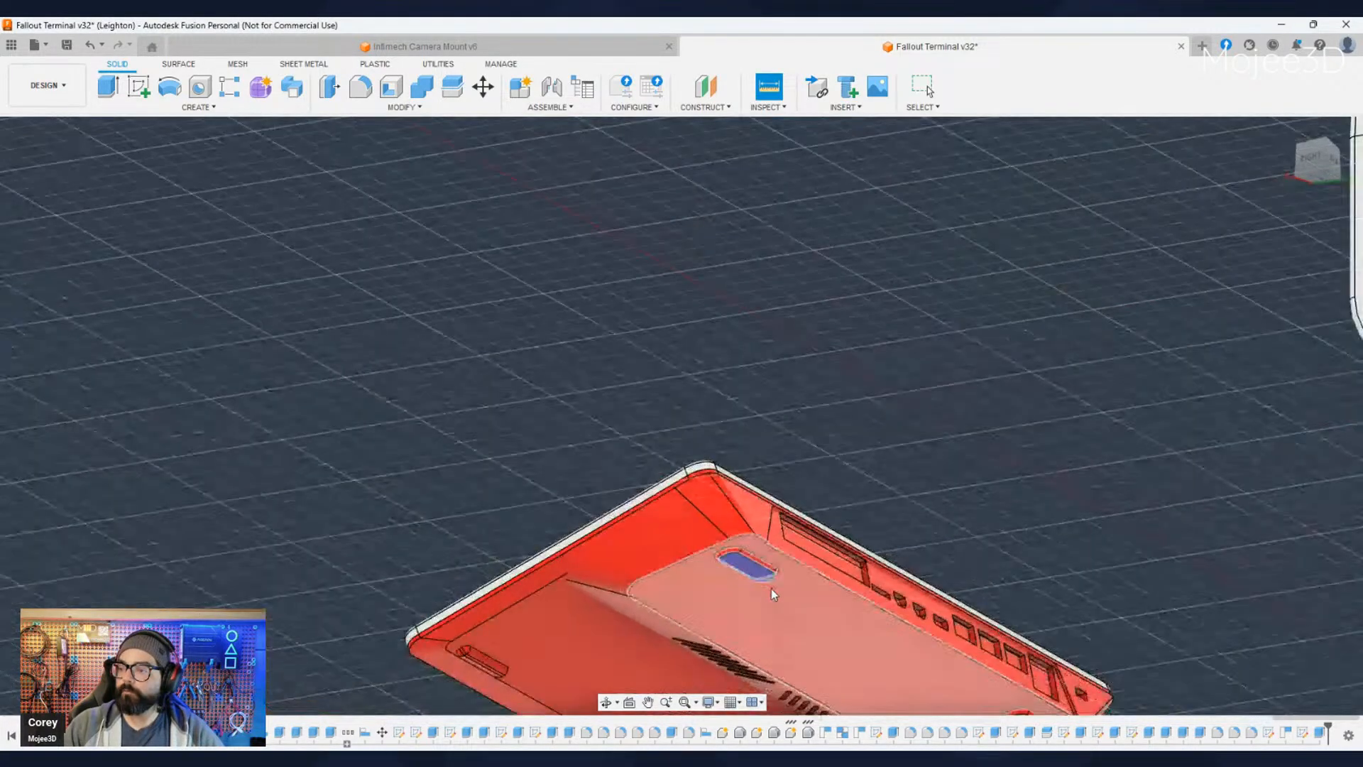
pyautogui.moveTo(771, 589)
pyautogui.mouseDown(button='middle')
pyautogui.moveTo(774, 470)
pyautogui.moveTo(755, 592)
pyautogui.mouseUp(button='middle')
pyautogui.click(709, 561)
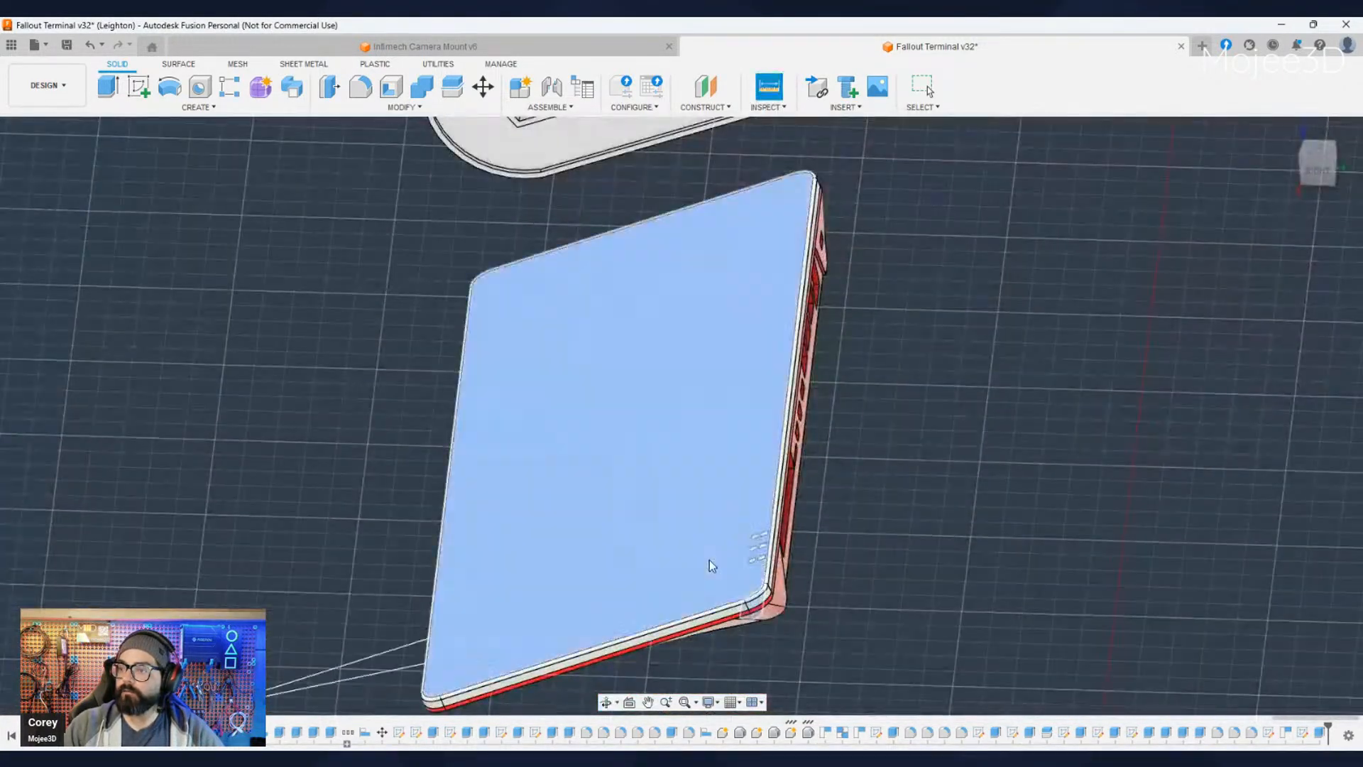
pyautogui.keyDown('shift'); pyautogui.moveTo(883, 627); pyautogui.dragTo(1235, 364, button='middle'); pyautogui.keyUp('shift')
pyautogui.press('Escape')
# - Repeat the measurement between the oval foot recess near the port side and the keyboard's top face
pyautogui.click(780, 108)
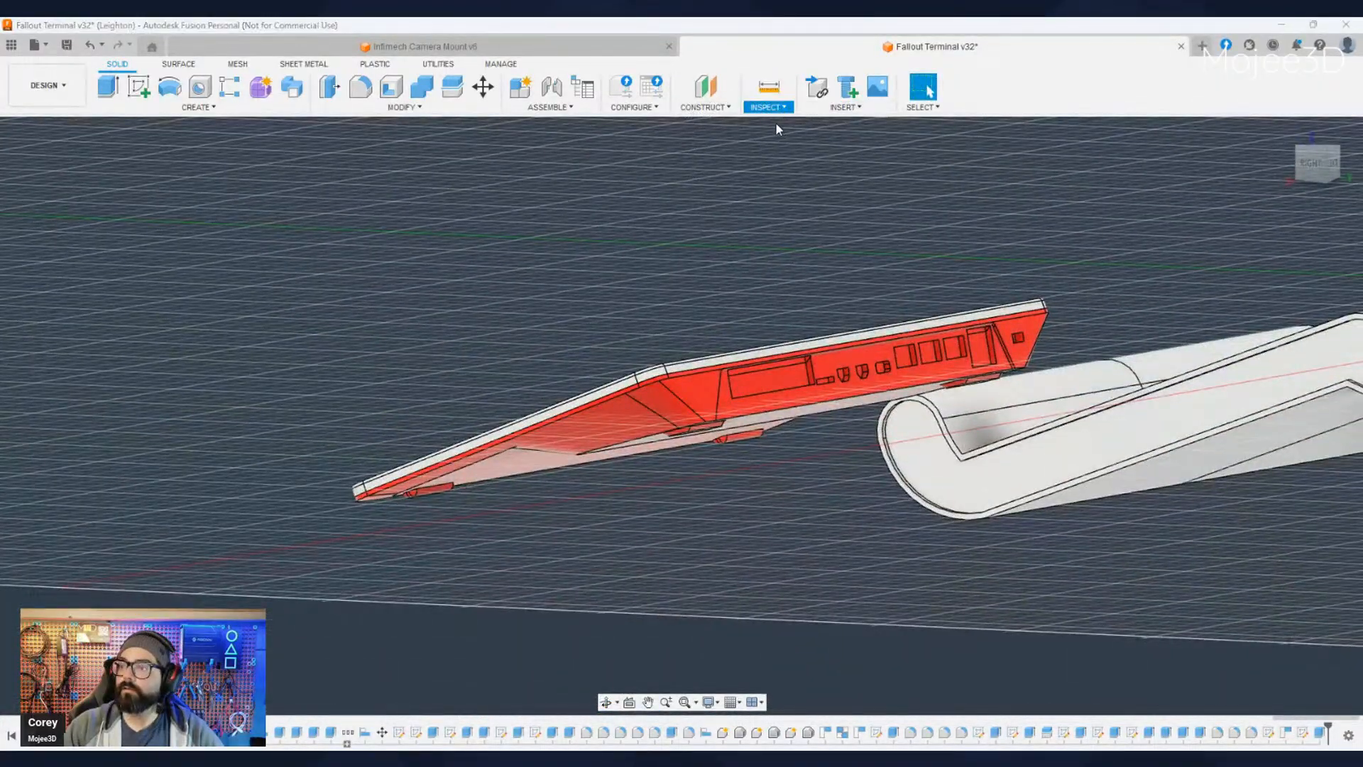
pyautogui.click(775, 124)
pyautogui.keyDown('shift'); pyautogui.moveTo(746, 570); pyautogui.dragTo(710, 440, button='middle'); pyautogui.keyUp('shift')
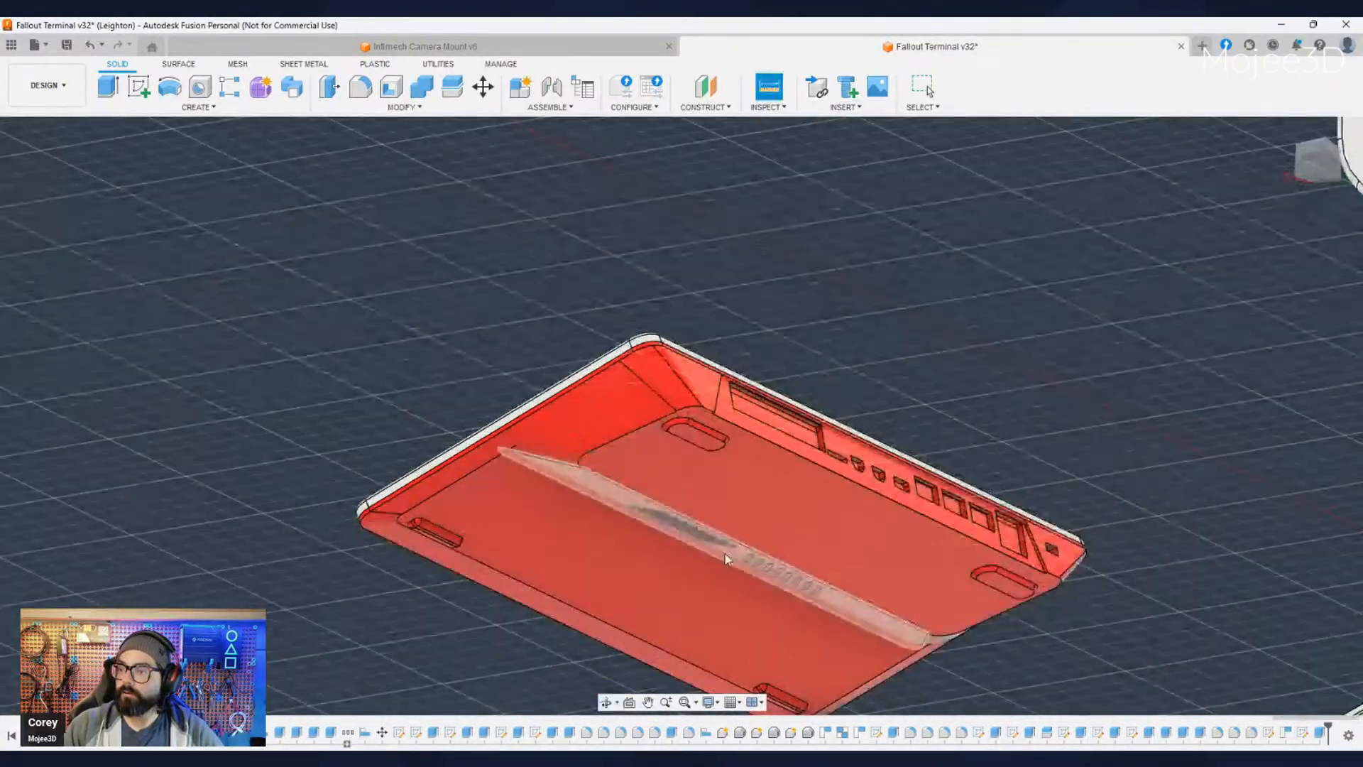
pyautogui.click(694, 441)
pyautogui.keyDown('shift'); pyautogui.moveTo(433, 398); pyautogui.dragTo(502, 561, button='middle'); pyautogui.keyUp('shift')
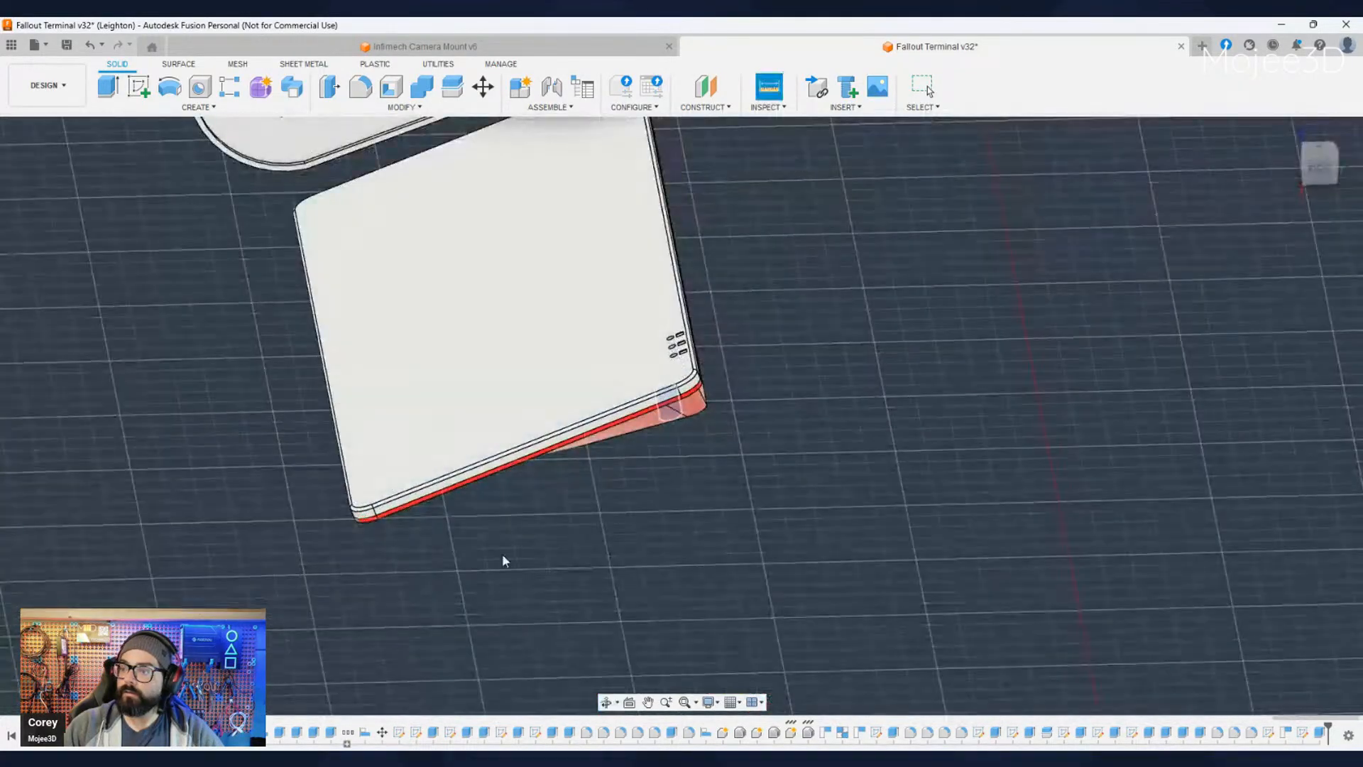
pyautogui.click(654, 360)
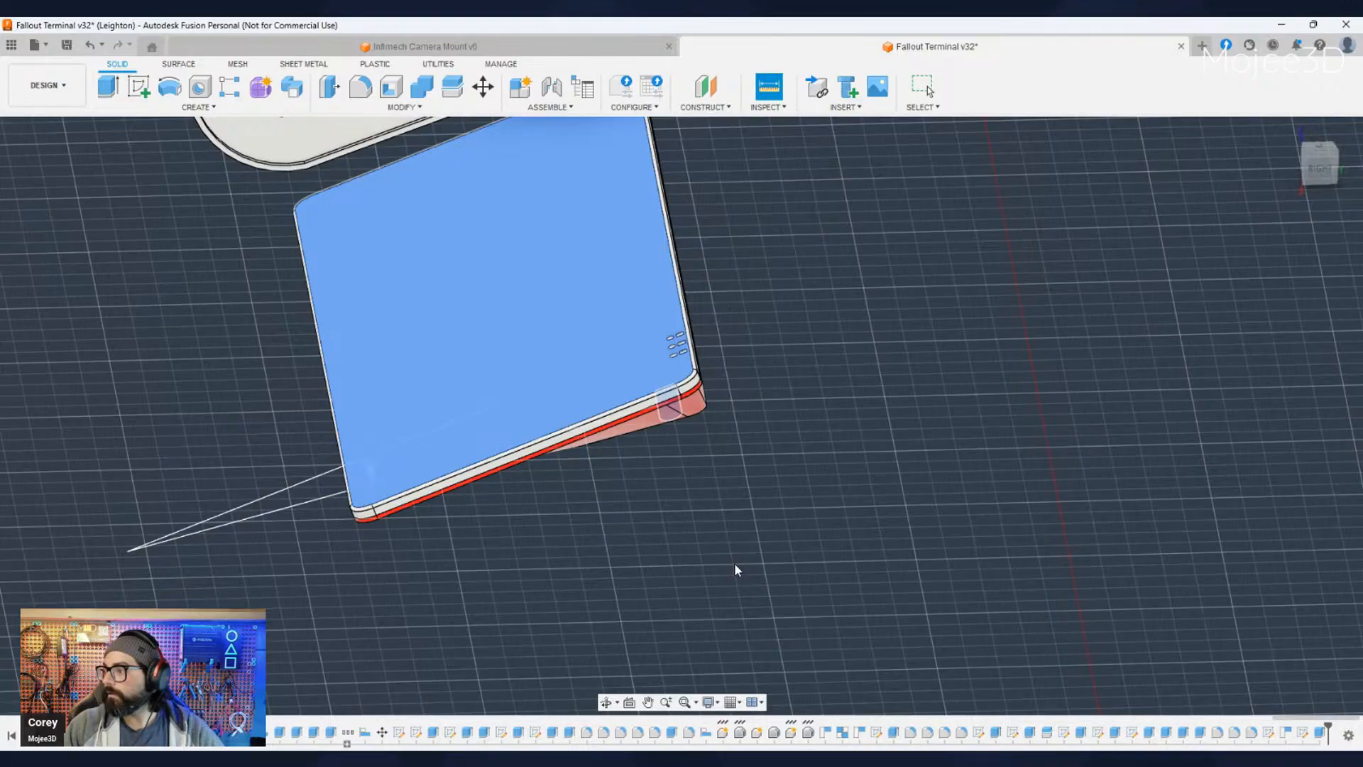
pyautogui.keyDown('shift'); pyautogui.moveTo(735, 562); pyautogui.dragTo(637, 471, button='middle'); pyautogui.keyUp('shift')
pyautogui.click(1275, 551)
# - Measure the distance between the foot recess's edge and the top plate's edge with the keyboard seen side-on
pyautogui.scroll(5, 603, 493)
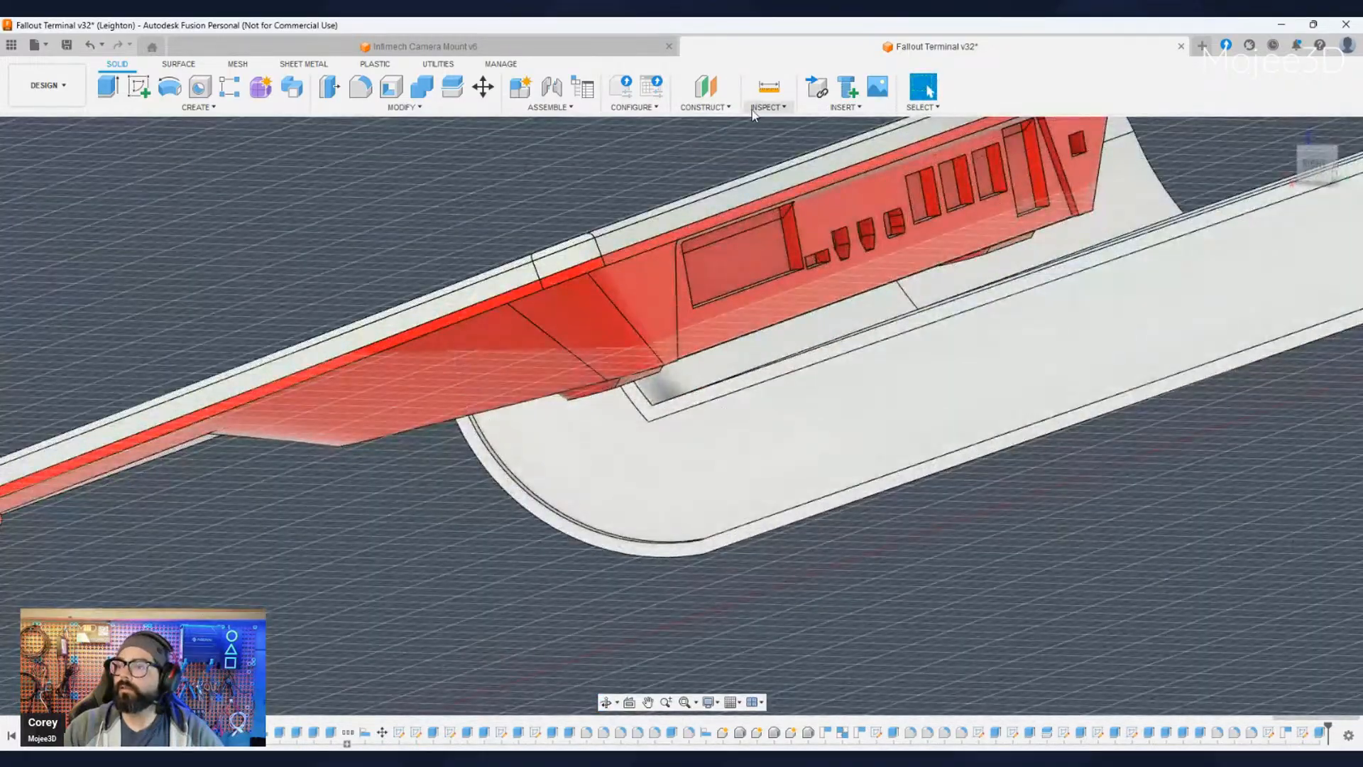
pyautogui.click(771, 108)
pyautogui.click(784, 123)
pyautogui.keyDown('shift'); pyautogui.moveTo(467, 656); pyautogui.dragTo(450, 542, button='middle'); pyautogui.keyUp('shift')
pyautogui.scroll(-4, 454, 595)
pyautogui.scroll(4, 448, 535)
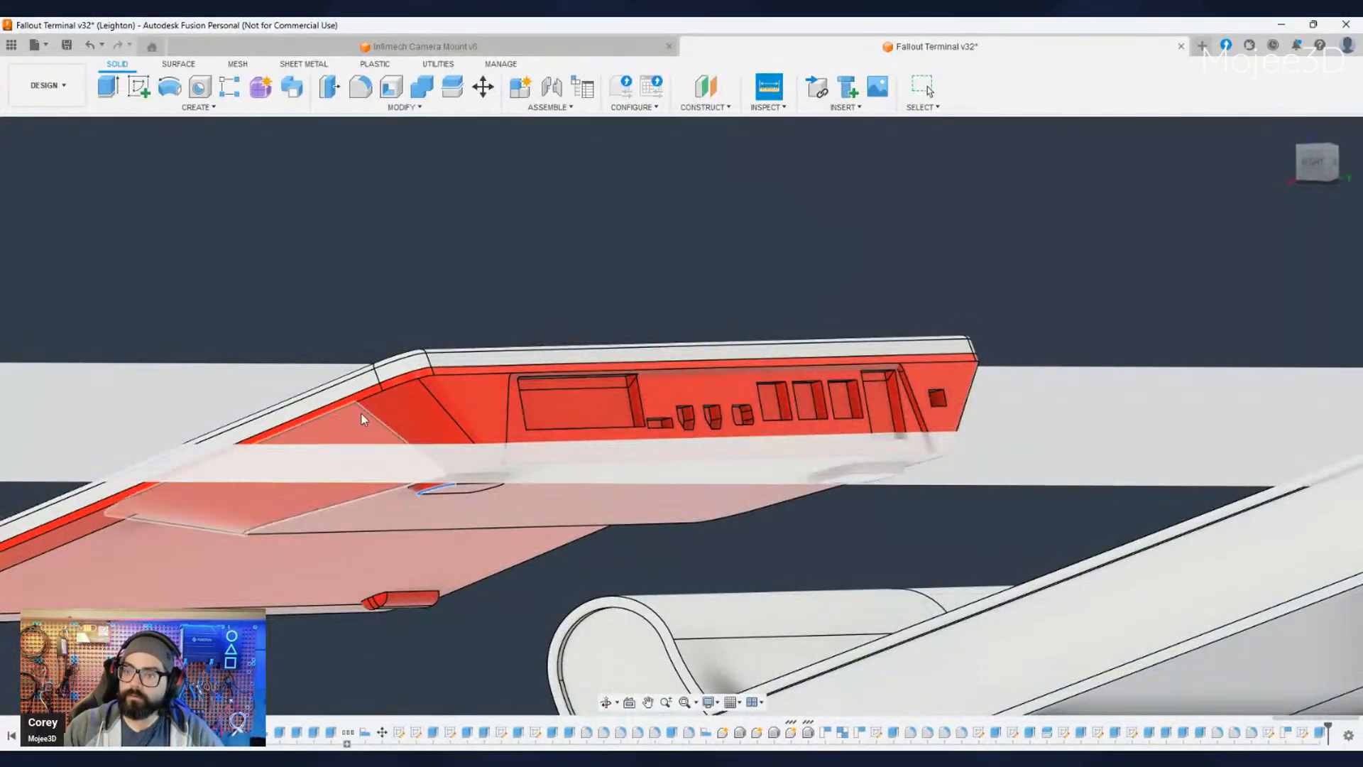
pyautogui.click(348, 376)
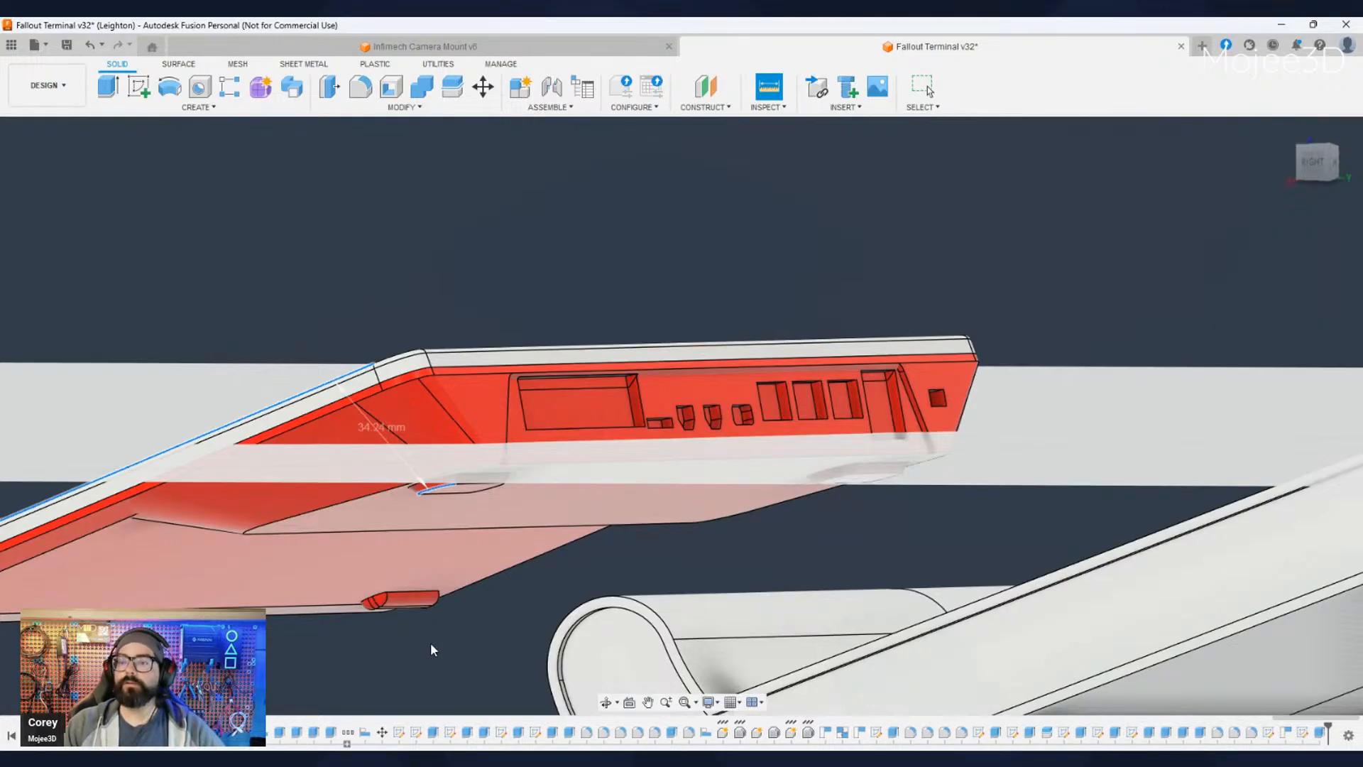
pyautogui.scroll(-3, 433, 649)
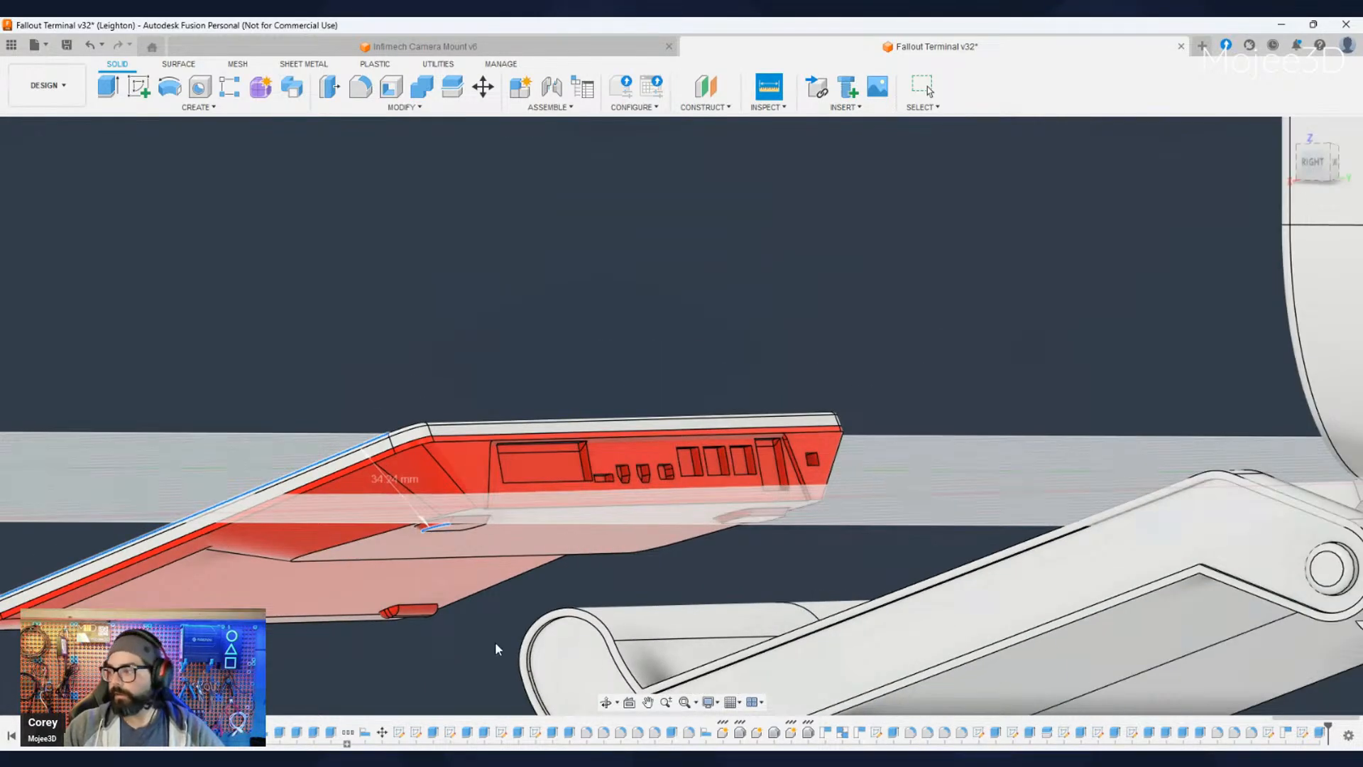
pyautogui.click(1340, 646)
# - Hide the red base and show the extruded perimeter wall beneath the top plate again
pyautogui.scroll(-4, 465, 670)
pyautogui.moveTo(466, 666); pyautogui.dragTo(538, 494, button='middle')
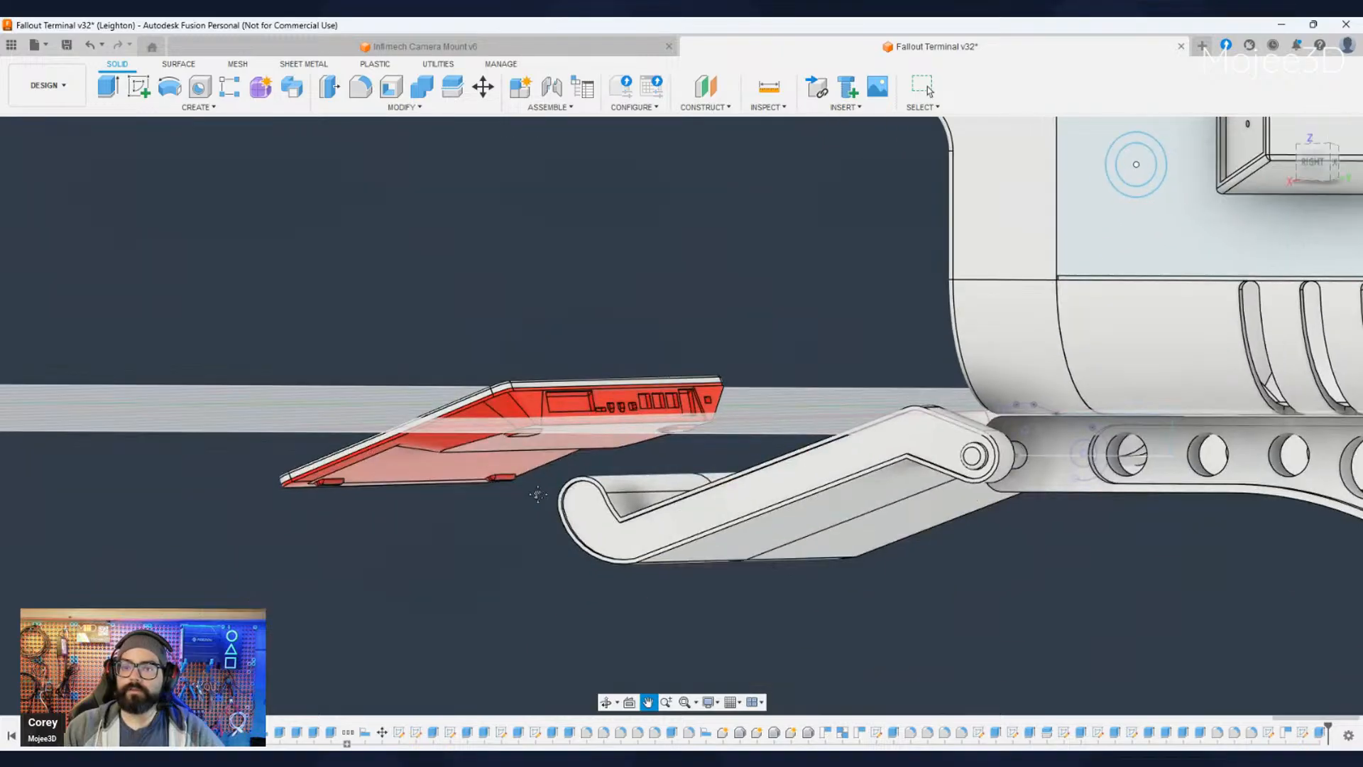
pyautogui.click(927, 86)
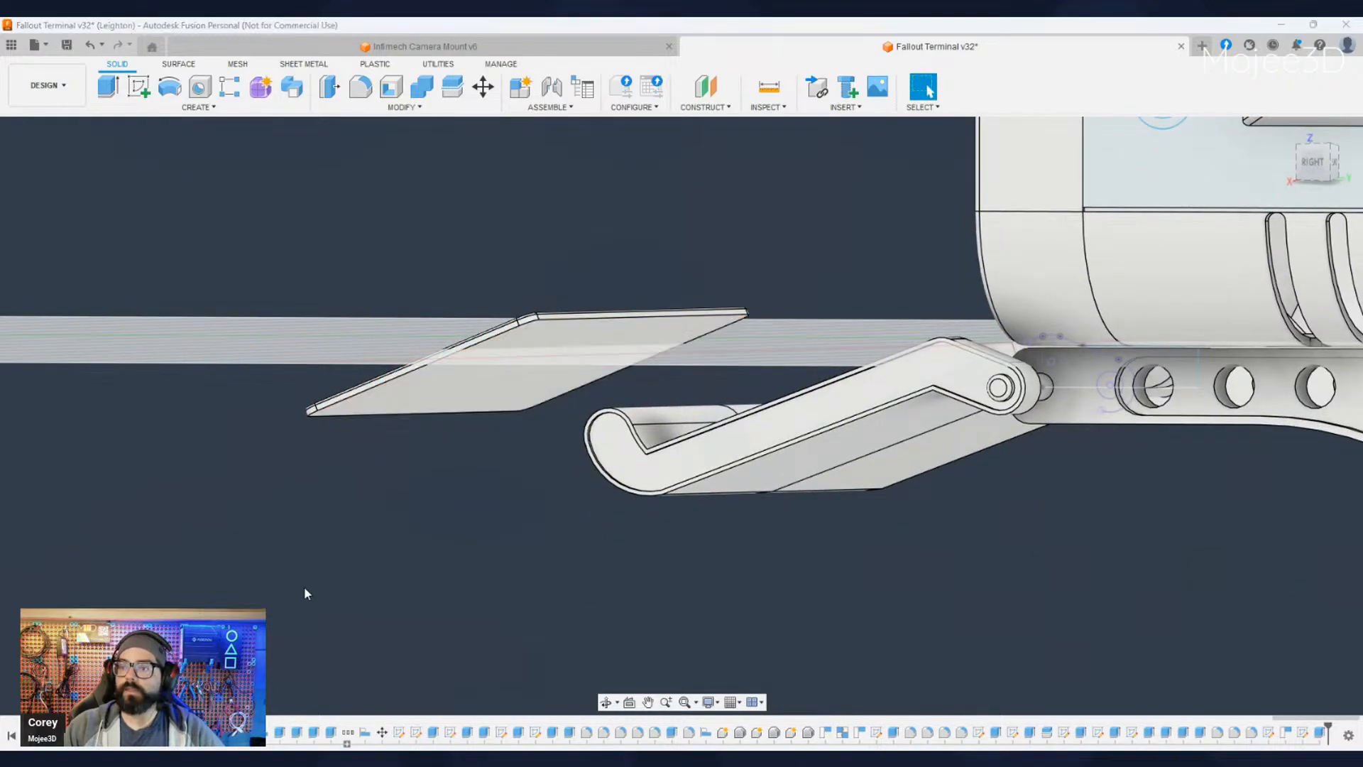
pyautogui.keyDown('shift'); pyautogui.moveTo(304, 594); pyautogui.dragTo(395, 528, button='middle'); pyautogui.keyUp('shift')
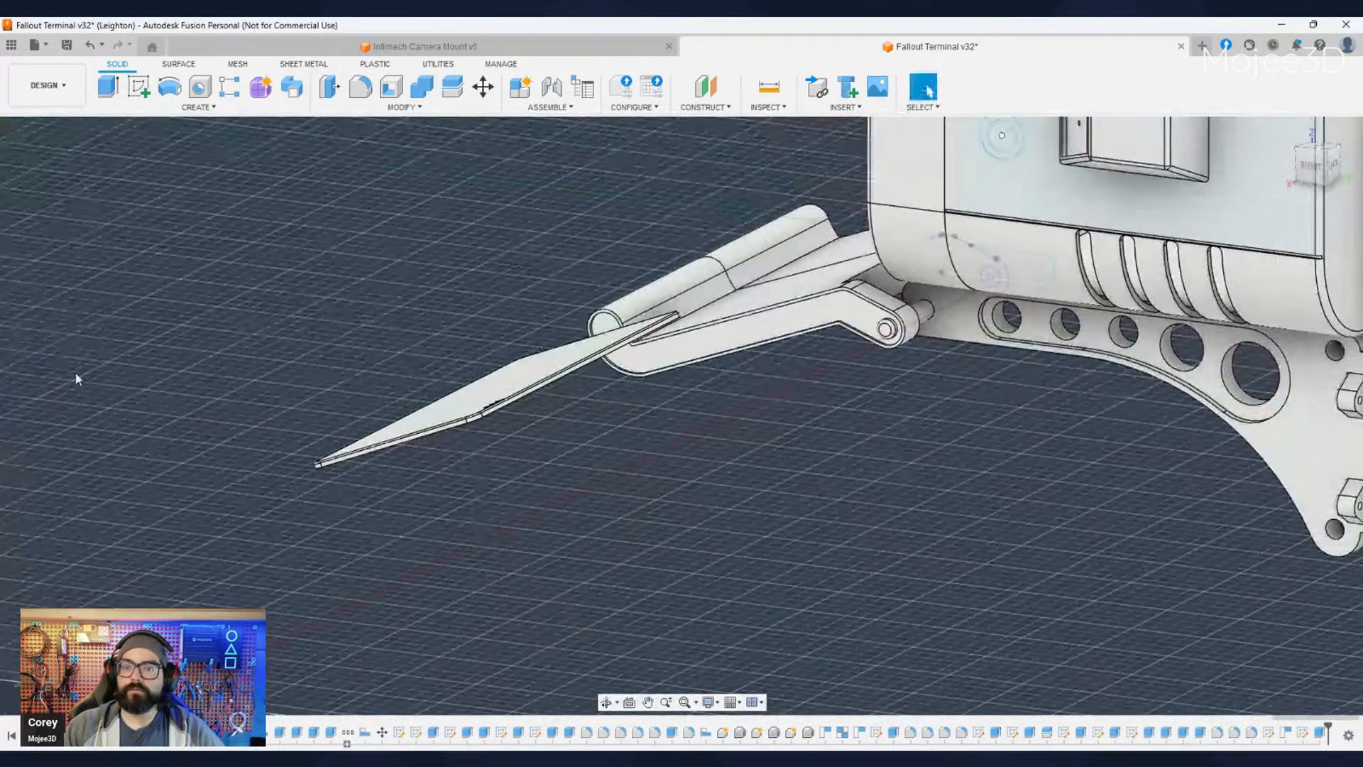
pyautogui.click(67, 424)
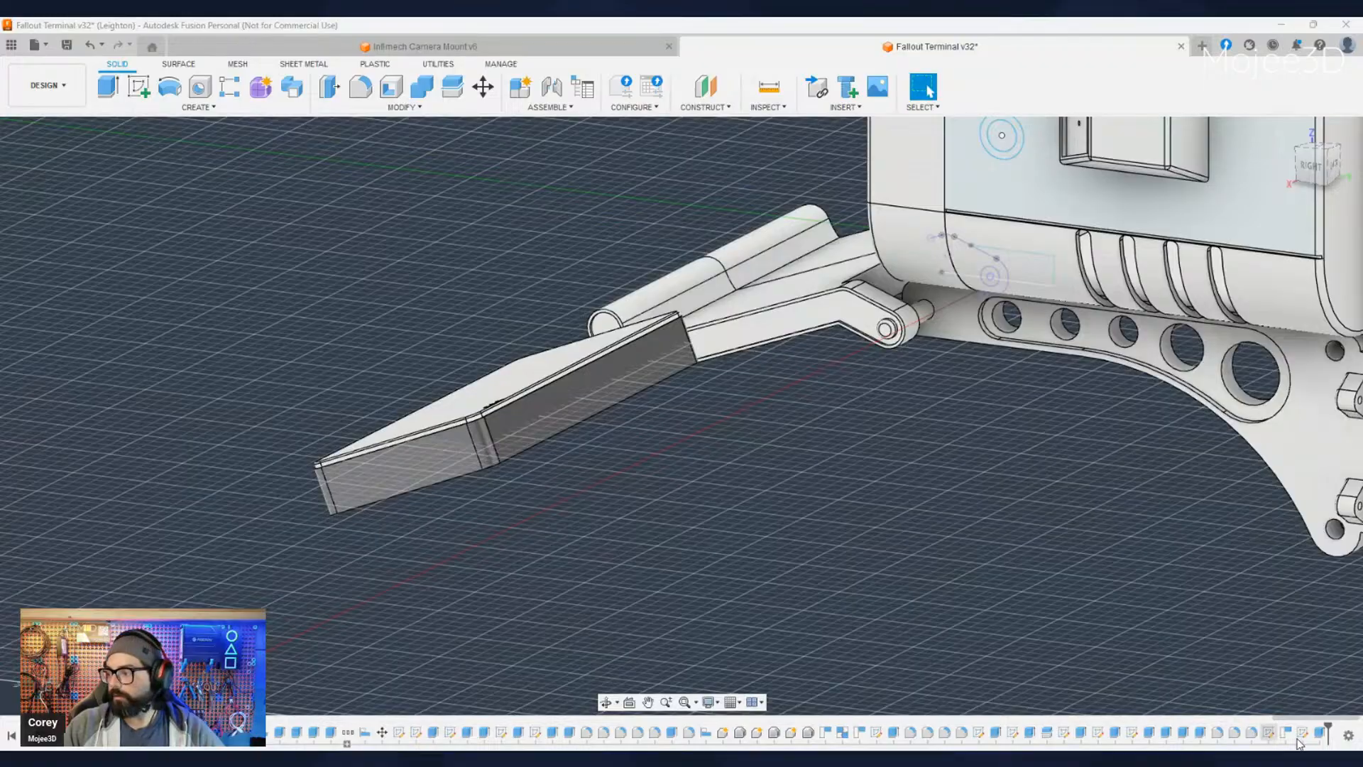
# - Edit the perimeter wall's extrusion to make it slightly deeper, and inspect the wall beneath the keyboard plate
pyautogui.click(1321, 734)
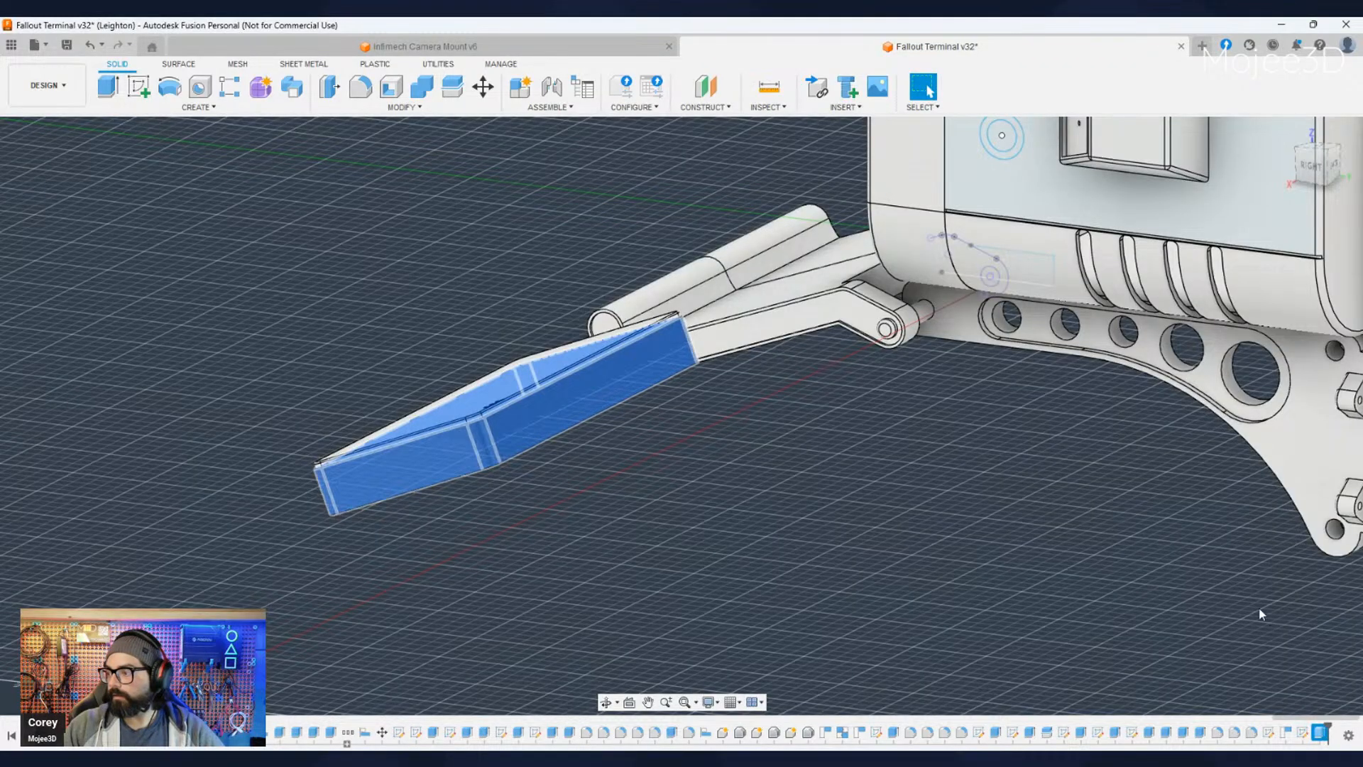
pyautogui.click(1269, 577)
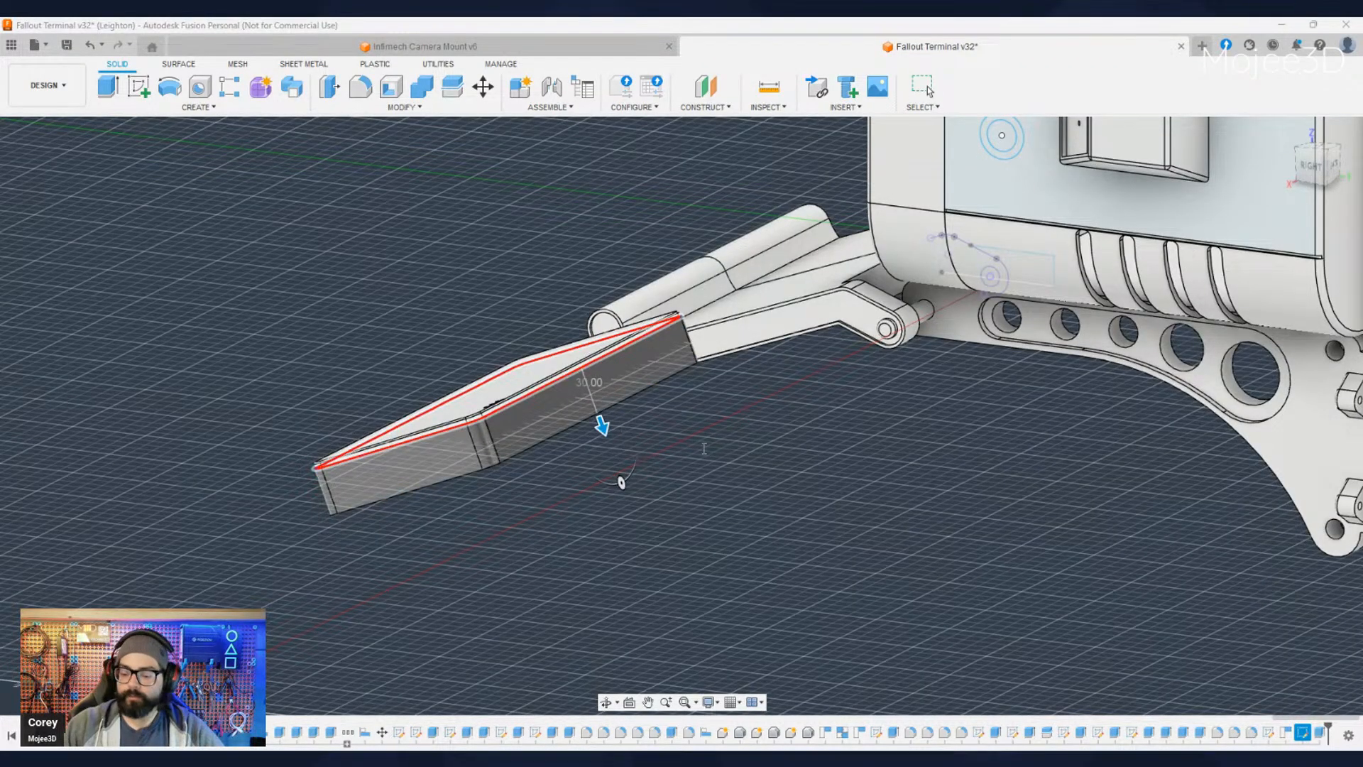
pyautogui.press('Return')
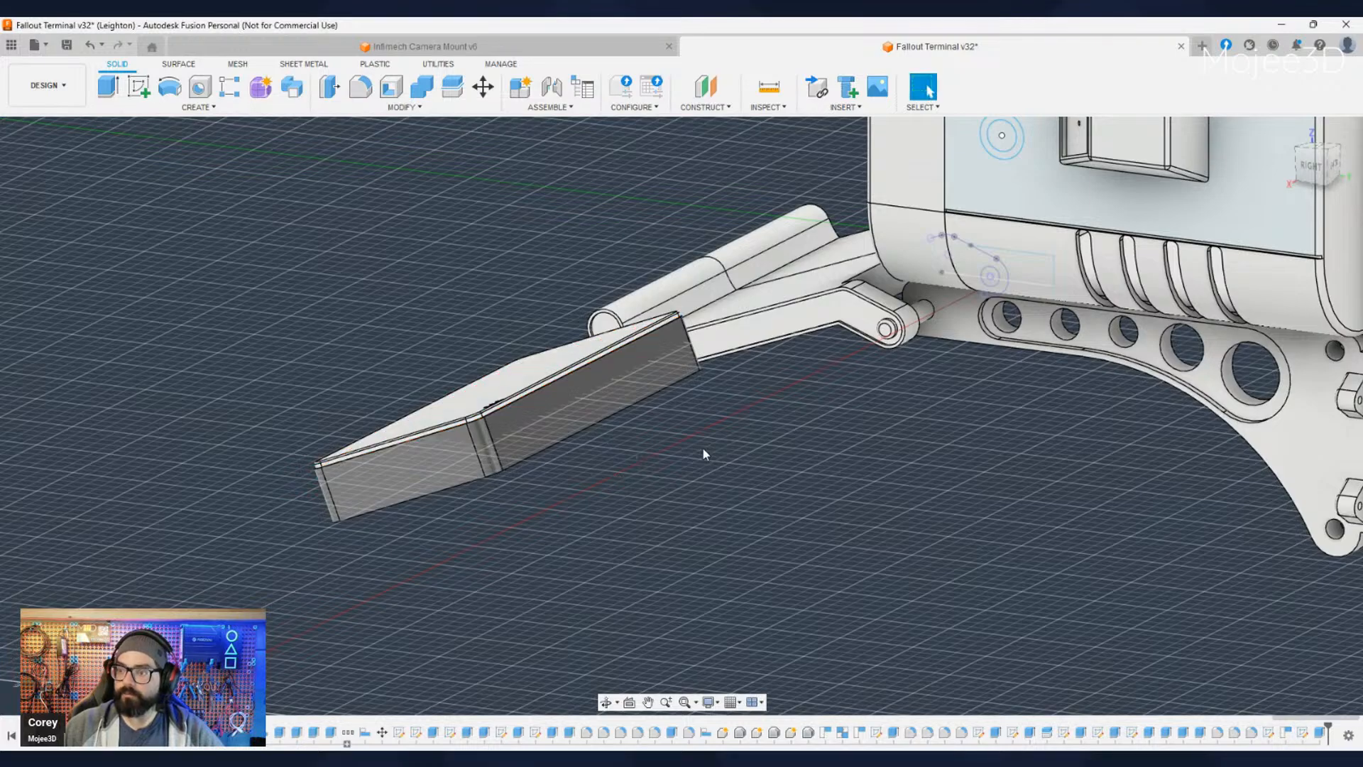
pyautogui.scroll(-3, 447, 553)
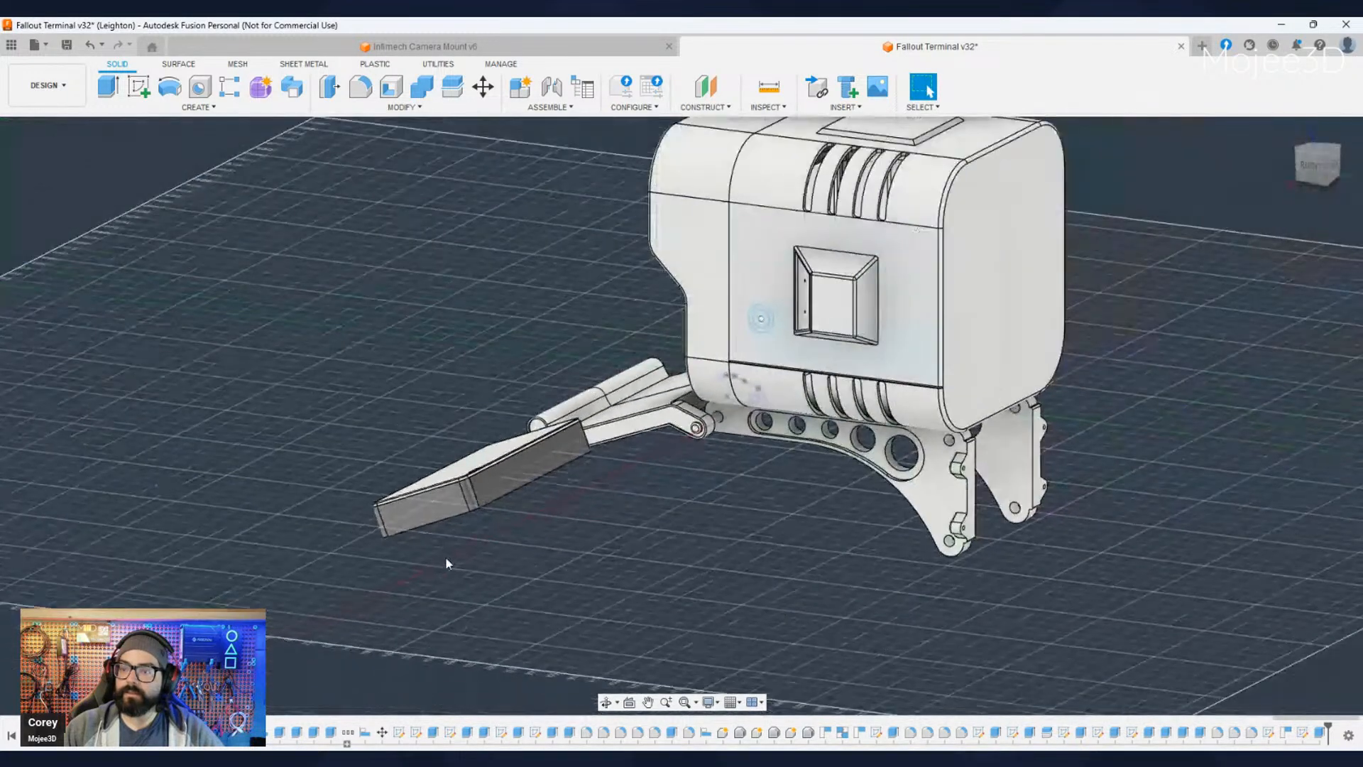
pyautogui.scroll(10, 437, 551)
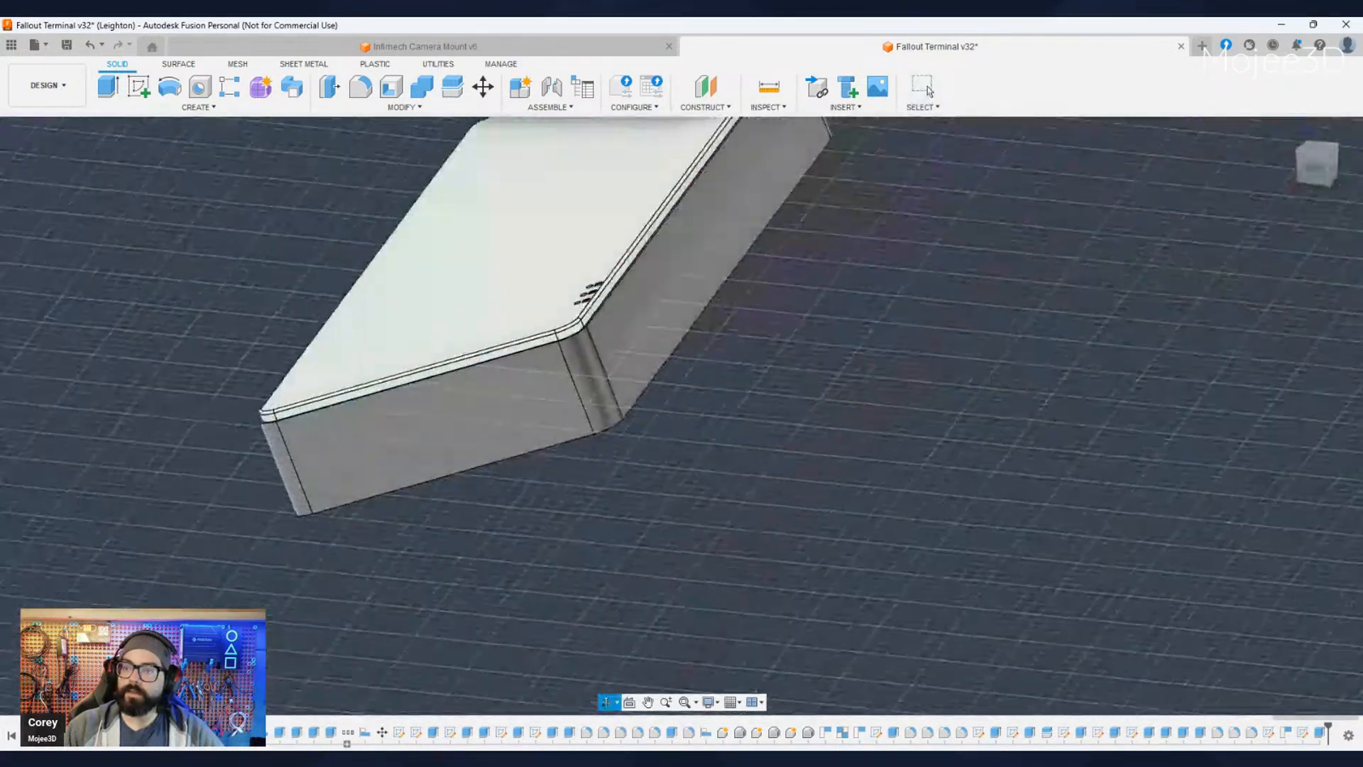
pyautogui.keyDown('shift'); pyautogui.moveTo(660, 454); pyautogui.dragTo(529, 355, button='middle'); pyautogui.keyUp('shift')
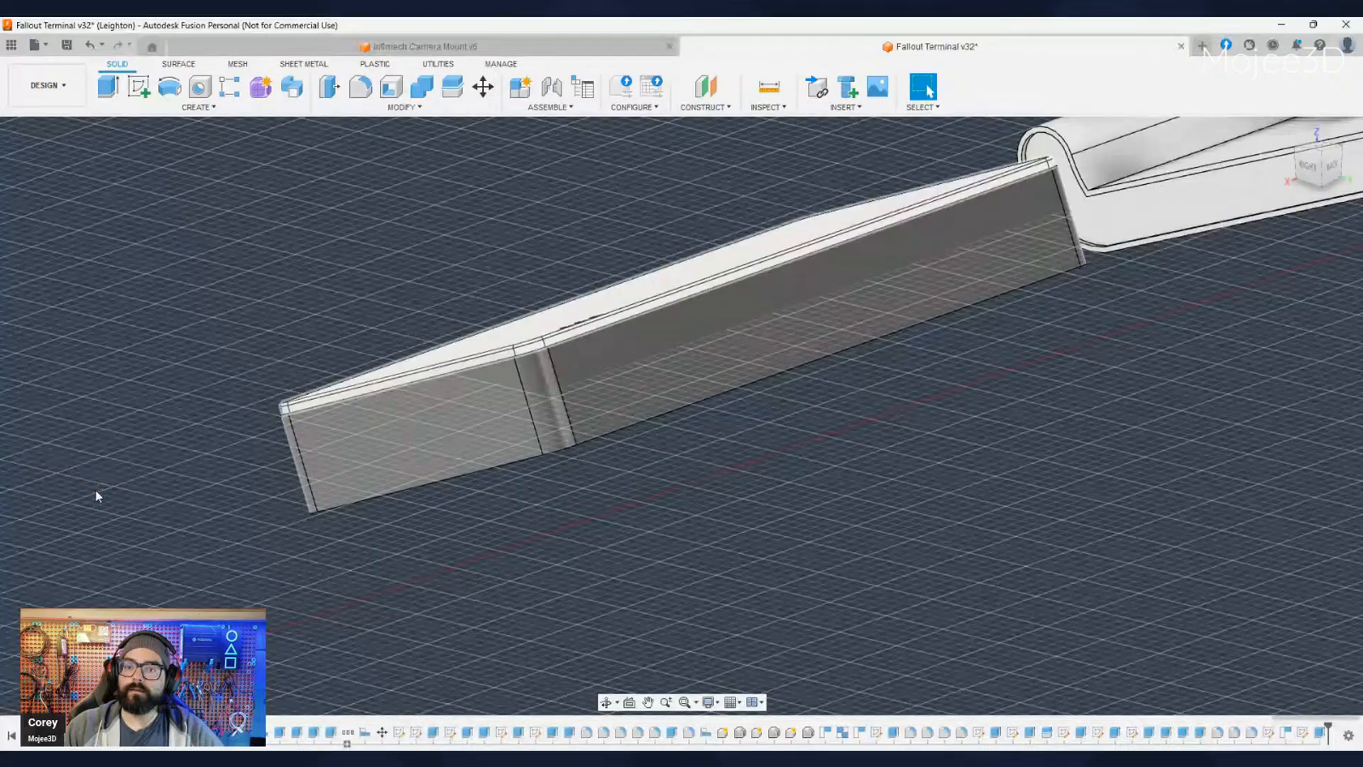
# - Hide the keyboard's top plate so that only the perimeter wall is shown beside the terminal
pyautogui.click(40, 493)
pyautogui.scroll(-1, 211, 551)
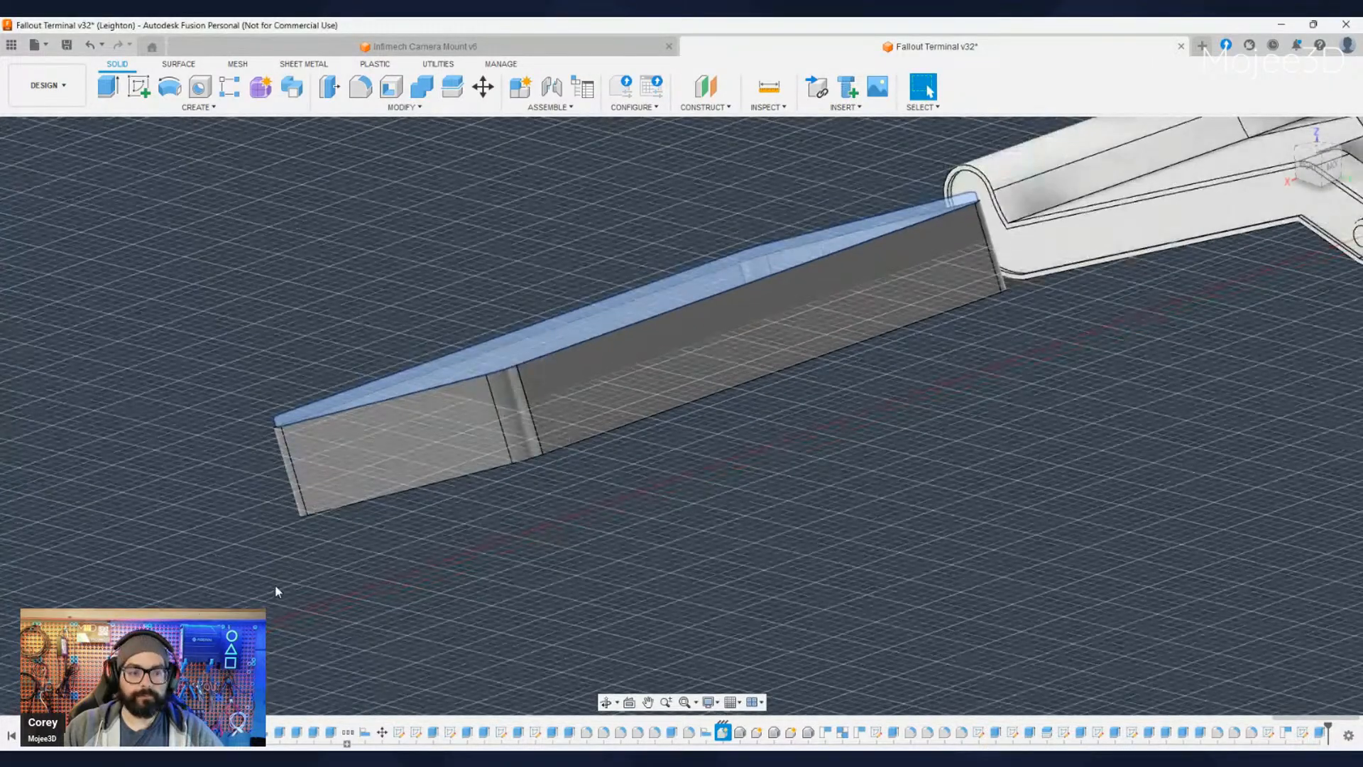
pyautogui.click(274, 587)
pyautogui.keyDown('shift'); pyautogui.moveTo(272, 585); pyautogui.dragTo(384, 596, button='middle'); pyautogui.keyUp('shift')
pyautogui.keyDown('shift'); pyautogui.moveTo(160, 588); pyautogui.dragTo(264, 567, button='middle'); pyautogui.keyUp('shift')
pyautogui.moveTo(264, 567); pyautogui.dragTo(451, 561, button='middle')
pyautogui.keyDown('shift'); pyautogui.moveTo(263, 529); pyautogui.dragTo(594, 548, button='middle'); pyautogui.keyUp('shift')
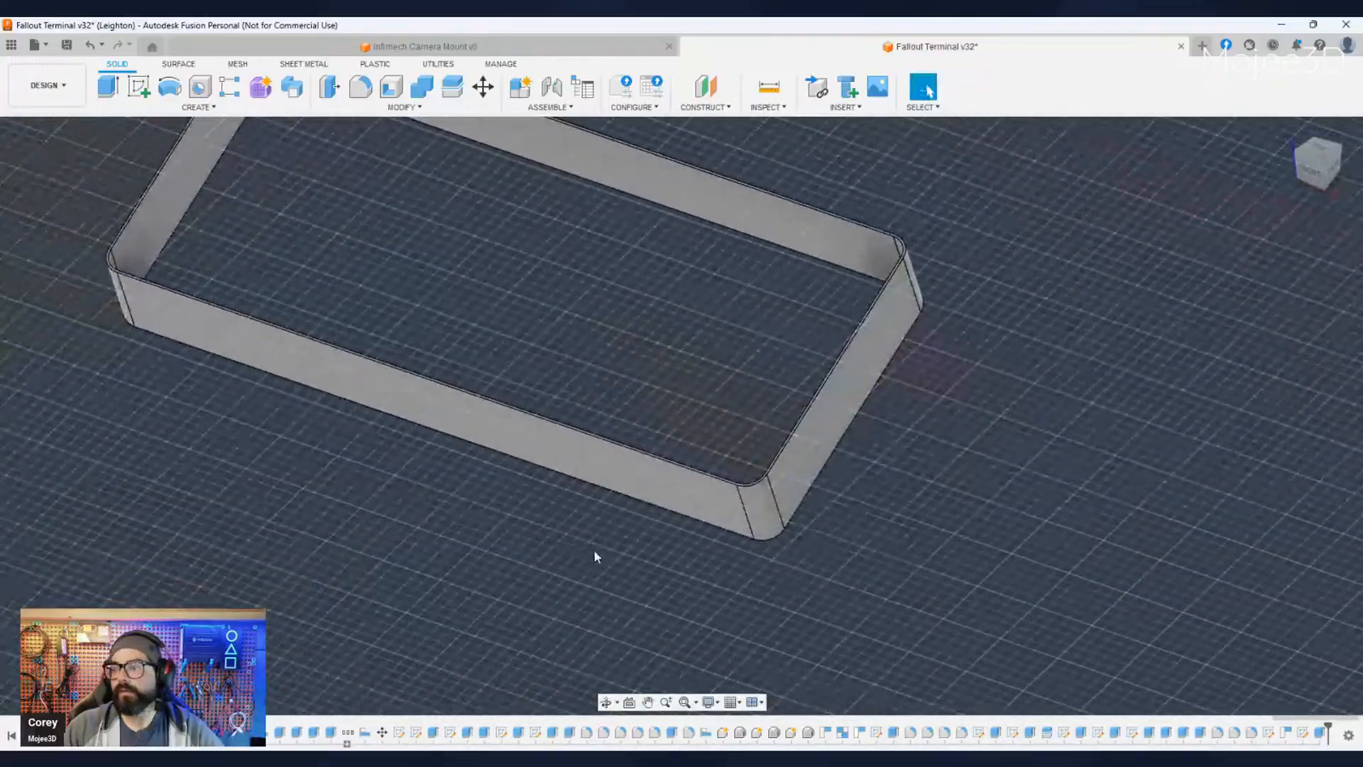
# - Examine the isolated perimeter wall from above, including its rim thickness at a rounded corner
pyautogui.keyDown('shift'); pyautogui.moveTo(469, 532); pyautogui.dragTo(561, 558, button='middle'); pyautogui.keyUp('shift')
pyautogui.scroll(-1, 486, 588)
pyautogui.scroll(3, 484, 563)
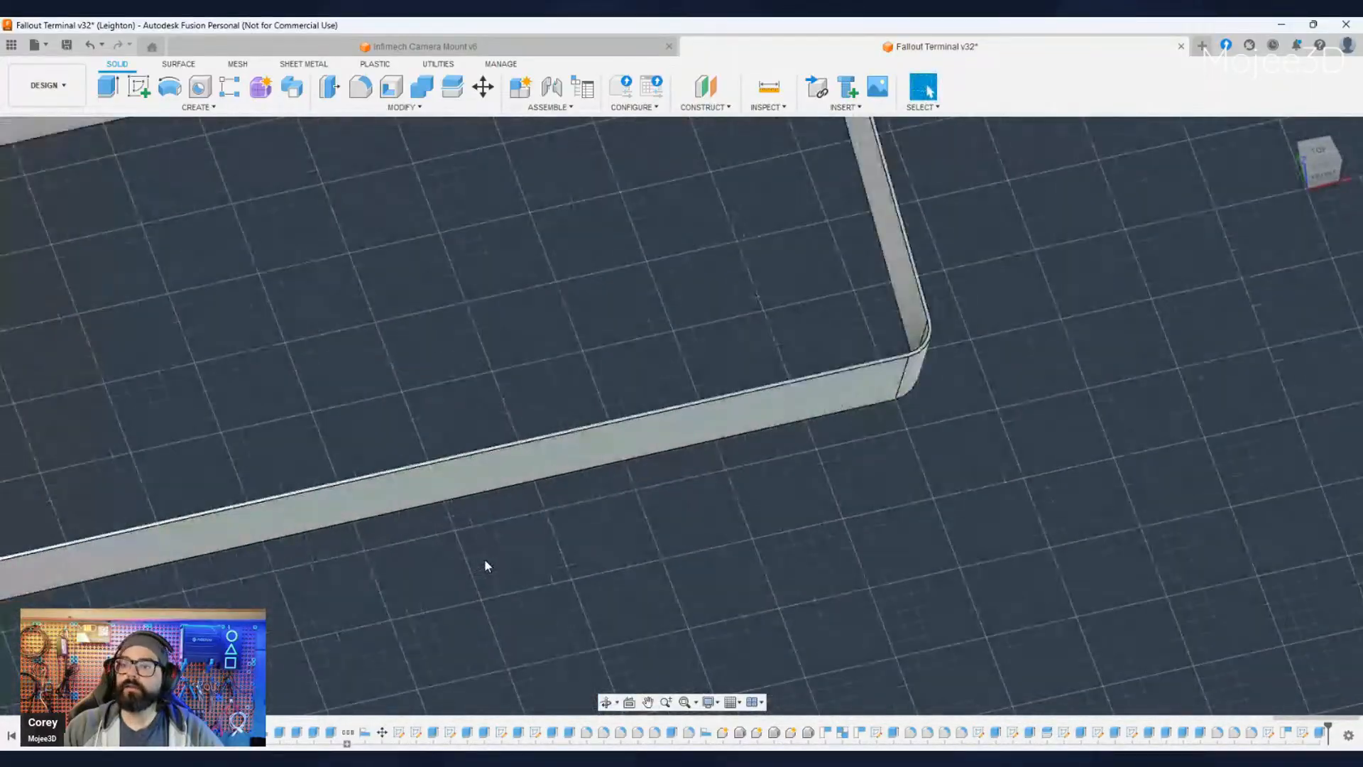
pyautogui.scroll(-4, 481, 573)
pyautogui.moveTo(479, 576); pyautogui.dragTo(622, 499, button='middle')
pyautogui.keyDown('shift'); pyautogui.moveTo(609, 506); pyautogui.dragTo(590, 543, button='middle'); pyautogui.keyUp('shift')
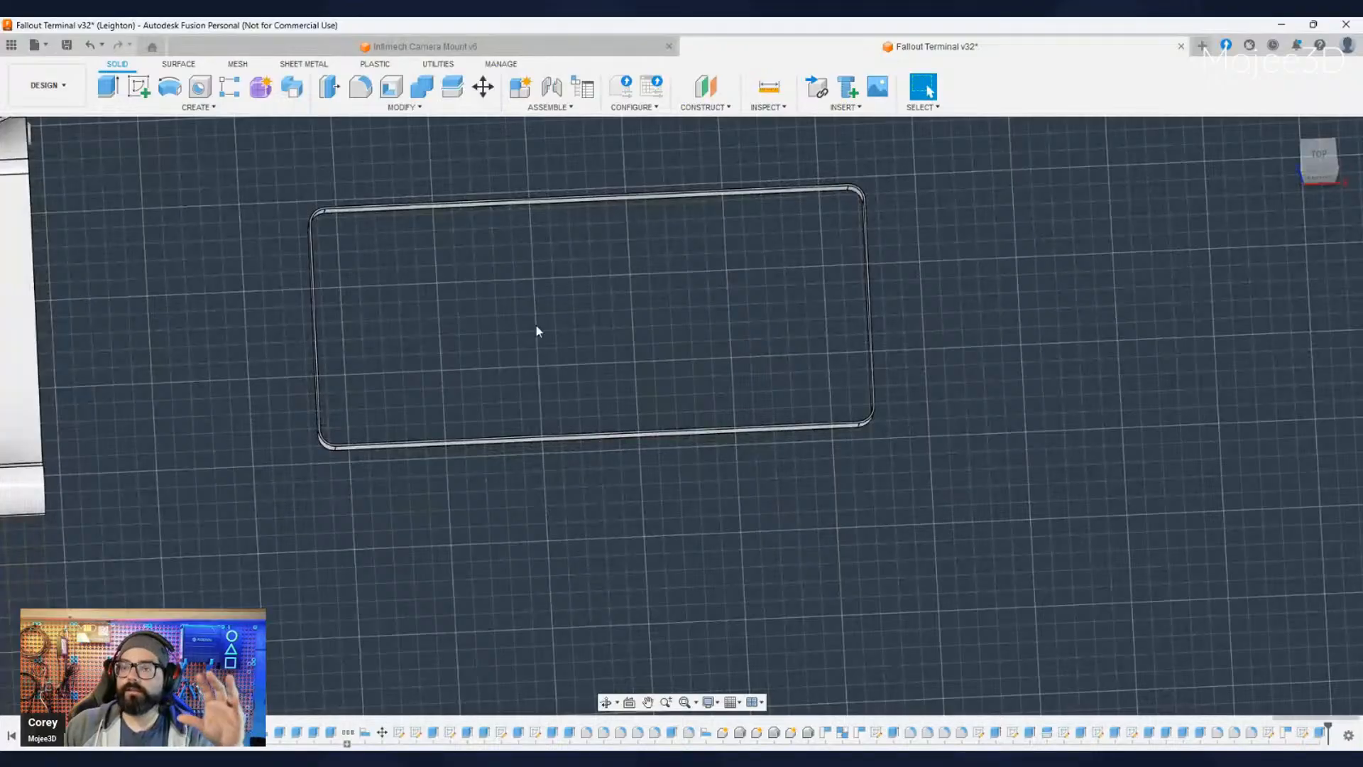
pyautogui.scroll(5, 338, 463)
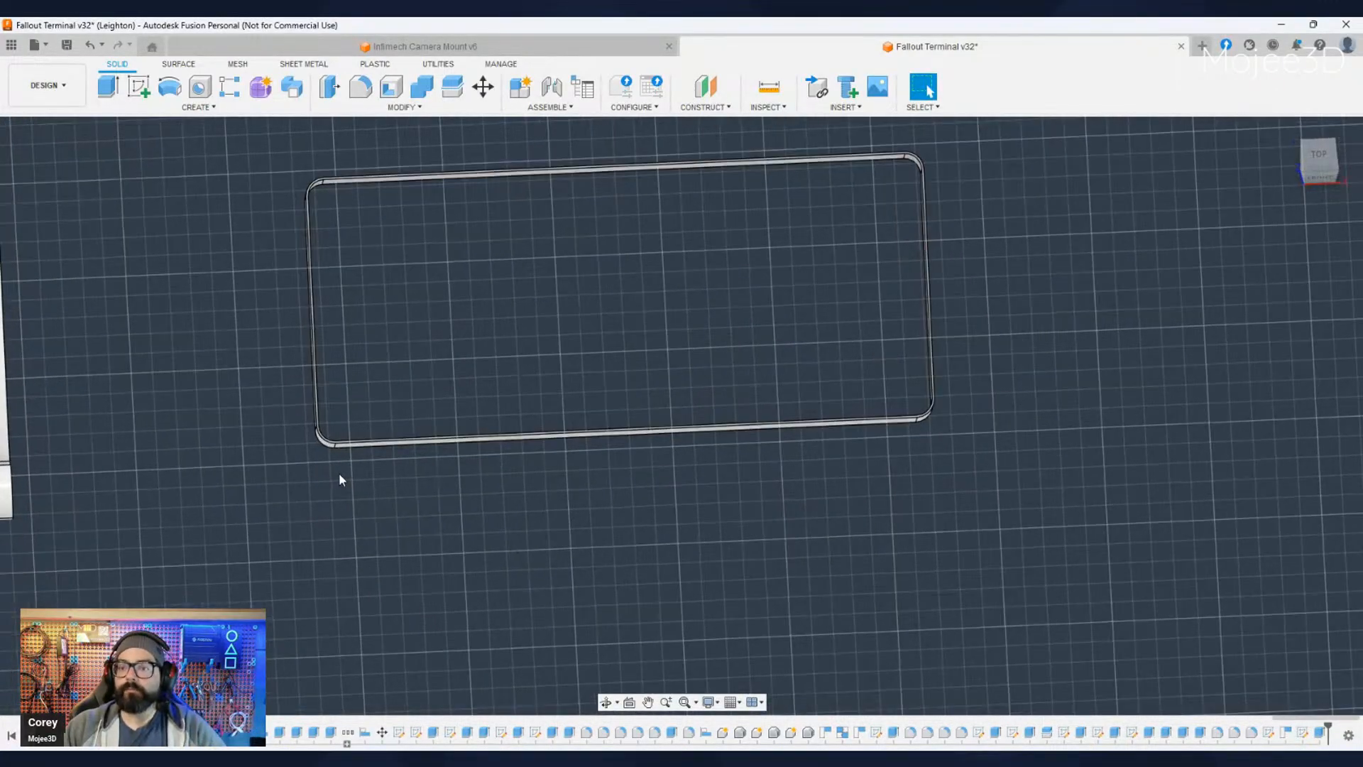
pyautogui.scroll(5, 327, 471)
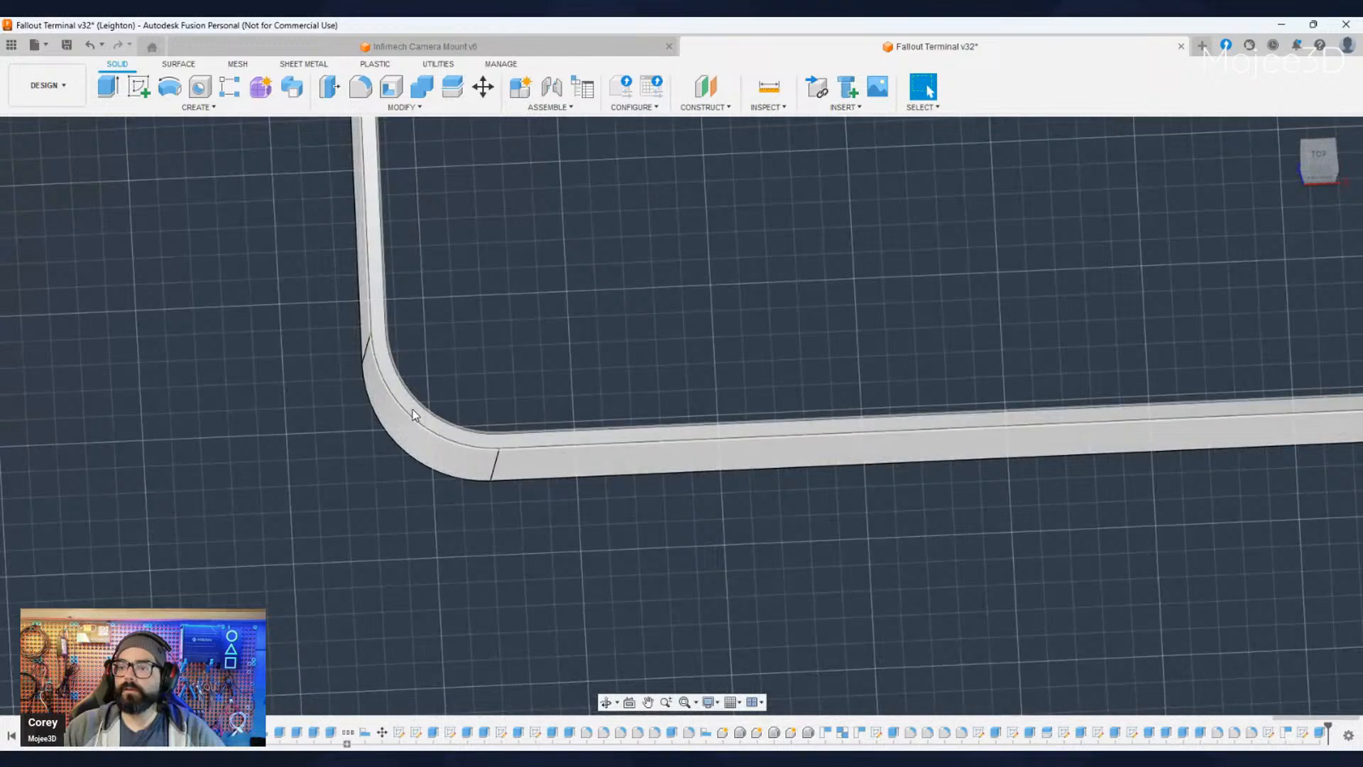
# - Open the perimeter wall's existing outline sketch for editing
pyautogui.click(414, 410)
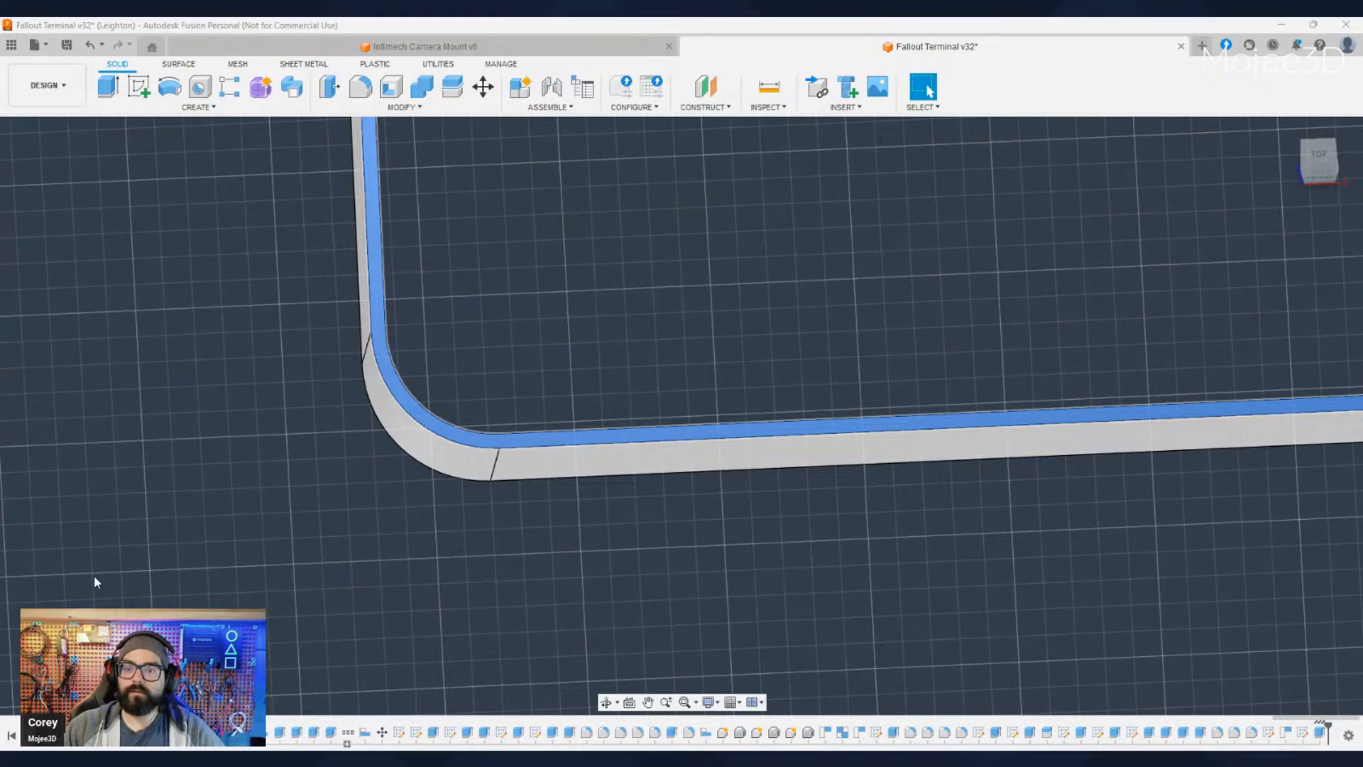
pyautogui.click(109, 591)
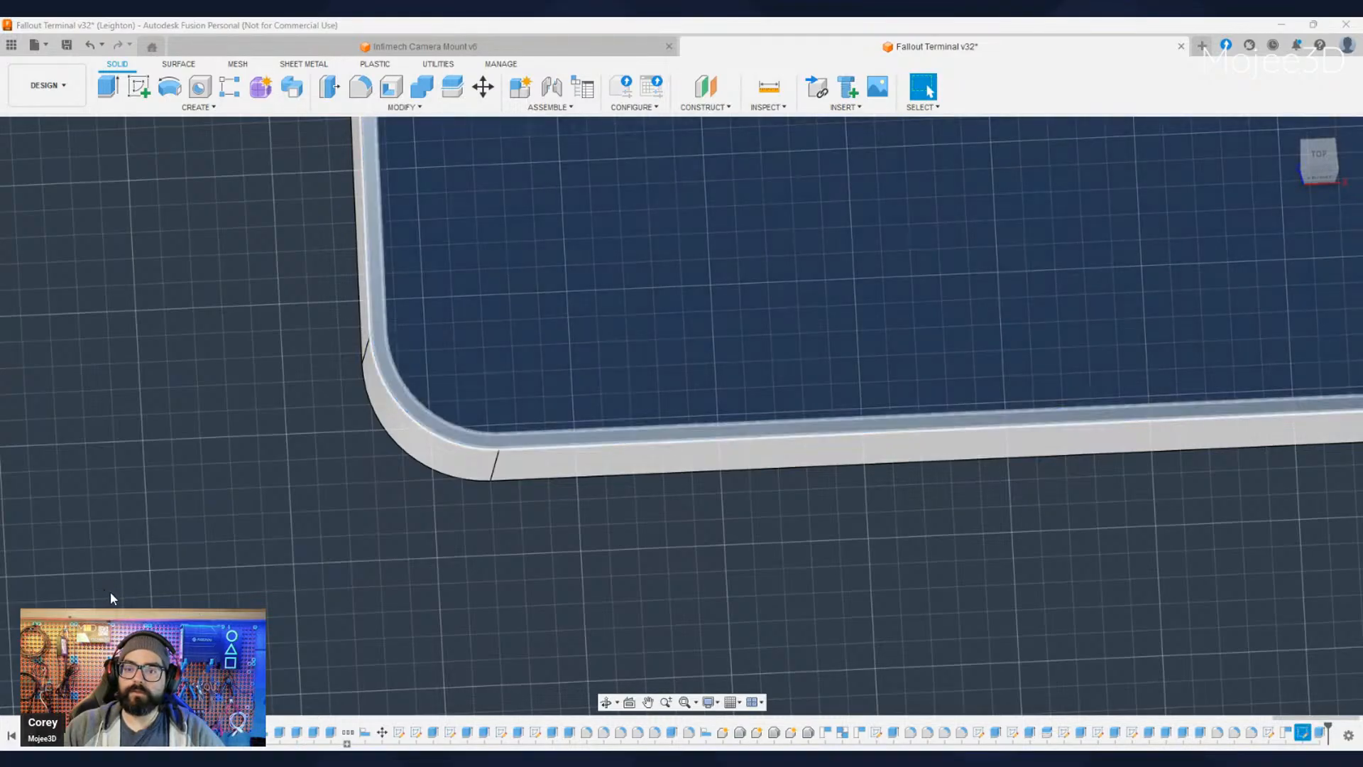
pyautogui.click(163, 360)
pyautogui.scroll(-3, 415, 514)
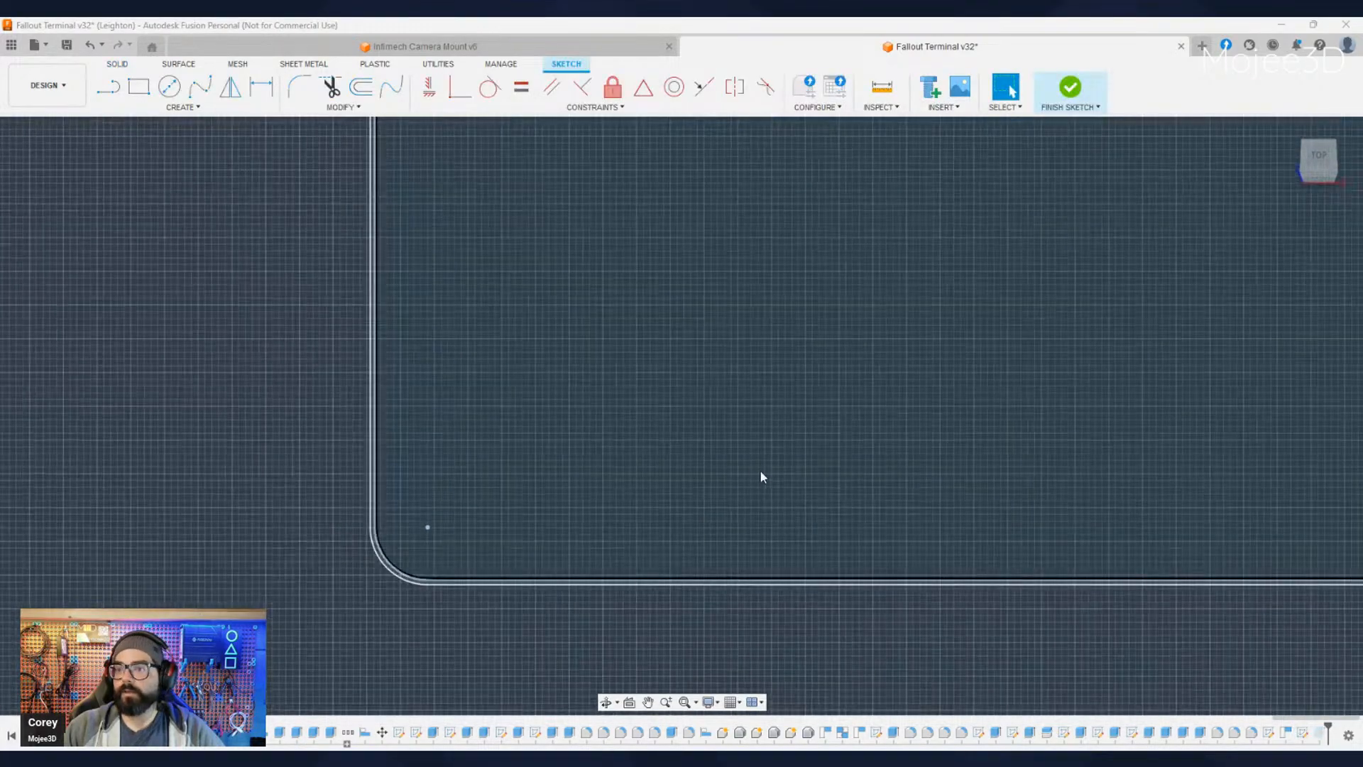
pyautogui.moveTo(761, 472); pyautogui.dragTo(457, 508, button='middle')
pyautogui.scroll(-3, 457, 507)
pyautogui.moveTo(531, 429); pyautogui.dragTo(742, 526, button='middle')
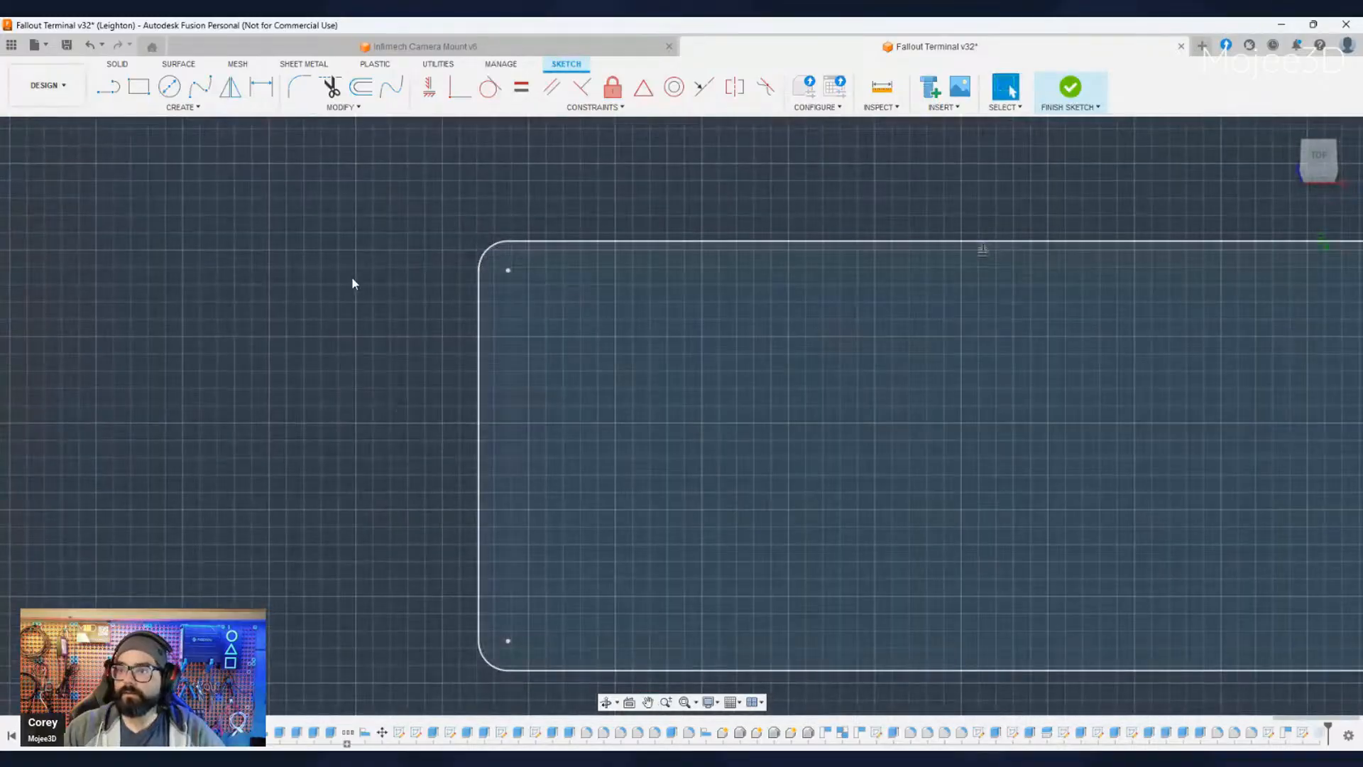
# - Examine the straight edges and rounded corners of the sketched wall outline, up close and as a whole
pyautogui.scroll(3, 351, 275)
pyautogui.scroll(3, 641, 273)
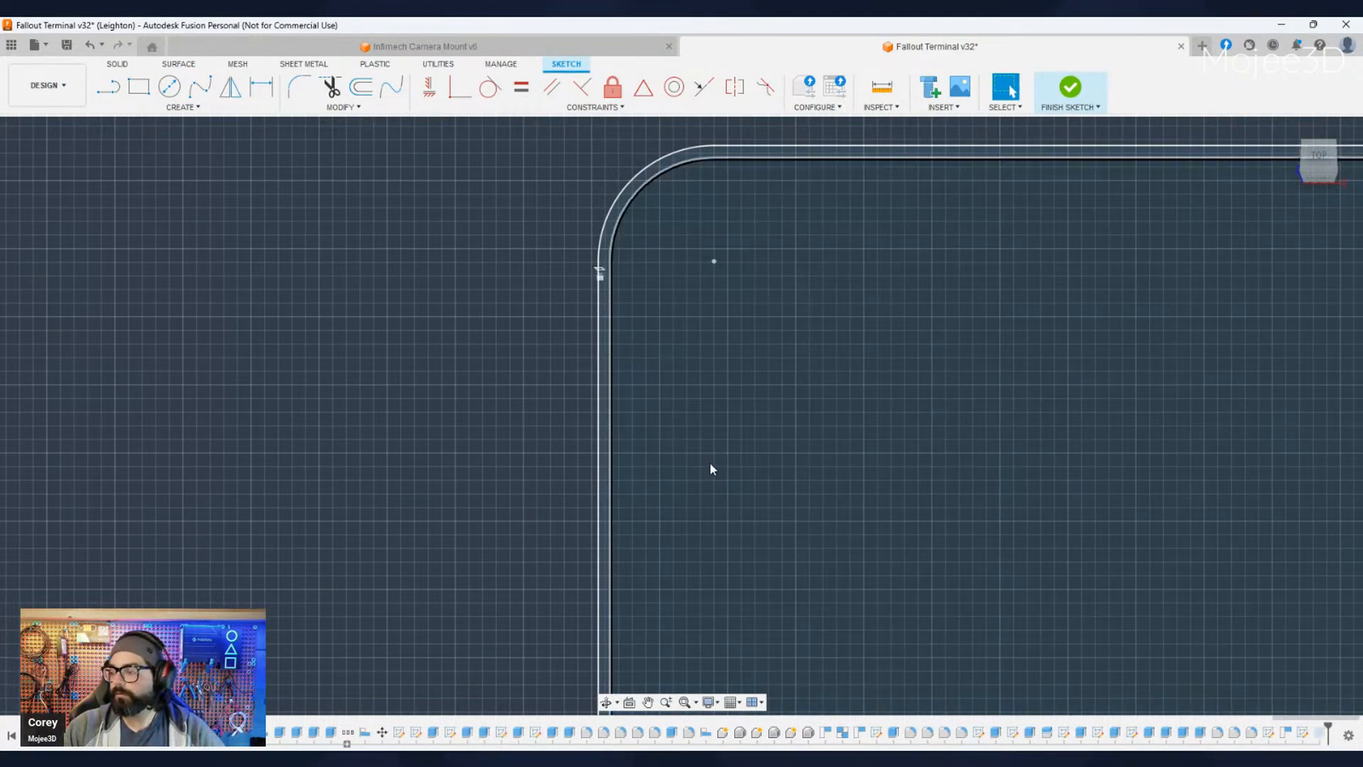
pyautogui.moveTo(760, 490); pyautogui.dragTo(665, 445, button='middle')
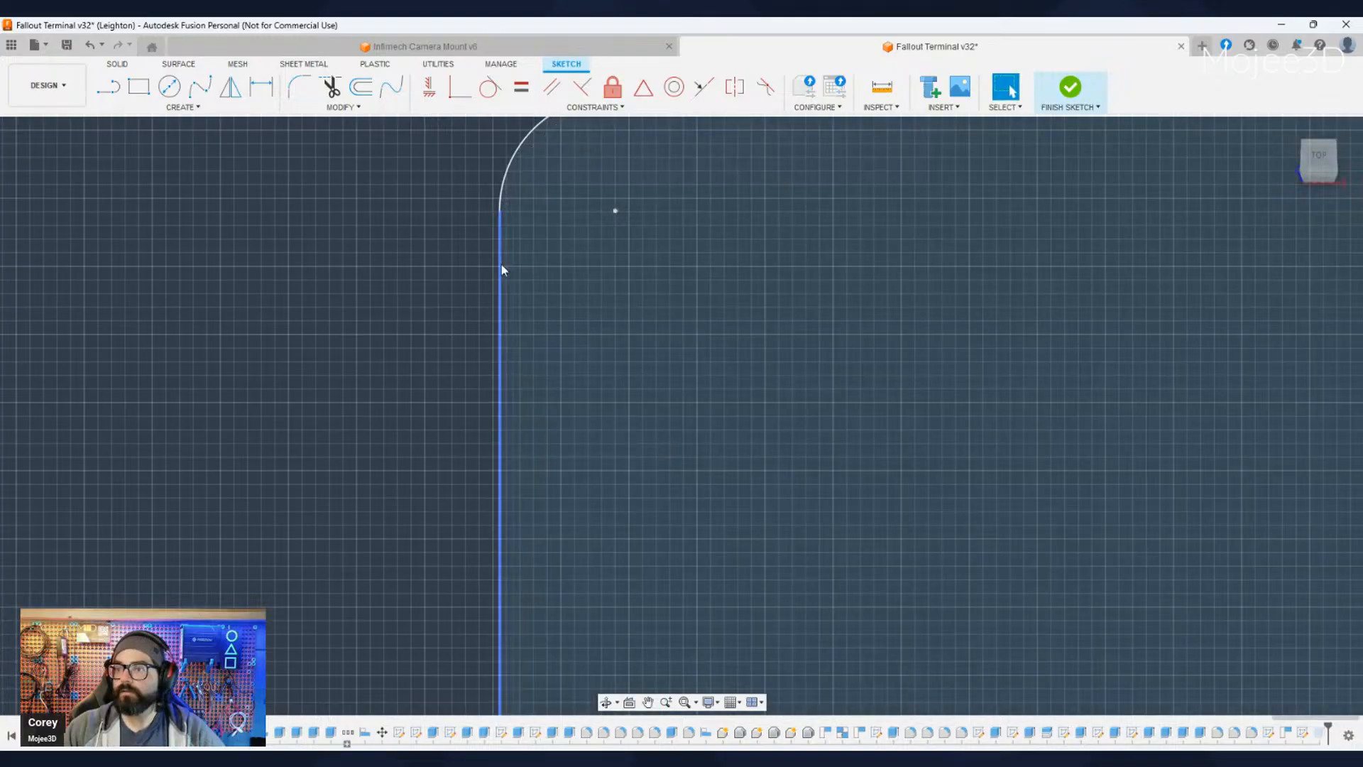
pyautogui.click(501, 256)
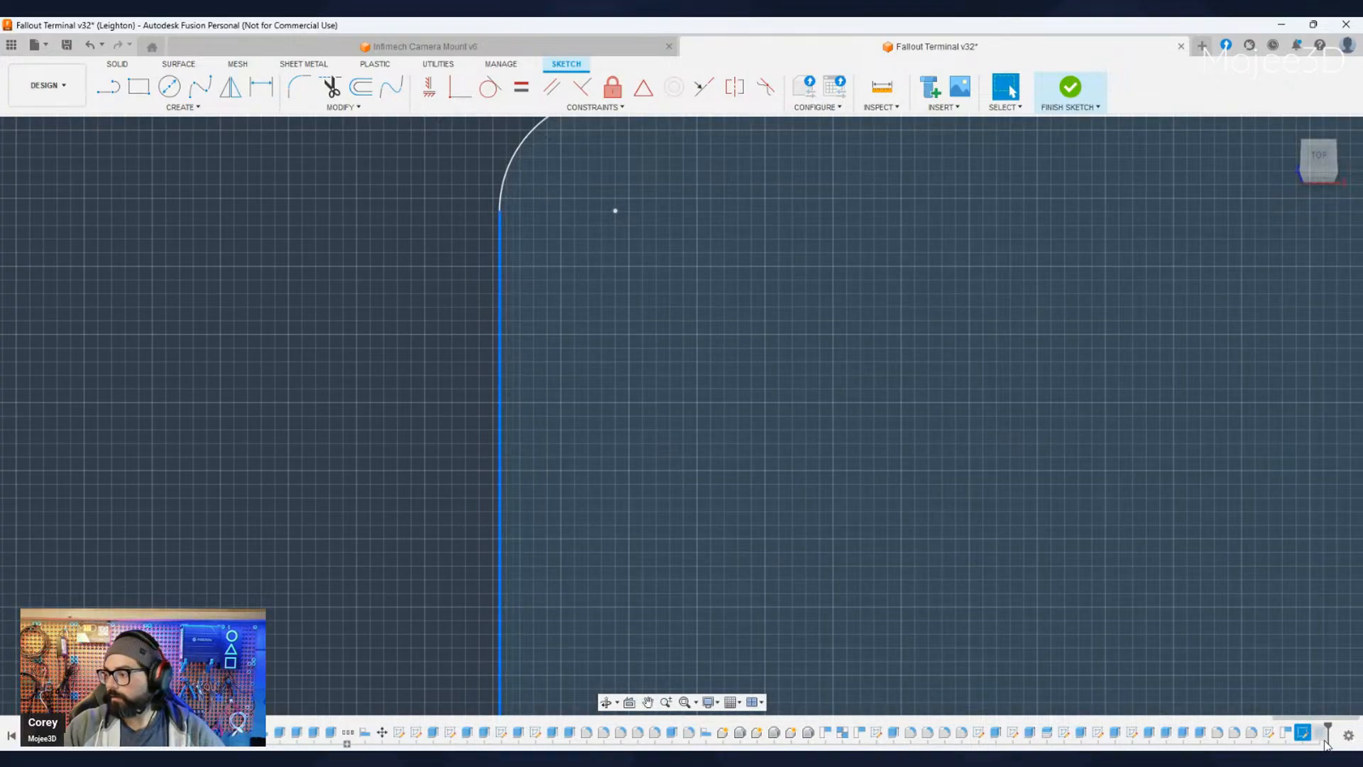
pyautogui.click(1303, 734)
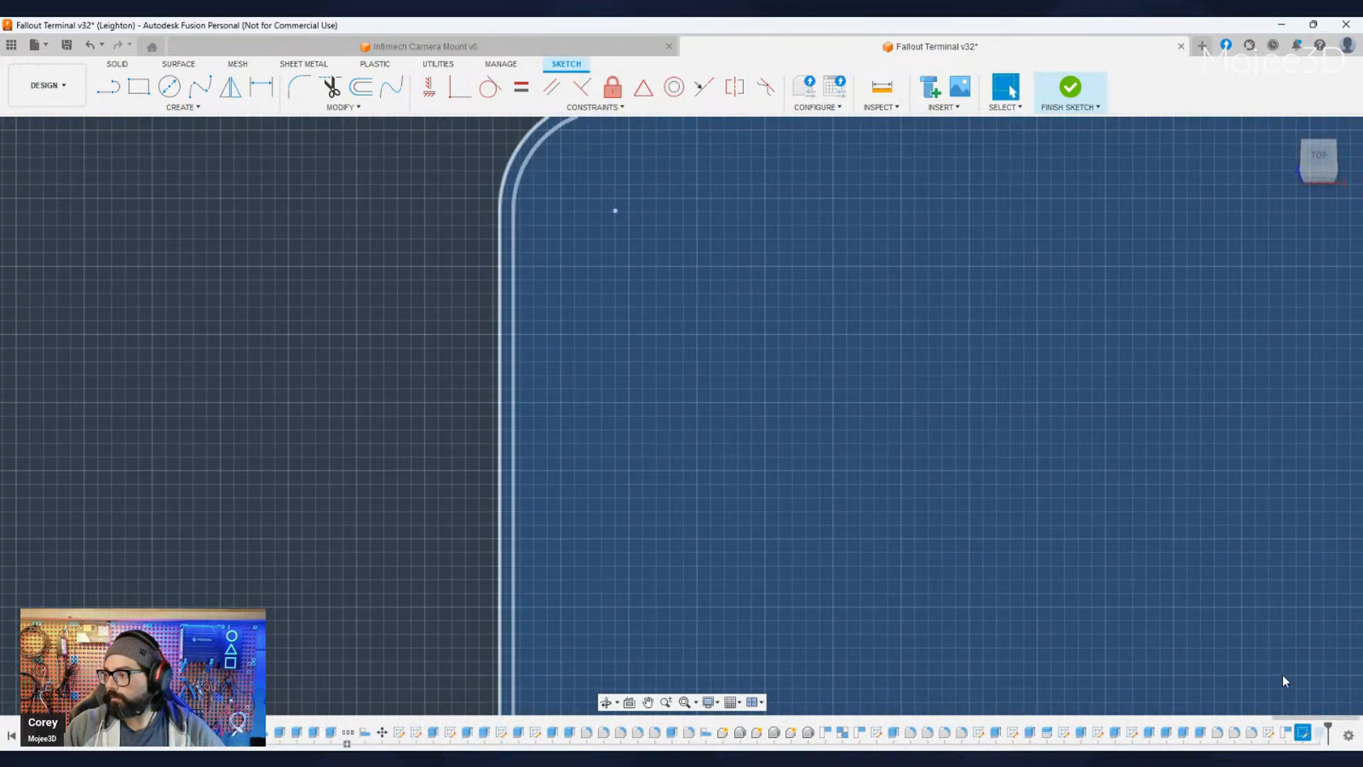
pyautogui.scroll(-5, 873, 575)
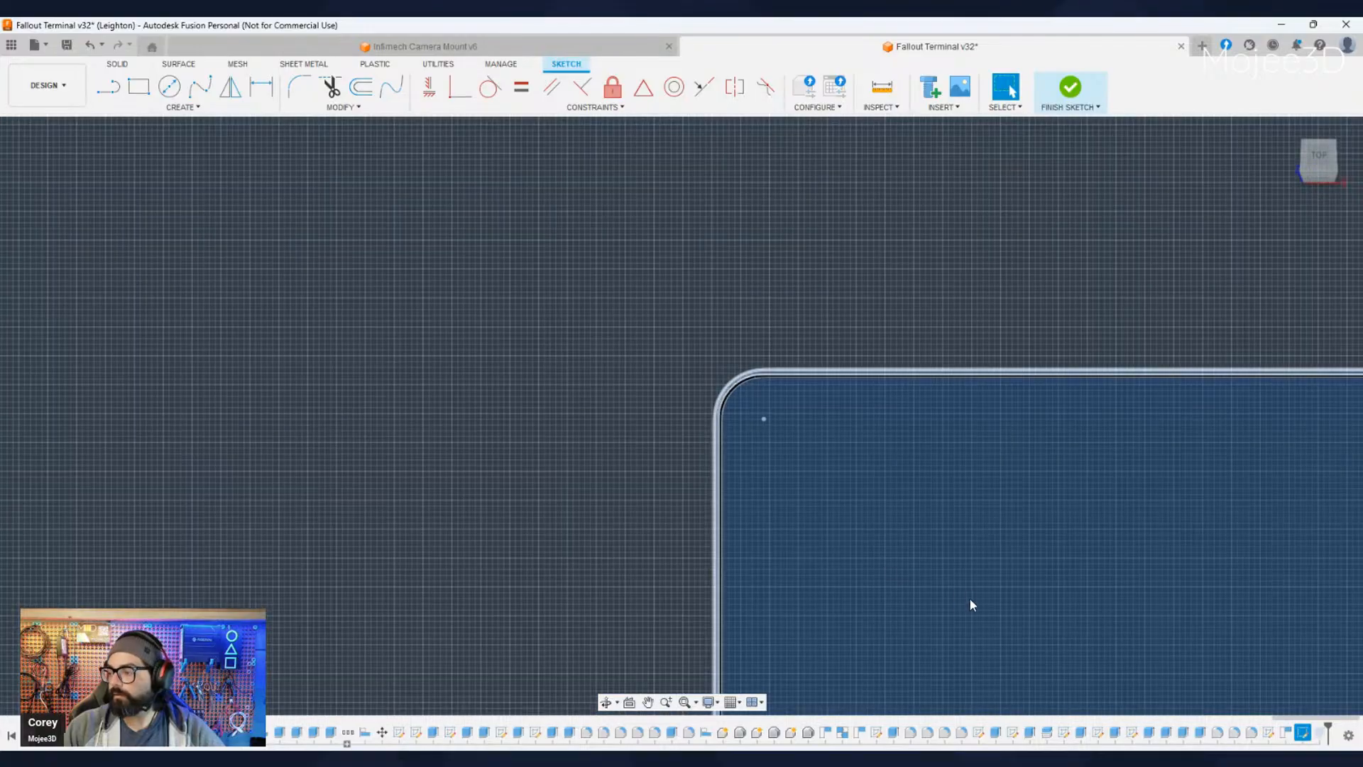
pyautogui.moveTo(970, 598)
pyautogui.mouseDown(button='middle')
pyautogui.moveTo(794, 496)
pyautogui.moveTo(929, 517)
pyautogui.moveTo(857, 429)
pyautogui.mouseUp(button='middle')
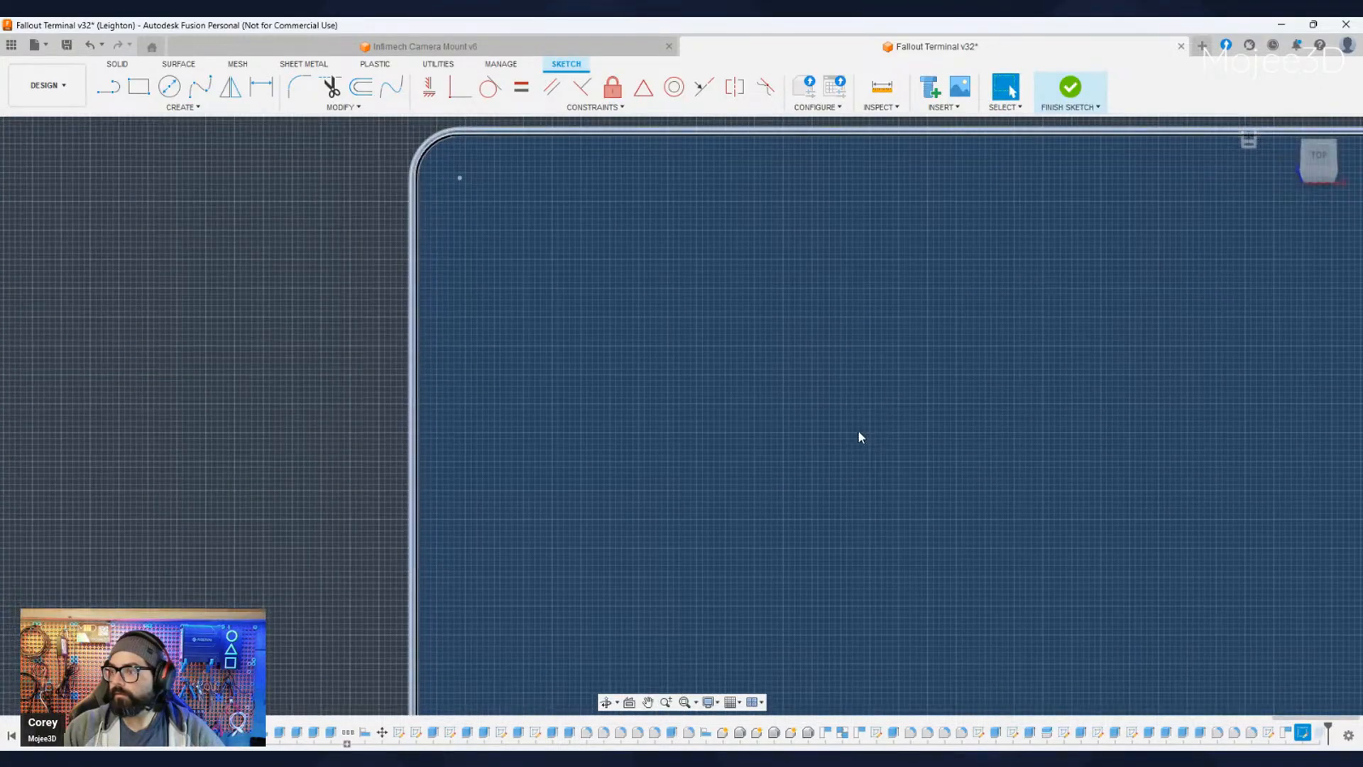
pyautogui.scroll(-6, 857, 428)
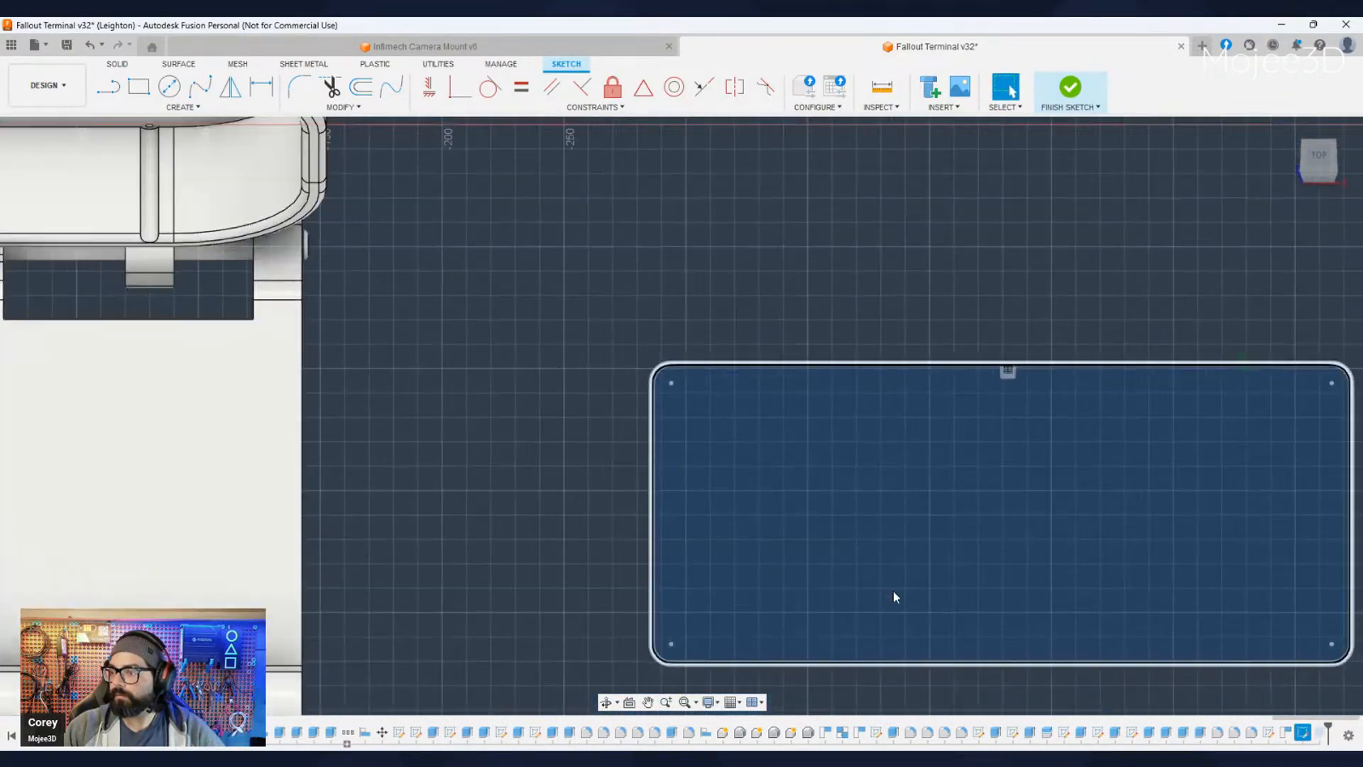
pyautogui.moveTo(893, 596); pyautogui.dragTo(642, 493, button='middle')
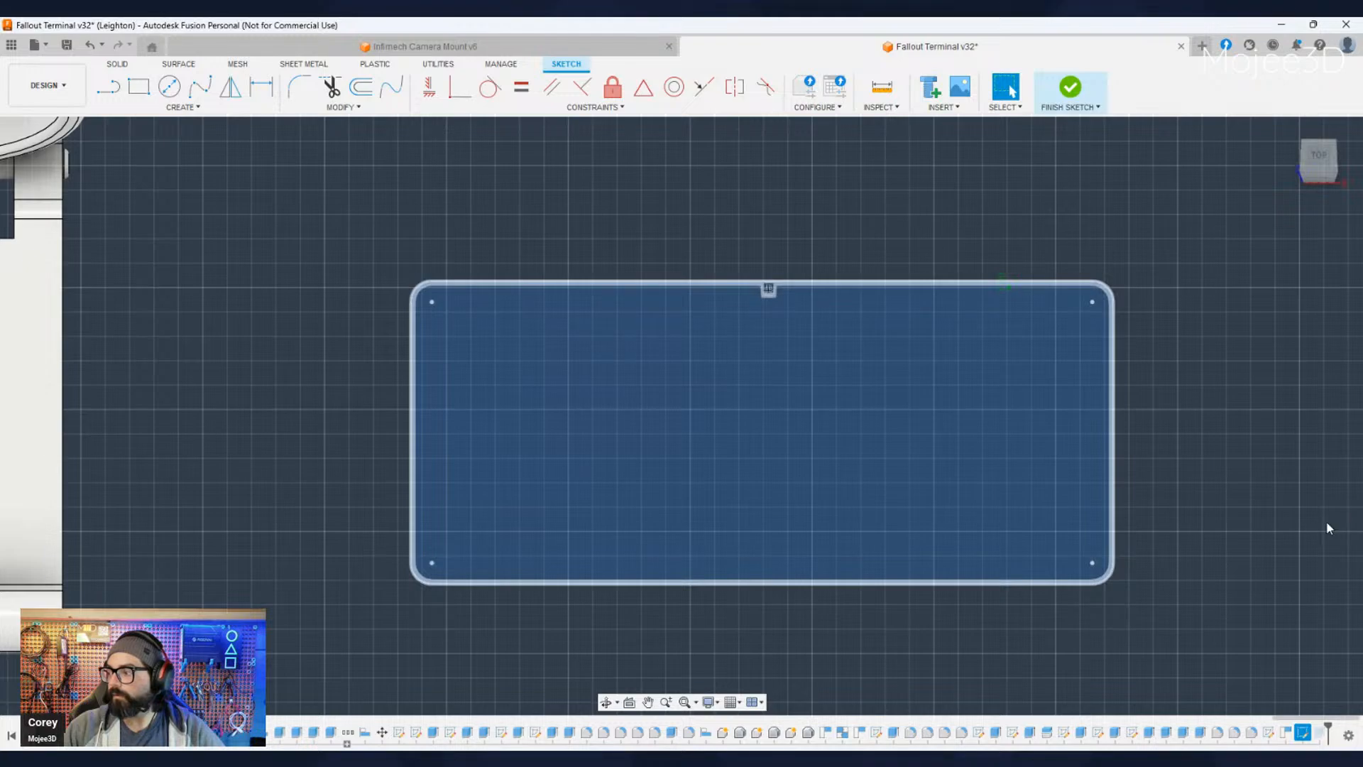
pyautogui.scroll(5, 367, 354)
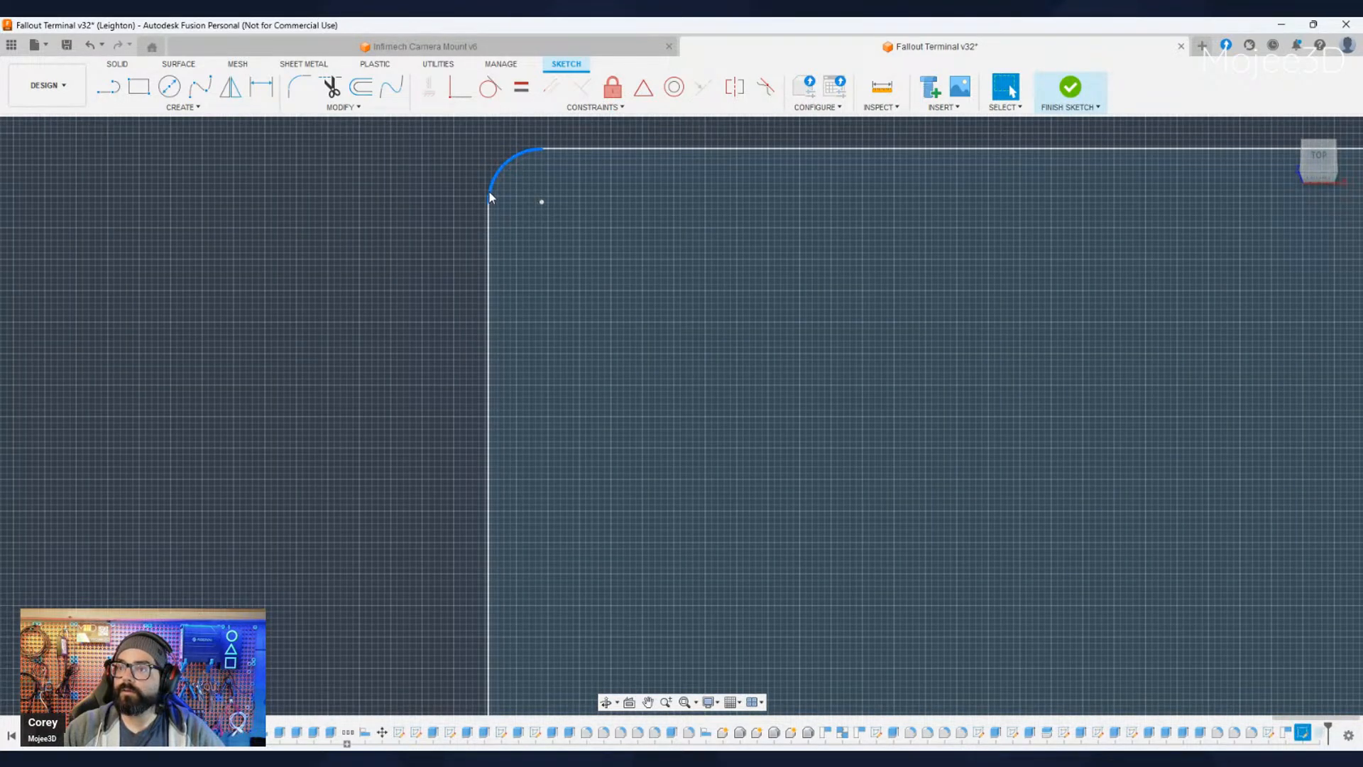
pyautogui.click(361, 87)
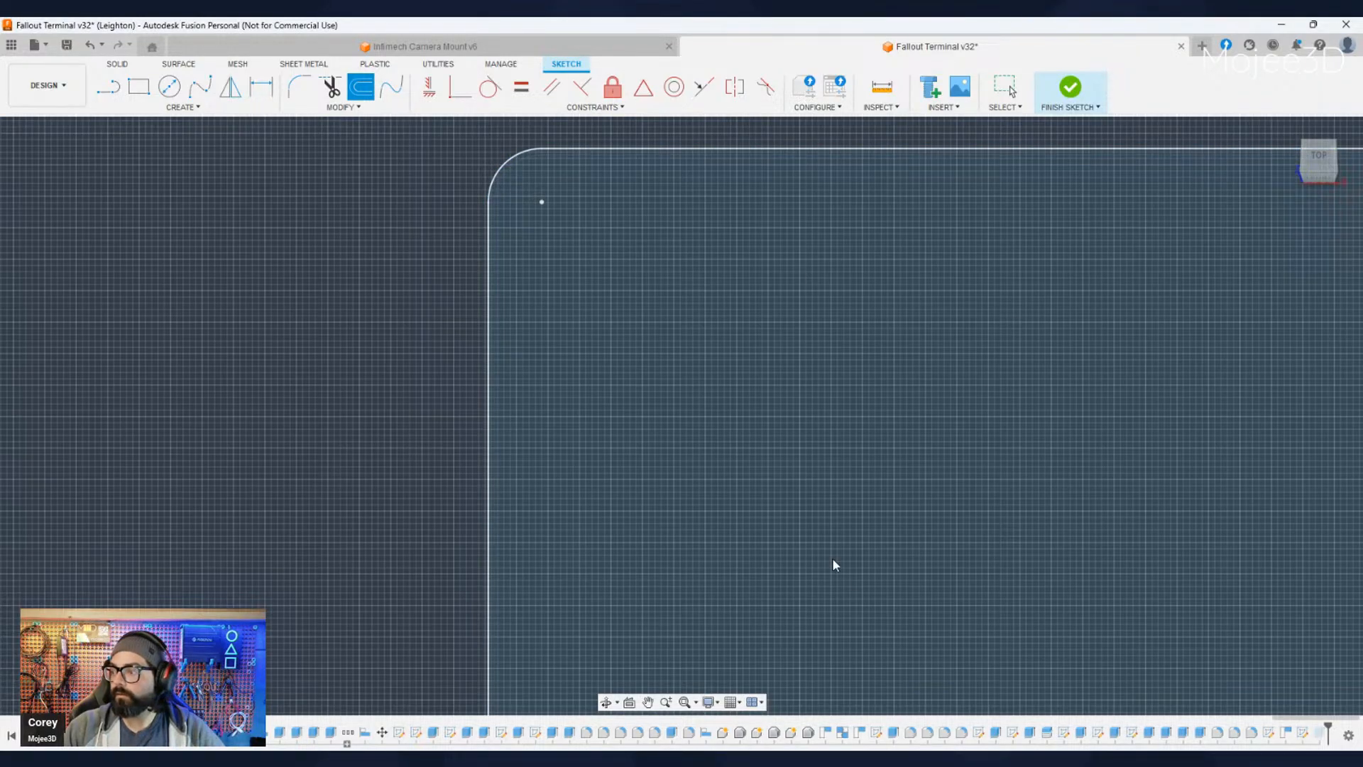
pyautogui.scroll(2, 829, 551)
pyautogui.press('Escape')
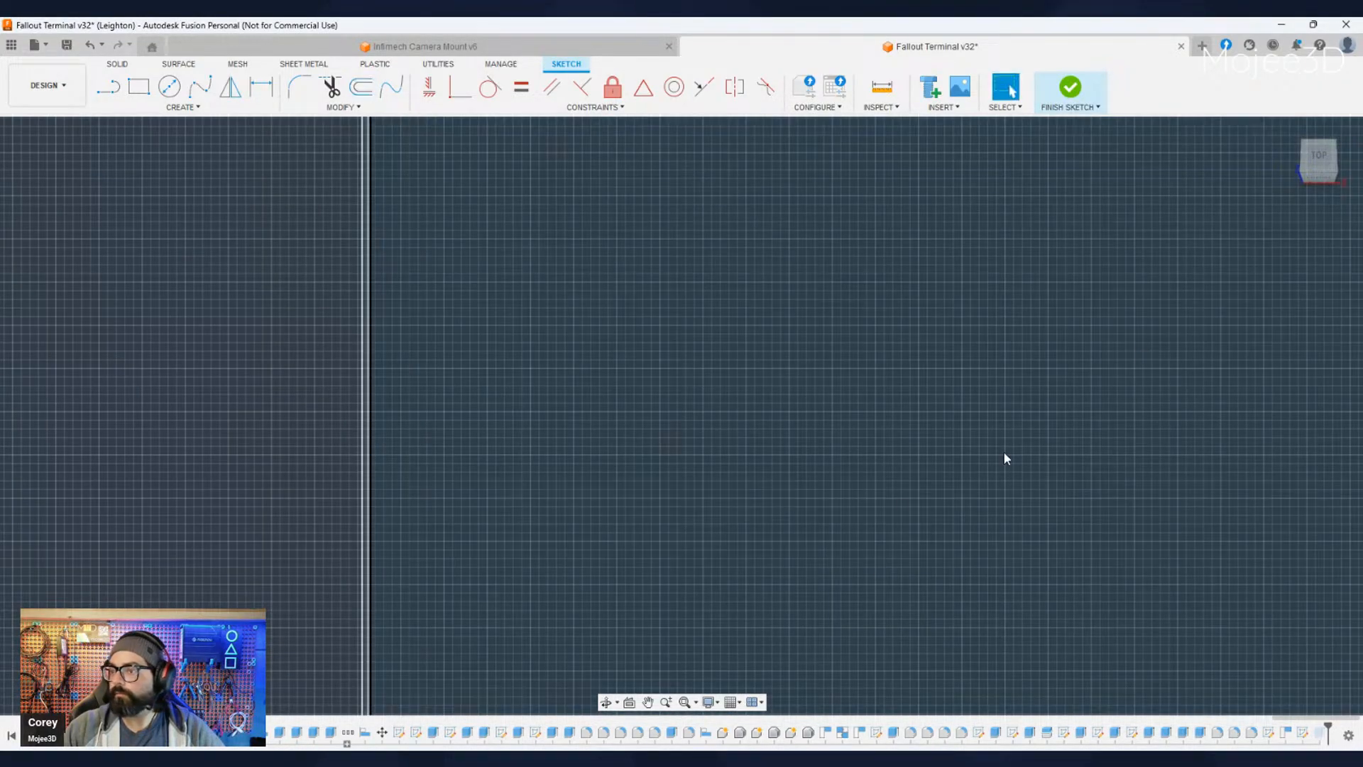
pyautogui.scroll(-3, 833, 532)
pyautogui.moveTo(833, 534); pyautogui.dragTo(702, 446, button='middle')
pyautogui.scroll(-2, 692, 461)
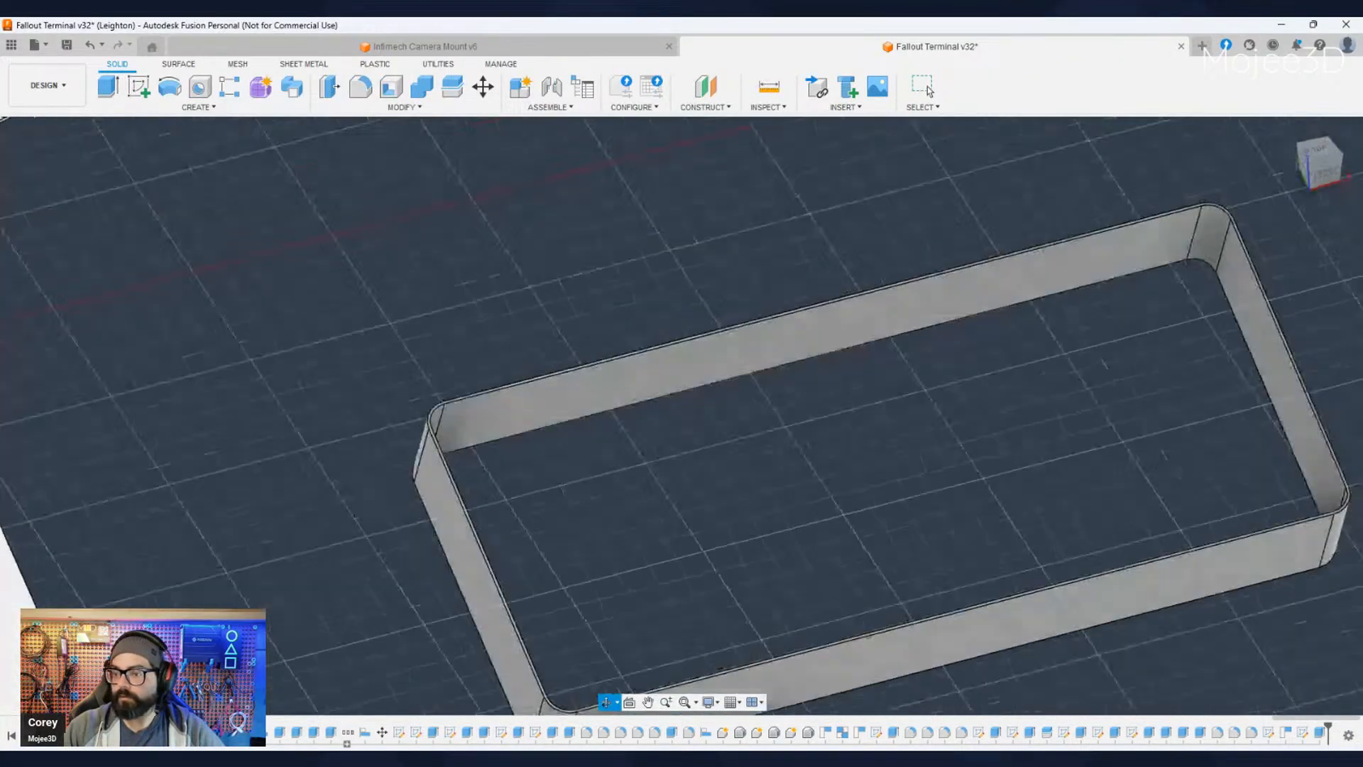
# - Start a new sketch on the perimeter wall's top rim face
pyautogui.click(927, 87)
pyautogui.scroll(6, 591, 437)
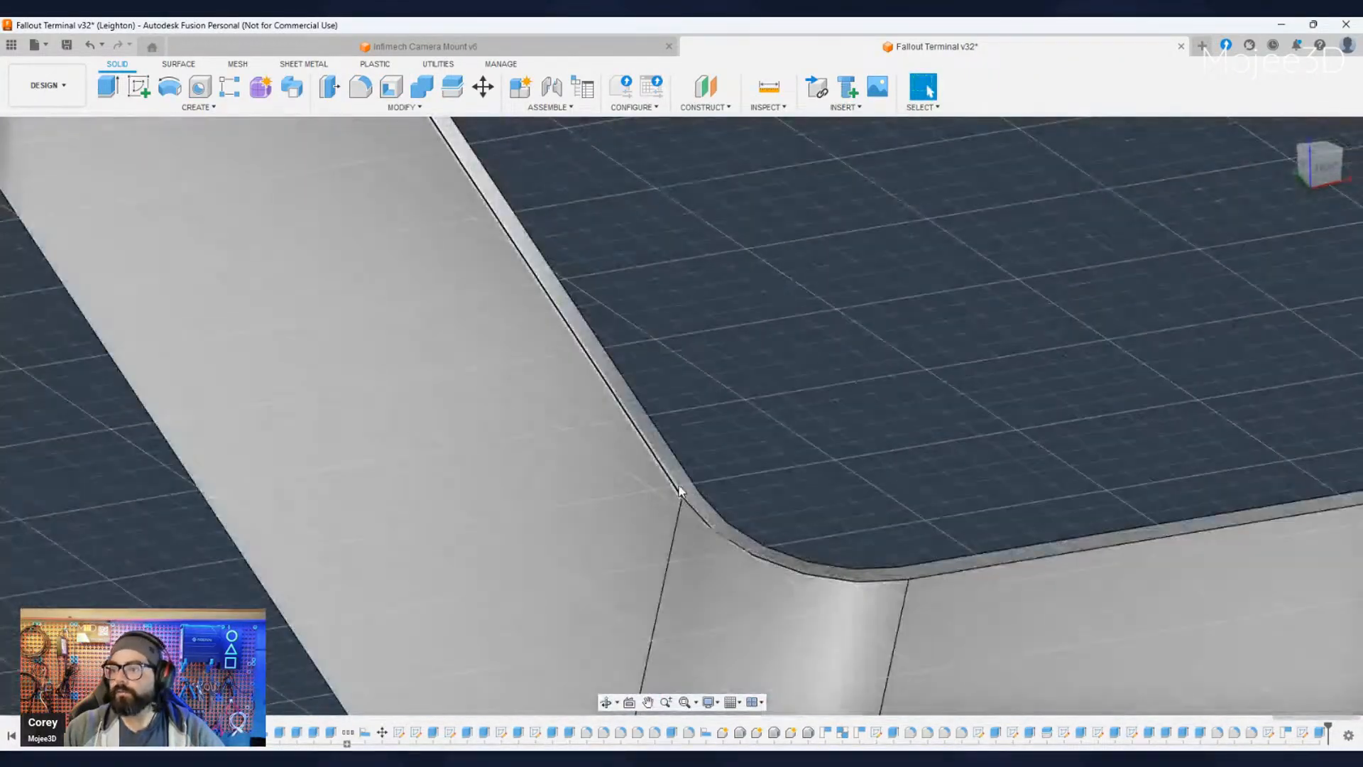
pyautogui.click(678, 477)
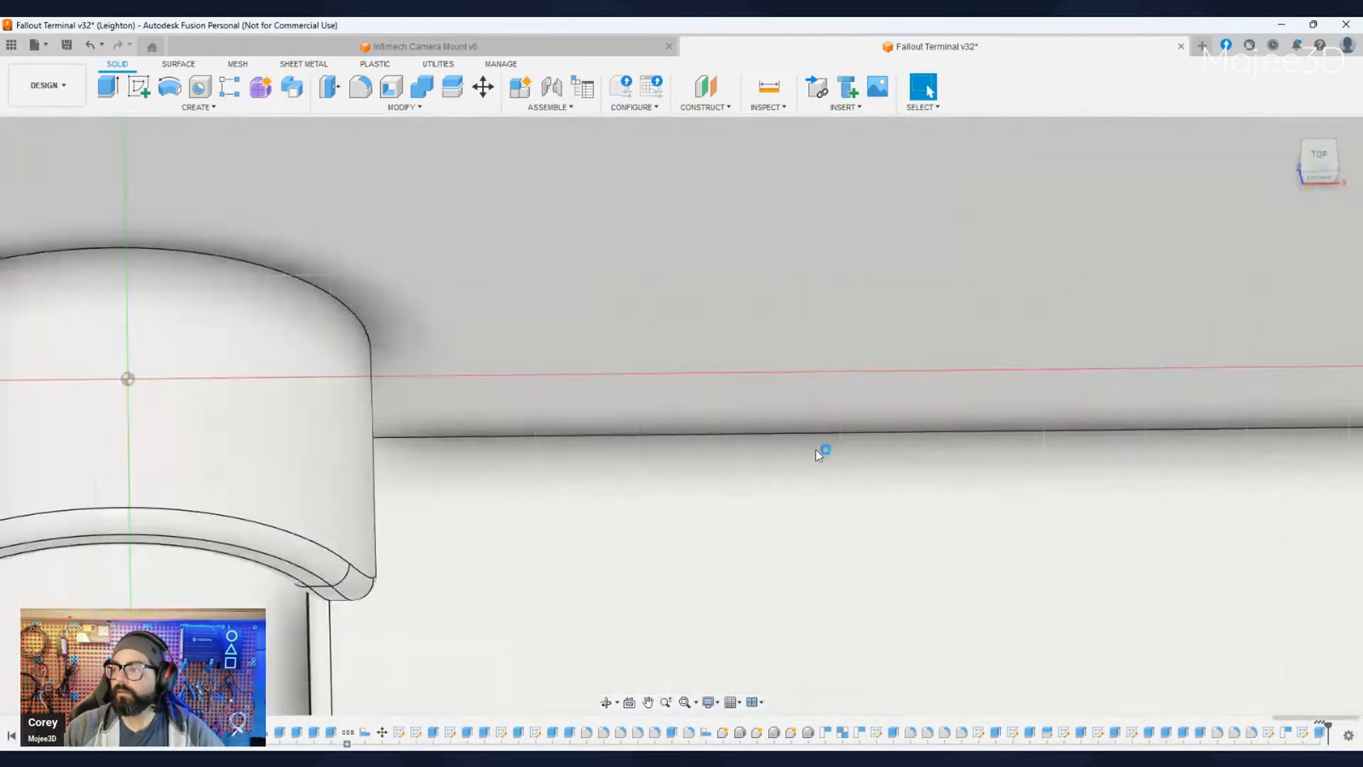
pyautogui.scroll(-6, 821, 483)
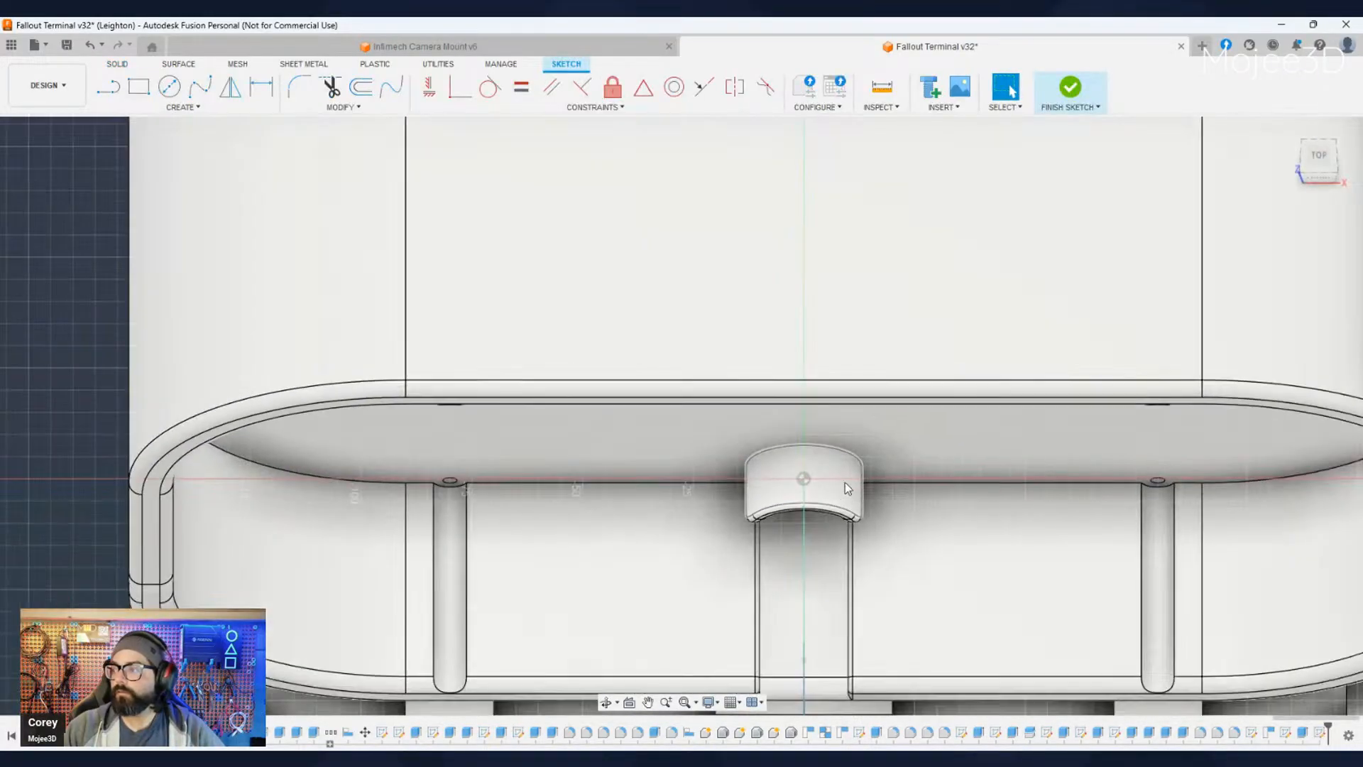
# - Offset the wall's rounded outer outline outward by 4 mm in the new sketch
pyautogui.scroll(-8, 845, 482)
pyautogui.moveTo(990, 573); pyautogui.dragTo(549, 446, button='middle')
pyautogui.scroll(5, 709, 411)
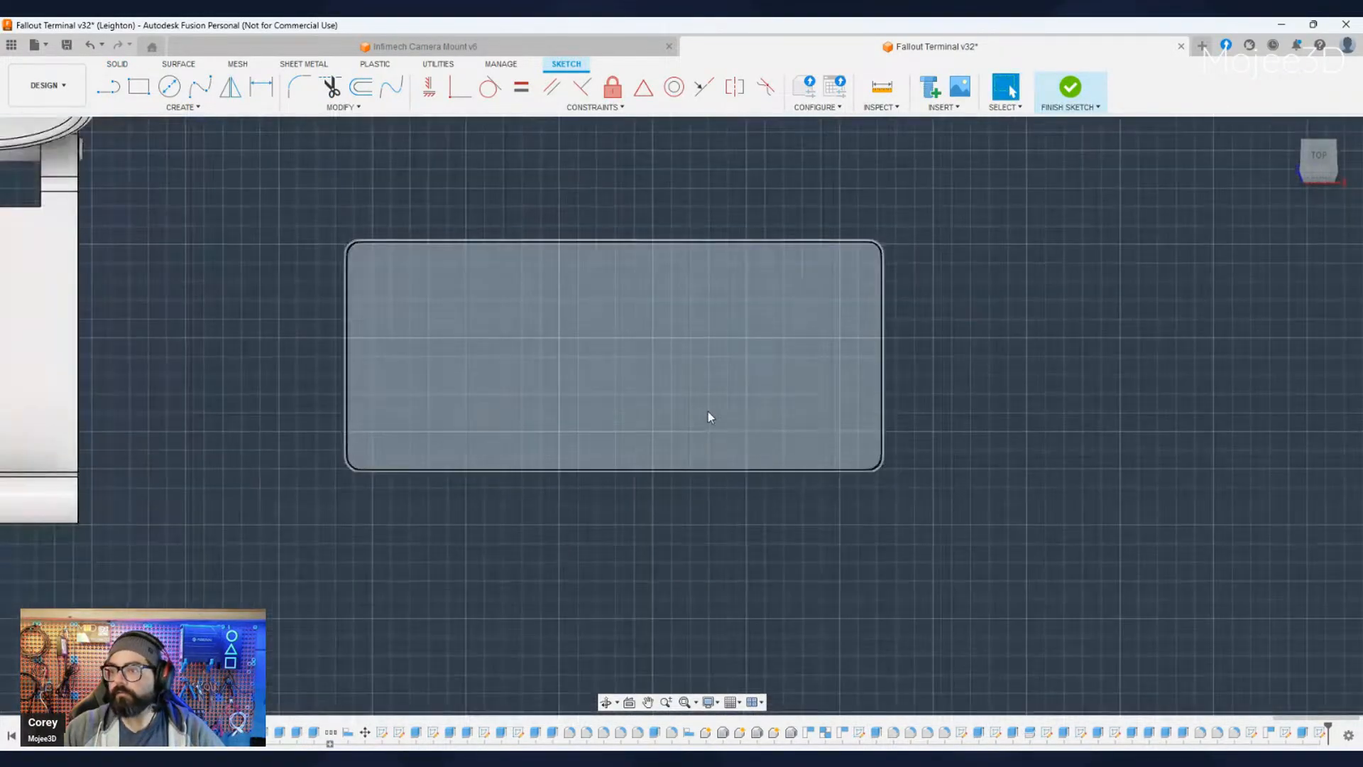
pyautogui.scroll(3, 709, 411)
pyautogui.moveTo(502, 395); pyautogui.dragTo(623, 501, button='middle')
pyautogui.scroll(3, 700, 551)
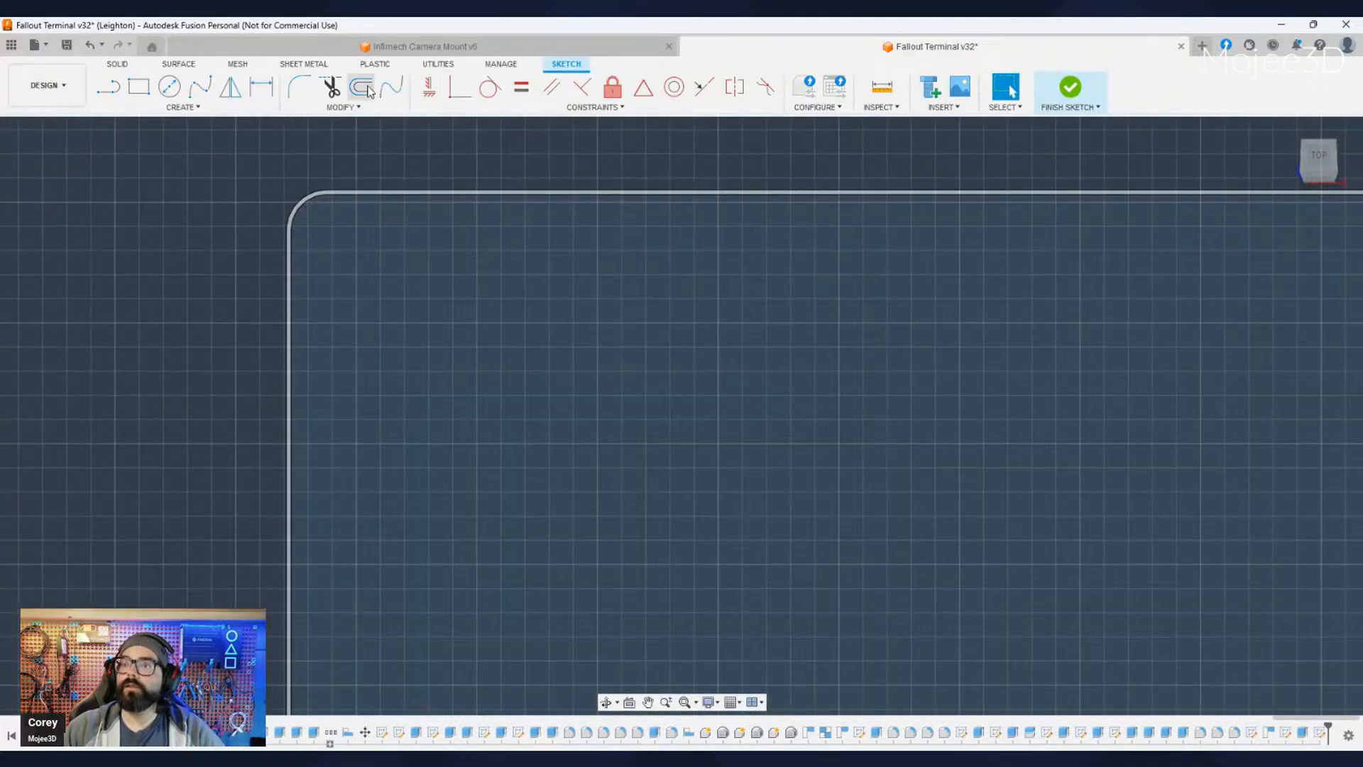
pyautogui.click(361, 87)
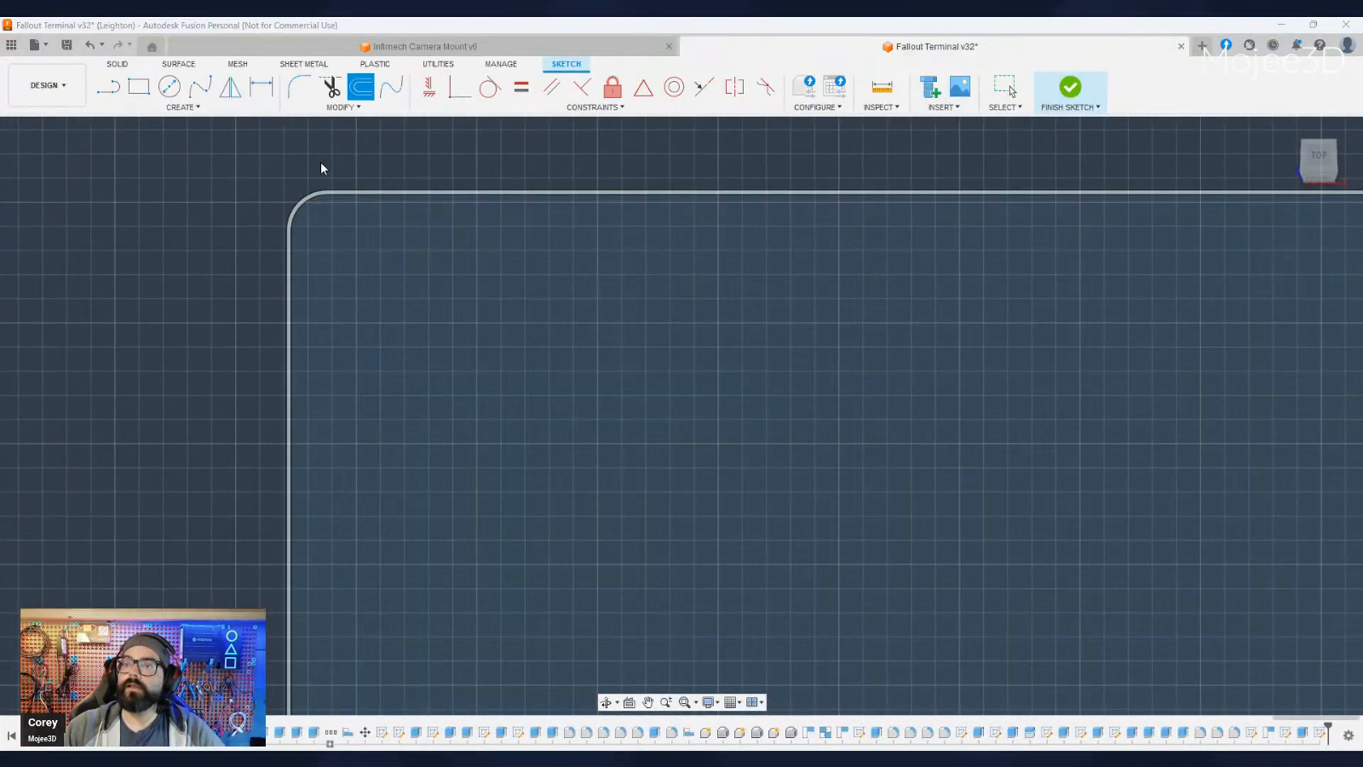
pyautogui.click(295, 210)
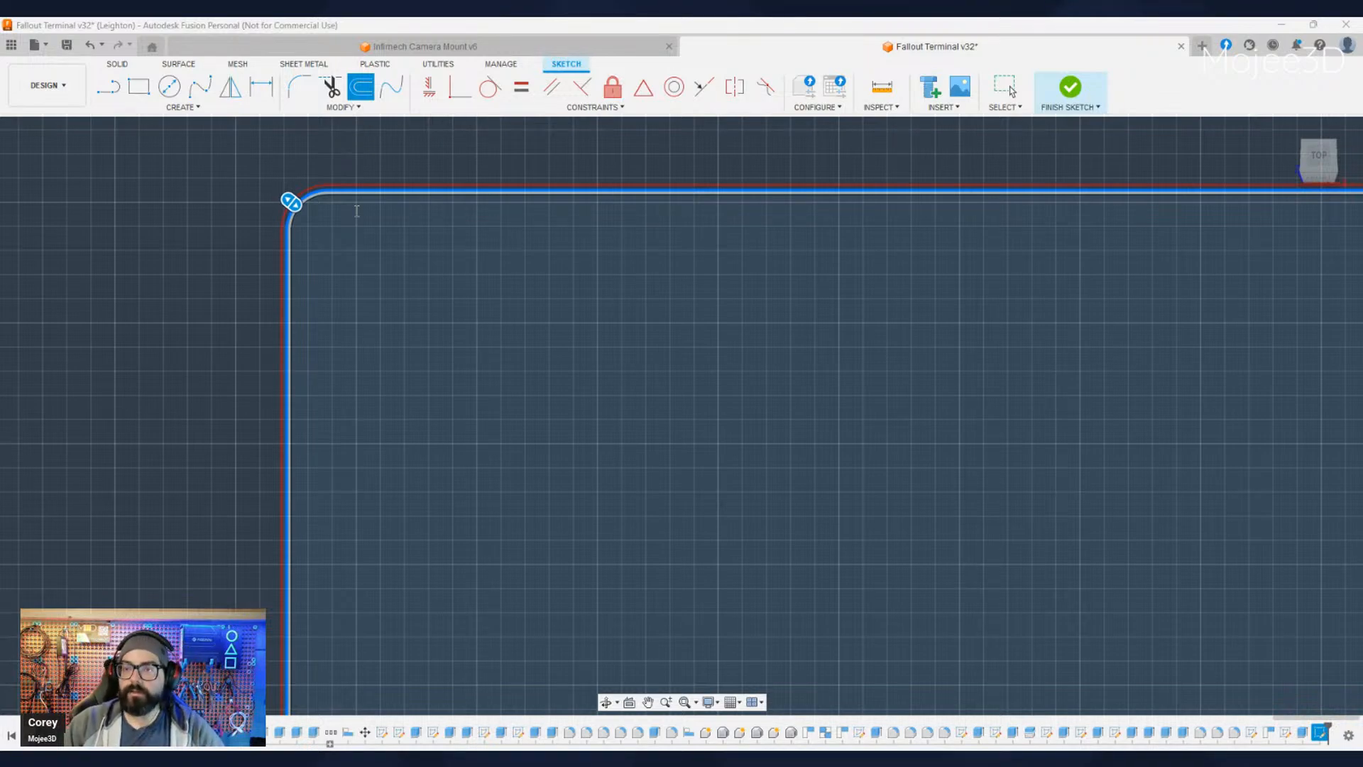
pyautogui.write('4')
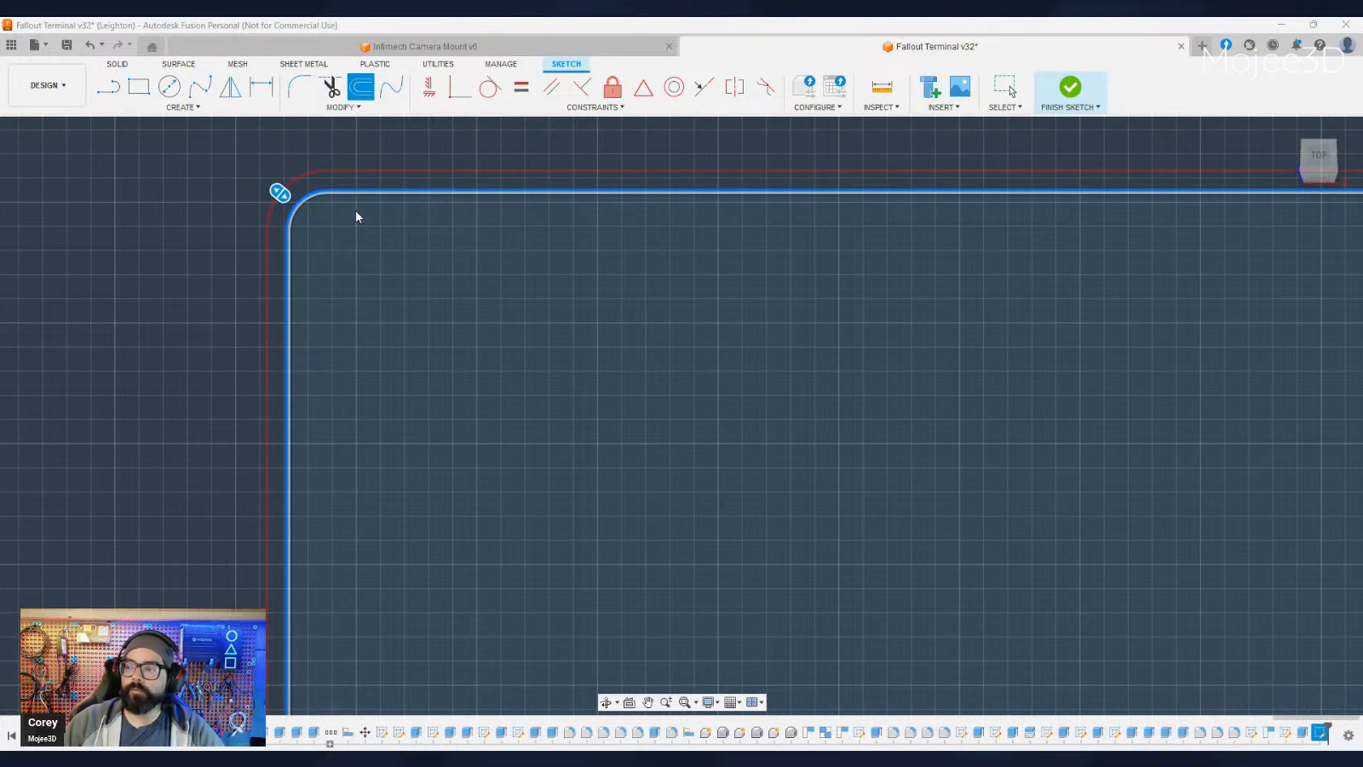
pyautogui.press('Return')
pyautogui.scroll(-2, 316, 298)
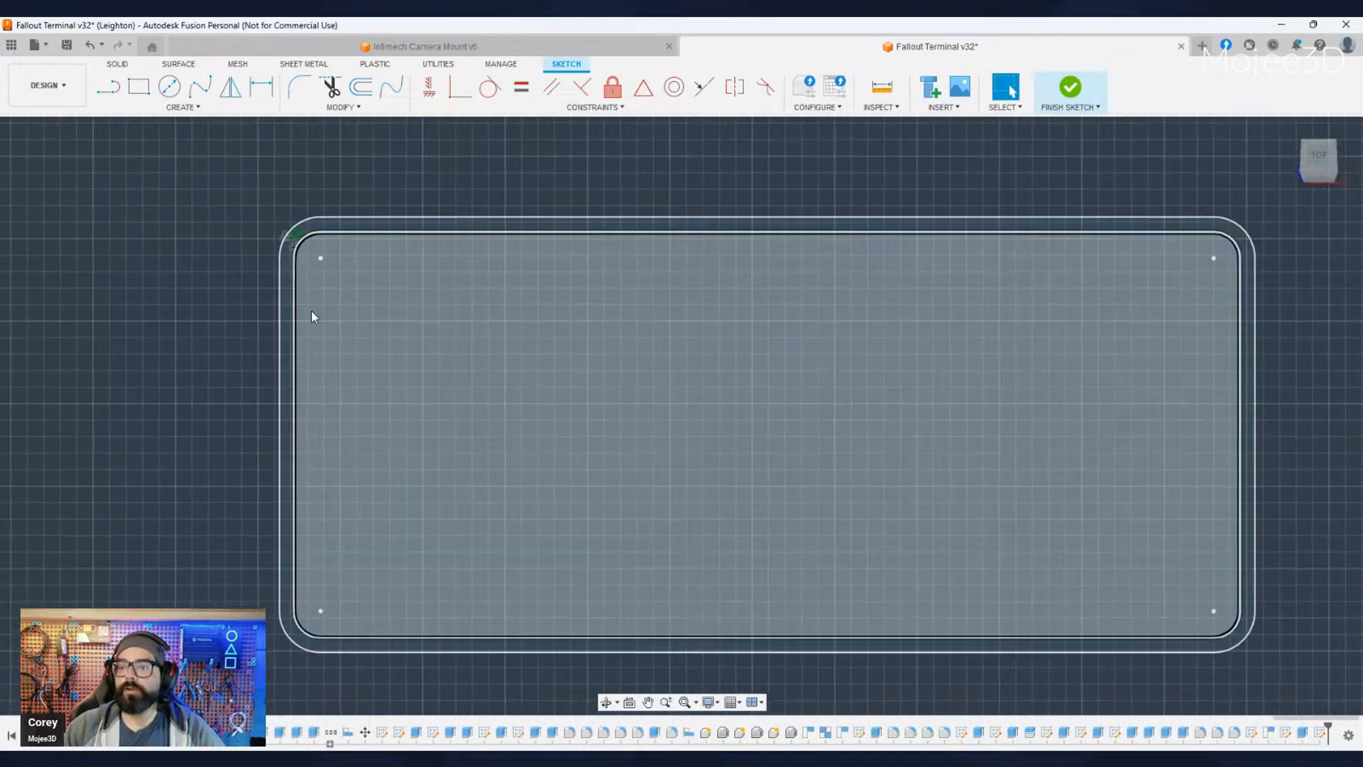
# - Extrude the ring between the wall's outer edge and the offset outline along the wall's depth to thicken the perimeter wall
pyautogui.keyDown('shift'); pyautogui.moveTo(318, 570); pyautogui.dragTo(305, 619, button='middle'); pyautogui.keyUp('shift')
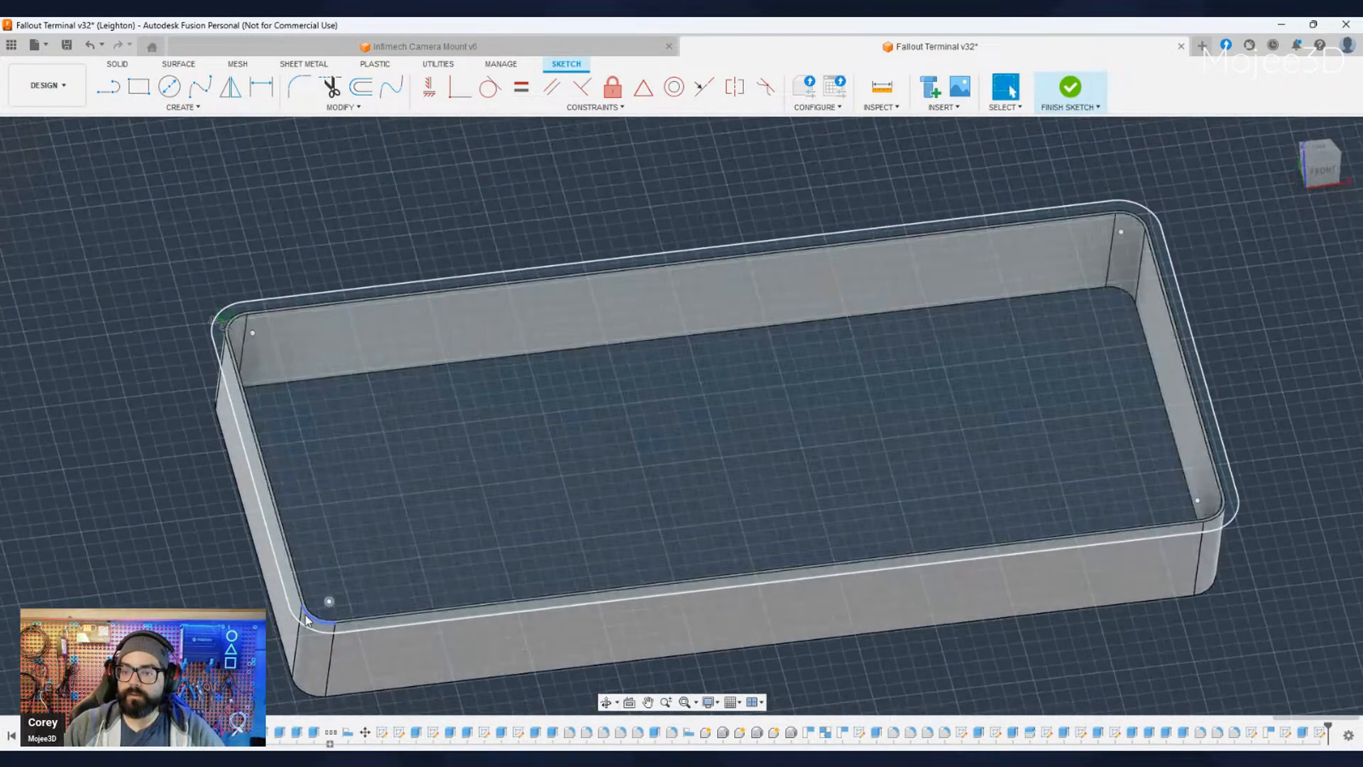
pyautogui.scroll(3, 301, 603)
pyautogui.click(292, 590)
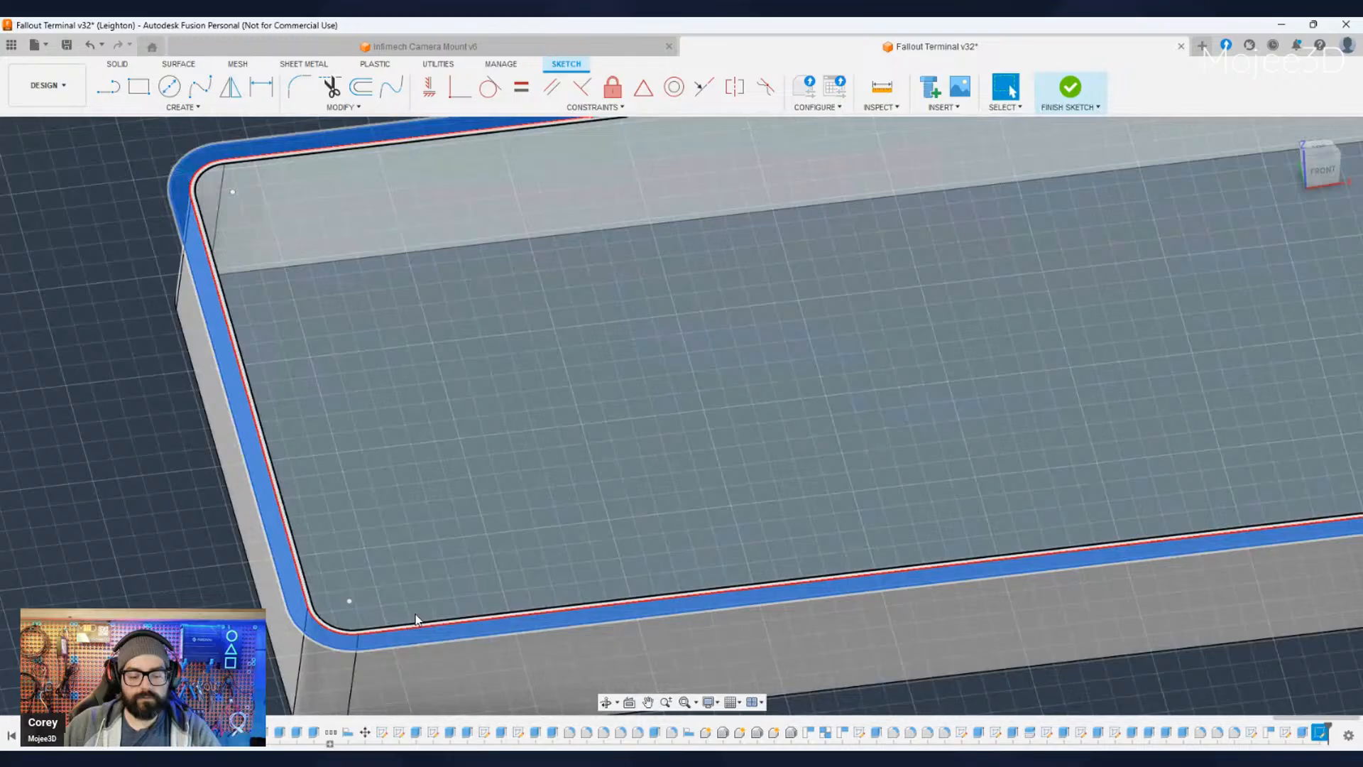
pyautogui.press('e')
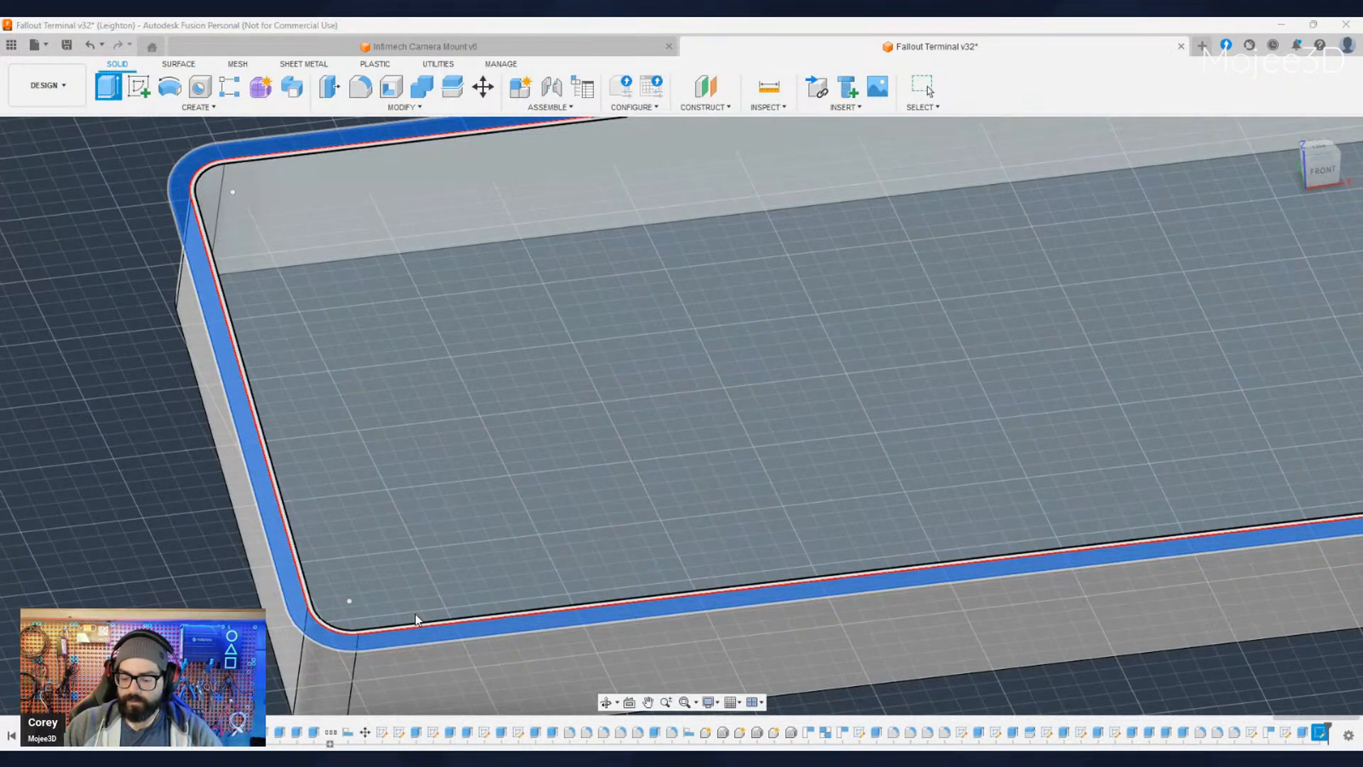
pyautogui.press('Return')
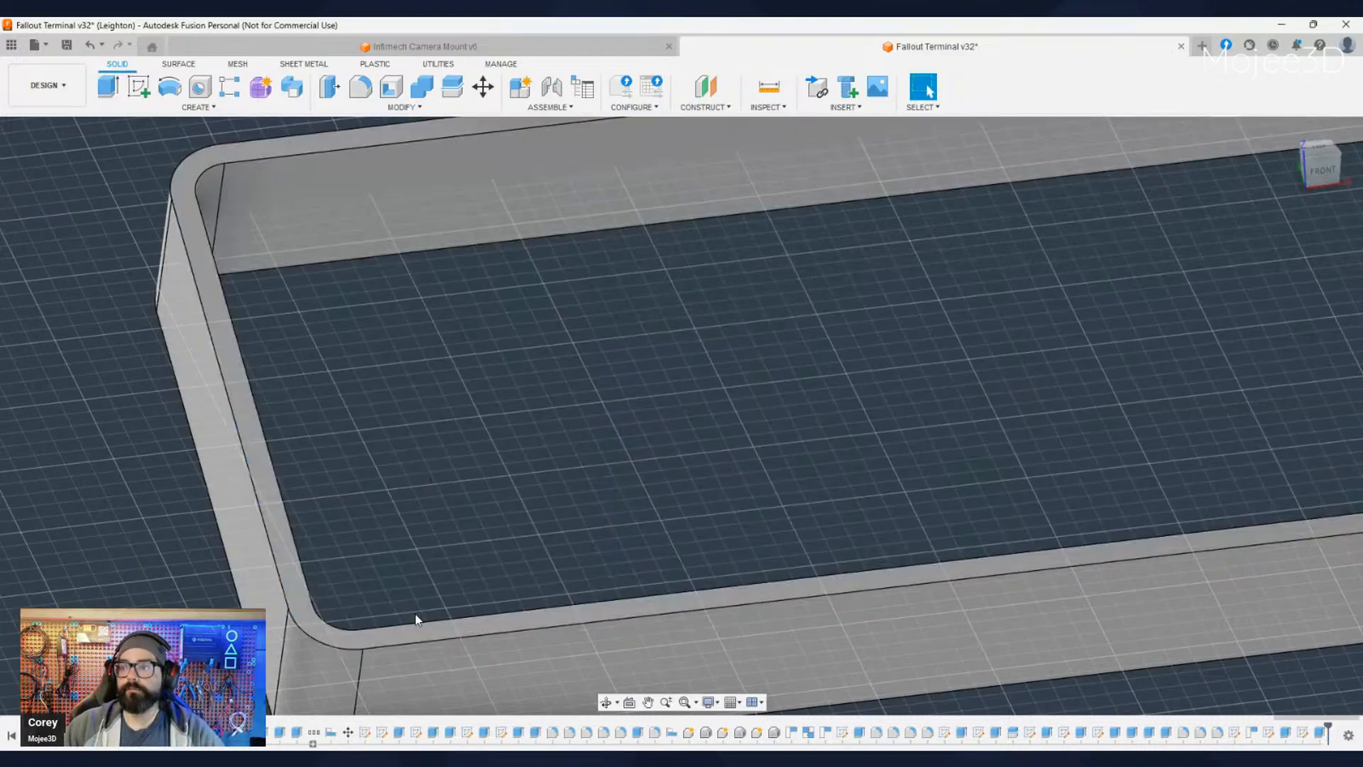
# - Show the keyboard's case and keys inside the thickened perimeter wall and check the assembly from the side
pyautogui.scroll(-4, 428, 604)
pyautogui.scroll(-2, 431, 595)
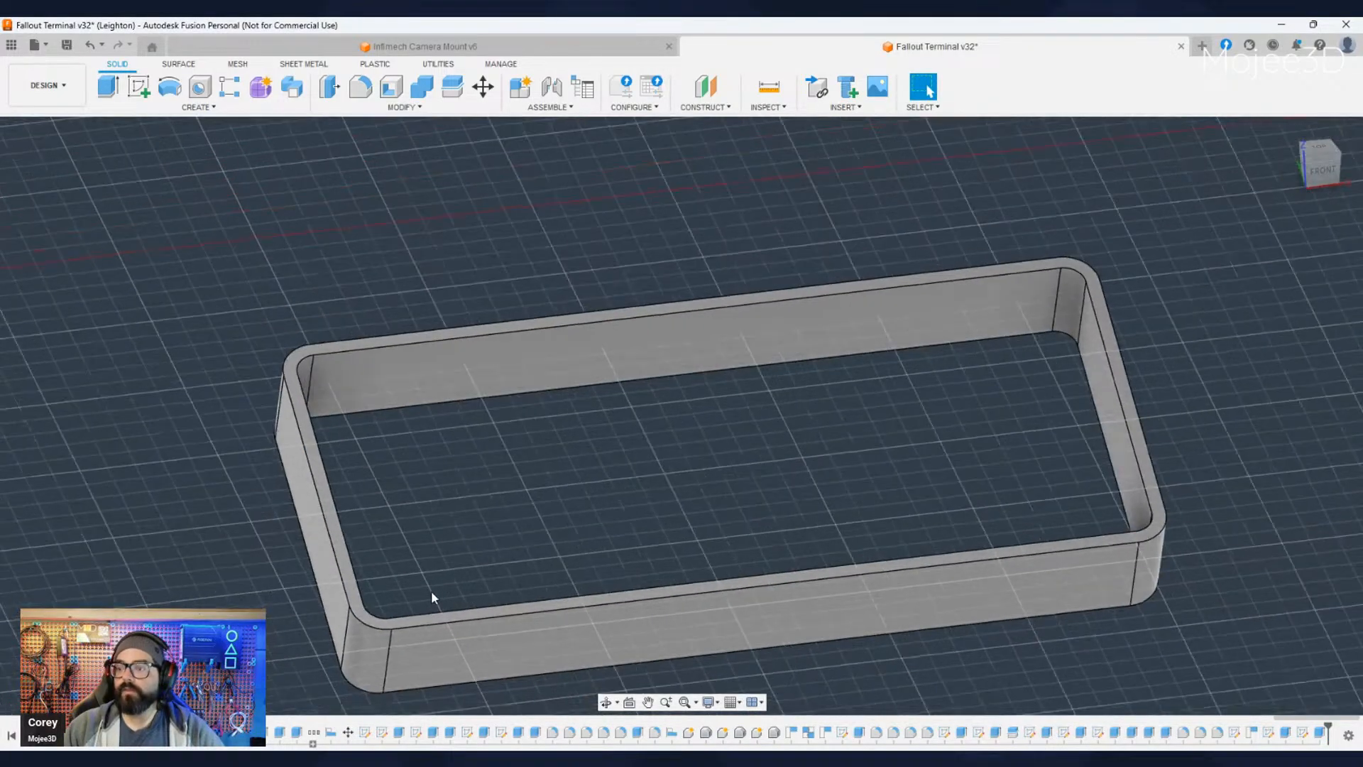
pyautogui.scroll(-4, 545, 629)
pyautogui.moveTo(546, 629); pyautogui.dragTo(629, 514, button='middle')
pyautogui.scroll(-2, 602, 564)
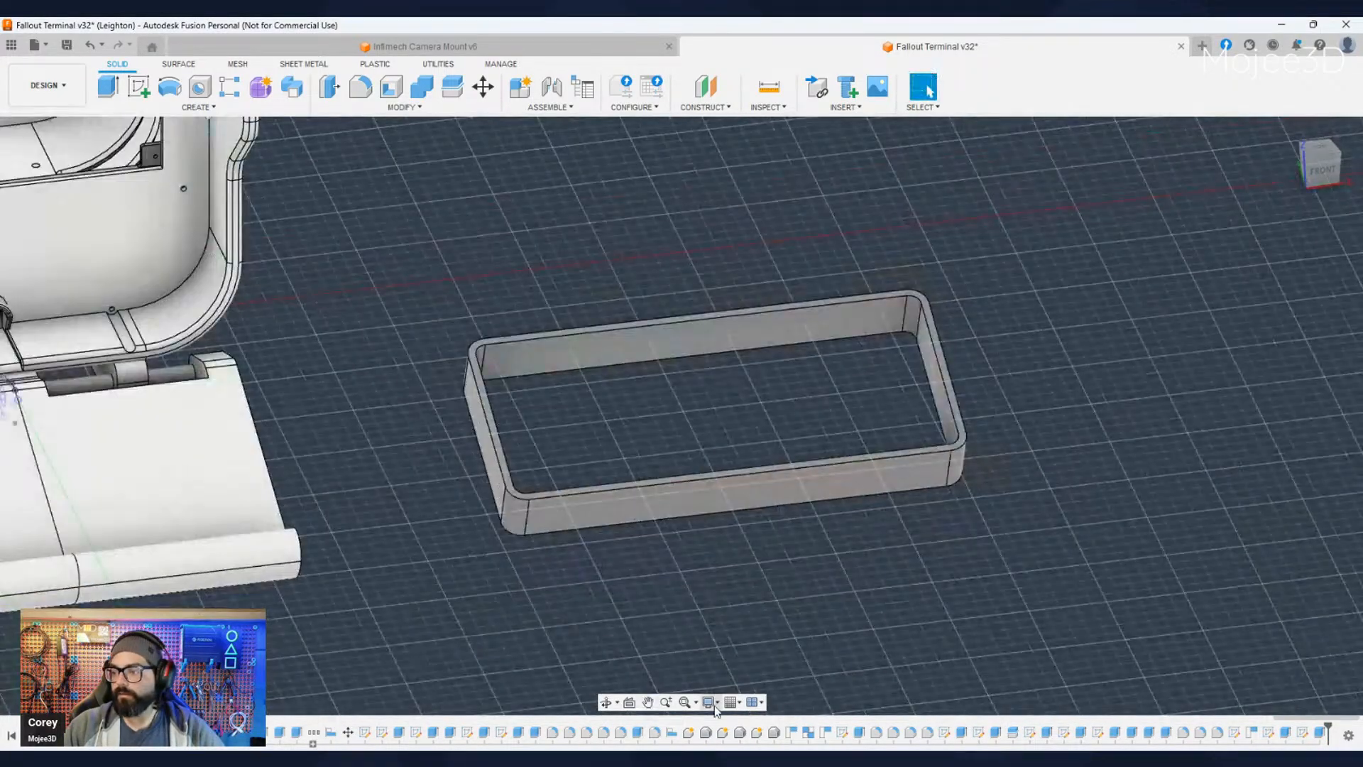
pyautogui.keyDown('shift'); pyautogui.moveTo(876, 670); pyautogui.dragTo(798, 650, button='middle'); pyautogui.keyUp('shift')
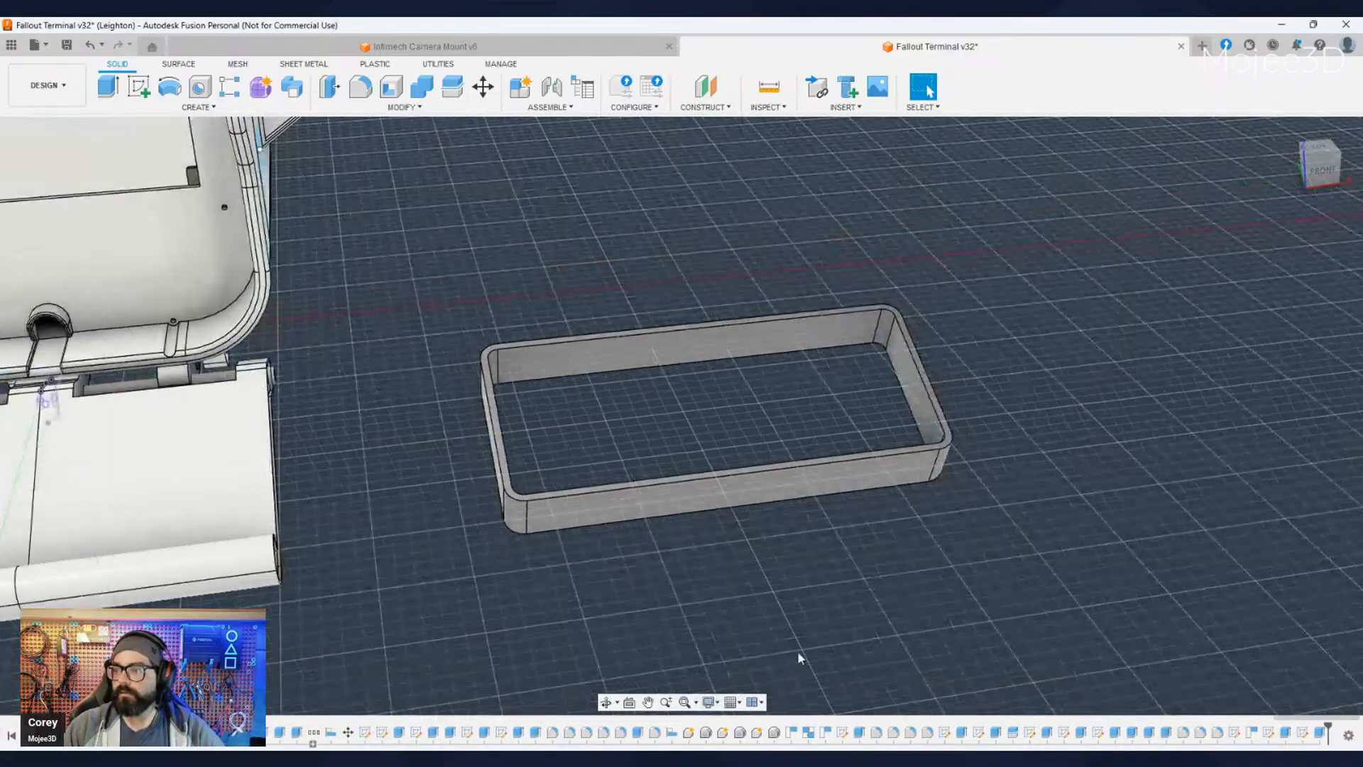
pyautogui.moveTo(757, 569)
pyautogui.keyDown('shift'); pyautogui.mouseDown(button='middle')
pyautogui.moveTo(699, 636)
pyautogui.moveTo(745, 586)
pyautogui.moveTo(742, 561)
pyautogui.moveTo(731, 571)
pyautogui.mouseUp(button='middle'); pyautogui.keyUp('shift')
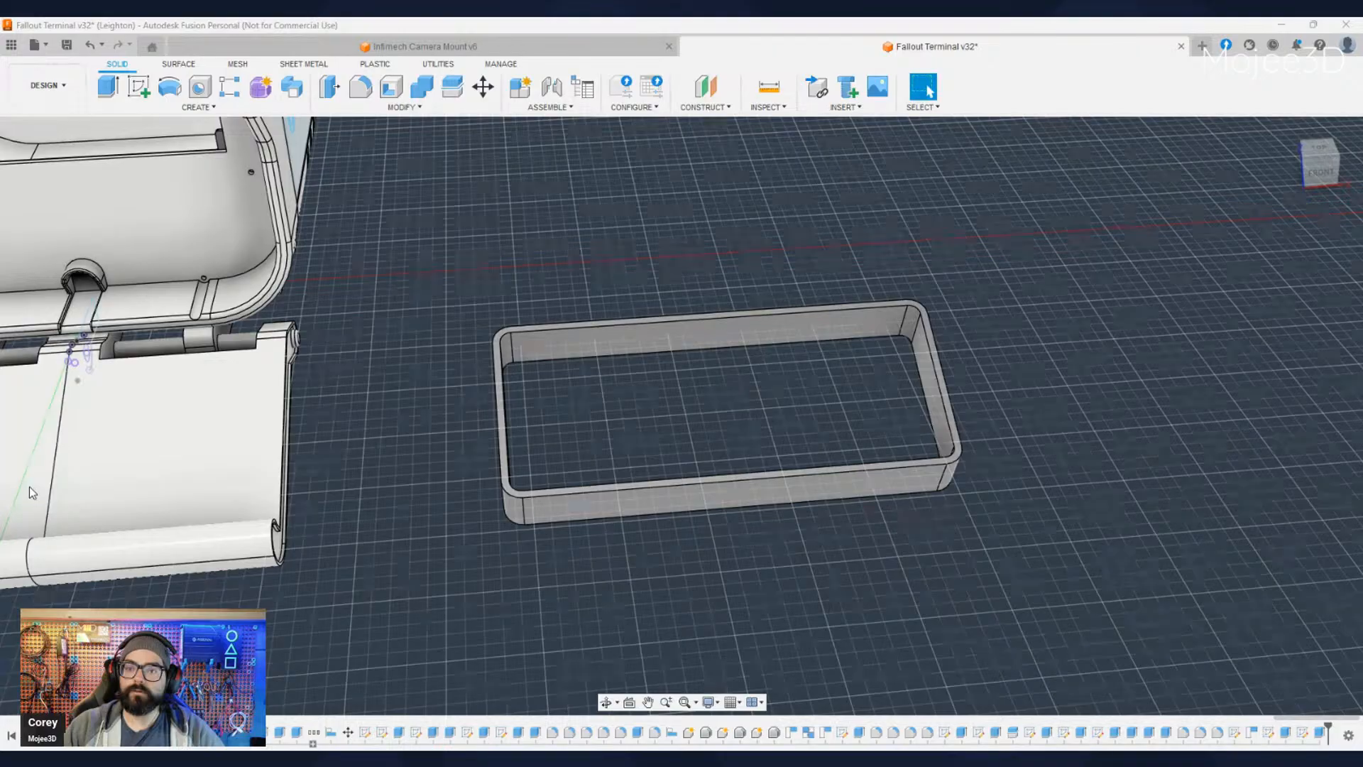
pyautogui.click(47, 490)
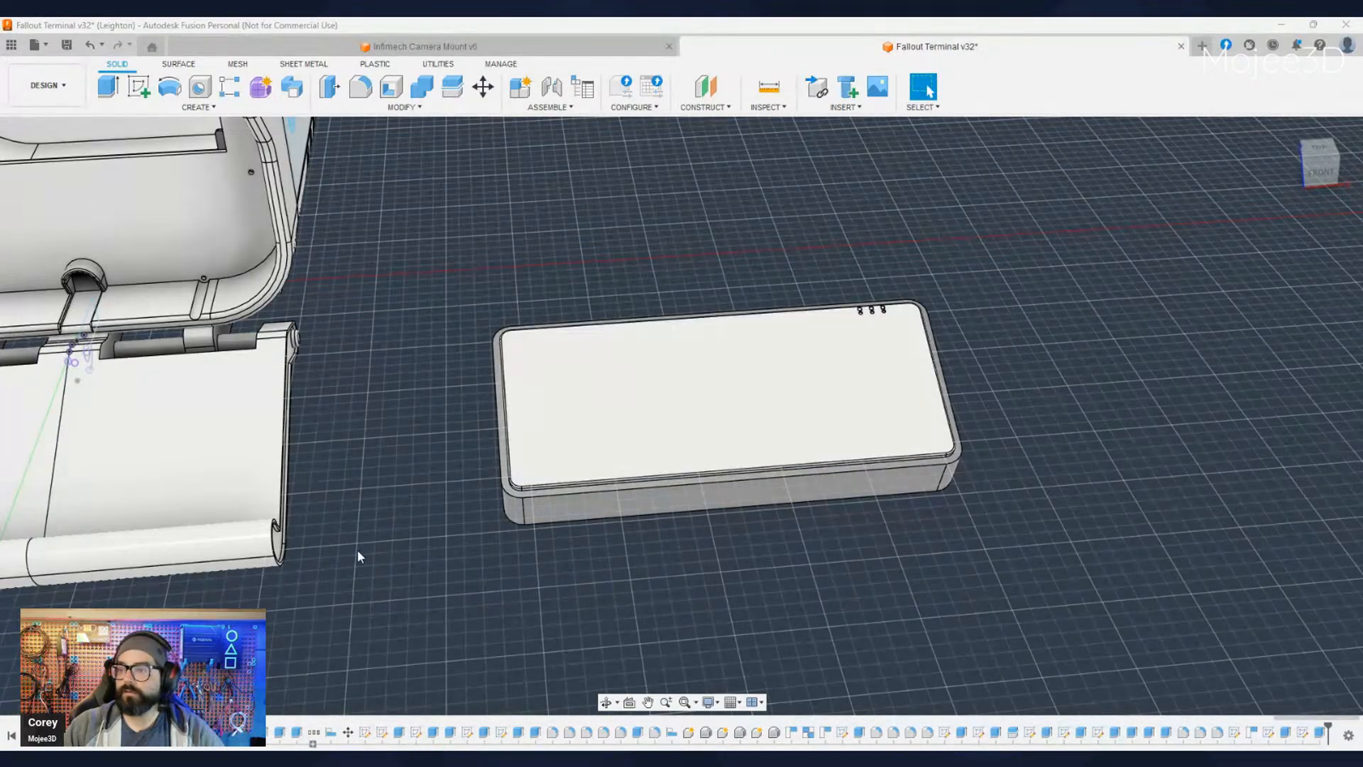
pyautogui.click(50, 507)
pyautogui.keyDown('shift'); pyautogui.moveTo(360, 586); pyautogui.dragTo(526, 532, button='middle'); pyautogui.keyUp('shift')
pyautogui.click(605, 487)
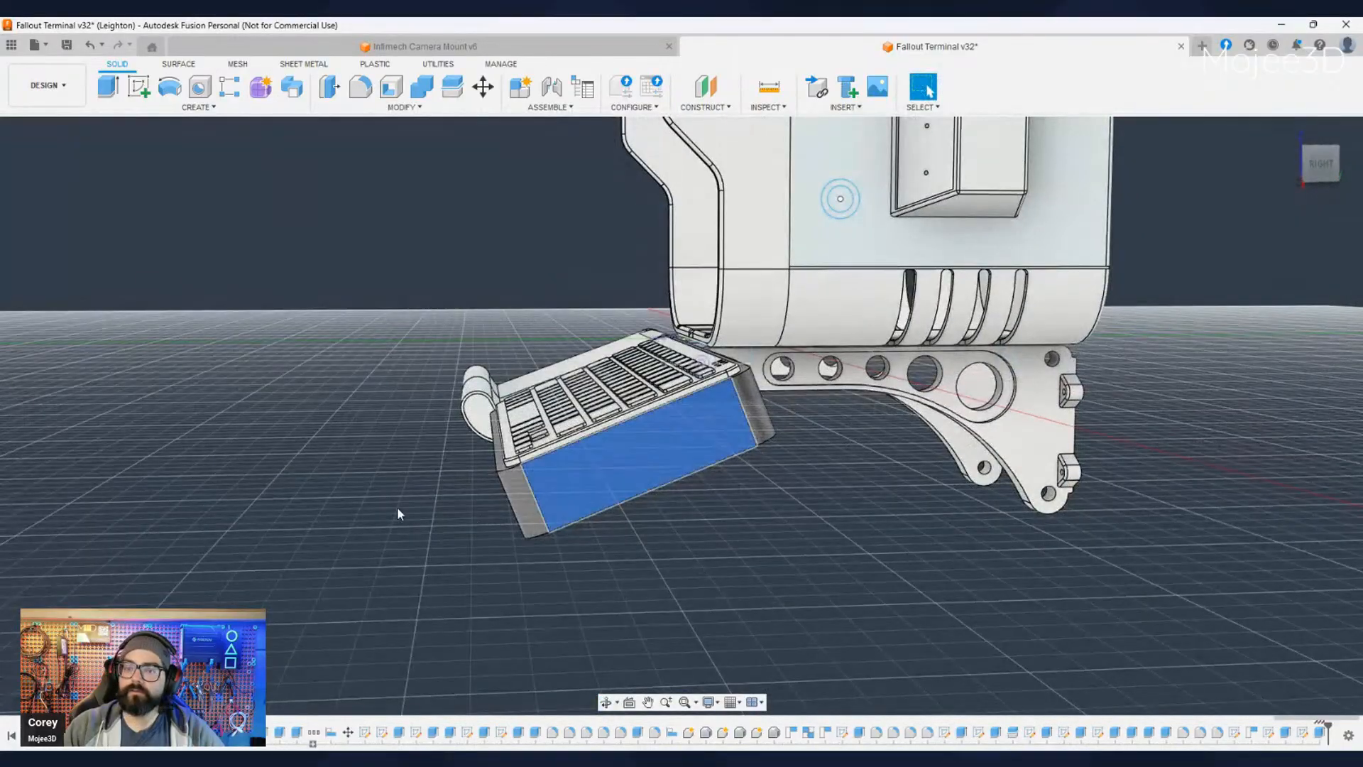
# - Make the perimeter wall translucent so the keyboard's base can be checked through it from underneath
pyautogui.click(109, 421)
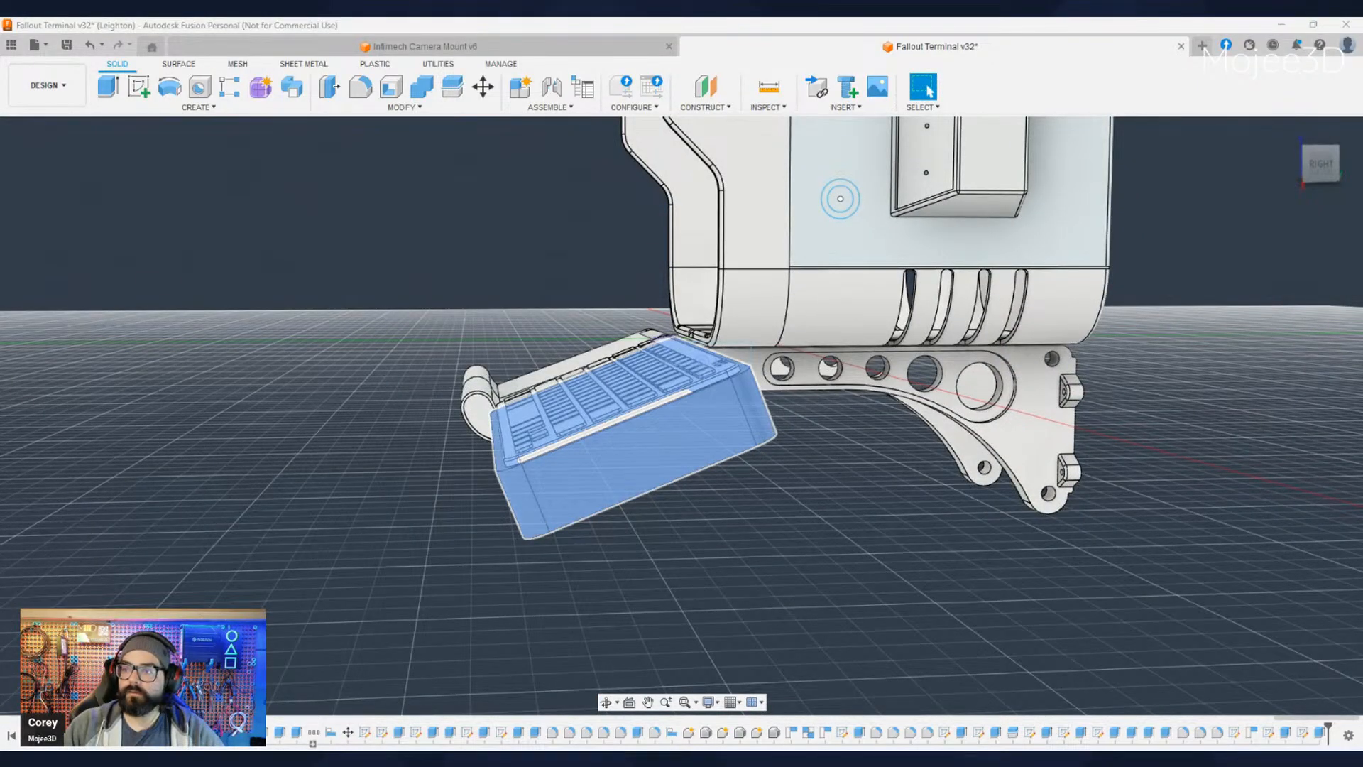
pyautogui.click(307, 675)
pyautogui.click(595, 608)
pyautogui.keyDown('shift'); pyautogui.moveTo(664, 611); pyautogui.dragTo(669, 524, button='middle'); pyautogui.keyUp('shift')
pyautogui.scroll(5, 671, 523)
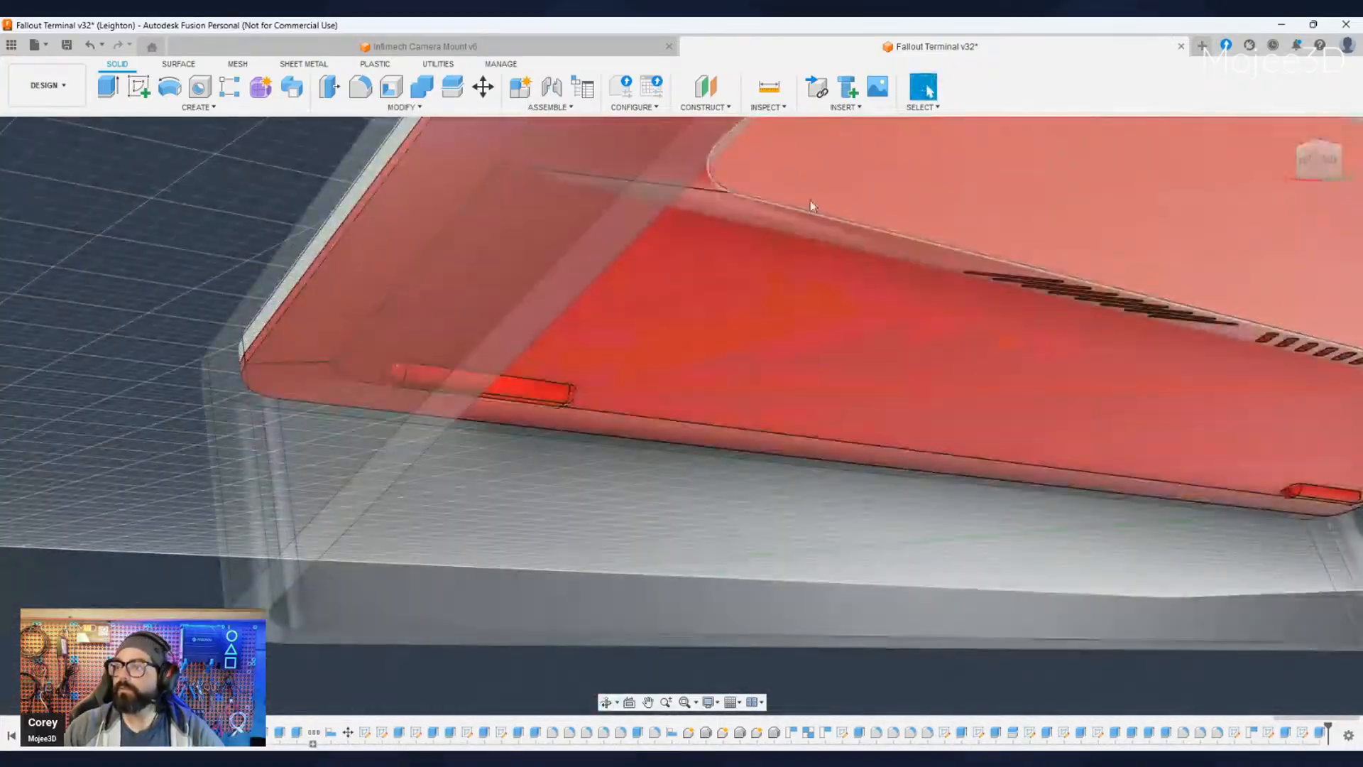
# - Try to shorten the perimeter wall by cutting its underside rim face back toward the keyboard's base
pyautogui.click(612, 239)
pyautogui.scroll(-5, 629, 285)
pyautogui.moveTo(629, 287)
pyautogui.keyDown('shift'); pyautogui.mouseDown(button='middle')
pyautogui.moveTo(656, 338)
pyautogui.moveTo(745, 404)
pyautogui.moveTo(662, 447)
pyautogui.moveTo(782, 419)
pyautogui.moveTo(754, 408)
pyautogui.mouseUp(button='middle'); pyautogui.keyUp('shift')
pyautogui.scroll(4, 710, 426)
pyautogui.keyDown('shift'); pyautogui.moveTo(678, 452); pyautogui.dragTo(679, 467, button='middle'); pyautogui.keyUp('shift')
pyautogui.press('e')
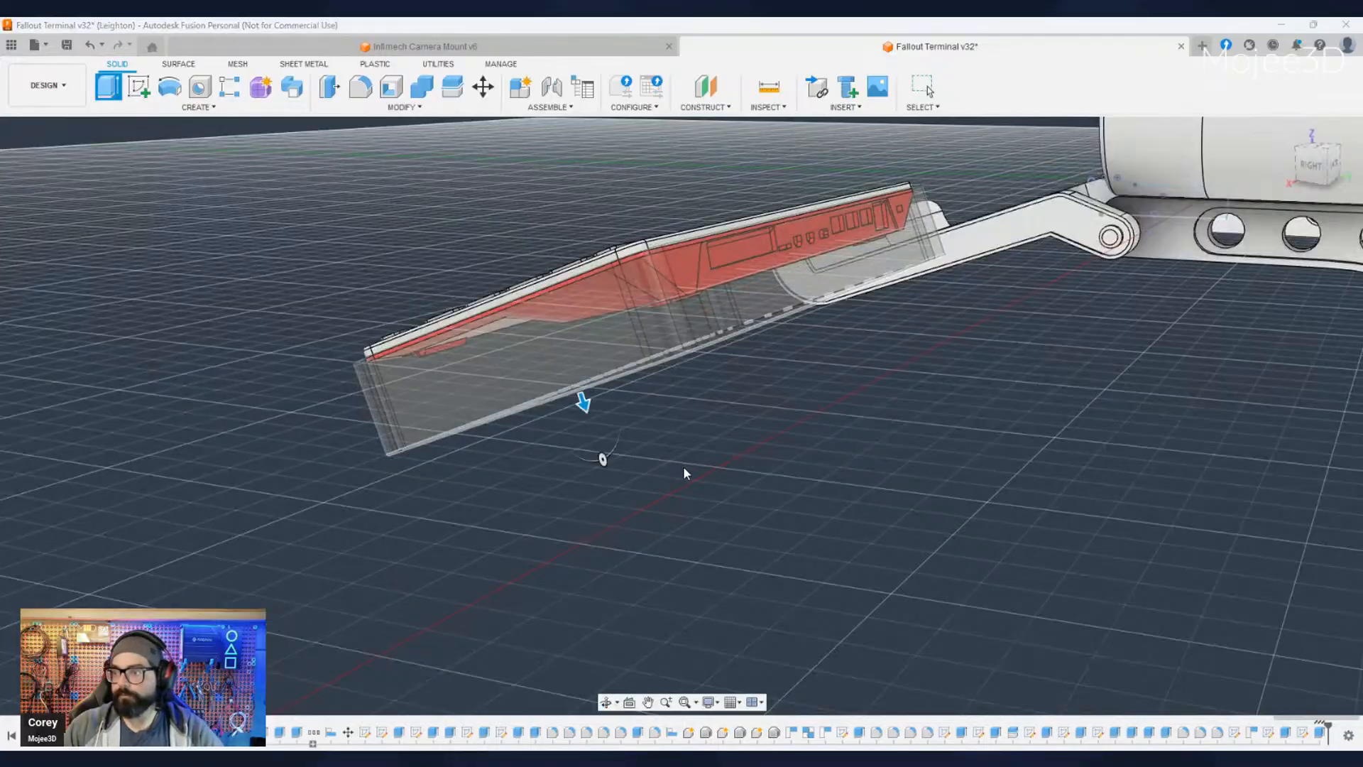
pyautogui.moveTo(583, 403); pyautogui.dragTo(564, 368)
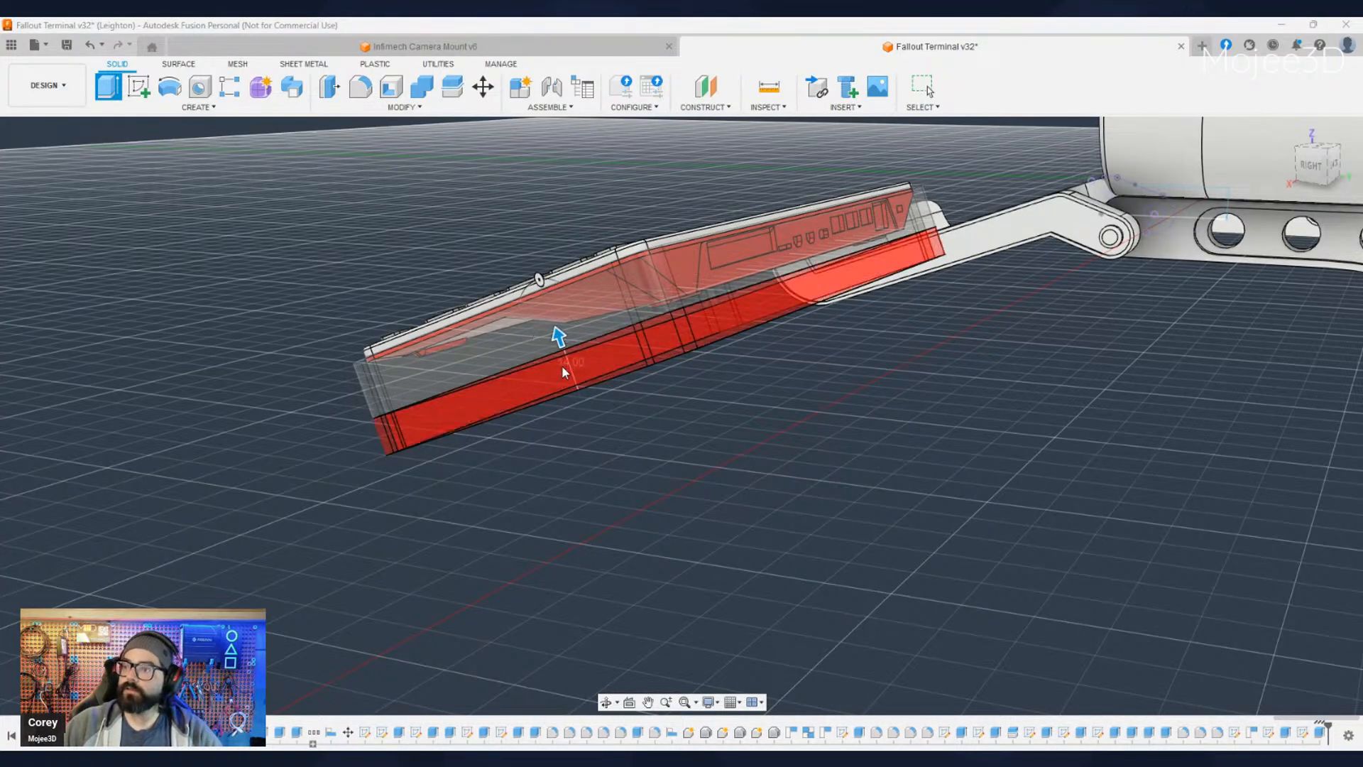
pyautogui.press('Escape')
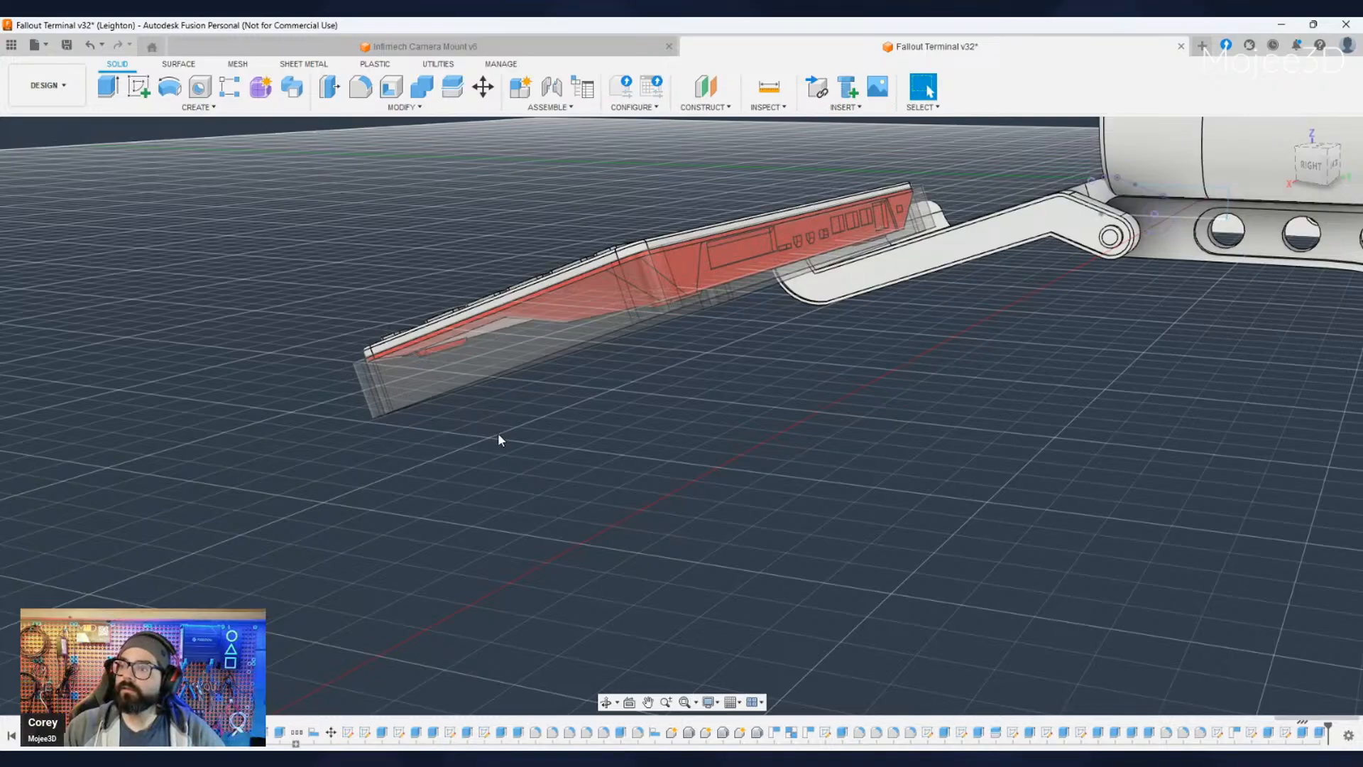
pyautogui.hotkey('ctrl', 'z')
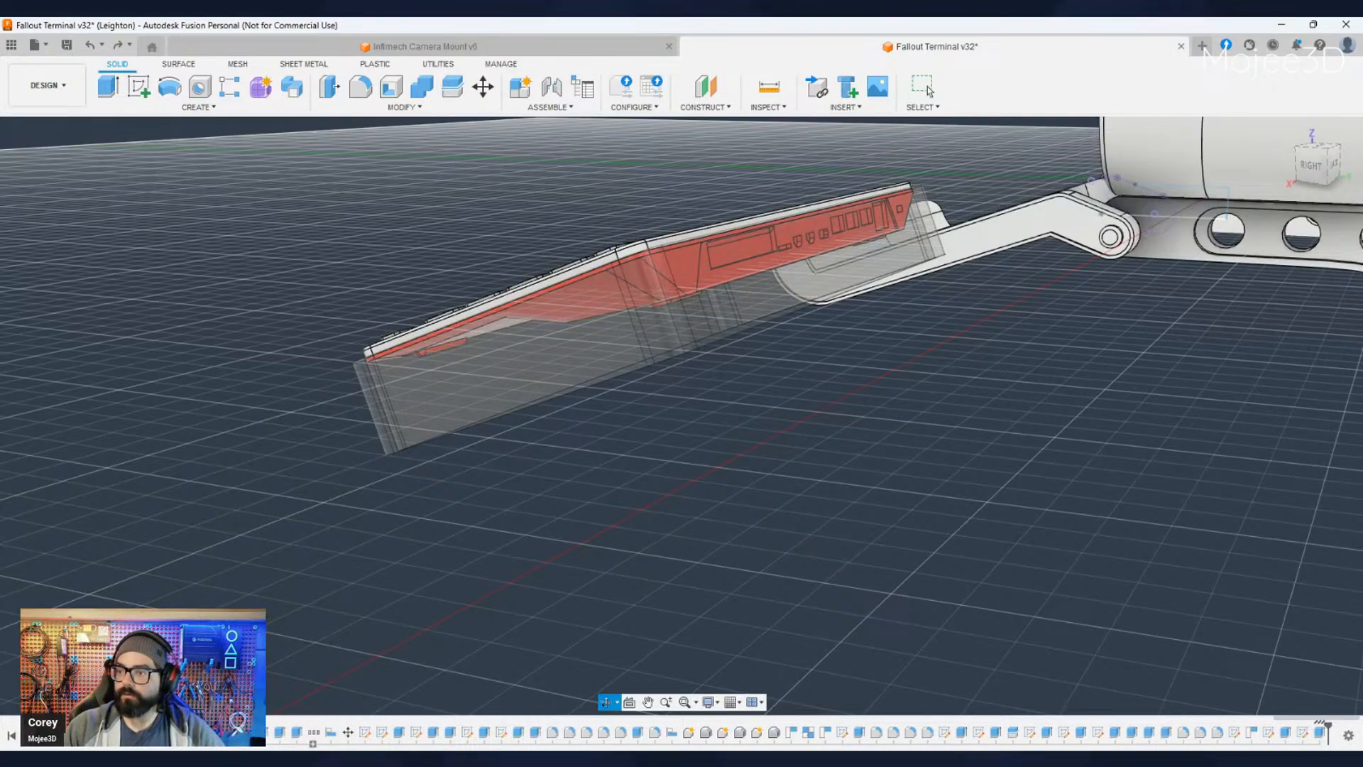
# - Extrude the perimeter wall's underside rim face toward the keyboard as a cut to reduce the wall's depth
pyautogui.keyDown('shift'); pyautogui.moveTo(671, 455); pyautogui.dragTo(584, 360, button='middle'); pyautogui.keyUp('shift')
pyautogui.scroll(5, 632, 368)
pyautogui.scroll(-2, 655, 411)
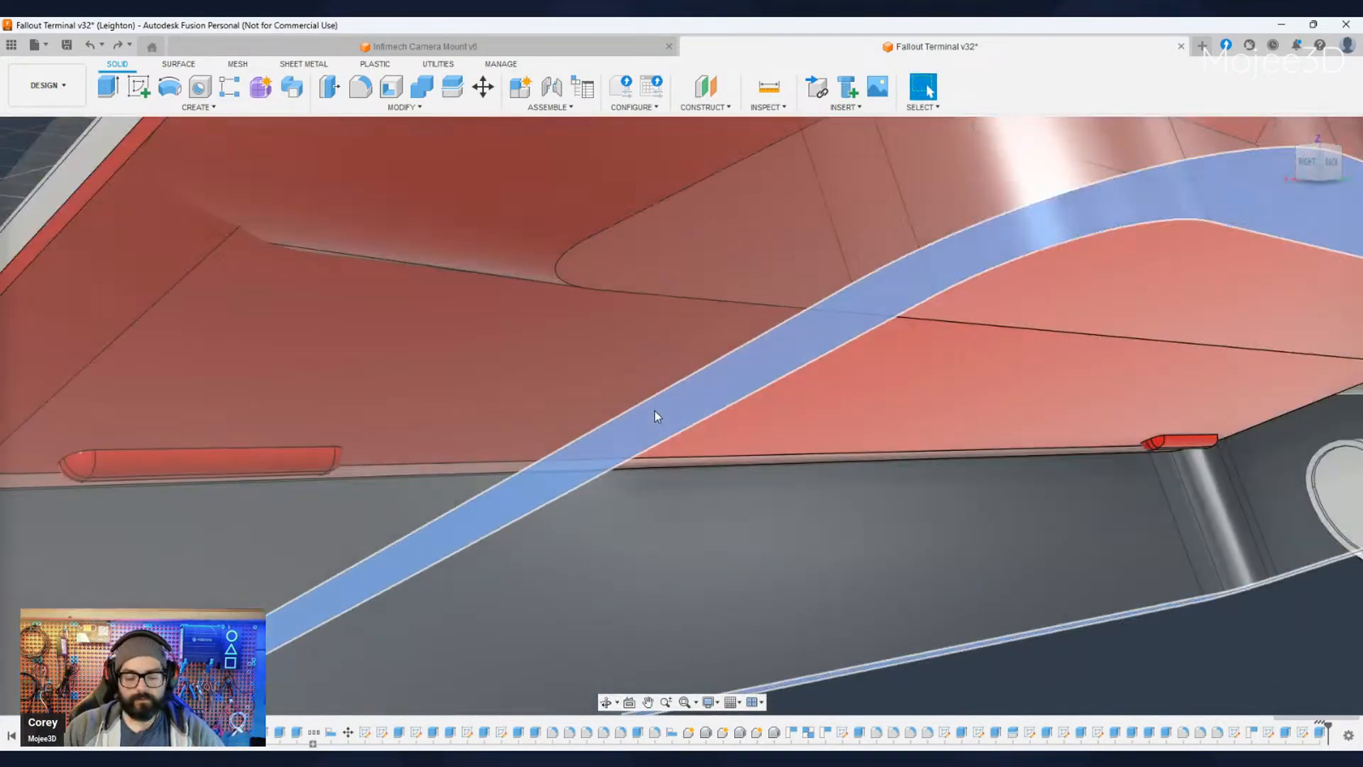
pyautogui.scroll(-8, 655, 415)
pyautogui.press('e')
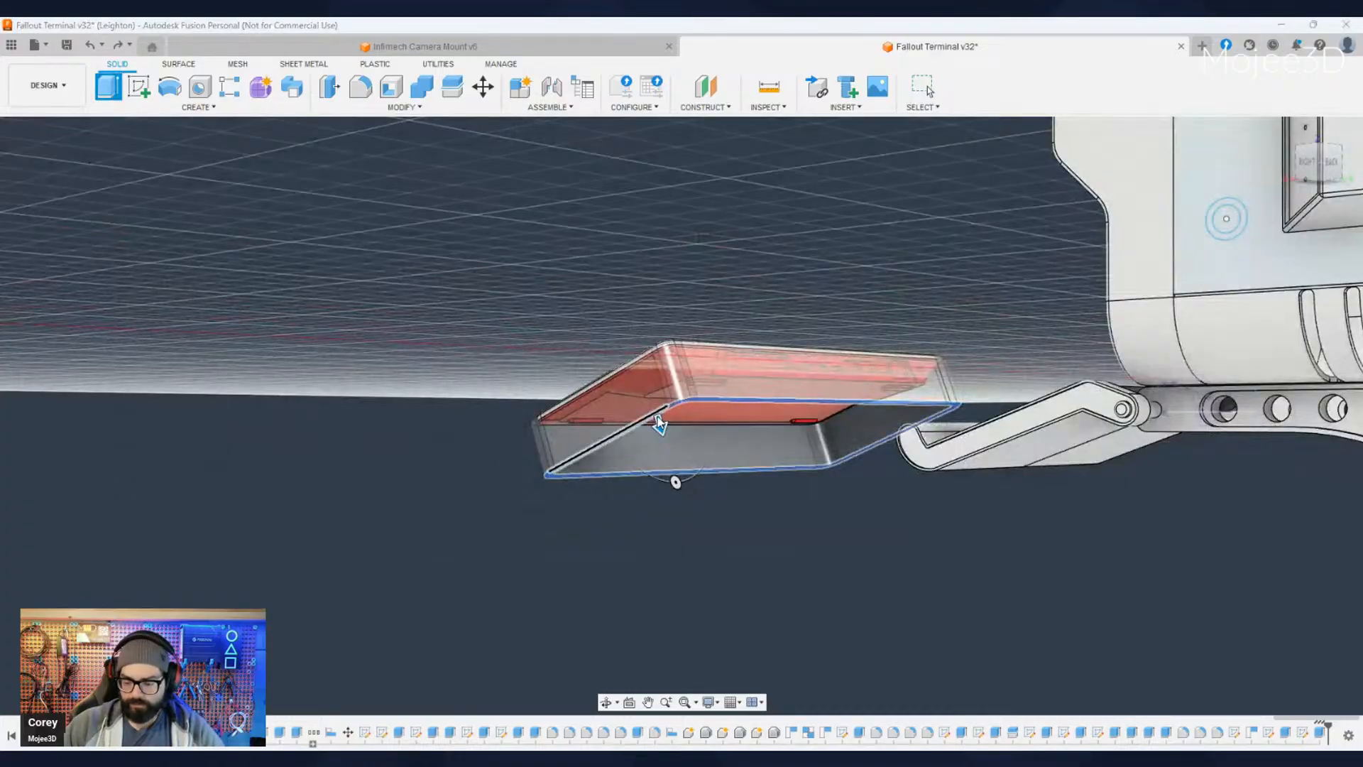
pyautogui.click(659, 422)
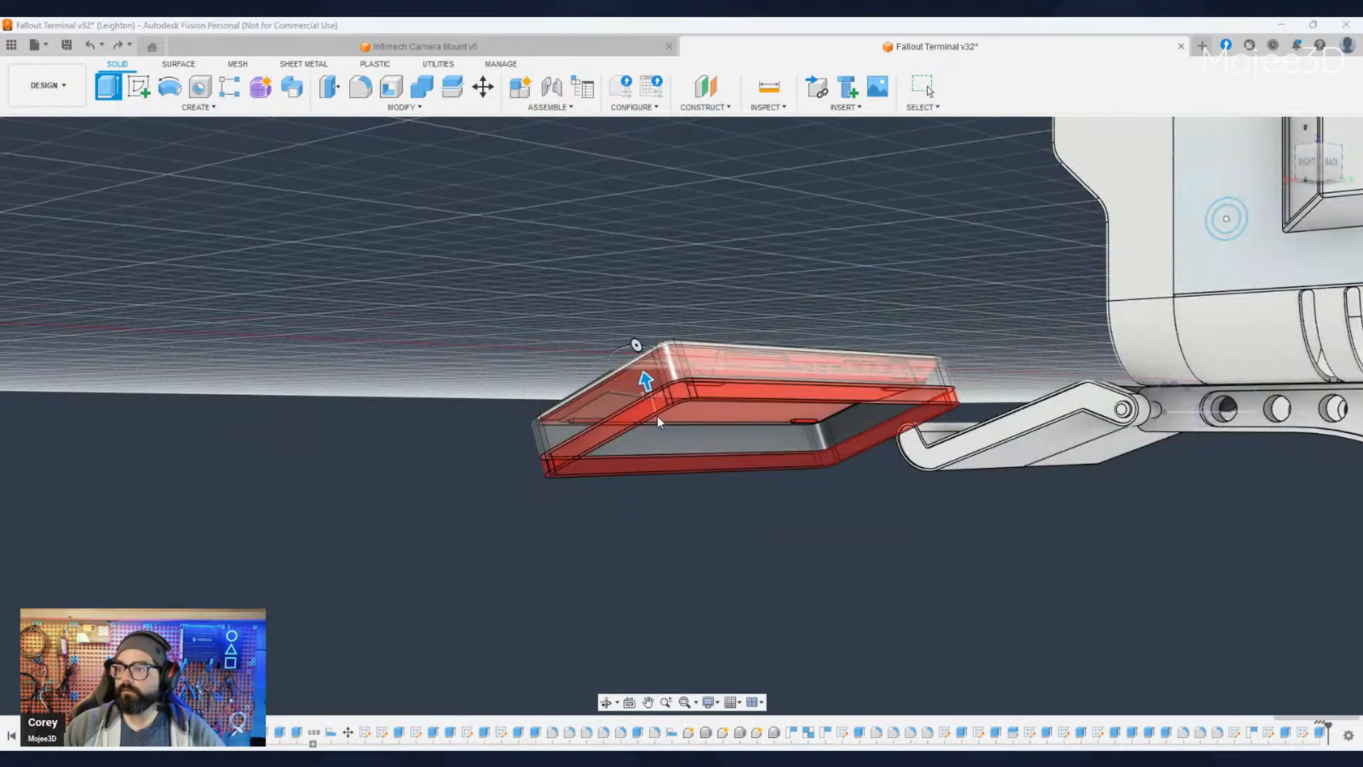
pyautogui.keyDown('shift'); pyautogui.moveTo(647, 504); pyautogui.dragTo(695, 453, button='middle'); pyautogui.keyUp('shift')
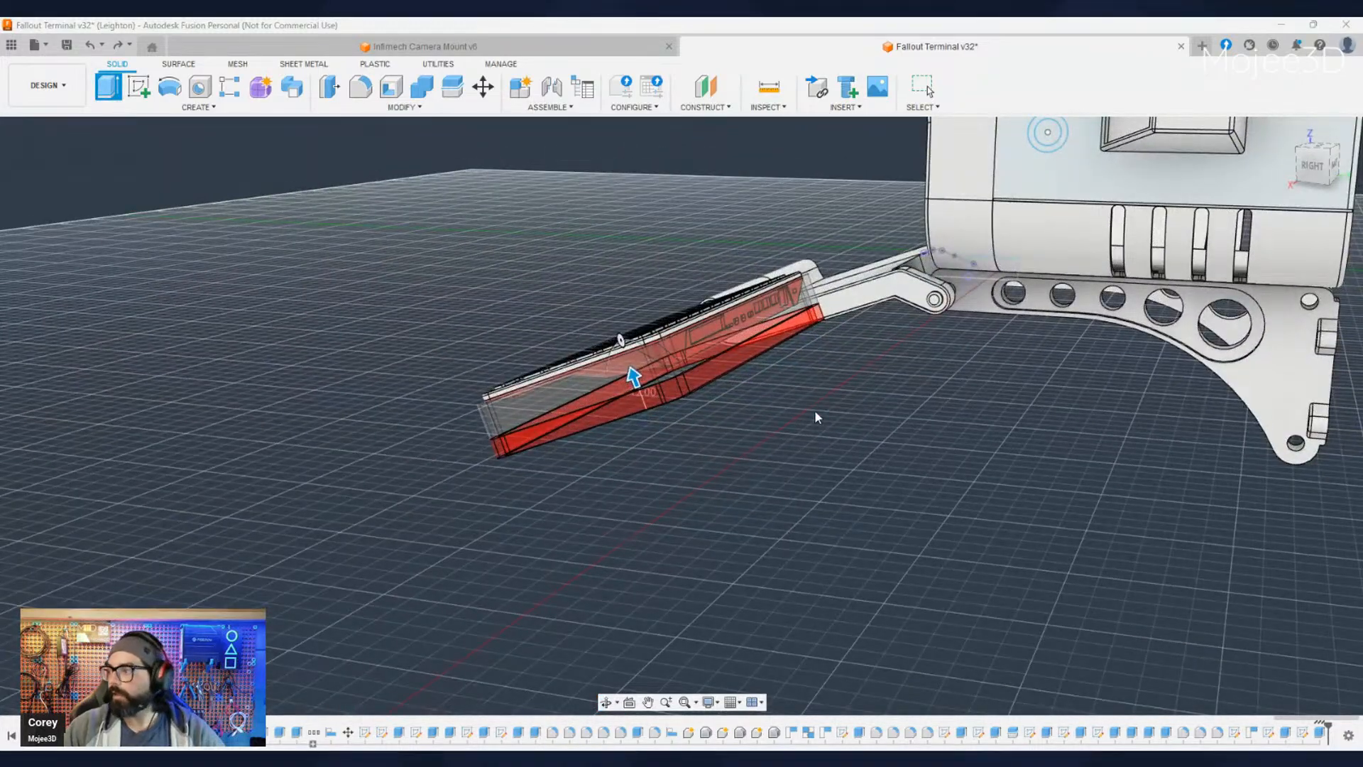
pyautogui.press('Return')
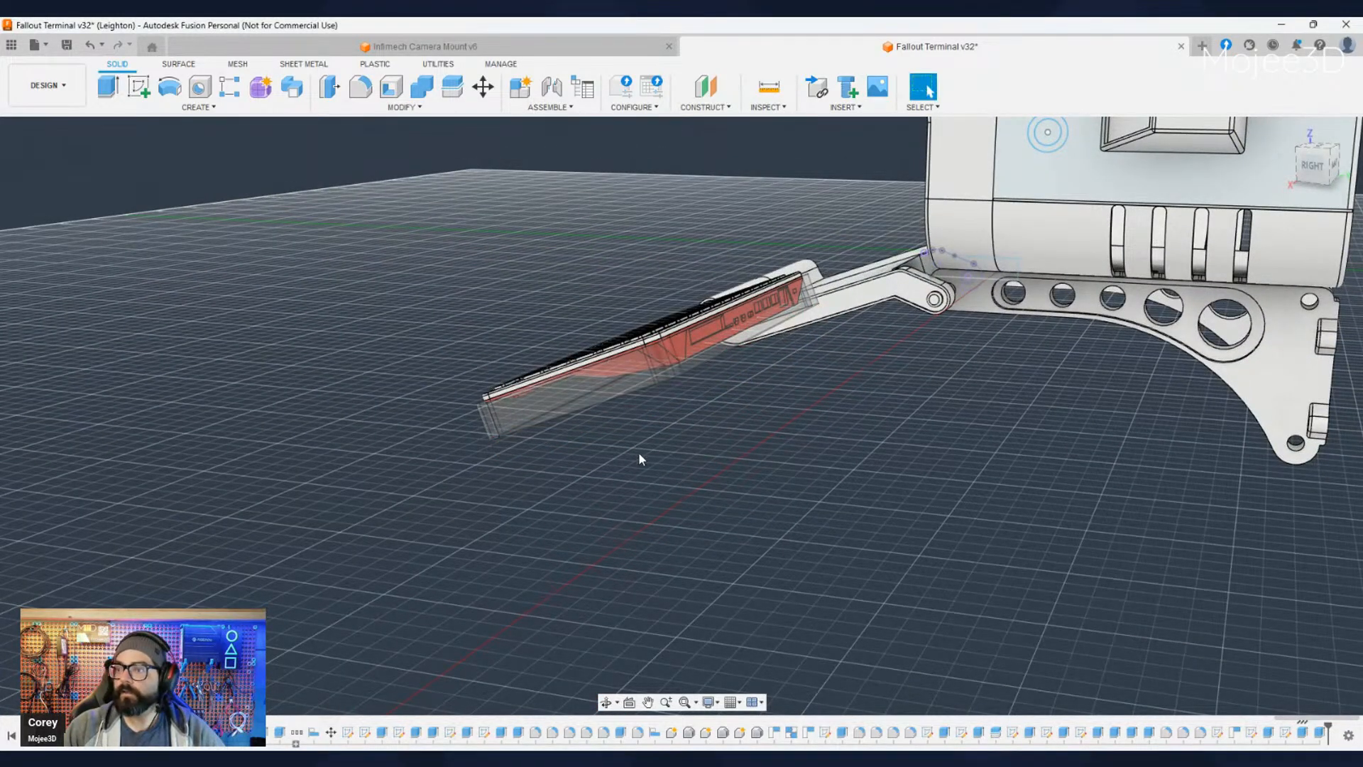
# - Create a sketch on the shortened wall's underside rim face and finish it with the rim's outlines as profiles
pyautogui.scroll(5, 637, 452)
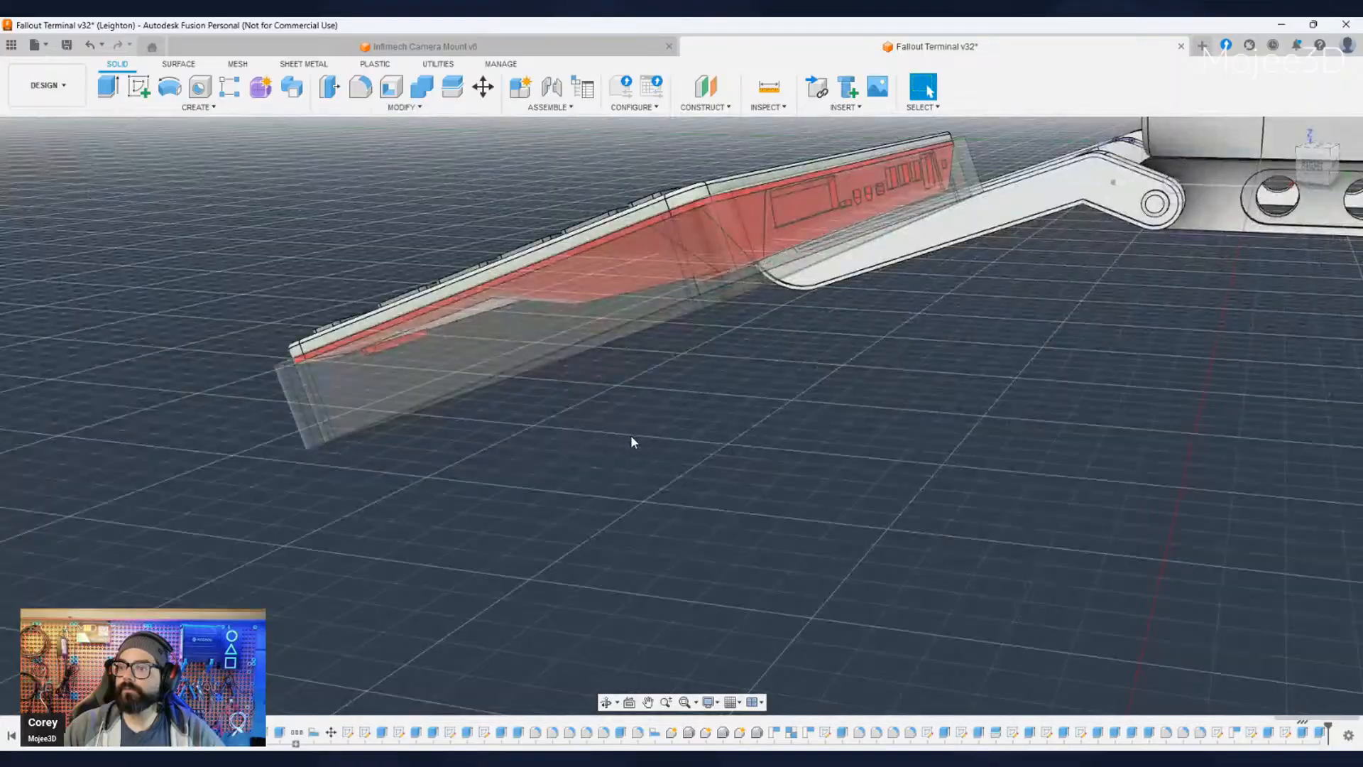
pyautogui.keyDown('shift'); pyautogui.moveTo(700, 465); pyautogui.dragTo(612, 216, button='middle'); pyautogui.keyUp('shift')
pyautogui.click(610, 218)
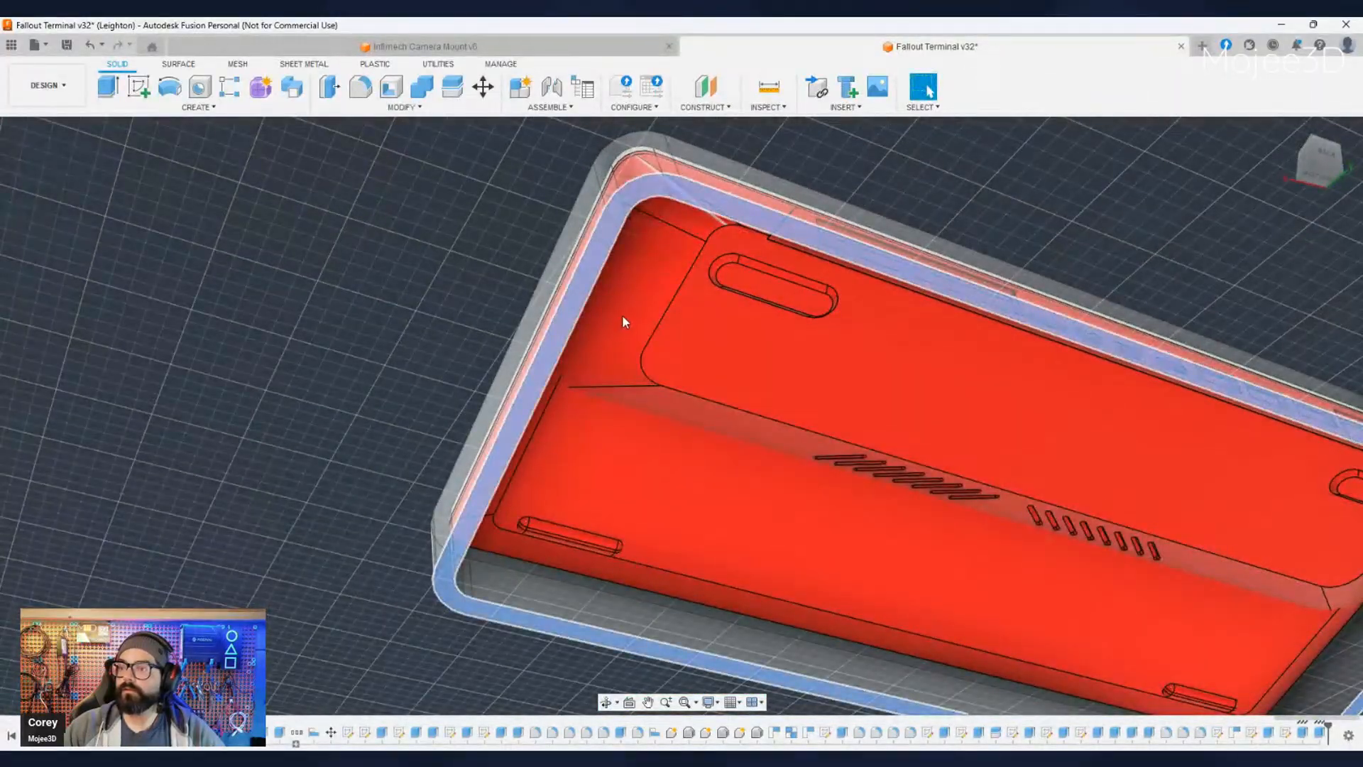
pyautogui.hotkey('shift', 's')
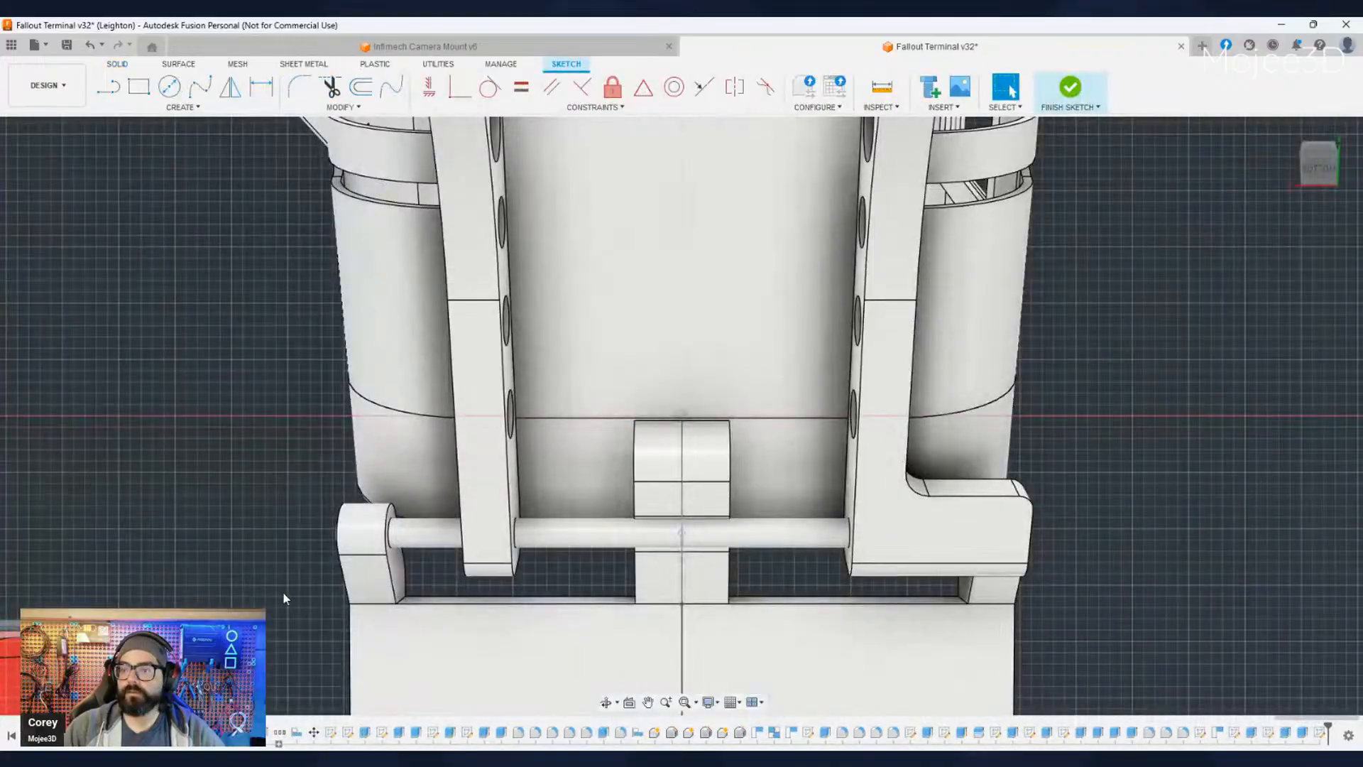
pyautogui.moveTo(256, 632); pyautogui.dragTo(816, 467, button='middle')
pyautogui.scroll(-2, 790, 486)
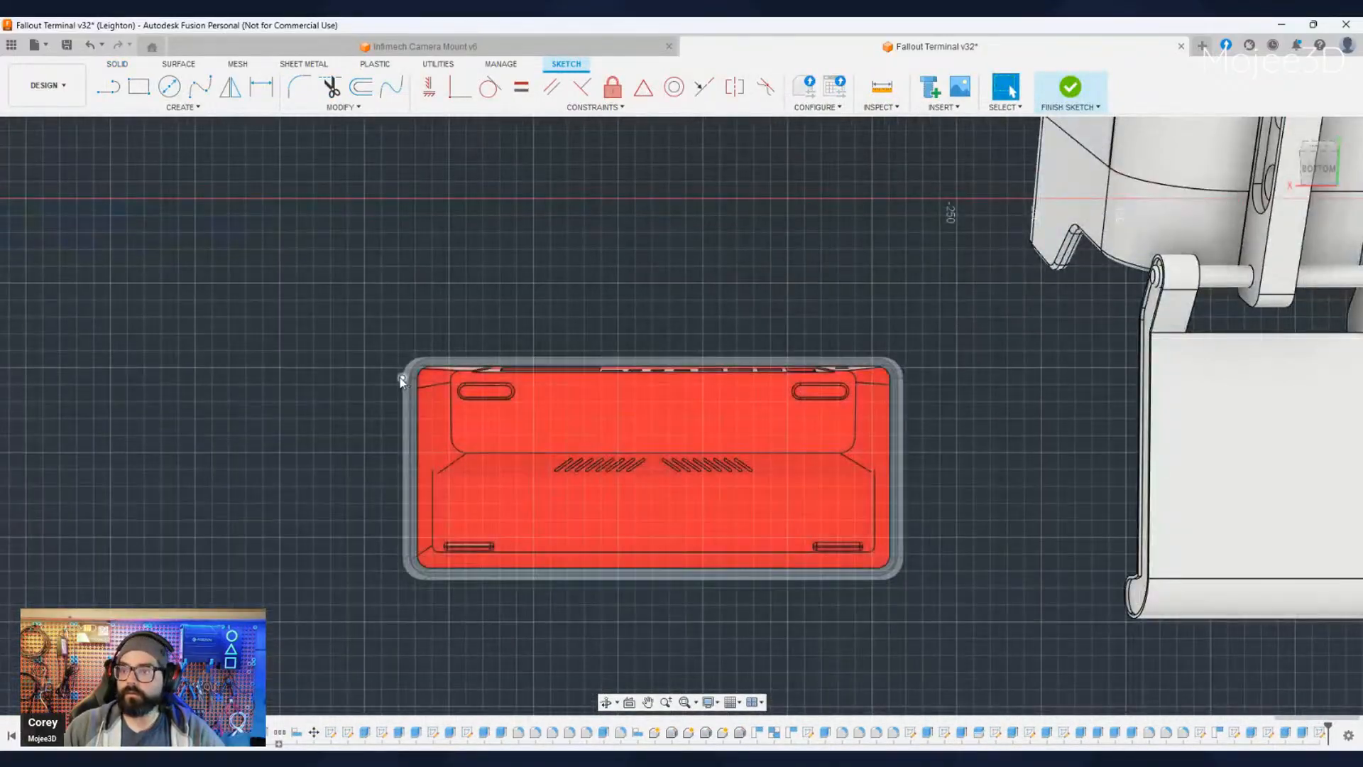
pyautogui.scroll(3, 405, 381)
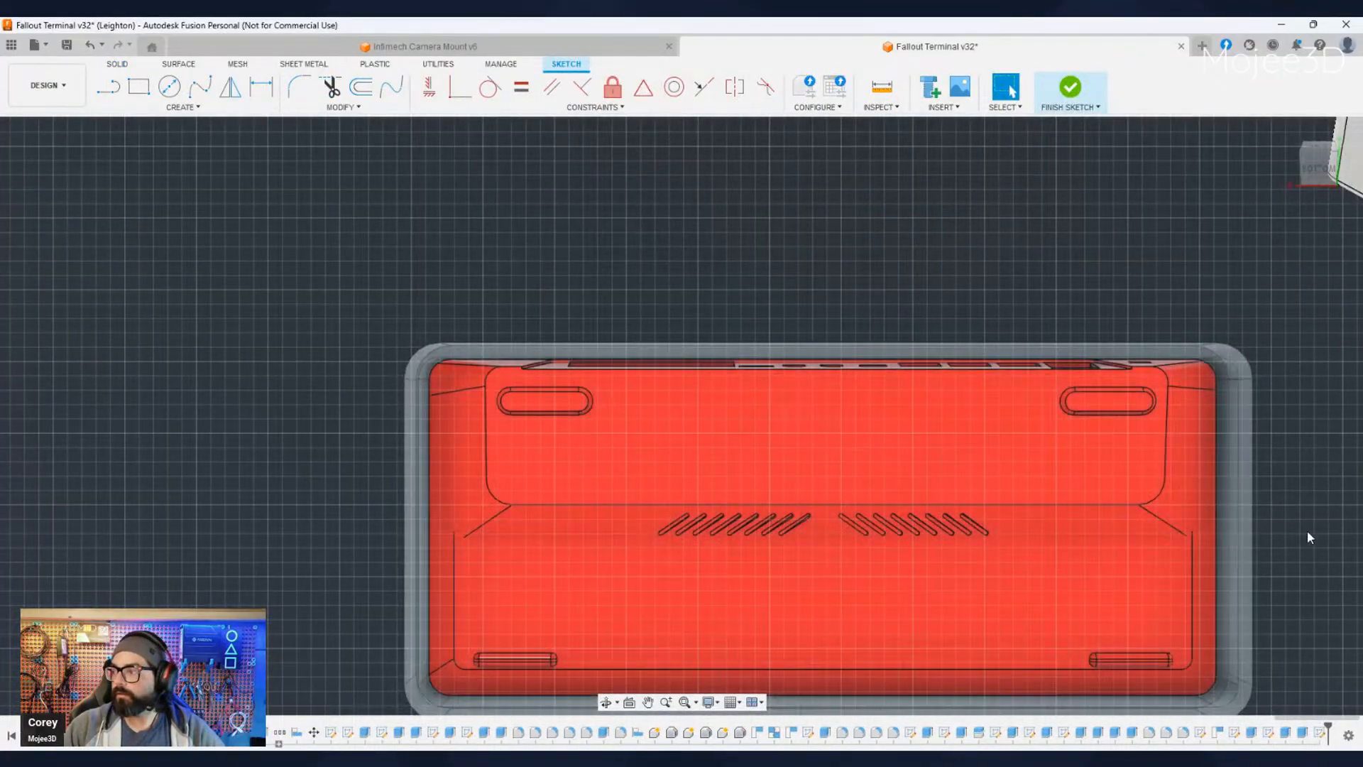
pyautogui.keyDown('shift'); pyautogui.moveTo(1328, 513); pyautogui.dragTo(1058, 568, button='middle'); pyautogui.keyUp('shift')
pyautogui.hotkey('shift', 's')
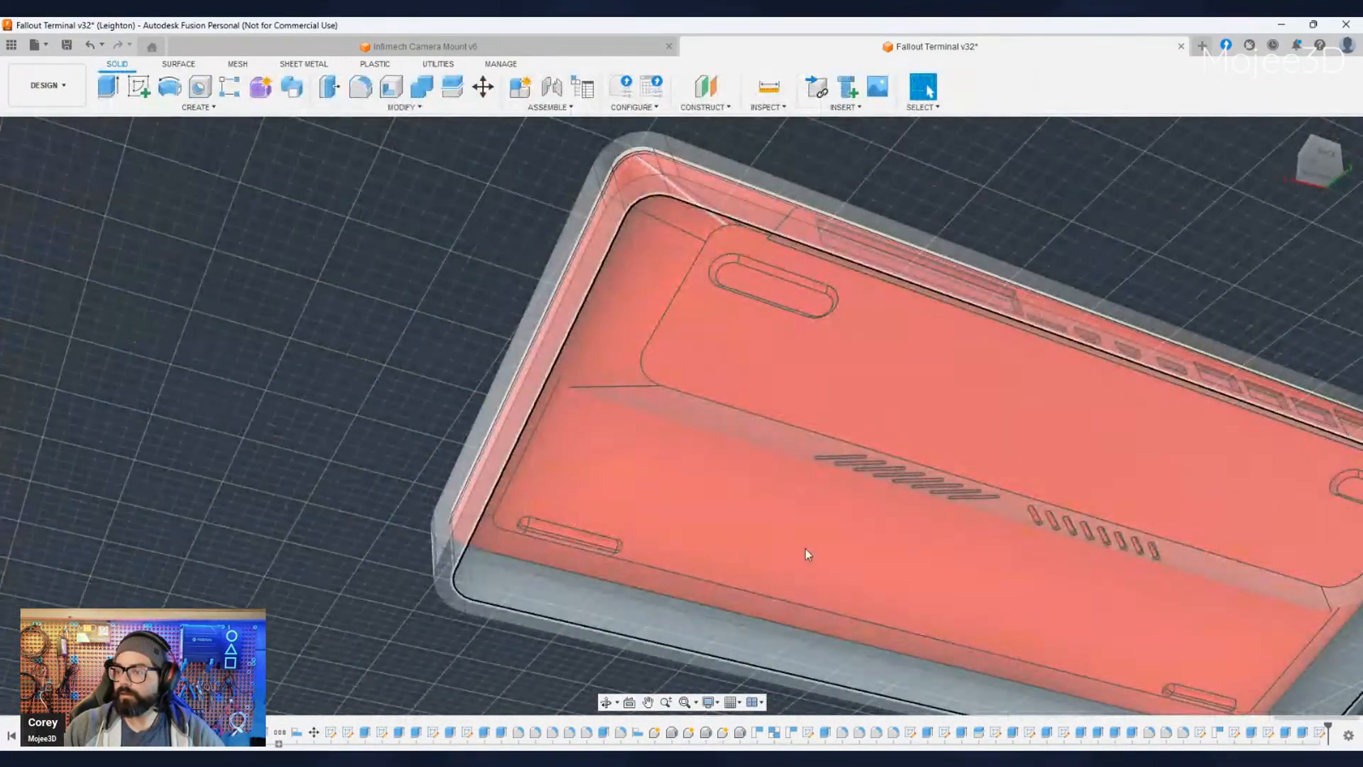
# - Extrude the sketch's inner opening together with the surrounding rim profile to close the wall's underside with a bottom plate
pyautogui.click(700, 623)
pyautogui.moveTo(958, 612); pyautogui.dragTo(781, 434, button='middle')
pyautogui.scroll(-4, 627, 525)
pyautogui.keyDown('shift'); pyautogui.moveTo(628, 525); pyautogui.dragTo(535, 425, button='middle'); pyautogui.keyUp('shift')
pyautogui.scroll(5, 534, 429)
pyautogui.keyDown('ctrl'); pyautogui.click(580, 533); pyautogui.keyUp('ctrl')
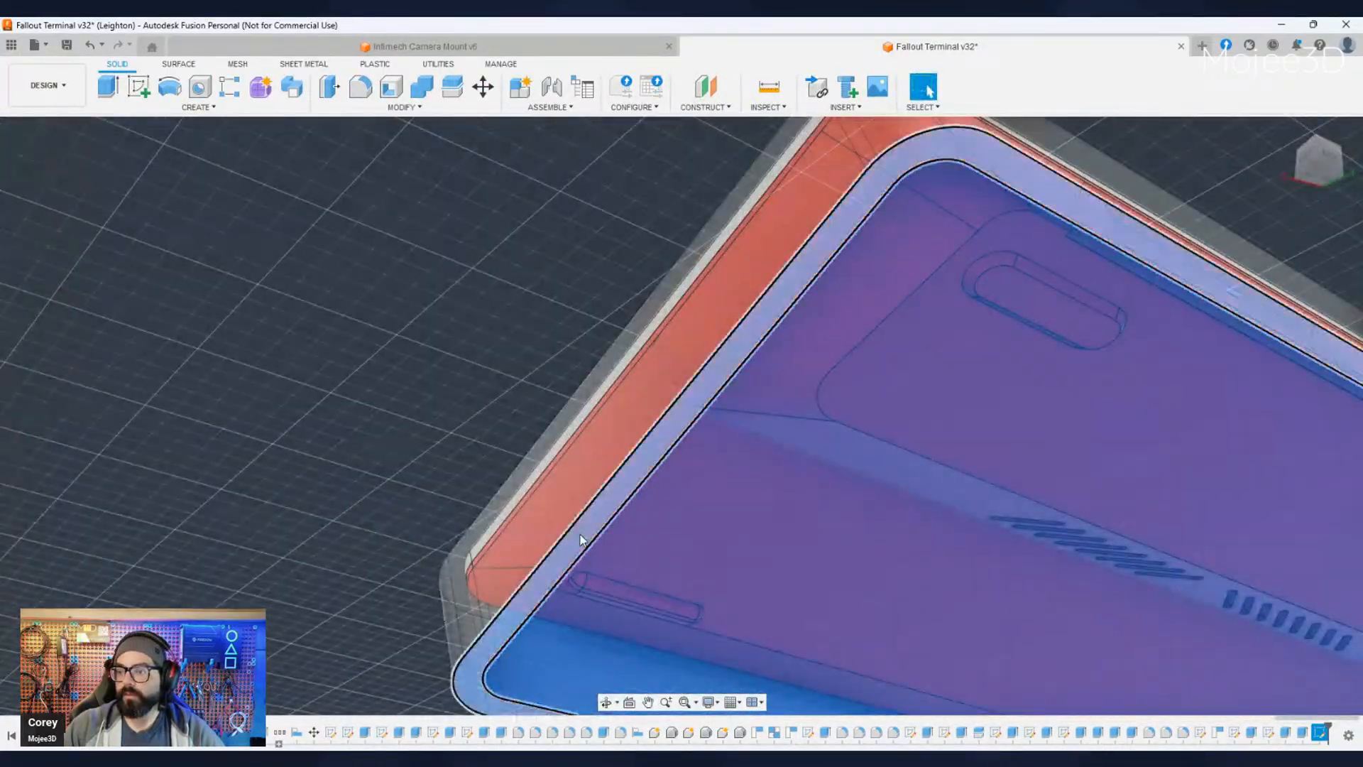
pyautogui.moveTo(817, 568); pyautogui.dragTo(805, 556, button='middle')
pyautogui.scroll(-6, 721, 521)
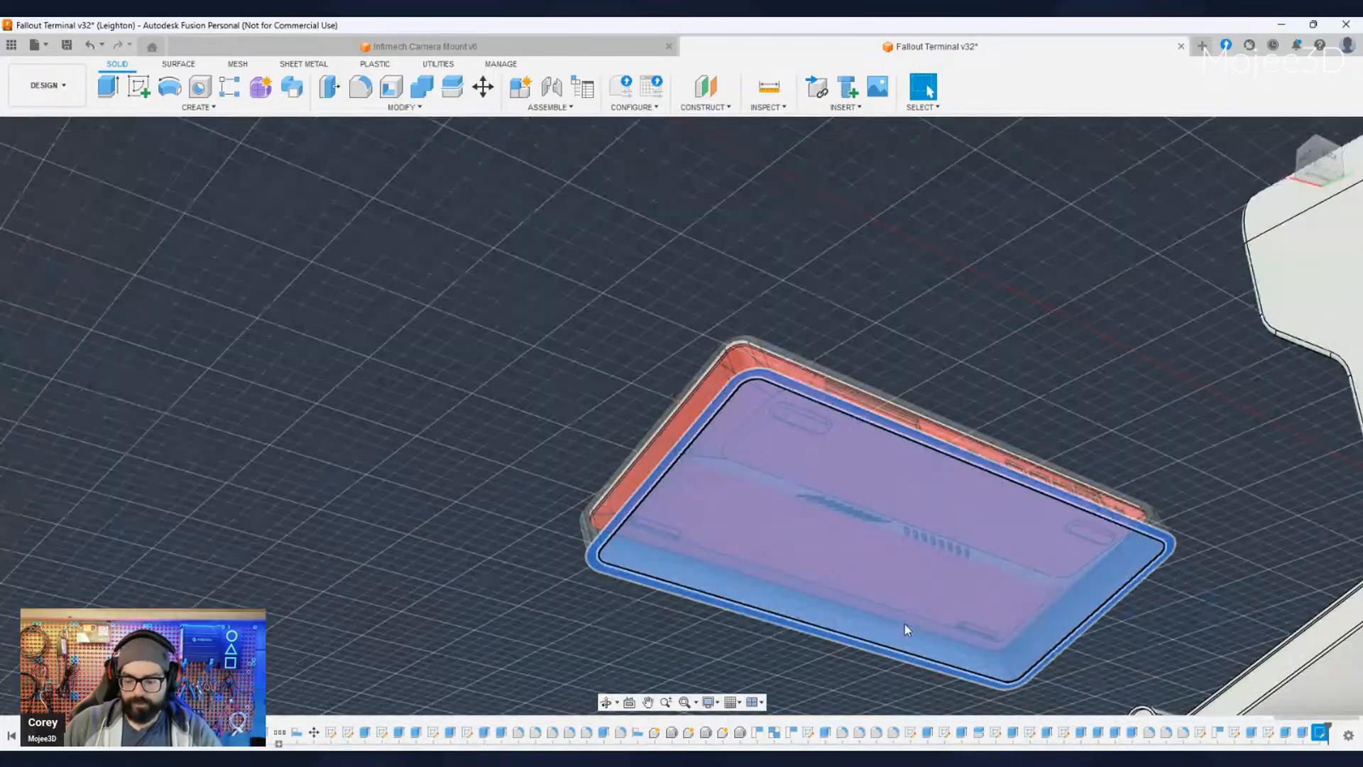
pyautogui.press('e')
pyautogui.press('Escape')
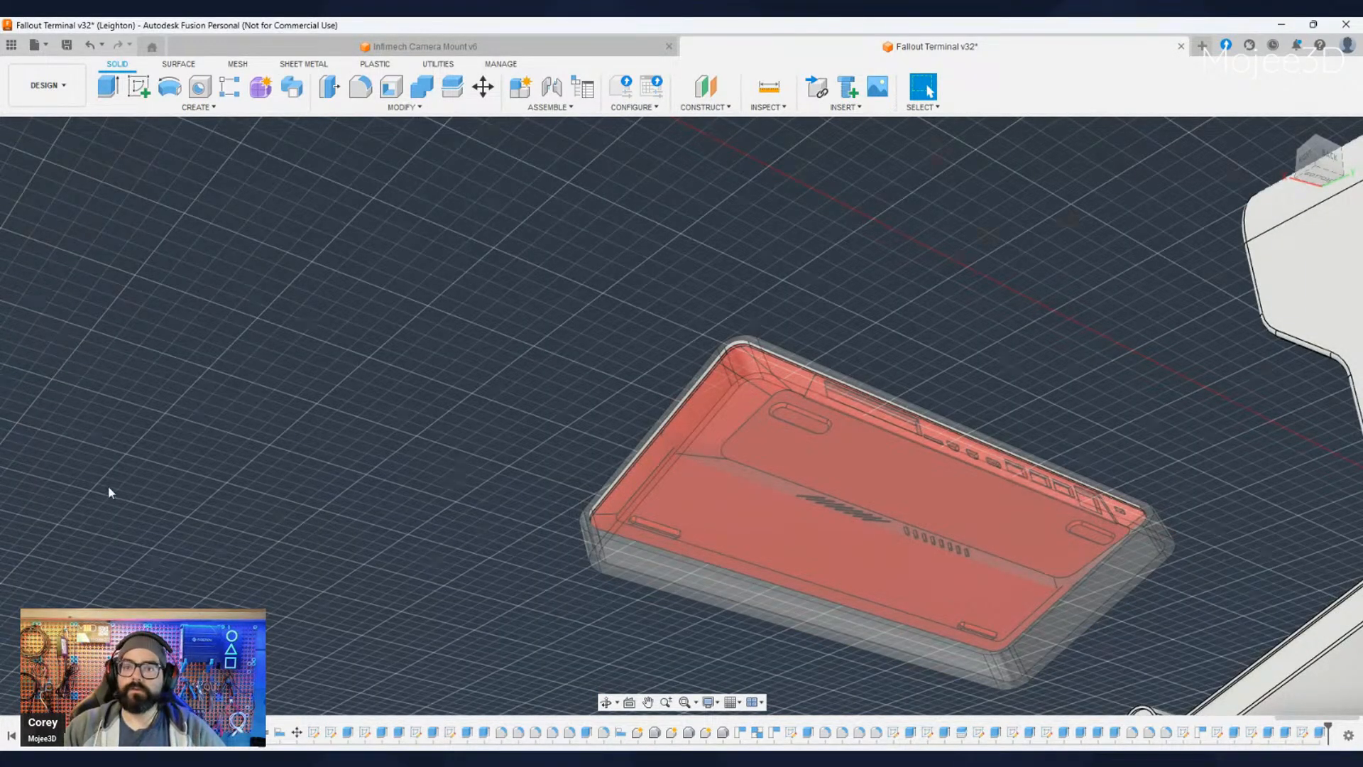
# - Select the keyboard enclosure and examine its size and shape against the terminal's fold-out tray from above, the side and underneath
pyautogui.click(109, 422)
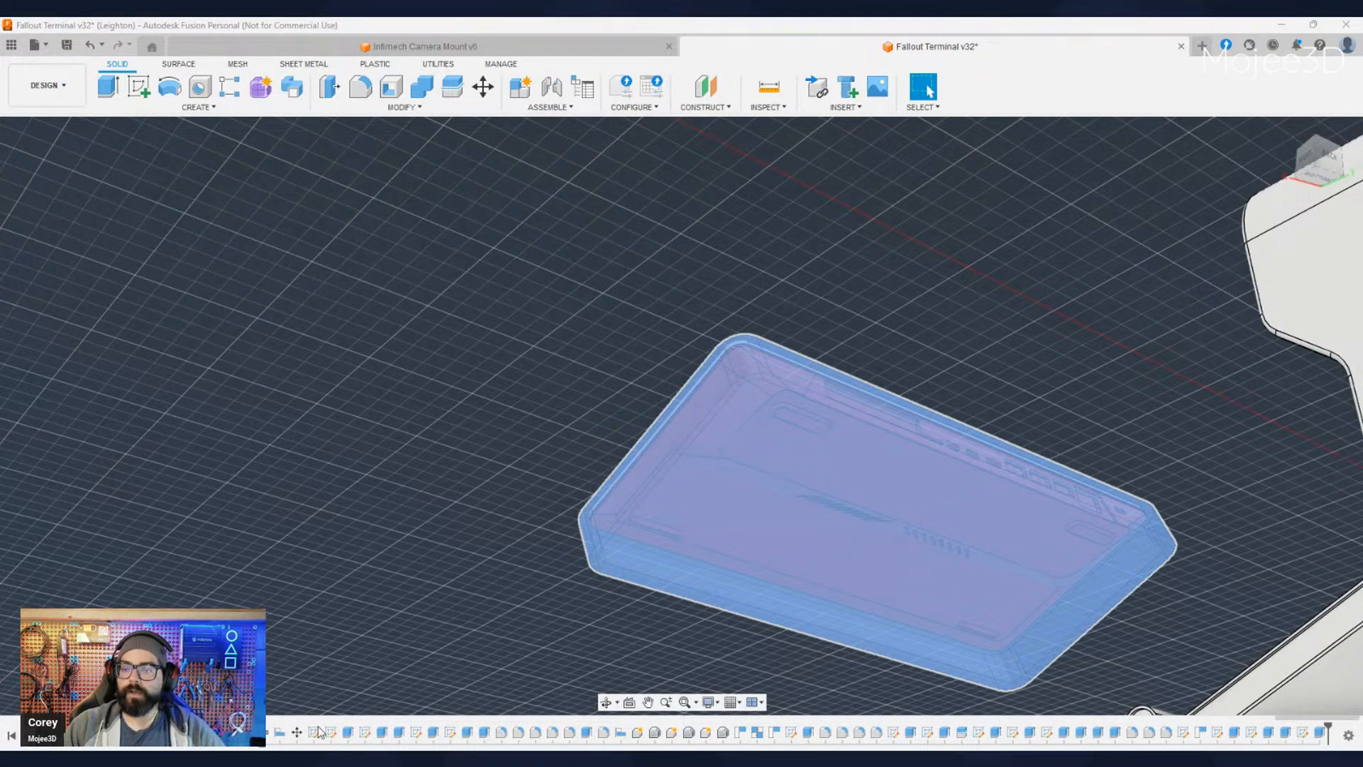
pyautogui.keyDown('shift'); pyautogui.moveTo(398, 654); pyautogui.dragTo(485, 426, button='middle'); pyautogui.keyUp('shift')
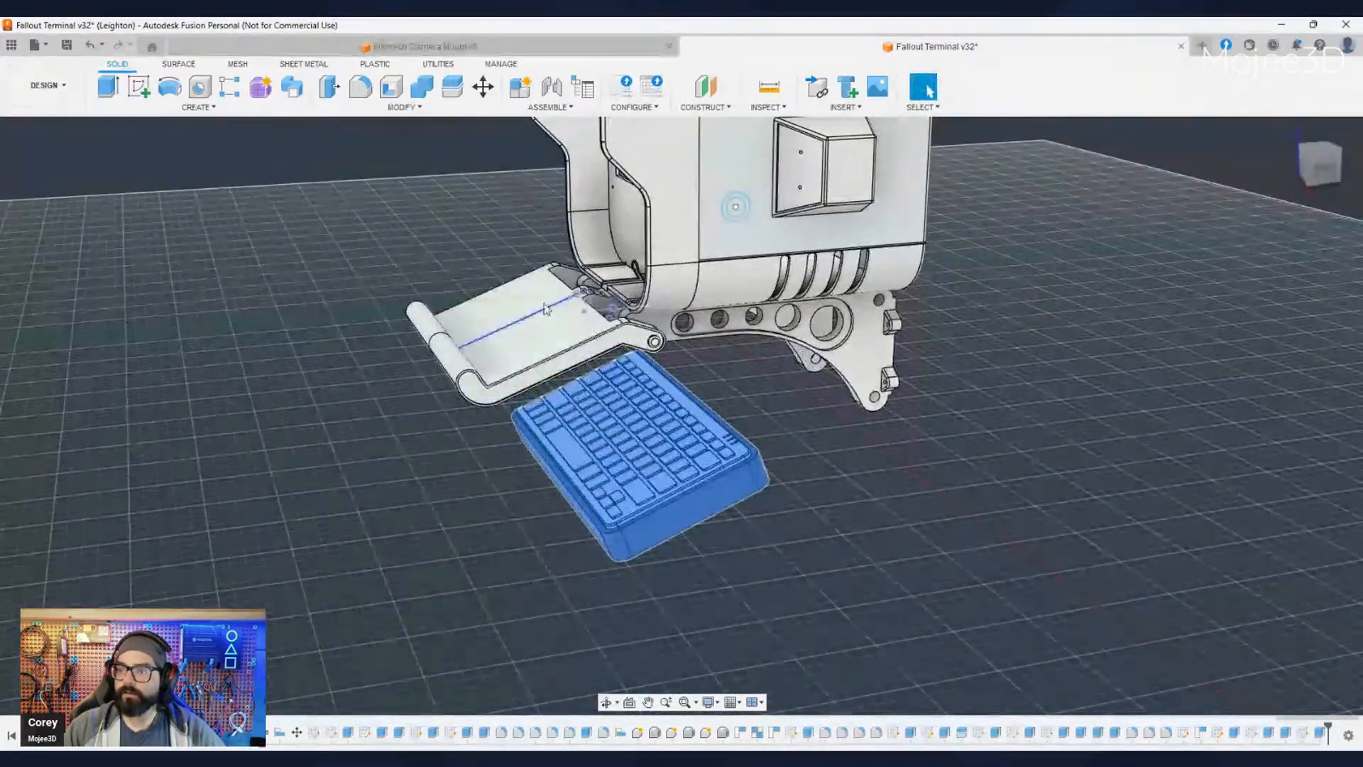
pyautogui.keyDown('shift'); pyautogui.moveTo(526, 541); pyautogui.dragTo(590, 574, button='middle'); pyautogui.keyUp('shift')
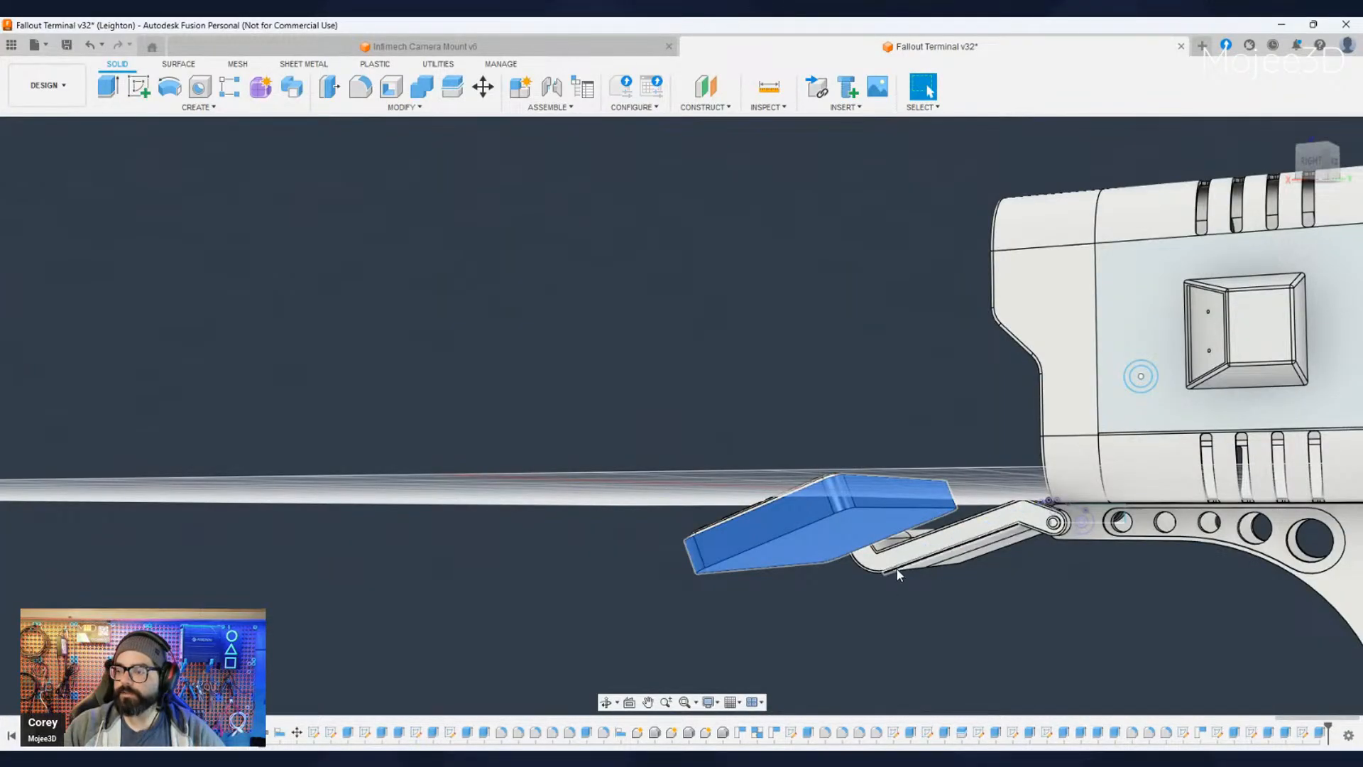
pyautogui.keyDown('shift'); pyautogui.moveTo(834, 614); pyautogui.dragTo(860, 519, button='middle'); pyautogui.keyUp('shift')
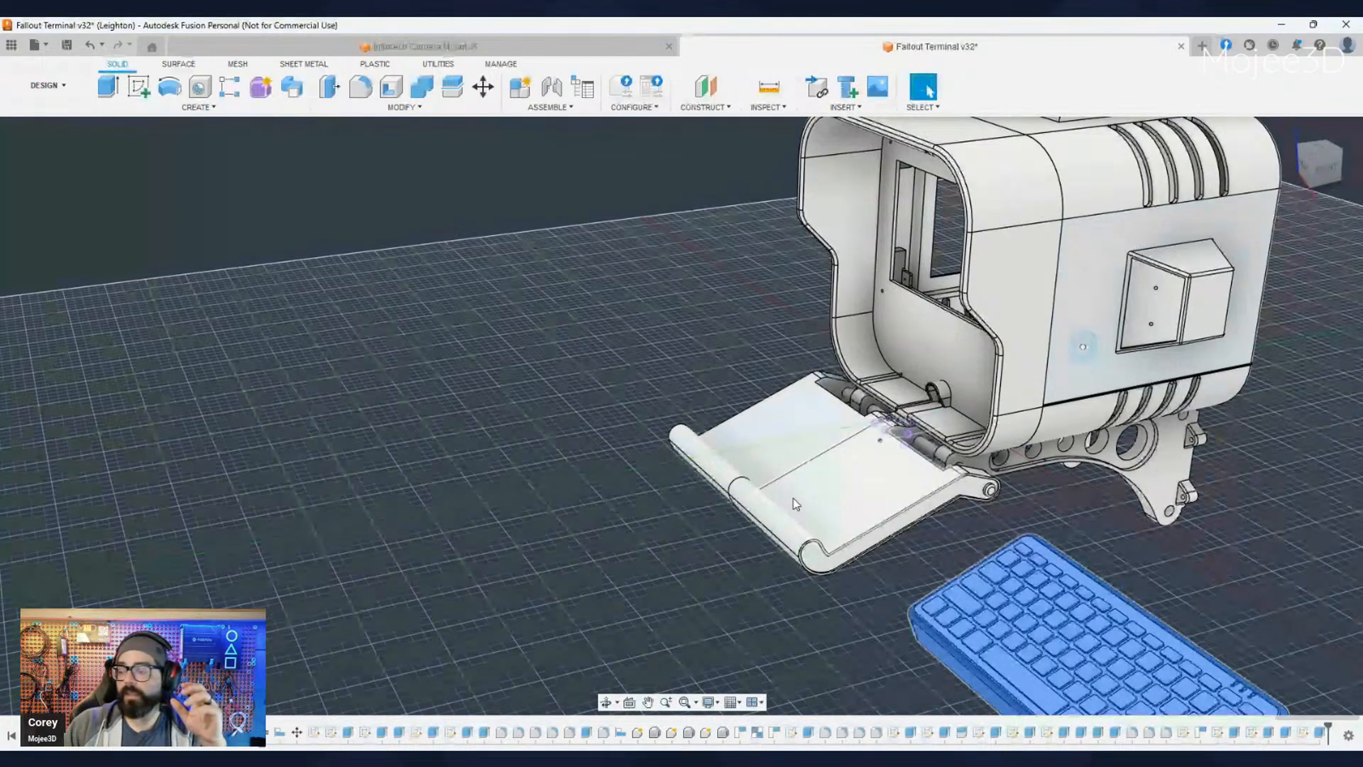
pyautogui.moveTo(865, 594); pyautogui.dragTo(665, 441, button='middle')
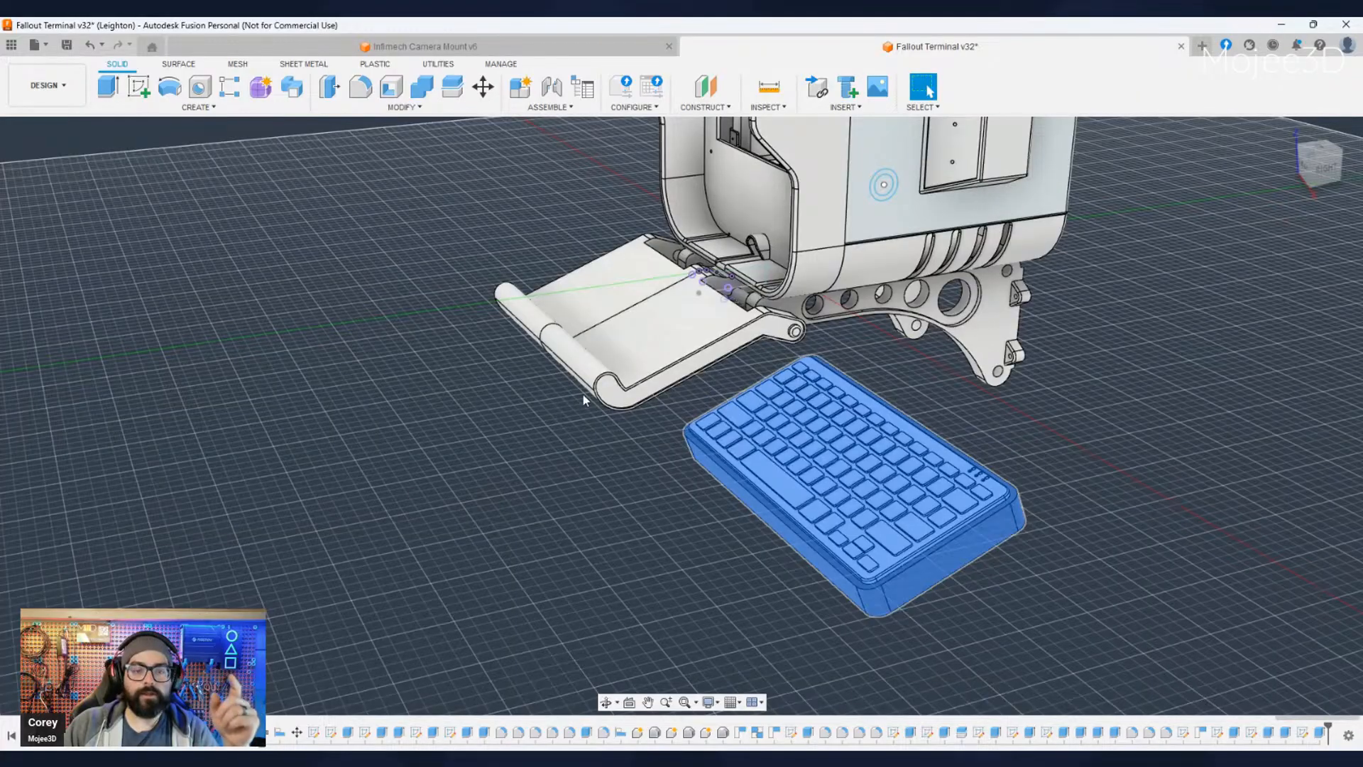
pyautogui.keyDown('shift'); pyautogui.moveTo(816, 564); pyautogui.dragTo(811, 526, button='middle'); pyautogui.keyUp('shift')
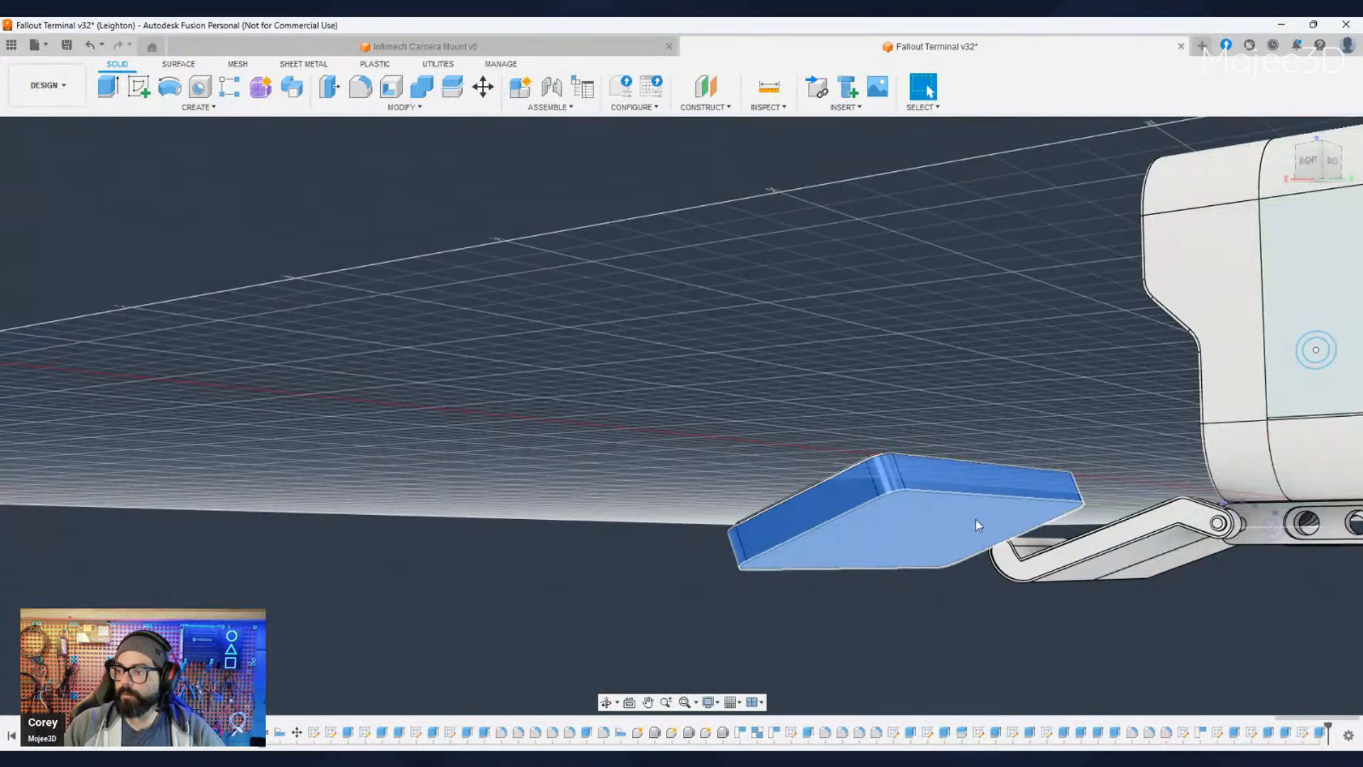
pyautogui.keyDown('shift'); pyautogui.moveTo(977, 524); pyautogui.dragTo(808, 383, button='middle'); pyautogui.keyUp('shift')
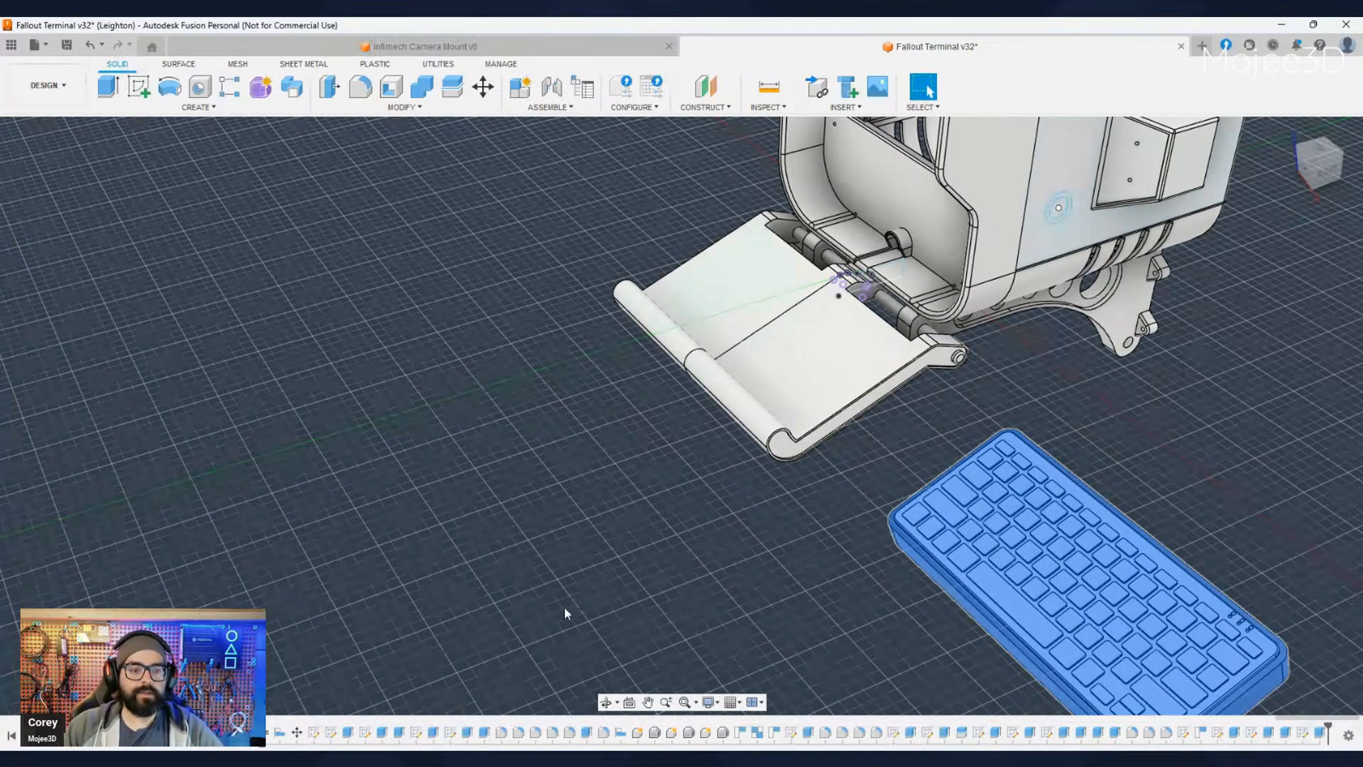
pyautogui.moveTo(564, 606); pyautogui.dragTo(412, 480, button='middle')
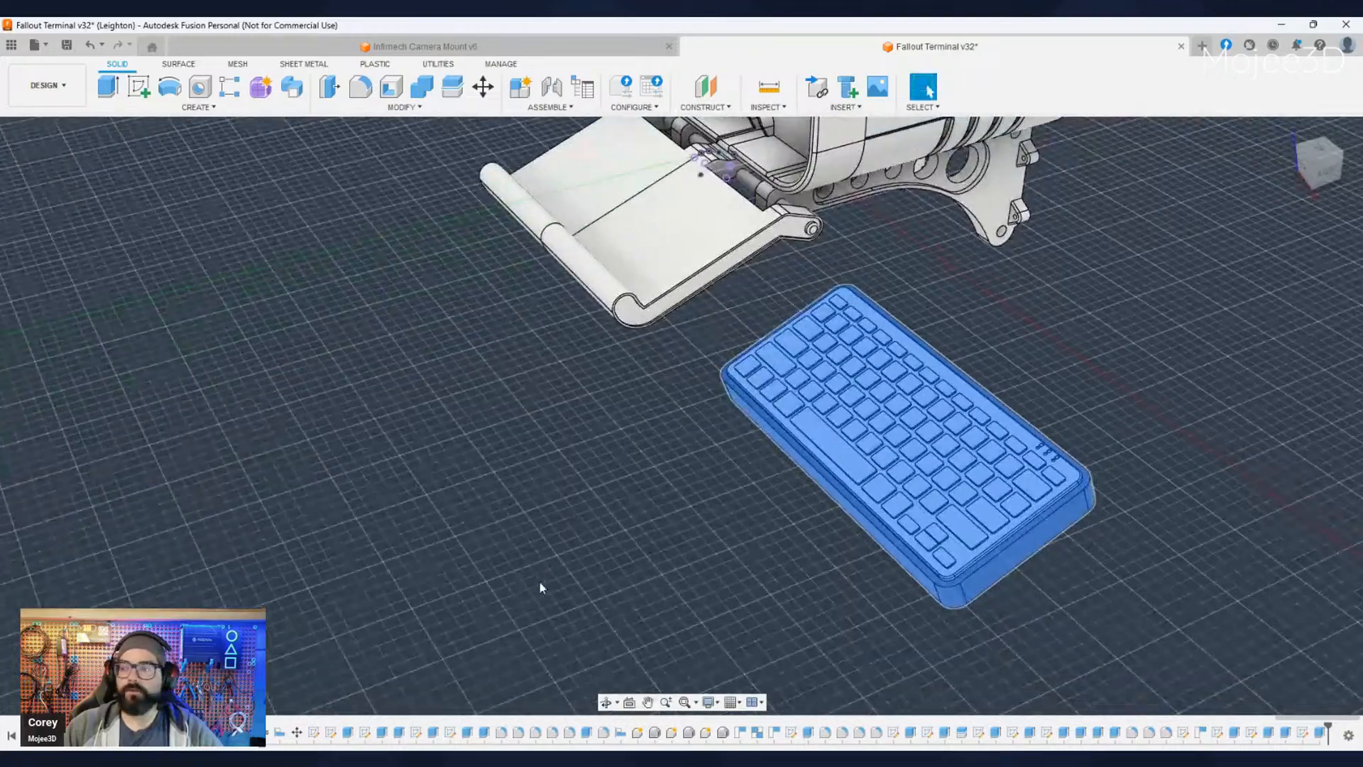
pyautogui.keyDown('shift'); pyautogui.moveTo(720, 601); pyautogui.dragTo(247, 460, button='middle'); pyautogui.keyUp('shift')
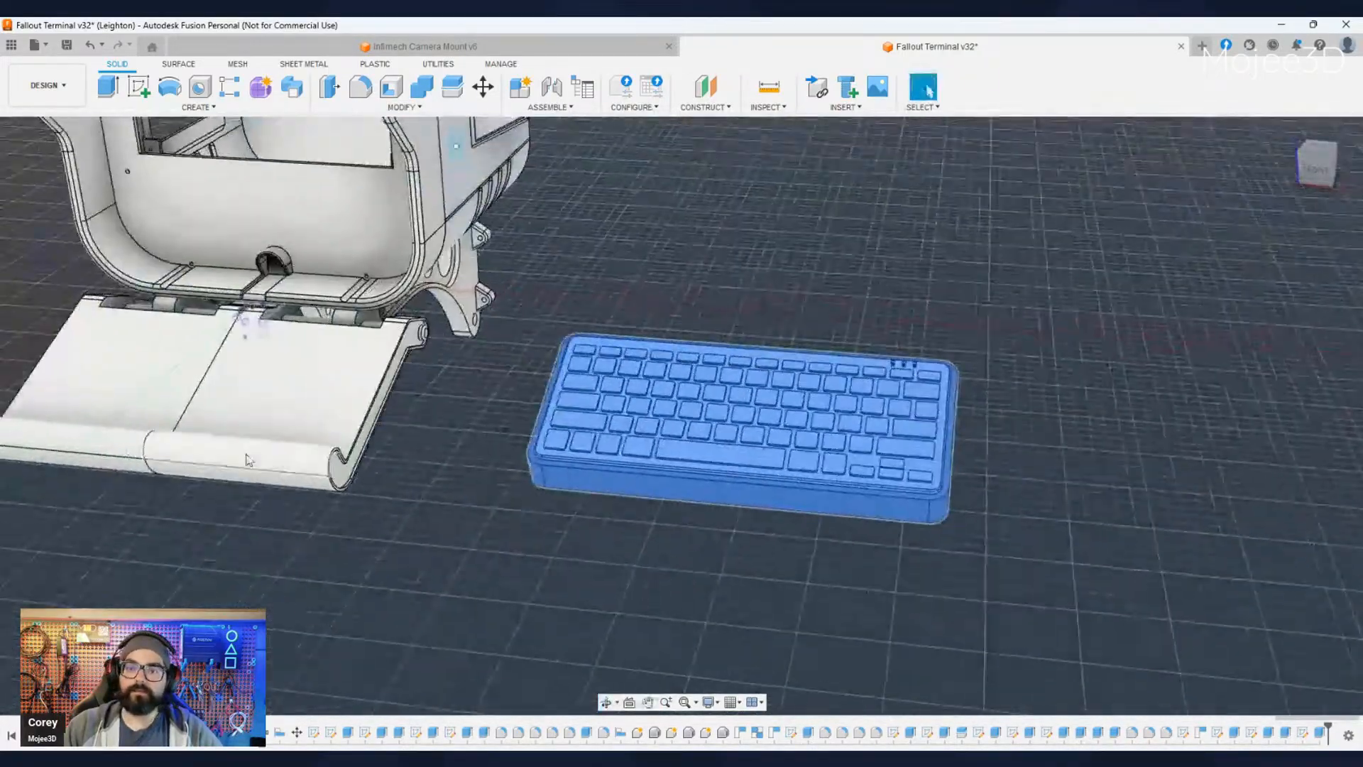
# - Clear the selection and hide the keyboard so only its empty enclosure stays shown beside the terminal
pyautogui.click(284, 533)
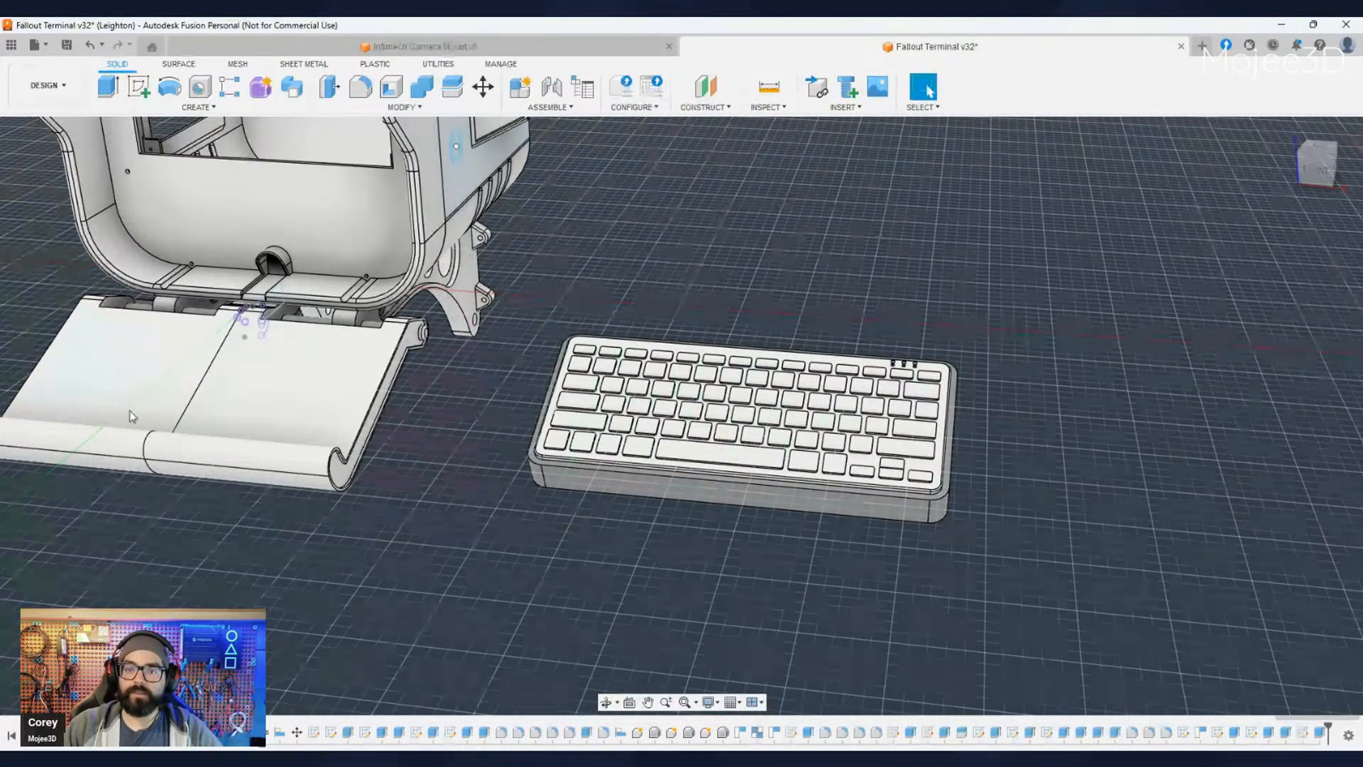
pyautogui.click(47, 514)
pyautogui.click(49, 490)
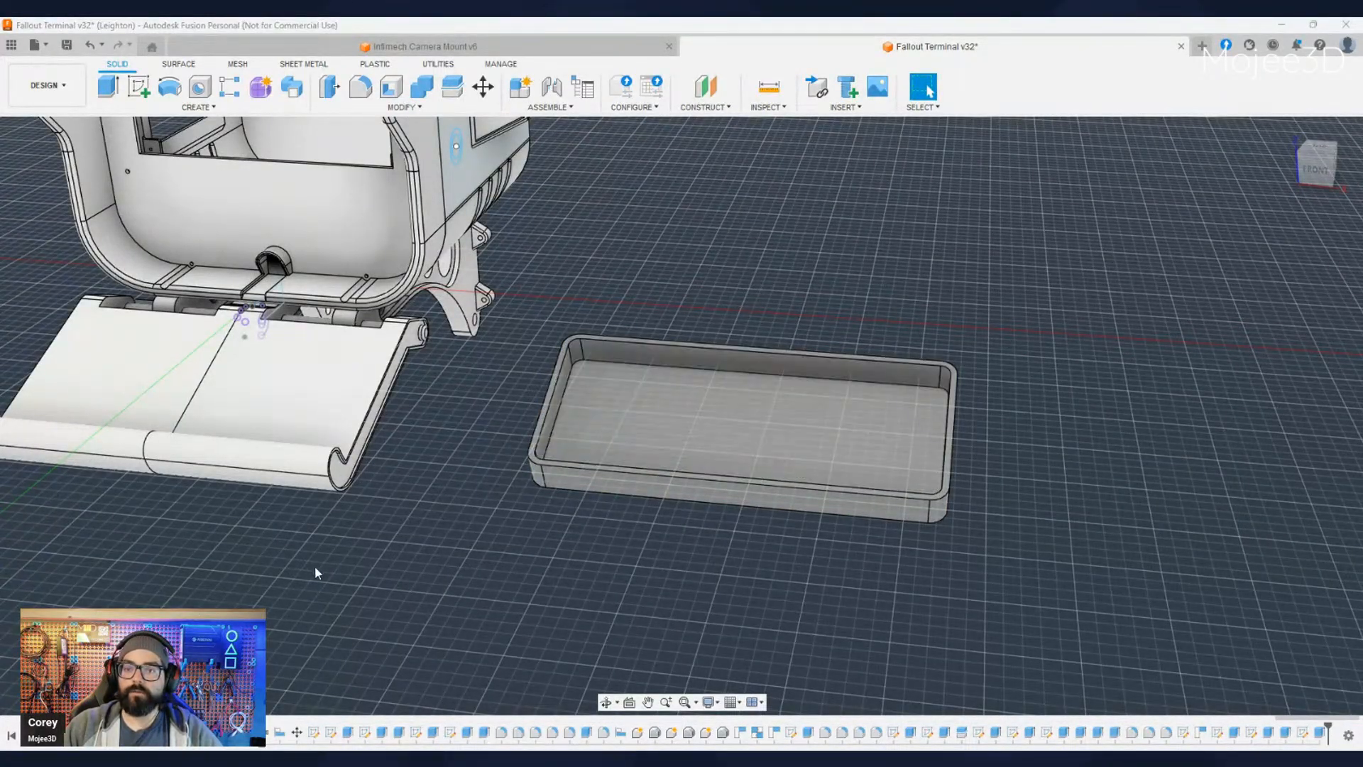
pyautogui.click(313, 563)
# - Move the empty enclosure sideways over the terminal's fold-out tray, roughly lined up with the tray's width
pyautogui.click(117, 421)
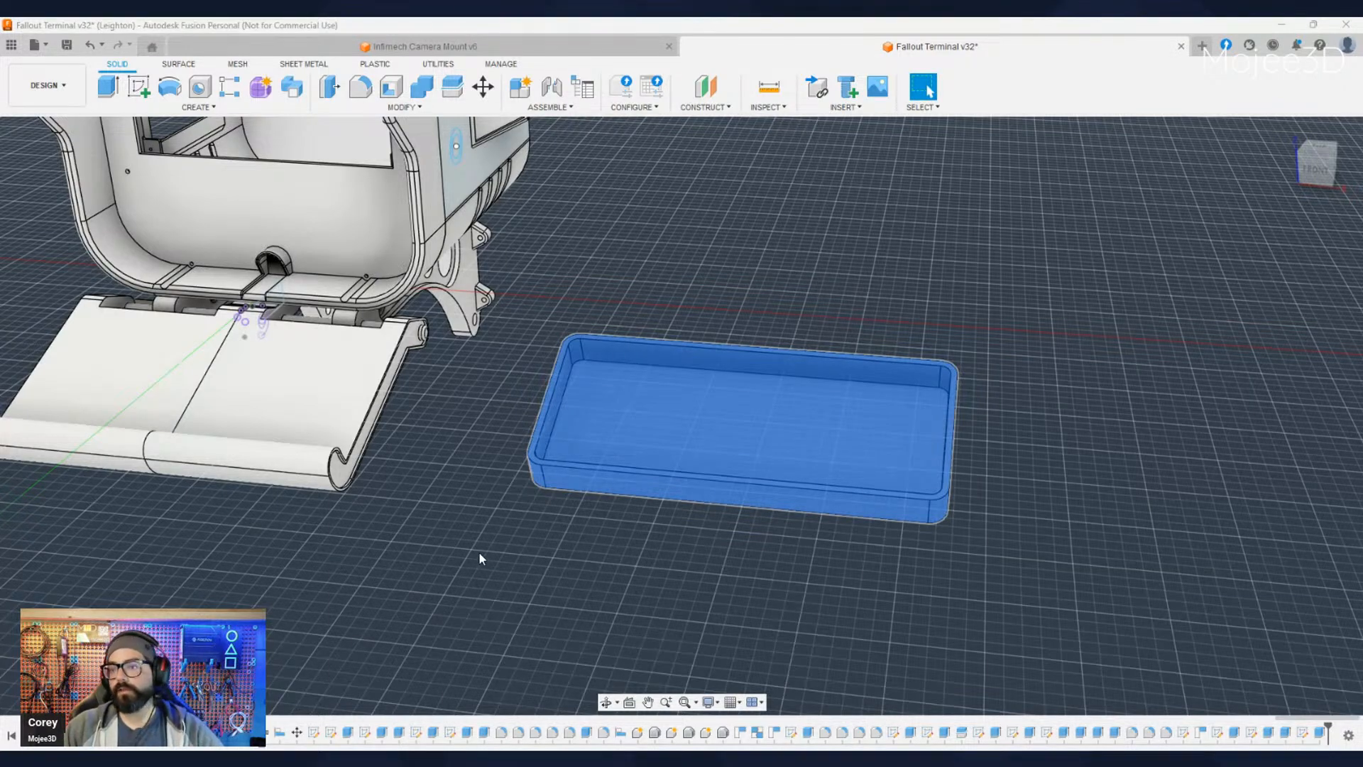
pyautogui.click(485, 88)
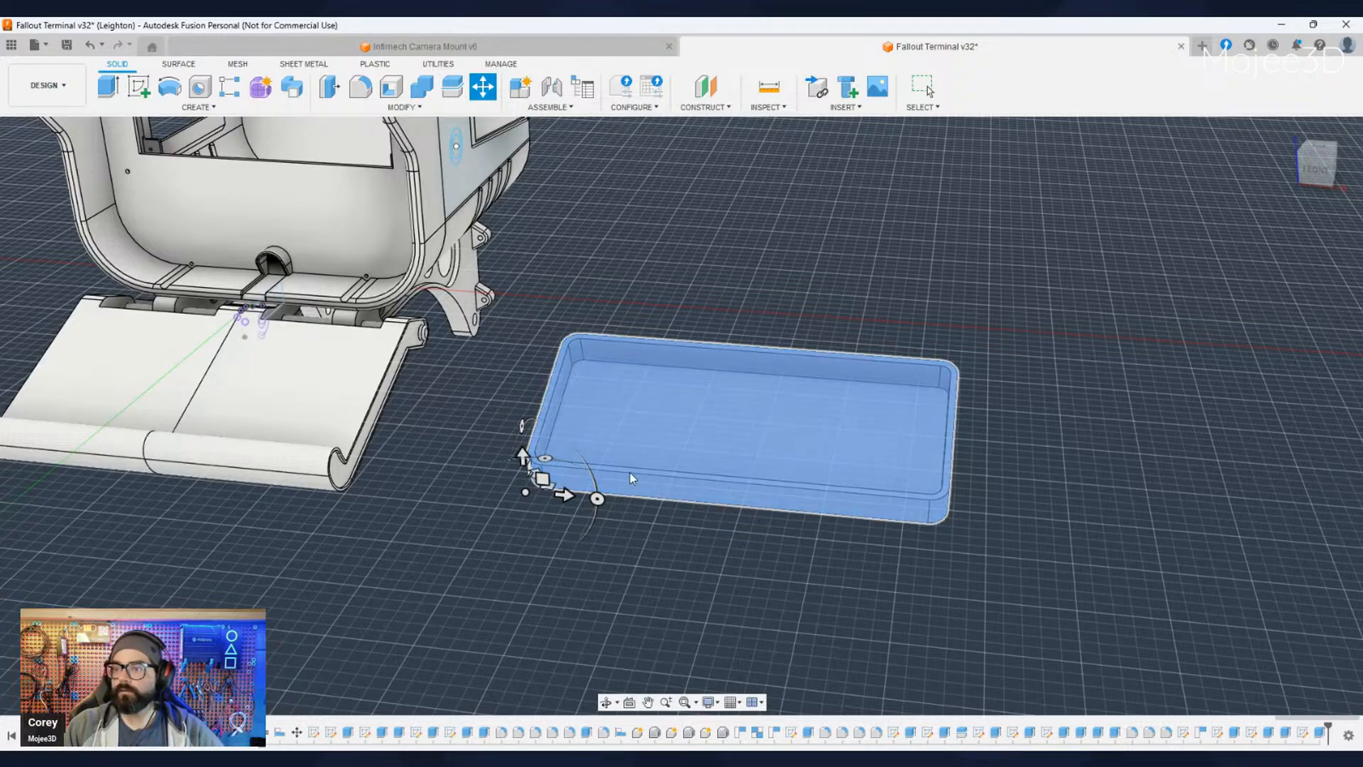
pyautogui.moveTo(564, 495); pyautogui.dragTo(139, 400)
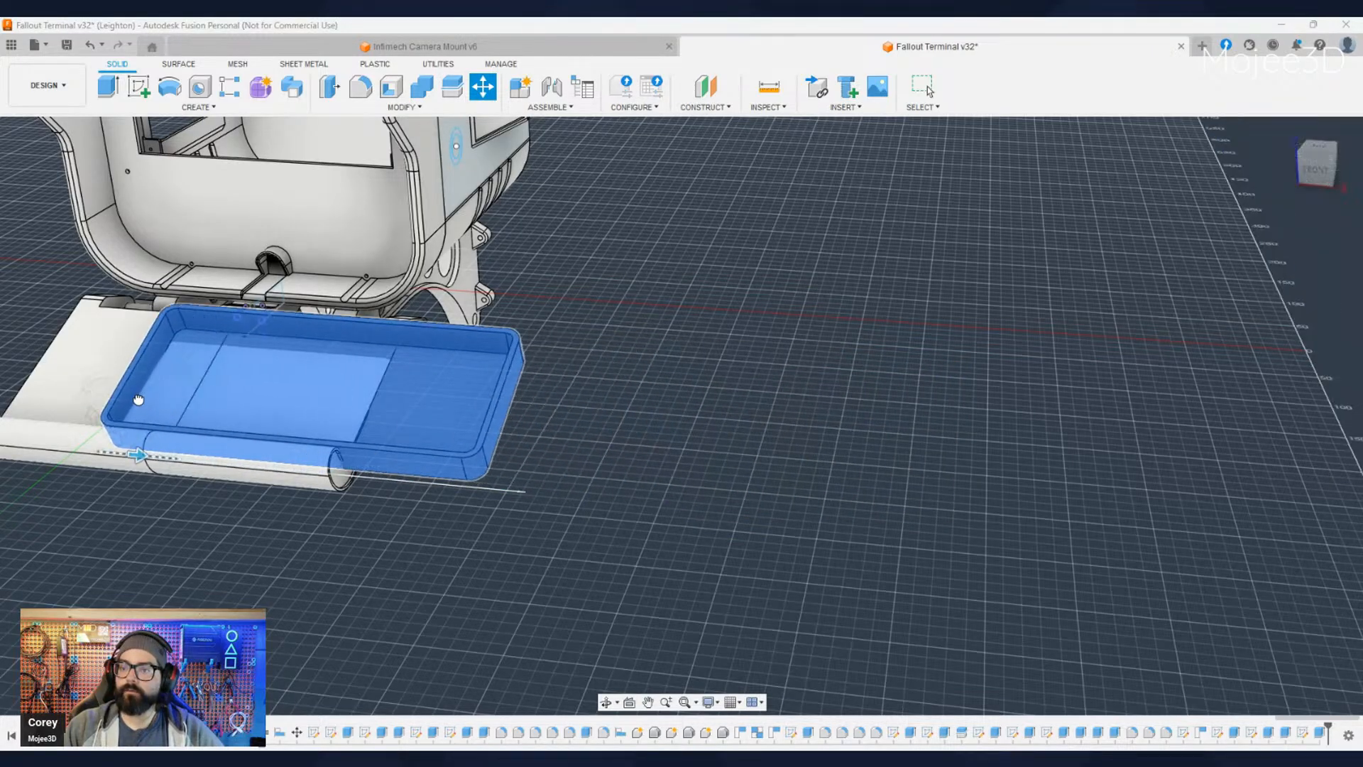
pyautogui.moveTo(138, 400); pyautogui.dragTo(618, 490, button='middle')
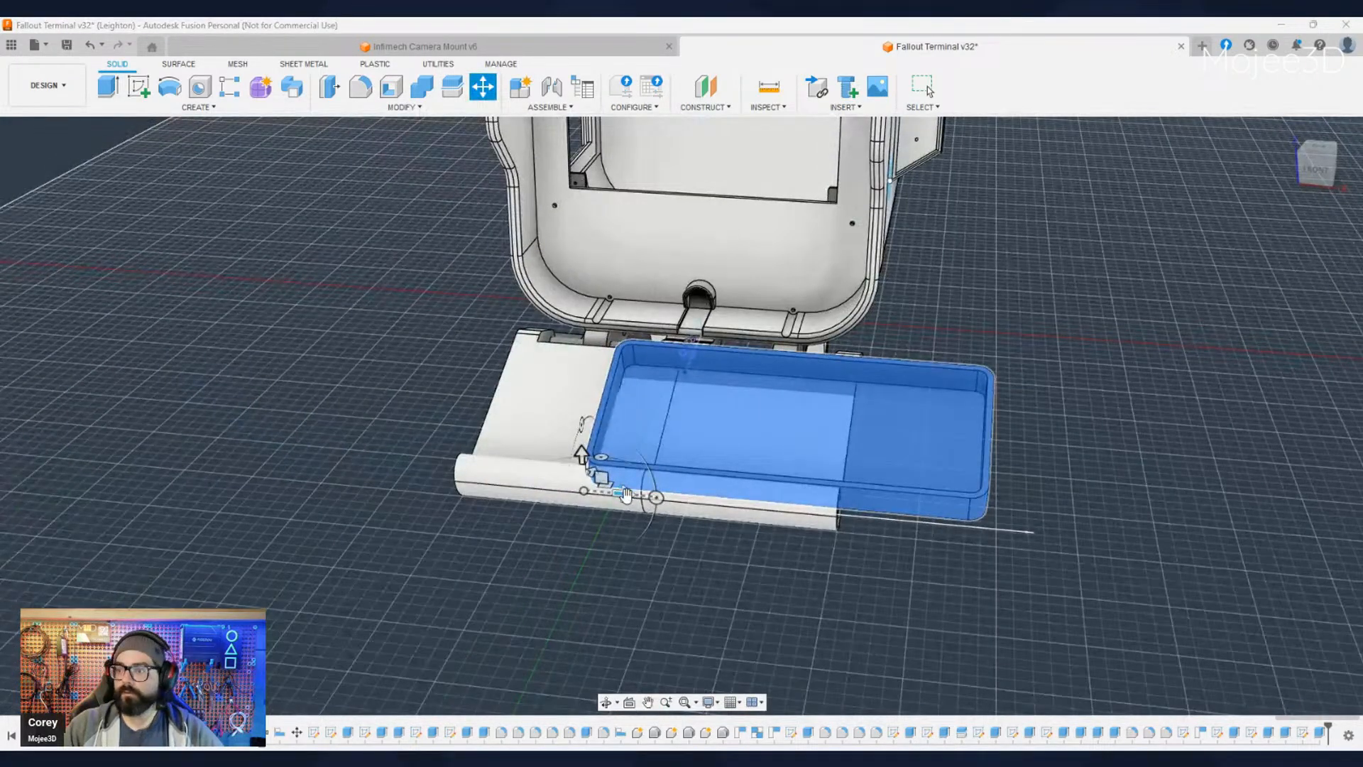
pyautogui.moveTo(626, 494); pyautogui.dragTo(508, 488)
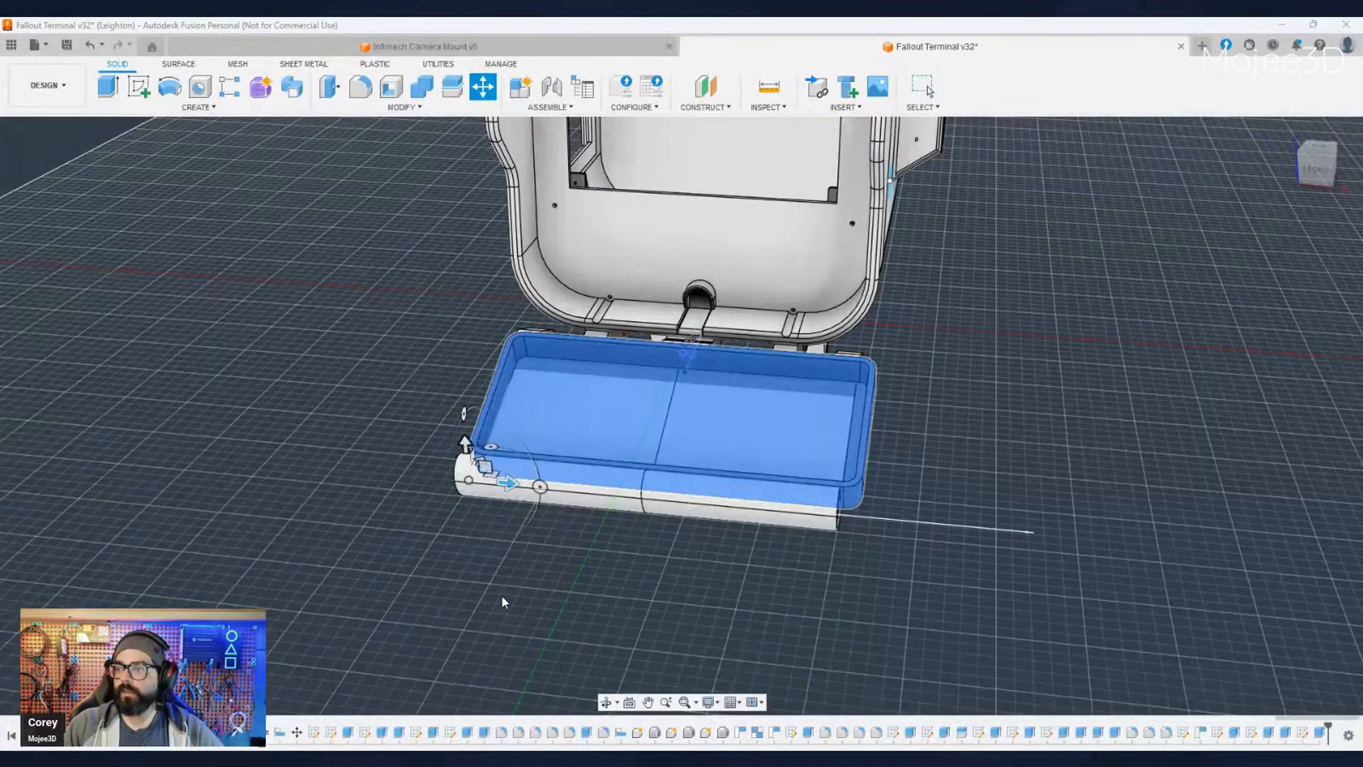
pyautogui.click(1291, 465)
# - Examine how the enclosure sits in the fold-out tray, checking its side wall against the hinge arm and the rounded front lip
pyautogui.keyDown('shift'); pyautogui.moveTo(490, 567); pyautogui.dragTo(642, 465, button='middle'); pyautogui.keyUp('shift')
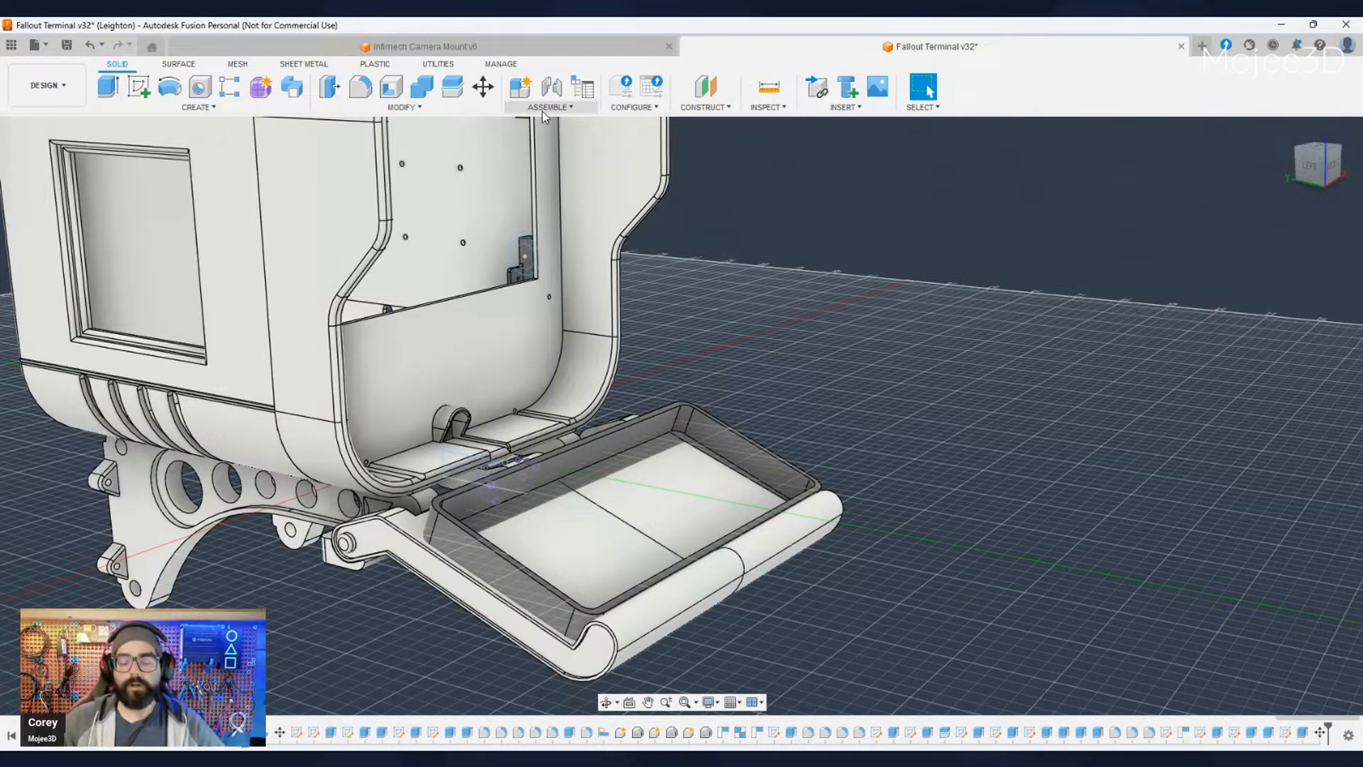
pyautogui.click(474, 108)
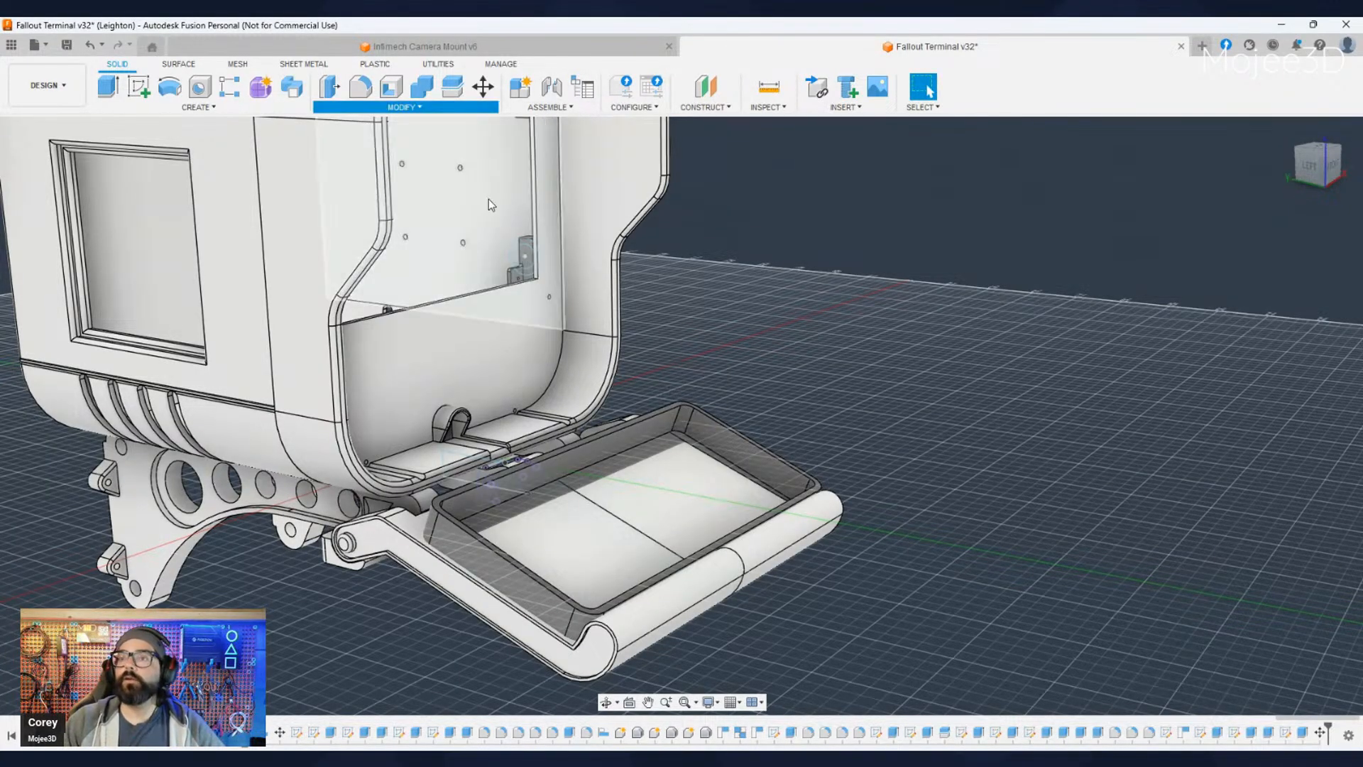
pyautogui.scroll(5, 442, 646)
pyautogui.scroll(-3, 631, 588)
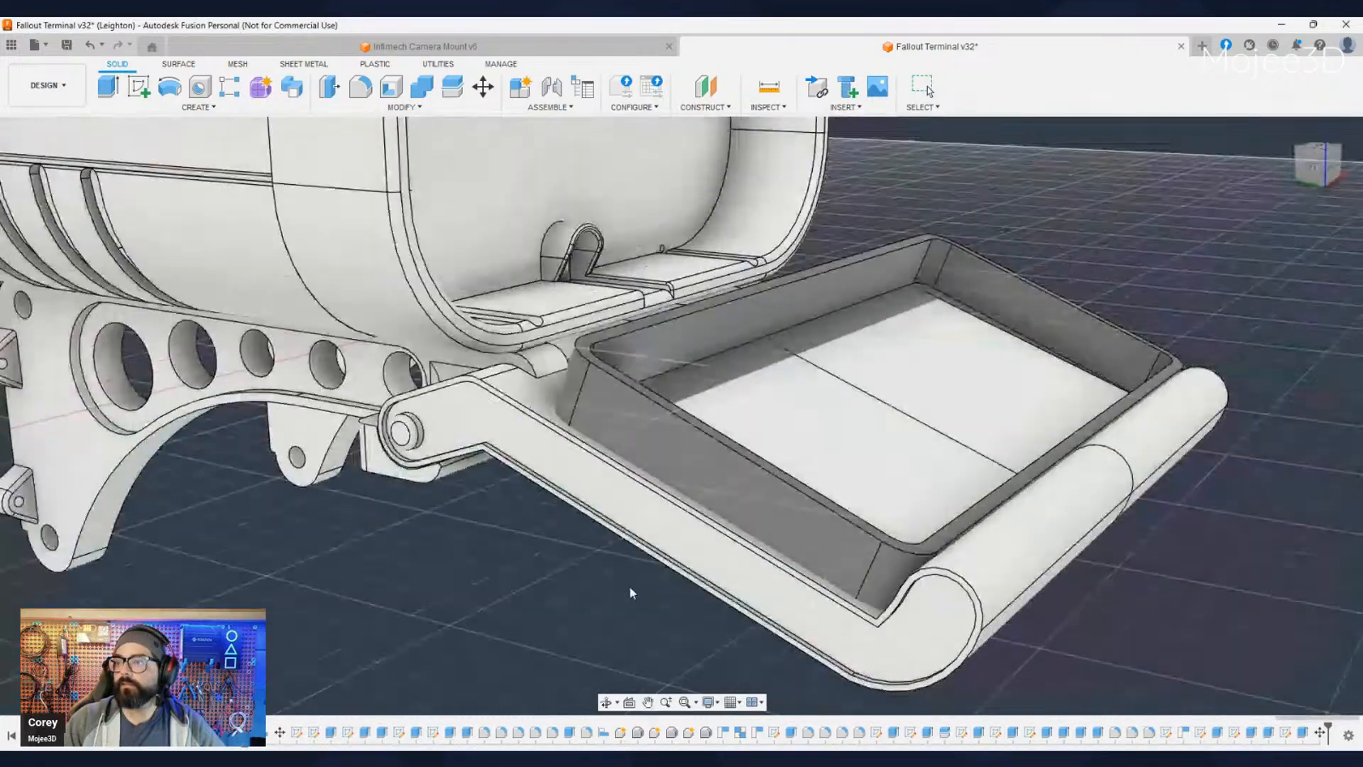
pyautogui.scroll(-4, 630, 592)
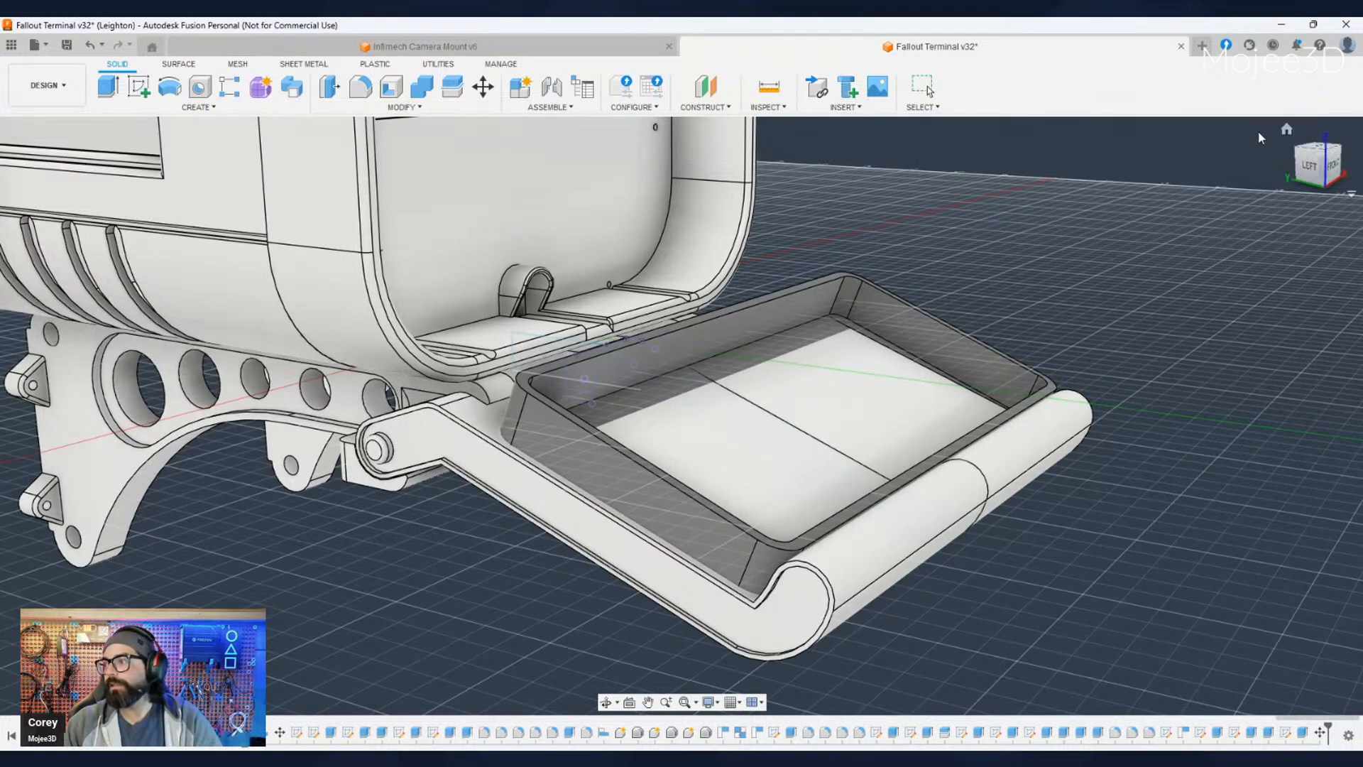
pyautogui.click(664, 509)
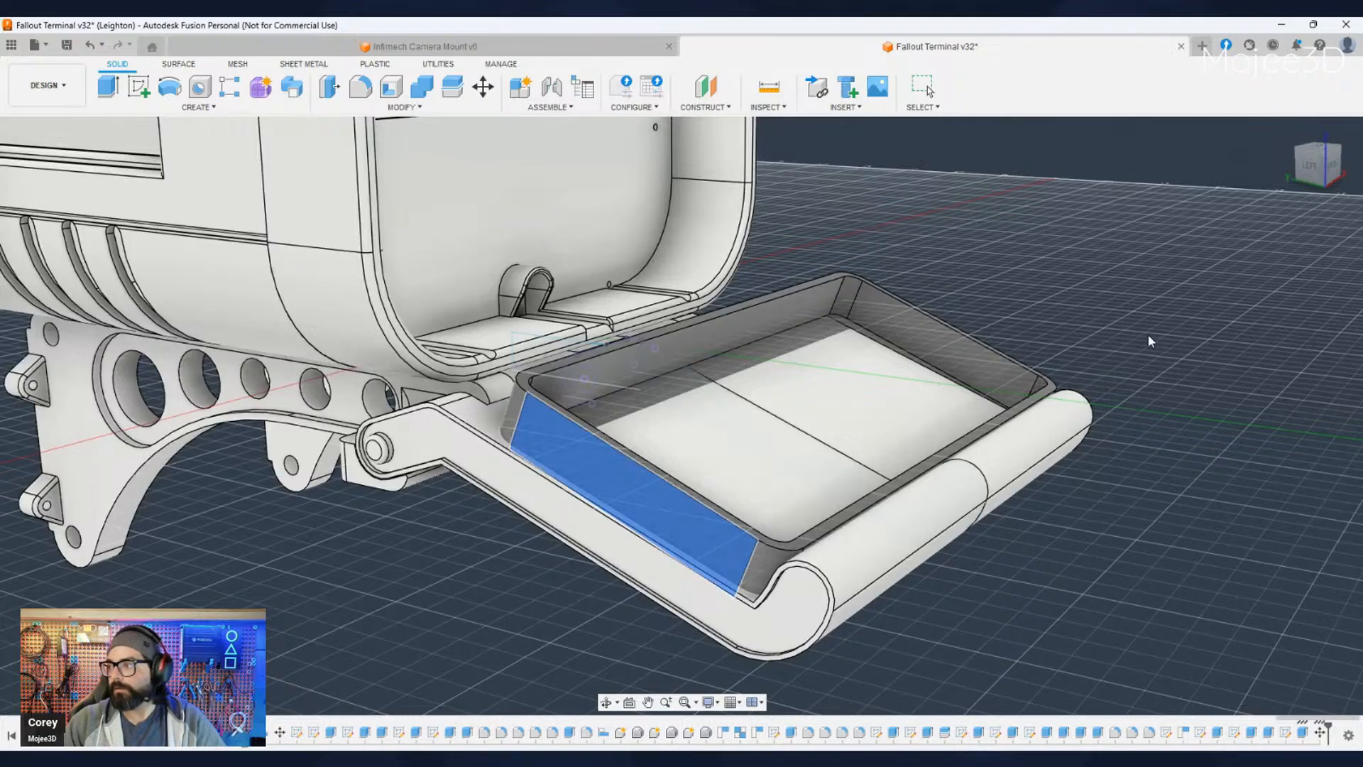
pyautogui.scroll(5, 643, 531)
pyautogui.scroll(-5, 345, 616)
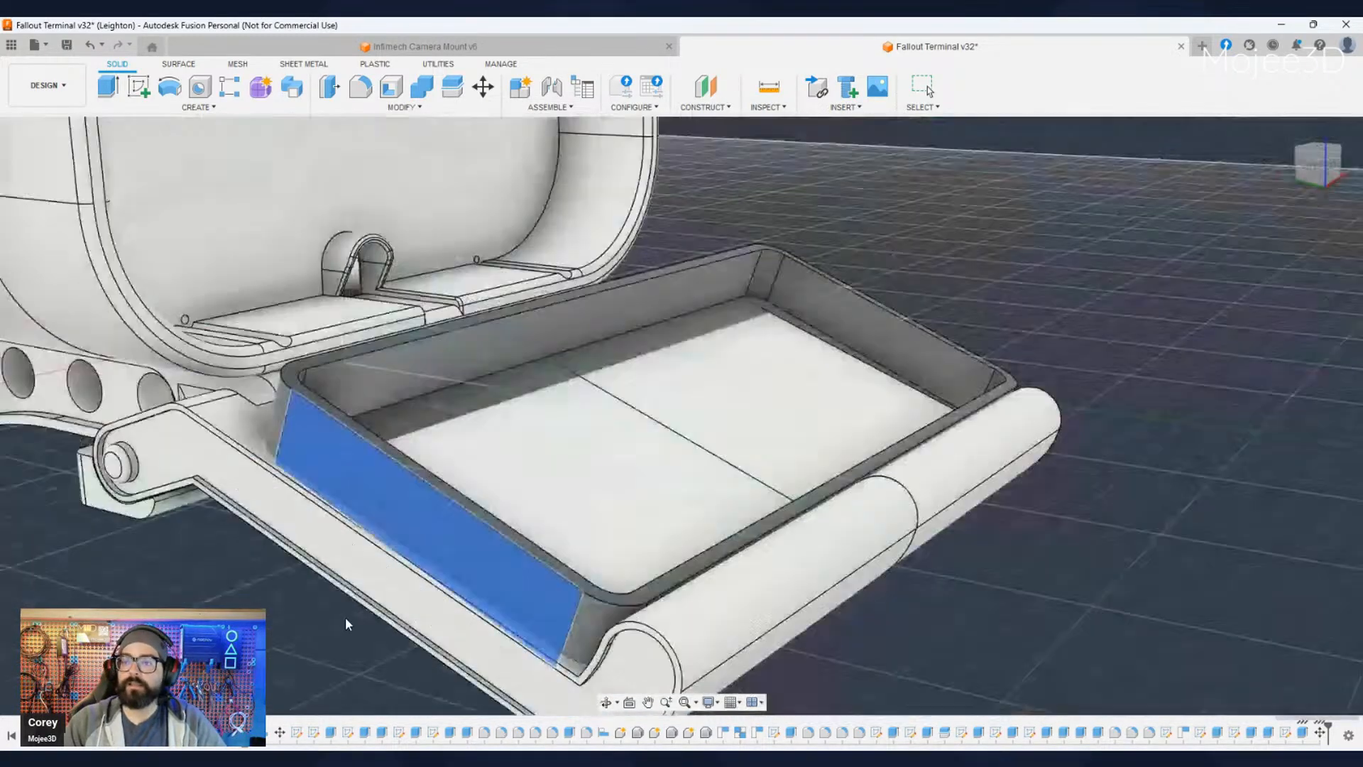
pyautogui.moveTo(490, 621); pyautogui.dragTo(879, 534, button='middle')
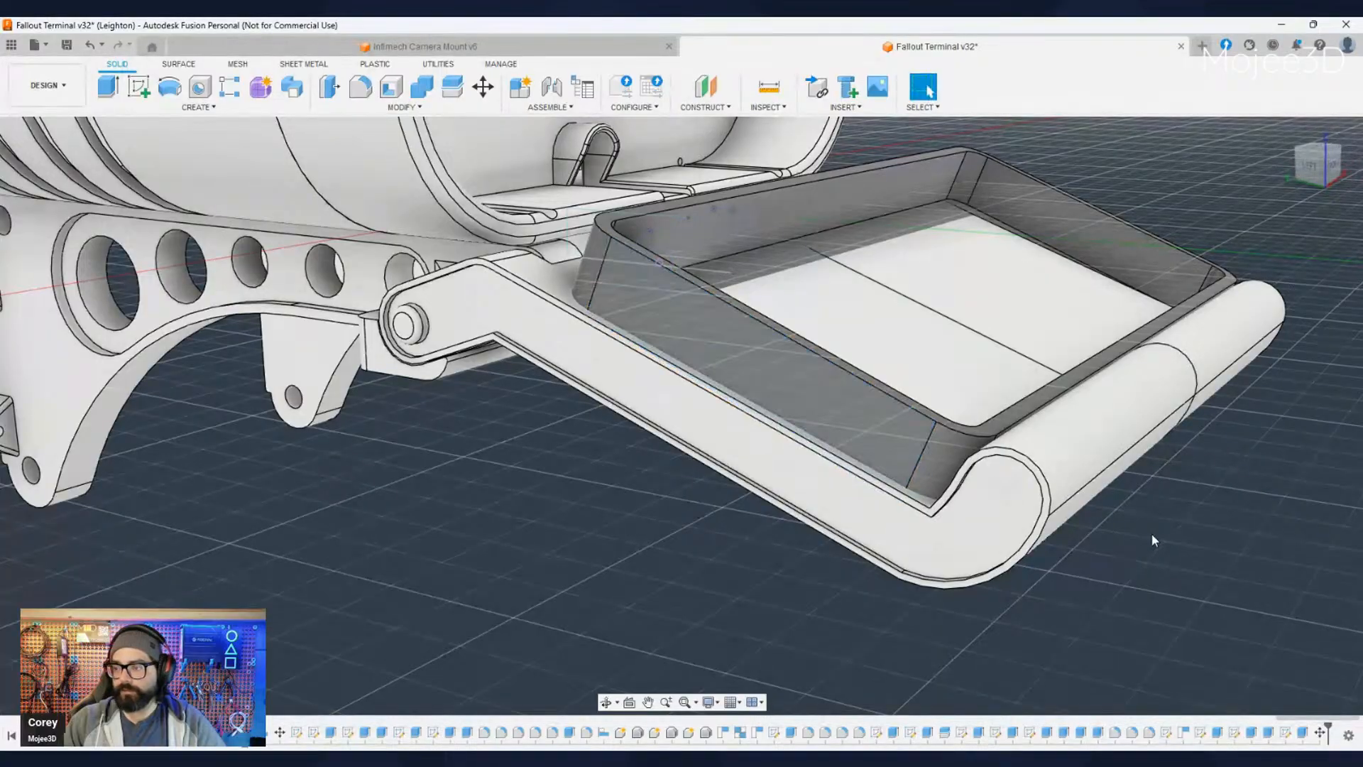
pyautogui.moveTo(1152, 551); pyautogui.dragTo(943, 568, button='middle')
pyautogui.scroll(-4, 1036, 546)
pyautogui.scroll(2, 943, 568)
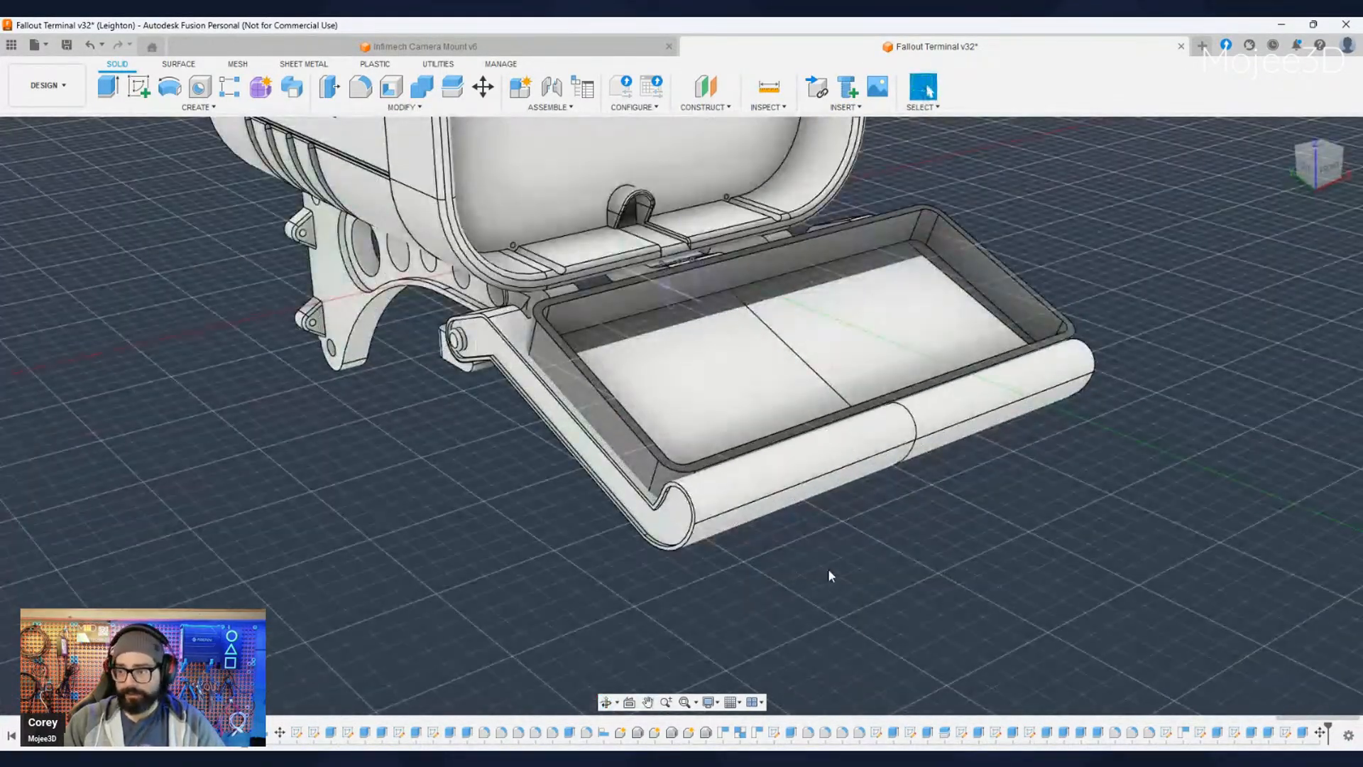
pyautogui.moveTo(828, 568); pyautogui.dragTo(843, 581, button='middle')
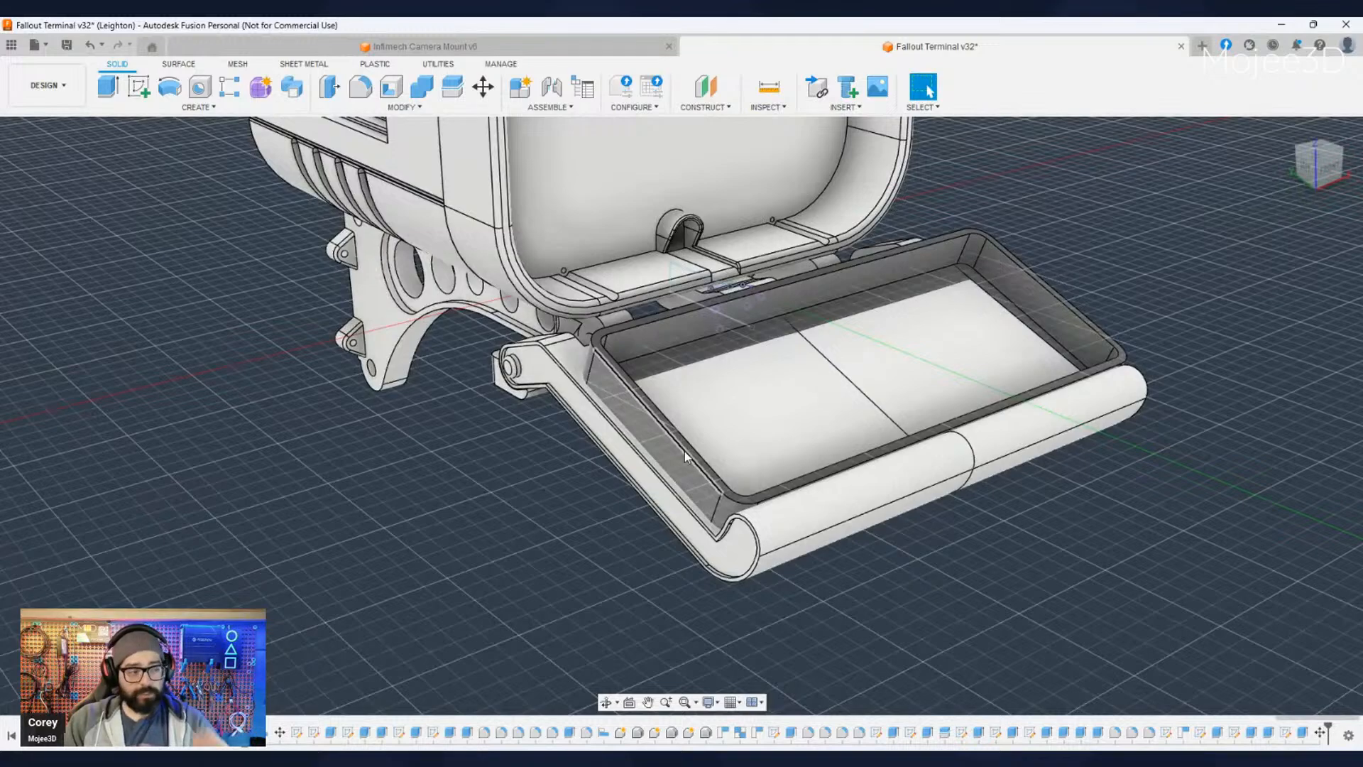
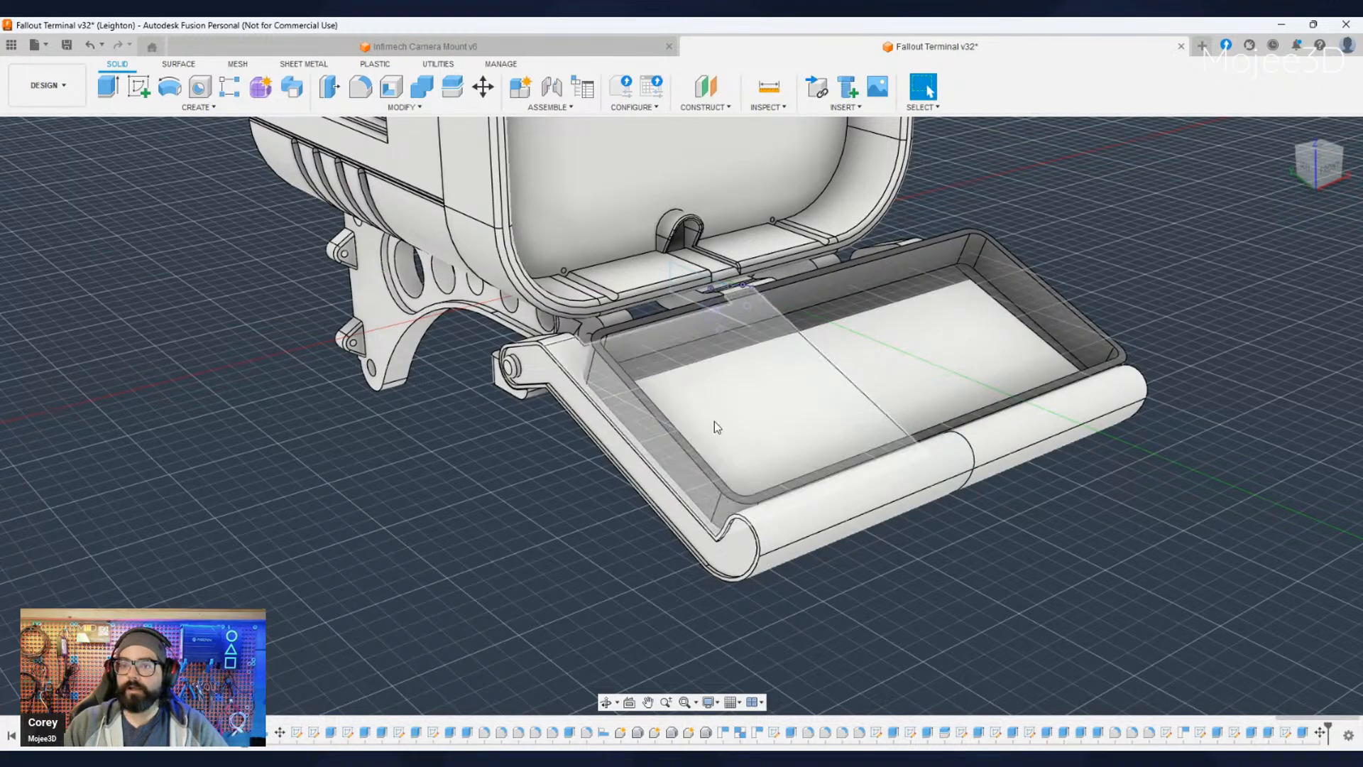
# - Raise the keyboard enclosure vertically with the Move tool so it sits clear above the floor of the fold-out tray
pyautogui.keyDown('shift'); pyautogui.moveTo(717, 532); pyautogui.dragTo(104, 497, button='middle'); pyautogui.keyUp('shift')
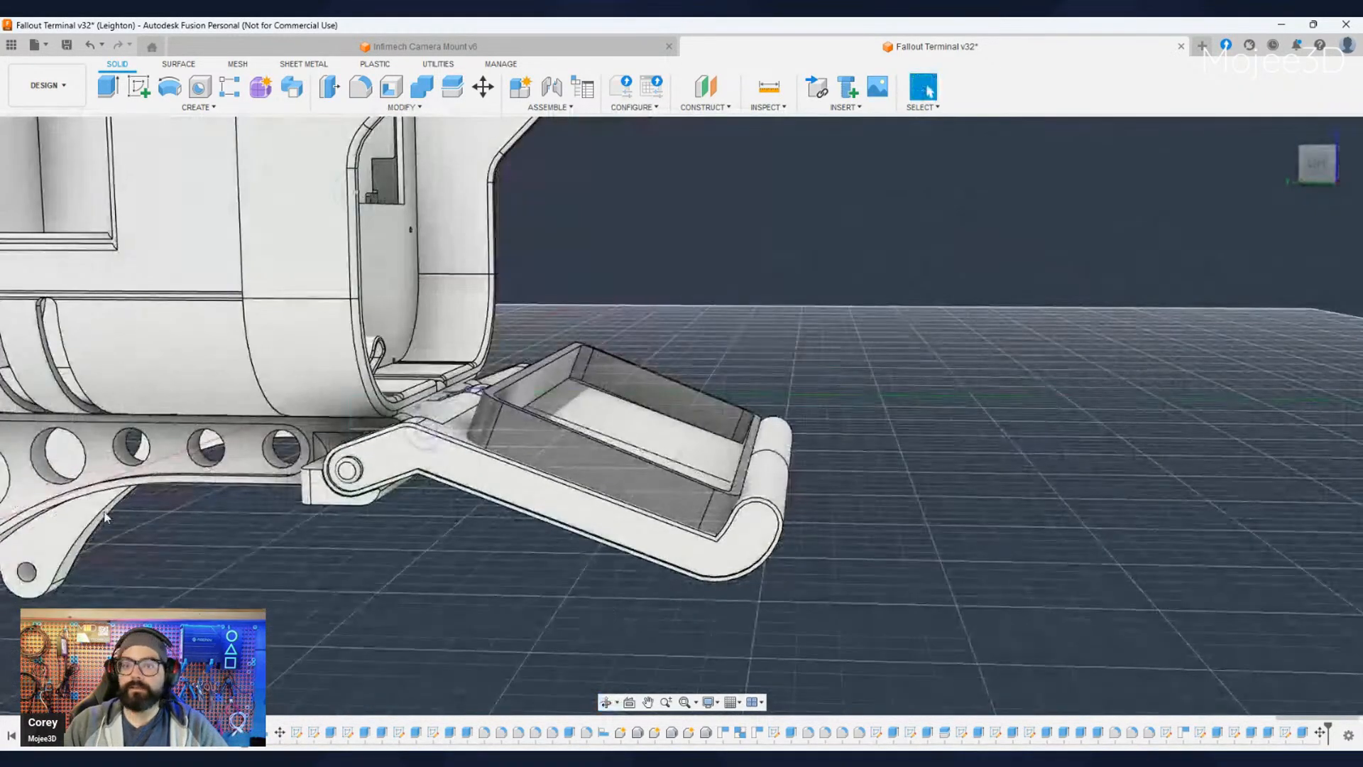
pyautogui.click(117, 424)
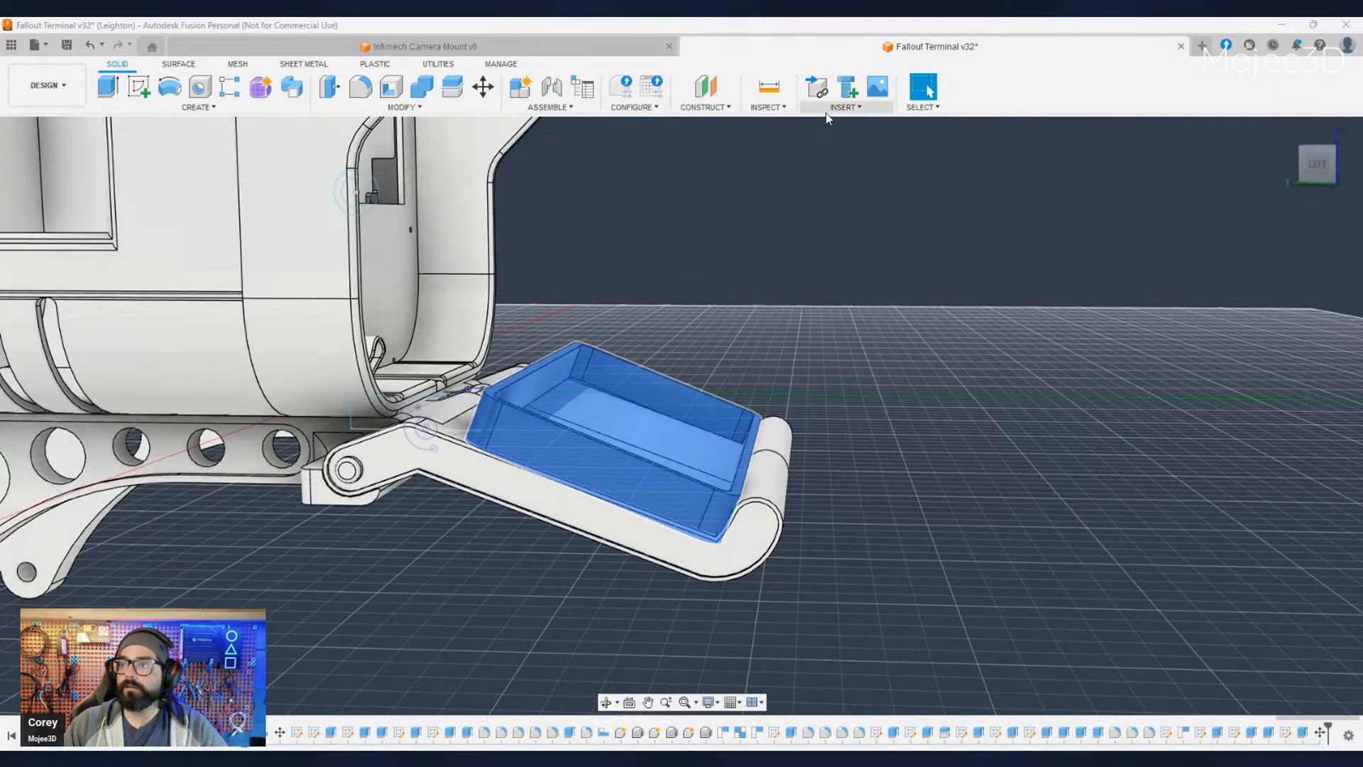
pyautogui.click(482, 86)
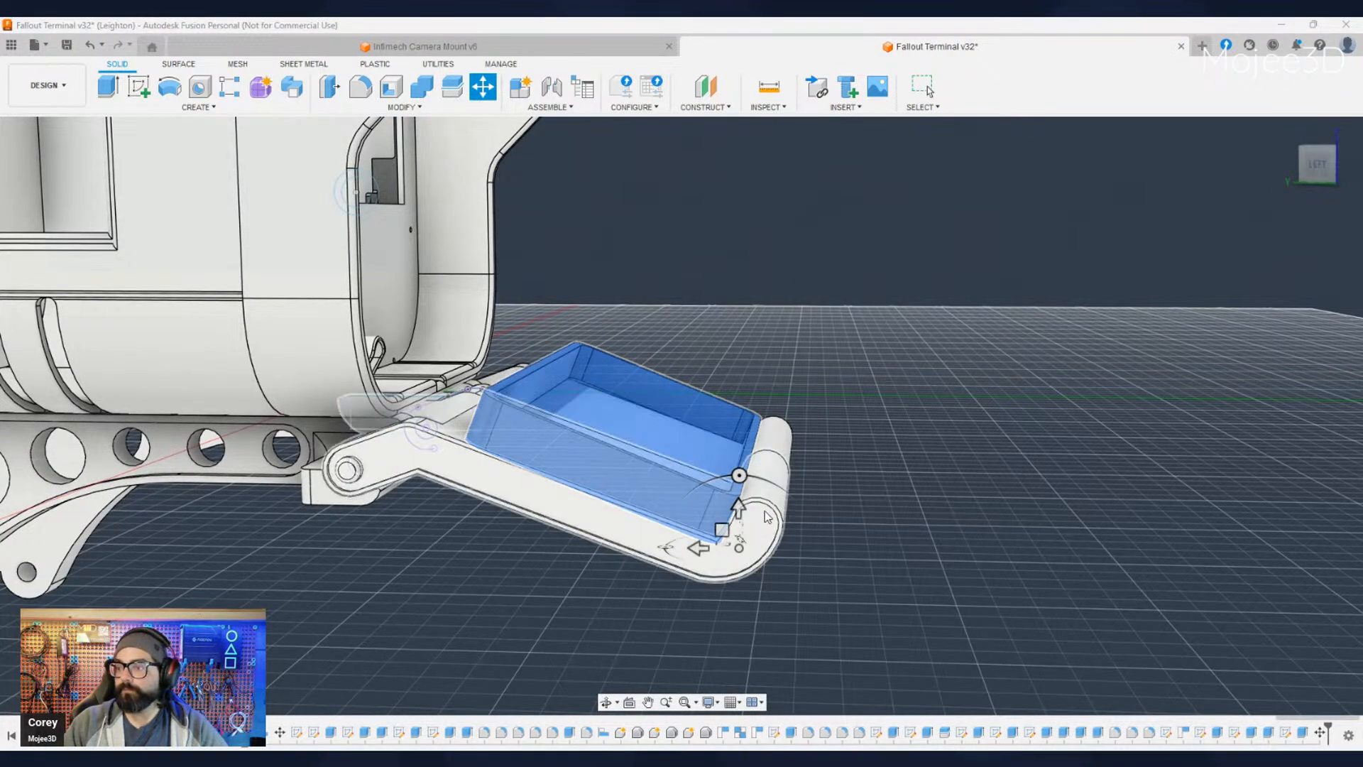
pyautogui.moveTo(738, 508); pyautogui.dragTo(744, 463)
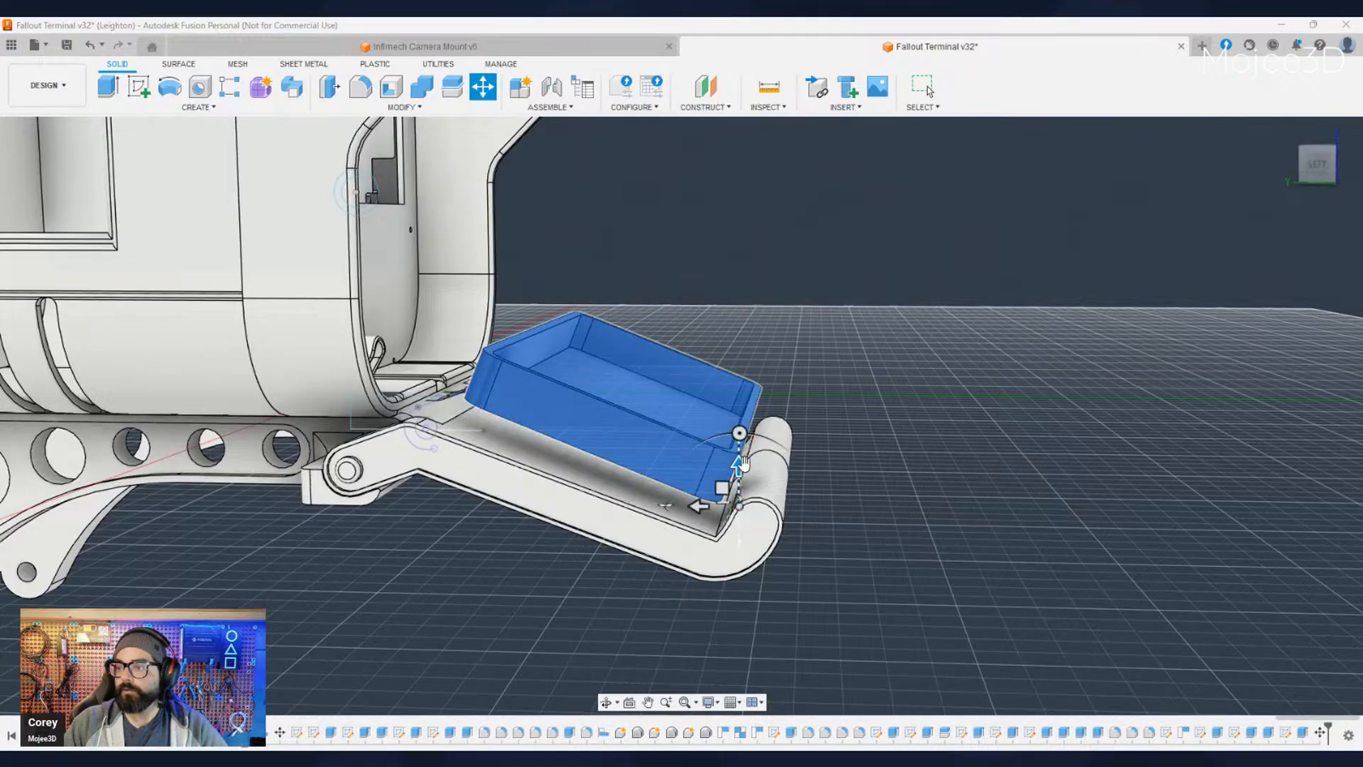
pyautogui.press('Return')
pyautogui.keyDown('shift'); pyautogui.moveTo(920, 577); pyautogui.dragTo(717, 539, button='middle'); pyautogui.keyUp('shift')
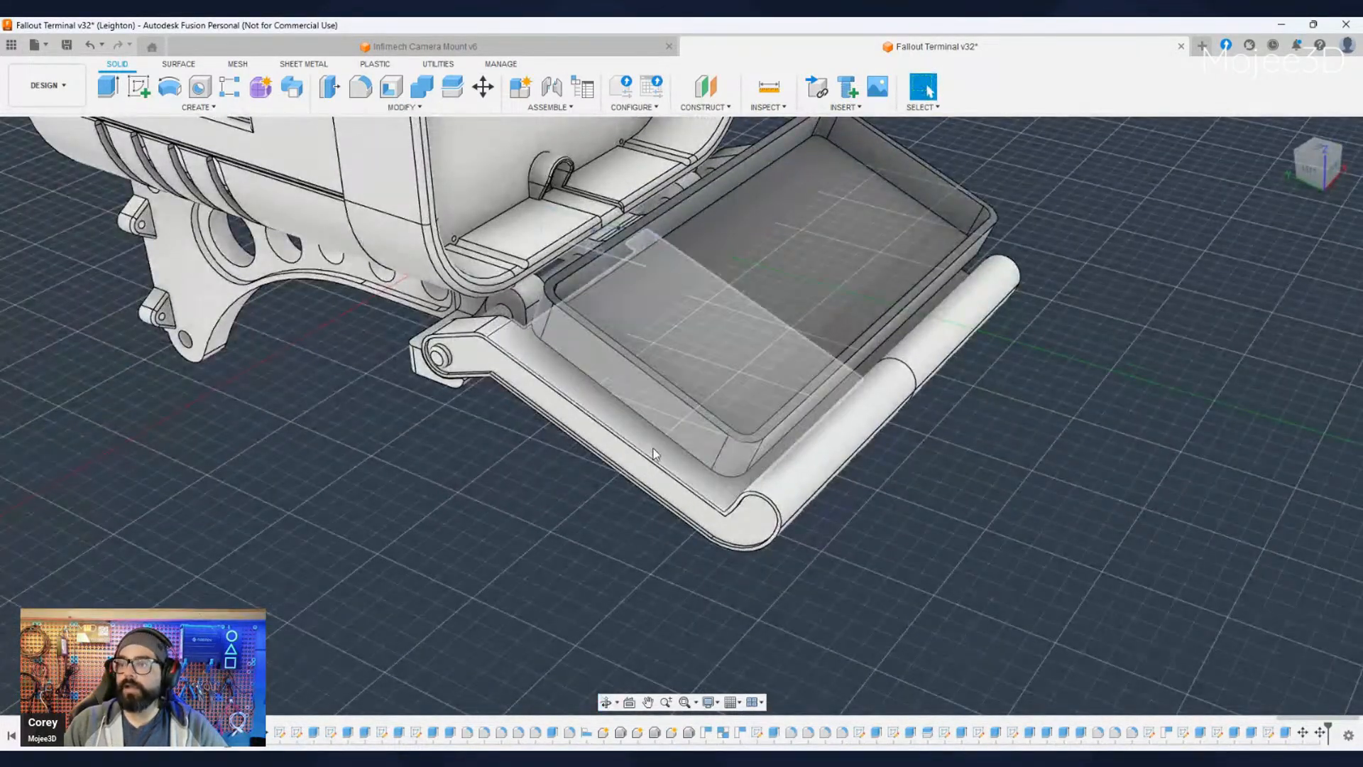
pyautogui.scroll(5, 658, 368)
pyautogui.scroll(-5, 659, 368)
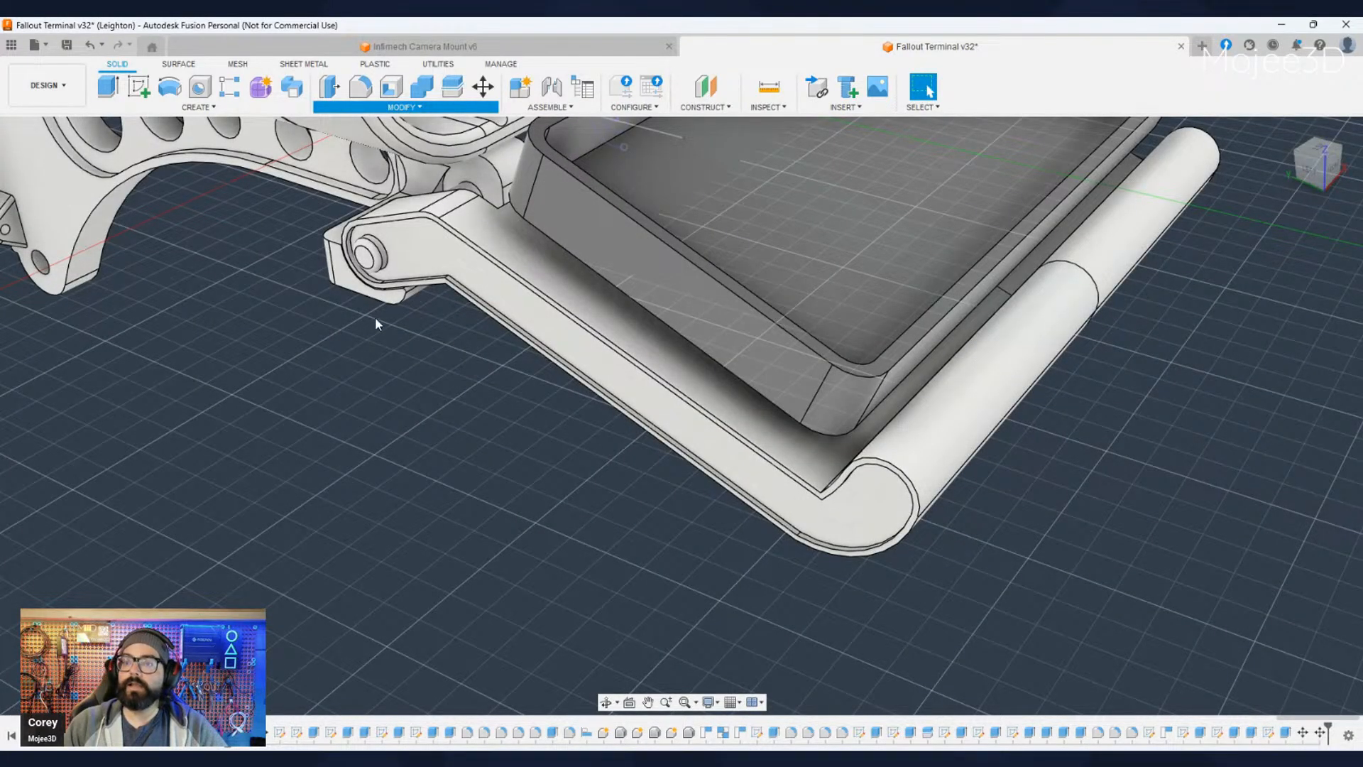
pyautogui.click(734, 331)
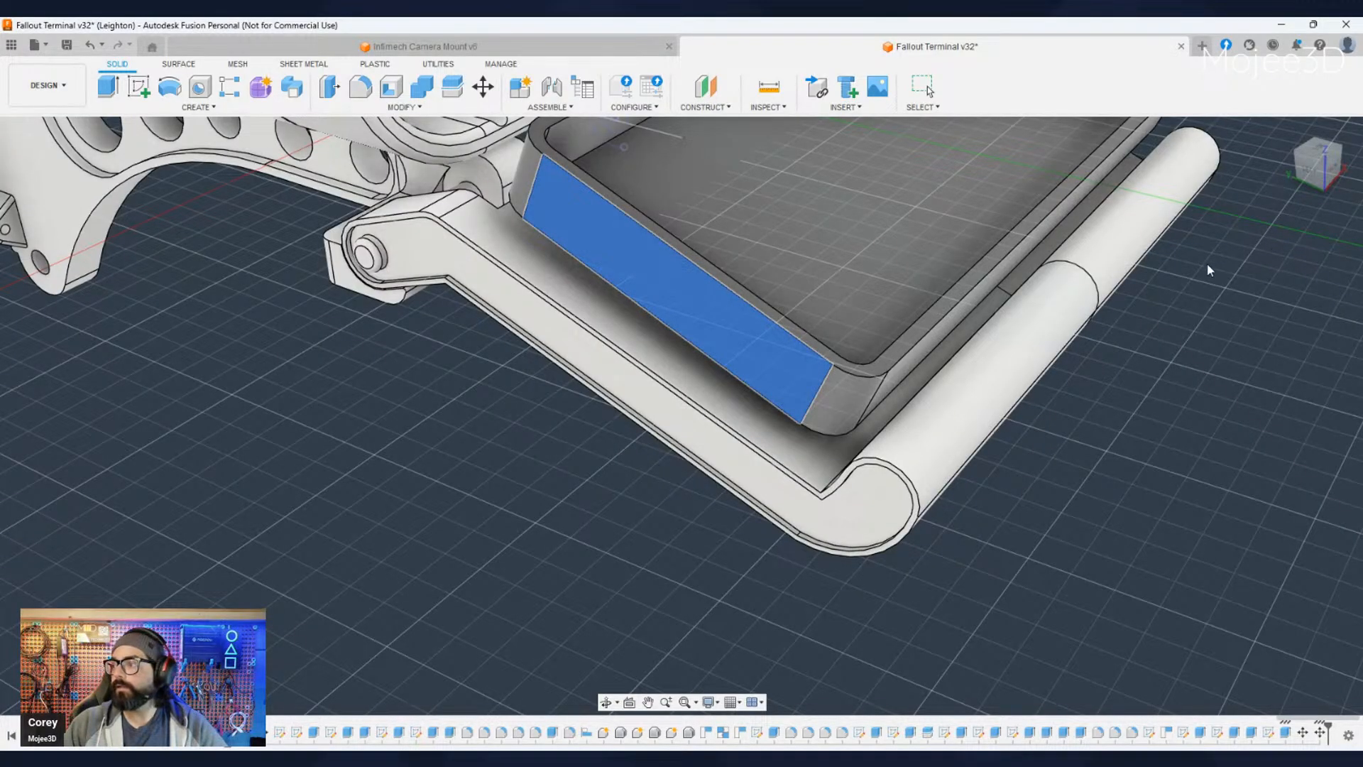
pyautogui.scroll(-4, 731, 338)
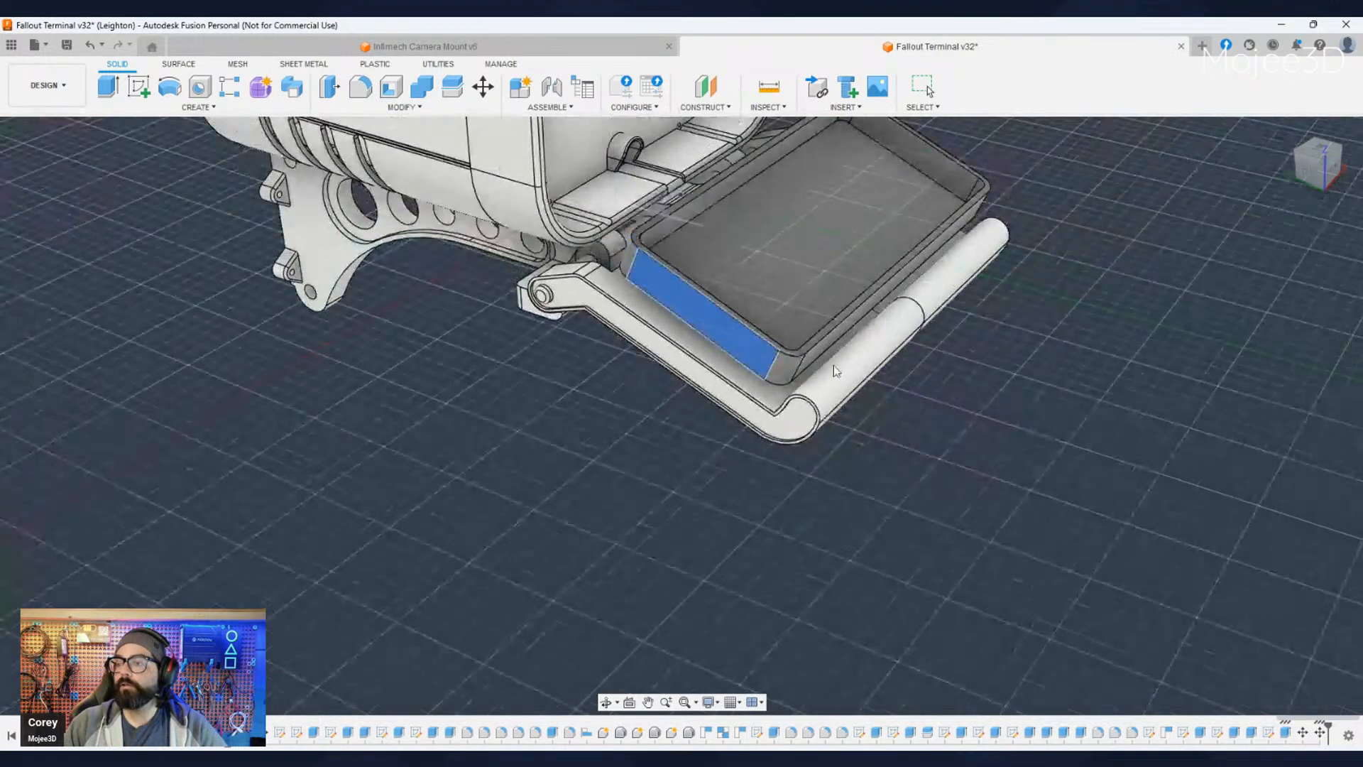
pyautogui.moveTo(902, 387); pyautogui.dragTo(822, 443, button='middle')
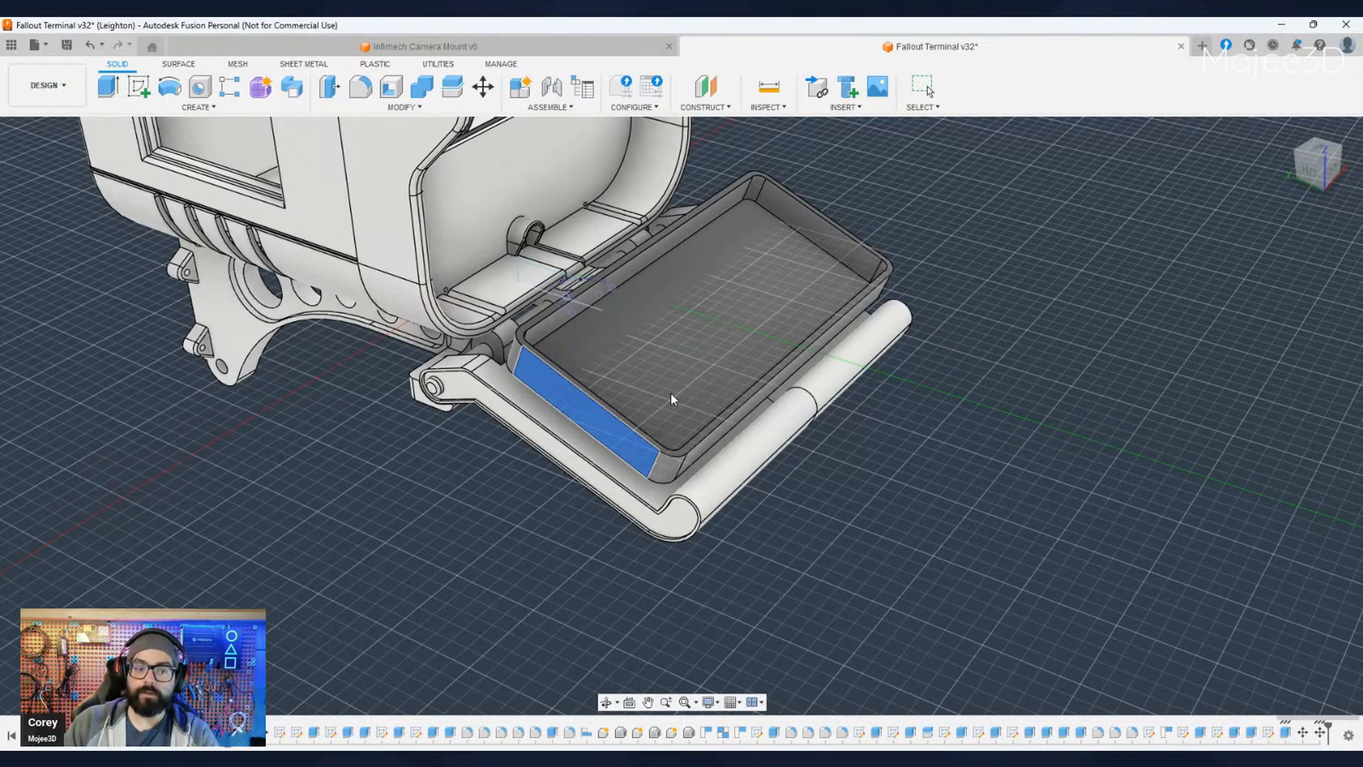
pyautogui.scroll(3, 521, 468)
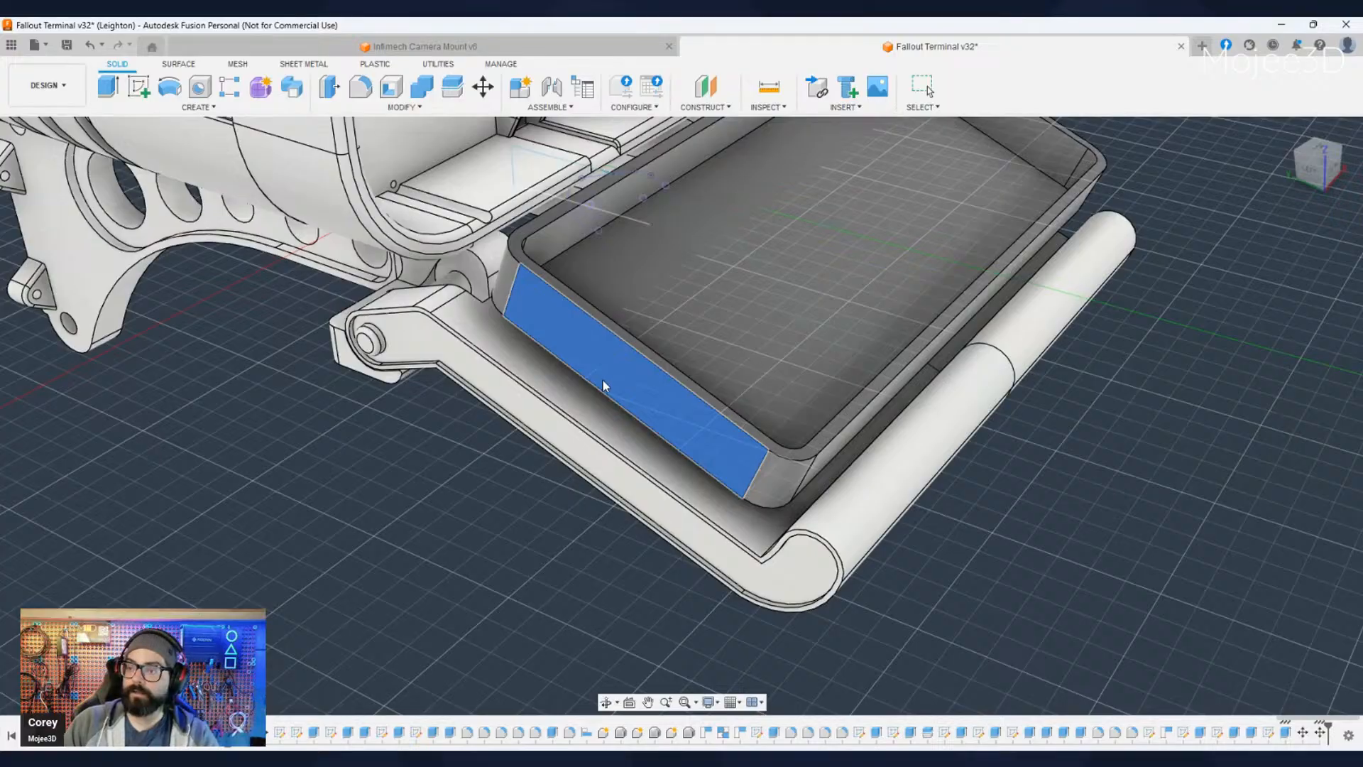
pyautogui.scroll(2, 611, 351)
pyautogui.scroll(5, 518, 454)
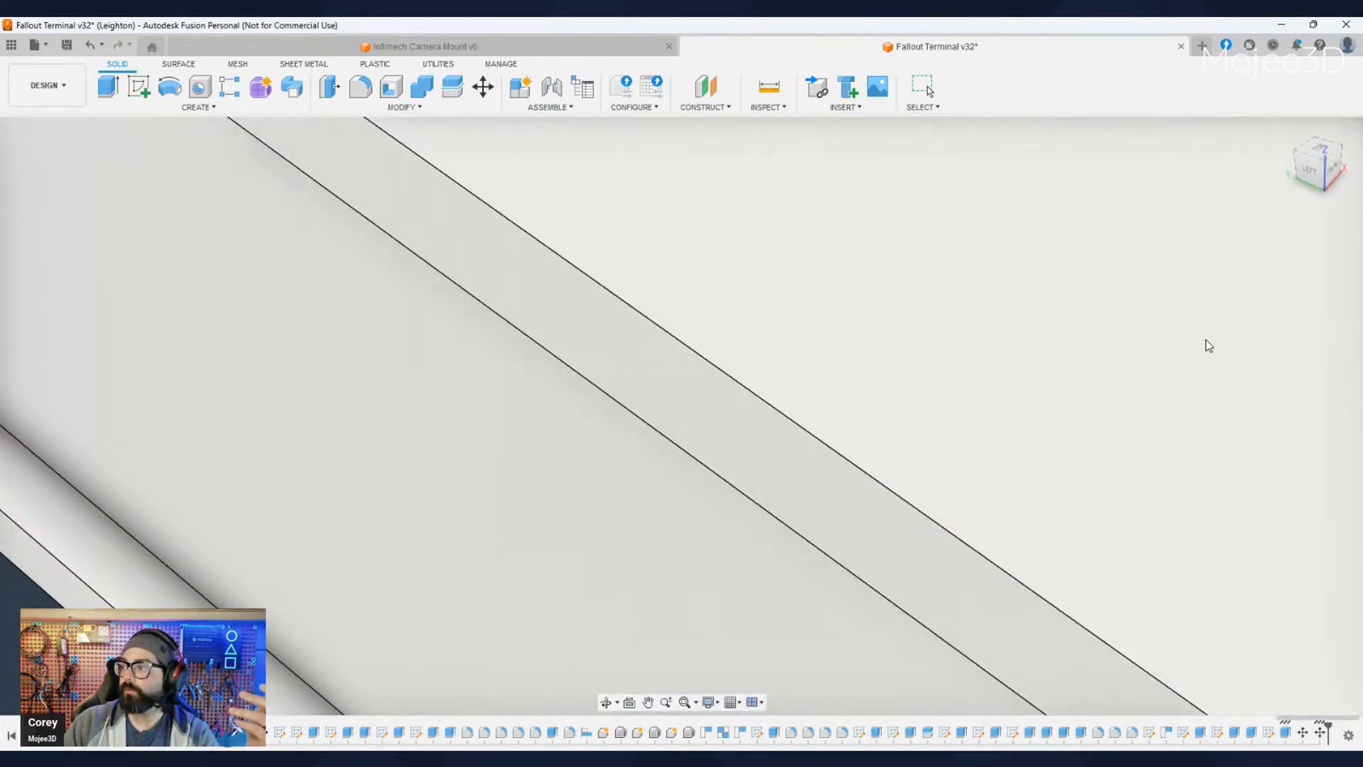
pyautogui.scroll(-5, 1205, 344)
pyautogui.moveTo(1263, 380); pyautogui.dragTo(1160, 421, button='middle')
pyautogui.scroll(-3, 855, 467)
pyautogui.press('Escape')
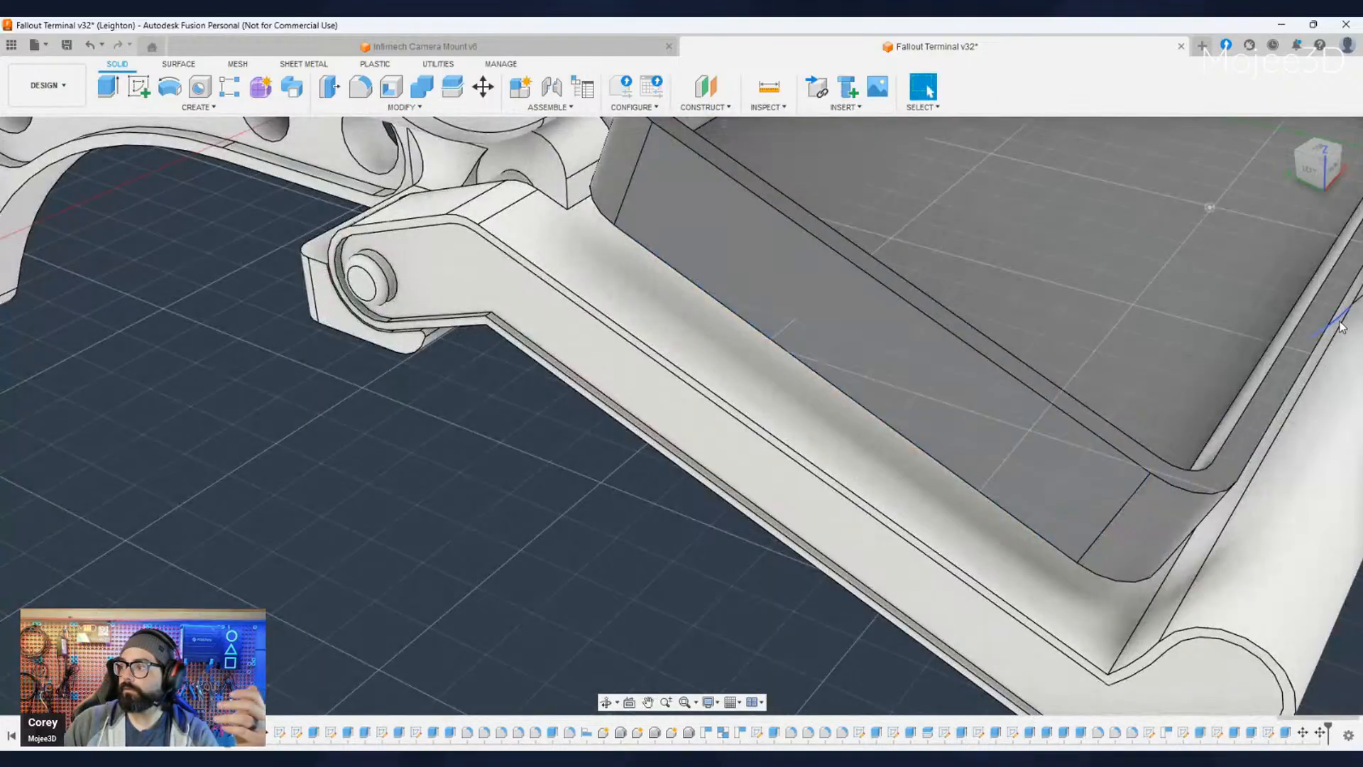
pyautogui.scroll(-3, 1173, 578)
pyautogui.moveTo(1173, 578); pyautogui.dragTo(940, 517, button='middle')
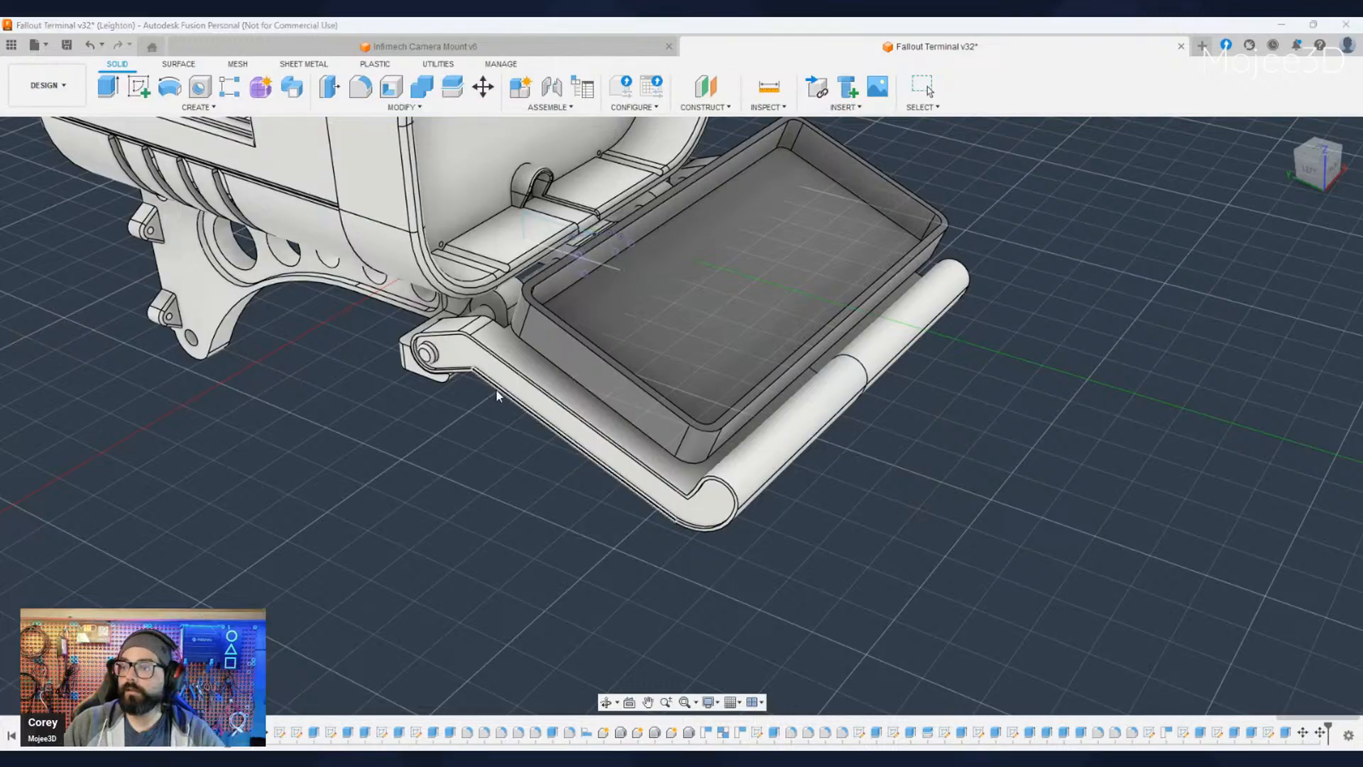
pyautogui.scroll(4, 496, 390)
pyautogui.click(697, 314)
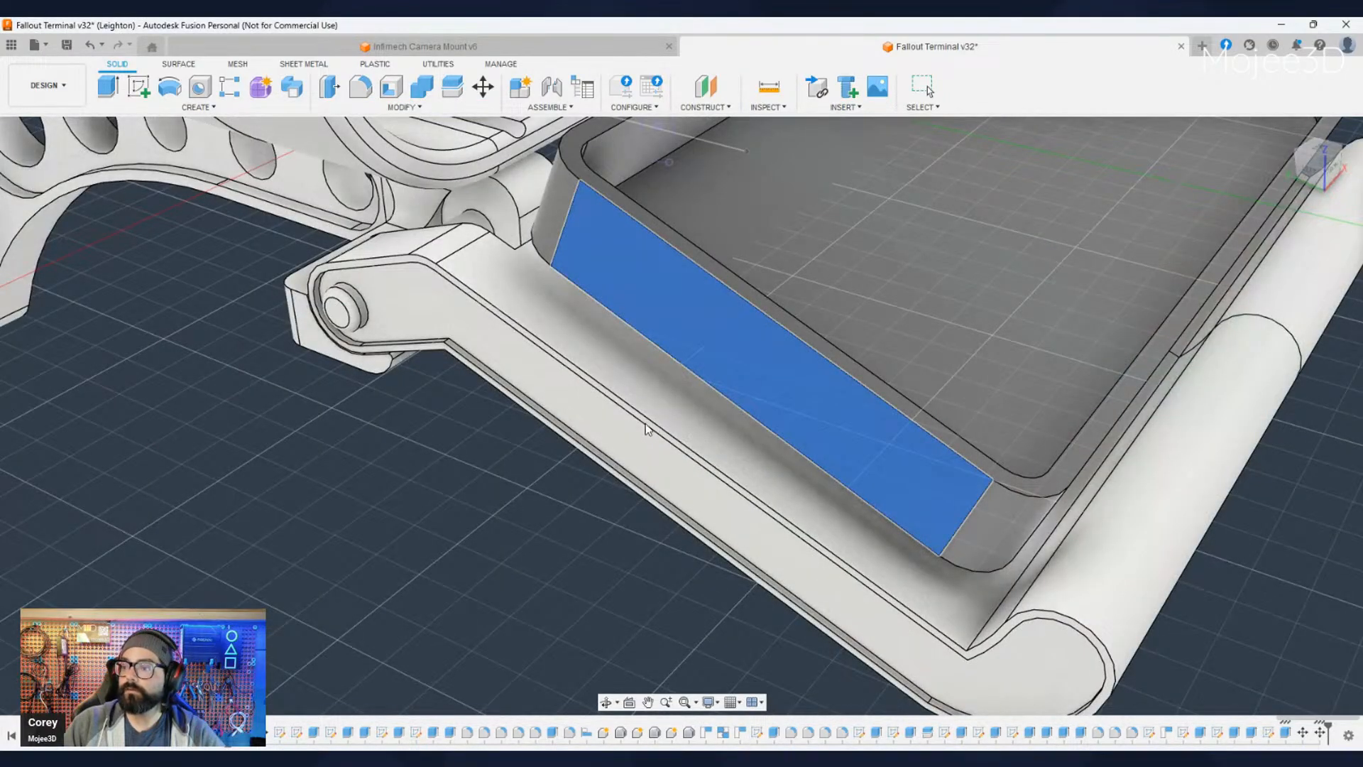
pyautogui.scroll(5, 667, 430)
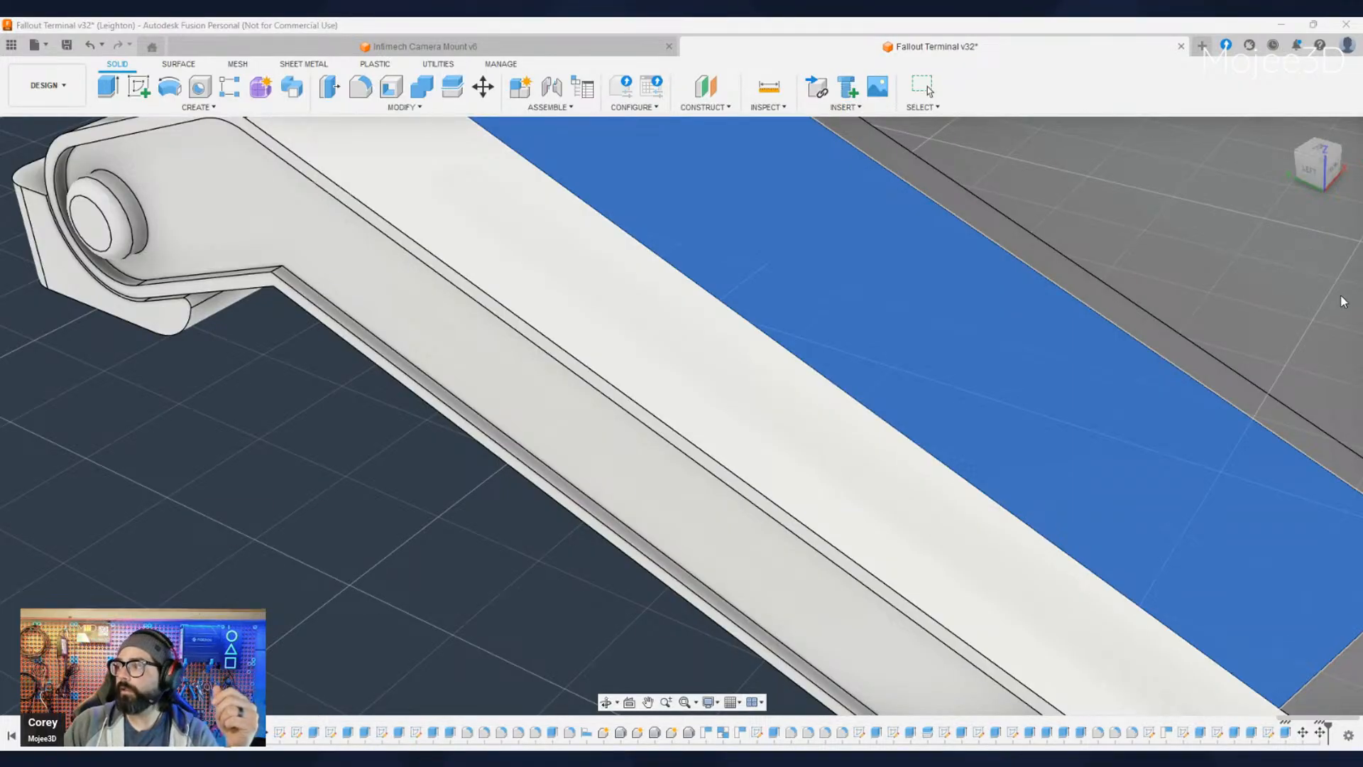
pyautogui.scroll(-3, 1113, 436)
pyautogui.scroll(-5, 1112, 433)
pyautogui.moveTo(1138, 465); pyautogui.dragTo(881, 404, button='middle')
pyautogui.scroll(5, 902, 404)
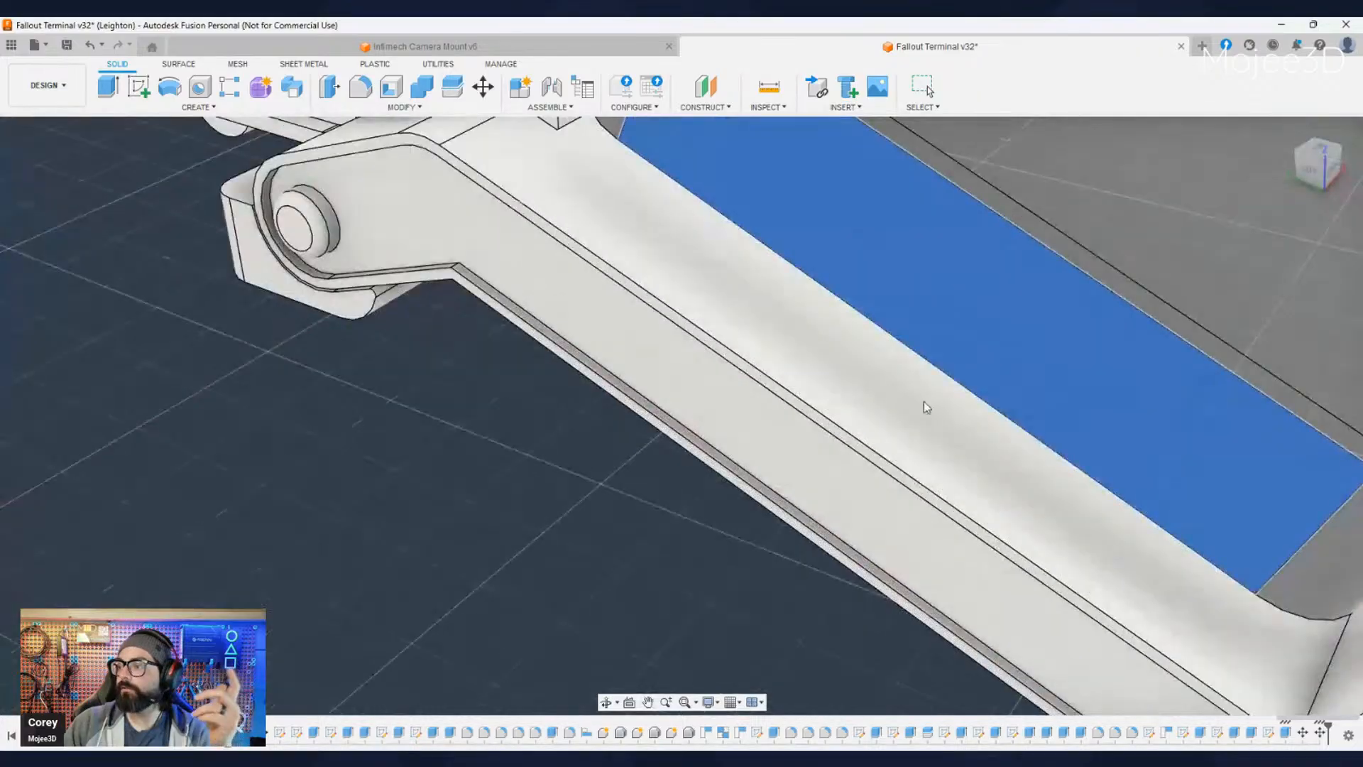
pyautogui.moveTo(984, 420); pyautogui.dragTo(925, 432, button='middle')
pyautogui.scroll(-3, 874, 428)
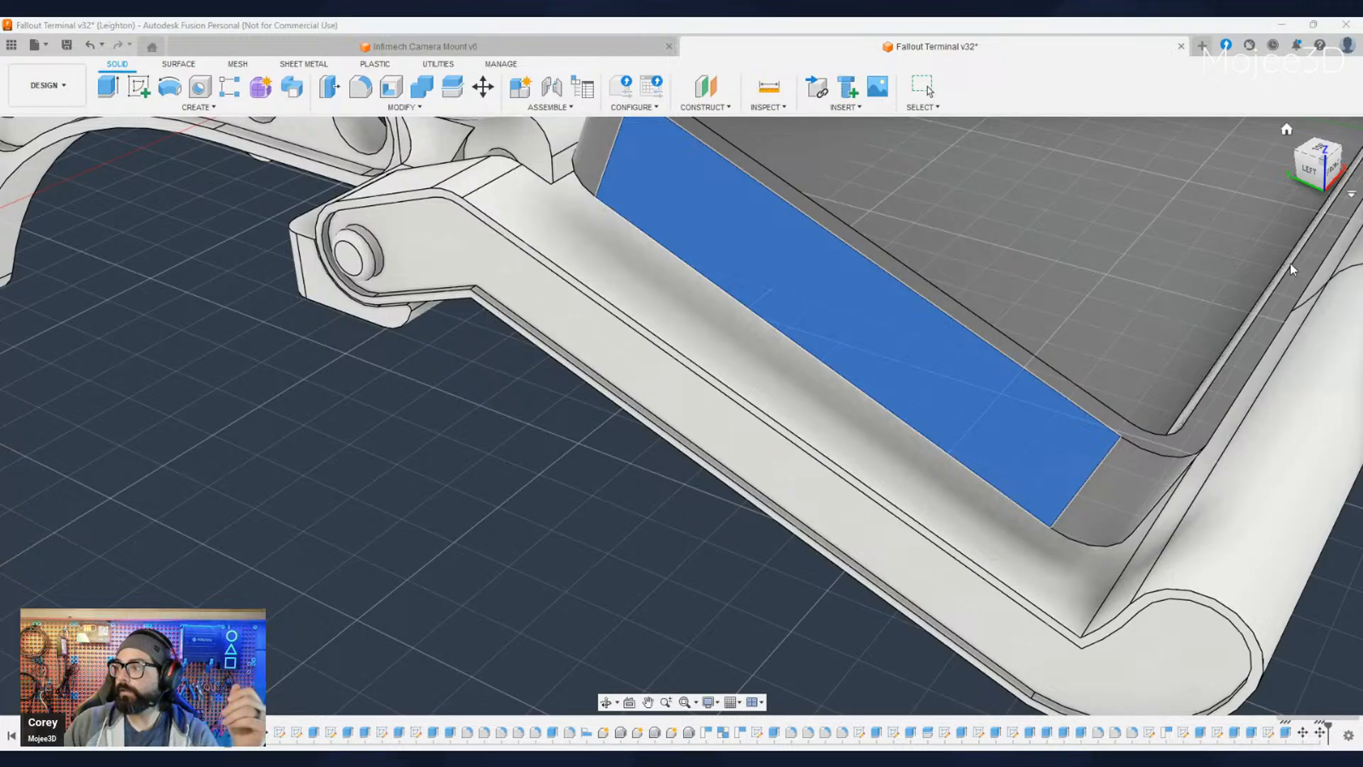
pyautogui.press('Escape')
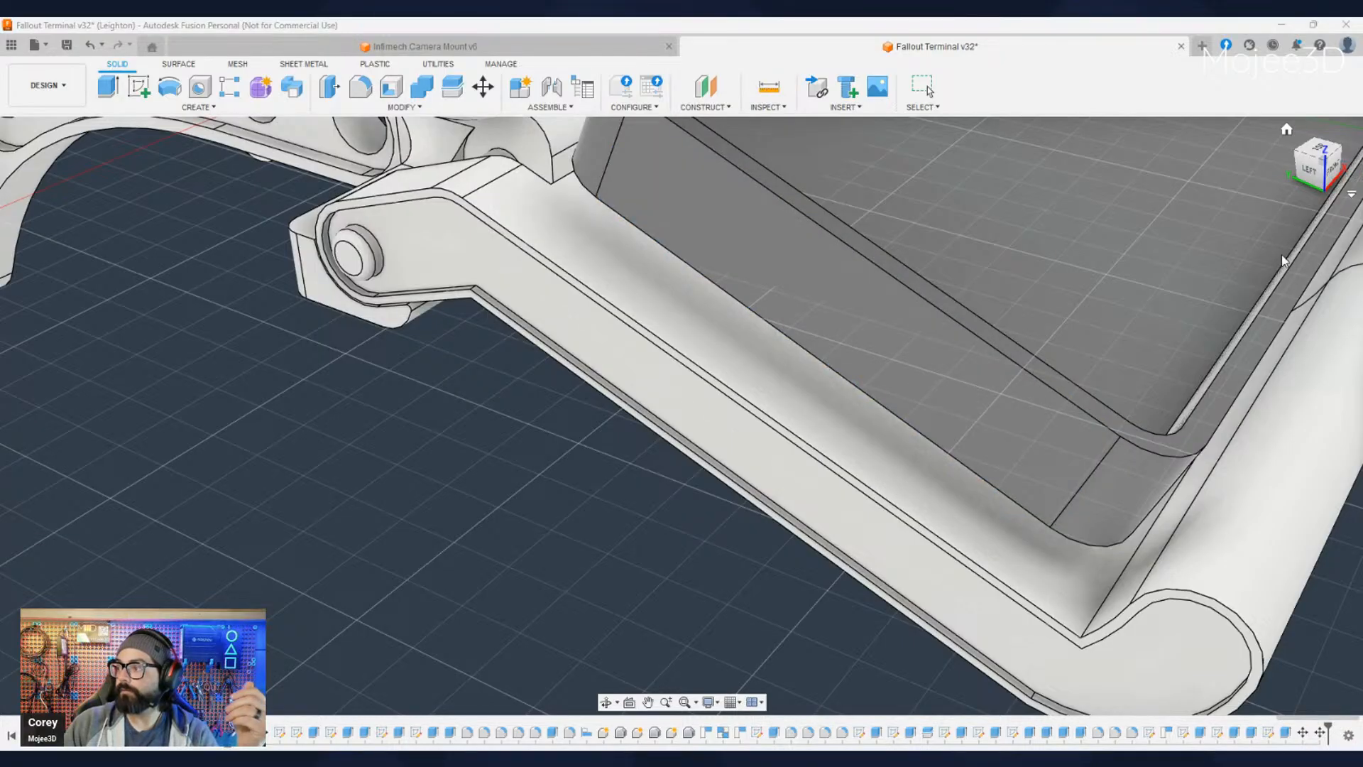
# - Align the enclosure's outer side wall with the outer rim face of the fold-out tray's hinge arm
pyautogui.click(964, 369)
pyautogui.scroll(5, 832, 488)
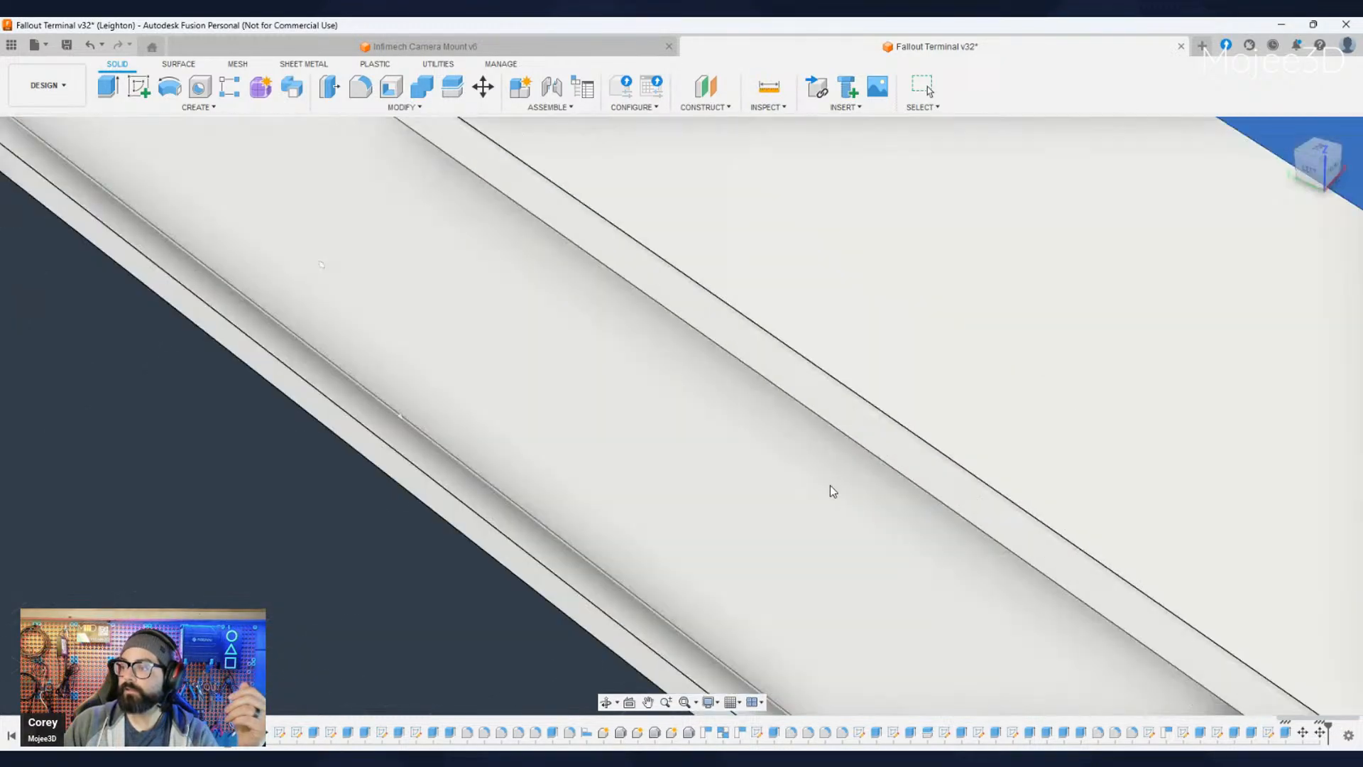
pyautogui.keyDown('ctrl'); pyautogui.click(841, 416); pyautogui.keyUp('ctrl')
pyautogui.scroll(-6, 841, 439)
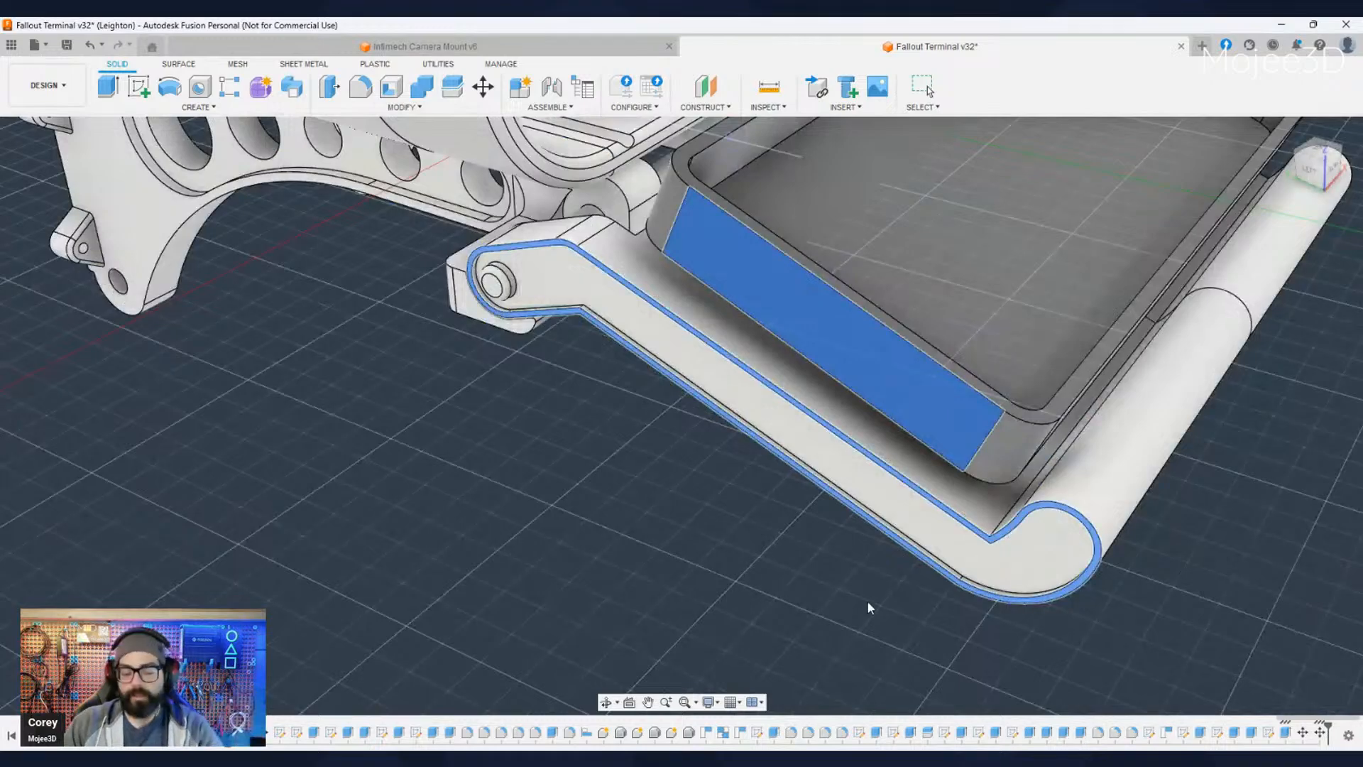
pyautogui.moveTo(840, 599)
pyautogui.keyDown('shift'); pyautogui.mouseDown(button='middle')
pyautogui.moveTo(639, 591)
pyautogui.moveTo(815, 594)
pyautogui.mouseUp(button='middle'); pyautogui.keyUp('shift')
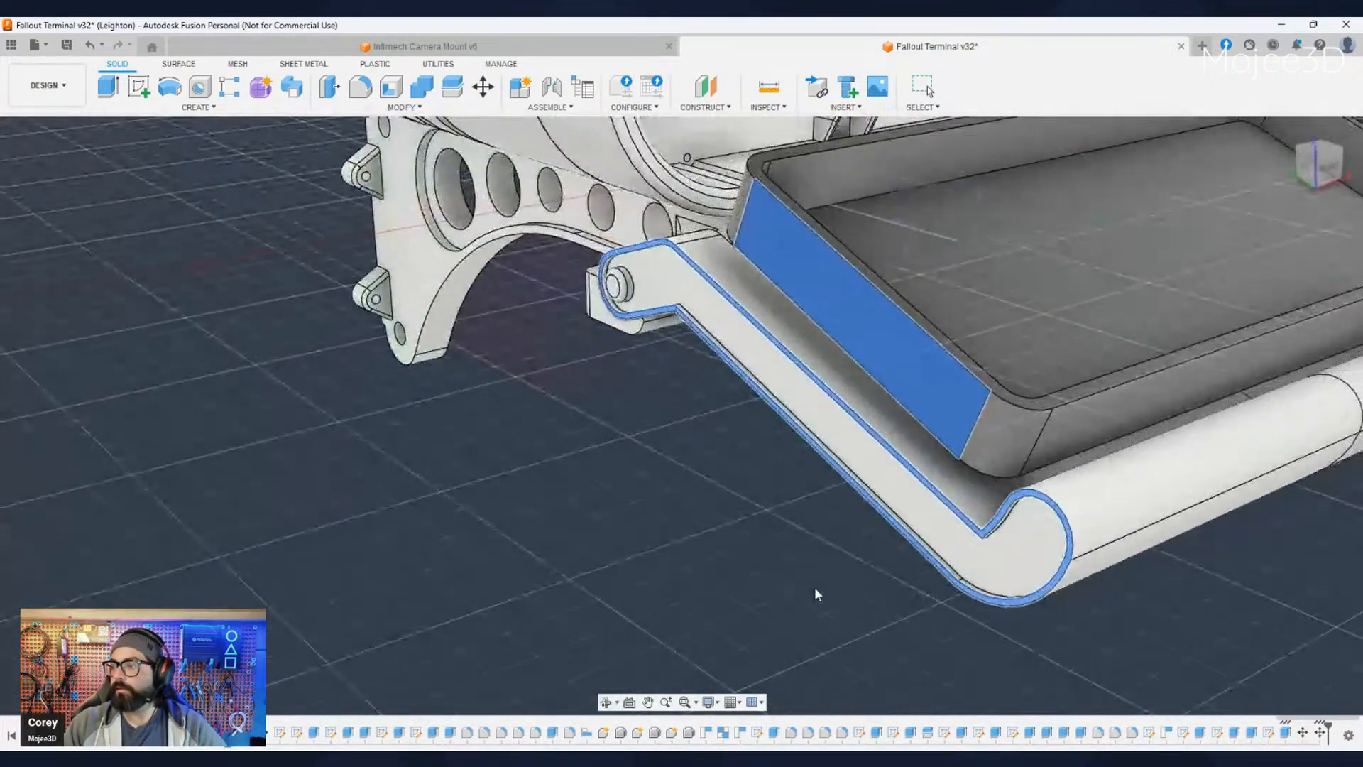
pyautogui.scroll(-5, 815, 594)
pyautogui.keyDown('shift'); pyautogui.moveTo(989, 639); pyautogui.dragTo(888, 631, button='middle'); pyautogui.keyUp('shift')
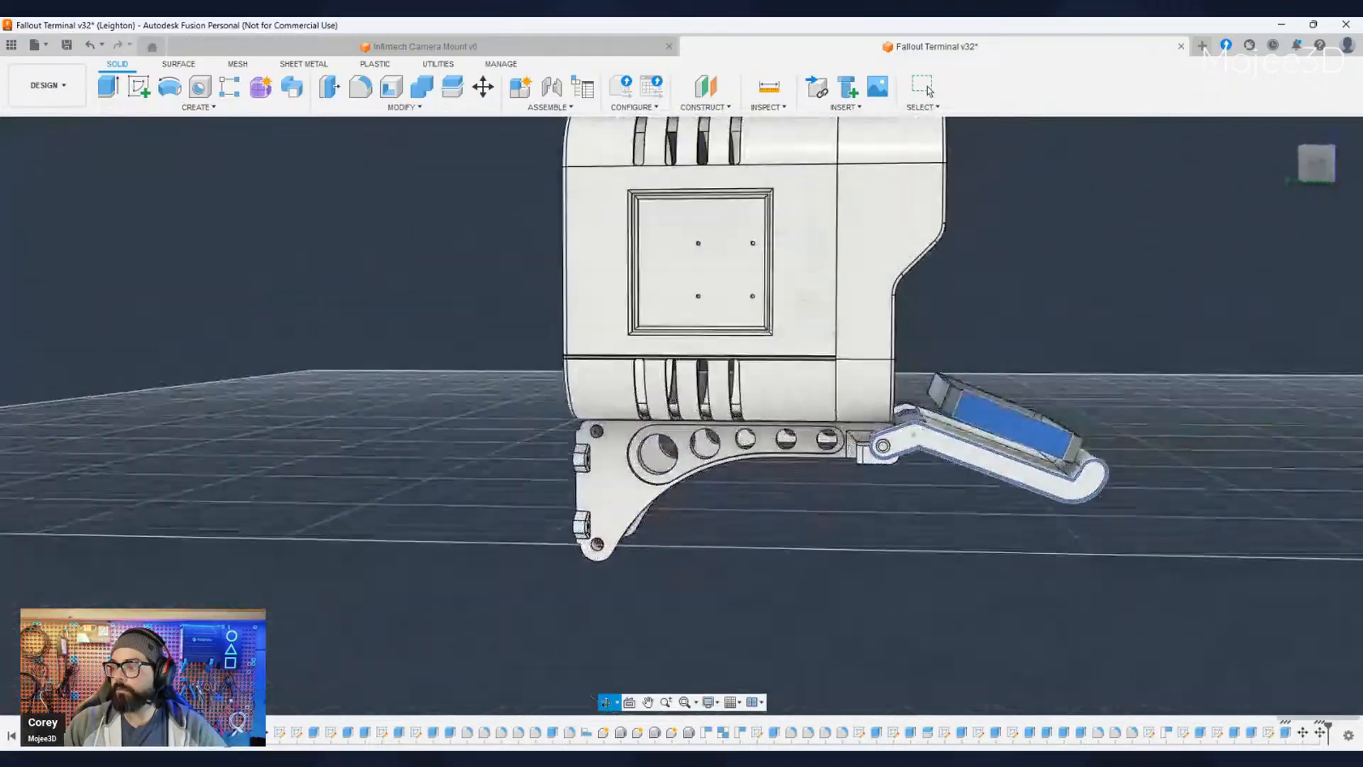
pyautogui.keyDown('shift'); pyautogui.moveTo(1036, 592); pyautogui.dragTo(636, 625, button='middle'); pyautogui.keyUp('shift')
pyautogui.scroll(8, 595, 532)
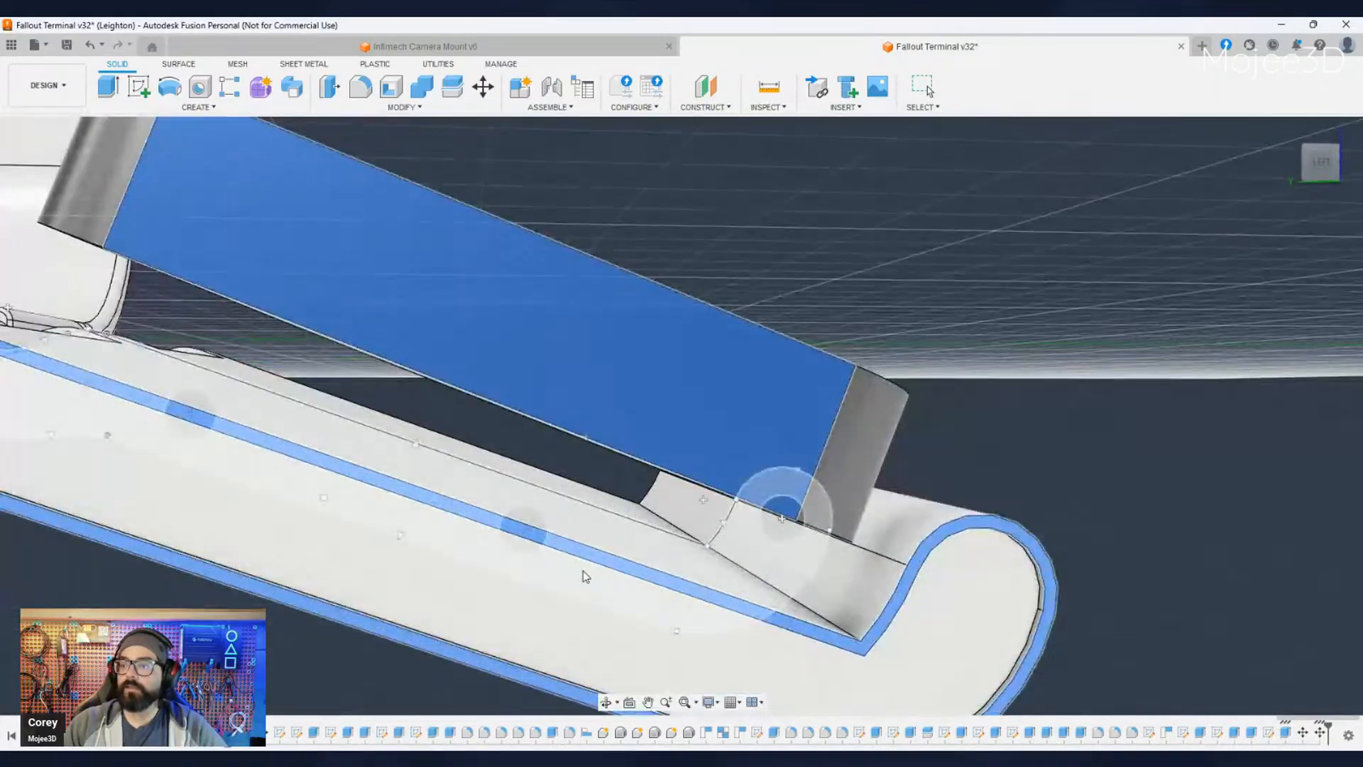
pyautogui.scroll(-5, 586, 576)
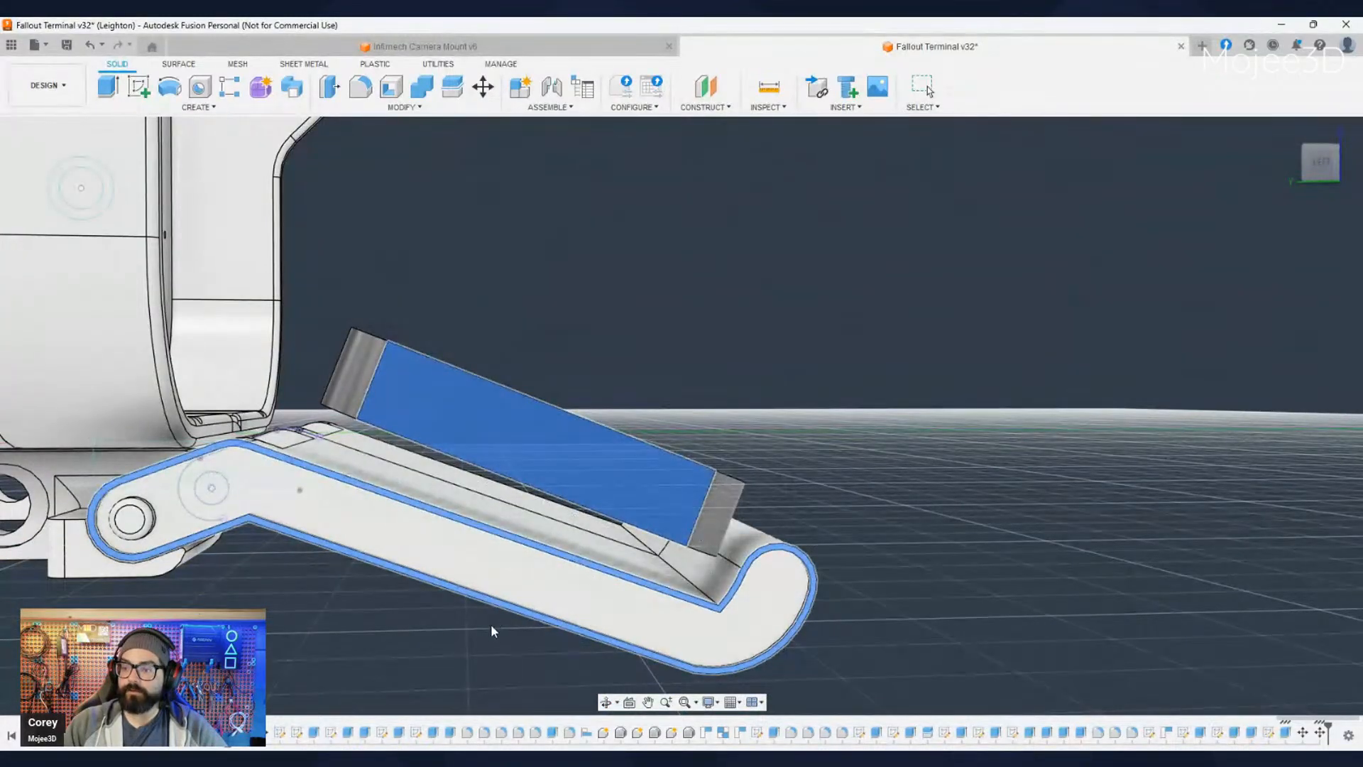
# - Align the underside of the enclosure with the floor of the fold-out tray so it rests flat on it
pyautogui.keyDown('shift'); pyautogui.moveTo(491, 625); pyautogui.dragTo(550, 513, button='middle'); pyautogui.keyUp('shift')
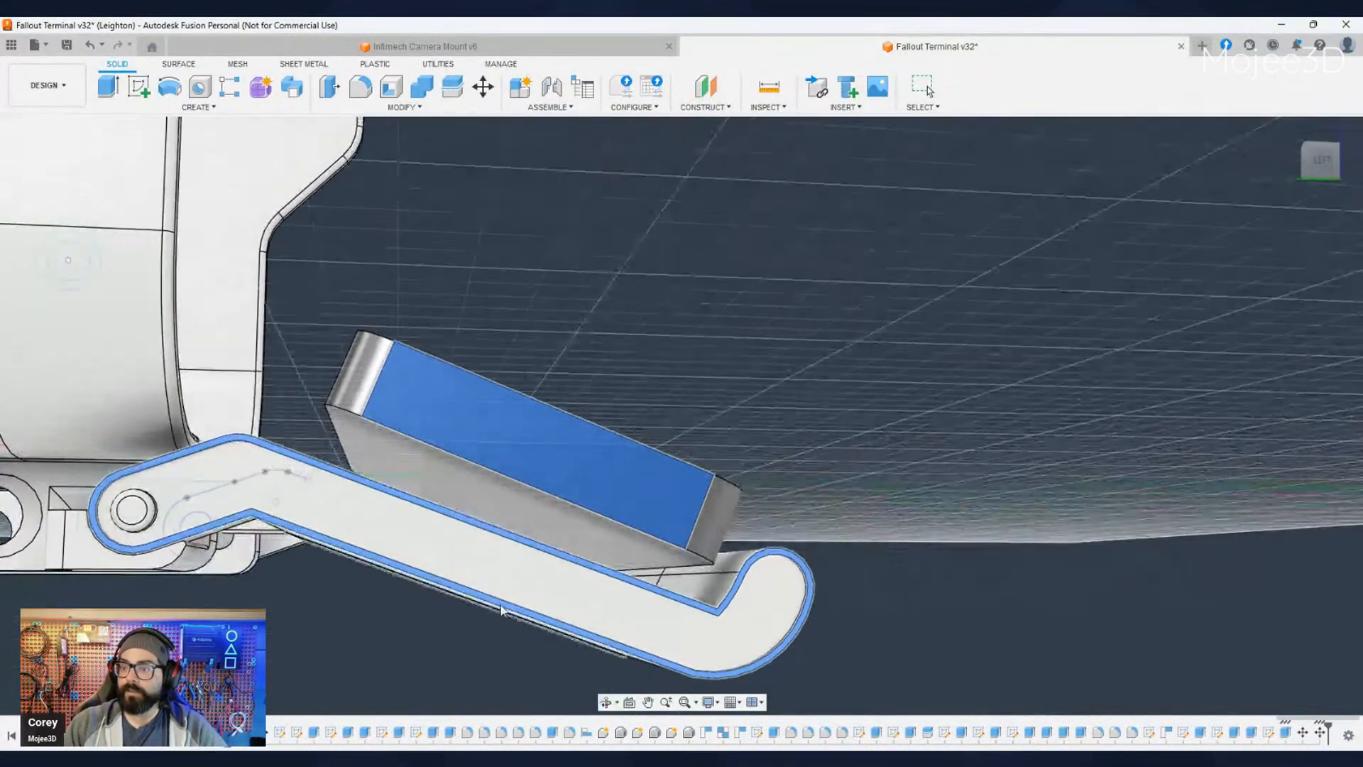
pyautogui.click(550, 514)
pyautogui.keyDown('shift'); pyautogui.moveTo(488, 524); pyautogui.dragTo(359, 625, button='middle'); pyautogui.keyUp('shift')
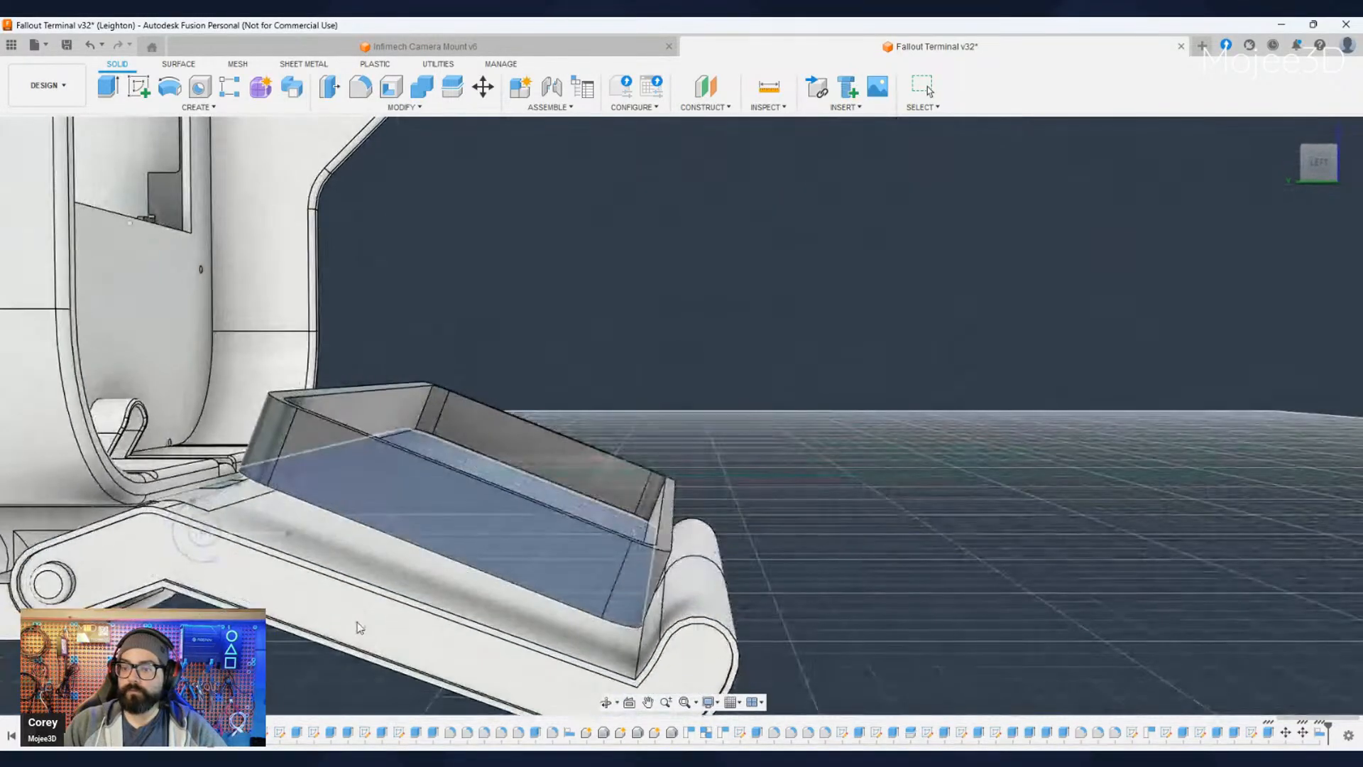
pyautogui.click(262, 522)
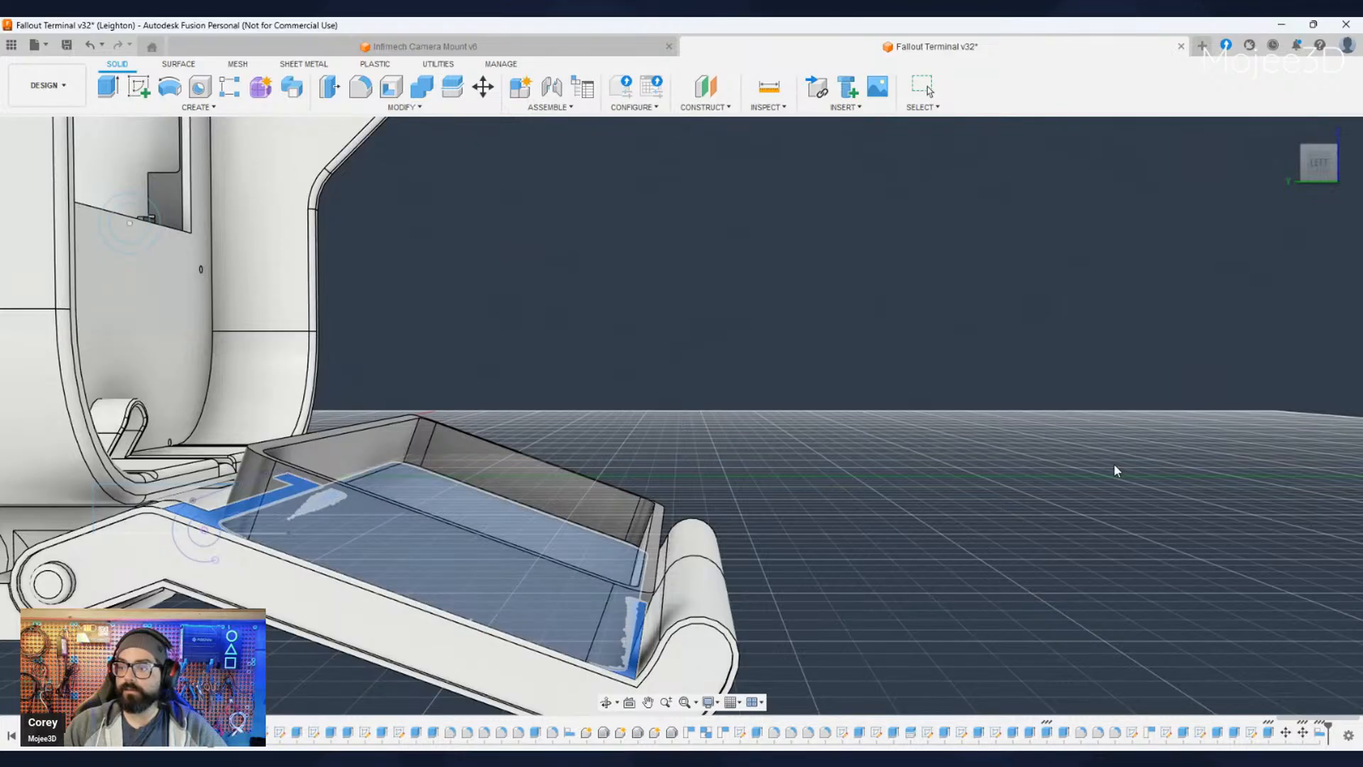
pyautogui.press('Escape')
# - Turn off the layout grid in the model view
pyautogui.keyDown('shift'); pyautogui.moveTo(1275, 317); pyautogui.dragTo(885, 456, button='middle'); pyautogui.keyUp('shift')
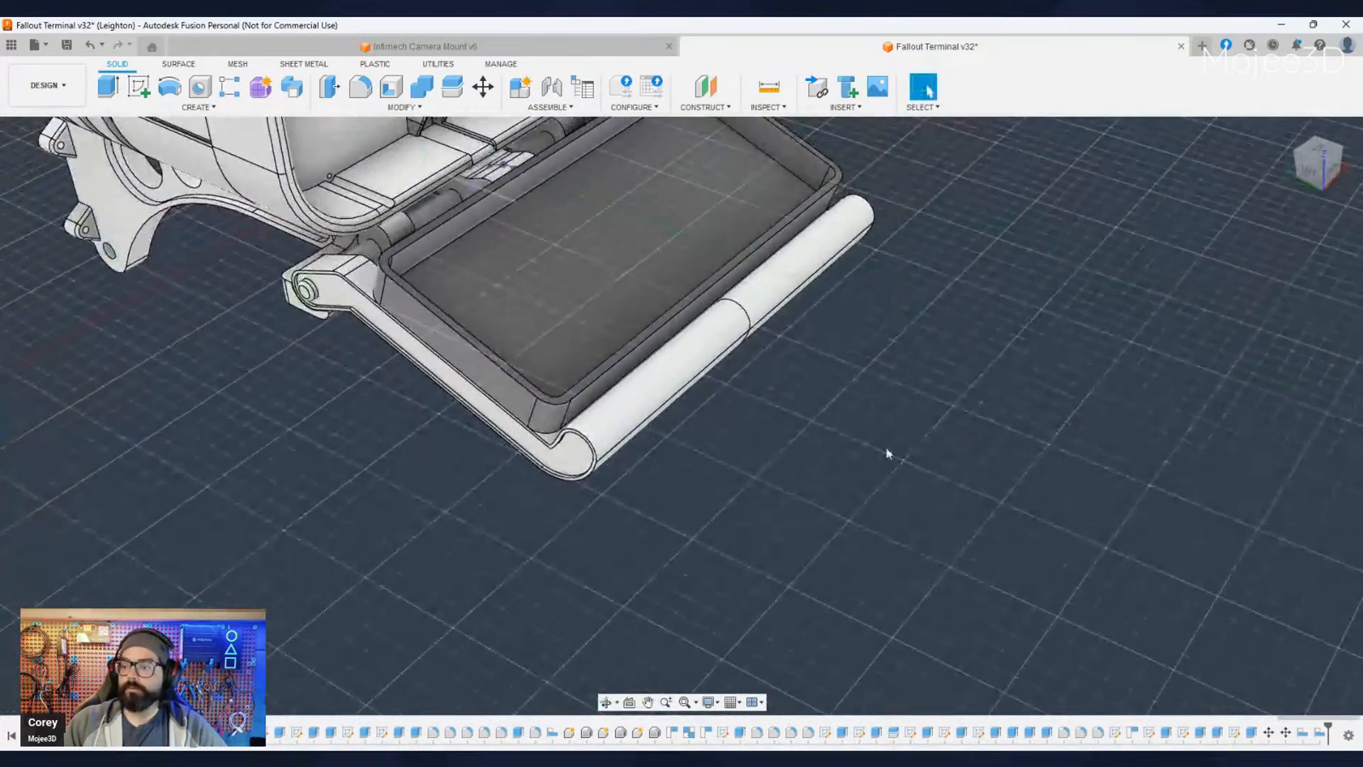
pyautogui.click(732, 702)
pyautogui.click(753, 621)
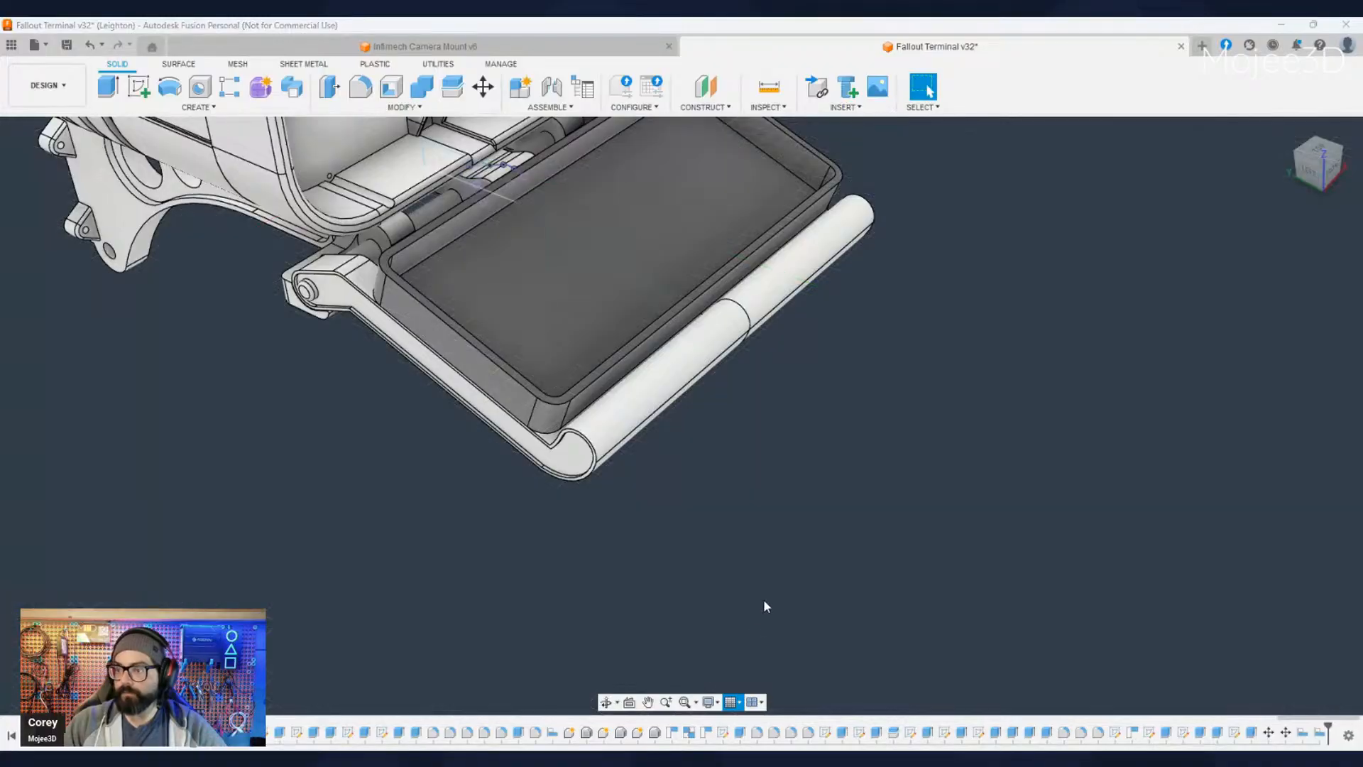
# - Examine how the aligned enclosure sits on the fold-out tray, checking its side wall, the hinge arm and the rounded front lip
pyautogui.scroll(-3, 765, 481)
pyautogui.keyDown('shift'); pyautogui.moveTo(764, 484); pyautogui.dragTo(747, 545, button='middle'); pyautogui.keyUp('shift')
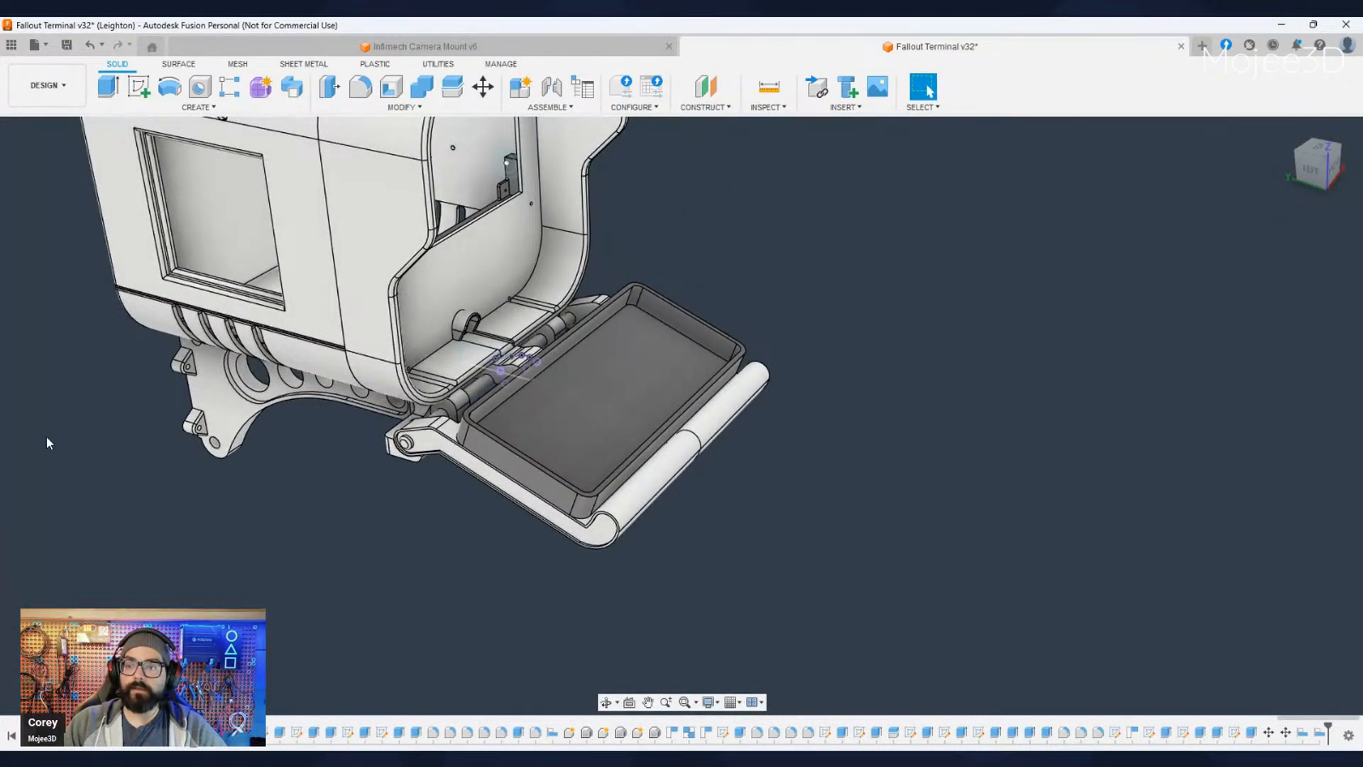
pyautogui.keyDown('shift'); pyautogui.moveTo(444, 577); pyautogui.dragTo(599, 569, button='middle'); pyautogui.keyUp('shift')
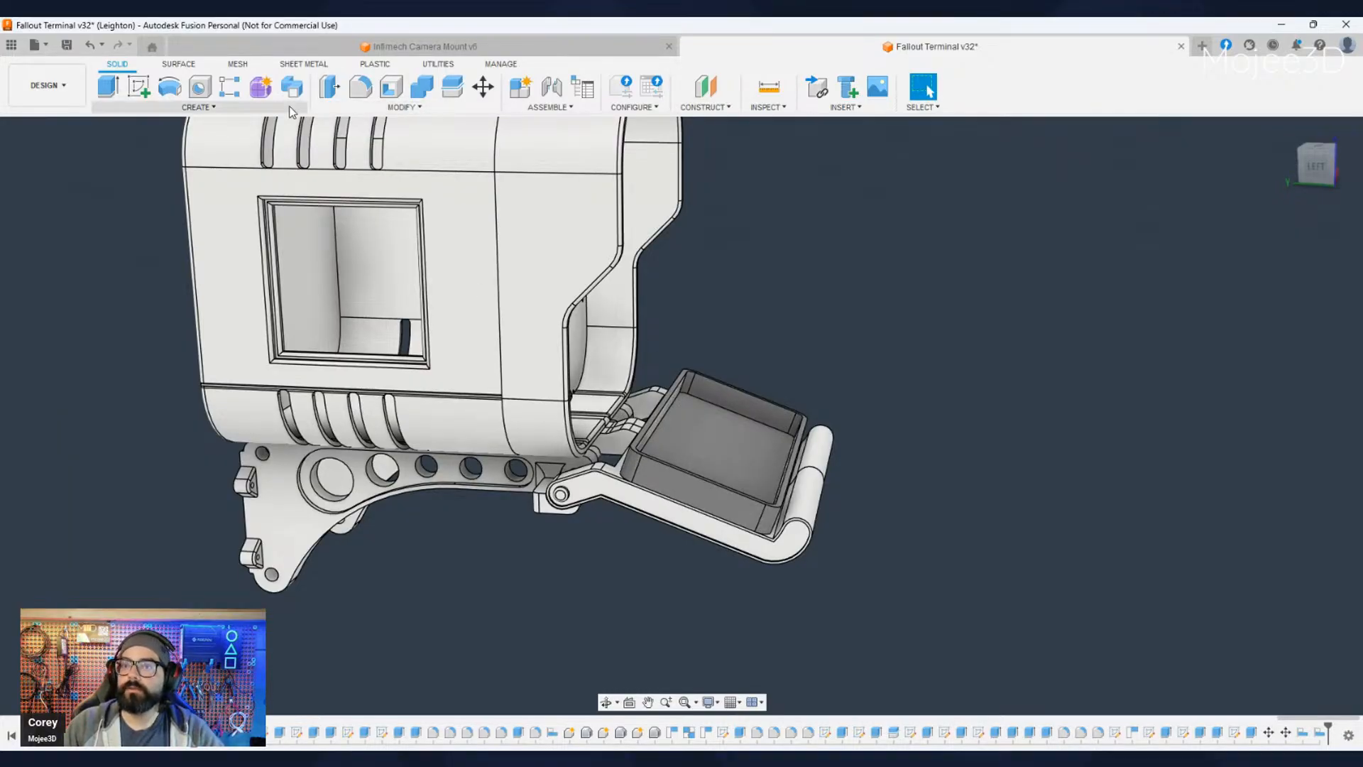
pyautogui.click(683, 487)
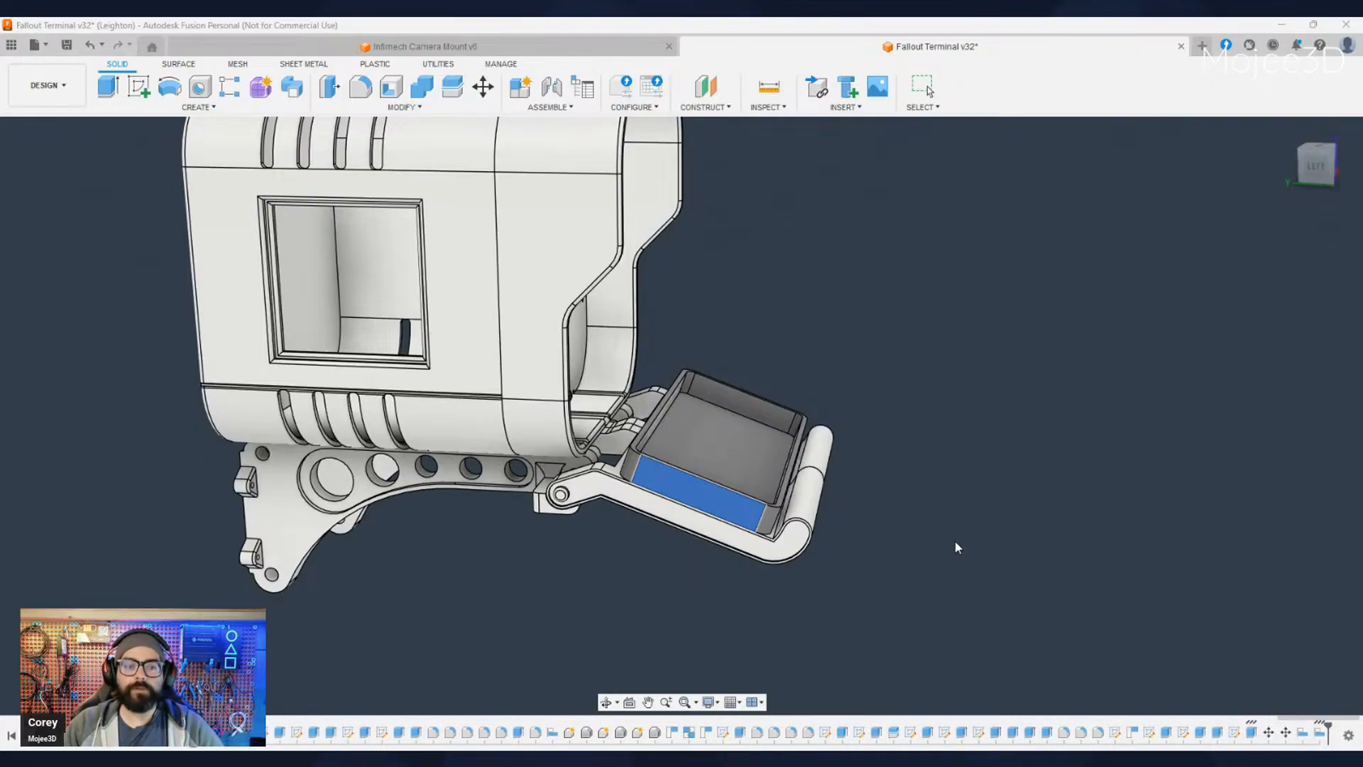
pyautogui.keyDown('shift'); pyautogui.moveTo(960, 568); pyautogui.dragTo(849, 550, button='middle'); pyautogui.keyUp('shift')
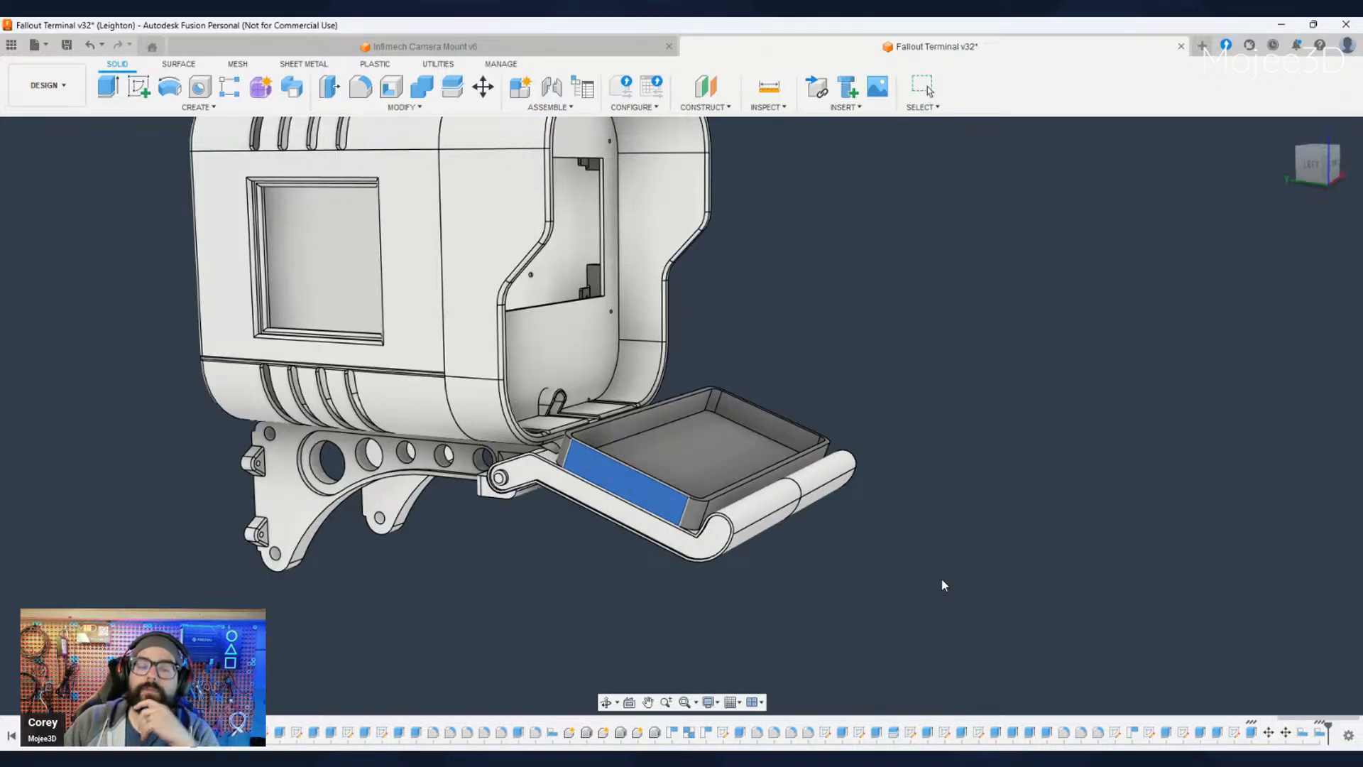
pyautogui.press('Escape')
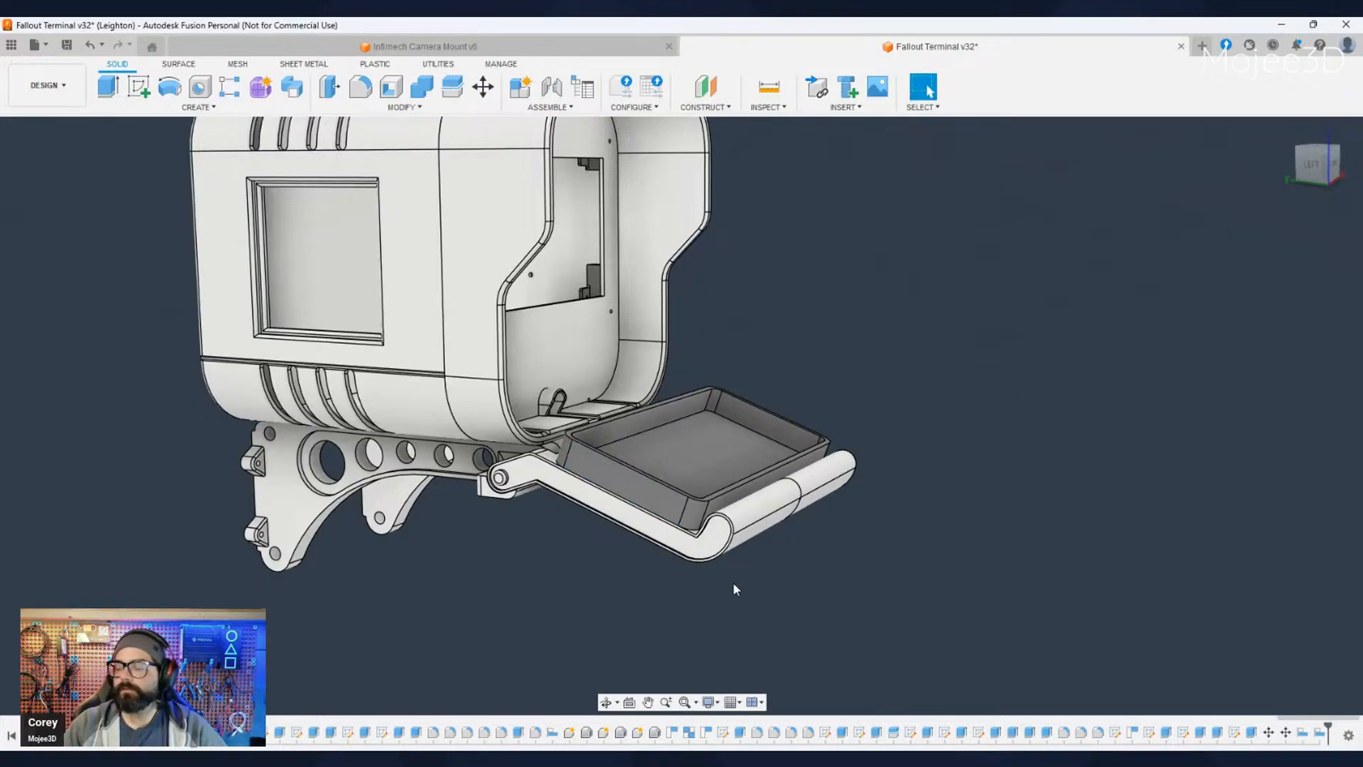
pyautogui.keyDown('shift'); pyautogui.moveTo(805, 559); pyautogui.dragTo(843, 523, button='middle'); pyautogui.keyUp('shift')
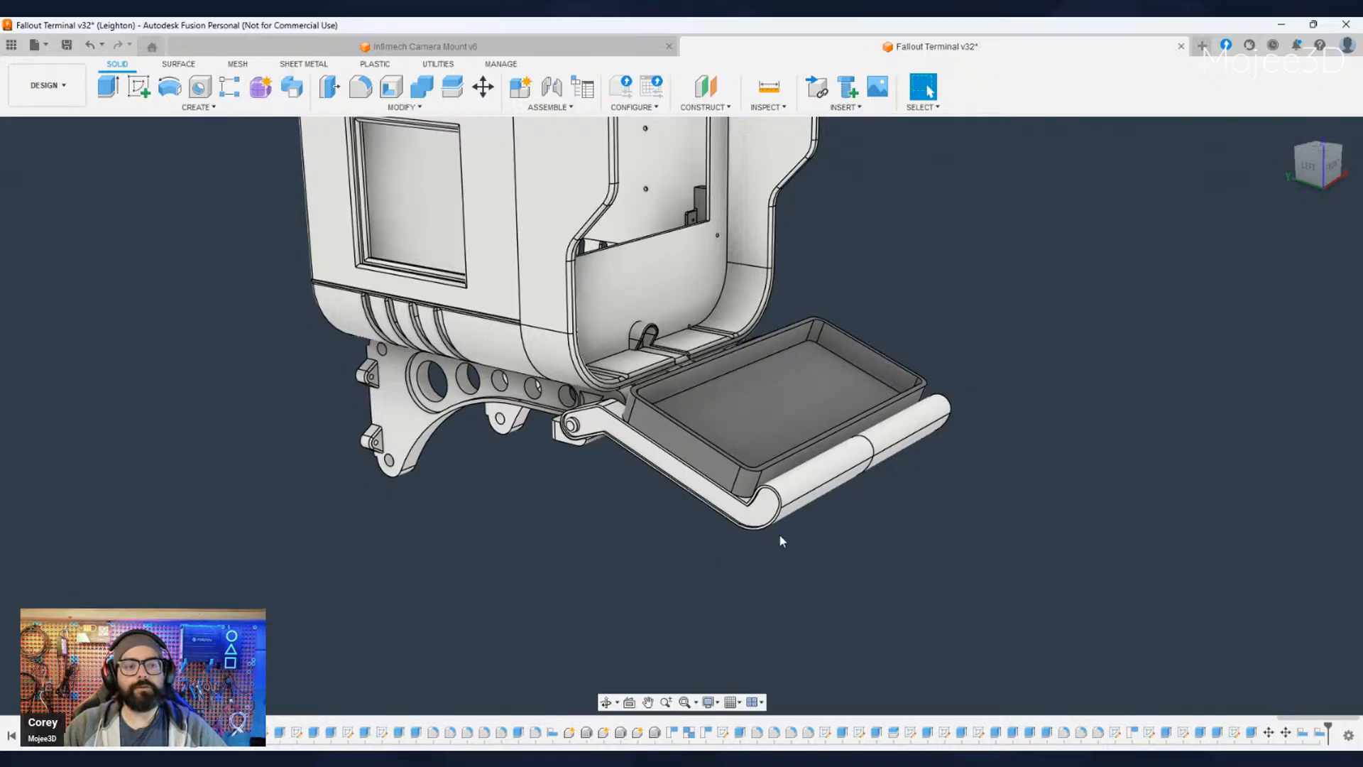
# - Examine the keyboard enclosure's fit on the fold-out tray around the side arm, the hinge and the rounded front lip
pyautogui.scroll(2, 783, 531)
pyautogui.scroll(-3, 788, 531)
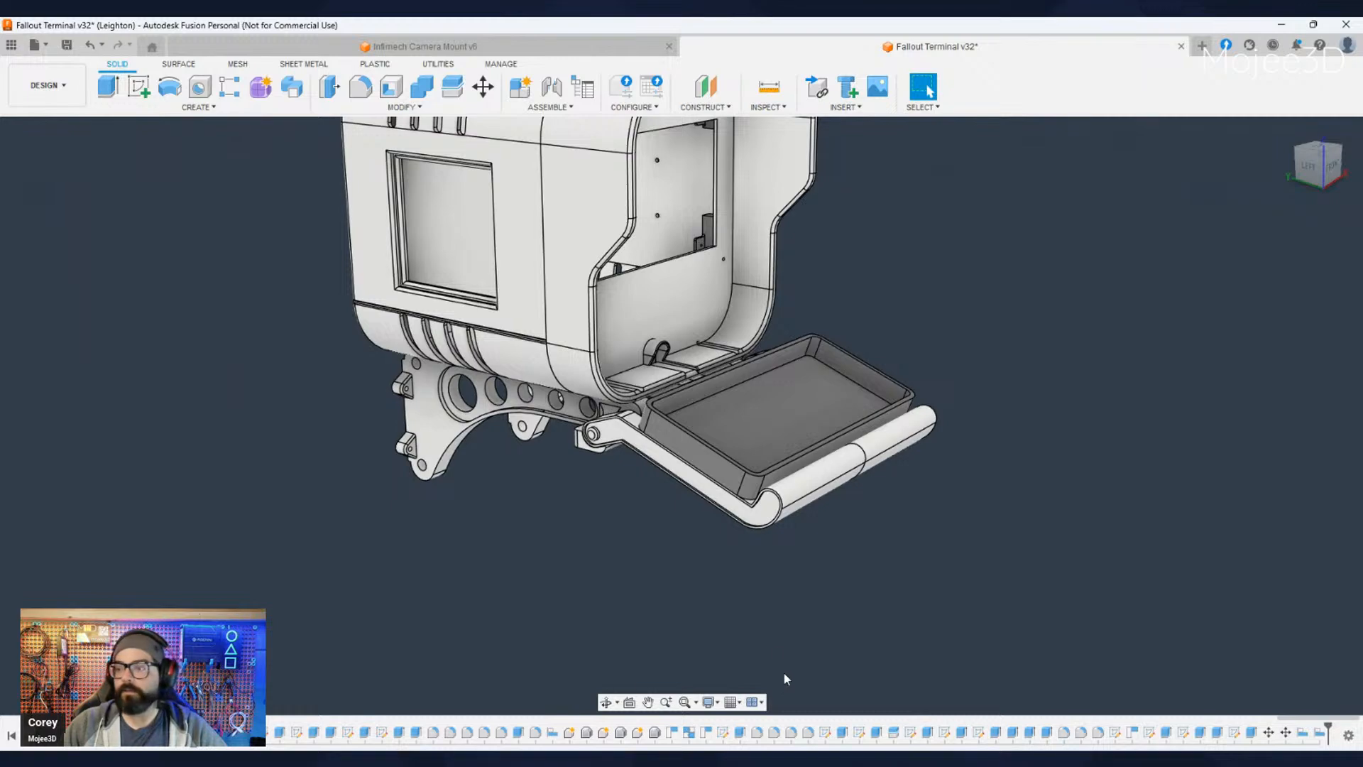
pyautogui.scroll(3, 699, 514)
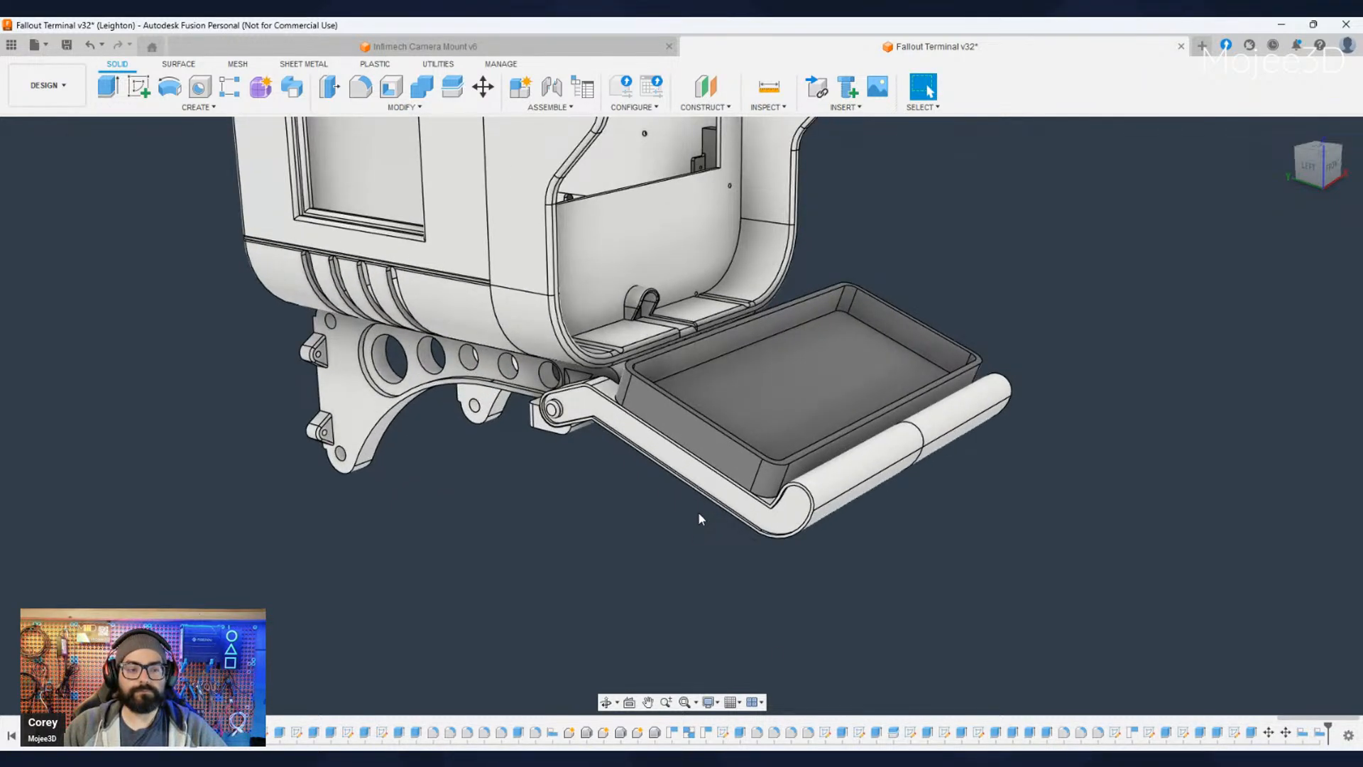
pyautogui.scroll(3, 700, 518)
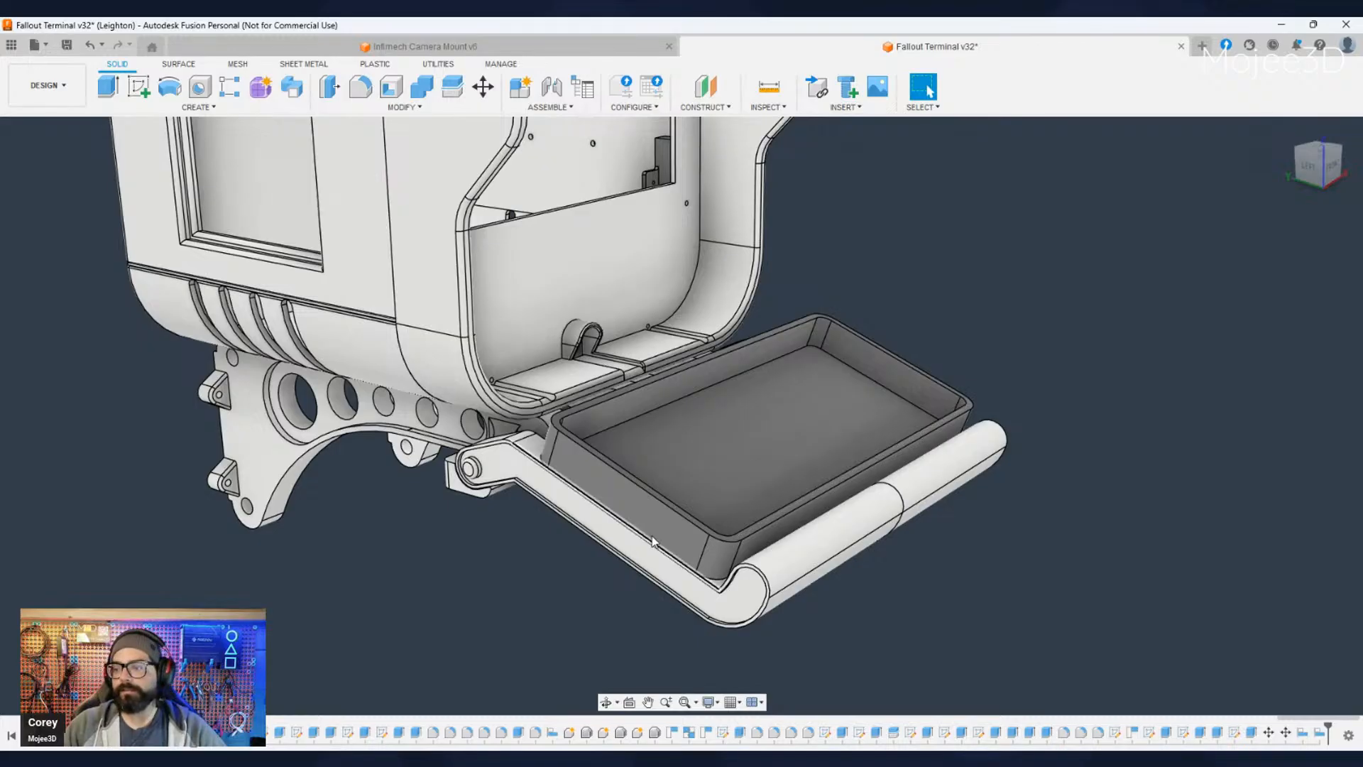
pyautogui.scroll(-2, 627, 533)
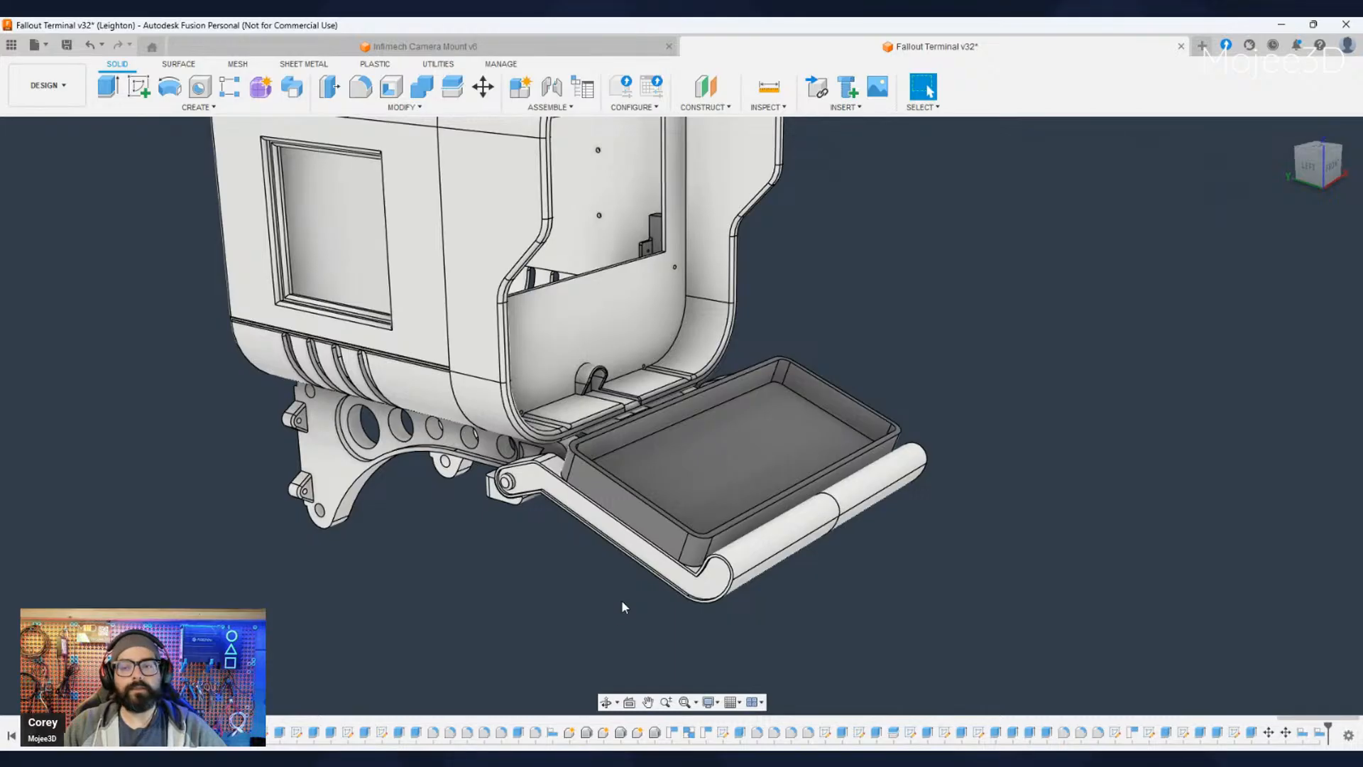
pyautogui.moveTo(480, 587); pyautogui.dragTo(554, 591, button='middle')
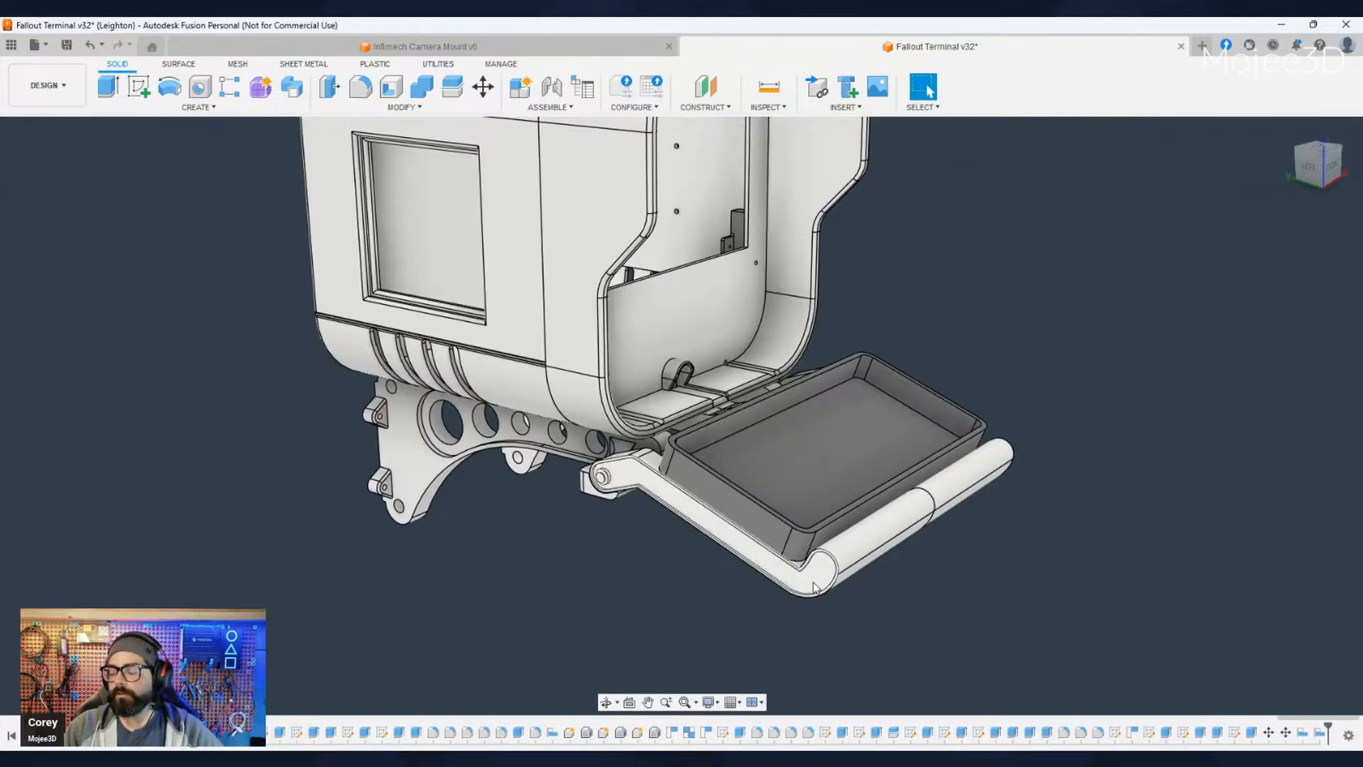
pyautogui.keyDown('shift'); pyautogui.moveTo(556, 590); pyautogui.dragTo(860, 628, button='middle'); pyautogui.keyUp('shift')
pyautogui.moveTo(859, 614); pyautogui.dragTo(826, 600)
pyautogui.press('Escape')
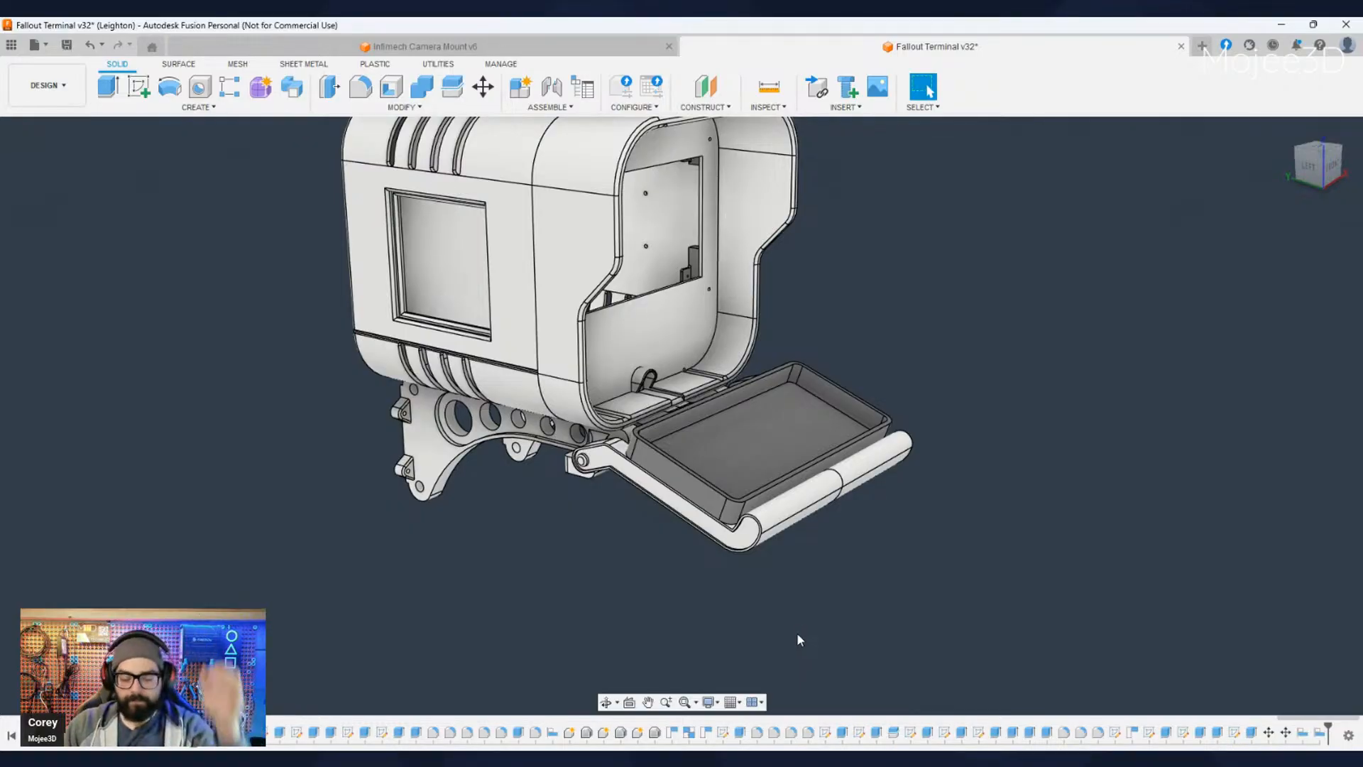
pyautogui.scroll(3, 714, 629)
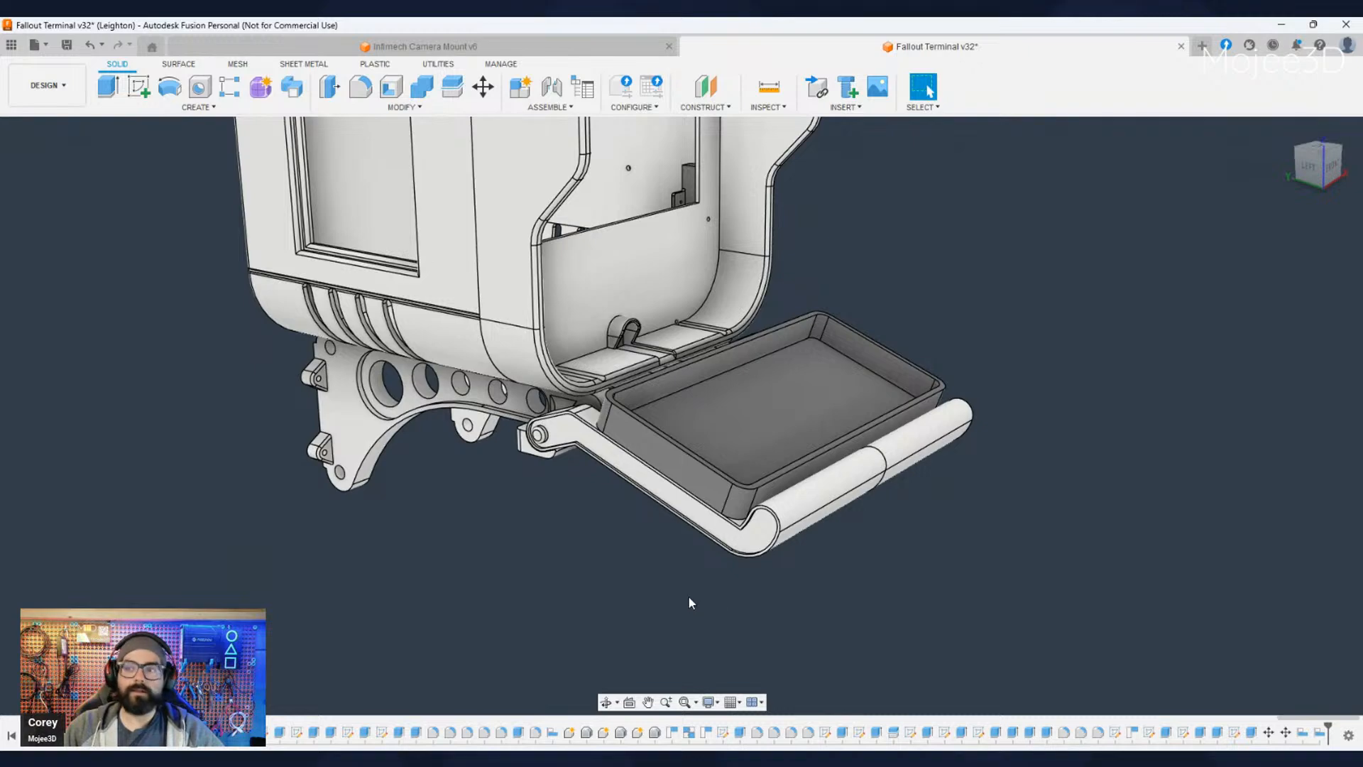
pyautogui.moveTo(689, 598)
pyautogui.keyDown('shift'); pyautogui.mouseDown(button='middle')
pyautogui.moveTo(809, 632)
pyautogui.moveTo(700, 612)
pyautogui.mouseUp(button='middle'); pyautogui.keyUp('shift')
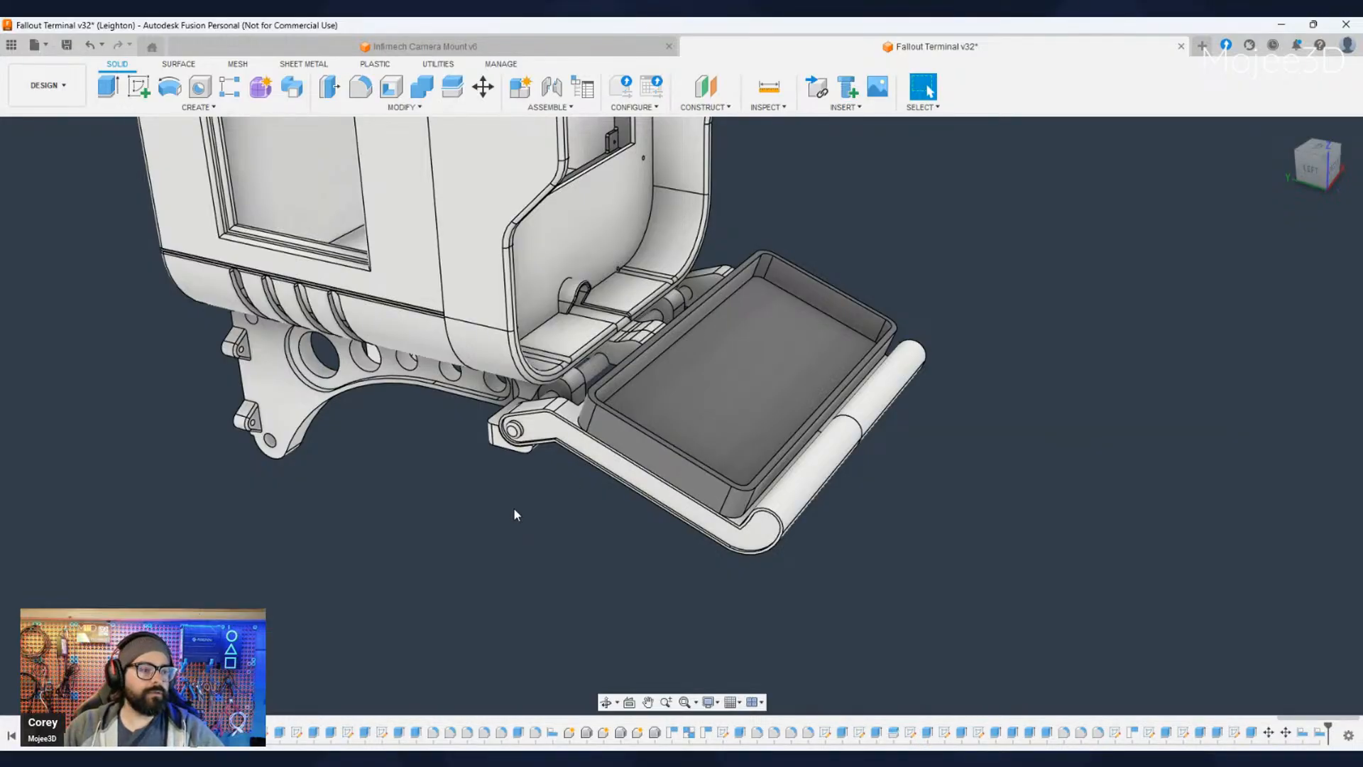
pyautogui.scroll(2, 667, 471)
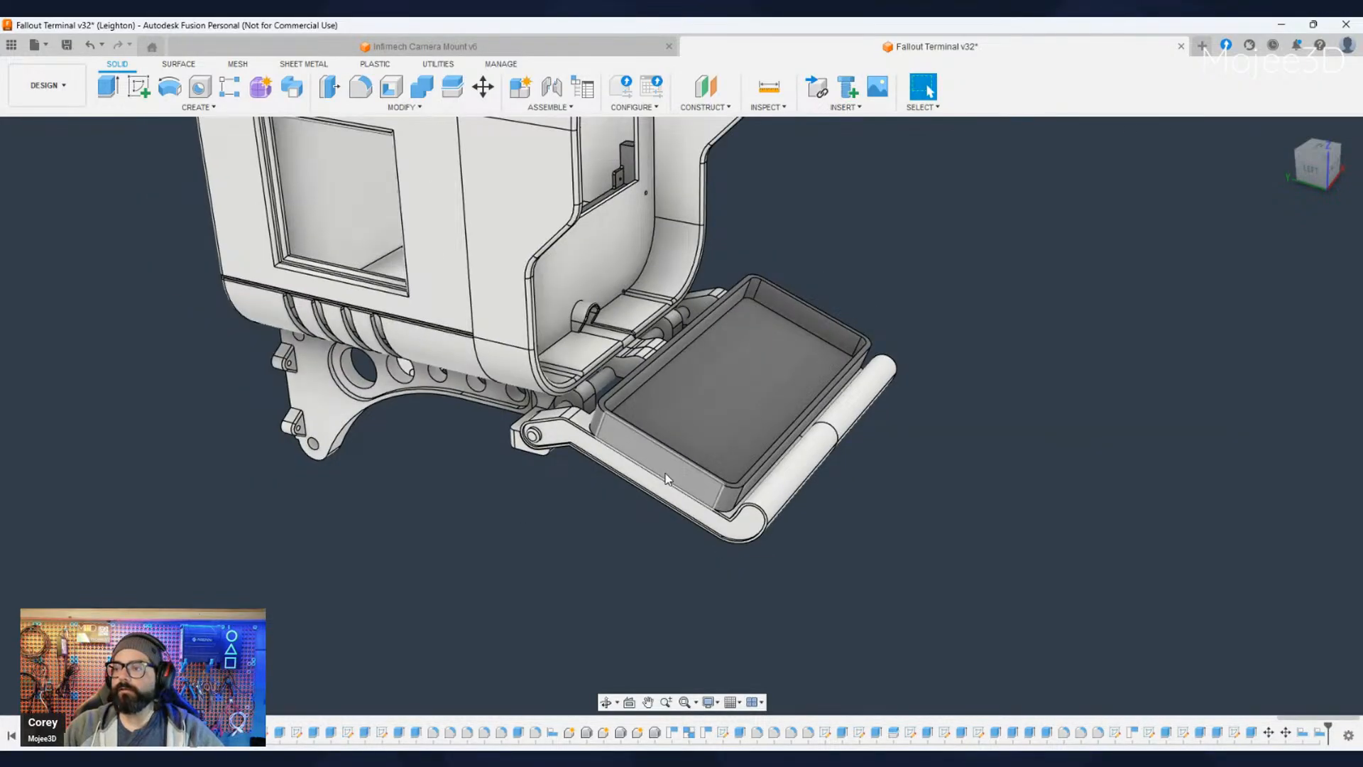
pyautogui.keyDown('shift'); pyautogui.moveTo(629, 566); pyautogui.dragTo(553, 600, button='middle'); pyautogui.keyUp('shift')
pyautogui.moveTo(625, 605); pyautogui.dragTo(640, 585, button='middle')
pyautogui.scroll(-4, 587, 526)
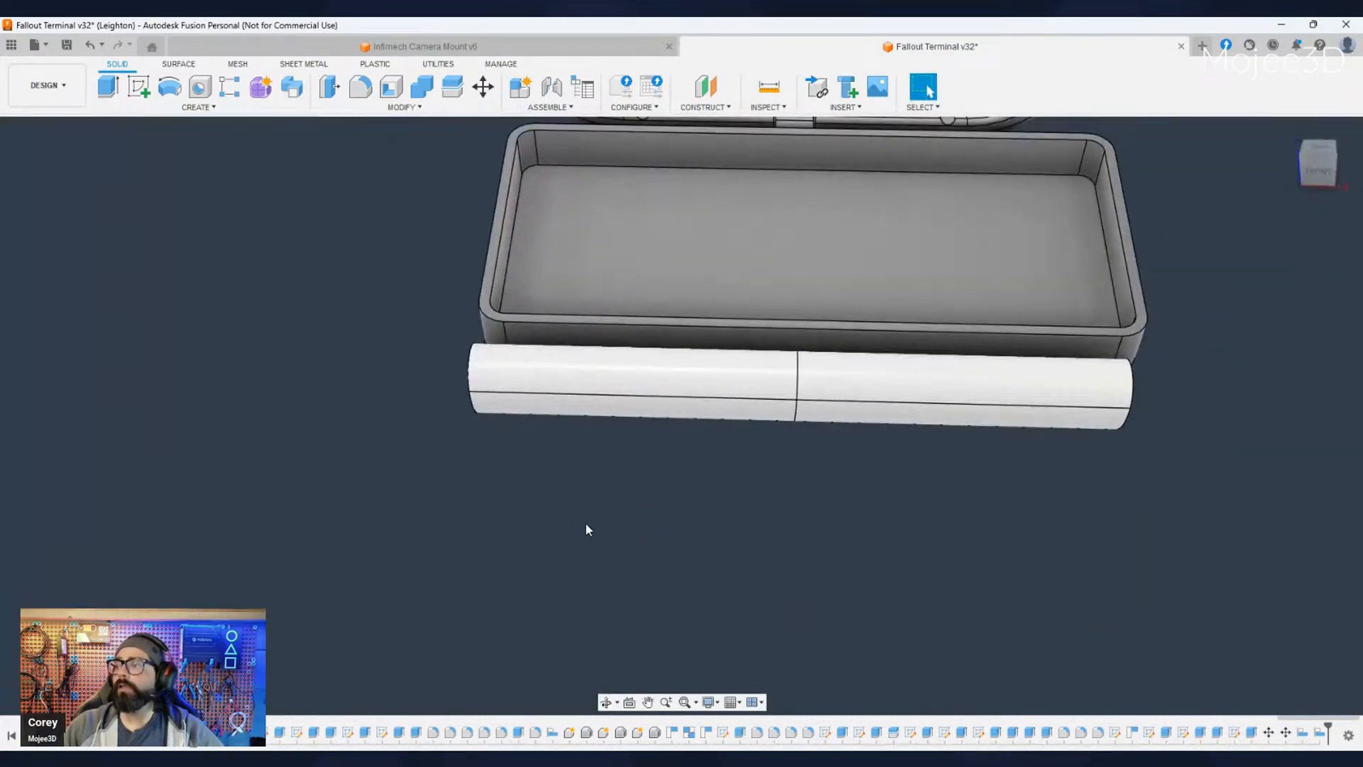
# - Measure the thickness of the keyboard enclosure's side wall across its upper rim
pyautogui.keyDown('shift'); pyautogui.moveTo(581, 514); pyautogui.dragTo(703, 578, button='middle'); pyautogui.keyUp('shift')
pyautogui.click(927, 87)
pyautogui.scroll(3, 463, 398)
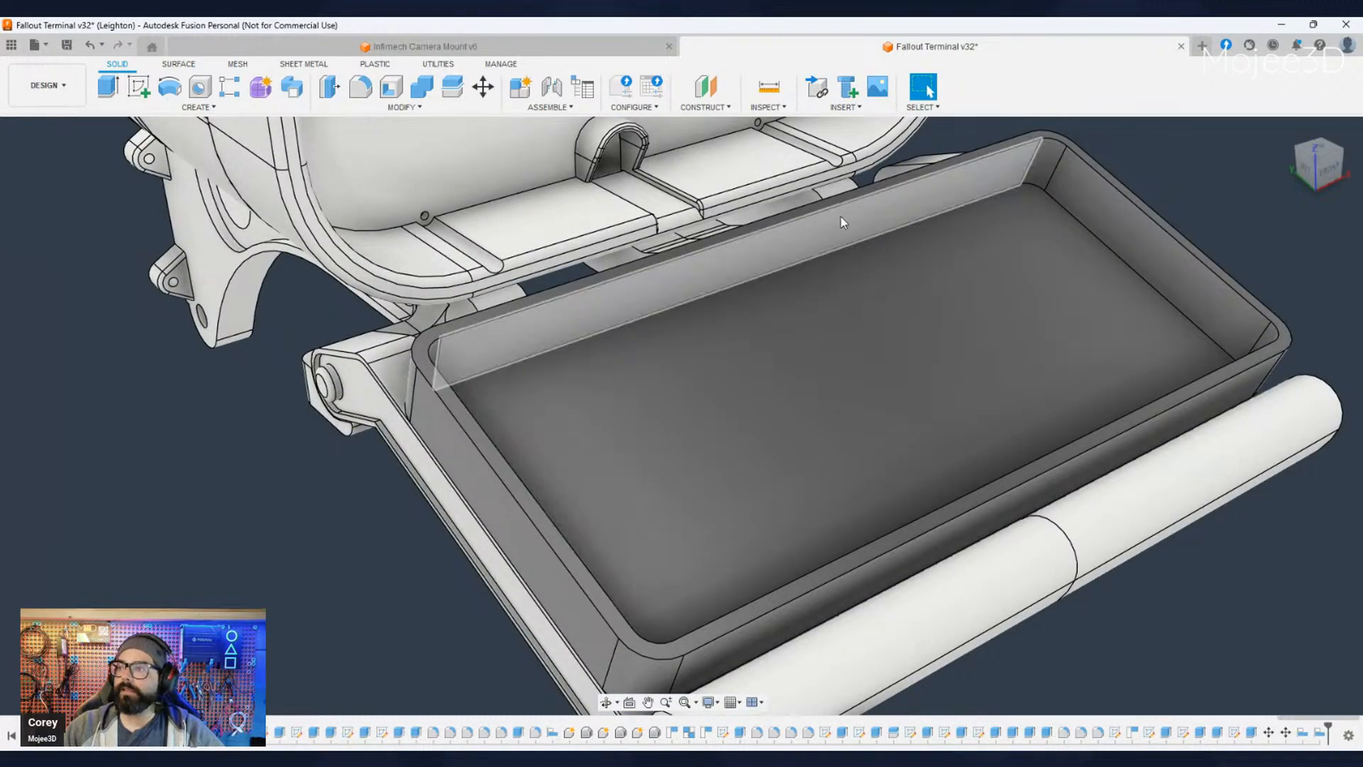
pyautogui.press('i')
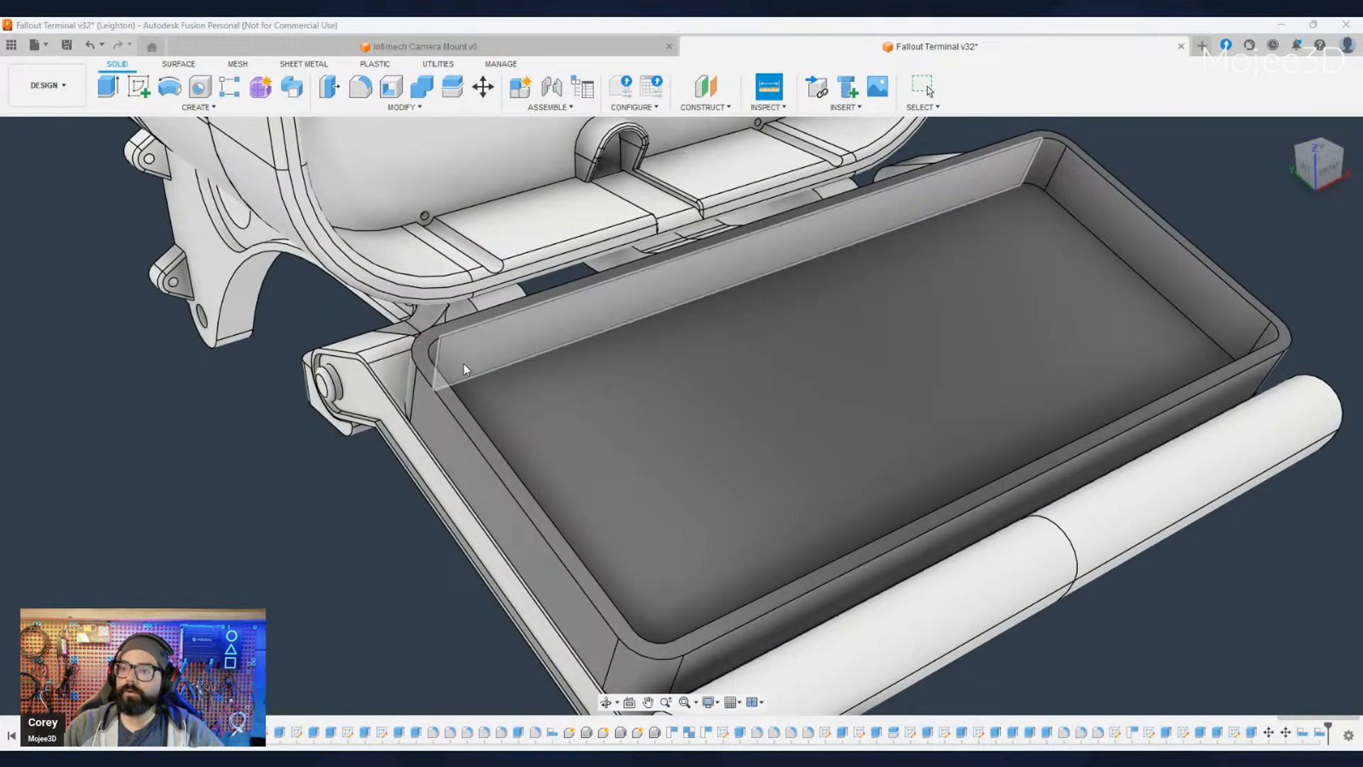
pyautogui.click(447, 414)
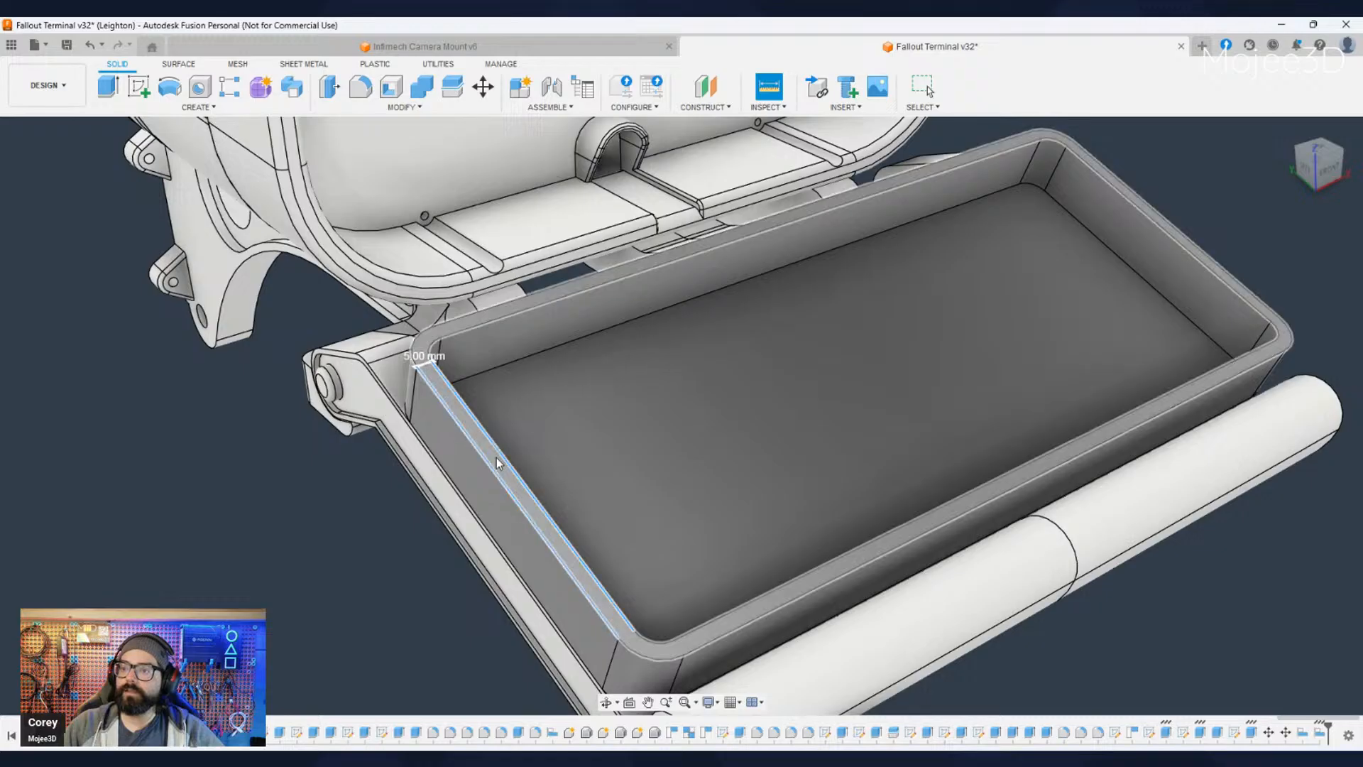
pyautogui.press('Escape')
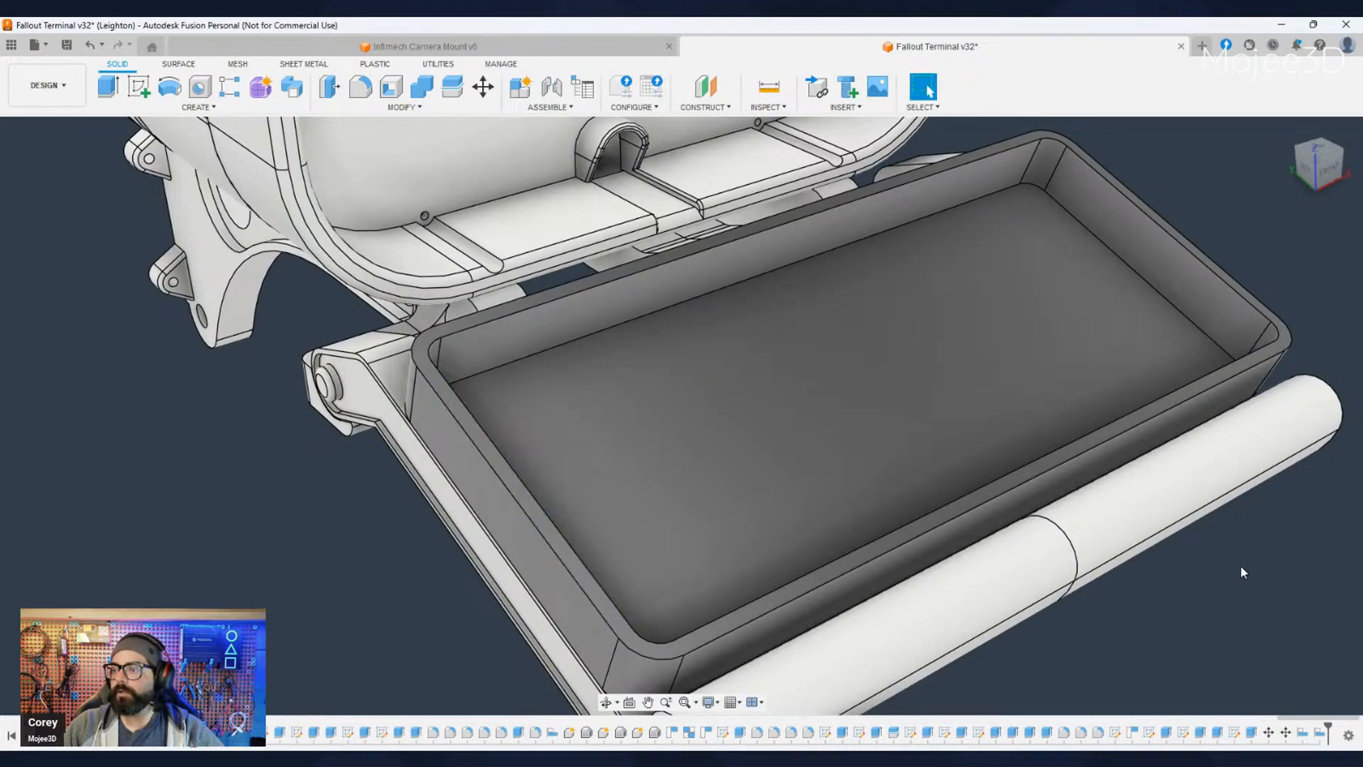
# - Compare the enclosure's width and side overhang with the tray's front lip, using angled views and the straight front view
pyautogui.scroll(-3, 1178, 619)
pyautogui.moveTo(1164, 626); pyautogui.dragTo(919, 590, button='middle')
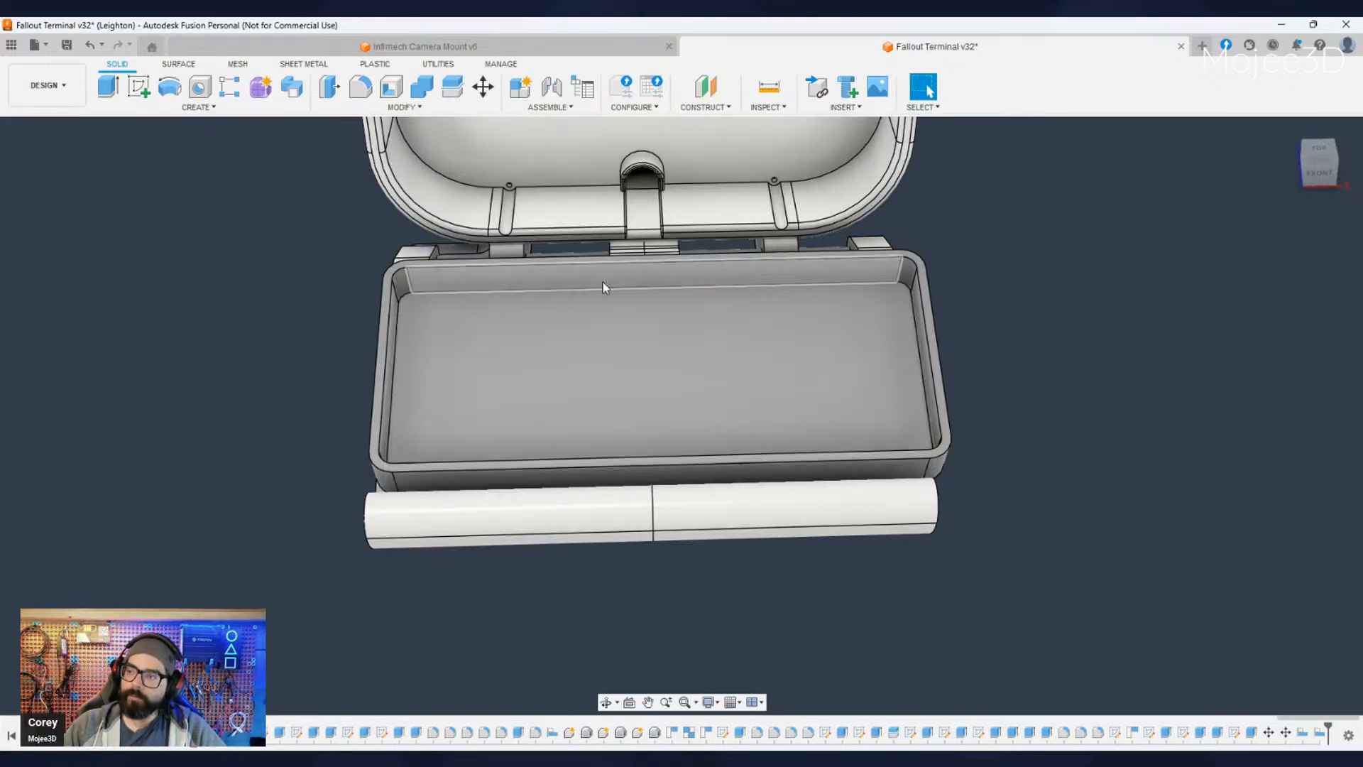
pyautogui.scroll(-2, 565, 599)
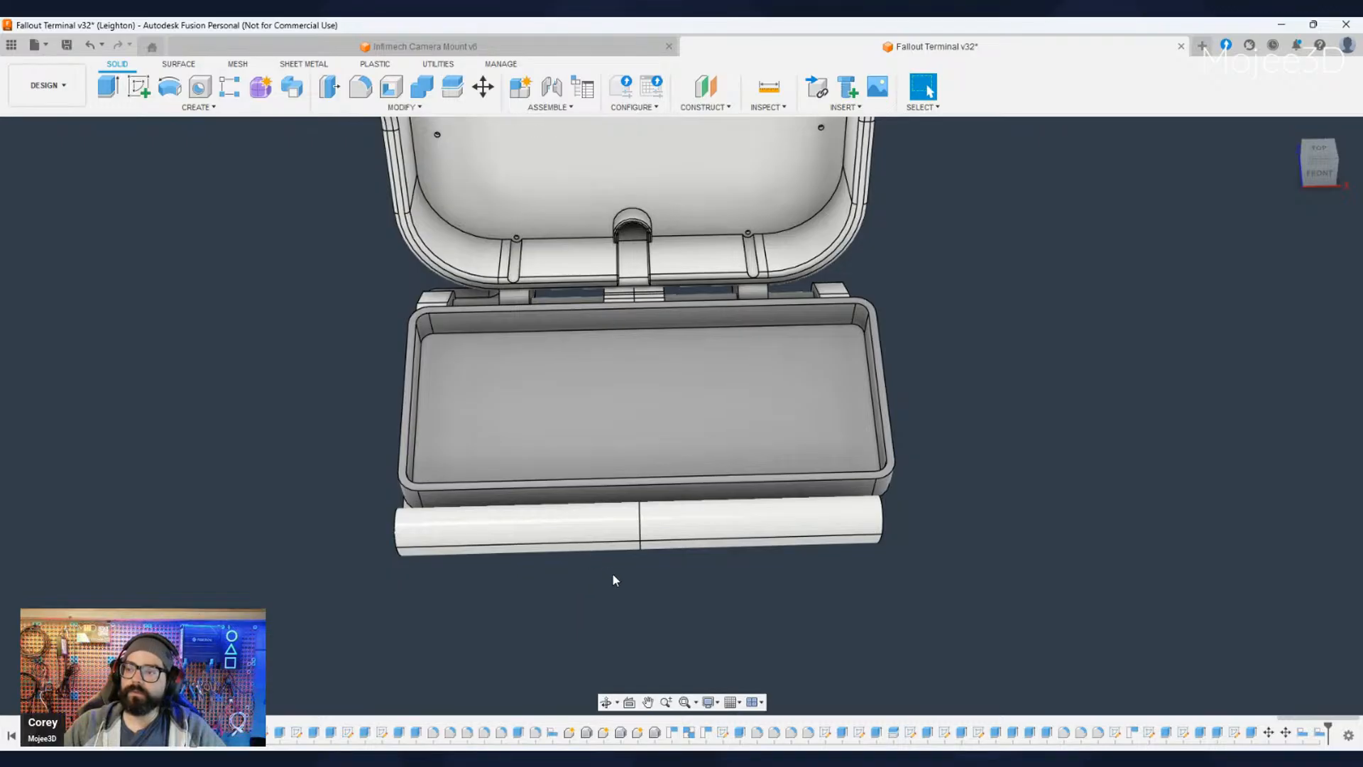
pyautogui.keyDown('shift'); pyautogui.moveTo(615, 580); pyautogui.dragTo(679, 543, button='middle'); pyautogui.keyUp('shift')
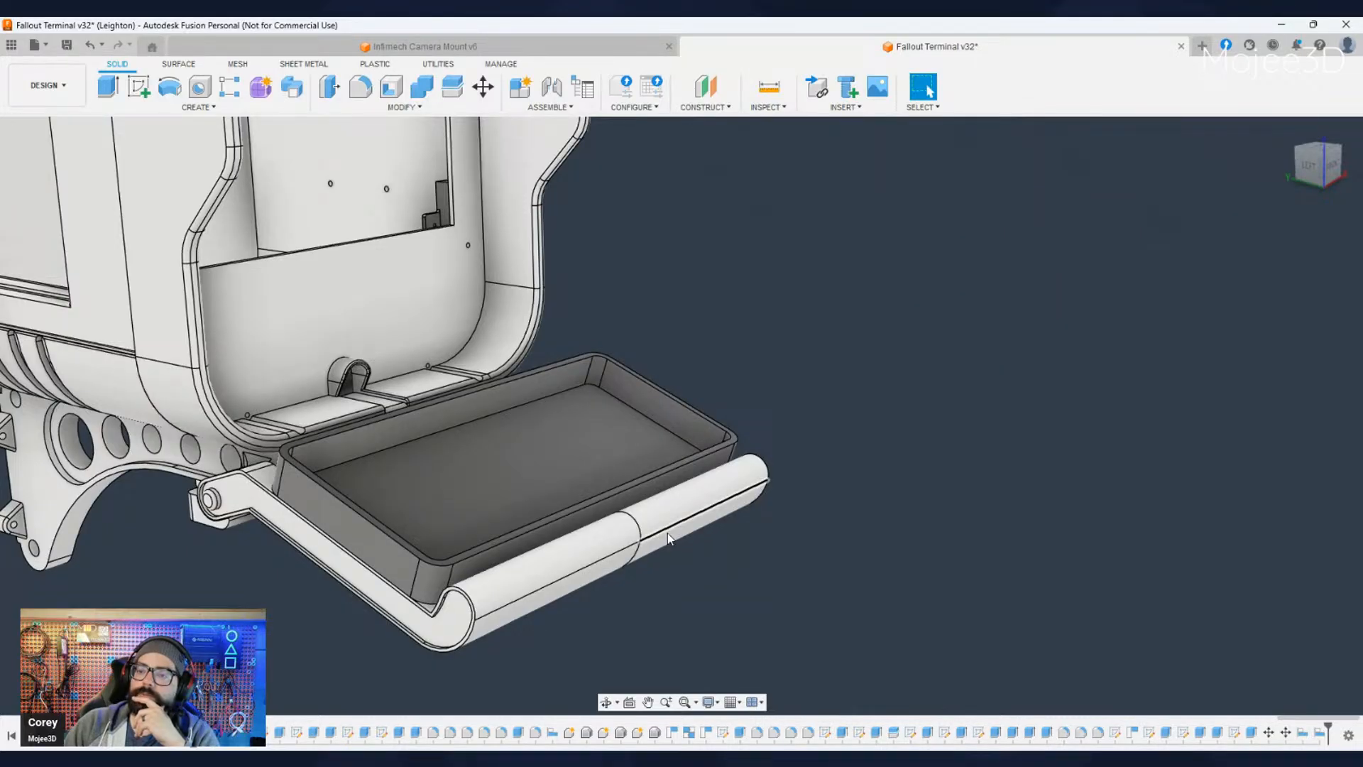
pyautogui.keyDown('shift'); pyautogui.moveTo(636, 559); pyautogui.dragTo(483, 619, button='middle'); pyautogui.keyUp('shift')
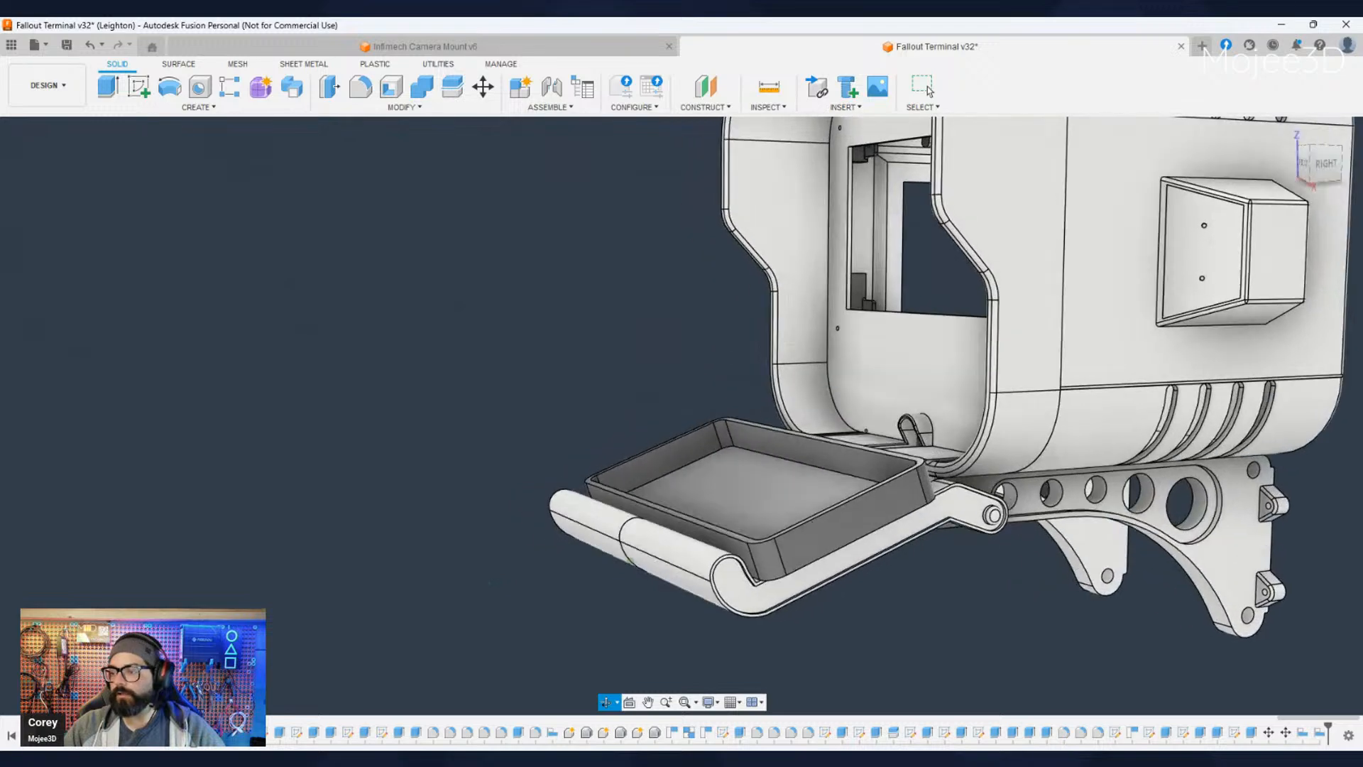
pyautogui.keyDown('shift'); pyautogui.moveTo(830, 634); pyautogui.dragTo(896, 656, button='middle'); pyautogui.keyUp('shift')
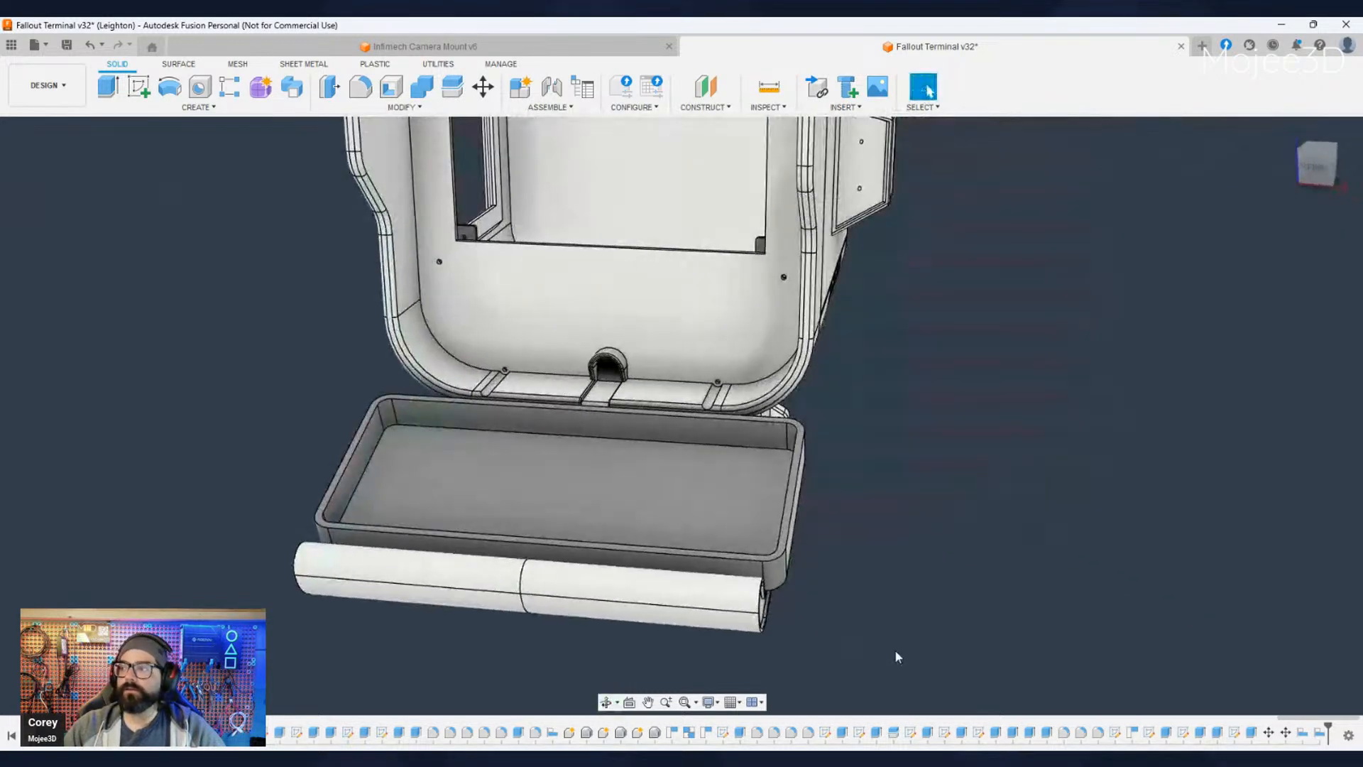
pyautogui.click(1315, 163)
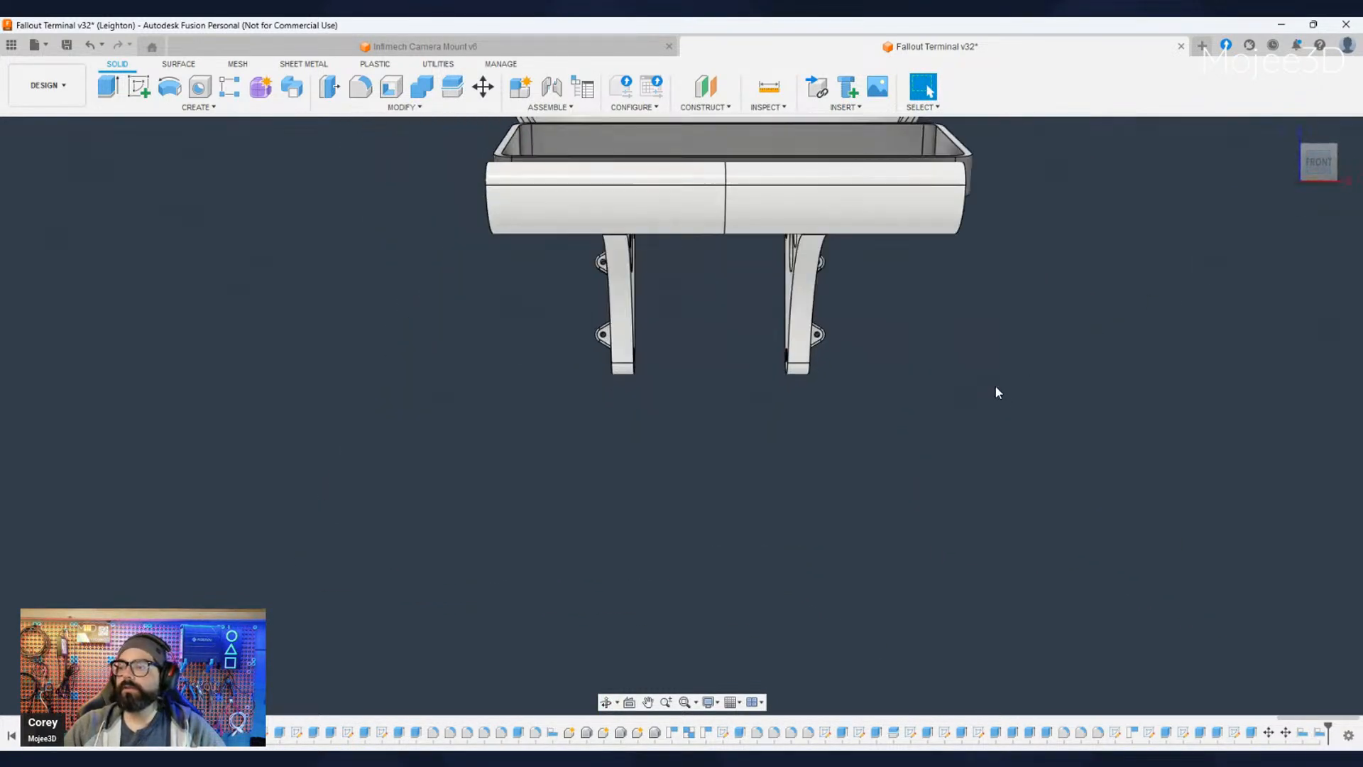
pyautogui.scroll(-5, 952, 362)
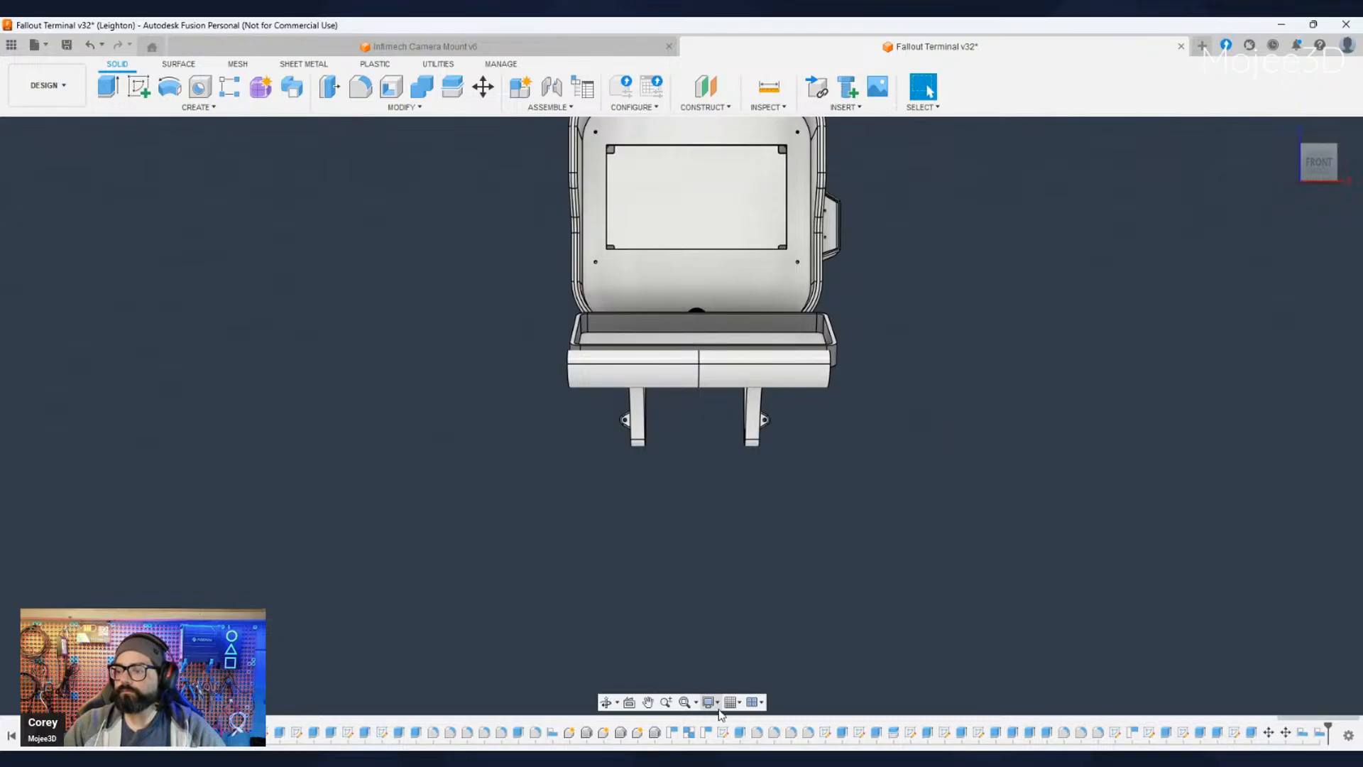
pyautogui.scroll(-4, 804, 496)
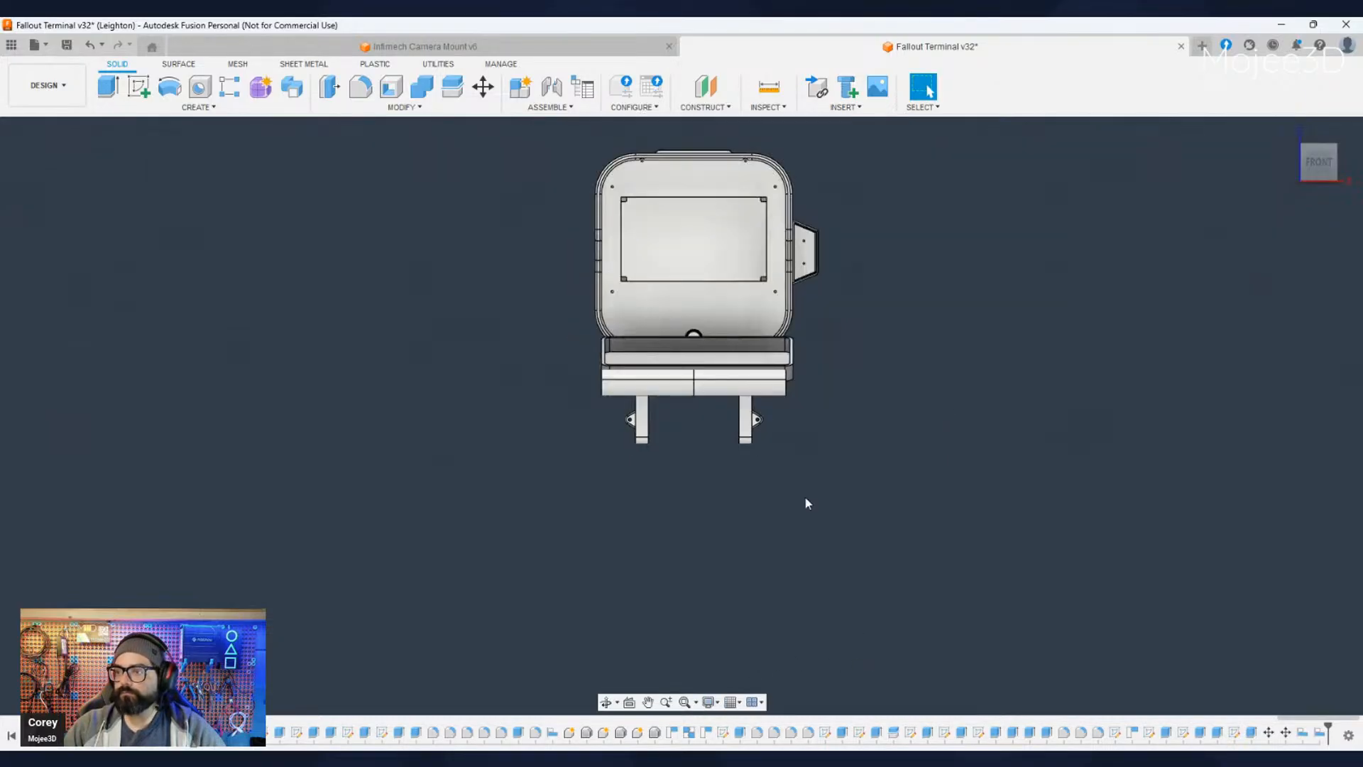
pyautogui.scroll(3, 747, 470)
pyautogui.scroll(3, 747, 468)
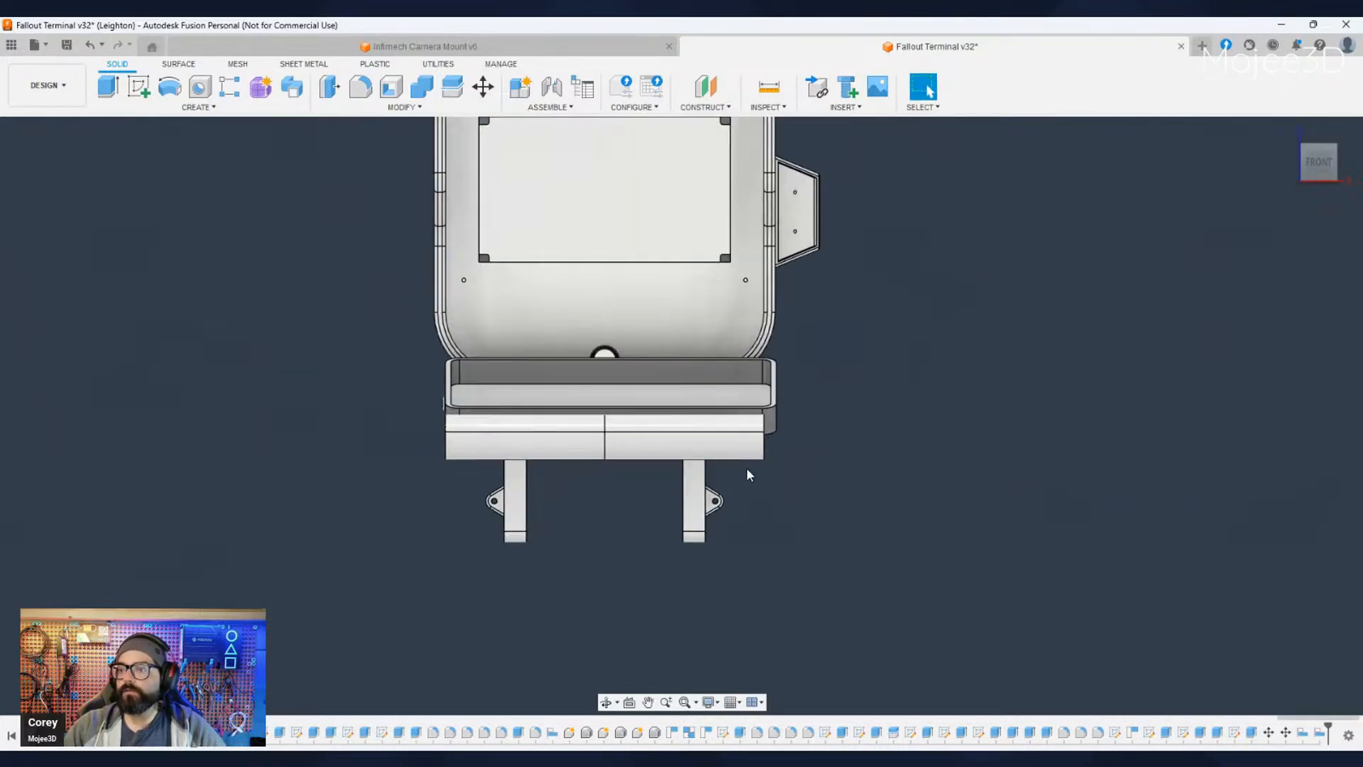
pyautogui.moveTo(807, 496); pyautogui.dragTo(824, 505, button='middle')
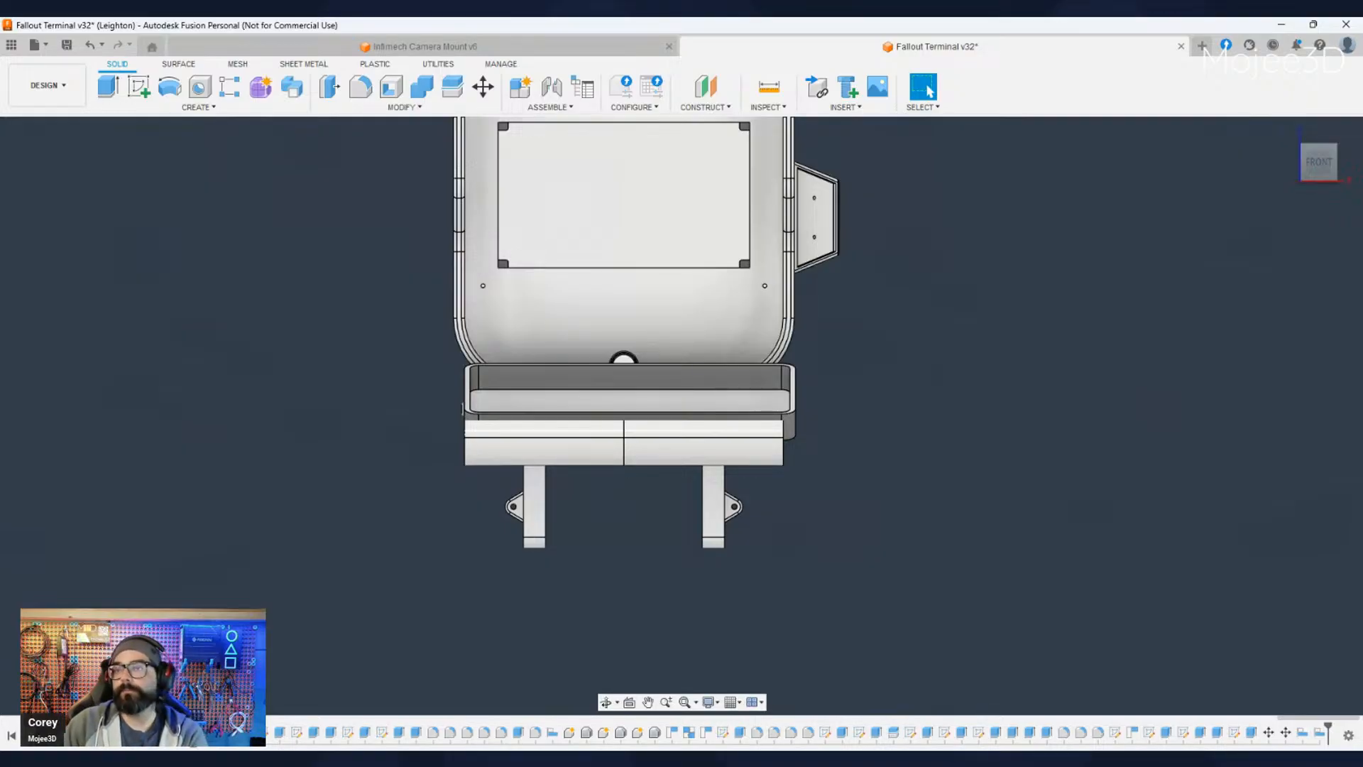
pyautogui.click(560, 41)
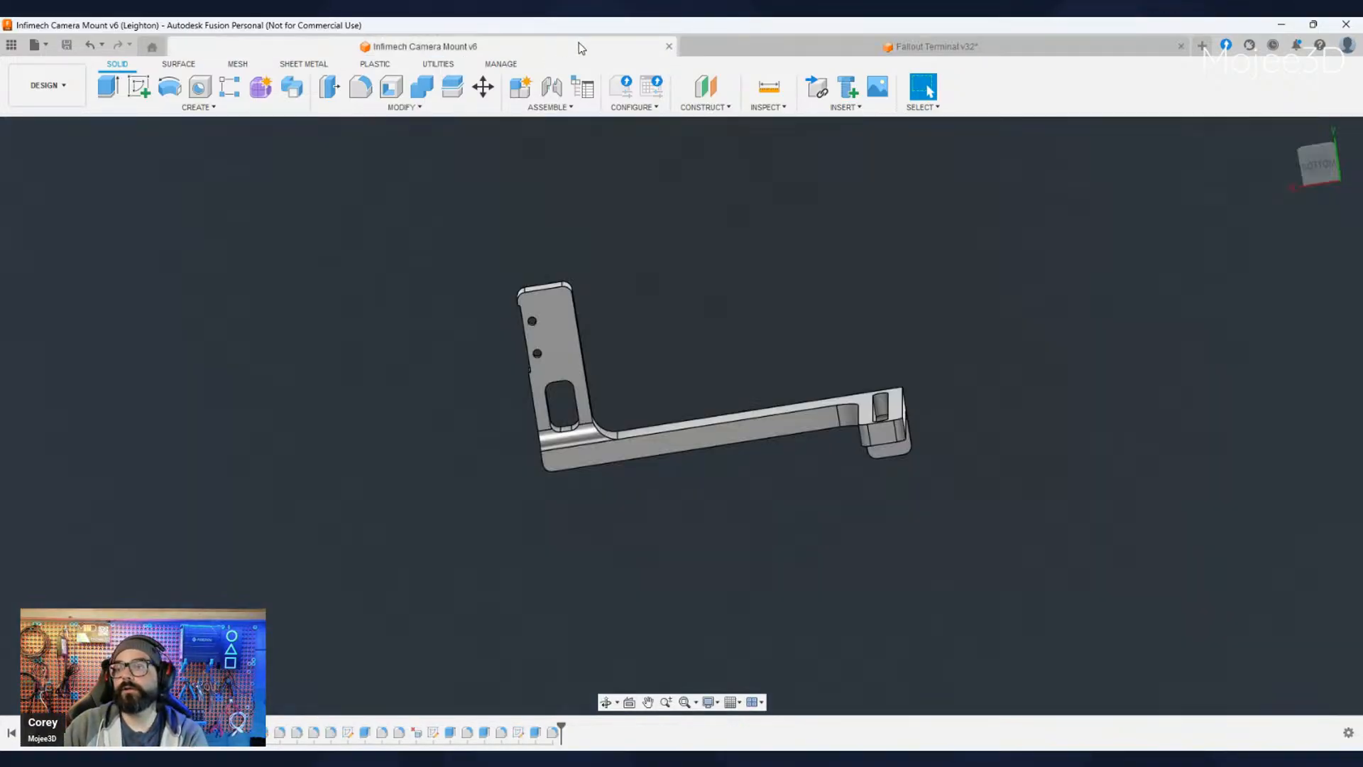
pyautogui.click(811, 49)
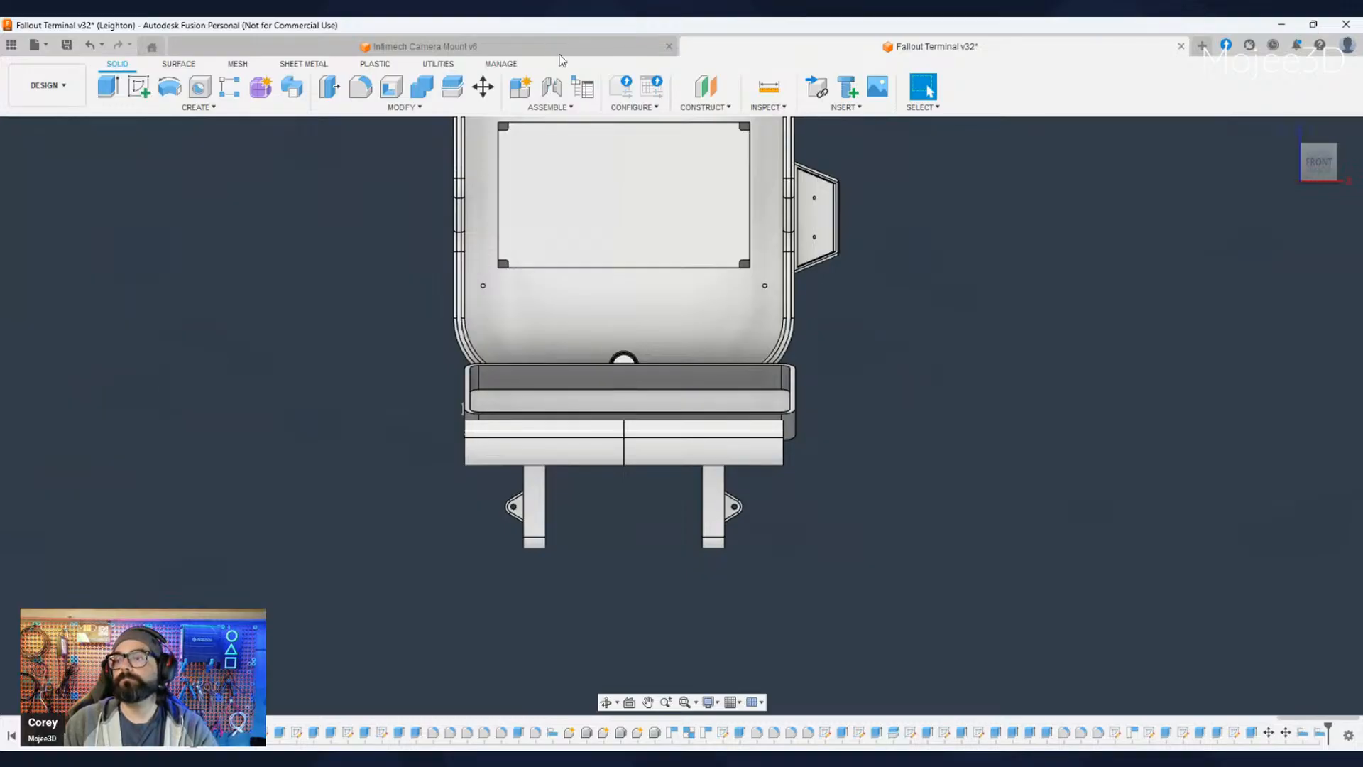
# - Inspect the enclosure's position against the terminal housing and tray arms from the front, from below and in the left side view
pyautogui.scroll(-2, 788, 443)
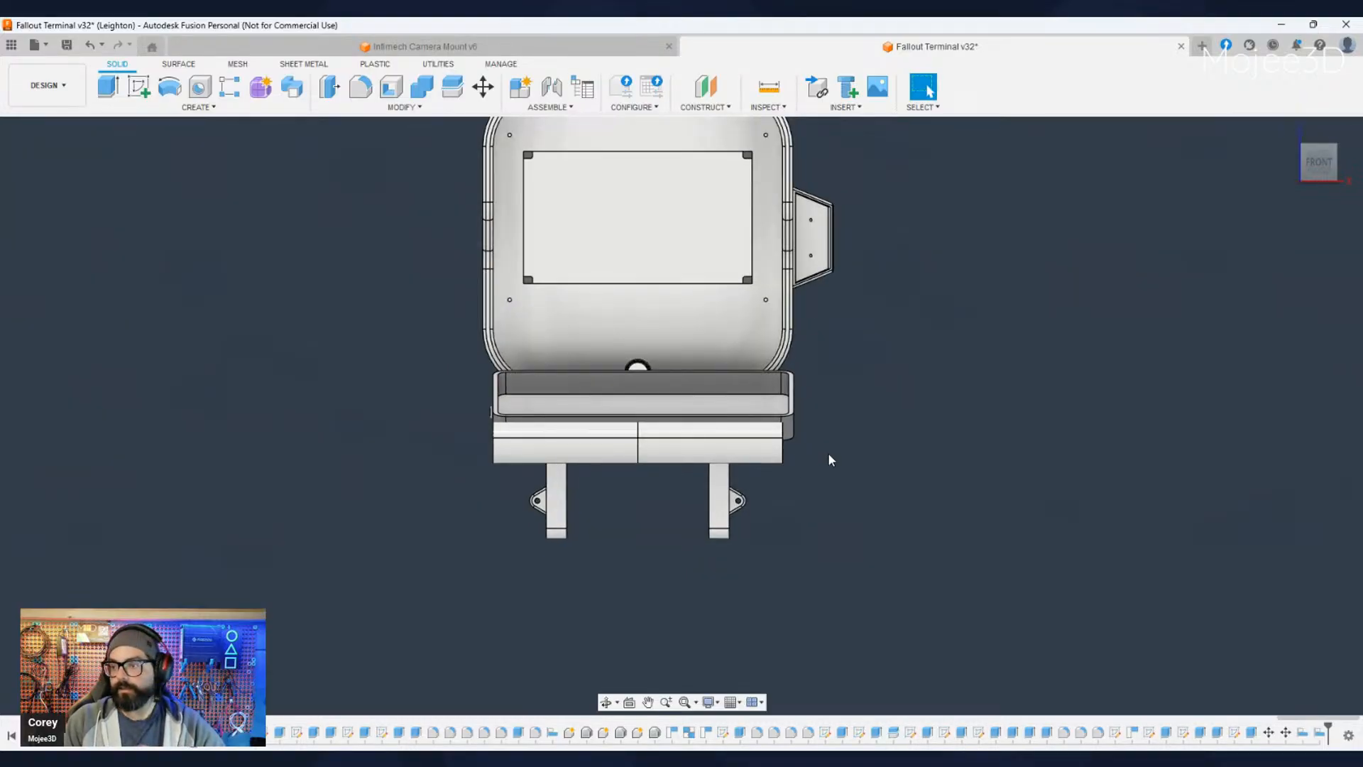
pyautogui.keyDown('shift'); pyautogui.moveTo(828, 459); pyautogui.dragTo(821, 481, button='middle'); pyautogui.keyUp('shift')
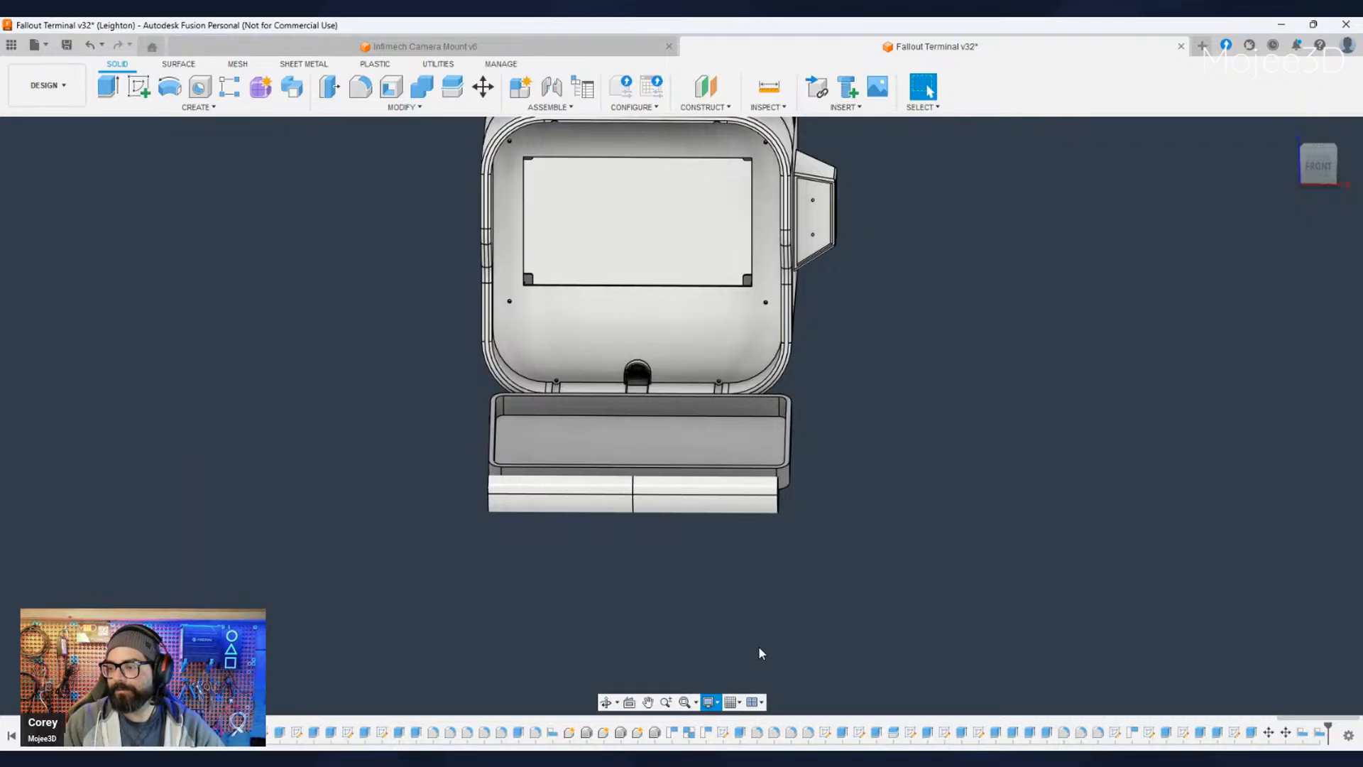
pyautogui.scroll(3, 880, 672)
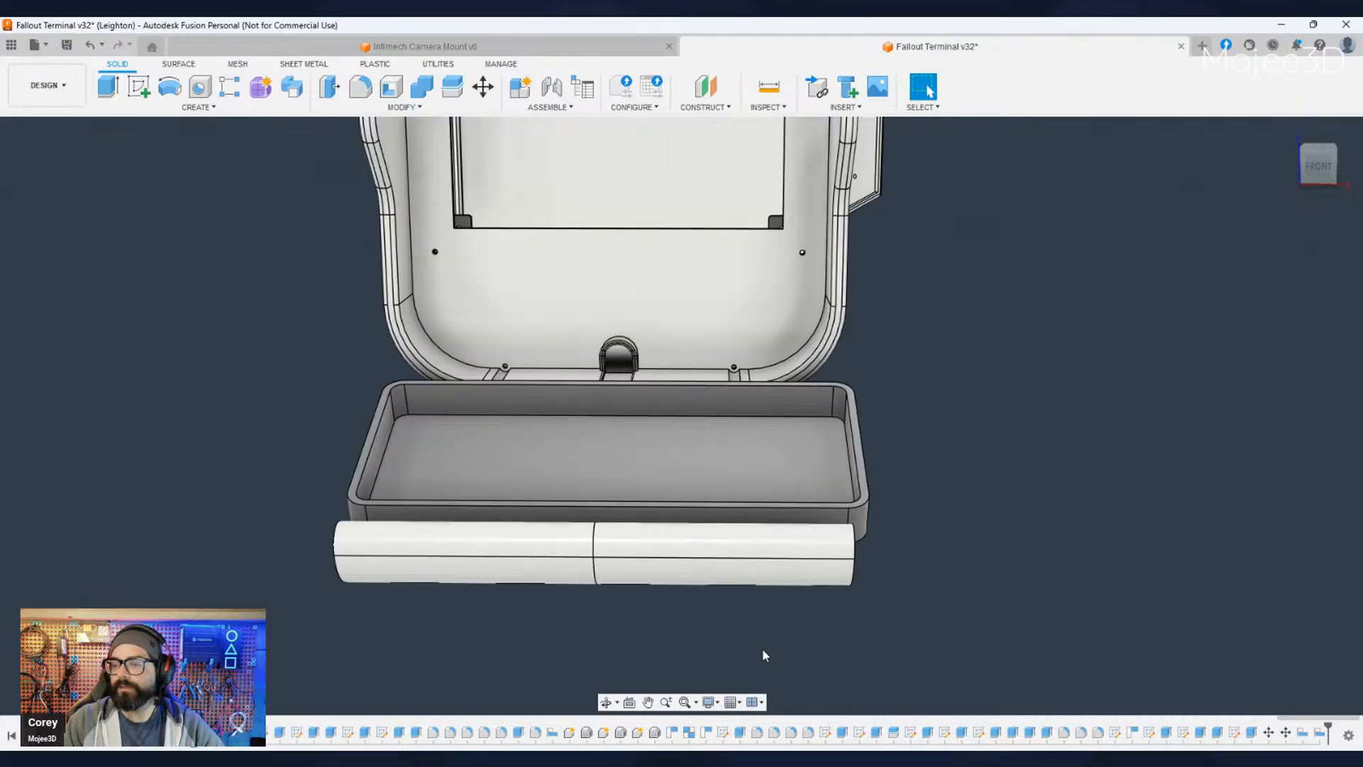
pyautogui.moveTo(763, 650); pyautogui.dragTo(787, 605, button='middle')
pyautogui.click(1329, 164)
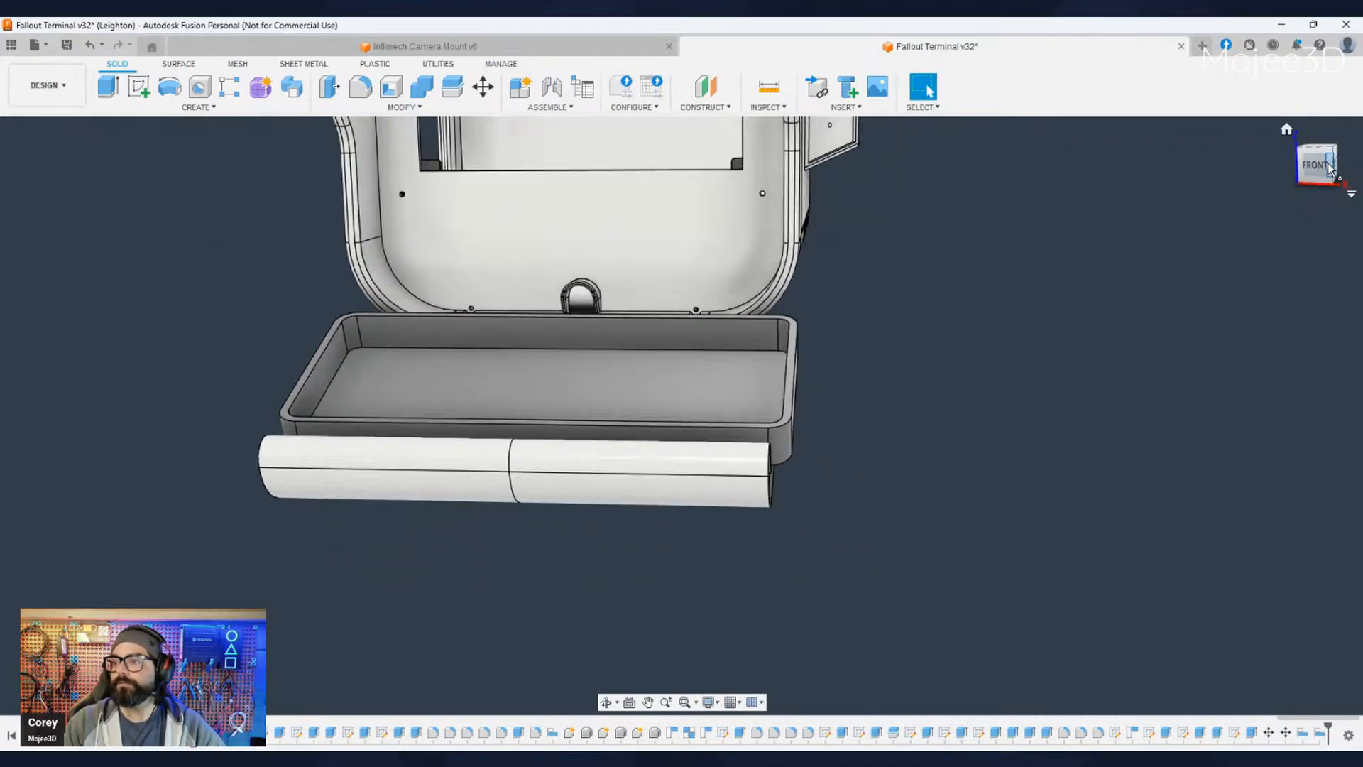
pyautogui.click(1299, 167)
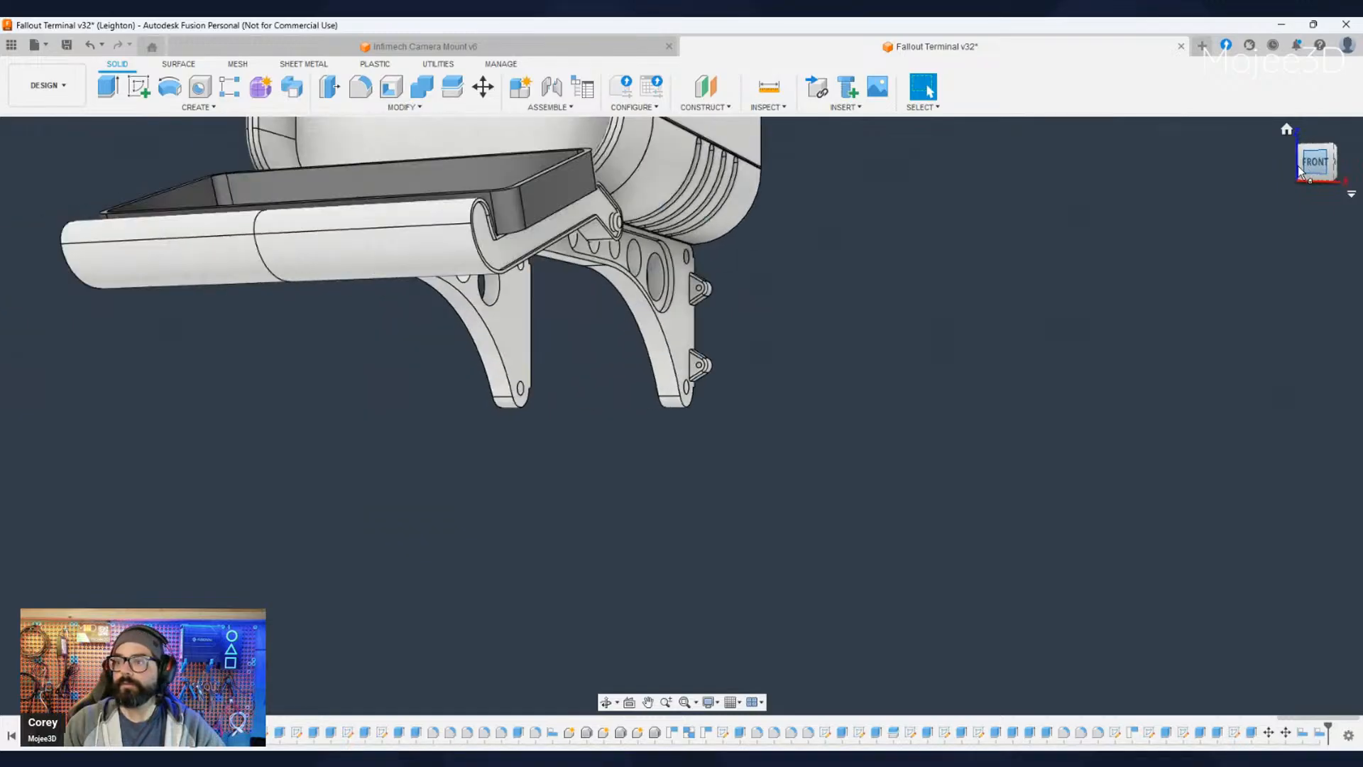
pyautogui.moveTo(908, 352); pyautogui.dragTo(855, 578, button='middle')
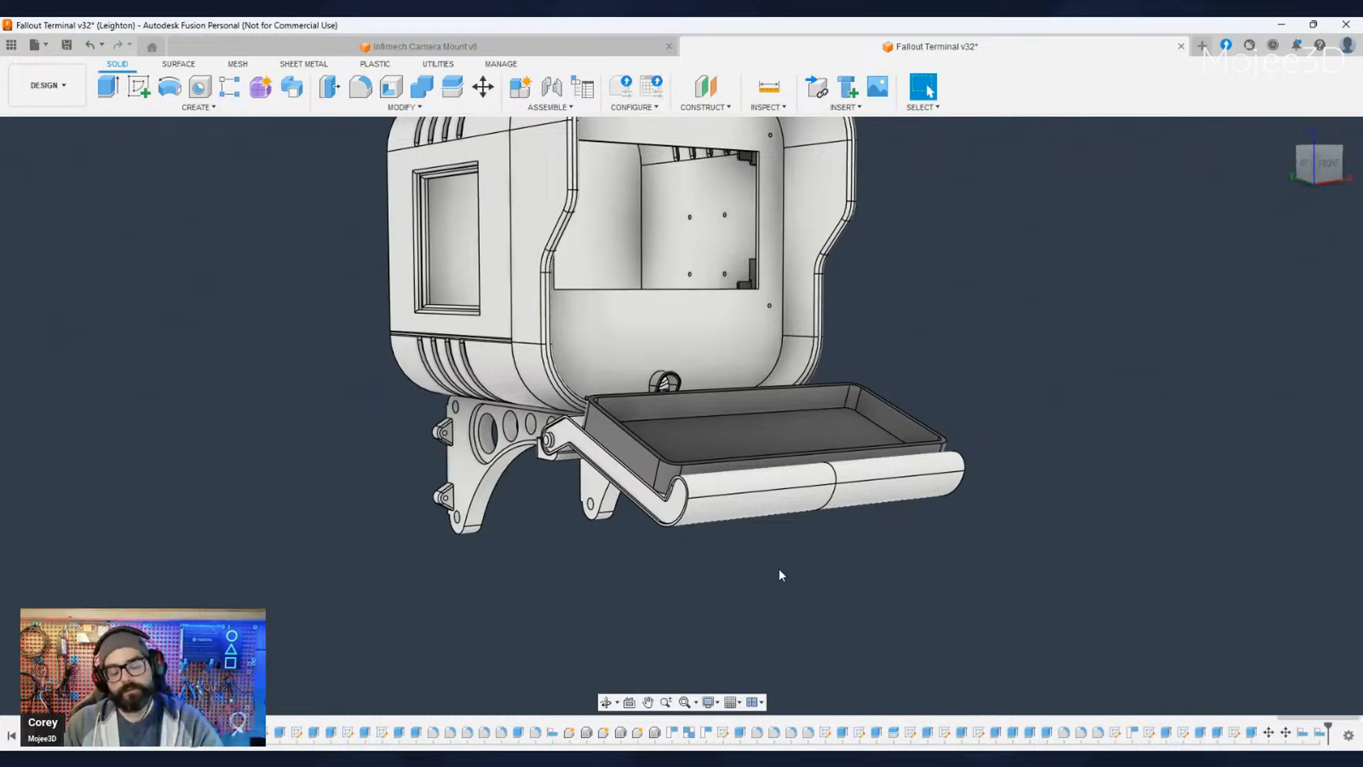
pyautogui.moveTo(759, 567)
pyautogui.keyDown('shift'); pyautogui.mouseDown(button='middle')
pyautogui.moveTo(774, 584)
pyautogui.moveTo(880, 590)
pyautogui.moveTo(698, 587)
pyautogui.moveTo(771, 582)
pyautogui.mouseUp(button='middle'); pyautogui.keyUp('shift')
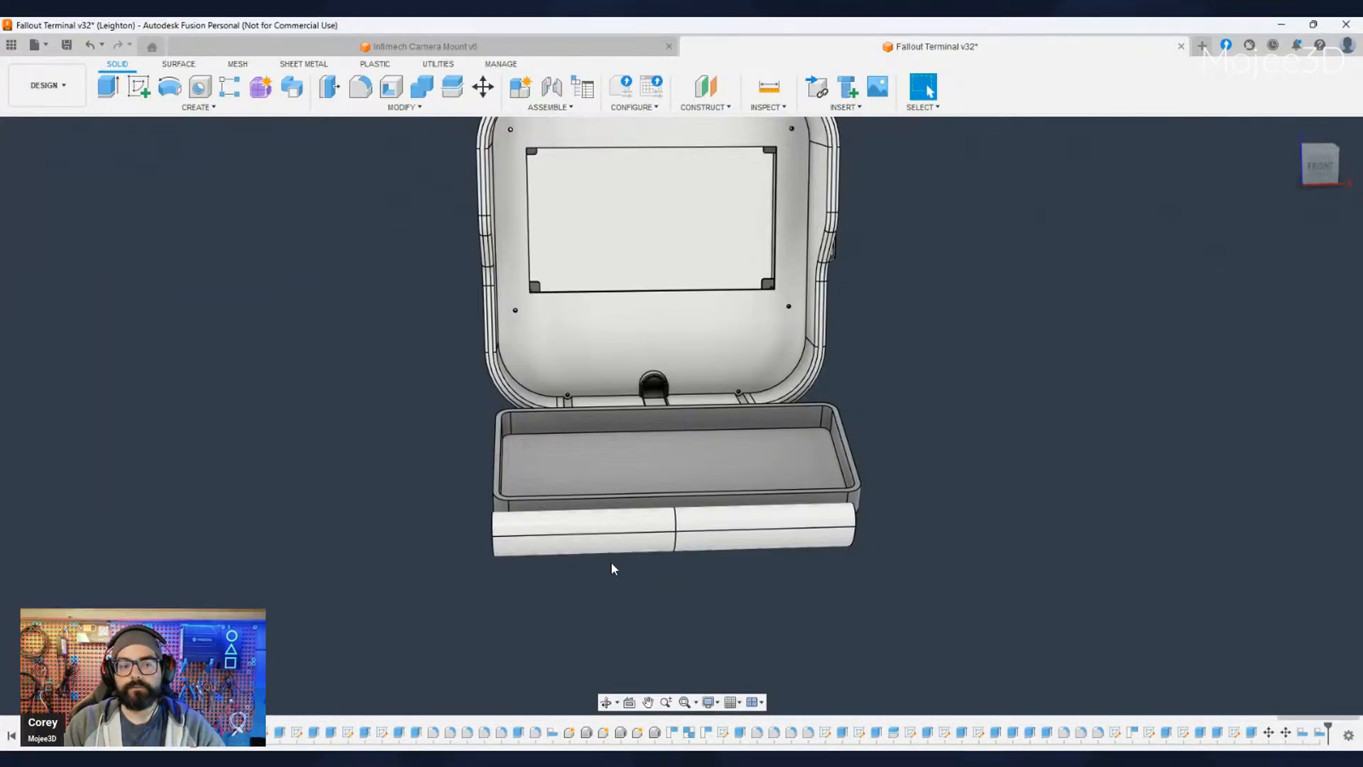
pyautogui.keyDown('shift'); pyautogui.moveTo(565, 598); pyautogui.dragTo(722, 537, button='middle'); pyautogui.keyUp('shift')
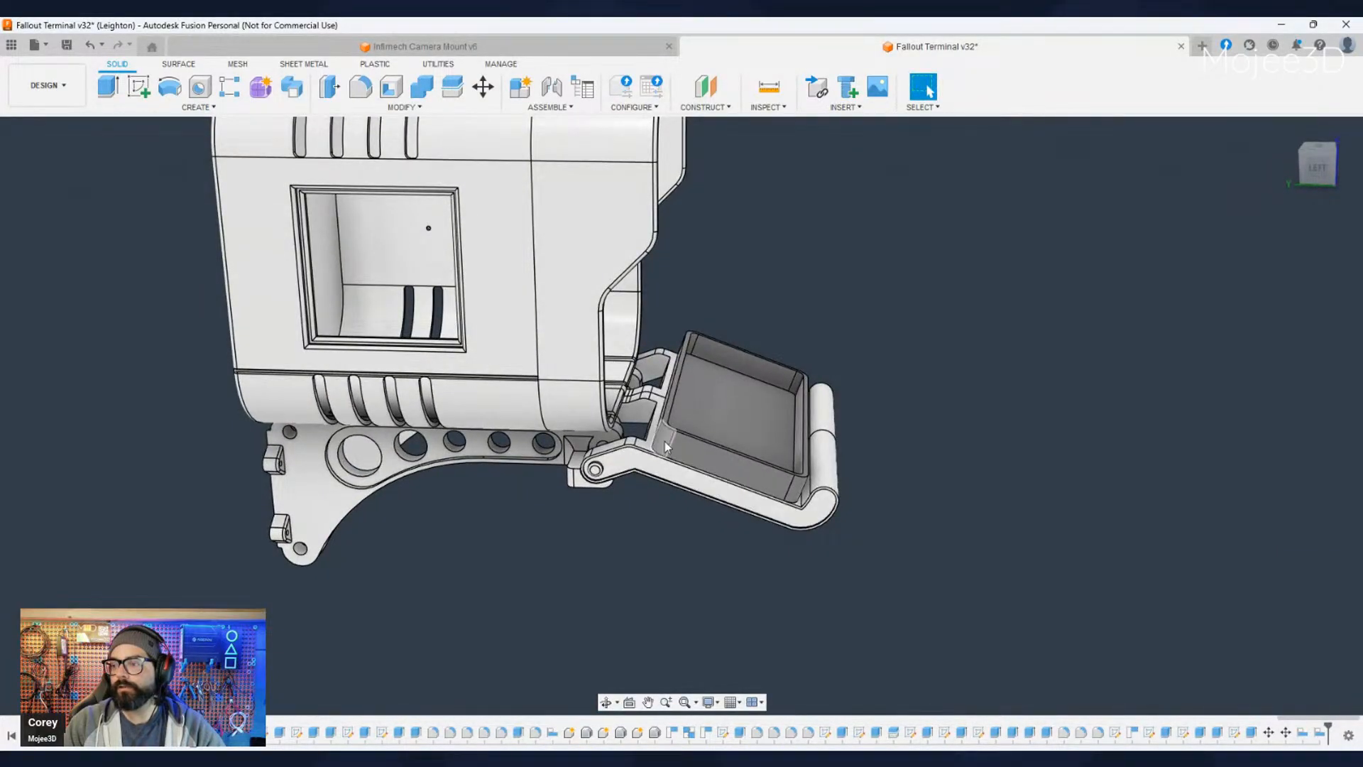
pyautogui.moveTo(788, 580); pyautogui.dragTo(714, 539, button='middle')
pyautogui.click(1317, 169)
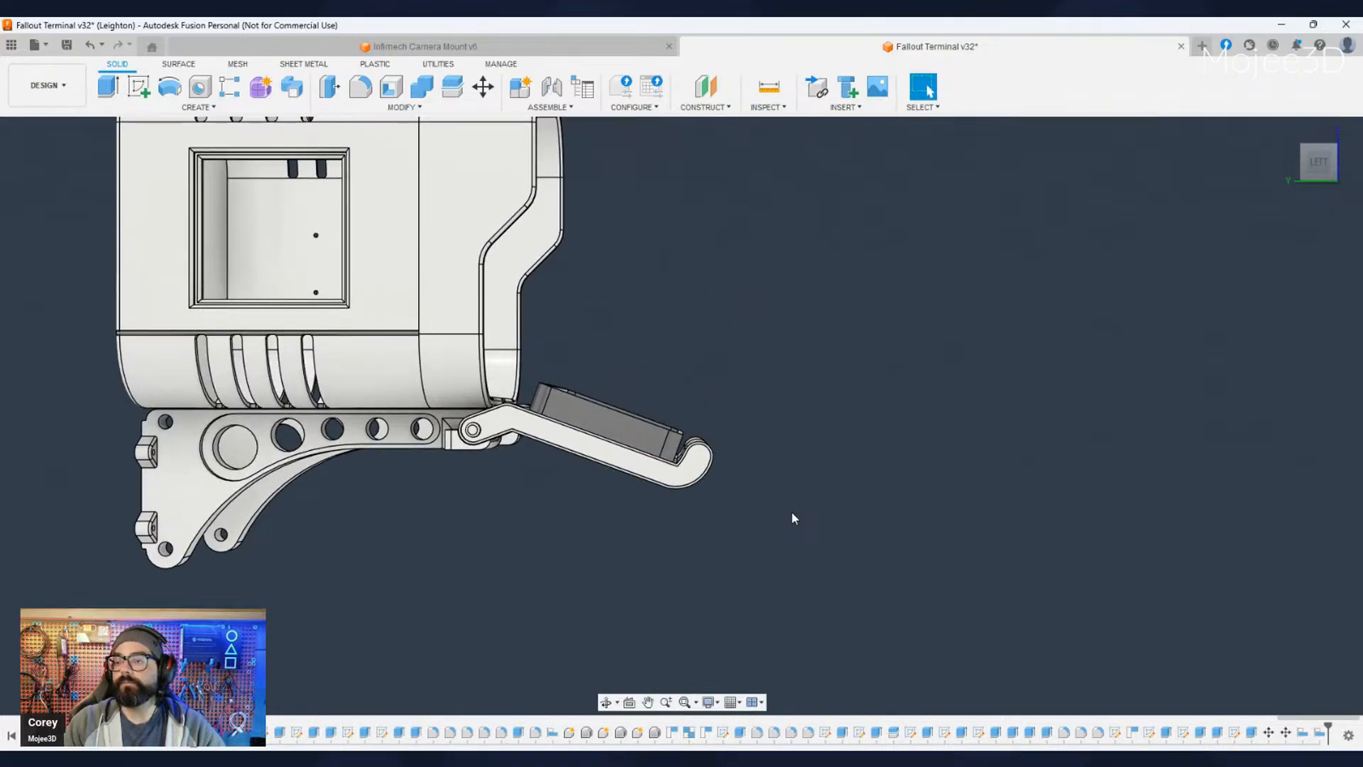
# - Measure the keyboard enclosure's outer width between the outer edges of its two short side walls
pyautogui.keyDown('shift'); pyautogui.moveTo(792, 514); pyautogui.dragTo(696, 490, button='middle'); pyautogui.keyUp('shift')
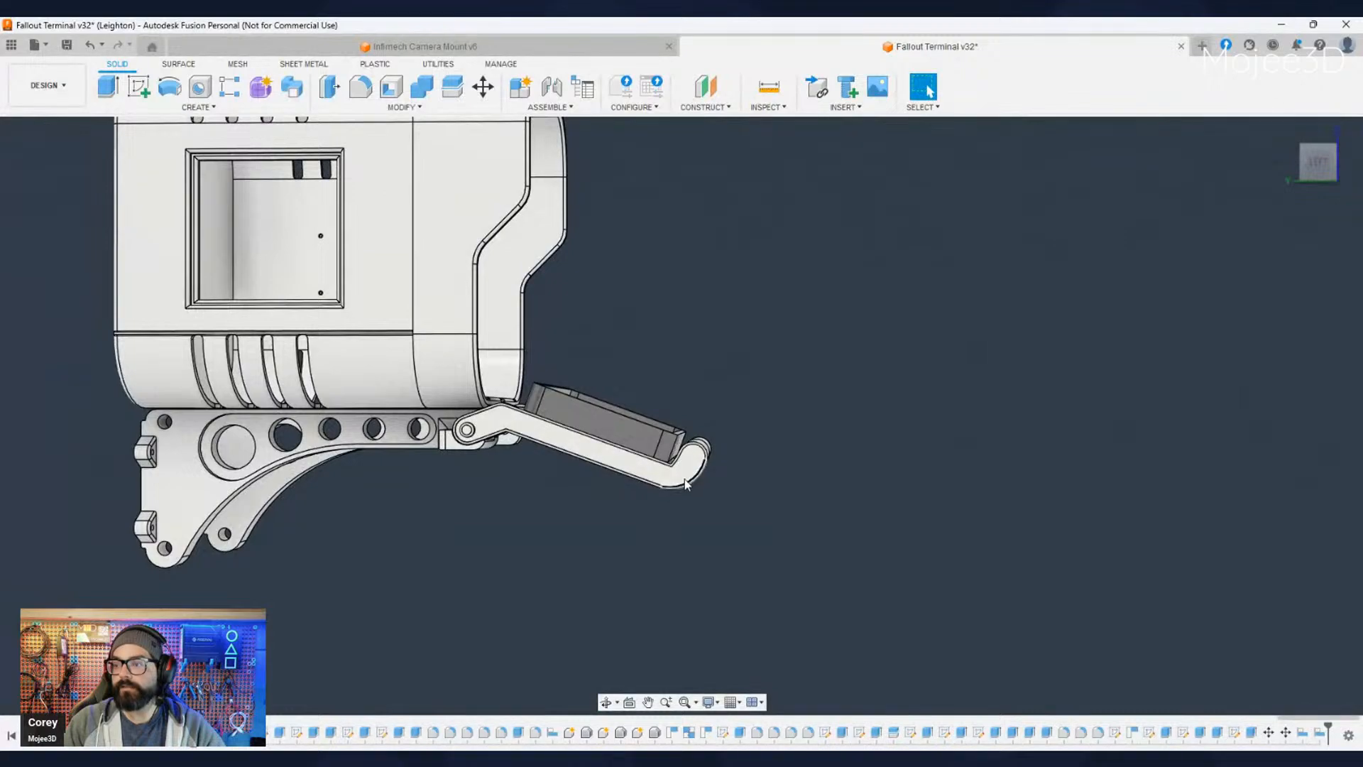
pyautogui.scroll(5, 686, 485)
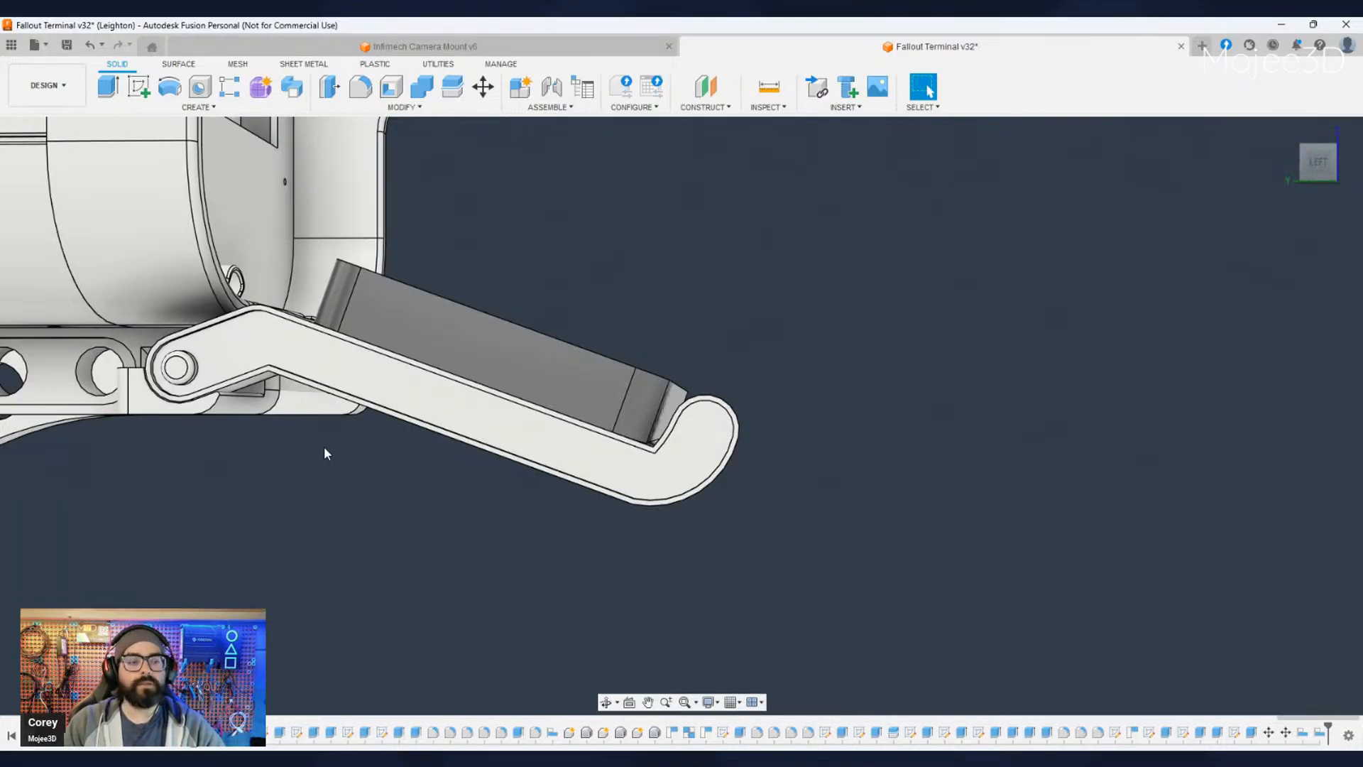
pyautogui.keyDown('shift'); pyautogui.moveTo(325, 453); pyautogui.dragTo(386, 510, button='middle'); pyautogui.keyUp('shift')
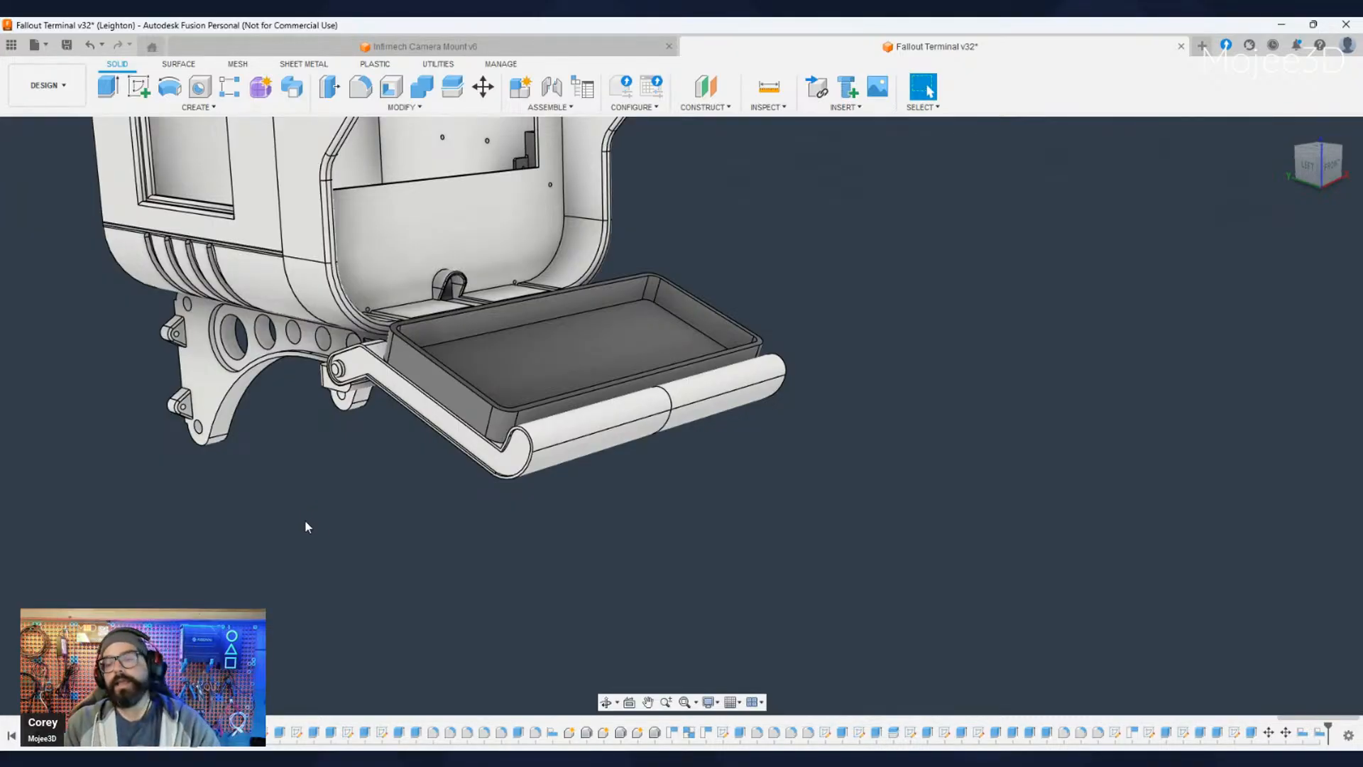
pyautogui.moveTo(504, 534); pyautogui.dragTo(477, 515, button='middle')
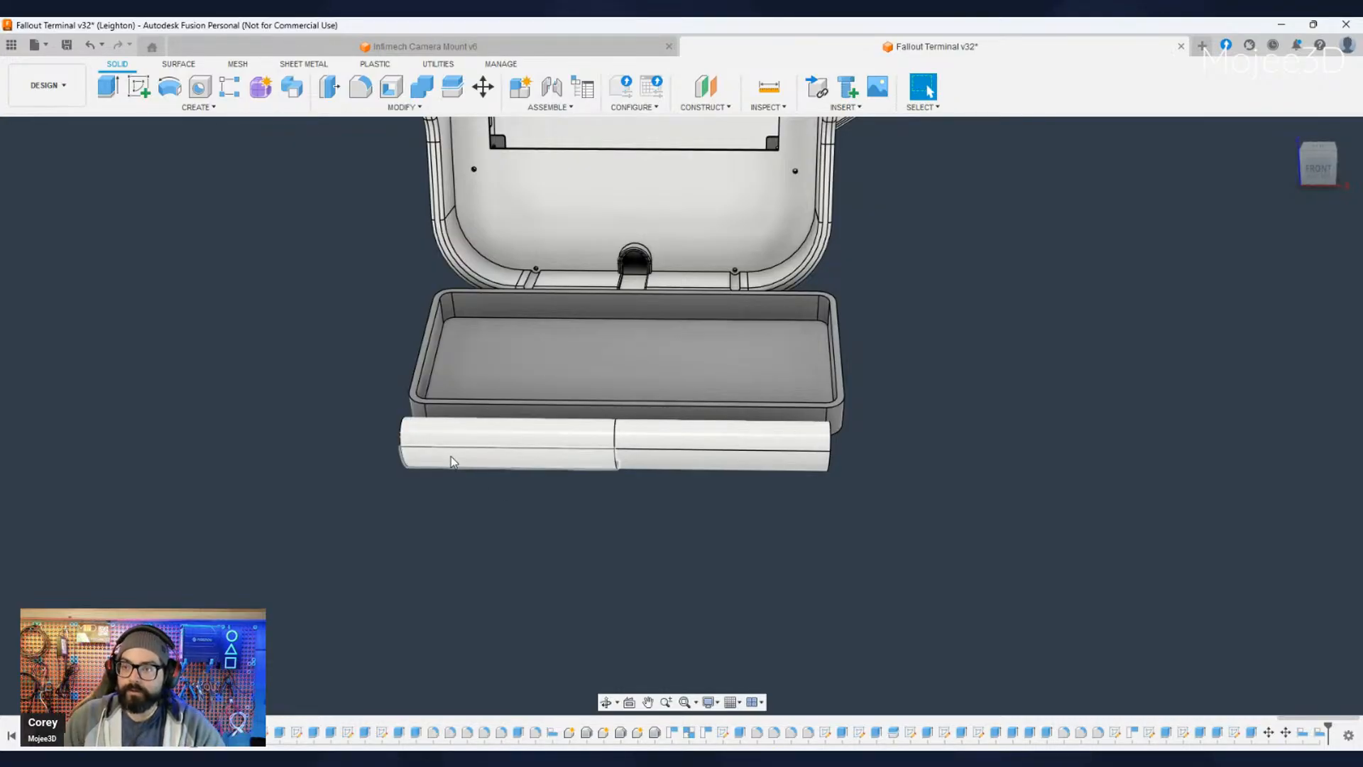
pyautogui.click(430, 339)
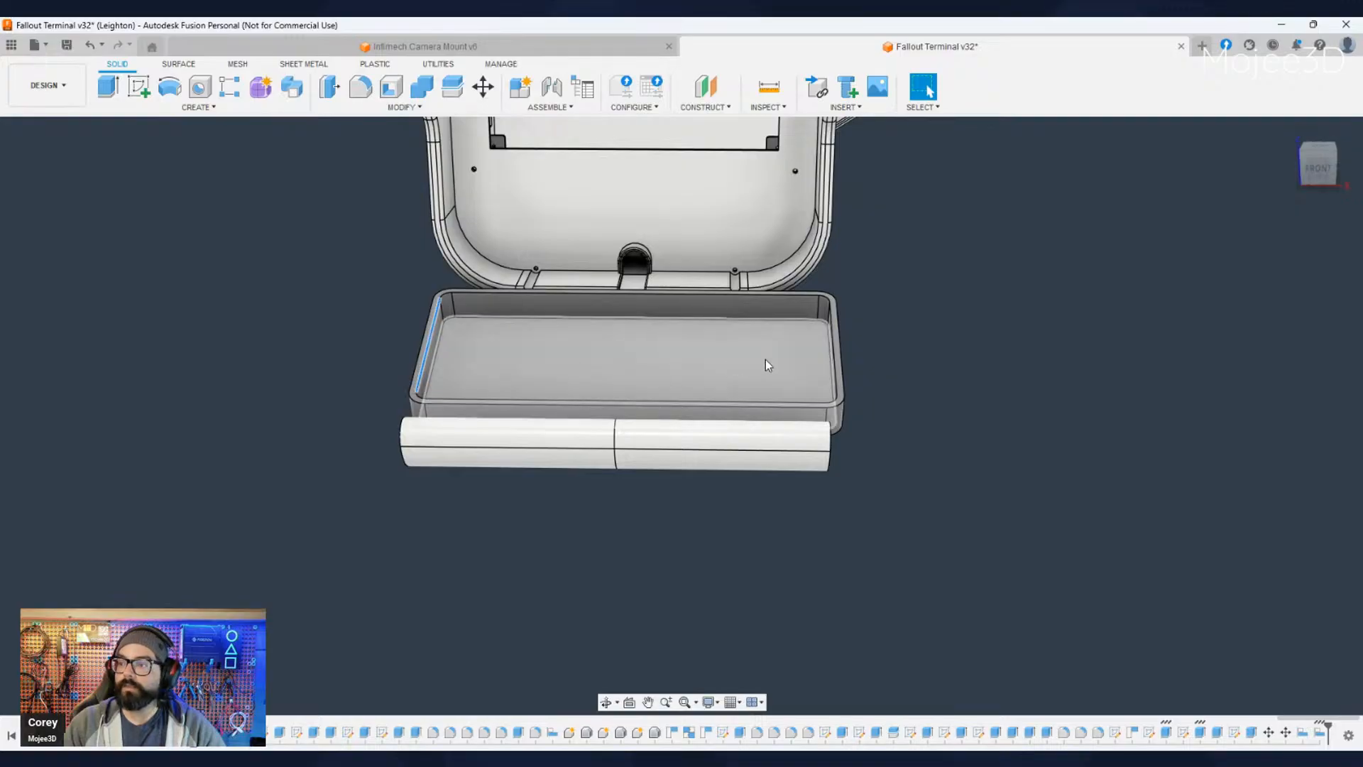
pyautogui.keyDown('ctrl'); pyautogui.click(832, 346); pyautogui.keyUp('ctrl')
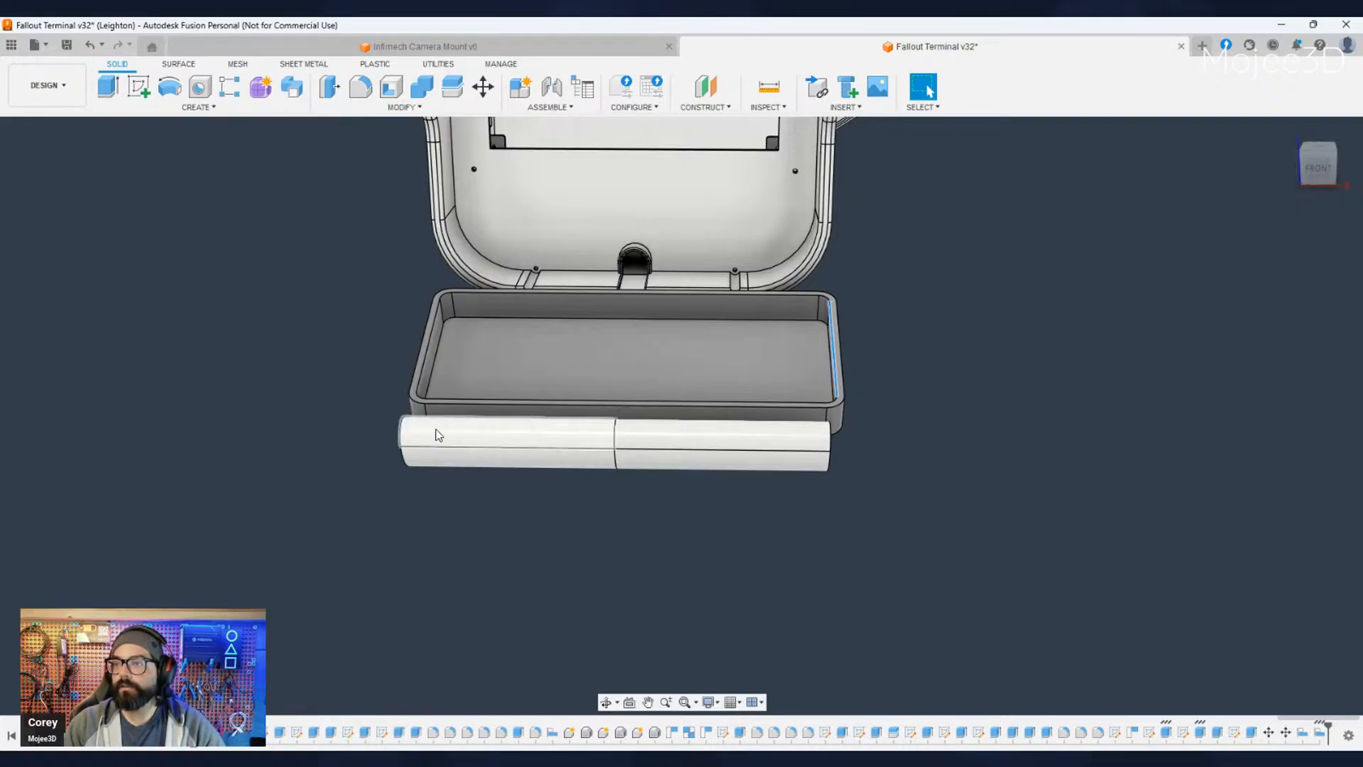
pyautogui.scroll(5, 399, 343)
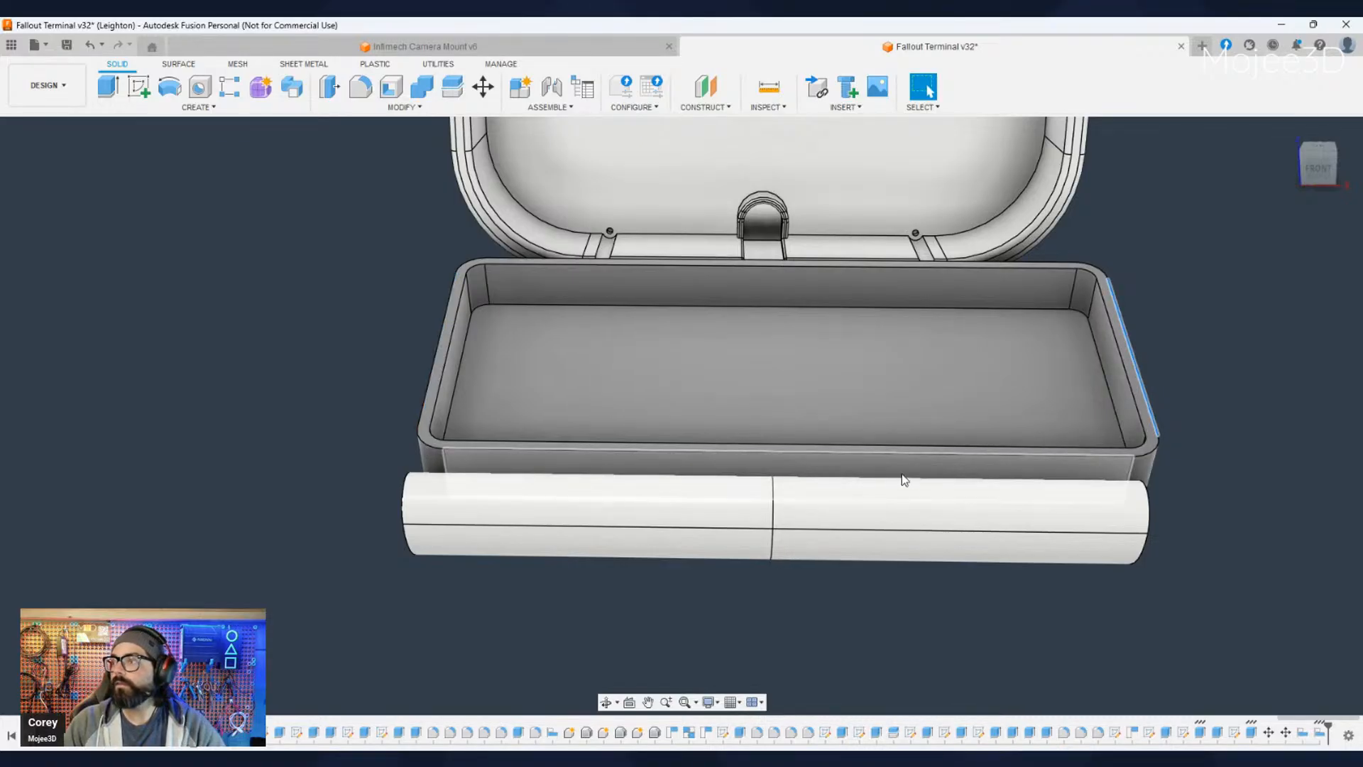
pyautogui.press('i')
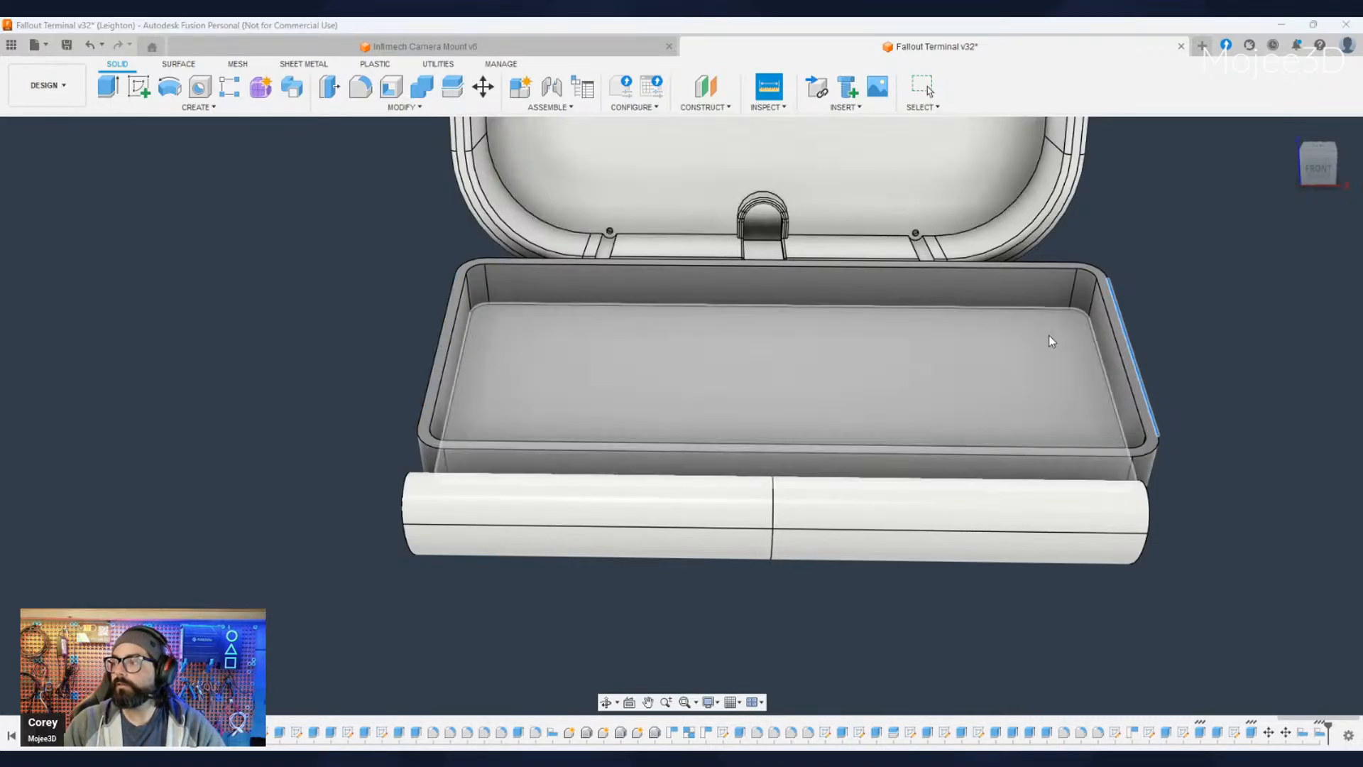
pyautogui.click(425, 403)
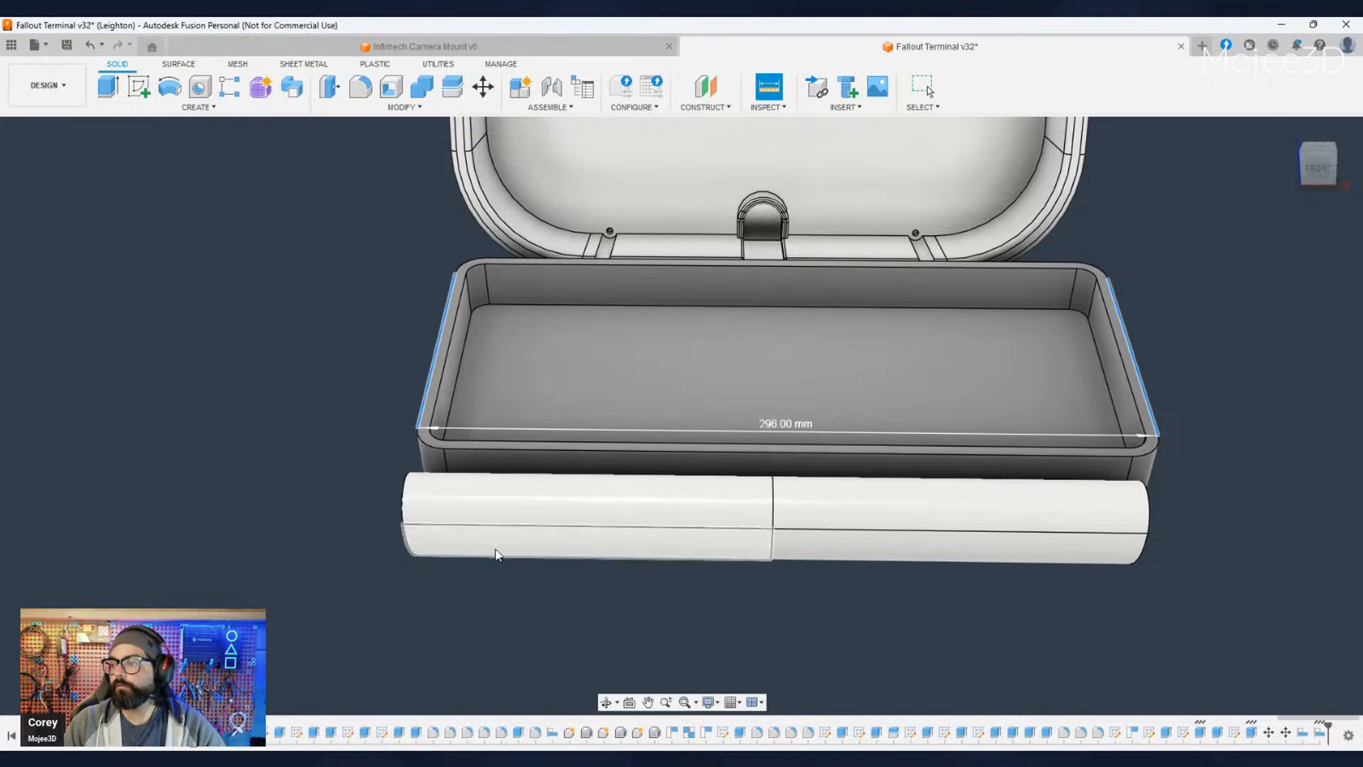
# - Measure the width of the tray's rounded front lip between its two curved end edges
pyautogui.moveTo(640, 590); pyautogui.dragTo(573, 577, button='middle')
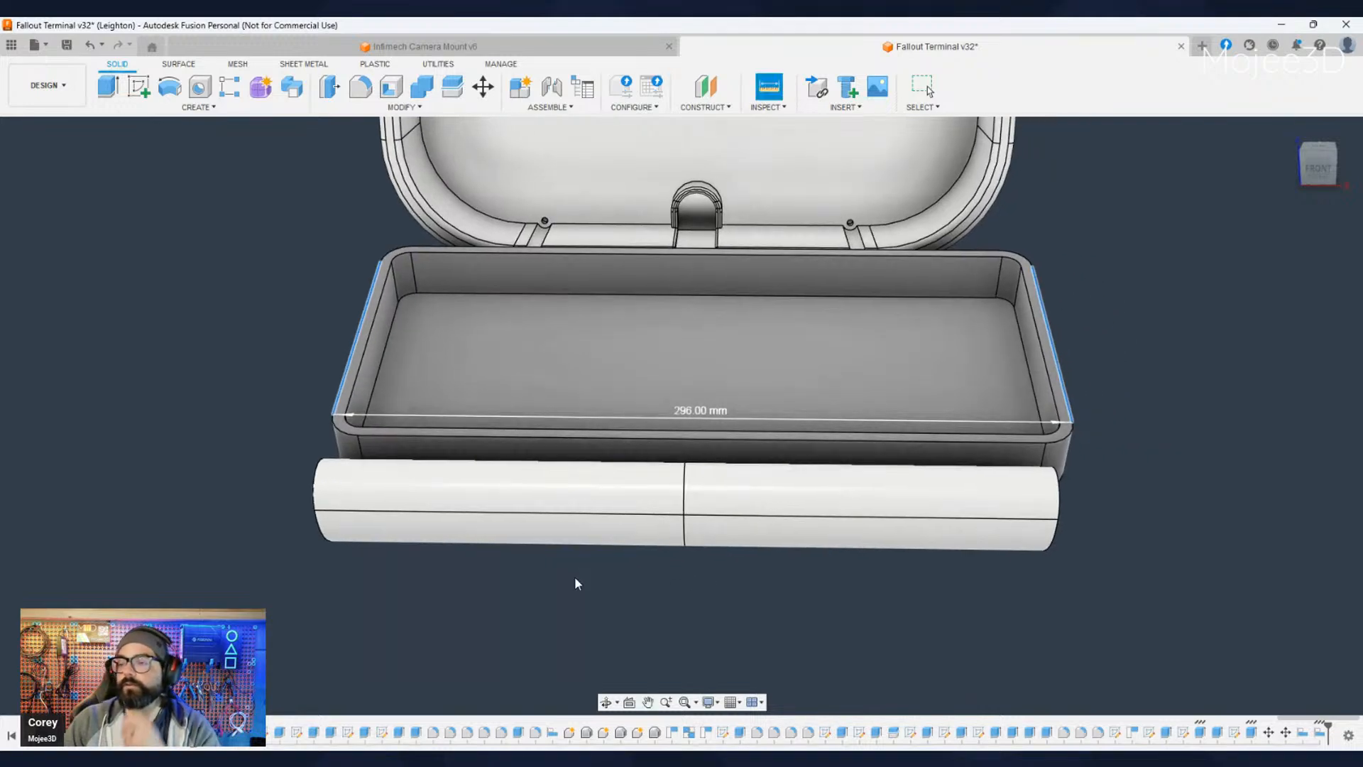
pyautogui.click(320, 469)
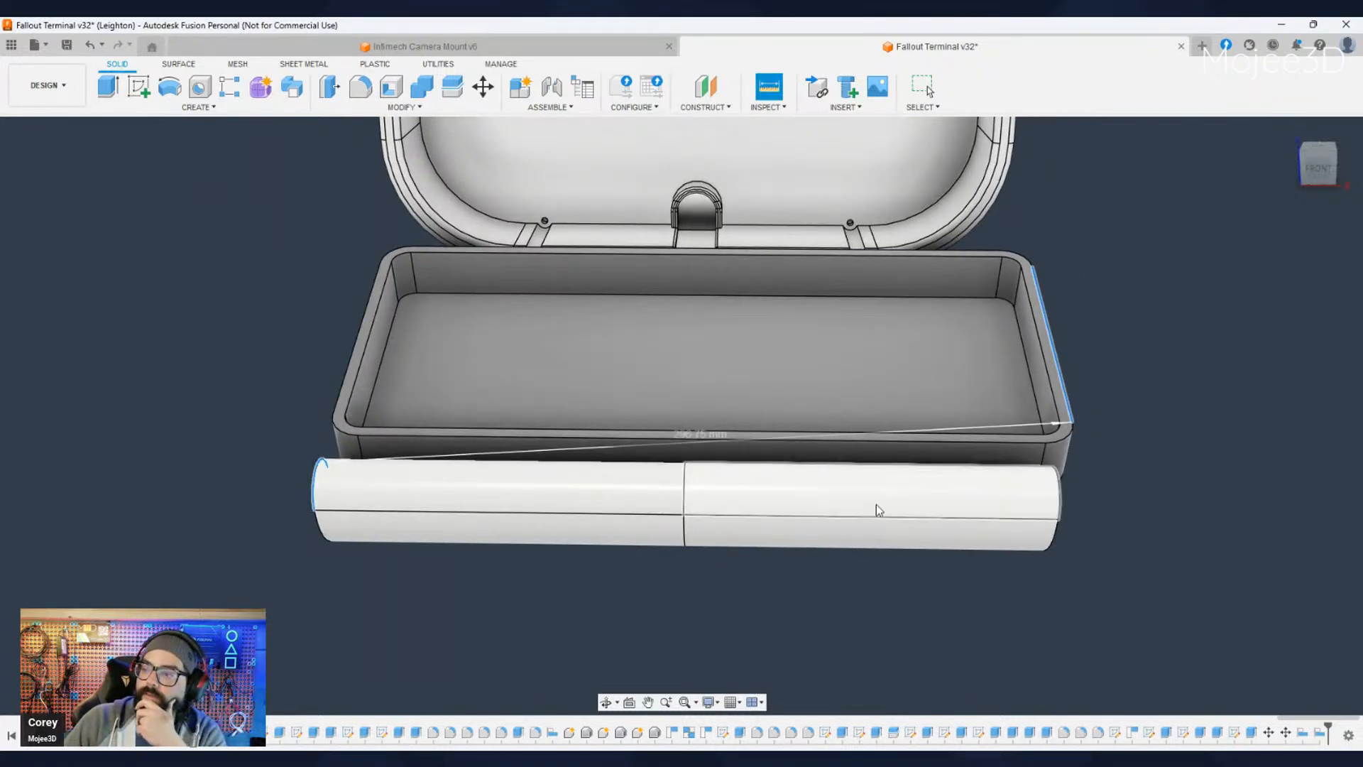
pyautogui.click(1059, 505)
pyautogui.moveTo(1004, 576); pyautogui.dragTo(918, 534, button='middle')
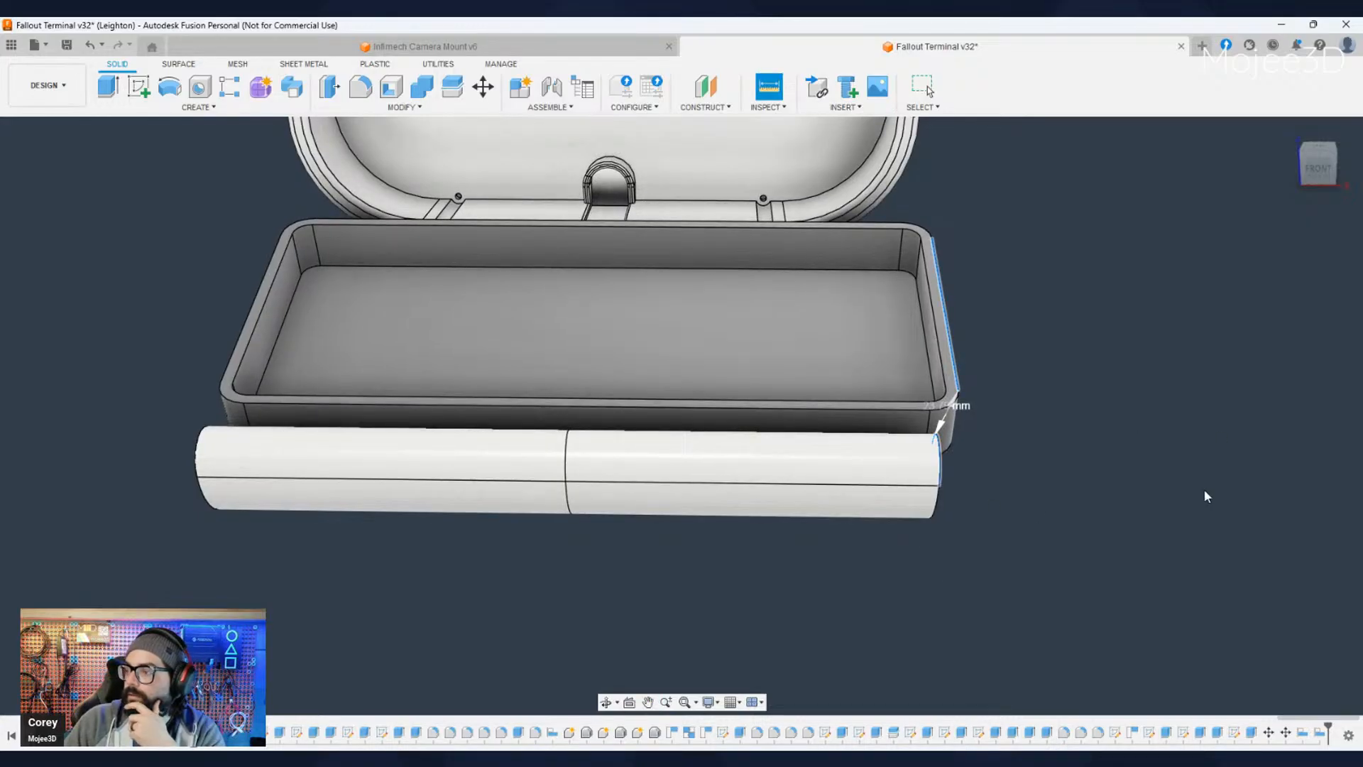
pyautogui.press('Escape')
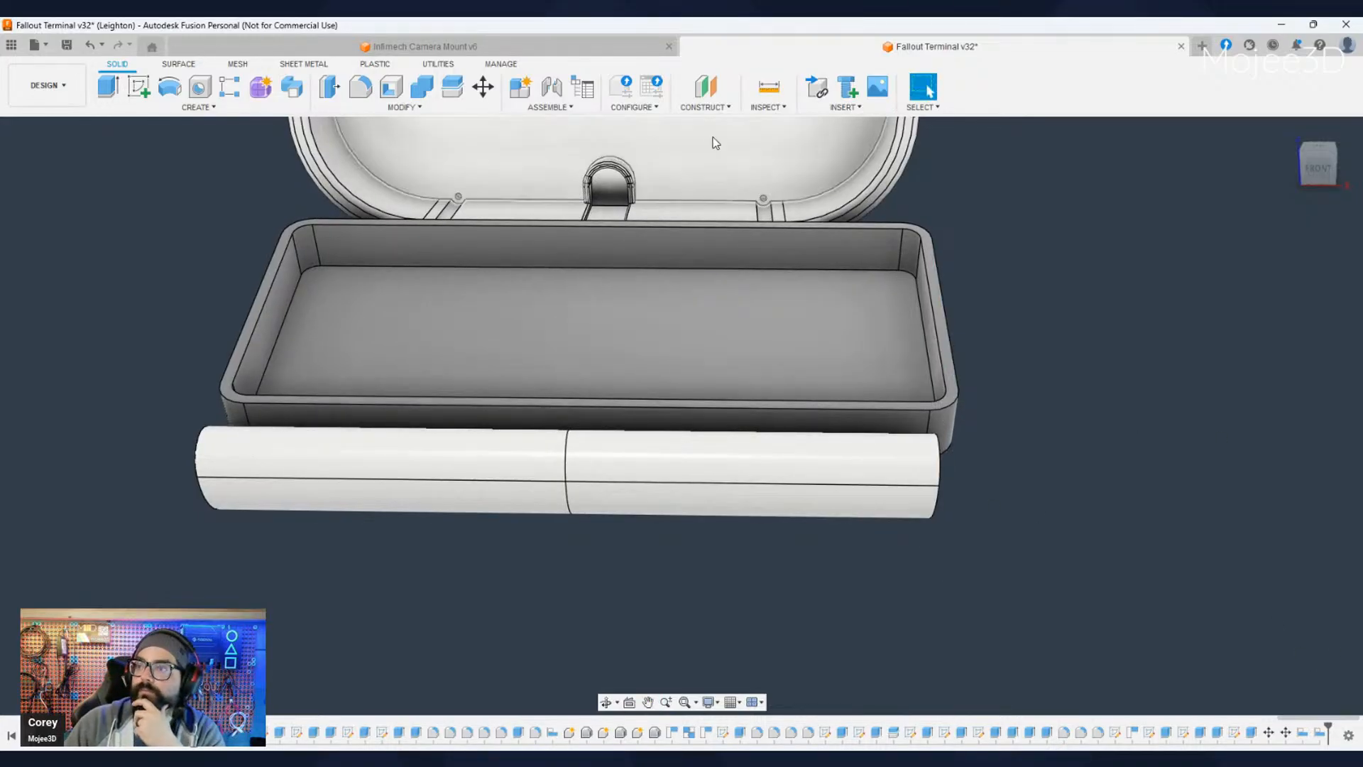
pyautogui.press('i')
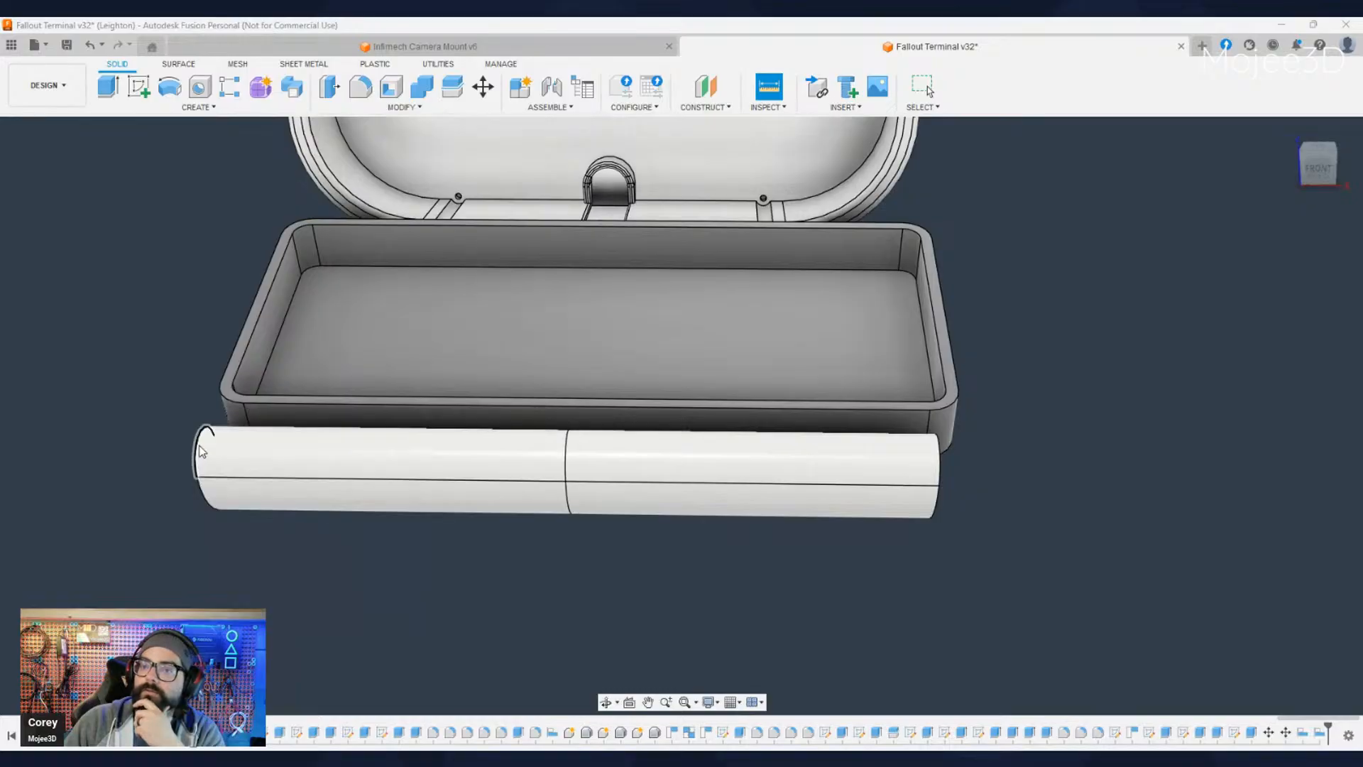
pyautogui.click(938, 462)
pyautogui.moveTo(892, 565); pyautogui.dragTo(934, 560, button='middle')
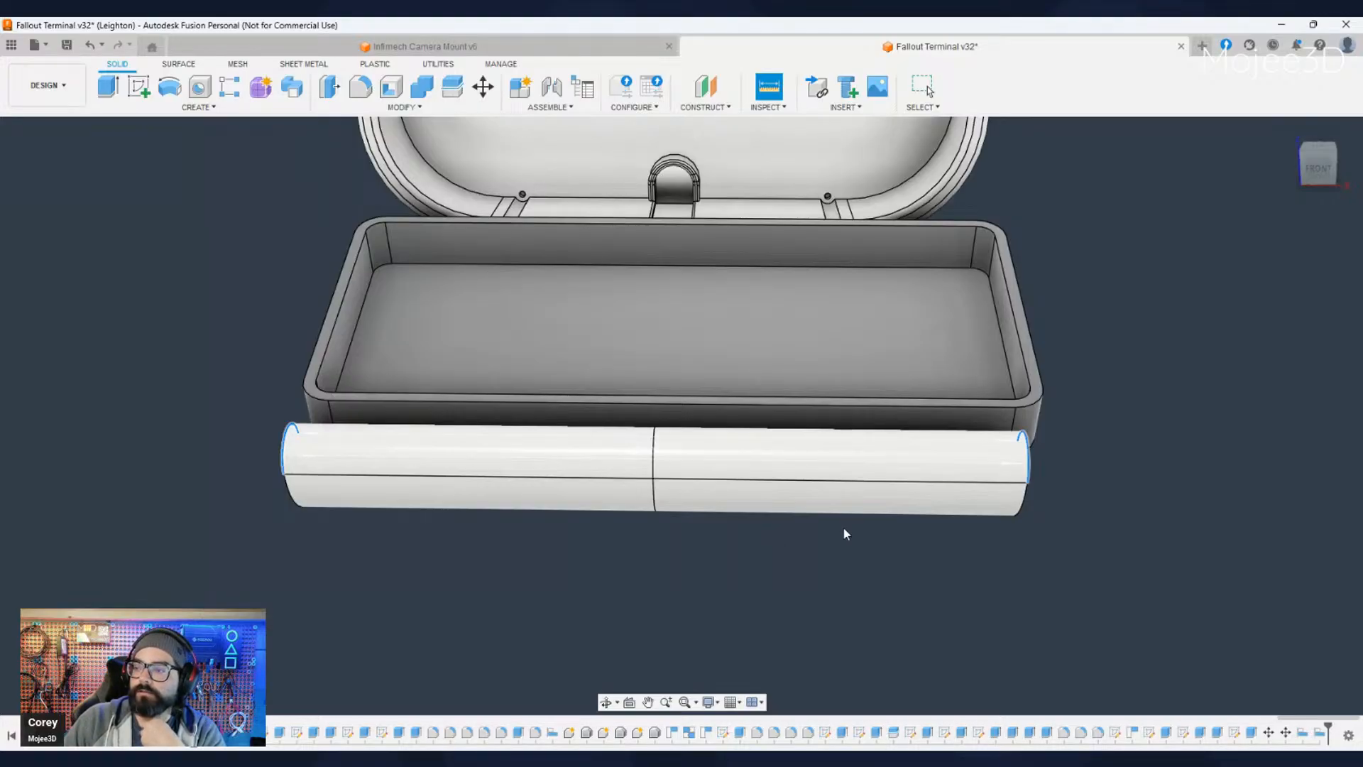
pyautogui.press('Escape')
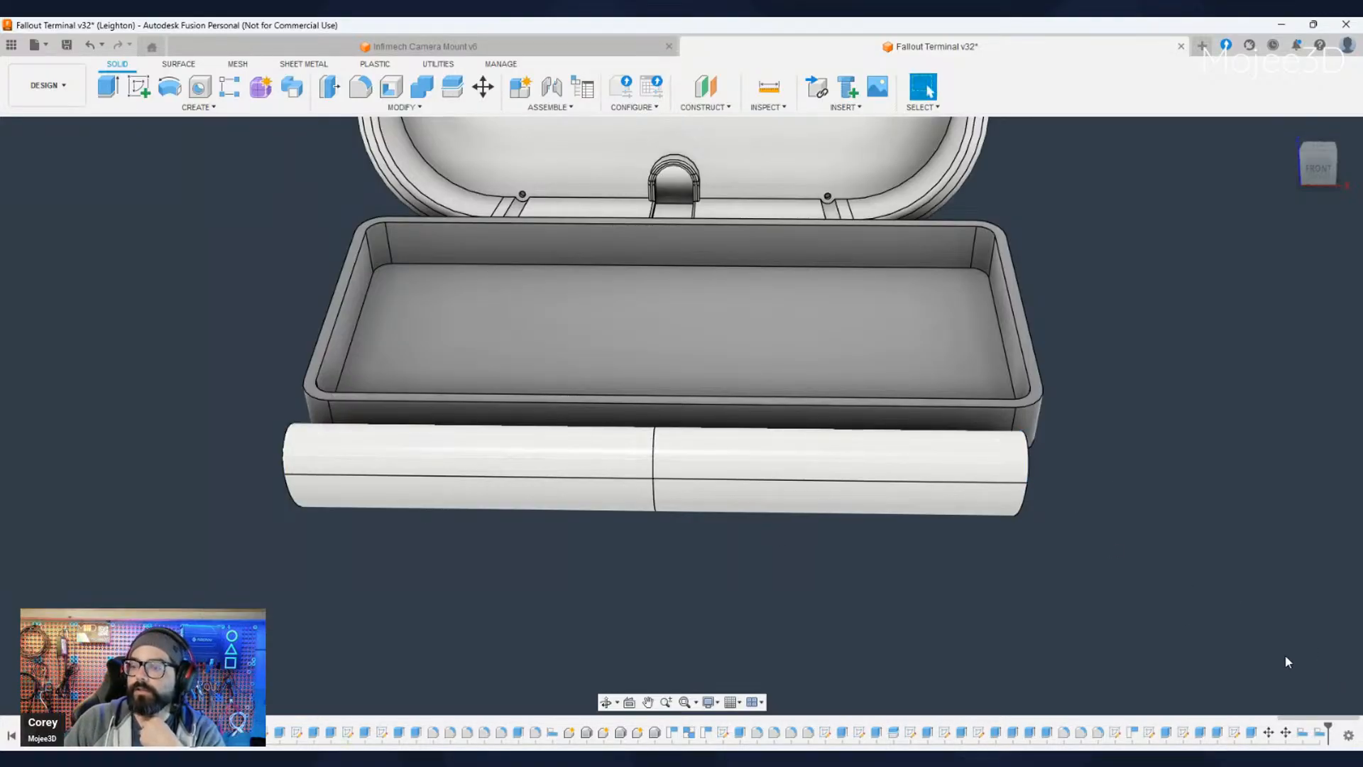
# - Hide the keyboard enclosure to expose the fold-out tray beneath it
pyautogui.keyDown('shift'); pyautogui.moveTo(995, 586); pyautogui.dragTo(803, 522, button='middle'); pyautogui.keyUp('shift')
pyautogui.moveTo(1070, 580); pyautogui.dragTo(488, 514, button='middle')
pyautogui.click(66, 421)
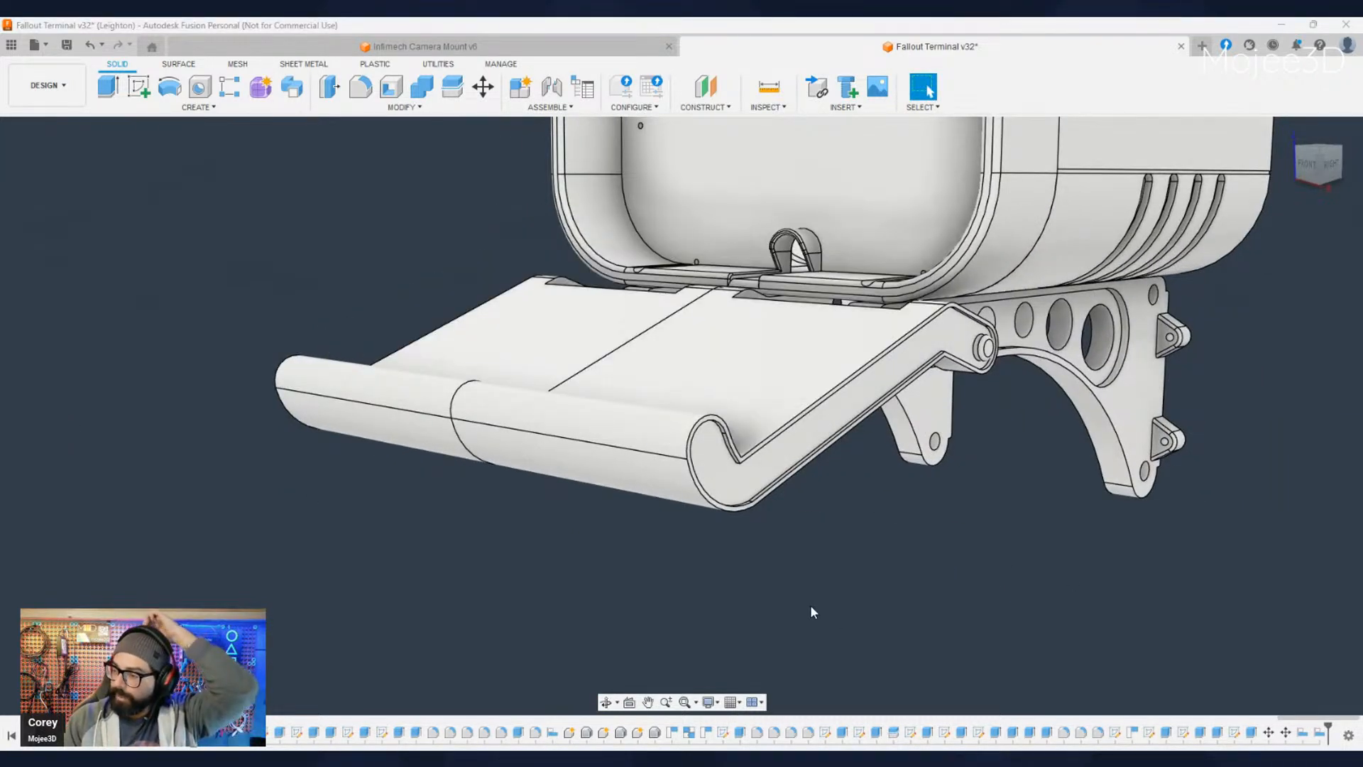
# - Extrude the thin rim face around the tray's right side outward by 5 mm
pyautogui.scroll(2, 754, 497)
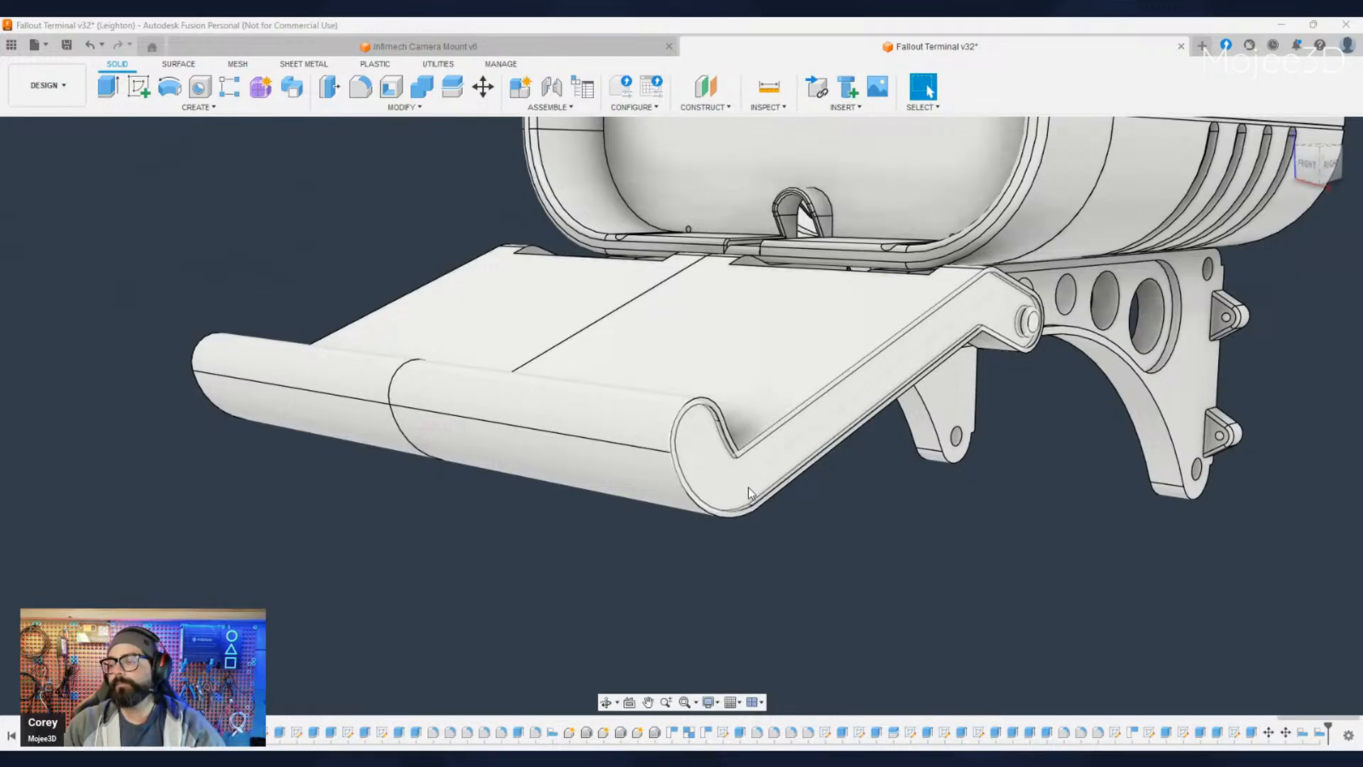
pyautogui.scroll(3, 736, 454)
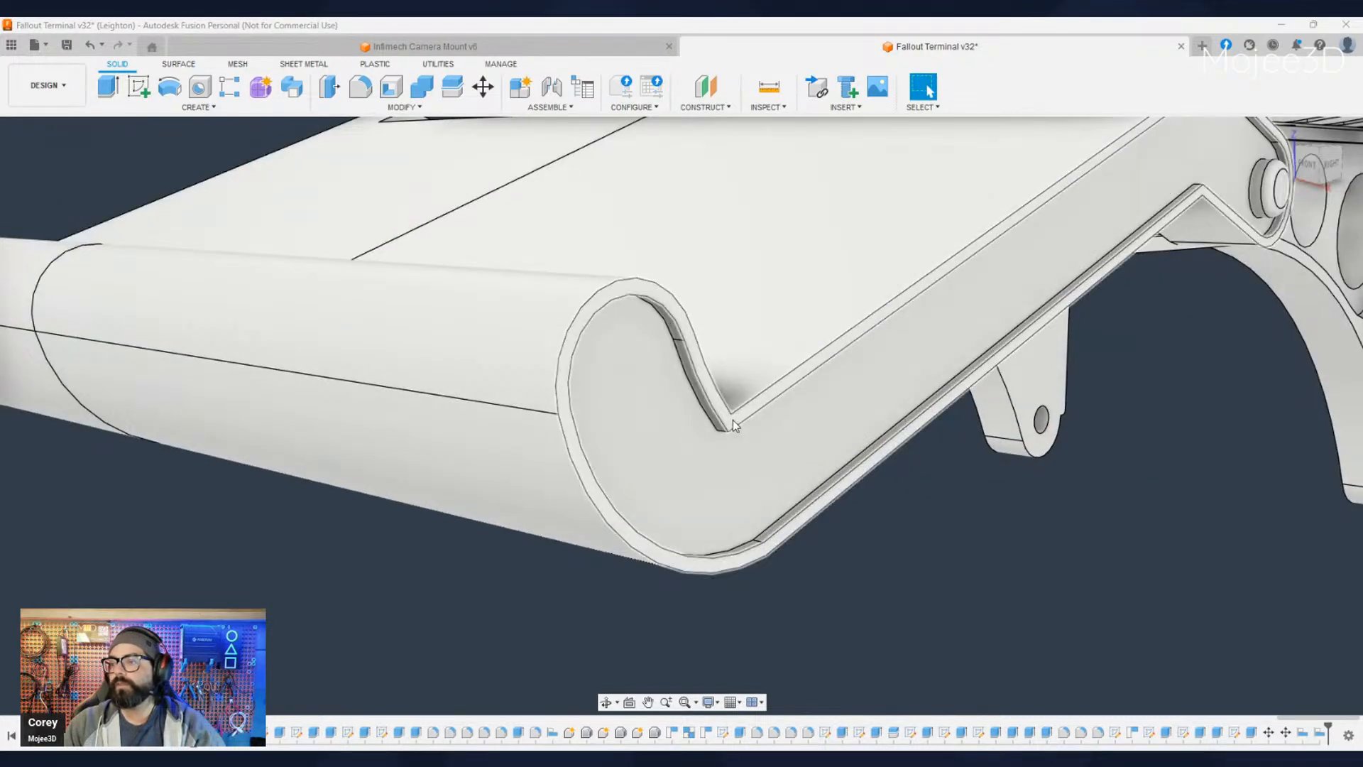
pyautogui.scroll(4, 731, 430)
pyautogui.click(722, 404)
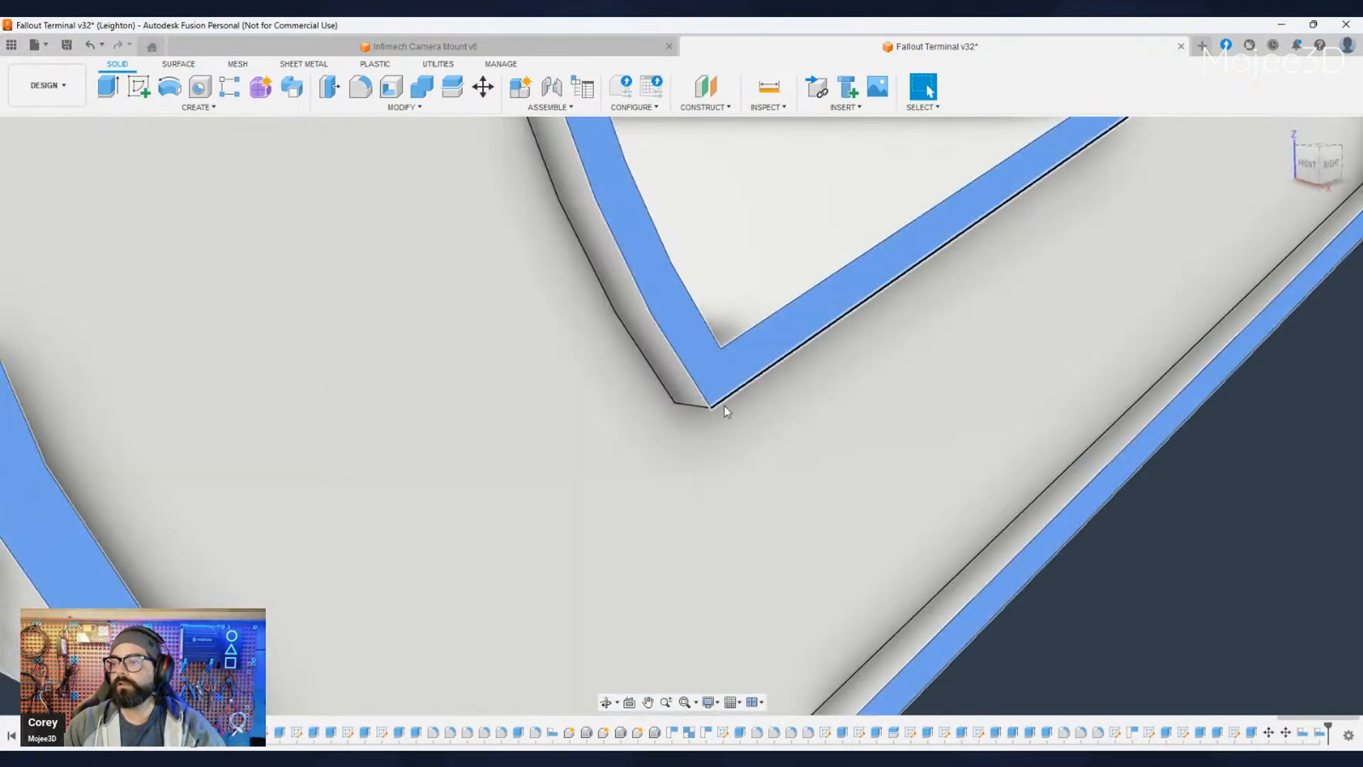
pyautogui.scroll(-6, 724, 406)
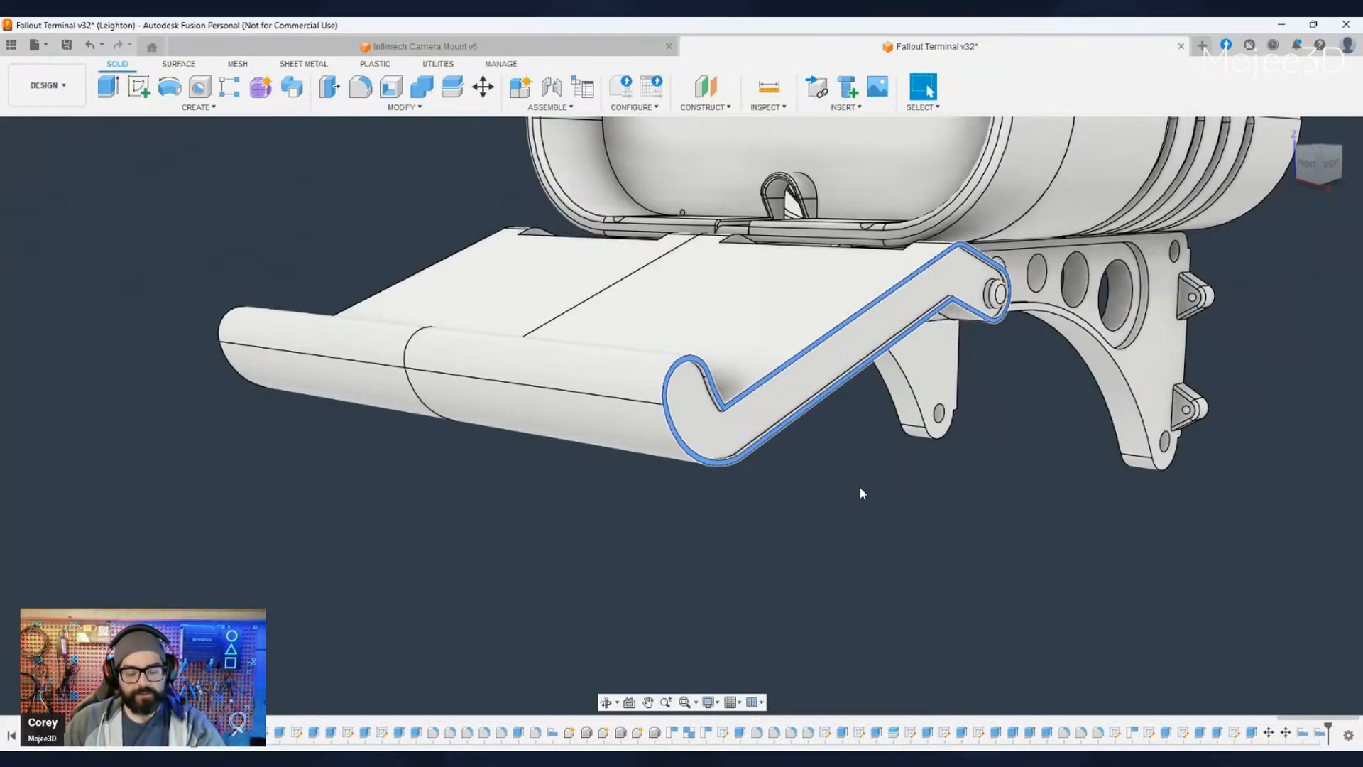
pyautogui.write('e')
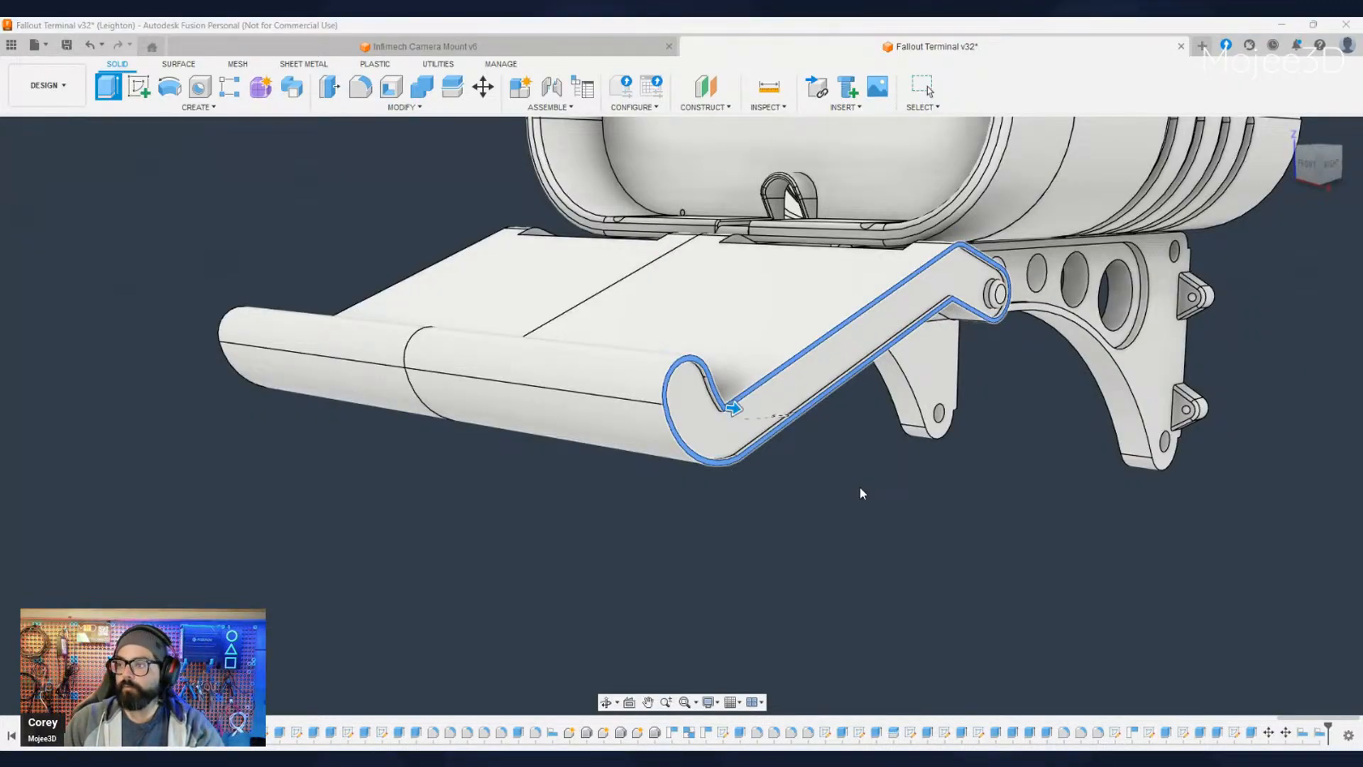
pyautogui.write('5')
pyautogui.press('Return')
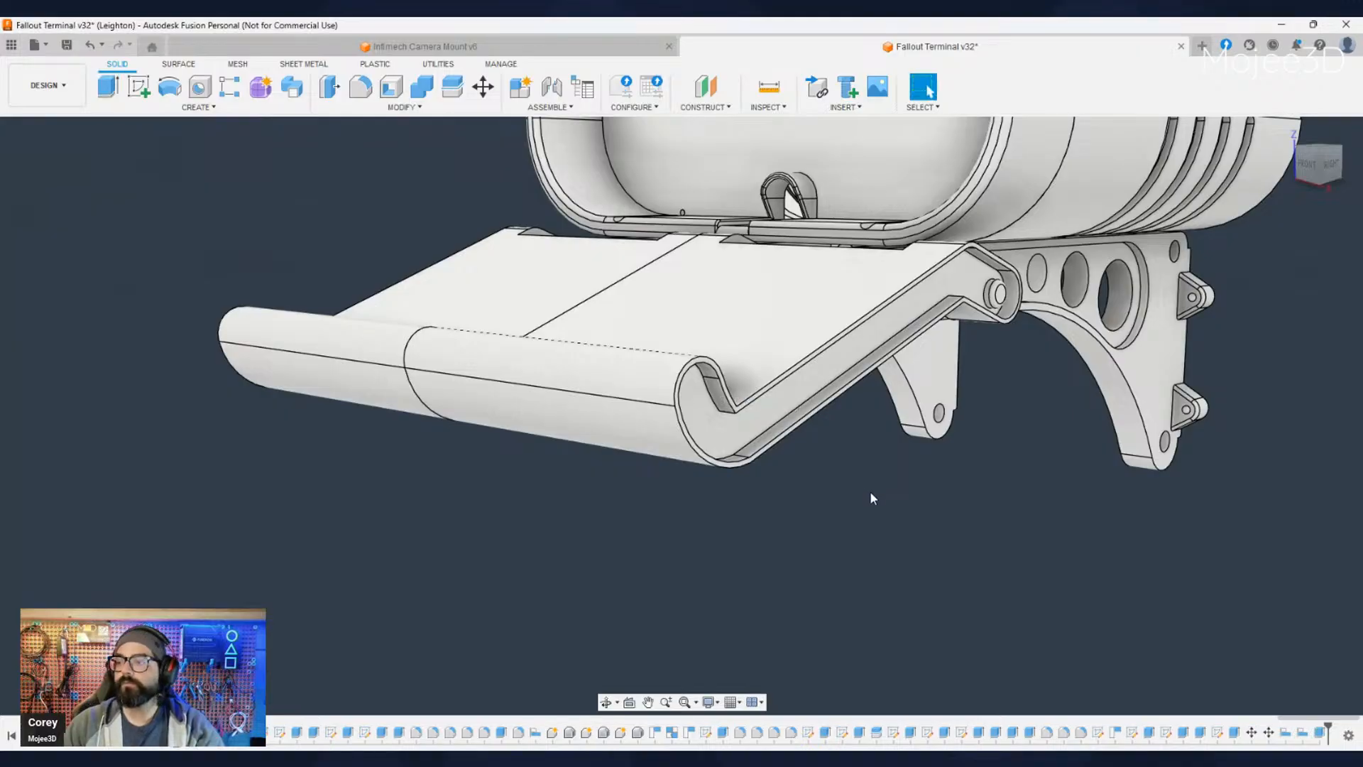
# - Extrude the recessed side panel inside the tray's right rim outward, keeping only a shallow recess behind the rim
pyautogui.click(725, 429)
pyautogui.press('e')
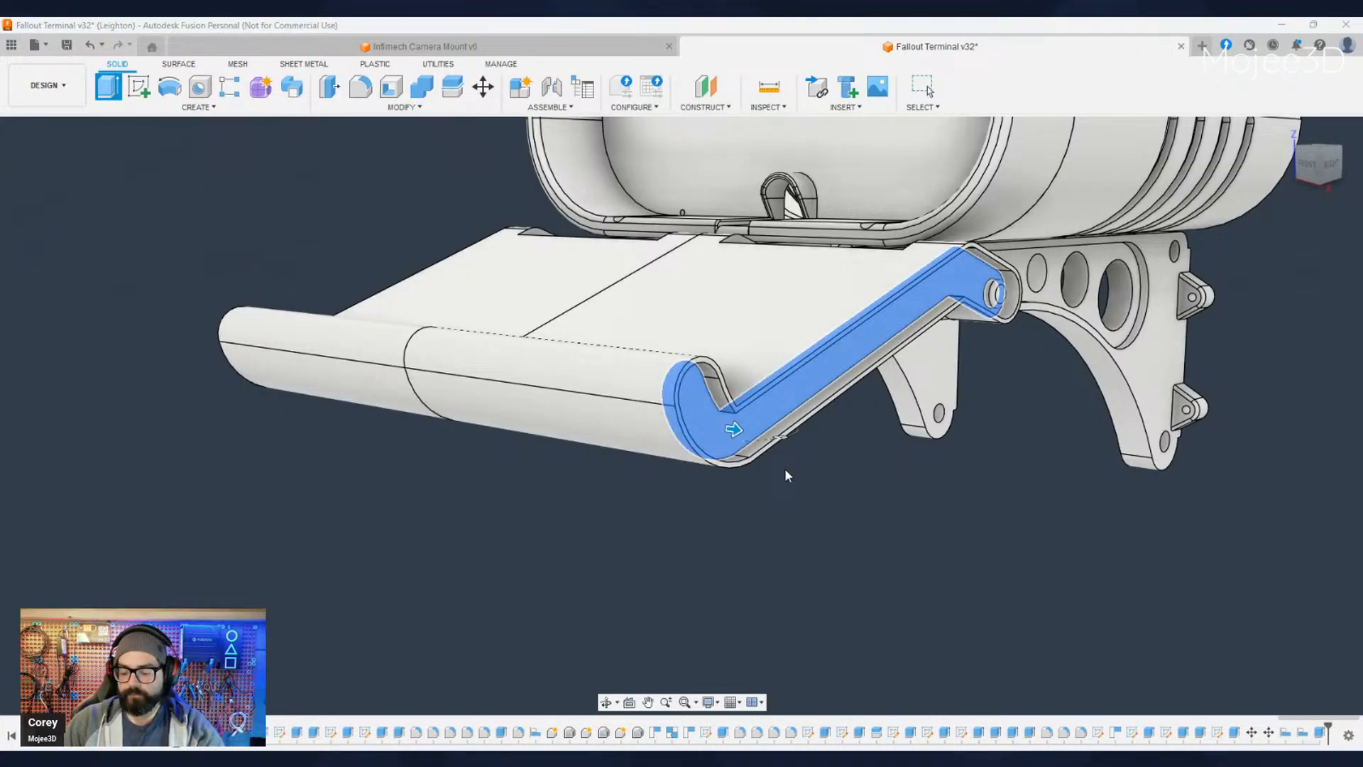
pyautogui.scroll(-4, 732, 497)
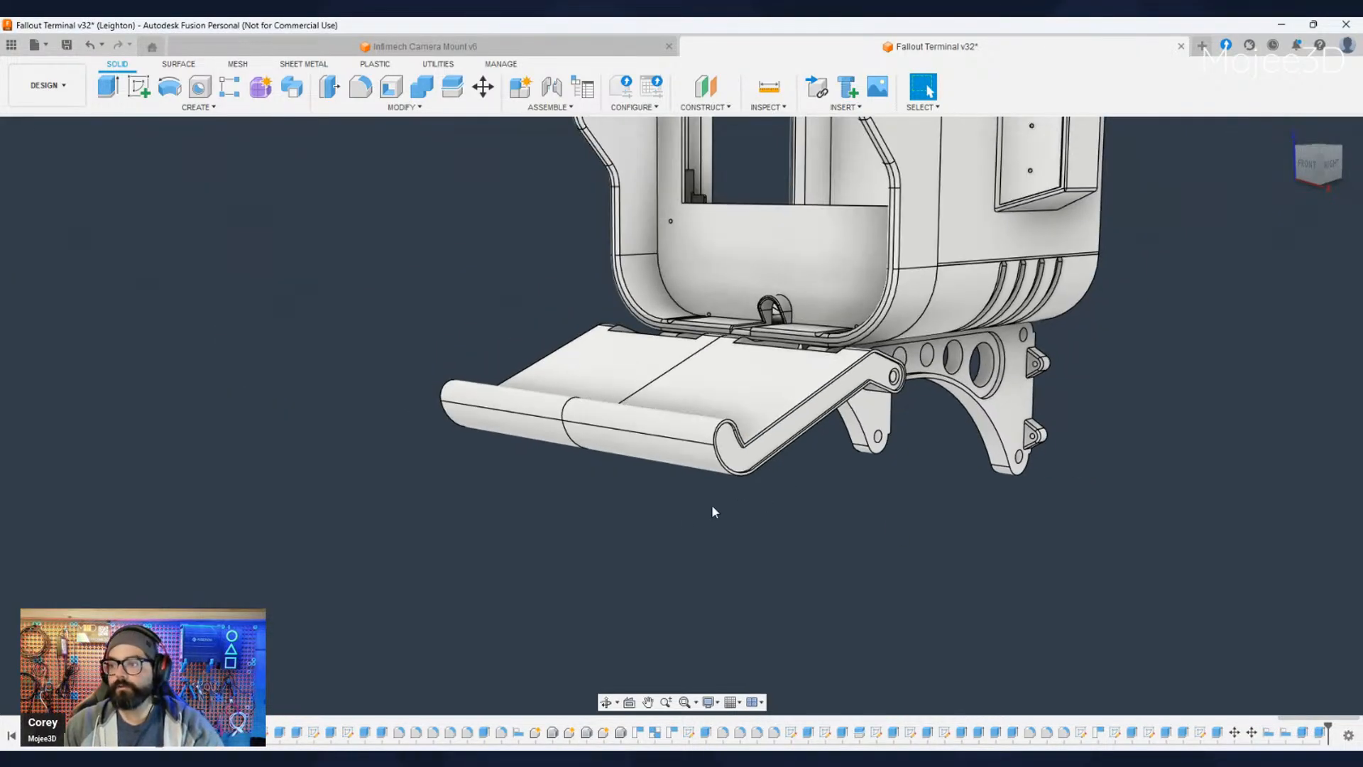
# - Extrude the thin rim face around the tray's left side outward to widen the tray on that side too
pyautogui.keyDown('shift'); pyautogui.moveTo(699, 508); pyautogui.dragTo(802, 543, button='middle'); pyautogui.keyUp('shift')
pyautogui.moveTo(497, 529); pyautogui.dragTo(666, 563, button='middle')
pyautogui.keyDown('shift'); pyautogui.moveTo(665, 563); pyautogui.dragTo(781, 486, button='middle'); pyautogui.keyUp('shift')
pyautogui.scroll(10, 578, 489)
pyautogui.click(563, 356)
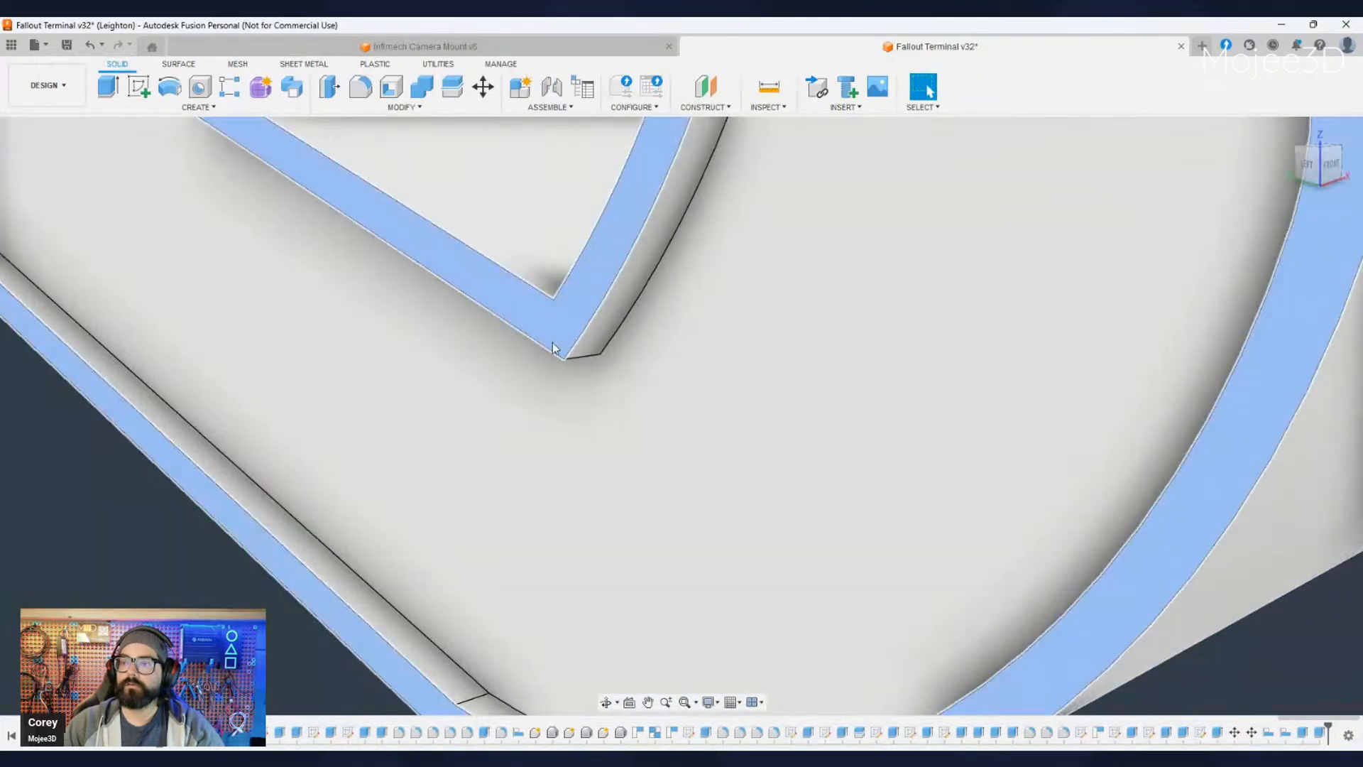
pyautogui.scroll(-6, 641, 467)
pyautogui.press('e')
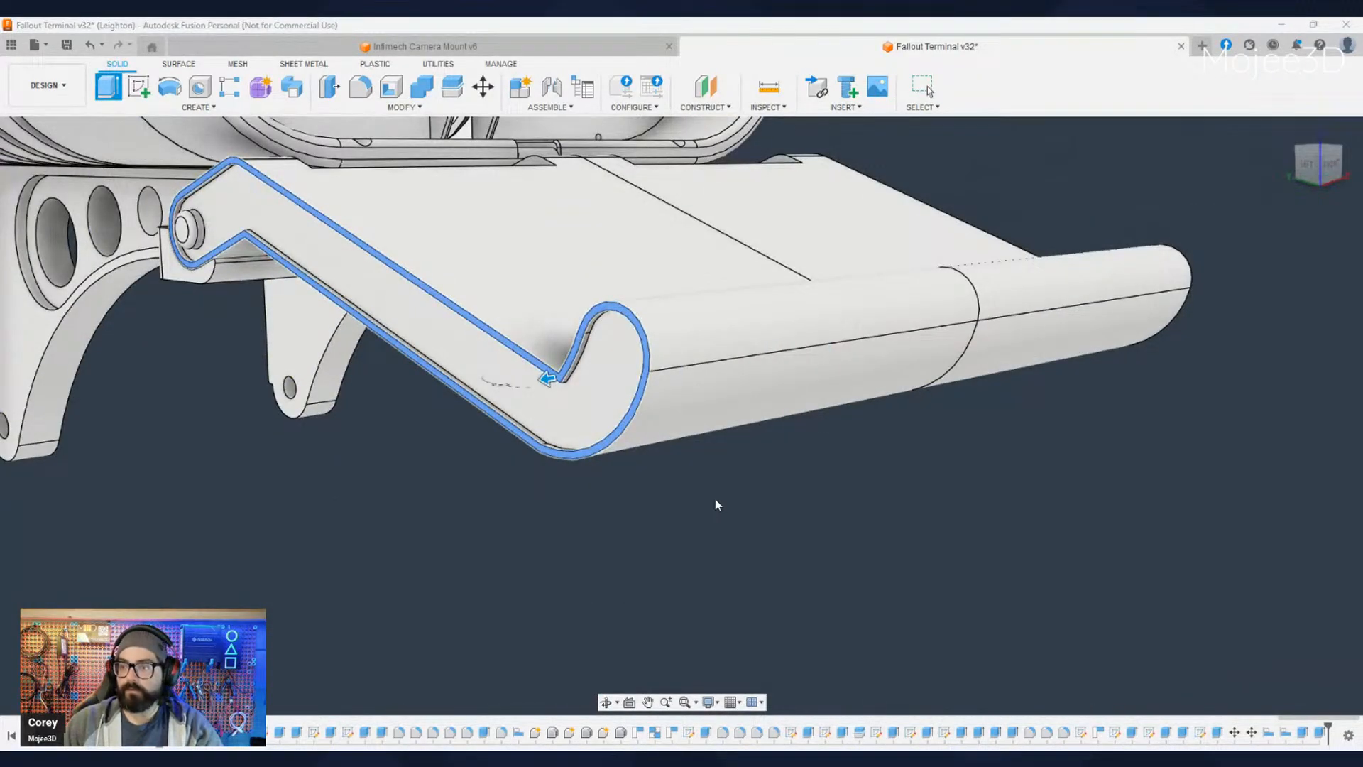
pyautogui.press('Escape')
# - Extrude the recessed side panel inside the tray's left rim outward, keeping only a shallow recess behind the rim
pyautogui.click(552, 413)
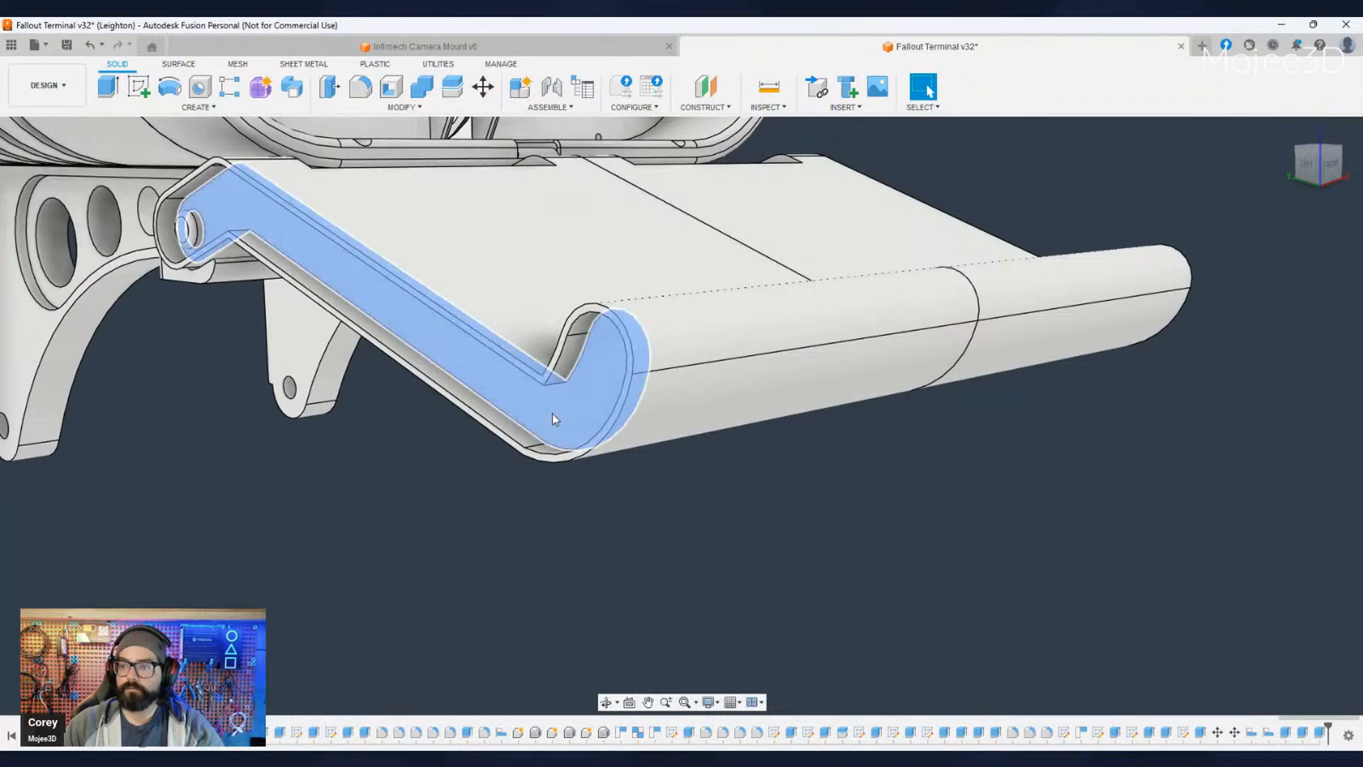
pyautogui.click(552, 419)
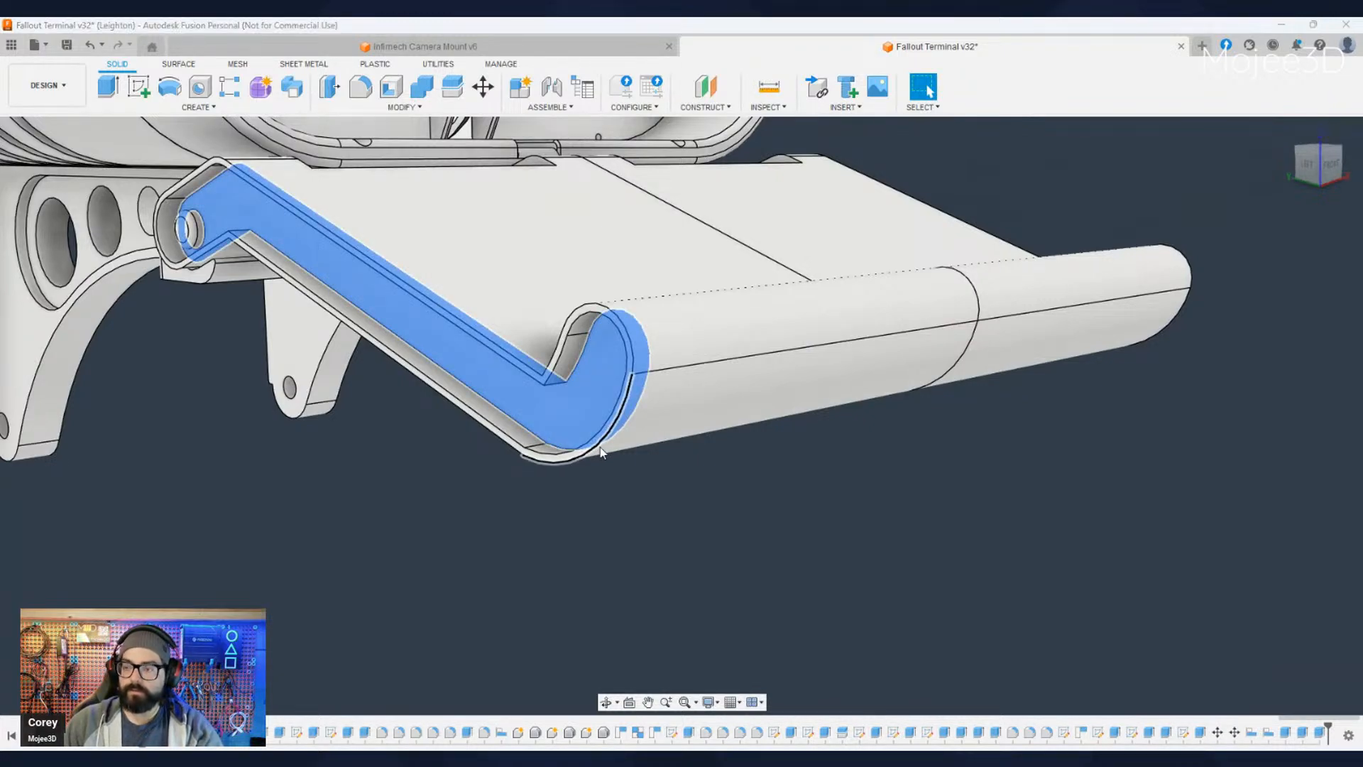
pyautogui.press('e')
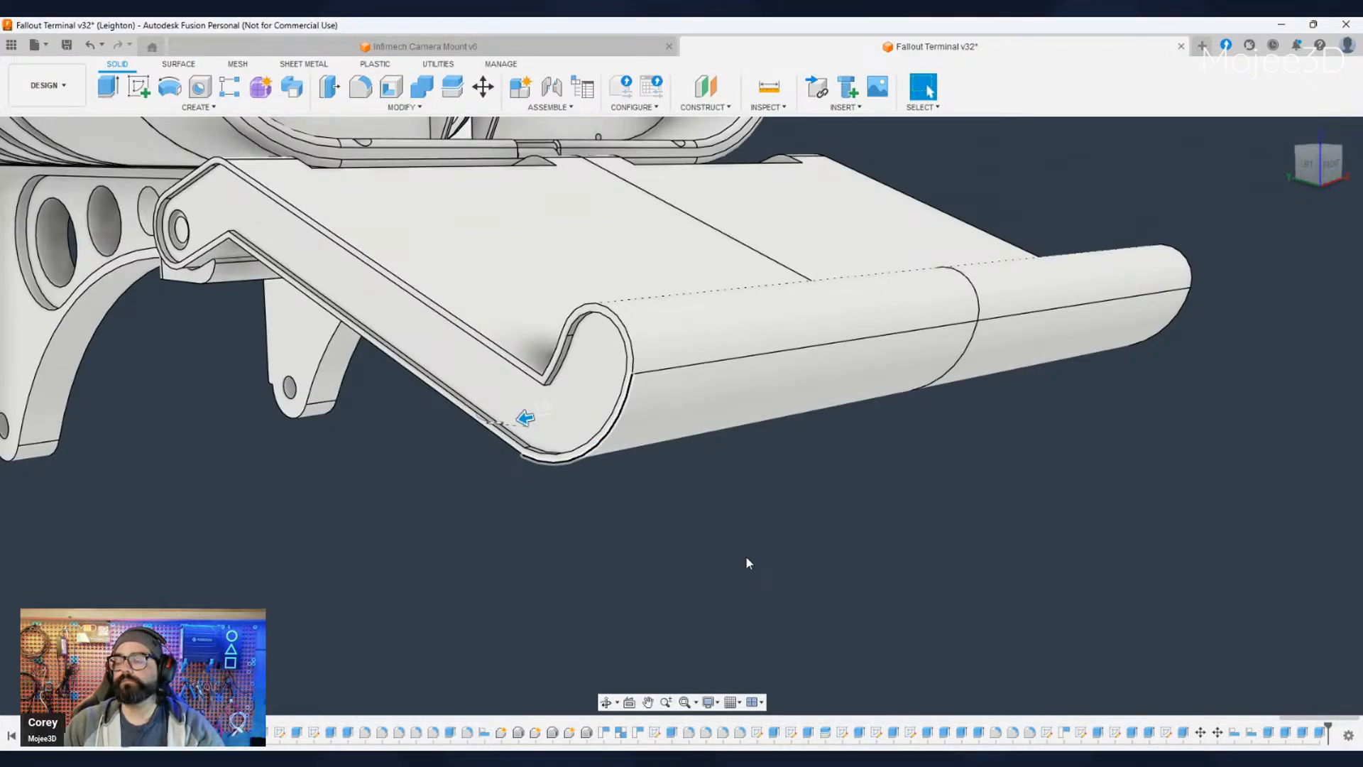
# - Measure the widened tray between its left and right upper side edges, and show the keyboard enclosure again
pyautogui.scroll(-4, 745, 555)
pyautogui.keyDown('shift'); pyautogui.moveTo(987, 497); pyautogui.dragTo(869, 582, button='middle'); pyautogui.keyUp('shift')
pyautogui.moveTo(979, 334); pyautogui.dragTo(846, 321, button='middle')
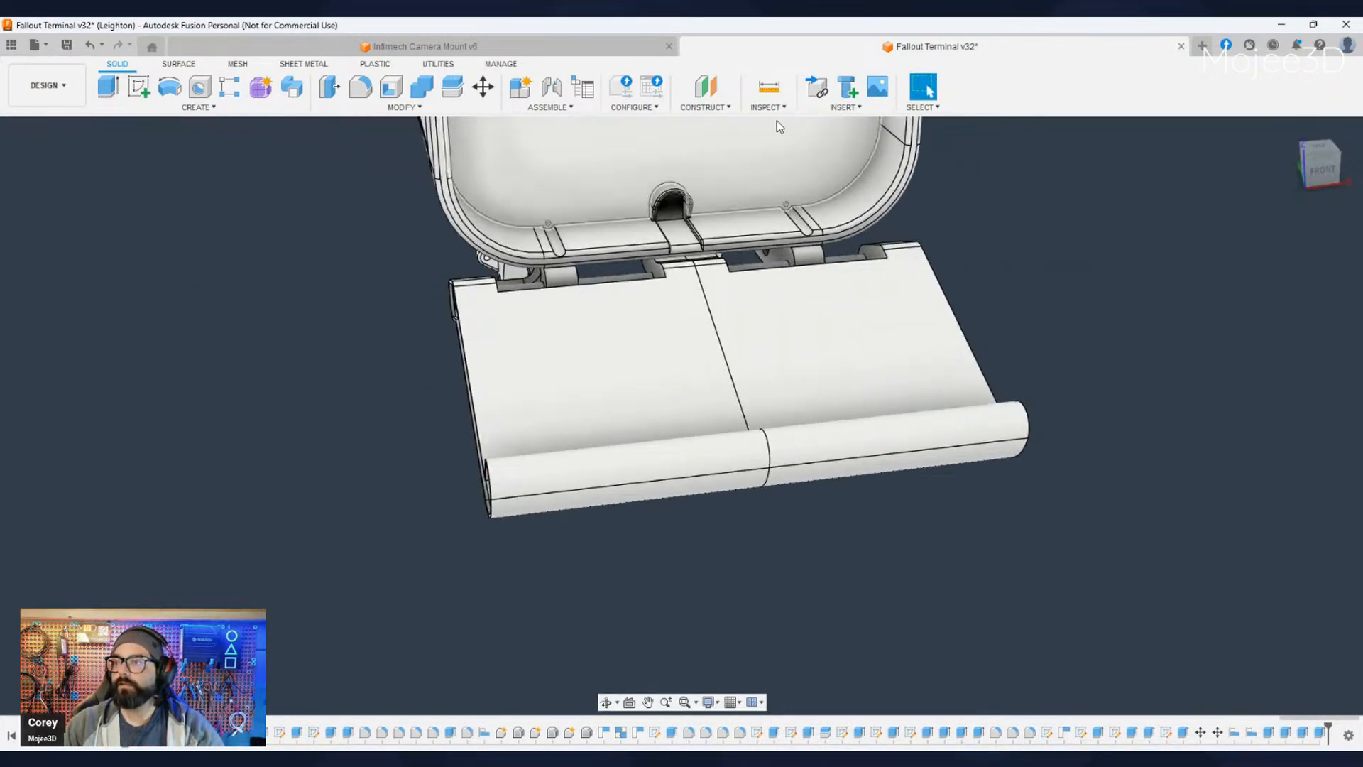
pyautogui.click(771, 88)
pyautogui.click(476, 398)
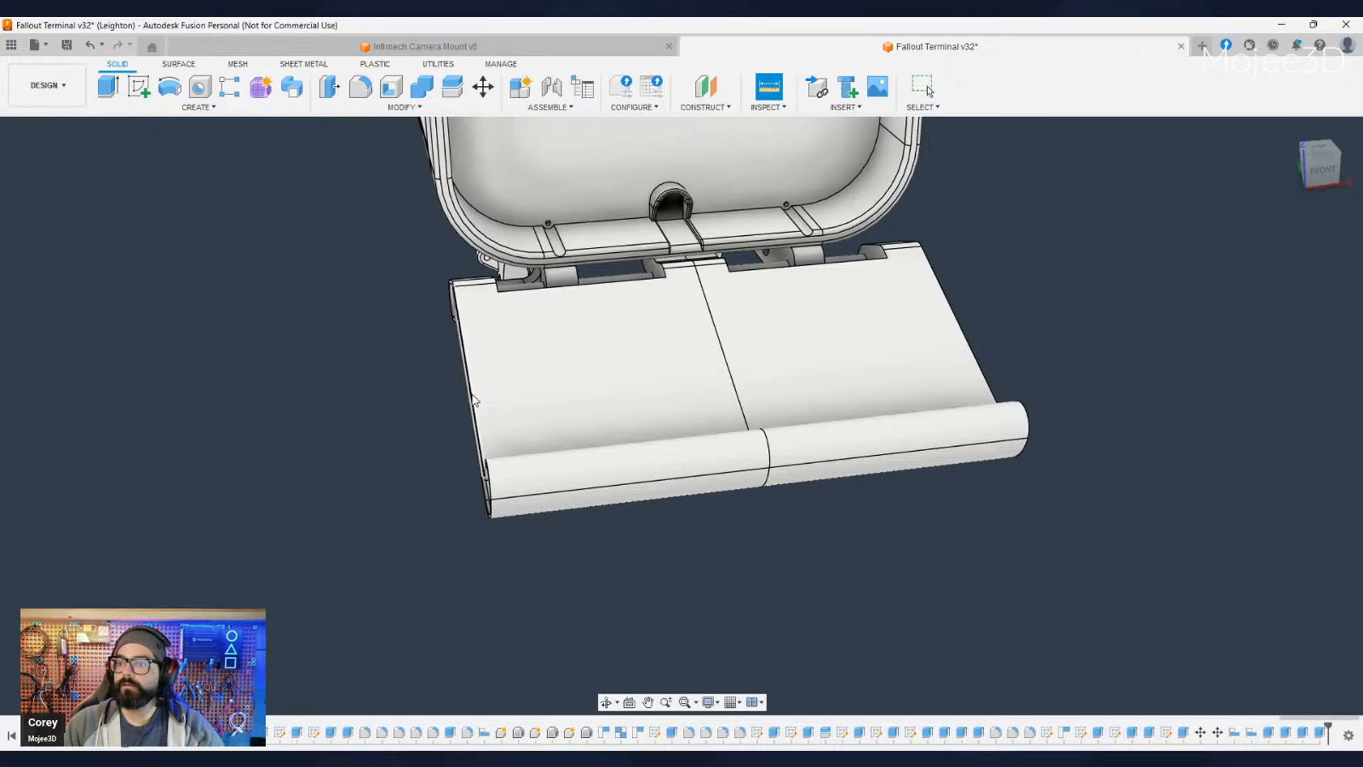
pyautogui.click(984, 379)
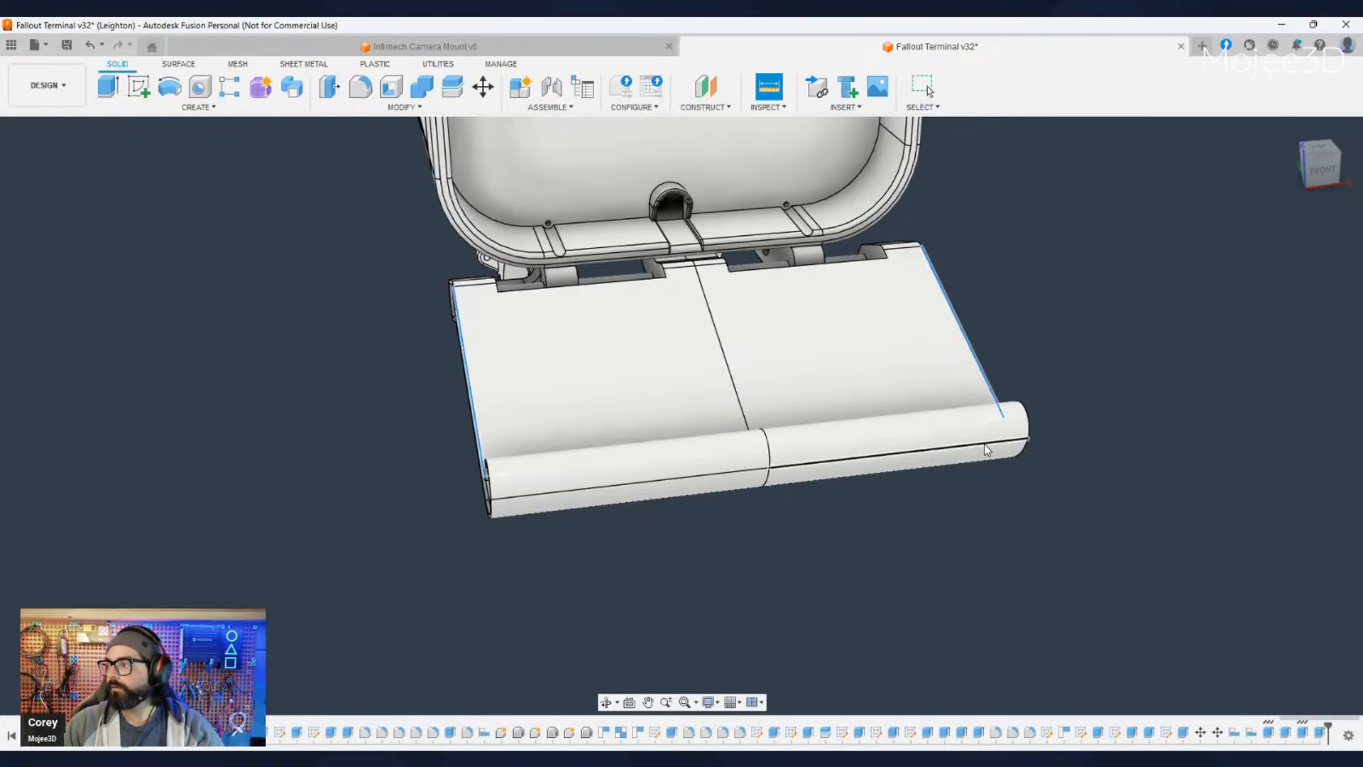
pyautogui.press('Escape')
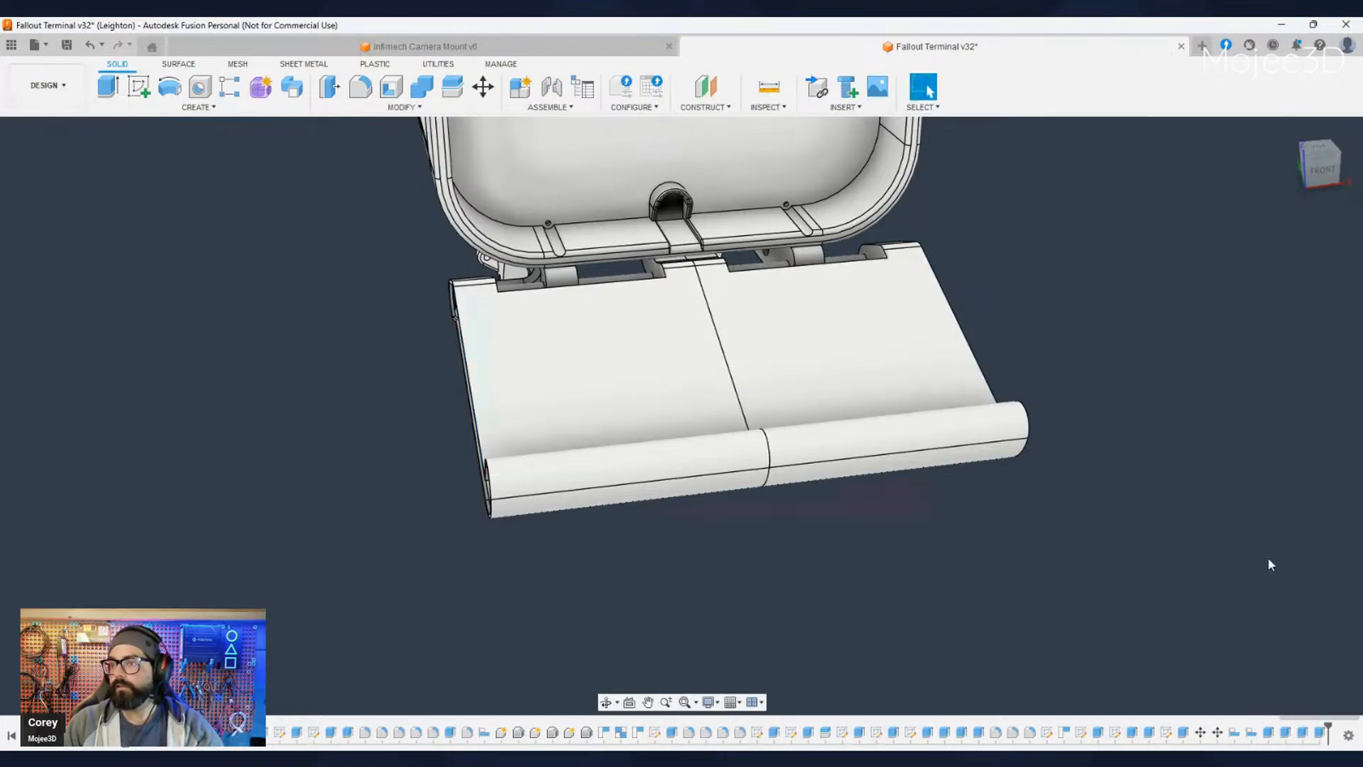
pyautogui.scroll(-1, 1041, 541)
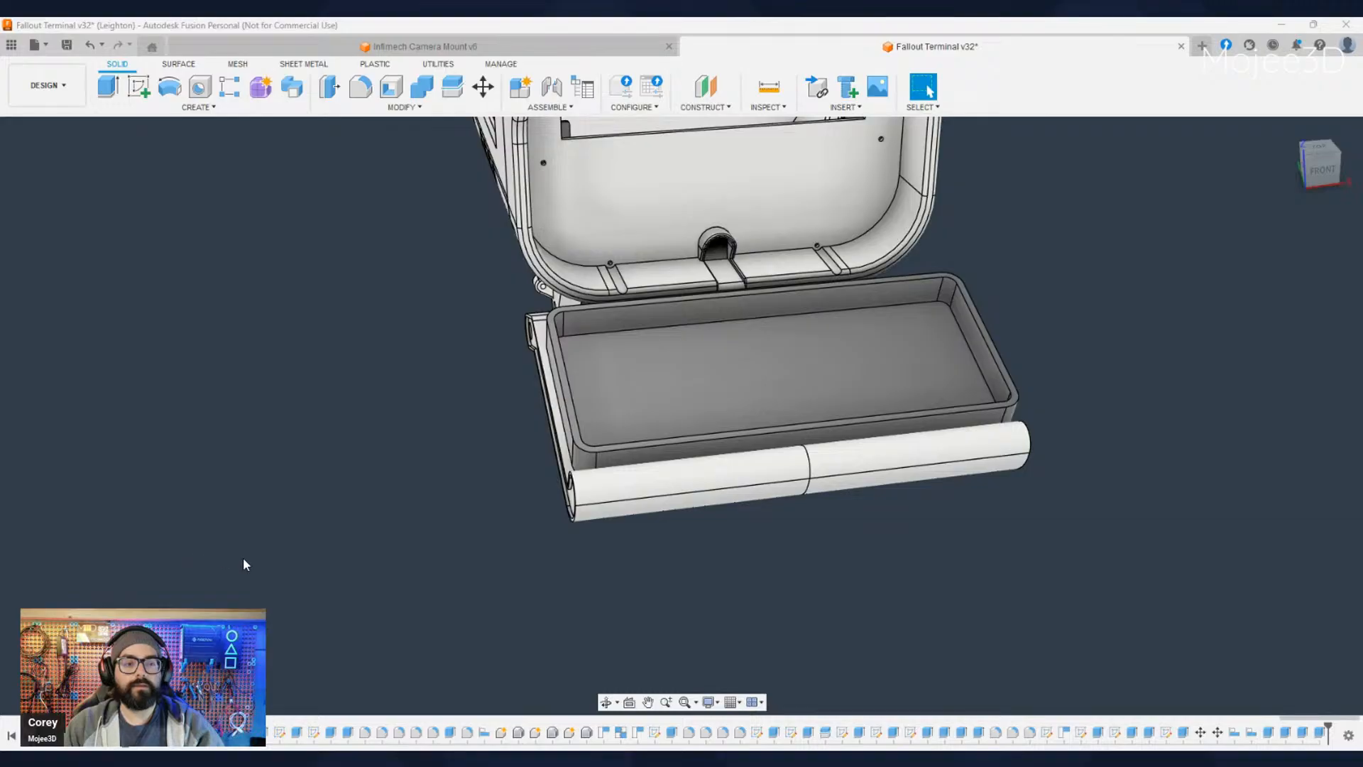
# - Examine how the keyboard enclosure sits on the widened tray from the front and the left side
pyautogui.scroll(3, 275, 563)
pyautogui.moveTo(661, 593); pyautogui.dragTo(469, 622, button='middle')
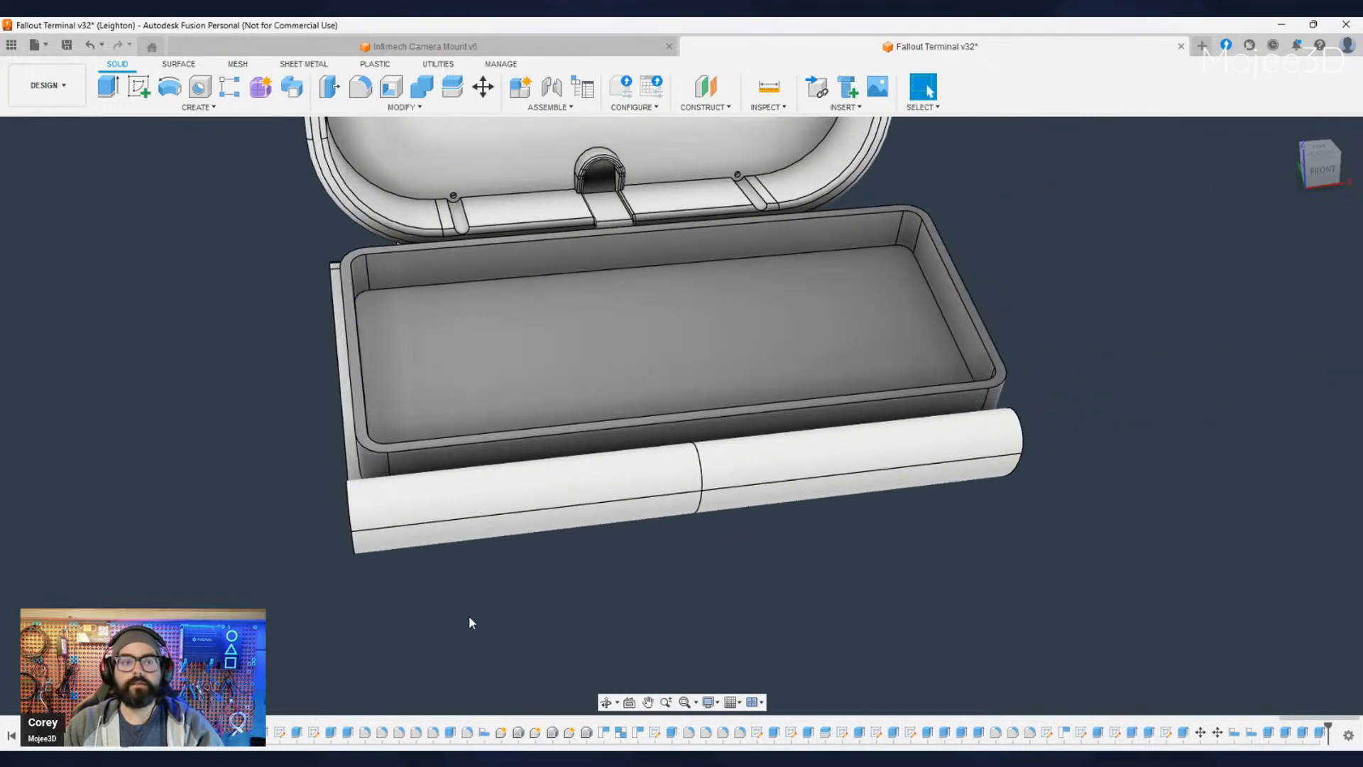
pyautogui.scroll(-2, 458, 619)
pyautogui.scroll(-2, 458, 613)
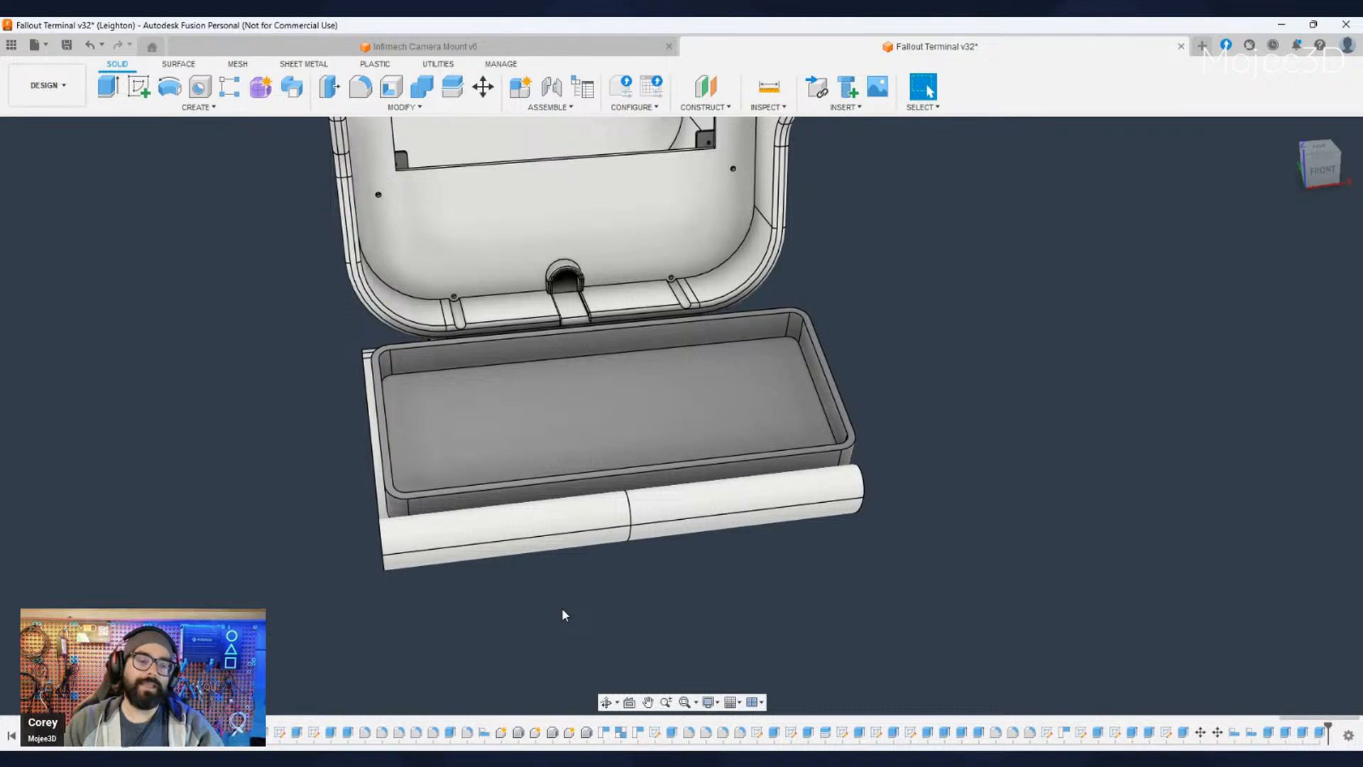
pyautogui.scroll(-2, 564, 615)
pyautogui.scroll(-2, 562, 608)
pyautogui.moveTo(567, 612); pyautogui.dragTo(590, 641, button='middle')
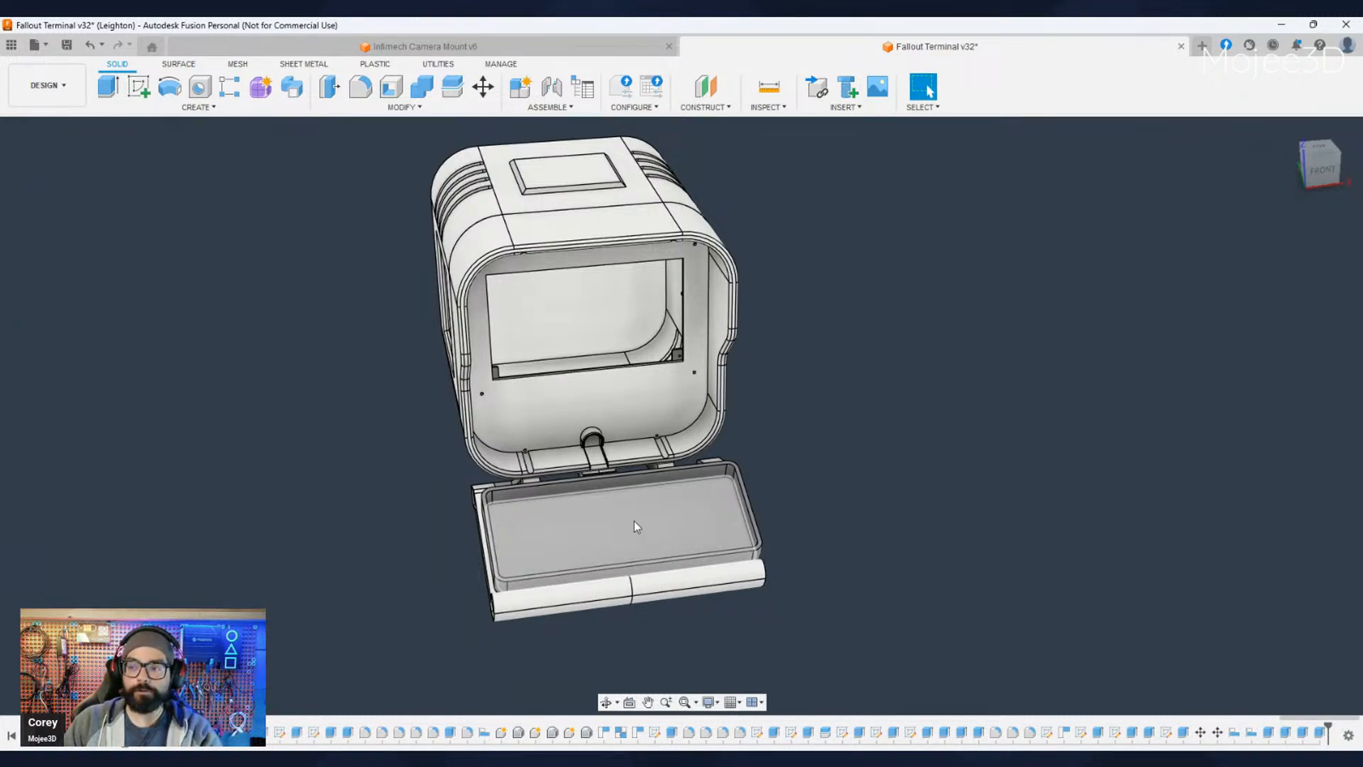
pyautogui.moveTo(745, 639); pyautogui.dragTo(793, 608, button='middle')
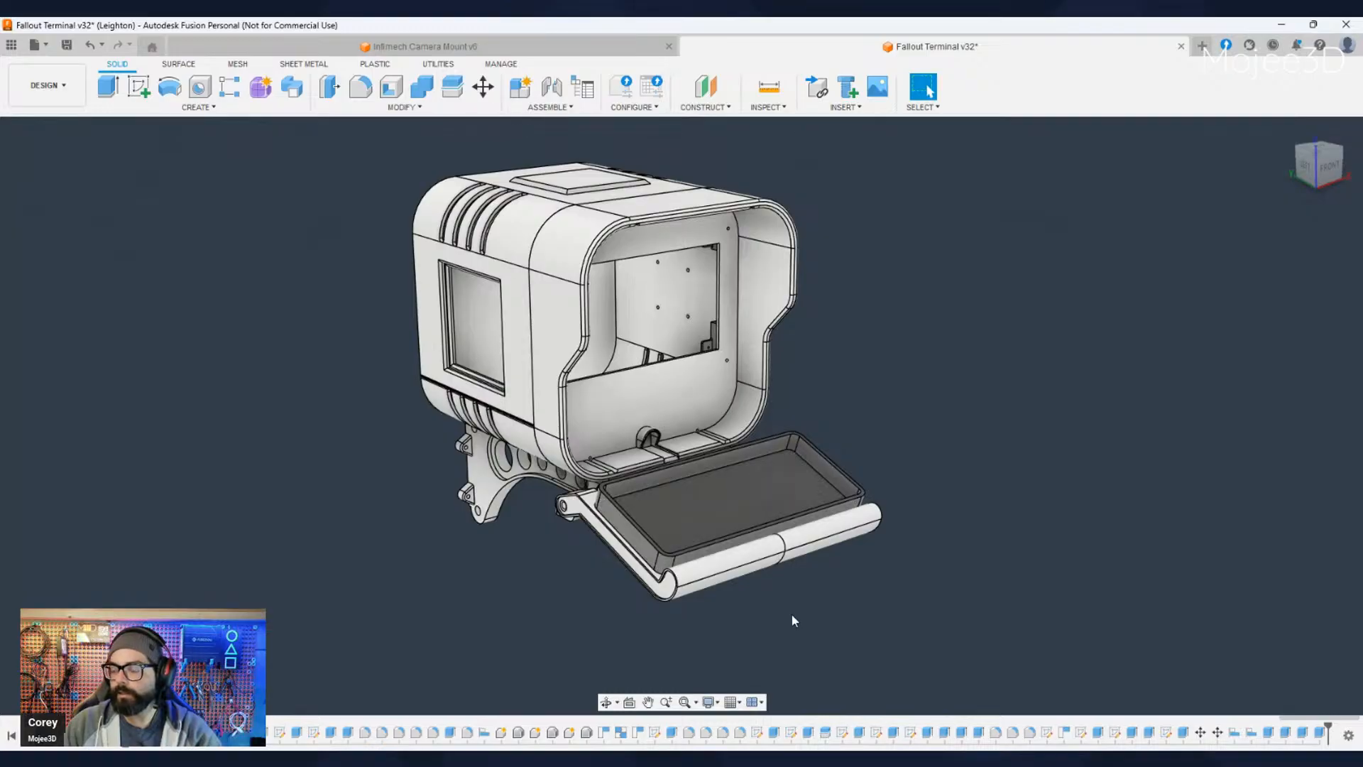
# - Align the keyboard enclosure's outer left side face flush with the outer face of the tray's left rim
pyautogui.scroll(4, 748, 611)
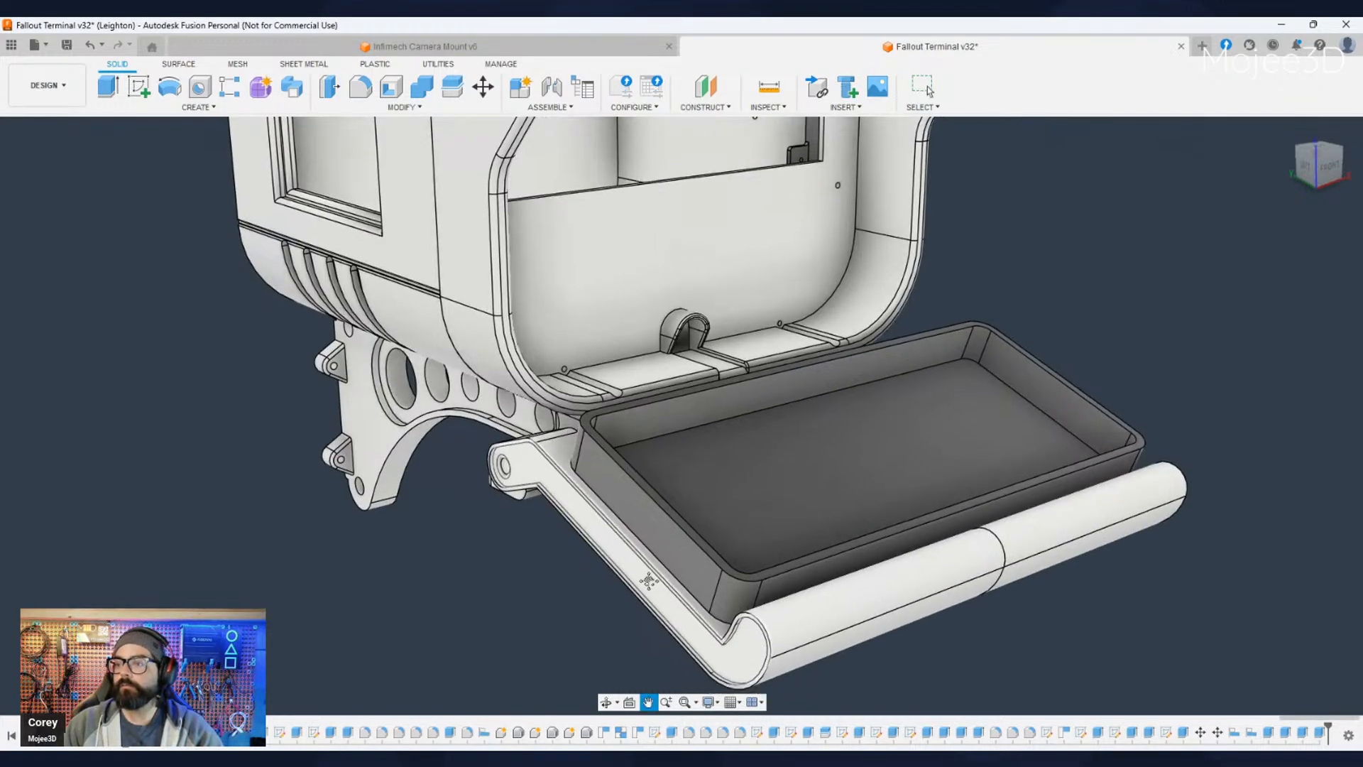
pyautogui.click(452, 86)
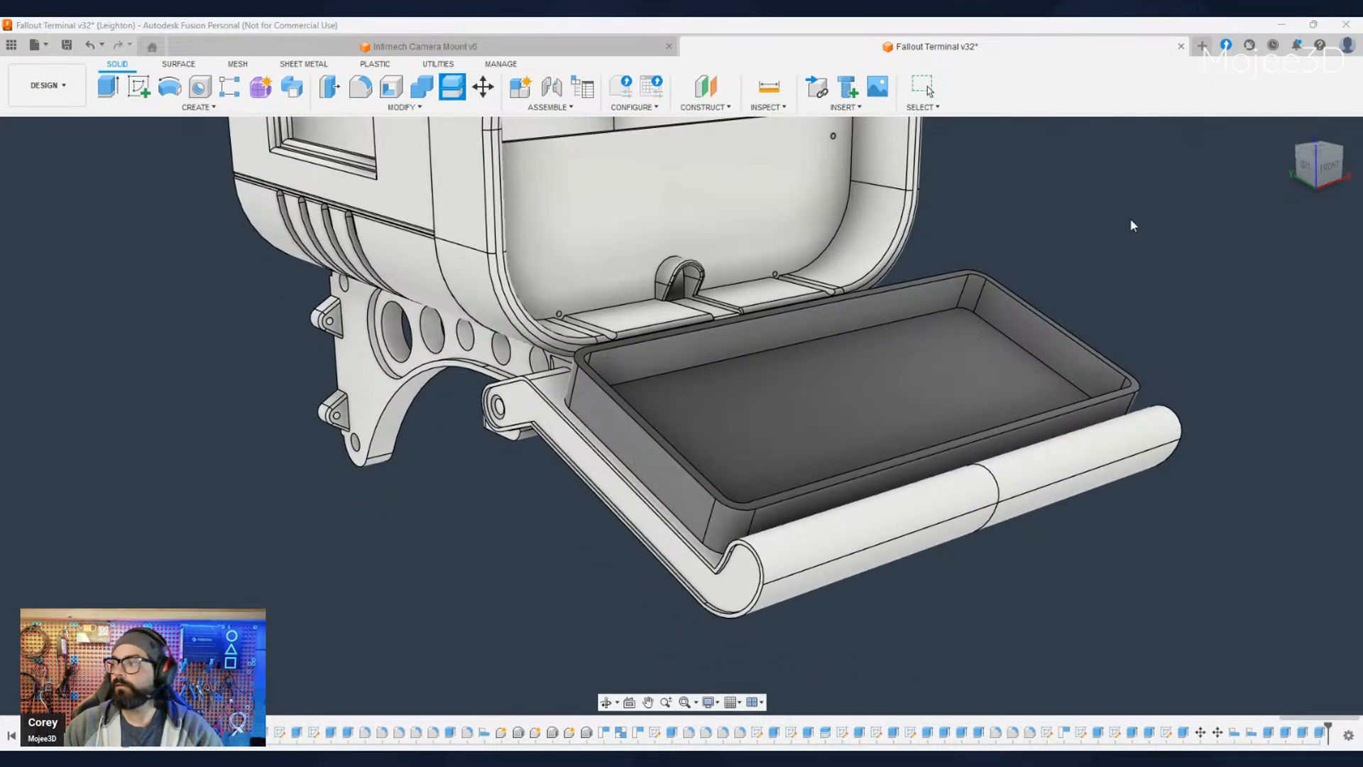
pyautogui.press('Escape')
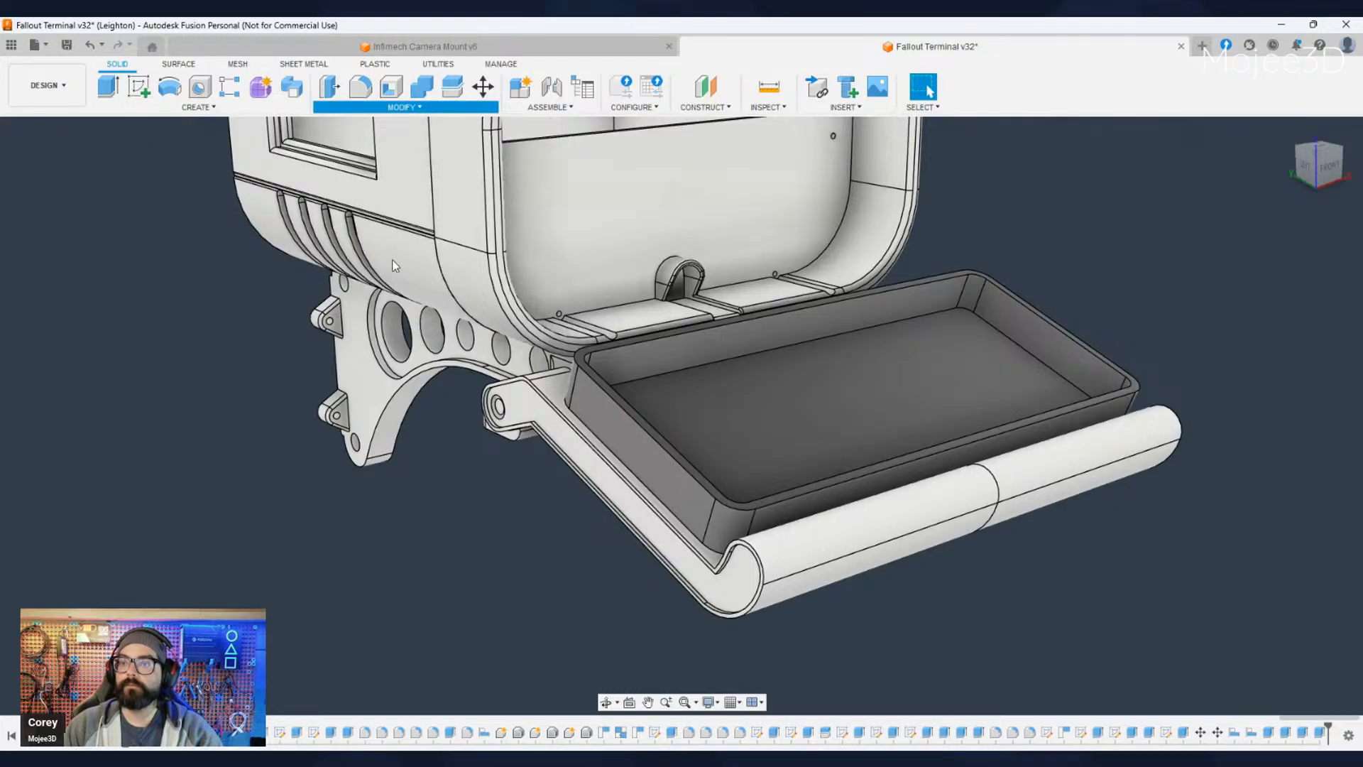
pyautogui.click(349, 312)
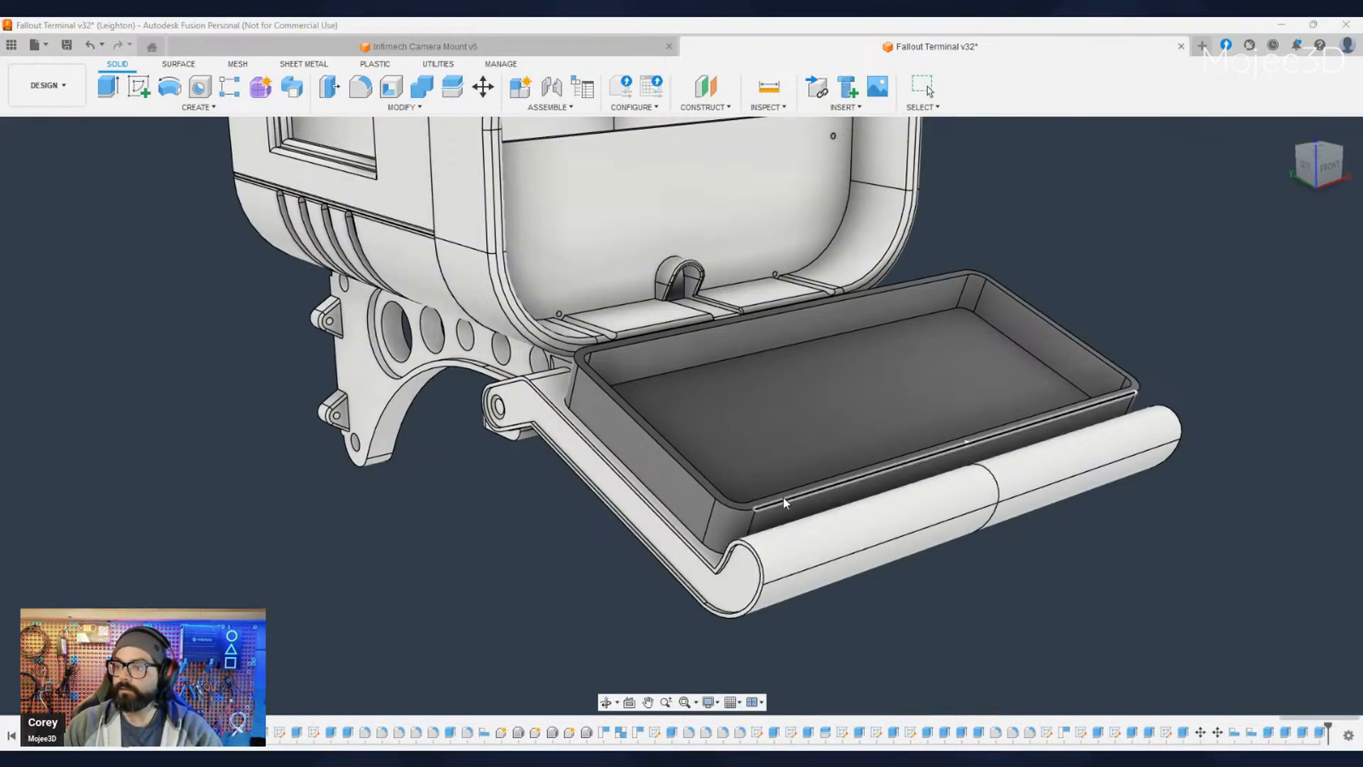
pyautogui.click(651, 472)
pyautogui.scroll(5, 651, 472)
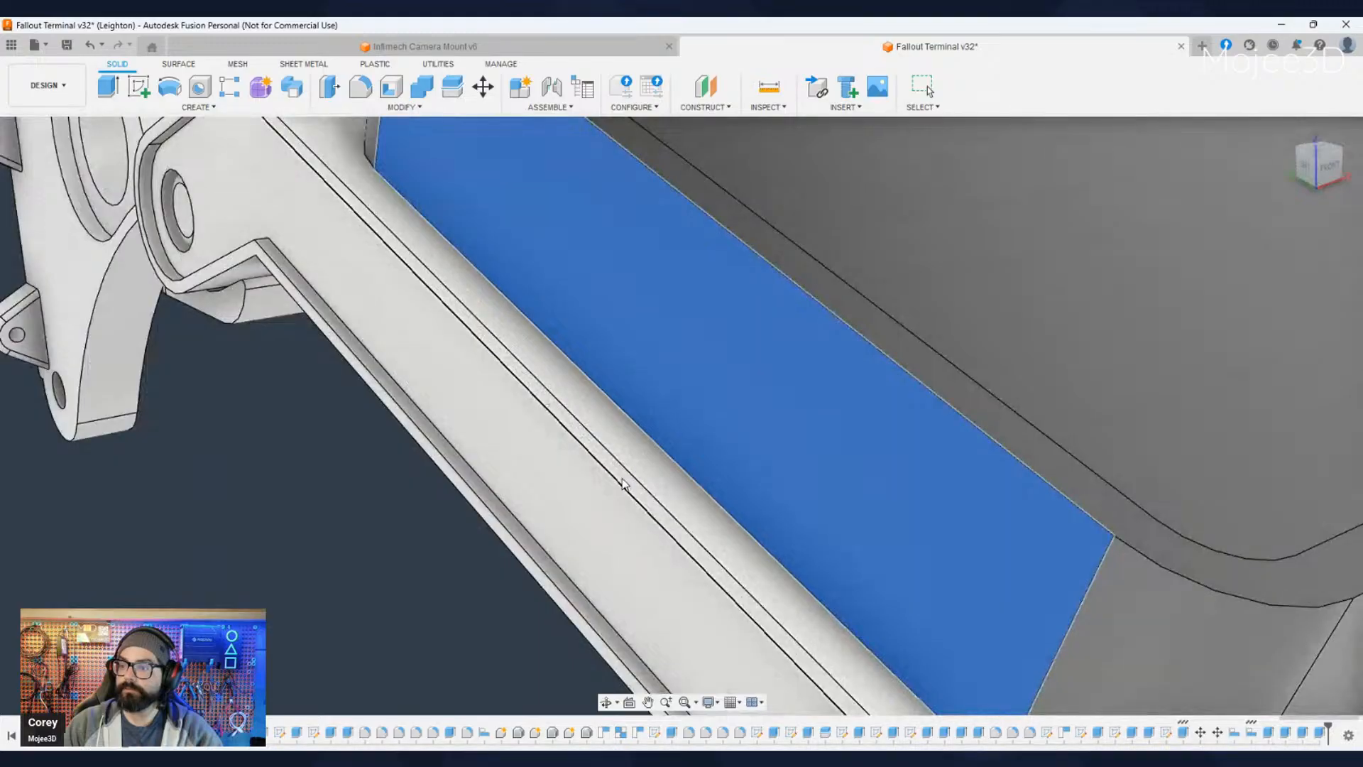
pyautogui.scroll(-5, 625, 481)
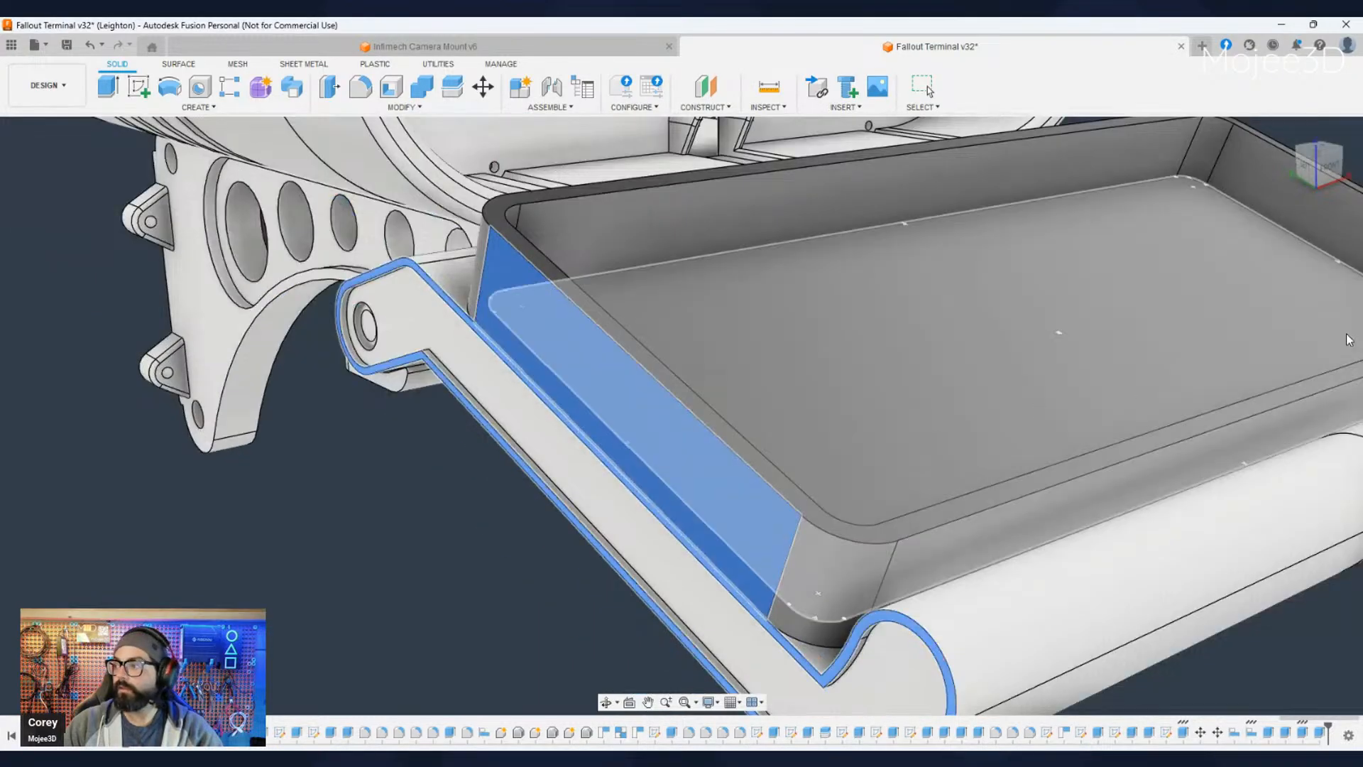
pyautogui.click(1276, 367)
# - Inspect the enclosure's position on the tray around the left hinge arm and from straight in front
pyautogui.scroll(-5, 624, 504)
pyautogui.keyDown('shift'); pyautogui.moveTo(388, 592); pyautogui.dragTo(490, 572, button='middle'); pyautogui.keyUp('shift')
pyautogui.scroll(6, 463, 510)
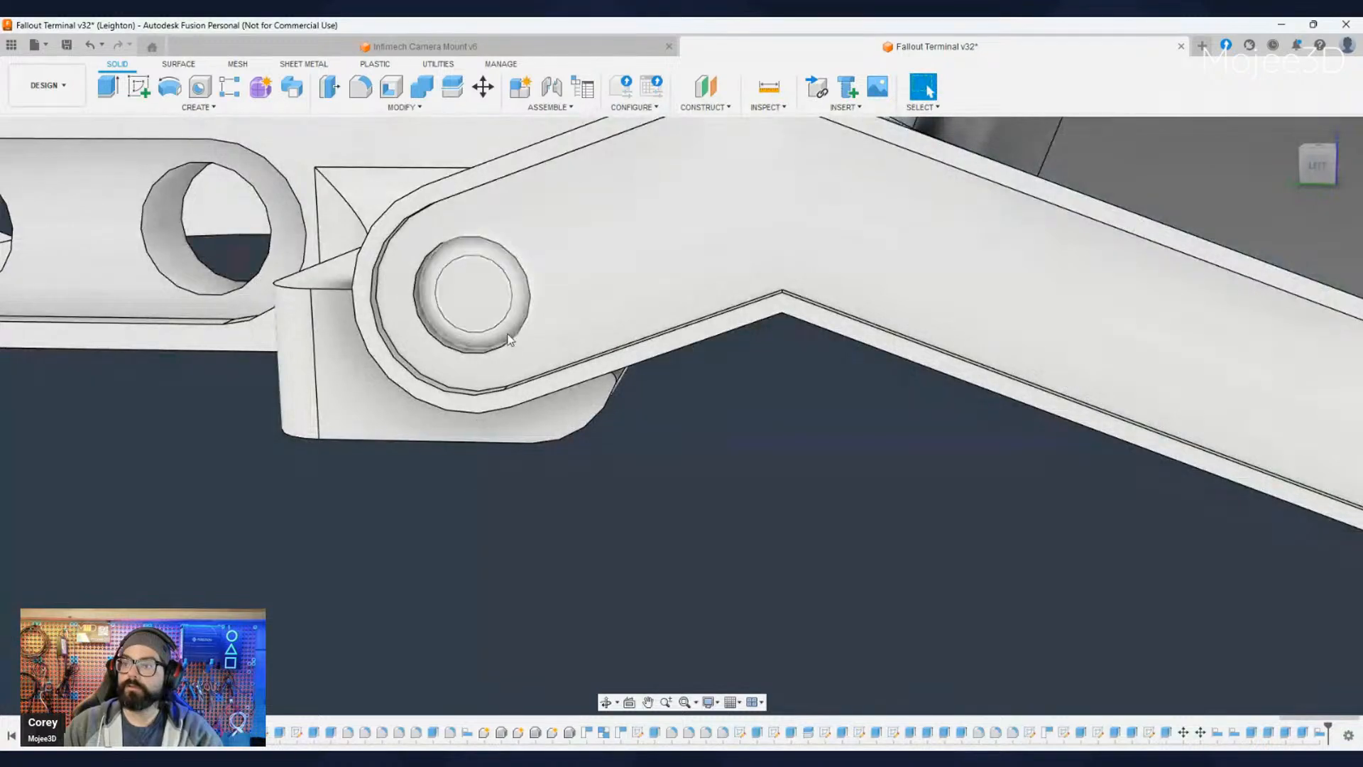
pyautogui.scroll(-8, 543, 455)
pyautogui.keyDown('shift'); pyautogui.moveTo(620, 530); pyautogui.dragTo(451, 568, button='middle'); pyautogui.keyUp('shift')
pyautogui.moveTo(678, 573); pyautogui.dragTo(589, 578, button='middle')
pyautogui.keyDown('shift'); pyautogui.moveTo(816, 584); pyautogui.dragTo(728, 568, button='middle'); pyautogui.keyUp('shift')
pyautogui.click(1317, 168)
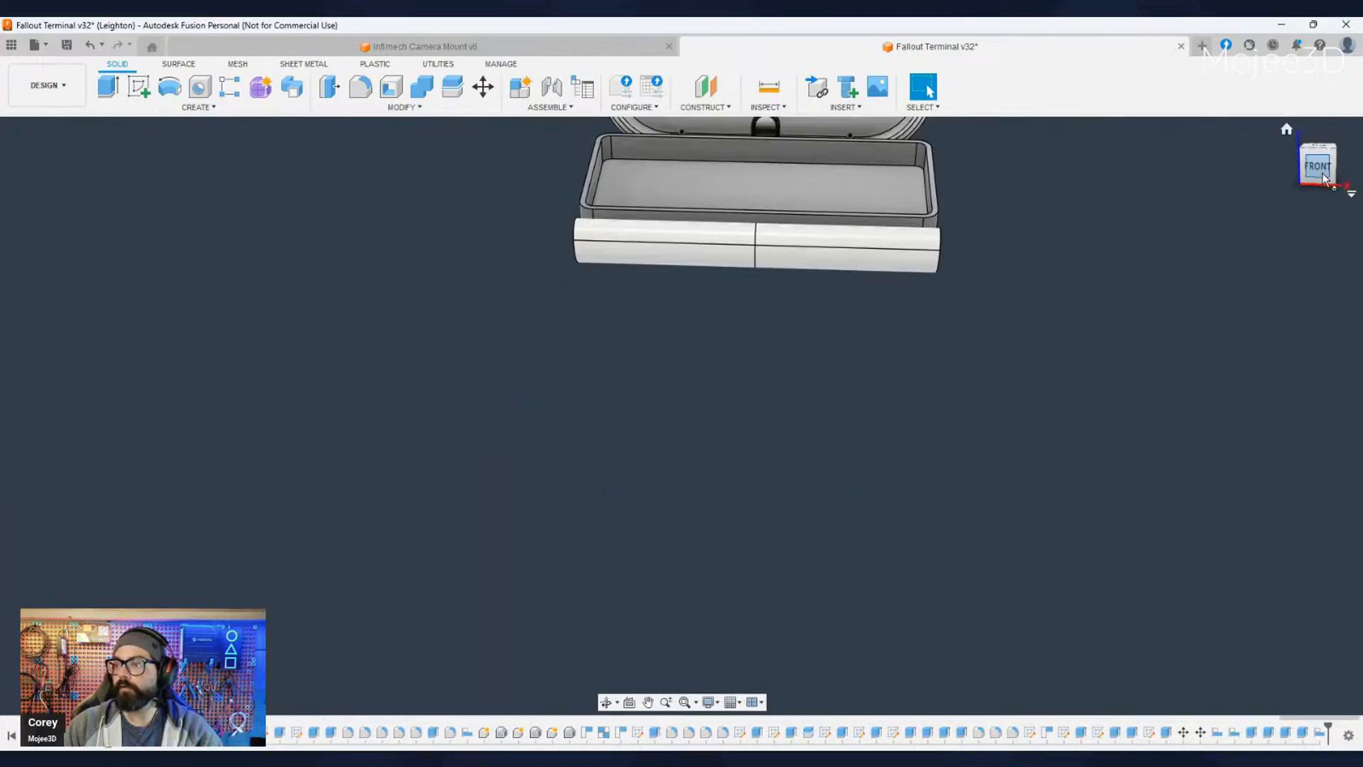
pyautogui.moveTo(1059, 204); pyautogui.dragTo(879, 518, button='middle')
pyautogui.scroll(2, 845, 470)
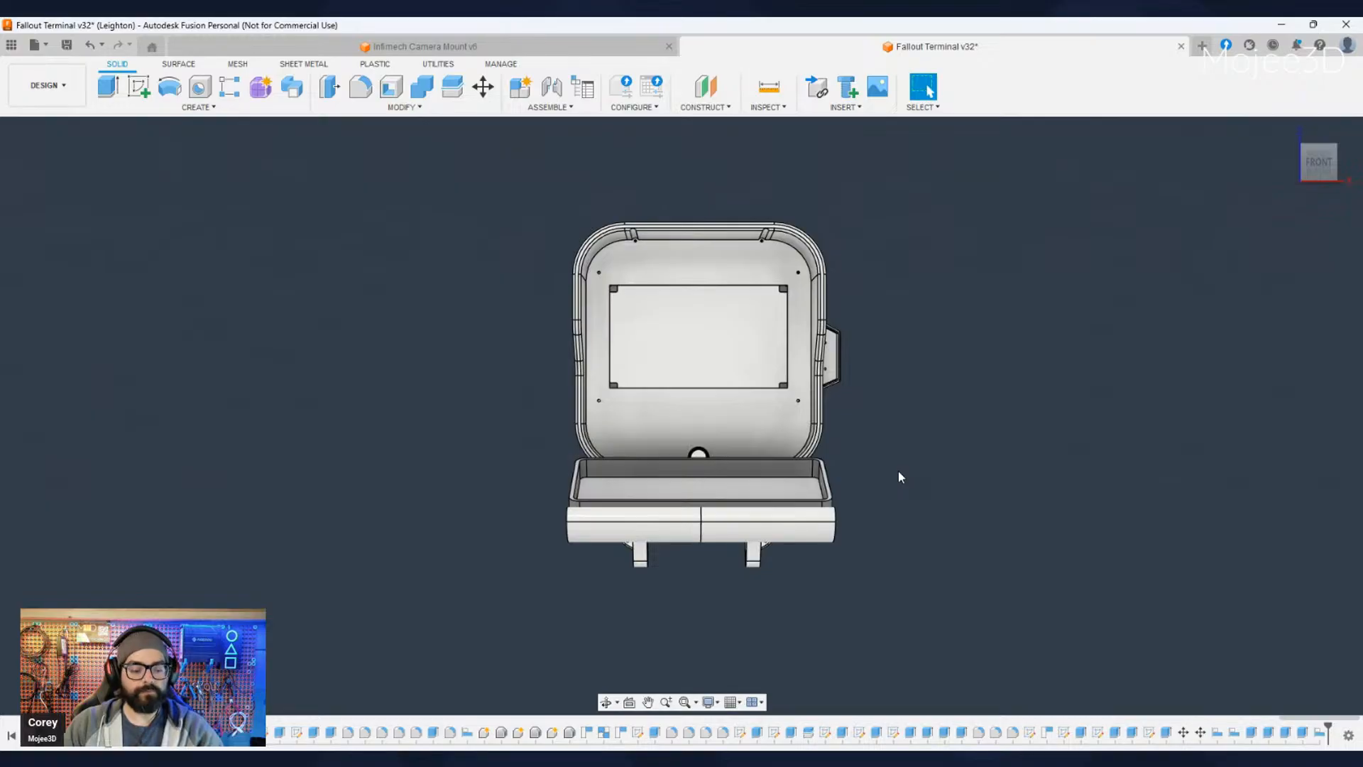
pyautogui.keyDown('shift'); pyautogui.moveTo(690, 572); pyautogui.dragTo(704, 611, button='middle'); pyautogui.keyUp('shift')
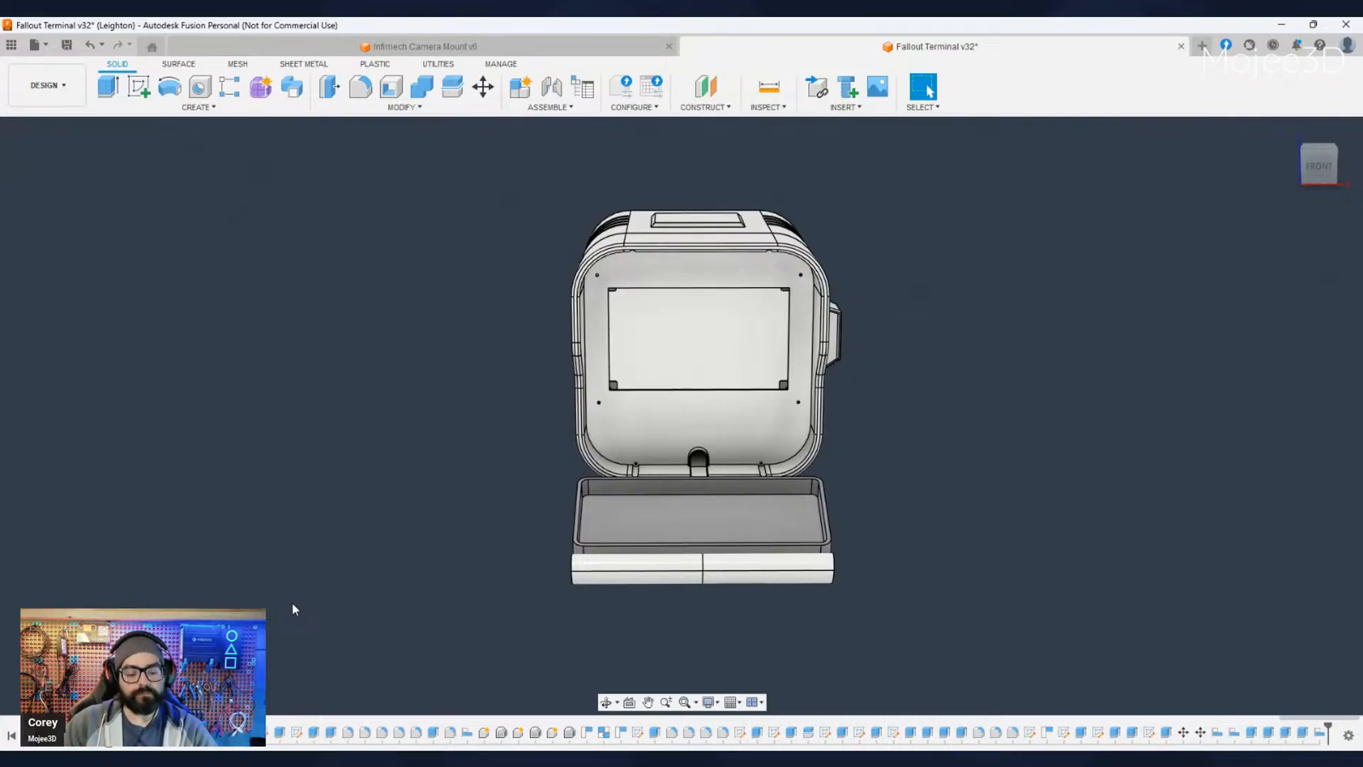
# - Measure the enclosure's width between the inner left and right upper edges
pyautogui.scroll(8, 657, 538)
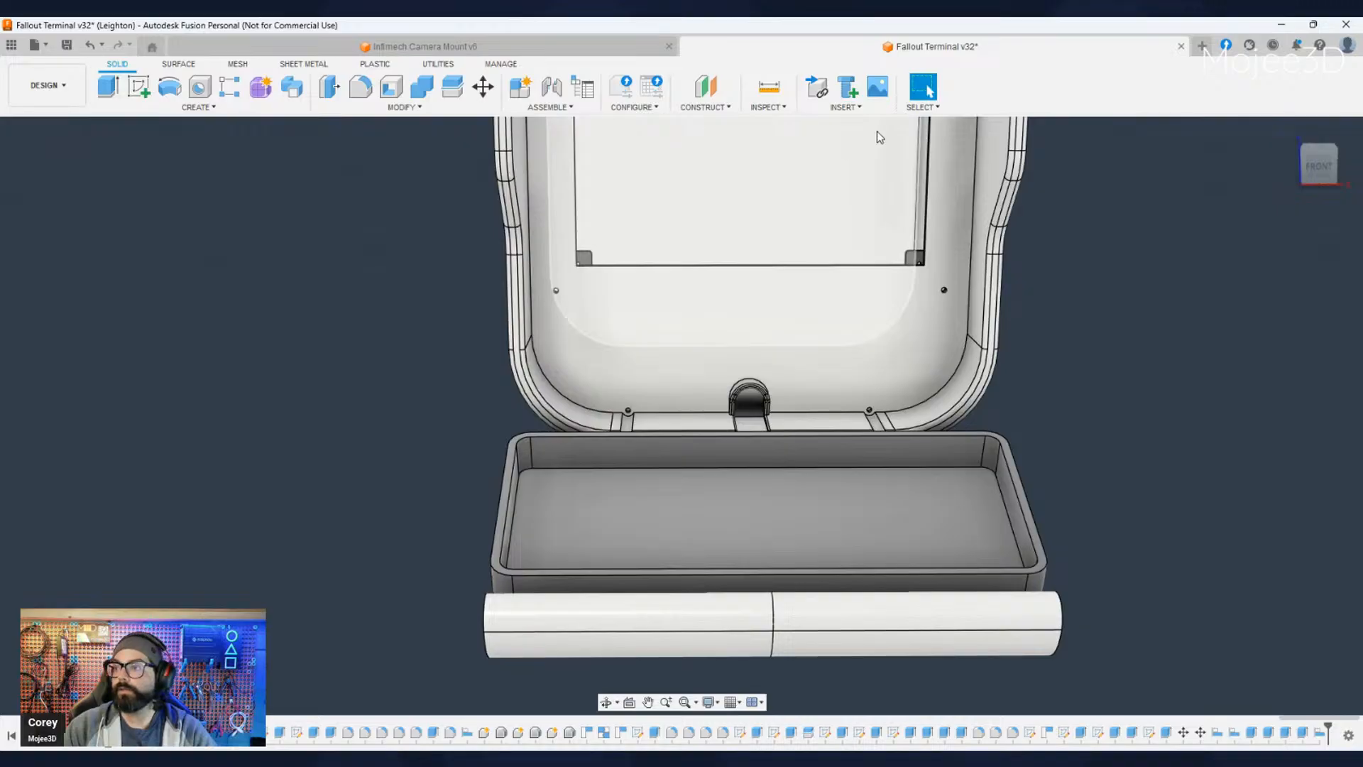
pyautogui.press('i')
pyautogui.scroll(3, 497, 515)
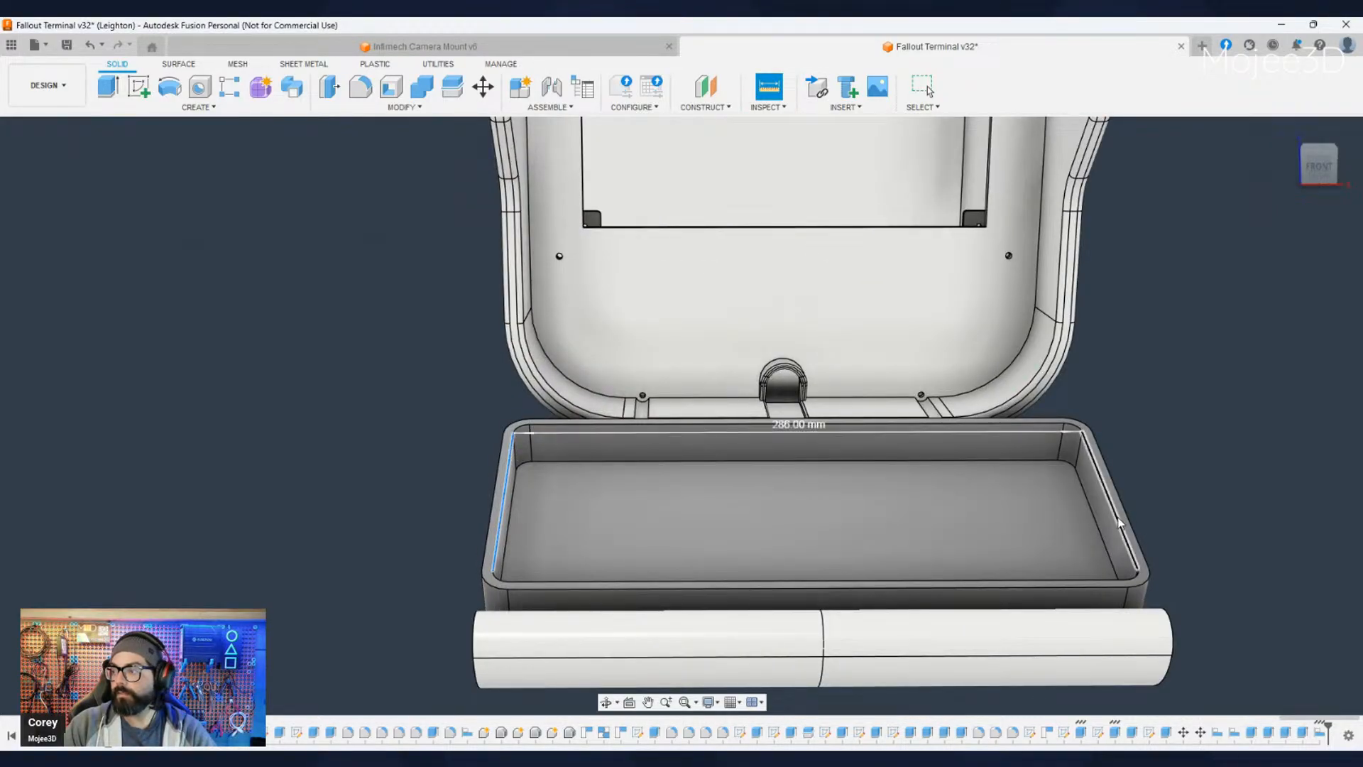
pyautogui.click(792, 425)
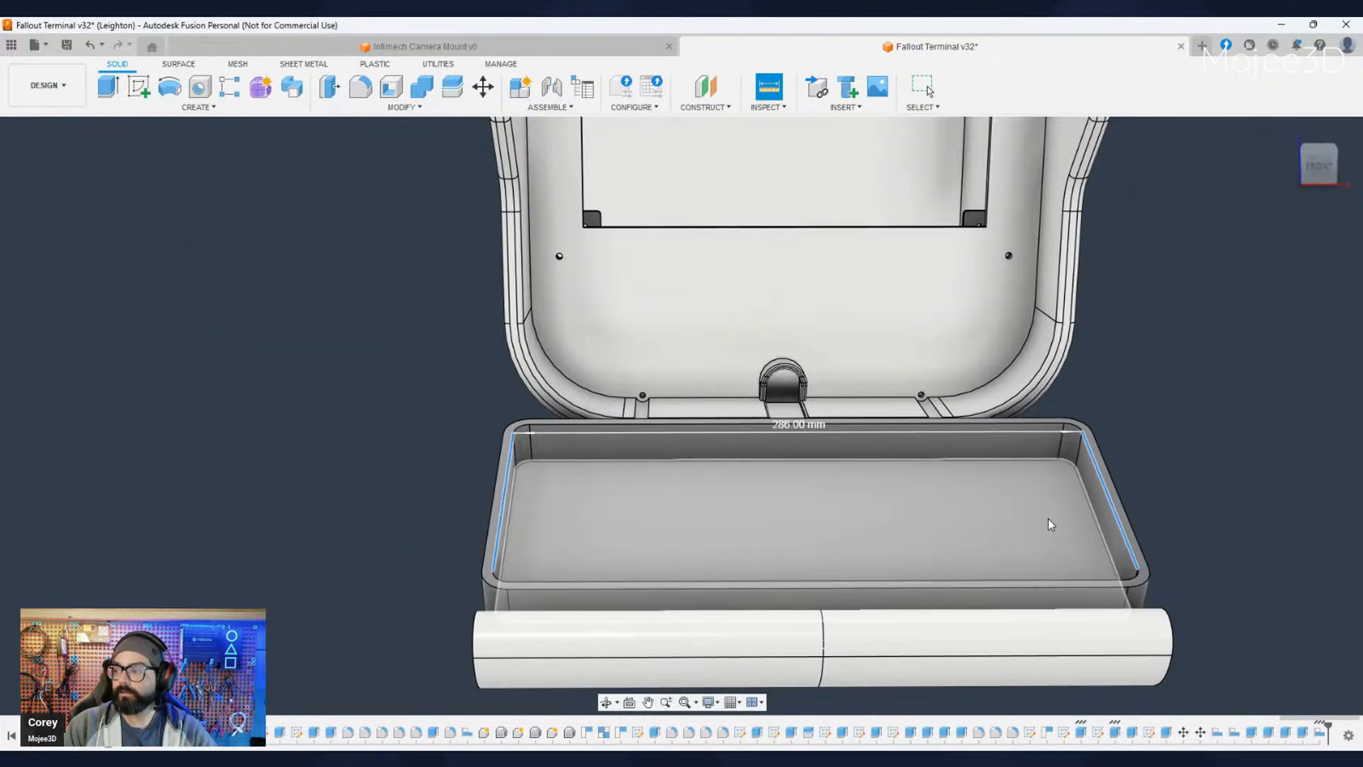
pyautogui.press('Escape')
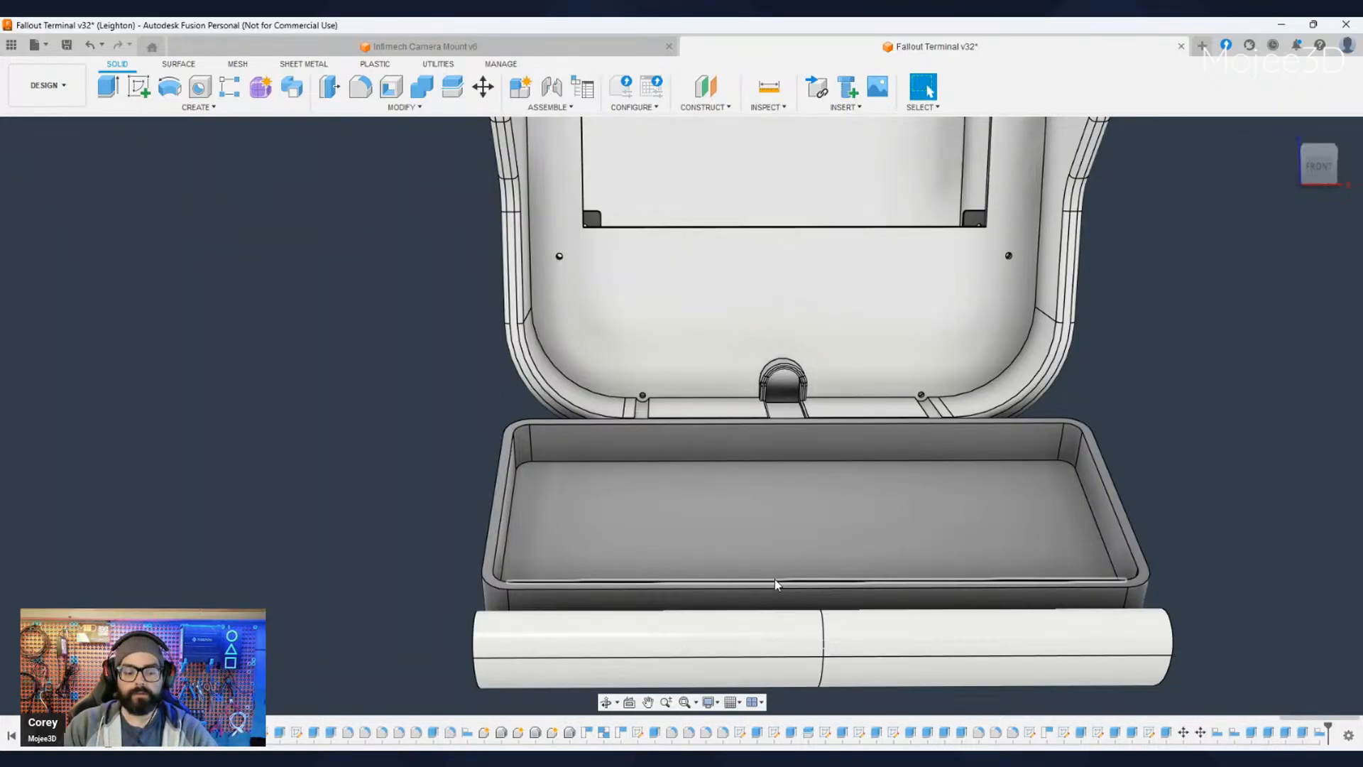
# - Align the enclosure's lower front edge with the tray's inner crease beside the rounded front bar
pyautogui.scroll(-2, 774, 578)
pyautogui.keyDown('shift'); pyautogui.moveTo(765, 574); pyautogui.dragTo(736, 572, button='middle'); pyautogui.keyUp('shift')
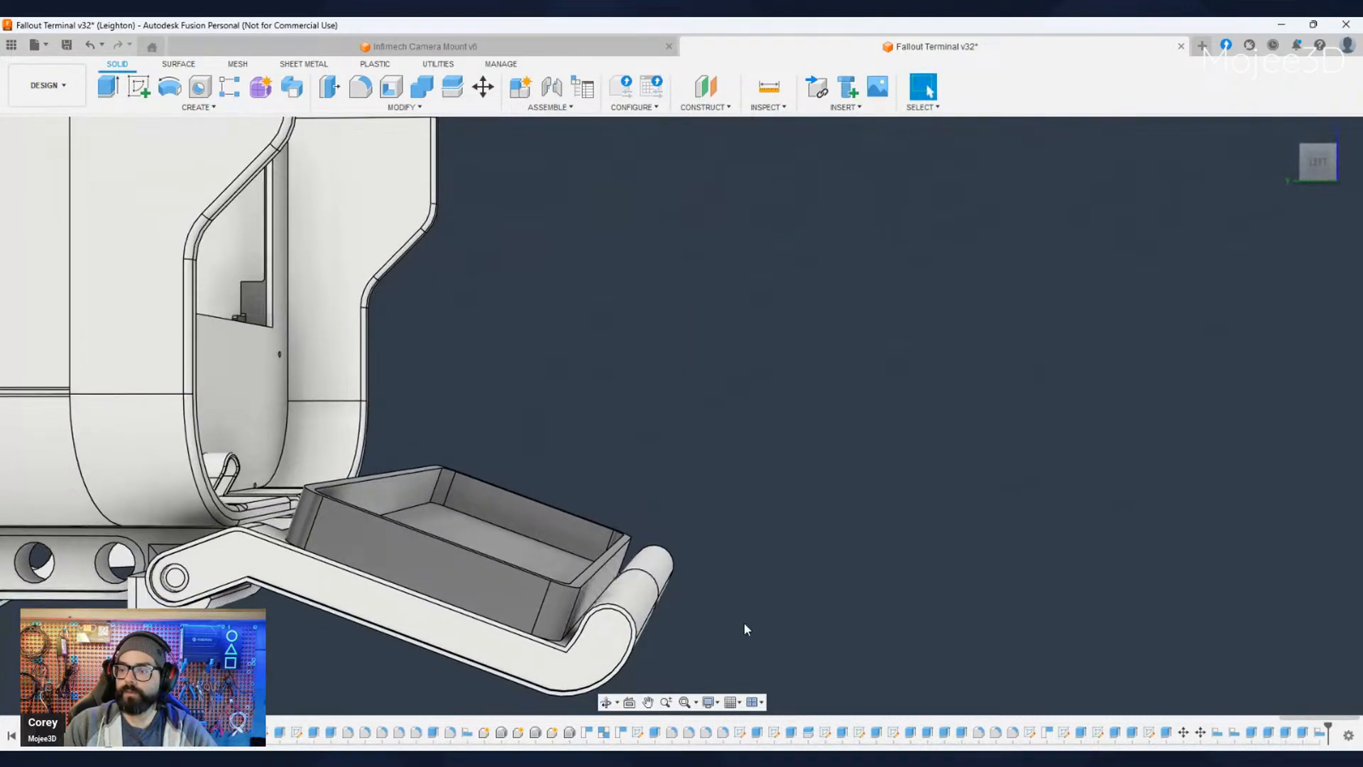
pyautogui.moveTo(745, 629); pyautogui.dragTo(724, 587, button='middle')
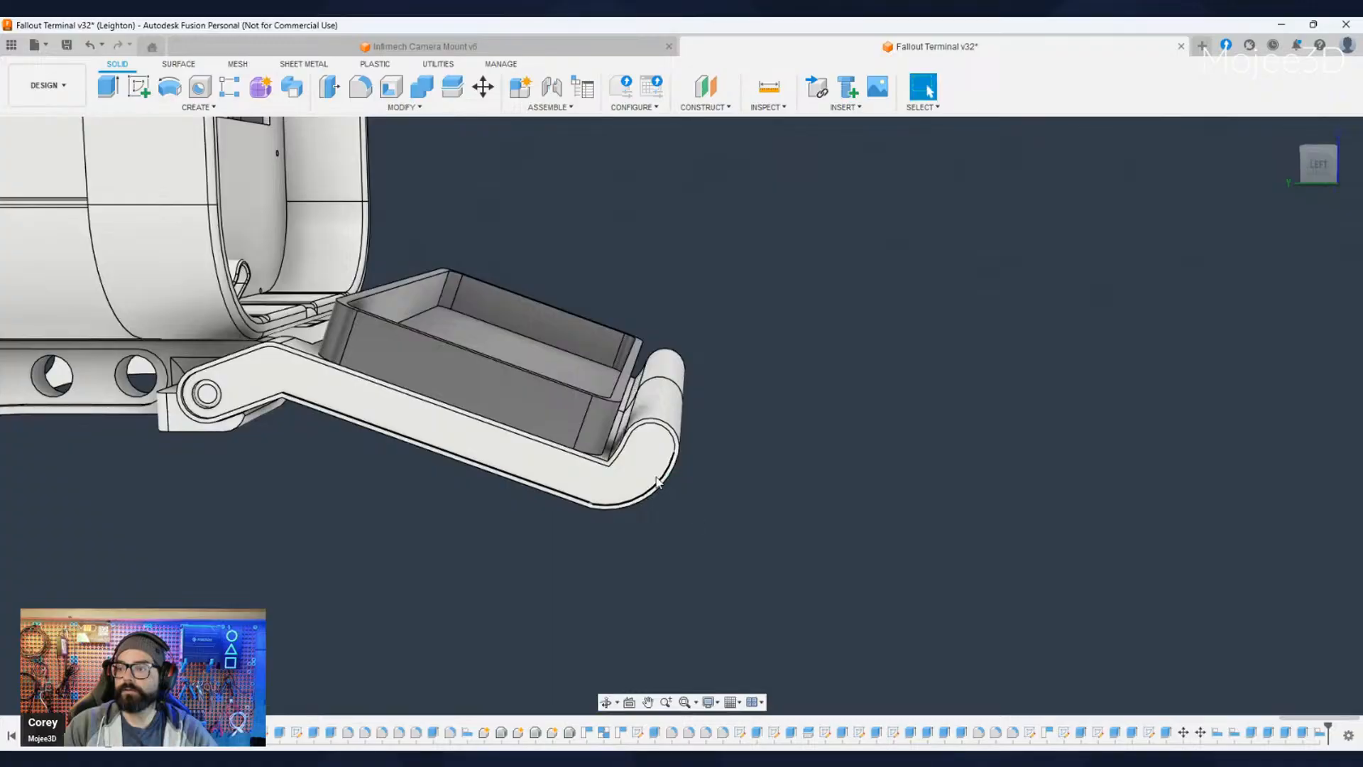
pyautogui.scroll(4, 649, 460)
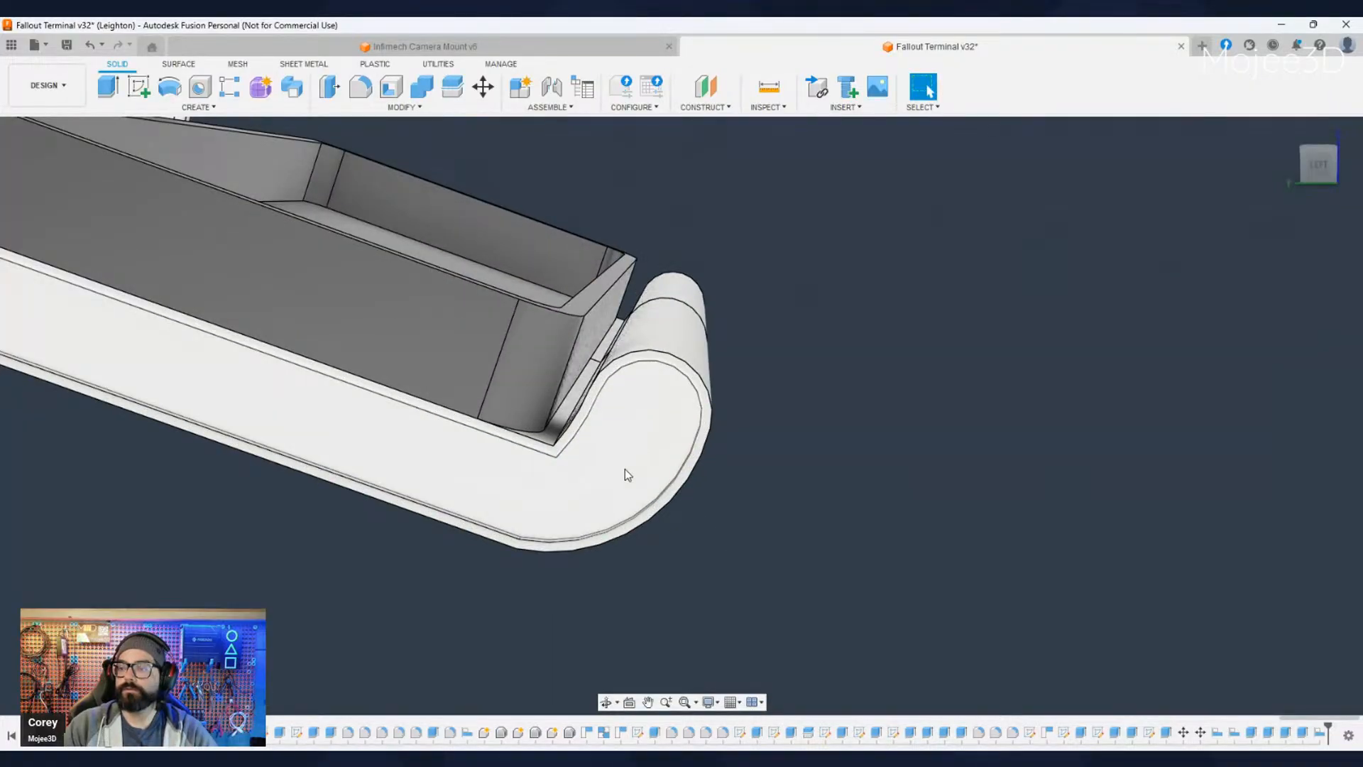
pyautogui.scroll(-4, 625, 469)
pyautogui.keyDown('shift'); pyautogui.moveTo(653, 502); pyautogui.dragTo(546, 543, button='middle'); pyautogui.keyUp('shift')
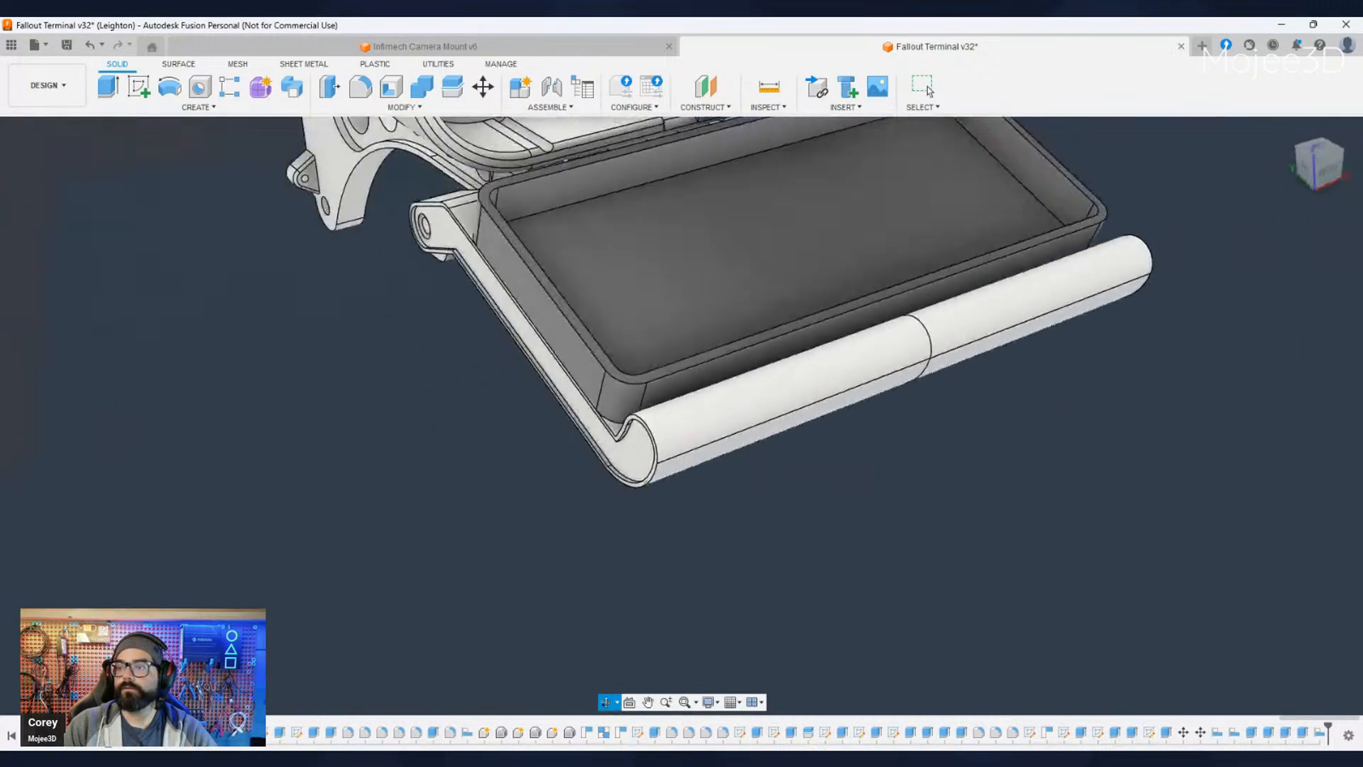
pyautogui.keyDown('shift'); pyautogui.moveTo(369, 390); pyautogui.dragTo(438, 367, button='middle'); pyautogui.keyUp('shift')
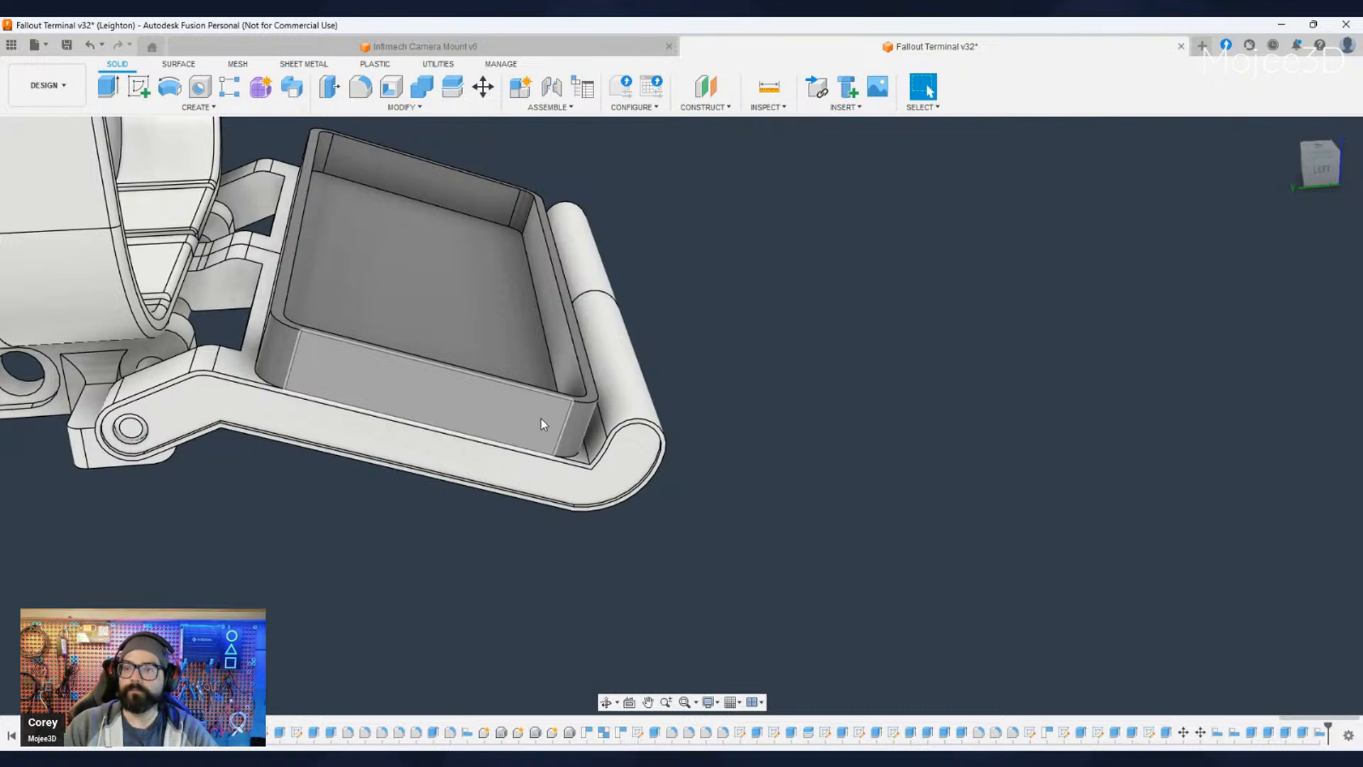
pyautogui.keyDown('shift'); pyautogui.moveTo(539, 415); pyautogui.dragTo(518, 487, button='middle'); pyautogui.keyUp('shift')
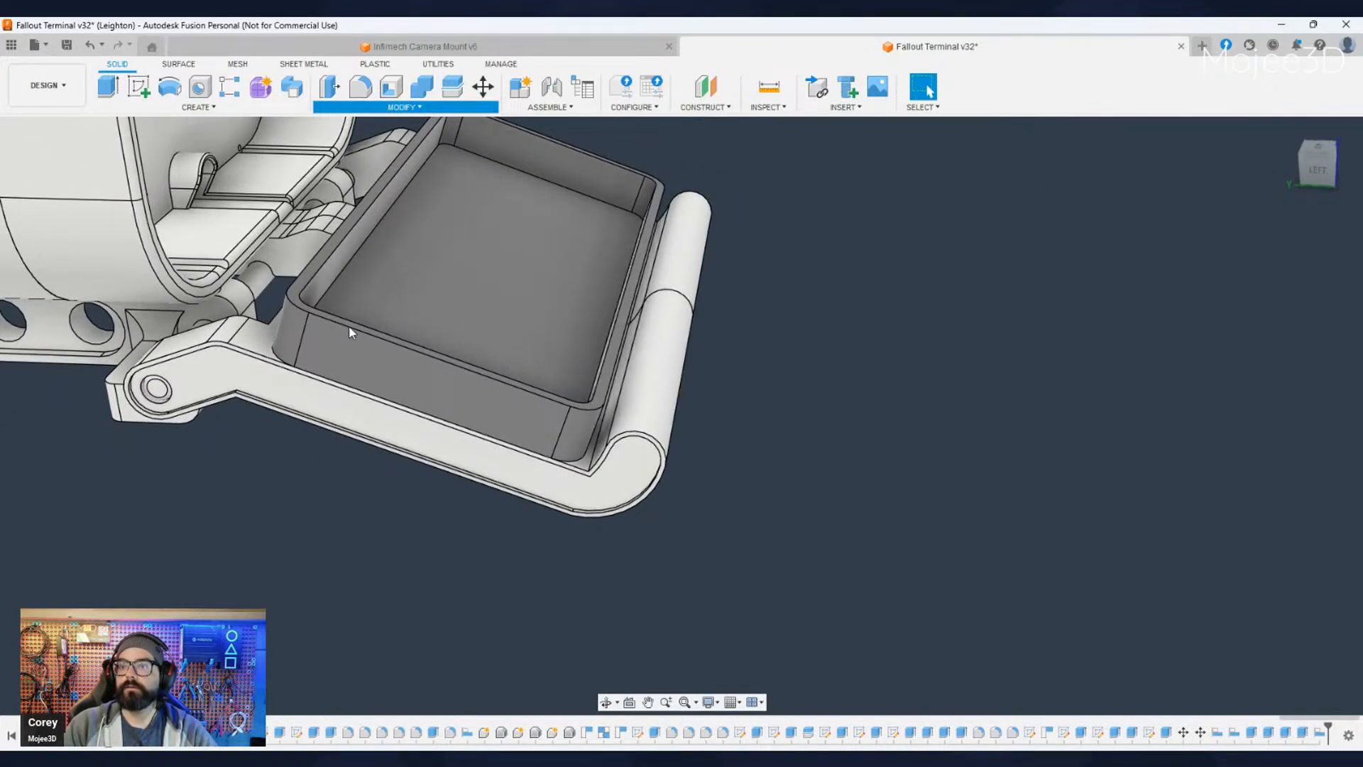
pyautogui.keyDown('shift'); pyautogui.moveTo(720, 564); pyautogui.dragTo(622, 470, button='middle'); pyautogui.keyUp('shift')
pyautogui.scroll(10, 622, 470)
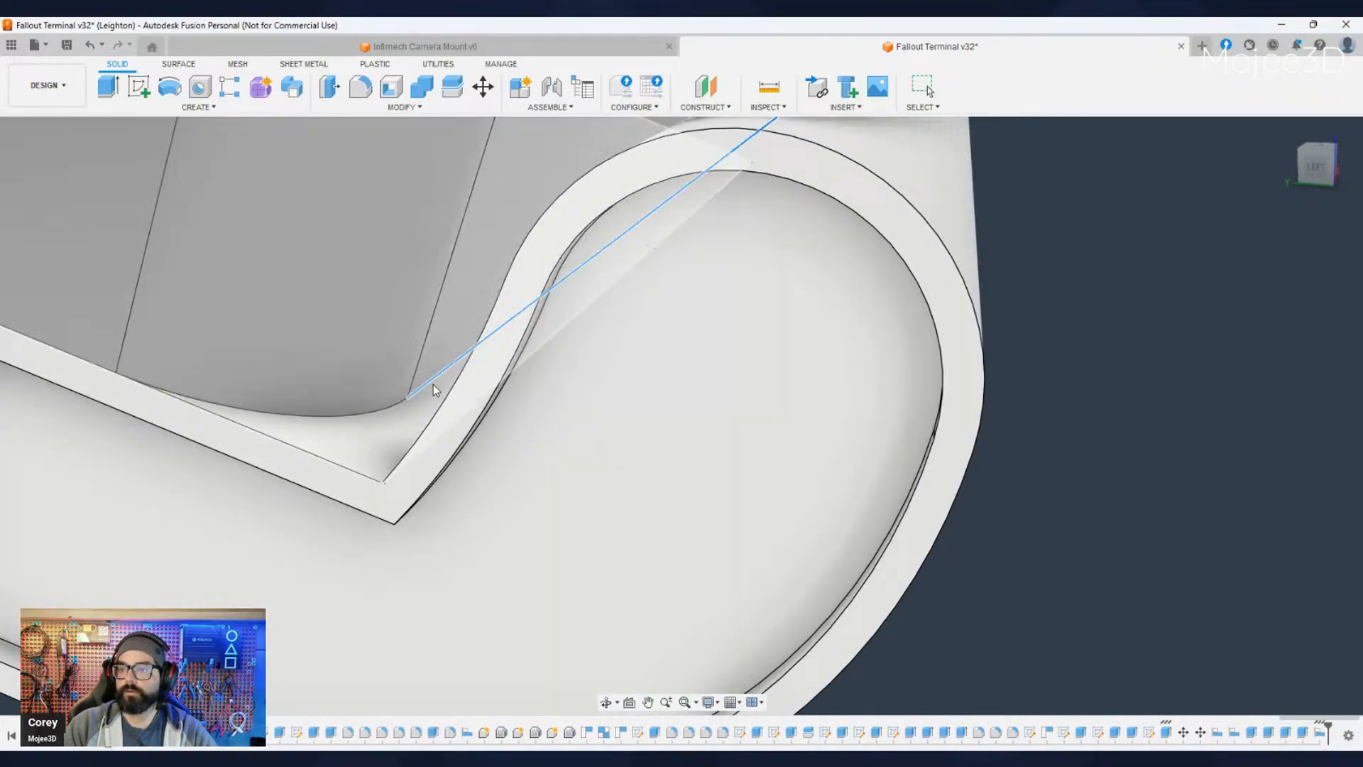
pyautogui.keyDown('shift'); pyautogui.moveTo(435, 389); pyautogui.dragTo(389, 401, button='middle'); pyautogui.keyUp('shift')
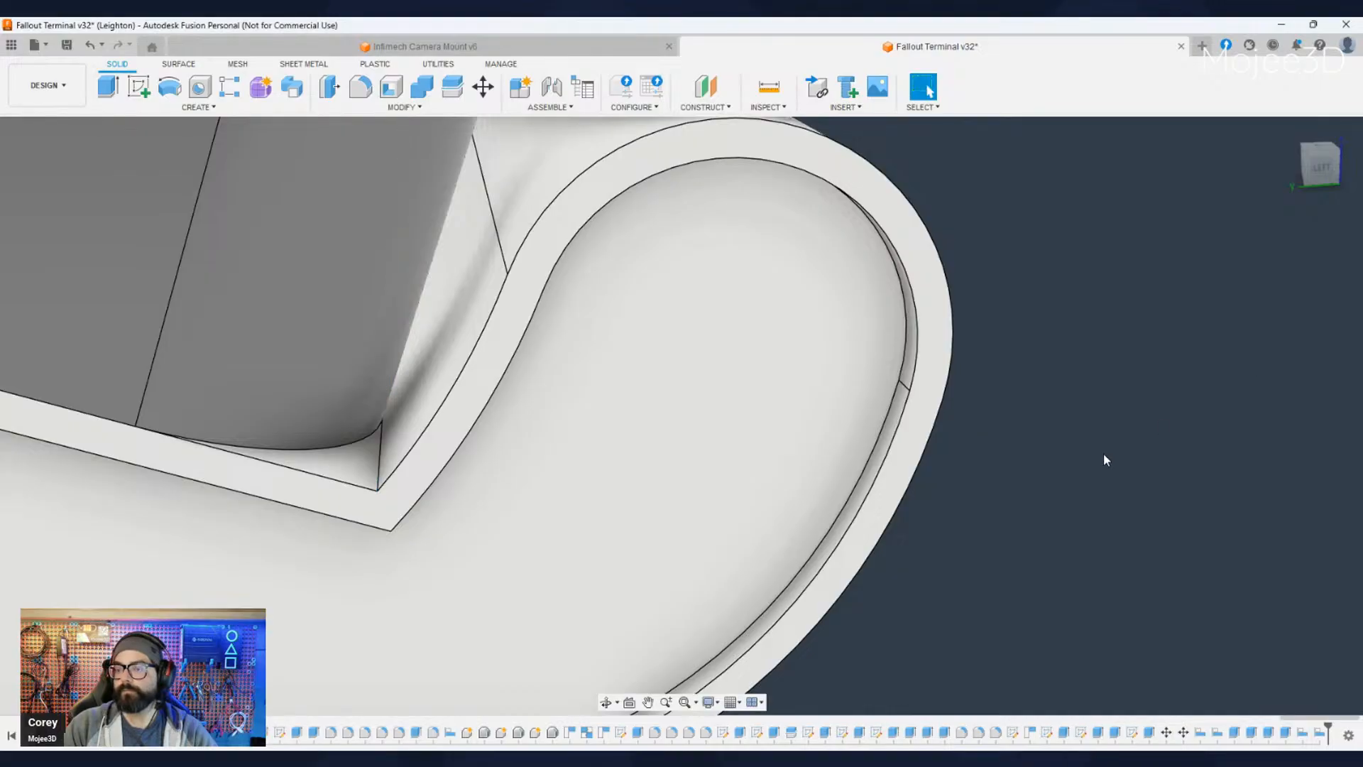
pyautogui.scroll(-8, 1070, 526)
pyautogui.keyDown('shift'); pyautogui.moveTo(1071, 530); pyautogui.dragTo(955, 567, button='middle'); pyautogui.keyUp('shift')
pyautogui.keyDown('shift'); pyautogui.moveTo(950, 490); pyautogui.dragTo(261, 518, button='middle'); pyautogui.keyUp('shift')
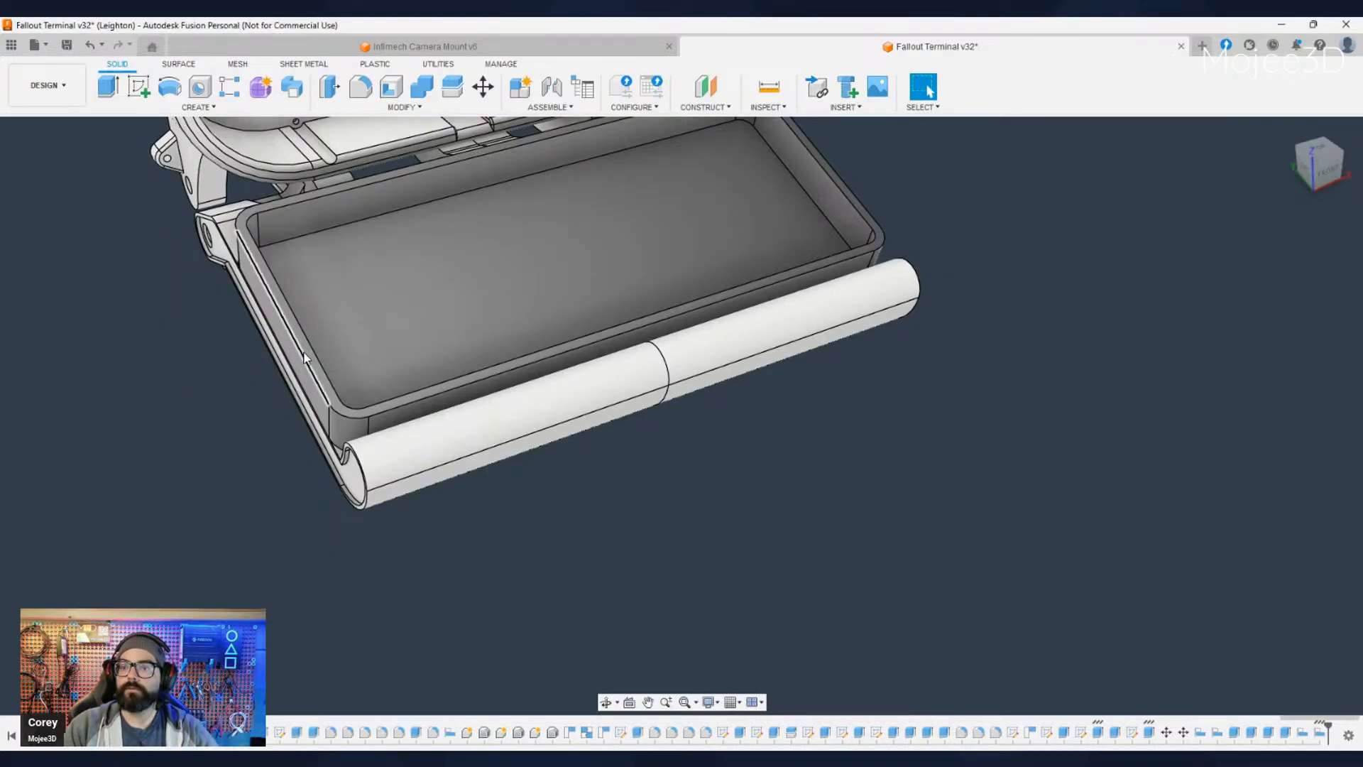
pyautogui.click(366, 423)
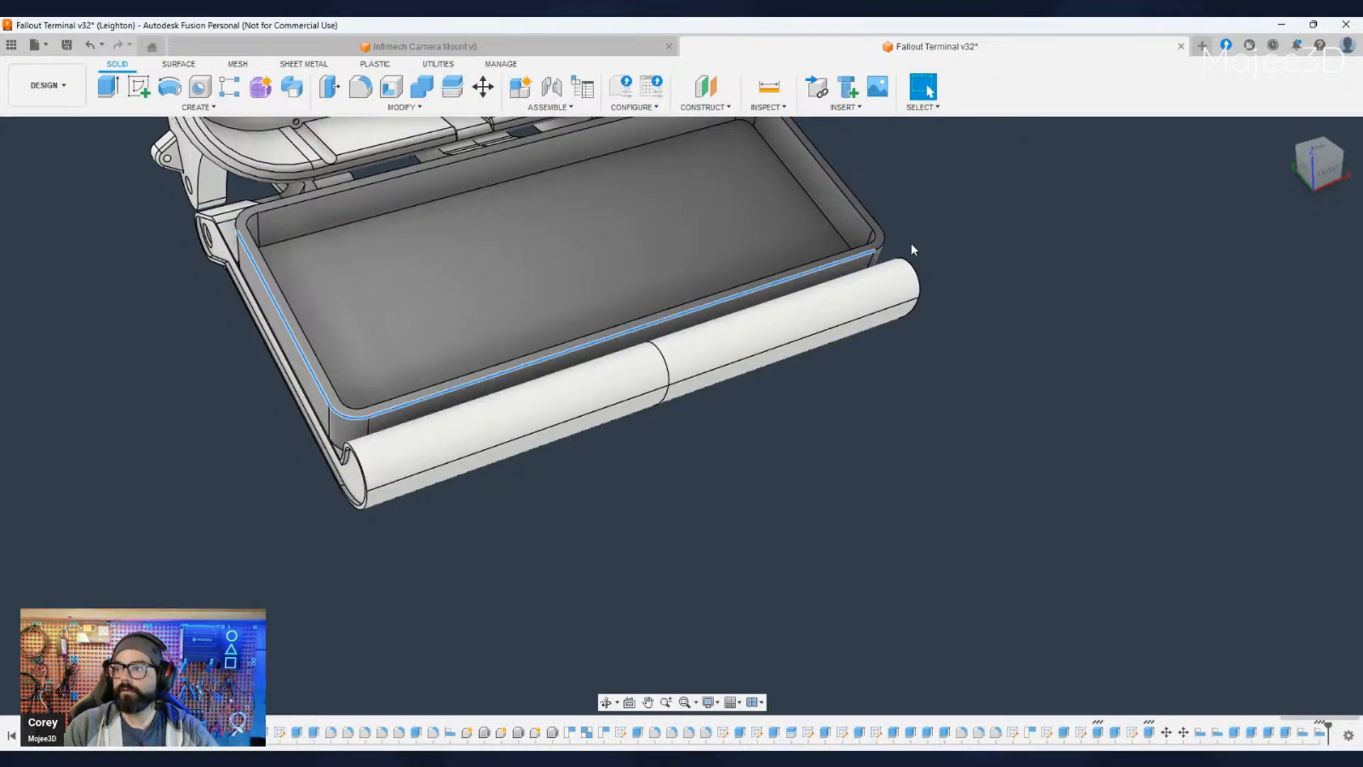
pyautogui.keyDown('shift'); pyautogui.moveTo(864, 252); pyautogui.dragTo(713, 627, button='middle'); pyautogui.keyUp('shift')
pyautogui.keyDown('ctrl'); pyautogui.click(988, 491); pyautogui.keyUp('ctrl')
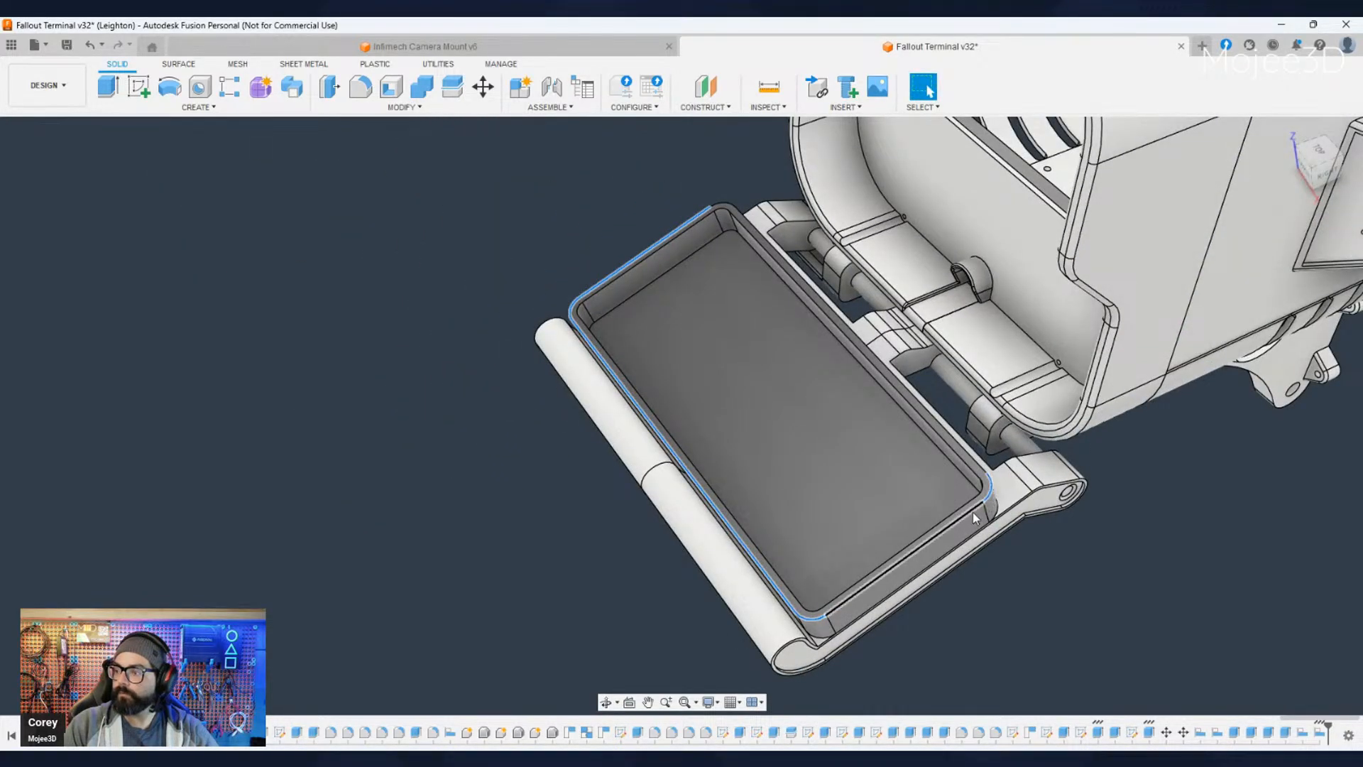
pyautogui.keyDown('ctrl'); pyautogui.click(972, 512); pyautogui.keyUp('ctrl')
pyautogui.keyDown('ctrl'); pyautogui.click(969, 451); pyautogui.keyUp('ctrl')
pyautogui.keyDown('ctrl'); pyautogui.click(728, 207); pyautogui.keyUp('ctrl')
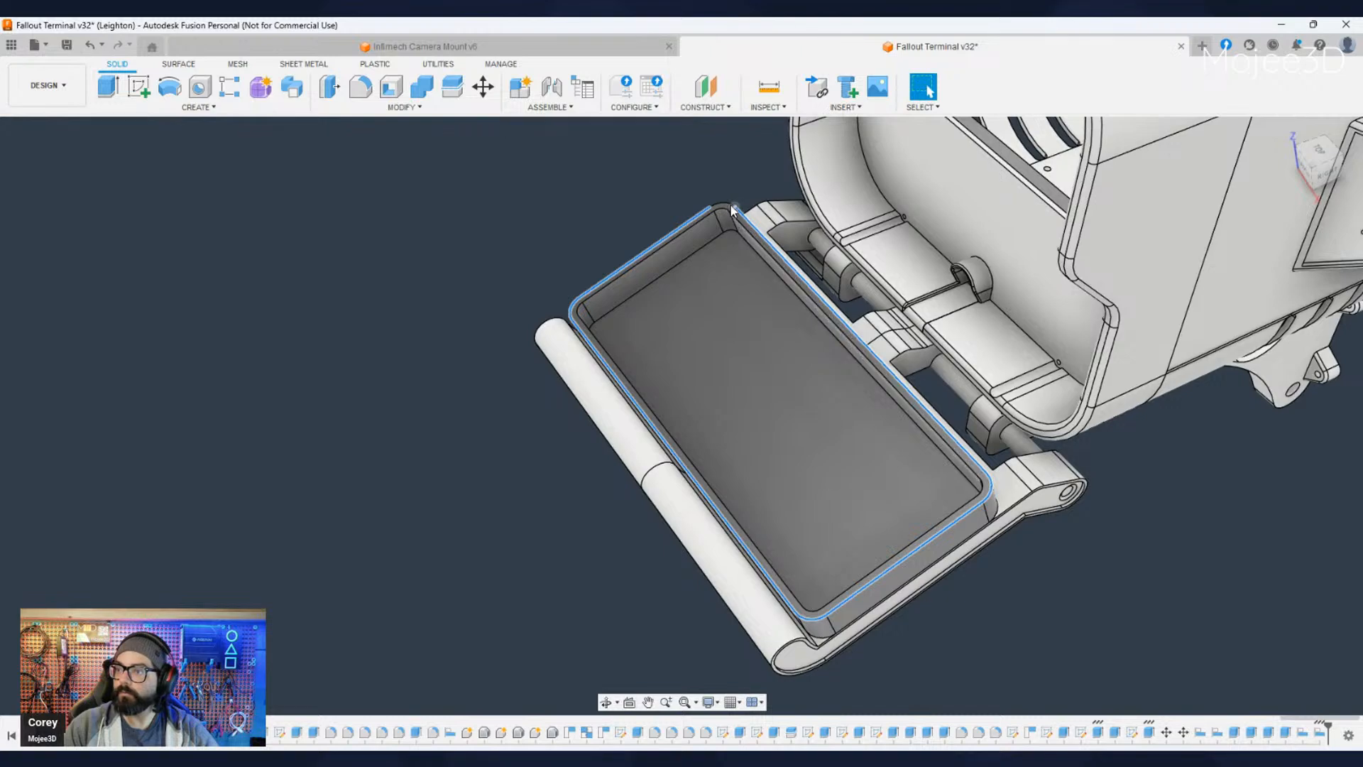
pyautogui.moveTo(1084, 658); pyautogui.dragTo(907, 555)
pyautogui.press('Escape')
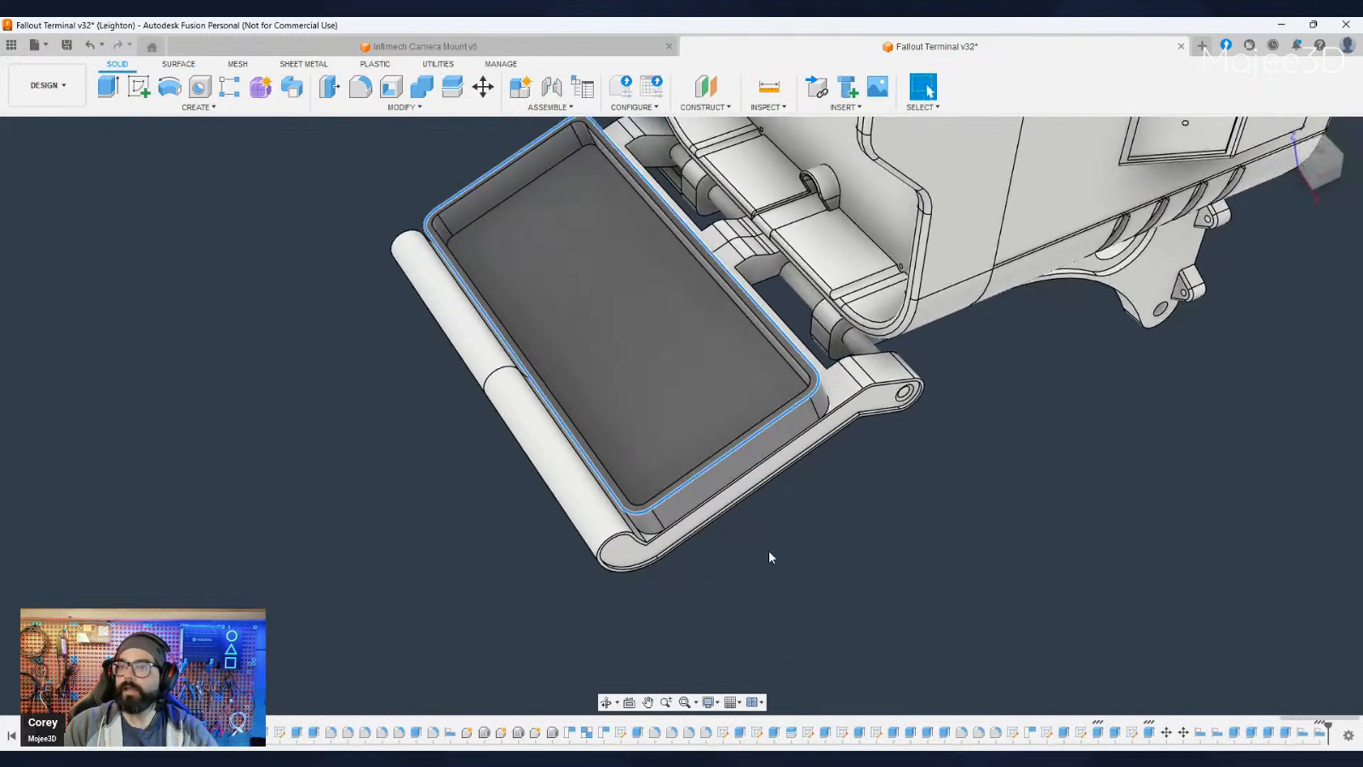
pyautogui.press('f')
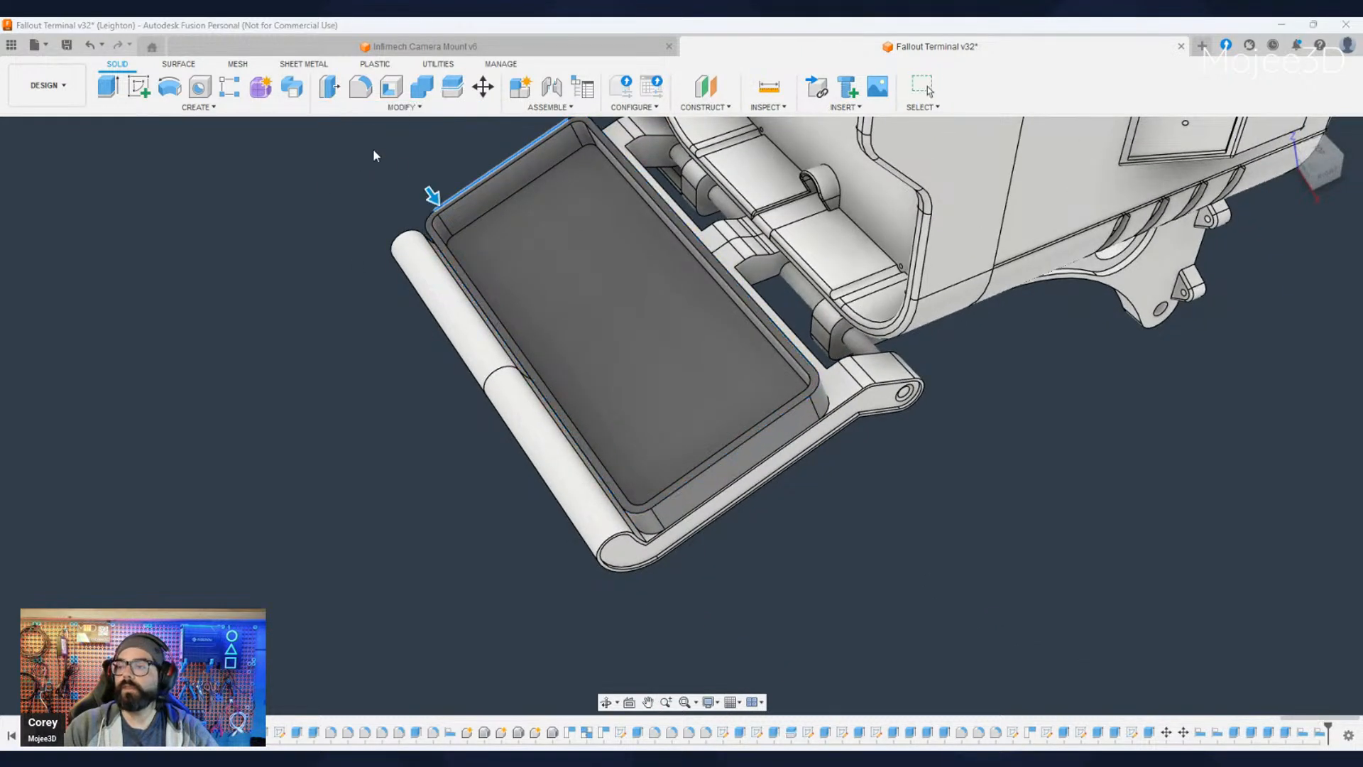
pyautogui.keyDown('shift'); pyautogui.moveTo(643, 541); pyautogui.dragTo(690, 566, button='middle'); pyautogui.keyUp('shift')
pyautogui.moveTo(369, 607); pyautogui.dragTo(994, 609, button='middle')
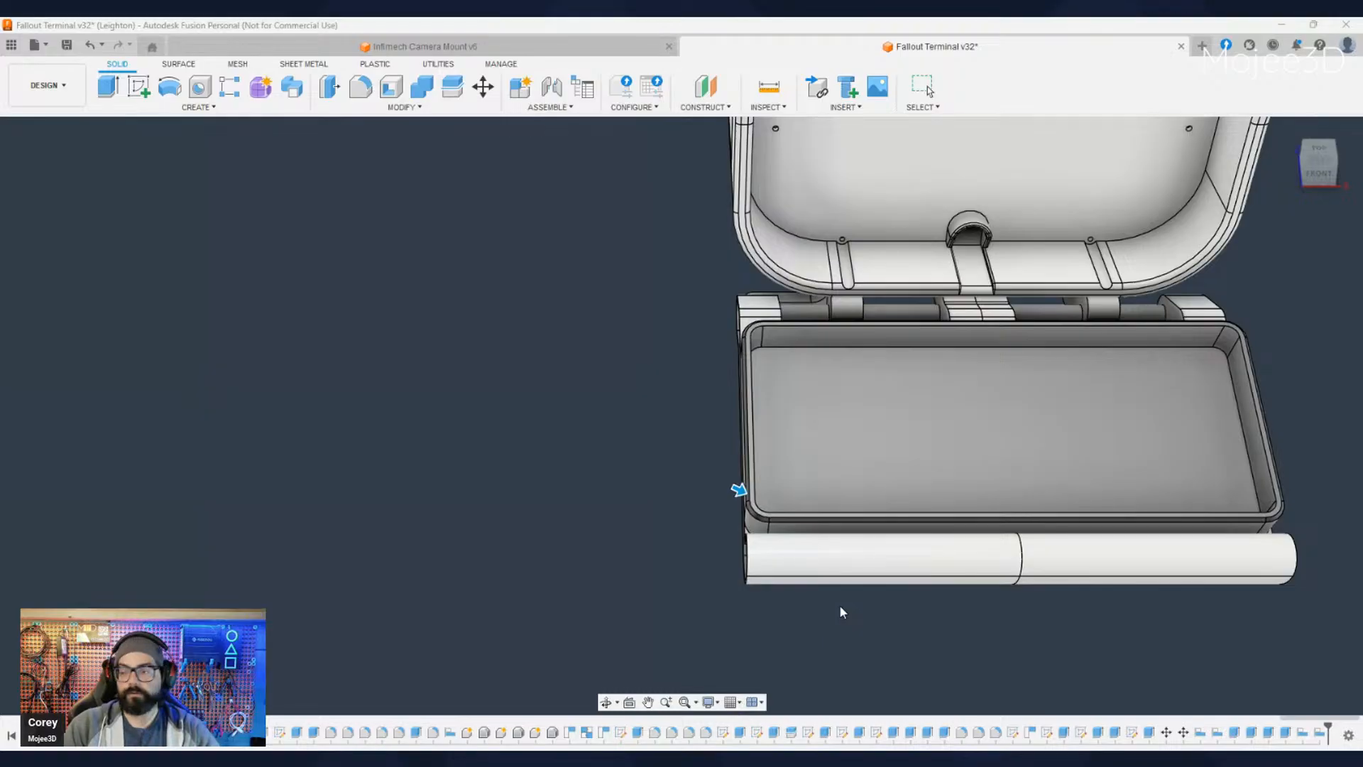
pyautogui.moveTo(837, 598); pyautogui.dragTo(648, 587, button='middle')
pyautogui.scroll(6, 384, 470)
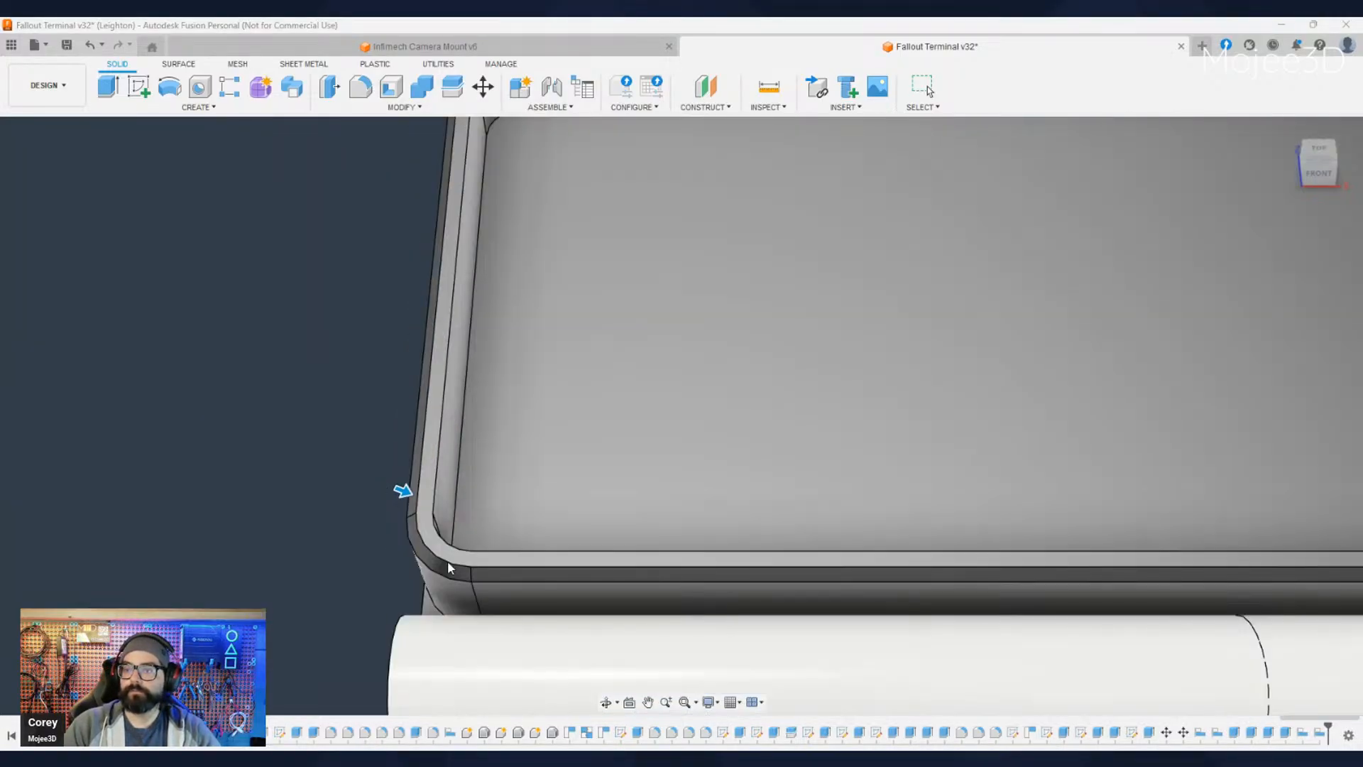
pyautogui.scroll(-2, 460, 578)
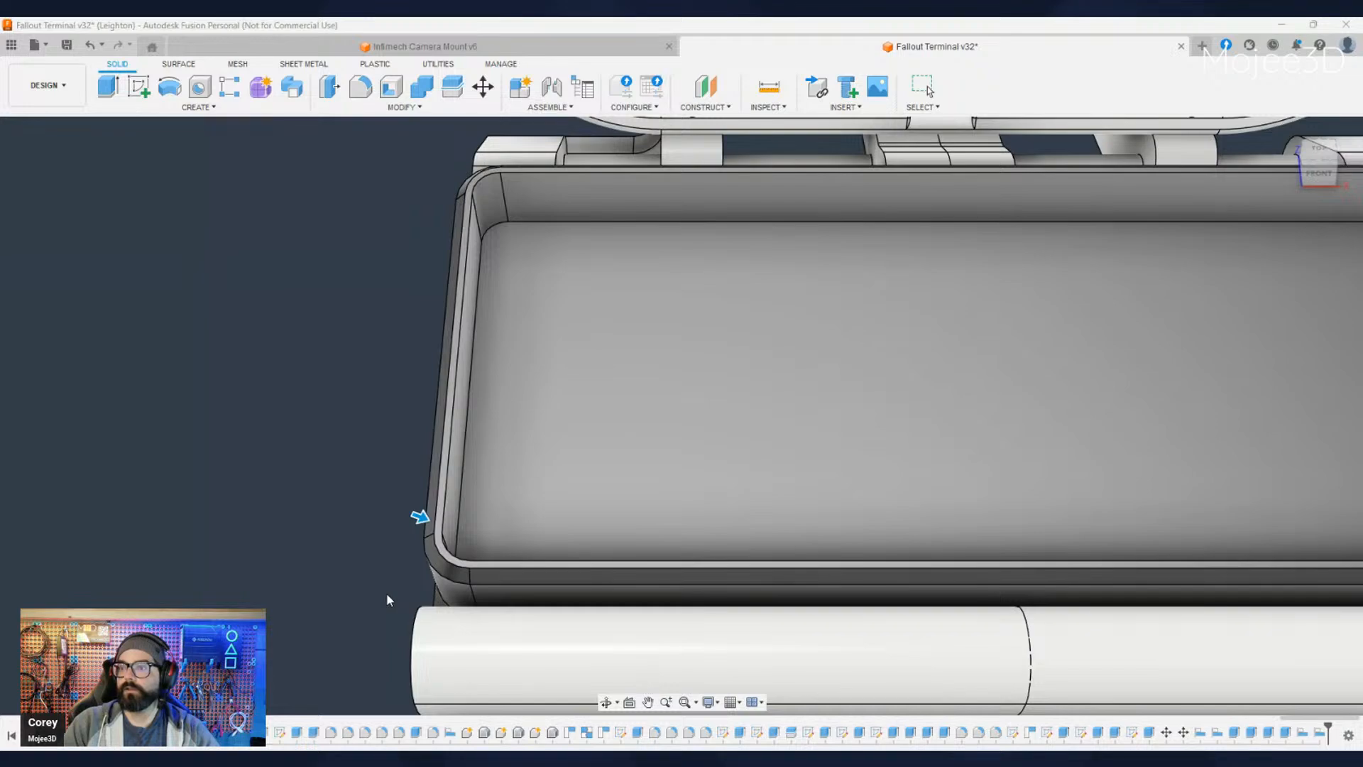
pyautogui.press('Return')
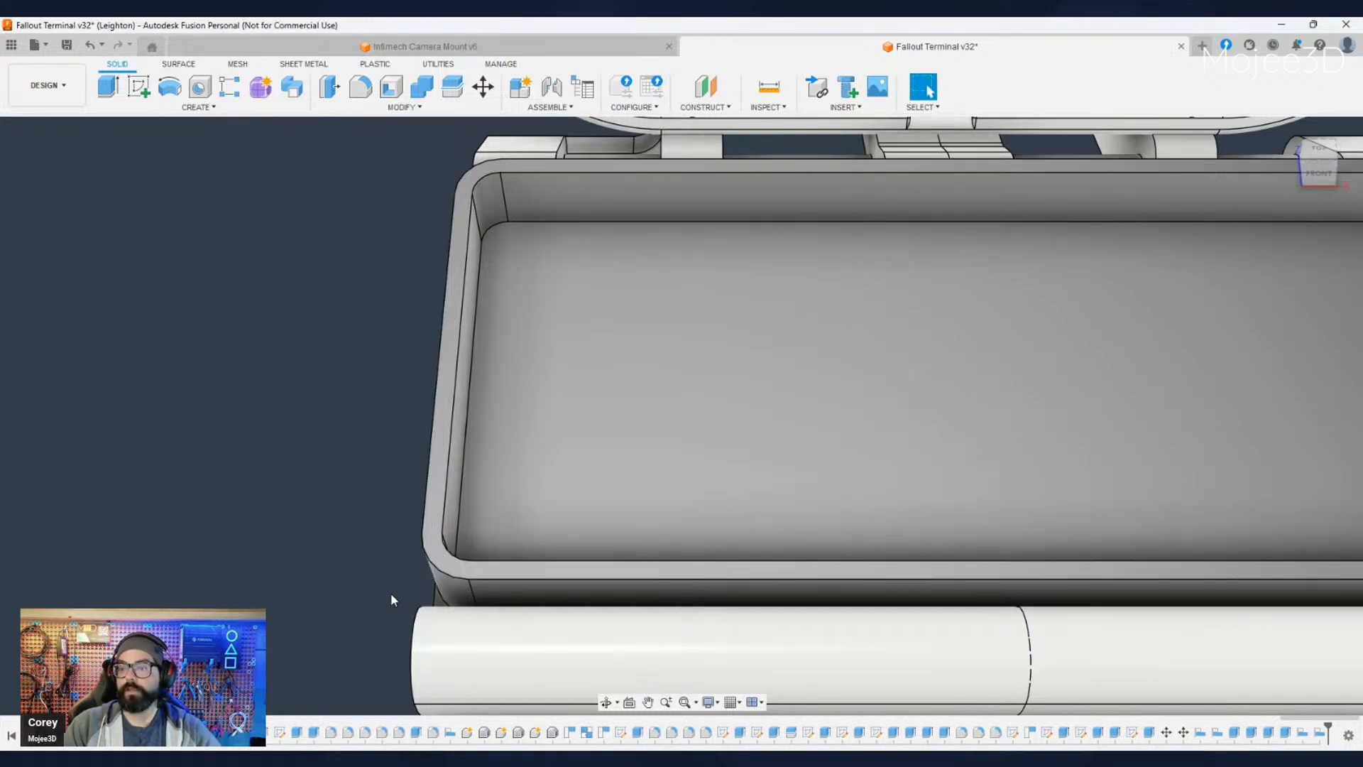
# - Chamfer the enclosure's lower outer edges all around where its walls meet the tray surface
pyautogui.scroll(-5, 391, 600)
pyautogui.keyDown('shift'); pyautogui.moveTo(372, 631); pyautogui.dragTo(419, 603, button='middle'); pyautogui.keyUp('shift')
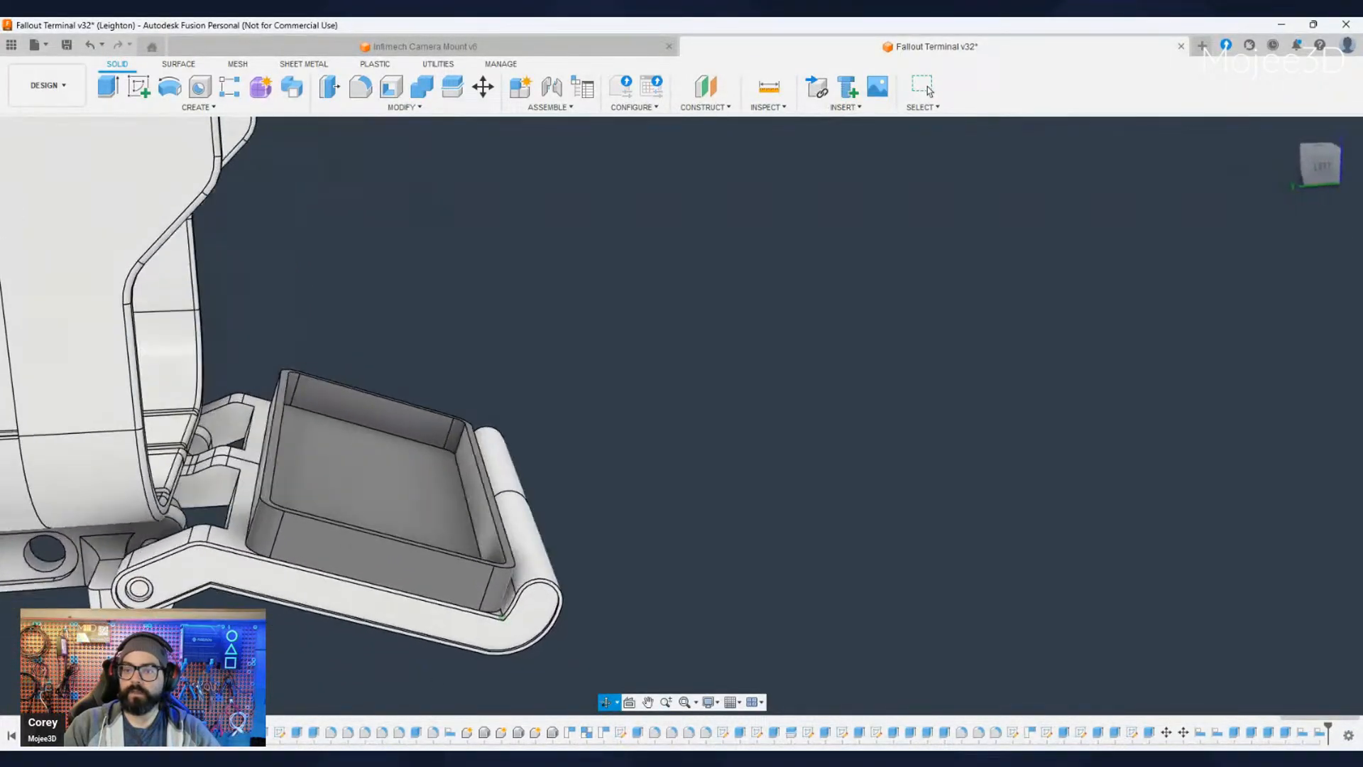
pyautogui.keyDown('shift'); pyautogui.moveTo(211, 588); pyautogui.dragTo(304, 601, button='middle'); pyautogui.keyUp('shift')
pyautogui.scroll(8, 225, 564)
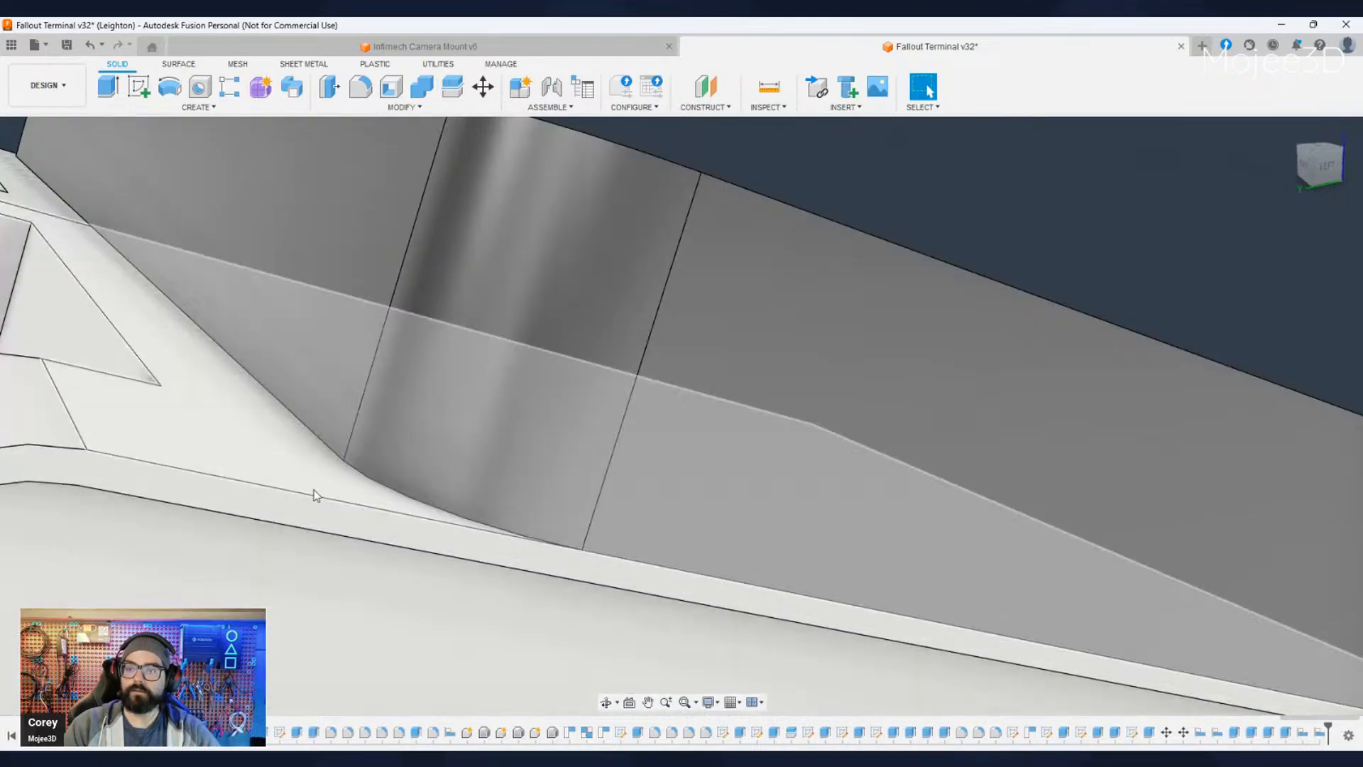
pyautogui.click(366, 478)
pyautogui.scroll(-8, 367, 504)
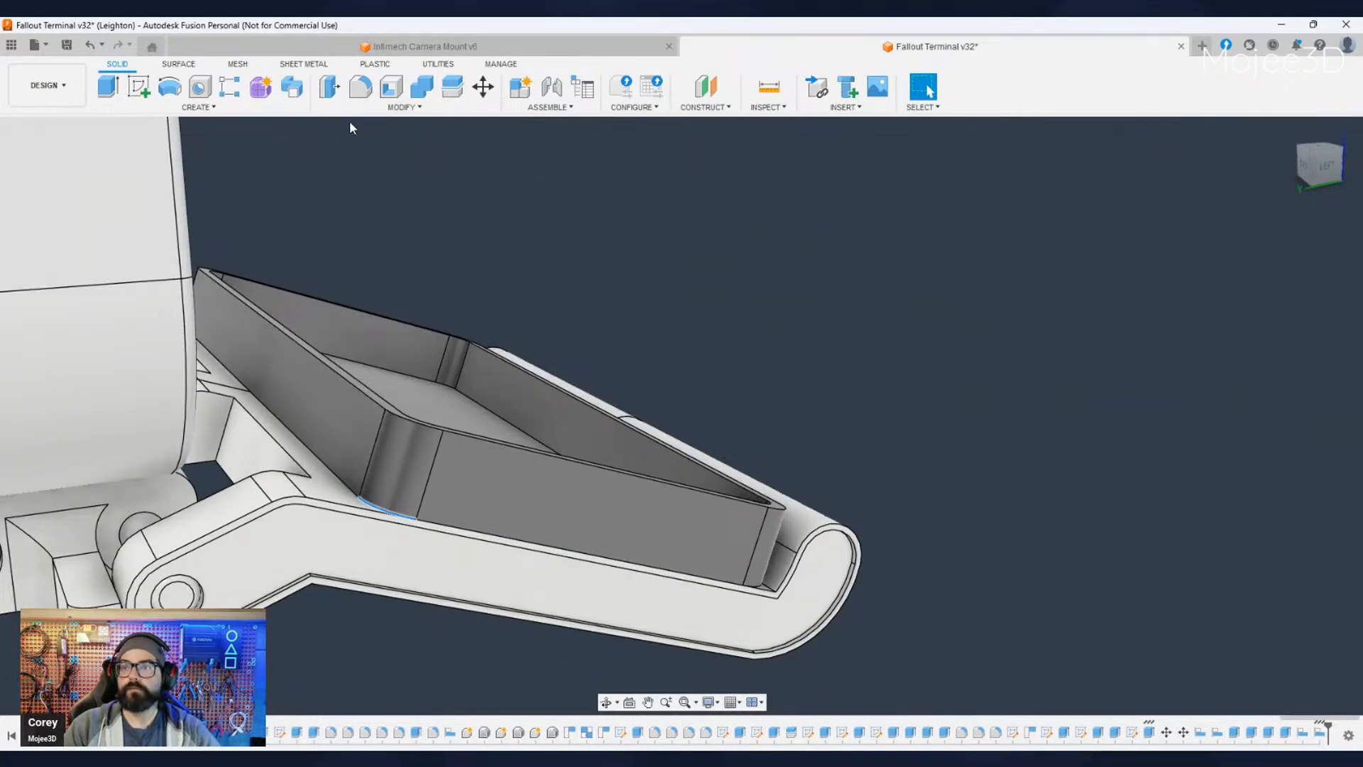
pyautogui.click(380, 111)
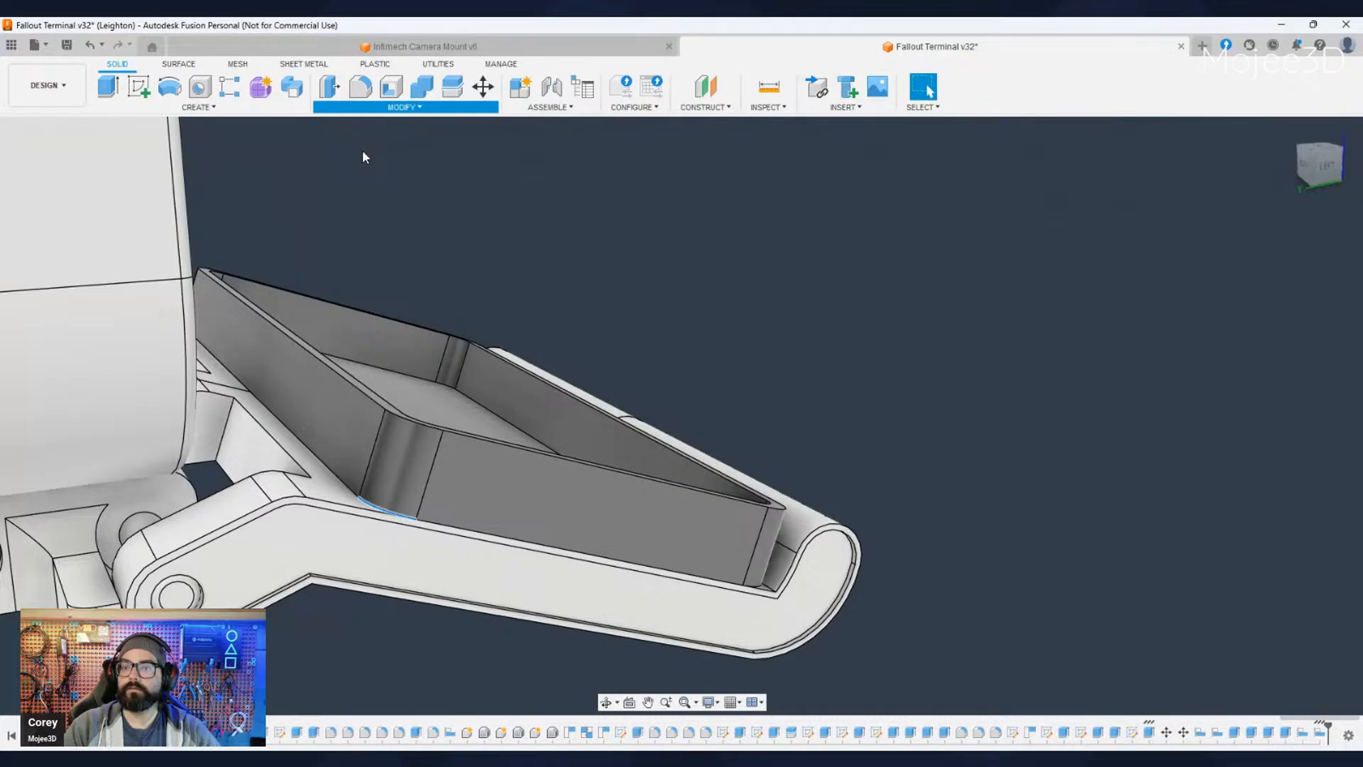
pyautogui.click(362, 152)
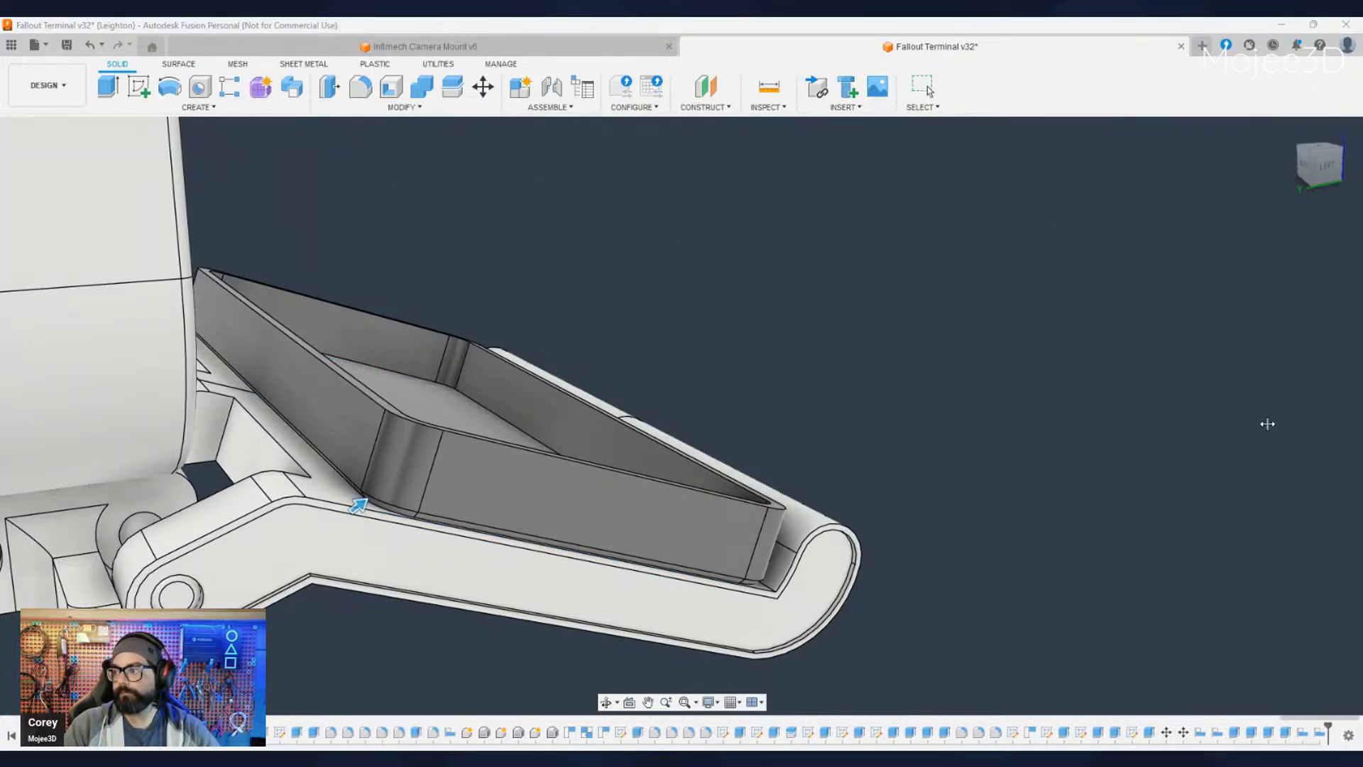
pyautogui.press('Escape')
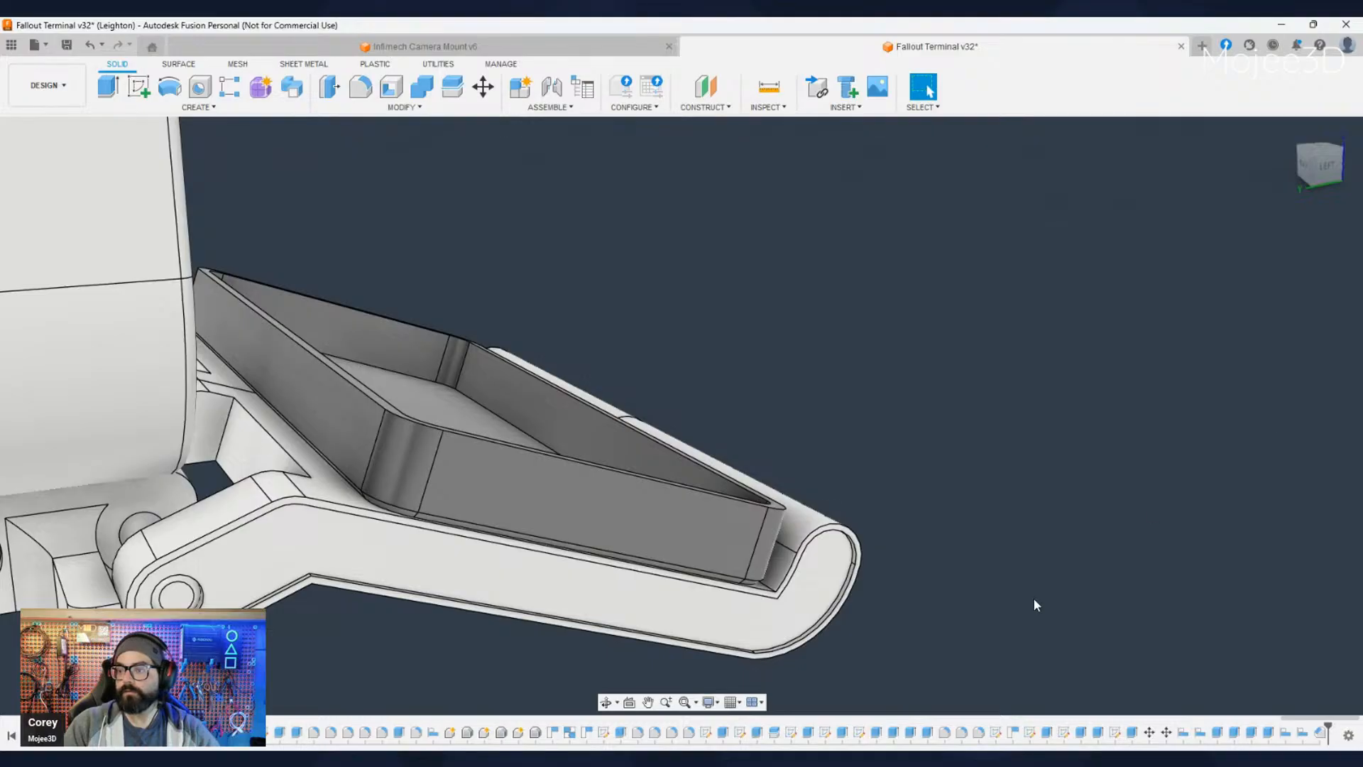
# - Inspect the chamfered lower edge and the enclosure's seat on the tray from the right side and rear corner
pyautogui.scroll(-4, 1033, 603)
pyautogui.keyDown('shift'); pyautogui.moveTo(1020, 635); pyautogui.dragTo(798, 597, button='middle'); pyautogui.keyUp('shift')
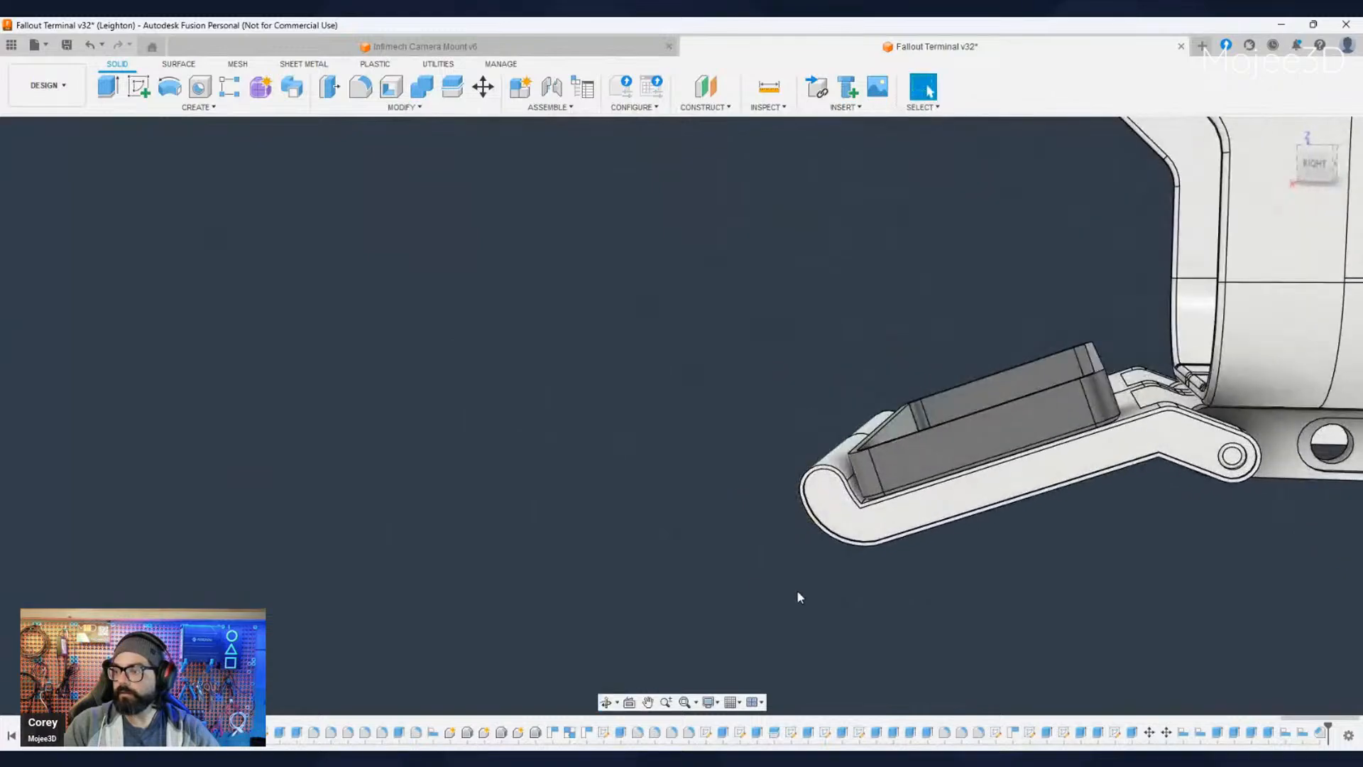
pyautogui.moveTo(1200, 576); pyautogui.dragTo(768, 611, button='middle')
pyautogui.keyDown('shift'); pyautogui.moveTo(690, 595); pyautogui.dragTo(742, 612, button='middle'); pyautogui.keyUp('shift')
pyautogui.scroll(5, 701, 504)
pyautogui.scroll(-3, 701, 504)
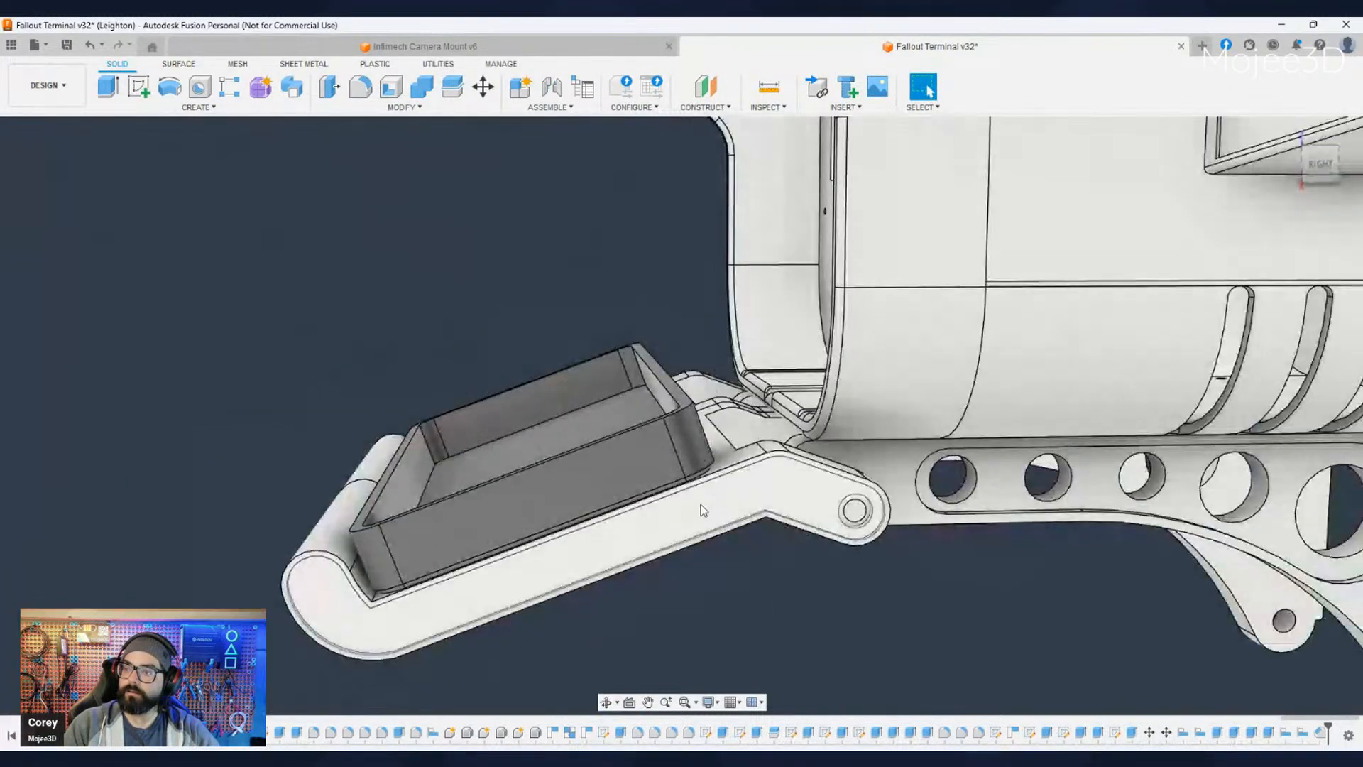
pyautogui.keyDown('shift'); pyautogui.moveTo(701, 504); pyautogui.dragTo(830, 490, button='middle'); pyautogui.keyUp('shift')
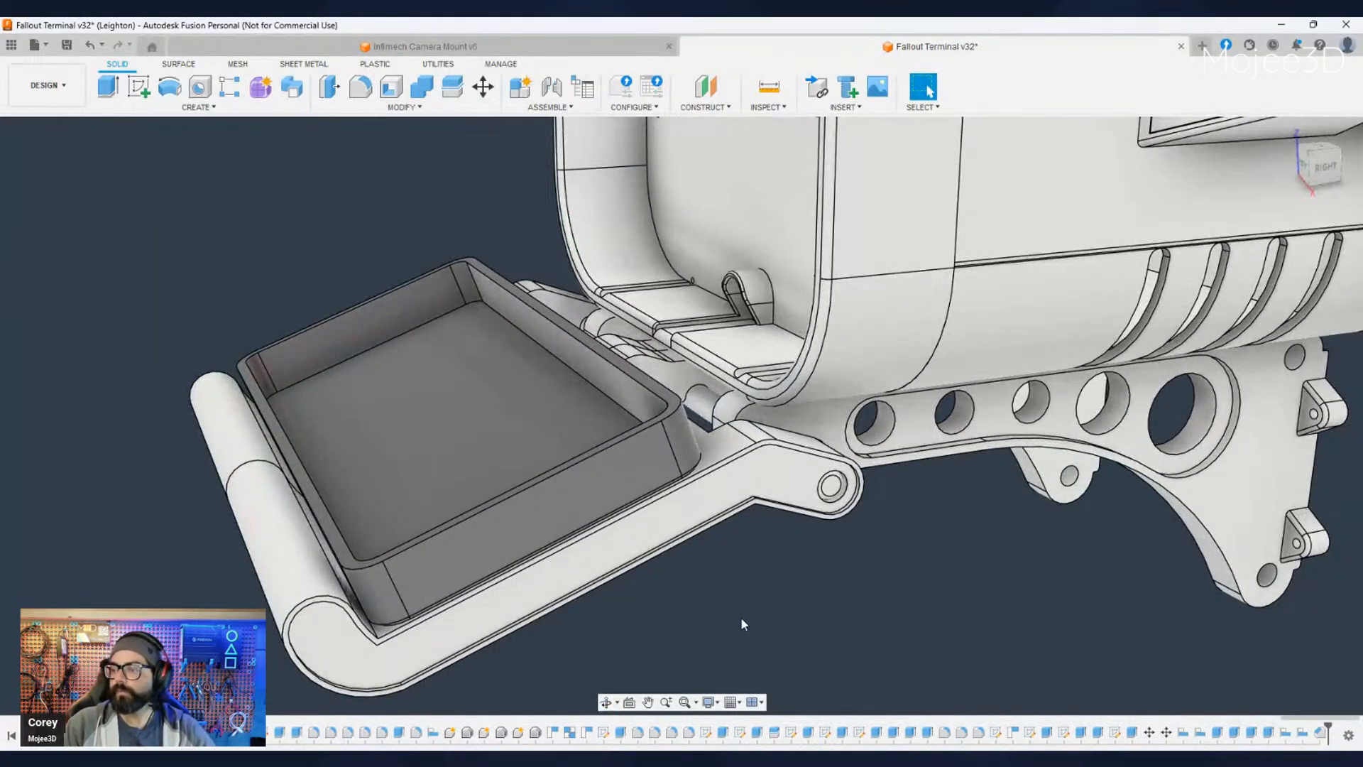
pyautogui.scroll(-3, 740, 617)
# - Reopen the lower-edge chamfer feature to review its settings and close it
pyautogui.moveTo(737, 611)
pyautogui.keyDown('shift'); pyautogui.mouseDown(button='middle')
pyautogui.moveTo(678, 593)
pyautogui.moveTo(724, 610)
pyautogui.mouseUp(button='middle'); pyautogui.keyUp('shift')
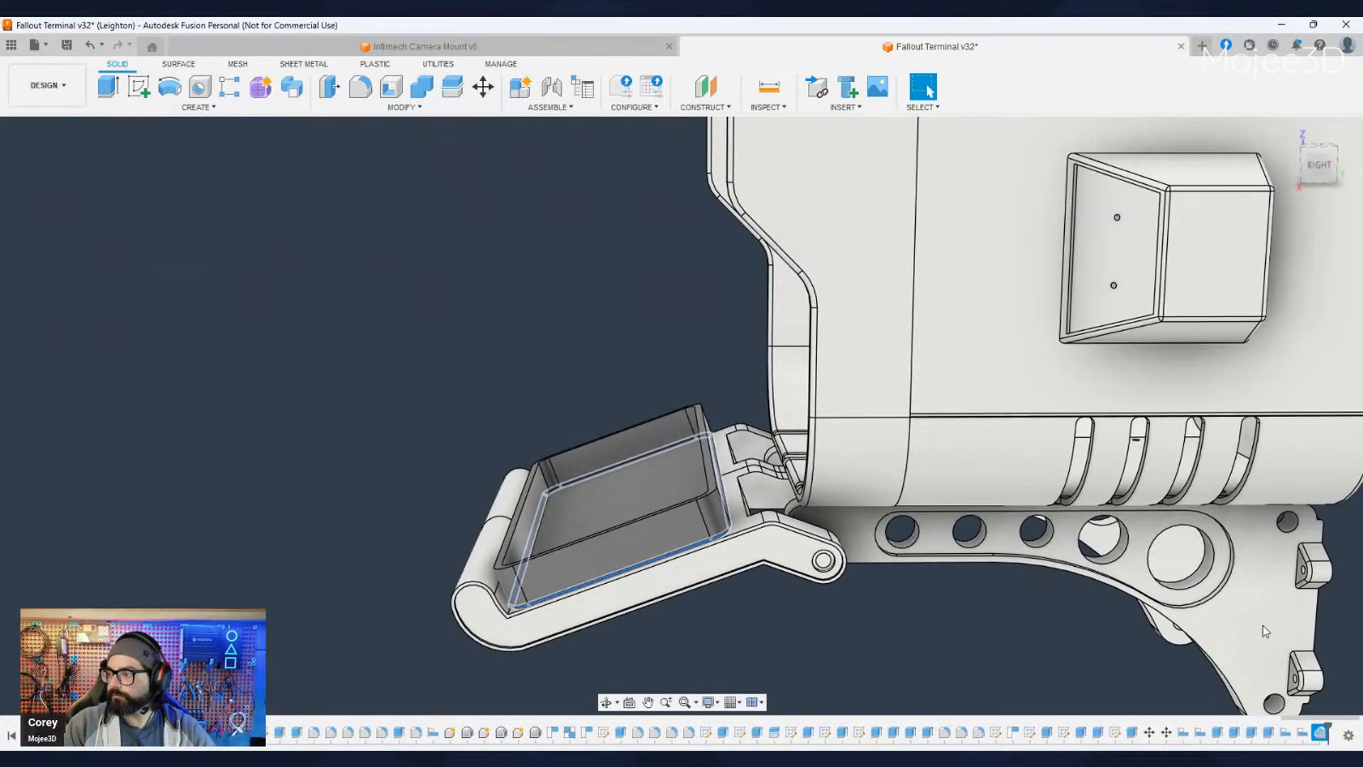
pyautogui.click(1270, 598)
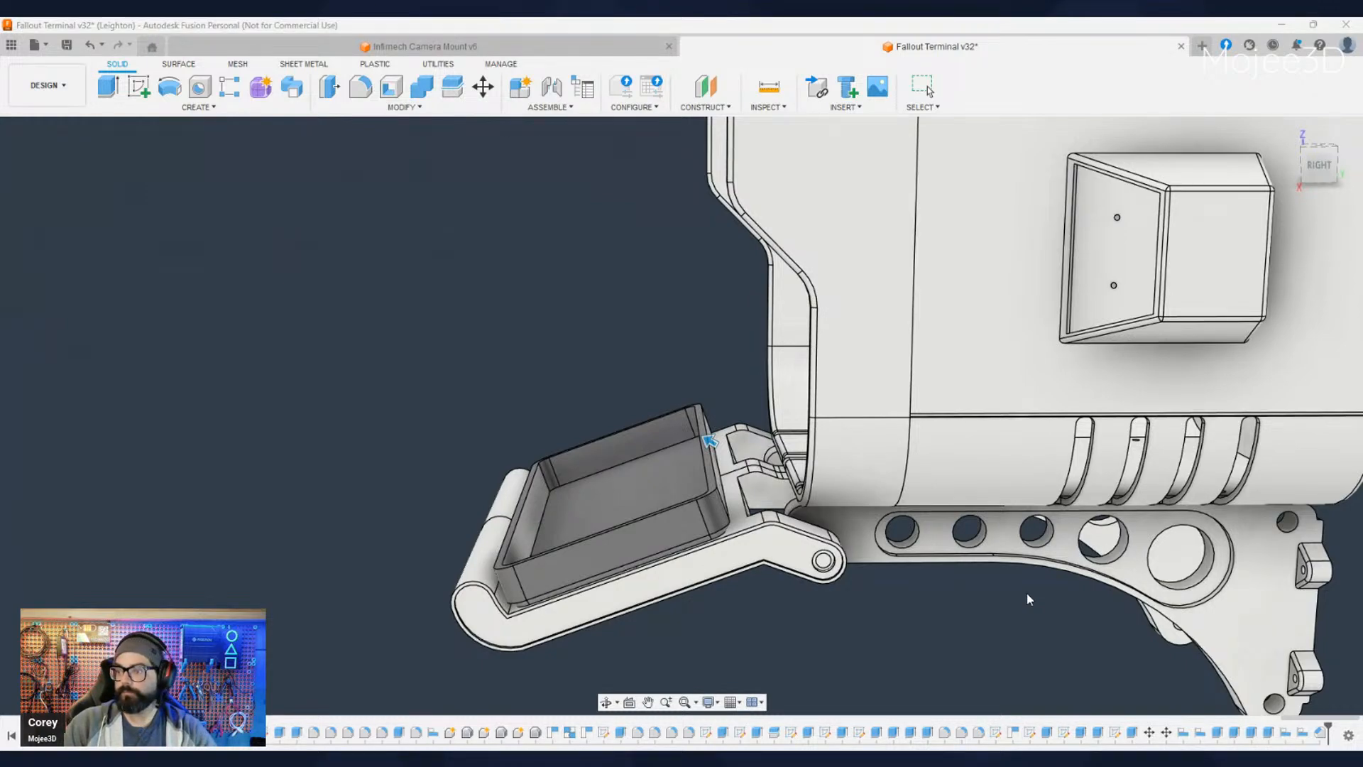
pyautogui.press('Escape')
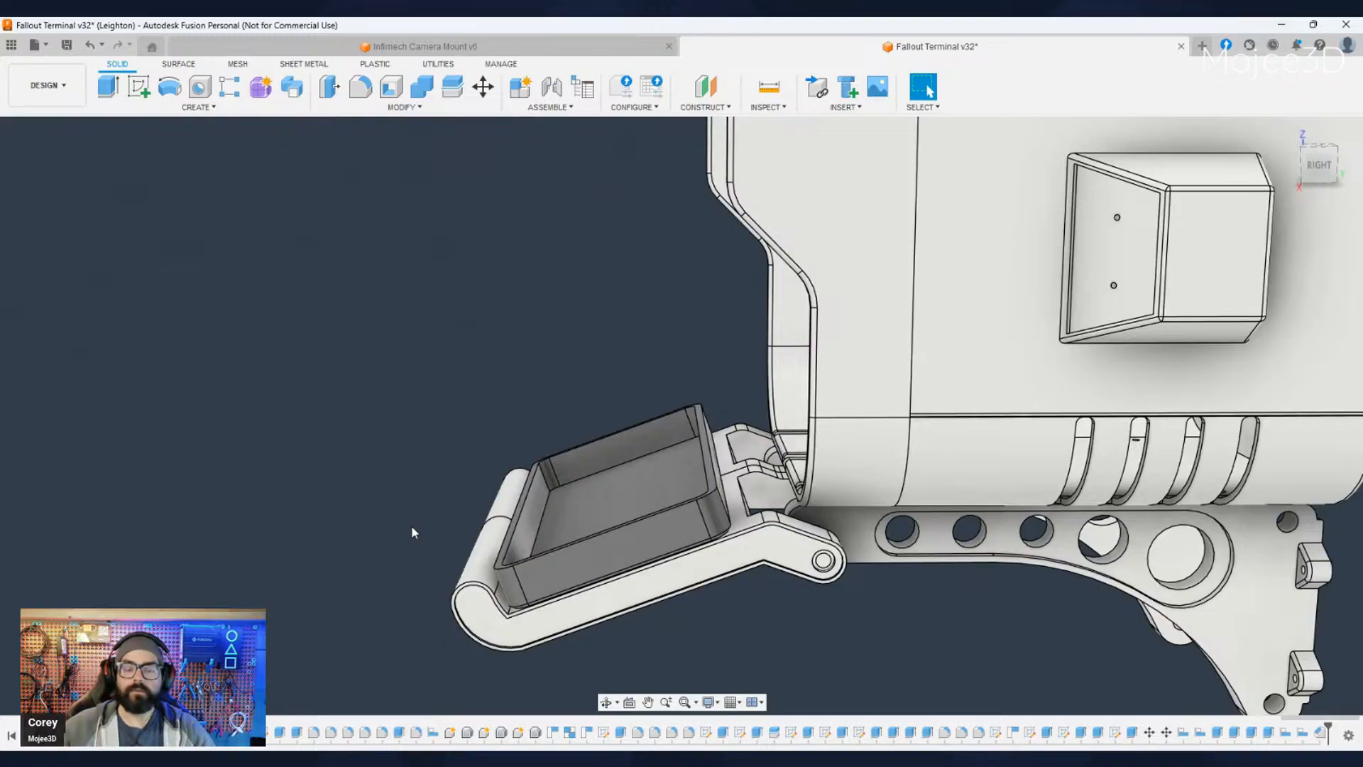
# - Show the keyboard model beside the terminal and view both together from the front
pyautogui.keyDown('shift'); pyautogui.moveTo(384, 544); pyautogui.dragTo(531, 554, button='middle'); pyautogui.keyUp('shift')
pyautogui.scroll(-3, 423, 645)
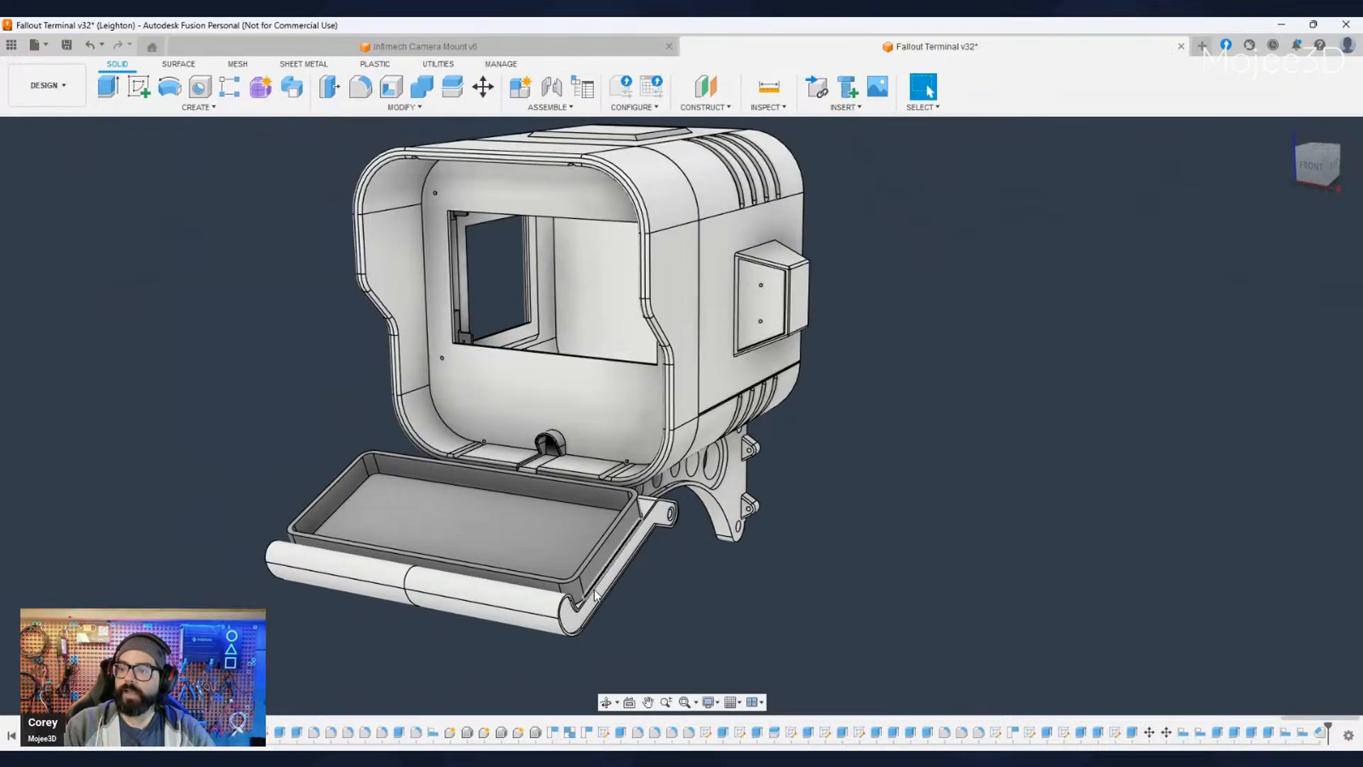
pyautogui.keyDown('shift'); pyautogui.moveTo(432, 647); pyautogui.dragTo(585, 638, button='middle'); pyautogui.keyUp('shift')
pyautogui.moveTo(425, 623)
pyautogui.keyDown('shift'); pyautogui.mouseDown(button='middle')
pyautogui.moveTo(248, 622)
pyautogui.moveTo(445, 619)
pyautogui.mouseUp(button='middle'); pyautogui.keyUp('shift')
pyautogui.keyDown('shift'); pyautogui.moveTo(660, 603); pyautogui.dragTo(837, 612, button='middle'); pyautogui.keyUp('shift')
pyautogui.keyDown('shift'); pyautogui.moveTo(284, 404); pyautogui.dragTo(44, 497, button='middle'); pyautogui.keyUp('shift')
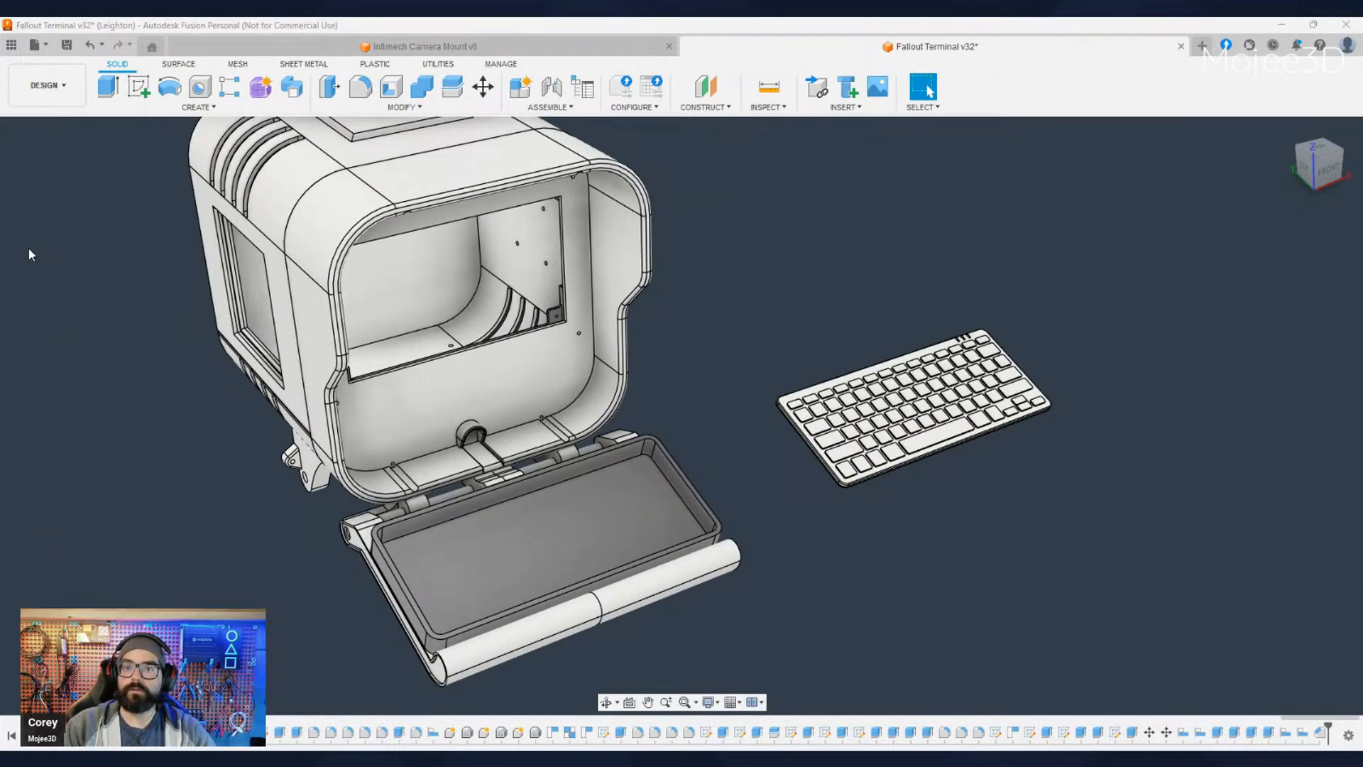
pyautogui.click(99, 287)
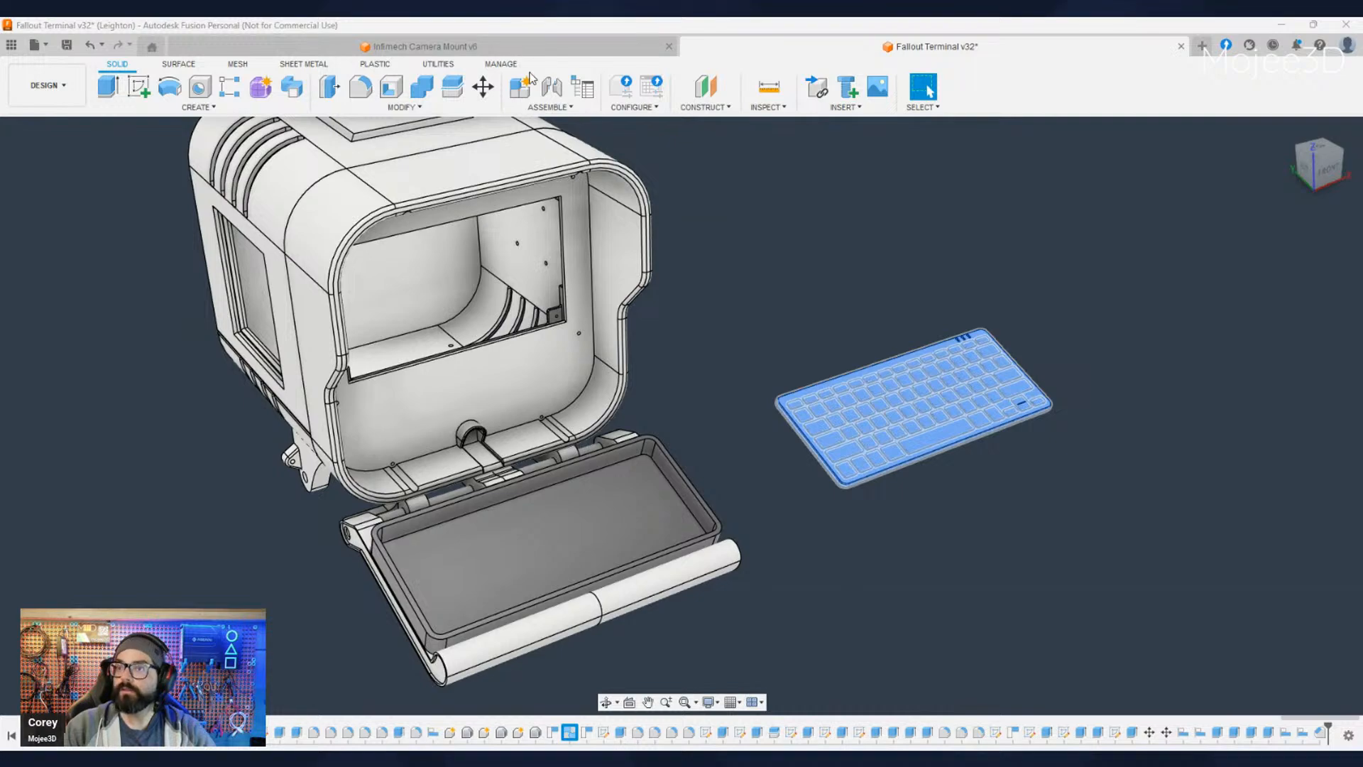
pyautogui.click(718, 183)
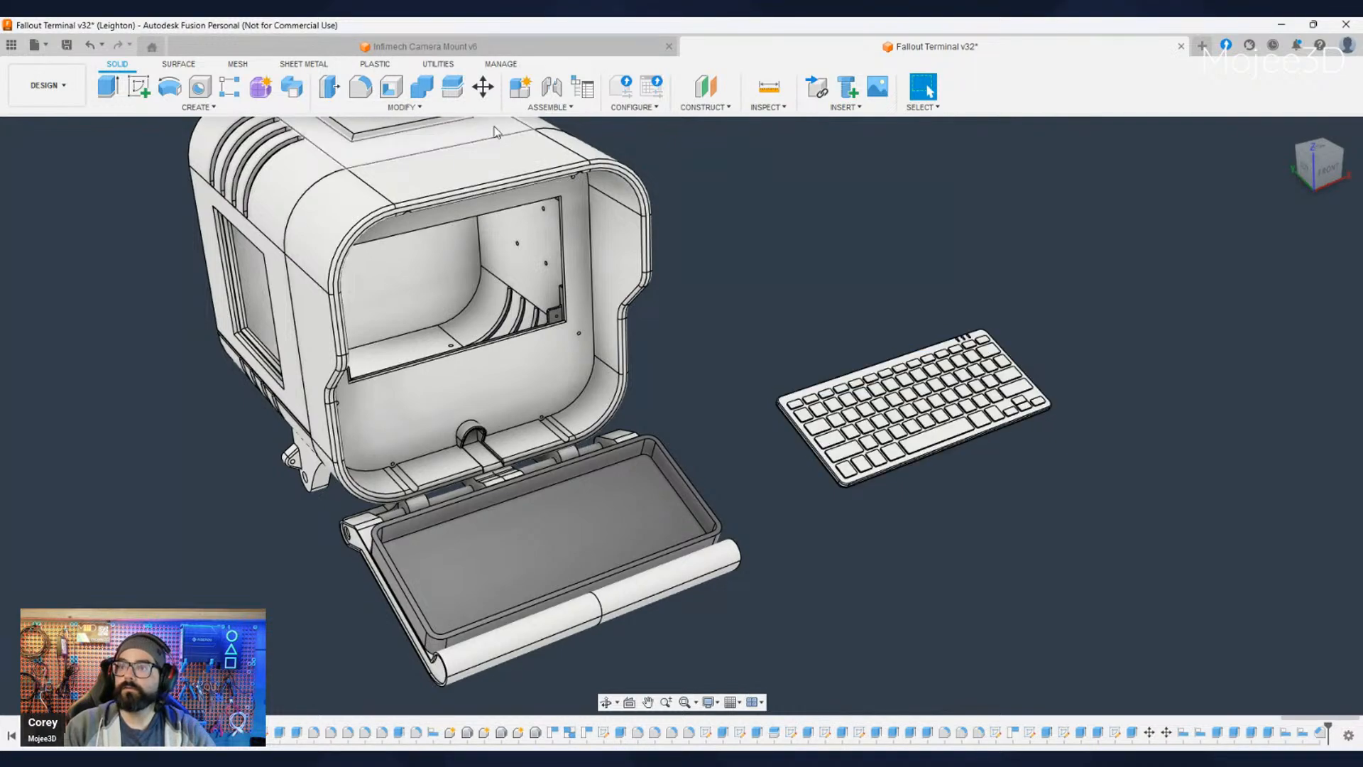
pyautogui.click(402, 107)
pyautogui.scroll(5, 859, 493)
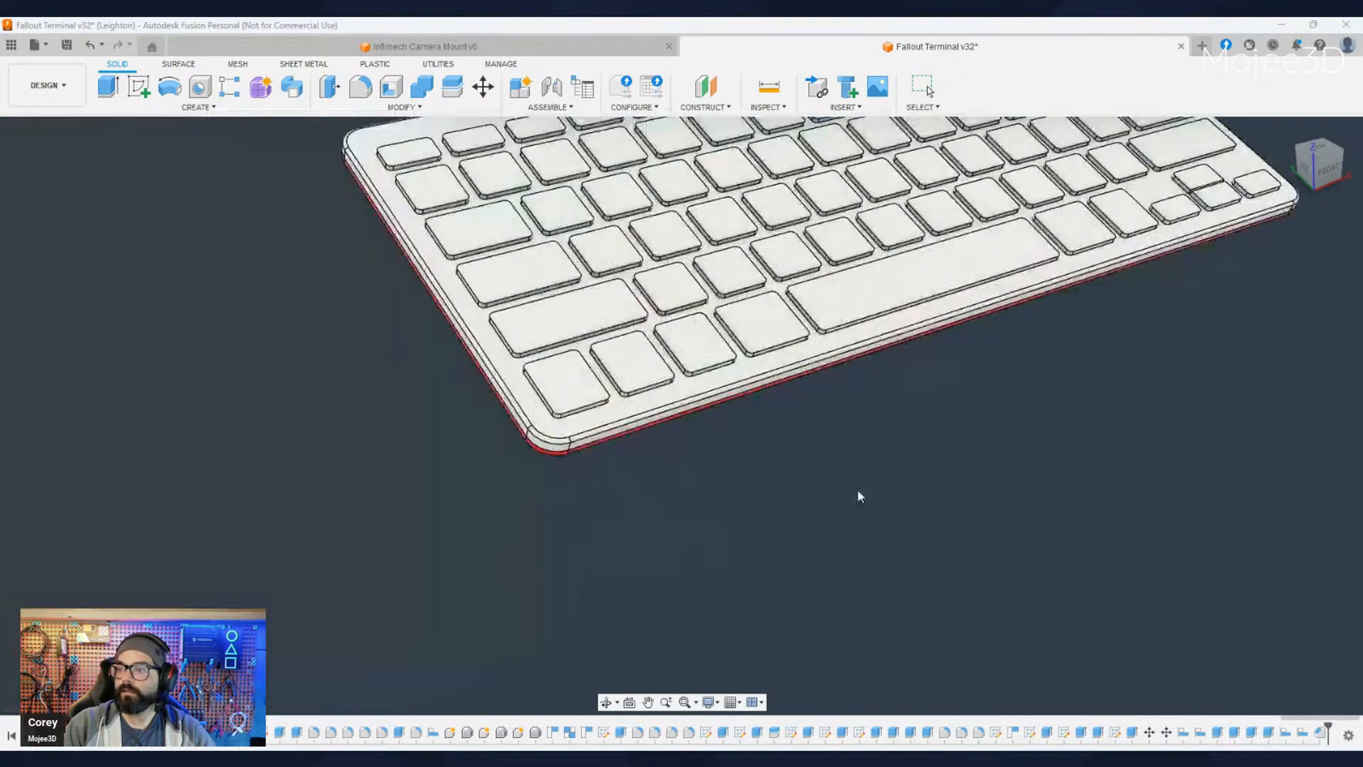
pyautogui.scroll(3, 483, 419)
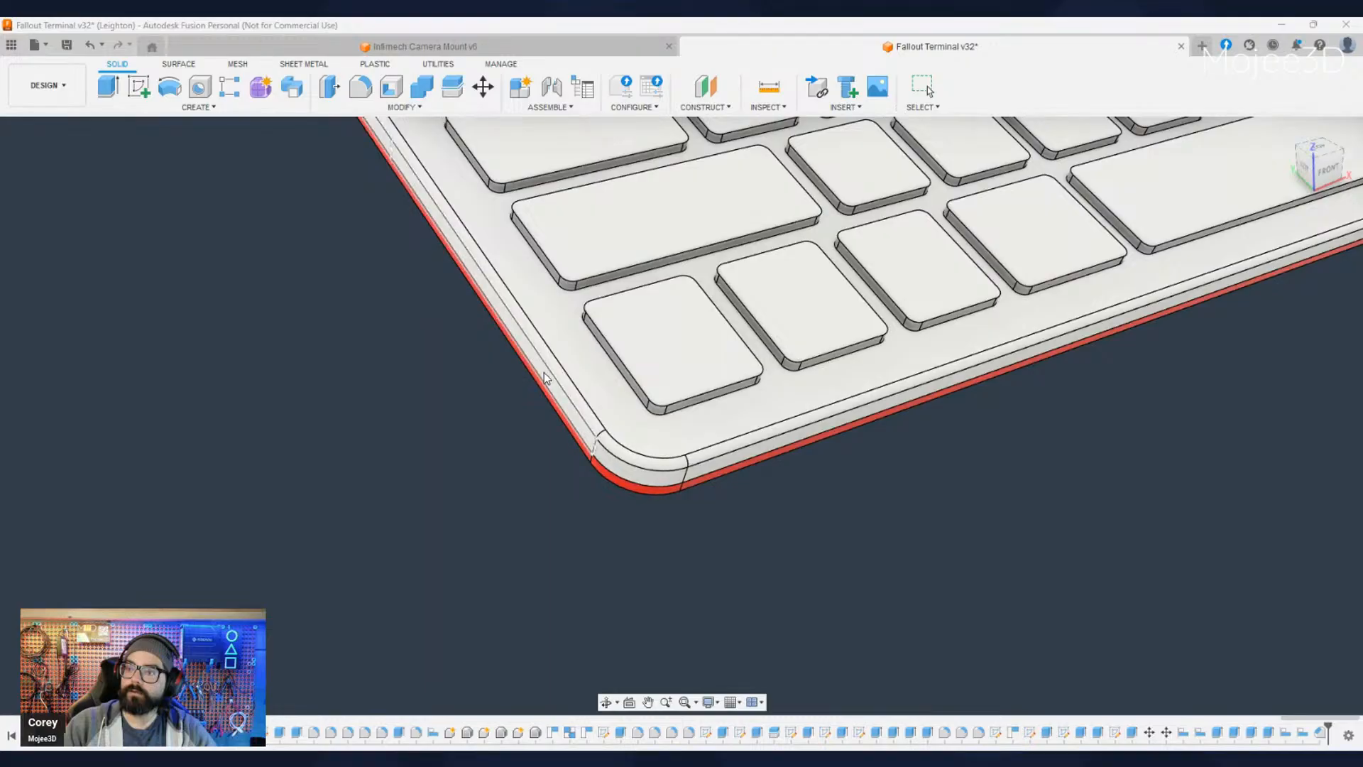
pyautogui.scroll(-5, 490, 461)
pyautogui.keyDown('shift'); pyautogui.moveTo(488, 458); pyautogui.dragTo(293, 490, button='middle'); pyautogui.keyUp('shift')
pyautogui.click(292, 265)
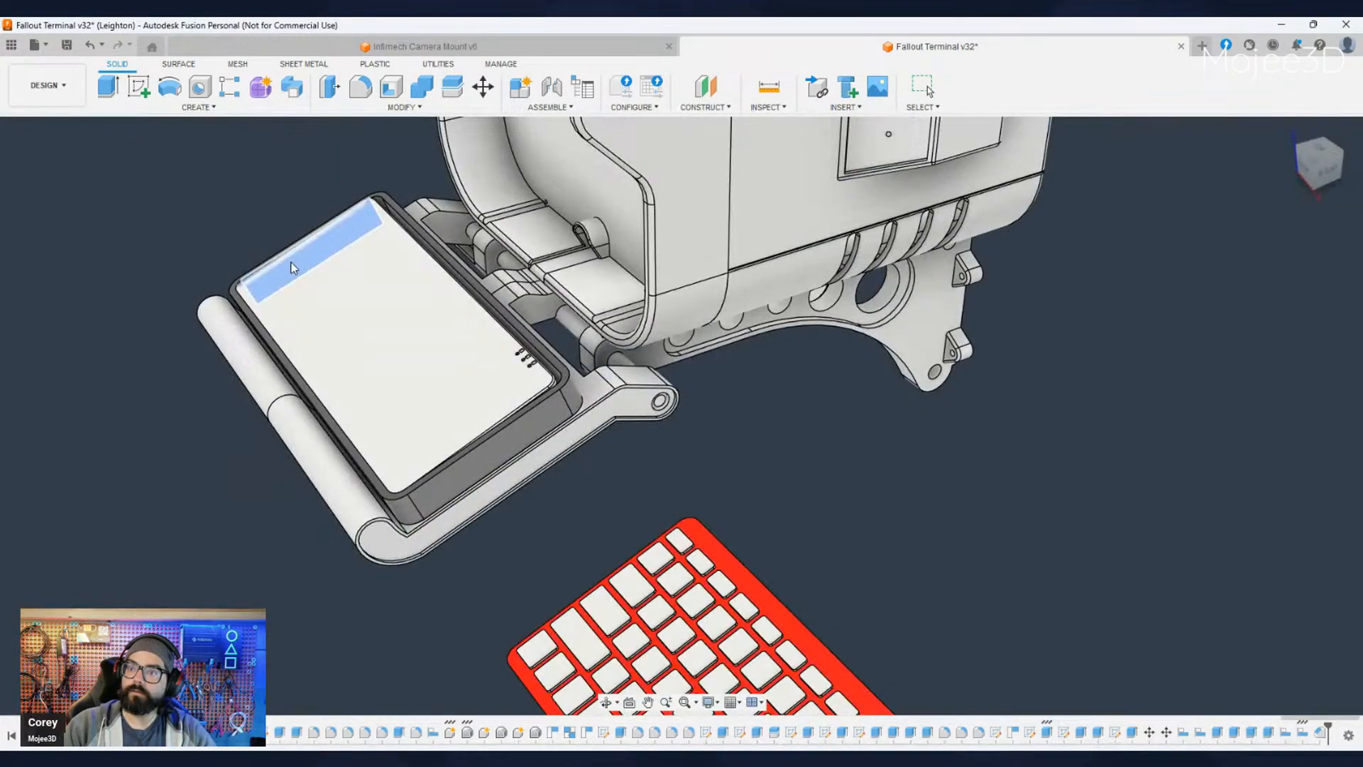
pyautogui.press('Escape')
pyautogui.keyDown('shift'); pyautogui.moveTo(288, 265); pyautogui.dragTo(311, 248, button='middle'); pyautogui.keyUp('shift')
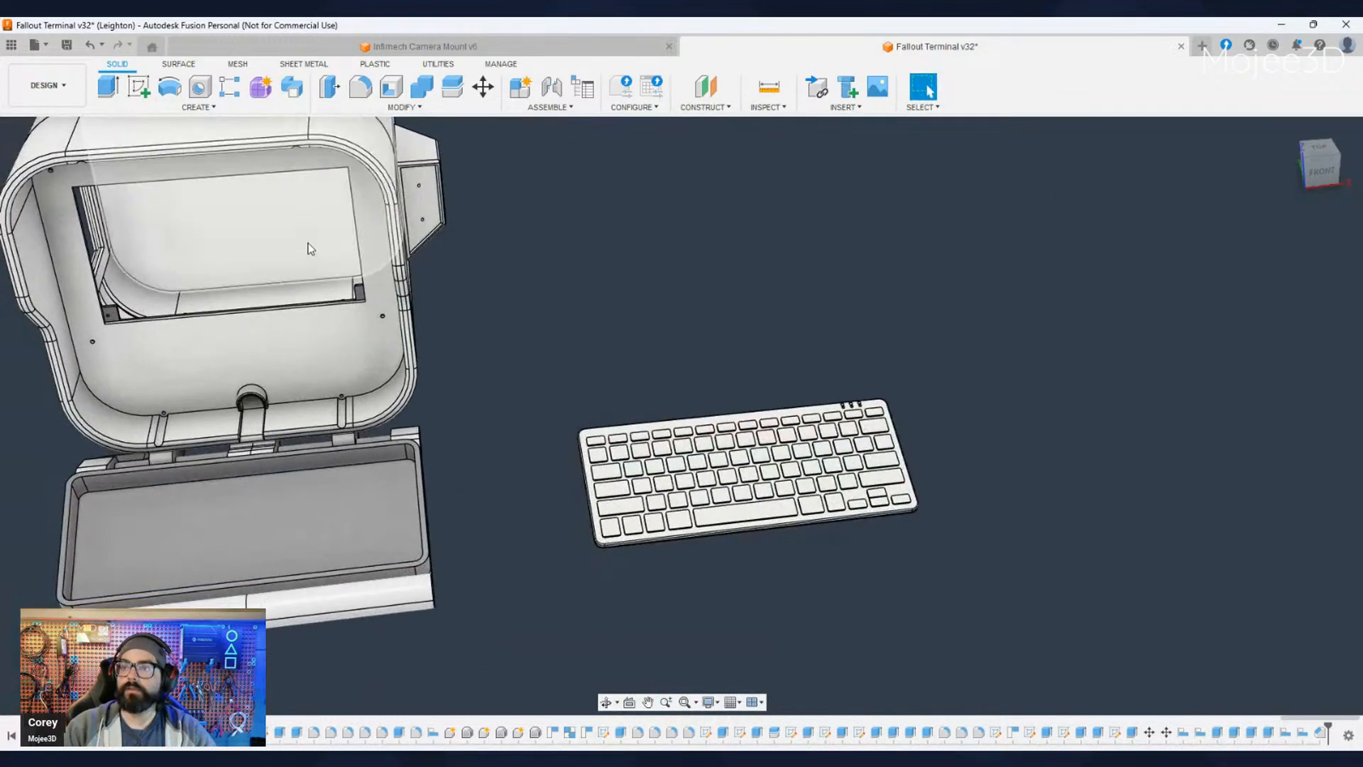
pyautogui.click(391, 88)
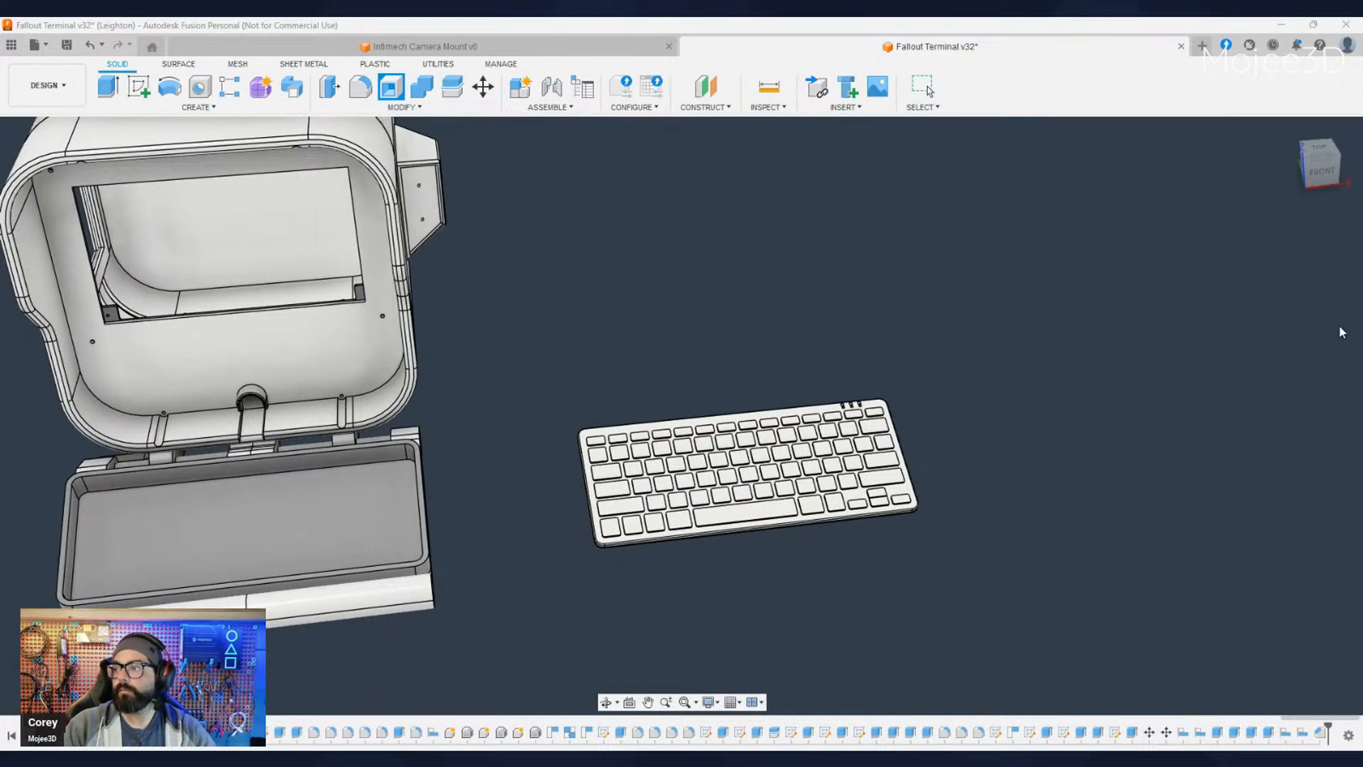
pyautogui.press('Escape')
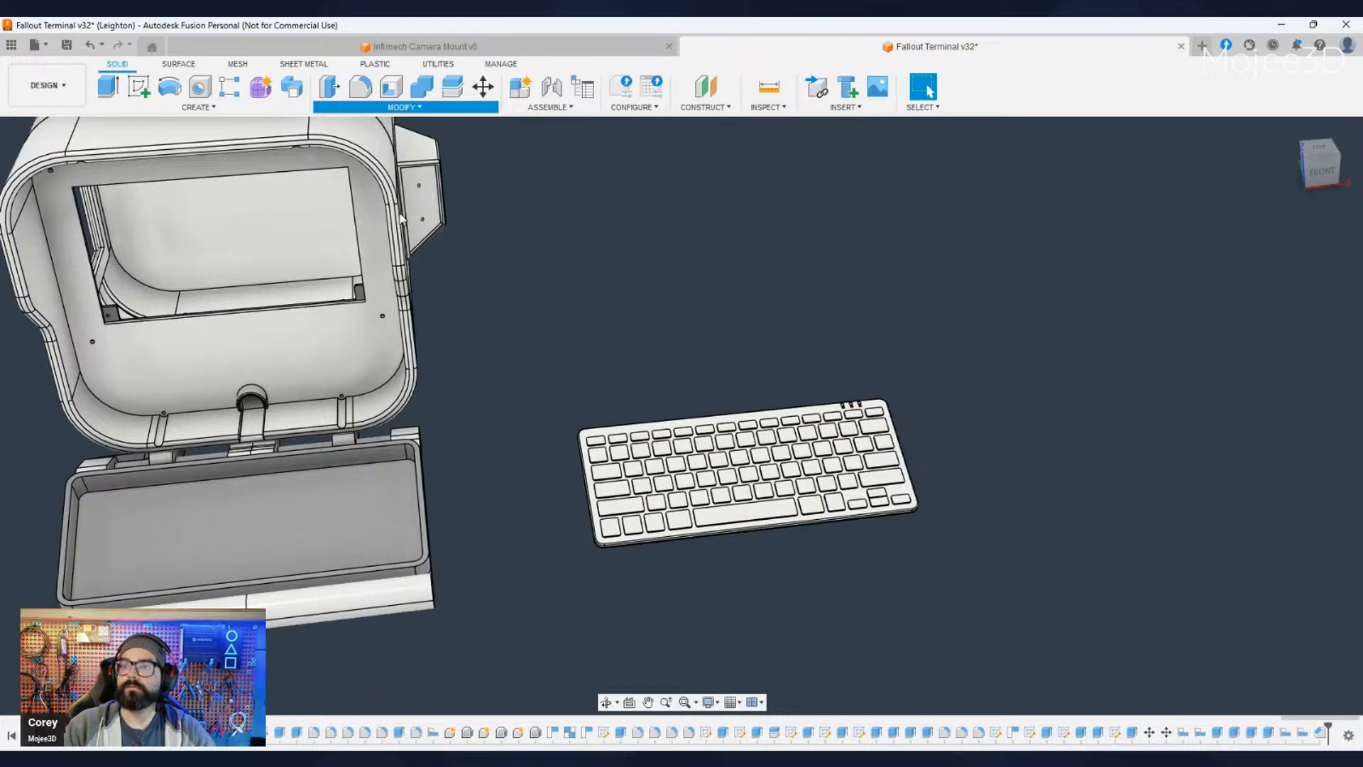
# - Examine the empty enclosure's floor and the keyboard's left side face up close to judge how they fit together
pyautogui.click(357, 317)
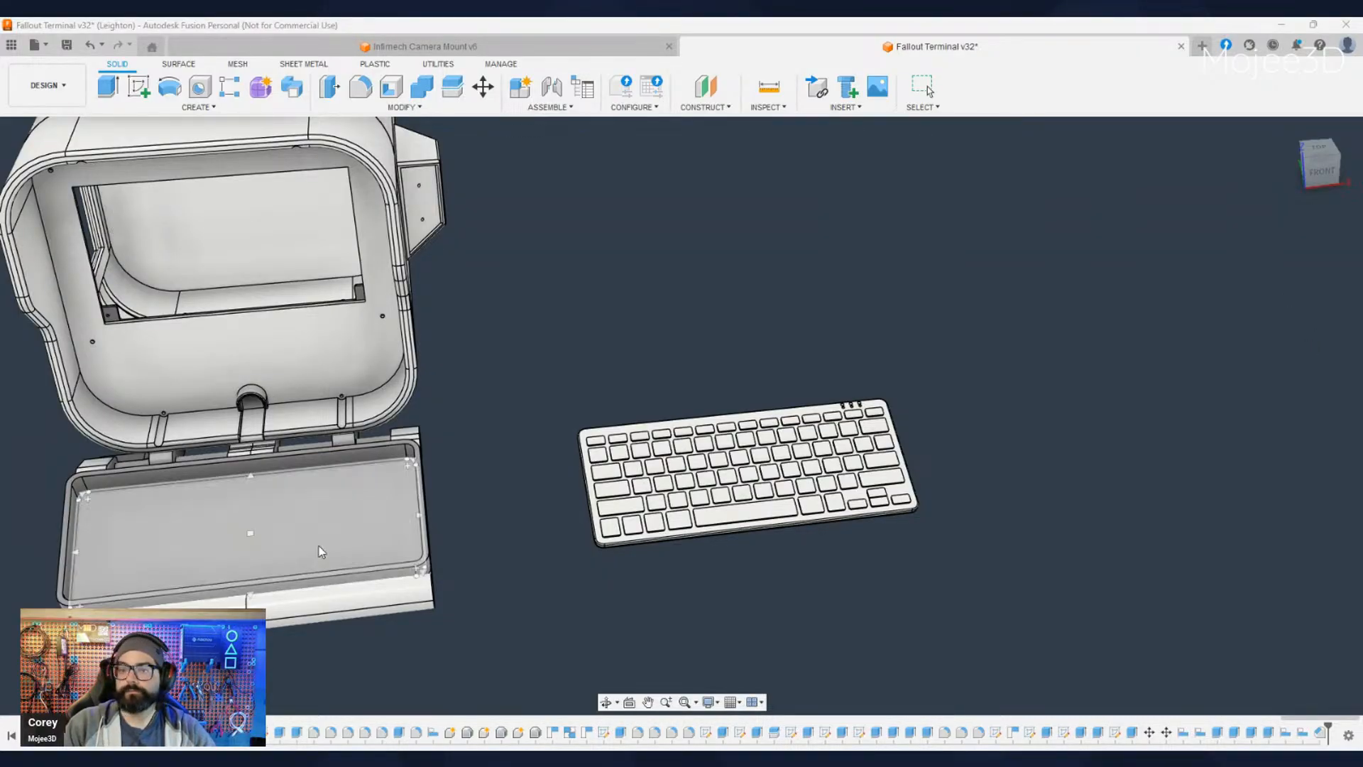
pyautogui.keyDown('shift'); pyautogui.moveTo(553, 608); pyautogui.dragTo(552, 542, button='middle'); pyautogui.keyUp('shift')
pyautogui.scroll(5, 553, 538)
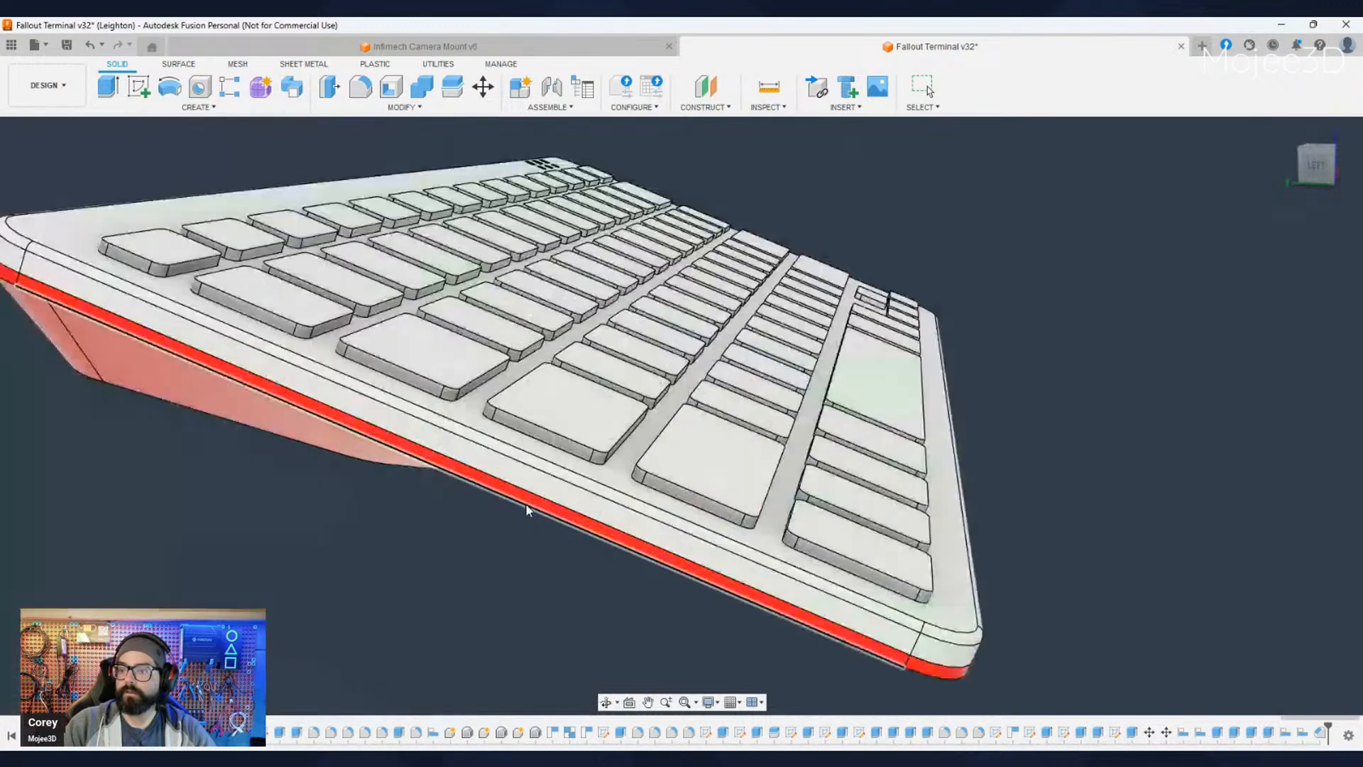
pyautogui.click(521, 472)
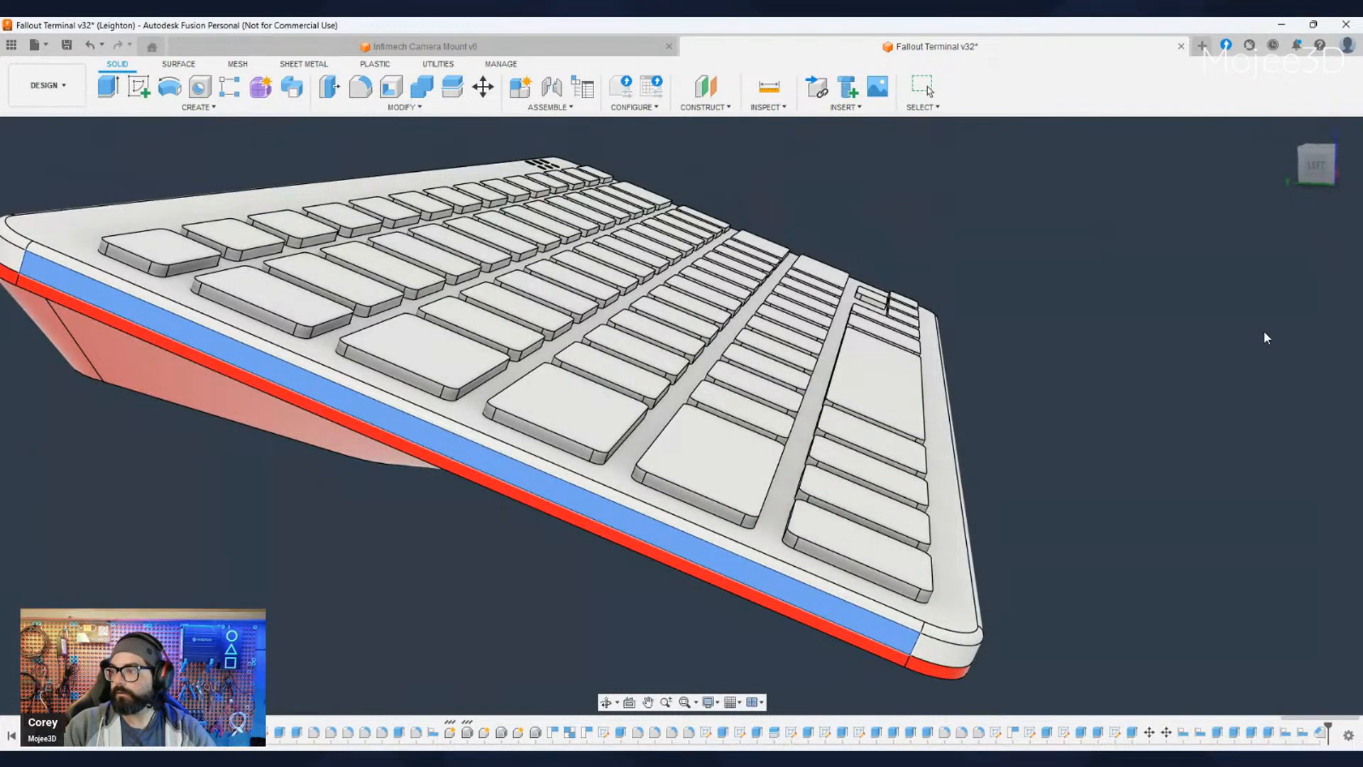
pyautogui.click(1299, 345)
pyautogui.scroll(-5, 1169, 458)
pyautogui.keyDown('shift'); pyautogui.moveTo(1175, 496); pyautogui.dragTo(1074, 487, button='middle'); pyautogui.keyUp('shift')
pyautogui.moveTo(1212, 519); pyautogui.dragTo(1131, 480, button='middle')
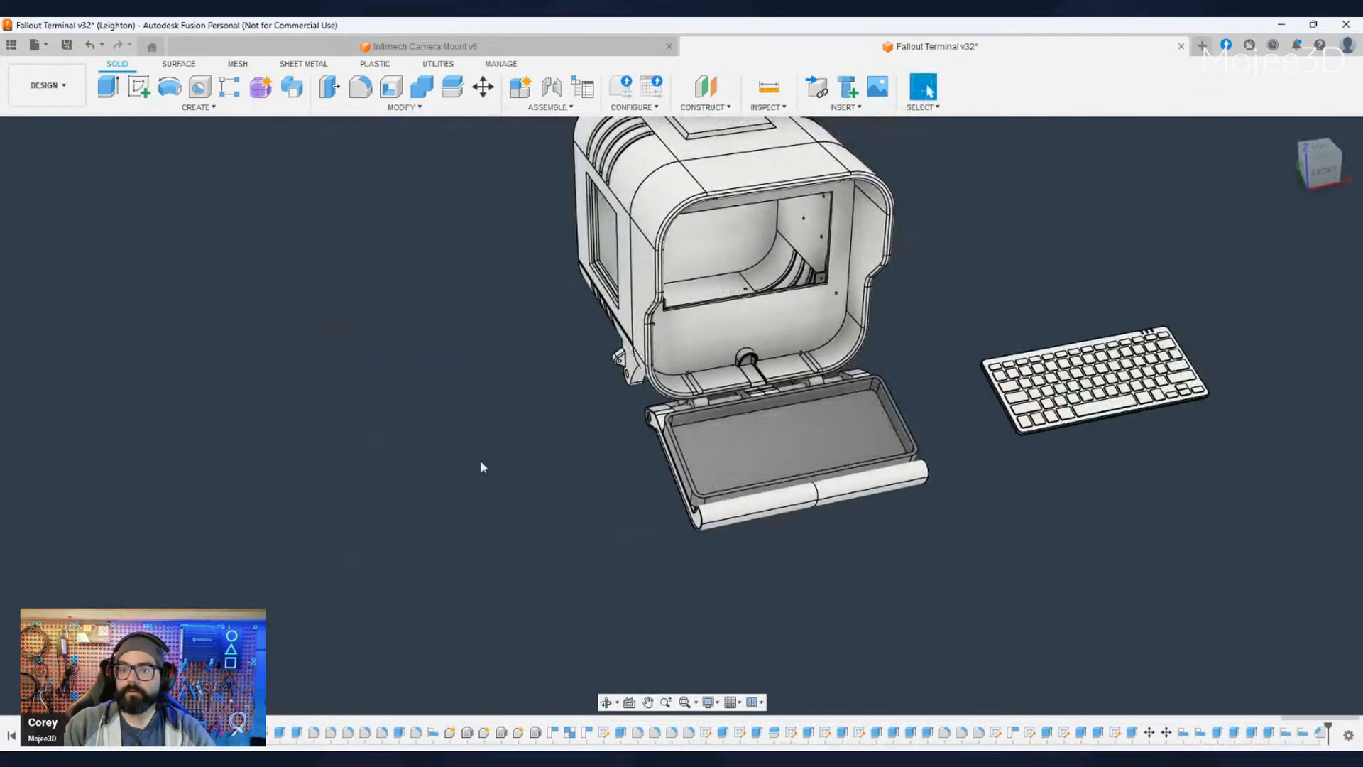
# - Select all bodies of the keyboard model and move them sideways about 400 mm onto the enclosure on the tray
pyautogui.click(88, 524)
pyautogui.keyDown('ctrl'); pyautogui.click(91, 542); pyautogui.keyUp('ctrl')
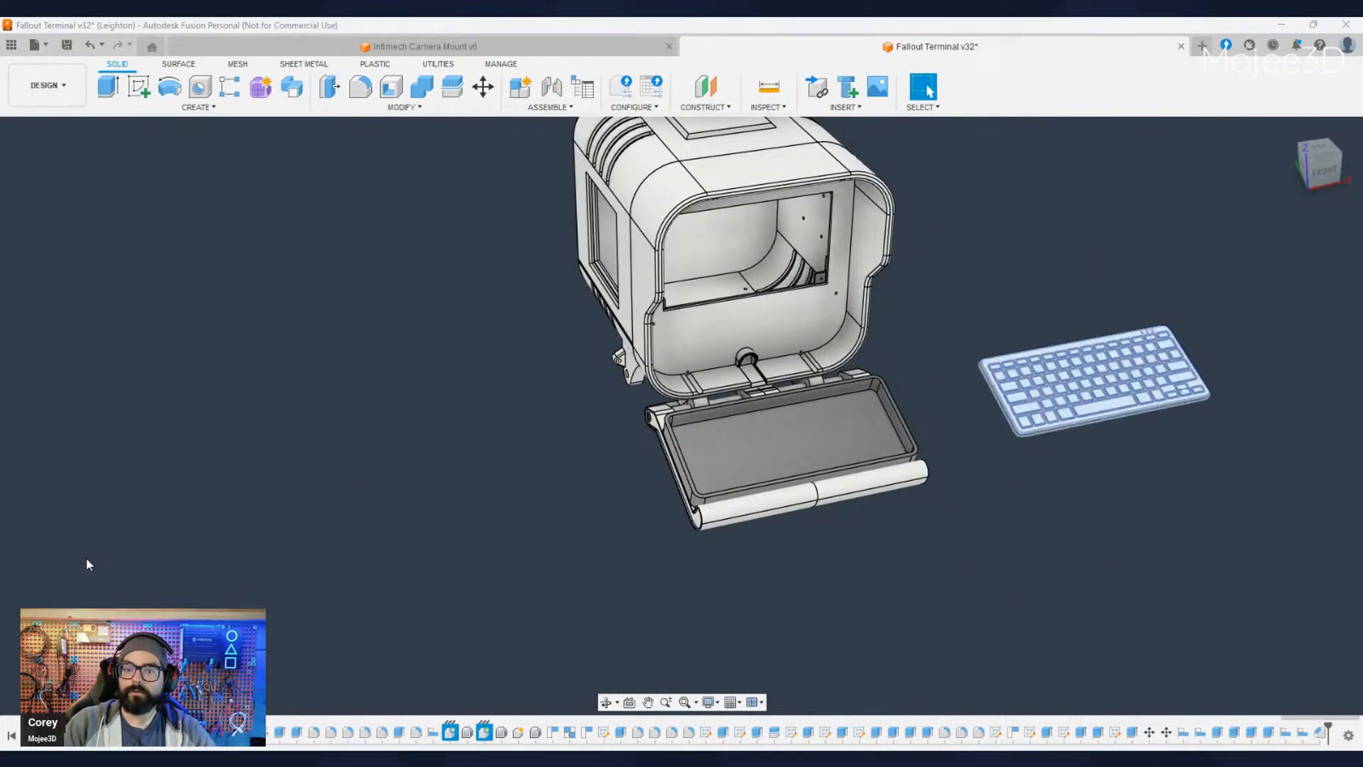
pyautogui.click(484, 89)
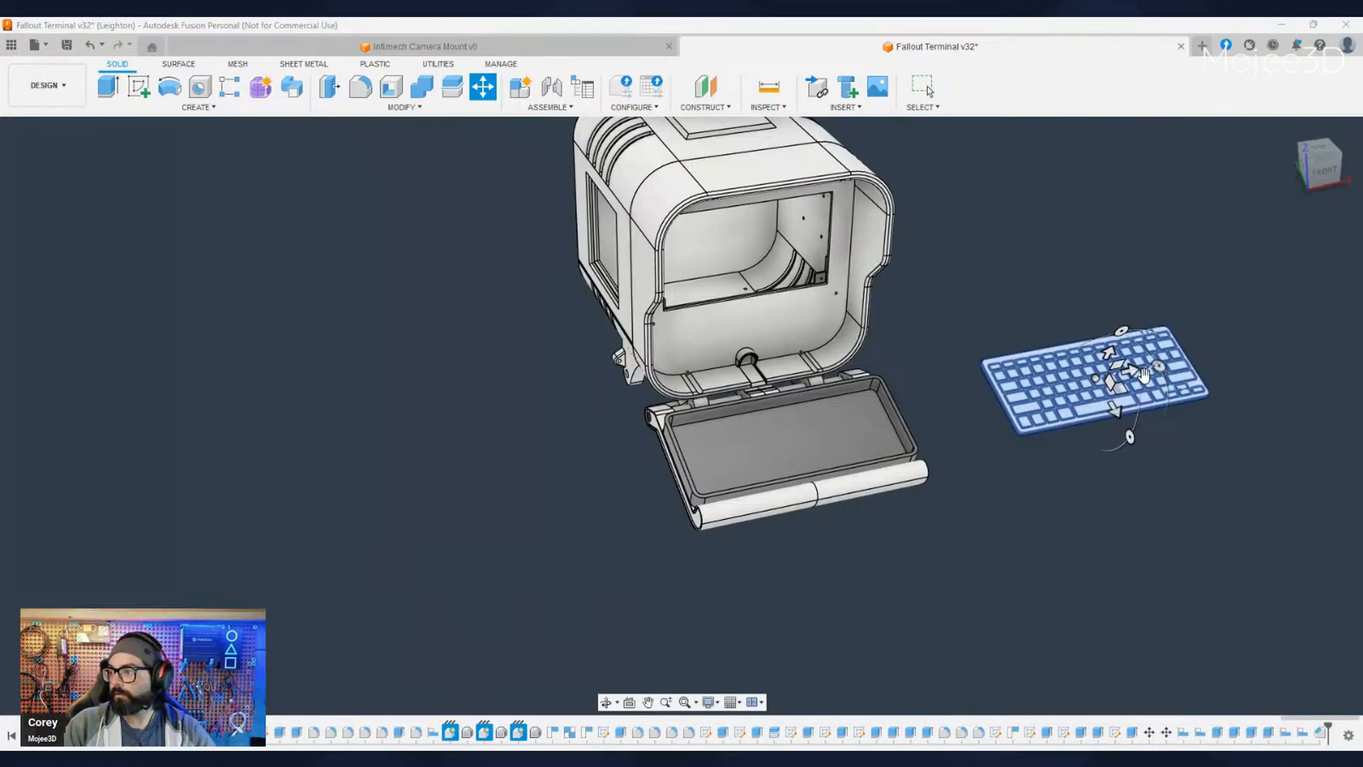
pyautogui.moveTo(1144, 374); pyautogui.dragTo(838, 410)
pyautogui.keyDown('shift'); pyautogui.moveTo(843, 423); pyautogui.dragTo(770, 426, button='middle'); pyautogui.keyUp('shift')
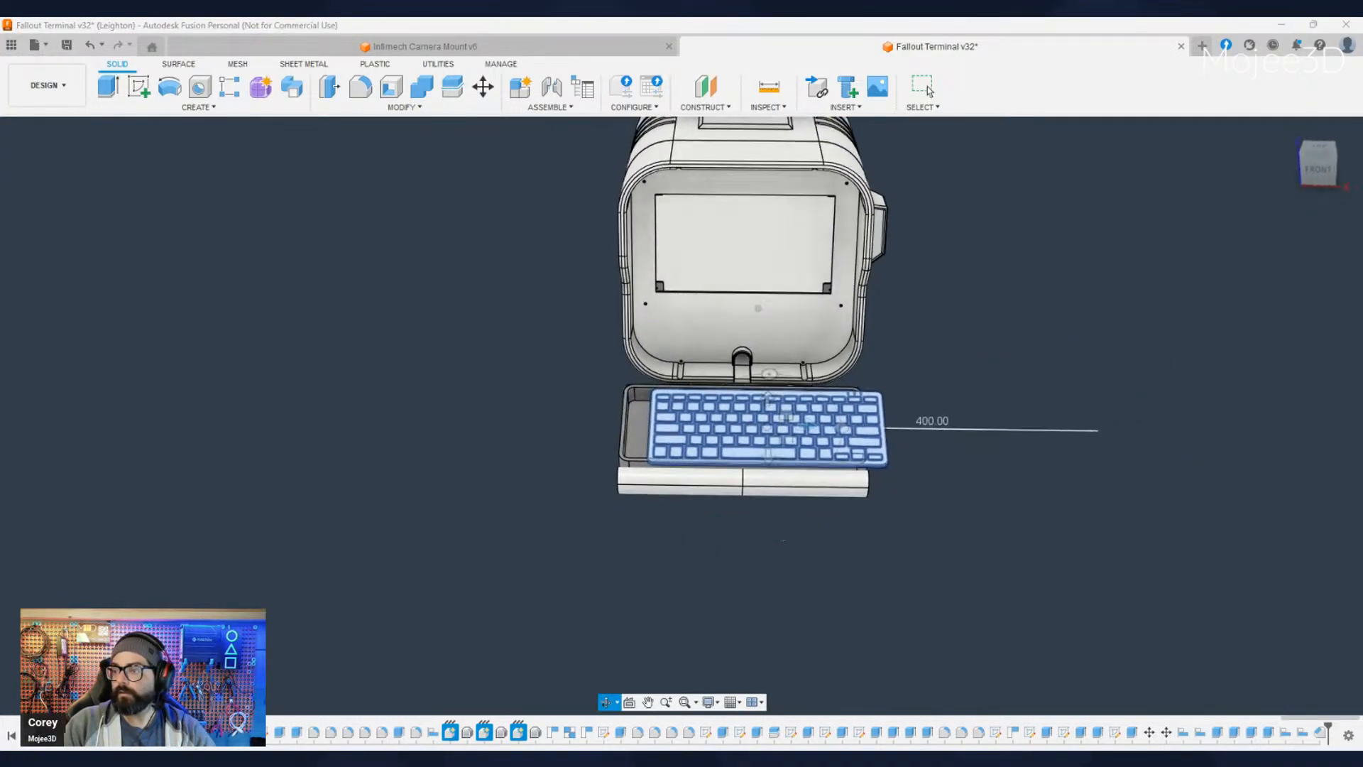
pyautogui.scroll(3, 702, 498)
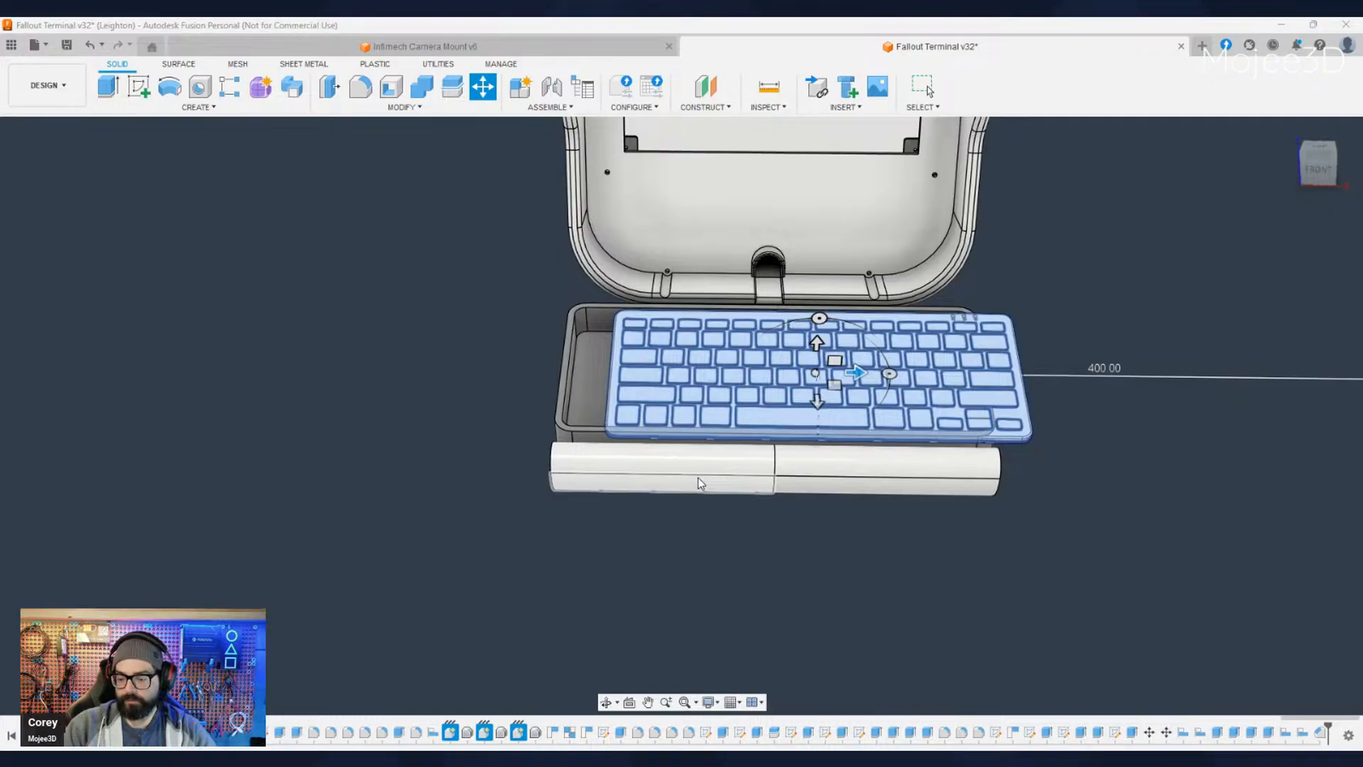
# - Set the keyboard's sideways move distance to -425 mm to centre it over the enclosure and apply the move
pyautogui.write('-420')
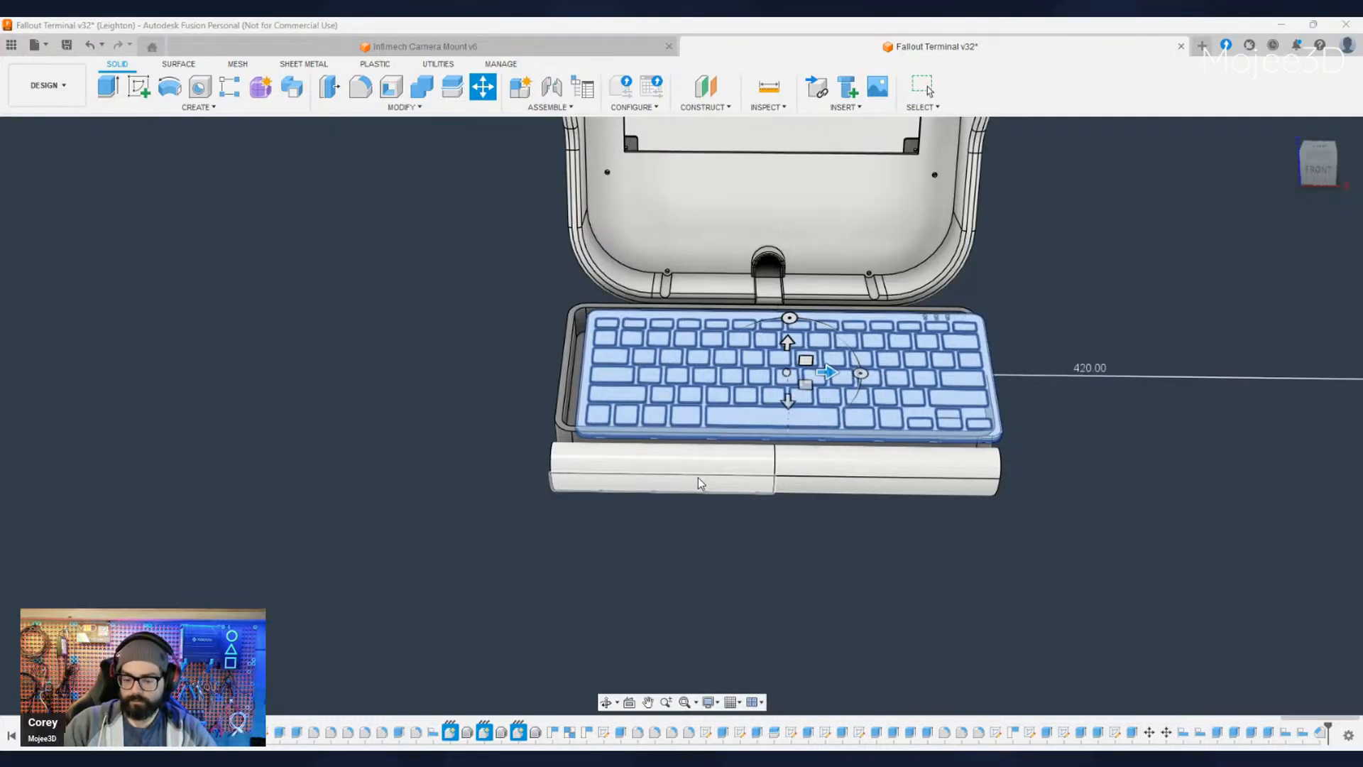
pyautogui.press('Escape')
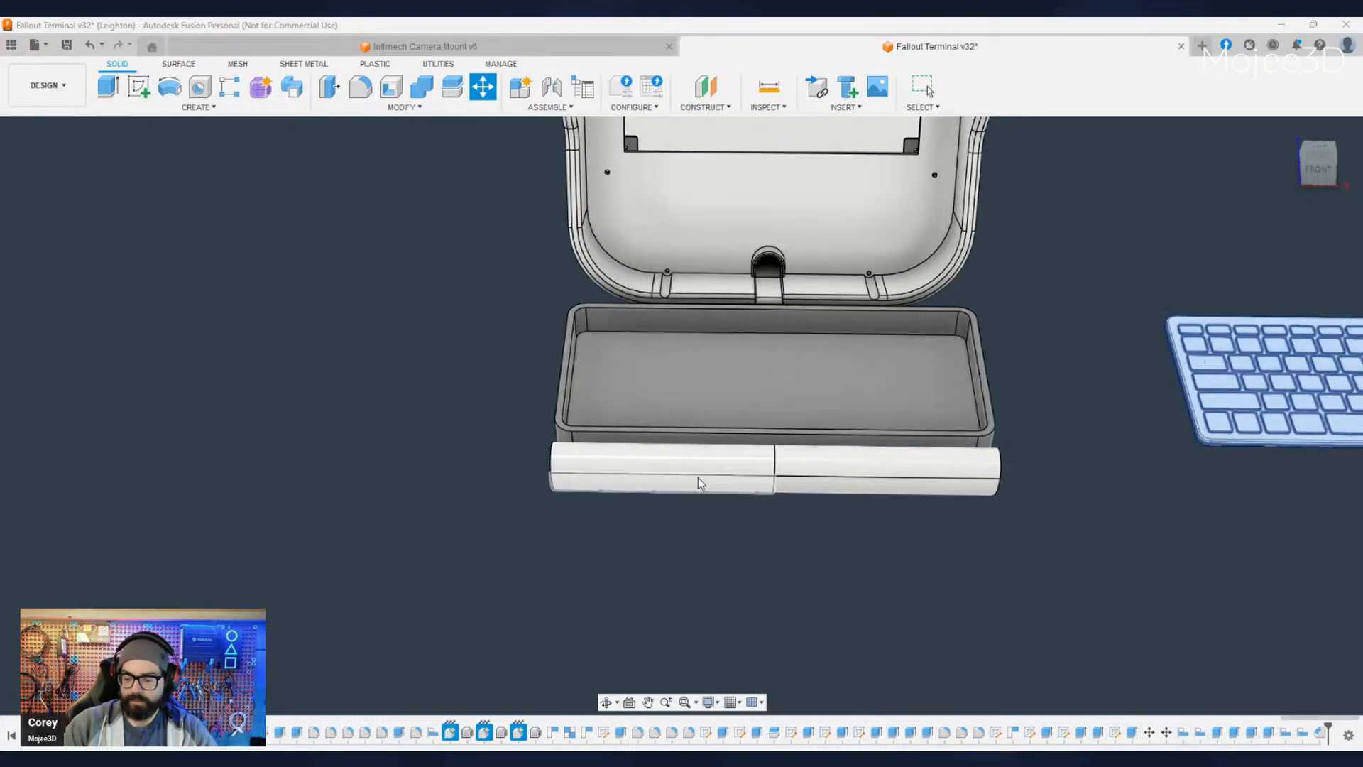
pyautogui.write('-441')
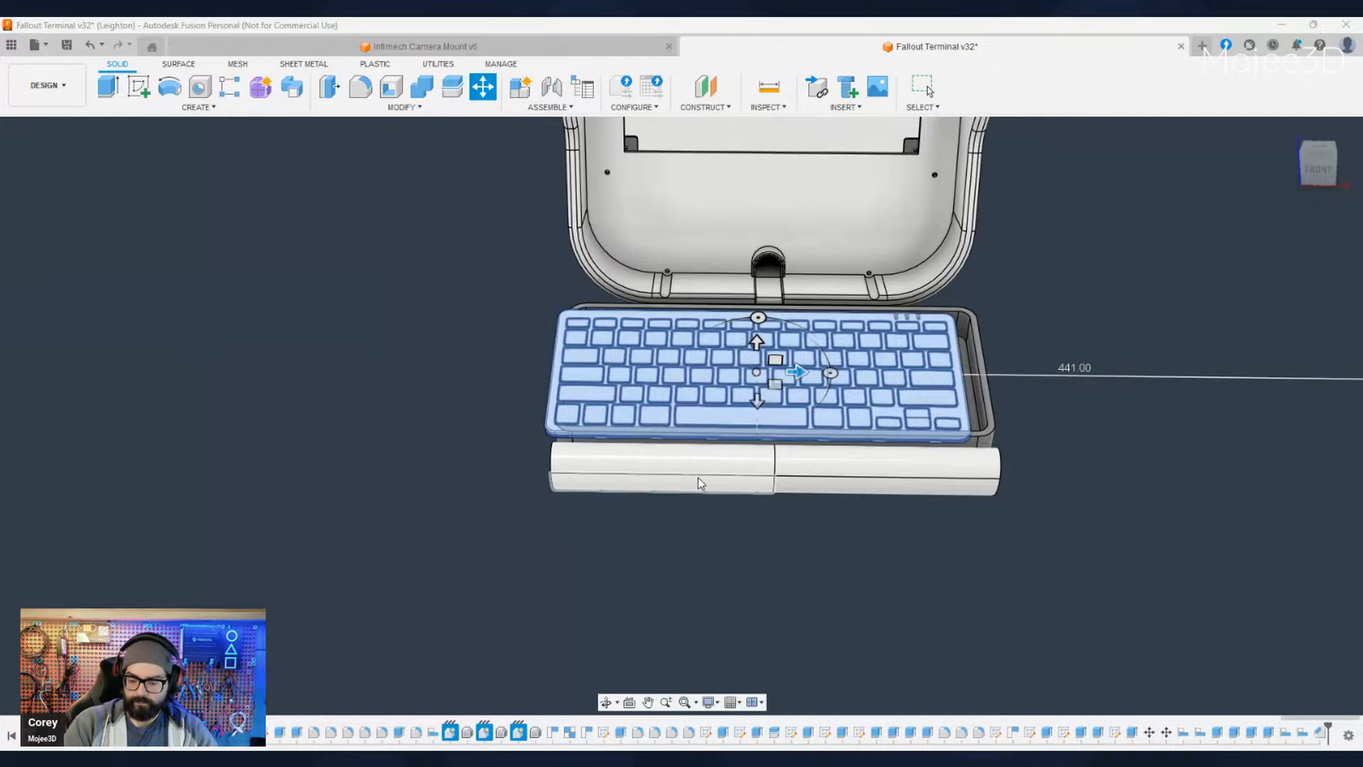
pyautogui.press('BackSpace')
pyautogui.write('30')
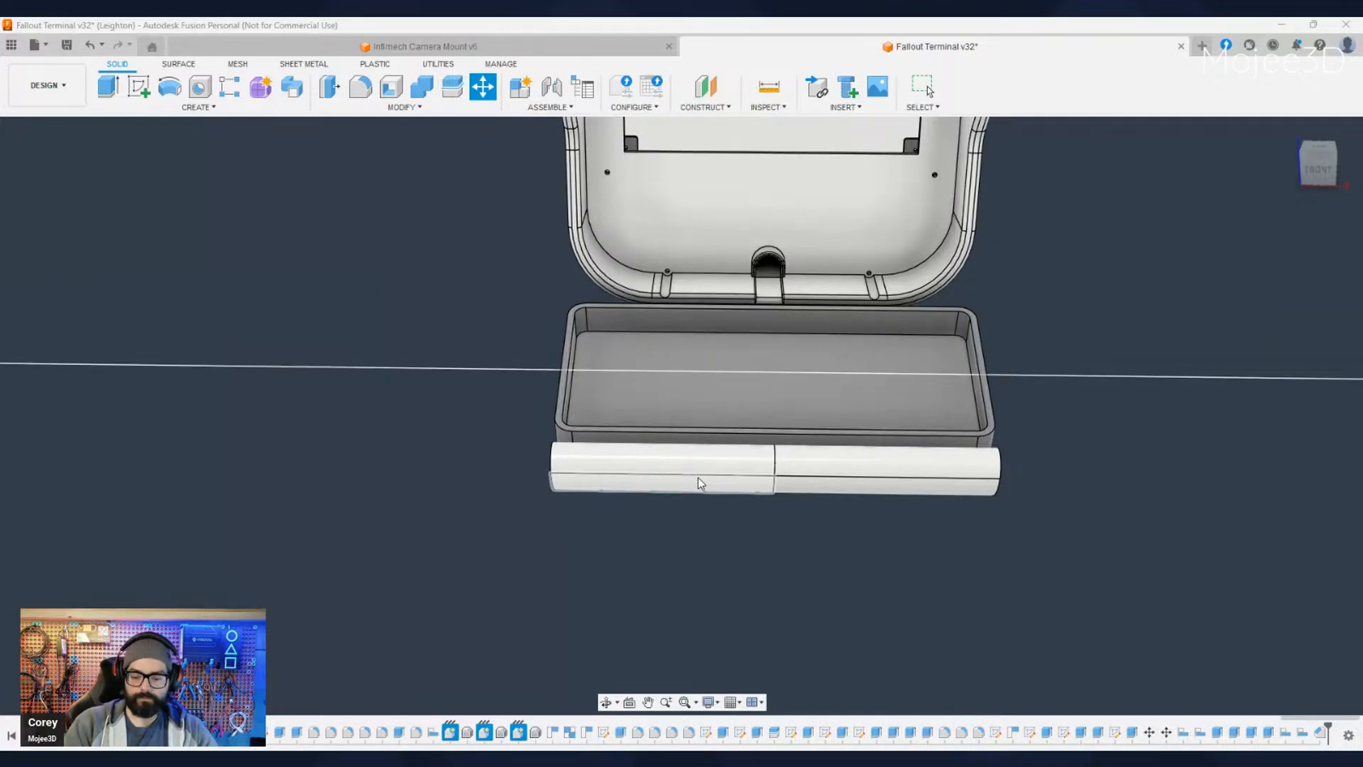
pyautogui.press('BackSpace')
pyautogui.press('BackSpace')
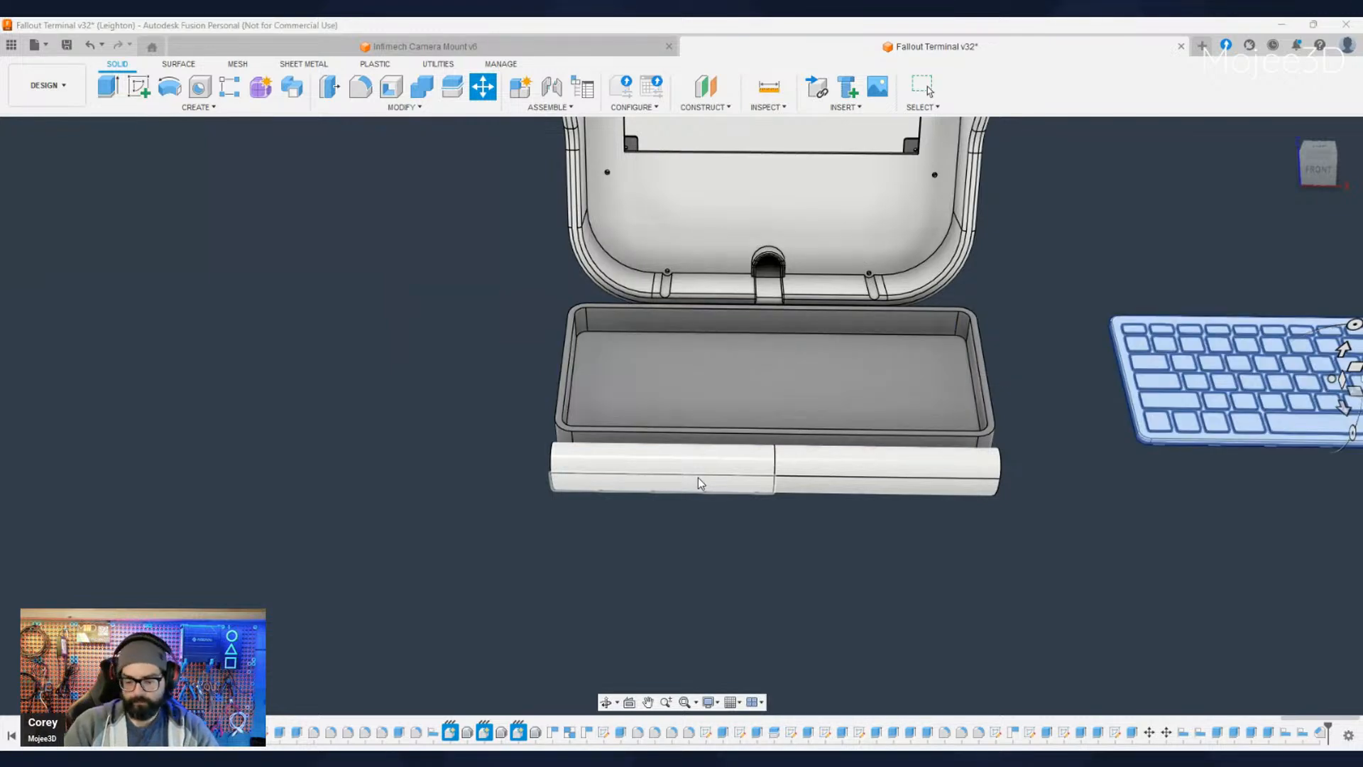
pyautogui.press('BackSpace')
pyautogui.write('25')
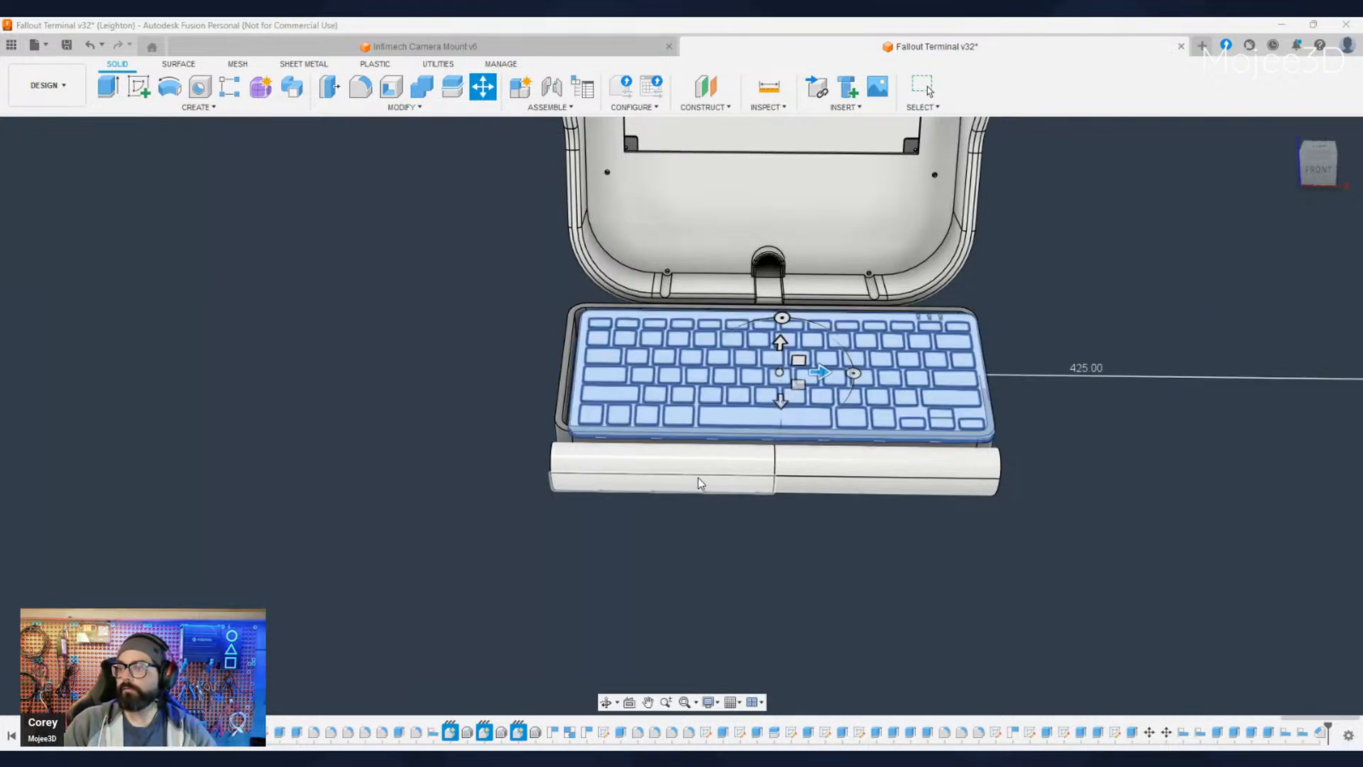
pyautogui.press('Return')
# - Examine the gap between the keyboard's left side and the enclosure rim, including the front-left corner
pyautogui.keyDown('shift'); pyautogui.moveTo(531, 539); pyautogui.dragTo(570, 488, button='middle'); pyautogui.keyUp('shift')
pyautogui.scroll(5, 439, 366)
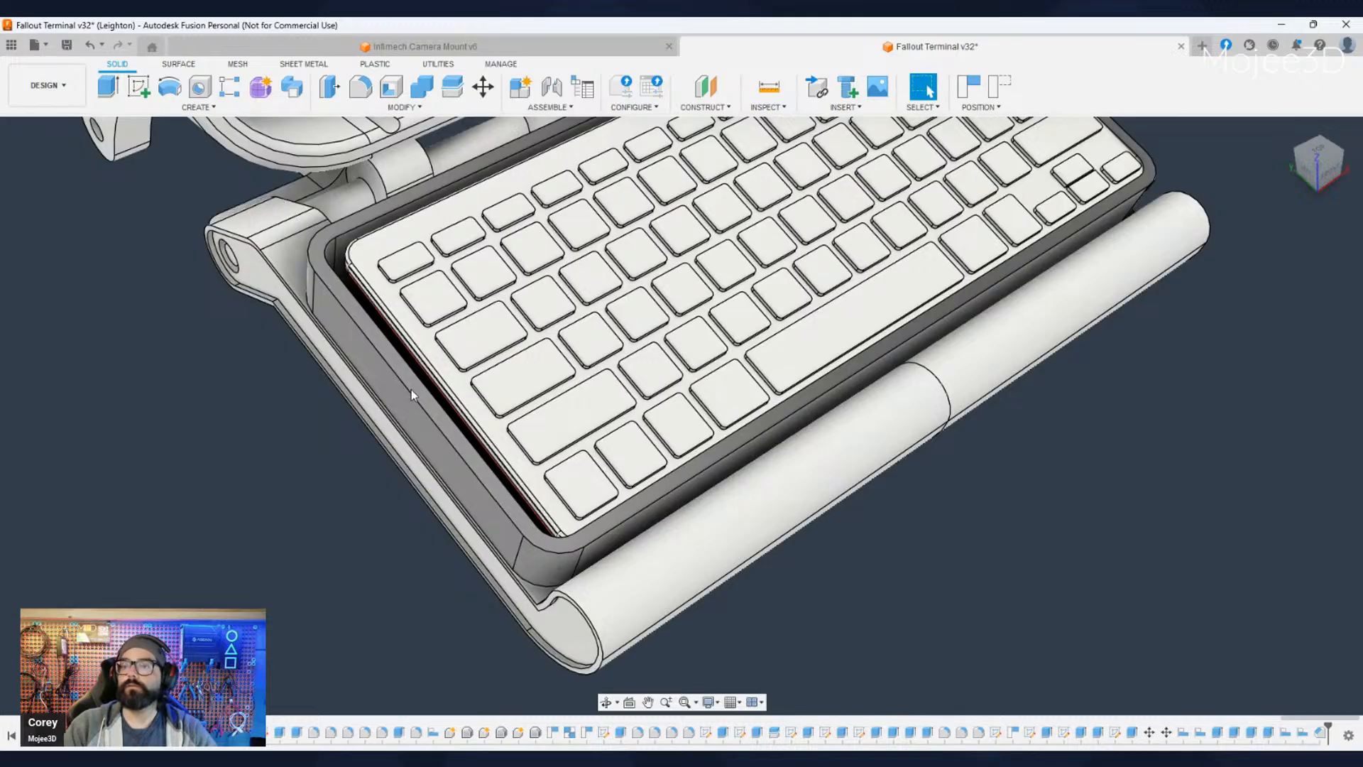
pyautogui.scroll(5, 426, 362)
pyautogui.scroll(-5, 441, 362)
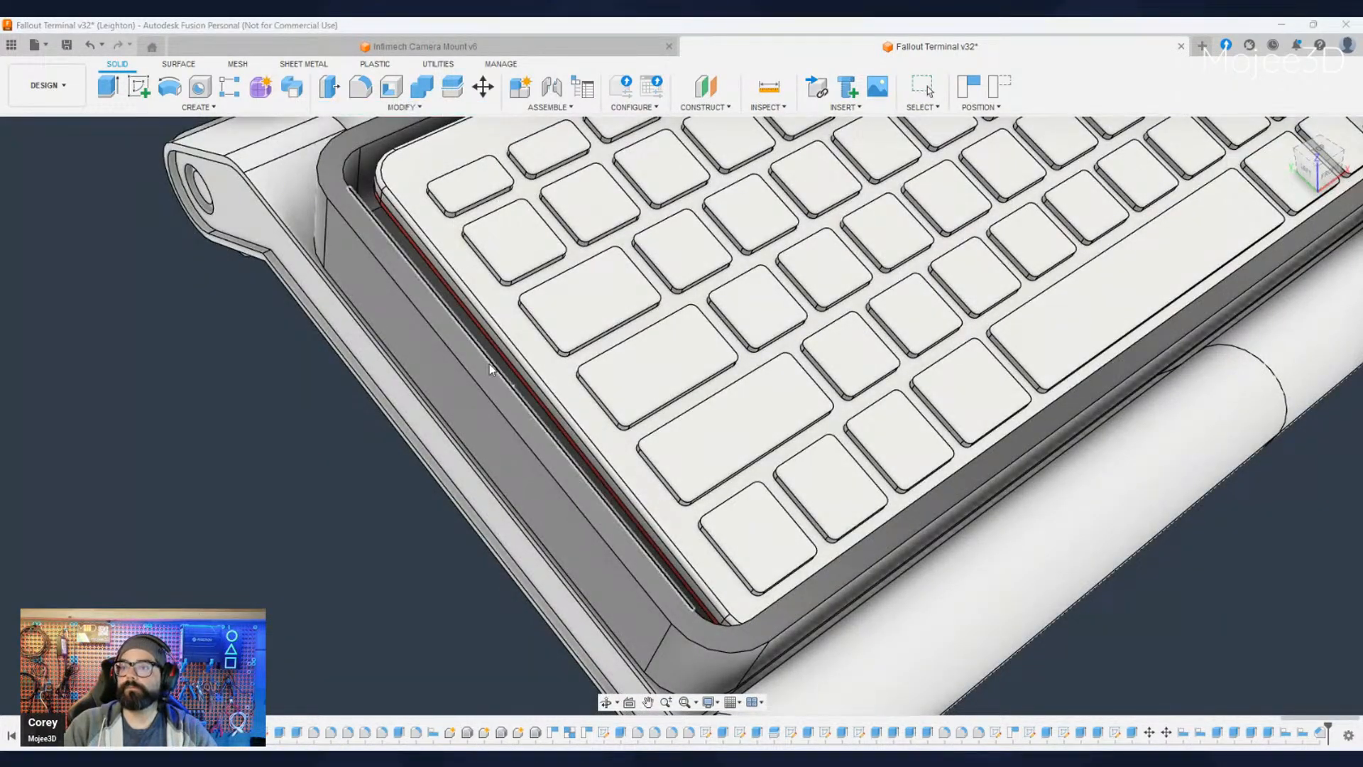
pyautogui.scroll(6, 583, 333)
pyautogui.scroll(-3, 586, 353)
pyautogui.click(572, 362)
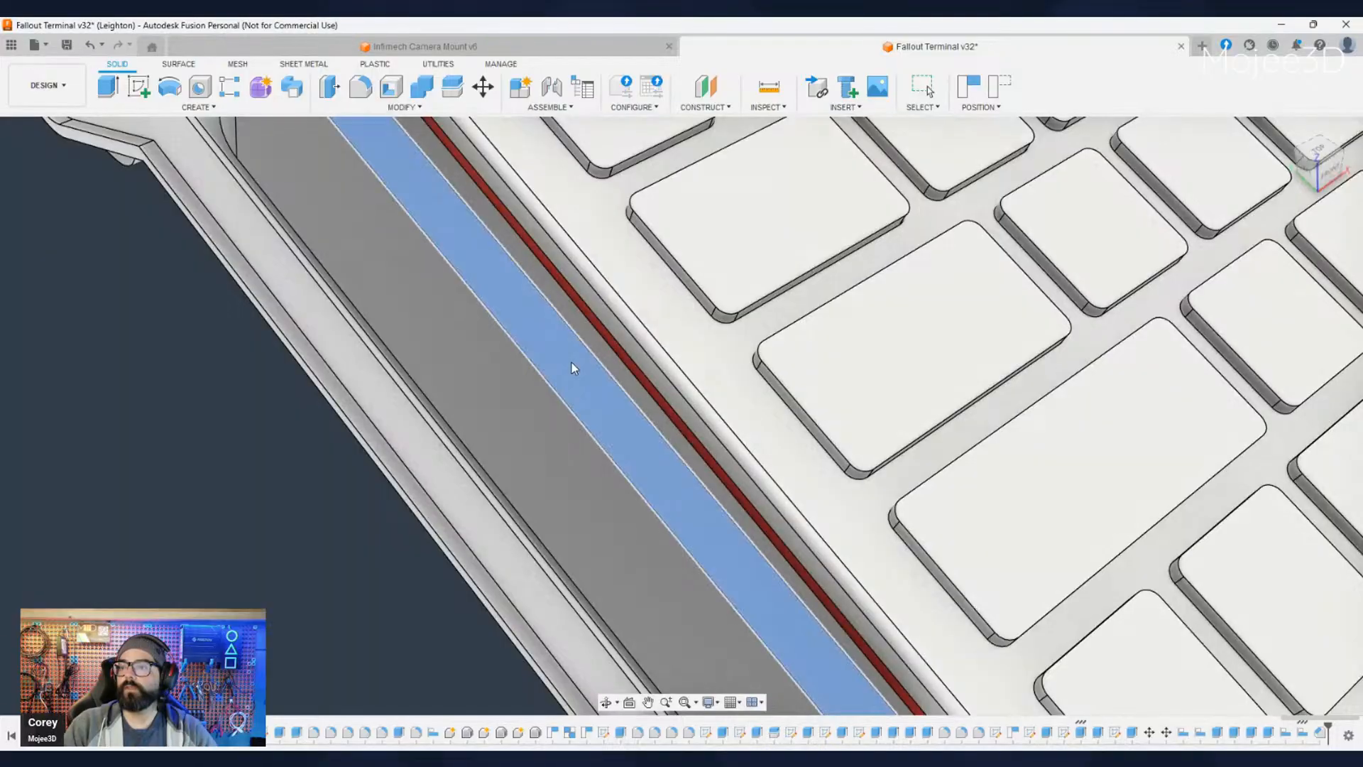
pyautogui.scroll(-5, 570, 364)
pyautogui.keyDown('shift'); pyautogui.moveTo(570, 363); pyautogui.dragTo(544, 417, button='middle'); pyautogui.keyUp('shift')
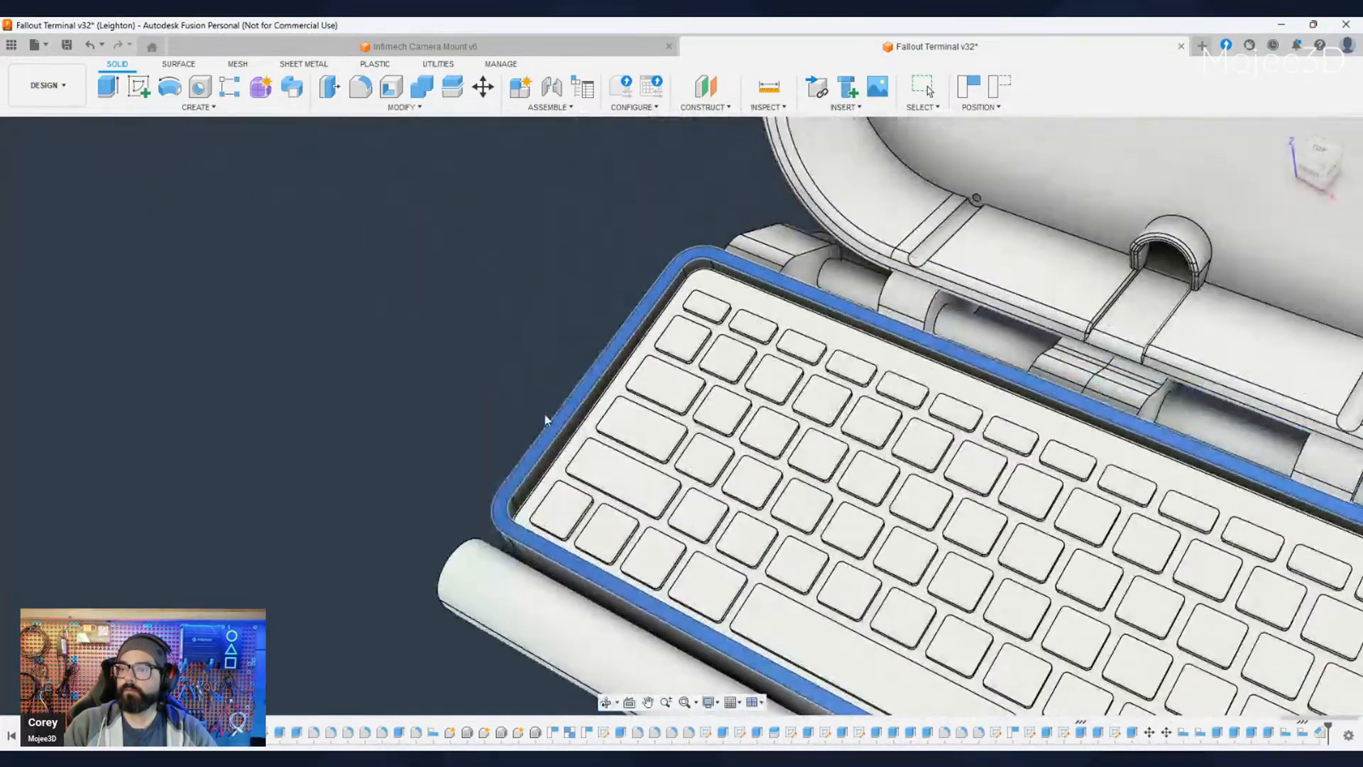
pyautogui.scroll(-3, 813, 458)
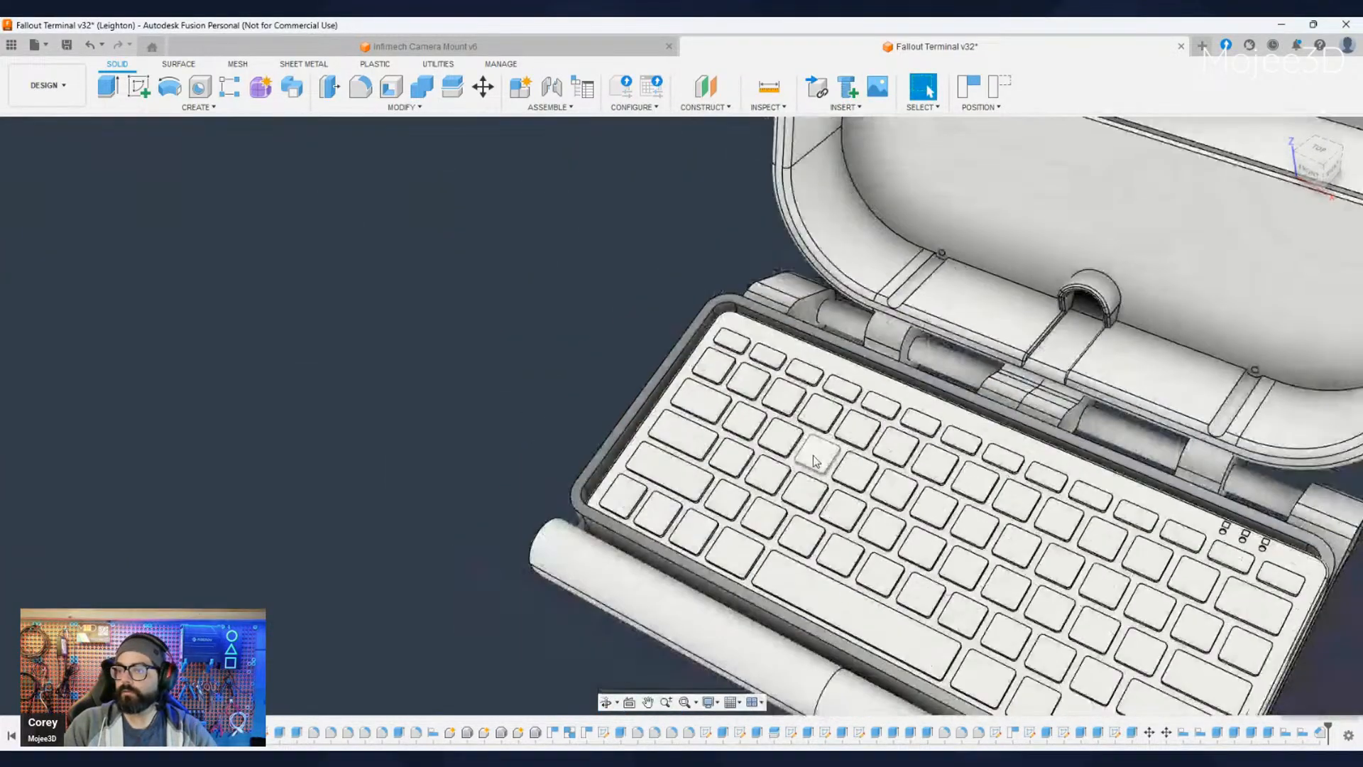
pyautogui.keyDown('shift'); pyautogui.moveTo(611, 557); pyautogui.dragTo(731, 532, button='middle'); pyautogui.keyUp('shift')
pyautogui.scroll(4, 498, 548)
pyautogui.scroll(4, 498, 549)
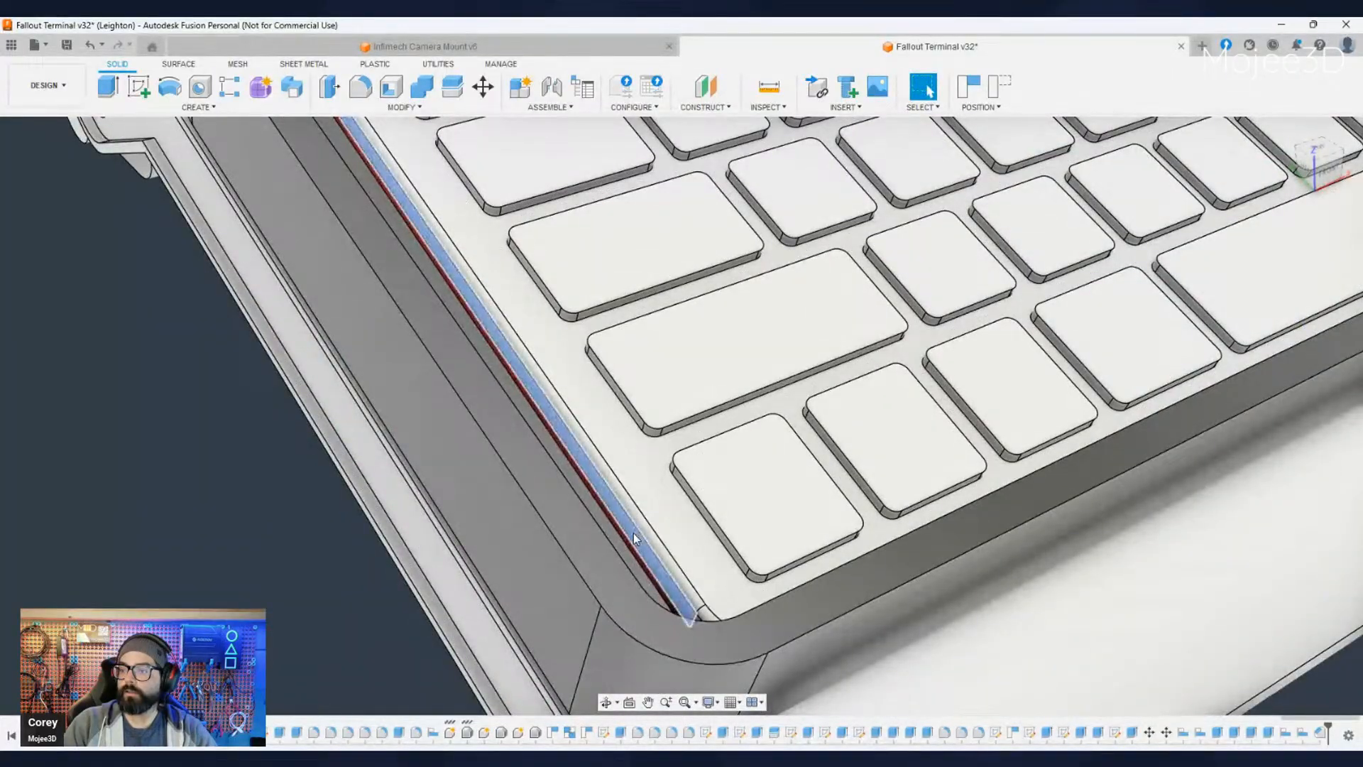
pyautogui.scroll(-5, 633, 536)
pyautogui.keyDown('shift'); pyautogui.moveTo(546, 576); pyautogui.dragTo(547, 402, button='middle'); pyautogui.keyUp('shift')
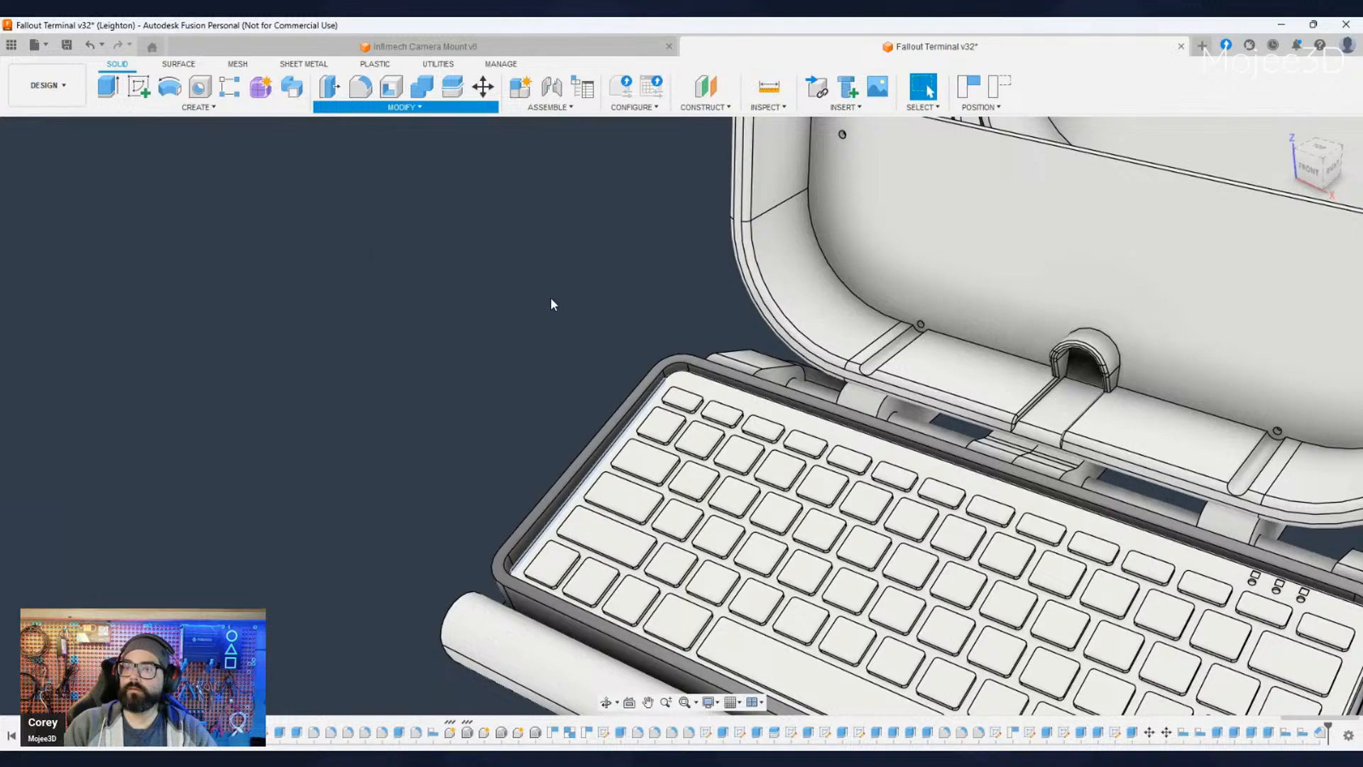
# - Compare the enclosure's inner left wall with the keyboard's side edge from above and from the left
pyautogui.keyDown('shift'); pyautogui.moveTo(463, 465); pyautogui.dragTo(561, 476, button='middle'); pyautogui.keyUp('shift')
pyautogui.scroll(5, 497, 471)
pyautogui.scroll(-2, 632, 491)
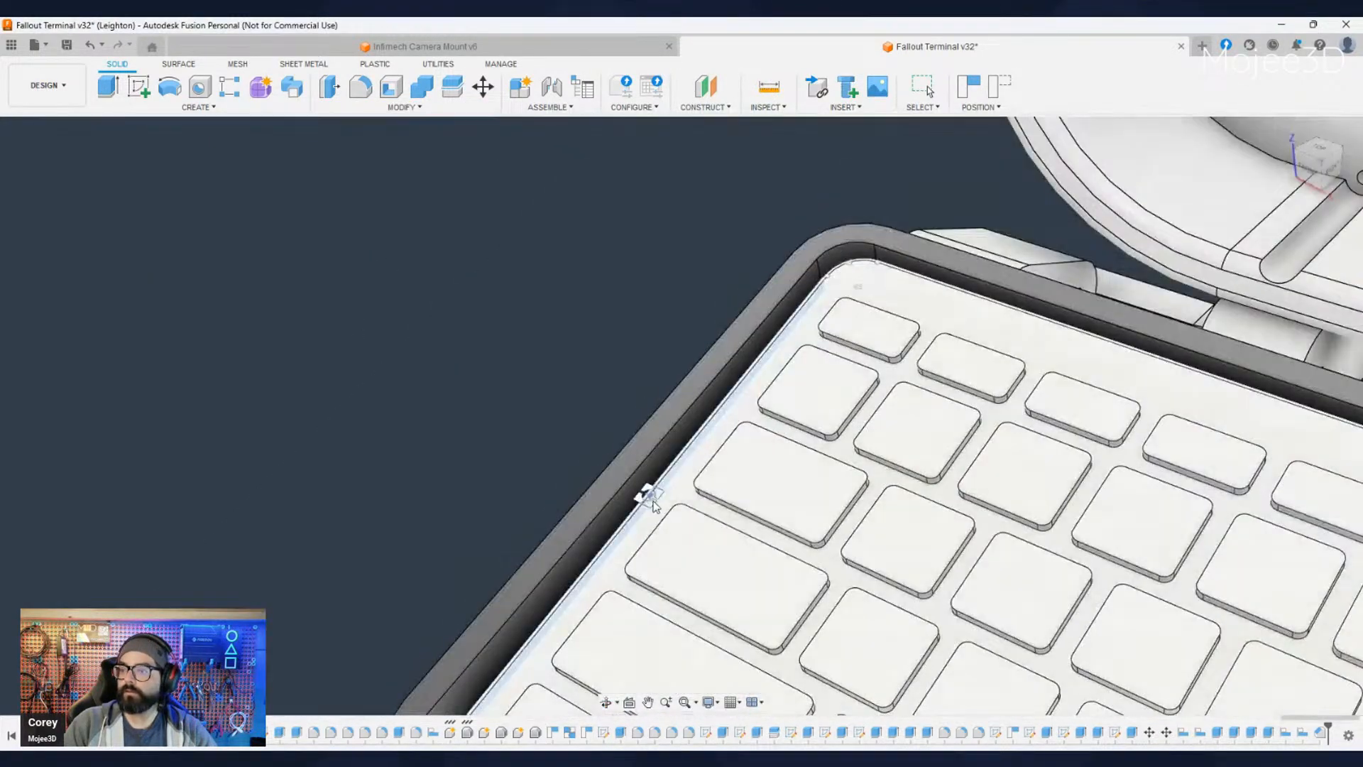
pyautogui.click(710, 440)
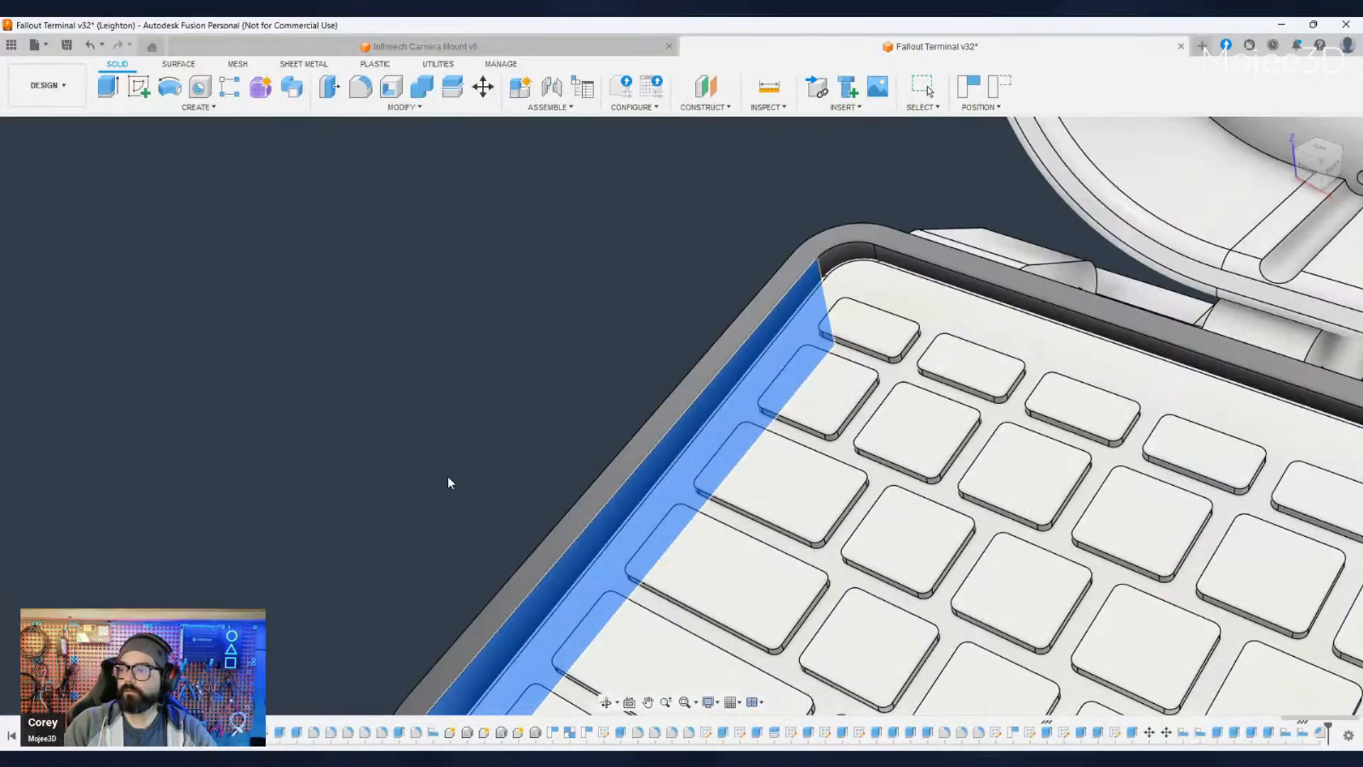
pyautogui.press('Escape')
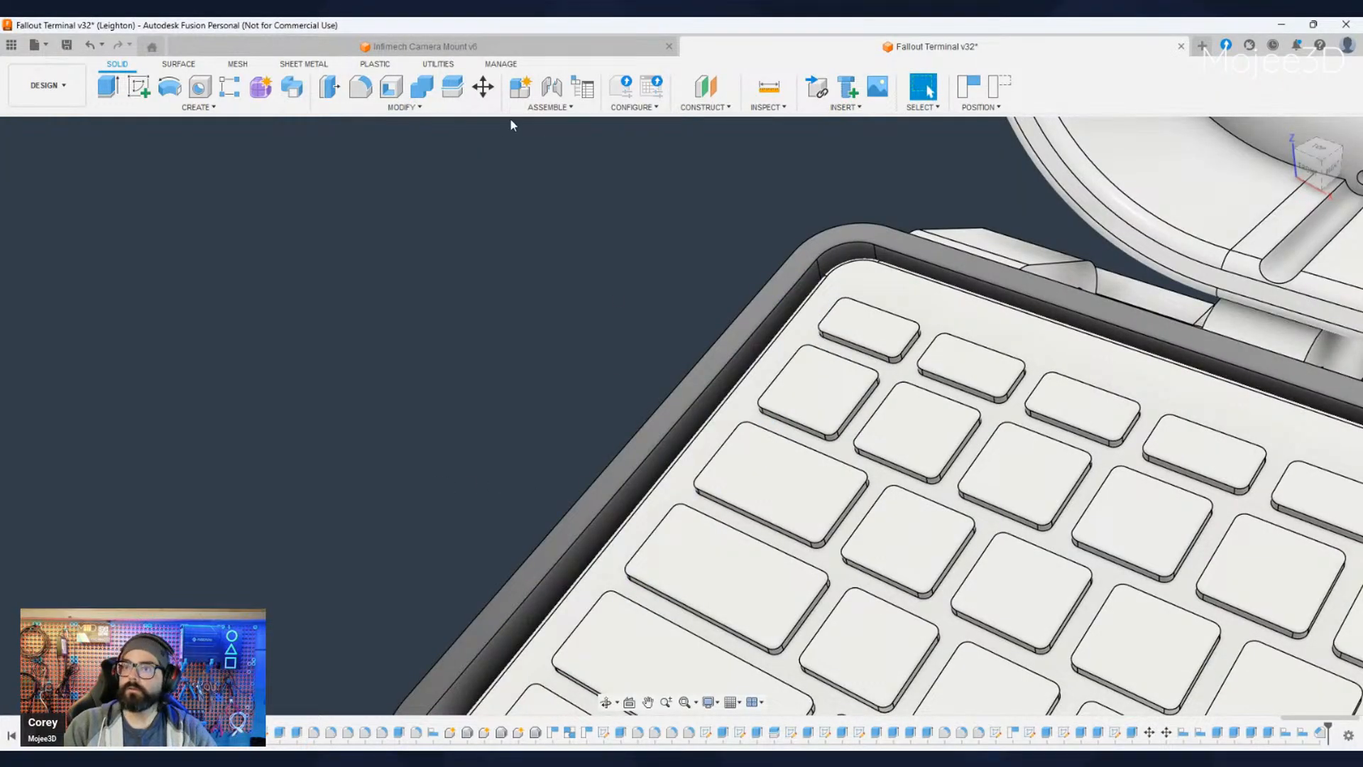
pyautogui.click(385, 114)
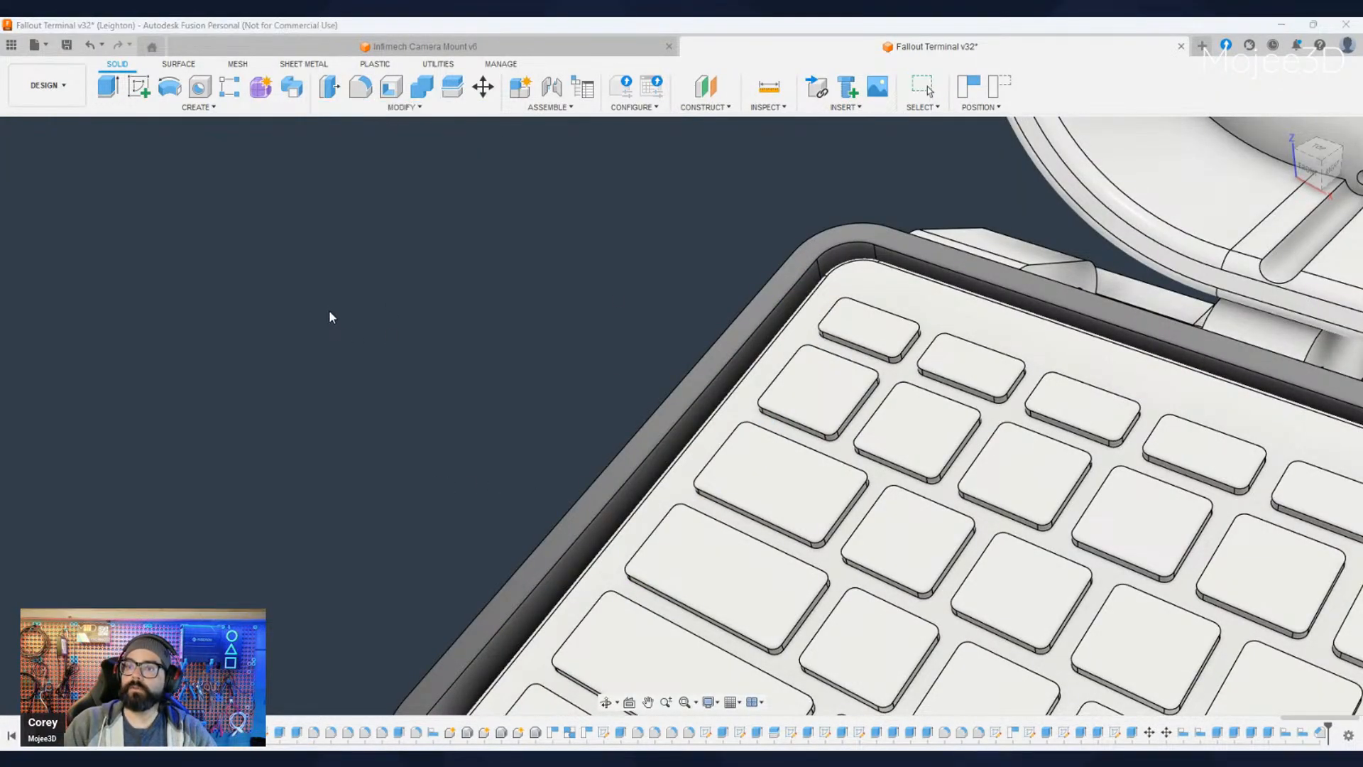
pyautogui.keyDown('shift'); pyautogui.moveTo(329, 310); pyautogui.dragTo(669, 474, button='middle'); pyautogui.keyUp('shift')
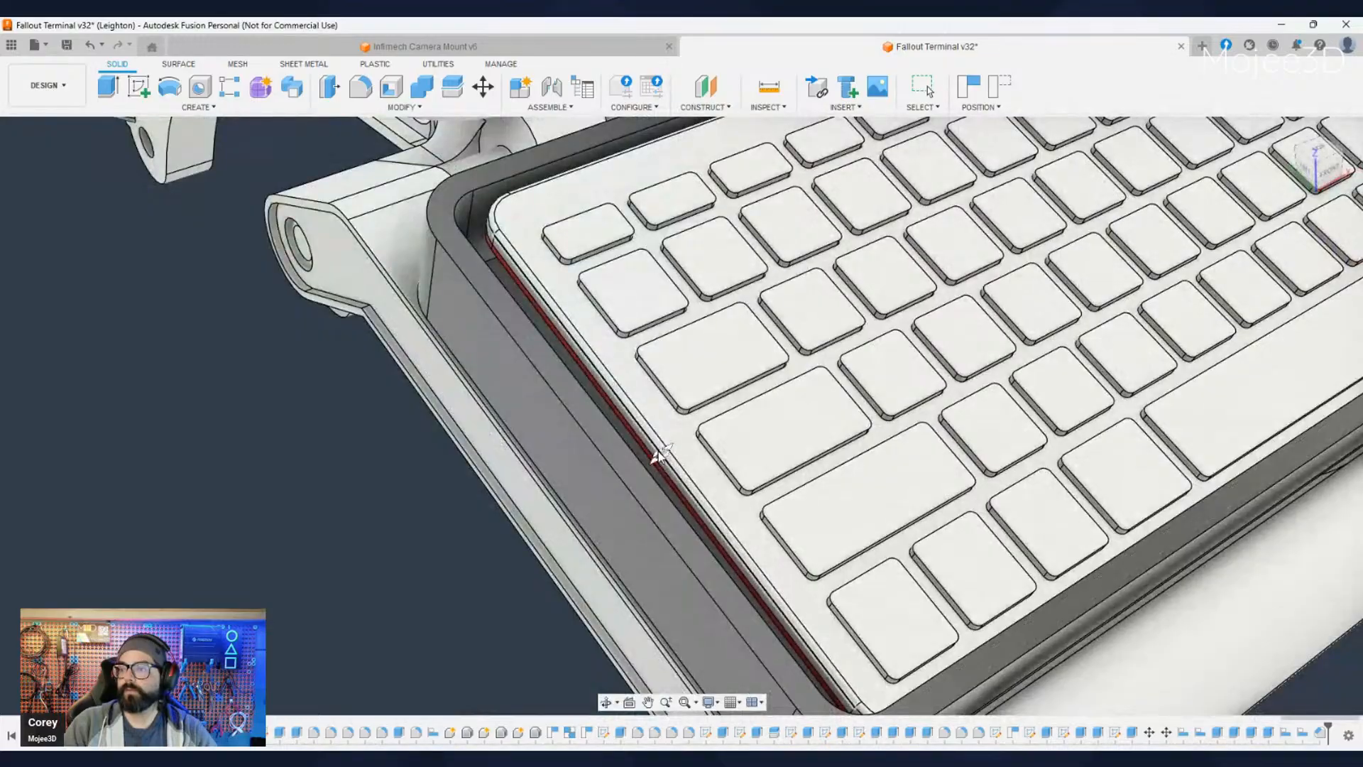
pyautogui.scroll(3, 650, 455)
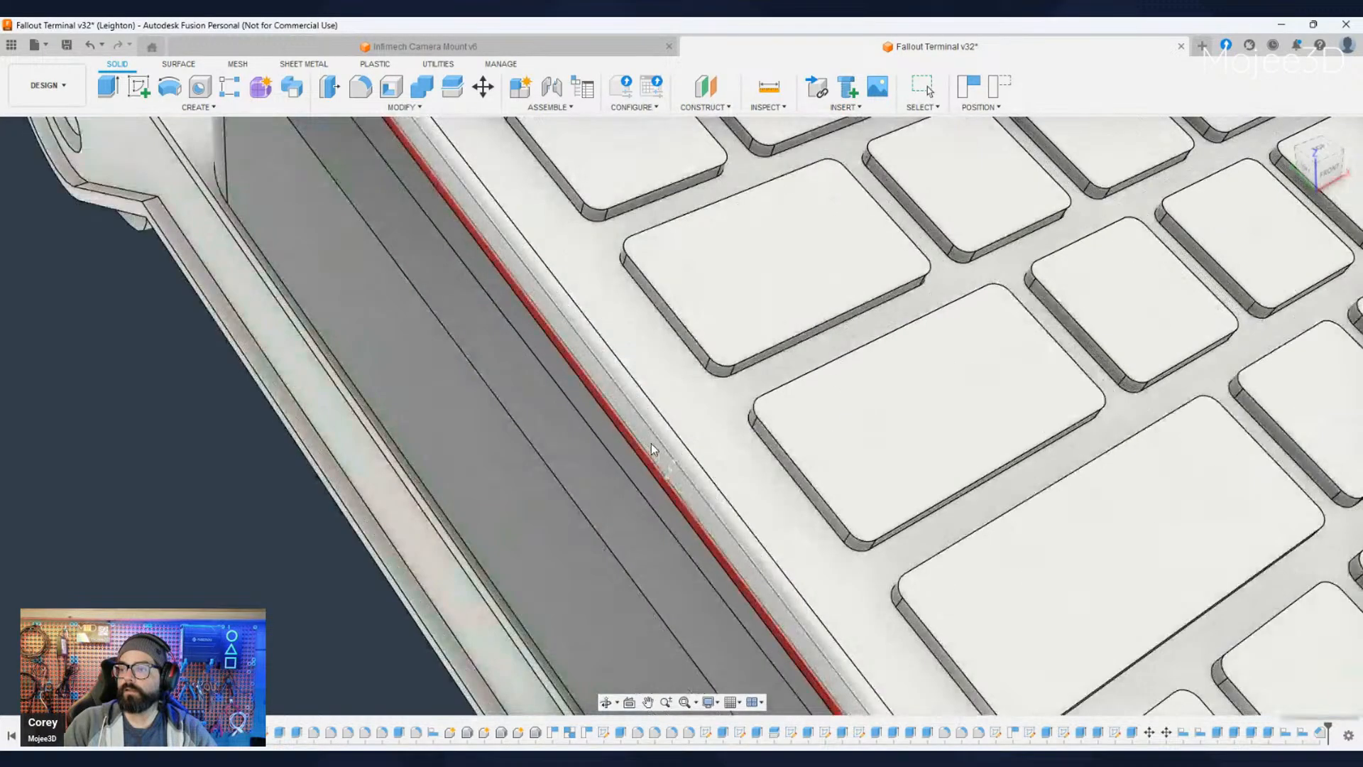
pyautogui.click(648, 450)
pyautogui.scroll(-10, 284, 490)
pyautogui.keyDown('shift'); pyautogui.moveTo(422, 382); pyautogui.dragTo(274, 502, button='middle'); pyautogui.keyUp('shift')
pyautogui.scroll(6, 274, 501)
pyautogui.click(390, 508)
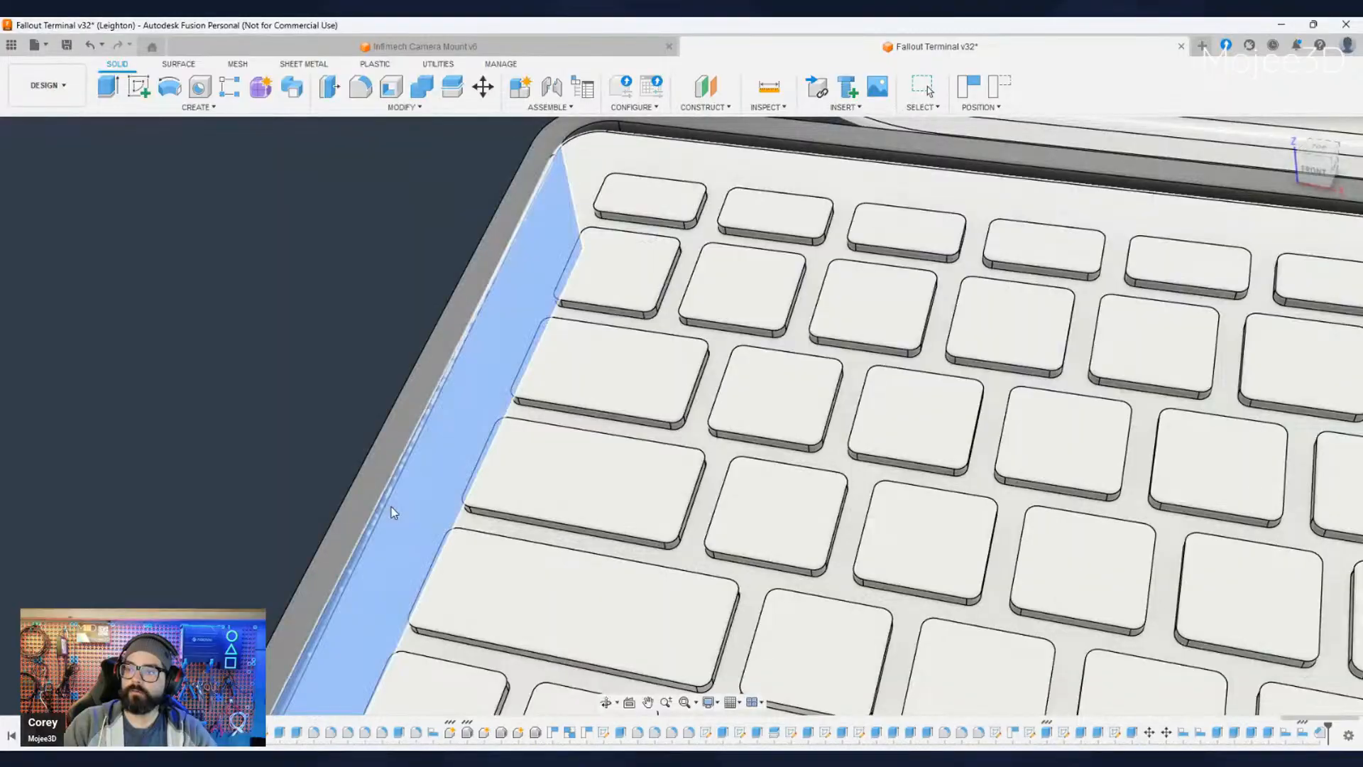
pyautogui.keyDown('shift'); pyautogui.click(335, 496); pyautogui.keyUp('shift')
pyautogui.scroll(-6, 335, 497)
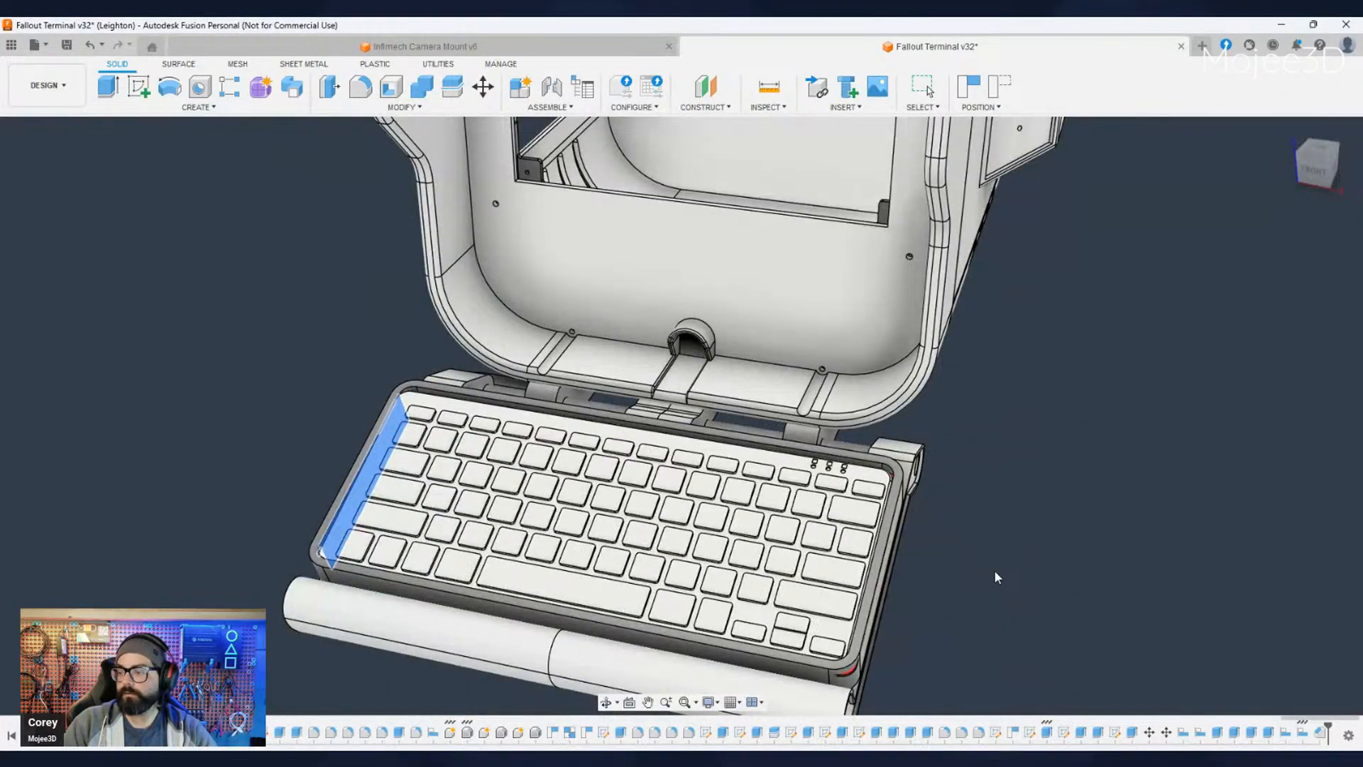
# - Check the keyboard's rear right corner in the enclosure and undo the last removal of its top casing
pyautogui.keyDown('shift'); pyautogui.moveTo(994, 569); pyautogui.dragTo(954, 536, button='middle'); pyautogui.keyUp('shift')
pyautogui.scroll(10, 955, 536)
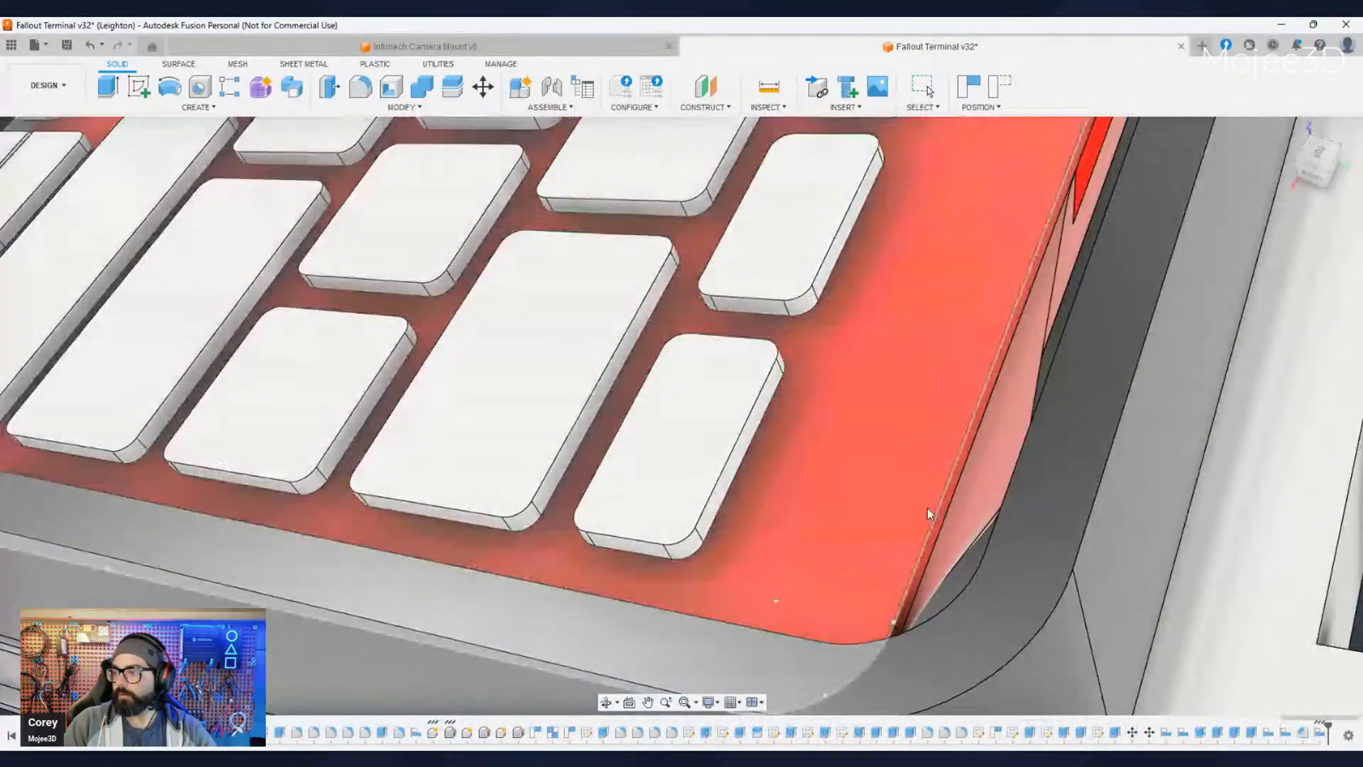
pyautogui.scroll(-10, 930, 514)
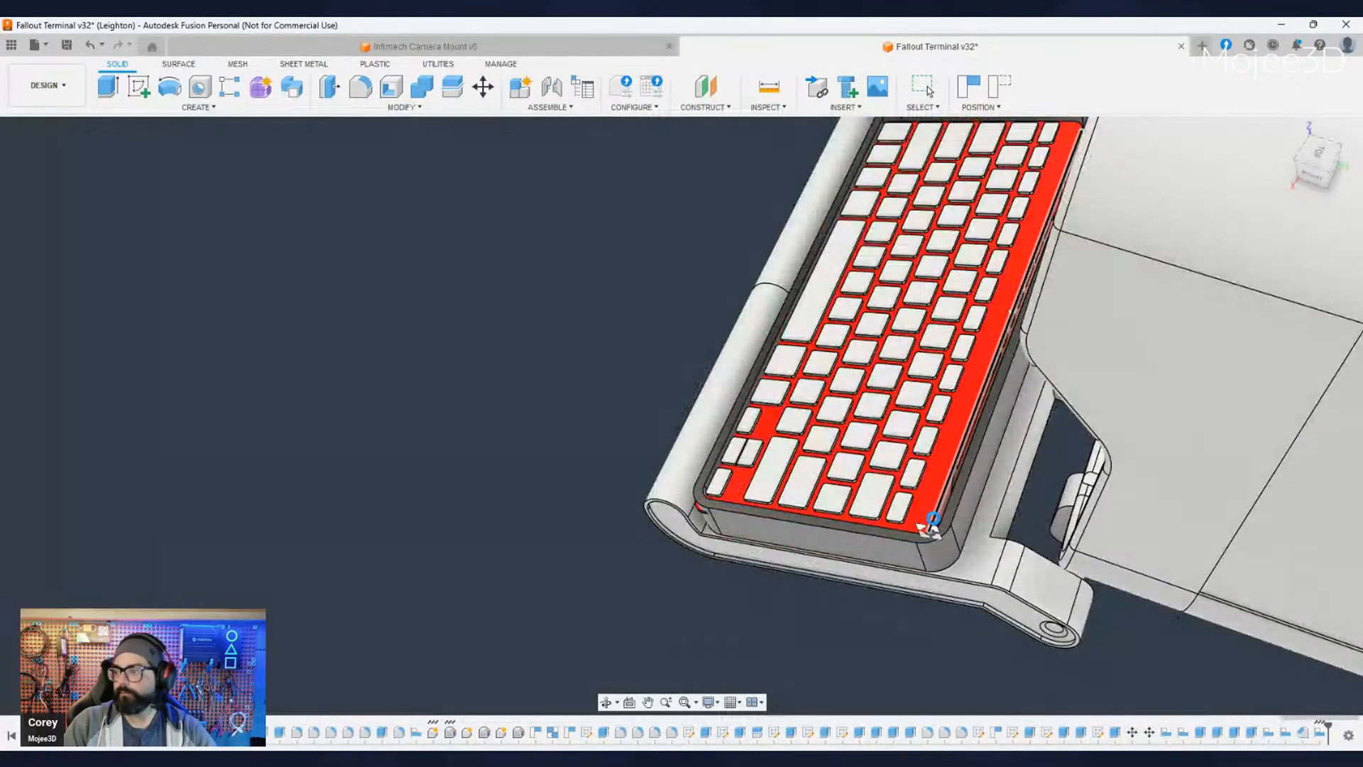
pyautogui.hotkey('ctrl', 'z')
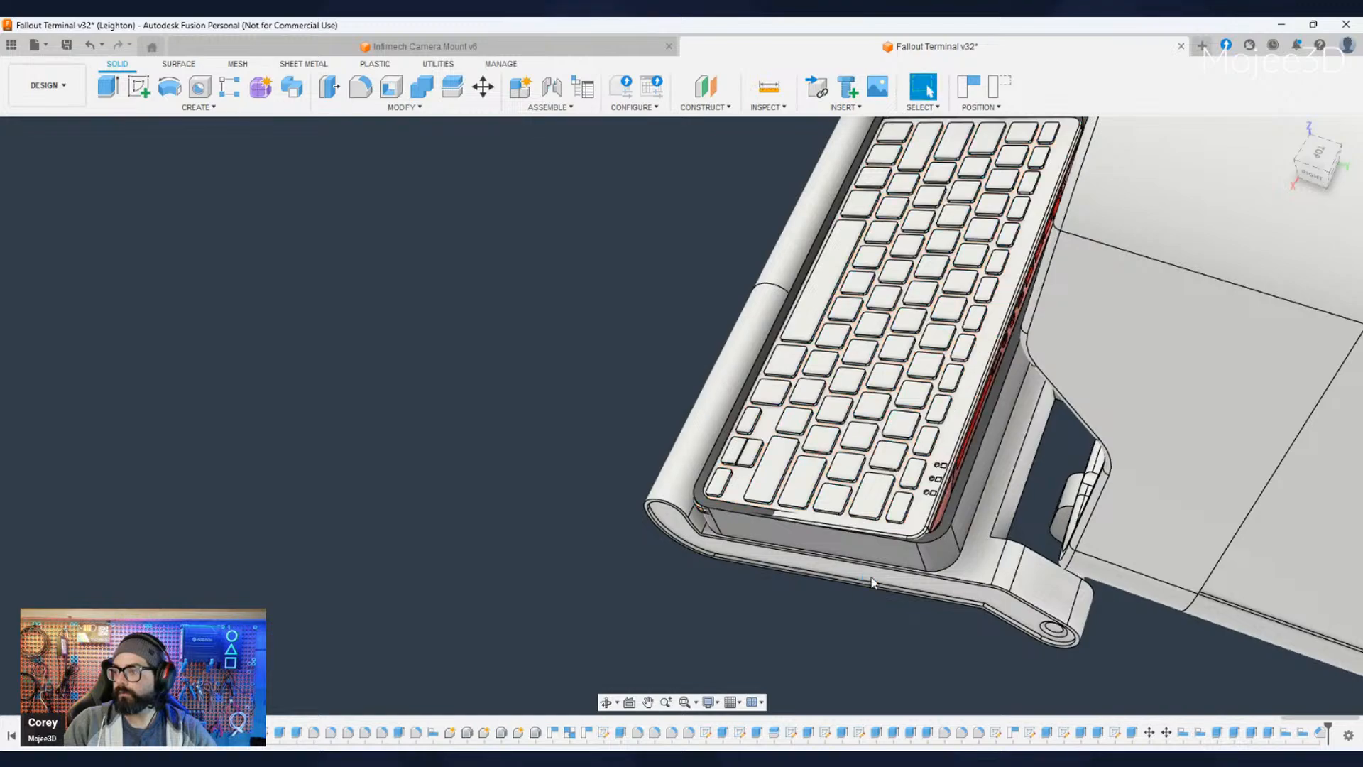
# - Move all the keyboard bodies sideways by -5 mm toward the enclosure's left rim
pyautogui.scroll(-5, 870, 578)
pyautogui.keyDown('shift'); pyautogui.moveTo(880, 581); pyautogui.dragTo(1184, 579, button='middle'); pyautogui.keyUp('shift')
pyautogui.click(116, 46)
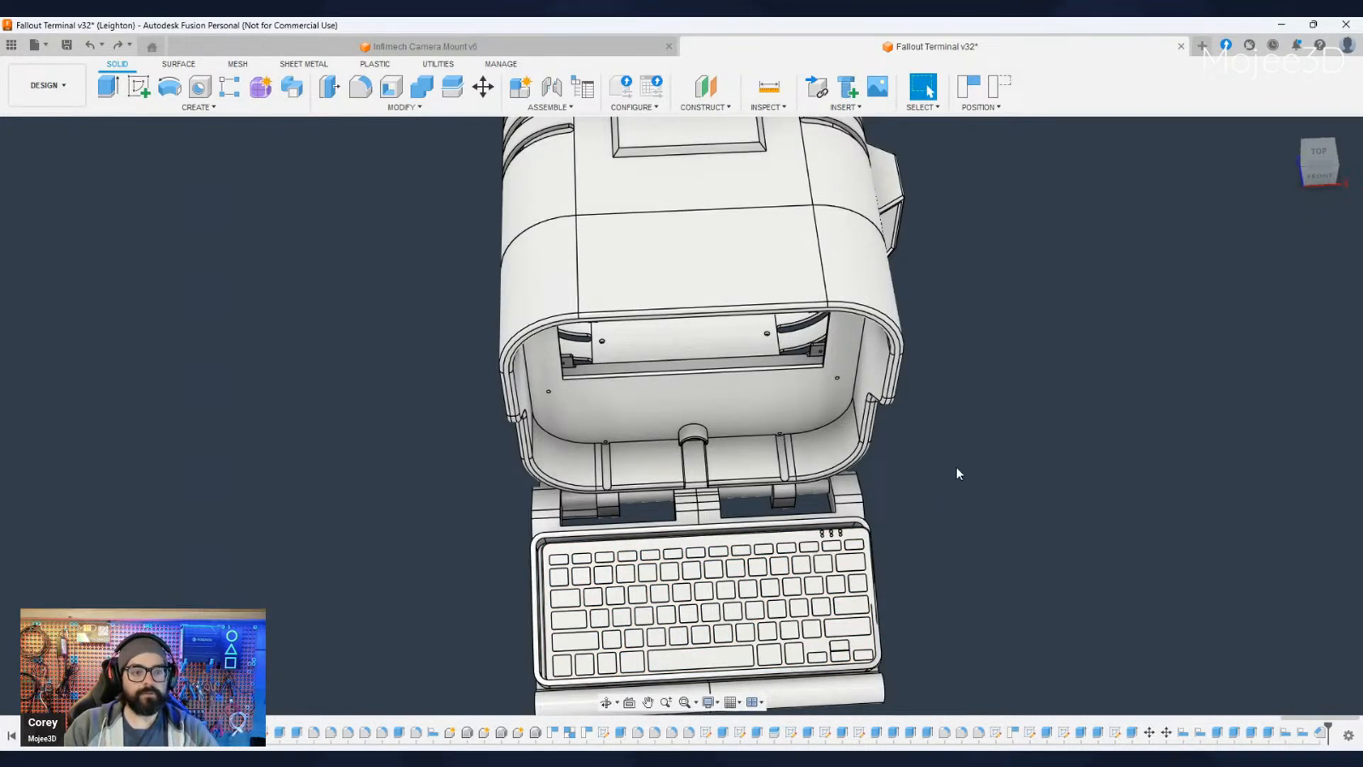
pyautogui.keyDown('shift'); pyautogui.moveTo(965, 530); pyautogui.dragTo(955, 472, button='middle'); pyautogui.keyUp('shift')
pyautogui.click(88, 517)
pyautogui.keyDown('ctrl'); pyautogui.click(84, 538); pyautogui.keyUp('ctrl')
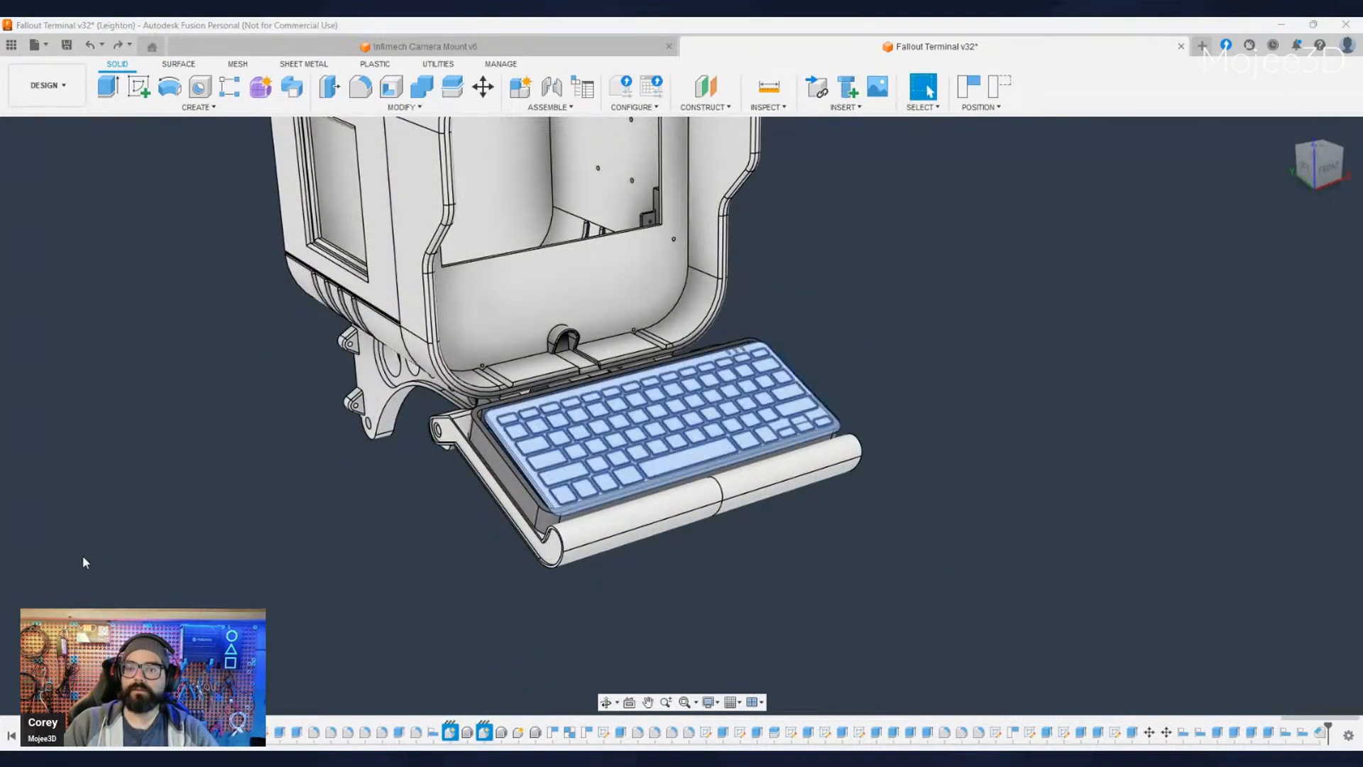
pyautogui.keyDown('ctrl'); pyautogui.click(83, 555); pyautogui.keyUp('ctrl')
pyautogui.click(486, 100)
pyautogui.scroll(-3, 621, 446)
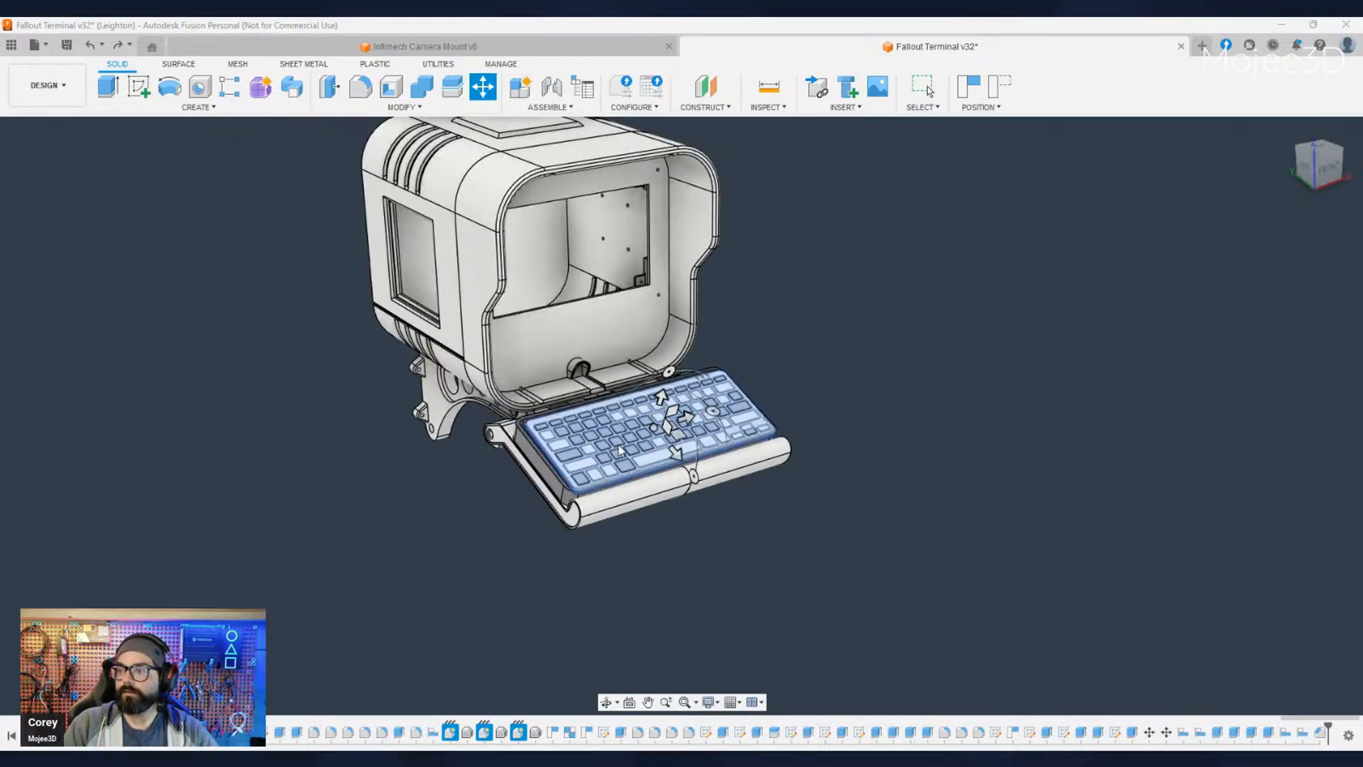
pyautogui.scroll(5, 621, 446)
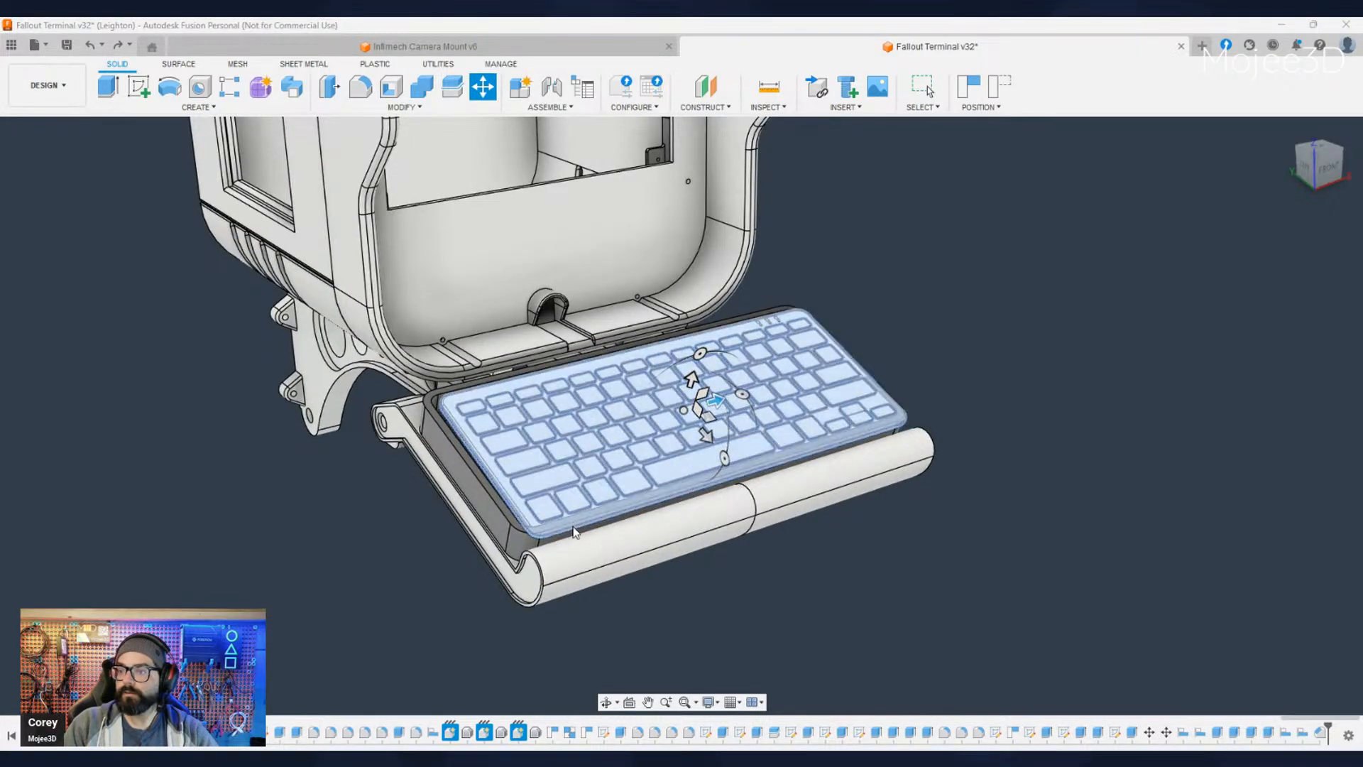
pyautogui.keyDown('shift'); pyautogui.moveTo(556, 551); pyautogui.dragTo(529, 545, button='middle'); pyautogui.keyUp('shift')
pyautogui.scroll(4, 542, 472)
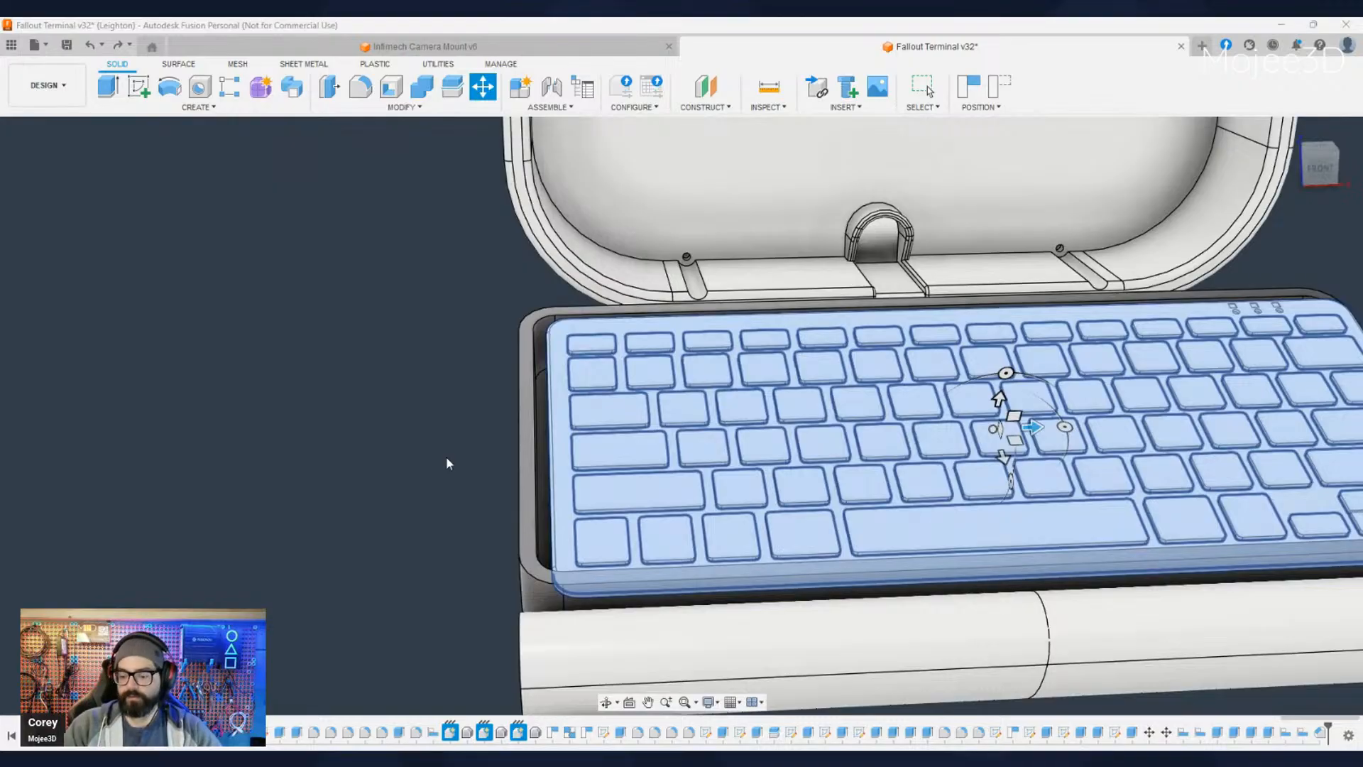
pyautogui.write('-5')
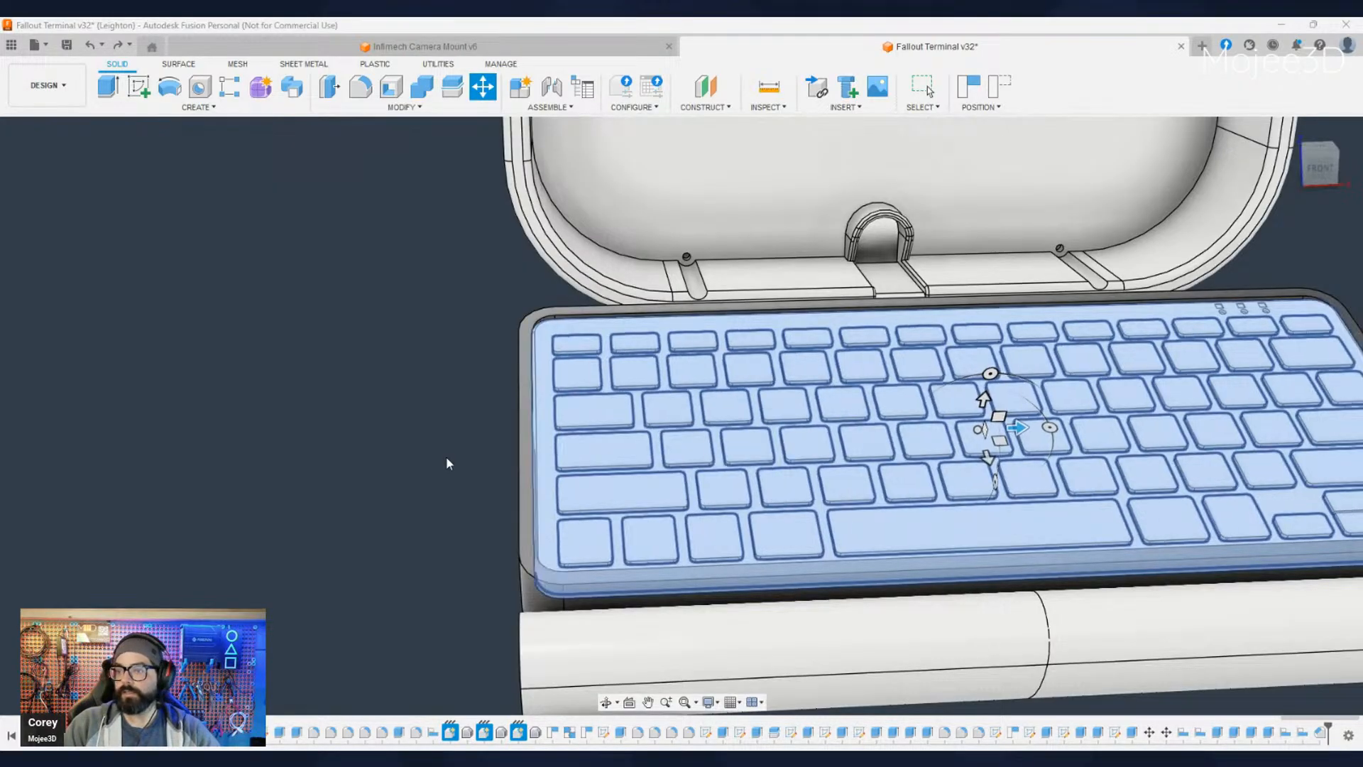
pyautogui.press('Return')
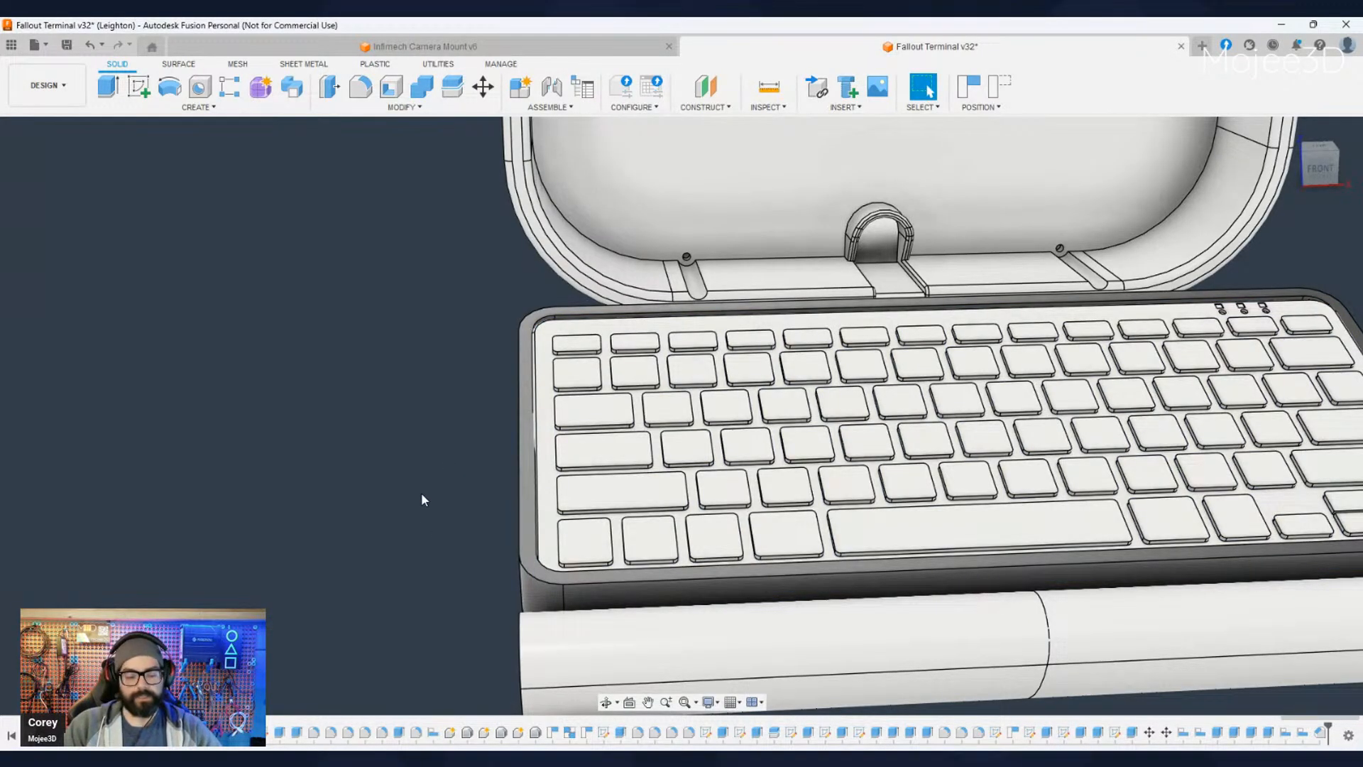
# - Move all the keyboard bodies -5 mm along the enclosure's depth, toward the terminal's hinge
pyautogui.keyDown('shift'); pyautogui.moveTo(278, 659); pyautogui.dragTo(640, 624, button='middle'); pyautogui.keyUp('shift')
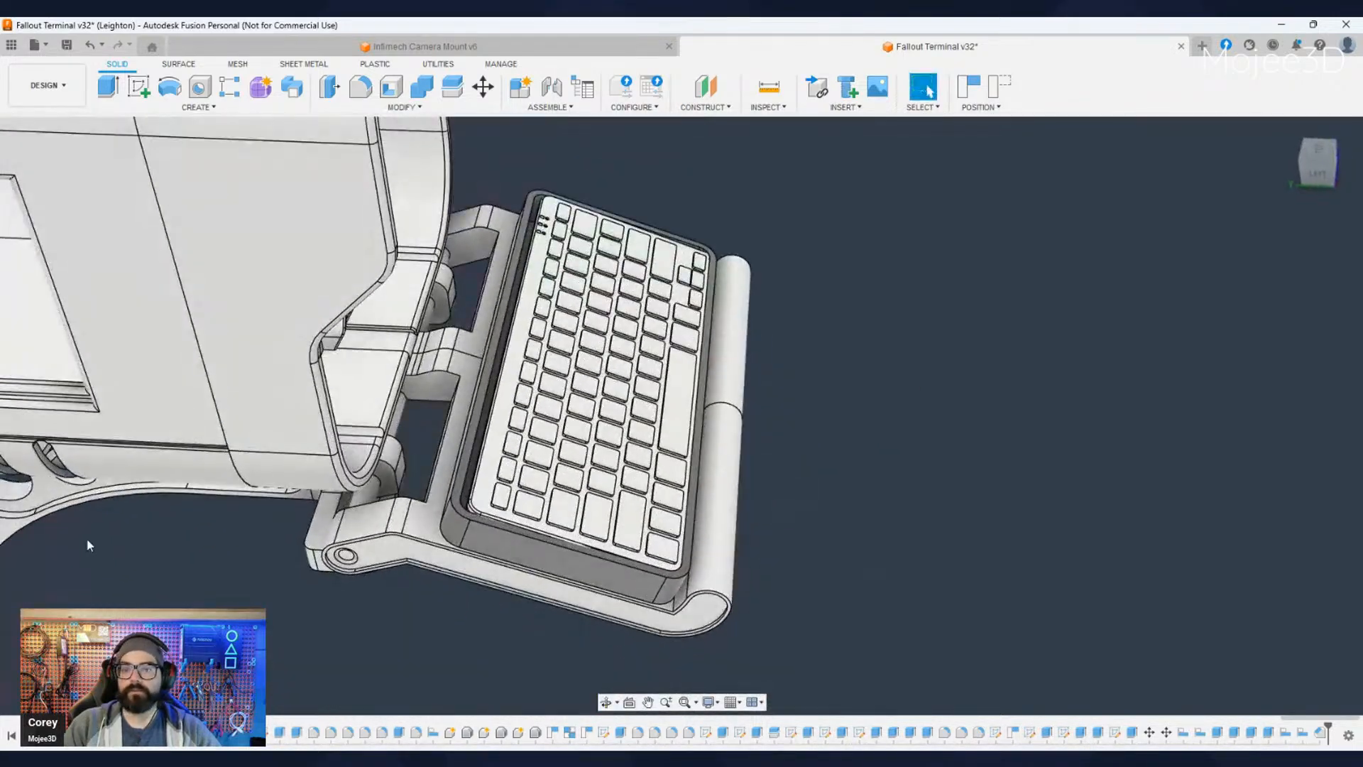
pyautogui.click(84, 537)
pyautogui.click(83, 558)
pyautogui.keyDown('shift'); pyautogui.click(84, 557); pyautogui.keyUp('shift')
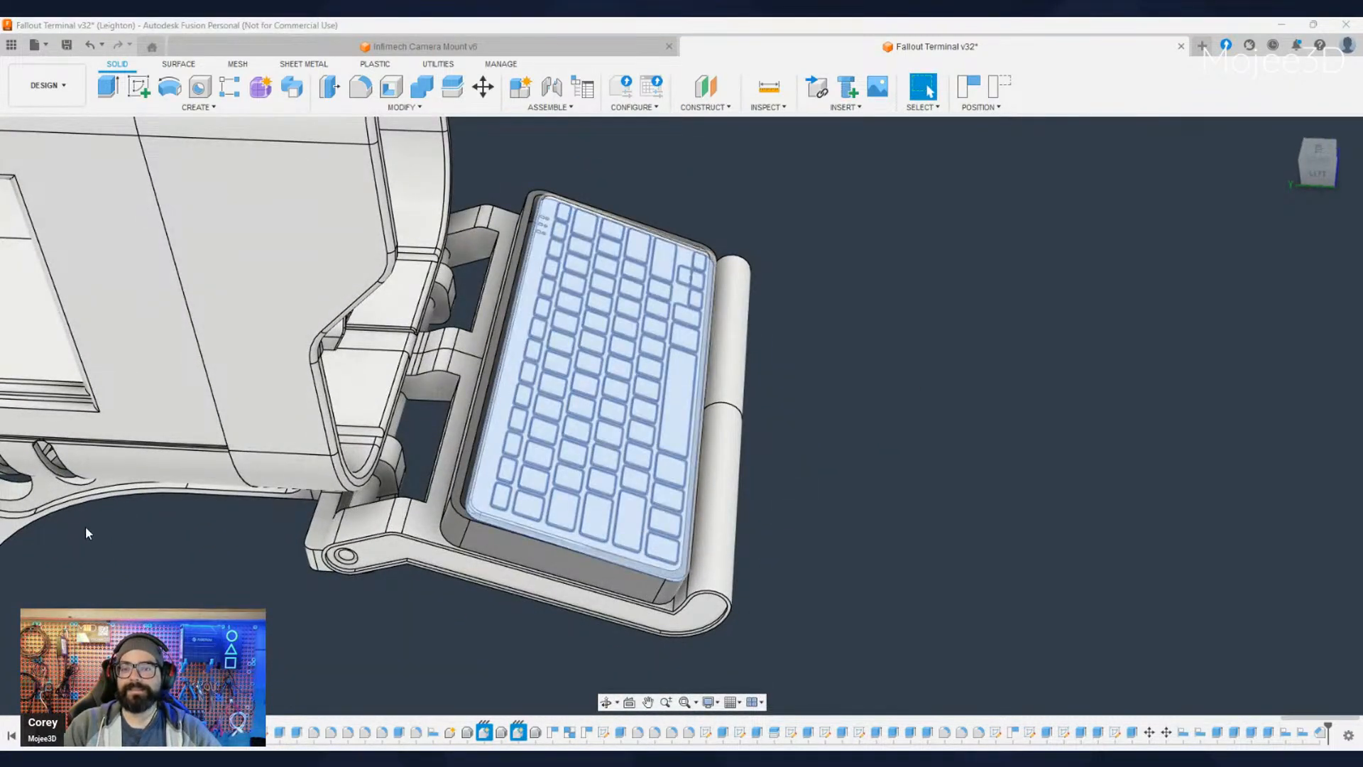
pyautogui.keyDown('shift'); pyautogui.click(86, 528); pyautogui.keyUp('shift')
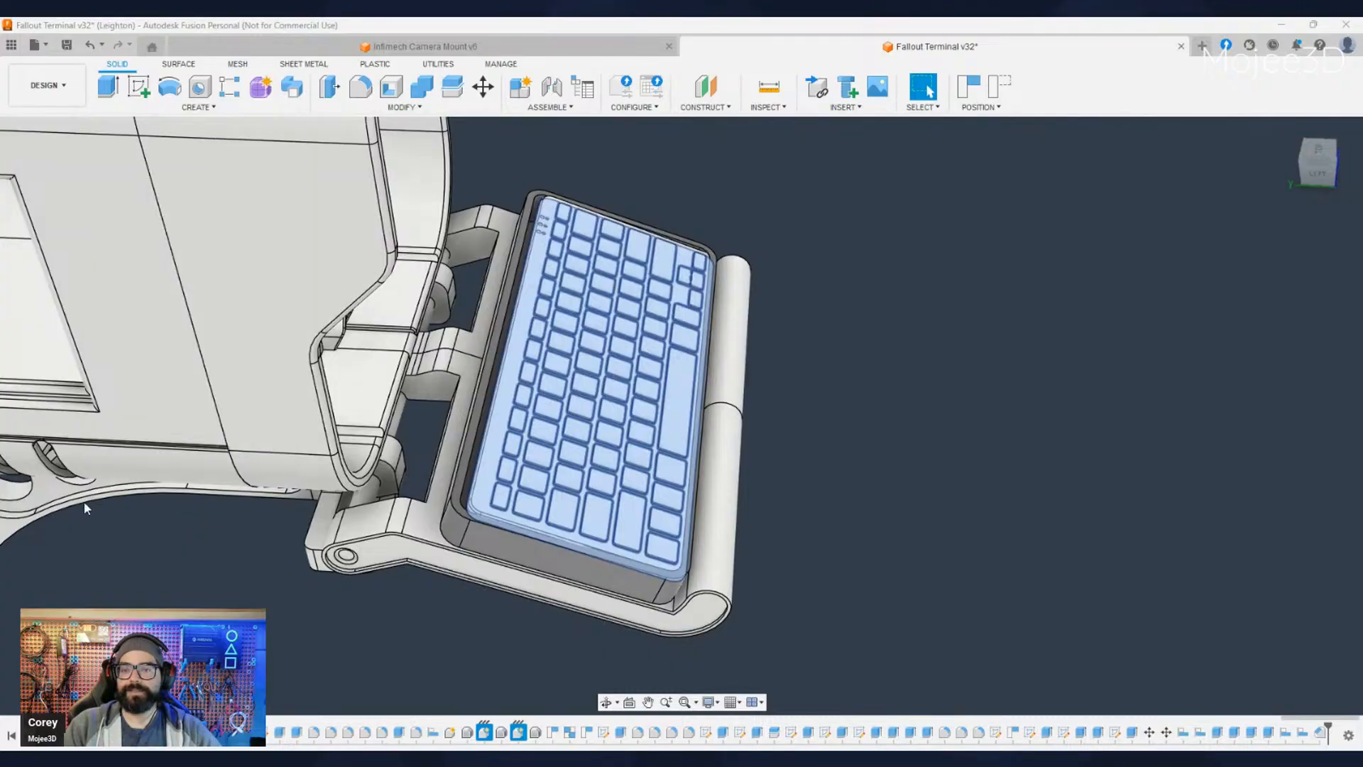
pyautogui.click(190, 566)
pyautogui.click(89, 526)
pyautogui.keyDown('ctrl'); pyautogui.click(89, 539); pyautogui.keyUp('ctrl')
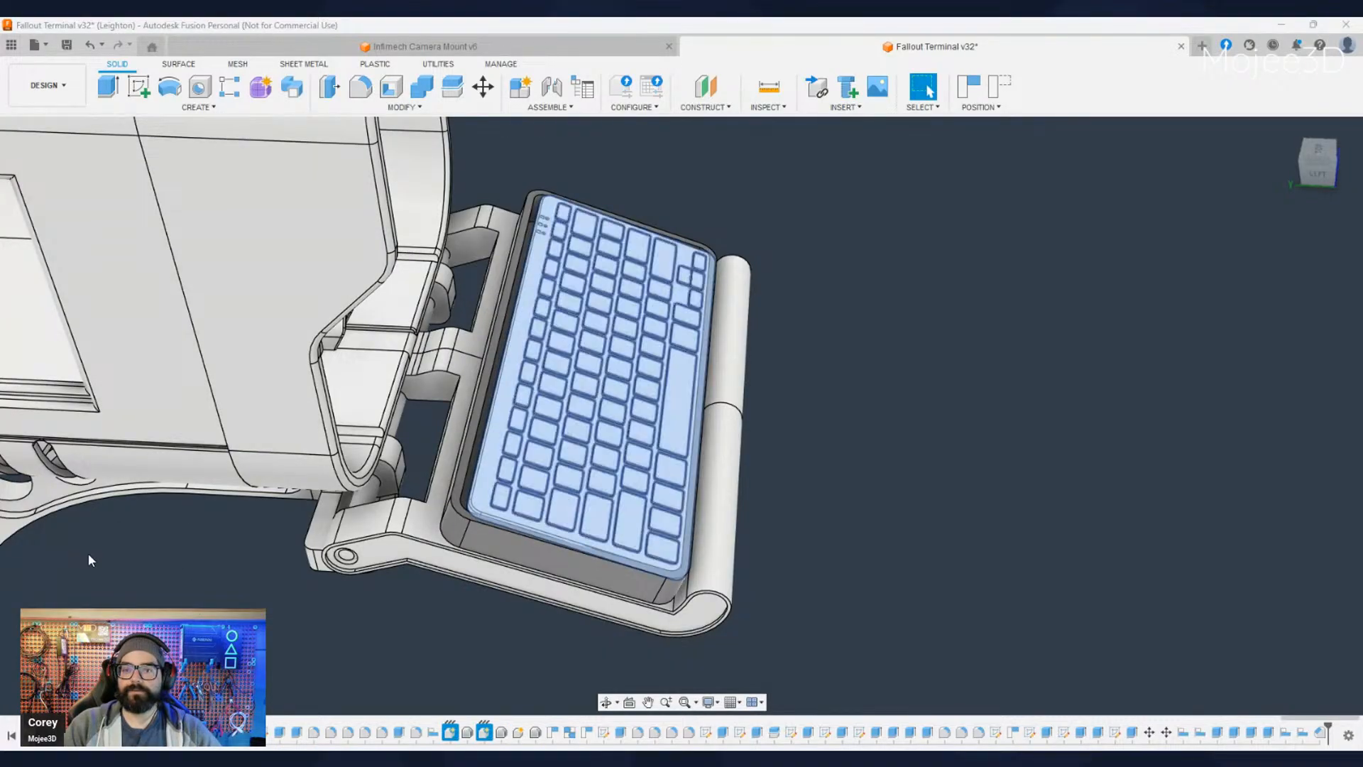
pyautogui.keyDown('ctrl'); pyautogui.click(89, 553); pyautogui.keyUp('ctrl')
pyautogui.click(483, 87)
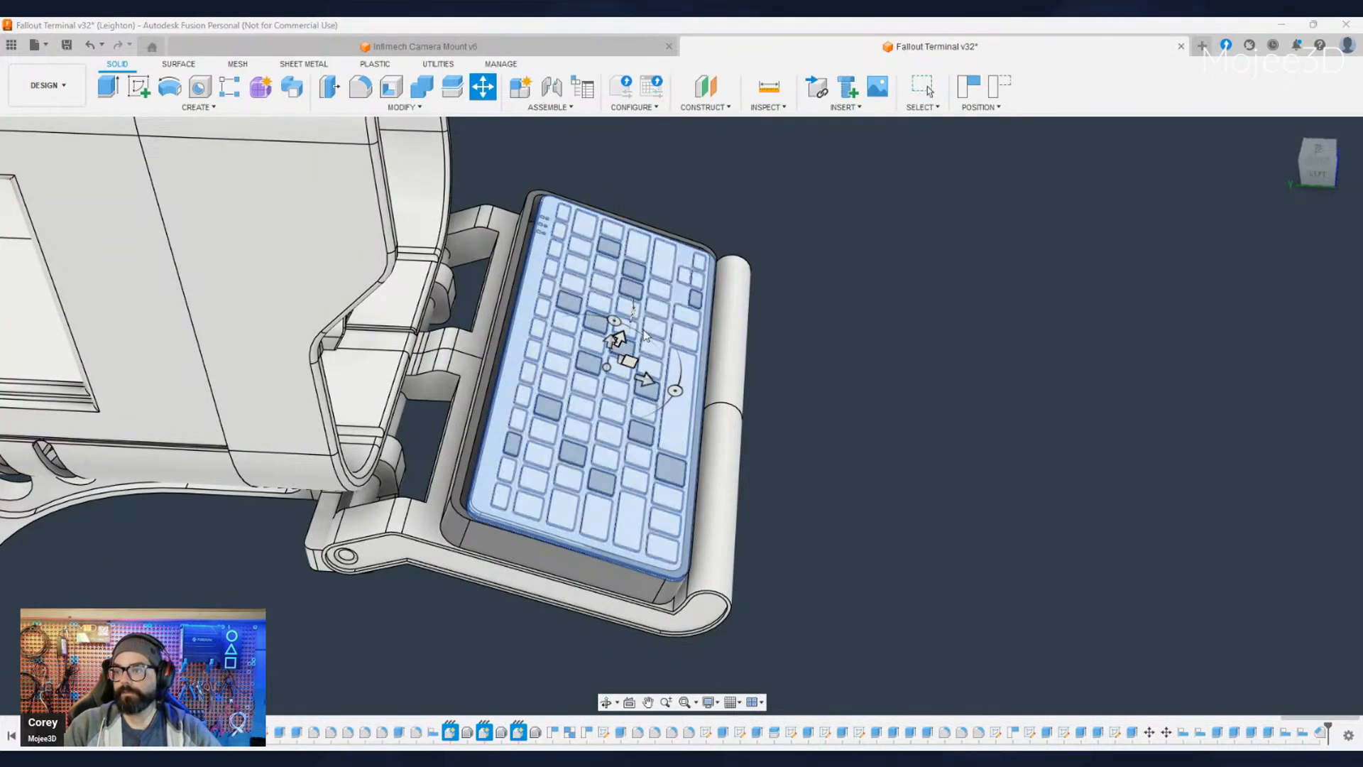
pyautogui.click(647, 378)
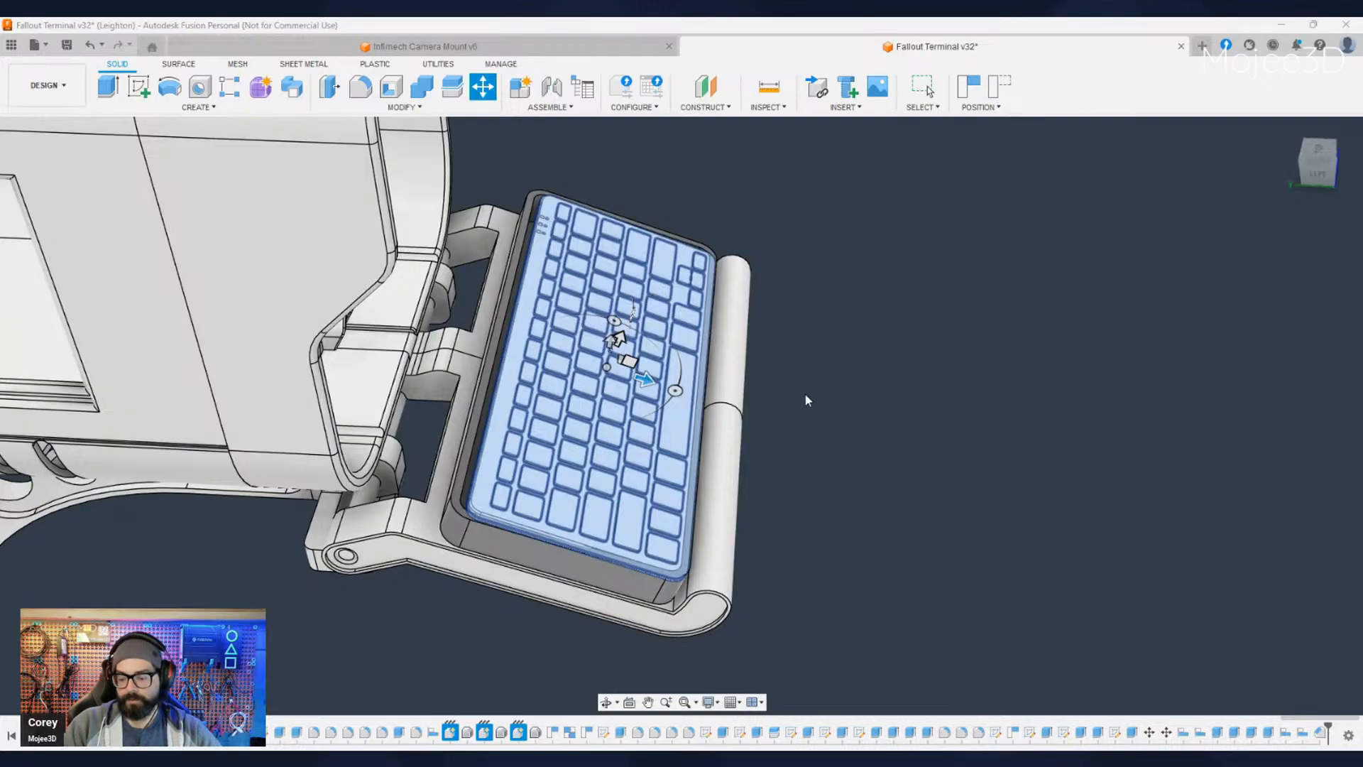
pyautogui.write('-5')
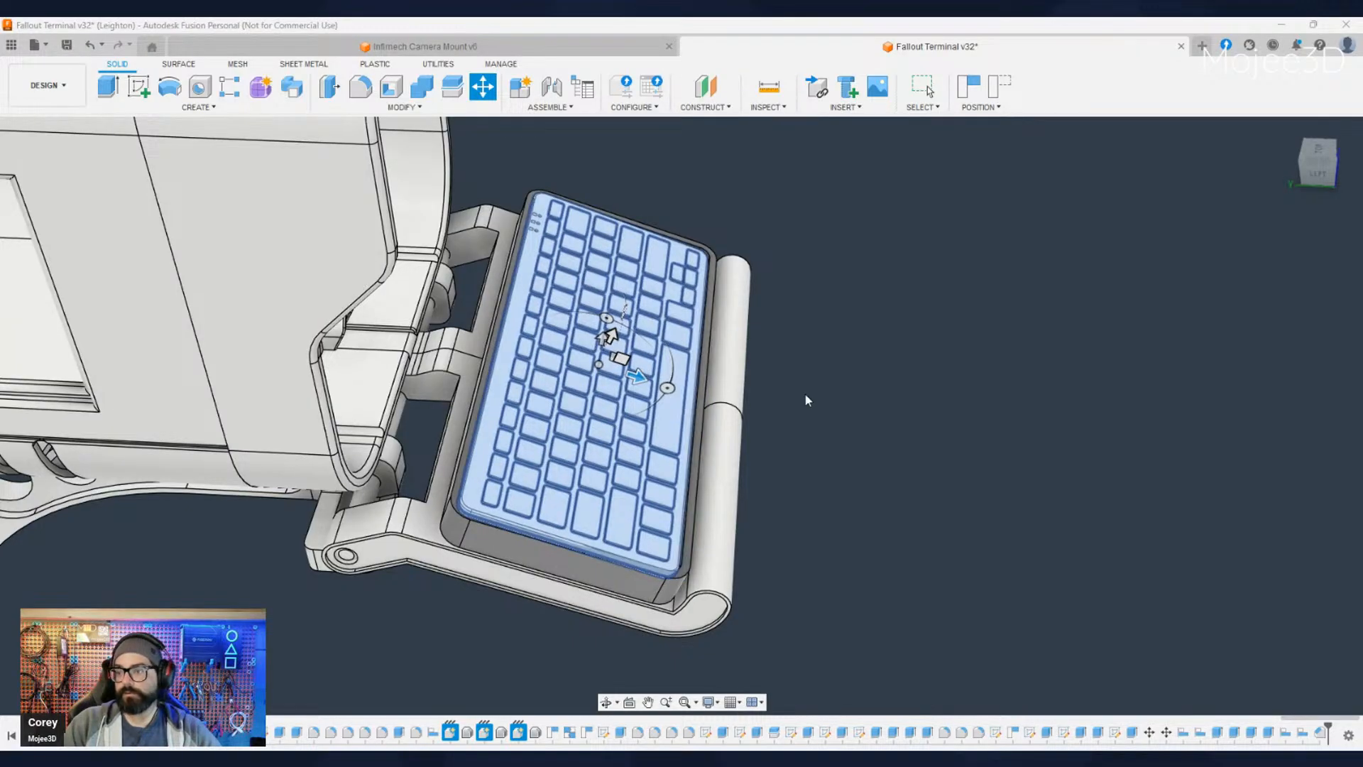
pyautogui.press('Return')
# - Examine the repositioned keyboard on the fold-out tray from the front and from both sides of the terminal
pyautogui.keyDown('shift'); pyautogui.moveTo(817, 395); pyautogui.dragTo(741, 506, button='middle'); pyautogui.keyUp('shift')
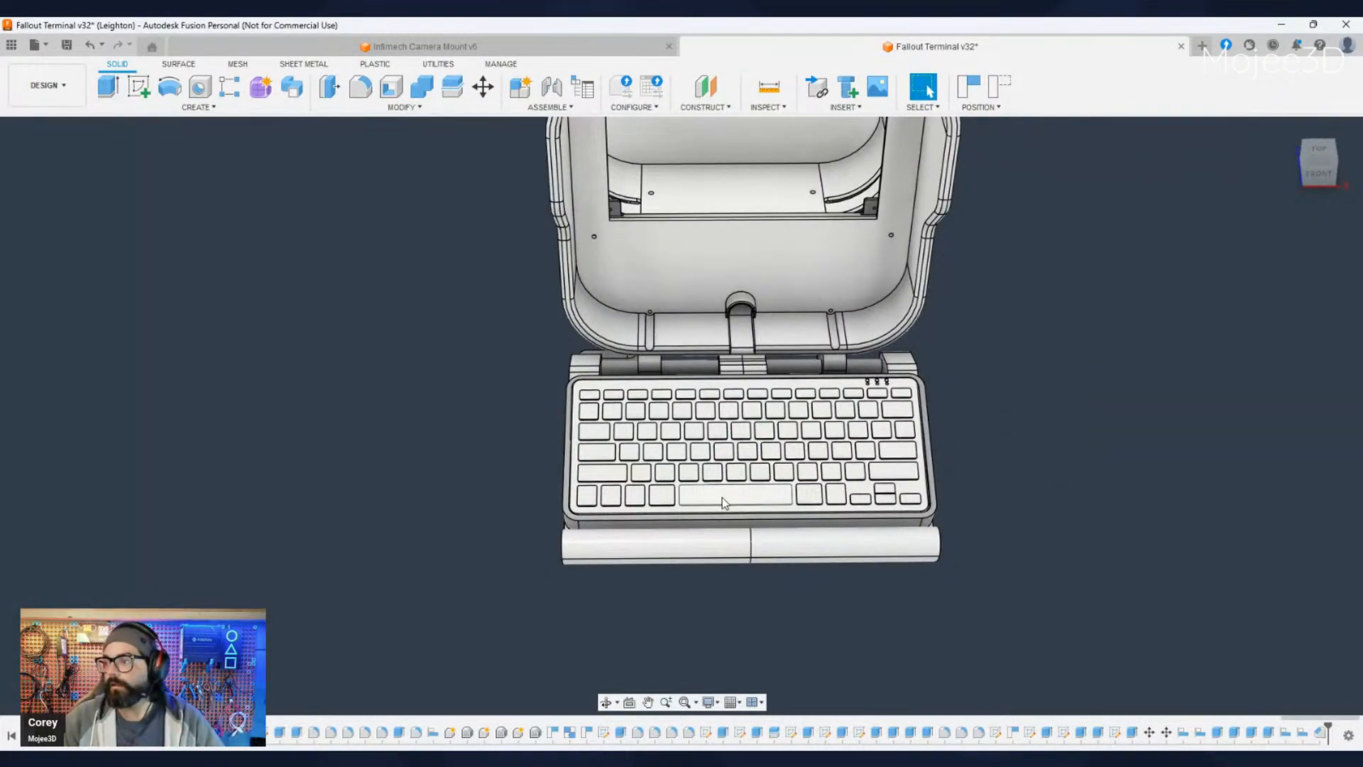
pyautogui.scroll(-2, 724, 503)
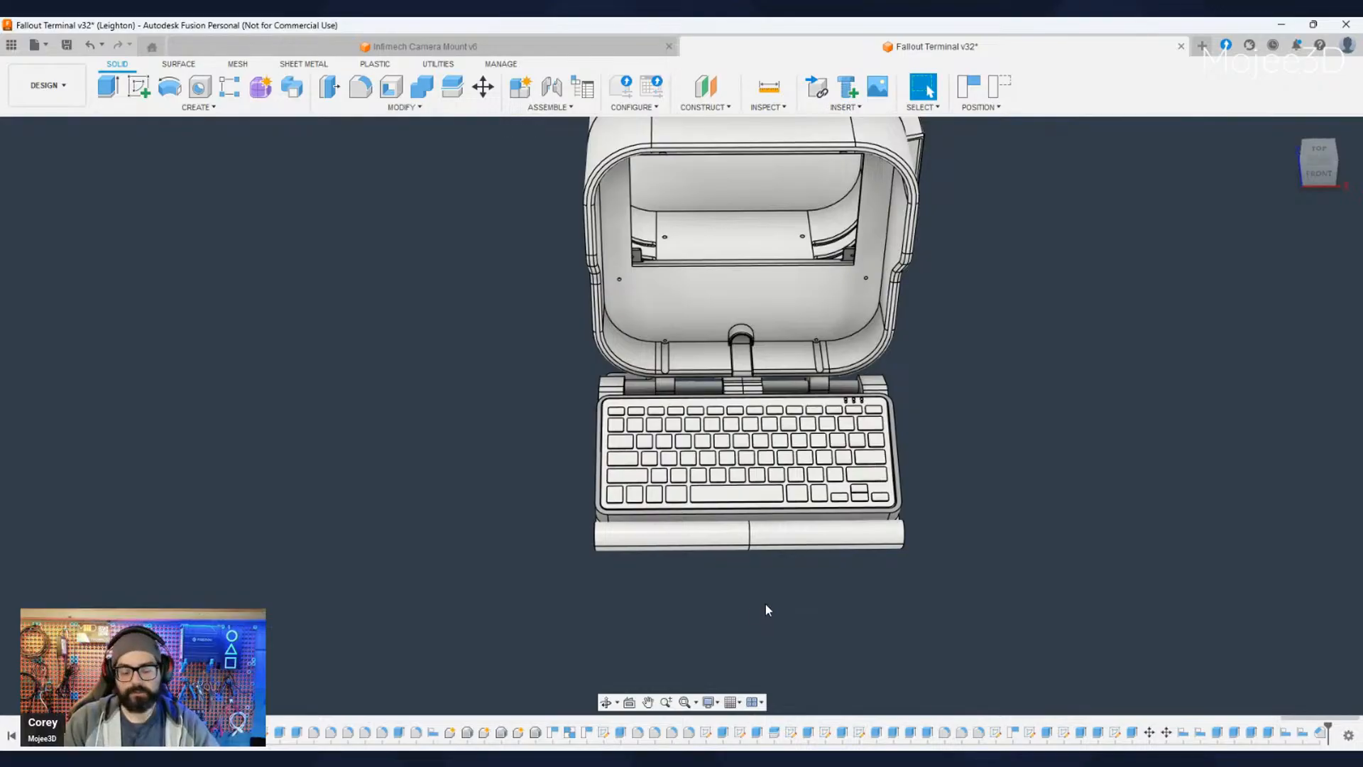
pyautogui.moveTo(765, 604)
pyautogui.keyDown('shift'); pyautogui.mouseDown(button='middle')
pyautogui.moveTo(894, 619)
pyautogui.moveTo(900, 592)
pyautogui.moveTo(831, 625)
pyautogui.moveTo(756, 628)
pyautogui.mouseUp(button='middle'); pyautogui.keyUp('shift')
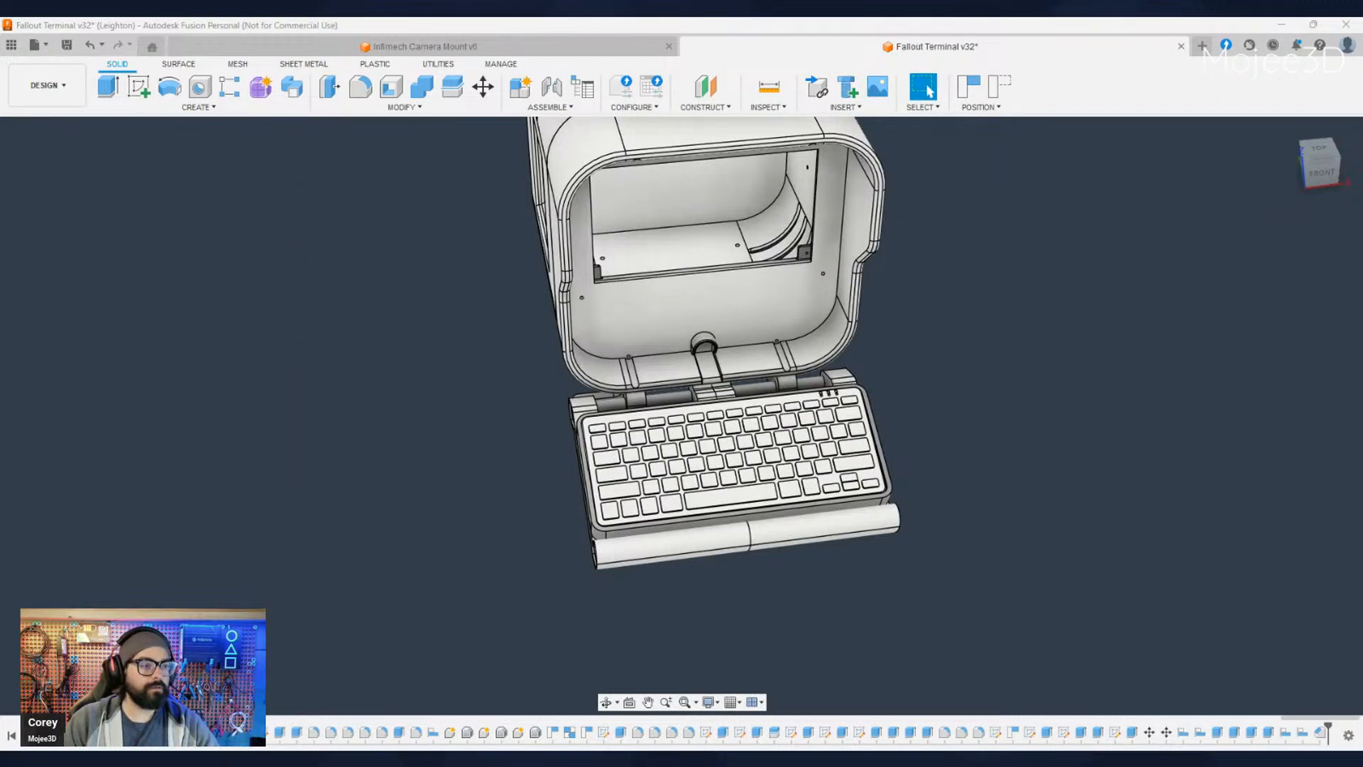
pyautogui.keyDown('shift'); pyautogui.moveTo(388, 562); pyautogui.dragTo(878, 614, button='middle'); pyautogui.keyUp('shift')
pyautogui.scroll(3, 821, 589)
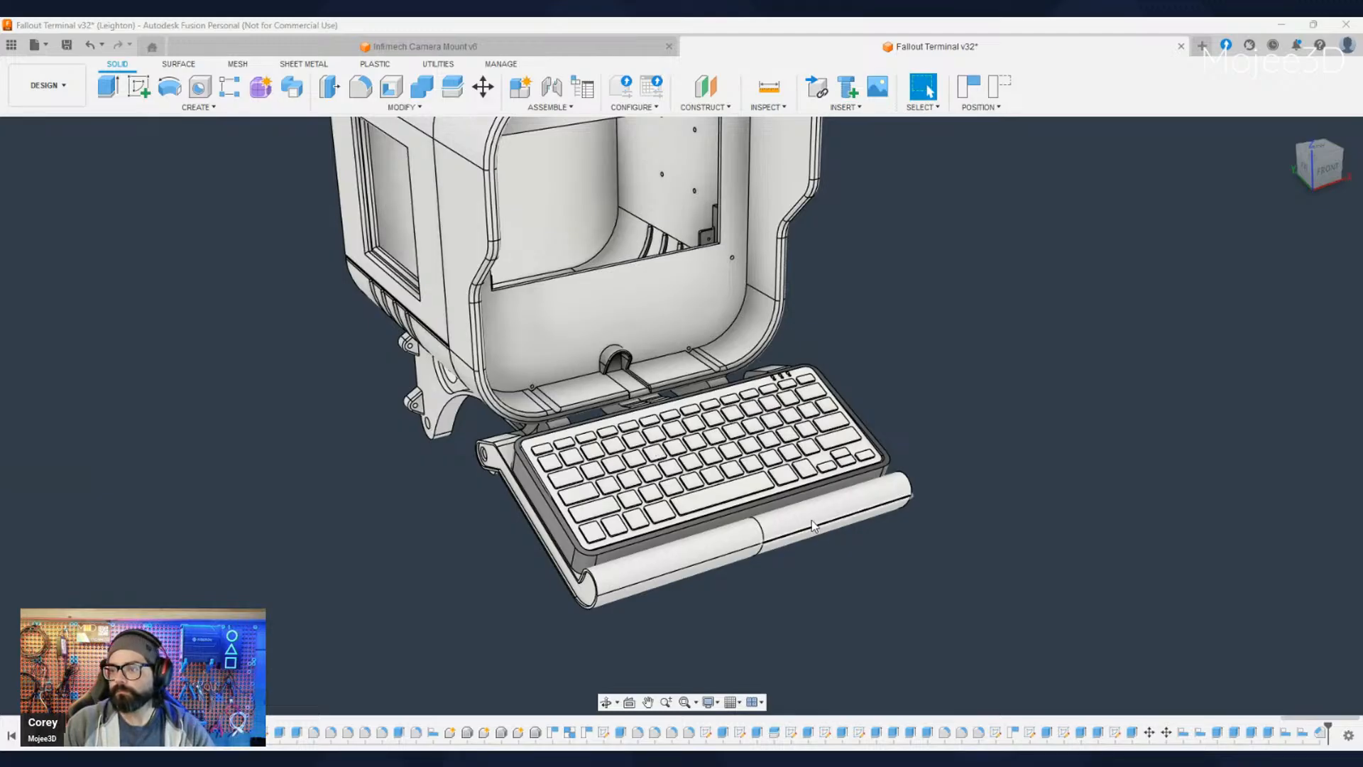
pyautogui.scroll(-2, 778, 506)
pyautogui.scroll(2, 778, 505)
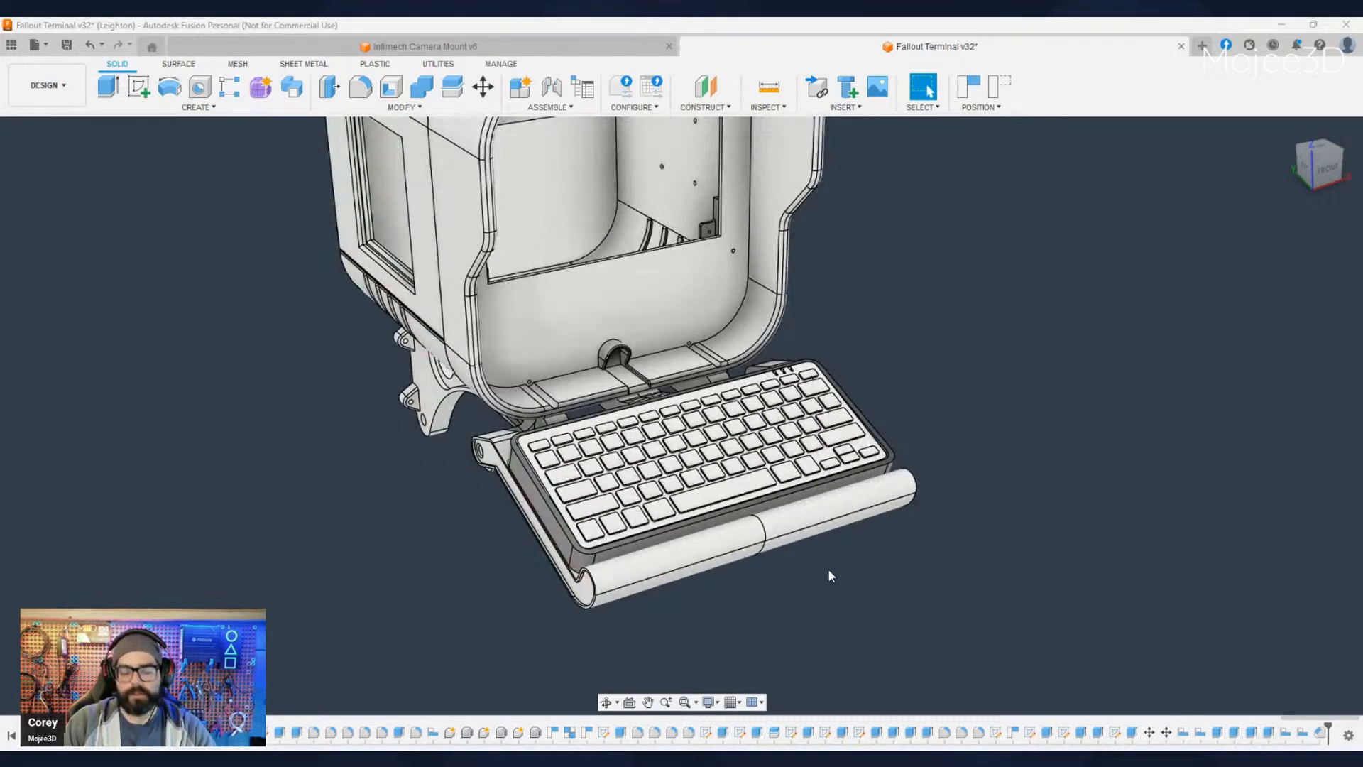
pyautogui.keyDown('shift'); pyautogui.moveTo(828, 568); pyautogui.dragTo(257, 545, button='middle'); pyautogui.keyUp('shift')
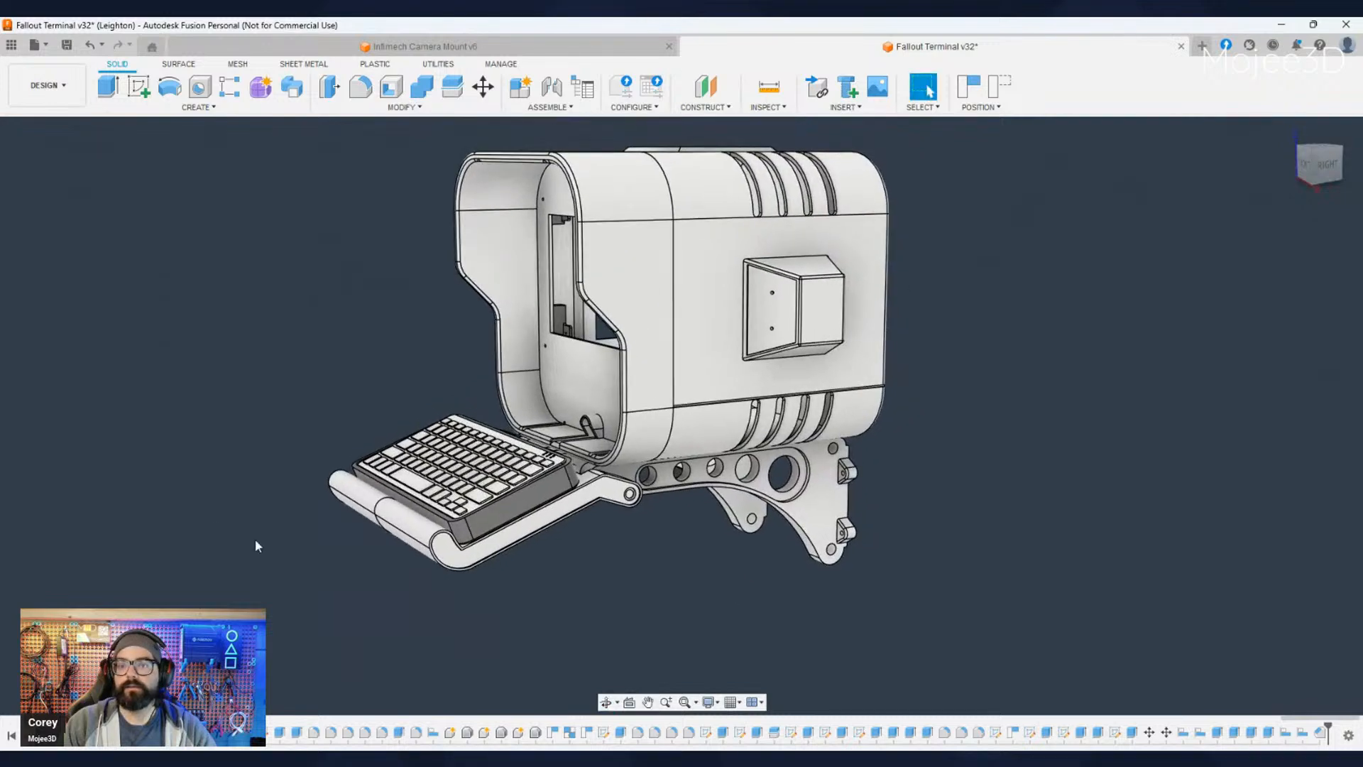
pyautogui.scroll(4, 674, 376)
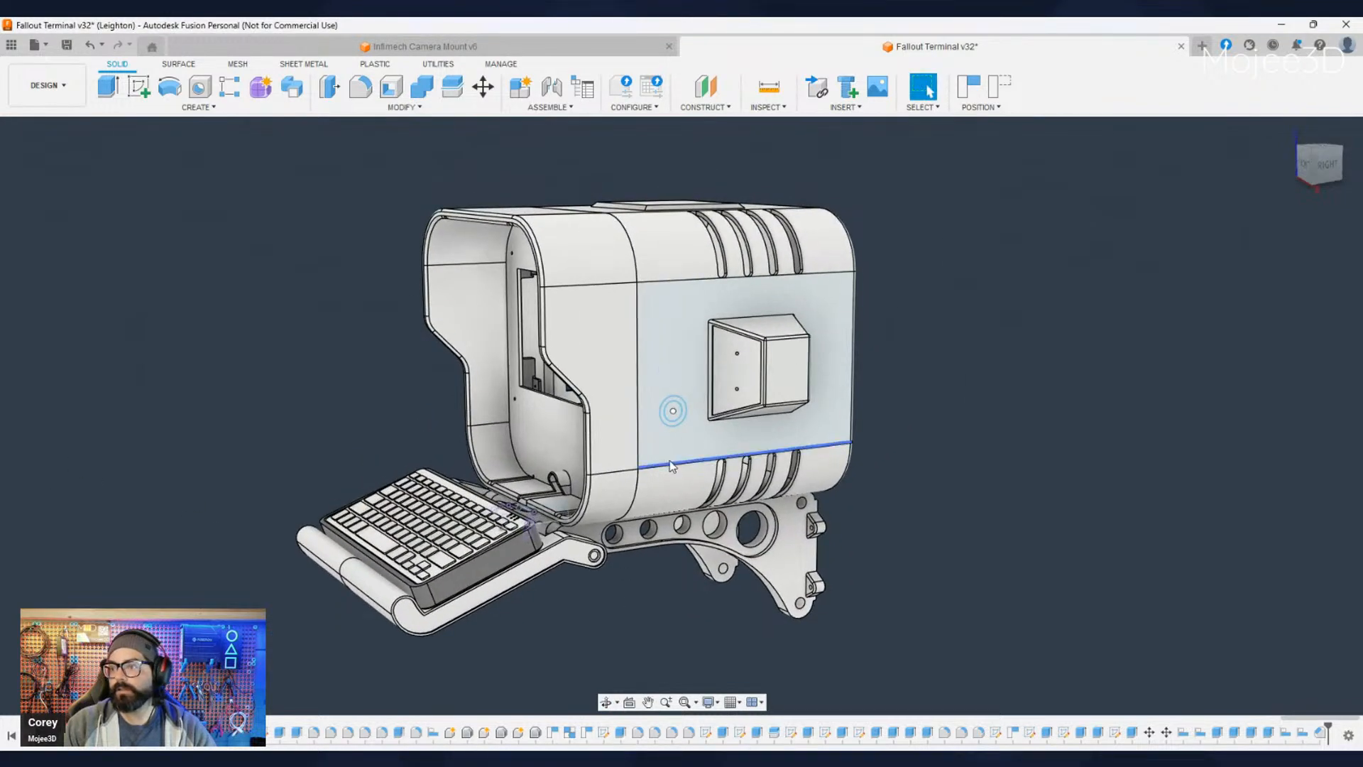
# - Examine the concentric circle sketch on the terminal's side panel beside the protruding box
pyautogui.click(667, 402)
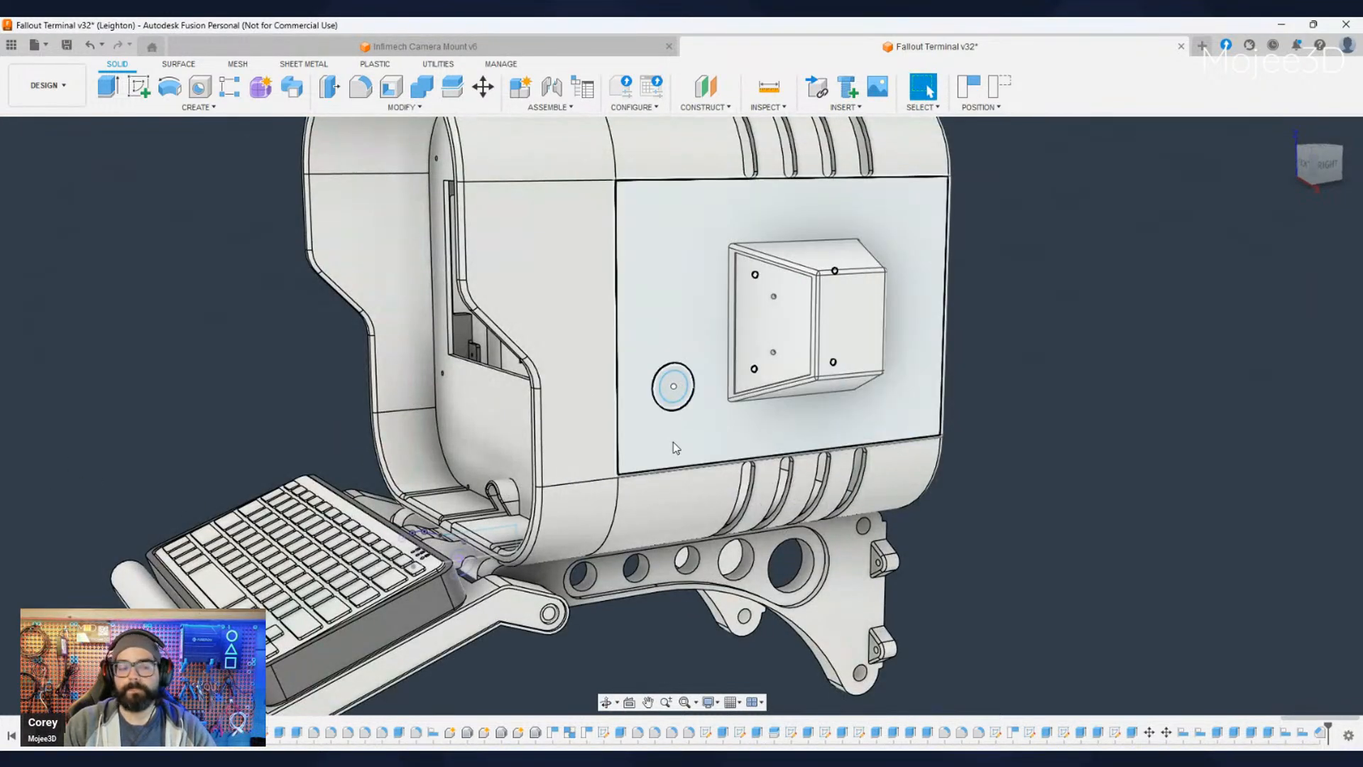
pyautogui.click(647, 468)
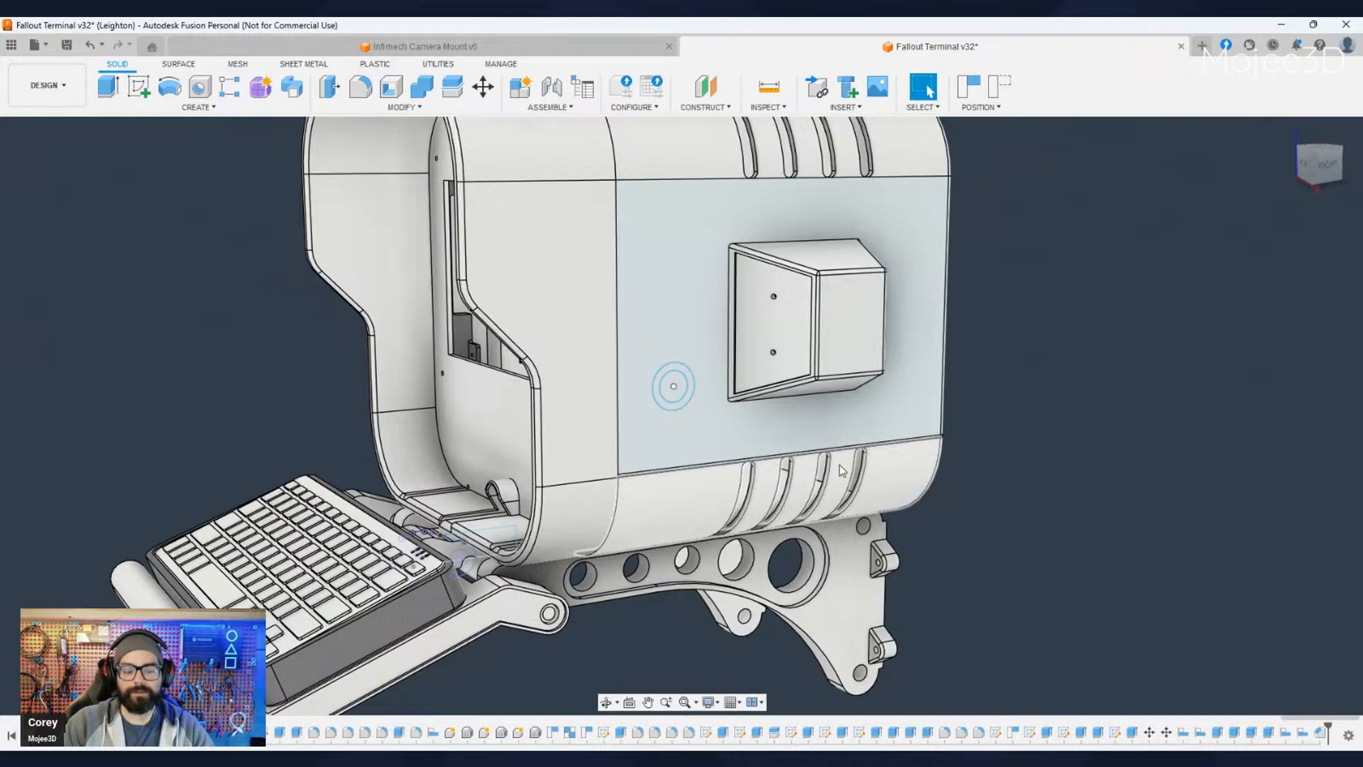
pyautogui.keyDown('shift'); pyautogui.moveTo(976, 498); pyautogui.dragTo(671, 369, button='middle'); pyautogui.keyUp('shift')
pyautogui.scroll(2, 637, 332)
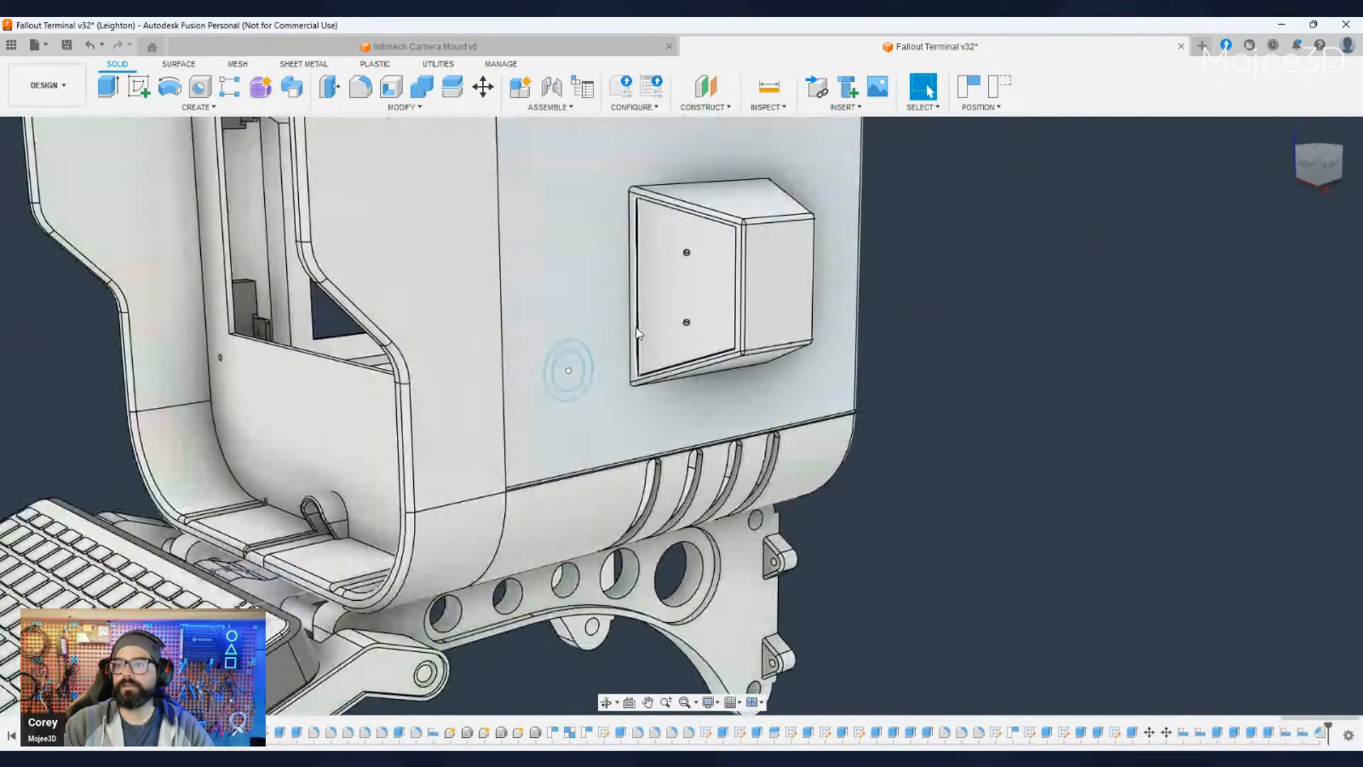
pyautogui.scroll(3, 541, 400)
pyautogui.scroll(-4, 540, 402)
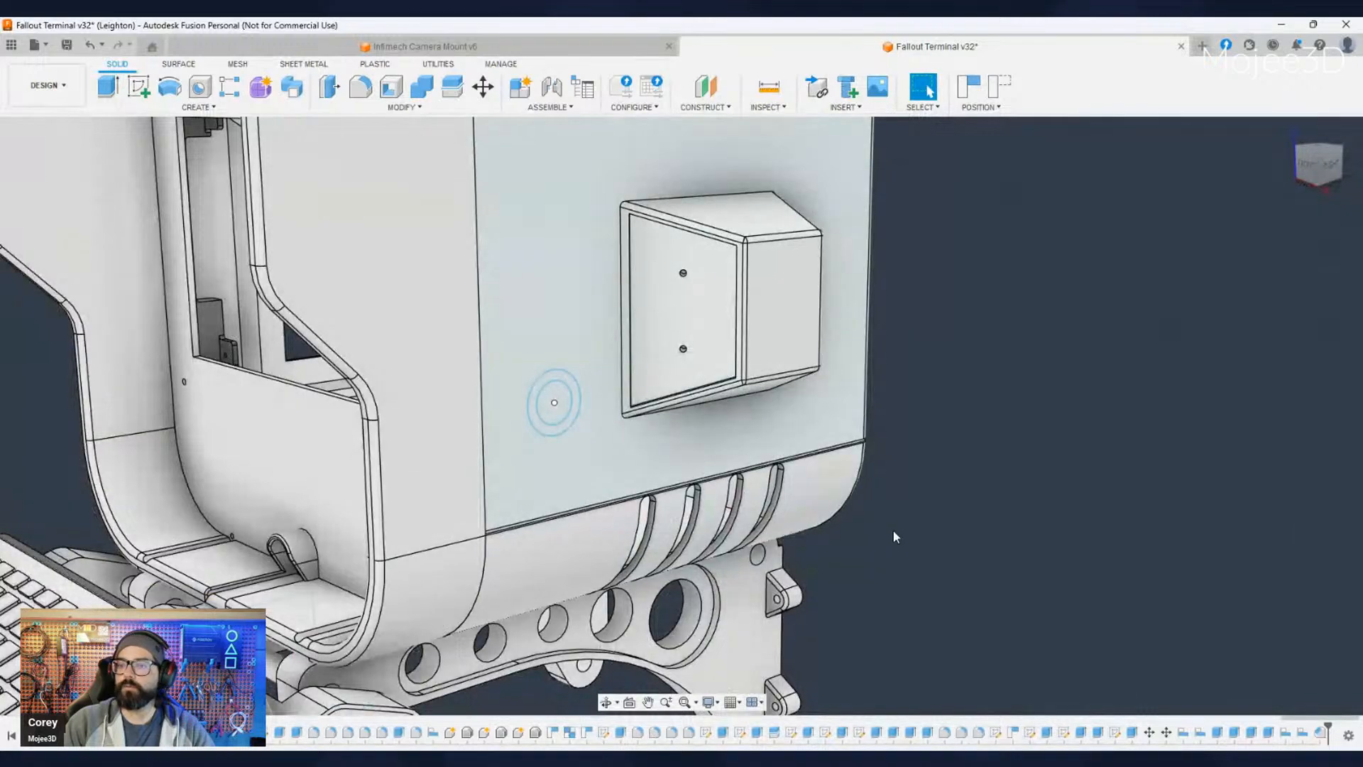
pyautogui.keyDown('shift'); pyautogui.moveTo(894, 537); pyautogui.dragTo(214, 250, button='middle'); pyautogui.keyUp('shift')
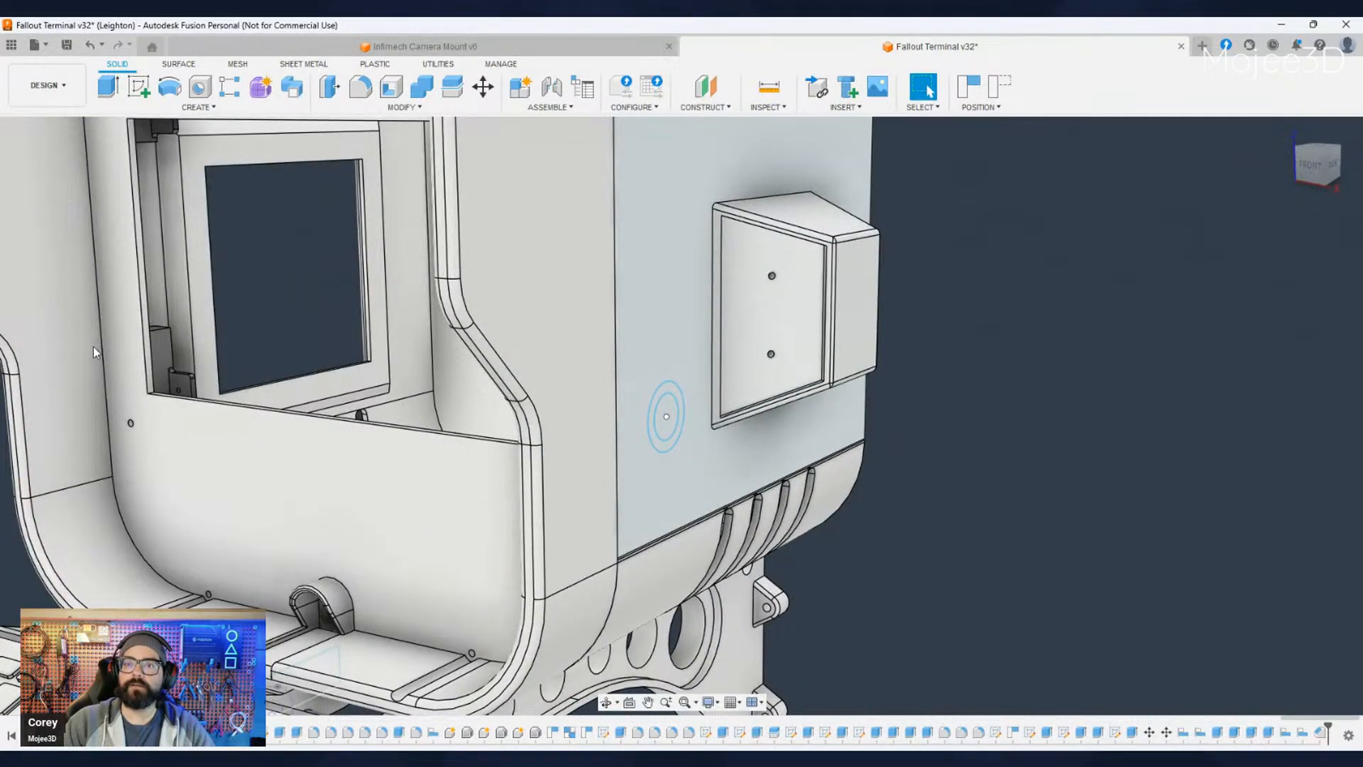
# - Hide the terminal's front housing section and inspect the side panel around the circle sketch
pyautogui.click(66, 337)
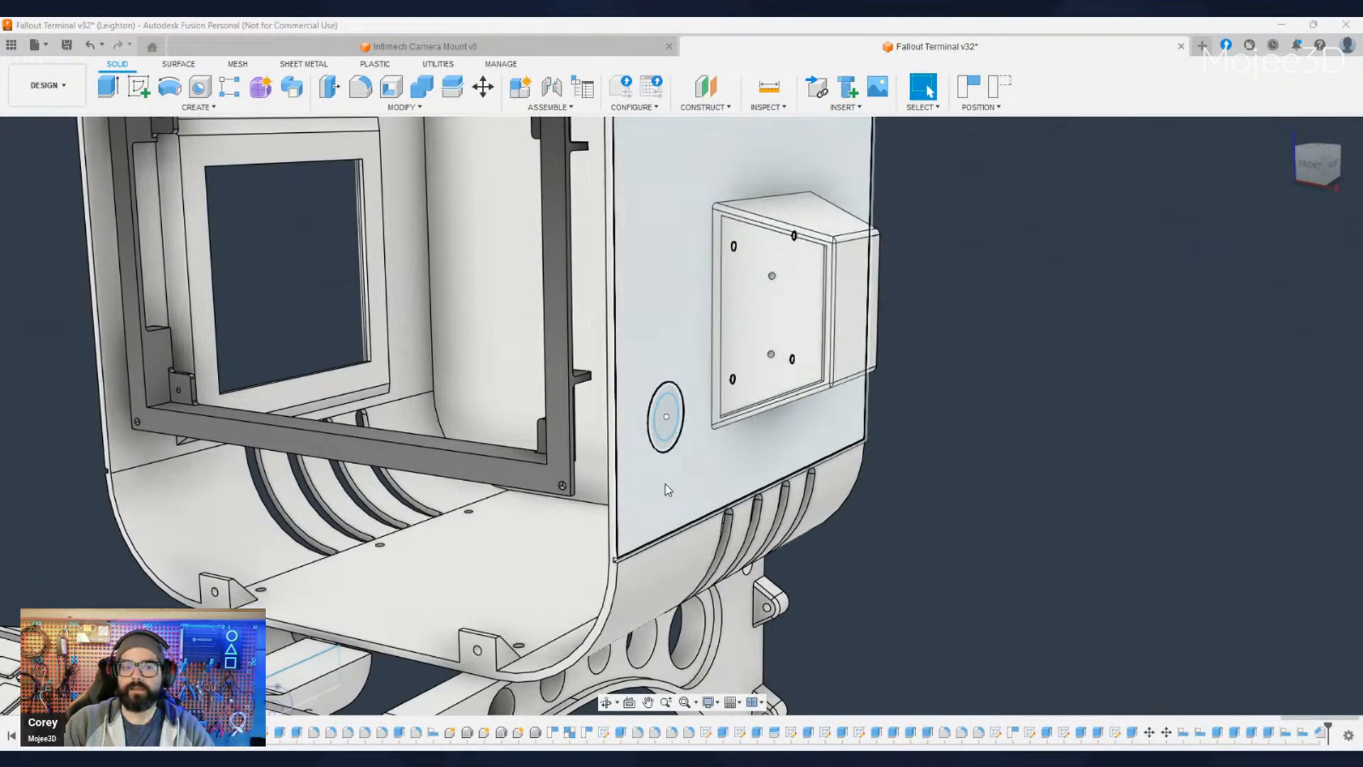
pyautogui.scroll(2, 667, 490)
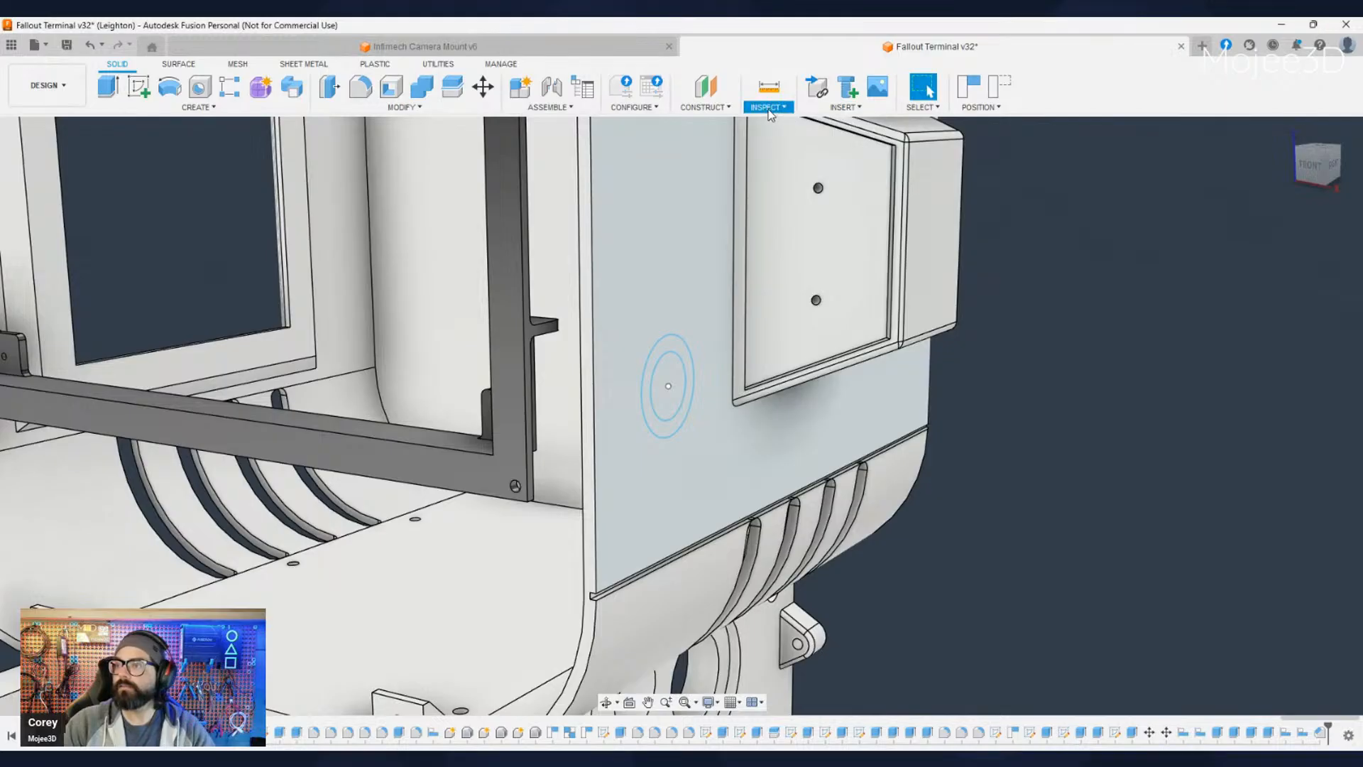
pyautogui.click(769, 87)
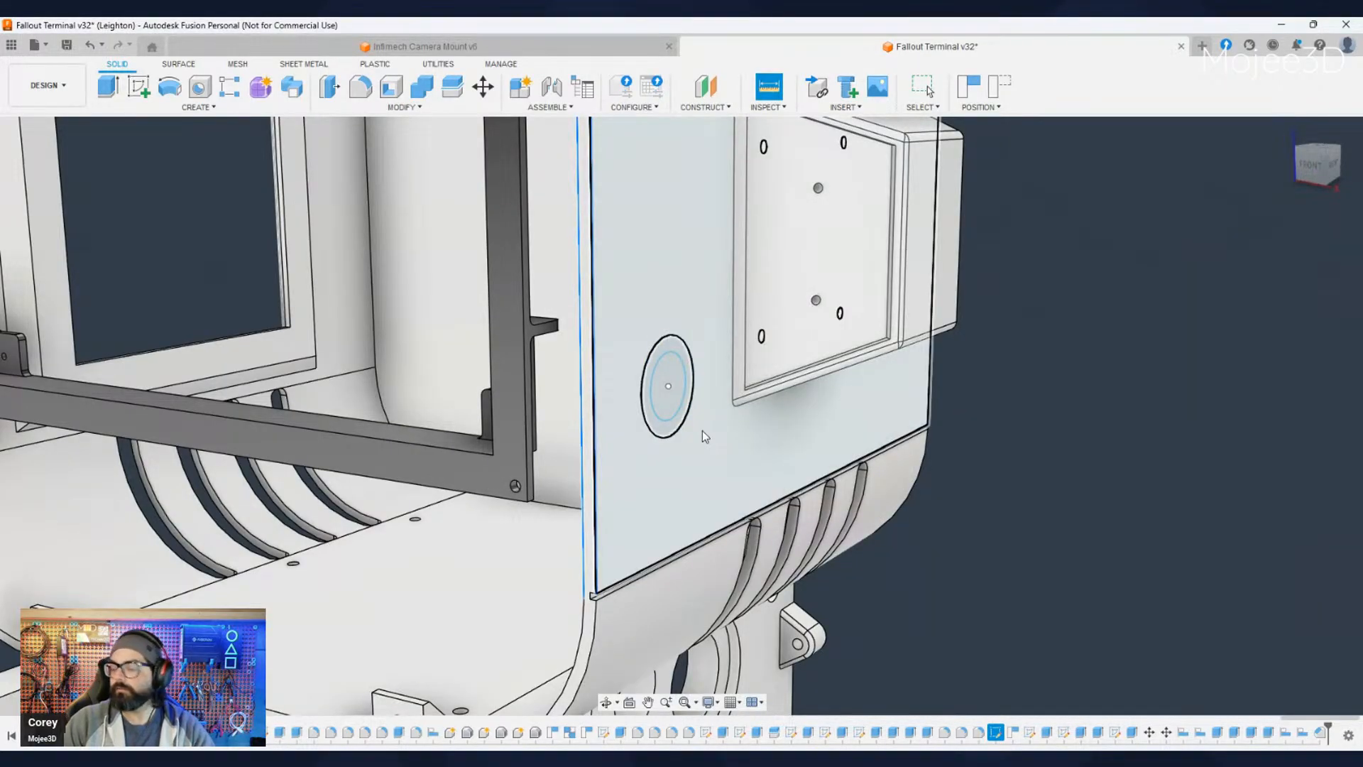
pyautogui.press('Escape')
pyautogui.scroll(-3, 702, 432)
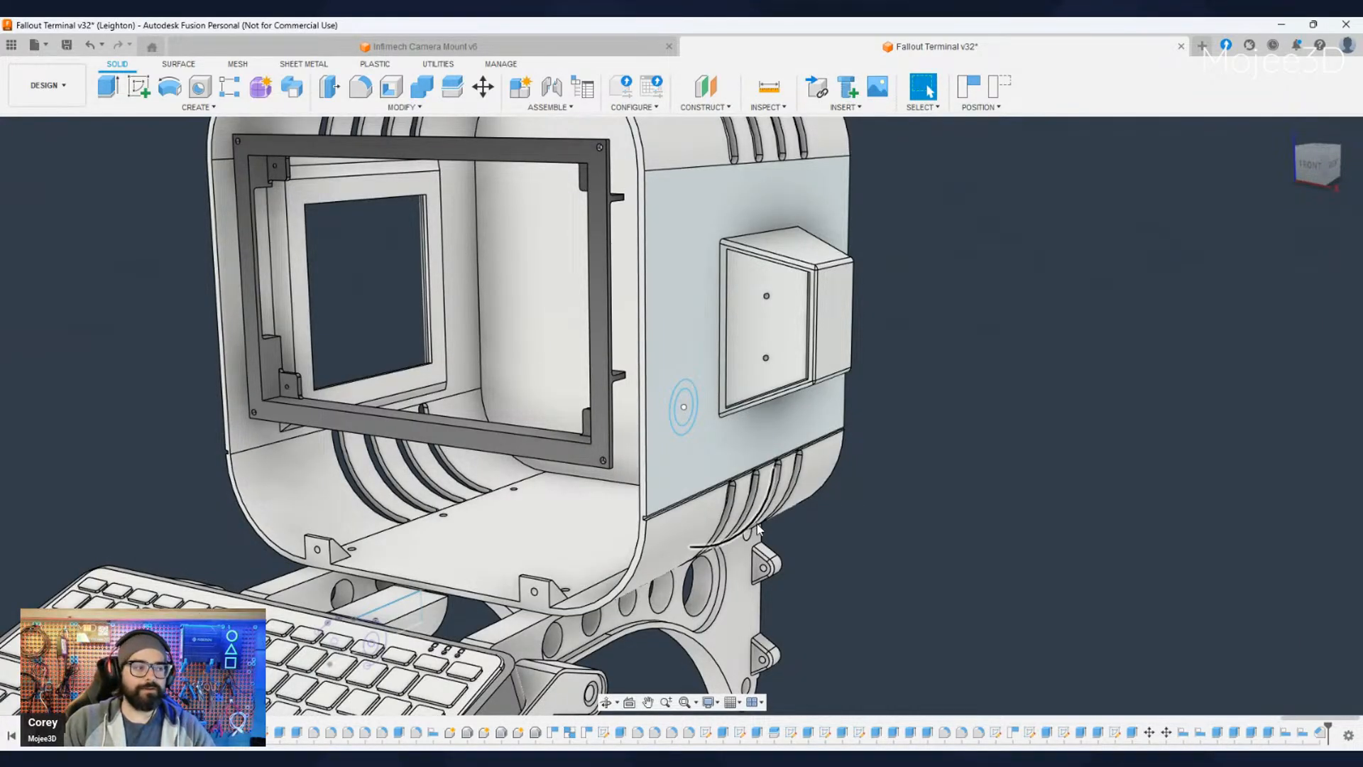
pyautogui.moveTo(954, 560); pyautogui.dragTo(875, 559, button='middle')
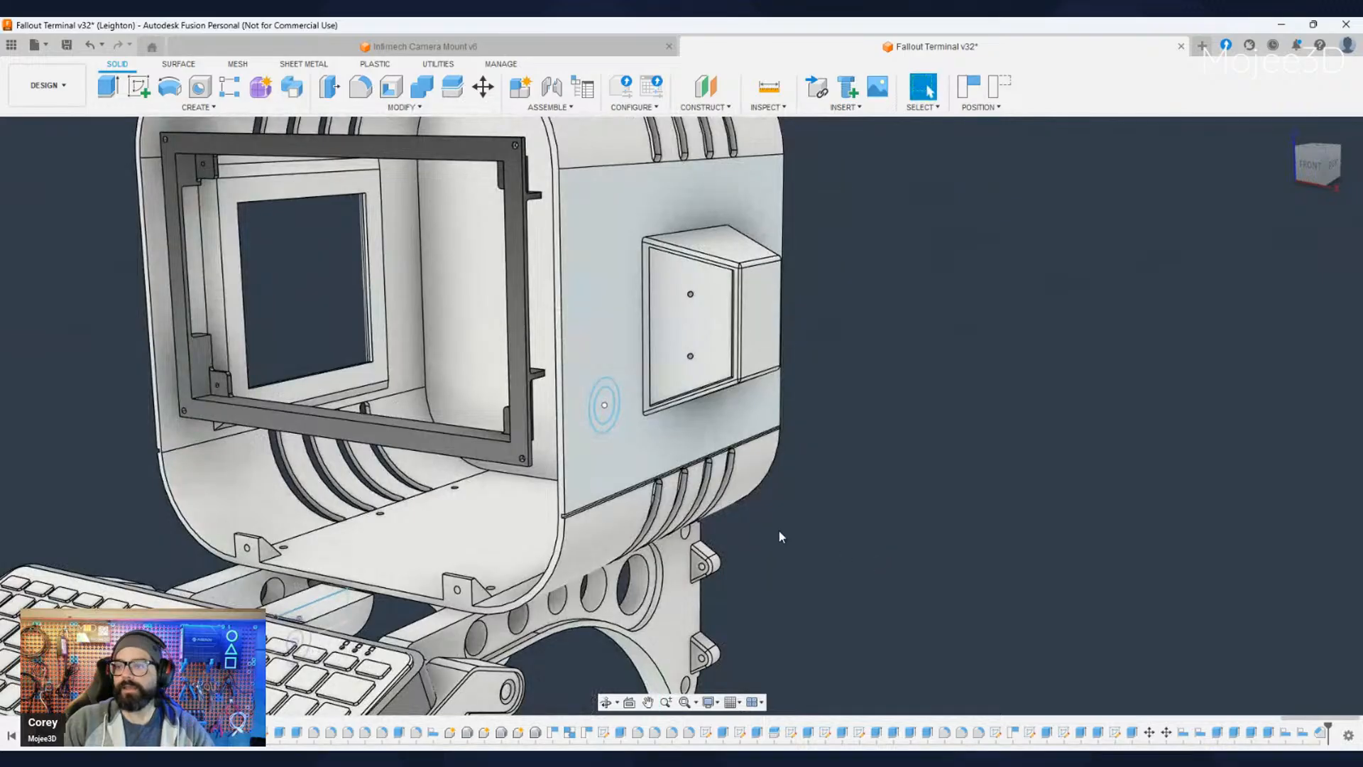
# - Extrude the ring between the two concentric circles by -1 mm as a cut into the side panel
pyautogui.scroll(4, 615, 405)
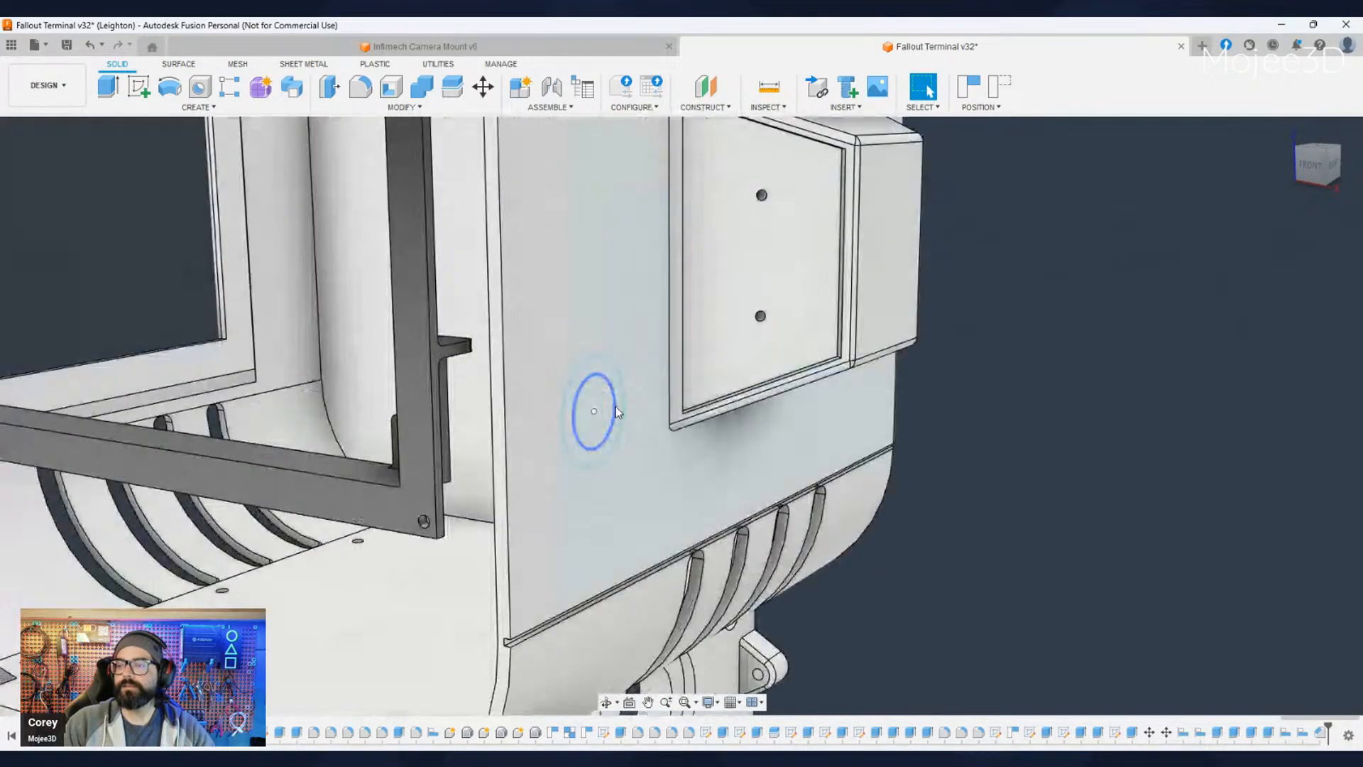
pyautogui.click(584, 460)
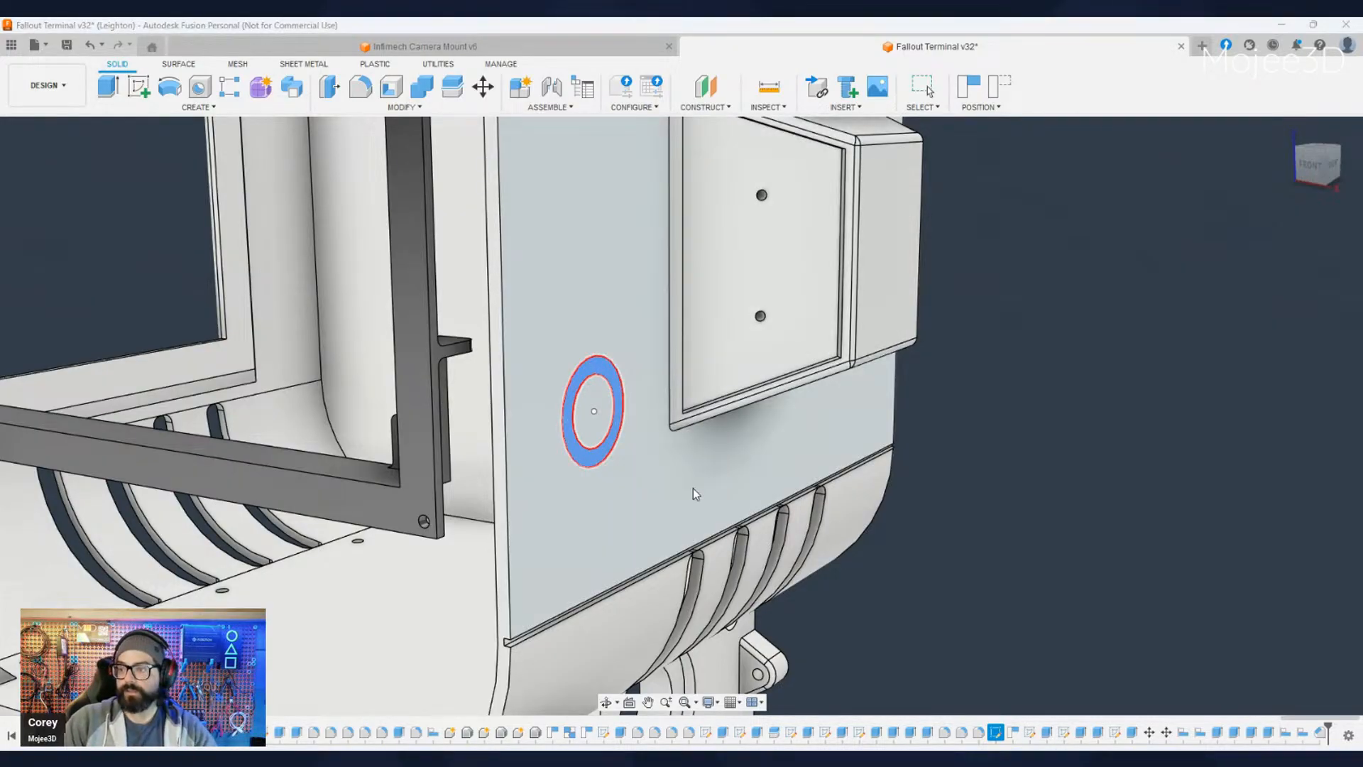
pyautogui.press('e')
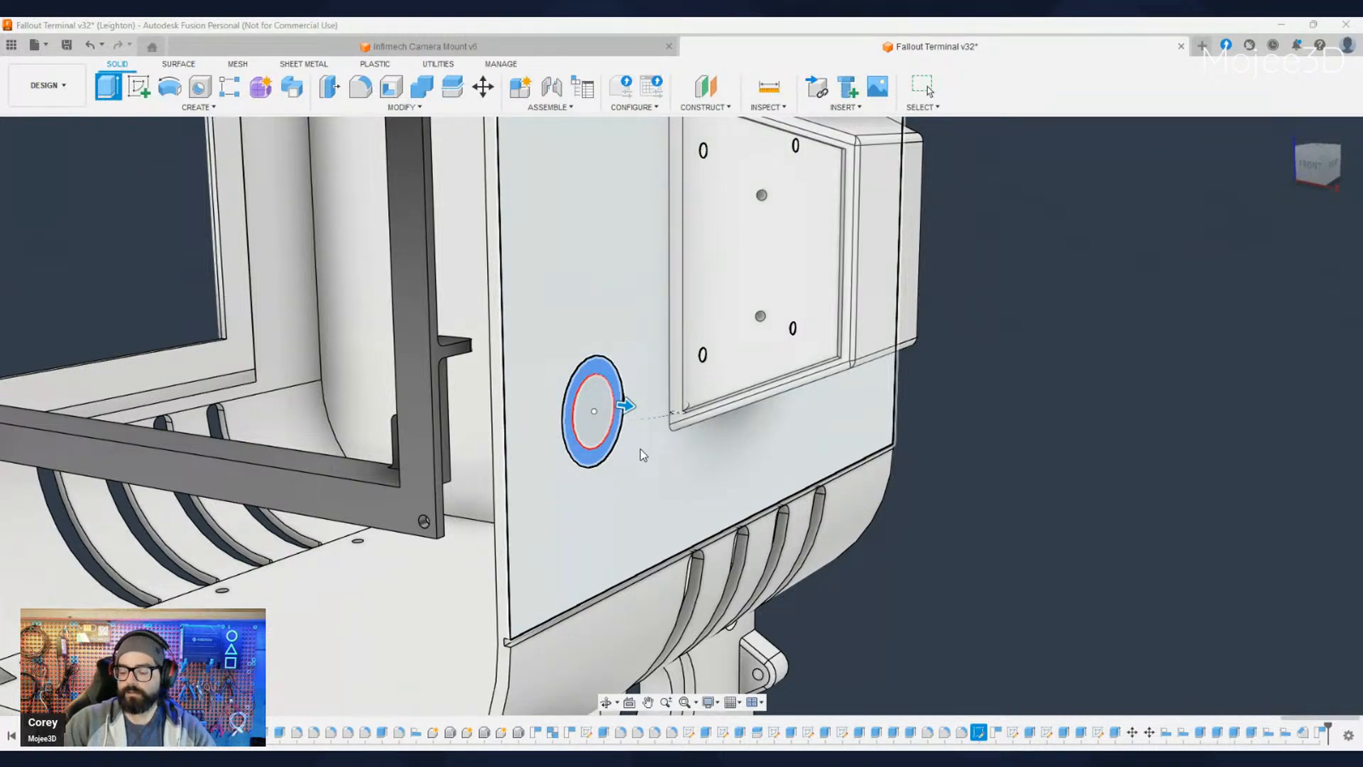
pyautogui.write('-1')
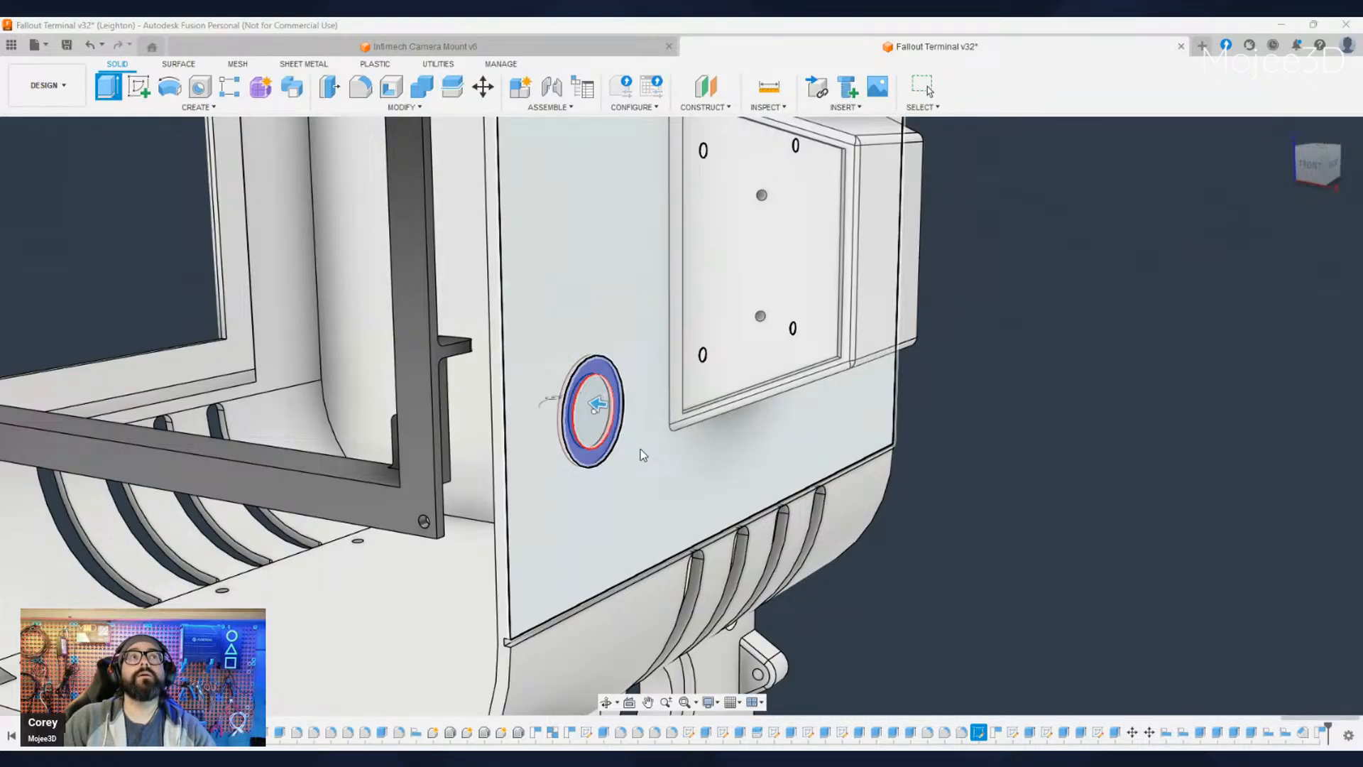
pyautogui.press('Return')
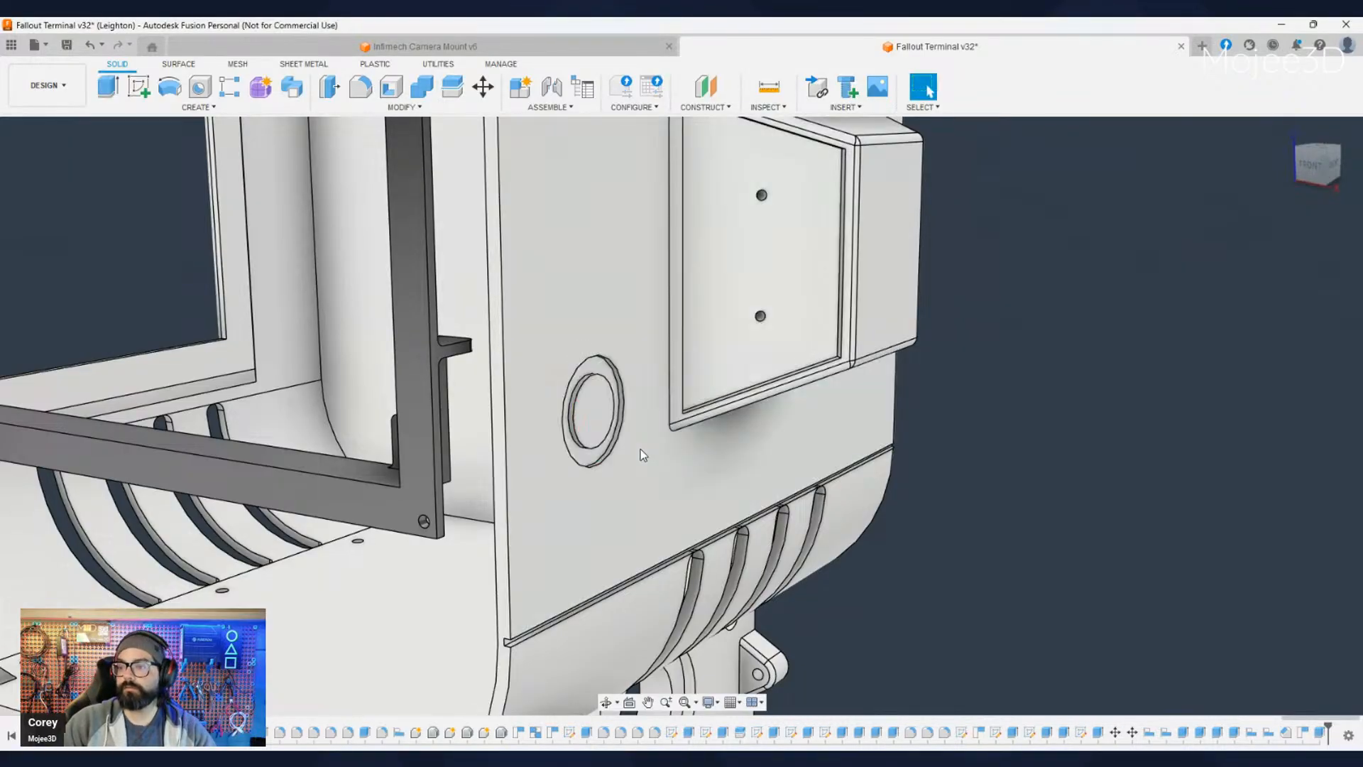
# - Edit the ring cut's extrusion on the side panel to make the recess shallower
pyautogui.scroll(3, 602, 455)
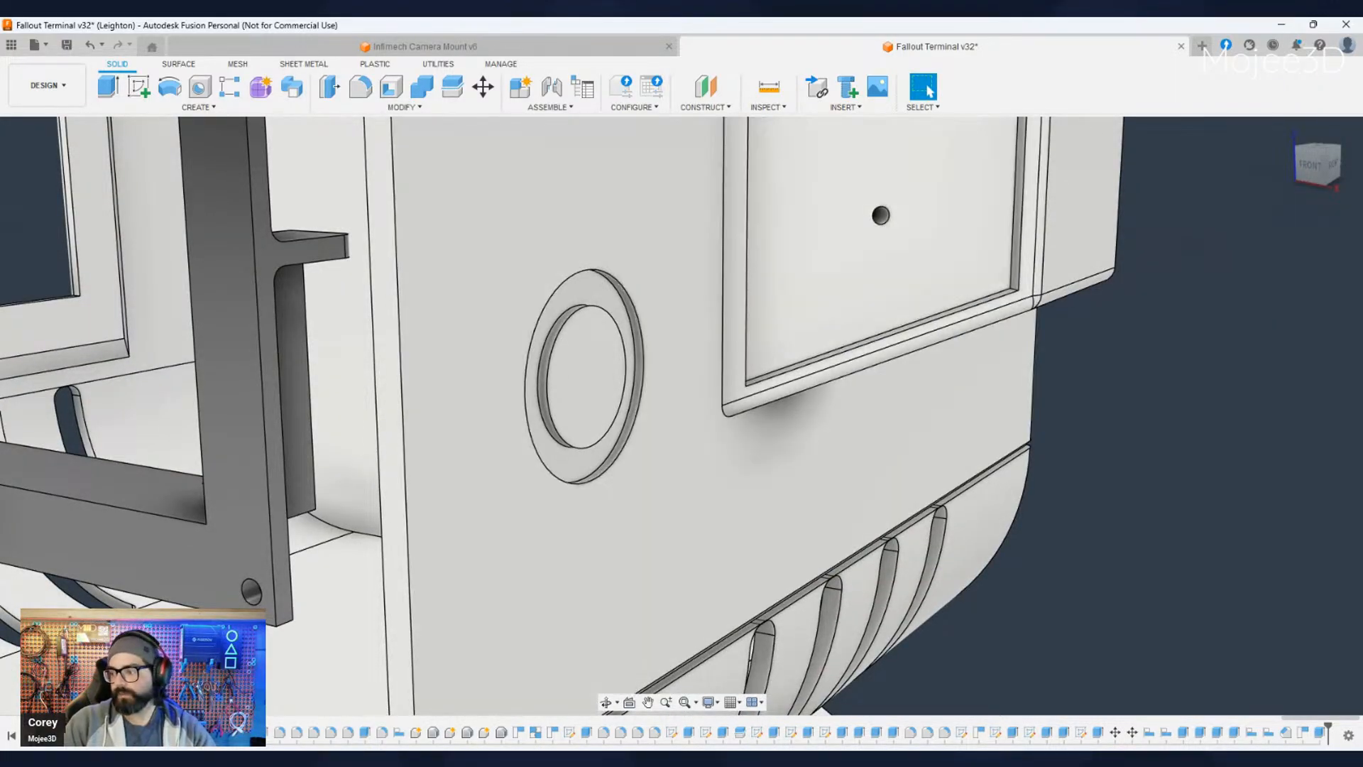
pyautogui.doubleClick(1320, 734)
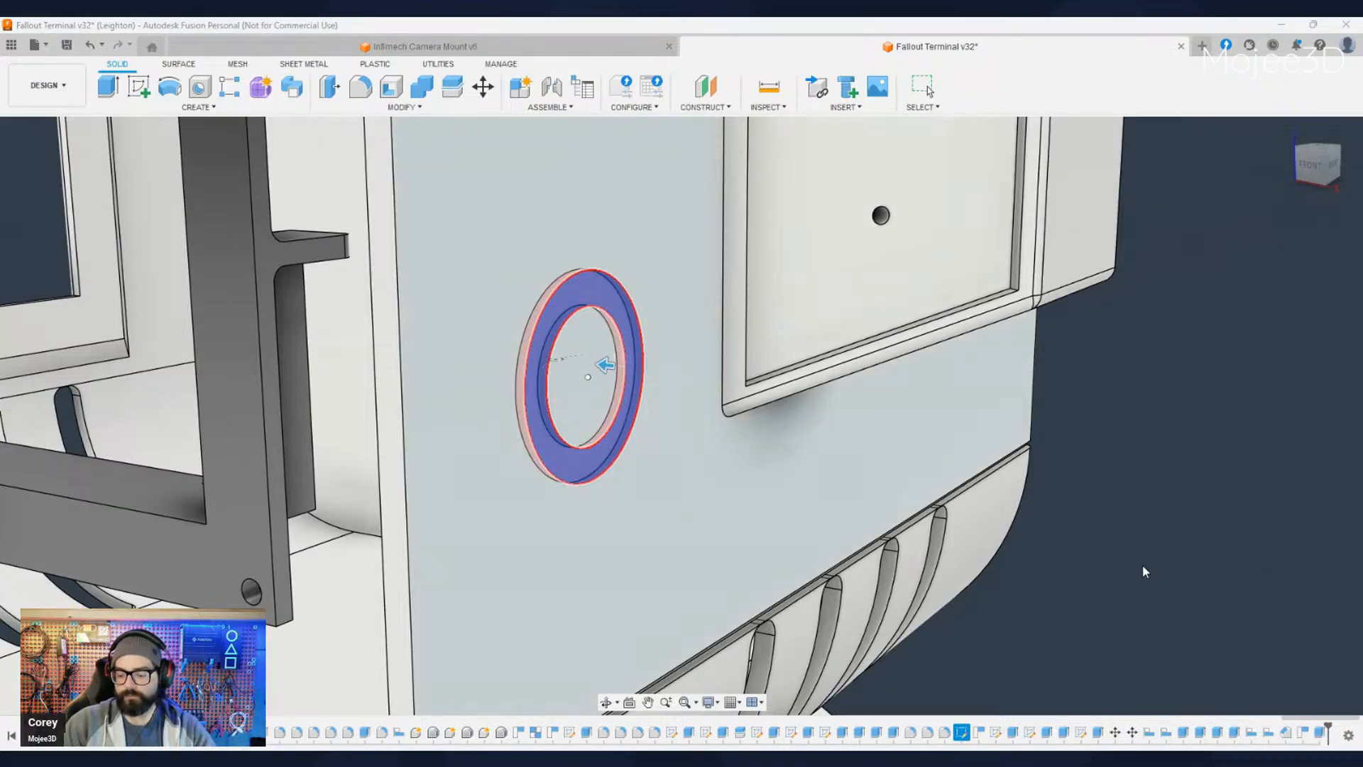
pyautogui.press('Escape')
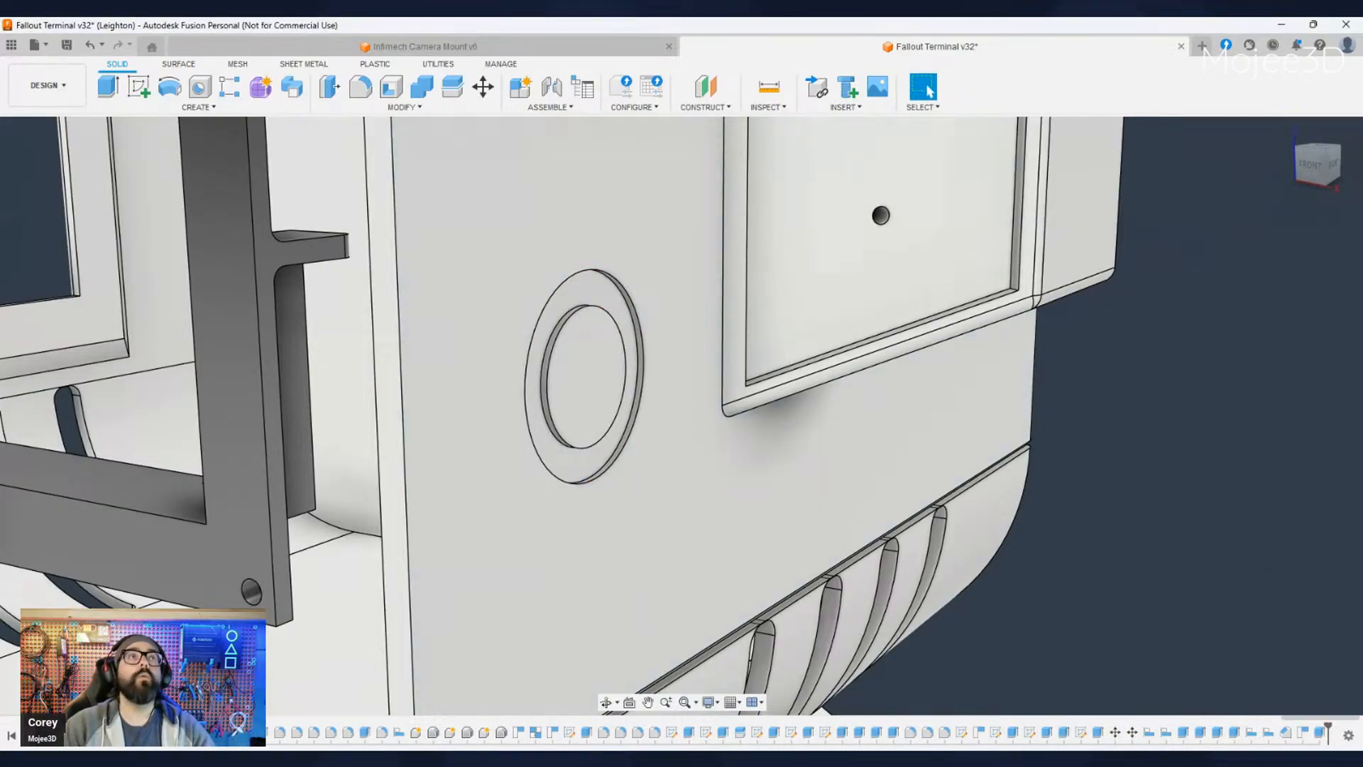
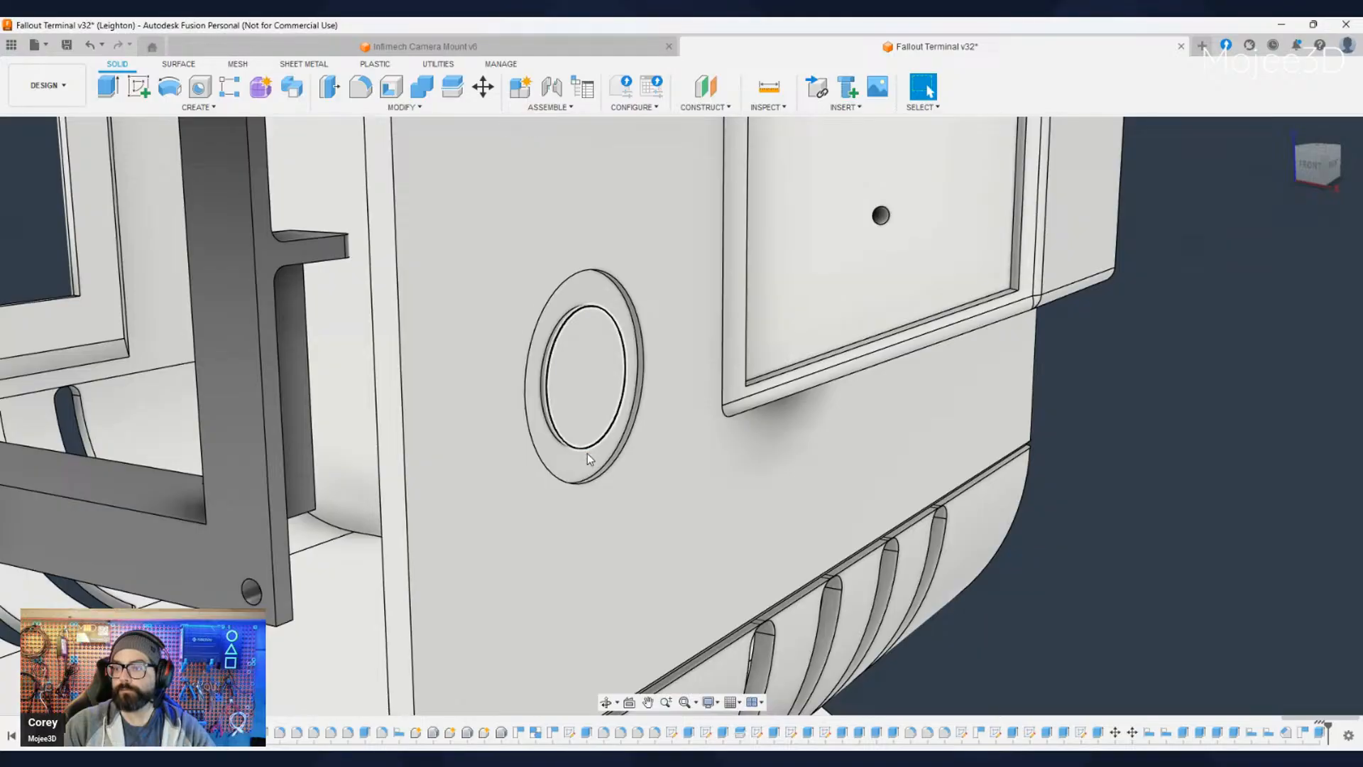
pyautogui.click(586, 417)
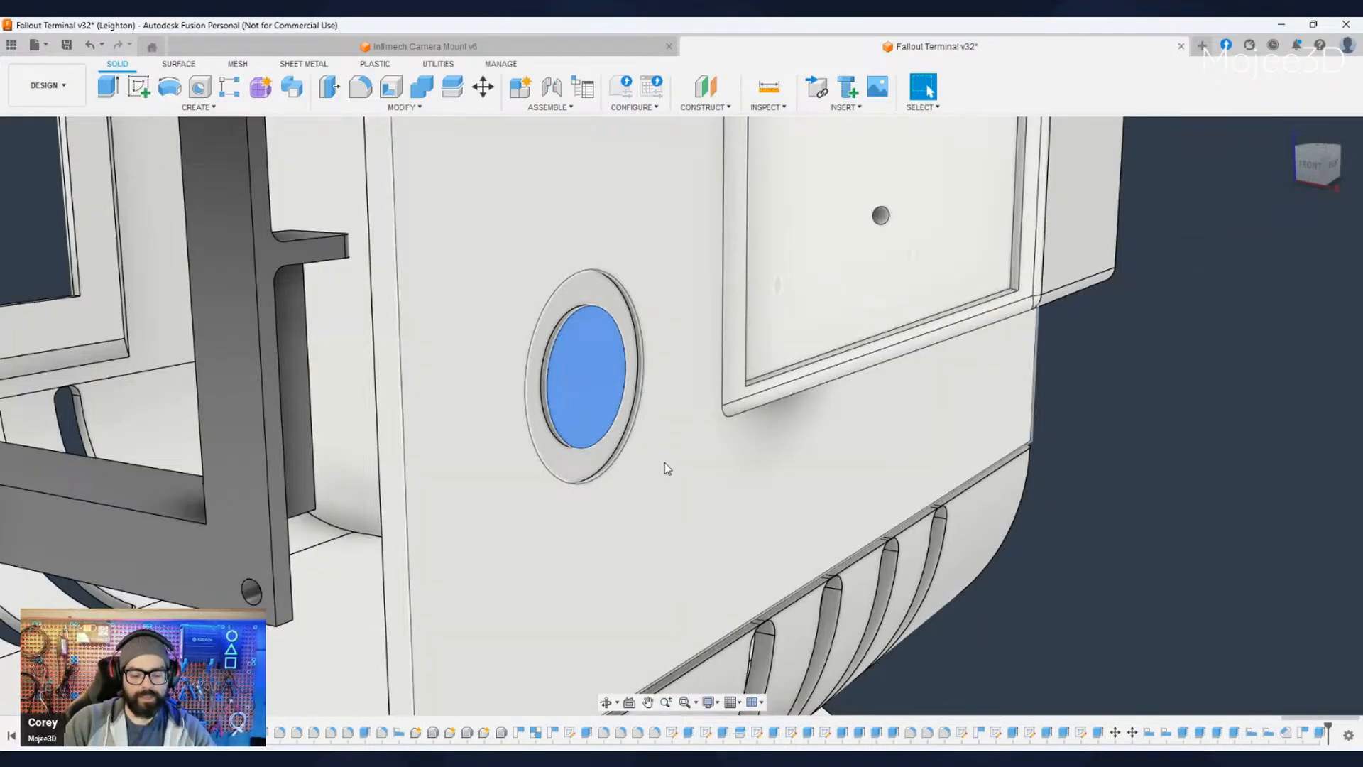
pyautogui.press('e')
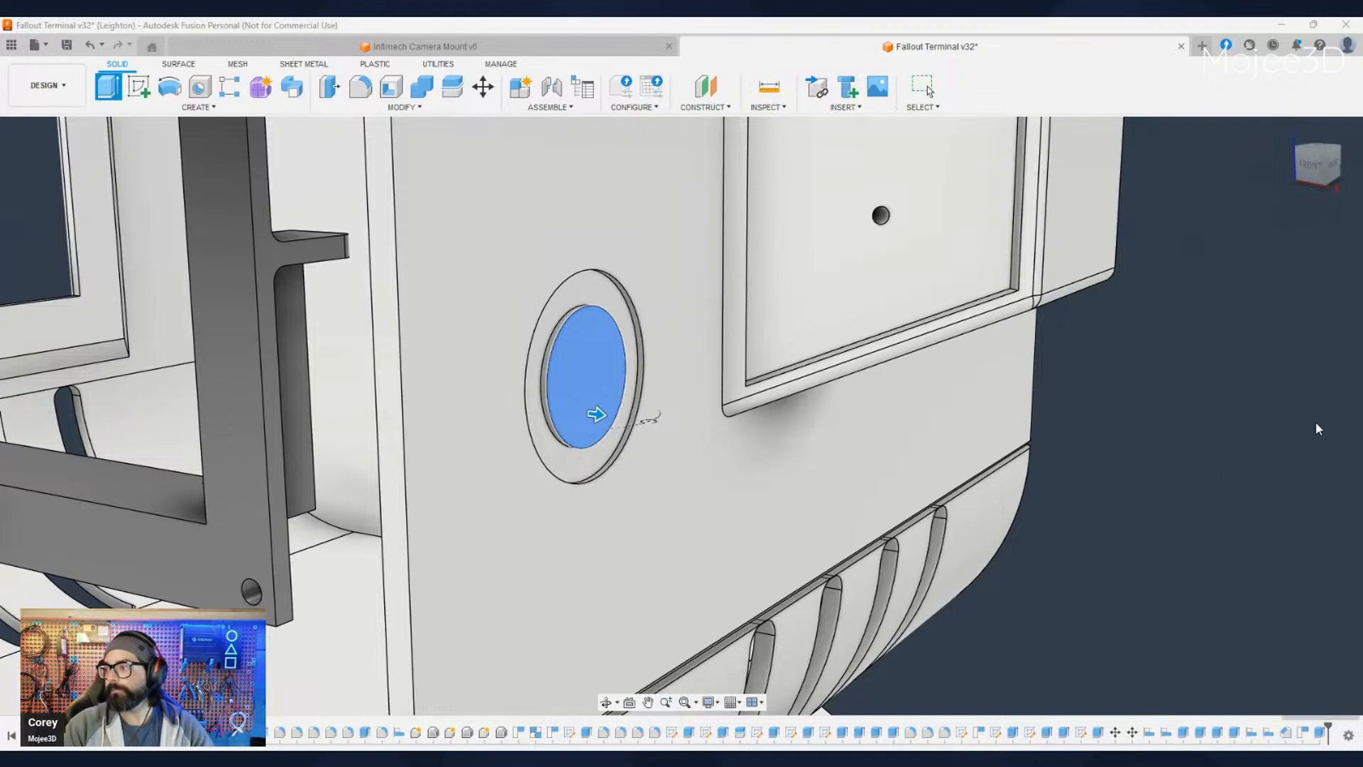
pyautogui.press('Escape')
# - Delete the ring-shaped cut from the terminal's side panel, keeping the concentric circle sketch
pyautogui.click(570, 461)
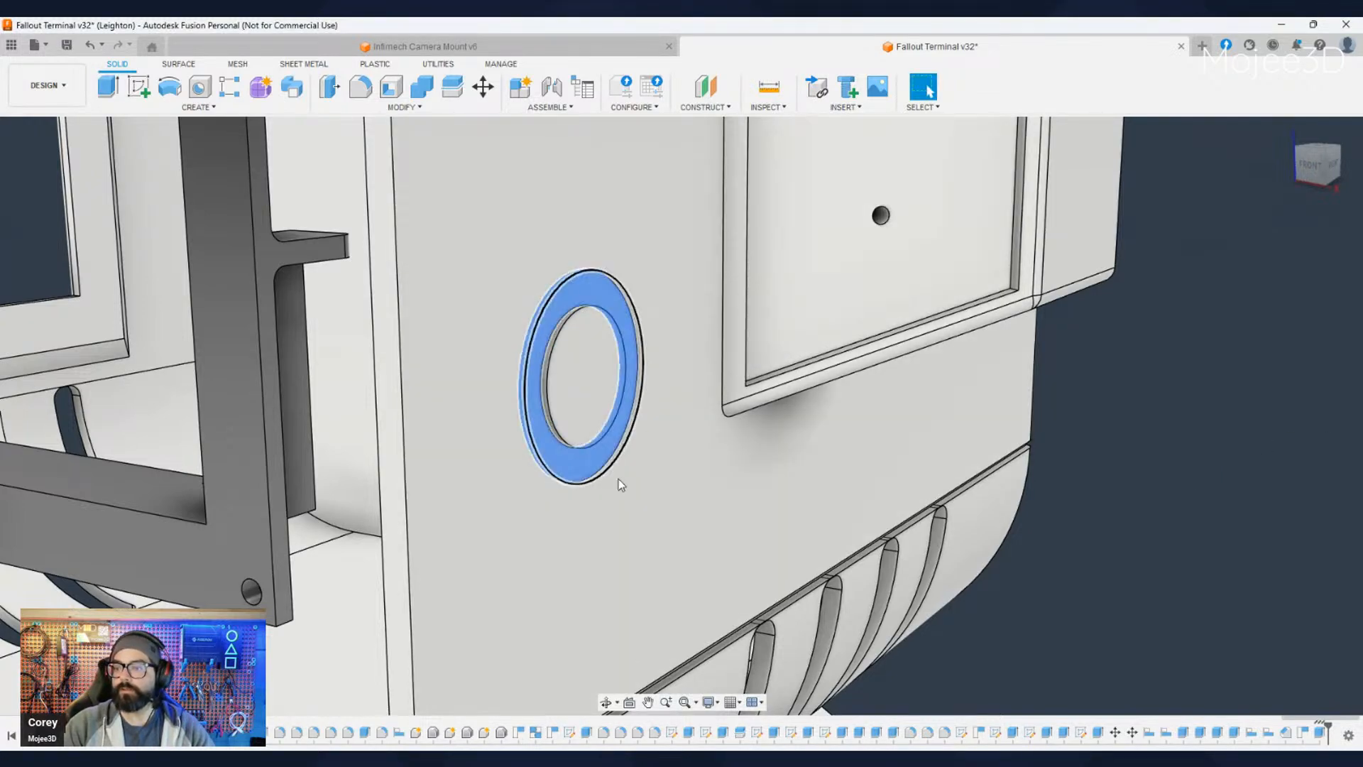
pyautogui.press('Delete')
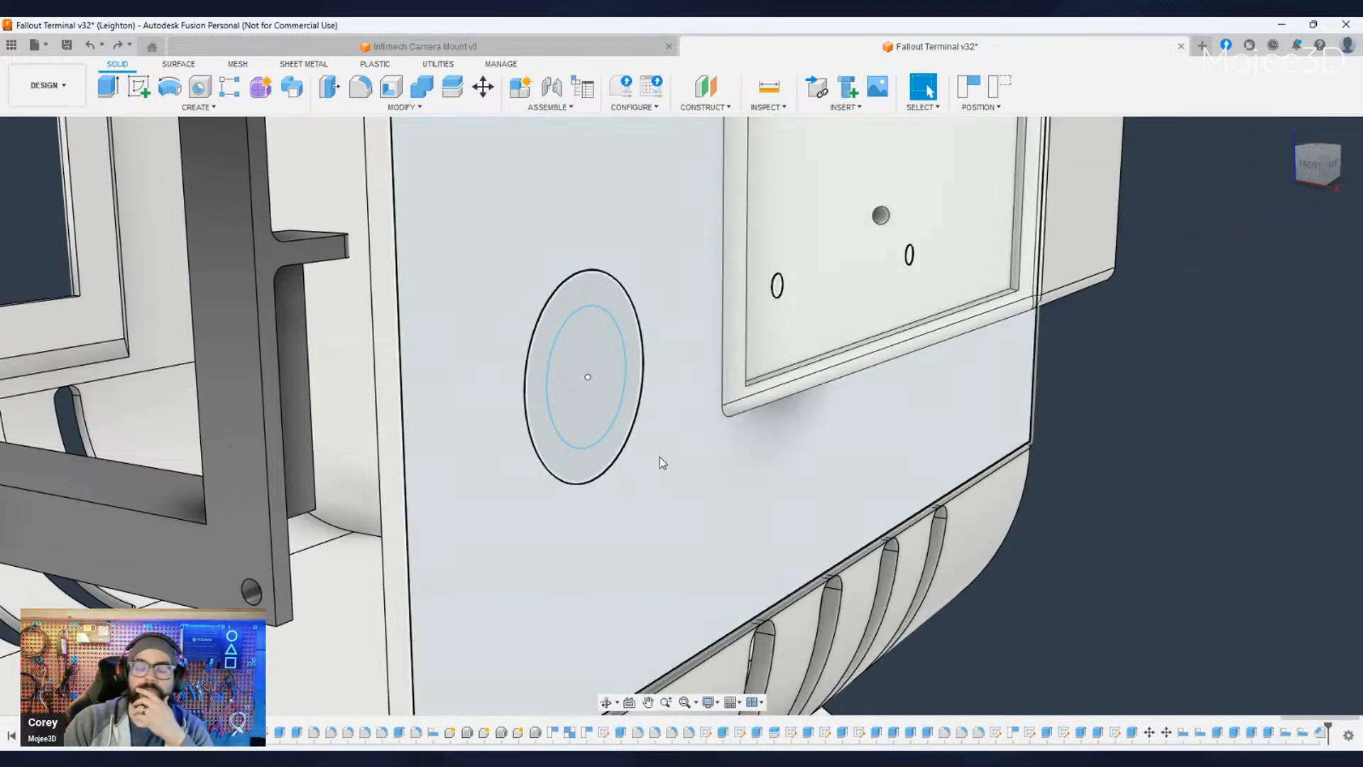
pyautogui.scroll(-8, 603, 408)
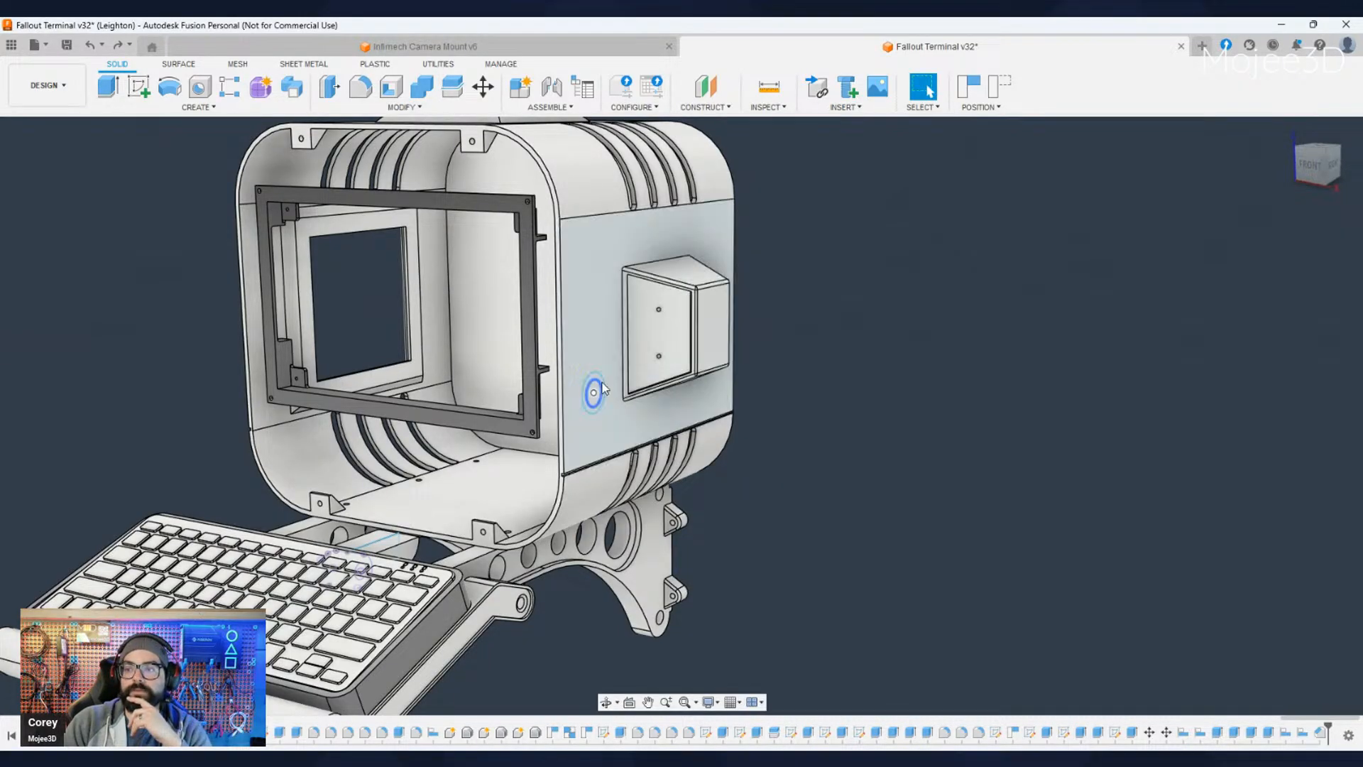
pyautogui.click(590, 466)
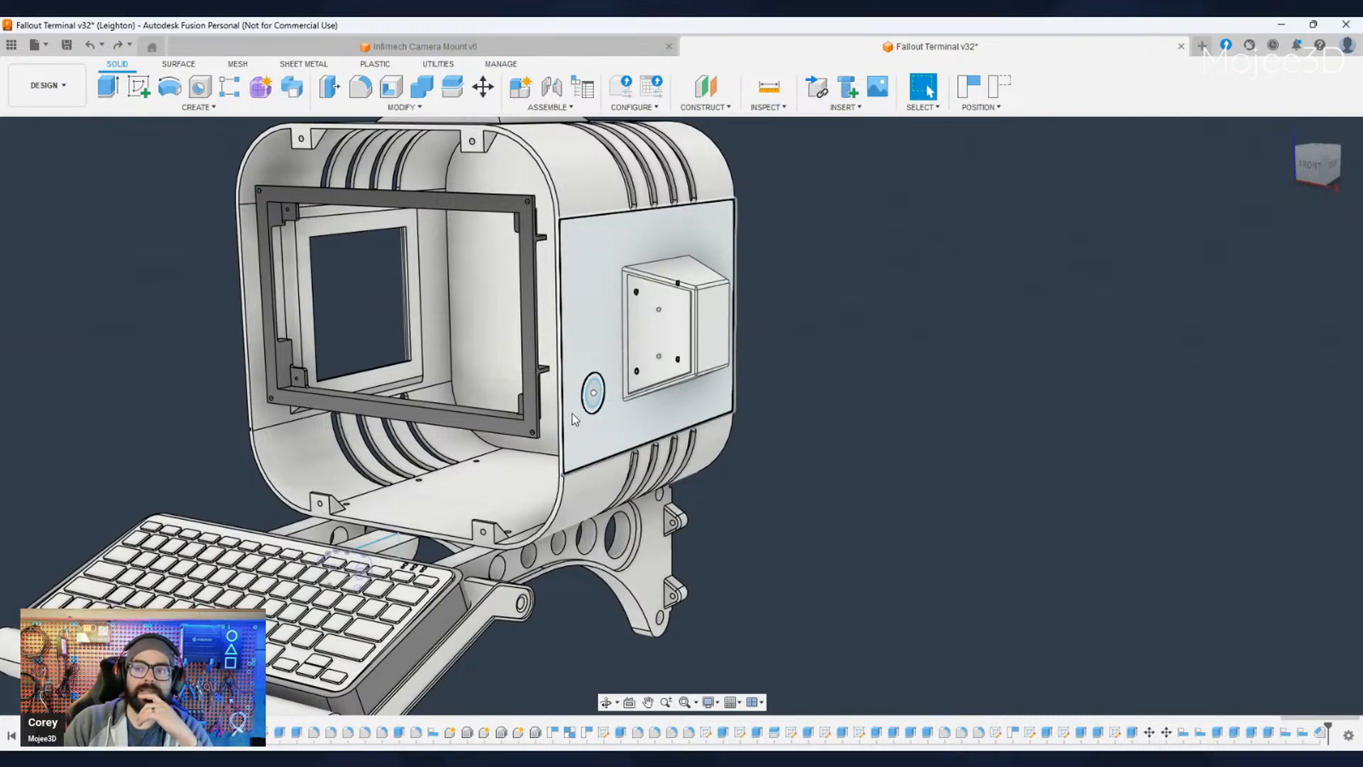
pyautogui.press('Escape')
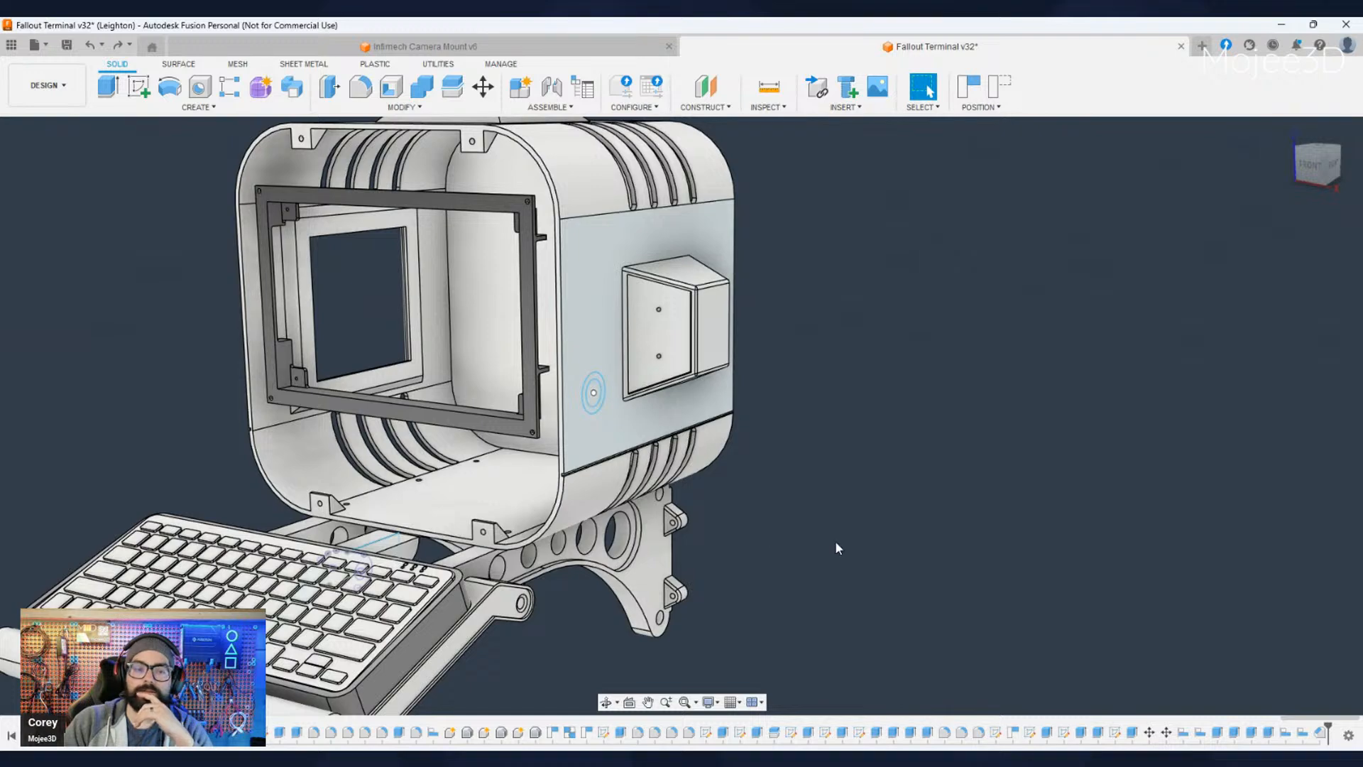
pyautogui.scroll(5, 646, 415)
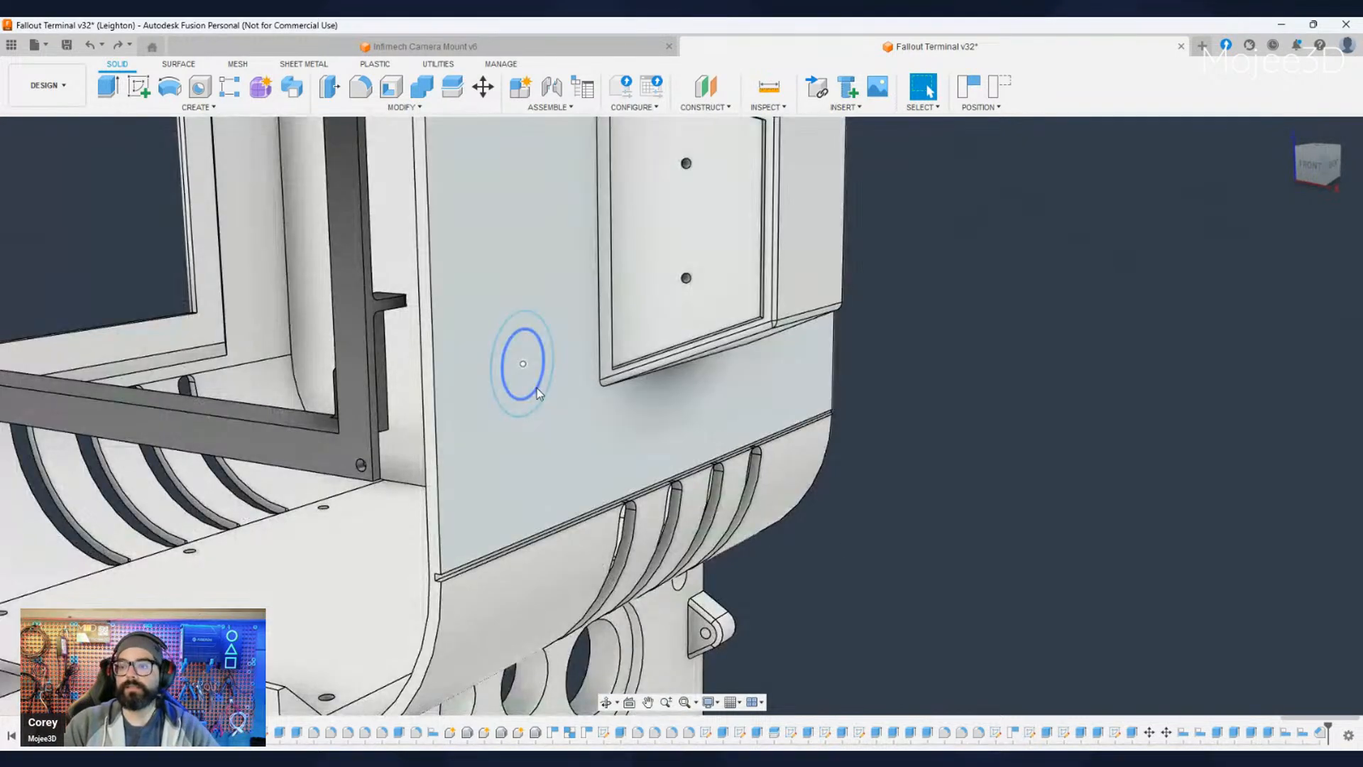
pyautogui.scroll(3, 474, 381)
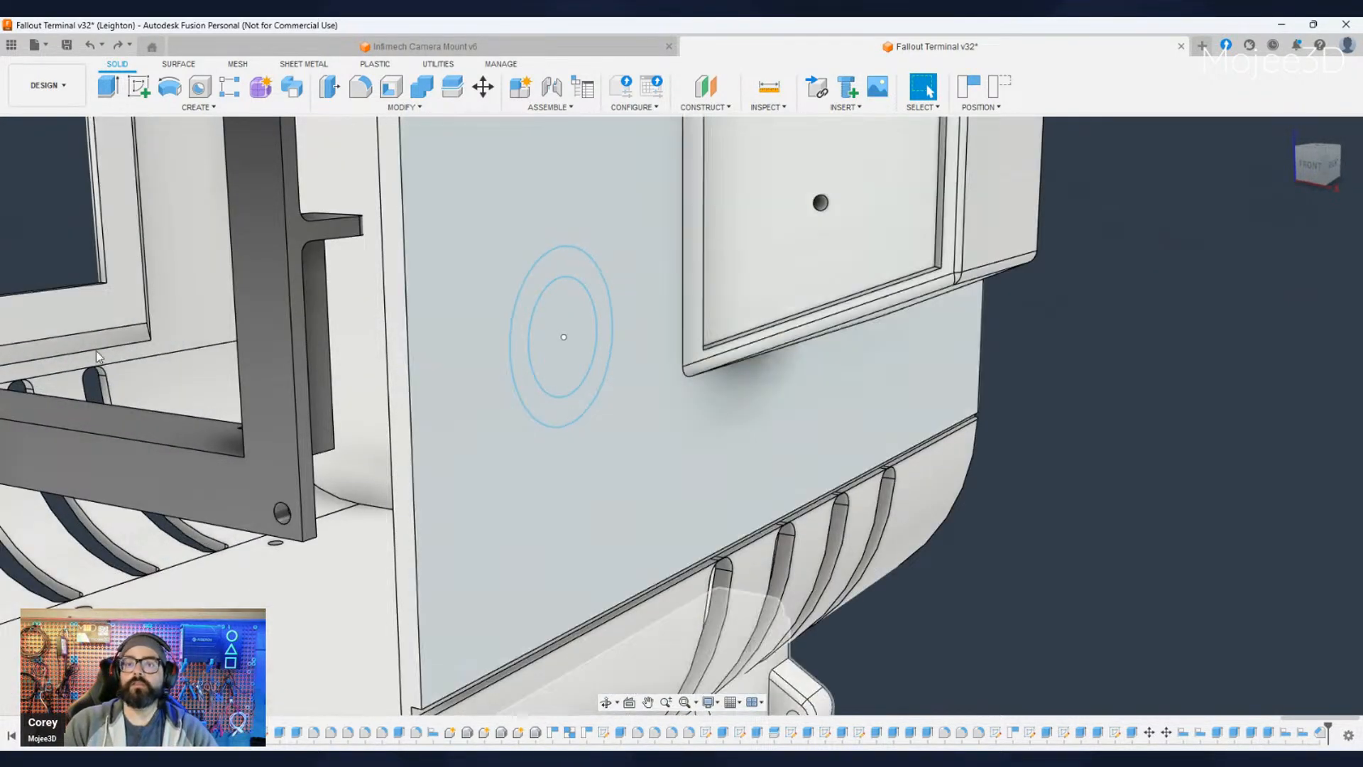
# - Construct an offset plane from the ring profile on the terminal's side panel
pyautogui.click(548, 412)
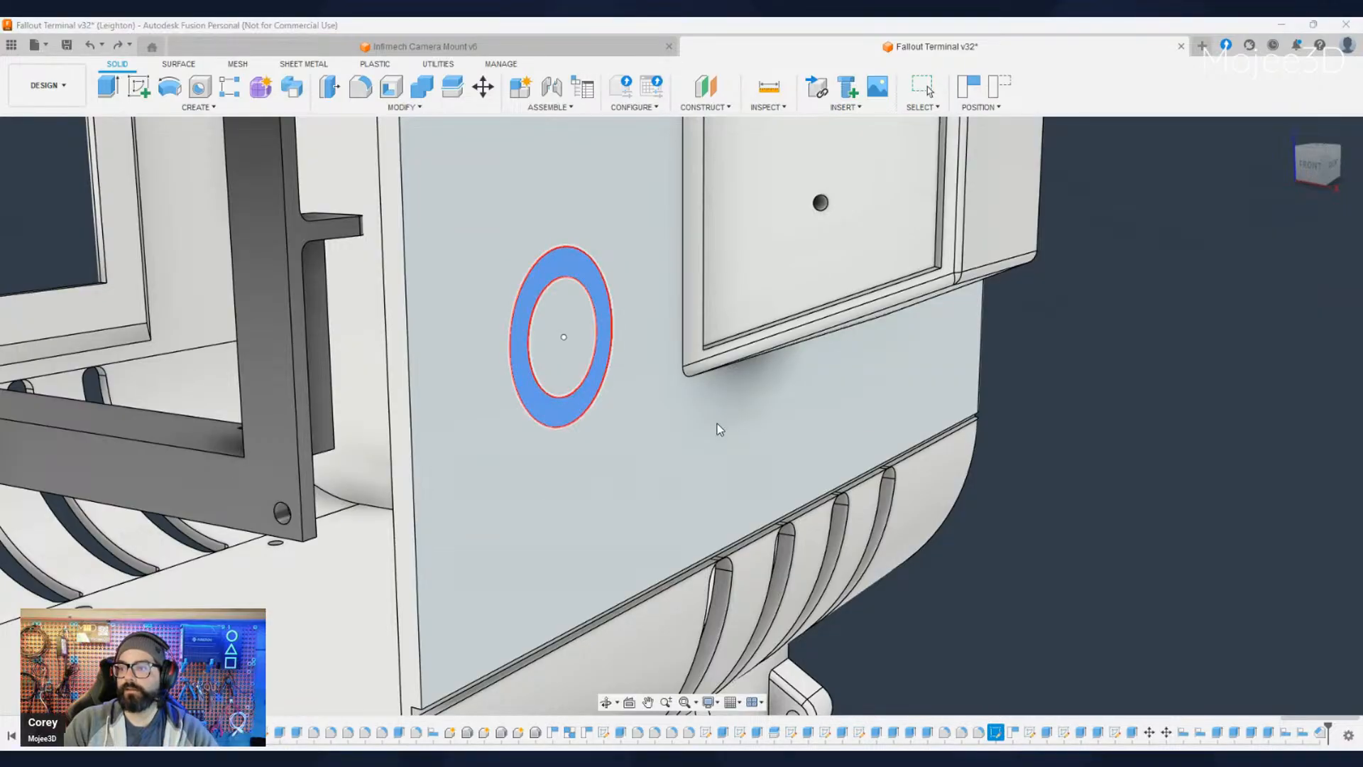
pyautogui.press('e')
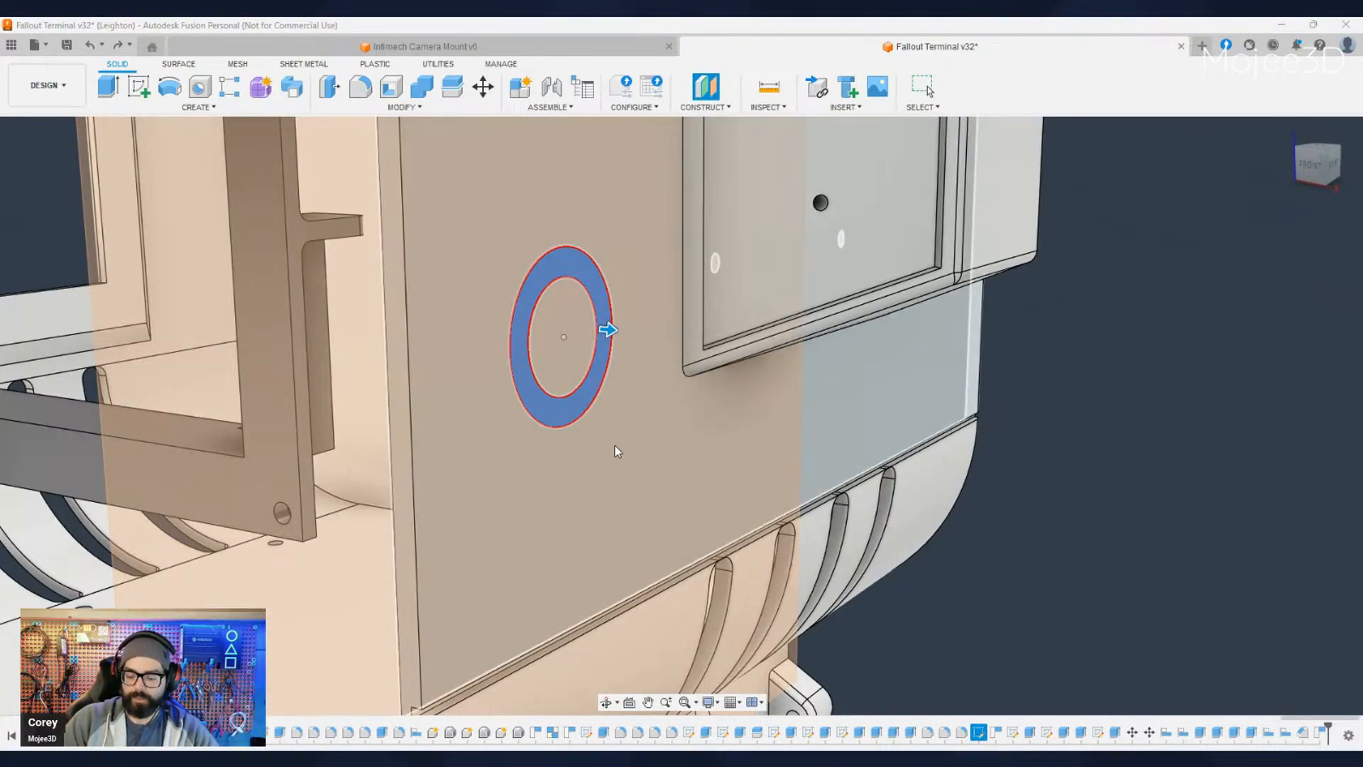
pyautogui.press('Escape')
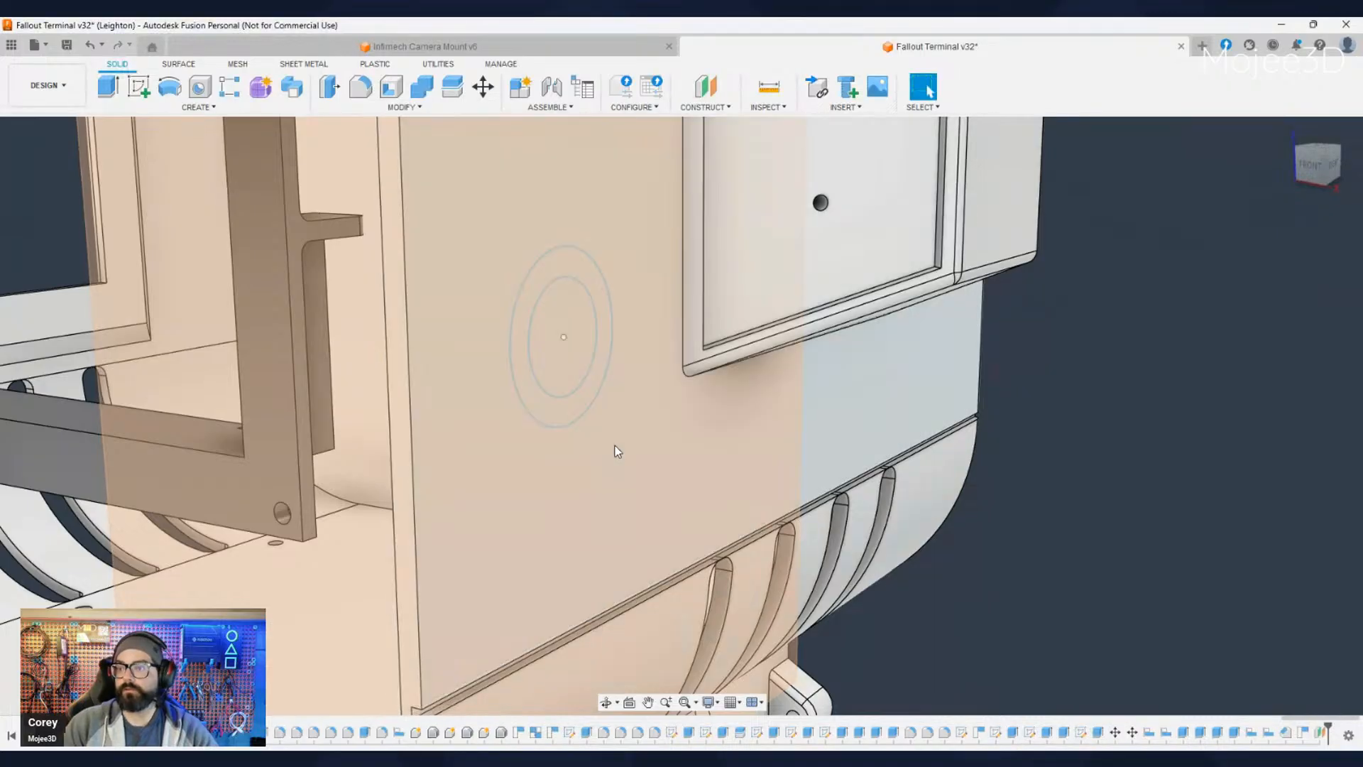
# - Create a sketch on the new construction plane and project both concentric circles into it
pyautogui.click(147, 91)
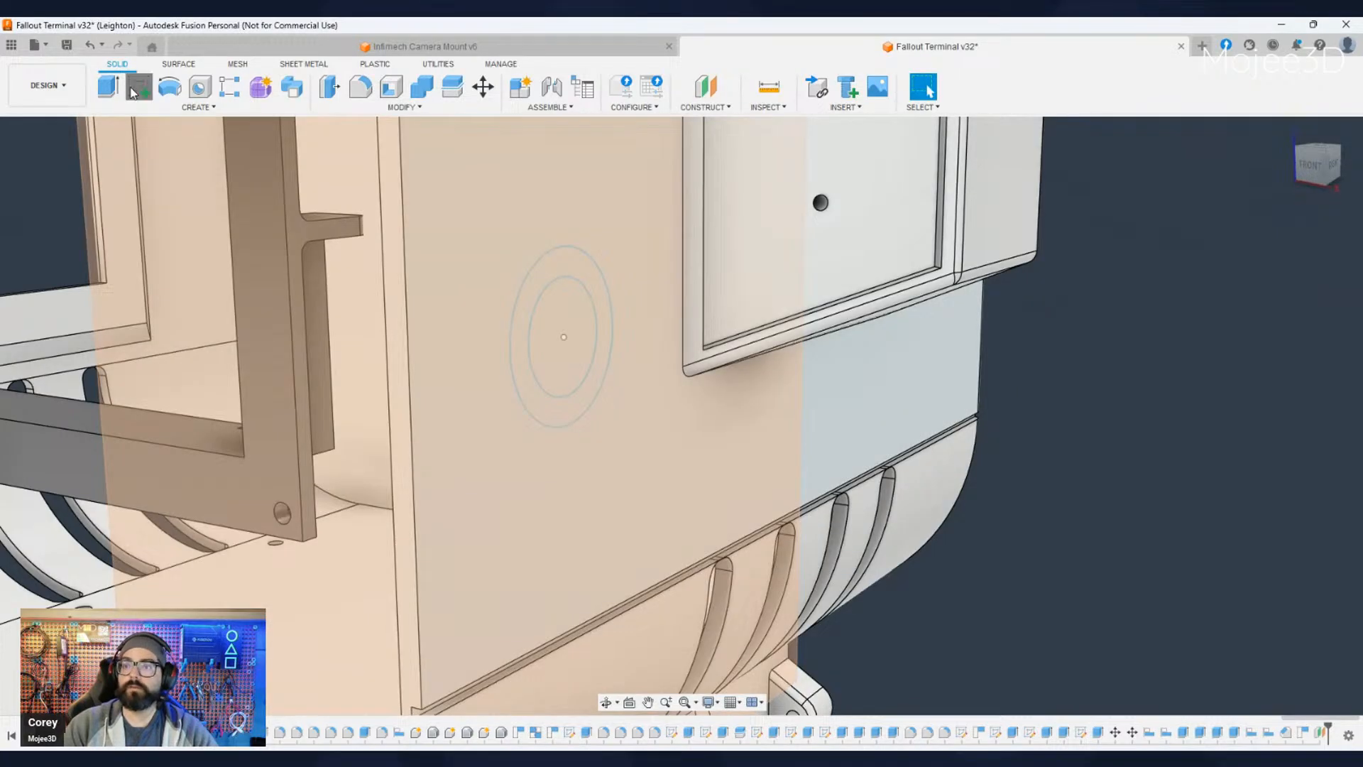
pyautogui.click(568, 364)
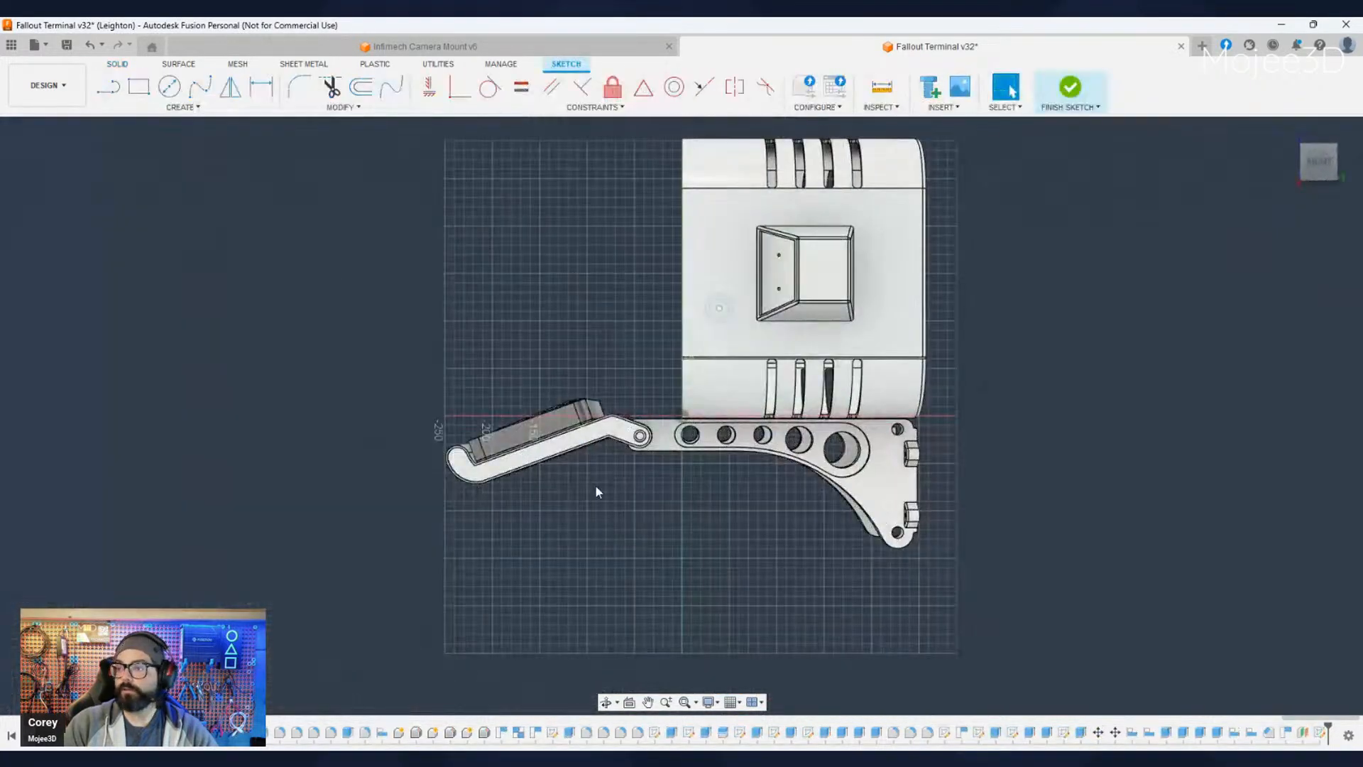
pyautogui.keyDown('shift'); pyautogui.moveTo(595, 485); pyautogui.dragTo(673, 490, button='middle'); pyautogui.keyUp('shift')
pyautogui.scroll(6, 675, 492)
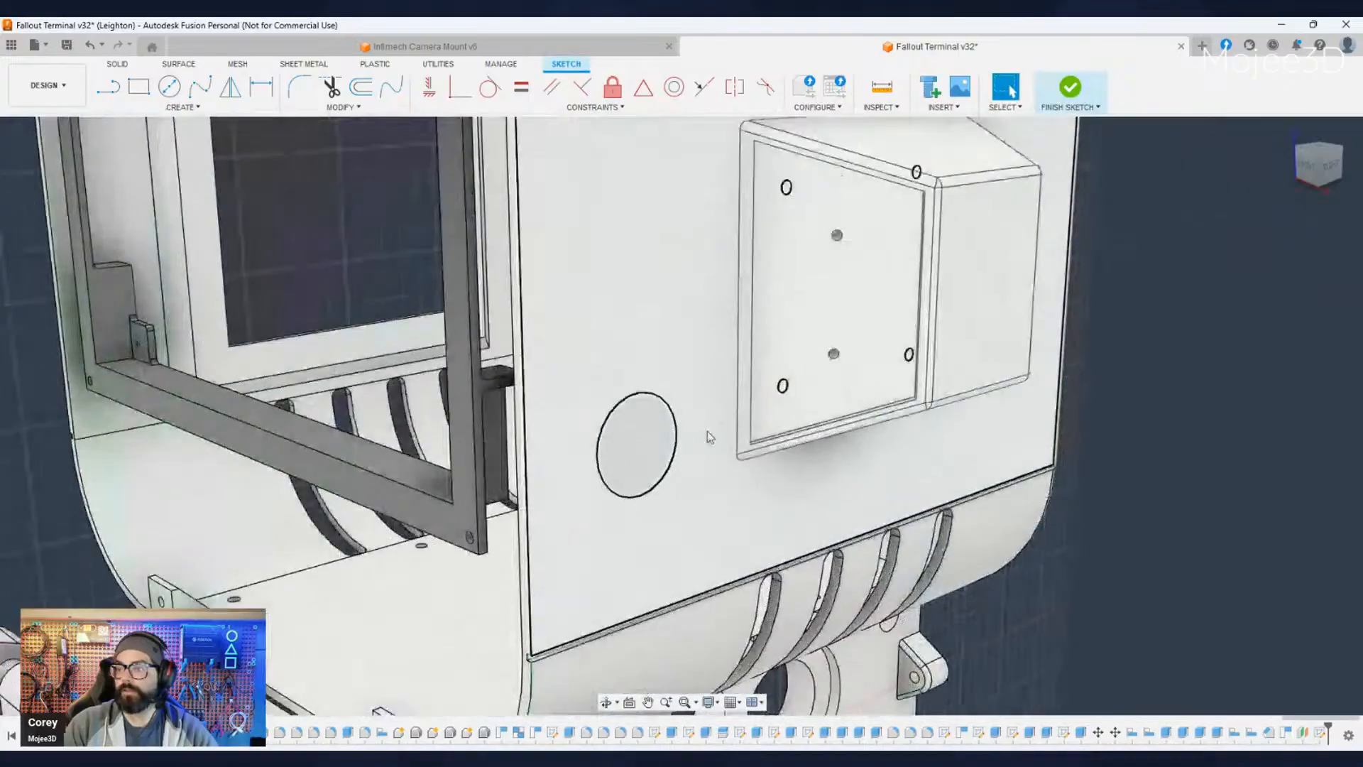
pyautogui.click(635, 481)
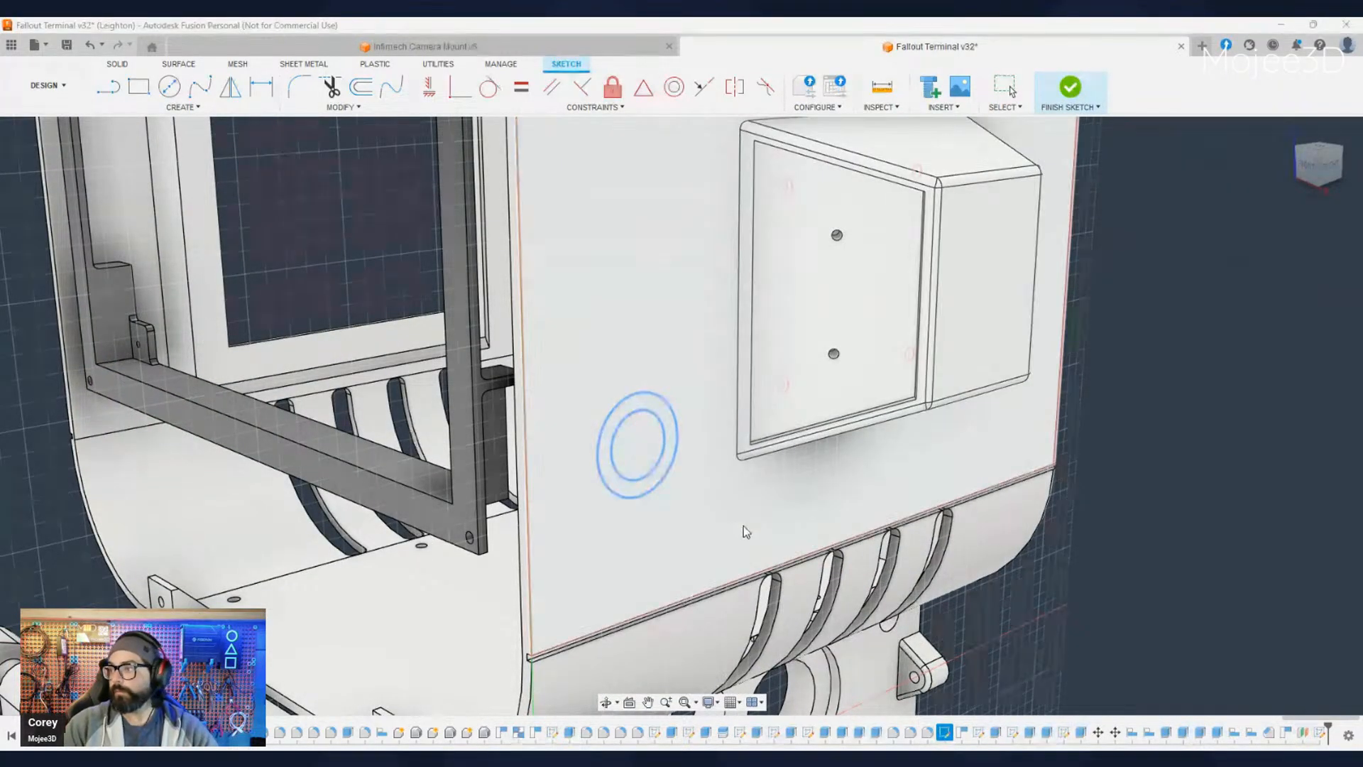
pyautogui.click(1101, 304)
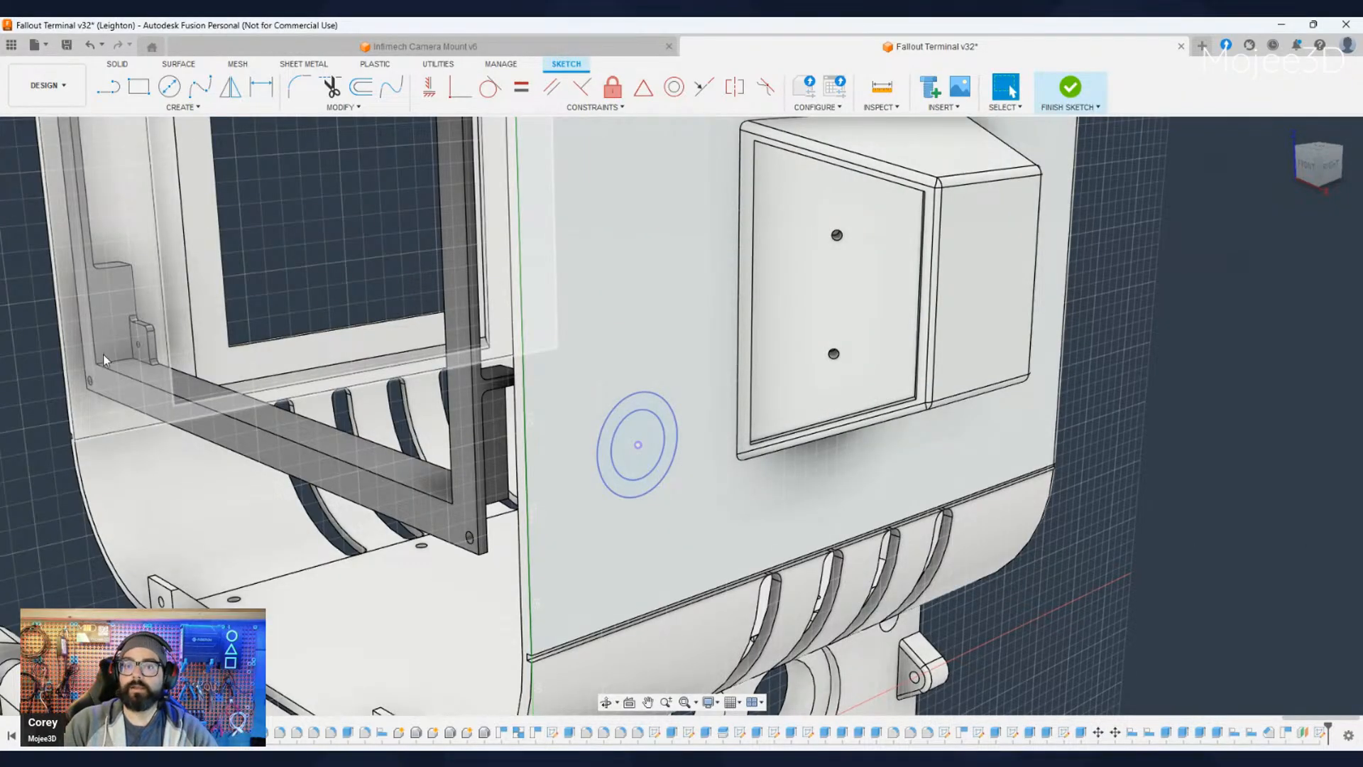
# - Hide the terminal housing and extrude the ring between the two projected circles outward as a solid ring
pyautogui.click(62, 317)
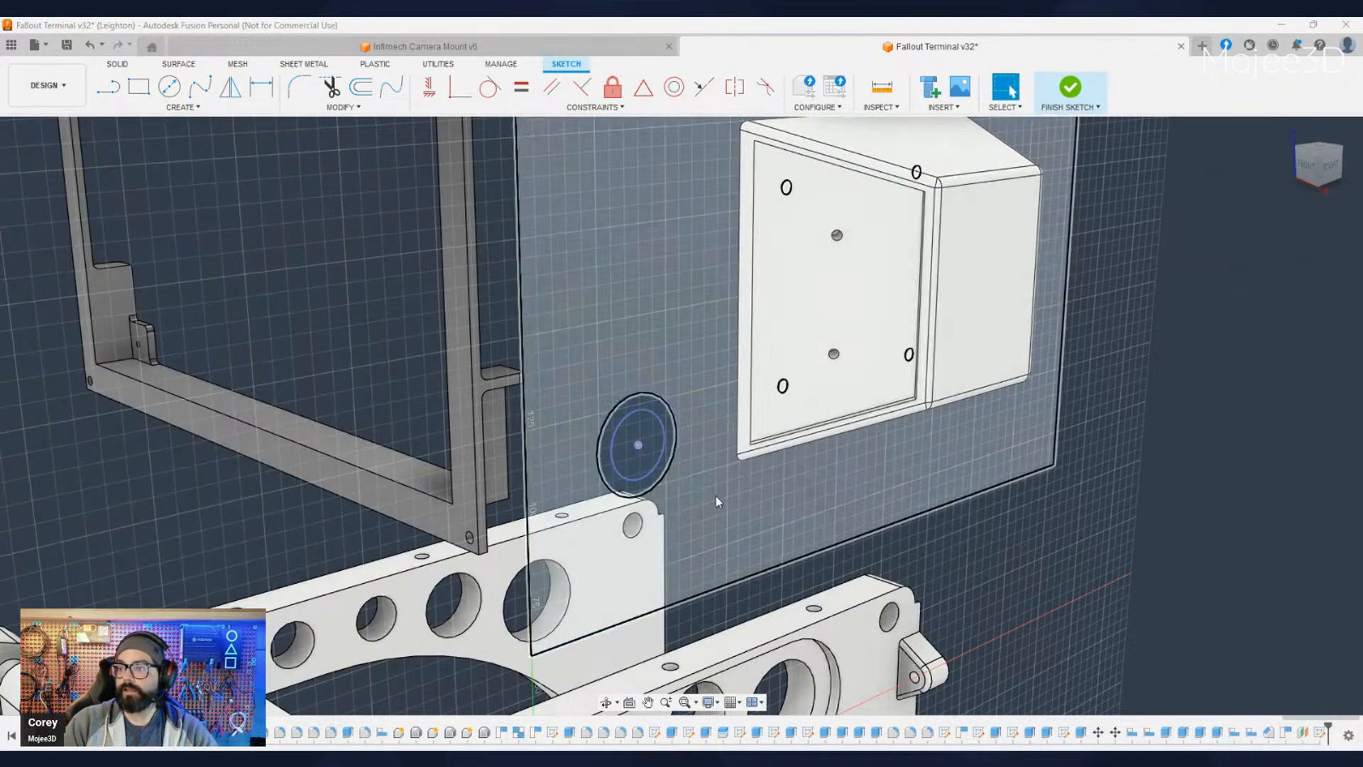
pyautogui.scroll(1, 641, 498)
pyautogui.click(636, 490)
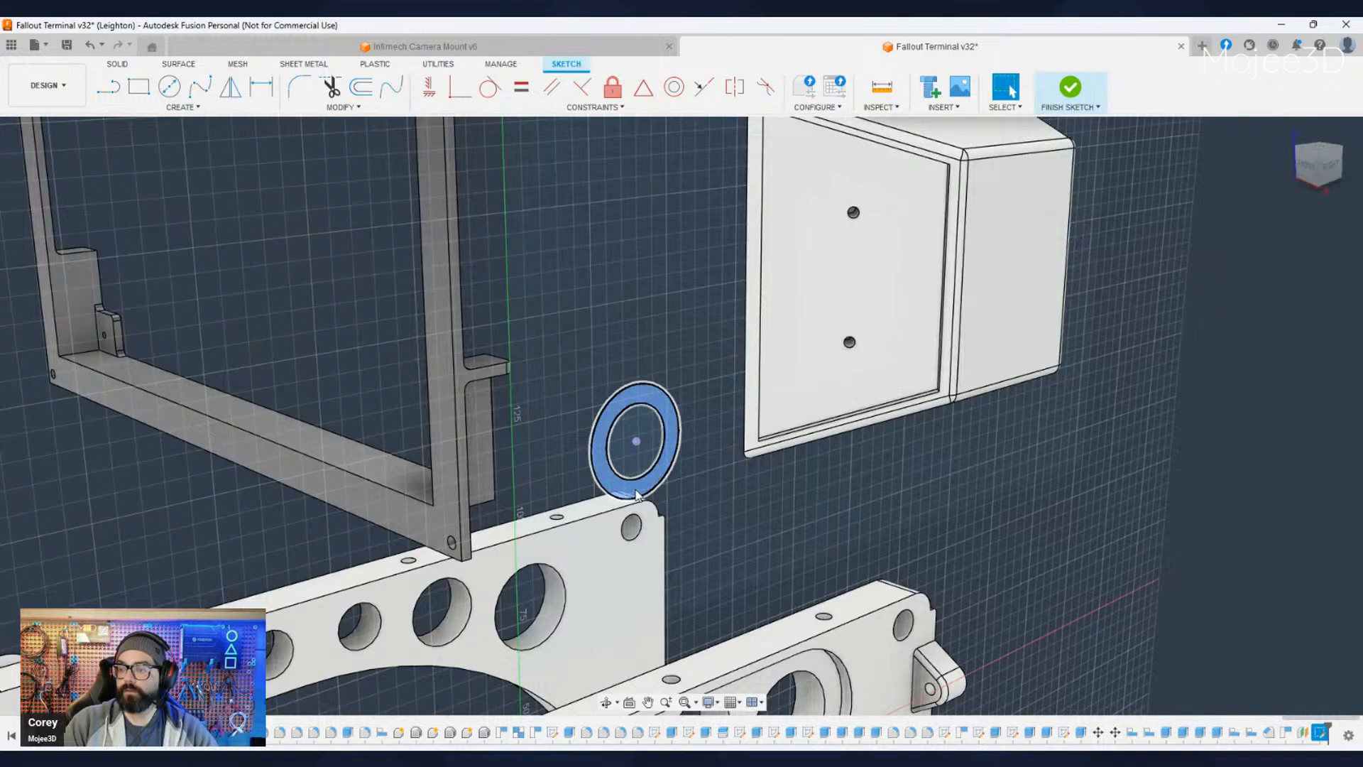
pyautogui.scroll(1, 636, 491)
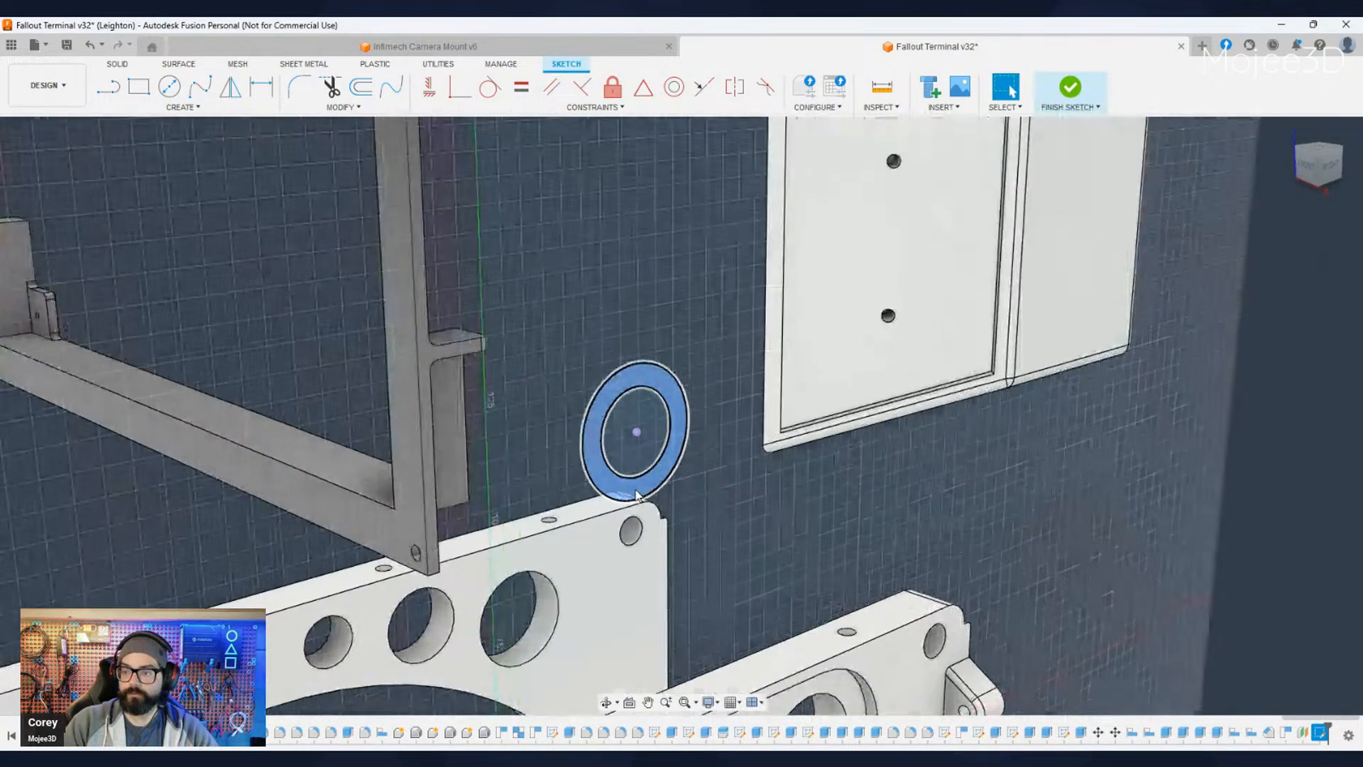
pyautogui.click(636, 491)
pyautogui.press('e')
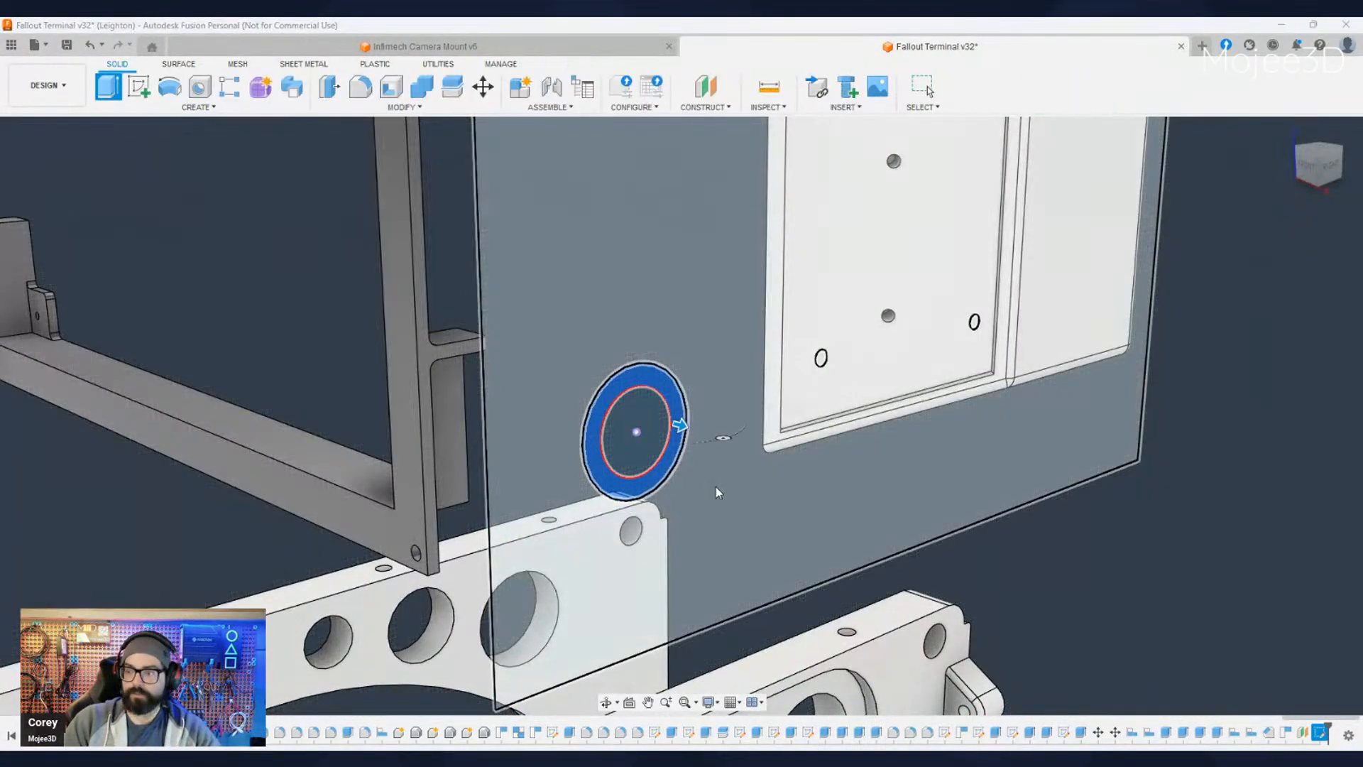
pyautogui.press('Escape')
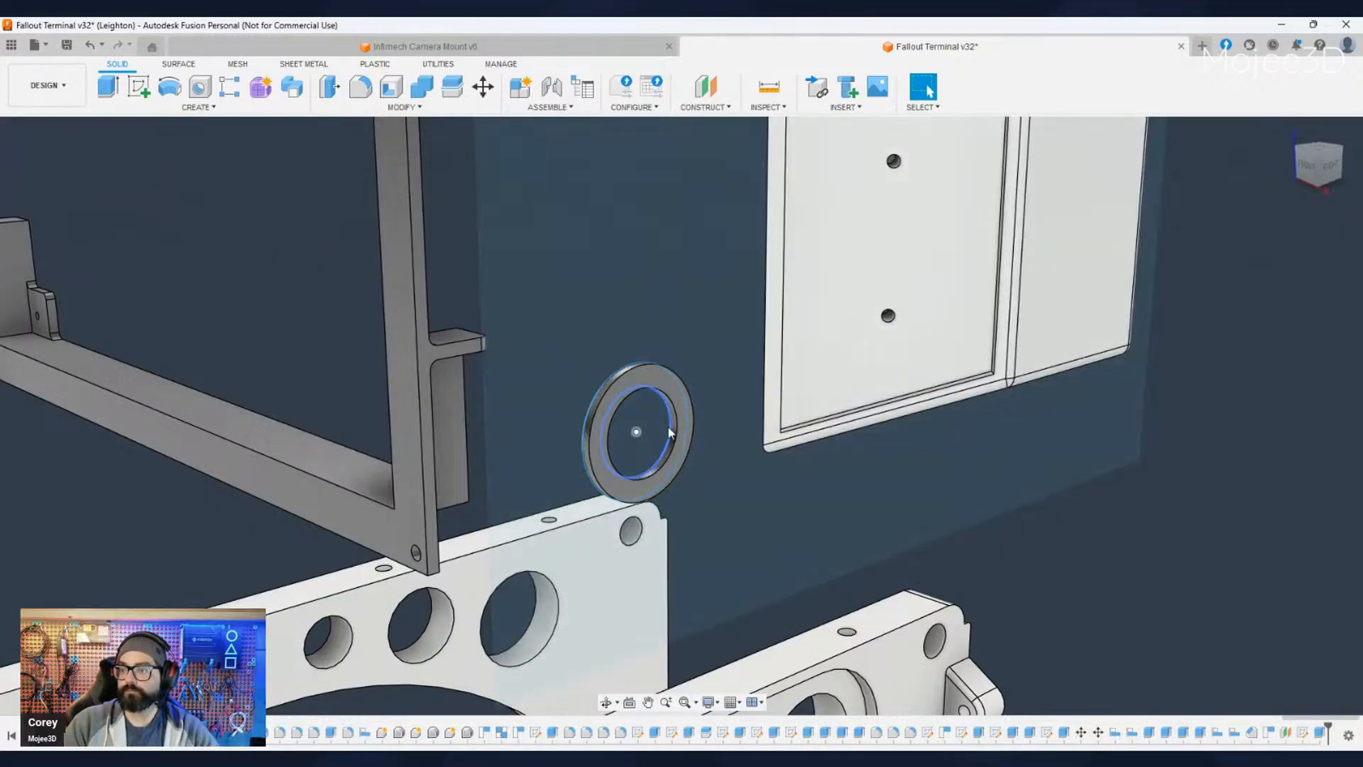
# - Extrude the inner circle into a disc filling the ring, and edit its extrusion so the disc protrudes further than the ring
pyautogui.click(654, 419)
pyautogui.press('e')
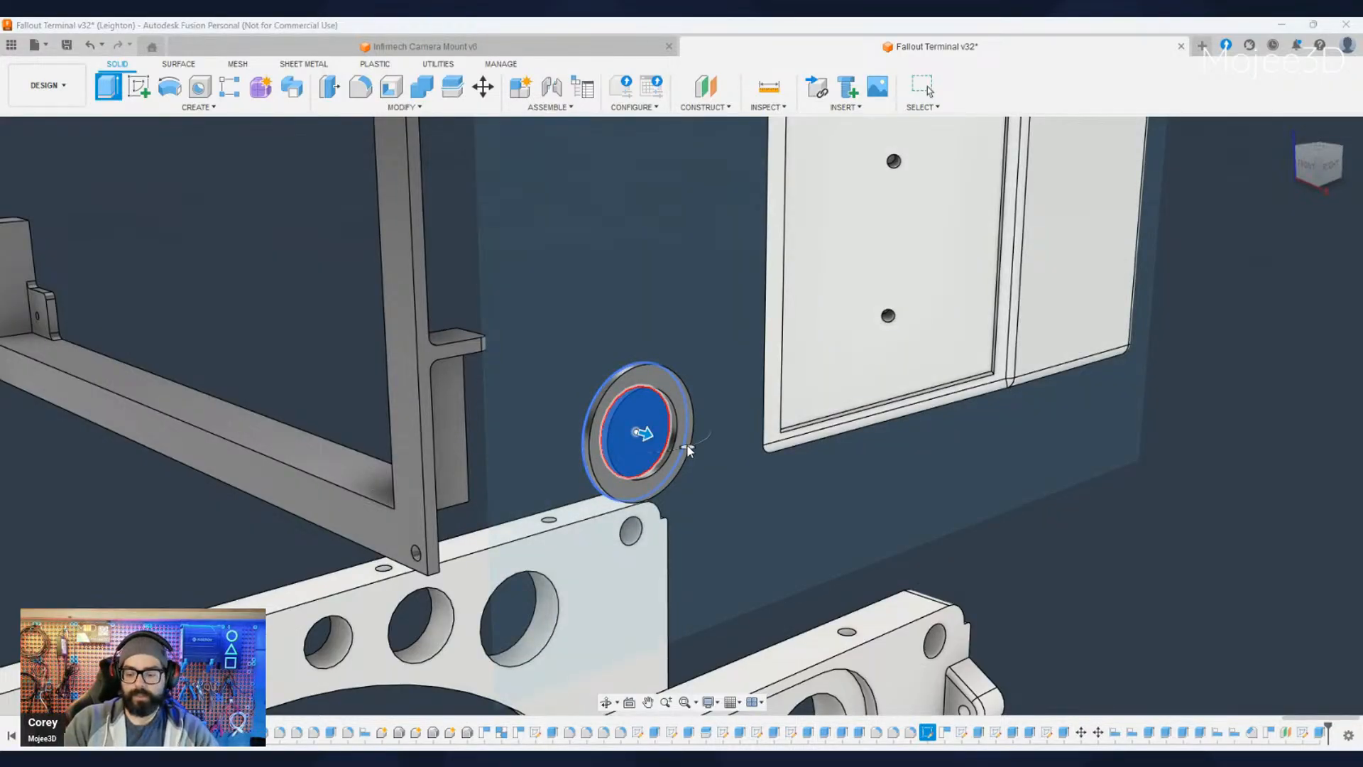
pyautogui.press('Escape')
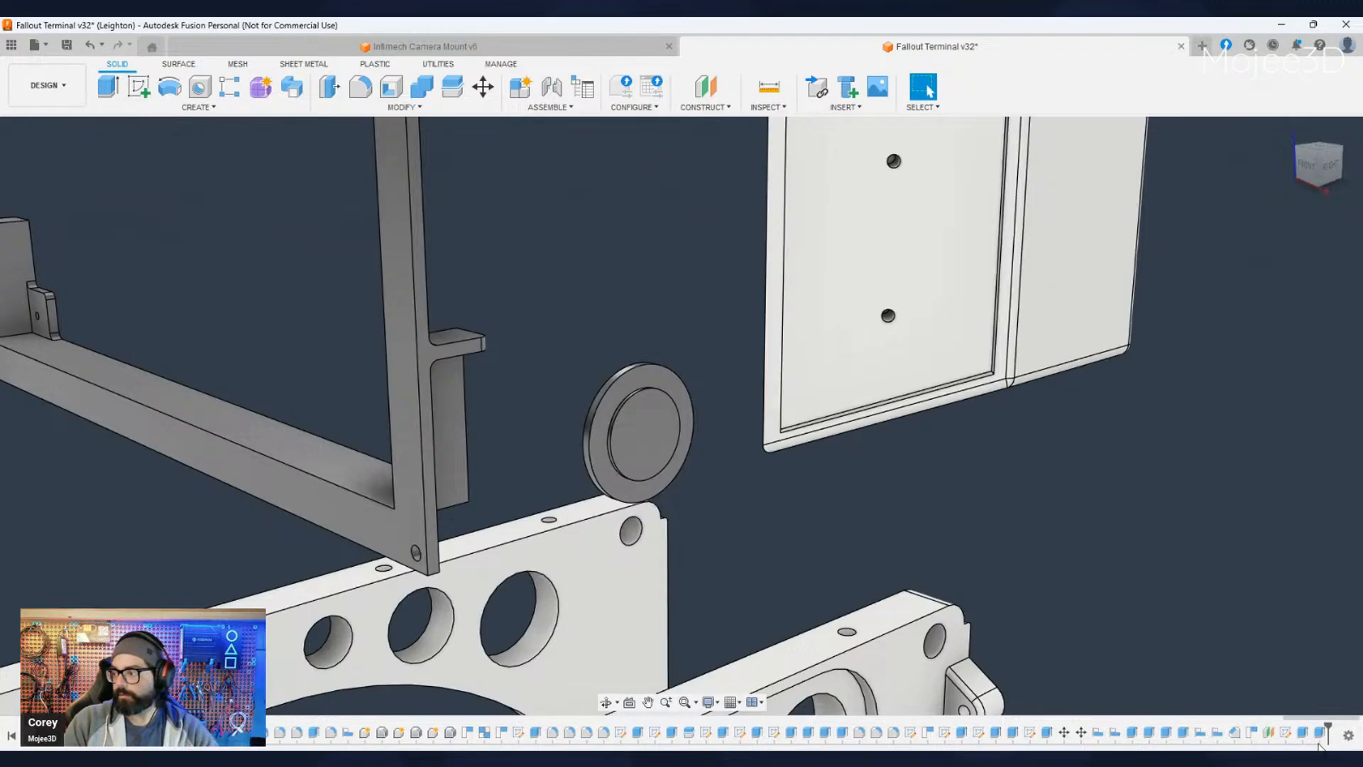
pyautogui.click(1318, 733)
pyautogui.doubleClick(1319, 734)
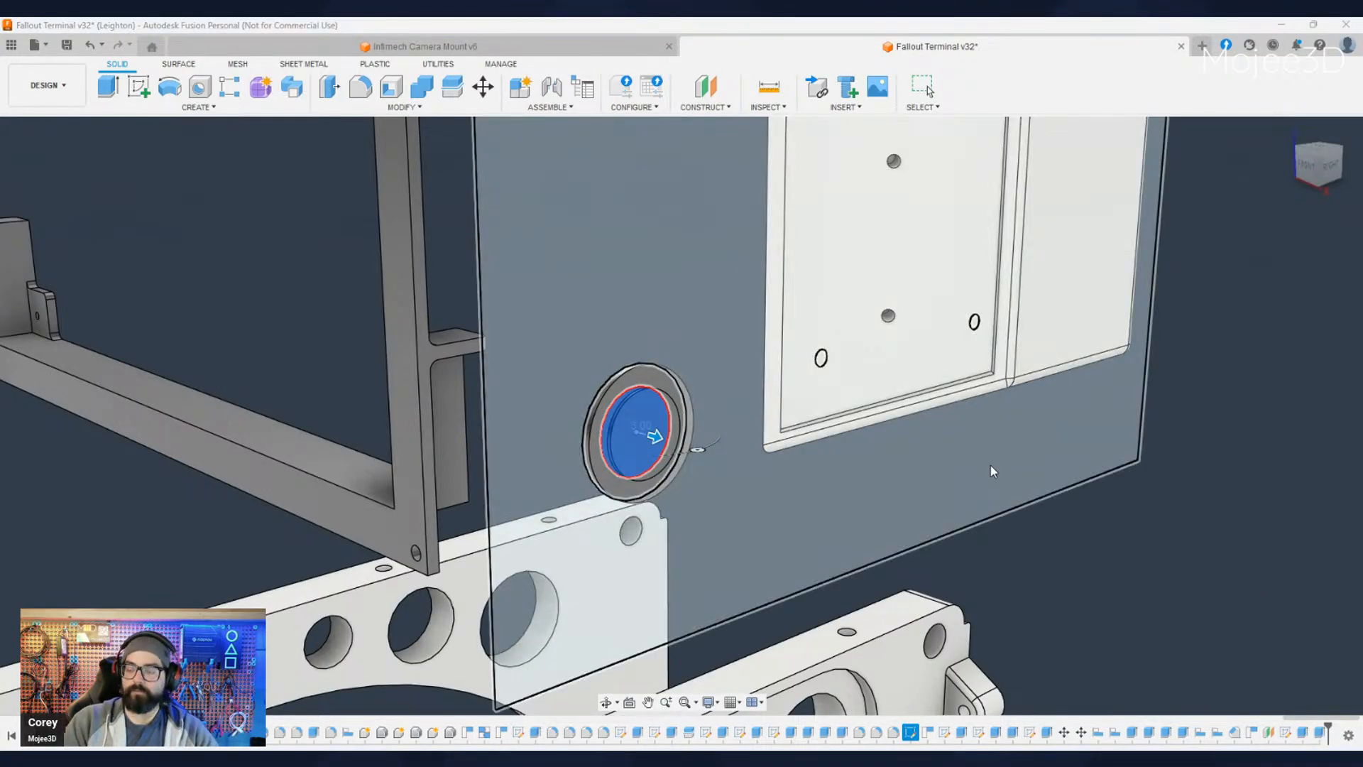
pyautogui.press('Escape')
# - Fillet the front edges of the button's outer ring and raised inner disc
pyautogui.scroll(2, 634, 506)
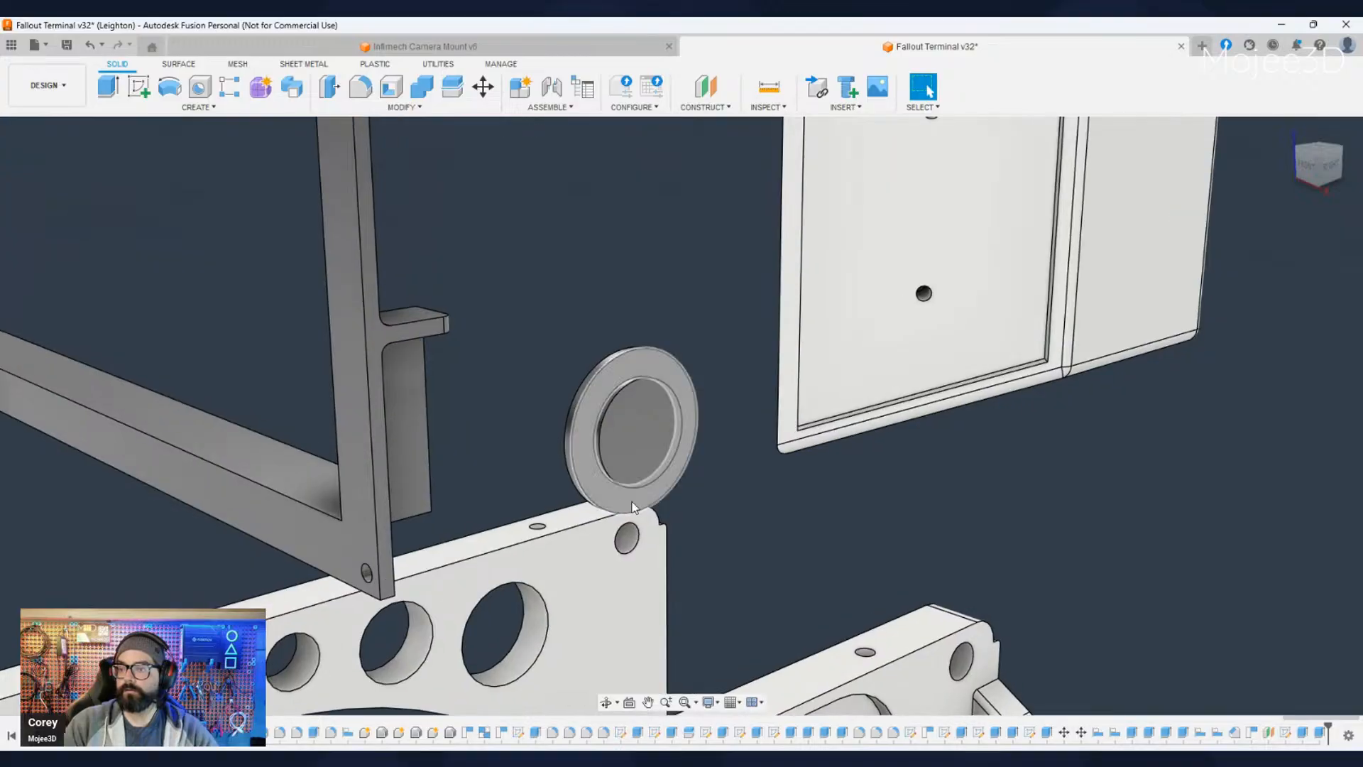
pyautogui.click(617, 468)
pyautogui.click(361, 87)
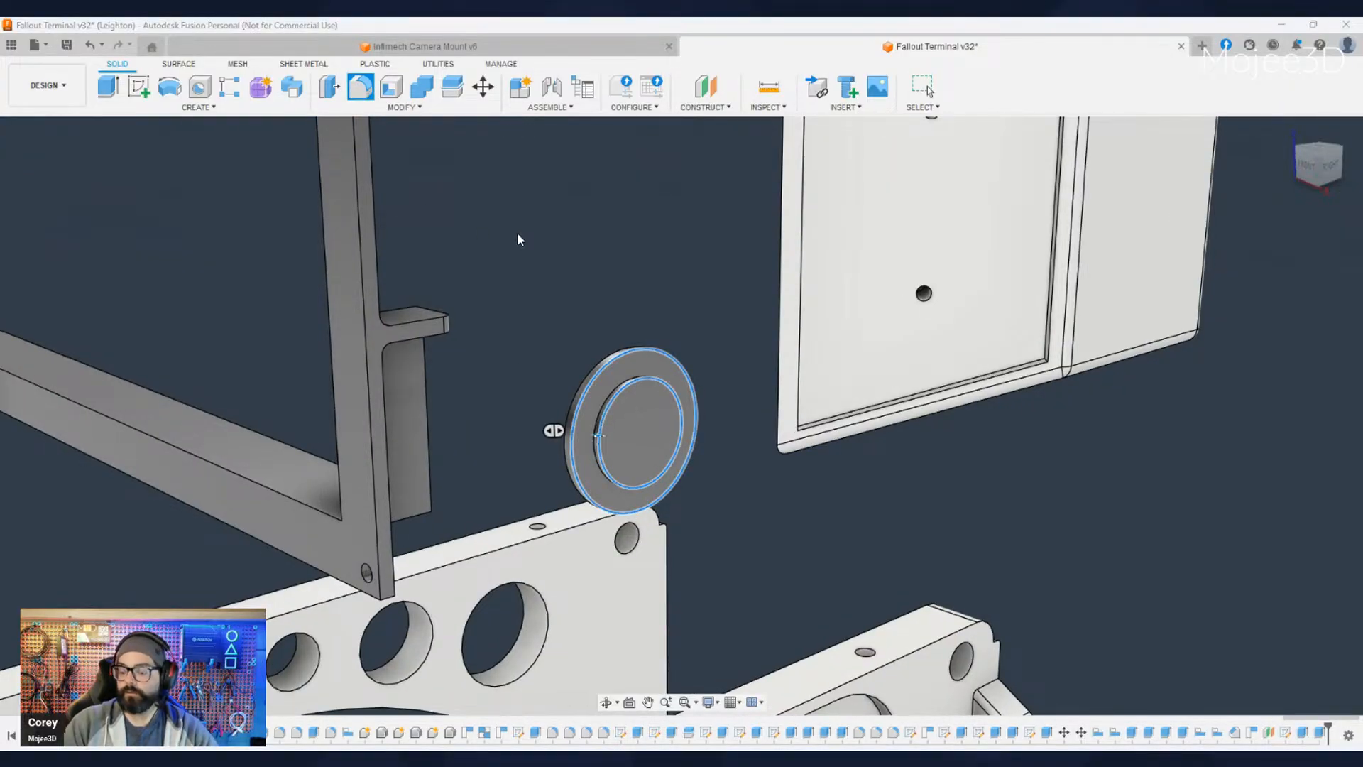
pyautogui.press('Return')
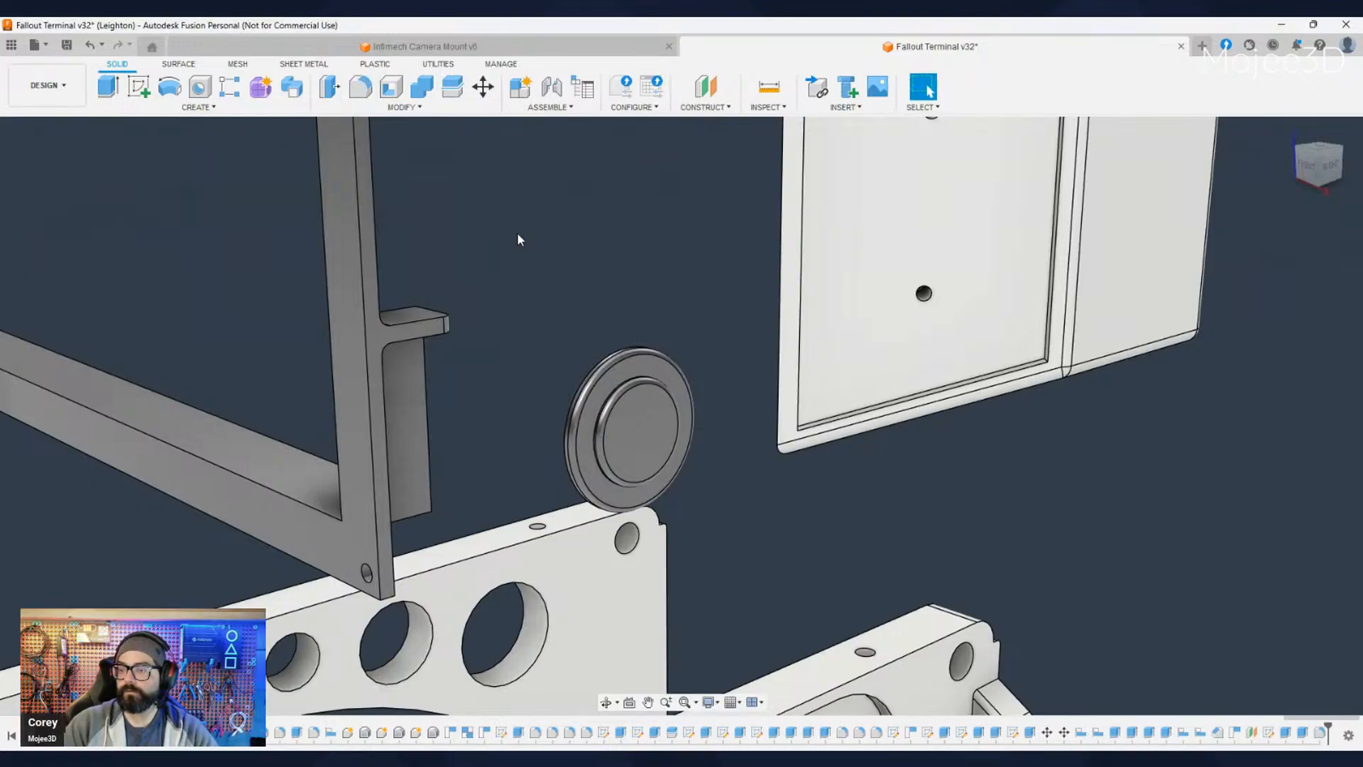
# - Show the terminal housing again around the finished round button
pyautogui.click(62, 328)
pyautogui.scroll(-3, 638, 615)
pyautogui.scroll(-3, 1162, 655)
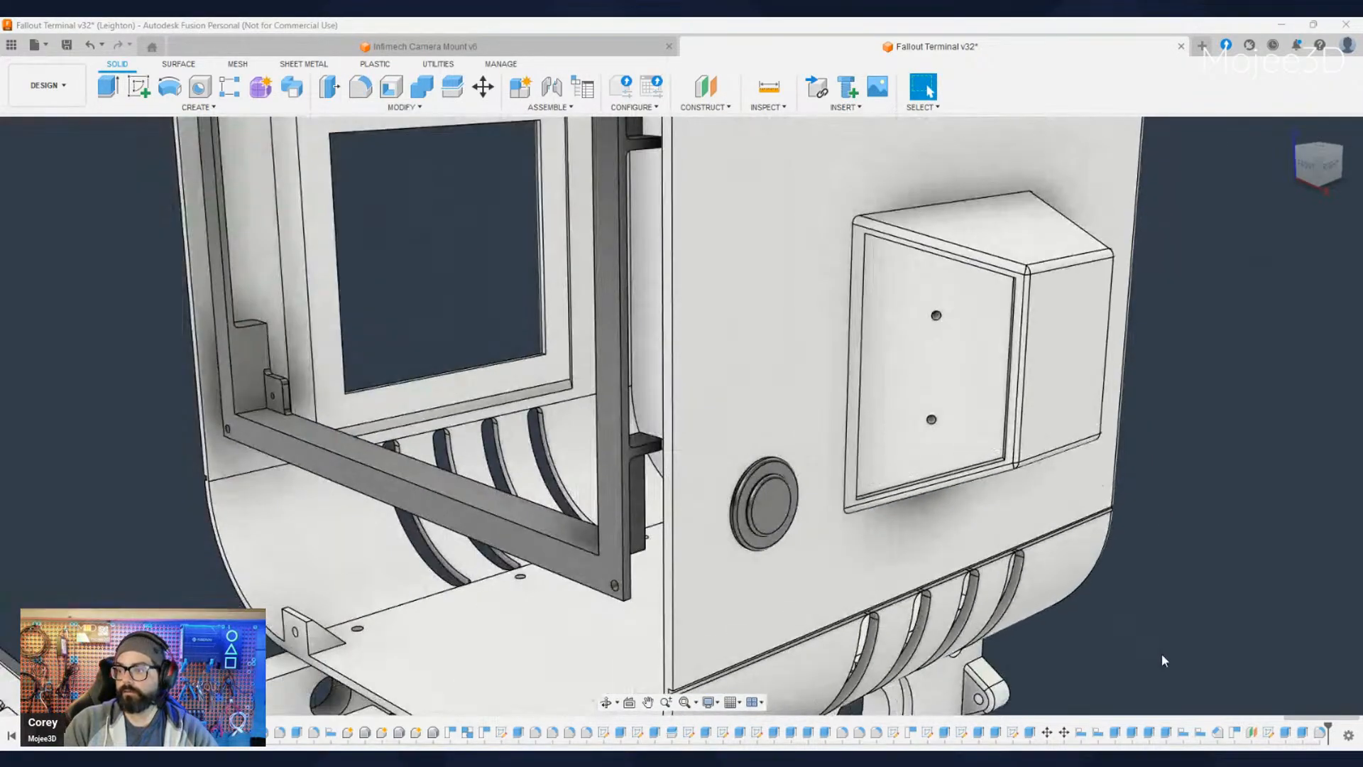
# - Examine the round button's size and placement on the side panel relative to the protruding box and the whole terminal
pyautogui.moveTo(1175, 649); pyautogui.dragTo(1099, 551, button='middle')
pyautogui.scroll(-3, 1098, 555)
pyautogui.moveTo(1172, 621); pyautogui.dragTo(1072, 575, button='middle')
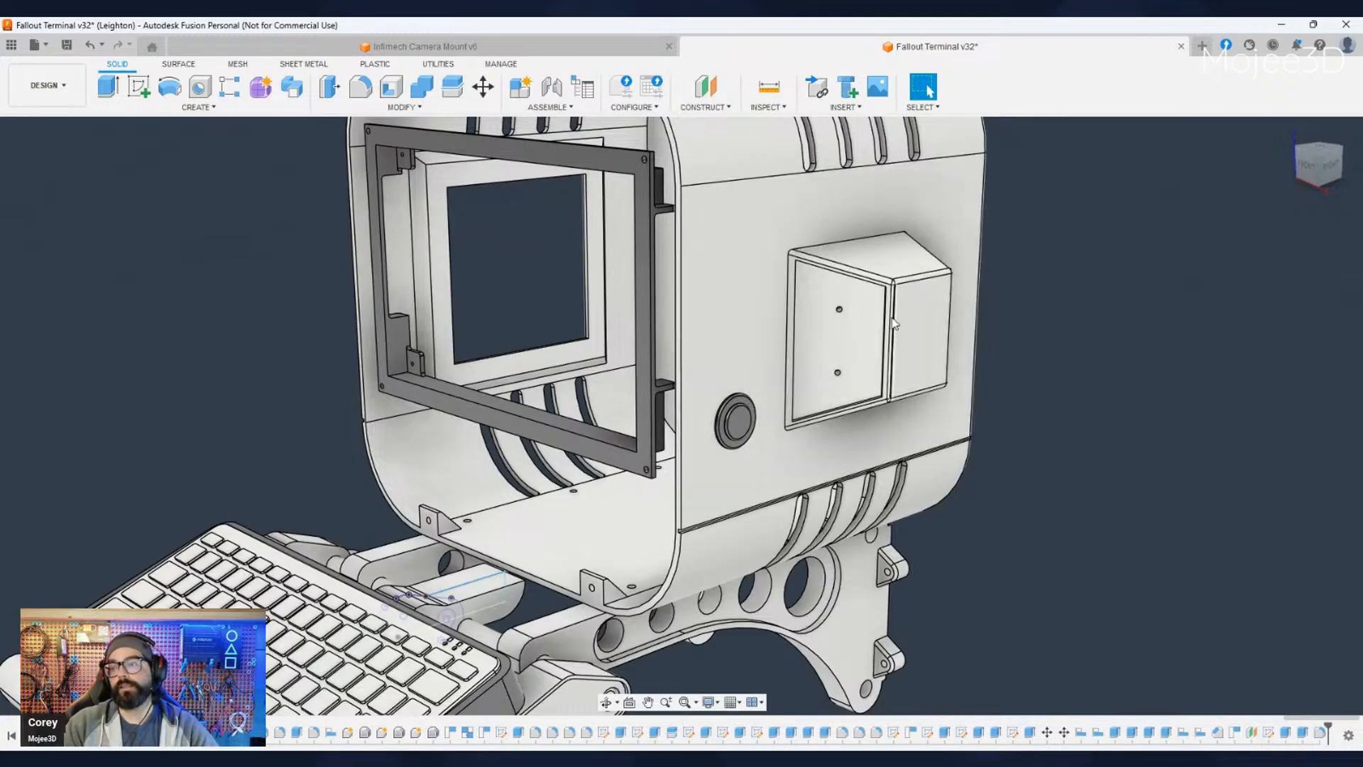
pyautogui.keyDown('shift'); pyautogui.moveTo(1075, 480); pyautogui.dragTo(1060, 581, button='middle'); pyautogui.keyUp('shift')
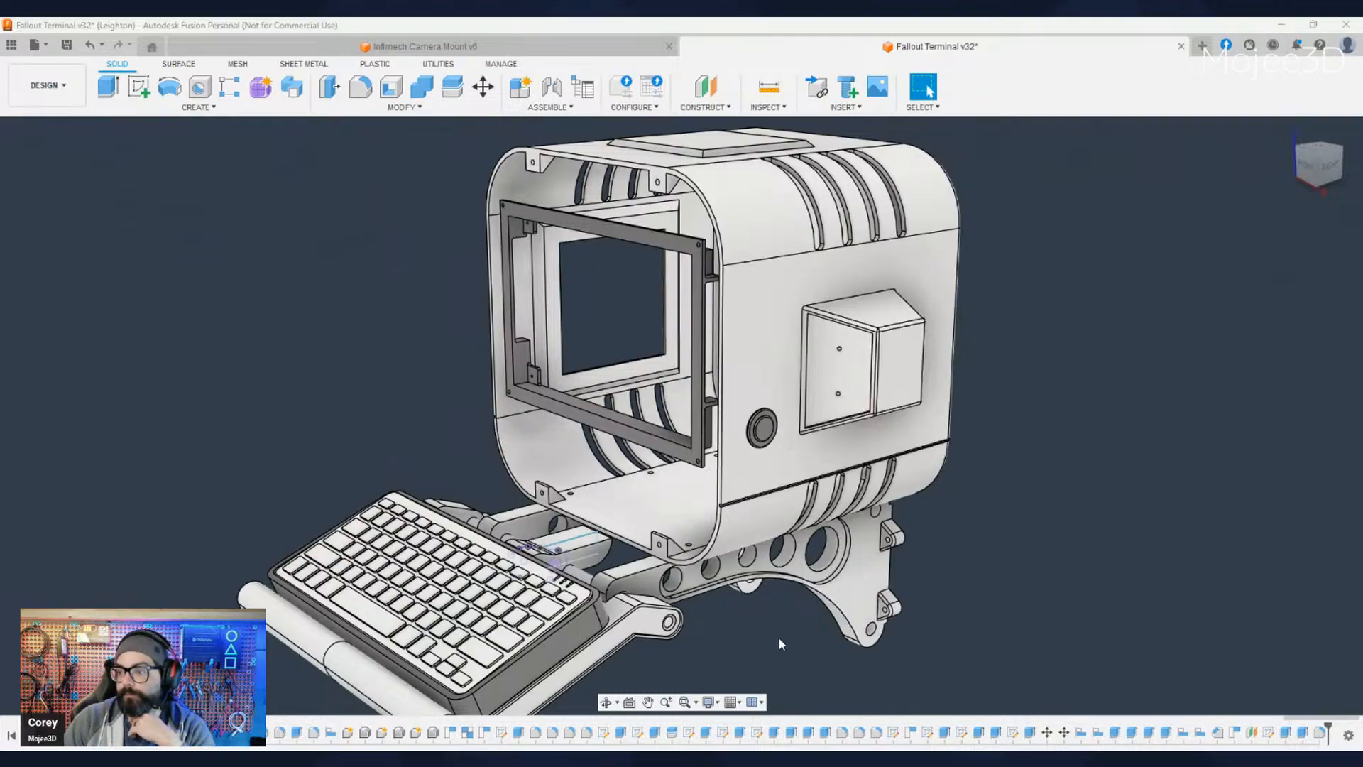
pyautogui.moveTo(777, 633); pyautogui.dragTo(762, 556, button='middle')
pyautogui.scroll(2, 761, 555)
pyautogui.scroll(-3, 762, 556)
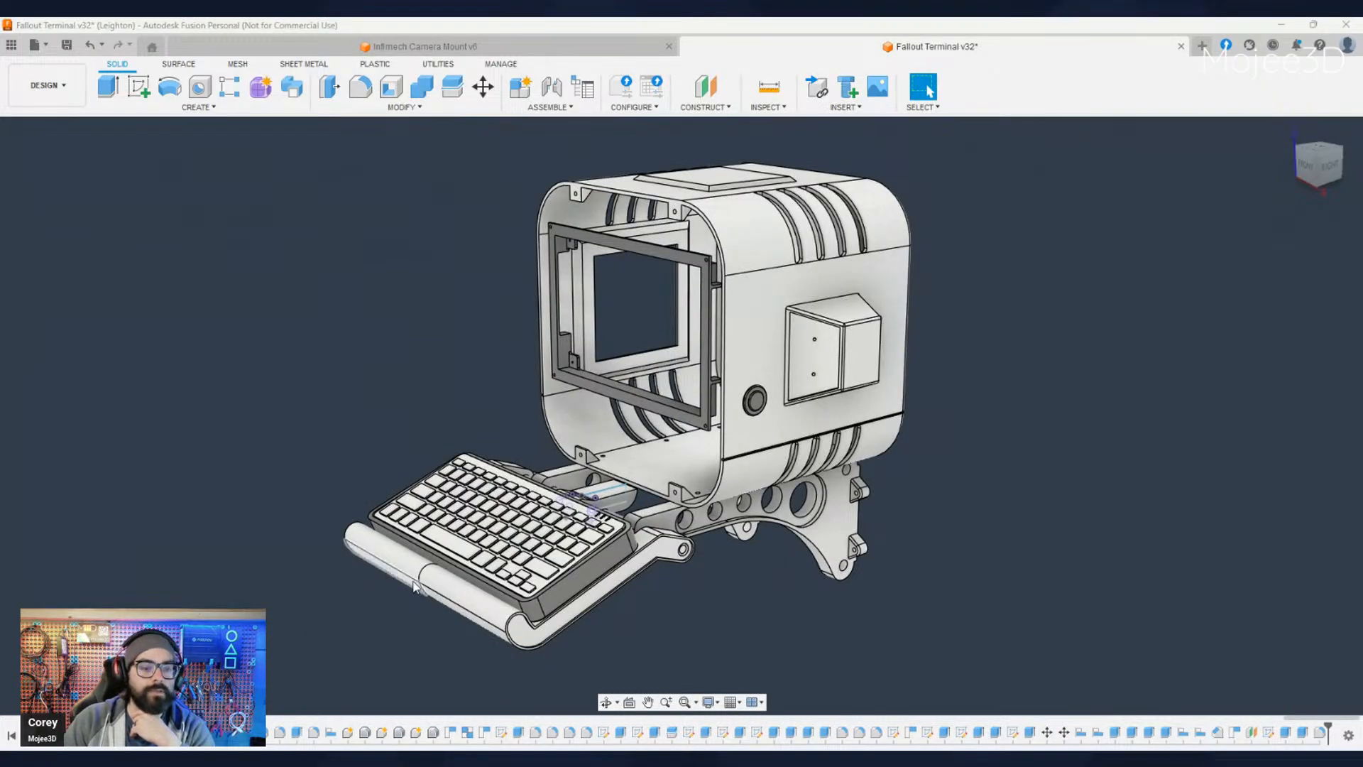
pyautogui.scroll(5, 760, 408)
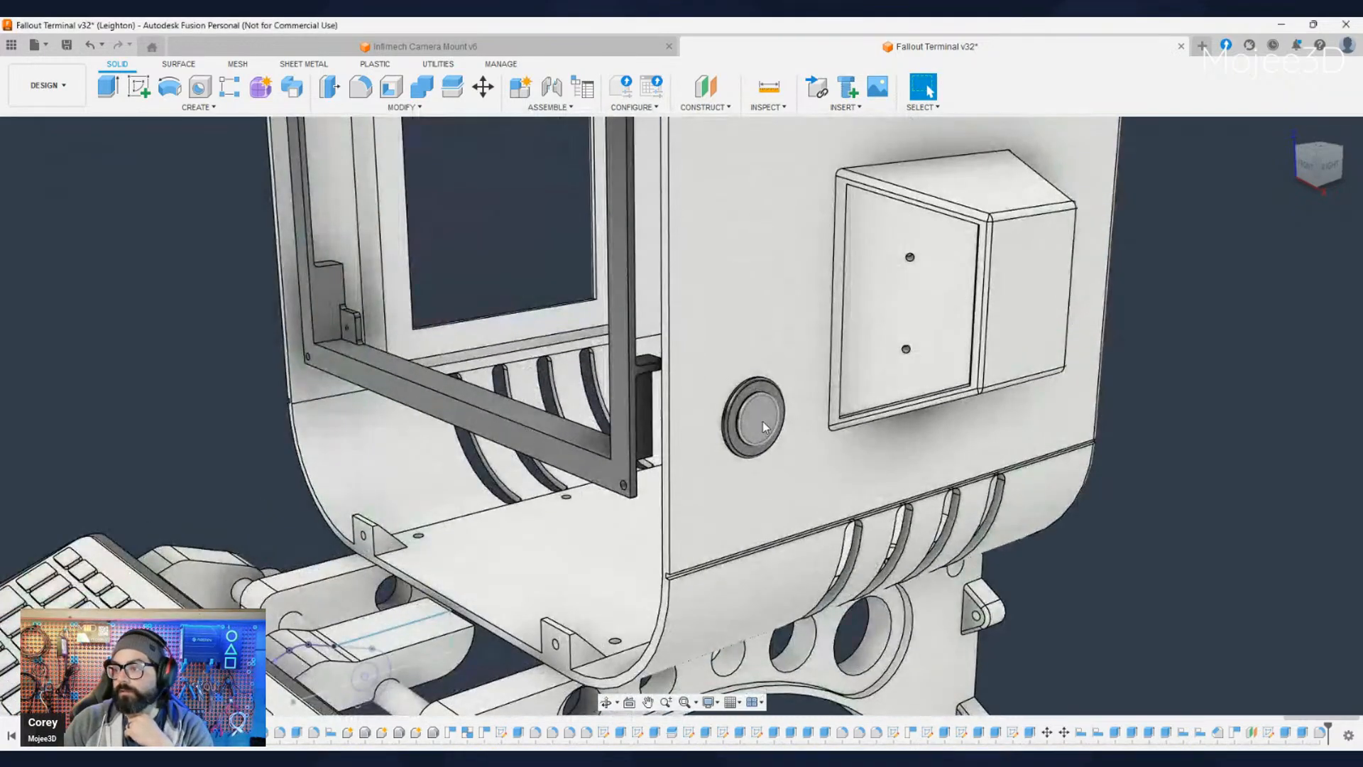
# - Sketch a small circle centred on the front face of the round button's raised disc
pyautogui.click(764, 426)
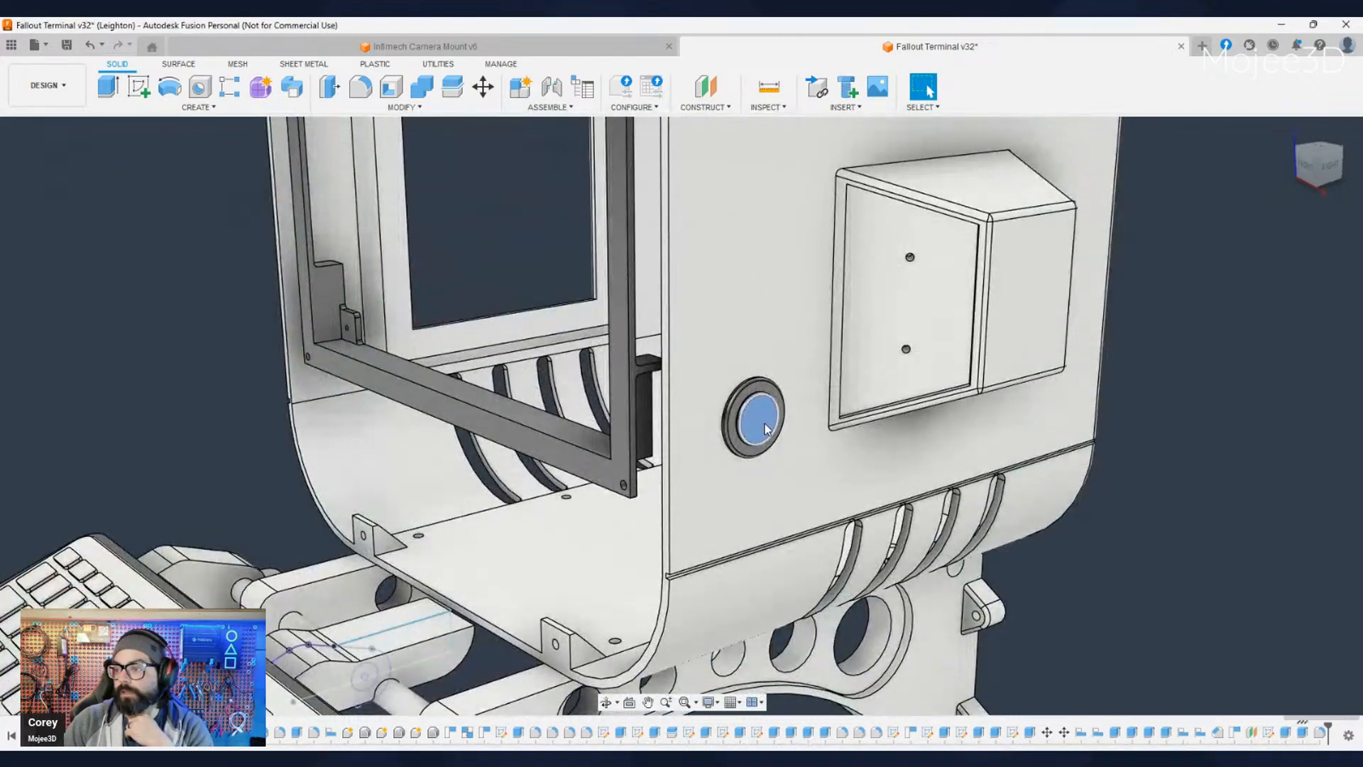
pyautogui.hotkey('shift', 's')
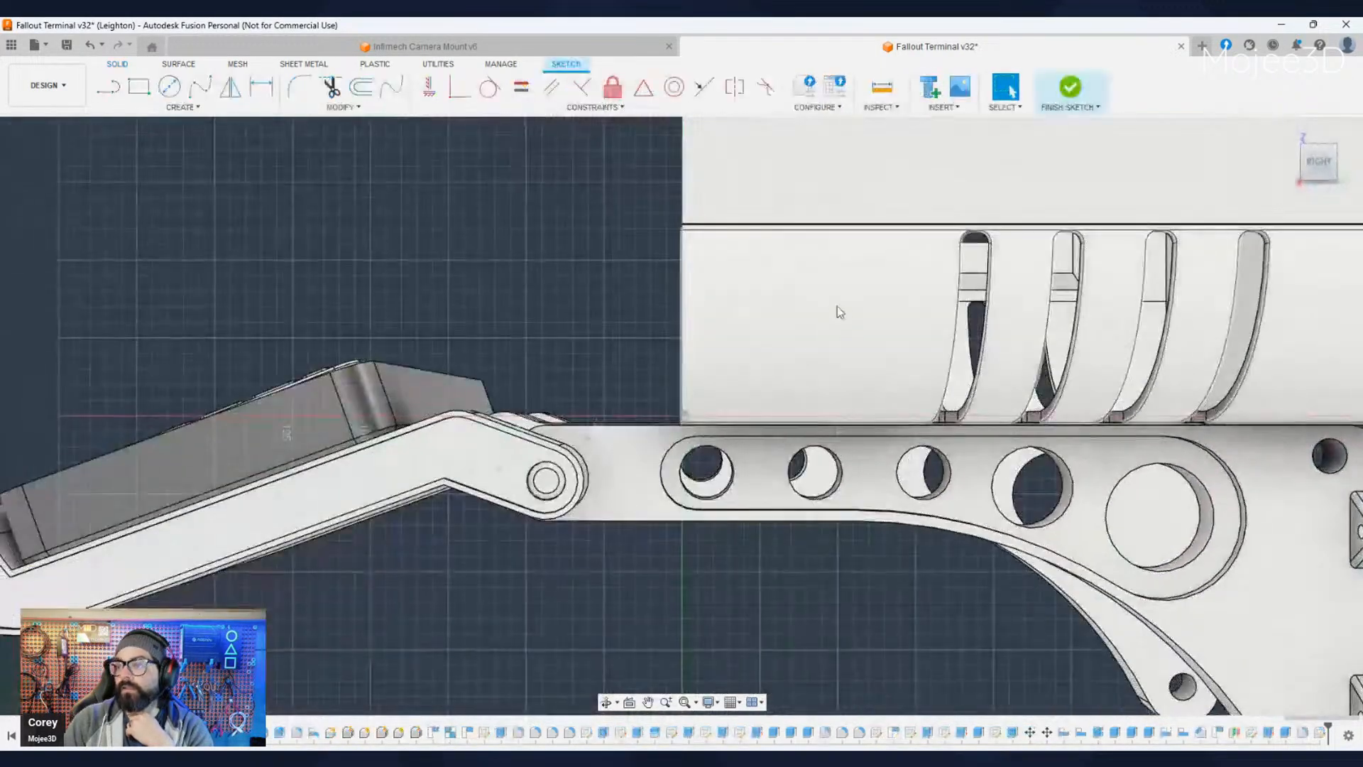
pyautogui.moveTo(837, 310)
pyautogui.mouseDown(button='middle')
pyautogui.moveTo(765, 534)
pyautogui.moveTo(718, 627)
pyautogui.mouseUp(button='middle')
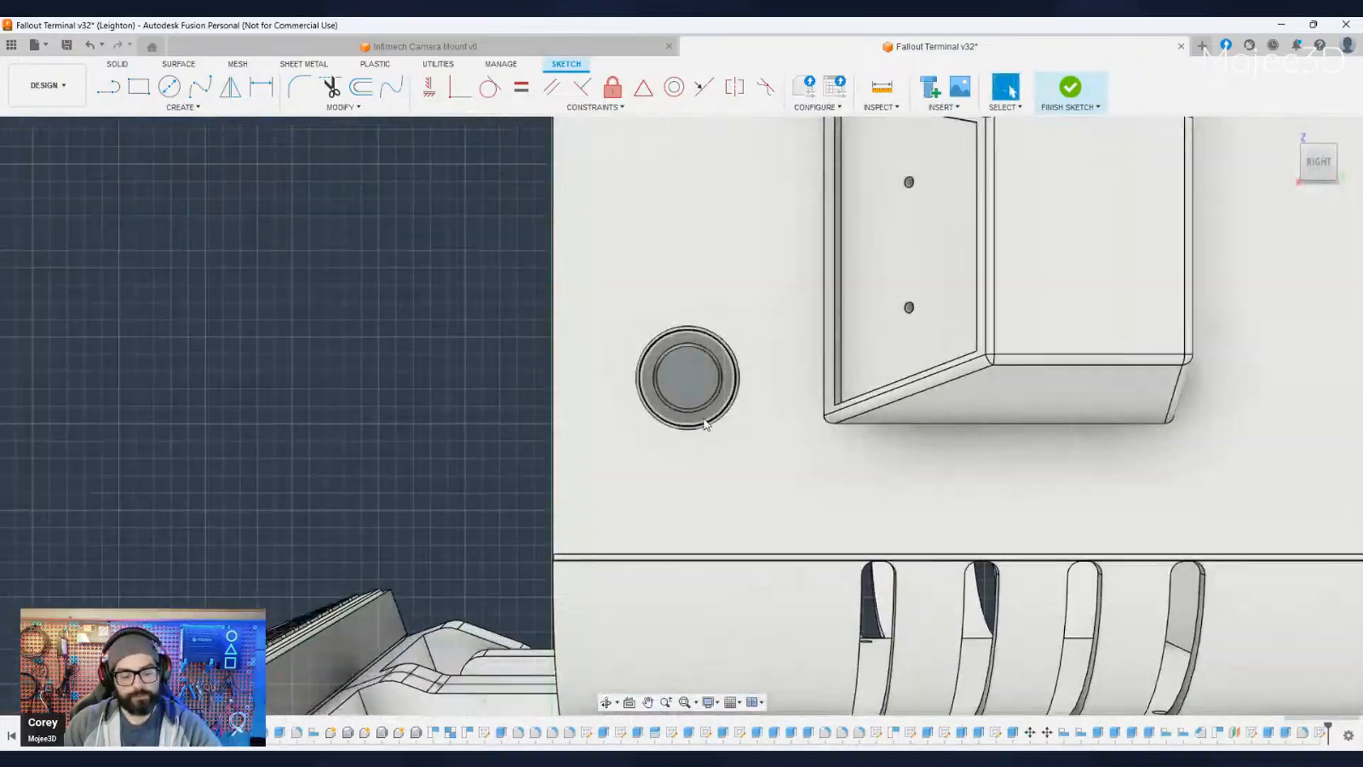
pyautogui.scroll(3, 697, 385)
pyautogui.press('c')
pyautogui.click(679, 359)
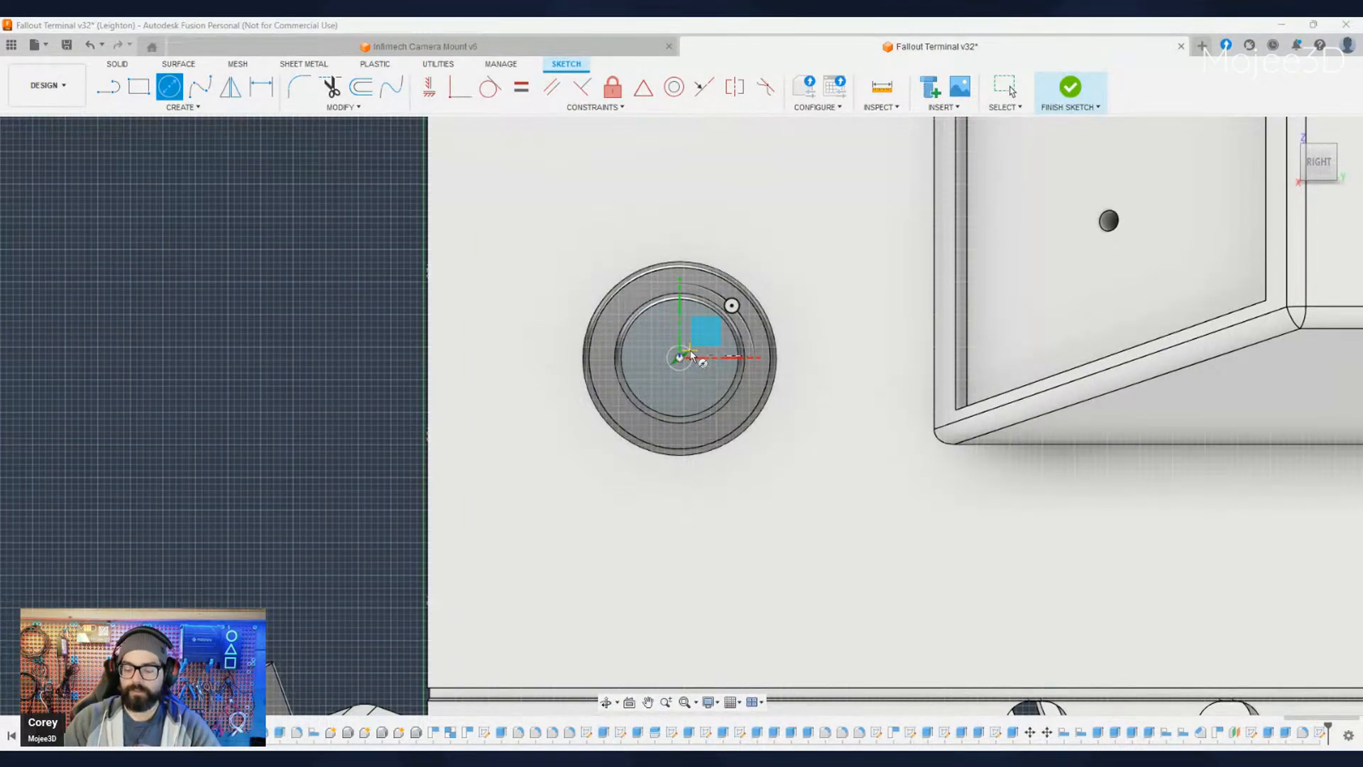
pyautogui.press('Escape')
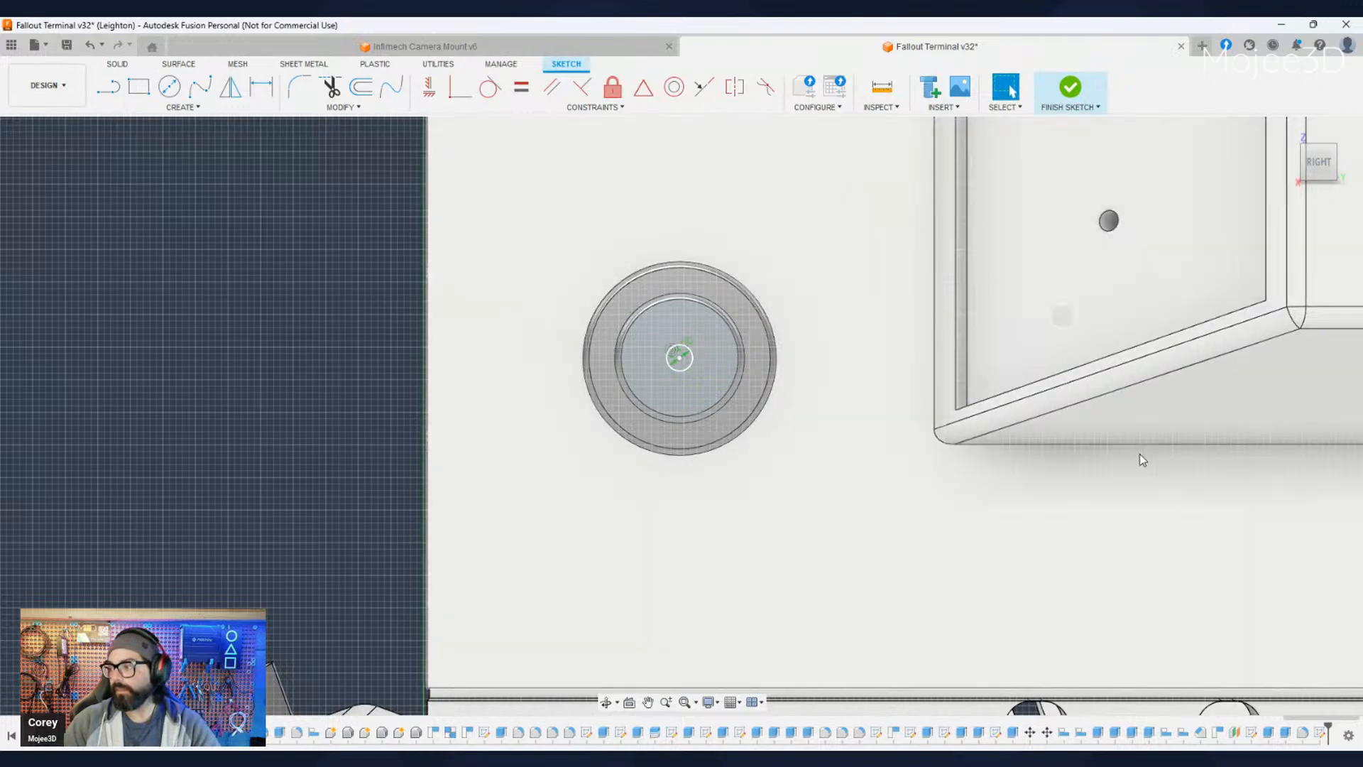
pyautogui.keyDown('shift'); pyautogui.moveTo(1141, 456); pyautogui.dragTo(934, 603, button='middle'); pyautogui.keyUp('shift')
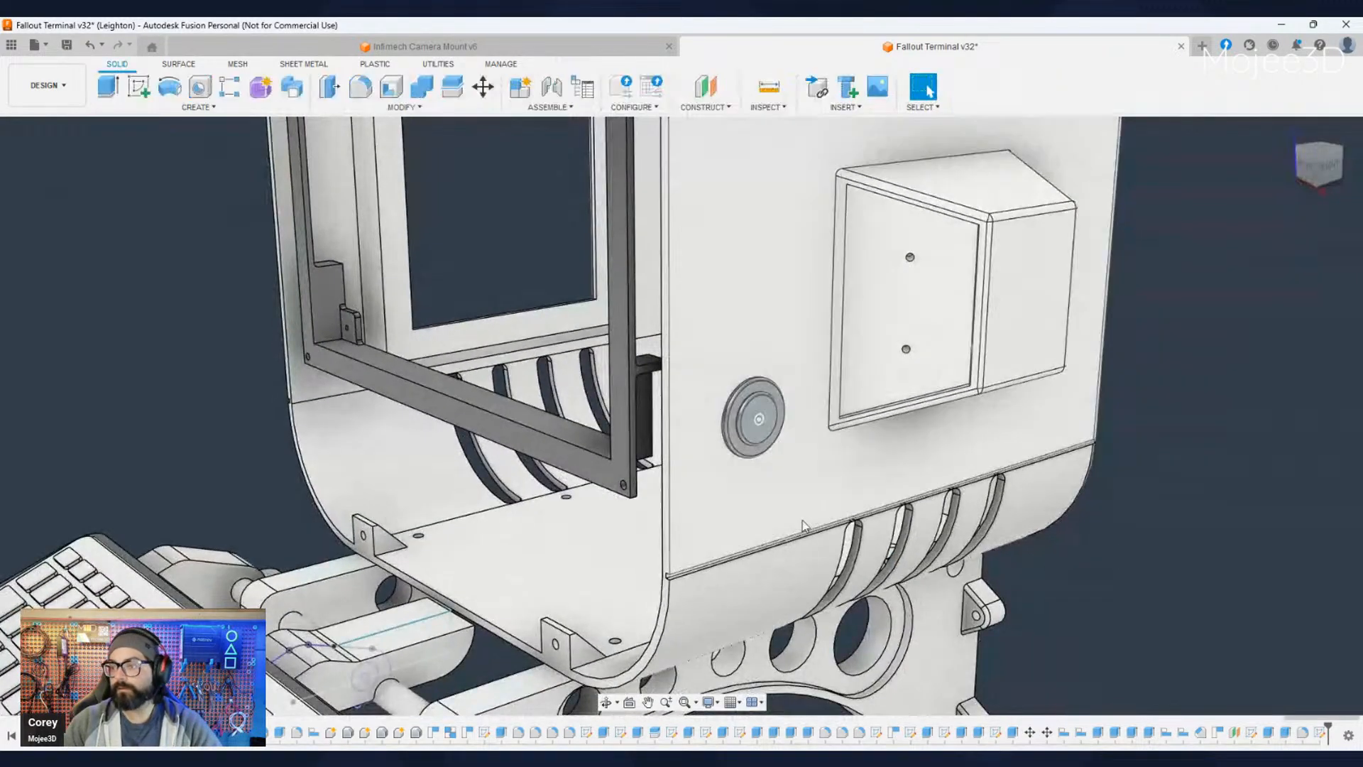
# - Extrude the small circle inward to cut a shallow hole in the centre of the button
pyautogui.scroll(8, 752, 417)
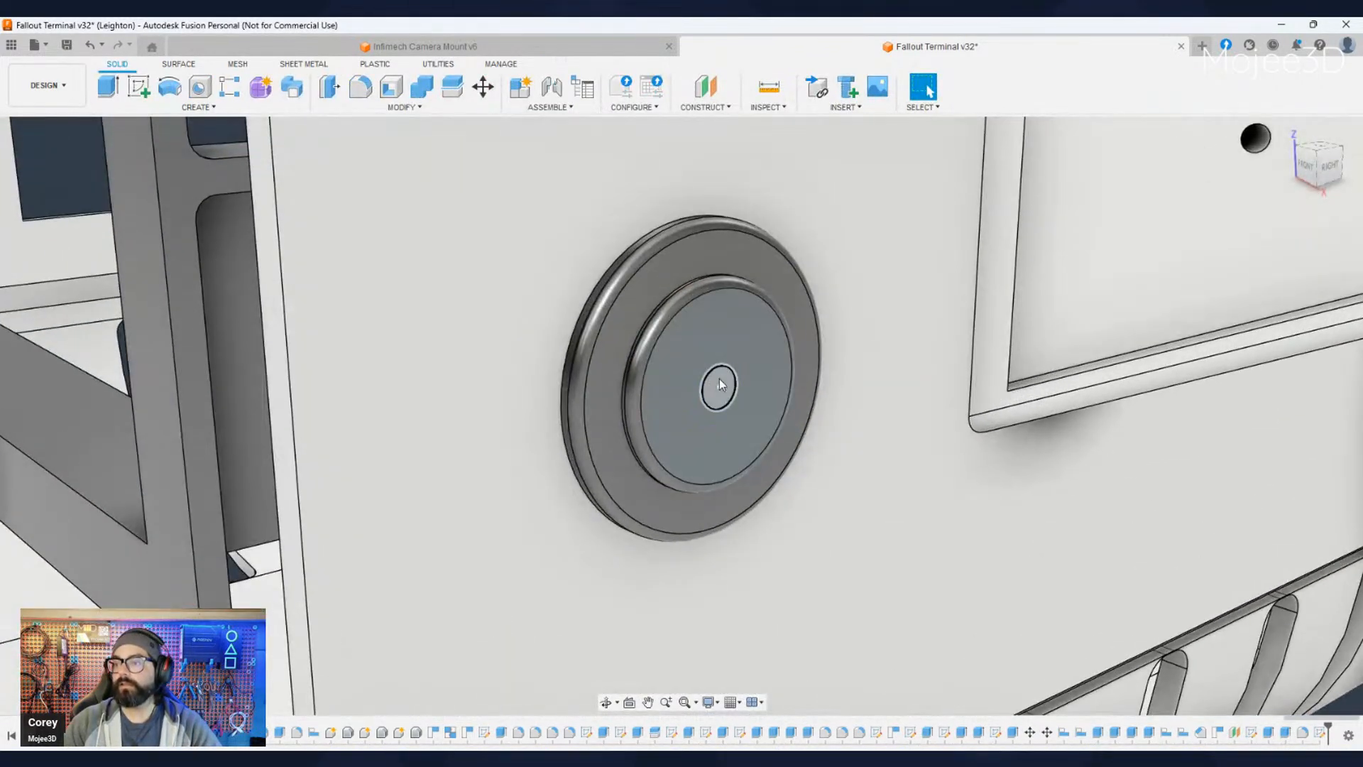
pyautogui.click(720, 382)
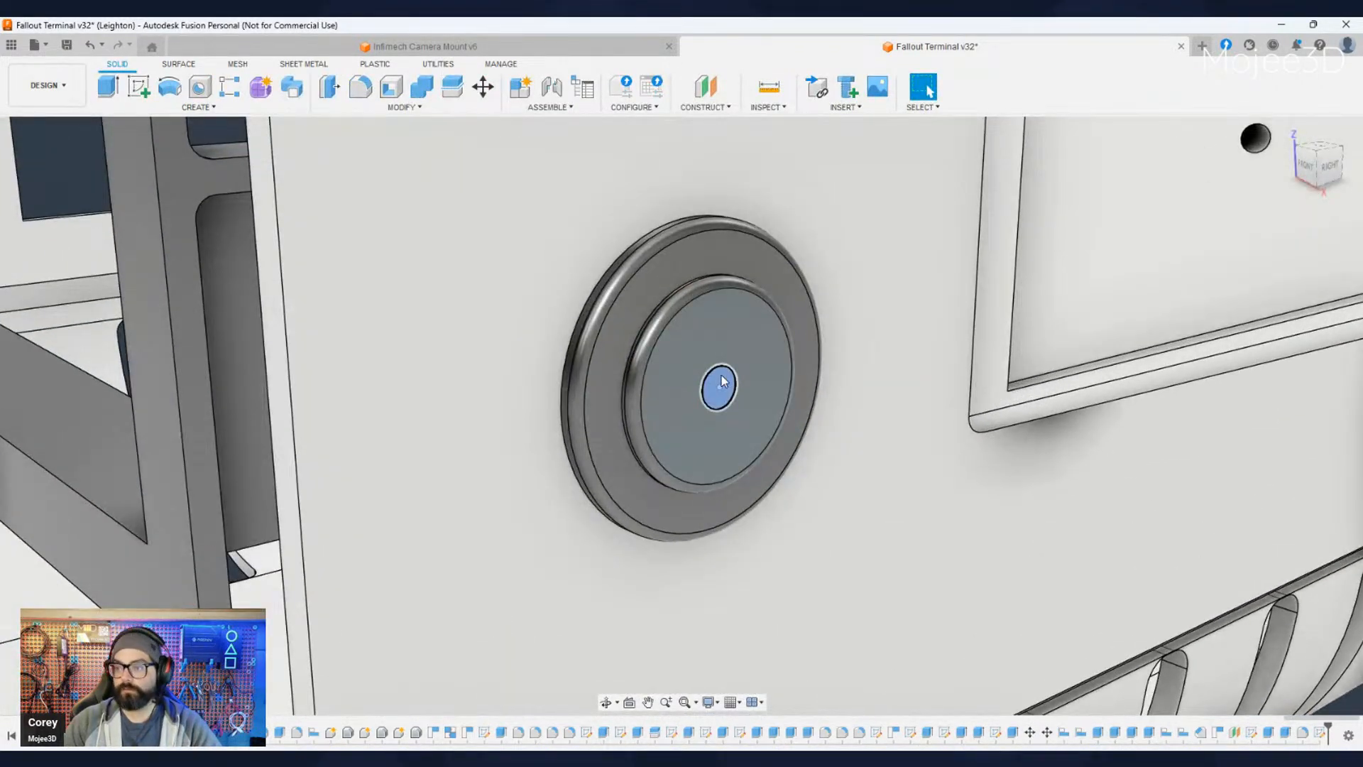
pyautogui.press('e')
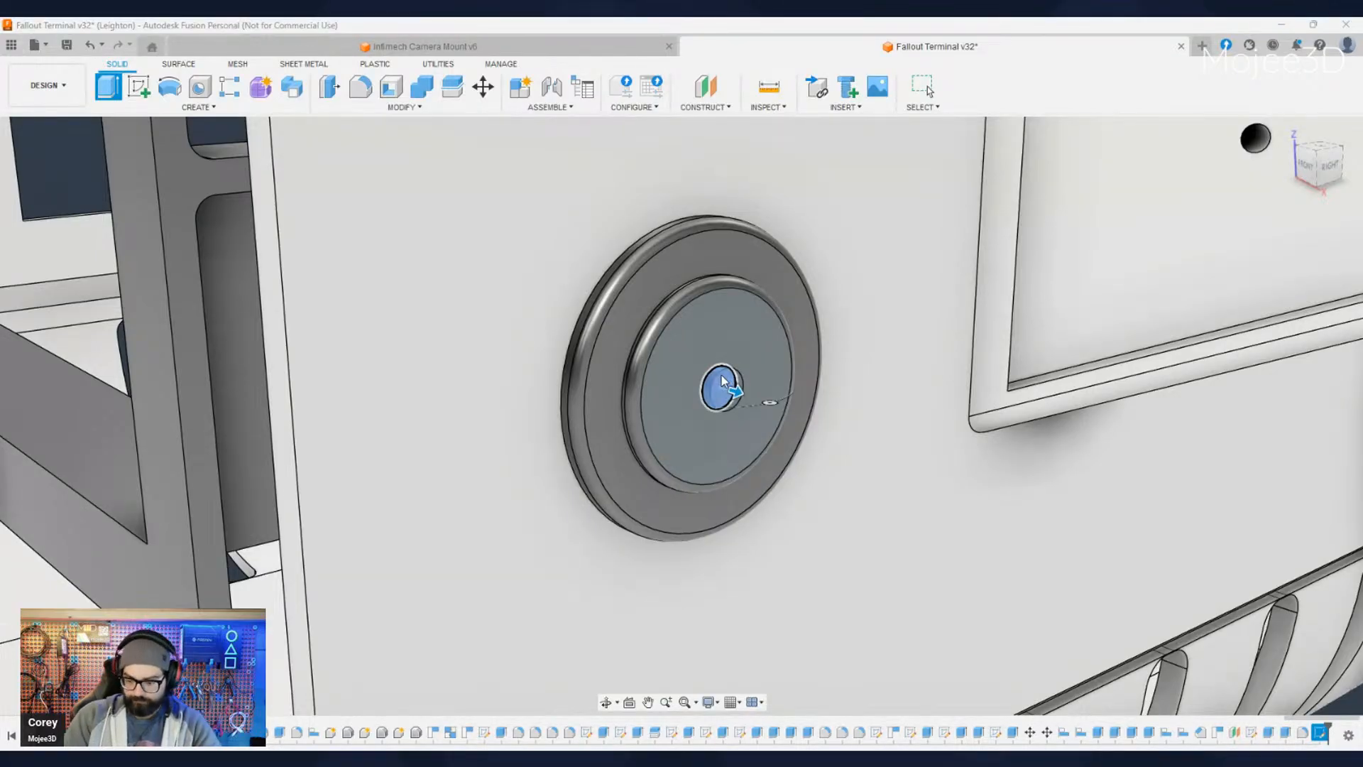
pyautogui.write('-')
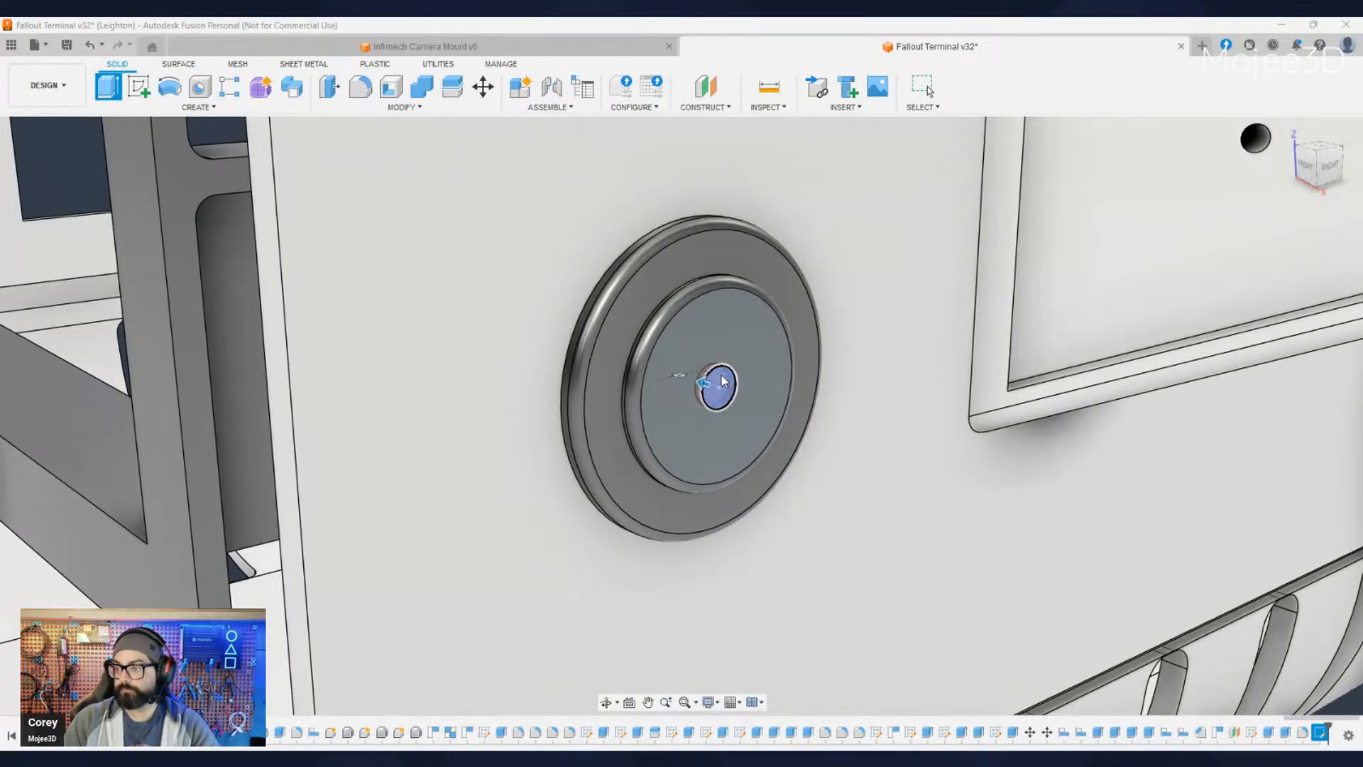
pyautogui.press('Return')
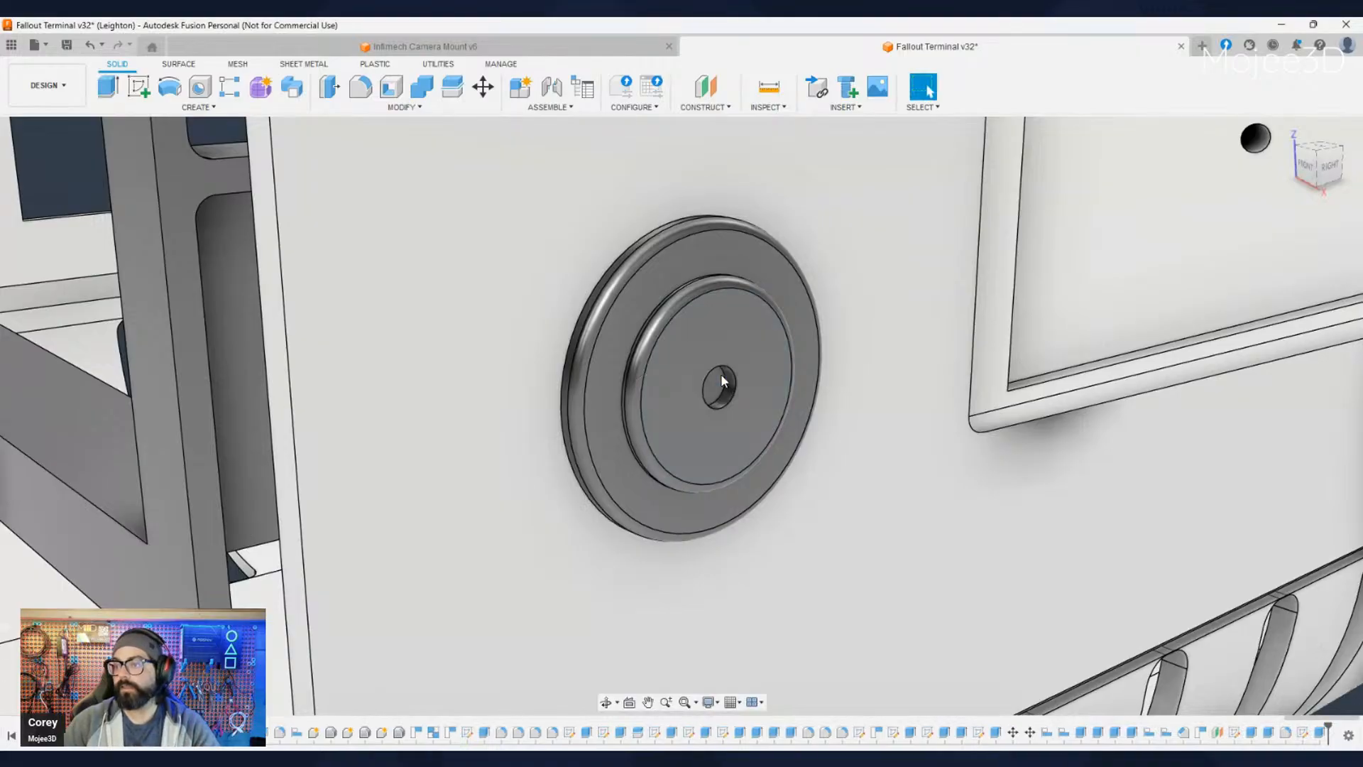
# - Chamfer the rim of the hole in the button's centre
pyautogui.click(735, 381)
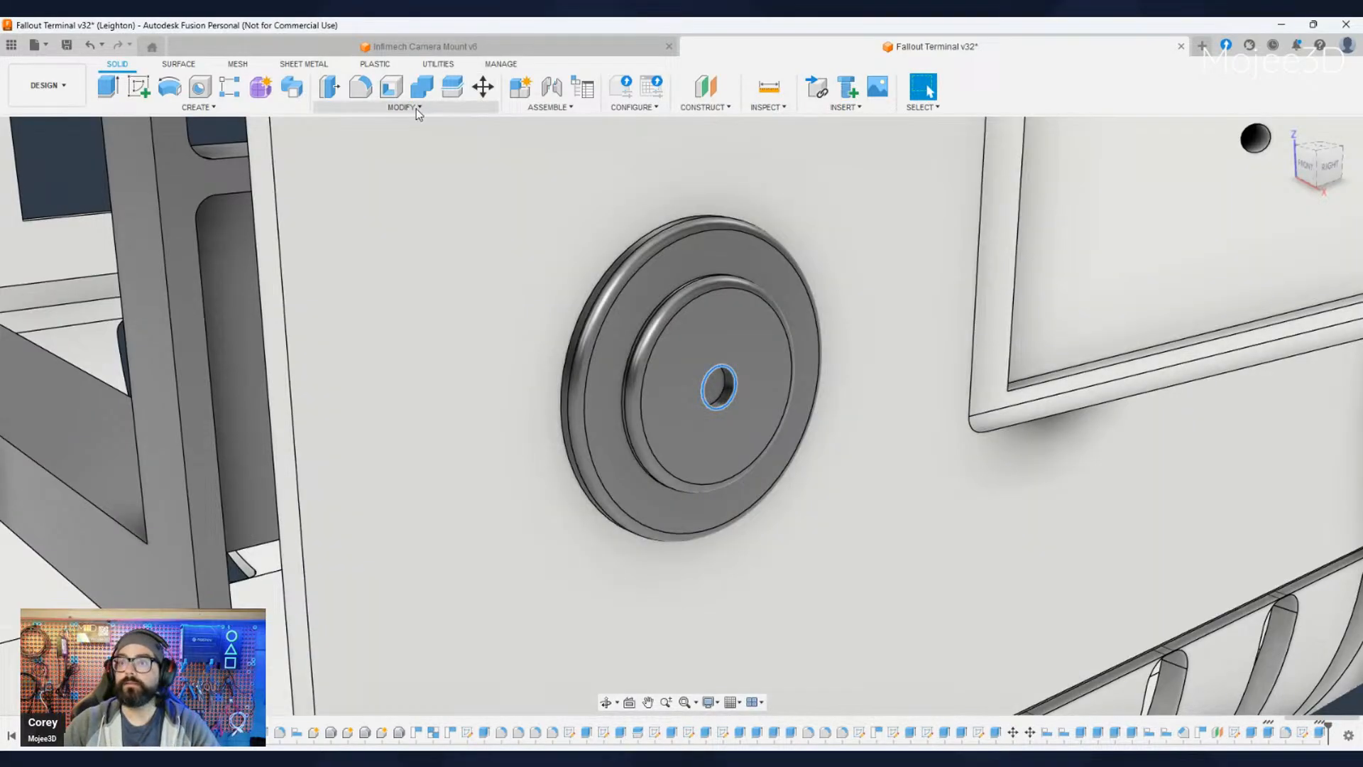
pyautogui.click(416, 109)
pyautogui.click(370, 155)
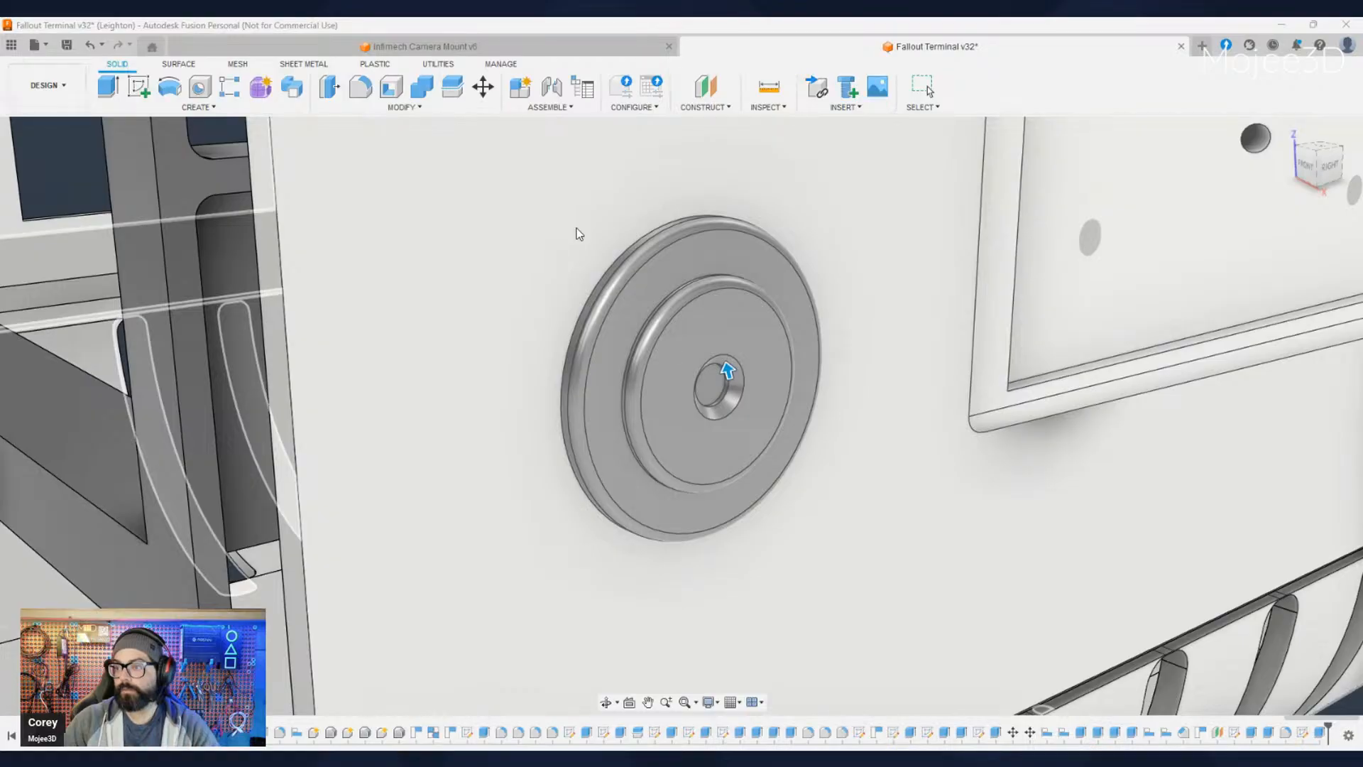
pyautogui.press('Return')
pyautogui.scroll(-5, 514, 324)
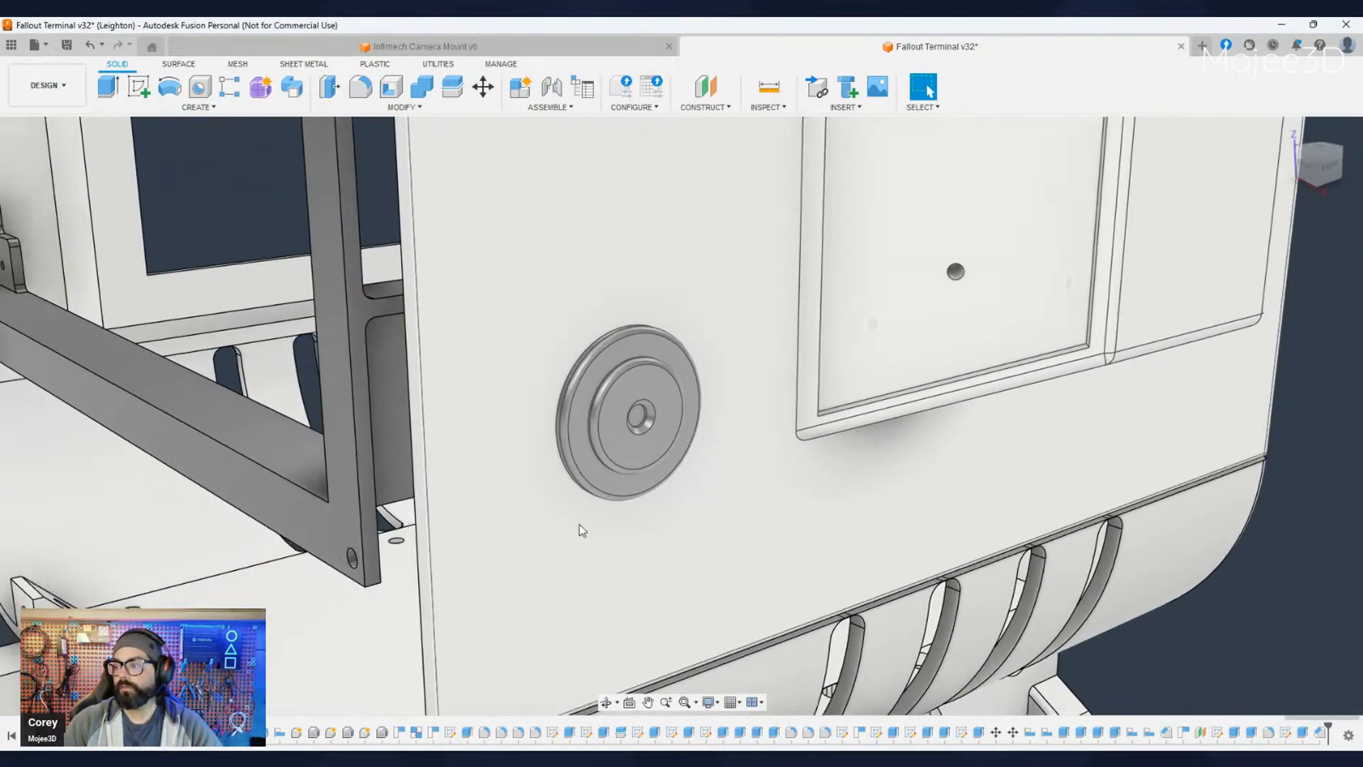
# - Examine the finished round button up close and within the whole terminal, including the housing's opposite side
pyautogui.keyDown('shift'); pyautogui.moveTo(582, 531); pyautogui.dragTo(1116, 683, button='middle'); pyautogui.keyUp('shift')
pyautogui.scroll(-8, 1095, 534)
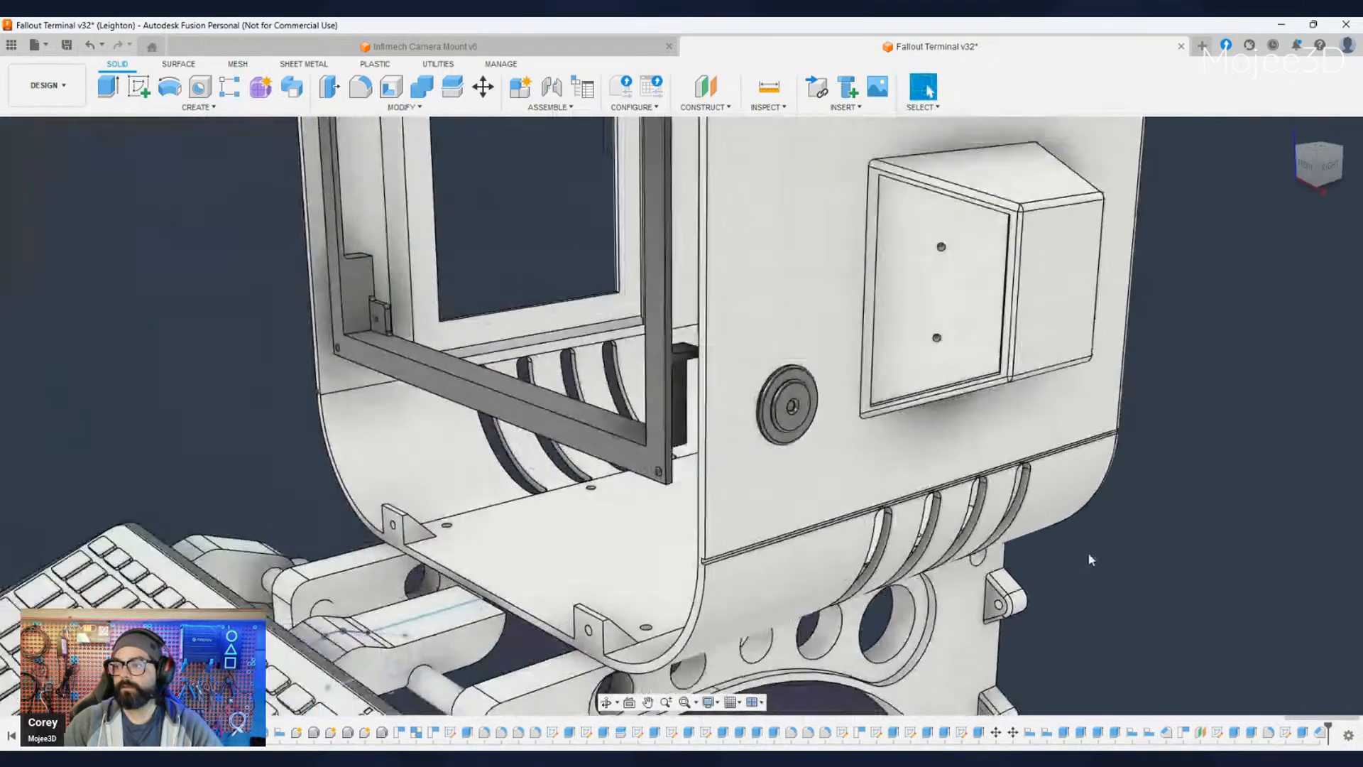
pyautogui.press('Escape')
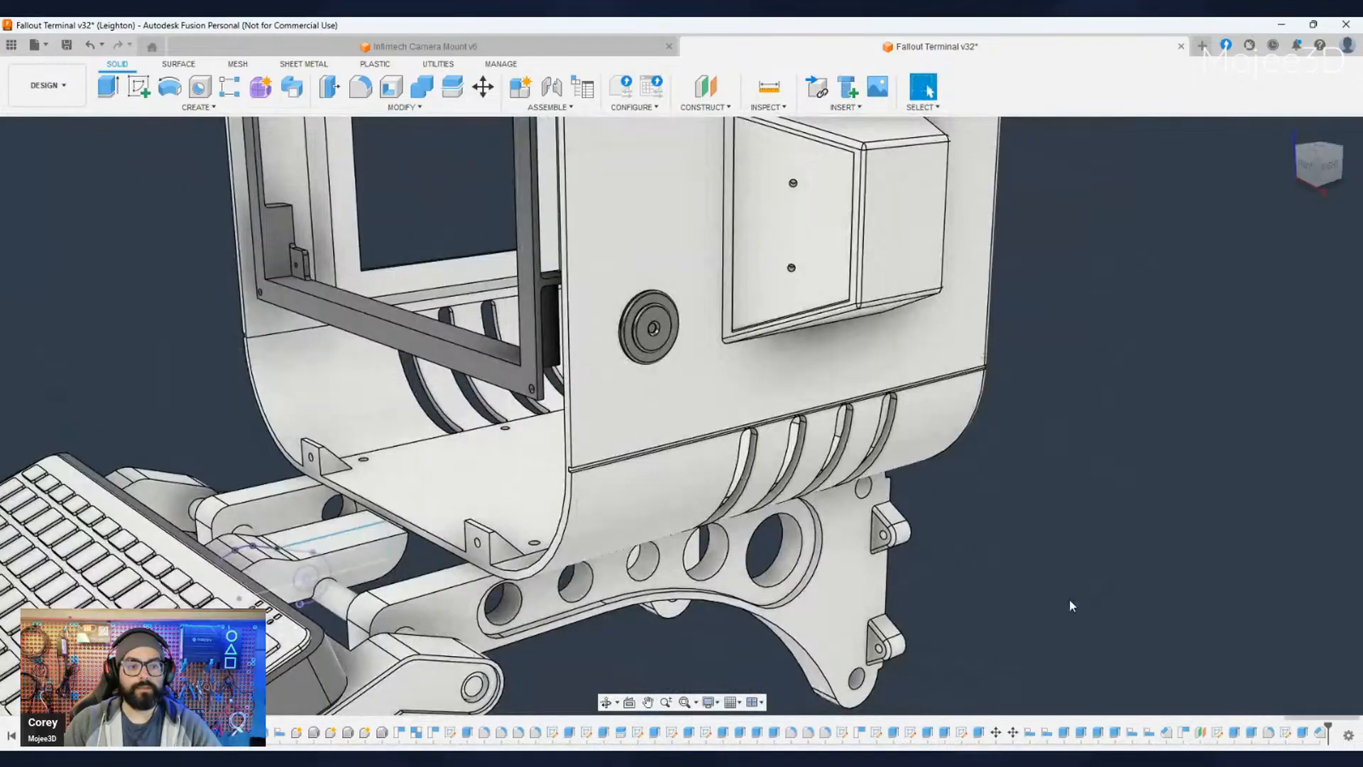
pyautogui.scroll(-3, 1069, 604)
pyautogui.moveTo(1070, 603); pyautogui.dragTo(984, 569, button='middle')
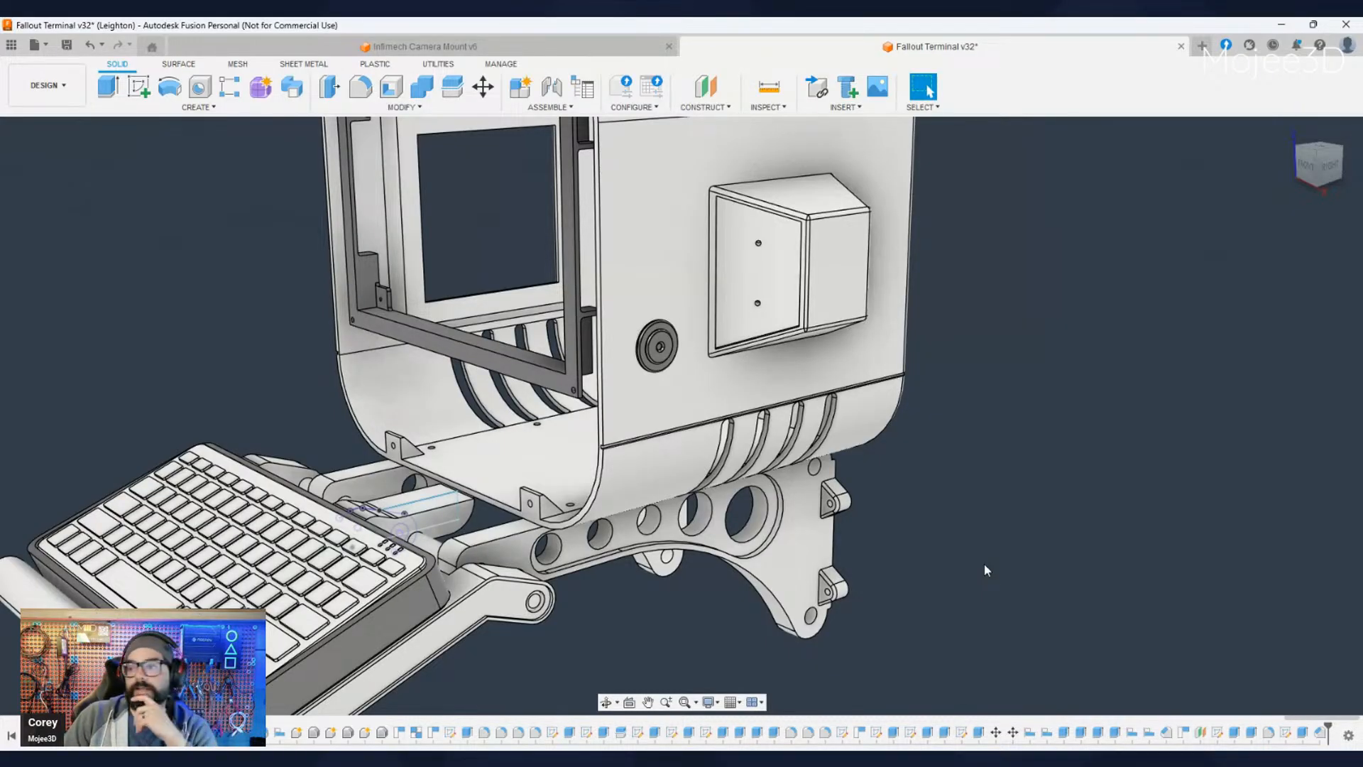
pyautogui.scroll(-5, 986, 564)
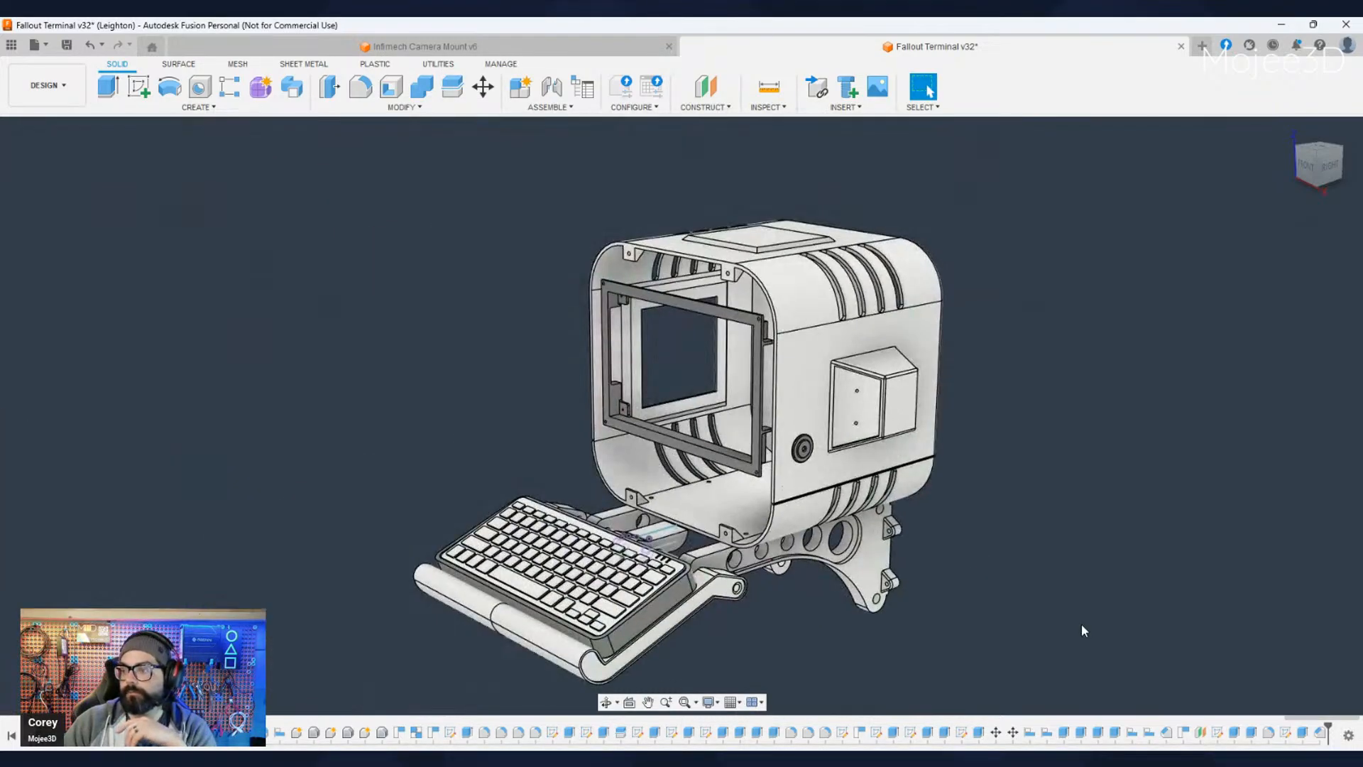
pyautogui.moveTo(1082, 629); pyautogui.dragTo(973, 594, button='middle')
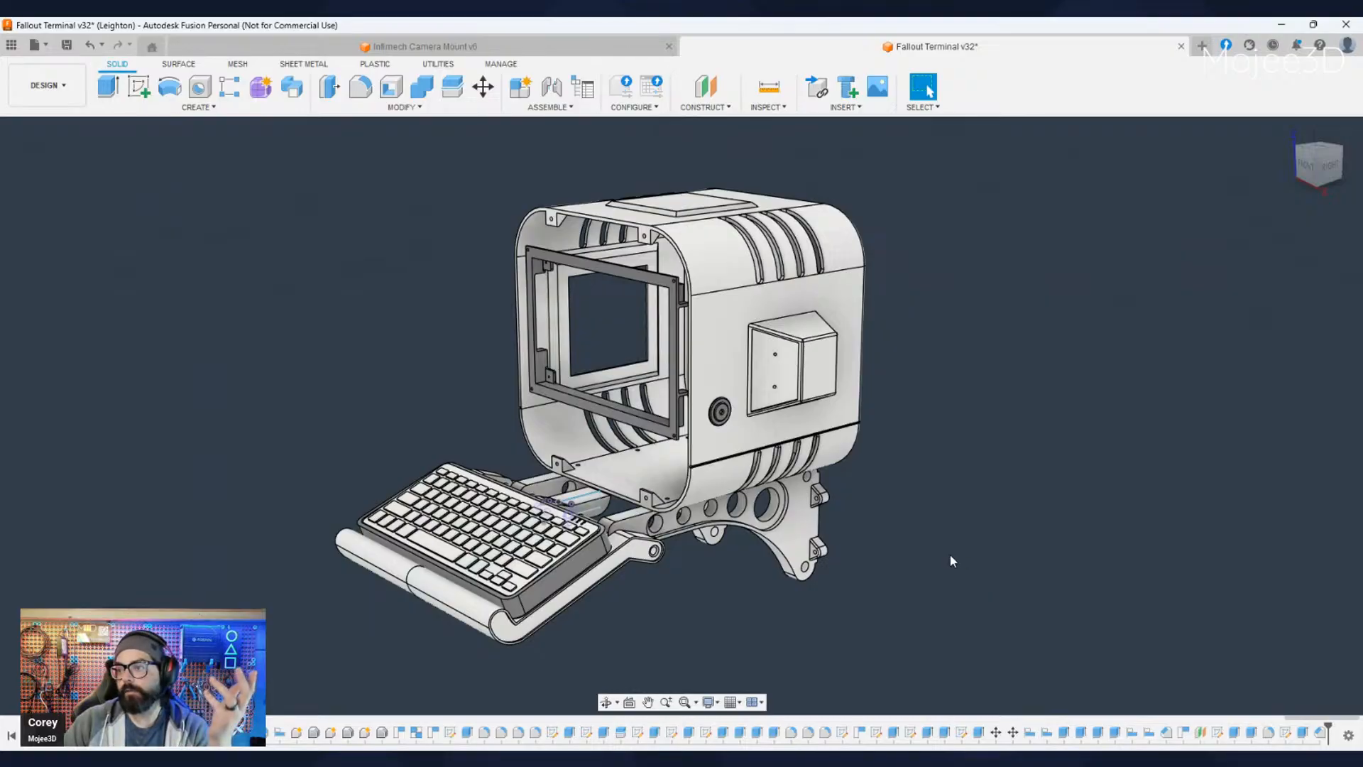
pyautogui.scroll(8, 748, 423)
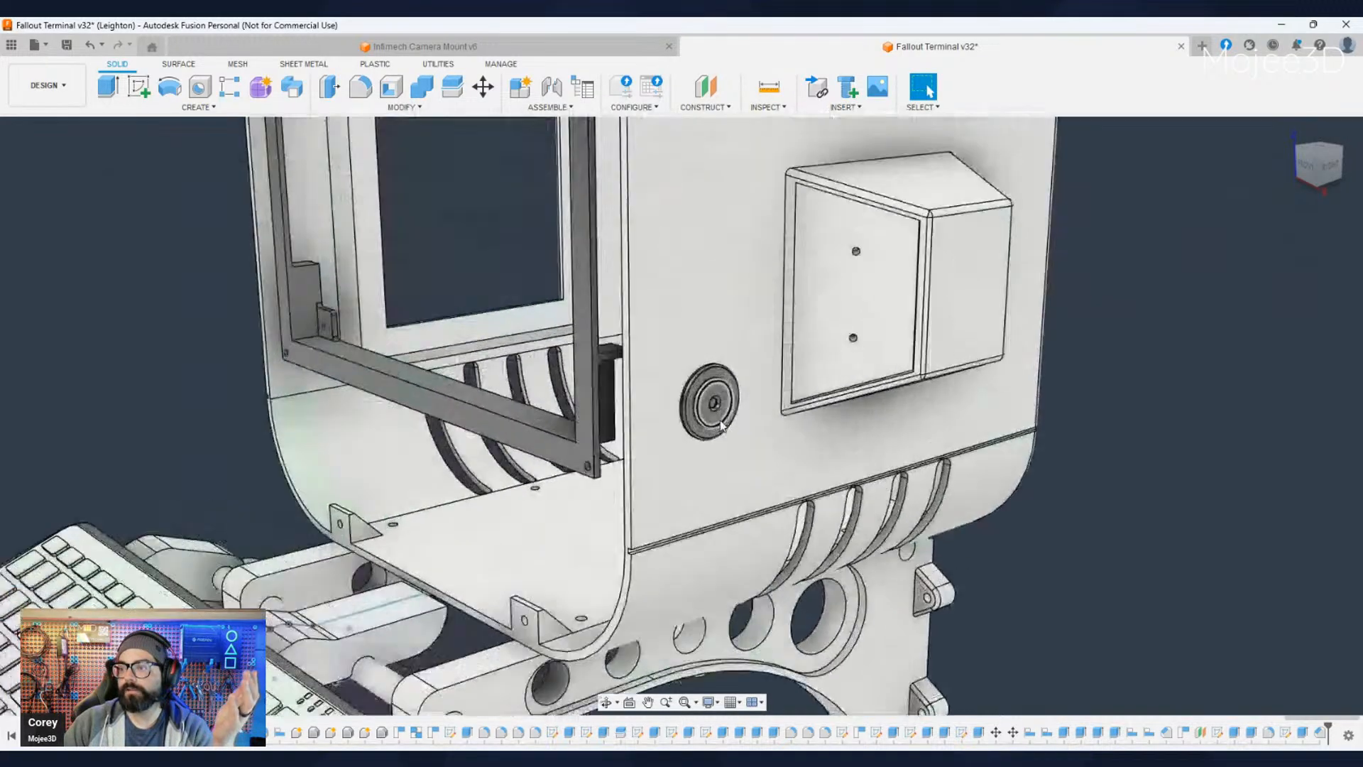
pyautogui.scroll(-10, 735, 481)
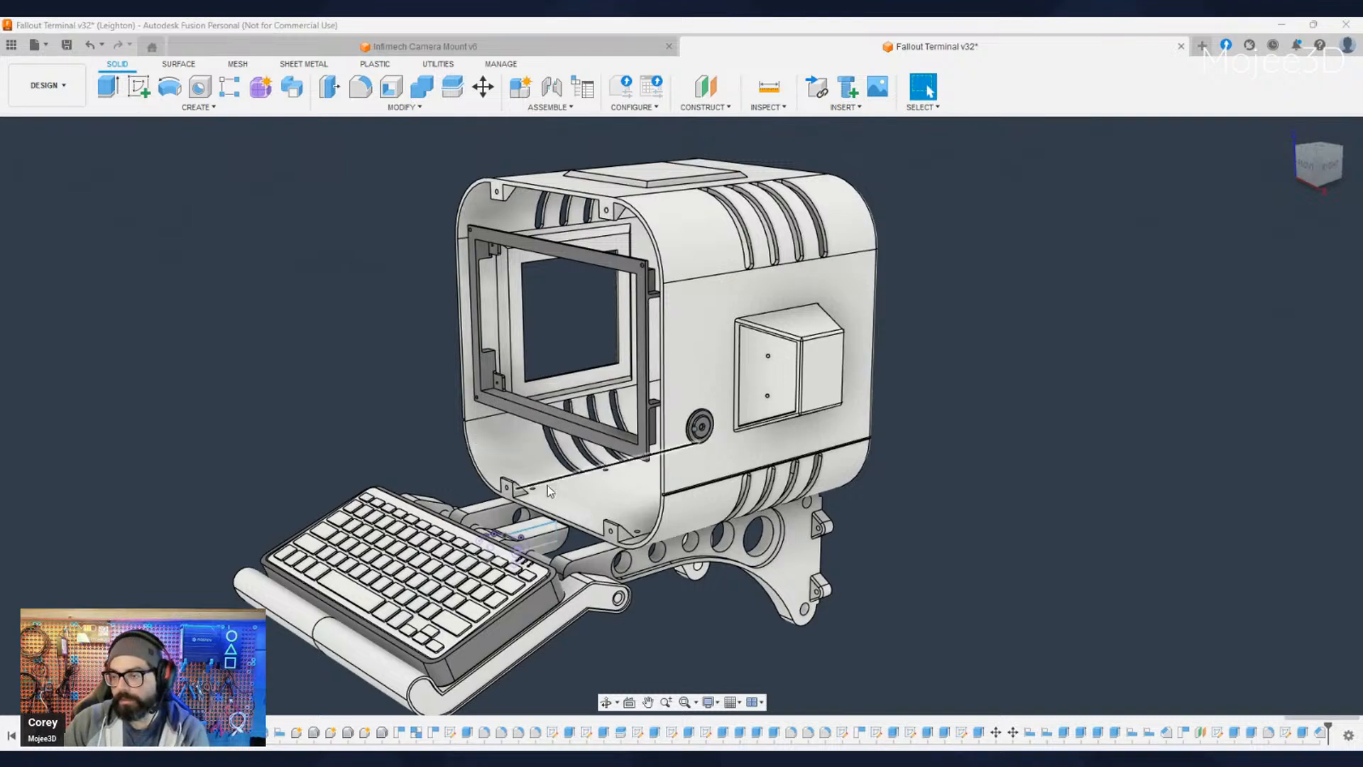
pyautogui.moveTo(727, 535); pyautogui.dragTo(721, 504, button='middle')
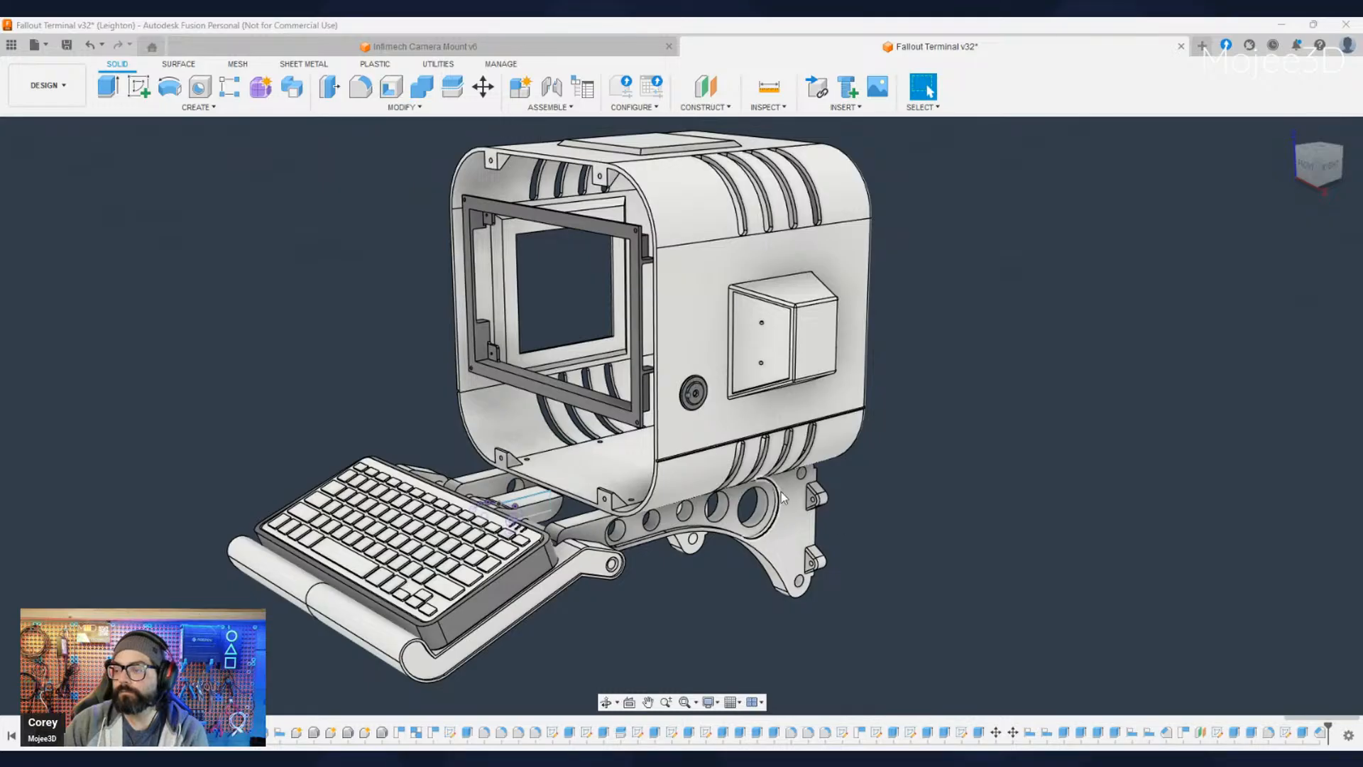
pyautogui.scroll(-3, 838, 515)
pyautogui.moveTo(830, 527); pyautogui.dragTo(178, 474, button='middle')
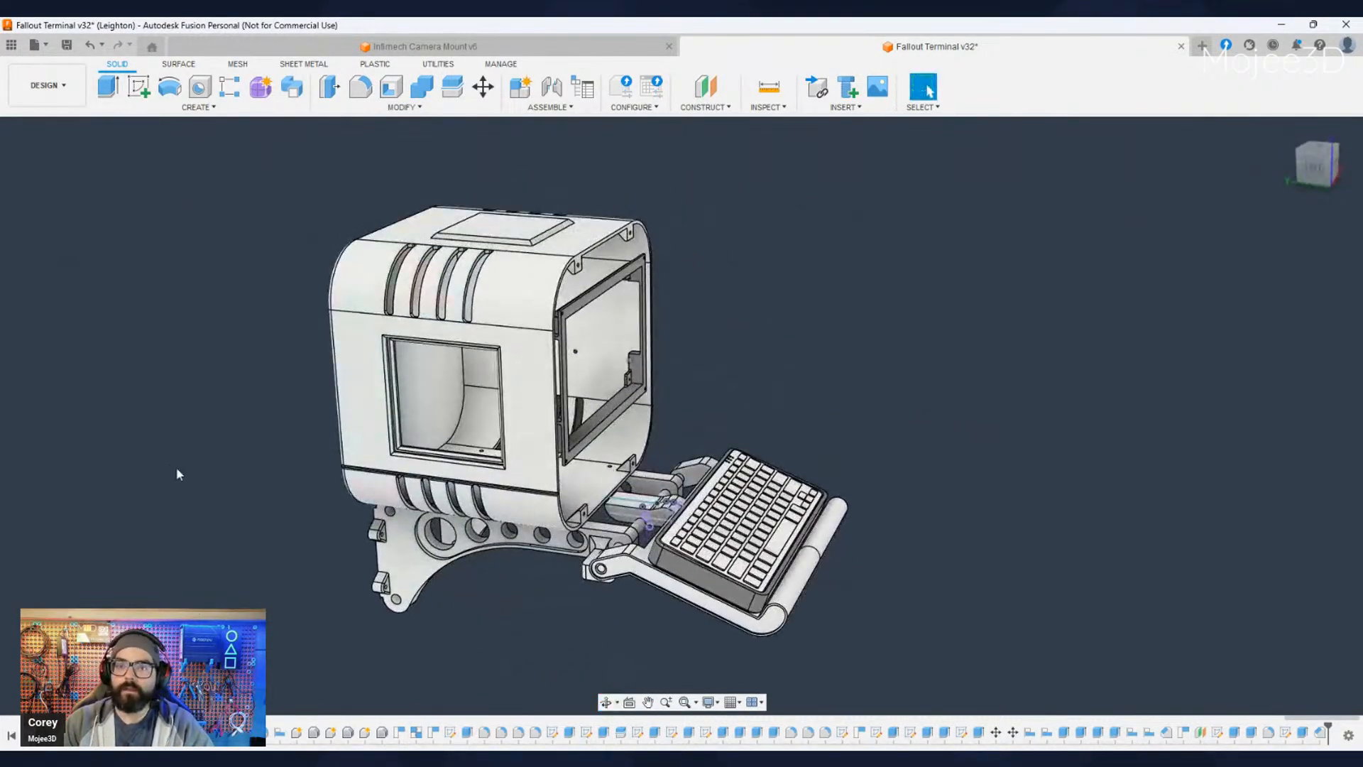
# - Show the hidden front shroud on the open front of the terminal housing
pyautogui.click(48, 490)
pyautogui.keyDown('shift'); pyautogui.moveTo(526, 614); pyautogui.dragTo(234, 609, button='middle'); pyautogui.keyUp('shift')
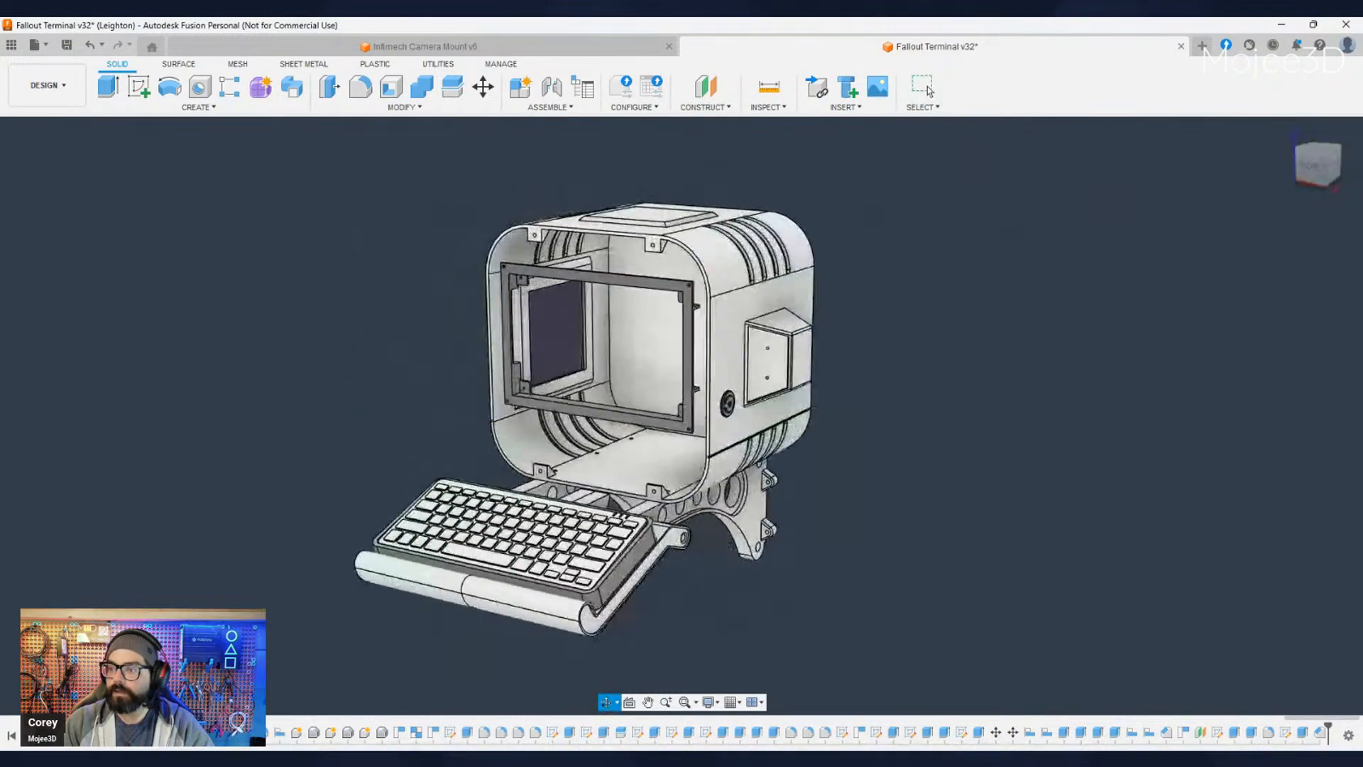
pyautogui.keyDown('shift'); pyautogui.moveTo(305, 284); pyautogui.dragTo(149, 244, button='middle'); pyautogui.keyUp('shift')
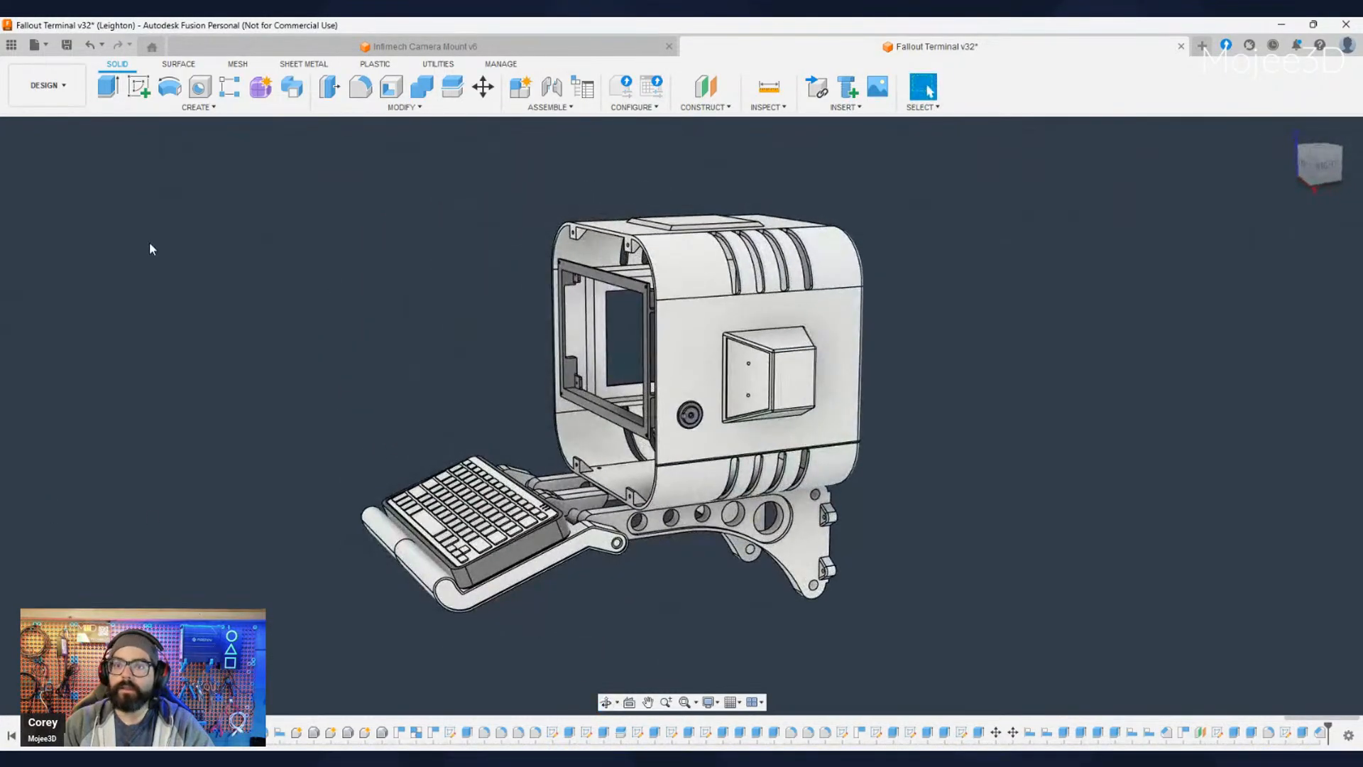
pyautogui.click(59, 337)
pyautogui.scroll(-1, 660, 573)
# - Check the round button's placement on the side panel relative to the front shroud and the protruding box
pyautogui.keyDown('shift'); pyautogui.moveTo(663, 572); pyautogui.dragTo(778, 497, button='middle'); pyautogui.keyUp('shift')
pyautogui.keyDown('shift'); pyautogui.moveTo(725, 555); pyautogui.dragTo(731, 586, button='middle'); pyautogui.keyUp('shift')
pyautogui.keyDown('shift'); pyautogui.moveTo(753, 504); pyautogui.dragTo(705, 437, button='middle'); pyautogui.keyUp('shift')
pyautogui.scroll(5, 707, 442)
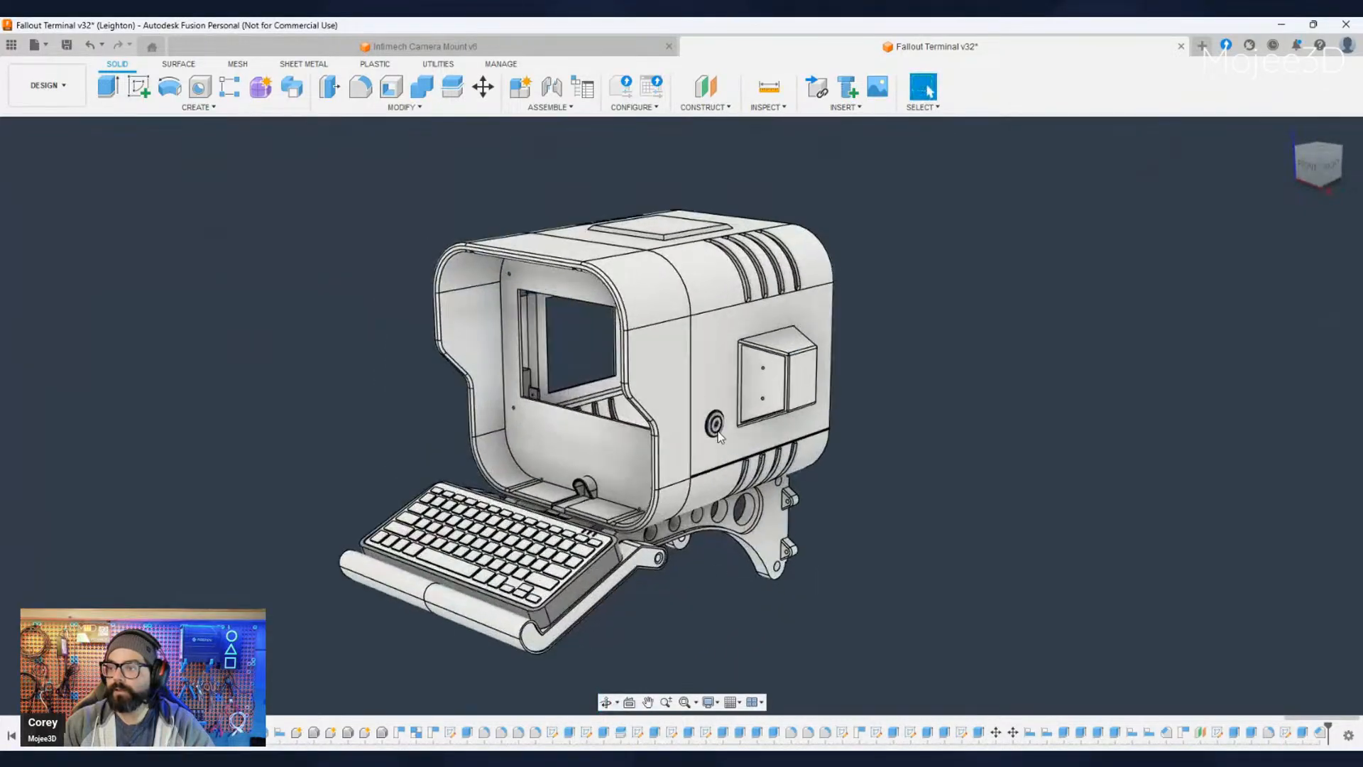
pyautogui.click(707, 440)
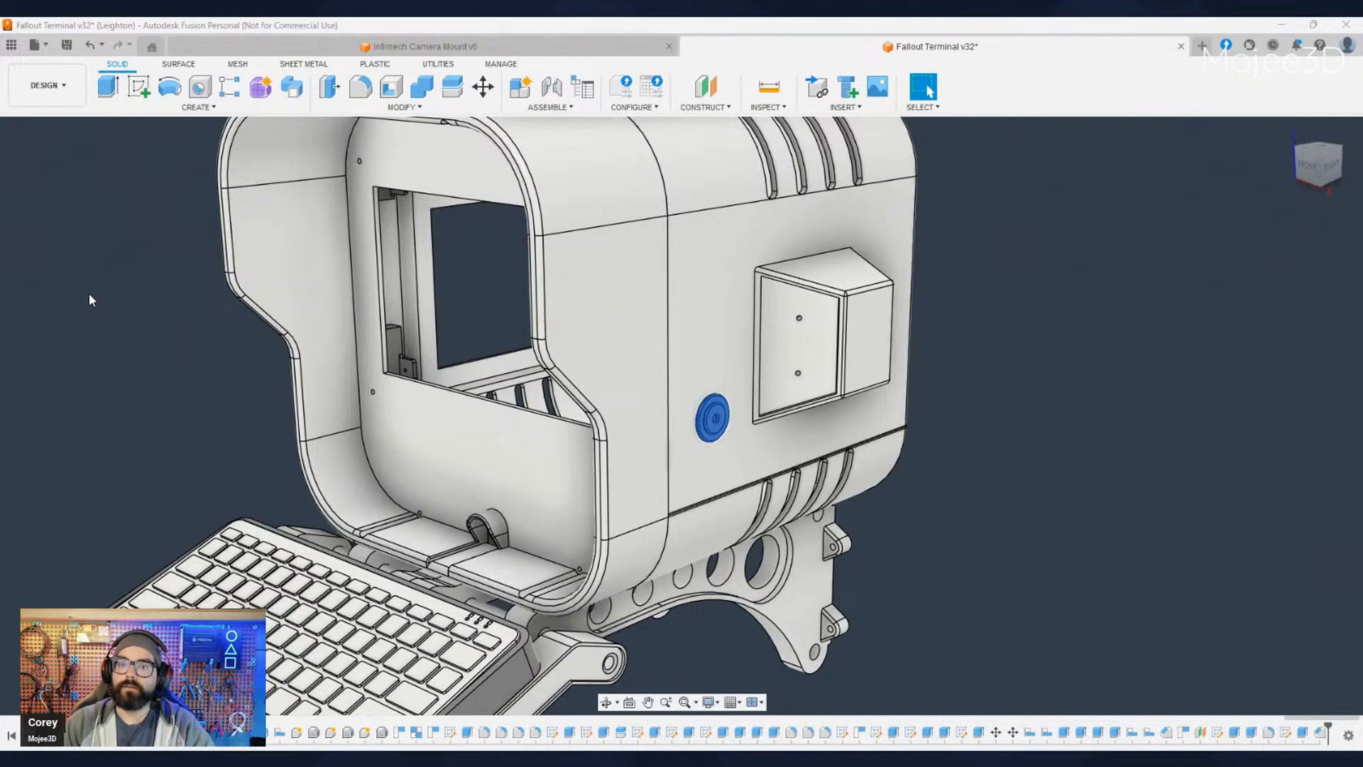
pyautogui.click(1016, 600)
pyautogui.scroll(-4, 896, 568)
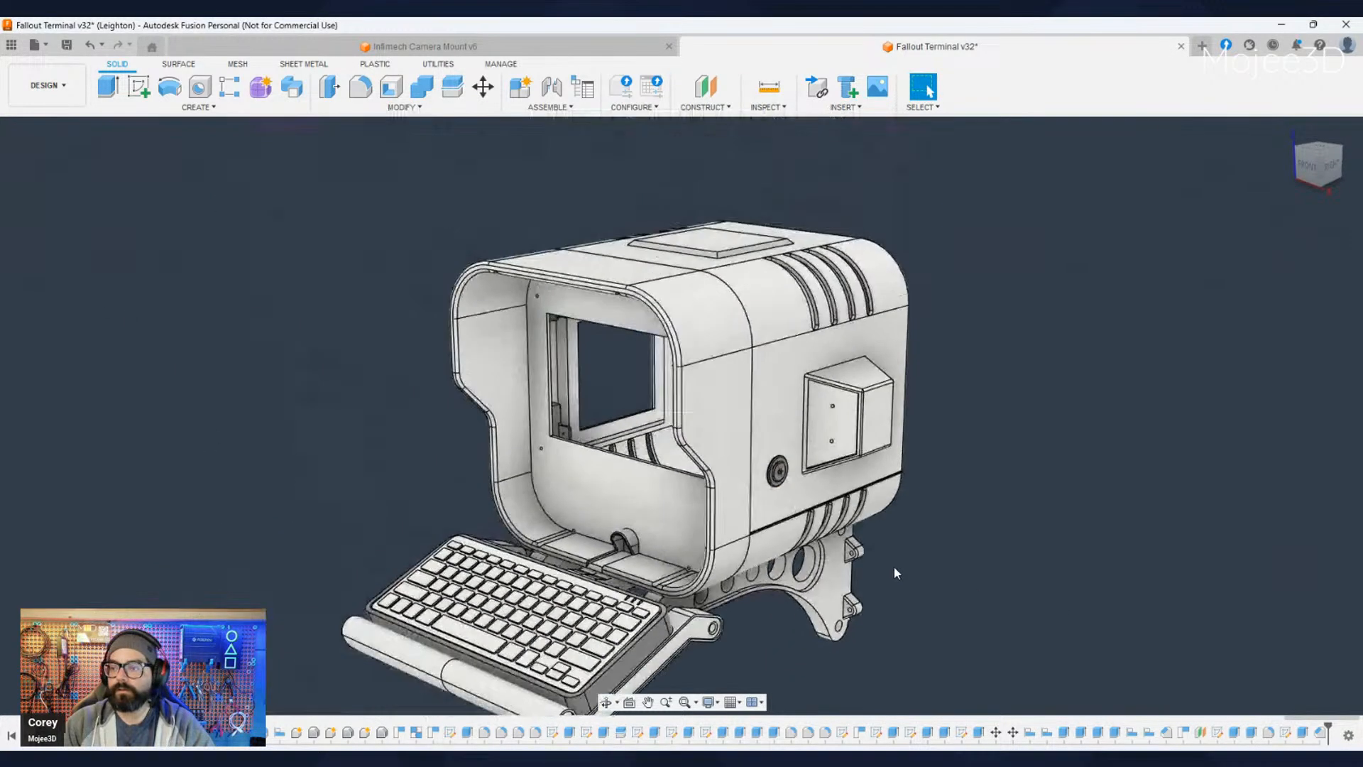
# - Examine the terminal's far side and the keyboard tray, including its support arms, front roll and fit below the shroud
pyautogui.moveTo(1003, 611); pyautogui.dragTo(1206, 511, button='middle')
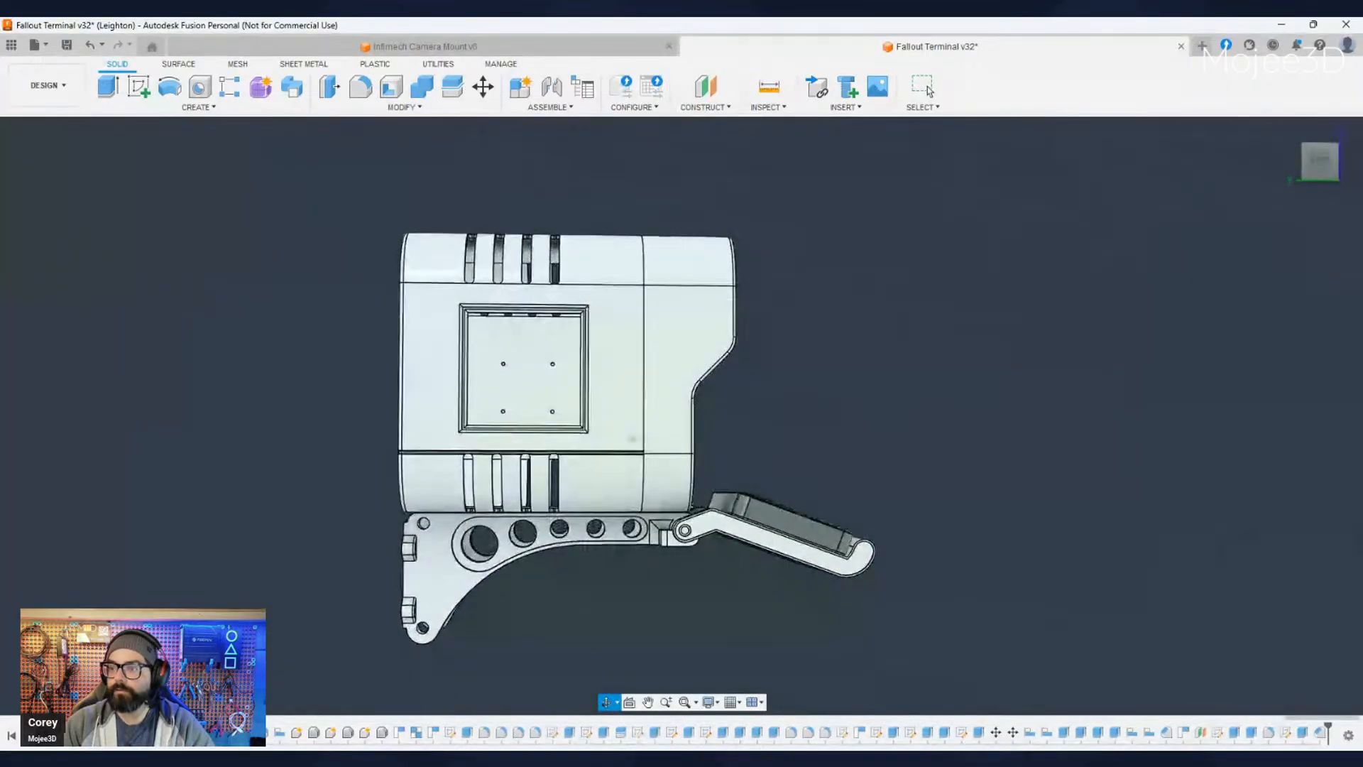
pyautogui.keyDown('shift'); pyautogui.moveTo(951, 547); pyautogui.dragTo(640, 457, button='middle'); pyautogui.keyUp('shift')
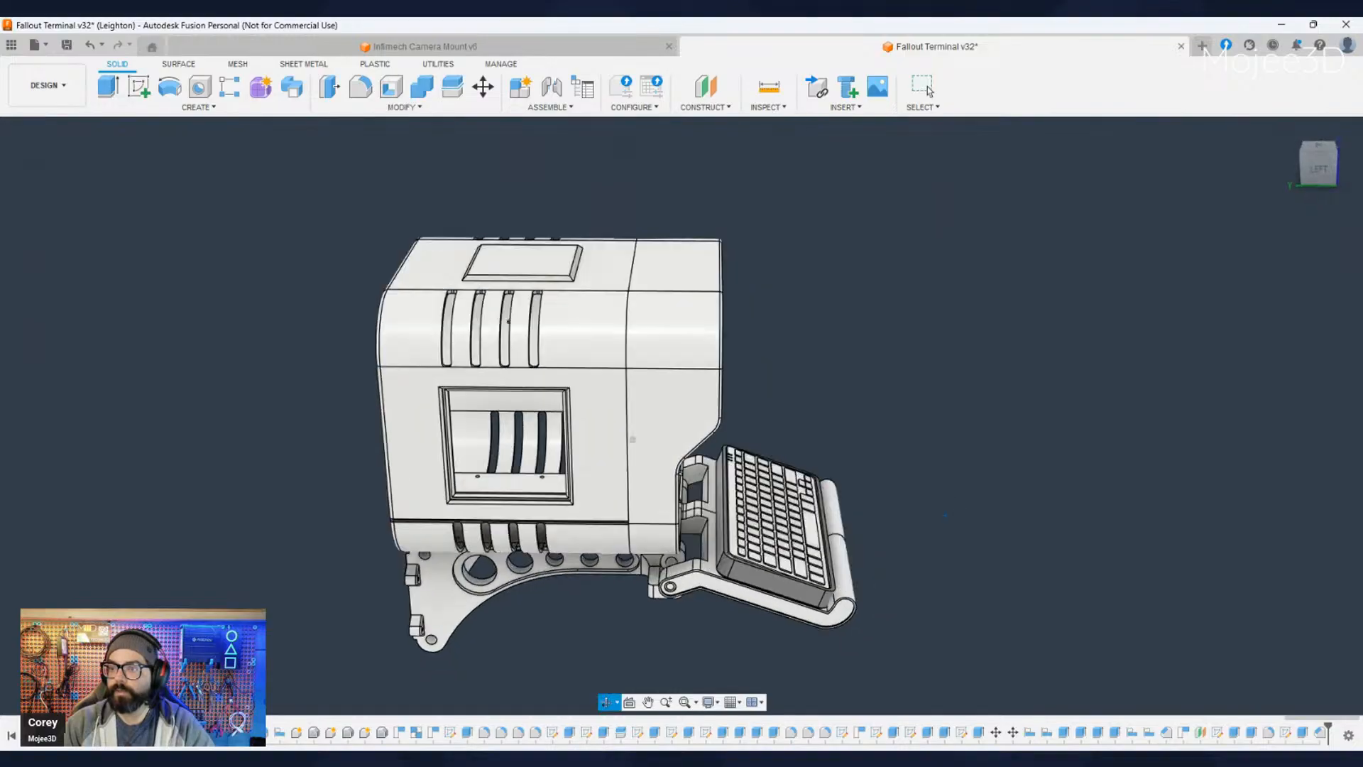
pyautogui.keyDown('shift'); pyautogui.moveTo(944, 515); pyautogui.dragTo(909, 522, button='middle'); pyautogui.keyUp('shift')
pyautogui.scroll(5, 589, 512)
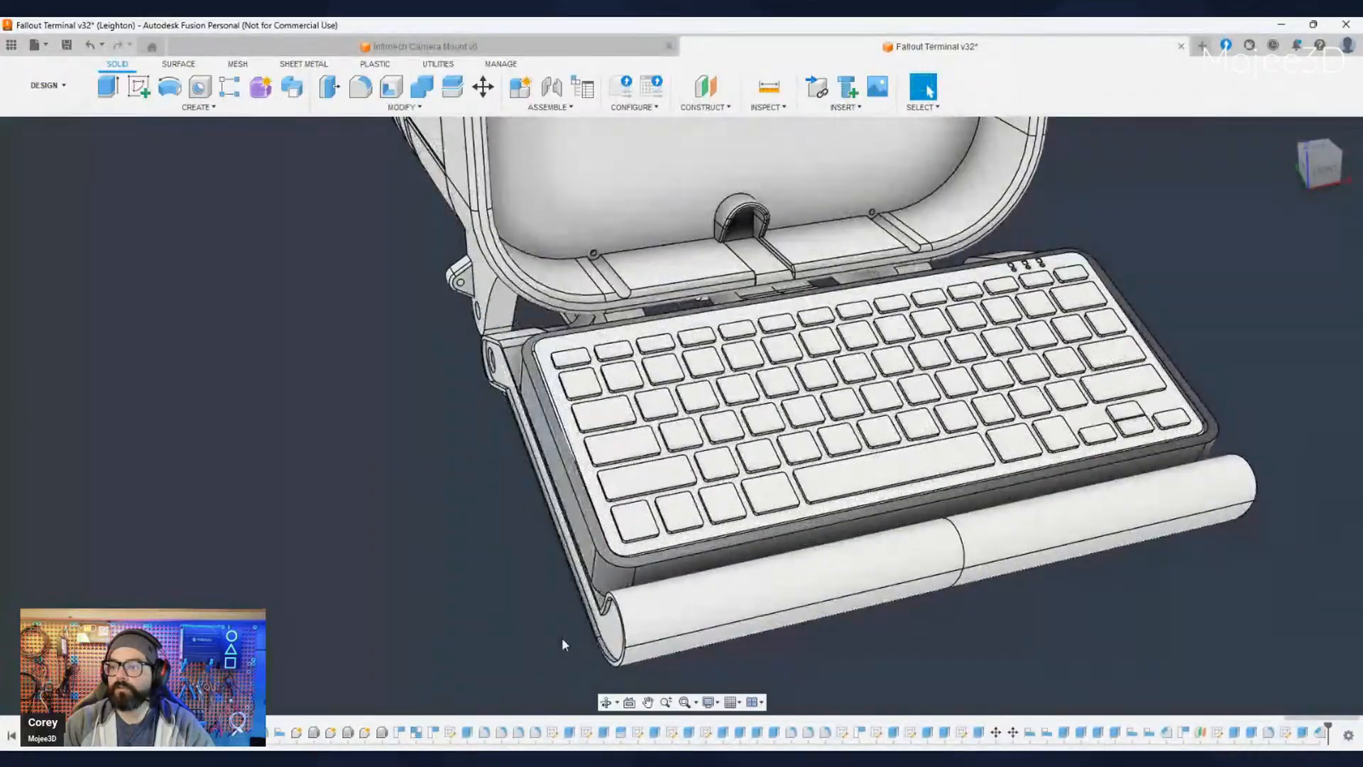
pyautogui.keyDown('shift'); pyautogui.moveTo(563, 644); pyautogui.dragTo(438, 384, button='middle'); pyautogui.keyUp('shift')
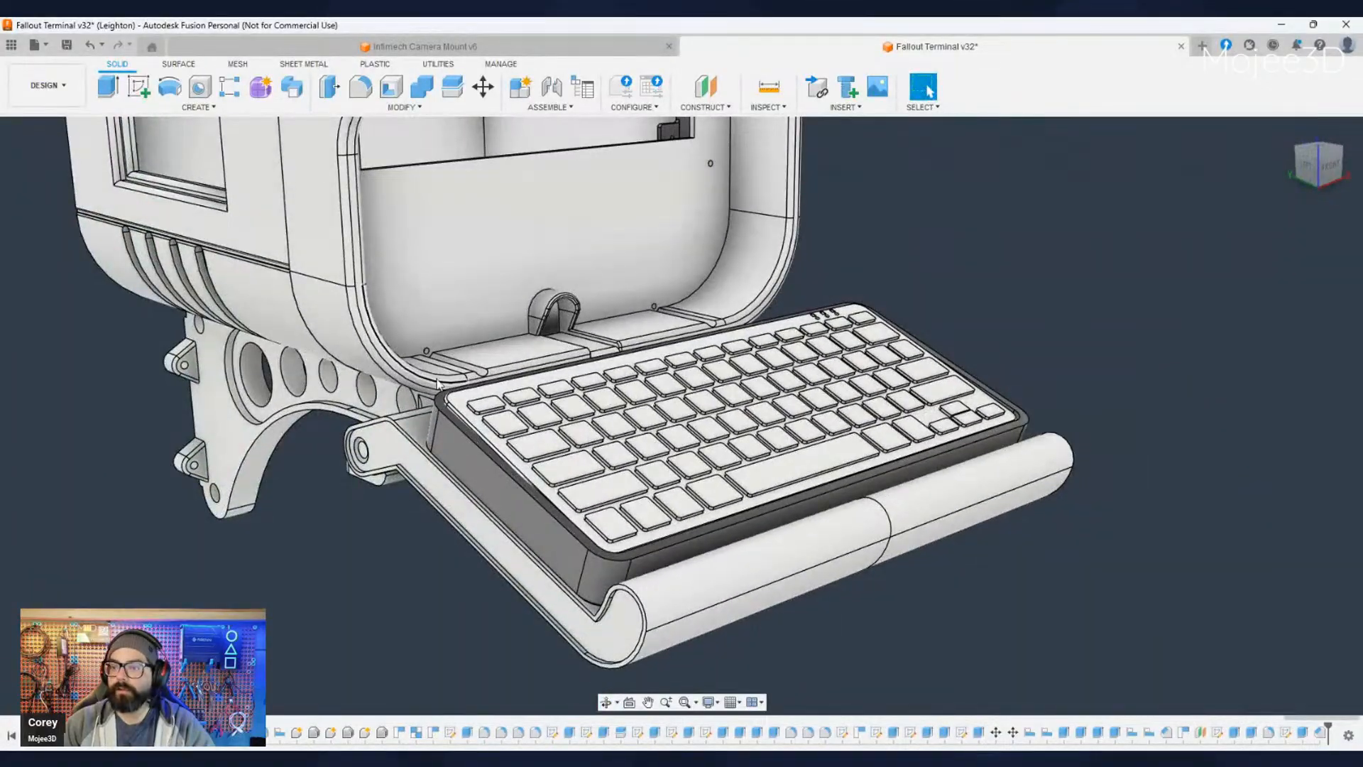
pyautogui.keyDown('shift'); pyautogui.moveTo(539, 611); pyautogui.dragTo(374, 426, button='middle'); pyautogui.keyUp('shift')
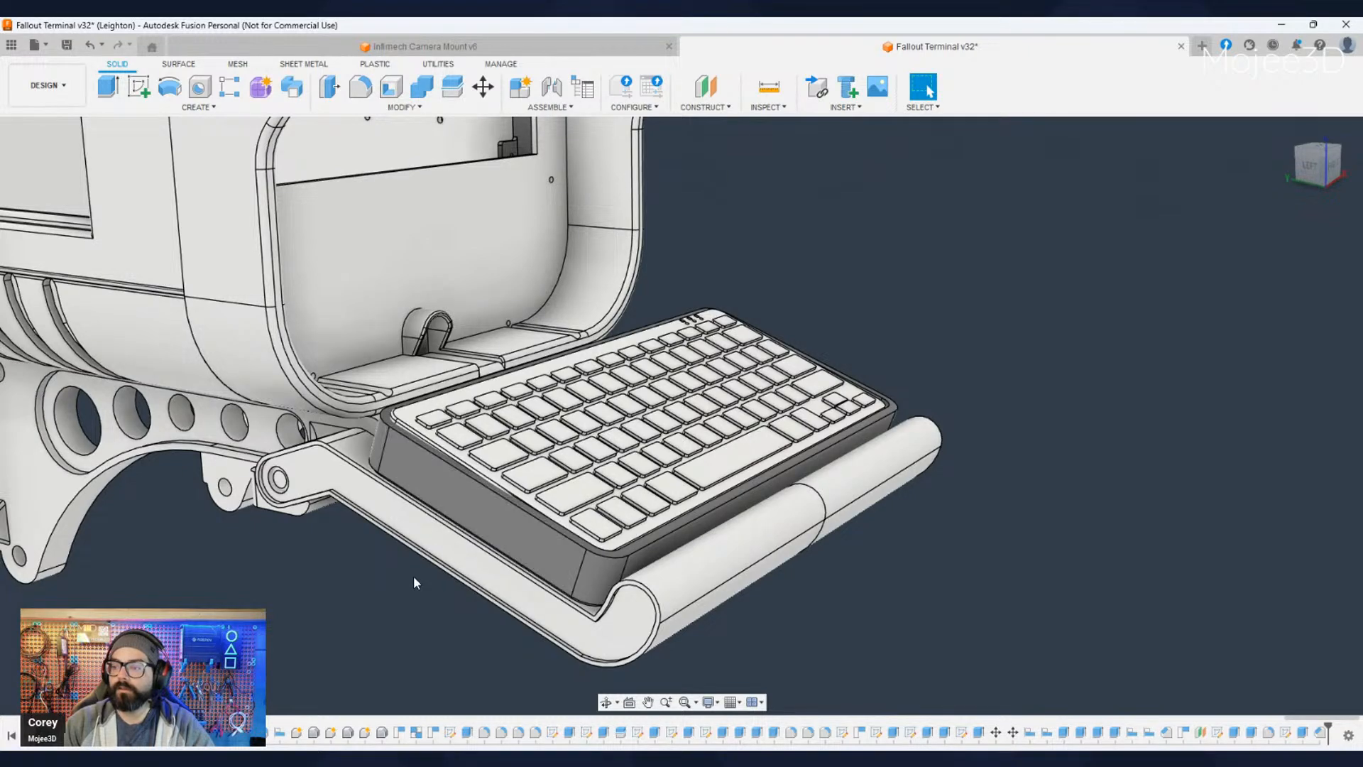
pyautogui.keyDown('shift'); pyautogui.moveTo(425, 634); pyautogui.dragTo(478, 624, button='middle'); pyautogui.keyUp('shift')
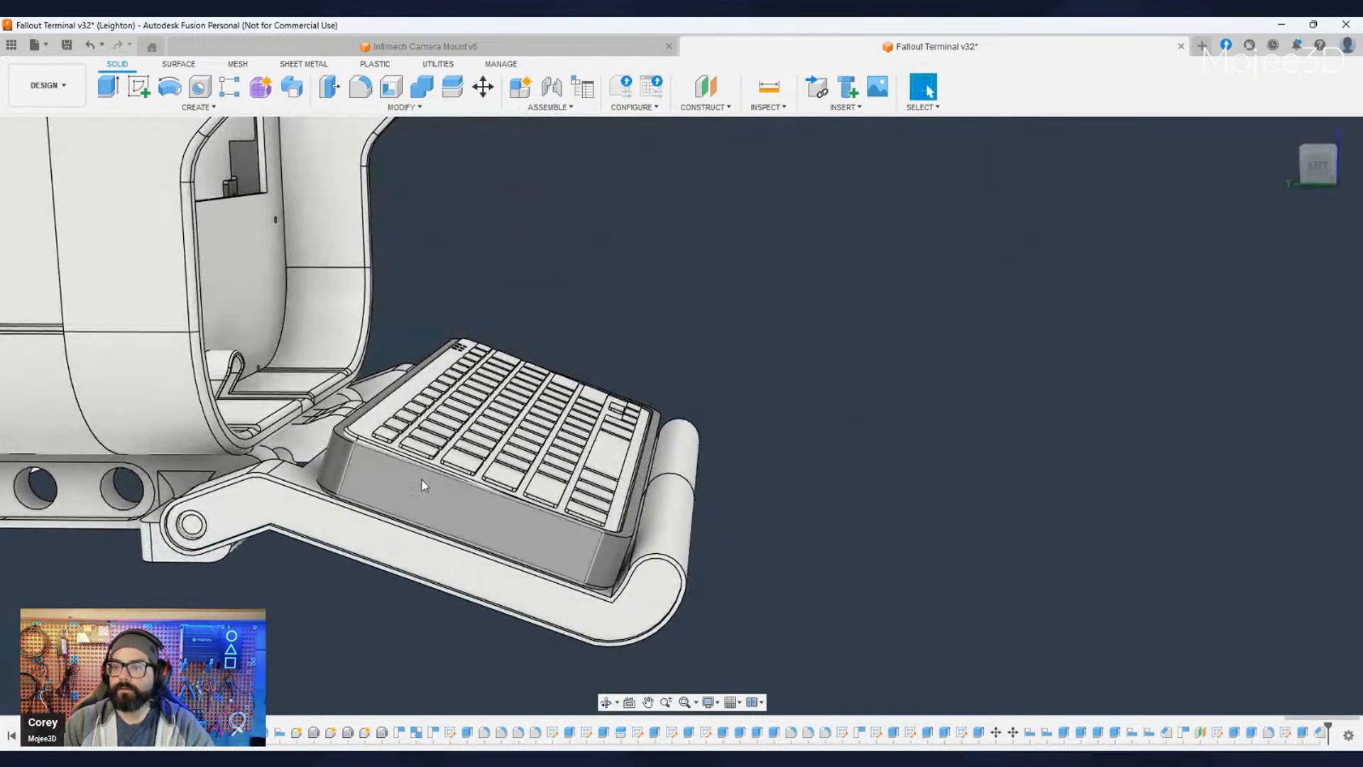
pyautogui.keyDown('shift'); pyautogui.moveTo(423, 481); pyautogui.dragTo(326, 641, button='middle'); pyautogui.keyUp('shift')
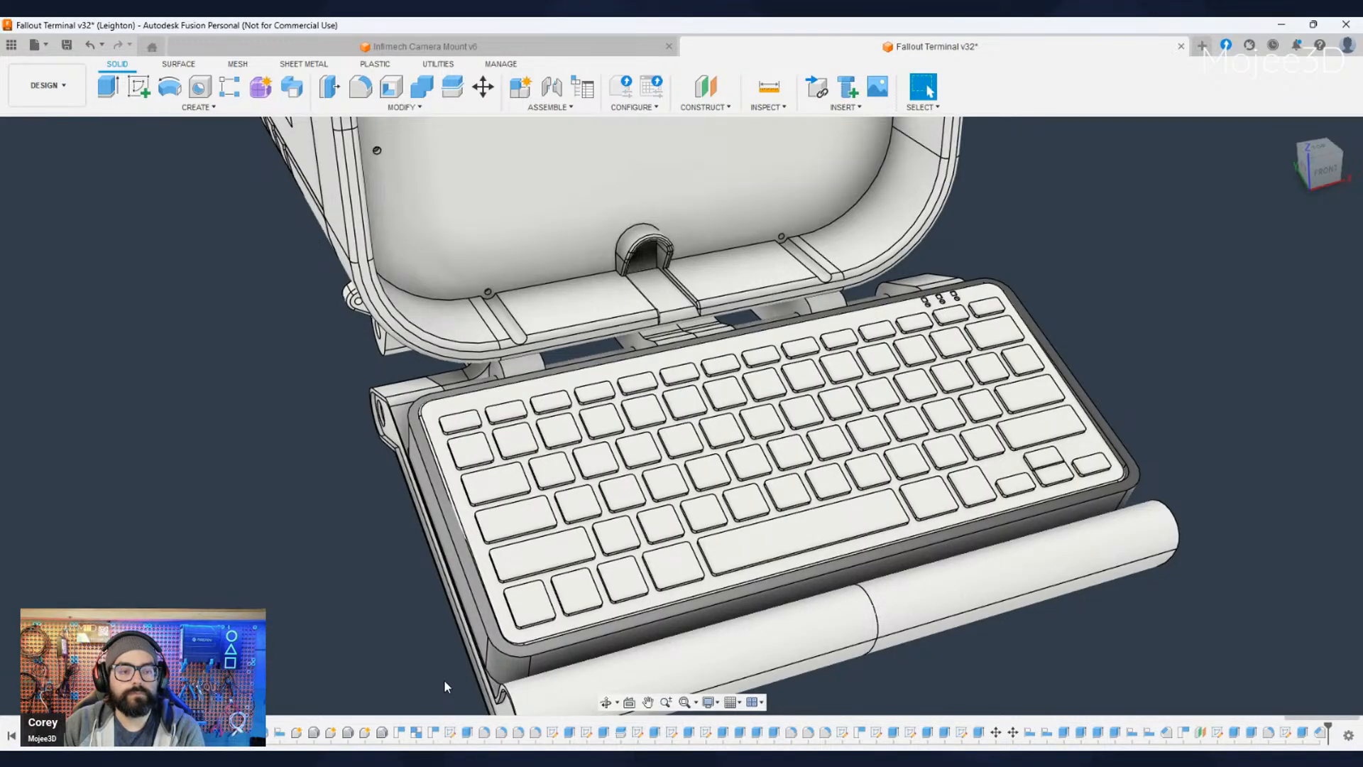
pyautogui.scroll(-1, 312, 629)
pyautogui.moveTo(375, 621); pyautogui.dragTo(405, 546, button='middle')
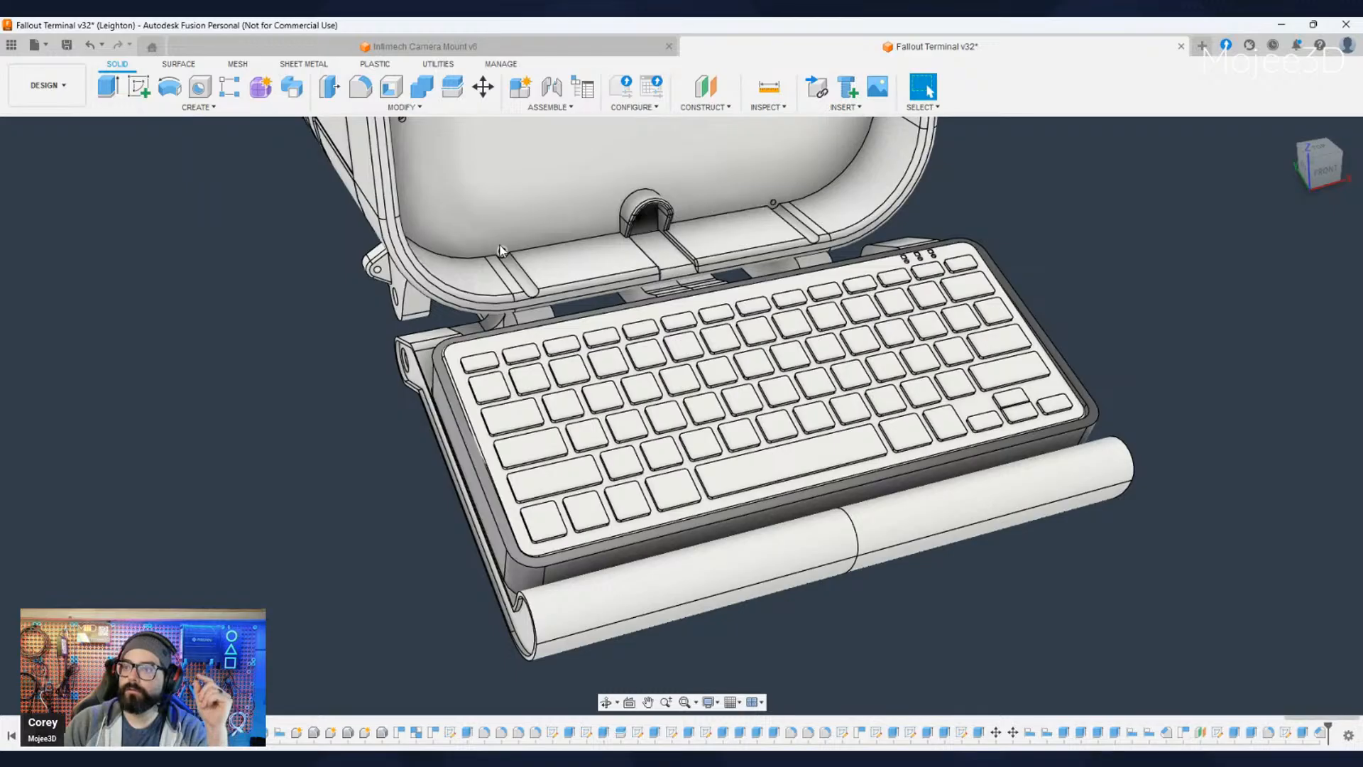
# - Examine the front shroud's interior, keyboard tray and wall bracket, comparing them with the reference photo of the finished terminal
pyautogui.scroll(-2, 431, 397)
pyautogui.moveTo(426, 387); pyautogui.dragTo(356, 524, button='middle')
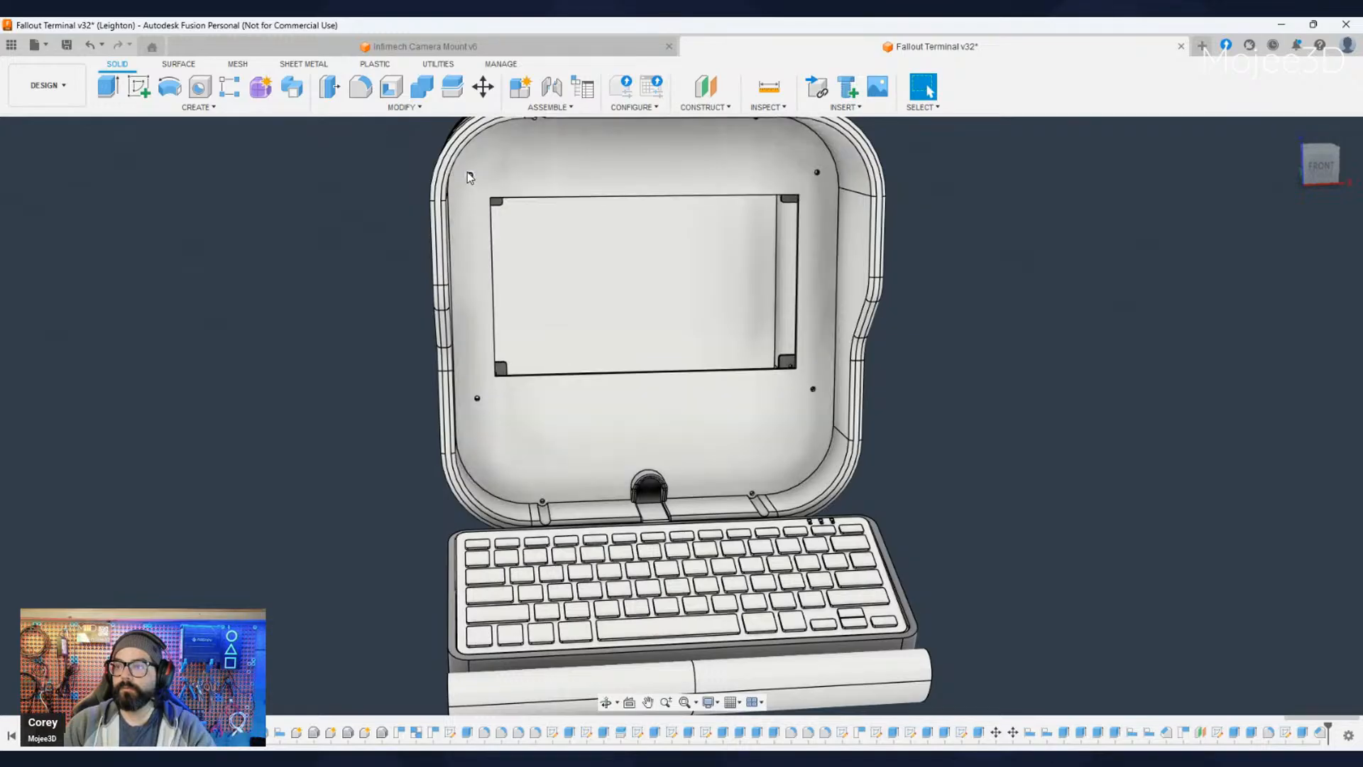
pyautogui.keyDown('shift'); pyautogui.moveTo(359, 510); pyautogui.dragTo(389, 596, button='middle'); pyautogui.keyUp('shift')
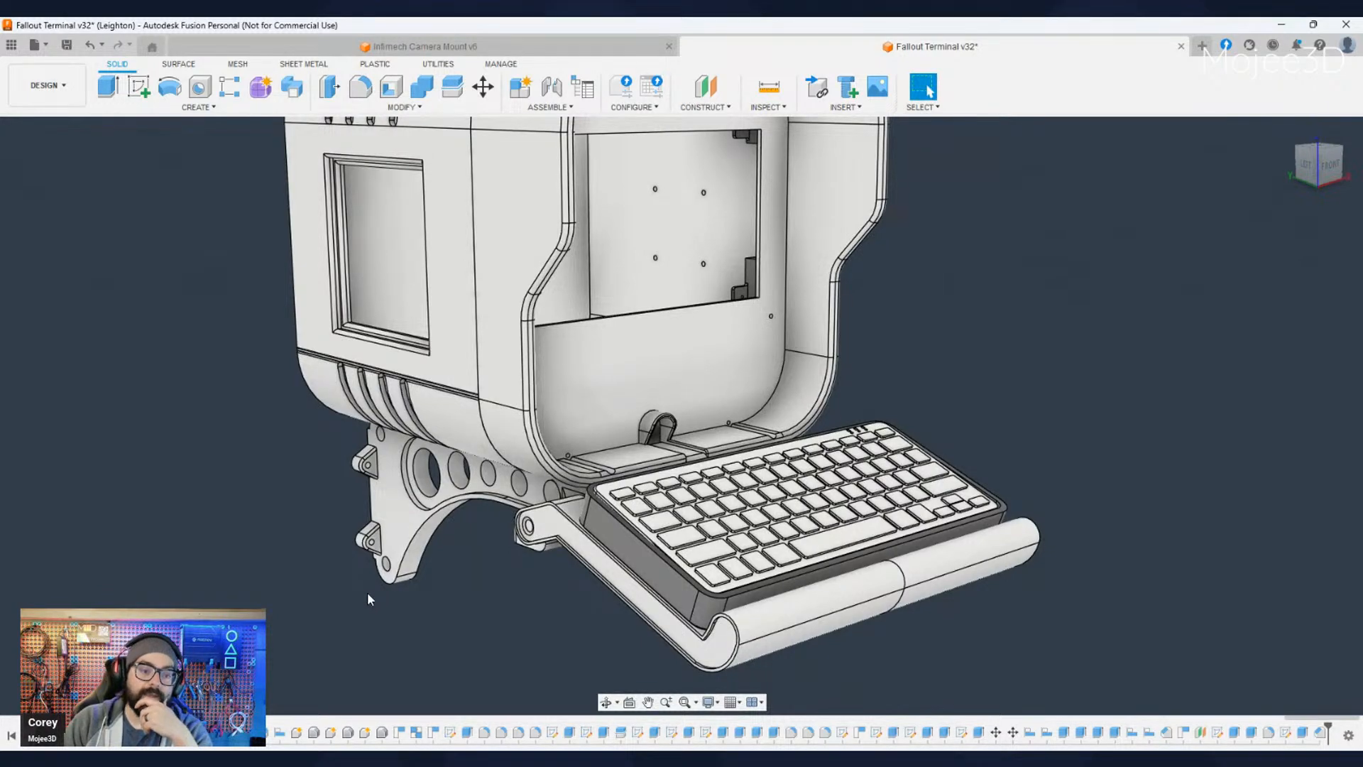
pyautogui.moveTo(412, 629); pyautogui.dragTo(391, 591, button='middle')
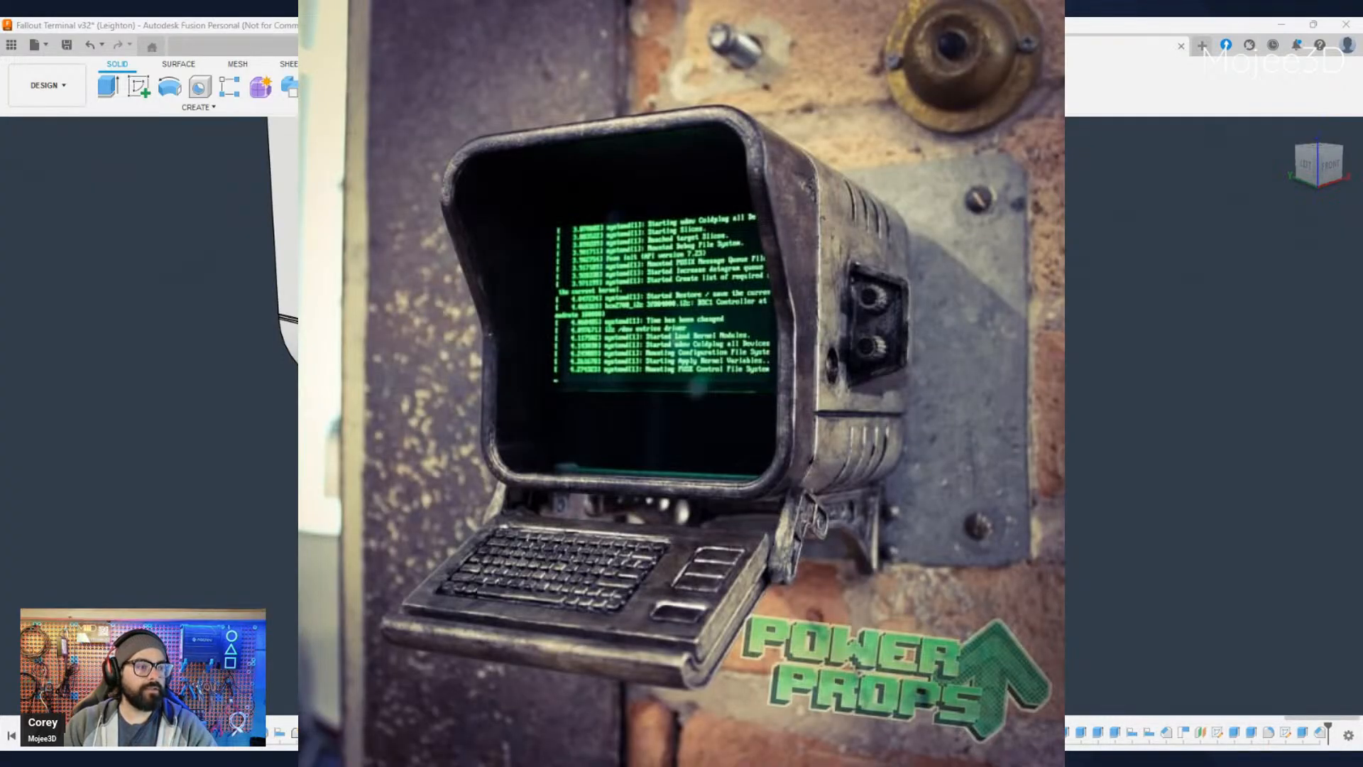
pyautogui.scroll(5, 639, 490)
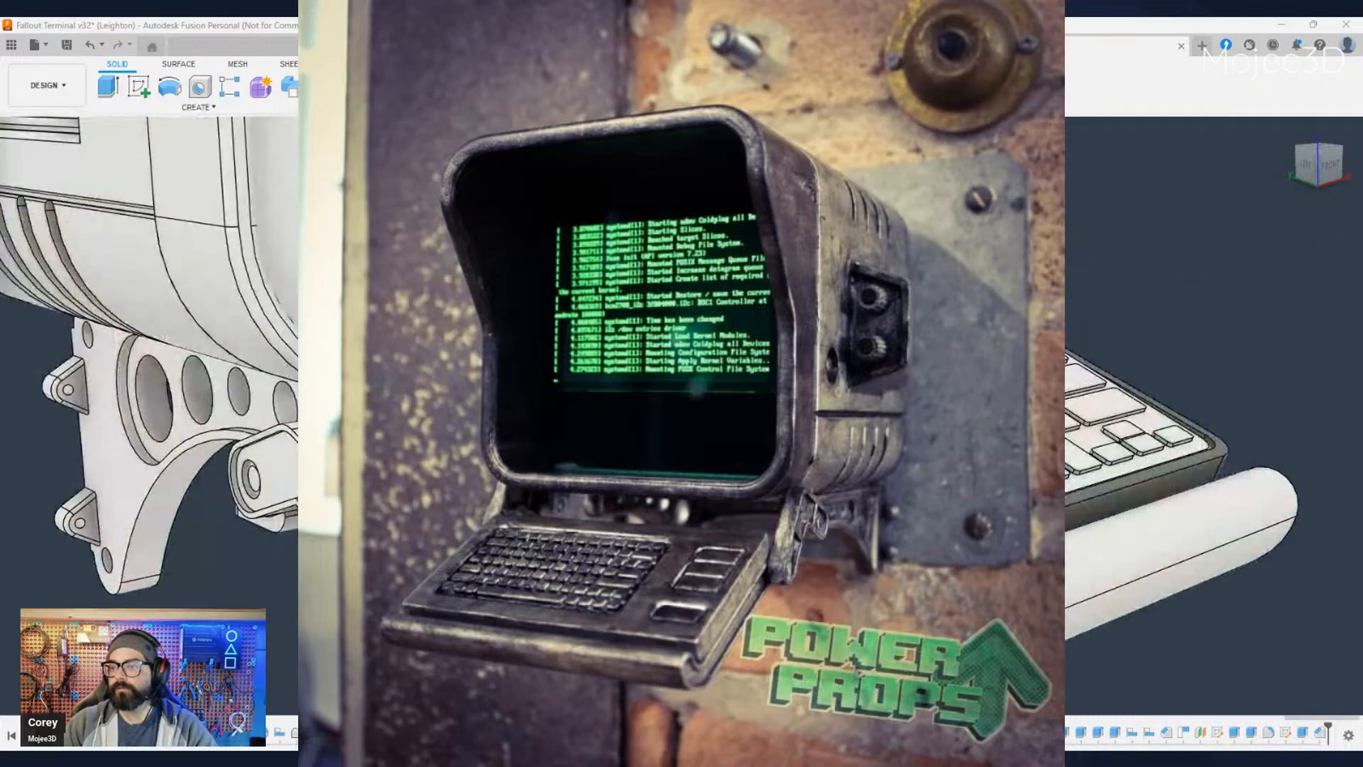
pyautogui.moveTo(682, 440); pyautogui.dragTo(645, 422, button='middle')
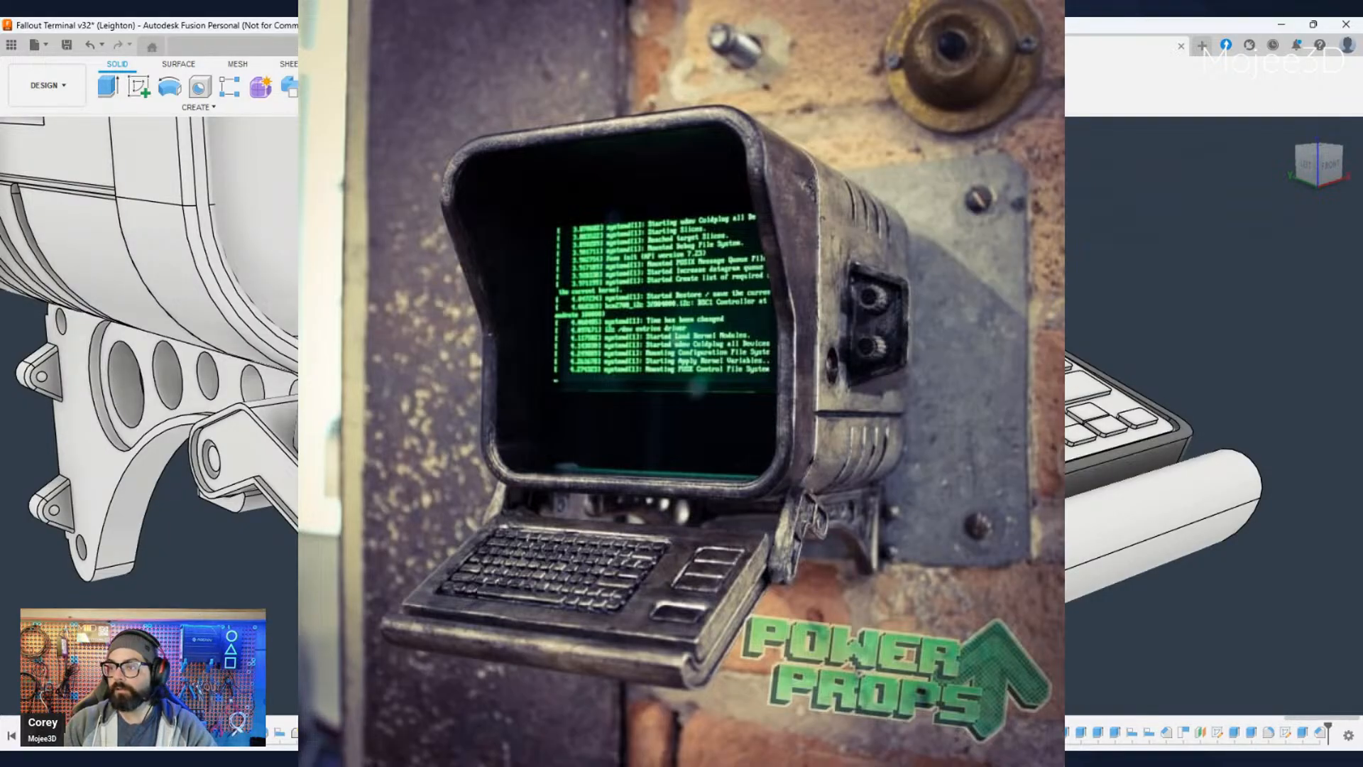
pyautogui.scroll(-3, 484, 540)
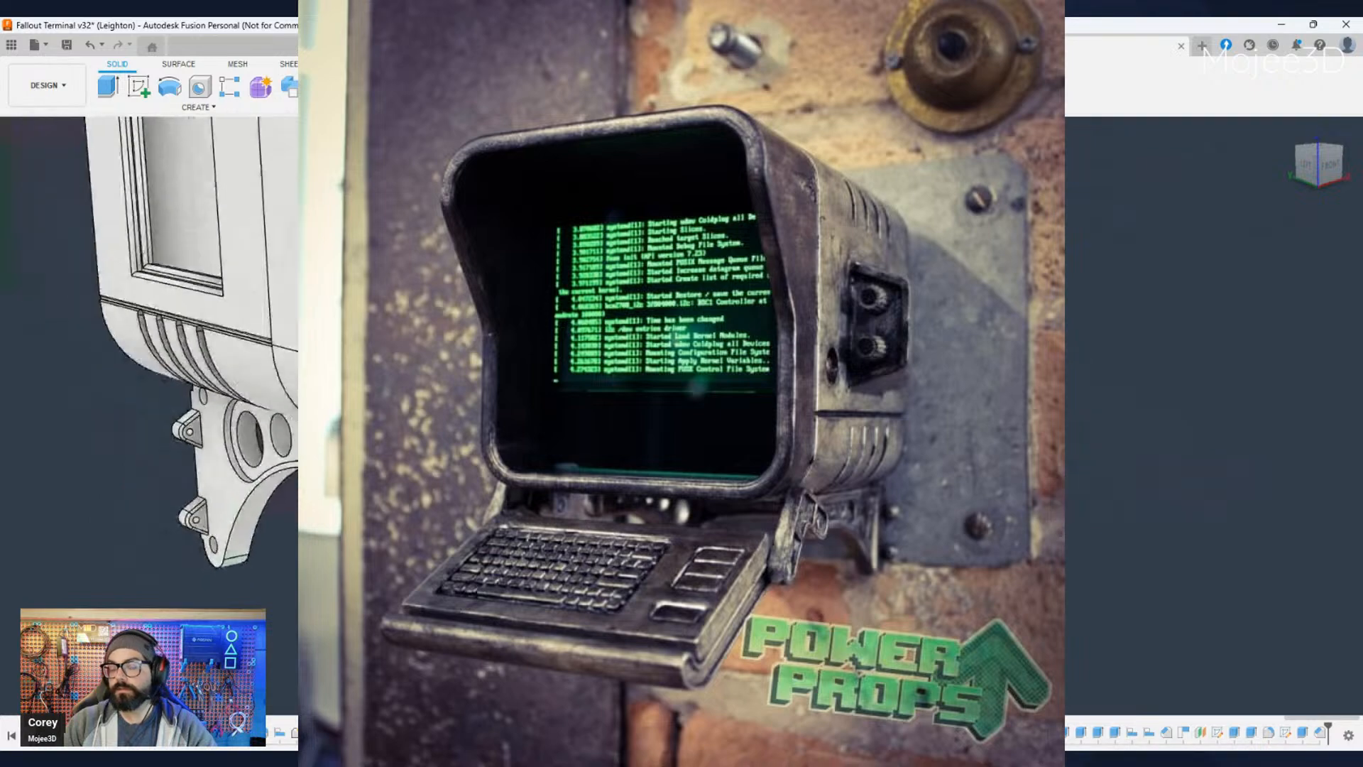
pyautogui.scroll(-1, 472, 538)
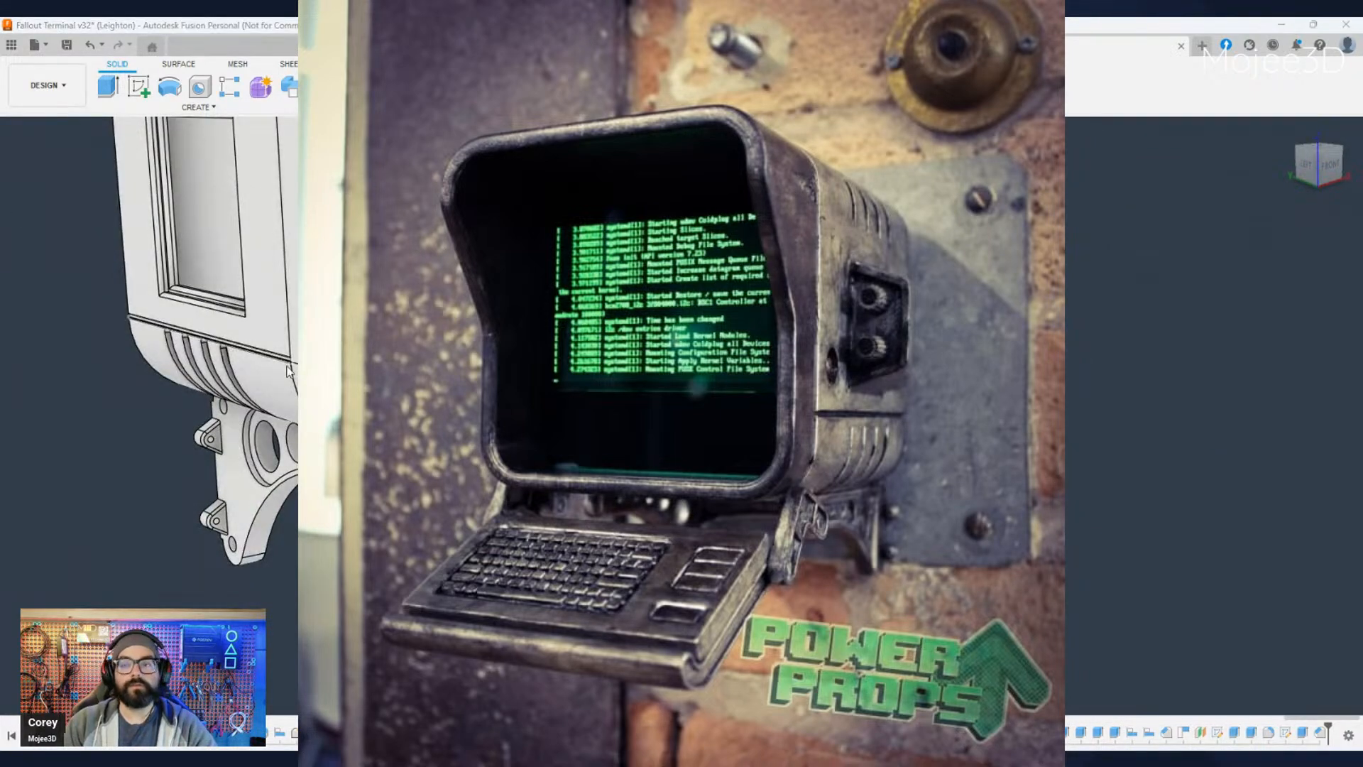
pyautogui.keyDown('shift'); pyautogui.moveTo(473, 538); pyautogui.dragTo(504, 539, button='middle'); pyautogui.keyUp('shift')
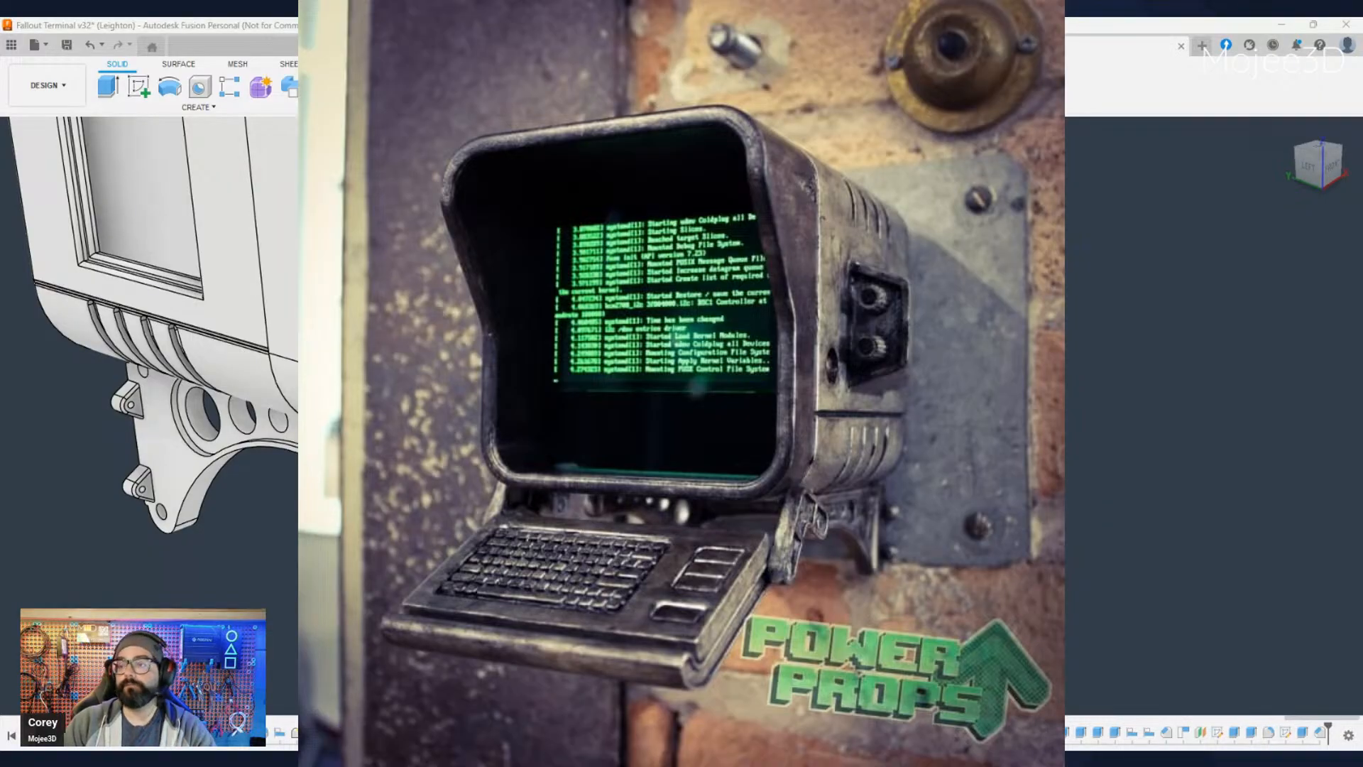
pyautogui.scroll(-2, 681, 383)
pyautogui.moveTo(681, 383); pyautogui.dragTo(384, 380, button='middle')
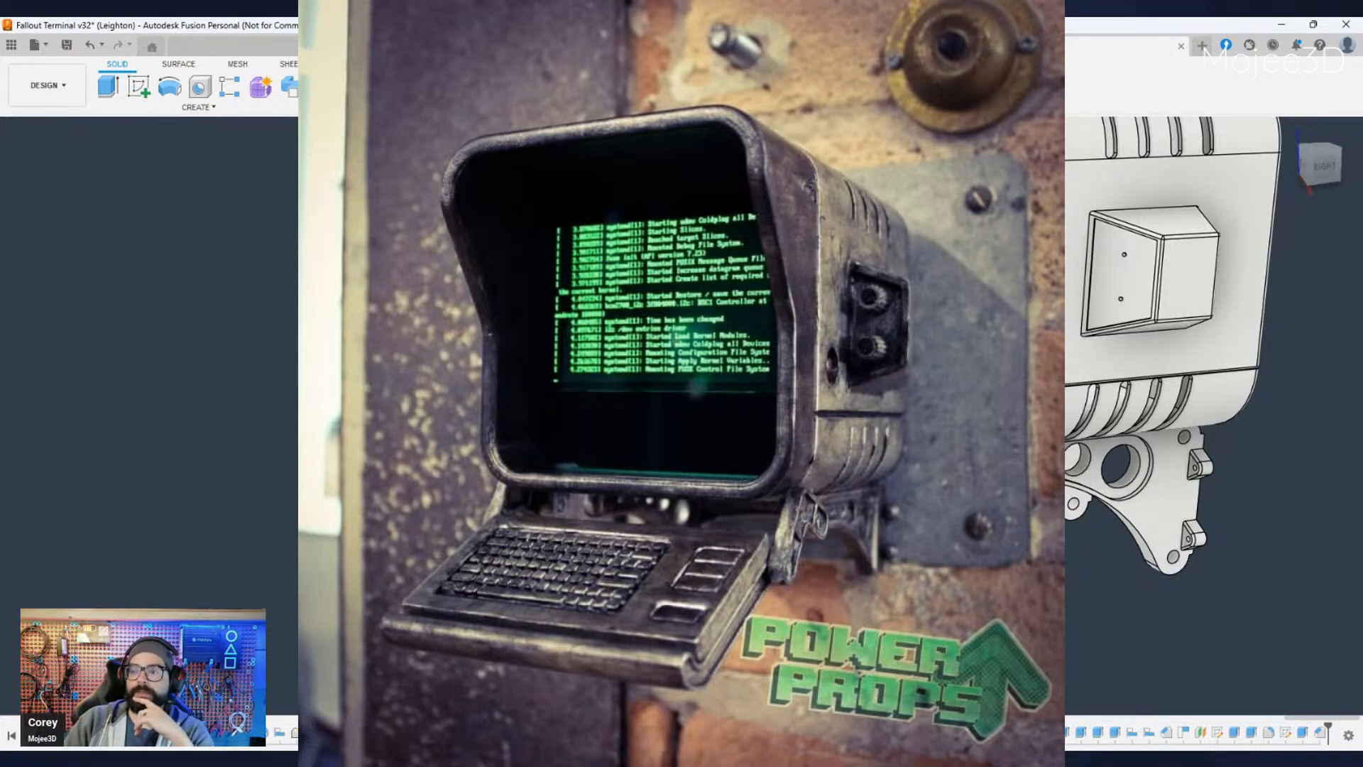
# - Compare the terminal's protruding side box, open front and keyboard tray with the Power Props reference photo
pyautogui.moveTo(724, 426); pyautogui.dragTo(891, 397, button='middle')
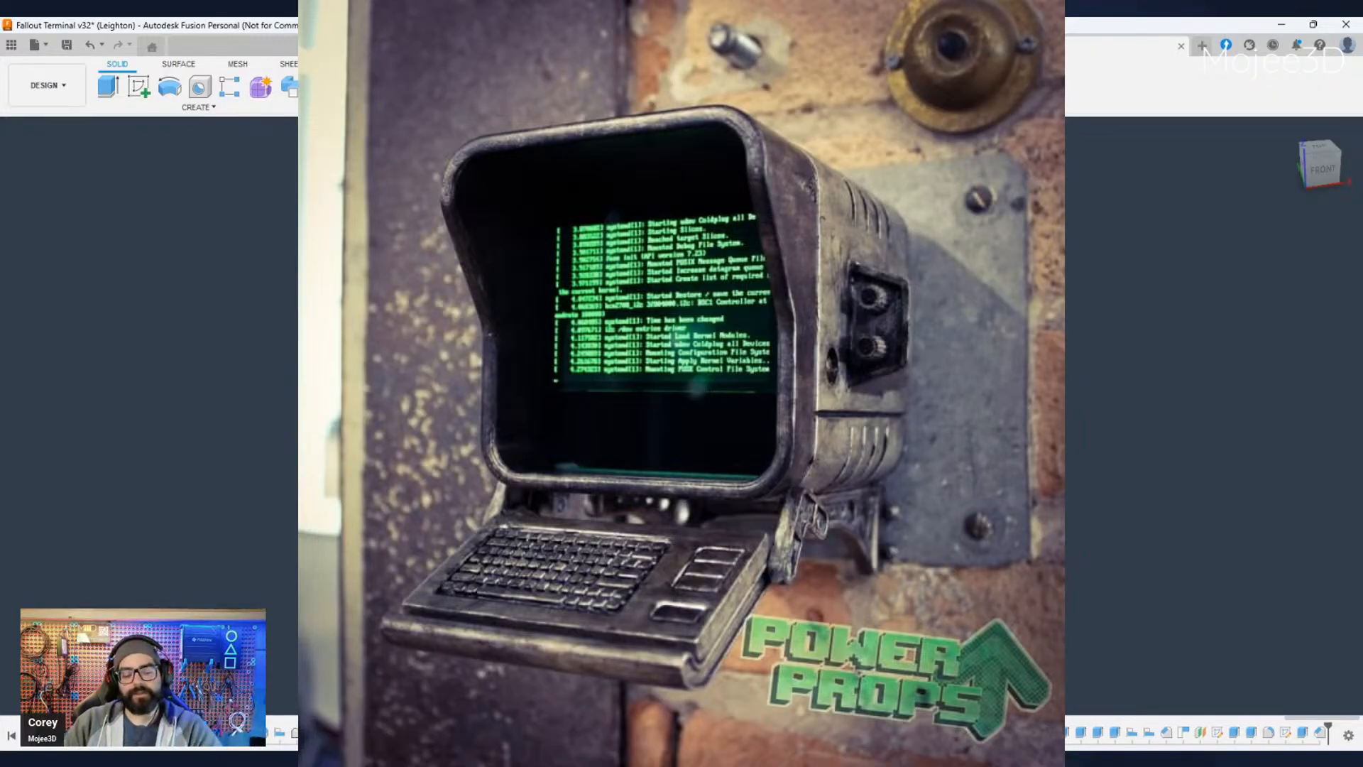
pyautogui.moveTo(639, 397)
pyautogui.keyDown('shift'); pyautogui.mouseDown(button='middle')
pyautogui.moveTo(788, 369)
pyautogui.moveTo(625, 405)
pyautogui.mouseUp(button='middle'); pyautogui.keyUp('shift')
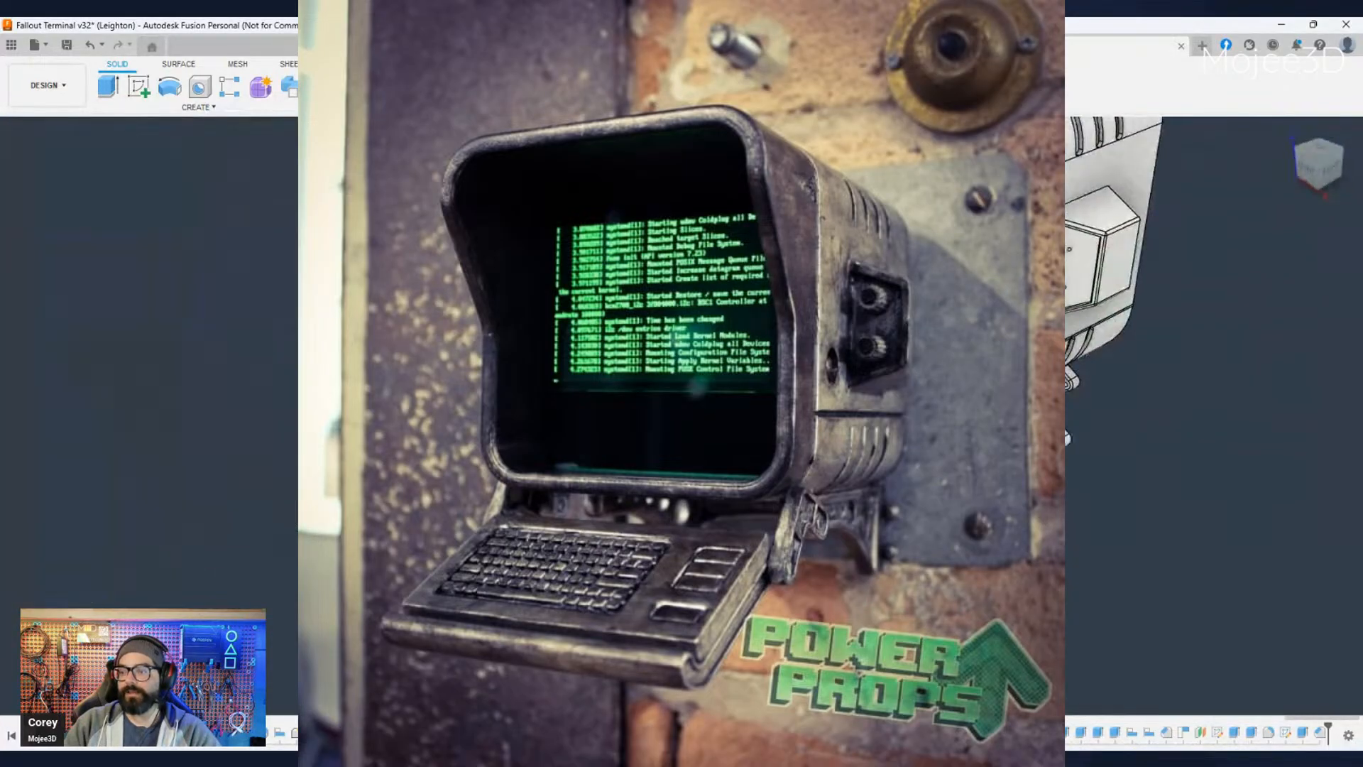
pyautogui.scroll(-1, 625, 405)
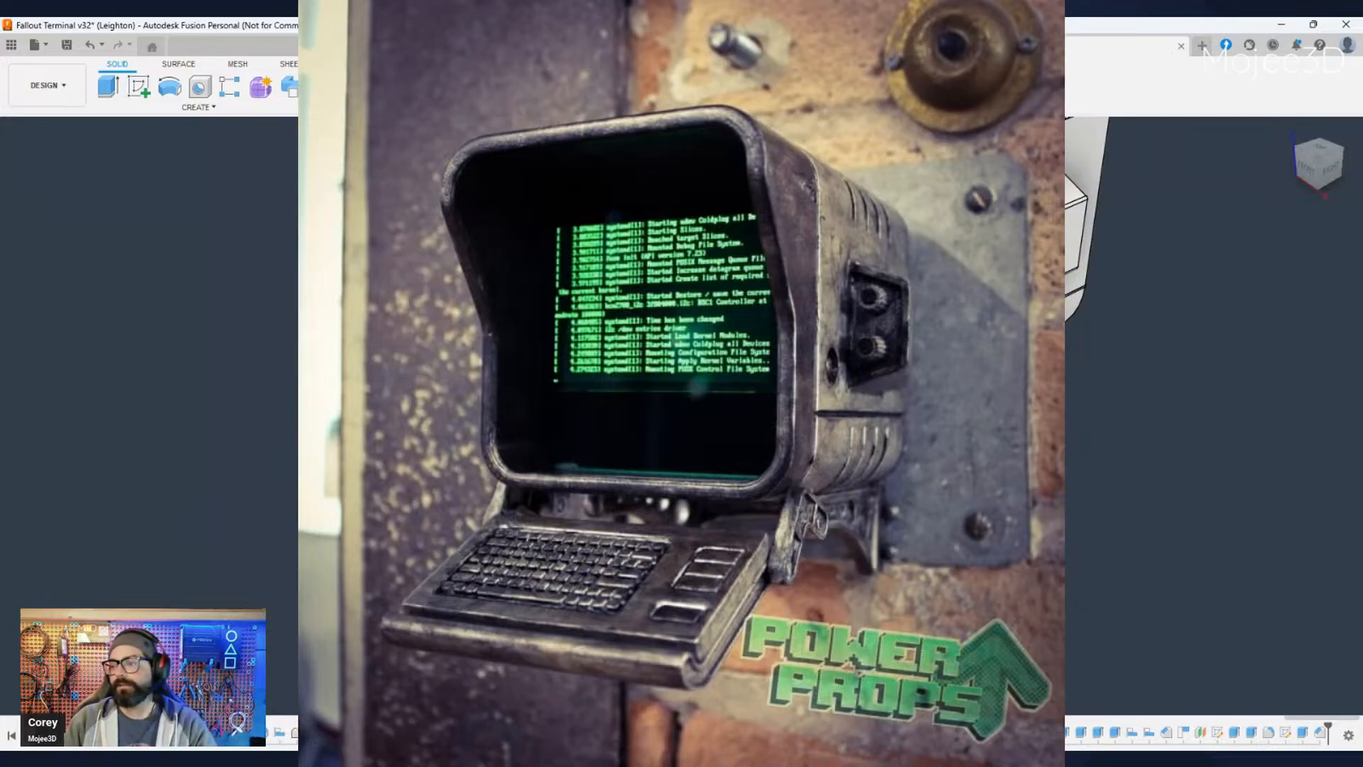
pyautogui.scroll(-3, 682, 415)
pyautogui.keyDown('shift'); pyautogui.moveTo(681, 415); pyautogui.dragTo(845, 419, button='middle'); pyautogui.keyUp('shift')
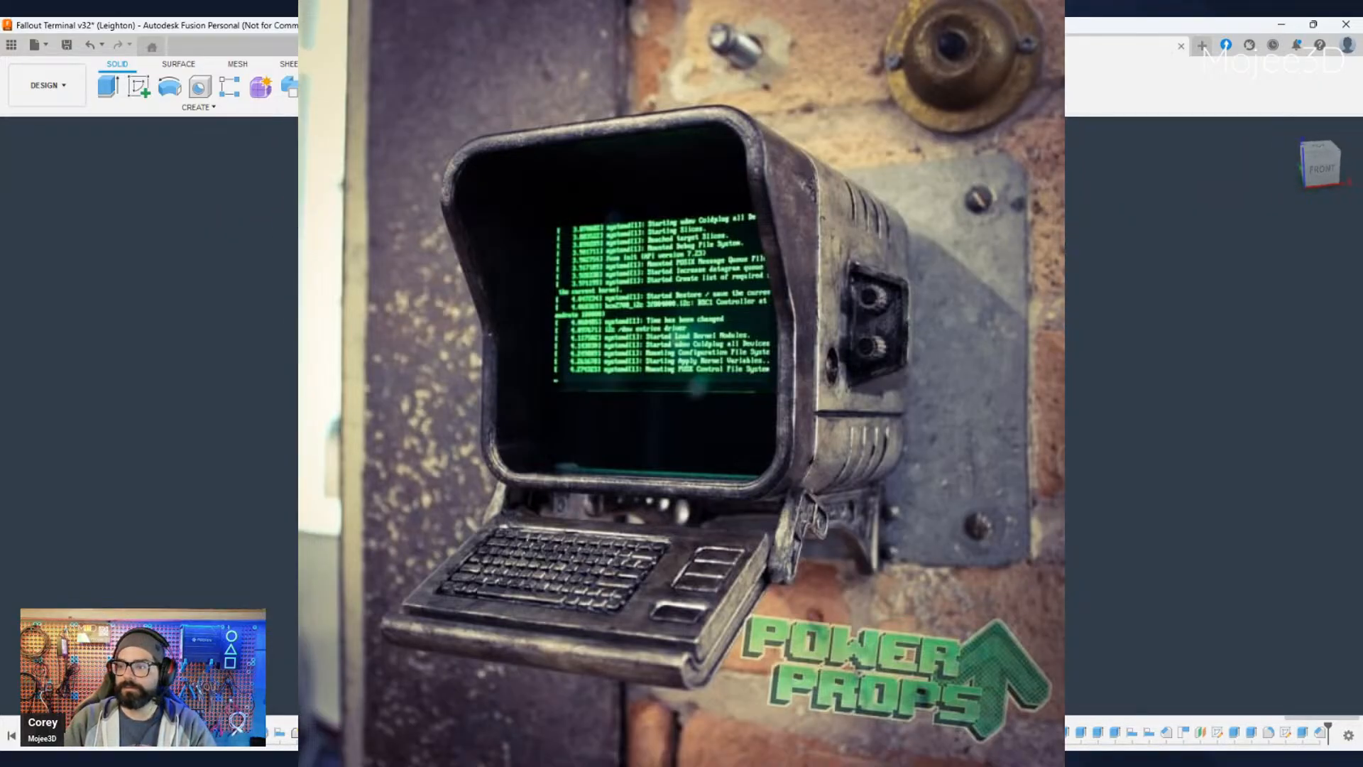
pyautogui.scroll(4, 682, 415)
pyautogui.keyDown('shift'); pyautogui.moveTo(681, 415); pyautogui.dragTo(788, 415, button='middle'); pyautogui.keyUp('shift')
pyautogui.scroll(-4, 682, 416)
pyautogui.scroll(4, 682, 416)
pyautogui.scroll(-2, 681, 415)
pyautogui.scroll(-3, 681, 415)
pyautogui.scroll(2, 682, 415)
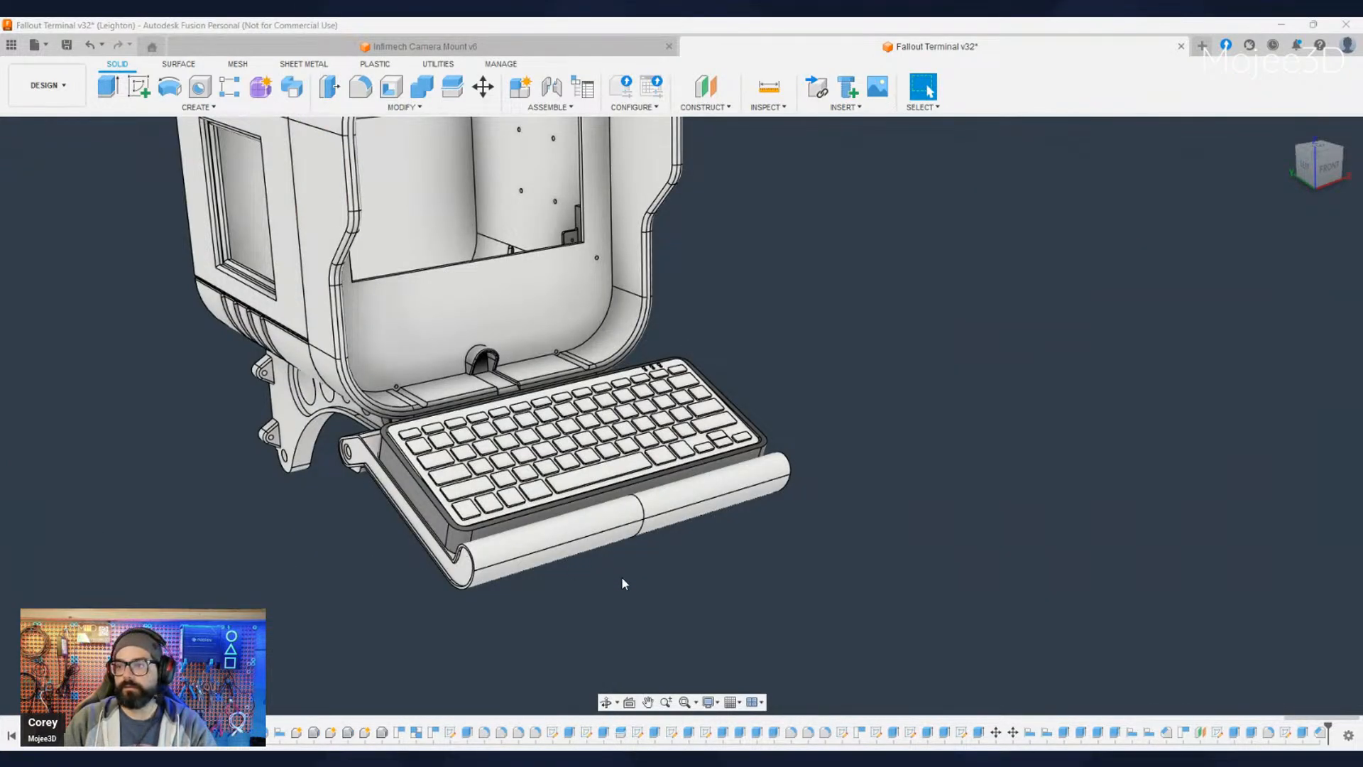
pyautogui.moveTo(623, 578); pyautogui.dragTo(780, 605, button='middle')
pyautogui.scroll(-2, 725, 551)
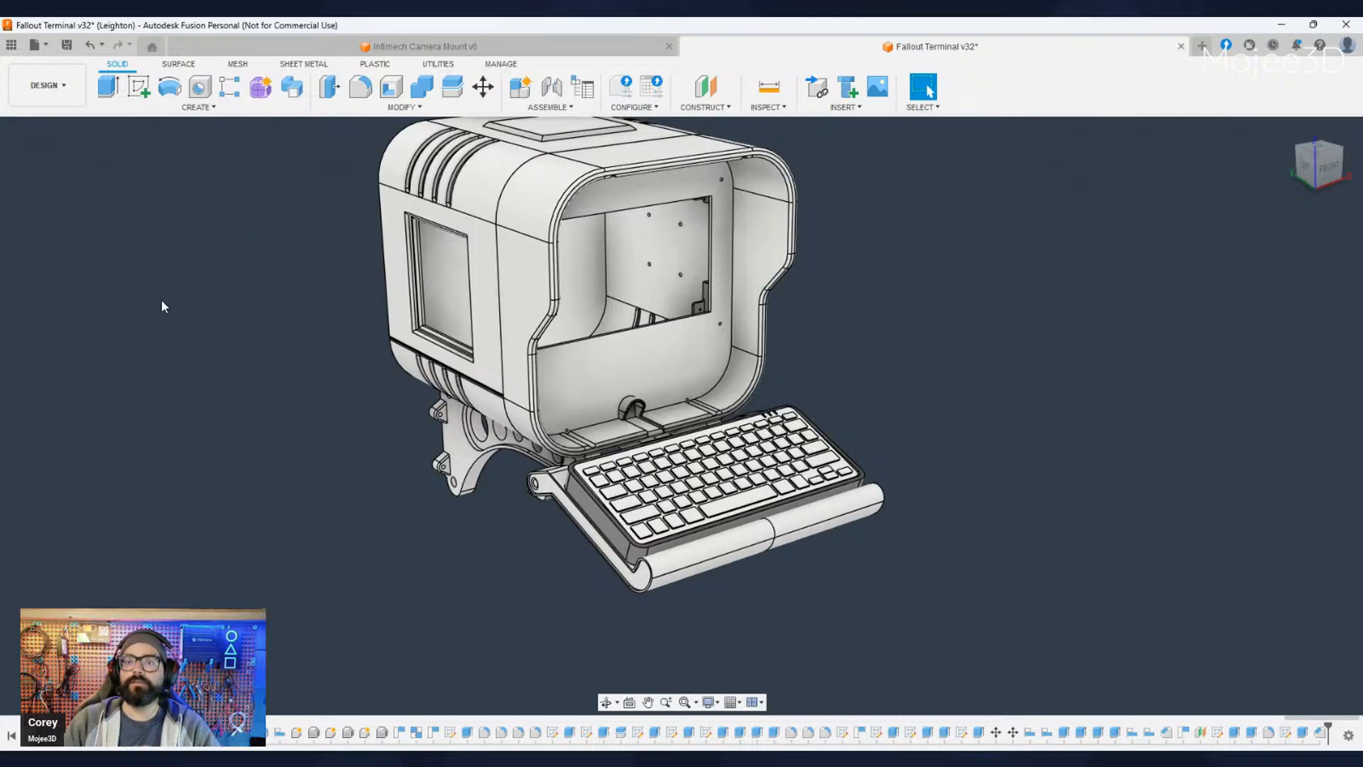
# - Hide the main housing and examine the display frame mounted on the back of the front shroud
pyautogui.click(68, 336)
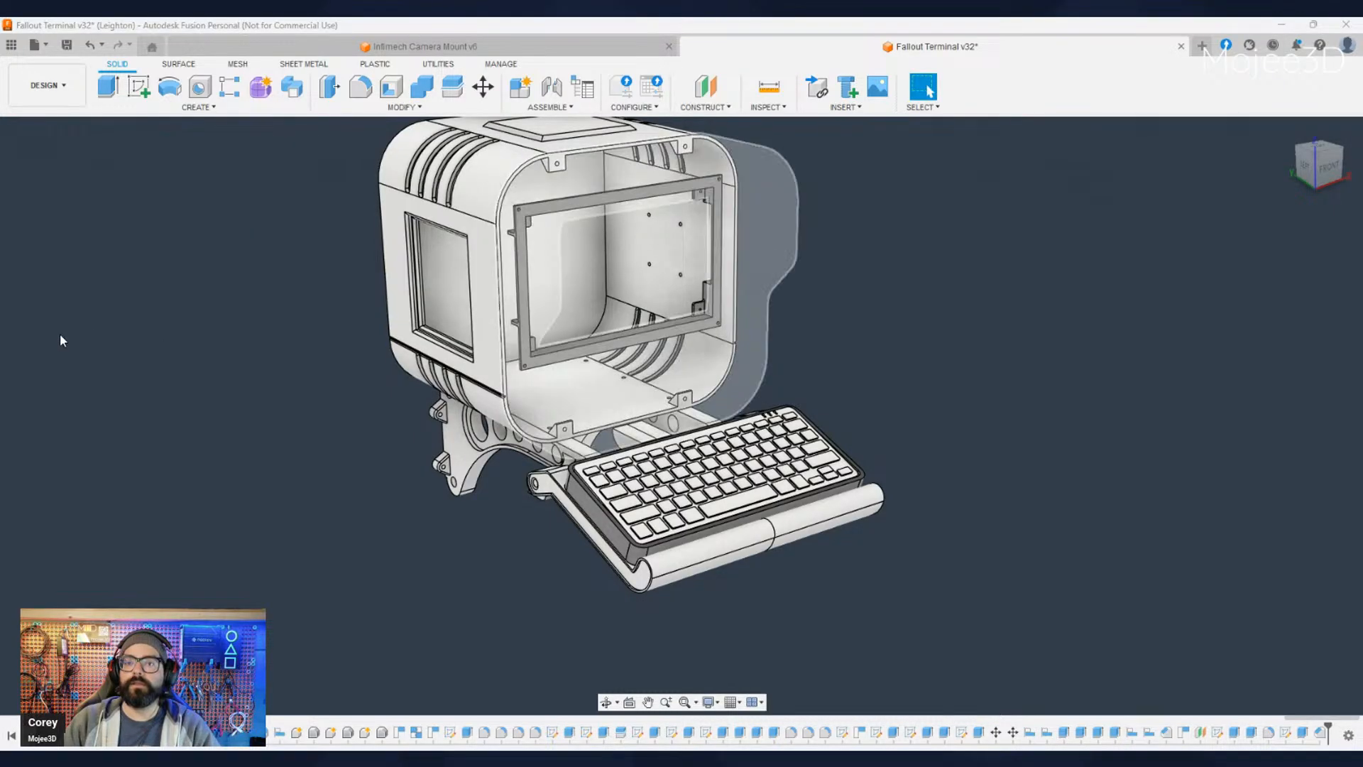
pyautogui.click(60, 335)
pyautogui.click(59, 321)
pyautogui.keyDown('shift'); pyautogui.moveTo(207, 409); pyautogui.dragTo(531, 385, button='middle'); pyautogui.keyUp('shift')
pyautogui.scroll(3, 531, 386)
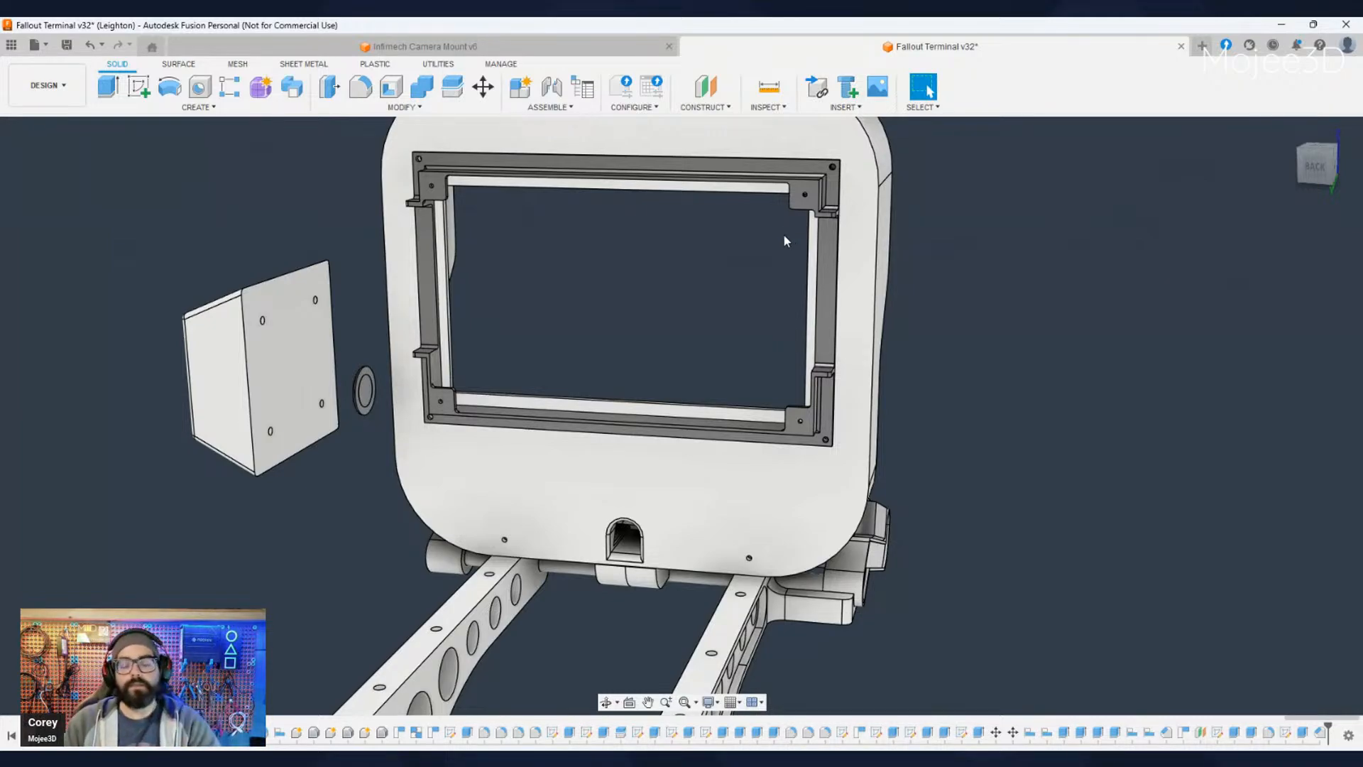
pyautogui.keyDown('shift'); pyautogui.moveTo(920, 401); pyautogui.dragTo(753, 341, button='middle'); pyautogui.keyUp('shift')
pyautogui.keyDown('shift'); pyautogui.moveTo(947, 306); pyautogui.dragTo(938, 312, button='middle'); pyautogui.keyUp('shift')
pyautogui.keyDown('shift'); pyautogui.moveTo(722, 401); pyautogui.dragTo(752, 424, button='middle'); pyautogui.keyUp('shift')
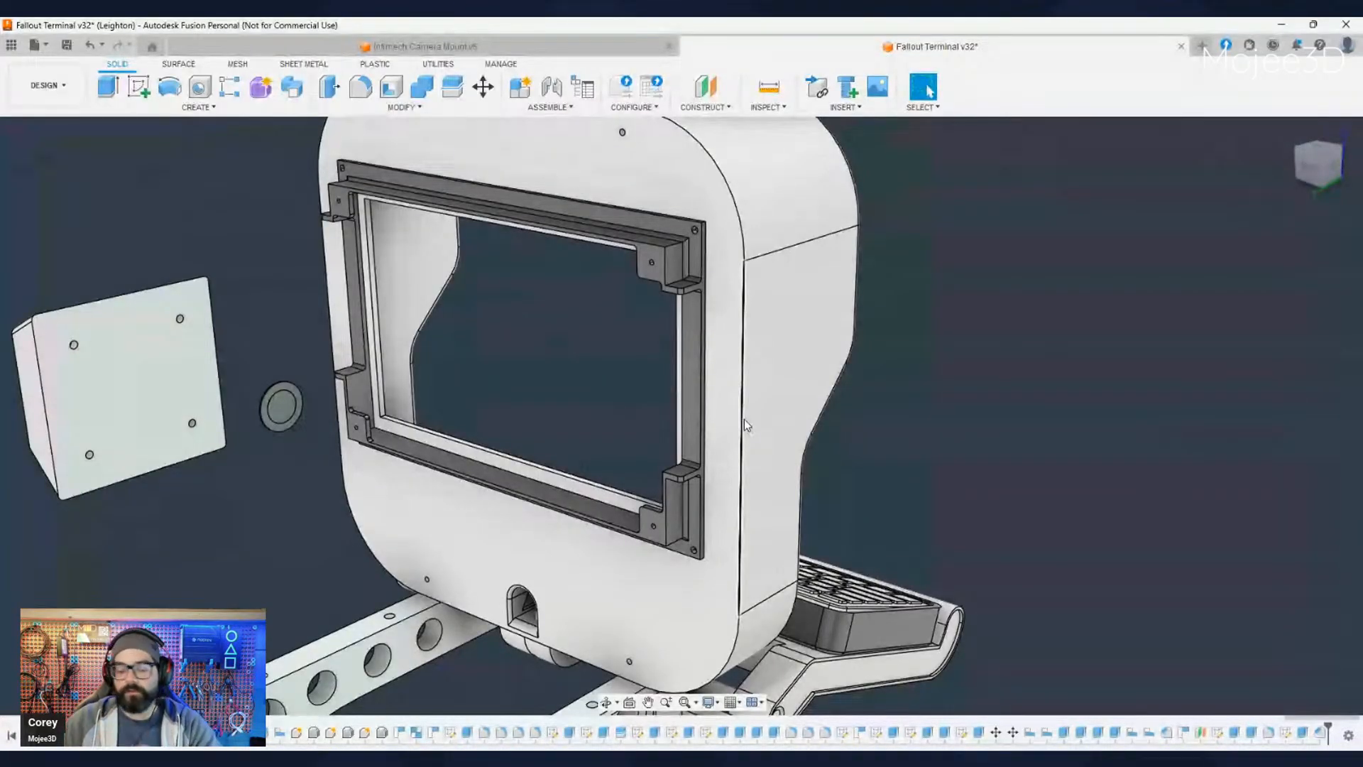
pyautogui.scroll(-5, 743, 419)
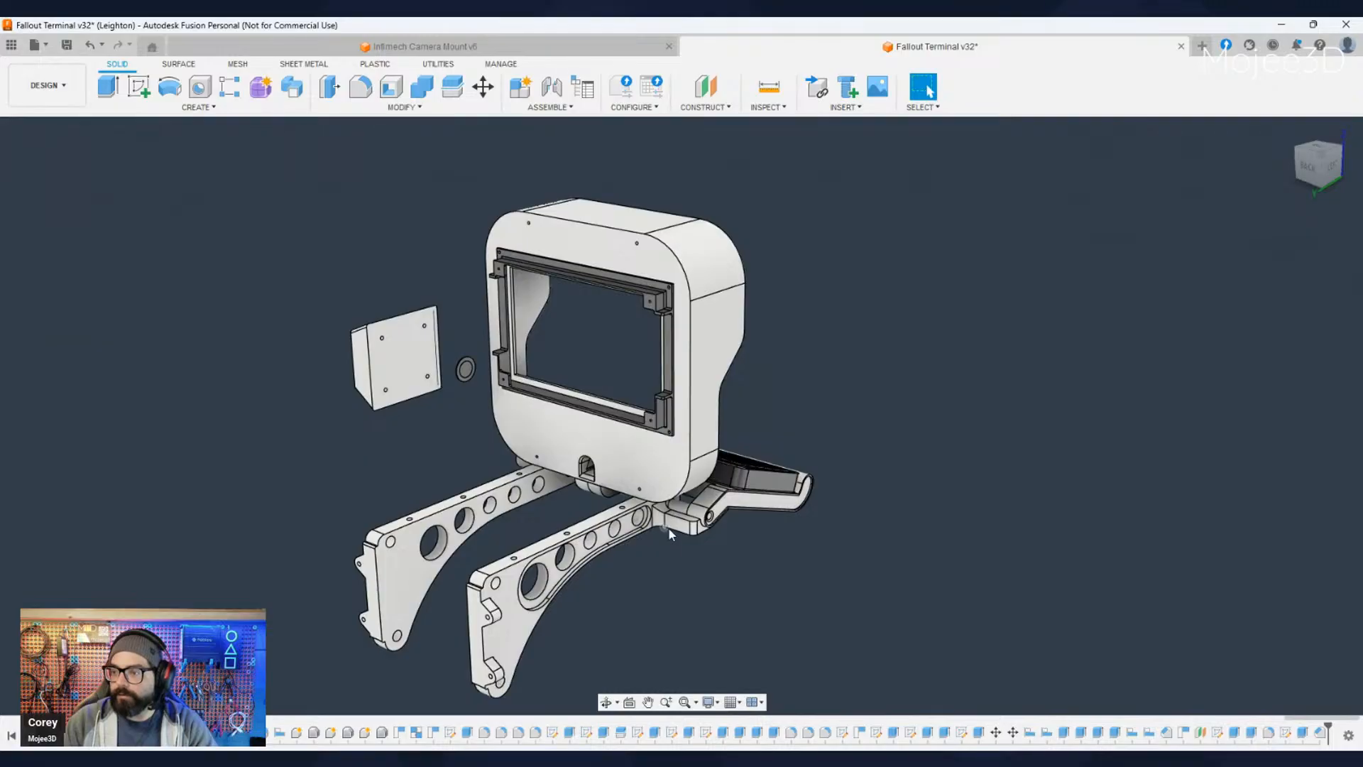
pyautogui.keyDown('shift'); pyautogui.moveTo(701, 537); pyautogui.dragTo(612, 618, button='middle'); pyautogui.keyUp('shift')
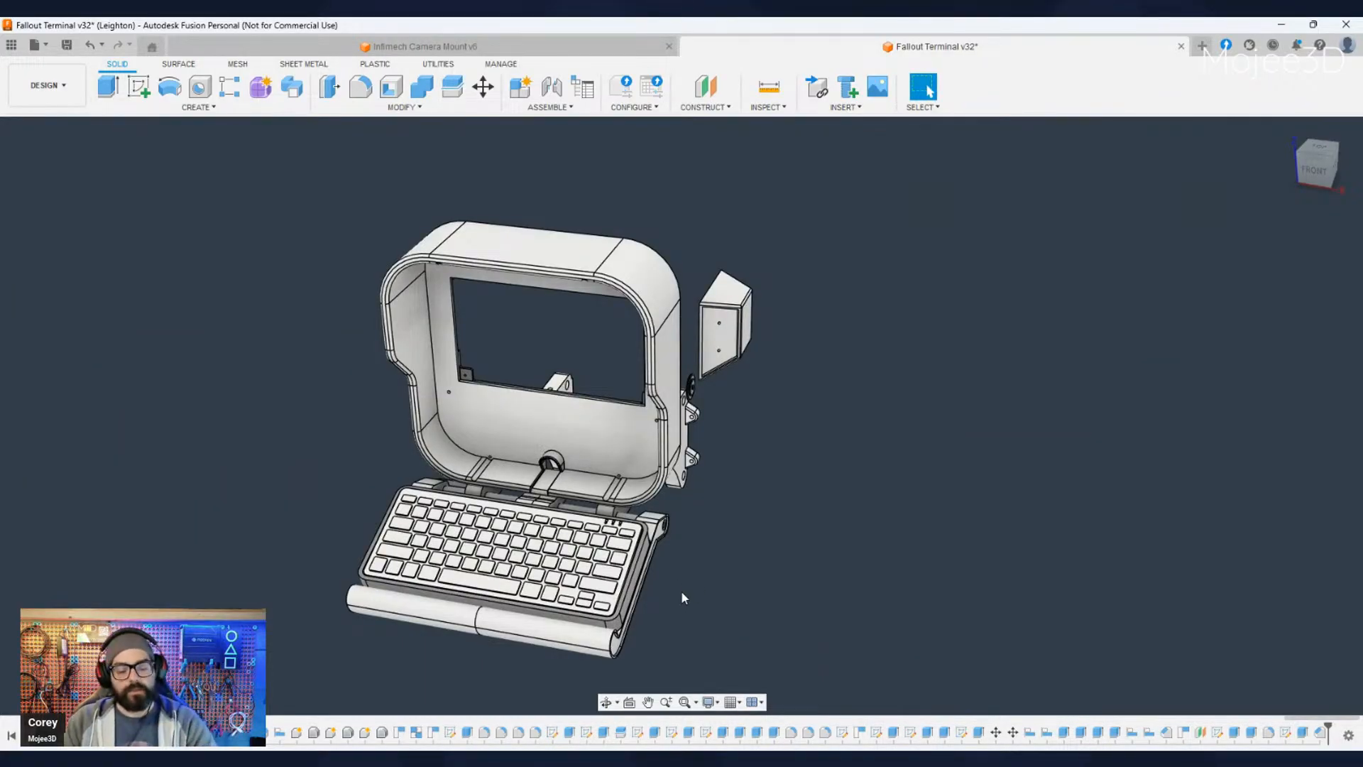
# - Show the hidden main housing again behind the front shroud
pyautogui.keyDown('shift'); pyautogui.moveTo(699, 433); pyautogui.dragTo(699, 470, button='middle'); pyautogui.keyUp('shift')
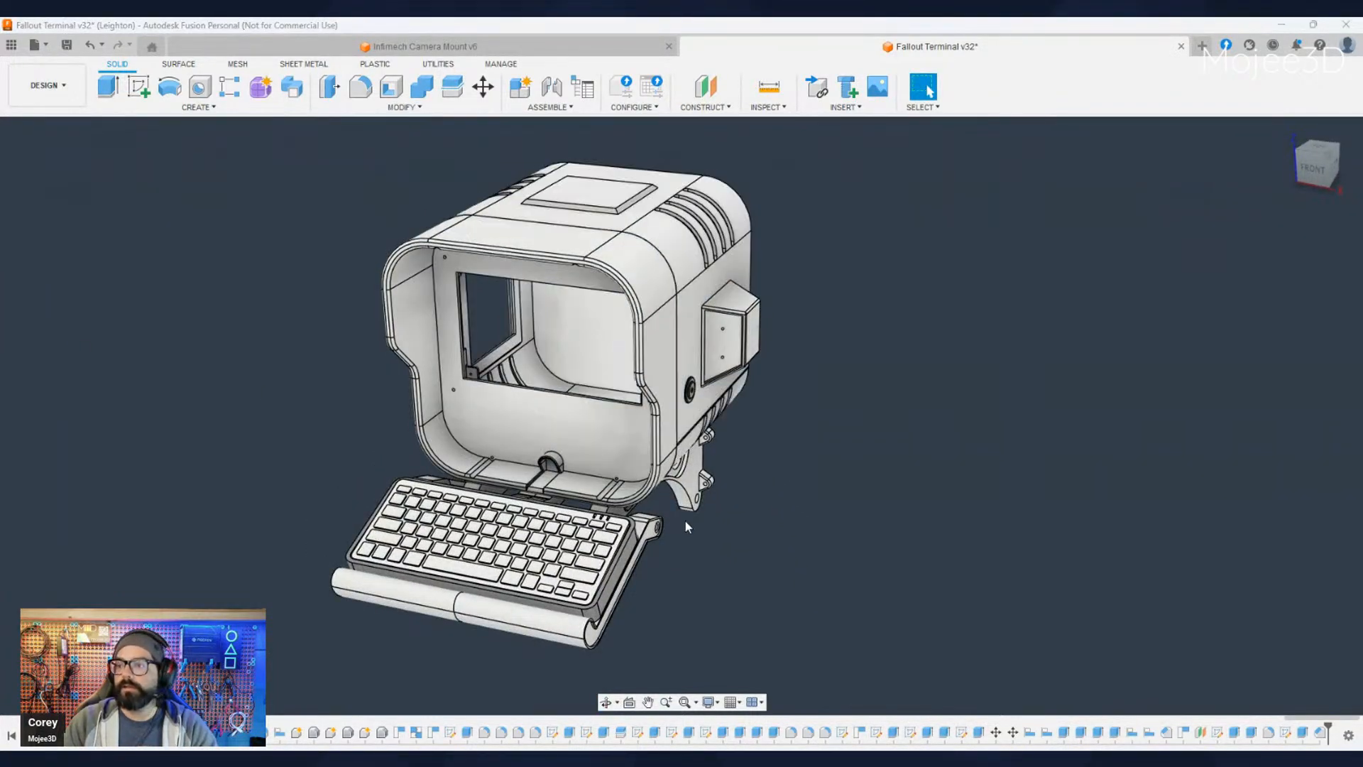
pyautogui.moveTo(685, 521); pyautogui.dragTo(722, 531, button='middle')
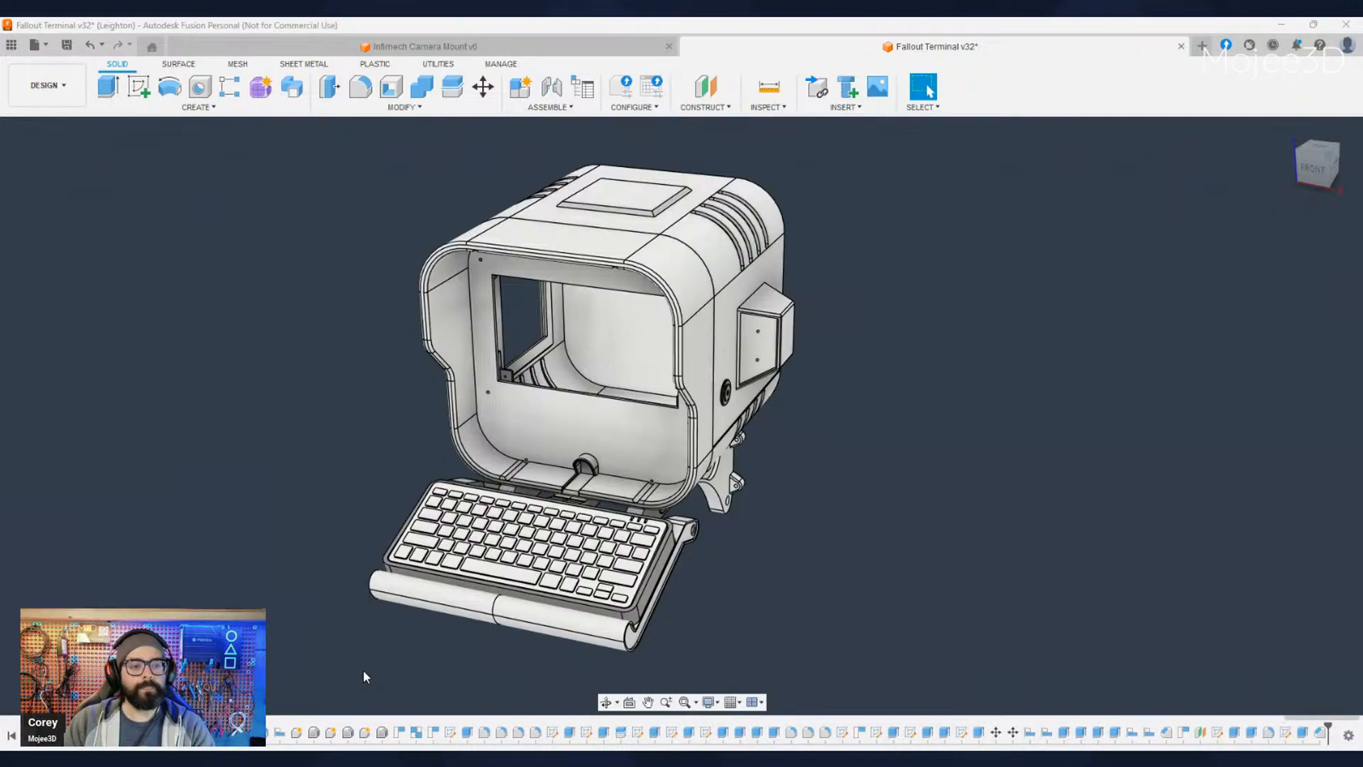
pyautogui.scroll(-2, 766, 635)
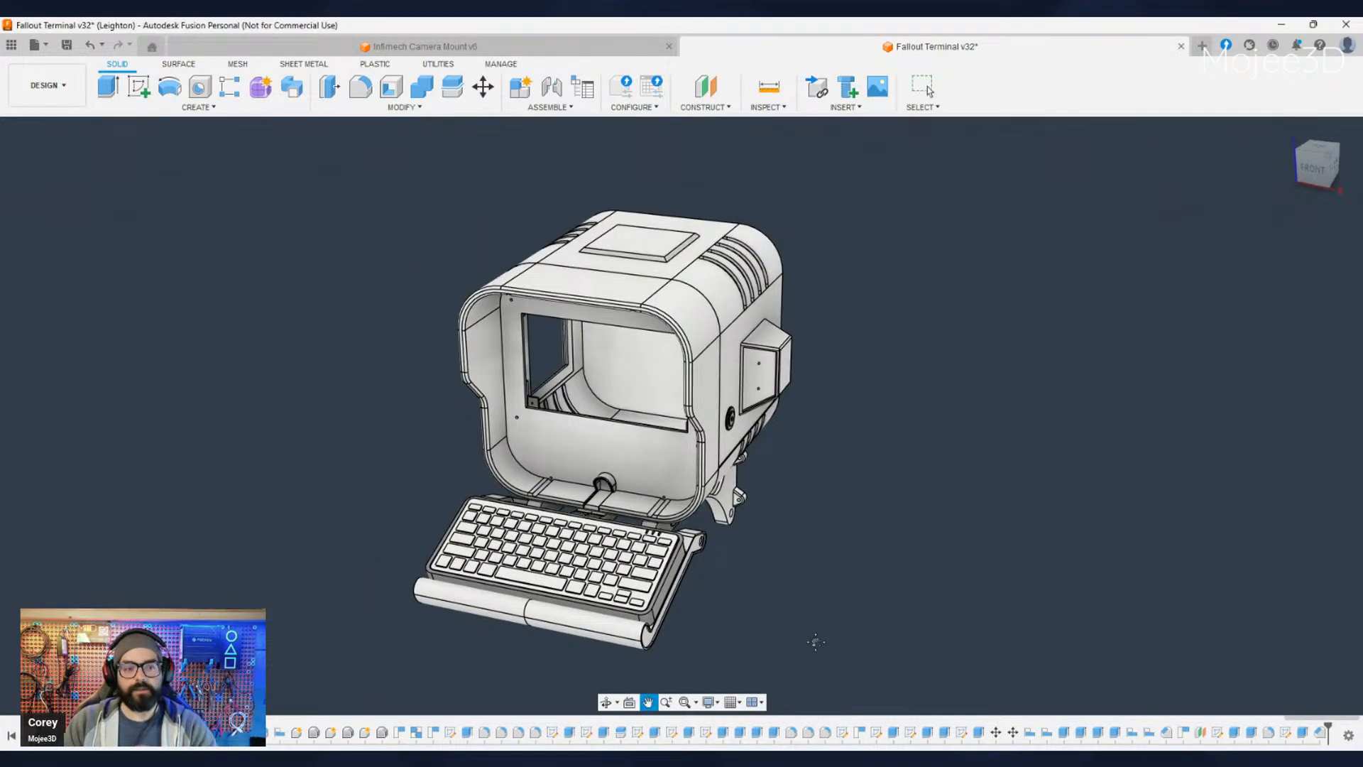
# - Examine the complete terminal from its windowed side and front, including the vent slots, wall bracket and keyboard hinge
pyautogui.moveTo(816, 642); pyautogui.dragTo(1008, 597, button='middle')
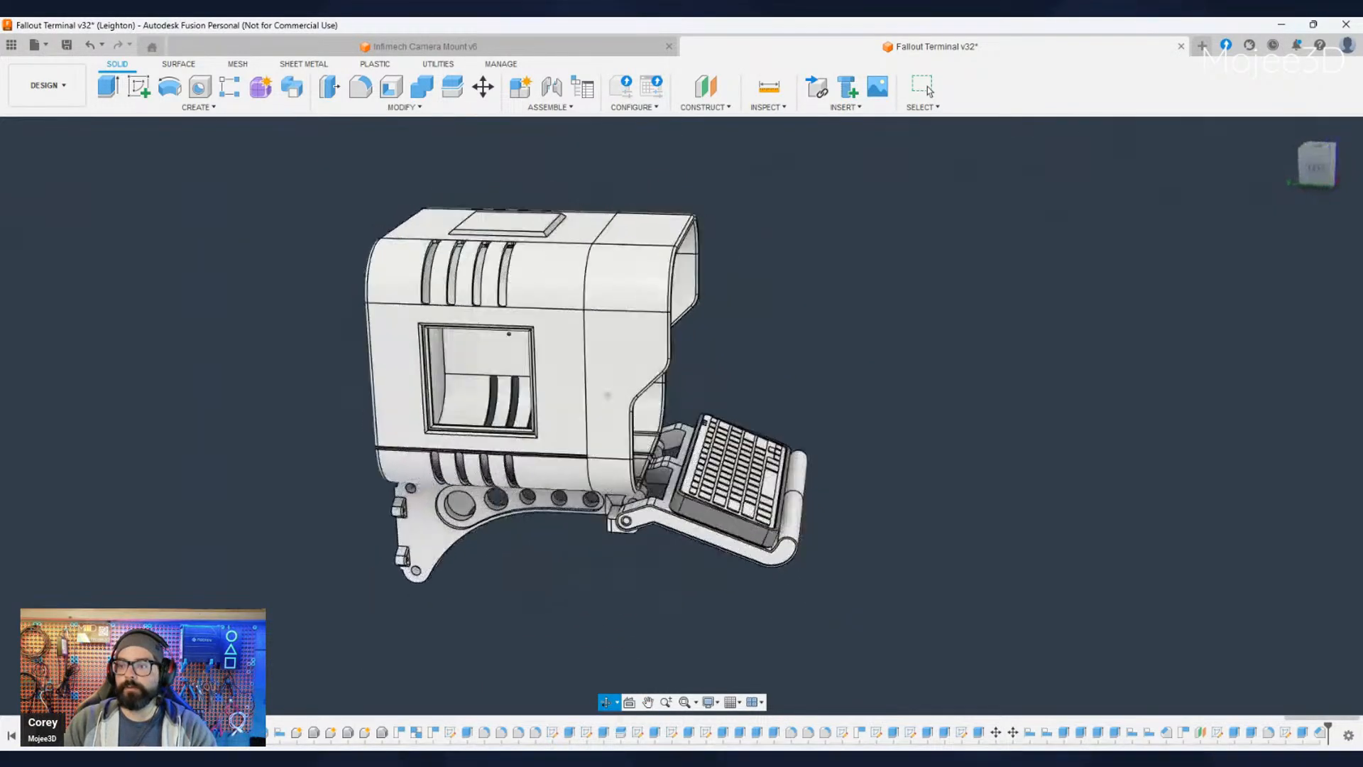
pyautogui.click(927, 86)
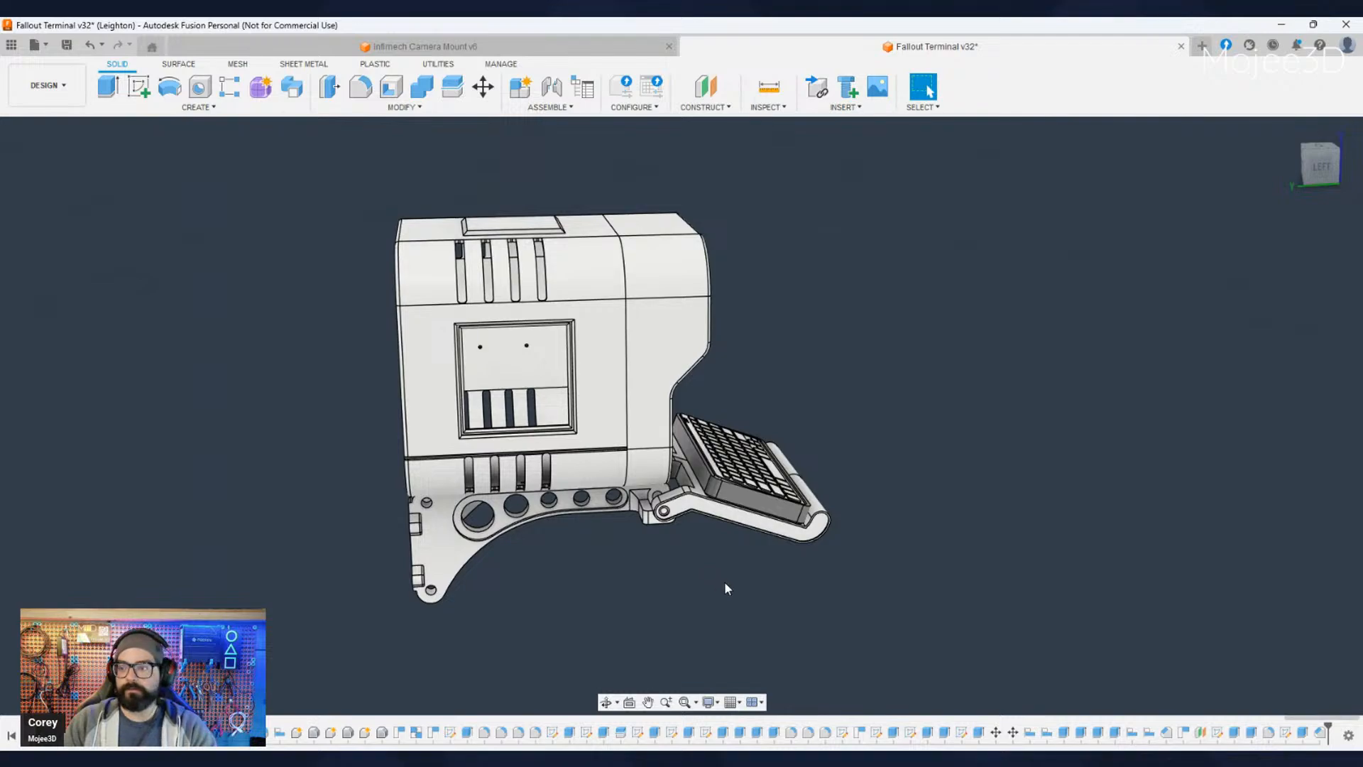
pyautogui.keyDown('shift'); pyautogui.moveTo(724, 583); pyautogui.dragTo(627, 586, button='middle'); pyautogui.keyUp('shift')
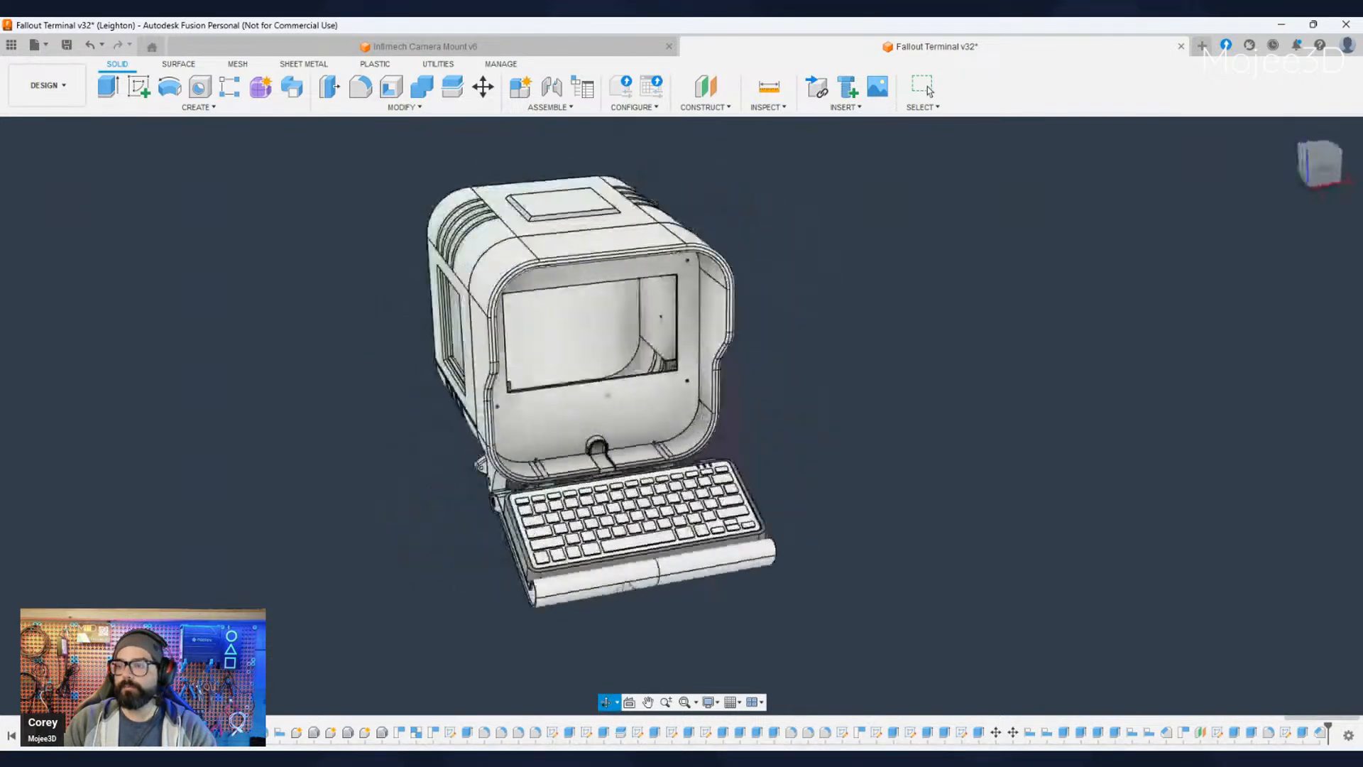
pyautogui.click(927, 87)
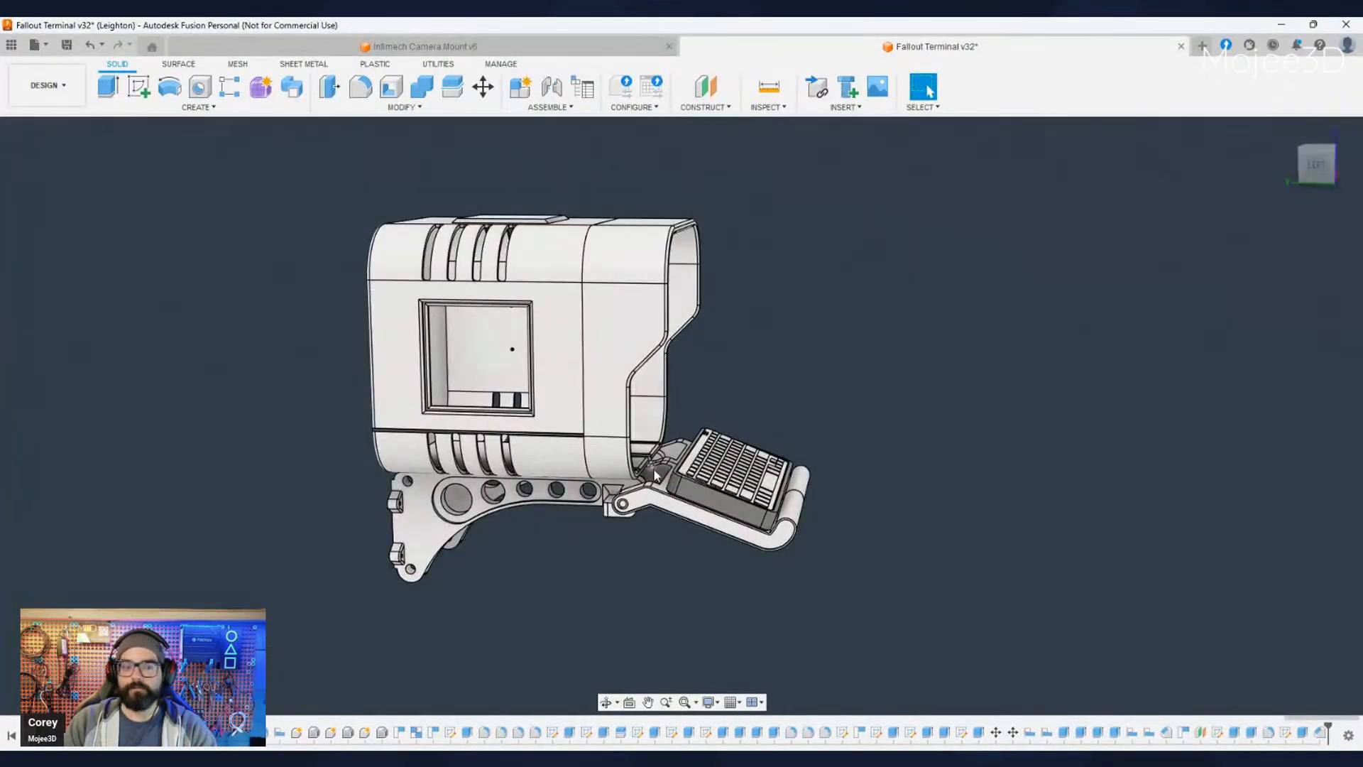
pyautogui.moveTo(660, 582); pyautogui.dragTo(745, 632, button='middle')
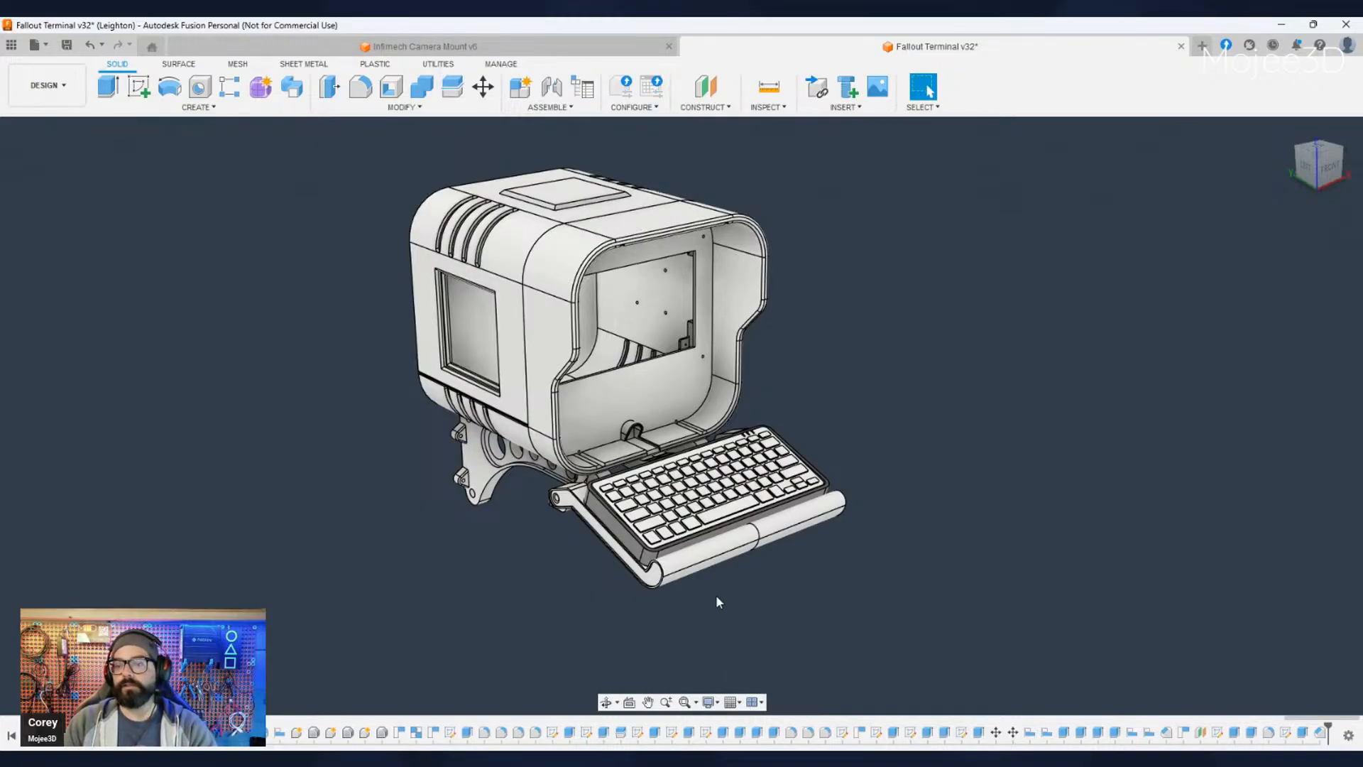
pyautogui.moveTo(710, 616)
pyautogui.keyDown('shift'); pyautogui.mouseDown(button='middle')
pyautogui.moveTo(802, 593)
pyautogui.moveTo(660, 646)
pyautogui.moveTo(469, 603)
pyautogui.moveTo(398, 554)
pyautogui.moveTo(717, 590)
pyautogui.moveTo(720, 615)
pyautogui.mouseUp(button='middle'); pyautogui.keyUp('shift')
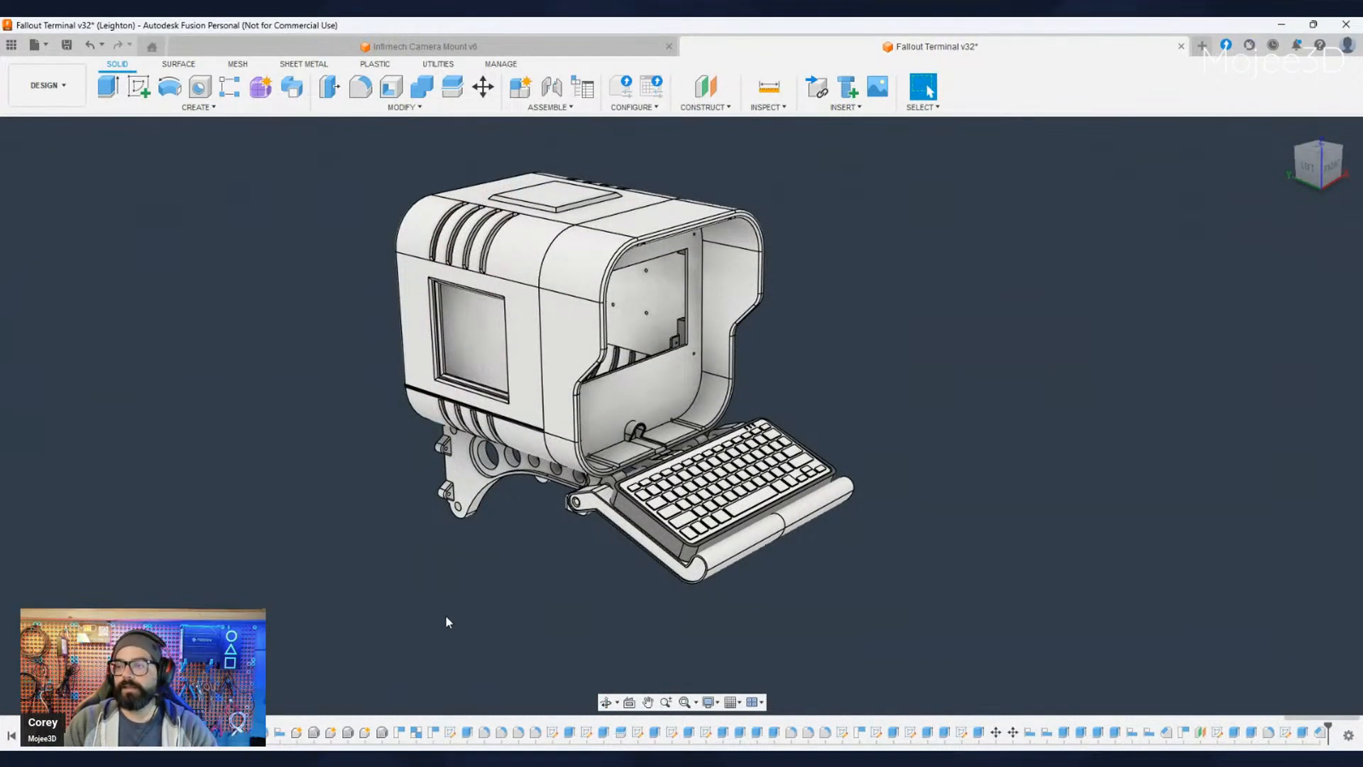
pyautogui.keyDown('shift'); pyautogui.moveTo(447, 616); pyautogui.dragTo(479, 631, button='middle'); pyautogui.keyUp('shift')
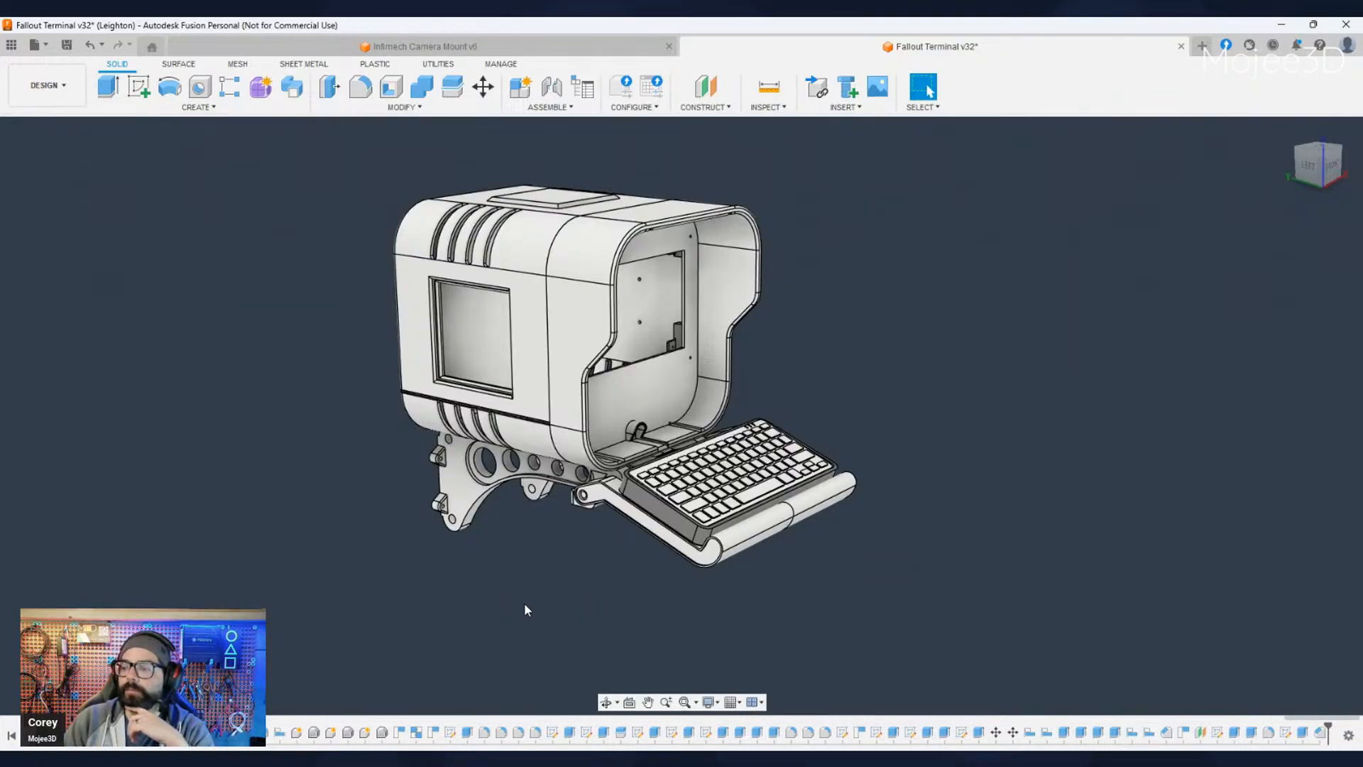
pyautogui.moveTo(800, 593); pyautogui.dragTo(839, 603, button='middle')
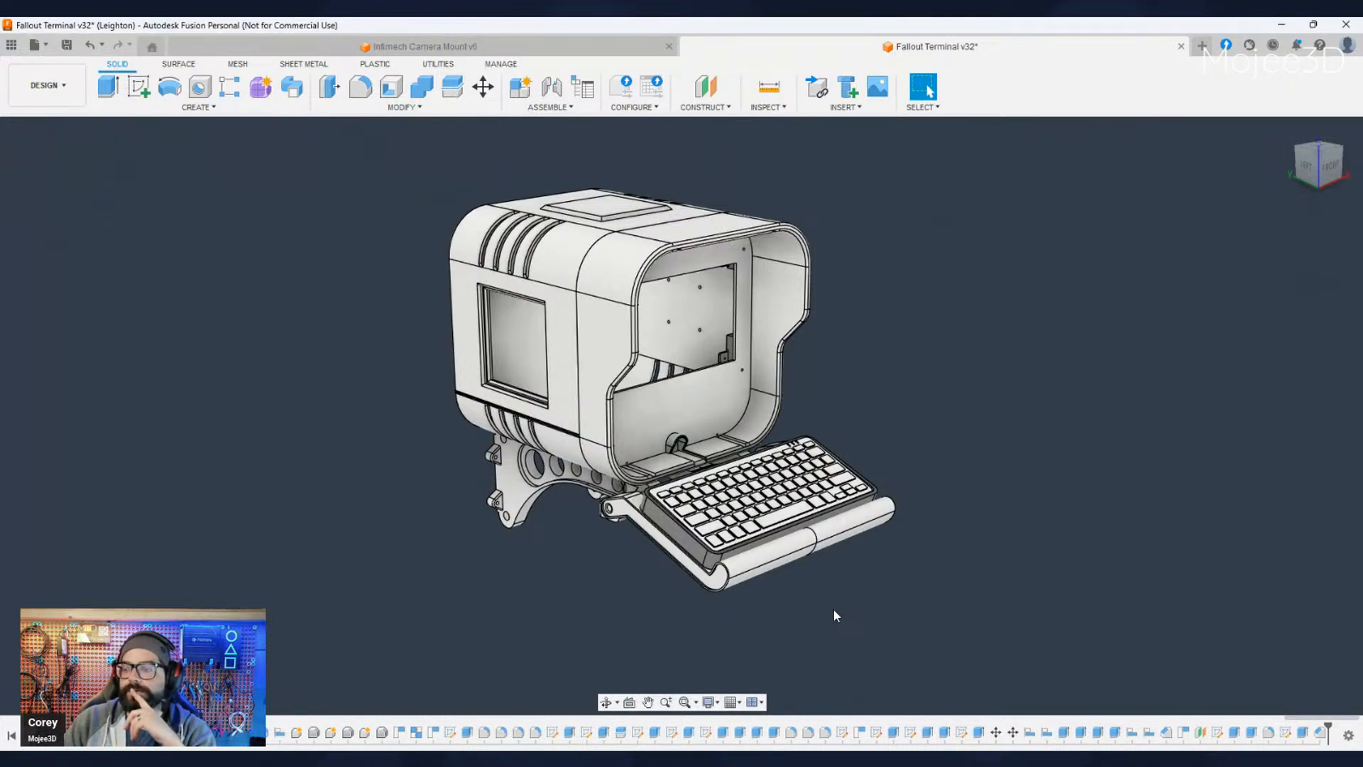
pyautogui.moveTo(974, 643)
pyautogui.mouseDown(button='middle')
pyautogui.moveTo(981, 670)
pyautogui.moveTo(982, 646)
pyautogui.mouseUp(button='middle')
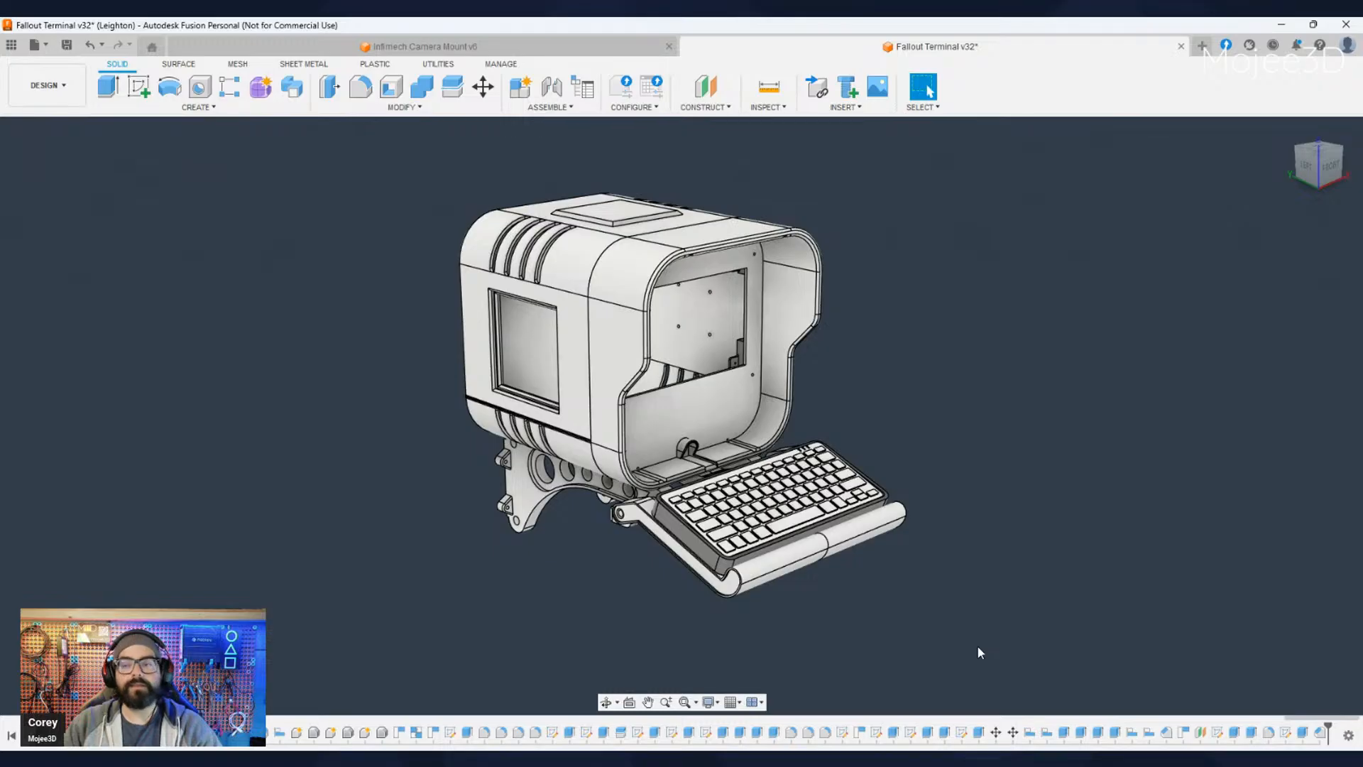
# - Review the assembled terminal from above the front around to the side profile of the housing and keyboard tray
pyautogui.moveTo(974, 651); pyautogui.dragTo(939, 675, button='middle')
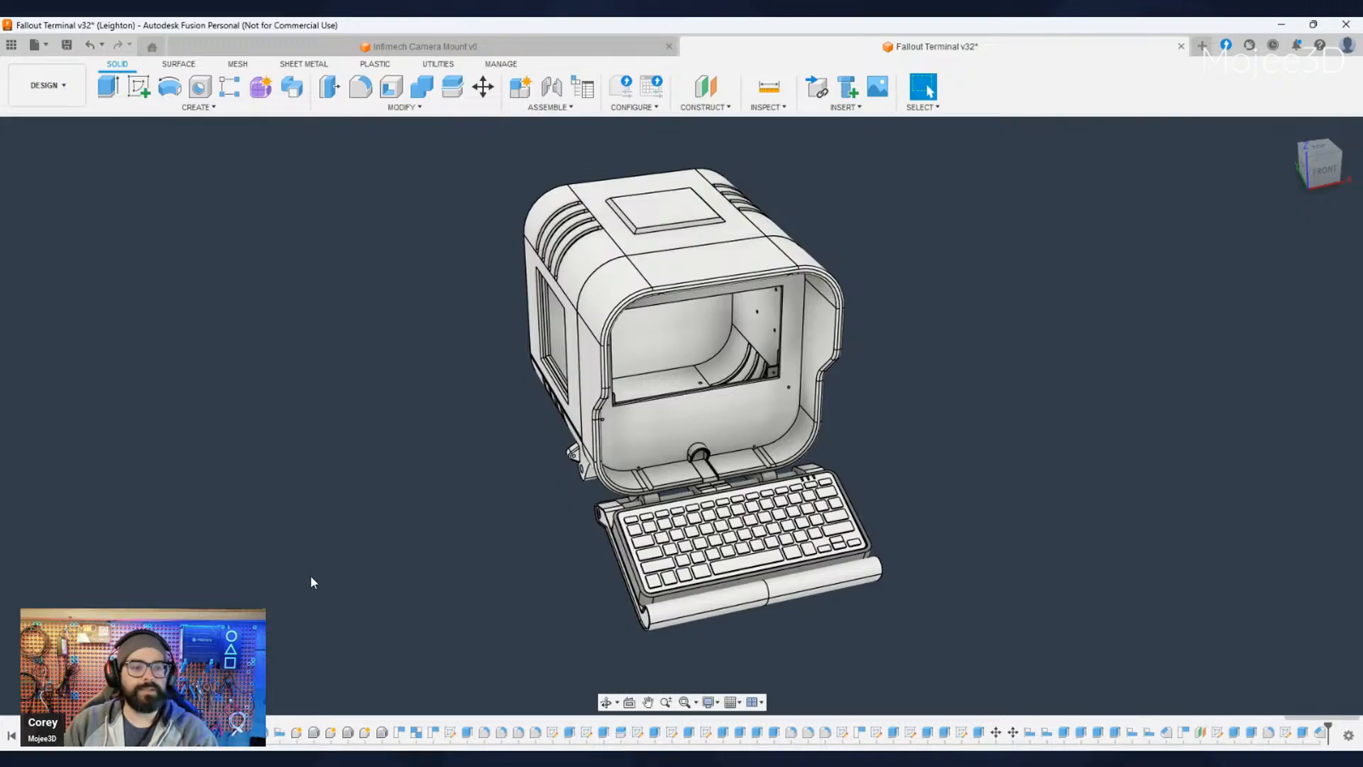
pyautogui.moveTo(612, 569)
pyautogui.keyDown('shift'); pyautogui.mouseDown(button='middle')
pyautogui.moveTo(457, 534)
pyautogui.moveTo(649, 579)
pyautogui.moveTo(688, 569)
pyautogui.moveTo(632, 556)
pyautogui.mouseUp(button='middle'); pyautogui.keyUp('shift')
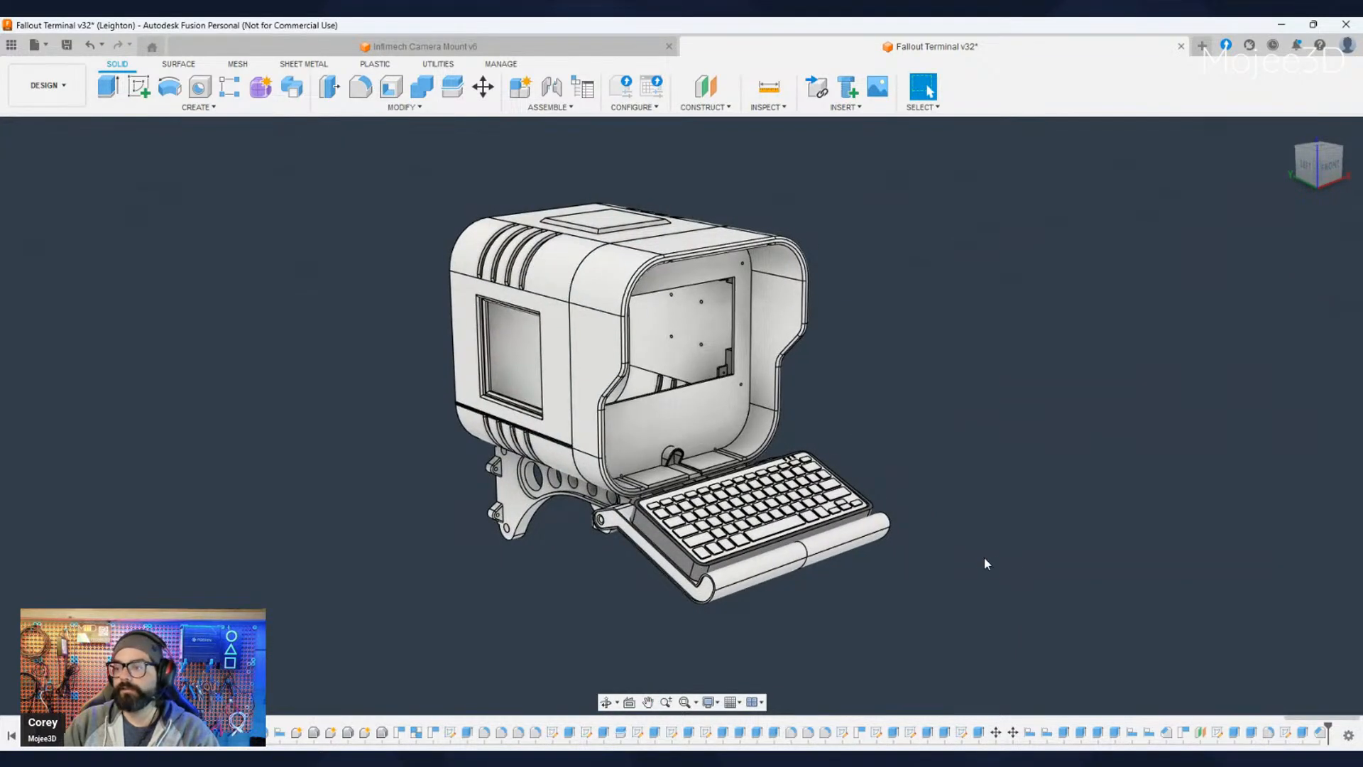
pyautogui.keyDown('shift'); pyautogui.moveTo(984, 556); pyautogui.dragTo(966, 589, button='middle'); pyautogui.keyUp('shift')
pyautogui.scroll(2, 873, 576)
pyautogui.moveTo(867, 580); pyautogui.dragTo(994, 631, button='middle')
pyautogui.scroll(-2, 983, 626)
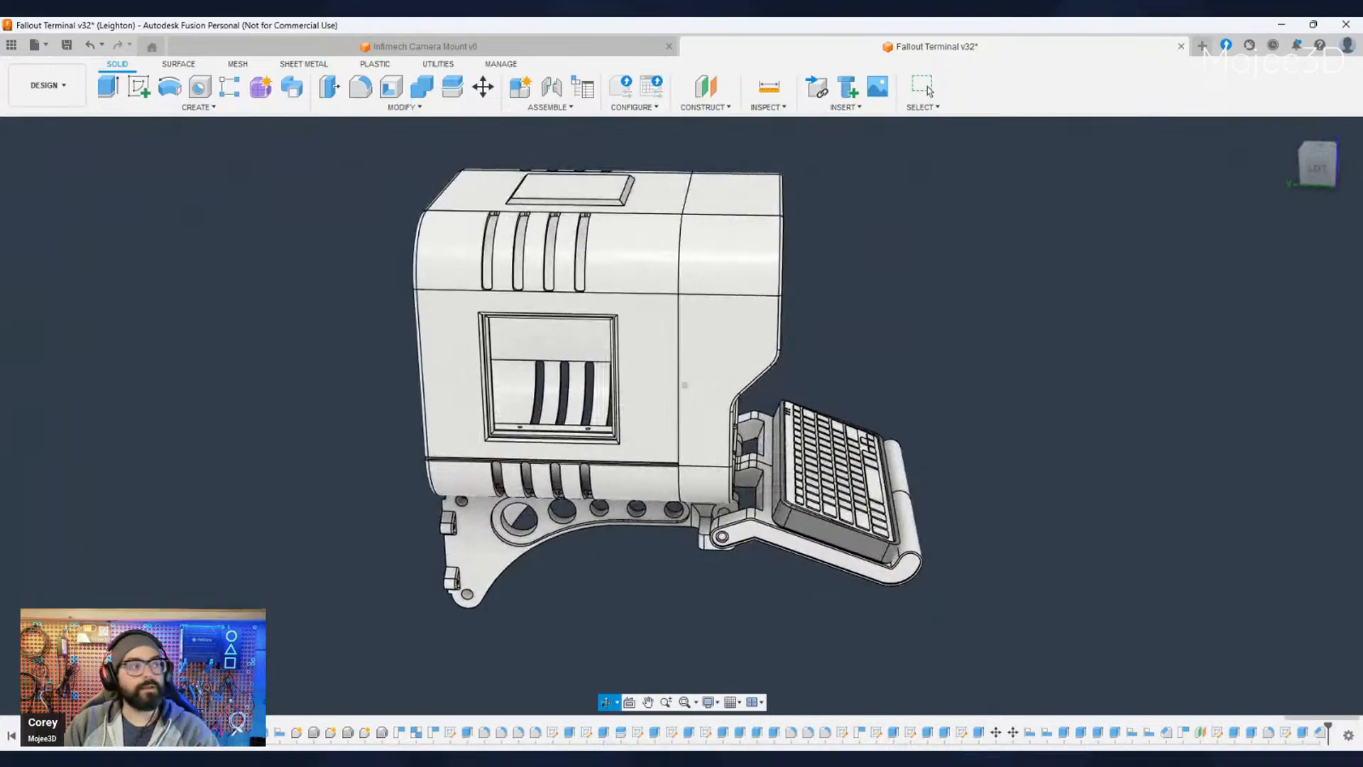
# - Examine the keyboard tray, its hinge arms and the wall bracket below the front shroud, from the side and the front corner
pyautogui.click(925, 87)
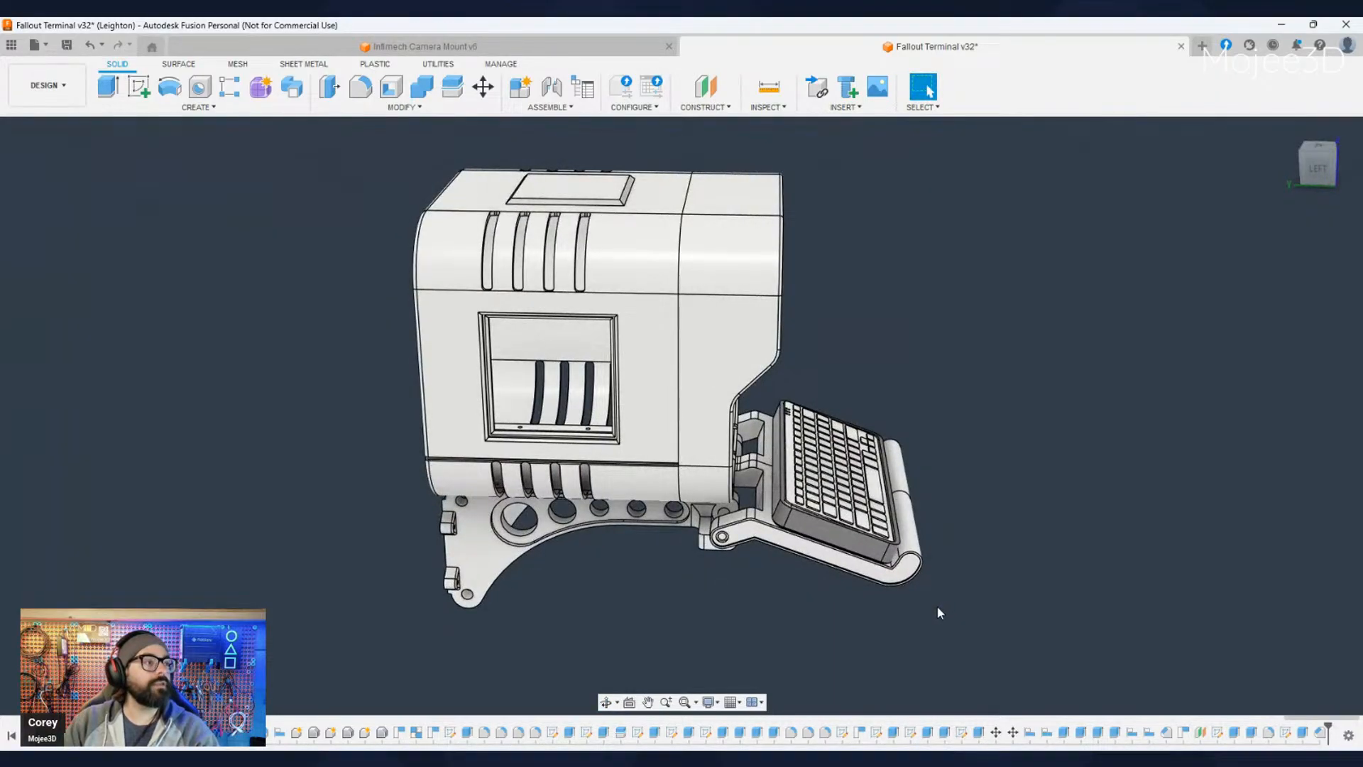
pyautogui.moveTo(924, 630); pyautogui.dragTo(876, 612, button='middle')
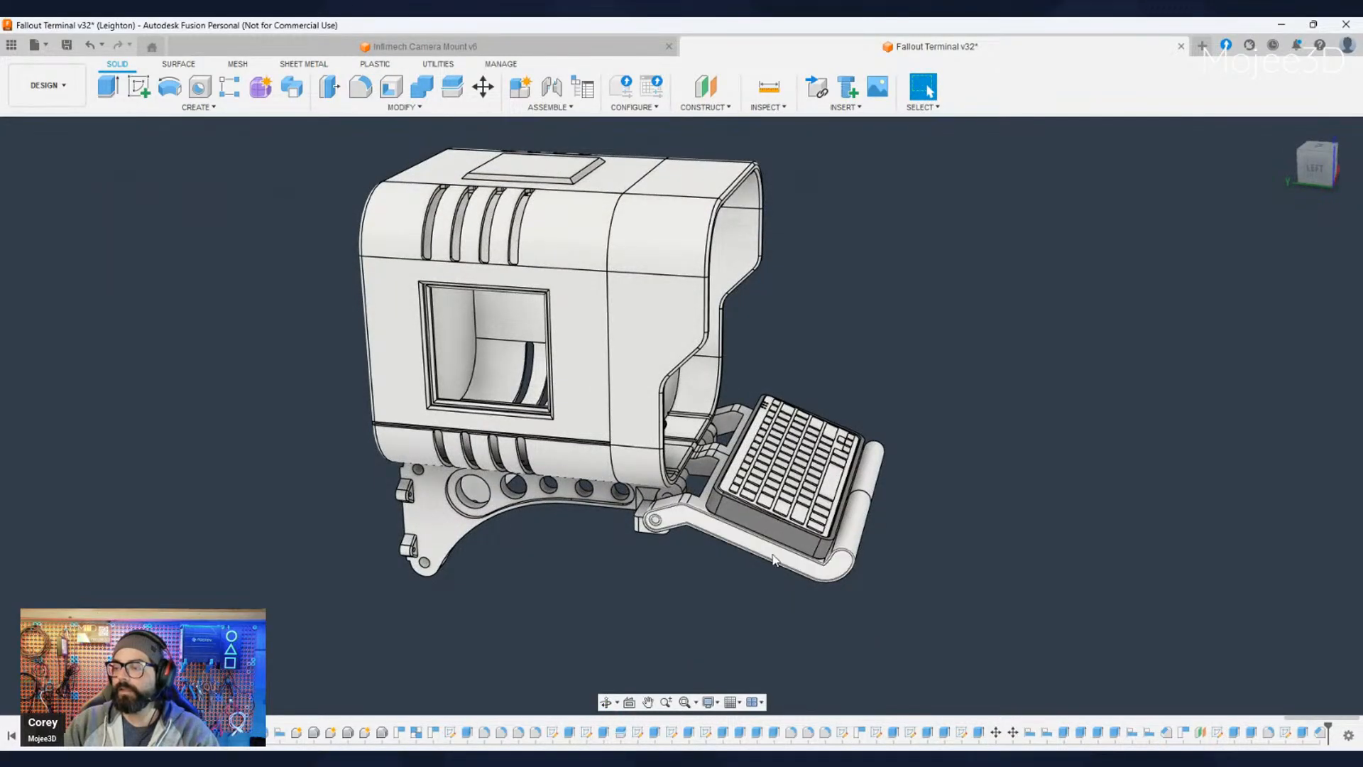
pyautogui.keyDown('shift'); pyautogui.moveTo(866, 558); pyautogui.dragTo(835, 548, button='middle'); pyautogui.keyUp('shift')
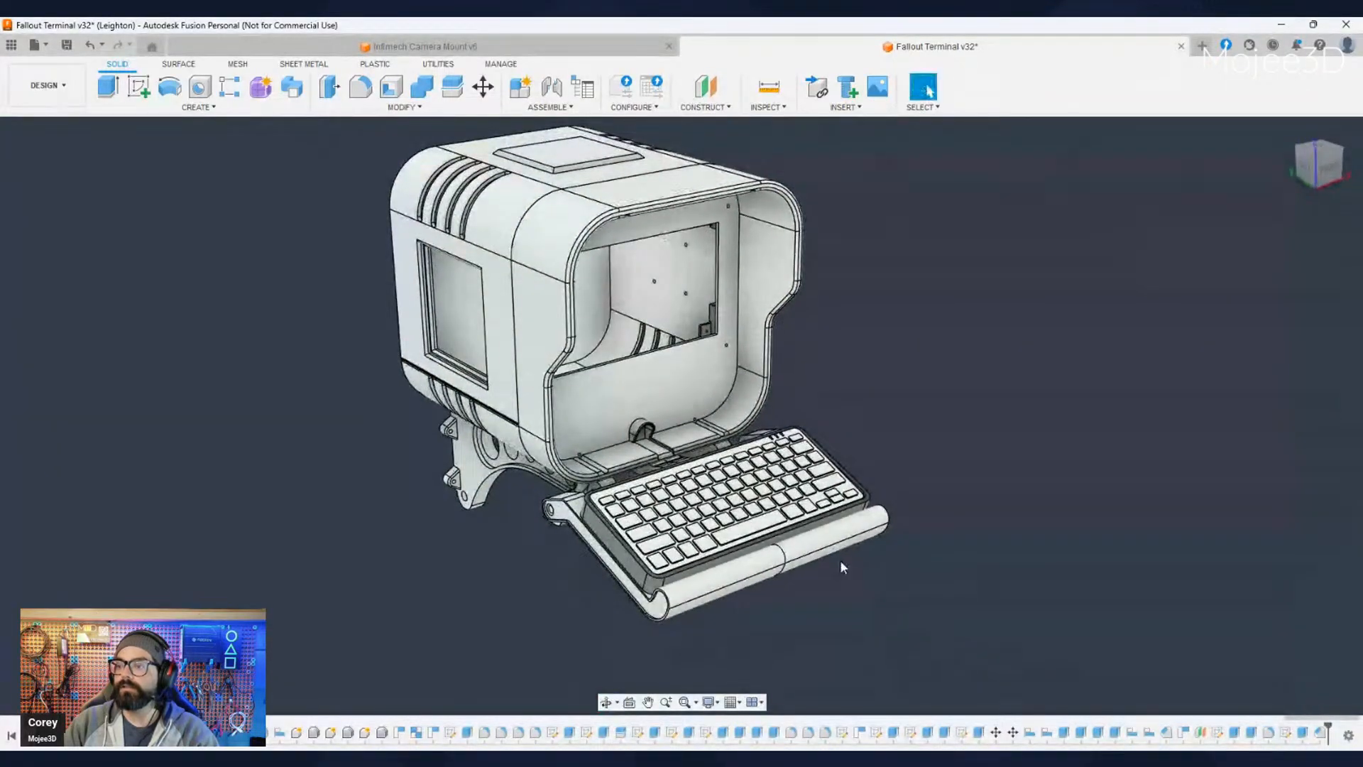
pyautogui.keyDown('shift'); pyautogui.moveTo(807, 593); pyautogui.dragTo(830, 586, button='middle'); pyautogui.keyUp('shift')
pyautogui.scroll(4, 830, 586)
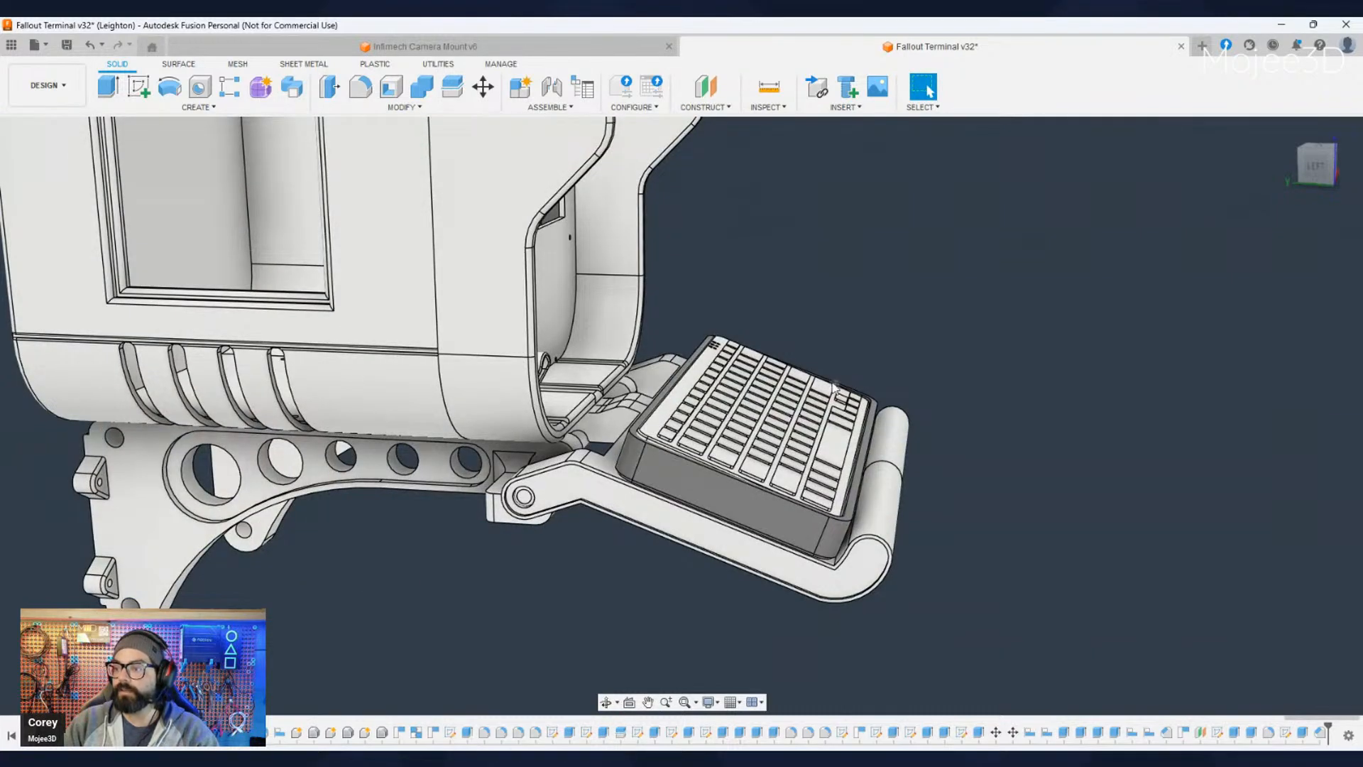
pyautogui.keyDown('shift'); pyautogui.moveTo(754, 572); pyautogui.dragTo(611, 444, button='middle'); pyautogui.keyUp('shift')
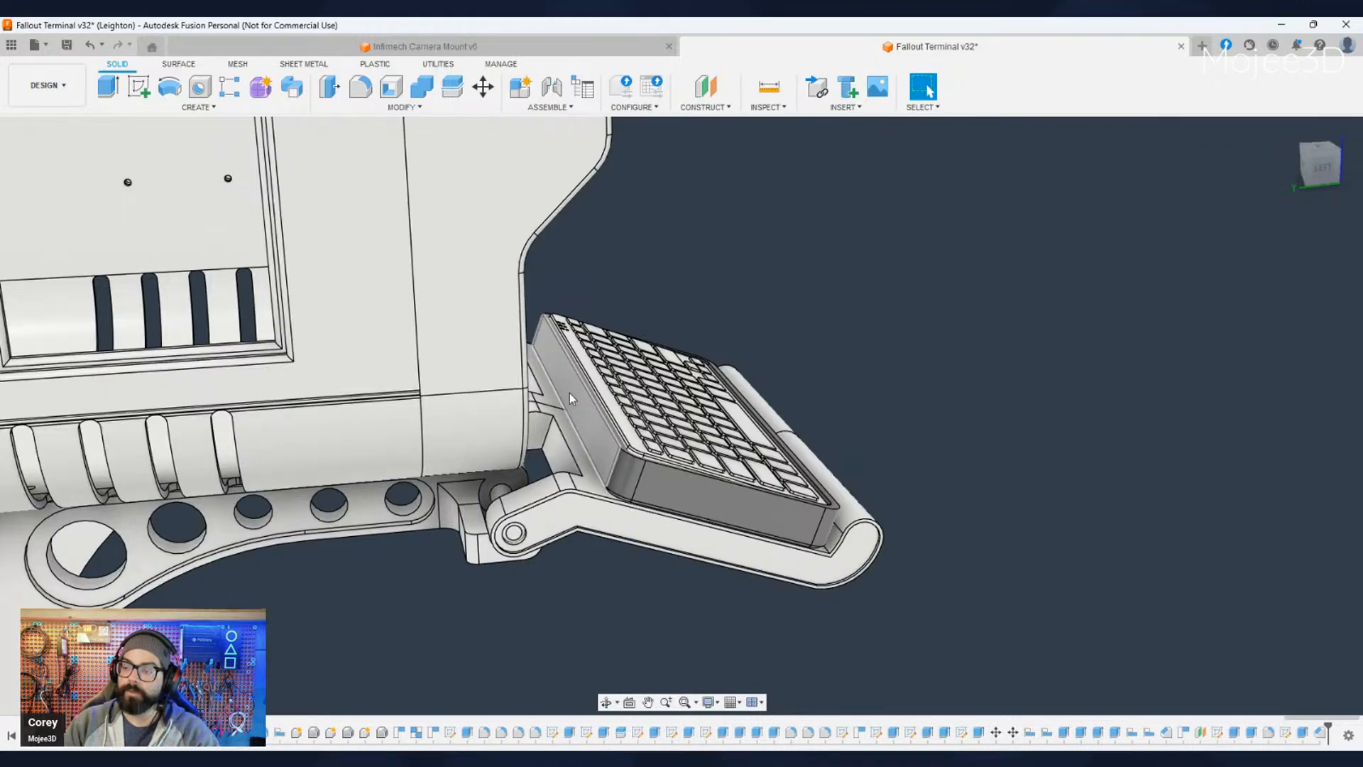
pyautogui.keyDown('shift'); pyautogui.moveTo(565, 372); pyautogui.dragTo(561, 582, button='middle'); pyautogui.keyUp('shift')
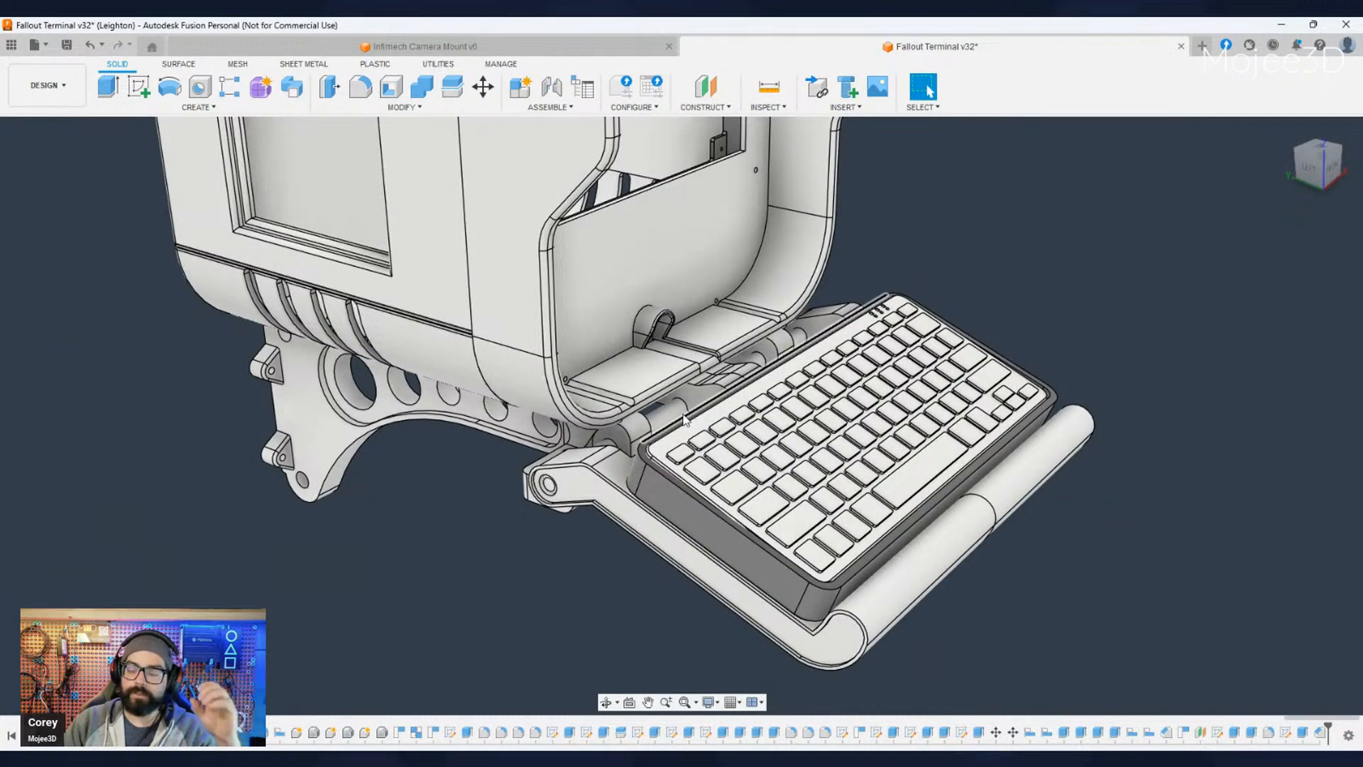
pyautogui.keyDown('shift'); pyautogui.moveTo(686, 593); pyautogui.dragTo(761, 561, button='middle'); pyautogui.keyUp('shift')
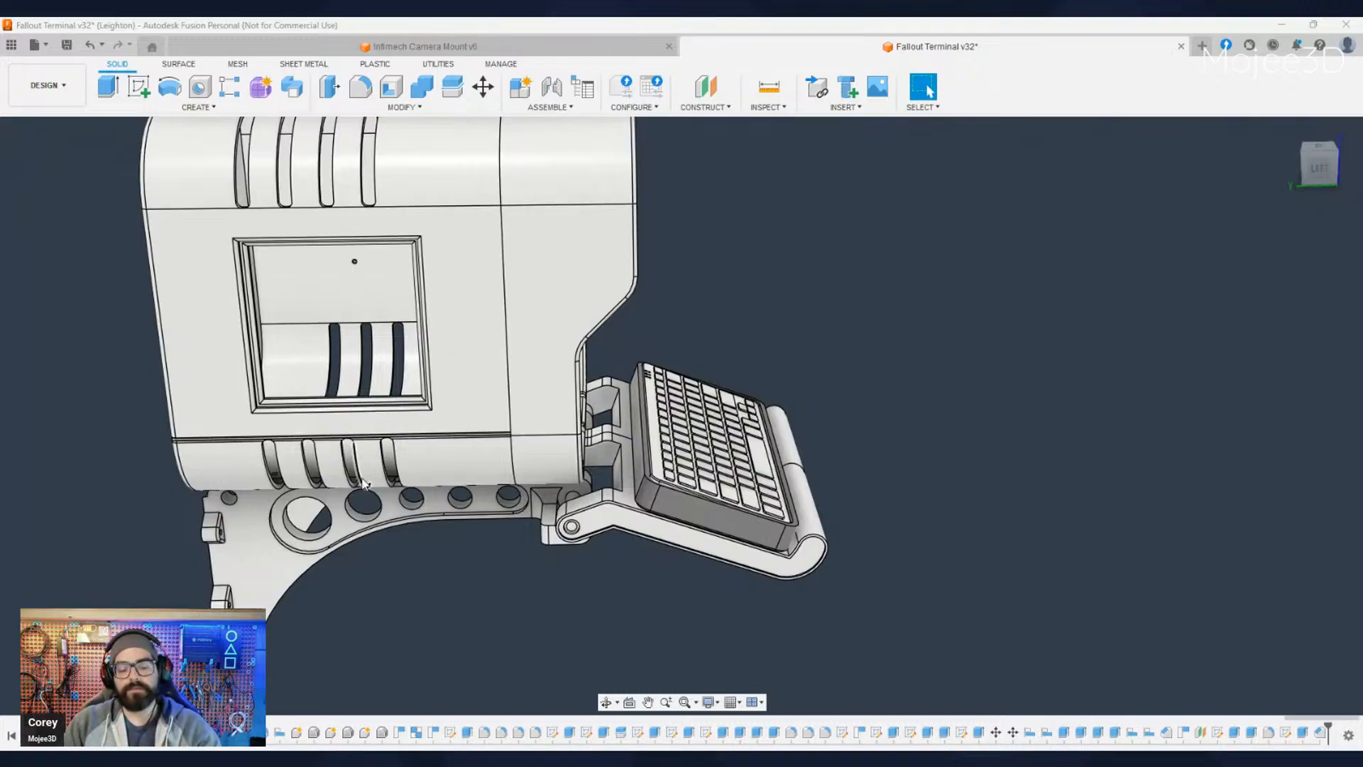
# - Review the complete terminal from its front corner, covering the housing, shroud opening, display frame and keyboard
pyautogui.keyDown('shift'); pyautogui.moveTo(1013, 526); pyautogui.dragTo(880, 512, button='middle'); pyautogui.keyUp('shift')
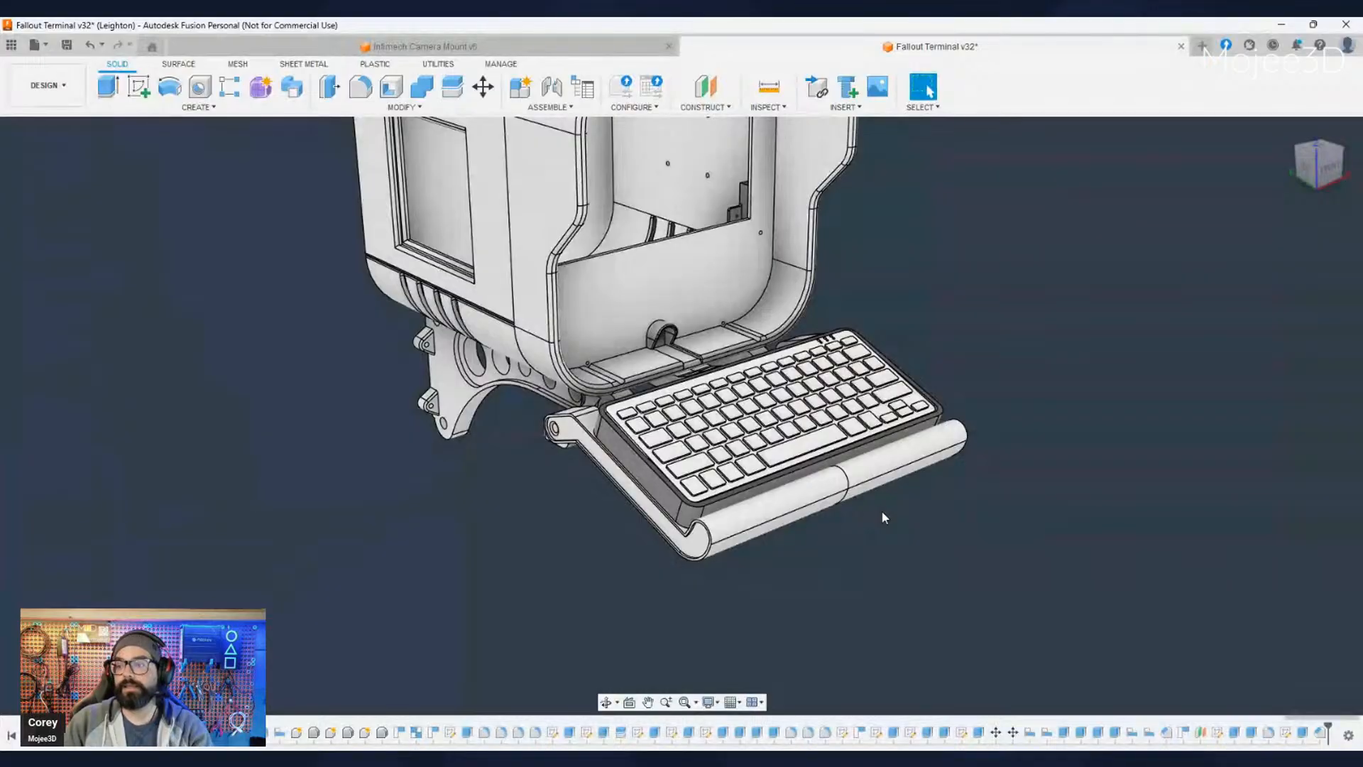
pyautogui.keyDown('shift'); pyautogui.moveTo(867, 524); pyautogui.dragTo(832, 611, button='middle'); pyautogui.keyUp('shift')
pyautogui.moveTo(887, 613); pyautogui.dragTo(868, 614)
pyautogui.press('Escape')
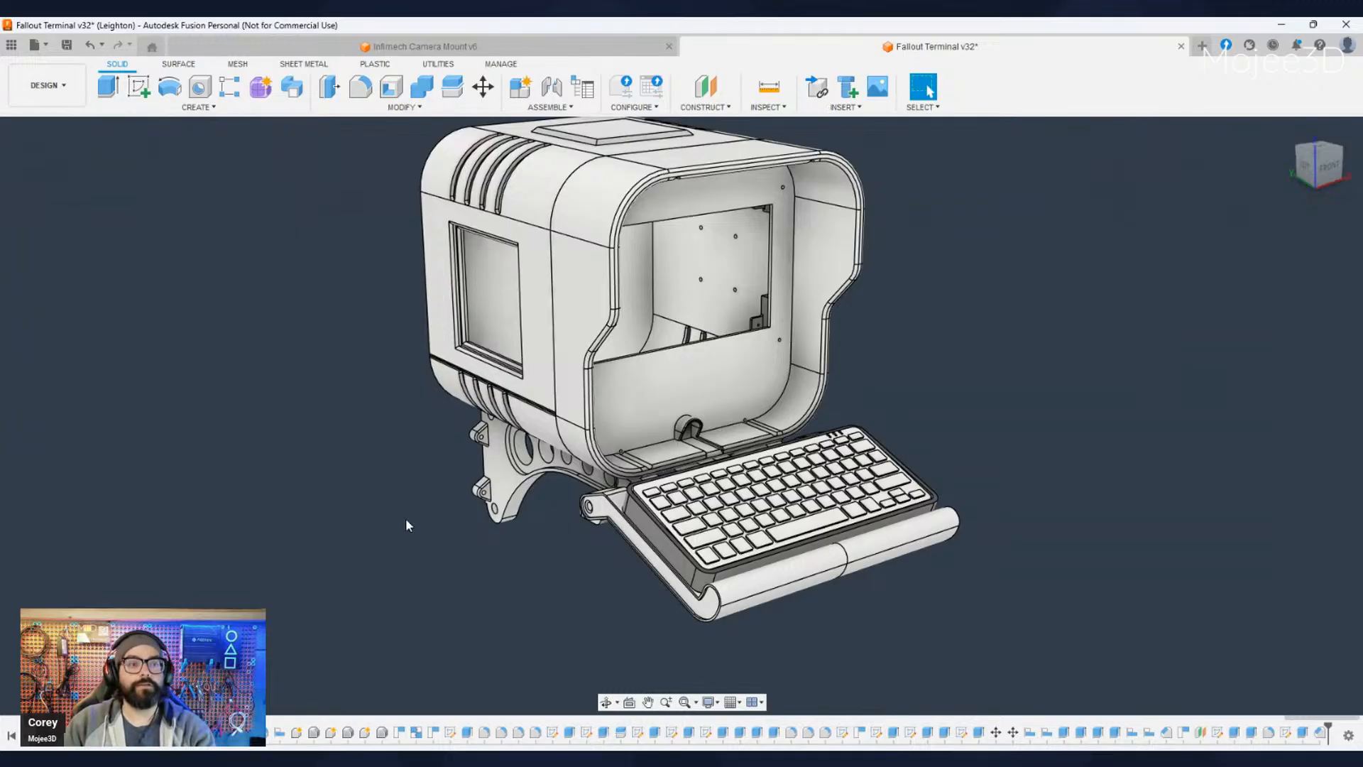
pyautogui.moveTo(935, 601); pyautogui.dragTo(937, 623, button='middle')
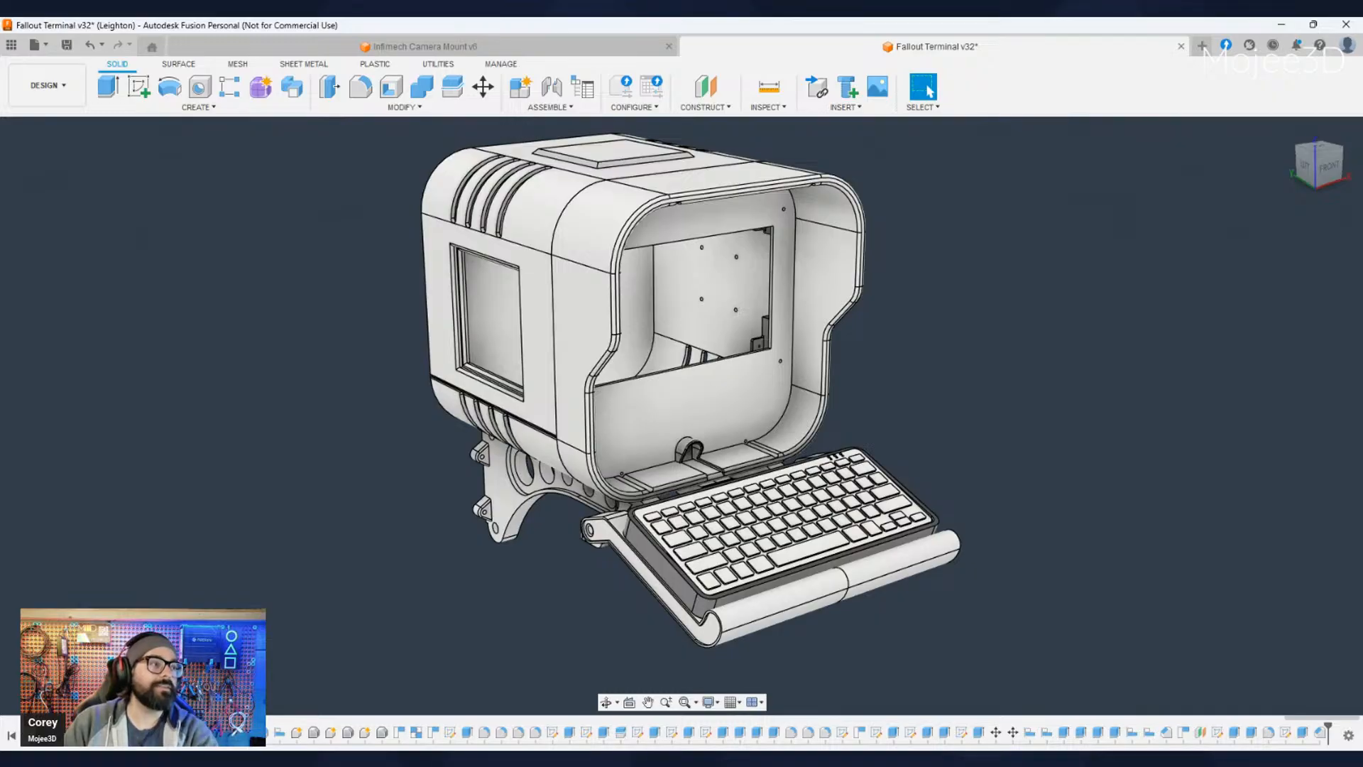
pyautogui.click(310, 50)
pyautogui.click(846, 41)
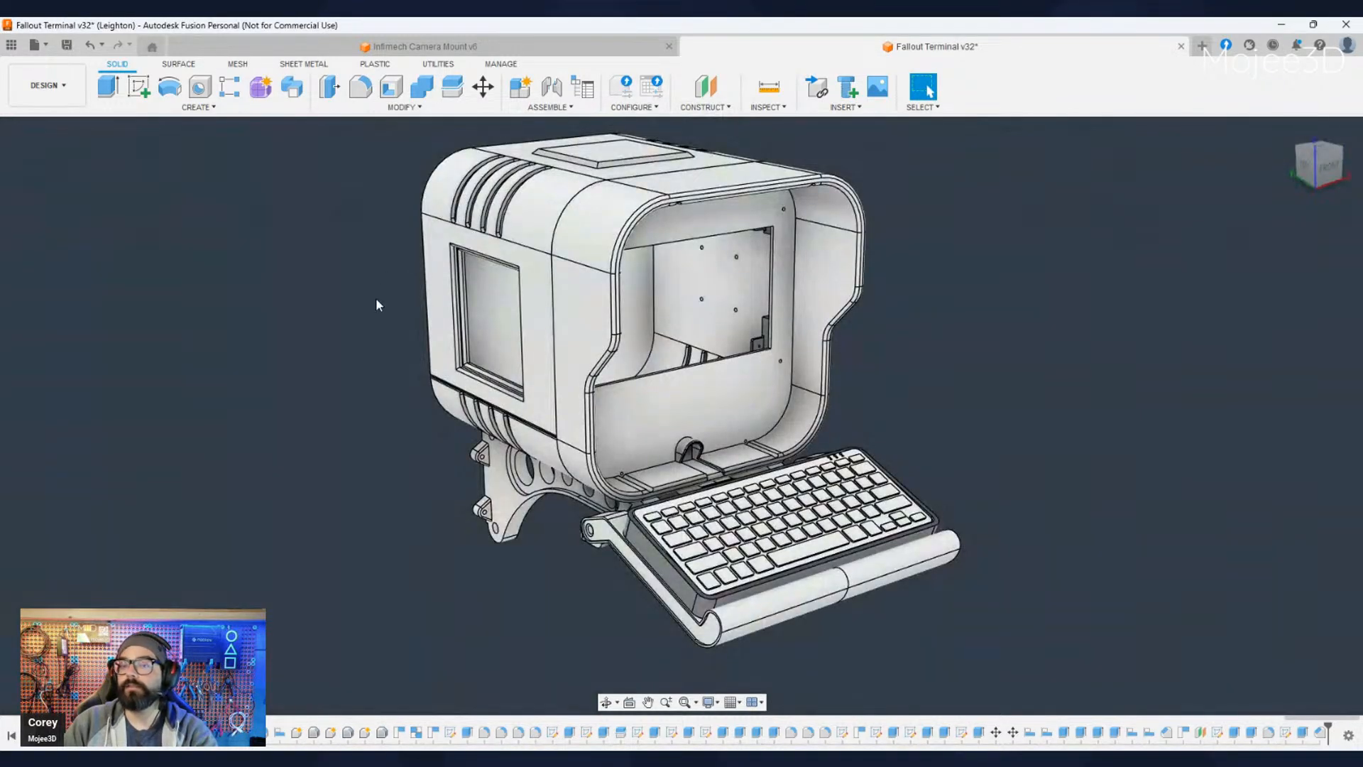
pyautogui.moveTo(873, 406); pyautogui.dragTo(904, 429, button='middle')
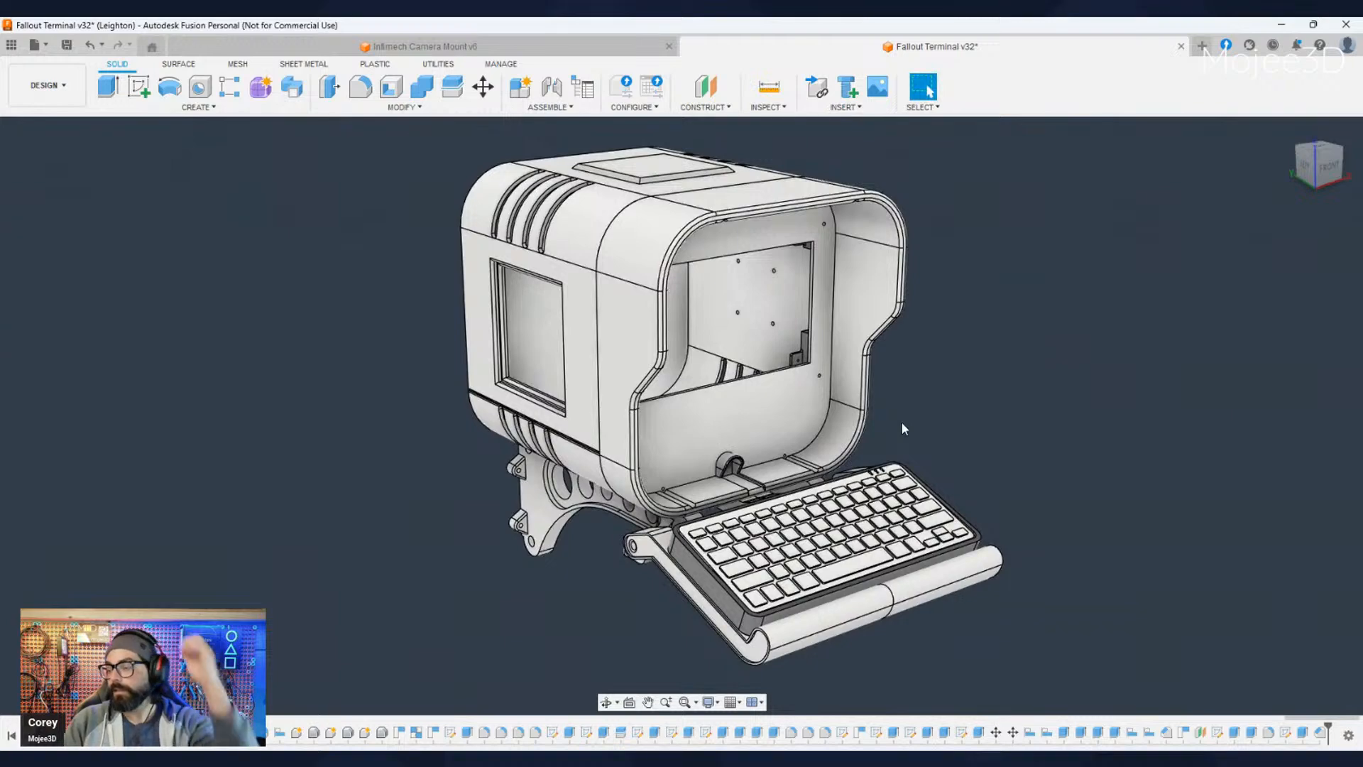